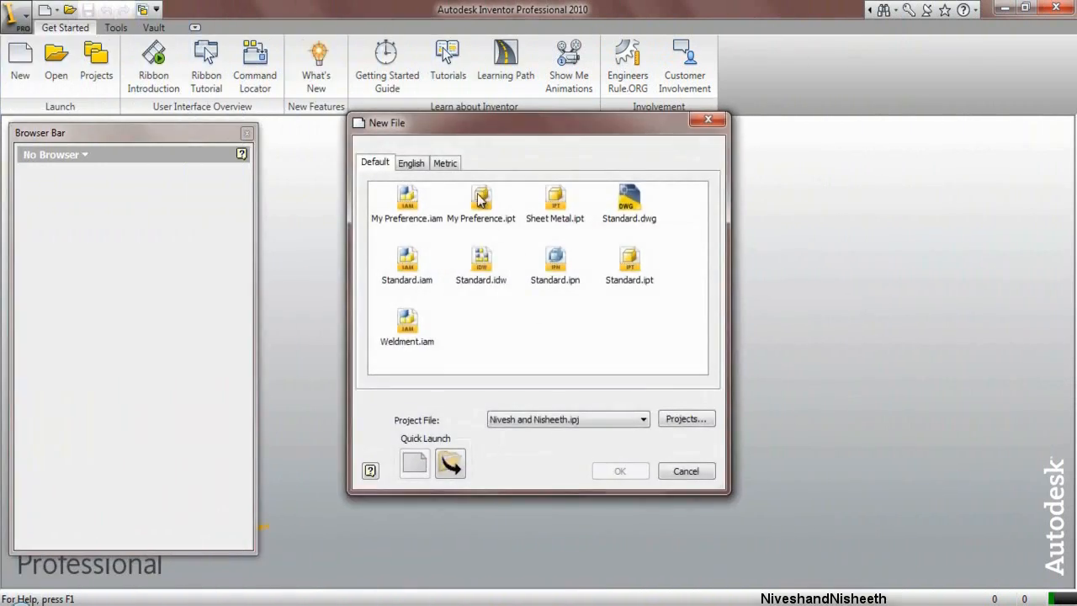
# Step: Create a new part from the My Preference.ipt template and sketch a vertical line about 0.48 in long left of the origin
pyautogui.click(481, 200)
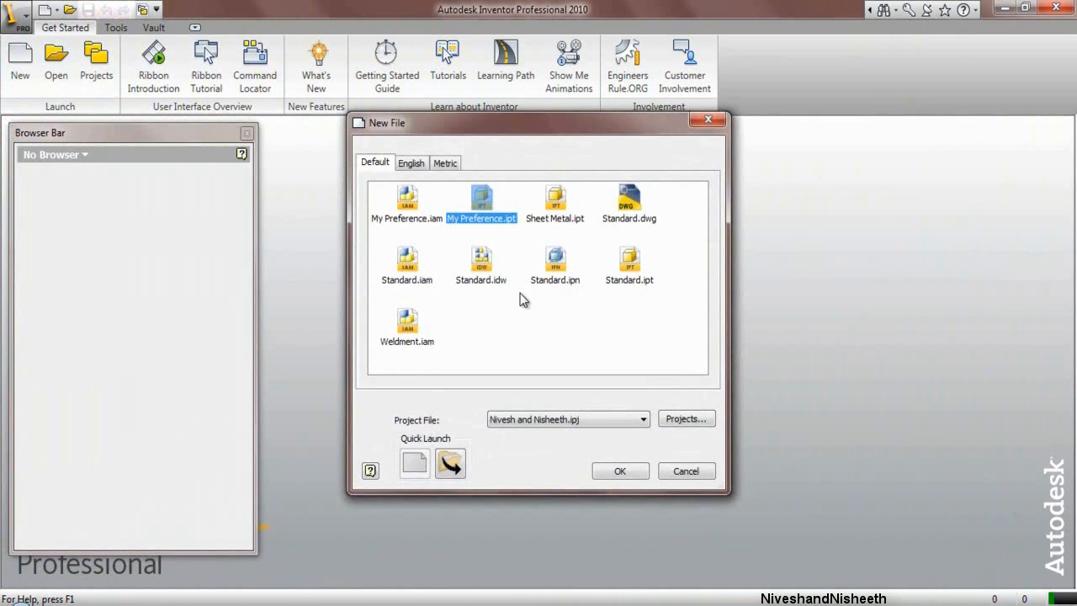
pyautogui.click(635, 470)
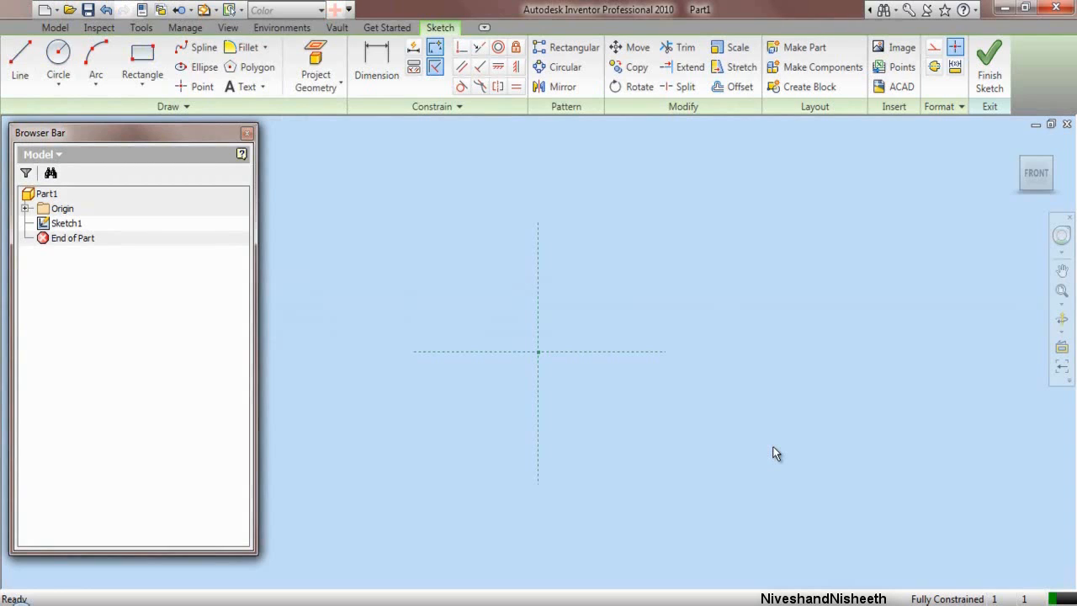
pyautogui.click(19, 61)
pyautogui.click(339, 295)
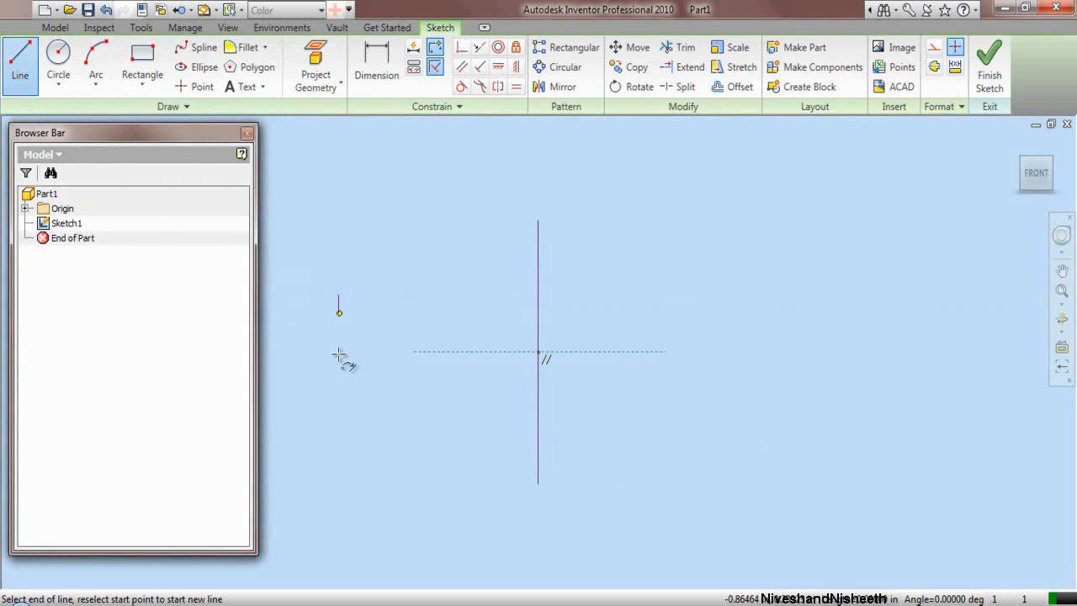
pyautogui.click(339, 409)
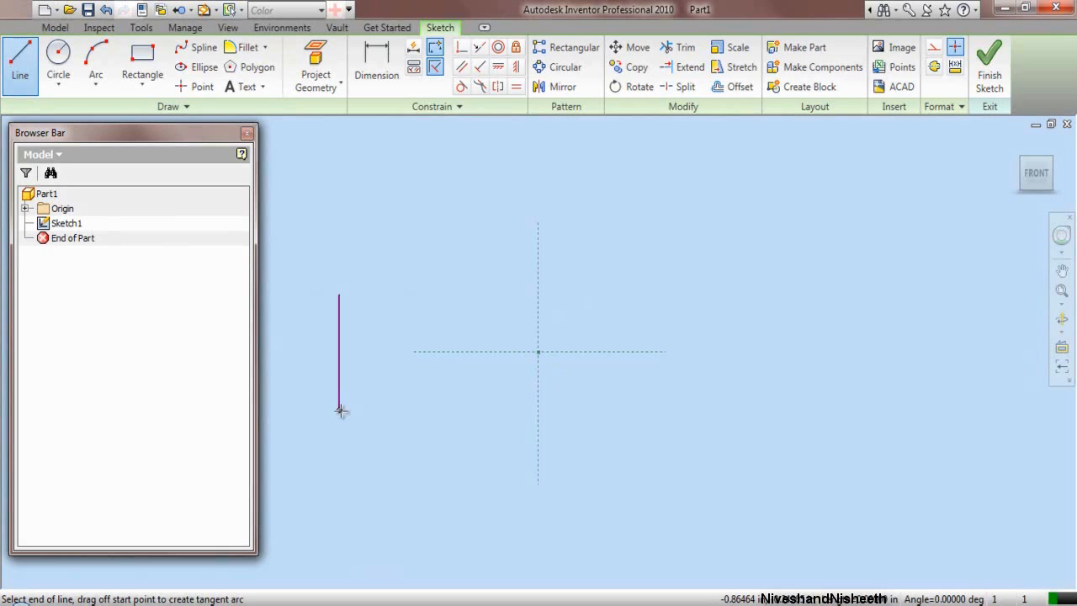
pyautogui.rightClick(340, 410)
pyautogui.click(377, 207)
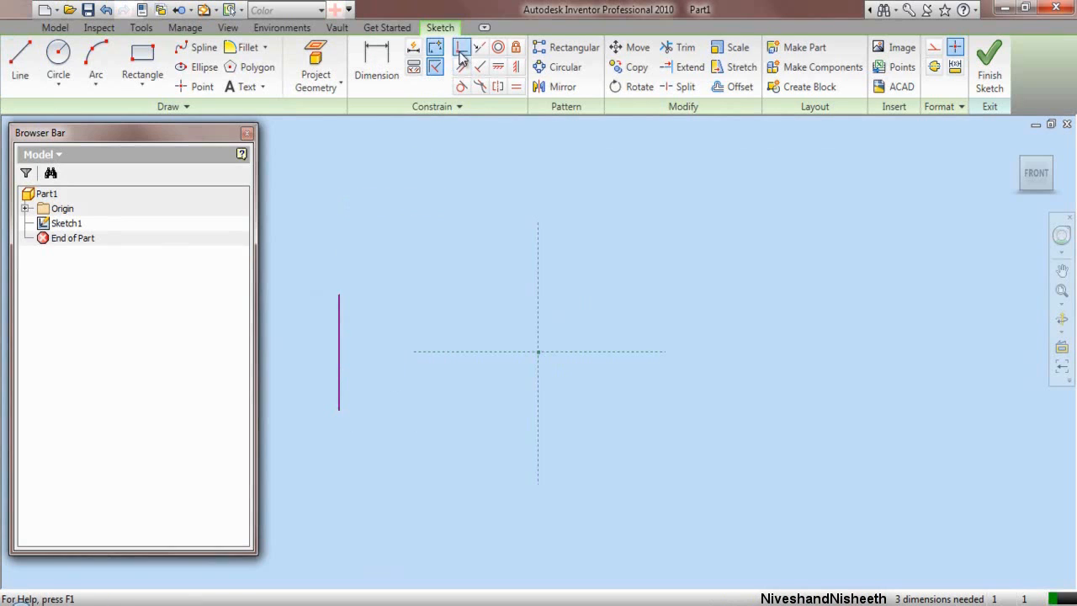
# Step: Make the vertical line's midpoint coincident with the projected horizontal axis
pyautogui.click(461, 47)
pyautogui.click(338, 355)
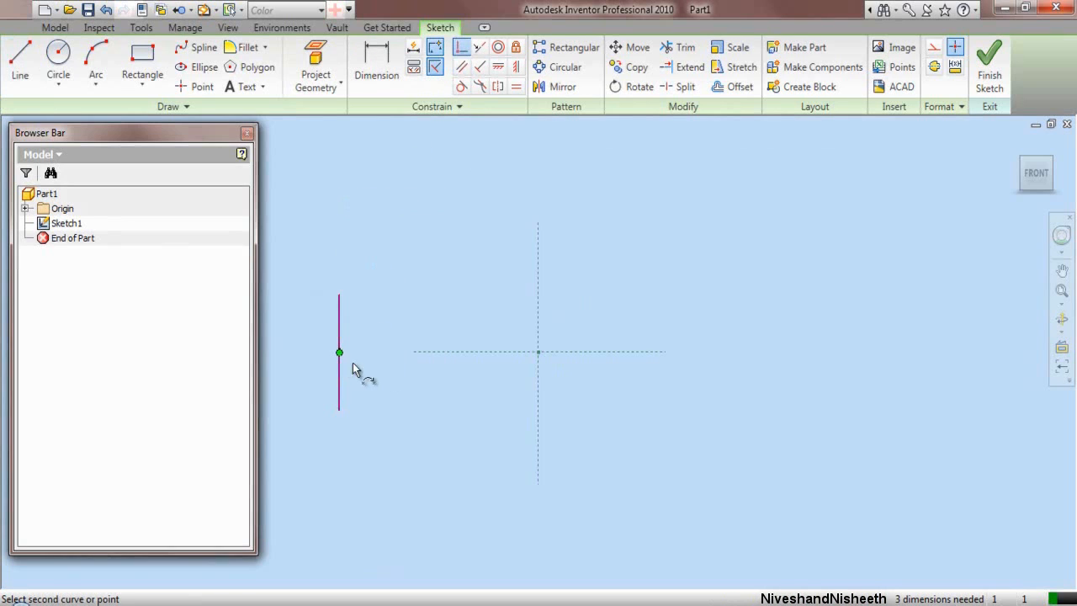
pyautogui.click(450, 352)
pyautogui.rightClick(433, 236)
pyautogui.click(459, 243)
# Step: Dimension the vertical line's length and set it to 0.625 in
pyautogui.press('d')
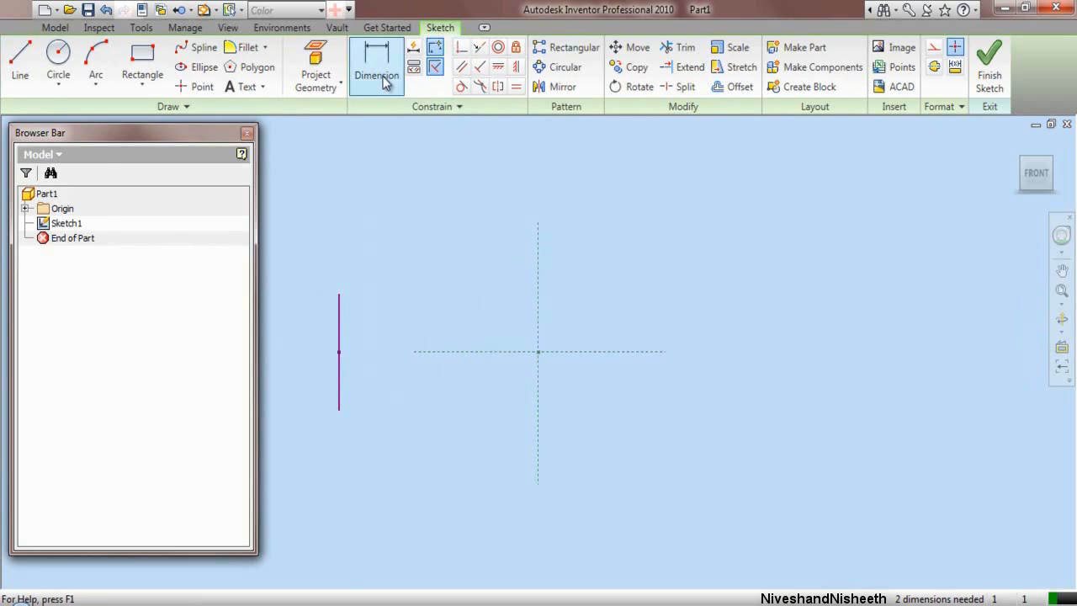
pyautogui.click(340, 337)
pyautogui.click(305, 345)
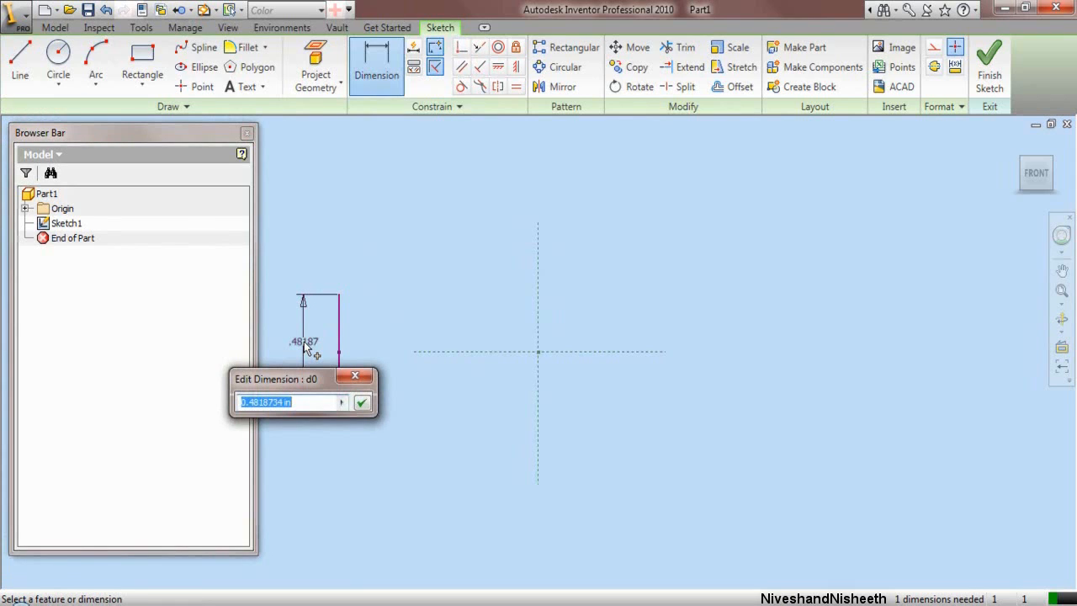
pyautogui.write('.625')
pyautogui.click(361, 402)
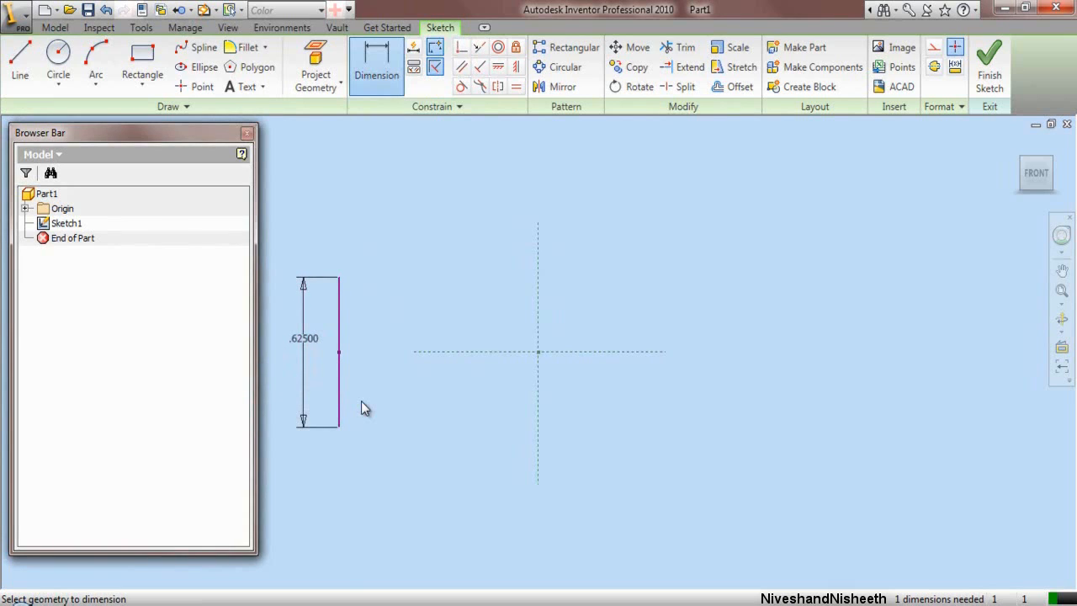
pyautogui.rightClick(478, 189)
pyautogui.click(499, 193)
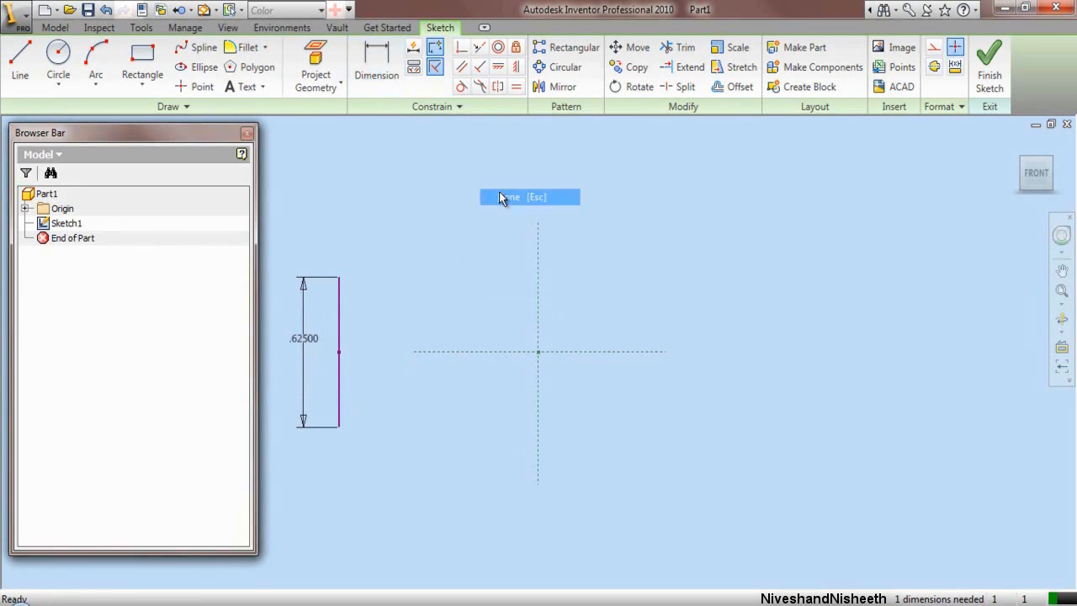
# Step: Offset the vertical line to the opposite side of the vertical axis, just beyond the end of the horizontal axis
pyautogui.click(734, 87)
pyautogui.click(339, 341)
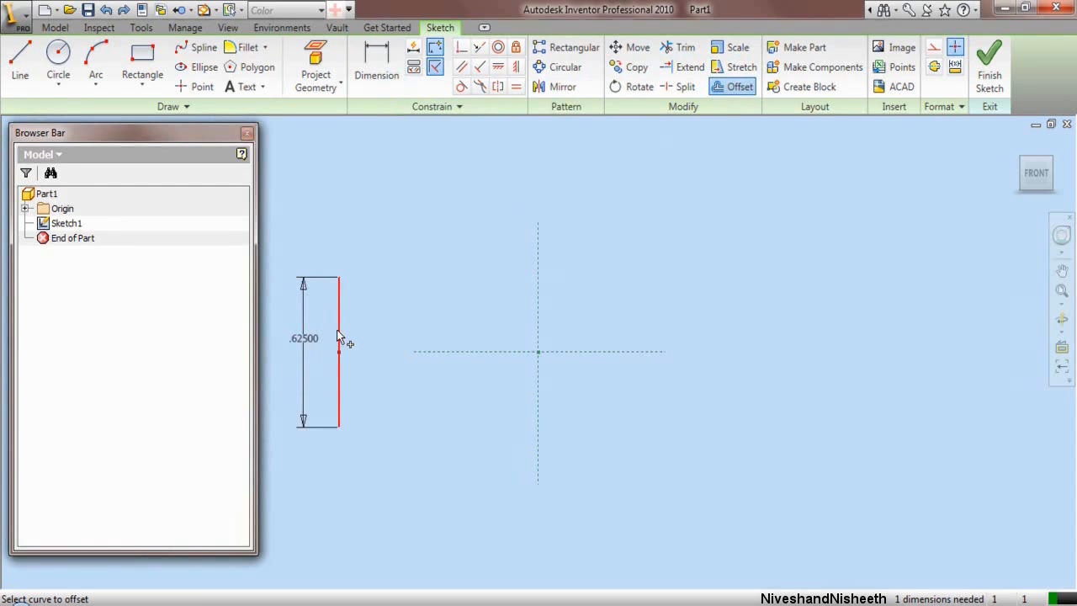
pyautogui.rightClick(411, 303)
pyautogui.click(433, 314)
pyautogui.click(679, 329)
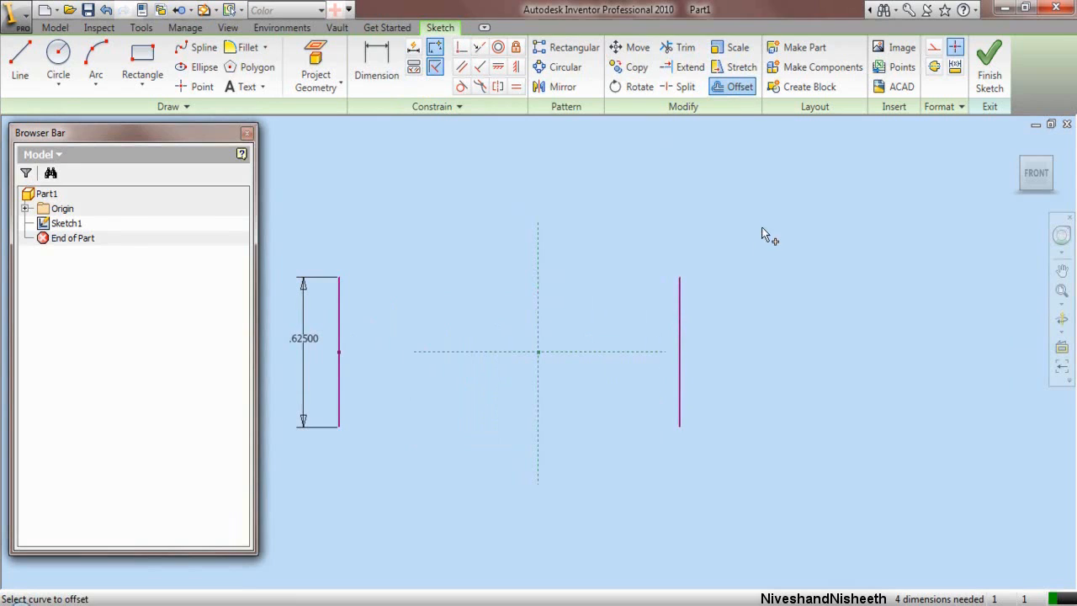
pyautogui.rightClick(763, 229)
pyautogui.click(788, 241)
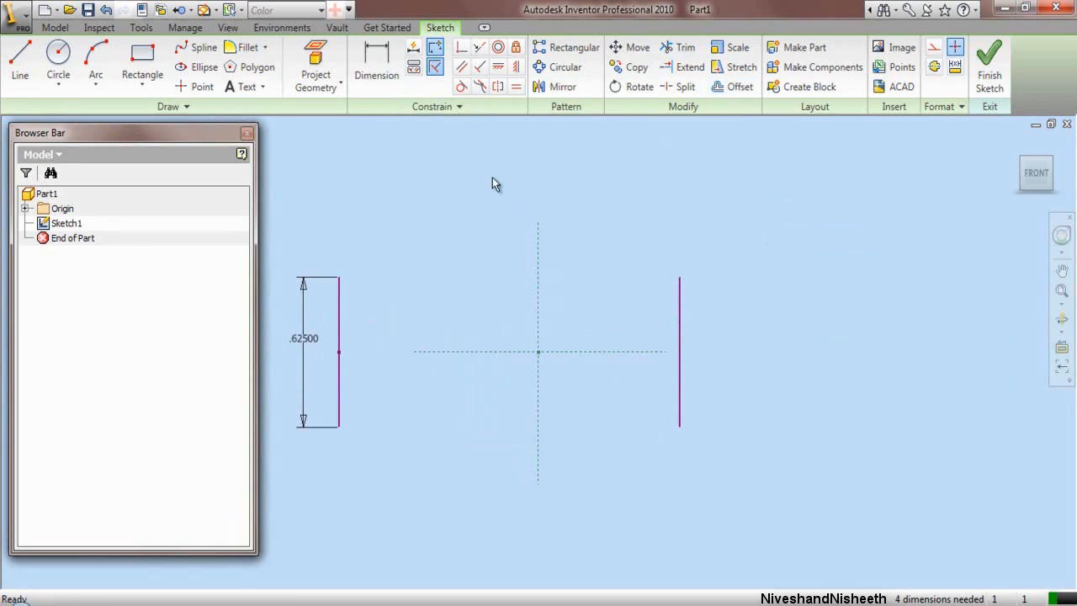
# Step: Make the offset line's midpoint coincident with the projected horizontal axis
pyautogui.click(461, 47)
pyautogui.click(680, 354)
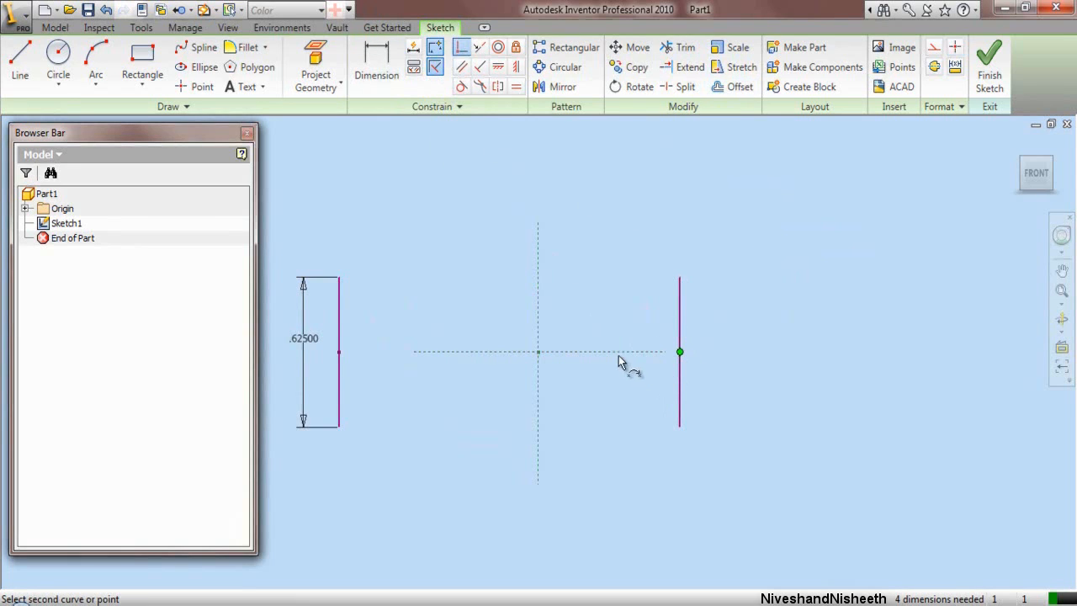
pyautogui.click(619, 355)
pyautogui.rightClick(560, 197)
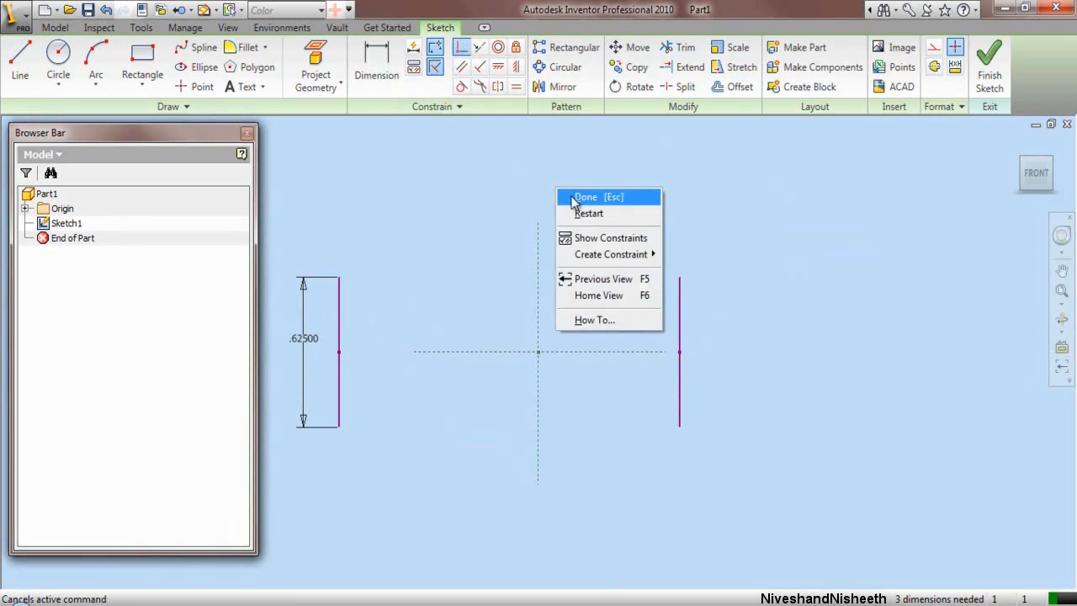
pyautogui.click(566, 198)
# Step: Dimension the length of the offset line right of the origin and set it to 0.313 in
pyautogui.click(387, 86)
pyautogui.click(680, 329)
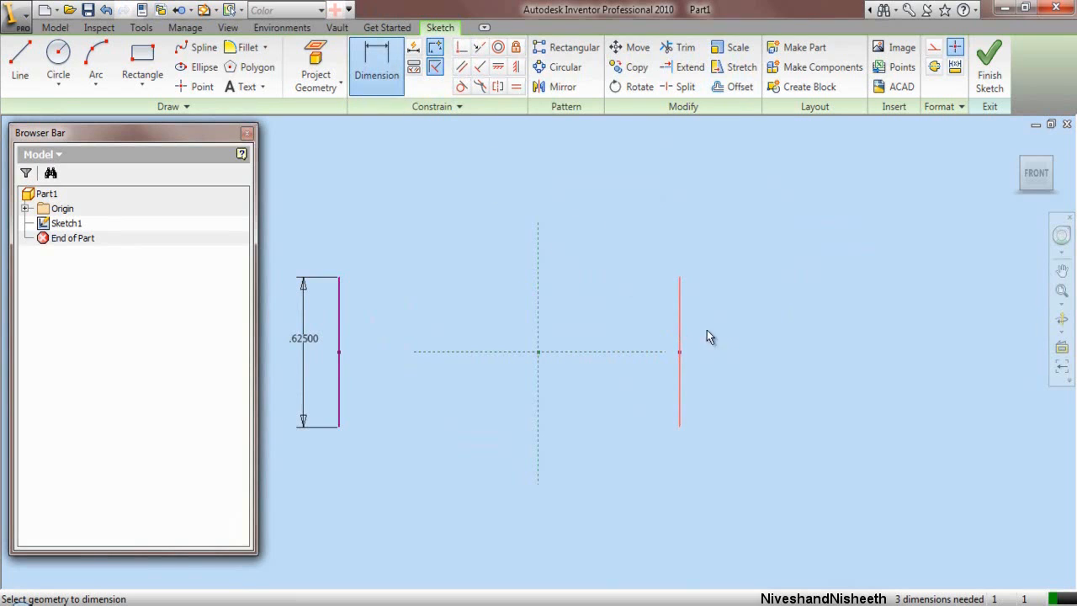
pyautogui.click(749, 331)
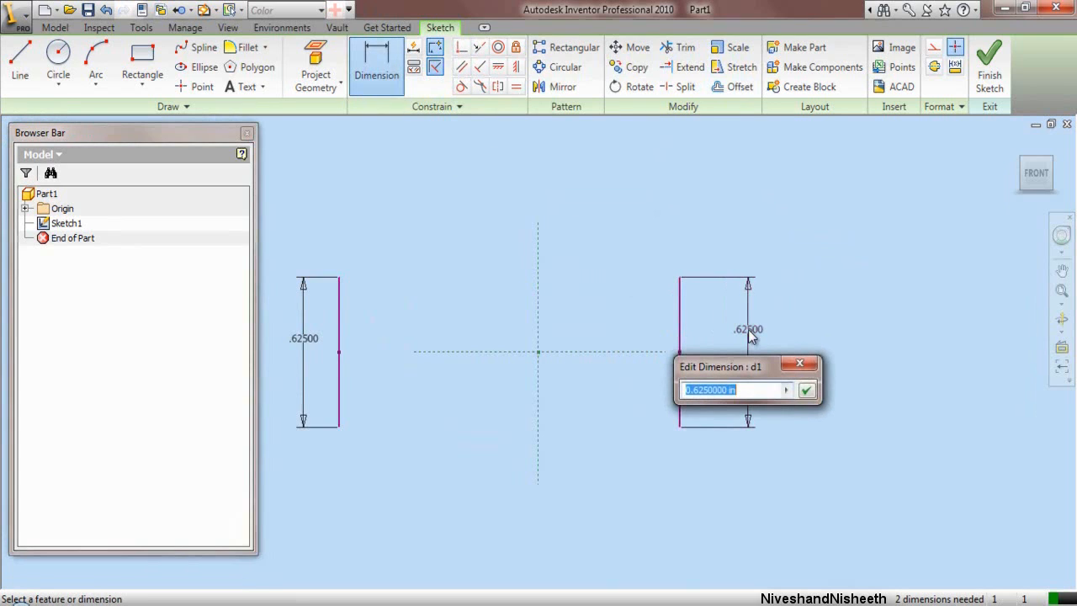
pyautogui.write('.3125')
pyautogui.press('Return')
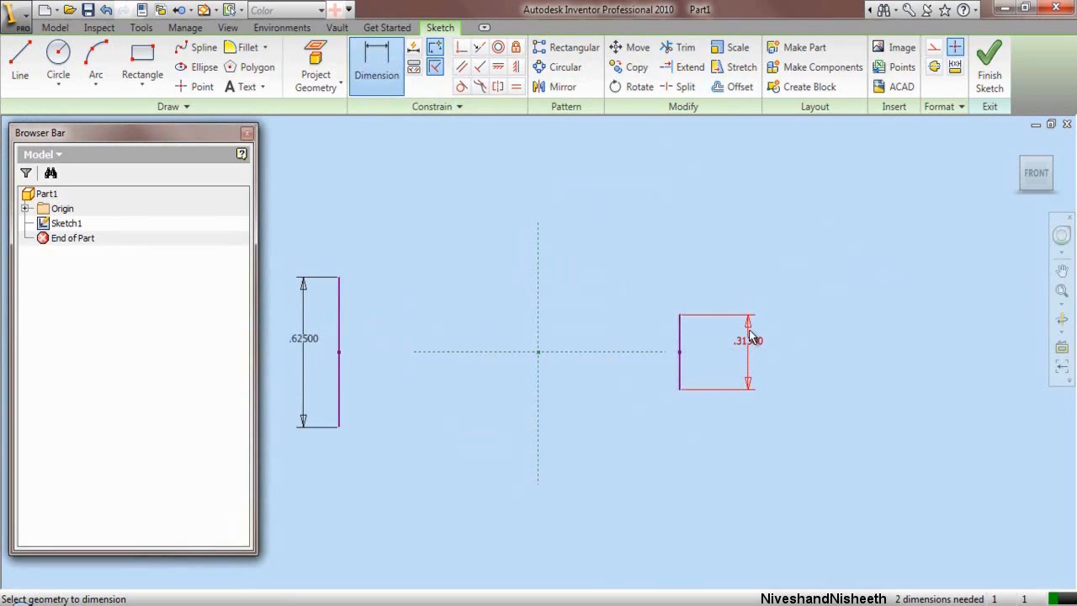
pyautogui.rightClick(706, 269)
pyautogui.click(741, 279)
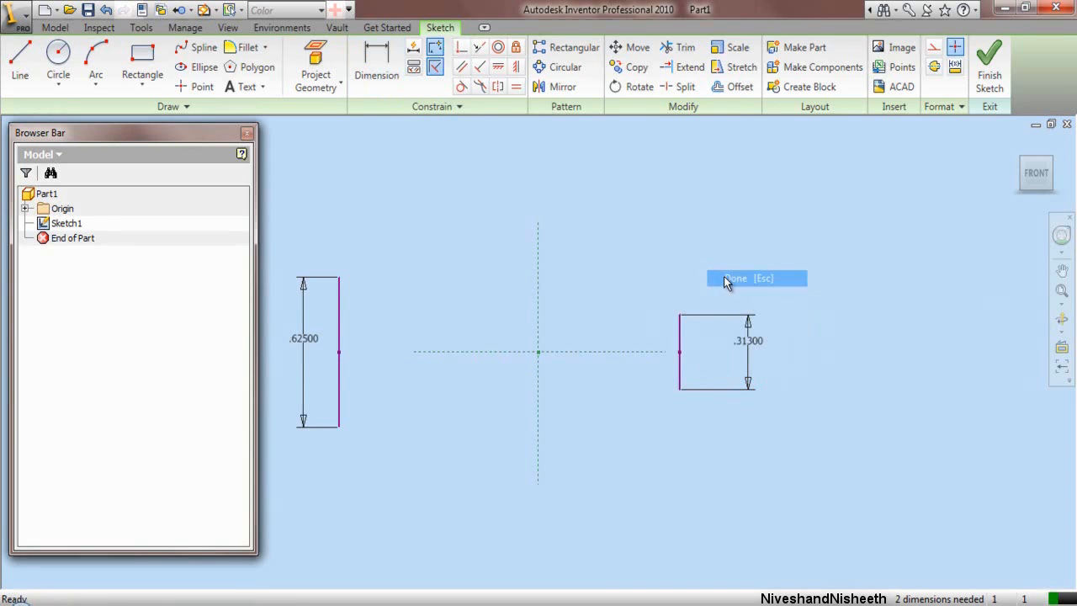
# Step: Apply a symmetric constraint to the two vertical lines about the projected vertical axis
pyautogui.click(497, 87)
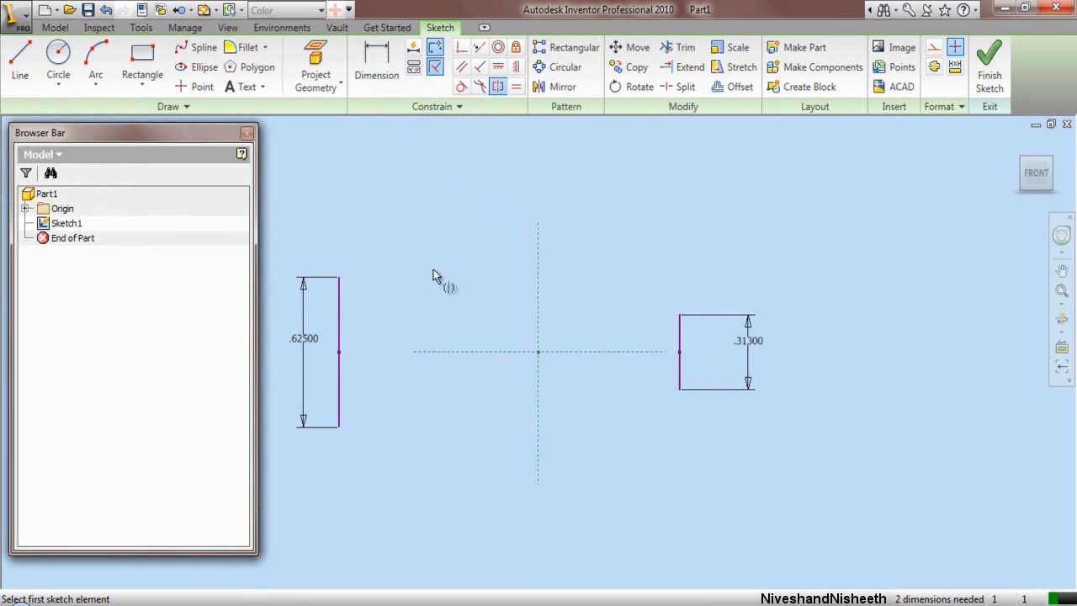
pyautogui.click(339, 329)
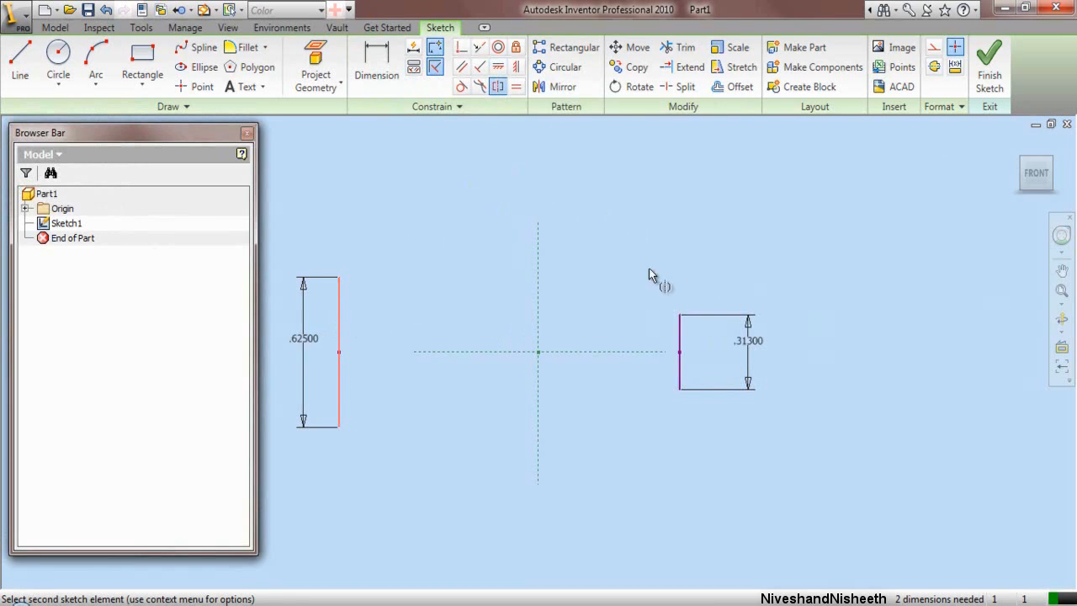
pyautogui.click(680, 337)
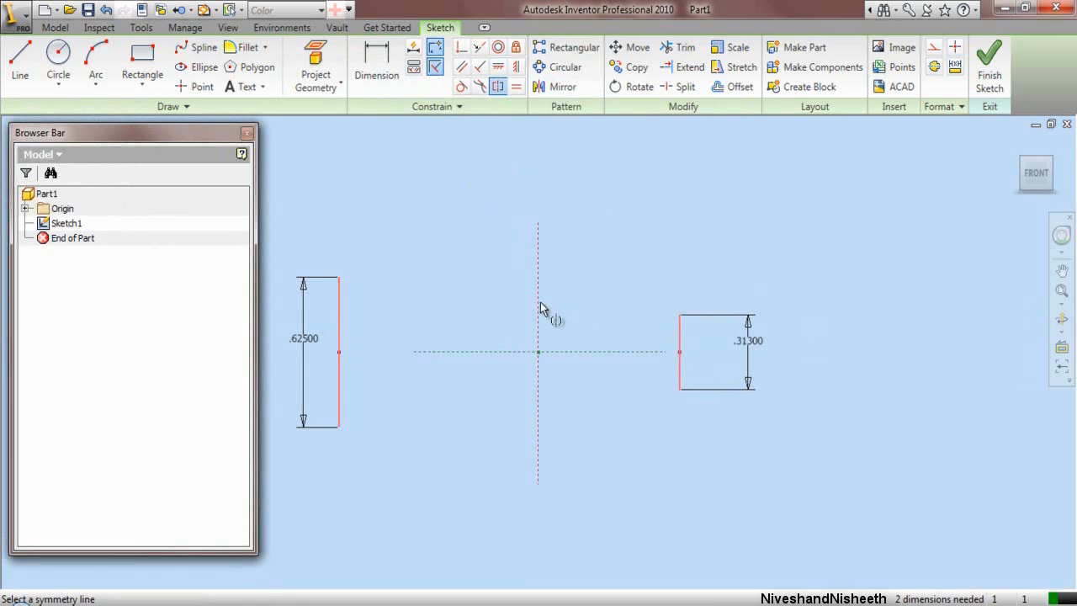
pyautogui.click(539, 302)
pyautogui.rightClick(661, 200)
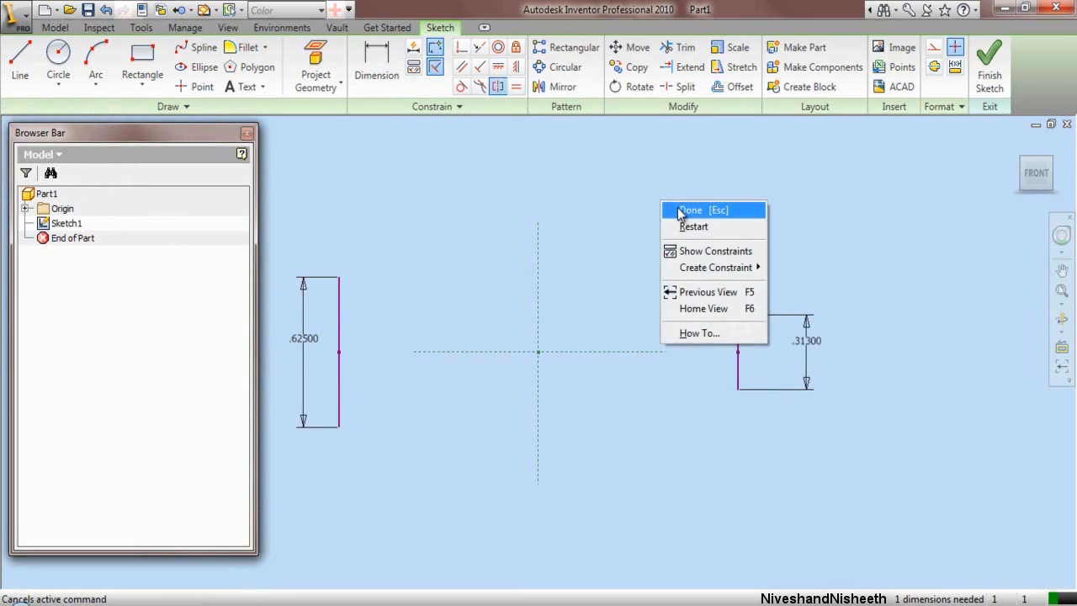
pyautogui.click(682, 212)
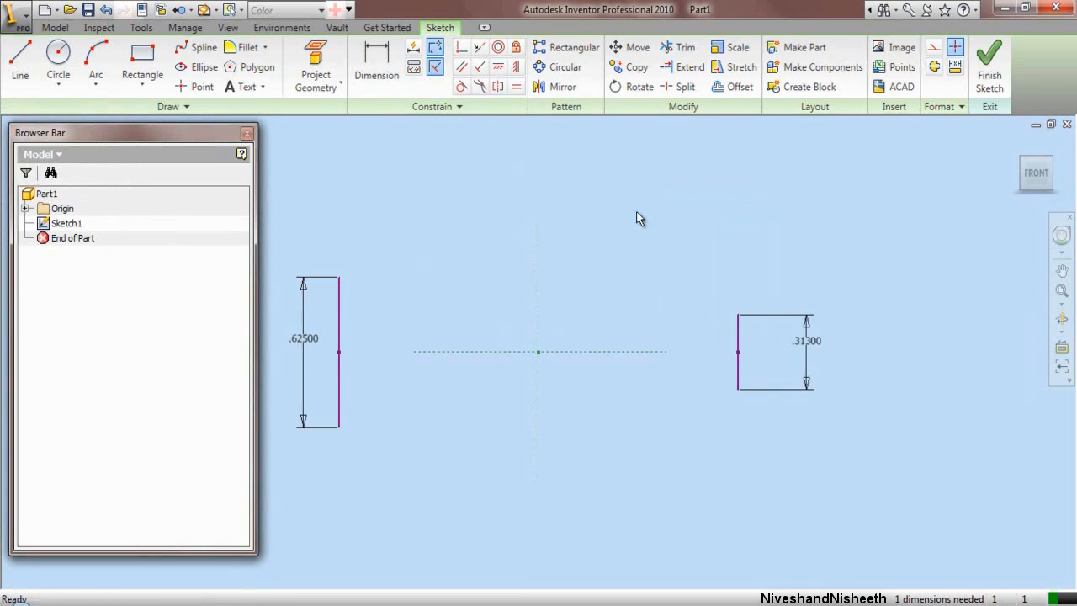
# Step: Dimension the horizontal distance between the two vertical lines and set it to 6.874 in
pyautogui.click(389, 74)
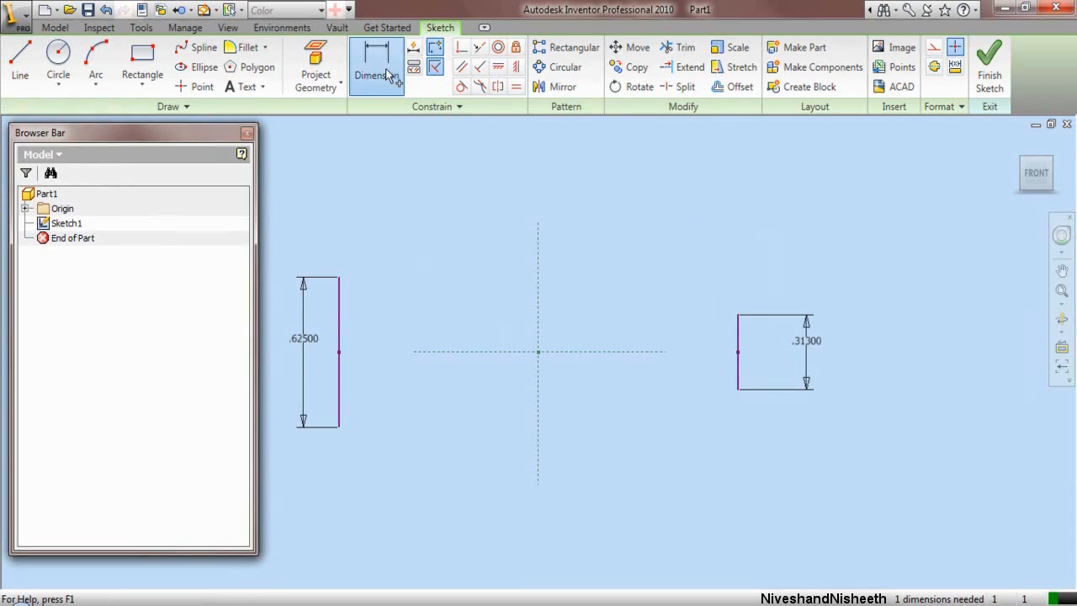
pyautogui.click(339, 324)
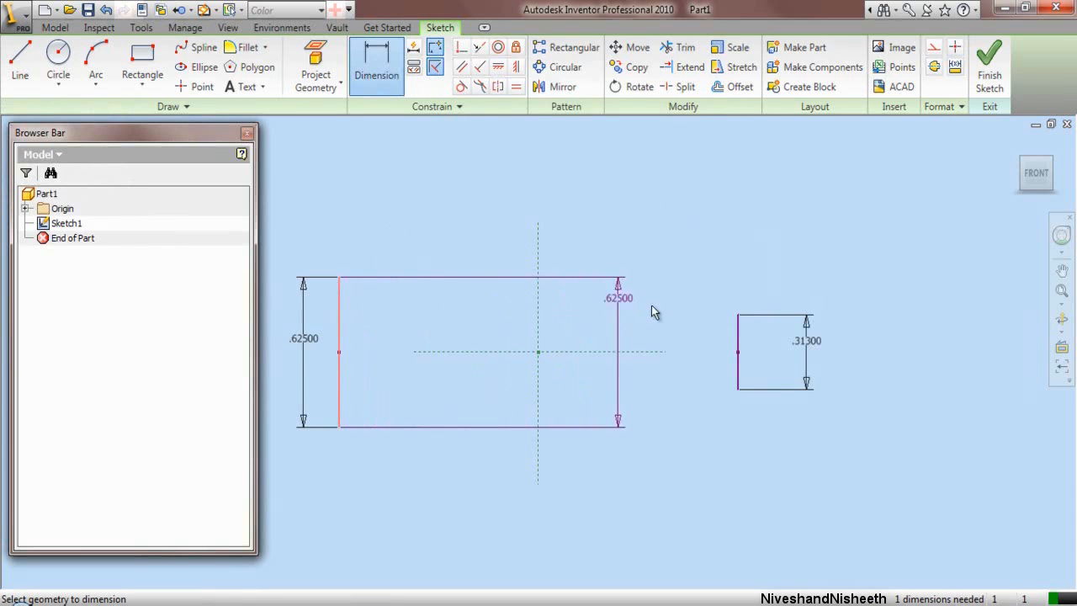
pyautogui.click(738, 345)
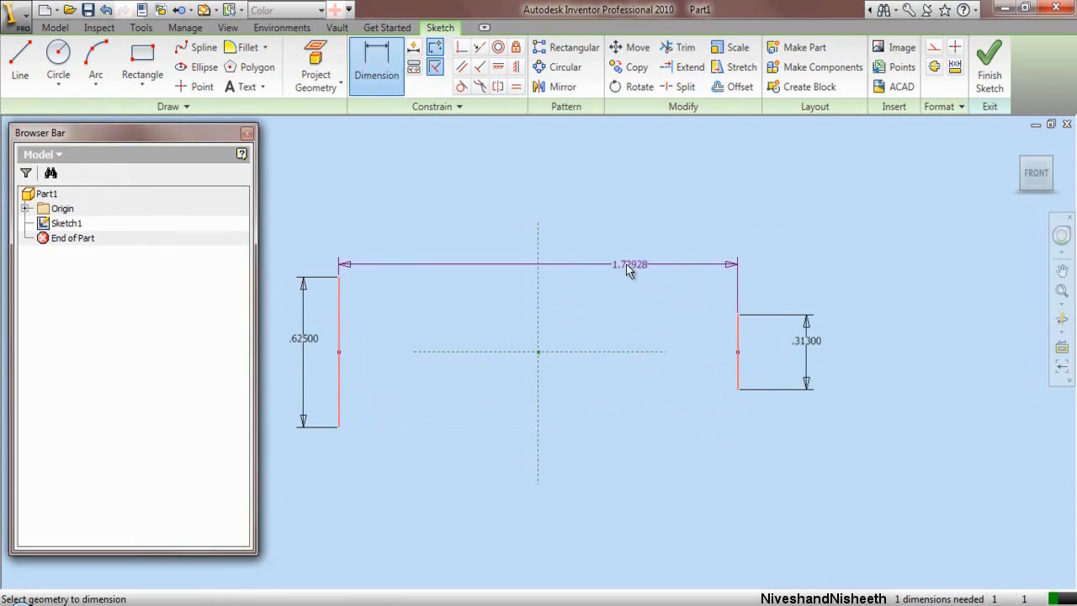
pyautogui.click(579, 262)
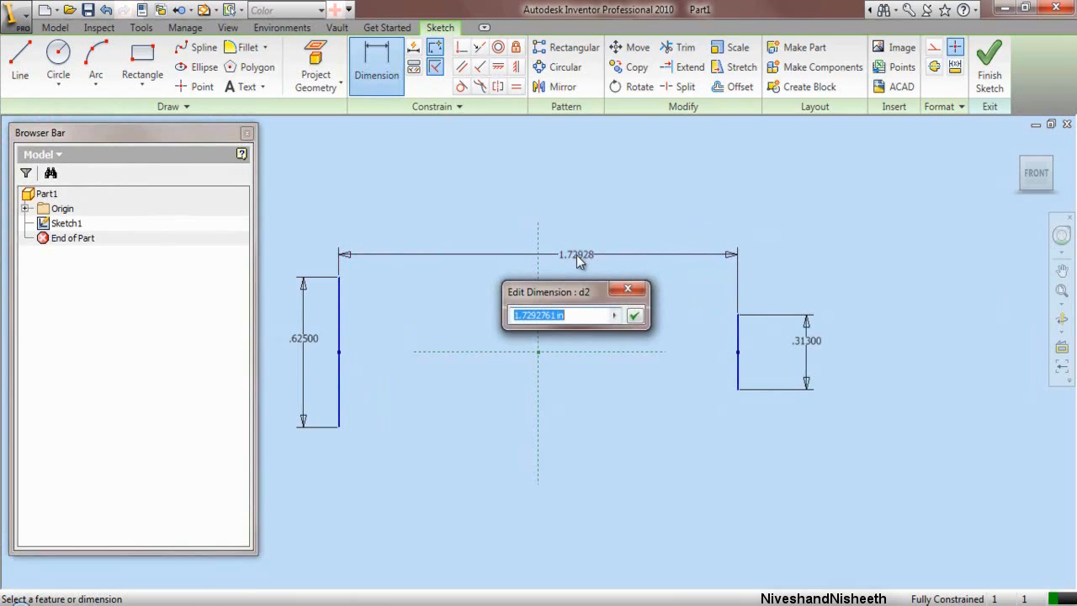
pyautogui.write('6.874')
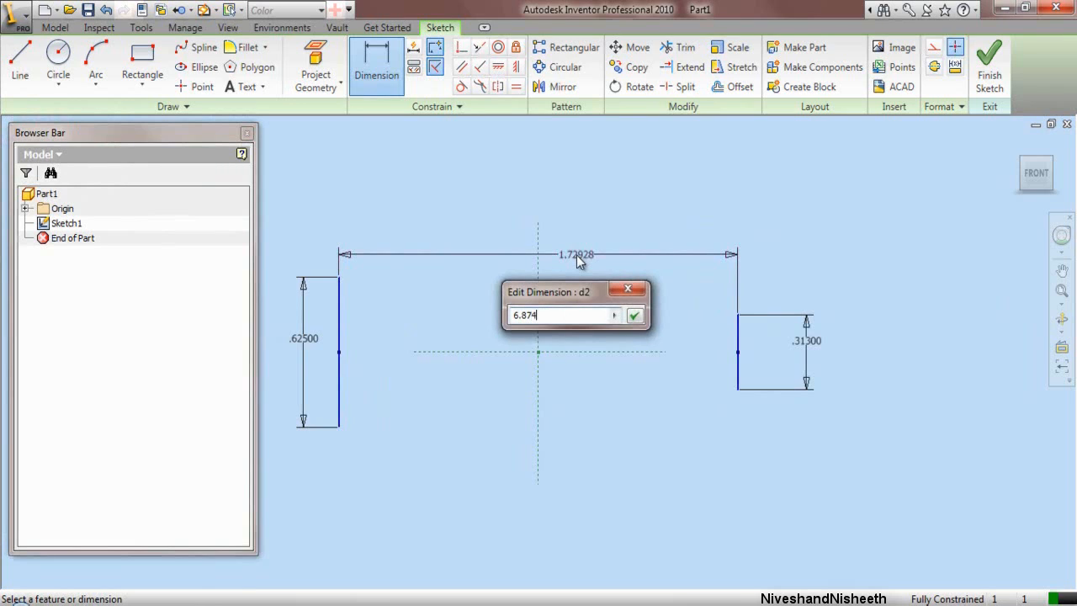
pyautogui.press('Return')
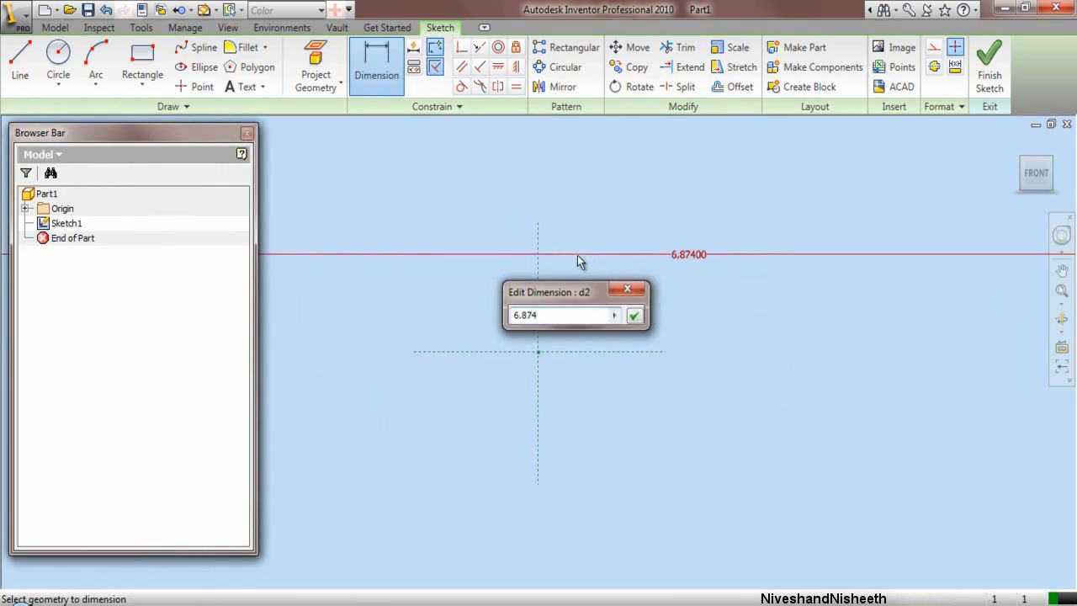
pyautogui.click(1061, 292)
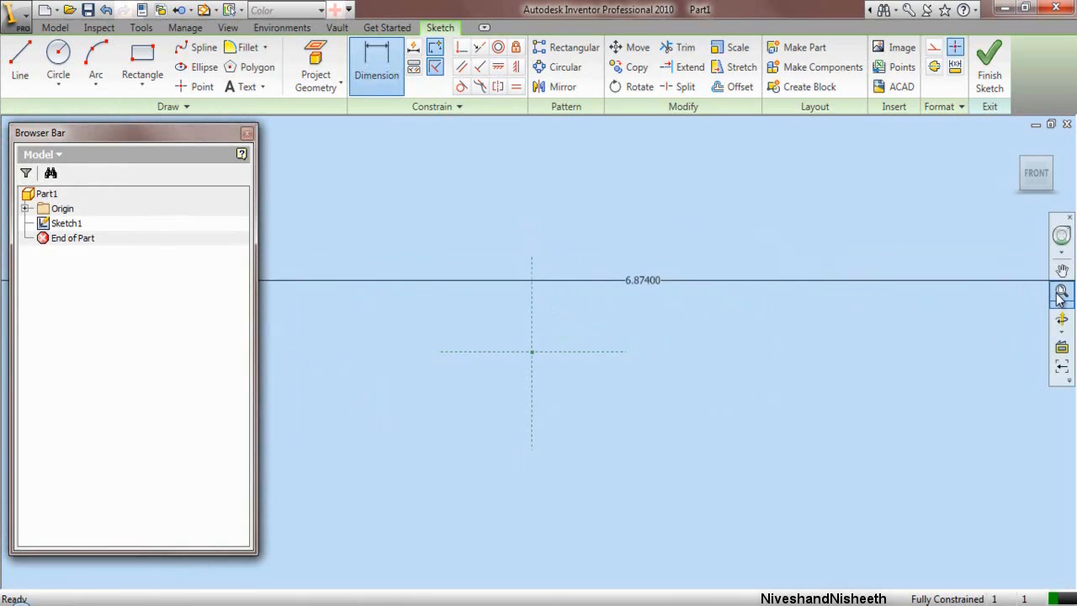
pyautogui.rightClick(388, 204)
pyautogui.click(429, 213)
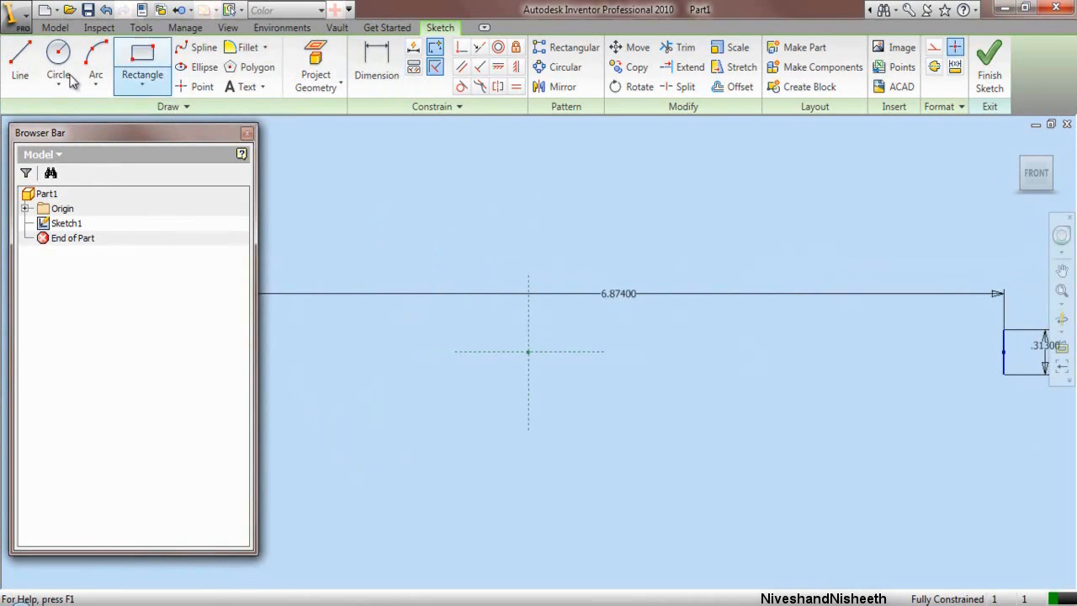
# Step: Sketch a horizontal line about 0.756 in long from the upper endpoint of the 0.313 in vertical line toward the origin
pyautogui.click(19, 59)
pyautogui.scroll(2, 350, 333)
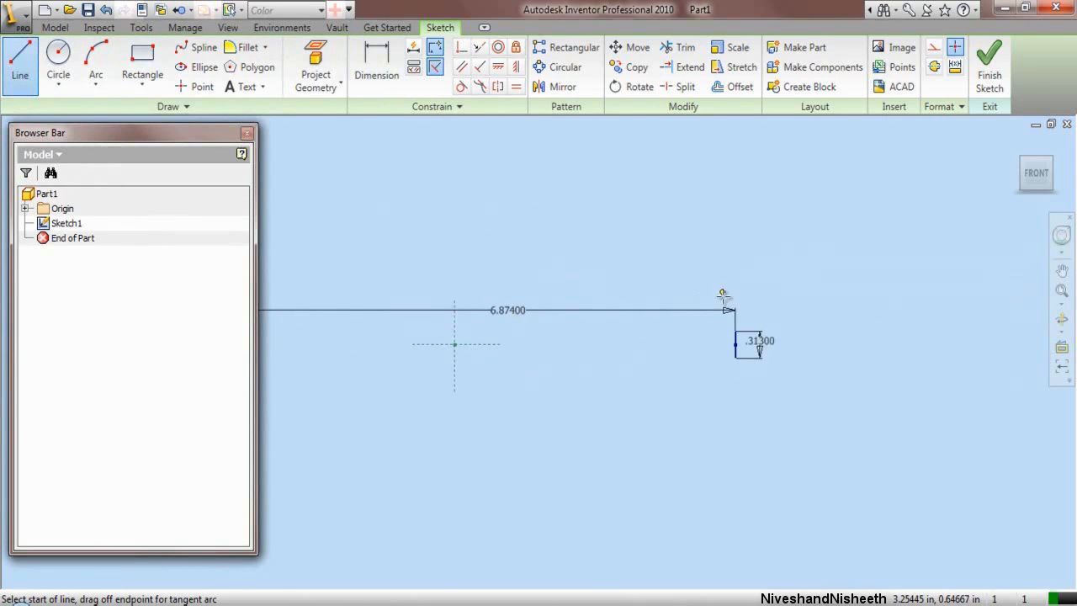
pyautogui.scroll(-5, 734, 315)
pyautogui.click(736, 369)
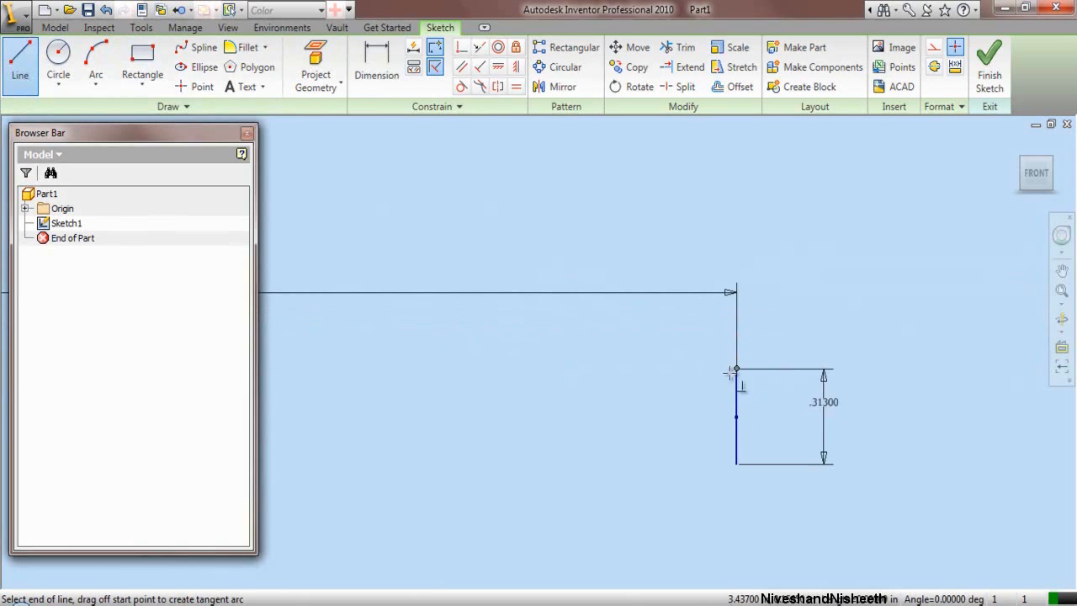
pyautogui.click(515, 368)
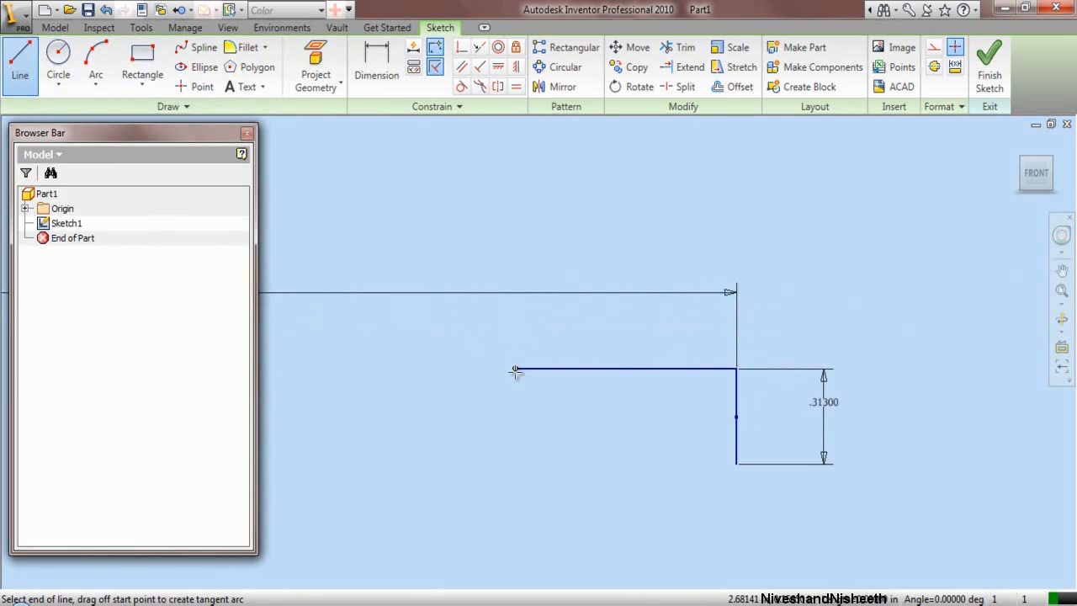
pyautogui.rightClick(515, 370)
pyautogui.click(553, 385)
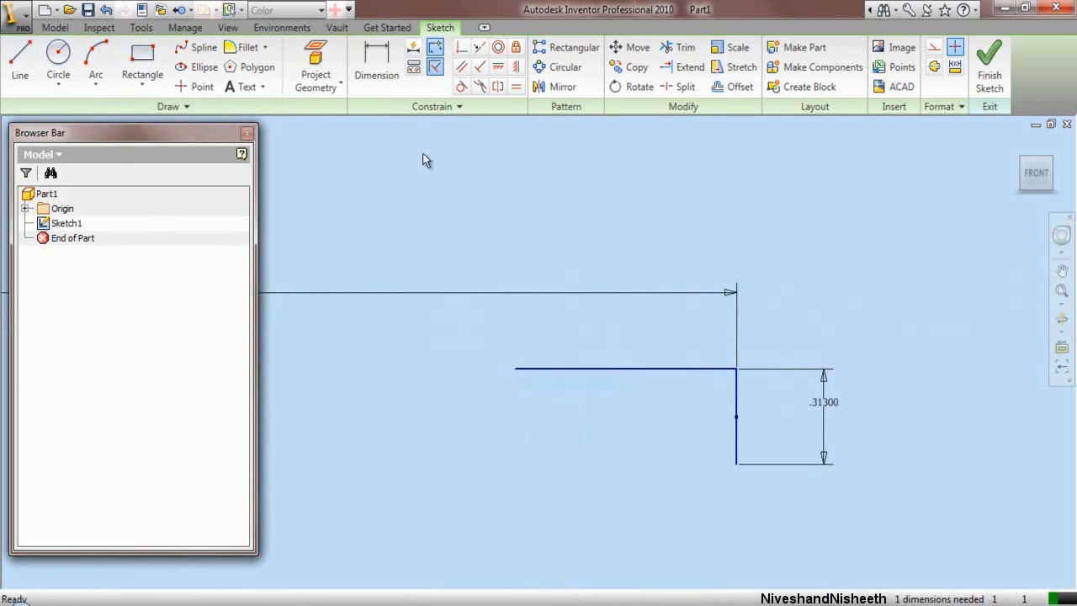
# Step: Dimension the length of the new horizontal line and set it to 1 in
pyautogui.click(377, 72)
pyautogui.click(592, 367)
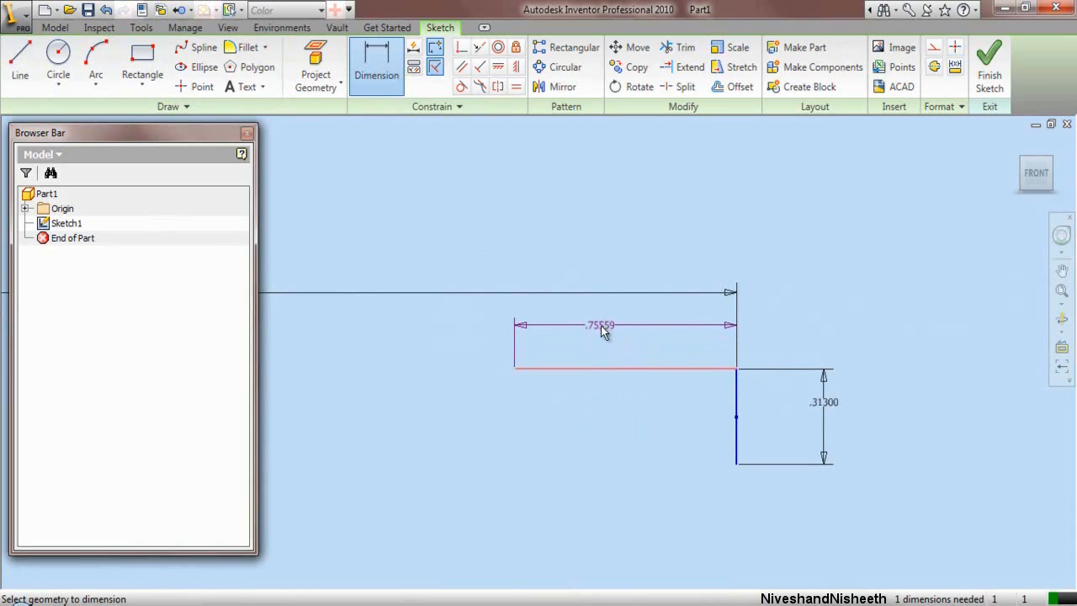
pyautogui.click(601, 326)
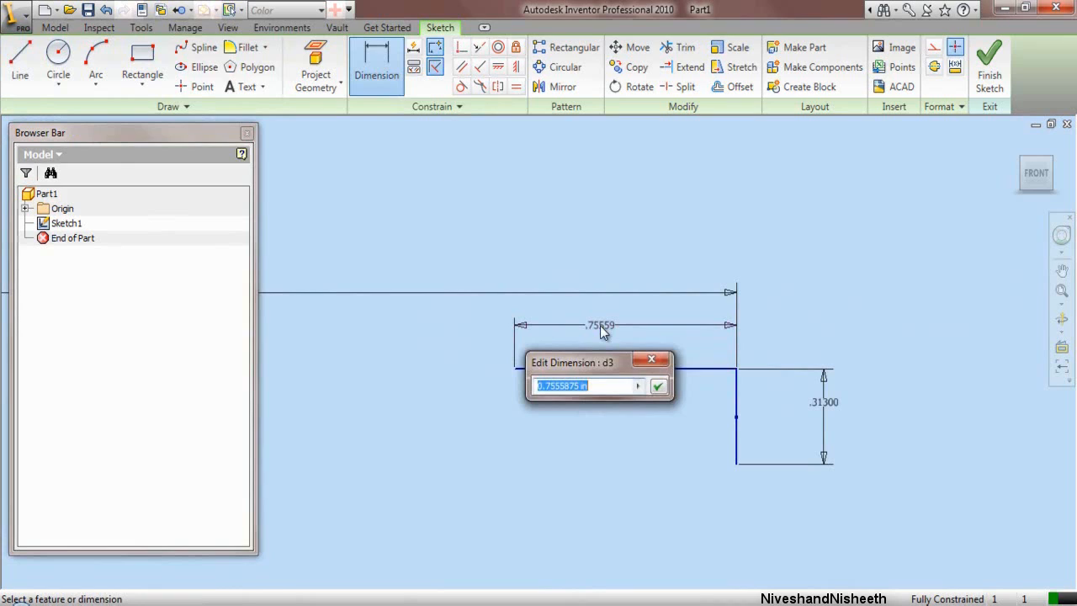
pyautogui.write('1')
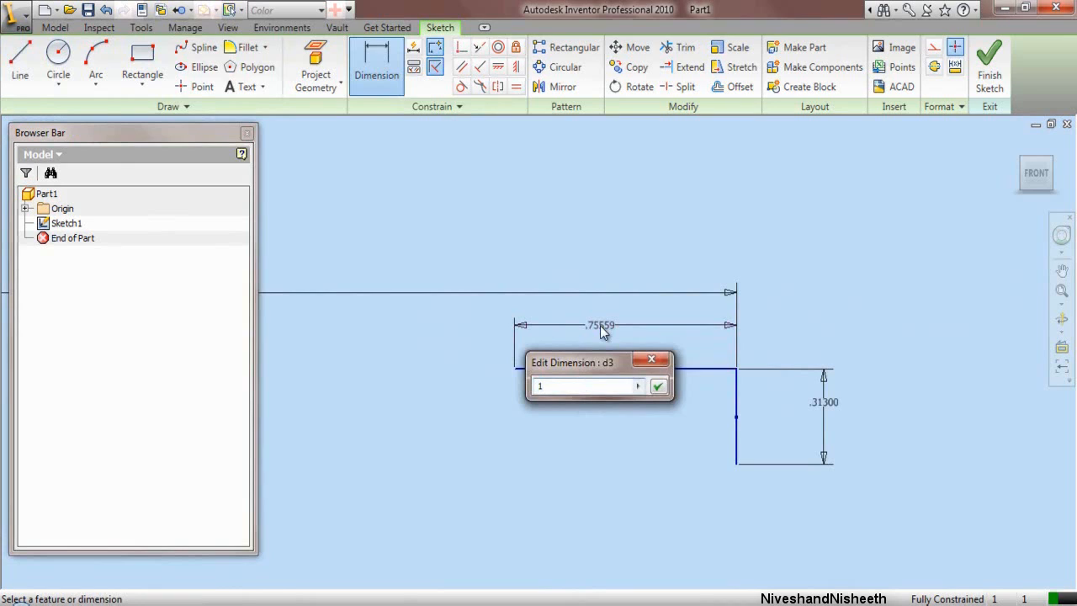
pyautogui.click(657, 386)
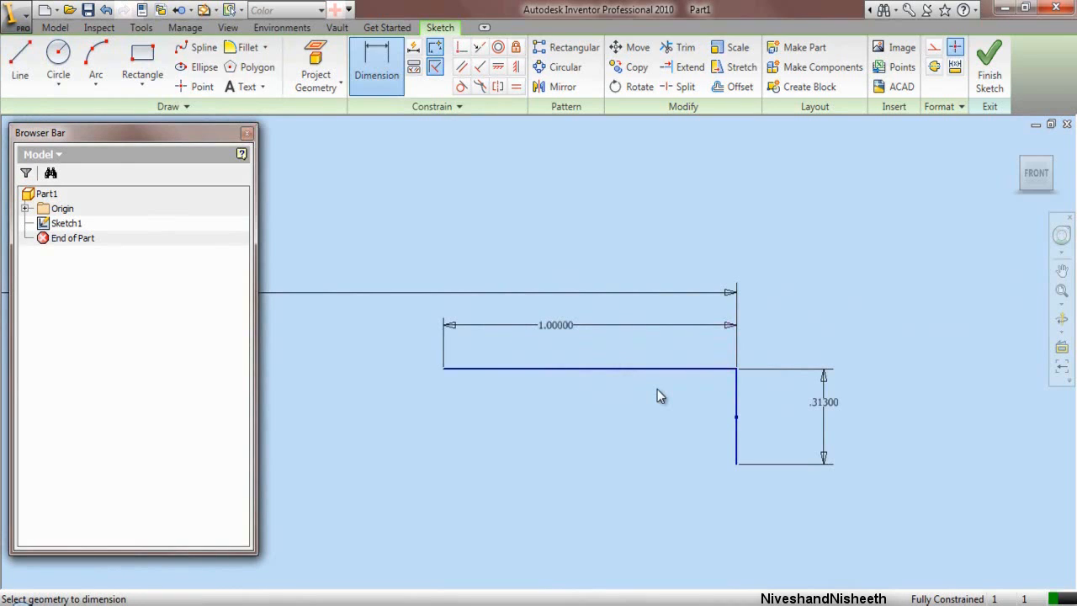
# Step: Sketch a vertical line about 0.286 in long upward from the inner end of the 1 in horizontal line
pyautogui.click(20, 61)
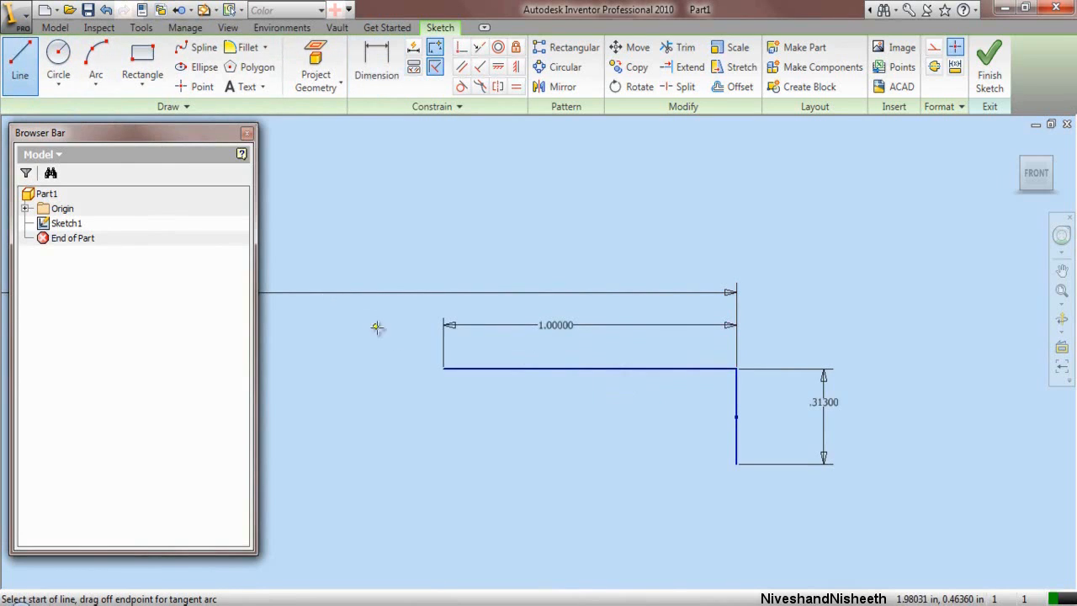
pyautogui.click(443, 369)
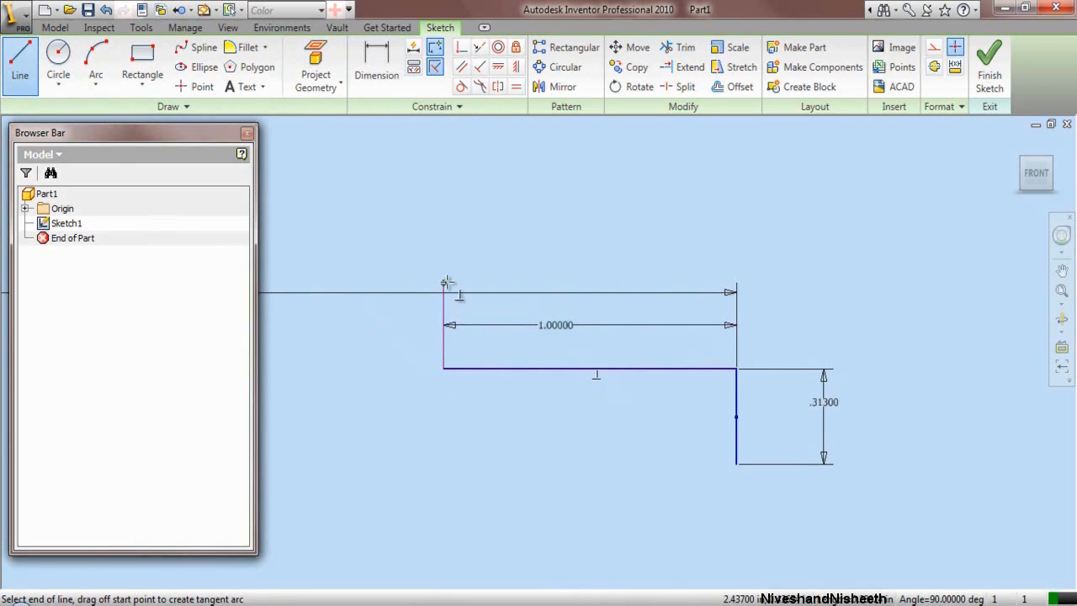
pyautogui.rightClick(446, 283)
pyautogui.click(456, 290)
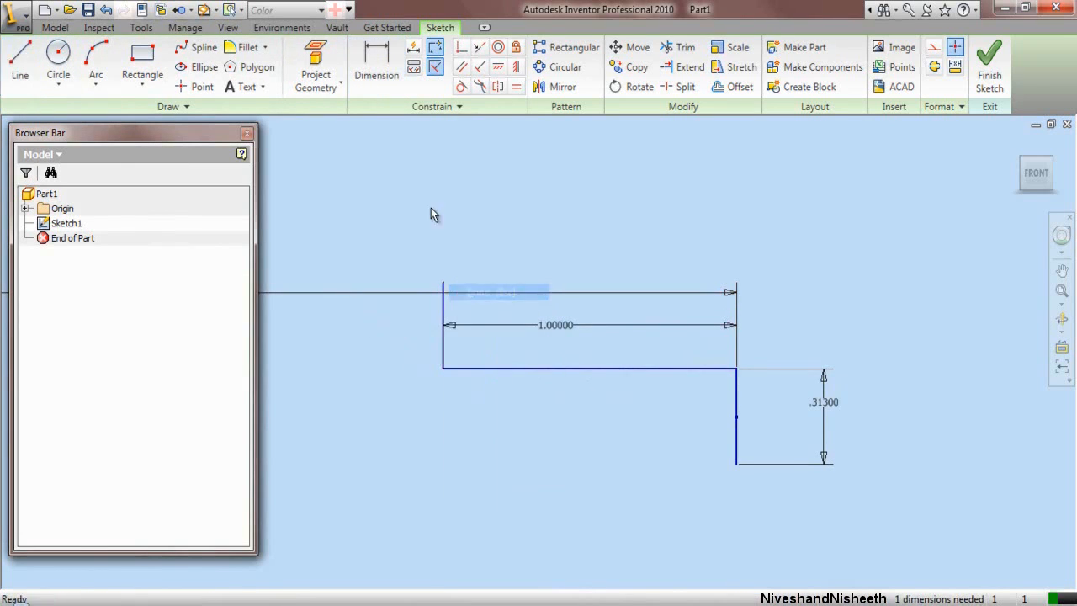
# Step: Dimension the short vertical step line and set its length to 0.1565 in
pyautogui.click(376, 63)
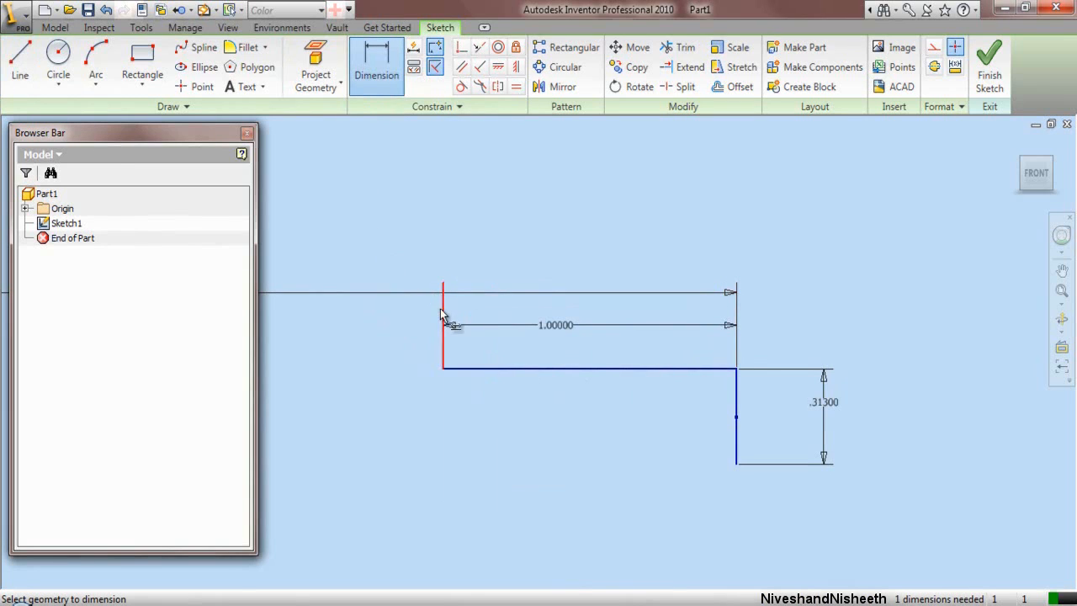
pyautogui.click(441, 308)
pyautogui.click(402, 312)
pyautogui.write('.1565')
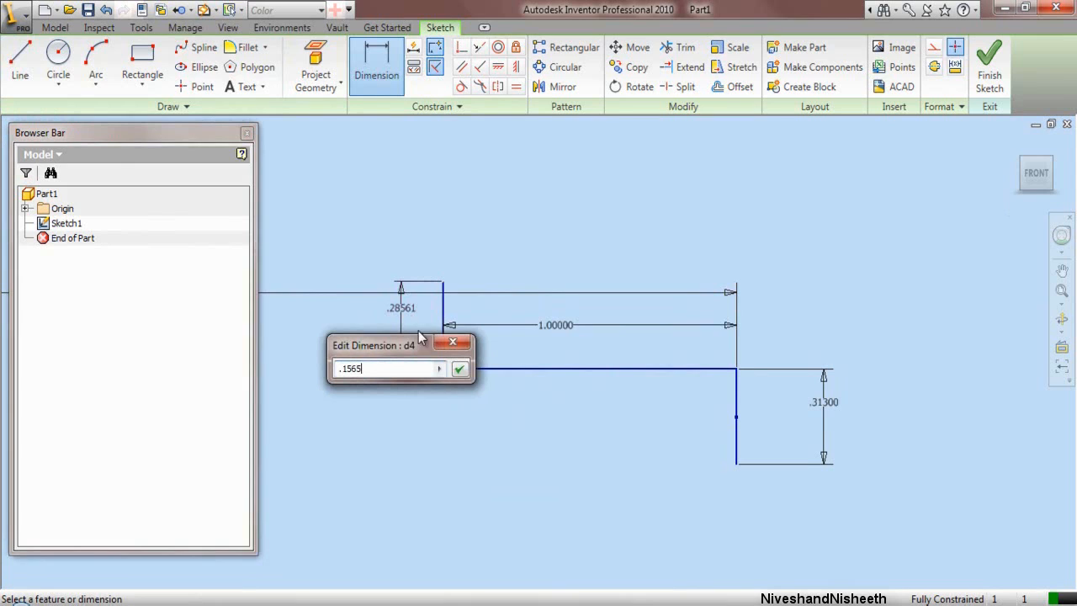
pyautogui.click(461, 372)
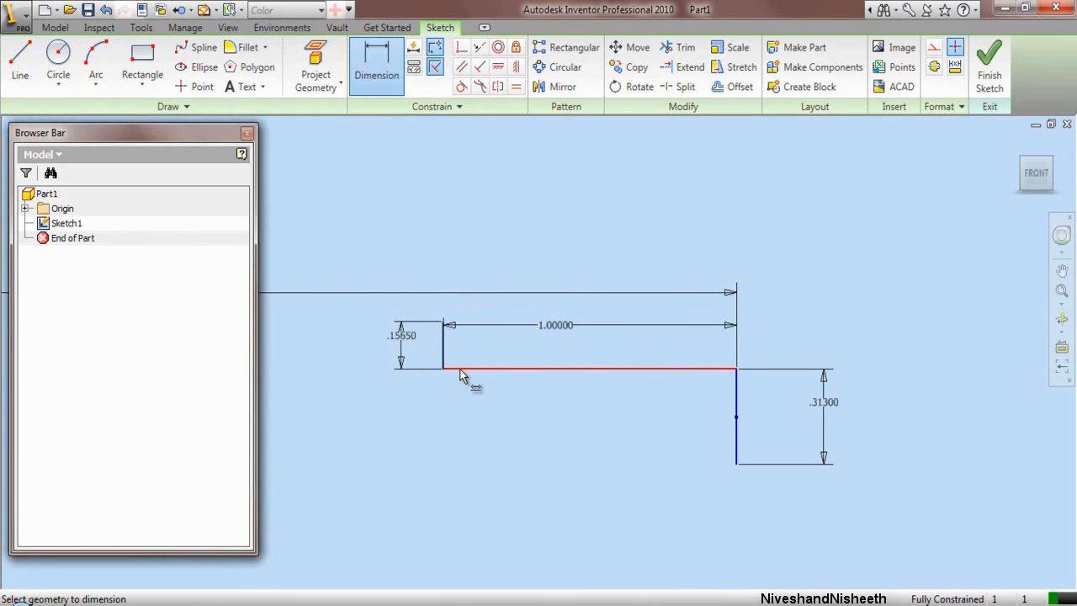
# Step: Sketch a horizontal line about 0.58 in long from the top of the 0.1565 in vertical line toward the origin
pyautogui.scroll(-2, 600, 418)
pyautogui.scroll(3, 449, 381)
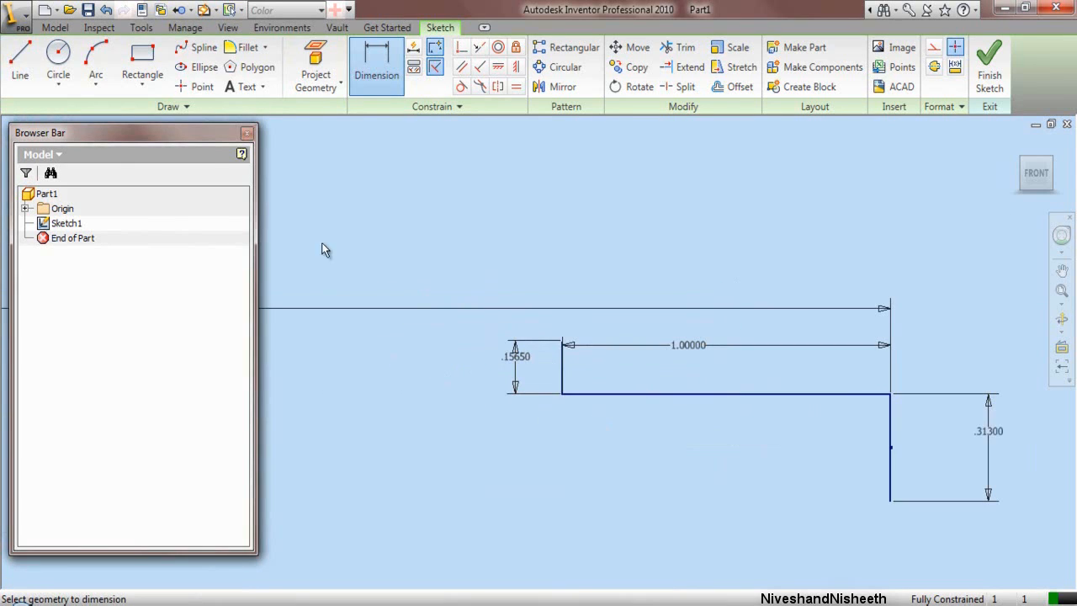
pyautogui.click(20, 61)
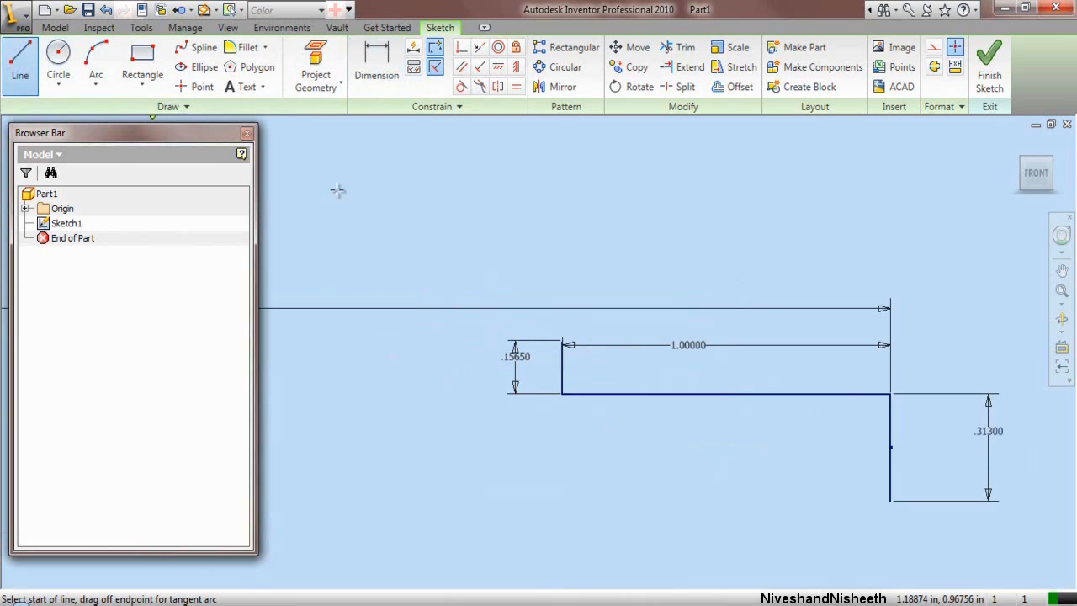
pyautogui.click(562, 341)
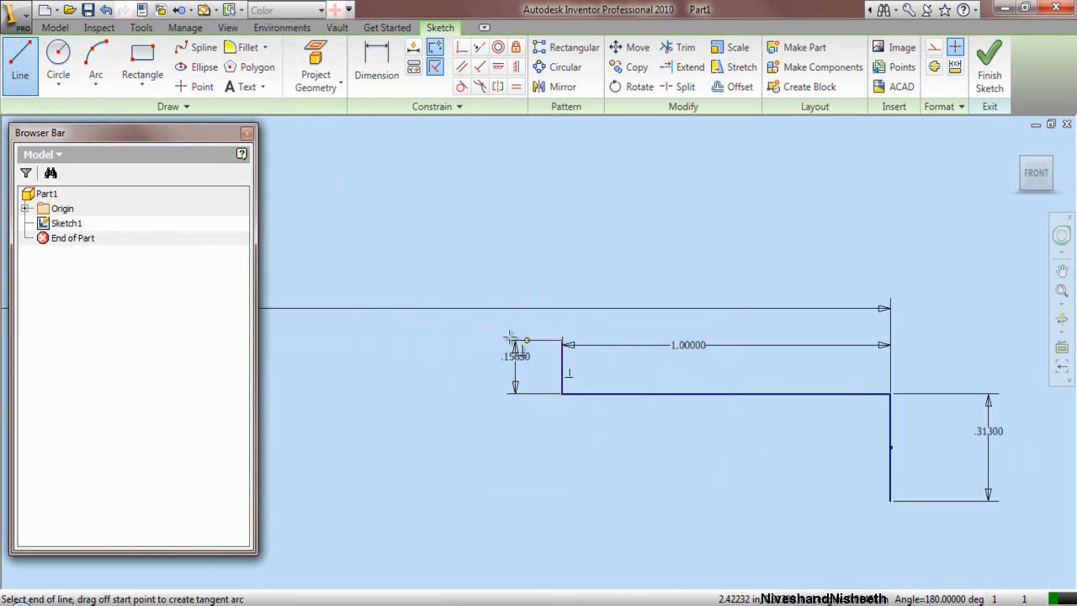
pyautogui.click(373, 341)
pyautogui.rightClick(376, 349)
pyautogui.click(394, 350)
# Step: Dimension the length of the upper horizontal line and set it to 1.068 in
pyautogui.press('d')
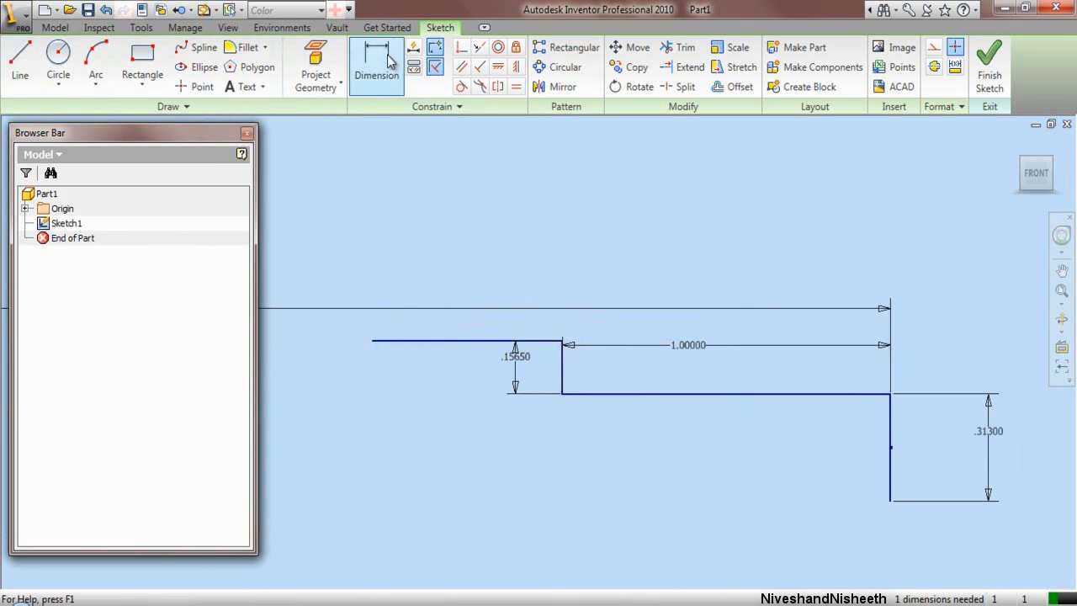
pyautogui.click(446, 347)
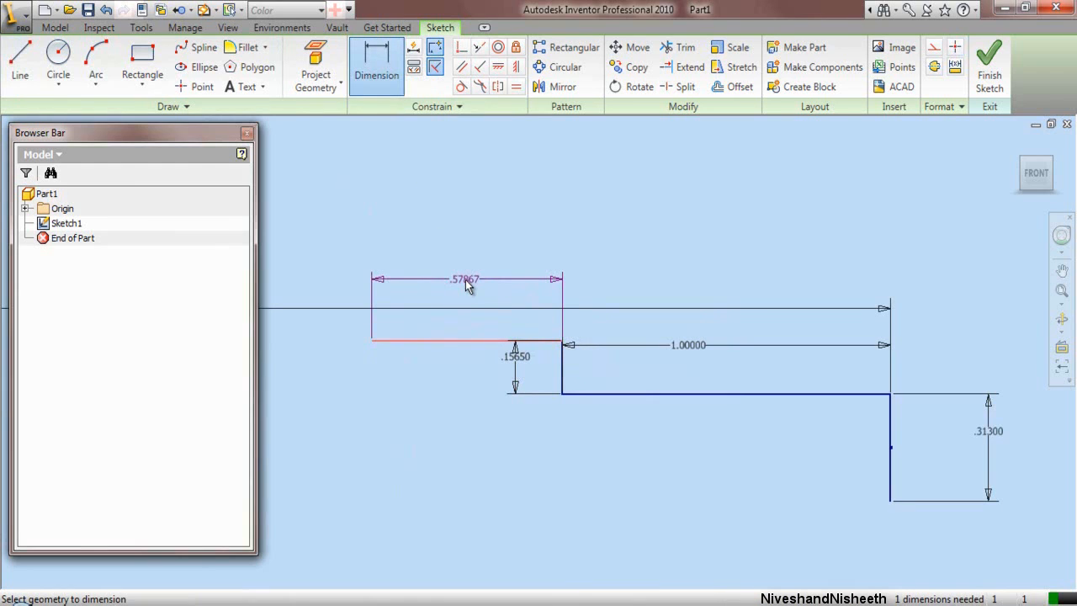
pyautogui.click(467, 285)
pyautogui.write('1.068')
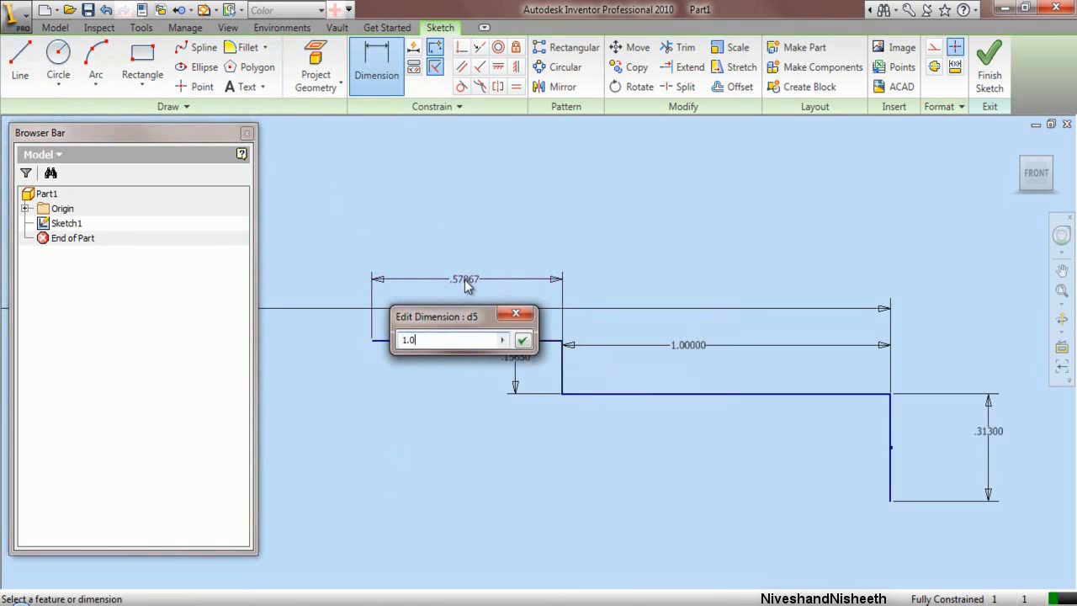
pyautogui.click(523, 341)
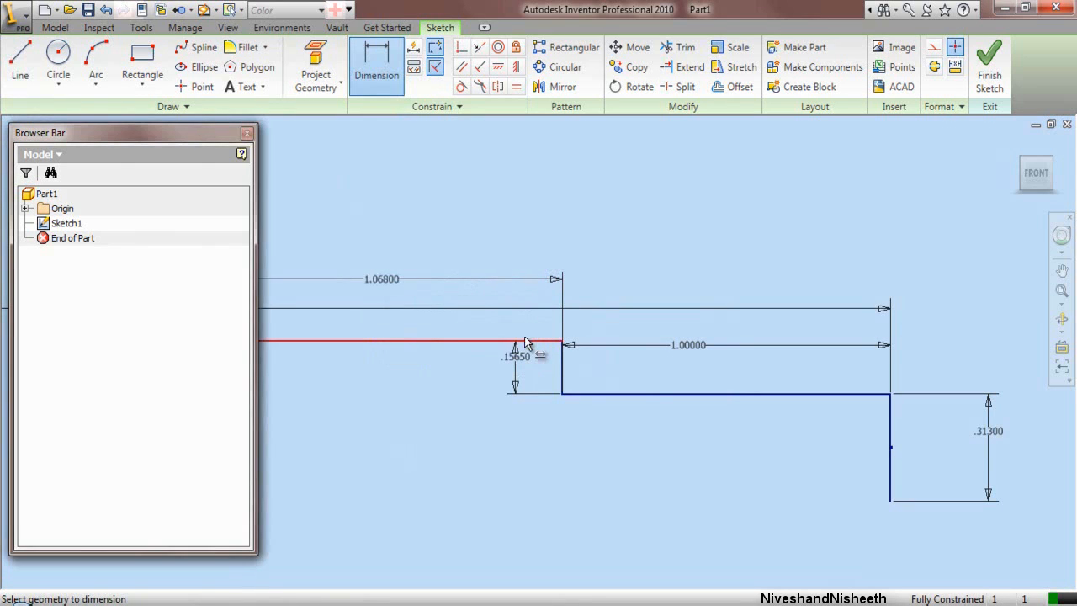
pyautogui.scroll(-2, 732, 345)
pyautogui.rightClick(469, 214)
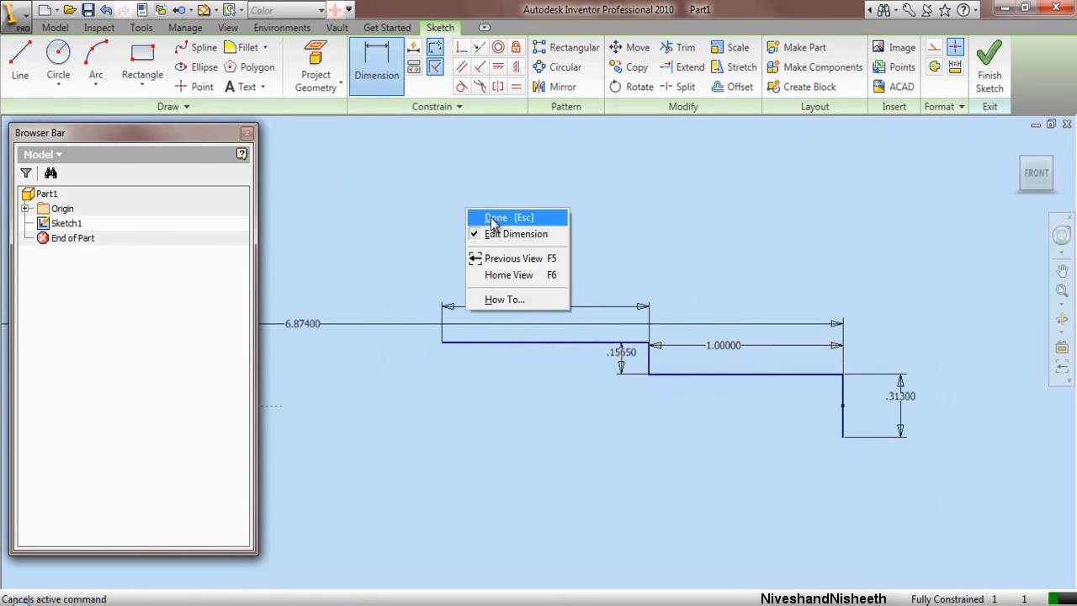
pyautogui.click(494, 219)
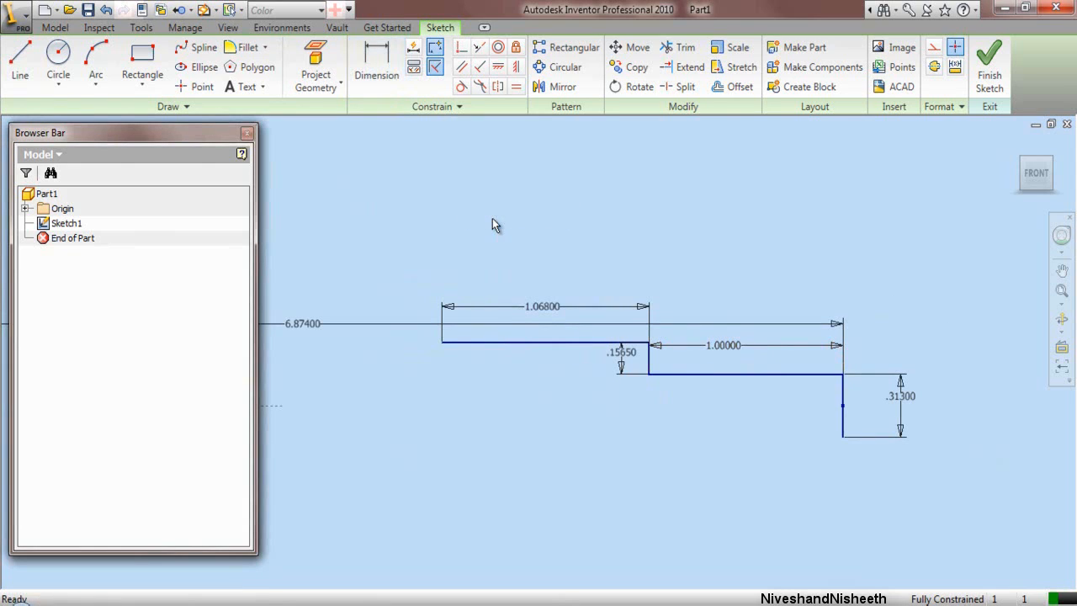
# Step: Sketch a short vertical line downward from the inner end of the 1.068 in horizontal line, stopping above the projected horizontal axis
pyautogui.click(20, 63)
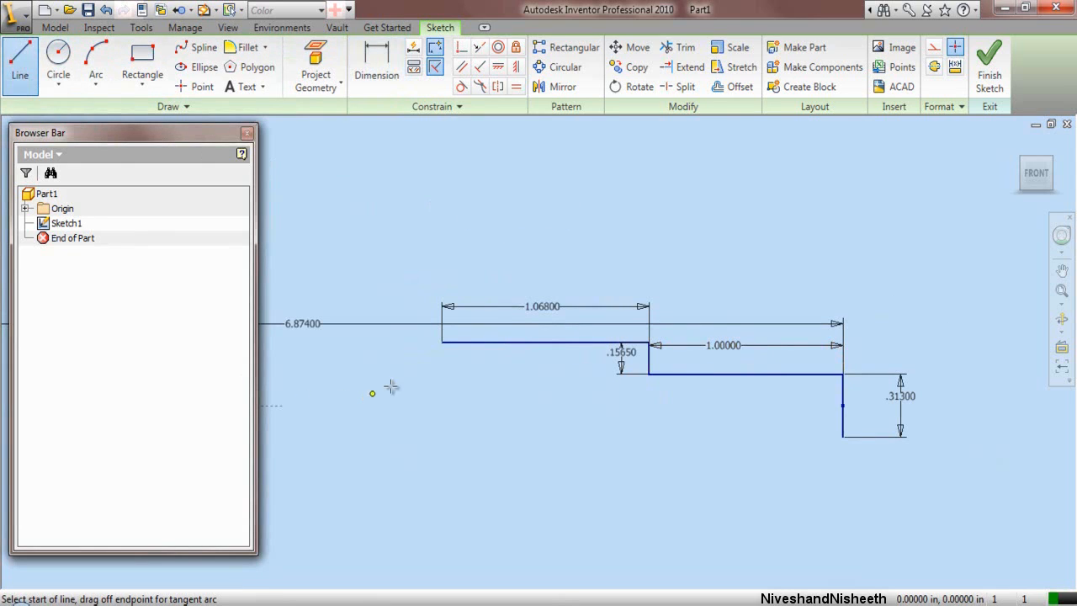
pyautogui.click(442, 343)
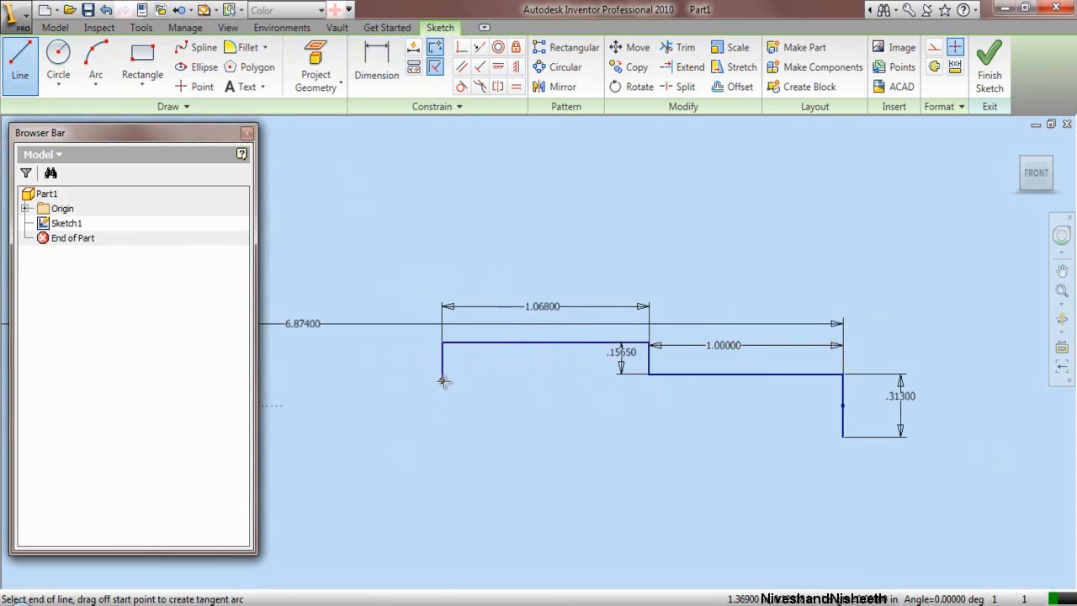
pyautogui.click(444, 381)
pyautogui.rightClick(444, 380)
pyautogui.click(458, 388)
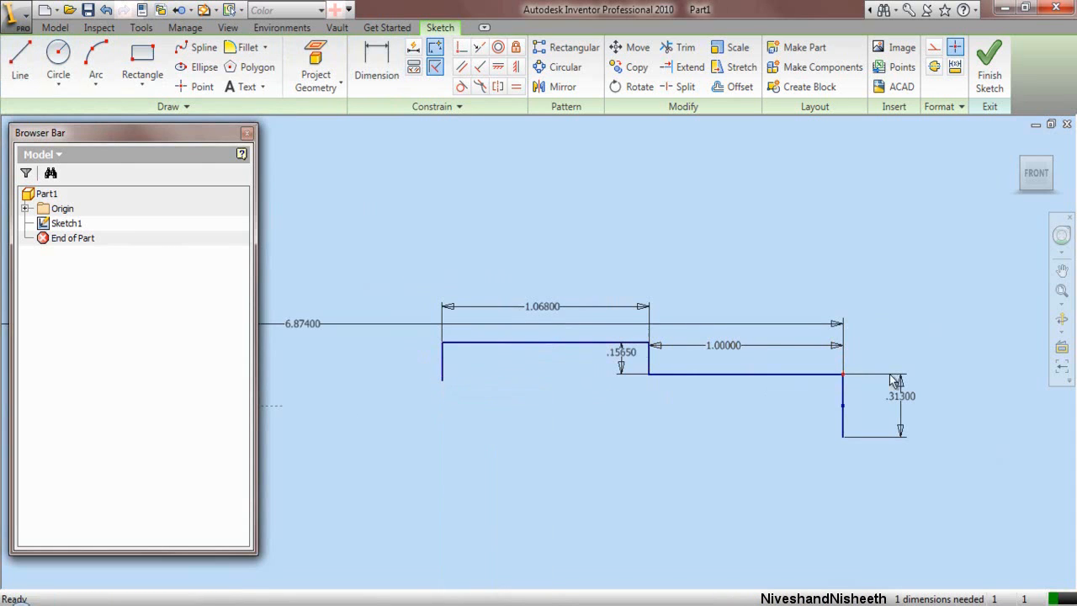
# Step: Extend the short inner vertical line down to the projected horizontal axis
pyautogui.click(1062, 271)
pyautogui.moveTo(530, 429); pyautogui.dragTo(635, 449)
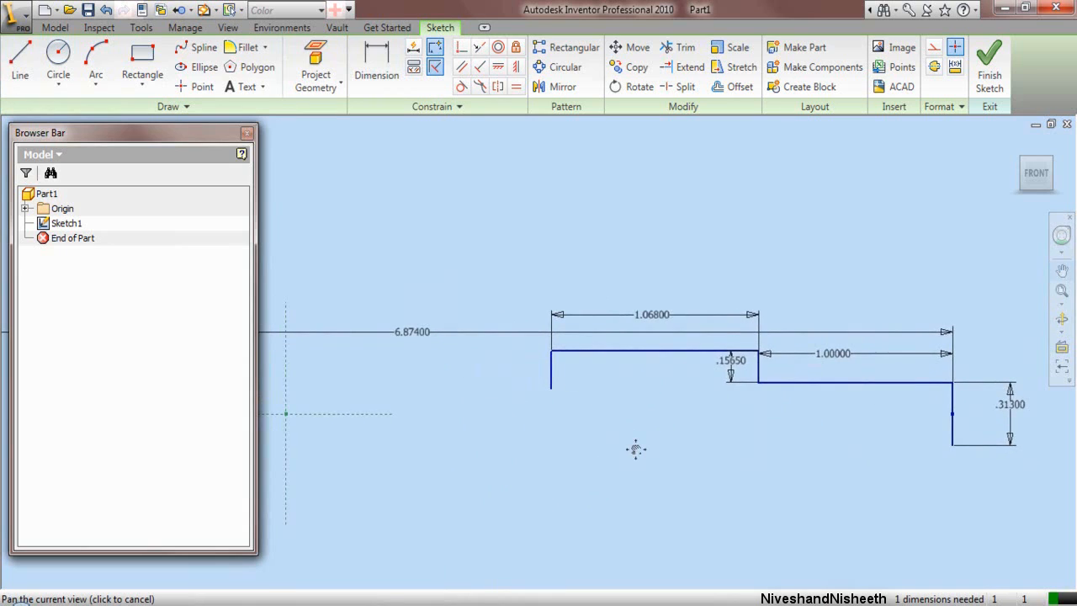
pyautogui.rightClick(499, 226)
pyautogui.click(527, 234)
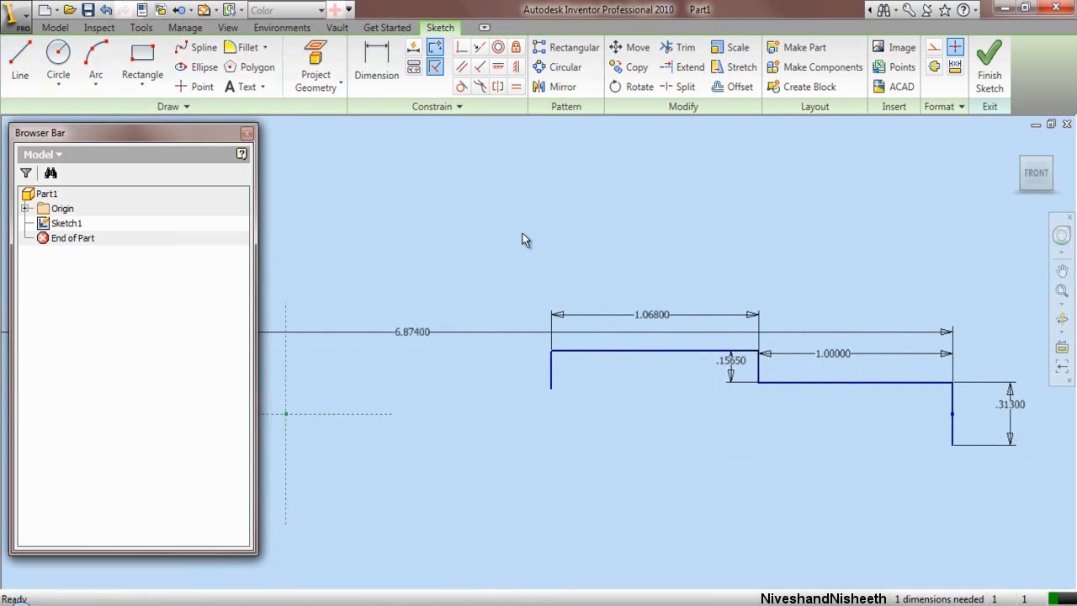
pyautogui.click(689, 69)
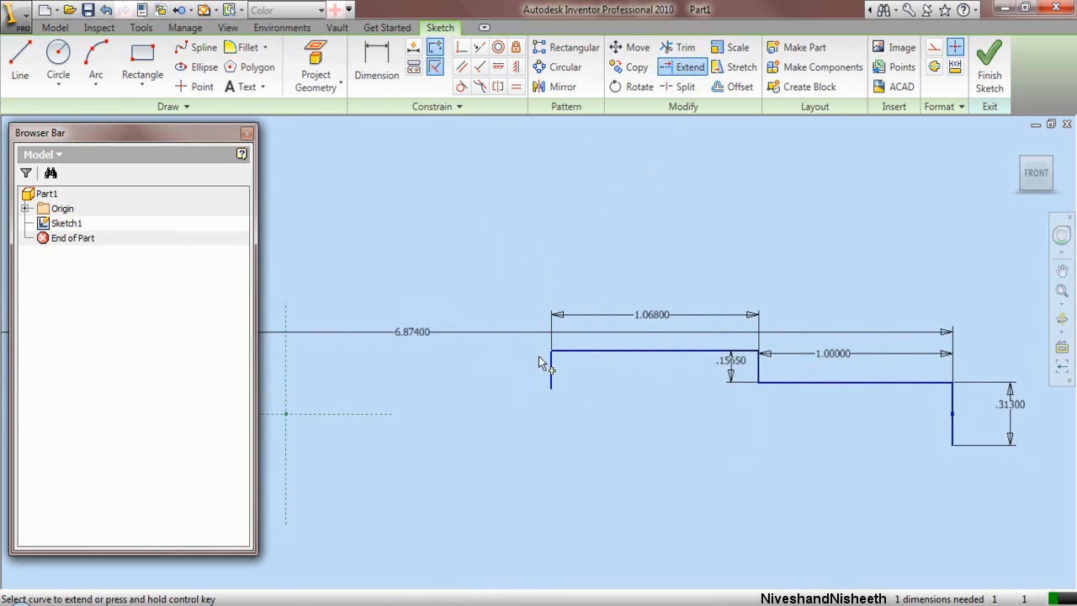
pyautogui.click(551, 377)
pyautogui.rightClick(468, 210)
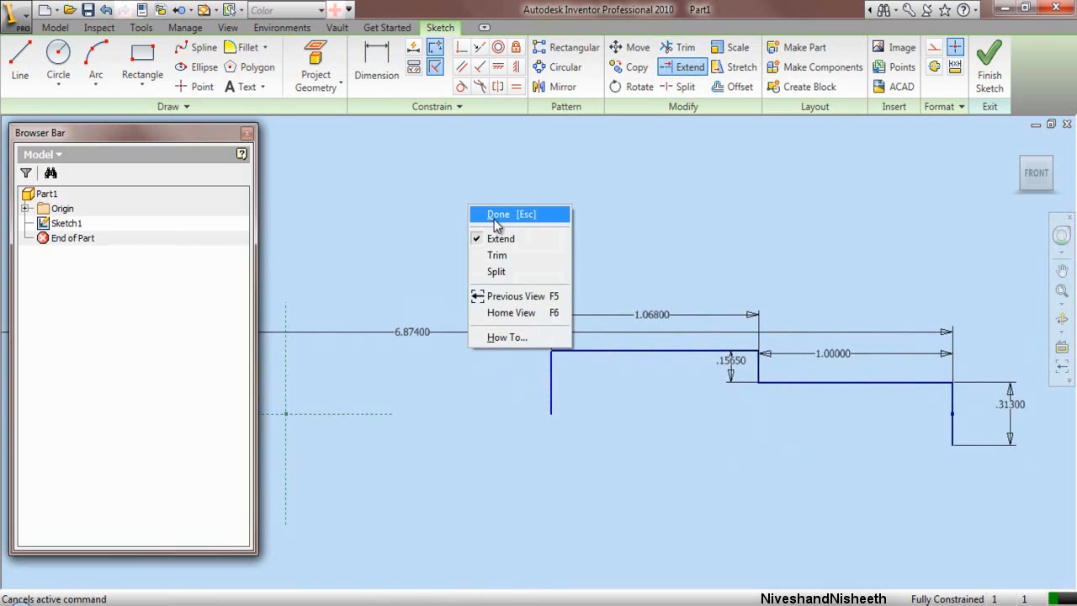
pyautogui.click(503, 214)
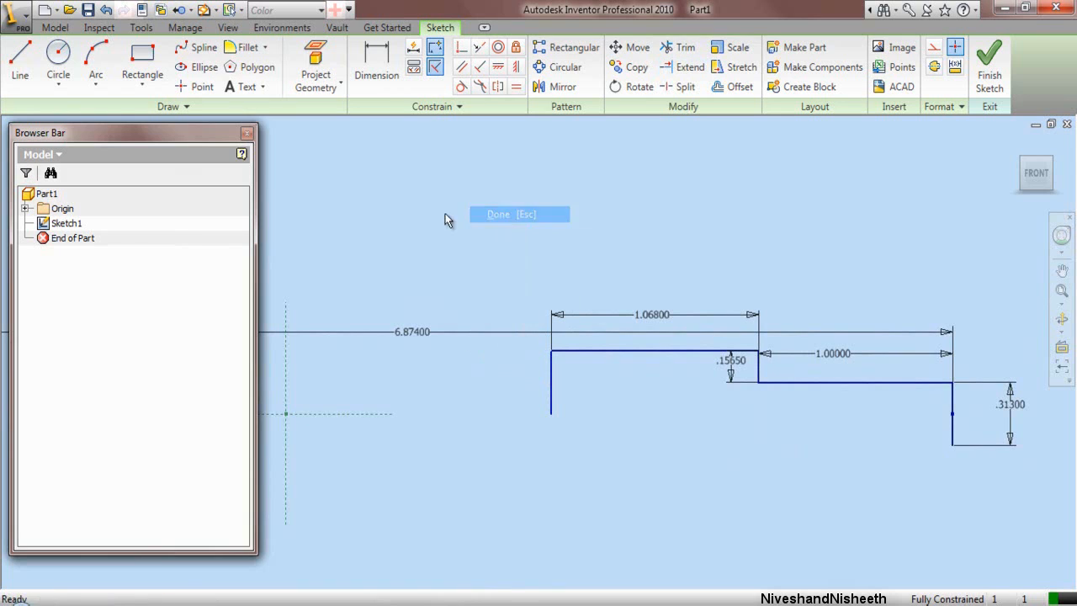
# Step: Close the stepped profile with a horizontal line from the inner vertical line's lower end to the midpoint of the 0.313 in line
pyautogui.click(550, 412)
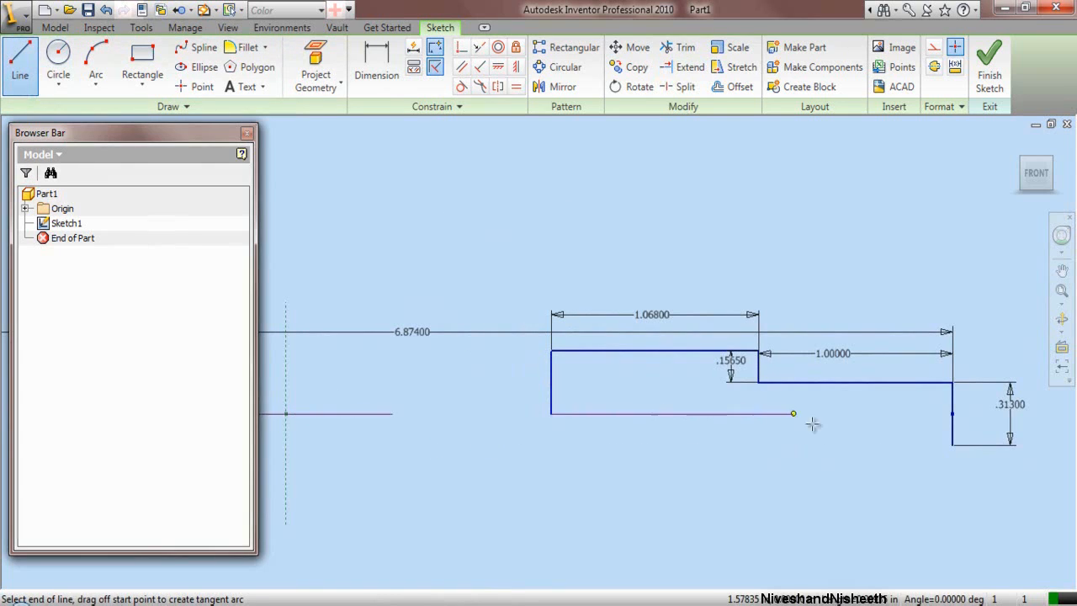
pyautogui.click(952, 413)
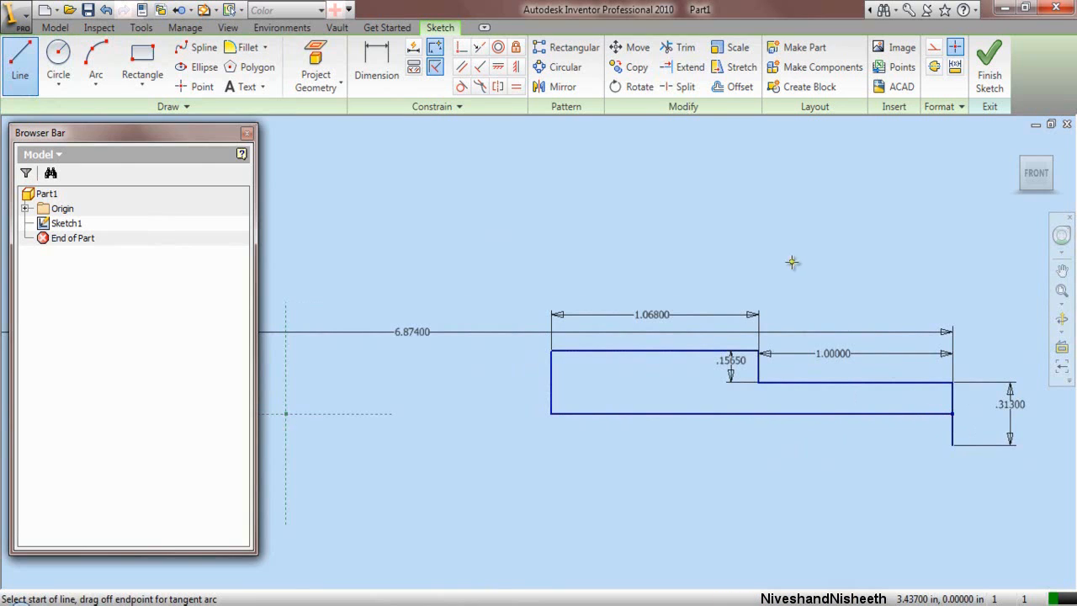
pyautogui.rightClick(783, 230)
pyautogui.click(808, 241)
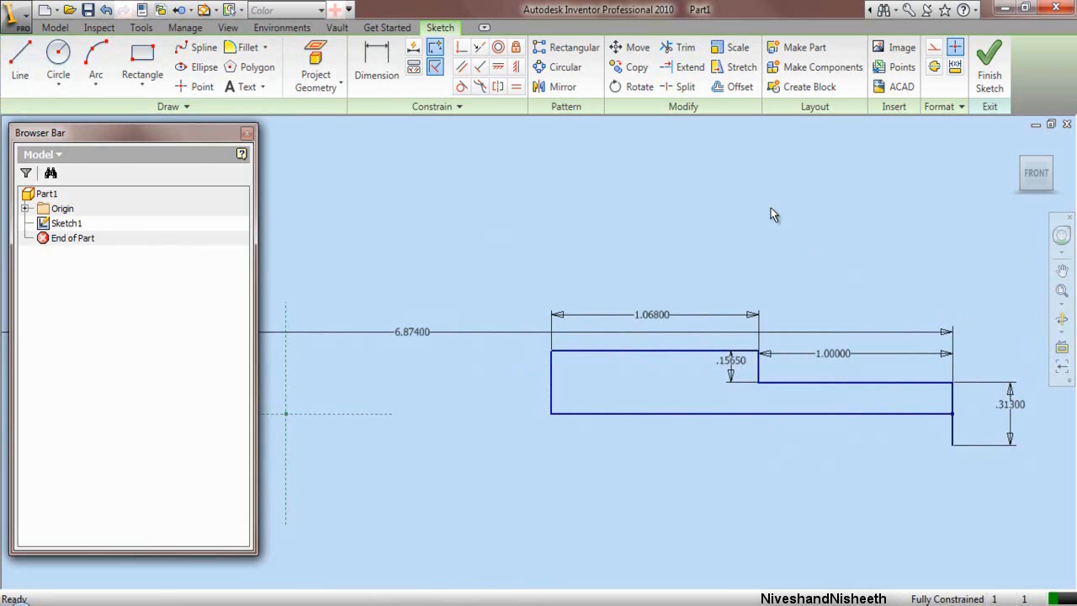
# Step: Sketch a rectangle about 1.25 in wide and 0.26 in high, starting inward from the upper end of the 0.625 in vertical line
pyautogui.click(1062, 270)
pyautogui.moveTo(511, 413); pyautogui.dragTo(778, 430)
pyautogui.moveTo(480, 428); pyautogui.dragTo(777, 398)
pyautogui.moveTo(449, 392); pyautogui.dragTo(776, 388)
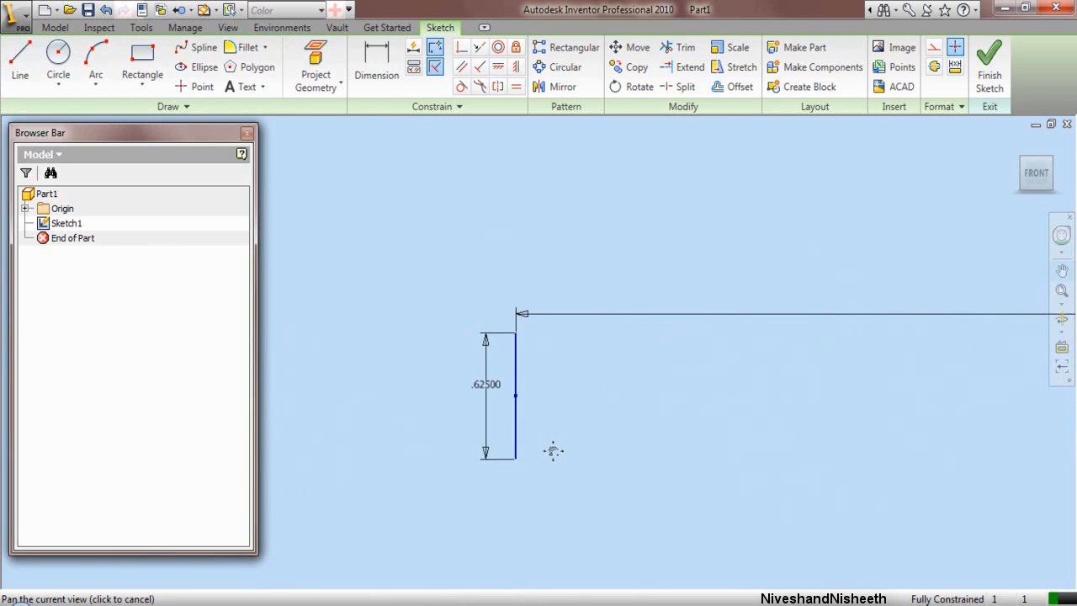
pyautogui.rightClick(572, 440)
pyautogui.click(596, 447)
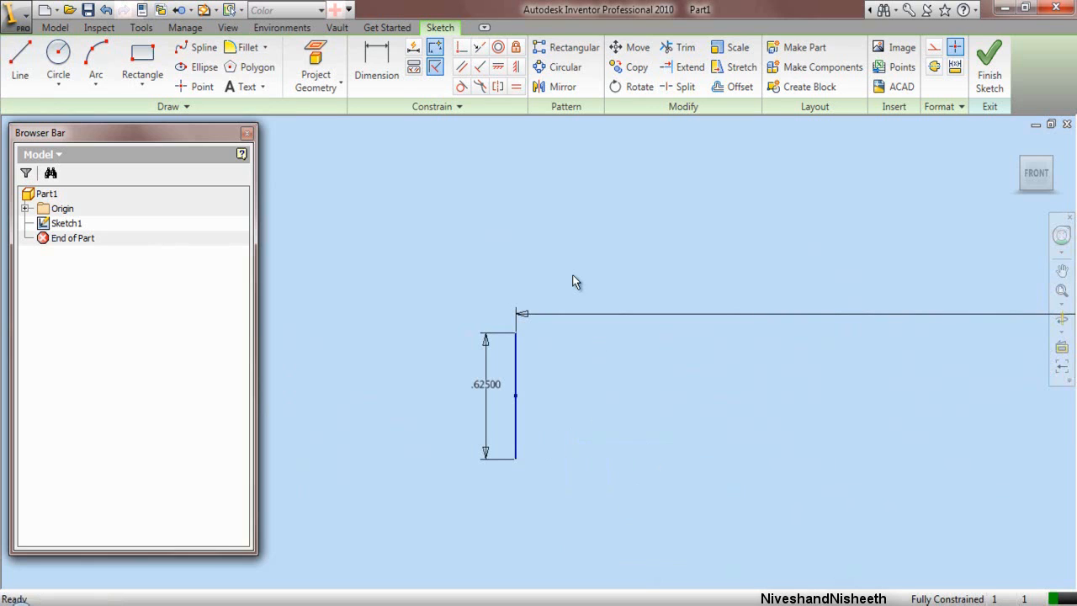
pyautogui.click(142, 57)
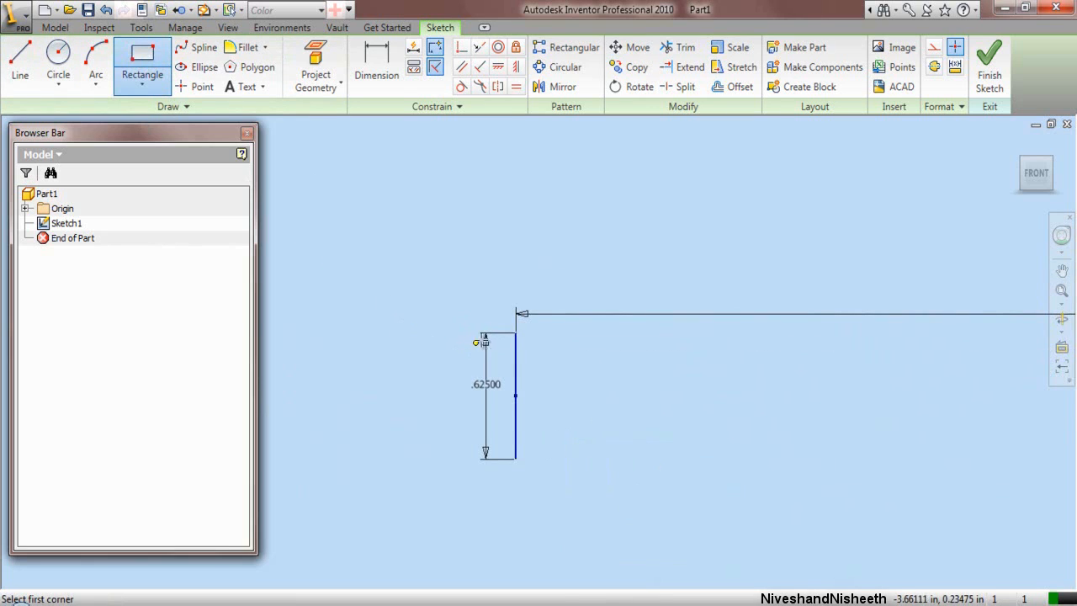
pyautogui.click(516, 333)
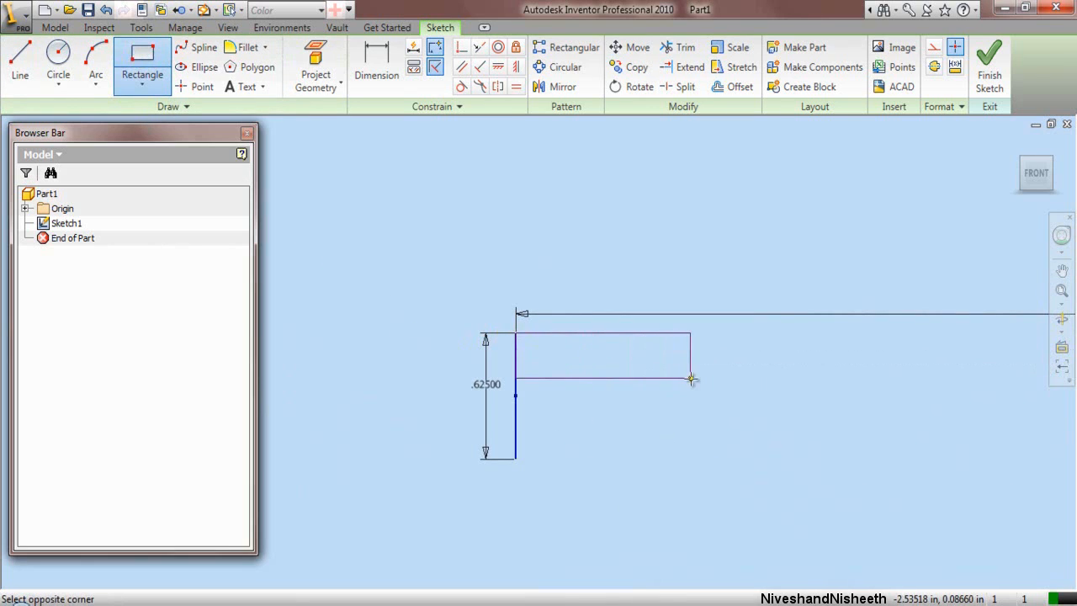
pyautogui.click(757, 385)
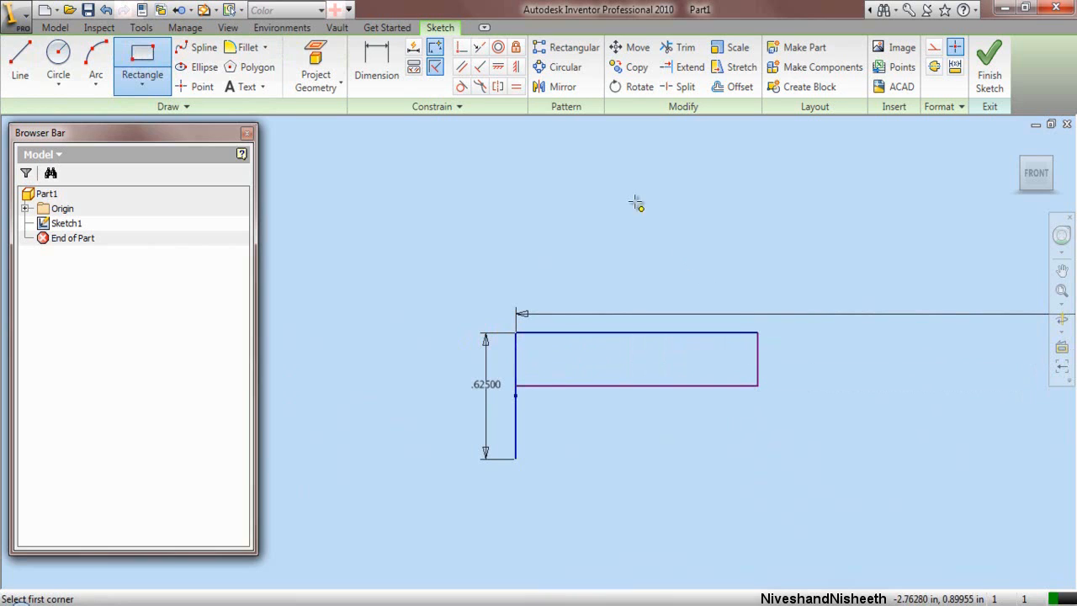
pyautogui.rightClick(633, 199)
pyautogui.click(648, 209)
# Step: Dimension the height of the new rectangle at its inner vertical edge and set it to 0.156 in
pyautogui.click(376, 63)
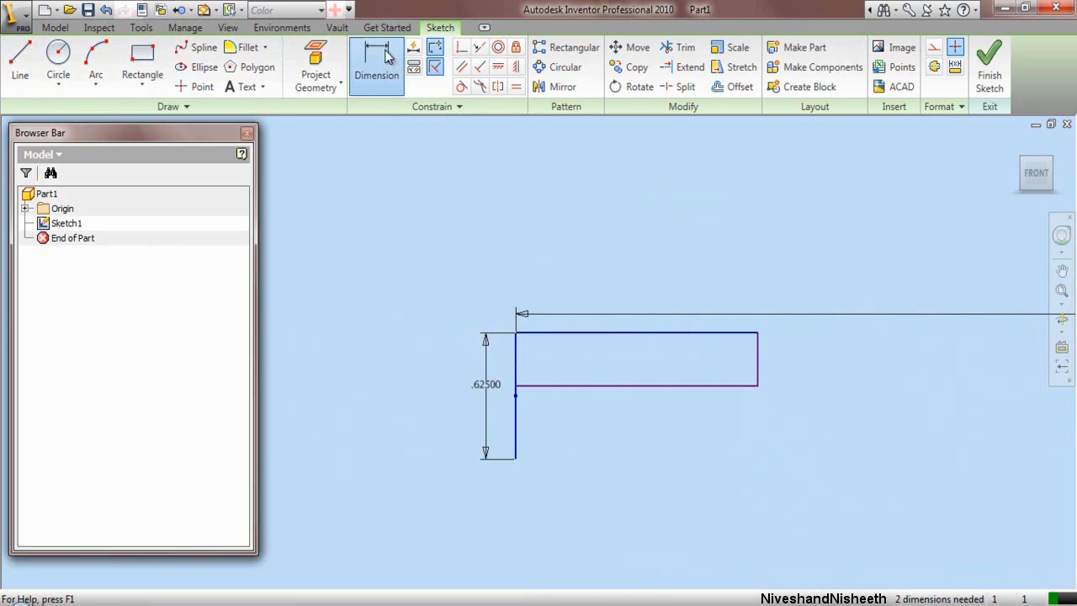
pyautogui.click(757, 354)
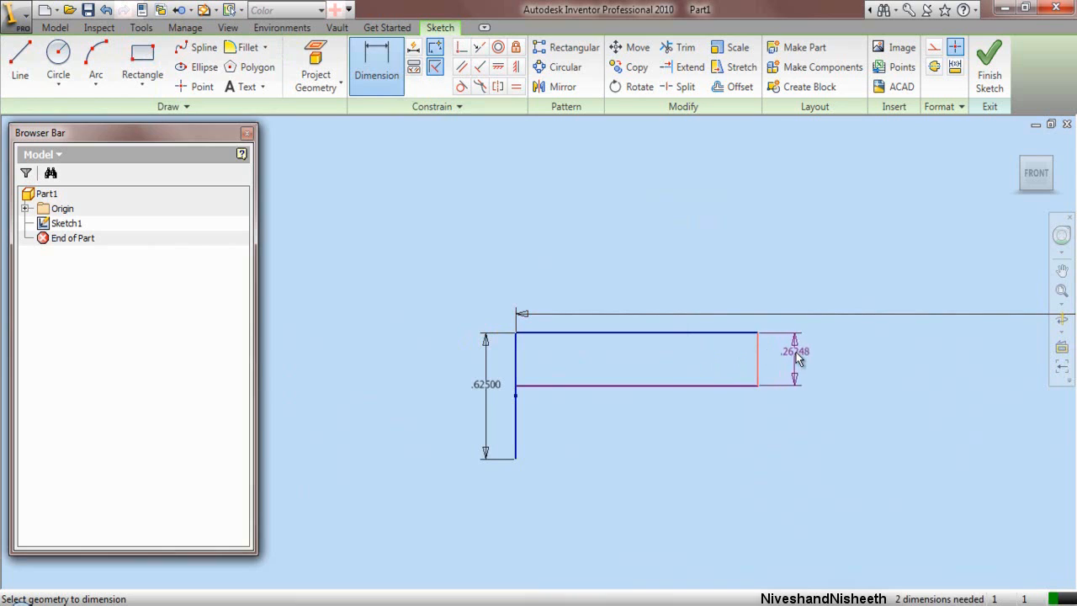
pyautogui.click(797, 353)
pyautogui.write('.156')
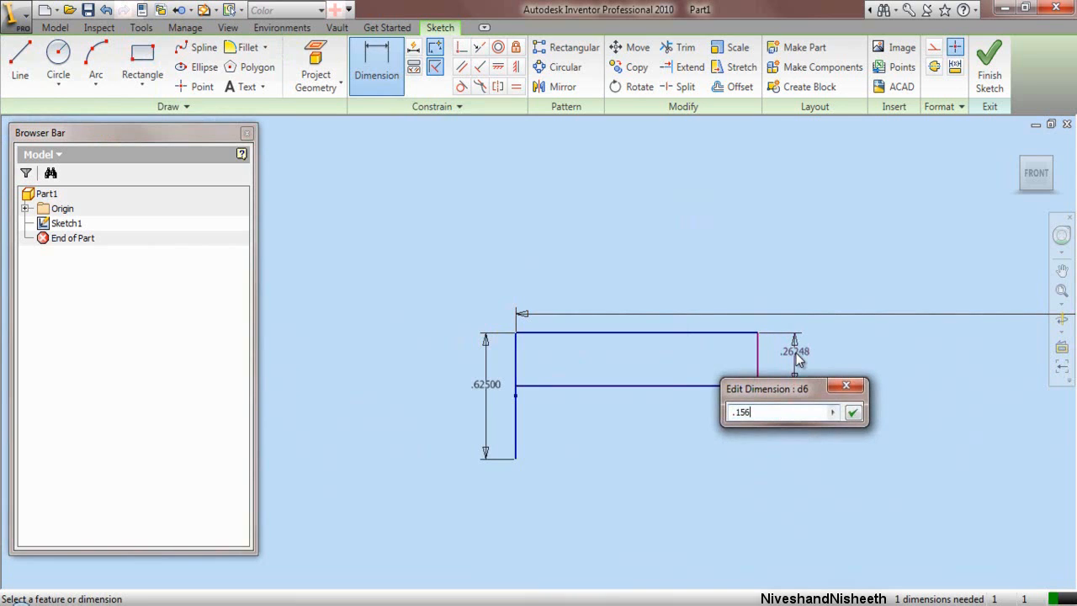
pyautogui.press('Return')
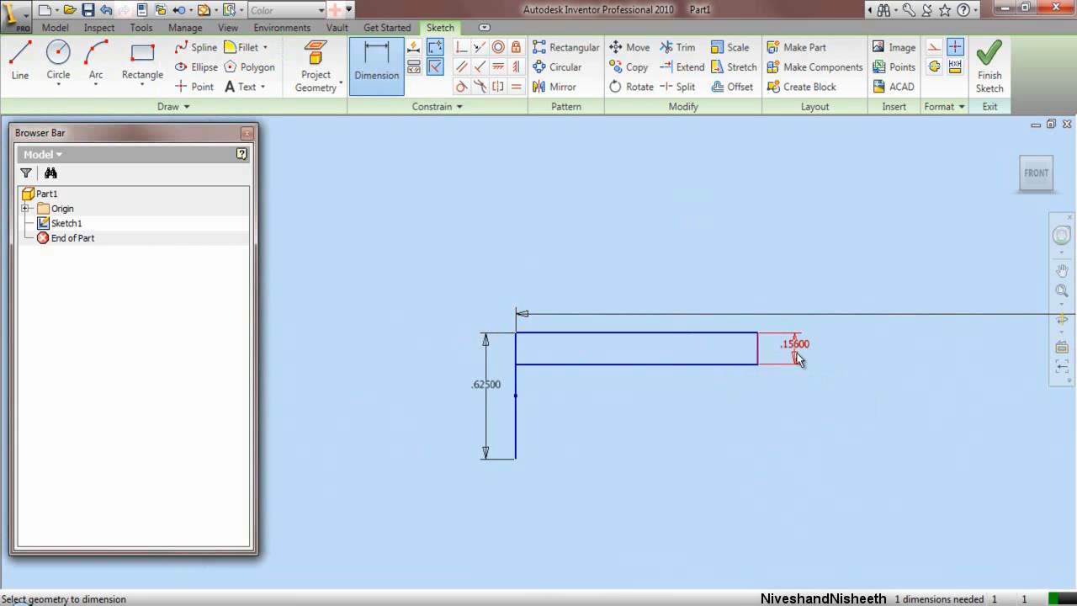
# Step: Dimension the upper edge of the 0.156 in high rectangle and set its length to 1.0516 in
pyautogui.click(692, 335)
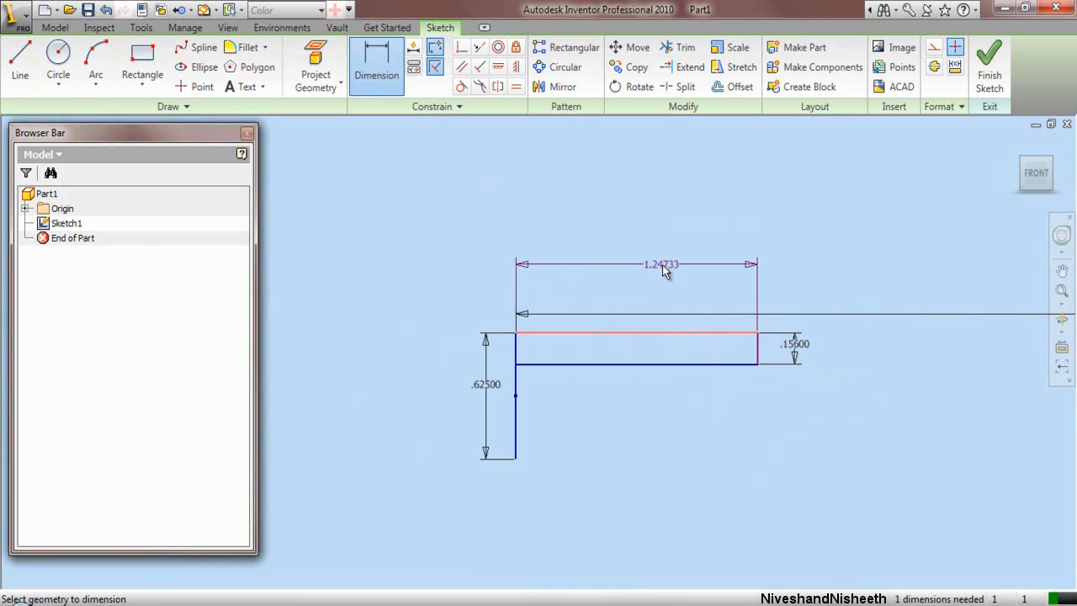
pyautogui.click(665, 266)
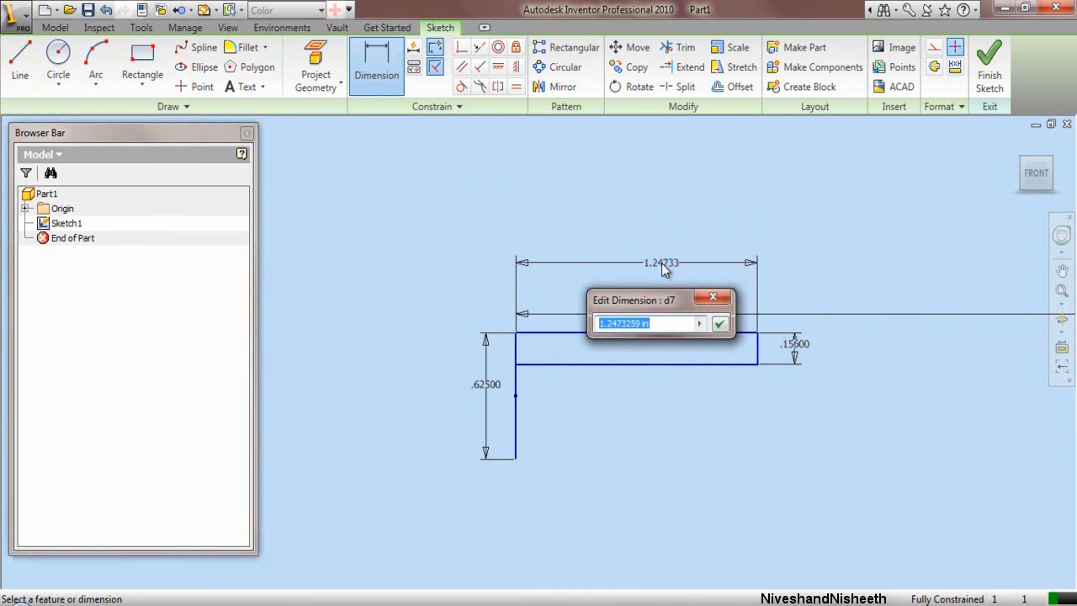
pyautogui.write('1.05')
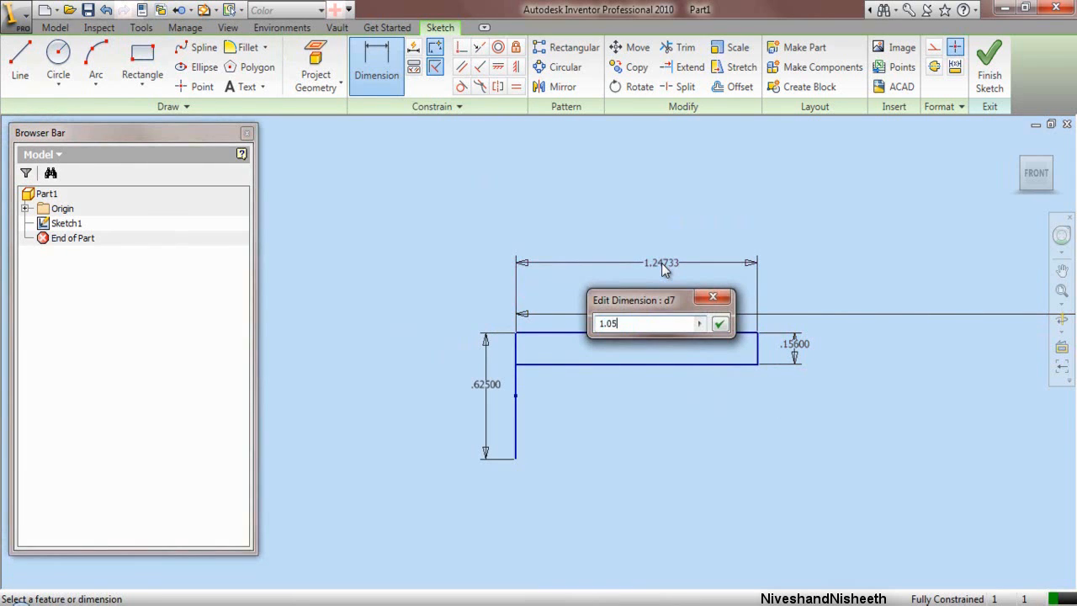
pyautogui.write('16')
pyautogui.press('Return')
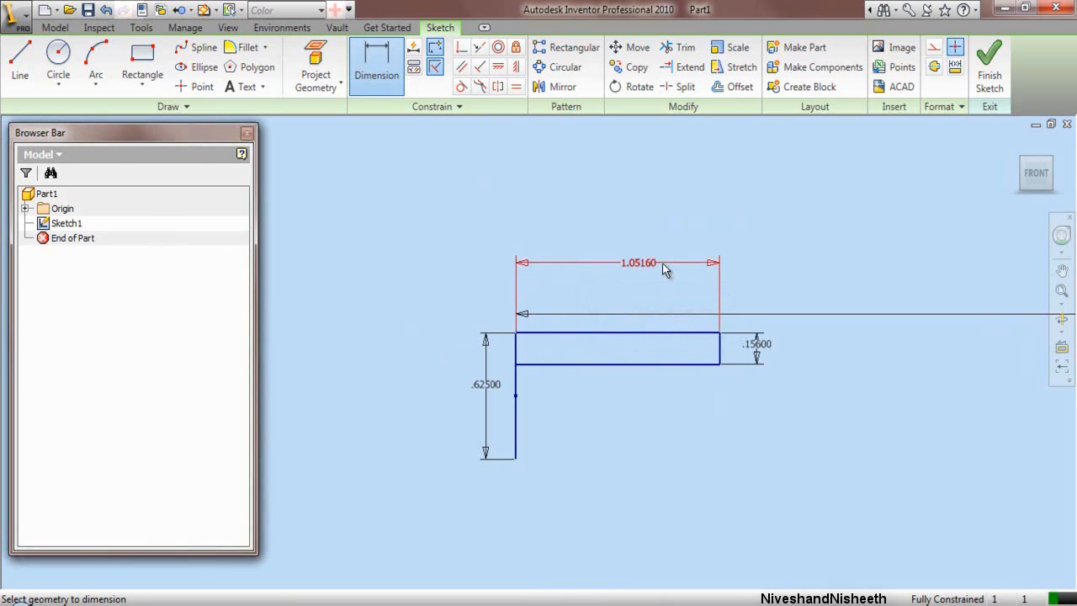
pyautogui.rightClick(541, 199)
pyautogui.click(560, 208)
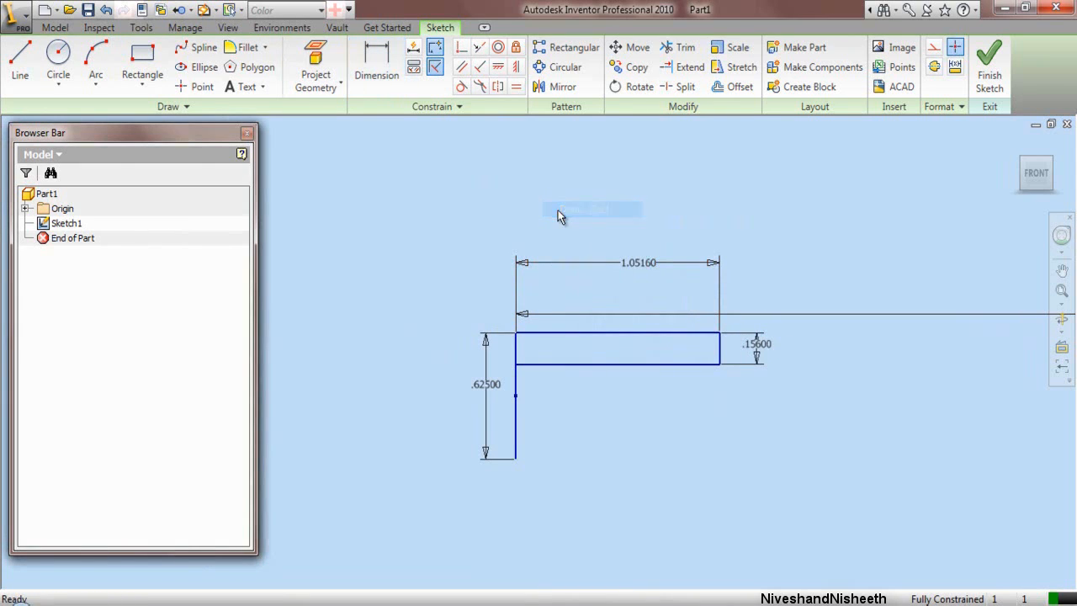
# Step: Finish the profile sketch and show it in an isometric view
pyautogui.click(1064, 292)
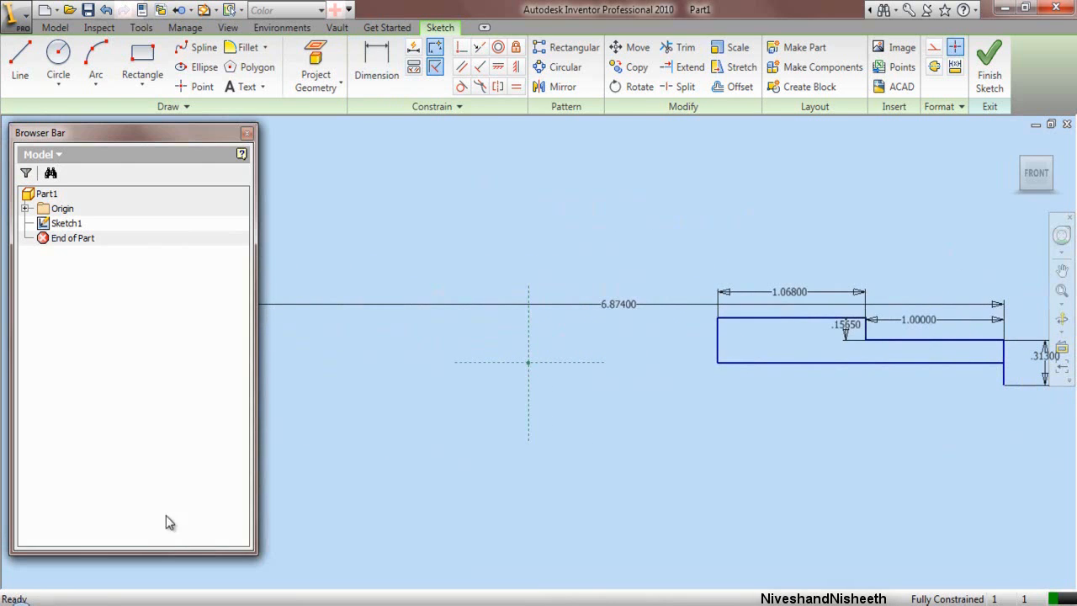
pyautogui.moveTo(181, 552); pyautogui.dragTo(203, 260)
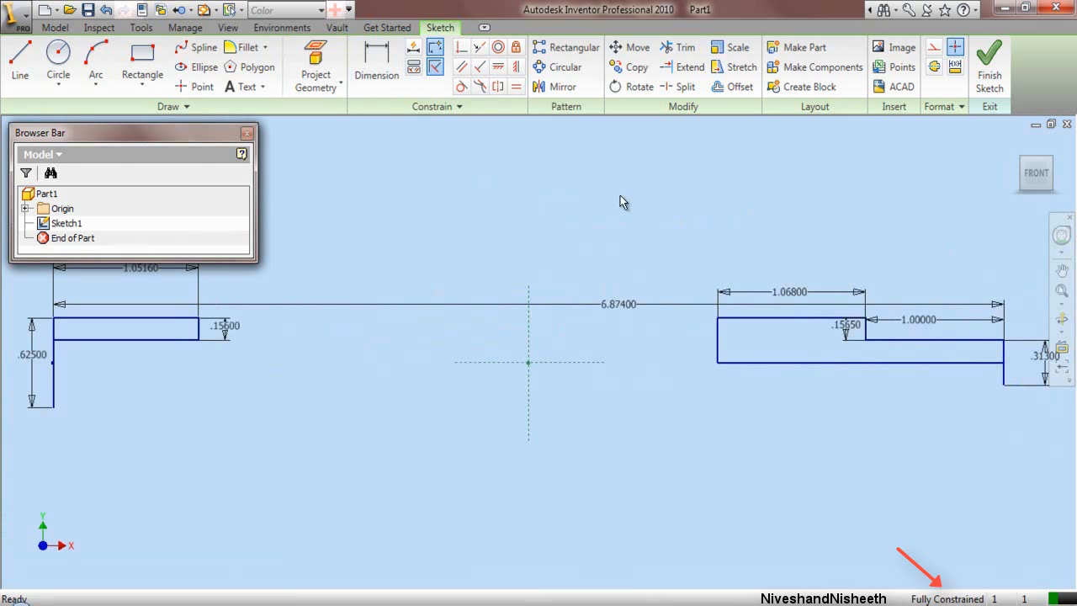
pyautogui.click(990, 63)
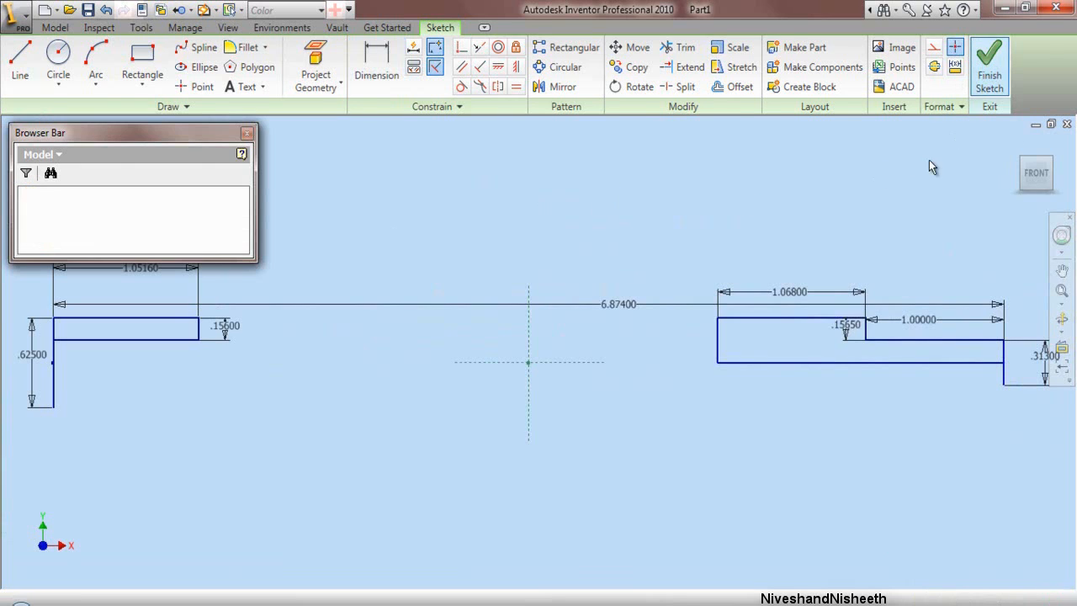
pyautogui.click(1024, 166)
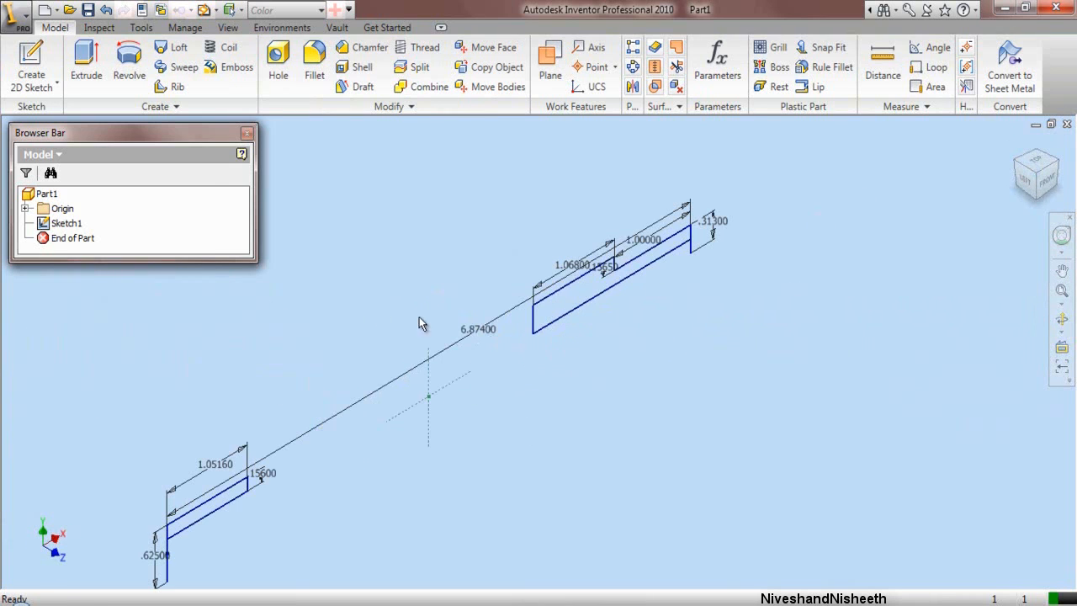
# Step: Revolve both closed profiles a full turn around the projected horizontal axis as a solid
pyautogui.click(131, 76)
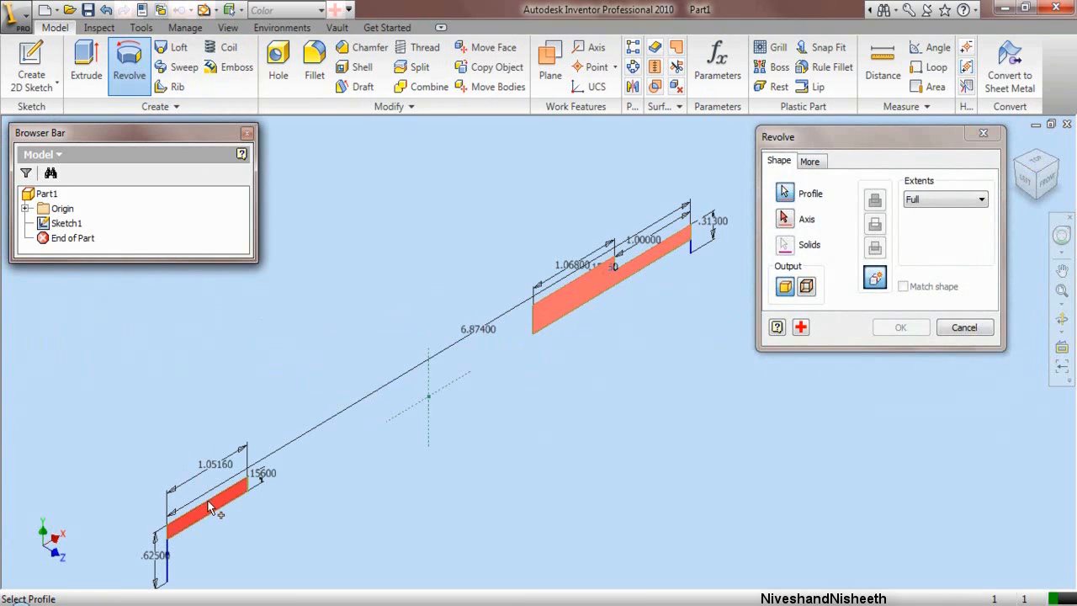
pyautogui.click(783, 221)
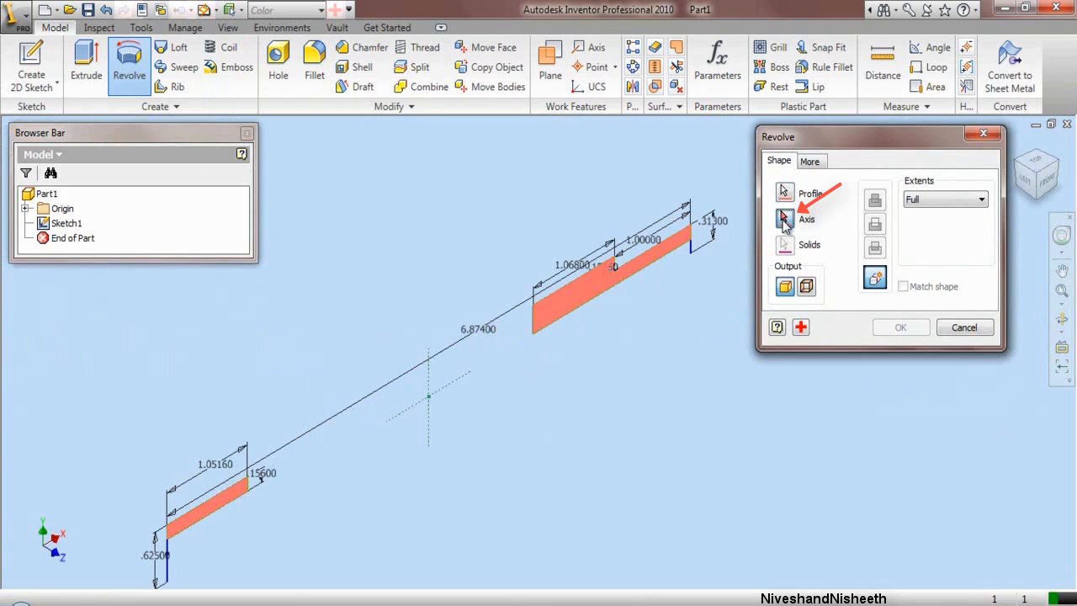
pyautogui.click(453, 386)
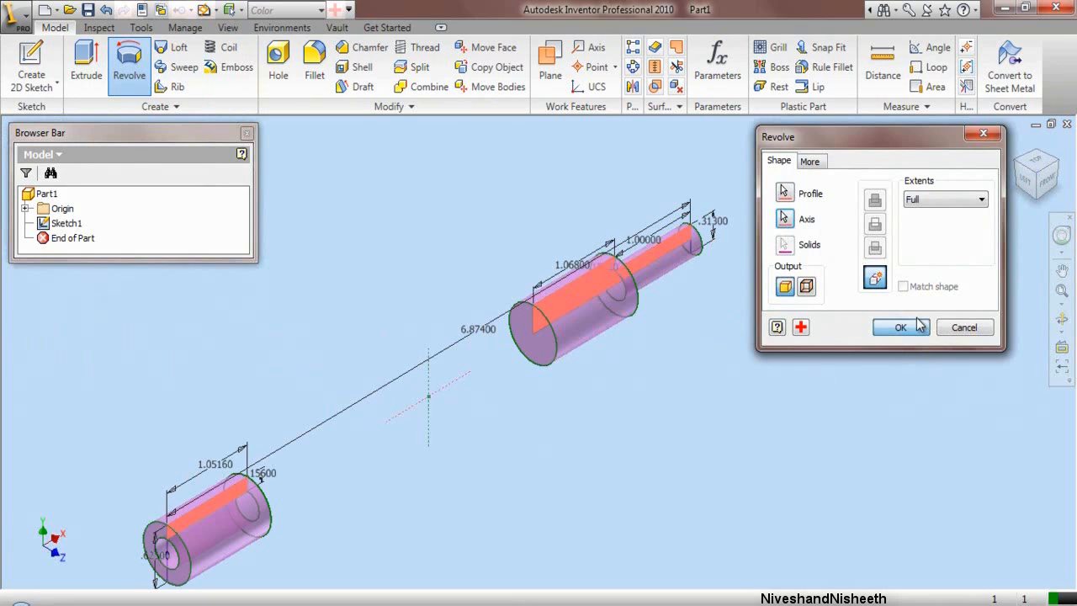
pyautogui.click(890, 327)
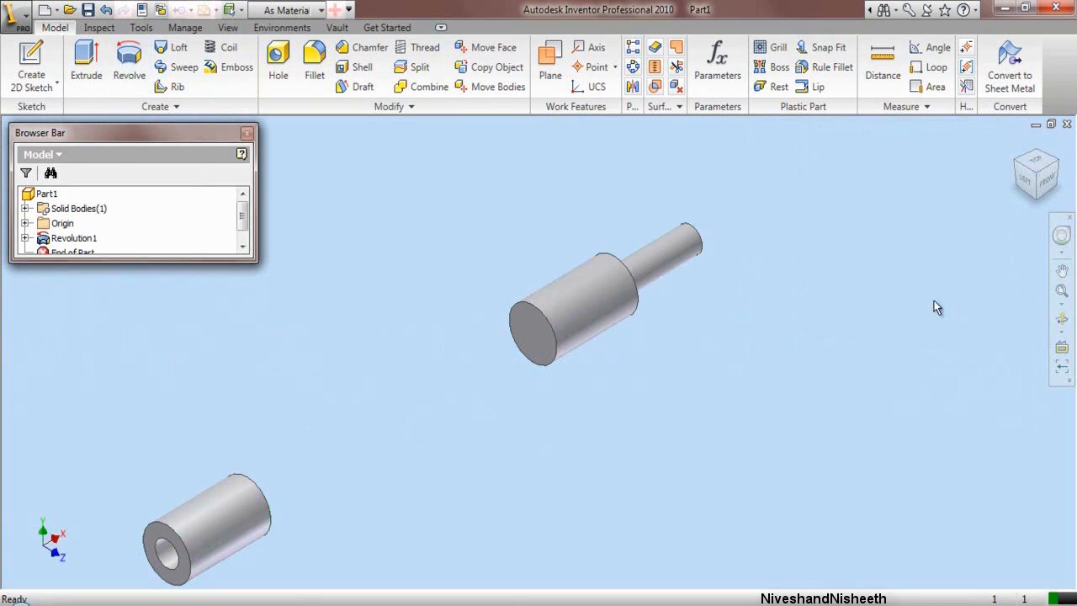
pyautogui.moveTo(727, 357); pyautogui.dragTo(836, 314, button='middle')
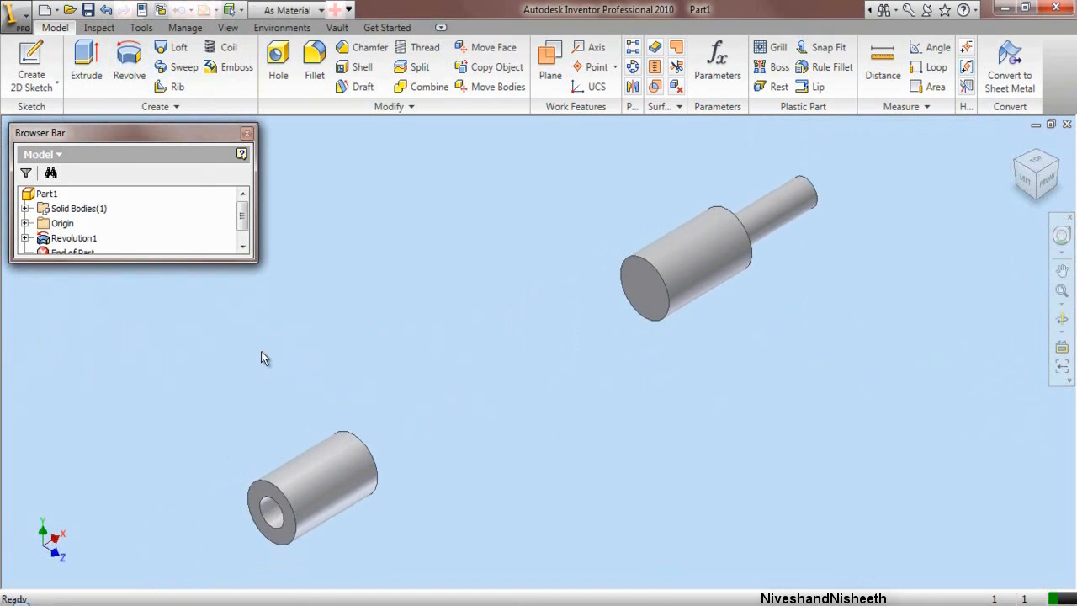
# Step: Save the part in the Drill Machine folder as "Drill Machine Frame"
pyautogui.click(89, 12)
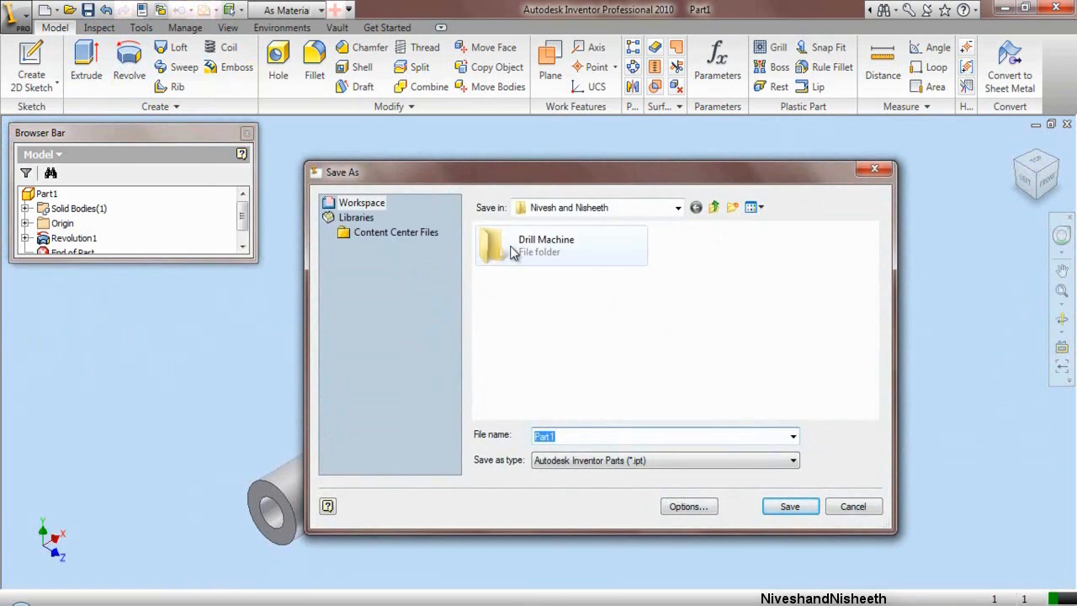
pyautogui.doubleClick(575, 436)
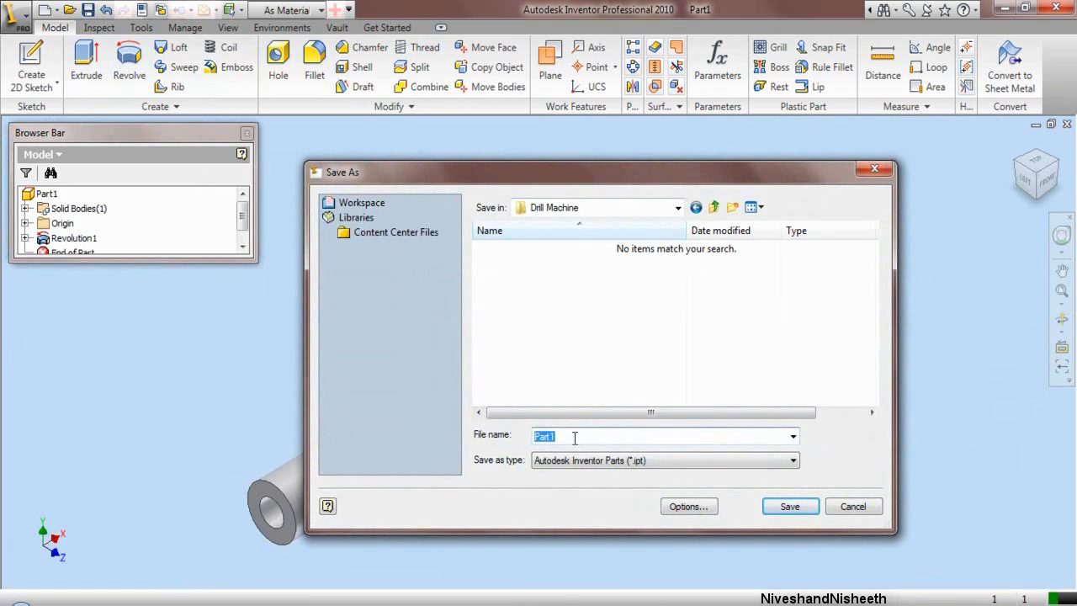
pyautogui.write('D')
pyautogui.write('rill Machine Frame')
pyautogui.click(770, 506)
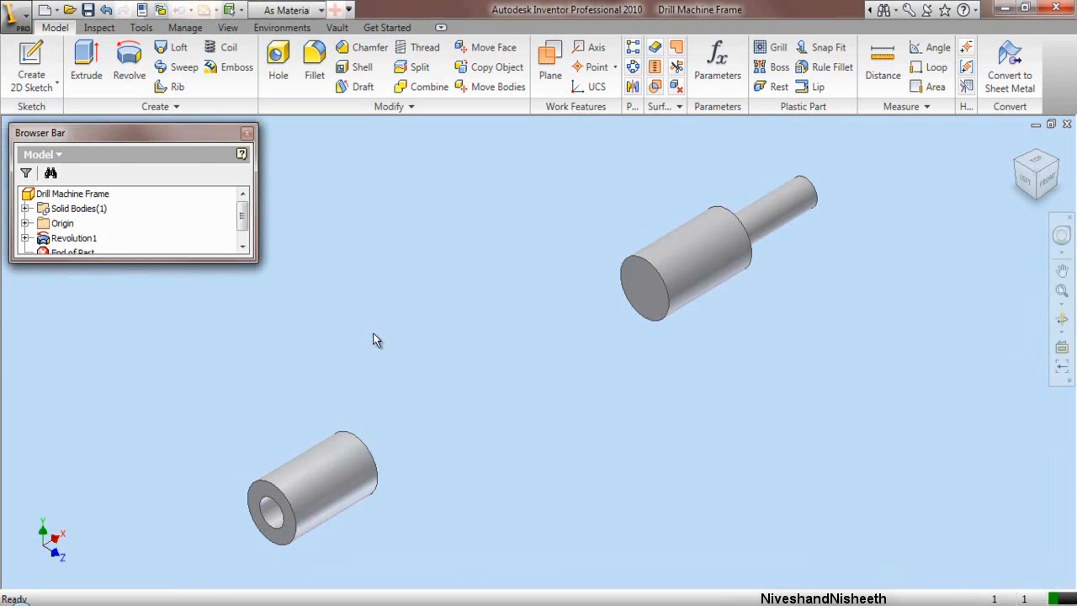
# Step: Create a new sketch on the origin XY Plane
pyautogui.moveTo(187, 275); pyautogui.dragTo(180, 345)
pyautogui.click(25, 223)
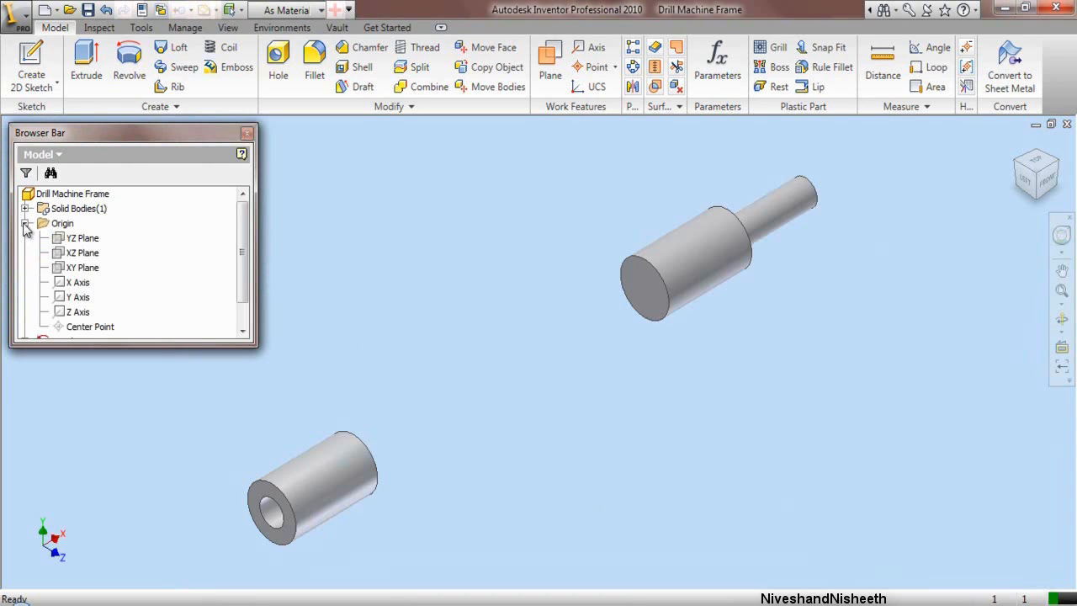
pyautogui.click(70, 268)
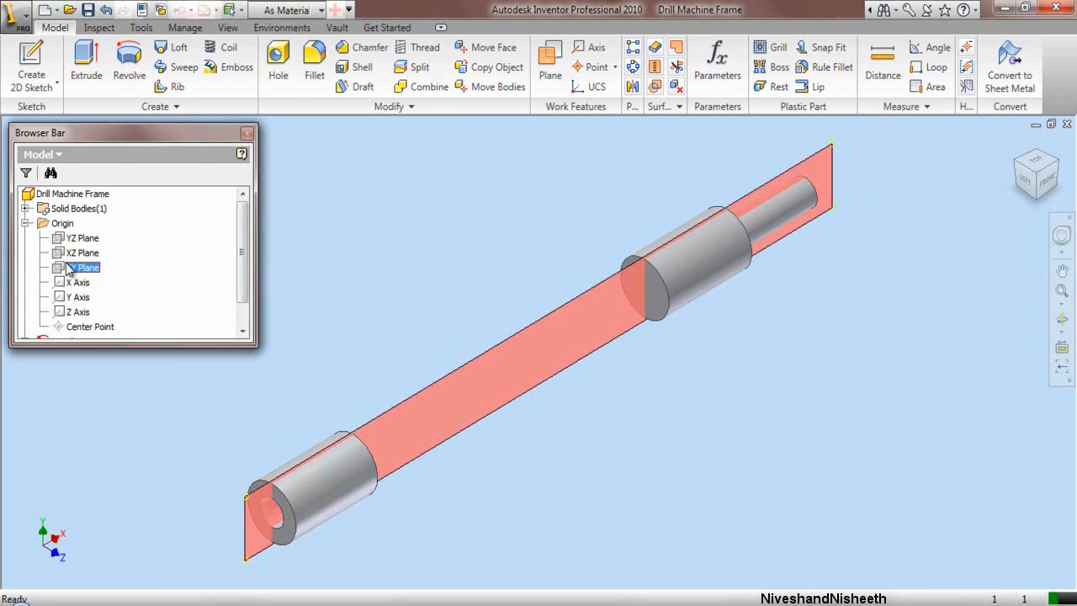
pyautogui.rightClick(69, 268)
pyautogui.click(88, 321)
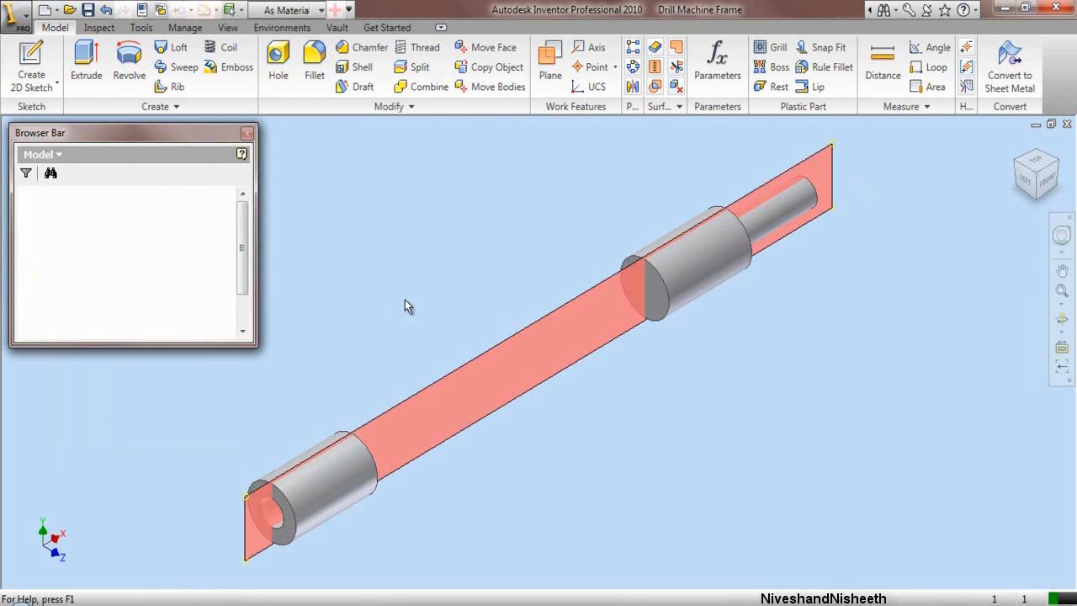
# Step: Project the cut edges of the revolved bodies into the sketch and slice the graphics at the sketch plane
pyautogui.click(330, 91)
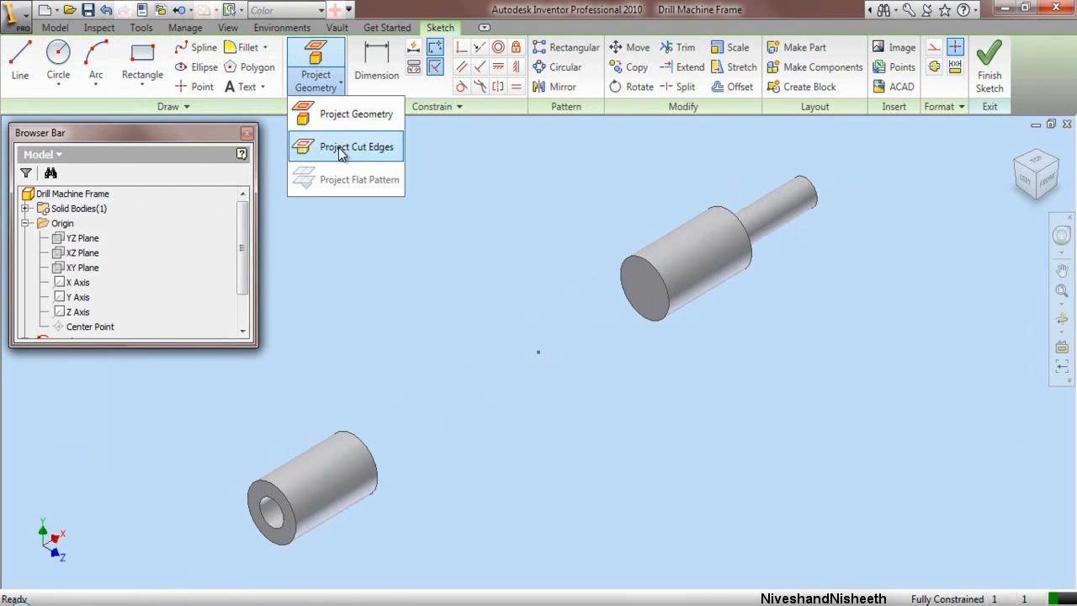
pyautogui.click(342, 148)
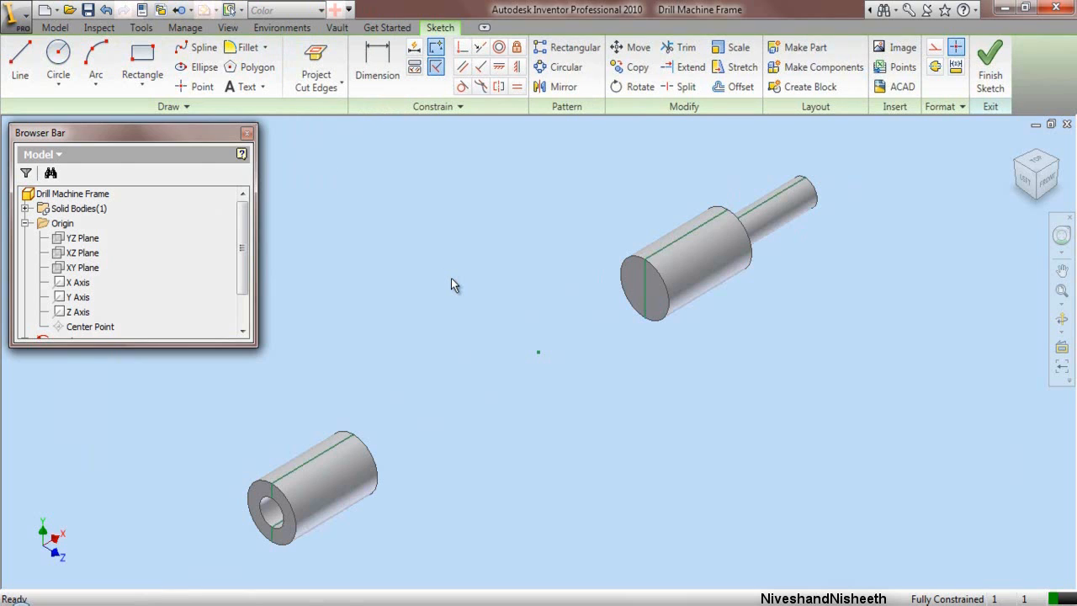
pyautogui.rightClick(547, 223)
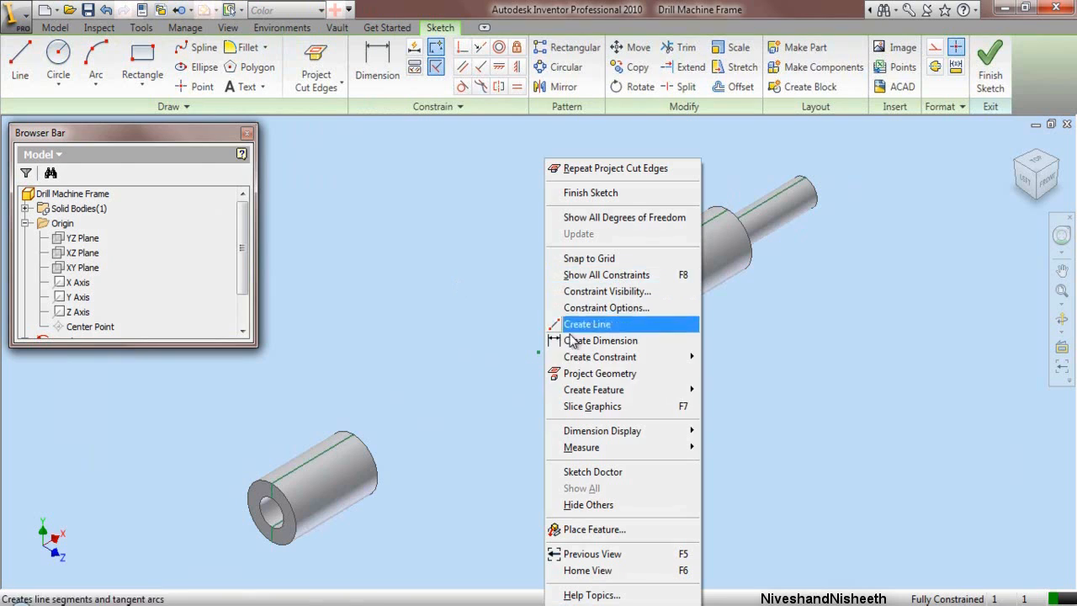
pyautogui.click(586, 406)
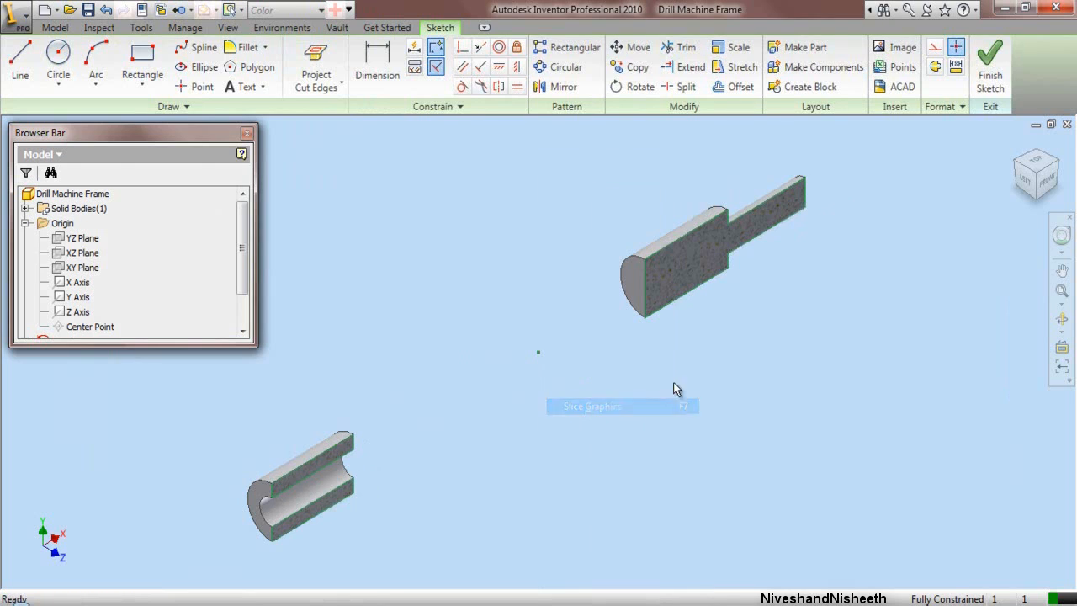
# Step: Face the sketch plane from the front and project the origin XZ Plane into the sketch as a horizontal reference line
pyautogui.click(1048, 189)
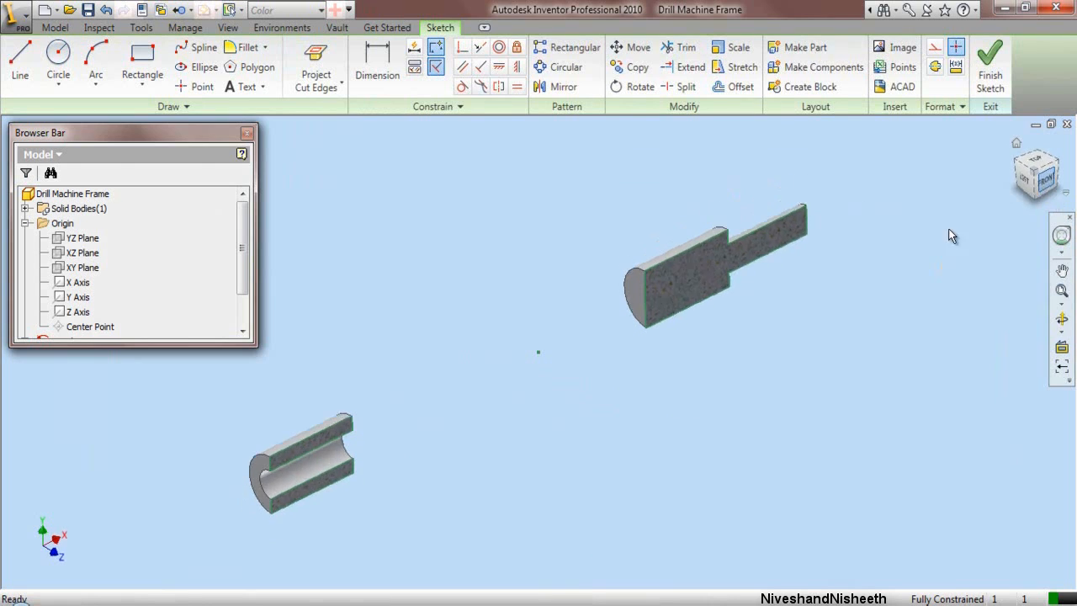
pyautogui.click(339, 85)
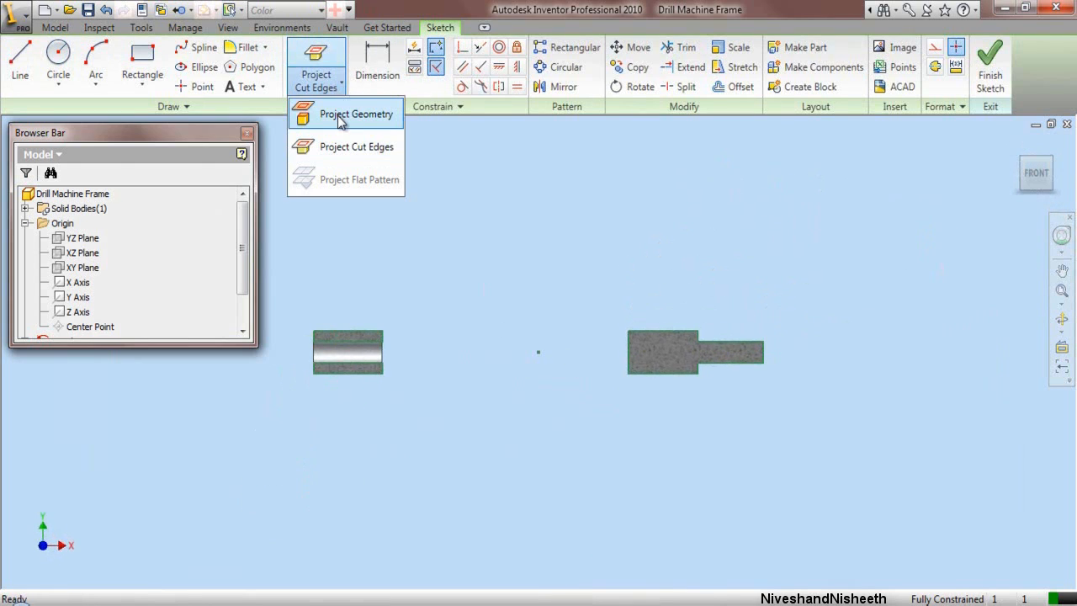
pyautogui.click(339, 120)
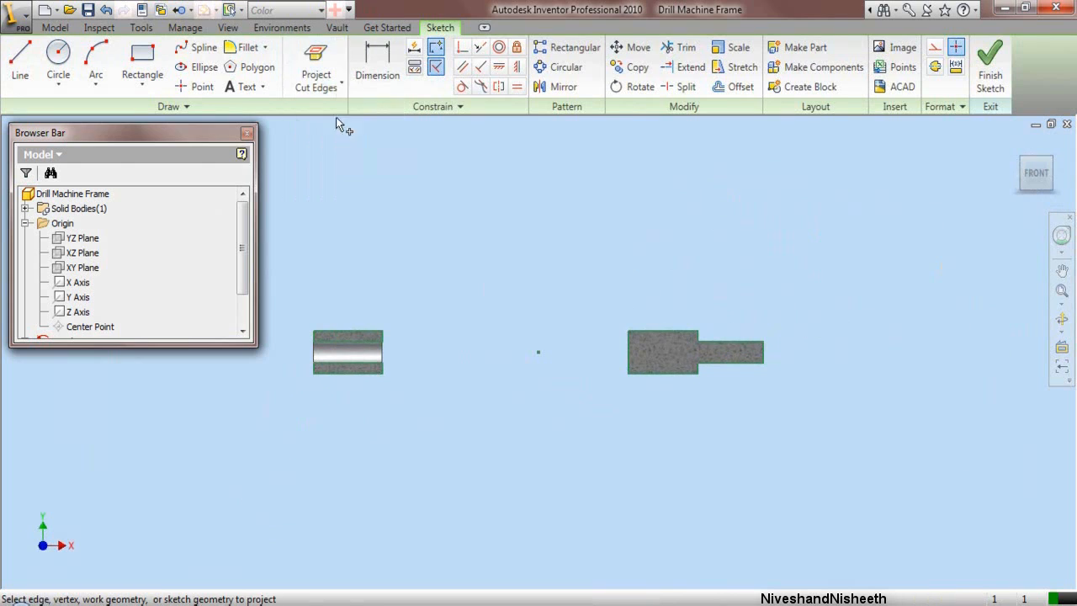
pyautogui.click(84, 252)
pyautogui.rightClick(430, 266)
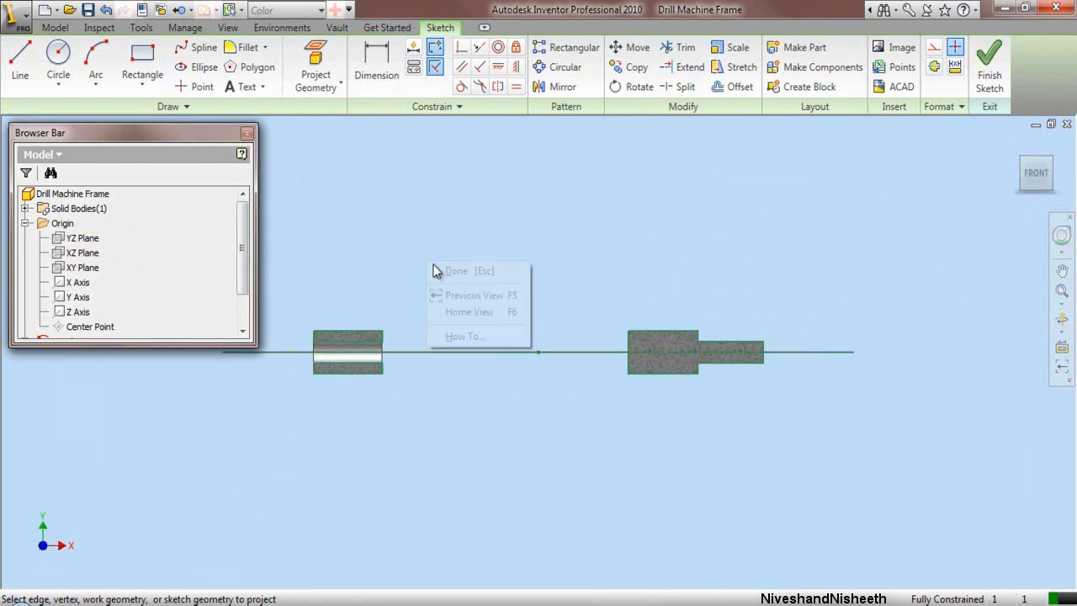
pyautogui.click(448, 271)
# Step: Set the colour of all the projected sketch geometry to White
pyautogui.scroll(-2, 498, 425)
pyautogui.moveTo(296, 310)
pyautogui.mouseDown()
pyautogui.moveTo(629, 412)
pyautogui.moveTo(758, 478)
pyautogui.mouseUp()
pyautogui.click(951, 106)
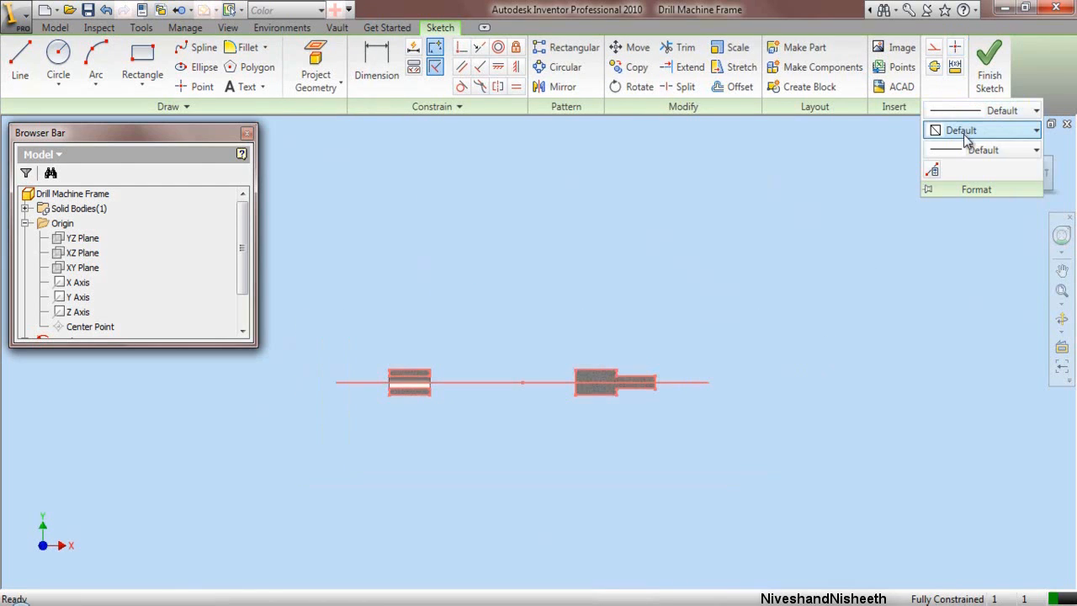
pyautogui.click(968, 130)
pyautogui.click(955, 292)
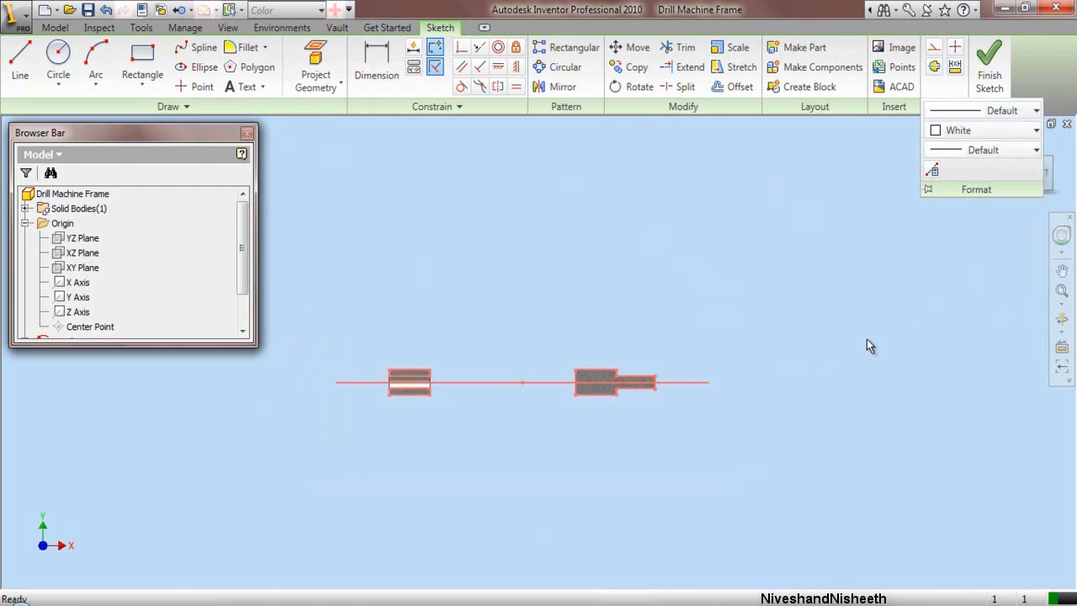
pyautogui.click(867, 339)
# Step: Shorten the floating model browser so it clears the hollow cylinder, and collapse all its tree nodes
pyautogui.click(1062, 292)
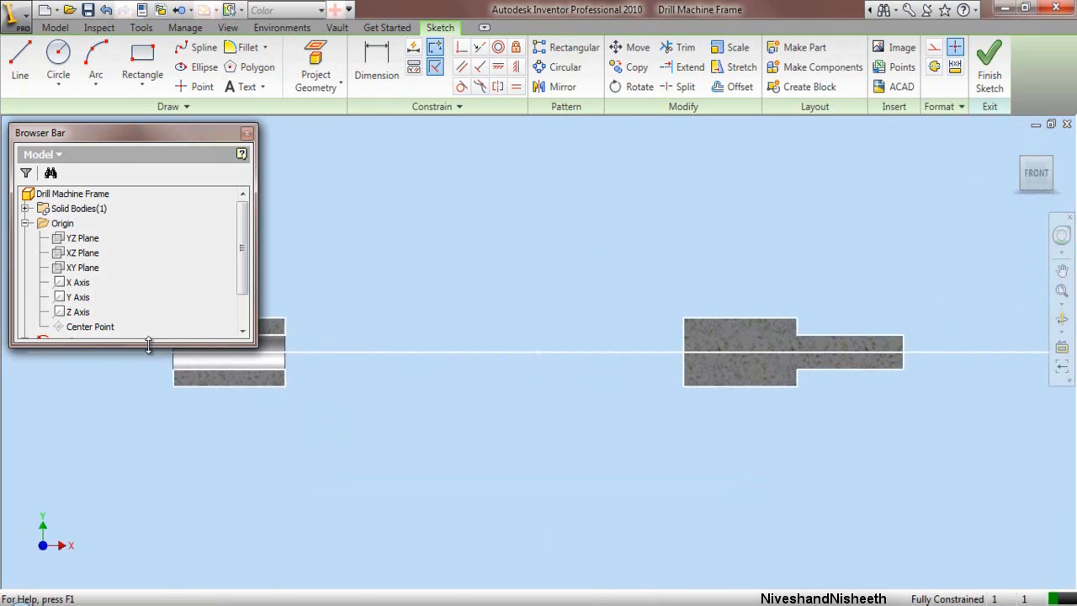
pyautogui.moveTo(151, 344); pyautogui.dragTo(155, 268)
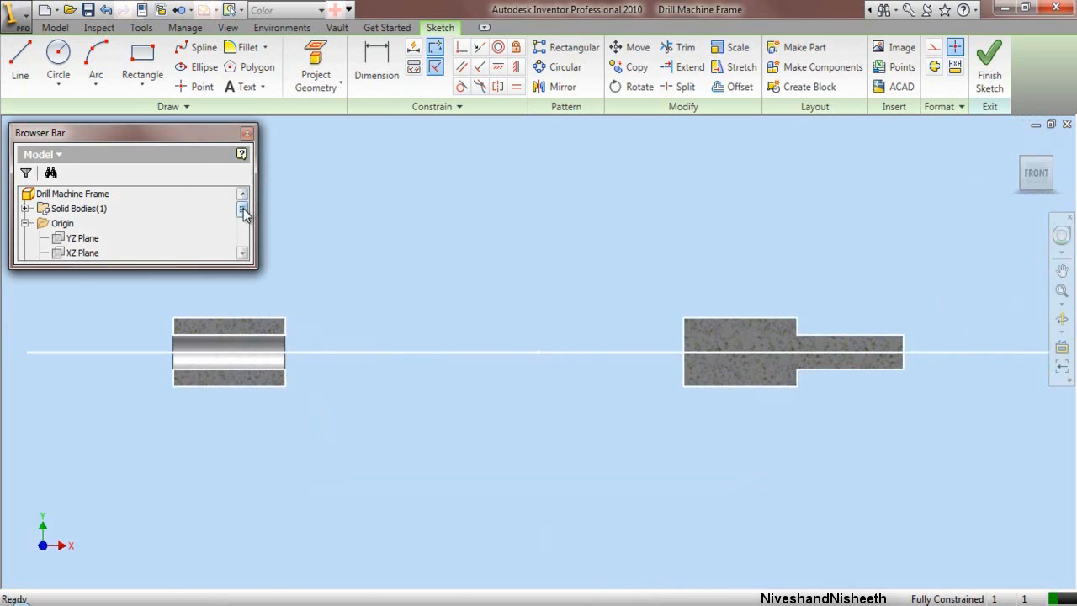
pyautogui.moveTo(241, 211); pyautogui.dragTo(242, 263)
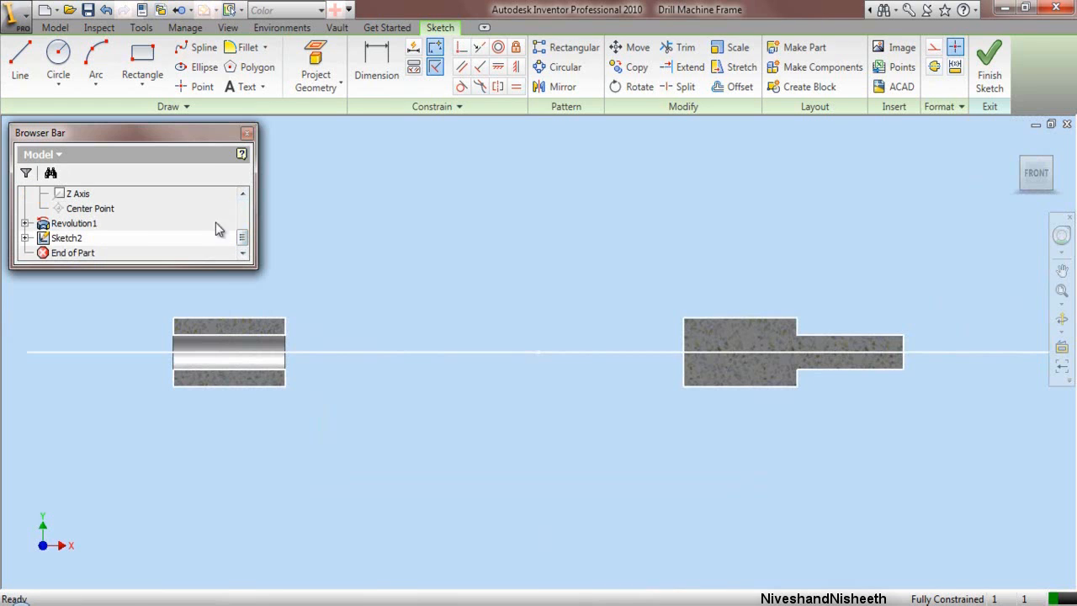
pyautogui.rightClick(218, 358)
pyautogui.click(259, 554)
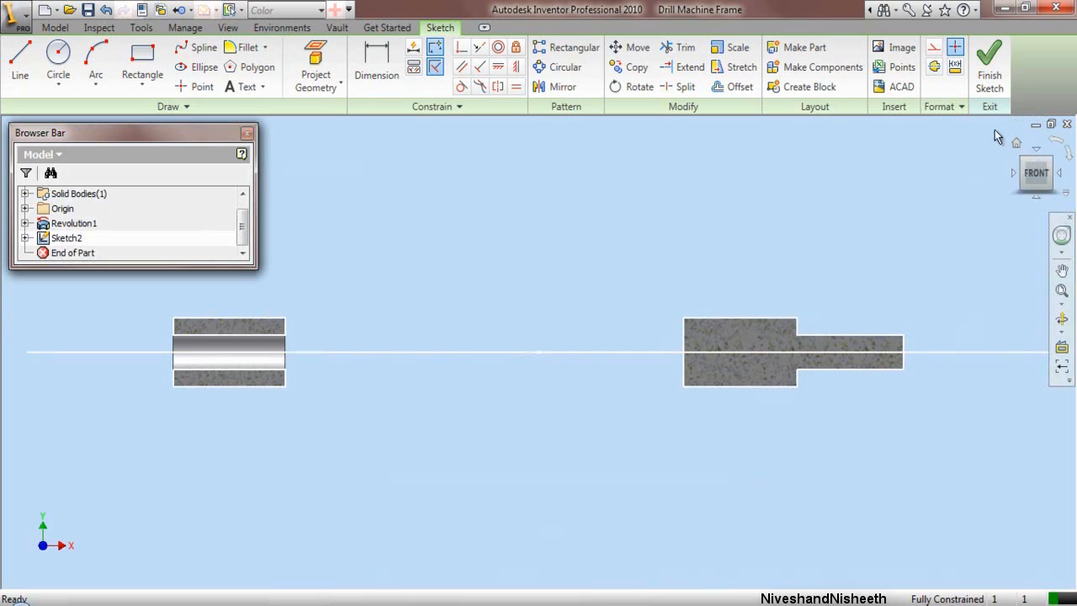
# Step: Set the sketch line colour back to Default for new geometry
pyautogui.click(959, 106)
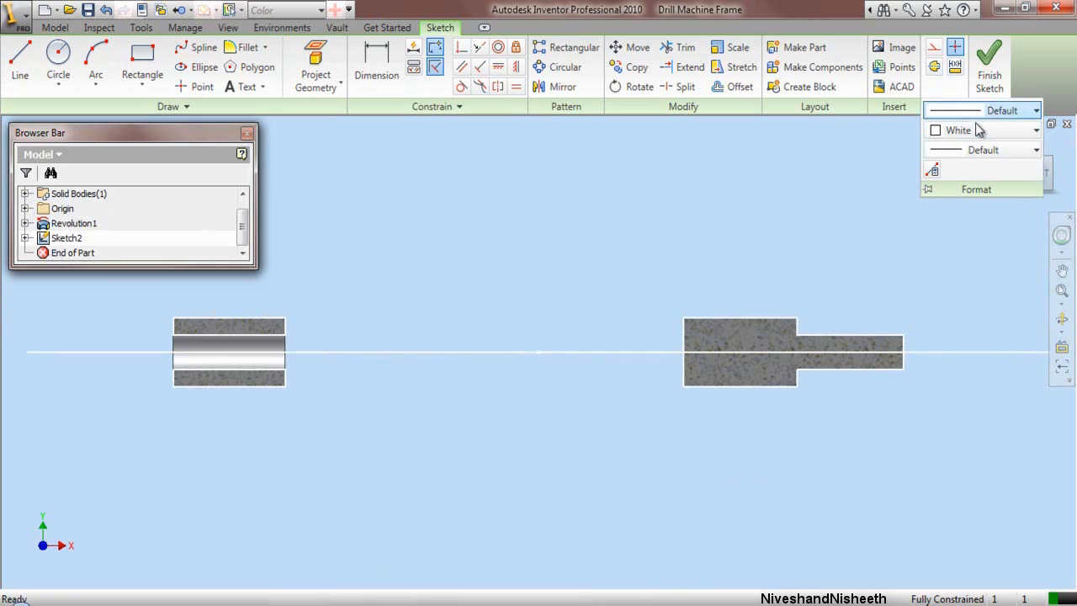
pyautogui.click(960, 131)
pyautogui.click(968, 150)
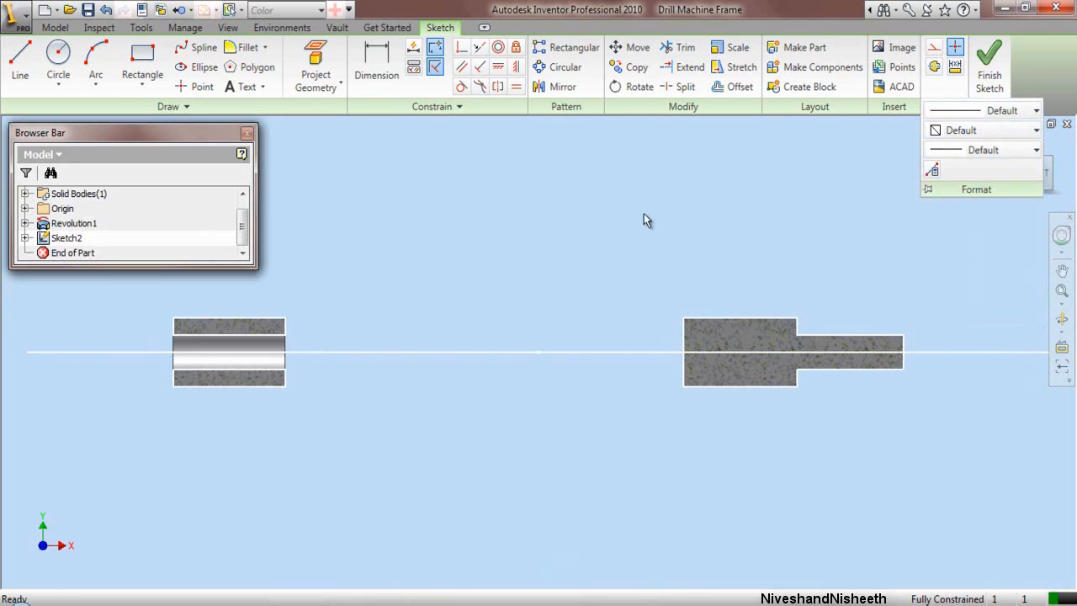
# Step: Draw a line about 0.23 in long on the hollow cylinder's upper edge, running inward from its right corner
pyautogui.click(20, 63)
pyautogui.scroll(-2, 244, 294)
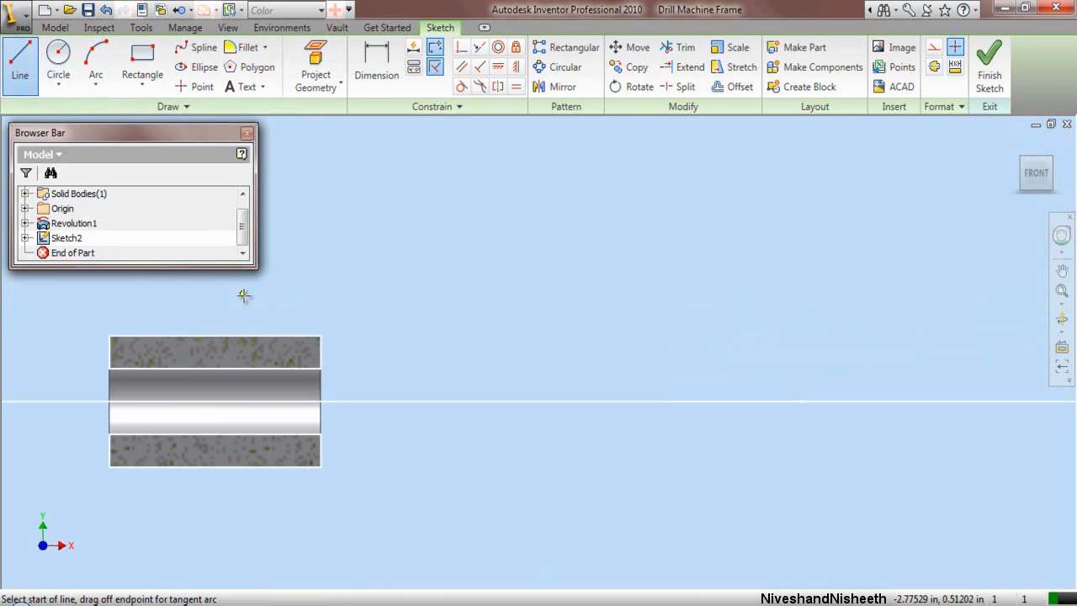
pyautogui.click(320, 336)
pyautogui.click(275, 337)
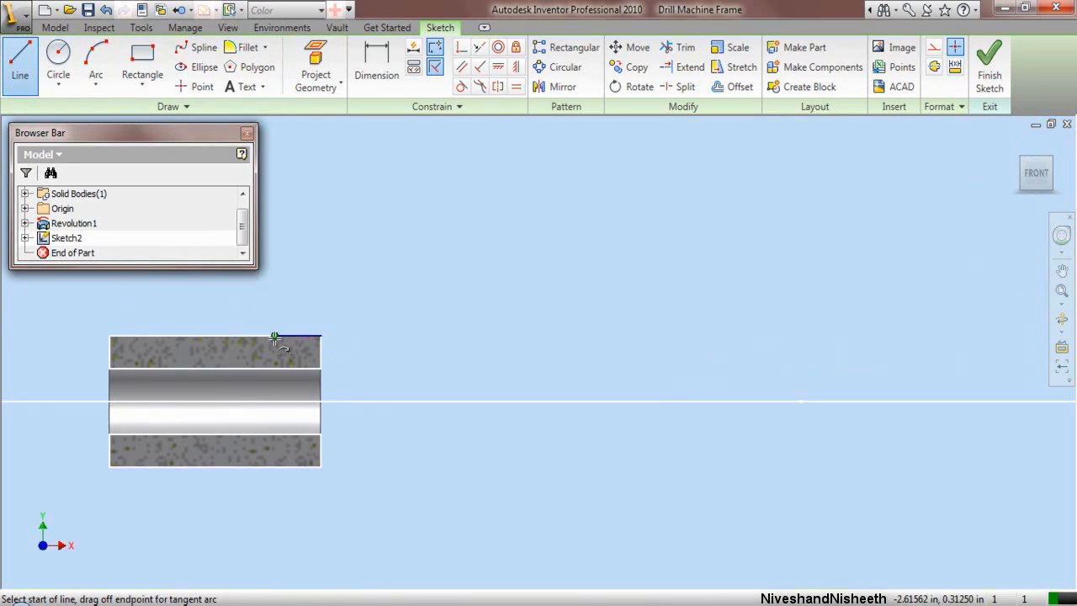
pyautogui.rightClick(289, 279)
pyautogui.click(301, 284)
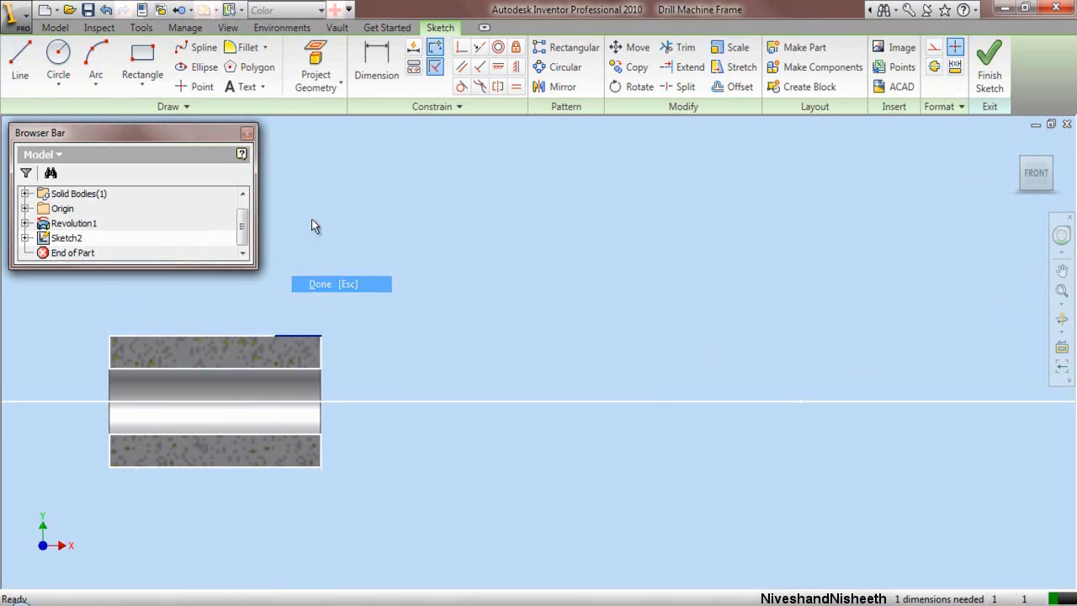
# Step: Dimension the short line on the hollow cylinder's upper edge to .2136 in
pyautogui.click(376, 63)
pyautogui.scroll(-2, 289, 337)
pyautogui.click(290, 336)
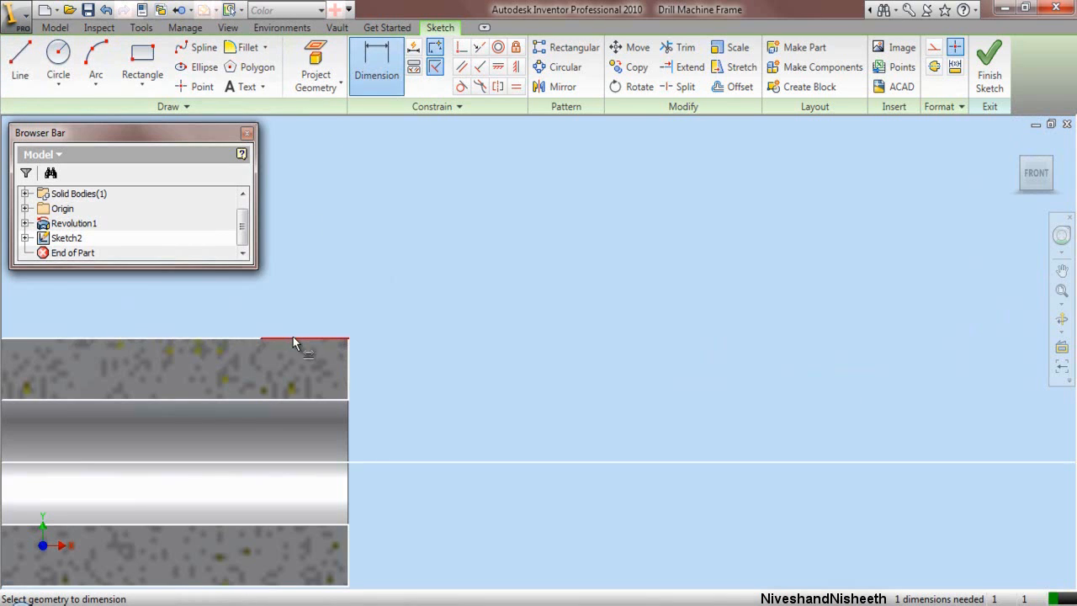
pyautogui.click(295, 364)
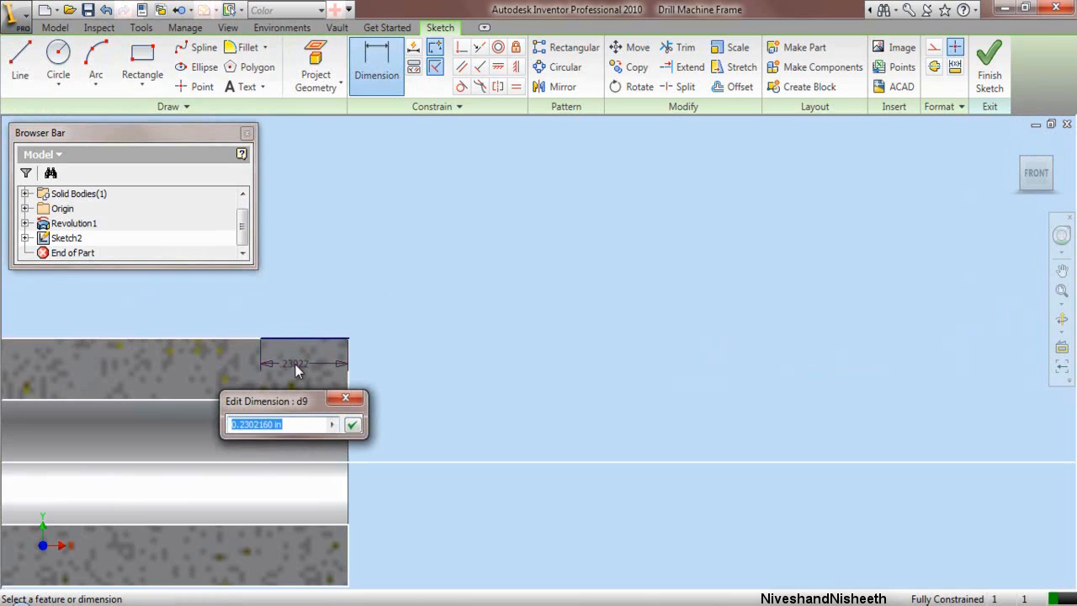
pyautogui.write('.2136')
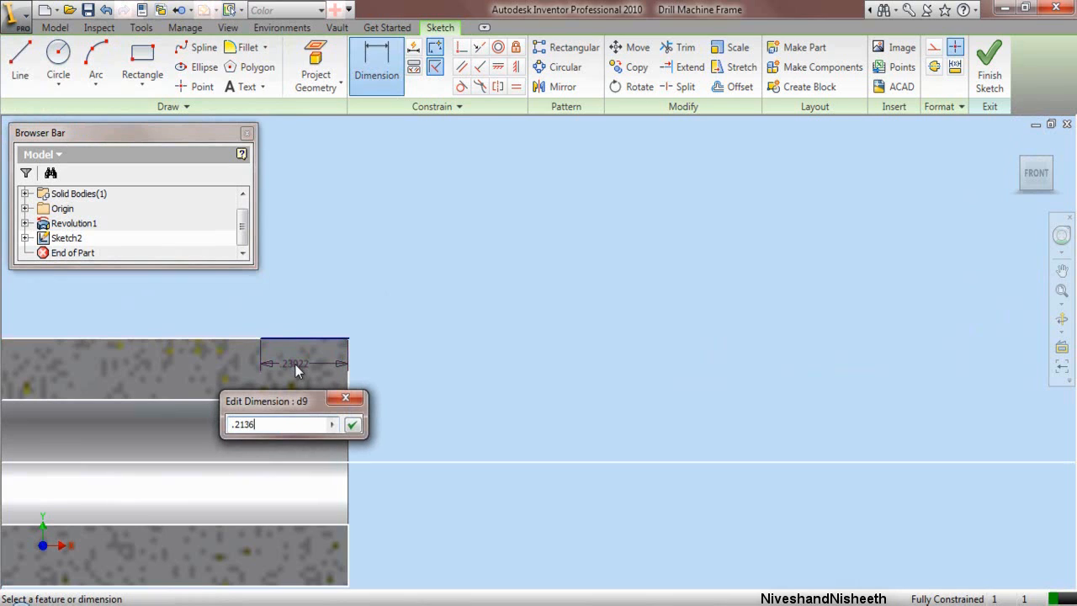
pyautogui.press('Return')
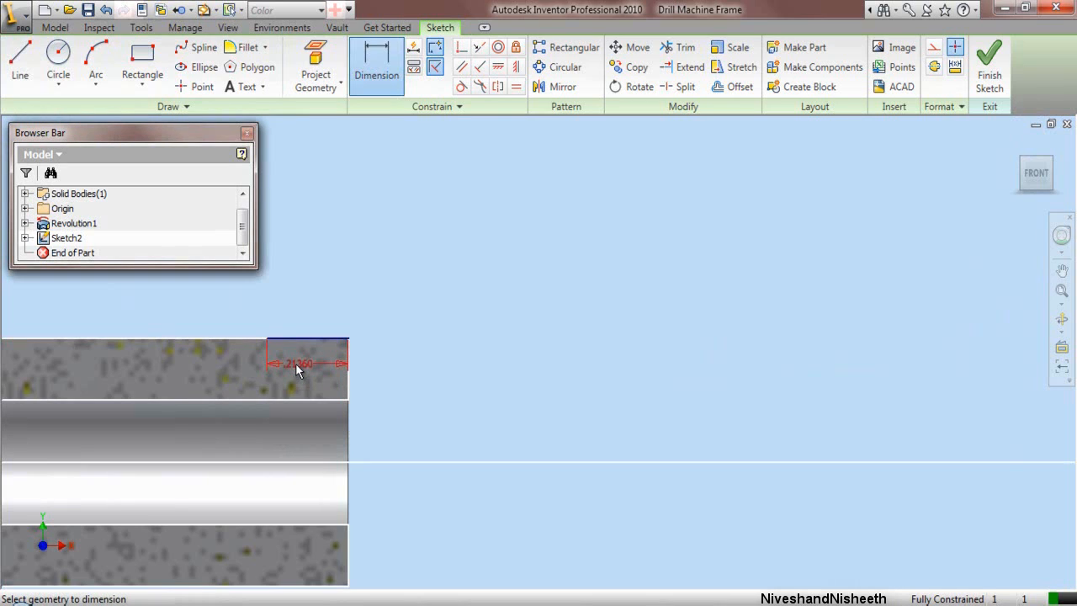
# Step: Draw a slanted line up and to the right from the short line's inner end, about 0.37 in high and 0.16 in across
pyautogui.click(17, 74)
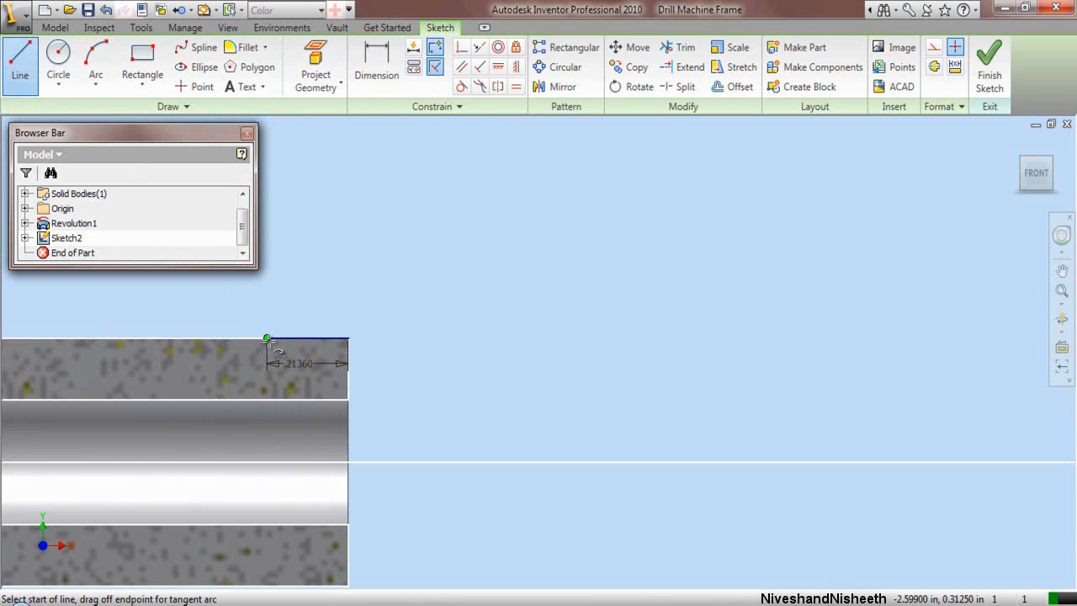
pyautogui.click(266, 339)
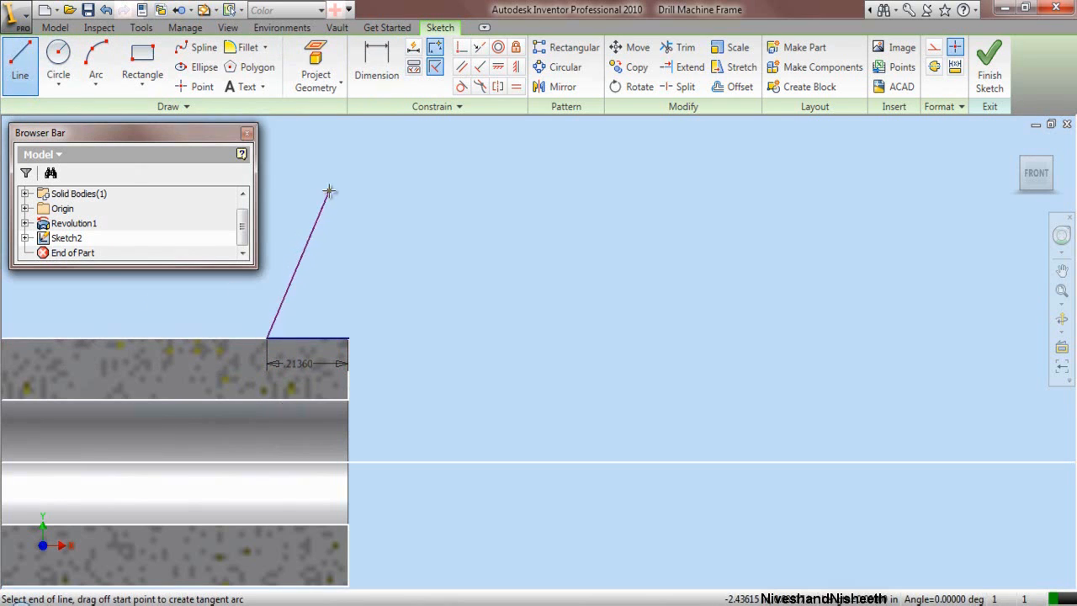
pyautogui.click(329, 191)
pyautogui.rightClick(410, 196)
pyautogui.click(431, 213)
# Step: Dimension the slanted line's vertical height to .43637 in
pyautogui.click(383, 60)
pyautogui.scroll(3, 508, 266)
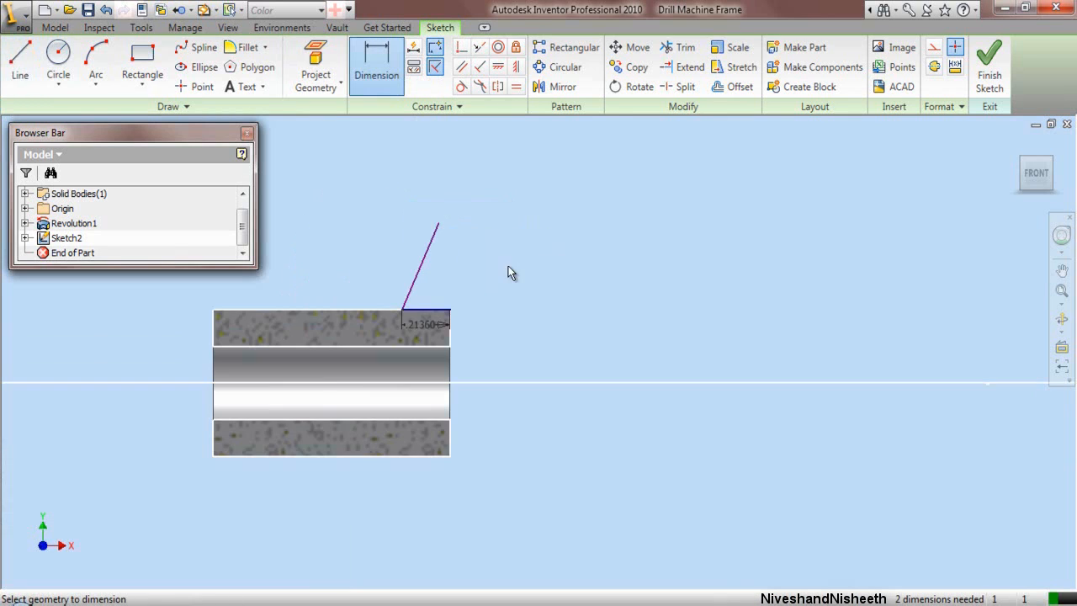
pyautogui.scroll(-2, 410, 244)
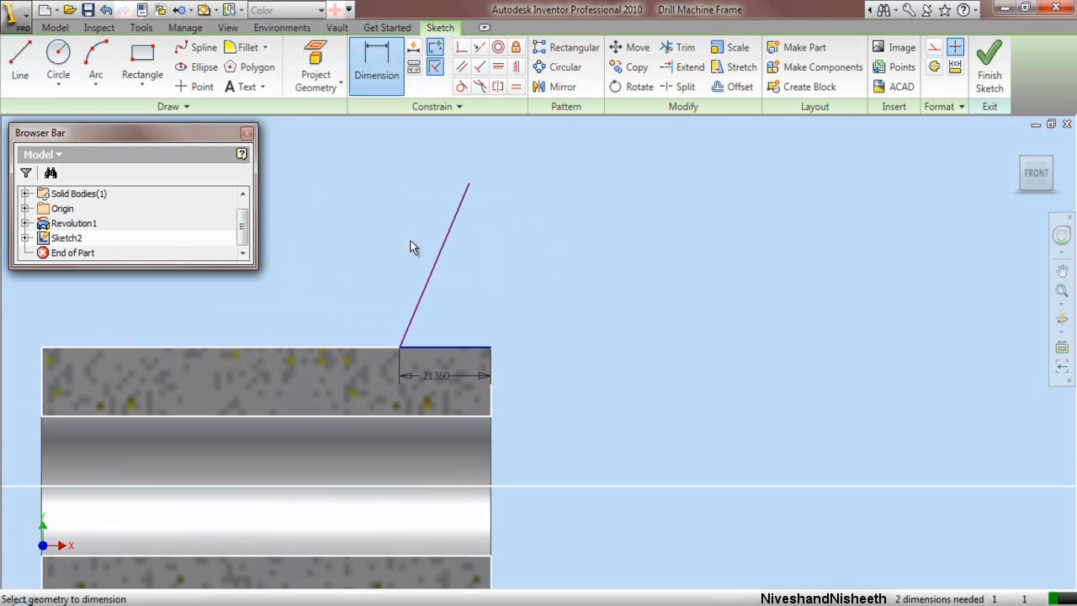
pyautogui.click(402, 340)
pyautogui.click(358, 272)
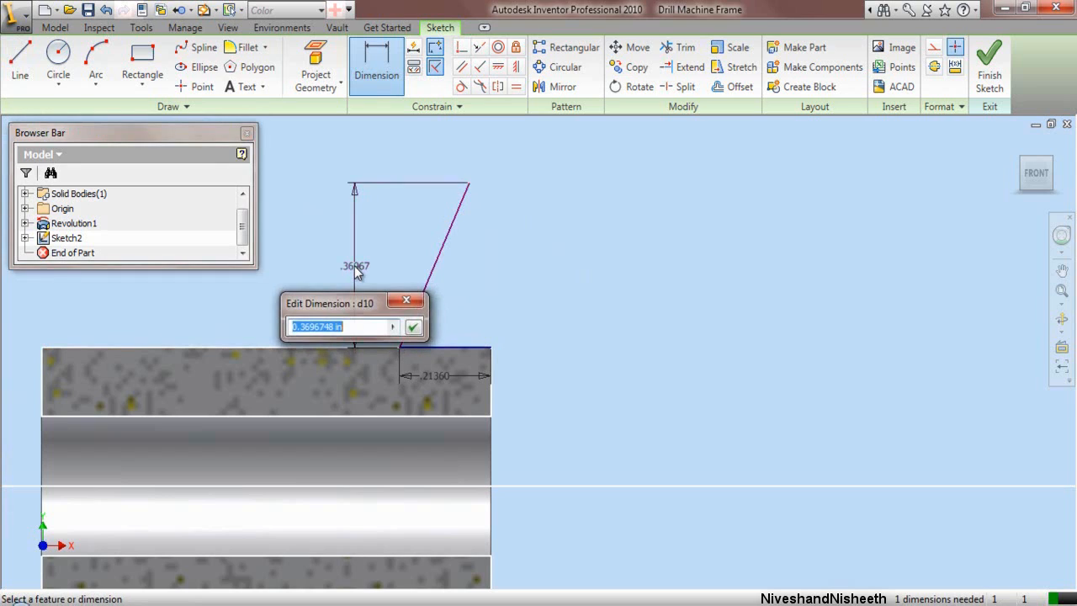
pyautogui.write('.')
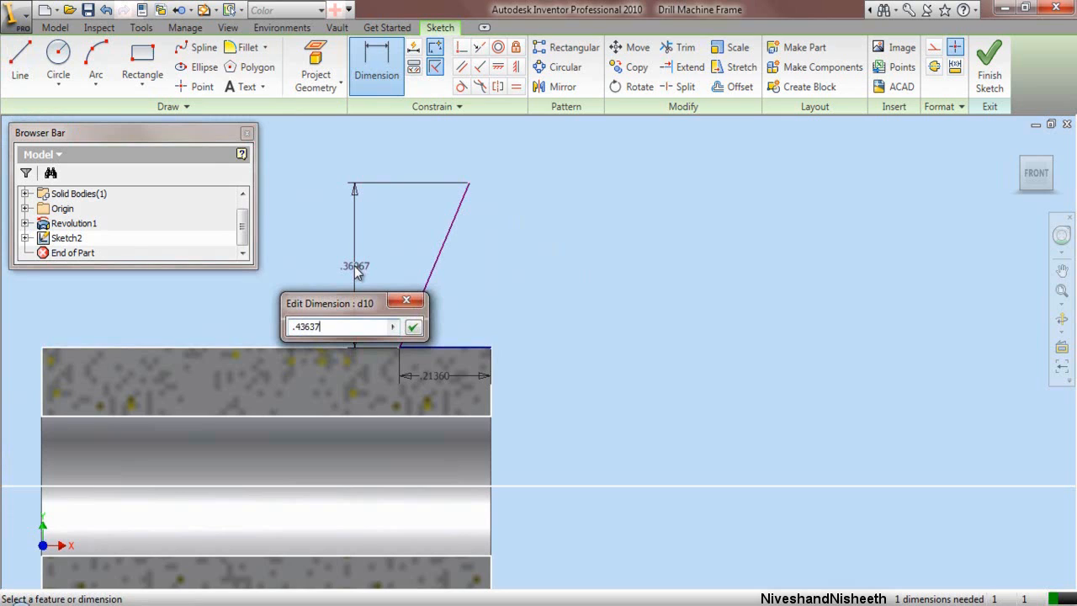
pyautogui.write('43637')
pyautogui.press('Return')
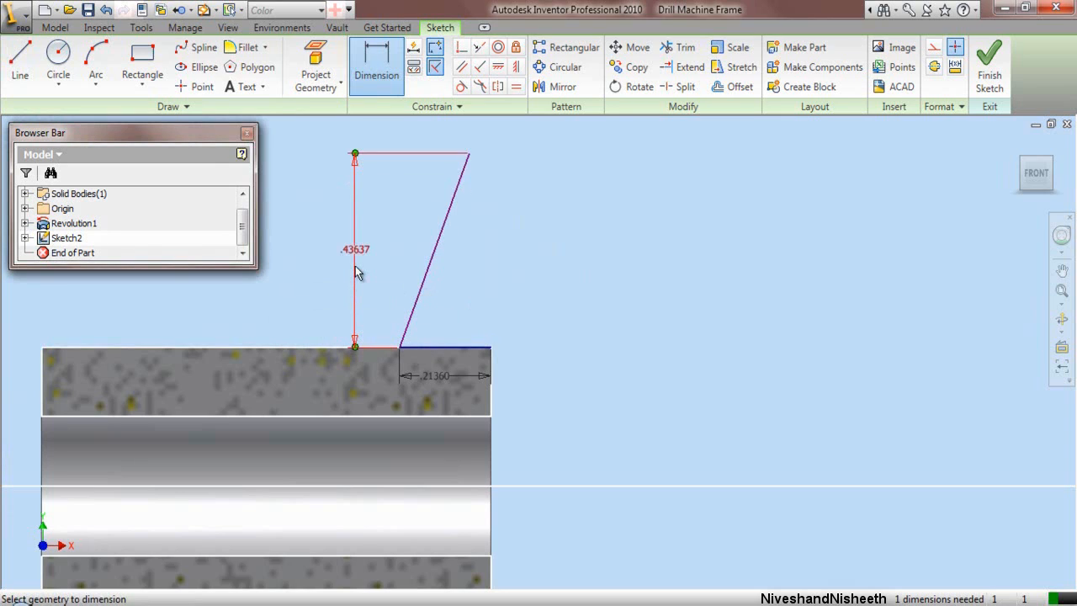
# Step: Dimension the slanted line's horizontal offset between its endpoints to .127 in
pyautogui.click(400, 349)
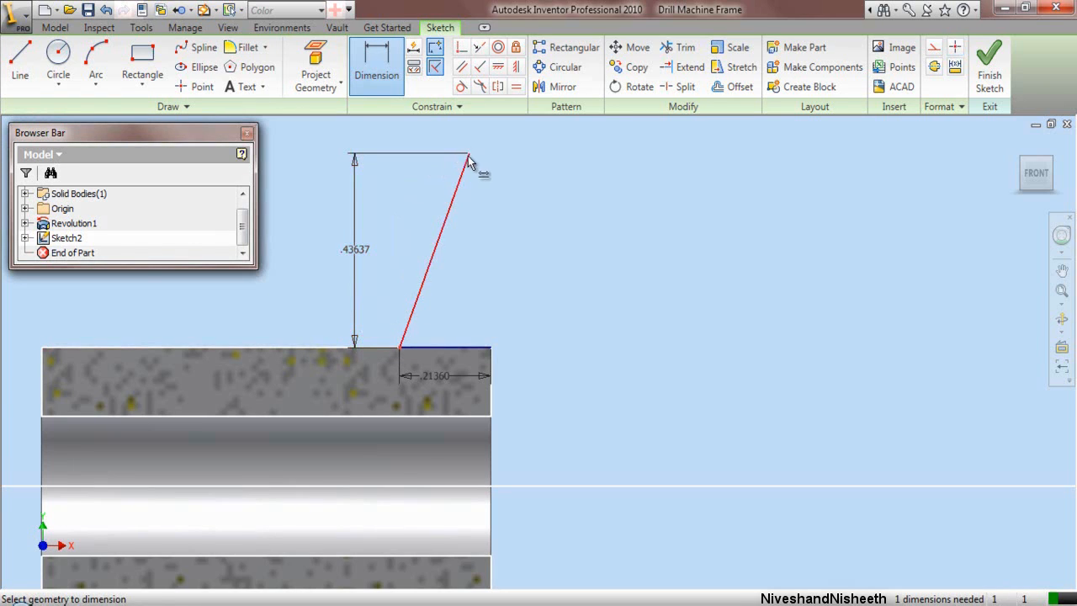
pyautogui.click(469, 164)
pyautogui.click(438, 144)
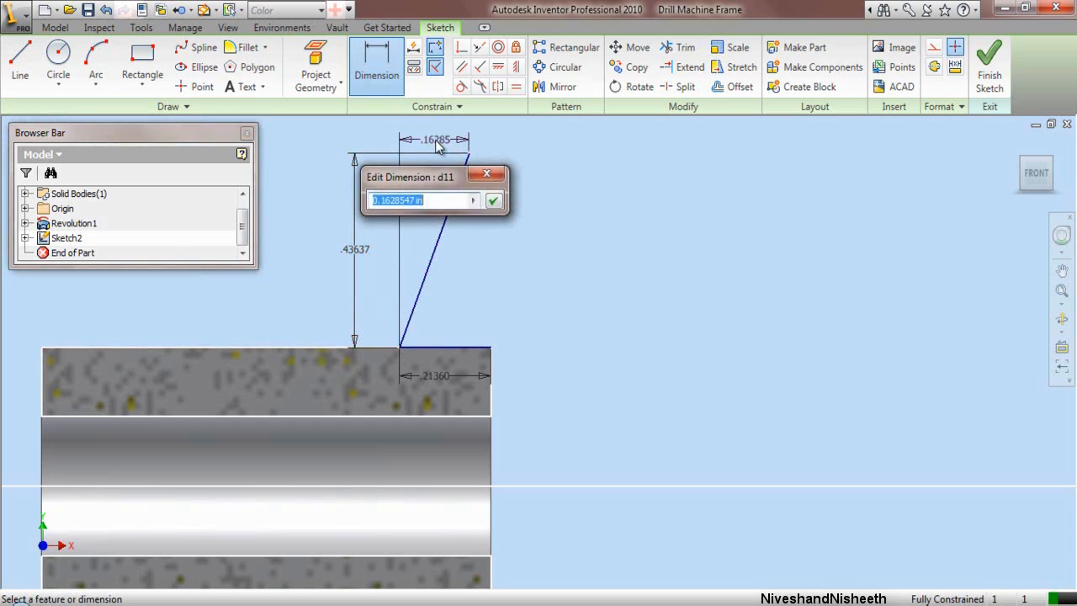
pyautogui.write('.127')
pyautogui.press('Return')
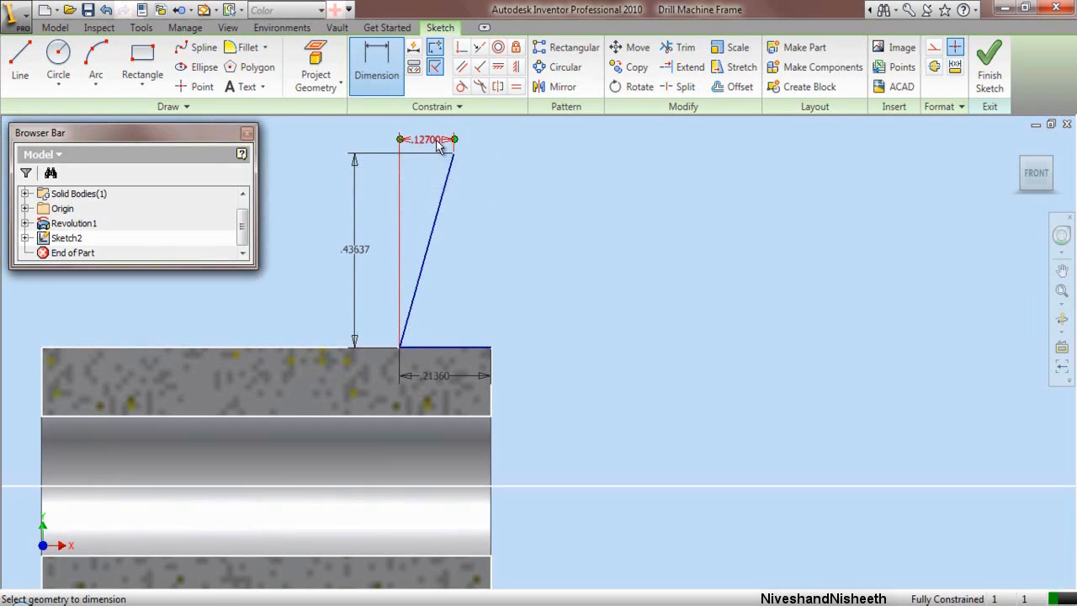
pyautogui.rightClick(493, 155)
pyautogui.click(515, 165)
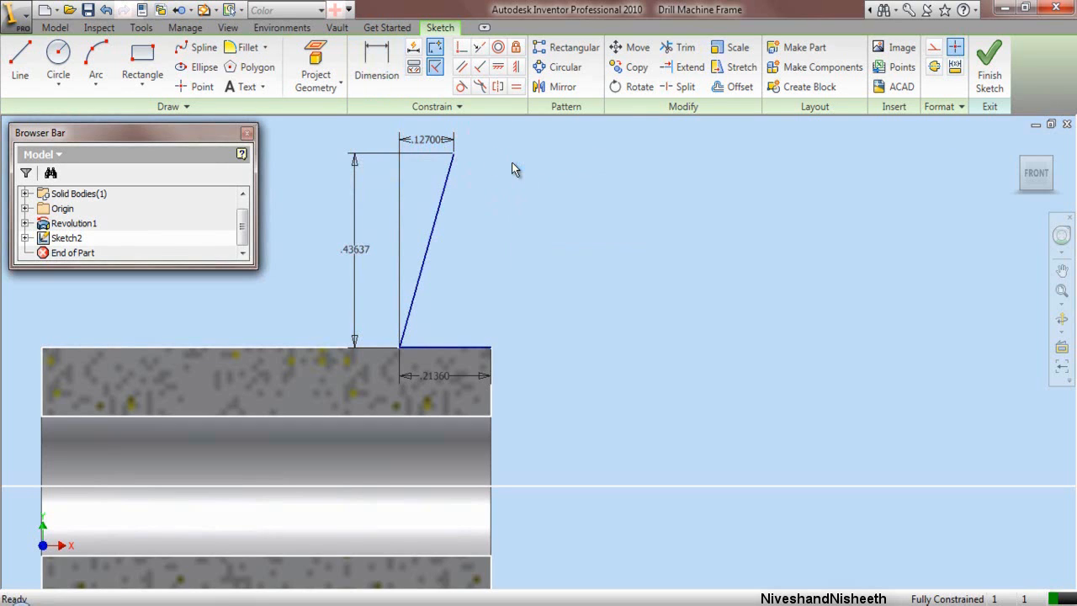
# Step: Draw a short horizontal line on the stepped shaft's upper edge, running inward from the thick section's left corner
pyautogui.scroll(-4, 364, 376)
pyautogui.scroll(-2, 319, 392)
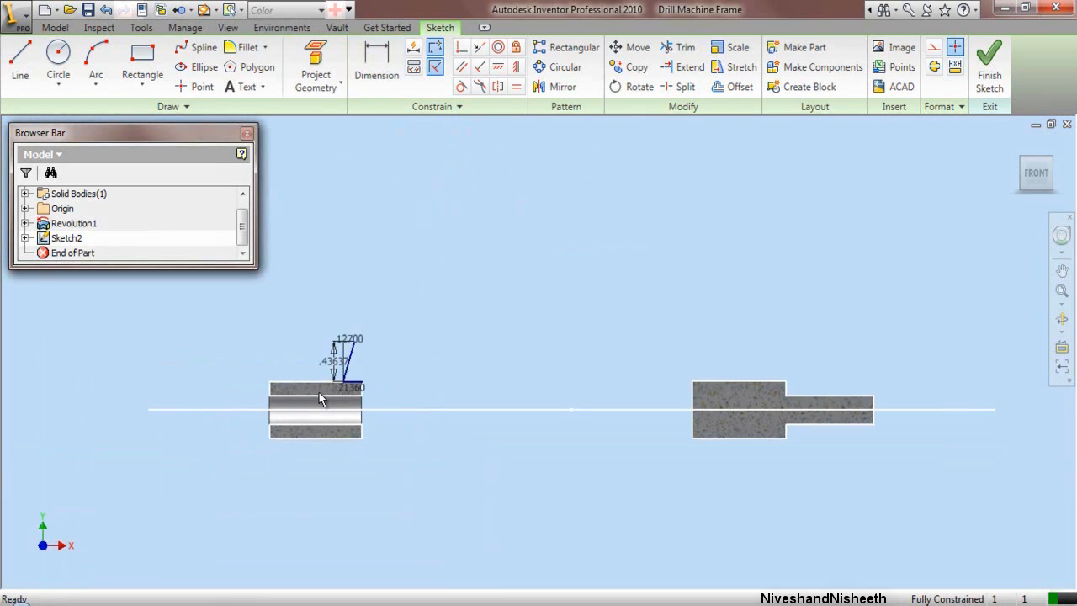
pyautogui.scroll(3, 709, 424)
pyautogui.scroll(3, 734, 376)
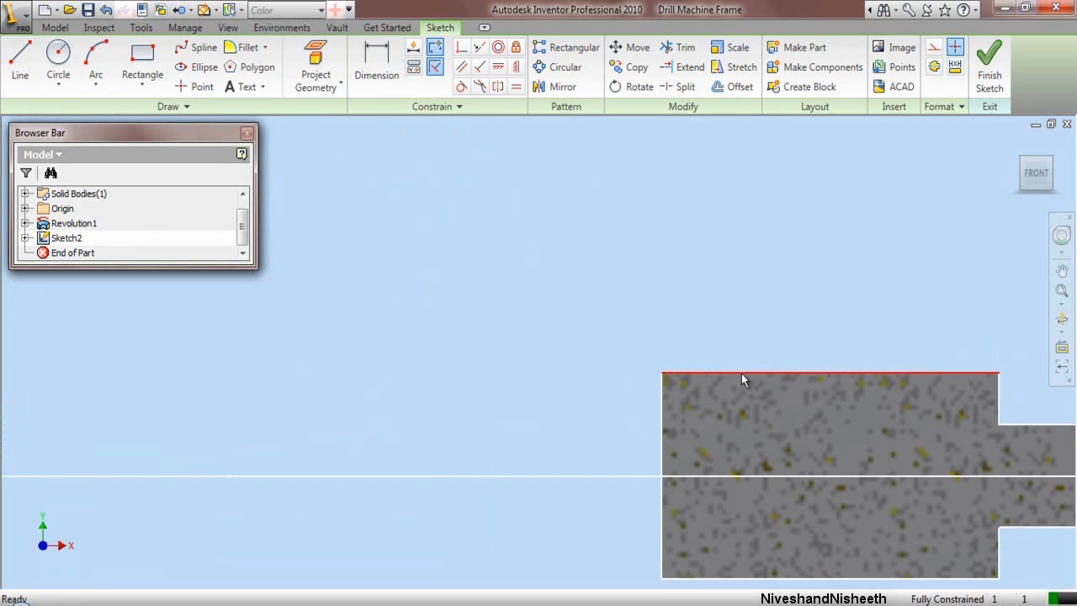
pyautogui.click(21, 60)
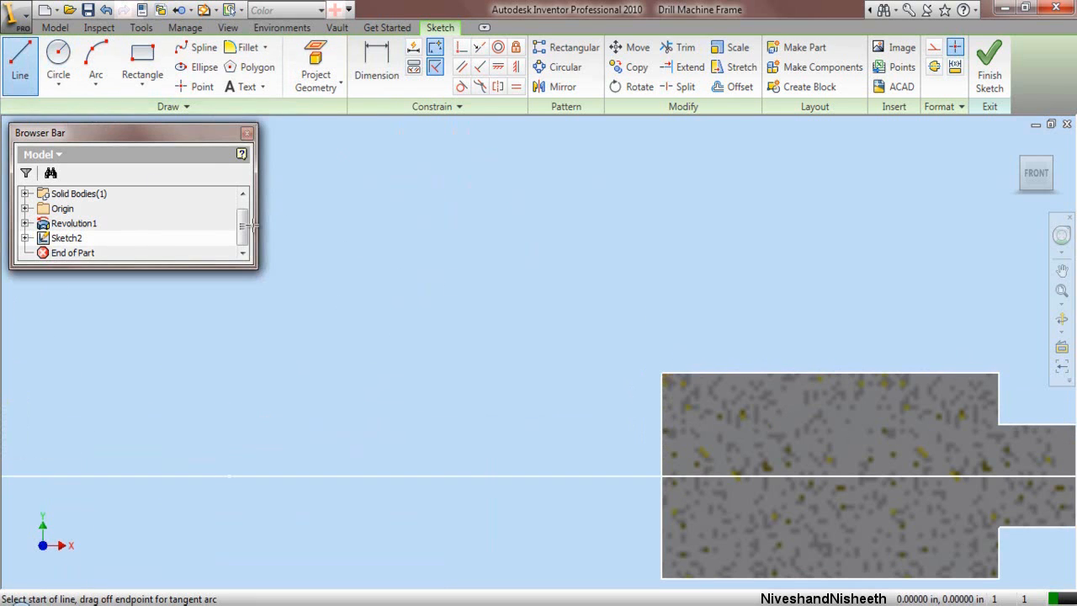
pyautogui.click(664, 373)
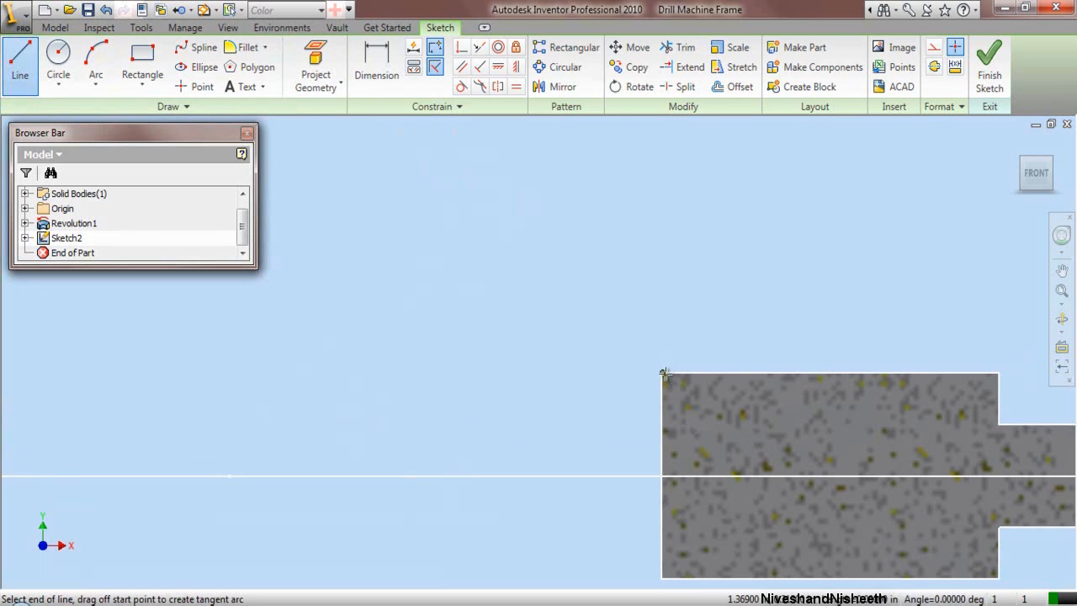
pyautogui.click(746, 373)
pyautogui.rightClick(745, 271)
pyautogui.click(768, 291)
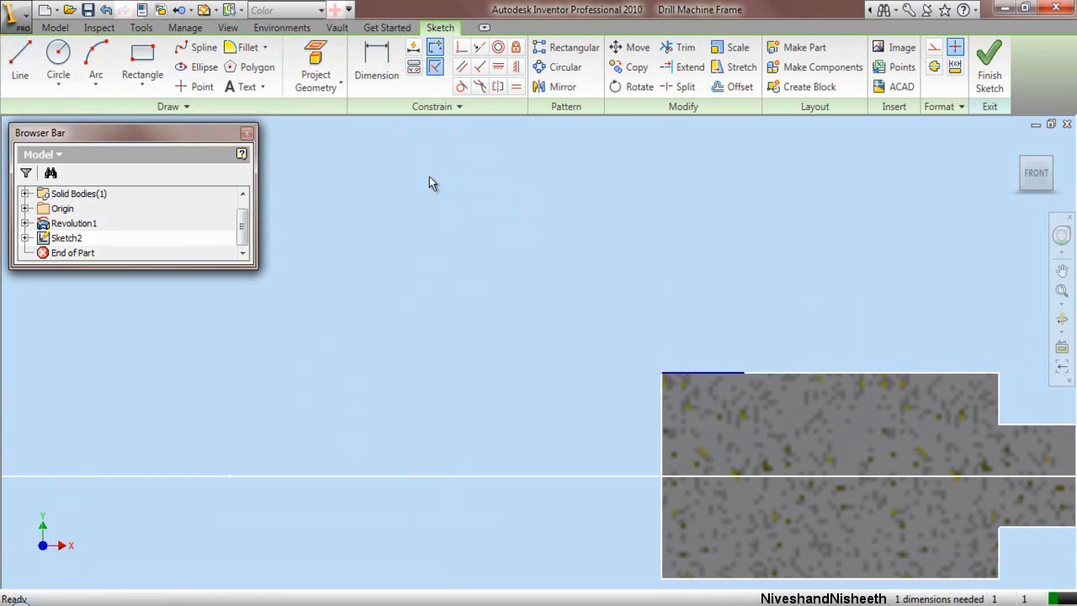
# Step: Dimension the short horizontal line on the stepped shaft's upper edge to .222 in and place the dimension above the line
pyautogui.click(376, 61)
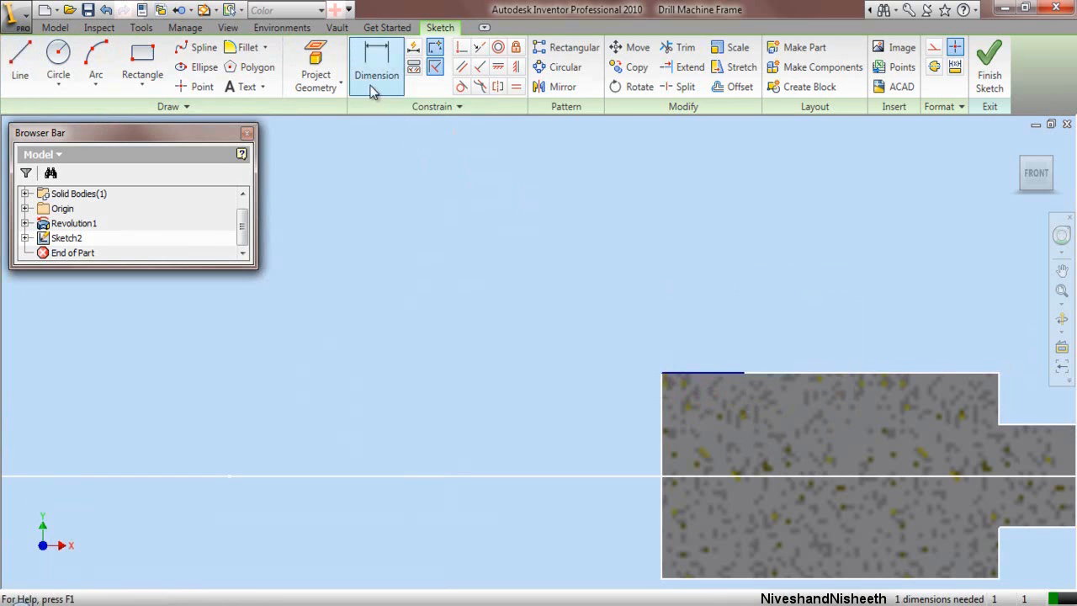
pyautogui.click(701, 376)
pyautogui.click(713, 392)
pyautogui.write('.222')
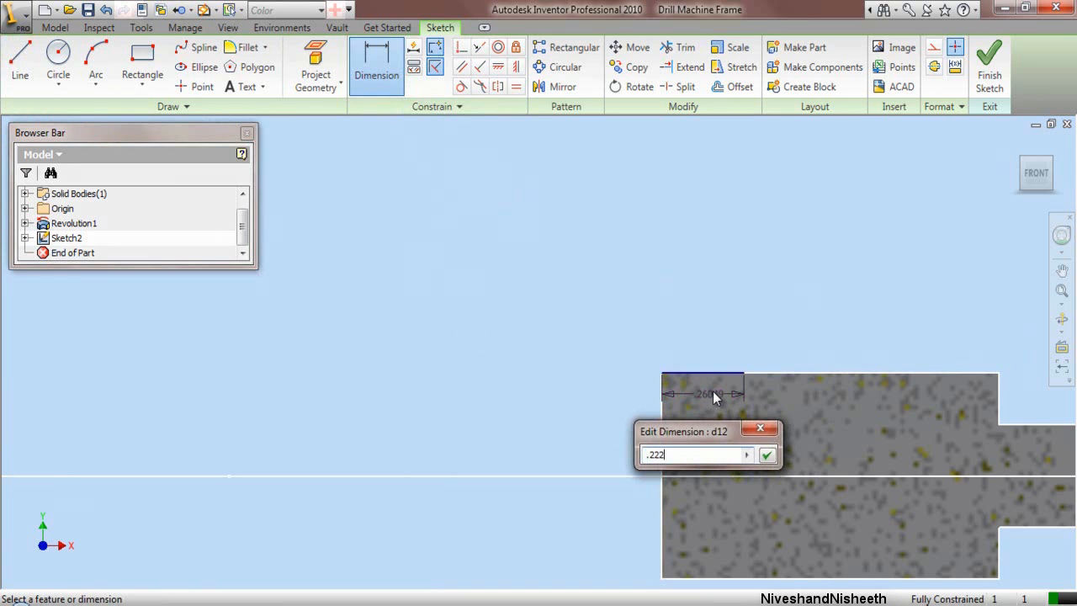
pyautogui.press('Return')
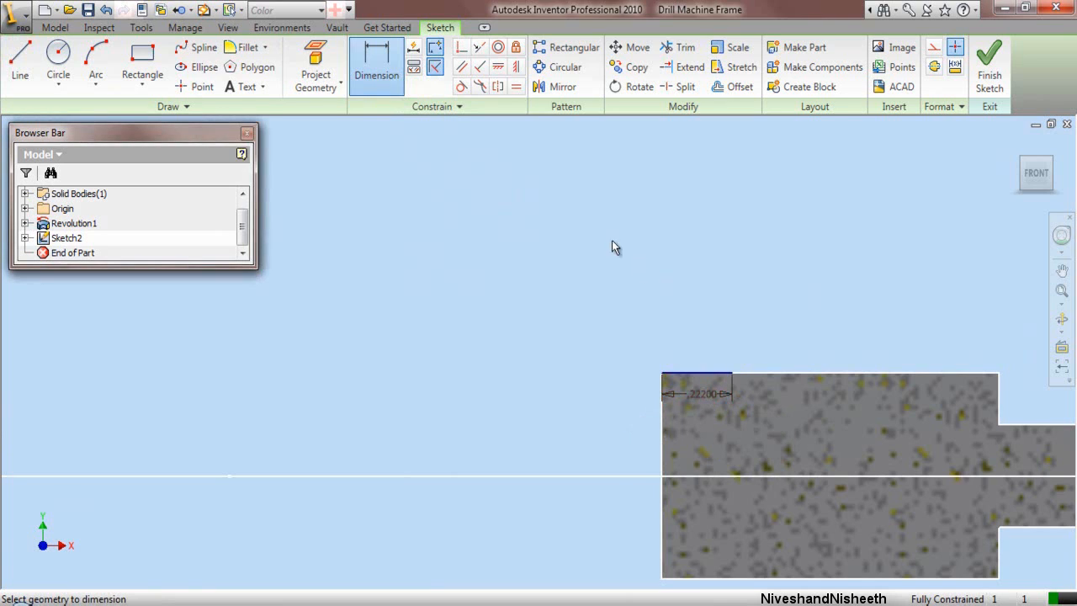
pyautogui.rightClick(594, 226)
pyautogui.click(623, 234)
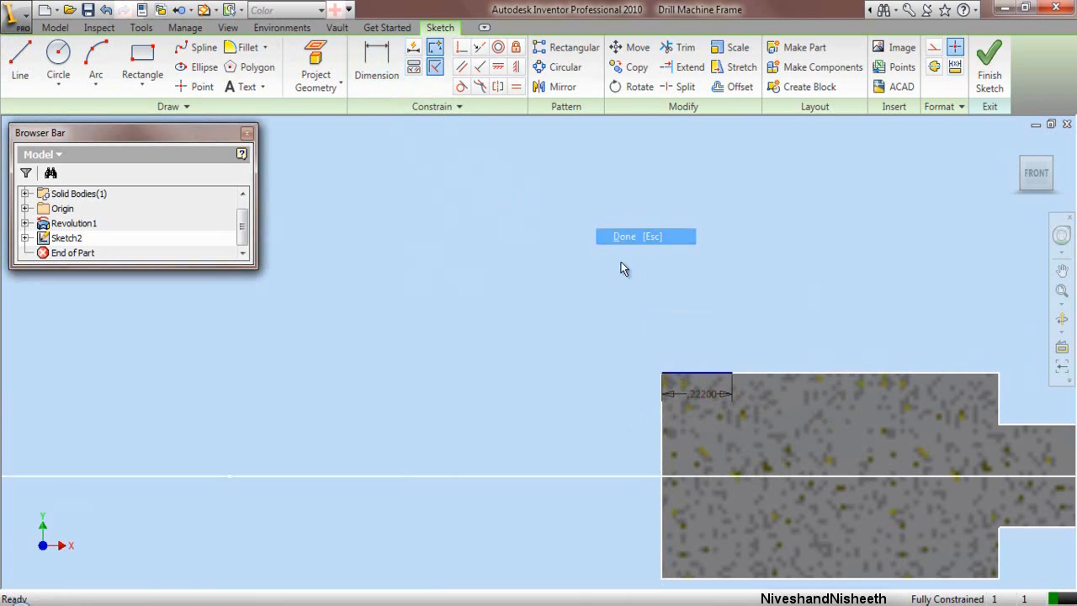
pyautogui.moveTo(702, 404); pyautogui.dragTo(702, 362)
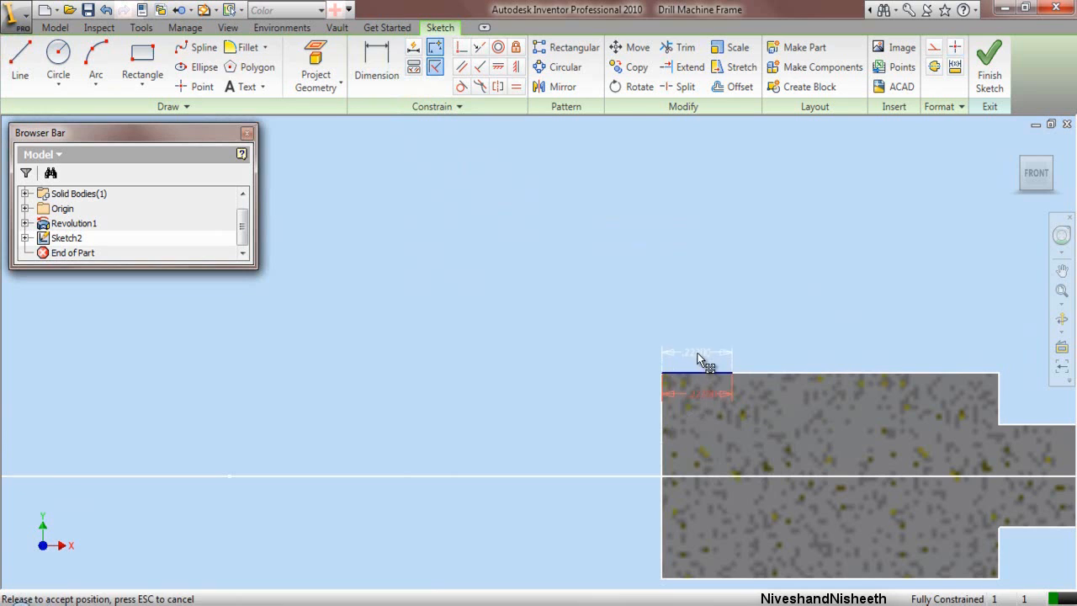
# Step: Draw a slanted line up and to the left from the short line's inner end, about 0.52 in high and 0.21 in across
pyautogui.click(20, 60)
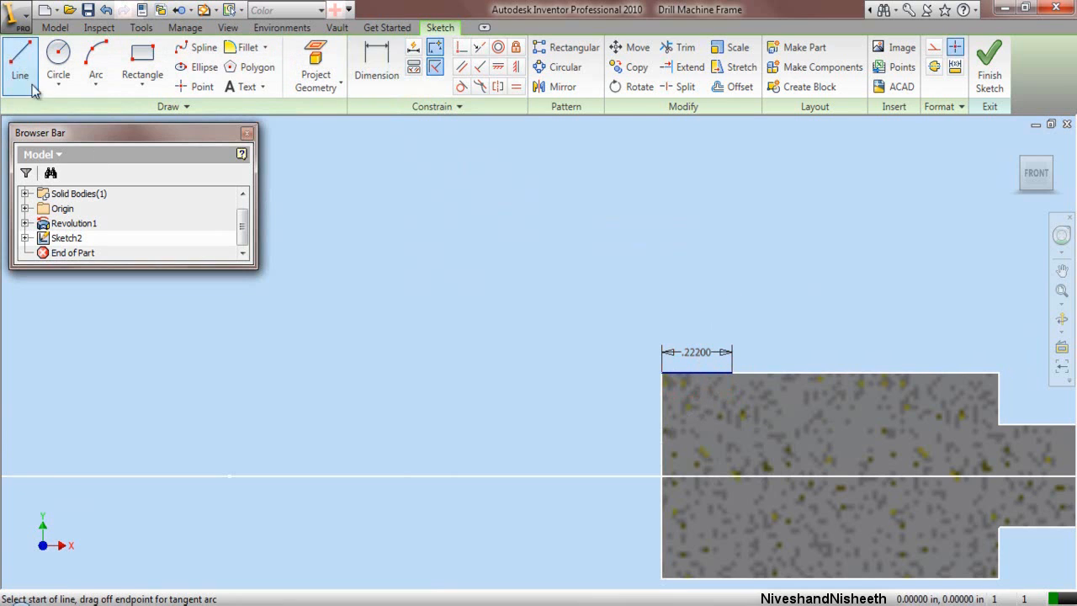
pyautogui.click(732, 371)
pyautogui.click(666, 202)
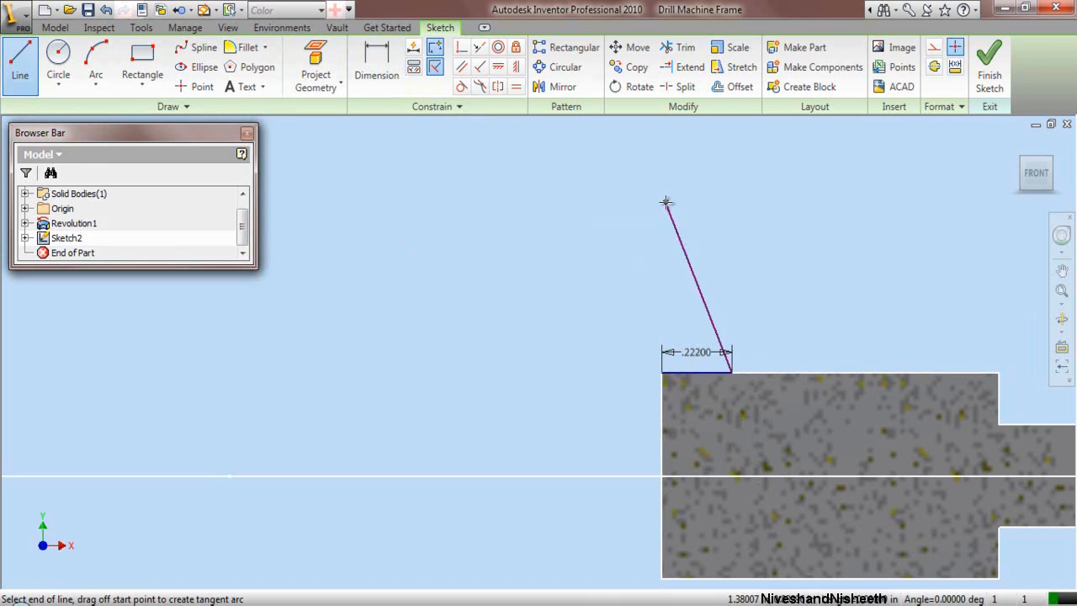
pyautogui.rightClick(666, 202)
pyautogui.click(694, 212)
# Step: Dimension the vertical height of the stepped shaft's slanted line to .489 in
pyautogui.click(382, 74)
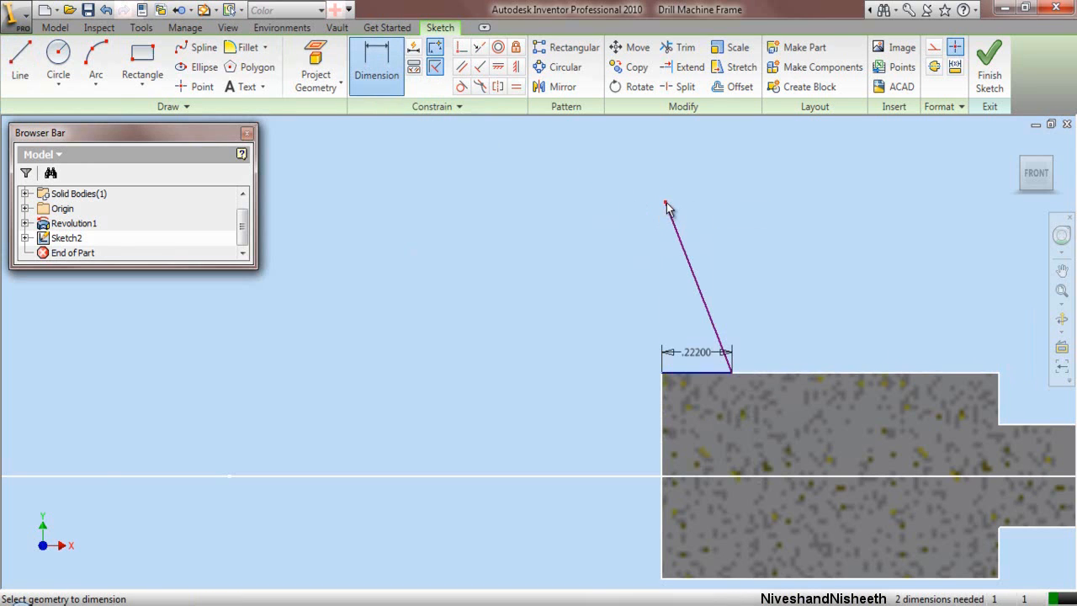
pyautogui.click(666, 202)
pyautogui.click(732, 371)
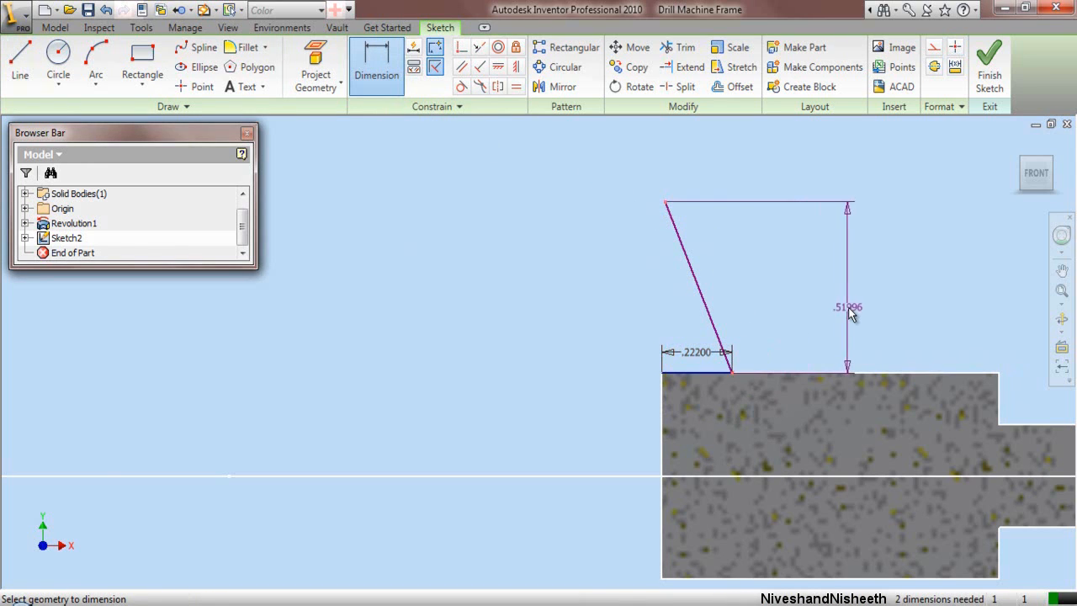
pyautogui.click(852, 313)
pyautogui.write('.489')
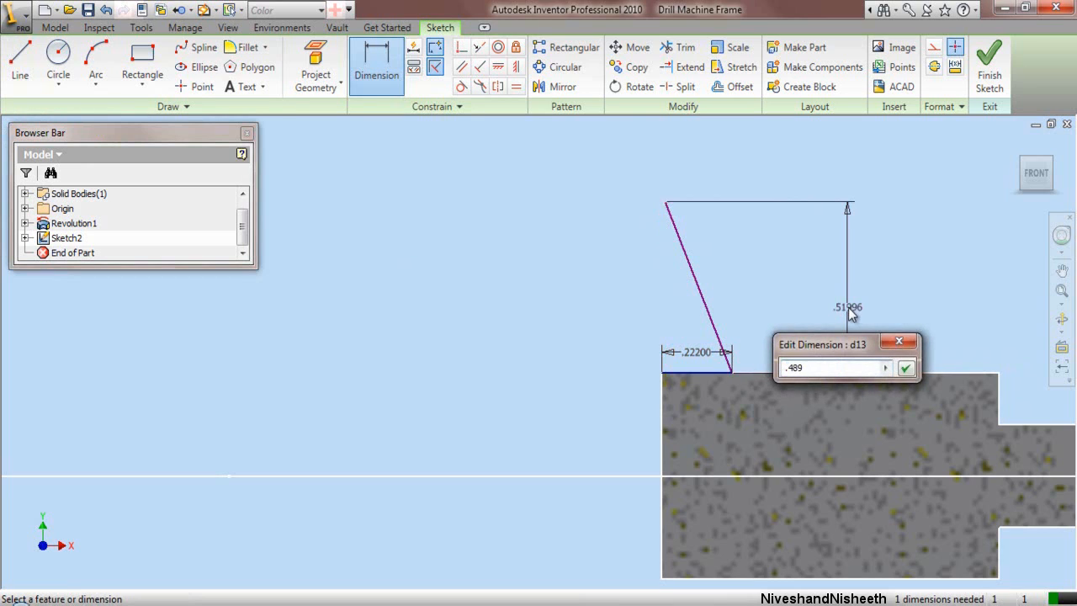
pyautogui.press('Return')
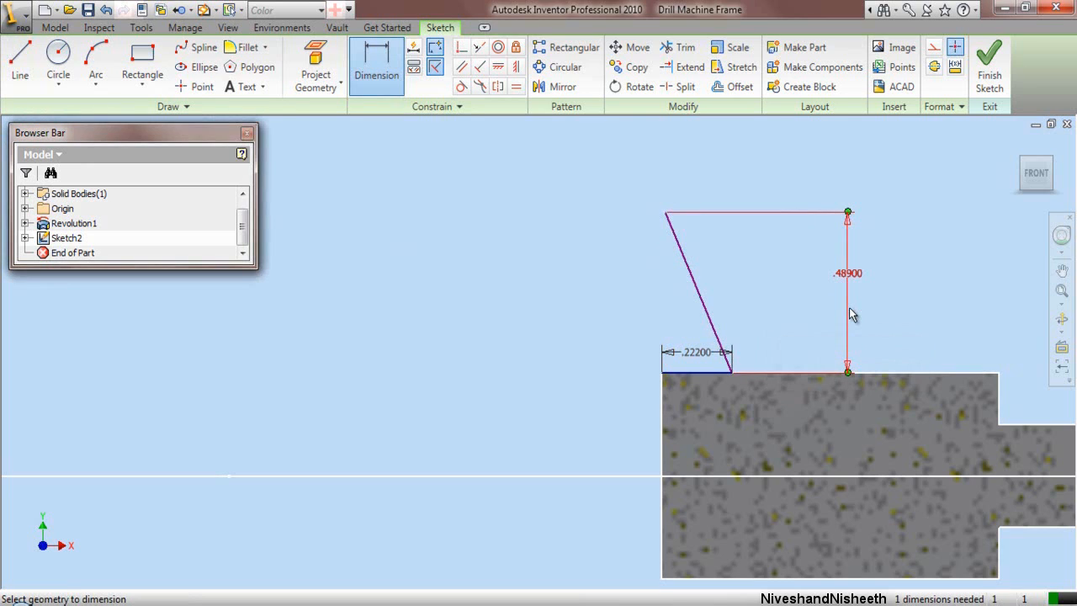
# Step: Dimension the horizontal offset between the endpoints of the stepped shaft's slanted line to .305 in
pyautogui.click(666, 213)
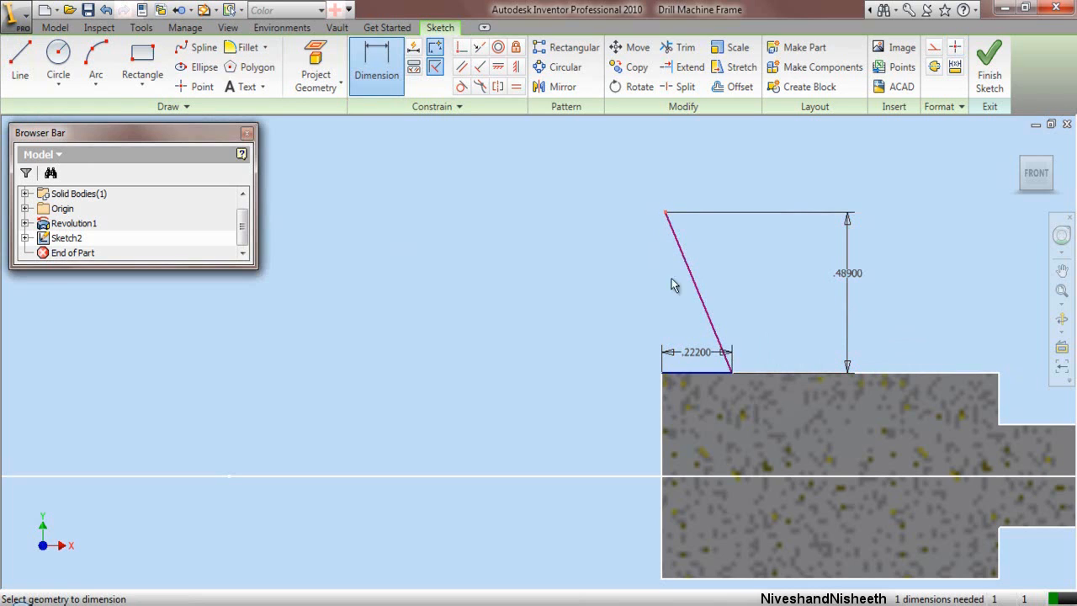
pyautogui.click(732, 374)
pyautogui.click(705, 180)
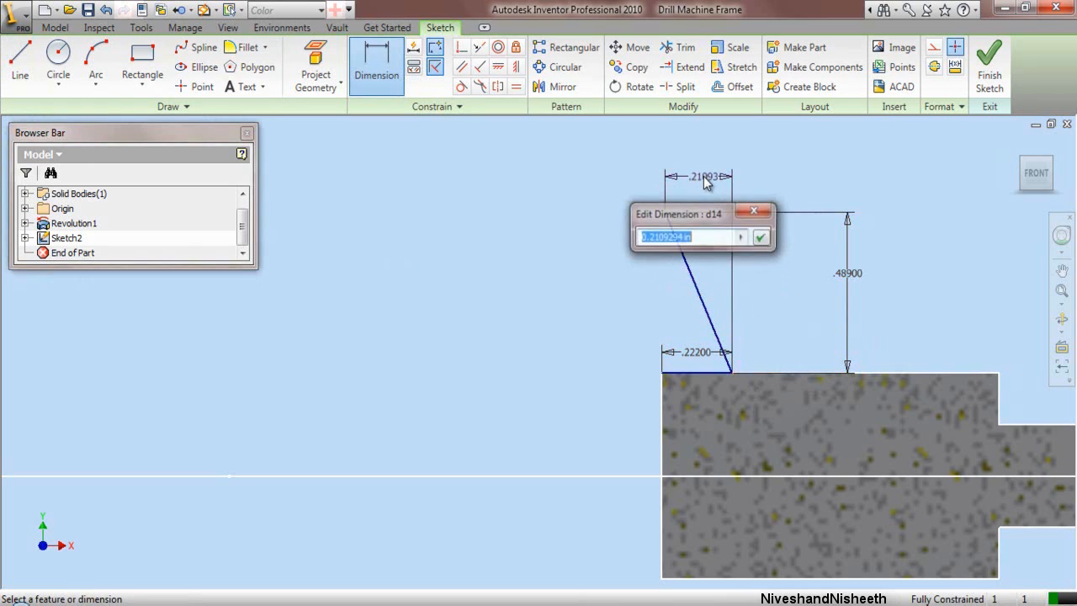
pyautogui.write('.3')
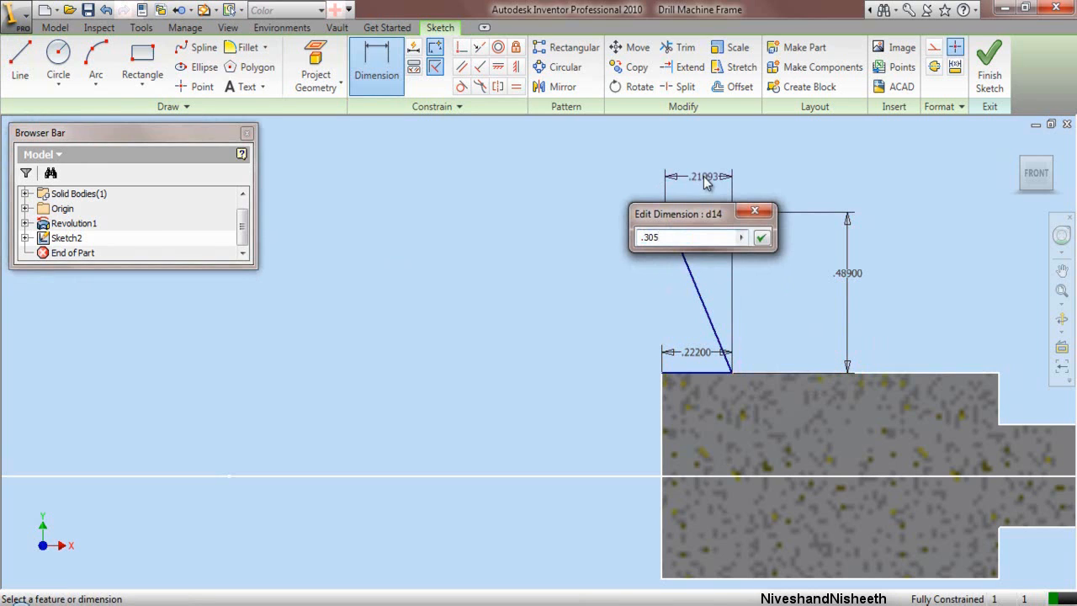
pyautogui.write('05')
pyautogui.press('Return')
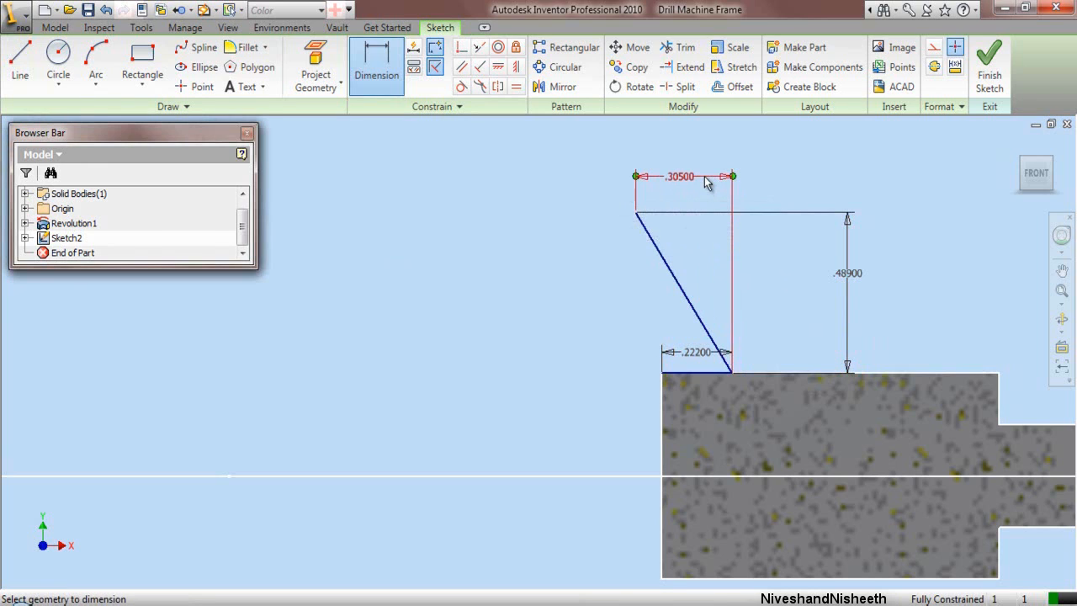
pyautogui.rightClick(812, 176)
pyautogui.click(833, 180)
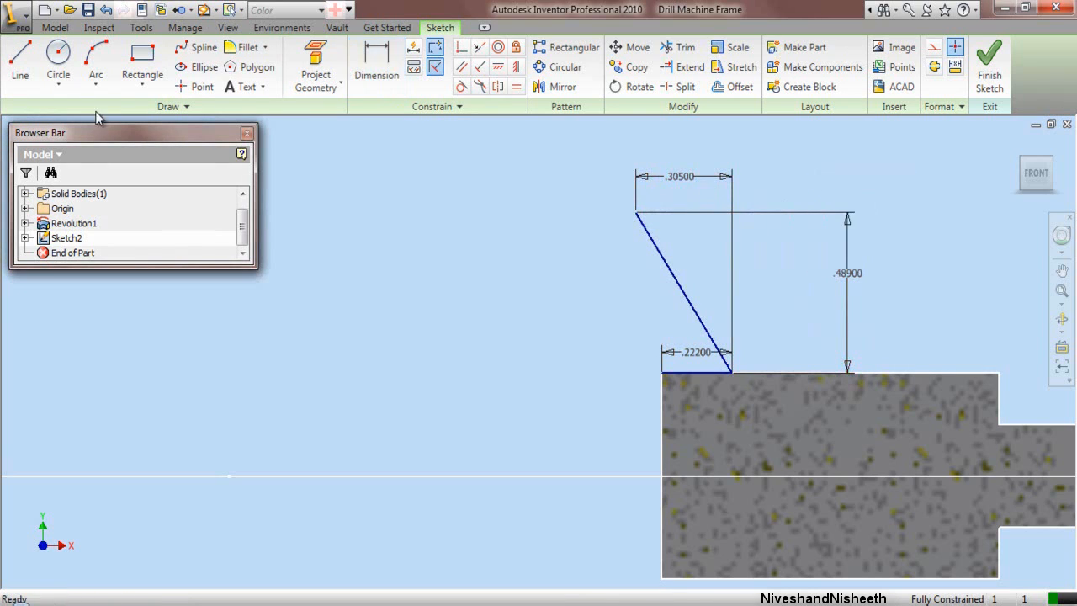
# Step: Draw a long line connecting the upper ends of the two slanted lines across the gap between the bodies
pyautogui.click(19, 61)
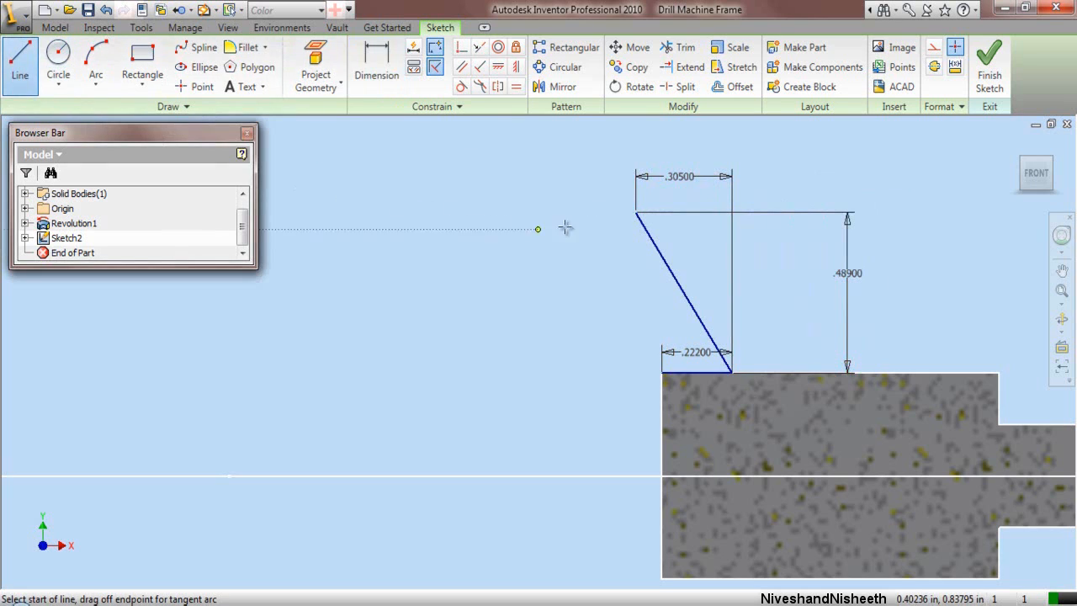
pyautogui.click(635, 212)
pyautogui.scroll(-3, 820, 282)
pyautogui.scroll(3, 522, 269)
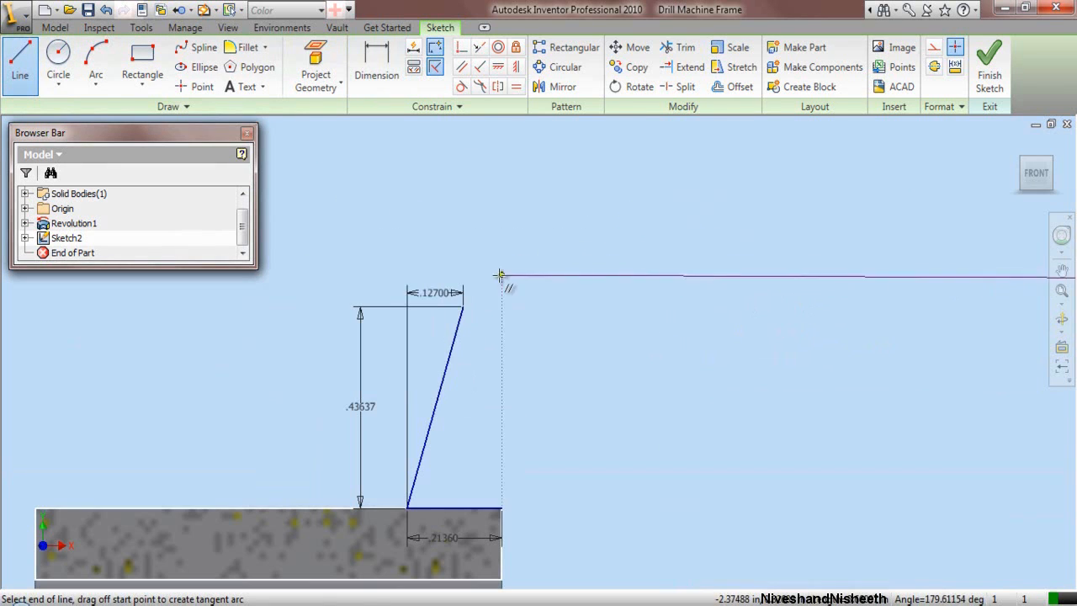
pyautogui.click(463, 306)
pyautogui.scroll(-3, 260, 320)
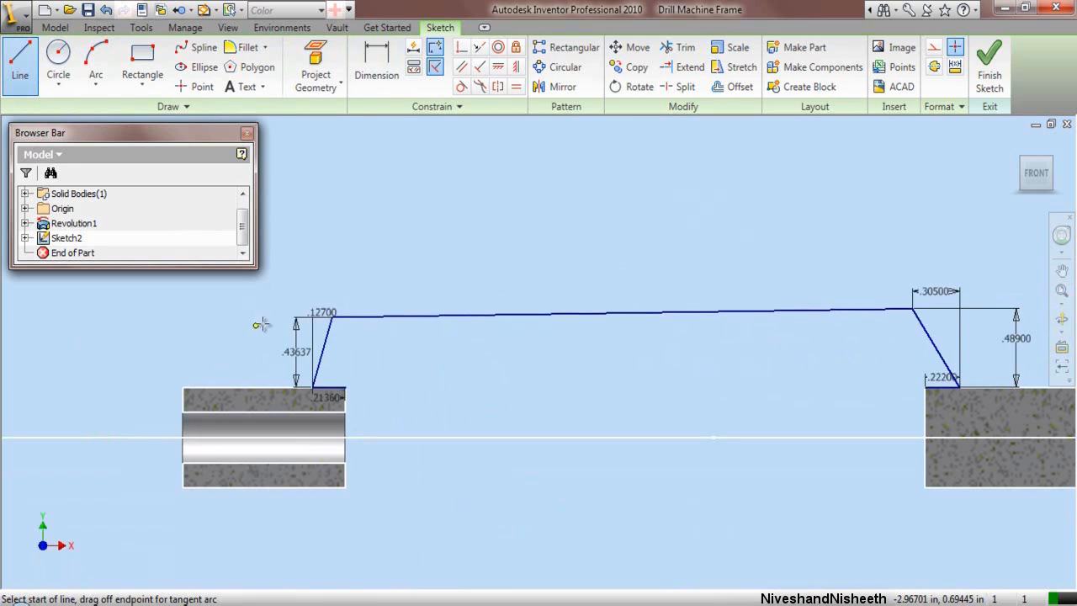
pyautogui.rightClick(427, 229)
pyautogui.click(459, 241)
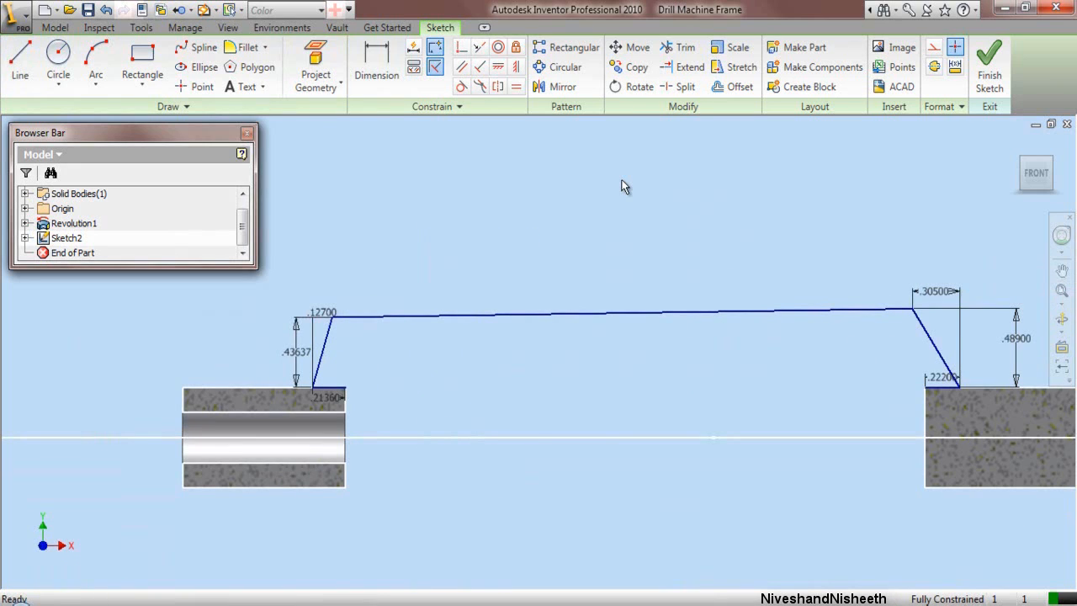
# Step: Draw a vertical line about 0.13 in long upward from the upper right corner of the hollow cylinder
pyautogui.click(20, 64)
pyautogui.scroll(3, 335, 383)
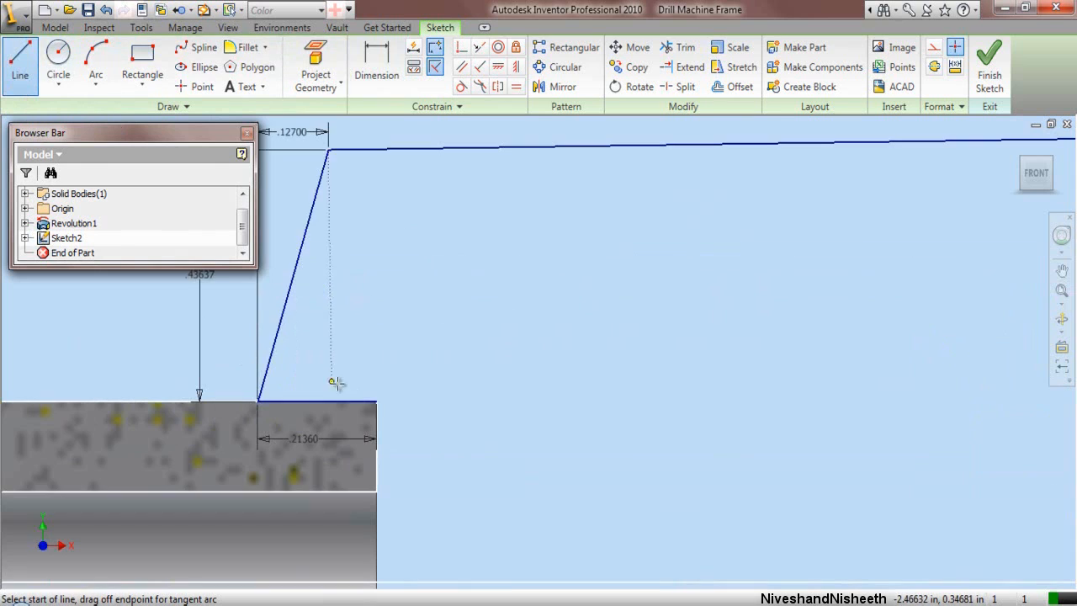
pyautogui.click(377, 401)
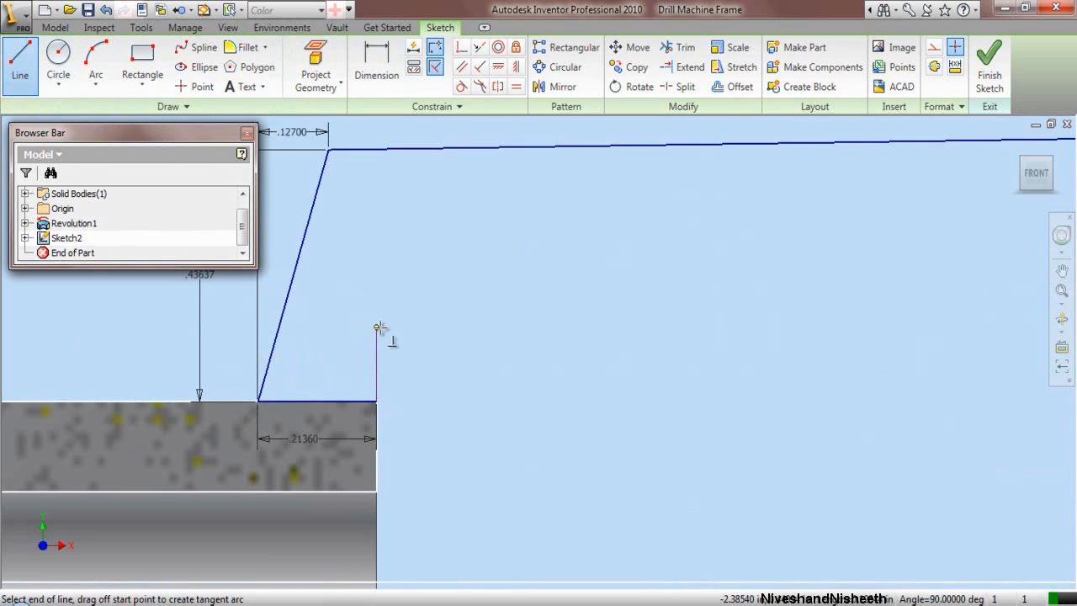
pyautogui.click(377, 327)
pyautogui.rightClick(378, 329)
pyautogui.click(404, 339)
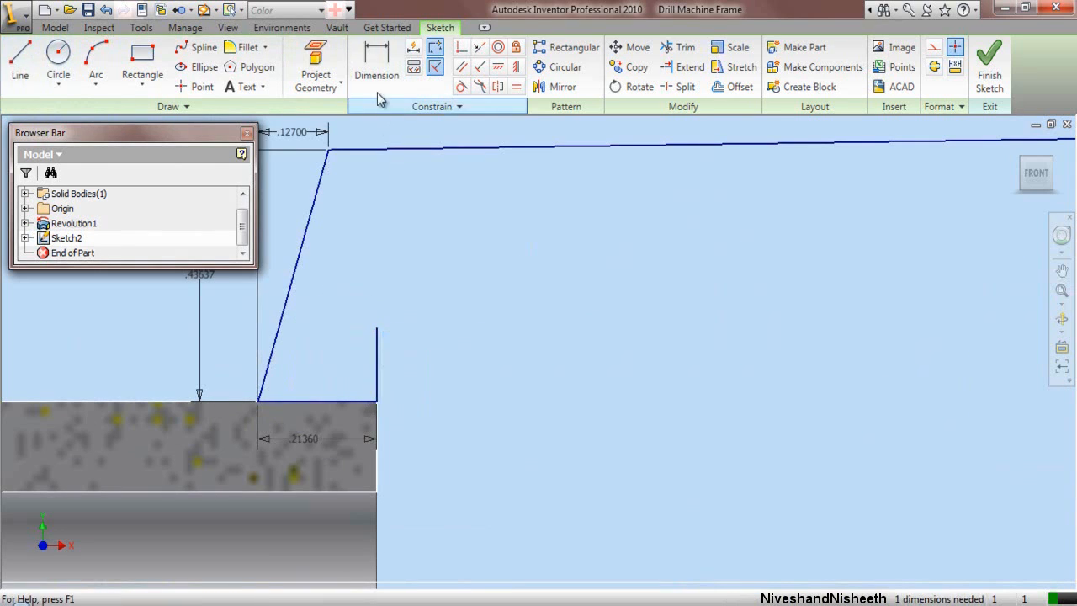
# Step: Dimension the short vertical line at the hollow cylinder's corner to .2389 in
pyautogui.press('d')
pyautogui.click(377, 354)
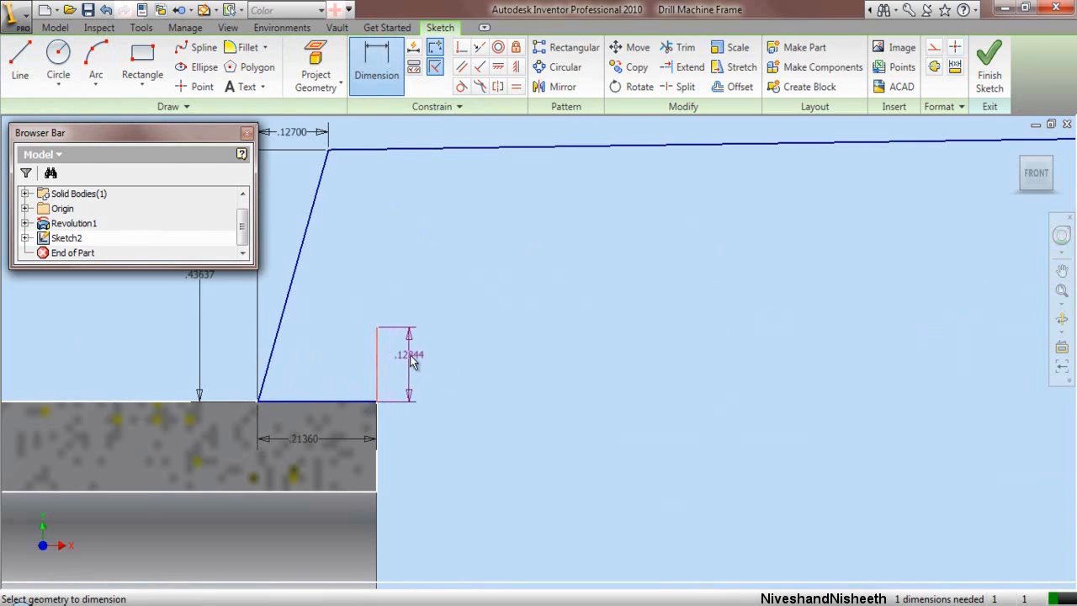
pyautogui.click(410, 356)
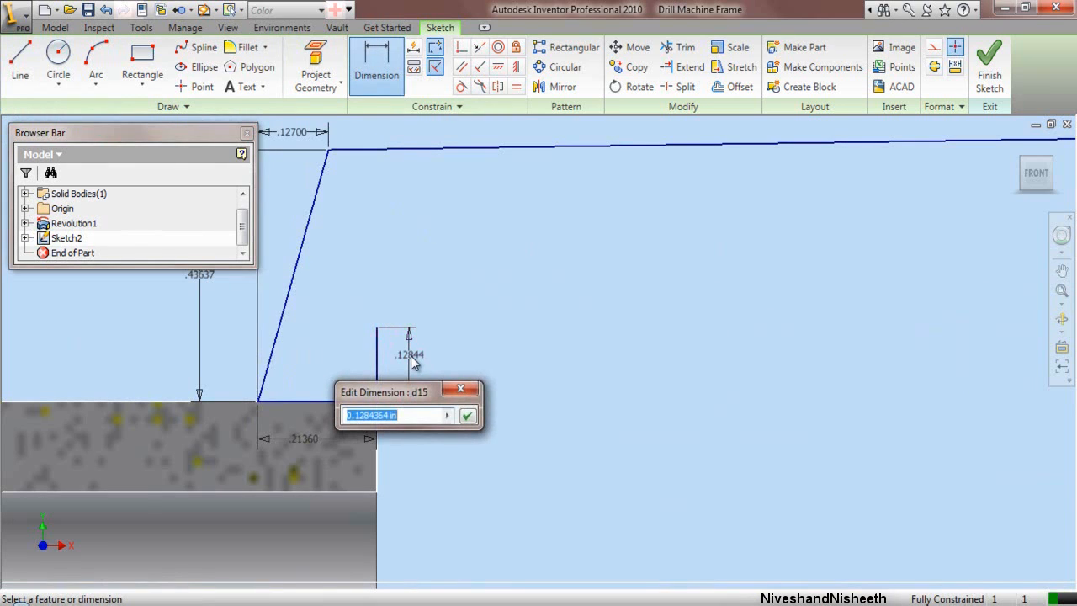
pyautogui.write('.2389')
pyautogui.press('Return')
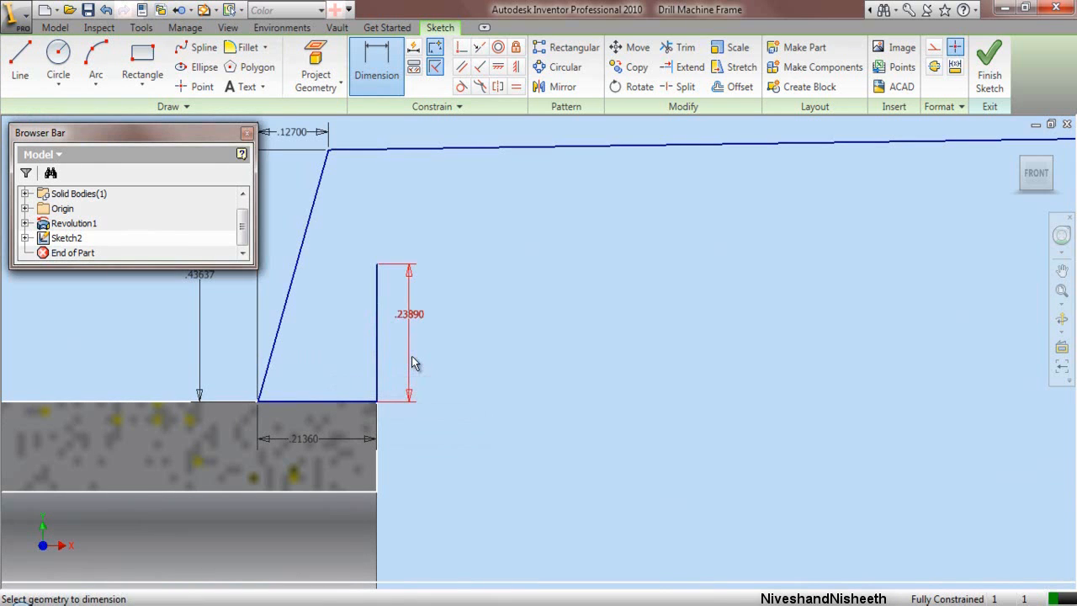
pyautogui.scroll(-5, 413, 362)
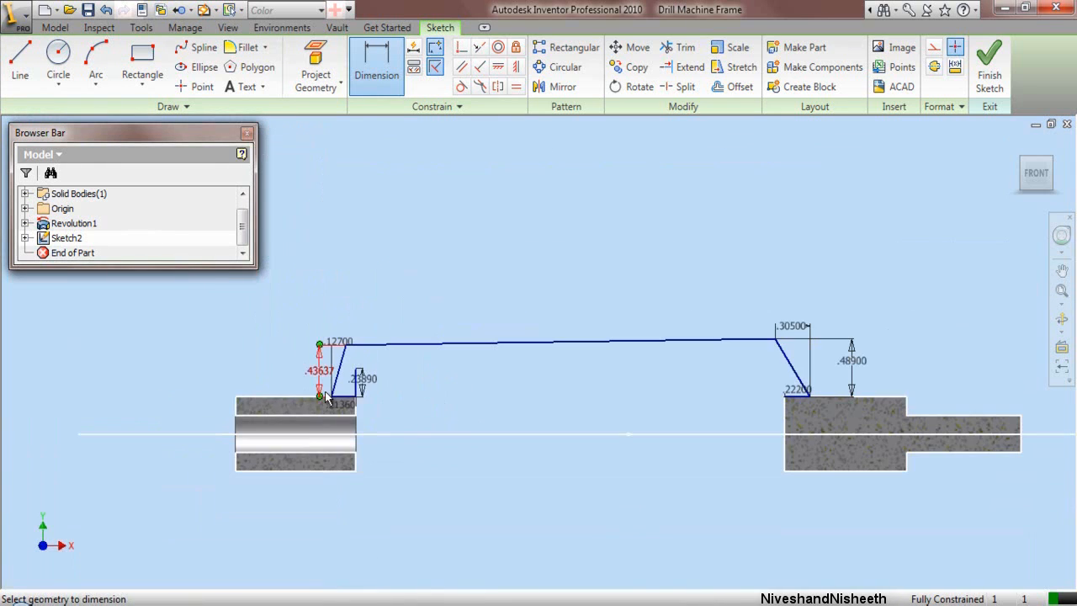
pyautogui.scroll(5, 779, 393)
pyautogui.rightClick(625, 333)
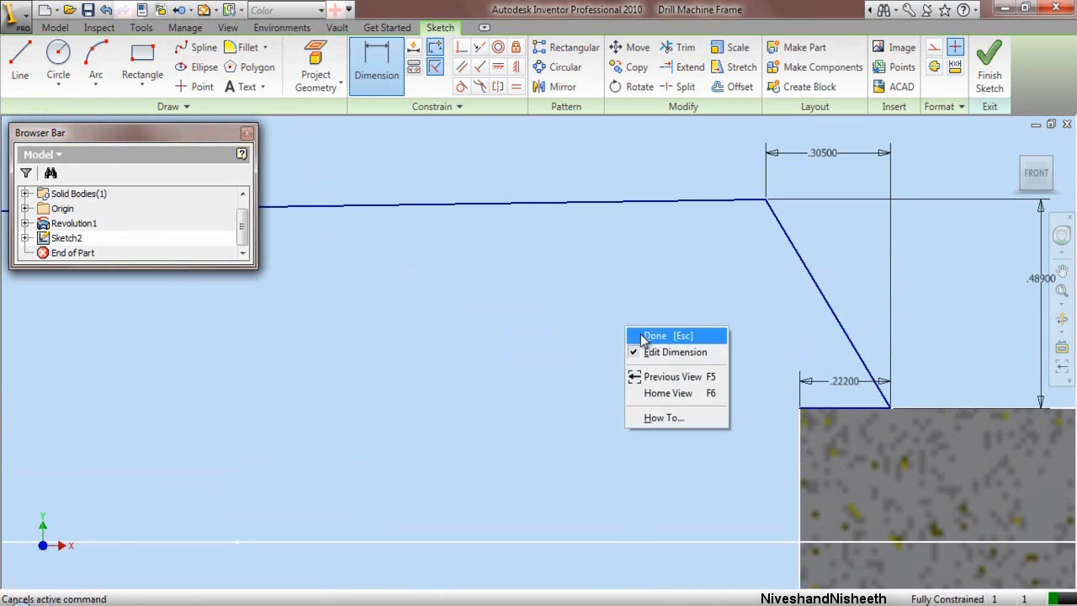
pyautogui.click(649, 337)
# Step: Draw an inner slanted line up and to the left from the stepped shaft's upper left corner, ending below the long connecting line
pyautogui.press('l')
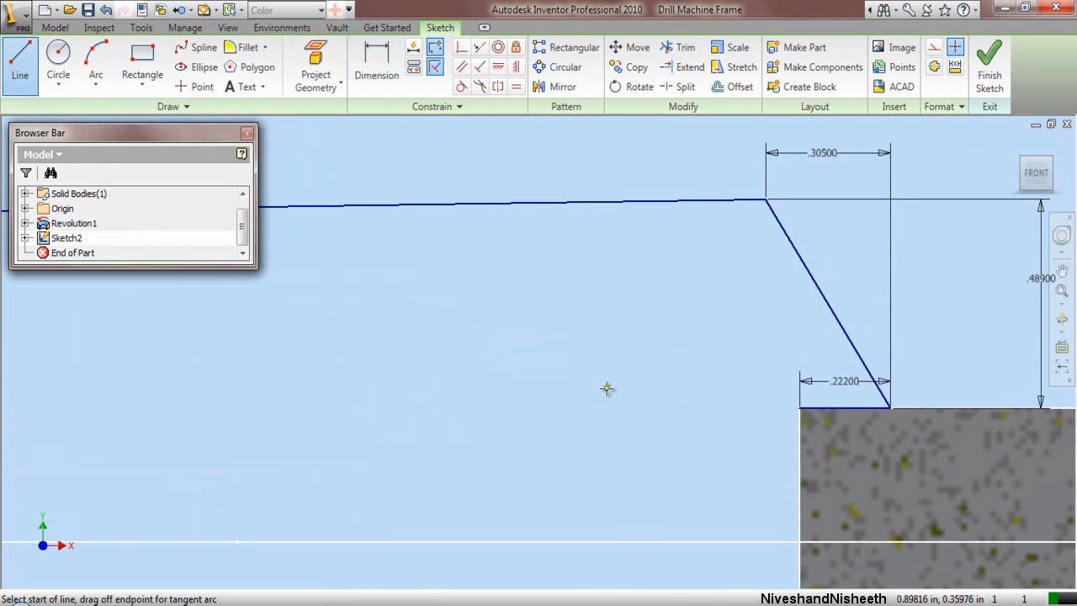
pyautogui.click(800, 408)
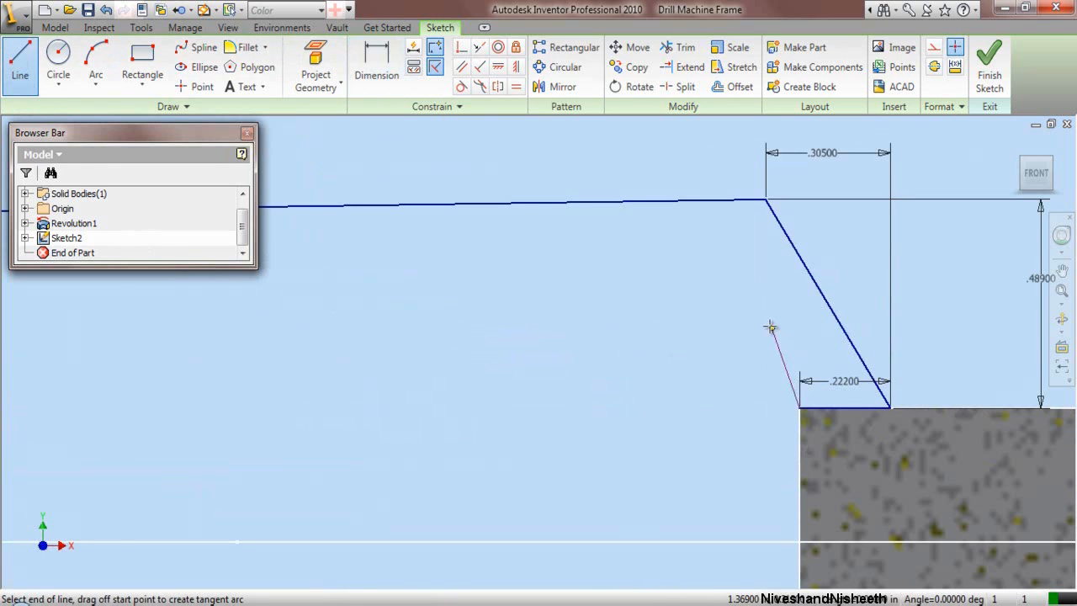
pyautogui.click(750, 294)
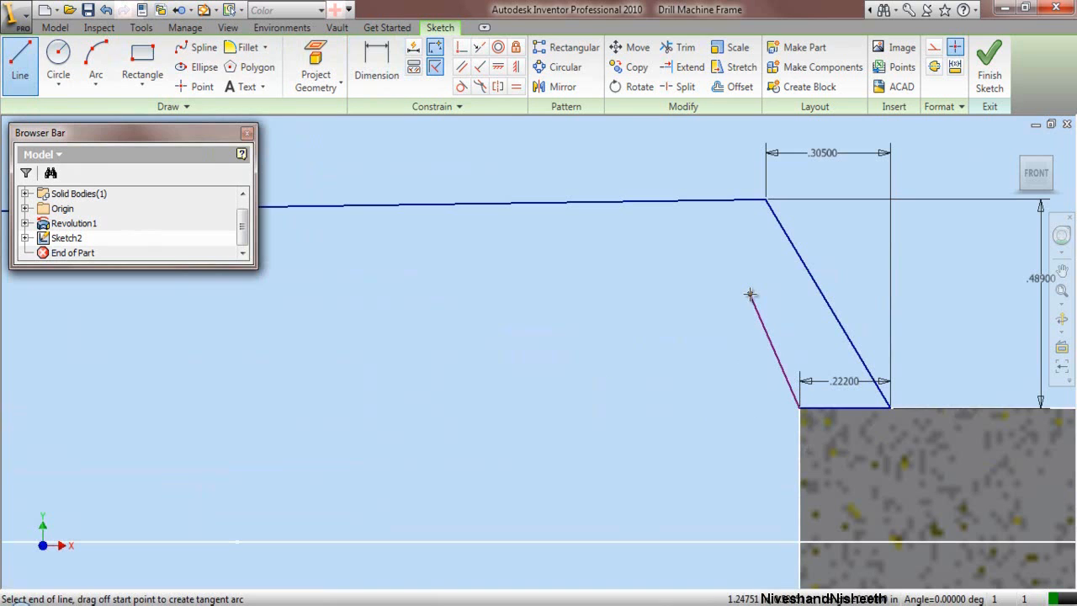
pyautogui.rightClick(750, 294)
pyautogui.click(773, 300)
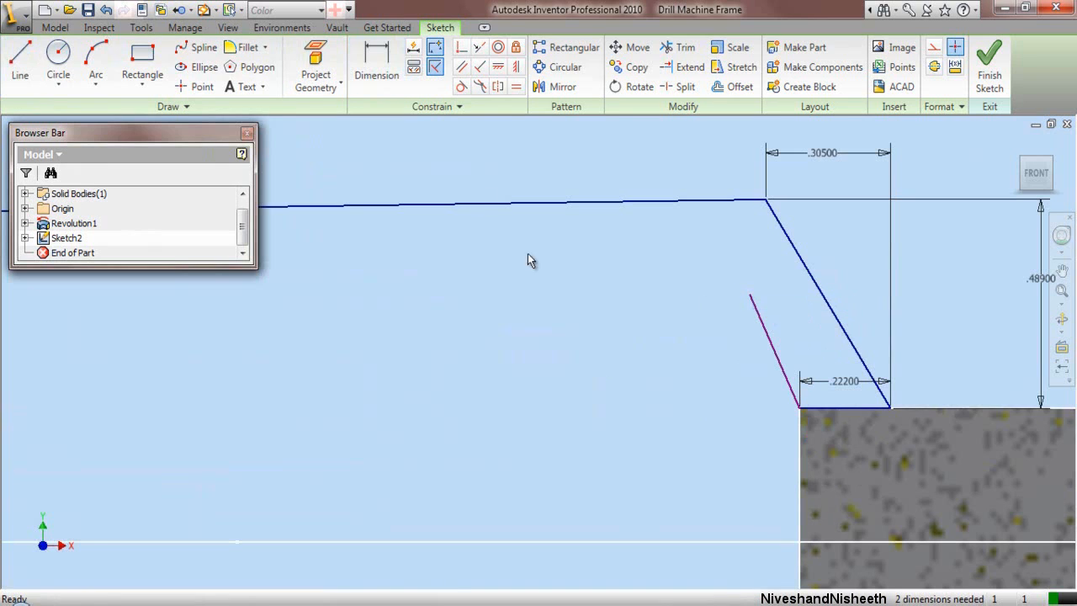
# Step: Constrain the inner slanted line at the stepped shaft parallel to the outer slanted line
pyautogui.click(461, 69)
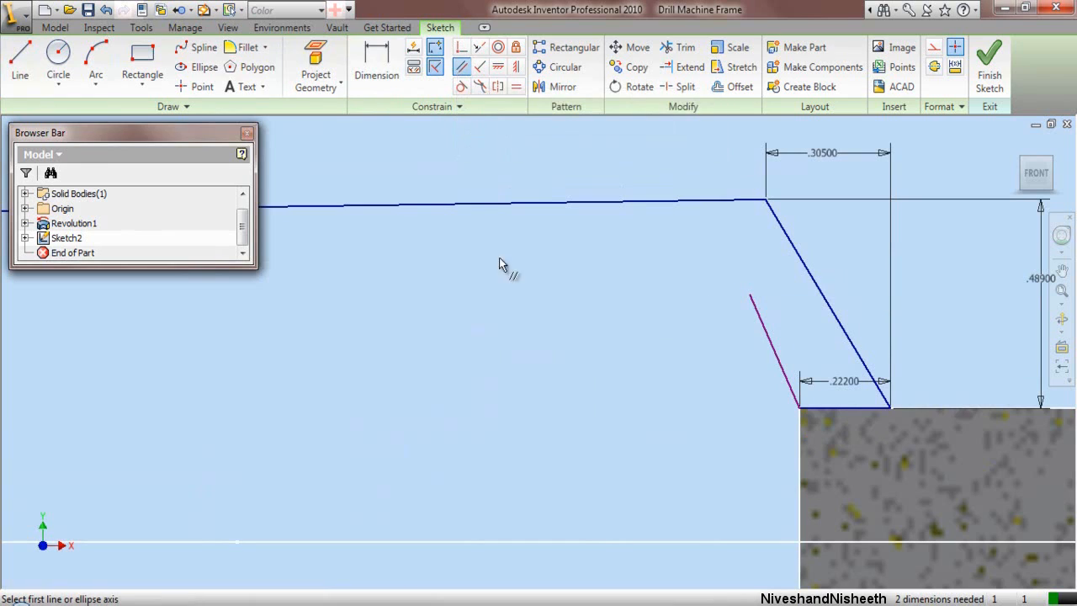
pyautogui.click(768, 350)
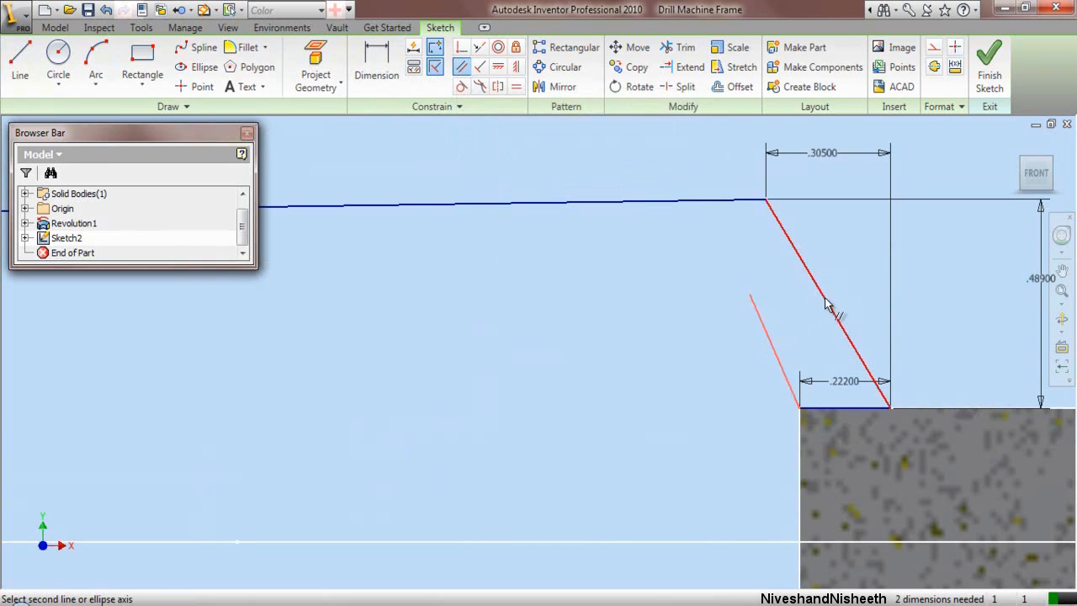
pyautogui.click(830, 308)
pyautogui.rightClick(616, 235)
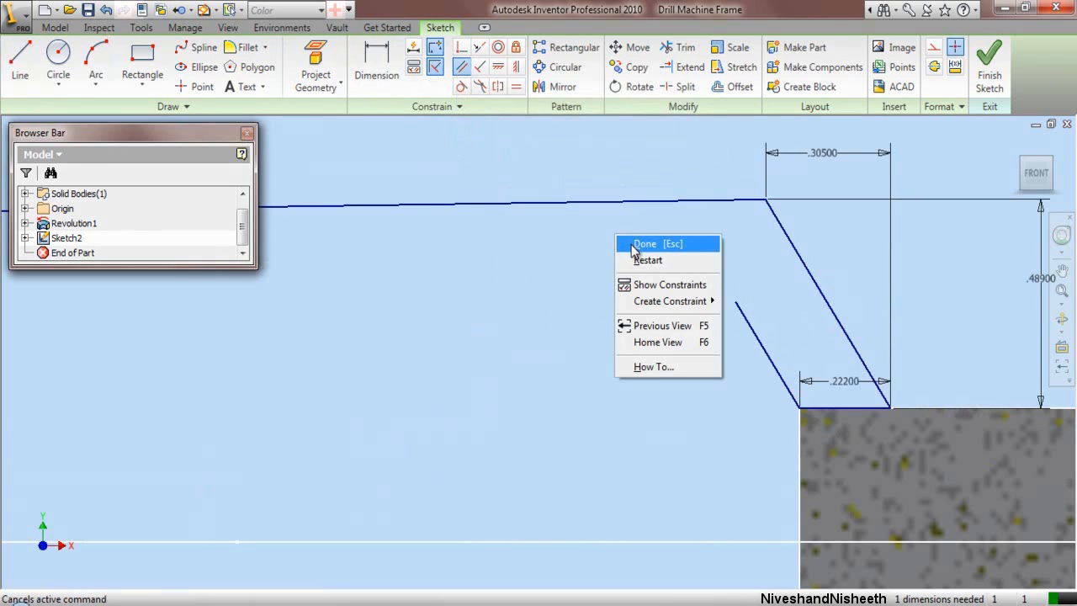
# Step: Dimension the vertical height of the inner slanted line at the stepped shaft to .27716 in
pyautogui.click(644, 244)
pyautogui.press('d')
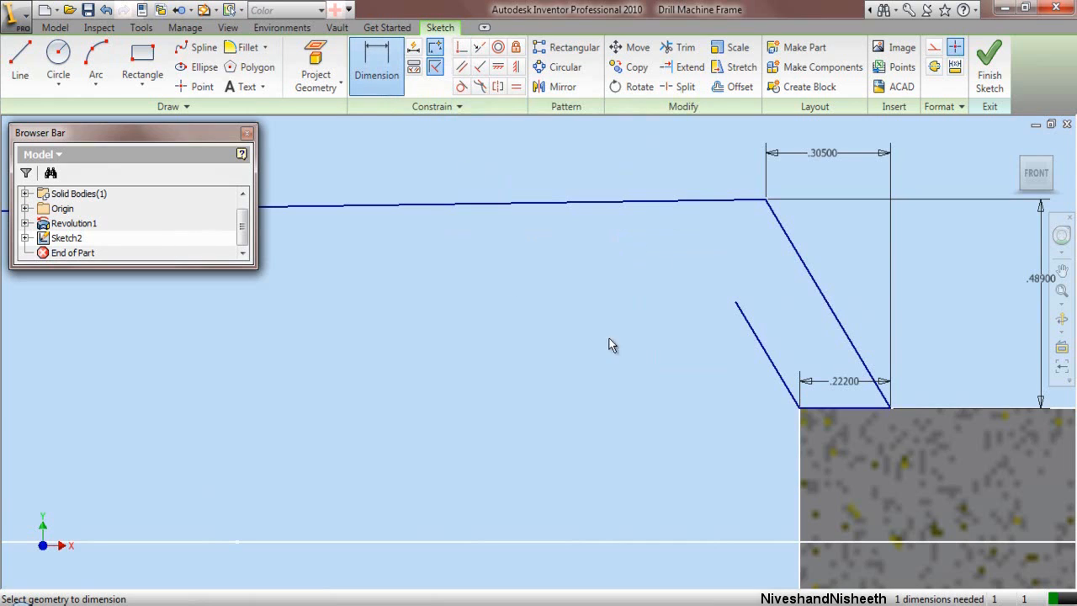
pyautogui.click(735, 301)
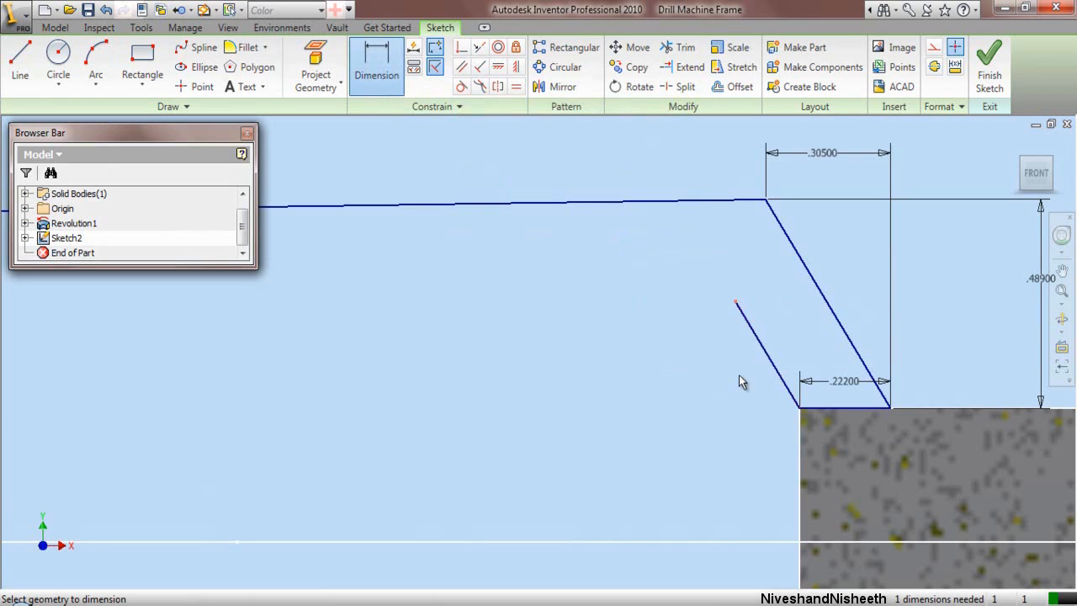
pyautogui.click(799, 409)
pyautogui.click(660, 383)
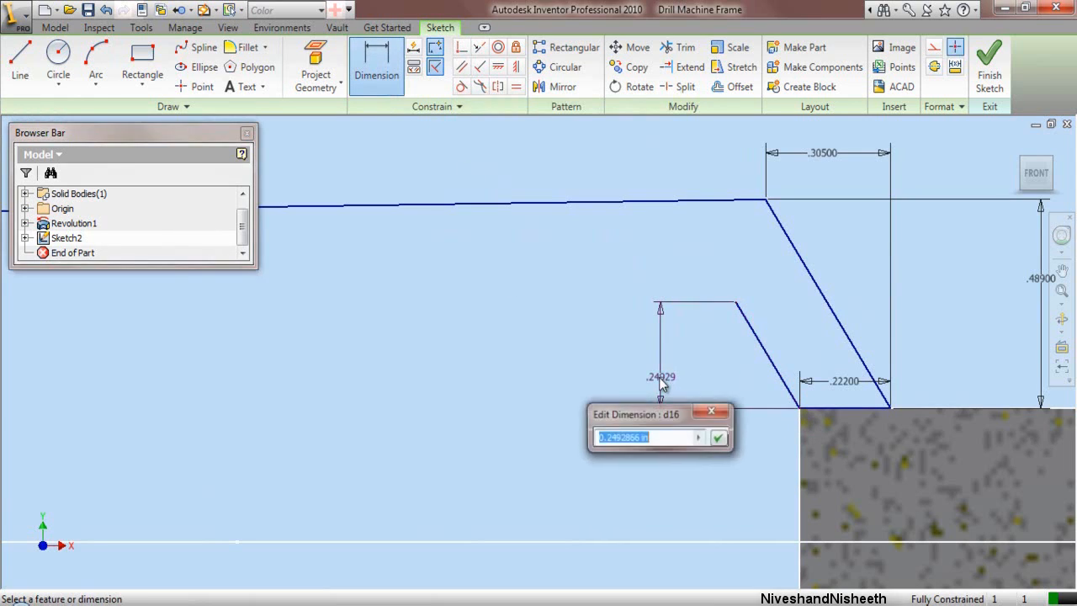
pyautogui.write('.27716')
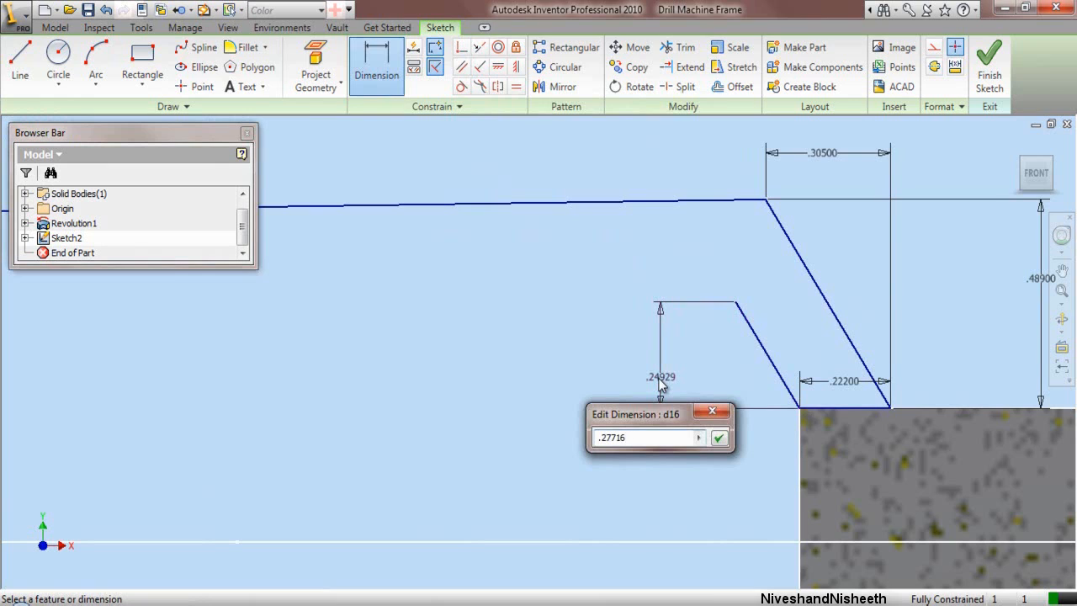
pyautogui.press('Return')
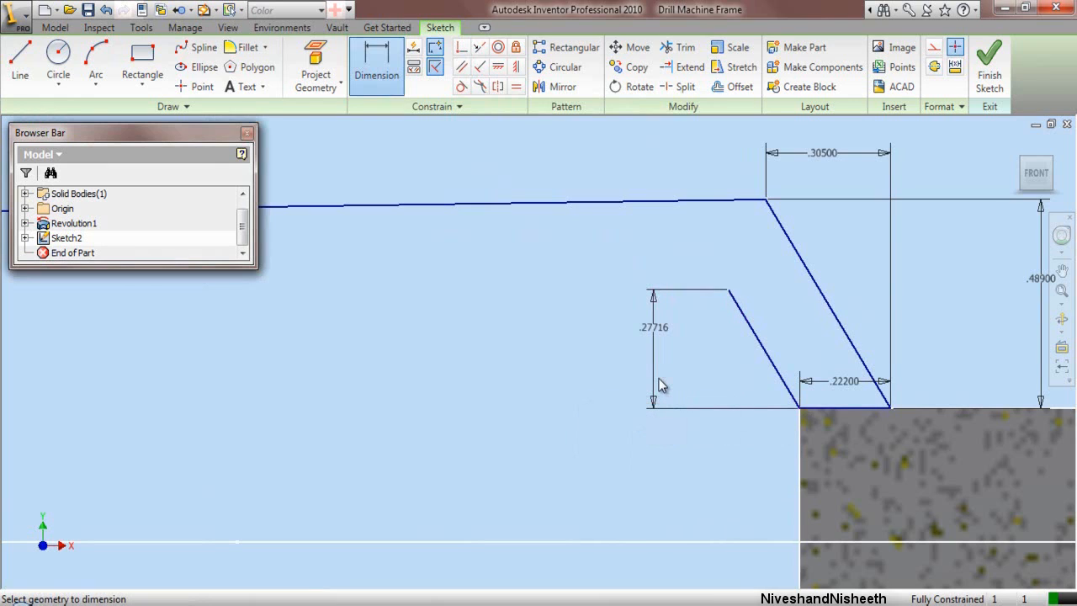
pyautogui.rightClick(487, 326)
pyautogui.click(510, 335)
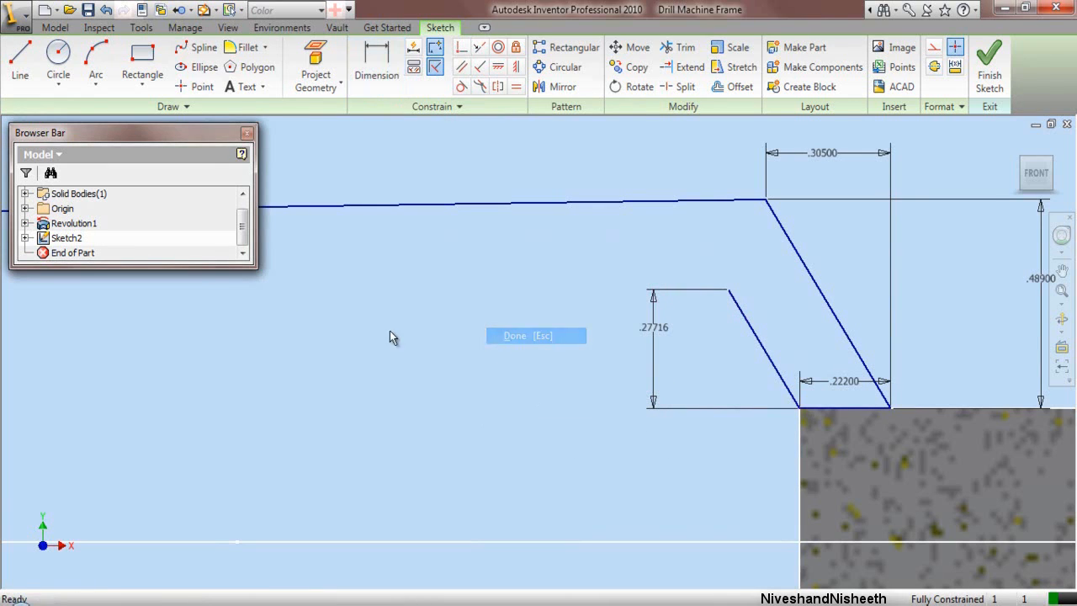
# Step: Draw the long inner connecting line from the inner slanted line's upper end to the top of the short vertical line at the hollow cylinder
pyautogui.click(20, 57)
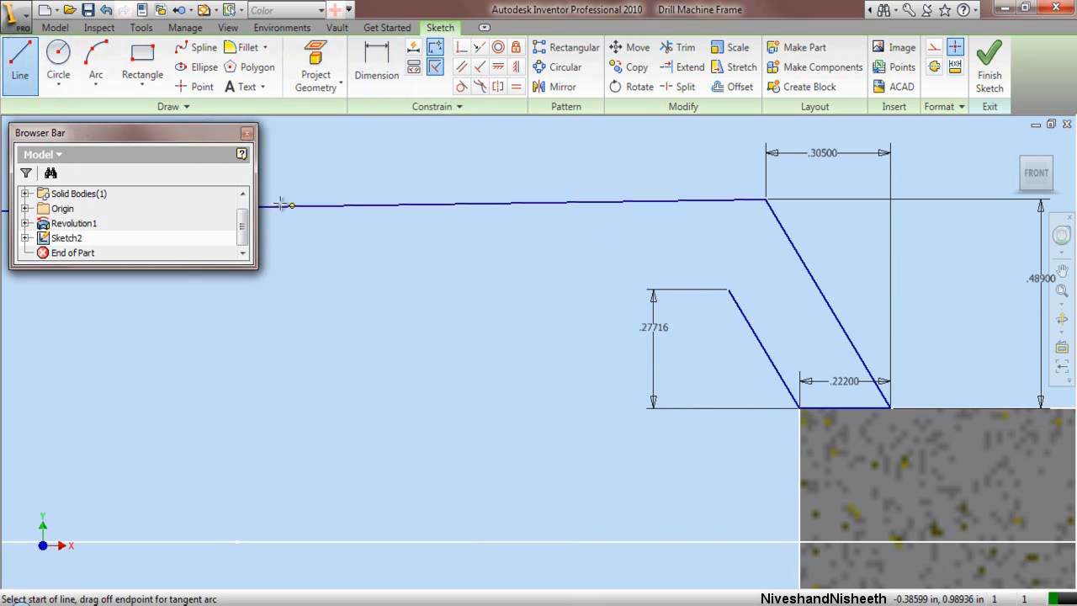
pyautogui.scroll(-5, 816, 360)
pyautogui.click(728, 291)
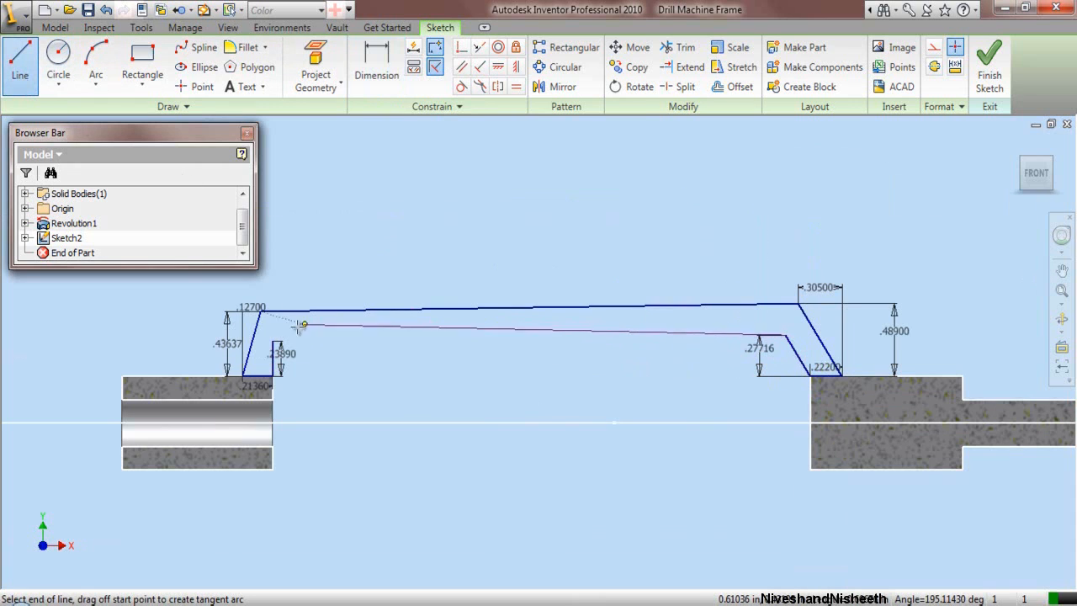
pyautogui.click(274, 342)
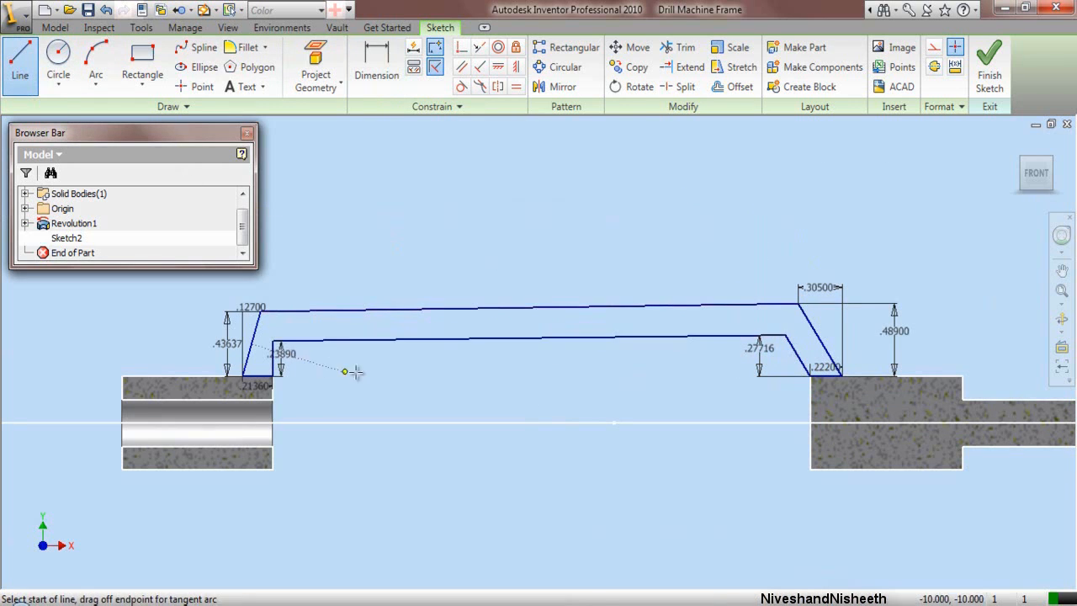
pyautogui.rightClick(360, 371)
pyautogui.click(379, 378)
pyautogui.scroll(4, 269, 328)
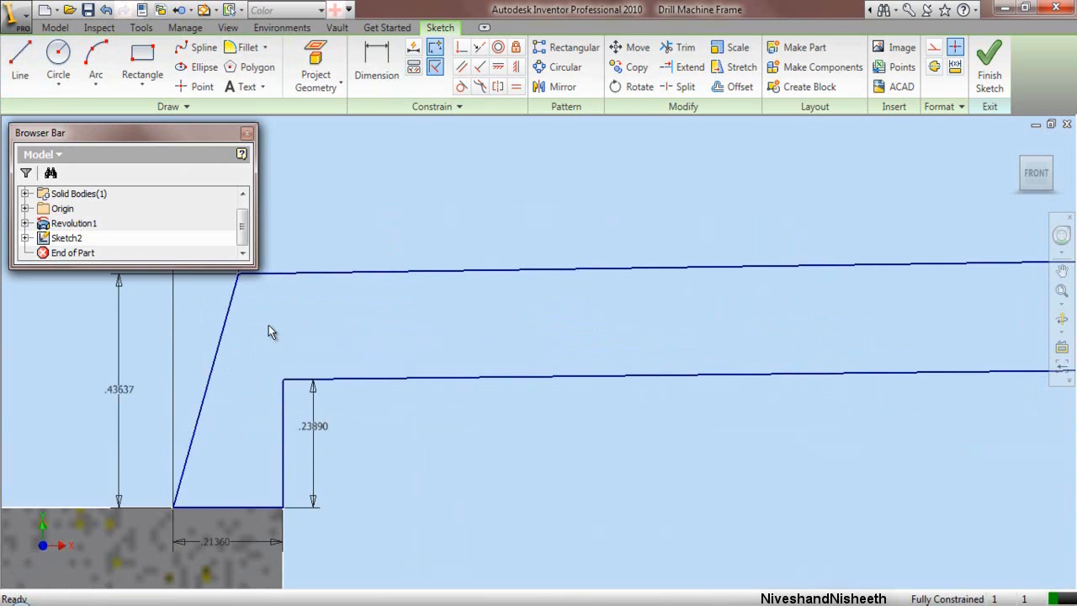
pyautogui.scroll(-3, 379, 277)
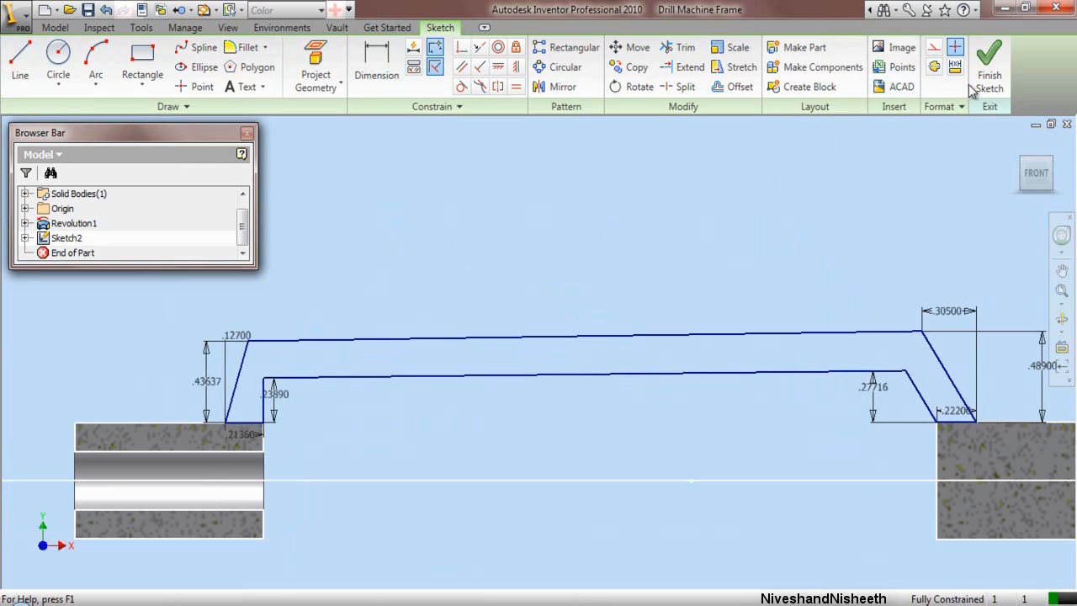
# Step: Finish the frame profile sketch and save the part
pyautogui.click(990, 67)
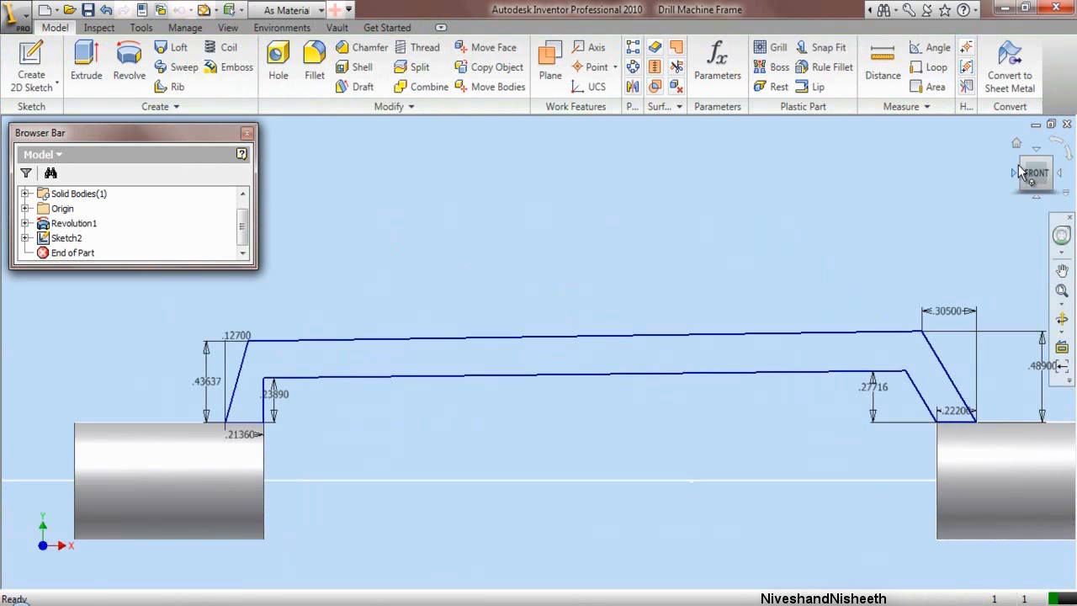
pyautogui.click(1065, 290)
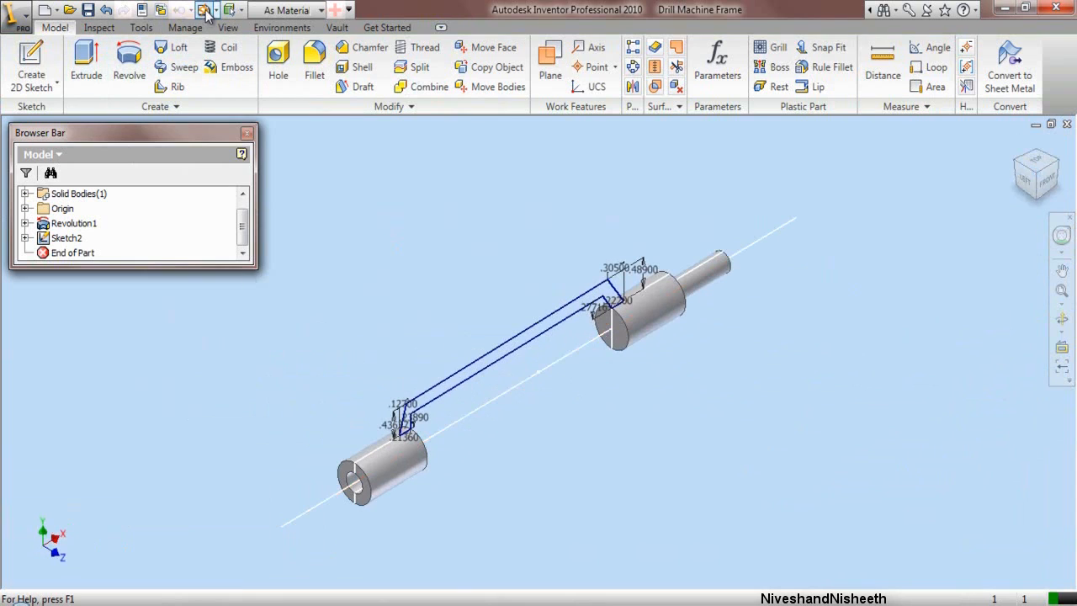
pyautogui.click(87, 10)
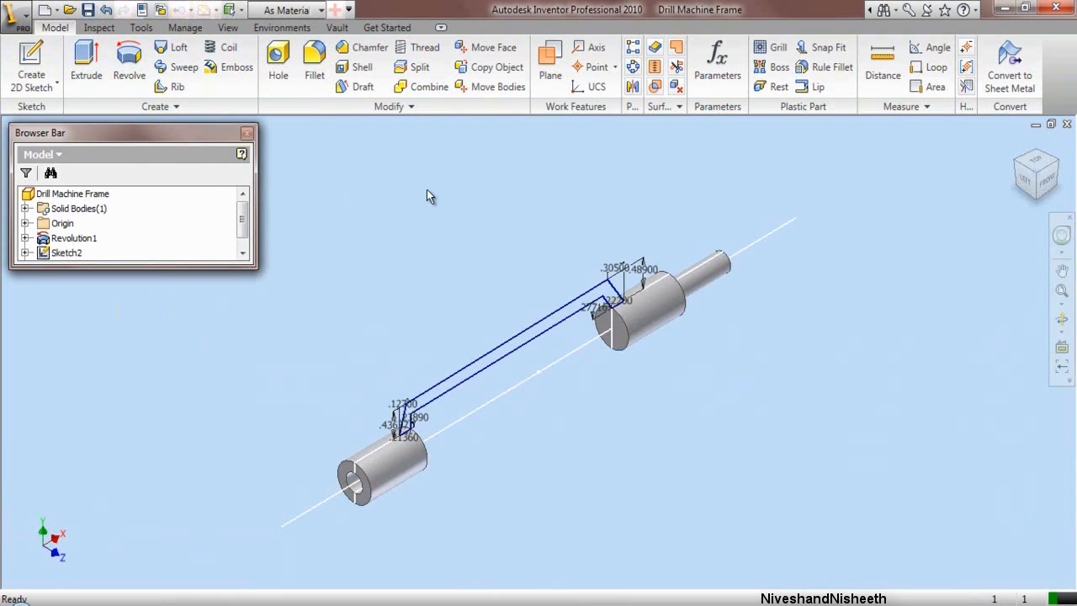
# Step: Make the origin's XY plane visible in the model
pyautogui.click(25, 223)
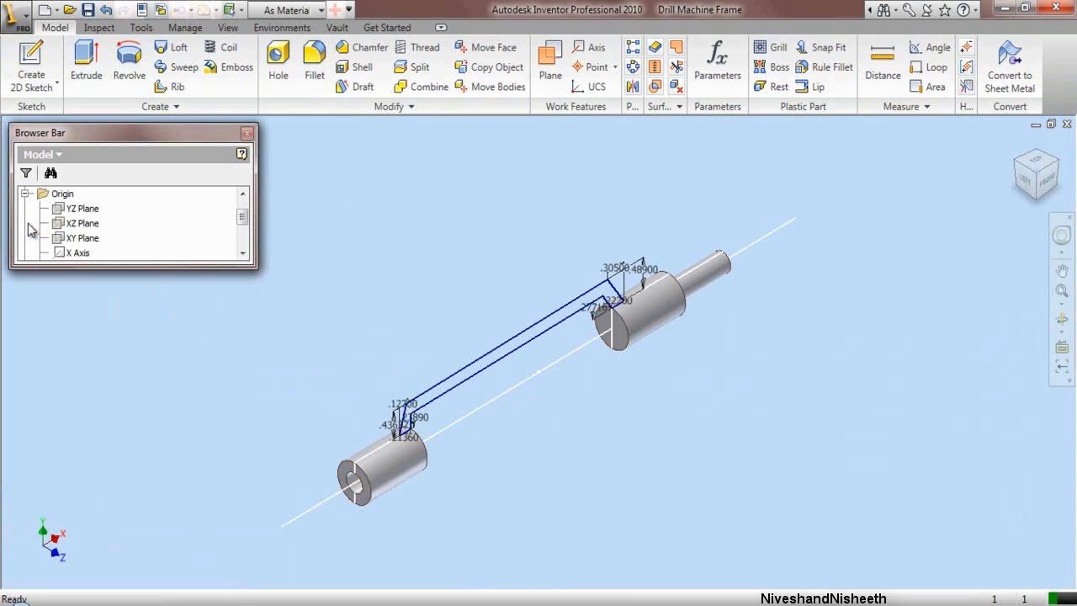
pyautogui.click(72, 239)
pyautogui.rightClick(69, 239)
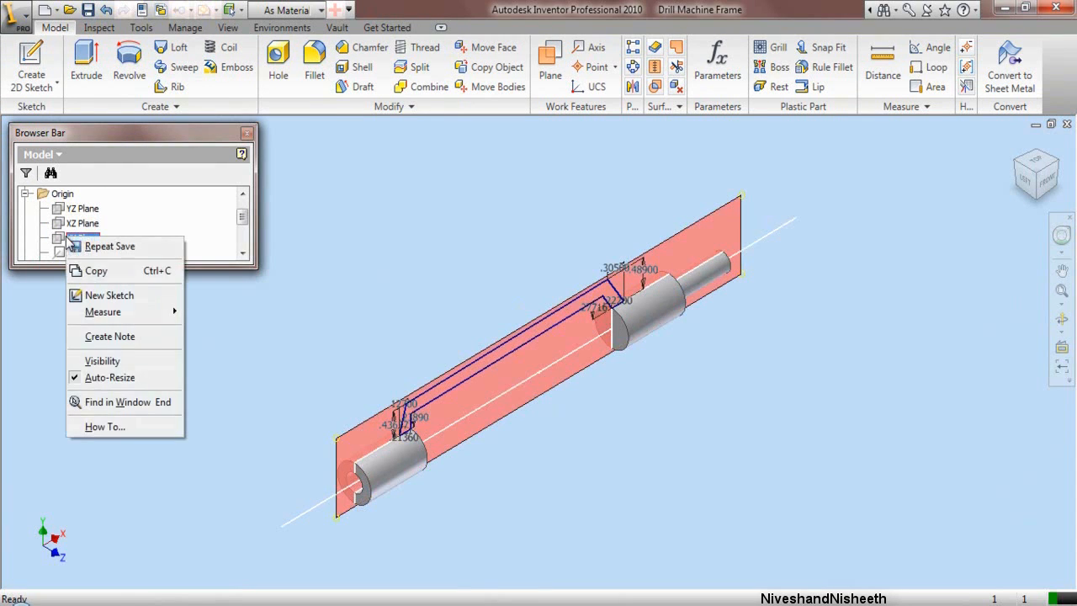
pyautogui.click(103, 361)
# Step: Create a work plane offset 0.09375 in from the XY plane
pyautogui.scroll(3, 307, 533)
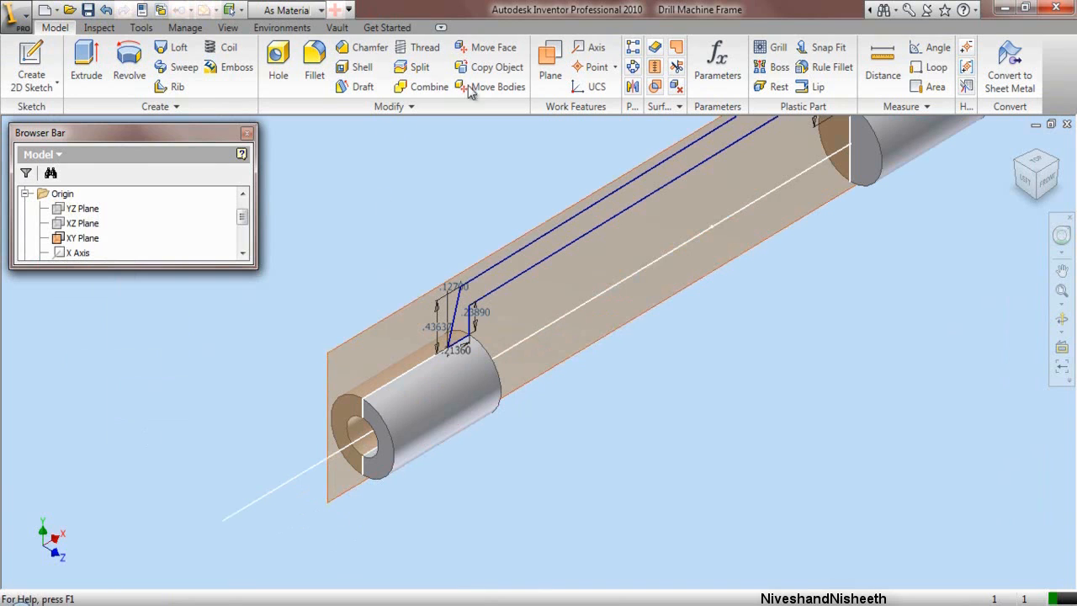
pyautogui.click(551, 66)
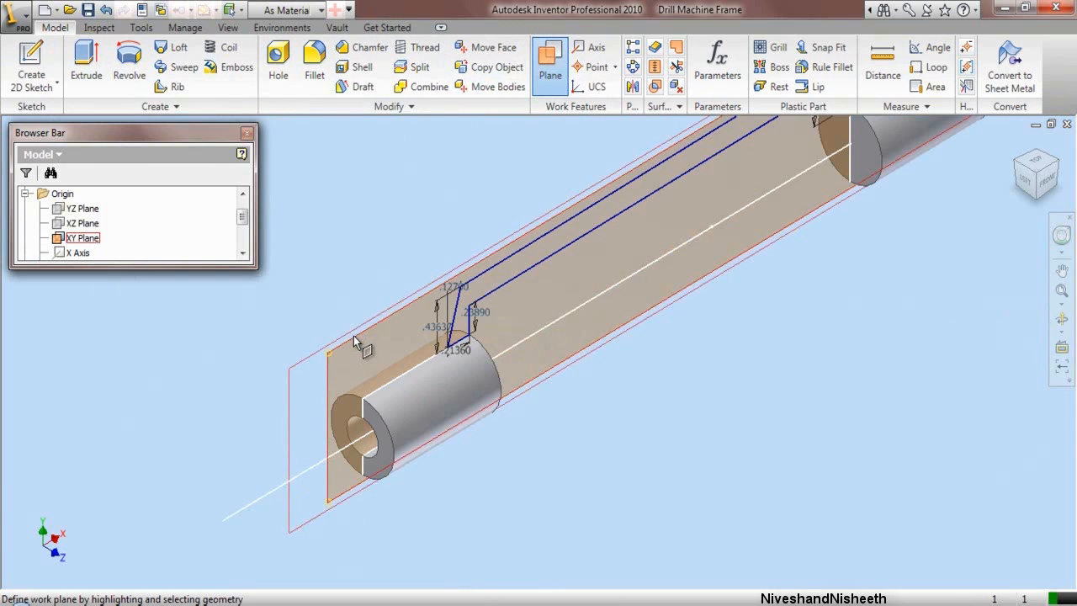
pyautogui.click(357, 338)
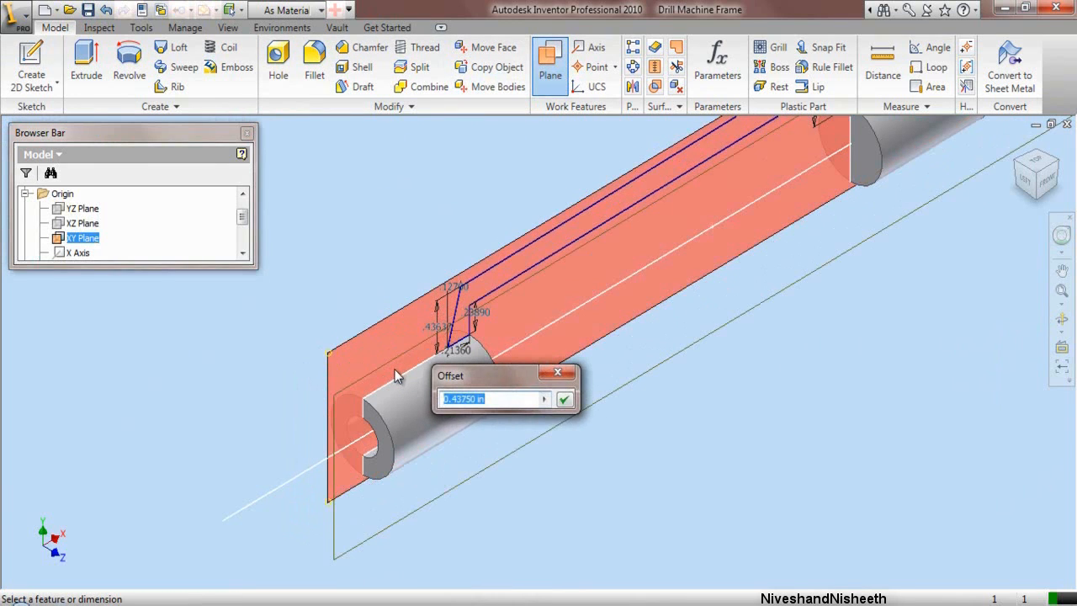
pyautogui.write('0.09375')
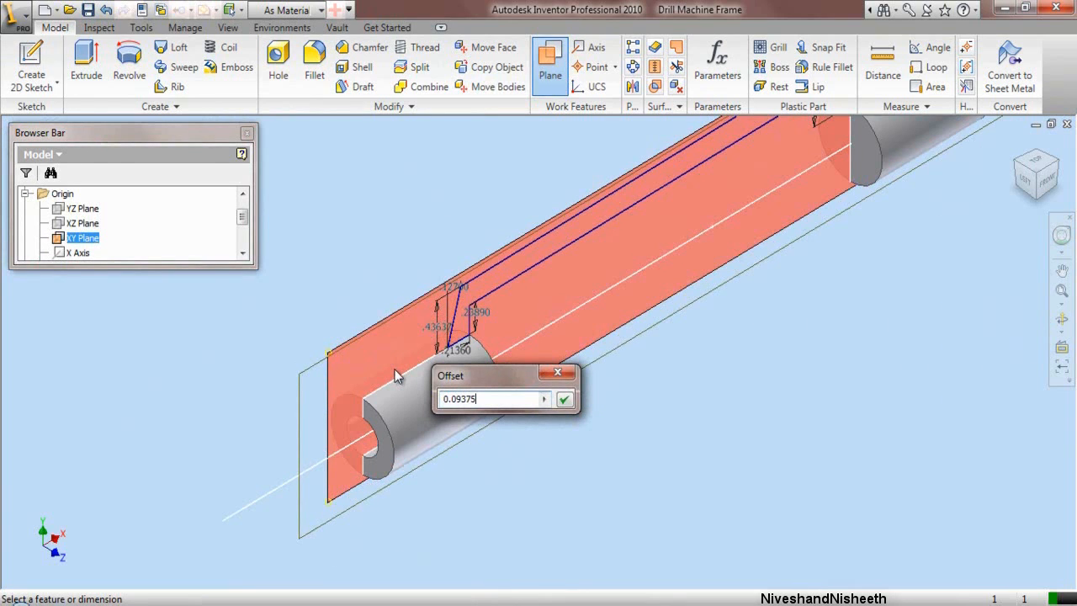
pyautogui.press('Return')
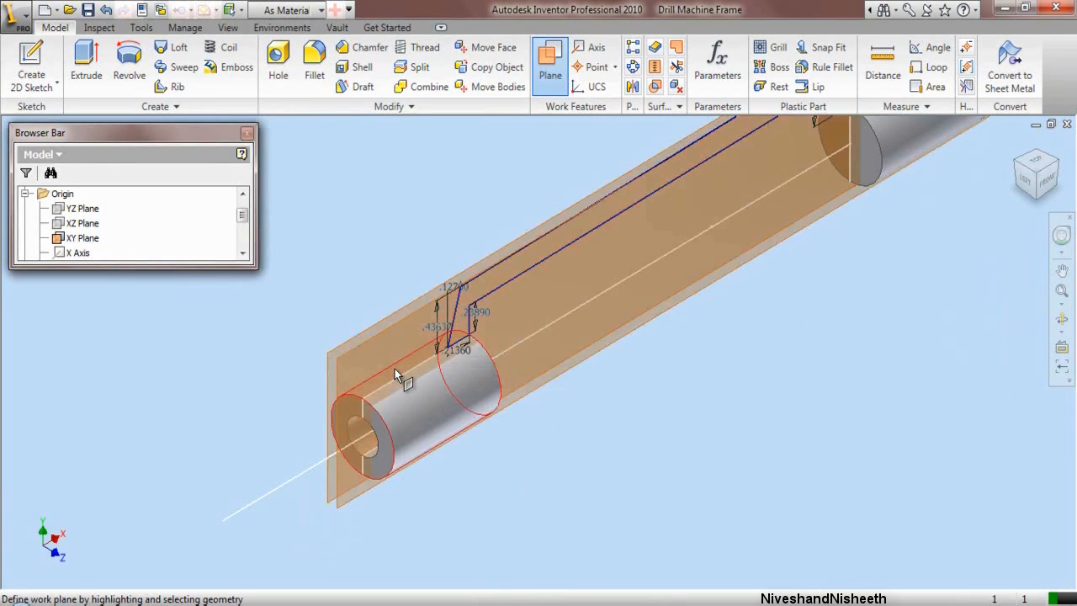
pyautogui.rightClick(341, 220)
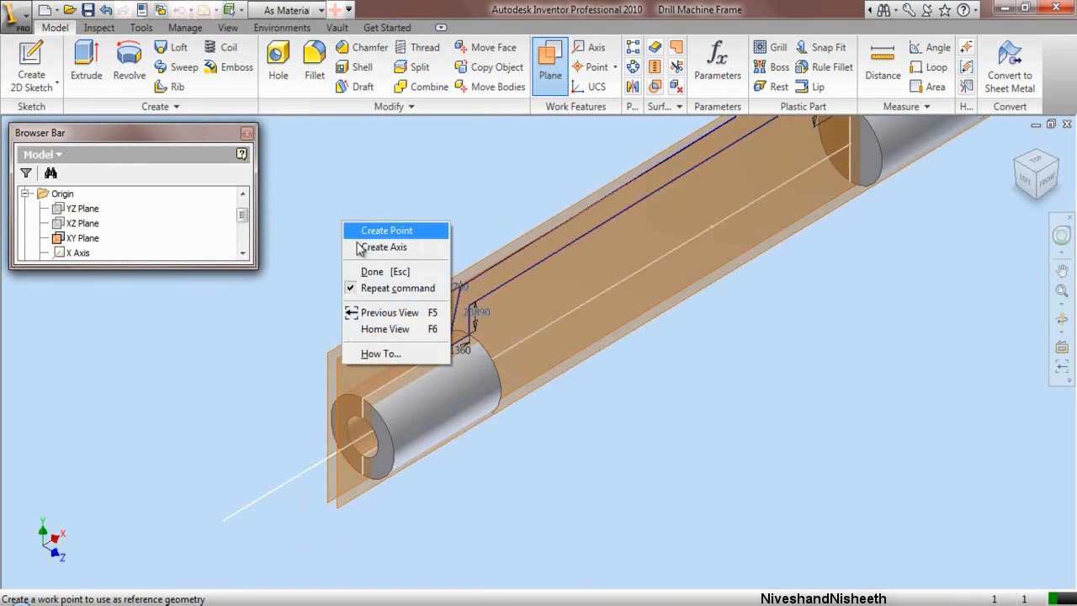
pyautogui.click(370, 272)
# Step: Enlarge the model browser and rename the new offset work plane as Base Plane-1
pyautogui.scroll(2, 300, 466)
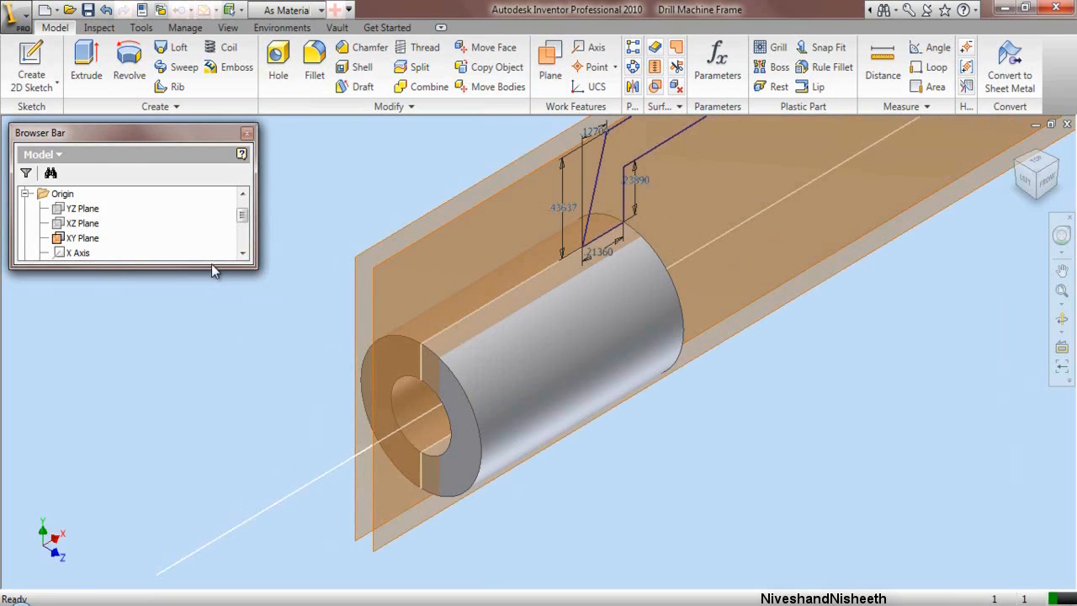
pyautogui.moveTo(211, 266); pyautogui.dragTo(193, 353)
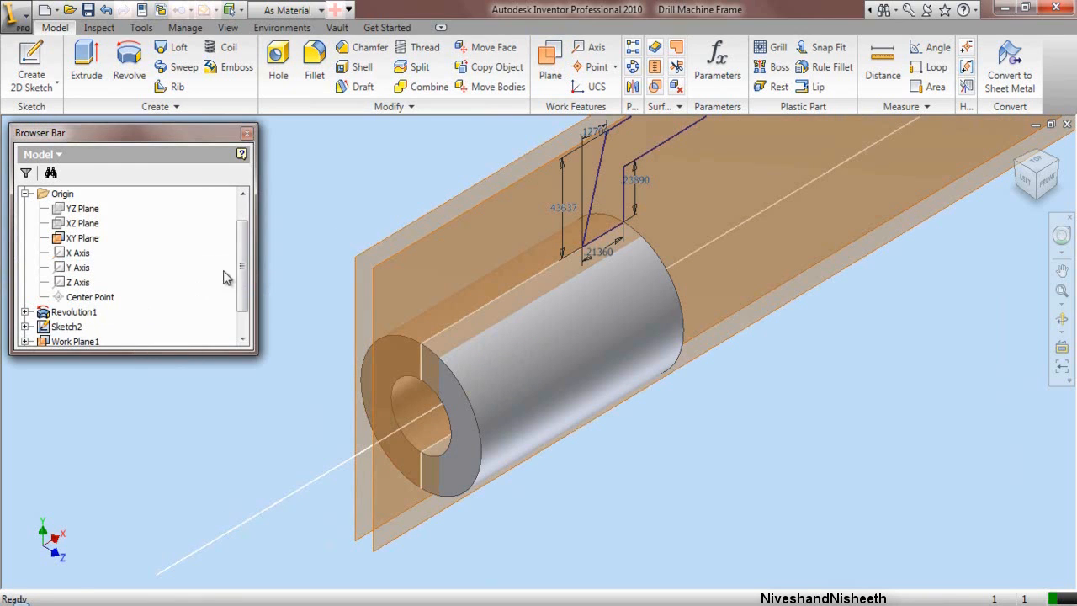
pyautogui.scroll(-1, 228, 279)
pyautogui.click(25, 312)
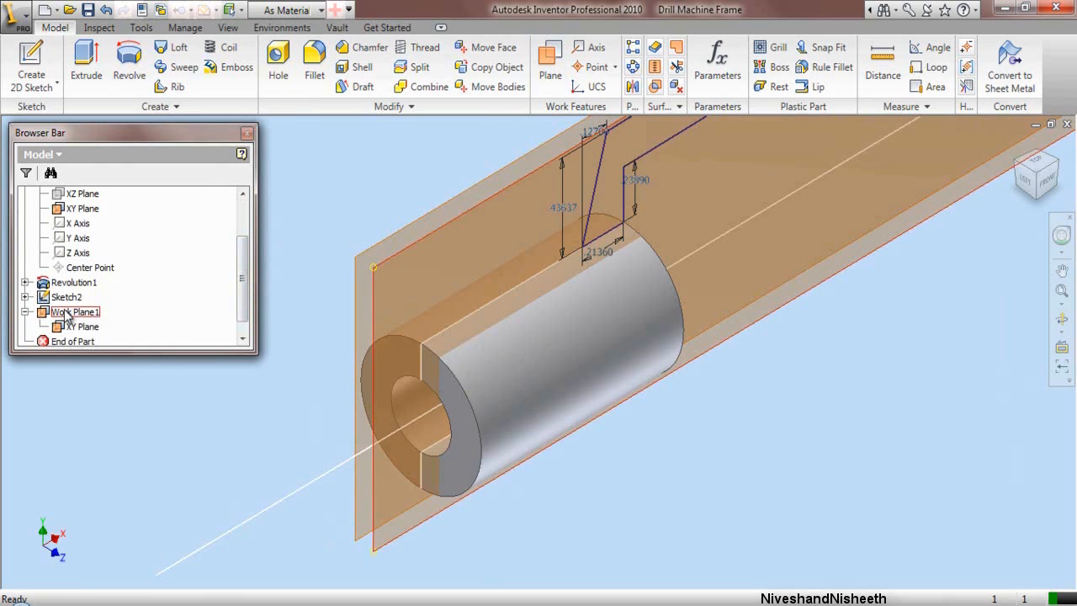
pyautogui.click(67, 312)
pyautogui.click(67, 312)
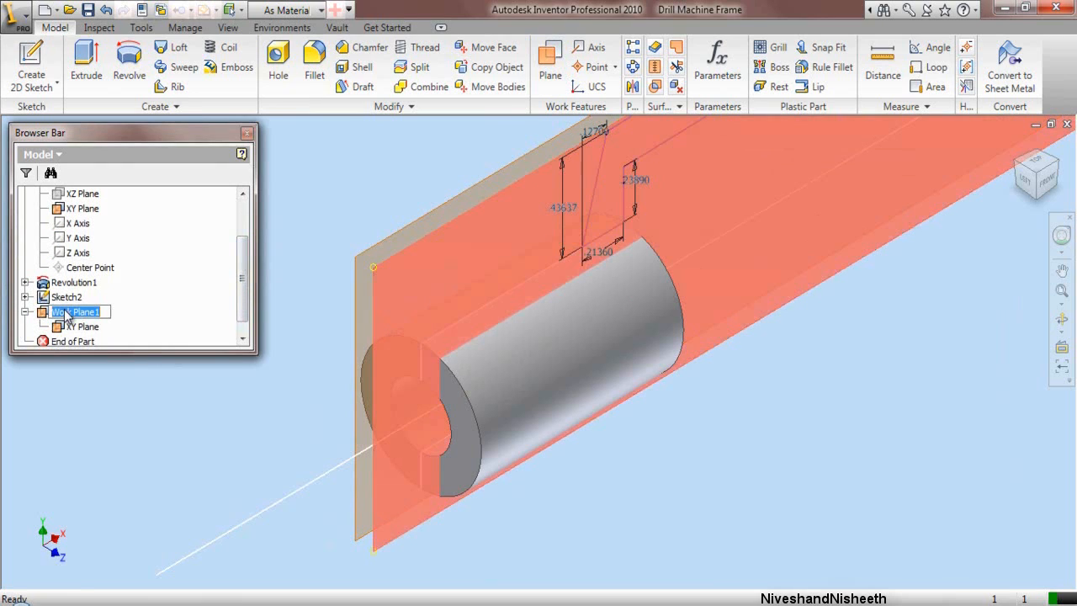
pyautogui.write('Bas')
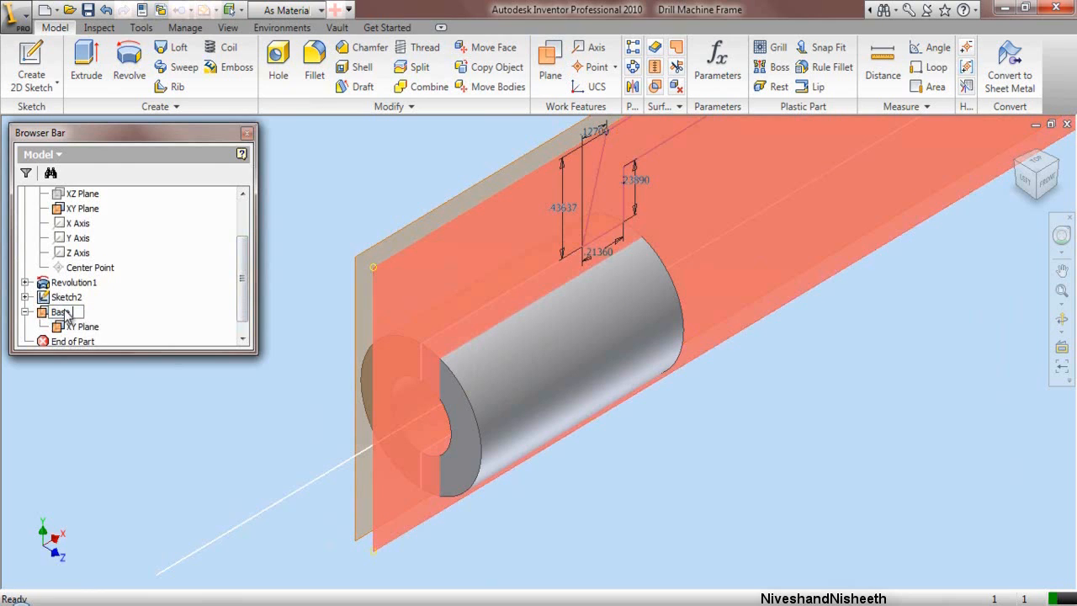
pyautogui.write('e Plane-1')
pyautogui.click(178, 329)
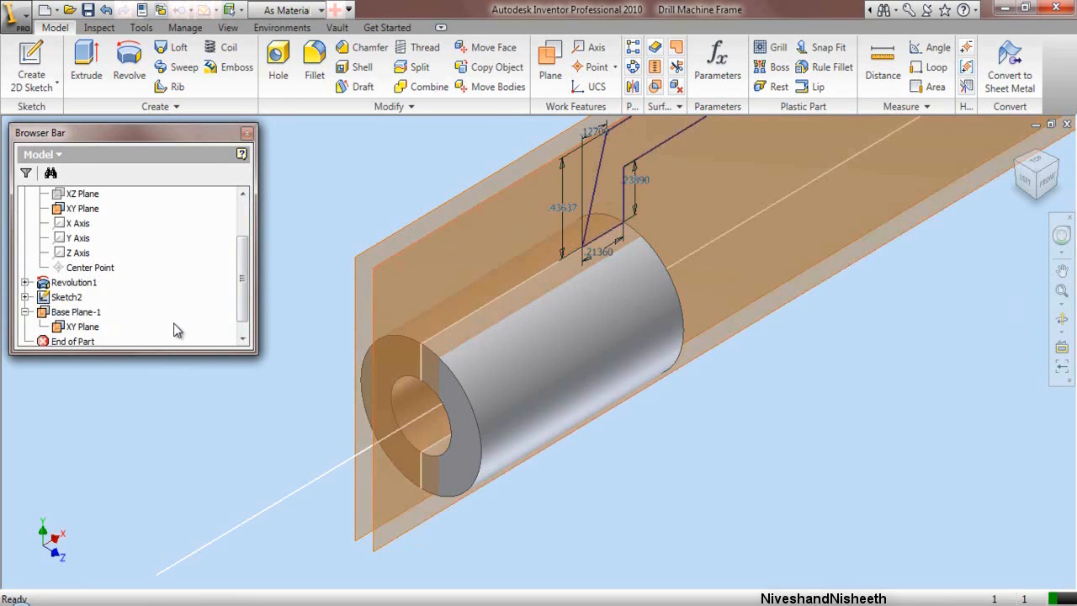
pyautogui.click(26, 312)
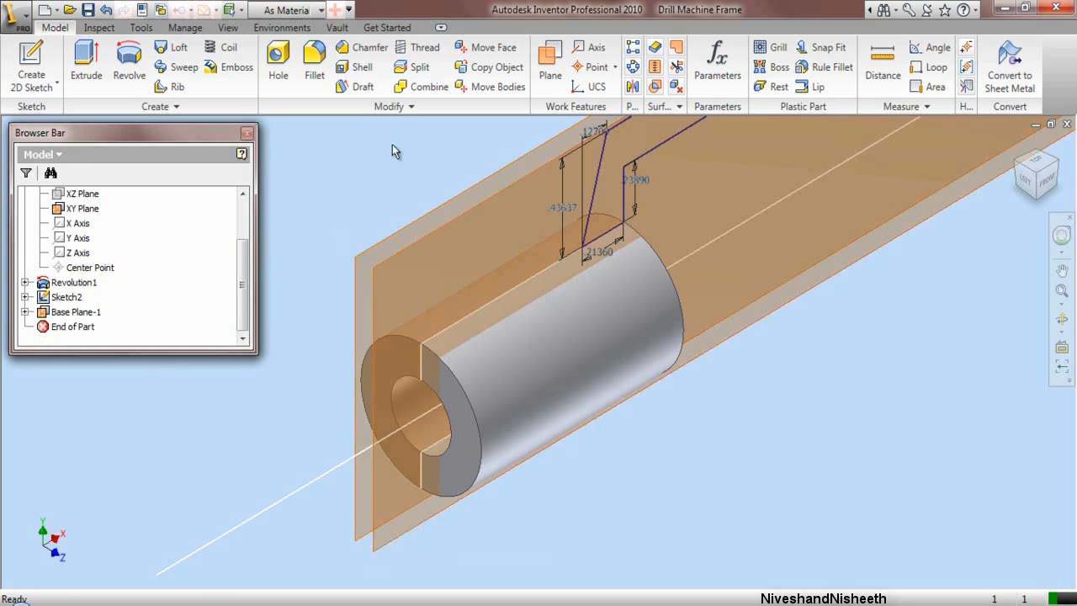
# Step: Create a second work plane offset -0.09375 in from the XY plane, on the side opposite Base Plane-1
pyautogui.click(551, 61)
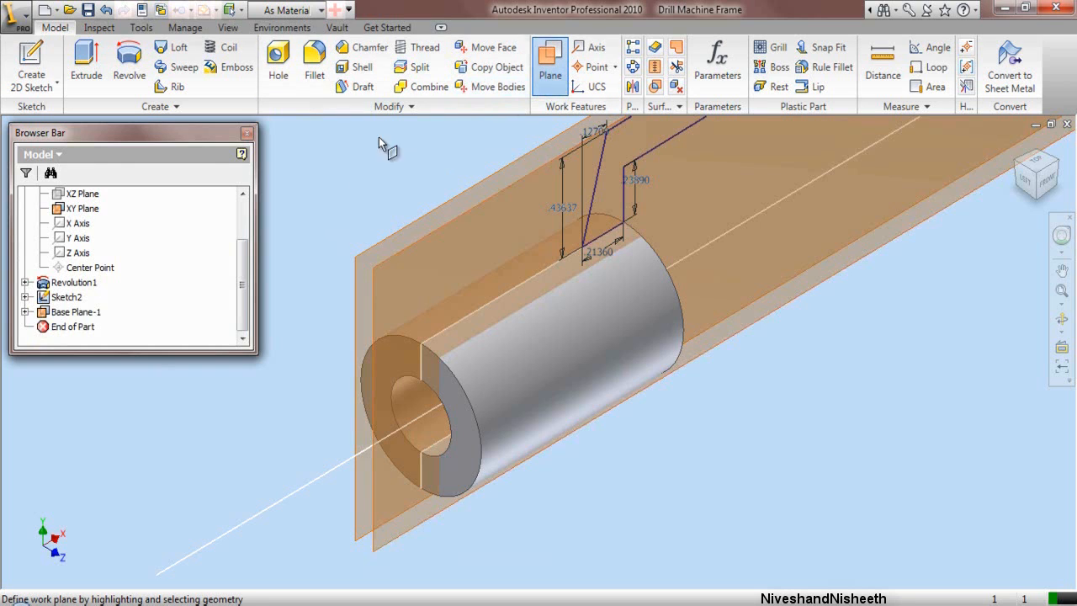
pyautogui.click(354, 363)
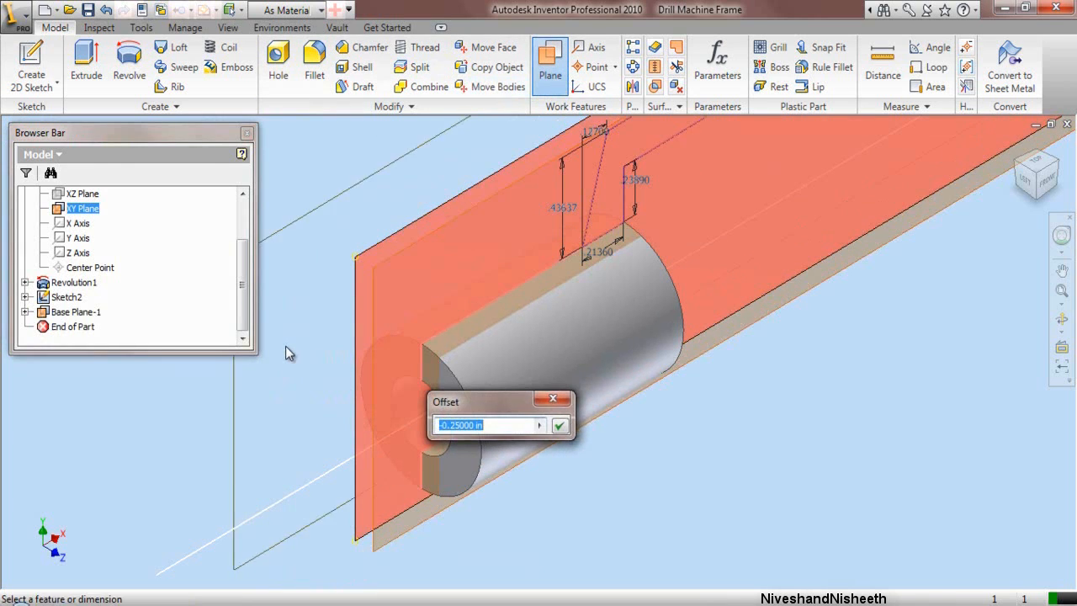
pyautogui.write('-0.09')
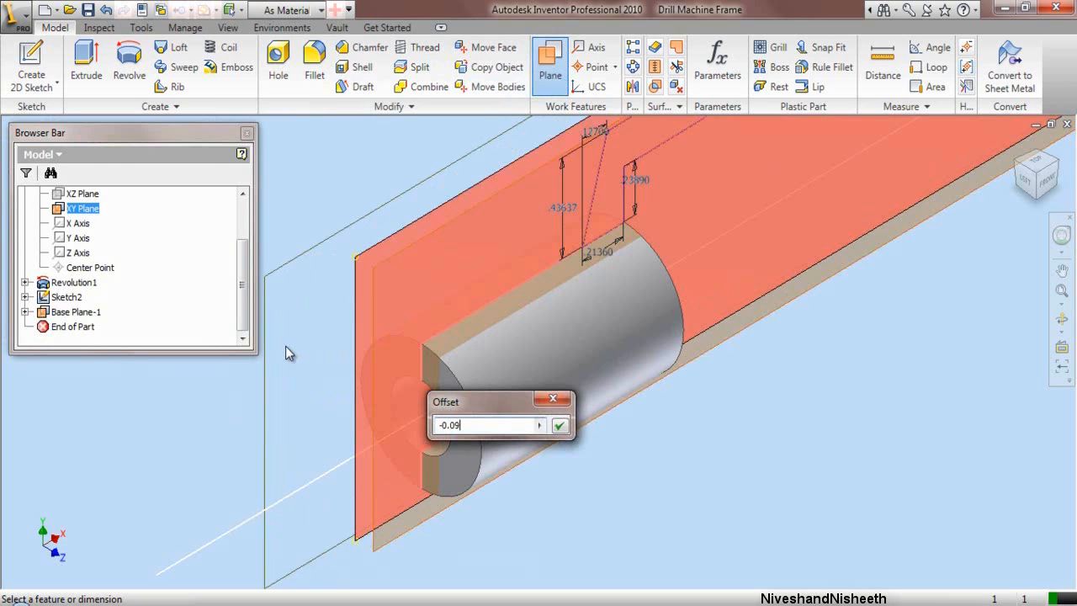
pyautogui.write('375')
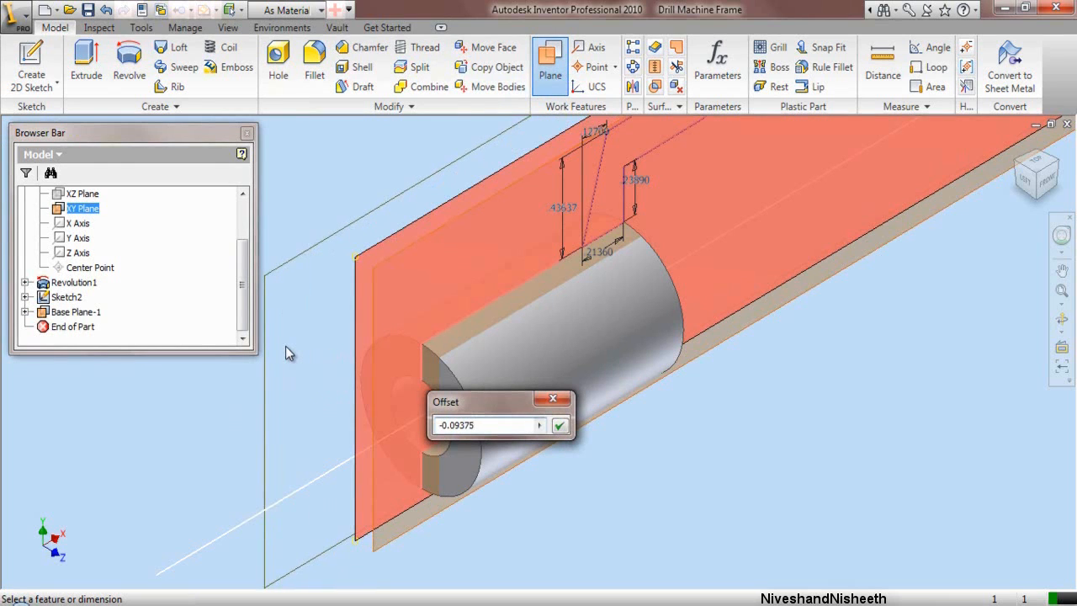
pyautogui.click(559, 426)
pyautogui.rightClick(672, 472)
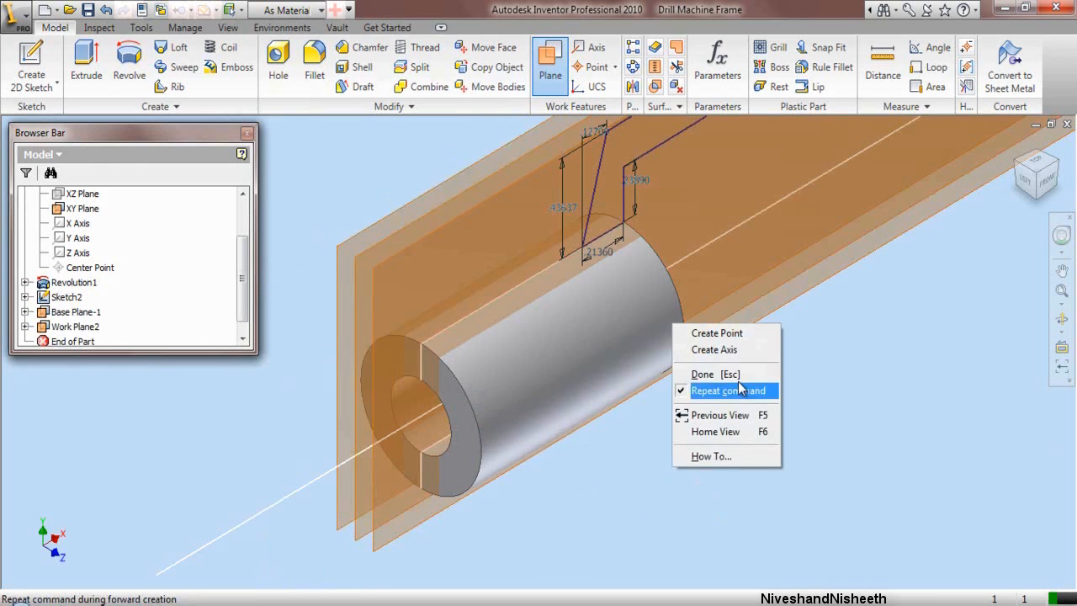
pyautogui.click(707, 373)
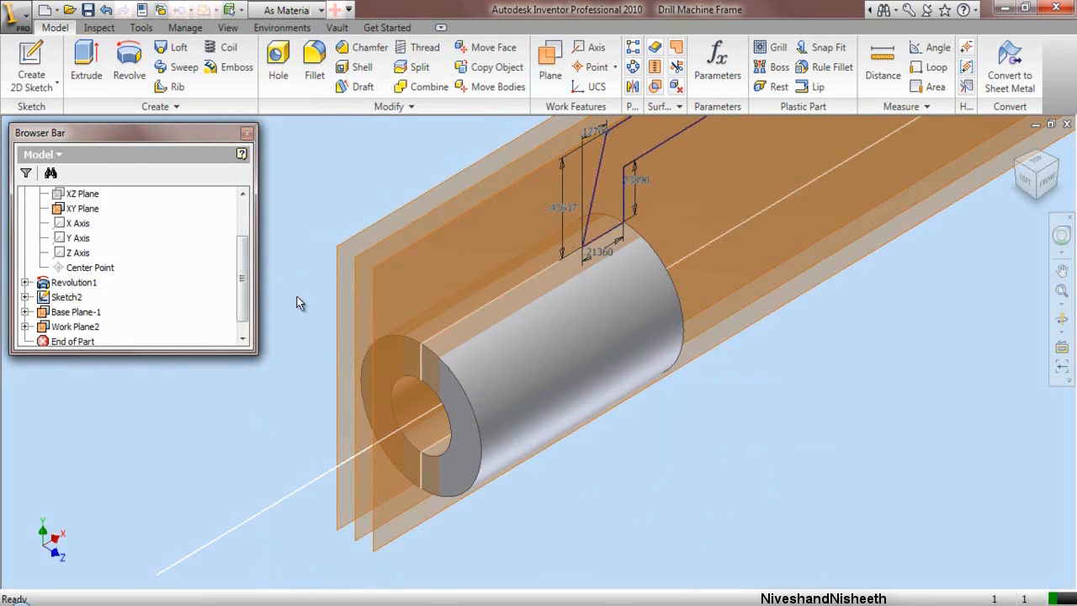
# Step: Hide the origin's XY plane that lies between the two offset work planes
pyautogui.click(358, 268)
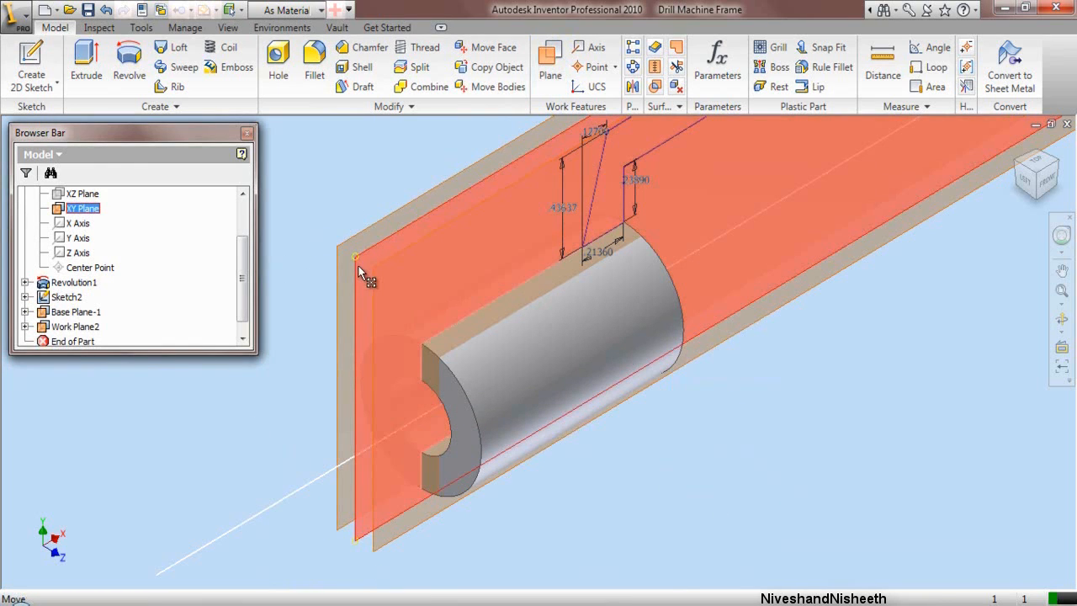
pyautogui.rightClick(357, 267)
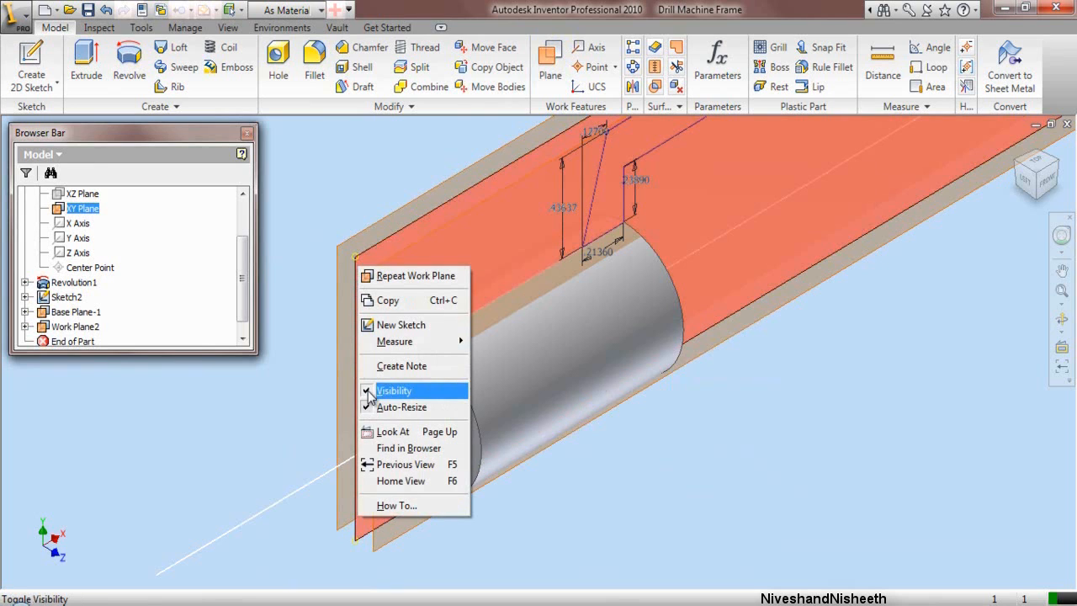
pyautogui.click(394, 391)
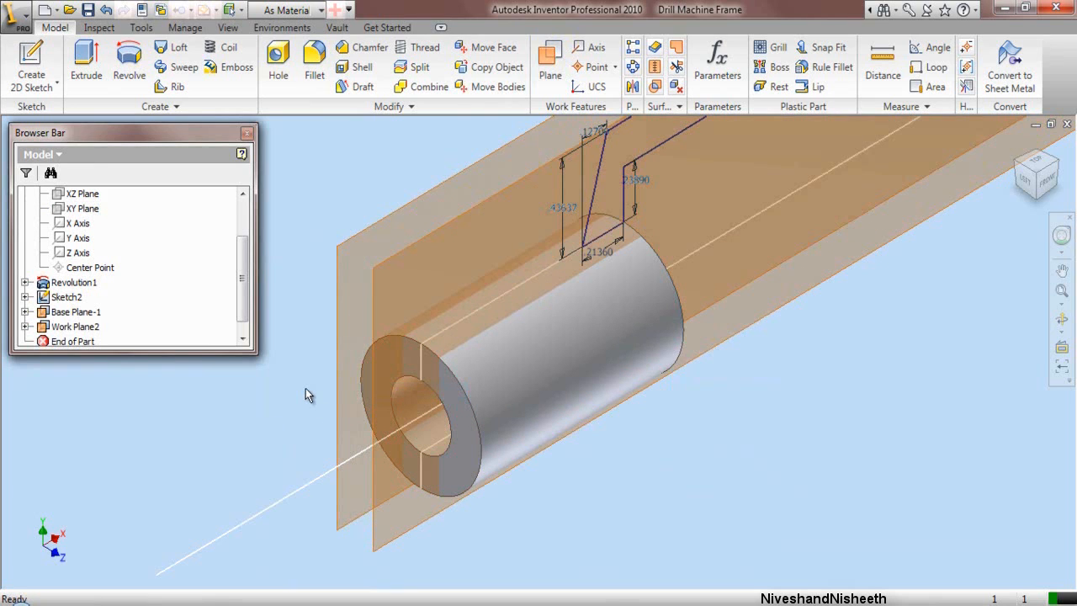
# Step: Rename the second offset work plane as Base Plane-2 and collapse the Origin folder in the model tree
pyautogui.click(1026, 187)
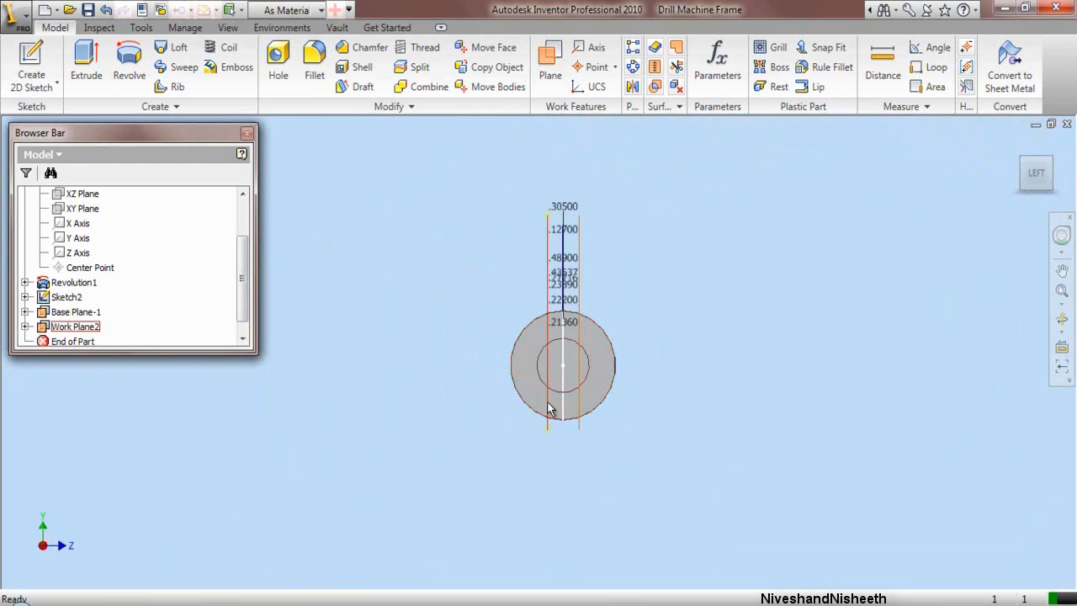
pyautogui.scroll(3, 569, 344)
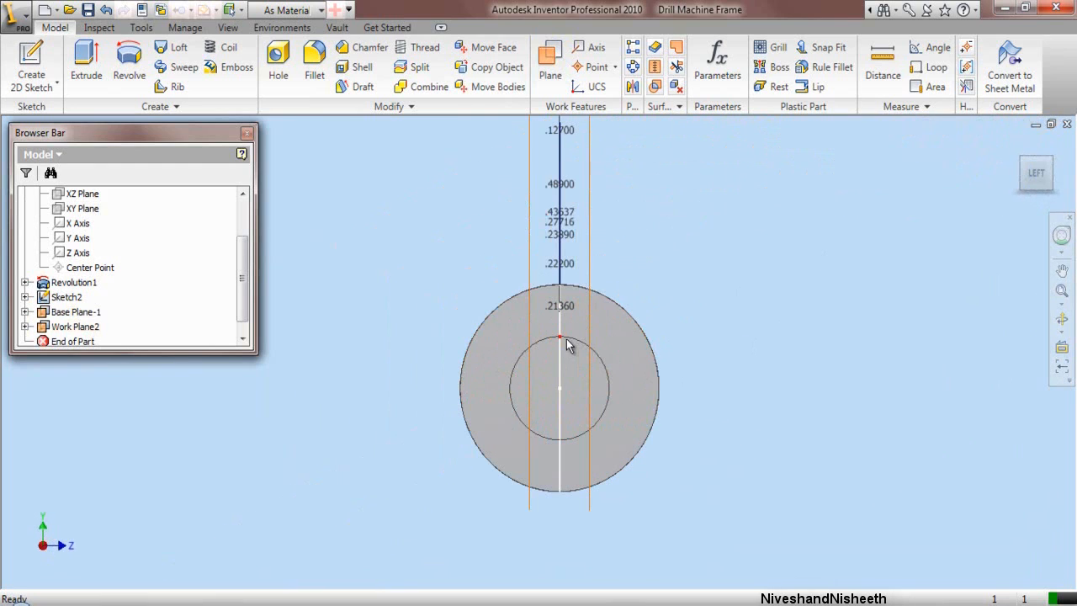
pyautogui.click(1052, 159)
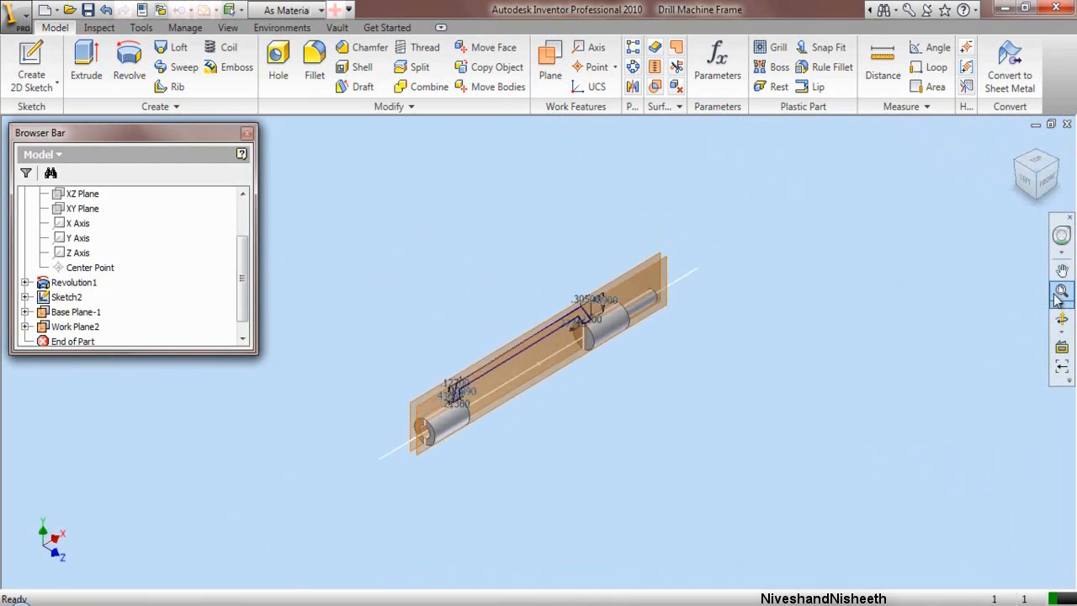
pyautogui.click(25, 326)
pyautogui.click(67, 312)
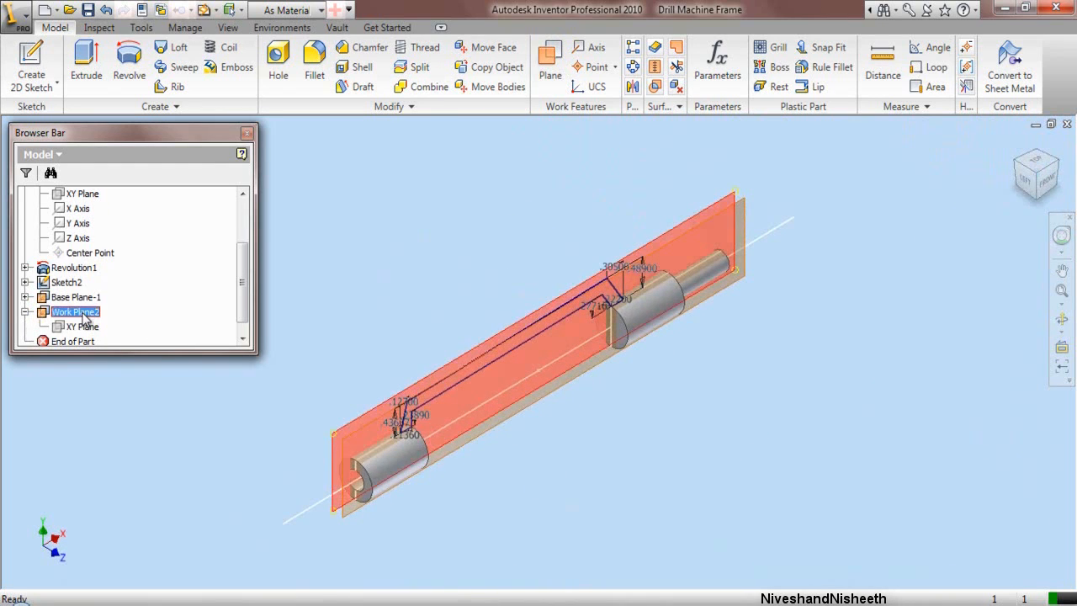
pyautogui.click(69, 313)
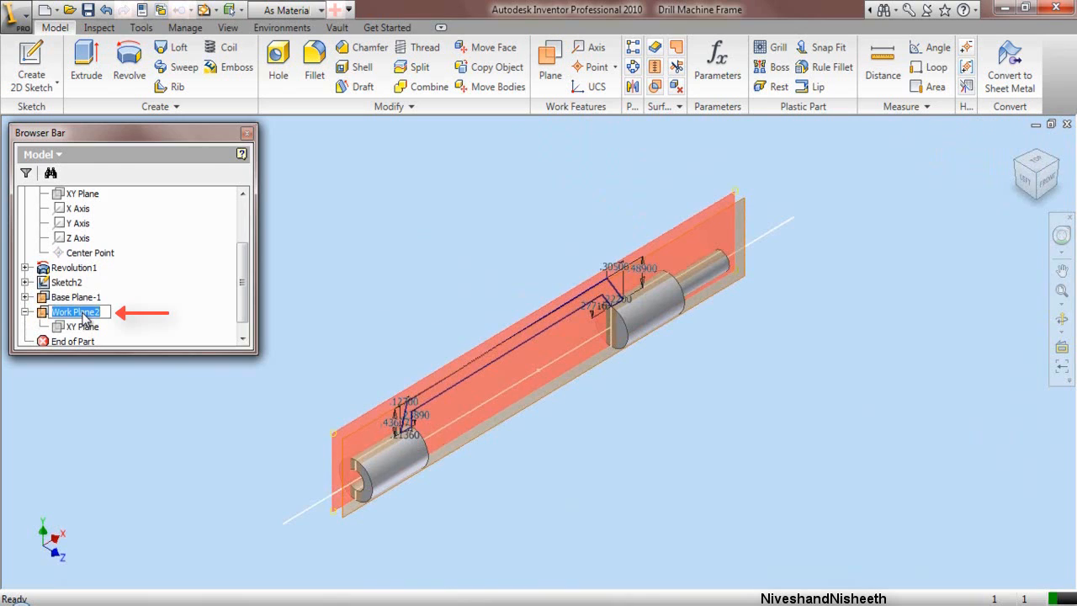
pyautogui.write('Bas')
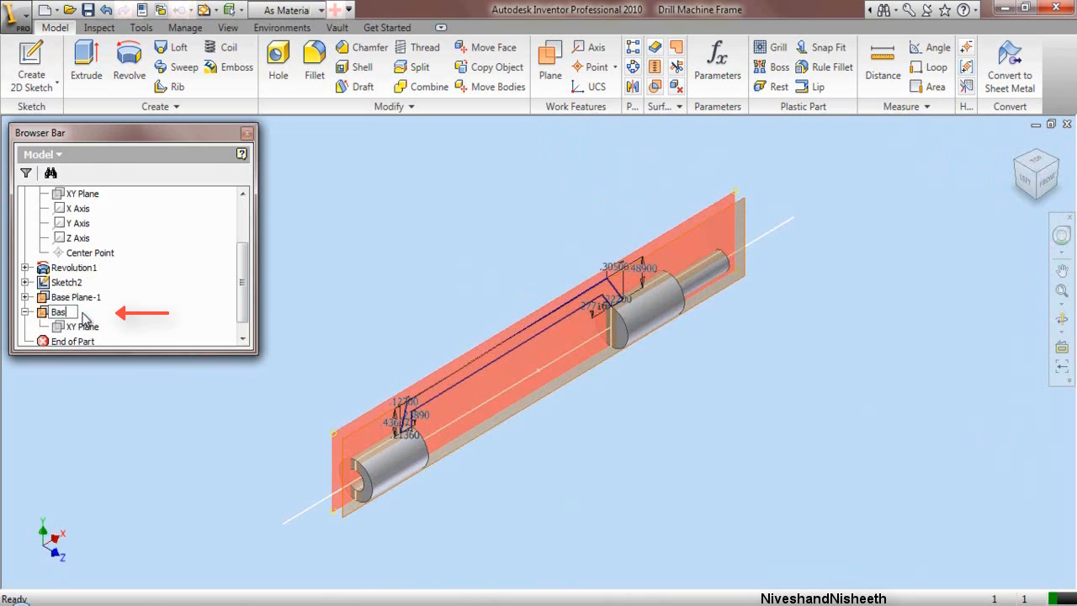
pyautogui.write('e Plane-2')
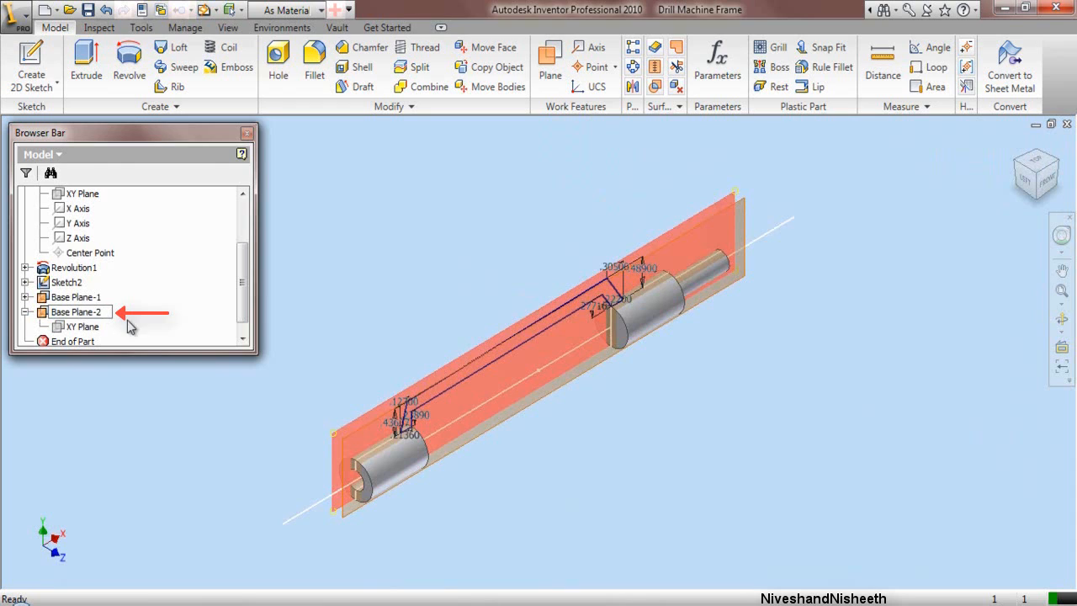
pyautogui.click(184, 301)
pyautogui.click(25, 312)
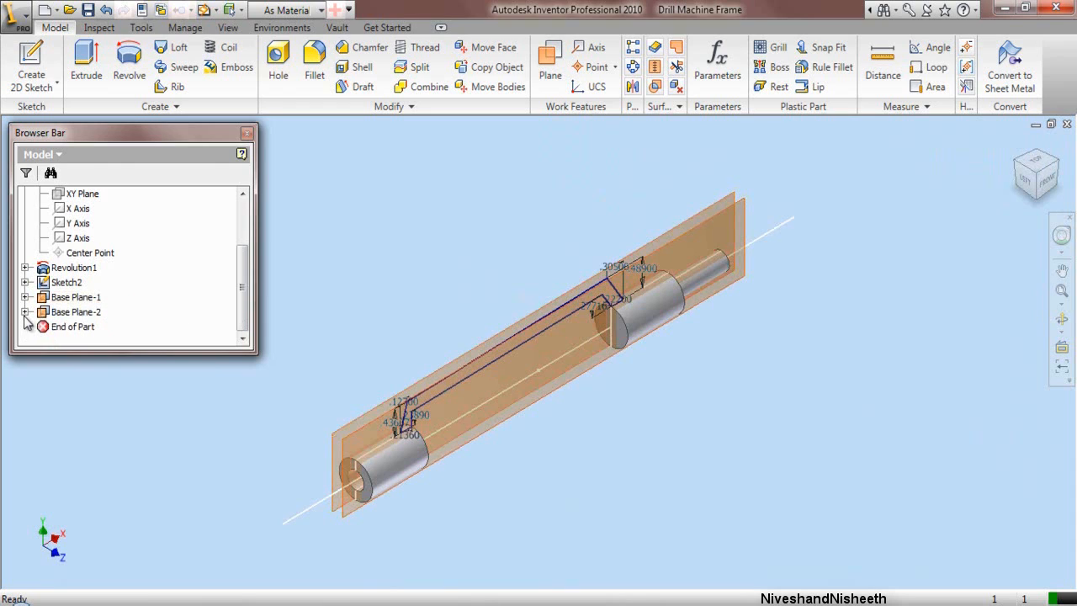
pyautogui.moveTo(240, 290); pyautogui.dragTo(239, 239)
pyautogui.click(25, 223)
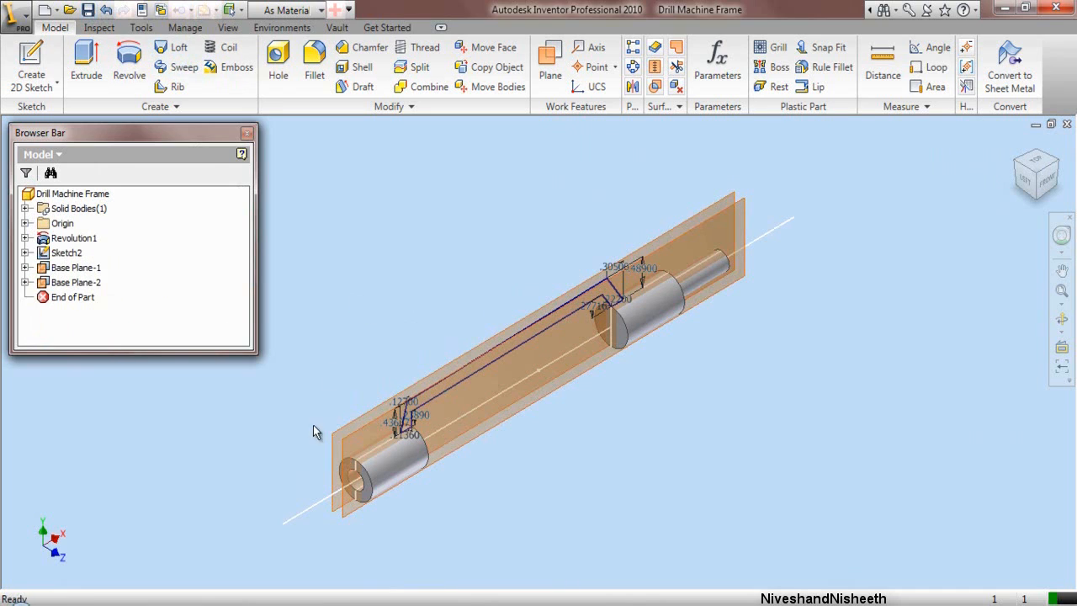
# Step: Revolve the closed frame profile with Full extents about the central axis, creating it as a new solid
pyautogui.scroll(3, 315, 507)
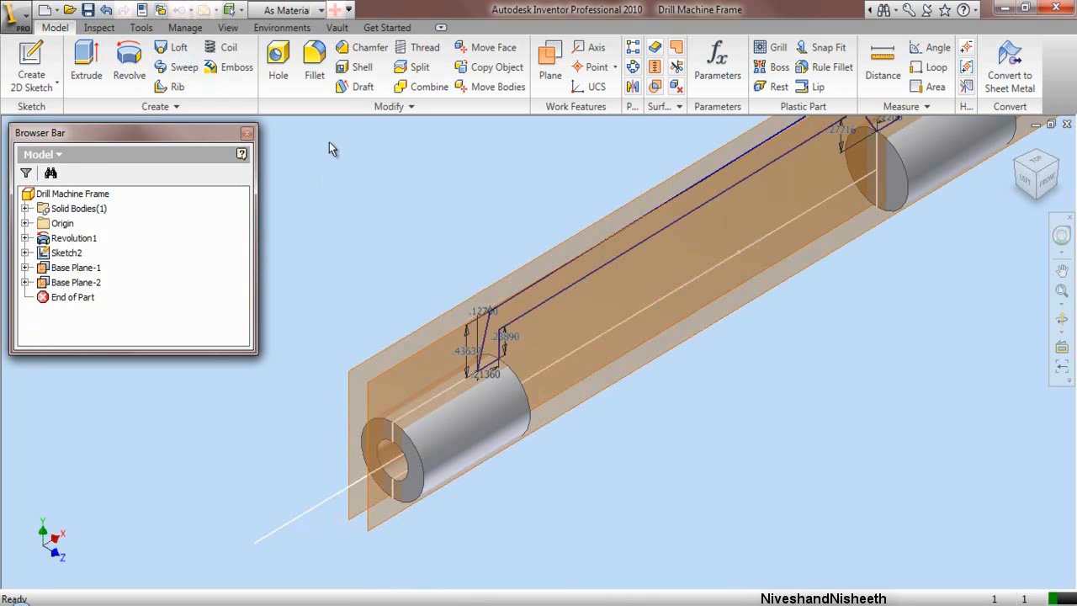
pyautogui.click(129, 59)
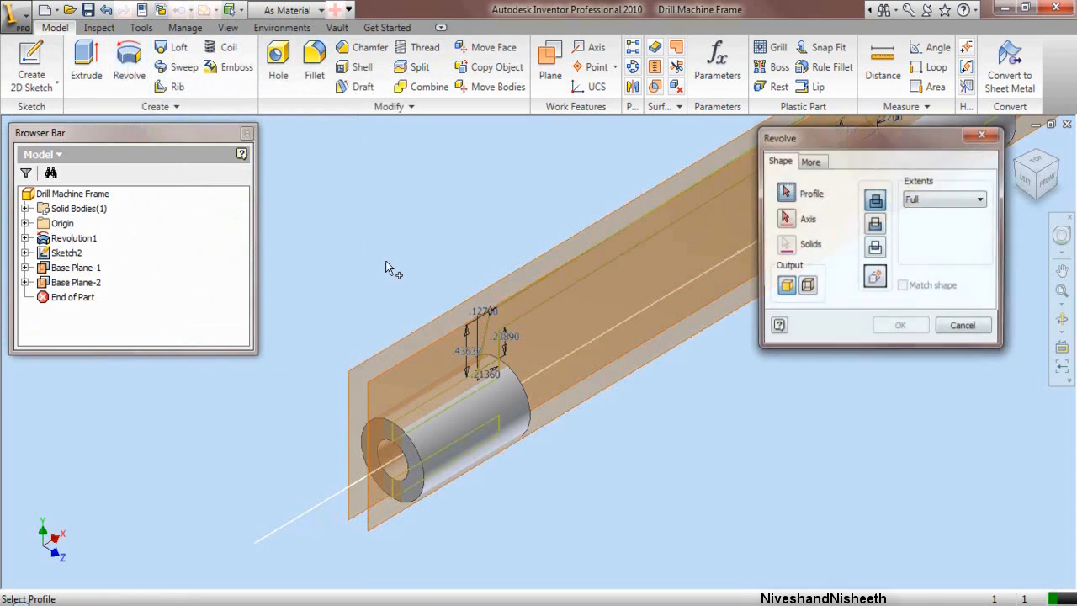
pyautogui.click(496, 321)
pyautogui.scroll(-2, 469, 372)
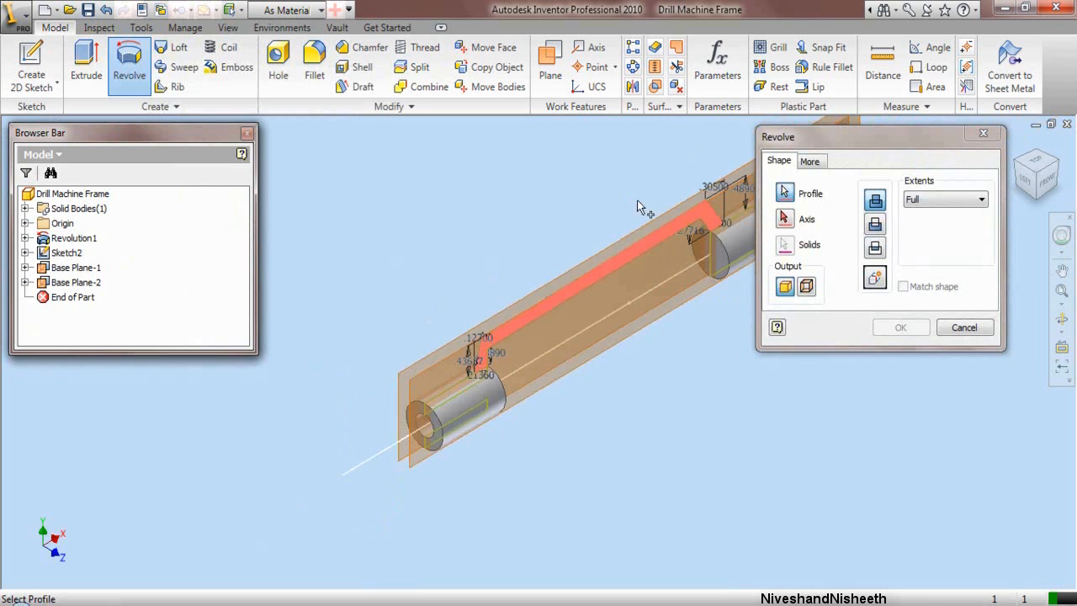
pyautogui.click(783, 220)
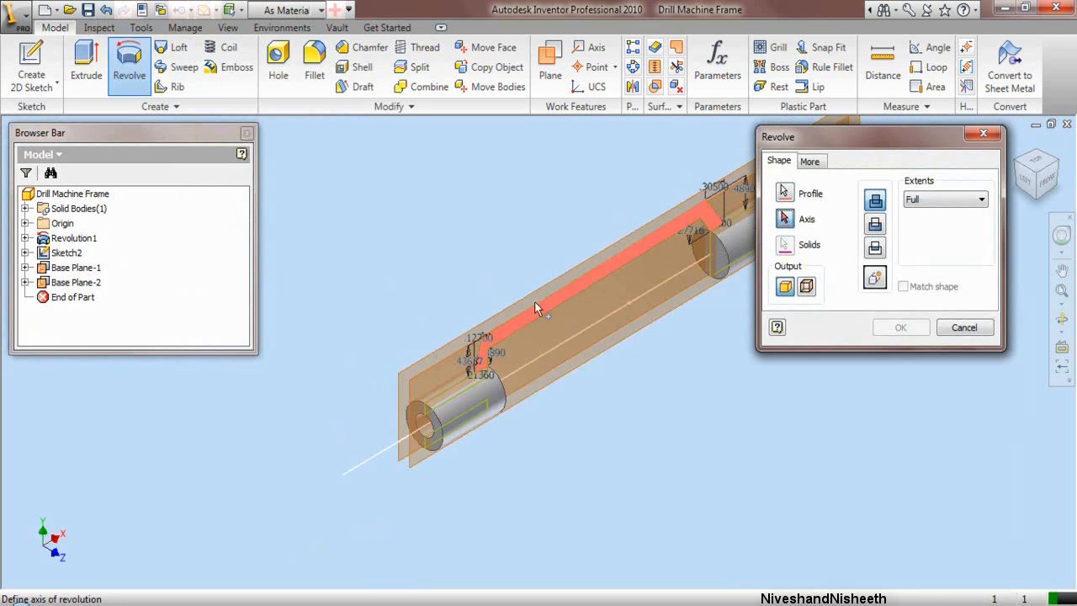
pyautogui.scroll(3, 539, 308)
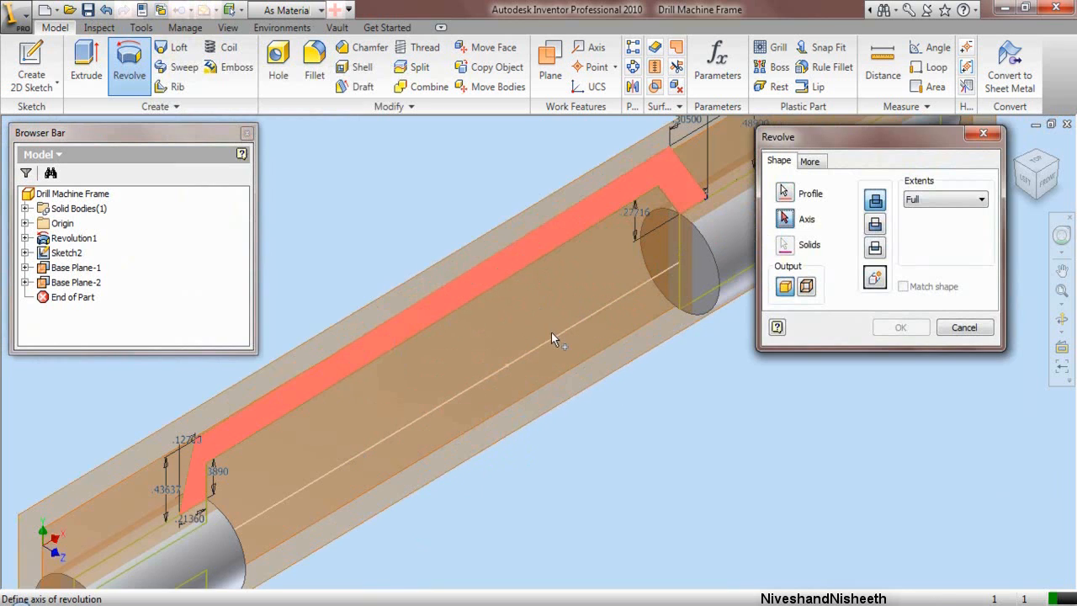
pyautogui.click(553, 337)
pyautogui.scroll(-3, 554, 338)
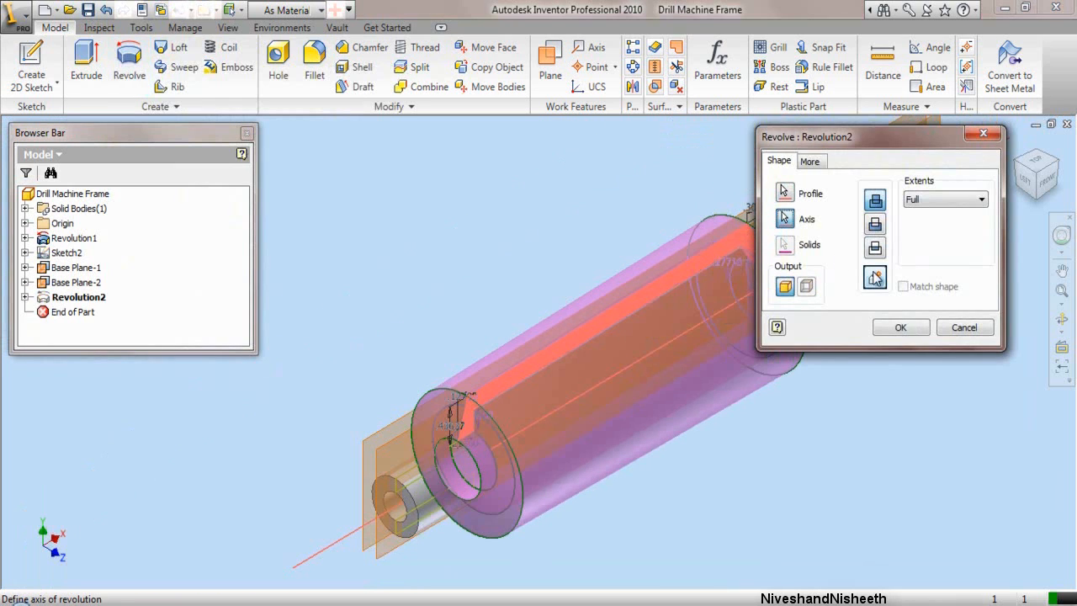
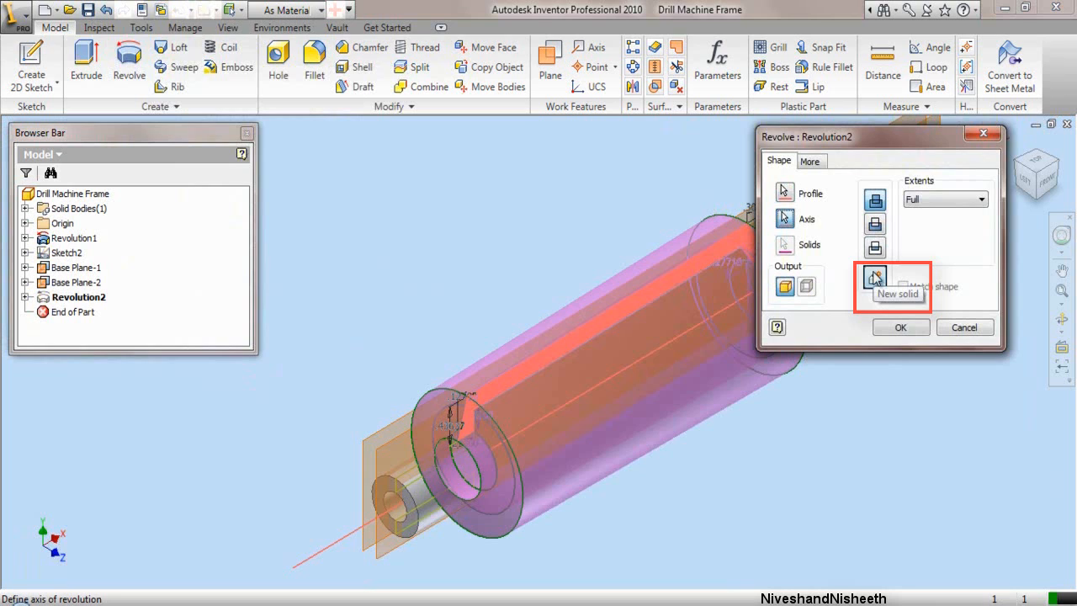
pyautogui.click(875, 278)
pyautogui.click(901, 327)
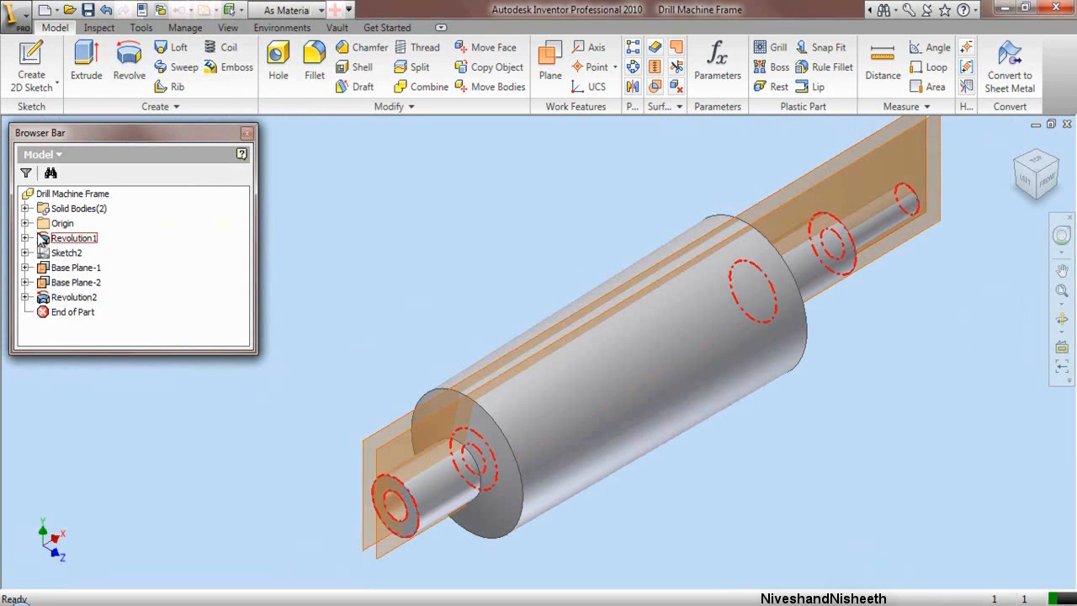
# Step: Expand the Solid Bodies folder and highlight Solid1 and Solid2 to examine which geometry each contains
pyautogui.click(25, 208)
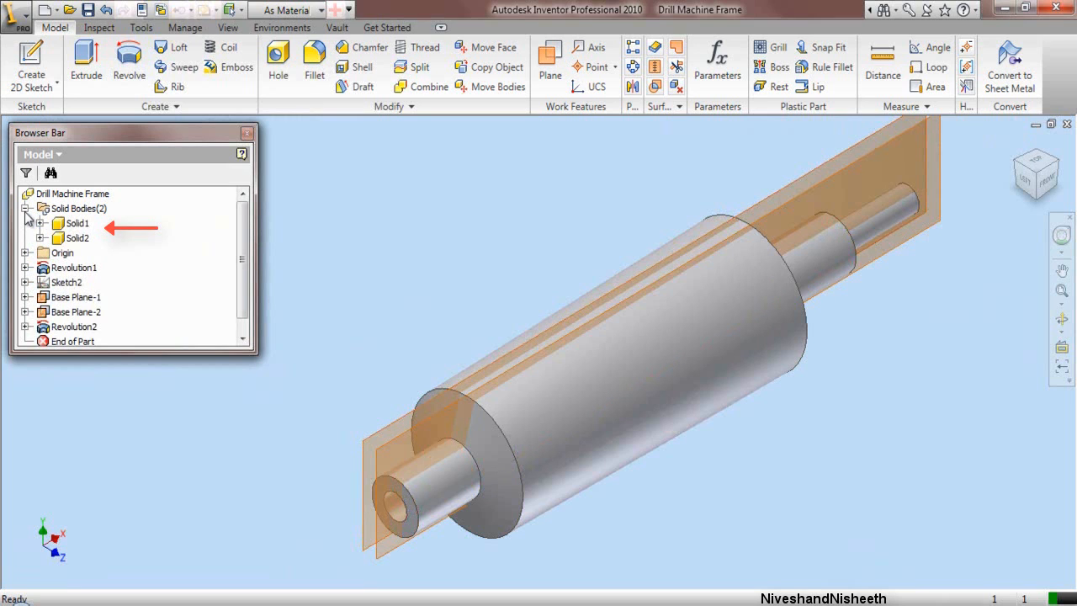
pyautogui.click(61, 225)
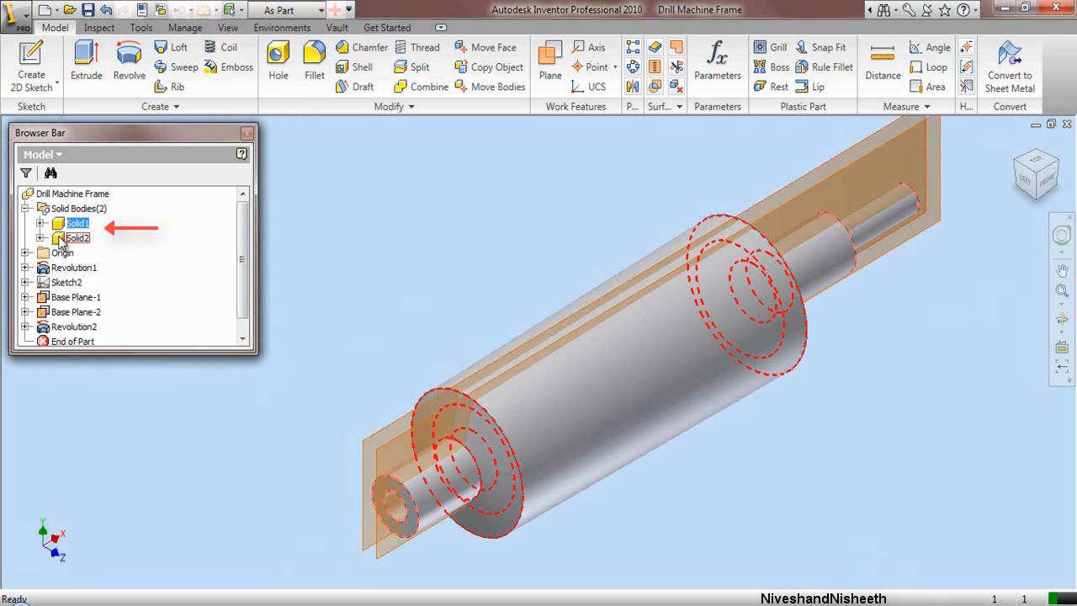
pyautogui.click(60, 238)
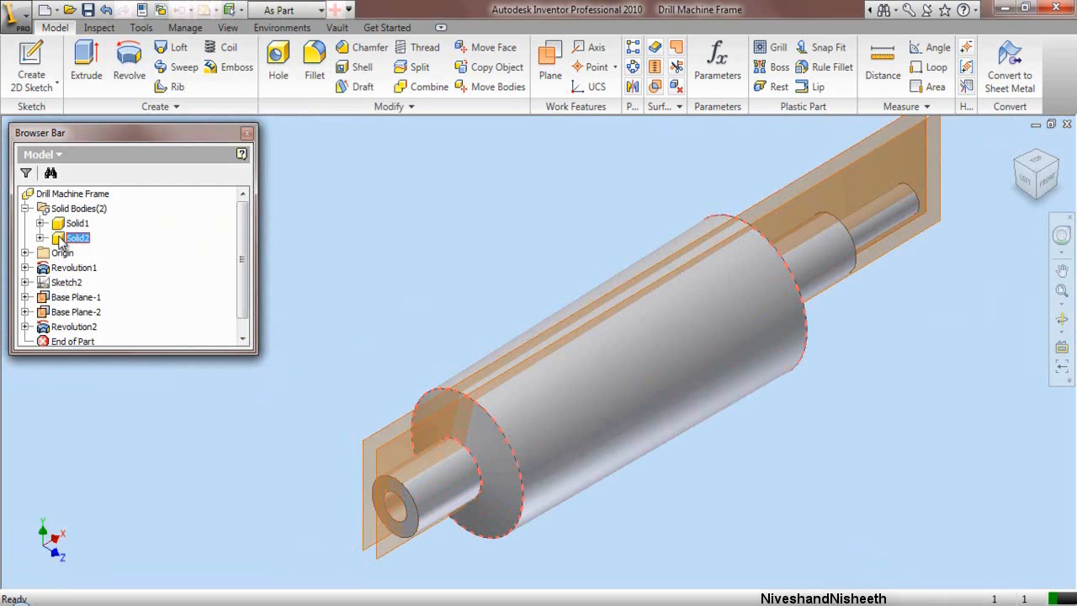
pyautogui.click(402, 271)
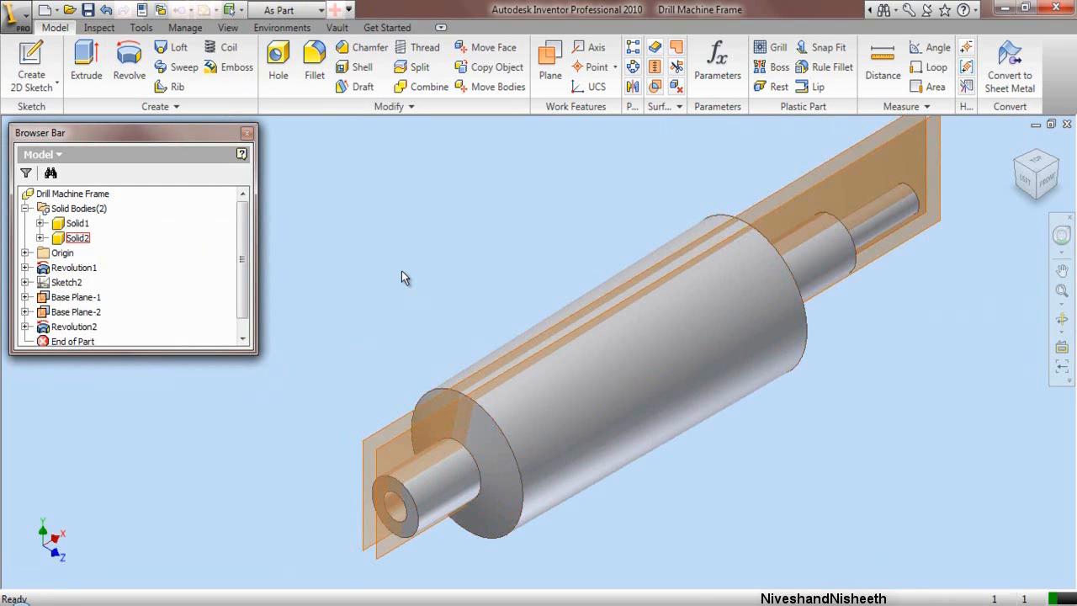
# Step: Trim the large revolved solid with the Split tool at Base Plane-1, removing the portion outside that plane
pyautogui.click(419, 67)
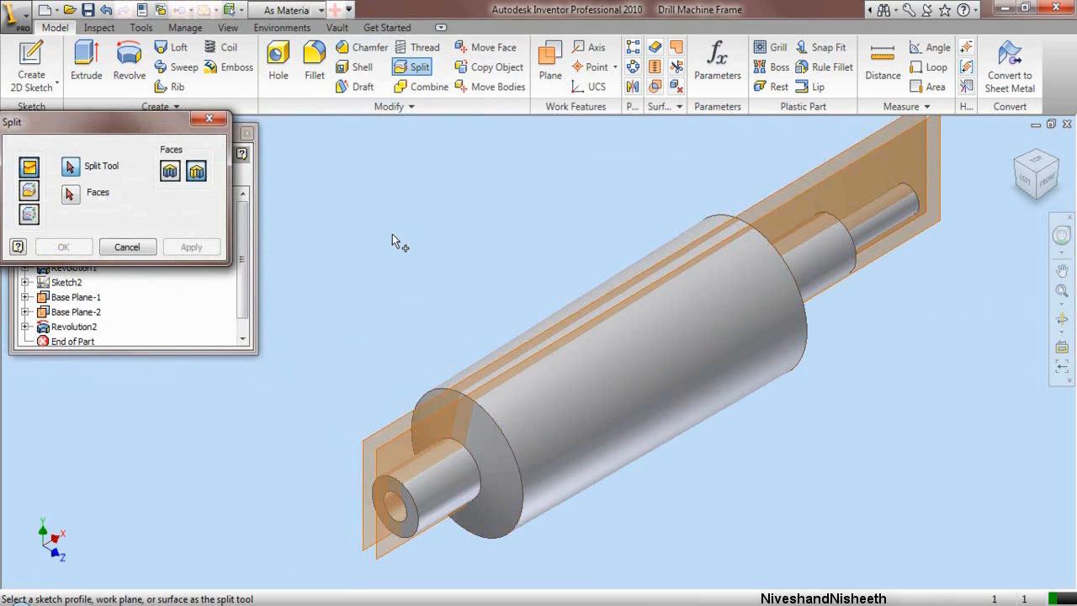
pyautogui.click(28, 192)
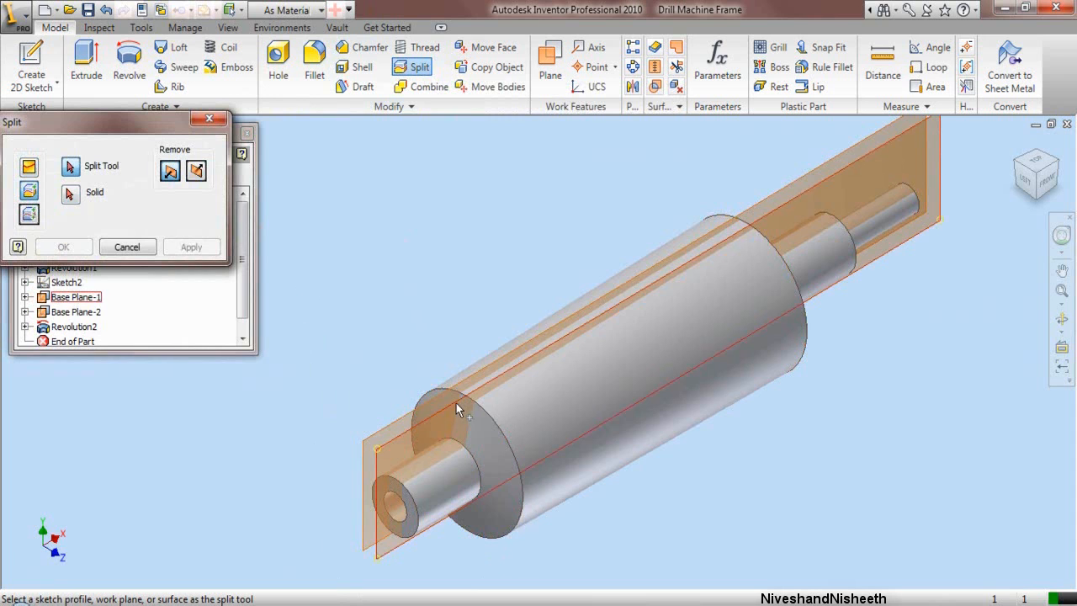
pyautogui.scroll(3, 454, 408)
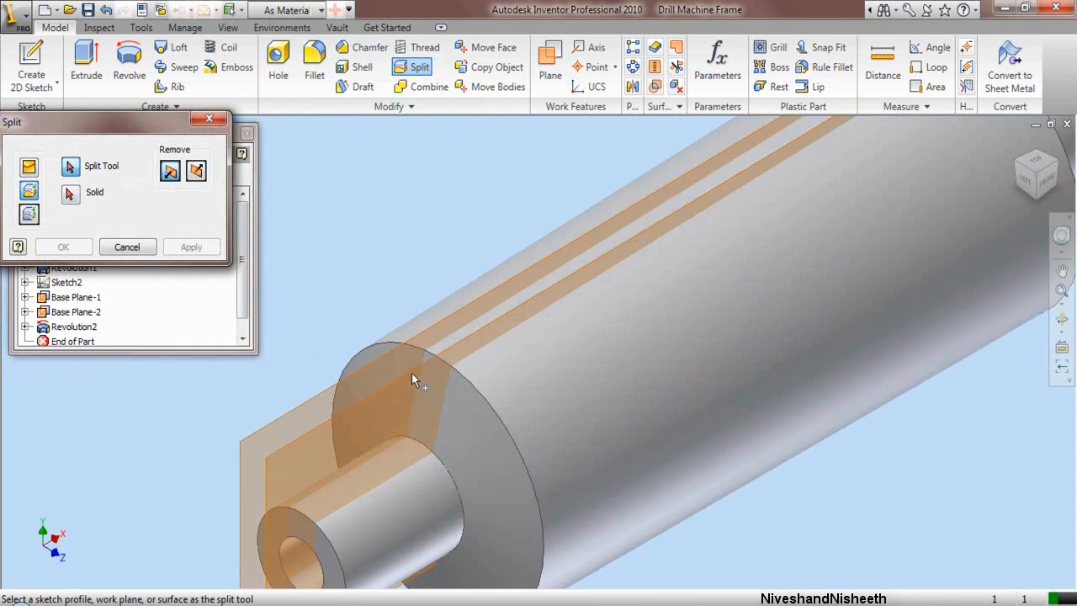
pyautogui.scroll(-2, 412, 373)
pyautogui.click(413, 397)
pyautogui.scroll(-2, 378, 300)
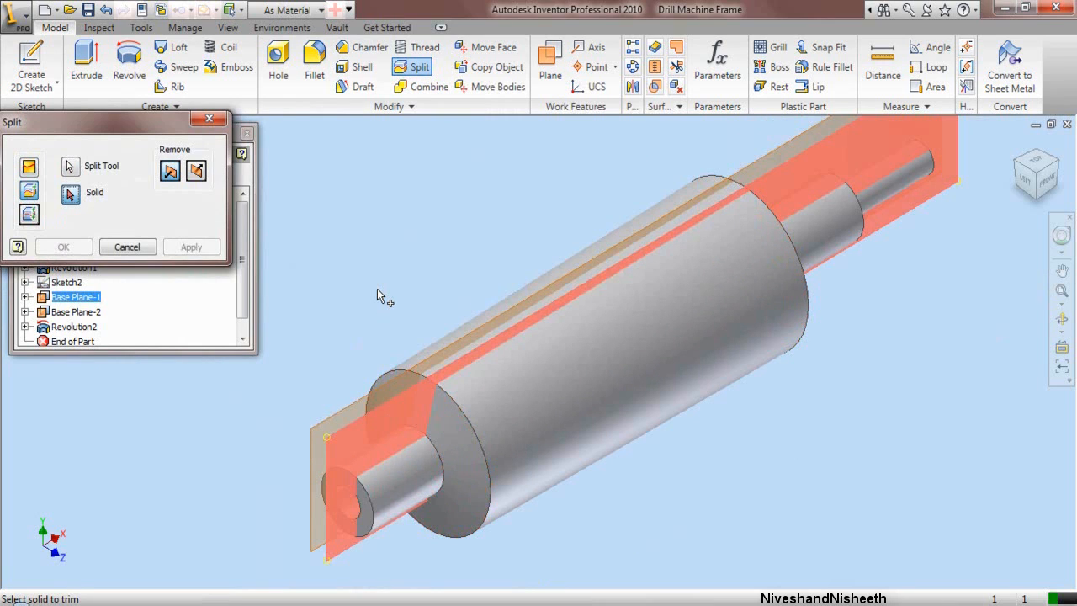
pyautogui.click(531, 402)
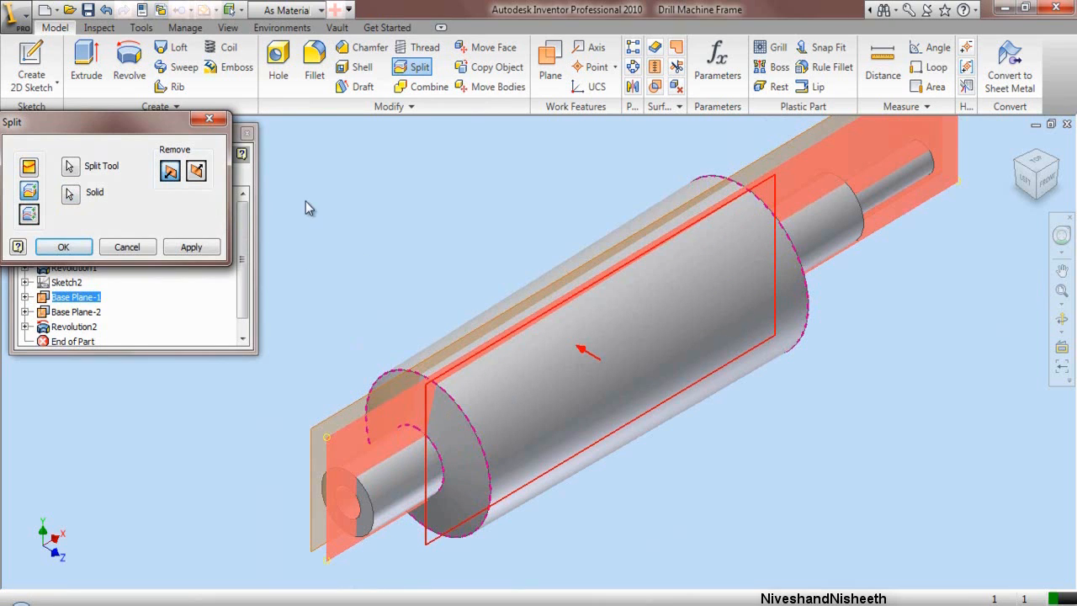
pyautogui.moveTo(199, 168)
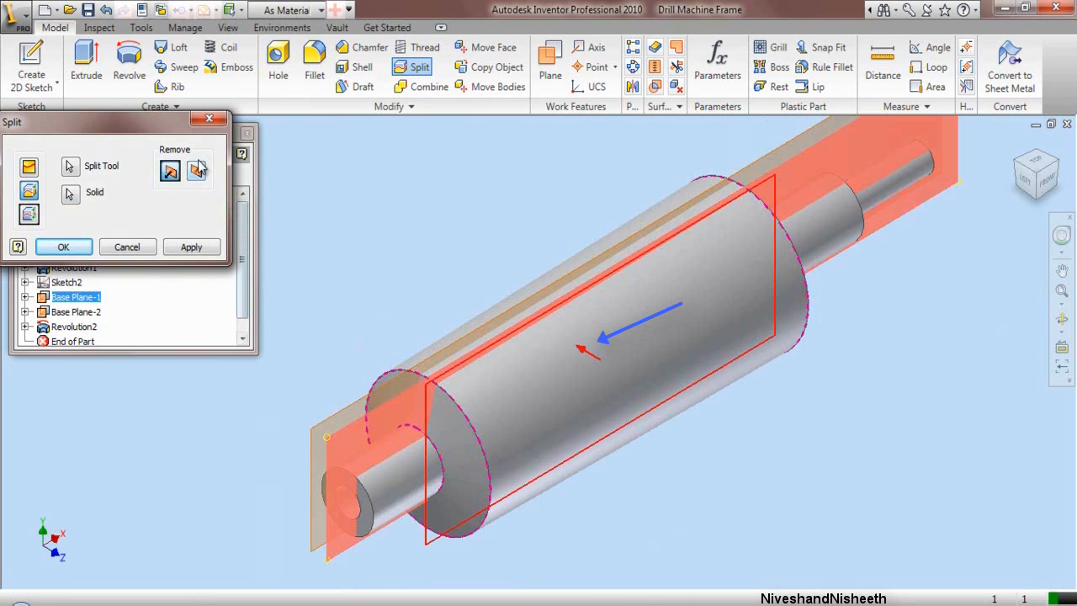
pyautogui.click(197, 171)
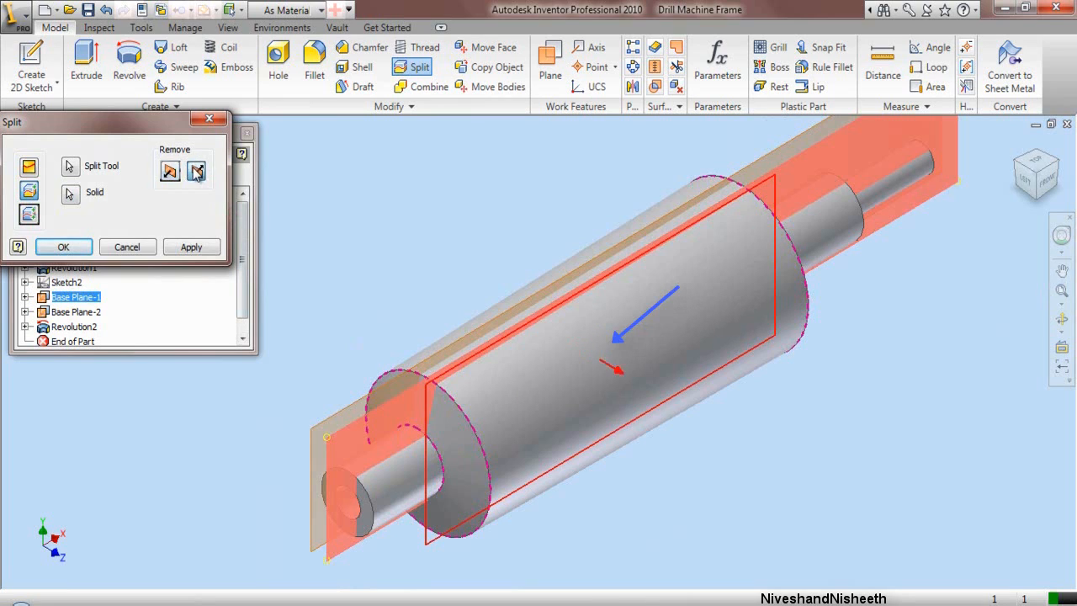
pyautogui.click(191, 249)
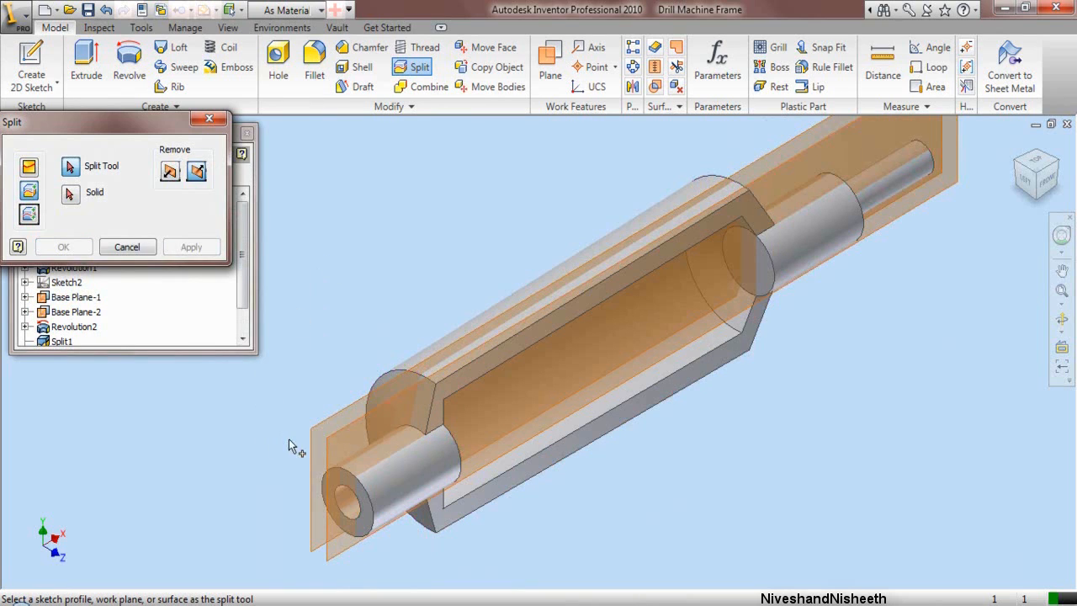
# Step: Trim the large revolved solid with the Split tool at Base Plane-2, removing the portion on the outer side of that plane
pyautogui.click(309, 442)
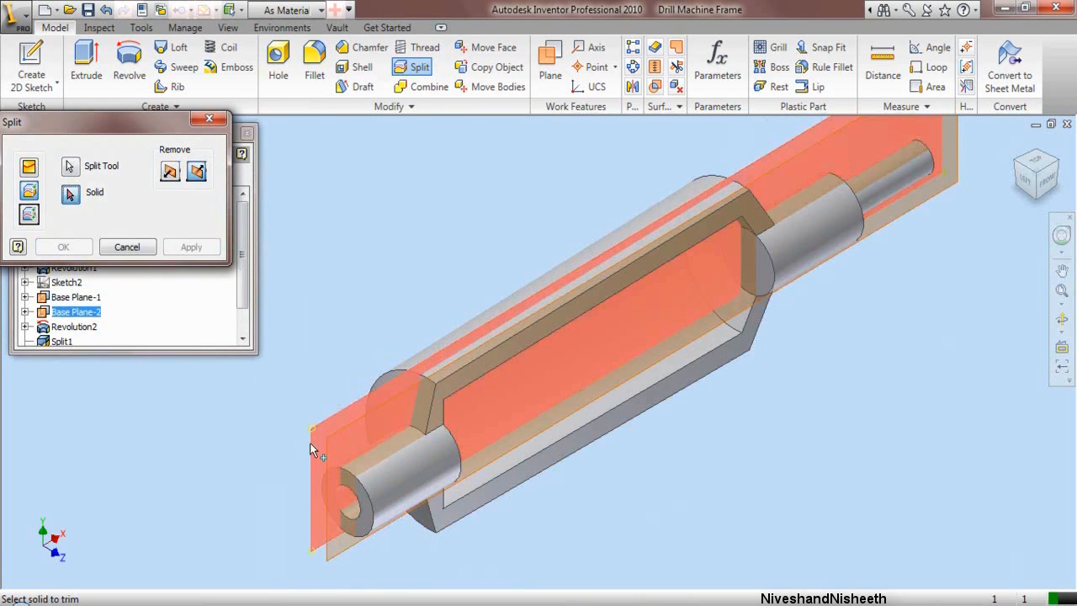
pyautogui.click(407, 364)
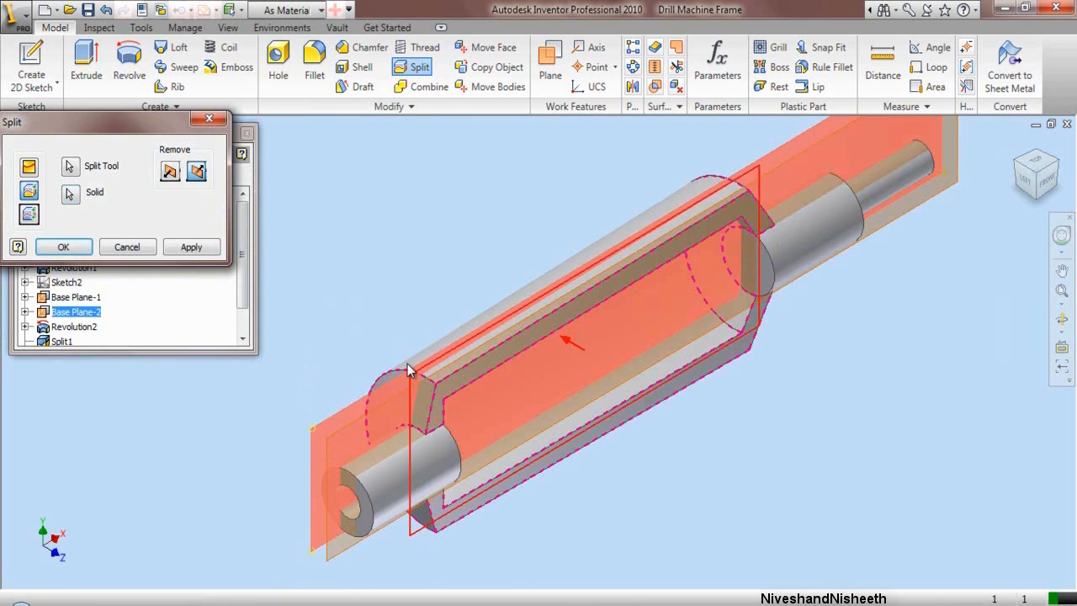
pyautogui.click(170, 172)
pyautogui.moveTo(1017, 169); pyautogui.dragTo(977, 176)
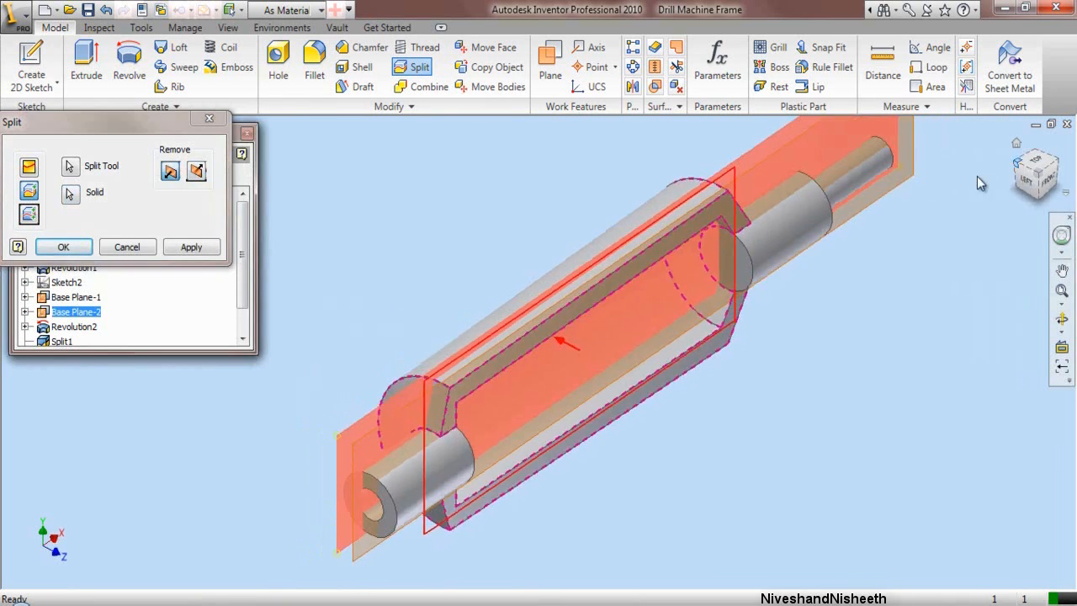
pyautogui.click(82, 245)
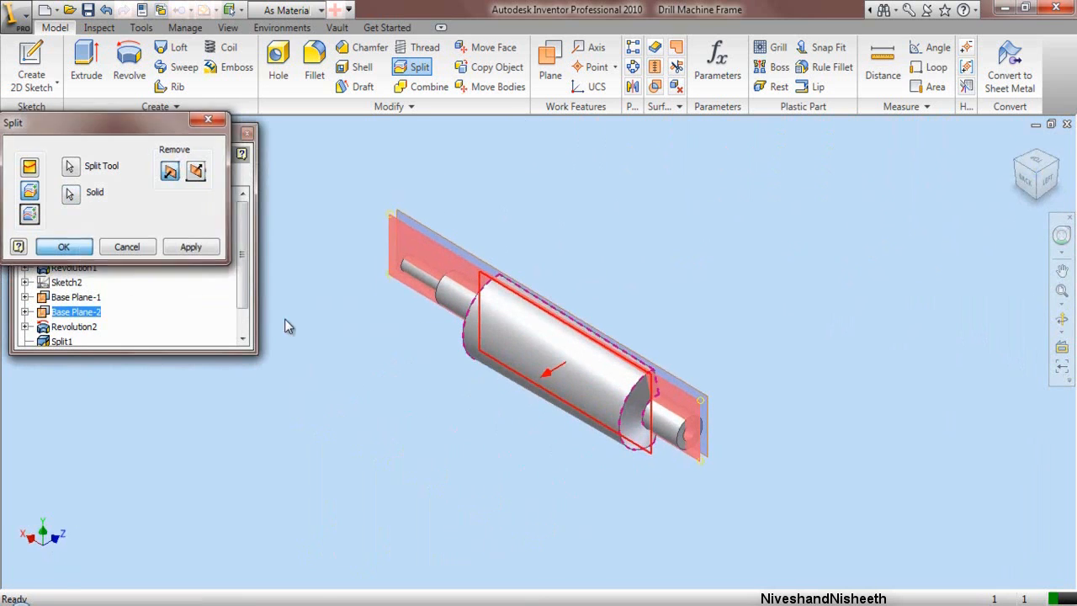
# Step: Hide Base Plane-1 and Base Plane-2, and collapse all expanded nodes in the model tree
pyautogui.click(393, 213)
pyautogui.keyDown('ctrl'); pyautogui.click(402, 216); pyautogui.keyUp('ctrl')
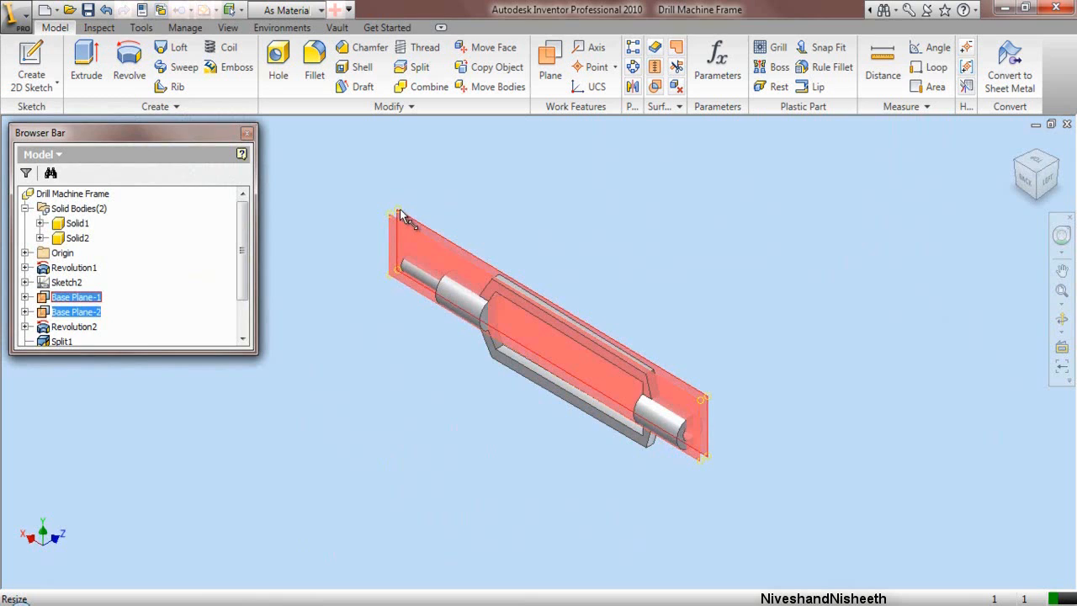
pyautogui.rightClick(403, 217)
pyautogui.click(404, 345)
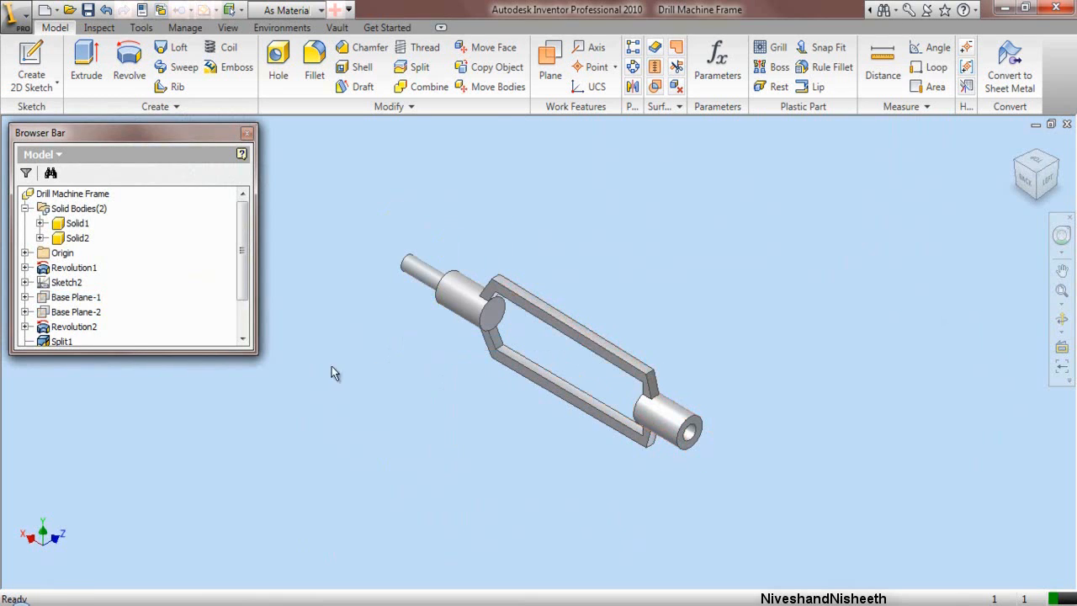
pyautogui.rightClick(177, 296)
pyautogui.click(223, 489)
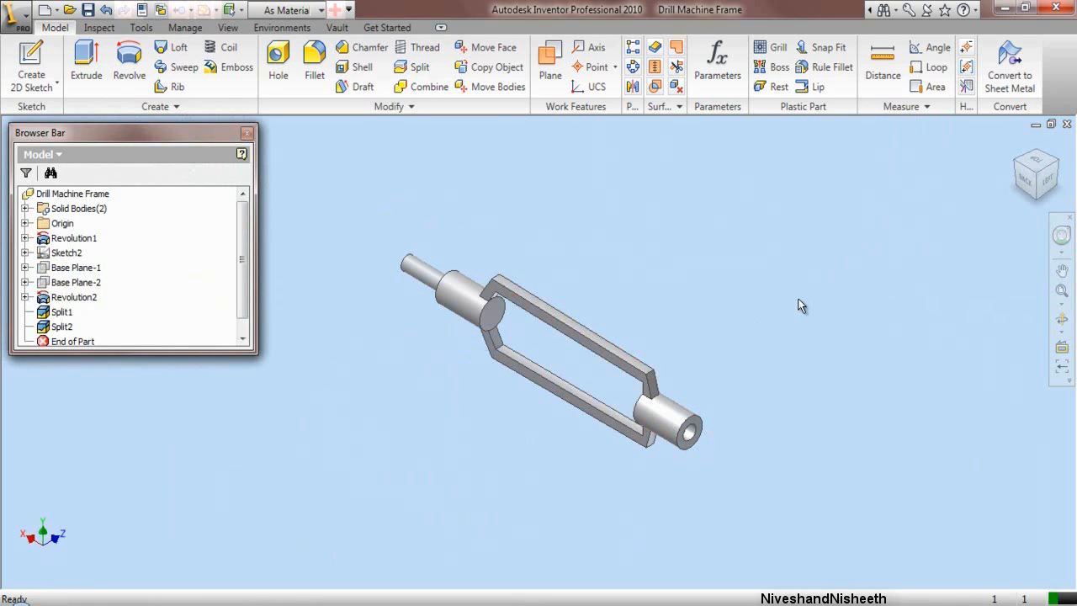
# Step: Create a new sketch on a work plane offset -1.815 in from the annular end face of the hollow cylinder
pyautogui.rightClick(800, 307)
pyautogui.click(831, 520)
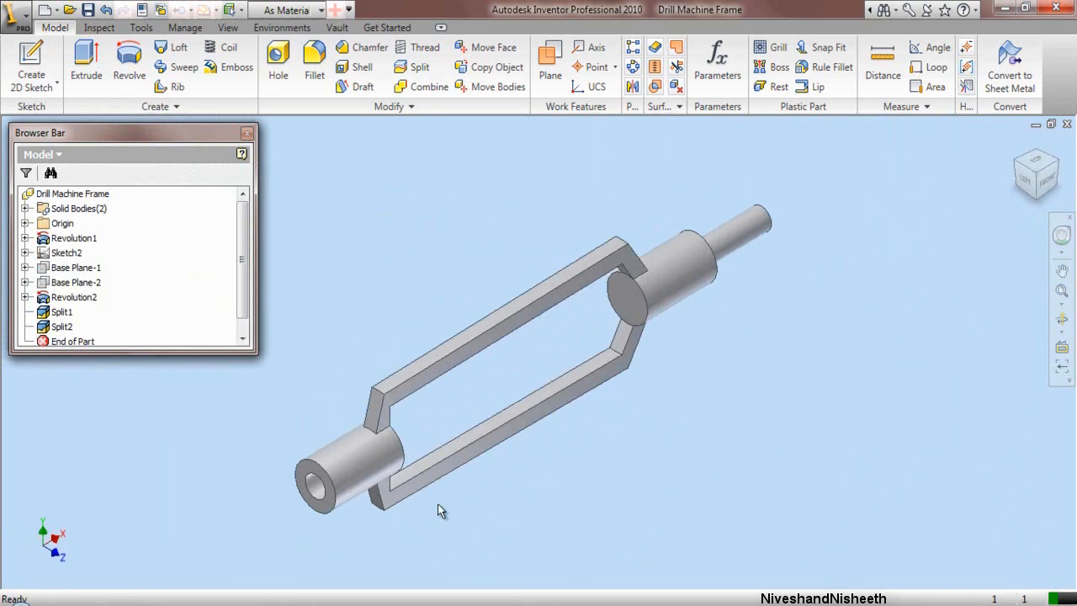
pyautogui.scroll(3, 370, 460)
pyautogui.scroll(5, 377, 426)
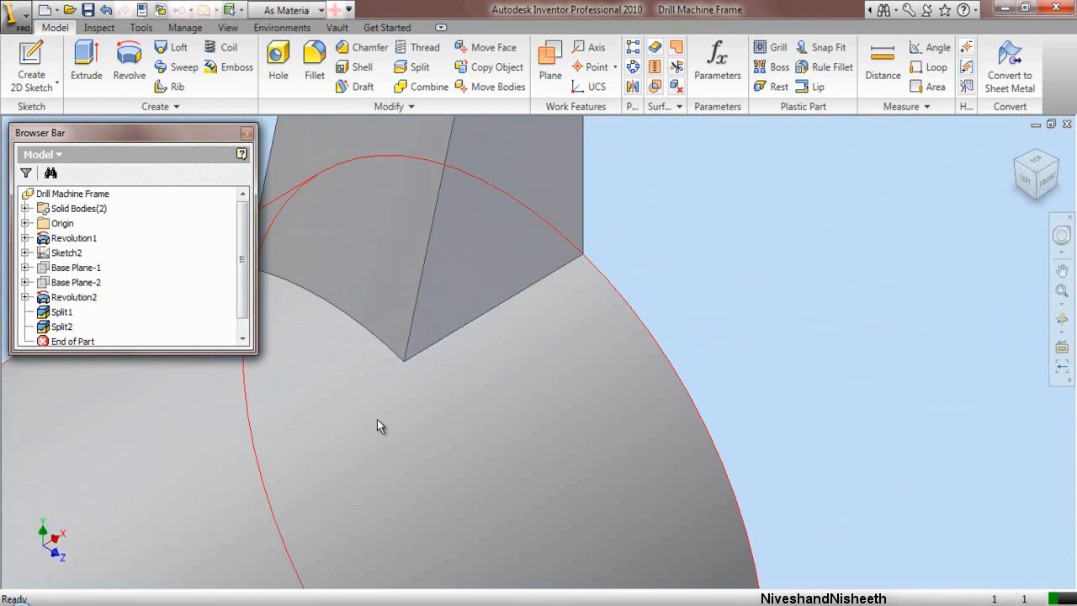
pyautogui.scroll(-8, 377, 419)
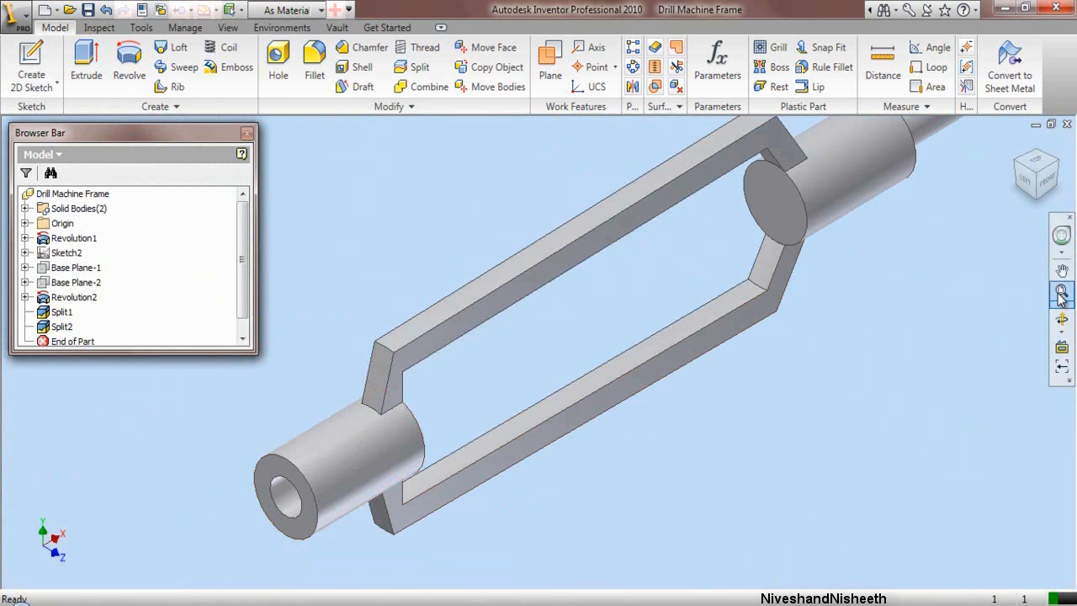
pyautogui.click(1060, 292)
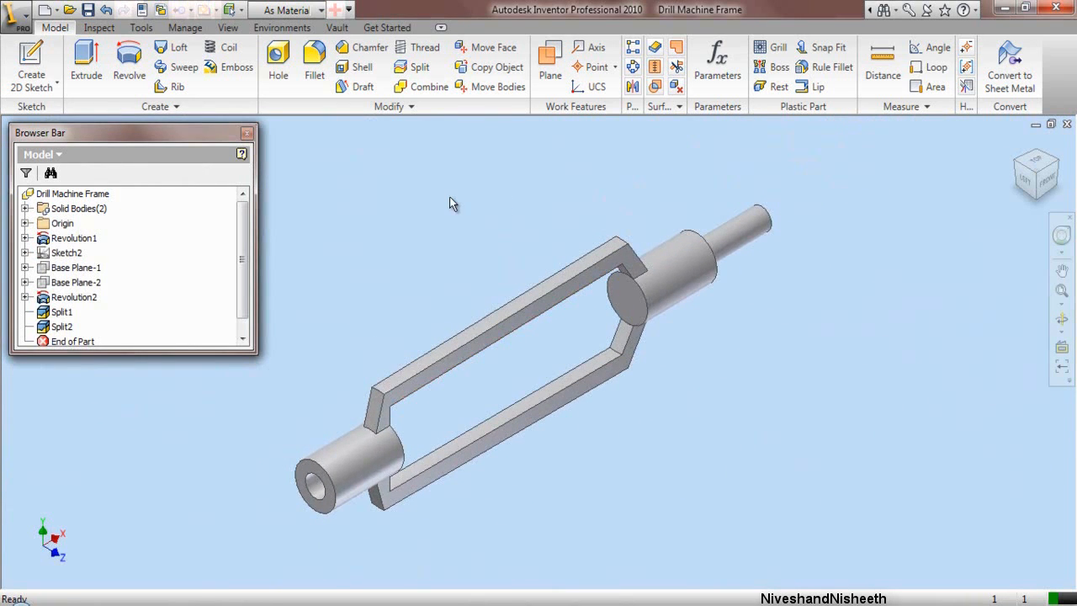
pyautogui.click(19, 64)
pyautogui.scroll(3, 286, 512)
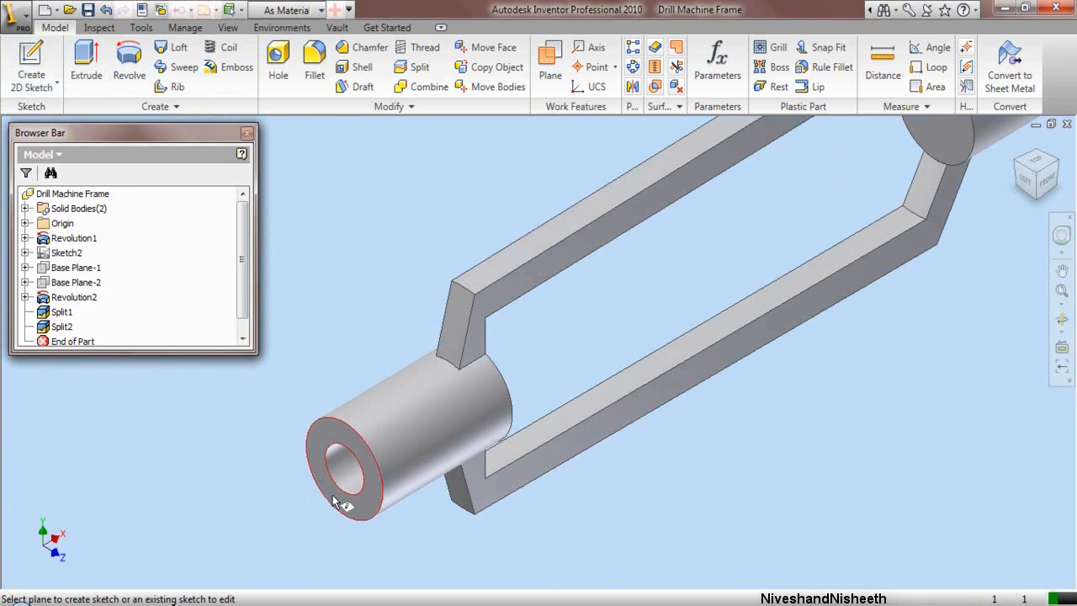
pyautogui.moveTo(349, 501); pyautogui.dragTo(566, 350)
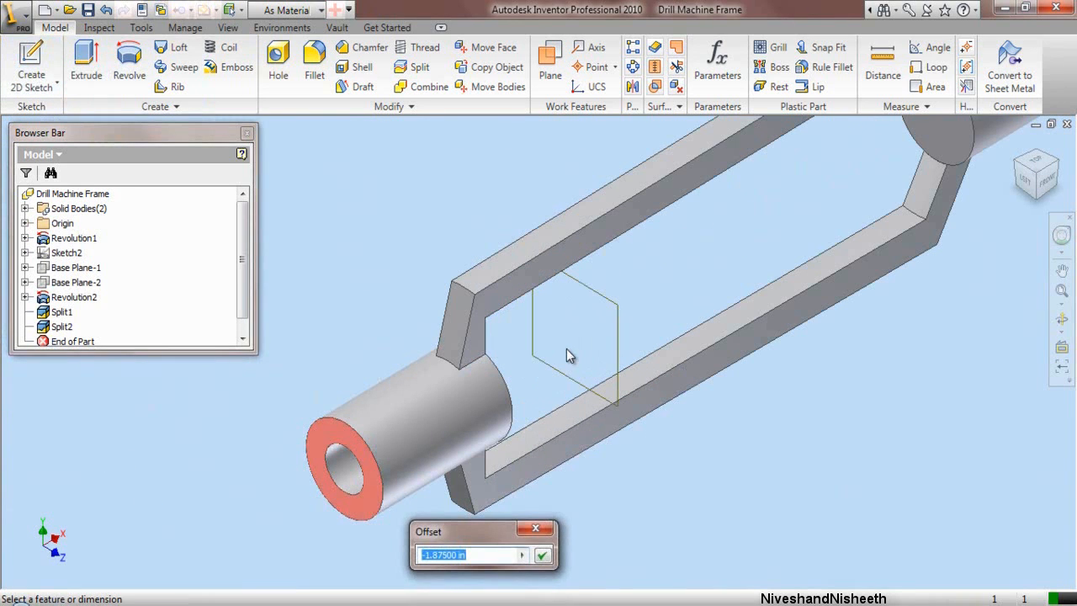
pyautogui.write('-1.81')
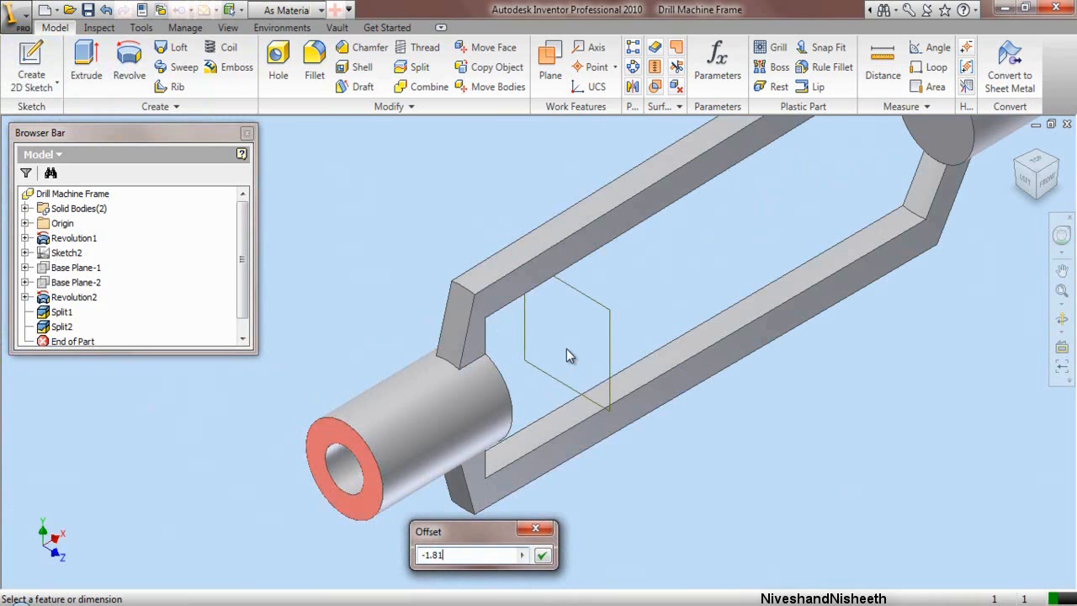
pyautogui.write('5')
pyautogui.press('Return')
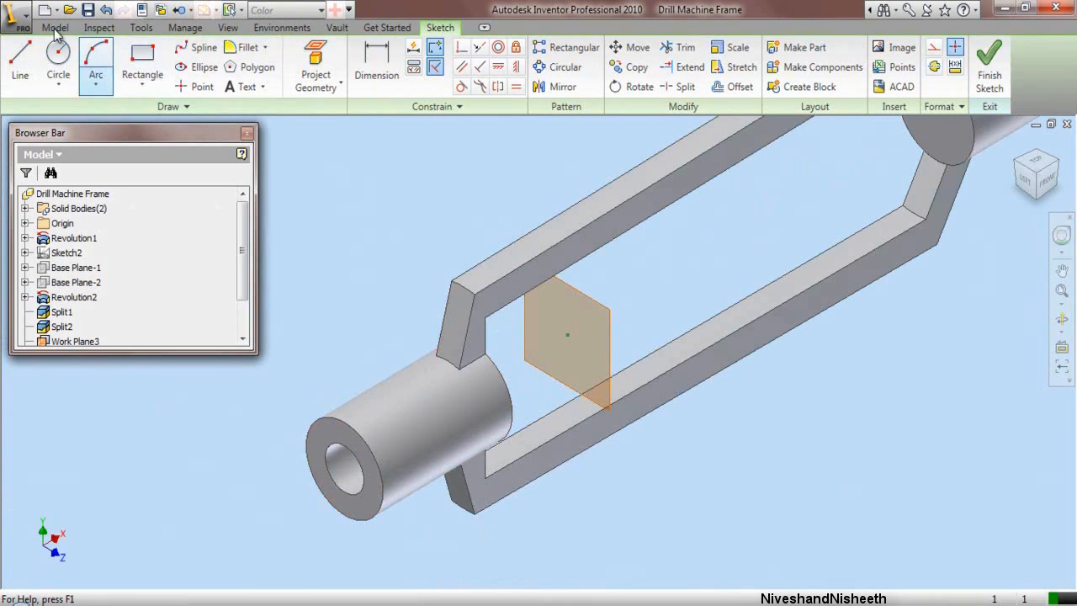
# Step: Sketch a circle centered on the projected center point of the offset plane and set its diameter to 0.626 in
pyautogui.click(58, 57)
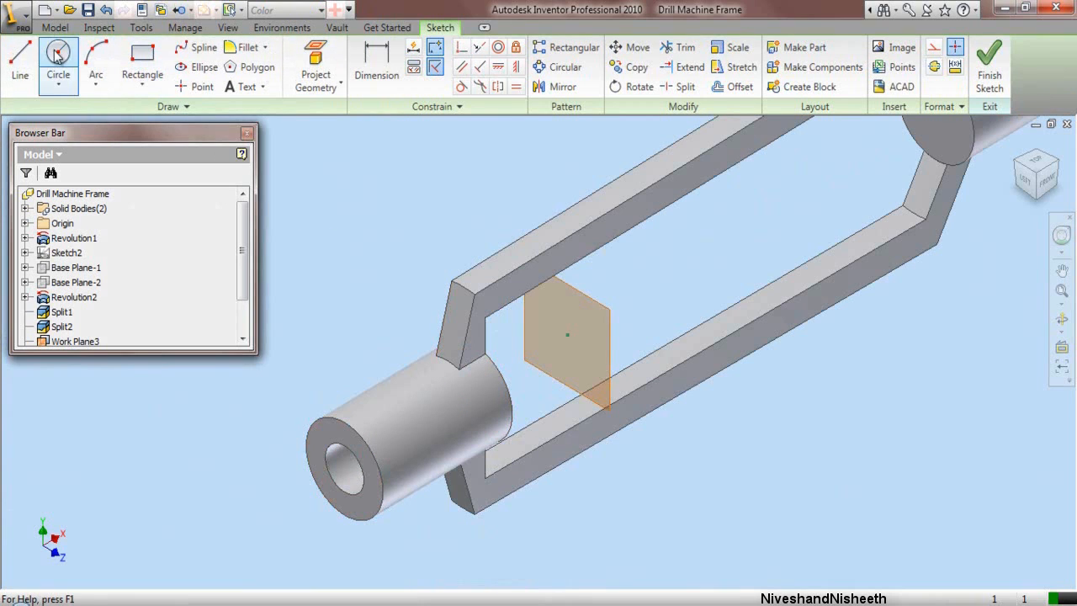
pyautogui.click(569, 334)
pyautogui.click(593, 345)
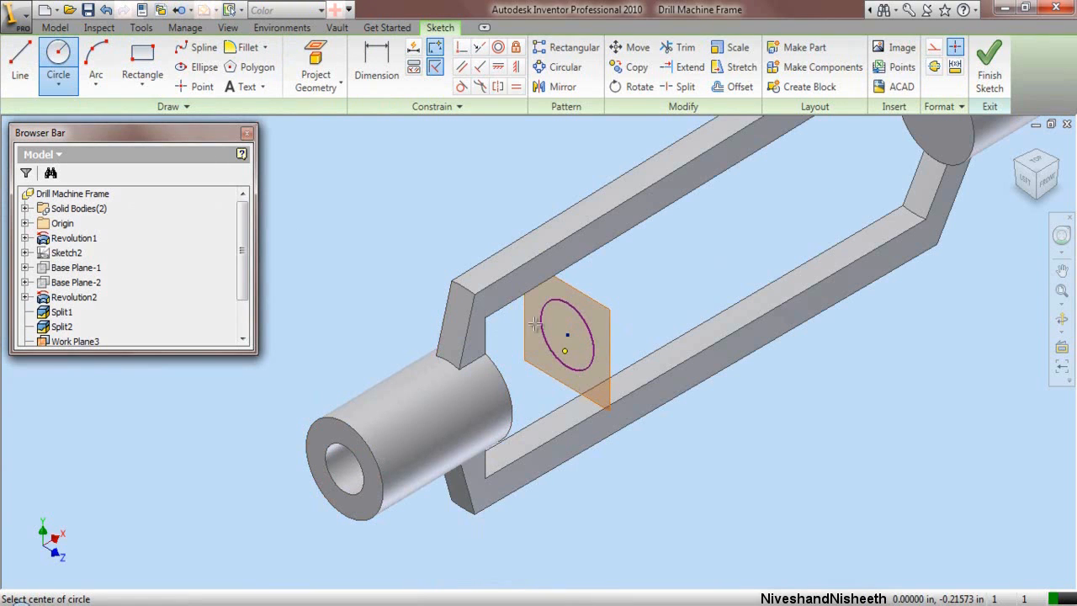
pyautogui.click(376, 88)
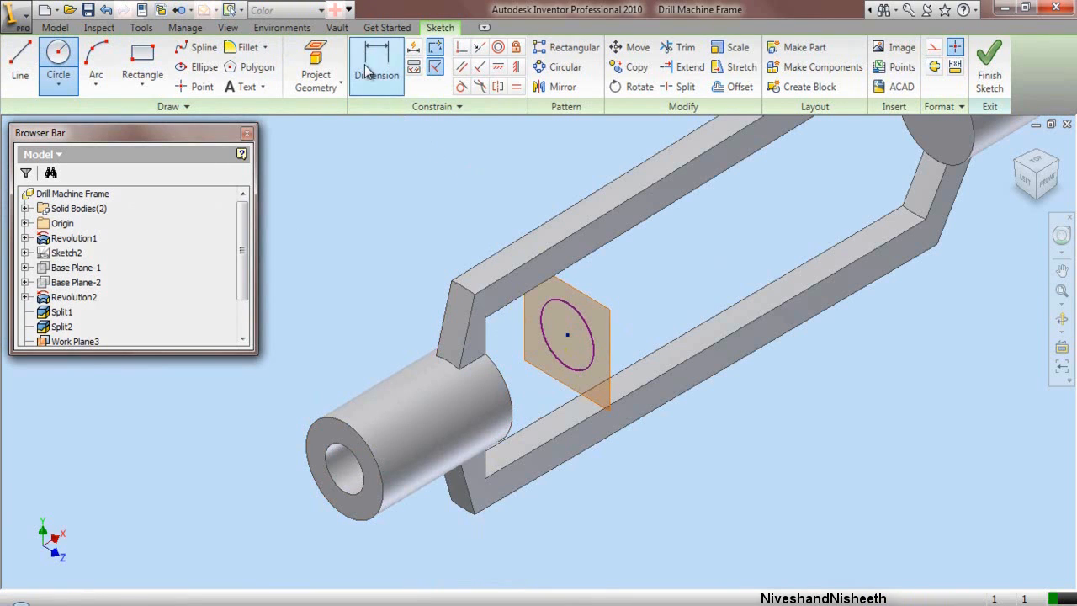
pyautogui.click(593, 338)
pyautogui.click(598, 320)
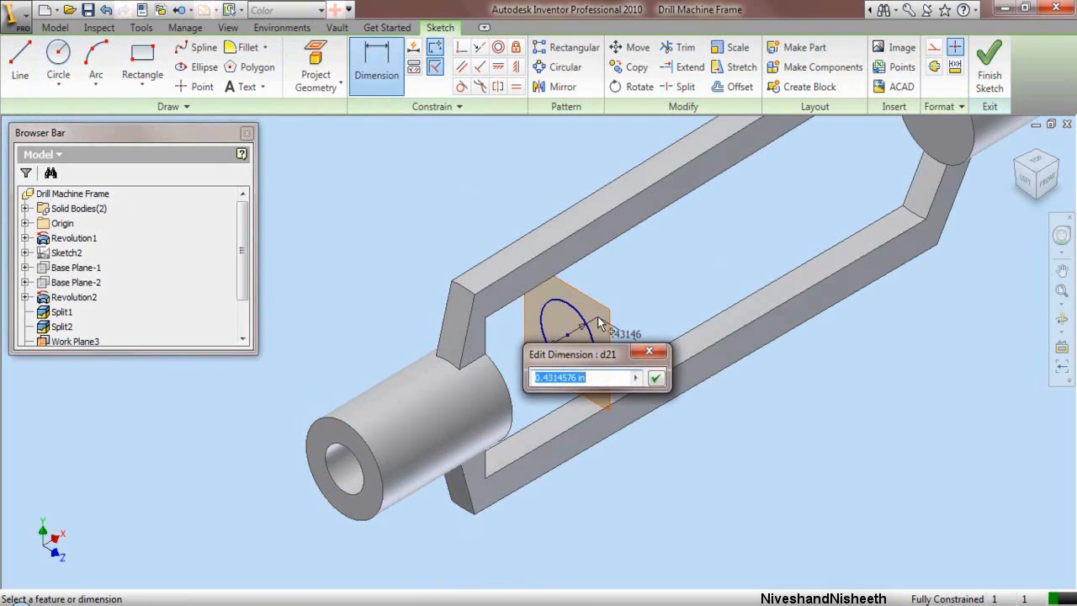
pyautogui.write('.')
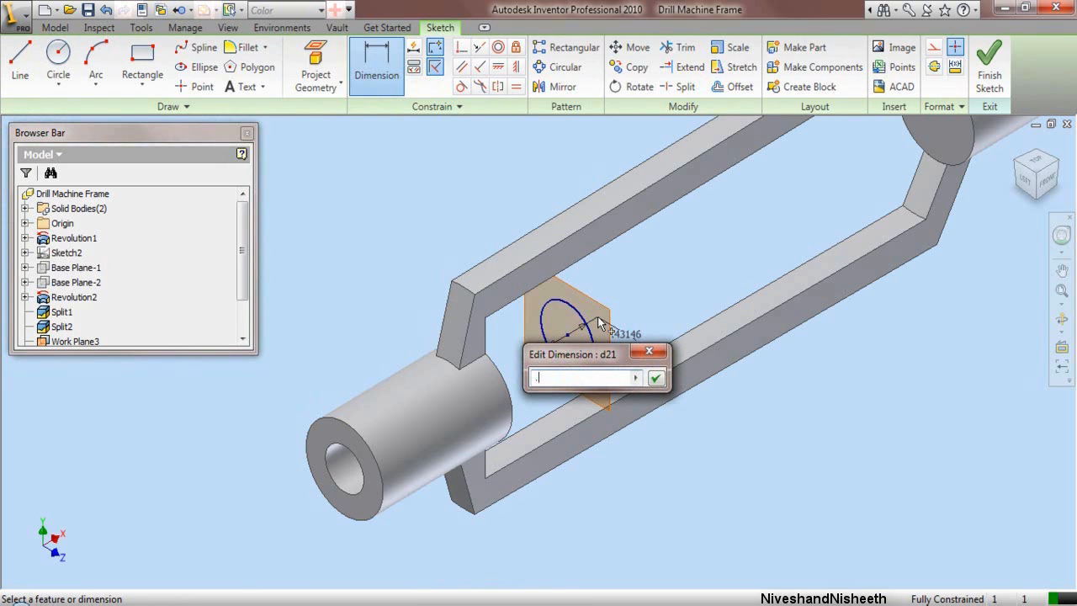
pyautogui.write('626')
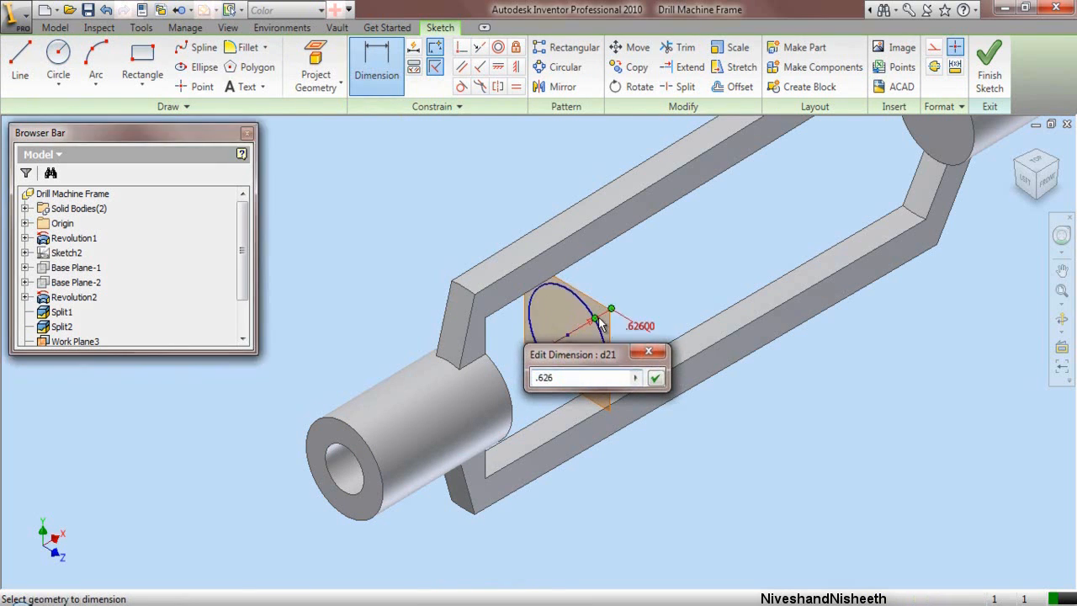
pyautogui.press('Return')
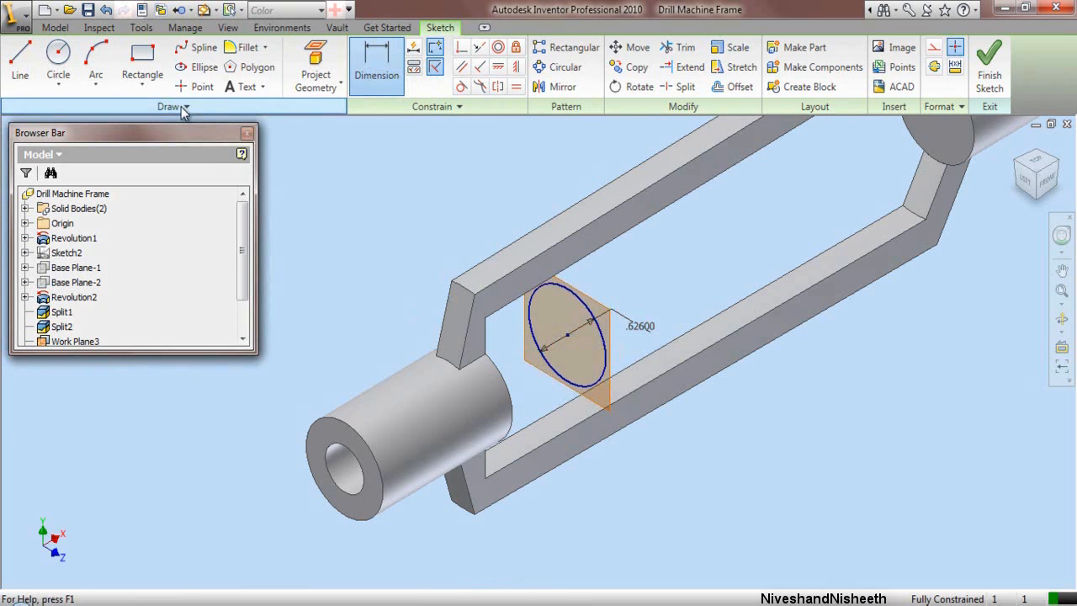
# Step: Add a concentric inner circle with a diameter of 0.313 in and finish the sketch
pyautogui.click(58, 57)
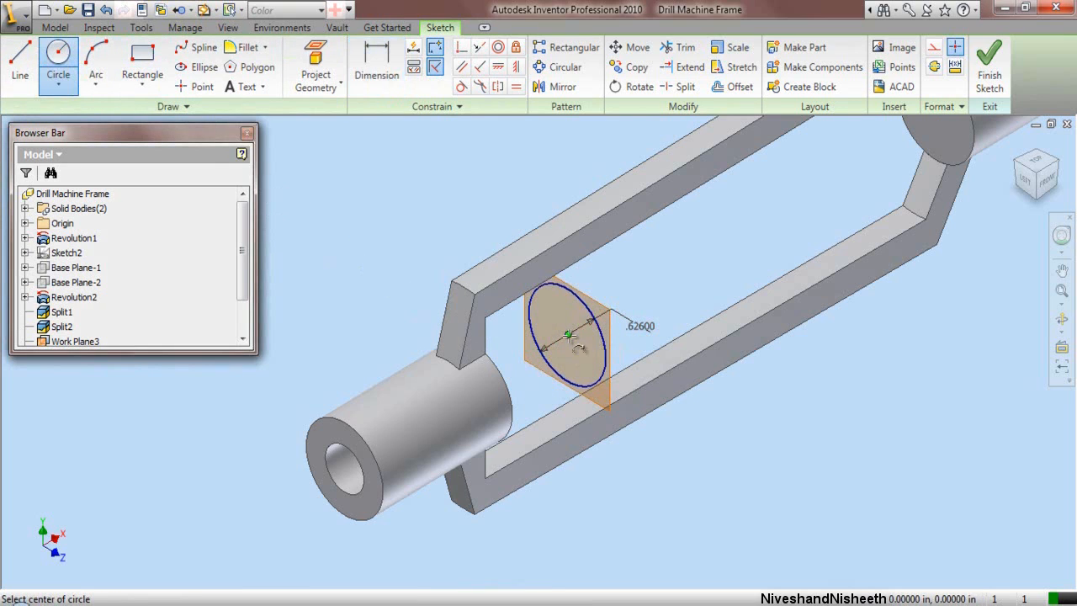
pyautogui.click(568, 334)
pyautogui.click(586, 364)
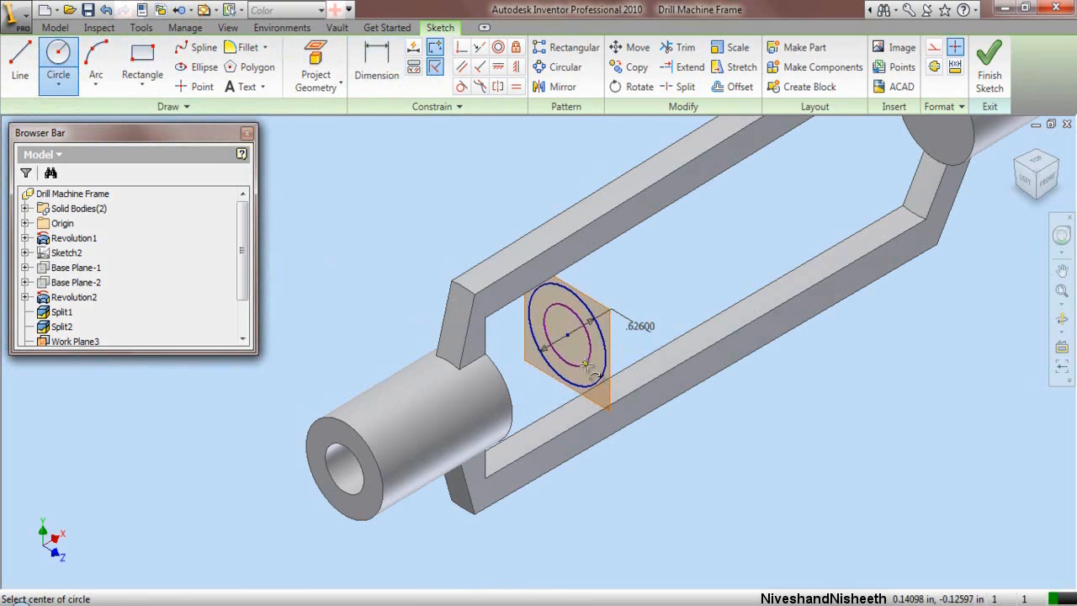
pyautogui.click(376, 69)
pyautogui.click(552, 301)
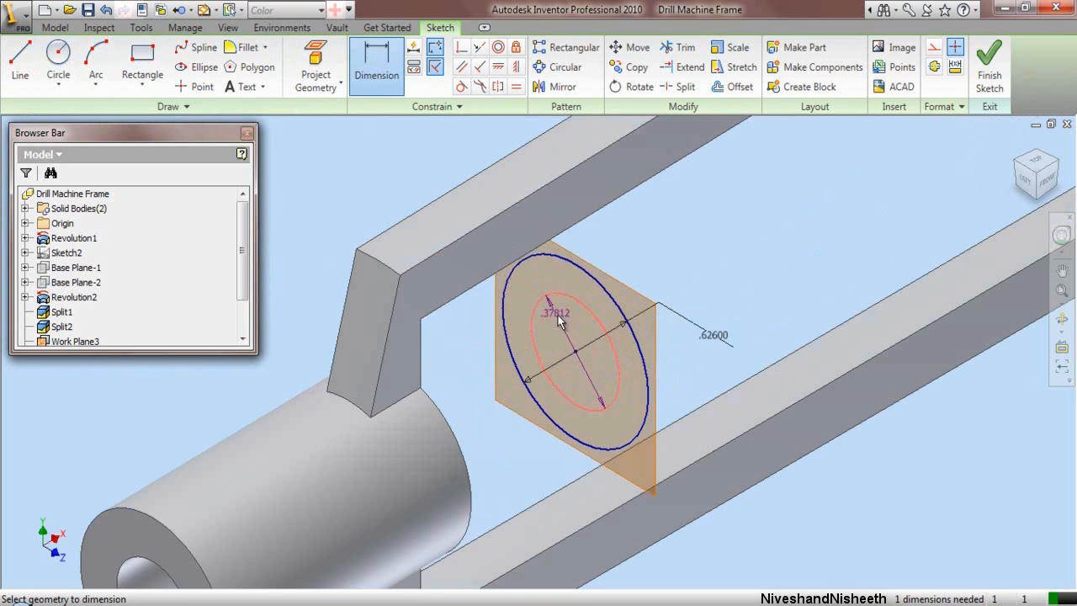
pyautogui.scroll(2, 555, 309)
pyautogui.click(560, 324)
pyautogui.write('.313')
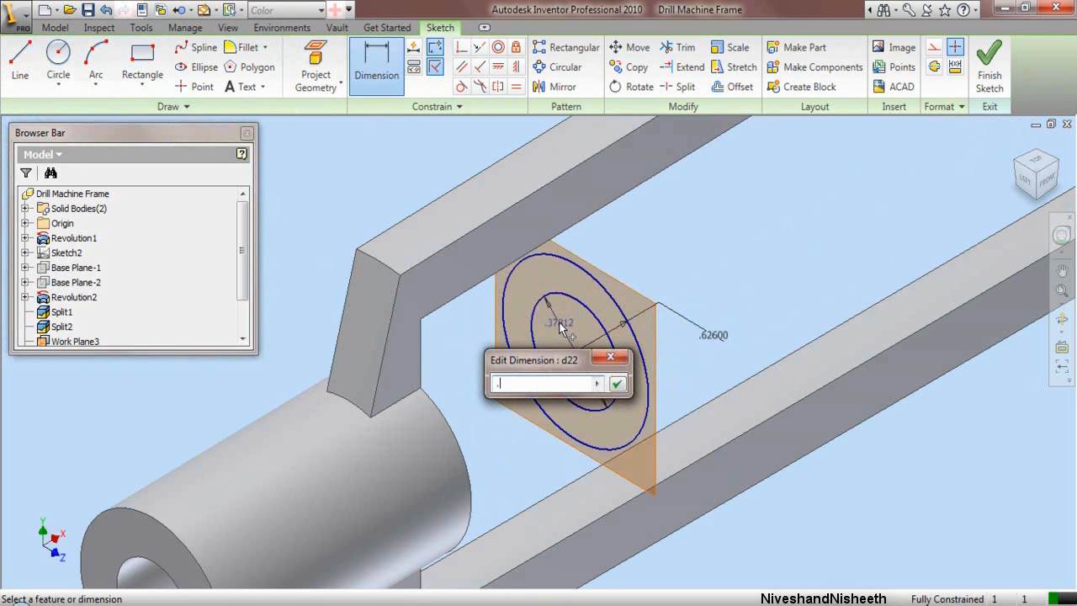
pyautogui.click(617, 386)
pyautogui.rightClick(683, 236)
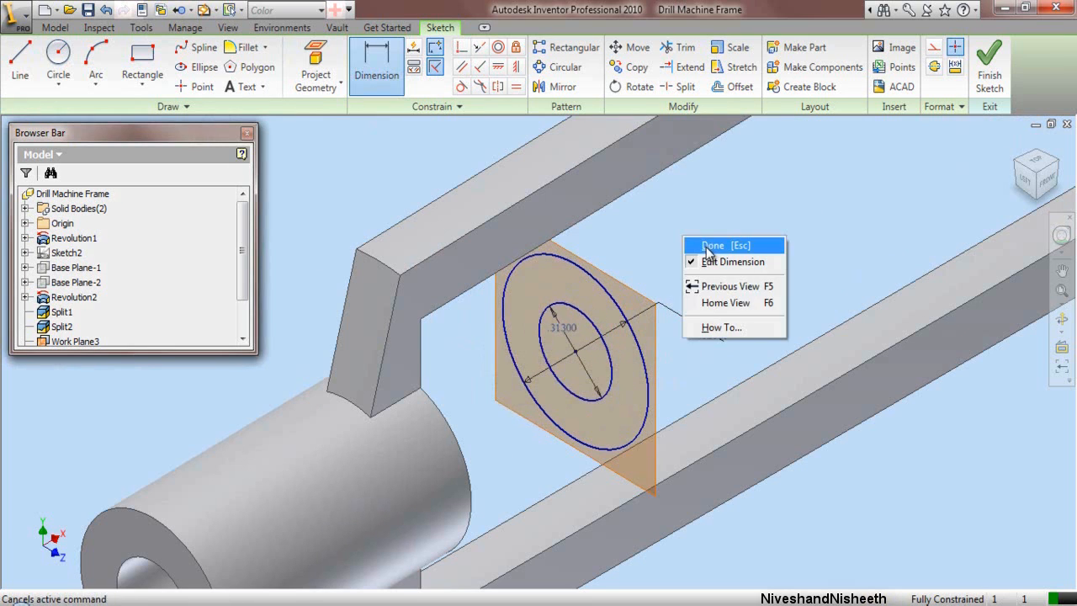
pyautogui.click(711, 245)
pyautogui.click(990, 66)
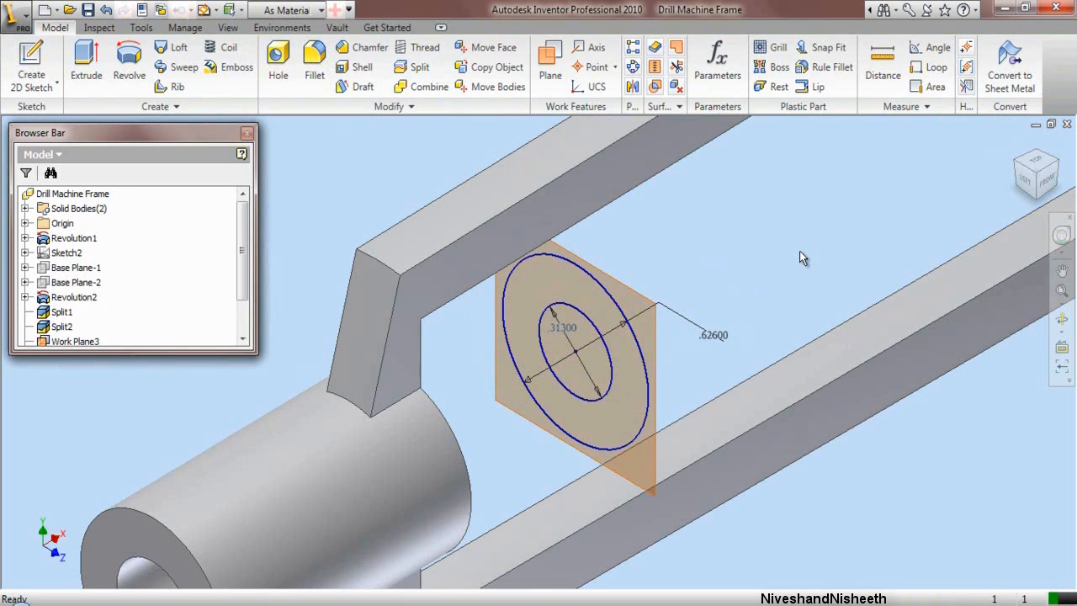
# Step: Extrude the ring and inner circle regions together by 0.5 in, joined, in the direction away from the hollow cylinder
pyautogui.click(87, 67)
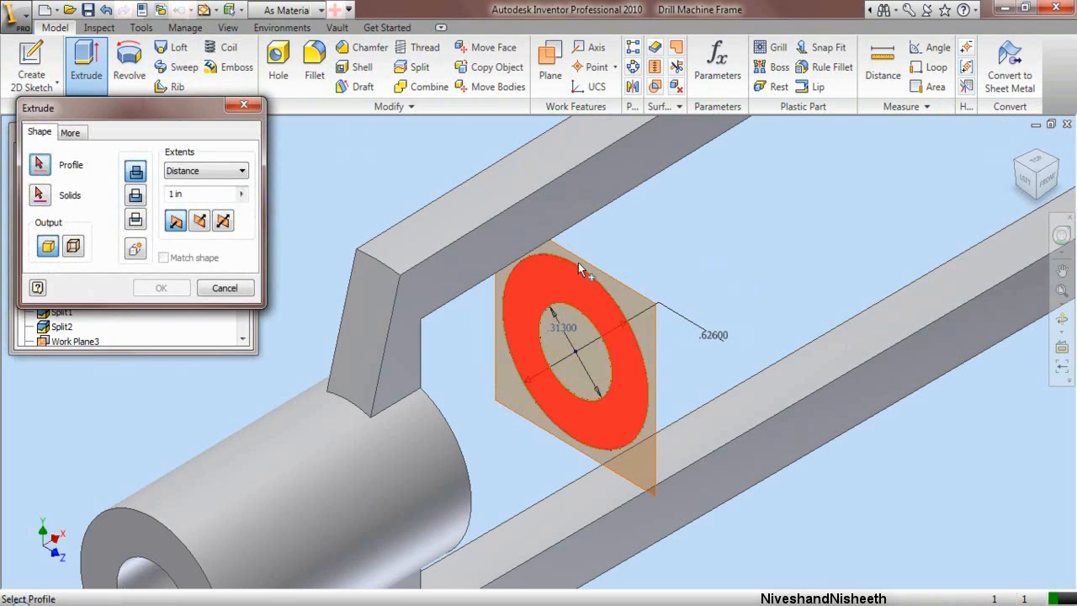
pyautogui.click(571, 322)
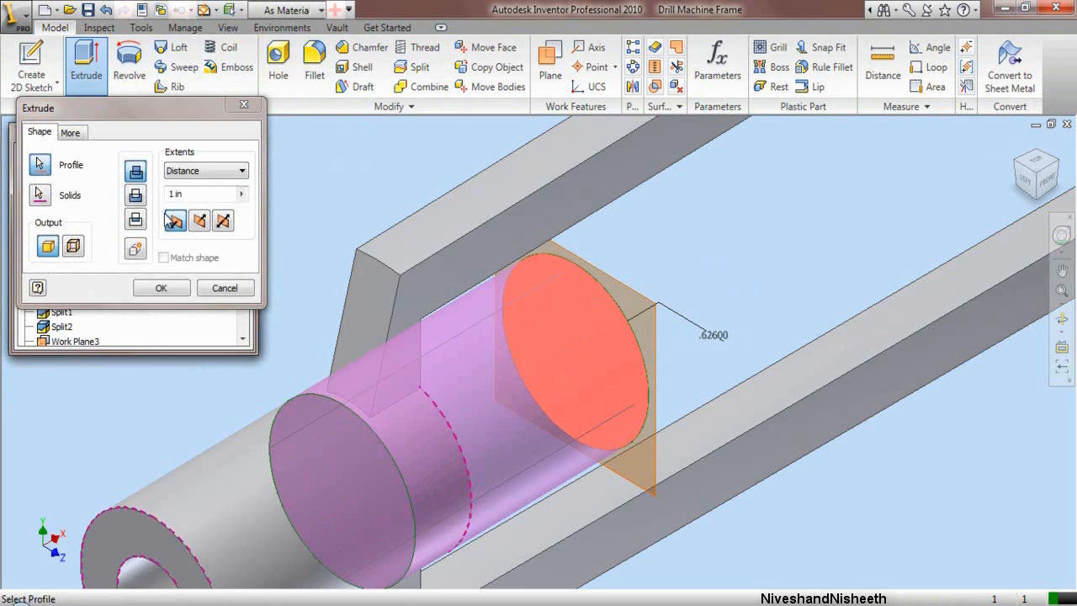
pyautogui.click(199, 221)
pyautogui.click(204, 194)
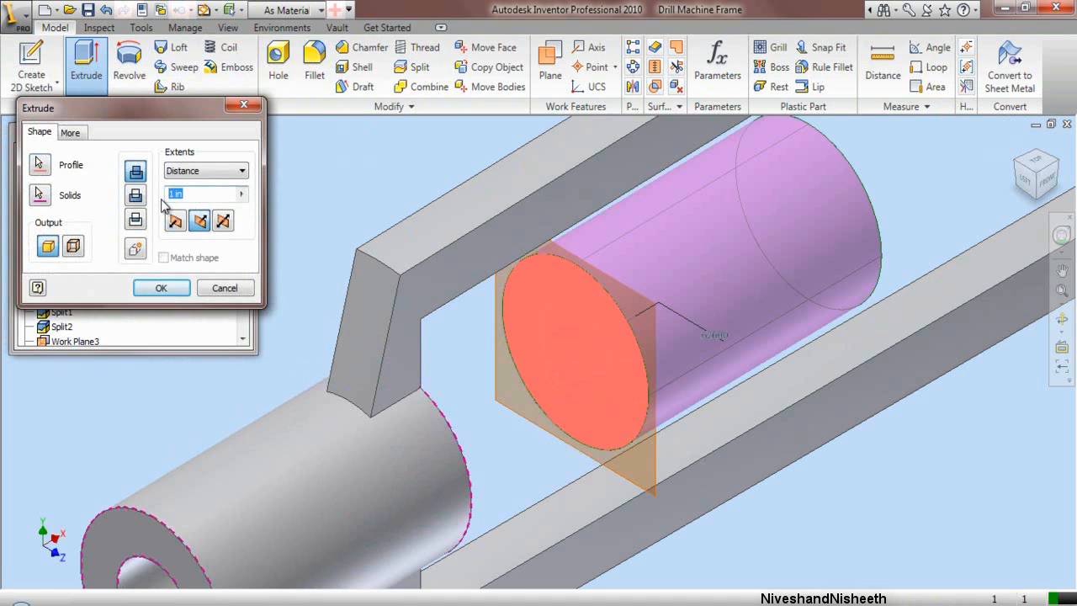
pyautogui.write('.5')
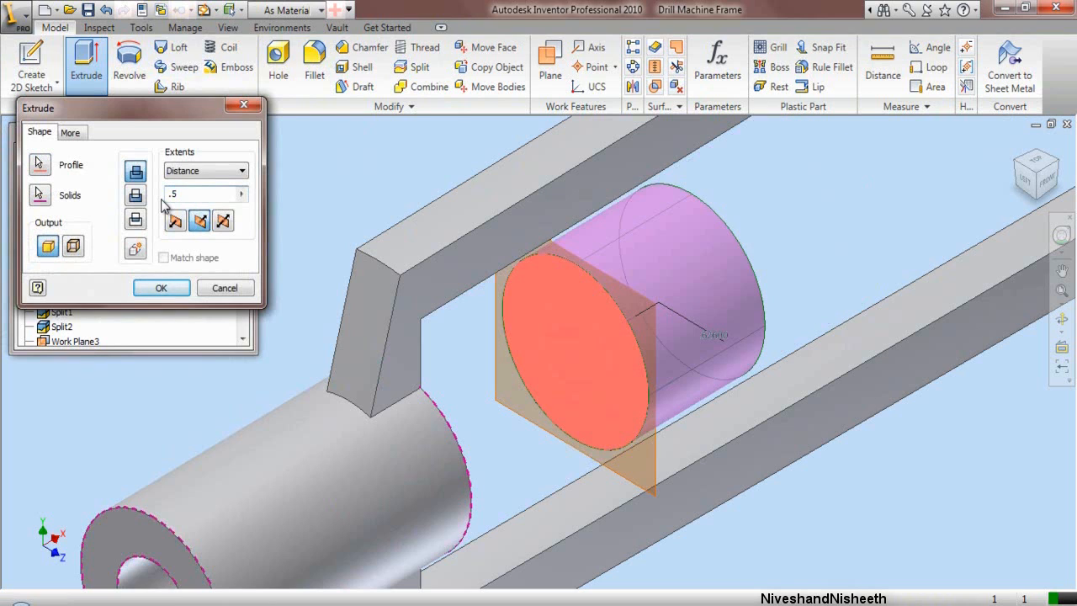
pyautogui.click(181, 291)
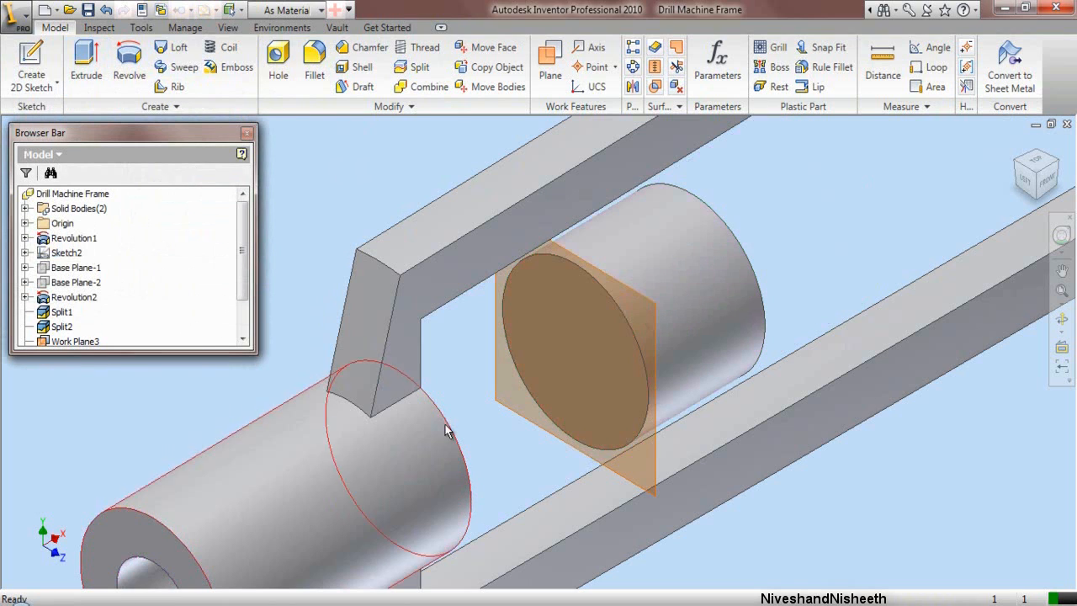
# Step: Hide the offset work plane at the end face of the new cylinder
pyautogui.click(511, 412)
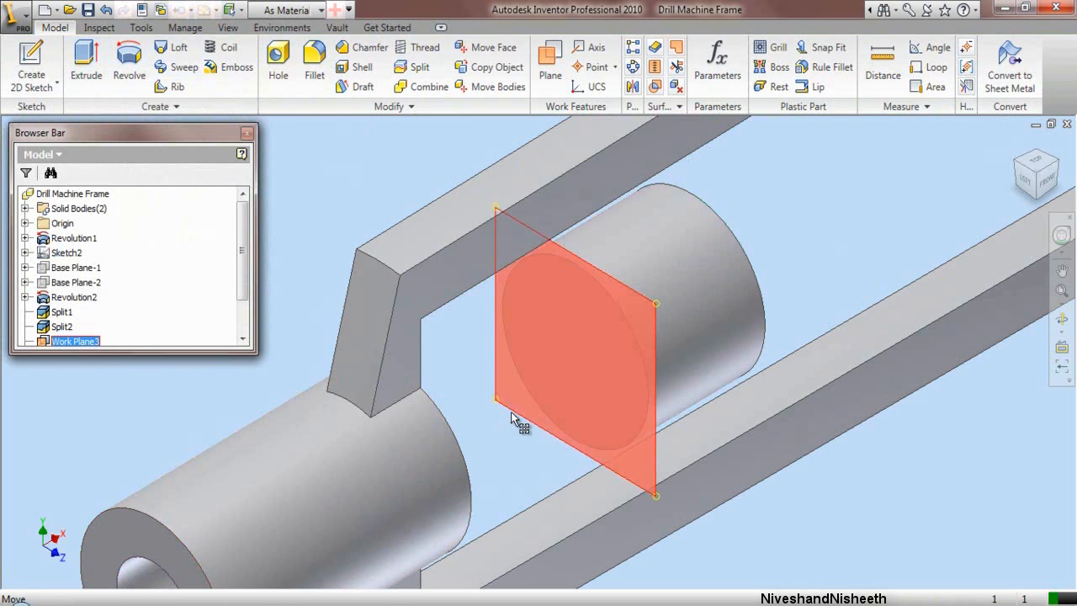
pyautogui.rightClick(511, 411)
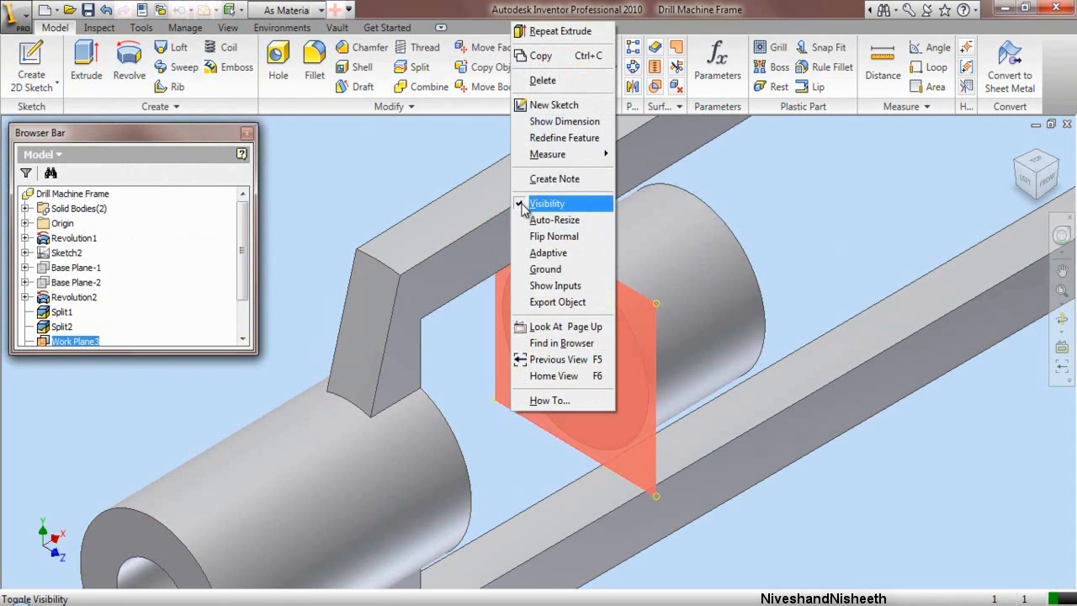
pyautogui.click(547, 203)
# Step: Share the sketch consumed by the cylindrical boss extrusion so its circles can be reused
pyautogui.moveTo(244, 282); pyautogui.dragTo(239, 352)
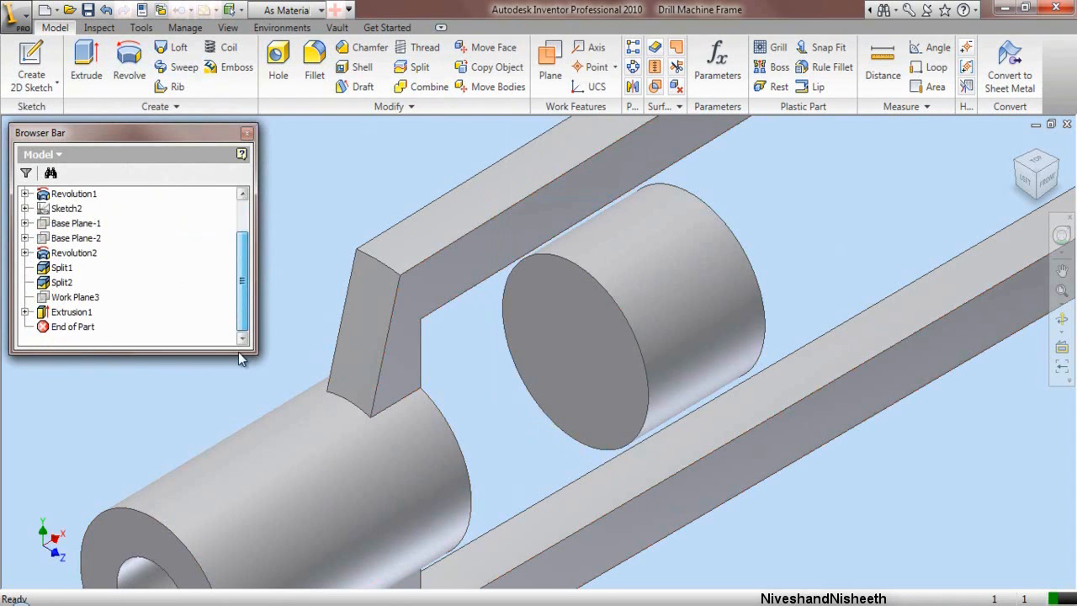
pyautogui.click(25, 311)
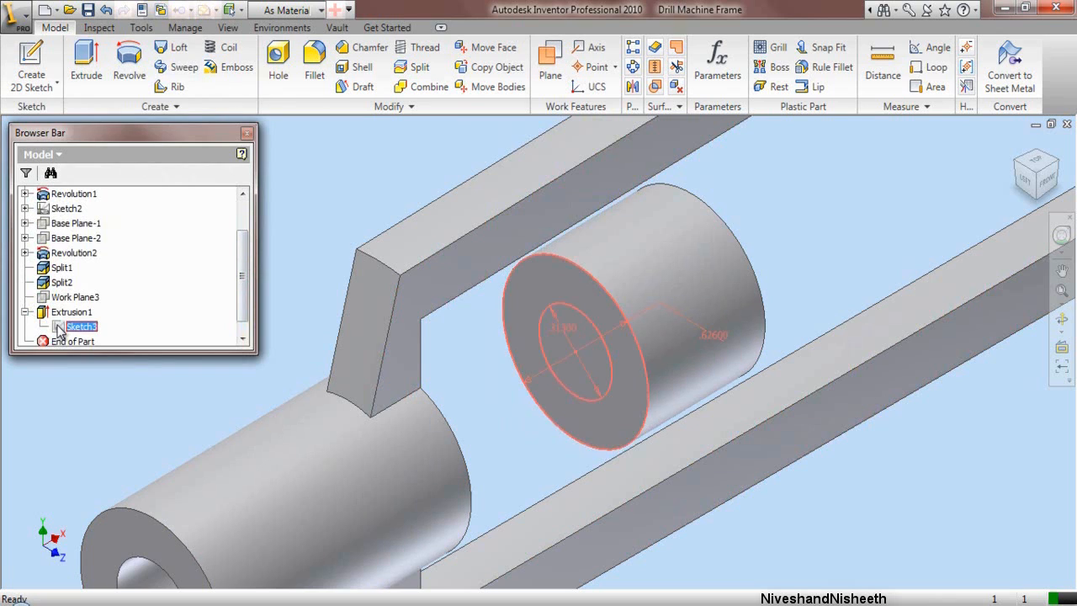
pyautogui.rightClick(60, 328)
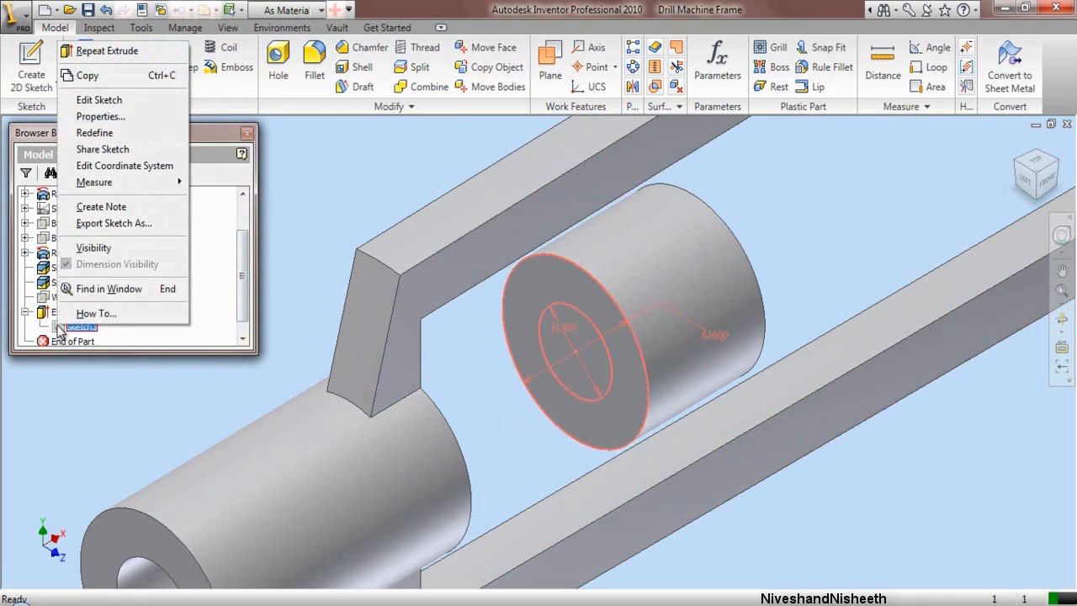
pyautogui.click(89, 149)
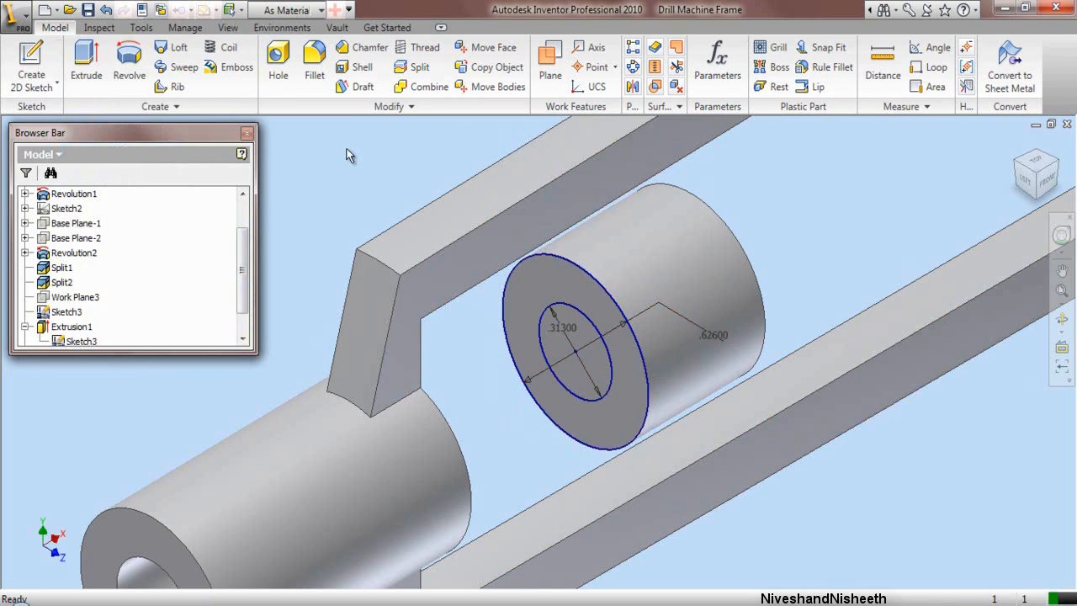
# Step: Extrude the inner 0.313 in circle region as a cut 0.25 in deep into the cylindrical boss
pyautogui.click(86, 63)
pyautogui.click(559, 336)
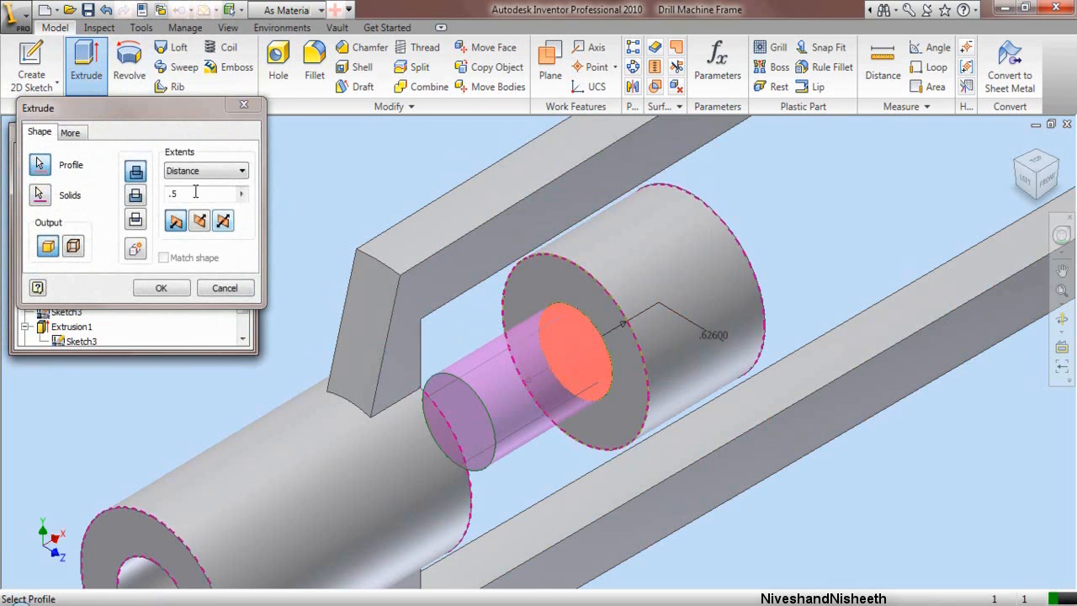
pyautogui.click(134, 196)
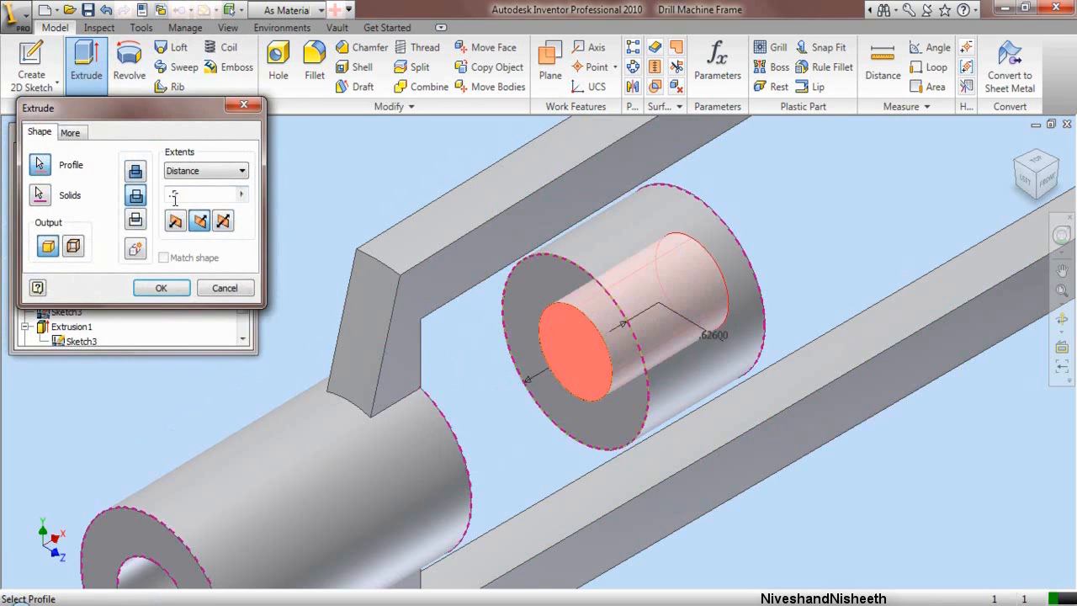
pyautogui.write('25')
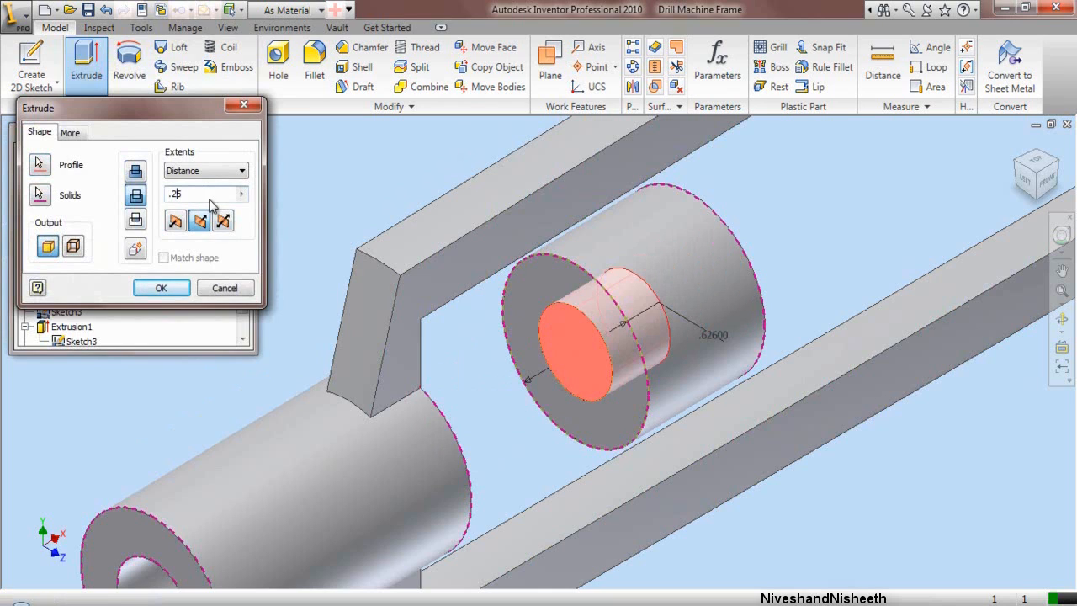
pyautogui.click(181, 287)
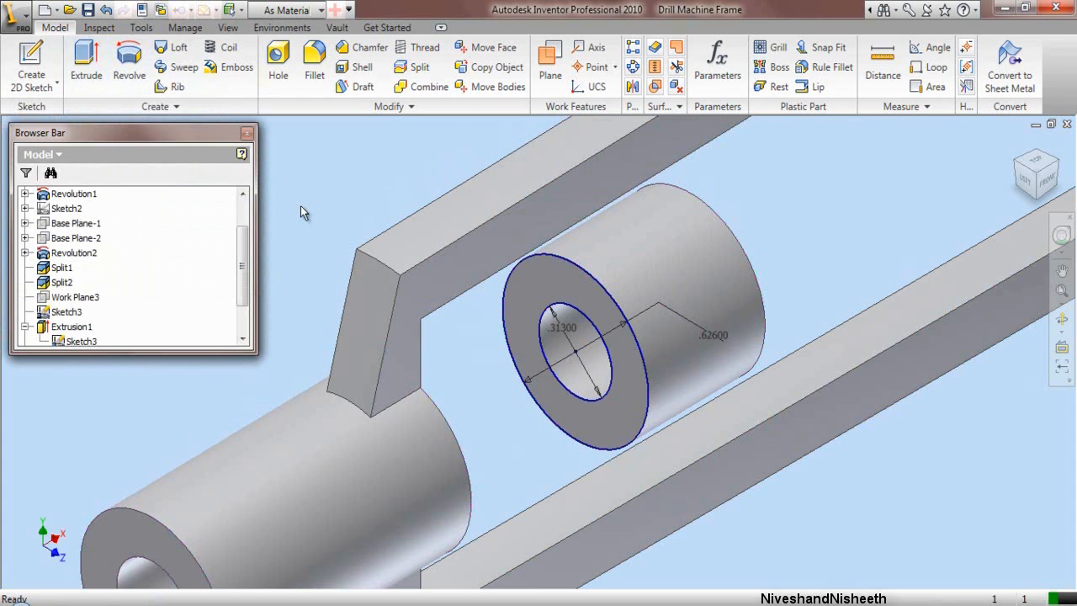
# Step: Hide the shared sketch of the two concentric circles
pyautogui.rightClick(71, 312)
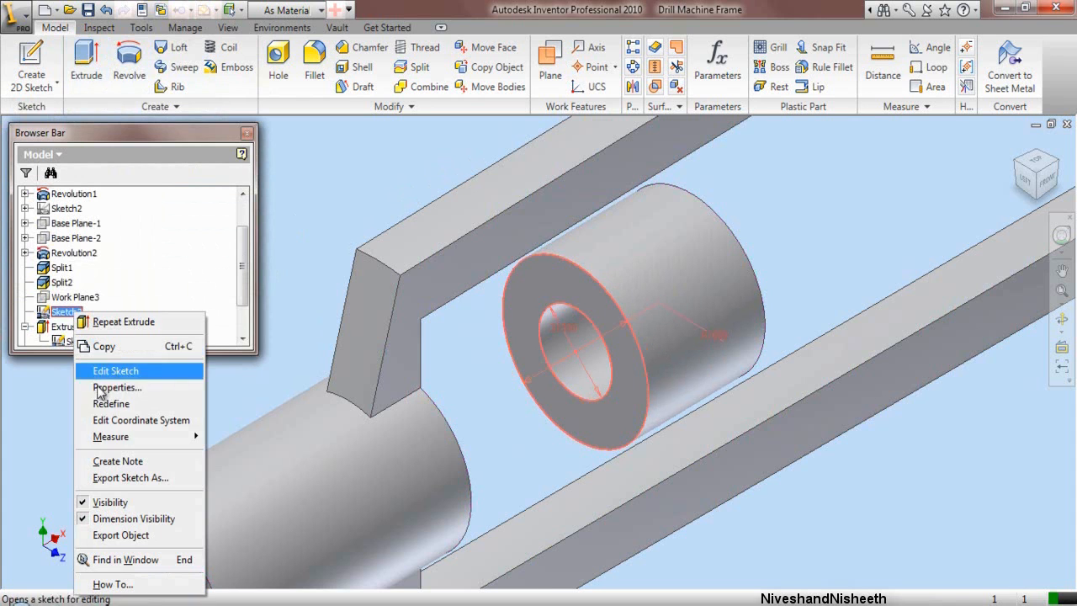
pyautogui.click(109, 502)
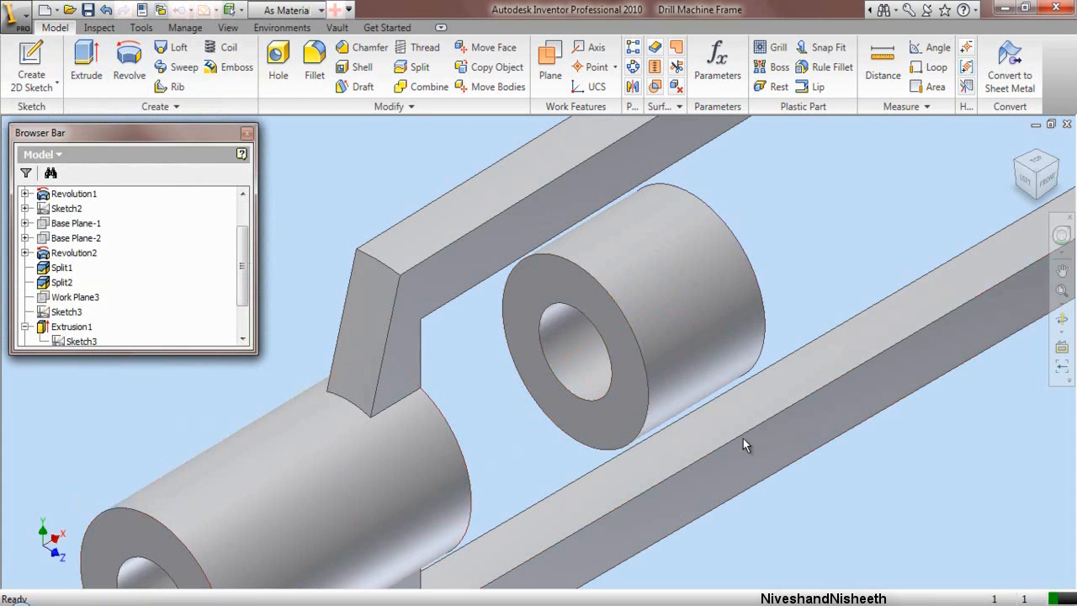
pyautogui.click(1062, 290)
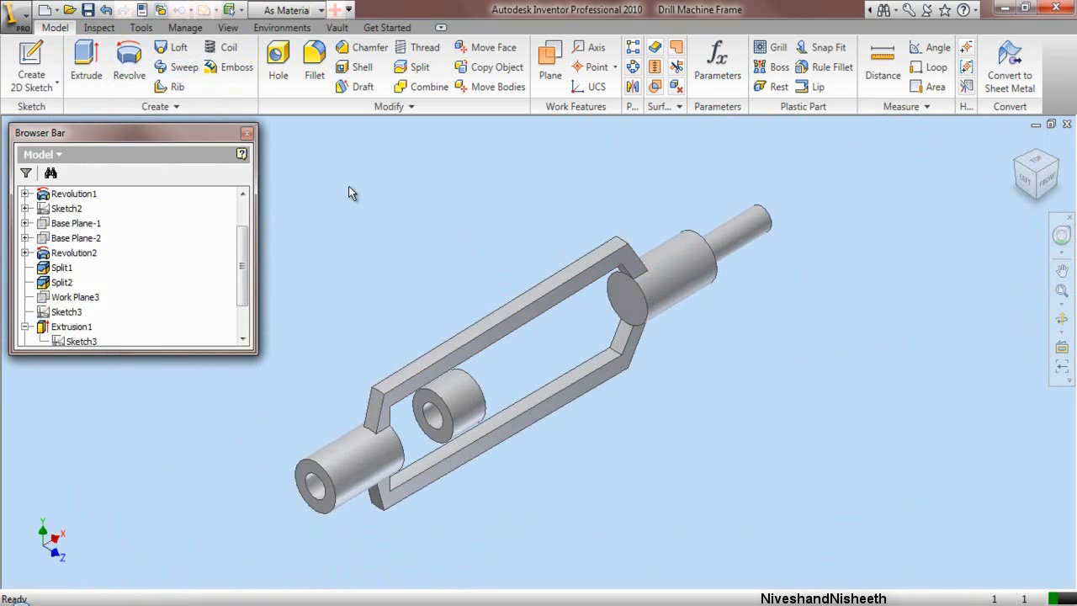
# Step: Make the origin XZ Plane visible in the model
pyautogui.scroll(1, 95, 243)
pyautogui.click(26, 223)
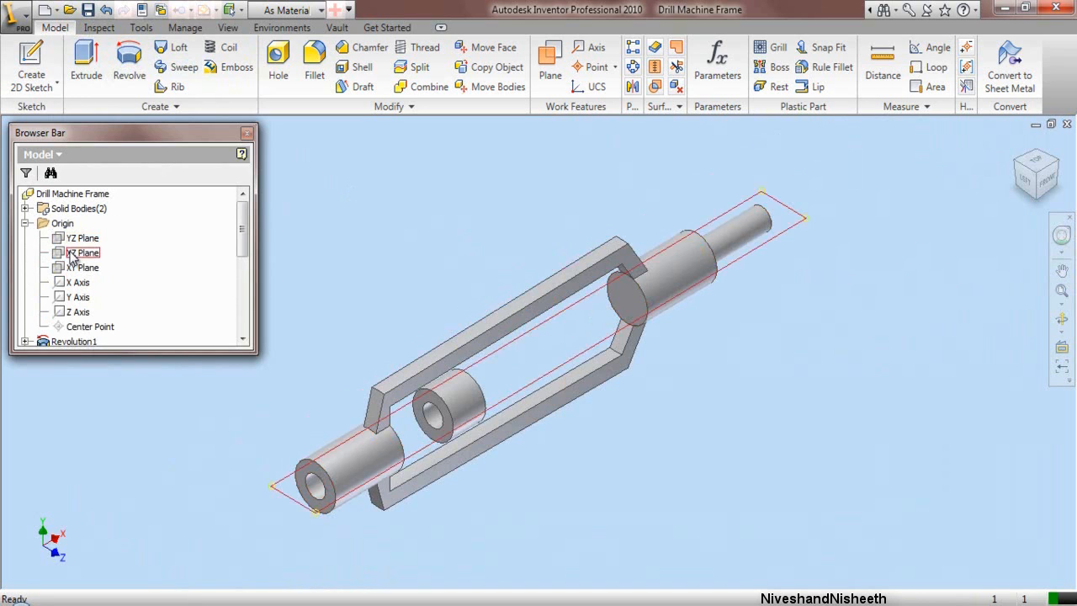
pyautogui.click(76, 253)
pyautogui.rightClick(76, 254)
pyautogui.click(101, 373)
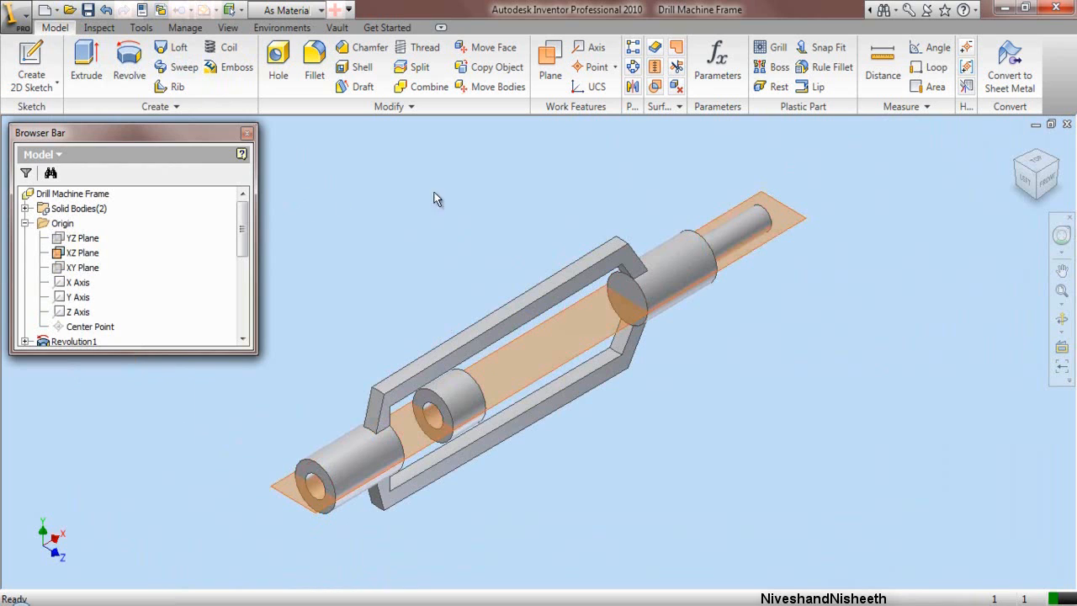
# Step: Orient the view to the top and start a new sketch on the XZ Plane
pyautogui.click(1062, 346)
pyautogui.click(760, 245)
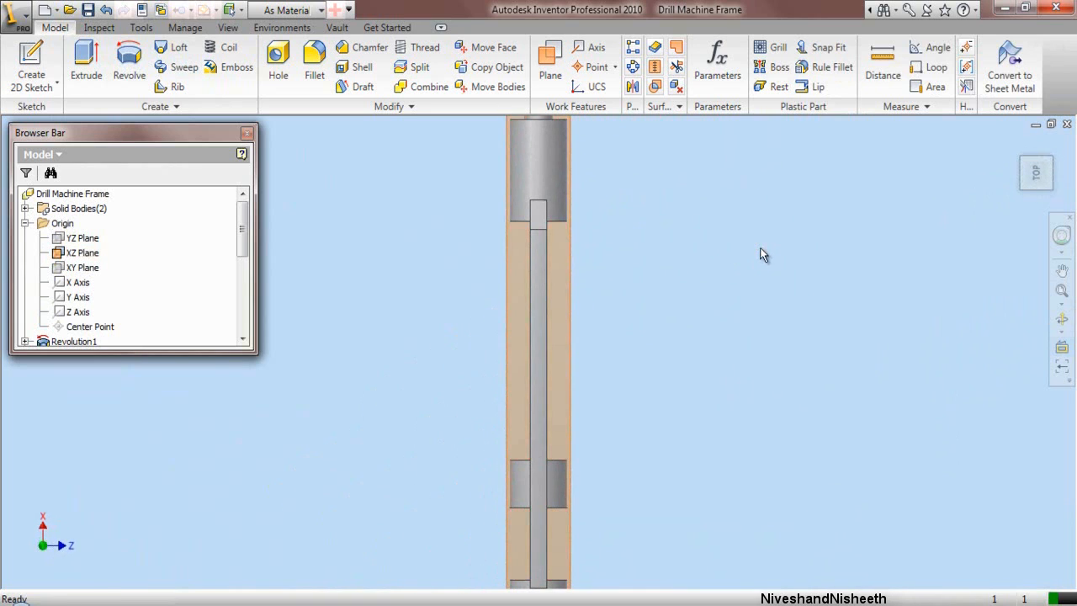
pyautogui.click(31, 61)
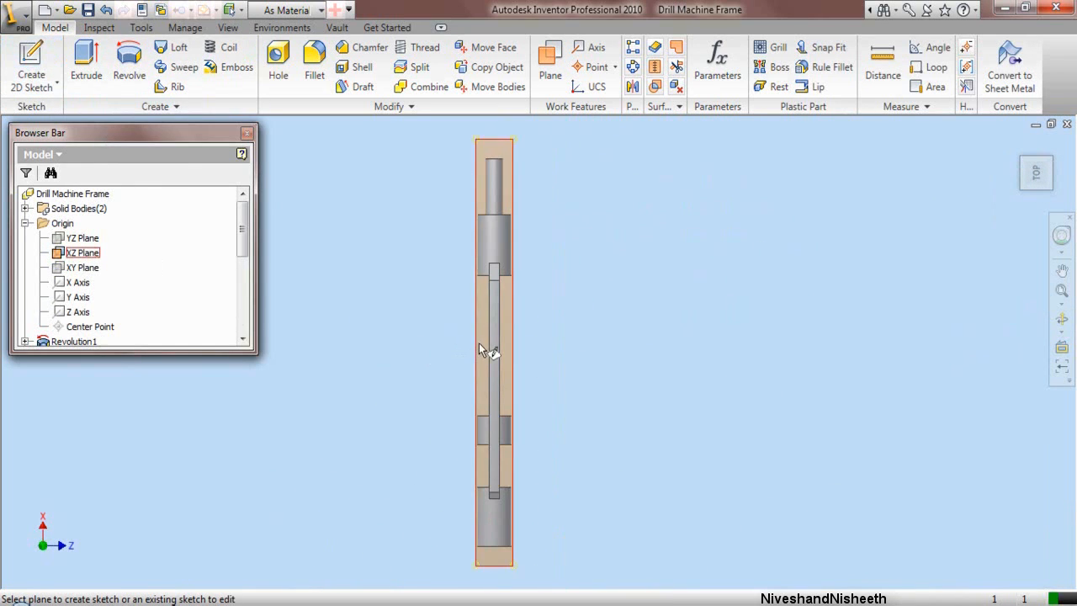
pyautogui.click(475, 351)
# Step: Slice the graphics at the sketch plane and project the frame's cut edges into the sketch
pyautogui.rightClick(313, 246)
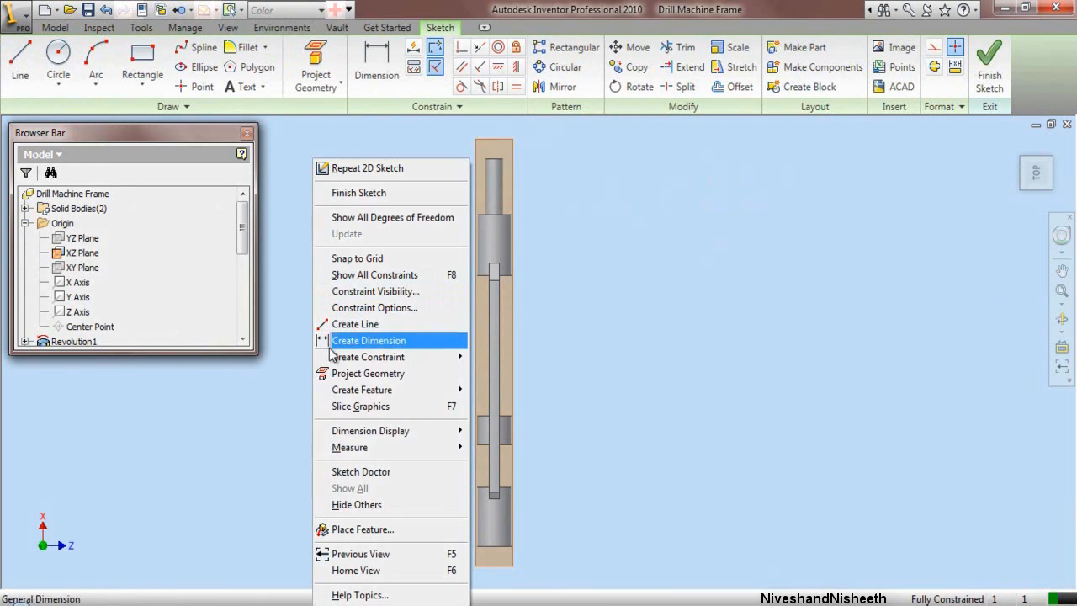
pyautogui.click(359, 407)
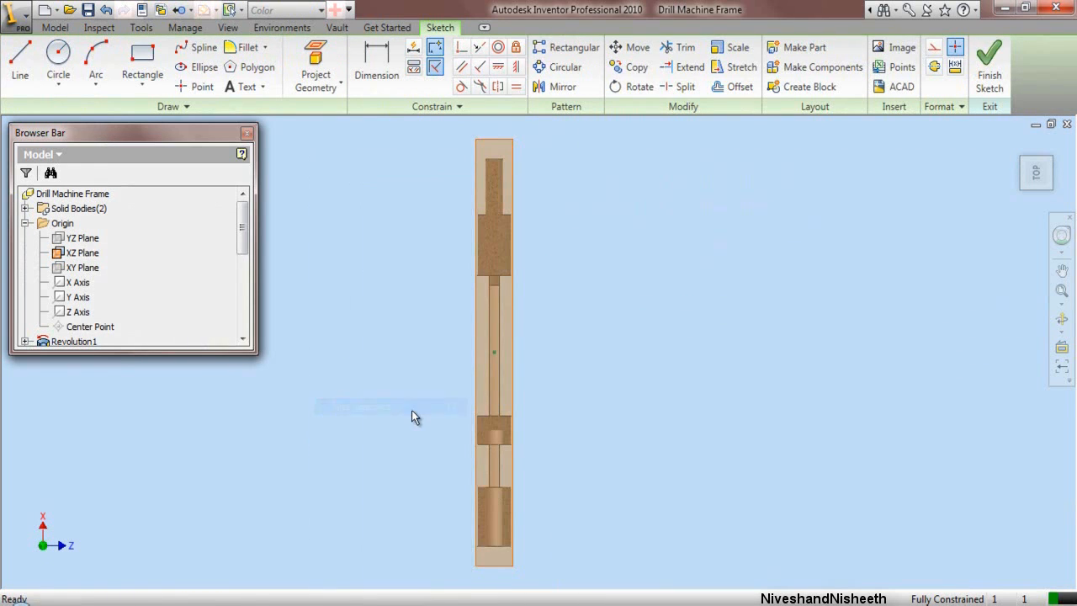
pyautogui.click(318, 84)
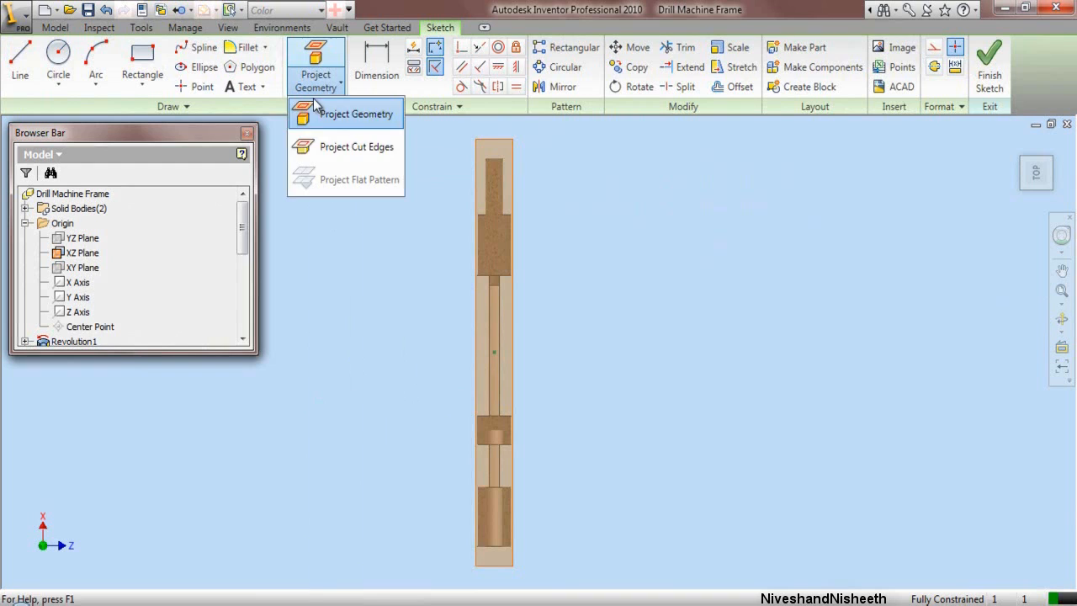
pyautogui.click(330, 144)
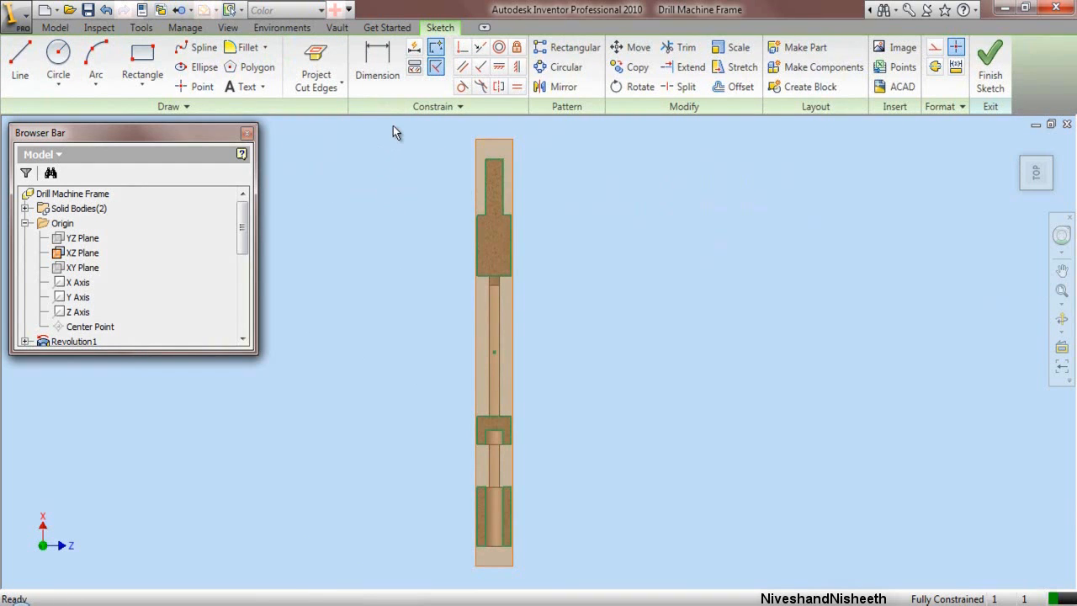
# Step: Select all projected cut edges and set their line colour to White
pyautogui.moveTo(391, 125)
pyautogui.mouseDown()
pyautogui.moveTo(569, 378)
pyautogui.moveTo(597, 564)
pyautogui.mouseUp()
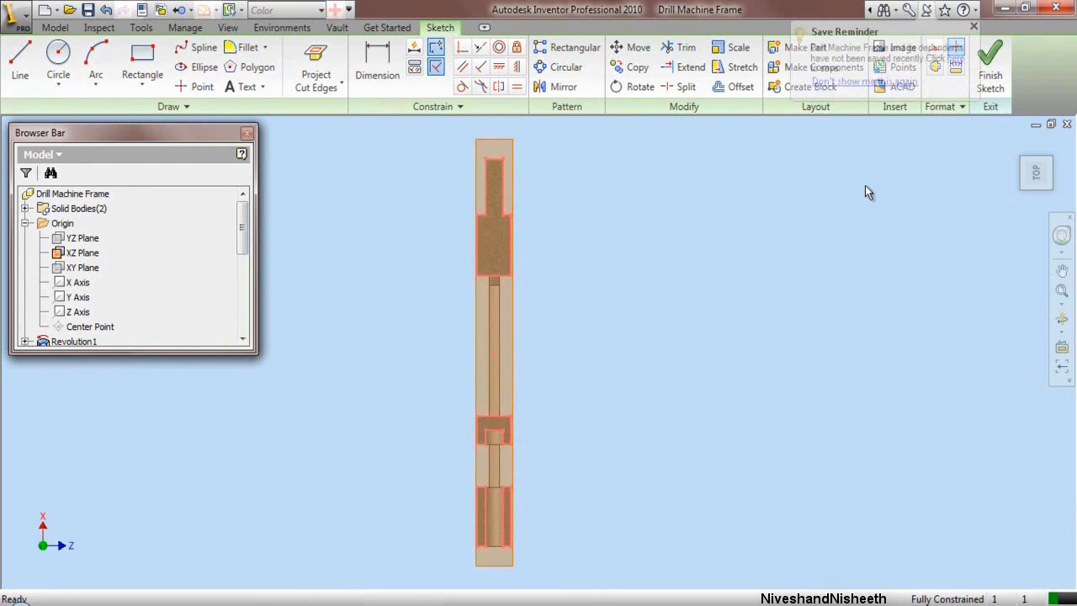
pyautogui.click(959, 106)
pyautogui.click(967, 136)
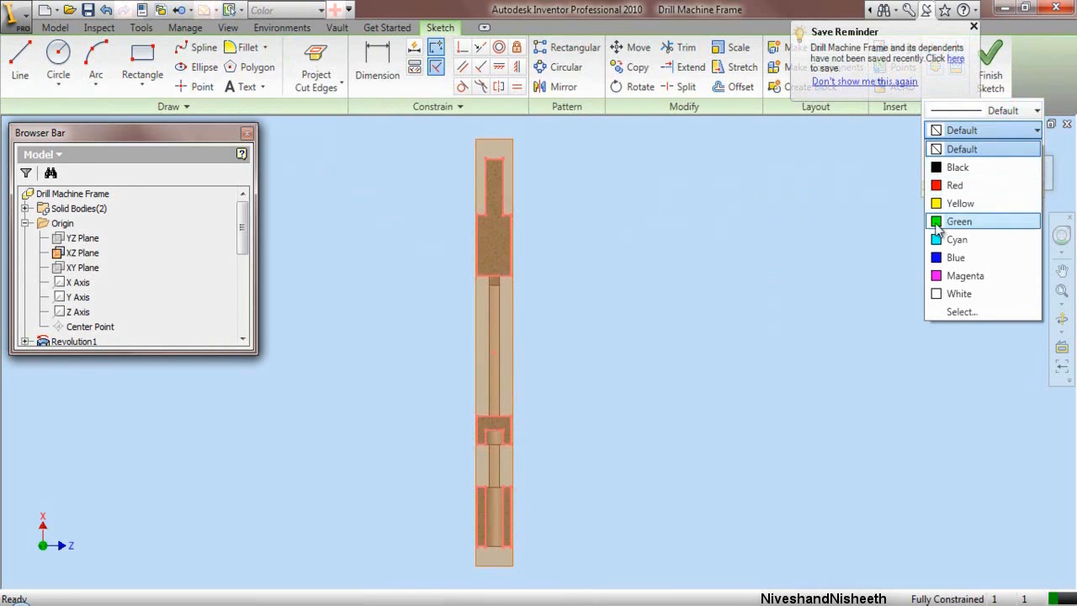
pyautogui.click(959, 295)
pyautogui.click(706, 346)
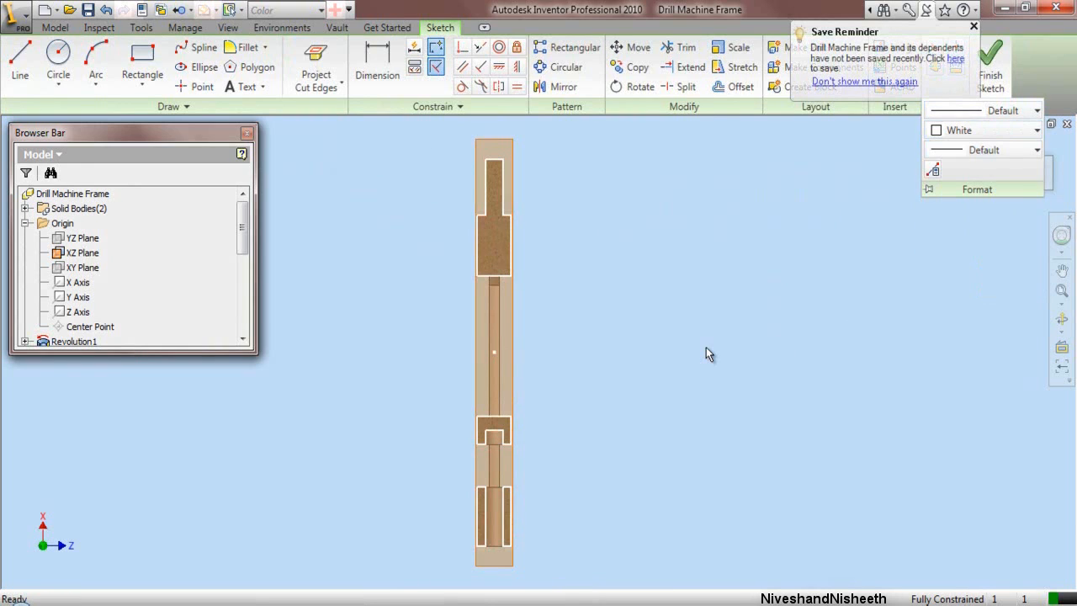
# Step: Turn off the visibility of the XZ Plane
pyautogui.click(517, 186)
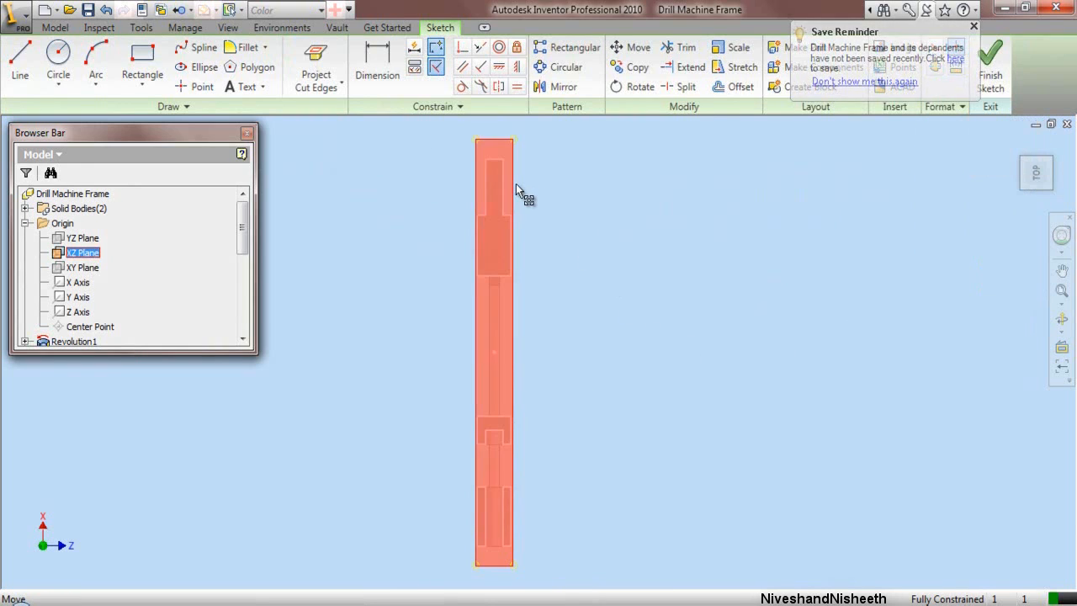
pyautogui.rightClick(516, 185)
pyautogui.click(574, 388)
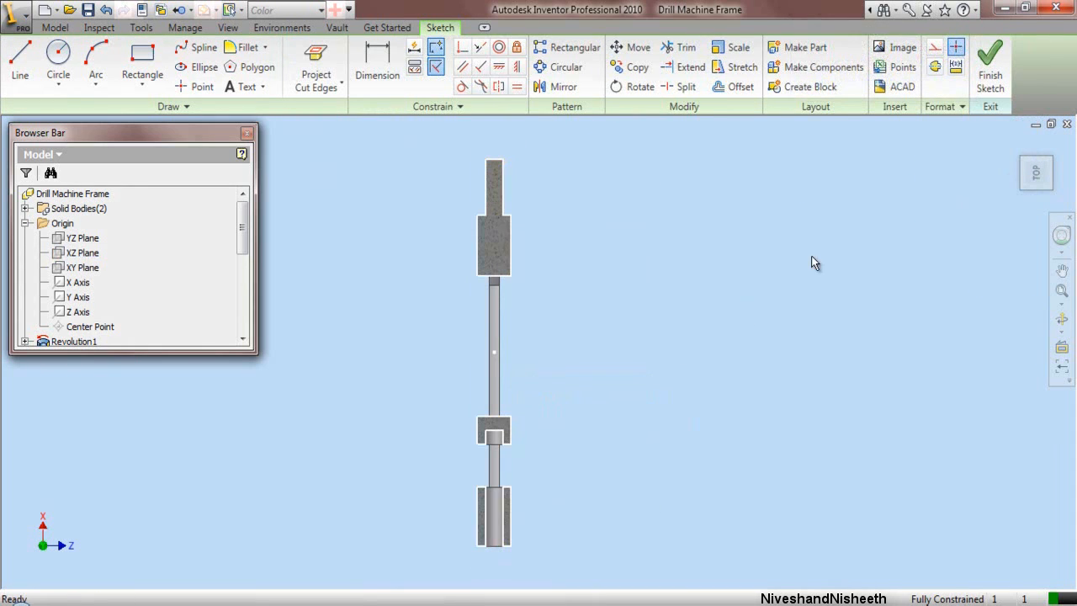
# Step: Reset the sketch line colour for new geometry to Default
pyautogui.click(964, 106)
pyautogui.click(959, 131)
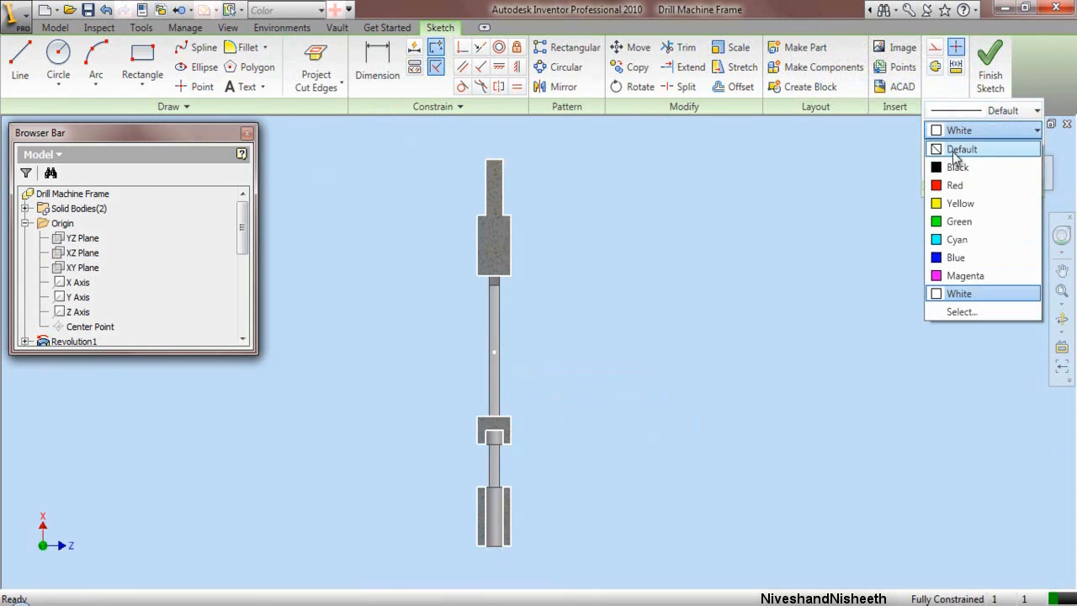
pyautogui.click(955, 152)
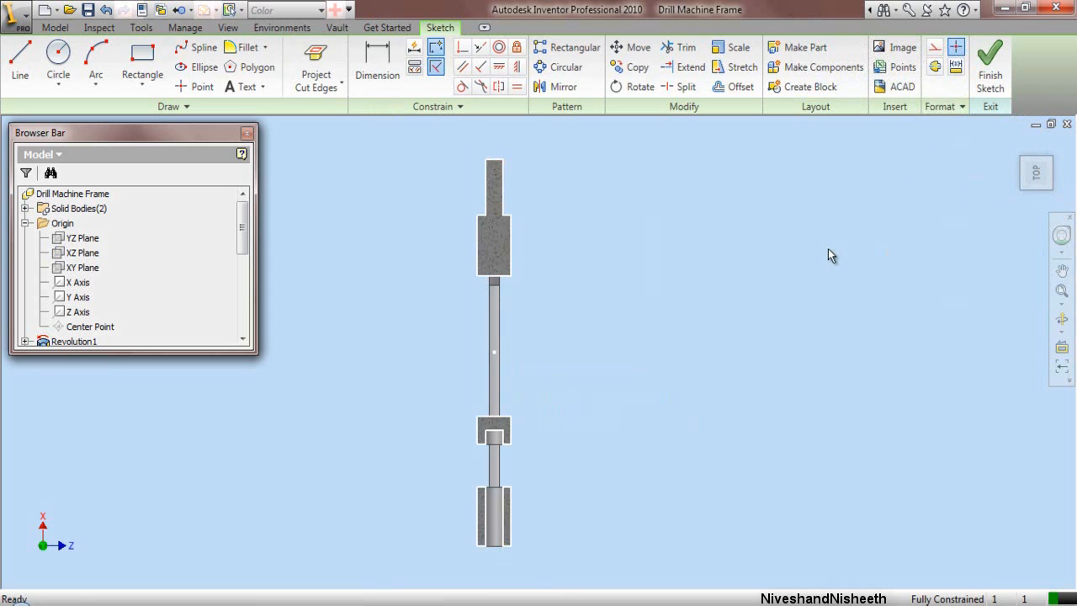
# Step: Project the origin XY Plane into the sketch as a centerline reference through the bosses
pyautogui.scroll(-3, 567, 403)
pyautogui.scroll(6, 542, 459)
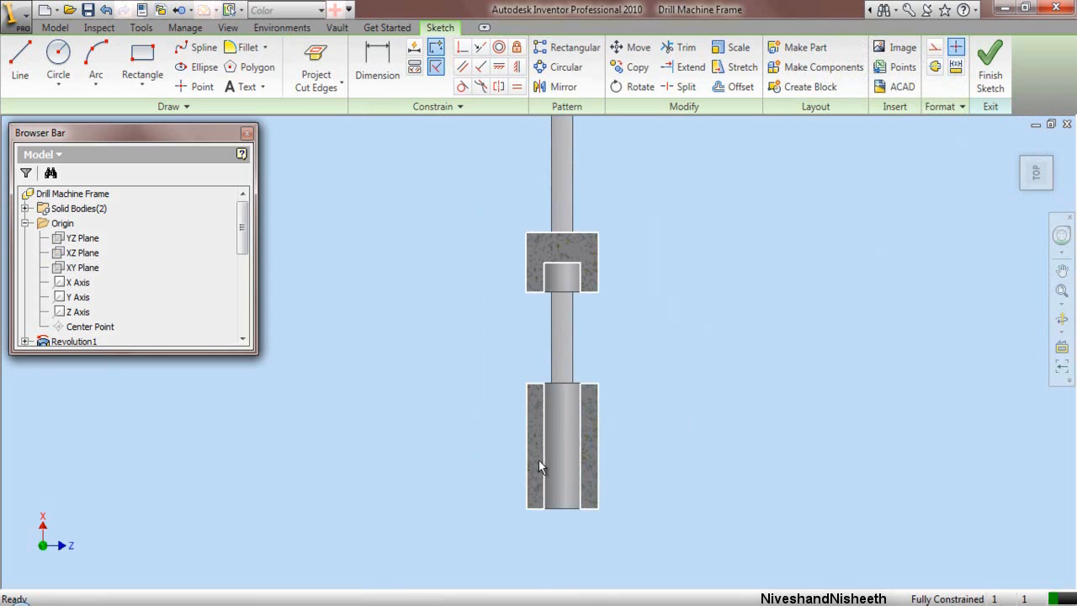
pyautogui.click(1062, 270)
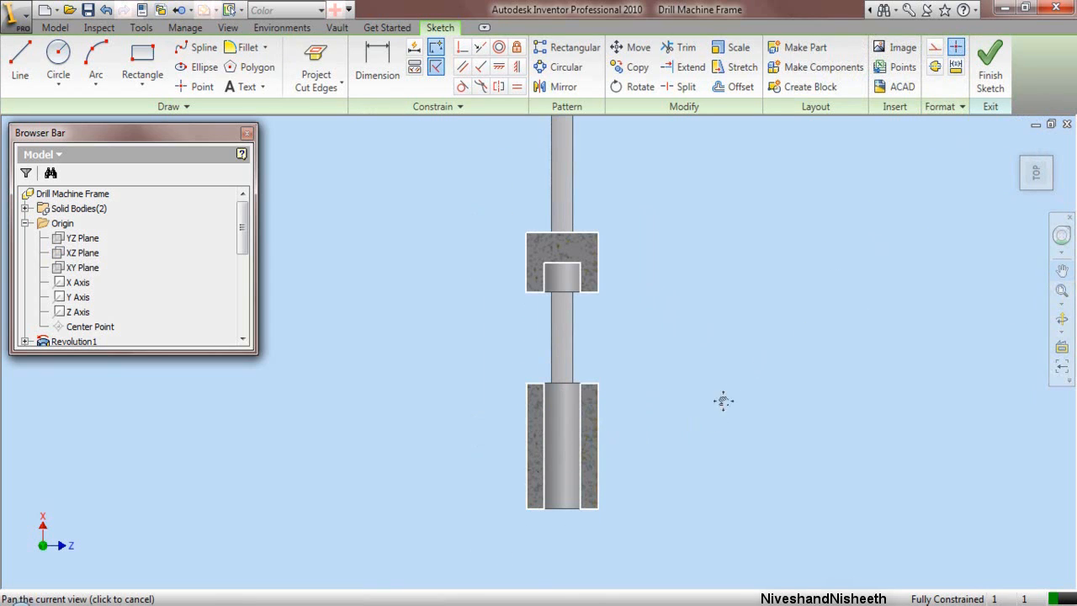
pyautogui.moveTo(722, 397)
pyautogui.mouseDown()
pyautogui.moveTo(655, 485)
pyautogui.moveTo(664, 469)
pyautogui.mouseUp()
pyautogui.rightClick(634, 255)
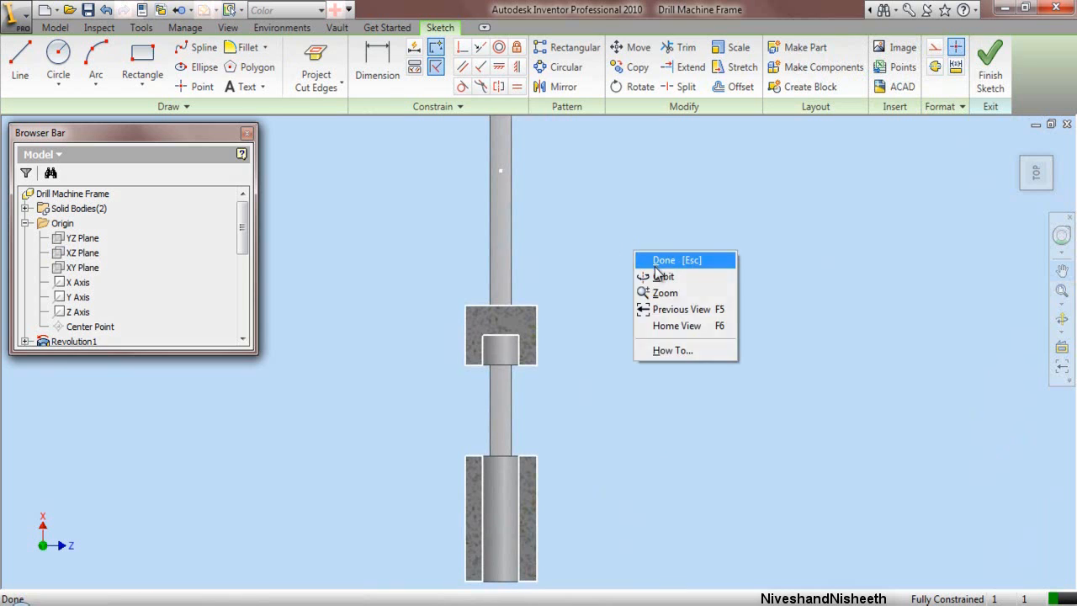
pyautogui.click(671, 256)
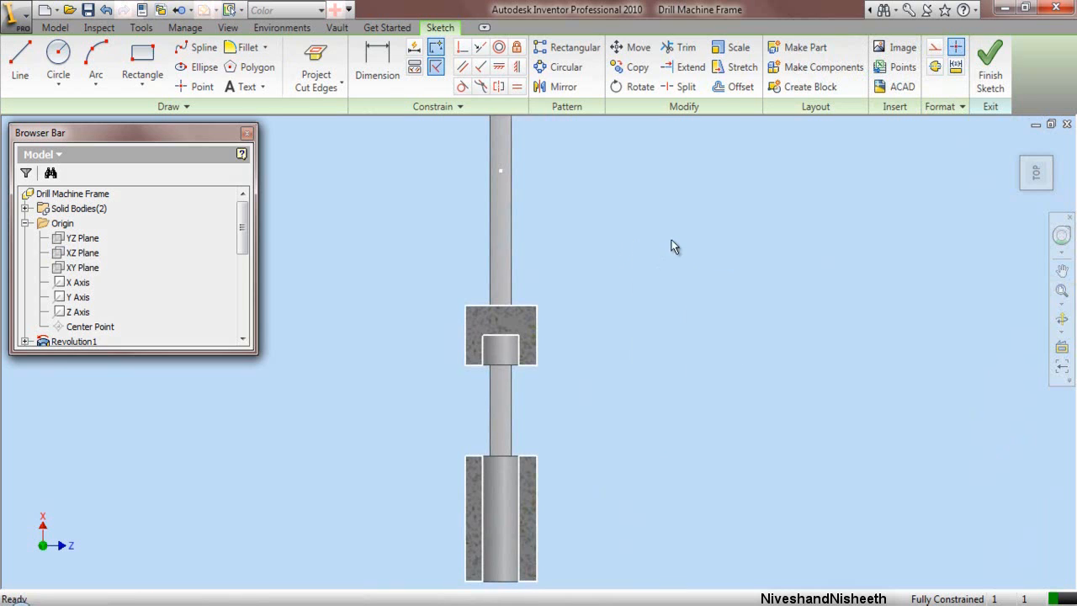
pyautogui.click(314, 87)
pyautogui.click(315, 114)
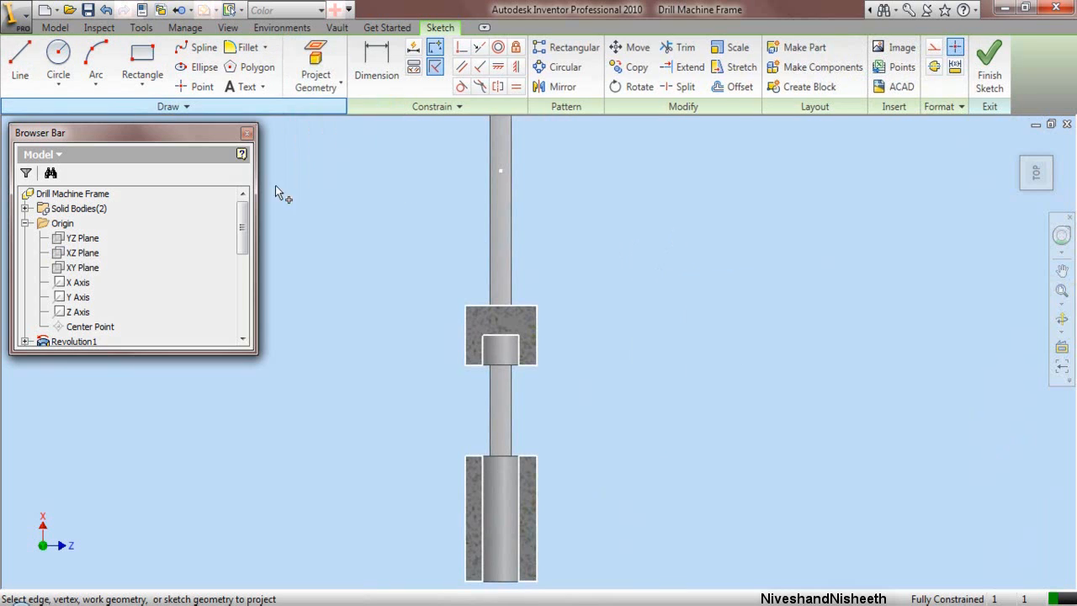
pyautogui.click(83, 253)
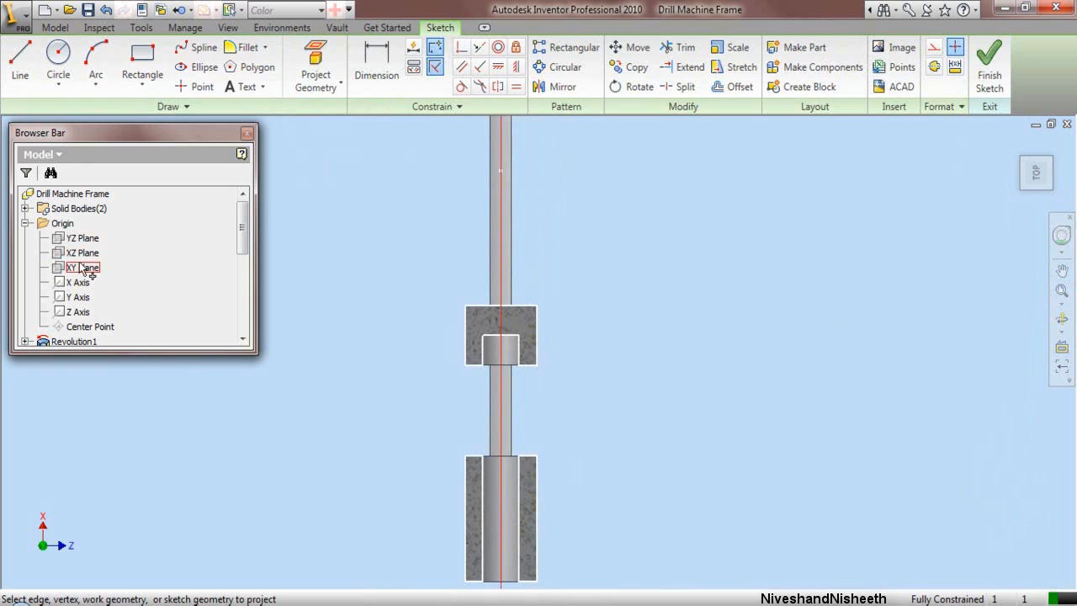
pyautogui.rightClick(614, 222)
pyautogui.click(633, 232)
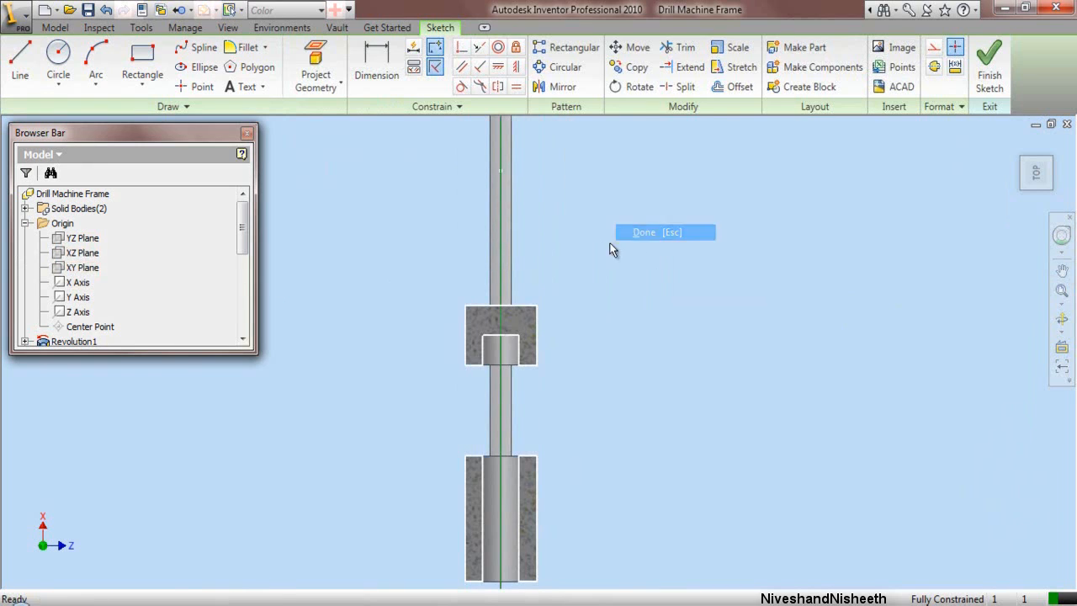
# Step: Draw a horizontal line crossing the projected centerline above the blind-bored boss, about 3.15 in above the lower boss's bottom edge
pyautogui.click(22, 67)
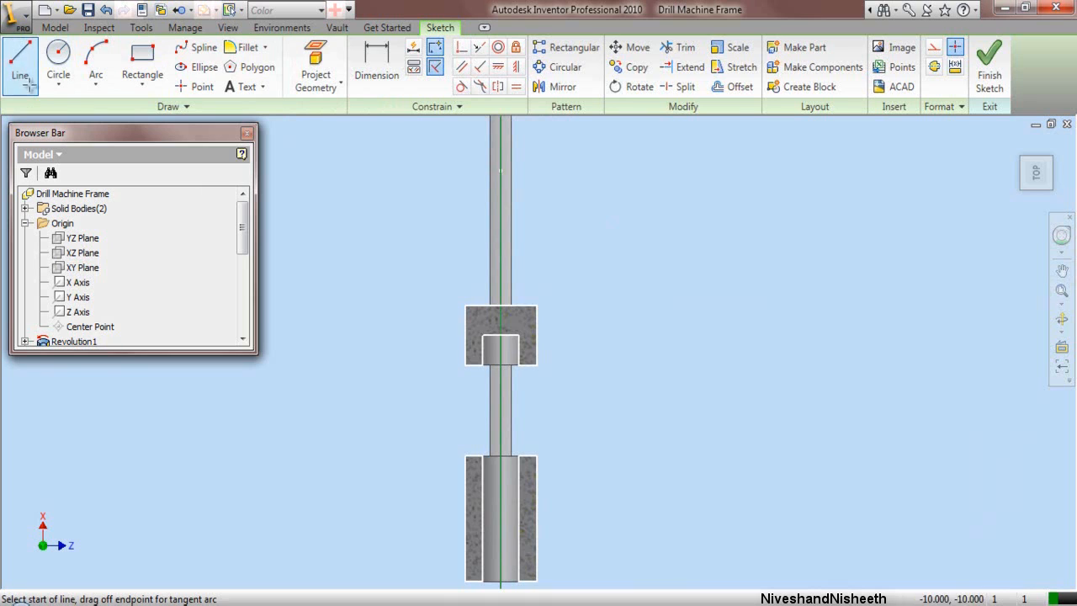
pyautogui.click(681, 205)
pyautogui.rightClick(683, 206)
pyautogui.click(707, 216)
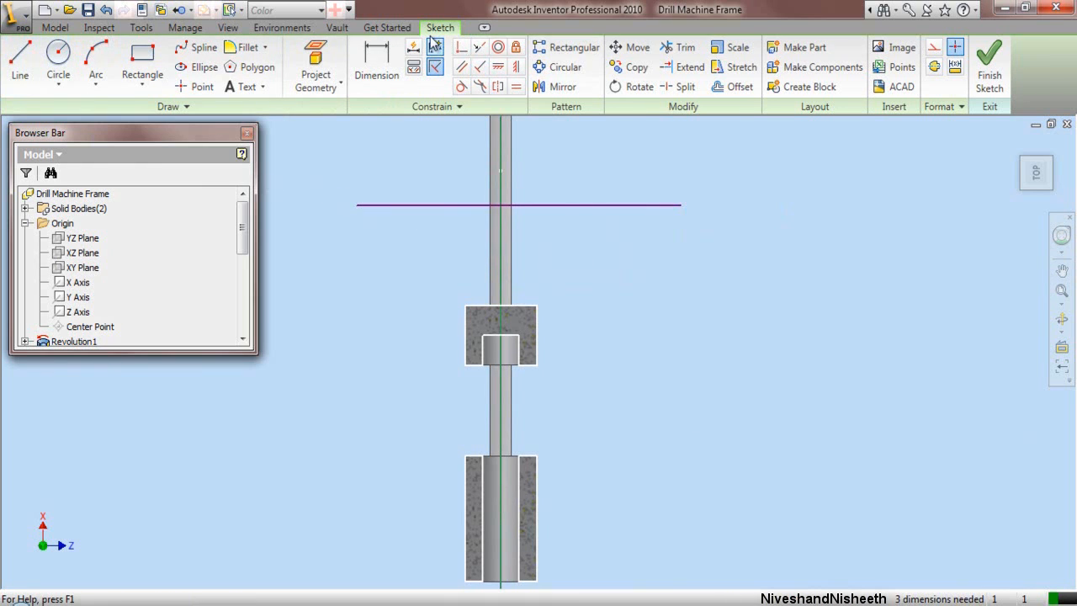
# Step: Apply a coincident constraint between the horizontal line's midpoint and the projected vertical centerline
pyautogui.click(461, 47)
pyautogui.scroll(1, 526, 211)
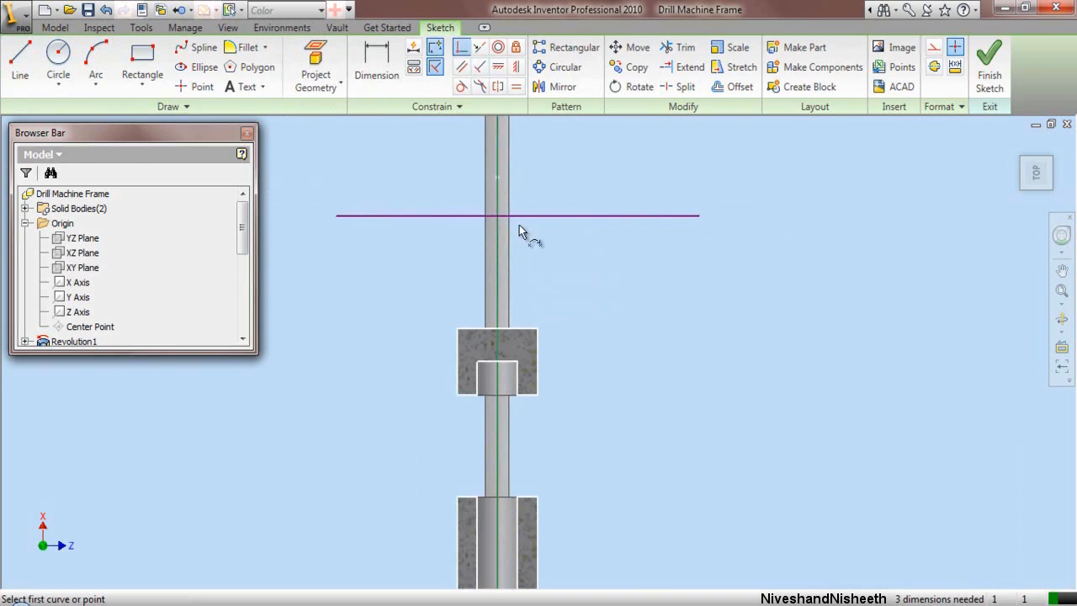
pyautogui.click(517, 216)
pyautogui.click(499, 248)
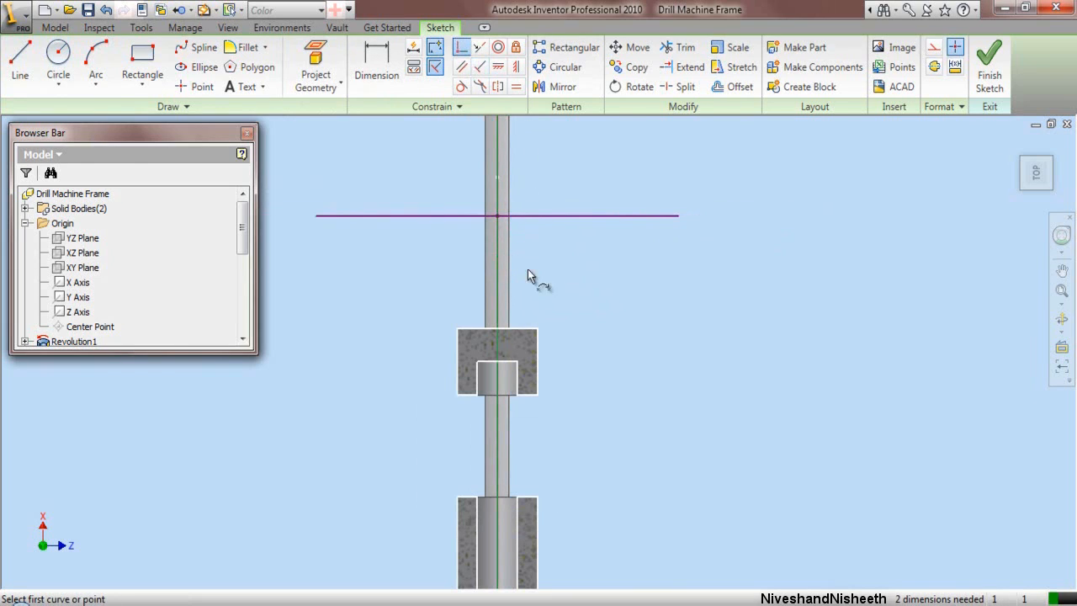
pyautogui.rightClick(580, 173)
pyautogui.click(595, 182)
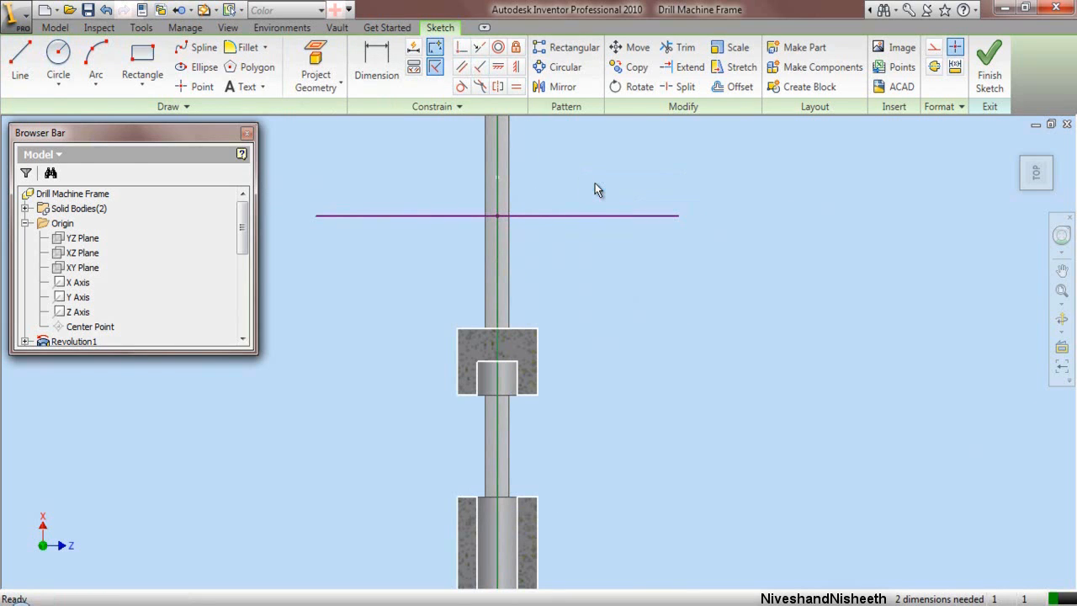
# Step: Dimension the horizontal line 2.717 in from the bottom edge of the lower boss
pyautogui.click(379, 76)
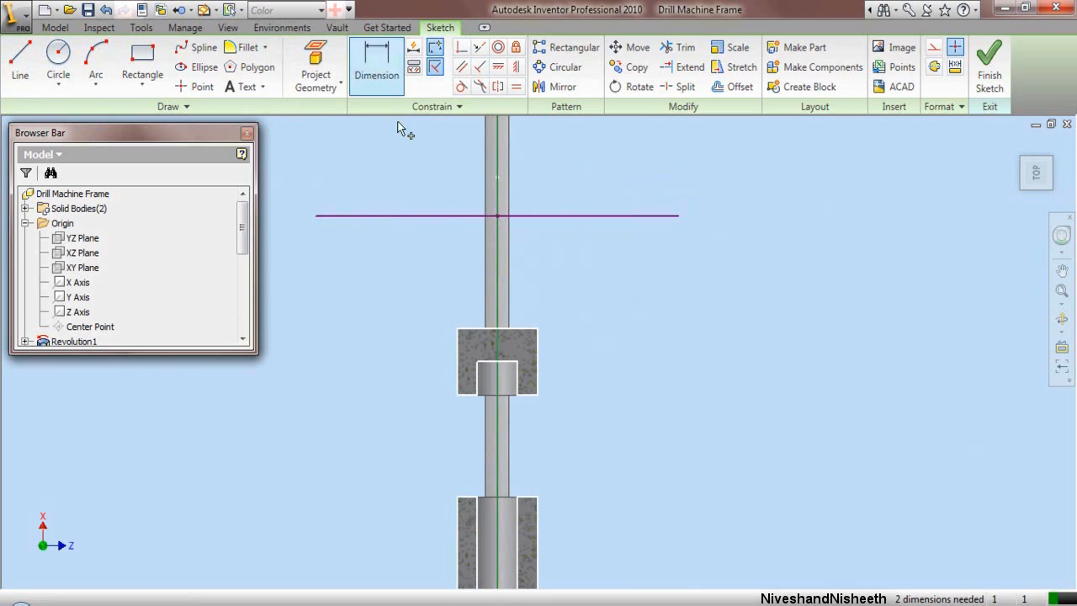
pyautogui.click(440, 216)
pyautogui.scroll(5, 440, 216)
pyautogui.scroll(-6, 449, 456)
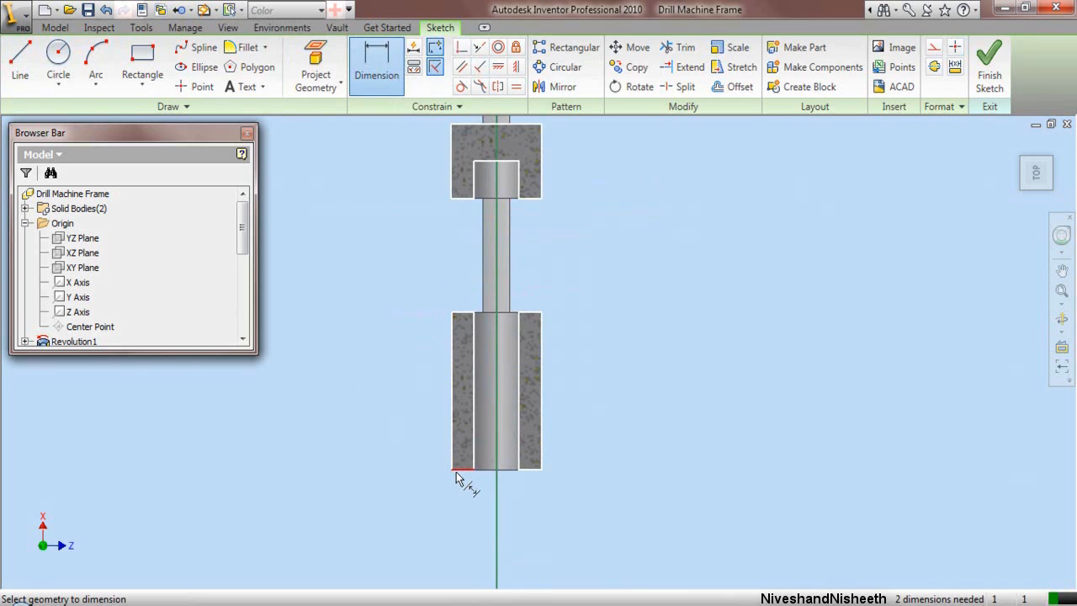
pyautogui.click(459, 471)
pyautogui.scroll(4, 460, 471)
pyautogui.click(607, 450)
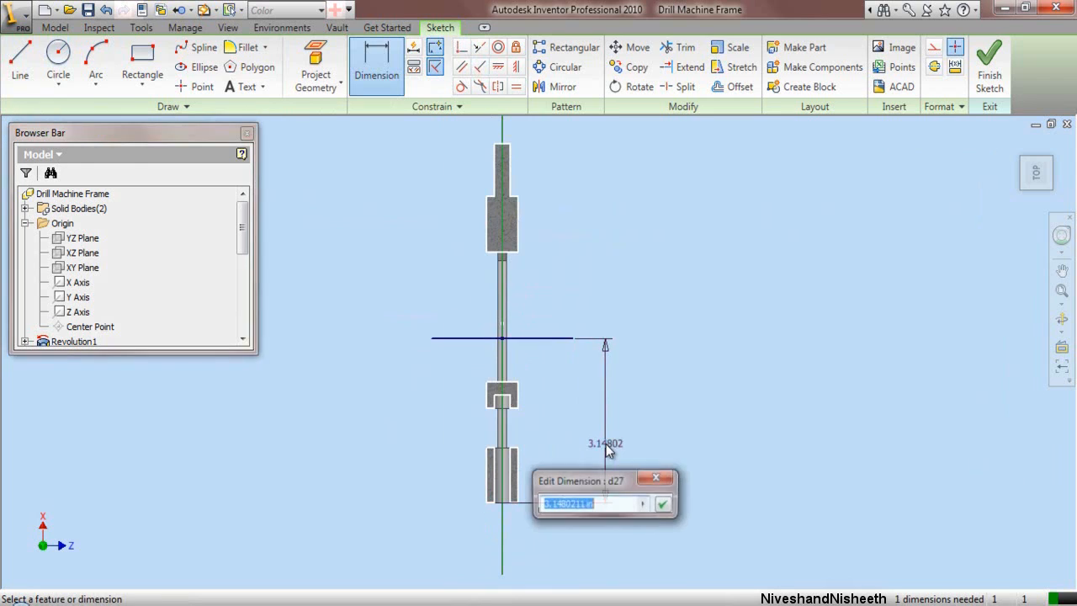
pyautogui.write('2.717')
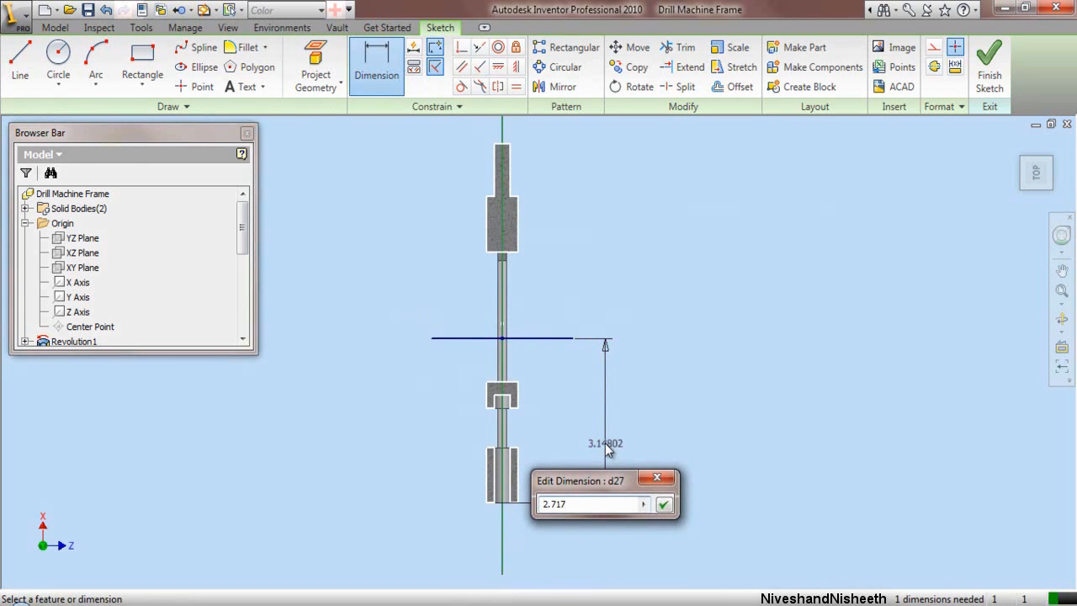
pyautogui.press('Return')
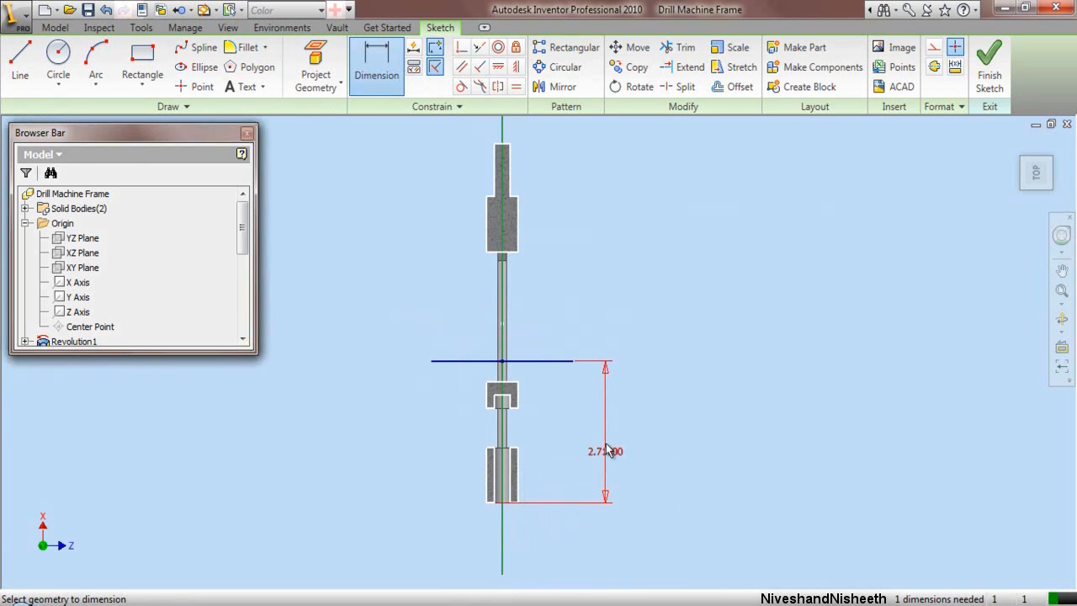
pyautogui.scroll(-3, 472, 422)
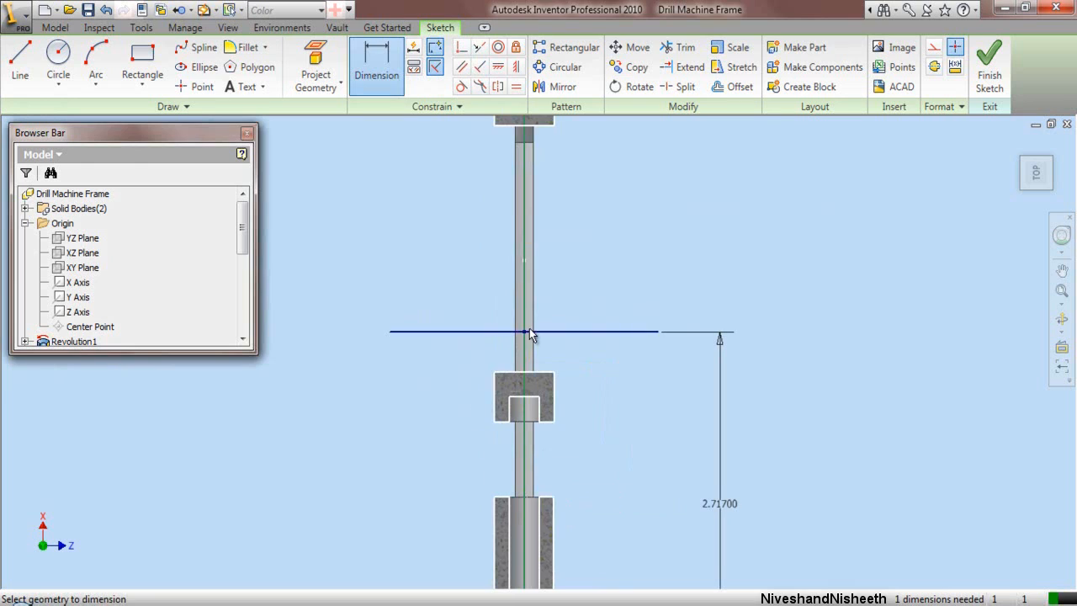
pyautogui.rightClick(556, 290)
pyautogui.click(587, 299)
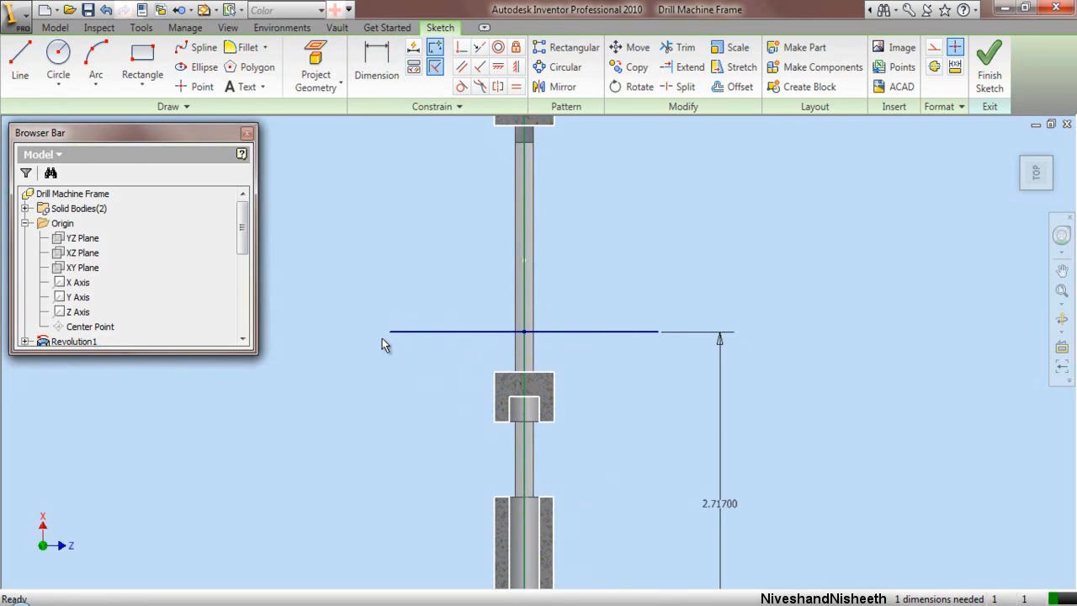
# Step: Lengthen the horizontal line by moving its endpoint outward, and convert it to construction geometry
pyautogui.moveTo(392, 336); pyautogui.dragTo(277, 355)
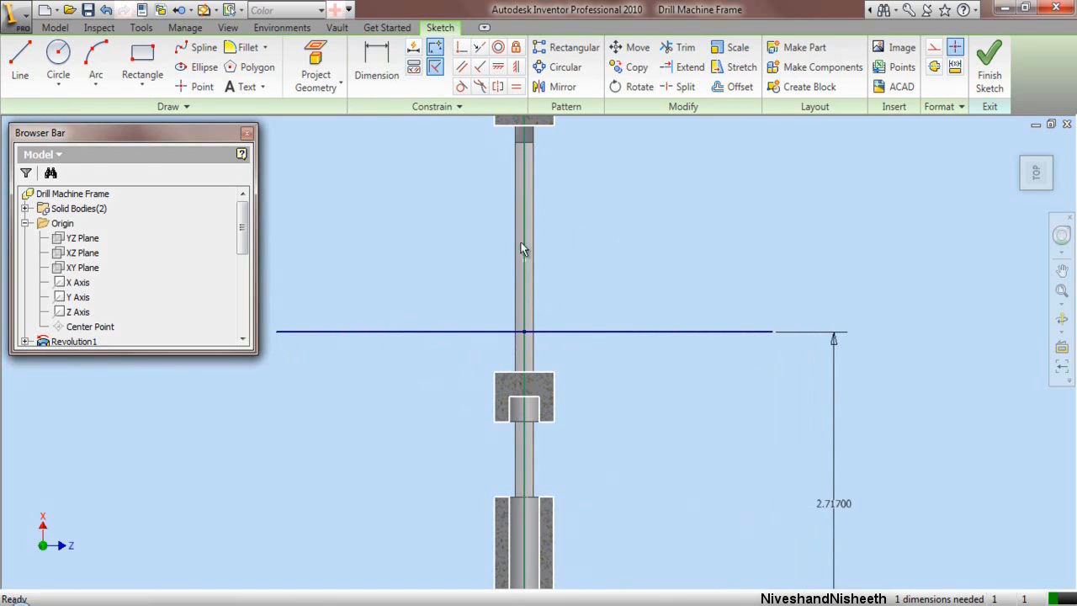
pyautogui.click(666, 331)
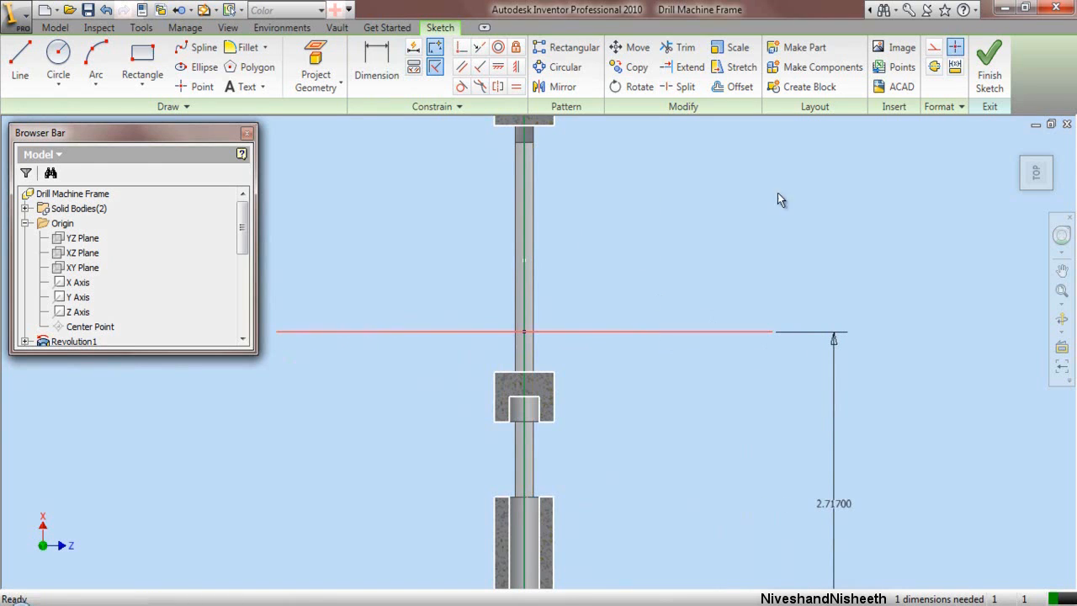
pyautogui.click(934, 48)
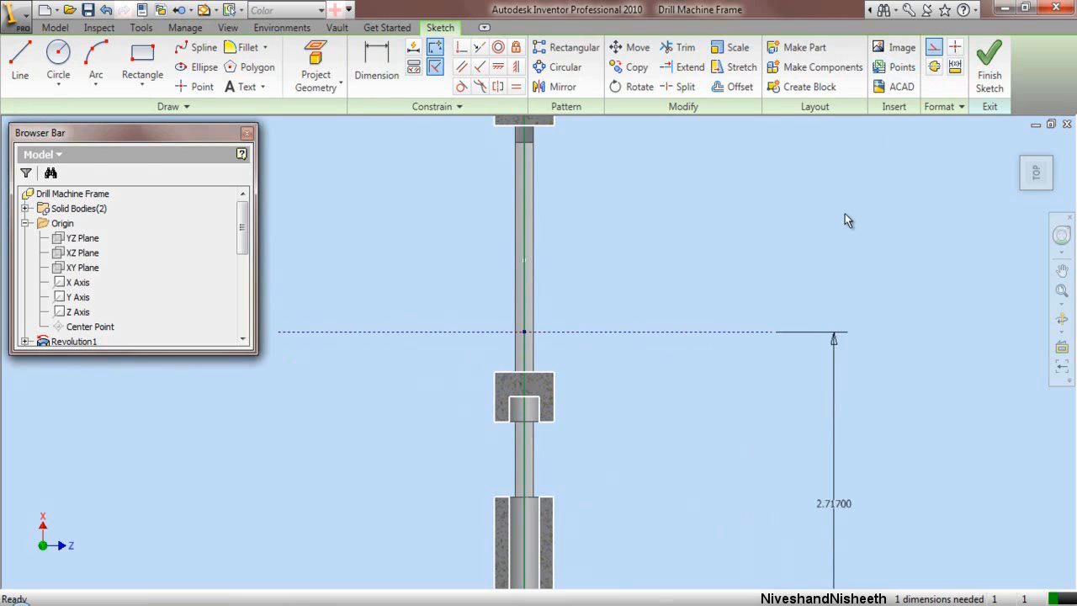
pyautogui.click(844, 213)
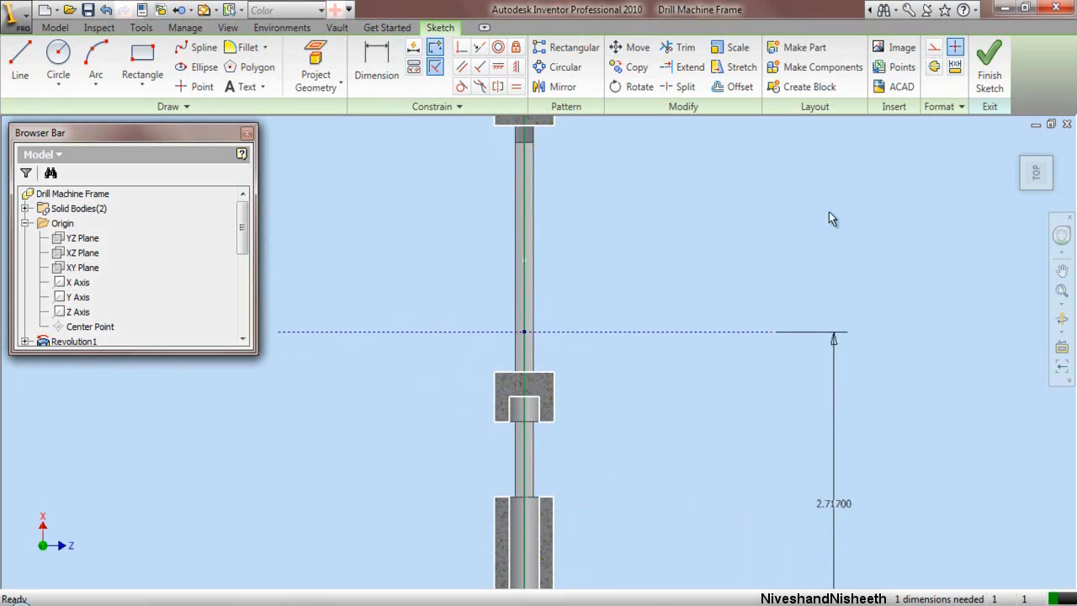
# Step: Sketch a rectangle about 0.96 by 0.43 in across the centerline, with its base on the horizontal construction line
pyautogui.click(142, 63)
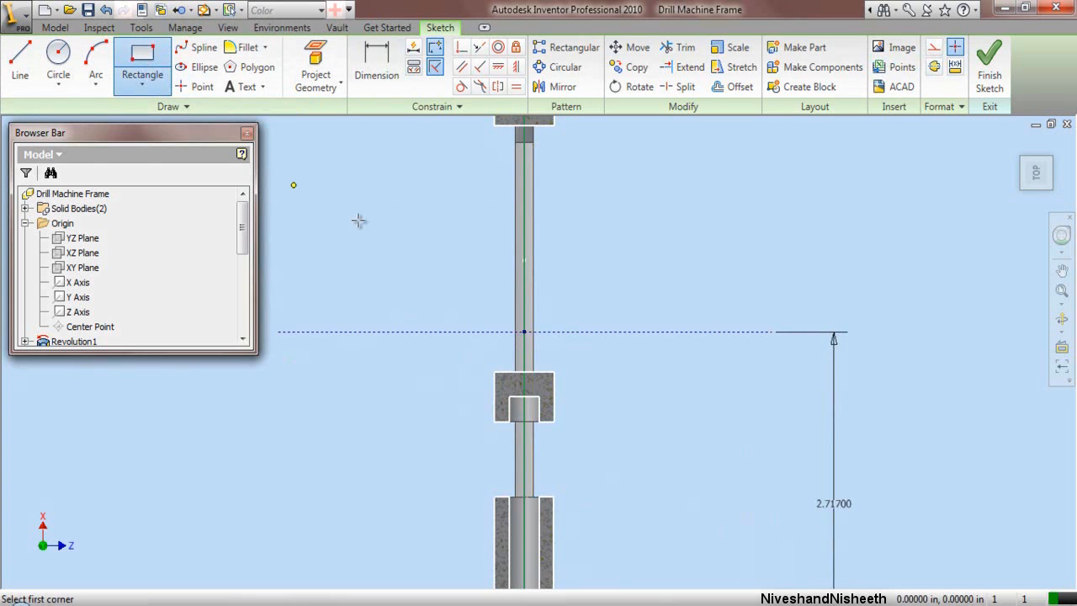
pyautogui.scroll(2, 499, 320)
pyautogui.click(490, 341)
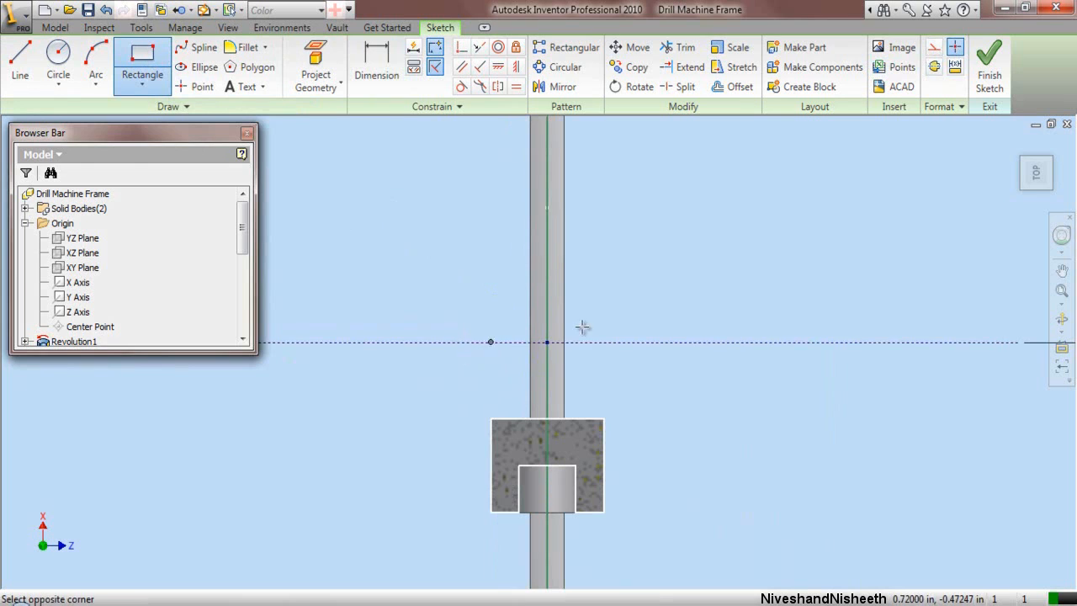
pyautogui.click(636, 261)
pyautogui.rightClick(632, 198)
pyautogui.click(661, 210)
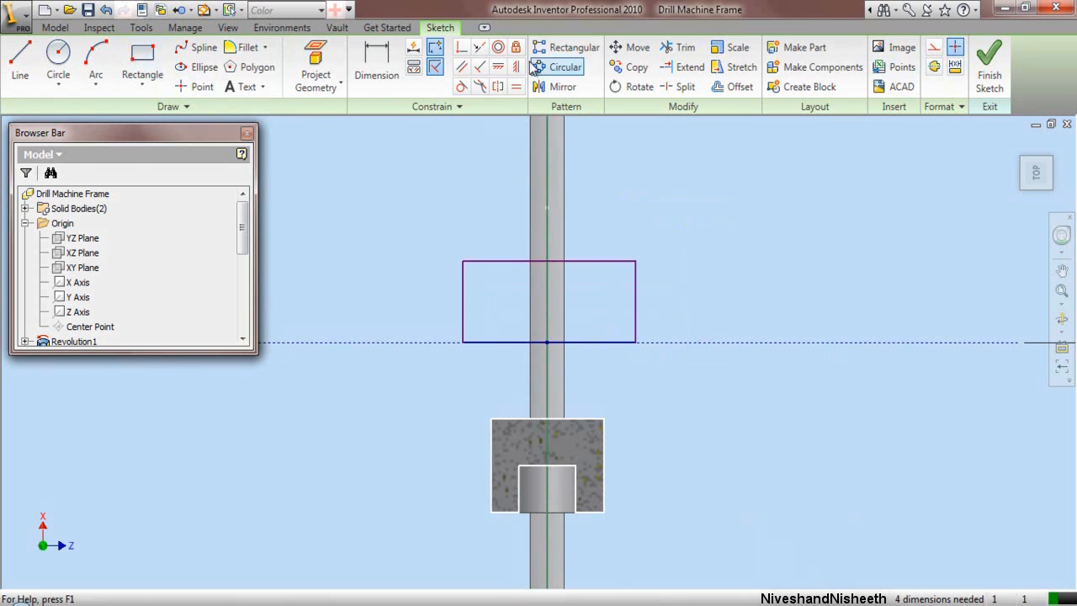
# Step: Constrain the midpoint of the rectangle's upper edge to be coincident with the vertical centerline
pyautogui.click(462, 48)
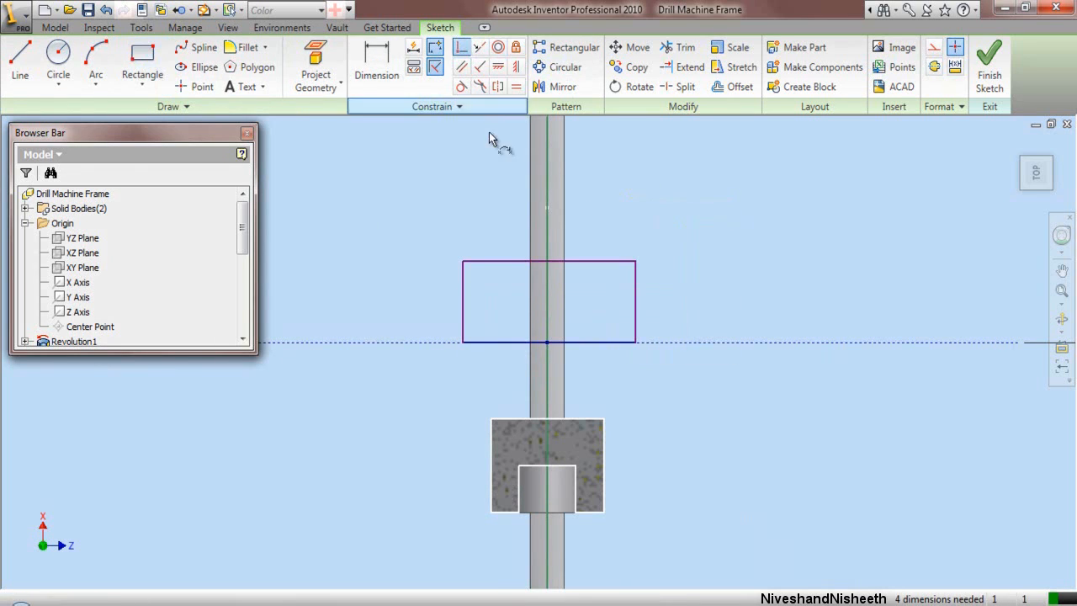
pyautogui.click(546, 266)
pyautogui.click(548, 264)
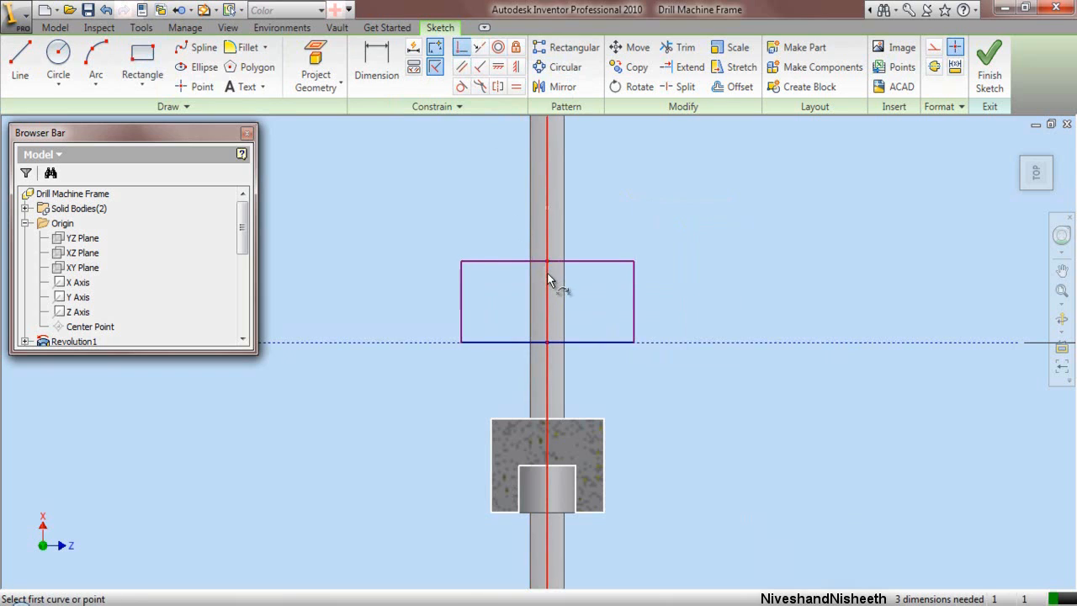
pyautogui.rightClick(637, 219)
pyautogui.click(651, 229)
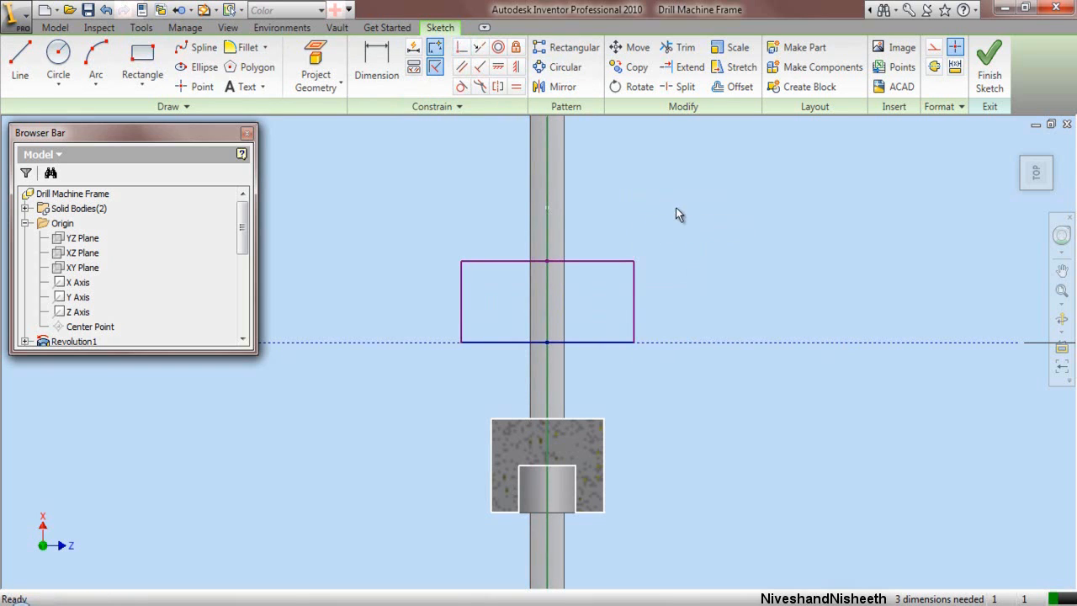
# Step: Dimension the rectangle's upper edge and set its width to 0.563 in
pyautogui.click(378, 80)
pyautogui.click(509, 260)
pyautogui.click(498, 209)
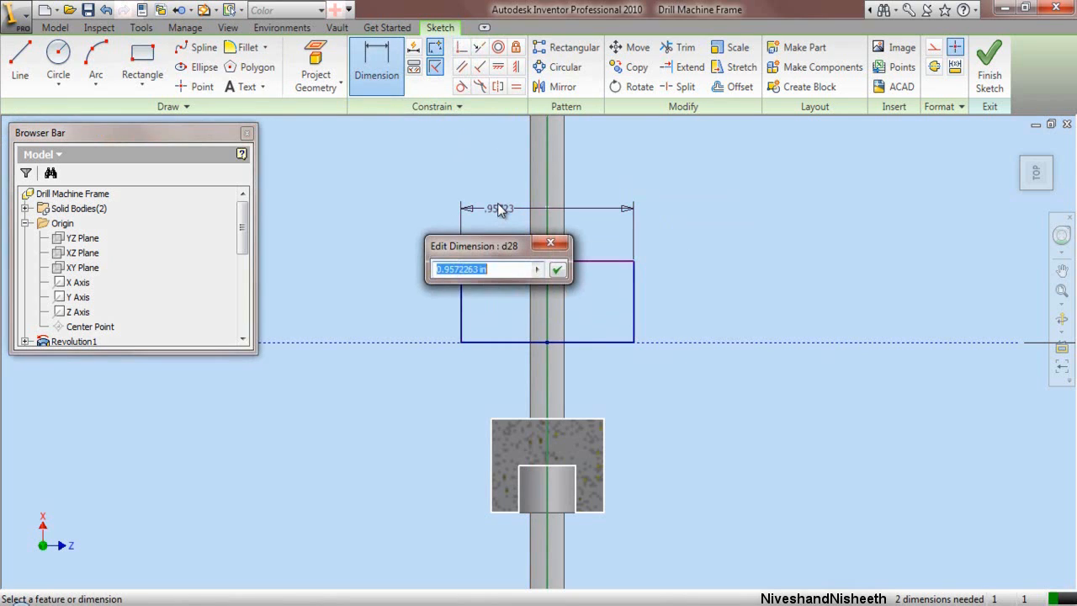
pyautogui.write('.563')
pyautogui.click(557, 270)
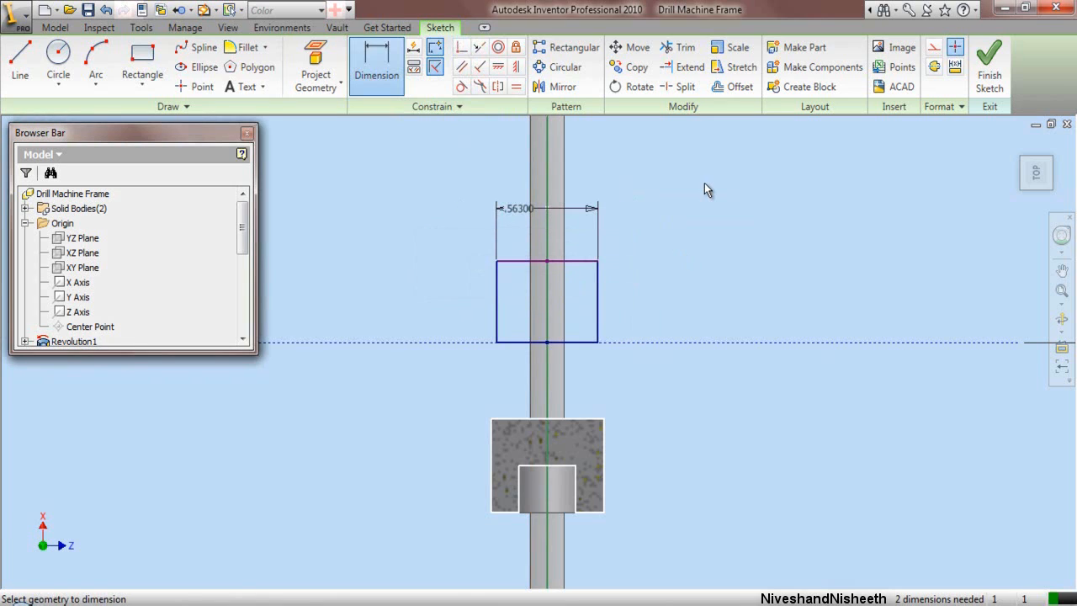
# Step: Dimension the rectangle's side edge and set its height to 0.2815 in
pyautogui.click(496, 318)
pyautogui.click(443, 318)
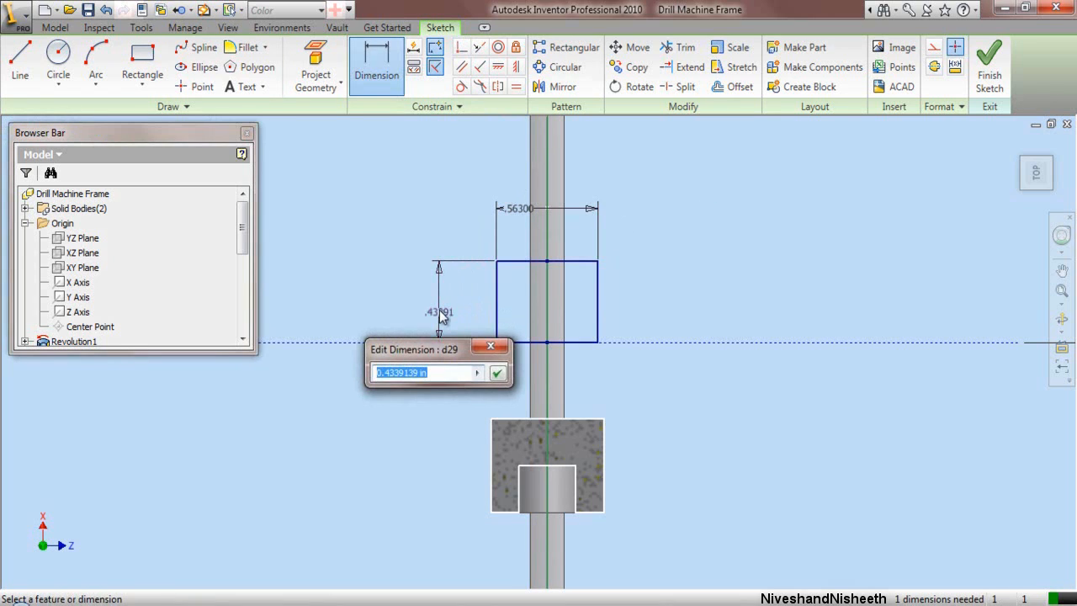
pyautogui.write('.2815')
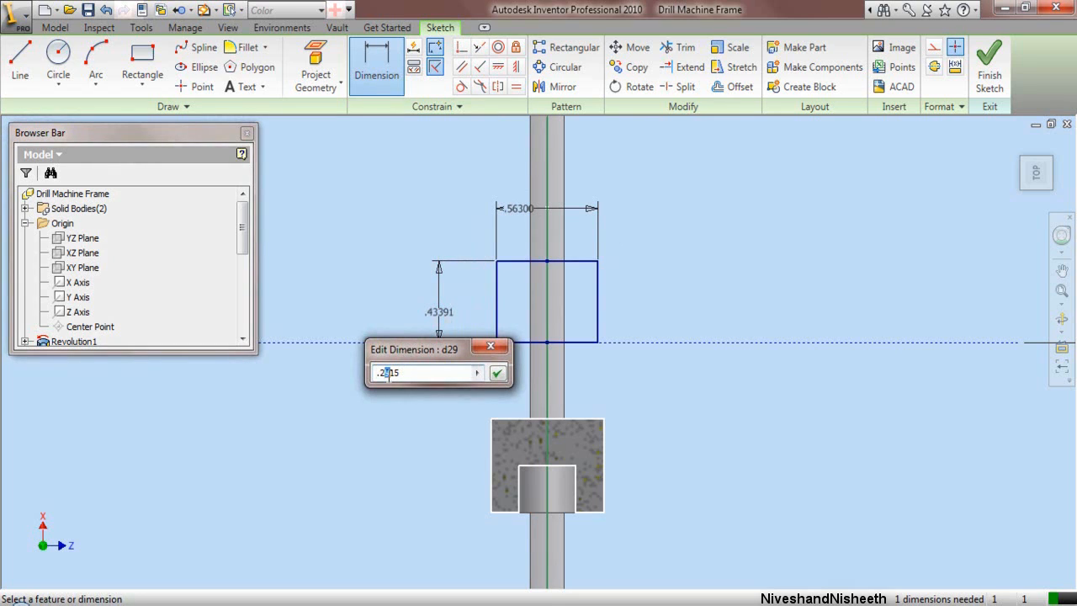
pyautogui.click(497, 373)
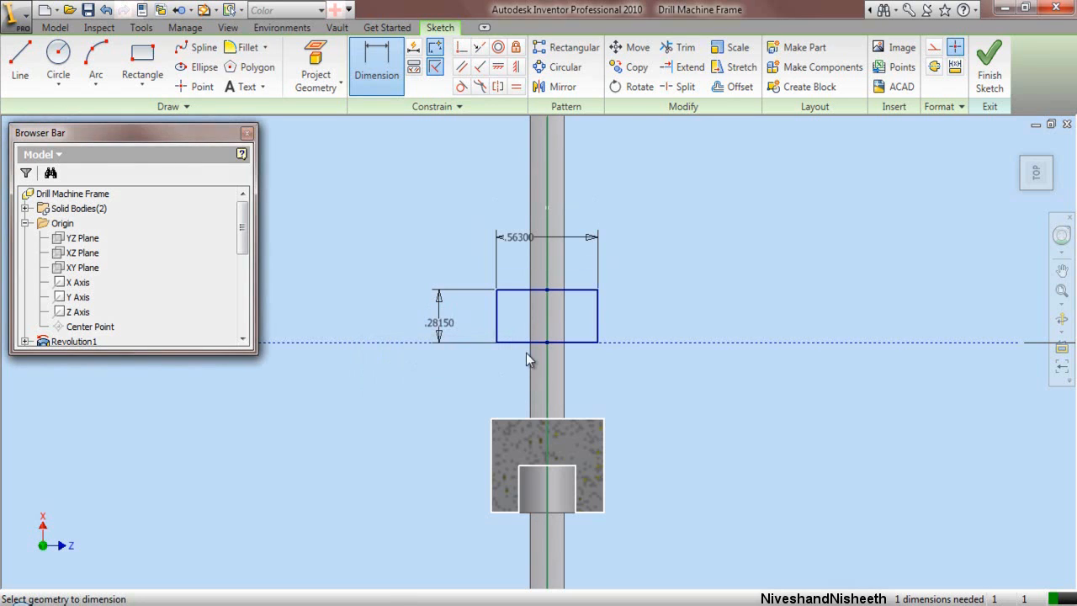
pyautogui.rightClick(649, 213)
pyautogui.click(697, 215)
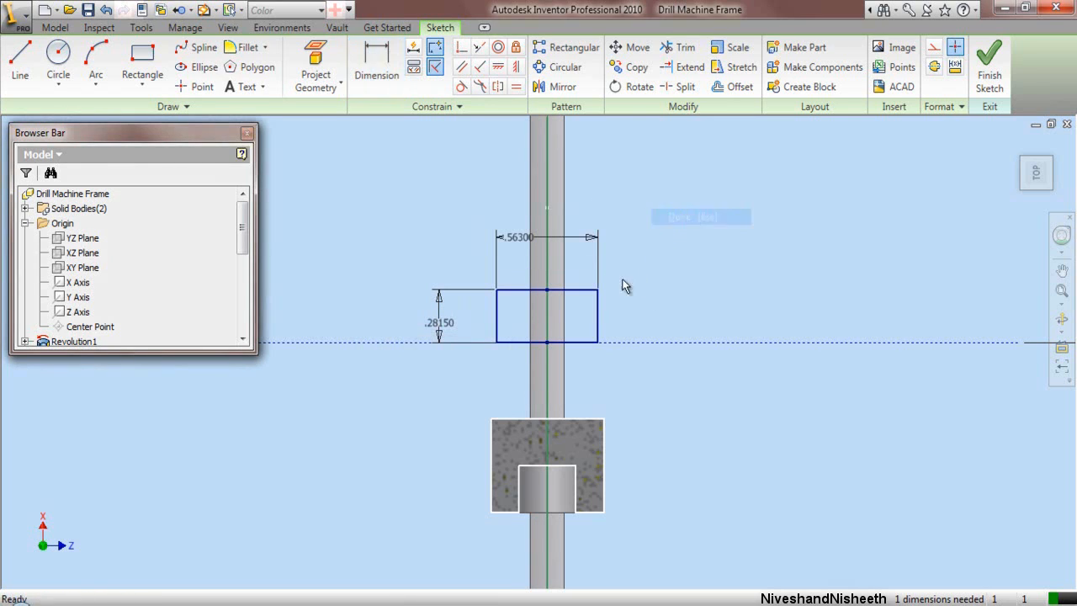
# Step: Draw a horizontal line outward from the rectangle's +Z side edge, about 0.2 in above the construction line
pyautogui.scroll(3, 622, 283)
pyautogui.click(21, 64)
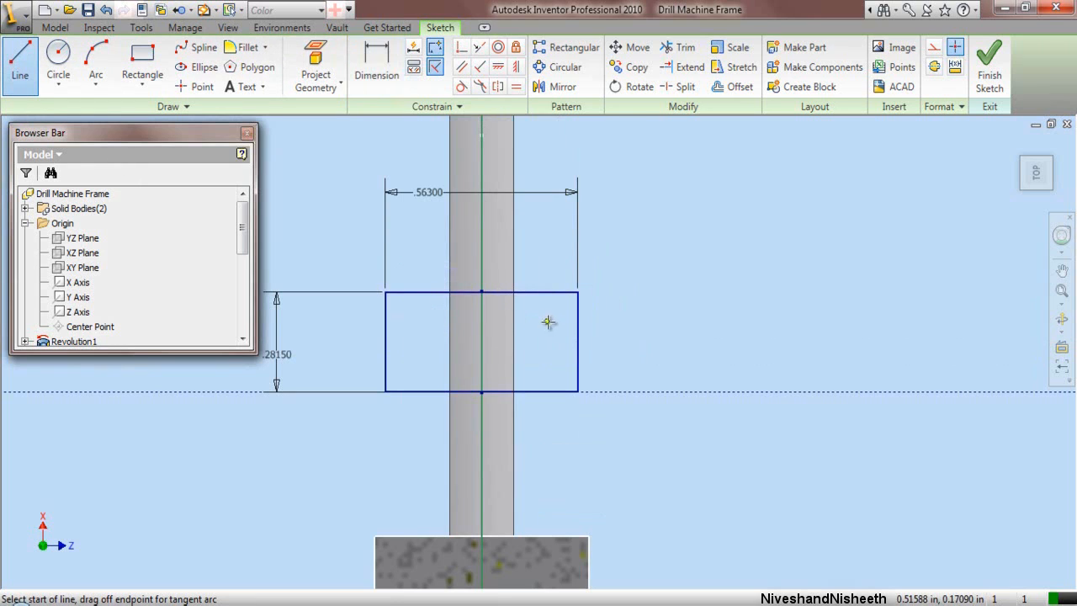
pyautogui.click(578, 321)
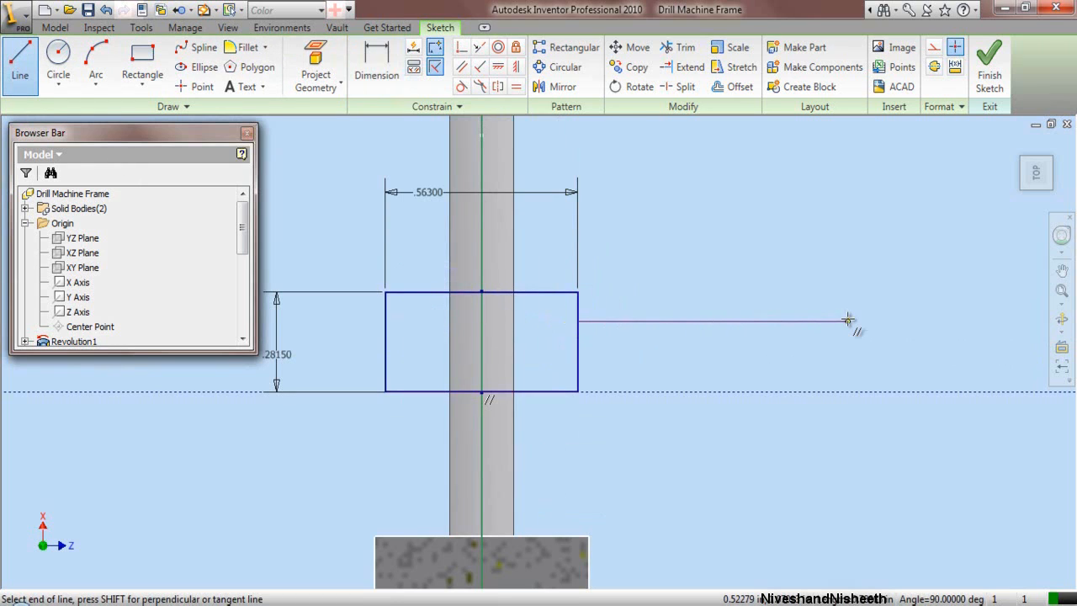
pyautogui.click(847, 320)
pyautogui.rightClick(740, 232)
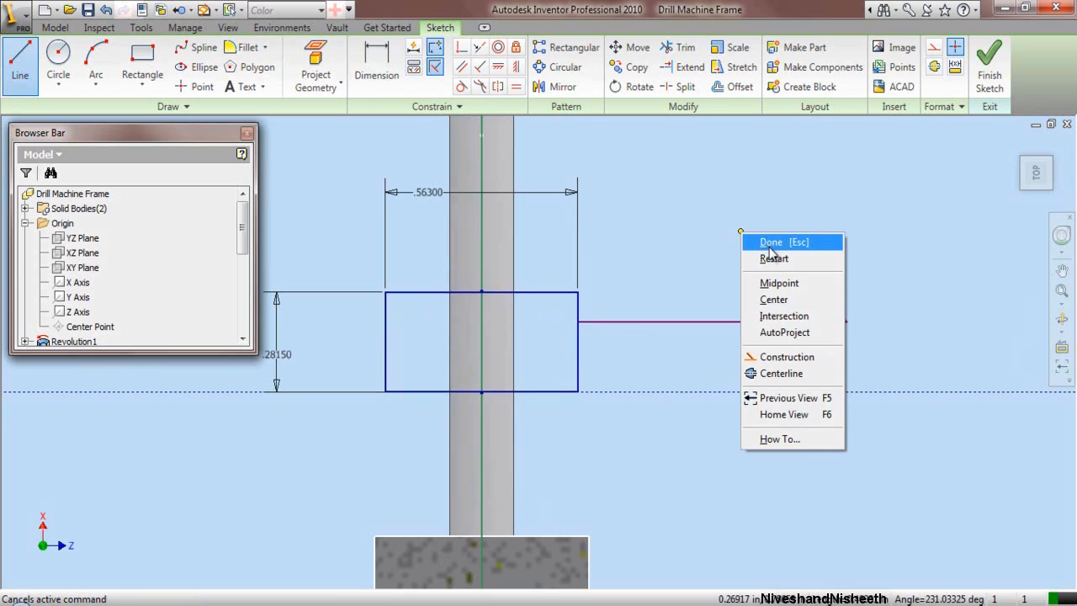
pyautogui.click(770, 244)
# Step: Dimension the +Z horizontal line from the horizontal construction line and set the distance to 0.1565 in
pyautogui.click(379, 73)
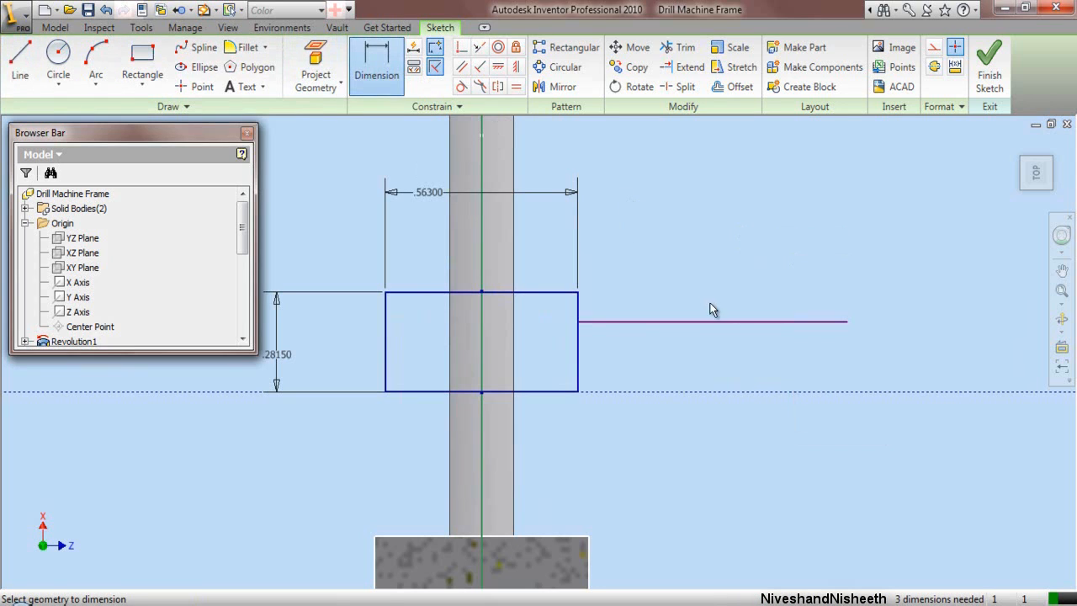
pyautogui.click(716, 321)
pyautogui.click(724, 391)
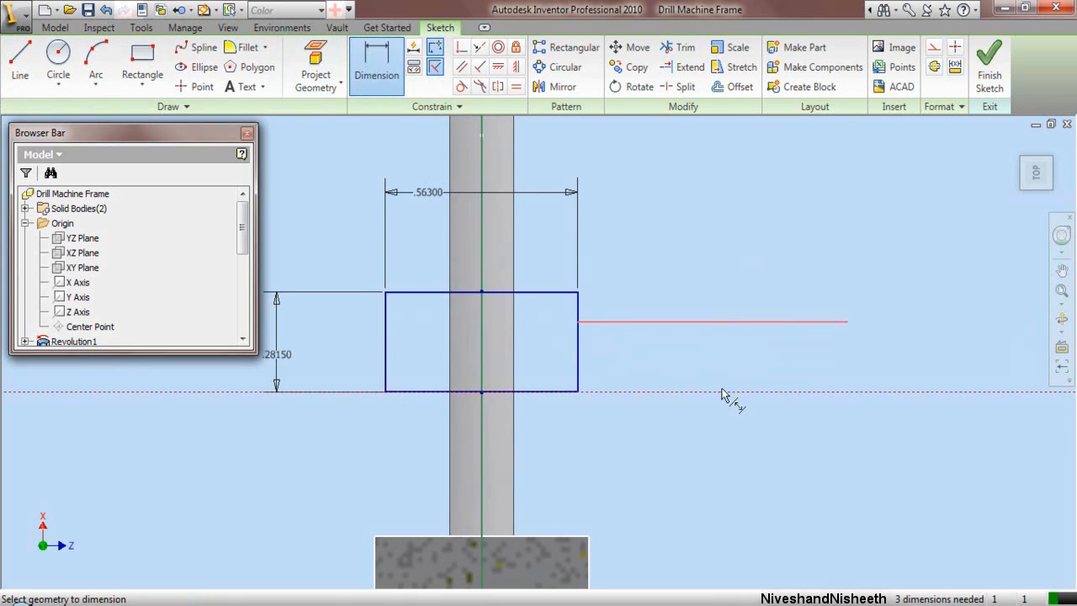
pyautogui.click(733, 369)
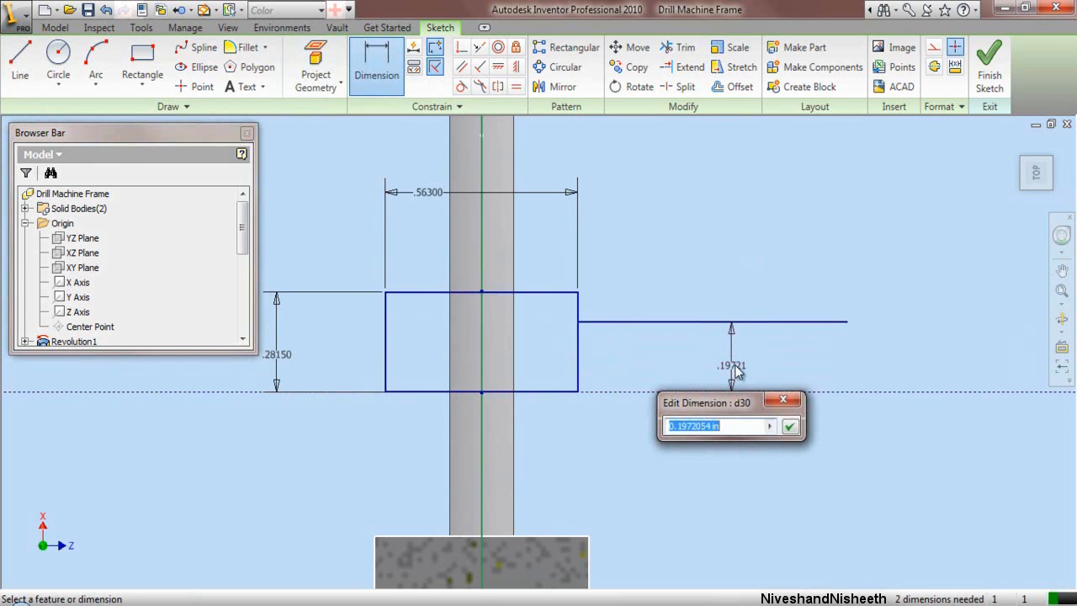
pyautogui.write('.1565')
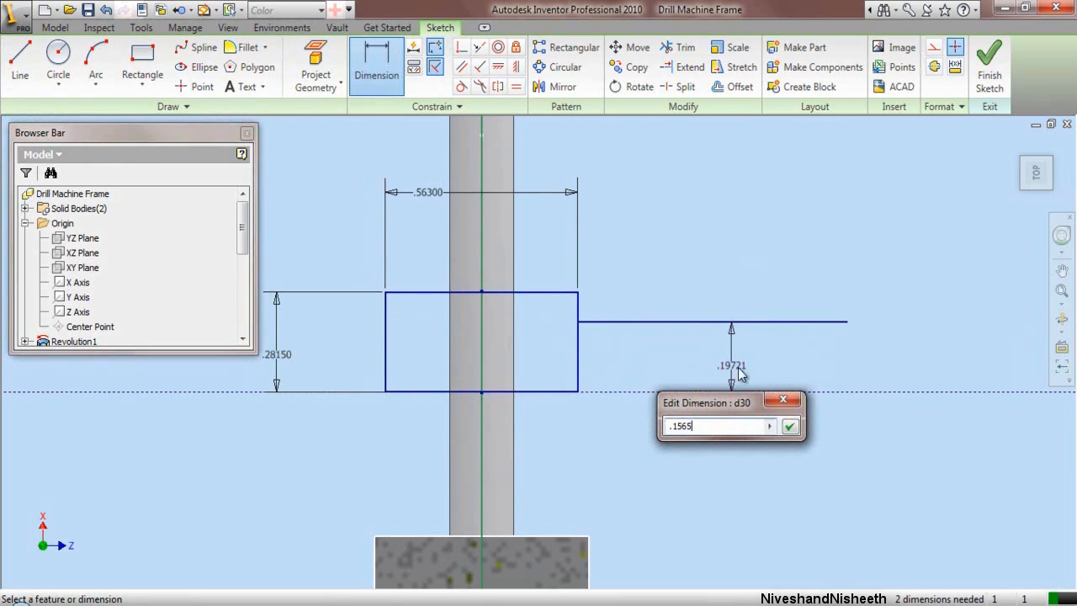
pyautogui.click(791, 429)
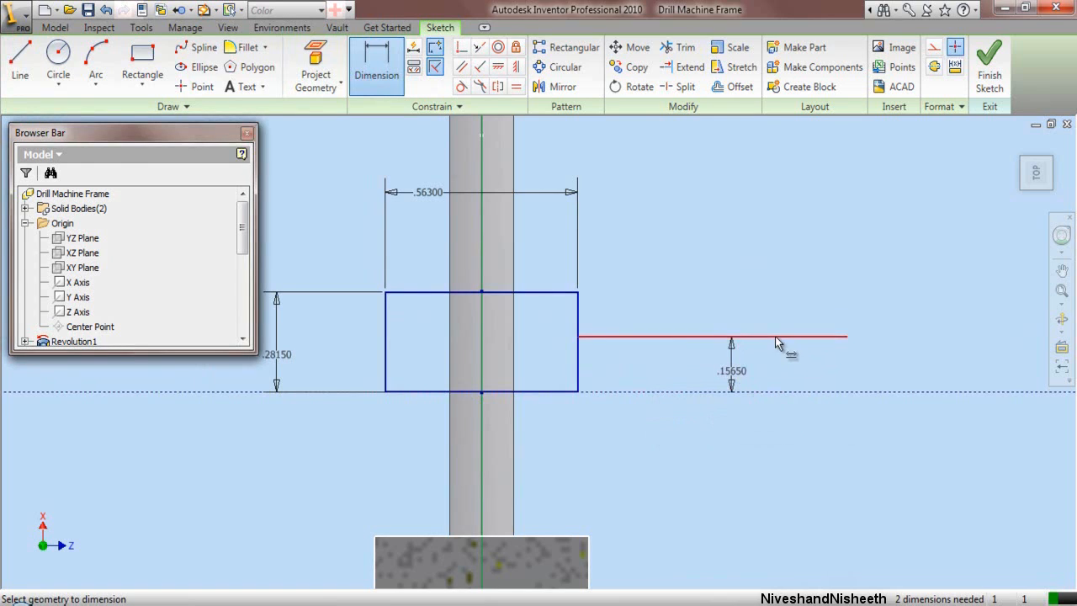
# Step: Dimension the length of the +Z horizontal line and set it to 1 in
pyautogui.click(782, 337)
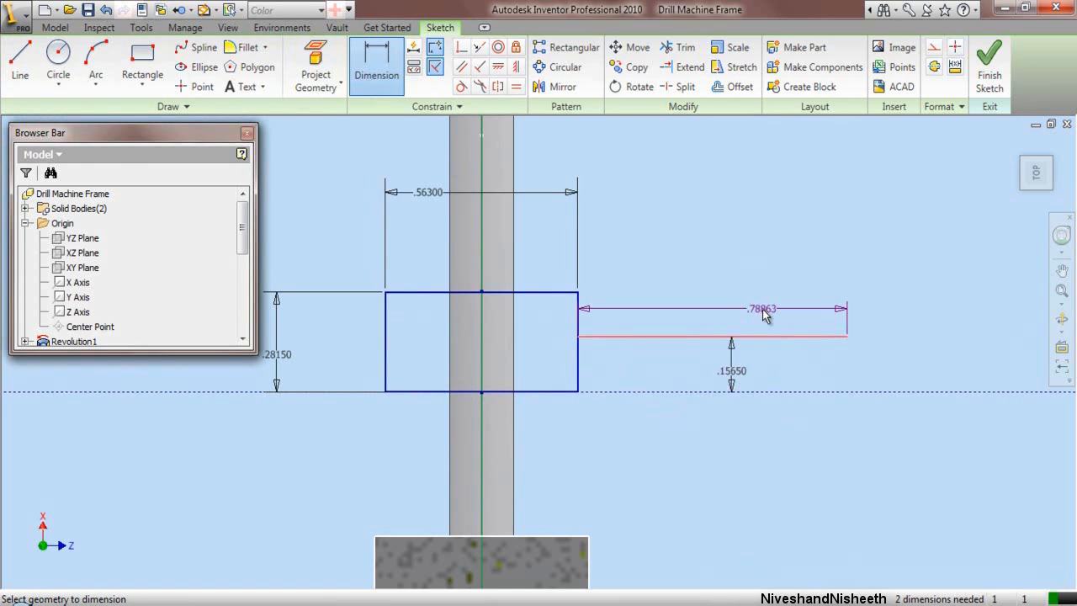
pyautogui.click(765, 314)
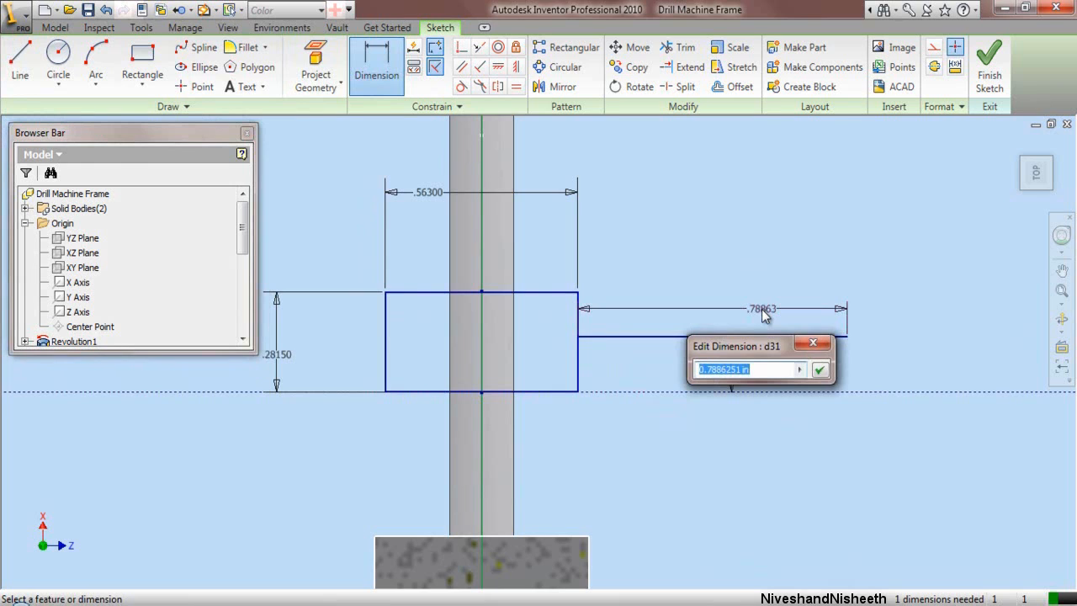
pyautogui.write('1')
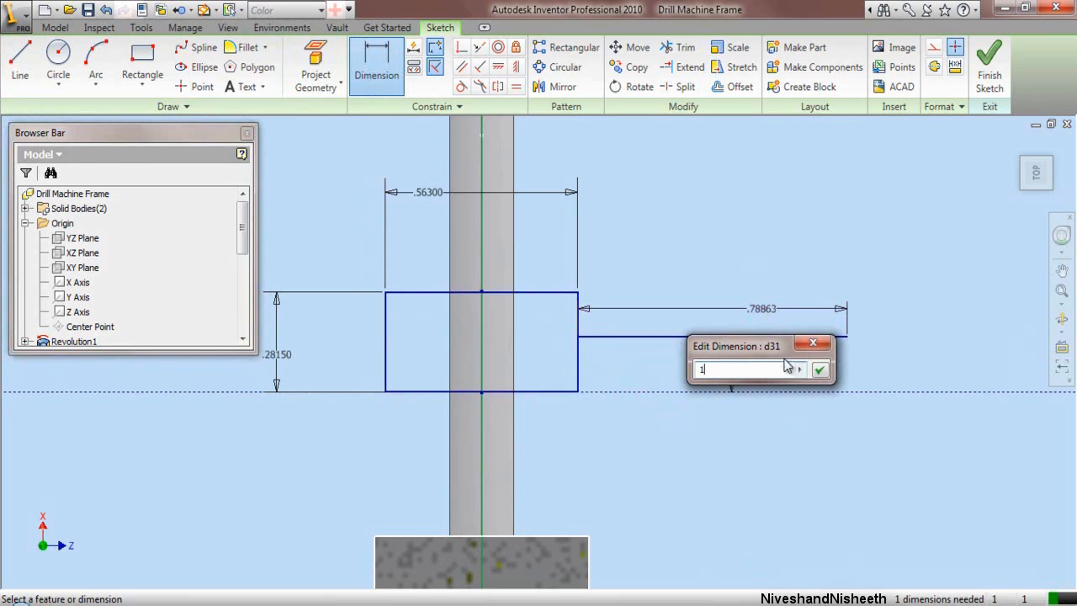
pyautogui.click(818, 370)
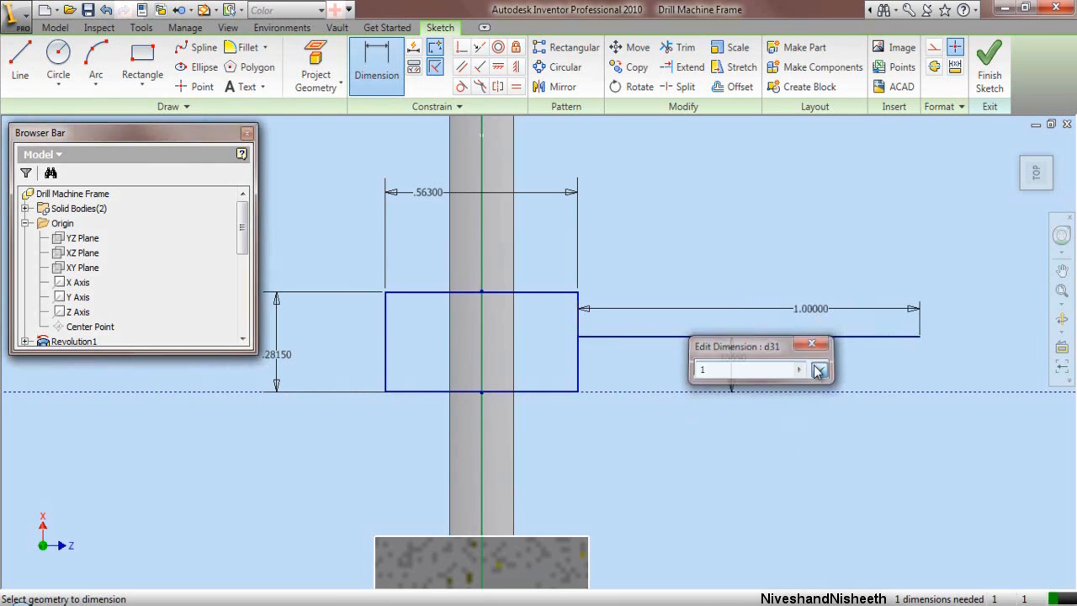
pyautogui.rightClick(632, 250)
pyautogui.click(649, 257)
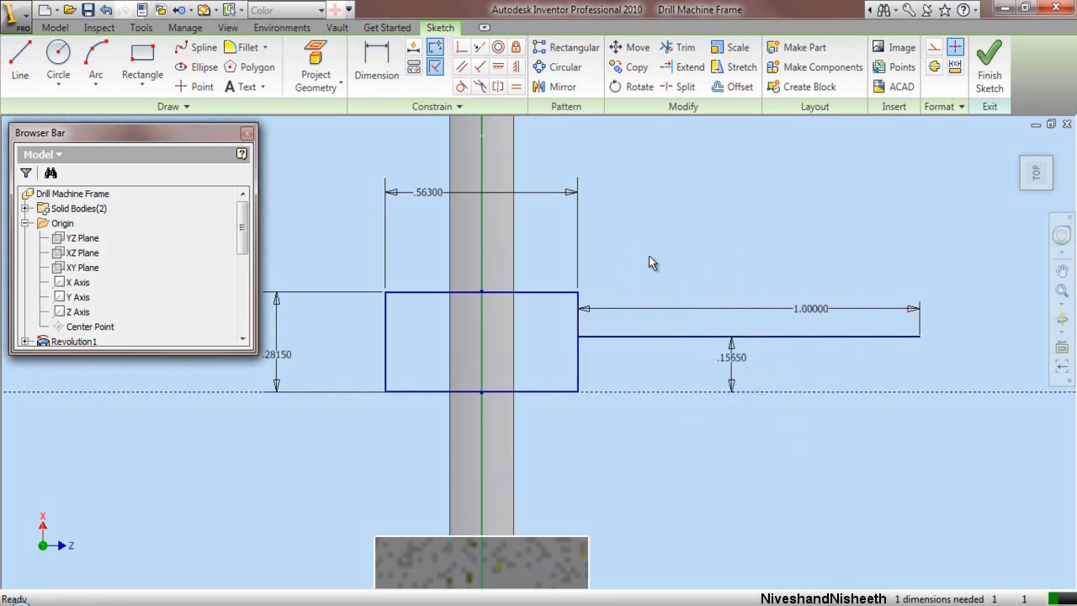
# Step: Draw a vertical line from the outer end of the +Z horizontal line down to the construction line
pyautogui.click(20, 63)
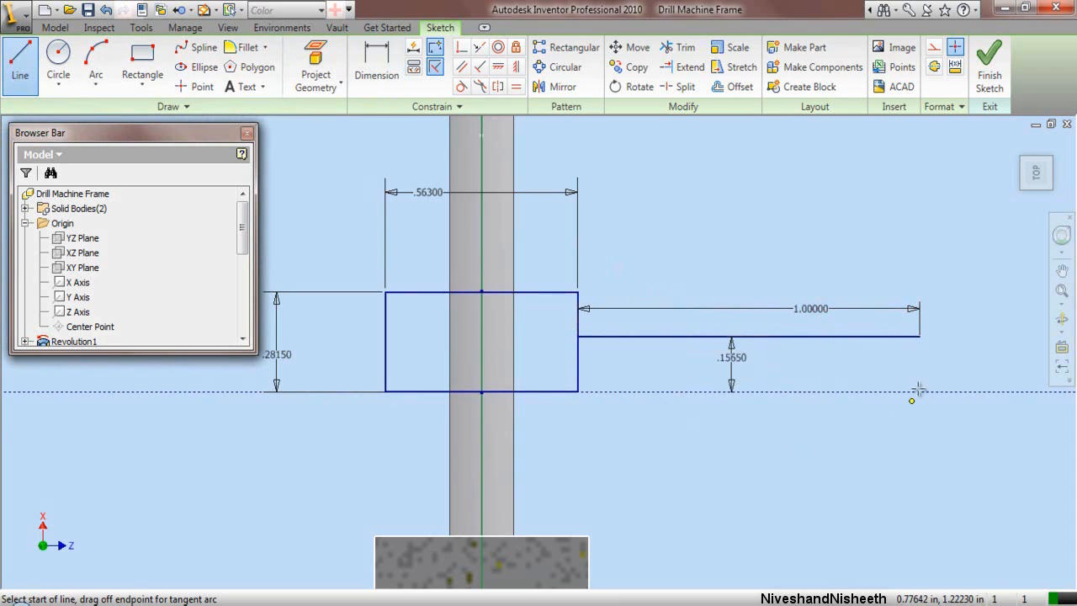
pyautogui.scroll(3, 933, 340)
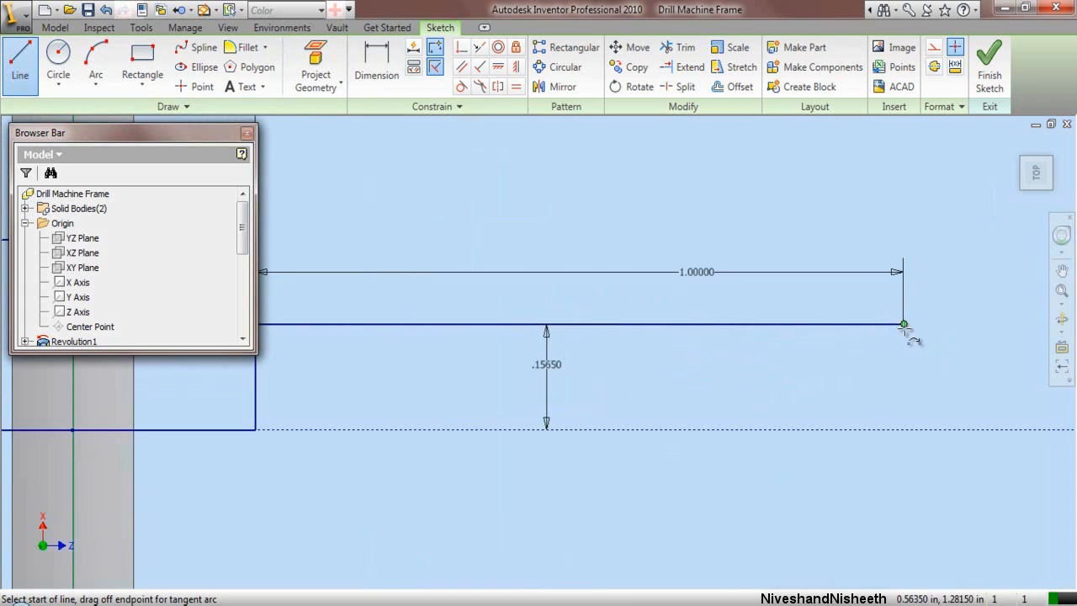
pyautogui.click(904, 325)
pyautogui.doubleClick(903, 429)
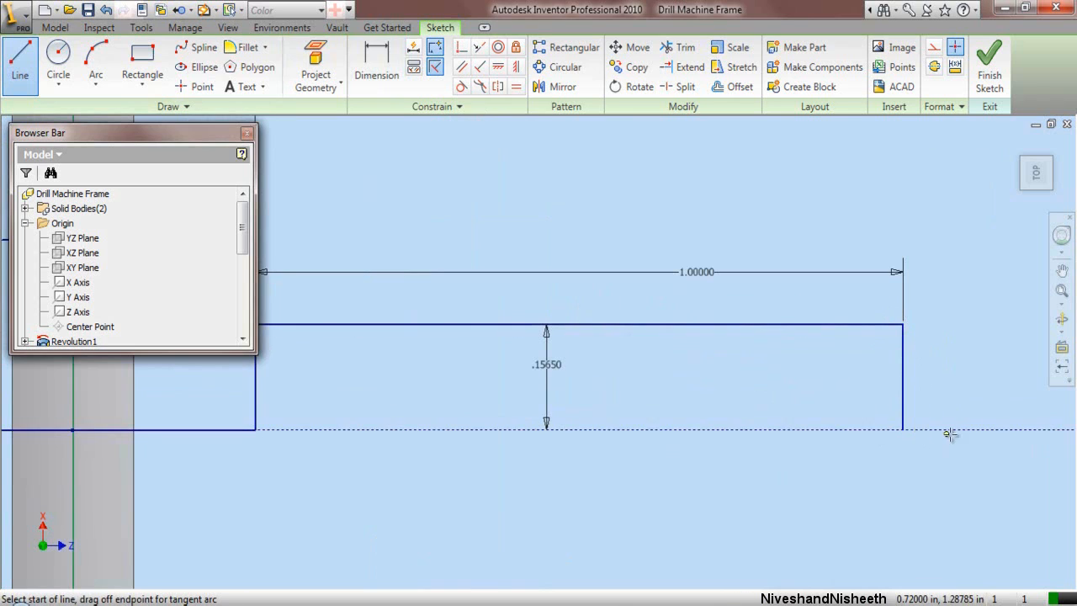
pyautogui.scroll(-5, 950, 434)
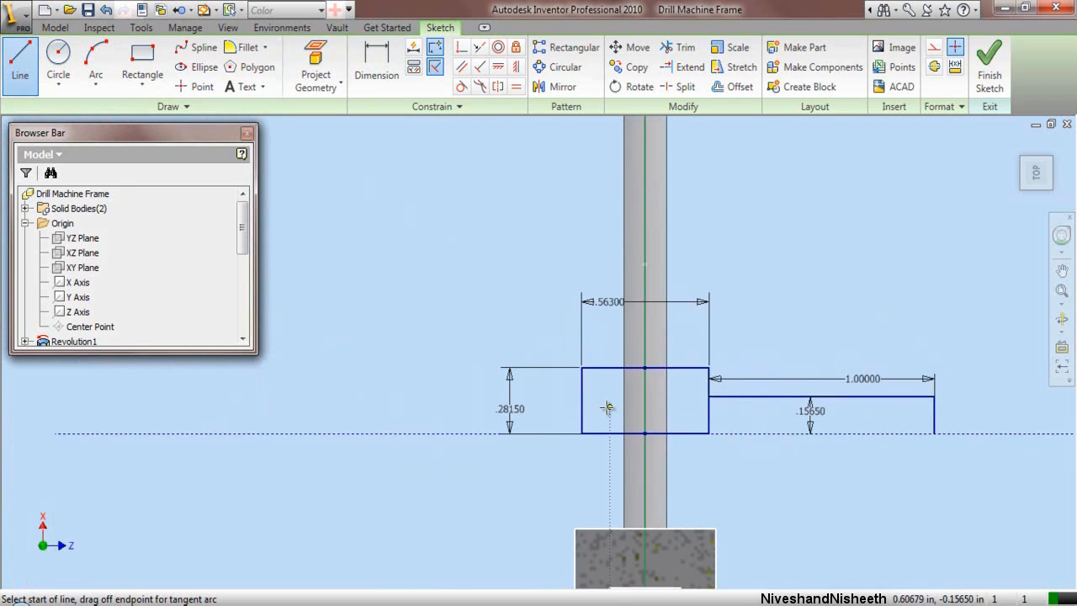
pyautogui.rightClick(471, 236)
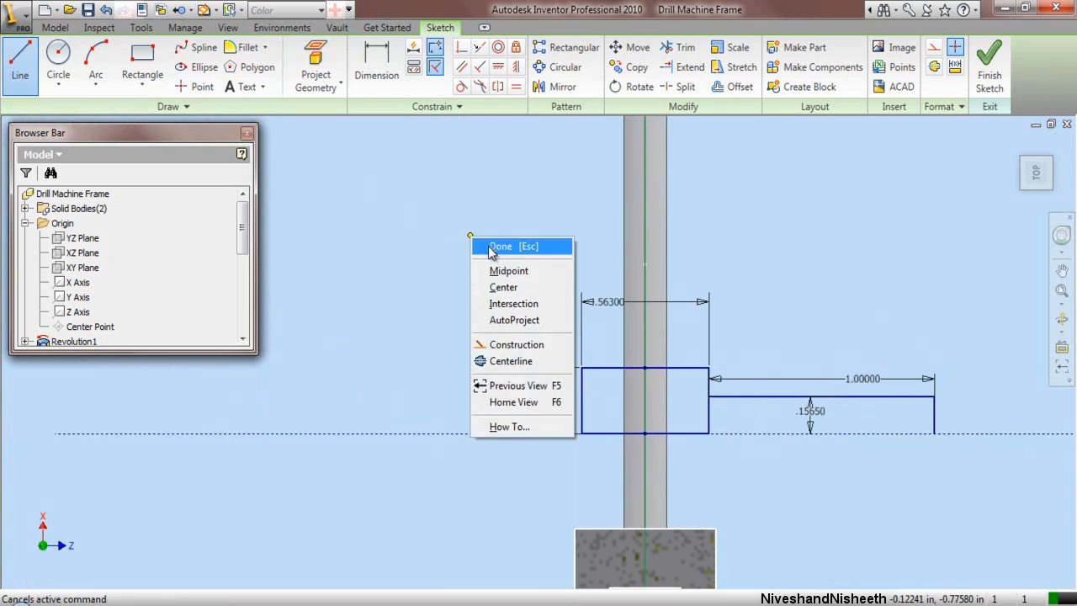
pyautogui.click(511, 245)
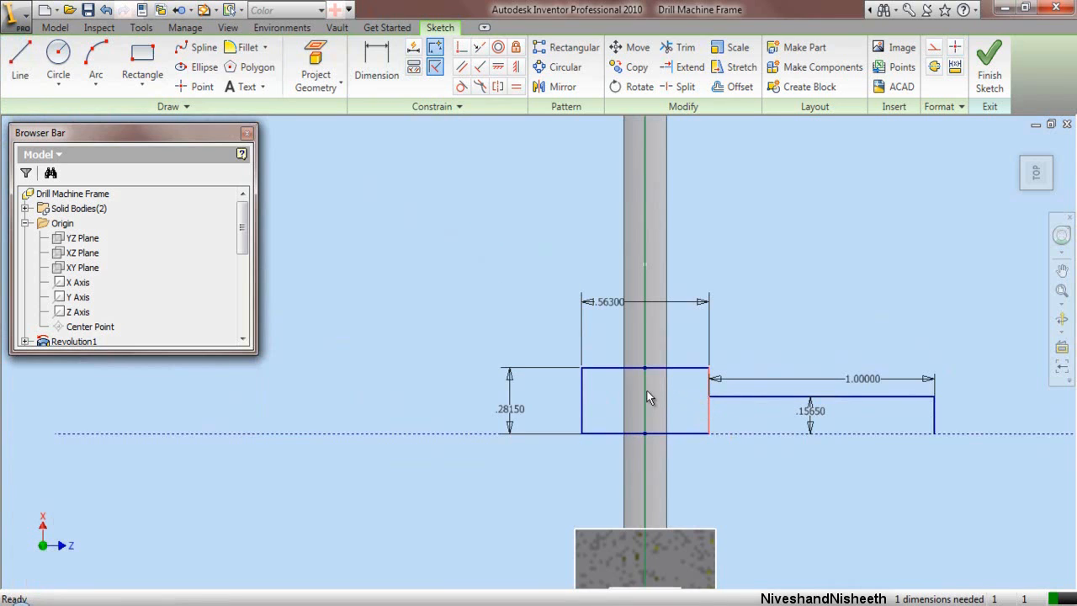
# Step: Convert the rectangle's two side edges to construction and draw a solid line along the +Z edge from the horizontal line to the upper corner
pyautogui.click(935, 50)
pyautogui.scroll(3, 770, 369)
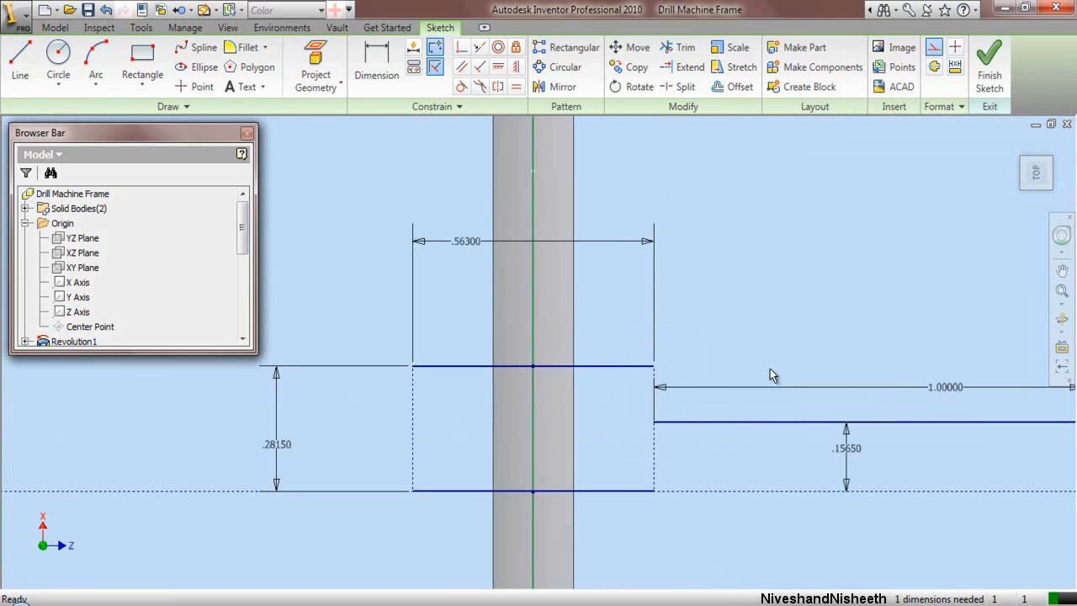
pyautogui.click(19, 59)
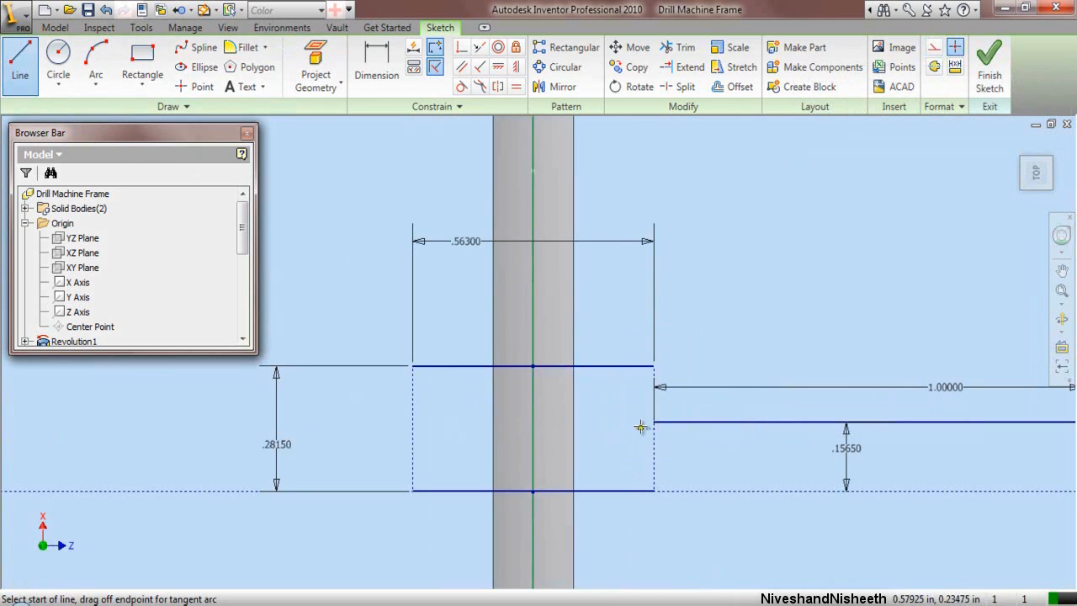
pyautogui.scroll(3, 648, 421)
pyautogui.click(664, 416)
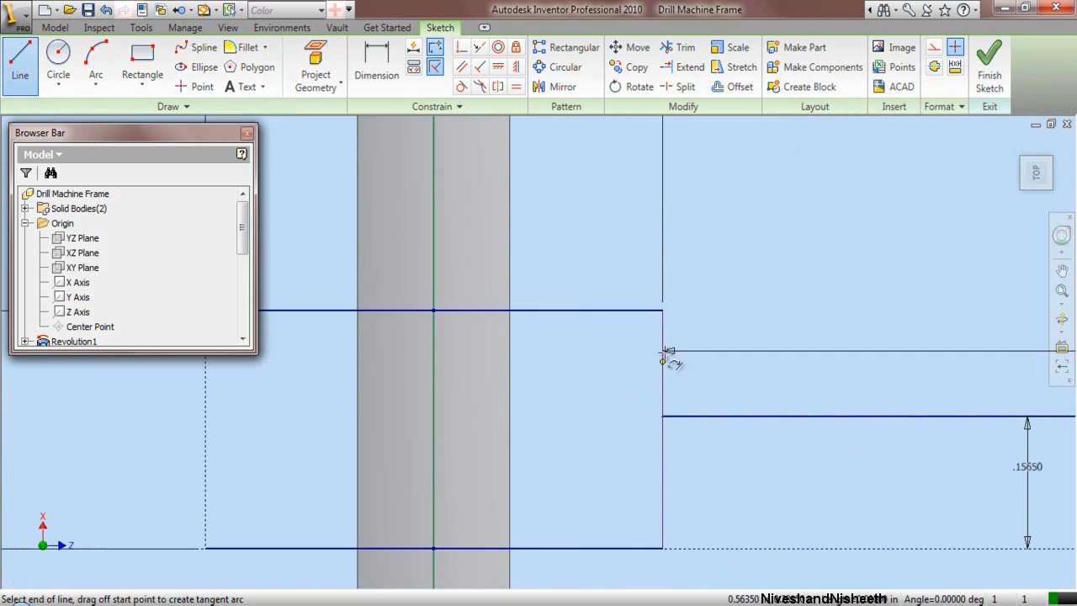
pyautogui.click(666, 310)
pyautogui.scroll(-3, 716, 379)
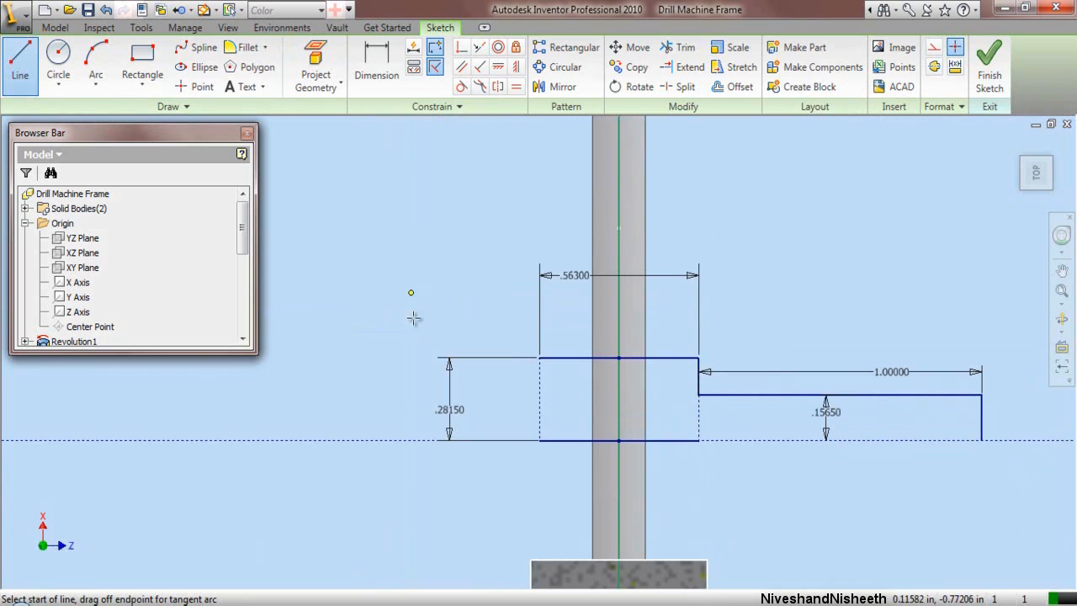
# Step: Draw a horizontal line about 0.85 in long outward from the rectangle's -Z side edge
pyautogui.click(539, 374)
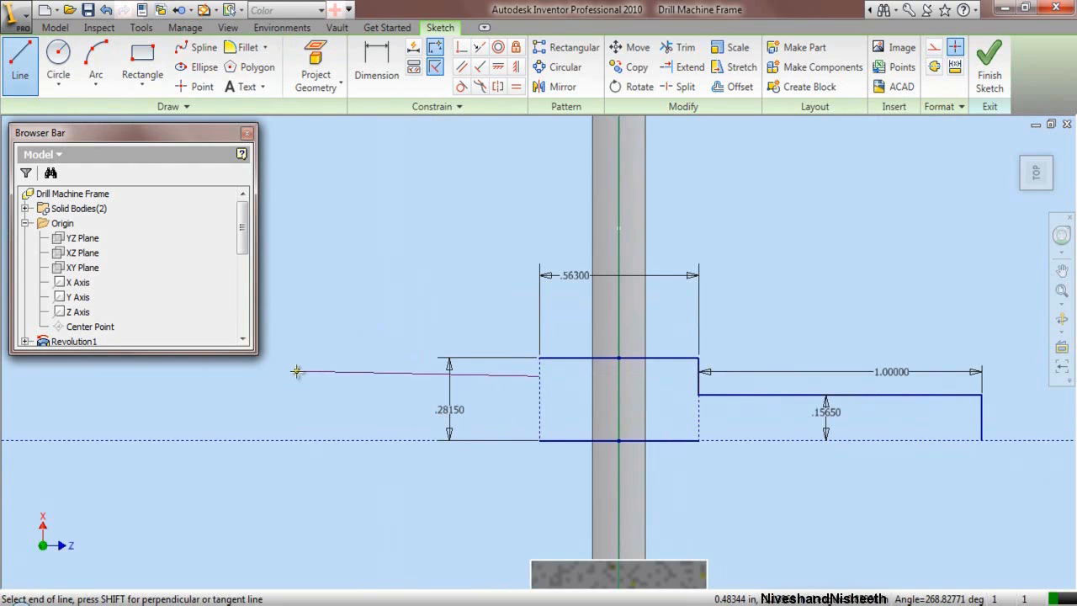
pyautogui.click(298, 373)
pyautogui.rightClick(298, 374)
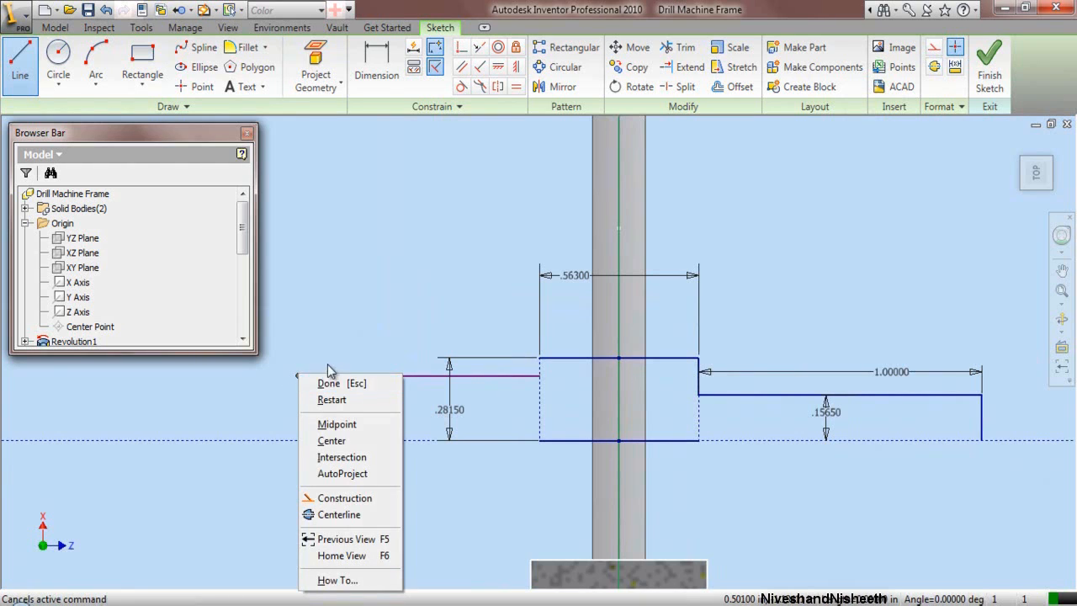
pyautogui.click(333, 380)
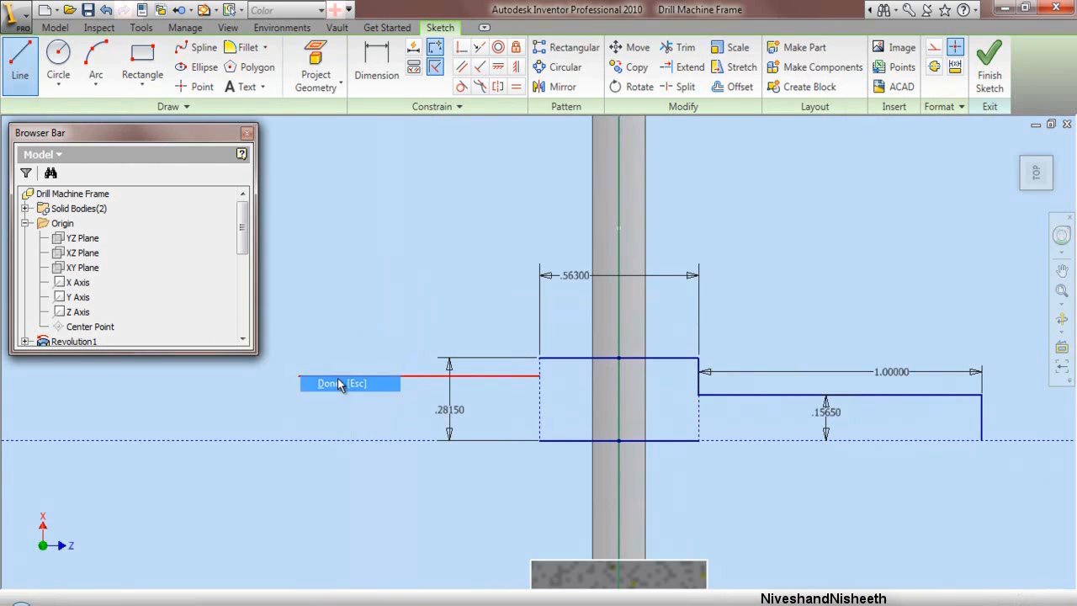
# Step: Constrain the -Z horizontal line to be collinear with the +Z horizontal line
pyautogui.click(481, 51)
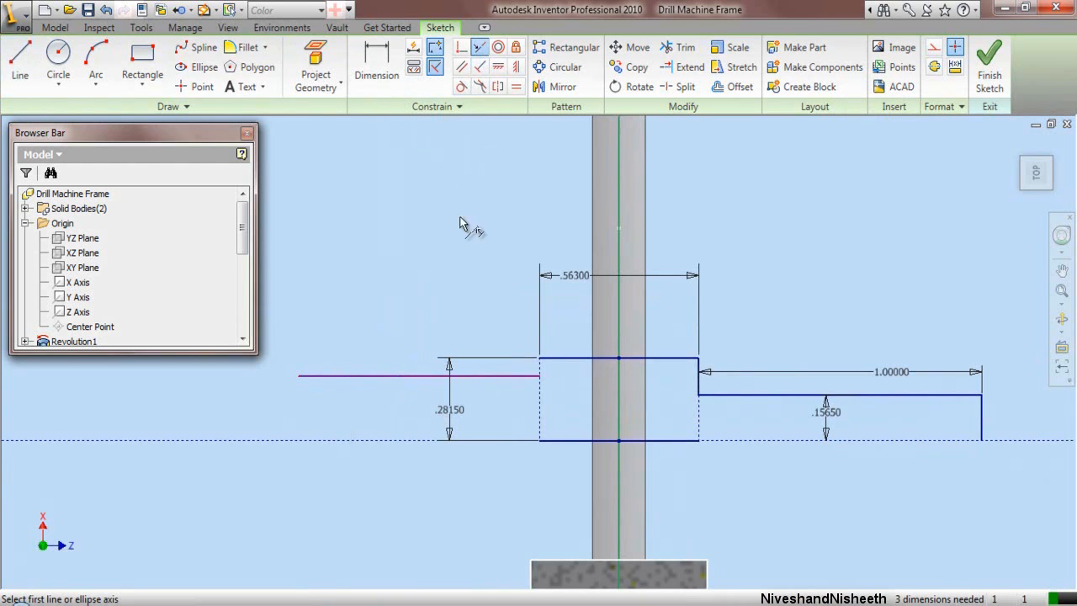
pyautogui.click(525, 385)
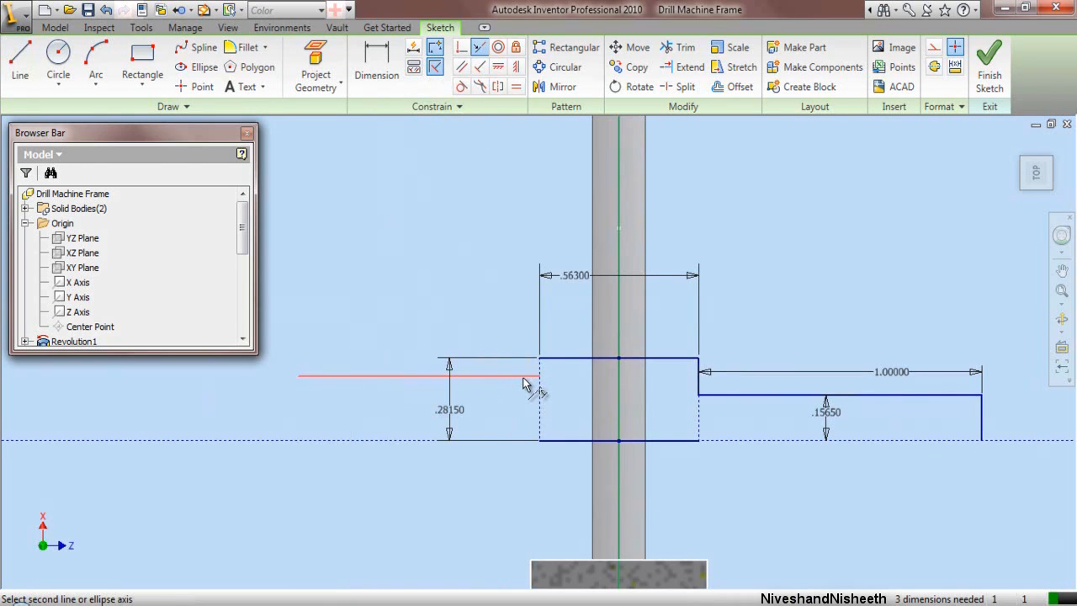
pyautogui.click(760, 400)
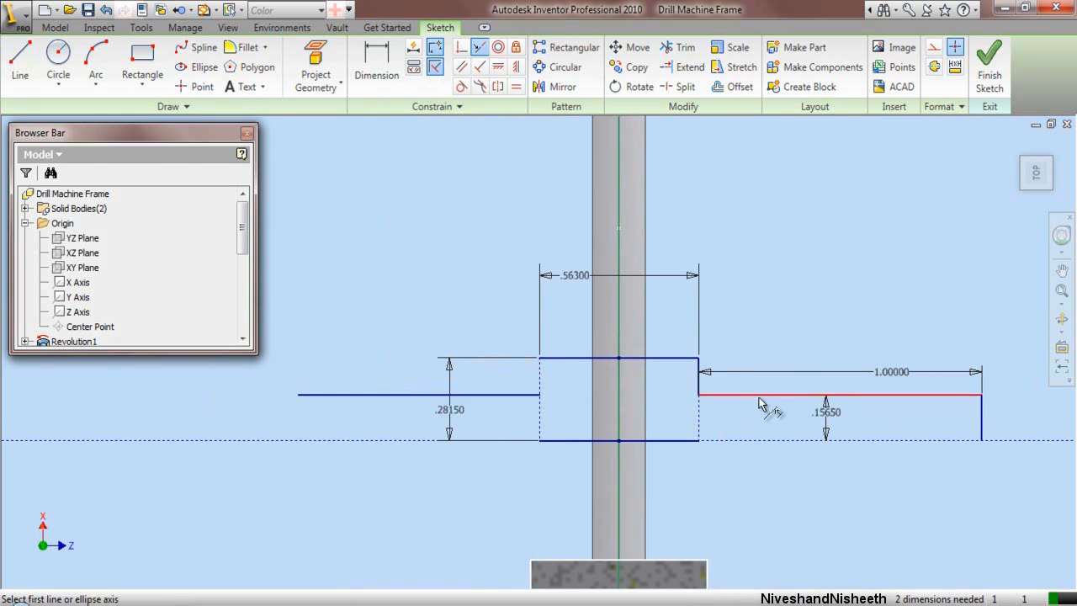
pyautogui.rightClick(438, 247)
pyautogui.click(459, 253)
# Step: Dimension the length of the -Z horizontal line and set it to 0.813 in
pyautogui.click(396, 72)
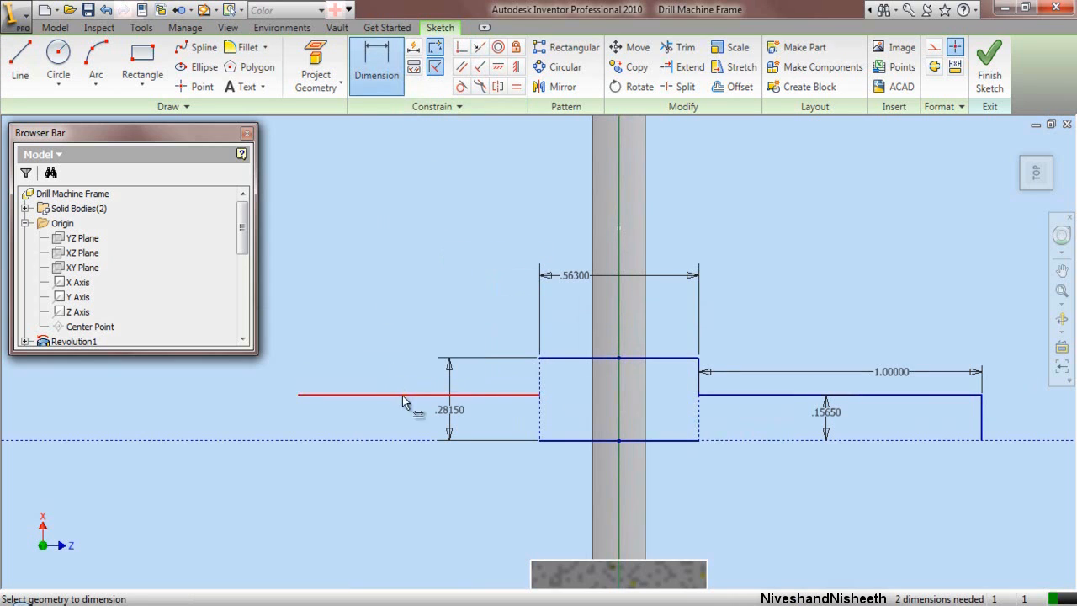
pyautogui.click(404, 394)
pyautogui.click(400, 333)
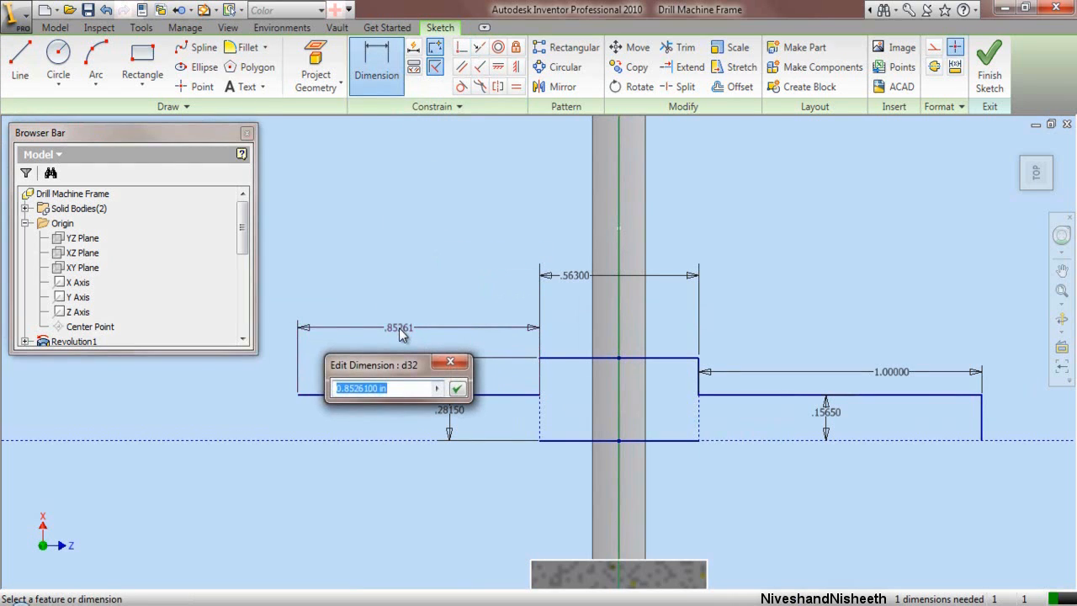
pyautogui.write('.813')
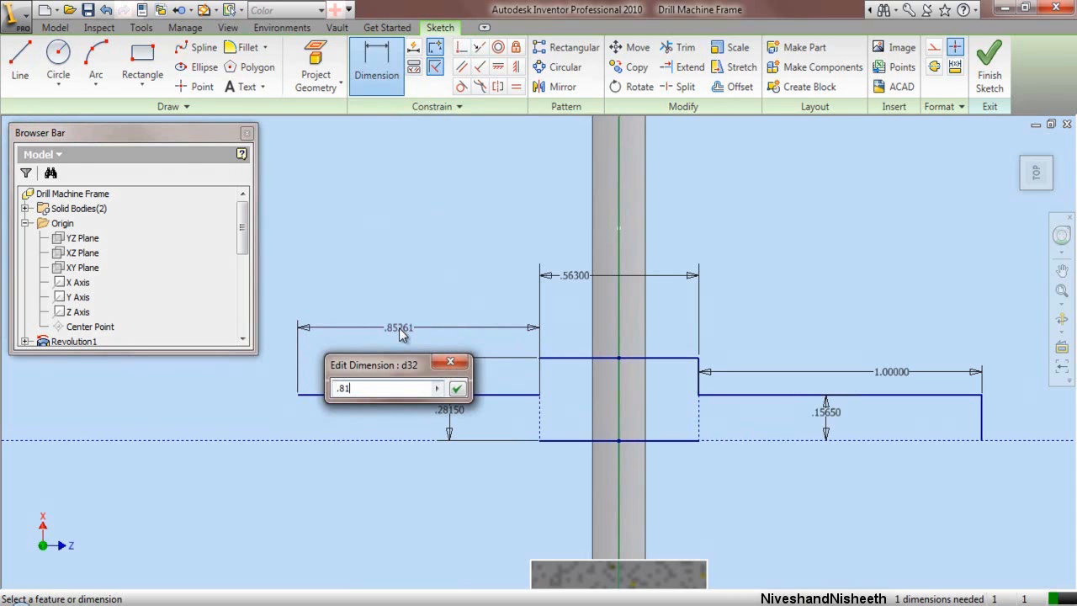
pyautogui.click(461, 395)
pyautogui.rightClick(427, 203)
pyautogui.click(462, 211)
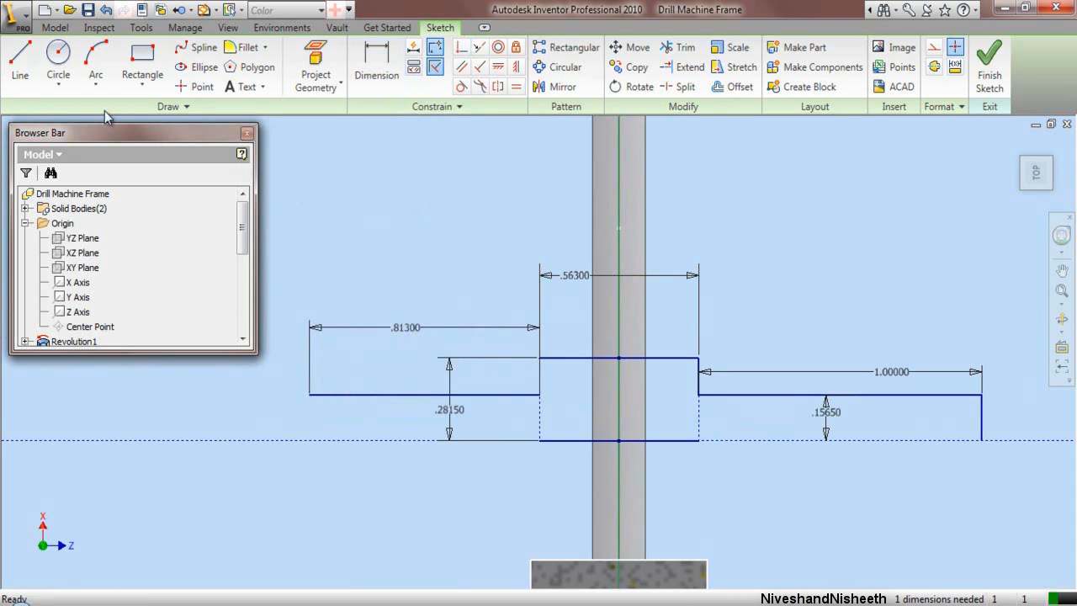
# Step: Draw a vertical line from the rectangle's upper -Z corner down to the inner end of the -Z horizontal line
pyautogui.press('l')
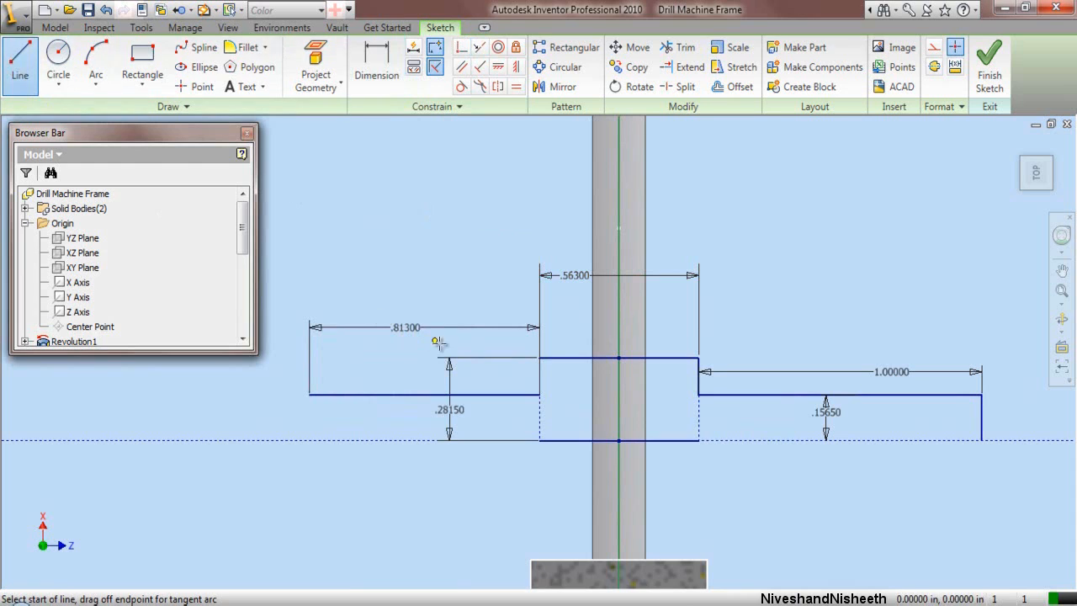
pyautogui.scroll(4, 541, 361)
pyautogui.click(536, 346)
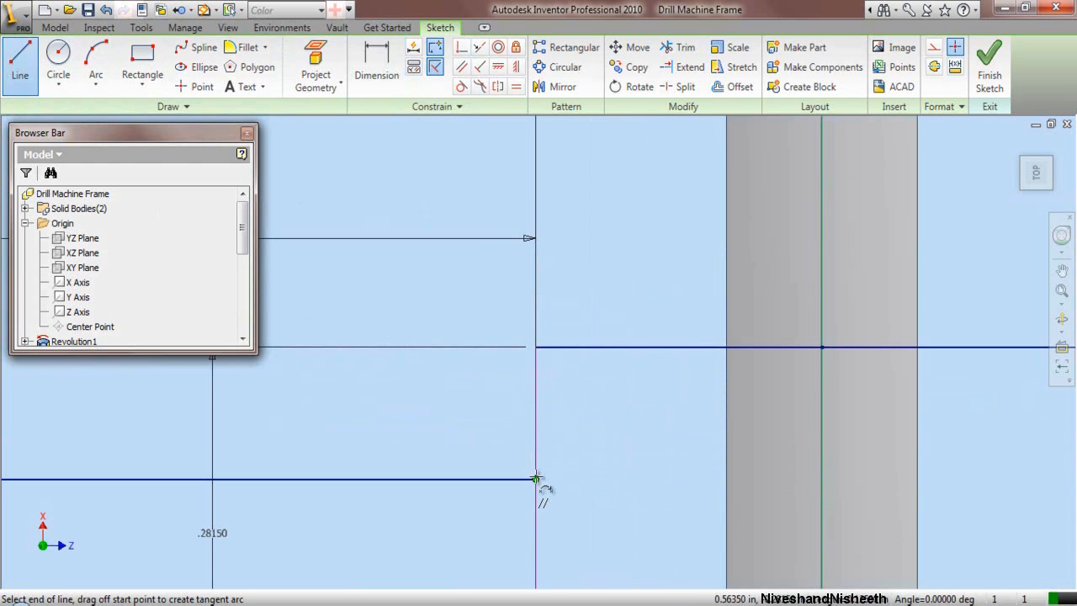
pyautogui.click(536, 480)
pyautogui.scroll(-5, 658, 465)
pyautogui.scroll(2, 515, 488)
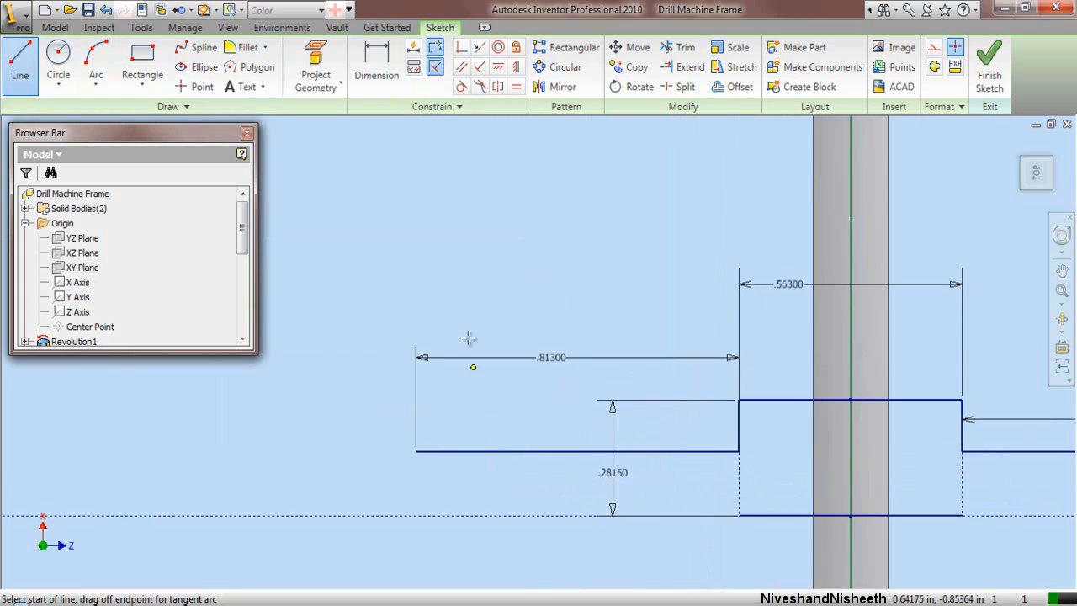
pyautogui.rightClick(464, 286)
pyautogui.click(481, 294)
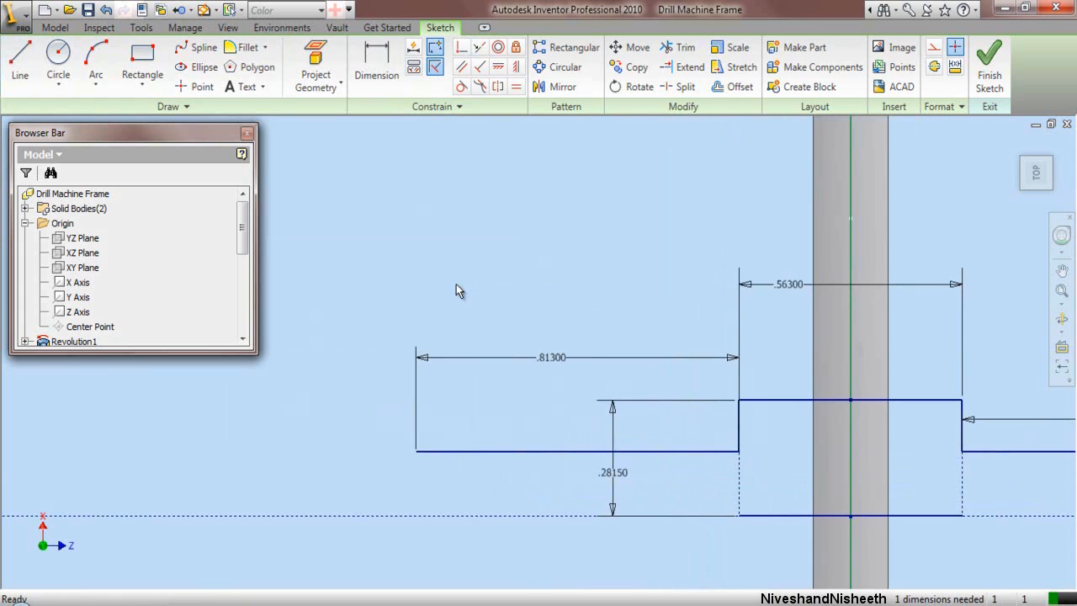
# Step: Draw a notch about 0.04 in deep and 0.07 in wide from the -Z line's outer end, continuing outward about 0.12 in
pyautogui.click(20, 61)
pyautogui.scroll(2, 379, 488)
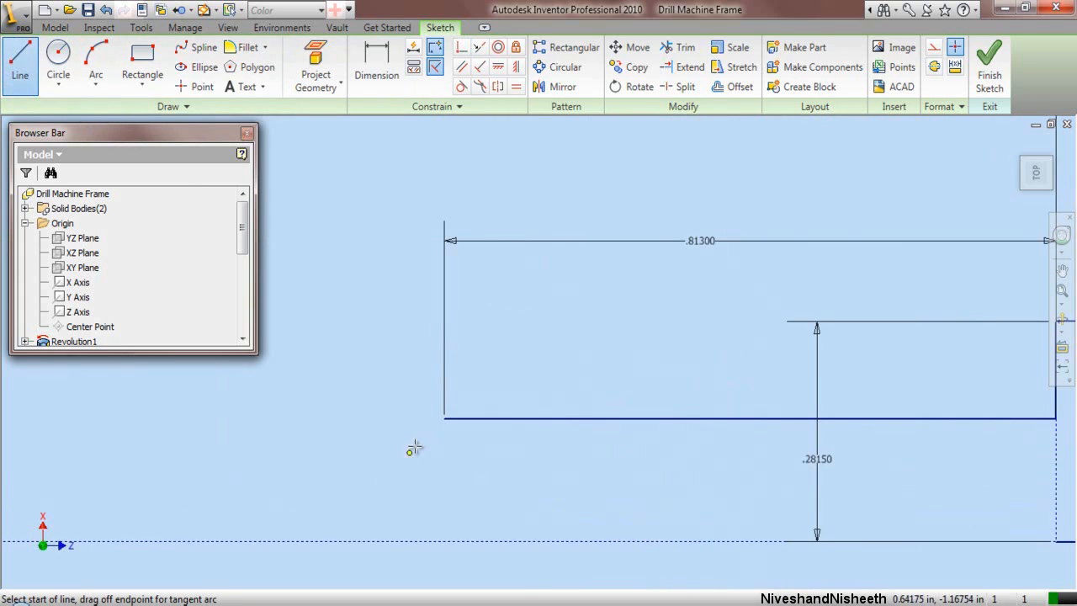
pyautogui.click(444, 418)
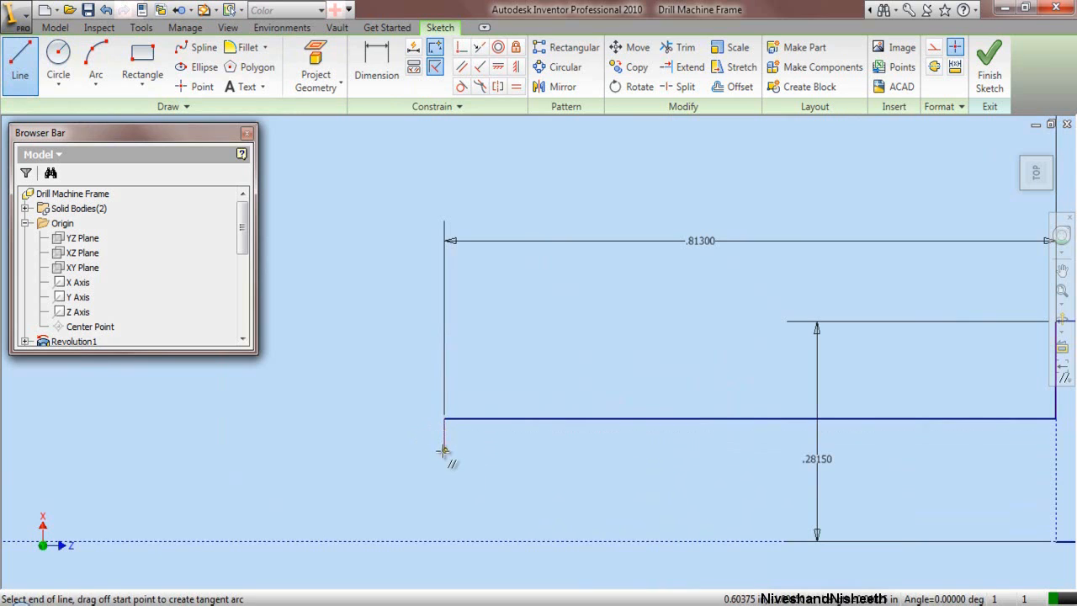
pyautogui.click(443, 451)
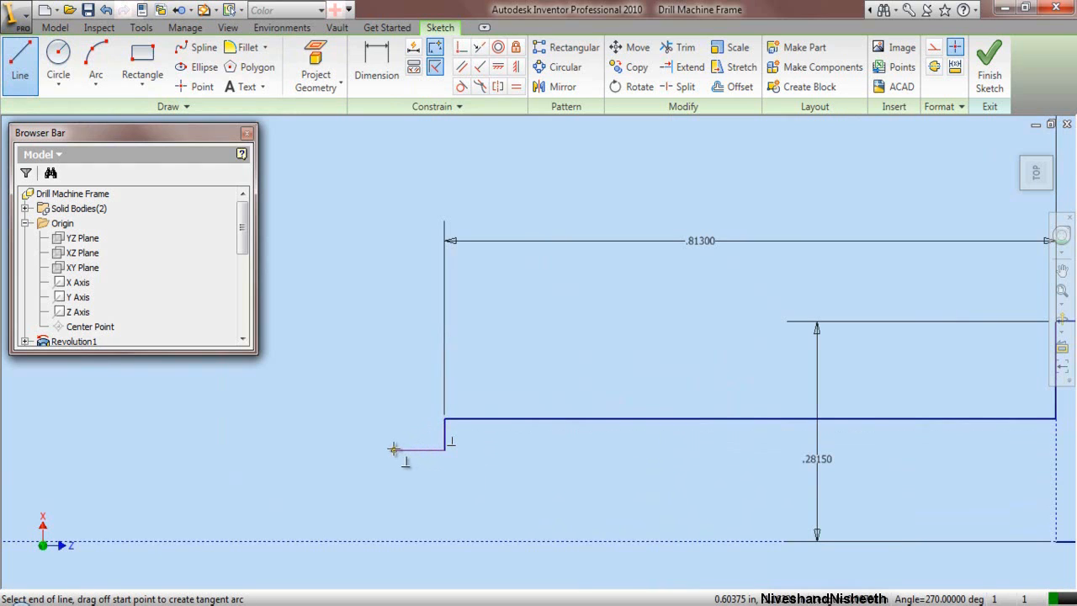
pyautogui.click(394, 449)
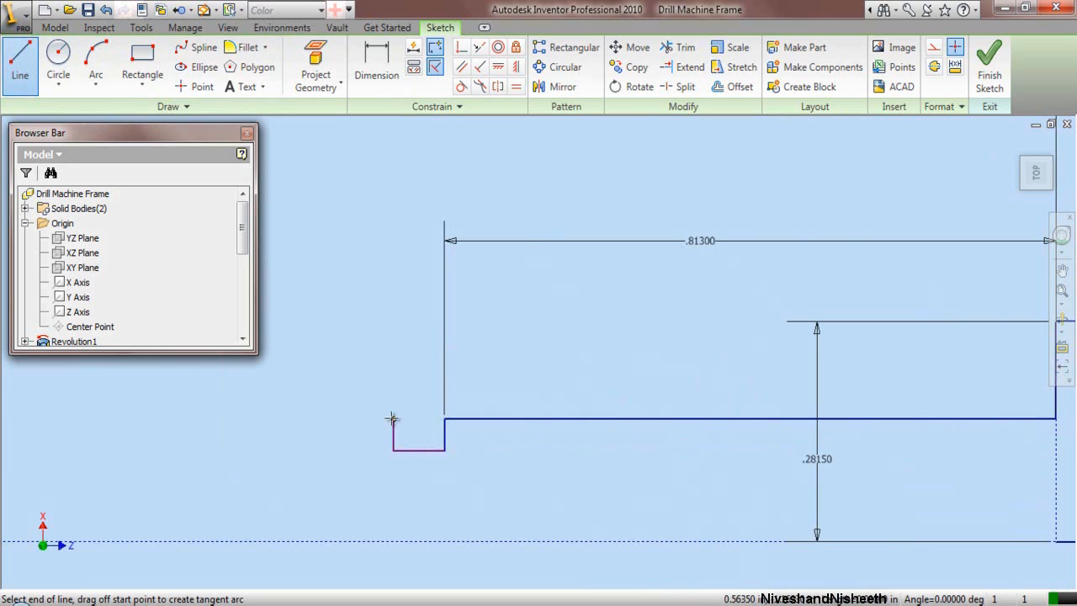
pyautogui.click(392, 419)
pyautogui.rightClick(301, 418)
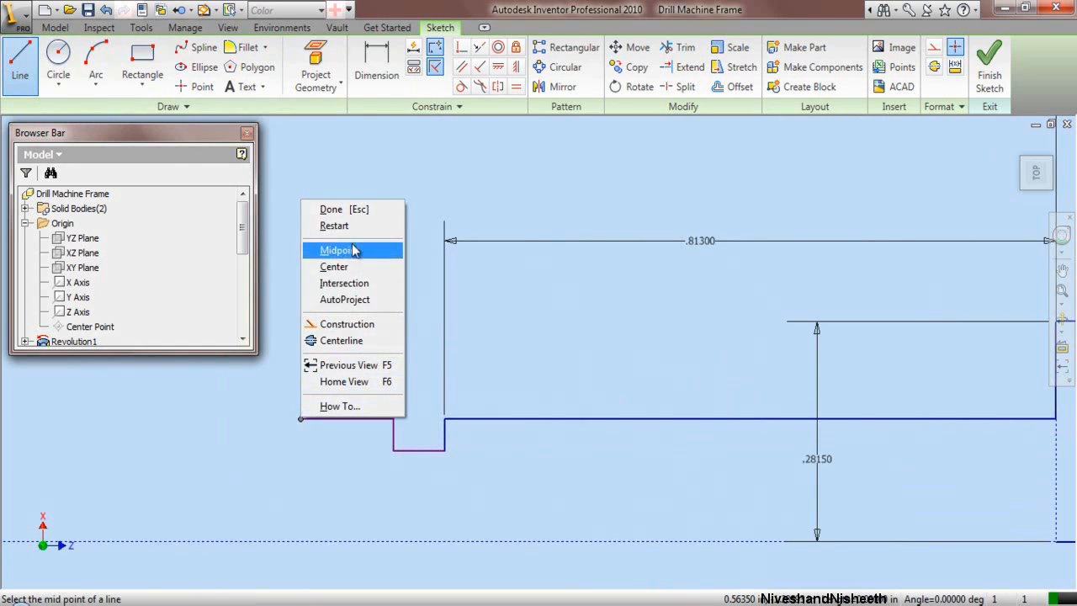
pyautogui.click(345, 226)
pyautogui.rightClick(353, 217)
pyautogui.click(374, 228)
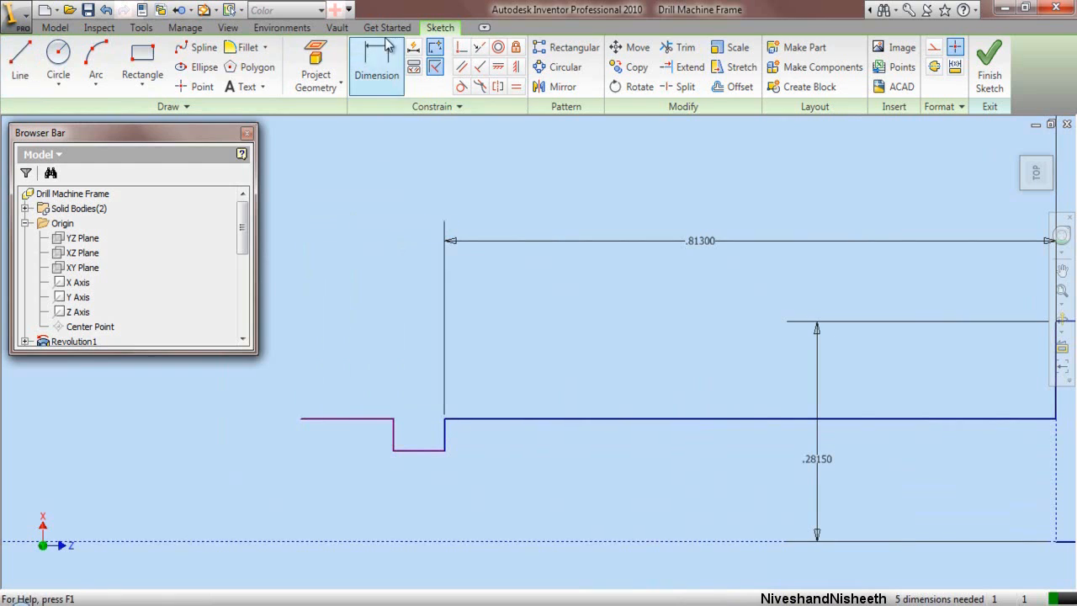
# Step: Dimension the depth of the notch at its inner wall and set it to 0.0315 in
pyautogui.click(389, 47)
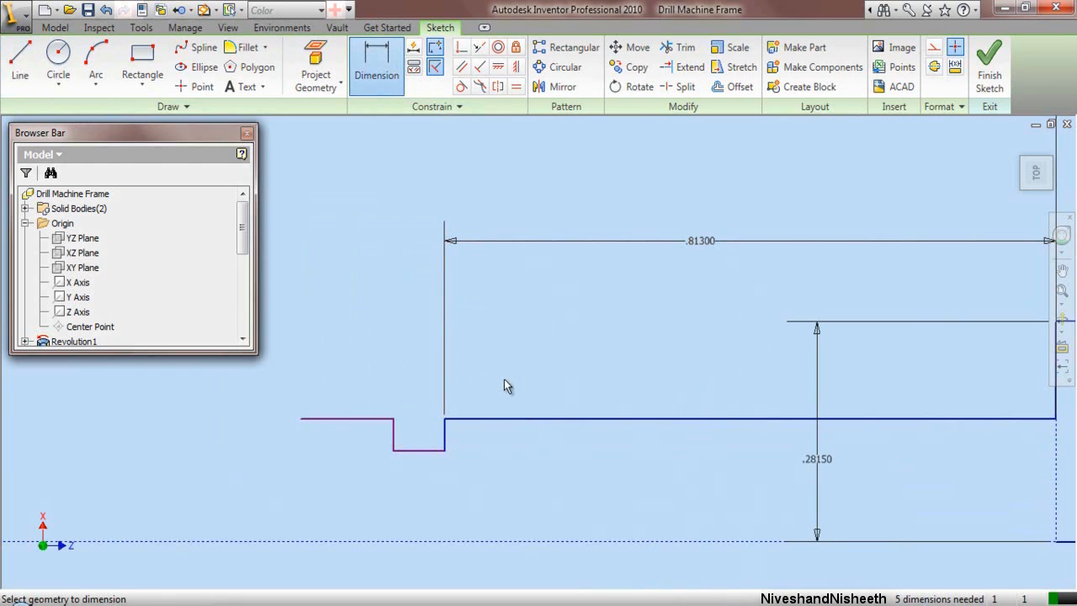
pyautogui.click(447, 448)
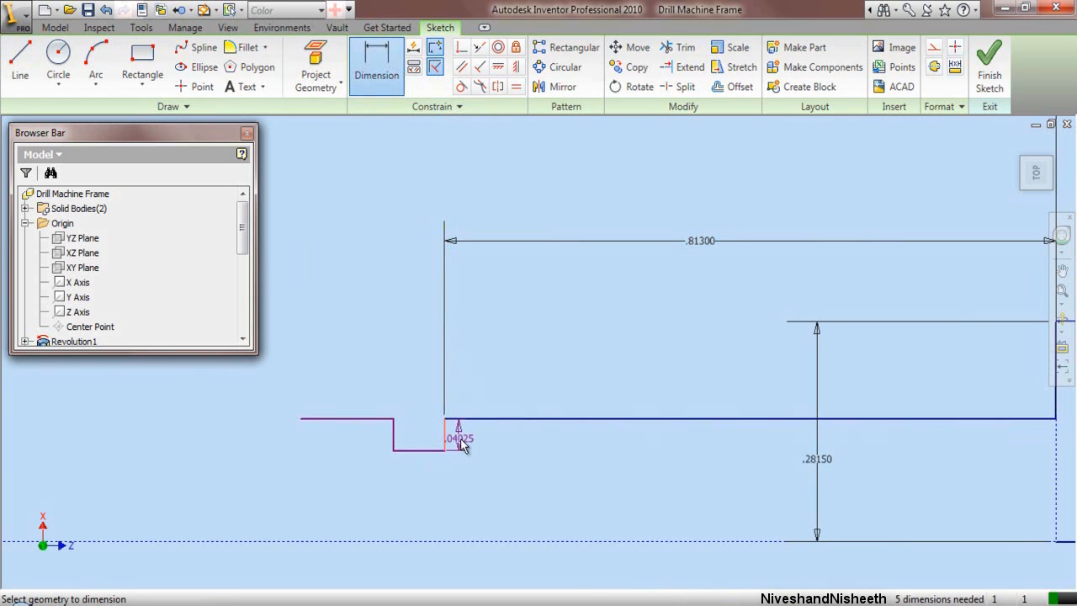
pyautogui.click(459, 443)
pyautogui.write('.3')
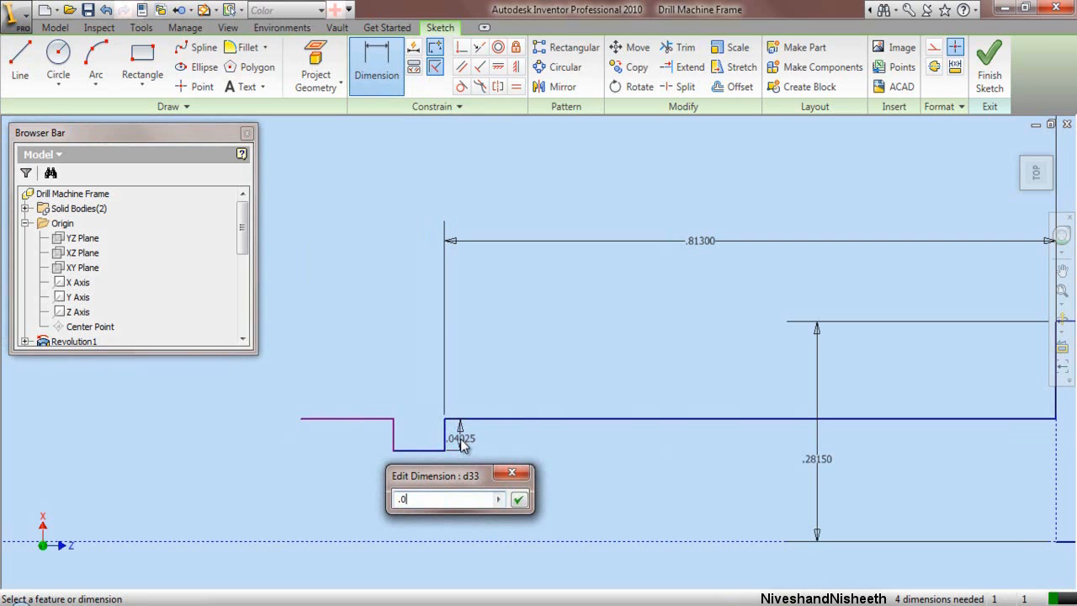
pyautogui.press('Return')
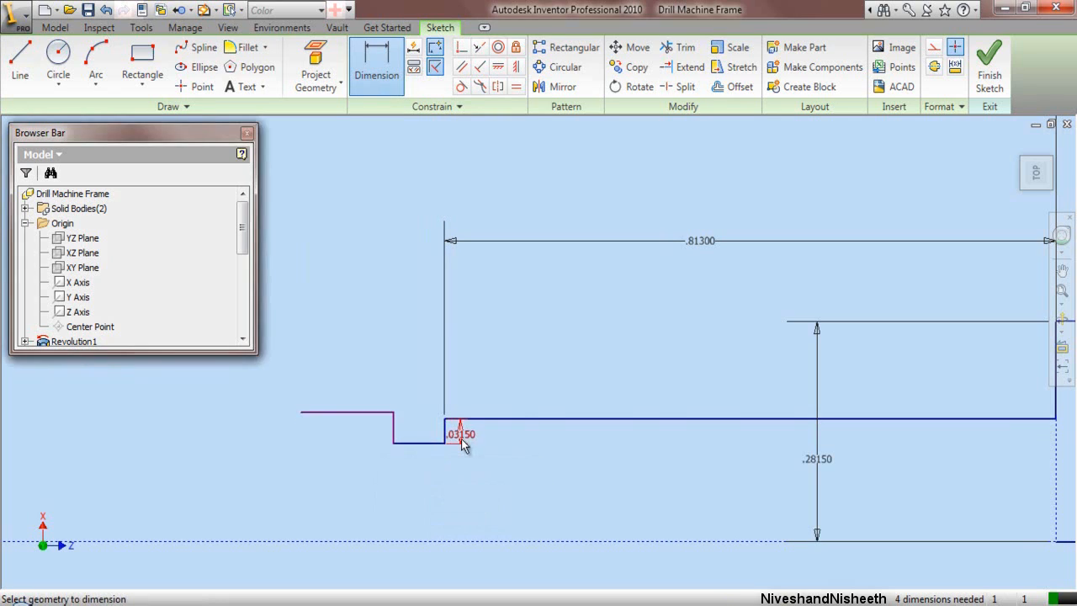
# Step: Dimension the width of the notch's floor line and set it to 0.125 in
pyautogui.click(434, 447)
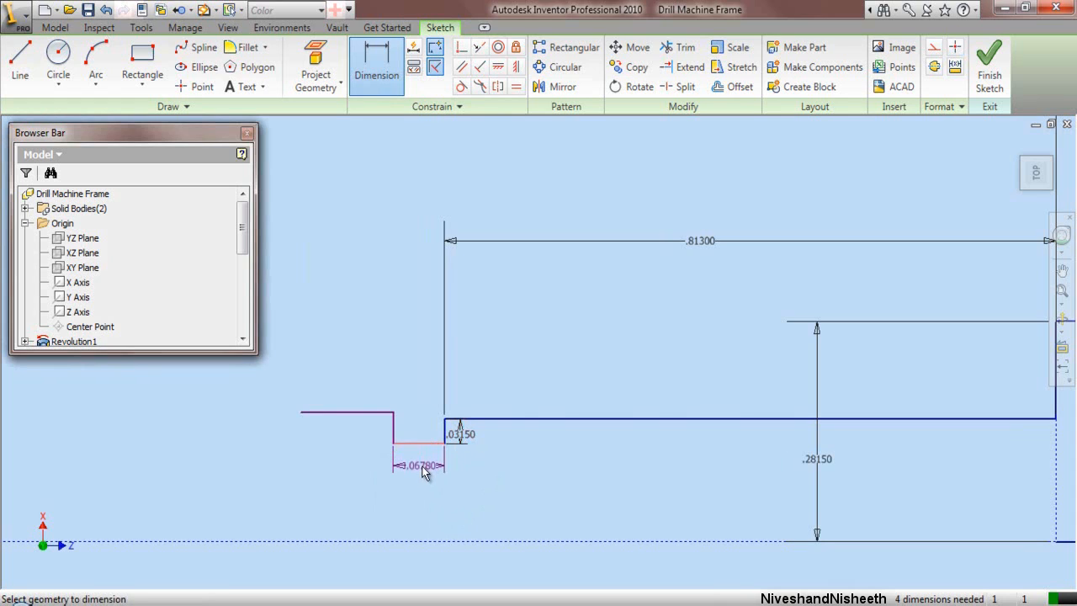
pyautogui.click(424, 473)
pyautogui.write('.125')
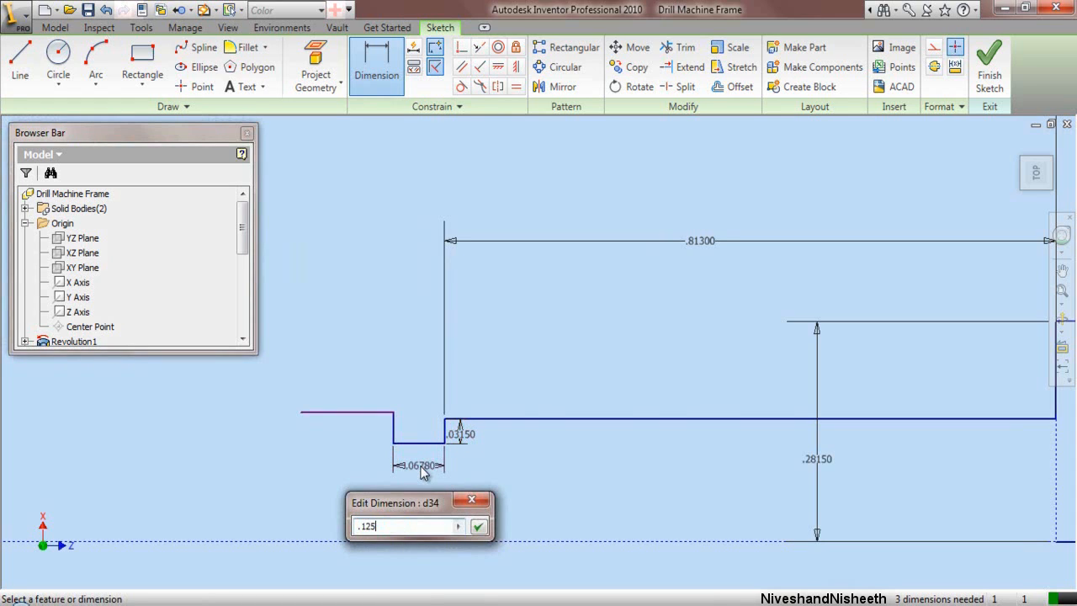
pyautogui.click(478, 527)
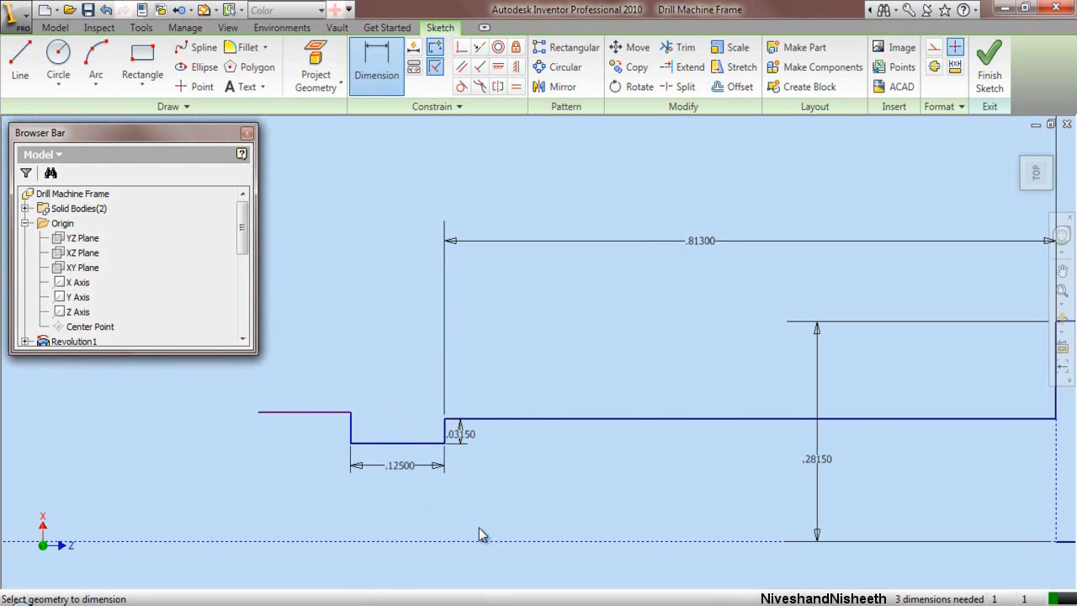
pyautogui.rightClick(511, 339)
pyautogui.click(527, 350)
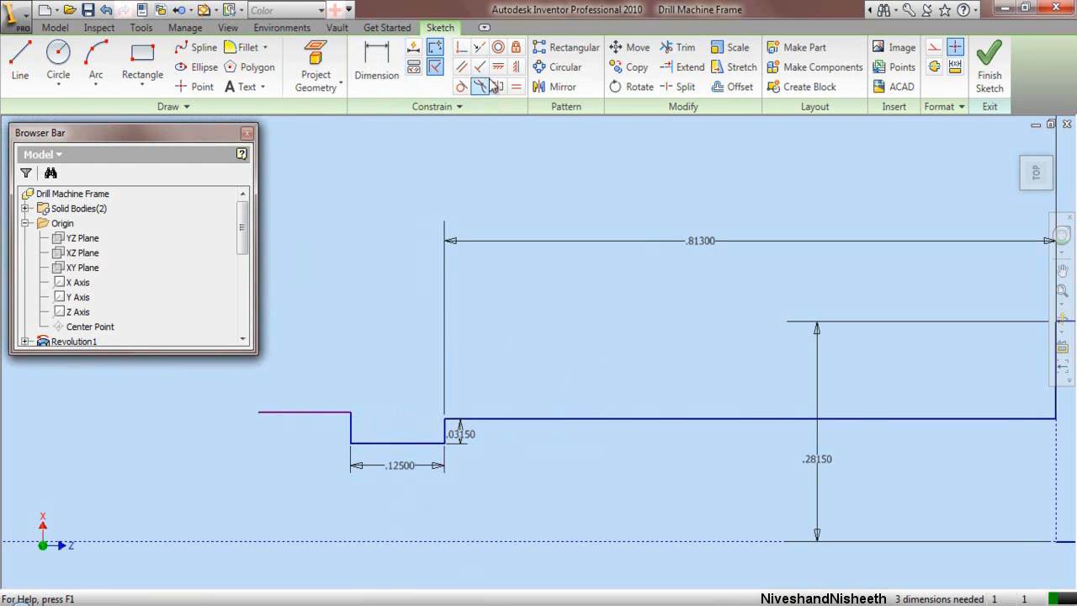
# Step: Constrain the short line outside the notch to be collinear with the 0.813 in horizontal line
pyautogui.click(479, 48)
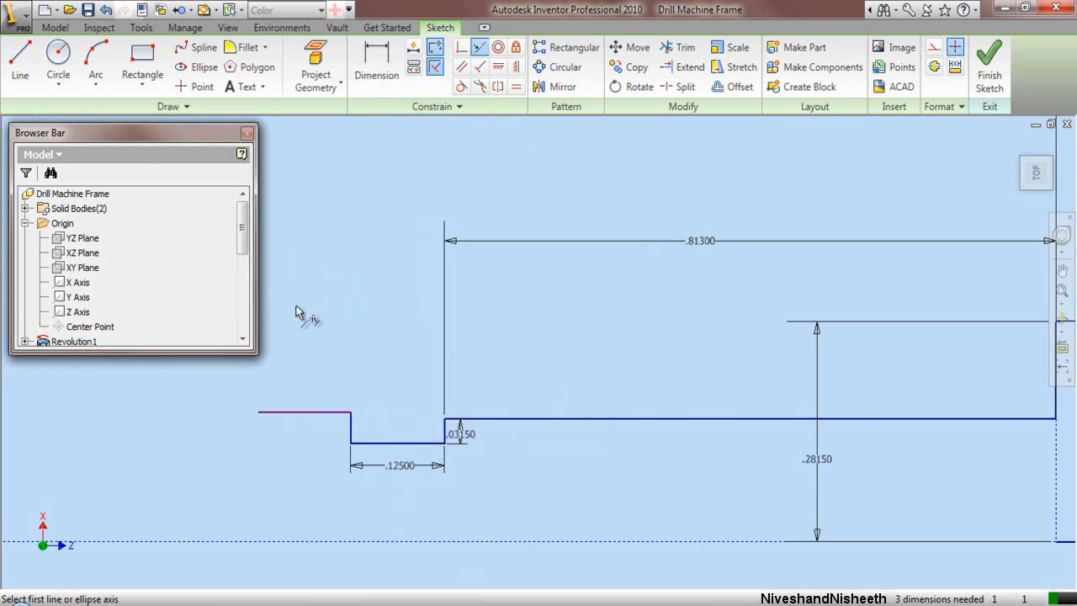
pyautogui.click(308, 413)
pyautogui.click(478, 418)
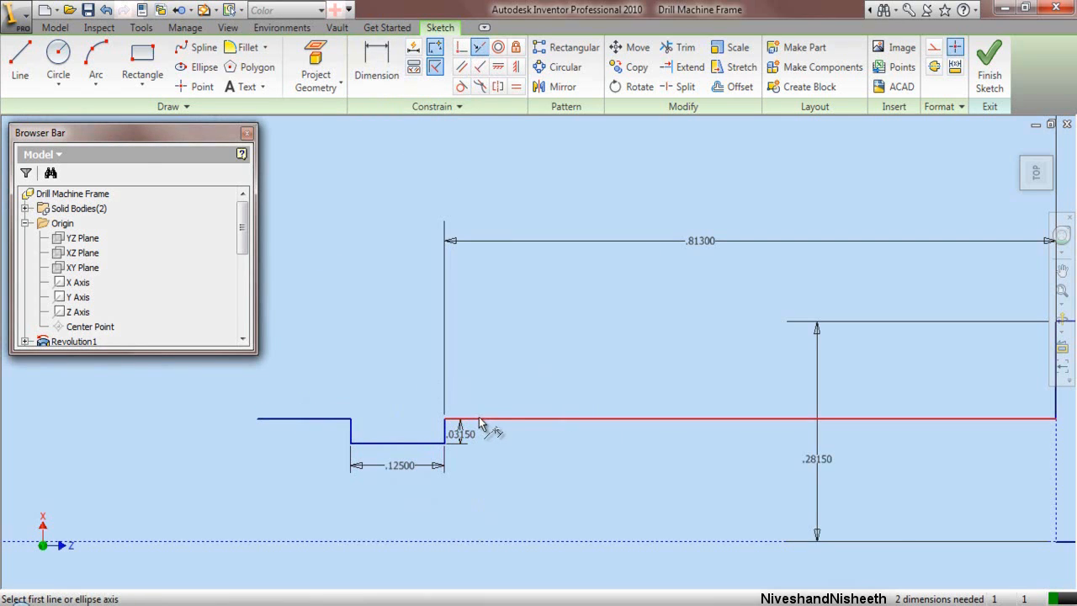
pyautogui.rightClick(517, 345)
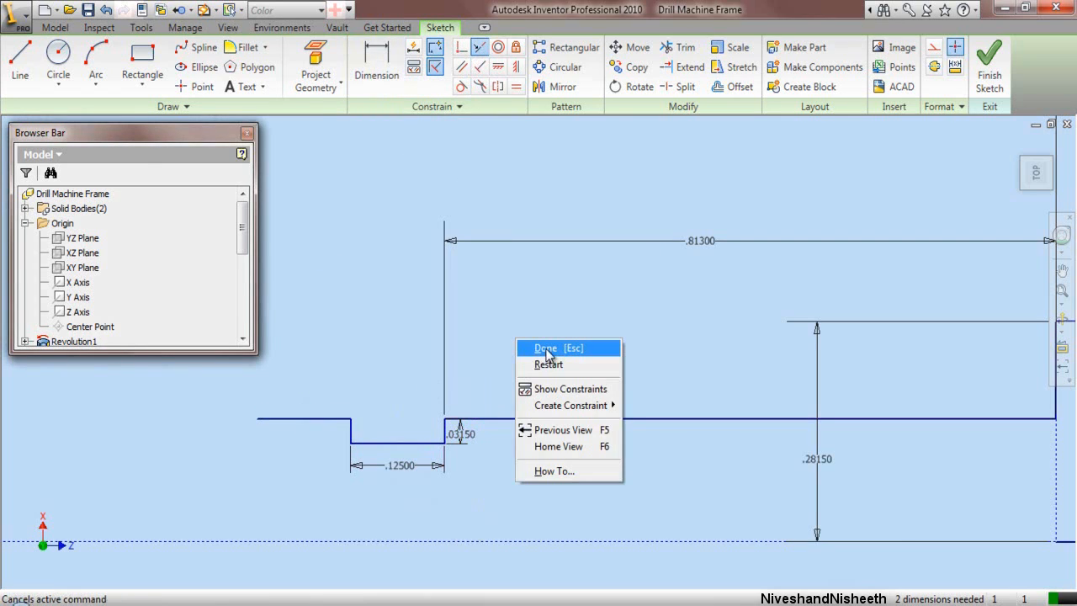
pyautogui.click(547, 348)
# Step: Dimension the length of the short line outside the notch and set it to 0.188 in
pyautogui.press('d')
pyautogui.click(303, 418)
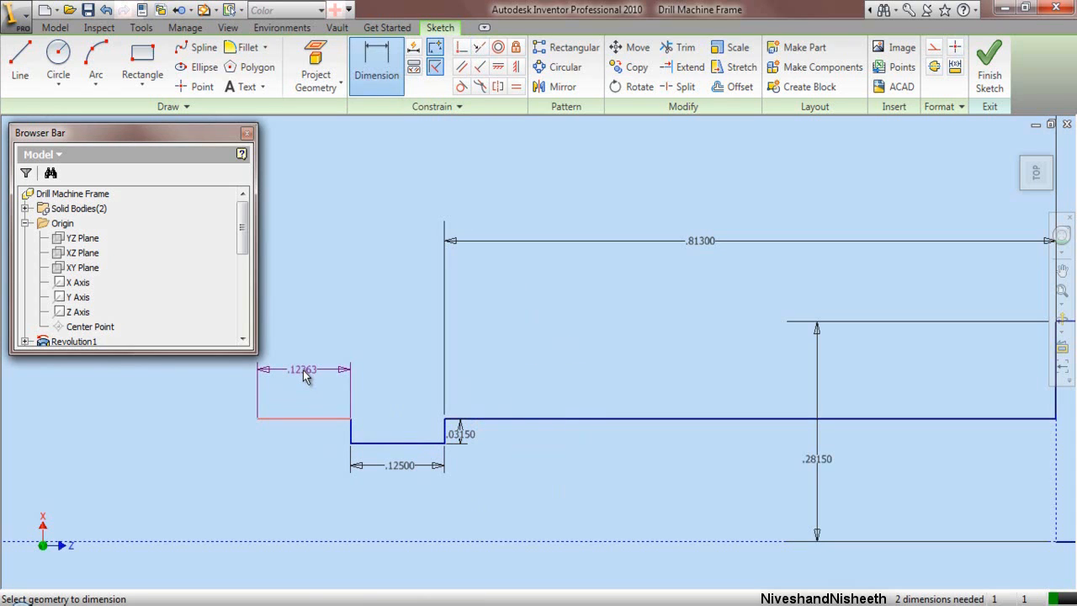
pyautogui.click(305, 376)
pyautogui.write('.1')
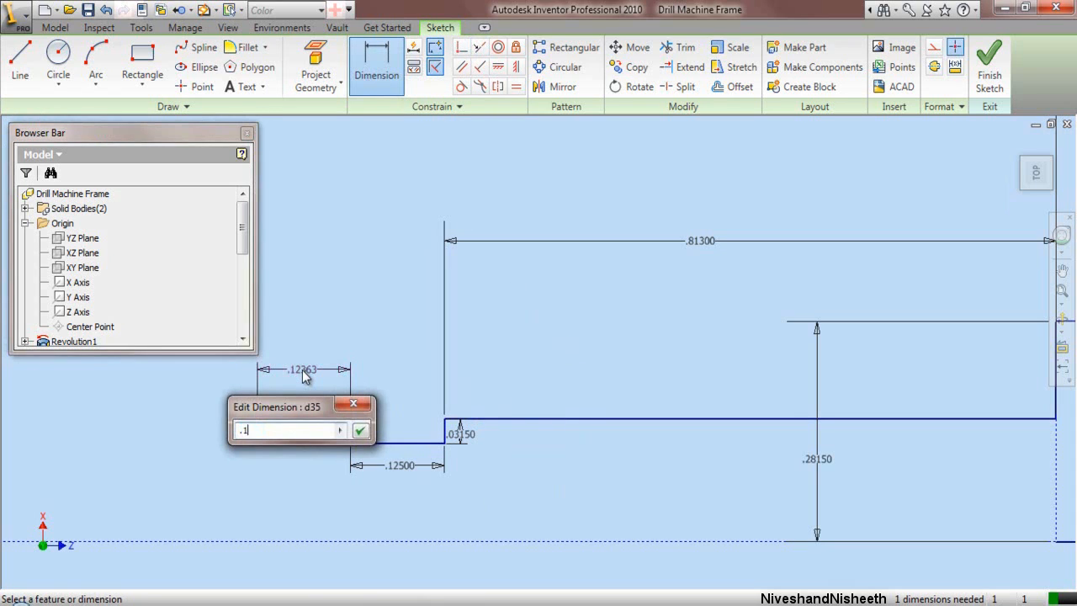
pyautogui.write('88')
pyautogui.click(361, 431)
pyautogui.rightClick(387, 268)
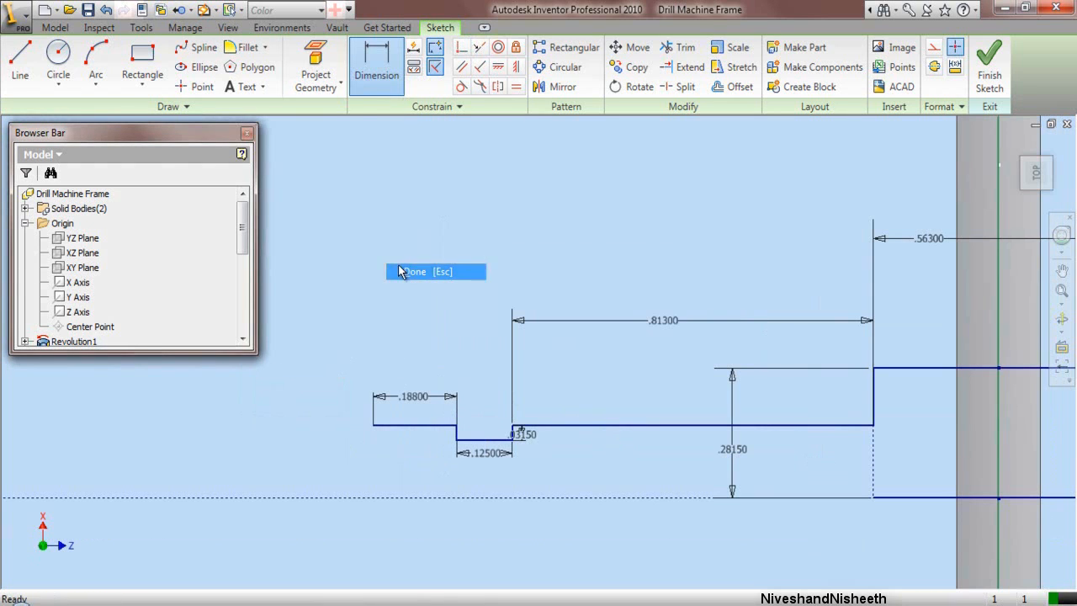
pyautogui.click(404, 269)
# Step: Draw a vertical line from the outer -Z end of the profile down to the dotted horizontal reference line
pyautogui.click(19, 63)
pyautogui.scroll(3, 366, 463)
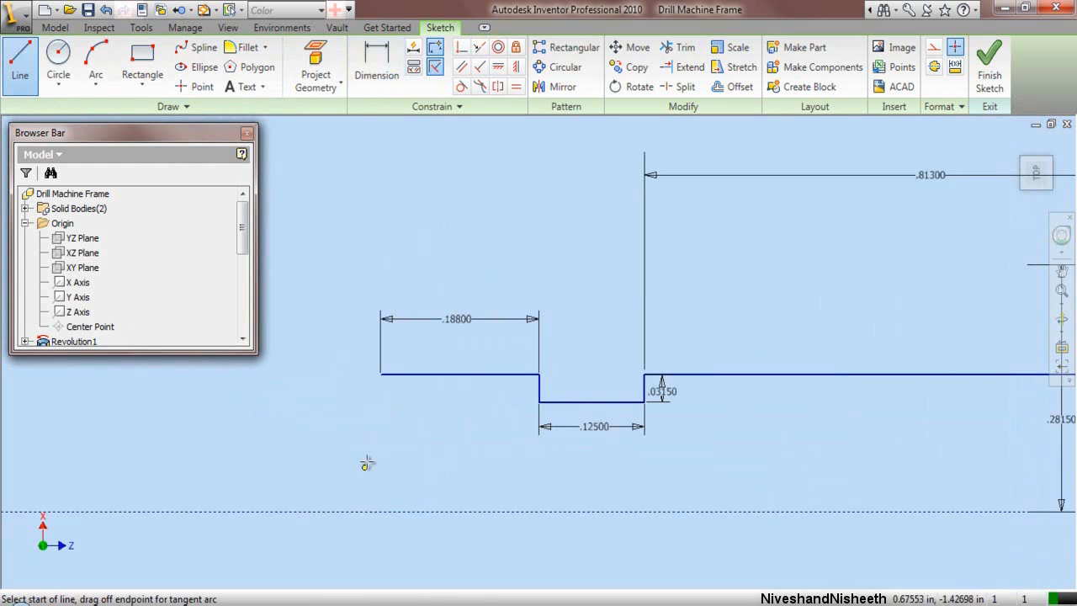
pyautogui.click(380, 374)
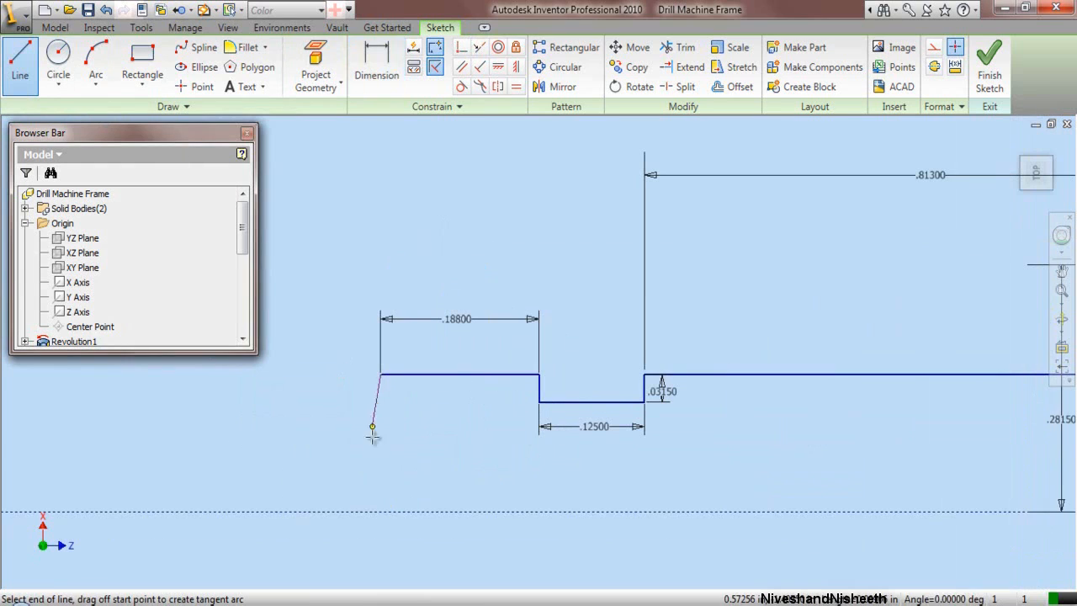
pyautogui.click(380, 512)
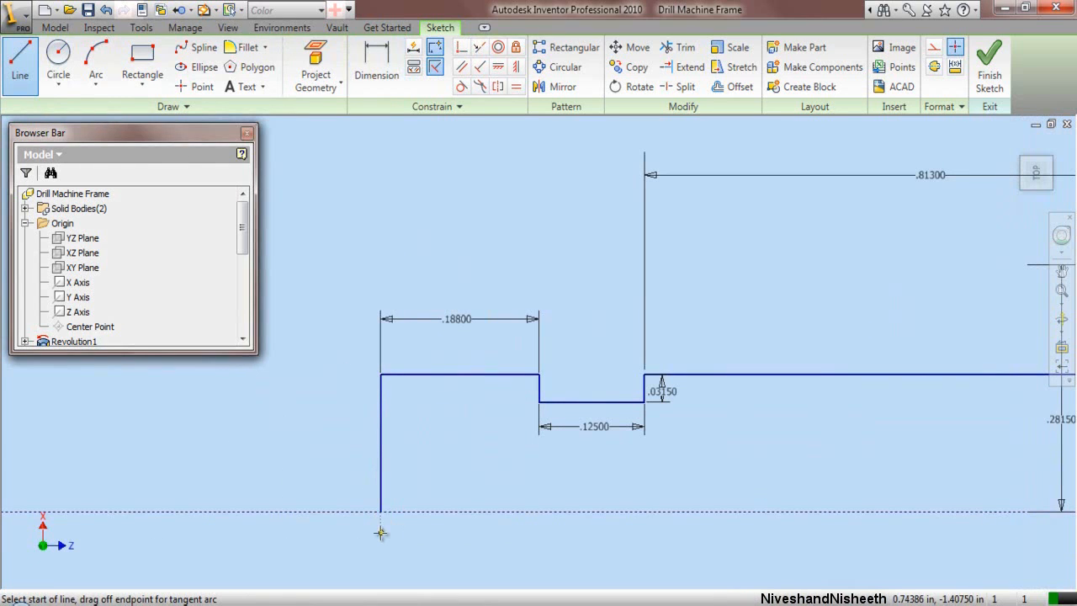
# Step: Close the profile with a horizontal base line from its lower -Z corner to its lower +Z corner
pyautogui.click(380, 511)
pyautogui.scroll(-3, 380, 514)
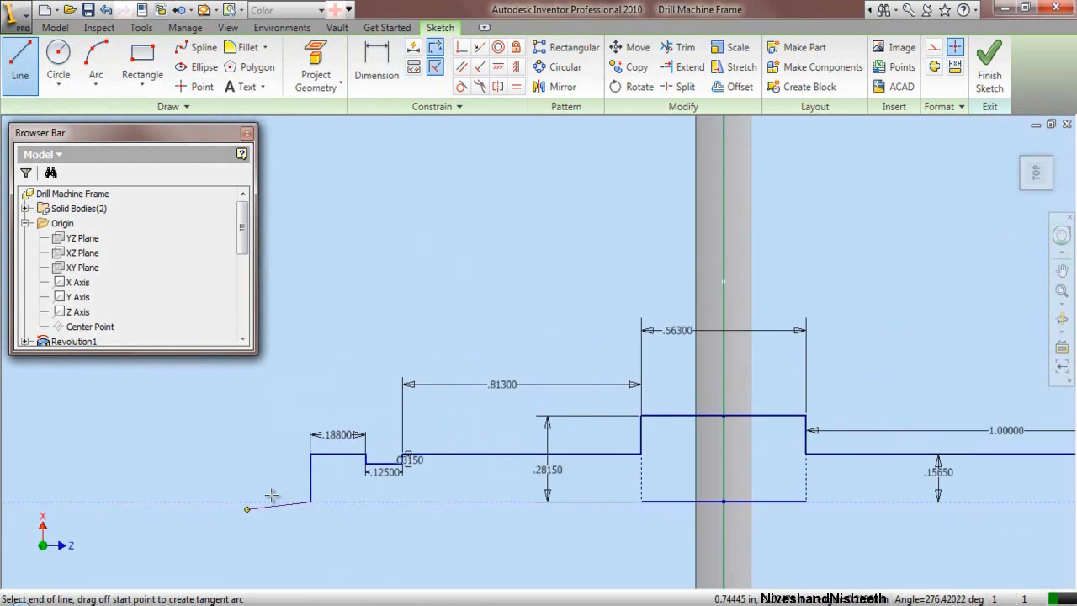
pyautogui.scroll(-2, 345, 528)
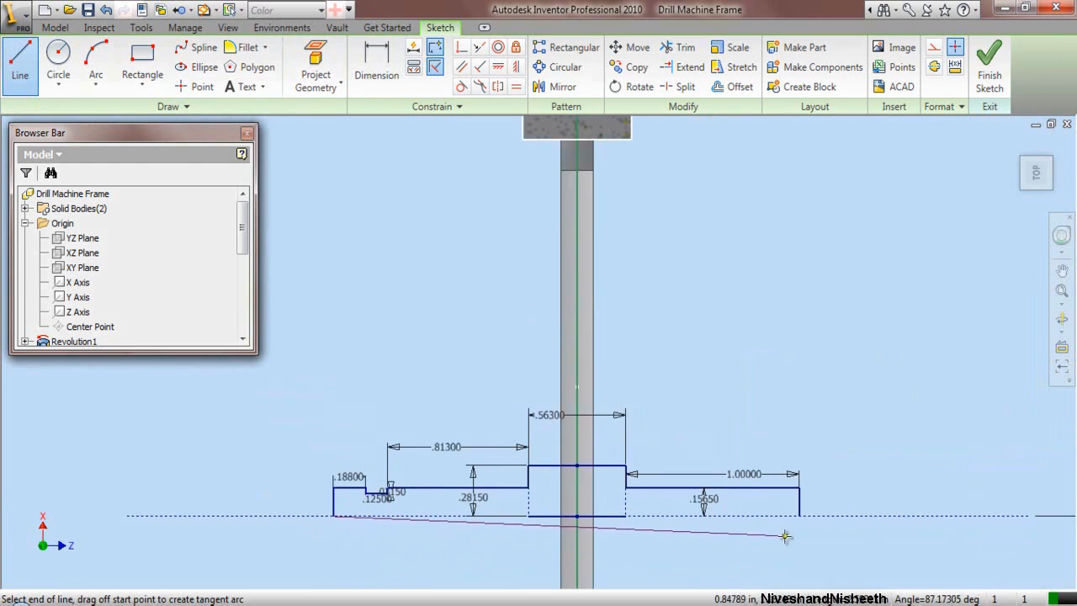
pyautogui.click(800, 516)
pyautogui.scroll(-2, 800, 515)
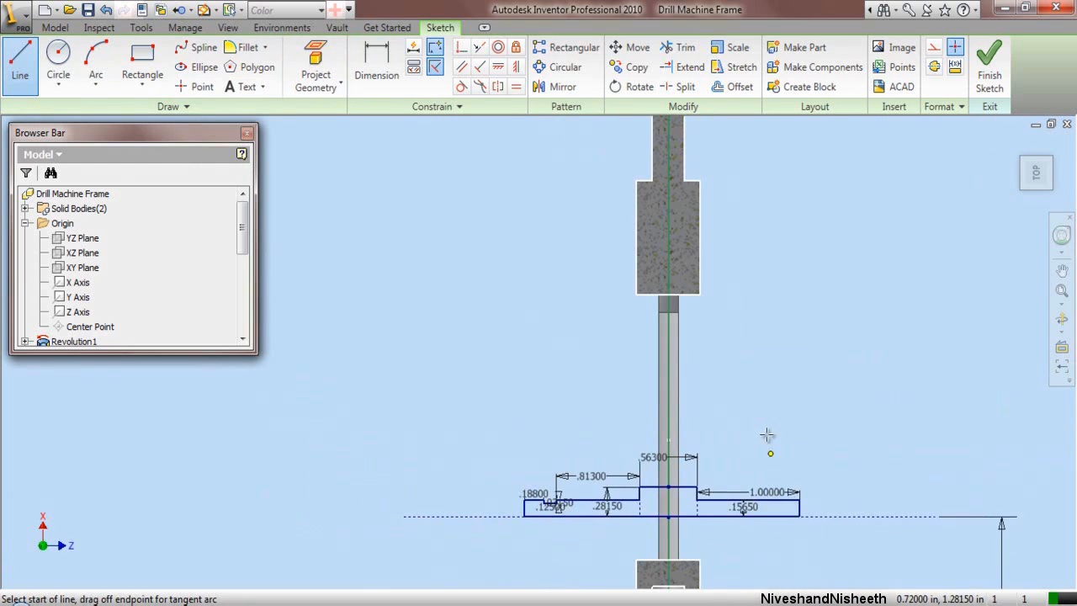
# Step: Revolve the stepped shaft profile a full turn about its long straight base edge on the centerline
pyautogui.rightClick(772, 427)
pyautogui.click(800, 244)
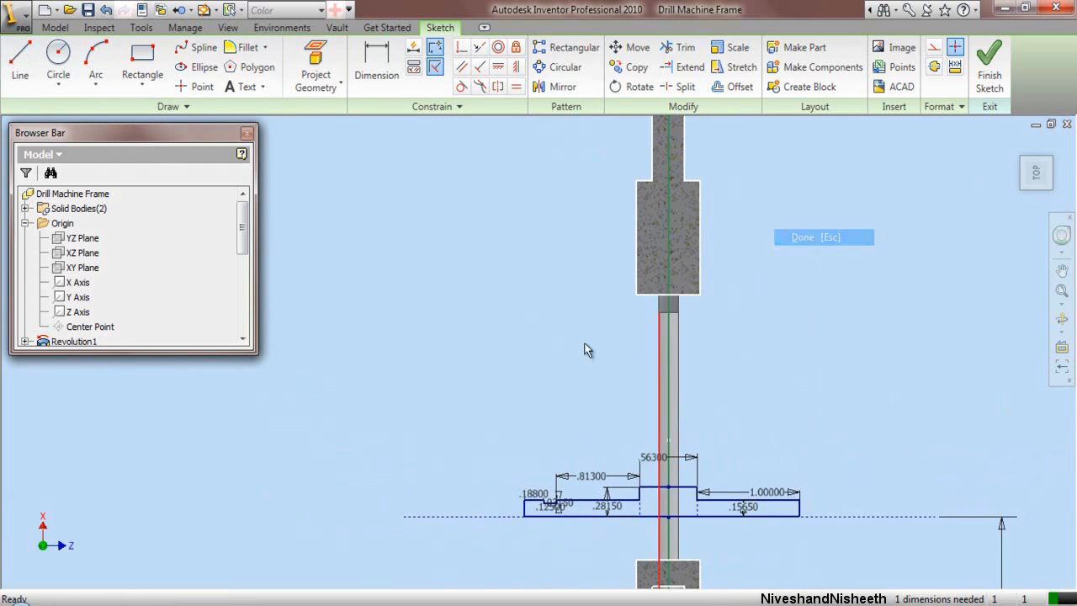
pyautogui.scroll(-2, 413, 376)
pyautogui.scroll(5, 554, 467)
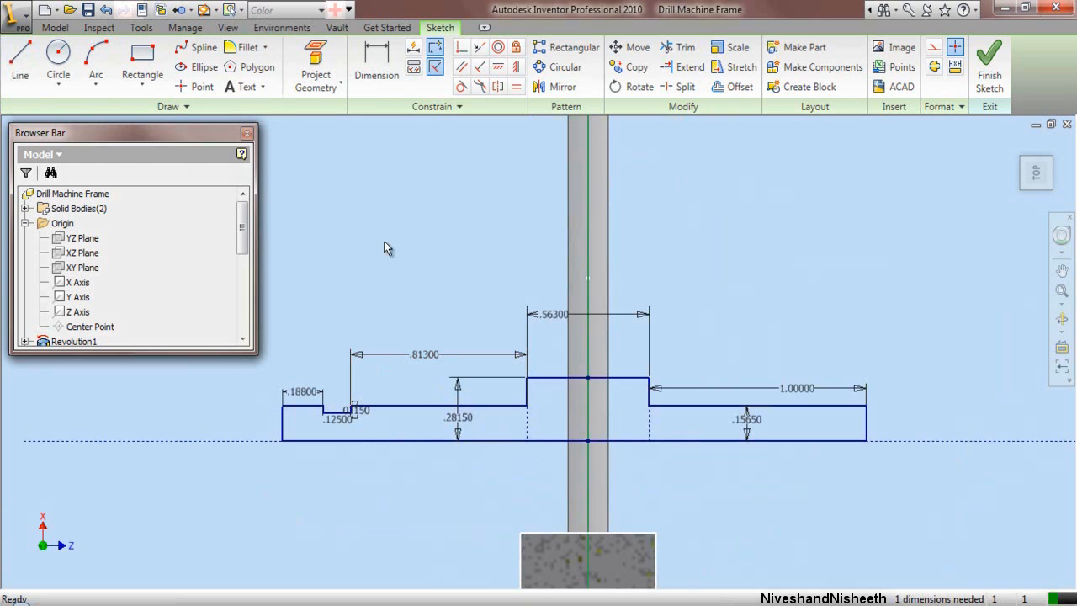
pyautogui.click(55, 28)
pyautogui.click(130, 68)
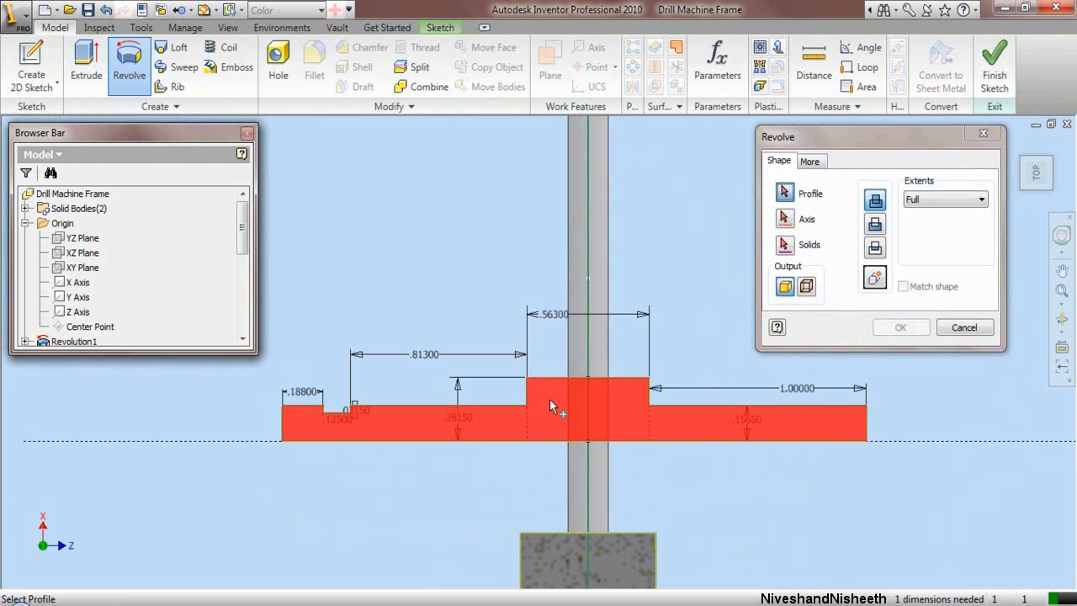
pyautogui.click(550, 399)
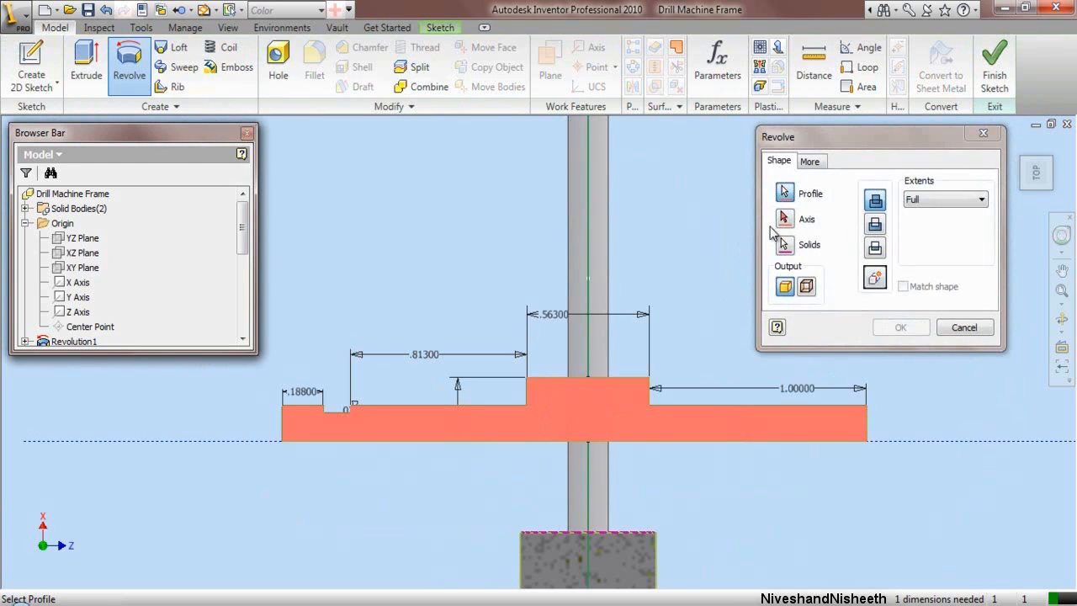
pyautogui.click(724, 440)
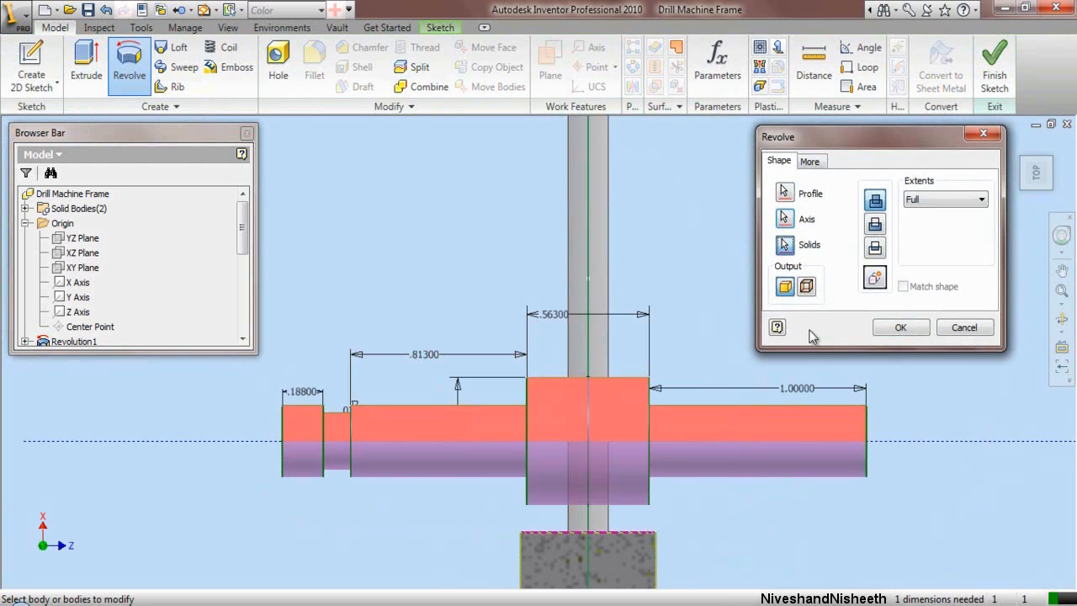
pyautogui.click(902, 329)
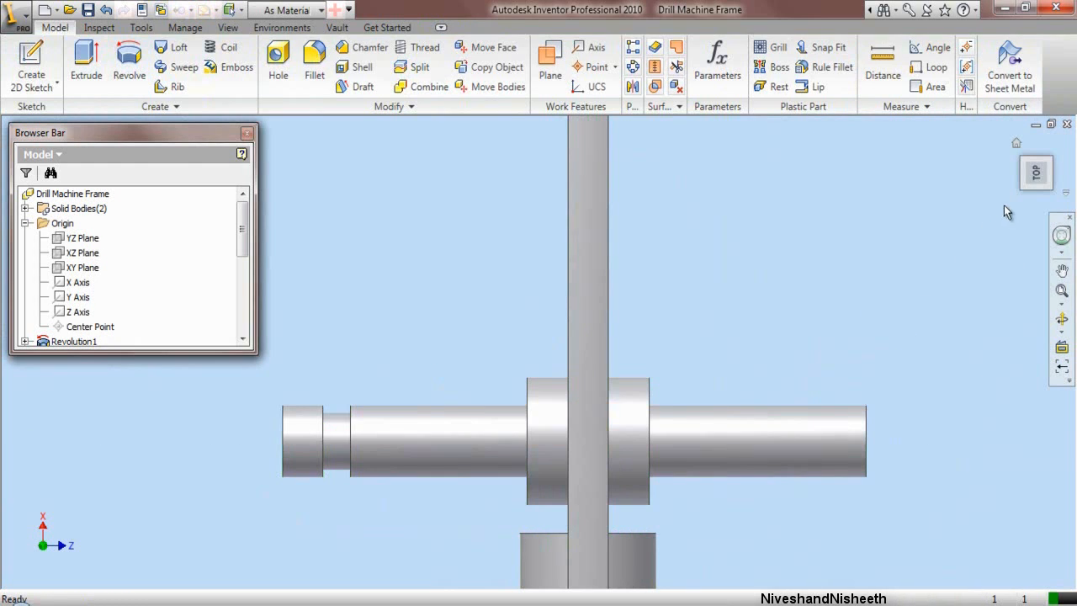
# Step: Examine the frame and its new cross shaft in the left, front and isometric views
pyautogui.click(1040, 199)
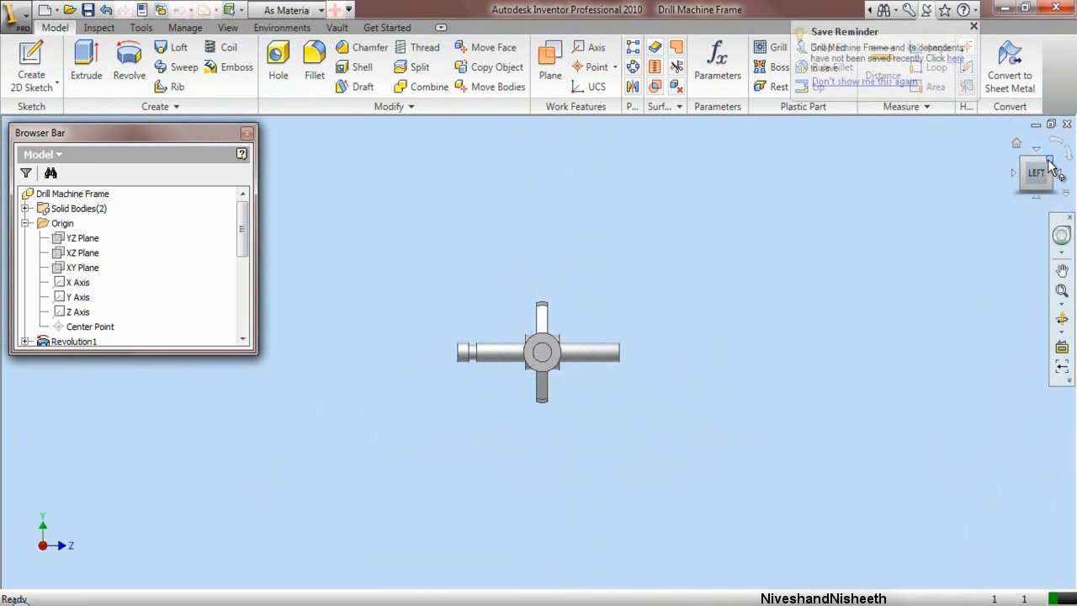
pyautogui.click(1050, 164)
pyautogui.click(1061, 290)
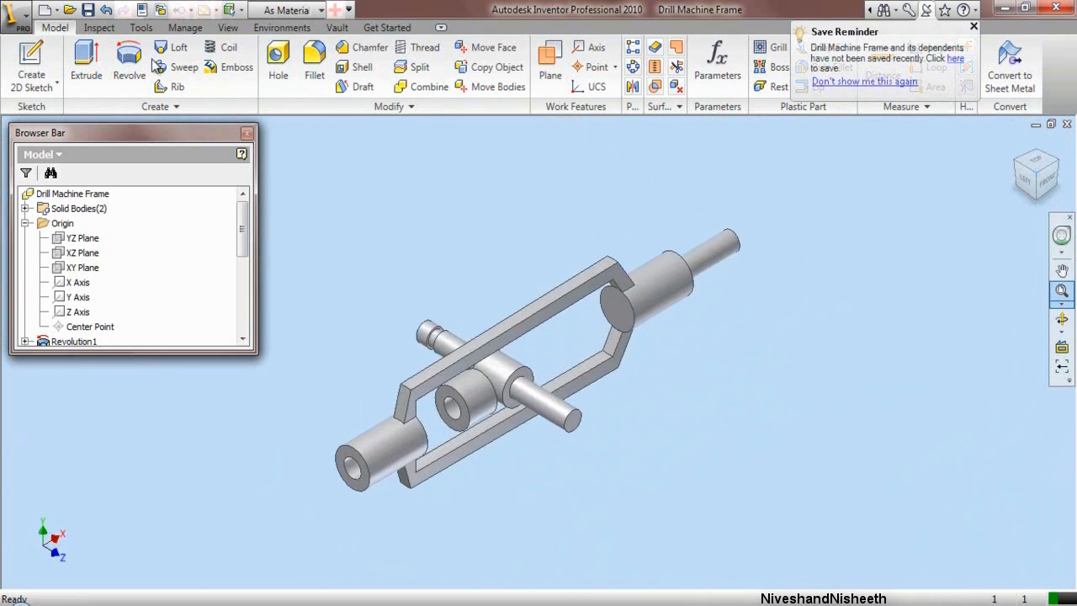
pyautogui.rightClick(176, 254)
pyautogui.click(225, 455)
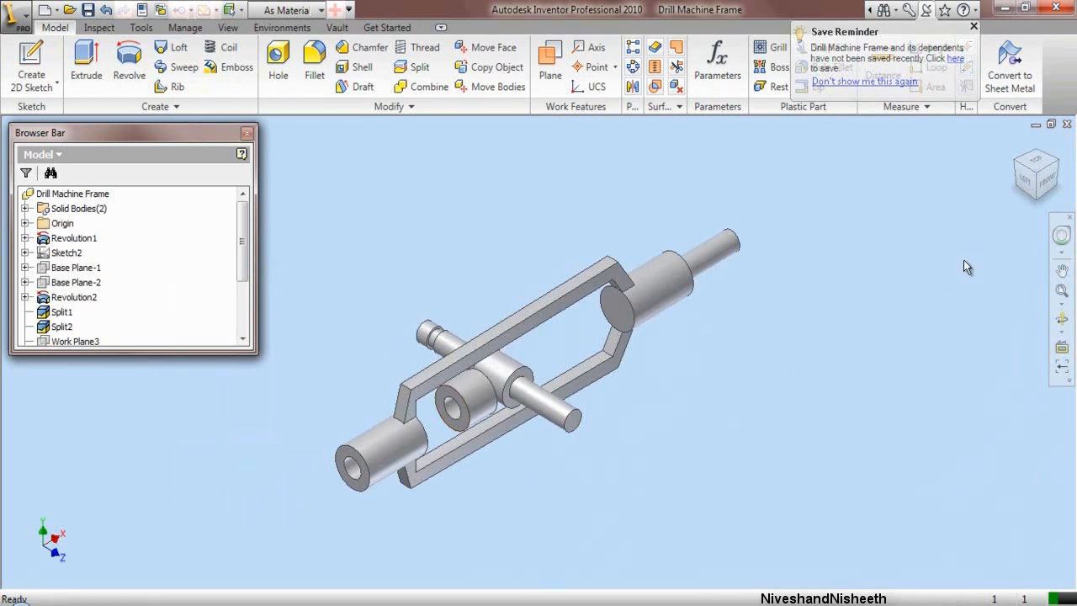
pyautogui.click(1045, 180)
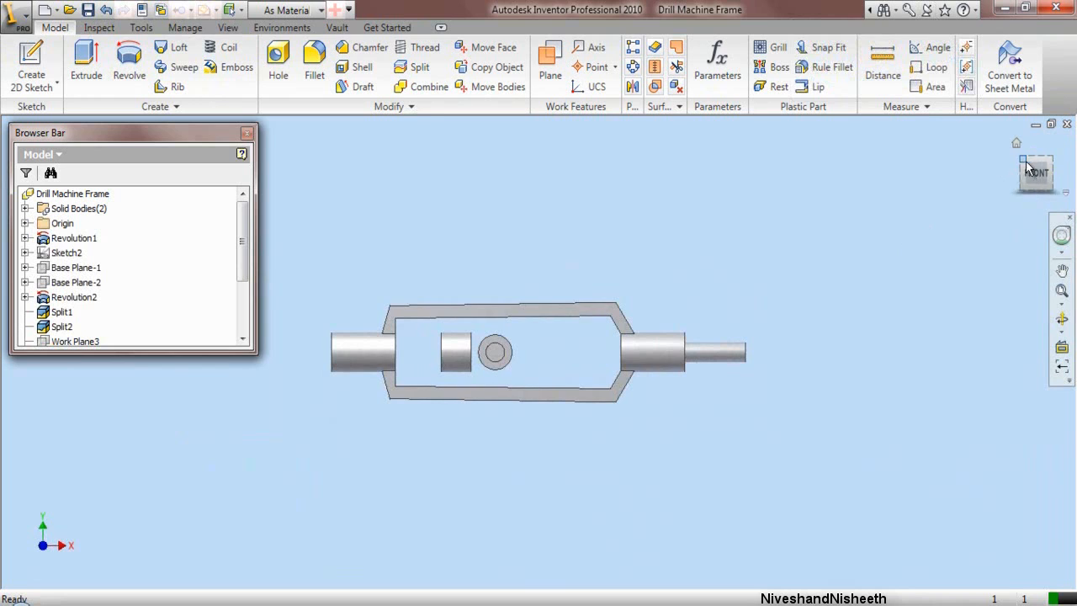
pyautogui.click(1017, 143)
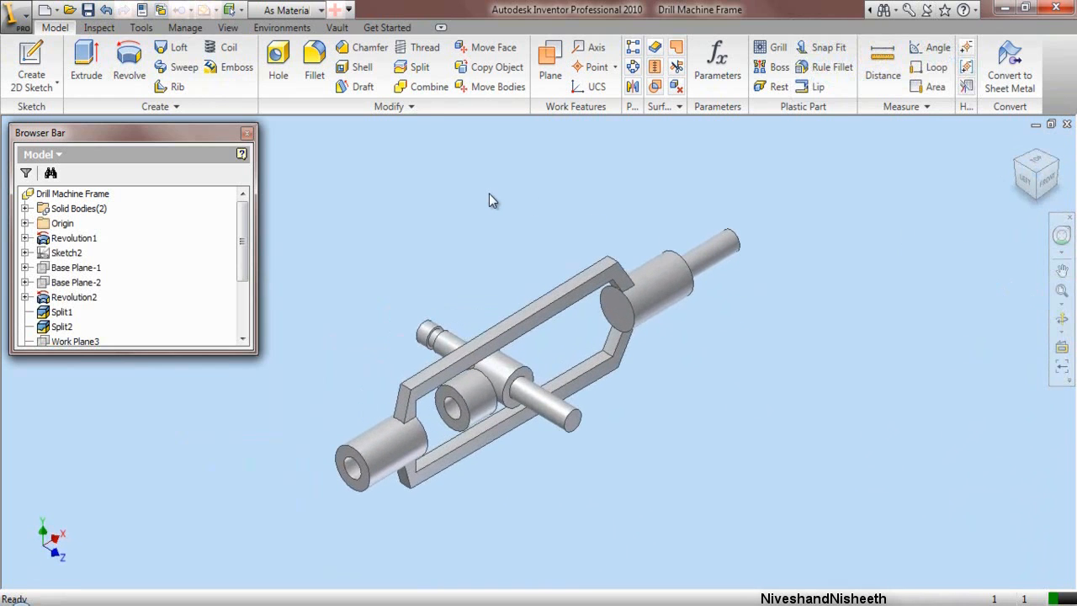
pyautogui.scroll(-2, 490, 194)
pyautogui.scroll(3, 141, 222)
# Step: Start a new sketch on the XY origin plane
pyautogui.click(25, 223)
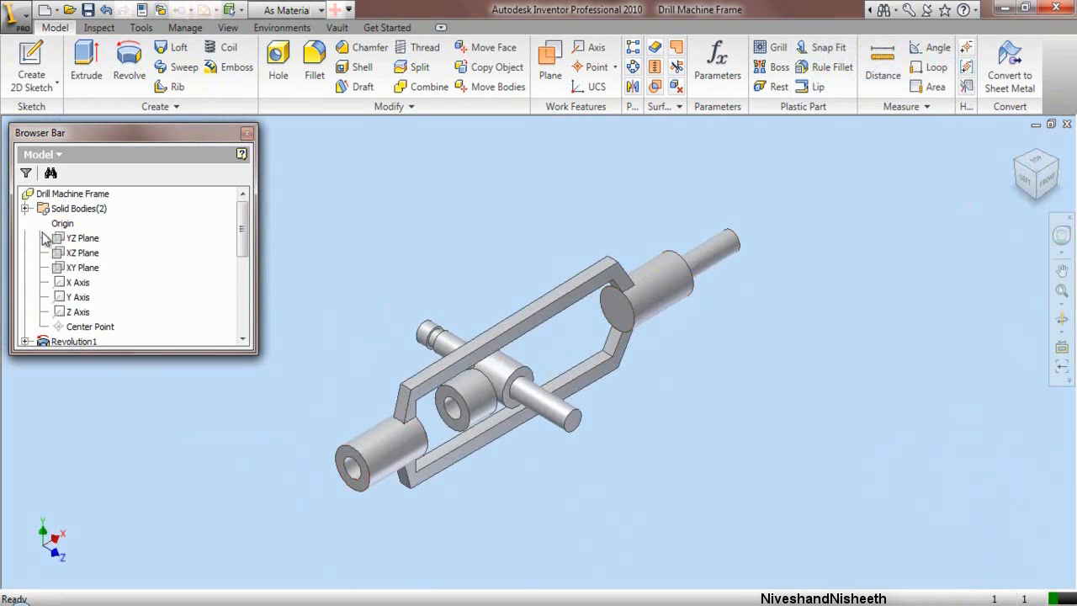
pyautogui.click(76, 267)
pyautogui.rightClick(74, 267)
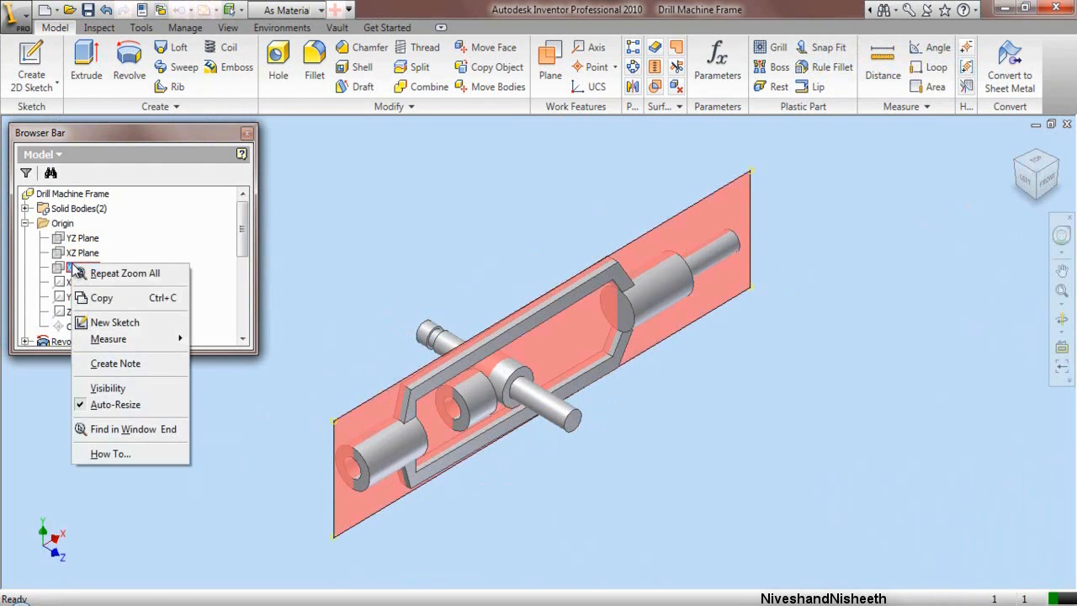
pyautogui.click(92, 319)
# Step: Project the cut edges of the model into the sketch and slice the graphics at the sketch plane
pyautogui.click(338, 84)
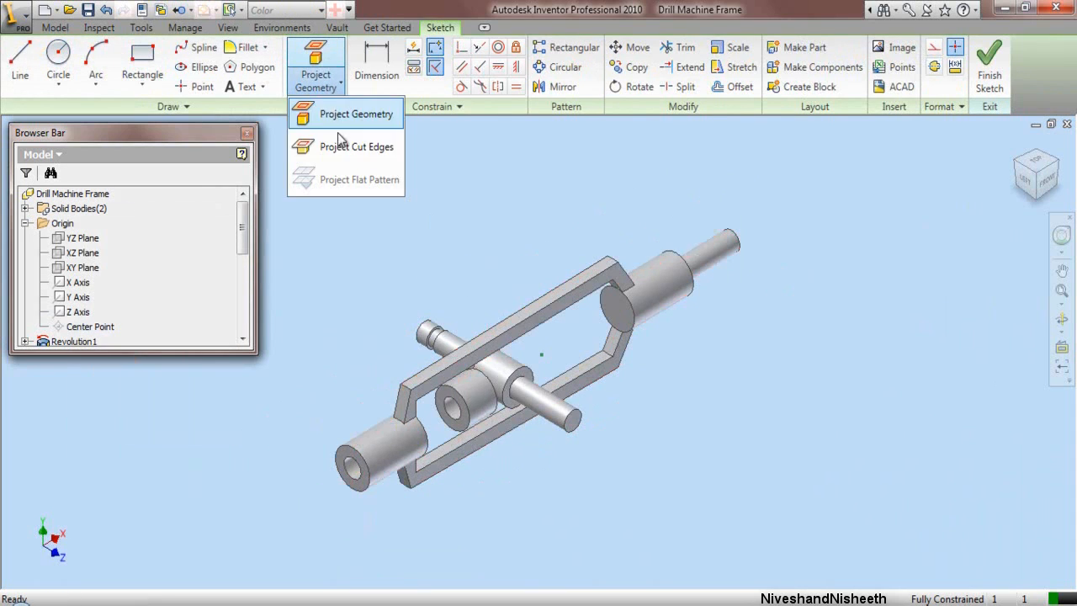
pyautogui.click(349, 147)
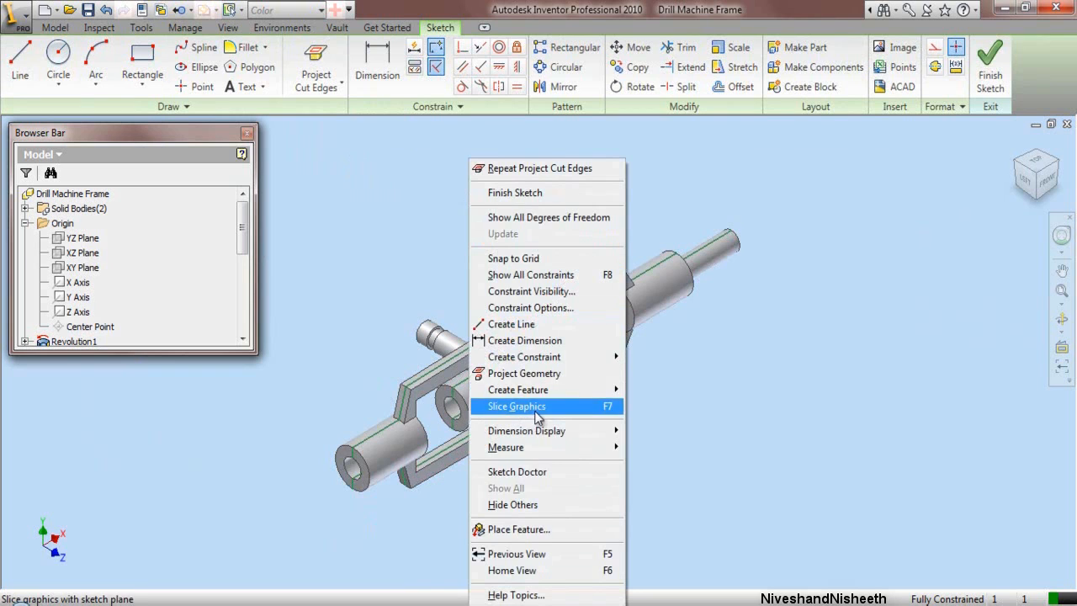
pyautogui.click(539, 406)
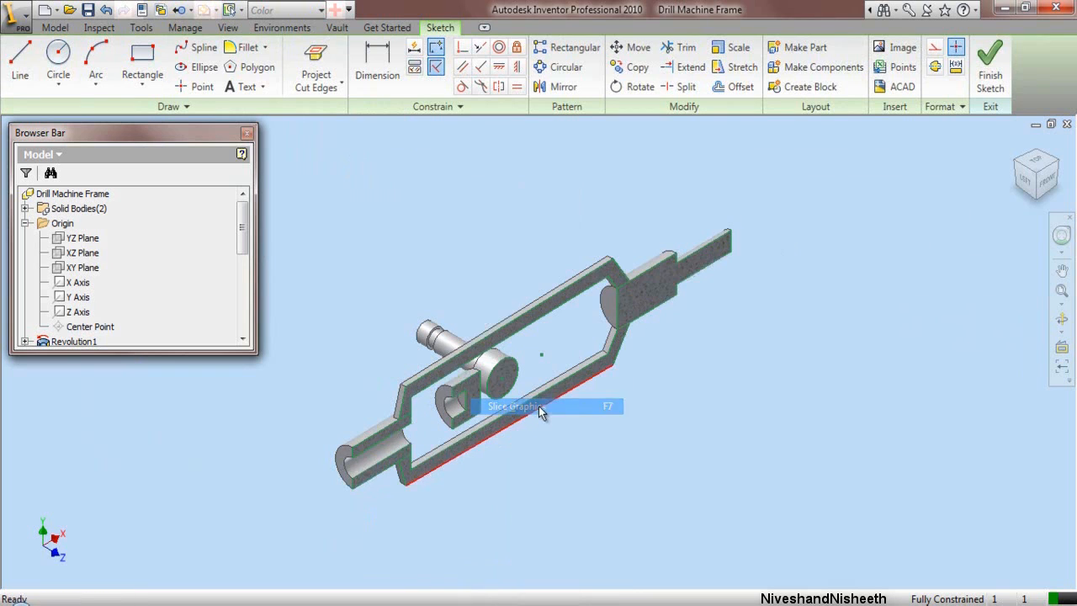
# Step: Look straight at the front of the sketch and project the origin X axis into it
pyautogui.click(1058, 190)
pyautogui.click(326, 89)
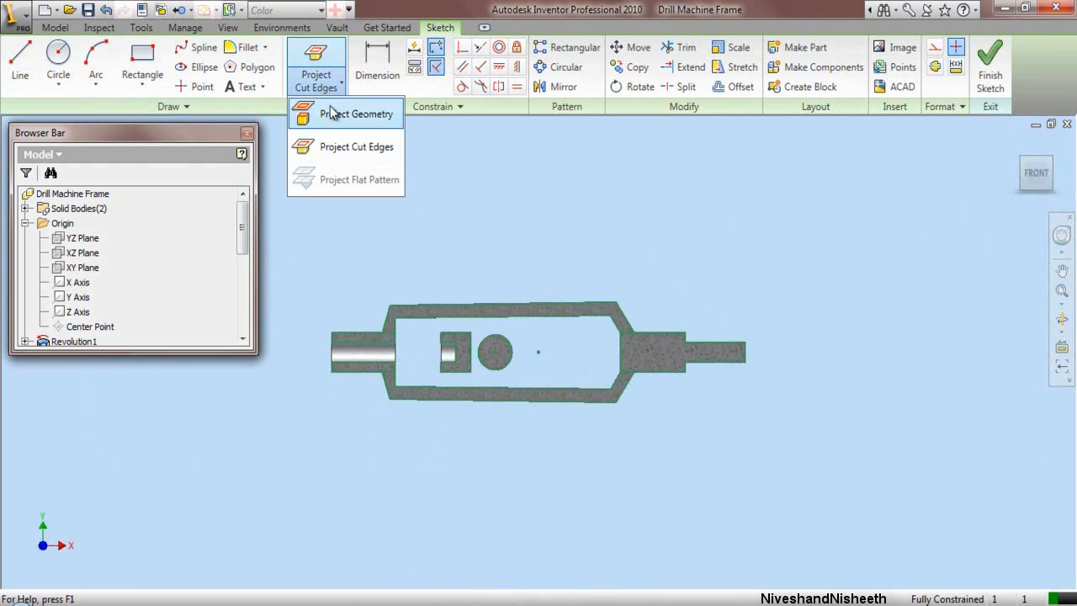
pyautogui.click(334, 116)
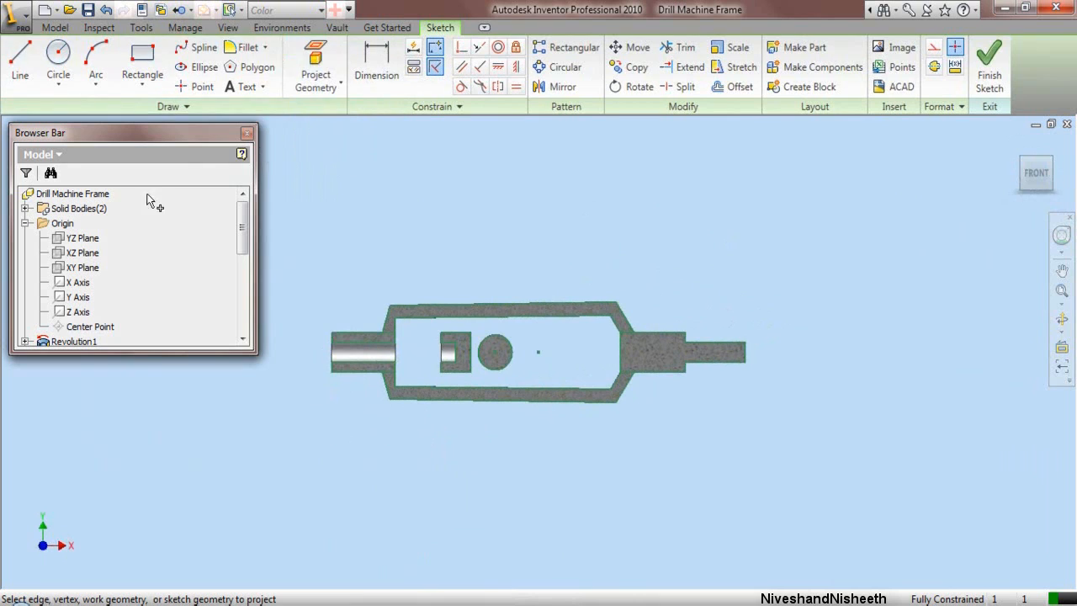
pyautogui.click(76, 283)
pyautogui.rightClick(475, 206)
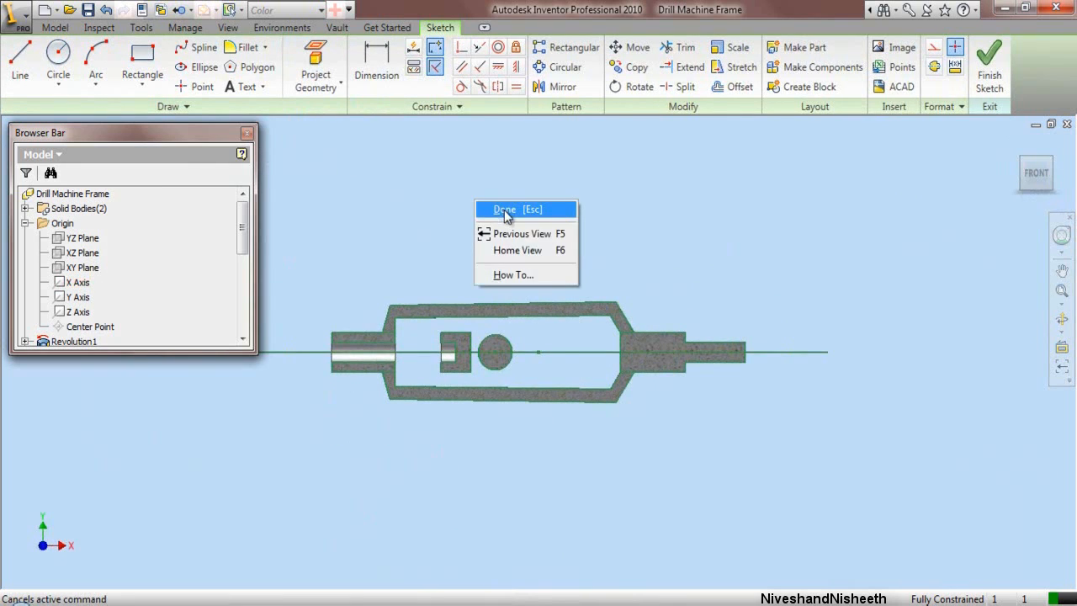
pyautogui.click(506, 211)
# Step: Set the color of all projected edges and the projected axis to White
pyautogui.scroll(-2, 640, 347)
pyautogui.moveTo(377, 242); pyautogui.dragTo(790, 491)
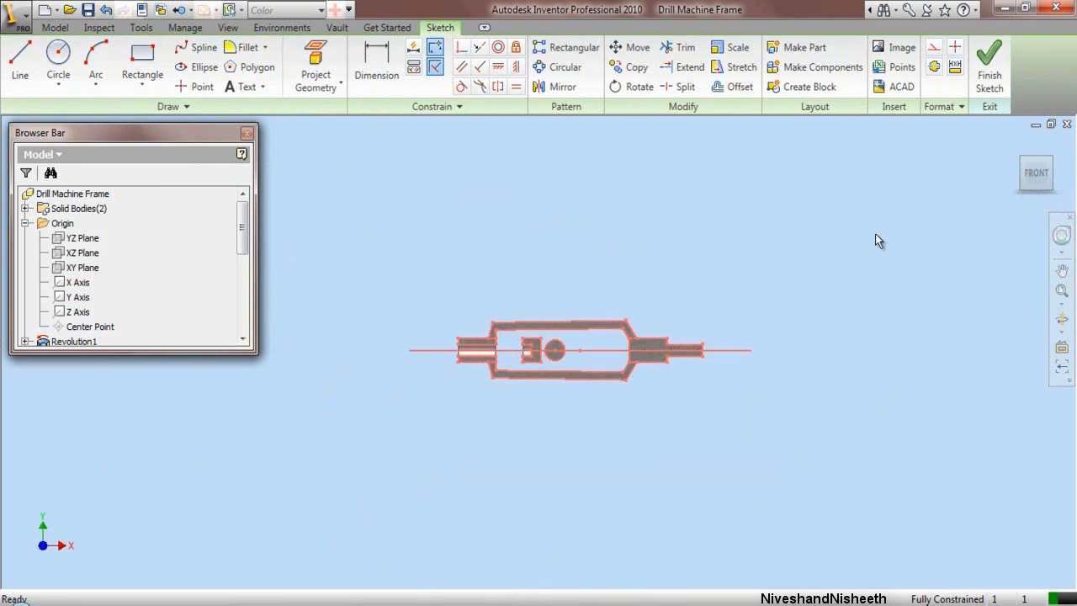
pyautogui.click(953, 108)
pyautogui.click(961, 130)
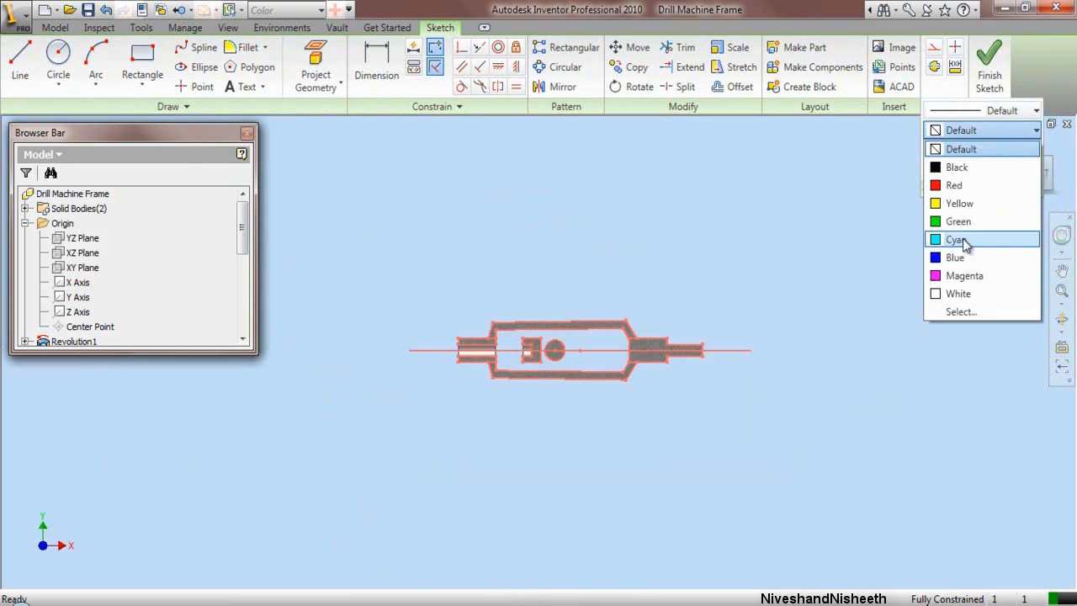
pyautogui.click(959, 293)
pyautogui.click(750, 409)
pyautogui.scroll(3, 553, 303)
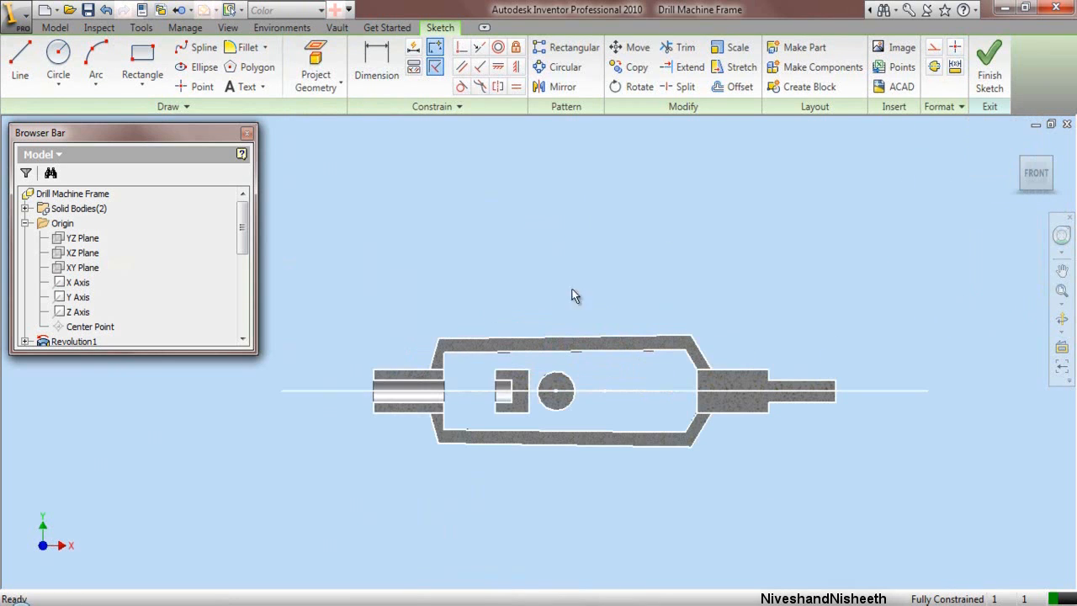
# Step: Reset the sketch line color to Default for new geometry
pyautogui.click(943, 106)
pyautogui.click(954, 131)
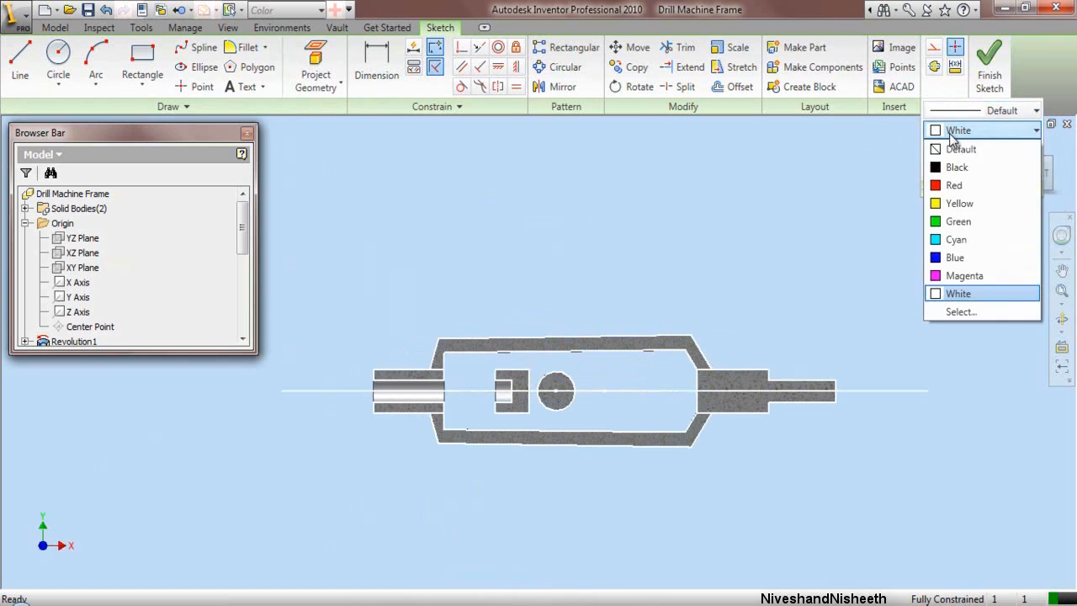
pyautogui.click(961, 149)
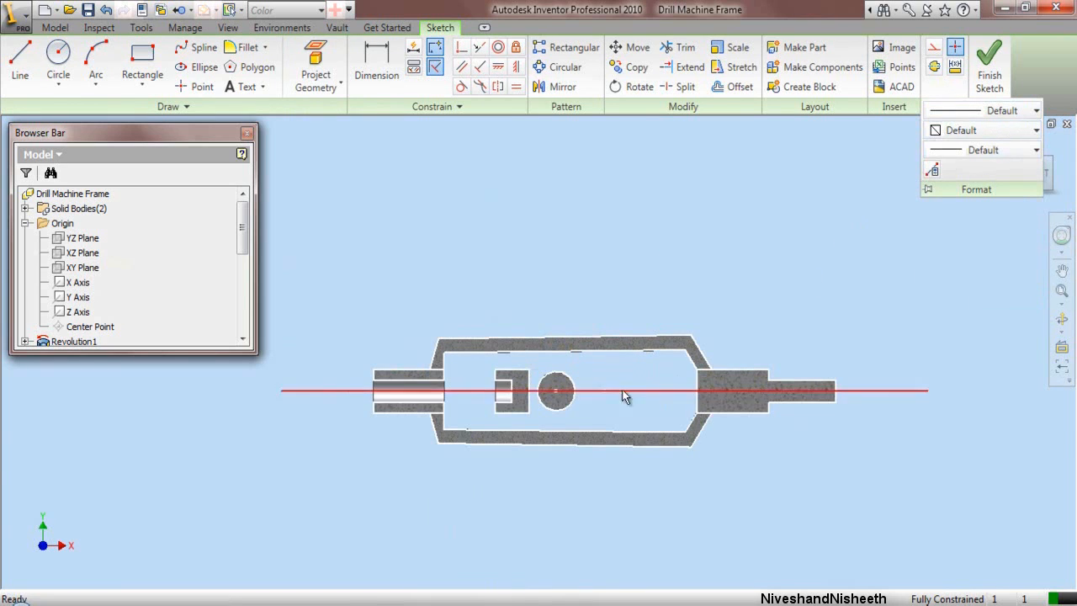
# Step: Draw a rectangle about 0.18 in wide from the small bored block's closed face into the circular shaft section, spanning the X axis
pyautogui.scroll(5, 549, 377)
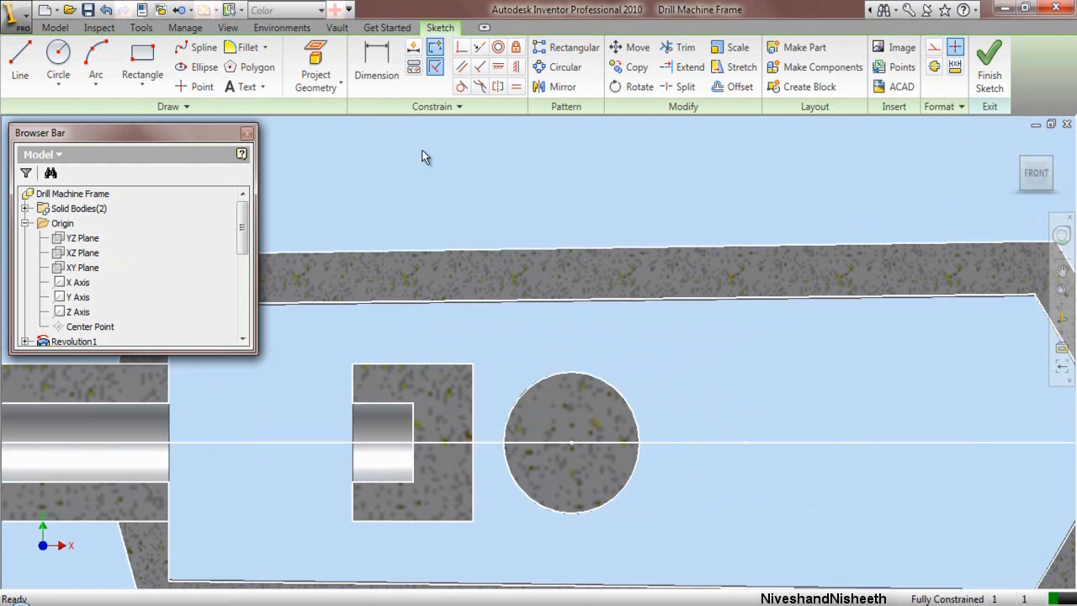
pyautogui.click(141, 66)
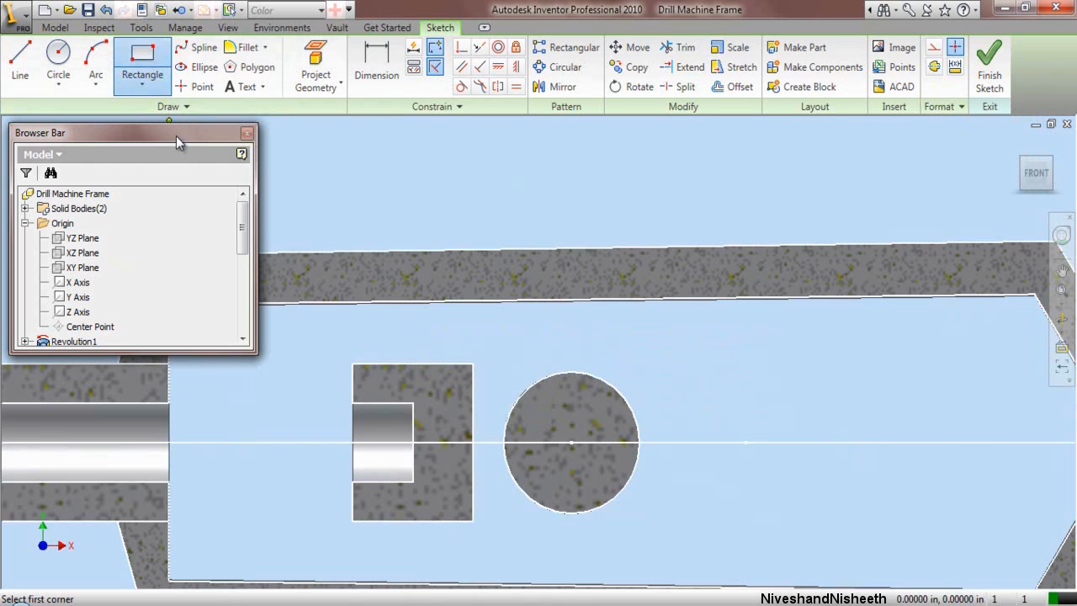
pyautogui.scroll(2, 505, 434)
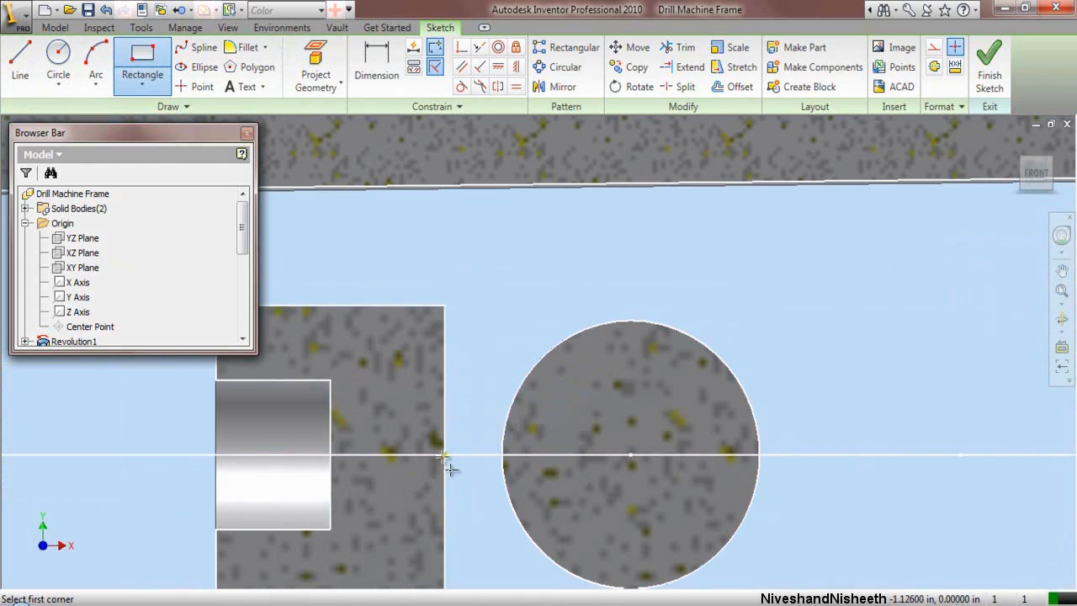
pyautogui.click(444, 336)
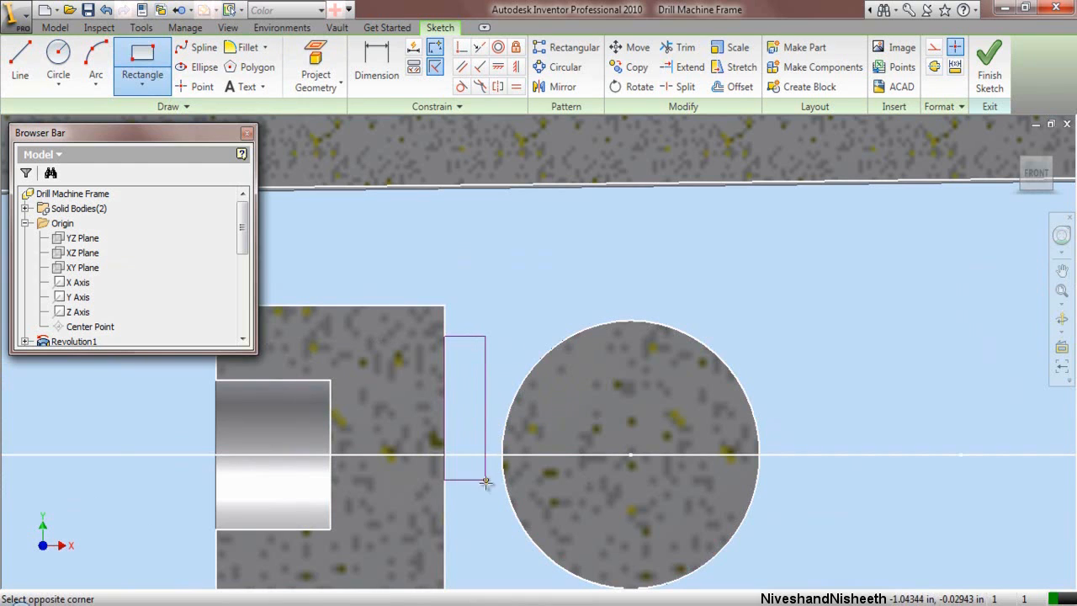
pyautogui.scroll(-2, 488, 488)
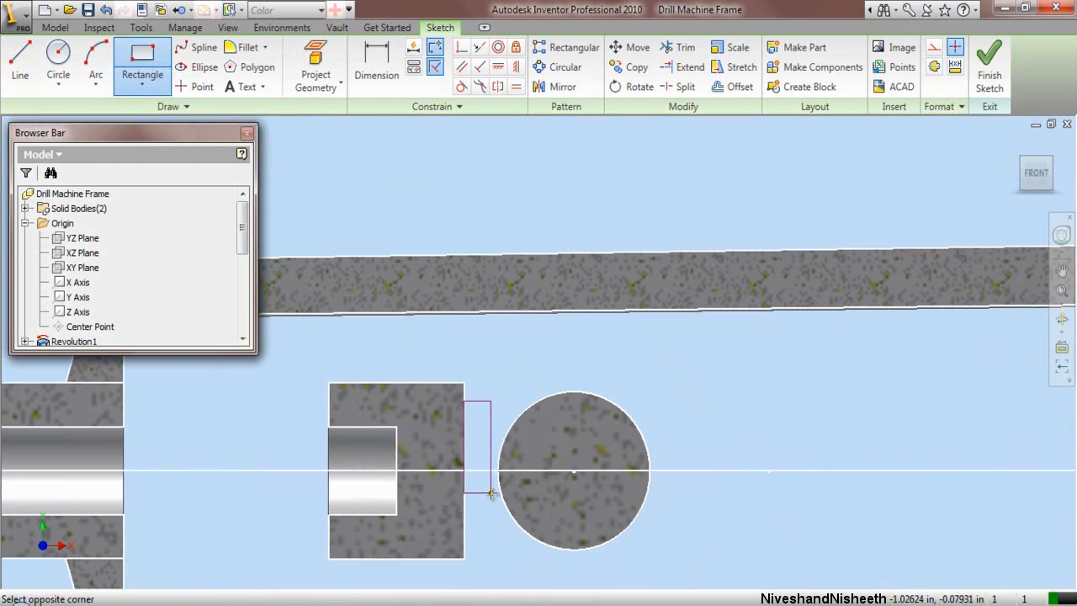
pyautogui.click(513, 545)
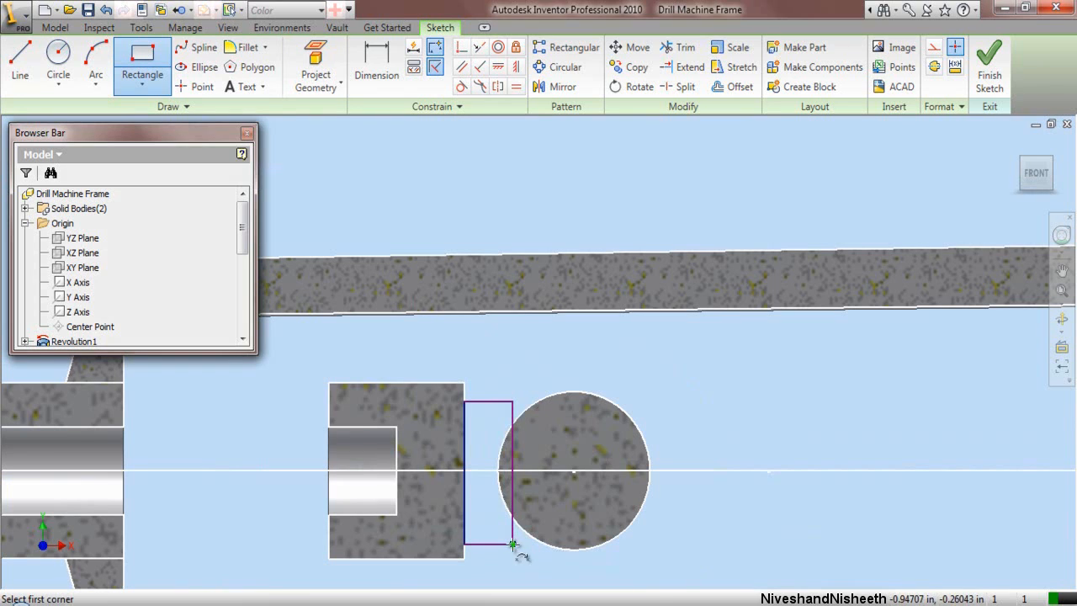
pyautogui.rightClick(537, 338)
pyautogui.click(555, 347)
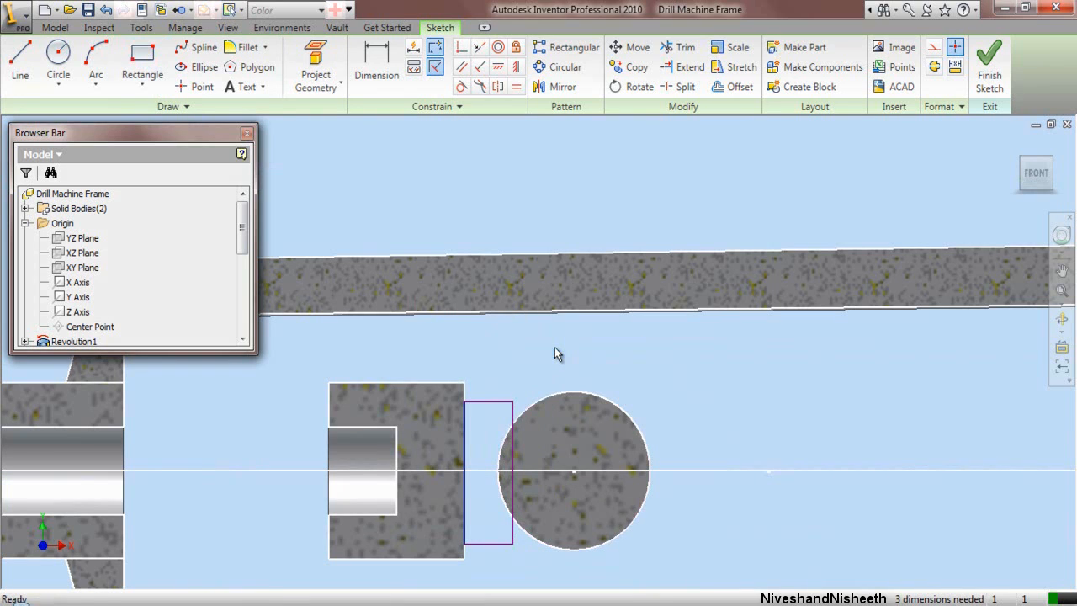
# Step: Make the midpoint of the rectangle's edge inside the circle coincident with the projected X axis
pyautogui.click(461, 47)
pyautogui.scroll(3, 480, 470)
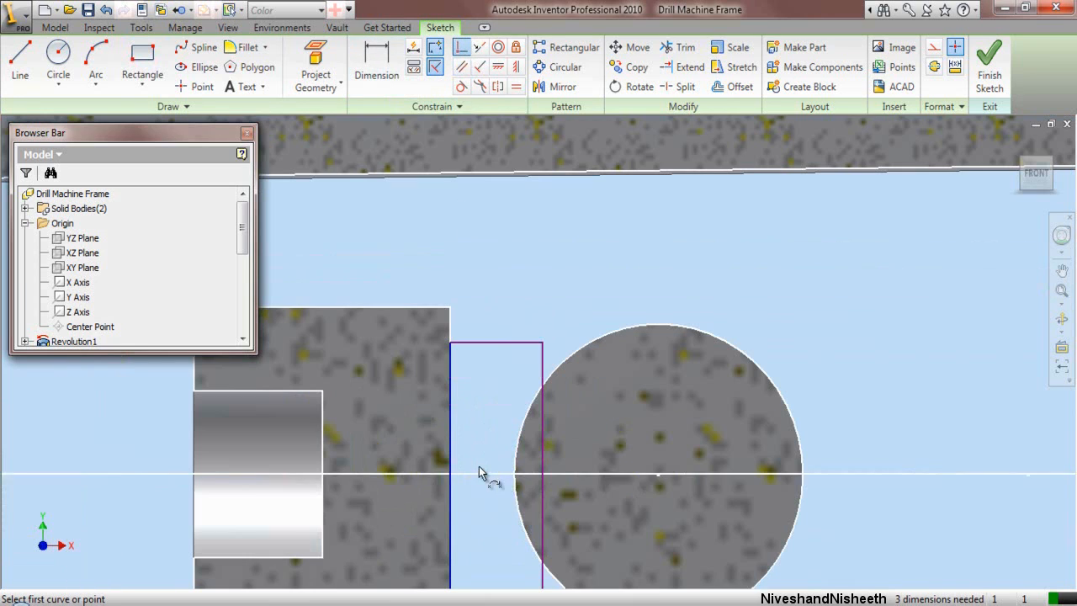
pyautogui.click(543, 484)
pyautogui.click(560, 478)
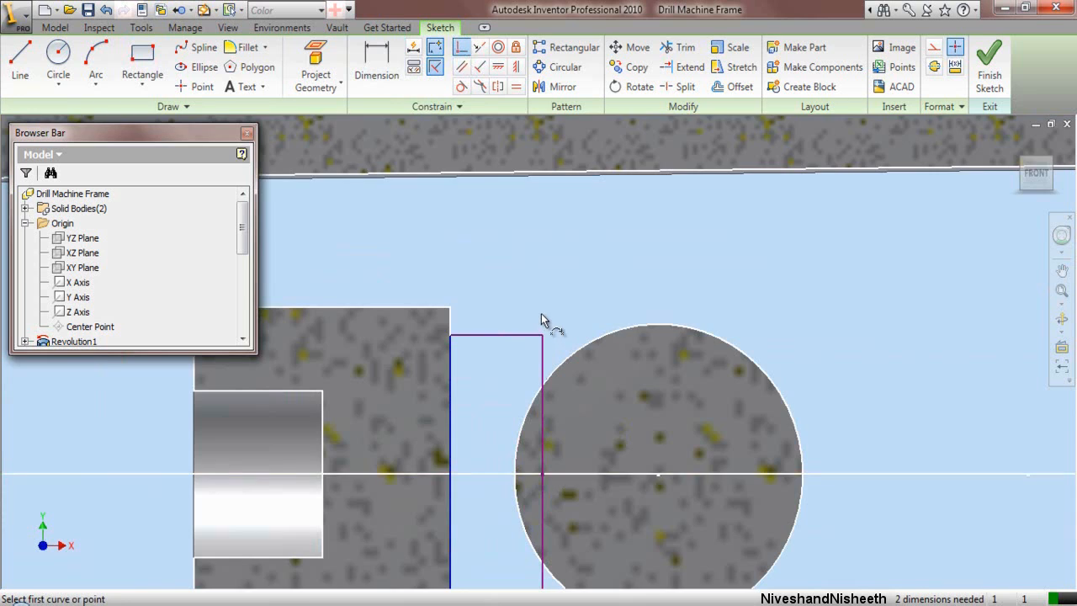
pyautogui.scroll(-3, 538, 311)
pyautogui.rightClick(520, 250)
pyautogui.click(547, 258)
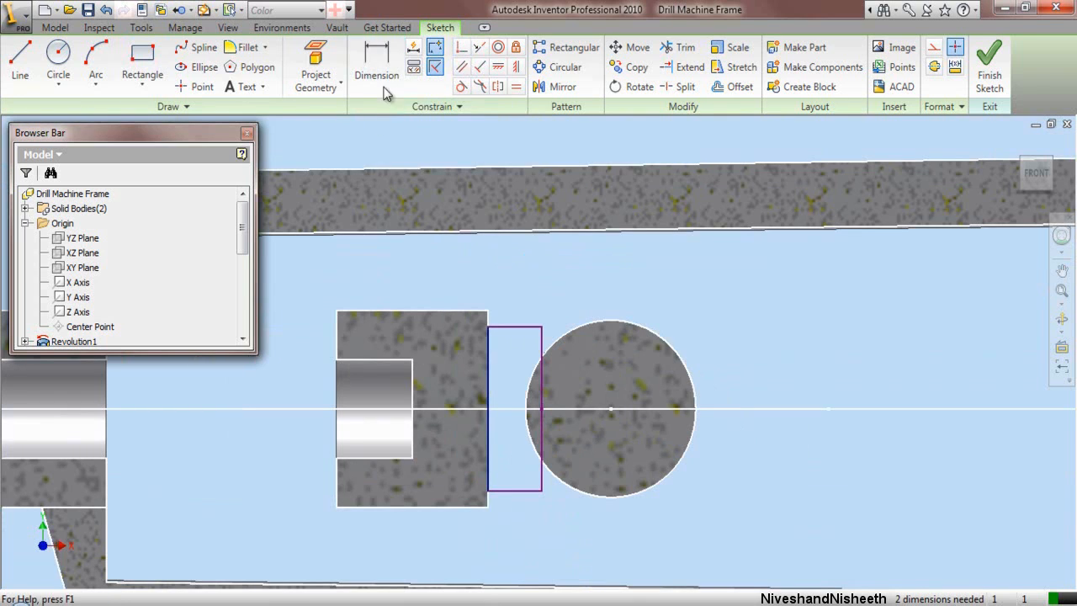
# Step: Dimension the rectangle's vertical height and set it to 0.5004 in
pyautogui.press('d')
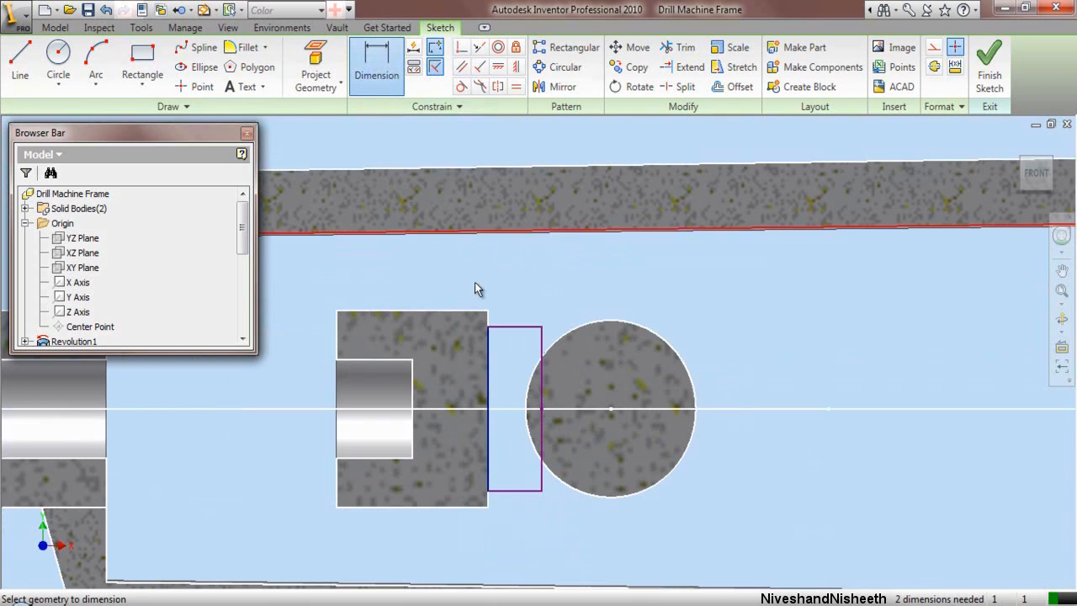
pyautogui.click(516, 328)
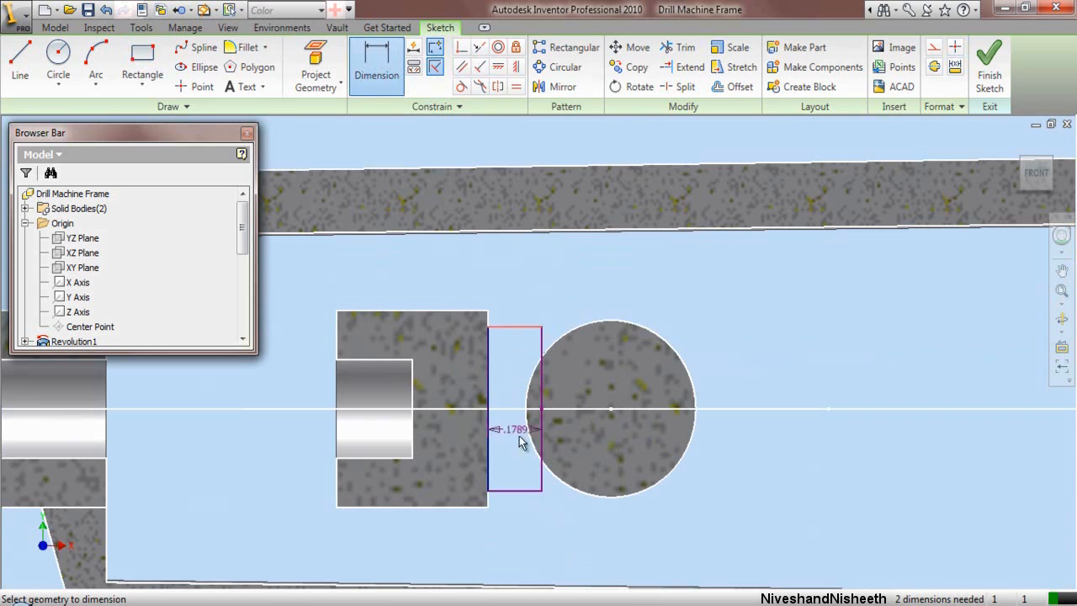
pyautogui.click(522, 492)
pyautogui.click(714, 383)
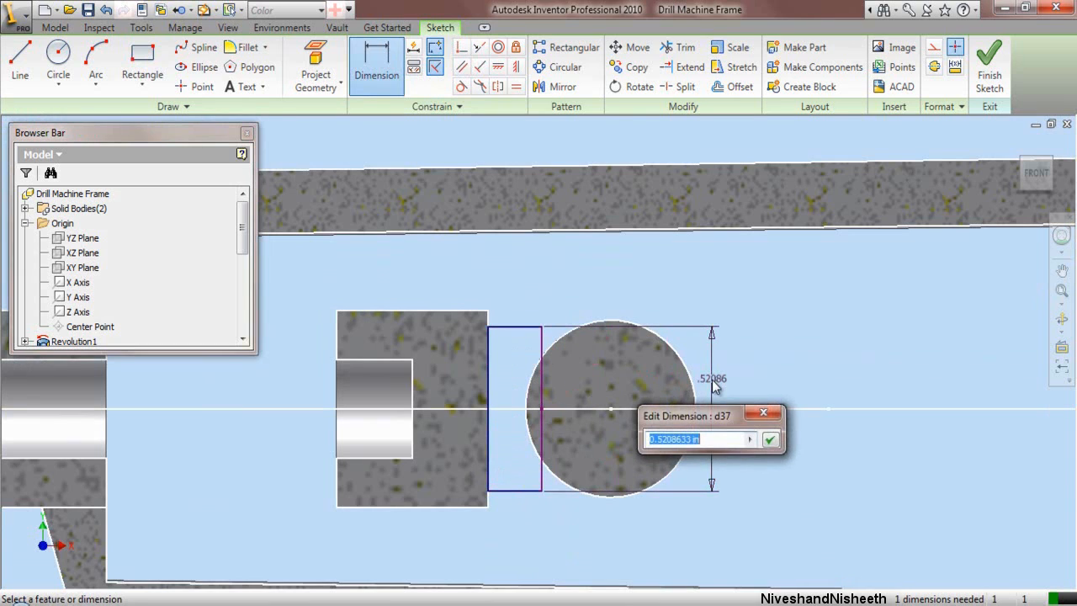
pyautogui.write('.5004')
pyautogui.press('Return')
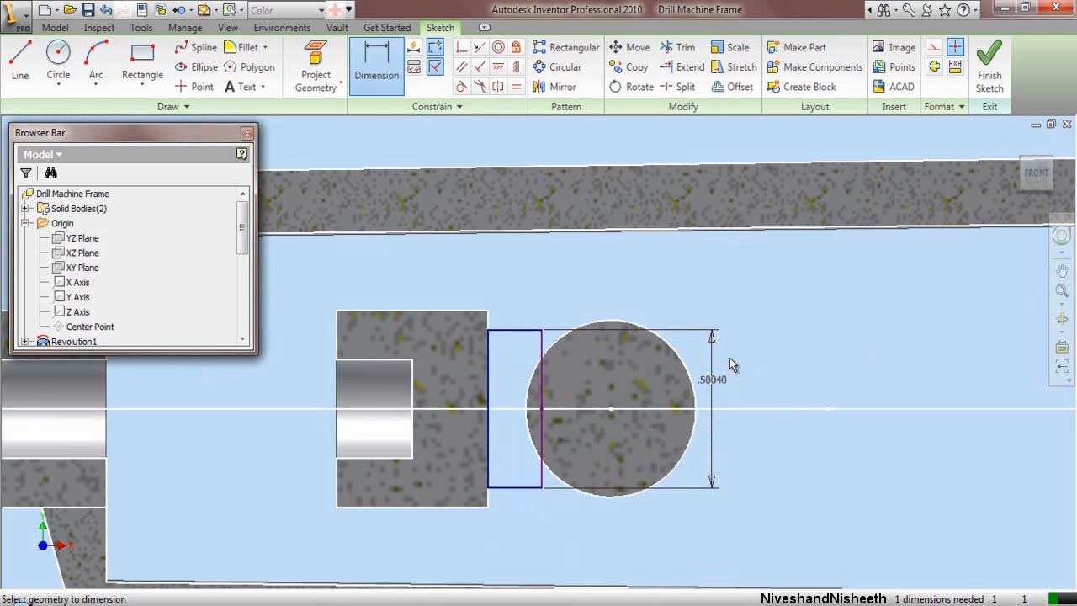
pyautogui.rightClick(776, 292)
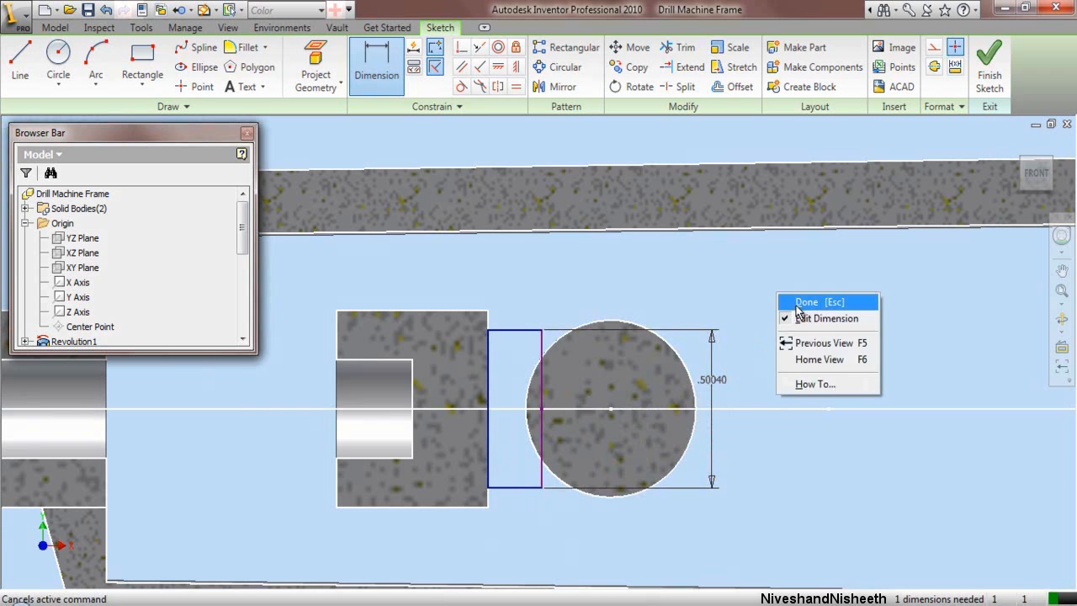
pyautogui.click(807, 302)
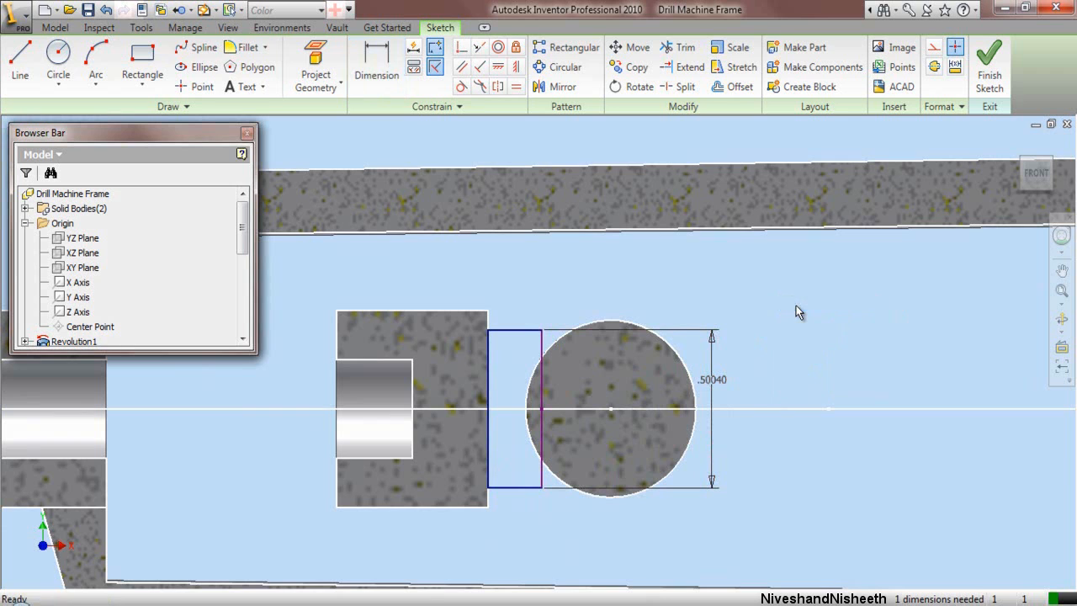
# Step: Make the rectangle's upper corner inside the shaft section coincident with the circular edge
pyautogui.click(462, 47)
pyautogui.scroll(5, 533, 294)
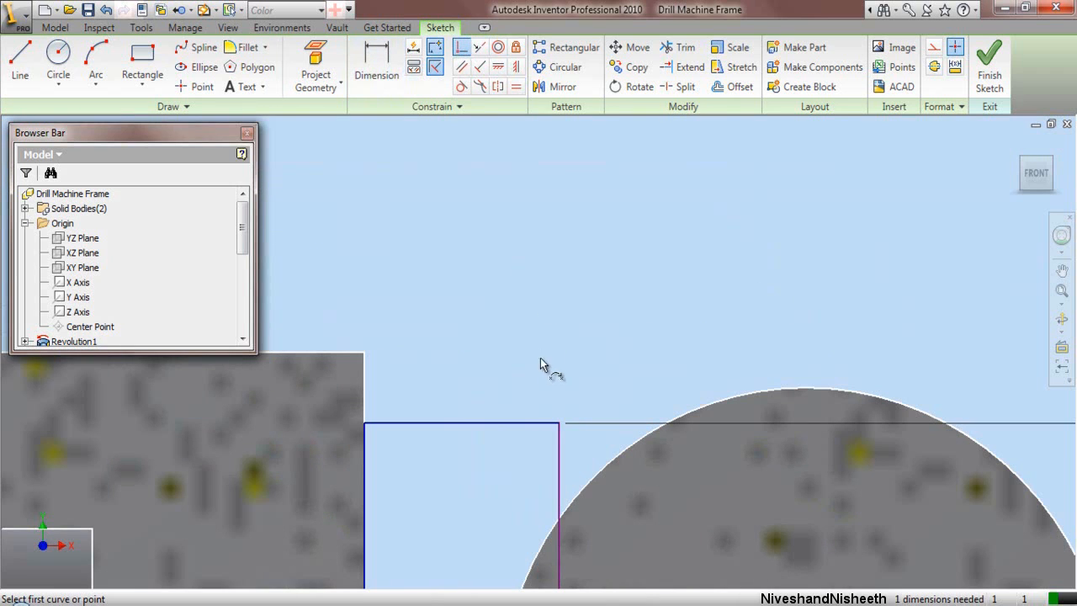
pyautogui.click(556, 422)
pyautogui.scroll(-3, 556, 422)
pyautogui.click(604, 370)
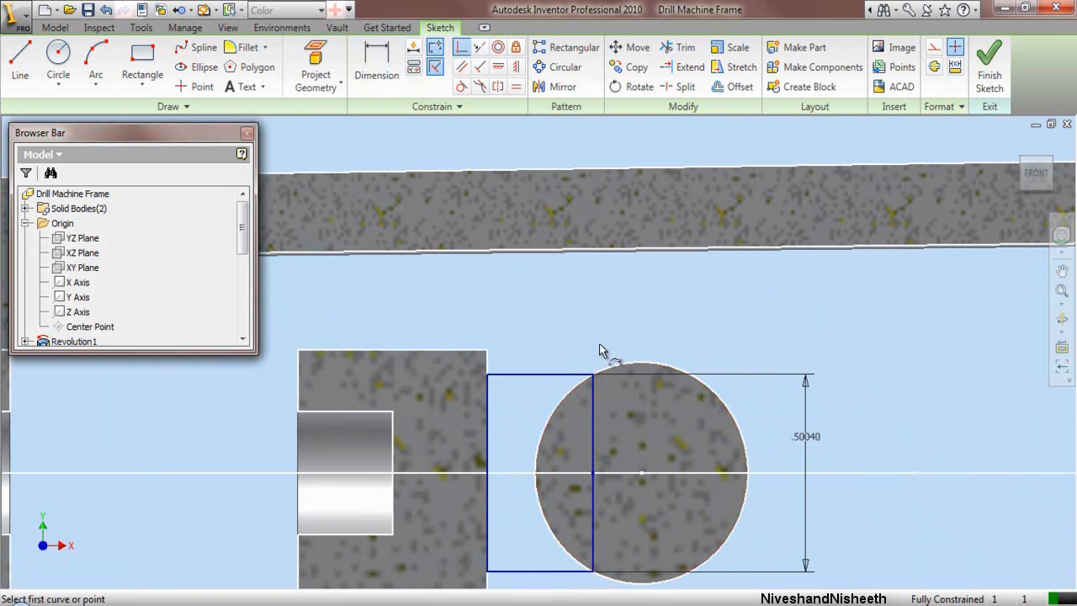
pyautogui.rightClick(596, 319)
pyautogui.click(611, 325)
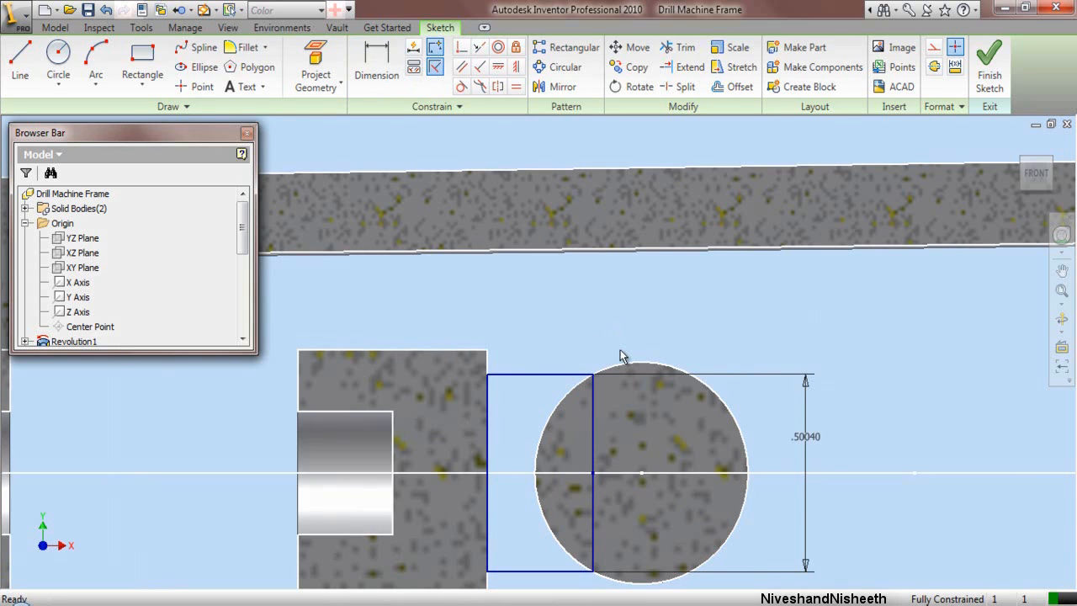
# Step: Convert the rectangle's two vertical edges and its lower edge to construction lines
pyautogui.click(596, 431)
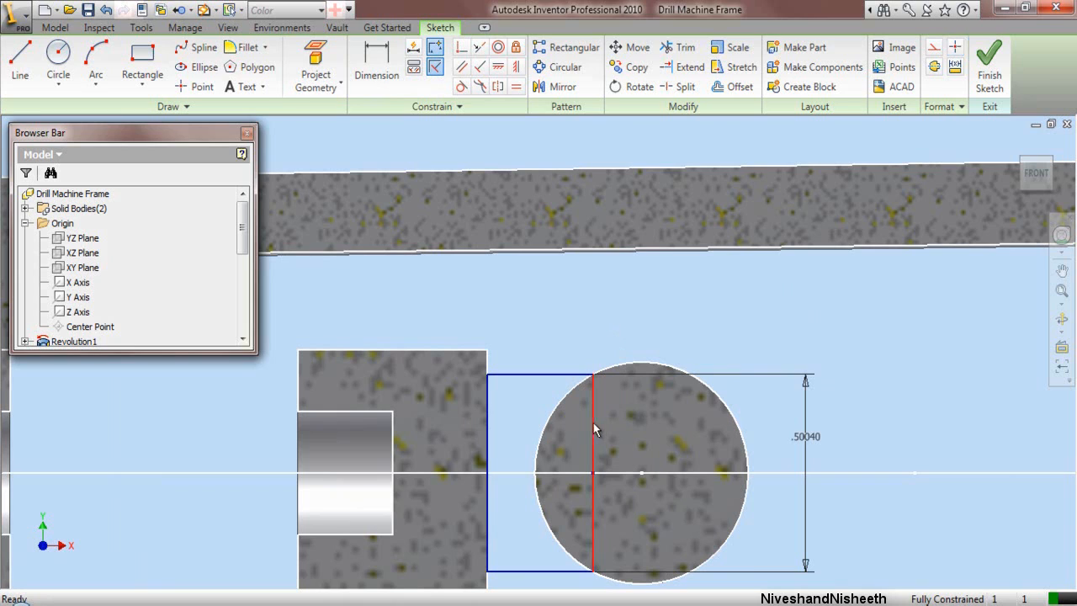
pyautogui.keyDown('ctrl'); pyautogui.click(525, 572); pyautogui.keyUp('ctrl')
pyautogui.keyDown('ctrl'); pyautogui.click(488, 513); pyautogui.keyUp('ctrl')
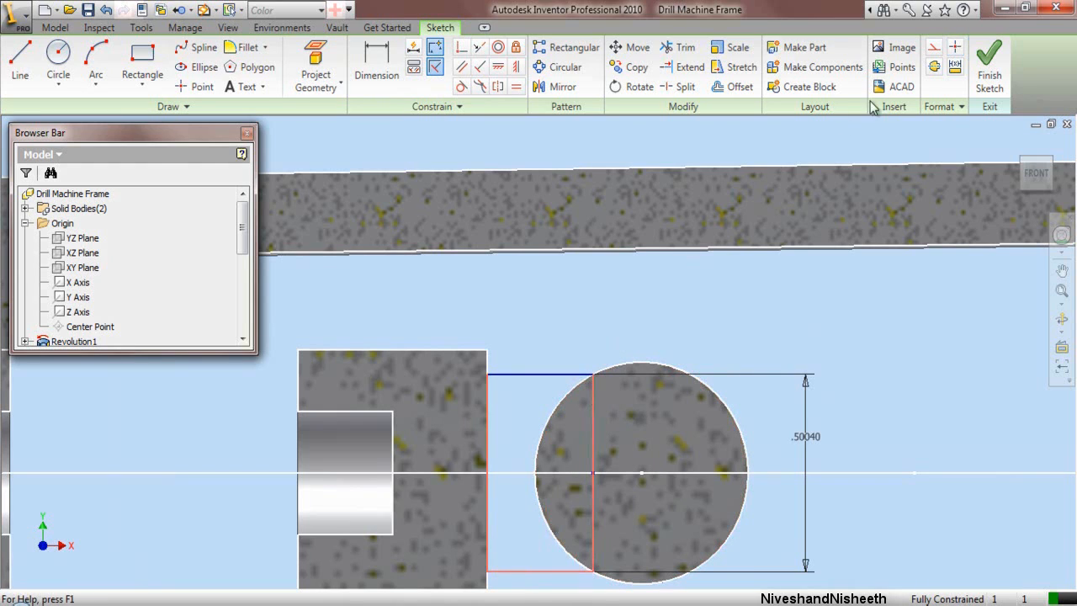
pyautogui.click(934, 47)
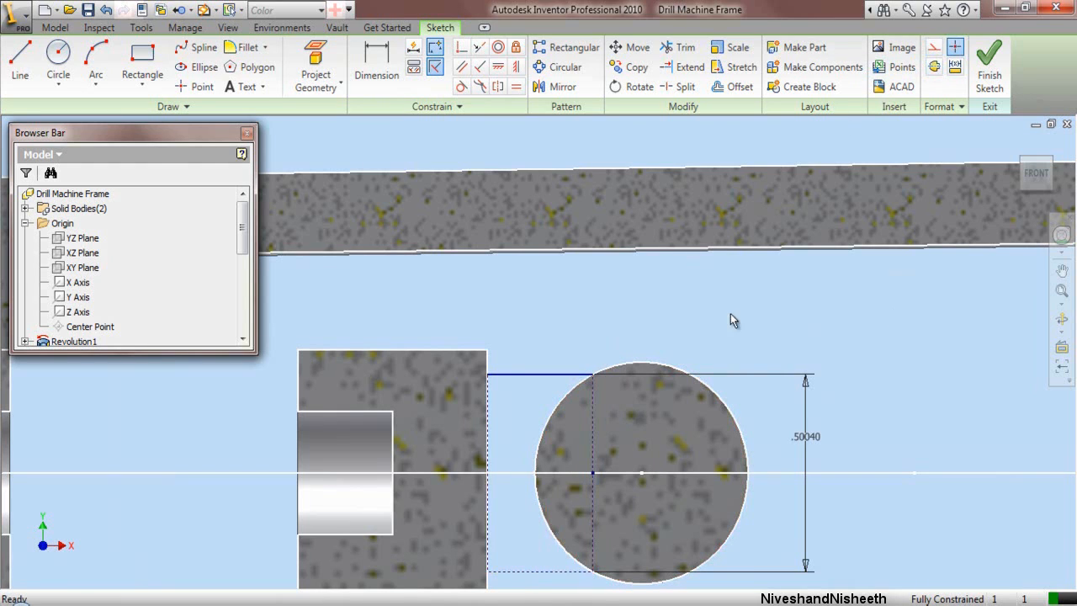
# Step: Close the upper half-profile with lines along the block face and axis up to the circle, and make the projected X axis a construction line
pyautogui.click(19, 61)
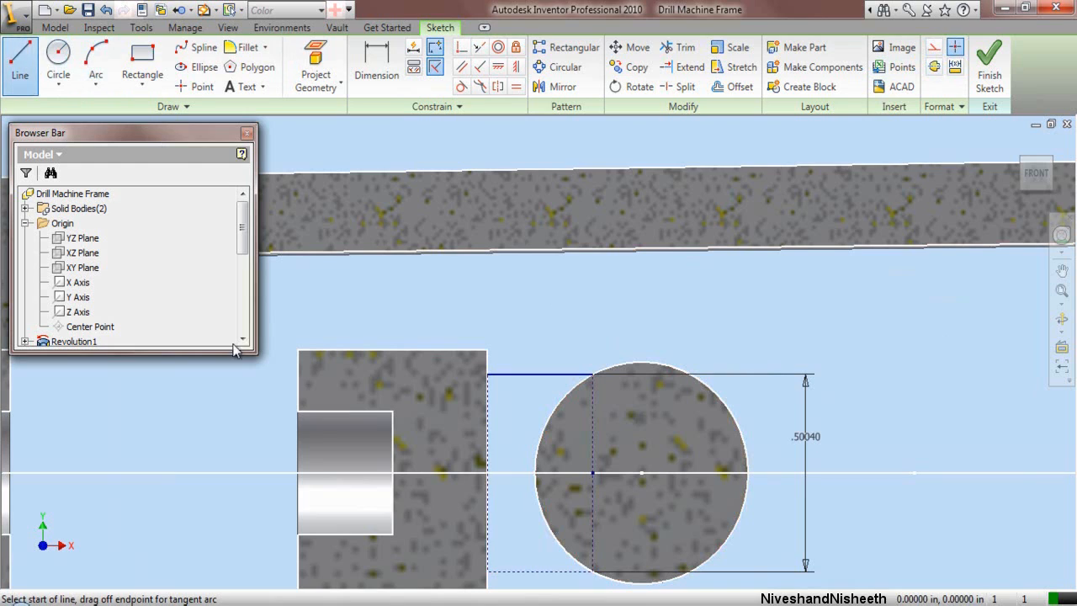
pyautogui.click(489, 374)
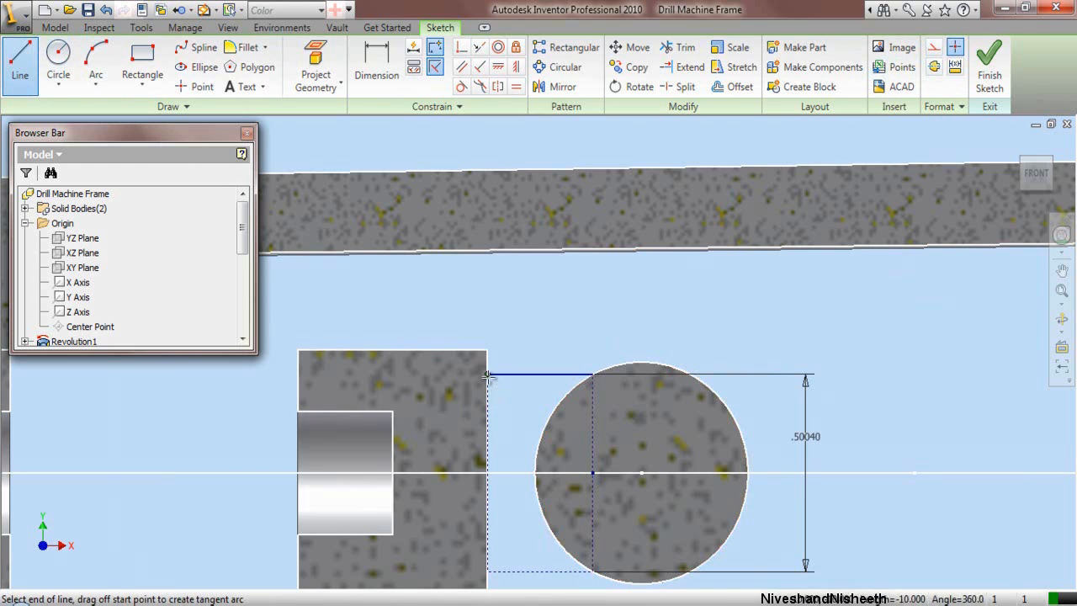
pyautogui.click(488, 473)
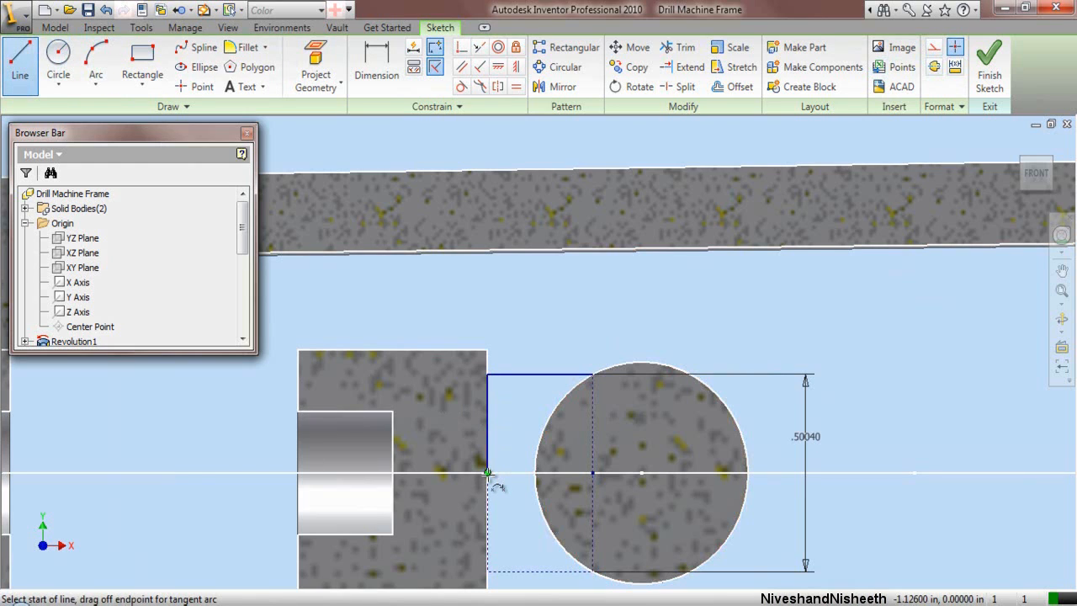
pyautogui.scroll(3, 488, 474)
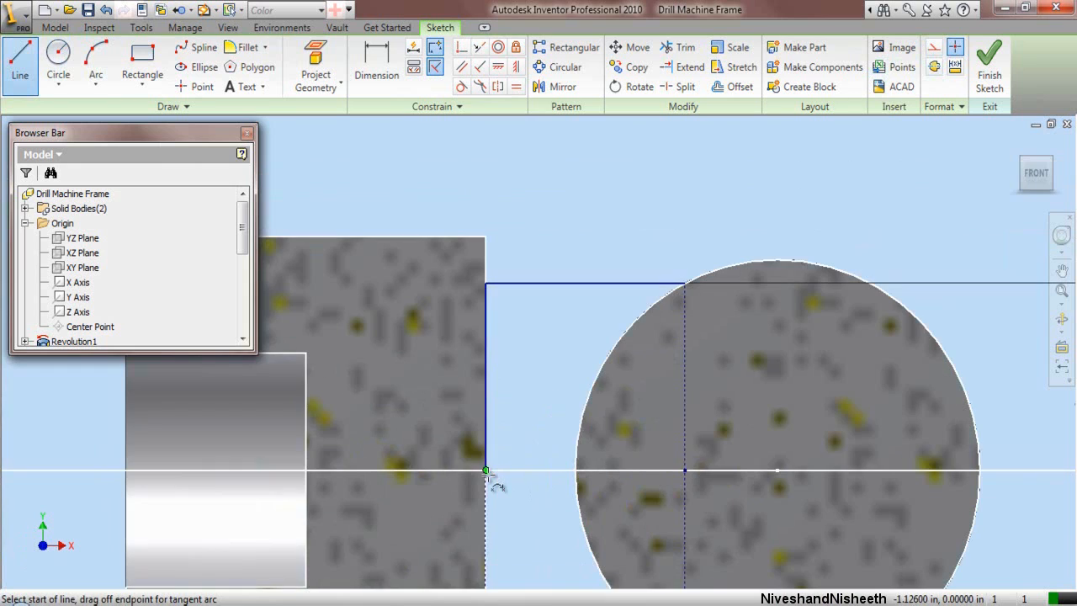
pyautogui.click(578, 472)
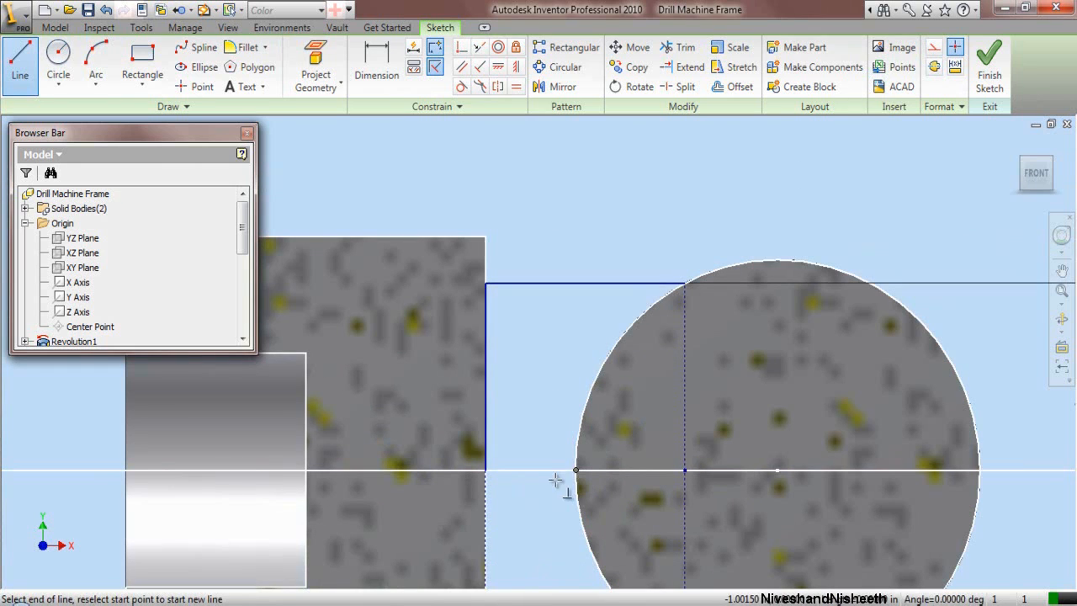
pyautogui.click(487, 472)
pyautogui.rightClick(505, 361)
pyautogui.click(542, 369)
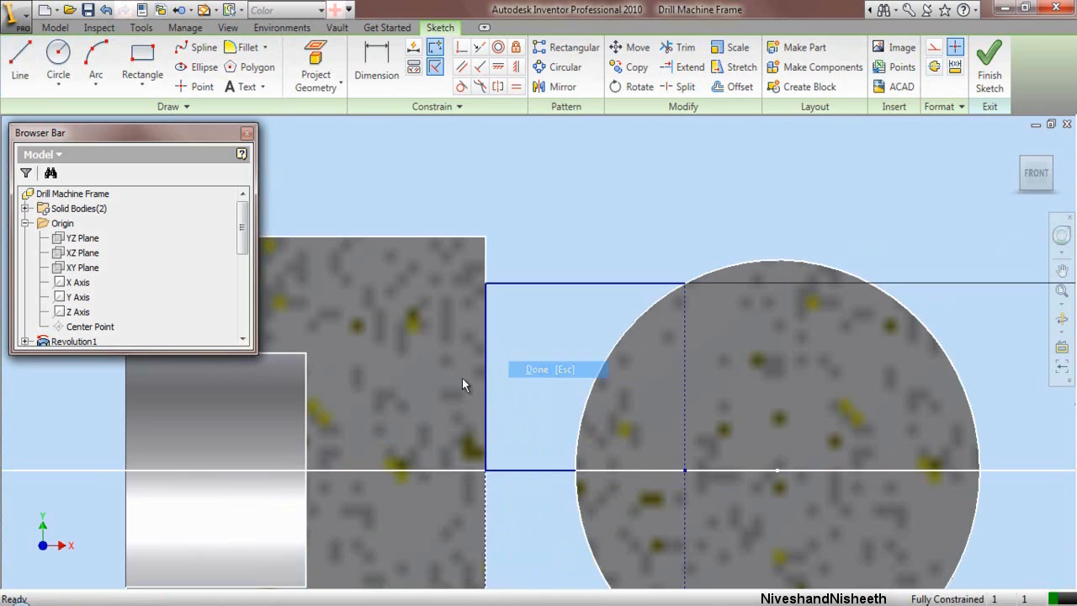
pyautogui.click(435, 468)
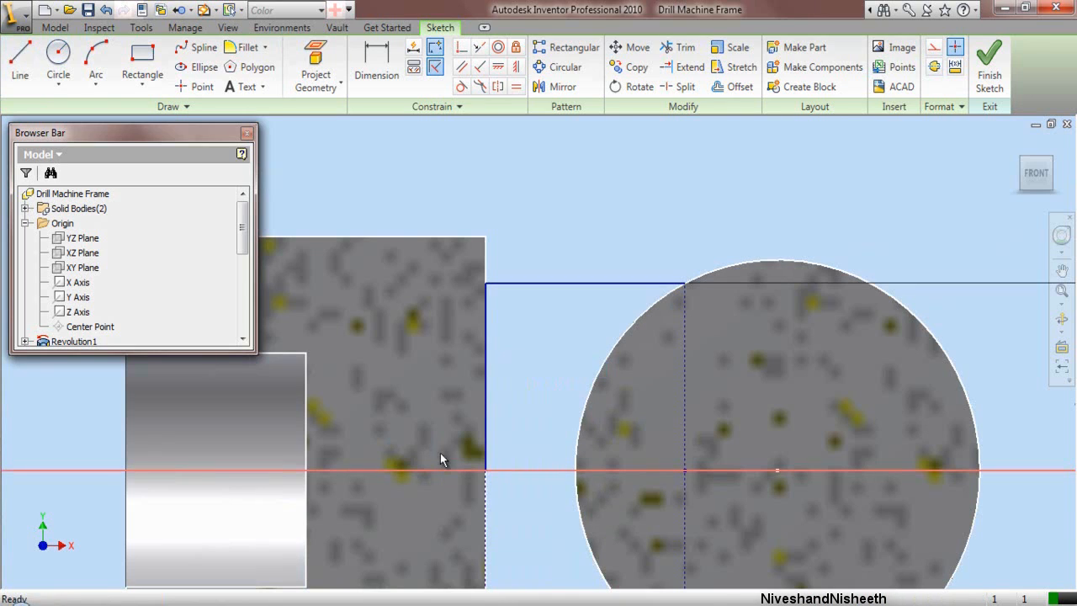
pyautogui.click(933, 48)
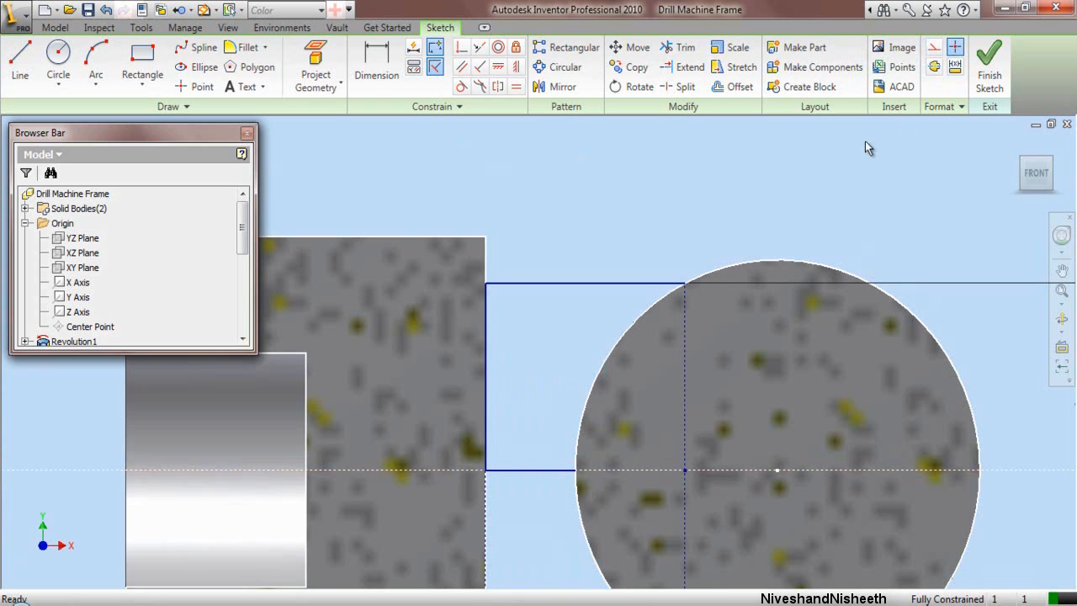
# Step: Revolve the region between the block and the circle fully about the projected X axis as a new solid
pyautogui.click(53, 28)
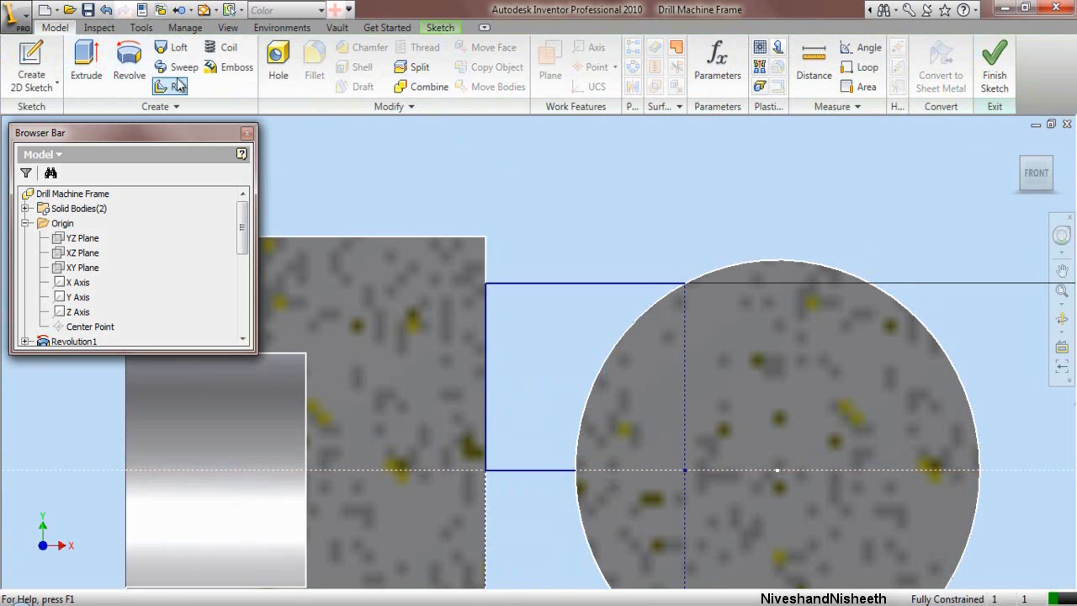
pyautogui.click(129, 63)
pyautogui.click(542, 316)
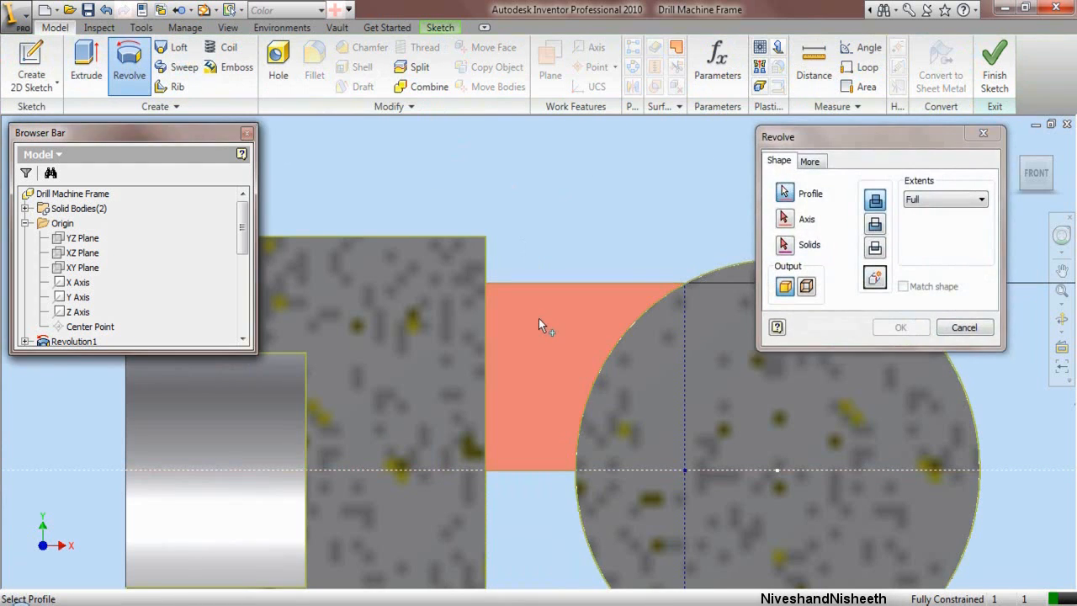
pyautogui.scroll(-3, 539, 321)
pyautogui.click(783, 221)
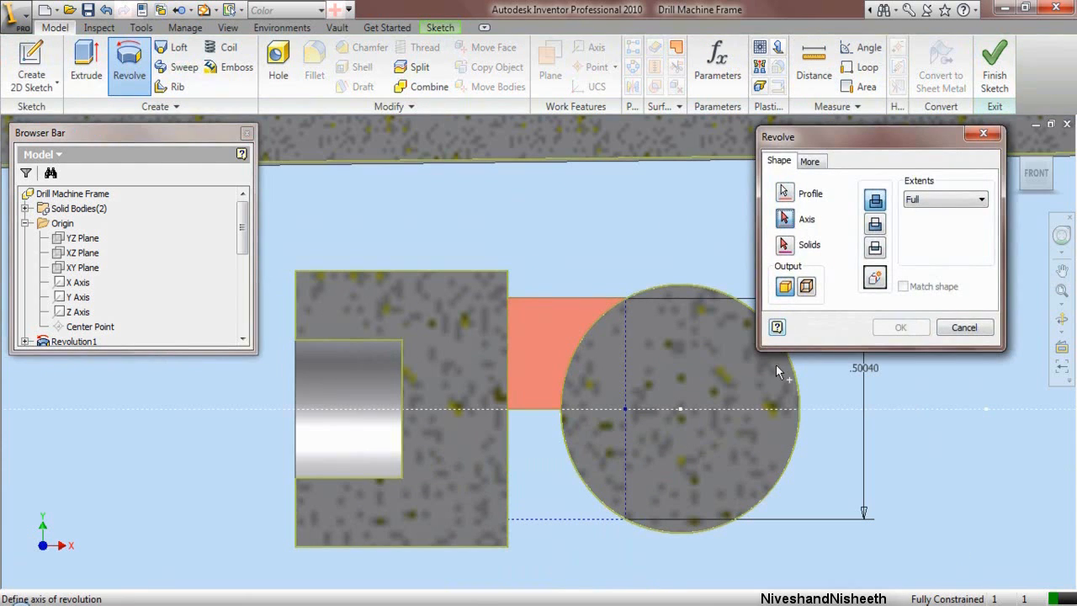
pyautogui.click(776, 409)
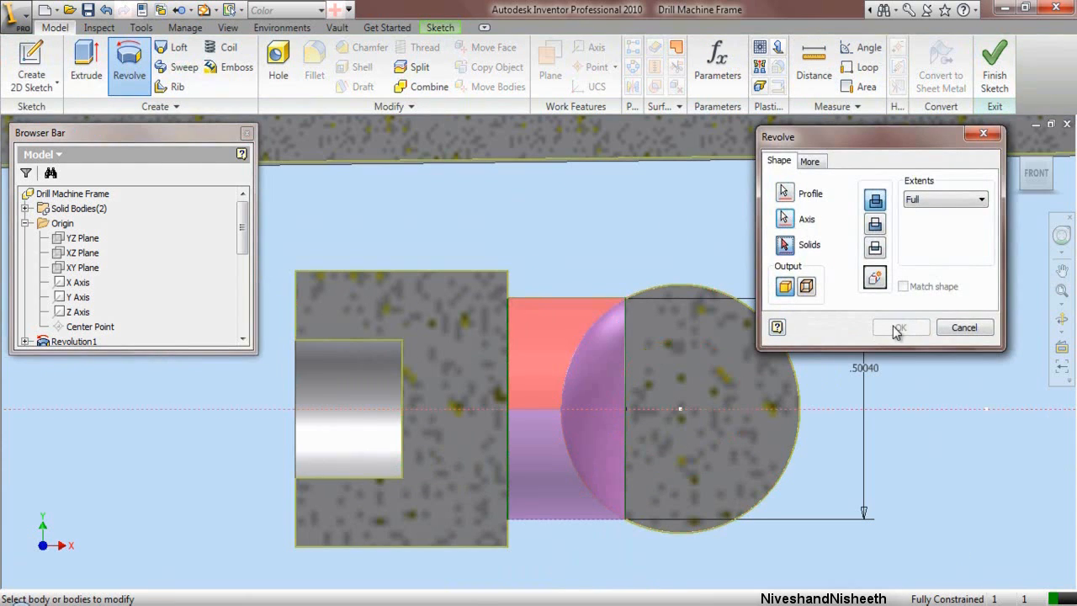
pyautogui.click(875, 279)
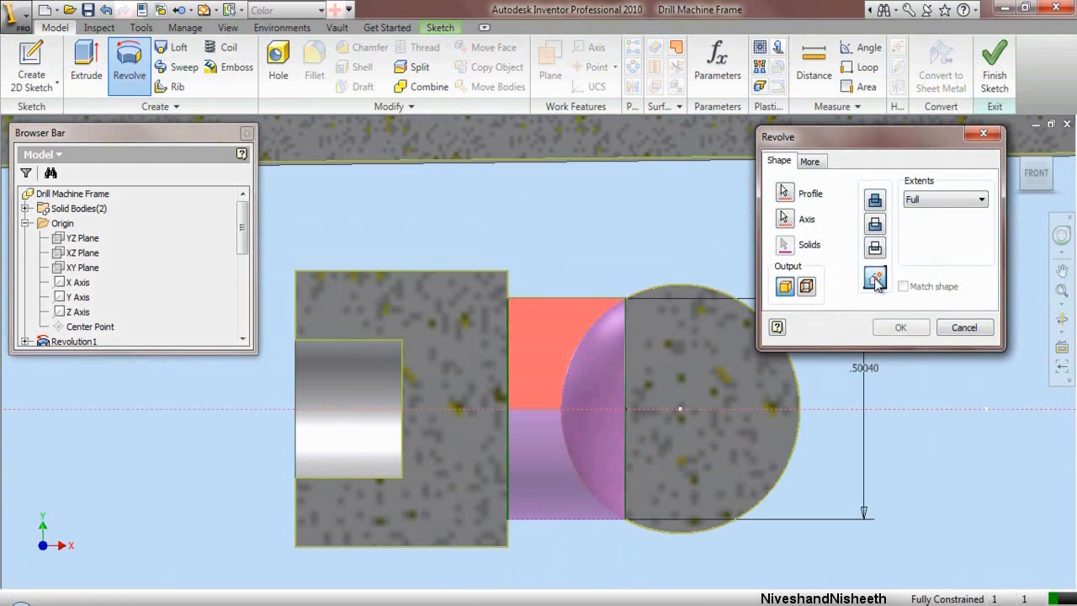
pyautogui.click(901, 326)
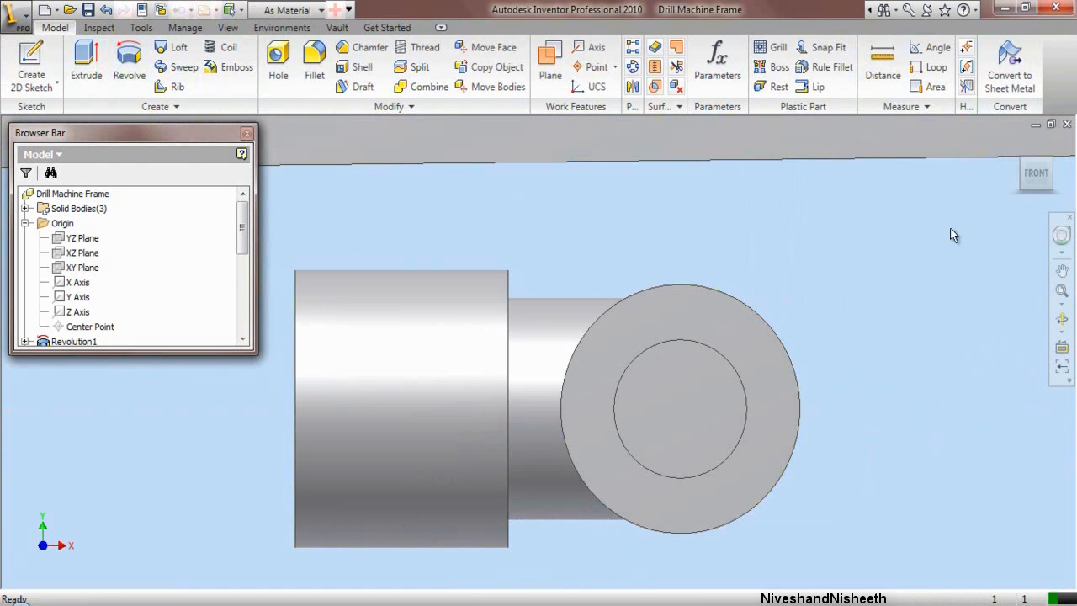
# Step: Collapse the Origin folder and turn on the visibility of Base Plane-1 and Base Plane-2
pyautogui.click(1019, 160)
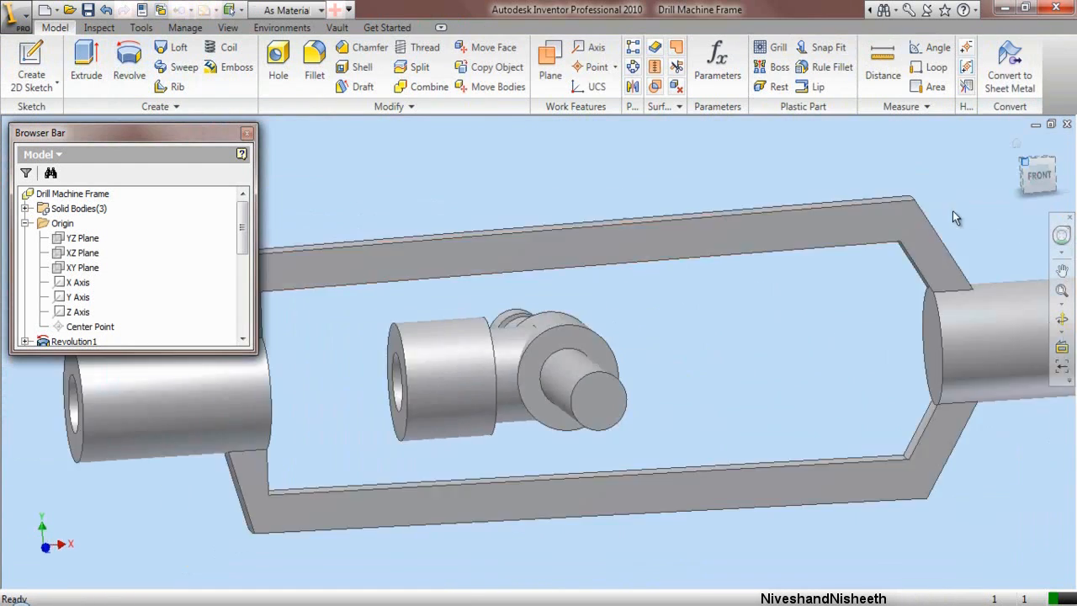
pyautogui.scroll(3, 489, 389)
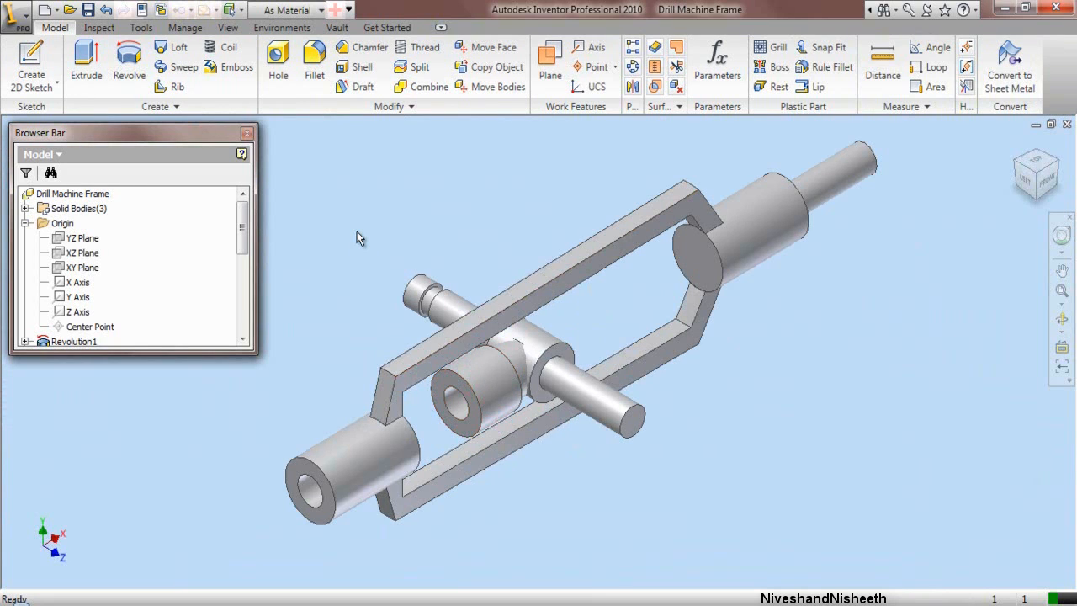
pyautogui.click(25, 223)
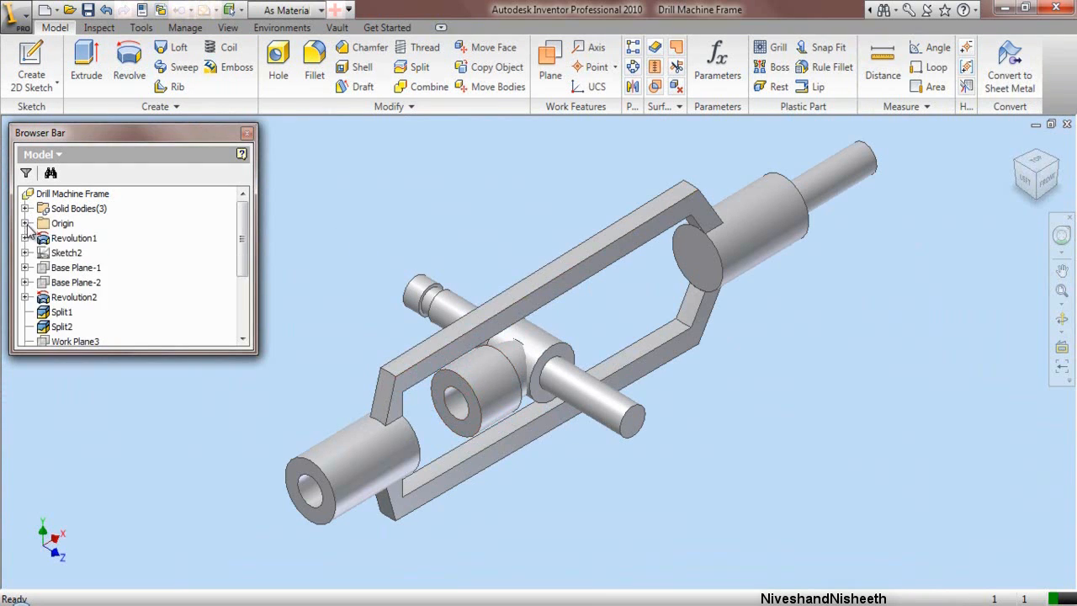
pyautogui.click(63, 268)
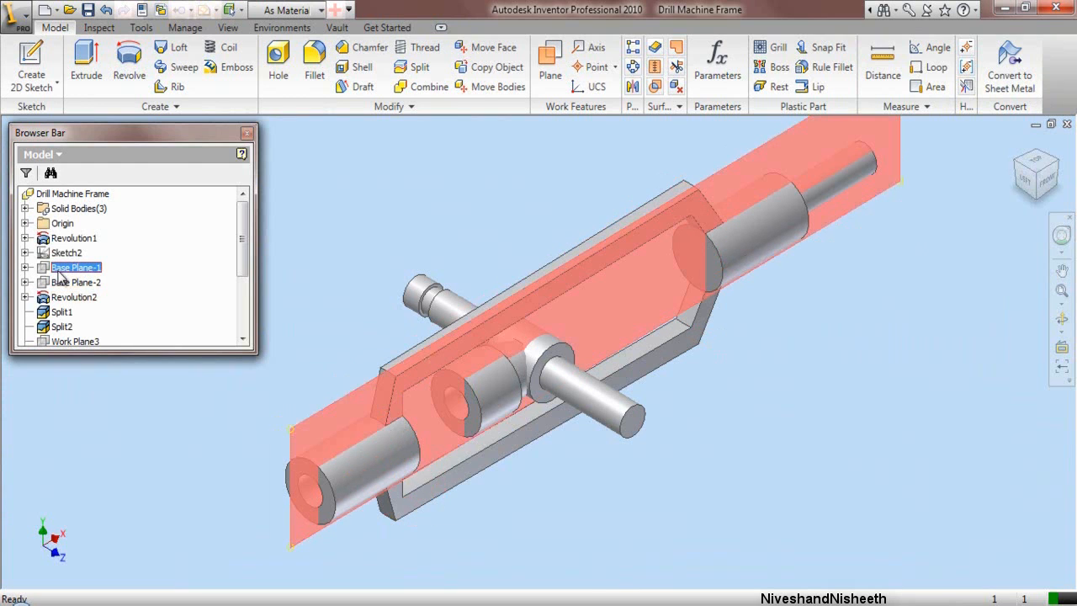
pyautogui.rightClick(59, 274)
pyautogui.click(77, 398)
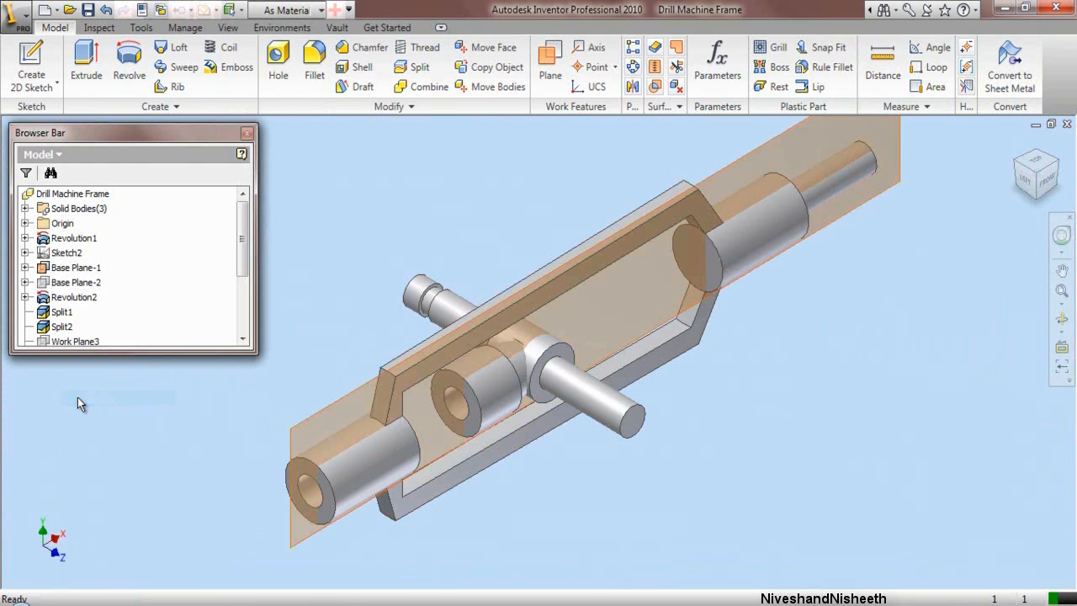
pyautogui.click(92, 285)
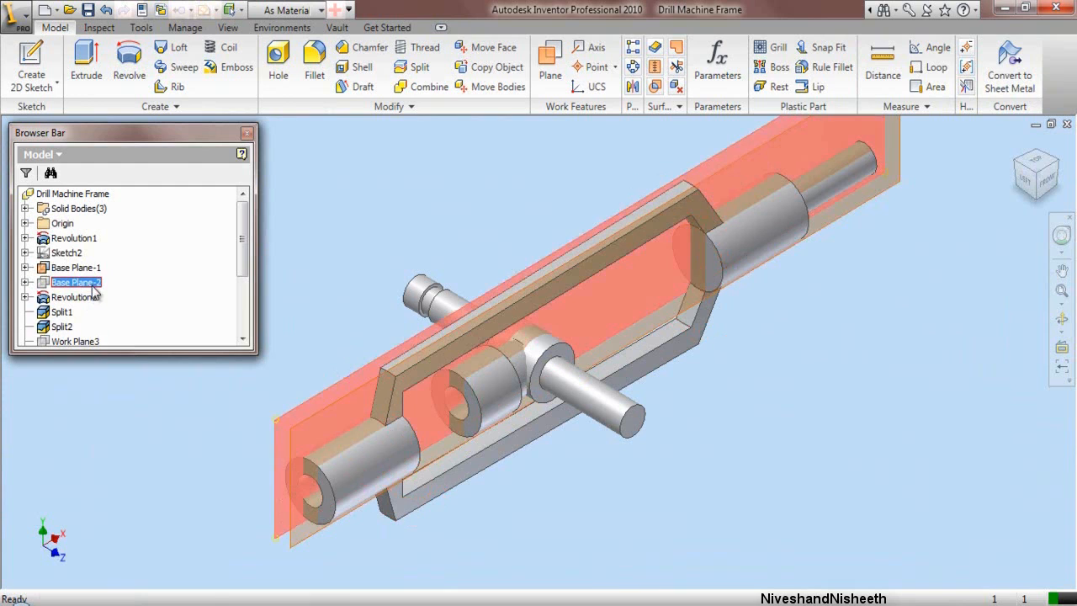
pyautogui.rightClick(93, 282)
pyautogui.click(127, 397)
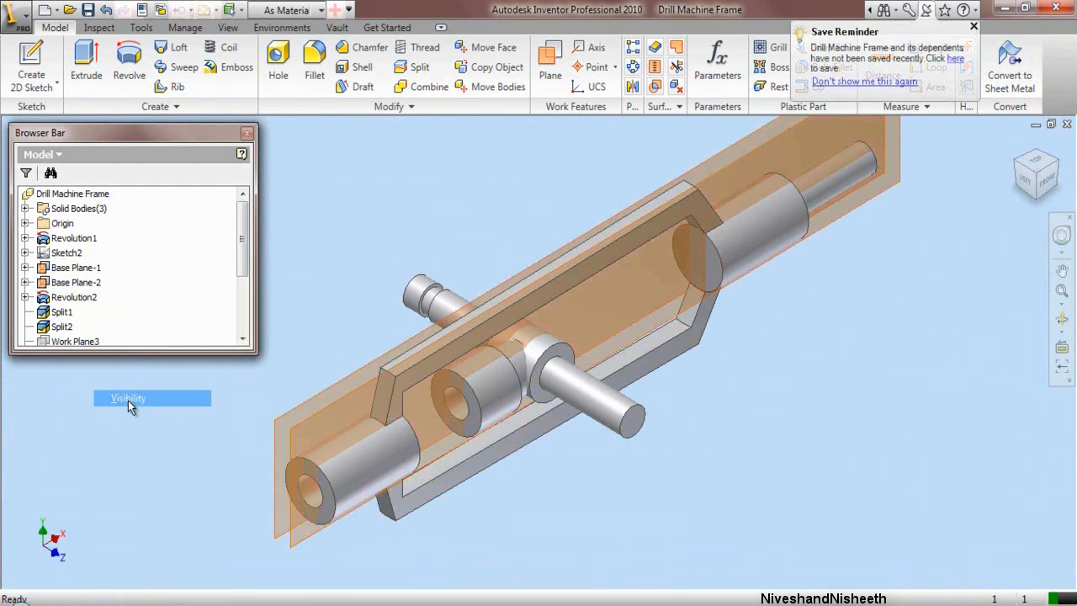
# Step: Trim the revolved connector solid with Base Plane-1 using Split, removing the portion on the outer side of the plane
pyautogui.click(420, 68)
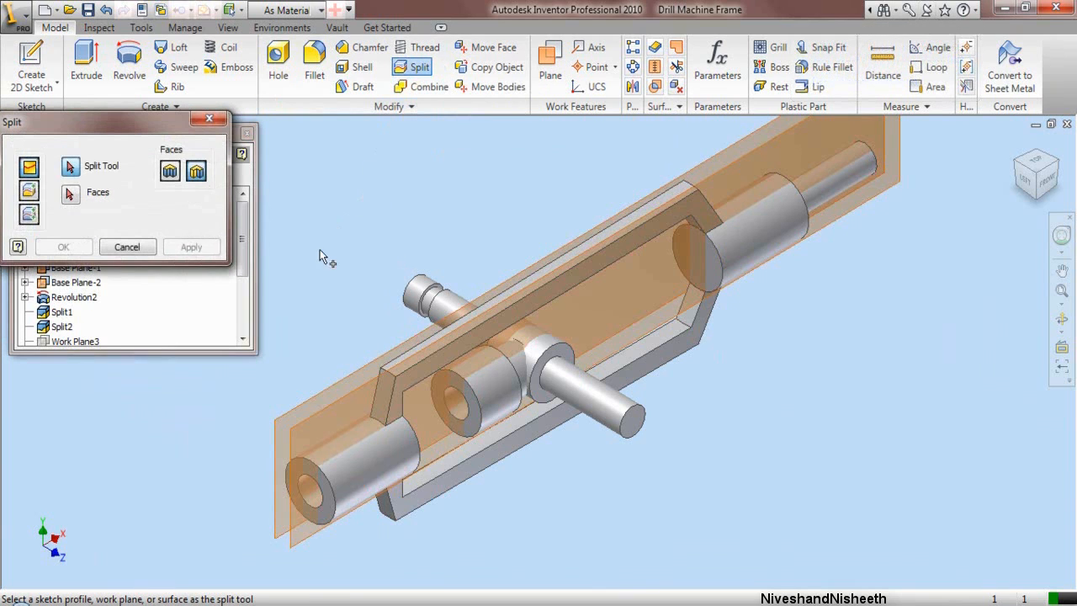
pyautogui.click(30, 191)
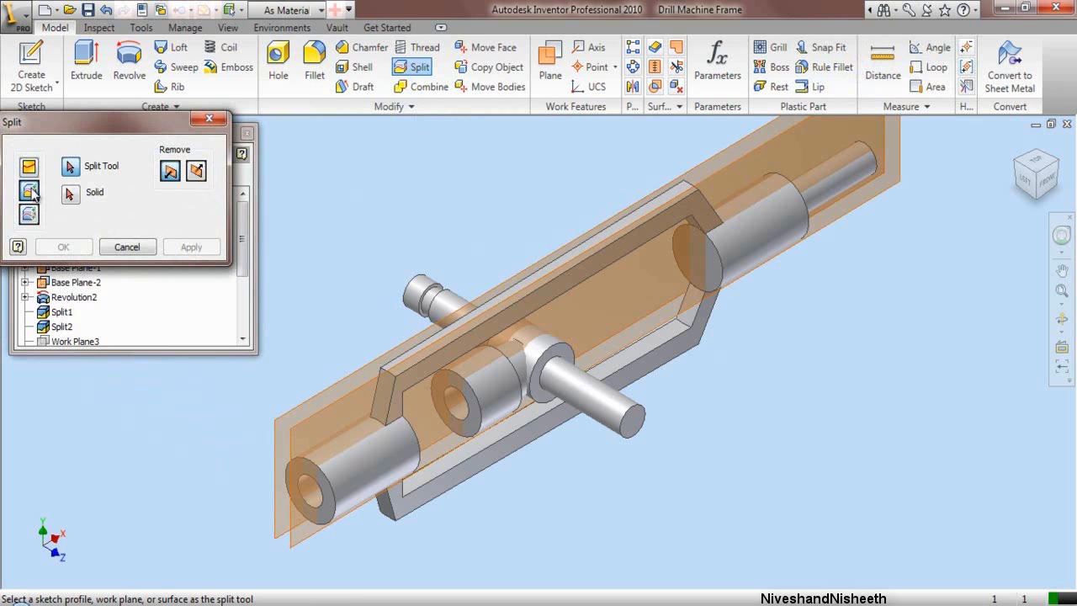
pyautogui.scroll(2, 307, 558)
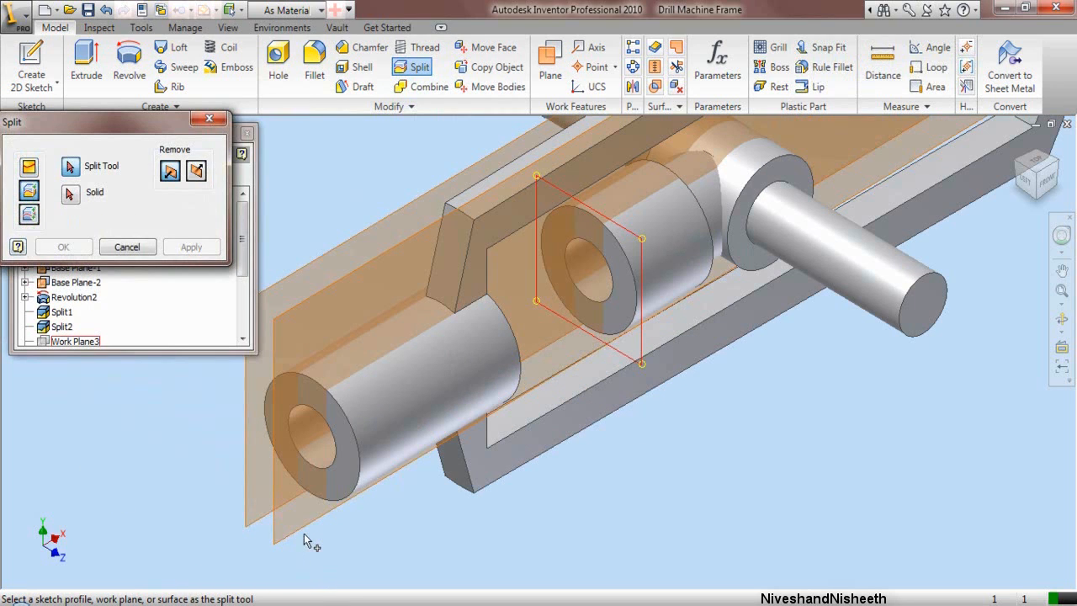
pyautogui.click(305, 535)
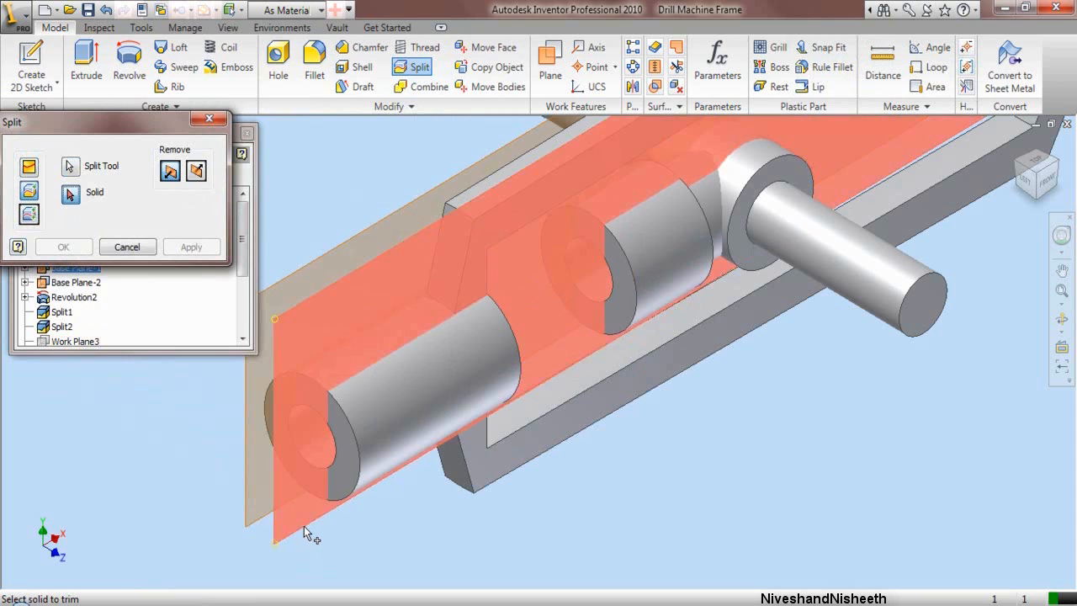
pyautogui.scroll(2, 680, 277)
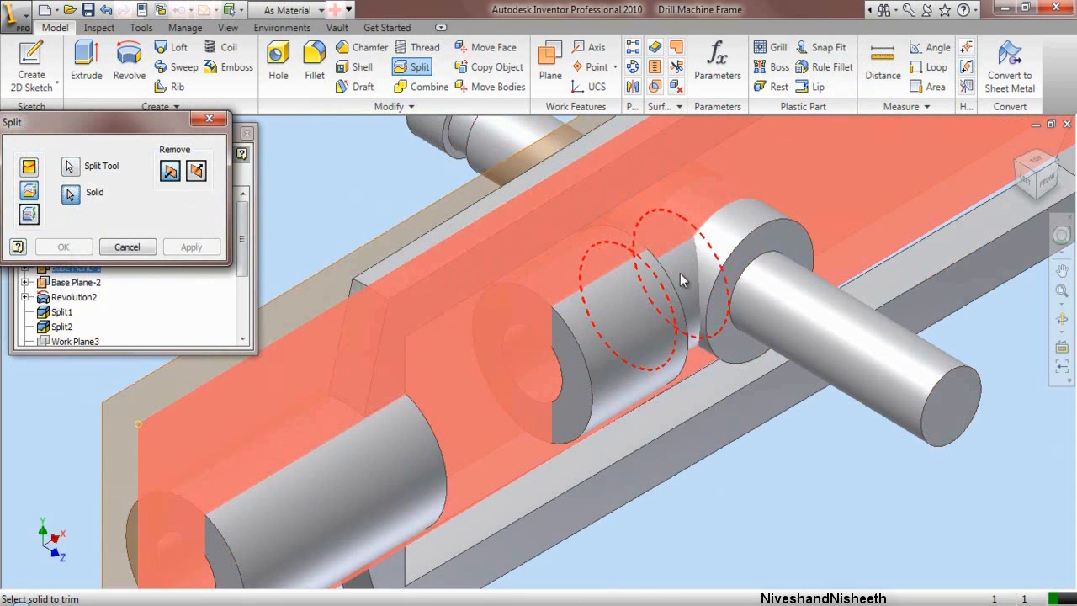
pyautogui.click(679, 273)
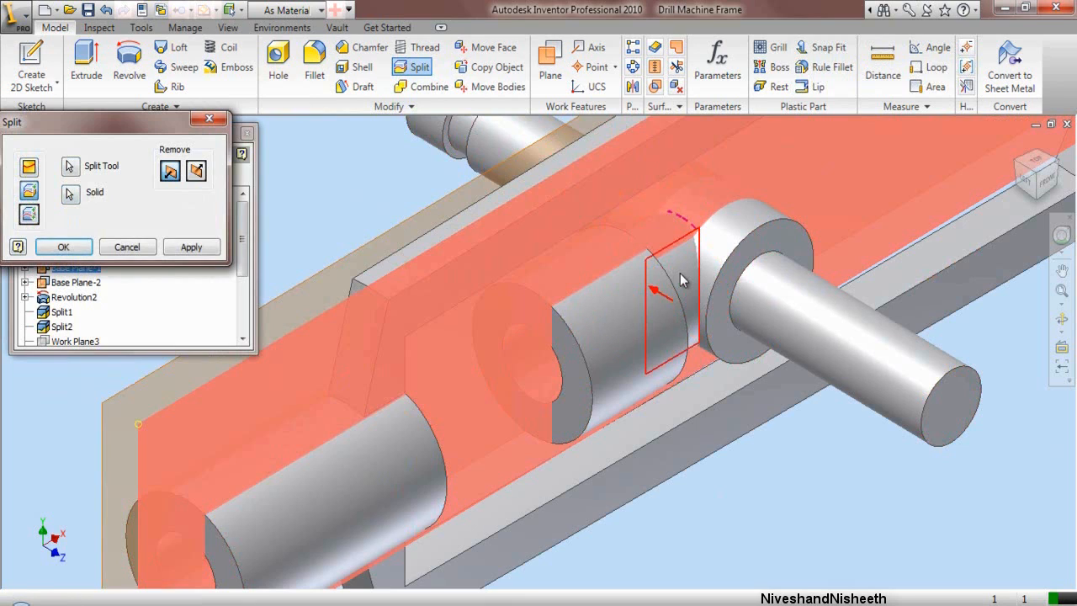
pyautogui.click(197, 173)
pyautogui.click(190, 248)
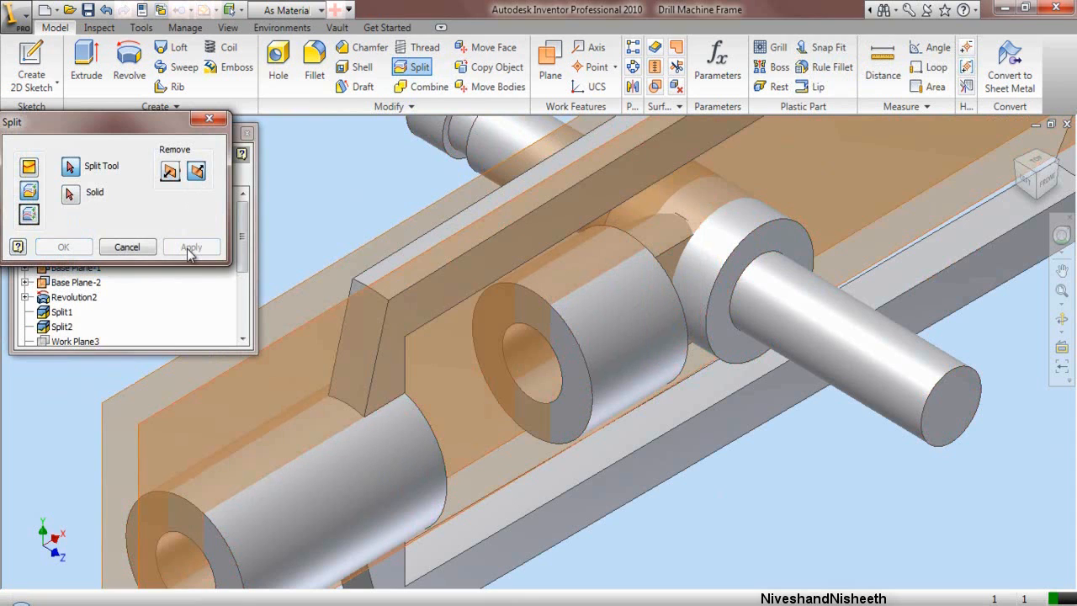
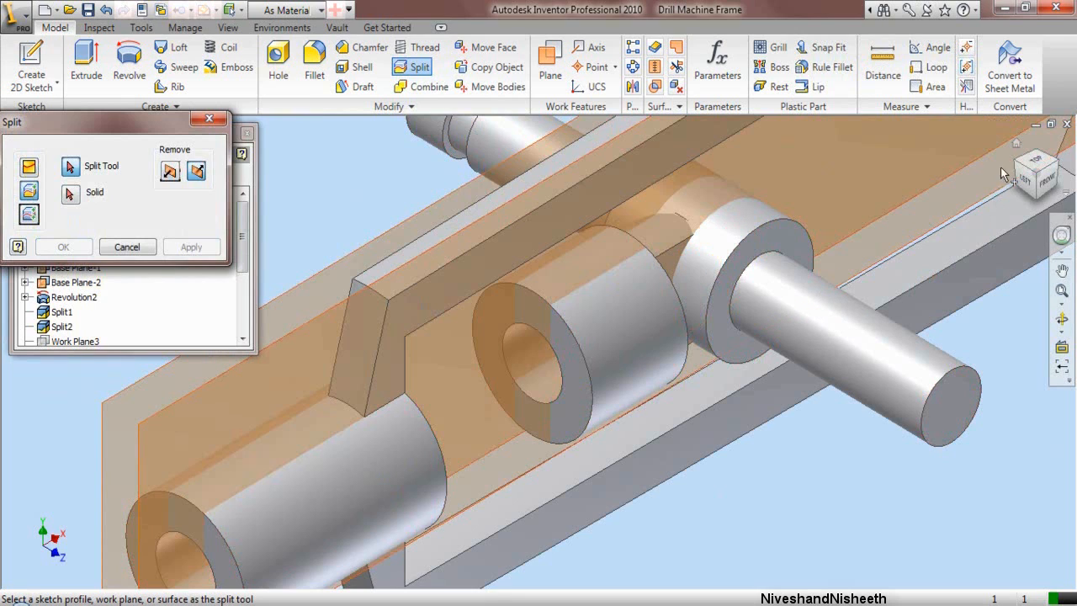
# Step: Trim the connector's opposite side with Base Plane-2, removing the portion outside the plane, and end the Split command
pyautogui.click(1016, 164)
pyautogui.scroll(-5, 600, 373)
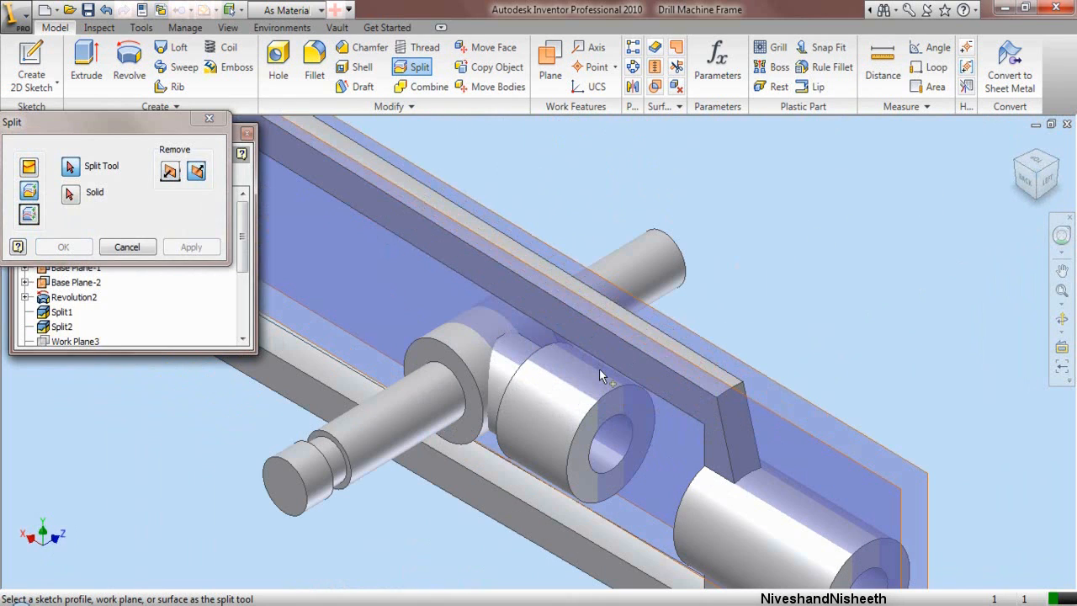
pyautogui.click(764, 413)
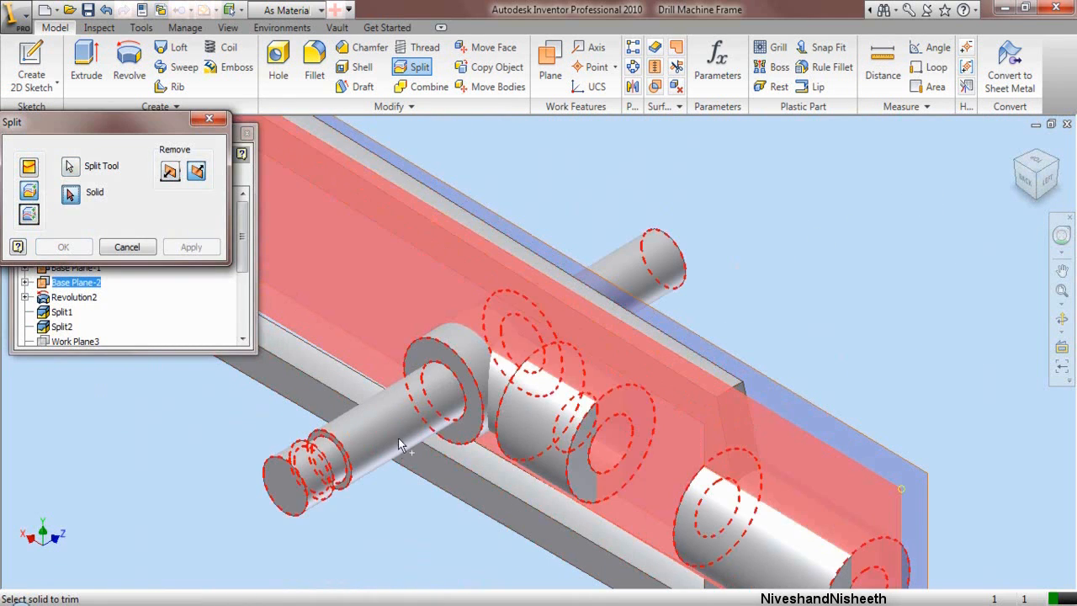
pyautogui.scroll(-2, 484, 385)
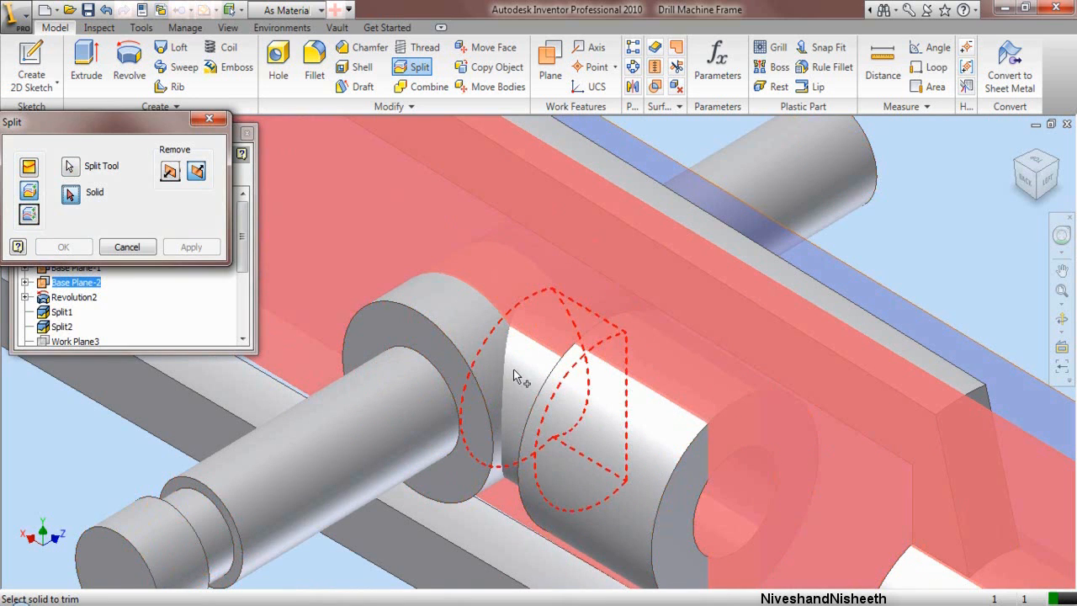
pyautogui.click(513, 371)
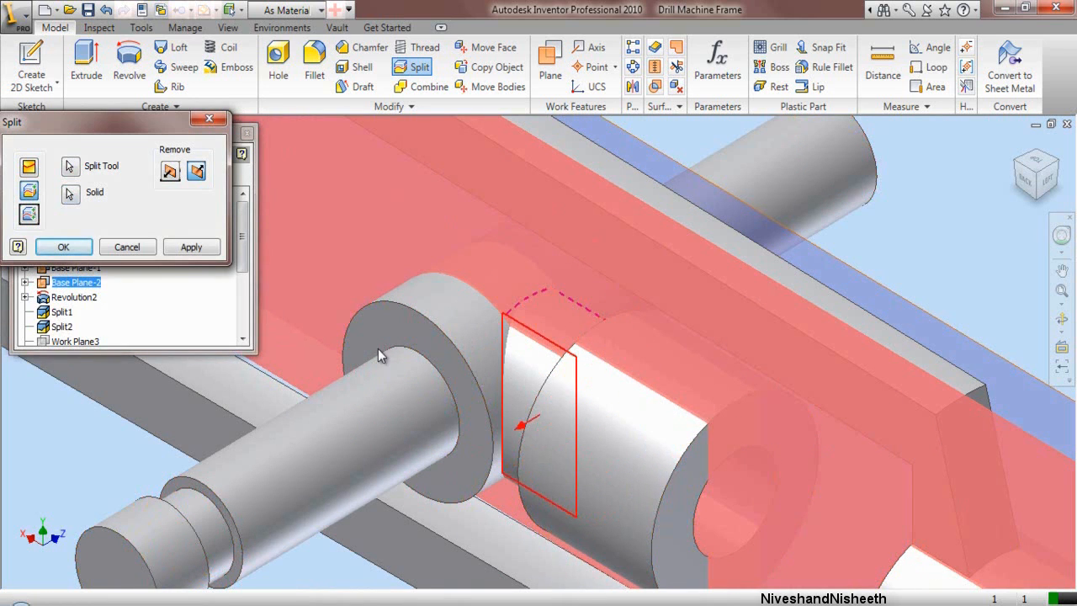
pyautogui.click(191, 249)
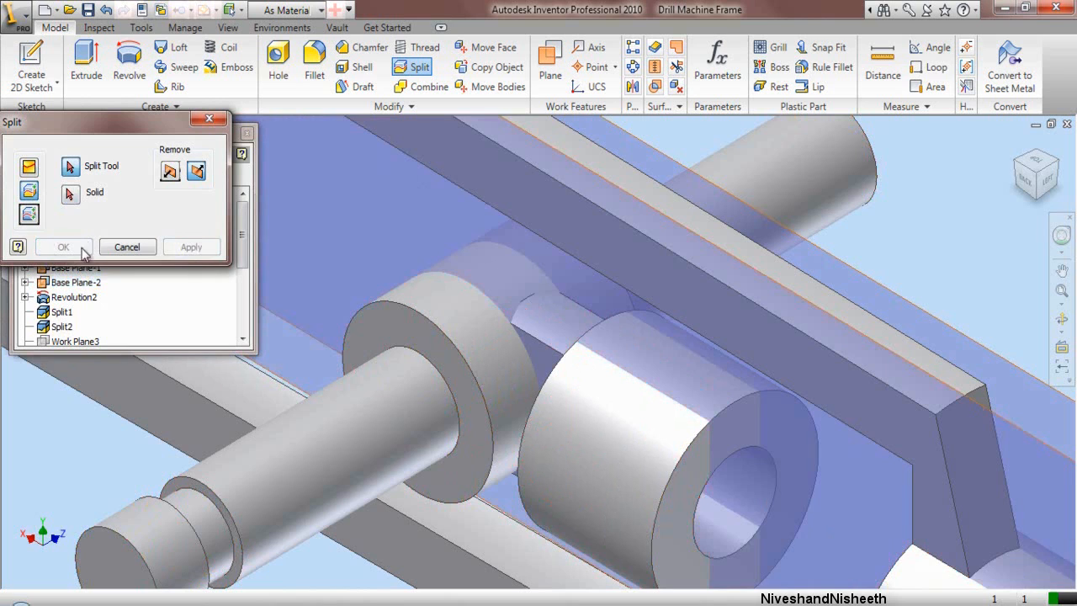
pyautogui.click(130, 247)
# Step: Turn off the visibility of Base Plane-1 and Base Plane-2
pyautogui.scroll(4, 473, 330)
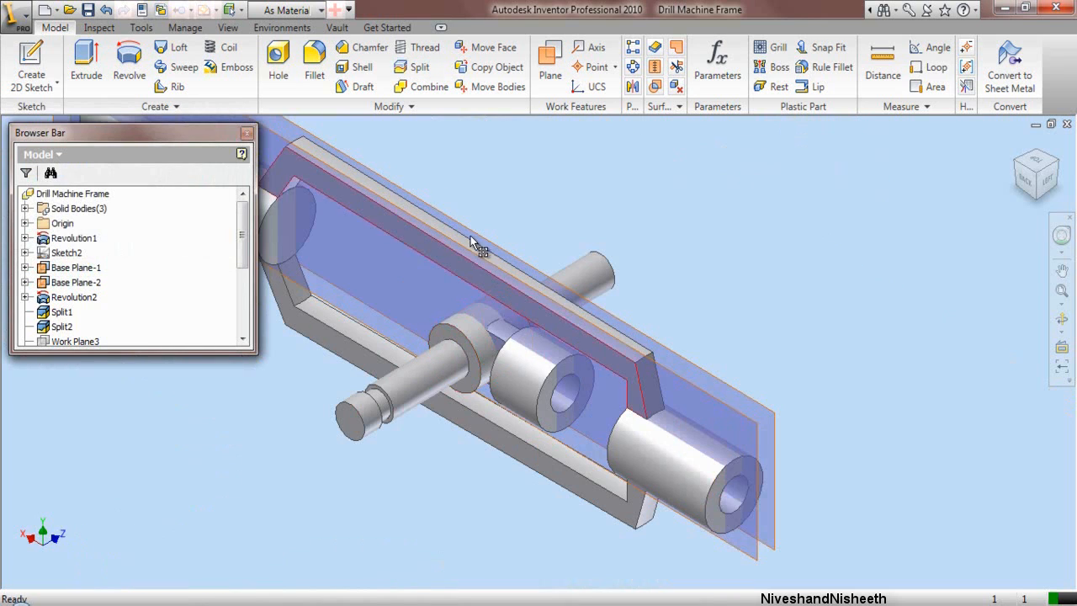
pyautogui.click(96, 267)
pyautogui.keyDown('ctrl'); pyautogui.click(95, 283); pyautogui.keyUp('ctrl')
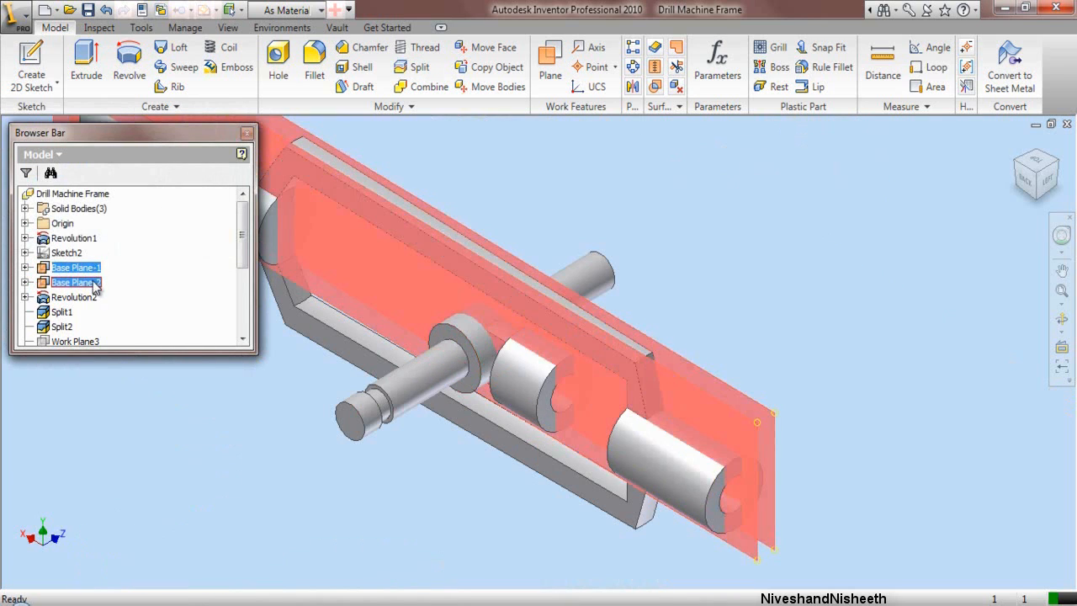
pyautogui.rightClick(95, 285)
pyautogui.click(126, 414)
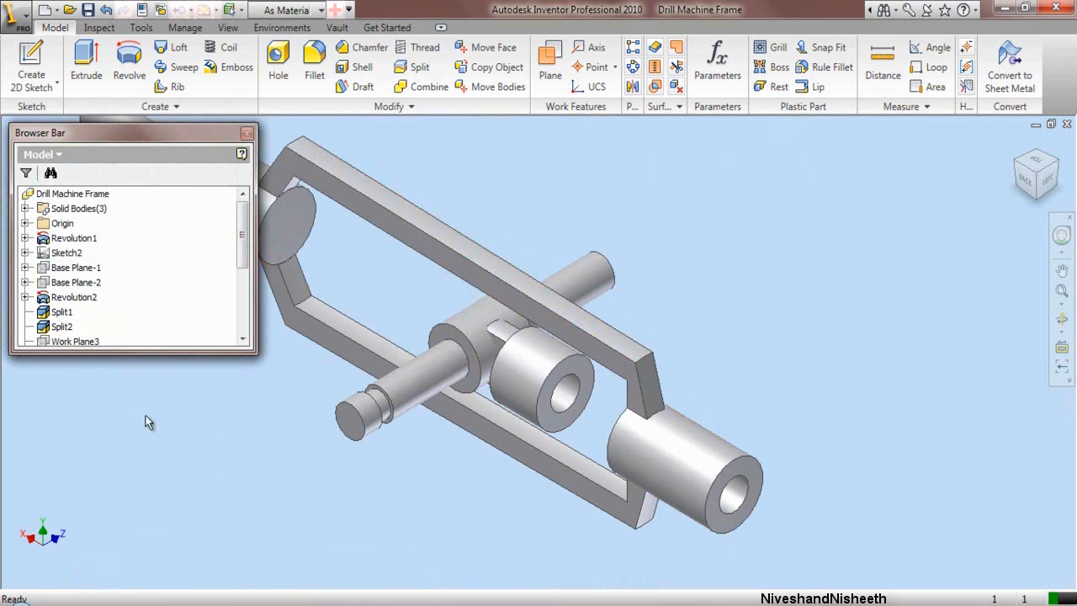
# Step: Examine the trimmed connector between the cross shaft and the bored block from several sides, and return to the home view
pyautogui.click(1062, 320)
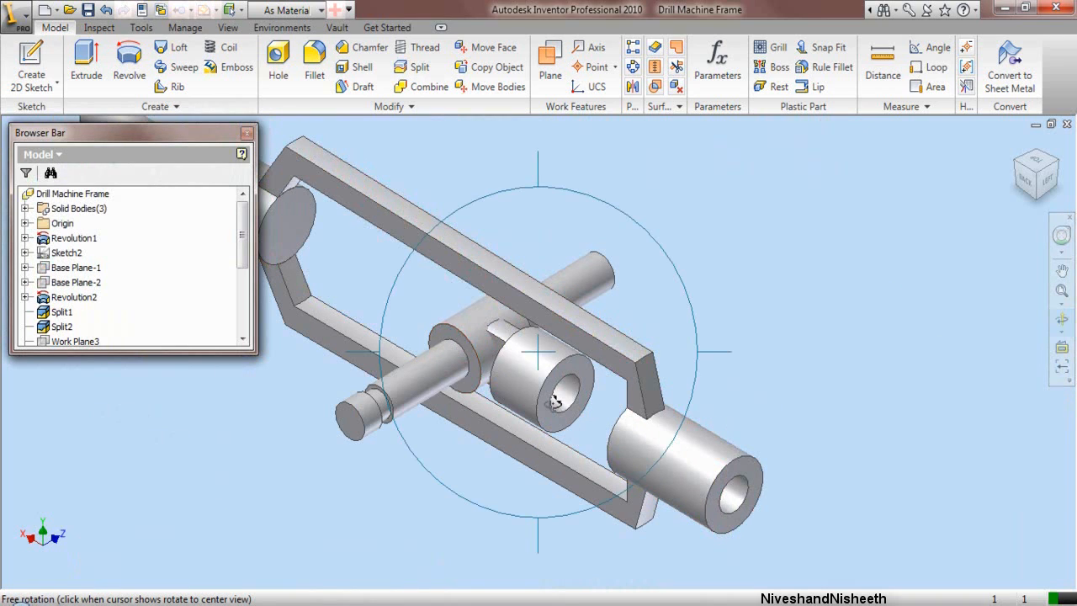
pyautogui.scroll(5, 515, 353)
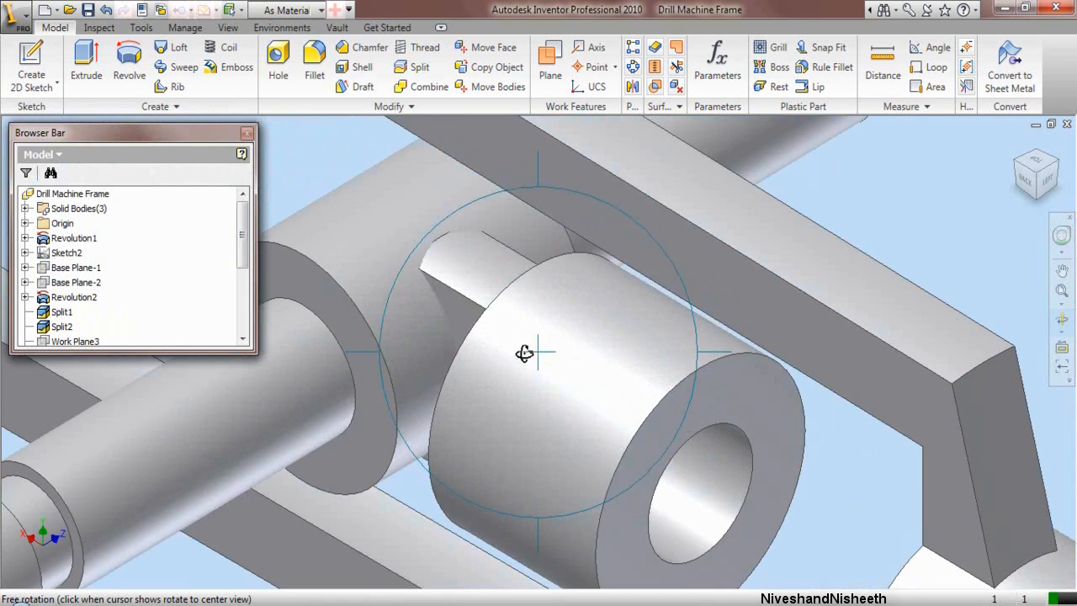
pyautogui.moveTo(524, 354)
pyautogui.mouseDown()
pyautogui.moveTo(587, 347)
pyautogui.moveTo(404, 353)
pyautogui.moveTo(563, 380)
pyautogui.moveTo(492, 387)
pyautogui.mouseUp()
pyautogui.scroll(-4, 598, 390)
pyautogui.scroll(4, 412, 376)
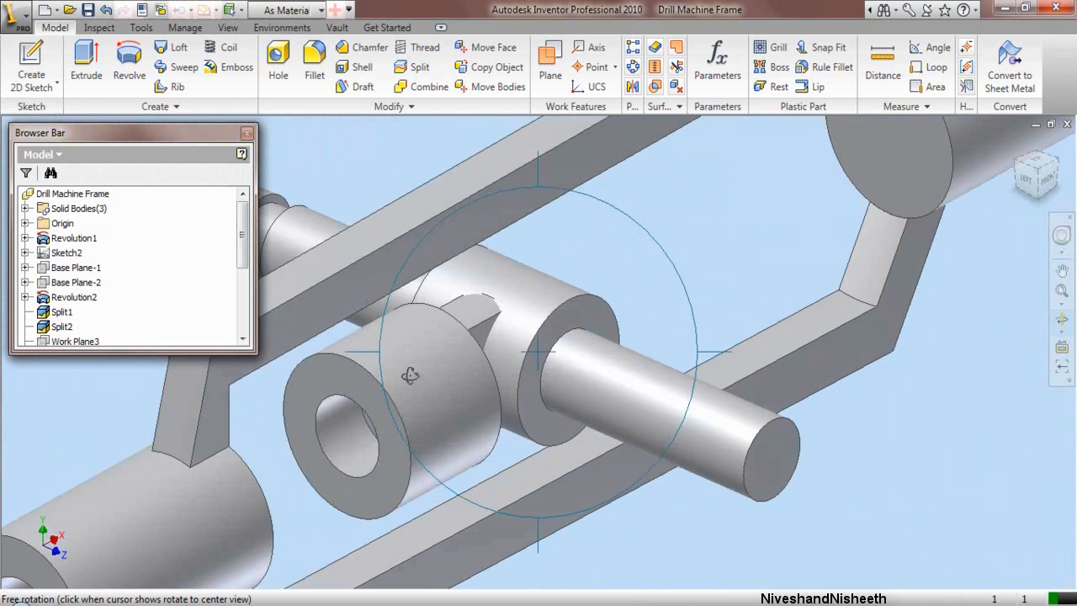
pyautogui.moveTo(412, 375); pyautogui.dragTo(349, 368)
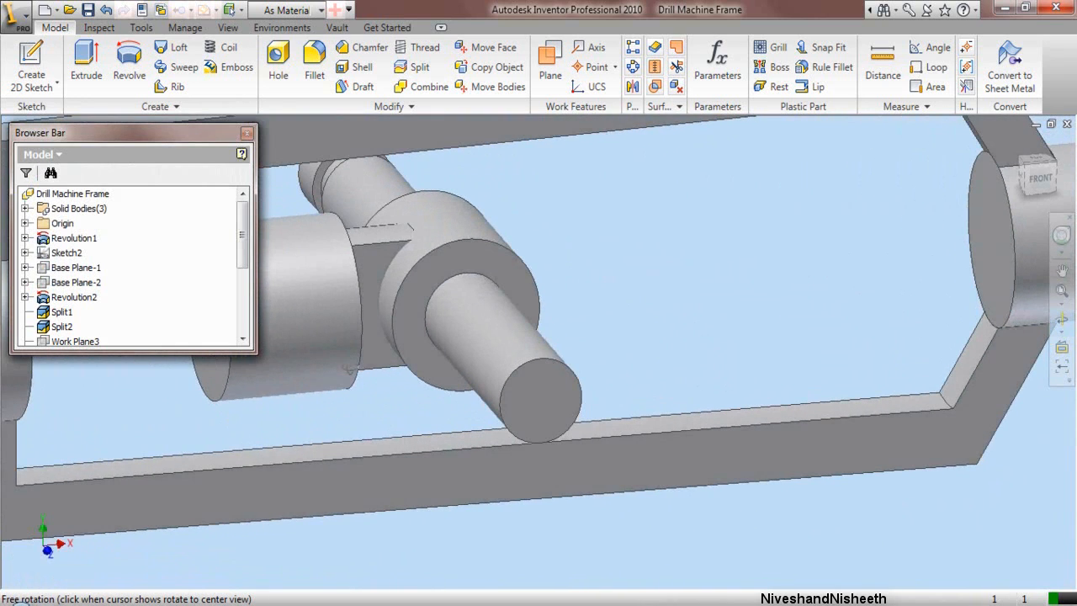
pyautogui.rightClick(855, 260)
pyautogui.click(866, 319)
pyautogui.rightClick(818, 288)
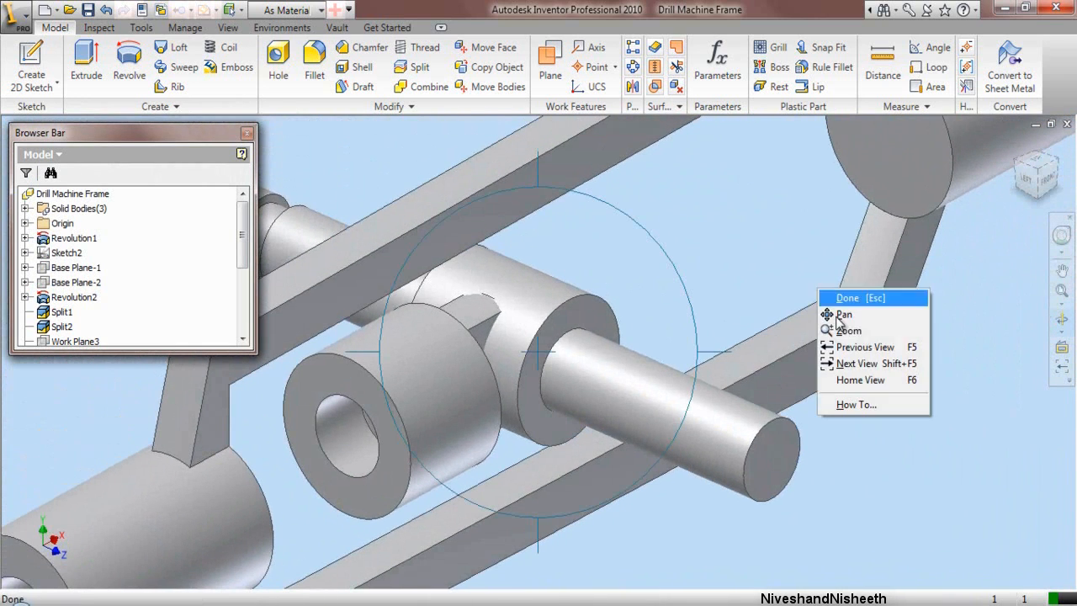
pyautogui.click(858, 381)
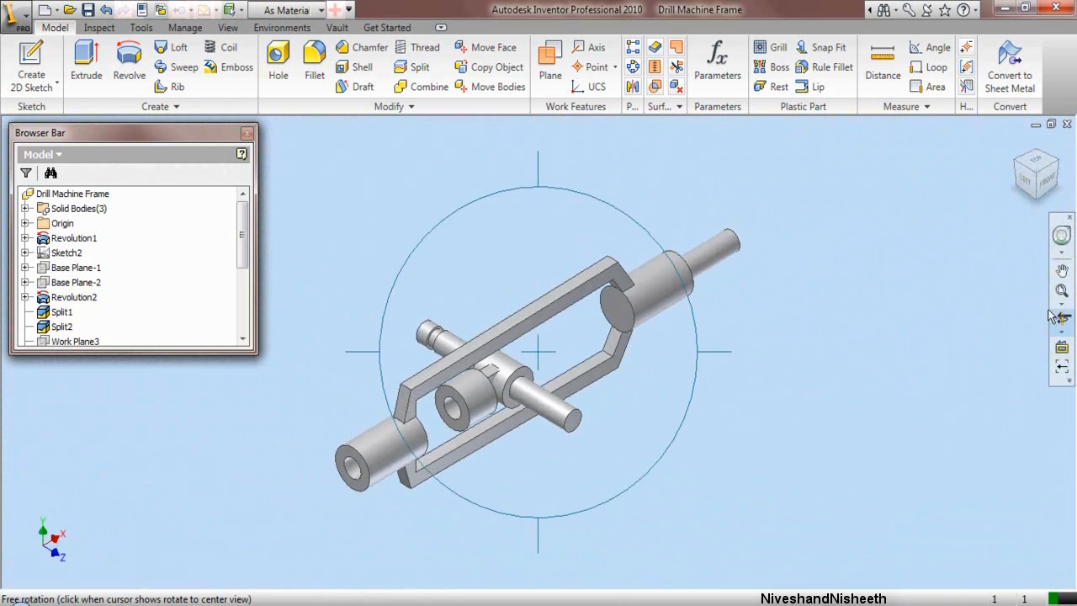
pyautogui.press('Escape')
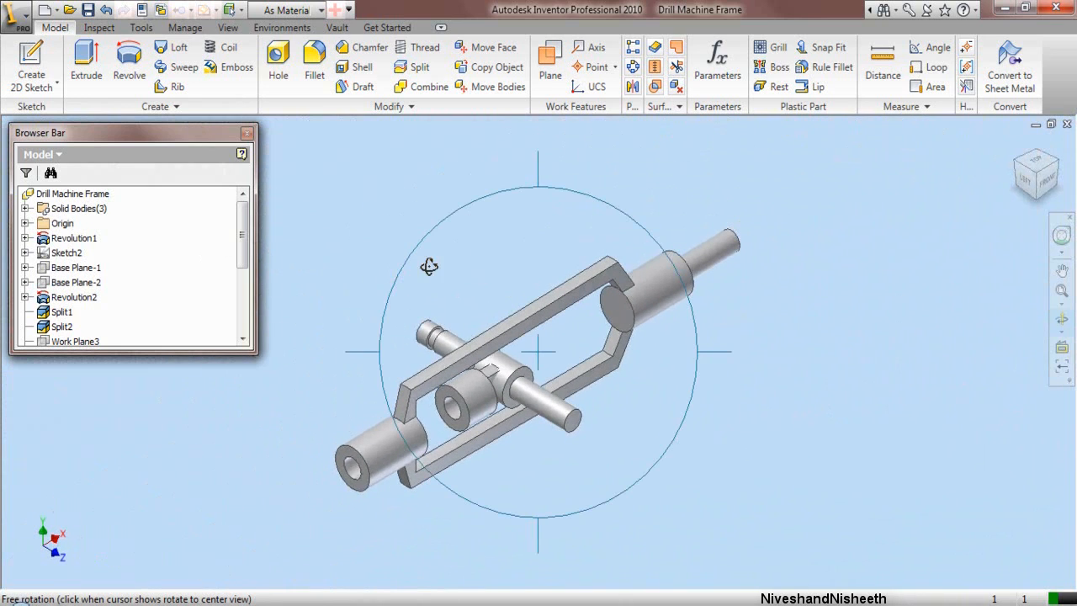
pyautogui.rightClick(430, 267)
pyautogui.click(452, 277)
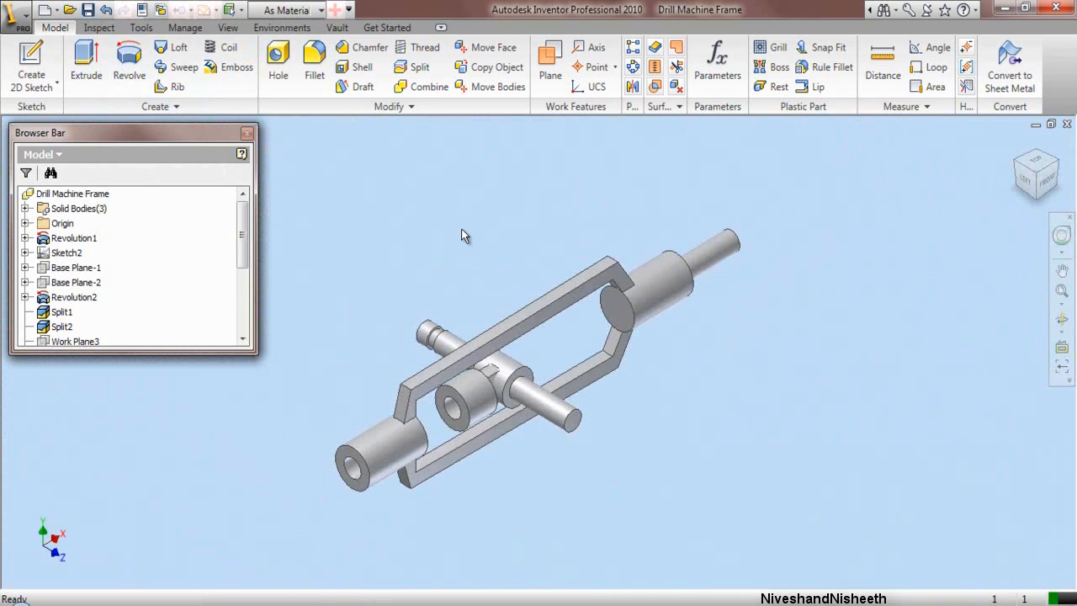
# Step: Start a new sketch on the origin XY Plane and project the cut edges of the solids into it
pyautogui.click(26, 224)
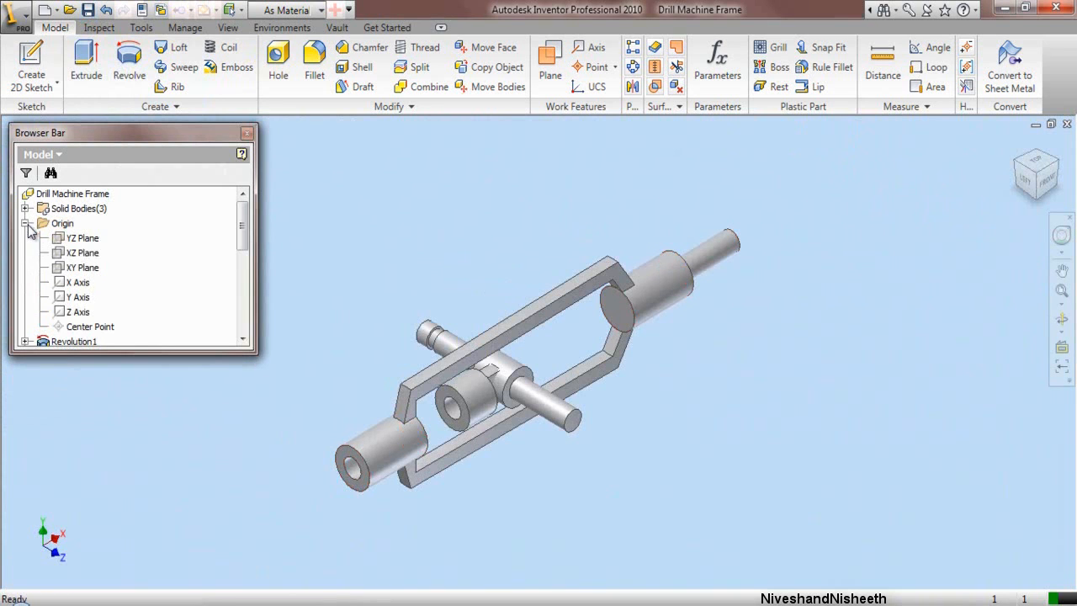
pyautogui.click(66, 269)
pyautogui.rightClick(67, 268)
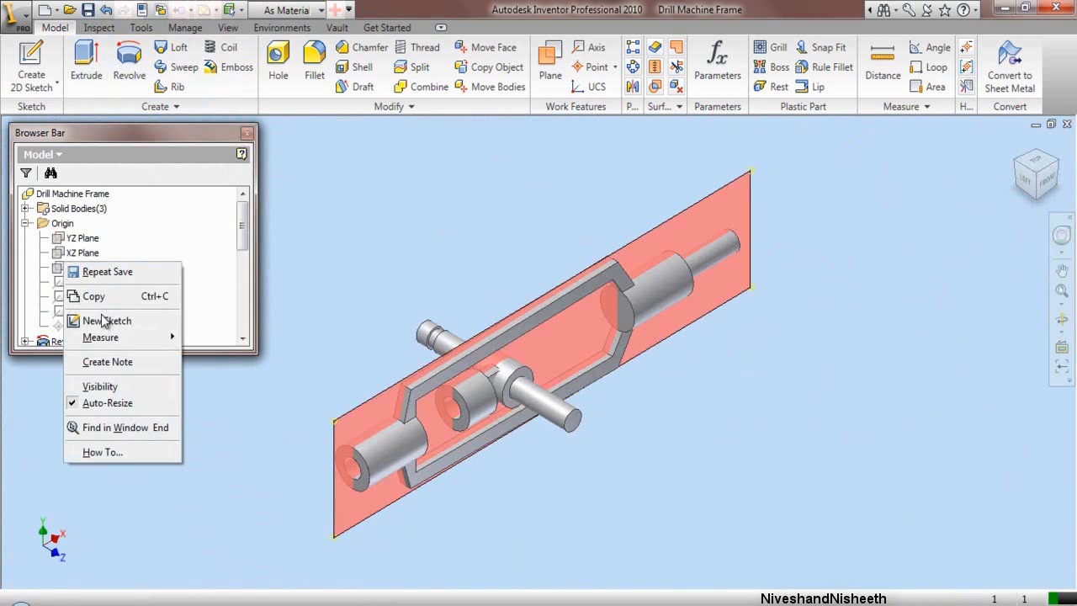
pyautogui.click(102, 318)
pyautogui.click(336, 85)
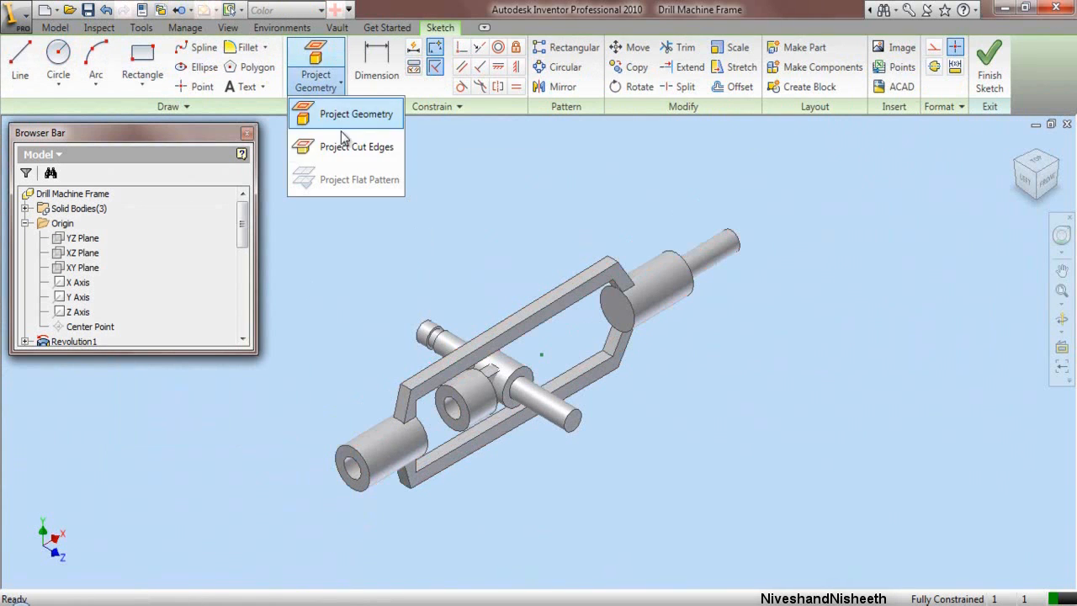
pyautogui.click(345, 146)
# Step: Slice the graphics at the sketch plane and project the origin X Axis into the sketch
pyautogui.rightClick(431, 252)
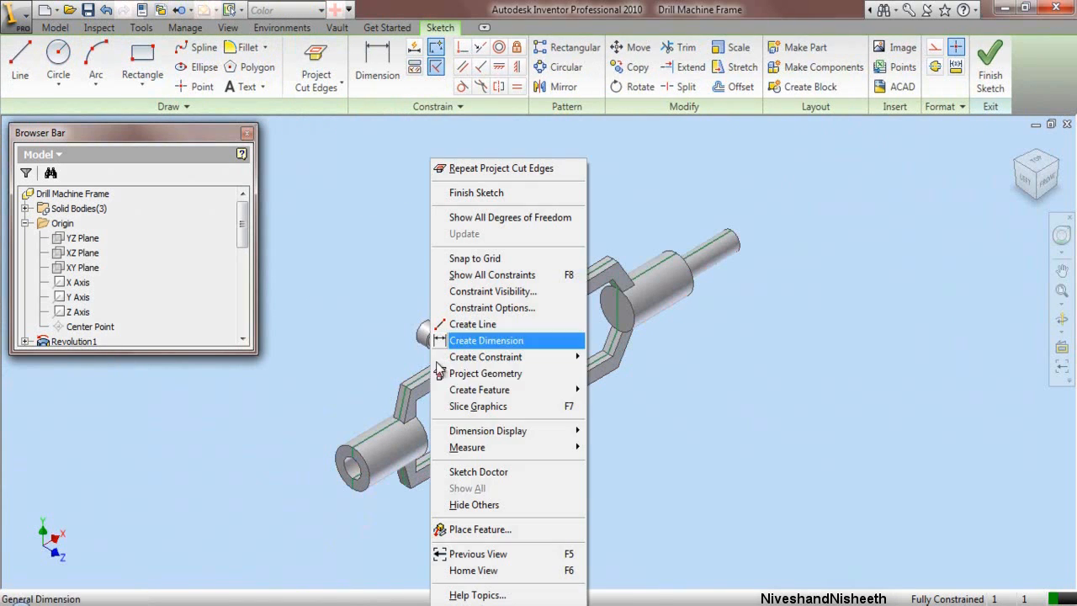
pyautogui.click(471, 414)
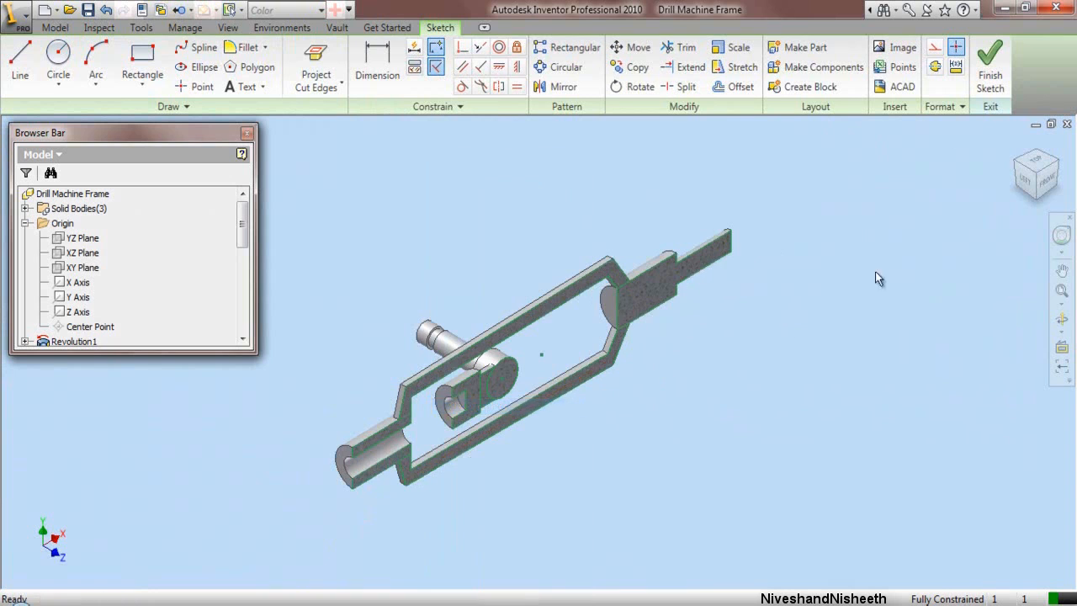
pyautogui.click(1050, 187)
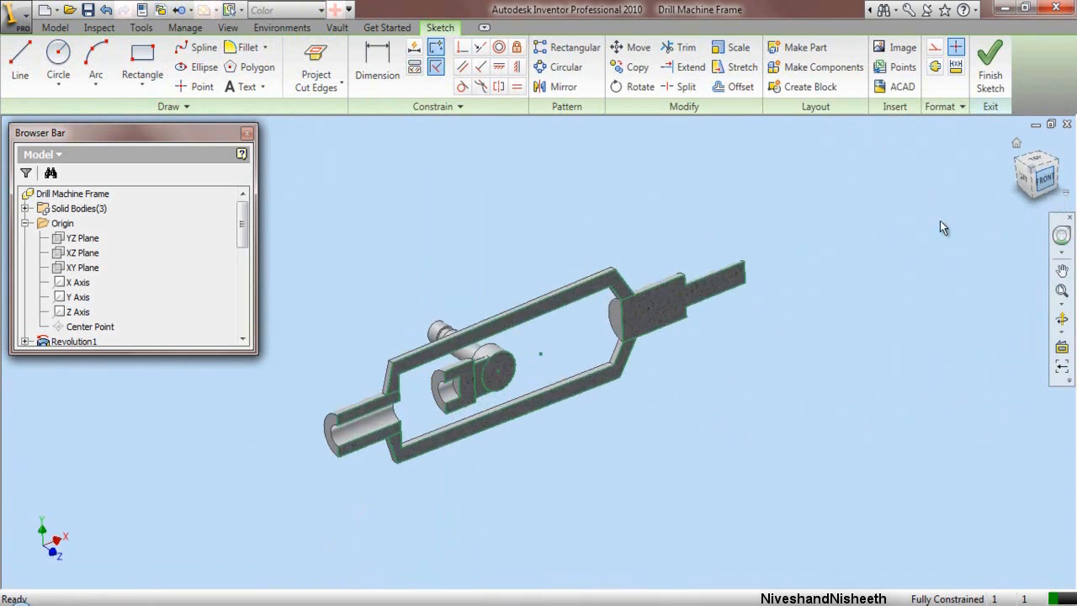
pyautogui.click(316, 84)
pyautogui.click(337, 112)
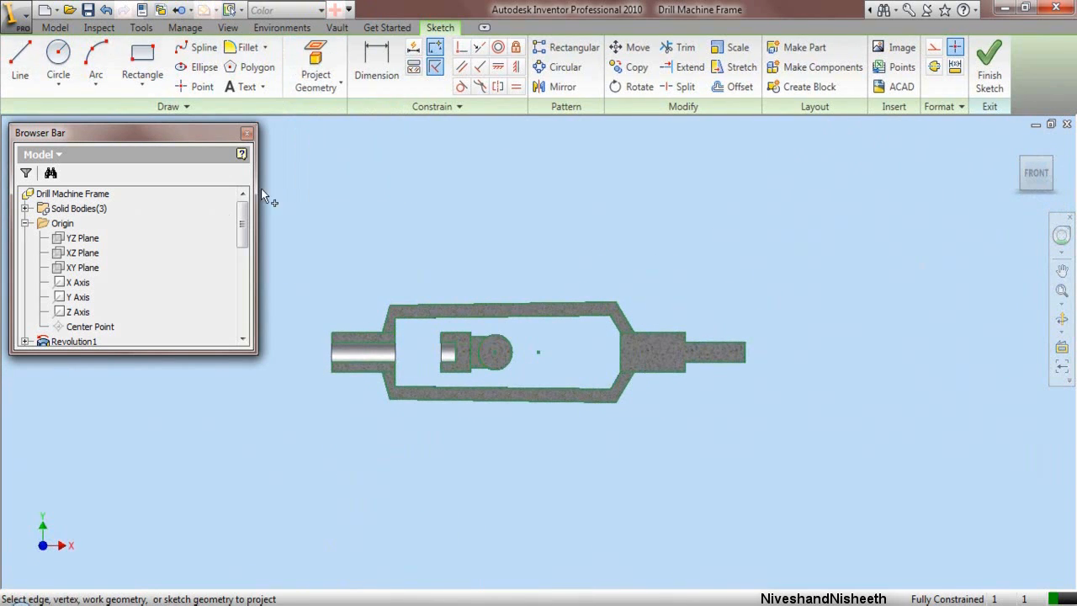
pyautogui.click(97, 273)
pyautogui.rightClick(560, 244)
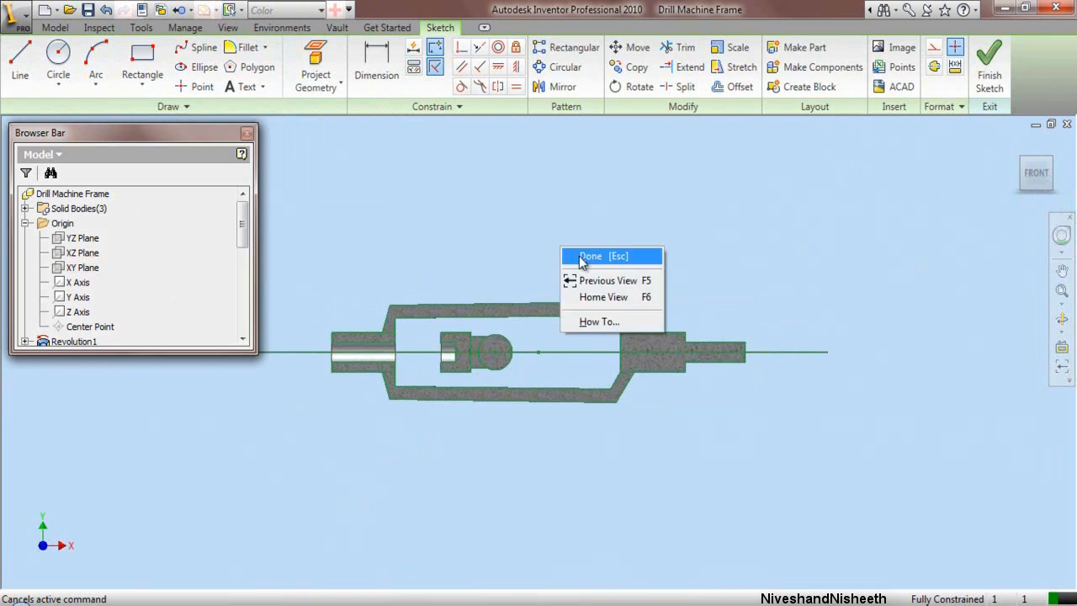
pyautogui.click(582, 262)
# Step: Set the colour of all projected sketch geometry, including the X axis line, to White
pyautogui.scroll(-3, 699, 339)
pyautogui.moveTo(385, 270); pyautogui.dragTo(886, 476)
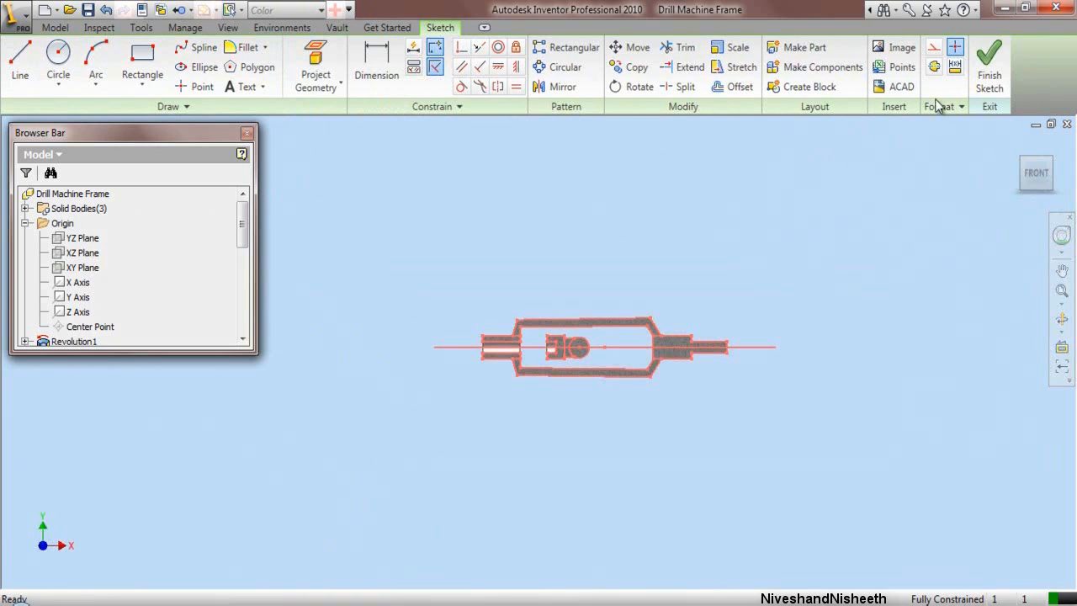
pyautogui.click(941, 107)
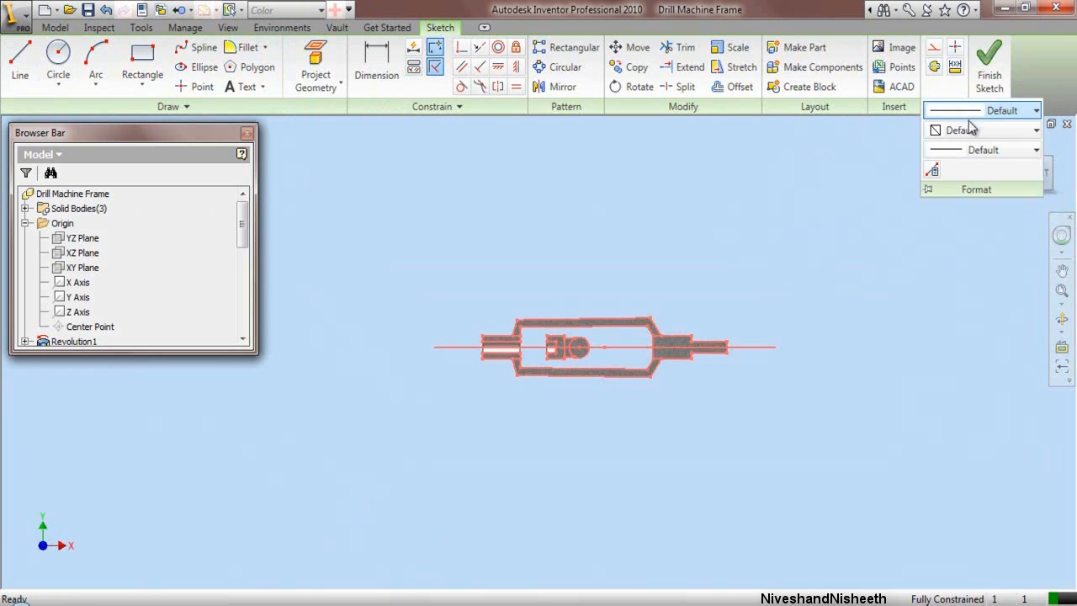
pyautogui.click(972, 130)
pyautogui.click(956, 293)
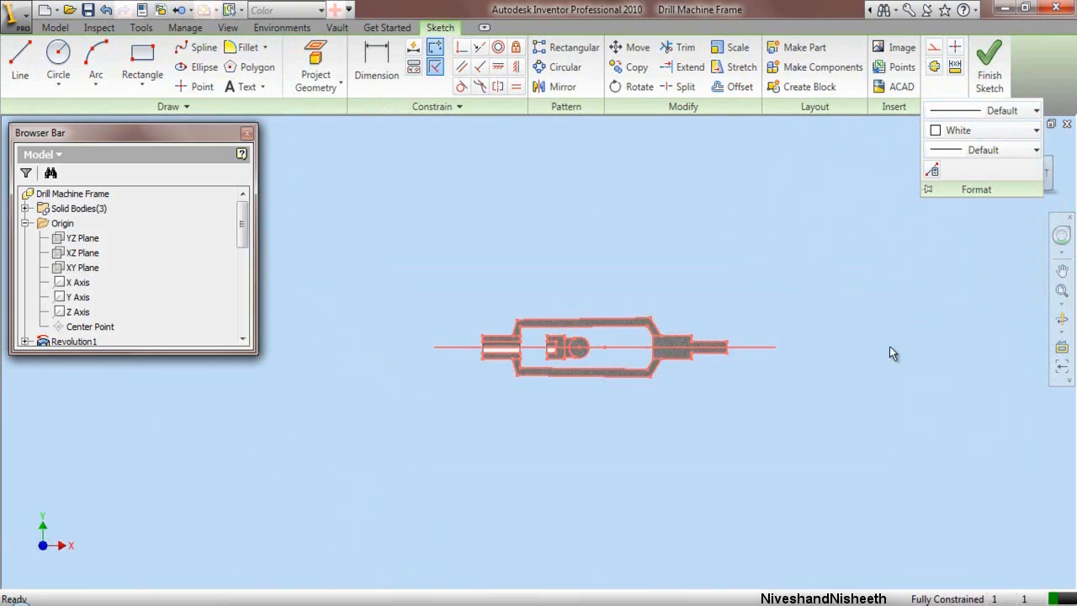
# Step: Clear the selection of projected geometry and set the sketch colour for new geometry back to Default
pyautogui.click(890, 348)
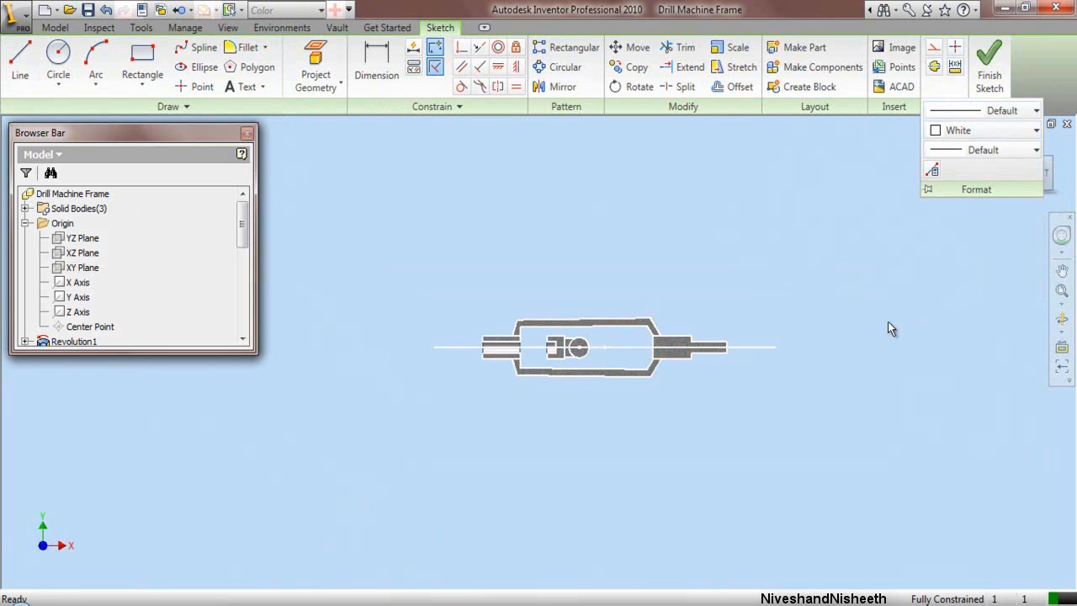
pyautogui.click(958, 131)
pyautogui.click(959, 148)
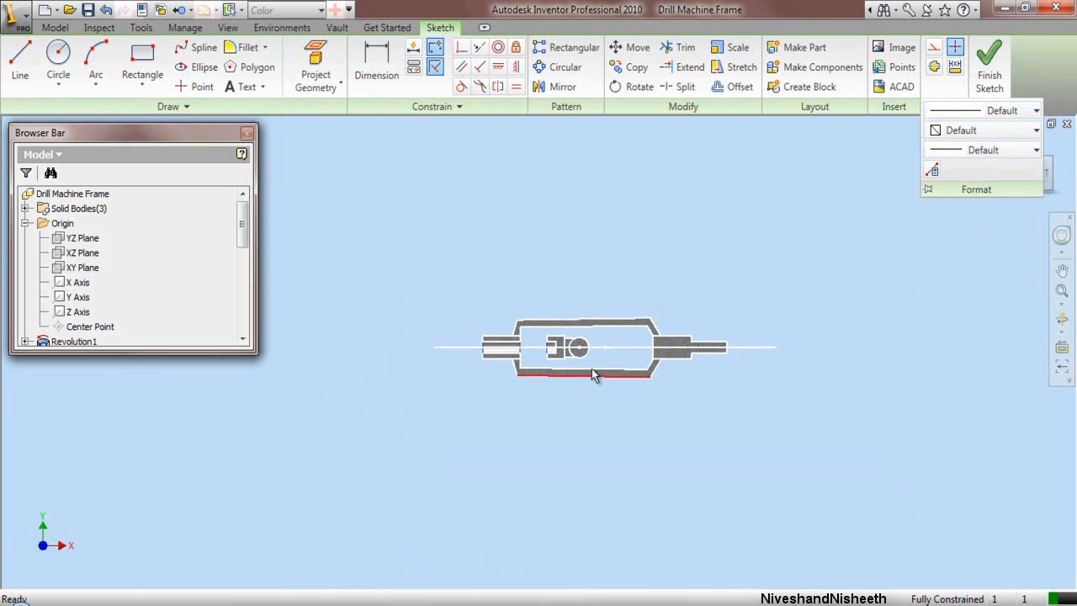
# Step: Sketch two vertical lines about 0.36 in apart from the bored block's top edge up into the frame's upper arm, one starting at the block's left corner
pyautogui.scroll(-3, 589, 366)
pyautogui.scroll(-4, 530, 320)
pyautogui.scroll(-2, 305, 301)
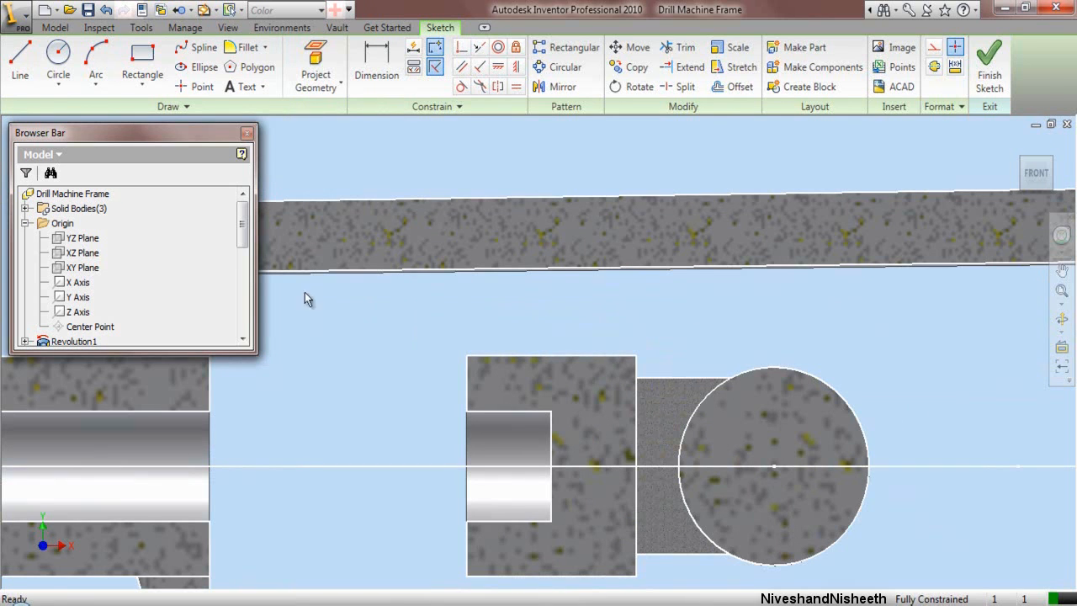
pyautogui.click(19, 61)
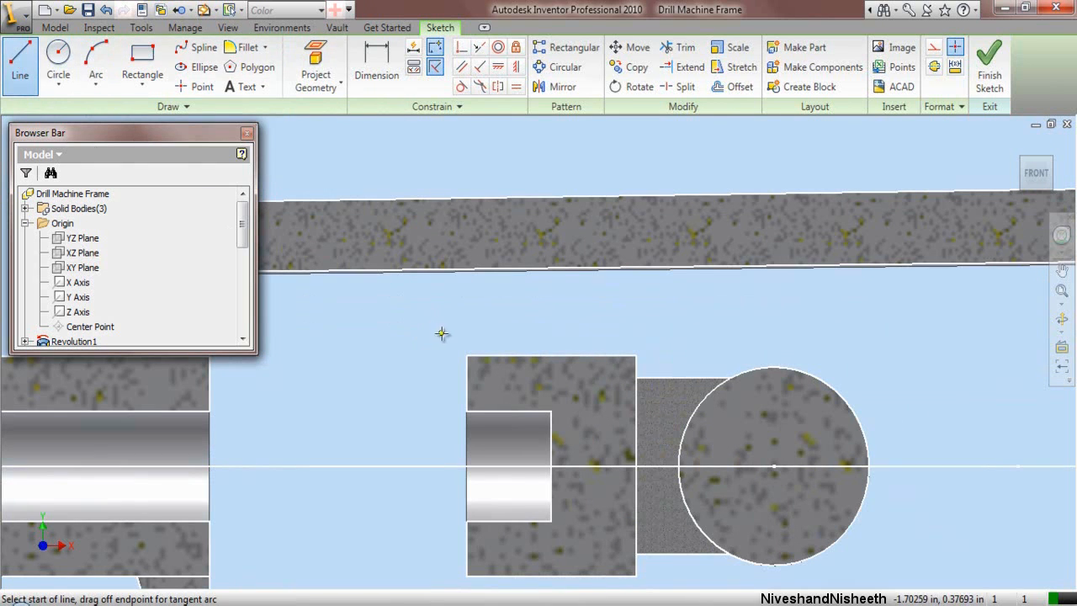
pyautogui.click(467, 356)
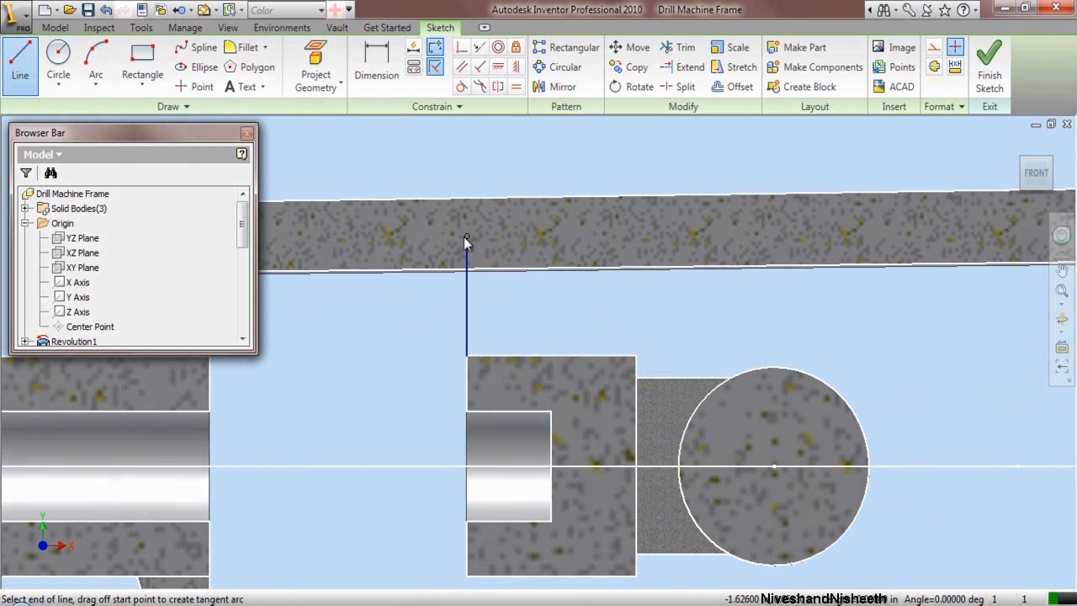
pyautogui.rightClick(467, 238)
pyautogui.click(488, 262)
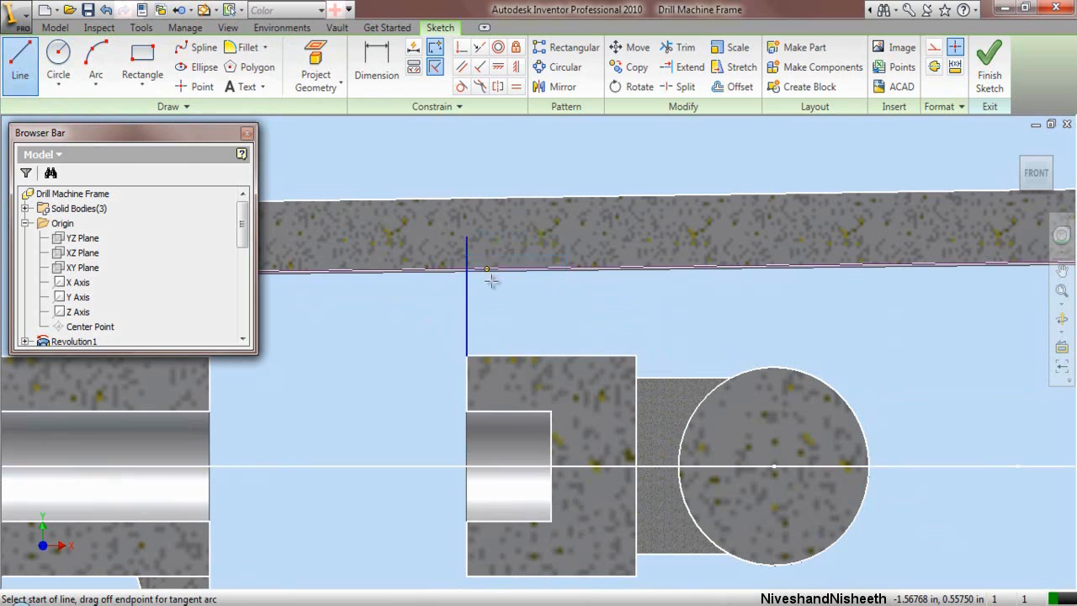
pyautogui.click(589, 357)
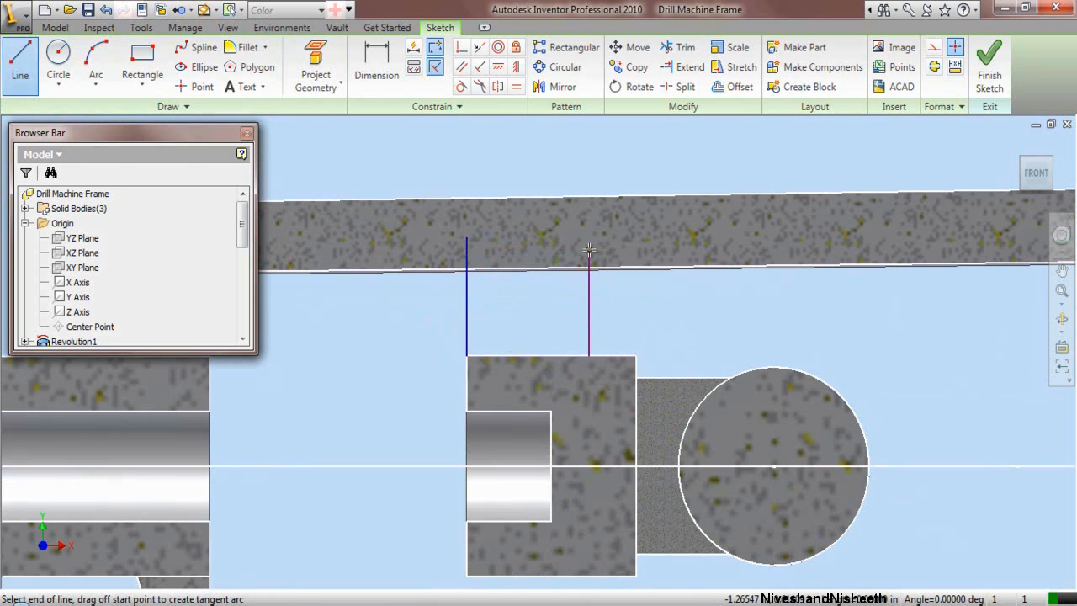
pyautogui.click(589, 250)
pyautogui.rightClick(589, 250)
pyautogui.click(622, 255)
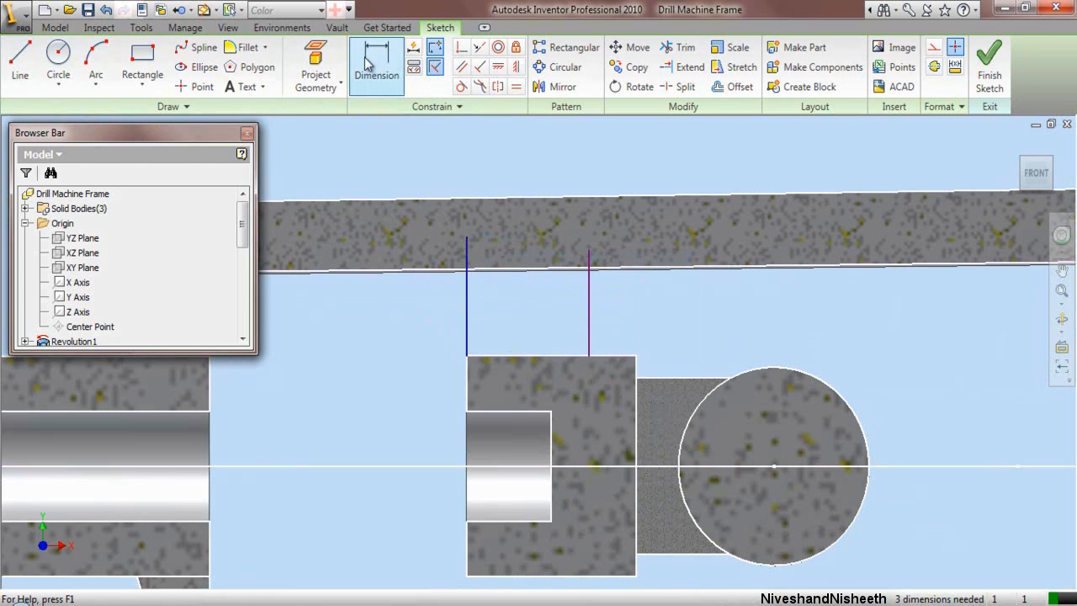
# Step: Trim the ends of both vertical lines that extend past the lower edge of the frame's upper arm
pyautogui.click(684, 47)
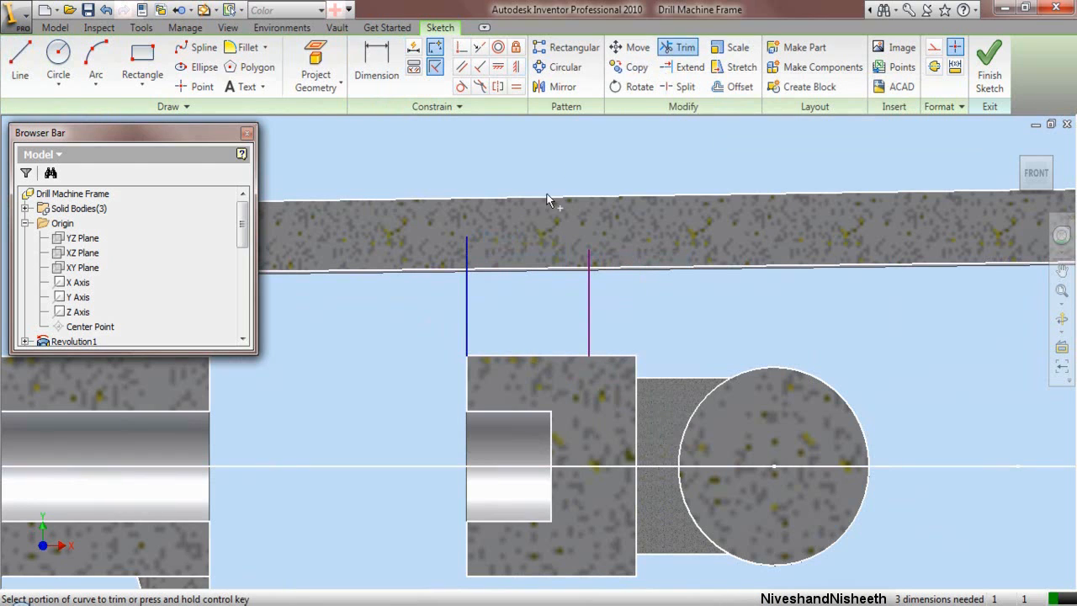
pyautogui.click(468, 253)
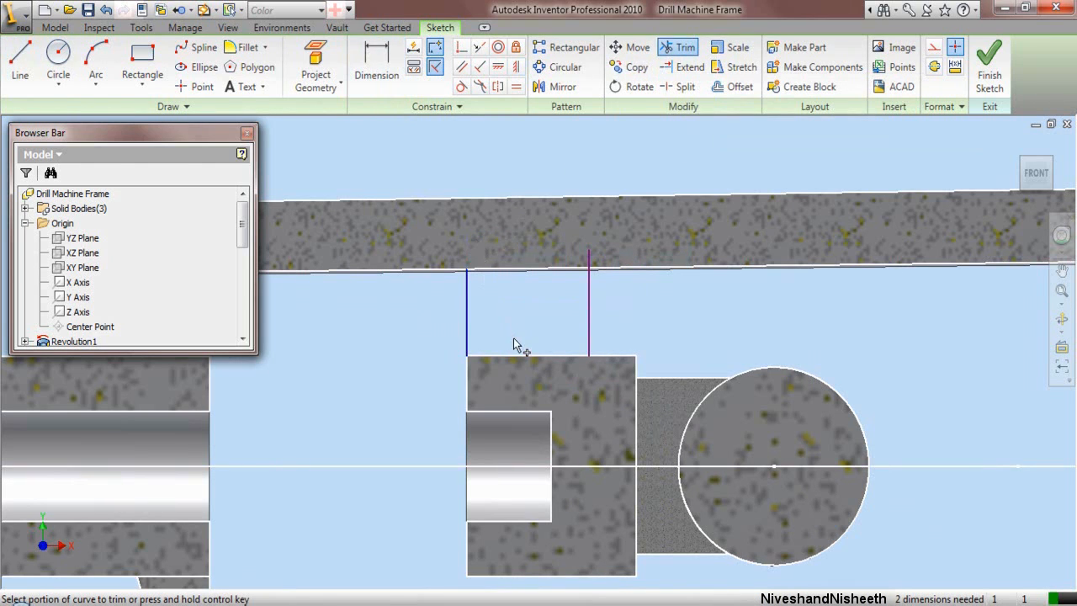
pyautogui.rightClick(493, 150)
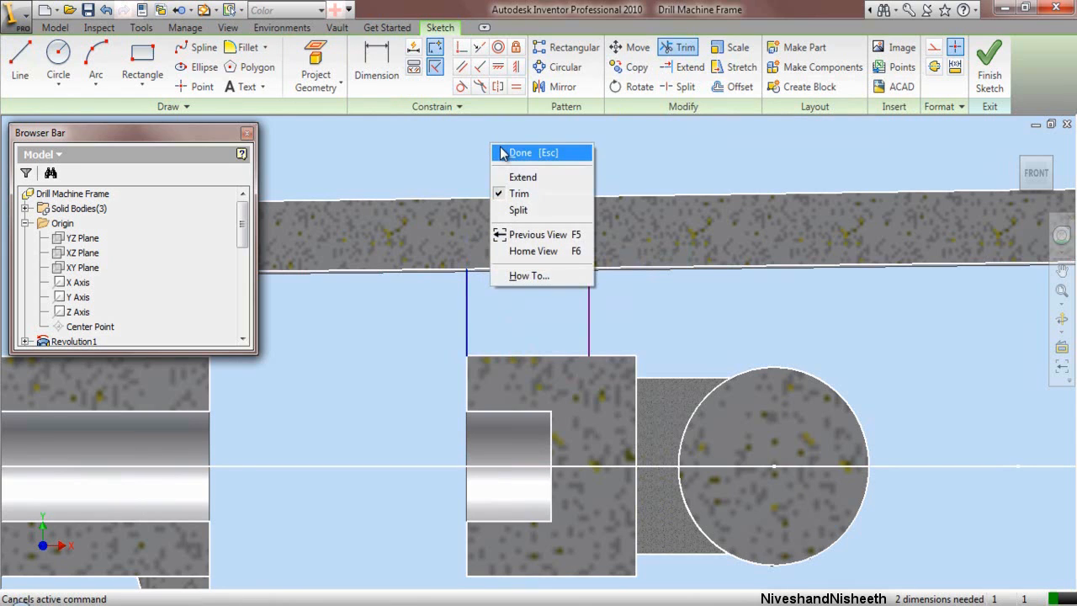
pyautogui.click(520, 152)
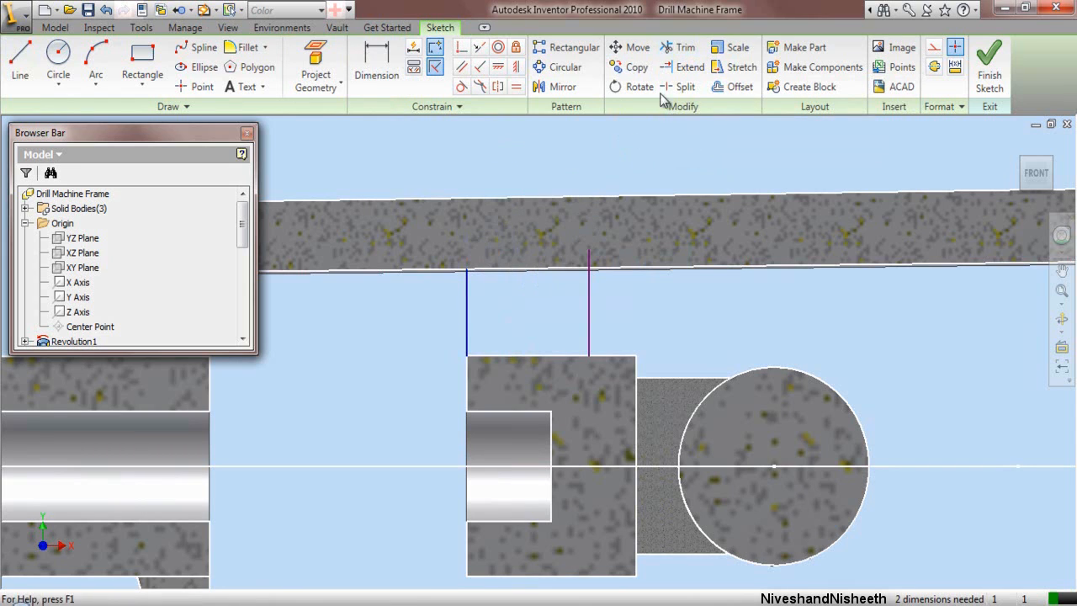
pyautogui.click(685, 66)
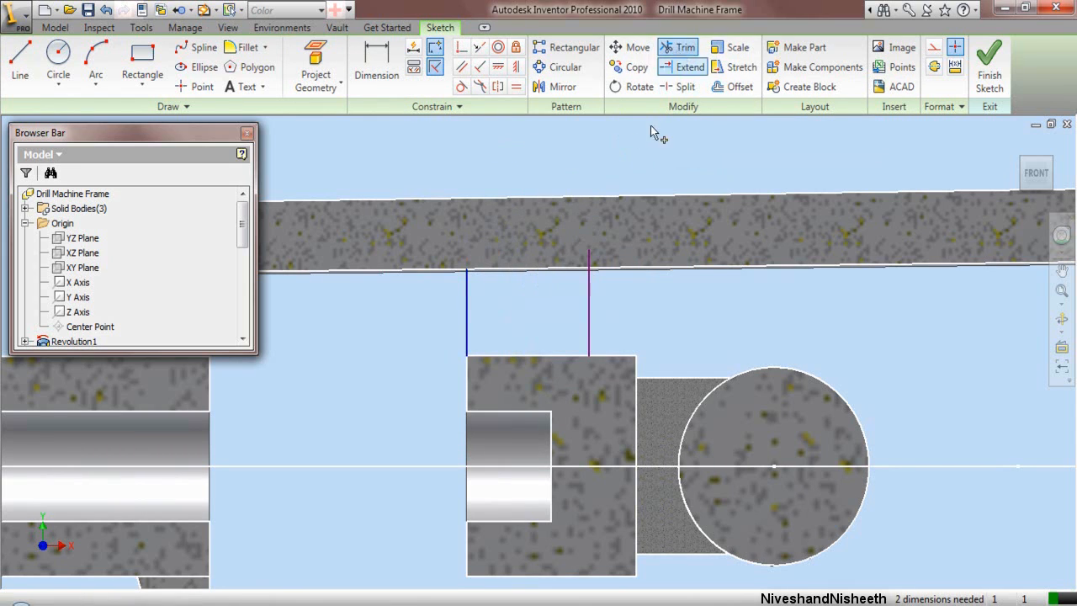
pyautogui.rightClick(543, 175)
pyautogui.click(550, 159)
# Step: Dimension the distance between the two vertical lines as .375 in
pyautogui.press('d')
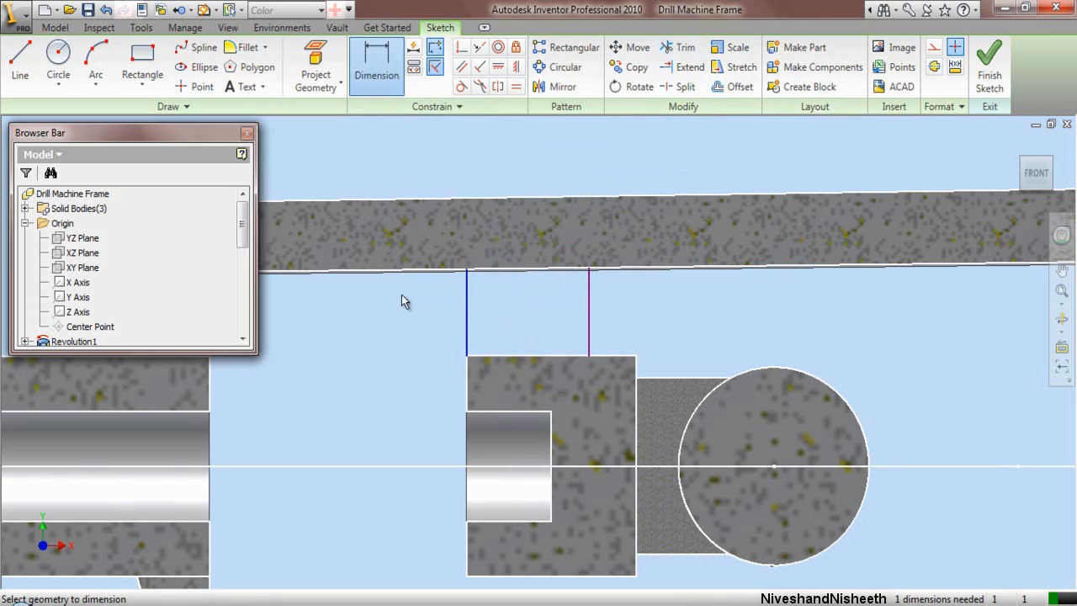
pyautogui.click(466, 319)
pyautogui.click(589, 331)
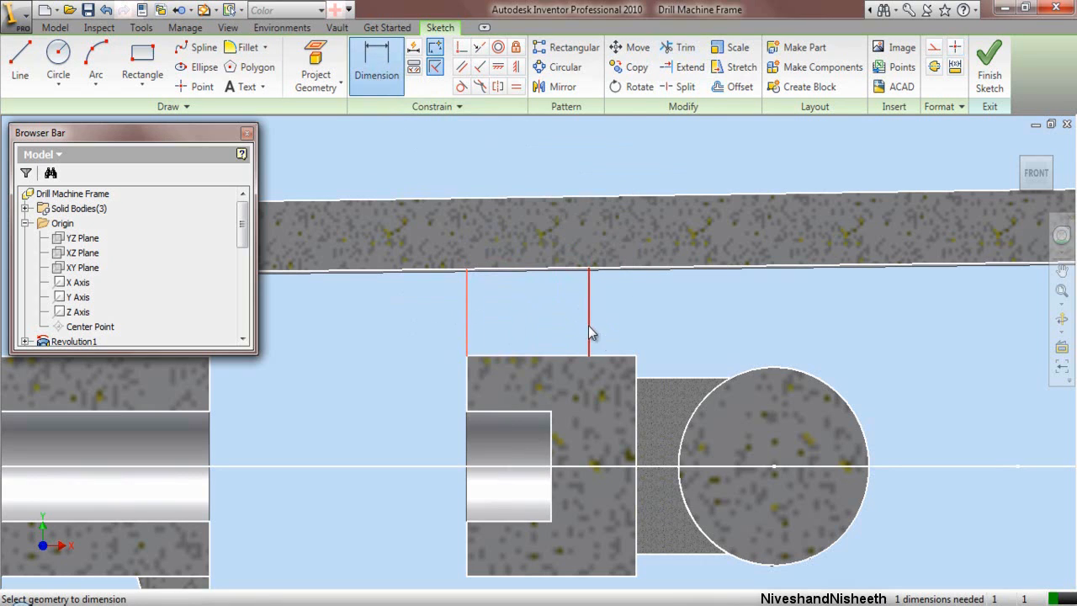
pyautogui.click(539, 337)
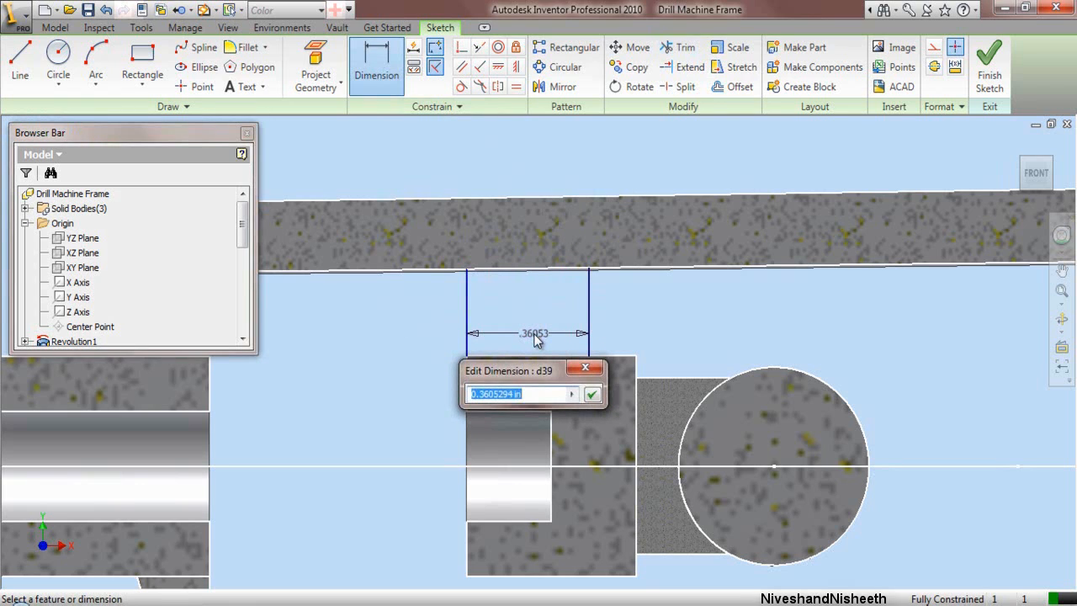
pyautogui.write('.375')
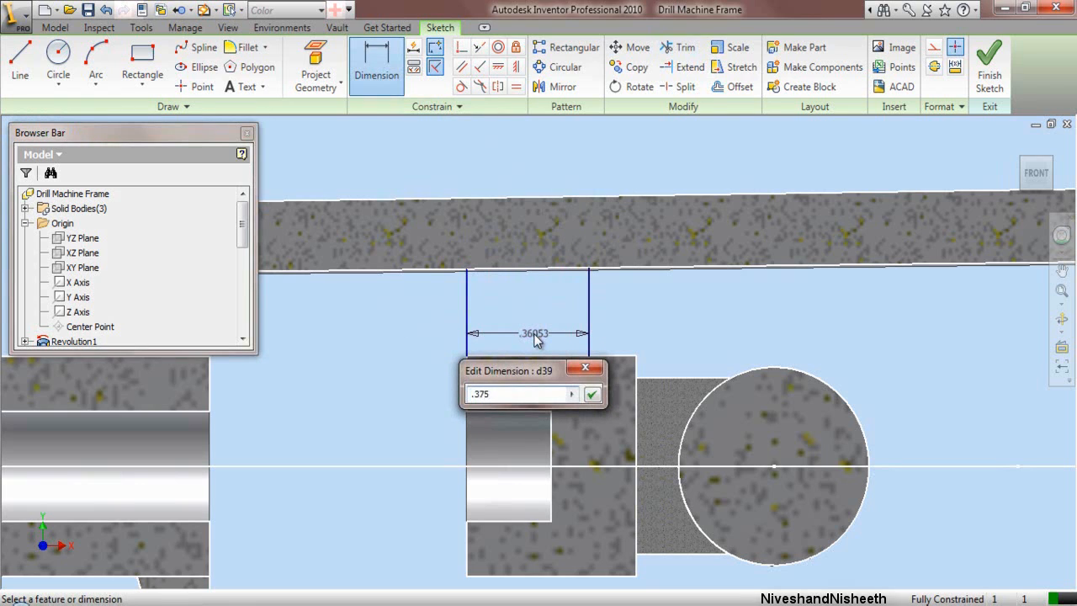
pyautogui.click(593, 395)
pyautogui.rightClick(666, 299)
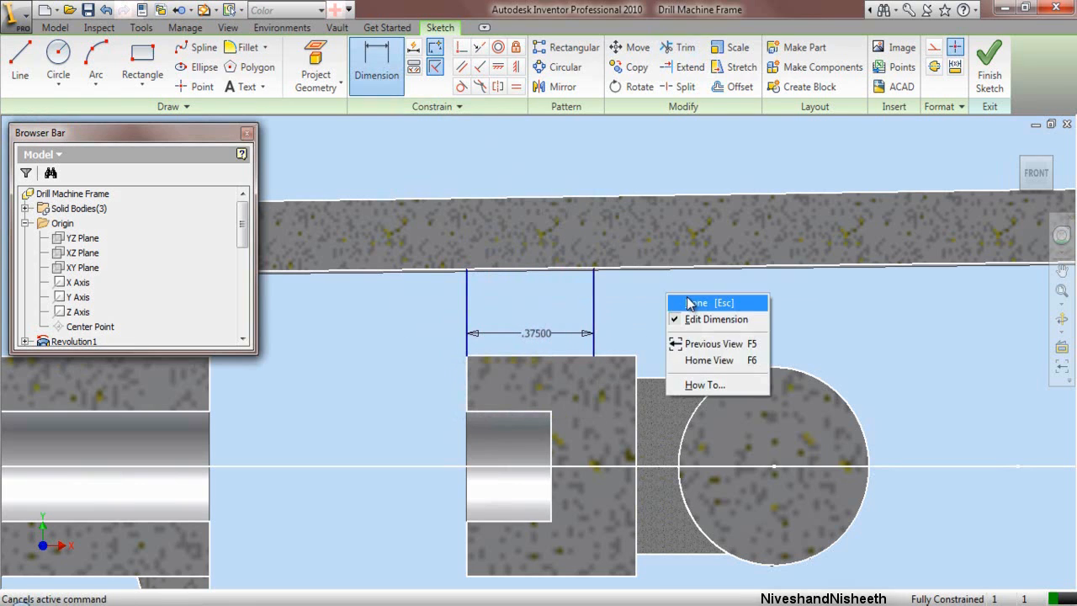
pyautogui.click(693, 302)
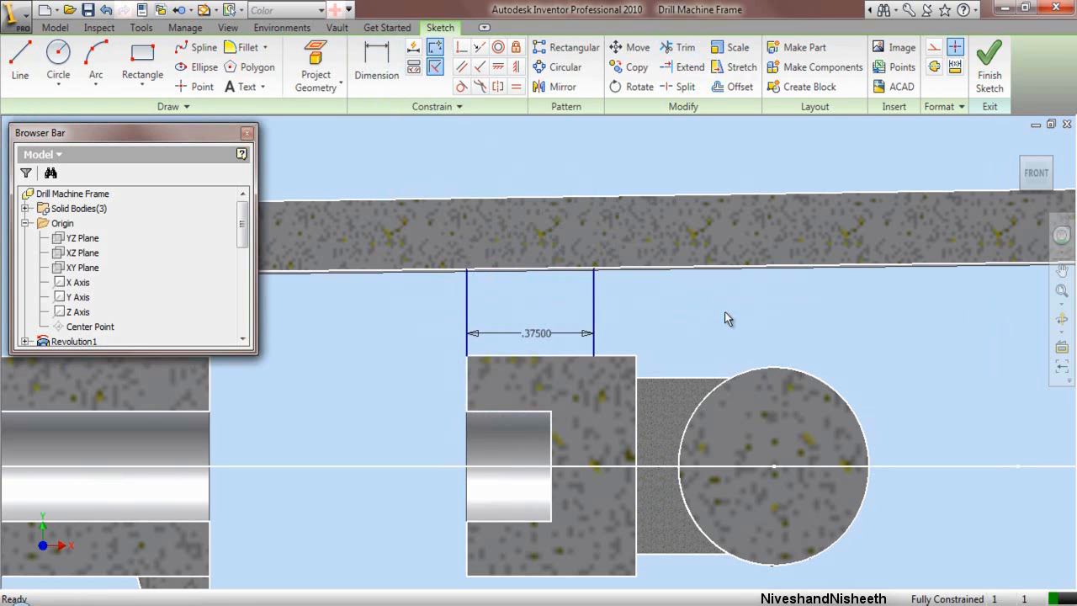
# Step: Convert both vertical lines to construction geometry
pyautogui.click(595, 312)
pyautogui.keyDown('ctrl'); pyautogui.click(468, 311); pyautogui.keyUp('ctrl')
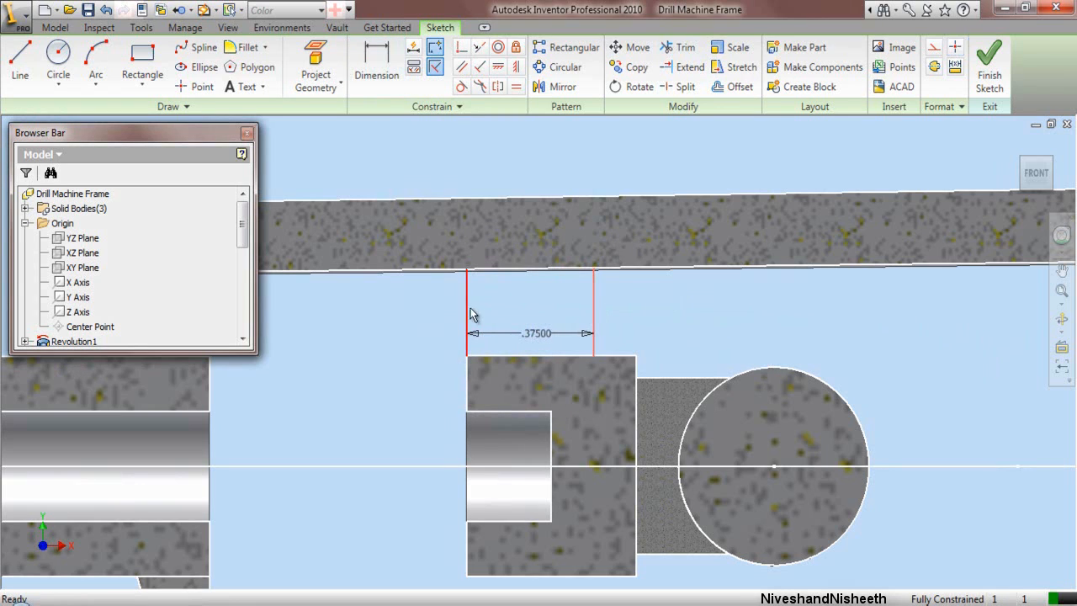
pyautogui.click(934, 49)
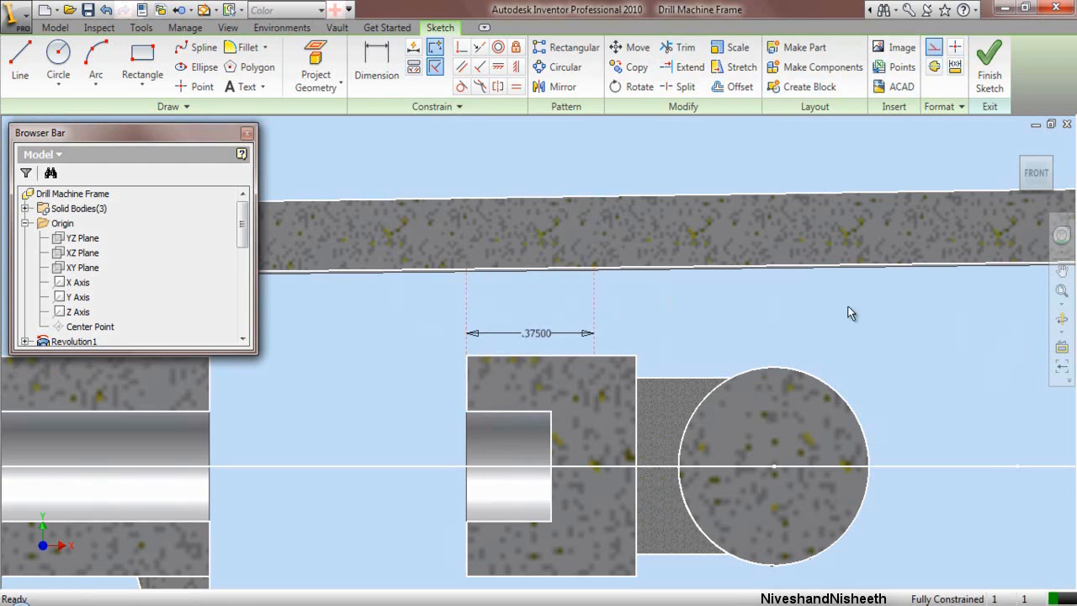
# Step: Draw a three-point arc of about 0.13 in radius between the left construction line's endpoints, bulging towards the right line
pyautogui.click(99, 66)
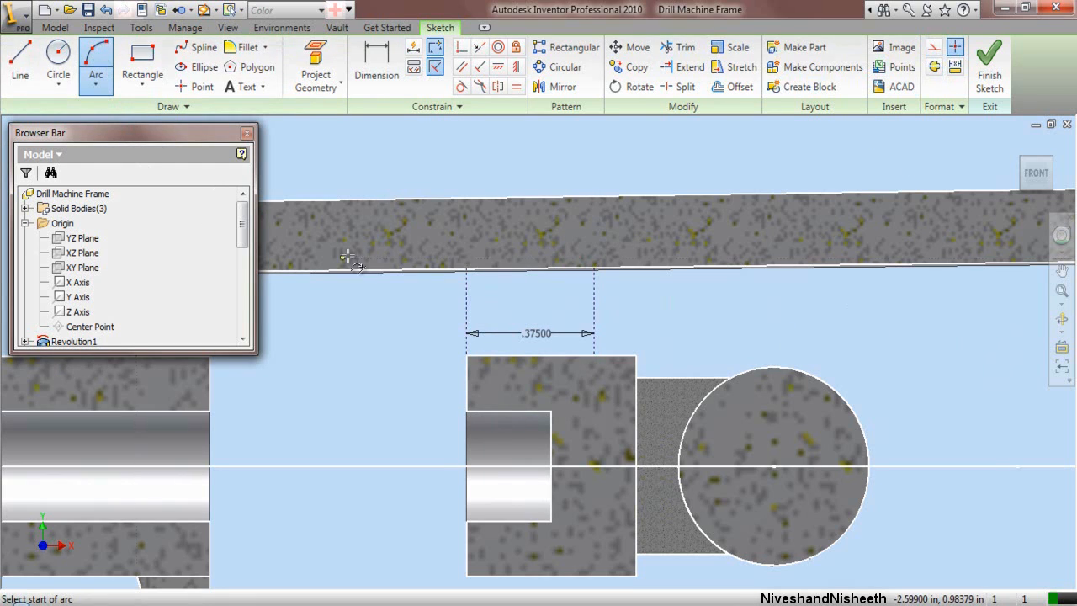
pyautogui.click(467, 355)
pyautogui.click(467, 269)
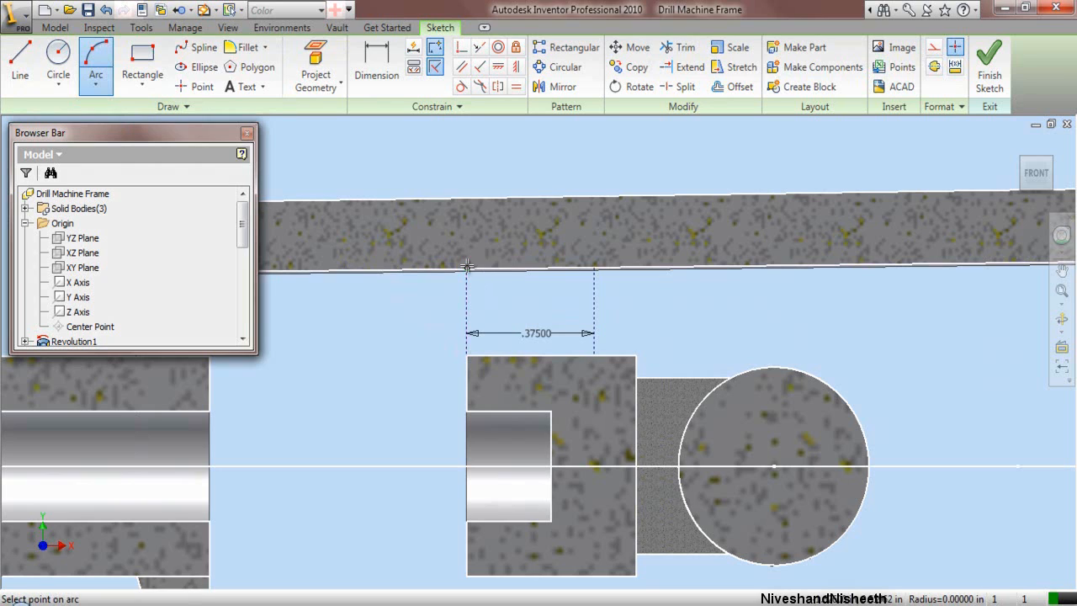
pyautogui.click(491, 293)
# Step: Dimension the left arc's radius as .137 in
pyautogui.click(378, 57)
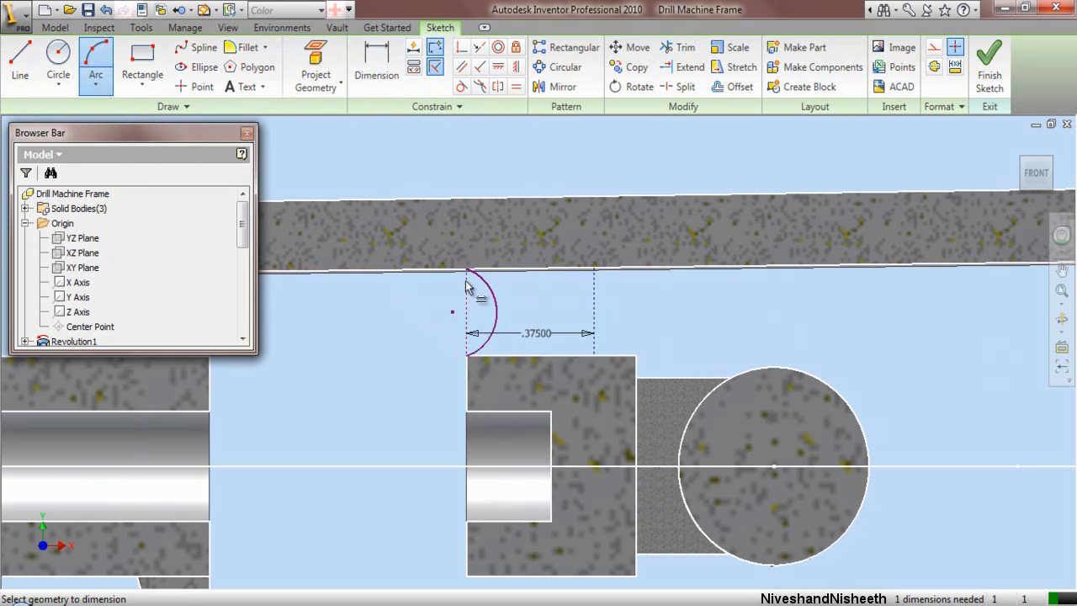
pyautogui.click(495, 317)
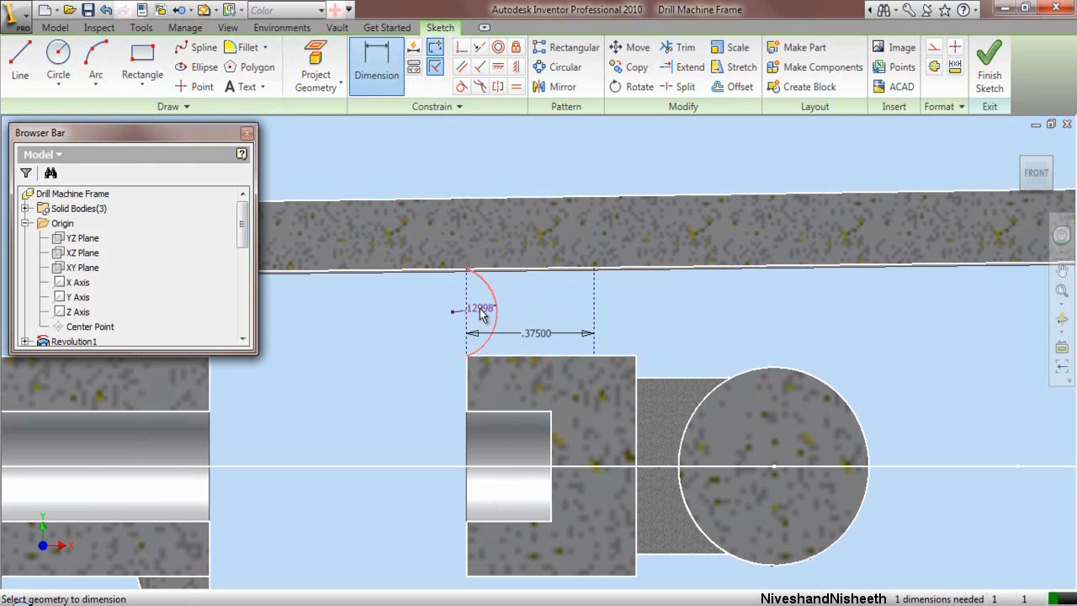
pyautogui.scroll(2, 475, 316)
pyautogui.click(481, 313)
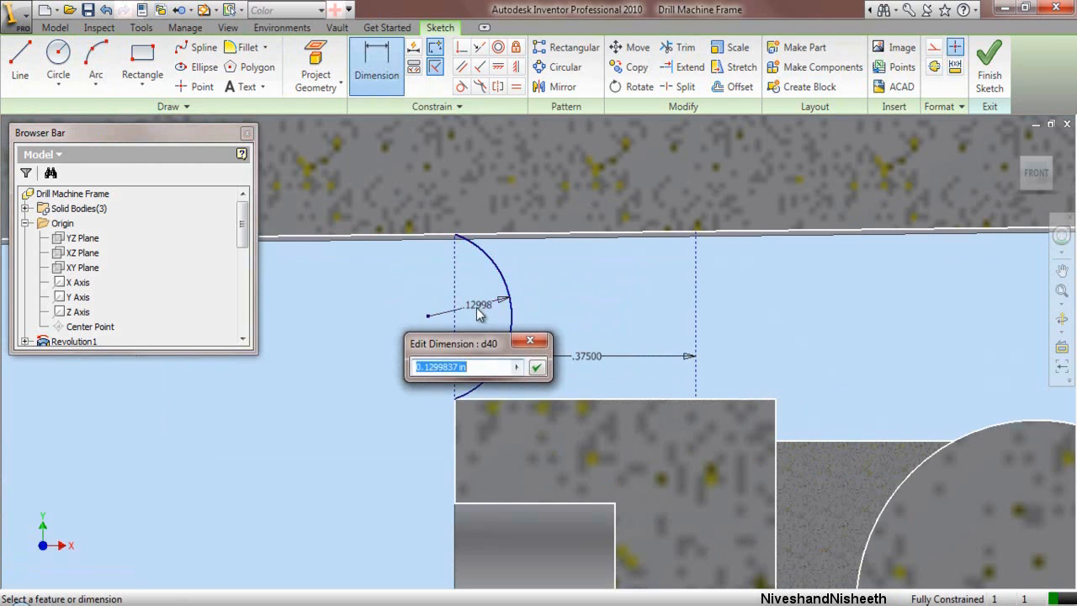
pyautogui.write('.137')
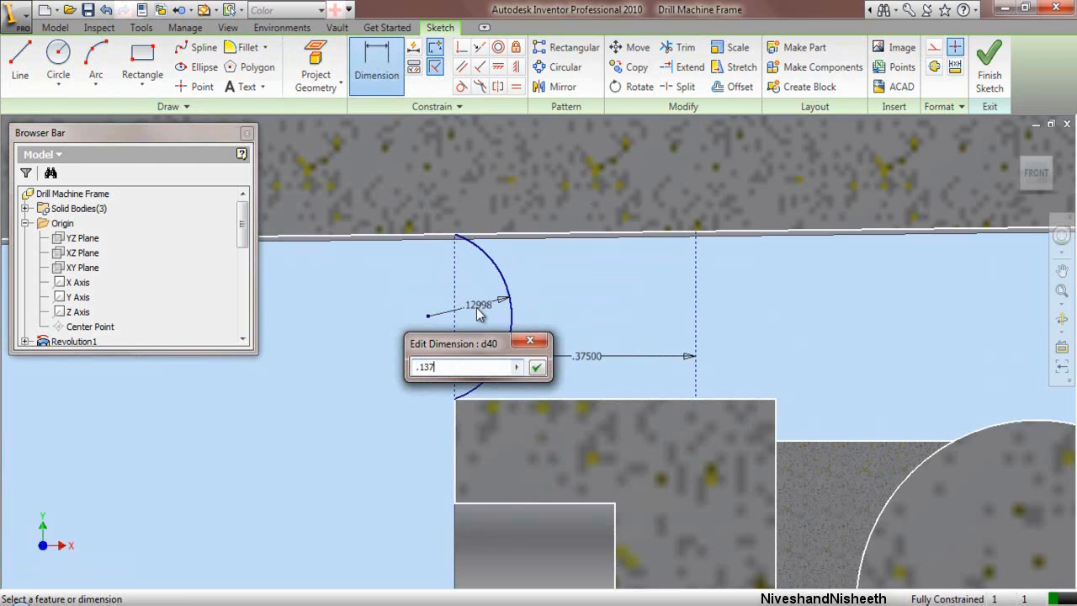
pyautogui.press('Return')
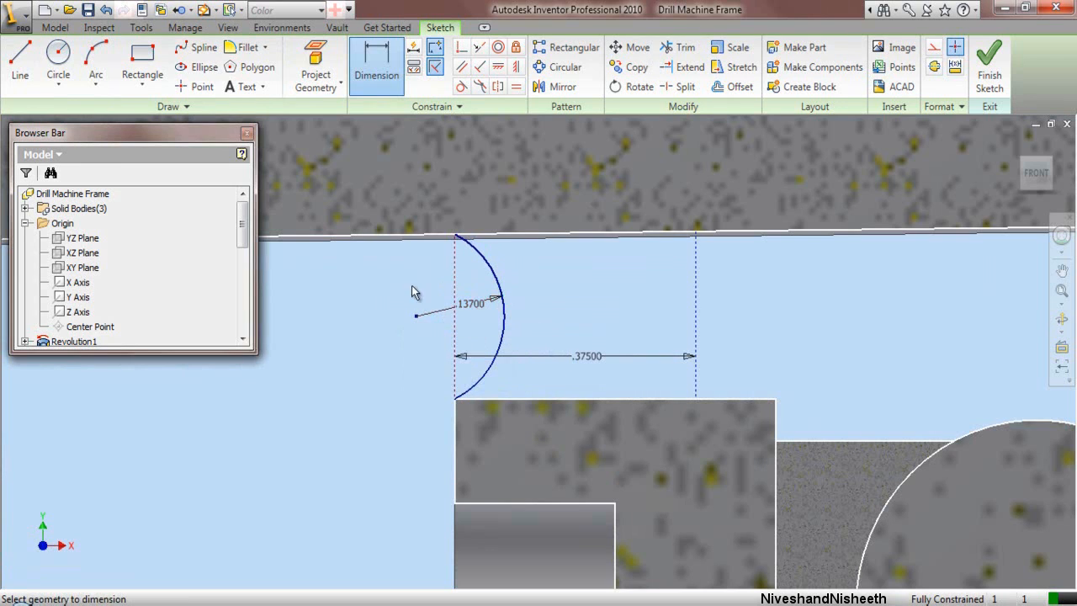
# Step: Draw a three-point arc of about 0.15 in radius between the right construction line's endpoints, bulging towards the left arc
pyautogui.click(96, 63)
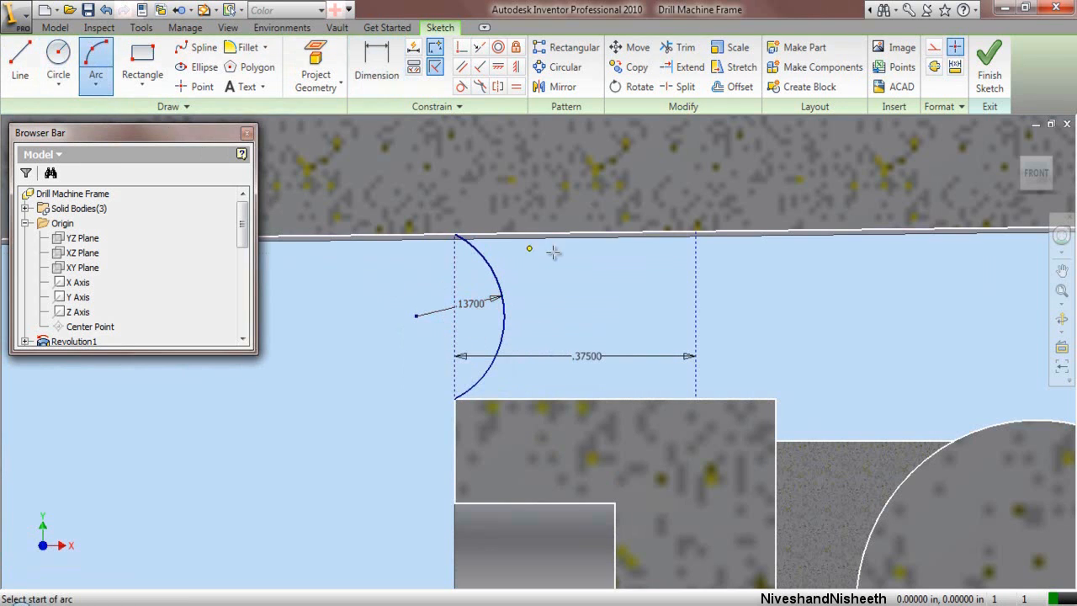
pyautogui.click(695, 234)
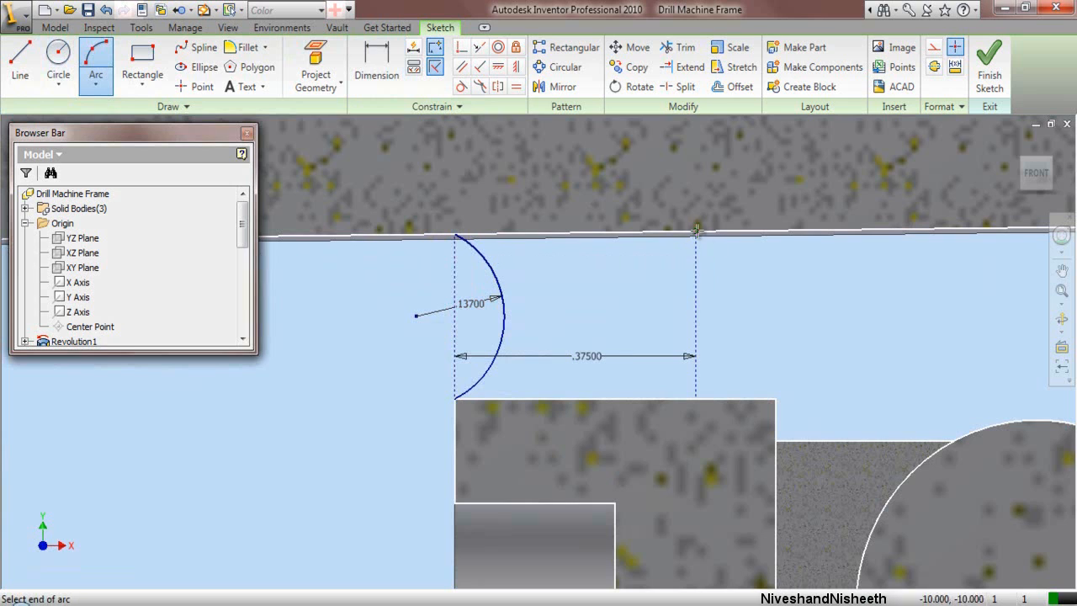
pyautogui.click(695, 398)
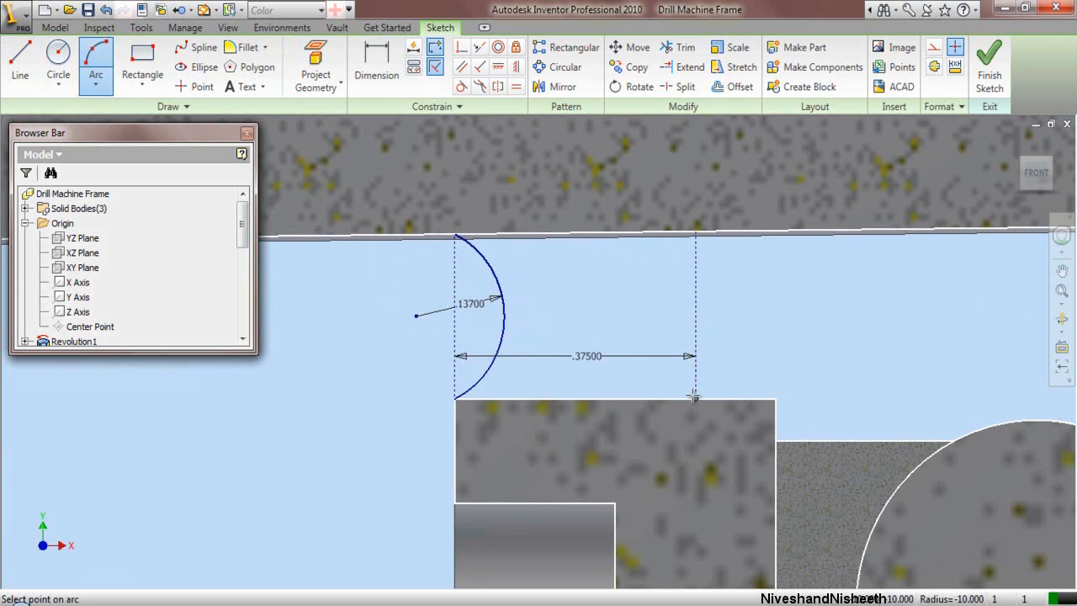
pyautogui.click(652, 317)
# Step: Dimension the right arc's radius as .142 in
pyautogui.click(376, 66)
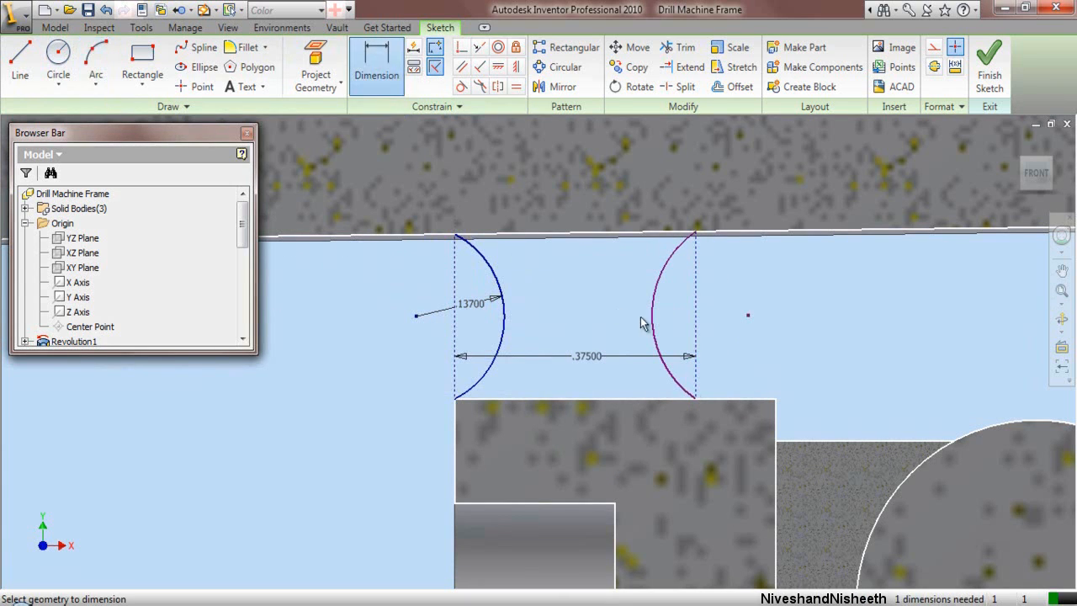
pyautogui.click(654, 329)
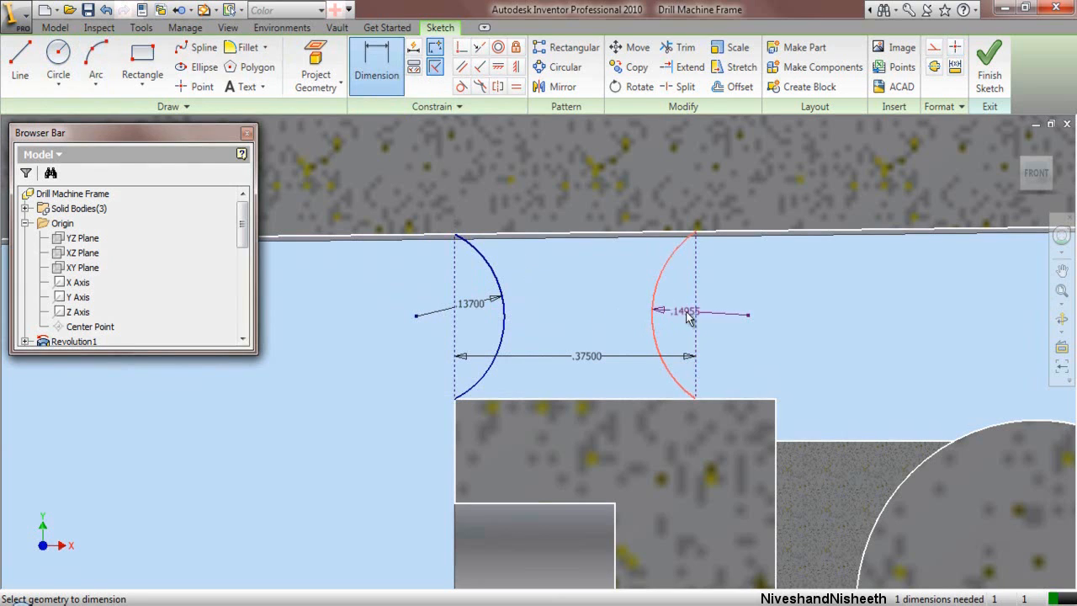
pyautogui.click(685, 315)
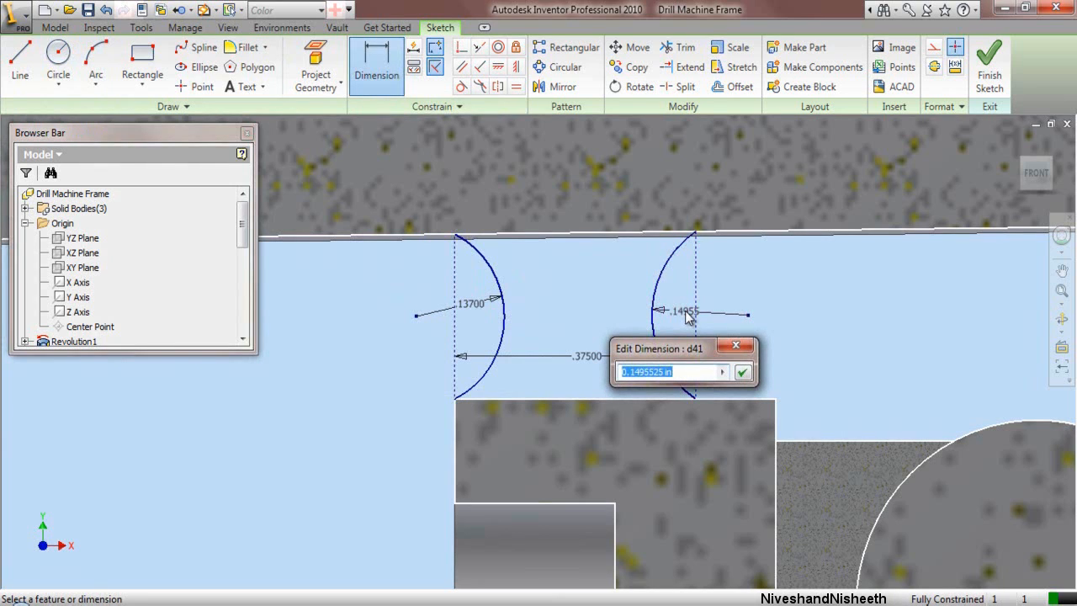
pyautogui.write('.')
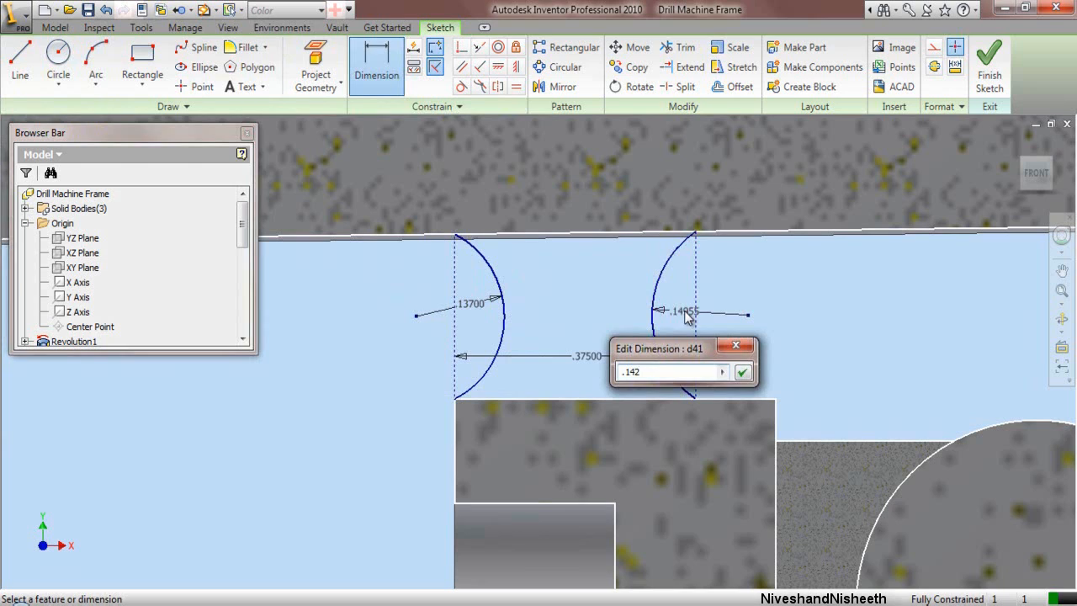
pyautogui.write('142')
pyautogui.press('Return')
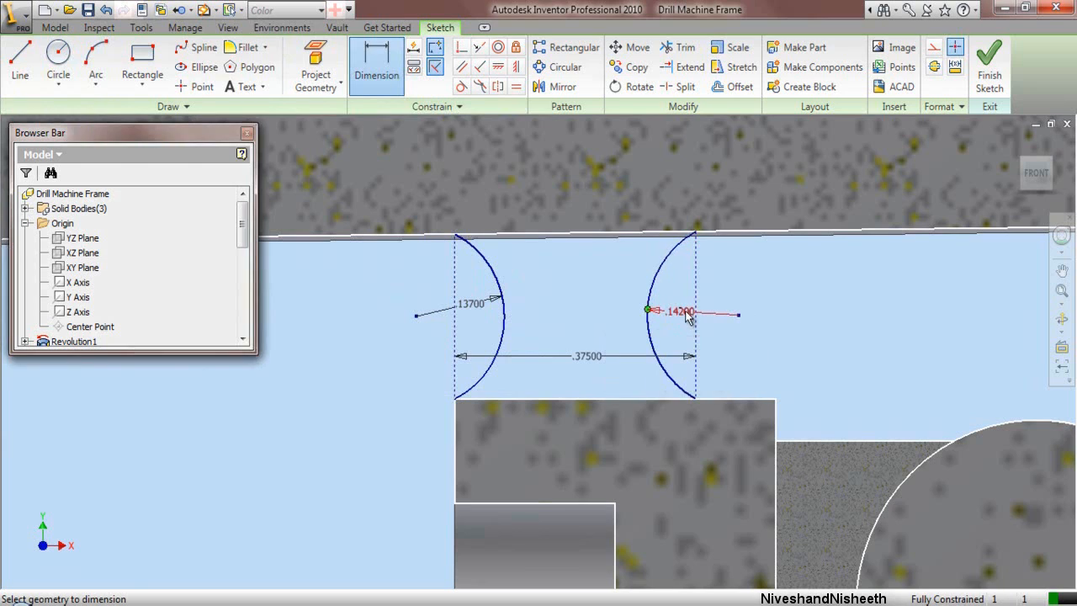
pyautogui.rightClick(744, 305)
pyautogui.click(770, 309)
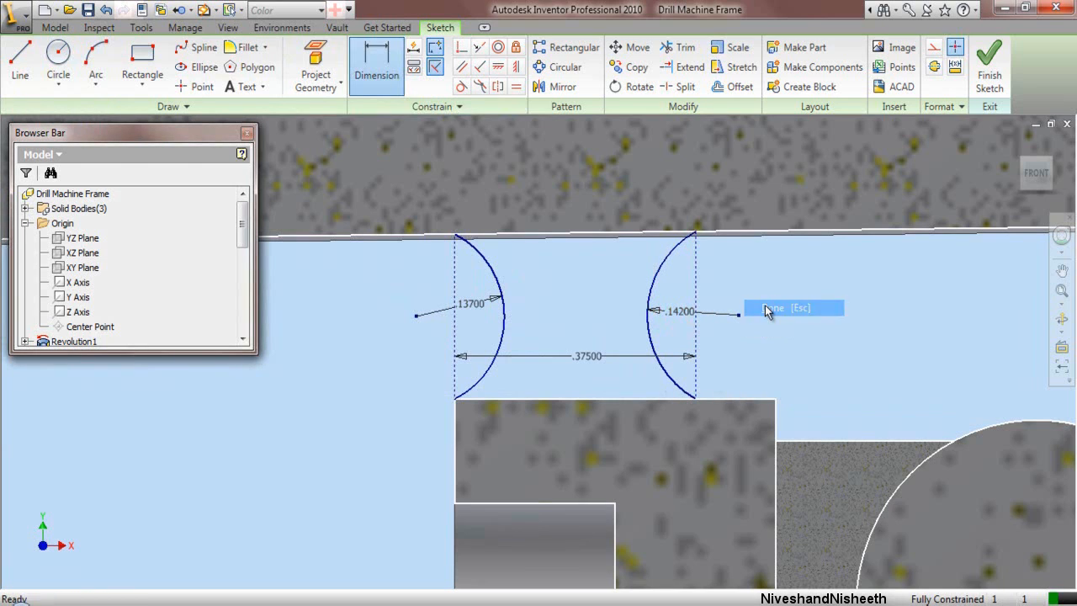
# Step: Revolve the arc-sided connector profile fully about the frame's horizontal centre axis as a new solid
pyautogui.scroll(-2, 765, 309)
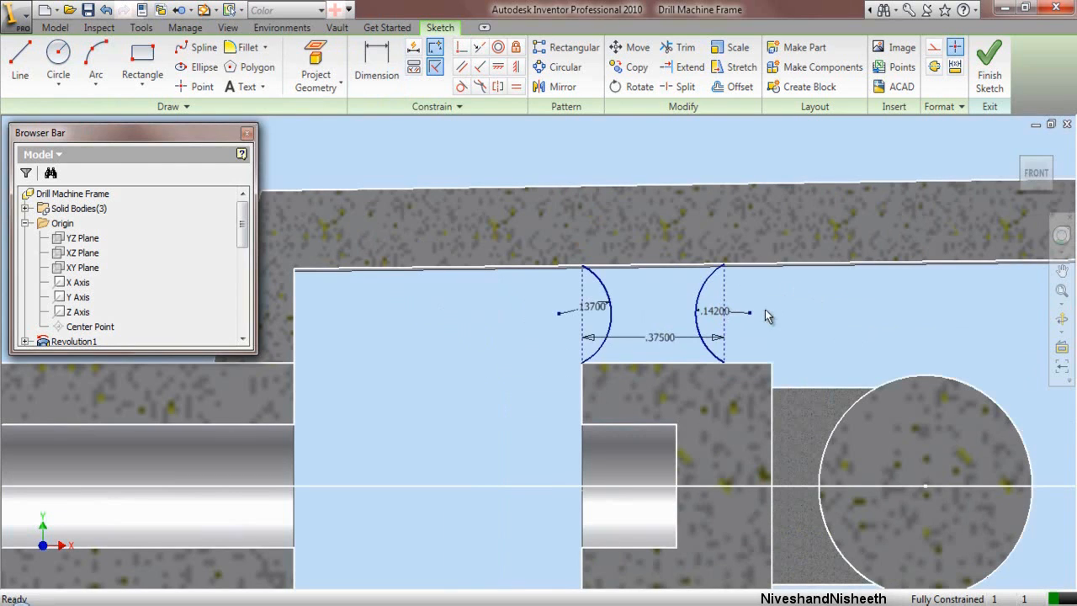
pyautogui.click(55, 28)
pyautogui.click(129, 63)
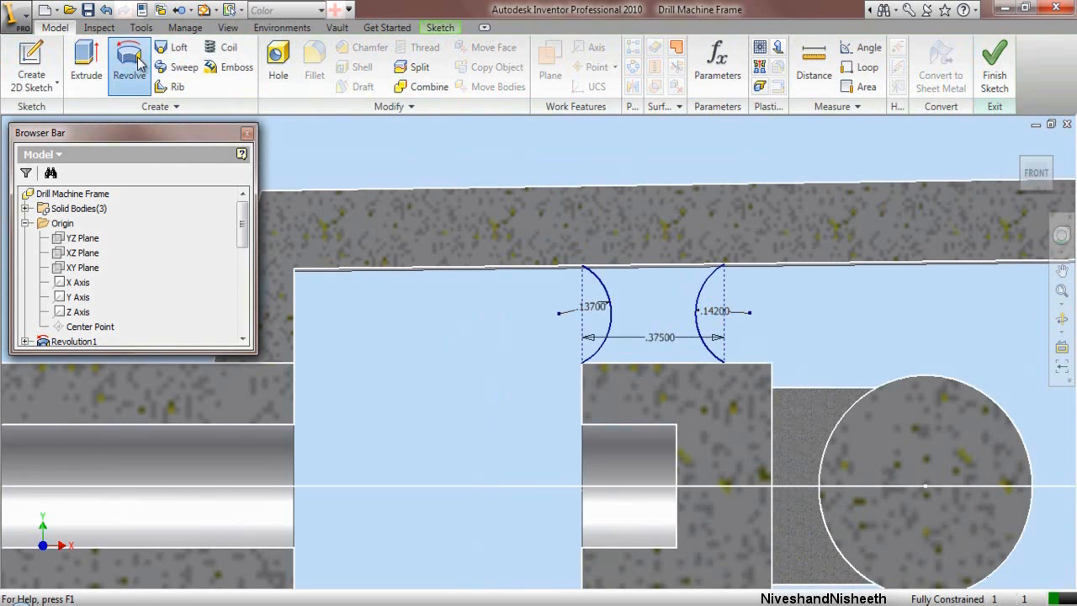
pyautogui.click(622, 332)
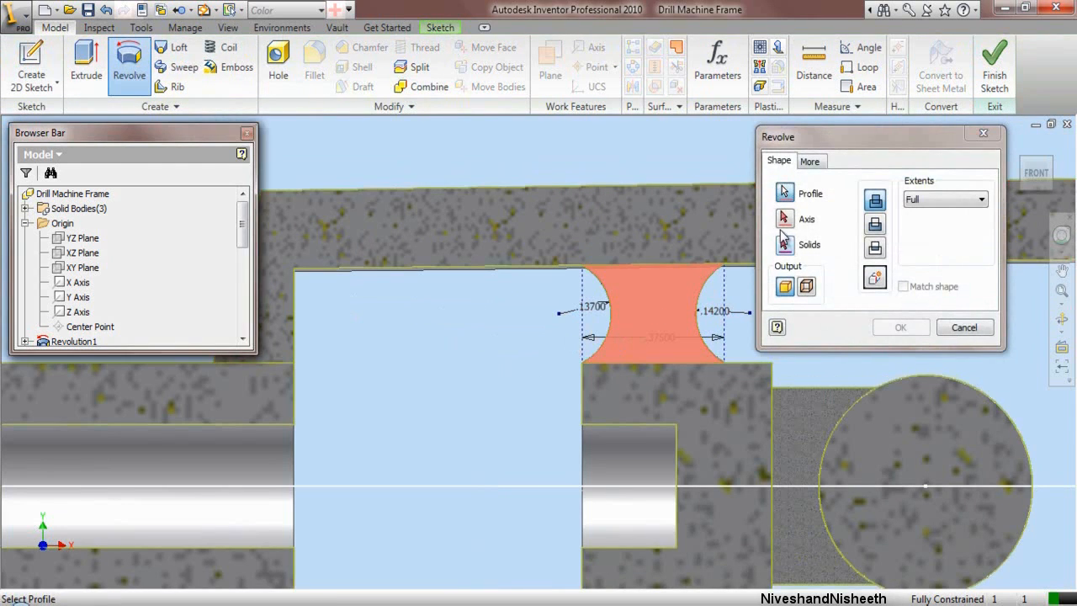
pyautogui.click(498, 487)
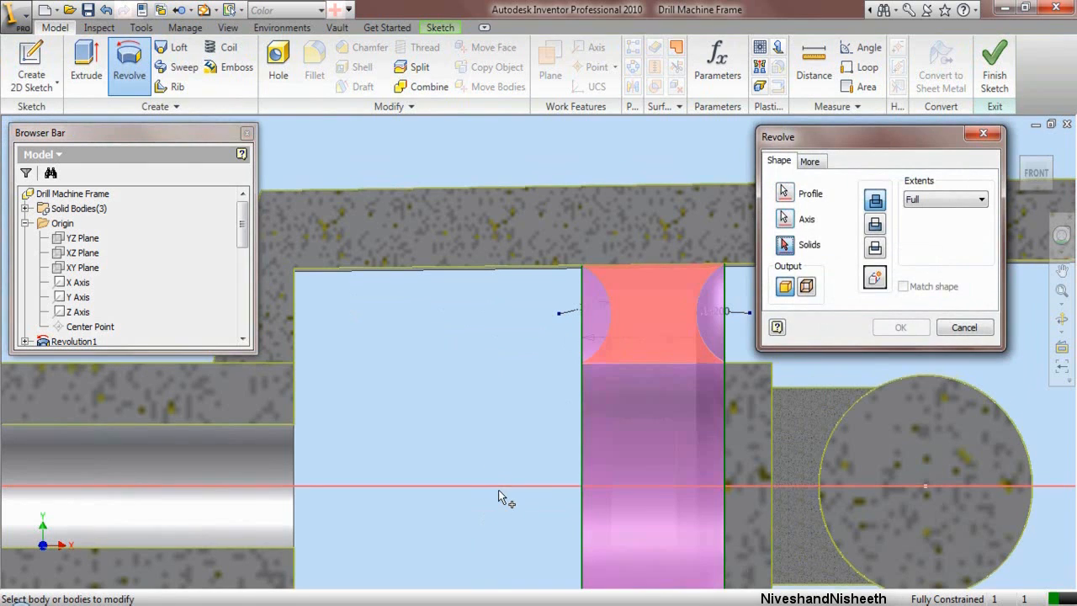
pyautogui.click(879, 281)
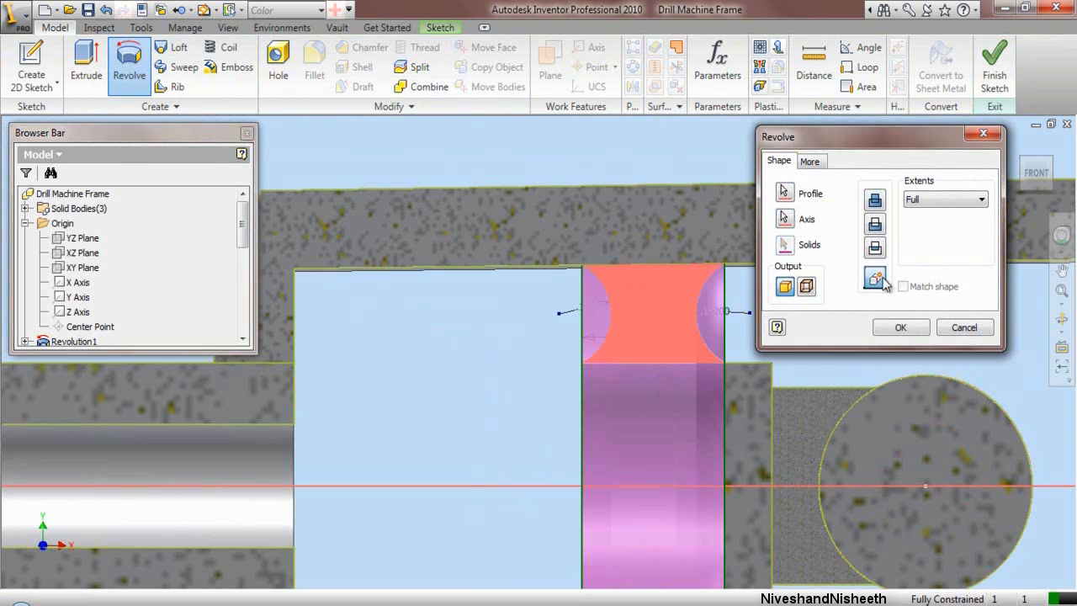
pyautogui.click(1018, 153)
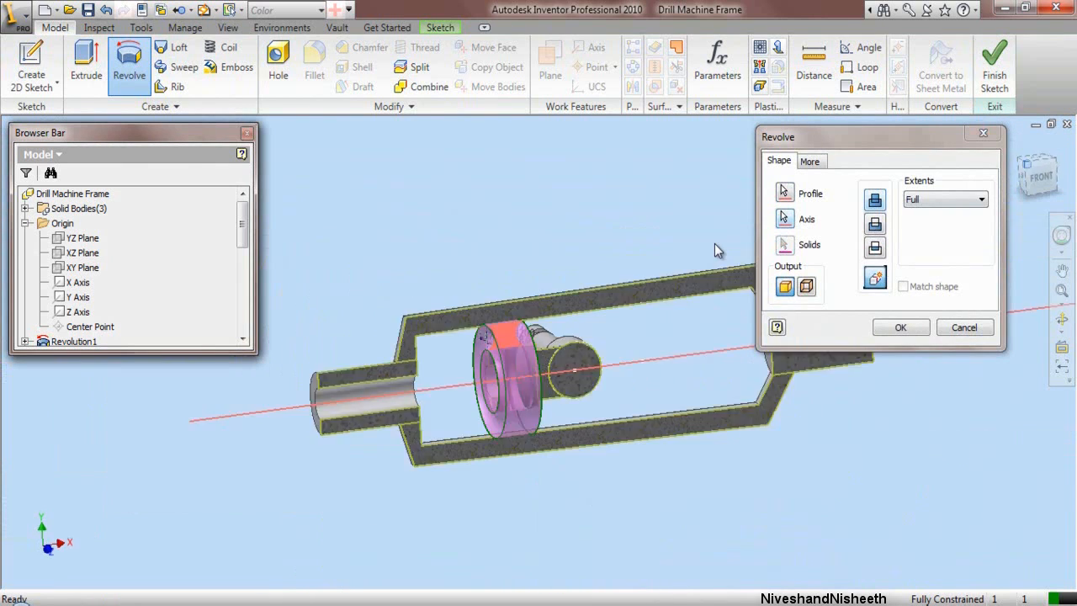
pyautogui.scroll(5, 498, 370)
pyautogui.click(897, 327)
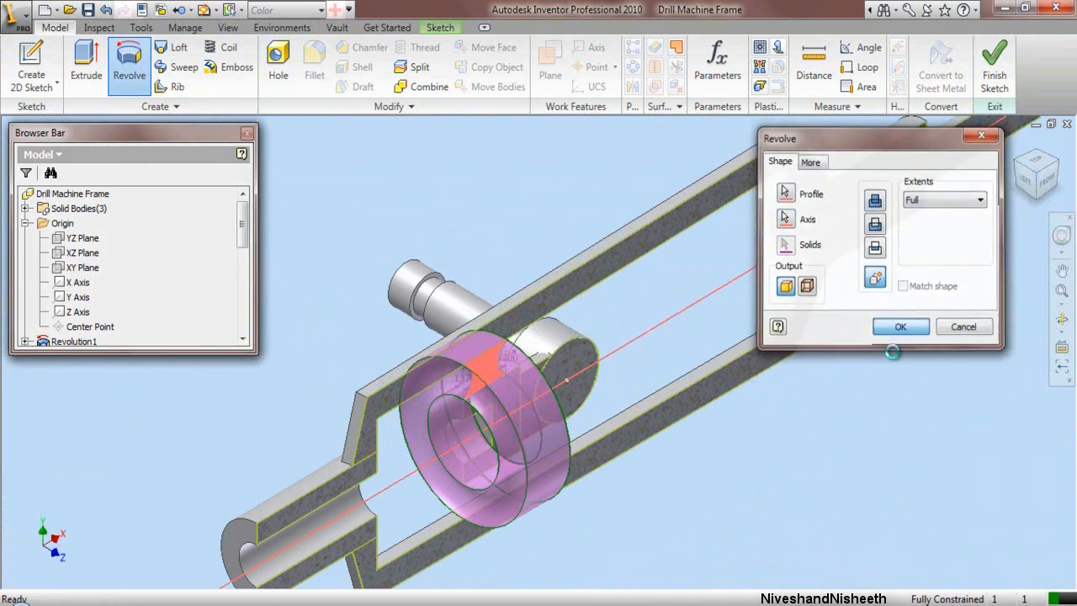
# Step: Collapse the Origin folder and make Base Plane-1 and Base Plane-2 visible
pyautogui.click(26, 223)
pyautogui.click(76, 267)
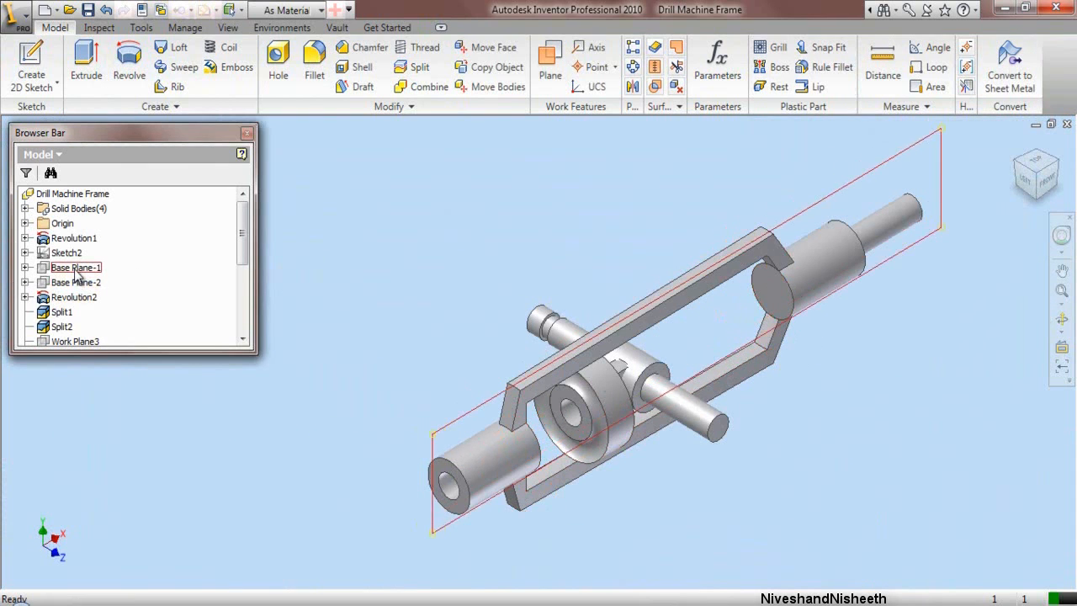
pyautogui.keyDown('ctrl'); pyautogui.click(78, 283); pyautogui.keyUp('ctrl')
pyautogui.rightClick(81, 286)
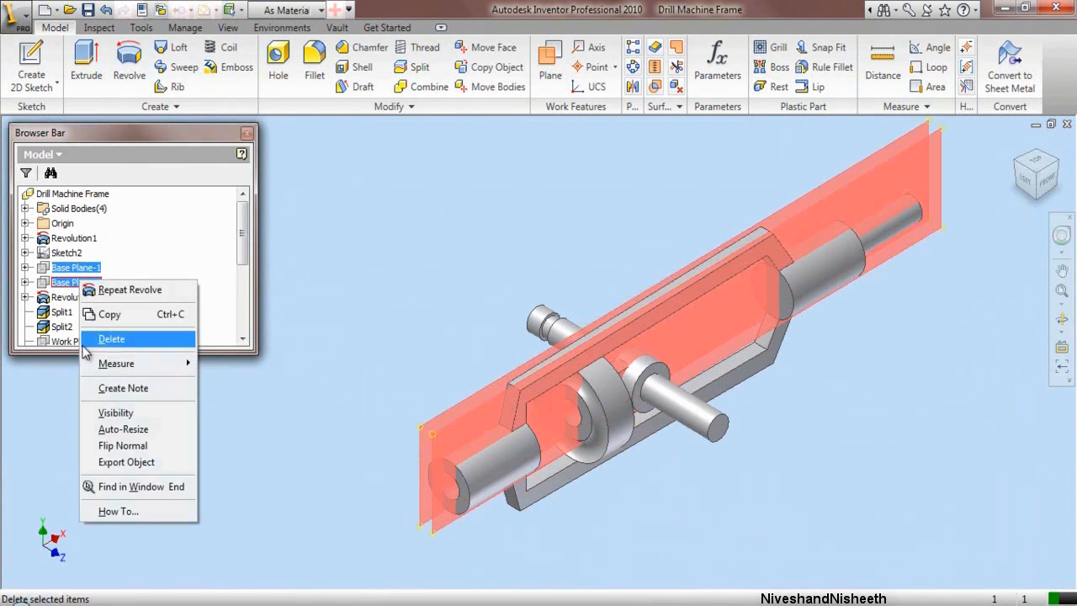
pyautogui.click(98, 413)
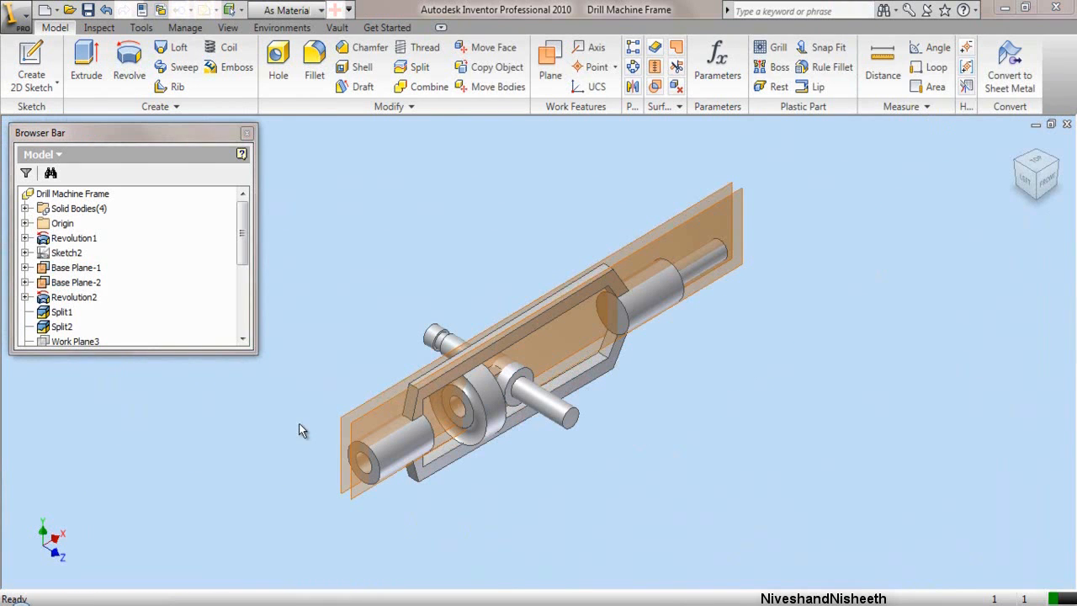
# Step: Trim the revolved ring solid with Base Plane-1 using Split, removing the portion on the front side of the plane
pyautogui.click(420, 66)
pyautogui.scroll(-3, 300, 491)
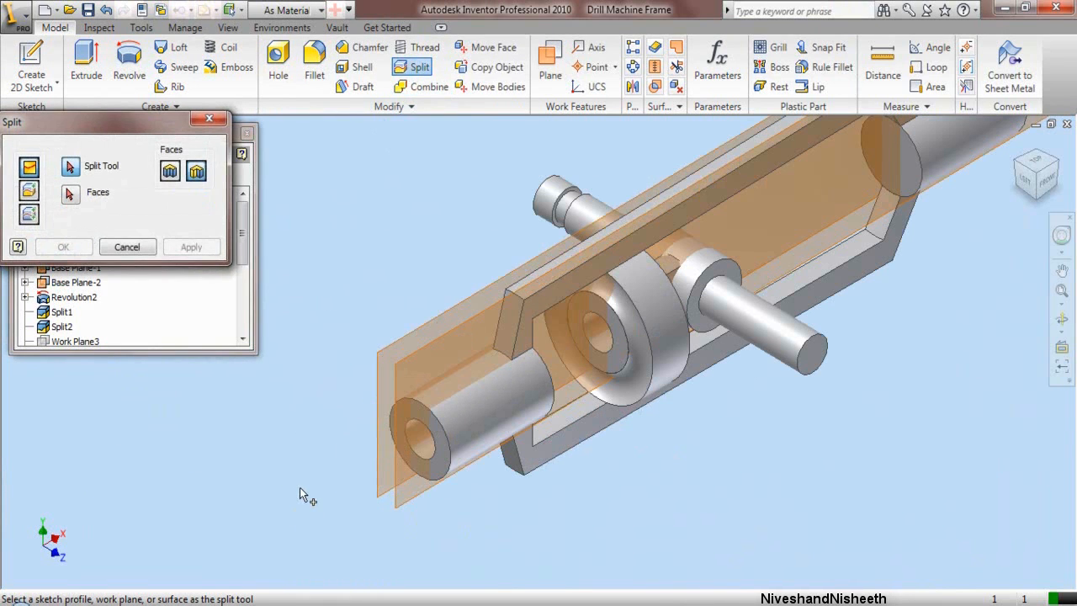
pyautogui.click(29, 214)
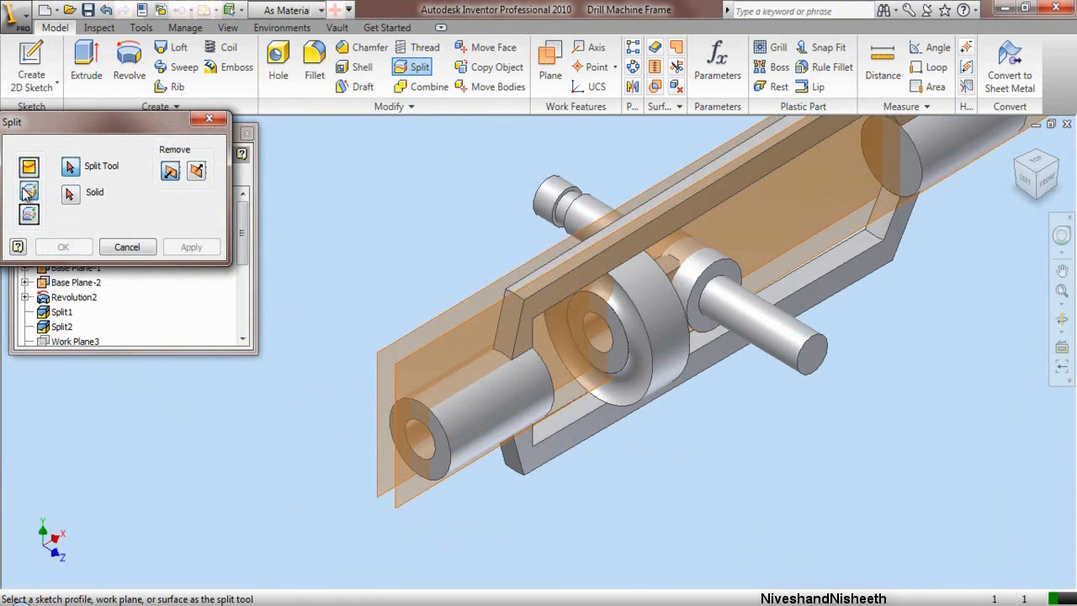
pyautogui.click(386, 355)
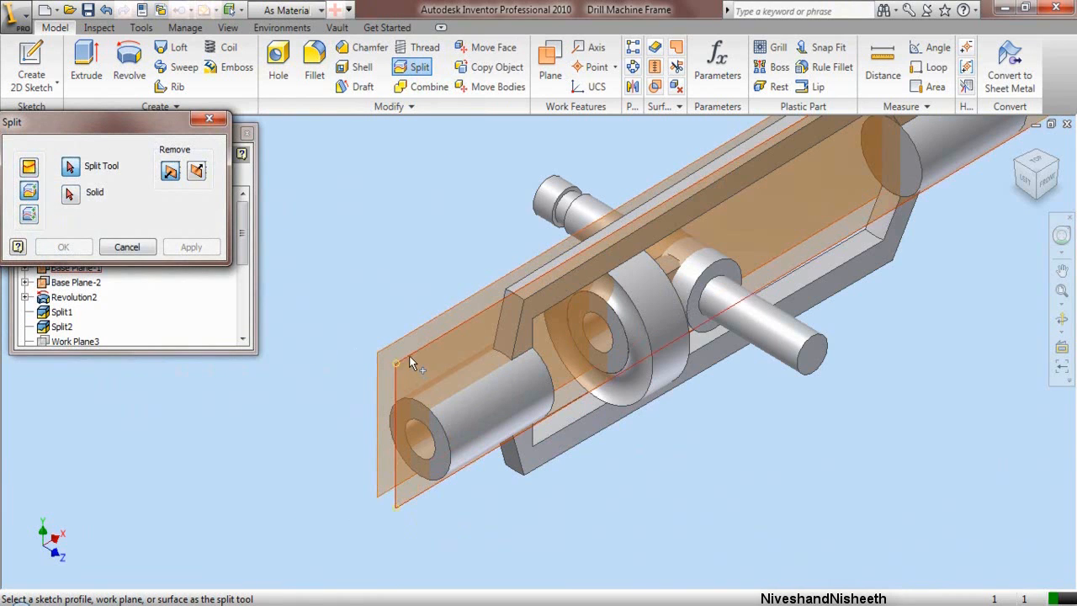
pyautogui.click(660, 313)
pyautogui.click(197, 172)
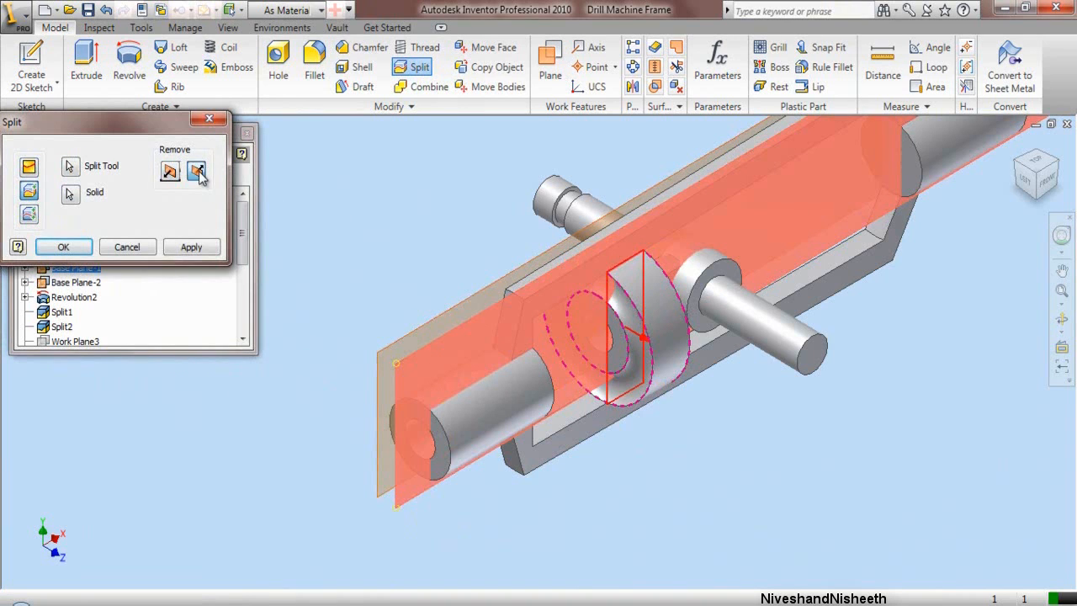
pyautogui.click(198, 254)
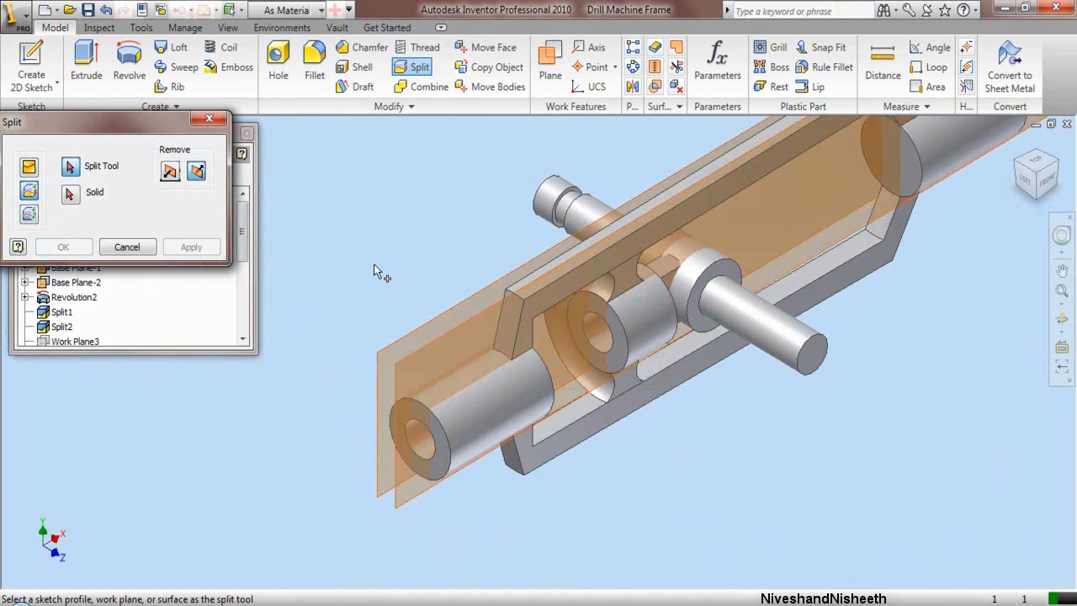
# Step: Trim the remaining ring solid with Base Plane-2, removing the portion on the back side of the plane
pyautogui.click(1017, 156)
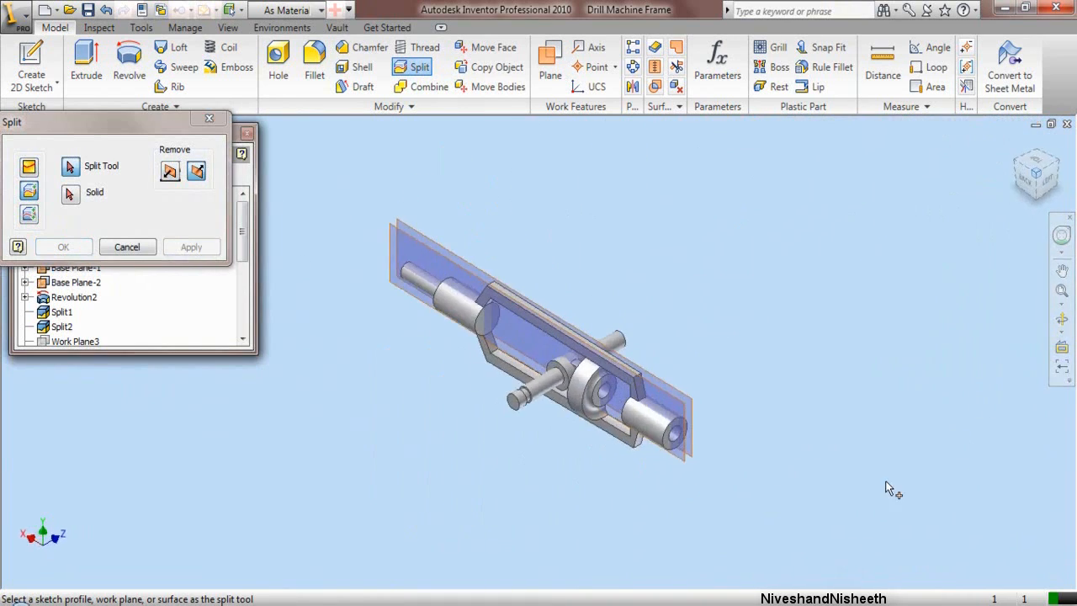
pyautogui.scroll(-5, 629, 414)
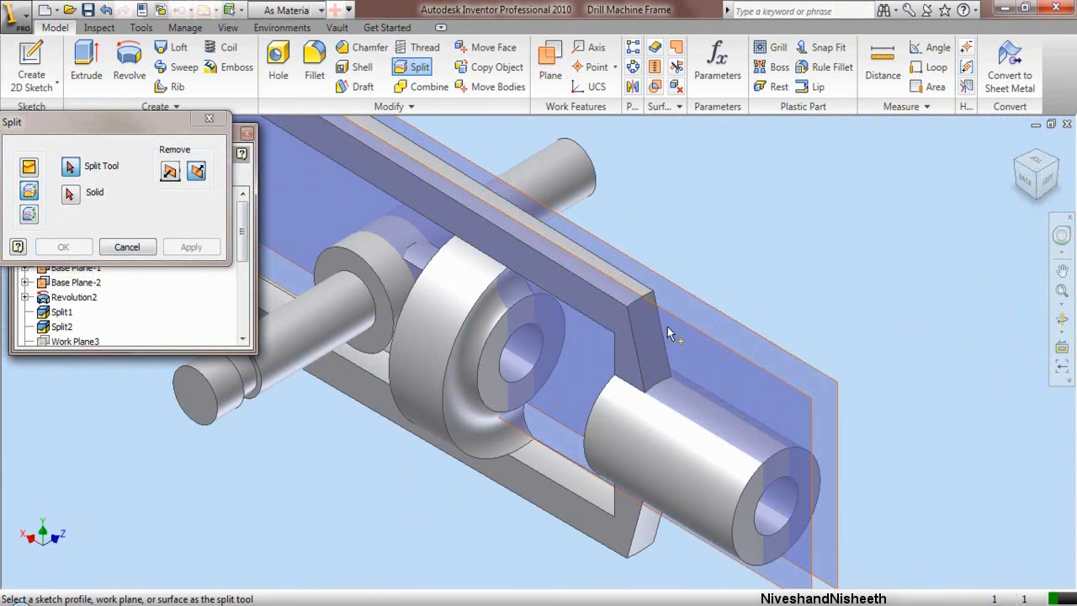
pyautogui.click(677, 318)
pyautogui.scroll(3, 673, 363)
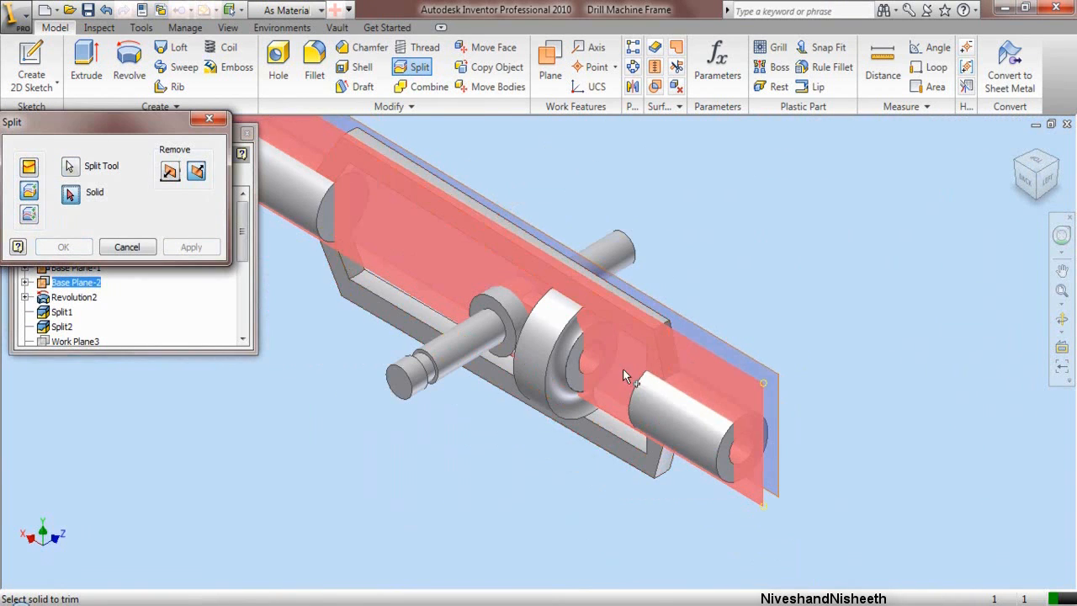
pyautogui.click(530, 360)
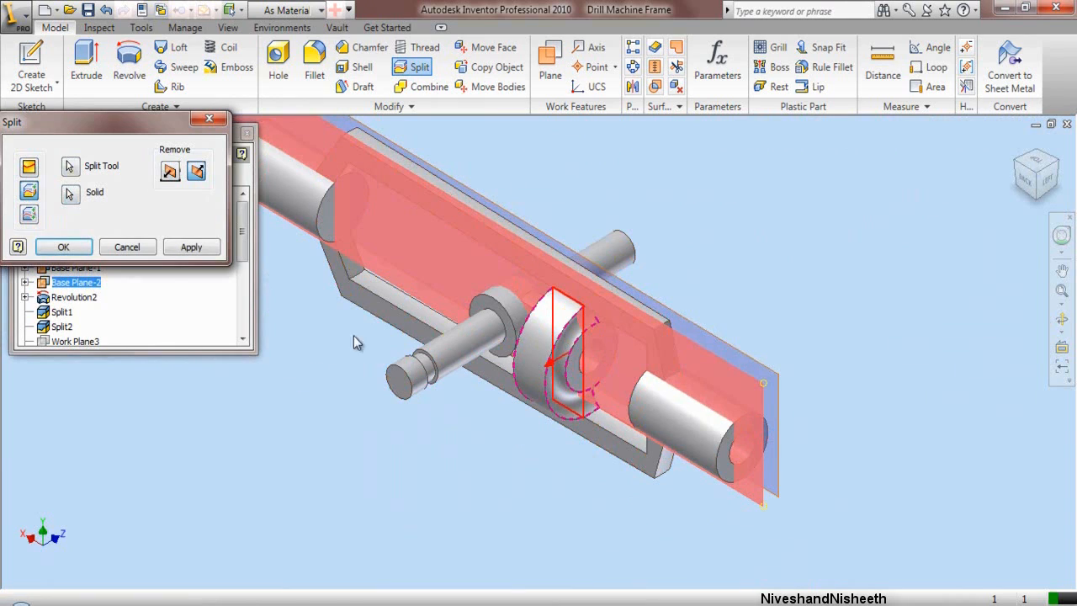
pyautogui.click(187, 251)
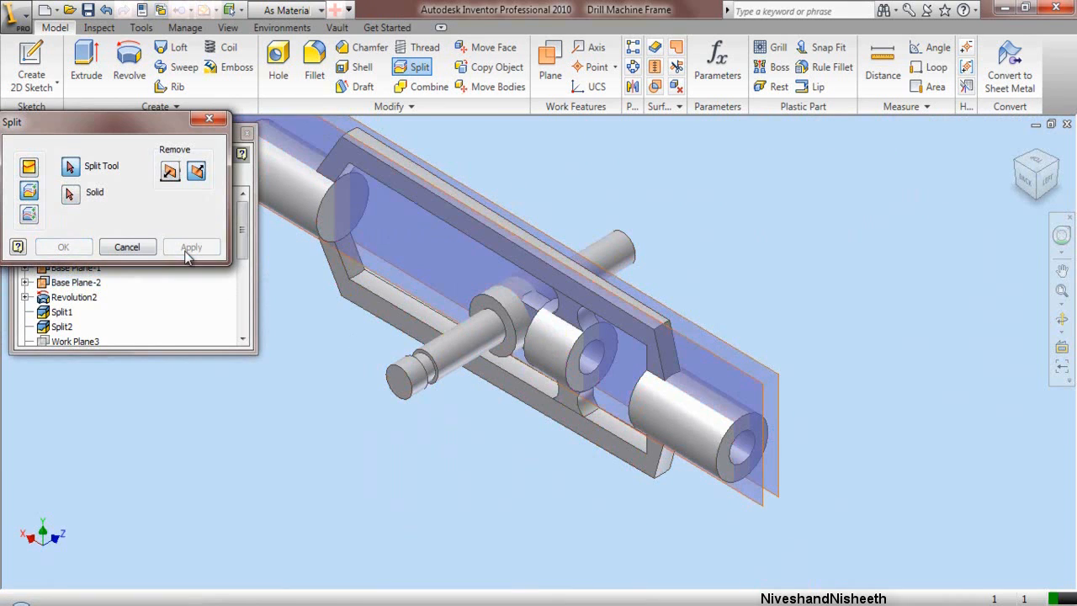
pyautogui.click(117, 247)
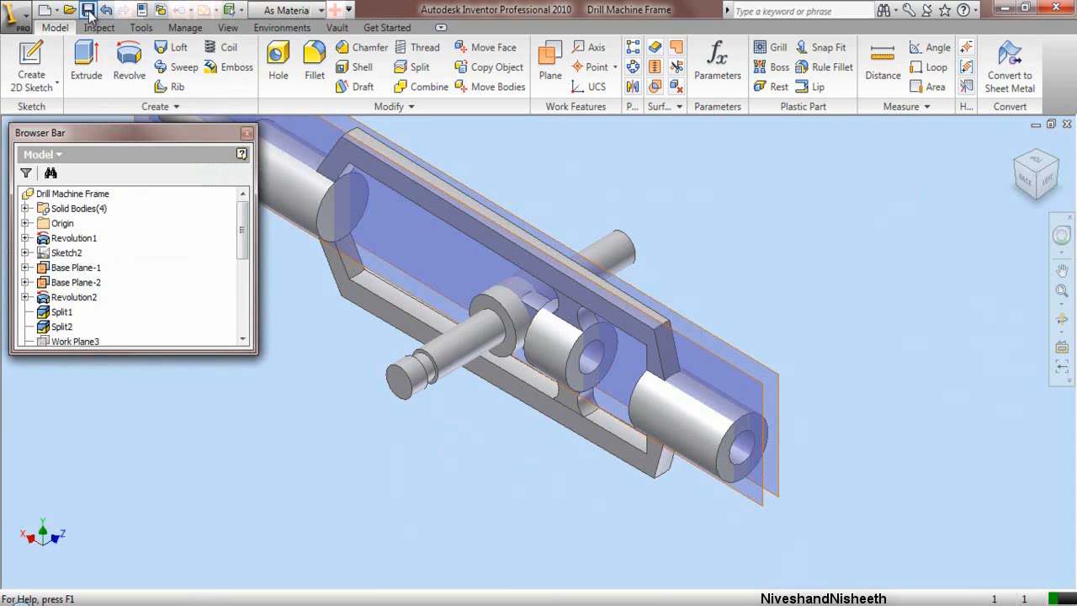
# Step: Hide Base Plane-1 and Base Plane-2
pyautogui.click(78, 268)
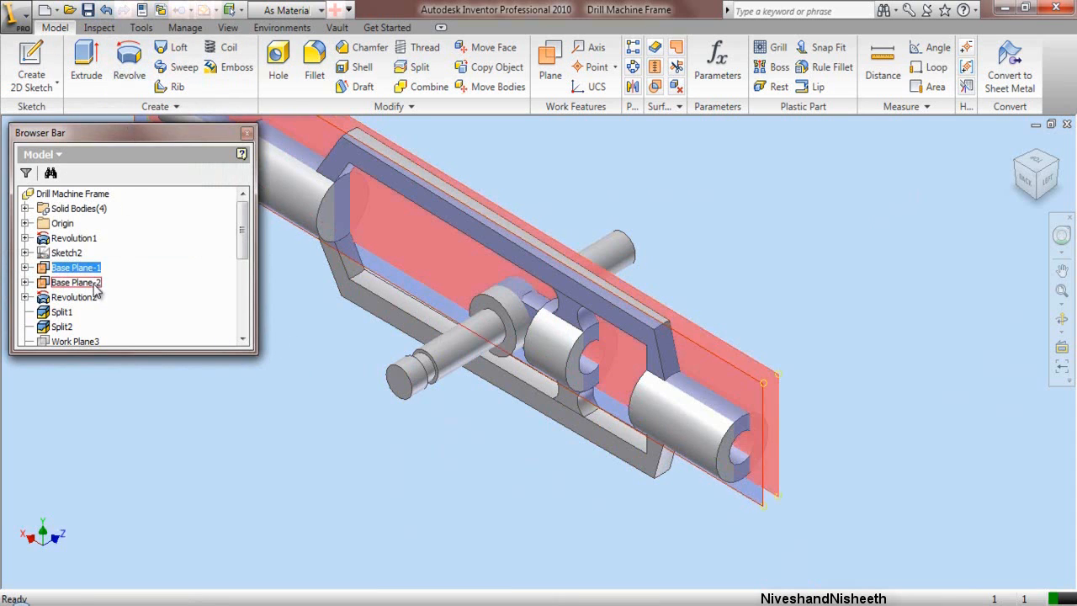
pyautogui.keyDown('ctrl'); pyautogui.click(95, 286); pyautogui.keyUp('ctrl')
pyautogui.rightClick(96, 289)
pyautogui.click(119, 417)
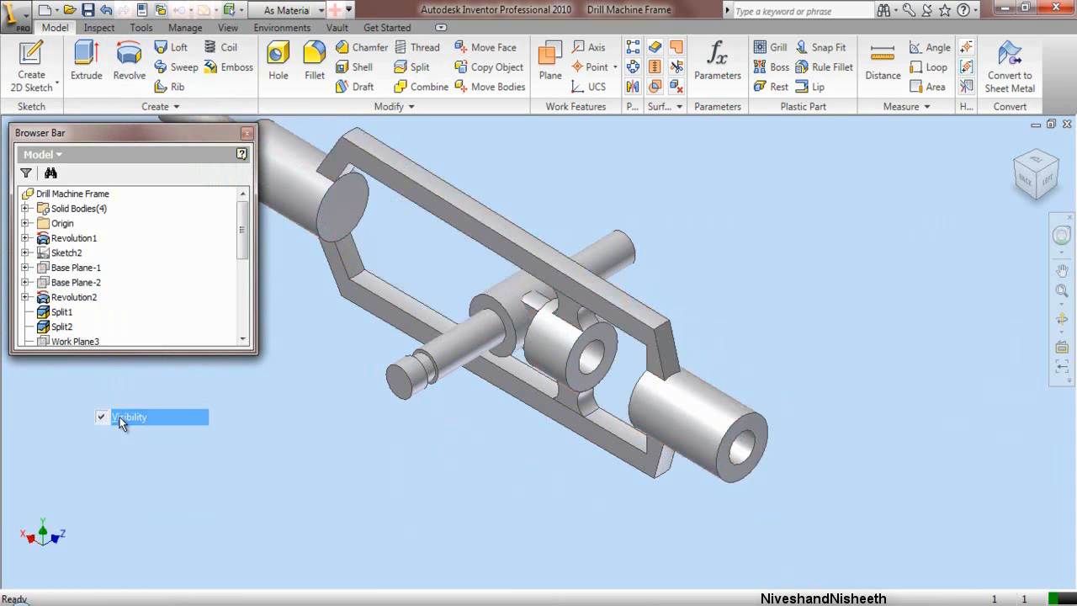
# Step: Examine the trimmed arc-sided connectors between the bored block and the frame's upper and lower arms
pyautogui.rightClick(767, 328)
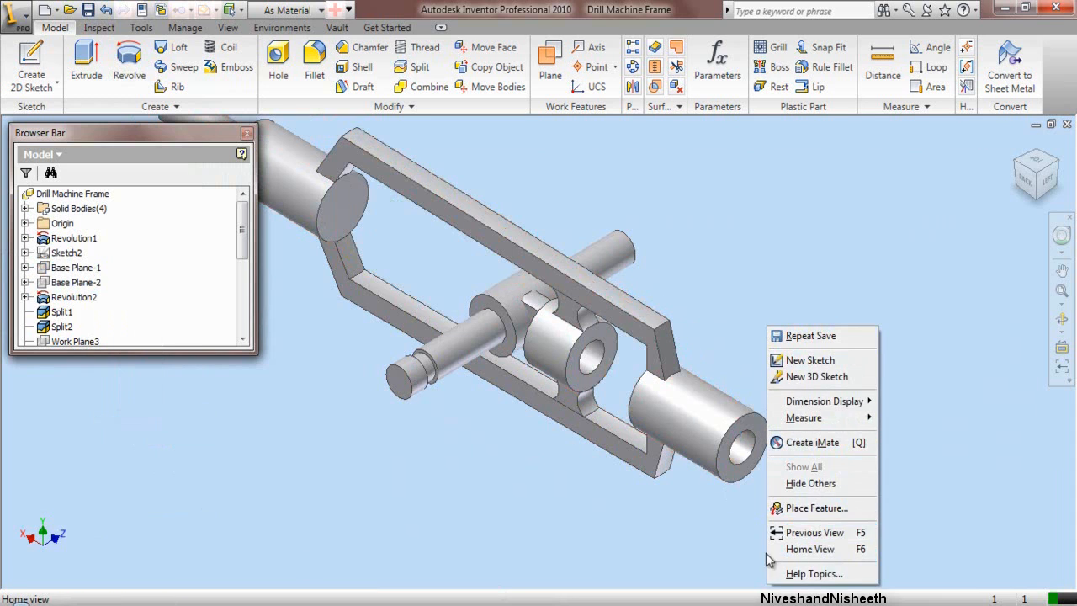
pyautogui.click(715, 542)
pyautogui.scroll(-2, 513, 356)
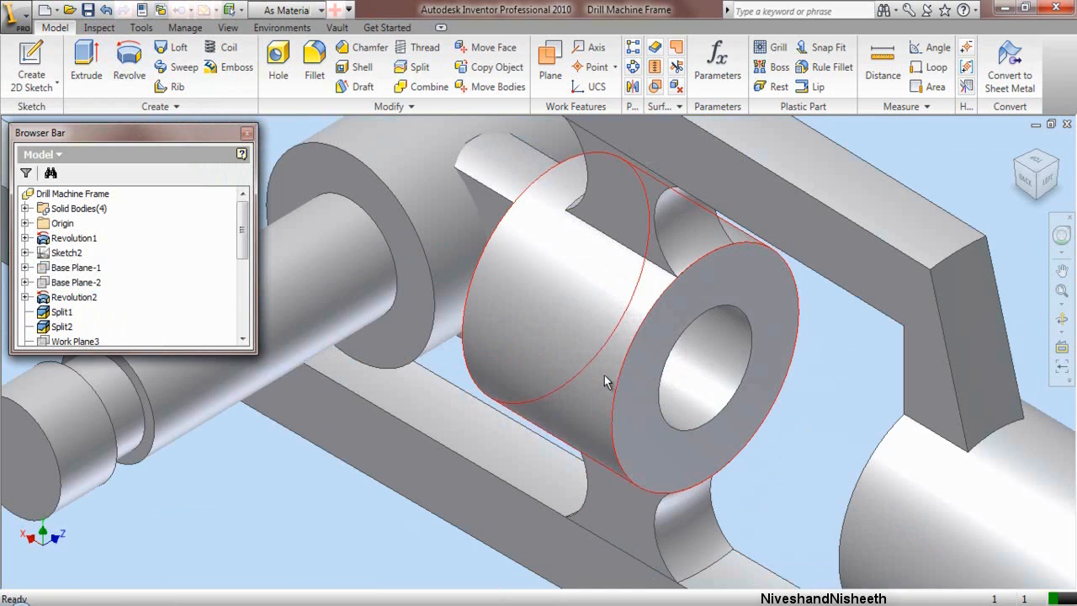
pyautogui.scroll(-2, 558, 356)
pyautogui.scroll(-4, 566, 547)
pyautogui.scroll(5, 567, 463)
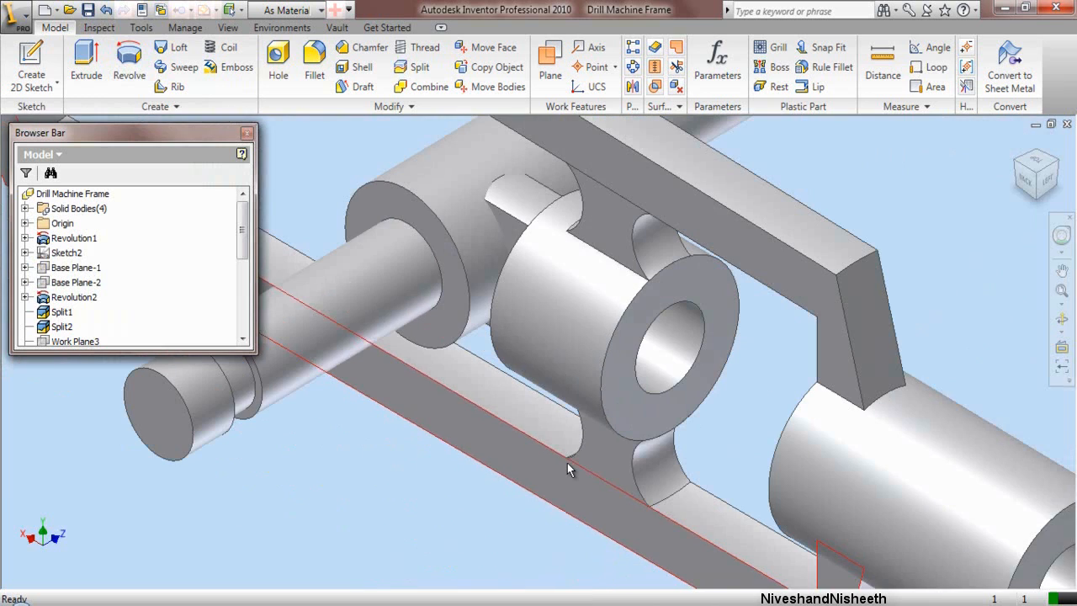
# Step: Restore the isometric home view of the whole frame and save the part
pyautogui.click(1058, 160)
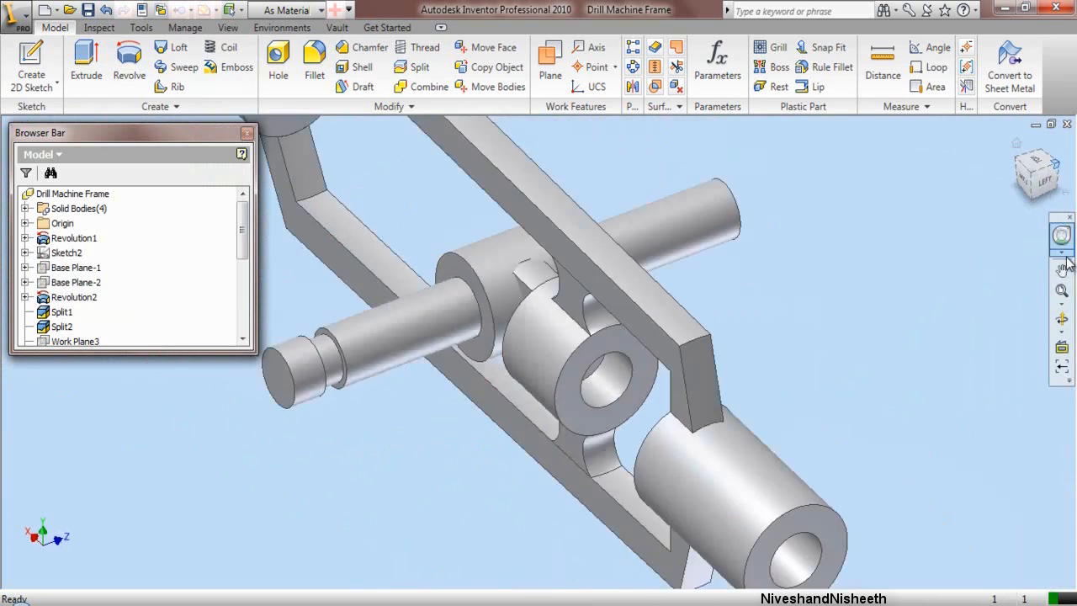
pyautogui.click(1061, 288)
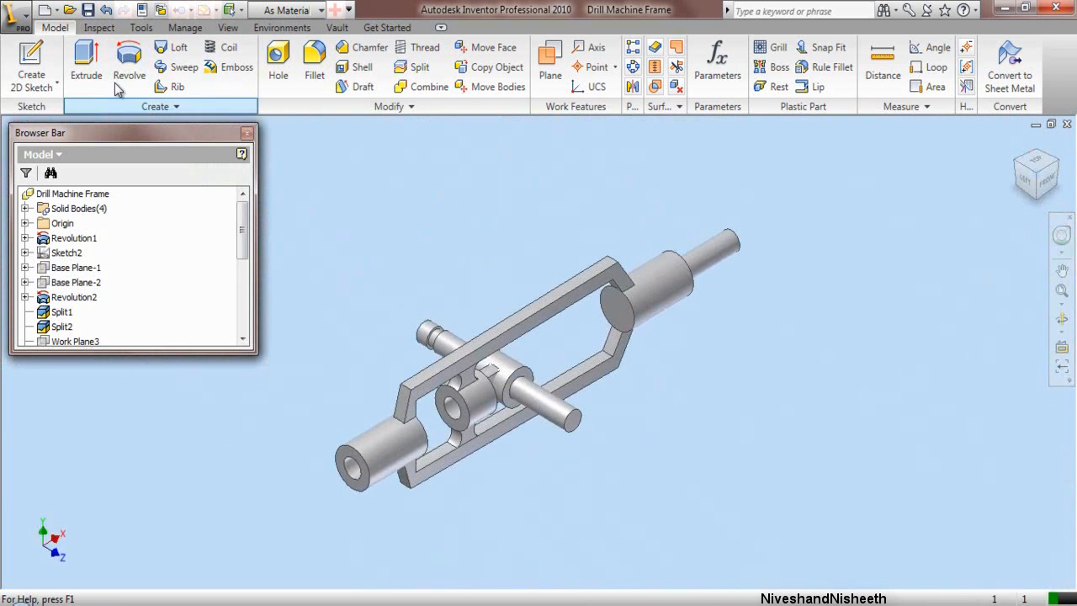
pyautogui.click(89, 11)
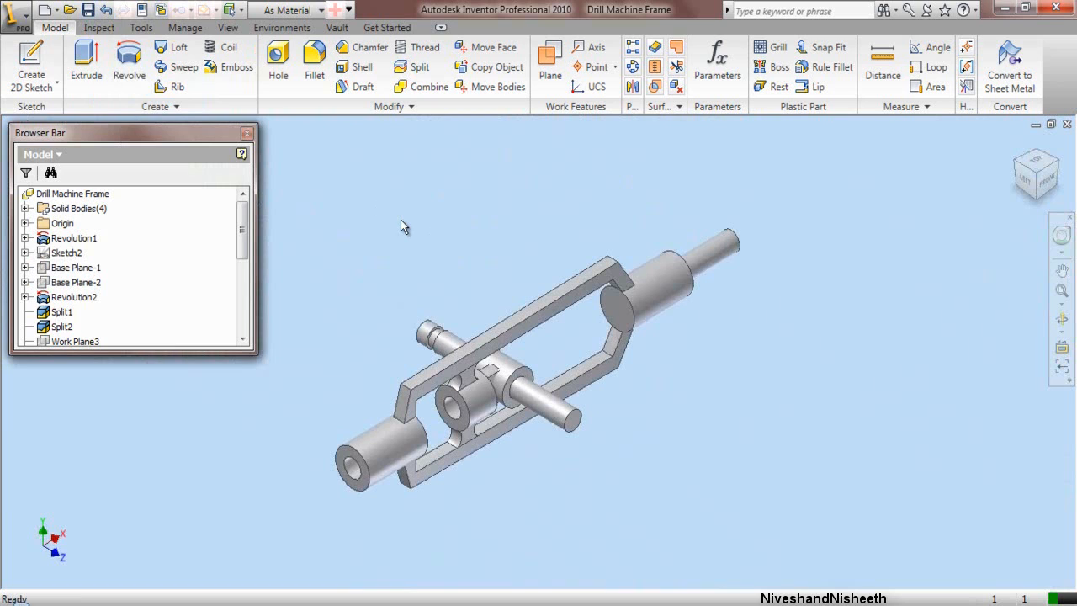
# Step: Start a new sketch on the XY Plane and set the sketch line colour to White
pyautogui.click(31, 222)
pyautogui.click(72, 268)
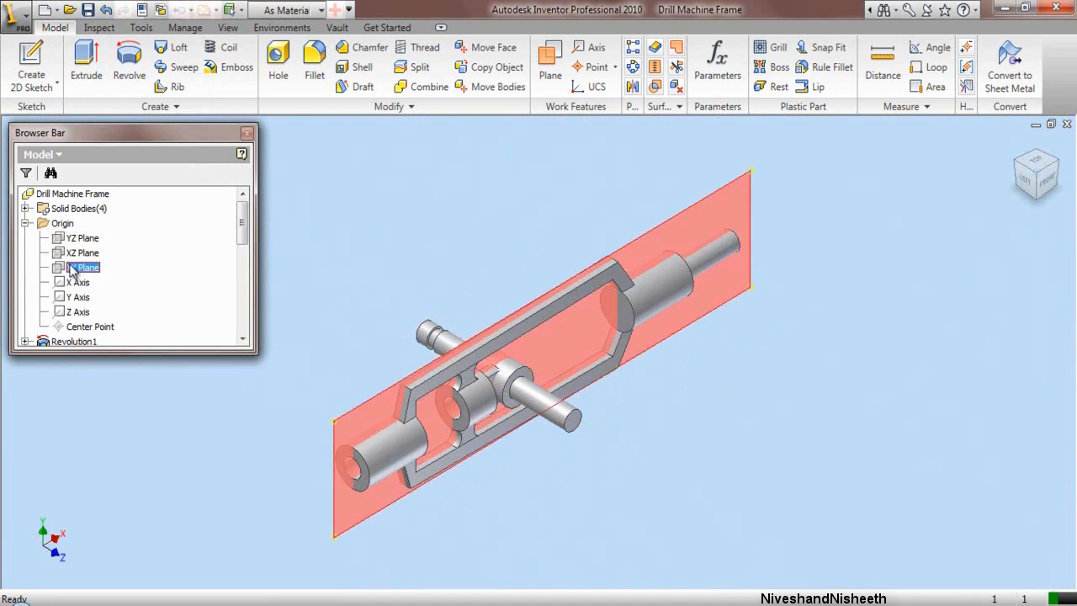
pyautogui.rightClick(71, 268)
pyautogui.click(101, 320)
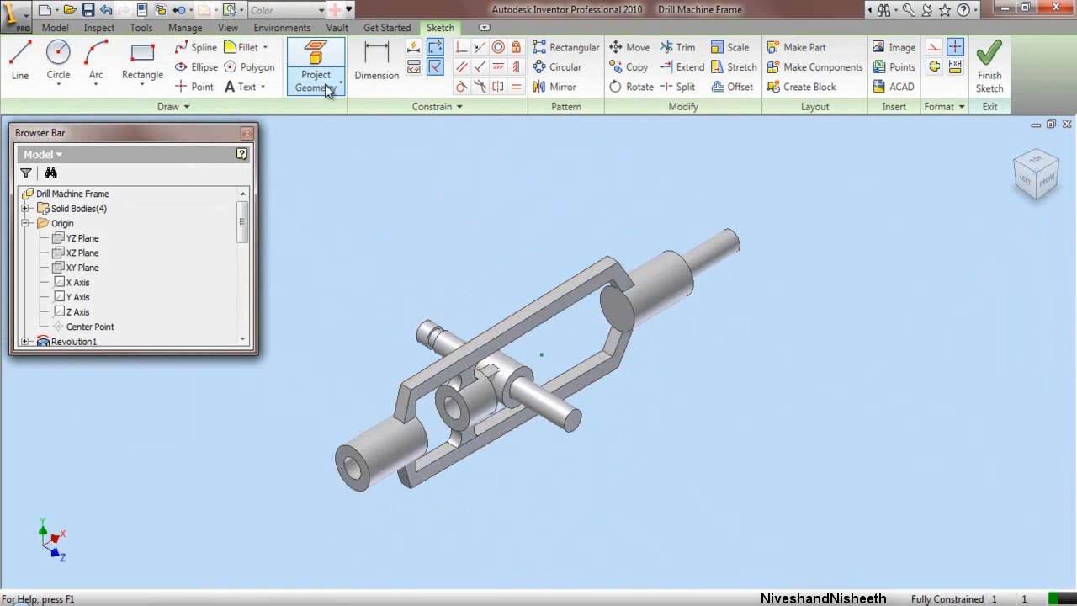
pyautogui.click(939, 107)
pyautogui.click(955, 131)
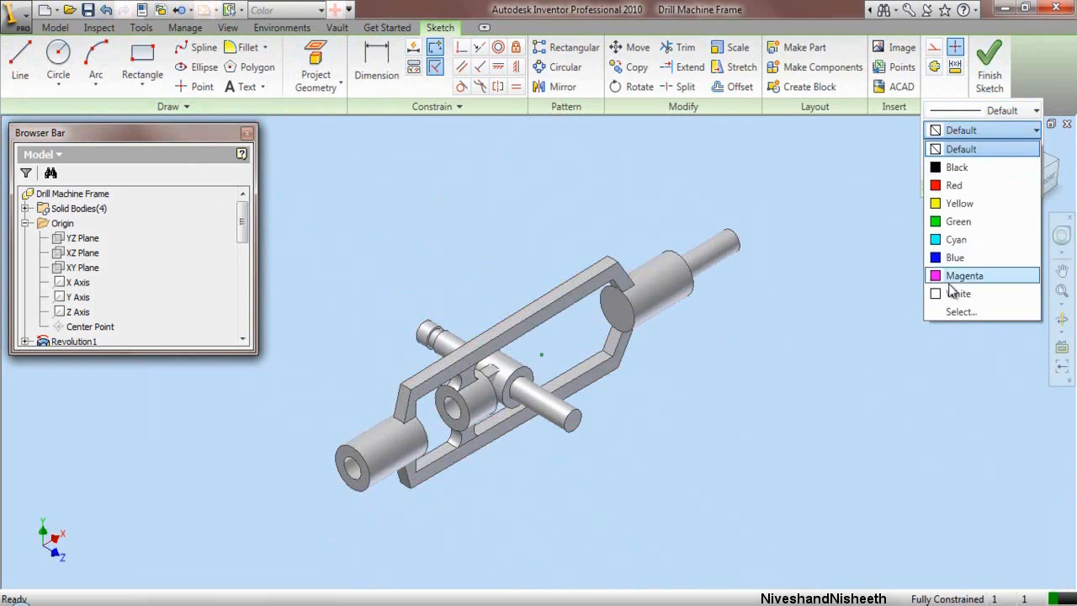
pyautogui.click(958, 291)
# Step: Project the model's cut edges and the X Axis into the sketch, and slice the graphics at the sketch plane
pyautogui.click(340, 87)
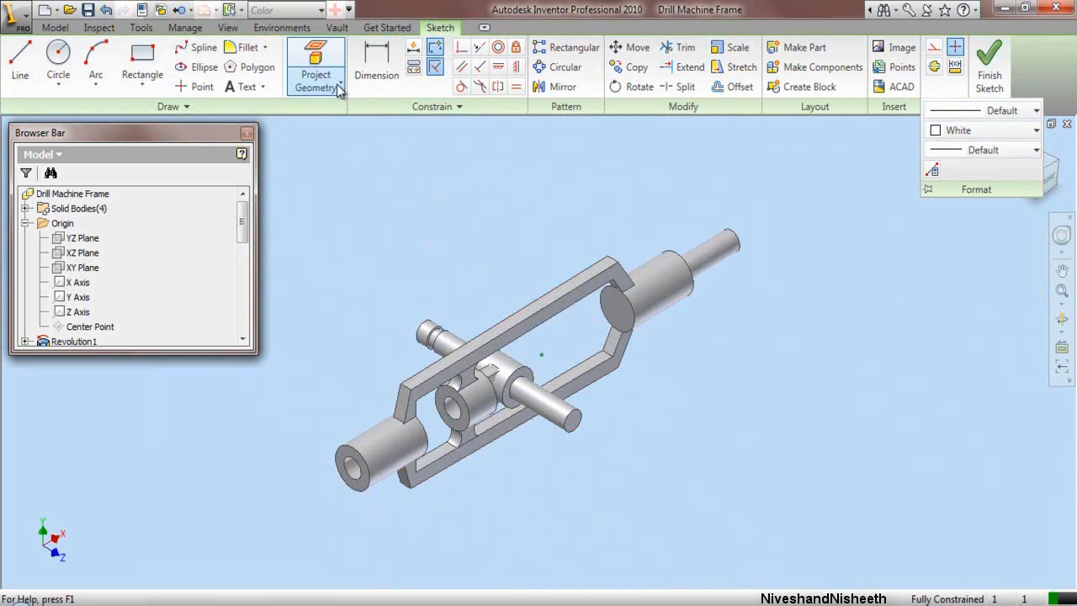
pyautogui.click(362, 144)
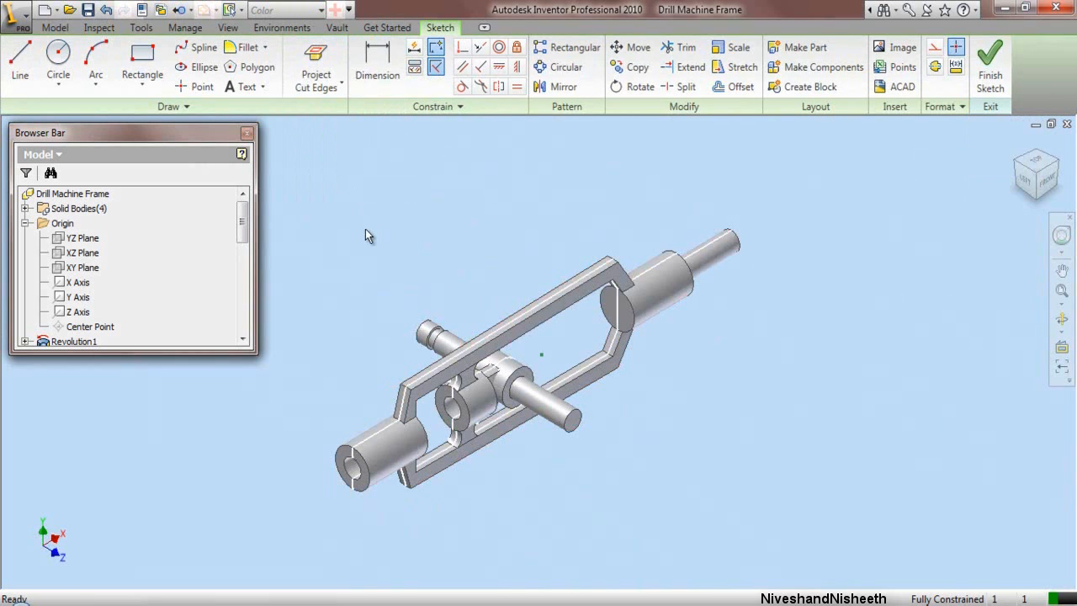
pyautogui.click(337, 86)
pyautogui.click(338, 118)
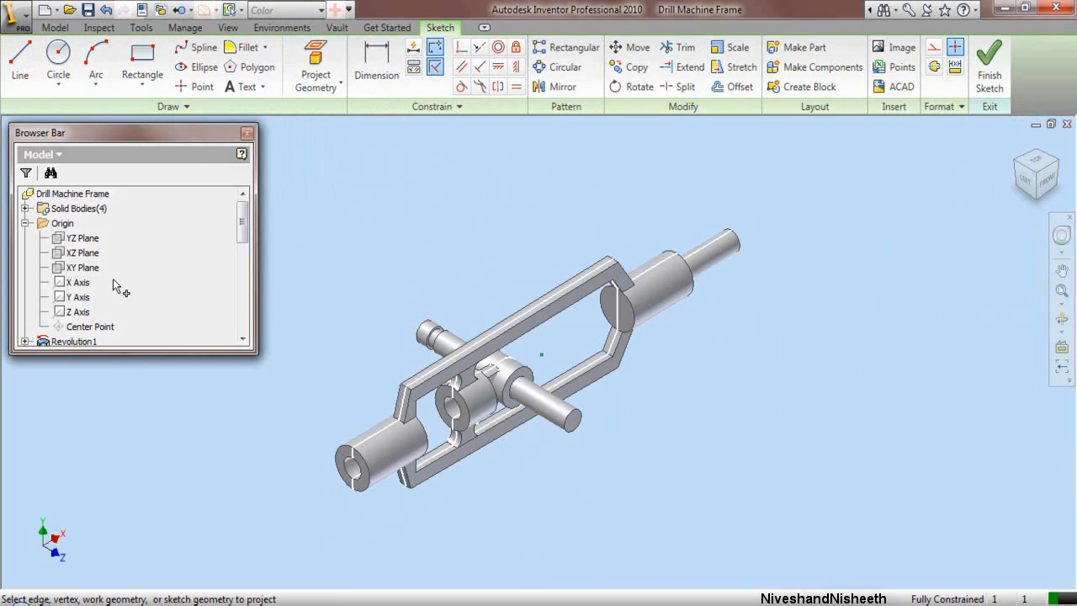
pyautogui.click(87, 285)
pyautogui.rightClick(459, 245)
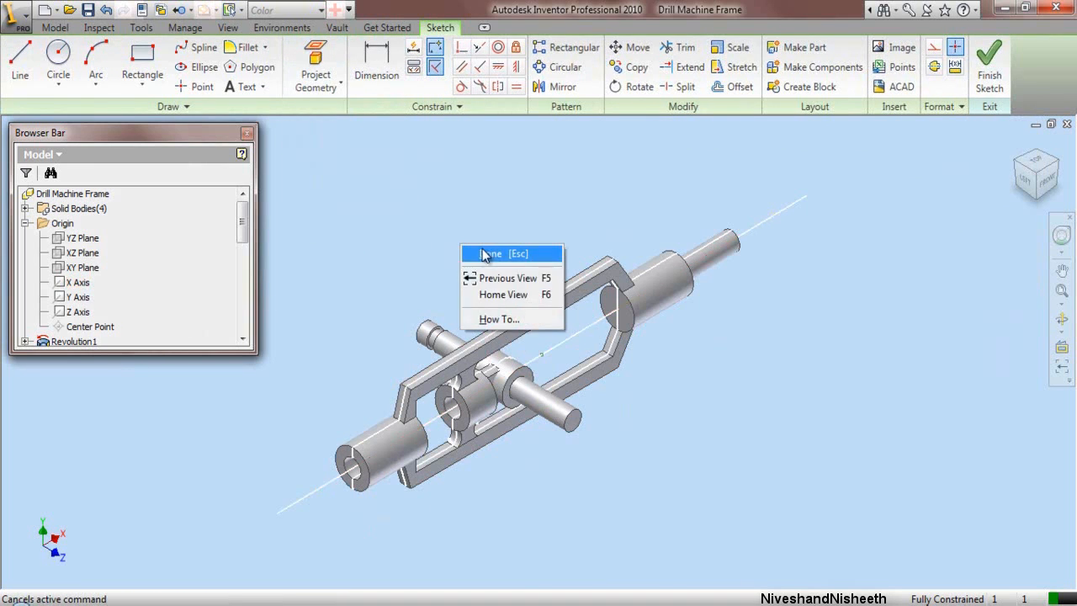
pyautogui.click(485, 251)
pyautogui.rightClick(474, 218)
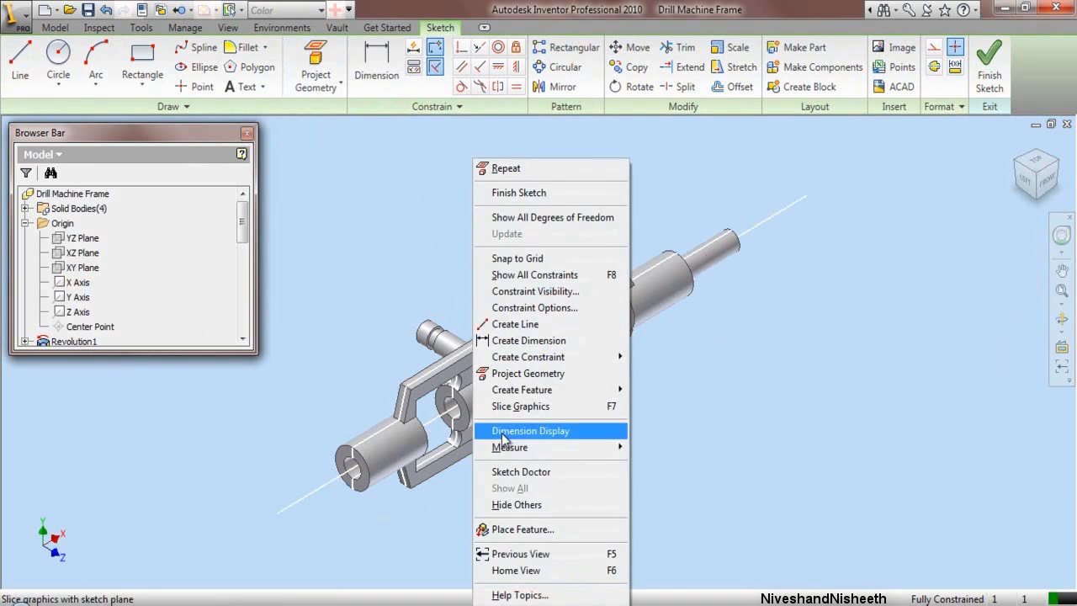
pyautogui.click(522, 408)
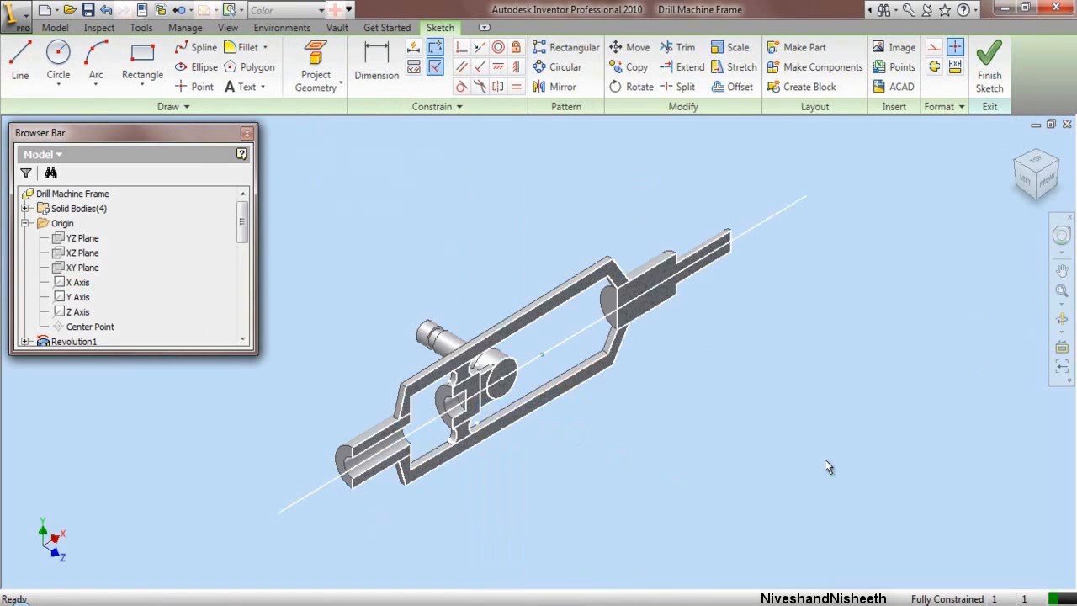
# Step: Restore the default line colour and convert all the projected sketch geometry to construction lines
pyautogui.click(954, 109)
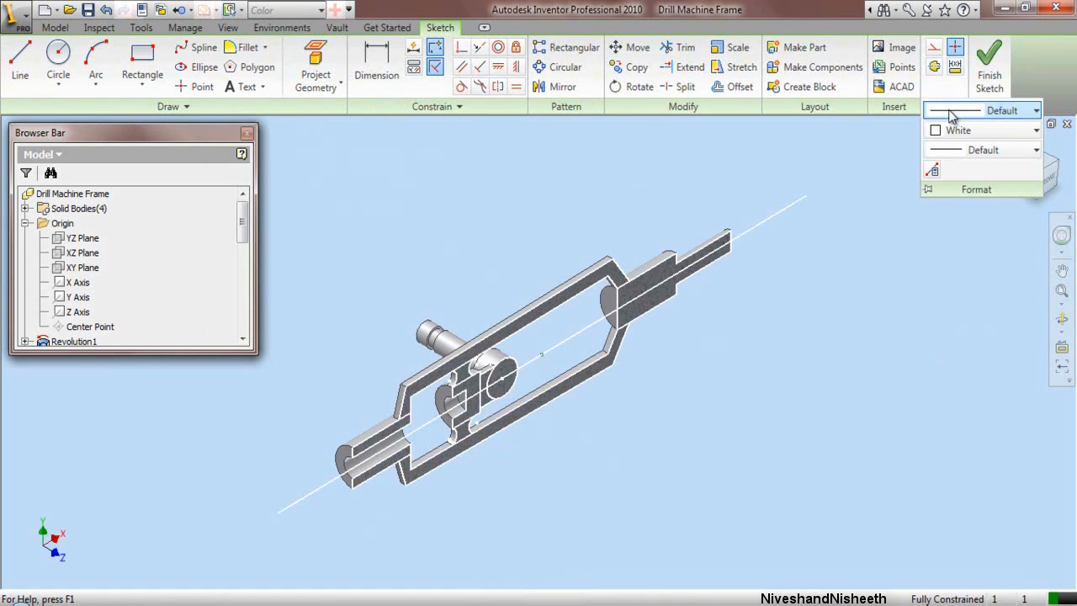
pyautogui.click(959, 130)
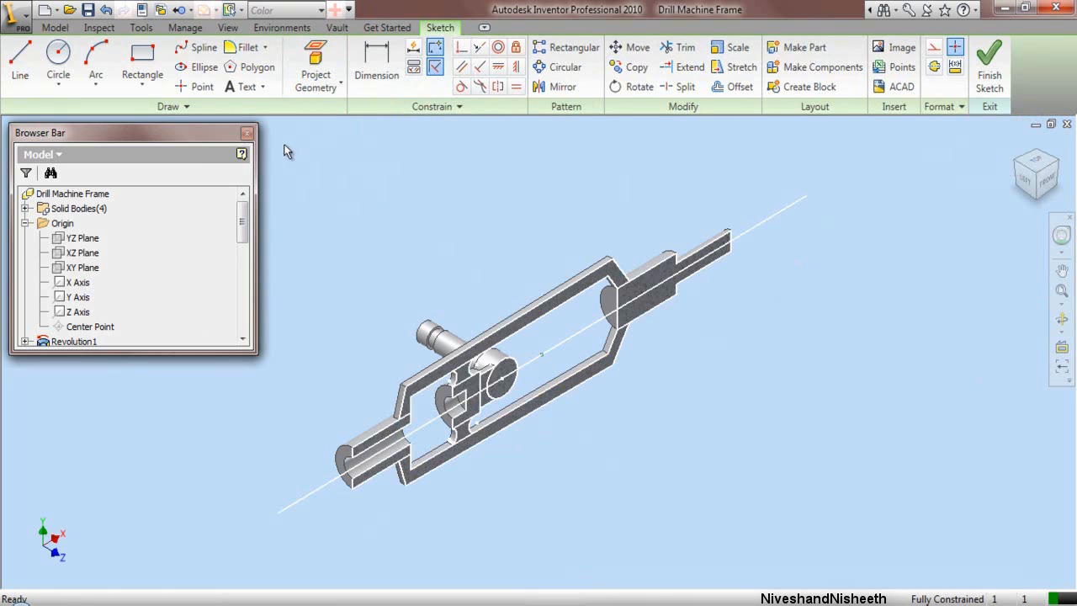
pyautogui.moveTo(275, 133)
pyautogui.mouseDown()
pyautogui.moveTo(781, 387)
pyautogui.moveTo(909, 592)
pyautogui.mouseUp()
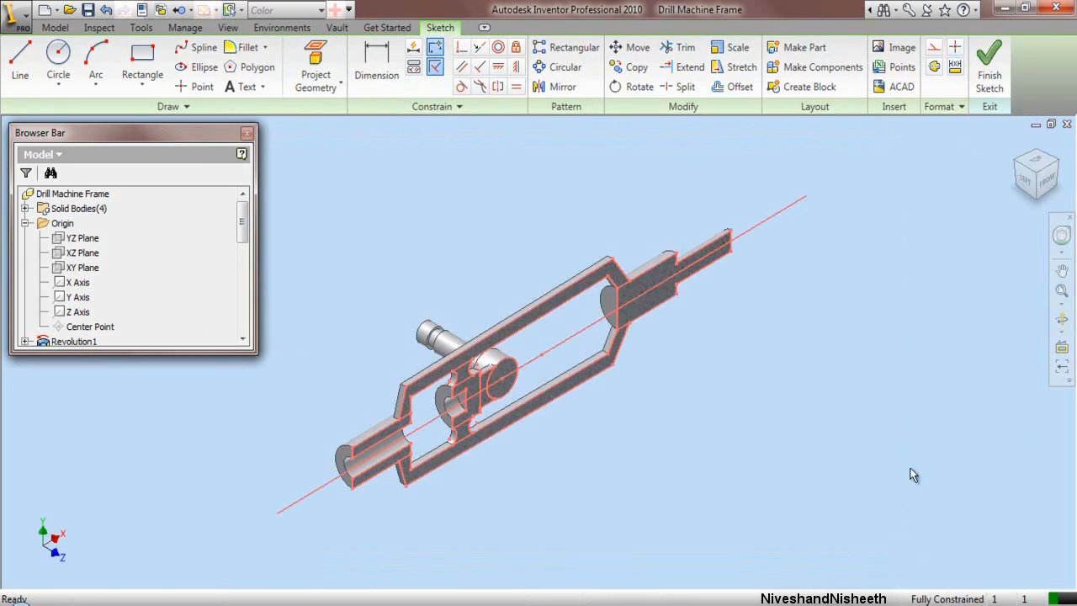
pyautogui.click(935, 66)
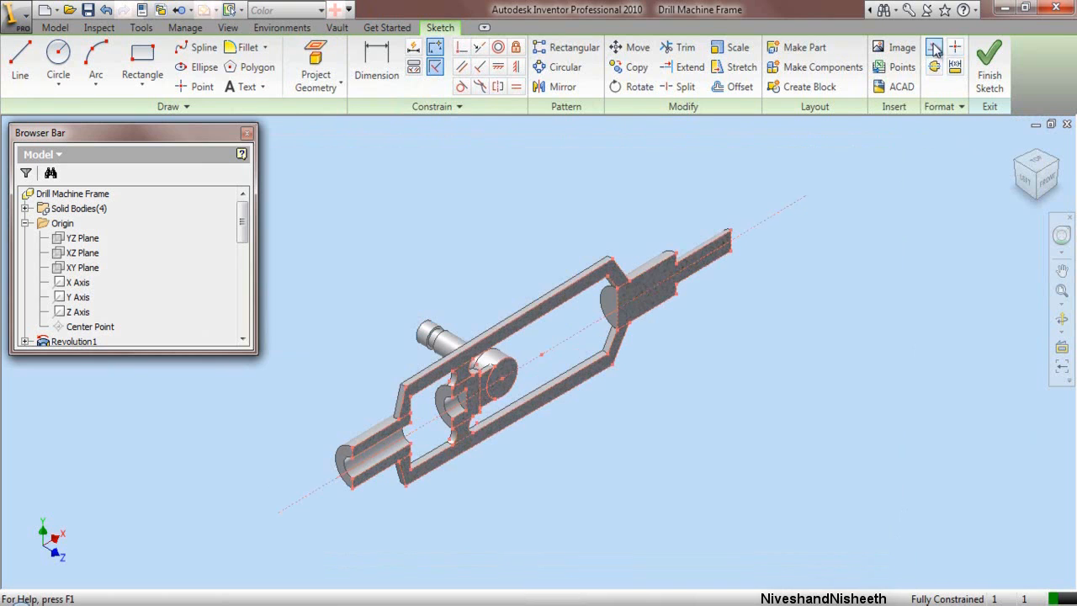
# Step: Draw a vertical line from the upper junction of the block's neck and the circle to slightly past the upper arm's inner edge
pyautogui.click(1048, 191)
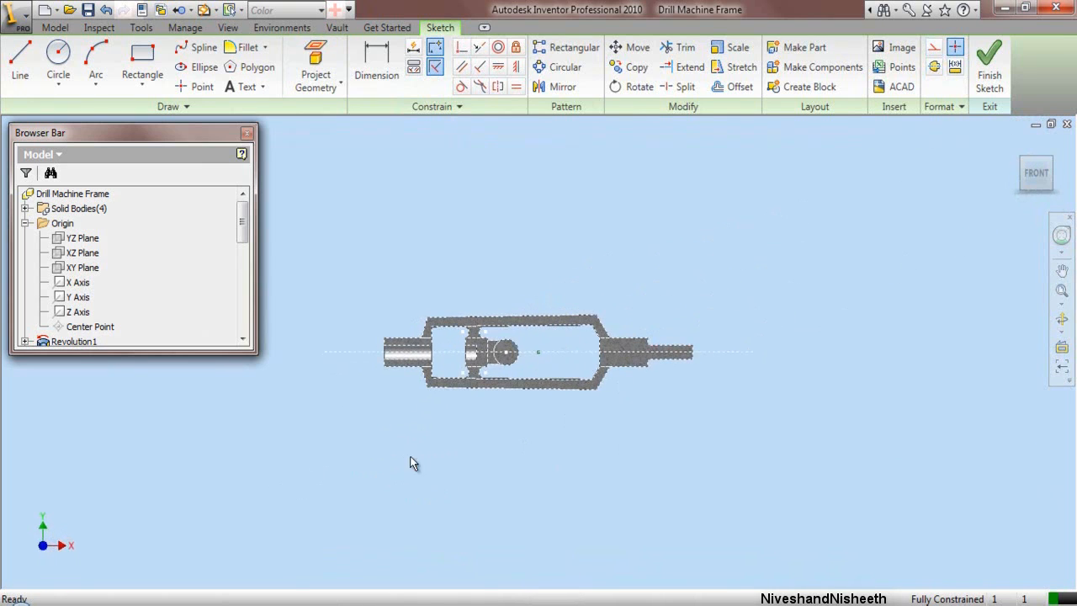
pyautogui.scroll(5, 505, 352)
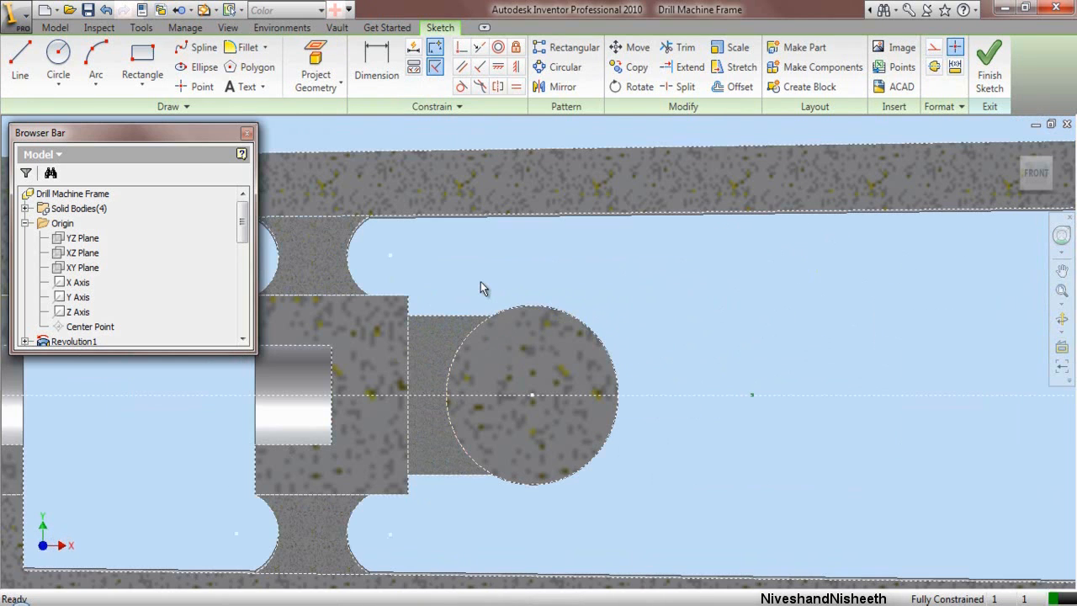
pyautogui.click(19, 63)
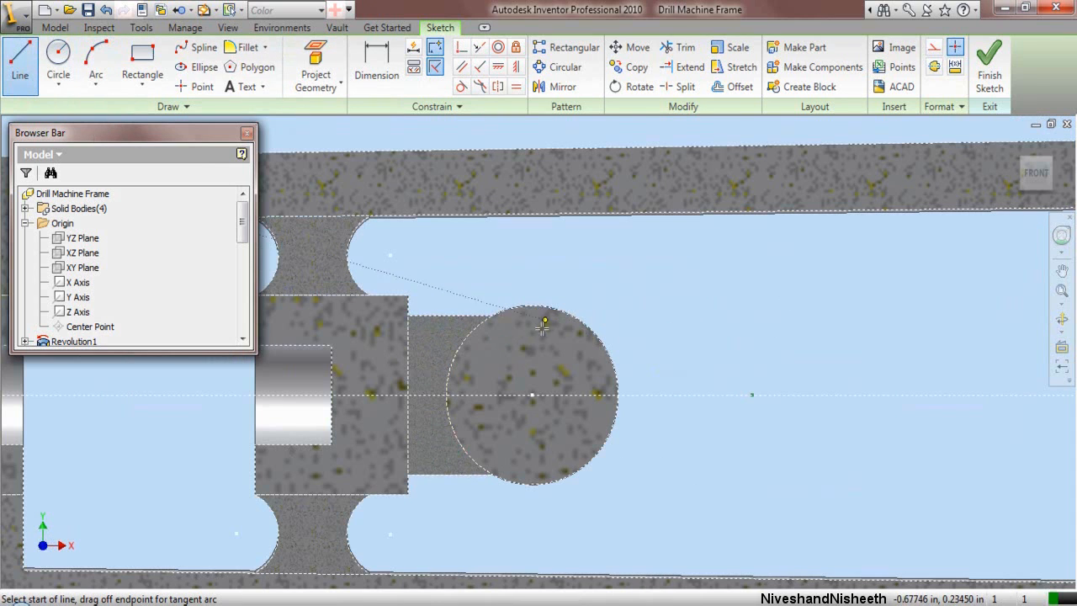
pyautogui.click(493, 315)
pyautogui.scroll(3, 493, 249)
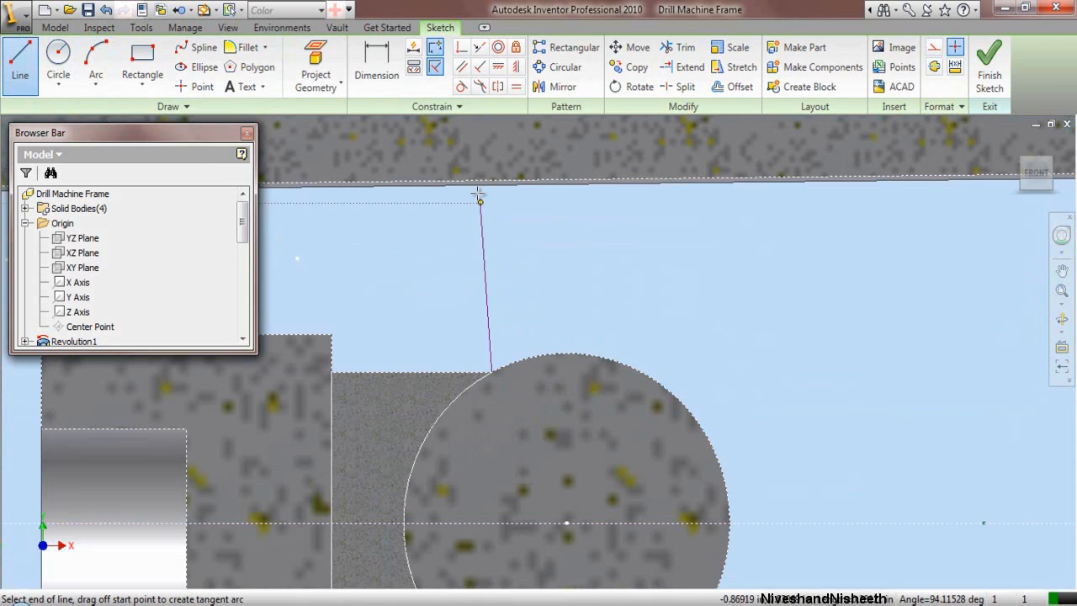
pyautogui.click(493, 153)
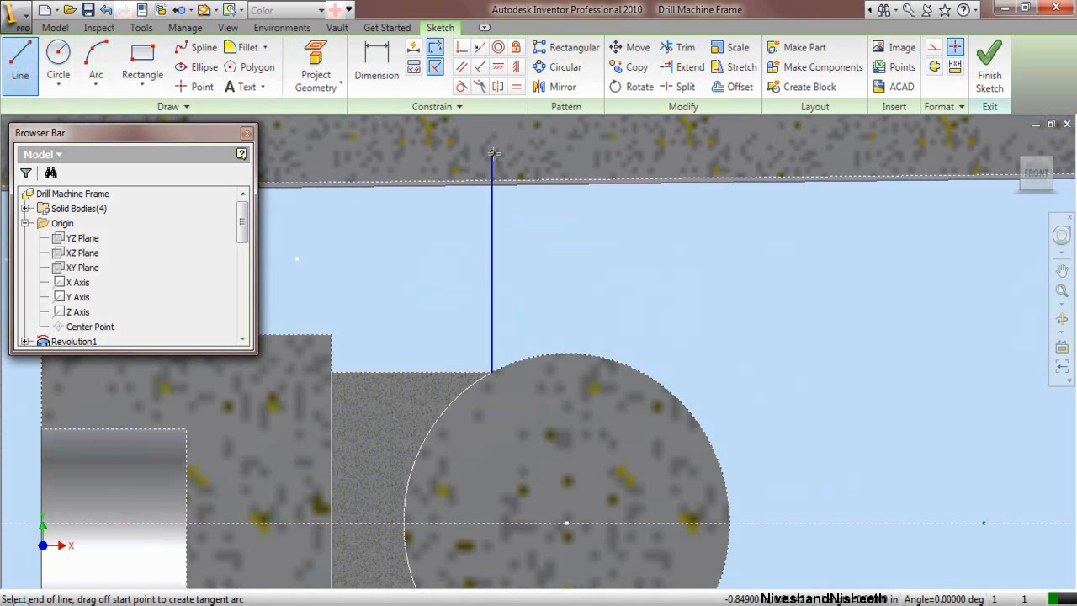
pyautogui.rightClick(494, 153)
pyautogui.click(520, 163)
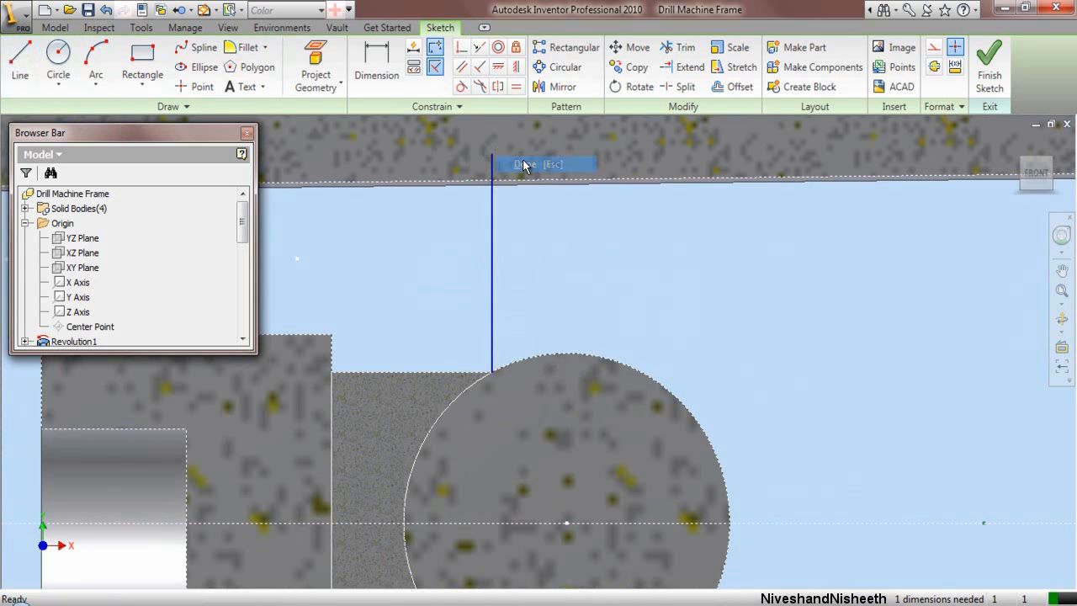
# Step: Trim the part of the vertical line that extends beyond the upper arm's inner edge
pyautogui.click(686, 49)
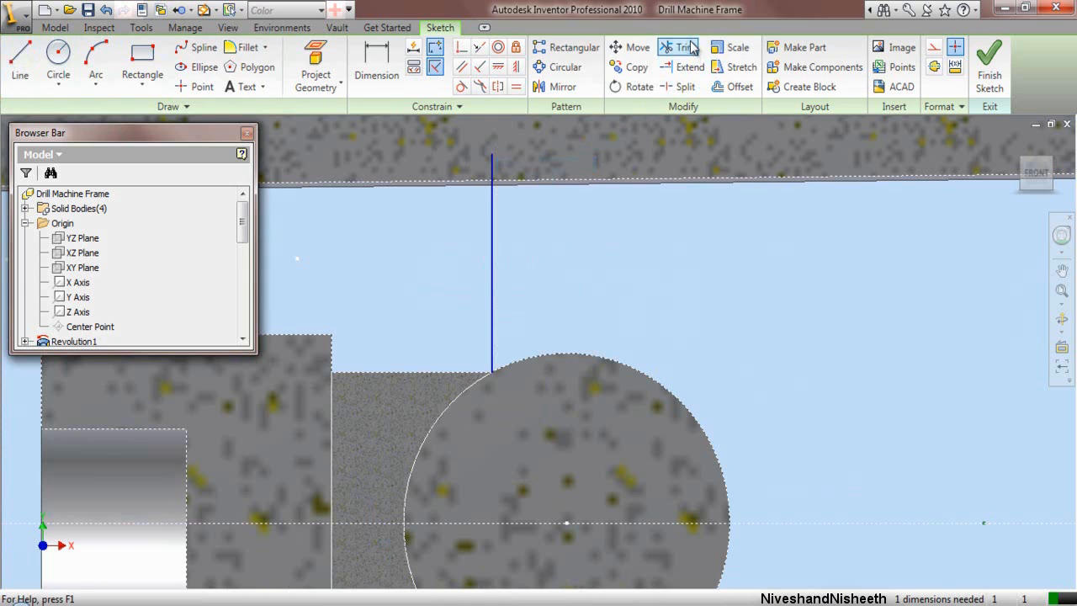
pyautogui.click(497, 169)
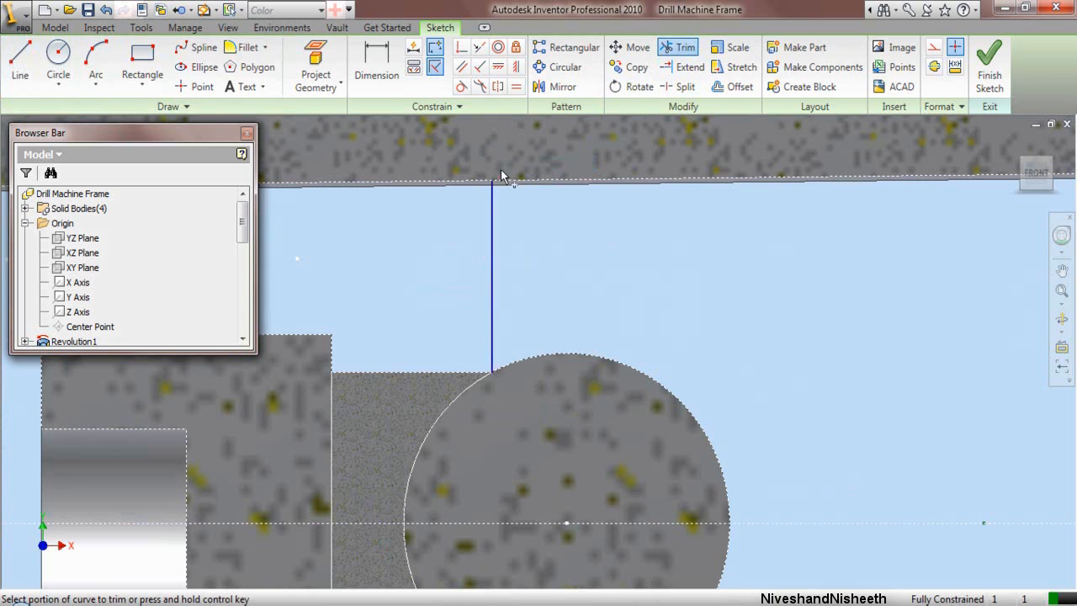
pyautogui.rightClick(579, 245)
pyautogui.click(604, 249)
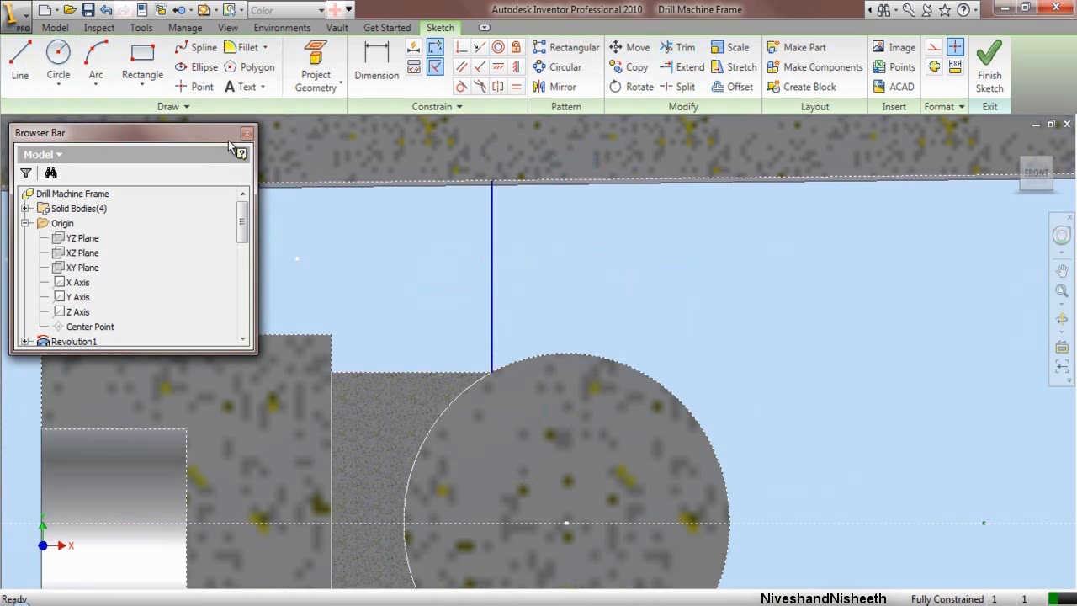
# Step: Draw a three-point arc of about 0.19 in radius between the vertical line's endpoints, bulging away from the bored block
pyautogui.click(96, 63)
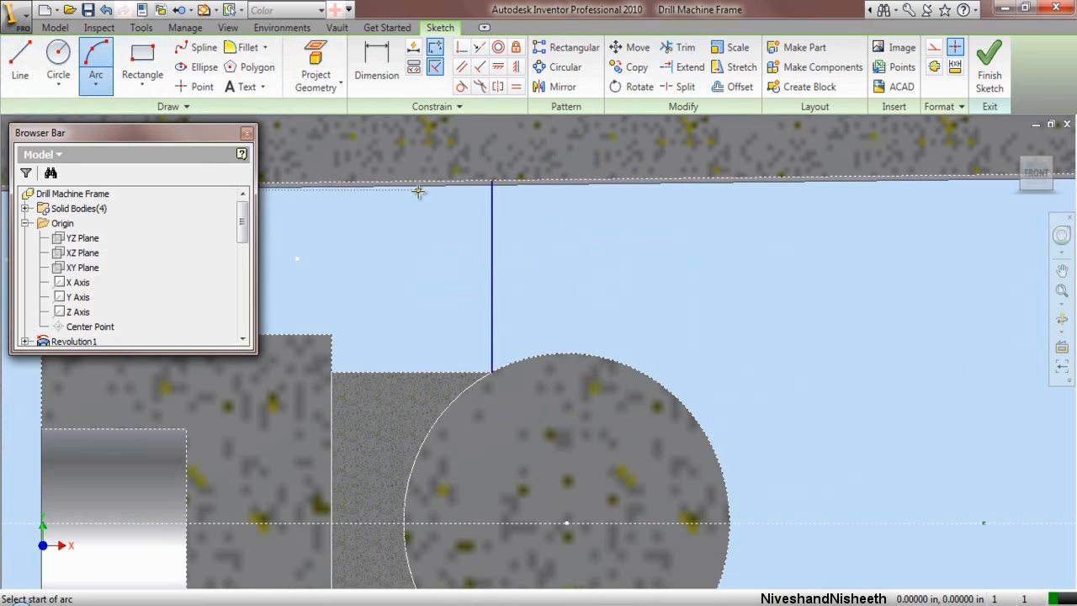
pyautogui.click(493, 182)
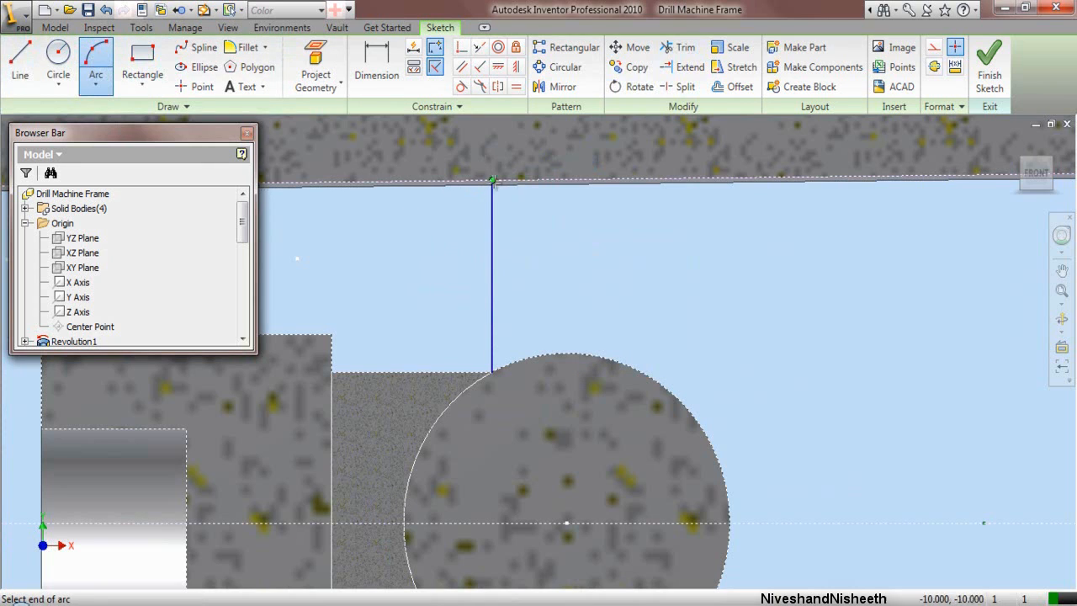
pyautogui.click(493, 371)
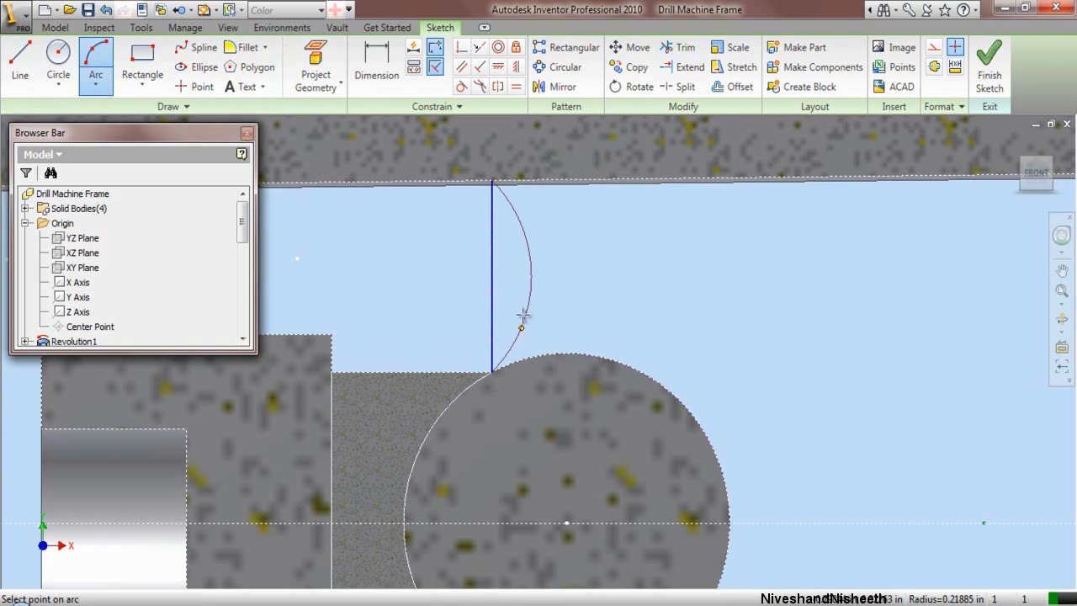
pyautogui.click(539, 299)
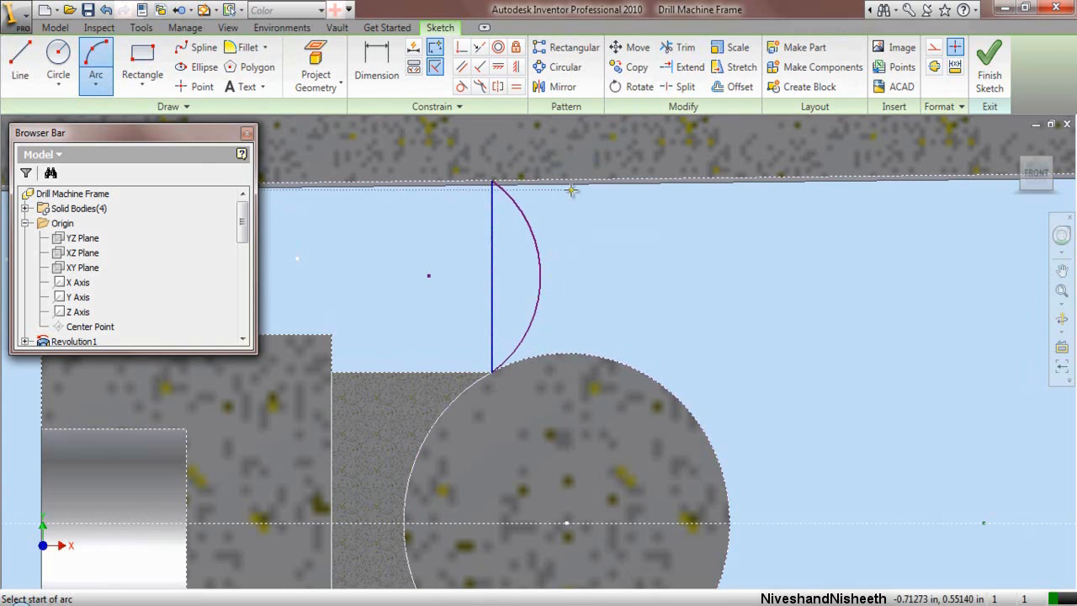
# Step: Set the arc's radius to 0.256 in and convert the vertical line between its endpoints to construction geometry
pyautogui.press('d')
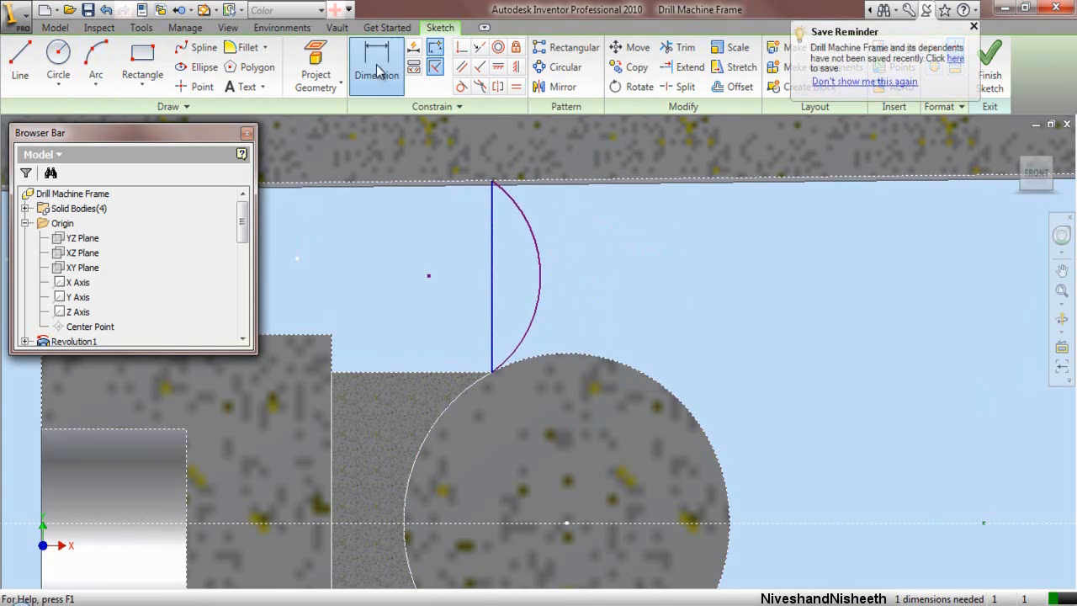
pyautogui.click(532, 239)
pyautogui.click(469, 283)
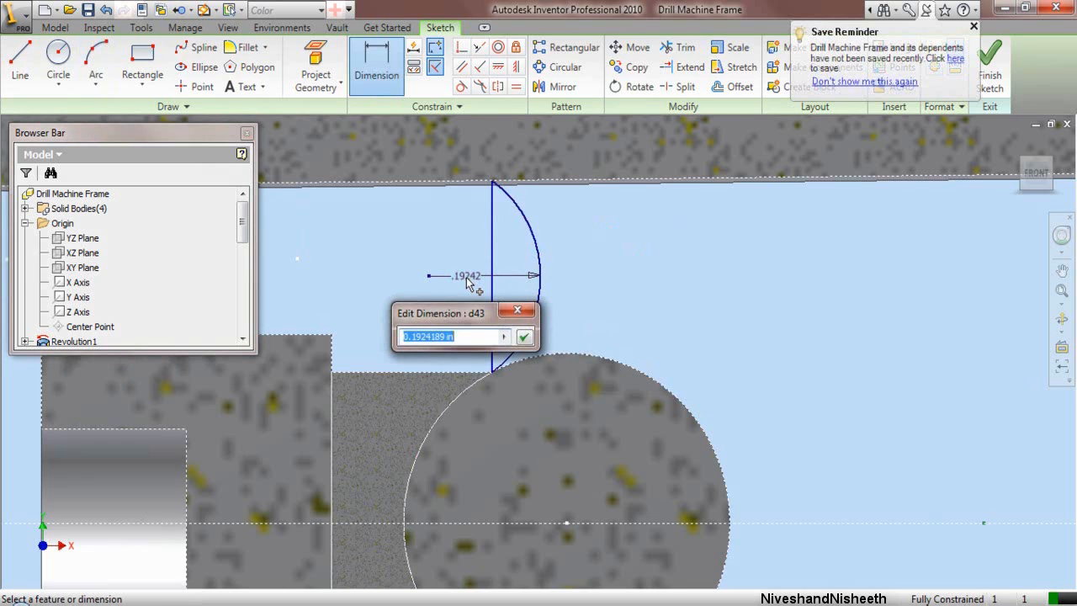
pyautogui.write('.256')
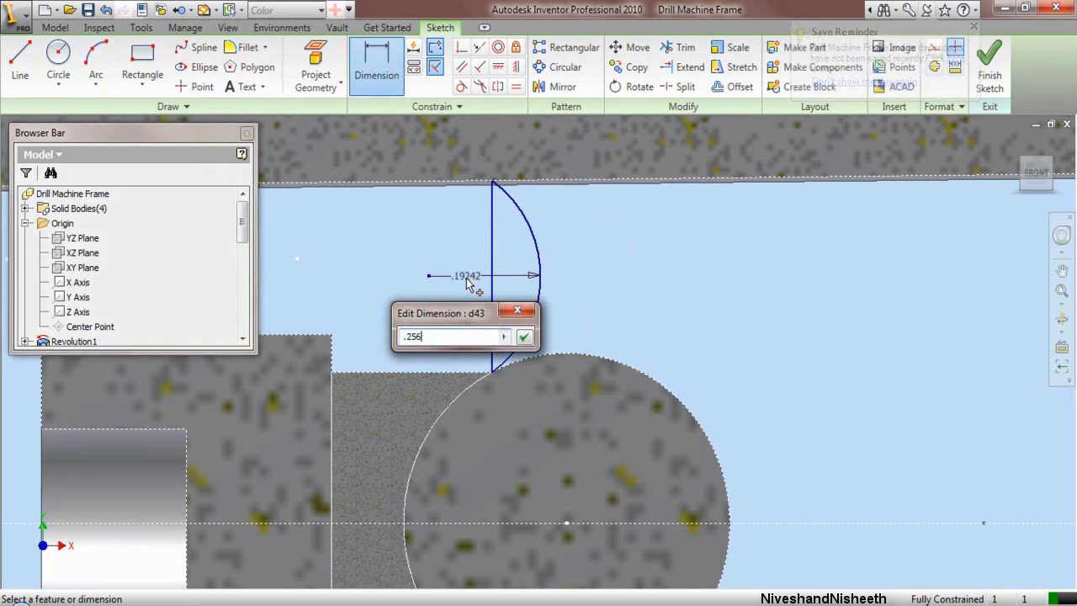
pyautogui.press('Return')
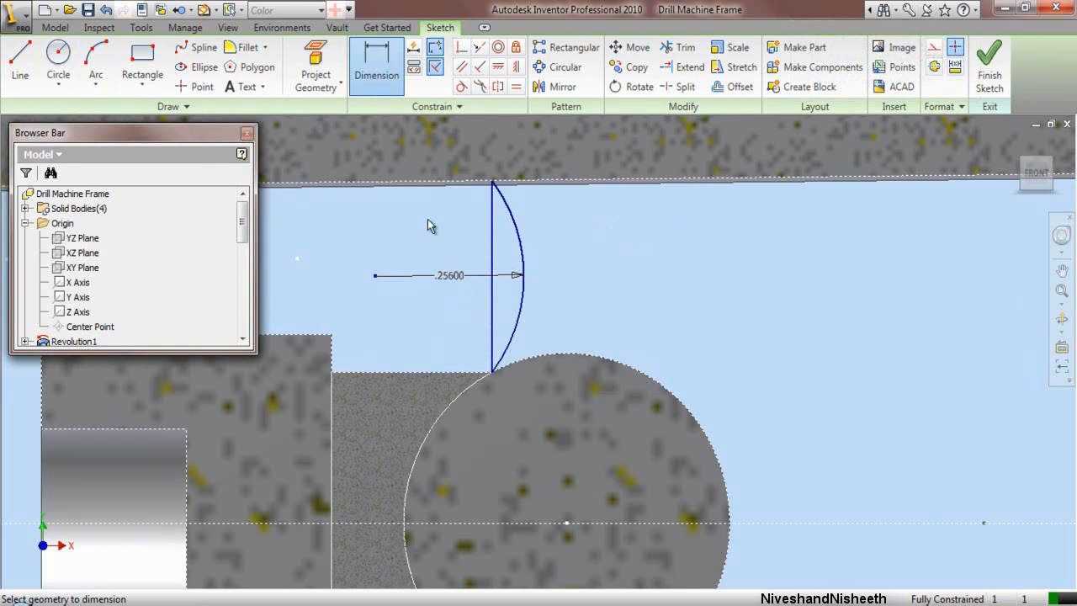
pyautogui.rightClick(428, 226)
pyautogui.click(438, 229)
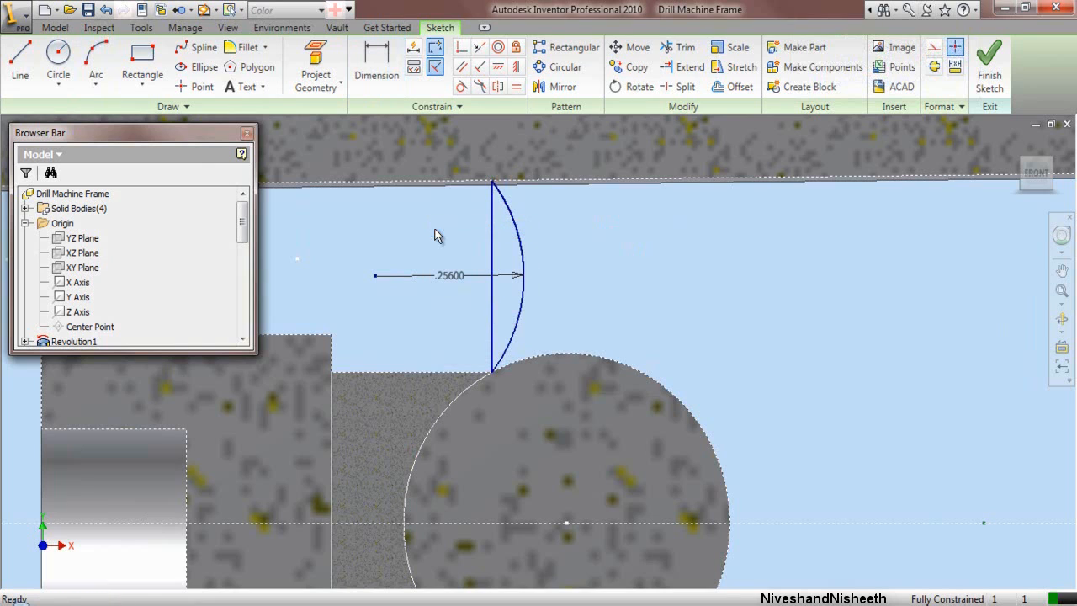
pyautogui.click(934, 47)
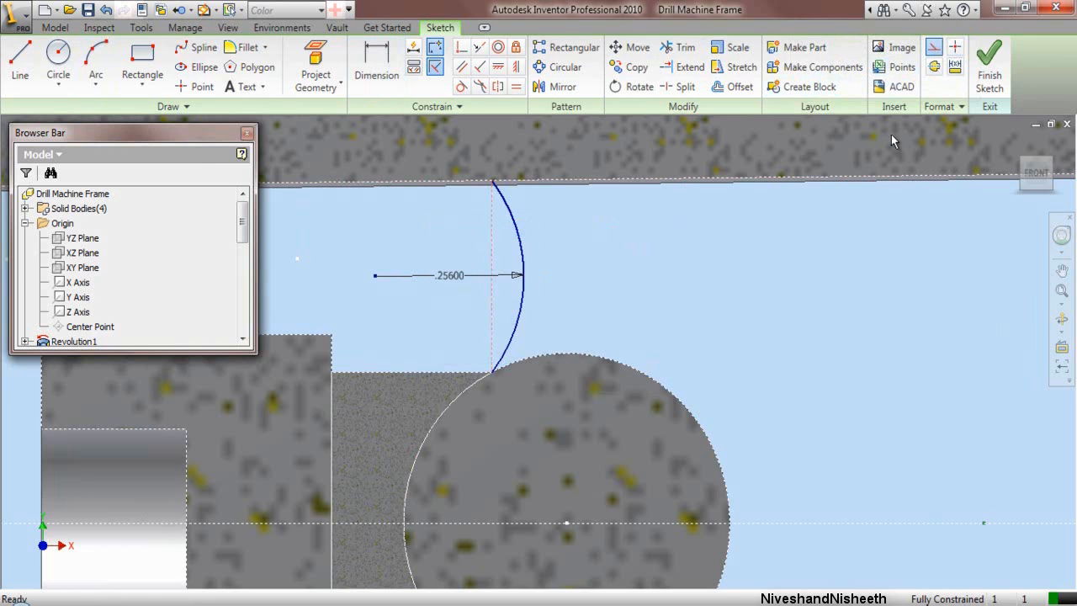
pyautogui.click(842, 274)
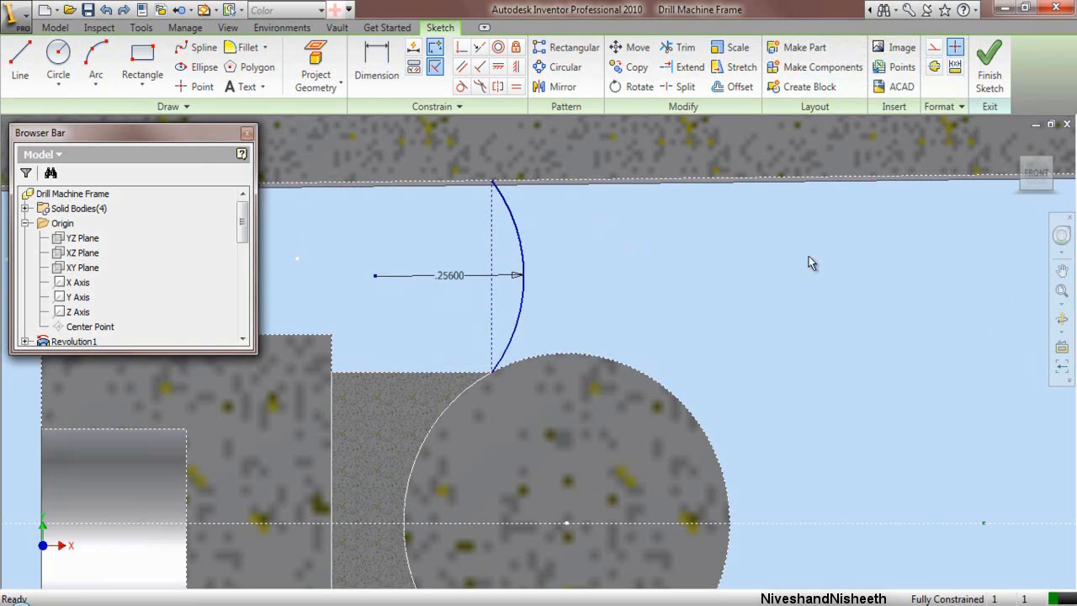
# Step: Draw a vertical line from the circle's upper edge, on the side away from the bored block, to past the upper arm's inner edge
pyautogui.click(19, 60)
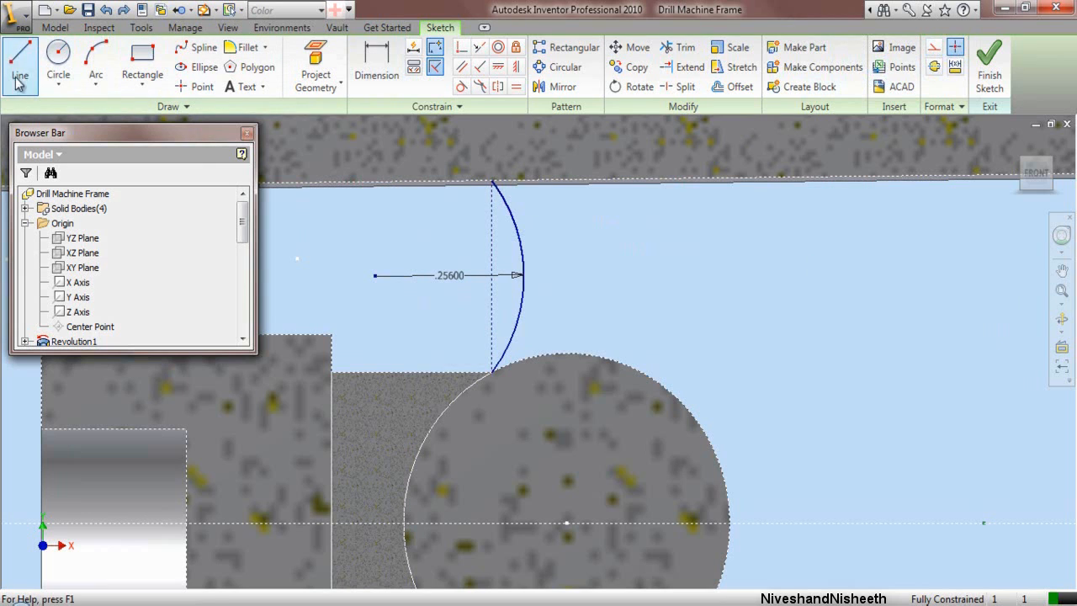
pyautogui.click(676, 402)
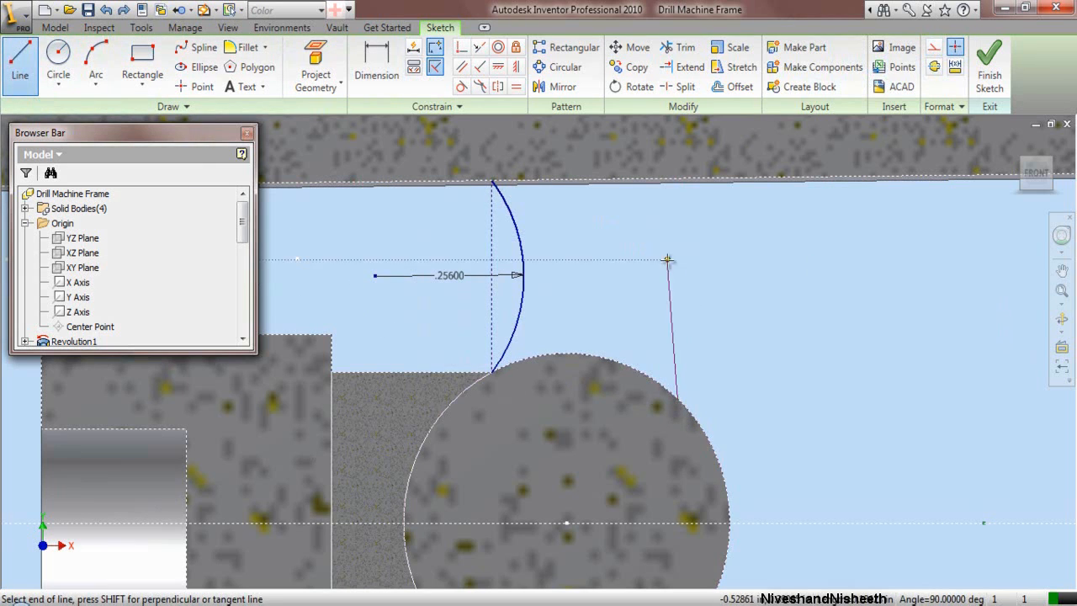
pyautogui.click(676, 141)
pyautogui.rightClick(692, 153)
pyautogui.click(711, 154)
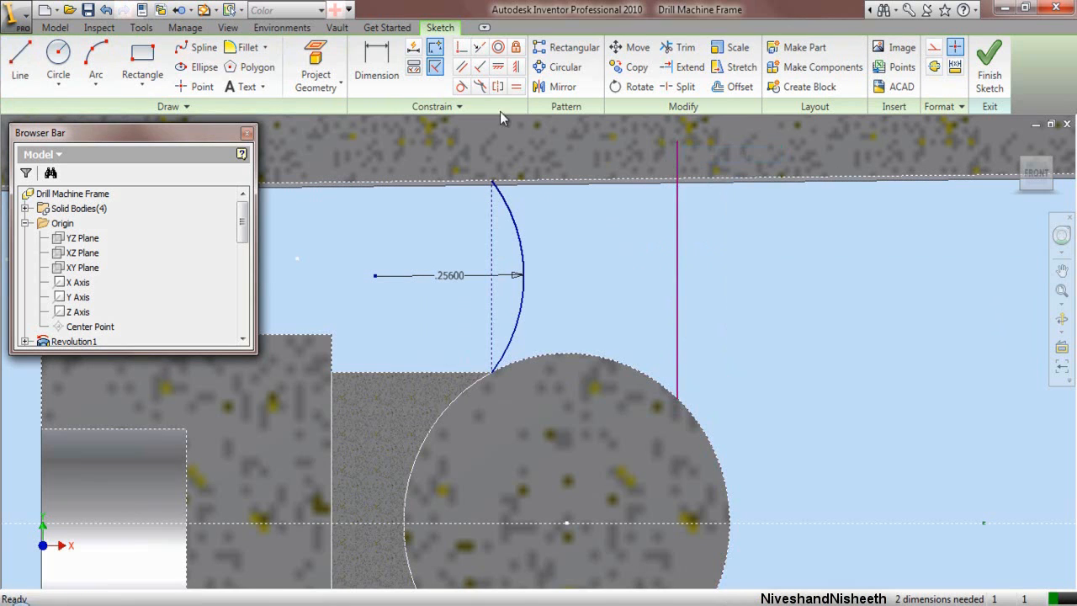
# Step: Make the new vertical line's lower endpoint coincident with the upper edge of the block's neck
pyautogui.click(461, 47)
pyautogui.scroll(3, 665, 408)
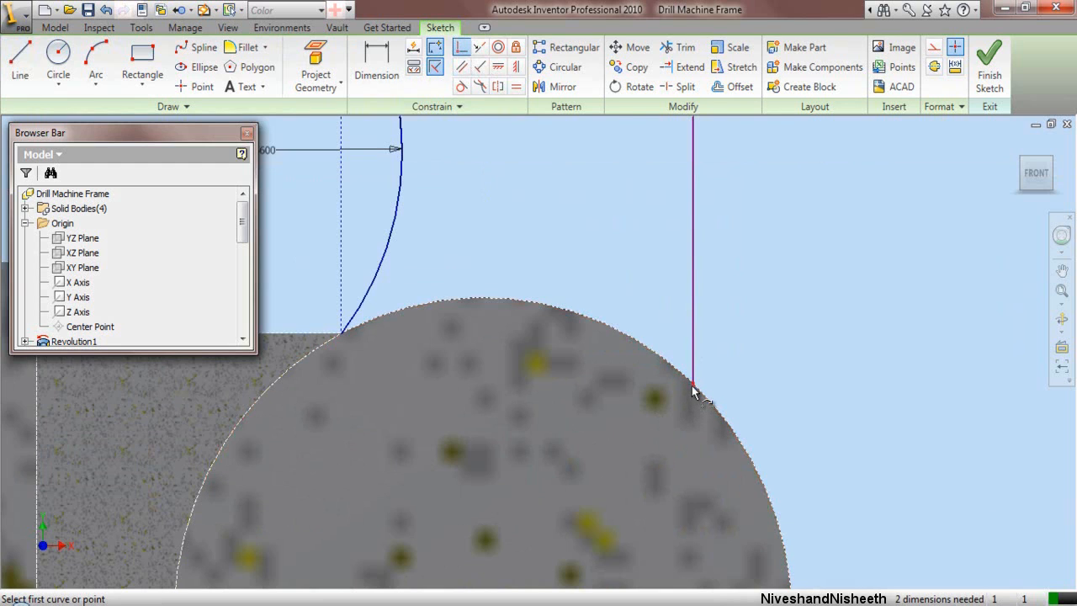
pyautogui.click(691, 396)
pyautogui.scroll(-2, 690, 411)
pyautogui.click(405, 366)
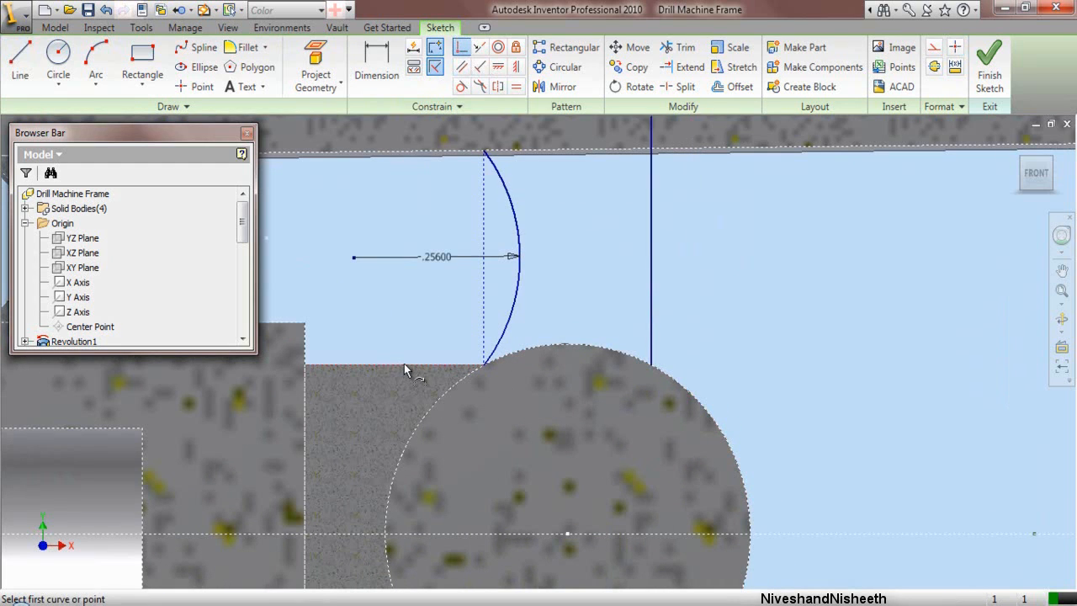
pyautogui.rightClick(587, 200)
pyautogui.click(607, 211)
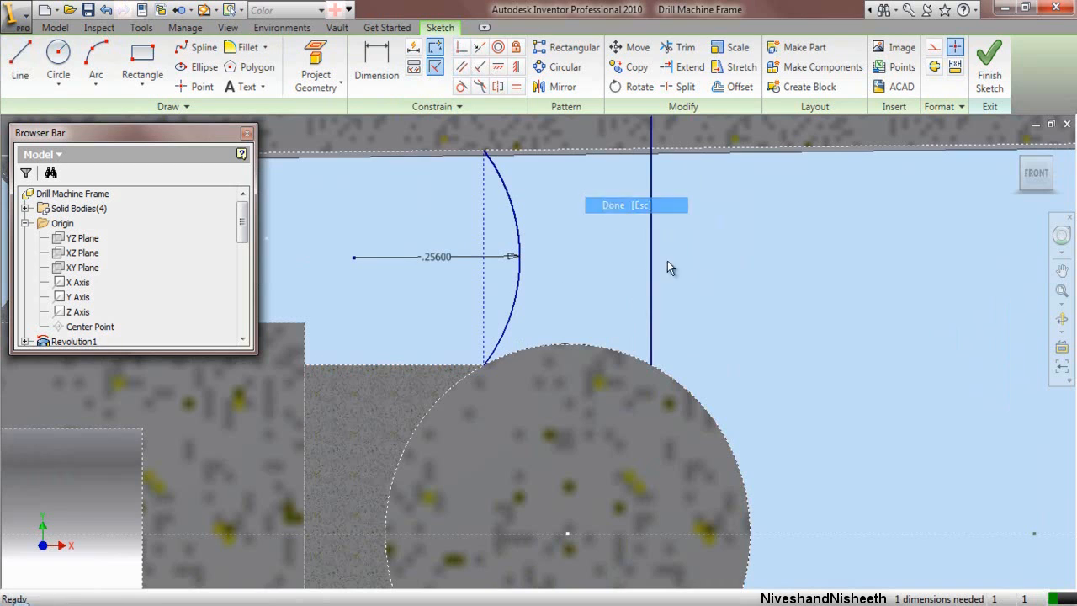
# Step: Trim the part of the new vertical line that extends beyond the upper arm's inner edge
pyautogui.click(678, 47)
pyautogui.scroll(-2, 644, 291)
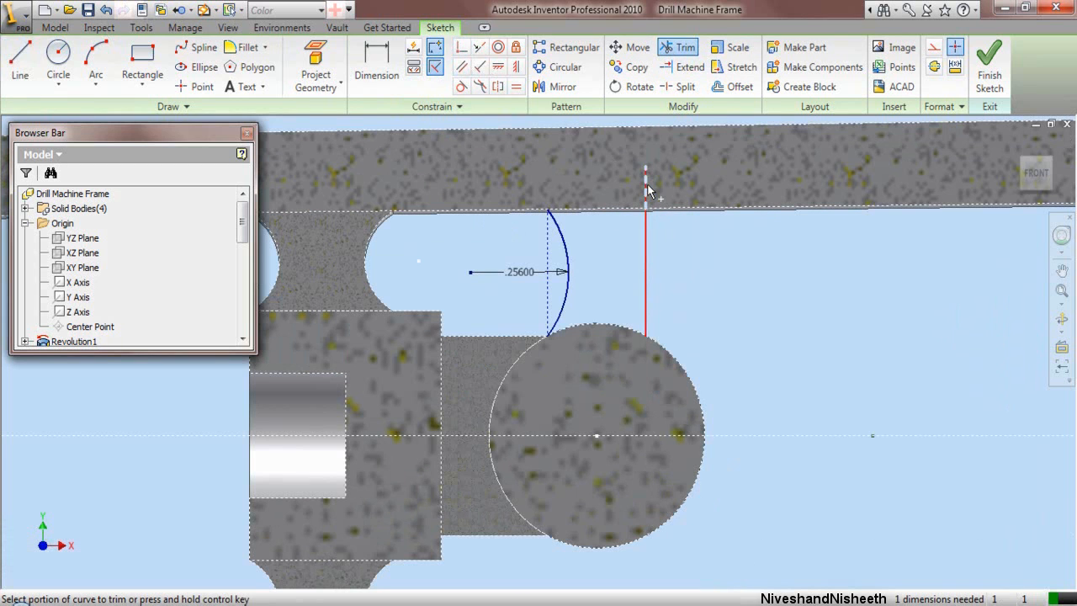
pyautogui.click(646, 186)
pyautogui.scroll(2, 676, 232)
pyautogui.rightClick(506, 265)
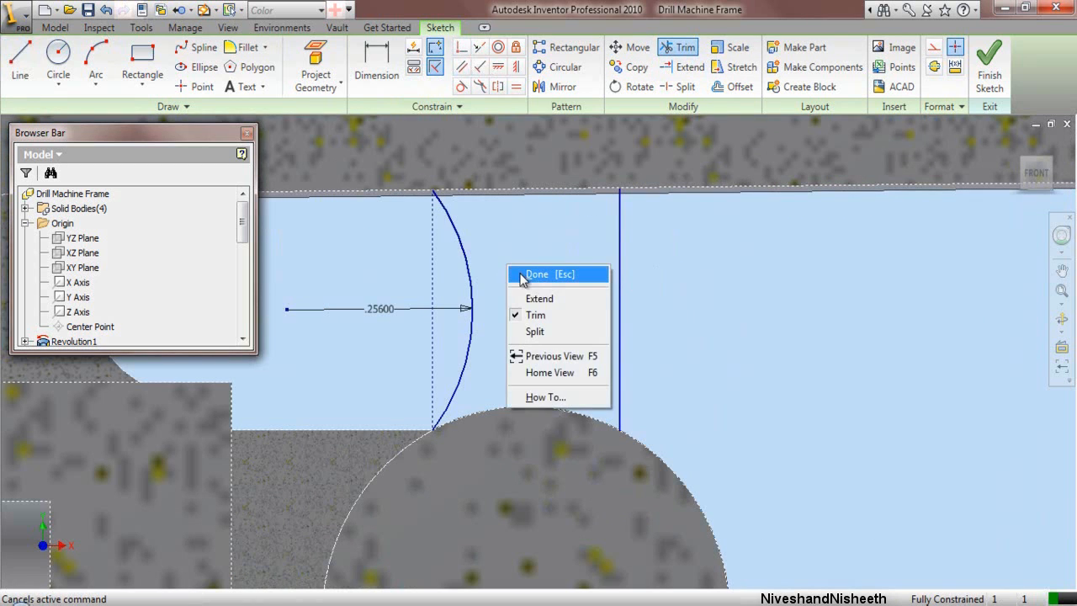
pyautogui.click(523, 277)
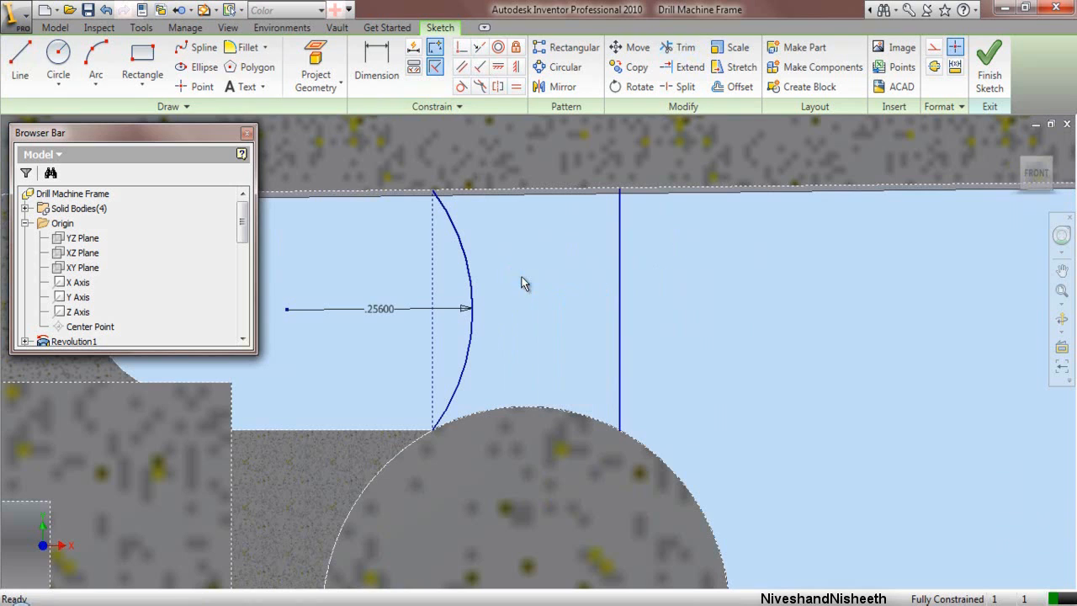
# Step: Draw a line along the upper arm's inner edge joining the upper ends of the two vertical lines
pyautogui.click(23, 67)
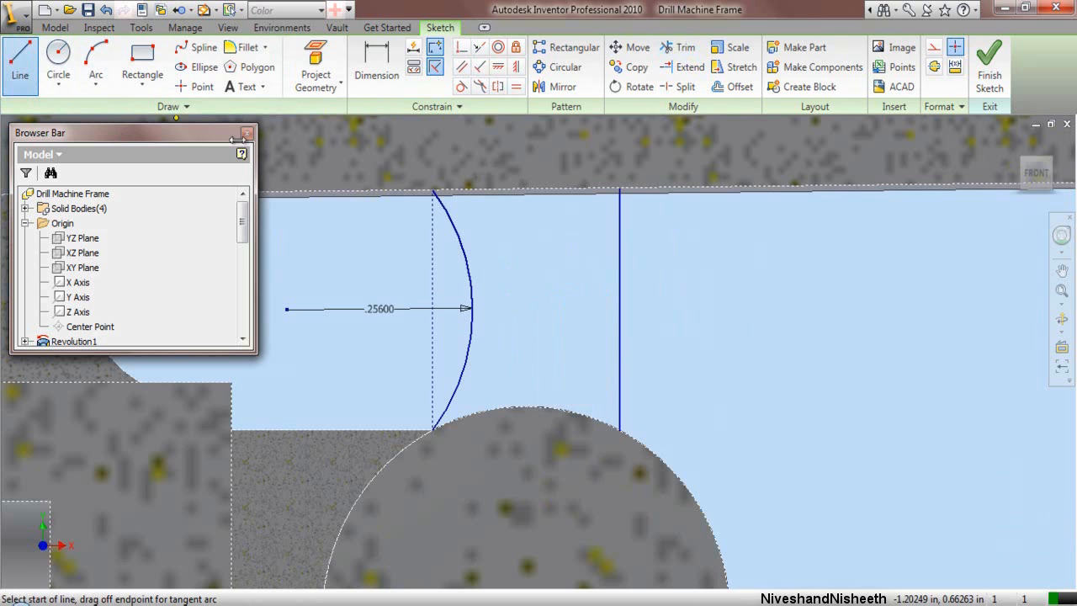
pyautogui.click(432, 190)
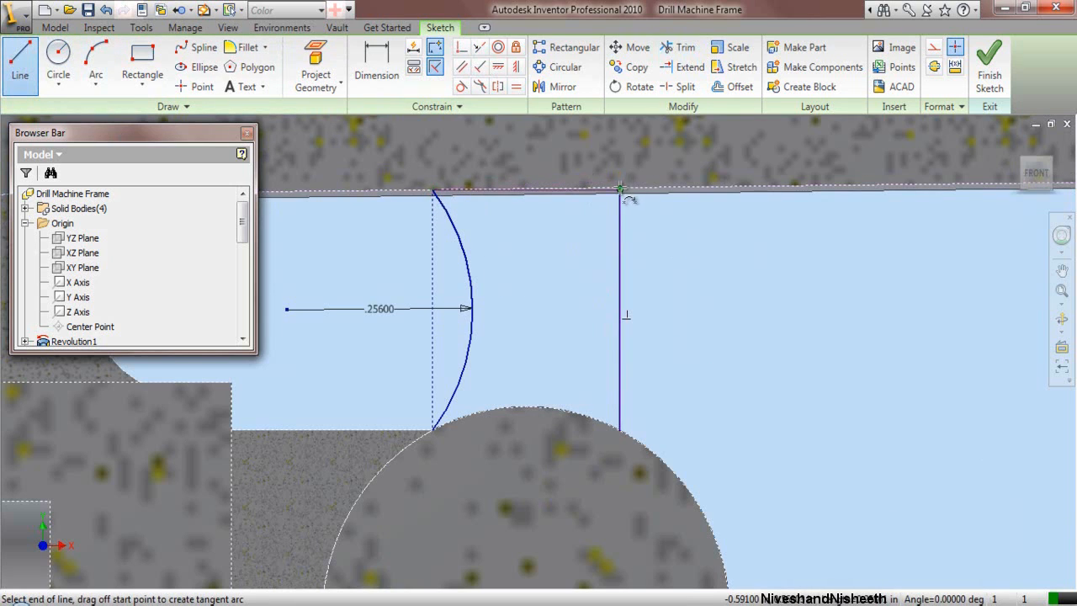
pyautogui.scroll(3, 620, 188)
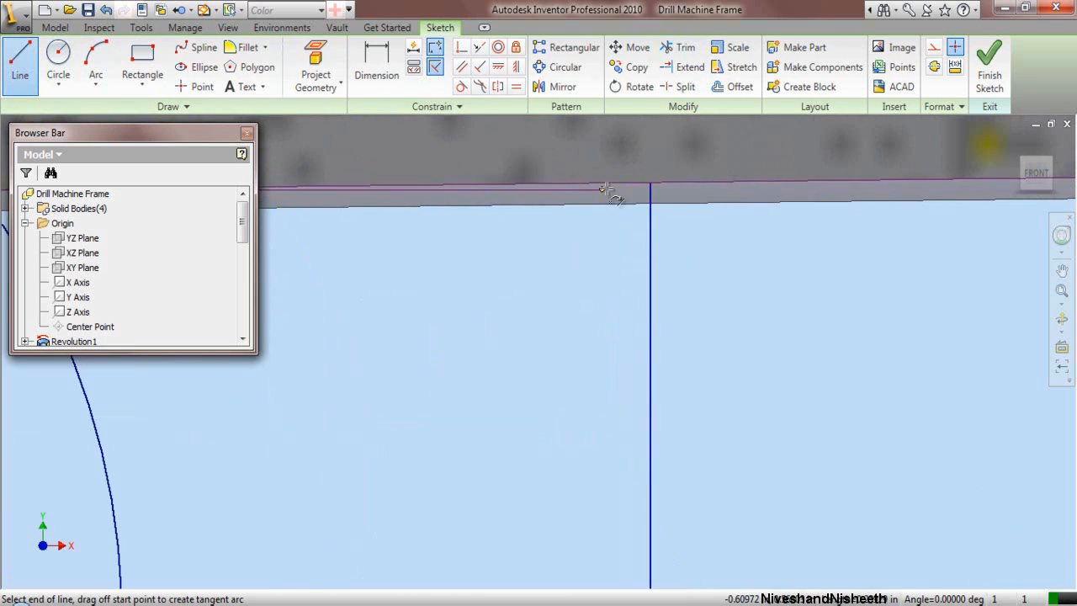
pyautogui.click(648, 183)
pyautogui.scroll(-3, 567, 235)
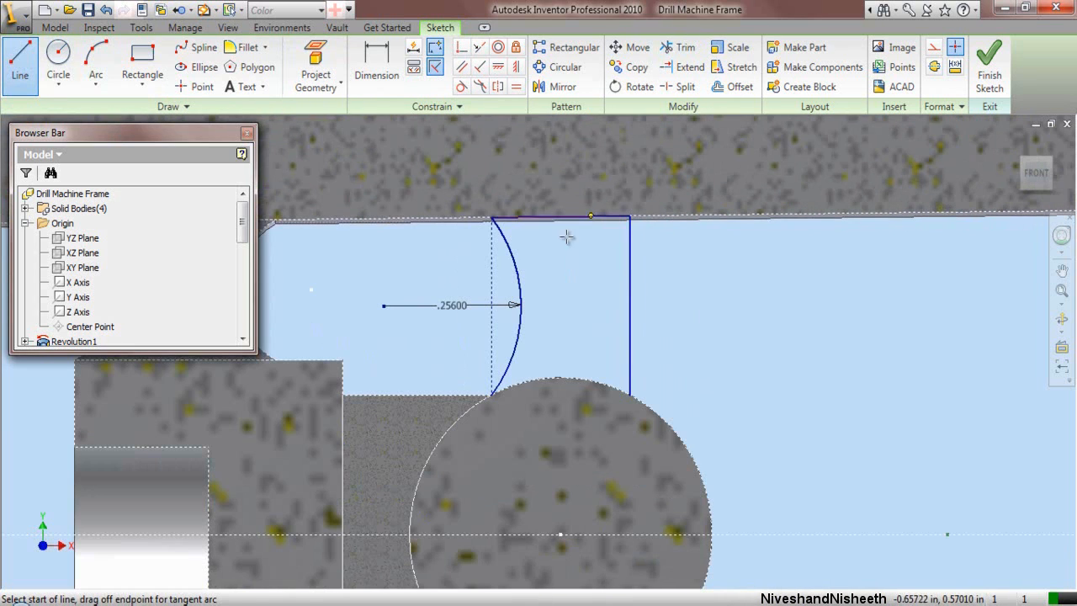
pyautogui.rightClick(676, 290)
pyautogui.click(703, 299)
# Step: Draw a three-point arc of about 0.26 in radius between the second vertical line's endpoints, bulging toward the first arc
pyautogui.click(96, 63)
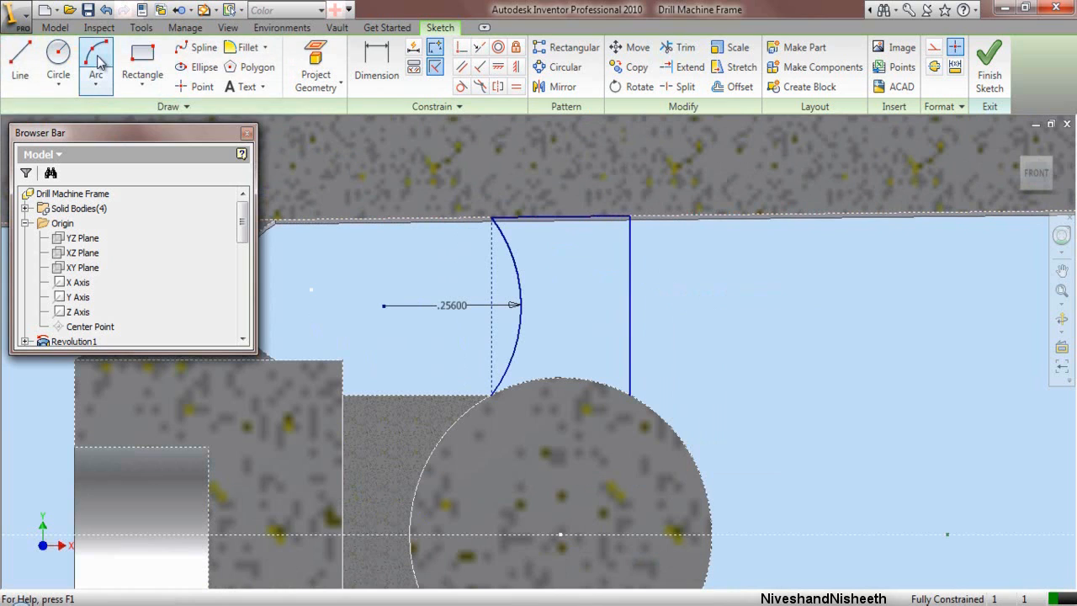
pyautogui.click(629, 217)
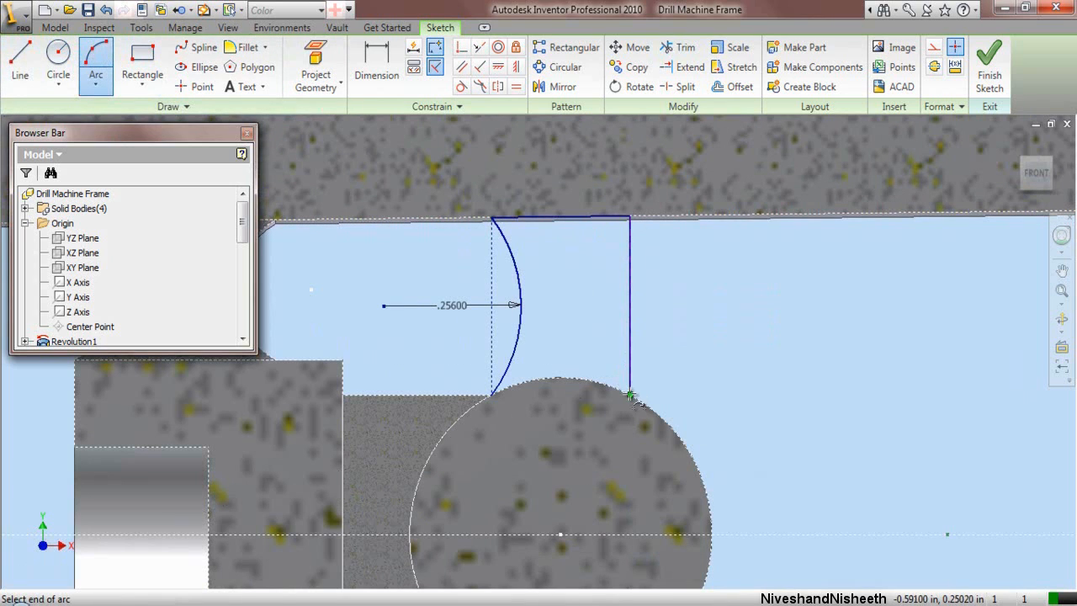
pyautogui.click(629, 394)
pyautogui.click(605, 339)
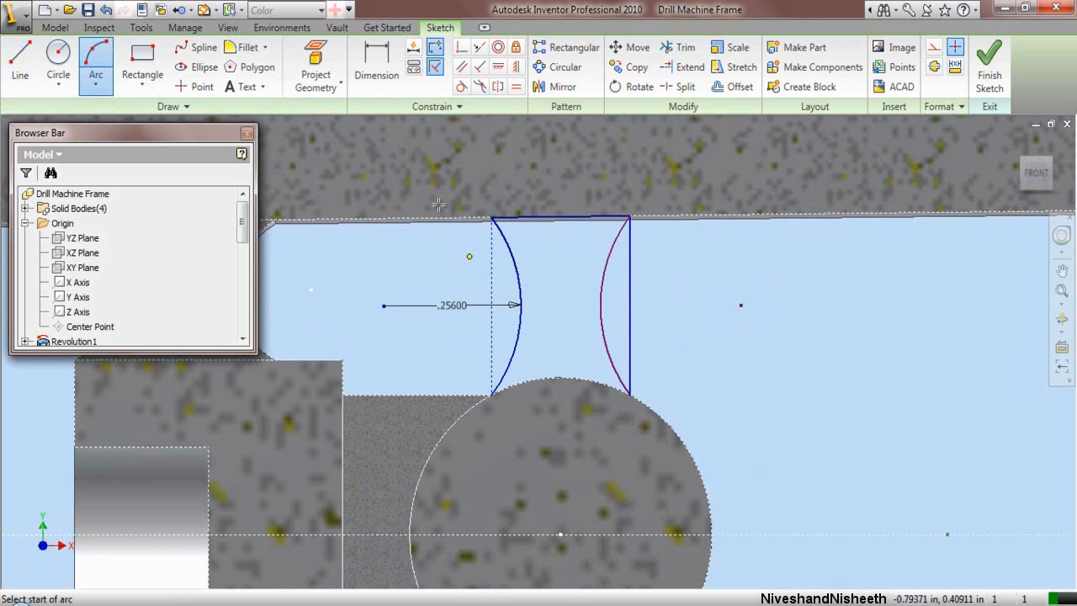
# Step: Set the second arc's radius to 0.252 in and convert its vertical line to construction geometry
pyautogui.click(377, 67)
pyautogui.click(602, 327)
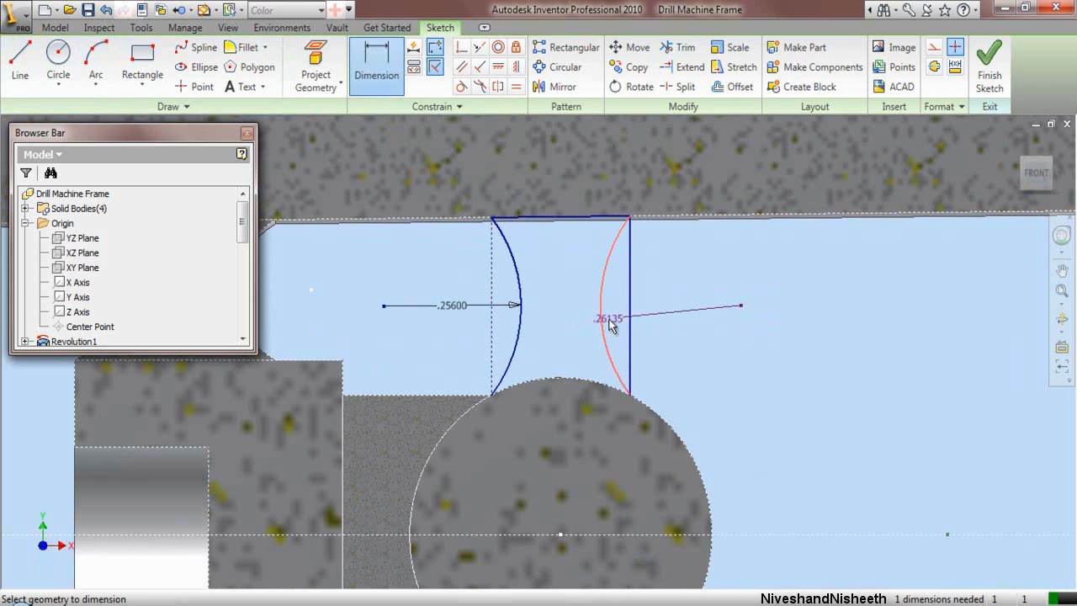
pyautogui.click(665, 317)
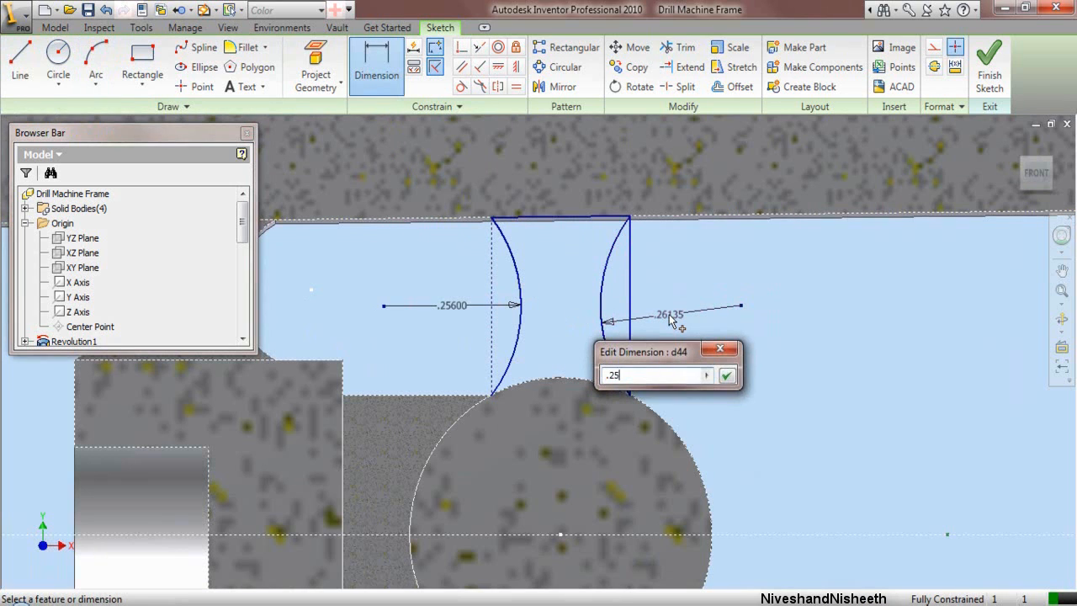
pyautogui.press('Return')
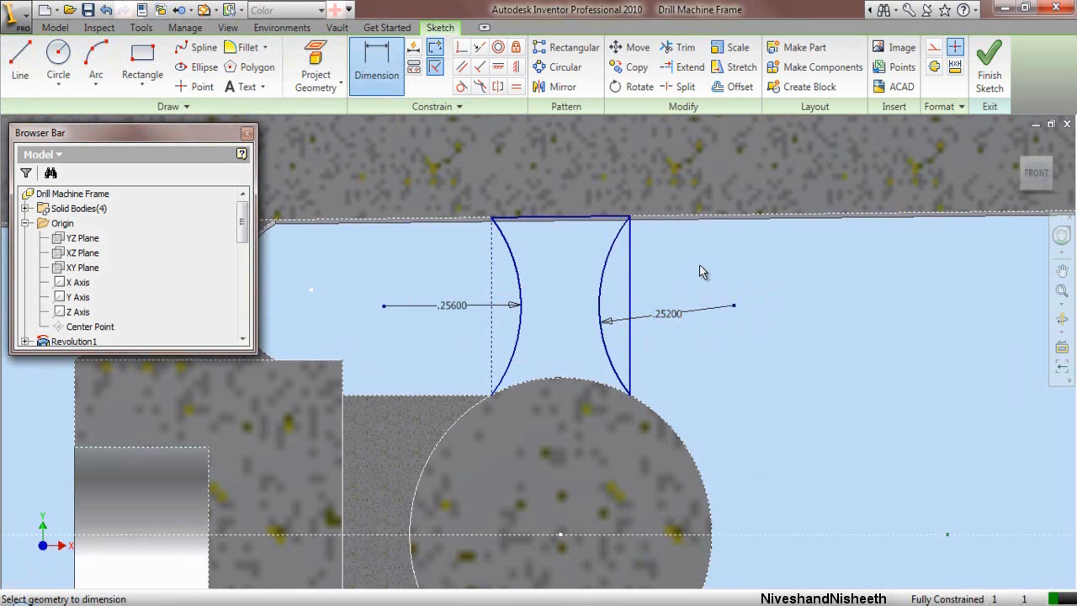
pyautogui.rightClick(702, 272)
pyautogui.click(729, 275)
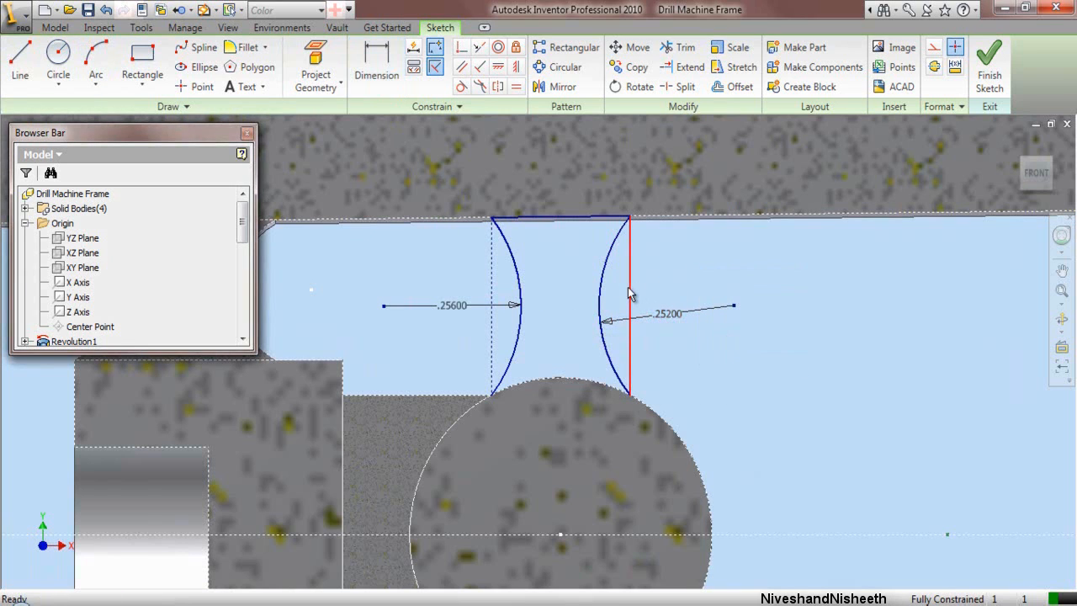
pyautogui.click(930, 46)
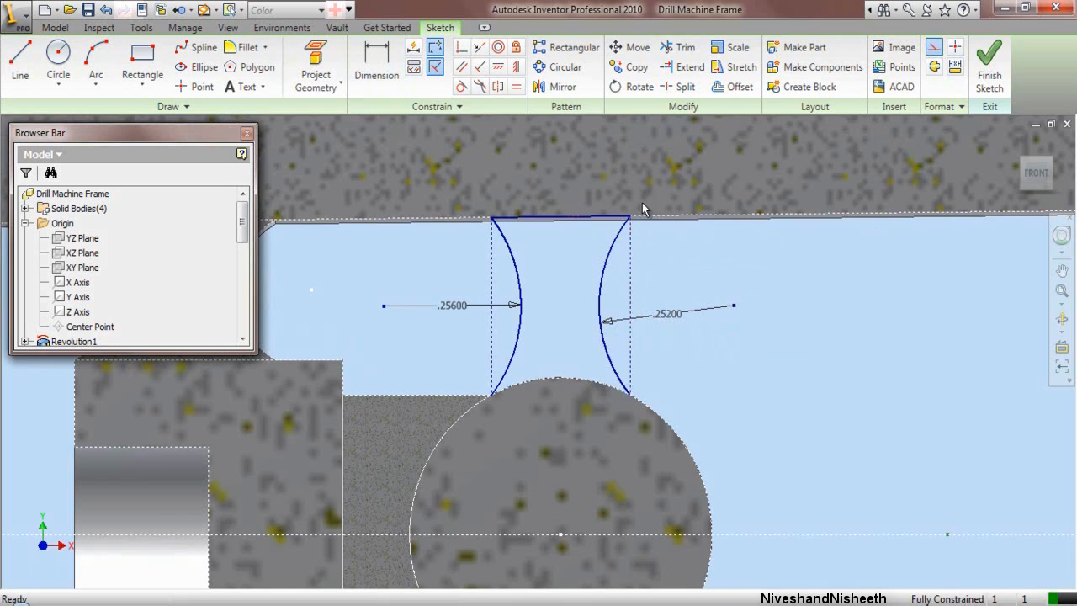
# Step: Revolve the arc-sided profile fully about the frame's horizontal centre axis as a new solid
pyautogui.scroll(5, 628, 200)
pyautogui.scroll(-5, 628, 200)
pyautogui.scroll(3, 618, 484)
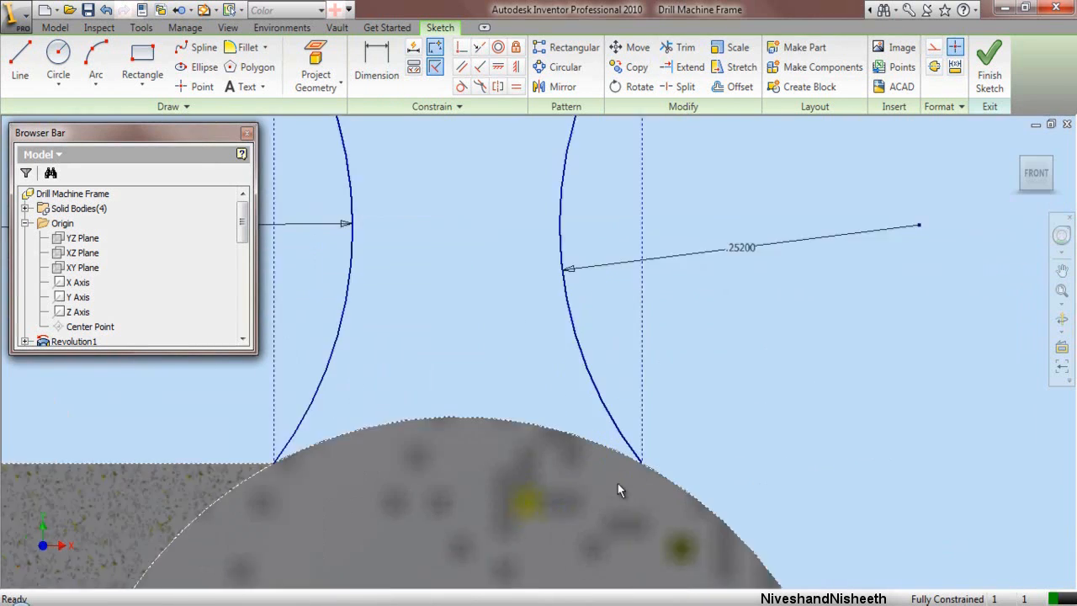
pyautogui.scroll(3, 617, 483)
pyautogui.scroll(-5, 662, 457)
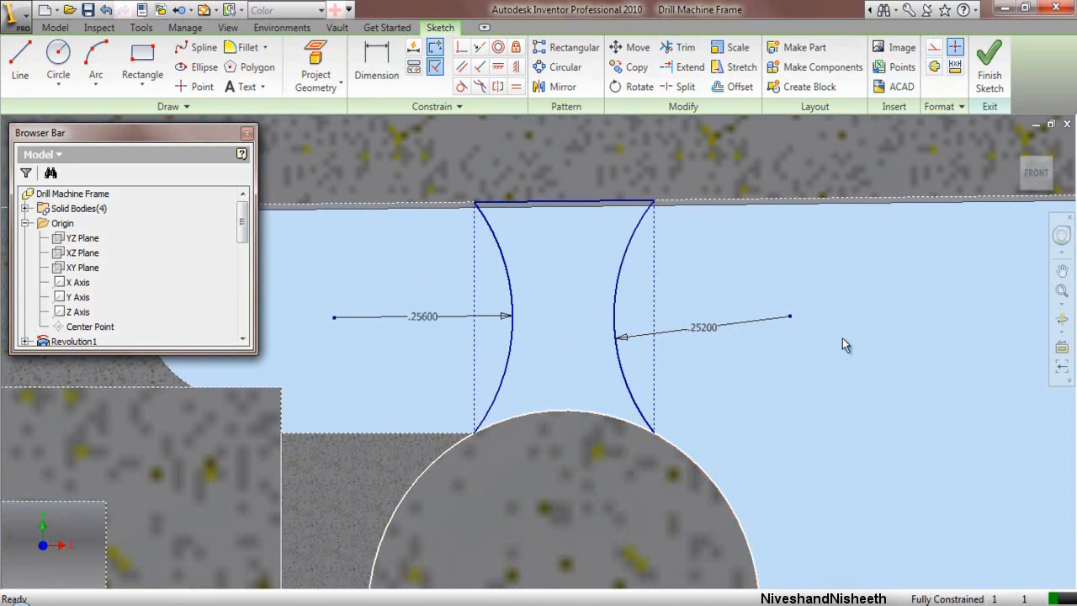
pyautogui.scroll(-2, 822, 280)
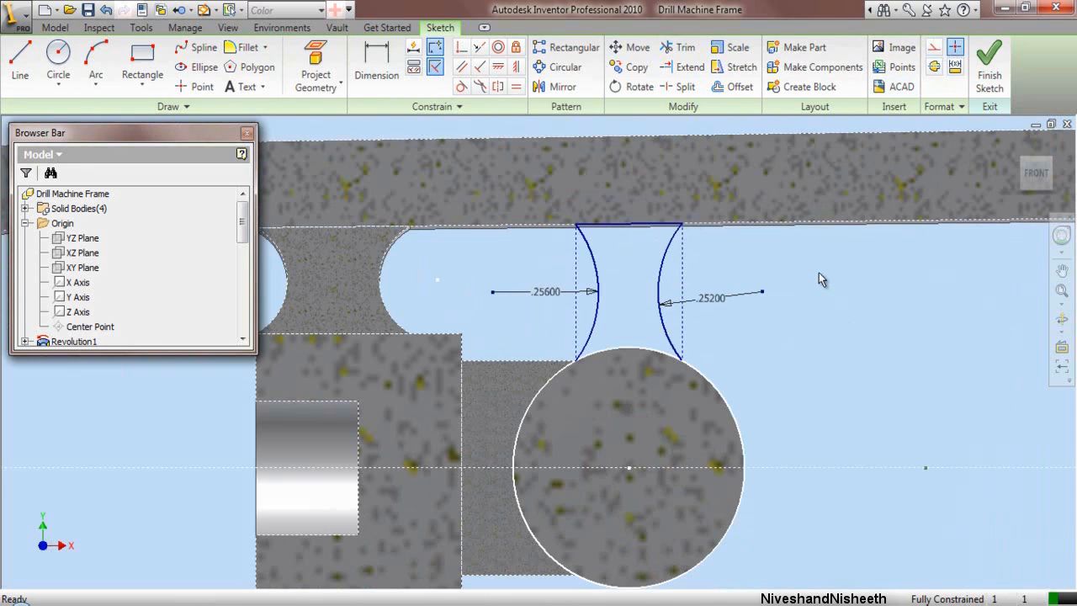
pyautogui.click(55, 27)
pyautogui.click(129, 63)
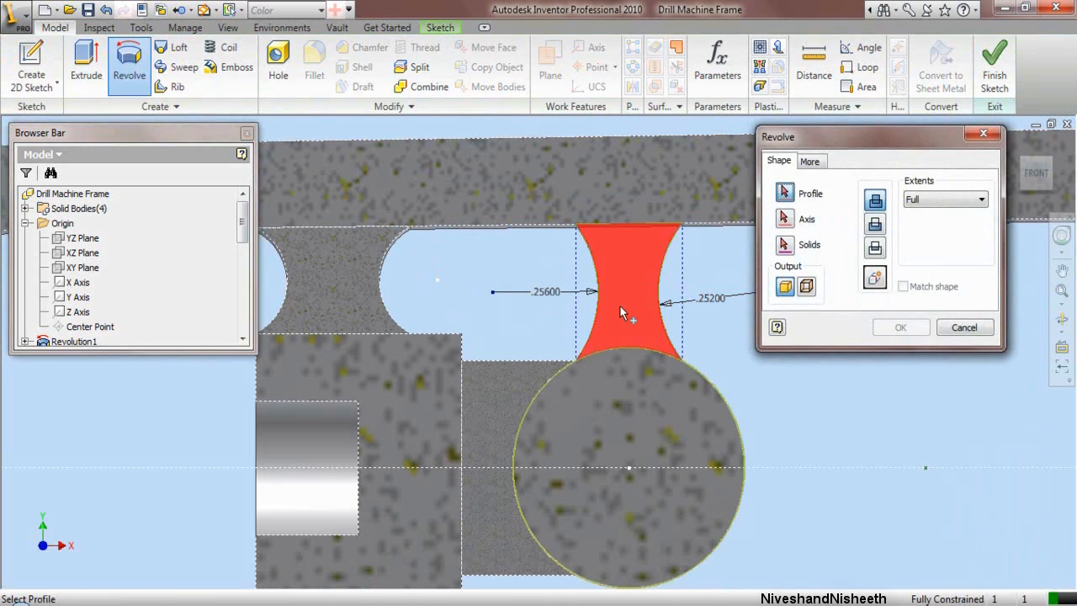
pyautogui.scroll(-2, 620, 308)
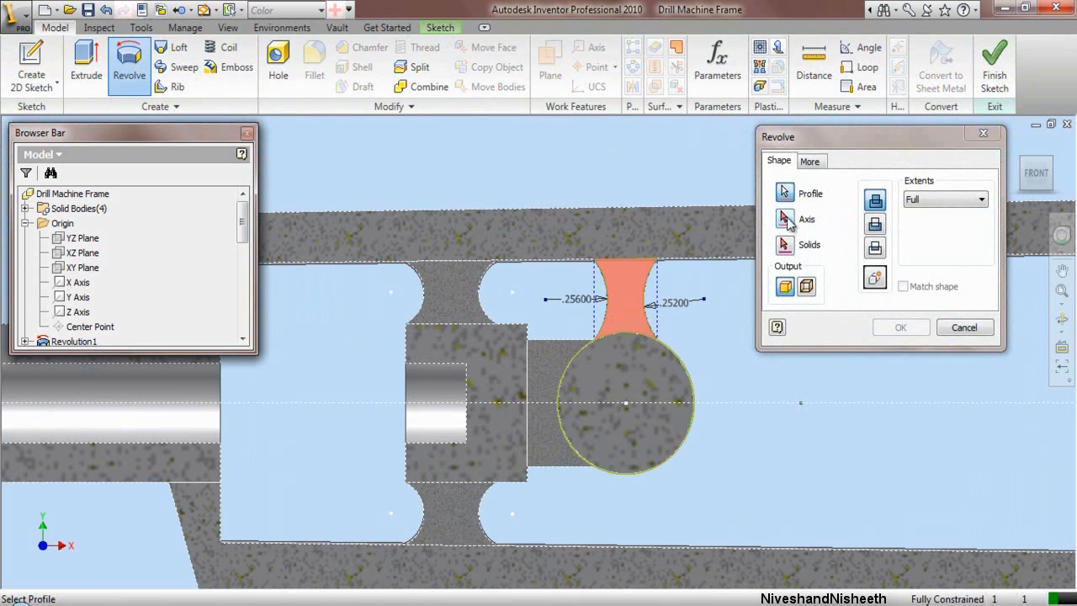
pyautogui.click(786, 219)
pyautogui.click(777, 404)
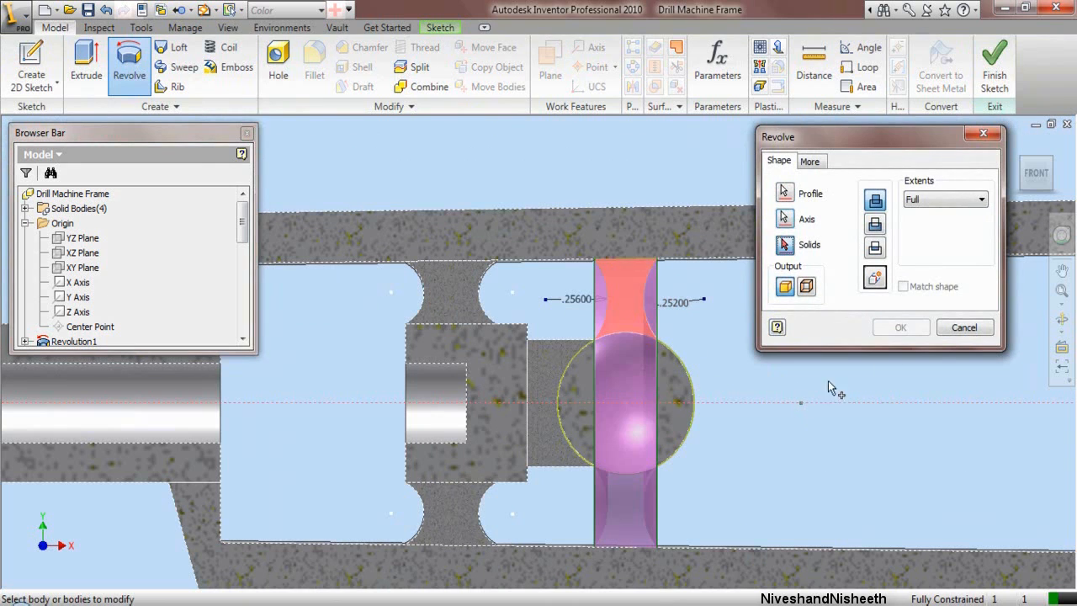
pyautogui.click(1024, 166)
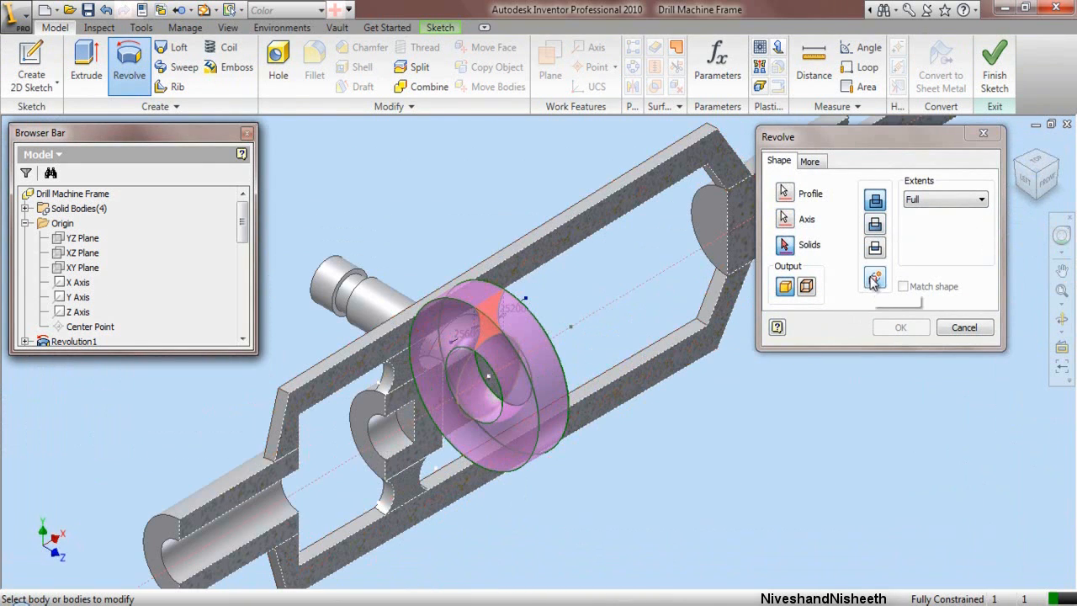
pyautogui.click(899, 327)
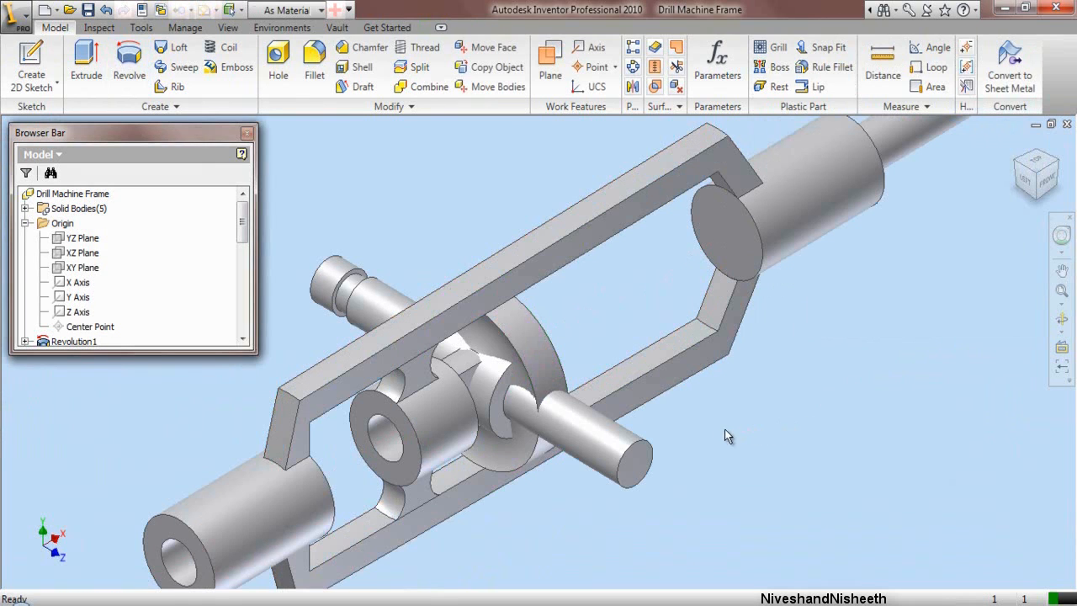
# Step: Collapse the model tree and turn on the visibility of Base Plane-1 and Base Plane-2
pyautogui.rightClick(154, 255)
pyautogui.click(169, 453)
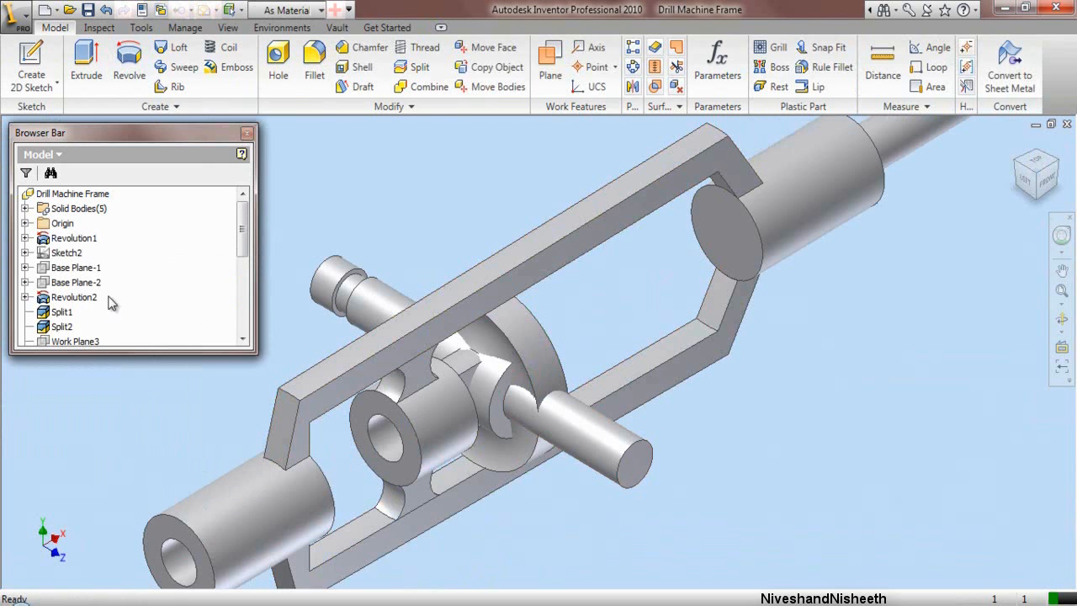
pyautogui.click(94, 268)
pyautogui.keyDown('ctrl'); pyautogui.click(98, 283); pyautogui.keyUp('ctrl')
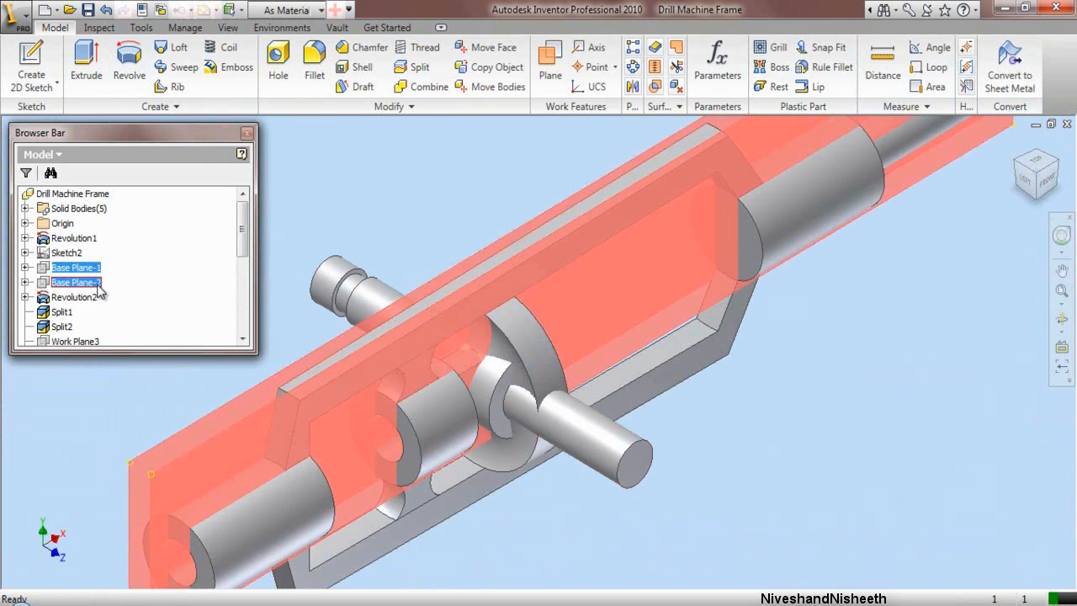
pyautogui.rightClick(99, 286)
pyautogui.click(130, 417)
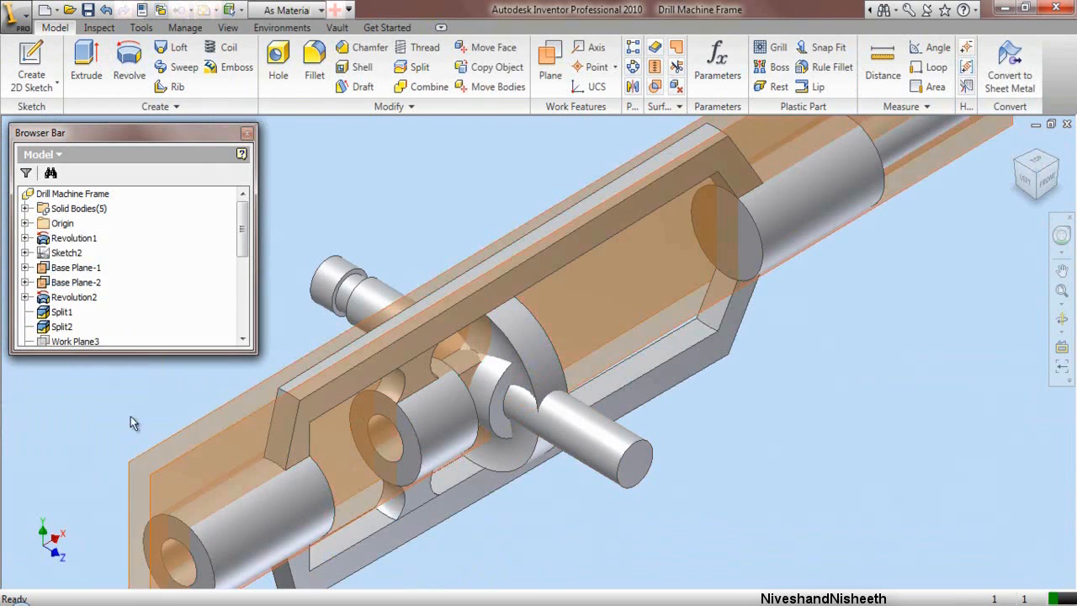
pyautogui.scroll(-3, 477, 455)
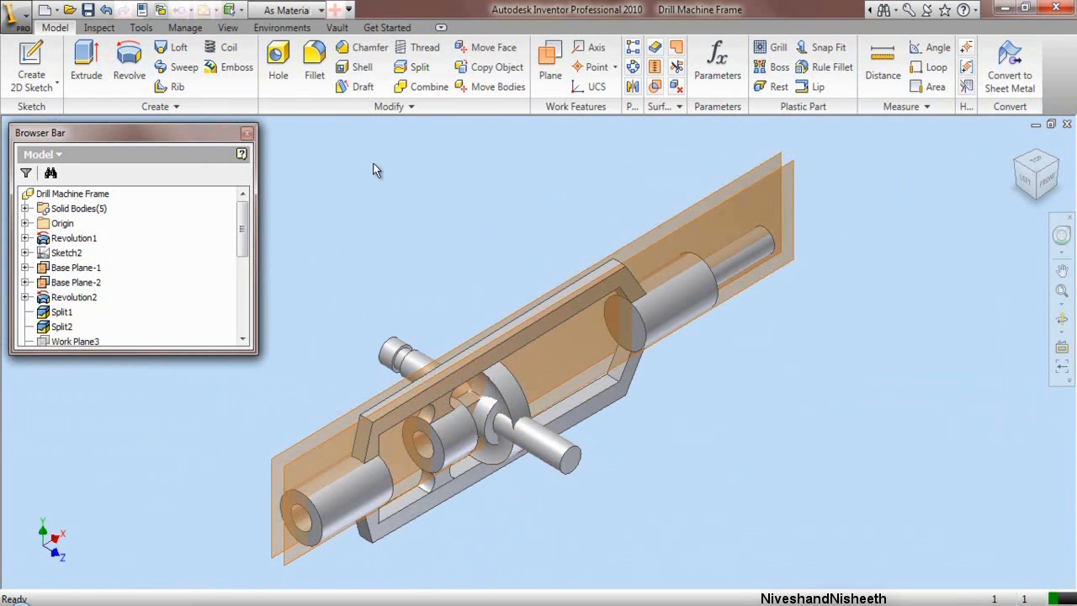
# Step: Trim the revolved connector solid with Base Plane-1, flipping the removal direction so the portion outside that plane is cut away
pyautogui.click(414, 69)
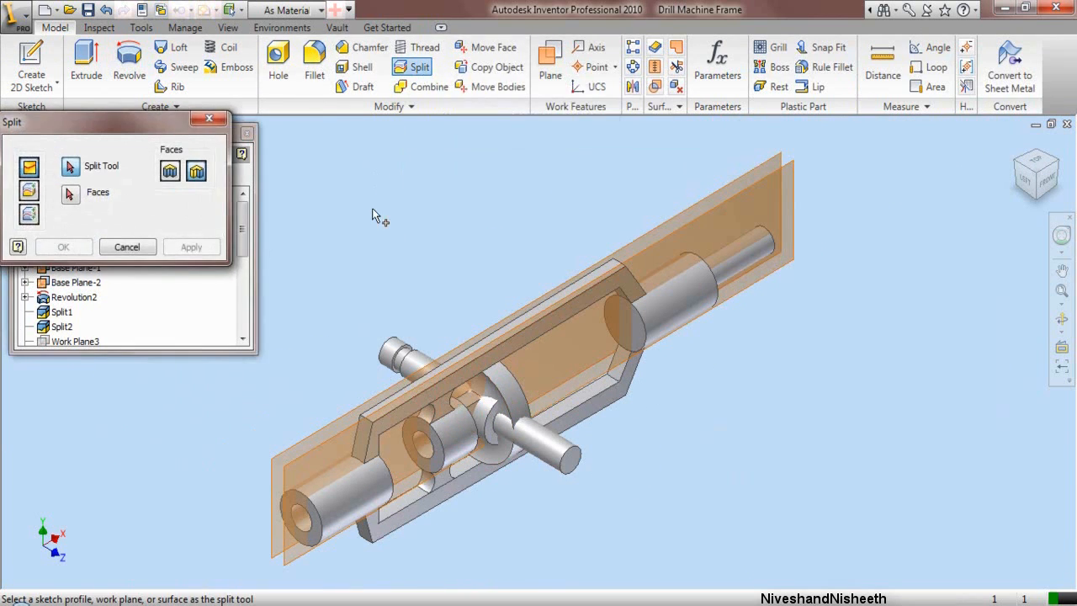
pyautogui.click(30, 191)
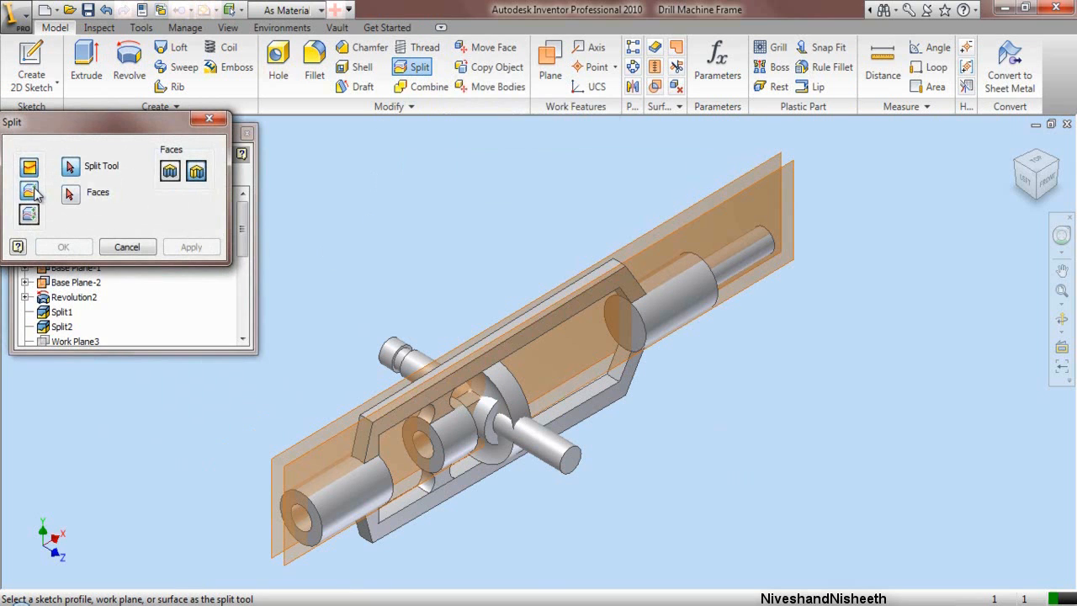
pyautogui.click(287, 478)
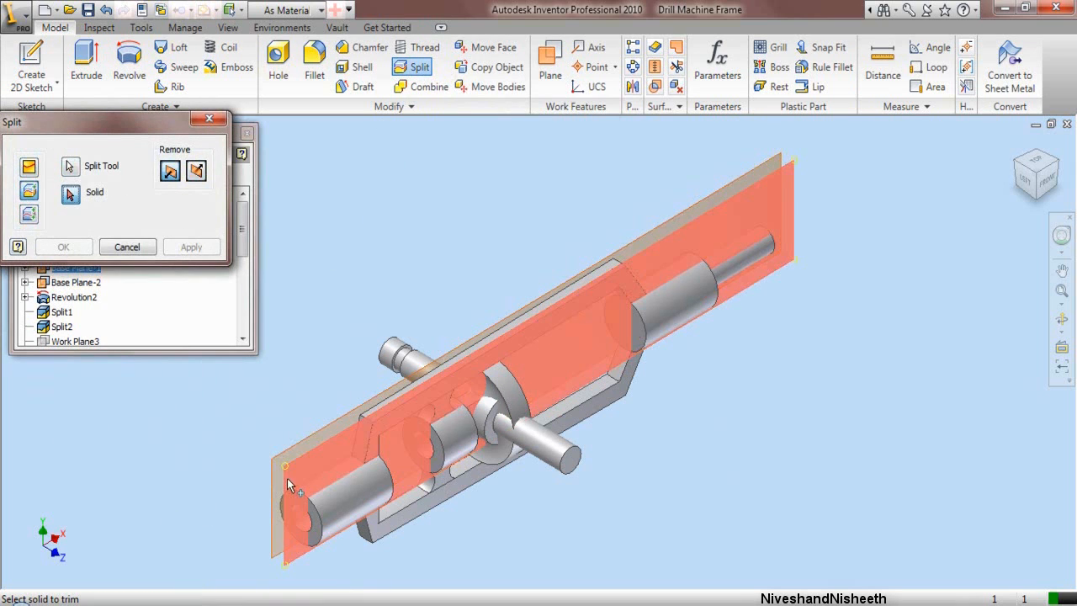
pyautogui.click(509, 385)
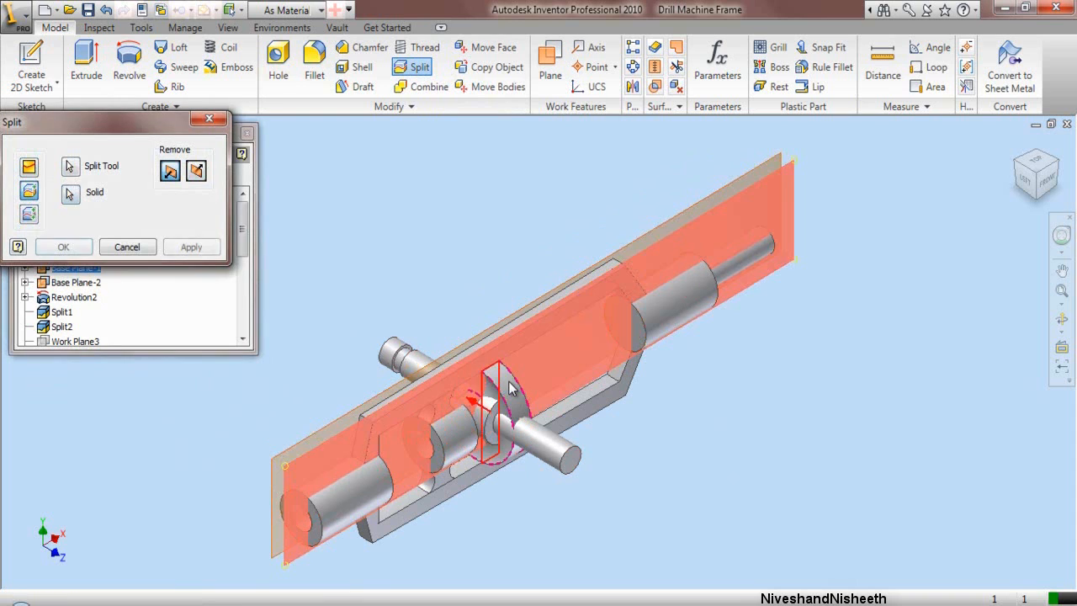
pyautogui.click(197, 171)
pyautogui.click(191, 247)
# Step: Trim the opposite side of the revolved connector solid with Base Plane-2, removing the portion outside the plane
pyautogui.scroll(-3, 425, 377)
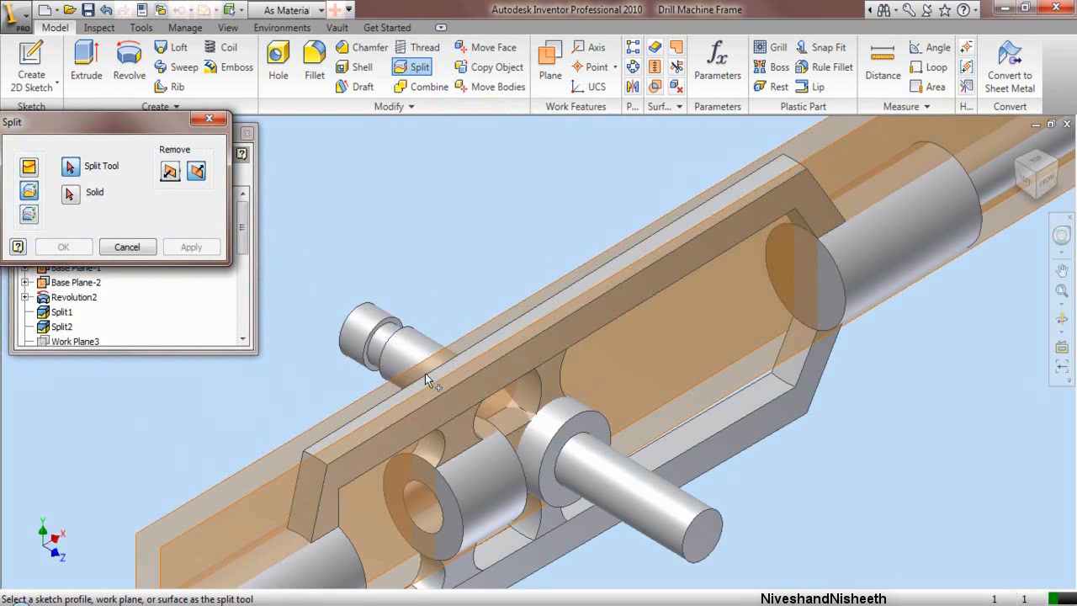
pyautogui.click(1019, 160)
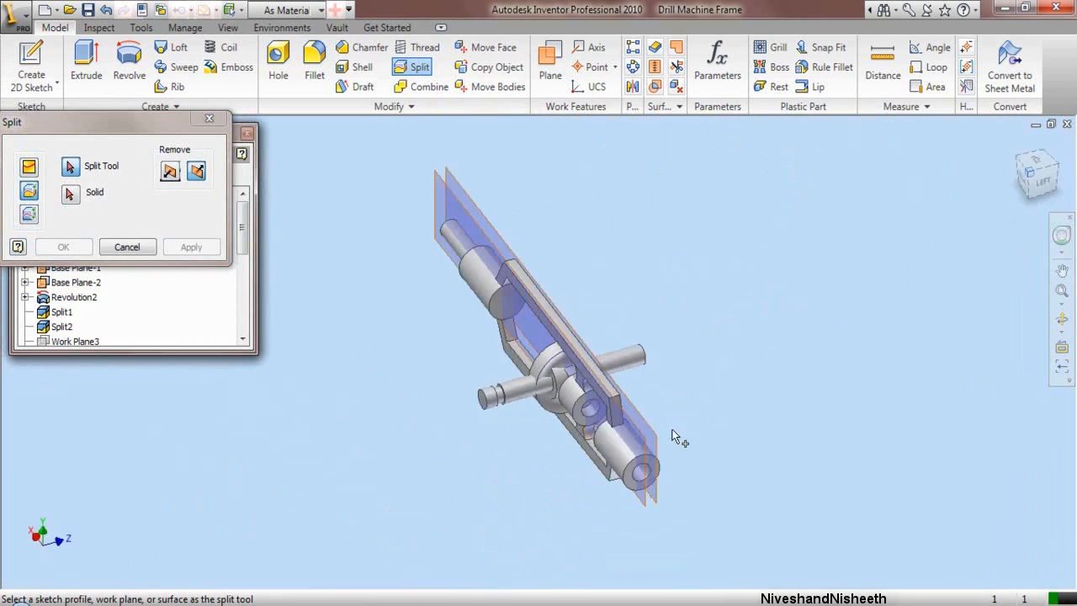
pyautogui.scroll(-5, 673, 421)
pyautogui.click(706, 328)
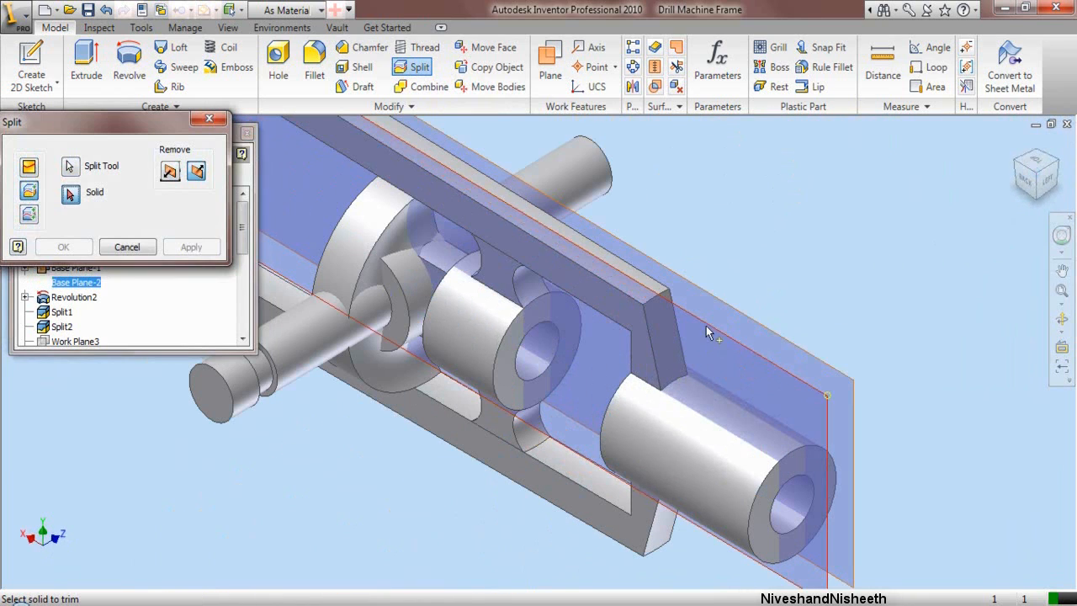
pyautogui.click(706, 326)
pyautogui.scroll(3, 730, 403)
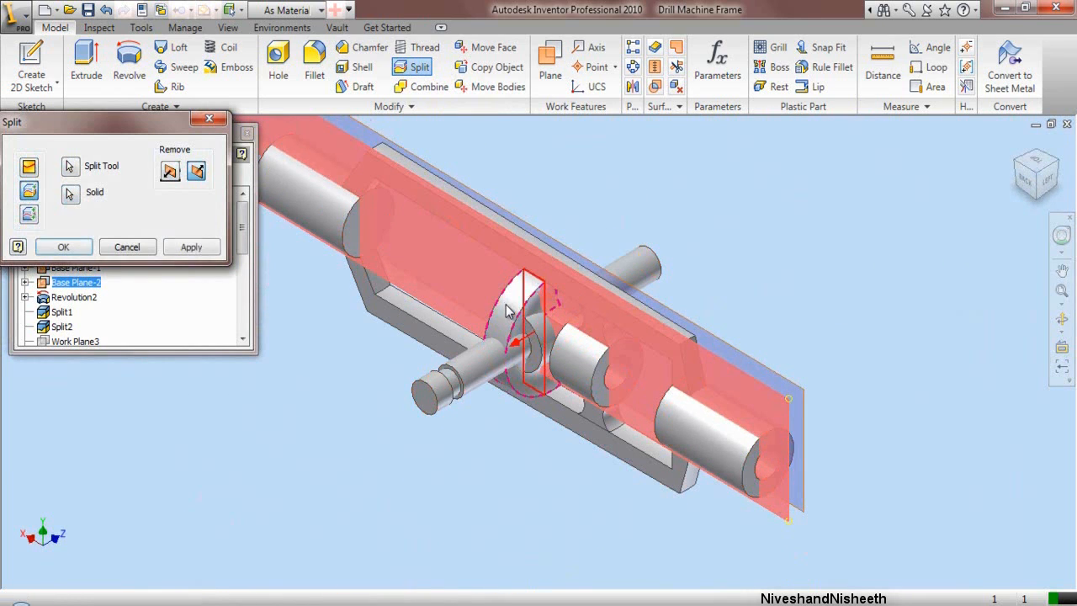
pyautogui.click(190, 248)
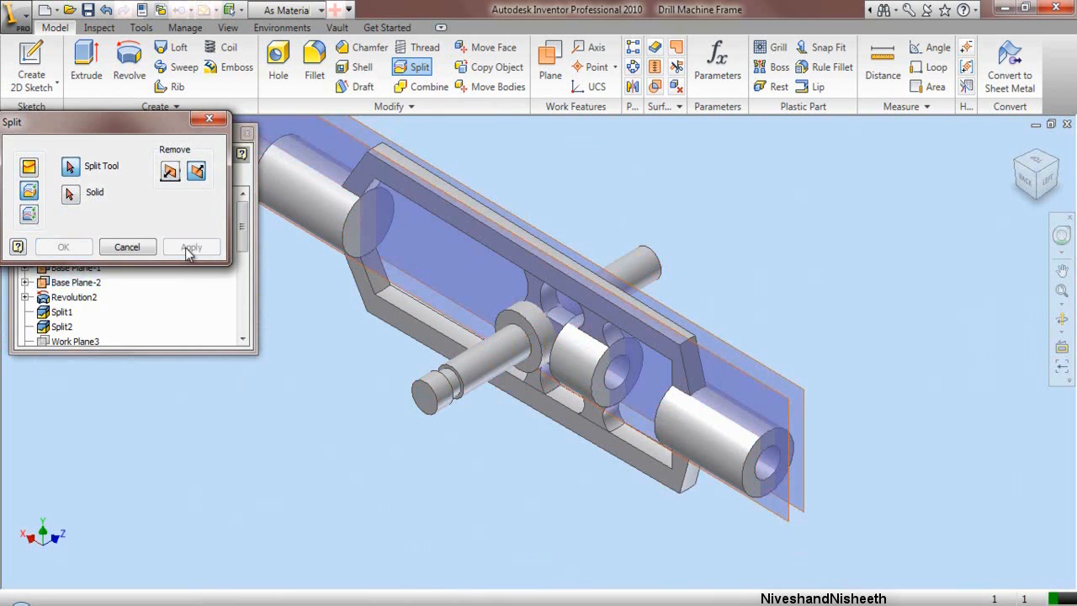
pyautogui.click(113, 251)
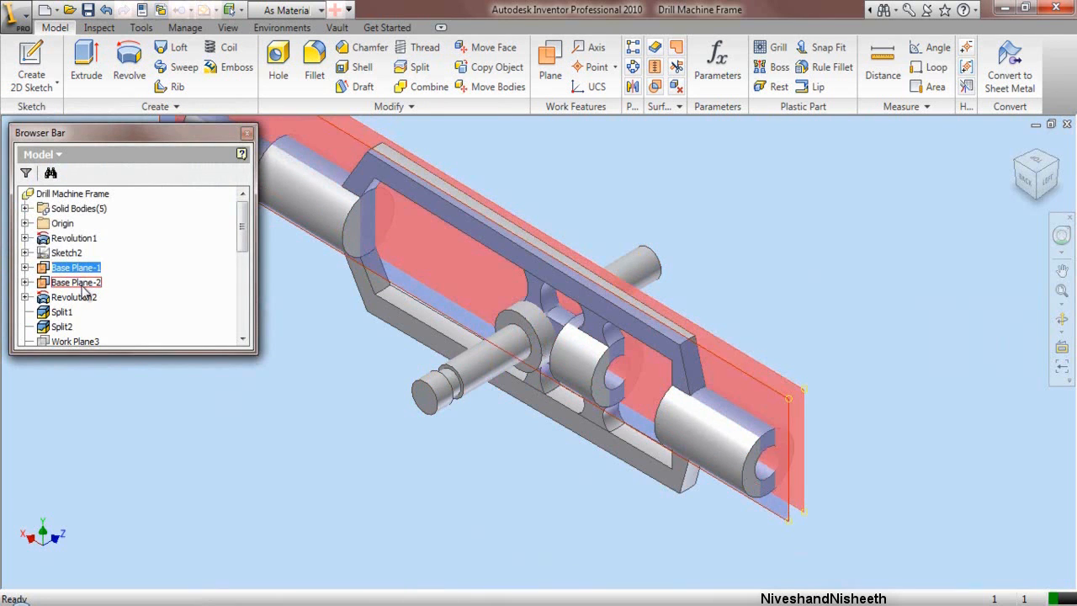
# Step: Turn off the visibility of Base Plane-1 and Base Plane-2
pyautogui.keyDown('ctrl'); pyautogui.click(84, 283); pyautogui.keyUp('ctrl')
pyautogui.rightClick(84, 284)
pyautogui.click(99, 419)
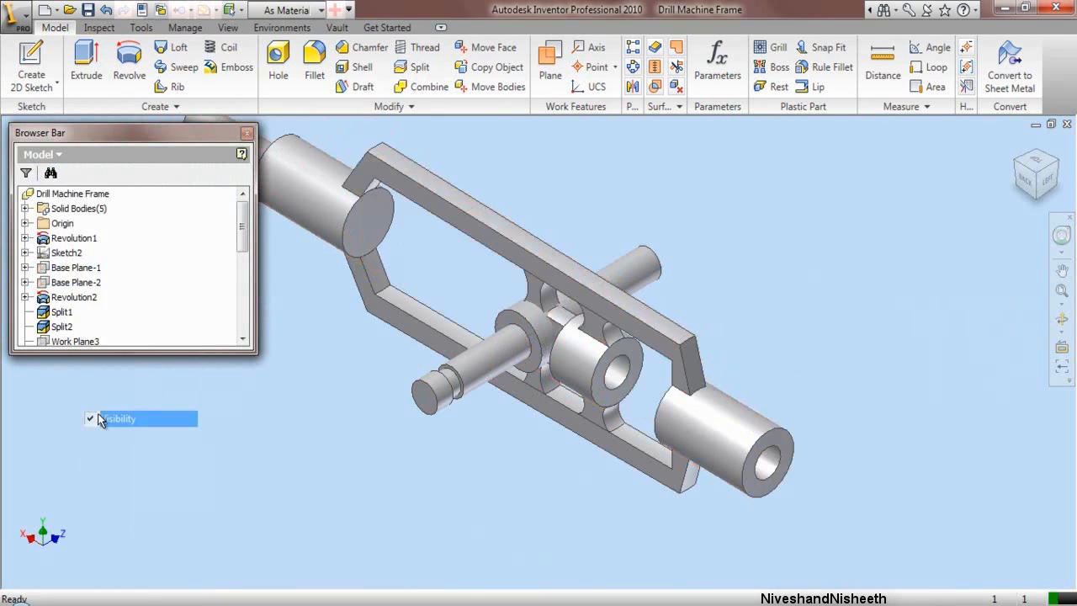
# Step: Start a new sketch on the origin's XY Plane and project the frame's cut edges into it
pyautogui.scroll(5, 542, 329)
pyautogui.scroll(-2, 520, 358)
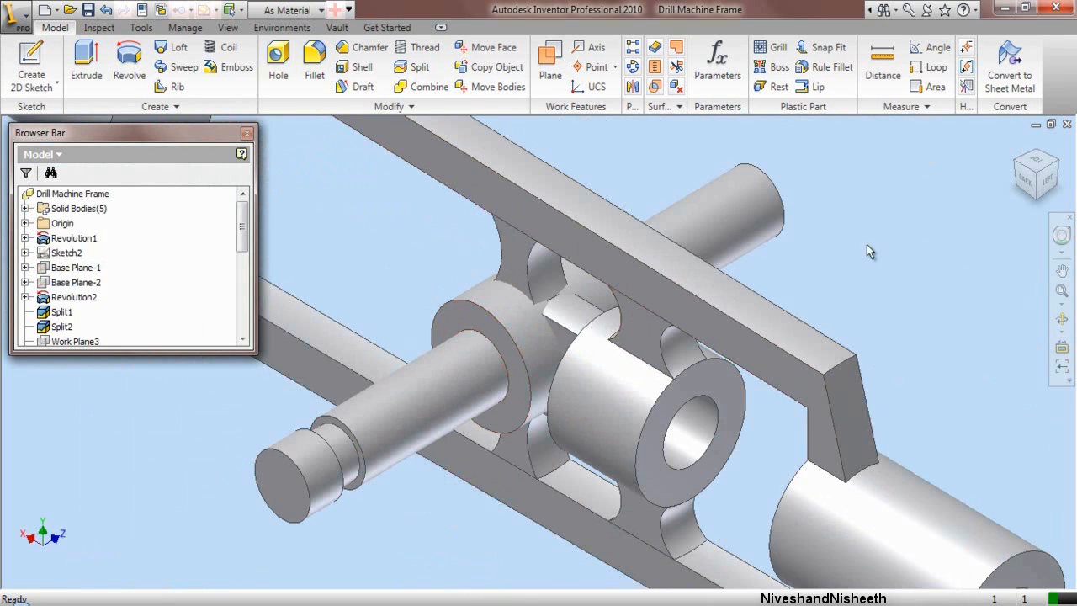
pyautogui.click(1059, 171)
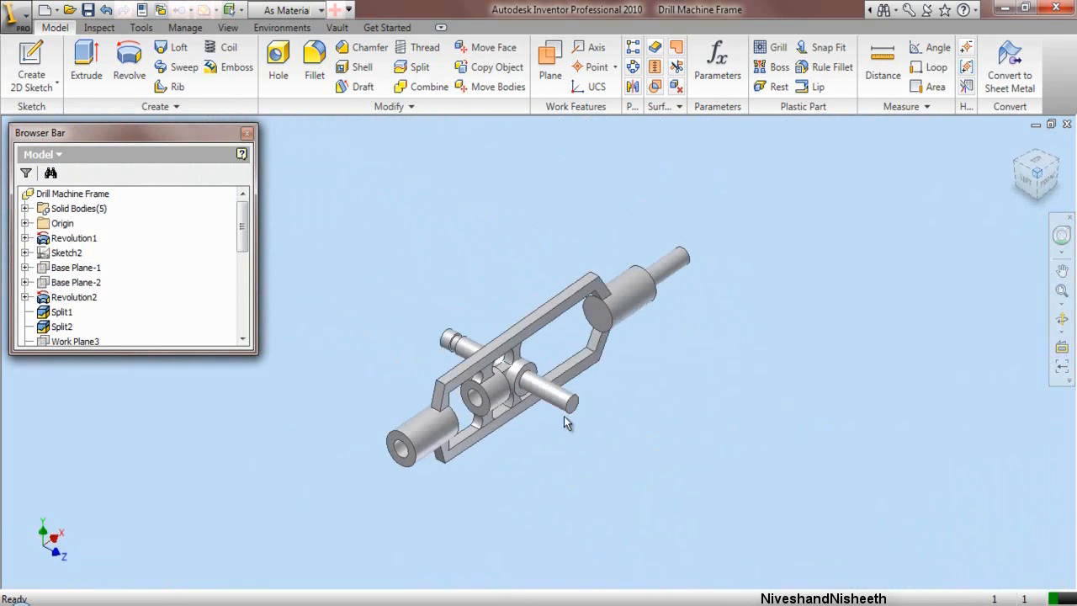
pyautogui.click(1063, 293)
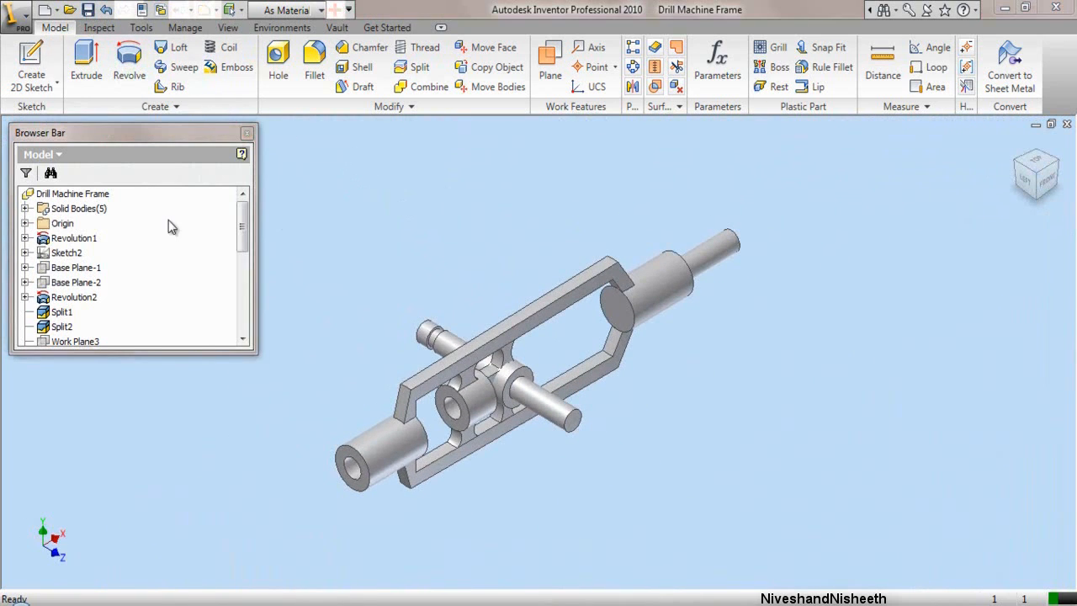
pyautogui.click(25, 223)
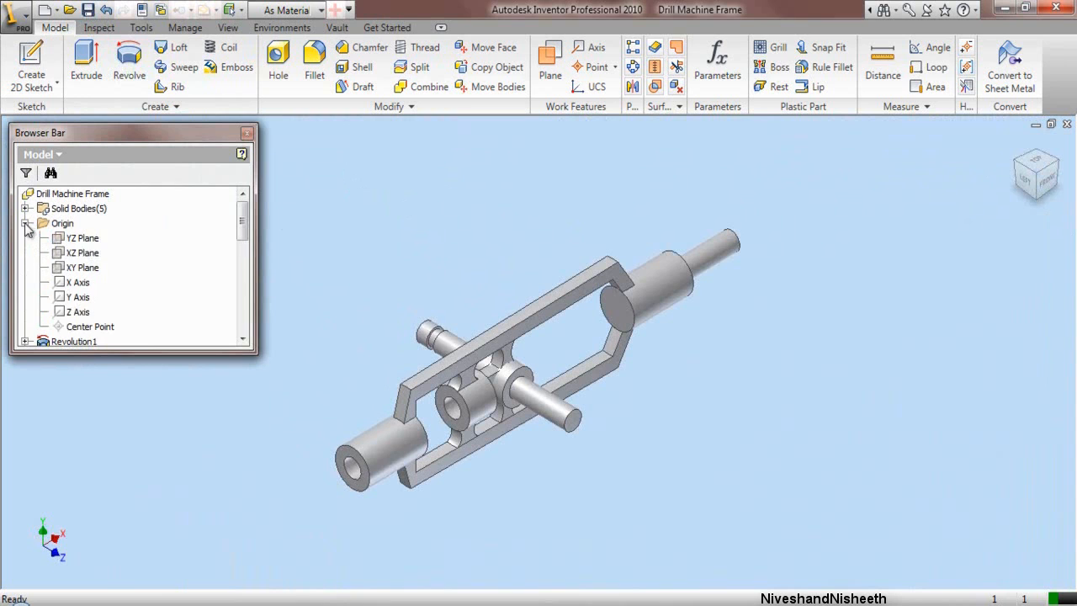
pyautogui.click(81, 266)
pyautogui.rightClick(81, 267)
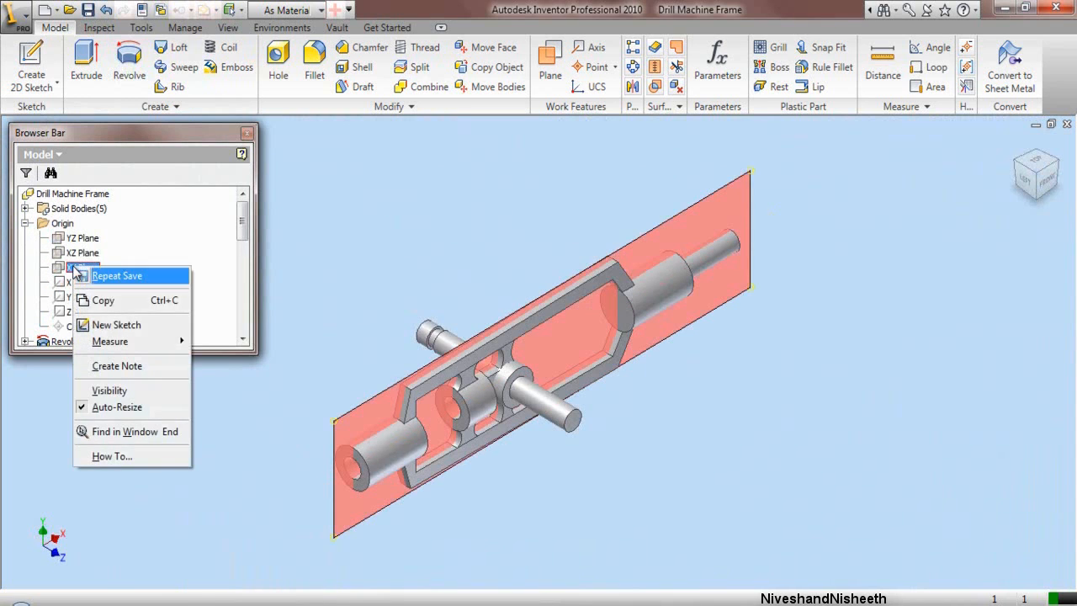
pyautogui.click(99, 325)
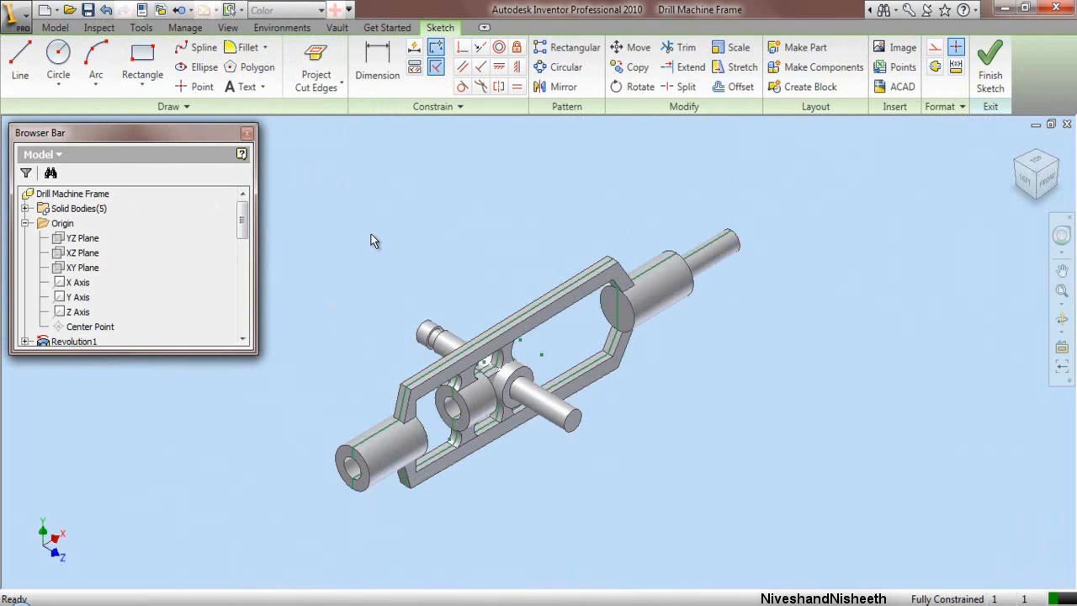
# Step: Set the colour of all the projected cut edges to White
pyautogui.moveTo(296, 168); pyautogui.dragTo(806, 565)
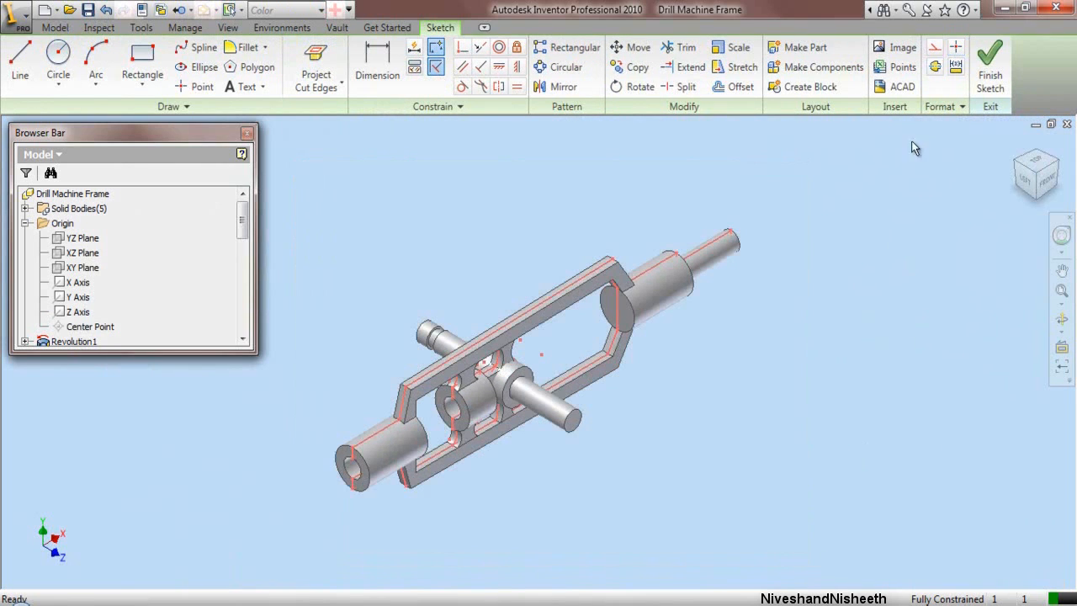
pyautogui.click(941, 107)
pyautogui.click(970, 134)
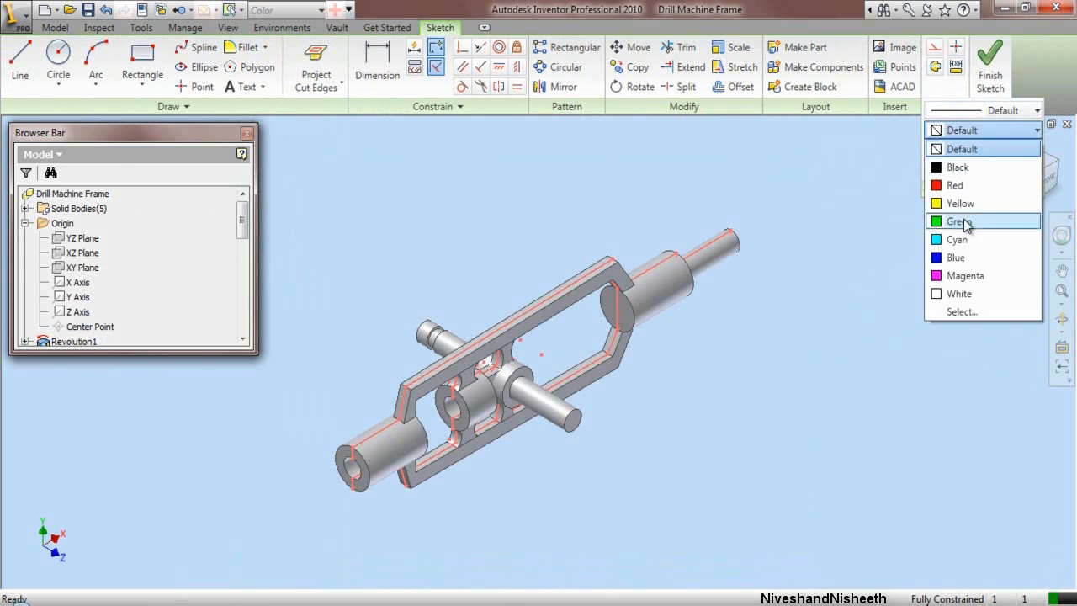
pyautogui.click(962, 295)
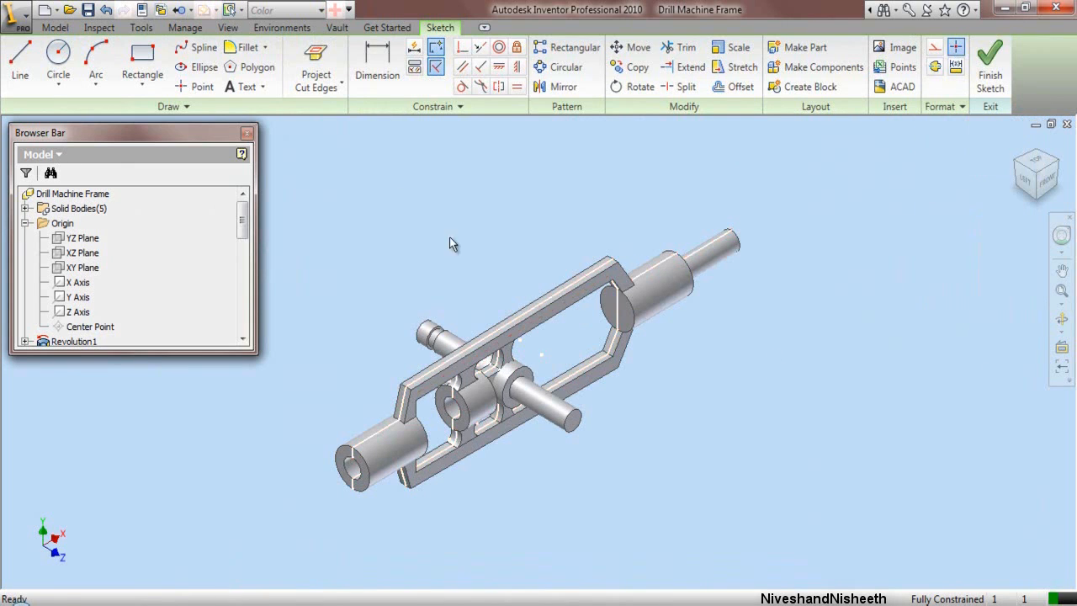
# Step: Project the XZ Plane into the sketch as a horizontal centre line through the frame
pyautogui.click(325, 85)
pyautogui.click(325, 113)
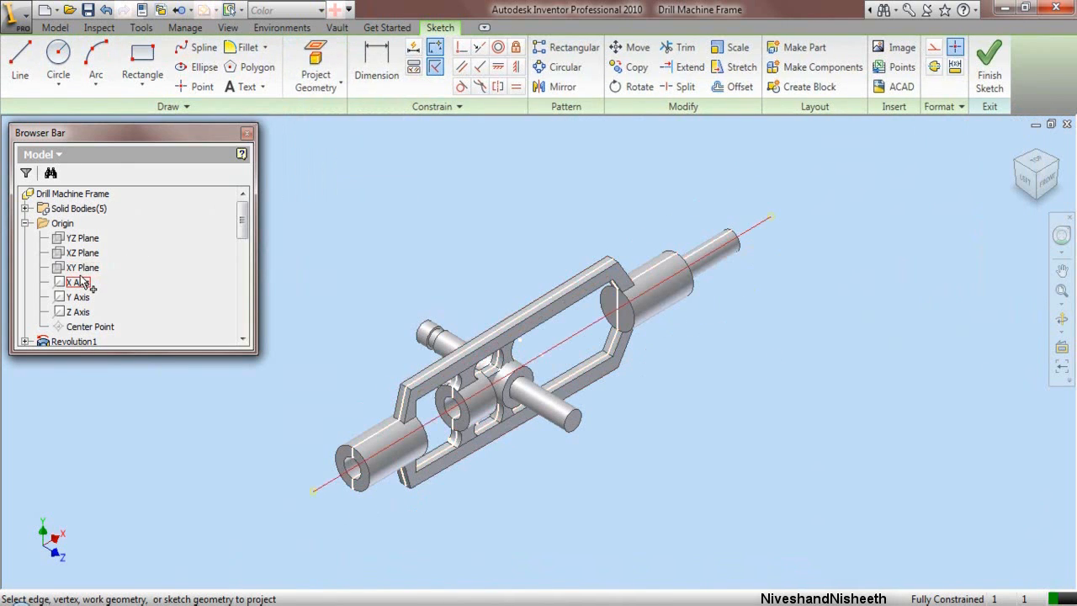
pyautogui.click(83, 252)
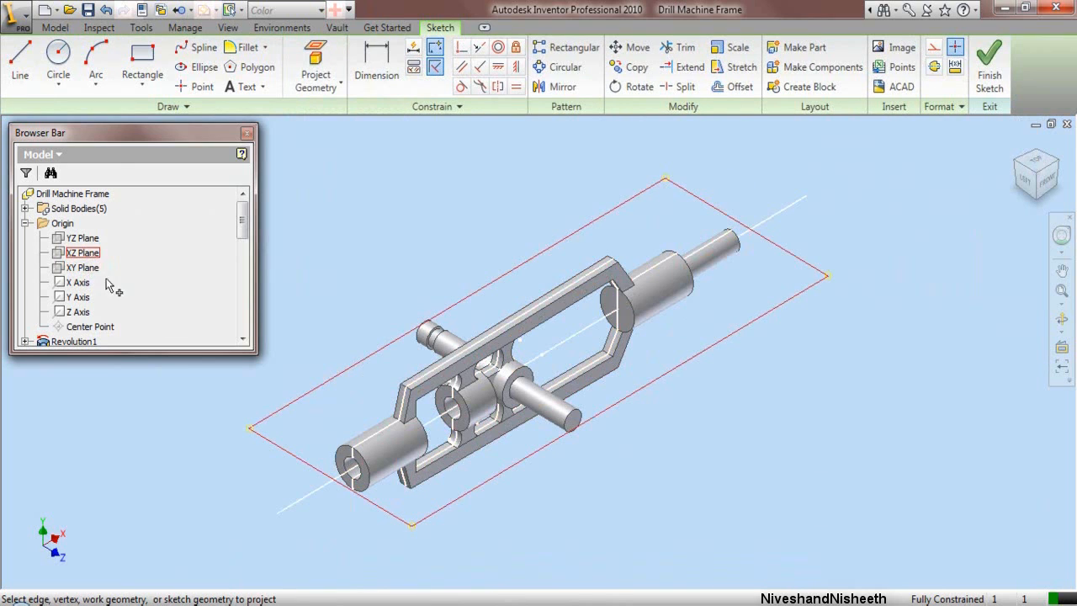
pyautogui.rightClick(394, 213)
pyautogui.click(412, 217)
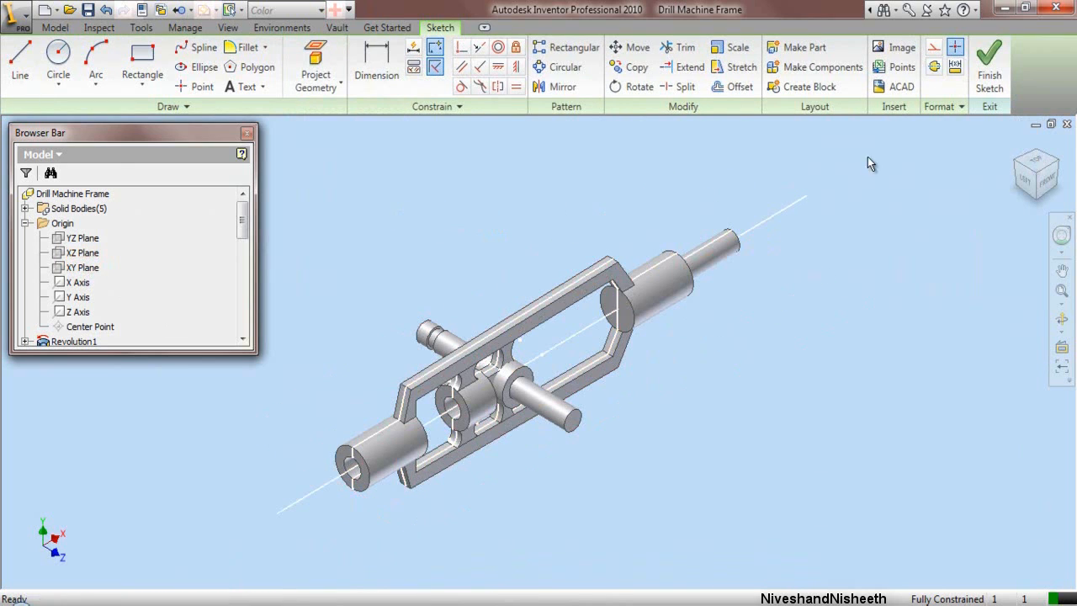
# Step: Reset the sketch line colour to Default and slice the model graphics at the sketch plane
pyautogui.click(941, 108)
pyautogui.click(958, 131)
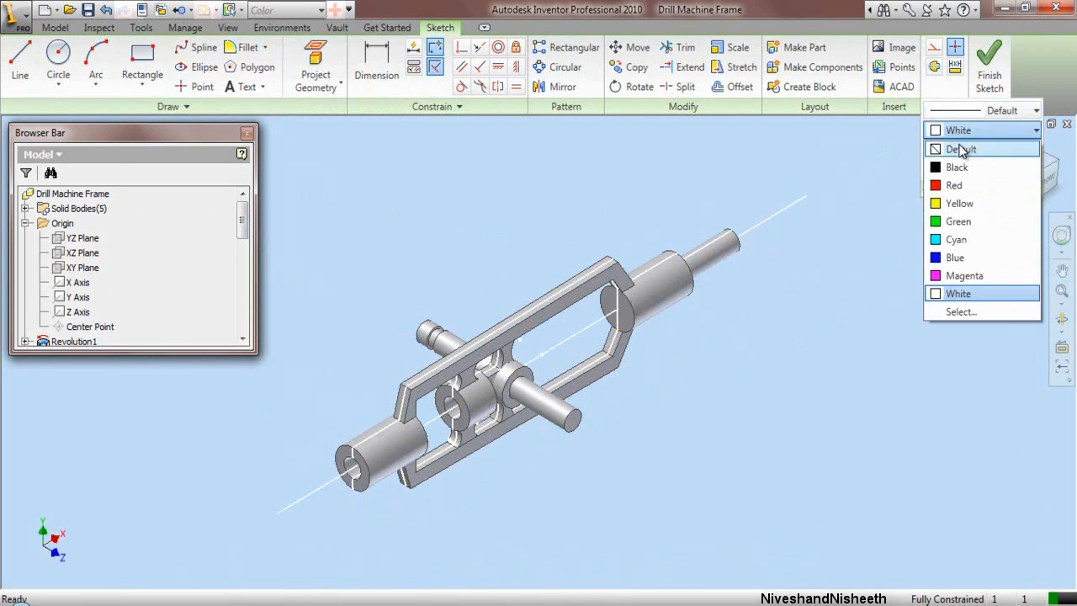
pyautogui.click(962, 150)
pyautogui.rightClick(764, 375)
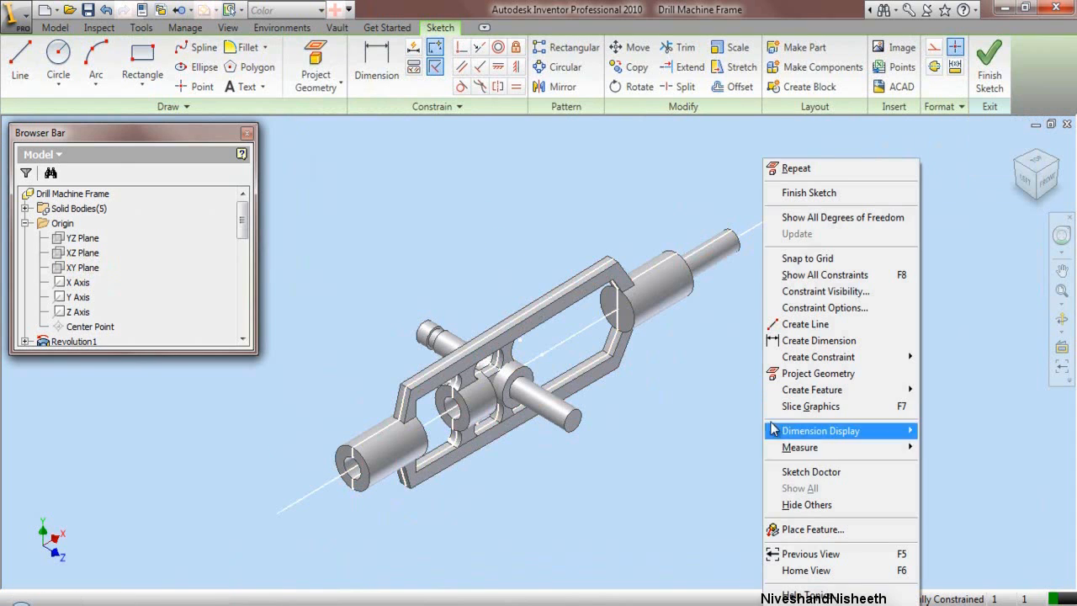
pyautogui.click(796, 406)
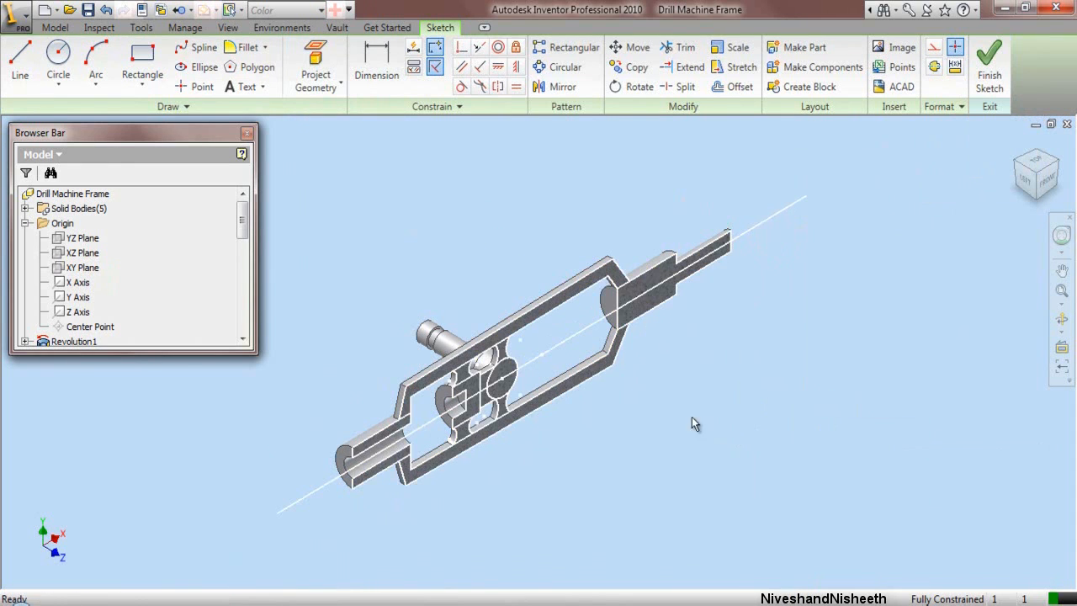
# Step: Draw a rectangle about 1.03 in long on the centre line, extending from the solid end cylinder's inner face into the frame opening
pyautogui.scroll(3, 598, 401)
pyautogui.click(1049, 185)
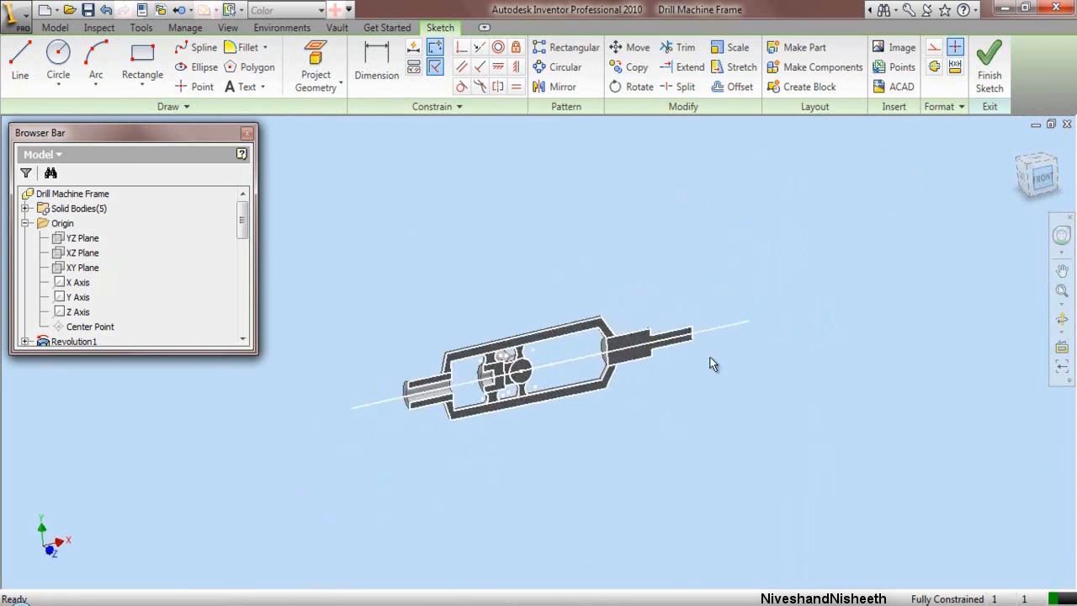
pyautogui.scroll(-5, 545, 340)
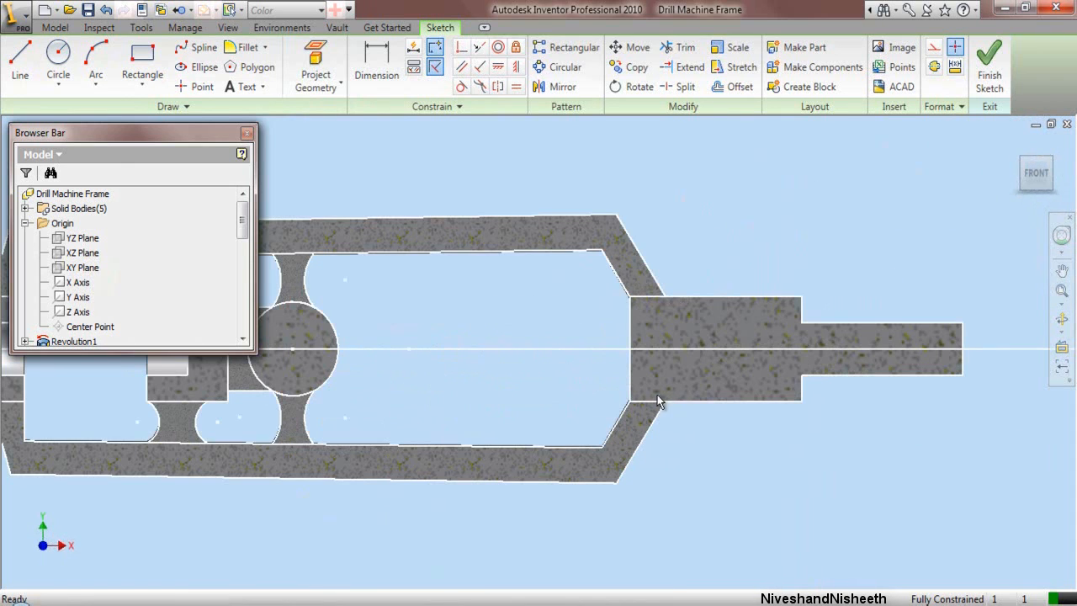
pyautogui.scroll(-3, 557, 349)
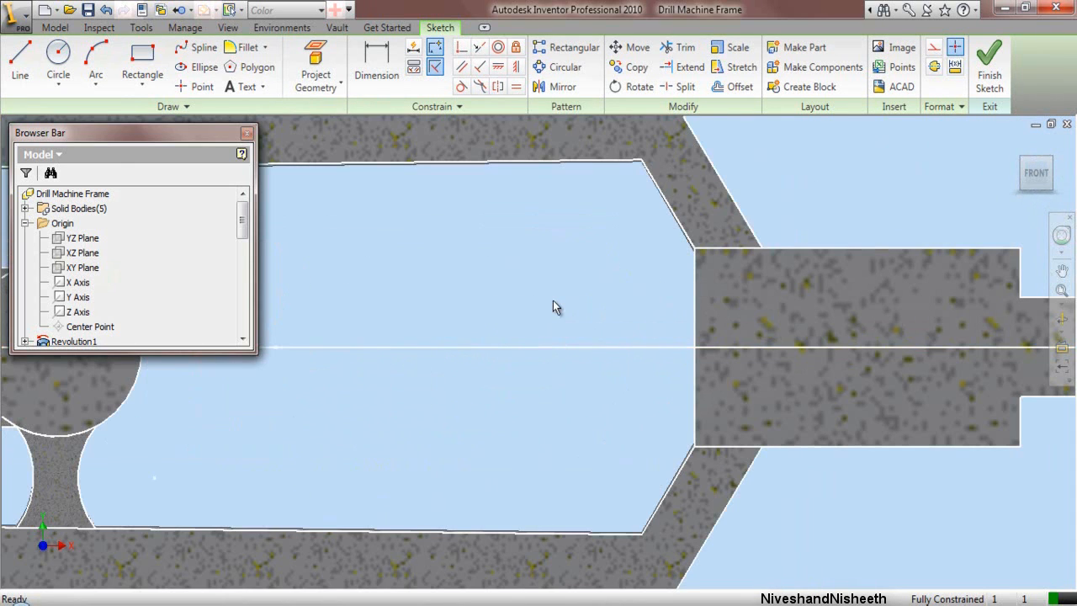
pyautogui.click(143, 59)
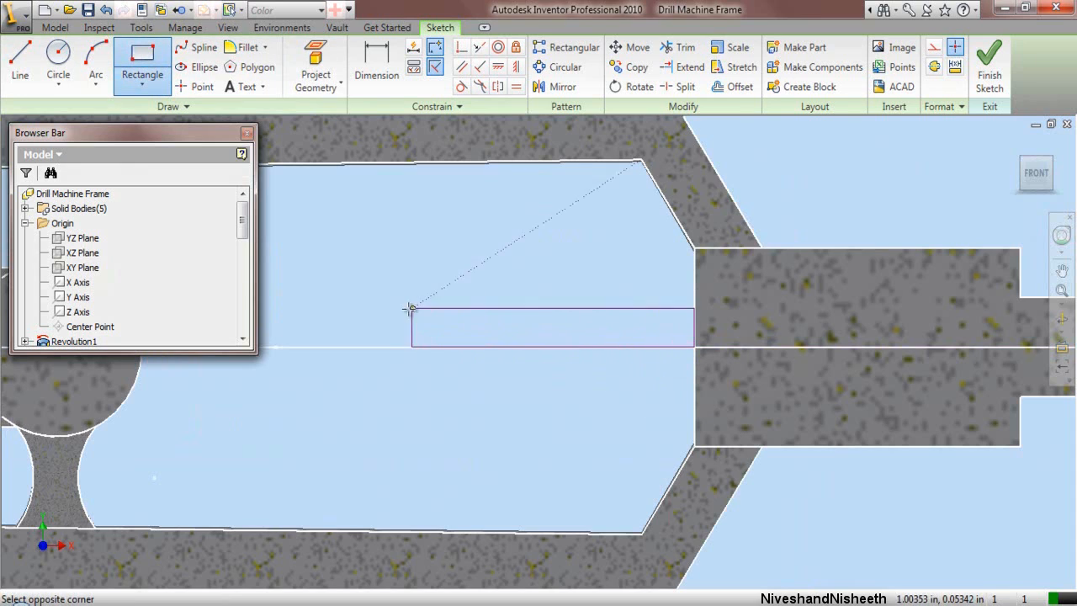
pyautogui.click(380, 304)
pyautogui.rightClick(431, 222)
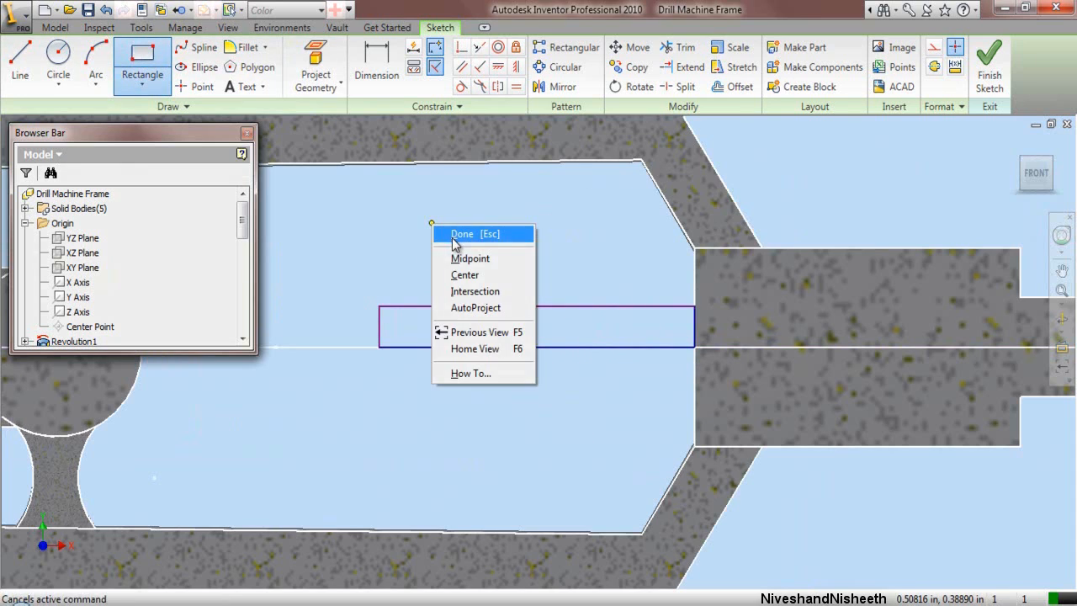
pyautogui.click(475, 233)
# Step: Dimension the rectangle's length along the centre line as 0.812 in
pyautogui.click(383, 75)
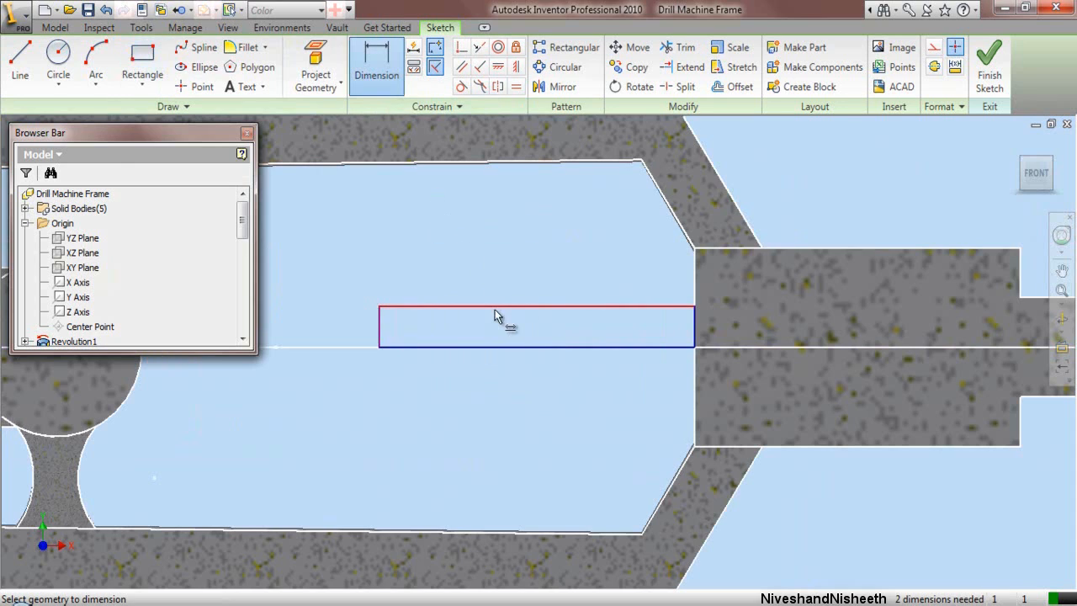
pyautogui.click(496, 307)
pyautogui.click(508, 264)
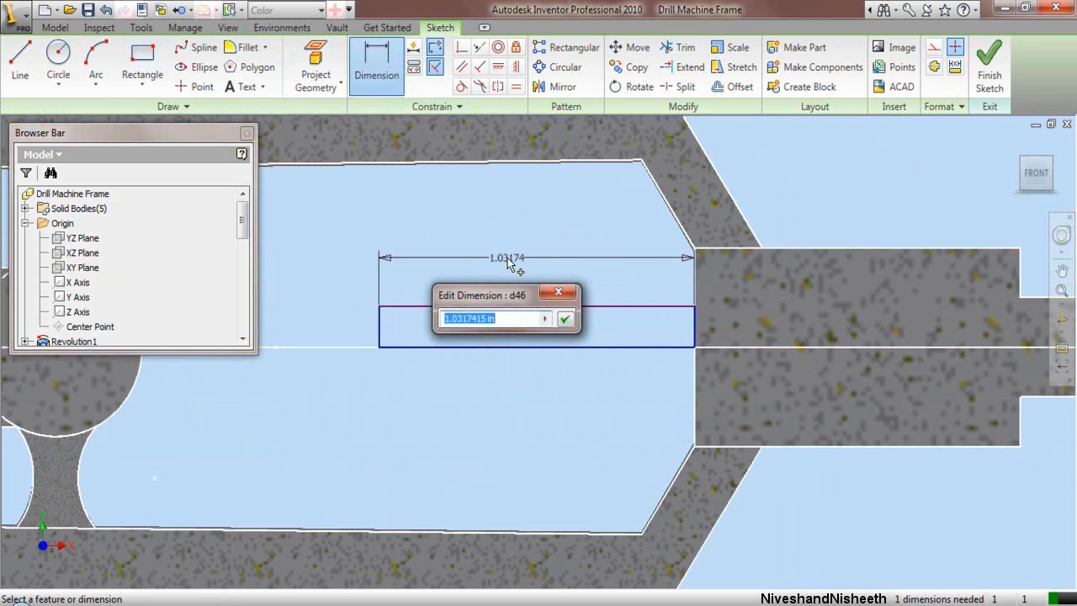
pyautogui.write('.812')
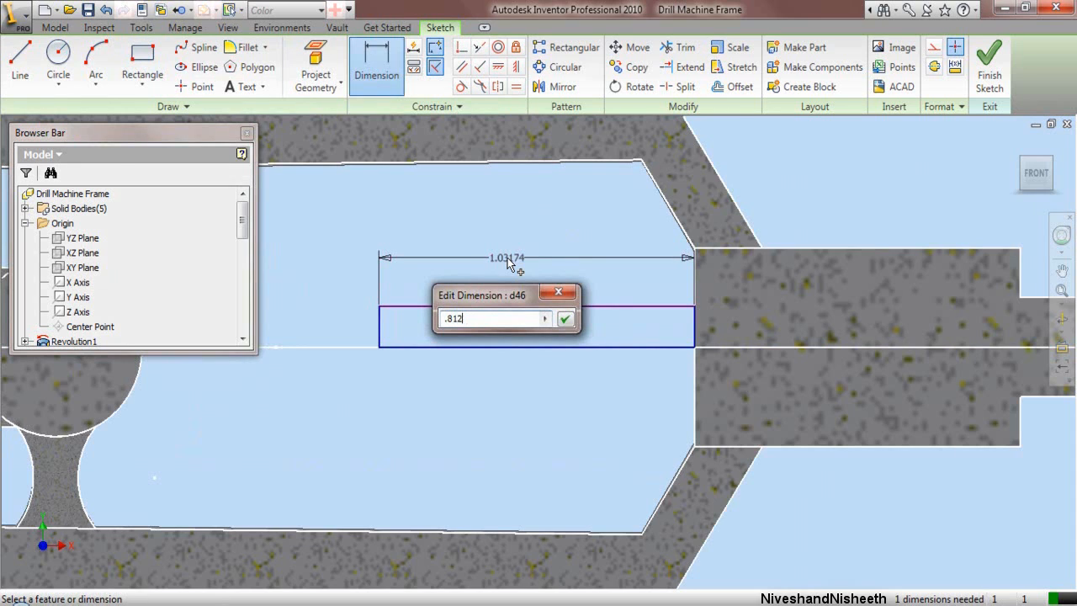
pyautogui.press('Return')
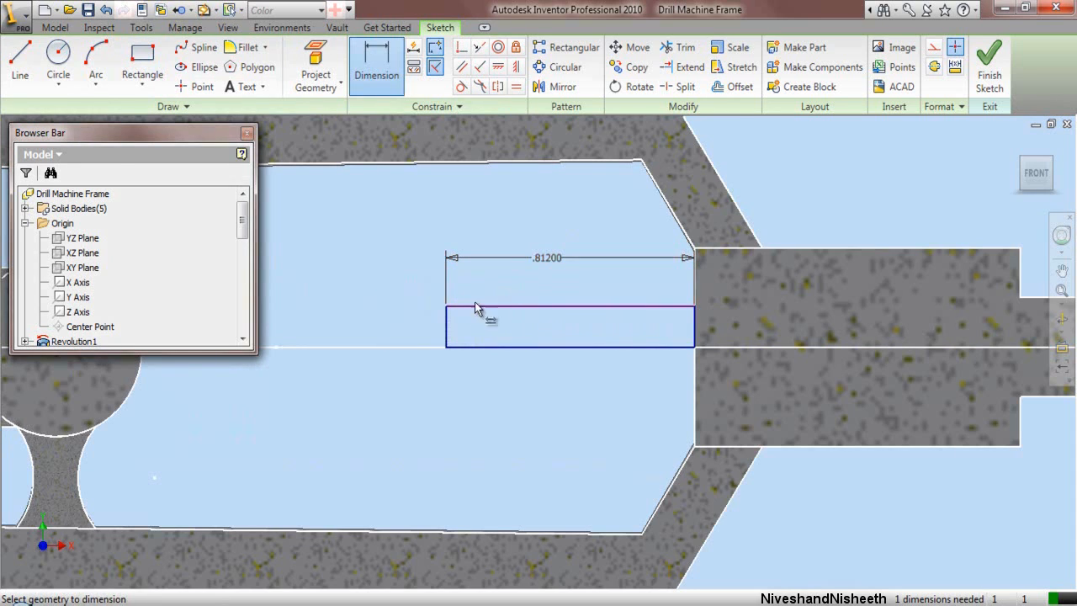
# Step: Dimension the rectangle's height above the centre line as 0.15638 in
pyautogui.click(446, 339)
pyautogui.click(405, 328)
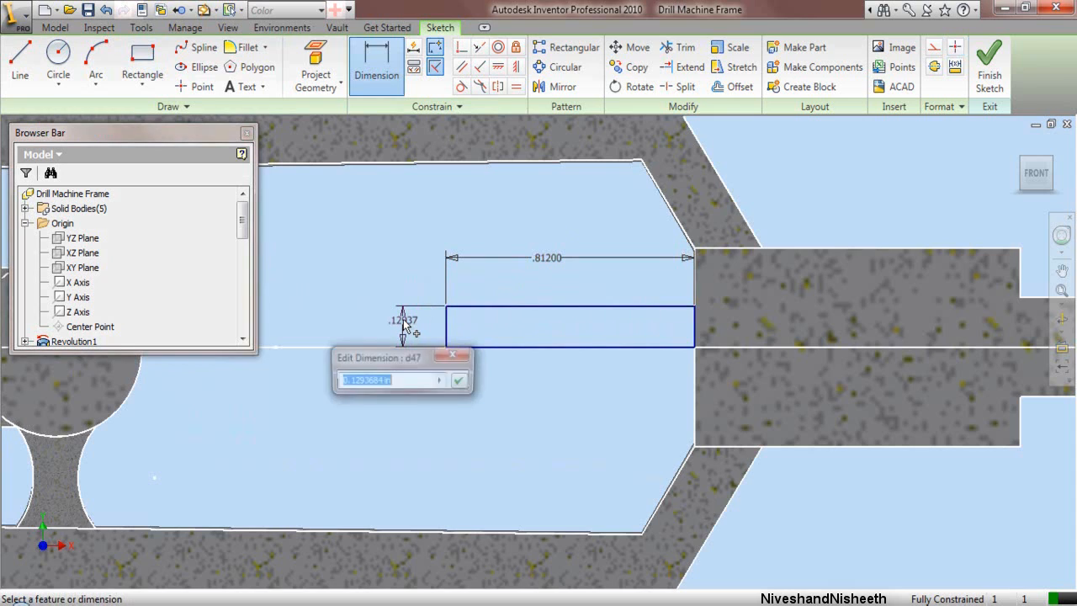
pyautogui.write('.15638')
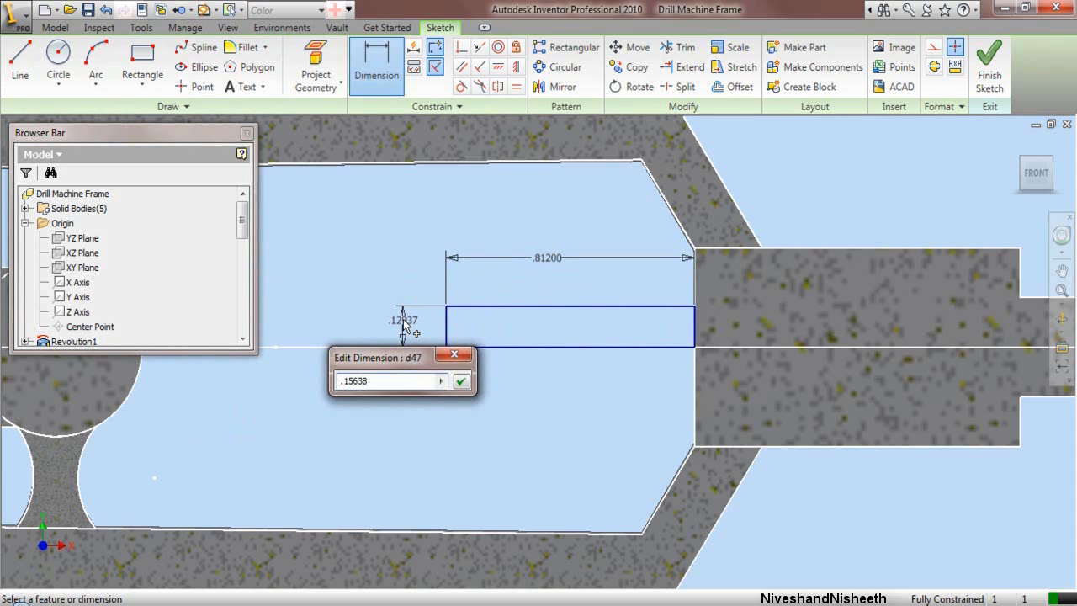
pyautogui.press('Return')
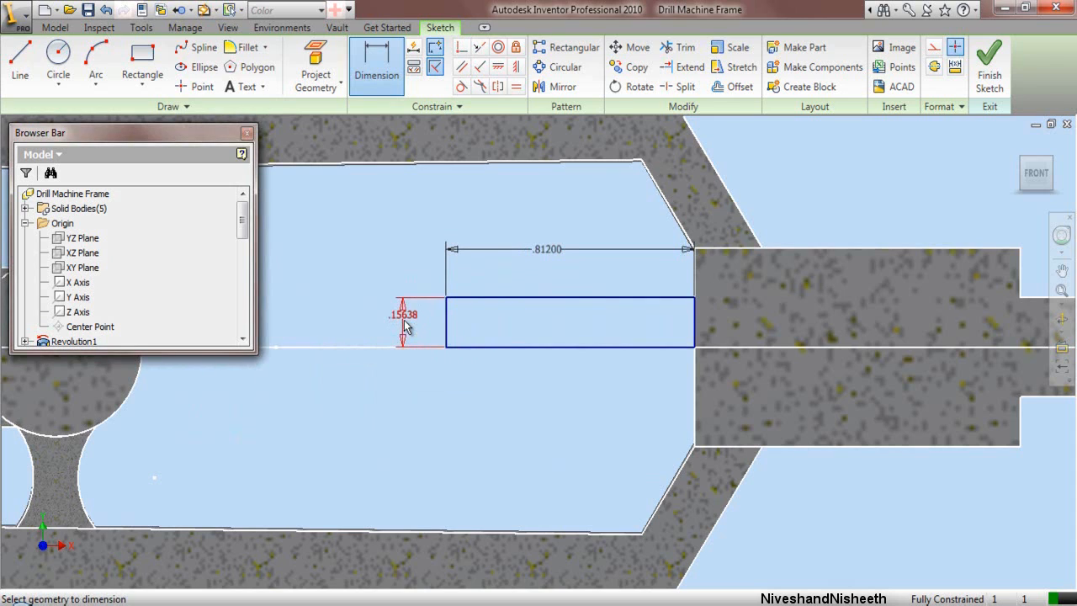
pyautogui.rightClick(415, 208)
pyautogui.click(446, 217)
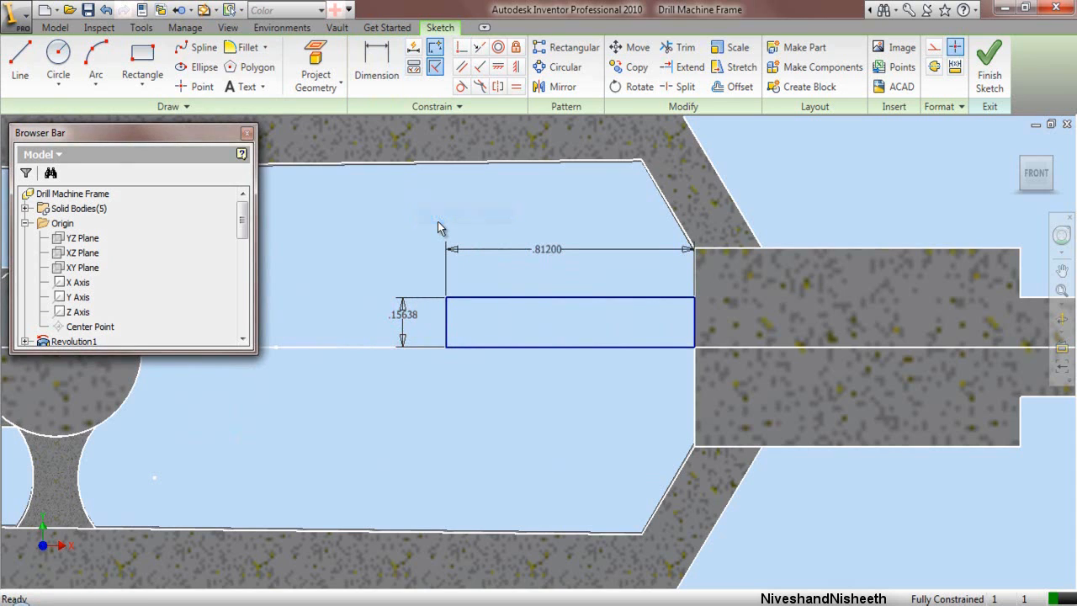
# Step: Make the rectangle's free end edge a construction line and draw a vertical line about 0.21 in long upward from its upper end
pyautogui.click(446, 327)
pyautogui.click(934, 47)
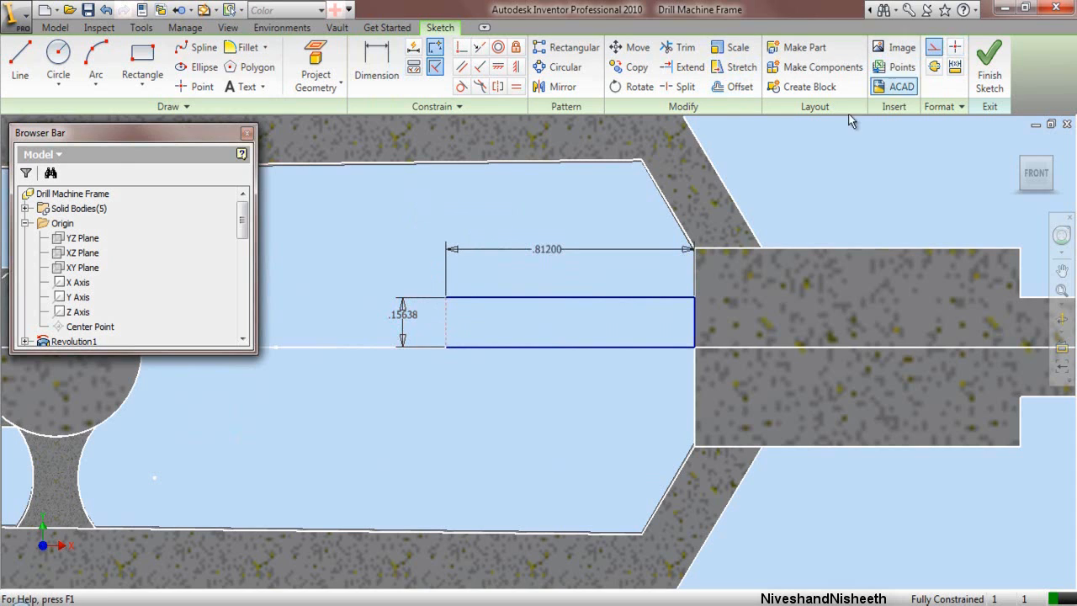
pyautogui.click(19, 63)
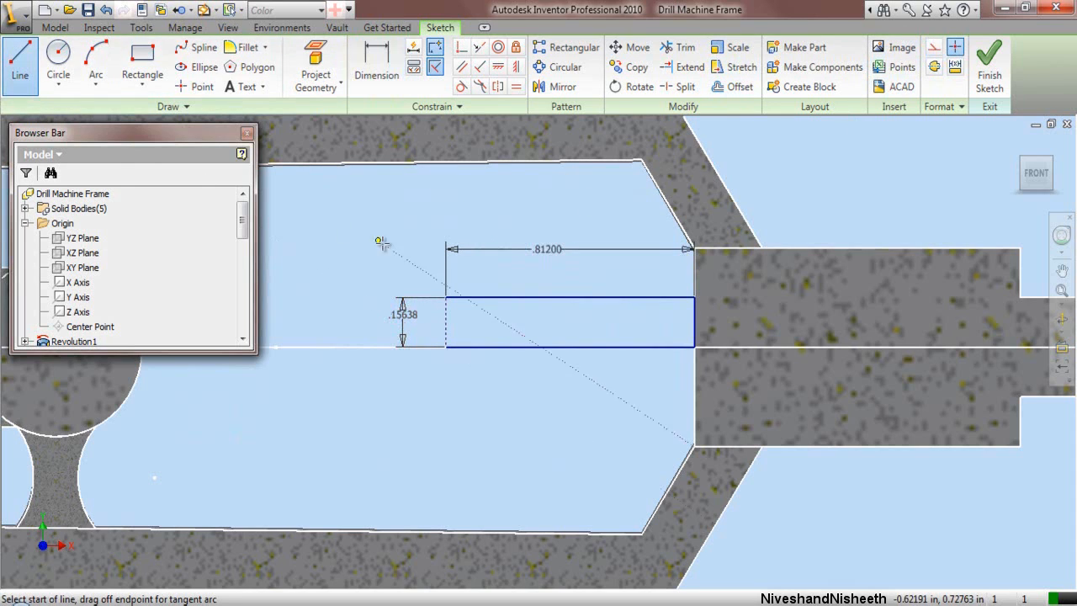
pyautogui.click(446, 298)
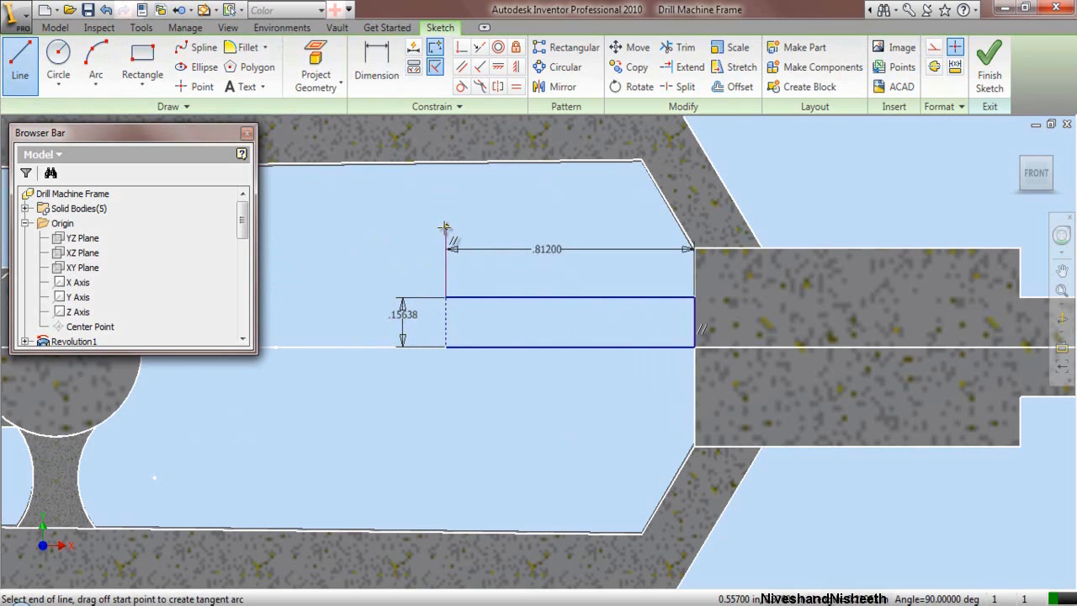
pyautogui.click(446, 228)
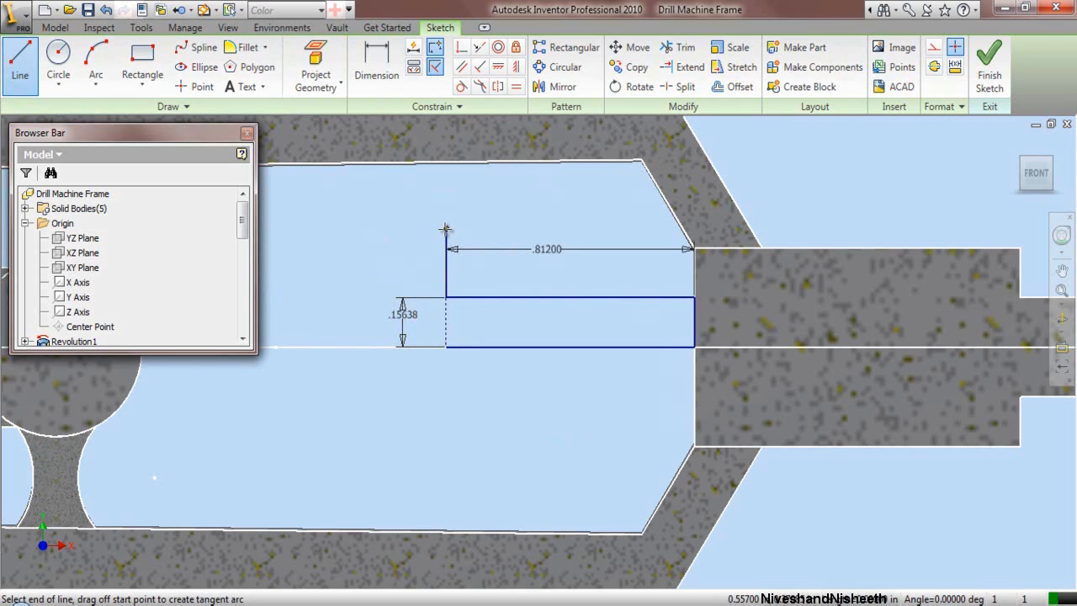
pyautogui.press('Escape')
# Step: Dimension the new vertical line's length as 0.219 in
pyautogui.press('d')
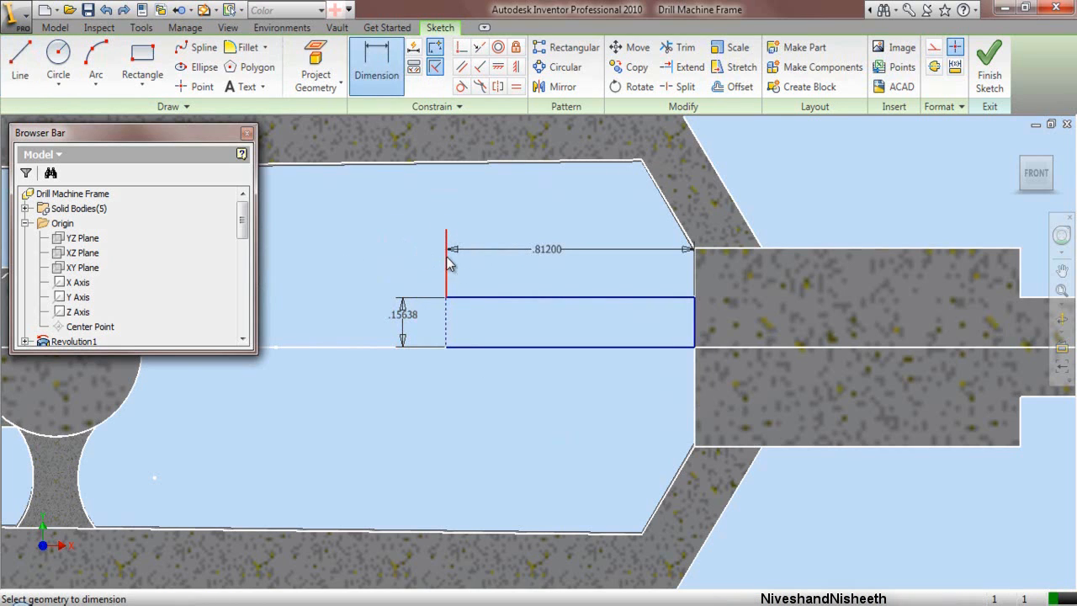
pyautogui.click(449, 263)
pyautogui.click(483, 267)
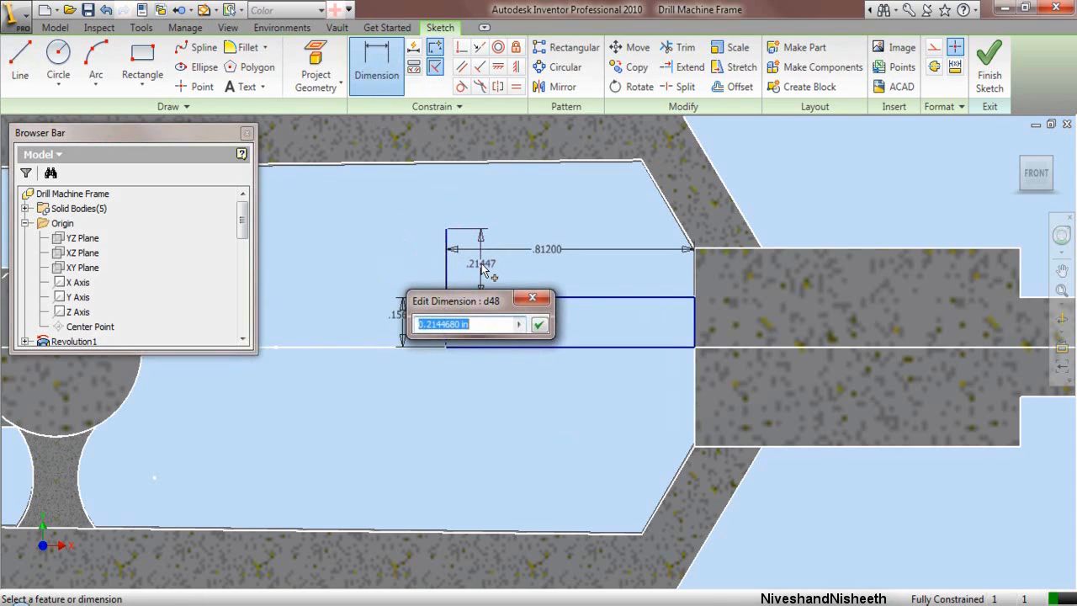
pyautogui.write('.219')
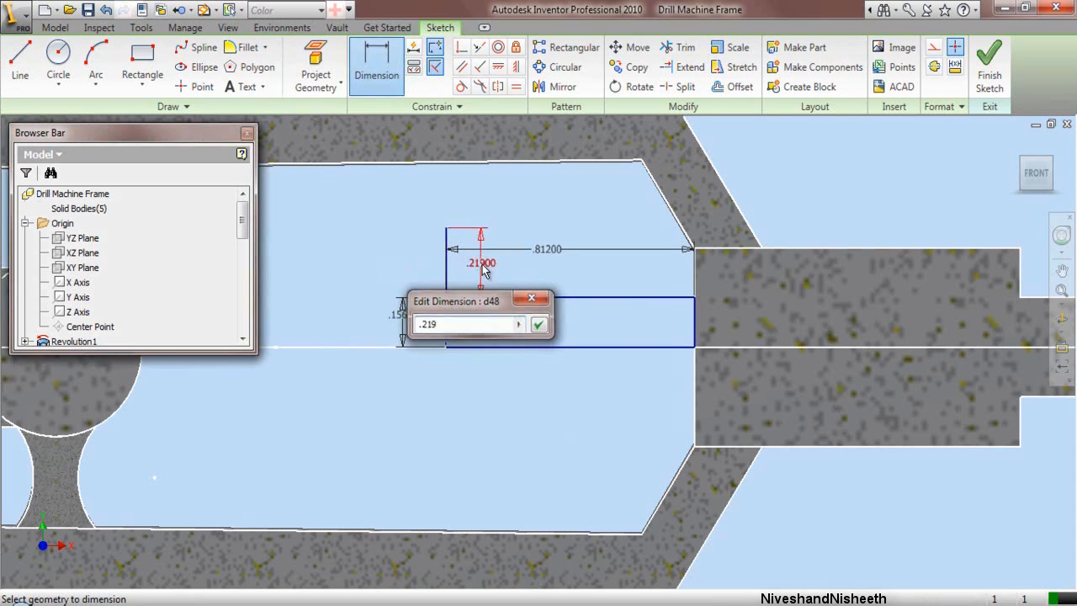
pyautogui.press('Return')
# Step: Draw a nearly horizontal line about 0.44 in long from the vertical line's upper end, away from the end cylinder
pyautogui.press('l')
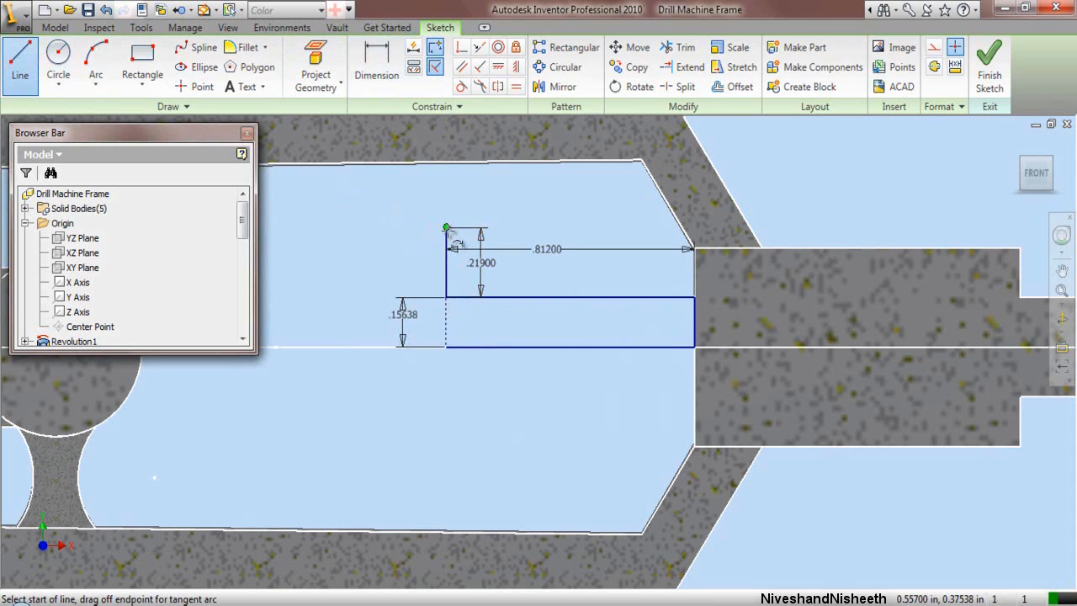
pyautogui.click(446, 227)
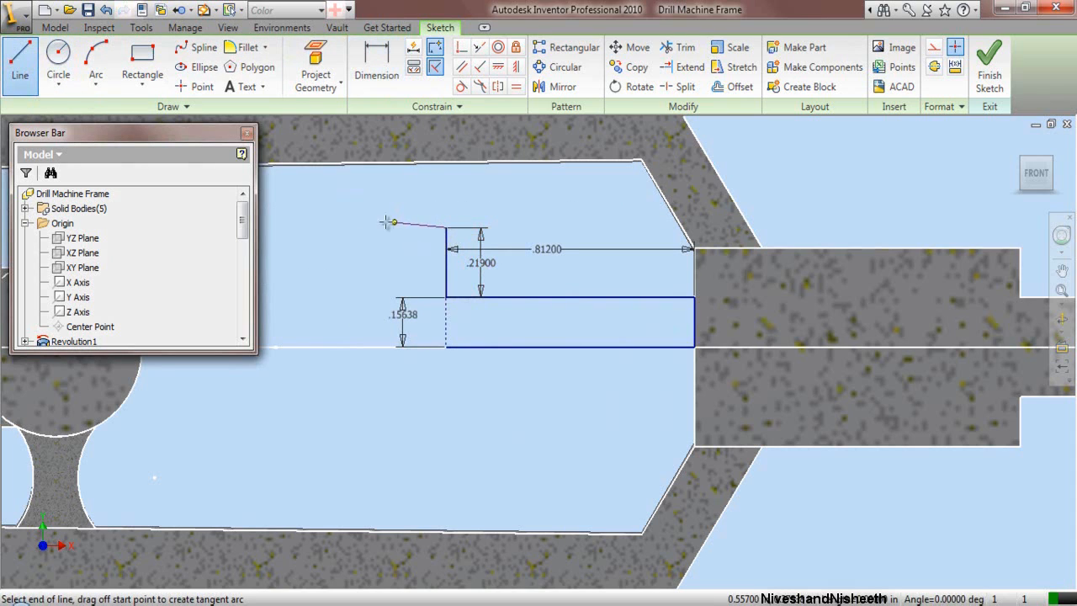
pyautogui.click(312, 232)
pyautogui.rightClick(312, 233)
pyautogui.click(335, 243)
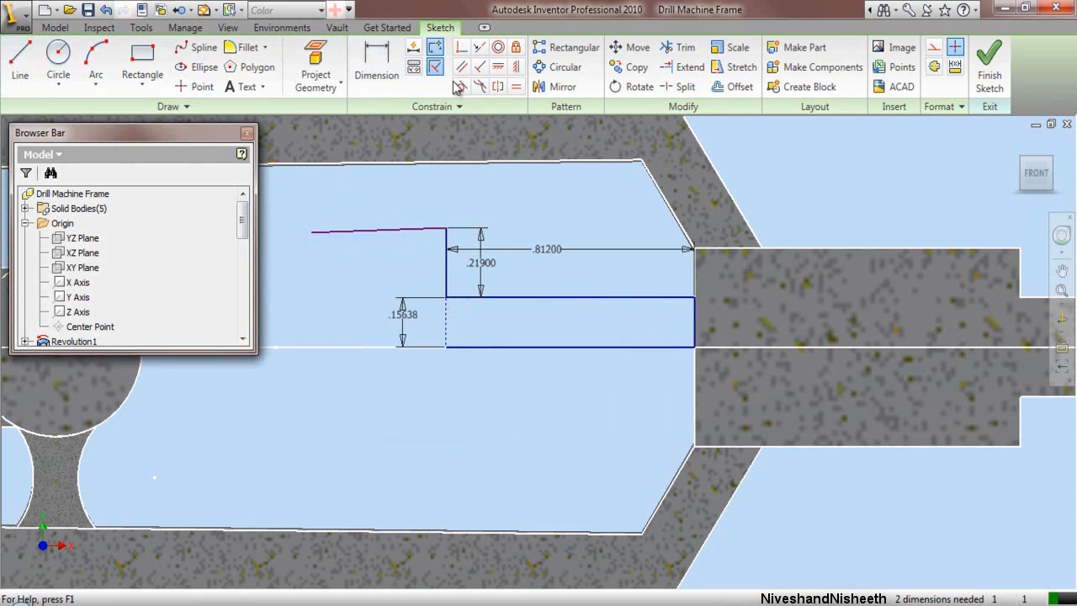
# Step: Constrain the sloped upper line perpendicular to the adjoining vertical line
pyautogui.click(481, 67)
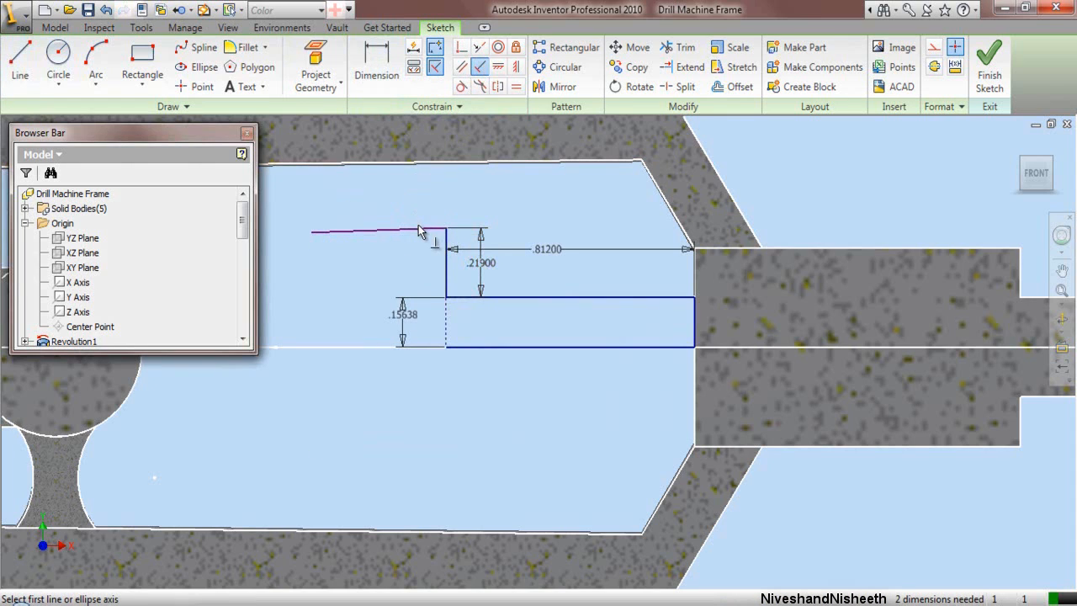
pyautogui.click(421, 231)
pyautogui.click(446, 244)
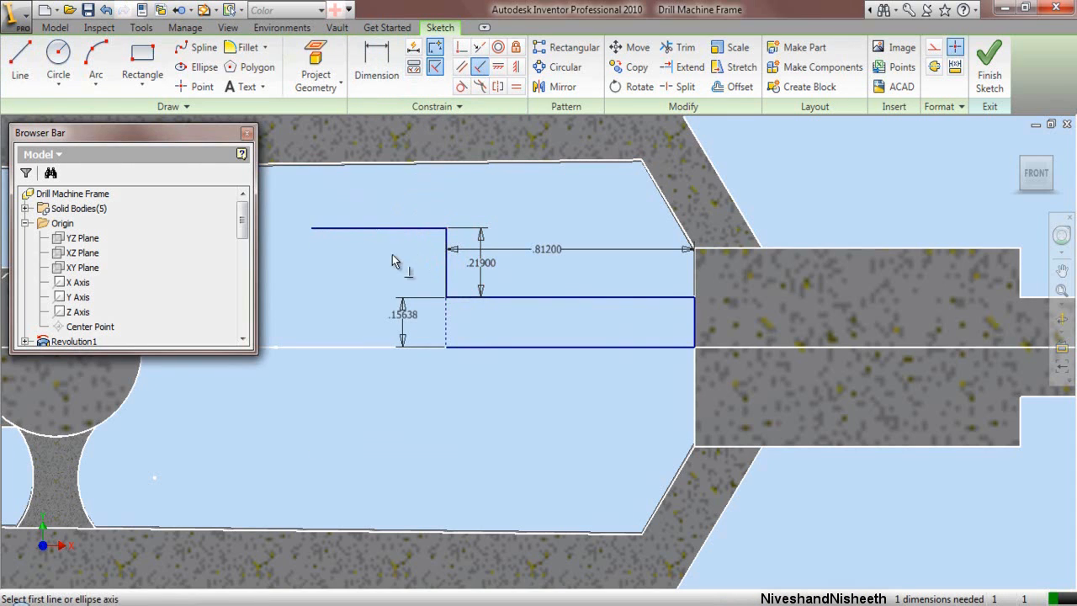
pyautogui.rightClick(393, 261)
pyautogui.click(414, 264)
# Step: Dimension the upper horizontal line's length as 0.25 in
pyautogui.click(387, 74)
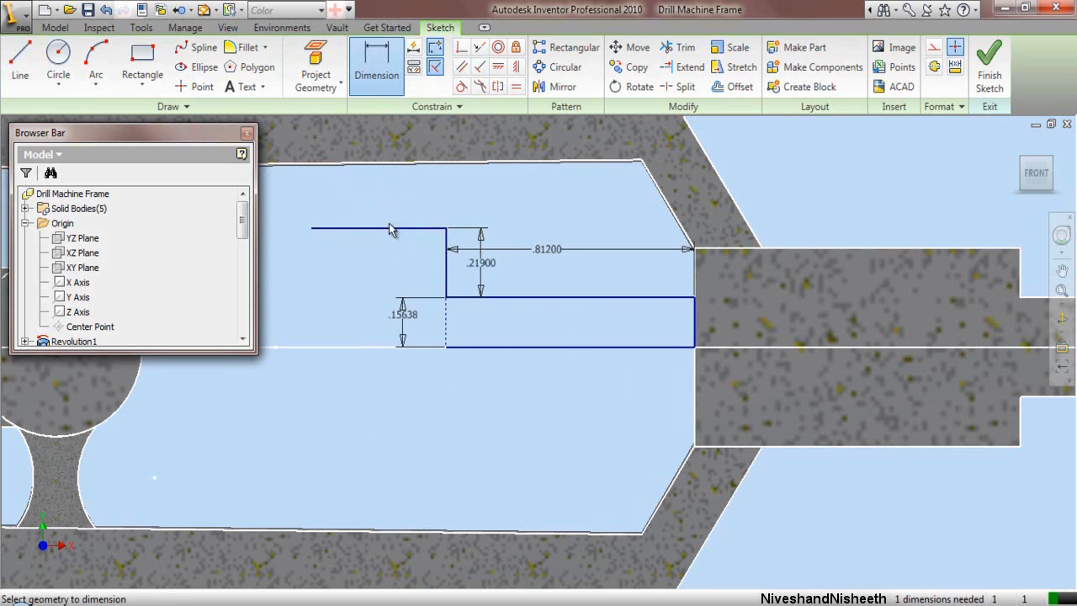
pyautogui.click(388, 228)
pyautogui.click(389, 208)
pyautogui.write('.')
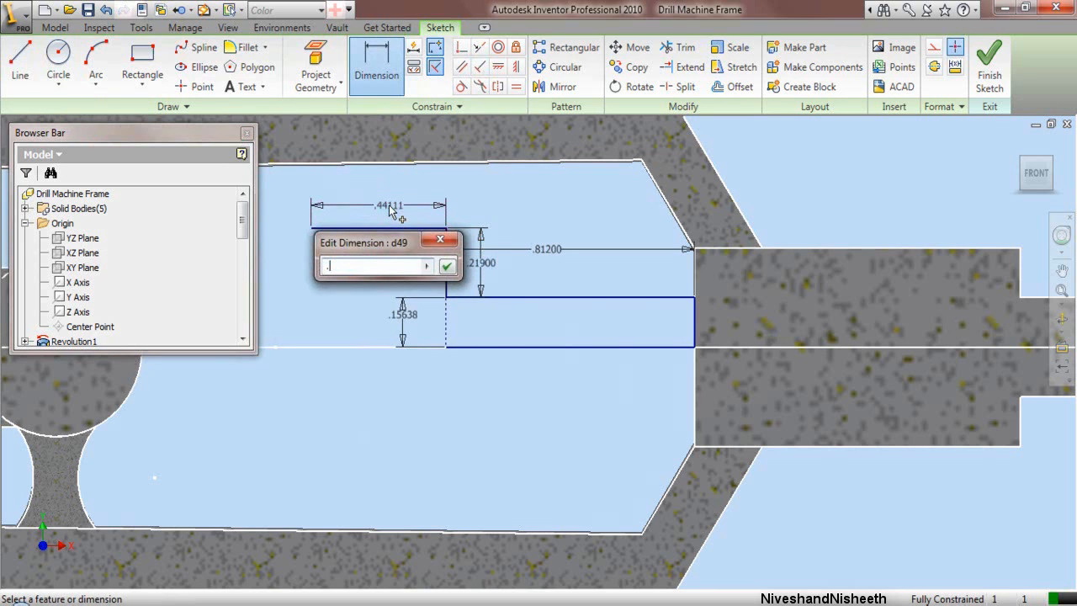
pyautogui.write('25')
pyautogui.press('Return')
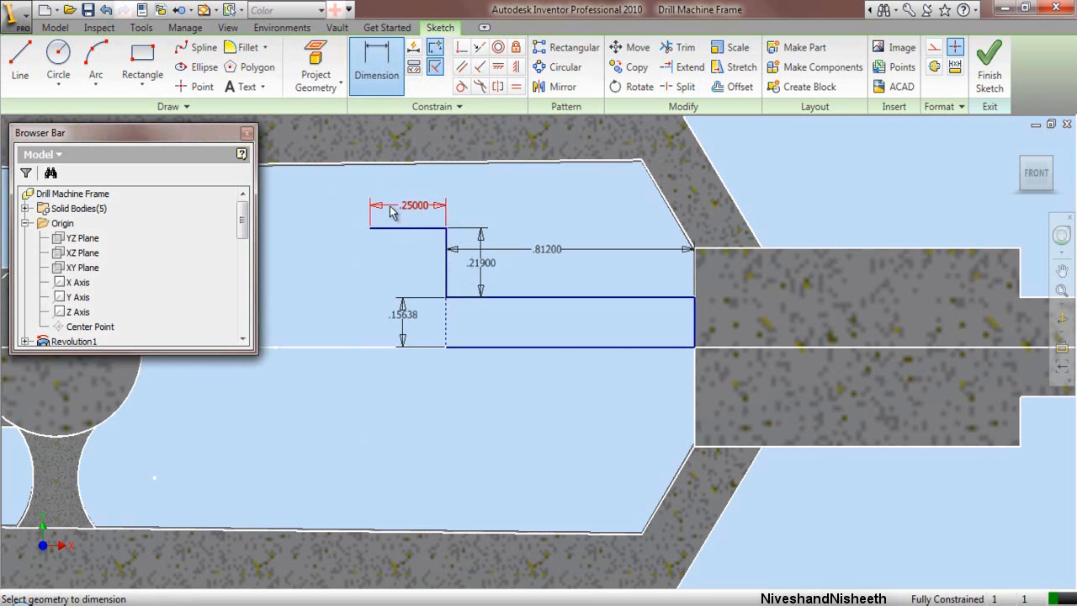
pyautogui.scroll(3, 549, 294)
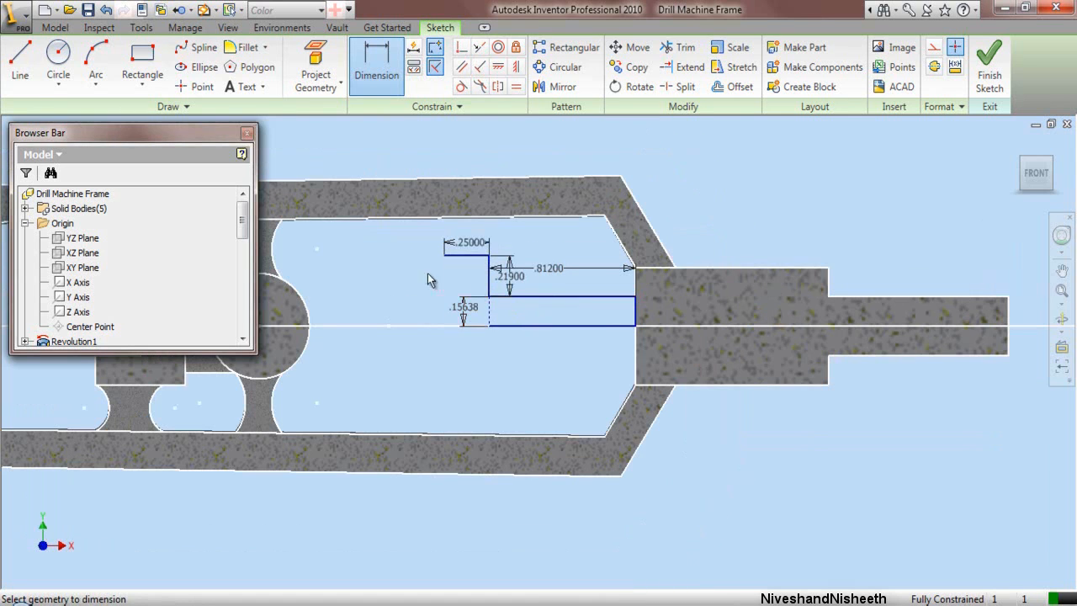
pyautogui.rightClick(383, 258)
pyautogui.click(432, 303)
# Step: Draw a separate vertical line about 0.11 in long, ending on the centre line between the round boss and the stepped profile
pyautogui.press('l')
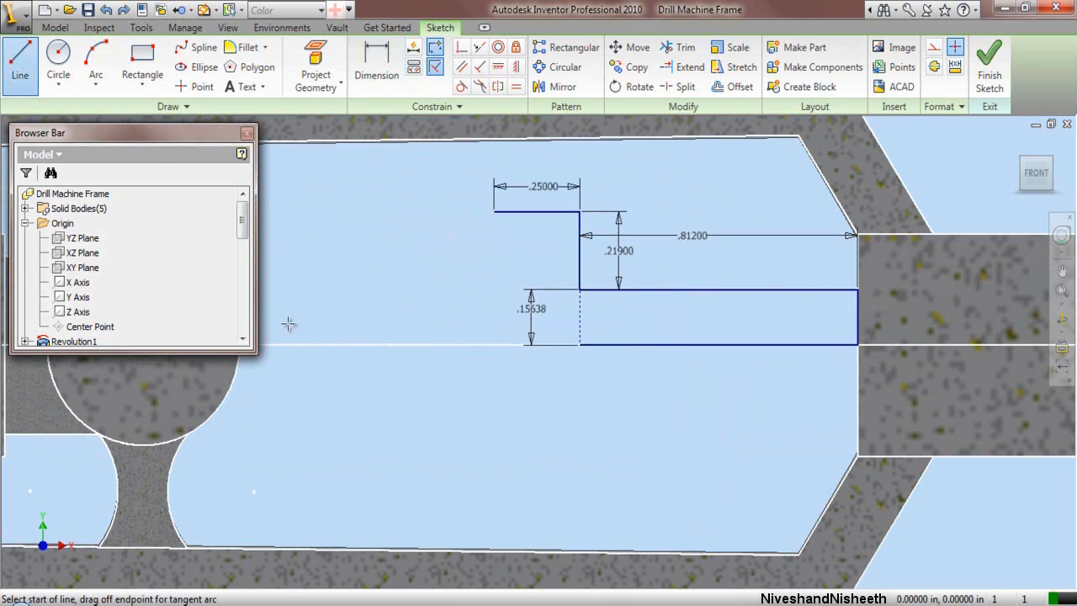
pyautogui.click(357, 305)
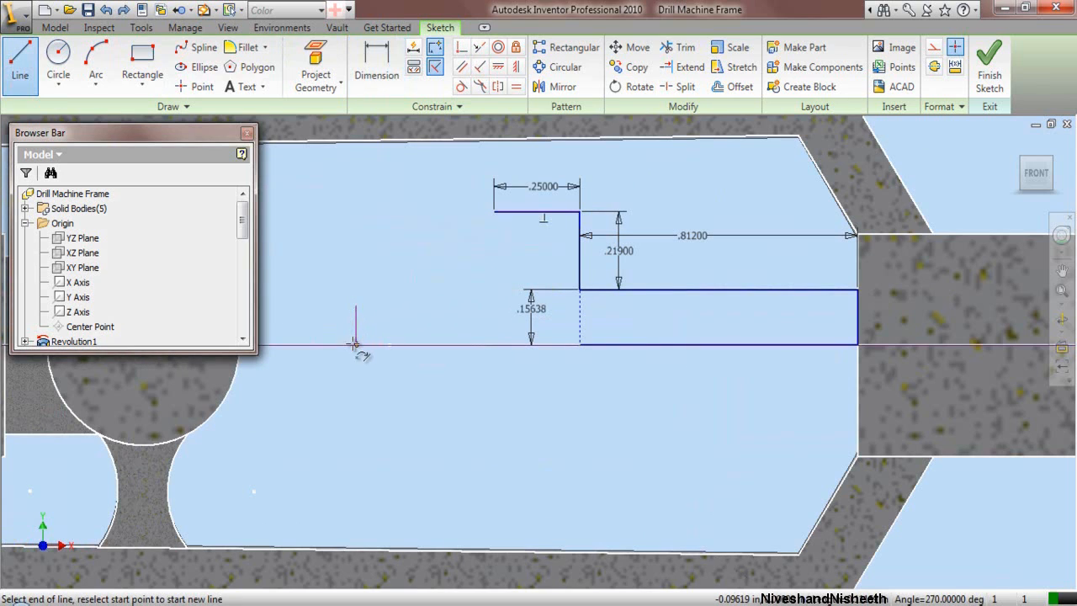
pyautogui.doubleClick(357, 344)
pyautogui.rightClick(384, 268)
pyautogui.click(420, 275)
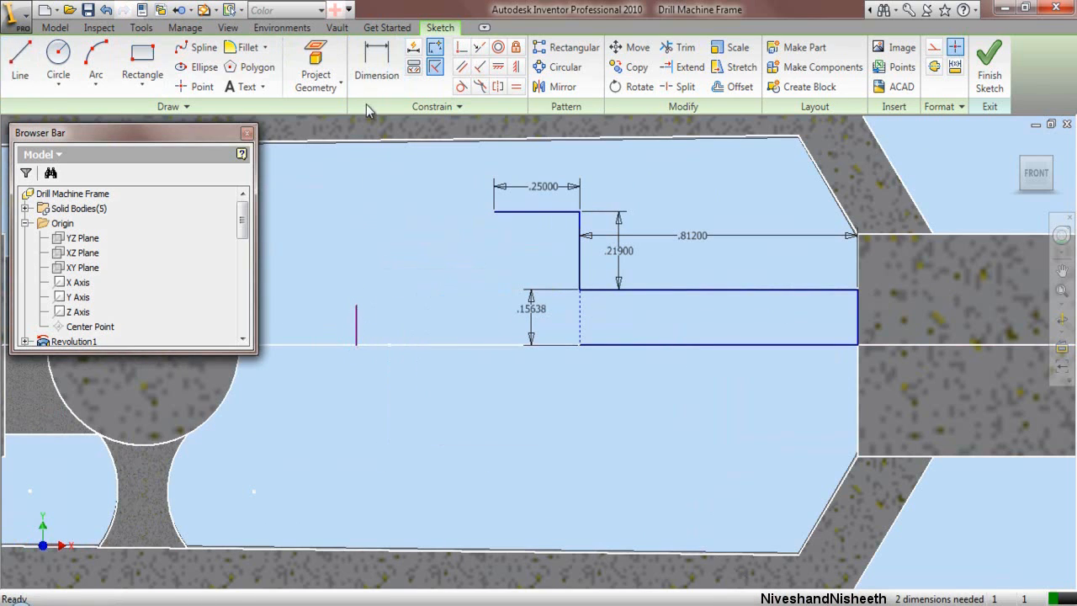
# Step: Dimension the separate vertical line's height as 1/64 in
pyautogui.click(367, 85)
pyautogui.click(357, 324)
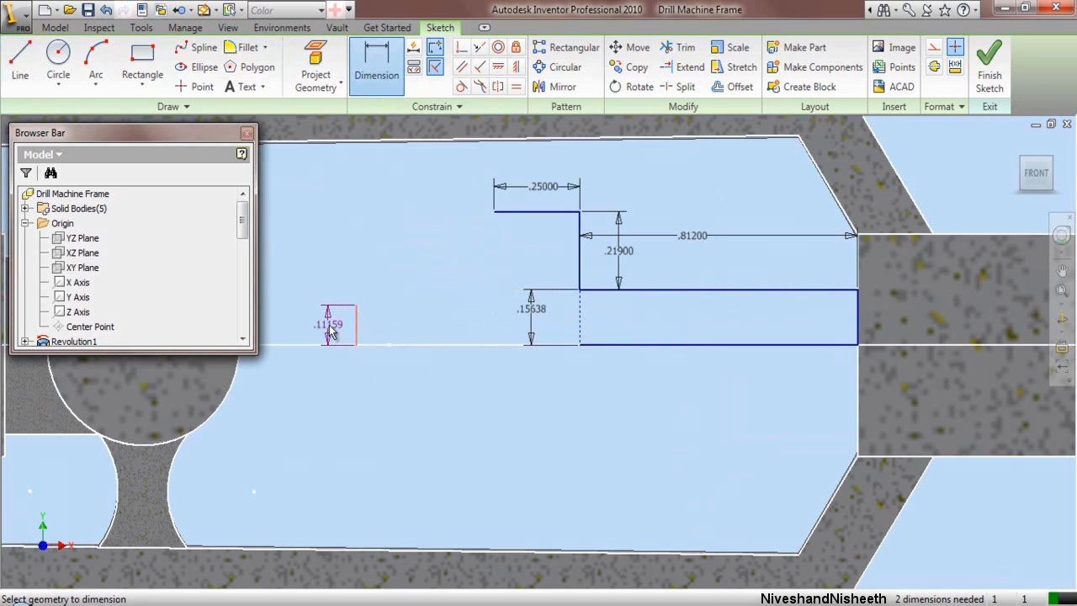
pyautogui.click(330, 333)
pyautogui.write('1/64')
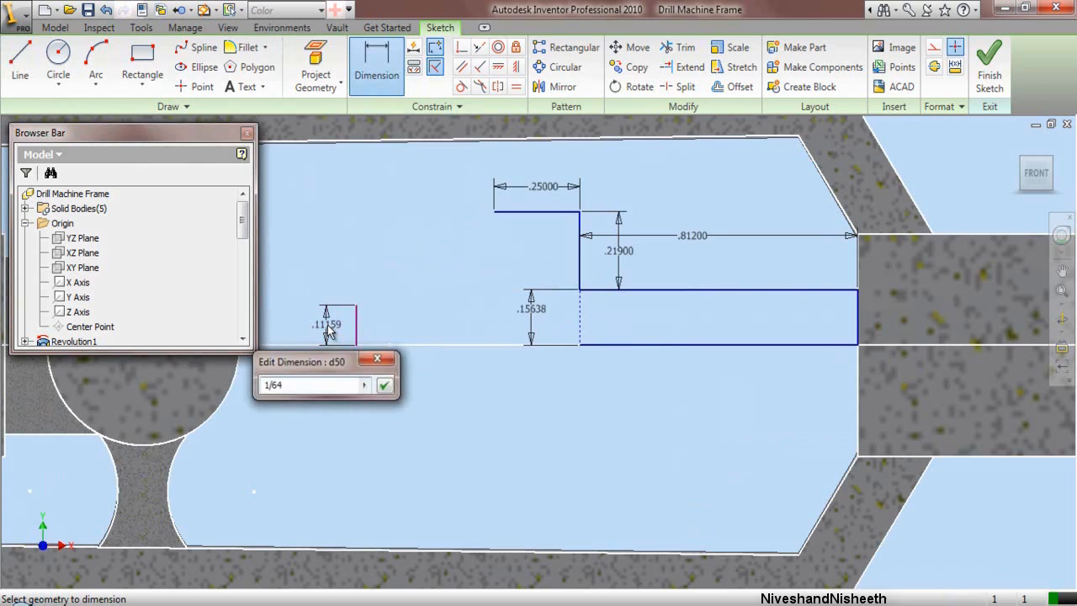
pyautogui.press('Return')
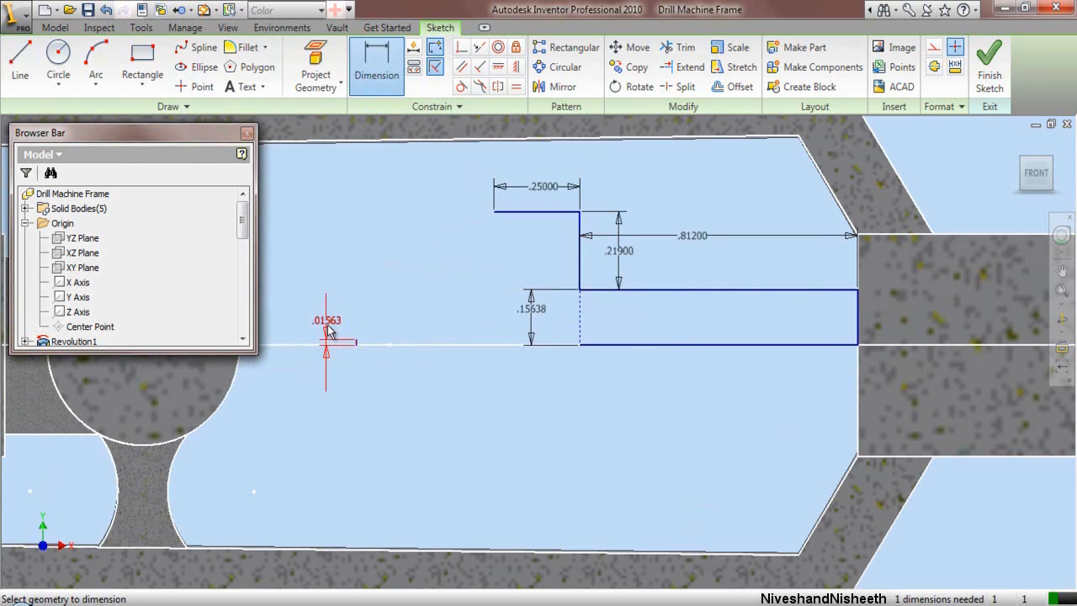
# Step: Dimension the distance from the short vertical line to the end cylinder's inner face as 1.187 in
pyautogui.scroll(5, 366, 355)
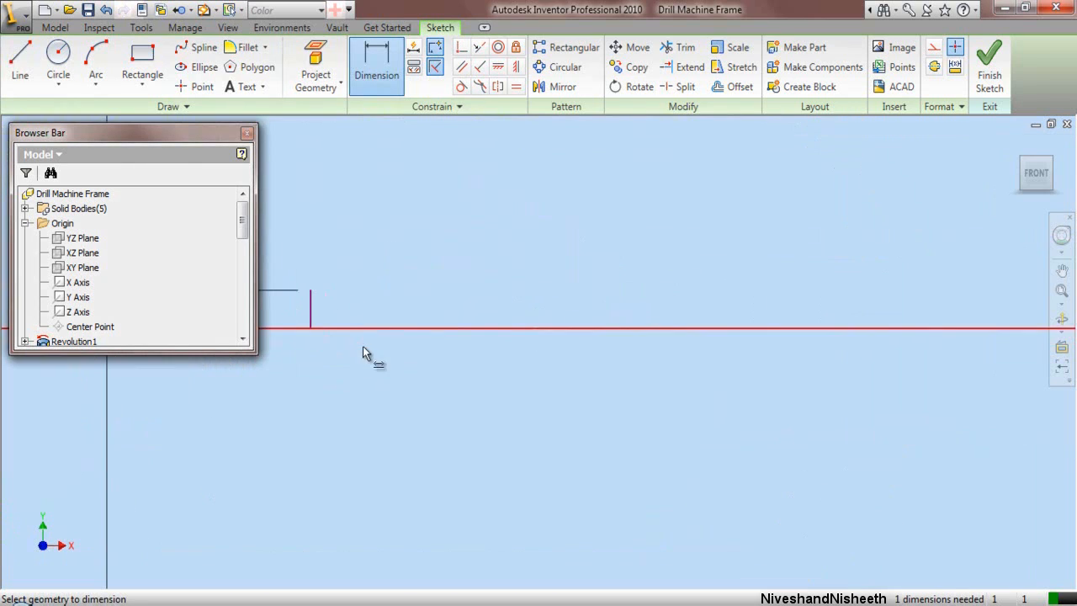
pyautogui.scroll(-3, 310, 321)
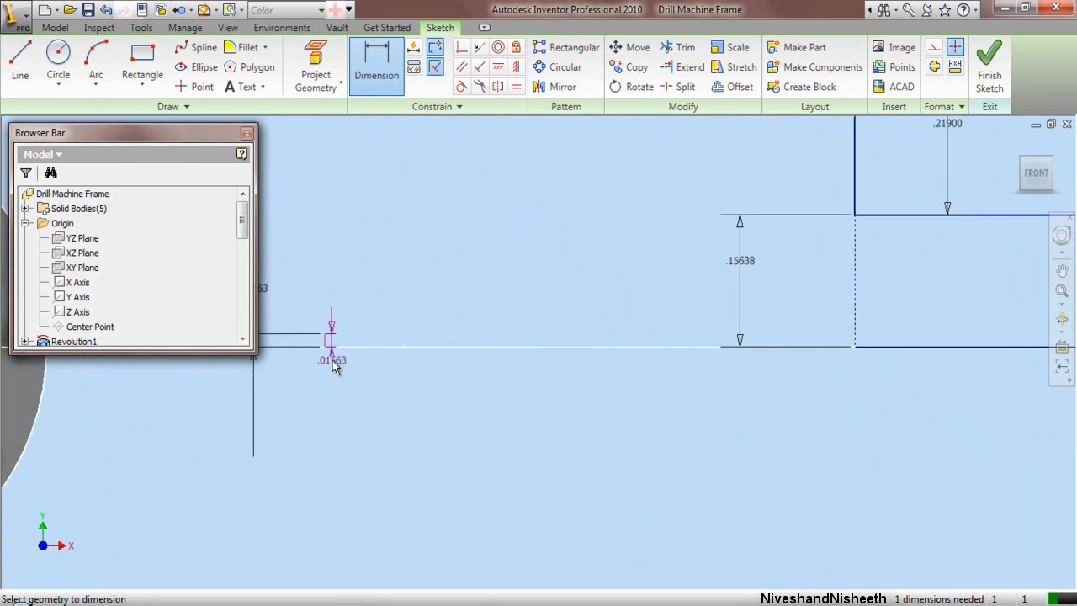
pyautogui.moveTo(334, 364); pyautogui.dragTo(390, 360)
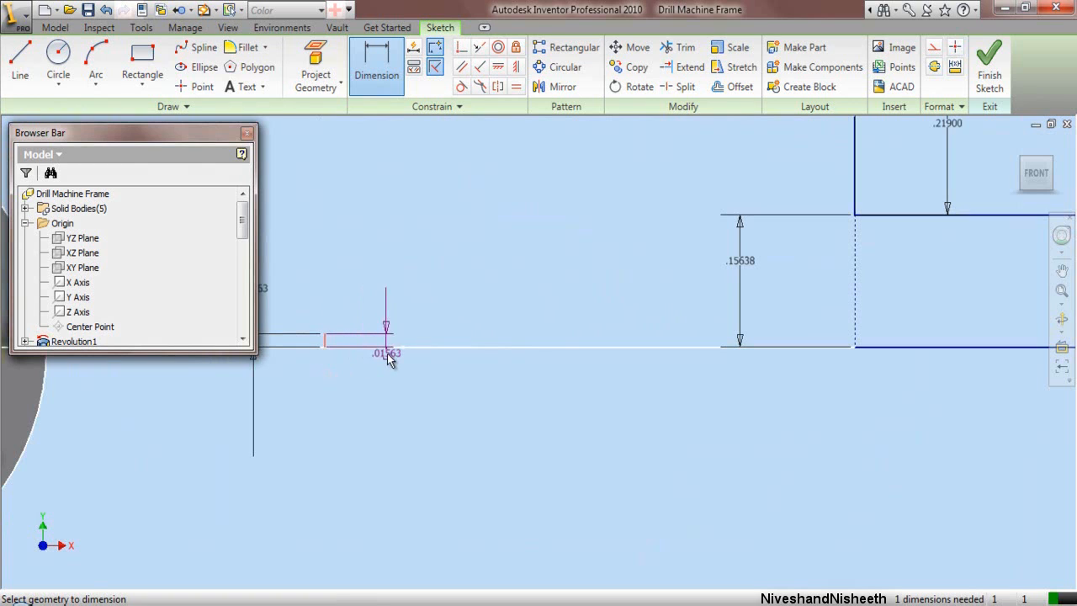
pyautogui.scroll(-2, 388, 356)
pyautogui.scroll(-2, 388, 356)
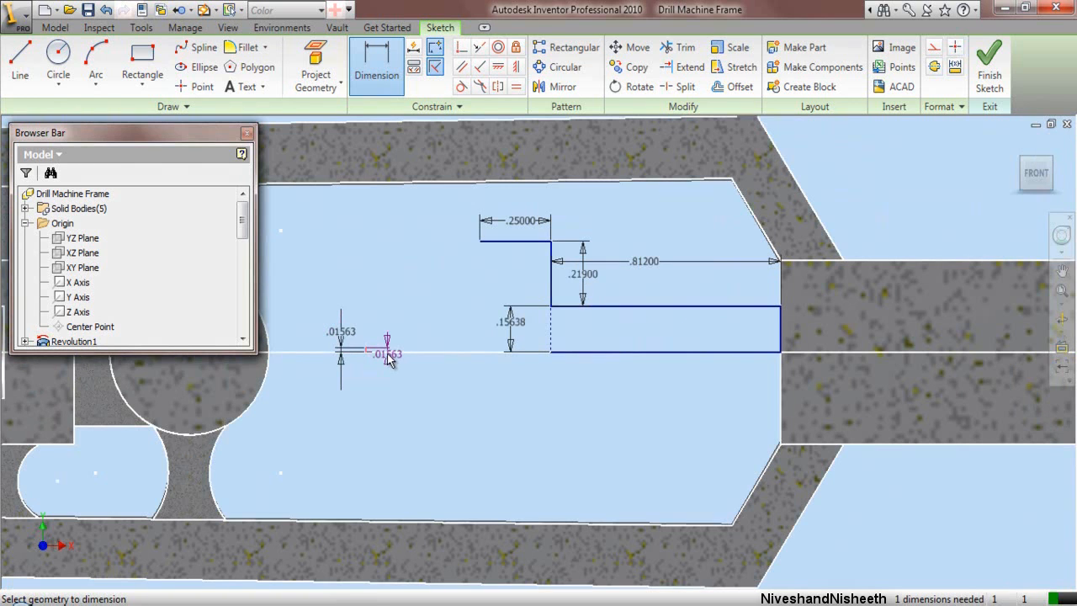
pyautogui.scroll(-2, 388, 356)
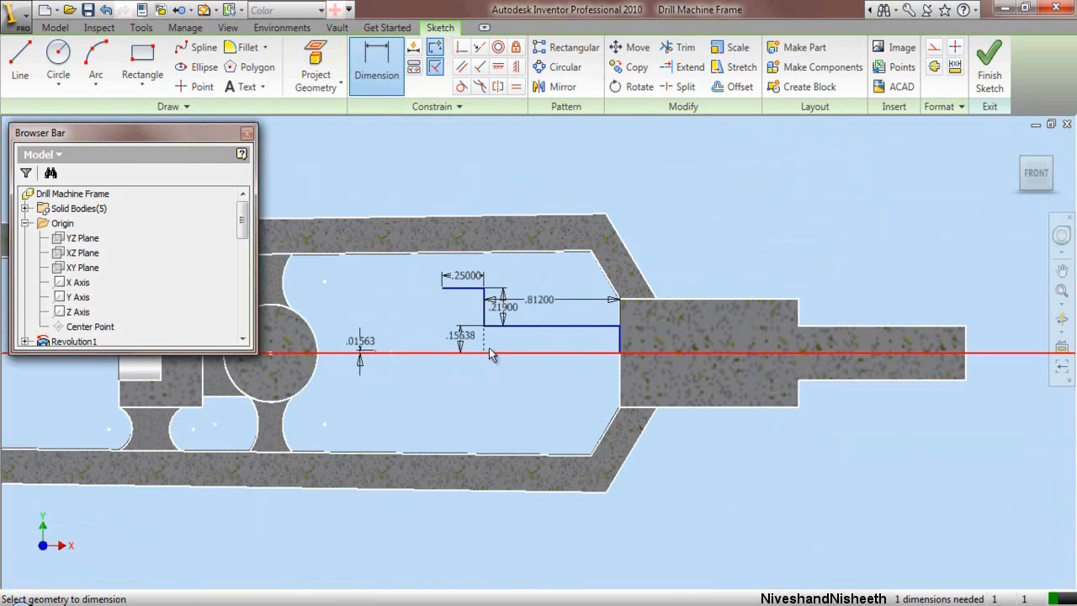
pyautogui.click(623, 354)
pyautogui.click(375, 352)
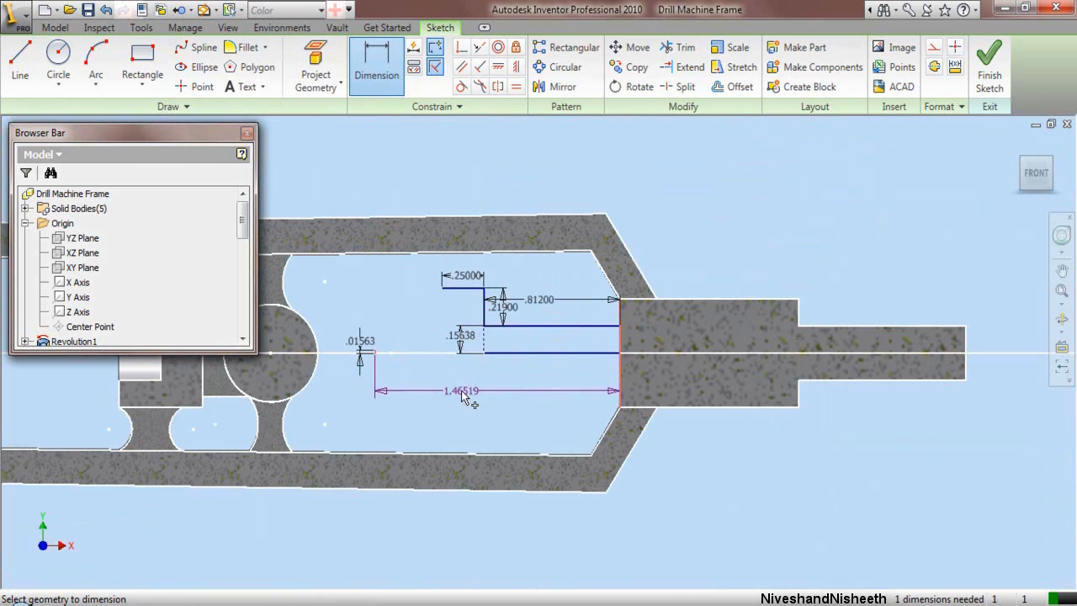
pyautogui.click(463, 397)
pyautogui.write('1.')
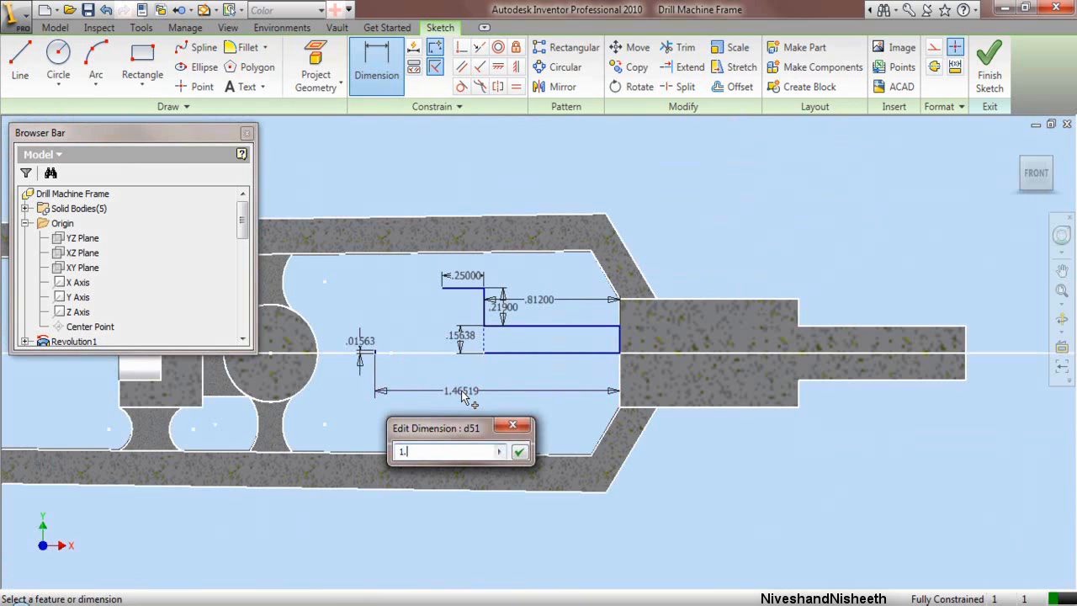
pyautogui.write('187')
pyautogui.press('Return')
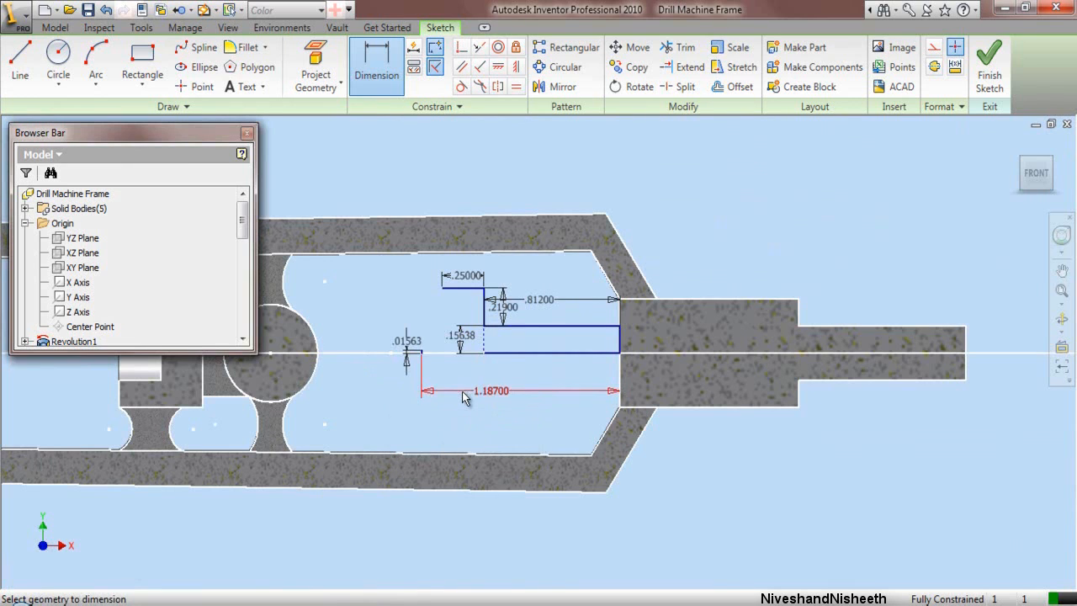
pyautogui.rightClick(394, 276)
pyautogui.click(418, 287)
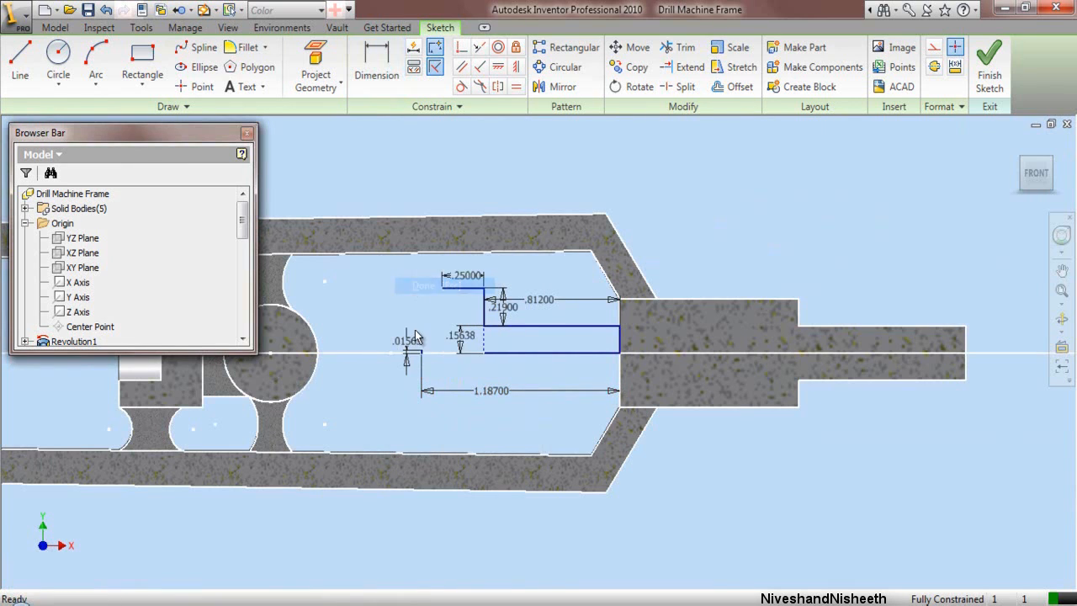
# Step: Draw a slanted line from the short vertical line's upper end to the free end of the 0.25 in horizontal line
pyautogui.scroll(5, 415, 335)
pyautogui.click(19, 59)
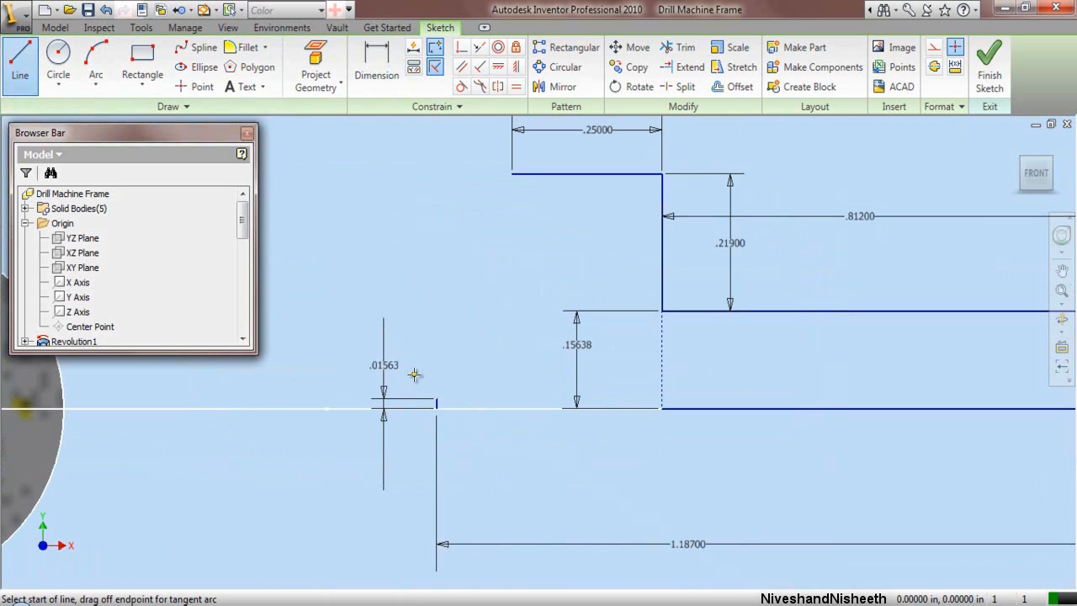
pyautogui.scroll(3, 415, 375)
pyautogui.click(454, 418)
pyautogui.scroll(-3, 454, 418)
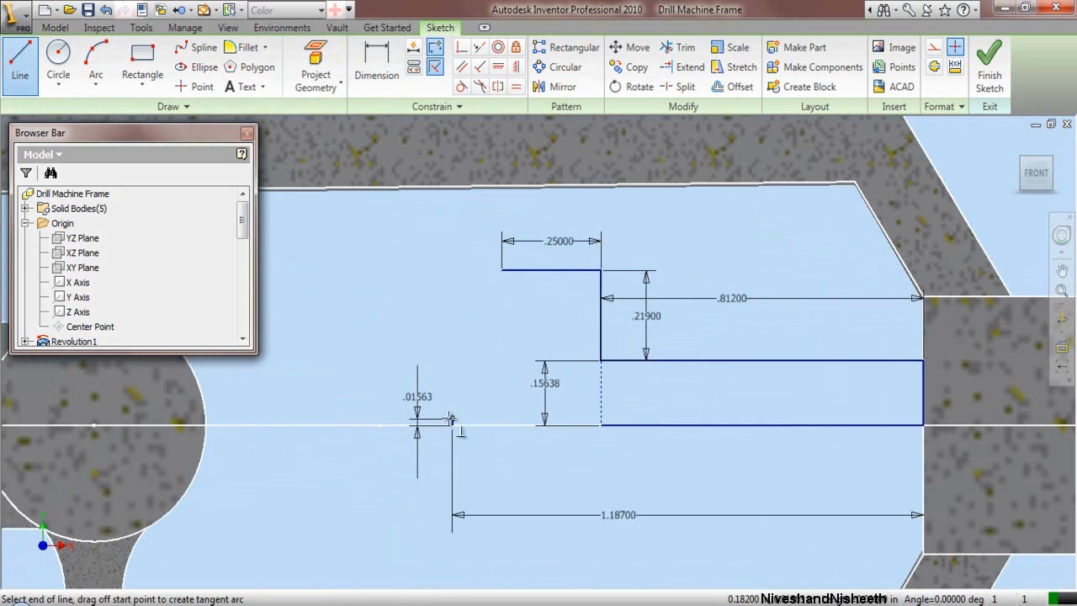
pyautogui.click(504, 275)
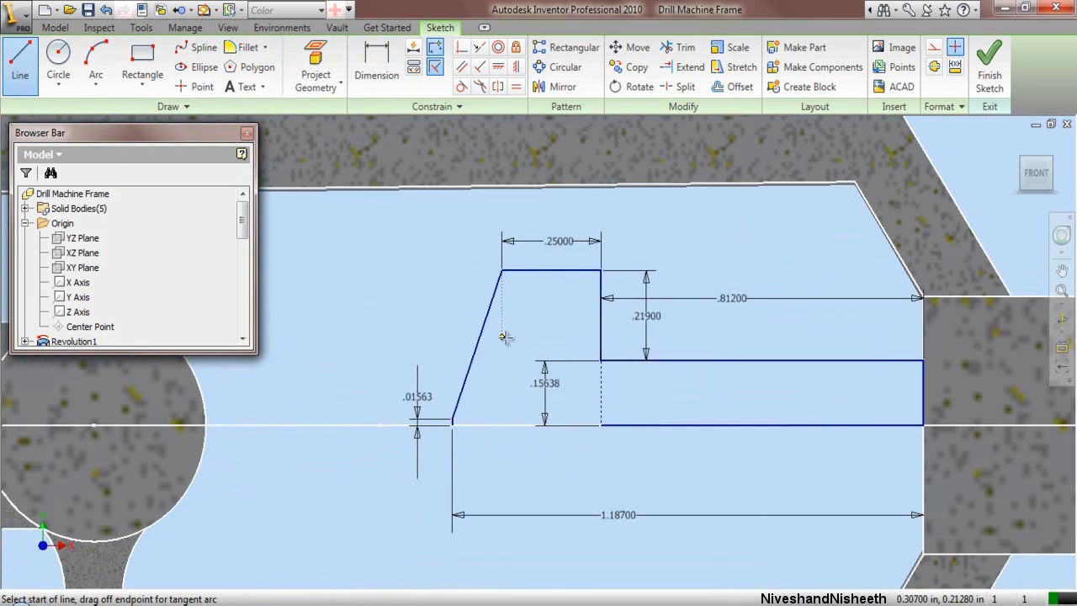
# Step: Draw a line along the centre axis from the short vertical line's lower end to the end cylinder's inner face
pyautogui.scroll(2, 512, 335)
pyautogui.click(408, 459)
pyautogui.scroll(-3, 408, 459)
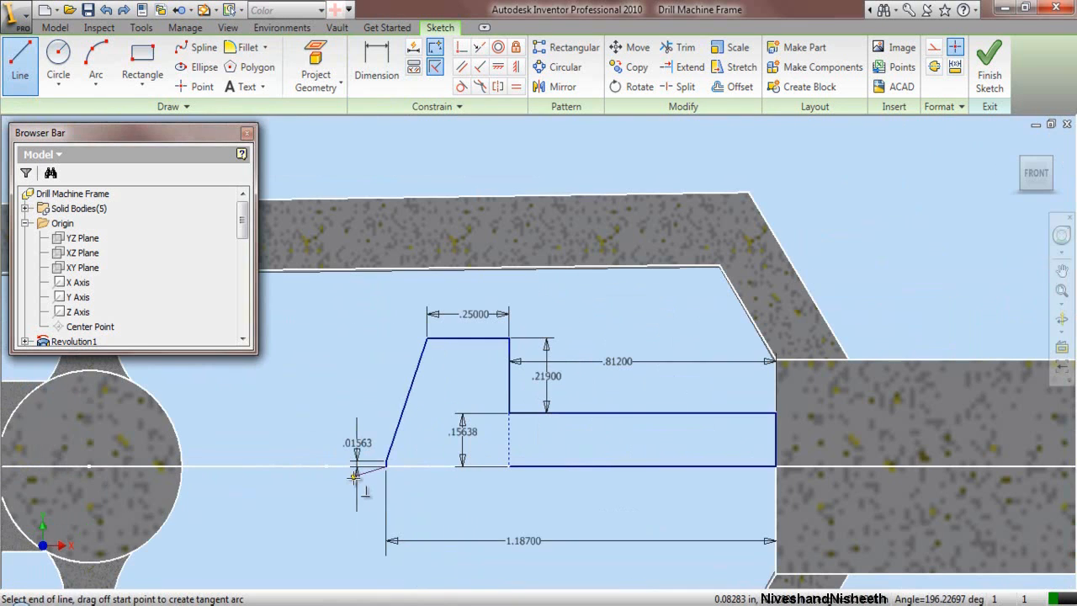
pyautogui.scroll(4, 761, 475)
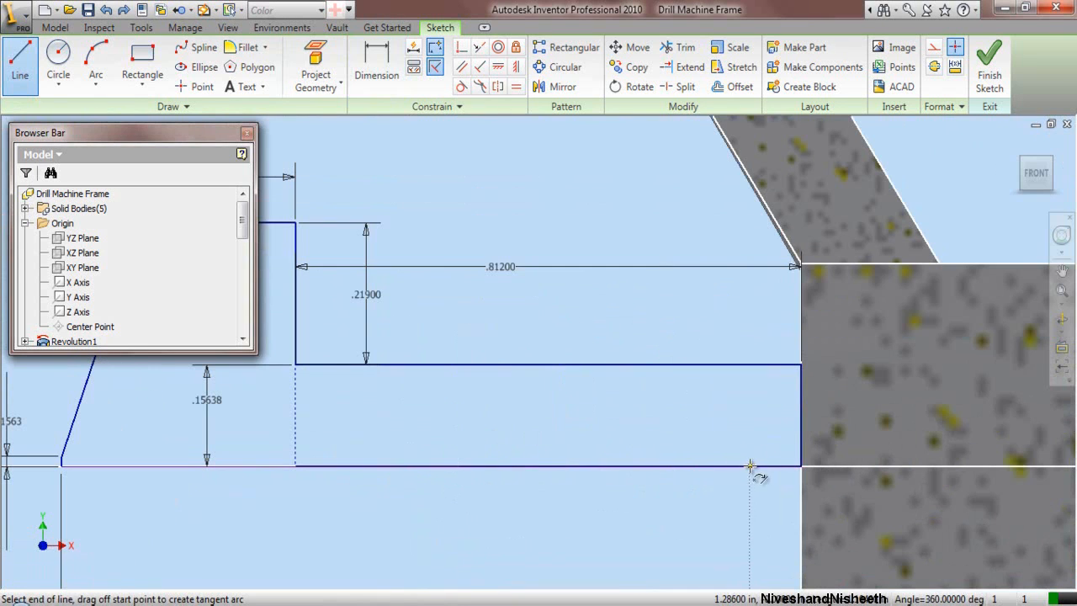
pyautogui.click(802, 465)
pyautogui.scroll(-2, 787, 467)
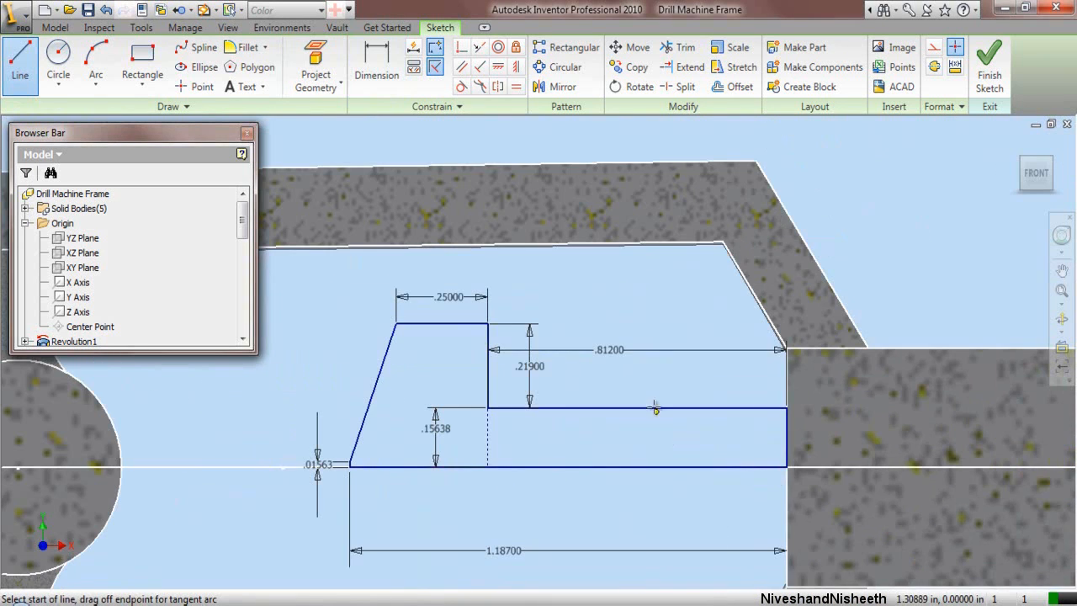
# Step: Draw a vertical line on the end cylinder's inner face from the centre axis up to the profile's lower step, closing the profile
pyautogui.click(786, 467)
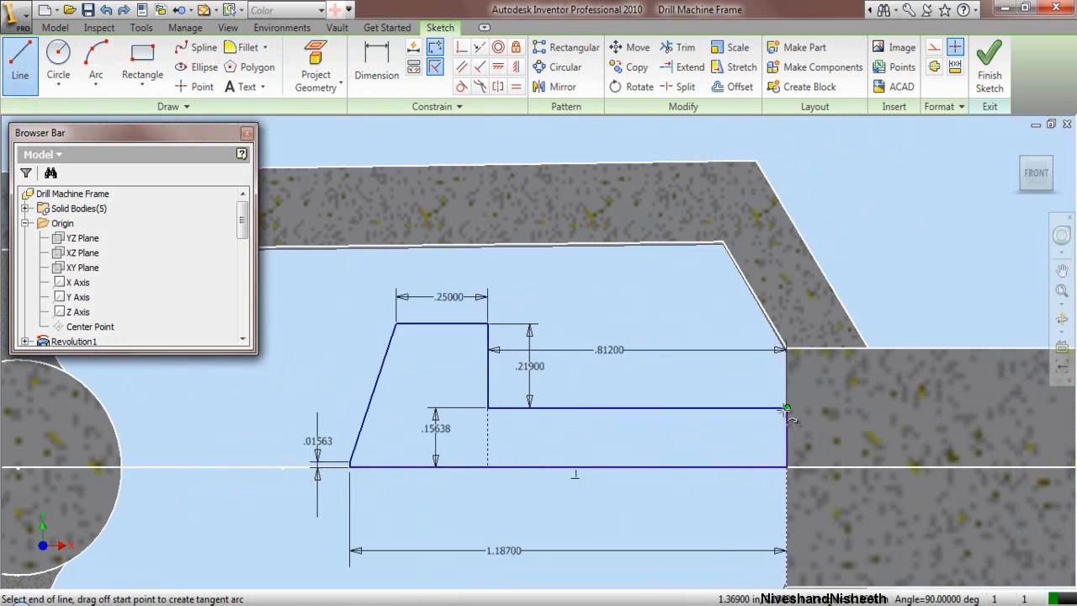
pyautogui.click(786, 409)
pyautogui.rightClick(608, 267)
pyautogui.click(644, 283)
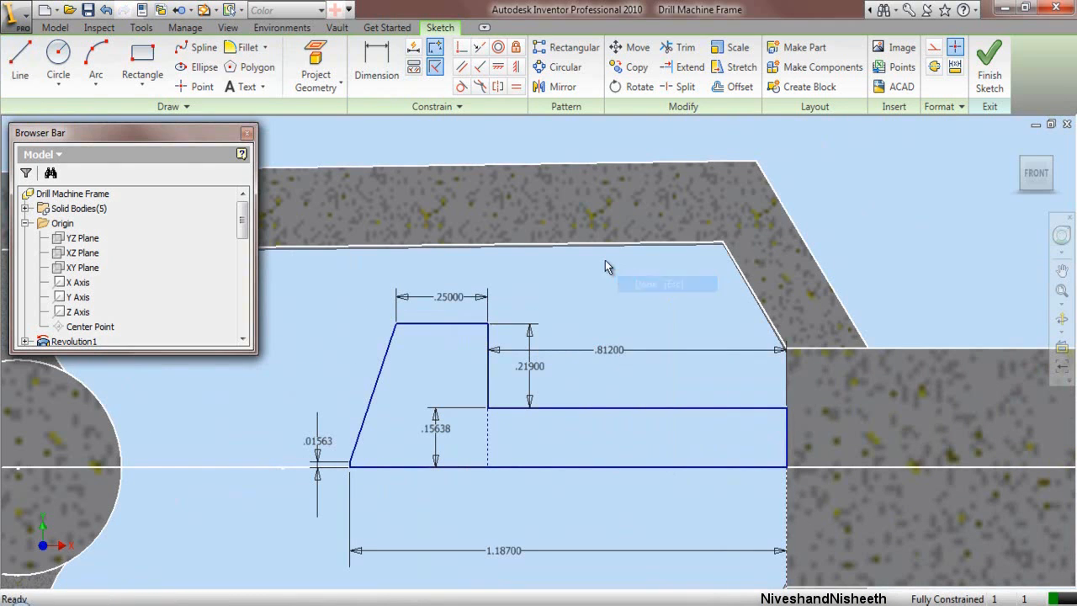
# Step: Revolve the closed stepped profile fully about the centre axis as a new solid
pyautogui.rightClick(608, 267)
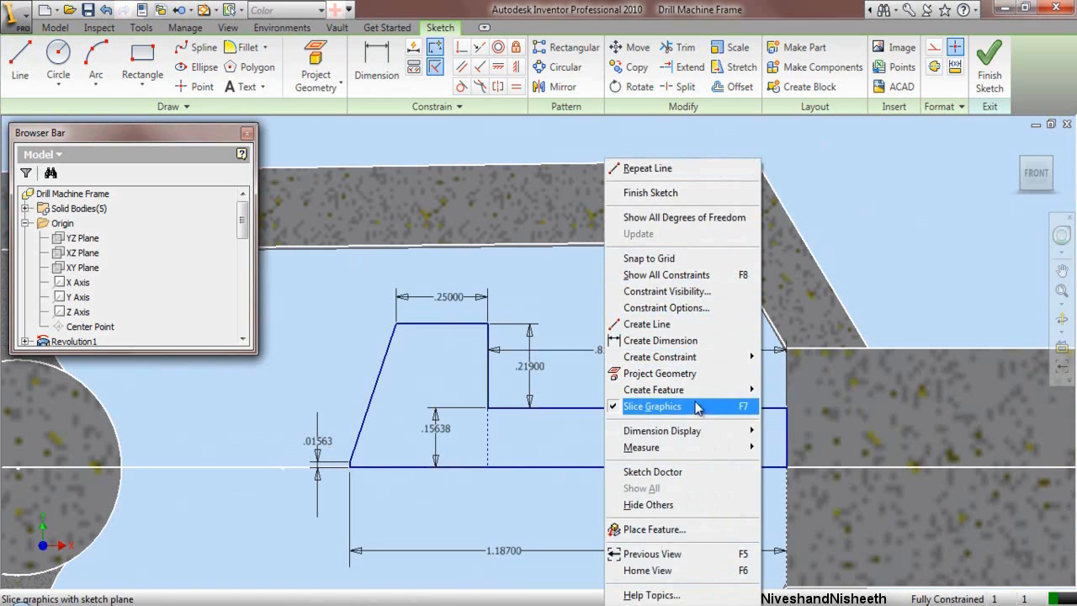
pyautogui.moveTo(707, 390)
pyautogui.click(774, 410)
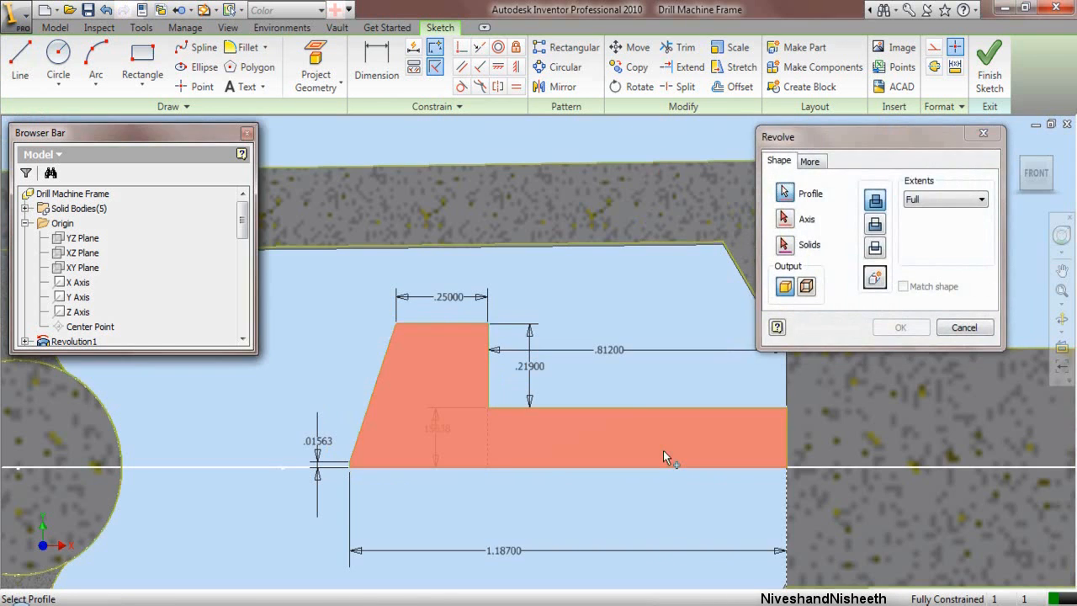
pyautogui.click(664, 454)
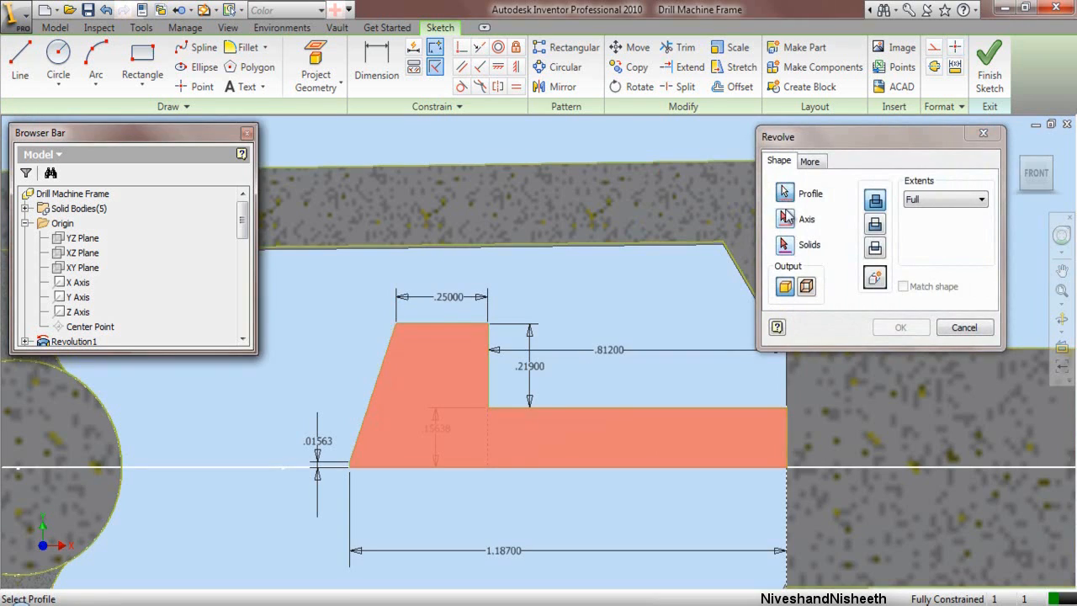
pyautogui.click(700, 467)
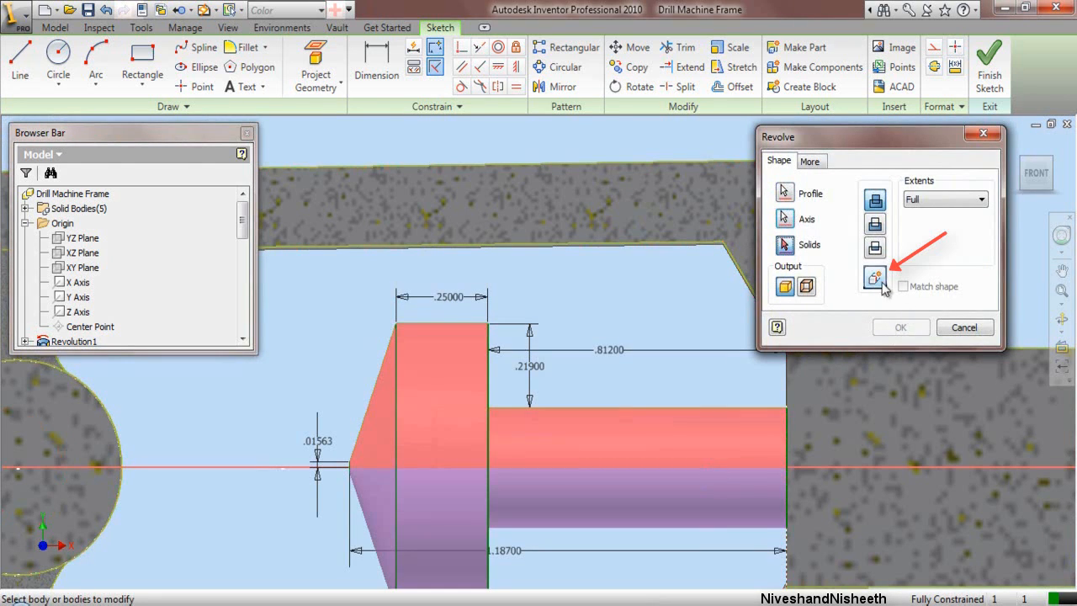
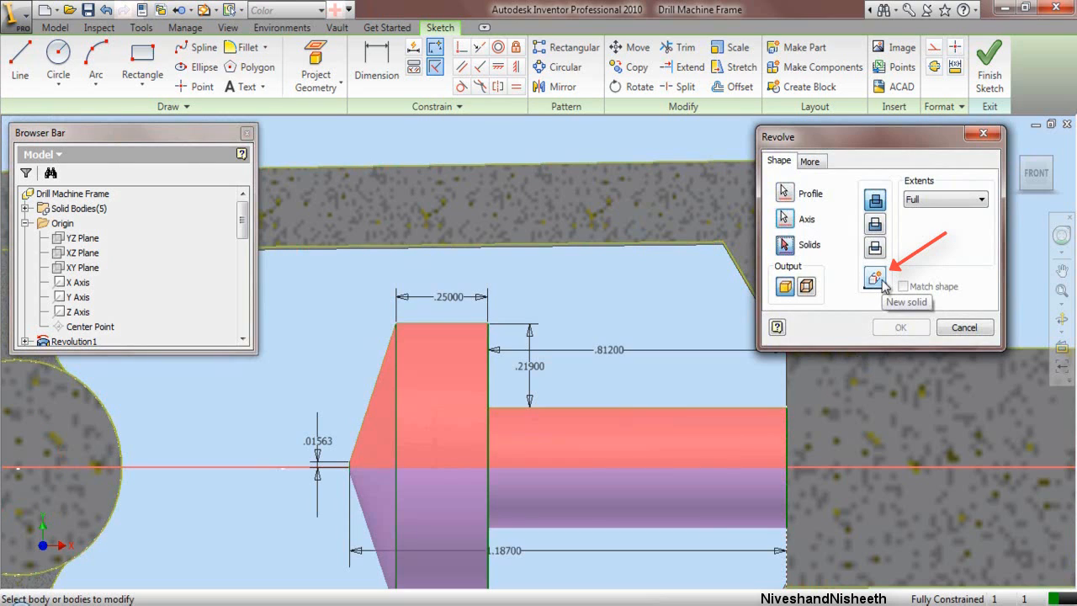
pyautogui.click(876, 280)
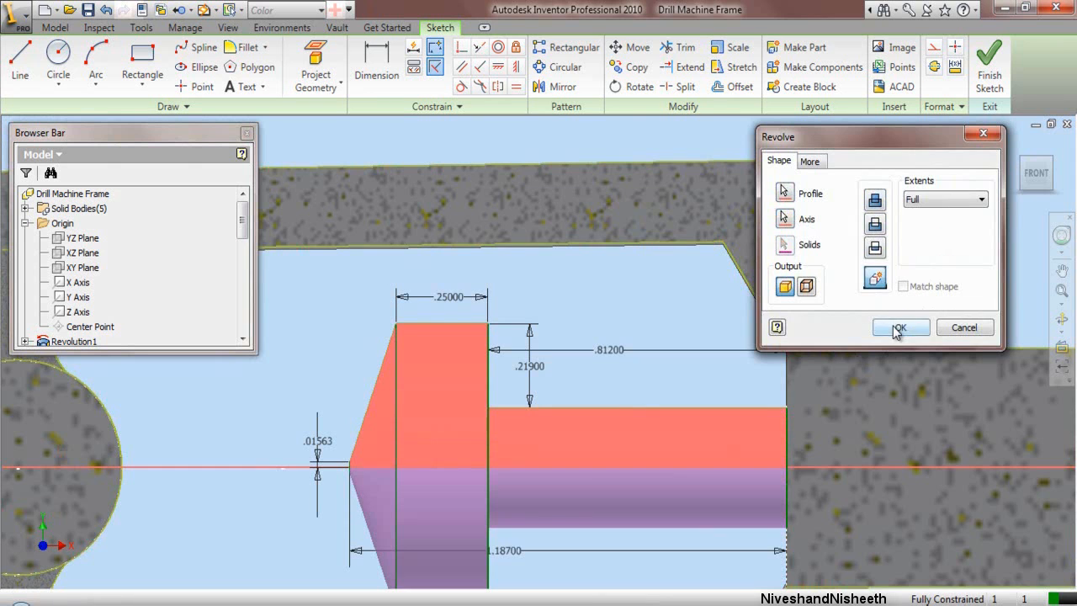
pyautogui.click(897, 327)
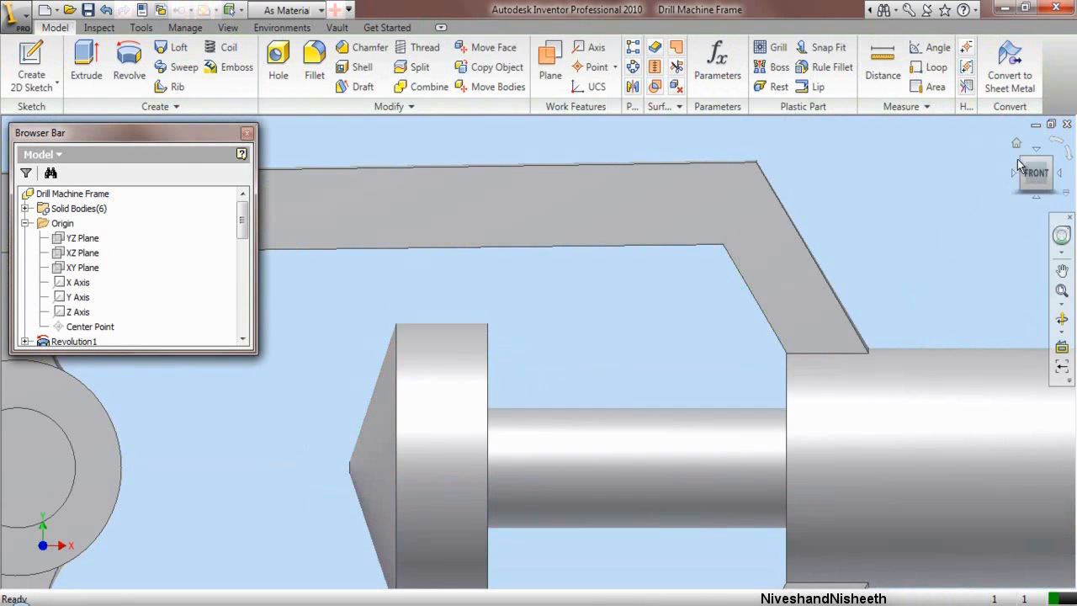
# Step: Collapse the model browser tree and start a new sketch on the XY plane
pyautogui.click(1023, 162)
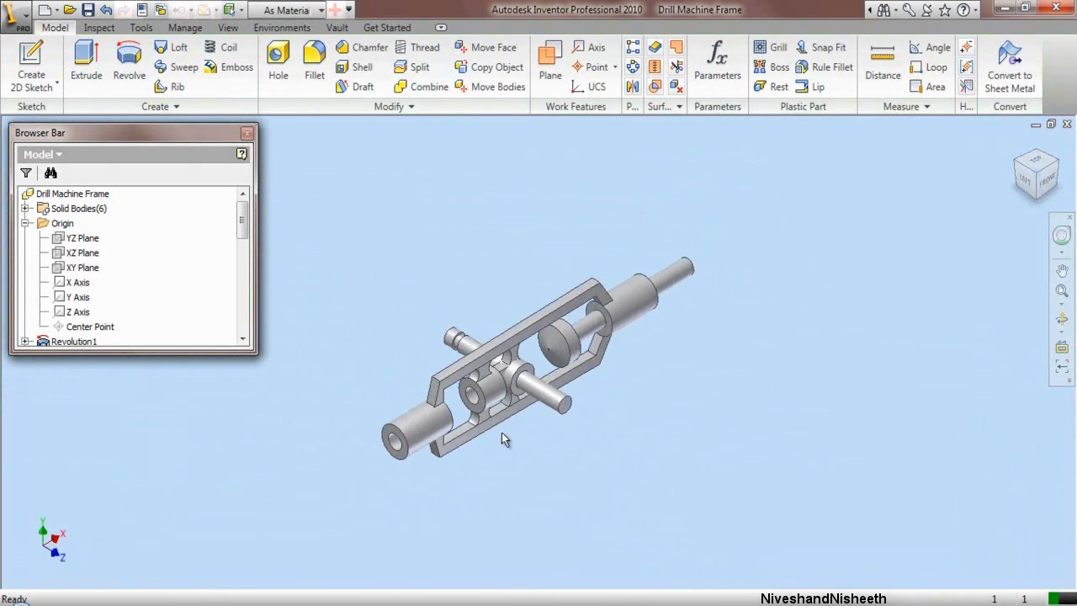
pyautogui.rightClick(178, 245)
pyautogui.click(205, 442)
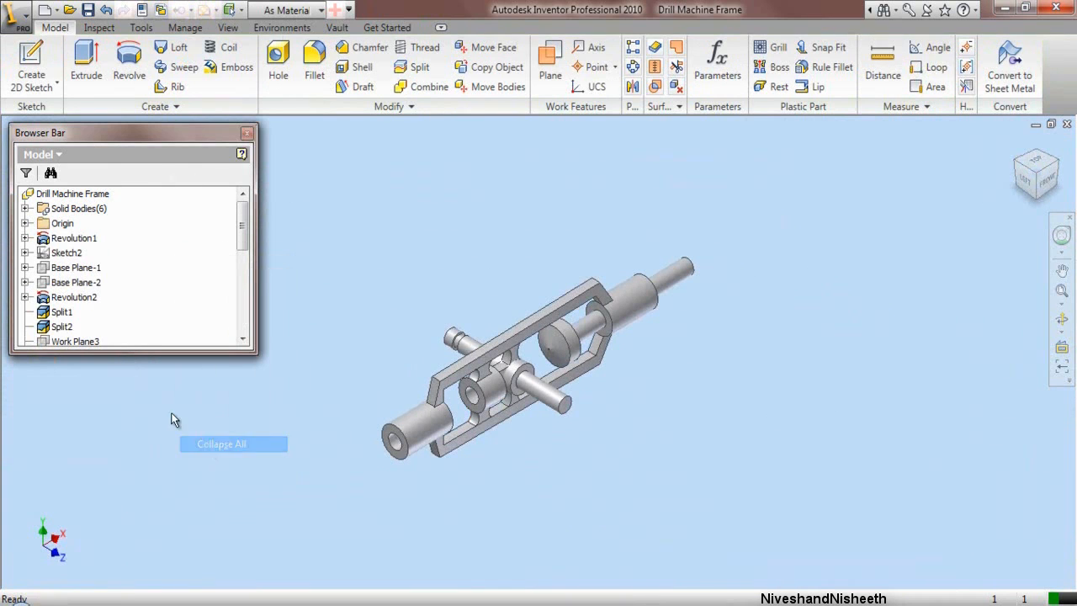
pyautogui.click(1061, 292)
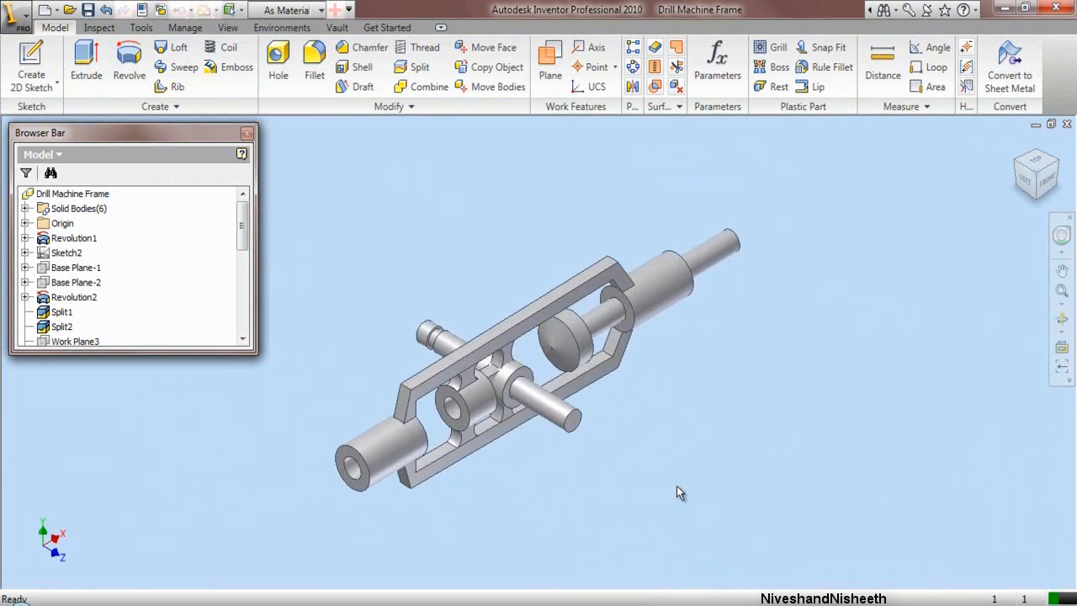
pyautogui.click(25, 223)
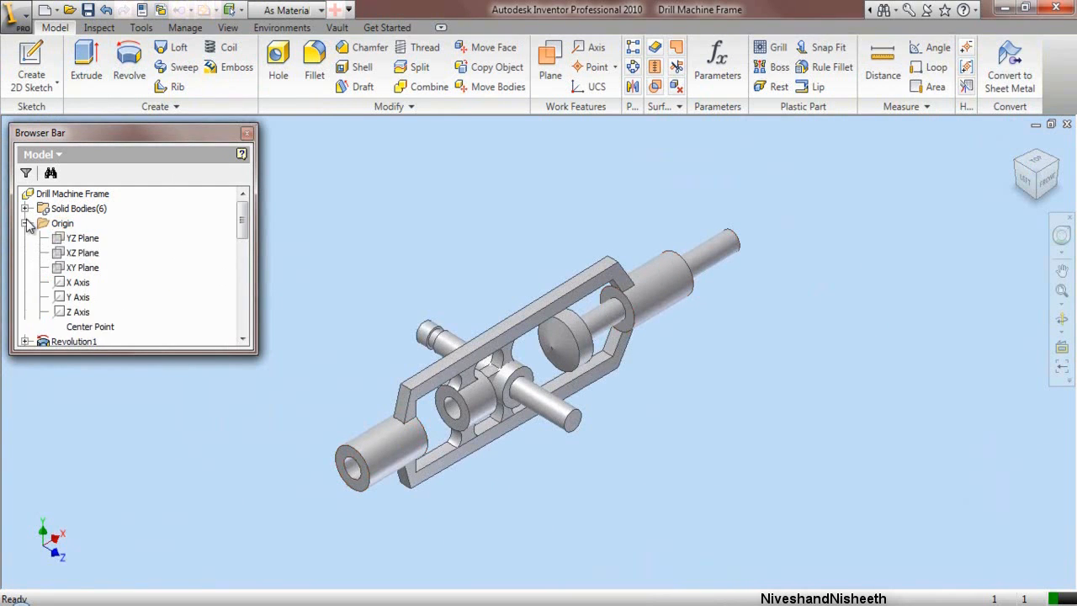
pyautogui.rightClick(77, 268)
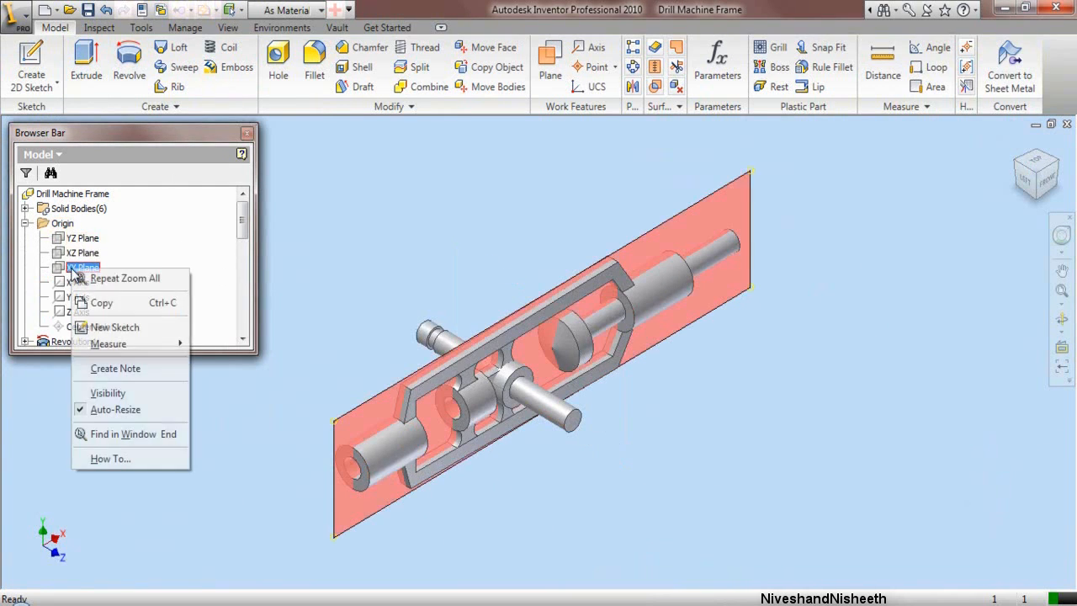
pyautogui.click(110, 326)
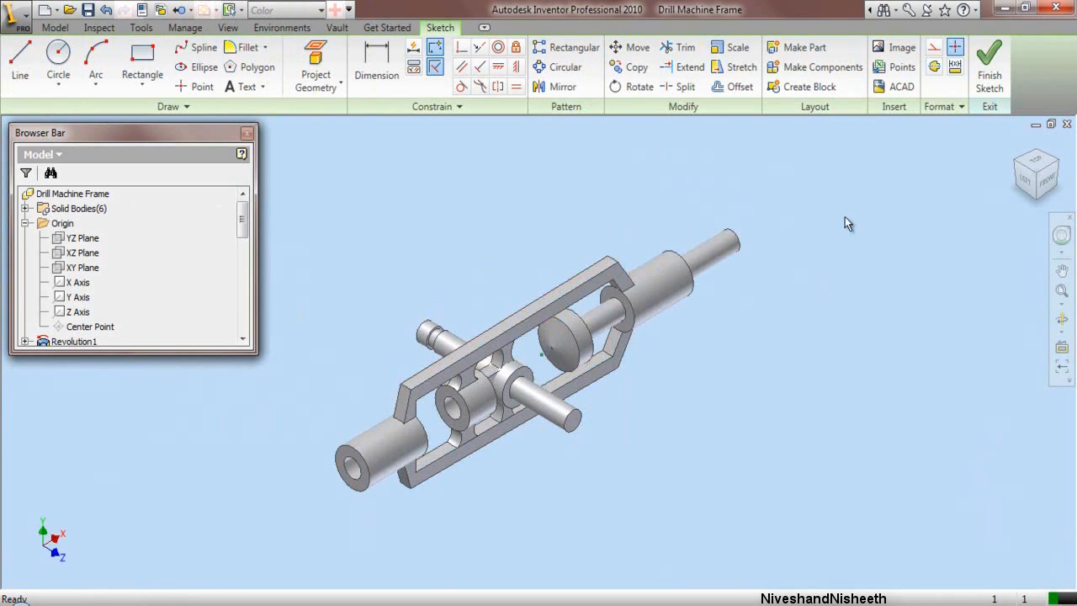
# Step: Set the sketch line colour to White and project the cut edges of the model into the sketch
pyautogui.click(955, 107)
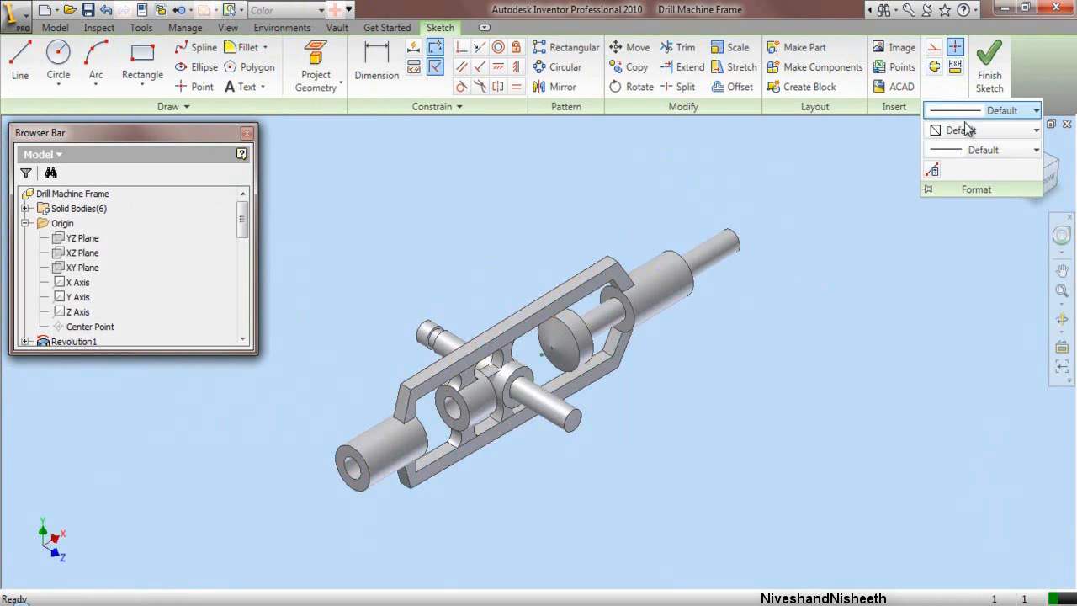
pyautogui.click(972, 131)
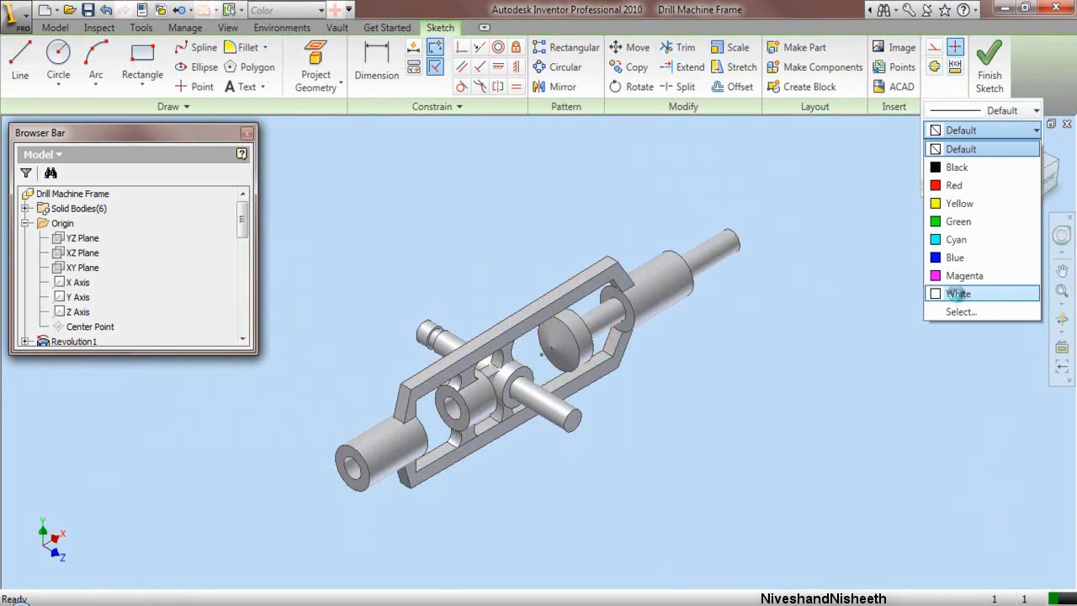
pyautogui.click(958, 294)
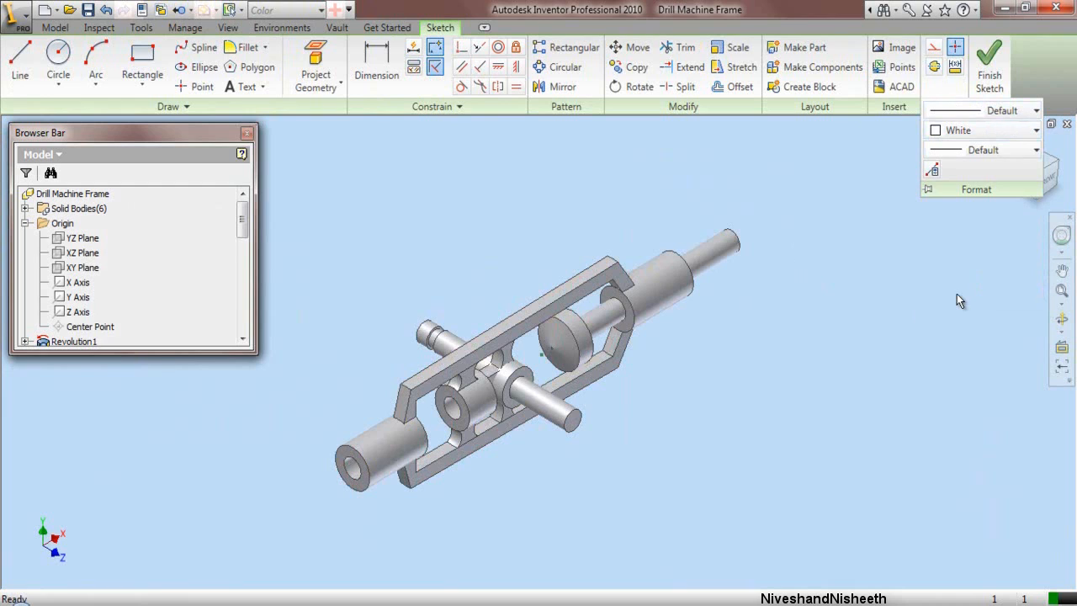
pyautogui.click(316, 82)
pyautogui.click(330, 152)
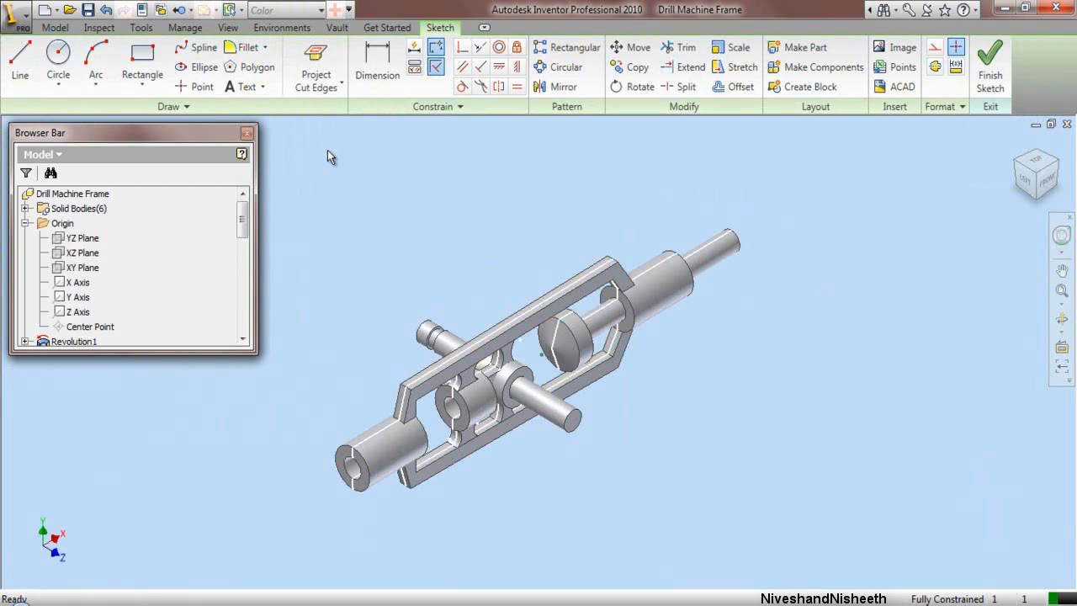
# Step: Project the X axis into the sketch
pyautogui.click(316, 82)
pyautogui.click(313, 115)
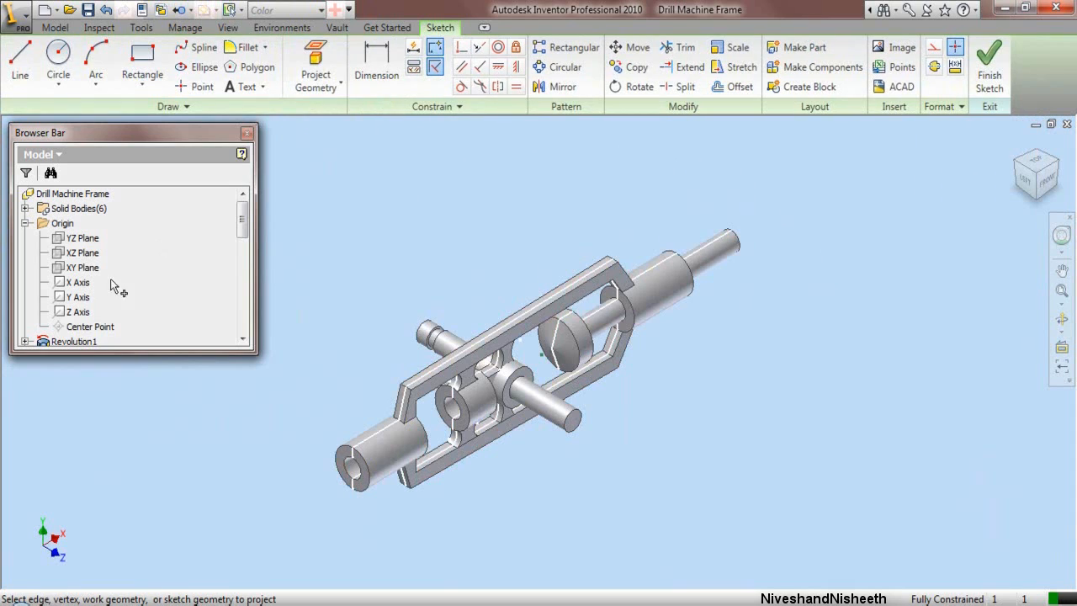
pyautogui.click(83, 287)
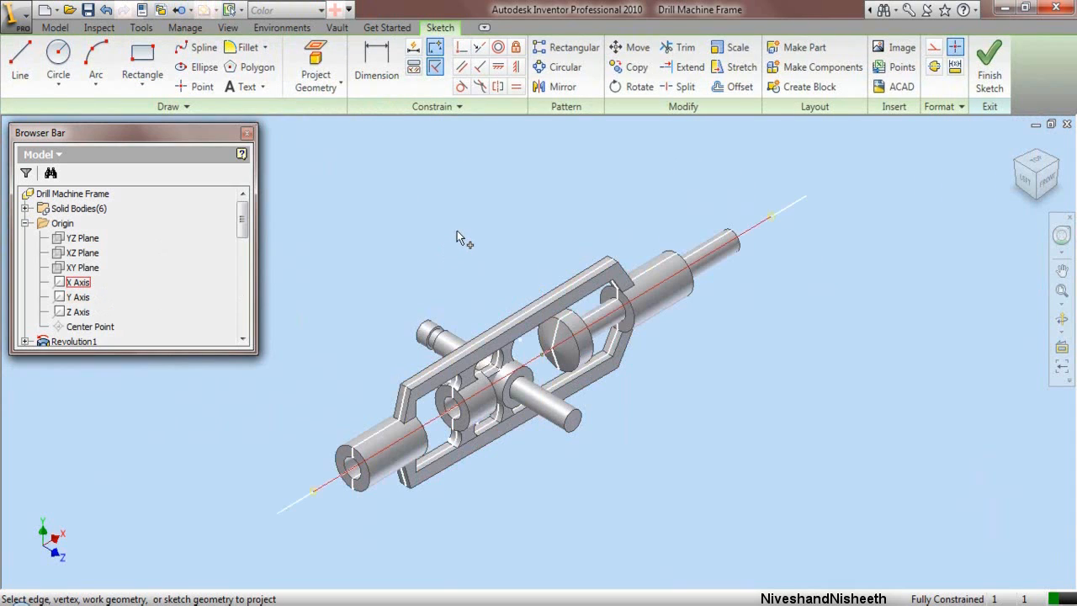
pyautogui.rightClick(456, 230)
pyautogui.click(476, 241)
# Step: Slice the graphics at the sketch plane and show the sketch in the front view
pyautogui.rightClick(488, 189)
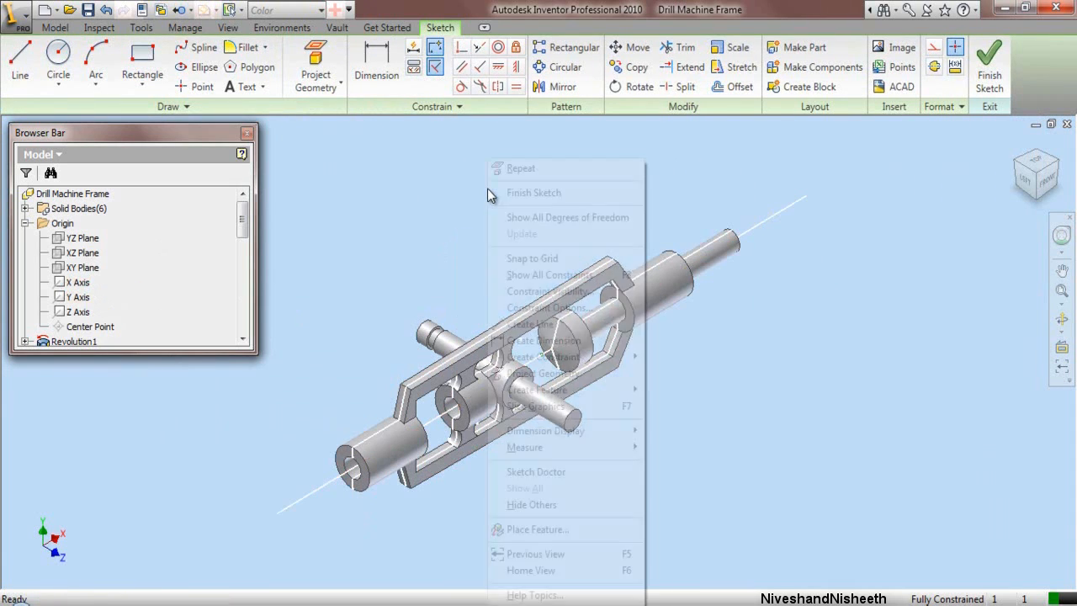
pyautogui.click(520, 407)
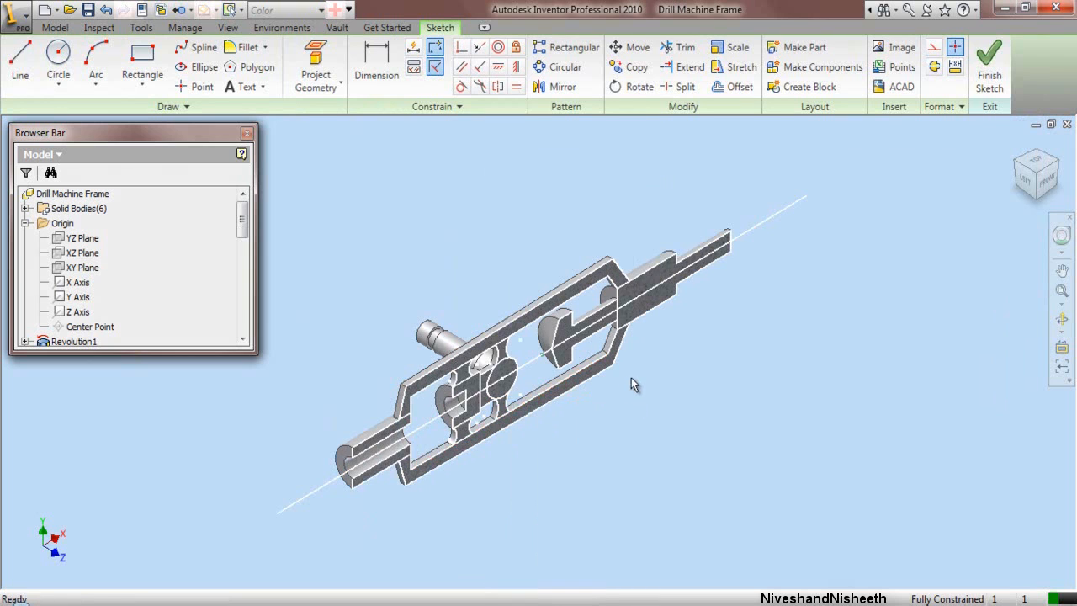
pyautogui.click(1048, 180)
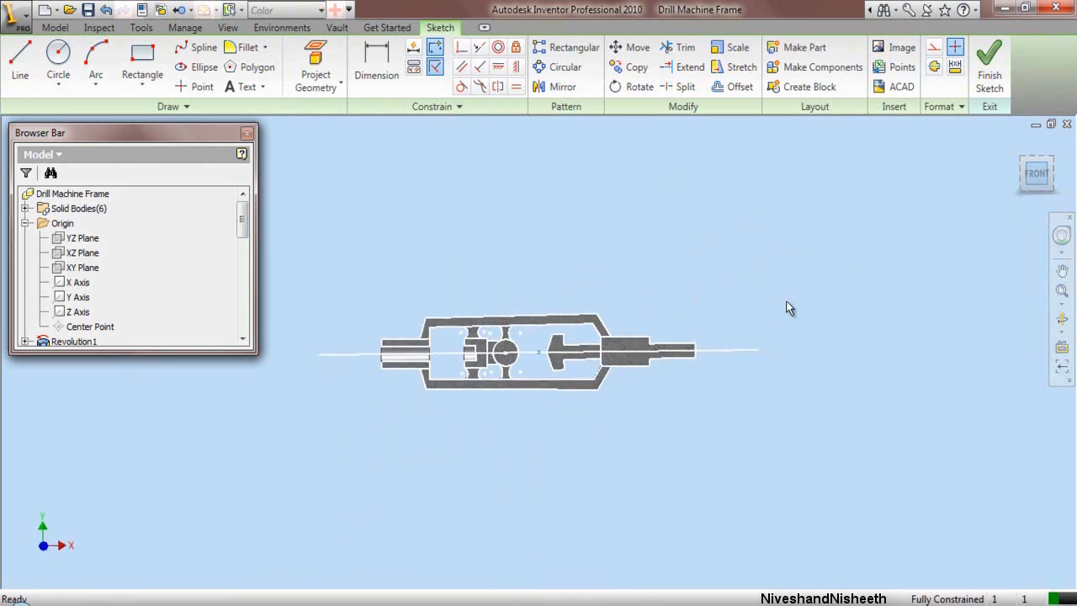
pyautogui.scroll(5, 560, 324)
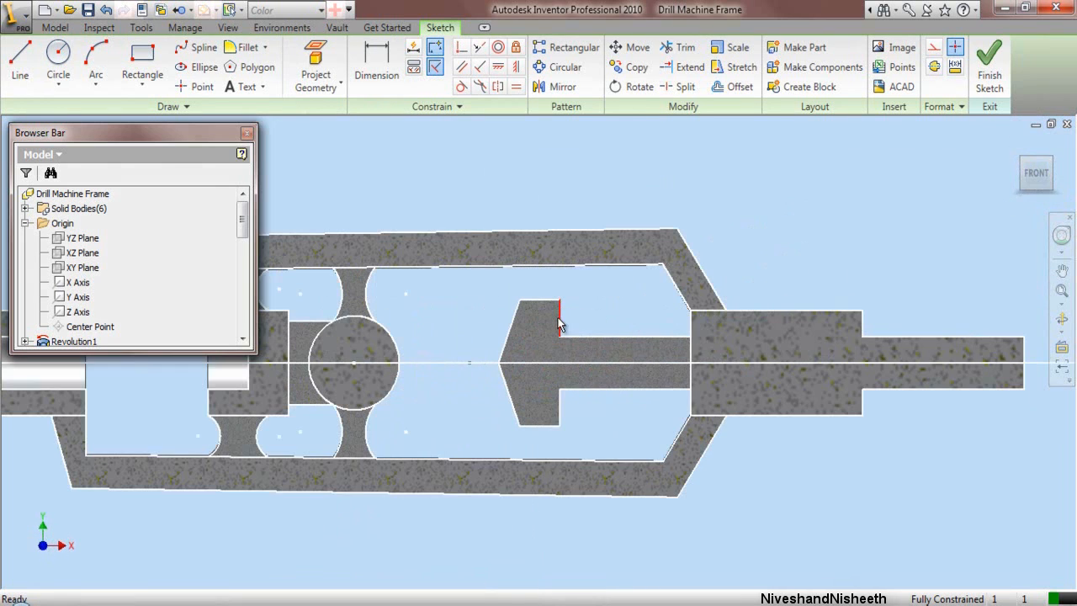
# Step: Set the sketch line colour back to Default
pyautogui.click(941, 106)
pyautogui.click(955, 131)
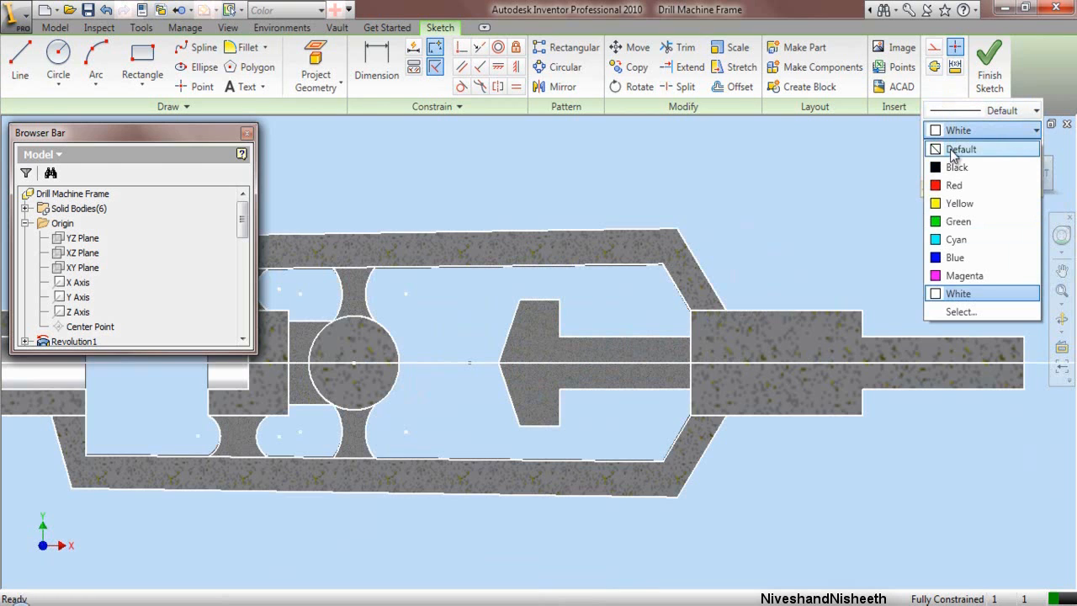
pyautogui.click(958, 150)
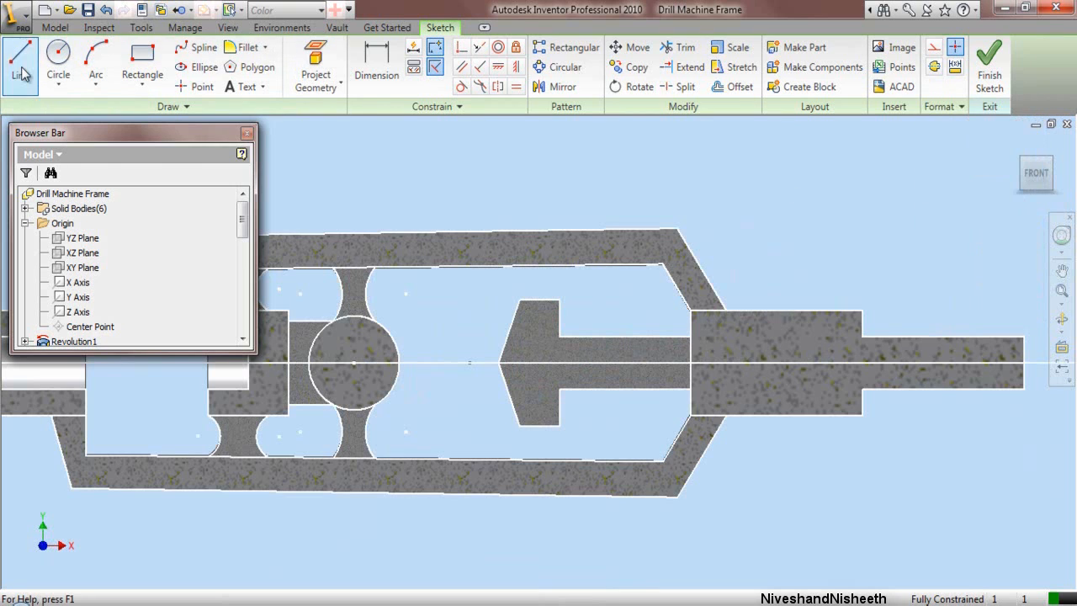
# Step: Draw two vertical lines from the upper corners of the stepped head up into the frame's upper bar
pyautogui.press('l')
pyautogui.scroll(5, 516, 268)
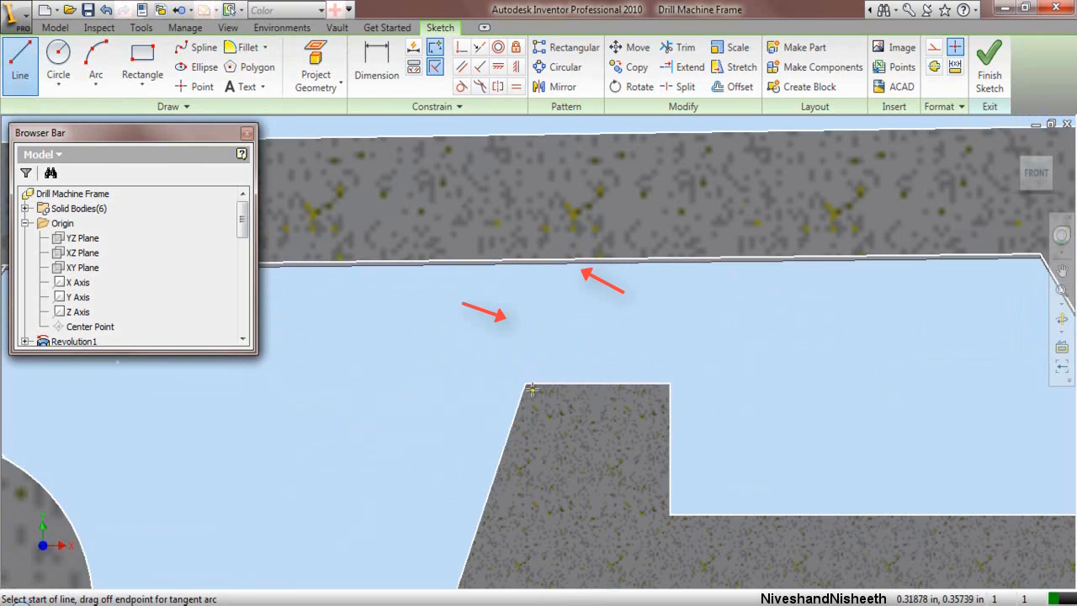
pyautogui.click(526, 385)
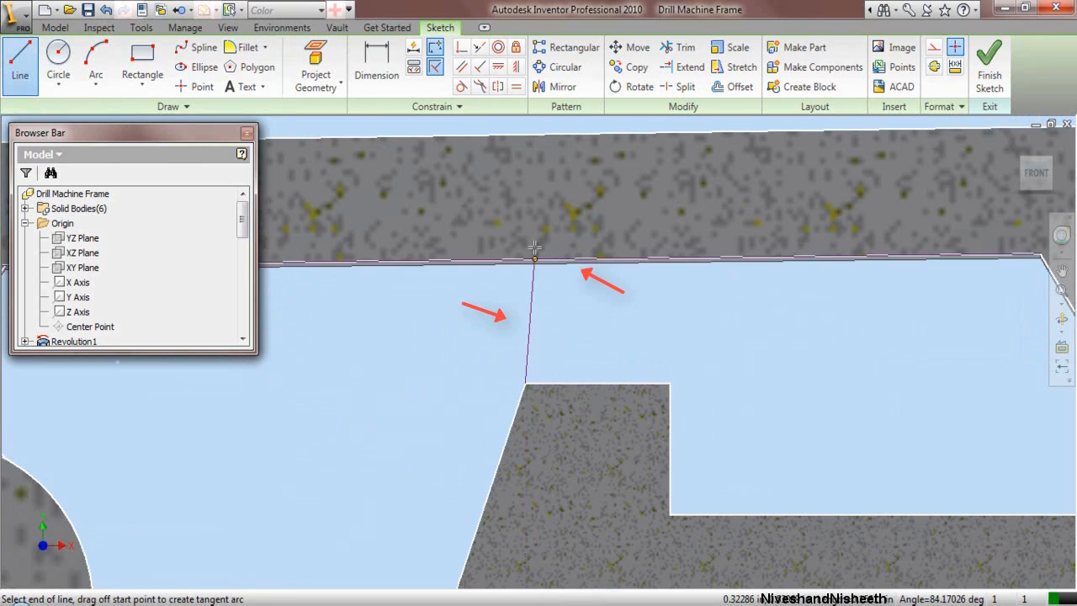
pyautogui.click(526, 210)
pyautogui.rightClick(525, 210)
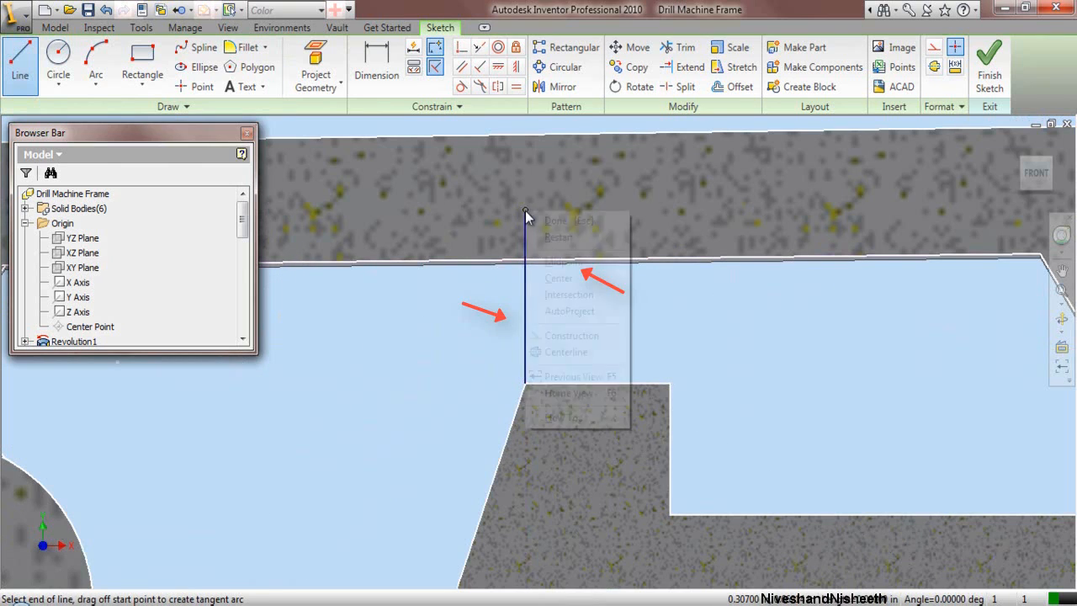
pyautogui.click(543, 236)
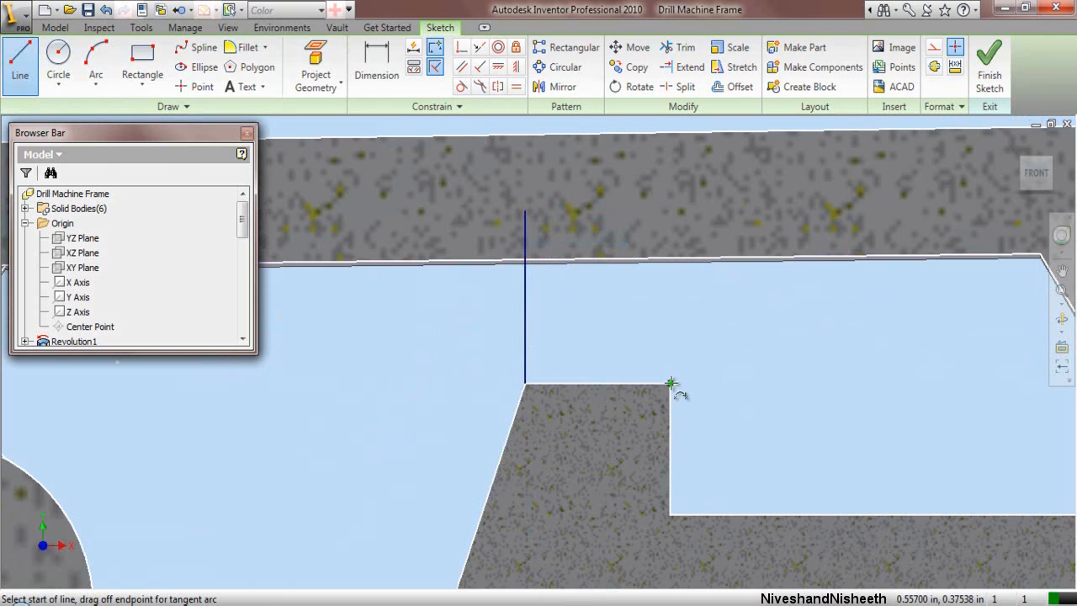
pyautogui.click(671, 384)
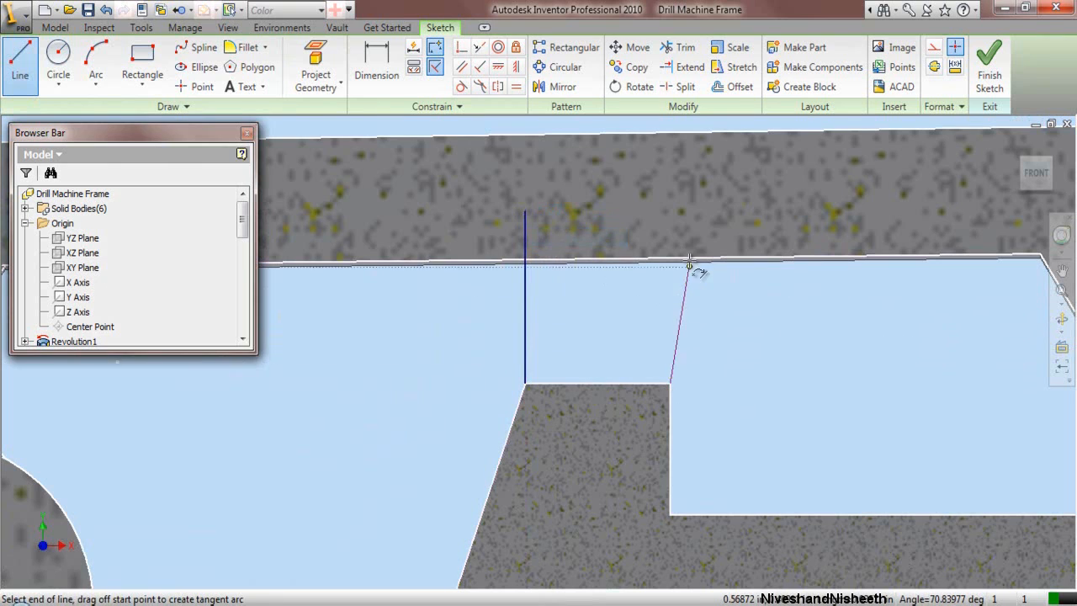
pyautogui.click(672, 212)
pyautogui.rightClick(674, 215)
pyautogui.click(698, 221)
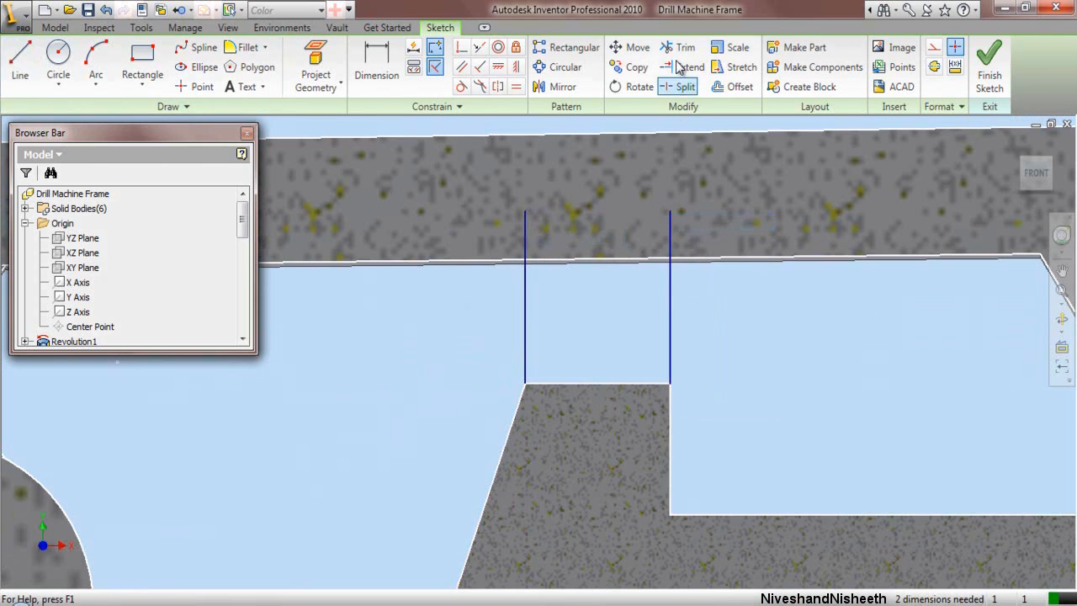
# Step: Trim both vertical lines at the frame's inner edge and convert them to construction lines
pyautogui.click(678, 49)
pyautogui.click(669, 222)
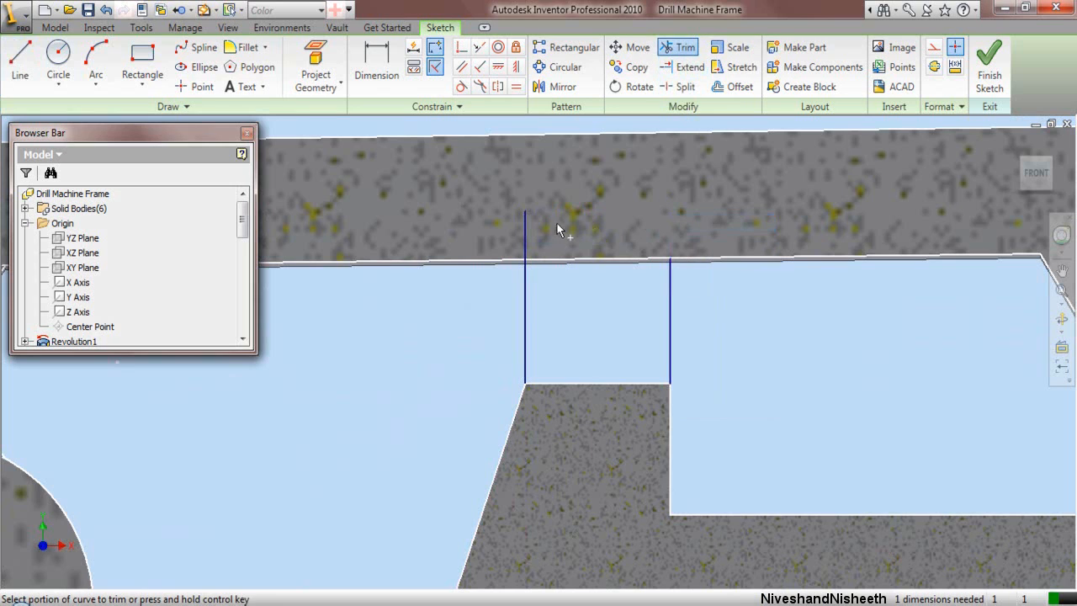
pyautogui.click(527, 236)
pyautogui.rightClick(452, 335)
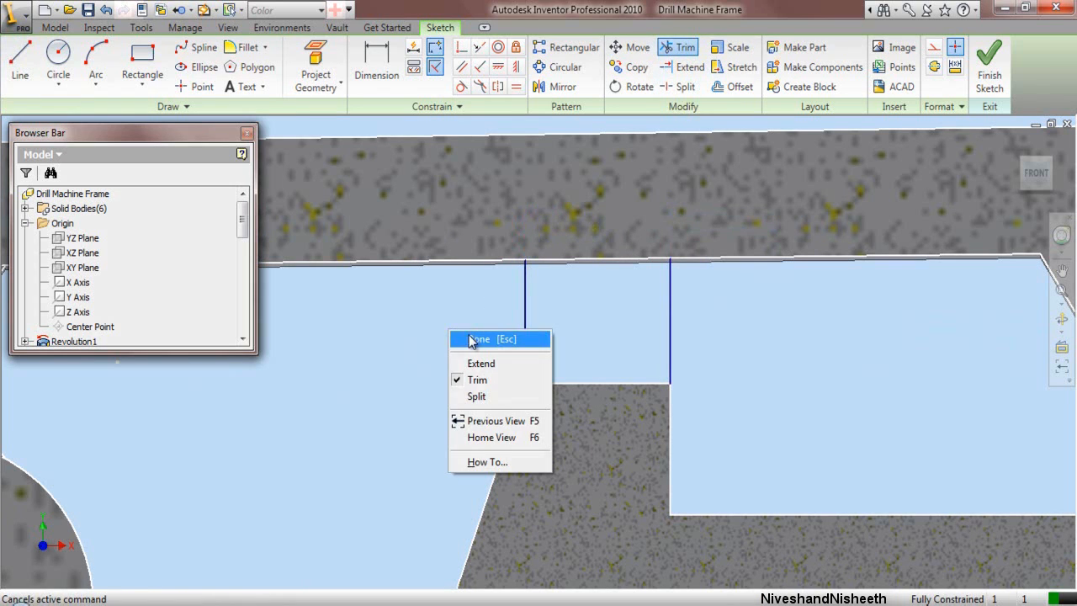
pyautogui.click(473, 341)
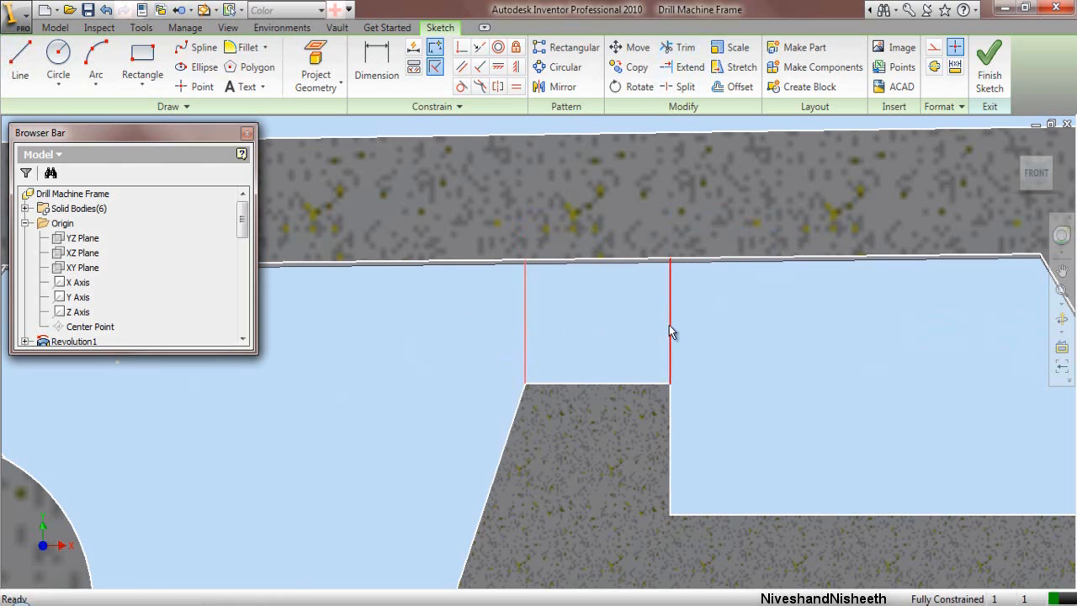
pyautogui.click(934, 47)
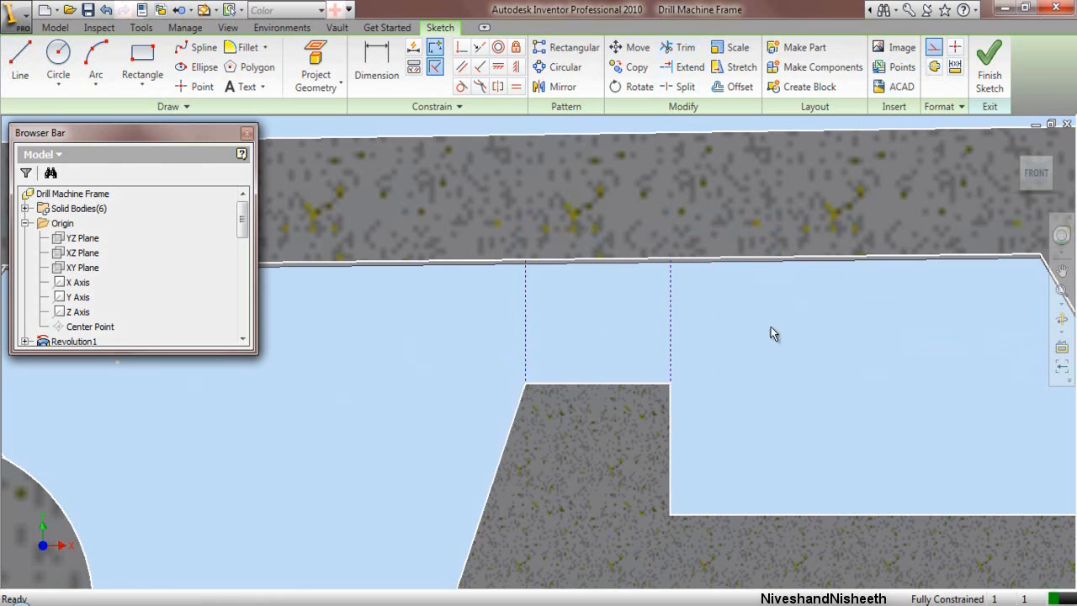
# Step: Draw inward-bulging three-point arcs between the construction lines' endpoints, about 0.13 in radius on the left line and 0.15 in on the right
pyautogui.click(95, 63)
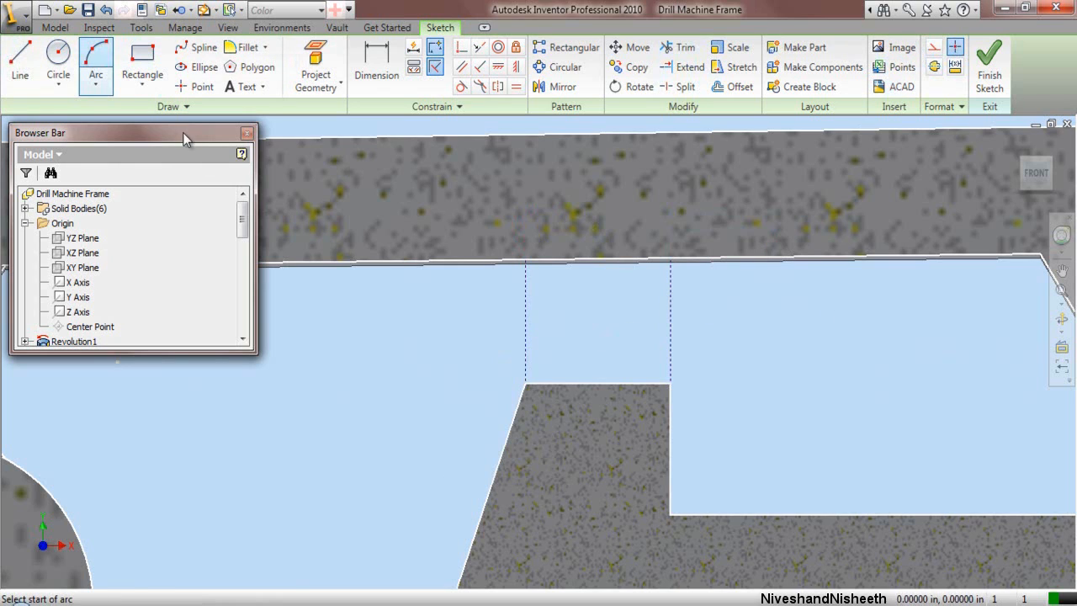
pyautogui.click(525, 260)
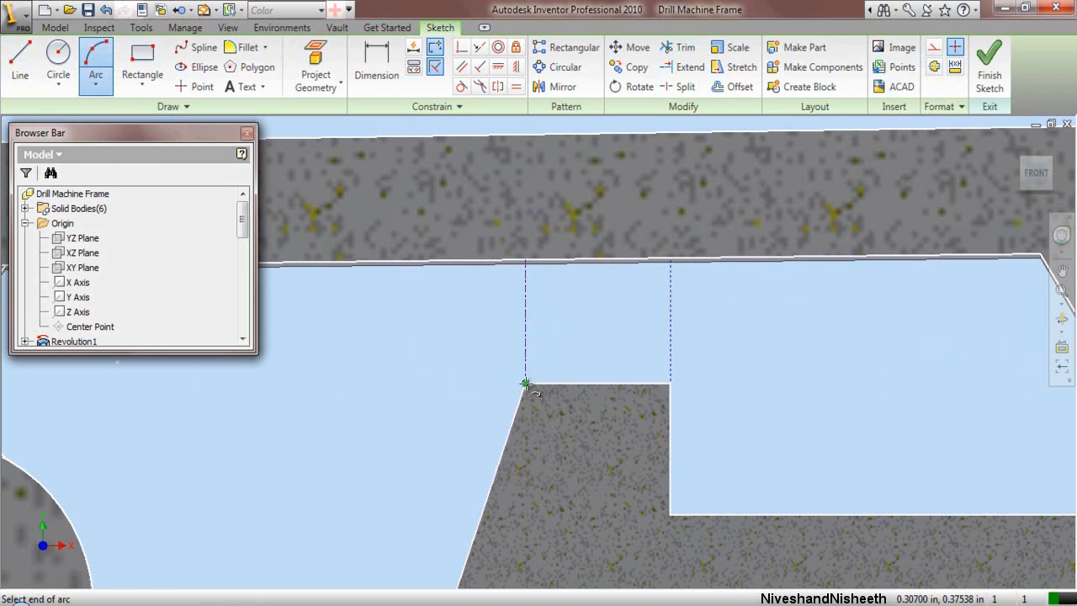
pyautogui.click(525, 385)
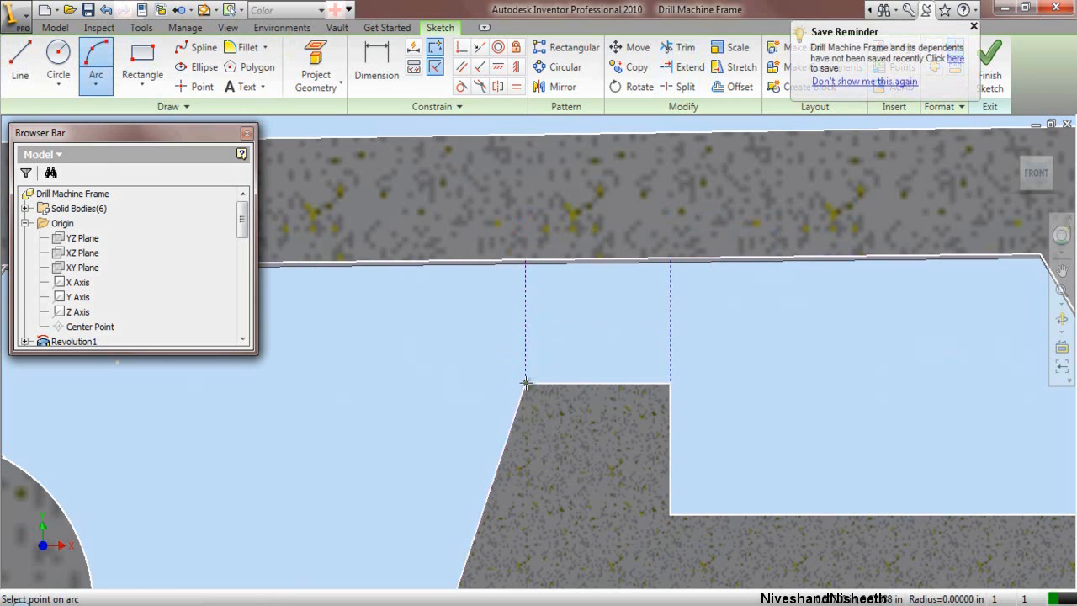
pyautogui.click(550, 348)
pyautogui.click(671, 260)
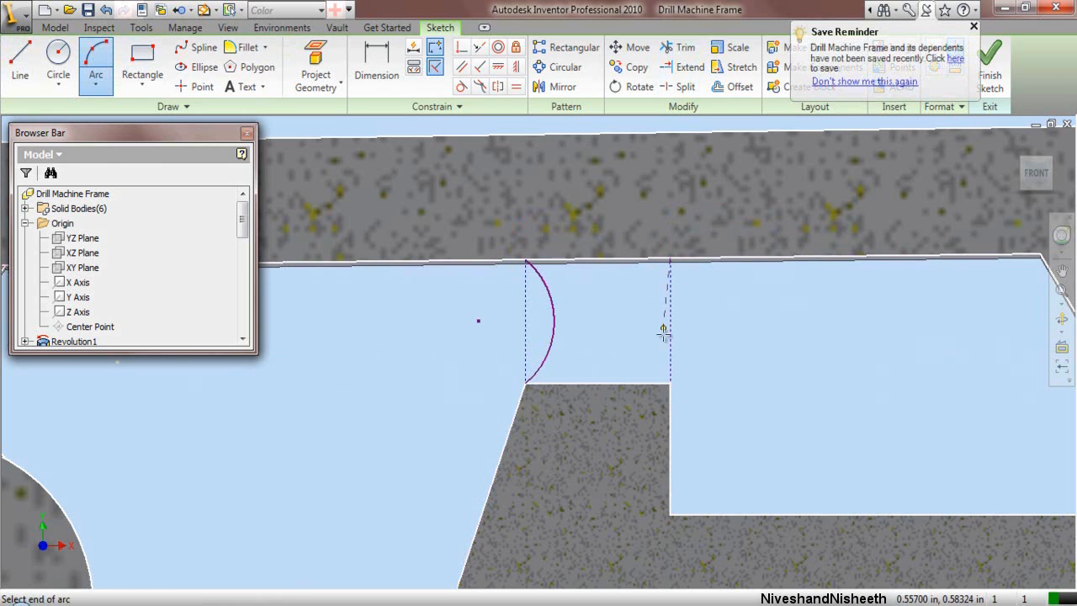
pyautogui.click(670, 384)
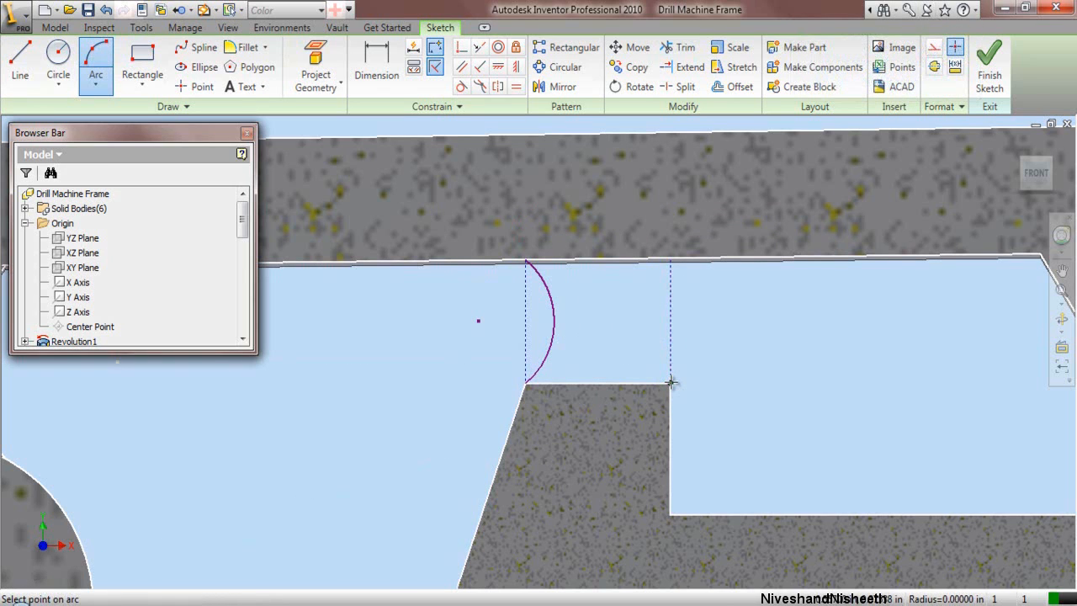
pyautogui.click(648, 339)
pyautogui.click(705, 320)
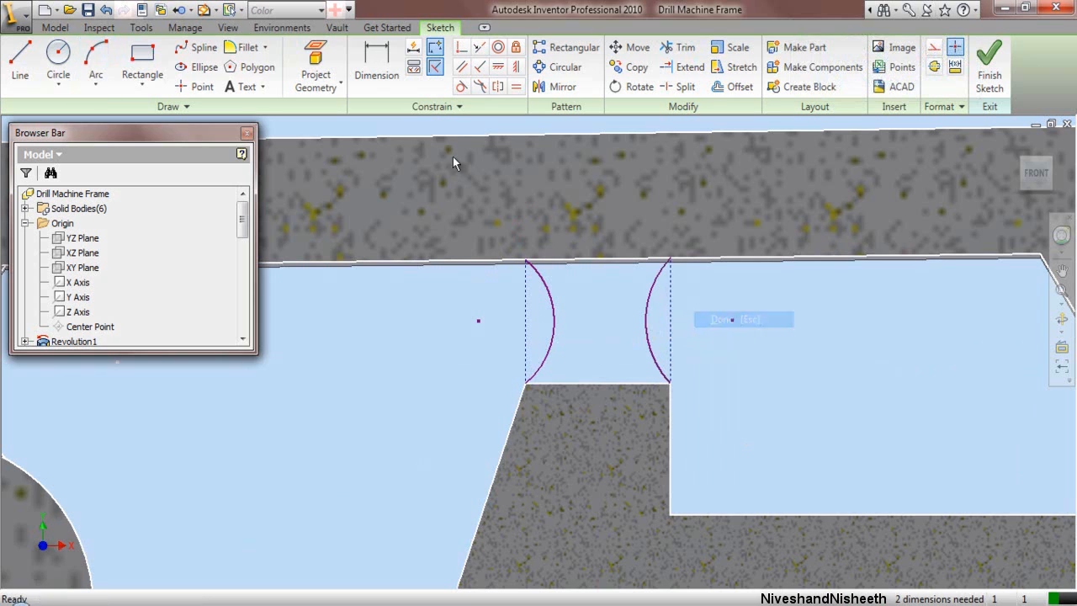
# Step: Dimension the left arc's radius and set it to .155 in
pyautogui.click(376, 67)
pyautogui.click(556, 330)
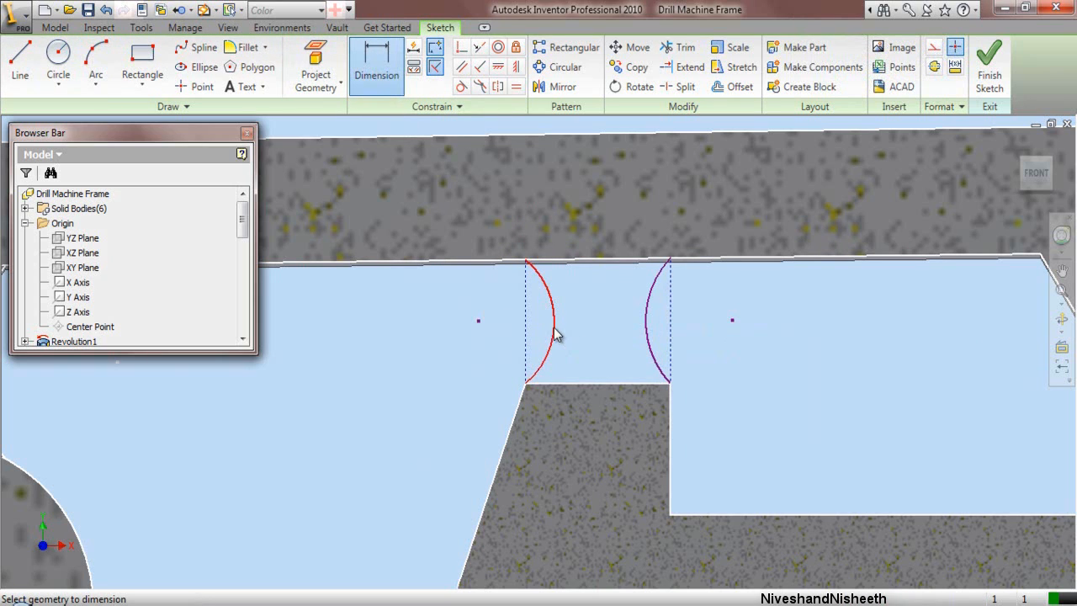
pyautogui.click(535, 330)
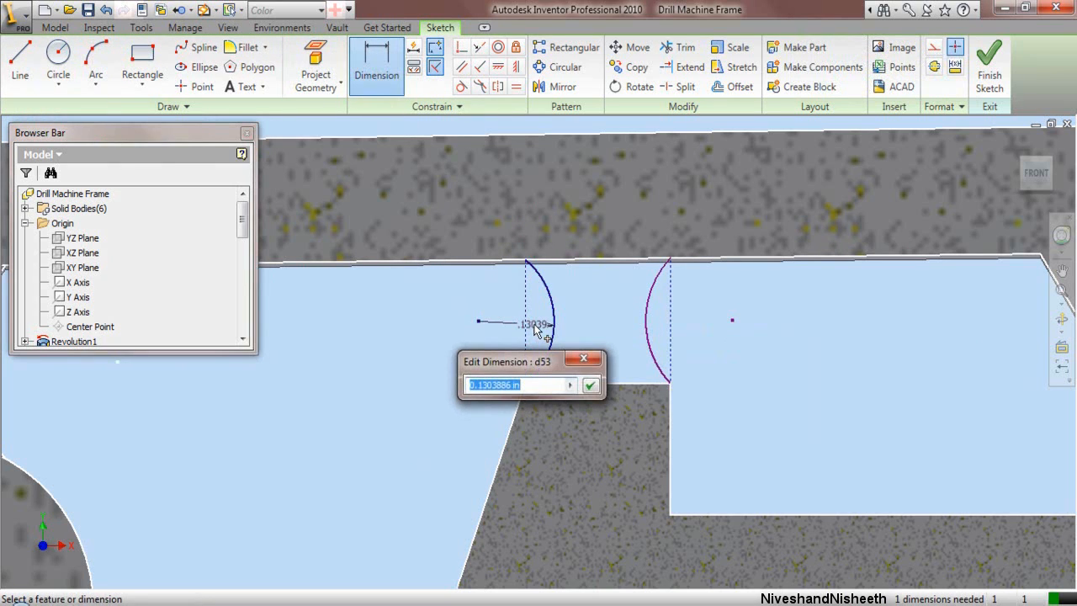
pyautogui.write('.155')
pyautogui.press('Return')
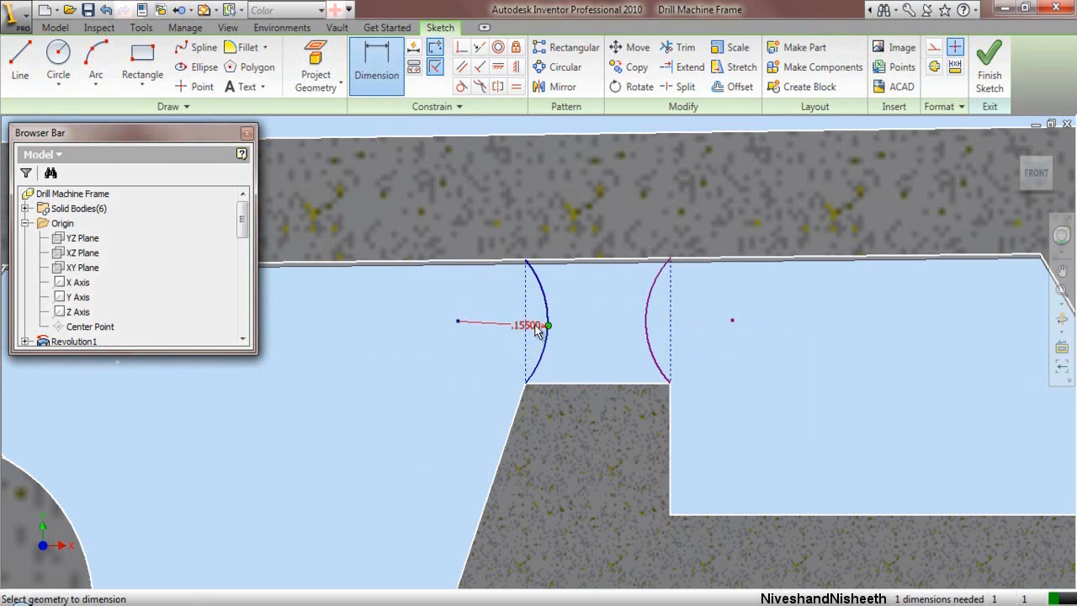
# Step: Dimension the right arc's radius and set it to .16 in
pyautogui.click(657, 333)
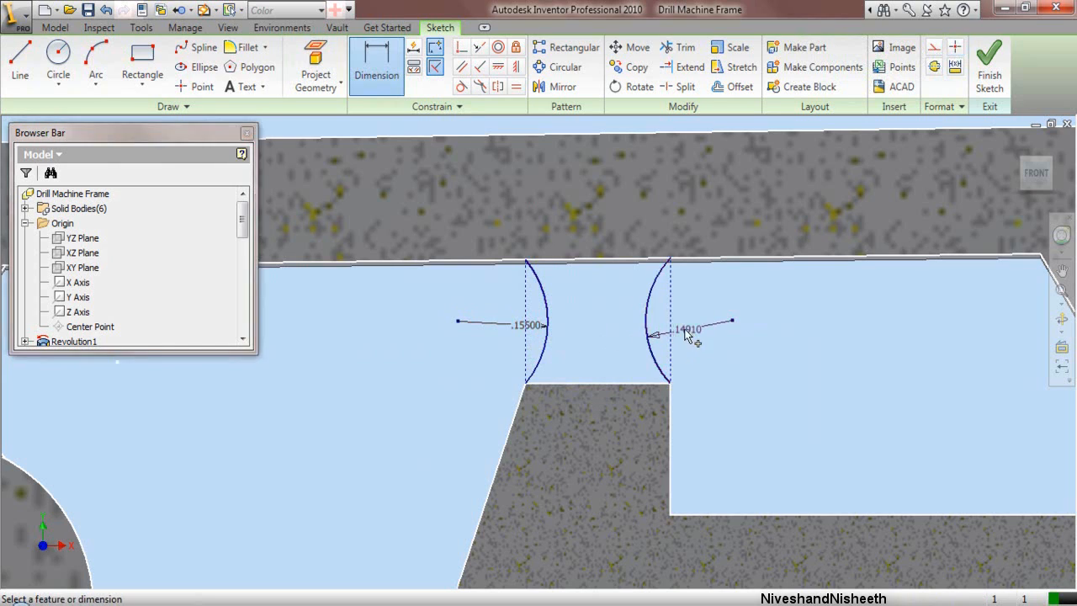
pyautogui.click(686, 335)
pyautogui.write('.16')
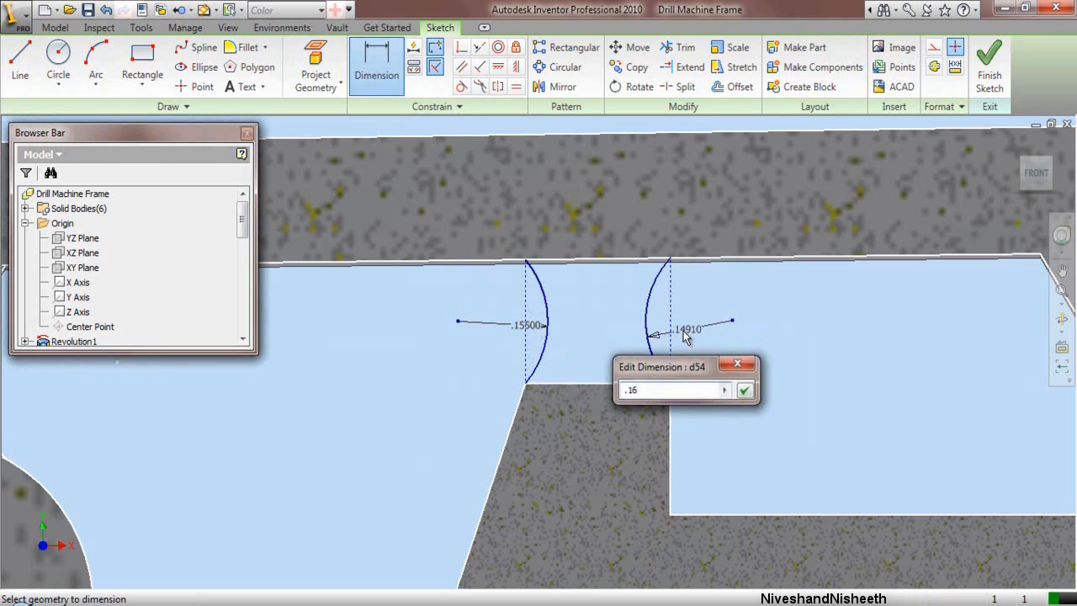
pyautogui.press('Return')
pyautogui.rightClick(785, 289)
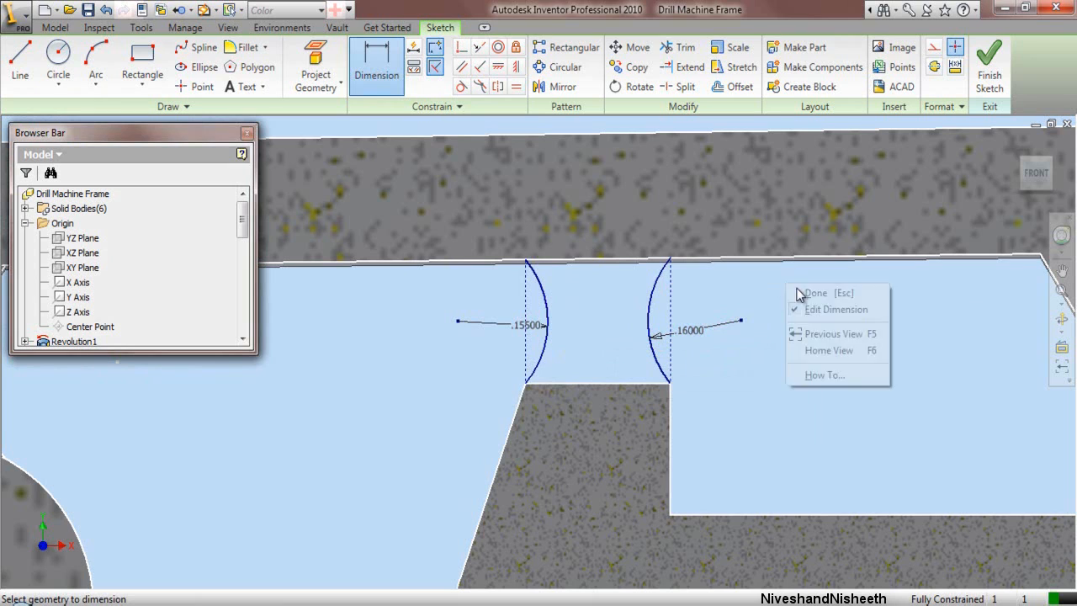
pyautogui.click(808, 289)
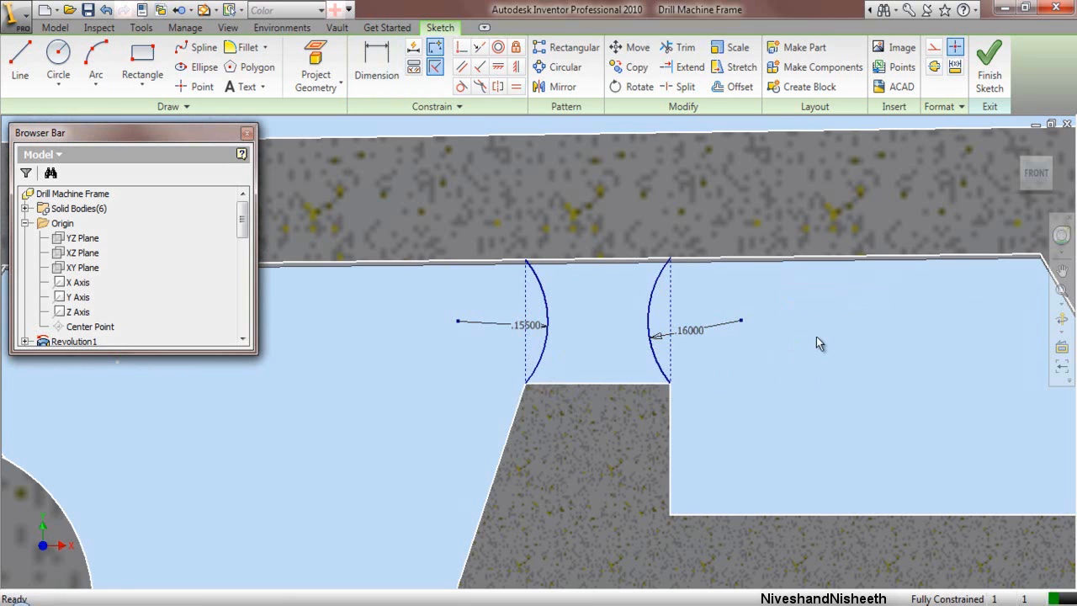
# Step: Revolve the profile between the two arcs fully about the projected X axis as a new solid
pyautogui.click(55, 26)
pyautogui.click(129, 63)
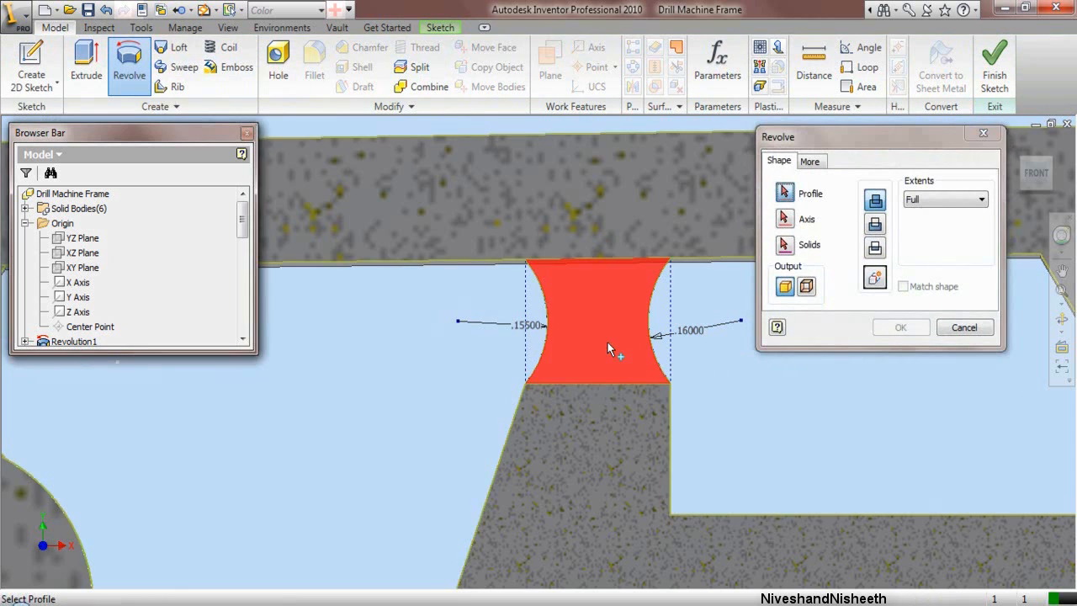
pyautogui.scroll(-5, 607, 340)
pyautogui.click(610, 341)
pyautogui.click(784, 218)
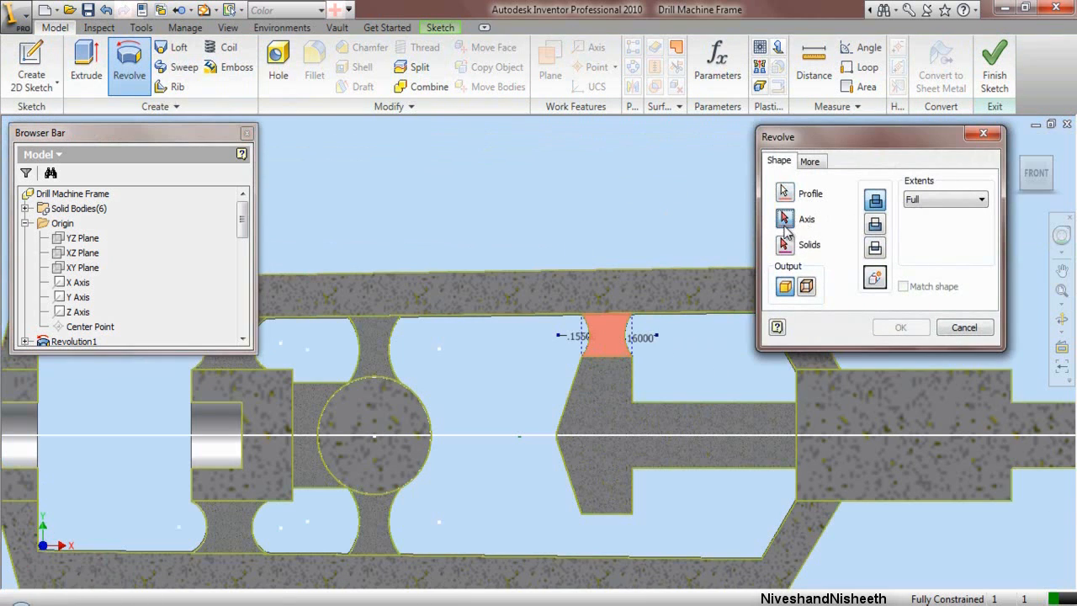
pyautogui.click(664, 434)
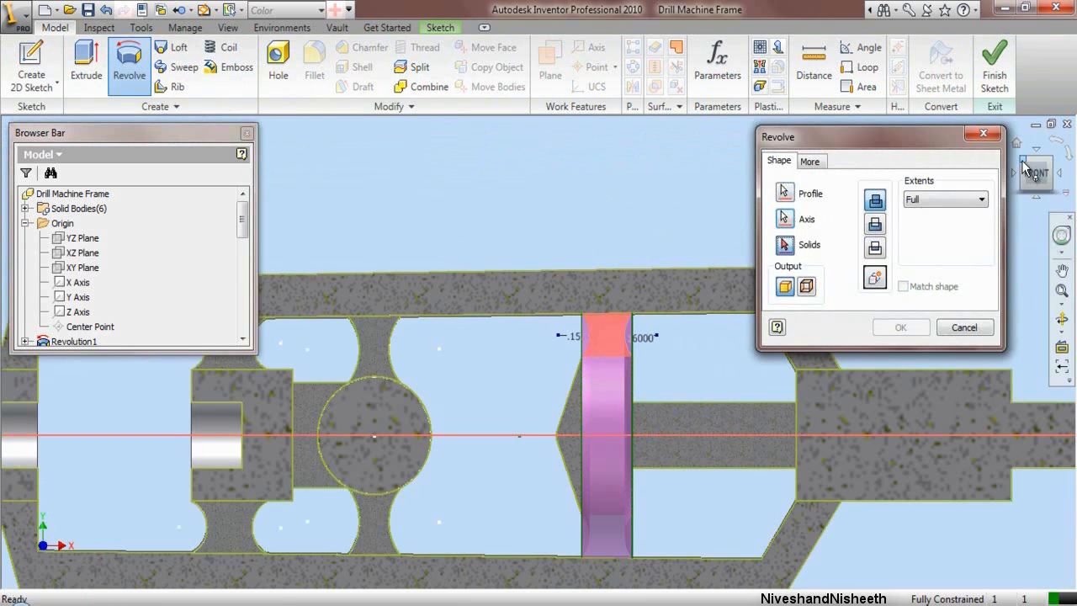
pyautogui.moveTo(1035, 174); pyautogui.dragTo(956, 183)
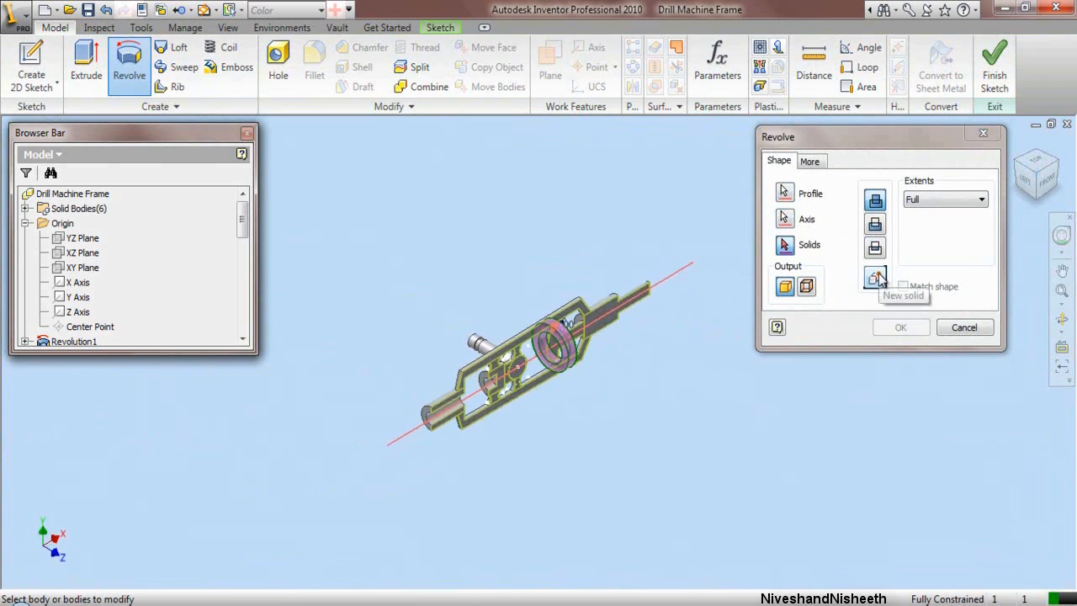
pyautogui.click(883, 284)
pyautogui.click(901, 328)
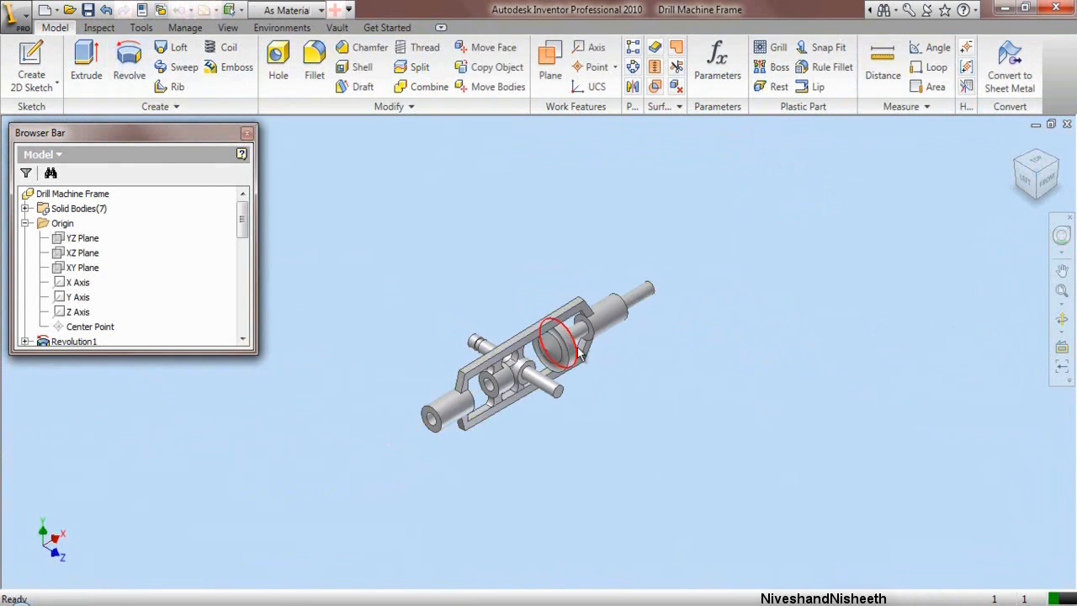
# Step: Make Base Plane-1 and Base Plane-2 visible
pyautogui.scroll(5, 566, 352)
pyautogui.click(25, 223)
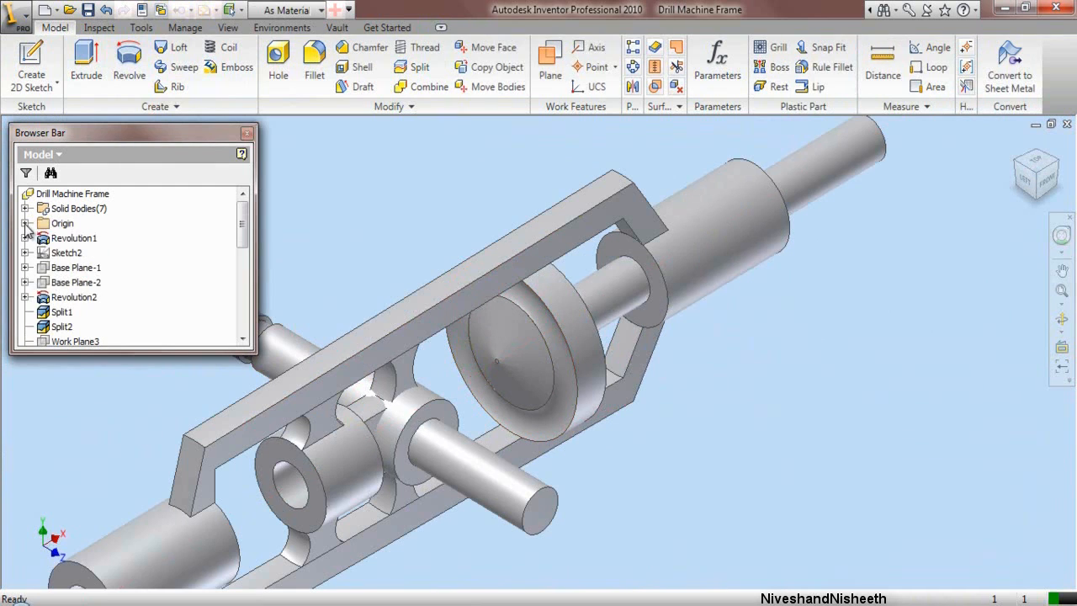
pyautogui.click(46, 267)
pyautogui.keyDown('ctrl'); pyautogui.click(53, 286); pyautogui.keyUp('ctrl')
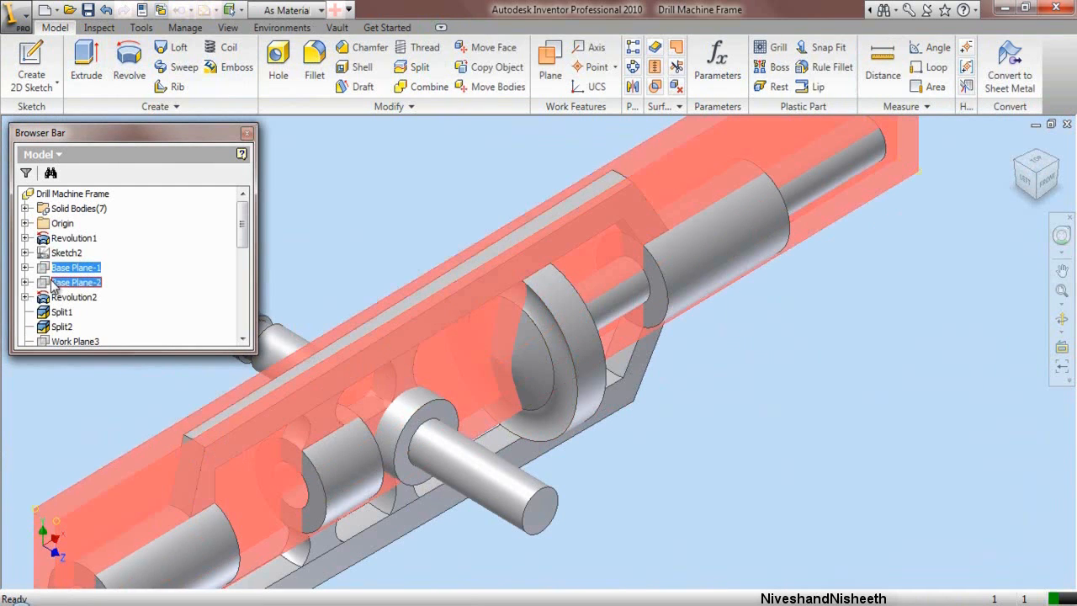
pyautogui.rightClick(53, 287)
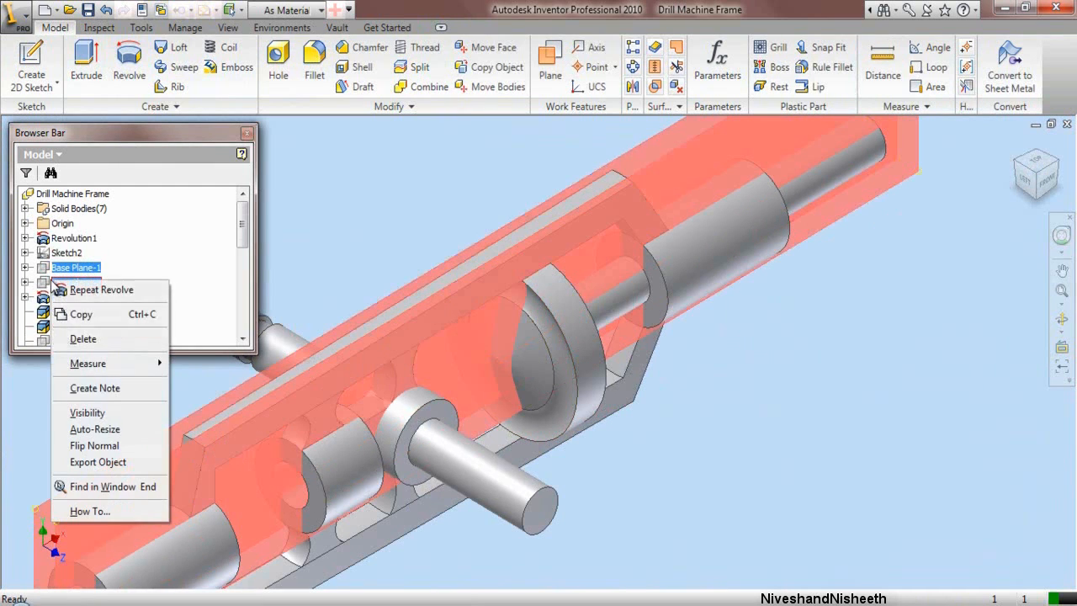
pyautogui.click(99, 414)
pyautogui.scroll(-3, 701, 456)
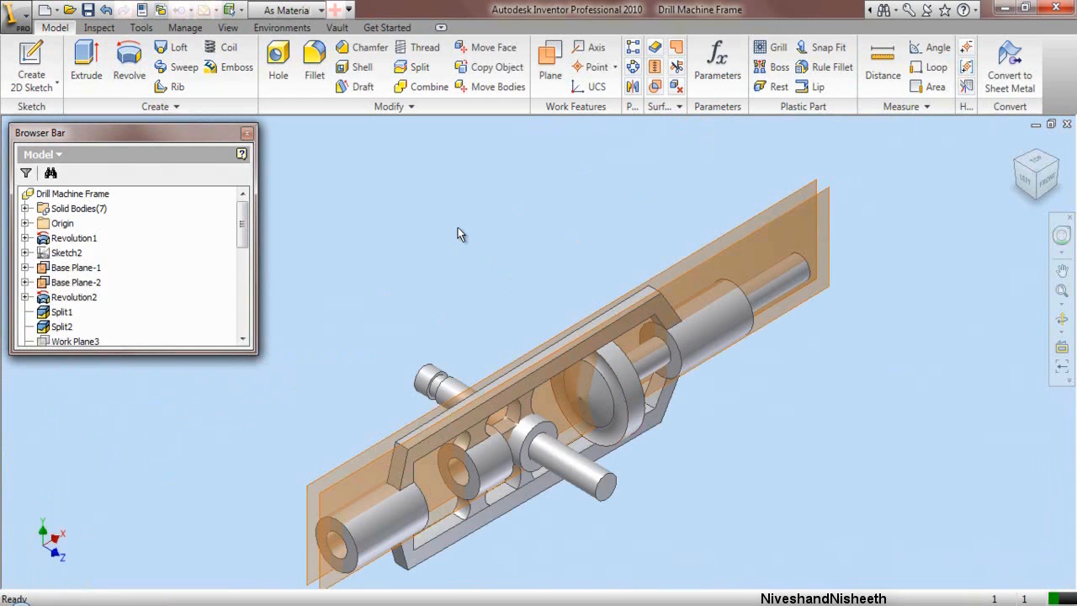
# Step: Trim the revolved ring solid with Base Plane-1 using Split, removing the portion that protrudes outward from the frame
pyautogui.click(416, 66)
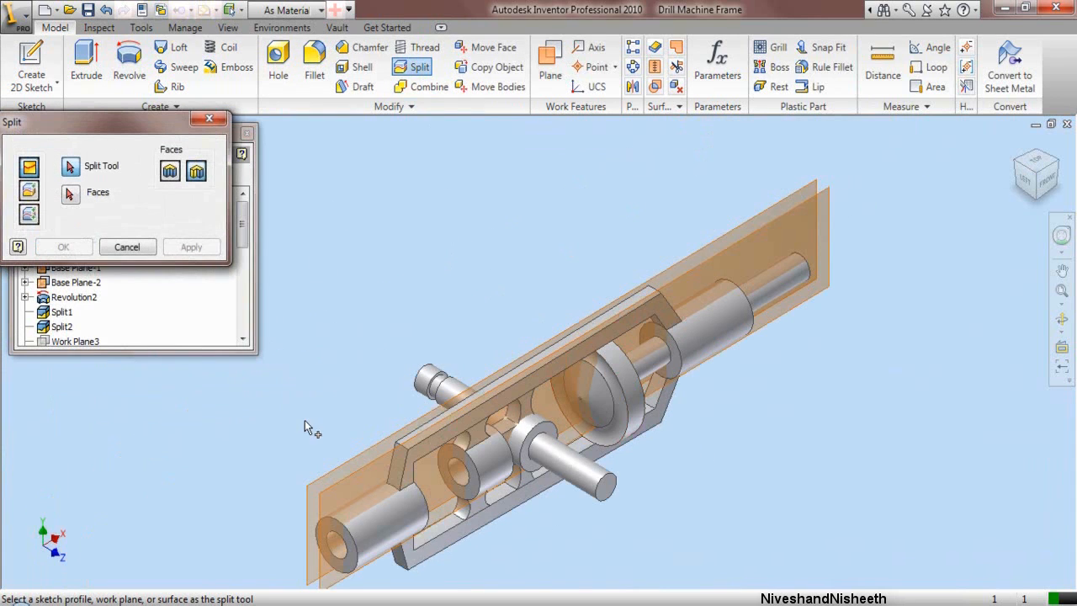
pyautogui.scroll(5, 308, 502)
pyautogui.click(344, 486)
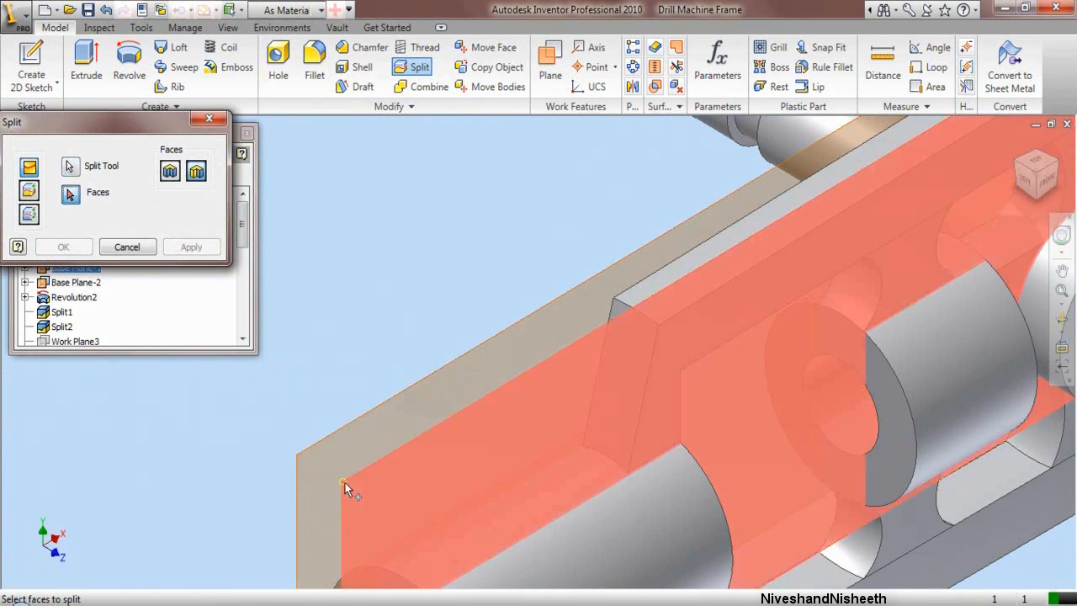
pyautogui.scroll(-3, 344, 486)
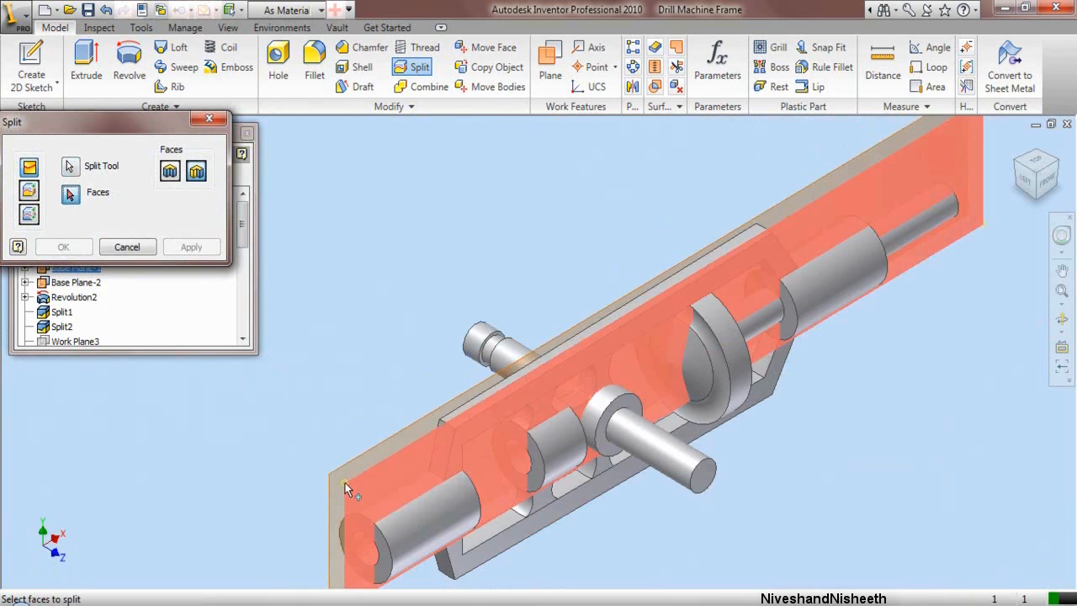
pyautogui.click(30, 194)
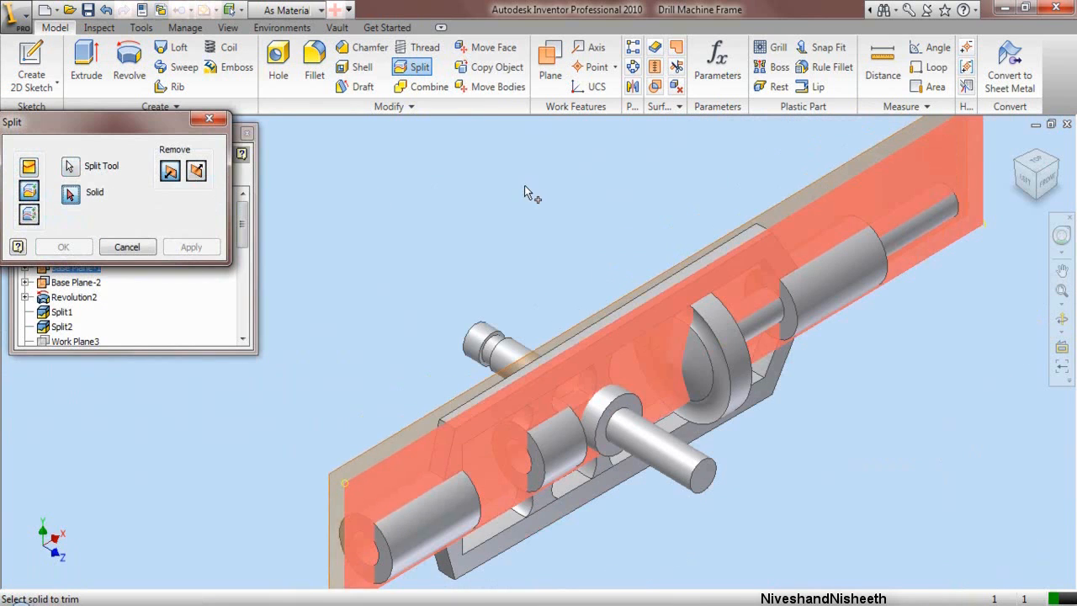
pyautogui.scroll(3, 813, 207)
pyautogui.click(655, 454)
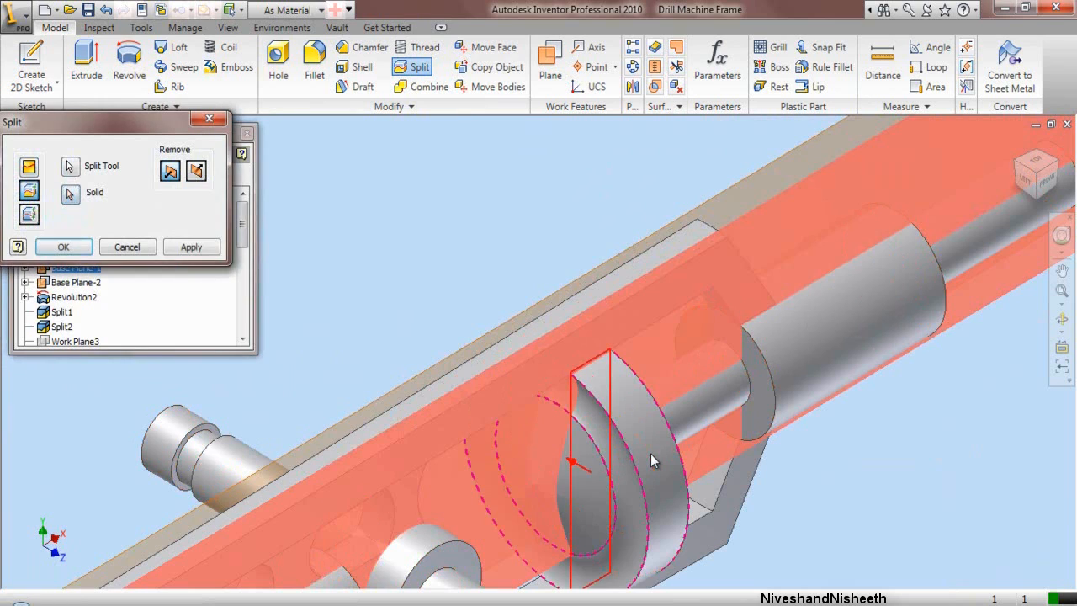
pyautogui.click(197, 171)
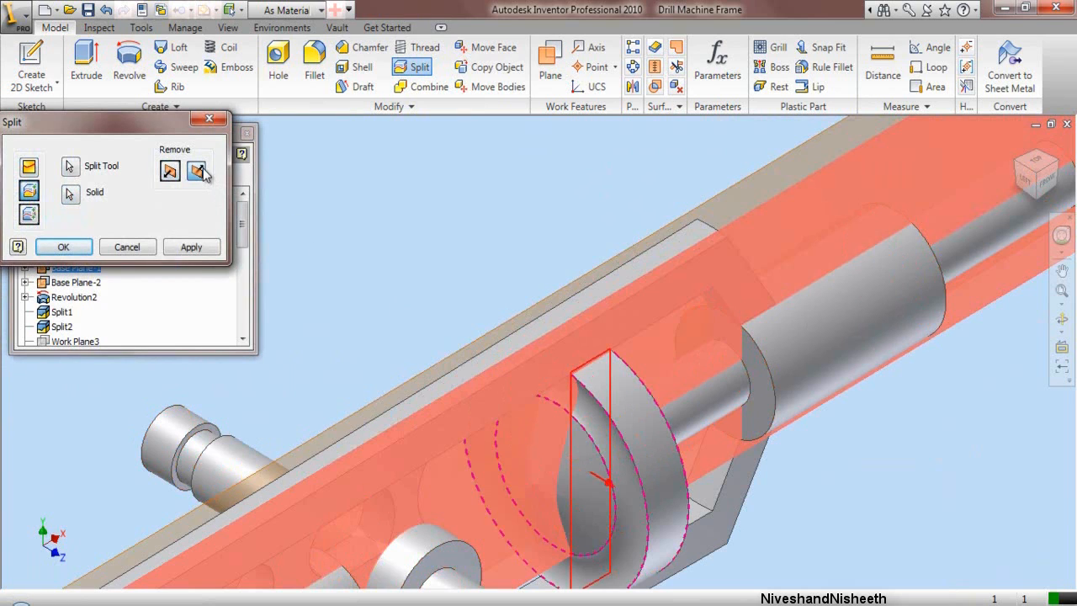
pyautogui.click(191, 249)
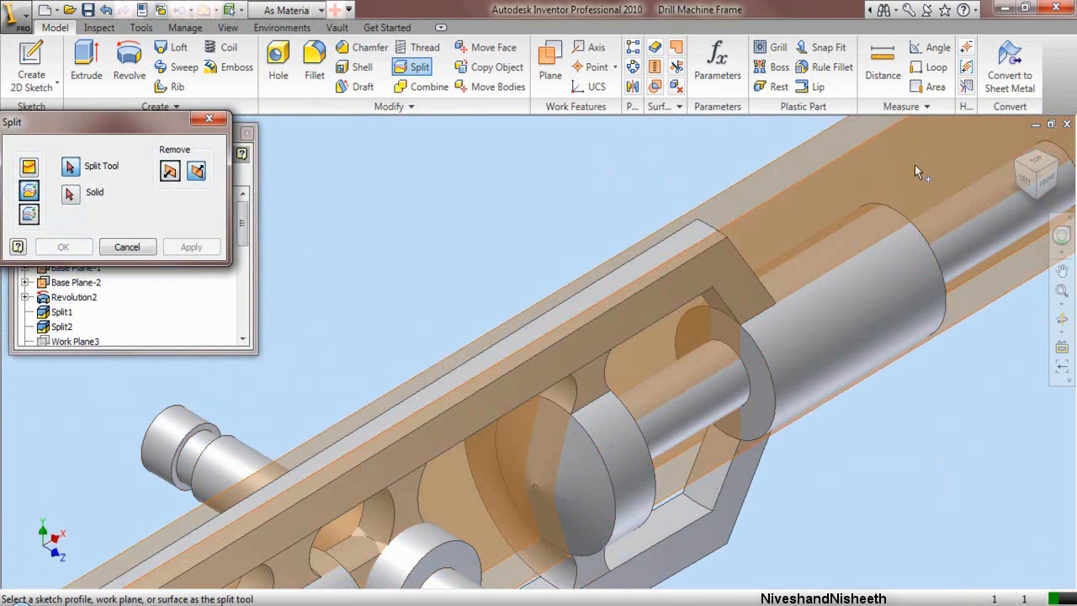
# Step: Trim the ring solid's opposite side with Base Plane-2, removing the portion that protrudes outward from the frame
pyautogui.click(1019, 158)
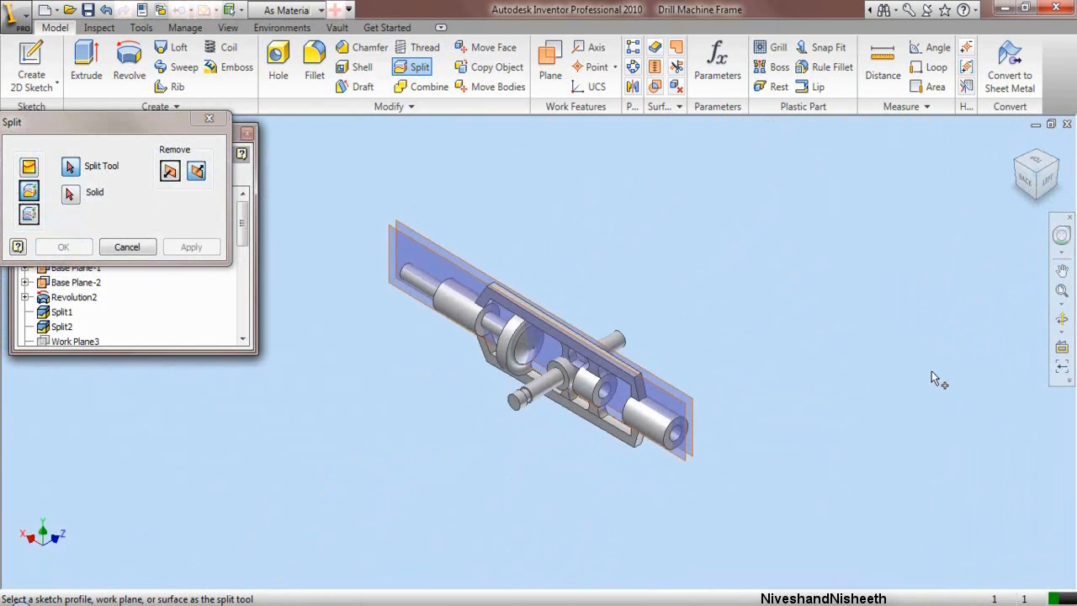
pyautogui.scroll(3, 665, 471)
pyautogui.scroll(2, 691, 457)
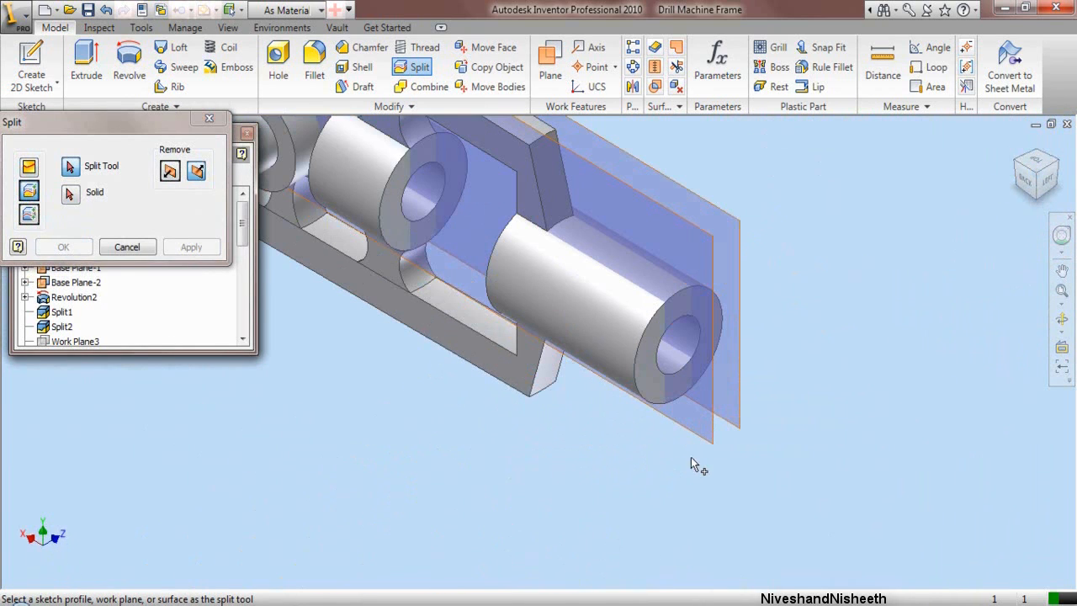
pyautogui.click(710, 448)
pyautogui.scroll(-4, 774, 510)
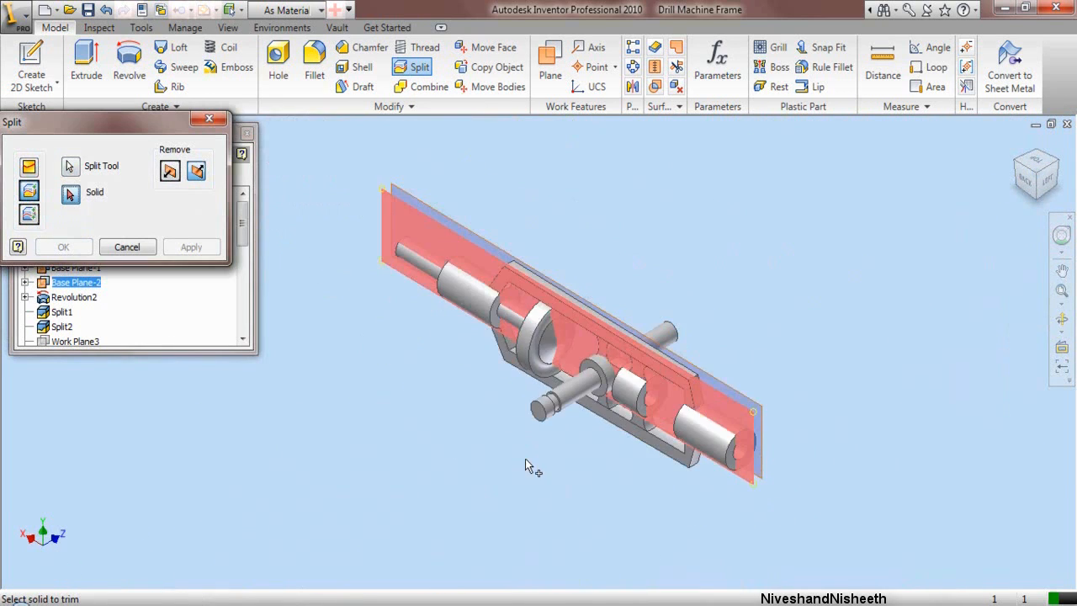
pyautogui.scroll(4, 505, 341)
pyautogui.scroll(3, 505, 341)
pyautogui.click(578, 337)
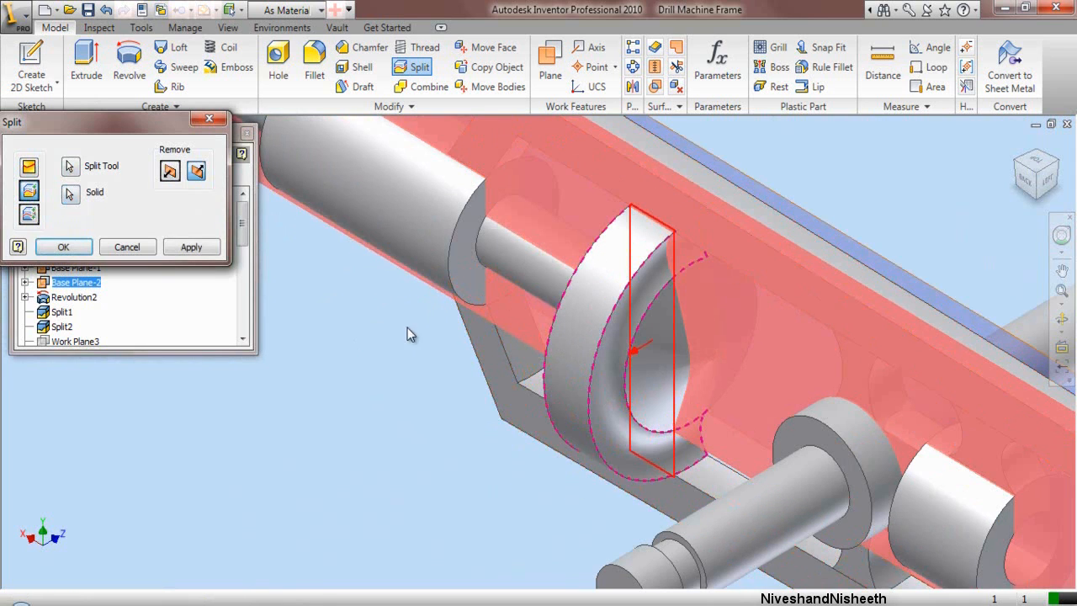
pyautogui.click(189, 247)
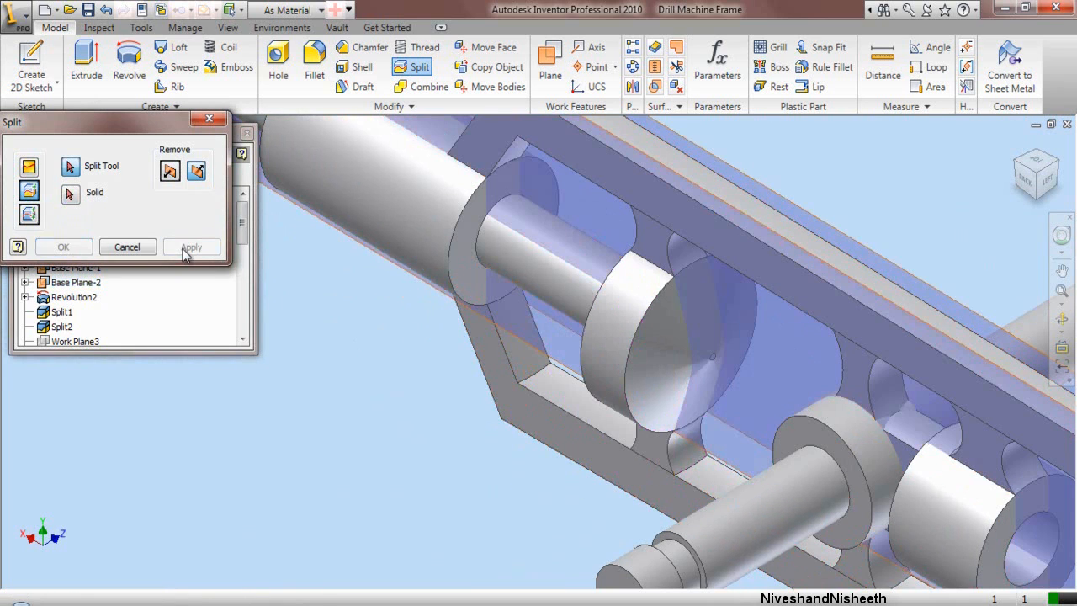
pyautogui.click(126, 247)
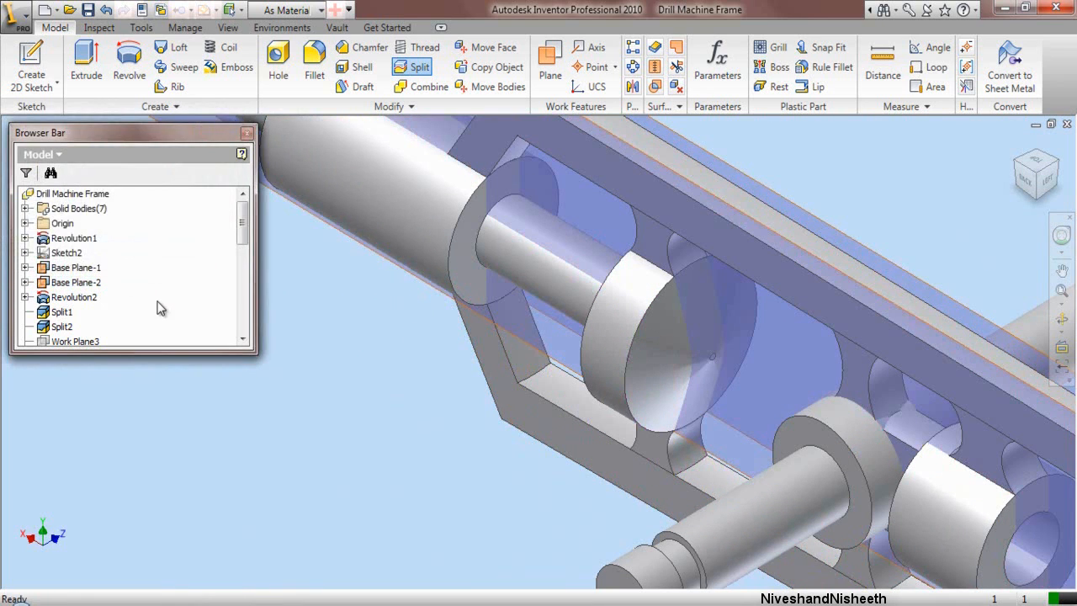
# Step: Hide Base Plane-1 and Base Plane-2 and save the part in its home view
pyautogui.click(93, 268)
pyautogui.keyDown('ctrl'); pyautogui.click(76, 283); pyautogui.keyUp('ctrl')
pyautogui.rightClick(97, 288)
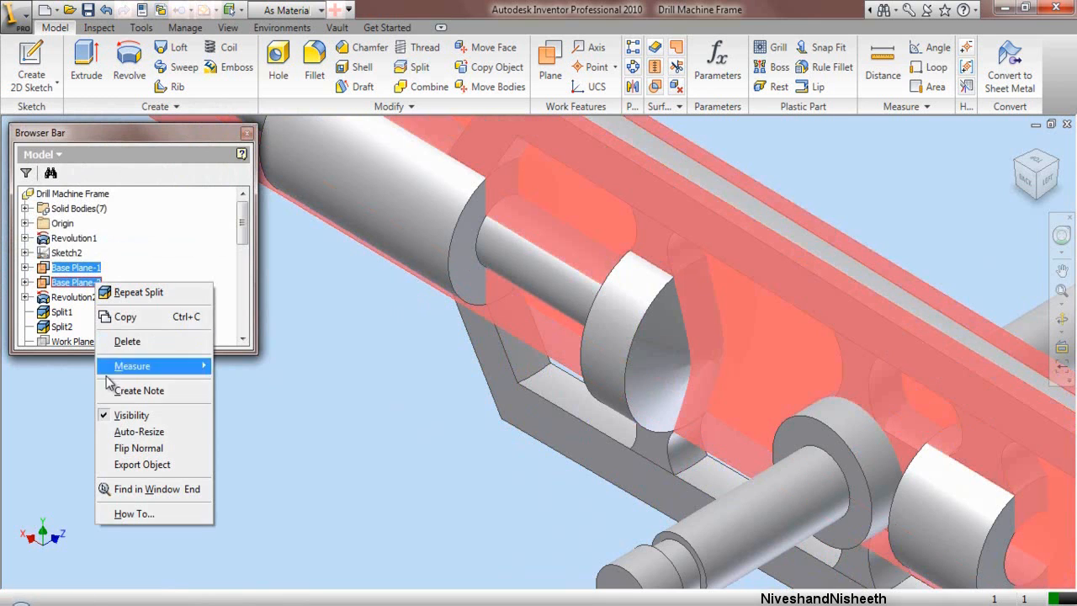
pyautogui.click(123, 414)
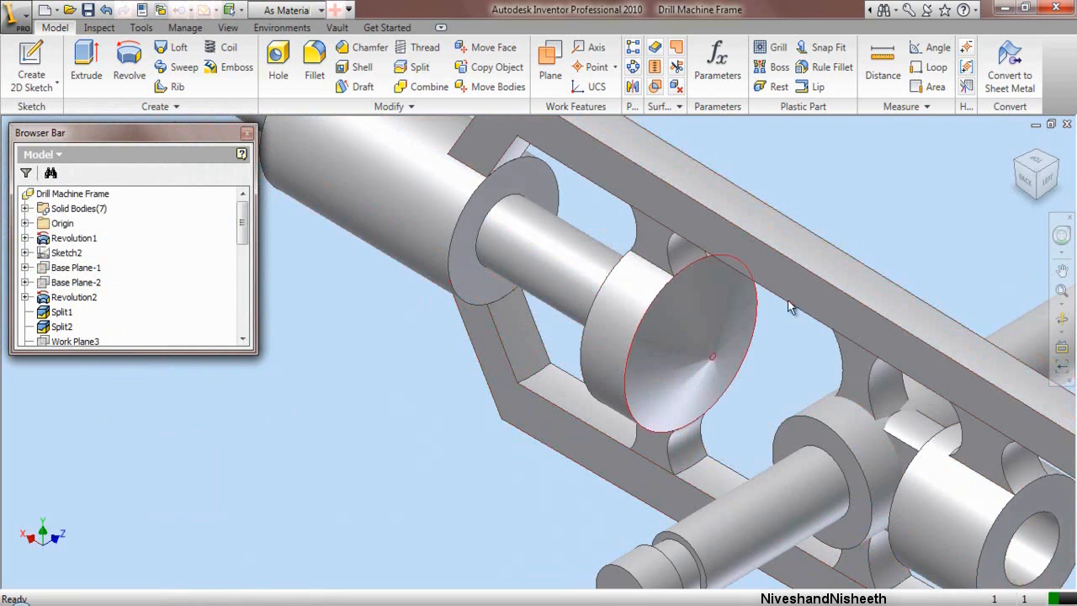
pyautogui.click(1064, 180)
pyautogui.click(1062, 292)
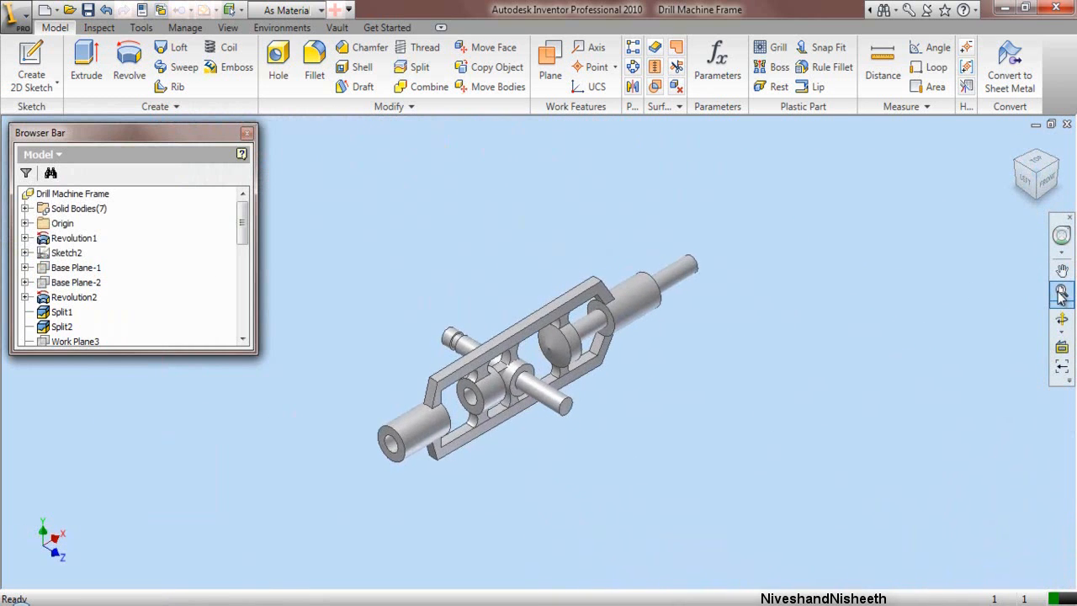
pyautogui.click(89, 10)
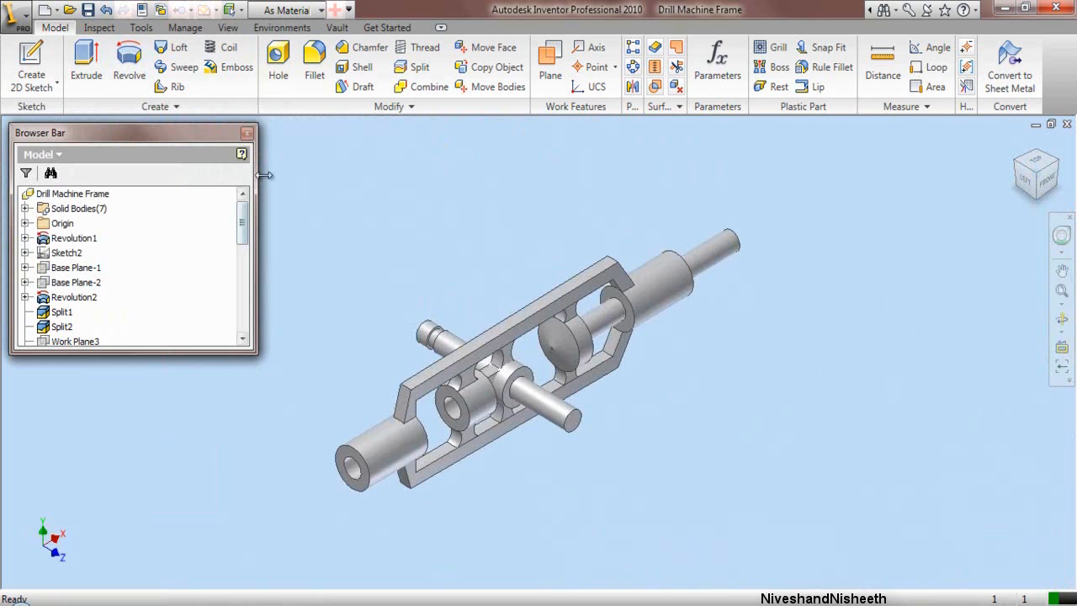
# Step: Combine Solid2 through Solid7 with base Solid1 into one joined body, and collapse the expanded model tree
pyautogui.click(412, 87)
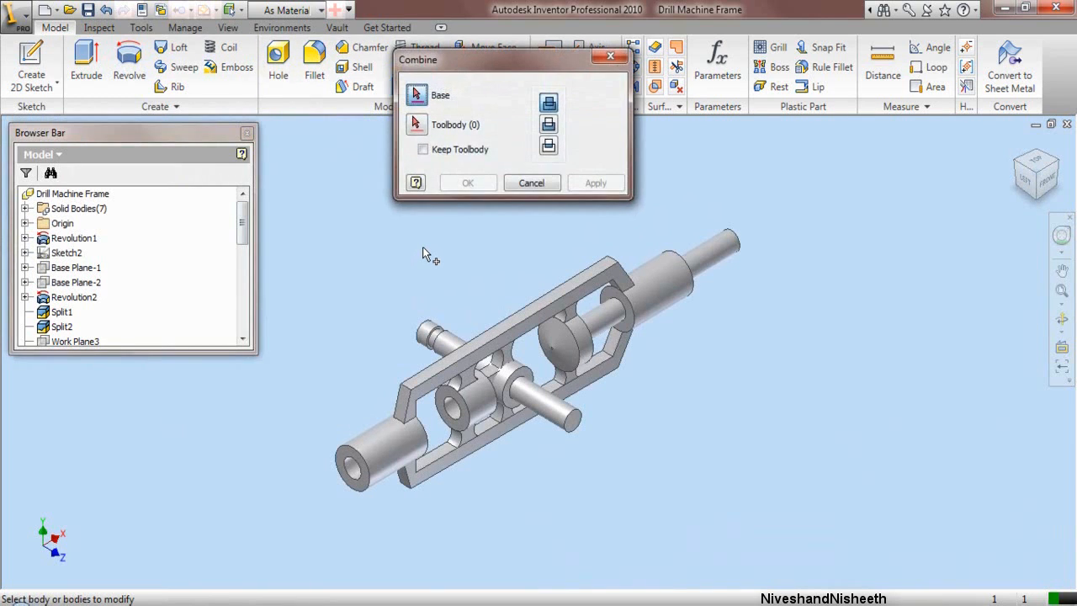
pyautogui.click(26, 209)
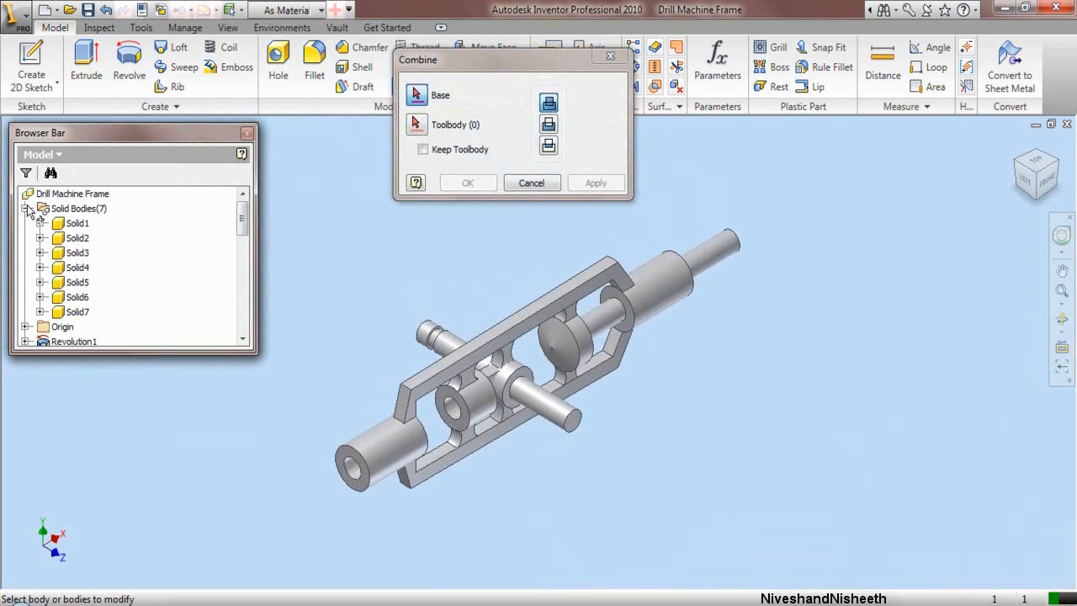
pyautogui.click(76, 223)
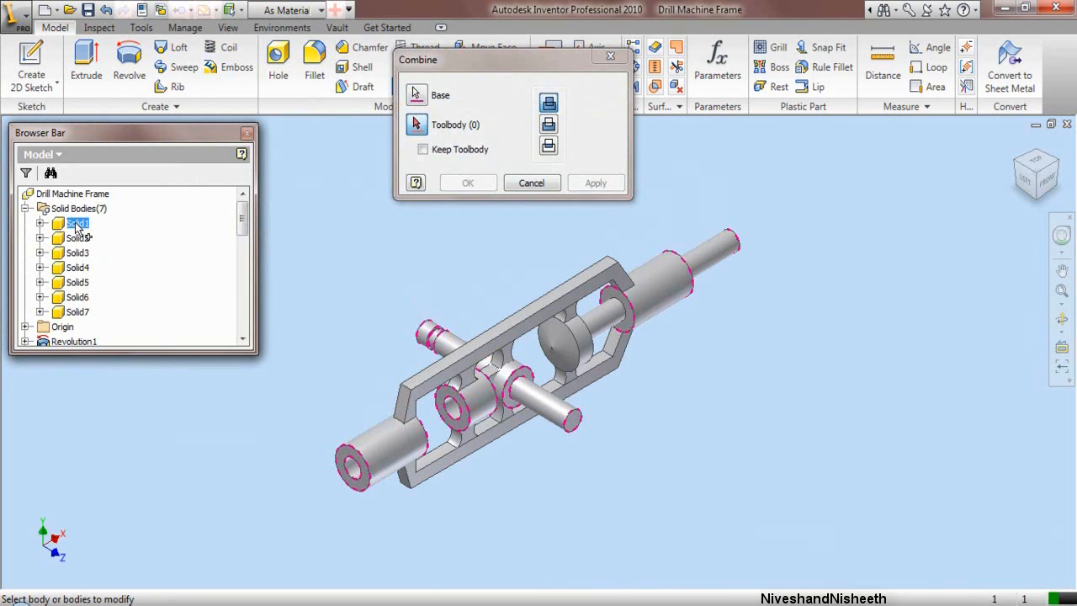
pyautogui.keyDown('shift'); pyautogui.click(88, 313); pyautogui.keyUp('shift')
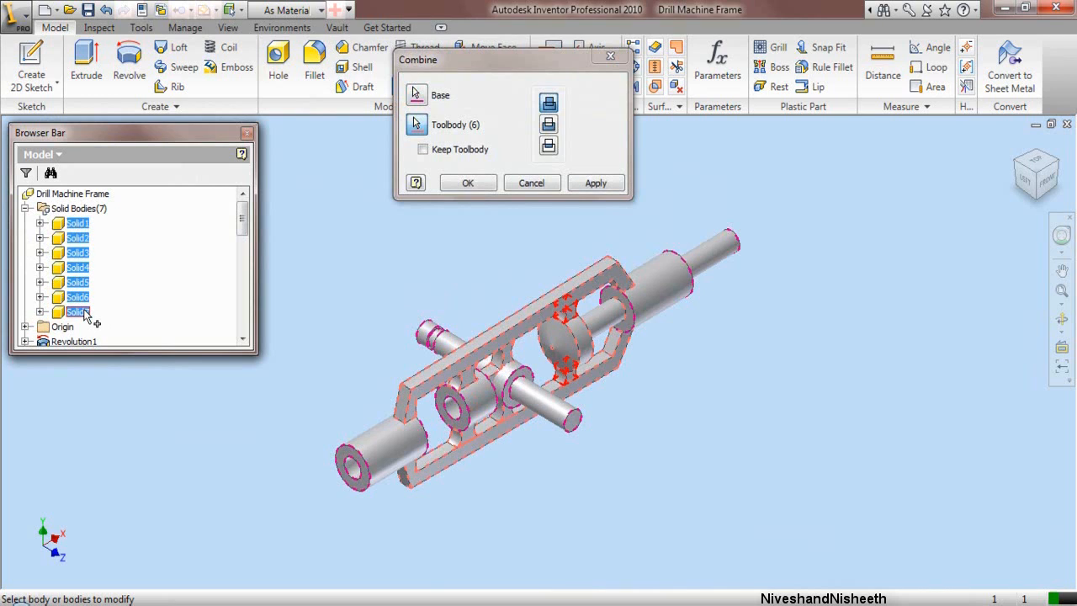
pyautogui.click(595, 182)
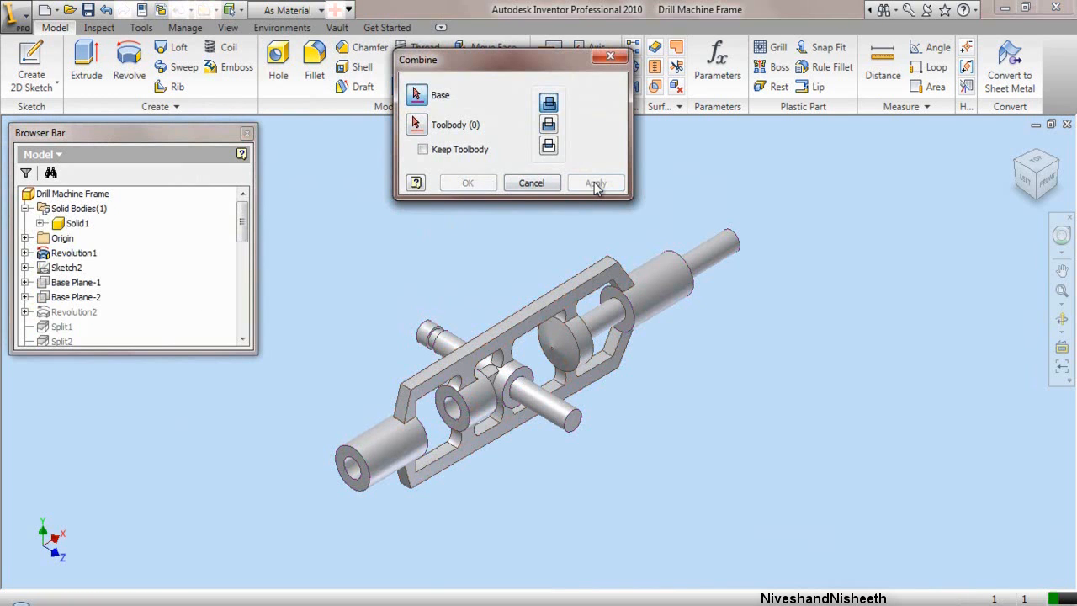
pyautogui.click(521, 182)
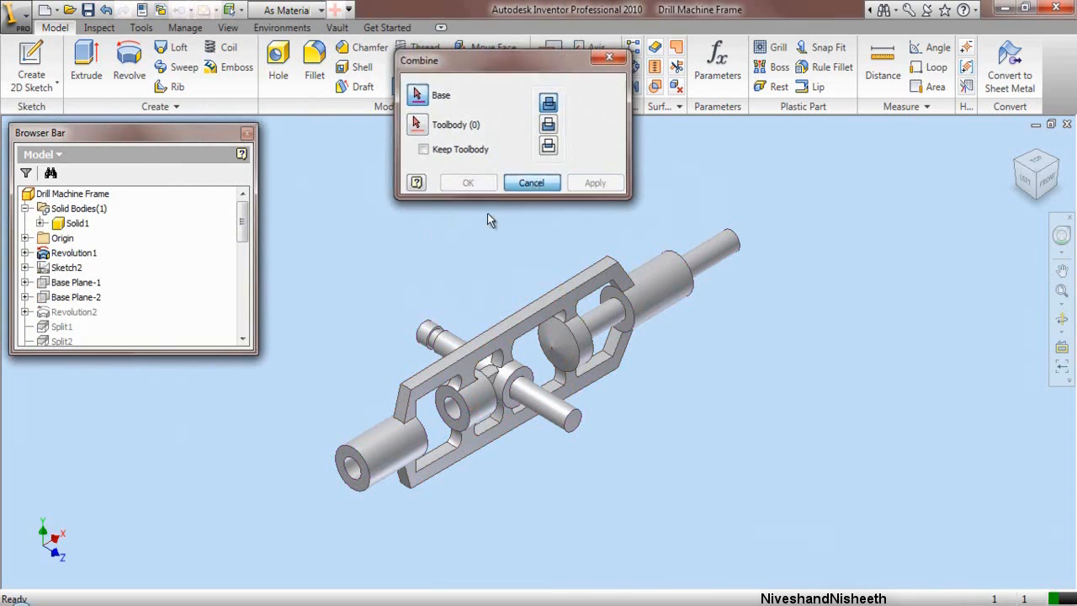
pyautogui.rightClick(154, 241)
pyautogui.click(210, 436)
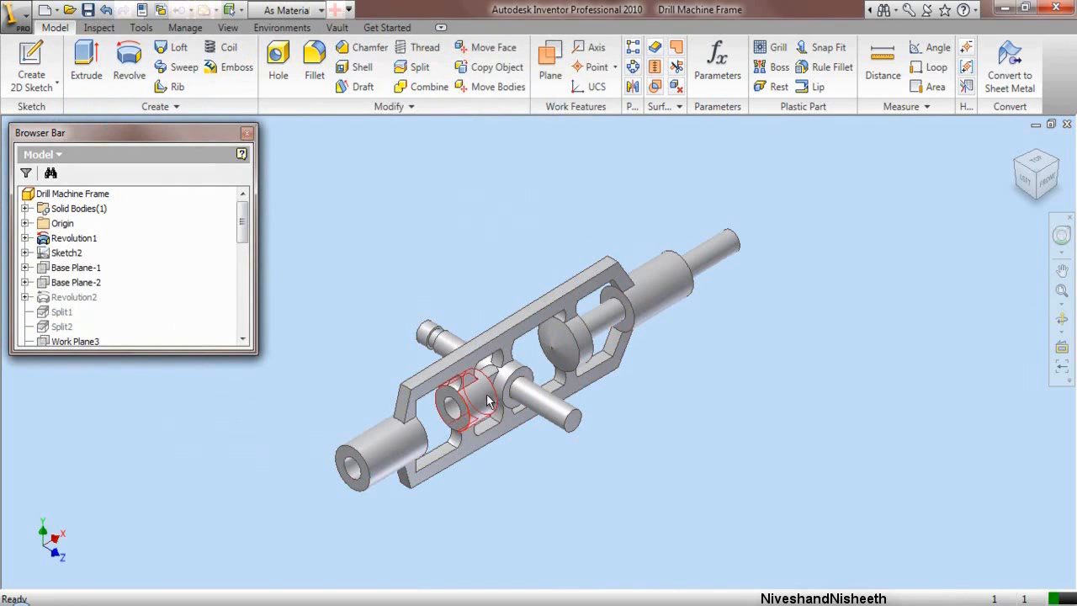
pyautogui.scroll(5, 488, 400)
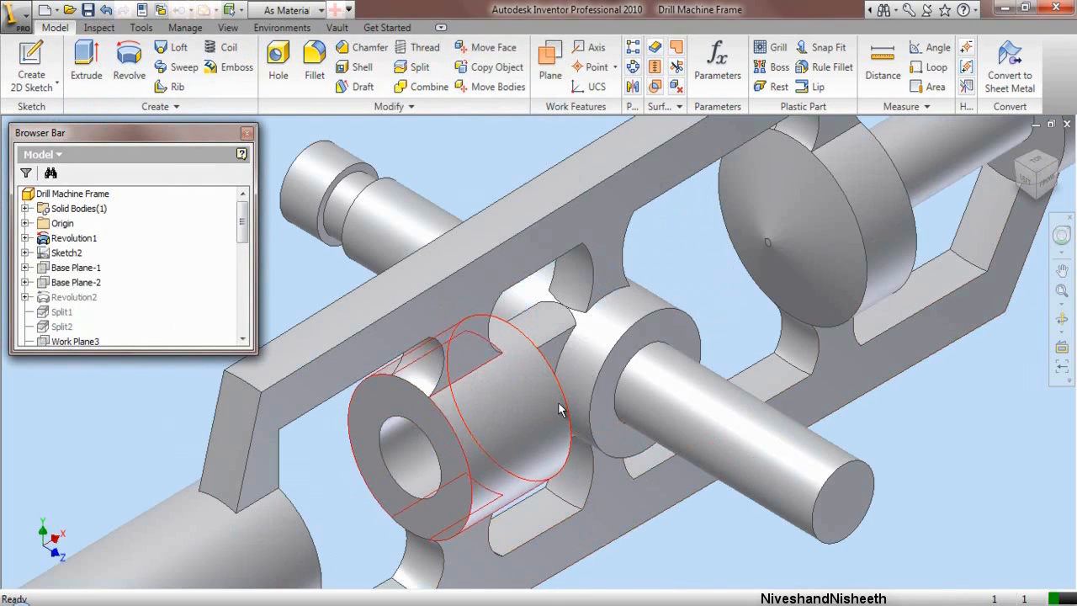
pyautogui.scroll(-5, 517, 336)
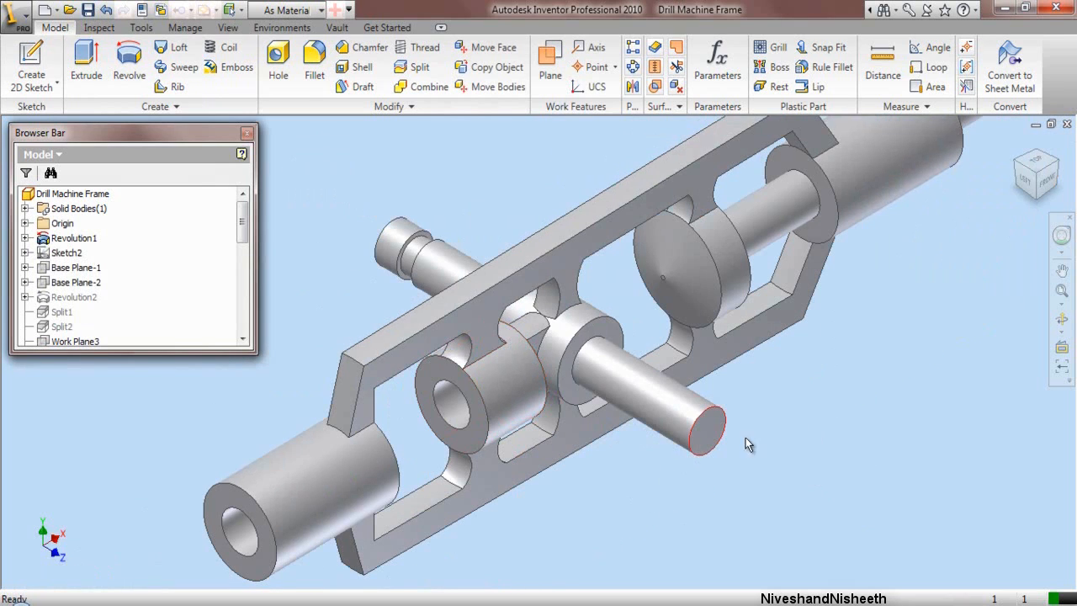
# Step: Close the Drill Machine Frame part and create a new part from the My Preference.ipt template
pyautogui.scroll(-5, 876, 397)
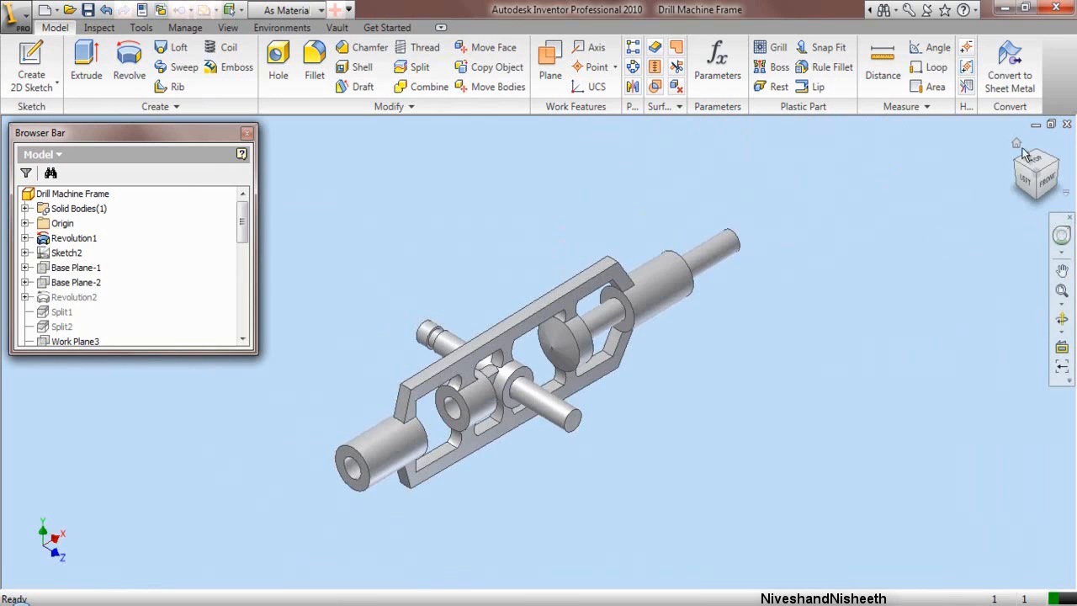
pyautogui.click(1067, 123)
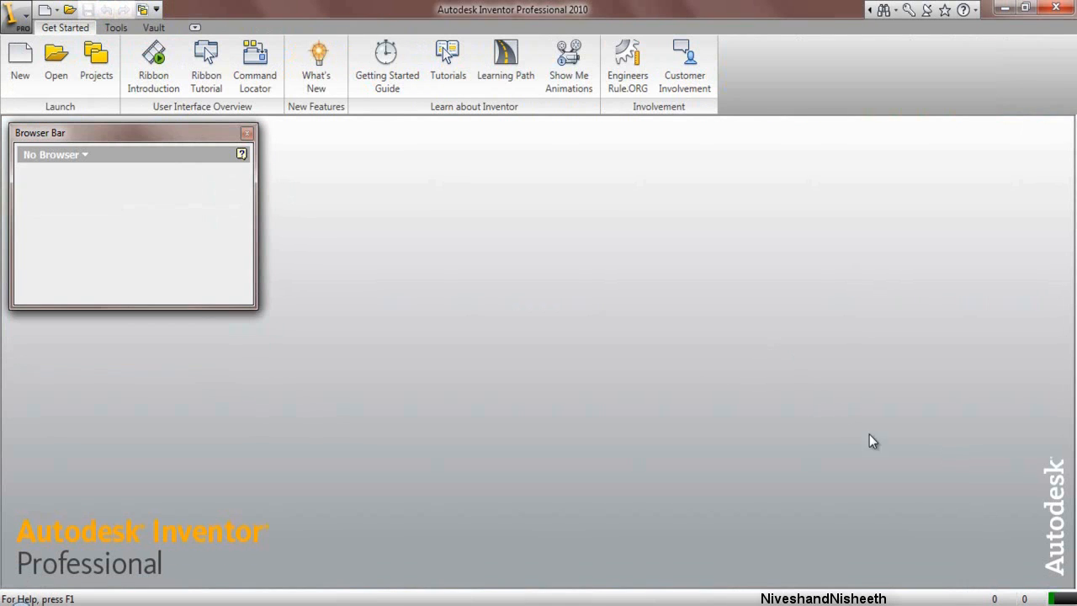
pyautogui.click(20, 60)
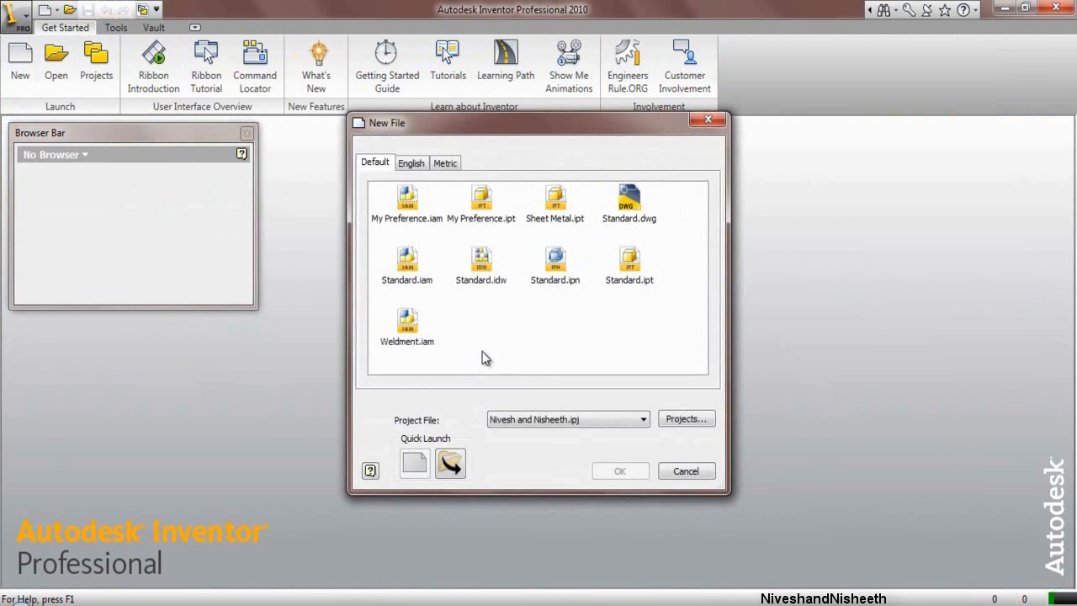
pyautogui.click(483, 209)
pyautogui.click(621, 472)
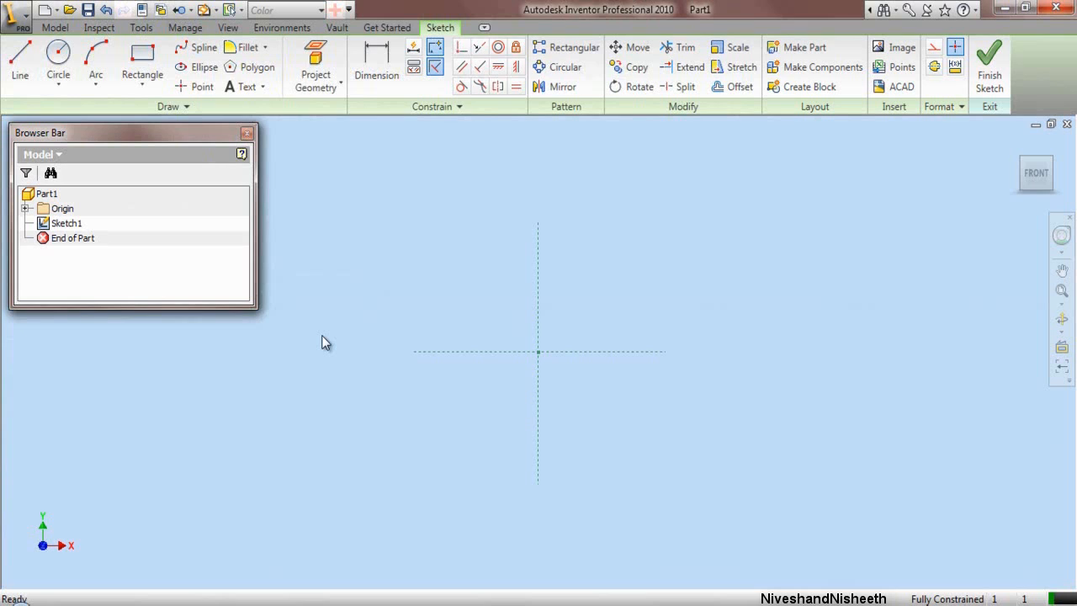
# Step: Sketch a vertical line about 0.38 in long across the horizontal axis, to the left of the origin
pyautogui.click(20, 61)
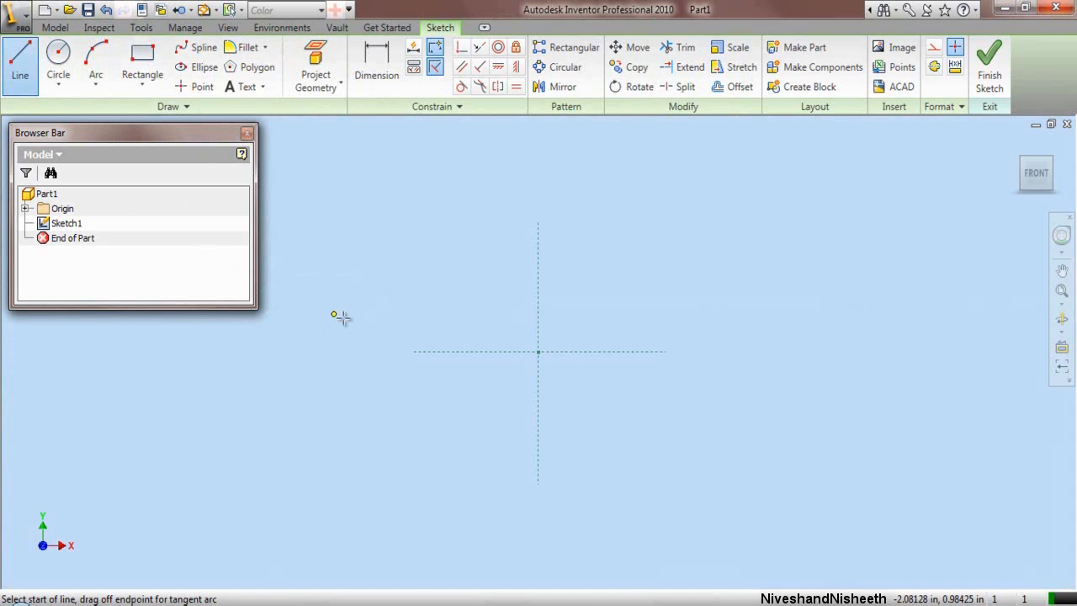
pyautogui.click(431, 313)
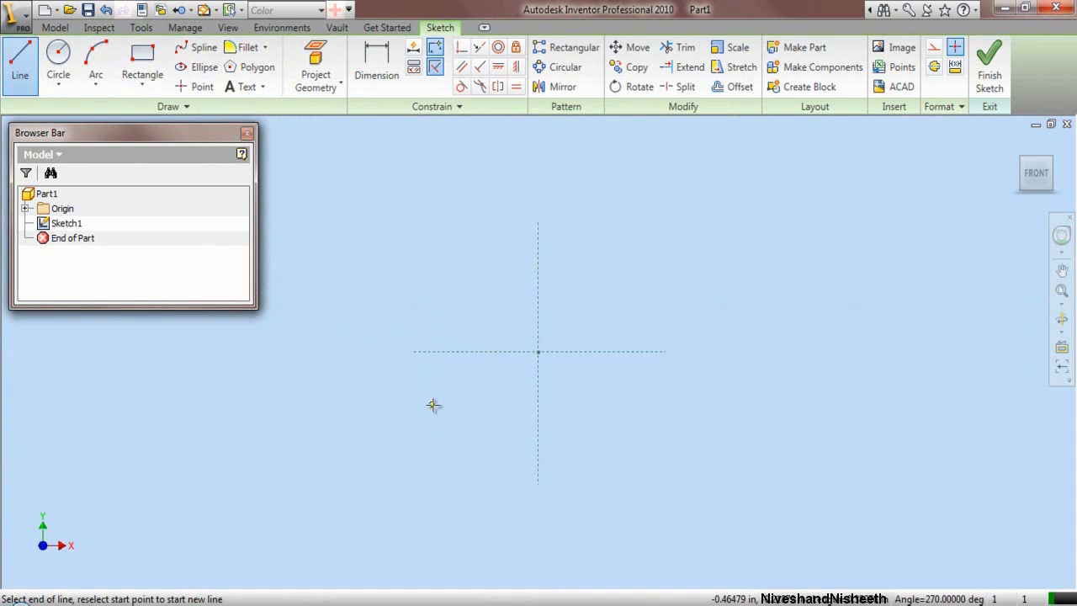
pyautogui.rightClick(431, 405)
pyautogui.click(468, 199)
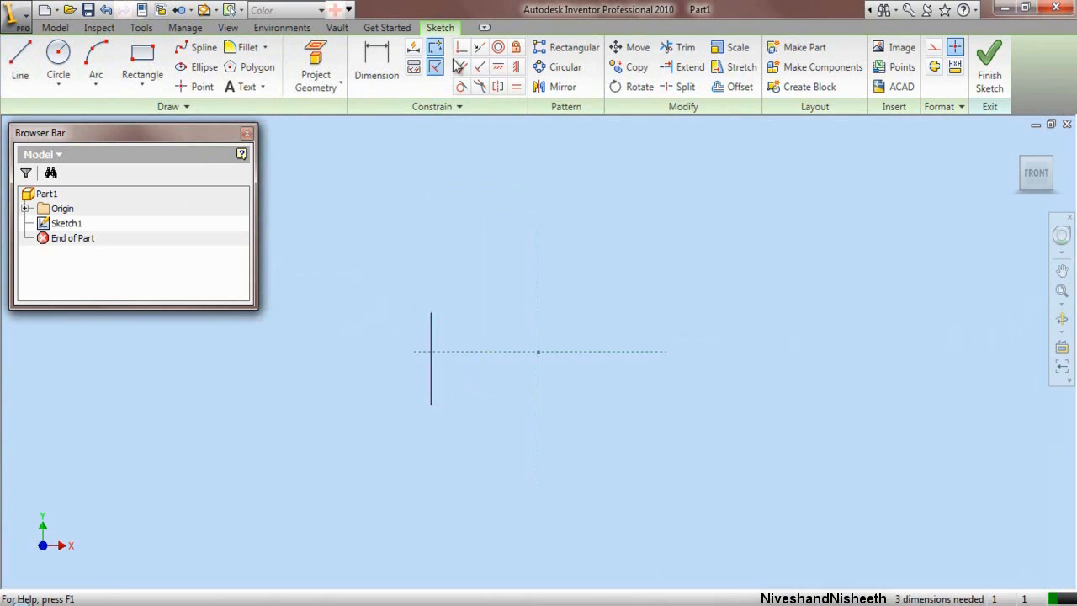
# Step: Constrain the vertical line's midpoint coincident with the horizontal axis
pyautogui.click(460, 48)
pyautogui.scroll(3, 420, 327)
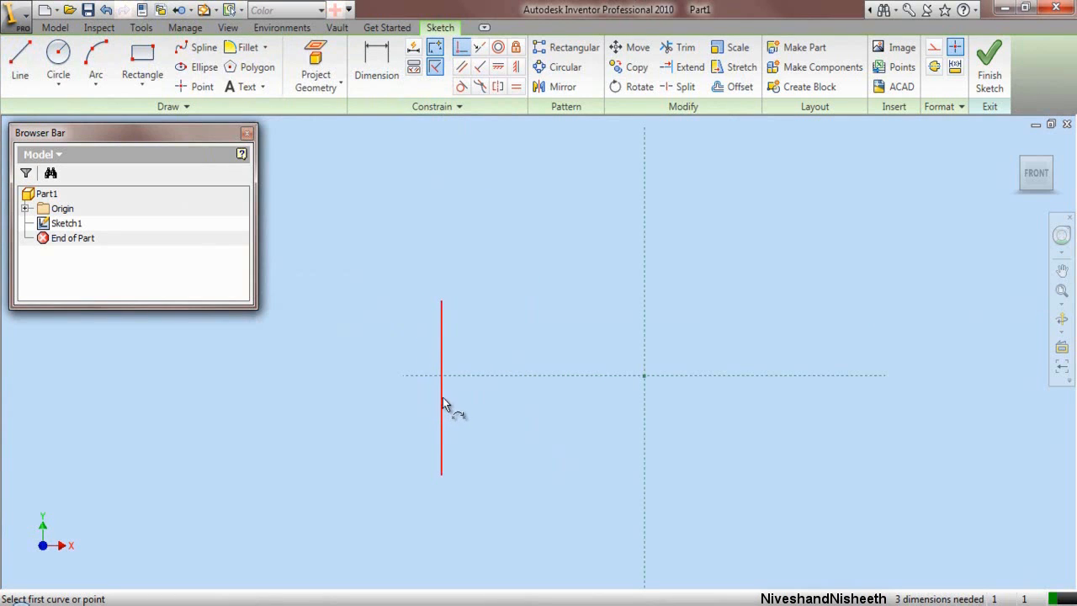
pyautogui.click(442, 387)
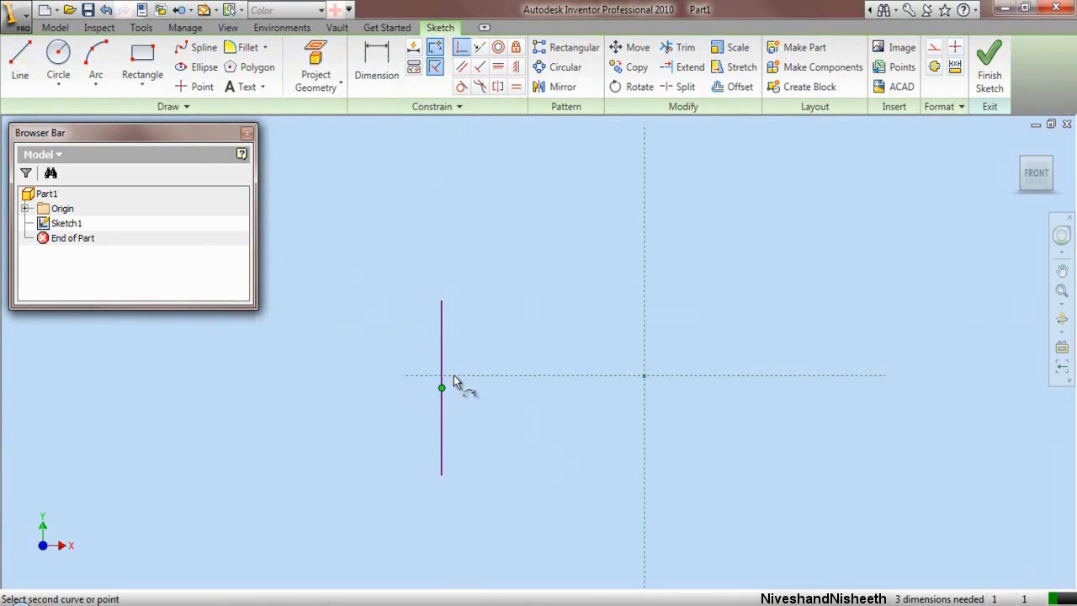
pyautogui.click(454, 381)
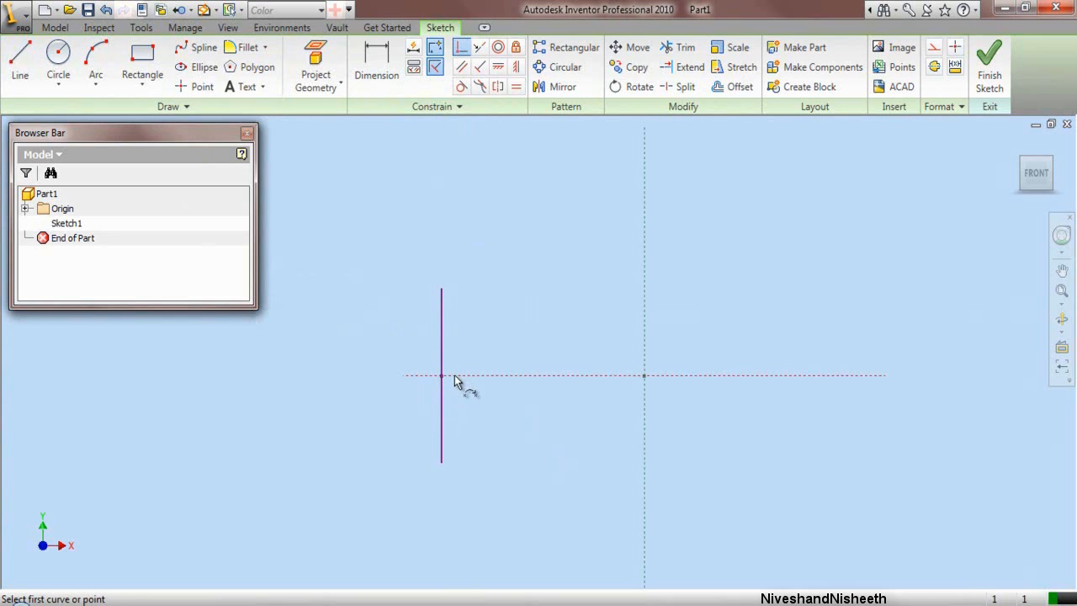
pyautogui.rightClick(476, 241)
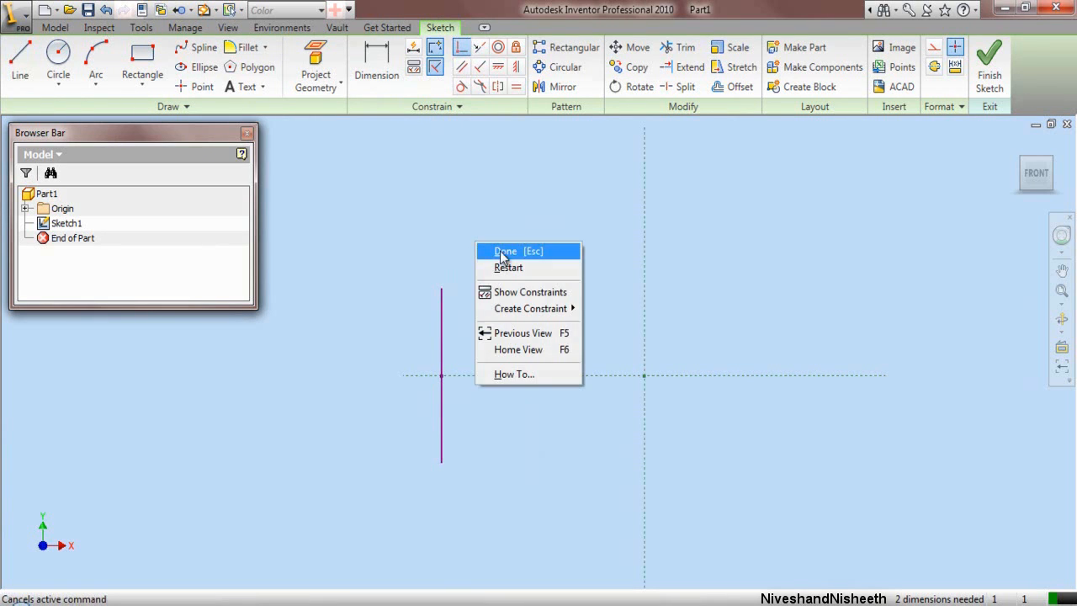
pyautogui.click(505, 251)
# Step: Dimension the vertical line's length and set it to .313 in
pyautogui.click(379, 84)
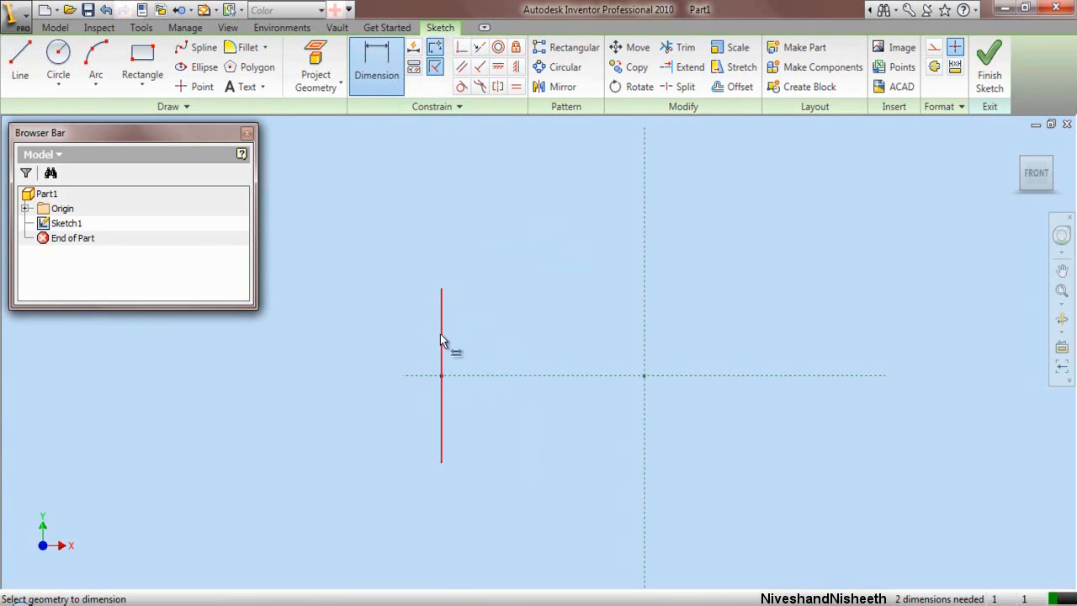
pyautogui.click(440, 334)
pyautogui.click(392, 348)
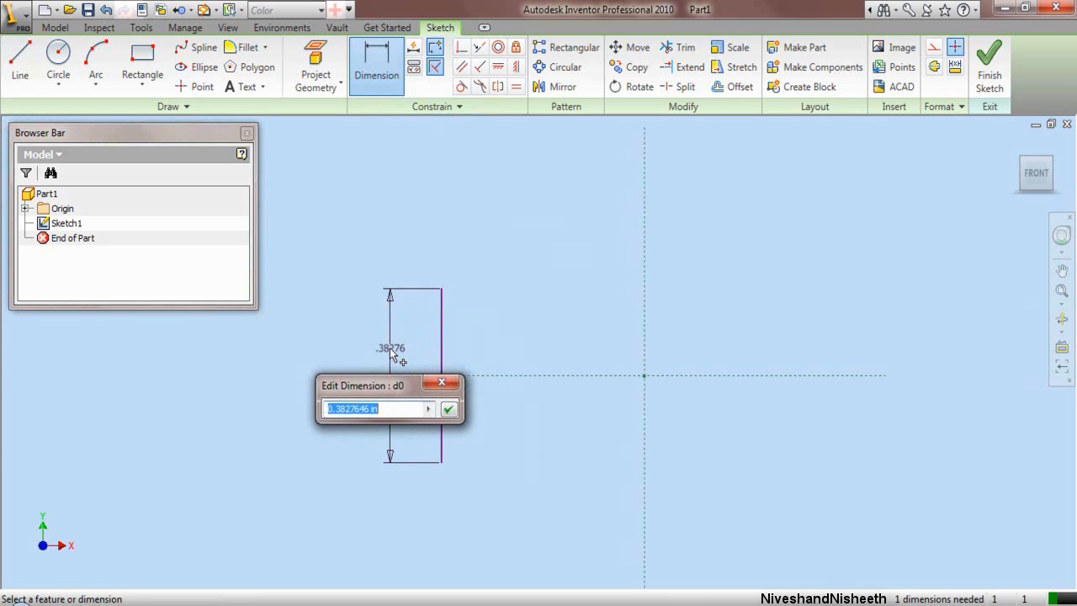
pyautogui.write('.313')
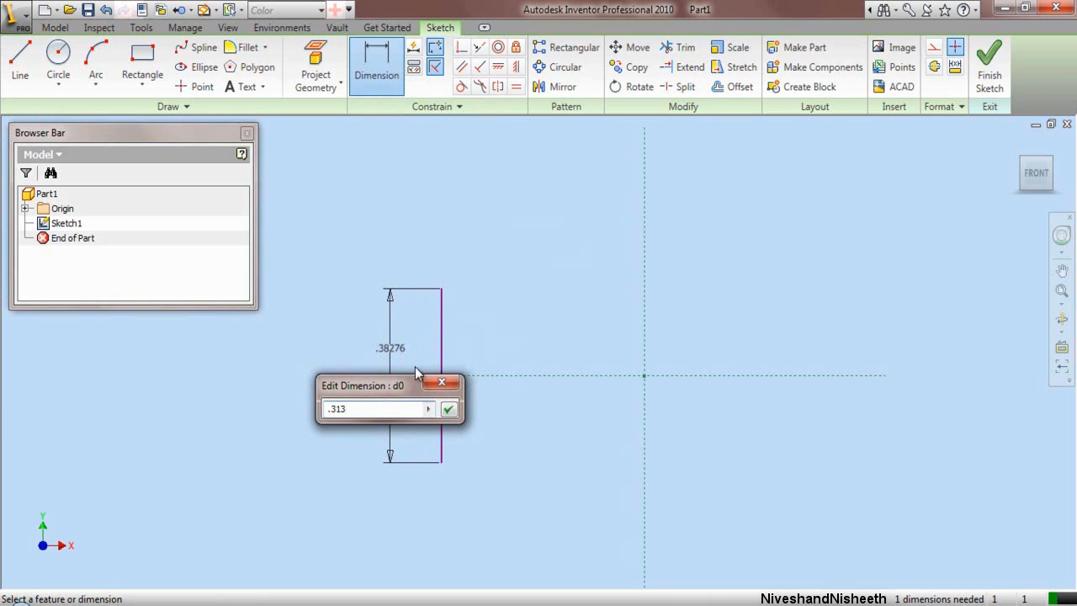
pyautogui.click(447, 409)
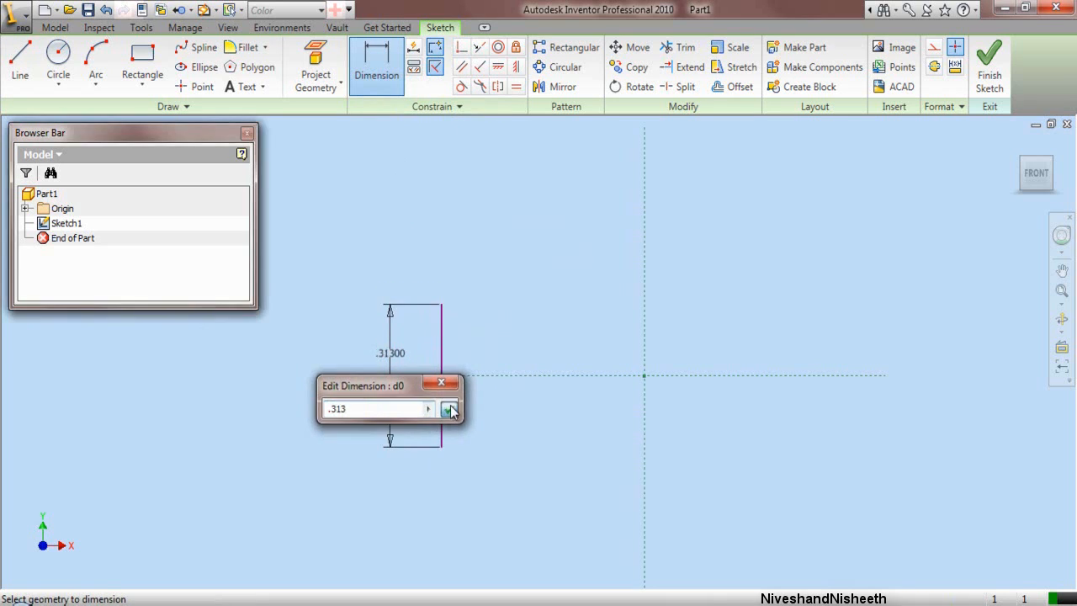
pyautogui.rightClick(482, 238)
pyautogui.click(517, 244)
# Step: Offset the vertical line to the opposite side of the vertical axis
pyautogui.click(739, 86)
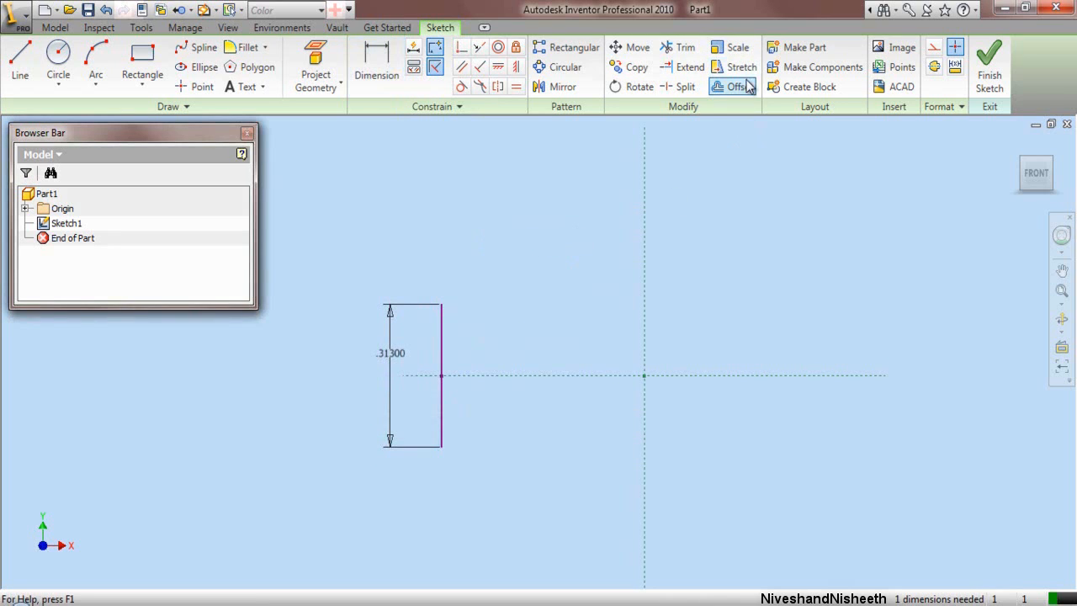
pyautogui.rightClick(509, 314)
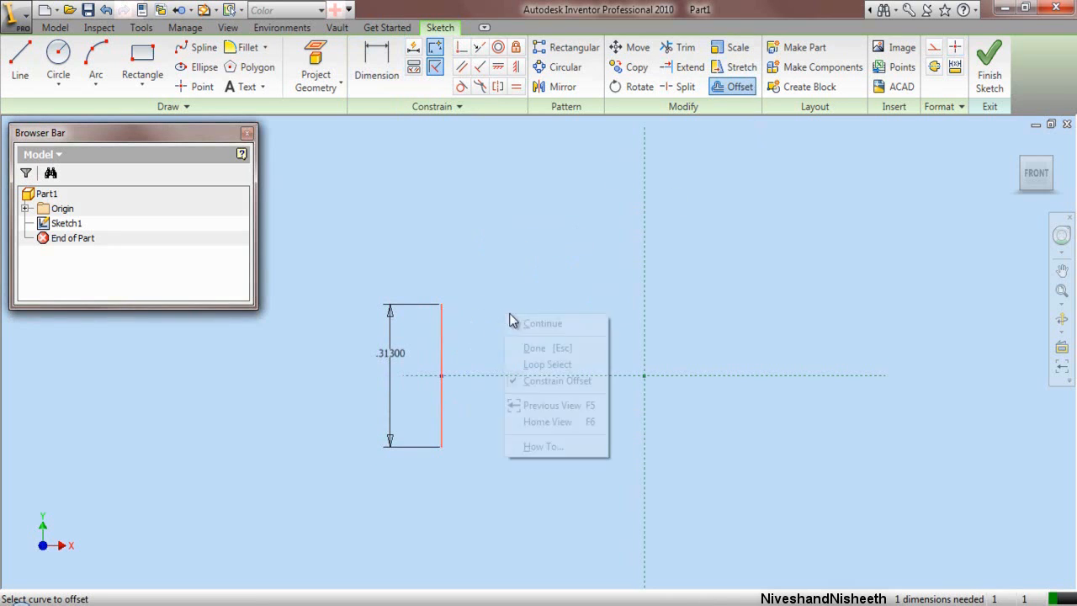
pyautogui.click(518, 322)
pyautogui.click(772, 355)
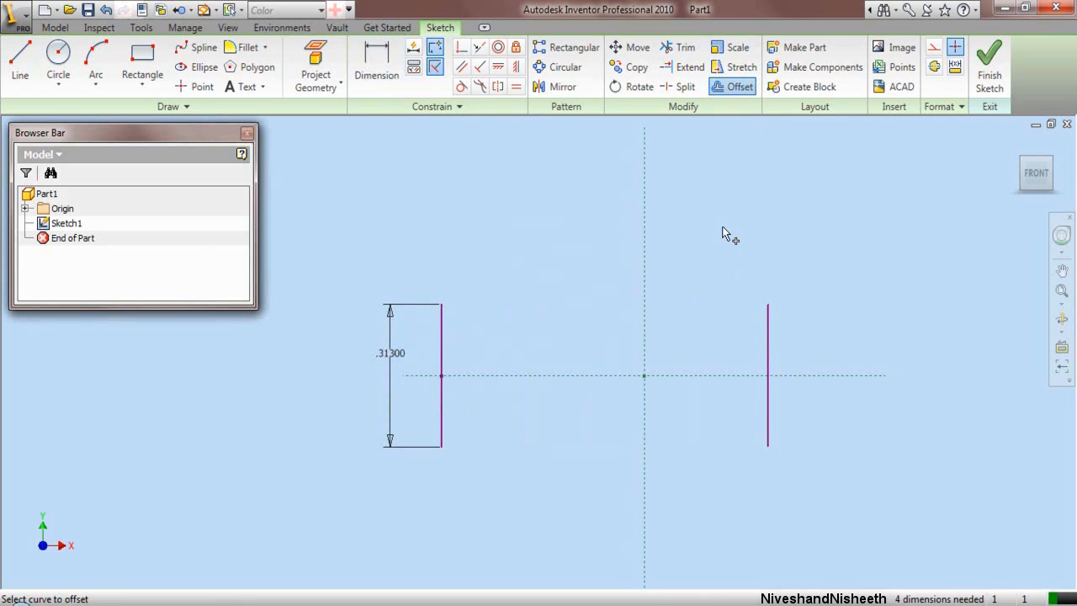
pyautogui.rightClick(712, 210)
pyautogui.click(725, 222)
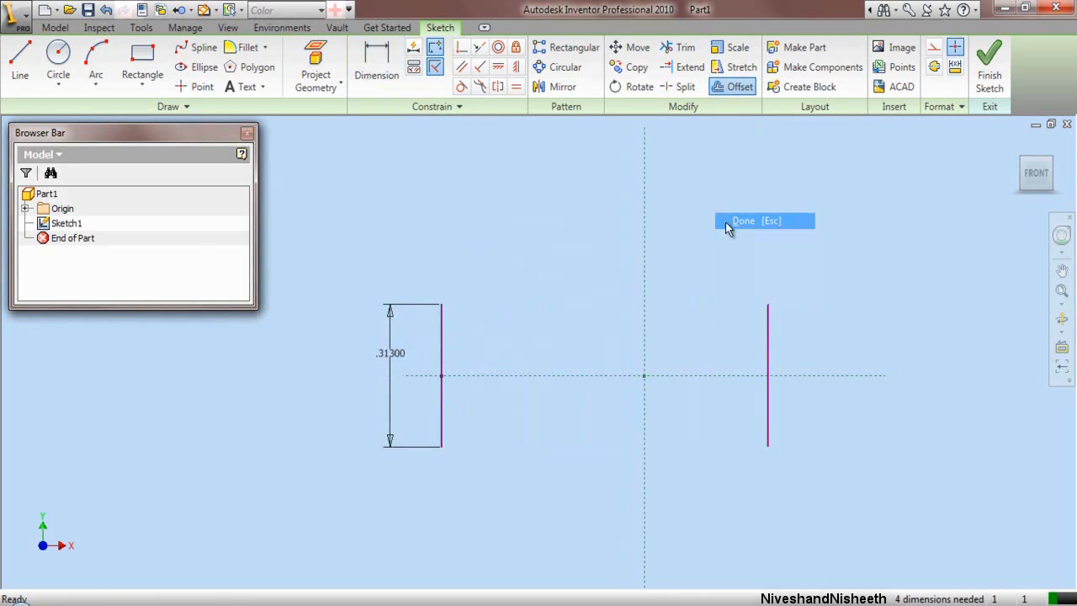
# Step: Constrain the offset line's midpoint coincident with the horizontal axis
pyautogui.click(461, 48)
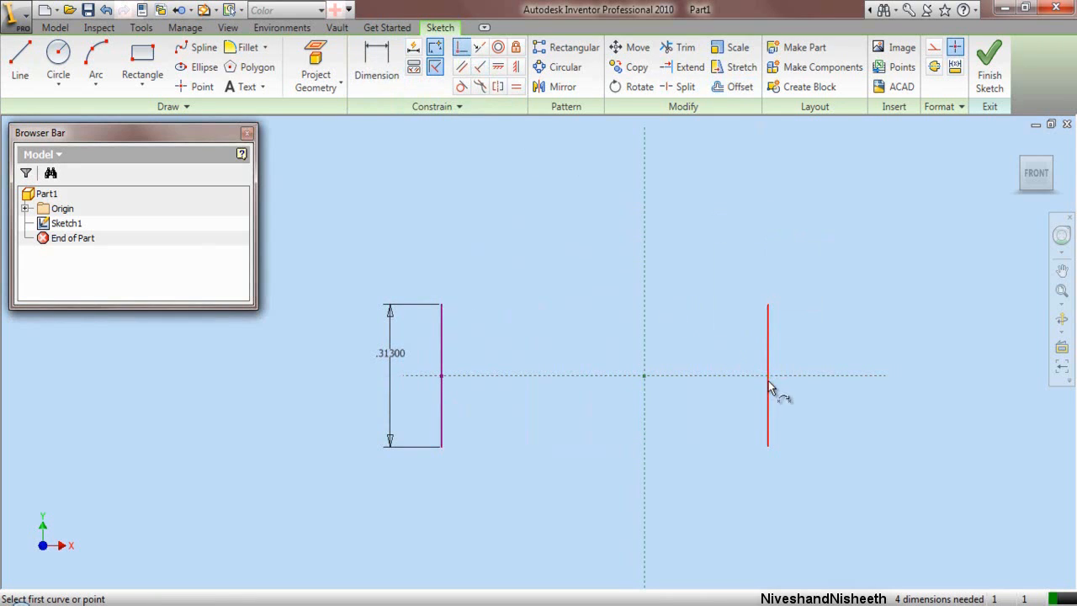
pyautogui.click(768, 377)
pyautogui.click(794, 377)
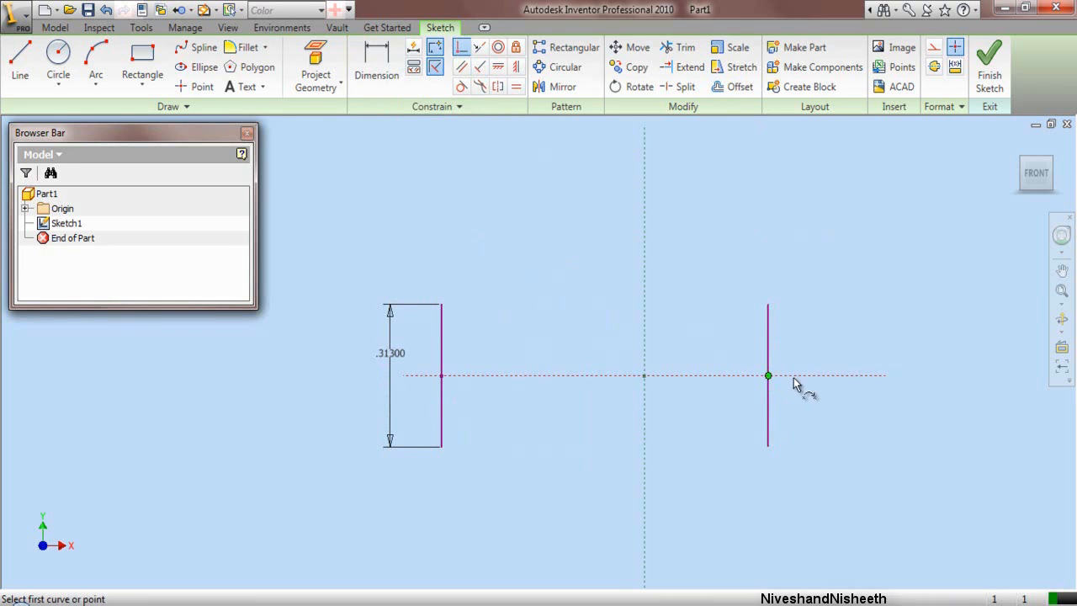
pyautogui.rightClick(663, 207)
pyautogui.click(676, 218)
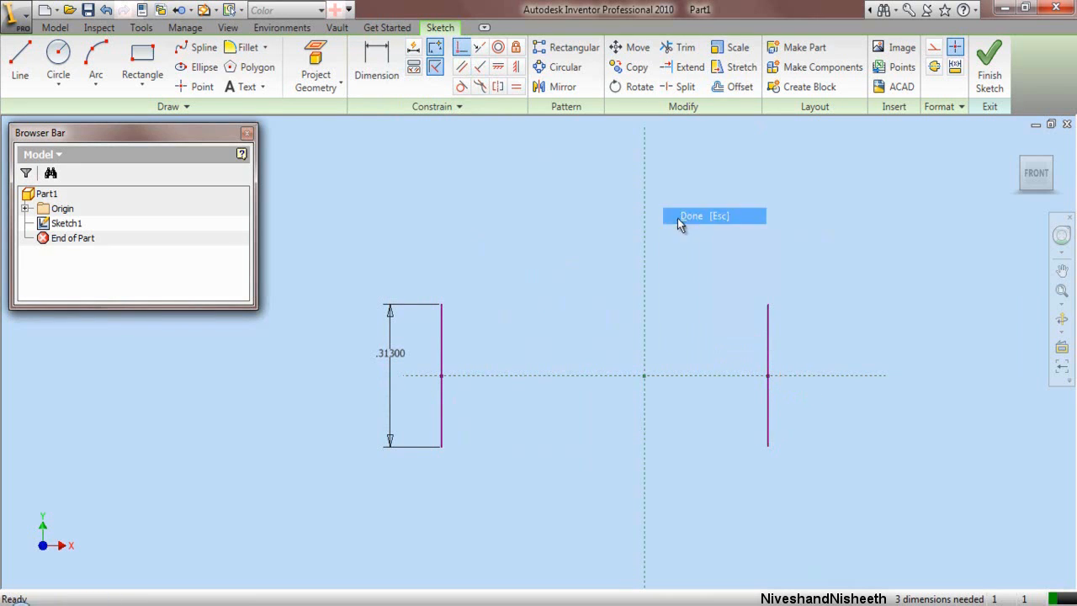
# Step: Dimension the length of the line right of the origin and set it to .5 in
pyautogui.press('d')
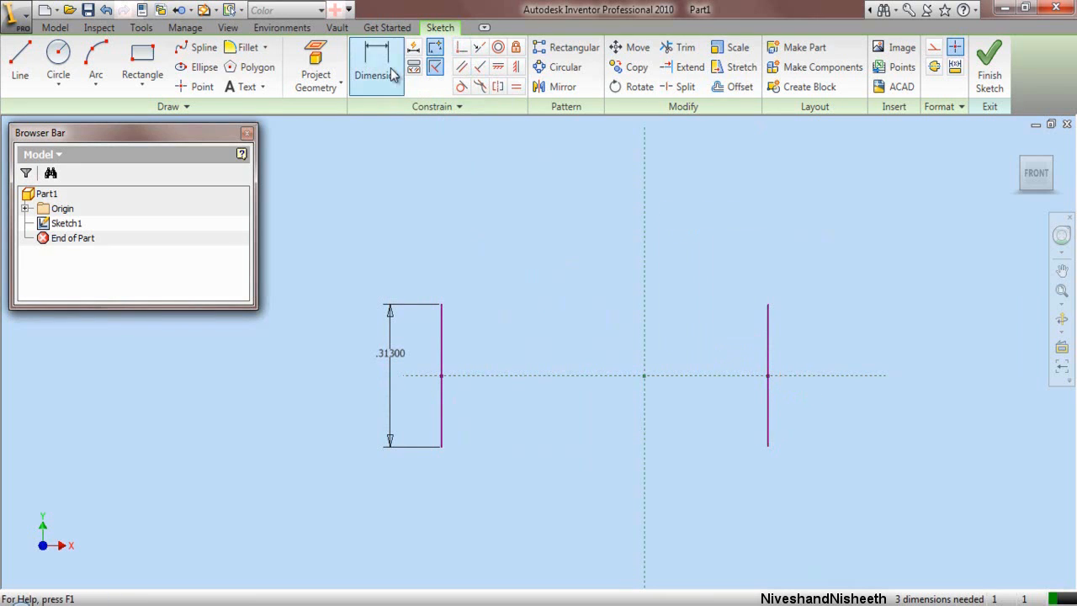
pyautogui.click(768, 343)
pyautogui.click(819, 334)
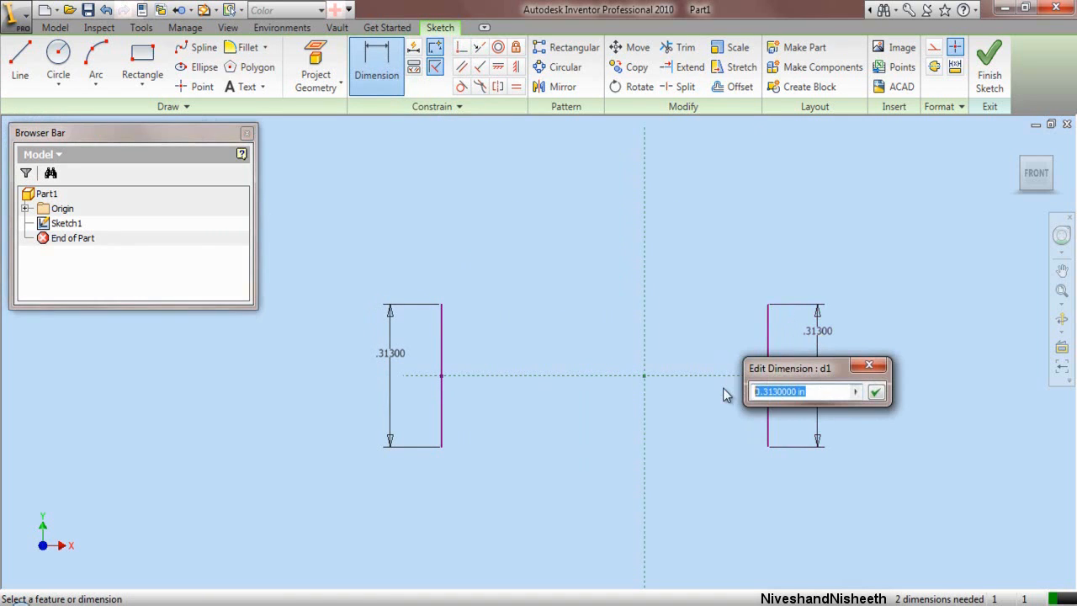
pyautogui.press('BackSpace')
pyautogui.write('.5')
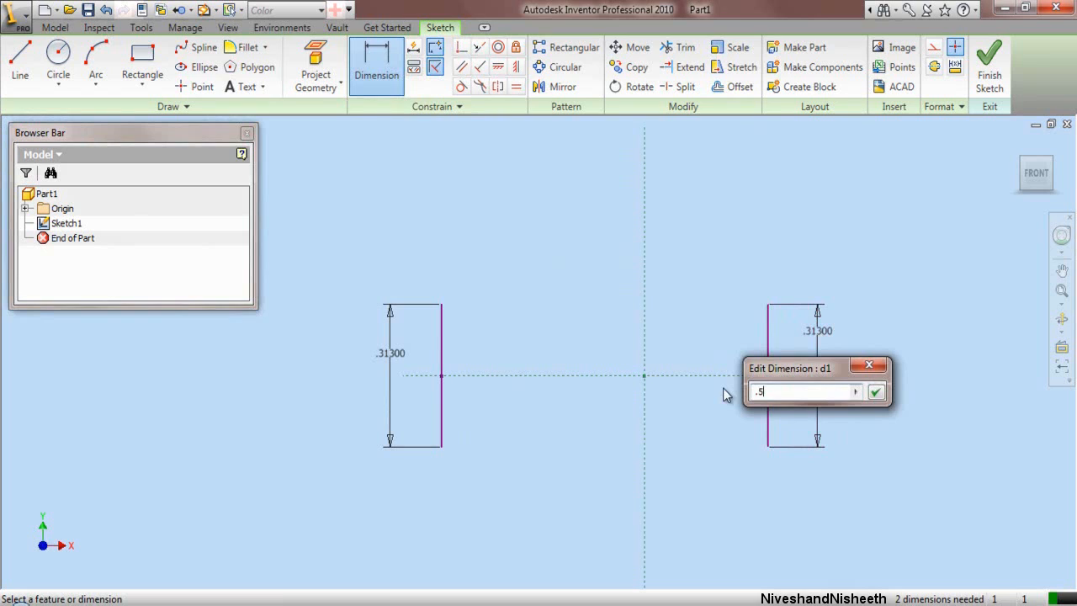
pyautogui.click(876, 393)
pyautogui.click(699, 177)
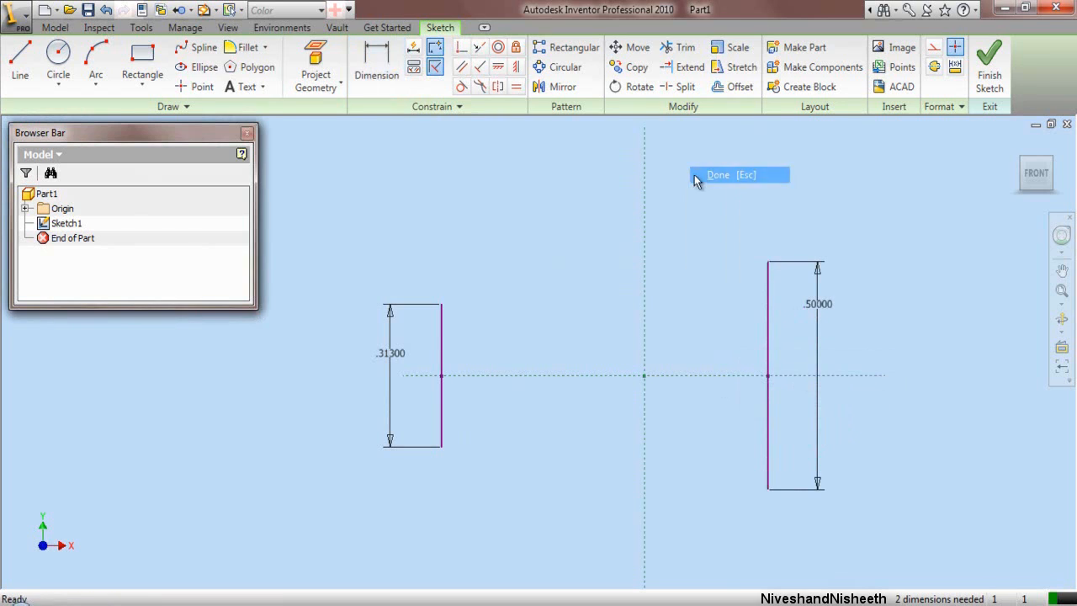
# Step: Make the two vertical lines symmetric about the vertical axis
pyautogui.click(498, 87)
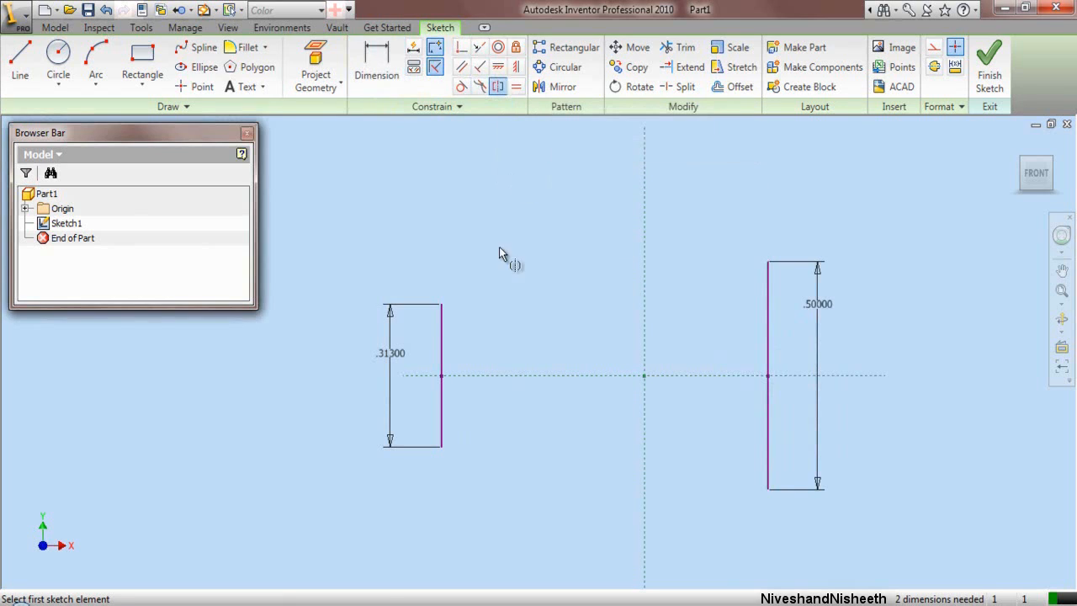
pyautogui.click(445, 330)
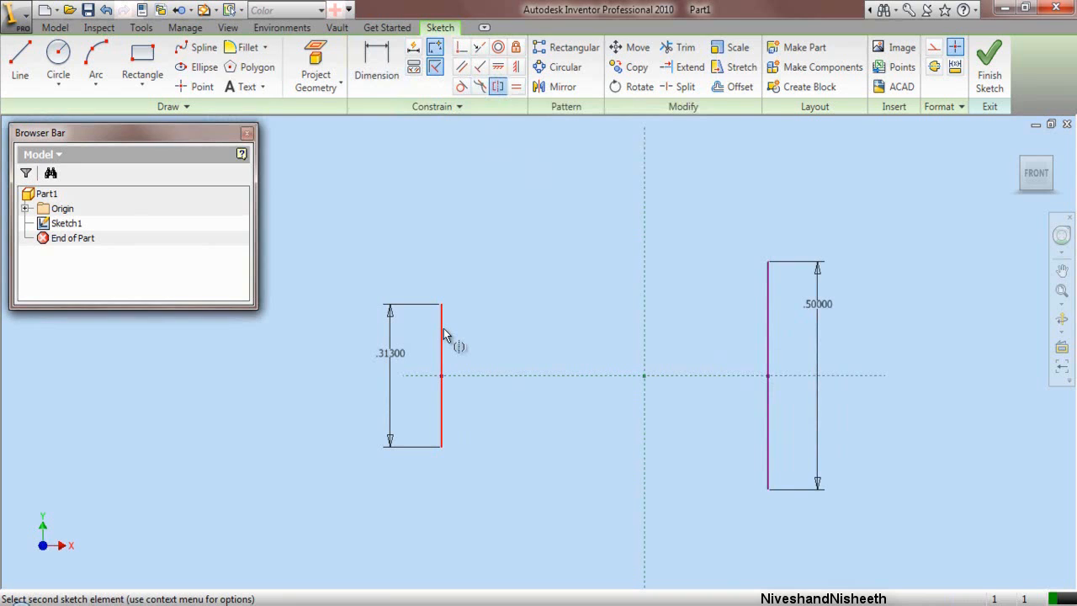
pyautogui.click(768, 353)
pyautogui.click(644, 334)
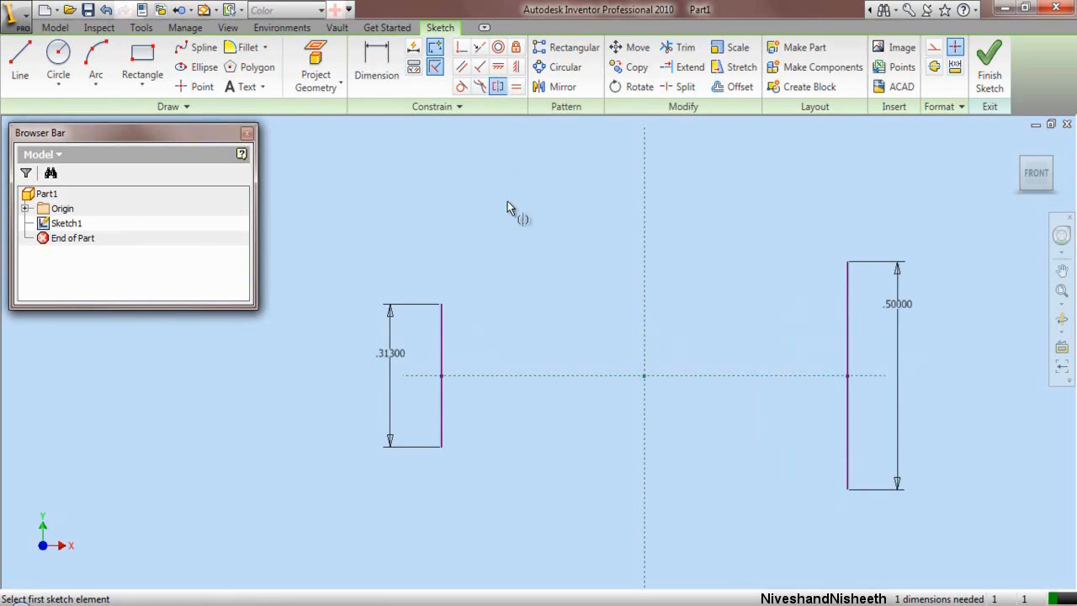
pyautogui.rightClick(498, 187)
pyautogui.click(519, 197)
# Step: Dimension the distance between the two vertical lines and set it to 3.311 in
pyautogui.press('d')
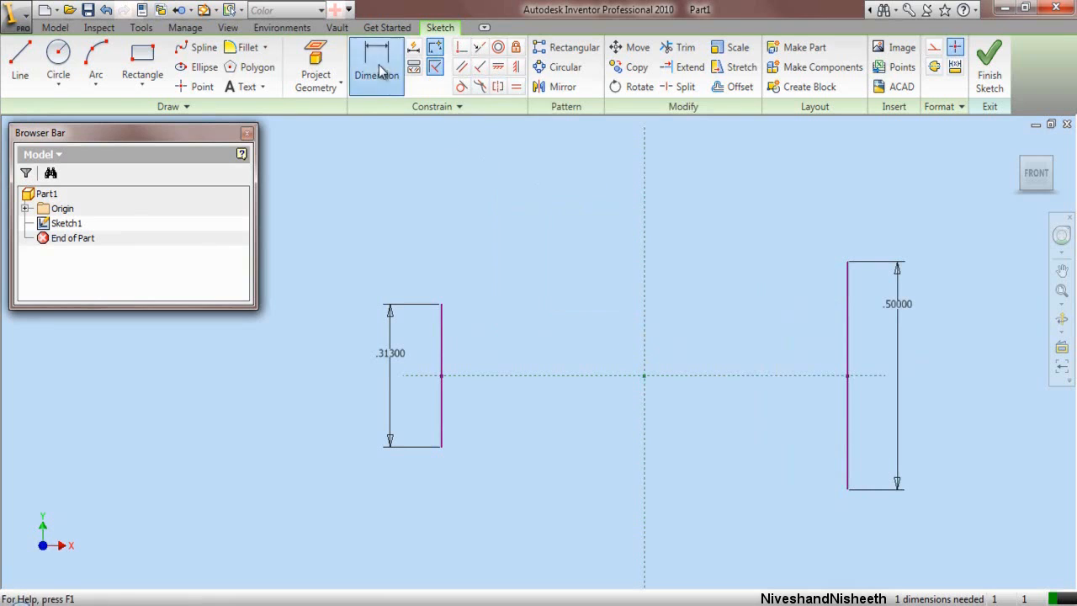
pyautogui.click(439, 343)
pyautogui.click(848, 359)
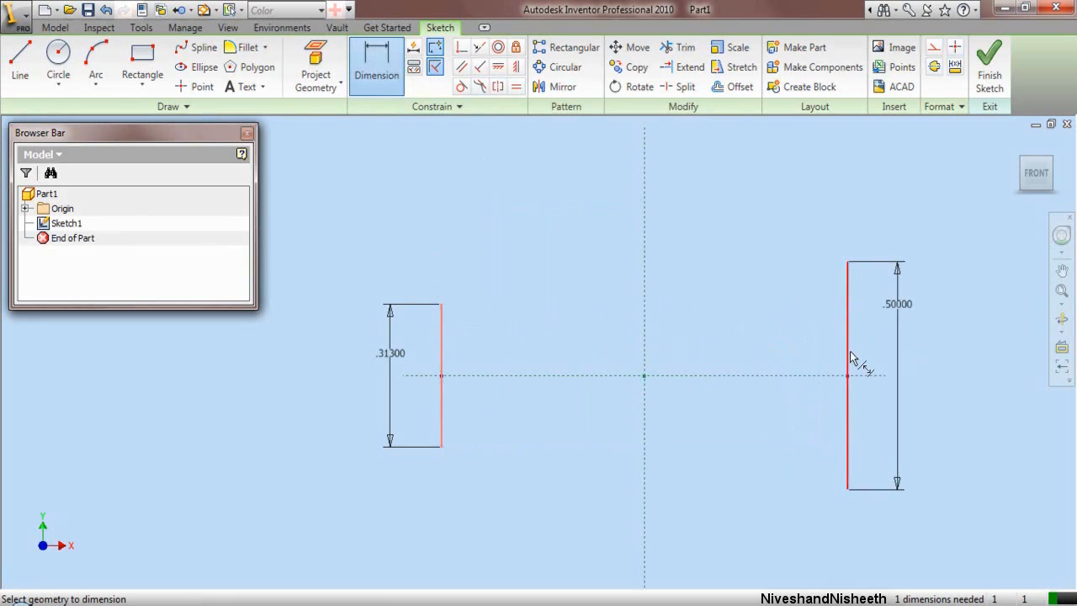
pyautogui.click(707, 235)
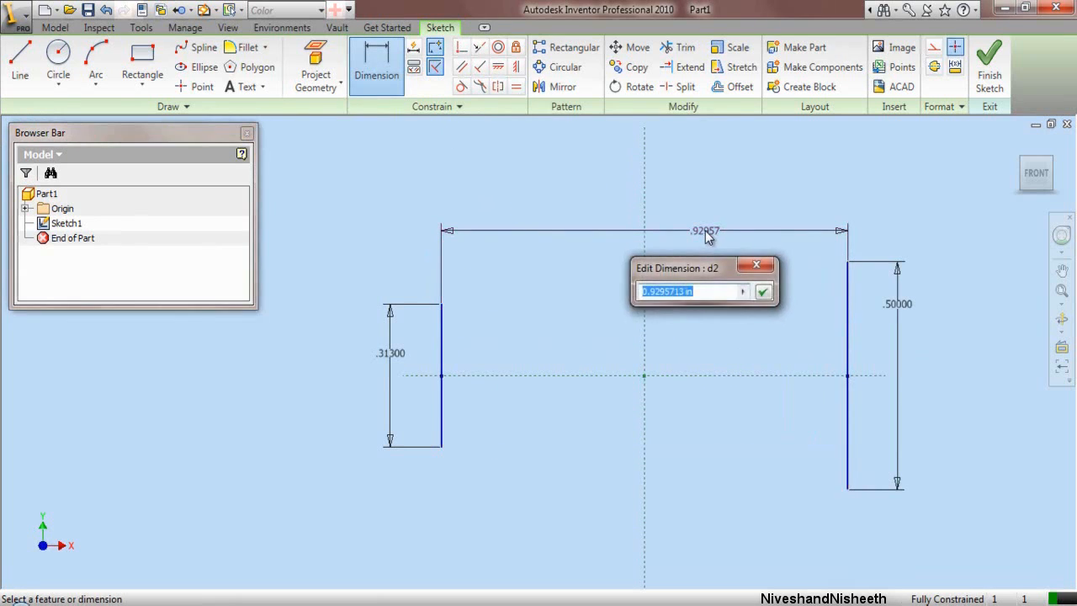
pyautogui.write('.')
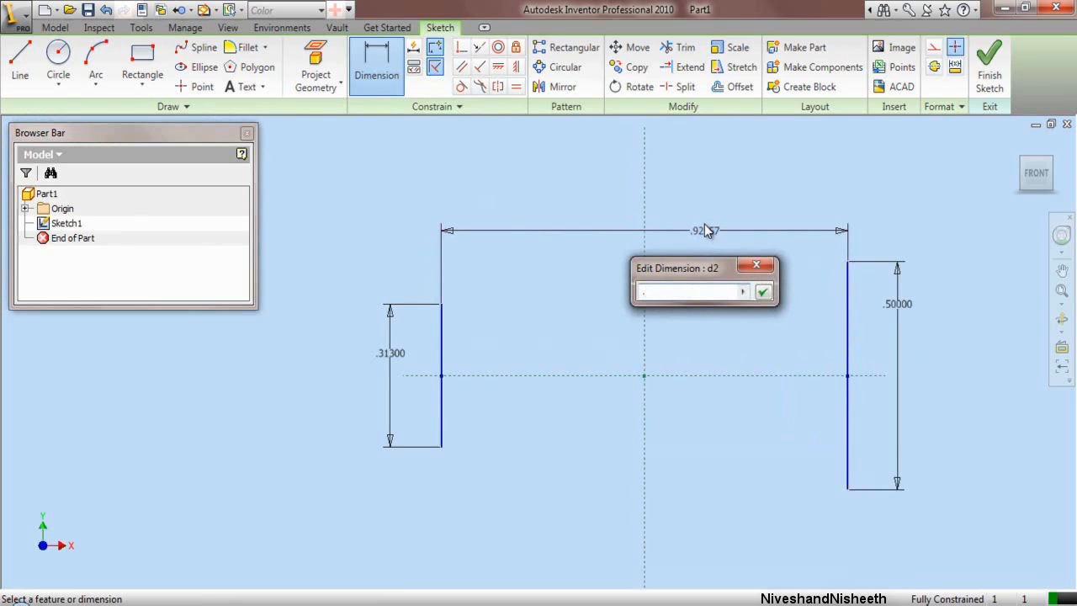
pyautogui.click(683, 293)
pyautogui.write('3.311')
pyautogui.press('Return')
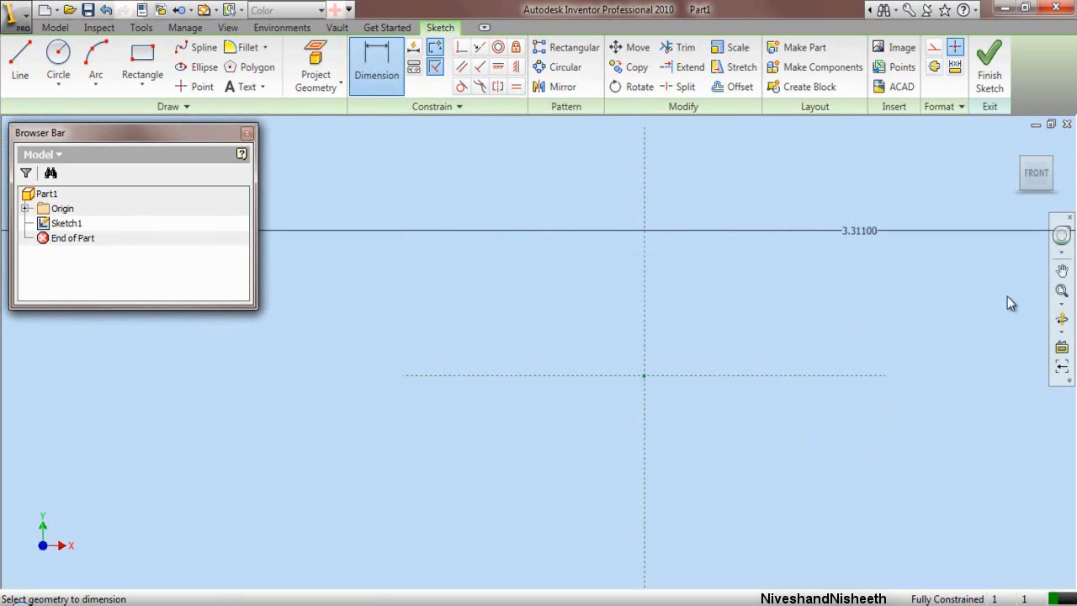
pyautogui.click(1062, 290)
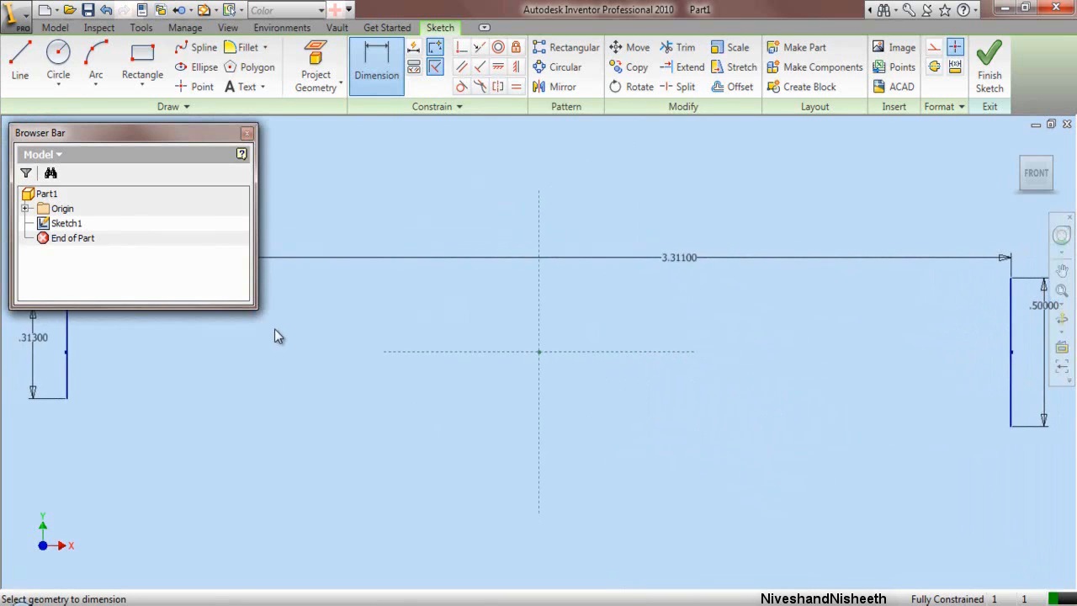
# Step: Draw a horizontal line about .94 in long inward from the right vertical line's upper end, followed by a vertical line about .12 in downward
pyautogui.rightClick(303, 315)
pyautogui.click(320, 328)
pyautogui.moveTo(211, 310); pyautogui.dragTo(209, 229)
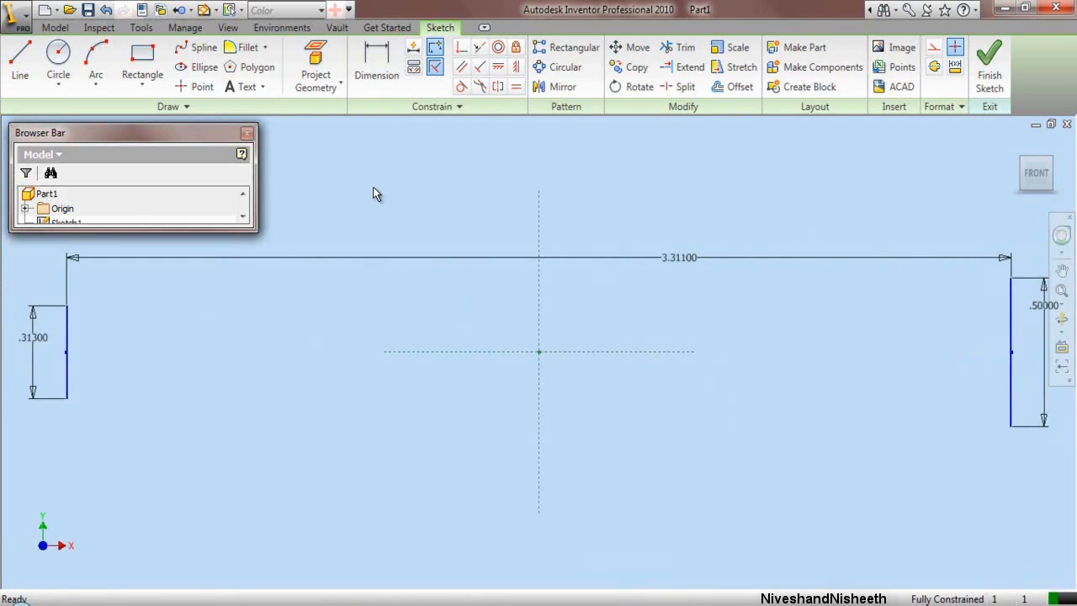
pyautogui.click(20, 58)
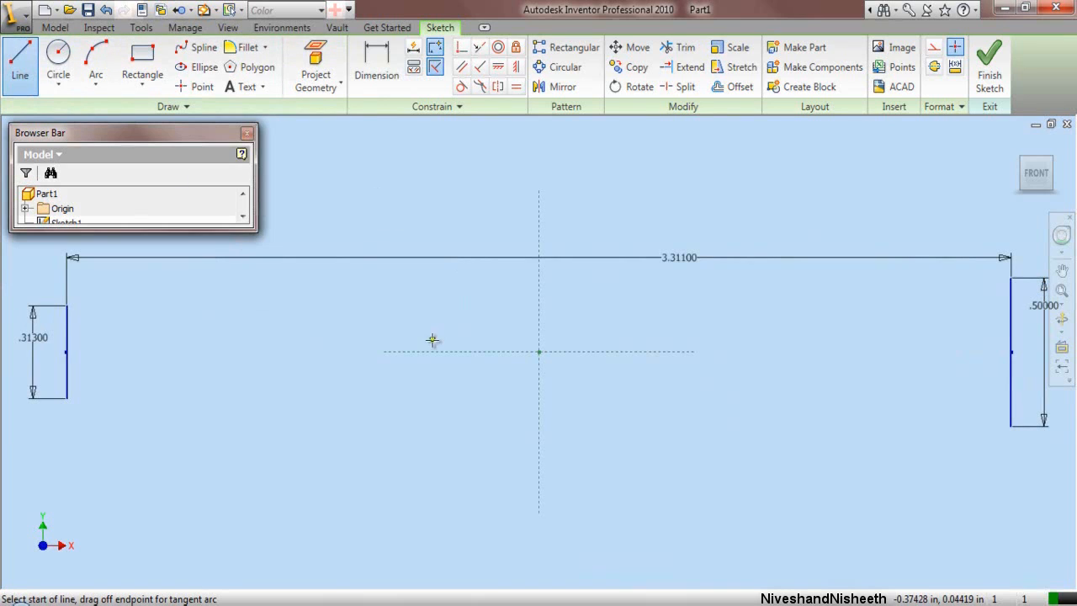
pyautogui.click(1011, 279)
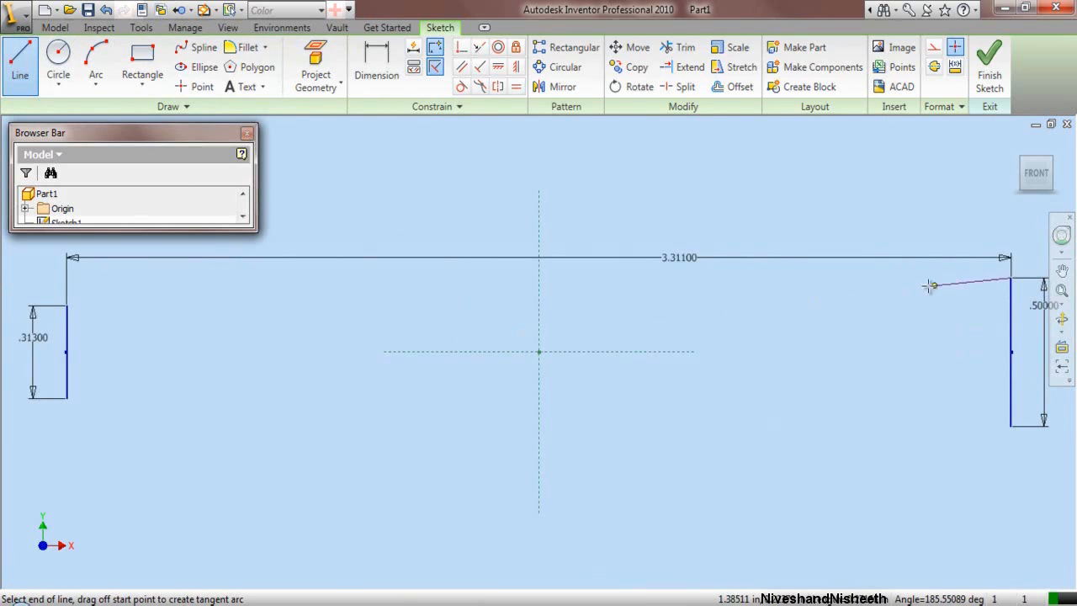
pyautogui.click(741, 279)
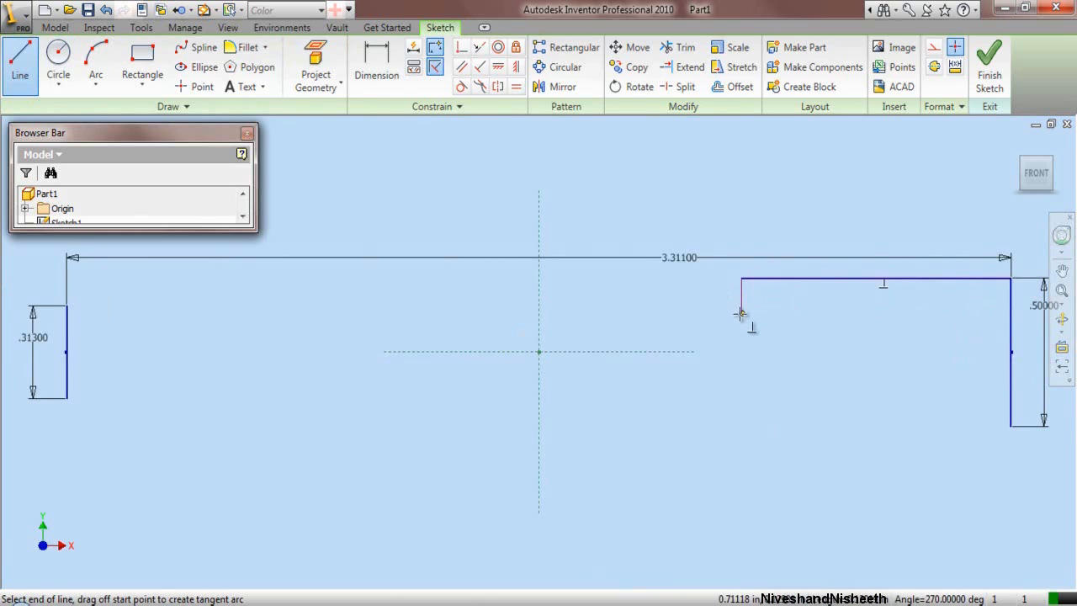
pyautogui.click(741, 314)
pyautogui.rightClick(741, 315)
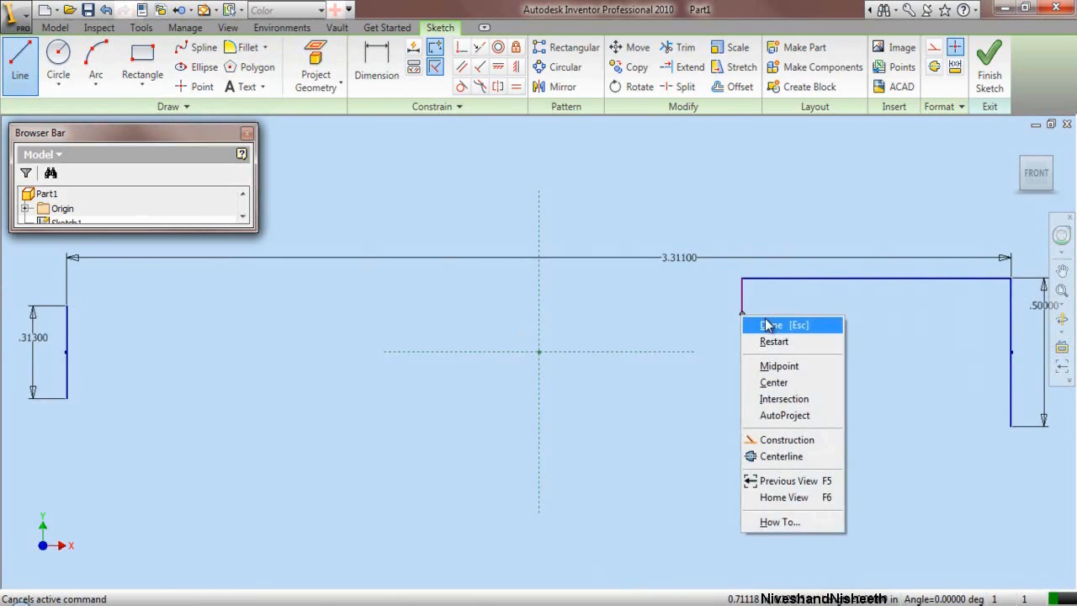
pyautogui.click(765, 322)
# Step: Dimension the length of the new upper horizontal line and set it to 1.25 in
pyautogui.click(377, 67)
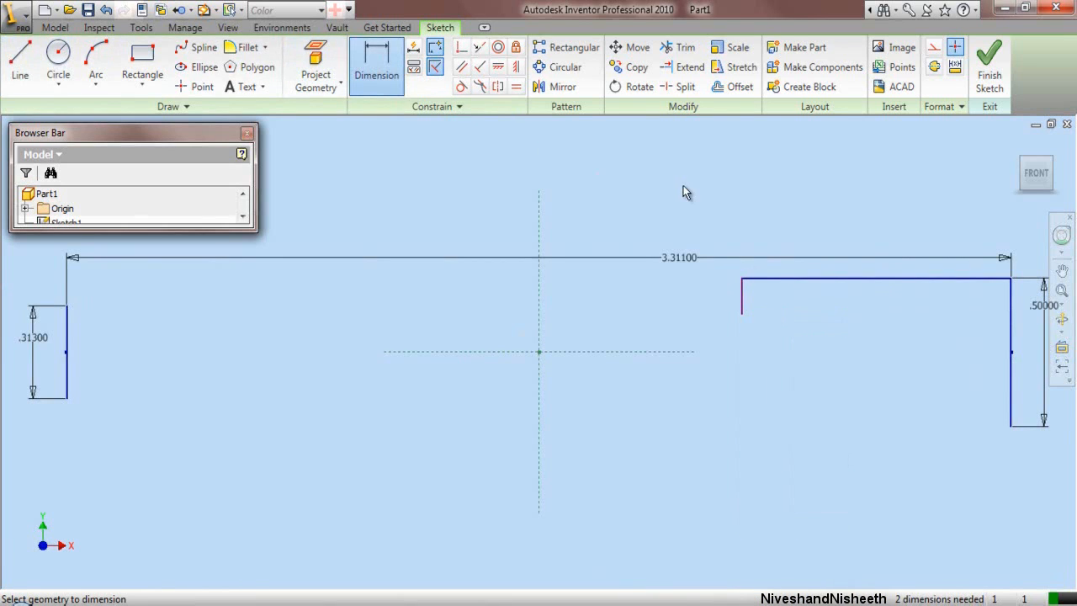
pyautogui.click(828, 280)
pyautogui.click(816, 190)
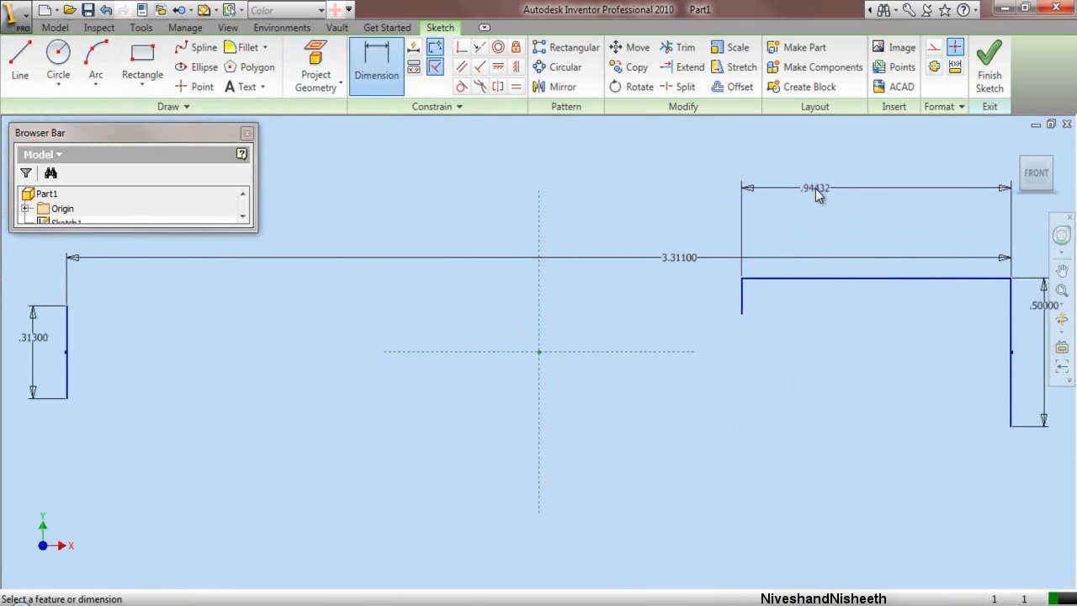
pyautogui.moveTo(810, 249); pyautogui.dragTo(769, 250)
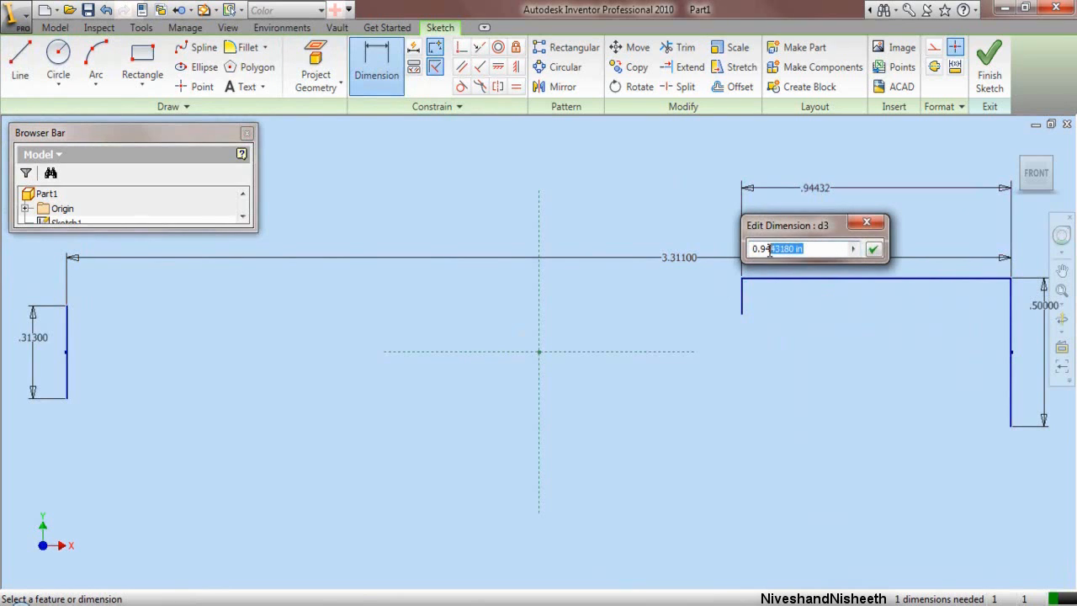
pyautogui.write('1.')
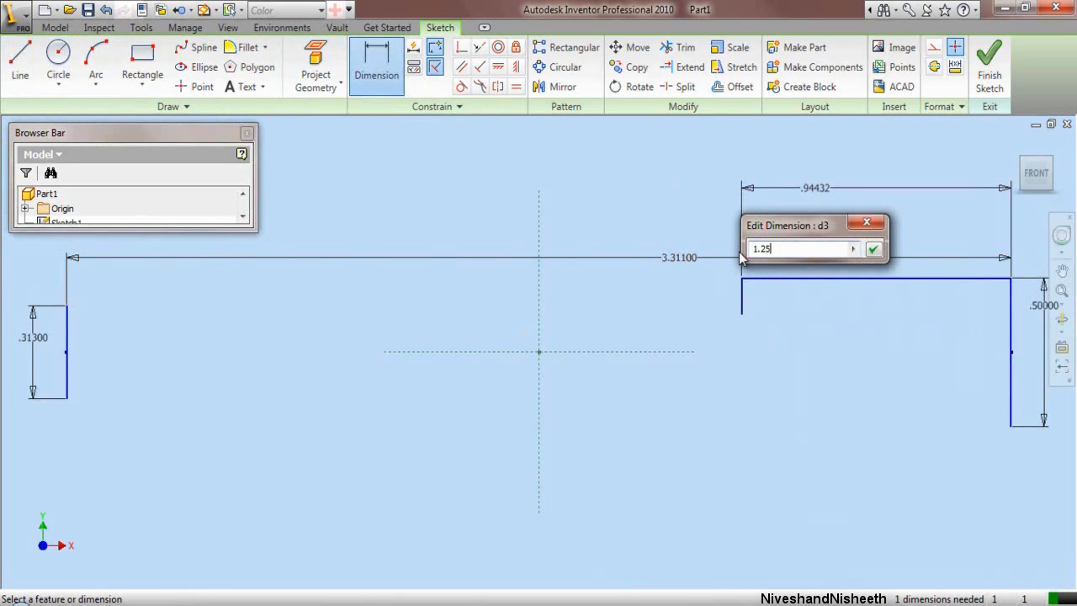
pyautogui.write('25')
pyautogui.click(873, 250)
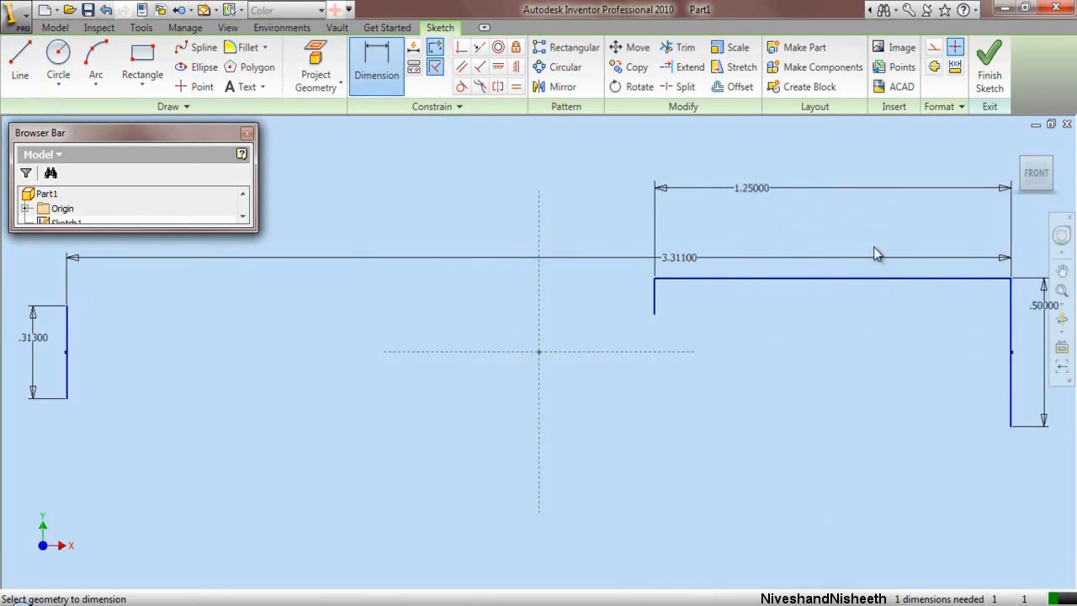
# Step: Dimension the height of the short vertical step line and set it to .0935 in
pyautogui.click(655, 300)
pyautogui.click(623, 306)
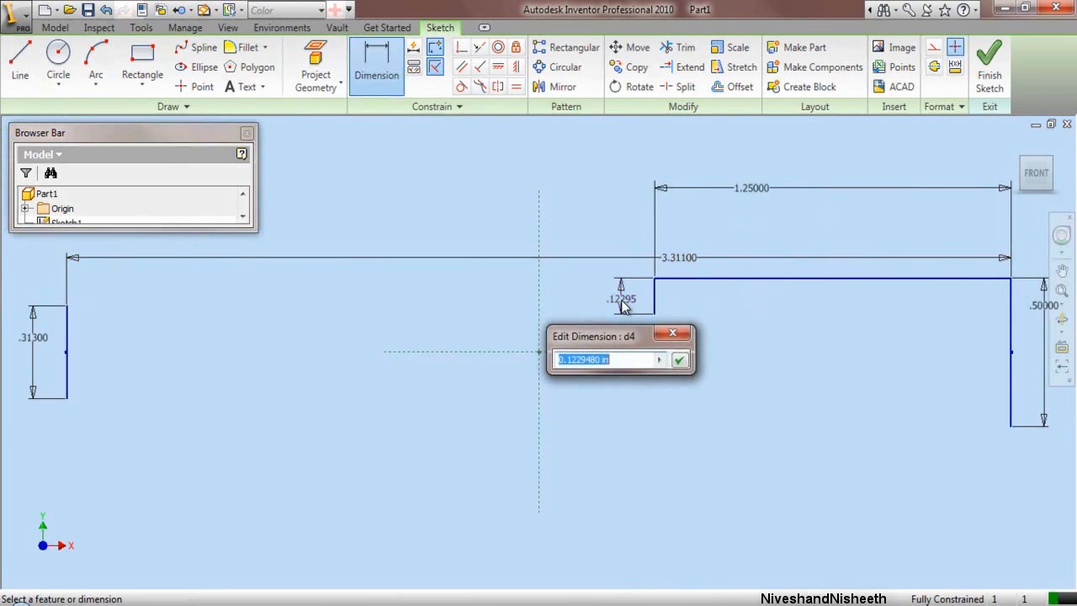
pyautogui.write('.09350')
pyautogui.press('Return')
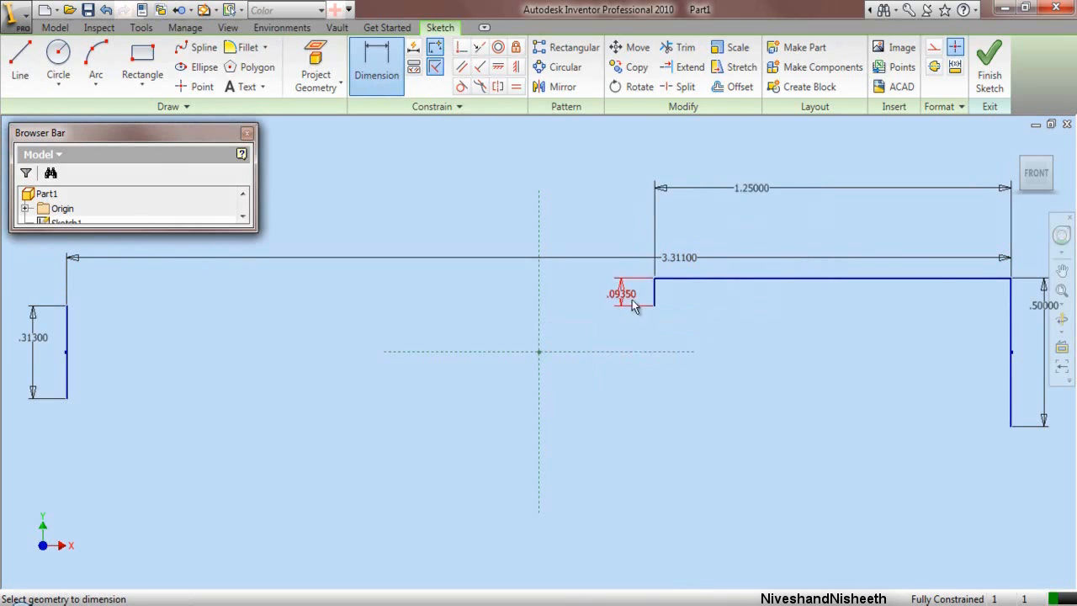
pyautogui.rightClick(579, 192)
pyautogui.click(593, 196)
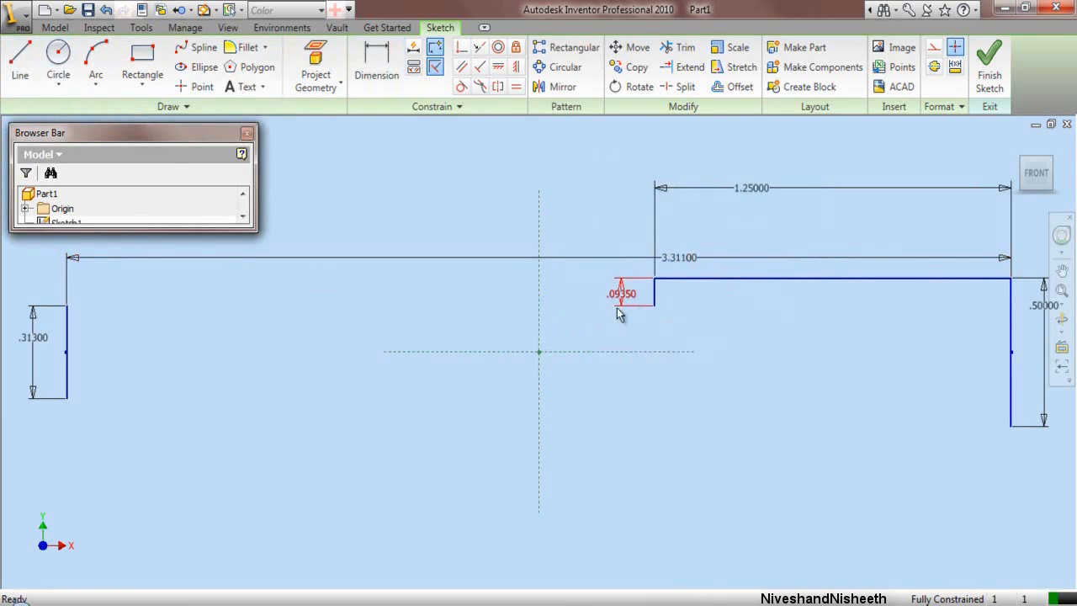
# Step: Draw a horizontal line from the step line's lower end to the left vertical line's upper end, and a line down to that line's midpoint
pyautogui.click(19, 61)
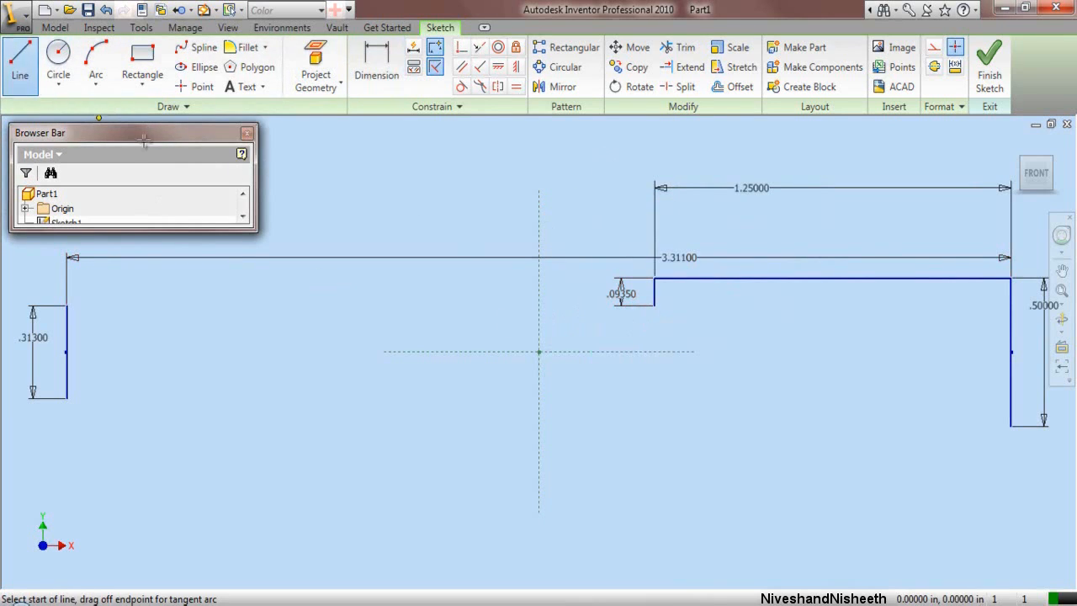
pyautogui.click(654, 305)
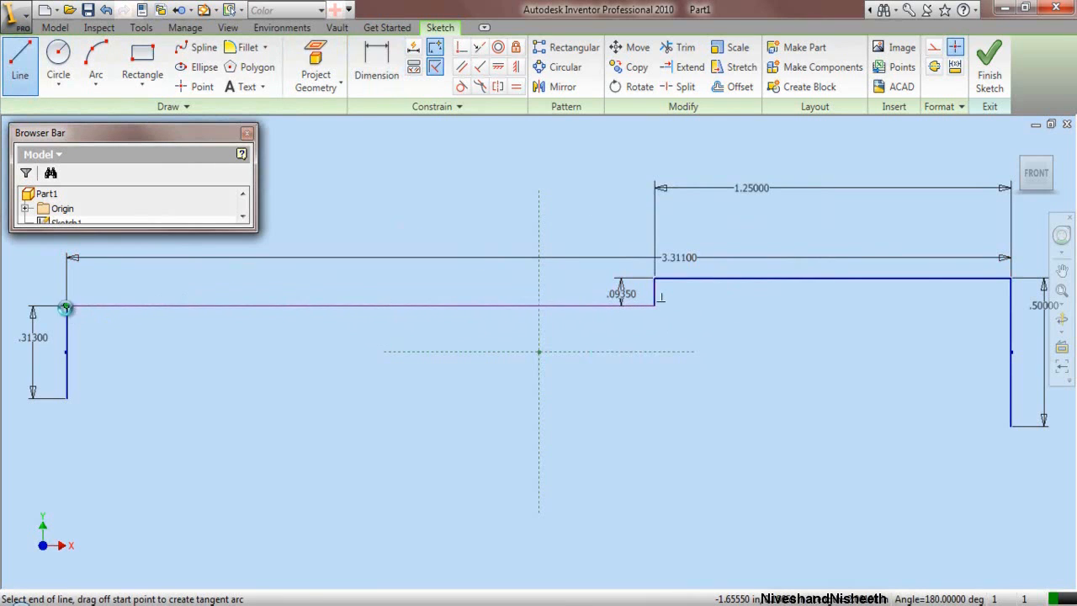
pyautogui.click(66, 305)
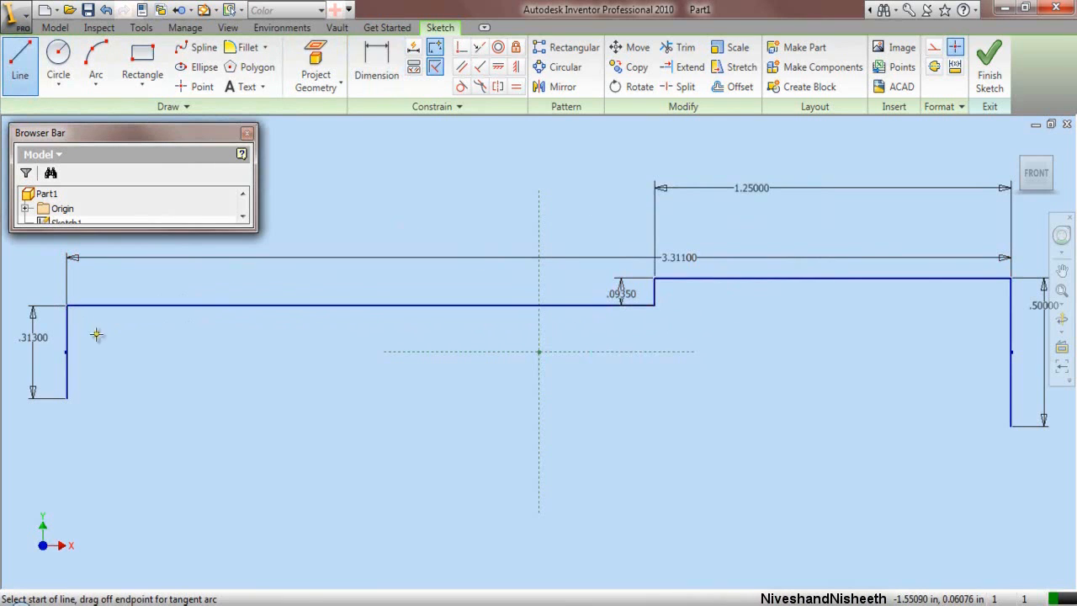
pyautogui.click(67, 305)
pyautogui.click(67, 351)
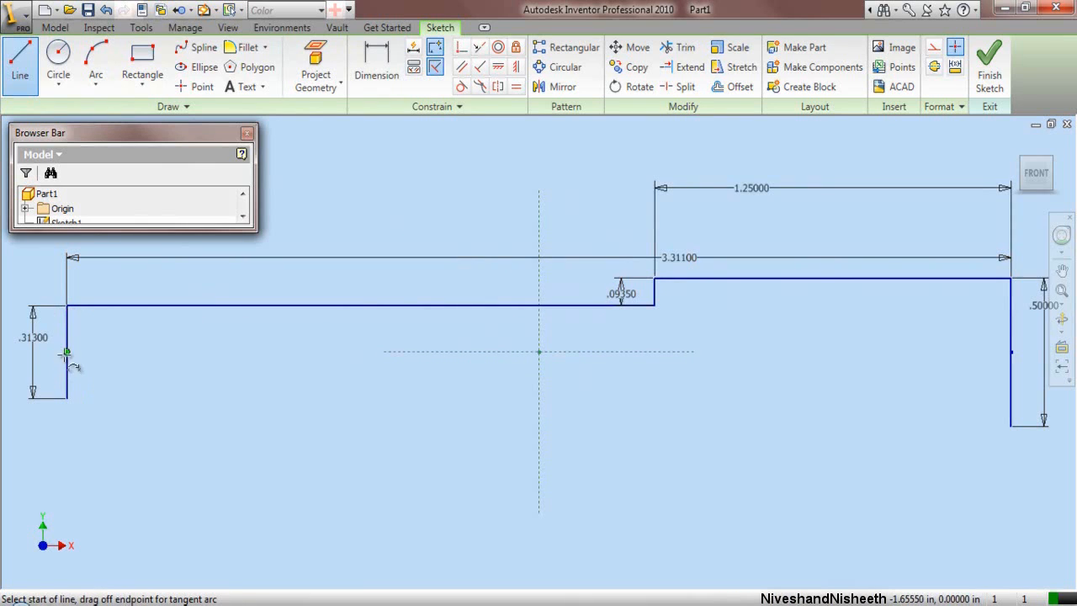
# Step: Connect the midpoints of both end lines with a horizontal line and close the profile up to the right line's upper end
pyautogui.click(67, 351)
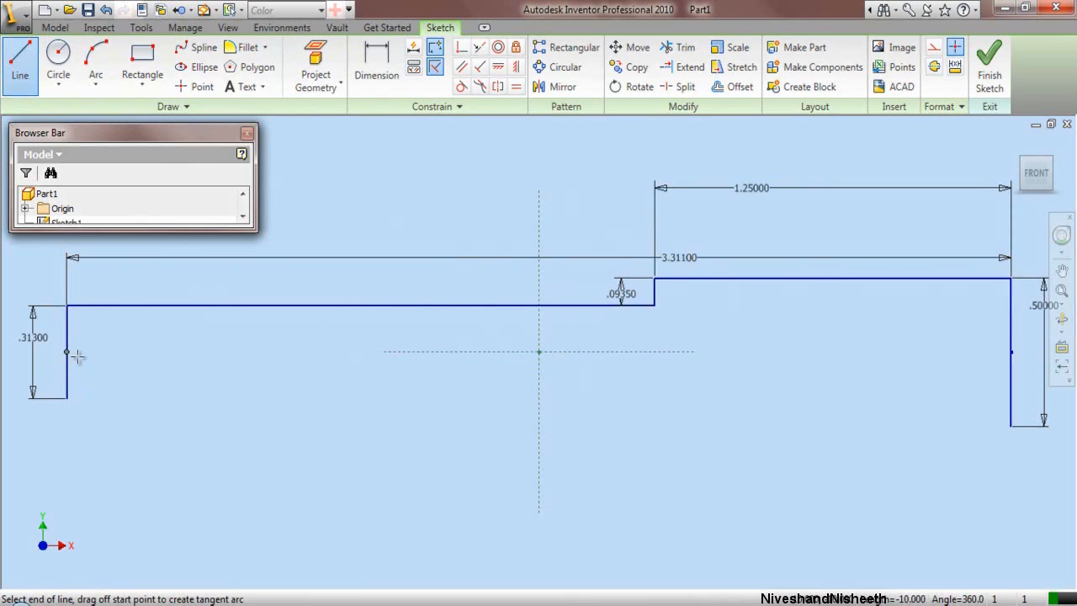
pyautogui.click(1012, 352)
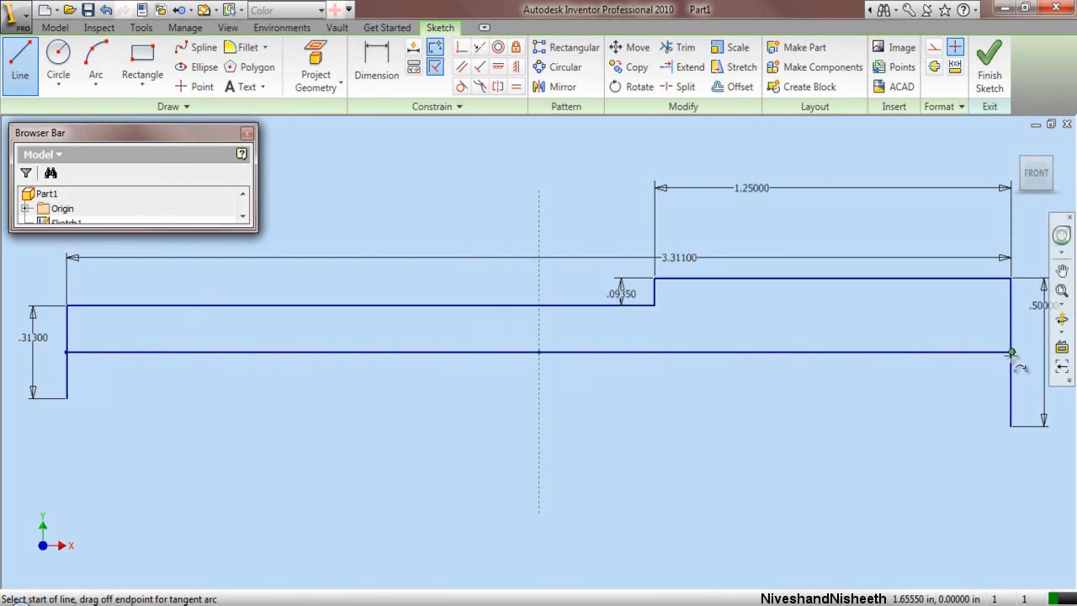
pyautogui.click(1012, 352)
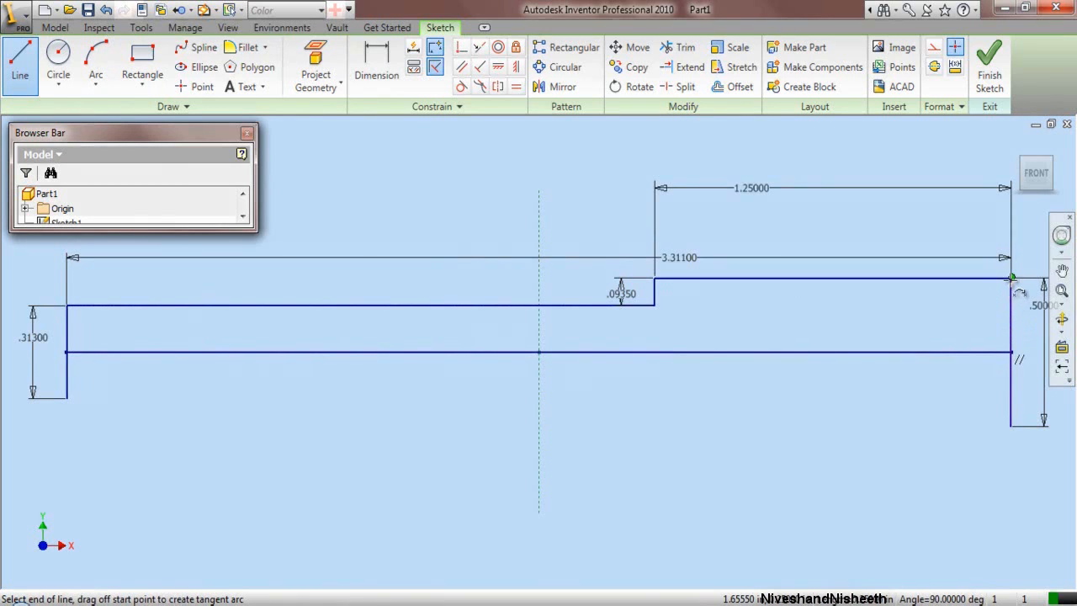
pyautogui.click(1012, 280)
pyautogui.rightClick(588, 169)
pyautogui.click(610, 178)
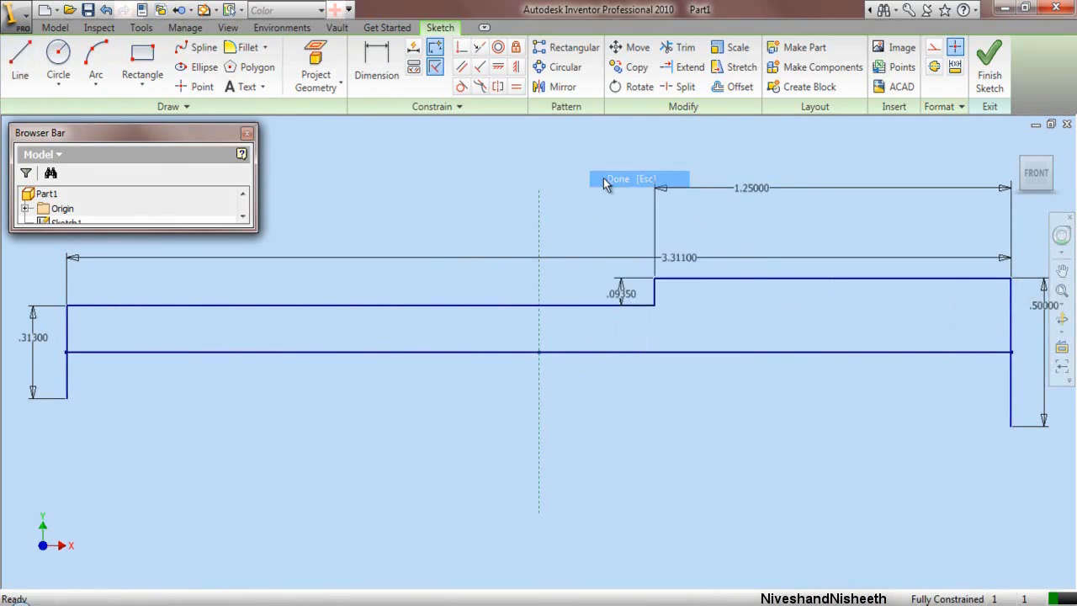
# Step: Revolve the closed stepped profile with Full extents about the horizontal line joining the end-line midpoints
pyautogui.click(64, 27)
pyautogui.click(129, 61)
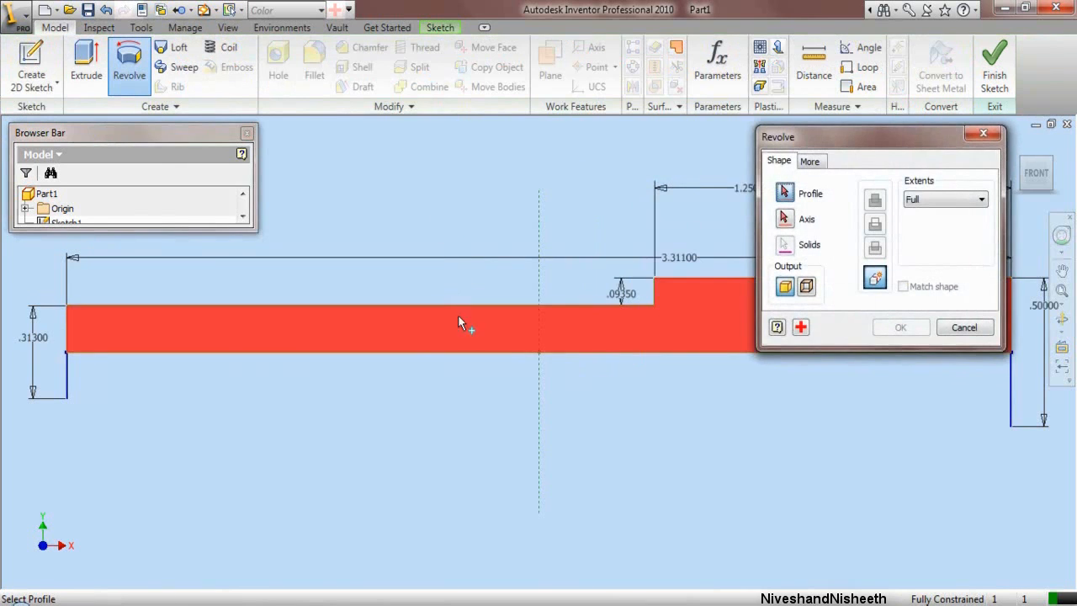
pyautogui.click(784, 219)
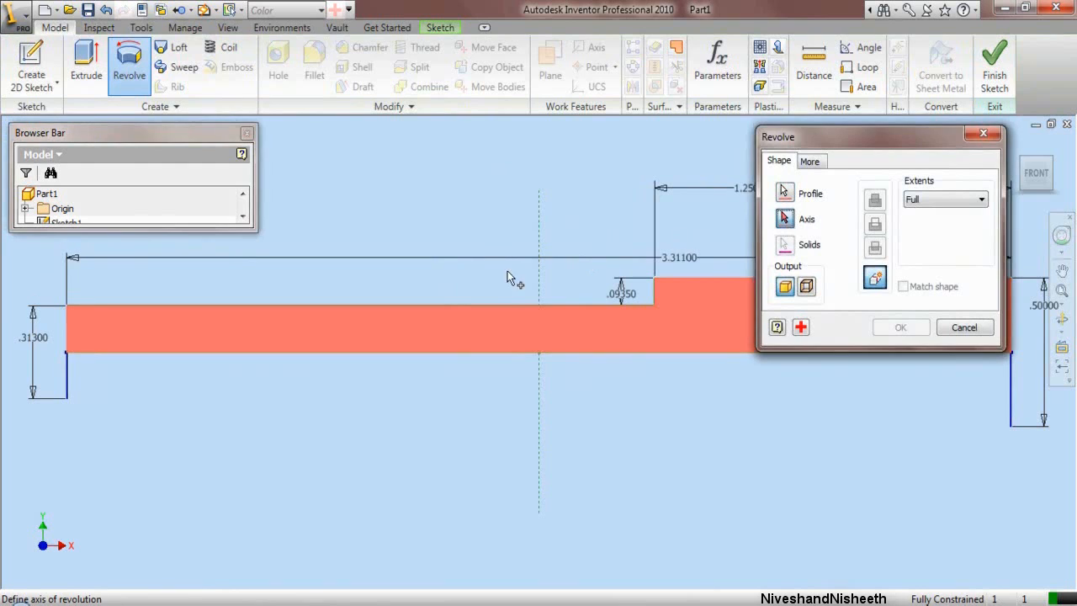
pyautogui.click(505, 351)
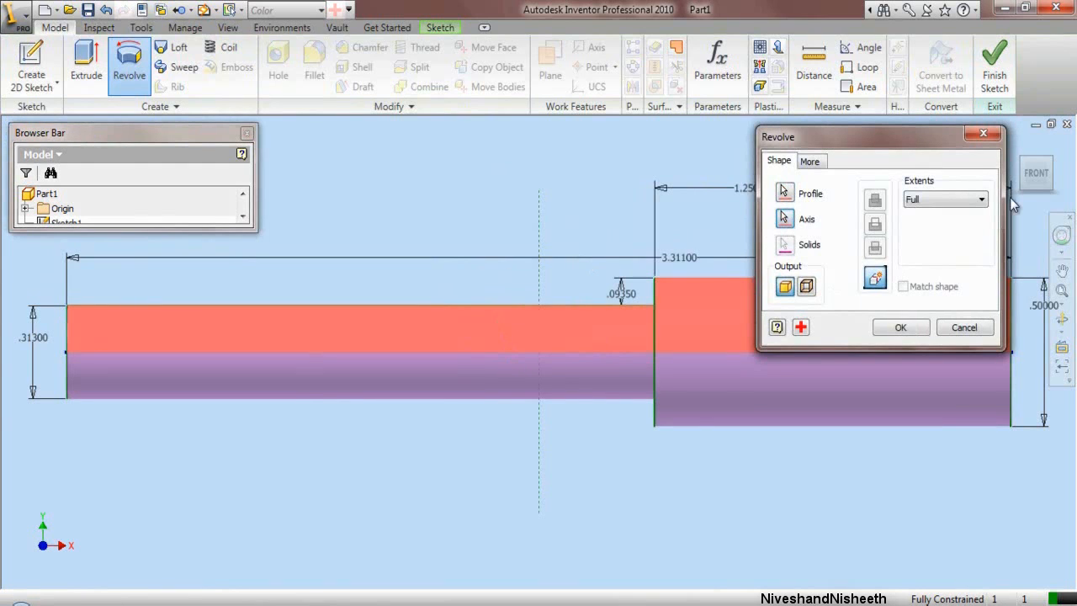
pyautogui.click(1020, 161)
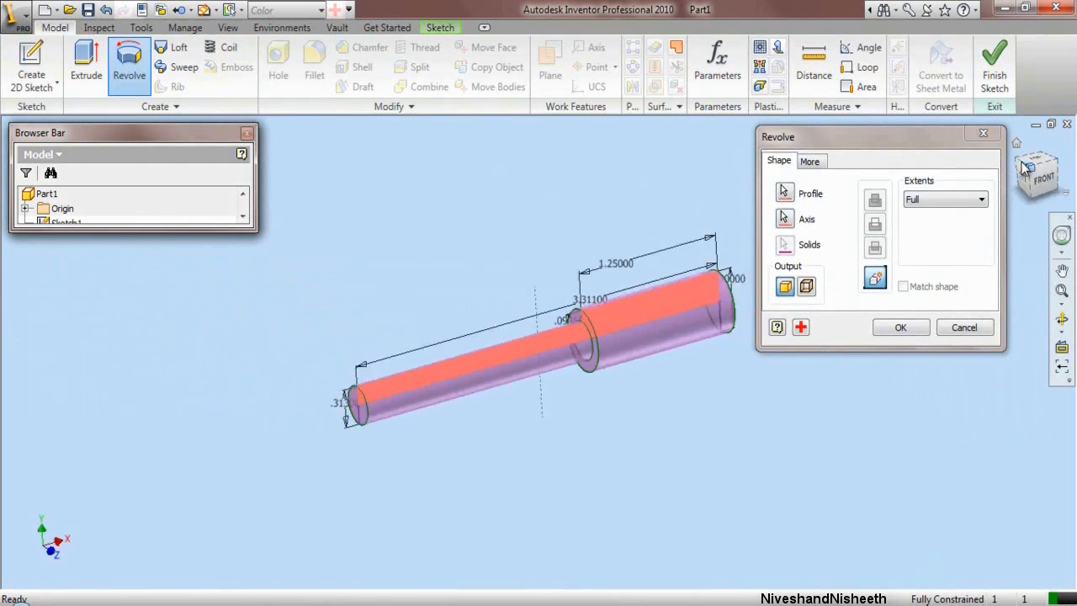
pyautogui.click(900, 328)
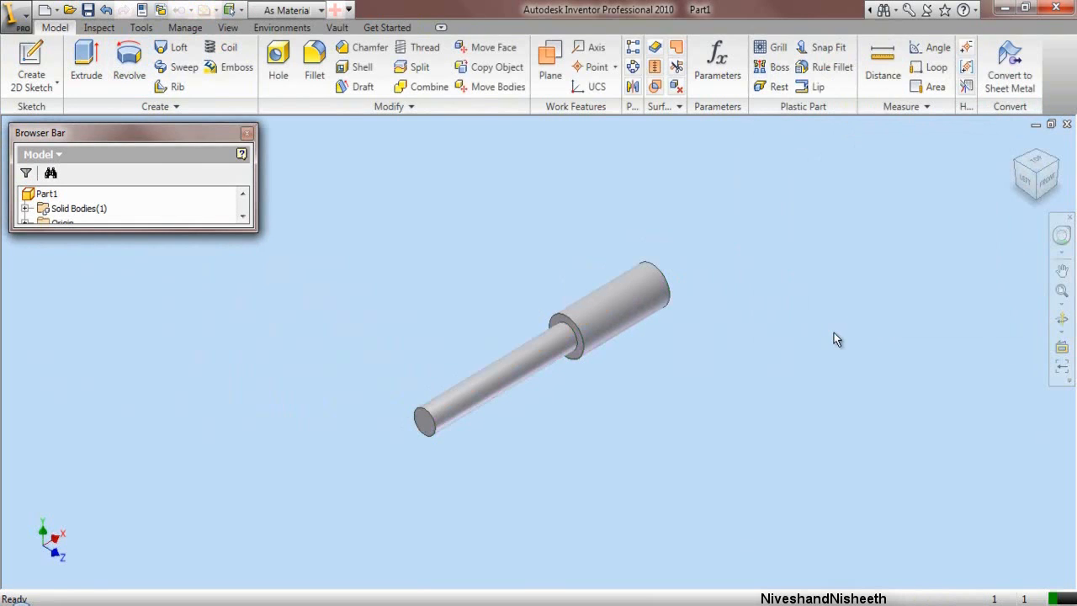
# Step: Save the part as Spindle in the Drill Machine folder
pyautogui.click(1061, 295)
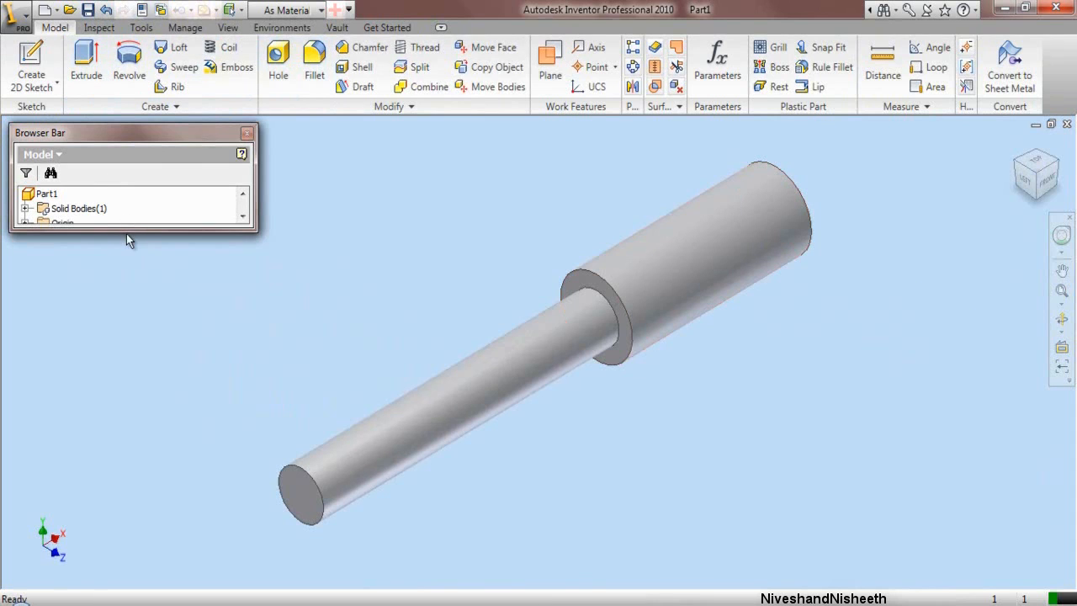
pyautogui.moveTo(126, 225); pyautogui.dragTo(131, 309)
pyautogui.click(88, 9)
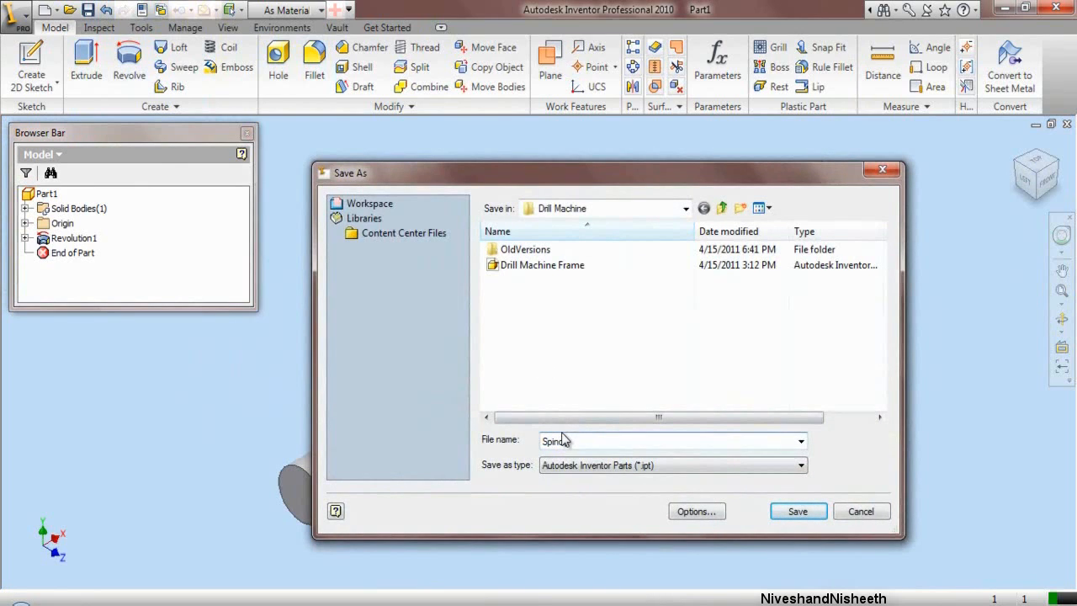
pyautogui.write('Spindle')
pyautogui.click(791, 511)
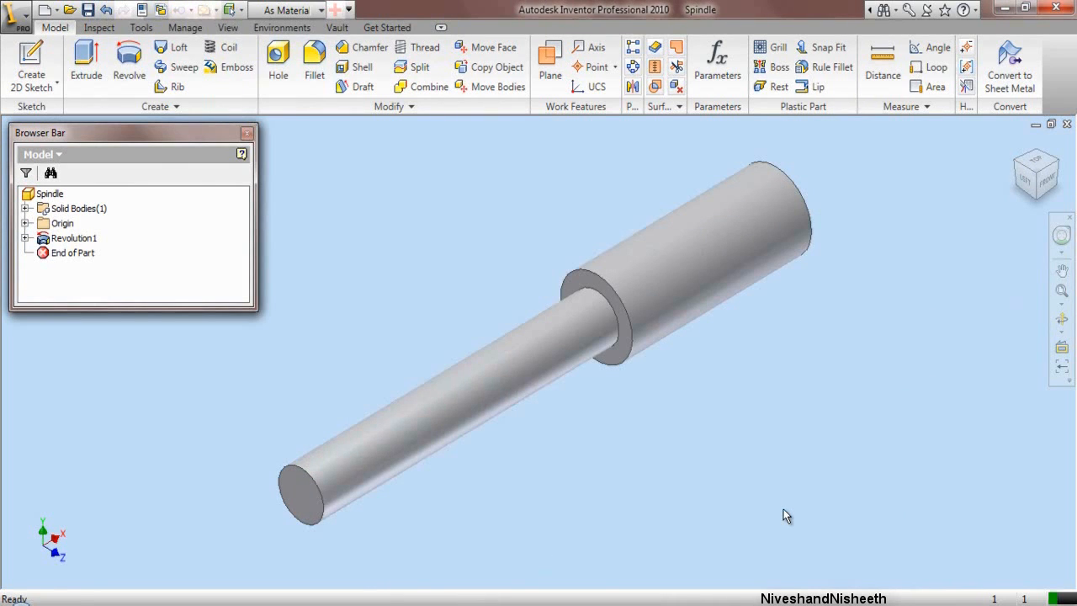
# Step: Start a new sketch on the XY Plane and project the spindle's cut edges into it
pyautogui.click(25, 223)
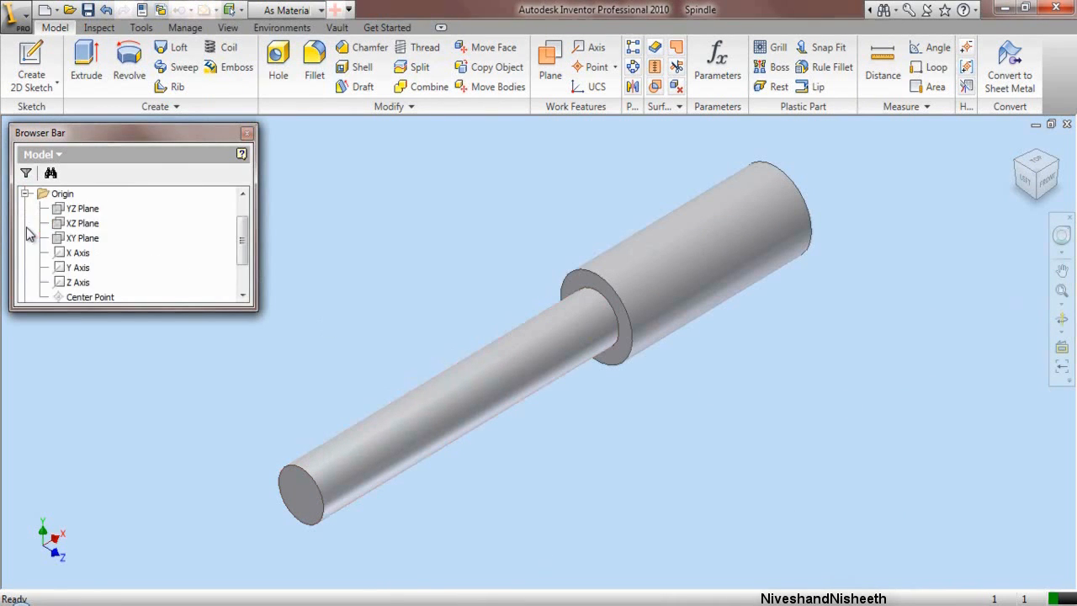
pyautogui.click(78, 238)
pyautogui.rightClick(67, 238)
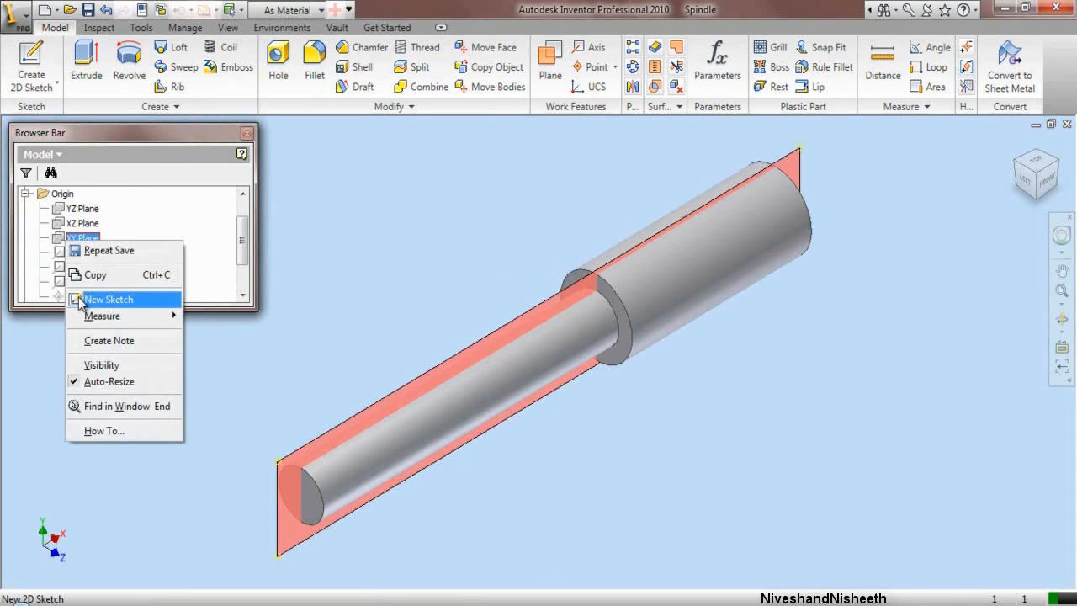
pyautogui.click(101, 299)
pyautogui.click(318, 83)
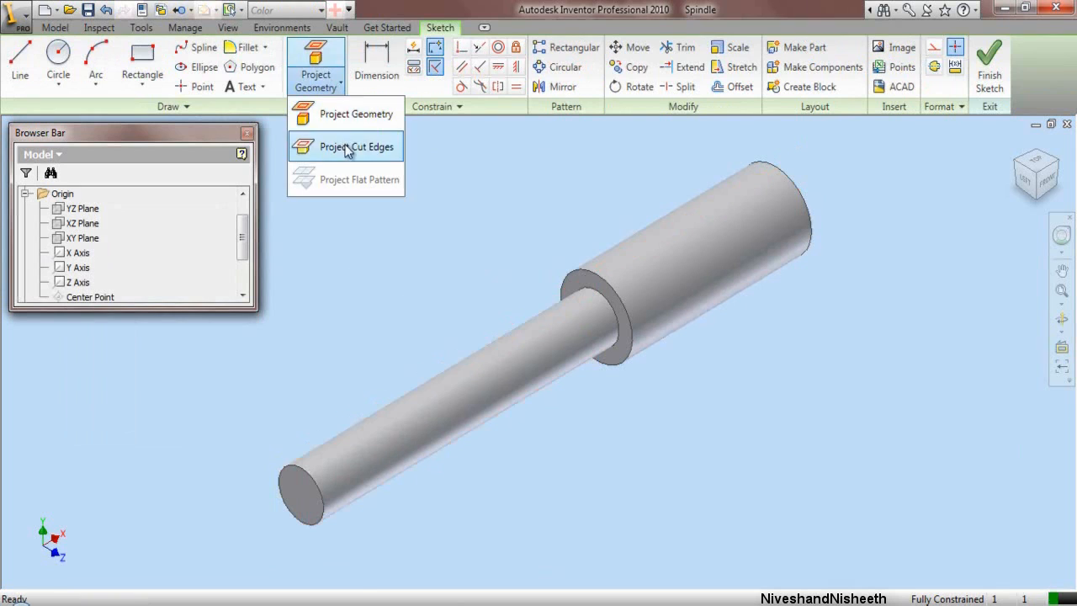
pyautogui.click(347, 150)
# Step: Select all of the projected cut edges and set their colour to White
pyautogui.scroll(-3, 474, 277)
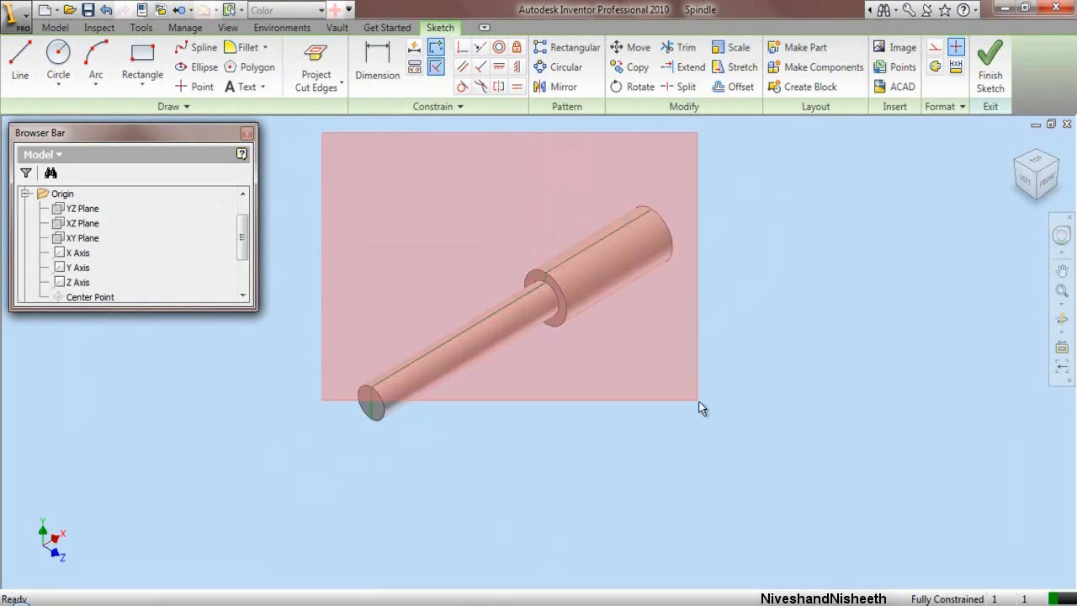
pyautogui.click(943, 106)
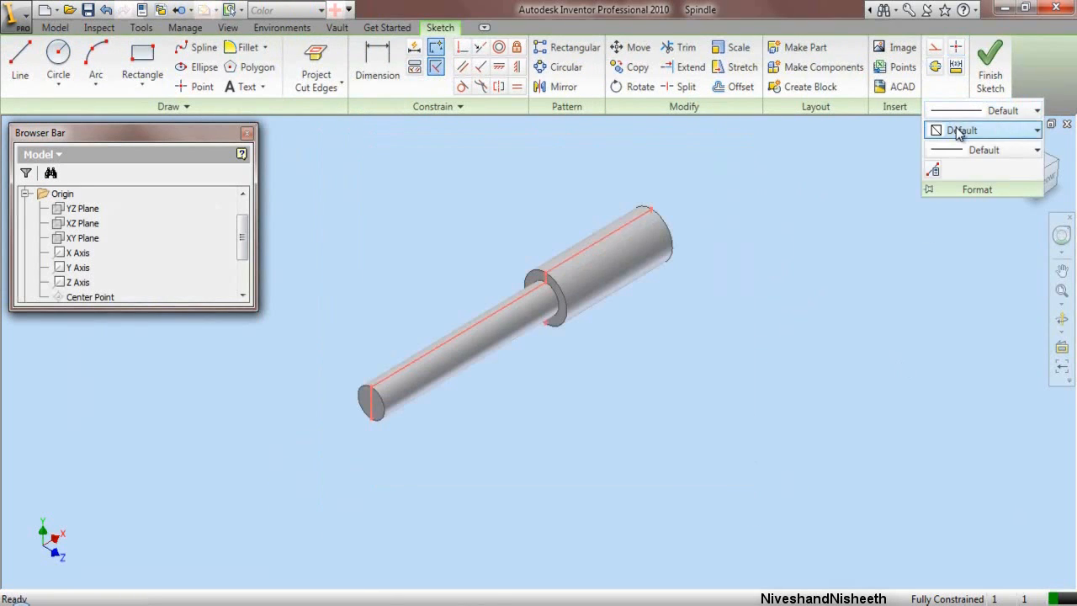
pyautogui.click(960, 130)
pyautogui.click(959, 294)
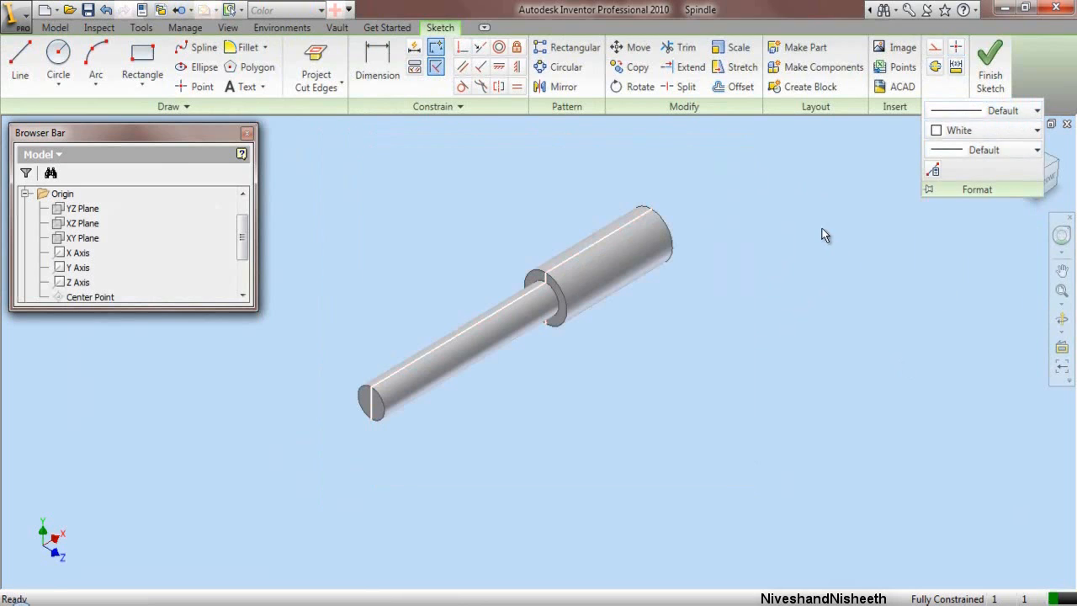
# Step: Slice the graphics at the sketch plane and set the sketch line colour back to Default
pyautogui.rightClick(818, 244)
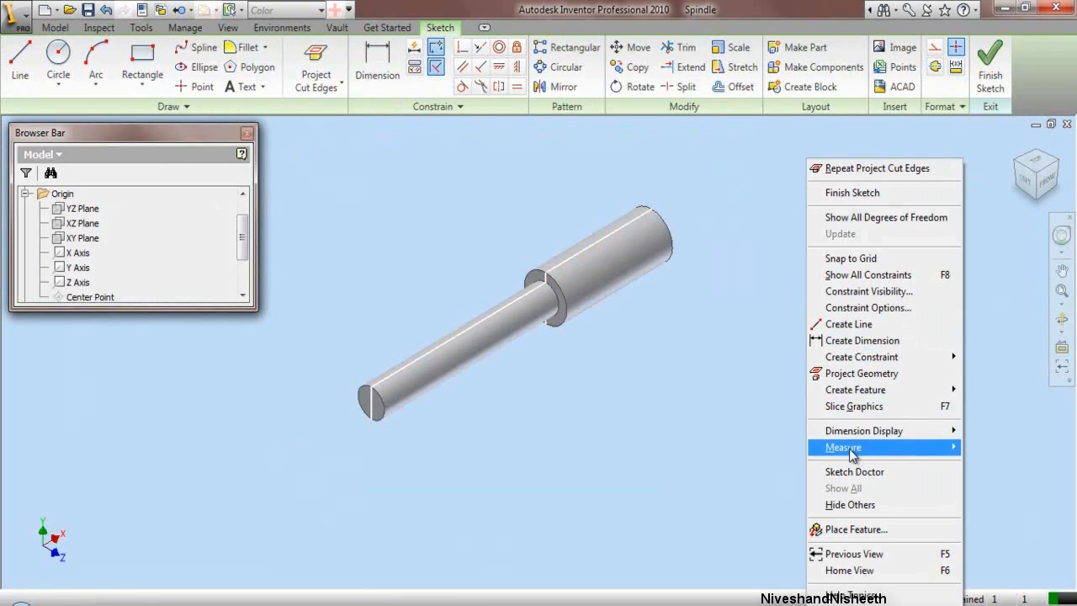
pyautogui.click(862, 404)
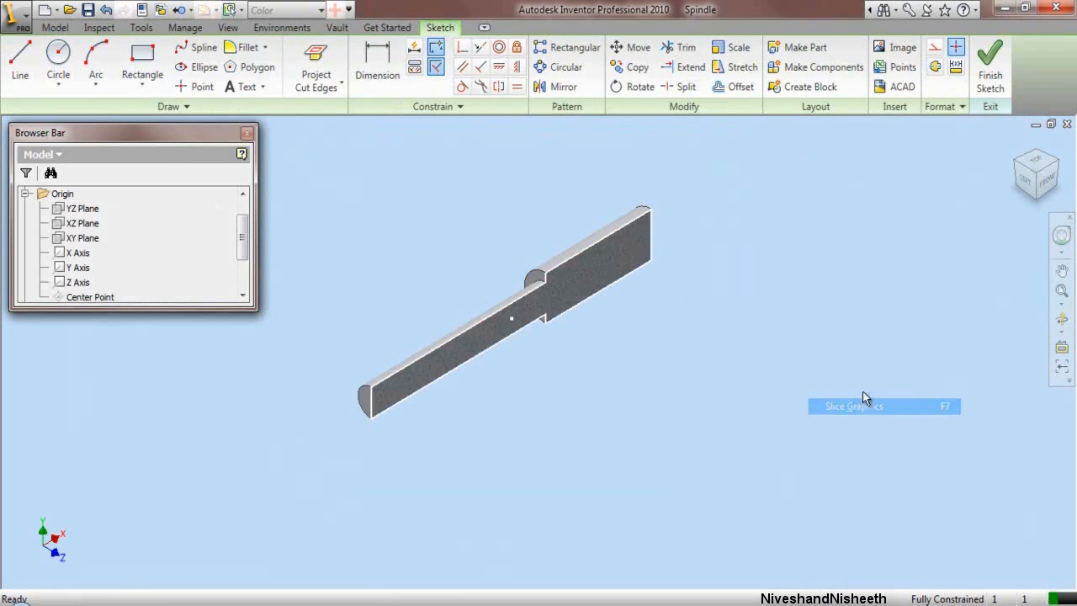
pyautogui.click(1049, 183)
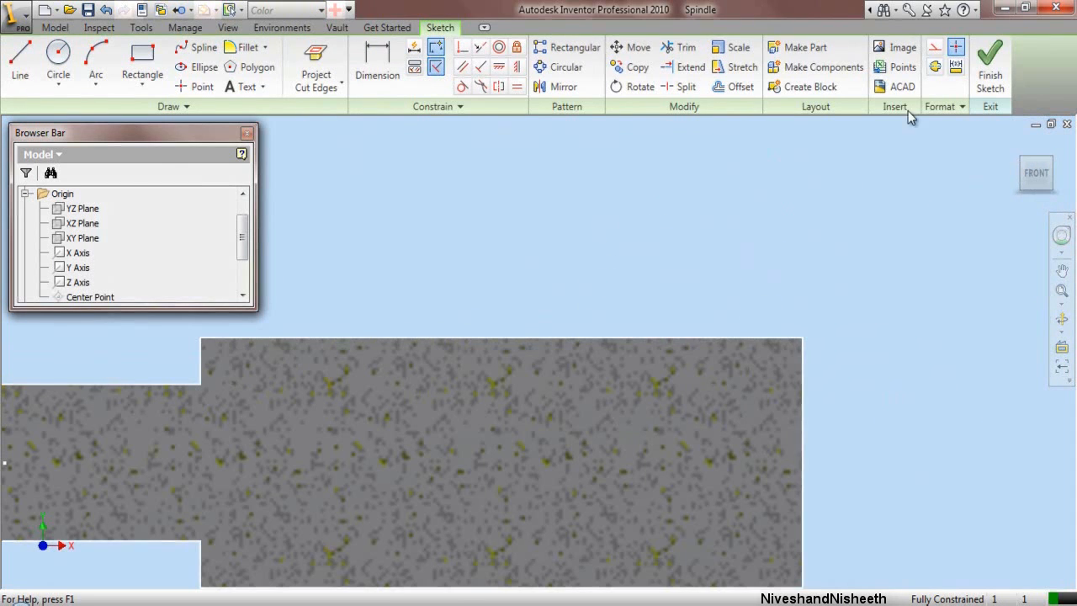
pyautogui.click(940, 107)
pyautogui.click(960, 130)
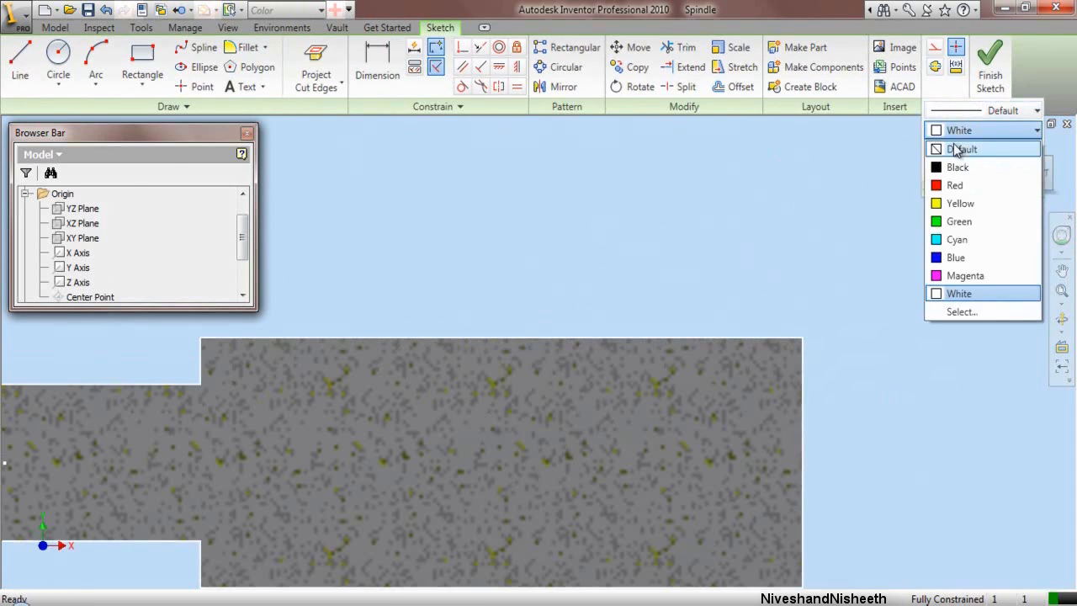
pyautogui.click(957, 149)
# Step: Sketch a circle about 0.067 in in diameter centred on the upper outer corner of the thick section's end
pyautogui.click(58, 63)
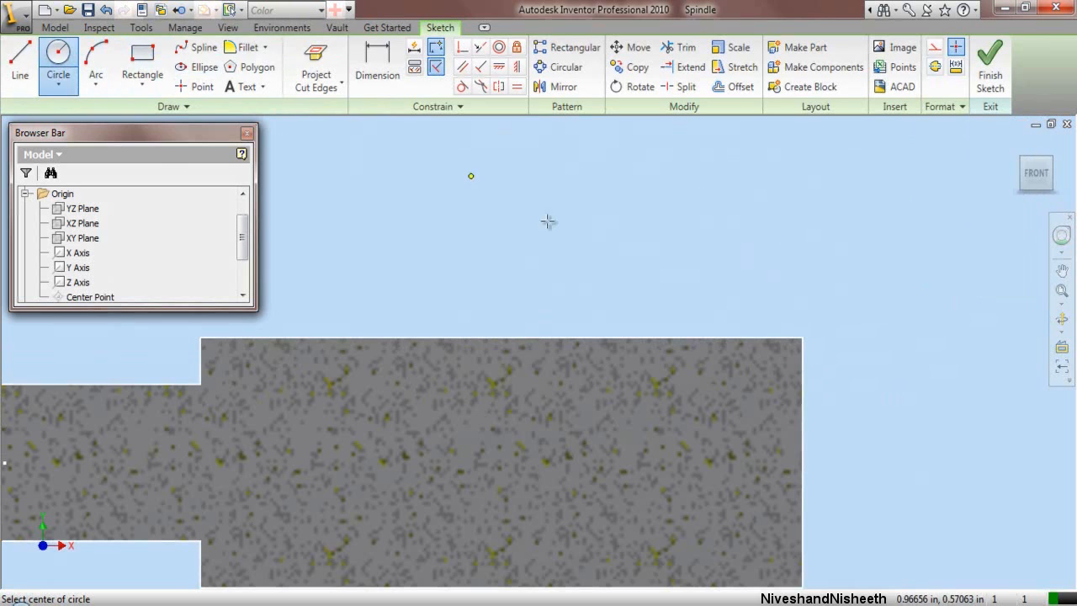
pyautogui.scroll(2, 830, 328)
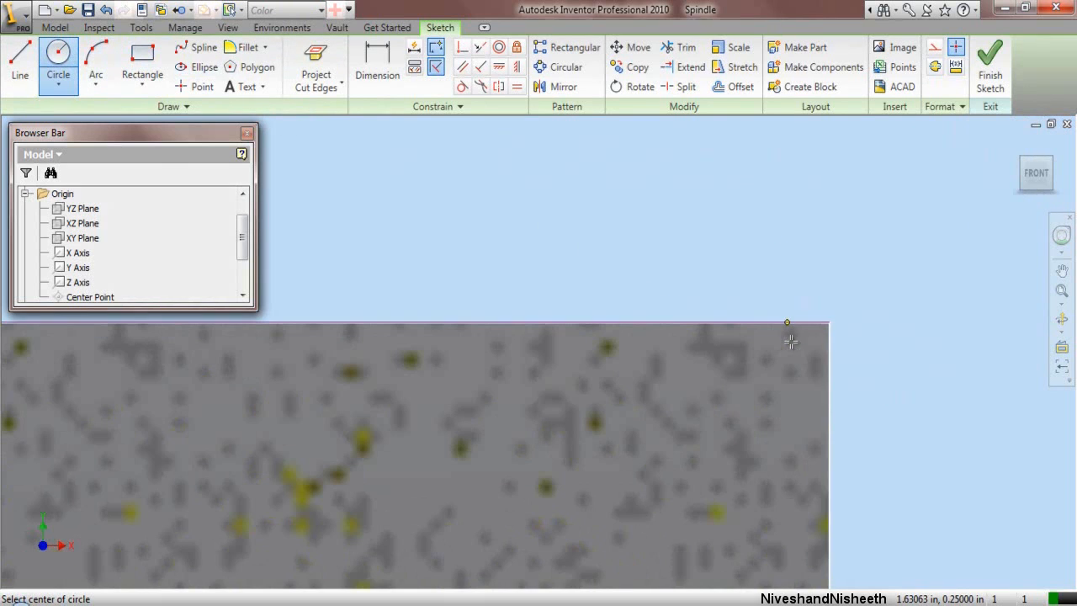
pyautogui.click(829, 322)
pyautogui.click(853, 378)
pyautogui.rightClick(621, 162)
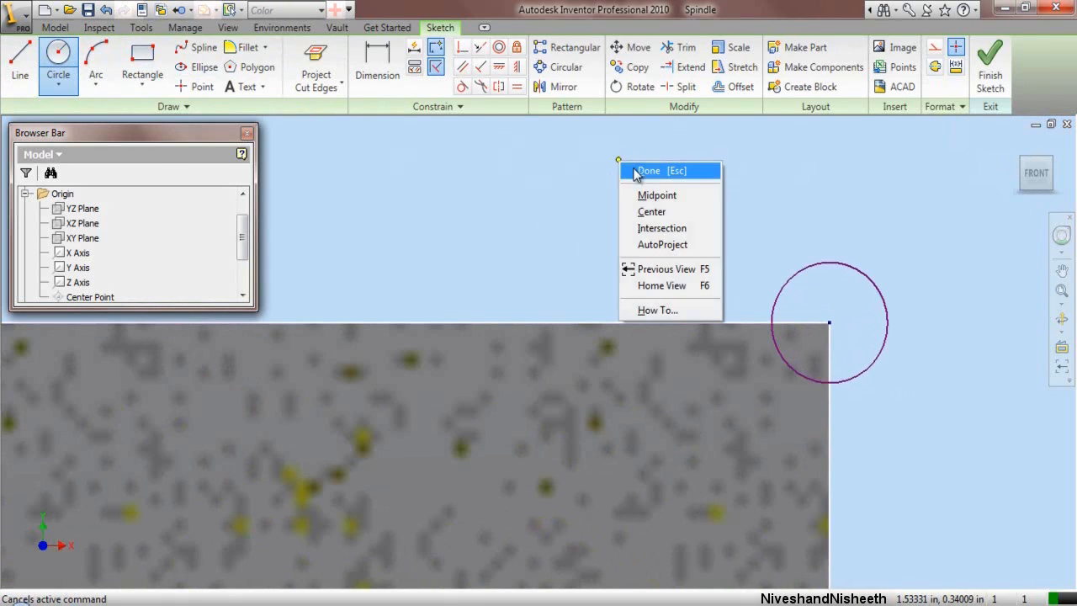
pyautogui.click(649, 171)
# Step: Dimension the corner circle's diameter as 0.03125 in
pyautogui.click(381, 67)
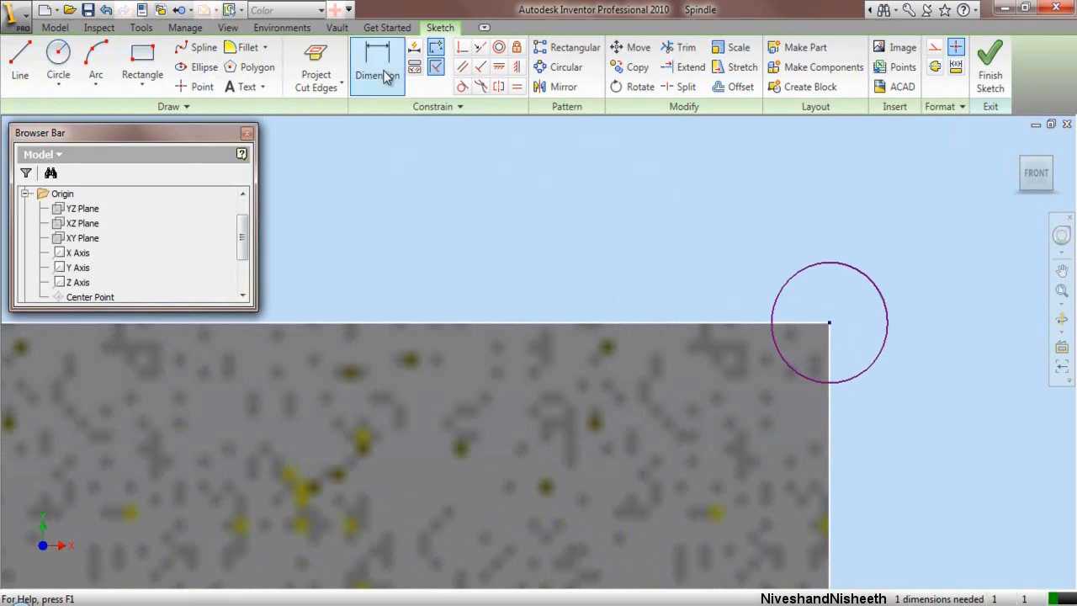
pyautogui.click(858, 270)
pyautogui.click(844, 298)
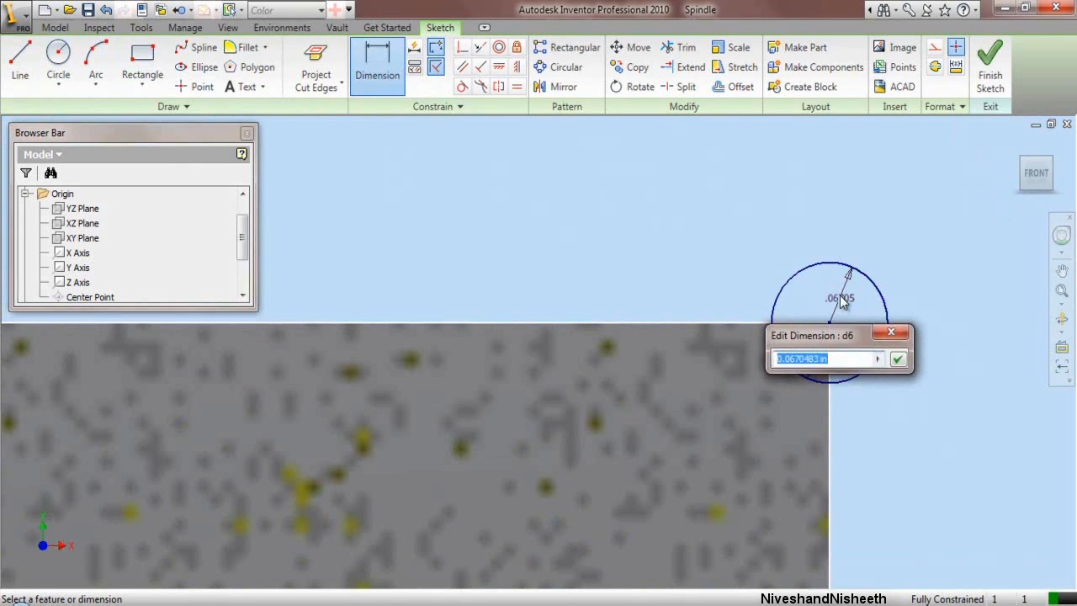
pyautogui.write('.03125')
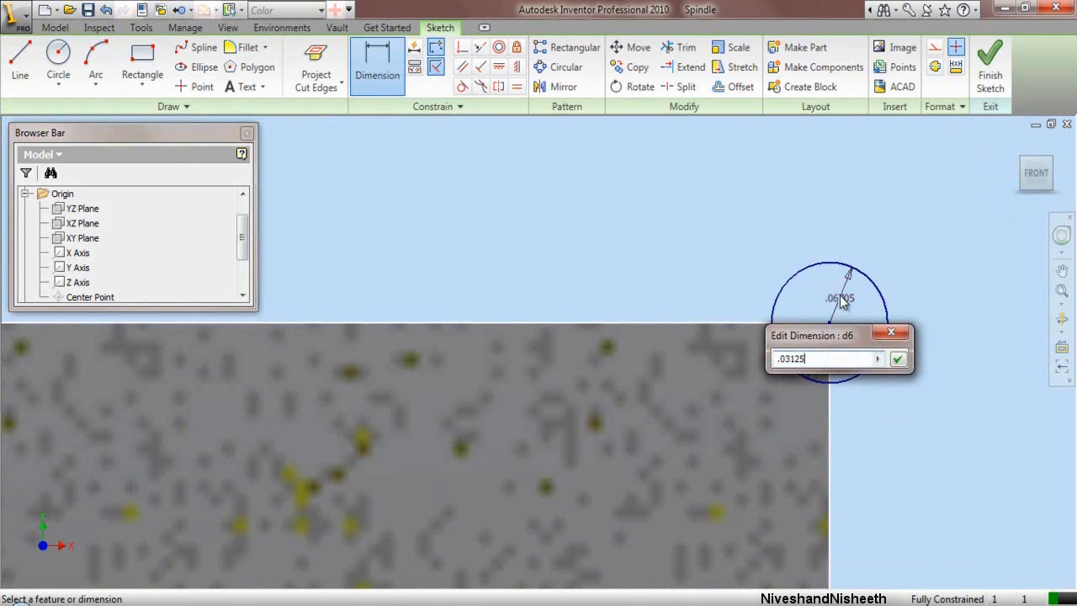
pyautogui.click(897, 359)
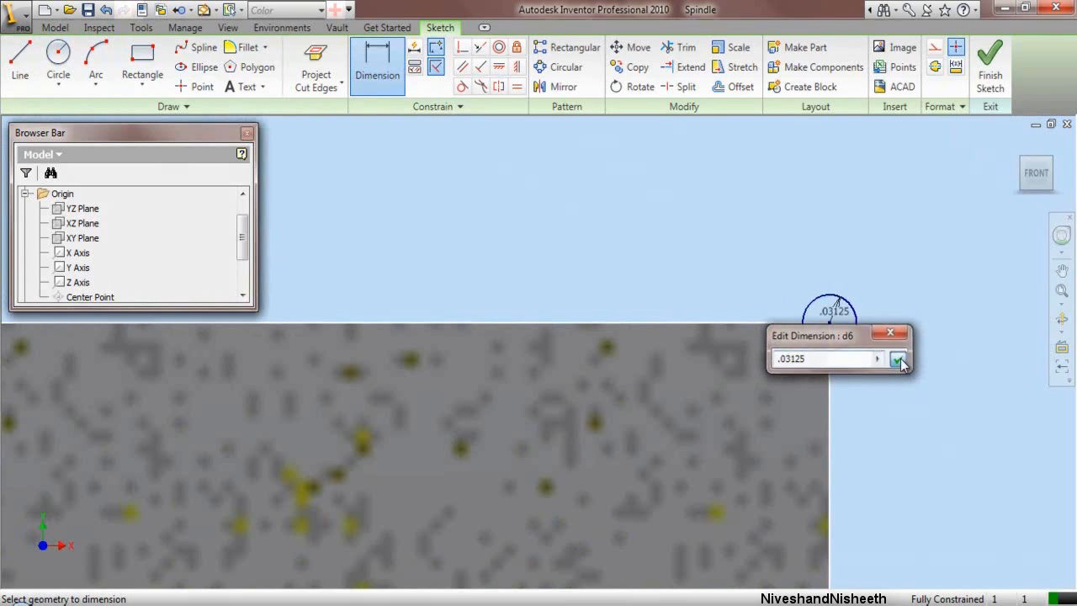
pyautogui.rightClick(867, 218)
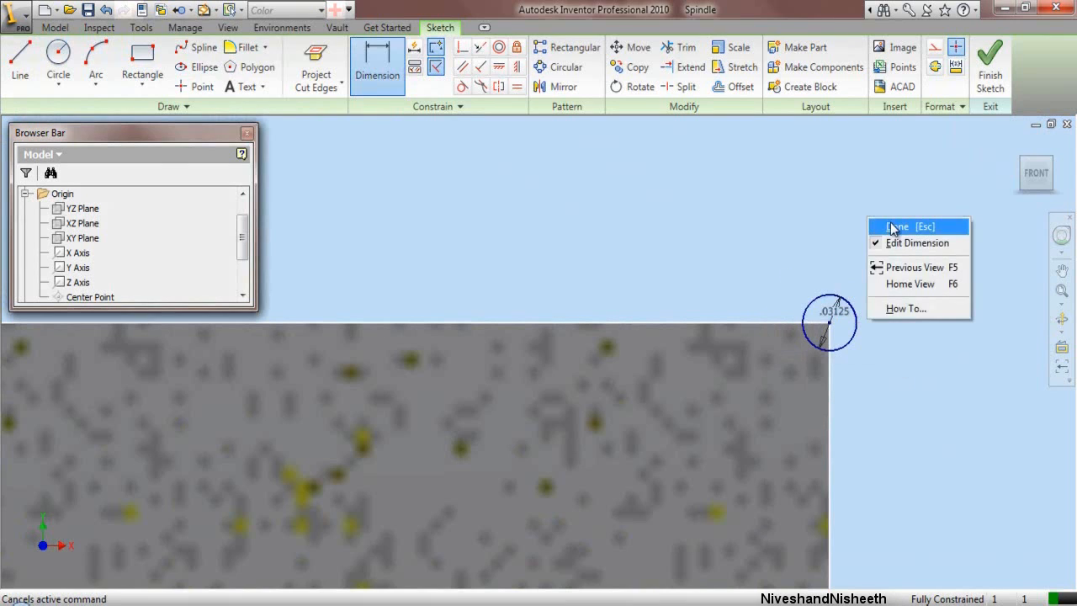
pyautogui.click(896, 227)
# Step: Finish the sketch and collapse all entries in the model browser
pyautogui.click(989, 84)
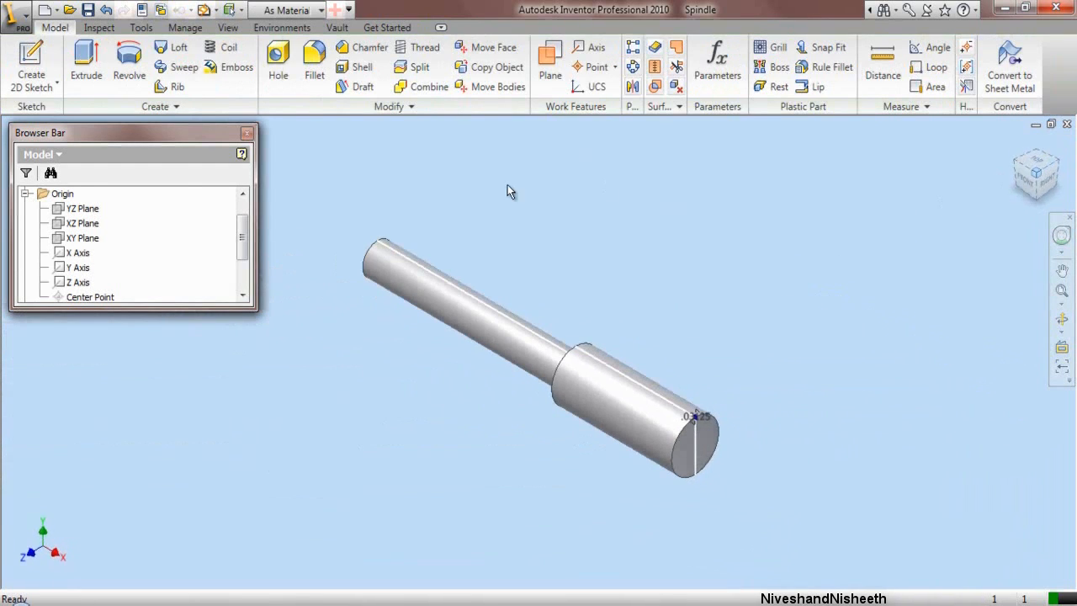
pyautogui.rightClick(168, 226)
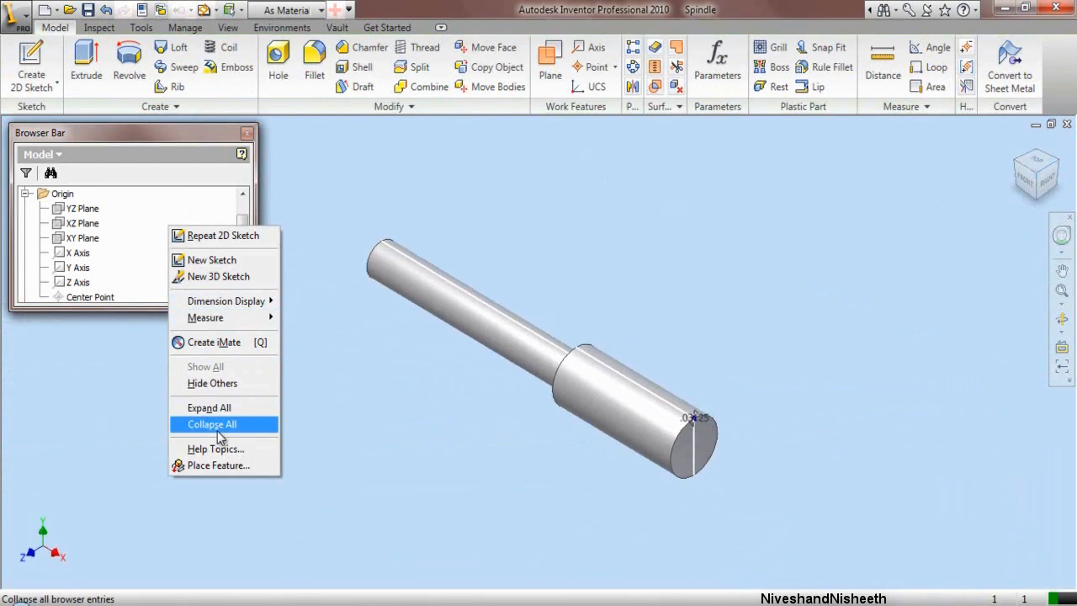
pyautogui.click(218, 428)
# Step: Start a Coil with the small circle as profile around the X Axis, with the axis direction reversed to run along the spindle
pyautogui.click(223, 47)
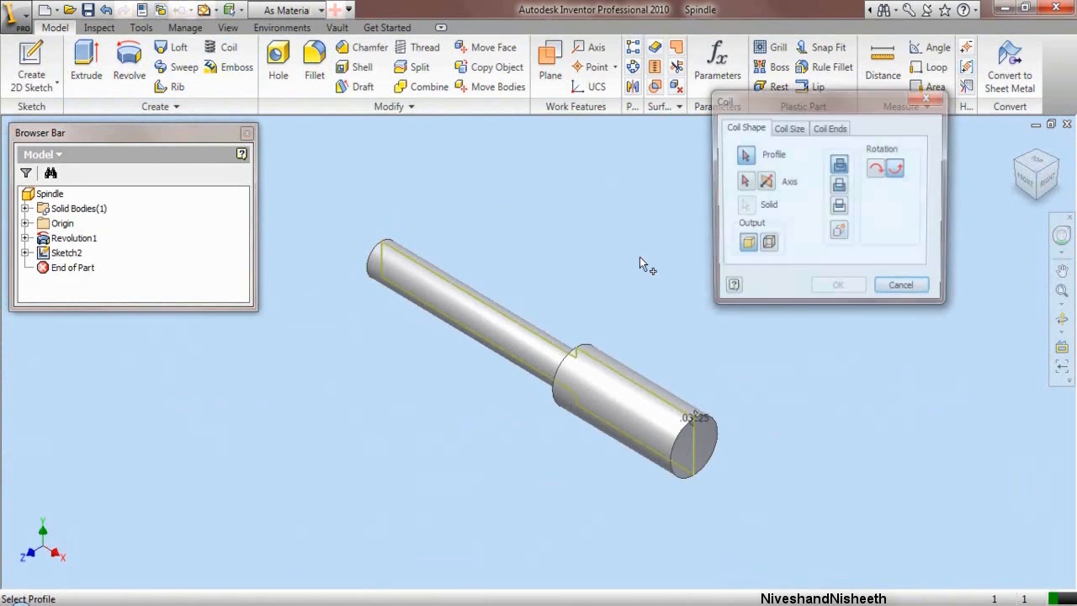
pyautogui.scroll(-5, 694, 392)
pyautogui.scroll(-3, 698, 455)
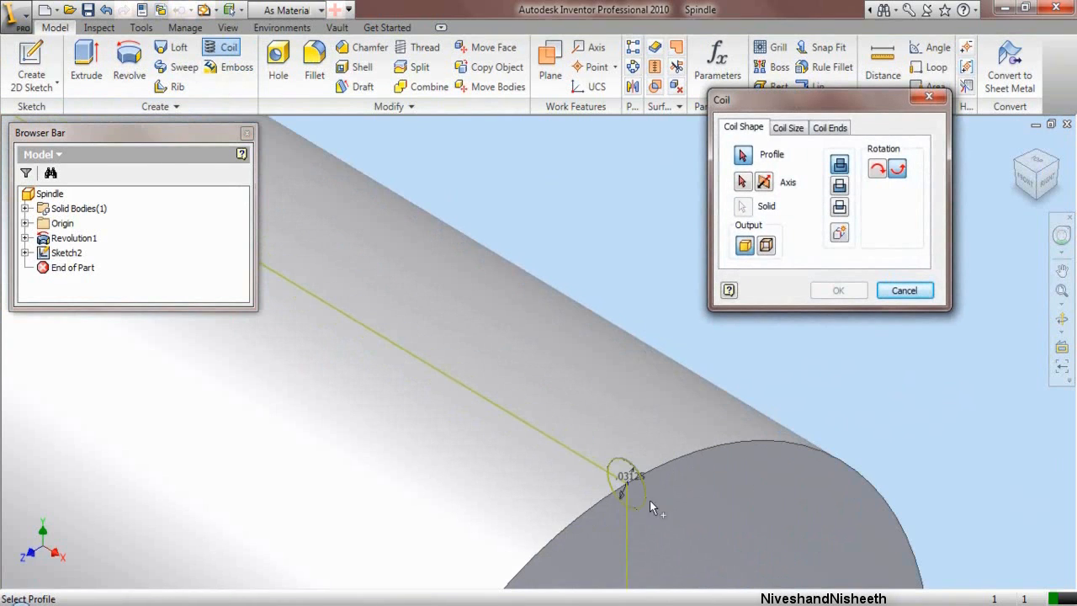
pyautogui.scroll(8, 706, 444)
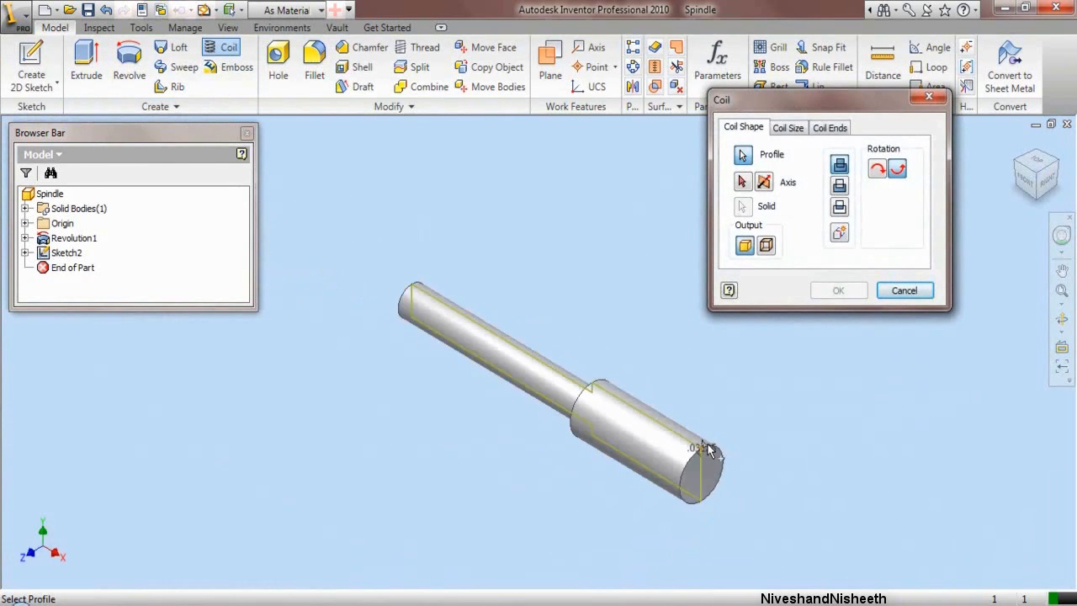
pyautogui.click(743, 183)
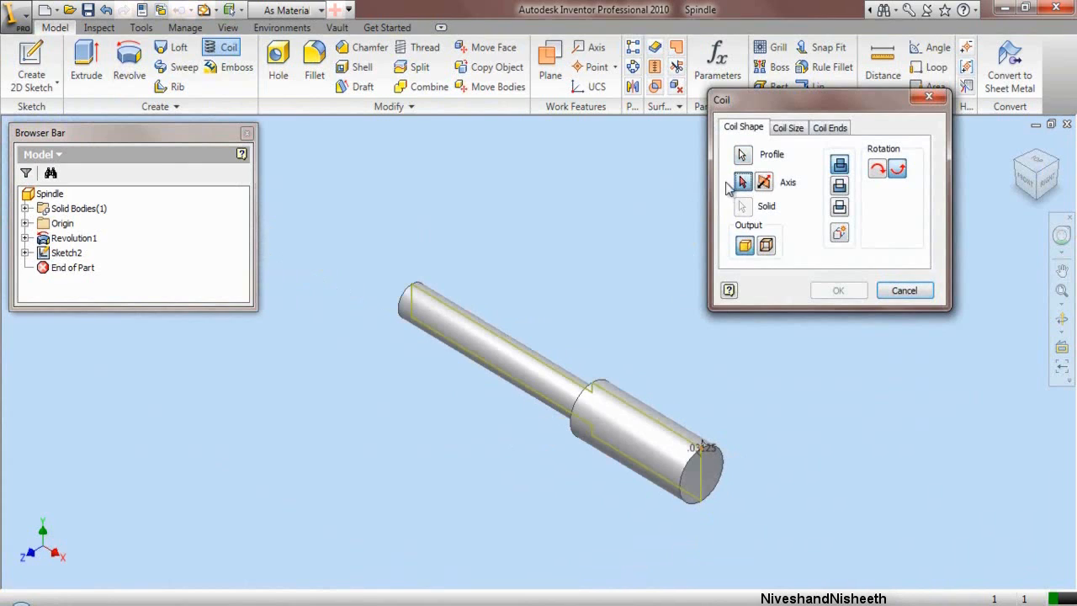
pyautogui.click(26, 224)
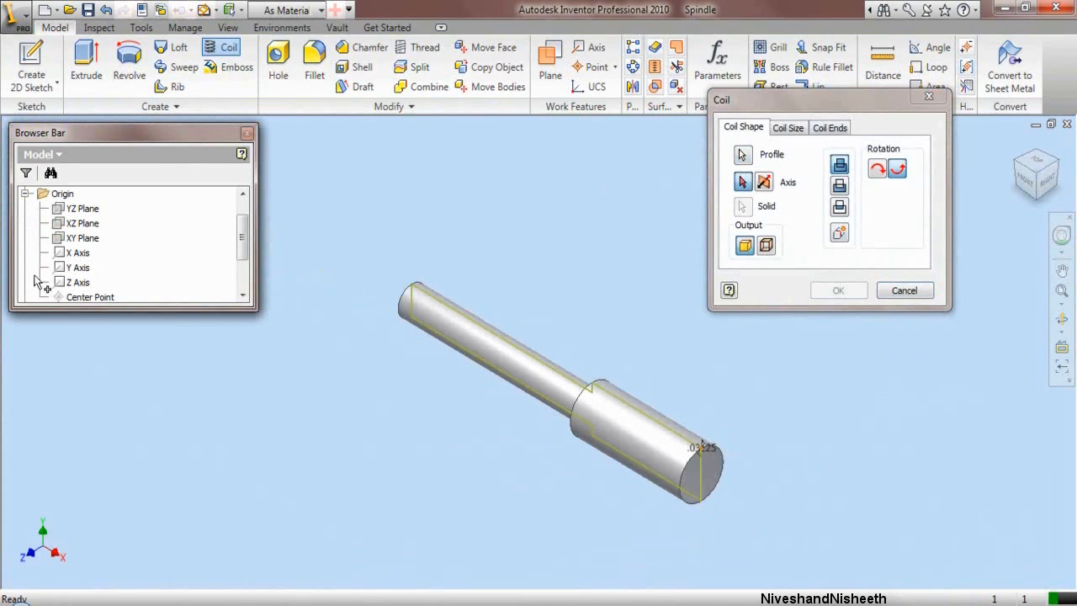
pyautogui.click(76, 254)
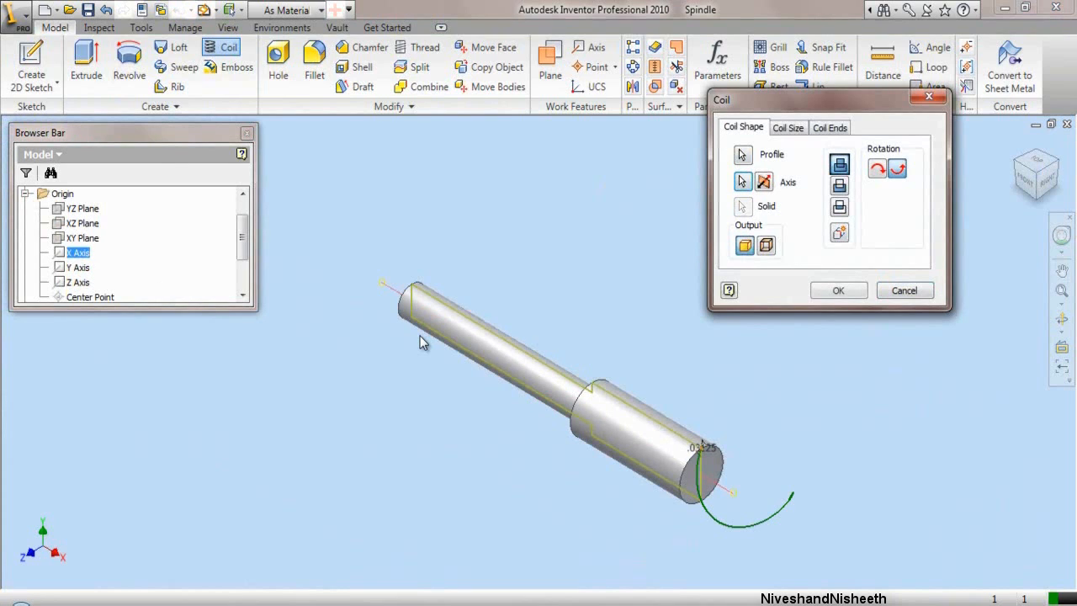
pyautogui.click(764, 183)
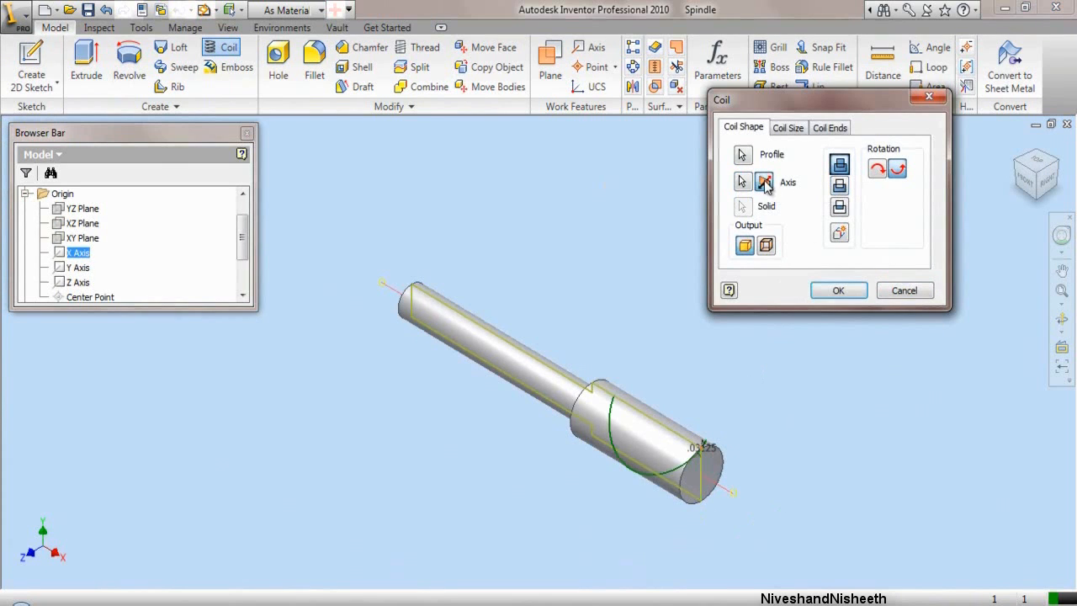
# Step: Define the coil size by Revolution and Height, taking the 1.25 in height by measuring the thick section's length
pyautogui.click(785, 131)
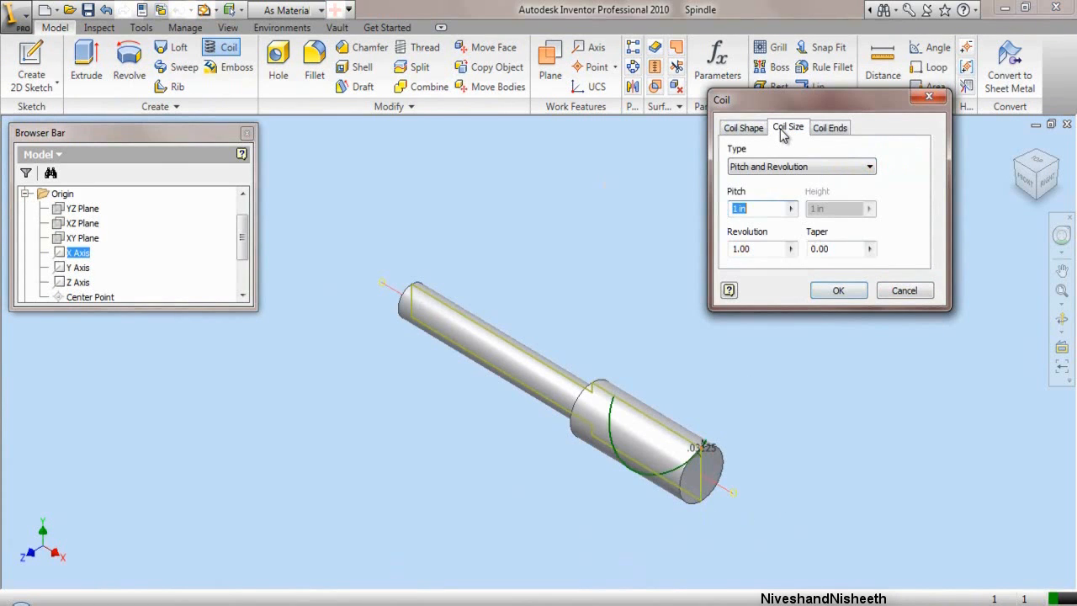
pyautogui.click(798, 168)
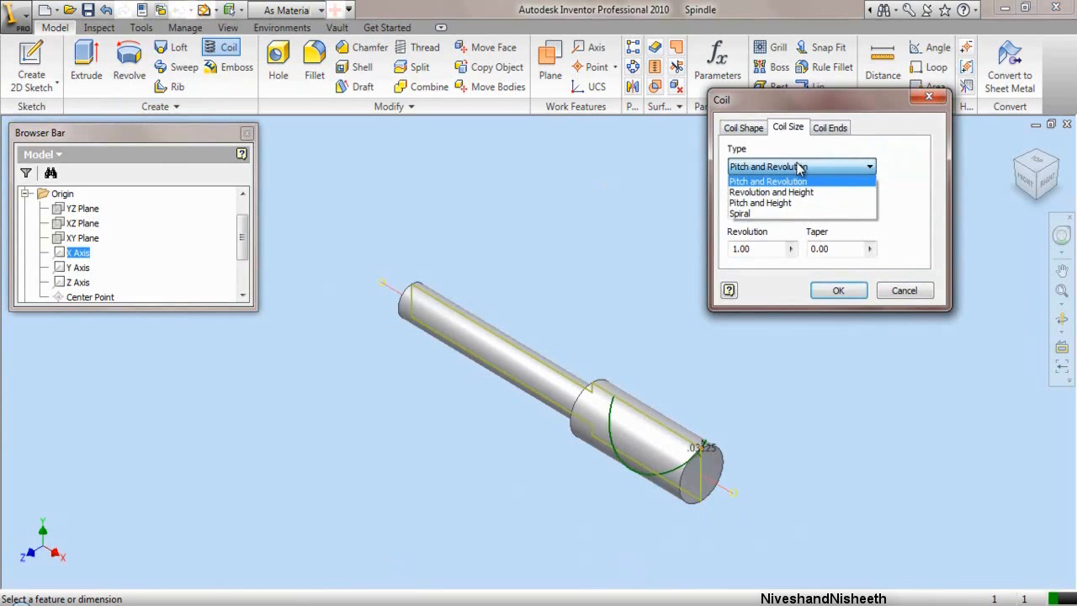
pyautogui.click(791, 193)
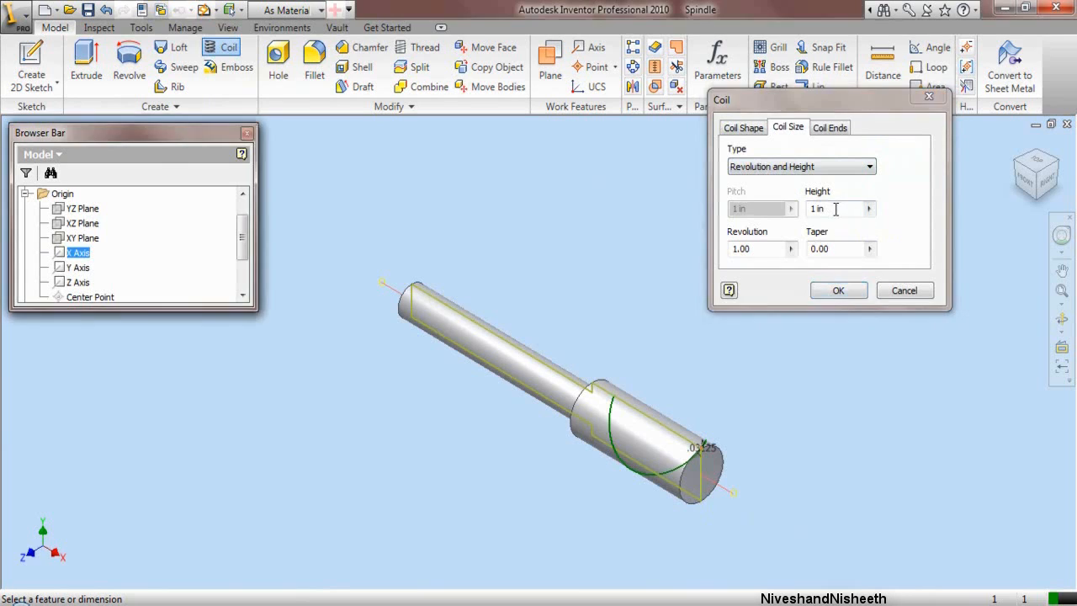
pyautogui.moveTo(837, 212); pyautogui.dragTo(815, 211)
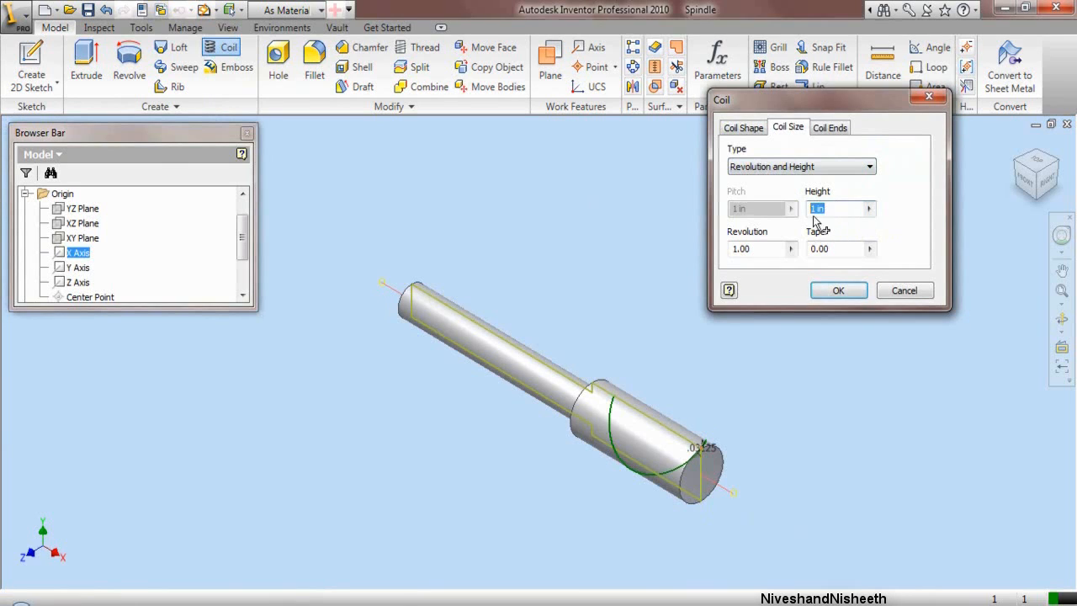
pyautogui.click(869, 209)
pyautogui.click(875, 239)
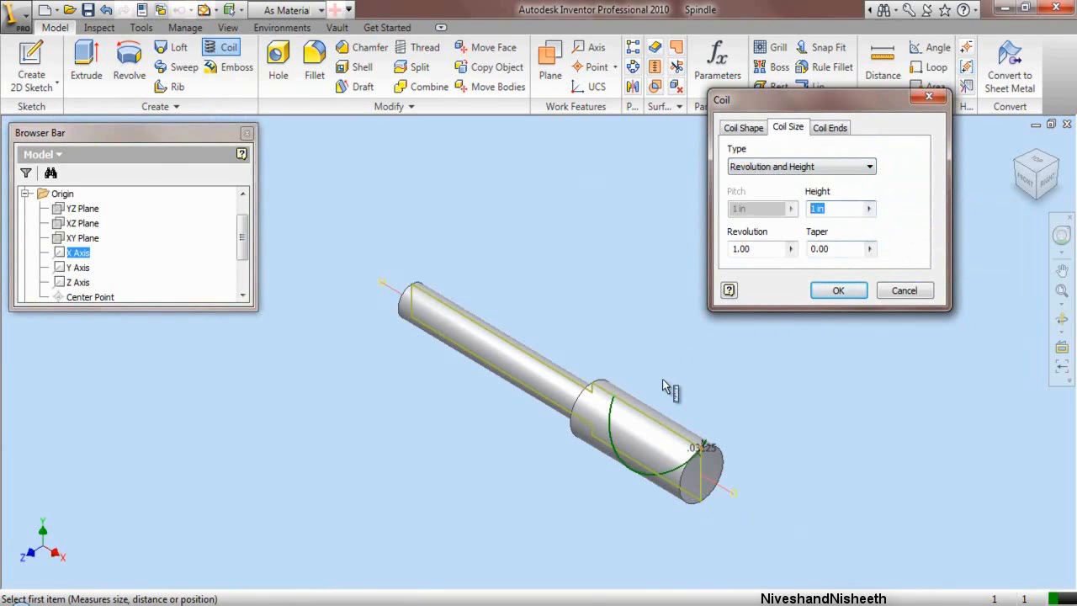
pyautogui.scroll(-3, 637, 402)
pyautogui.click(629, 400)
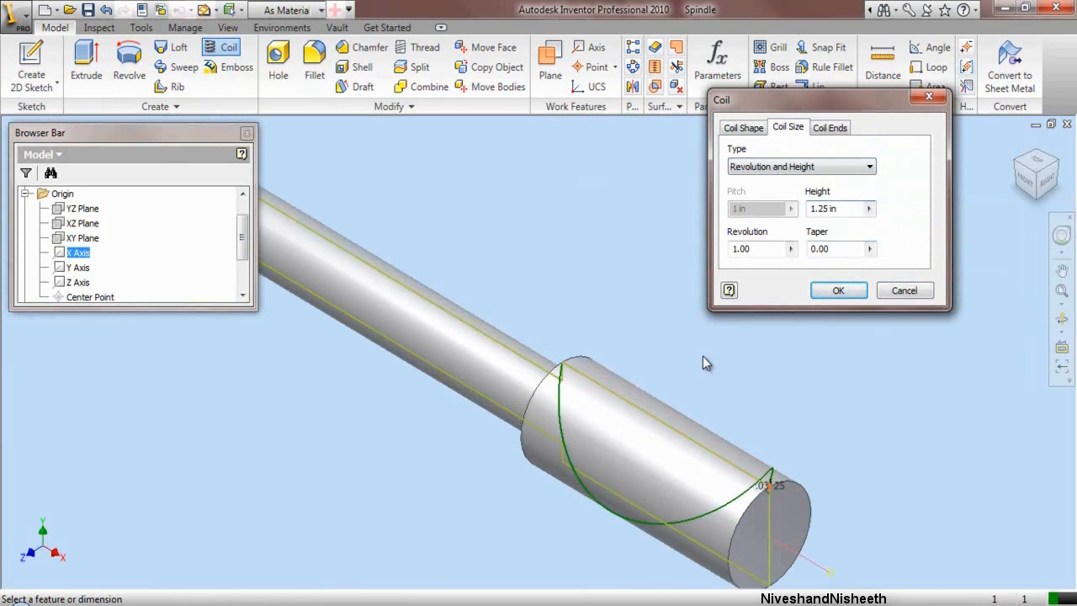
# Step: Set the coil to 20 revolutions and create it on the thick section
pyautogui.moveTo(762, 250); pyautogui.dragTo(738, 251)
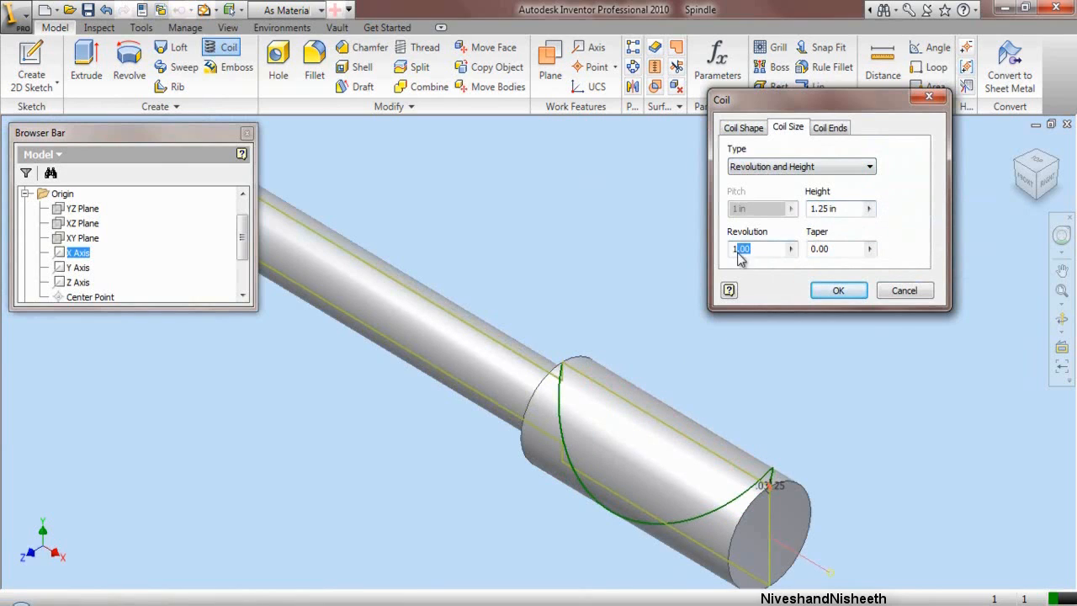
pyautogui.write('20')
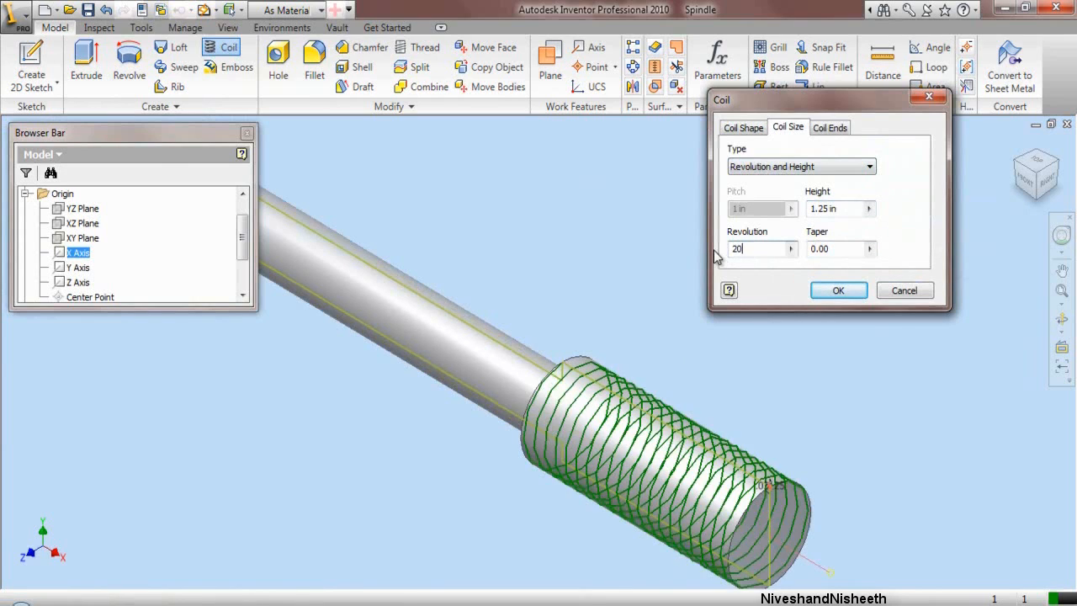
pyautogui.click(833, 291)
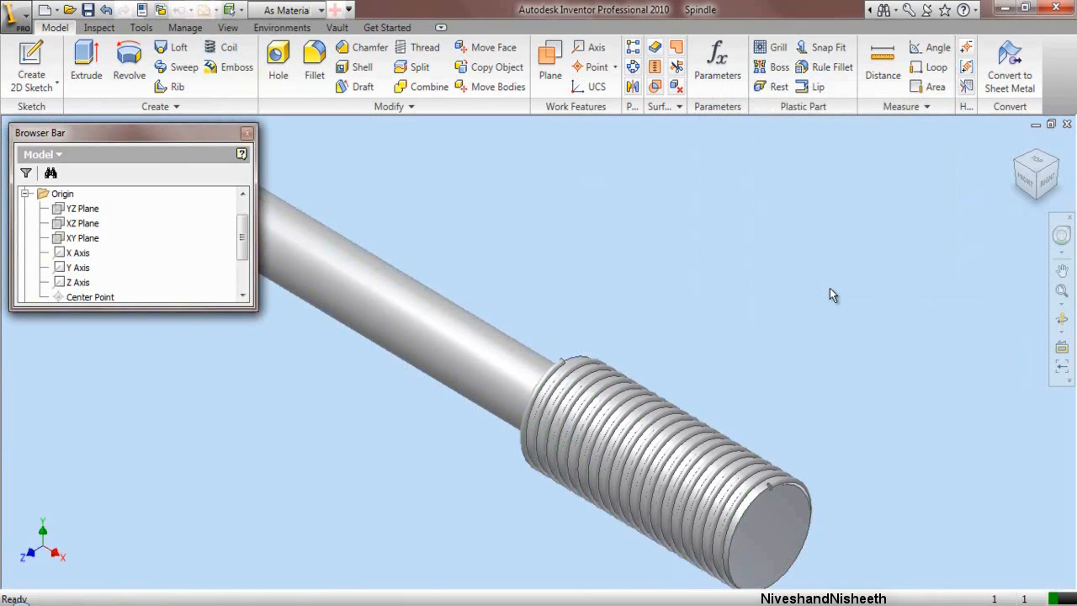
# Step: Create a work plane at 0 offset on the circular end face of the threaded section
pyautogui.scroll(3, 757, 510)
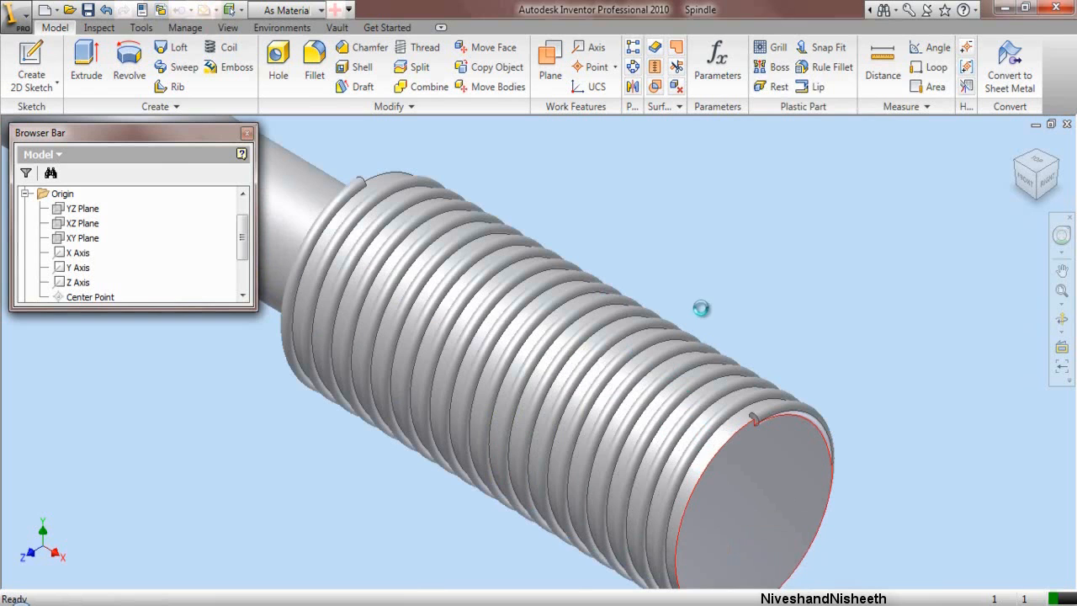
pyautogui.scroll(-5, 702, 312)
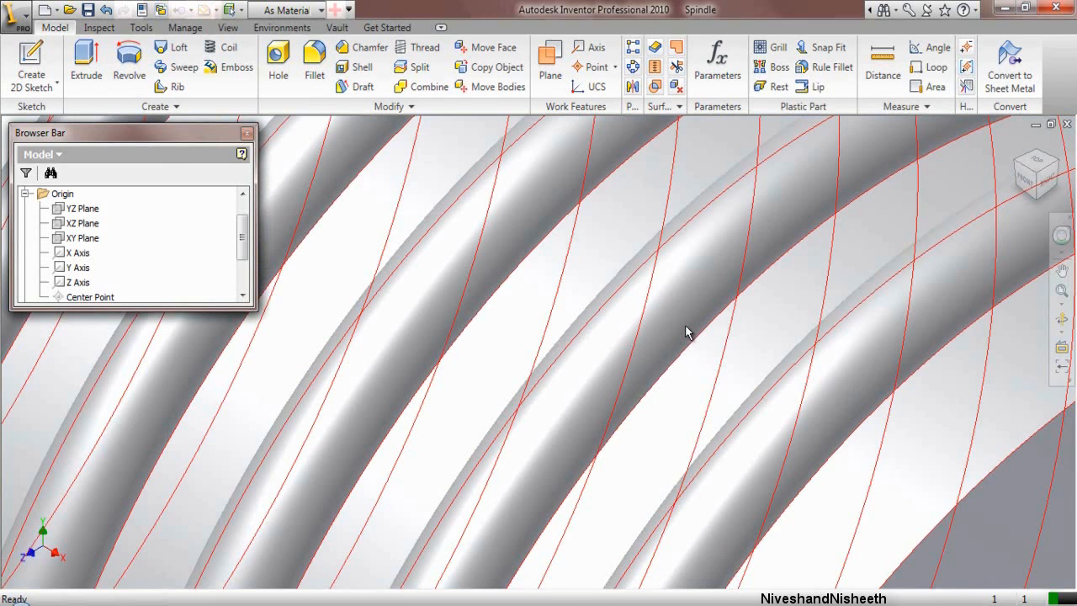
pyautogui.scroll(5, 688, 333)
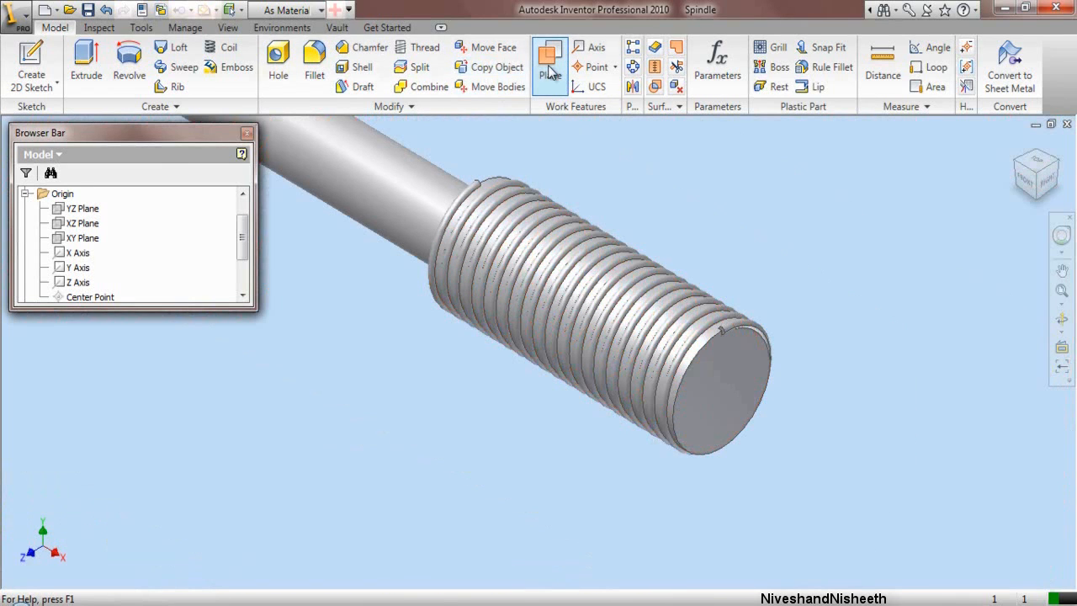
pyautogui.click(551, 72)
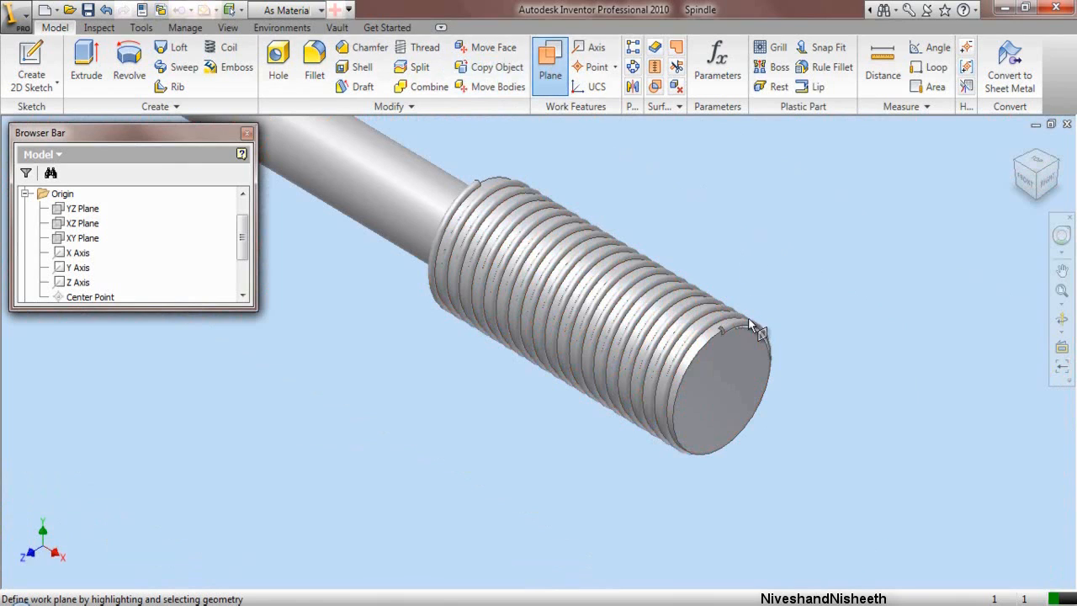
pyautogui.click(759, 371)
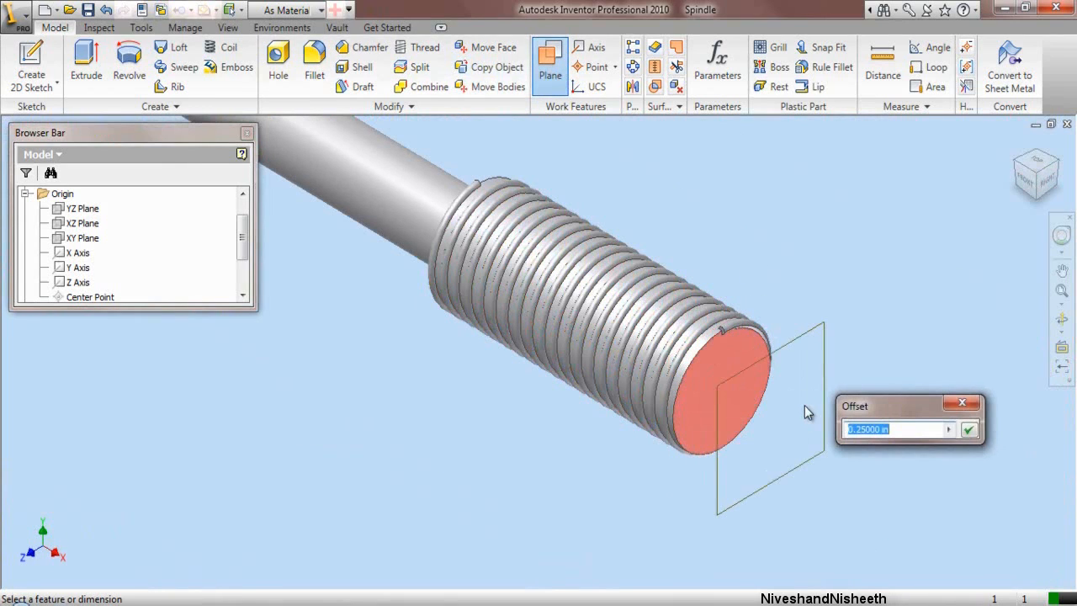
pyautogui.write('0')
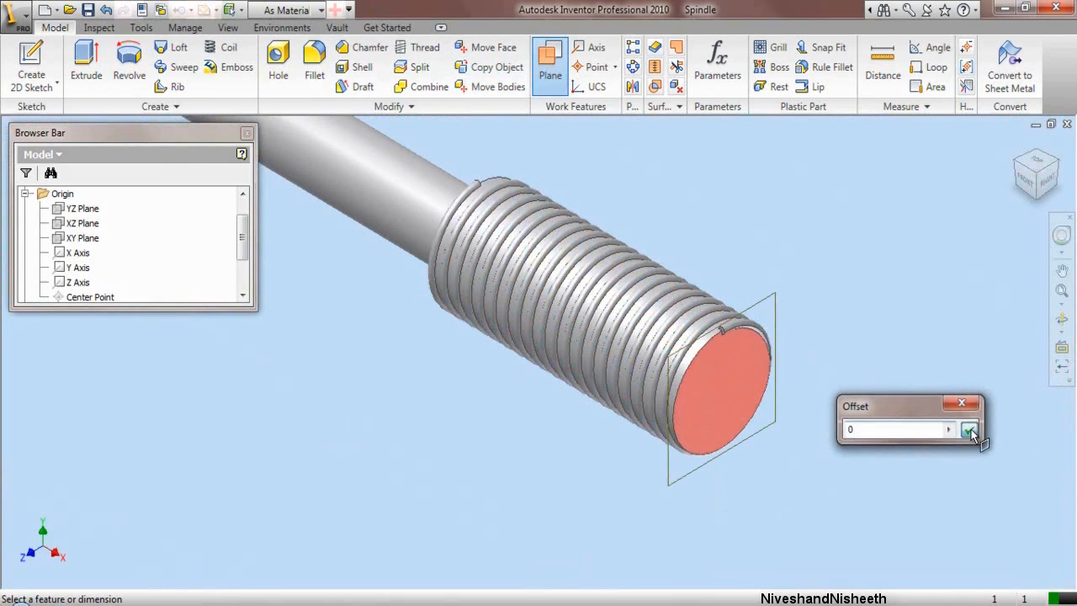
pyautogui.click(967, 429)
pyautogui.rightClick(828, 214)
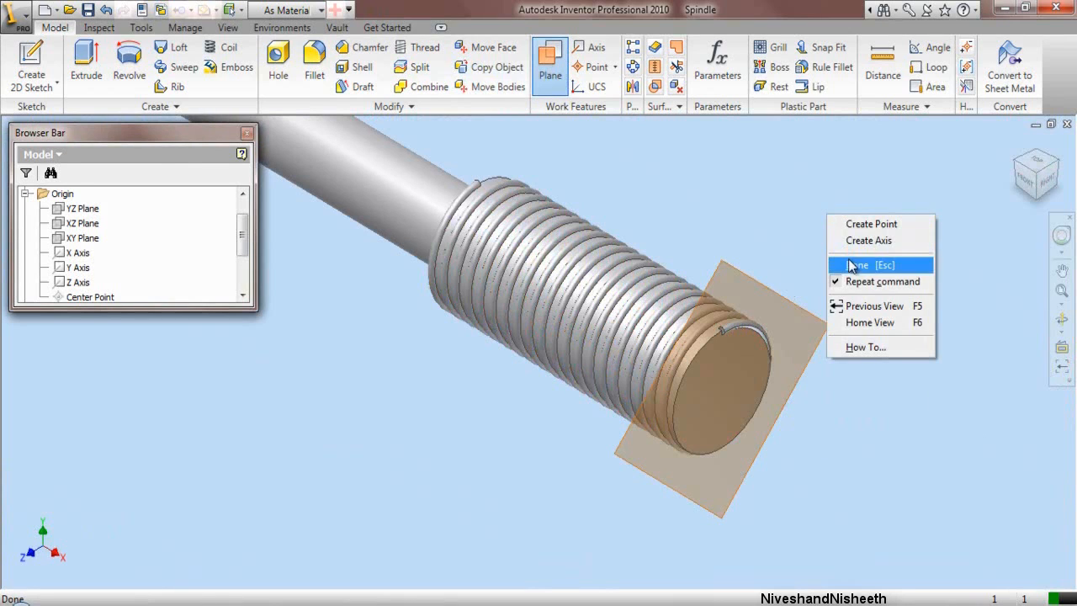
pyautogui.click(857, 264)
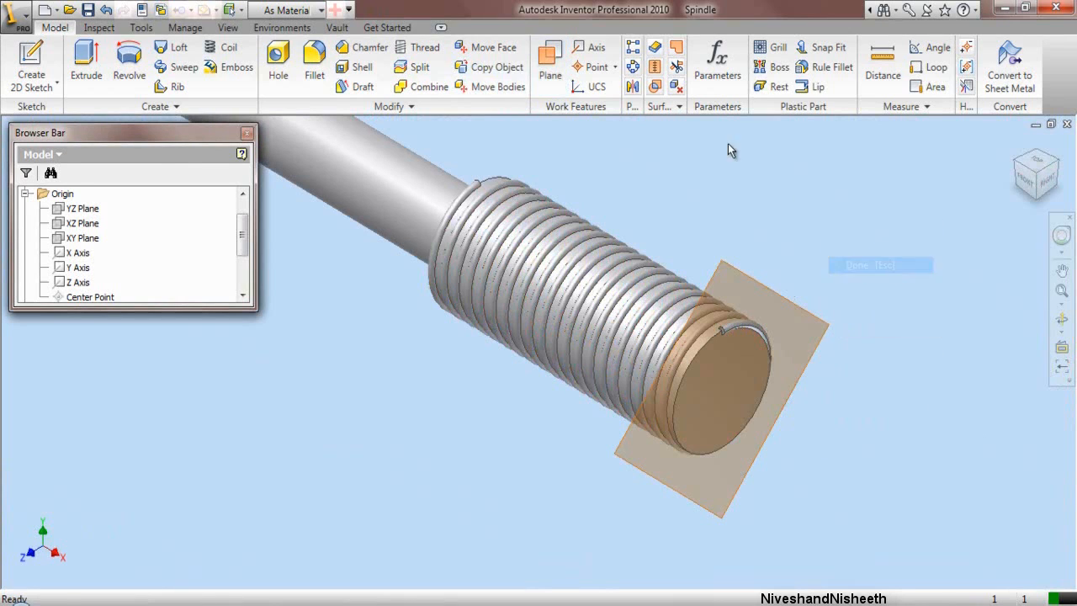
# Step: Trim the solid with the new work plane, removing the coil overhang beyond the end face, and hide the plane
pyautogui.click(415, 73)
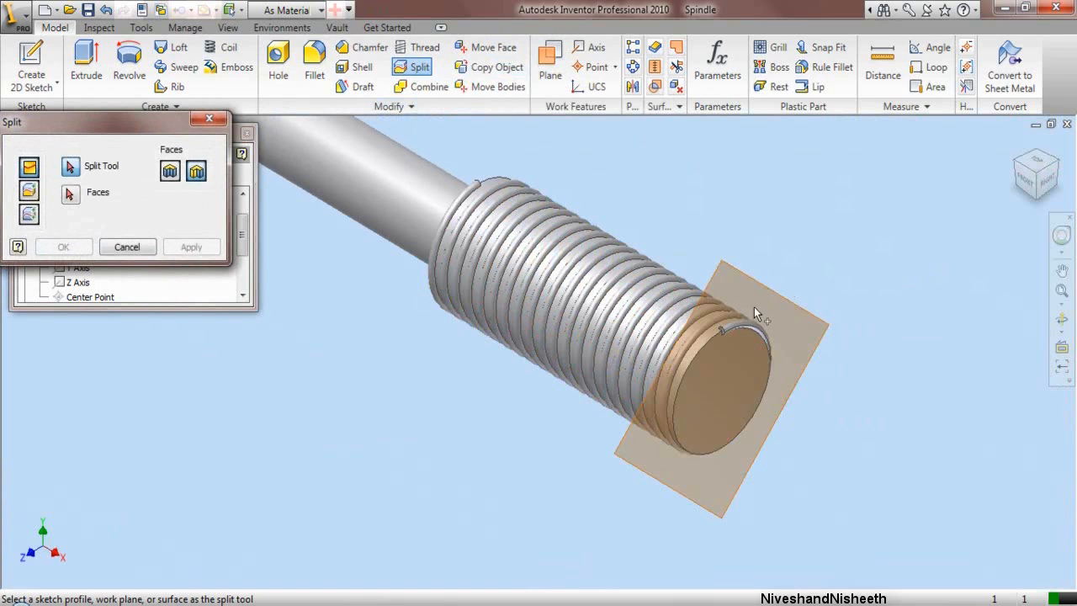
pyautogui.scroll(2, 755, 313)
pyautogui.click(767, 261)
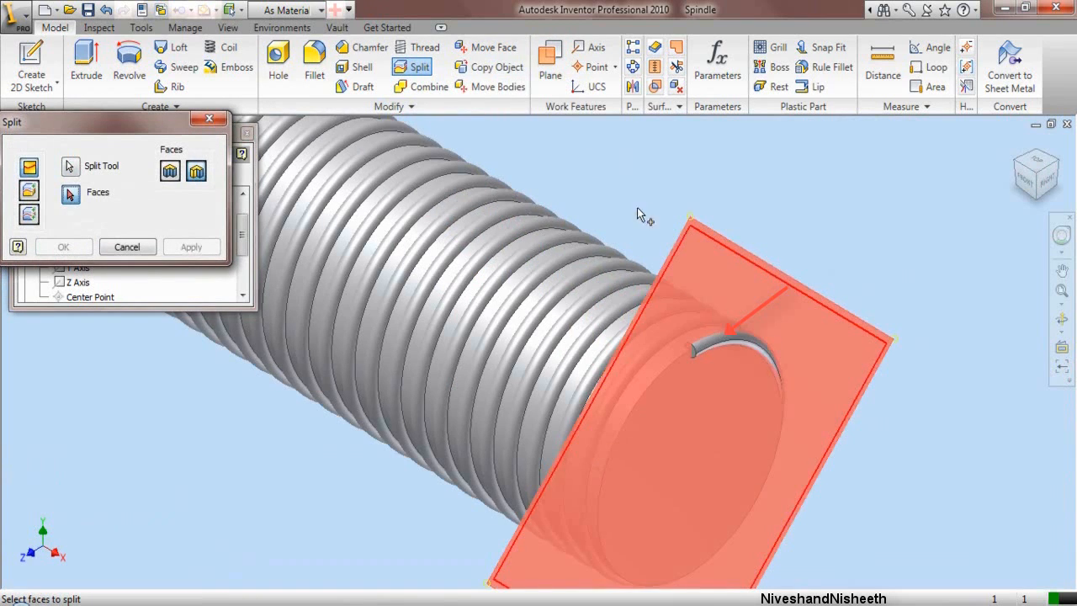
pyautogui.click(32, 192)
pyautogui.click(198, 173)
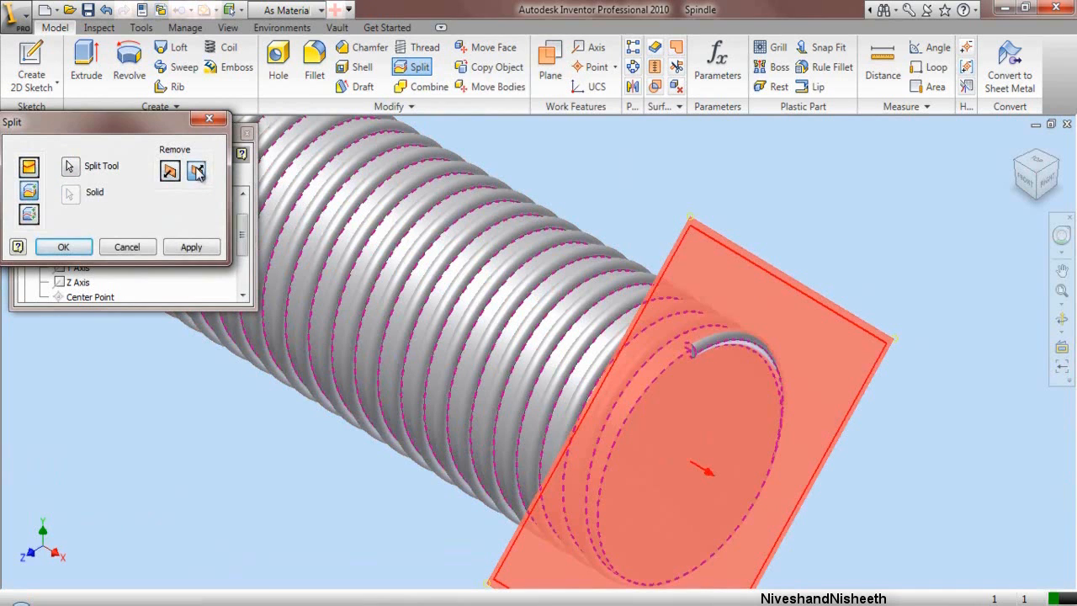
pyautogui.click(77, 246)
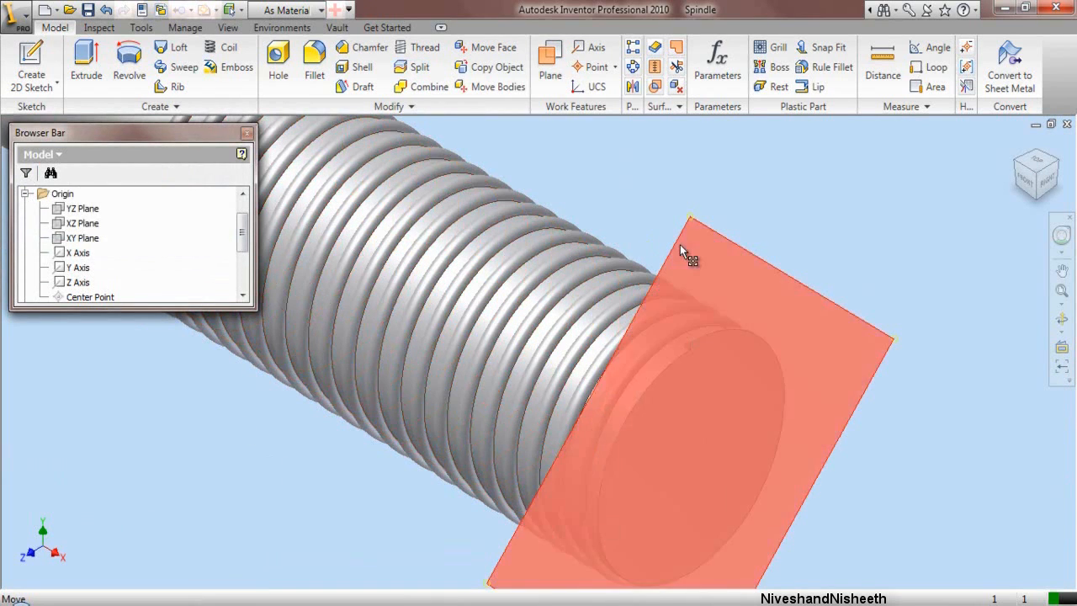
pyautogui.rightClick(680, 298)
pyautogui.click(699, 397)
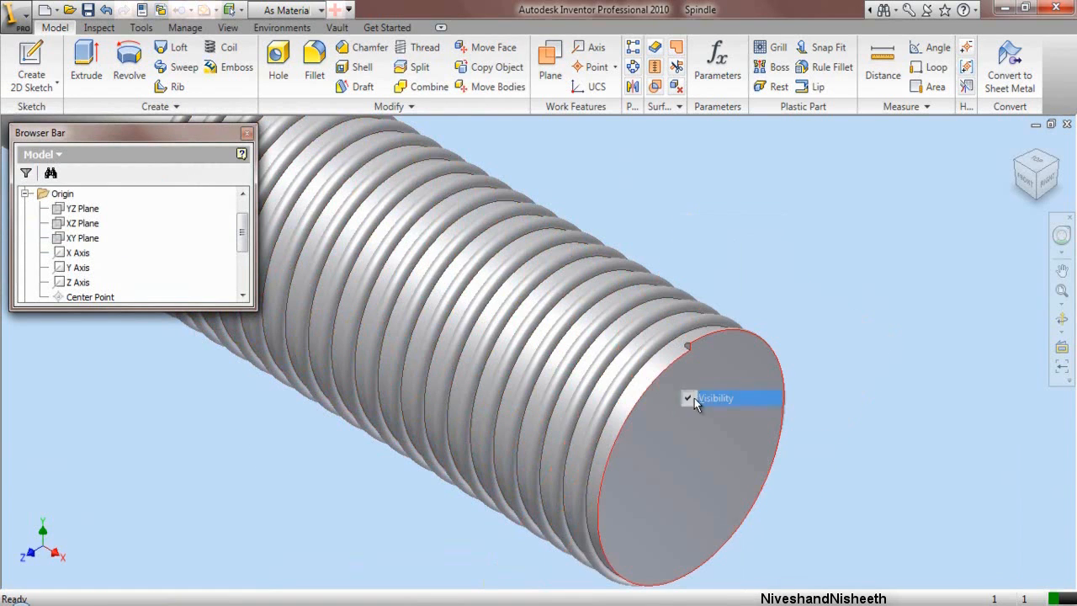
# Step: Start a 2D sketch on the ring-shaped shoulder face where the thin shaft meets the threaded section
pyautogui.click(1014, 161)
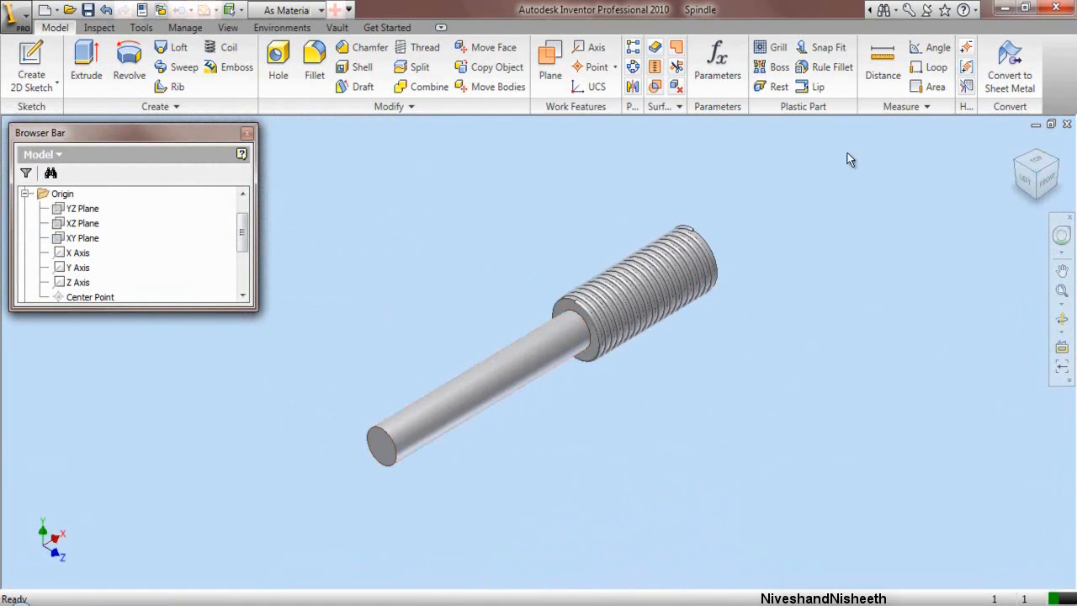
pyautogui.click(1014, 160)
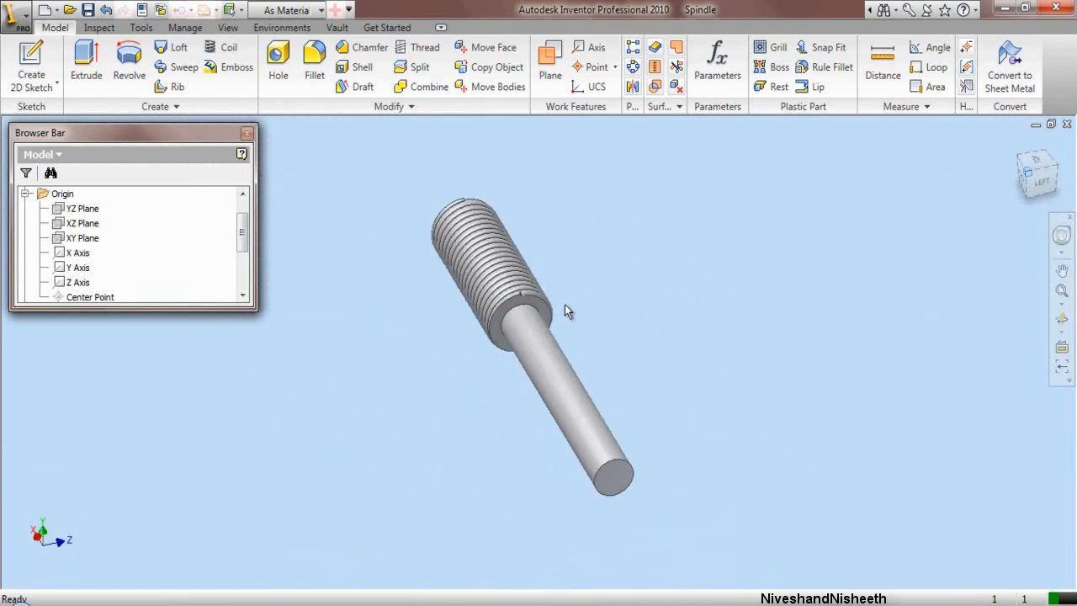
pyautogui.scroll(-5, 465, 330)
pyautogui.scroll(-3, 555, 261)
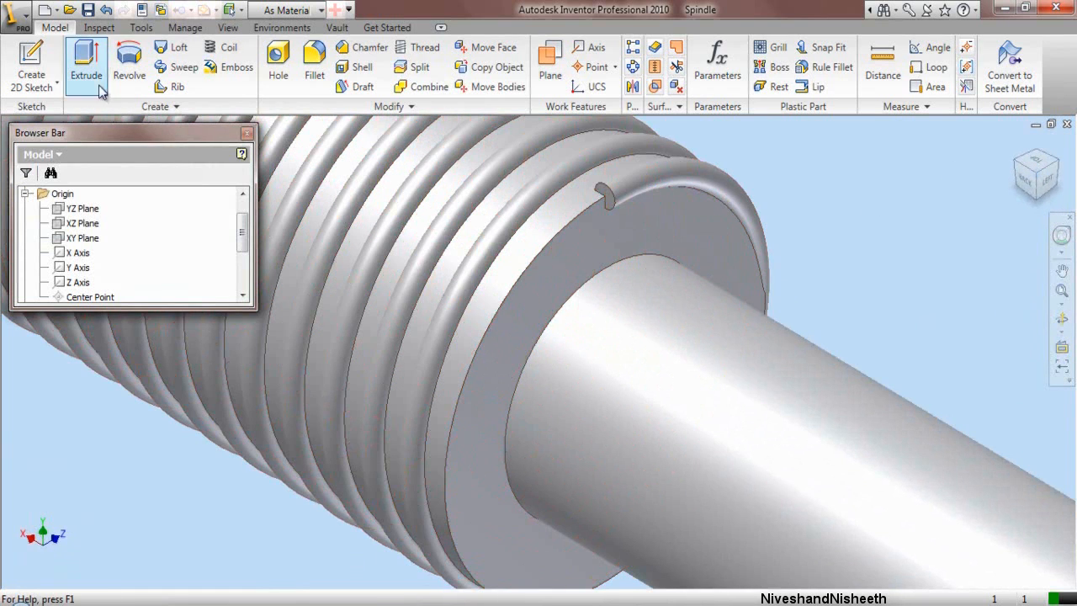
pyautogui.click(31, 63)
pyautogui.click(589, 256)
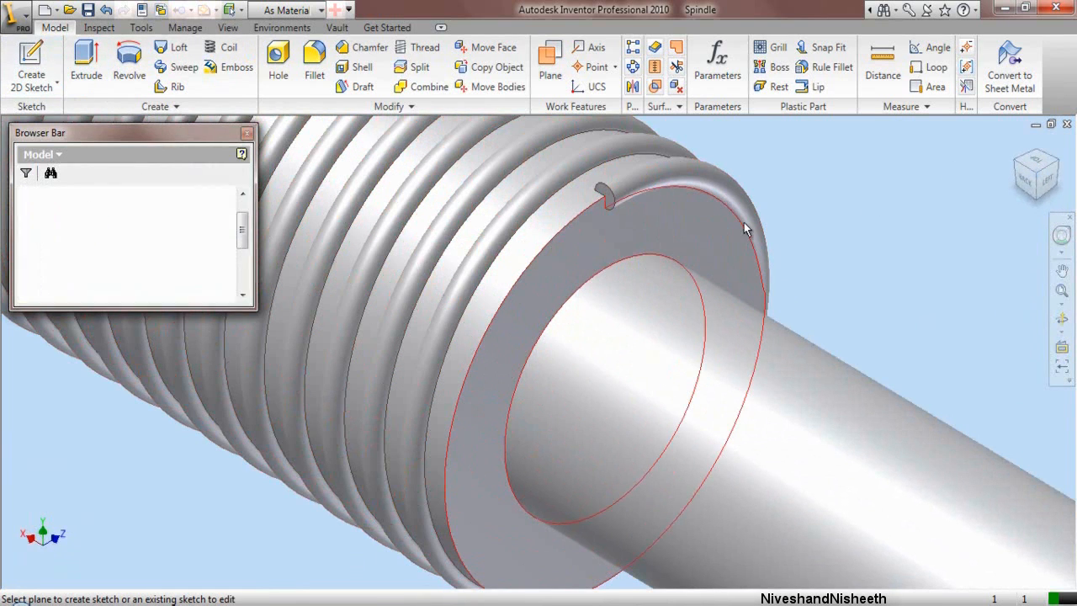
# Step: Project the cut edges into the shoulder sketch and slice the graphics at the sketch plane
pyautogui.click(316, 58)
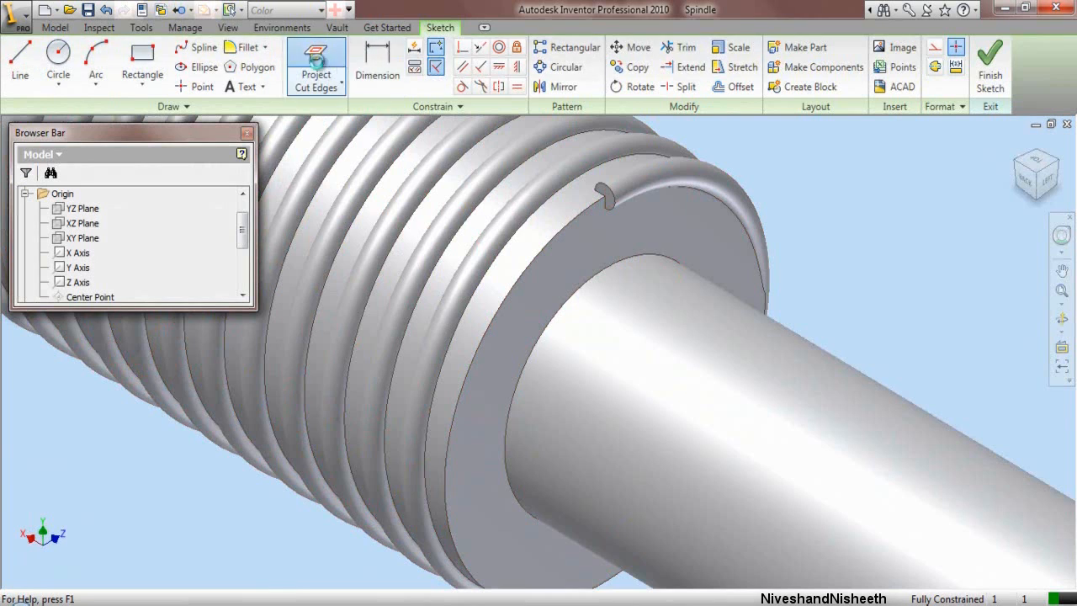
pyautogui.rightClick(827, 199)
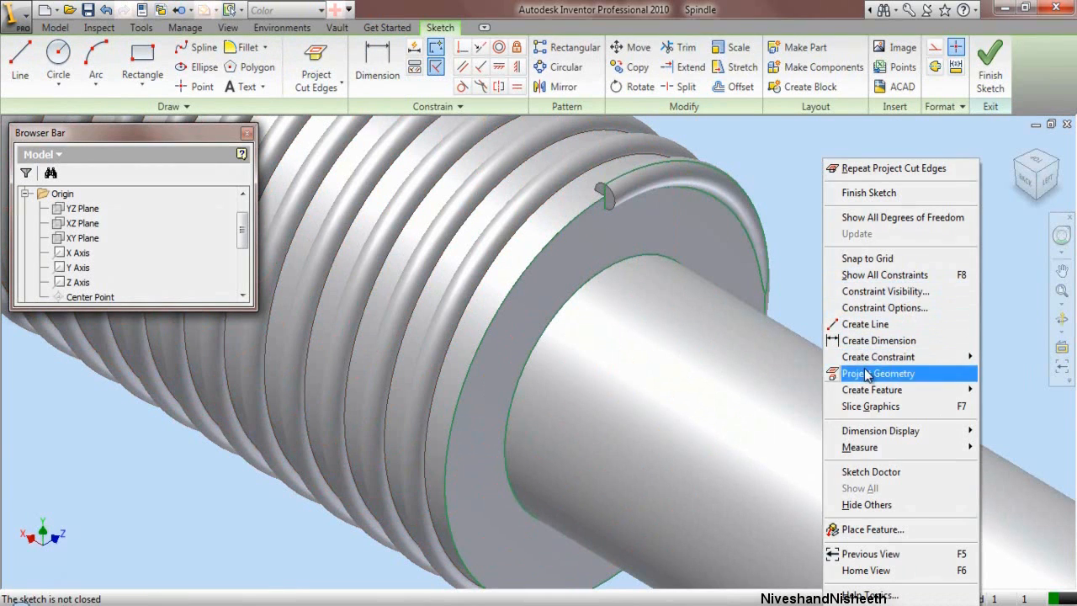
pyautogui.click(871, 406)
pyautogui.scroll(-2, 670, 337)
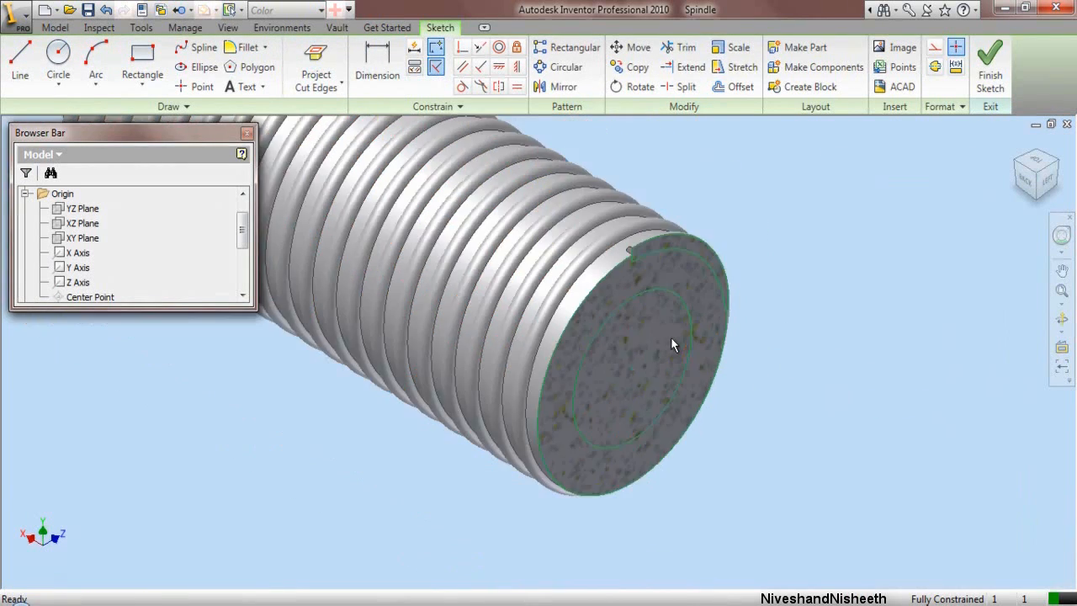
# Step: Convert all projected edges except the inner shaft circle to construction geometry
pyautogui.moveTo(533, 116); pyautogui.dragTo(798, 543)
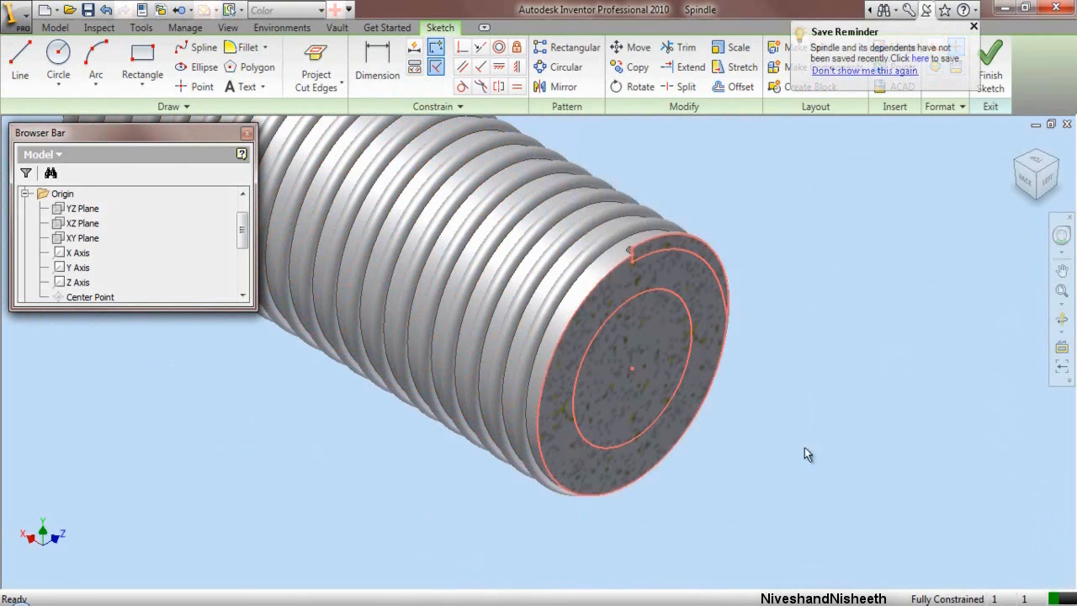
pyautogui.keyDown('ctrl'); pyautogui.click(687, 357); pyautogui.keyUp('ctrl')
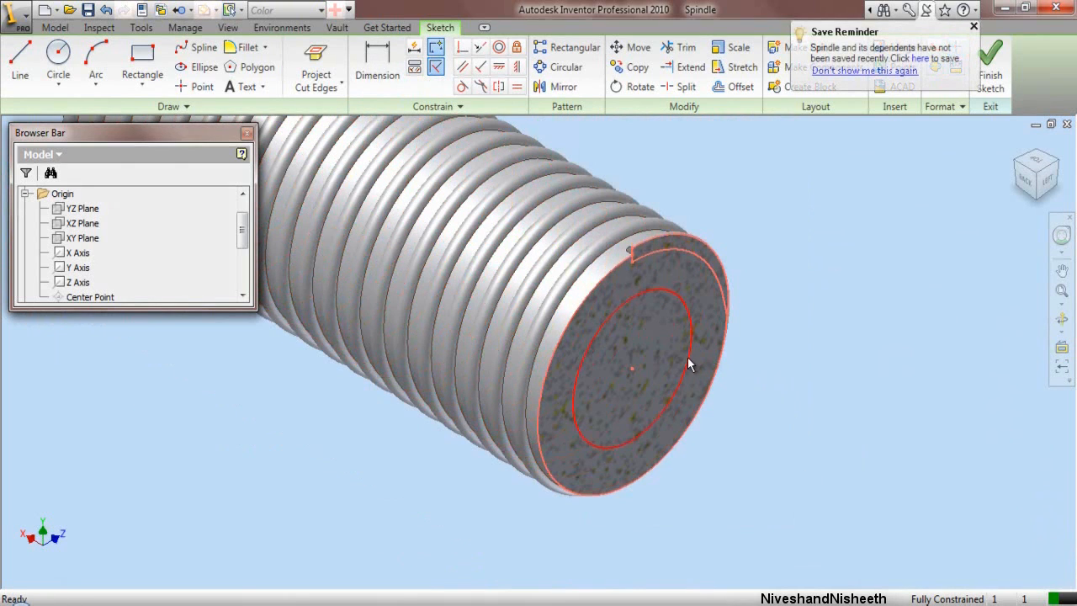
pyautogui.click(975, 30)
pyautogui.click(869, 231)
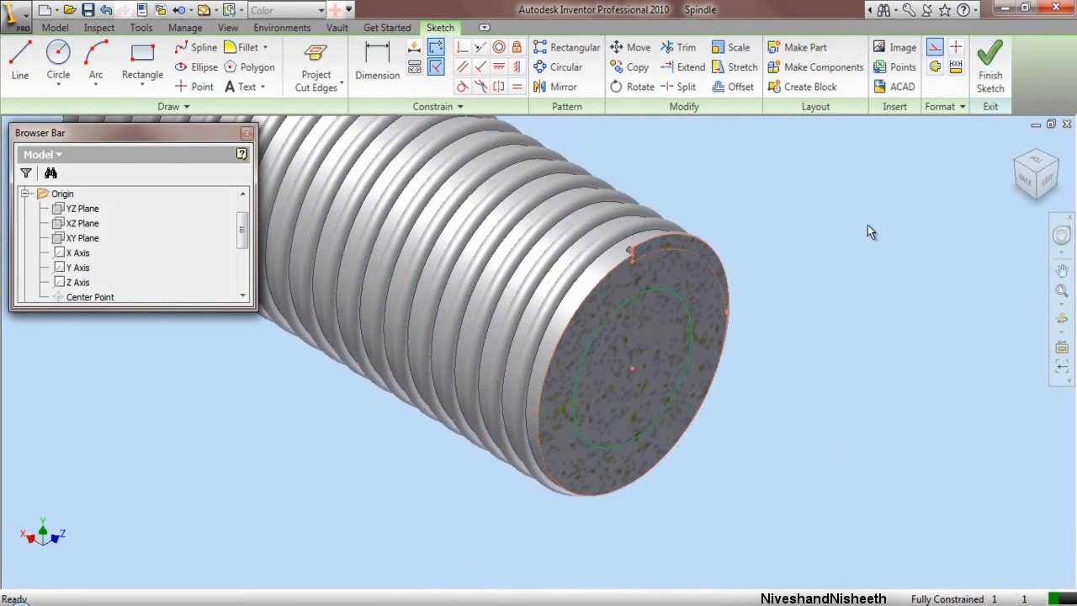
# Step: Draw a circle concentric with the shaft and slightly larger than the threaded section, and finish the sketch
pyautogui.click(58, 59)
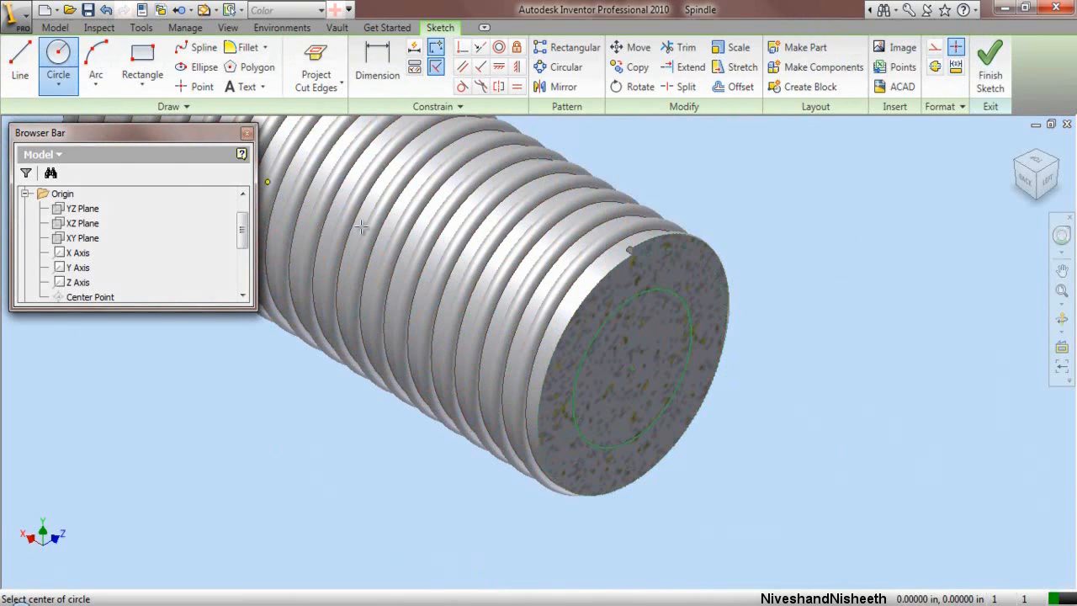
pyautogui.scroll(2, 599, 345)
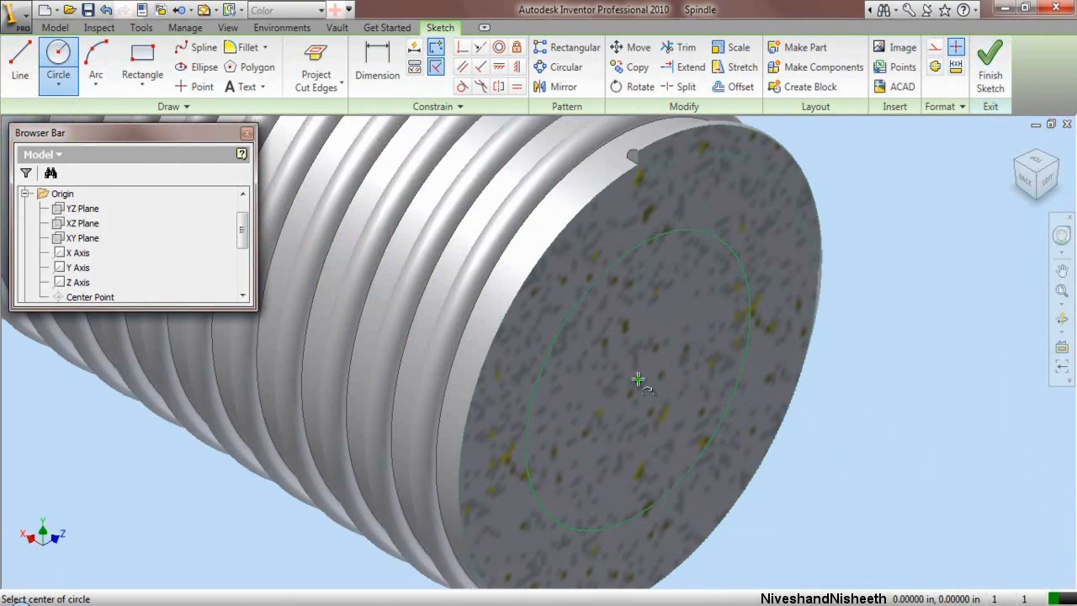
pyautogui.click(637, 380)
pyautogui.scroll(-3, 637, 380)
pyautogui.click(742, 225)
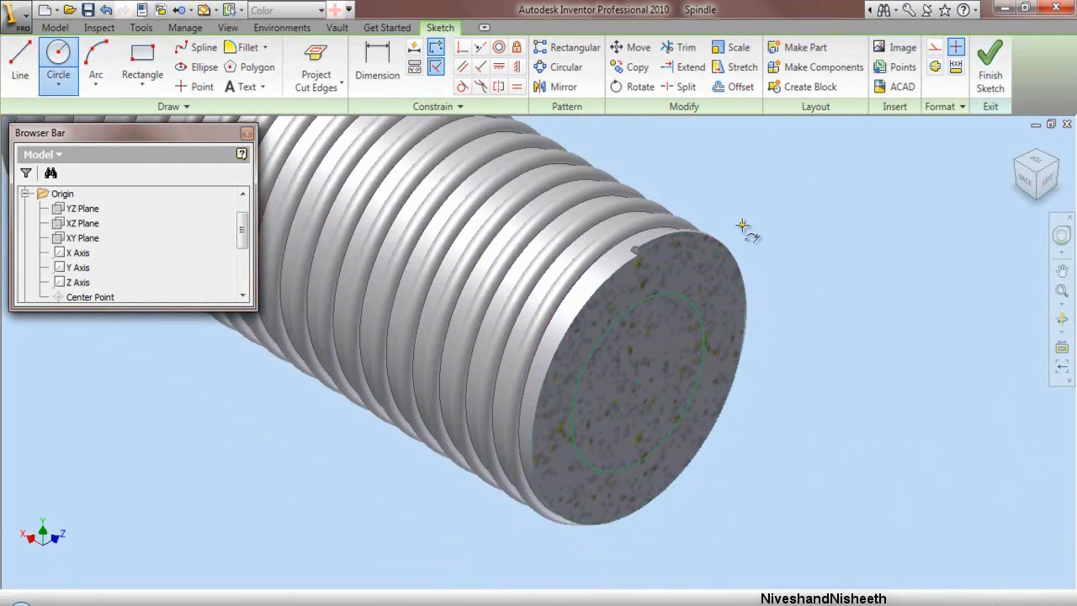
pyautogui.rightClick(773, 192)
pyautogui.click(778, 198)
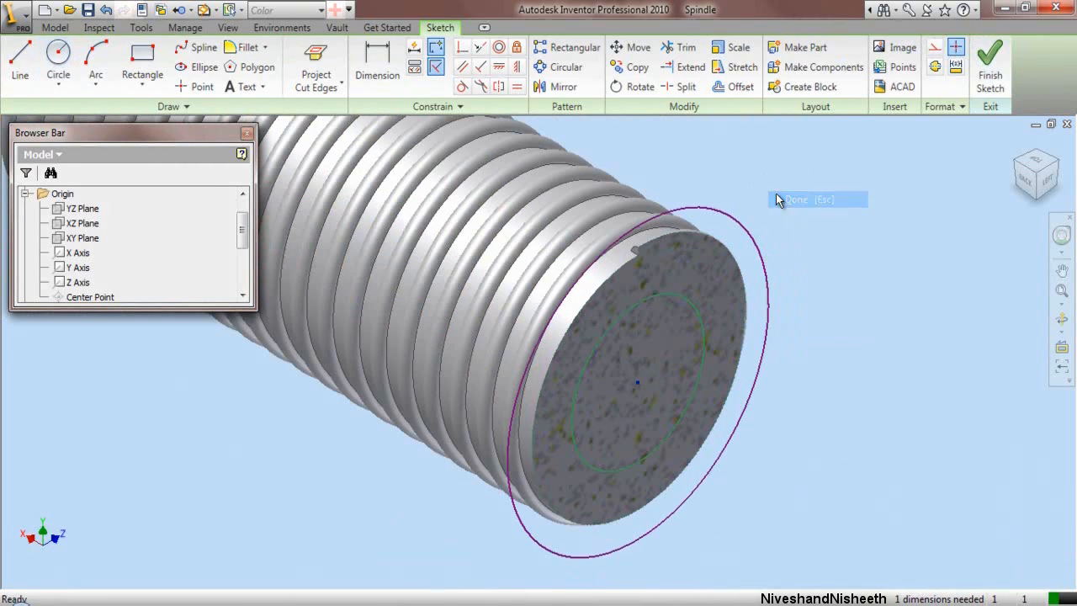
pyautogui.click(996, 55)
# Step: Extrude the ring around the thin shaft as a 0.25 in cut away from the thread, removing the protruding coil end
pyautogui.press('e')
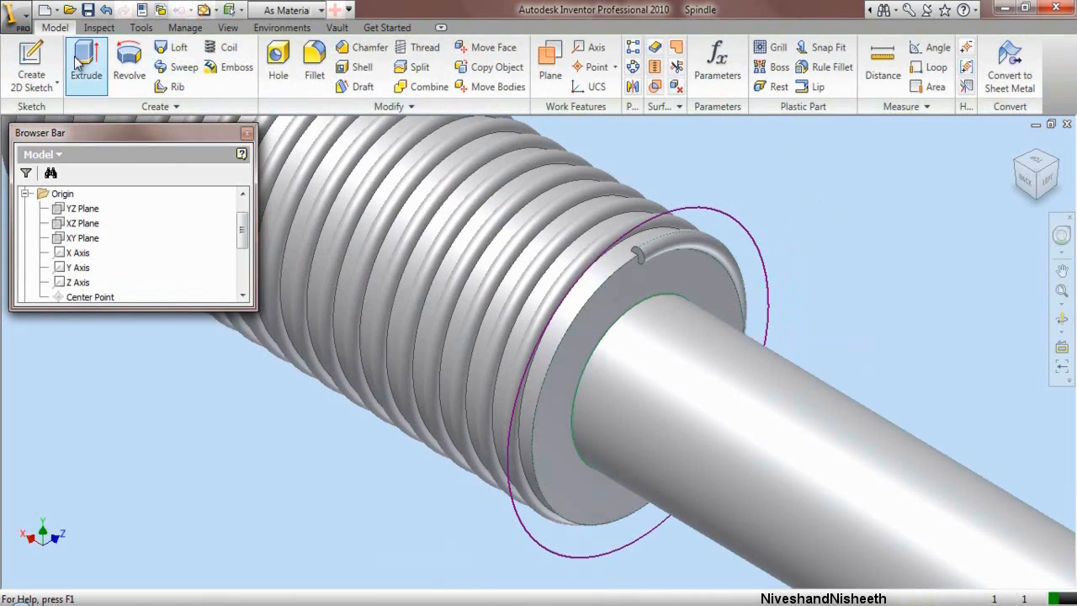
pyautogui.click(688, 286)
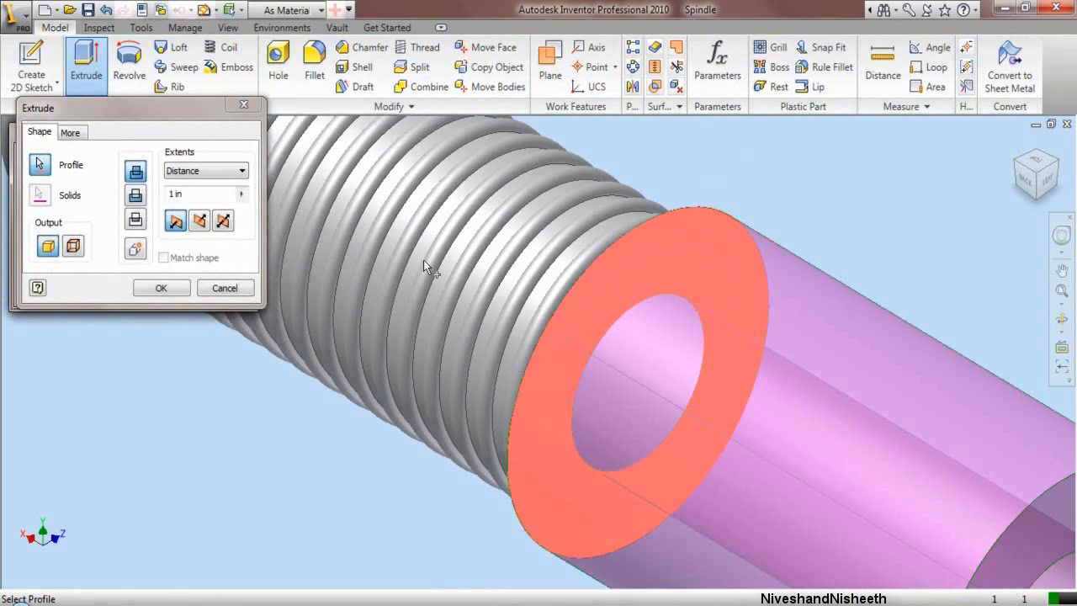
pyautogui.click(137, 196)
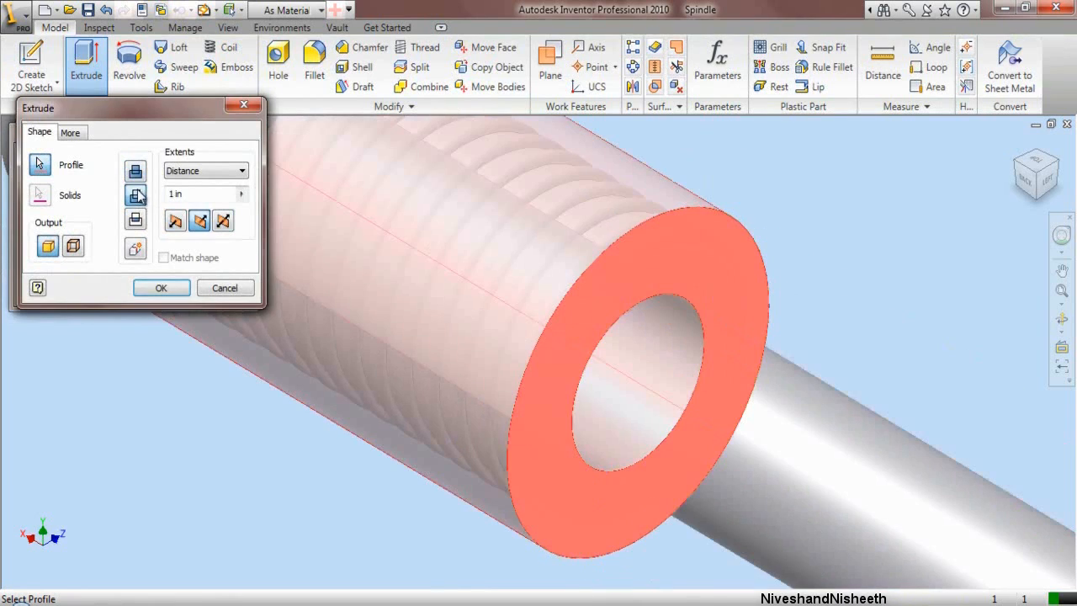
pyautogui.click(175, 221)
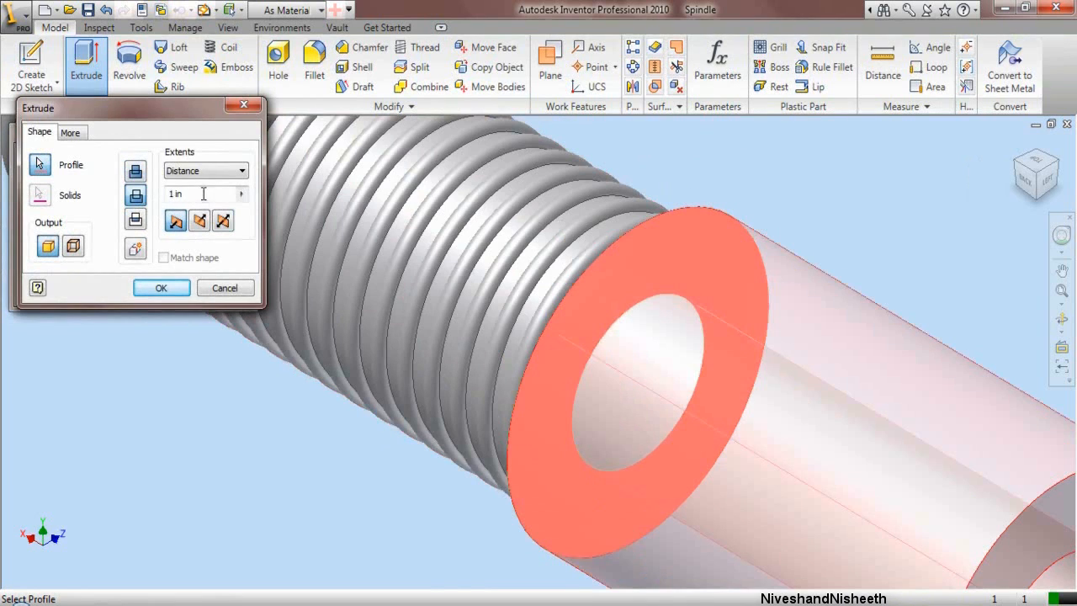
pyautogui.click(203, 193)
pyautogui.write('.25')
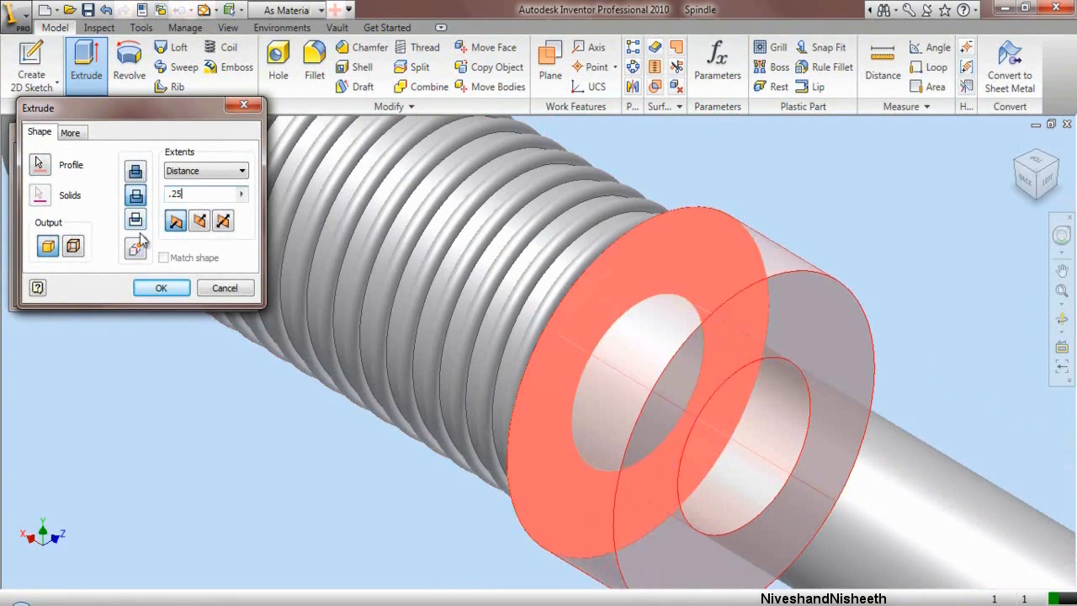
pyautogui.click(161, 288)
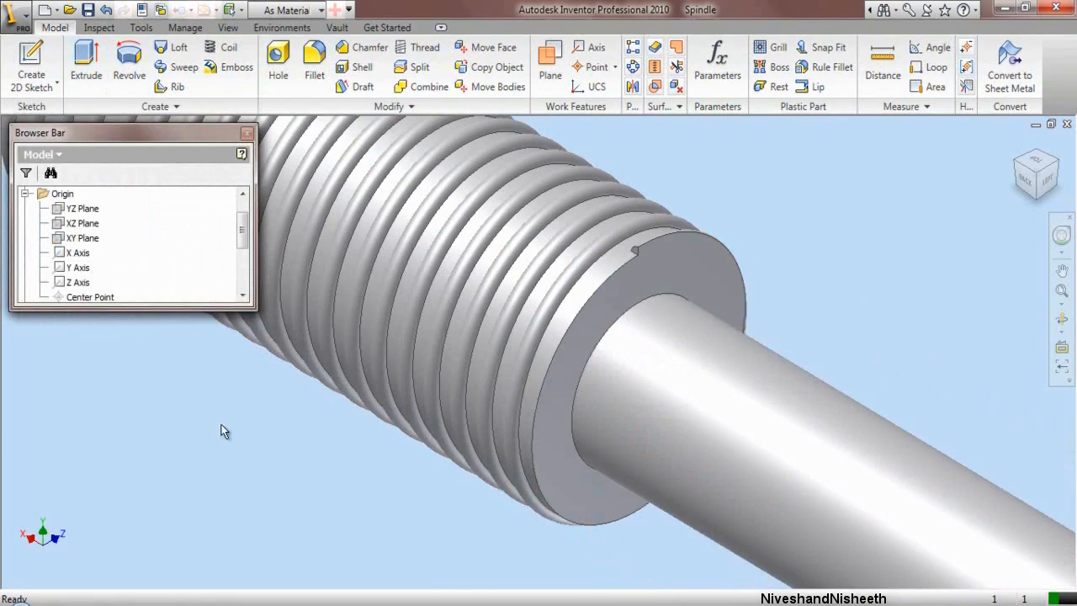
# Step: Collapse all entries in the model browser and view more of the trimmed spindle
pyautogui.rightClick(184, 213)
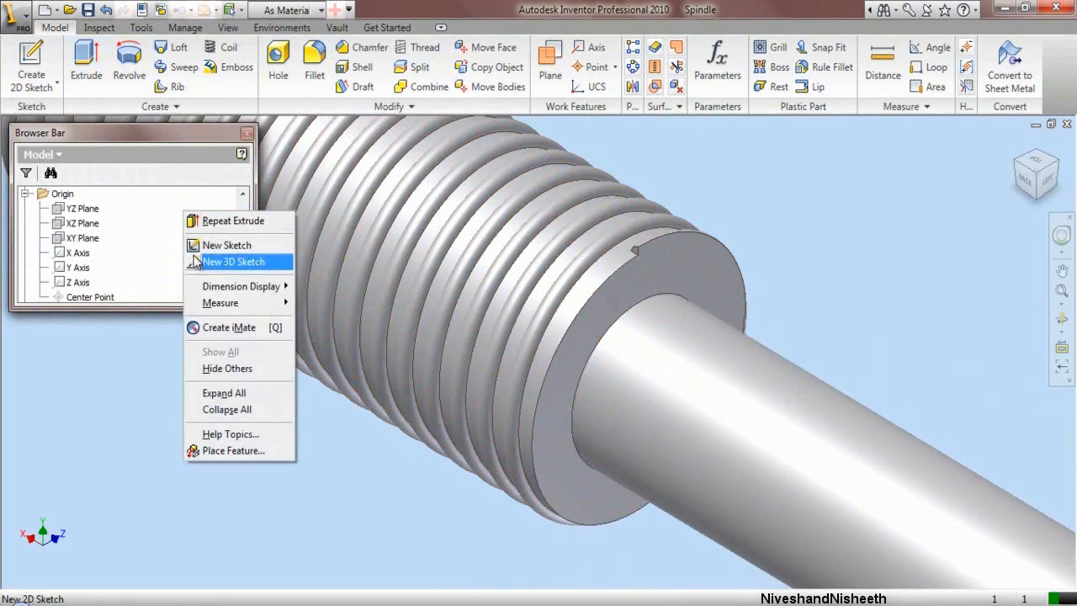
pyautogui.click(220, 410)
pyautogui.scroll(-5, 484, 387)
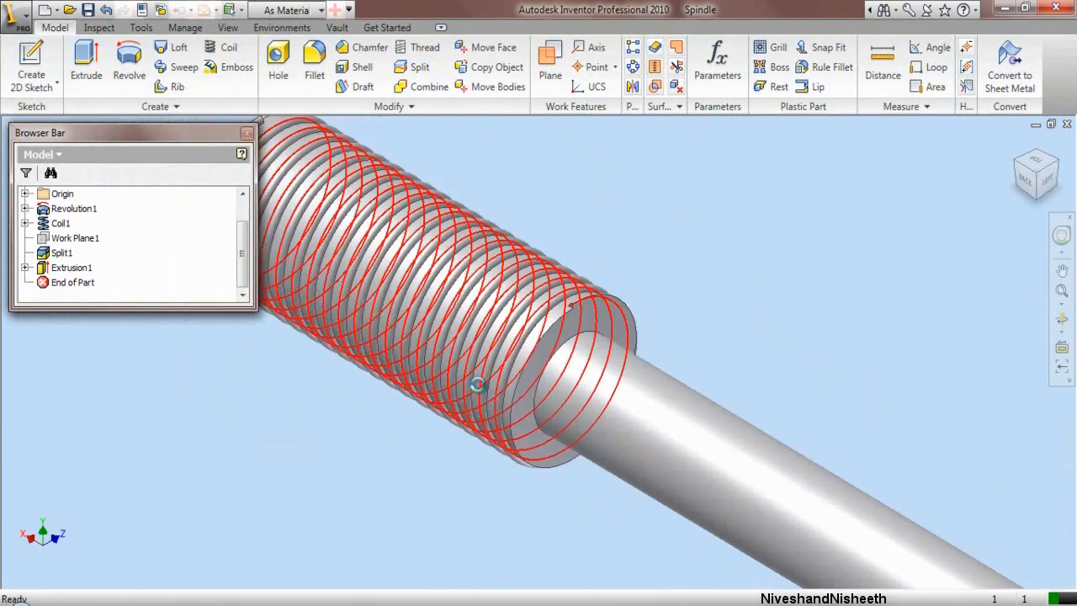
# Step: Start a new sketch on the XZ plane of the spindle
pyautogui.scroll(3, 494, 396)
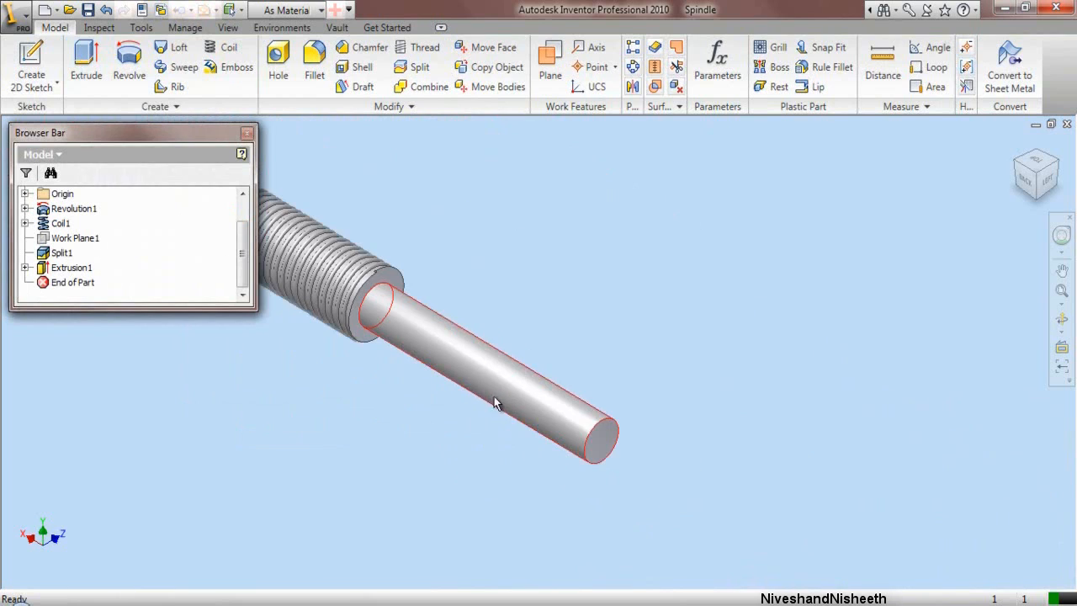
pyautogui.click(25, 194)
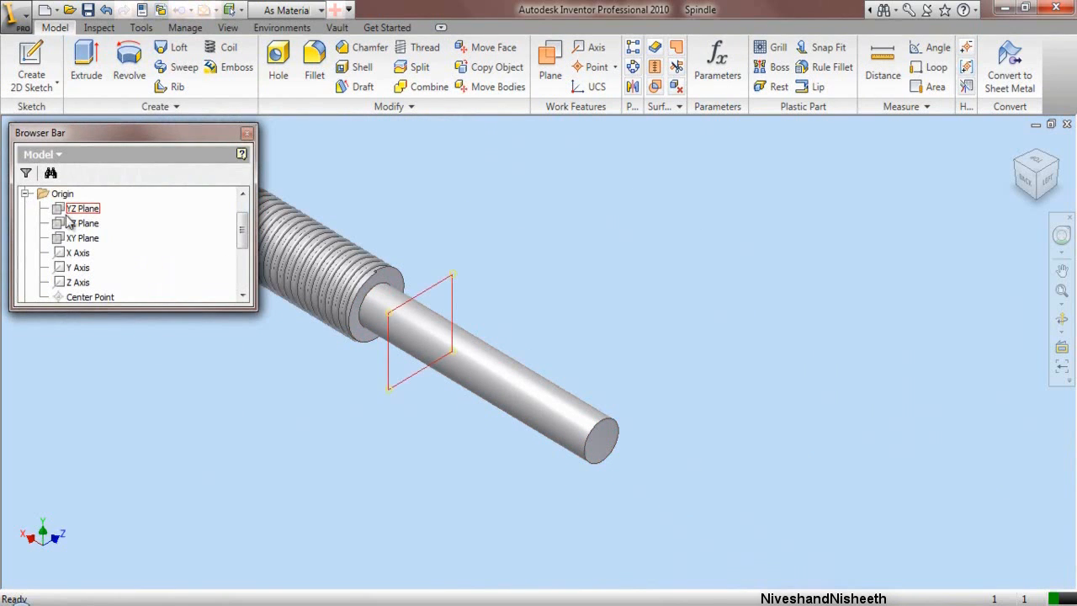
pyautogui.click(71, 223)
pyautogui.rightClick(71, 223)
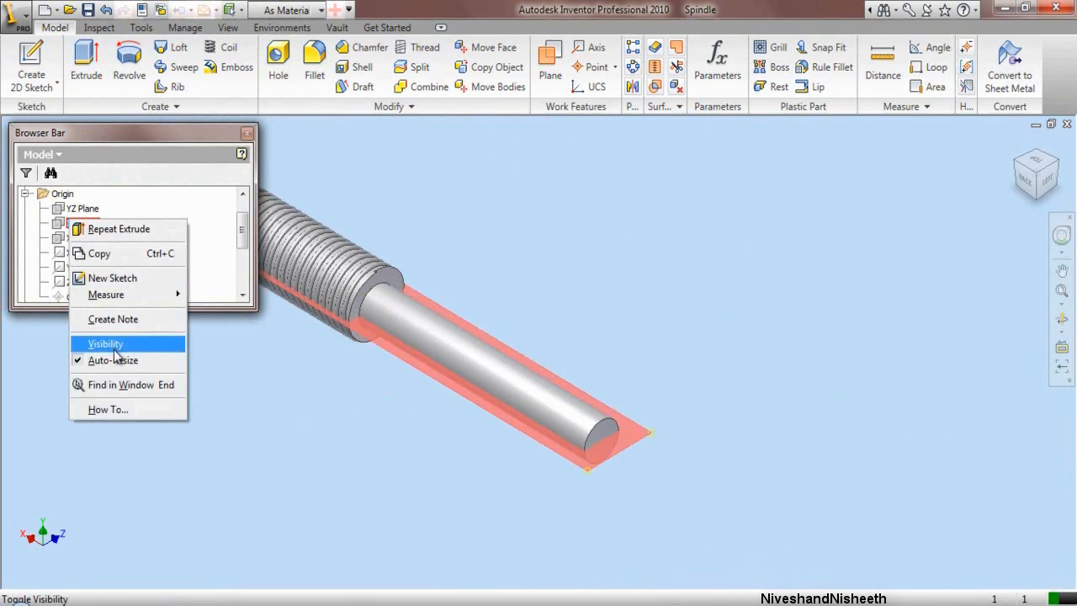
pyautogui.click(113, 277)
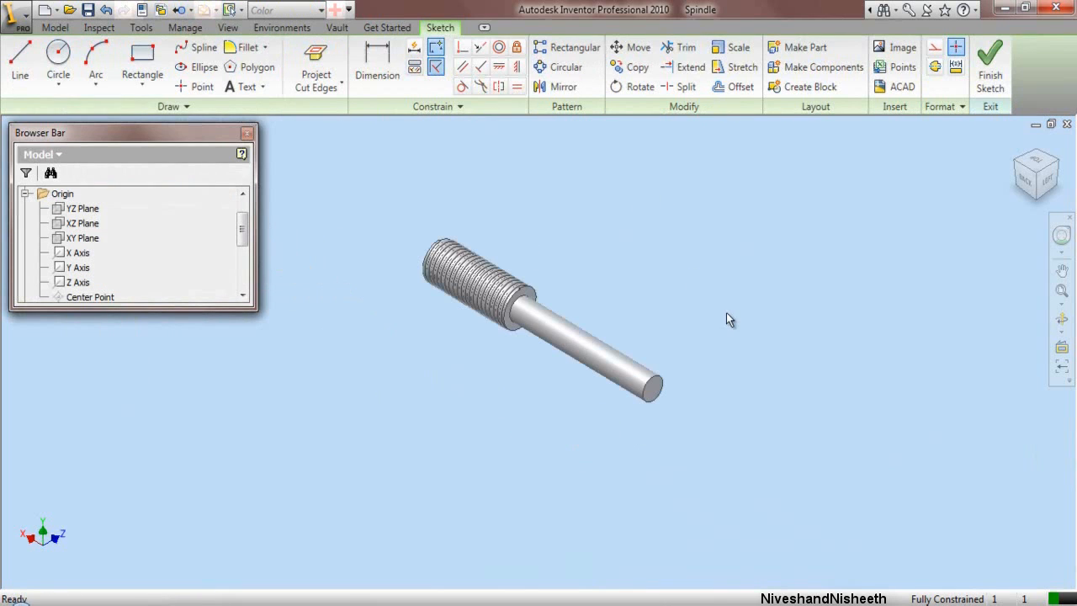
# Step: Project the spindle's cut edges and the X axis into the sketch
pyautogui.click(317, 72)
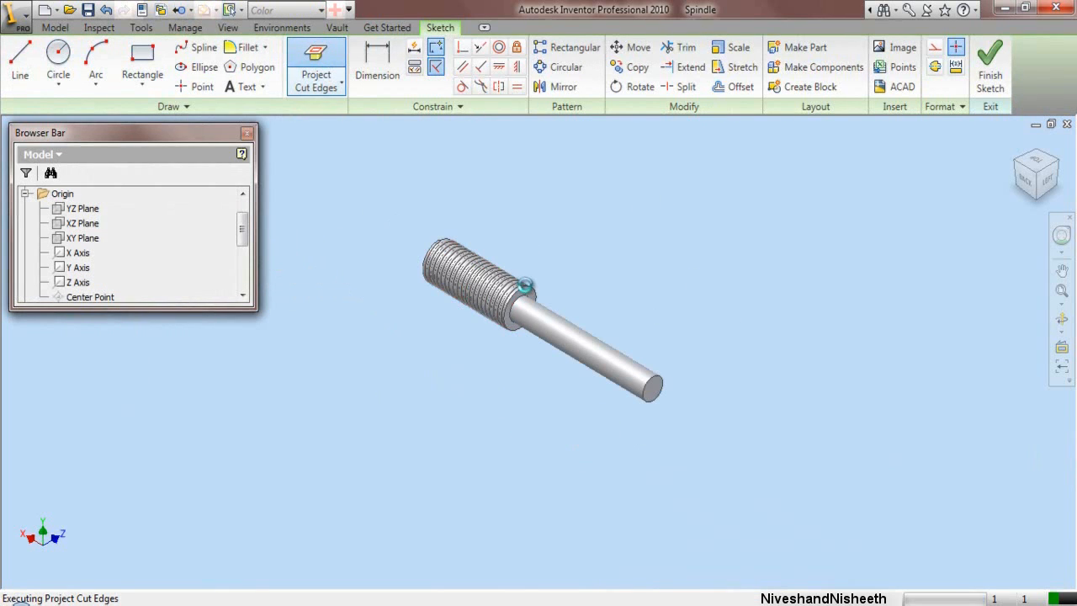
pyautogui.click(318, 81)
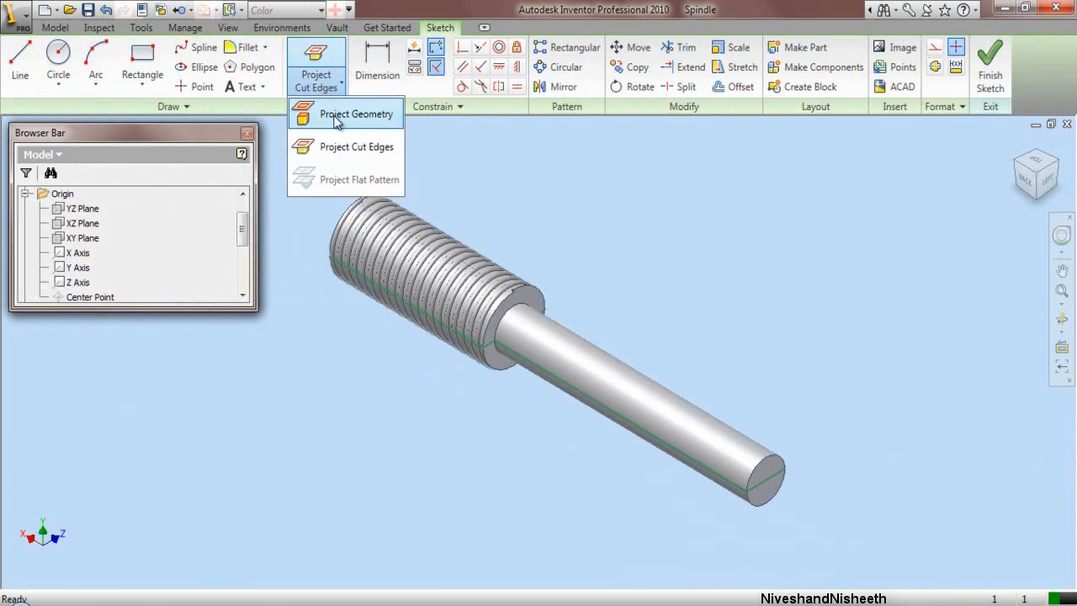
pyautogui.click(337, 118)
pyautogui.click(80, 255)
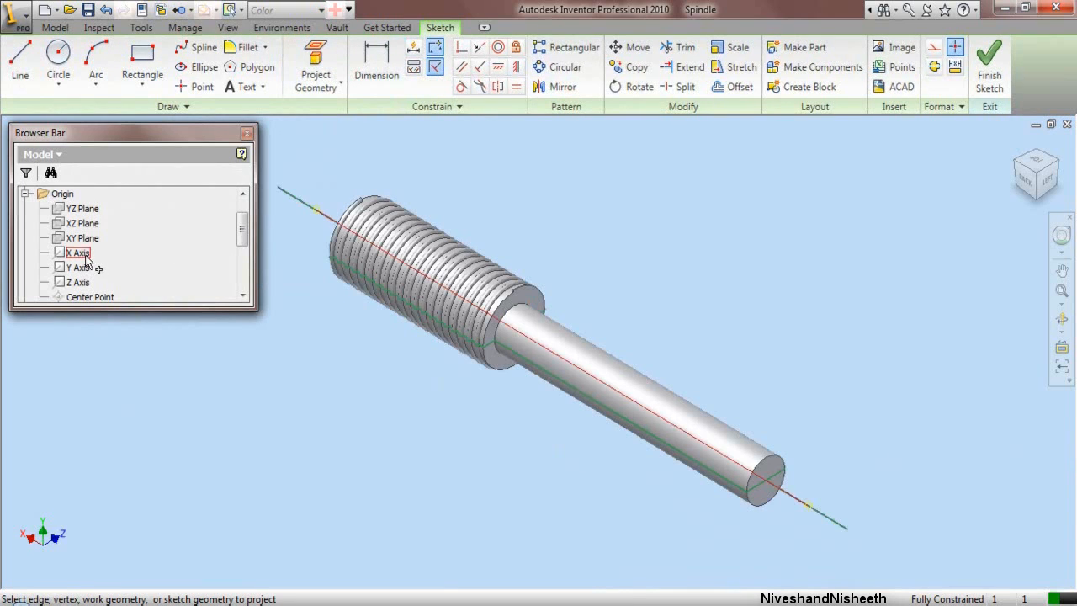
pyautogui.rightClick(679, 198)
pyautogui.click(691, 211)
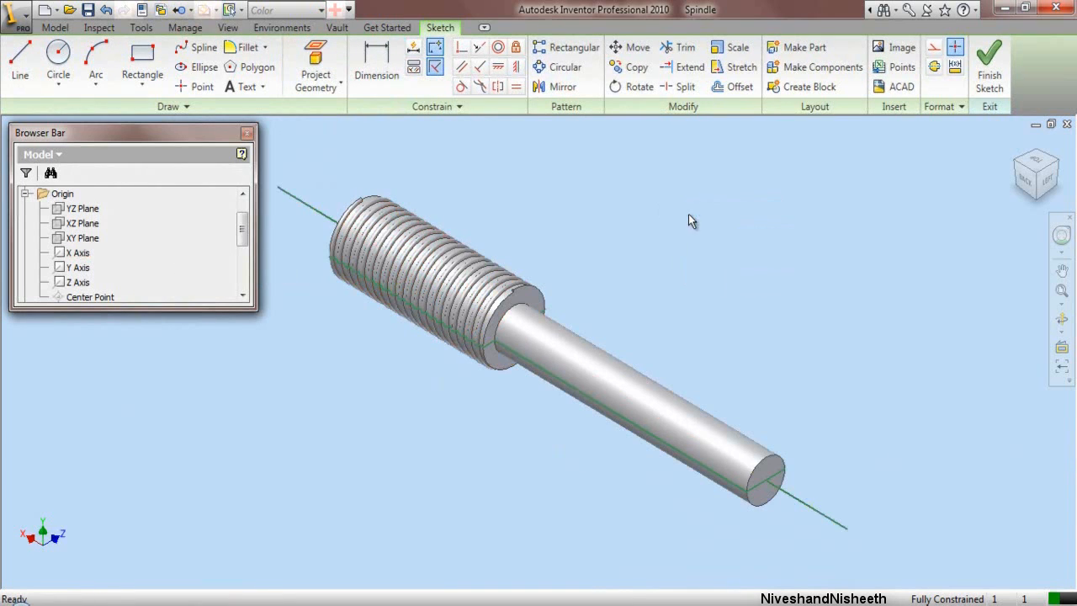
# Step: Slice the model graphics at the sketch plane and view the section of the thin shaft face-on
pyautogui.rightClick(688, 220)
pyautogui.click(715, 407)
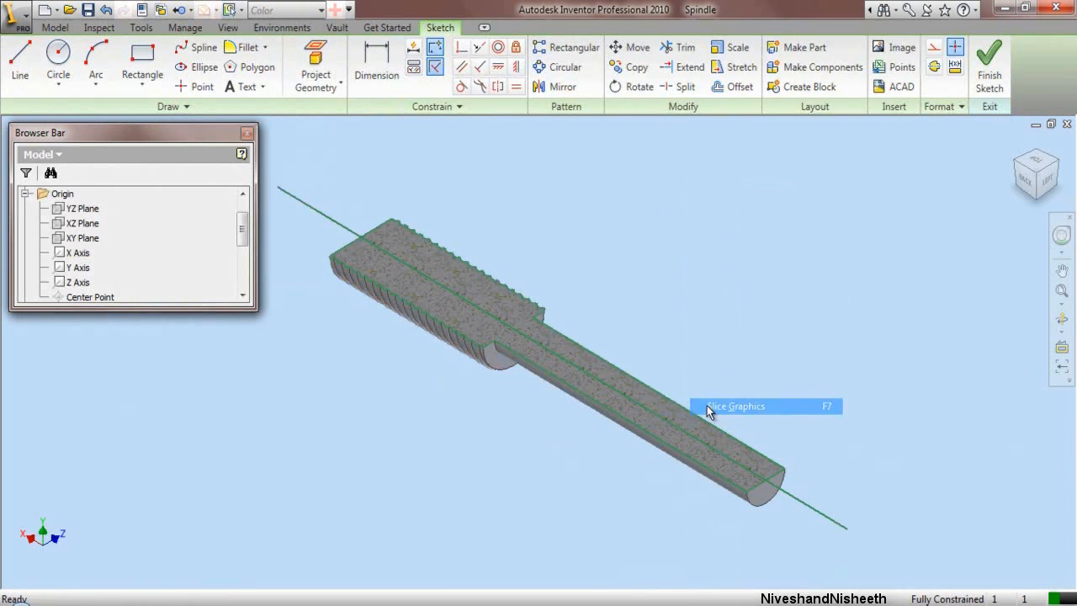
pyautogui.click(1023, 180)
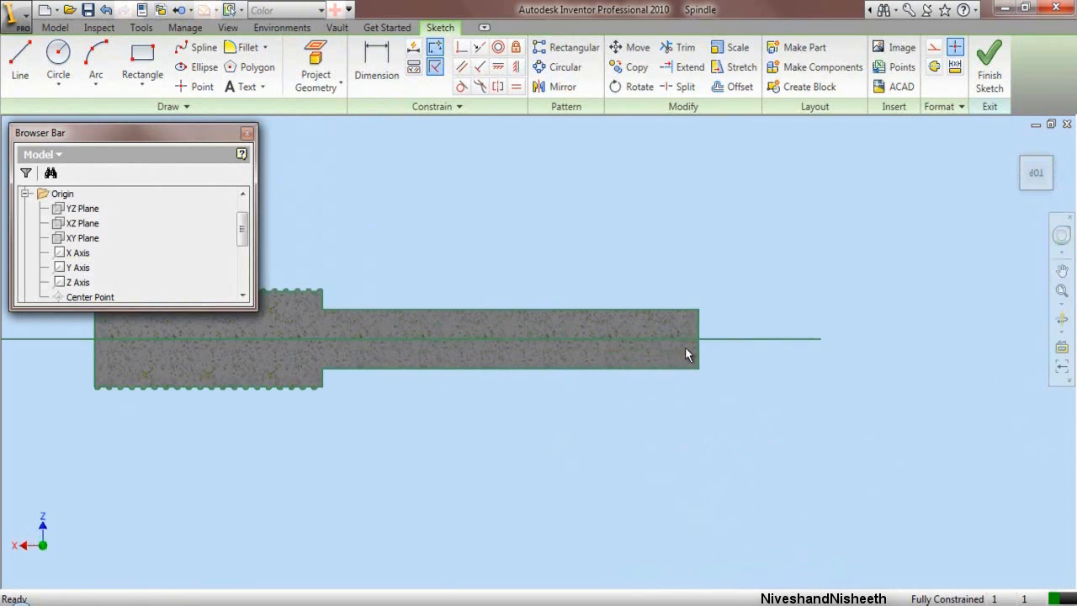
pyautogui.scroll(3, 652, 320)
# Step: Draw a circle about 0.172 in in diameter centred on the projected axis inside the thin shaft
pyautogui.click(58, 57)
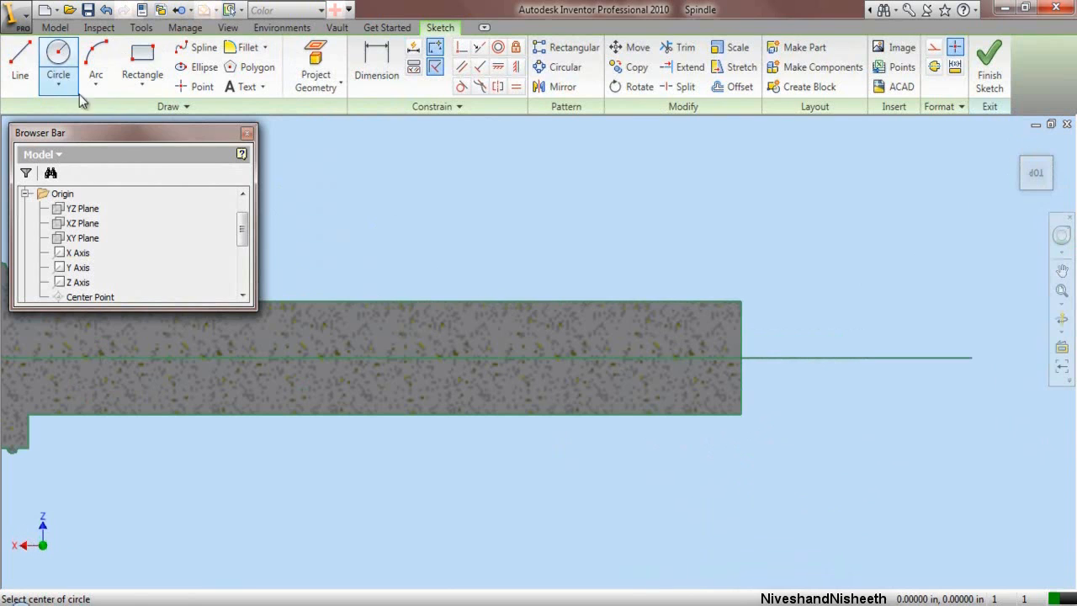
pyautogui.scroll(3, 527, 357)
pyautogui.click(531, 367)
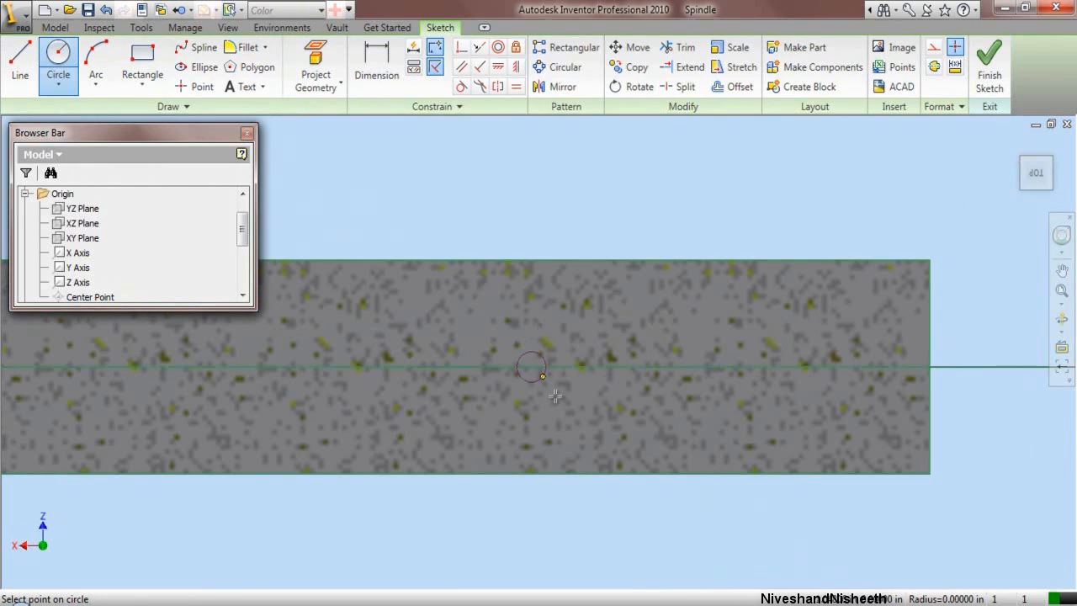
pyautogui.click(565, 413)
pyautogui.rightClick(528, 184)
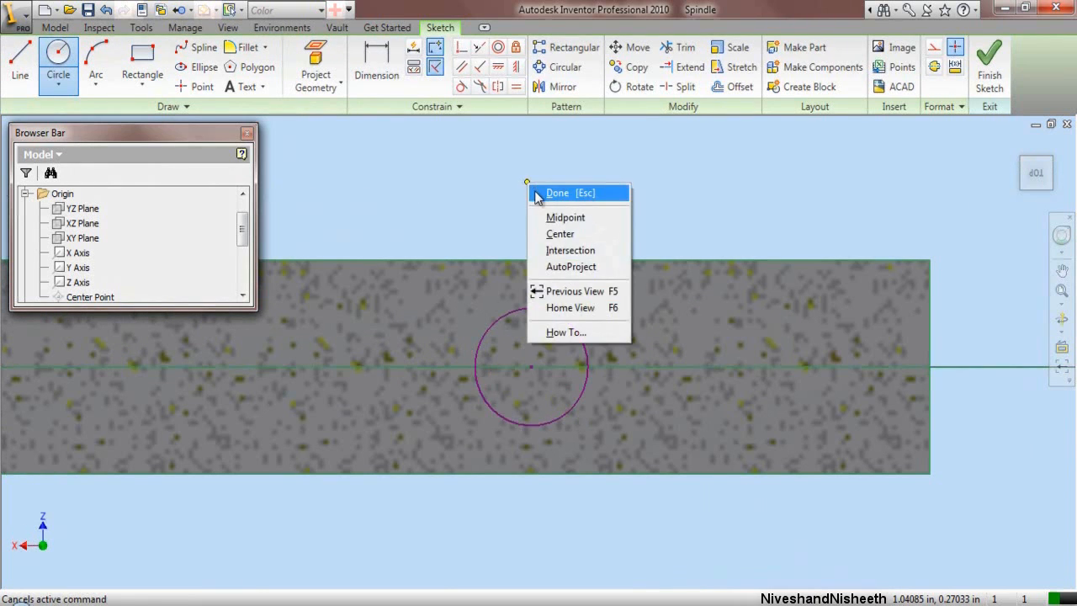
pyautogui.click(555, 192)
# Step: Dimension the circle's centre 0.57365 in from the free end of the thin shaft
pyautogui.click(370, 74)
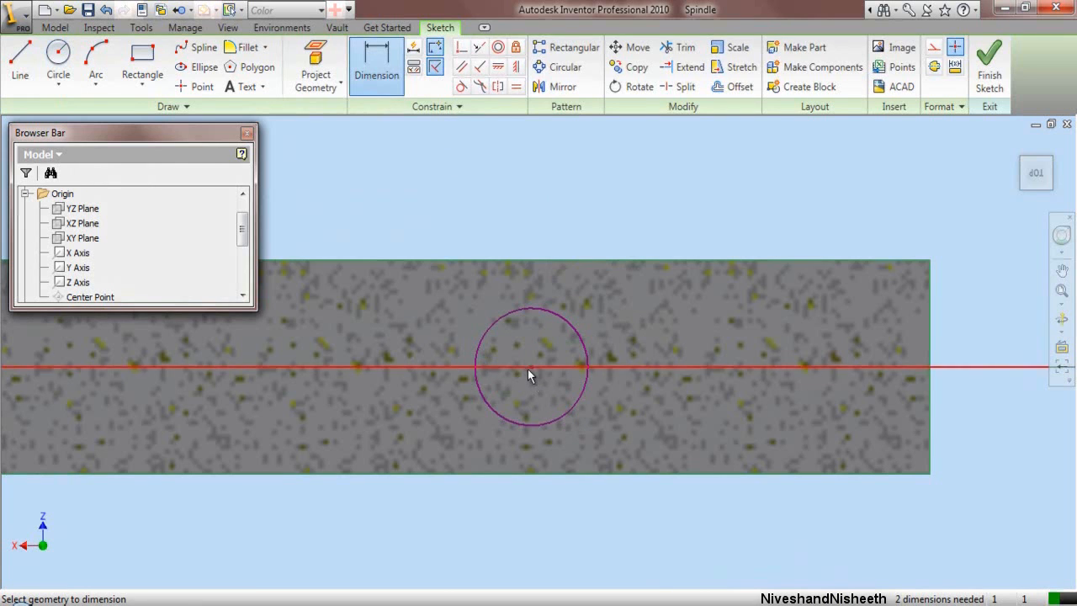
pyautogui.click(928, 311)
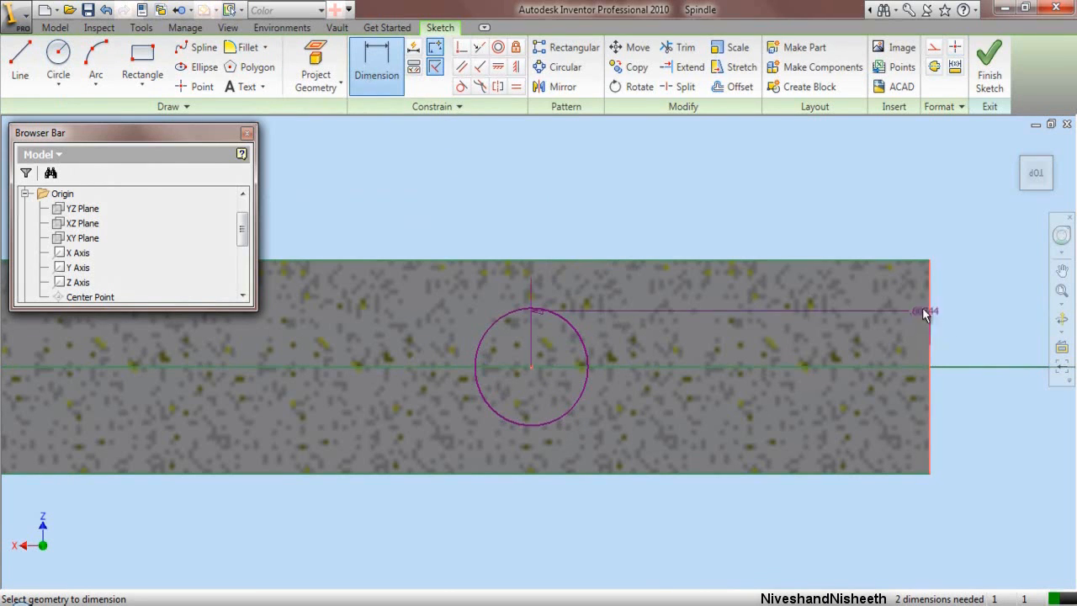
pyautogui.click(729, 162)
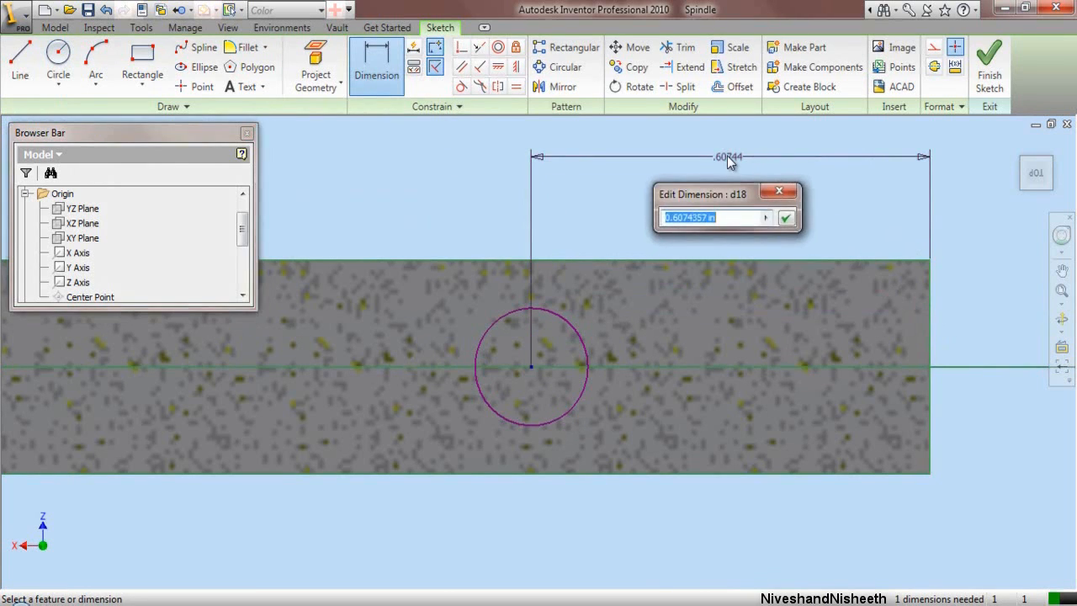
pyautogui.click(729, 162)
pyautogui.click(730, 217)
pyautogui.write('.57365')
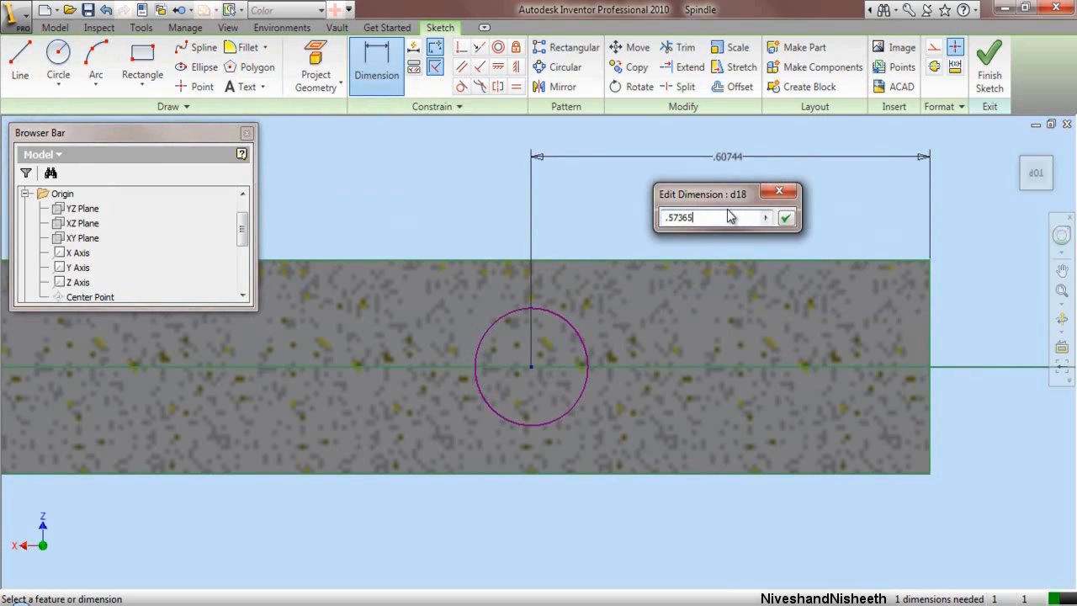
pyautogui.press('Return')
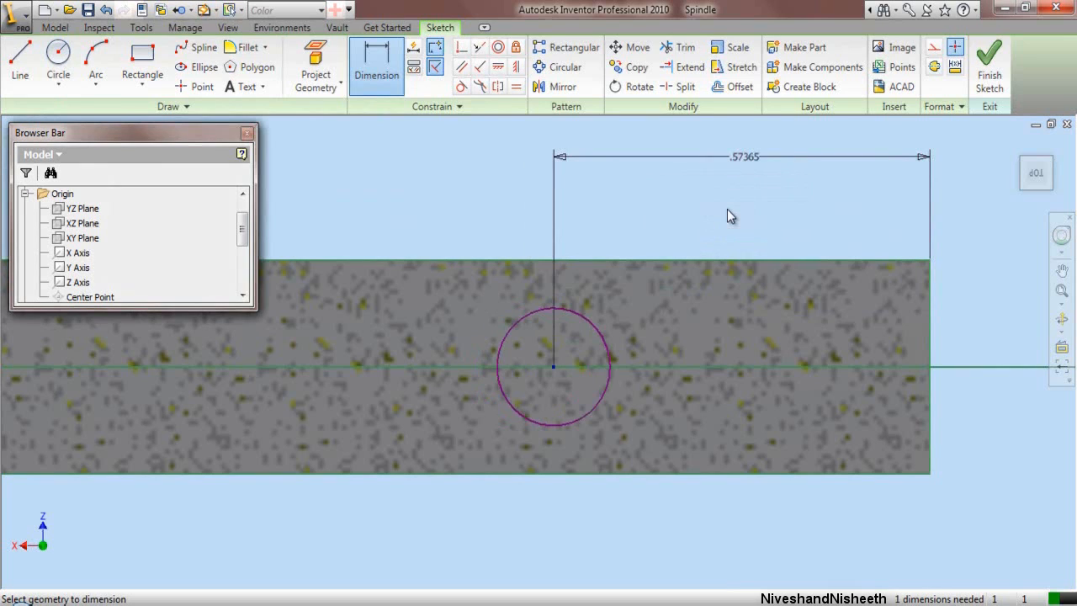
# Step: Set the circle's diameter to 0.03125 in and finish the sketch
pyautogui.click(510, 330)
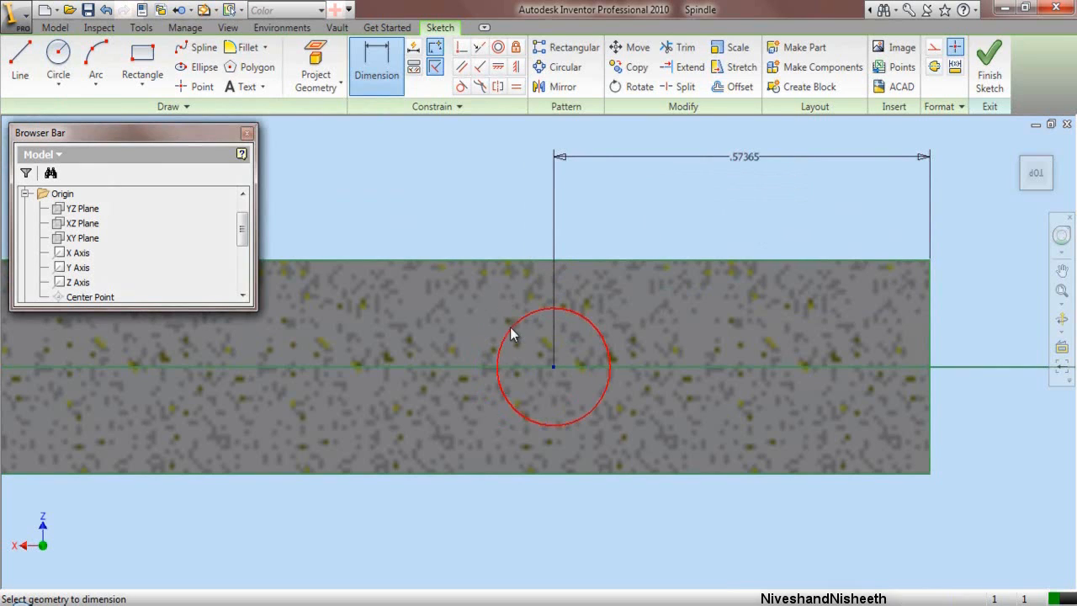
pyautogui.click(469, 210)
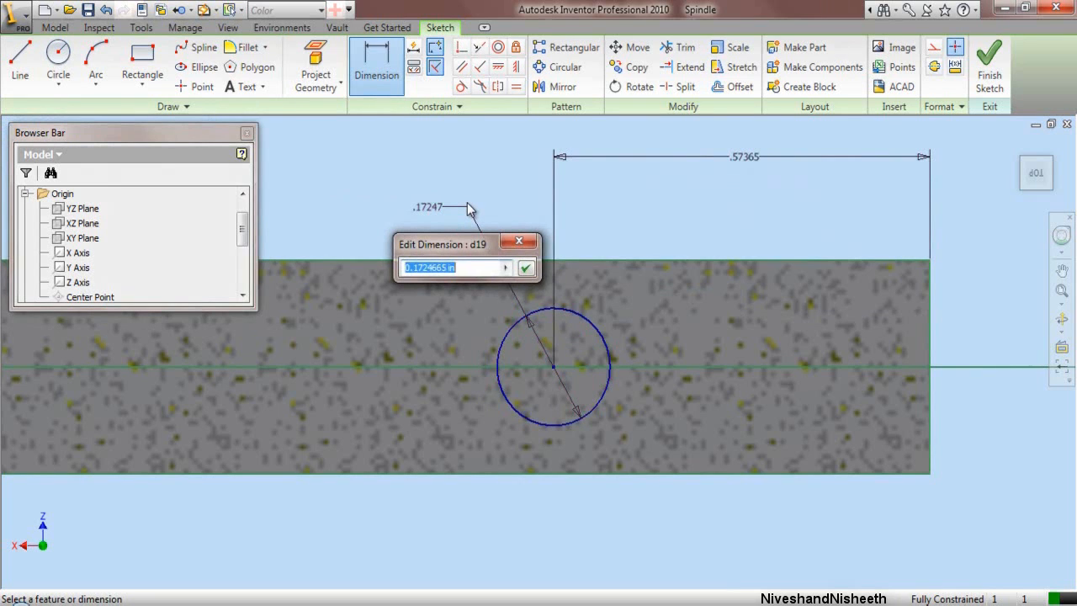
pyautogui.write('.03125')
pyautogui.press('Return')
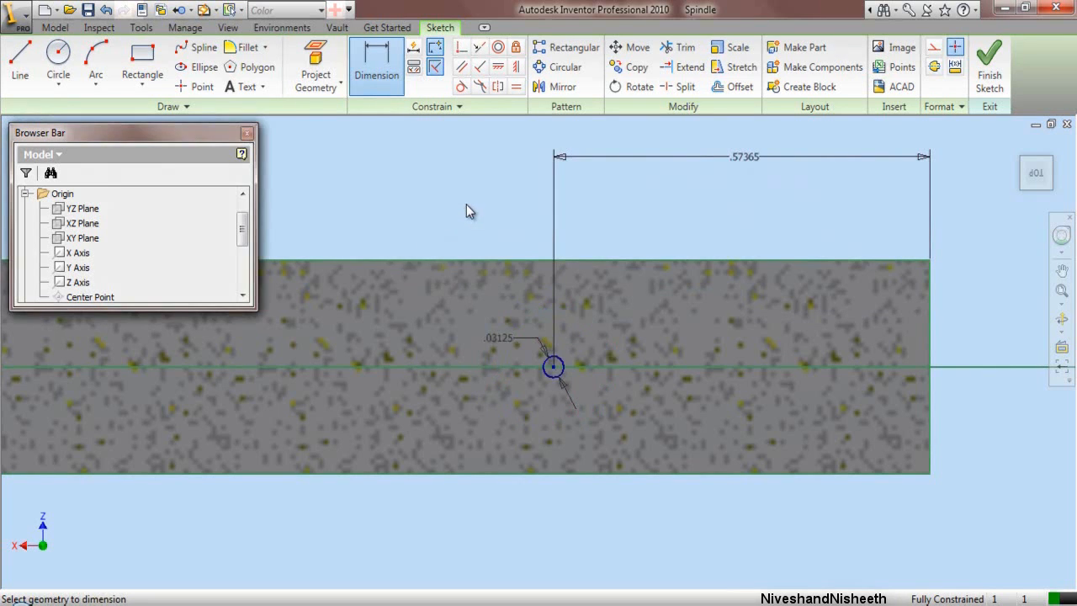
pyautogui.rightClick(466, 204)
pyautogui.click(488, 211)
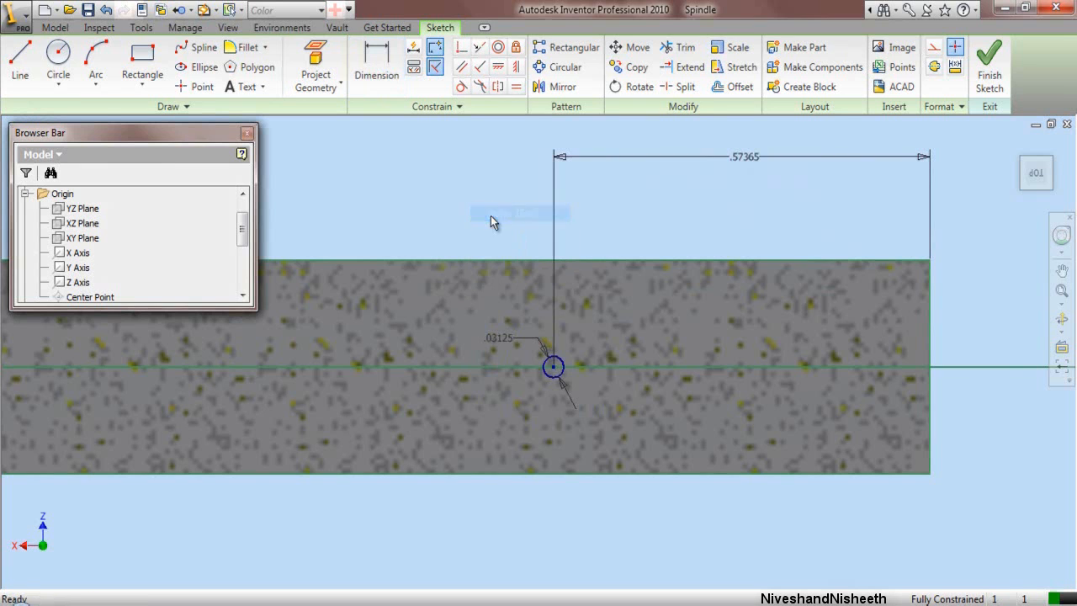
pyautogui.click(981, 67)
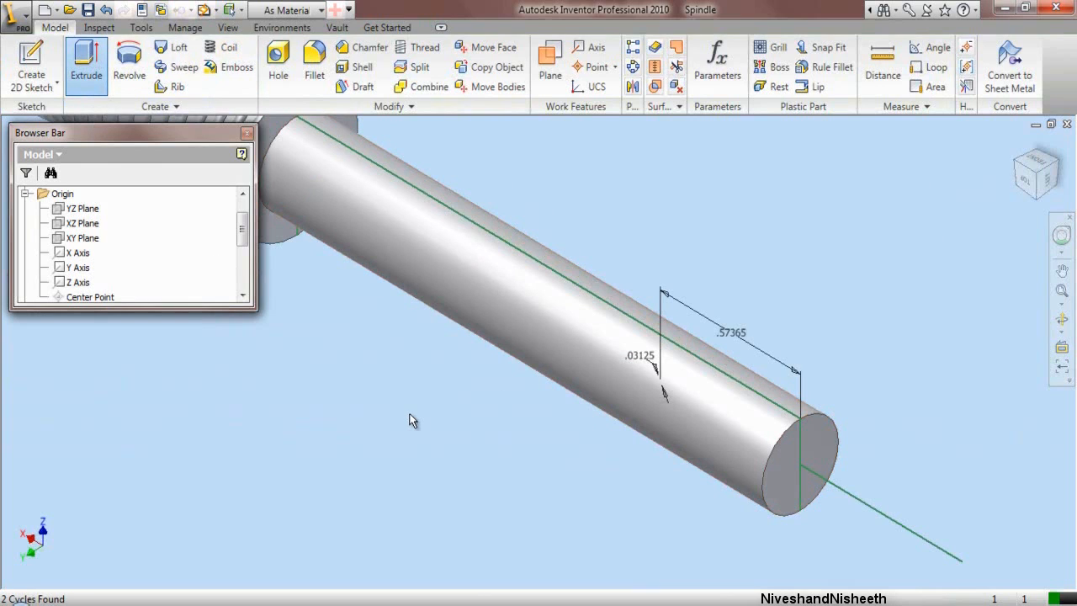
# Step: Extrude the small circle as a 1 in cut in both directions, making a cross hole through the thin shaft
pyautogui.scroll(3, 664, 387)
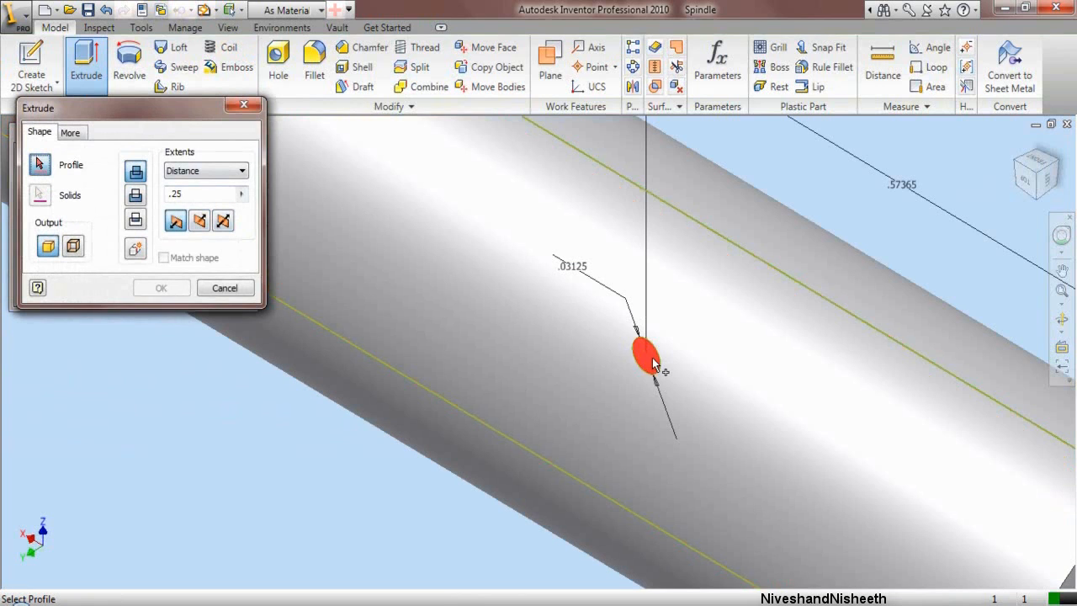
pyautogui.click(657, 369)
pyautogui.scroll(-2, 656, 369)
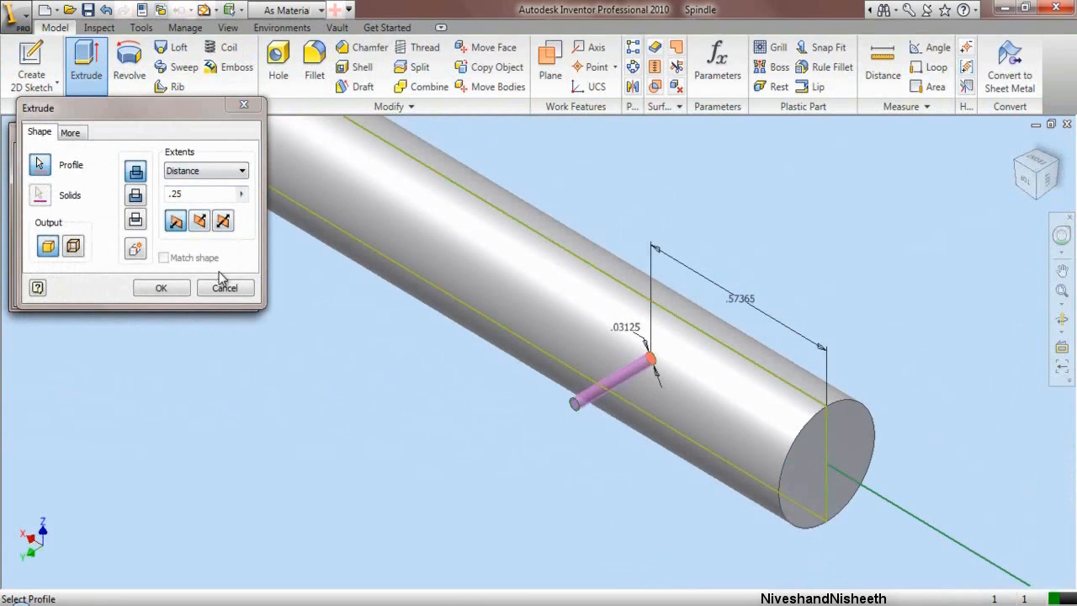
pyautogui.click(135, 196)
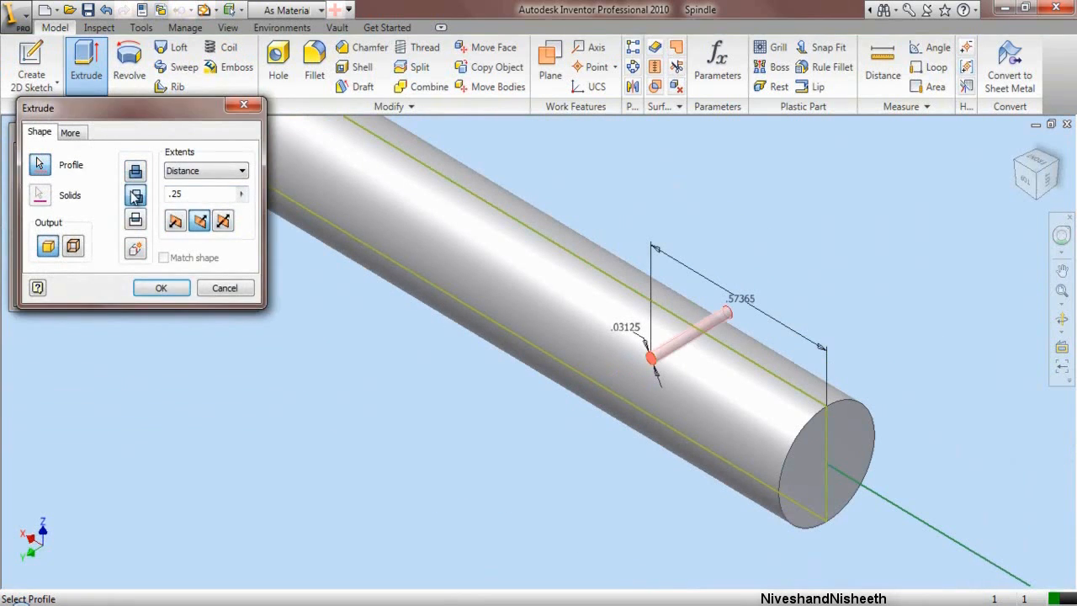
pyautogui.click(223, 222)
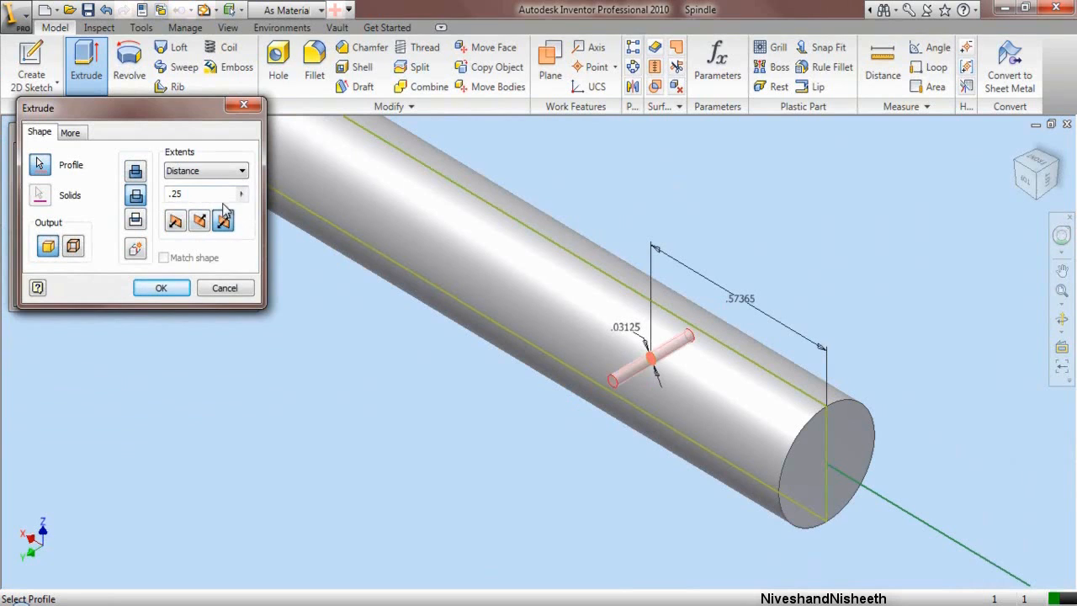
pyautogui.click(202, 194)
pyautogui.write('1')
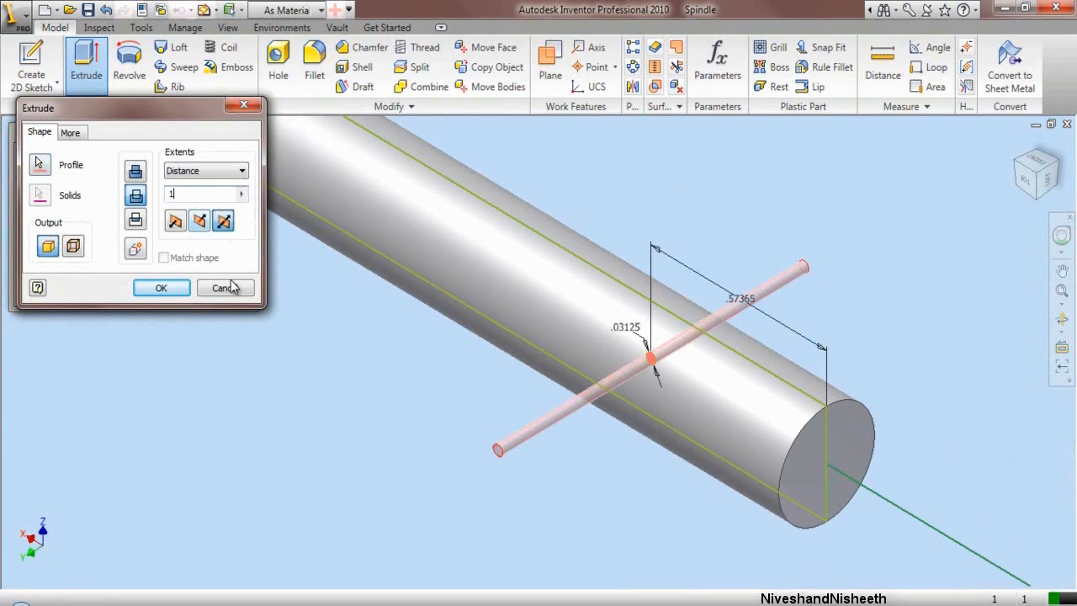
pyautogui.click(166, 288)
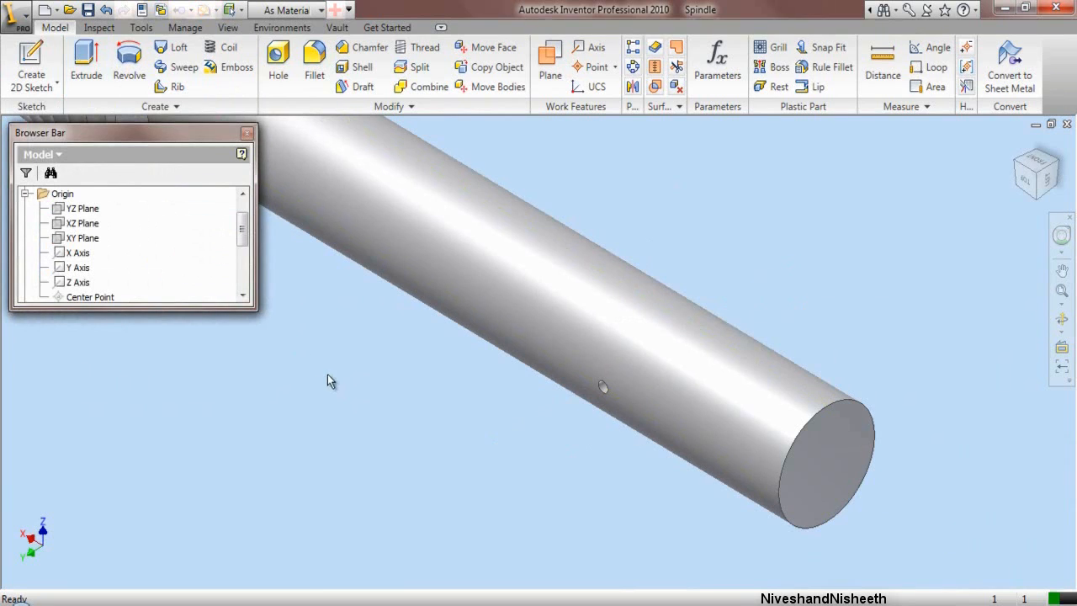
# Step: Examine the cross hole from several sides and return to the home view of the spindle
pyautogui.click(1062, 319)
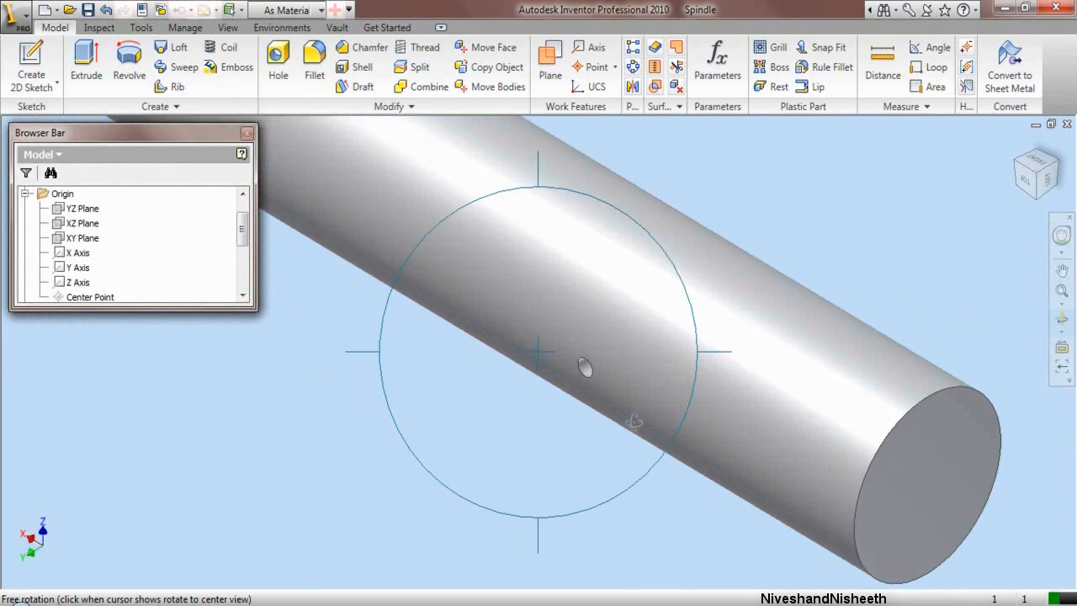
pyautogui.moveTo(637, 413); pyautogui.dragTo(676, 309)
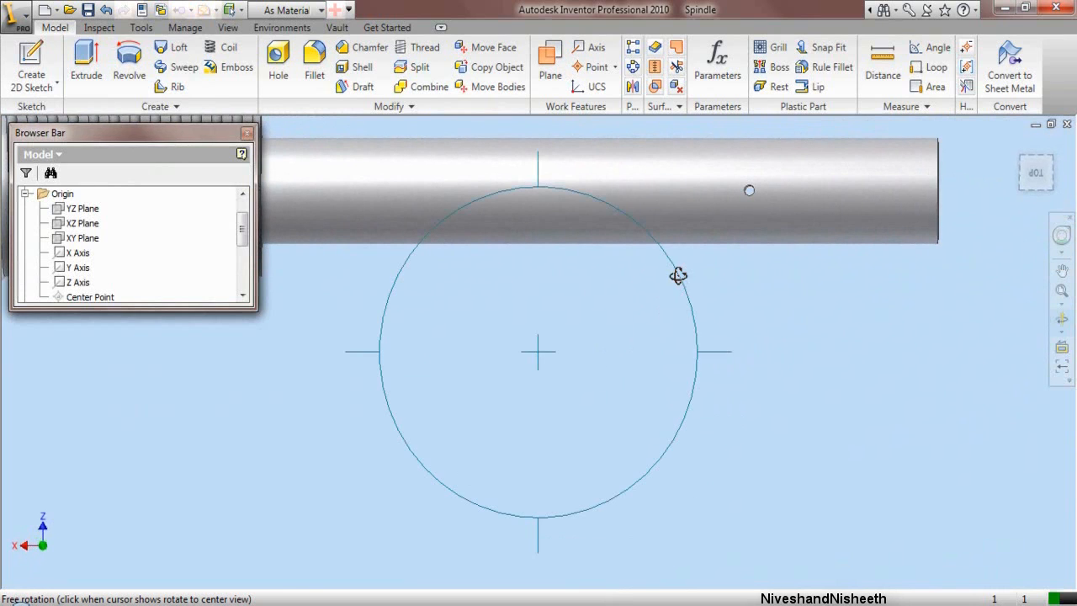
pyautogui.rightClick(678, 274)
pyautogui.click(712, 350)
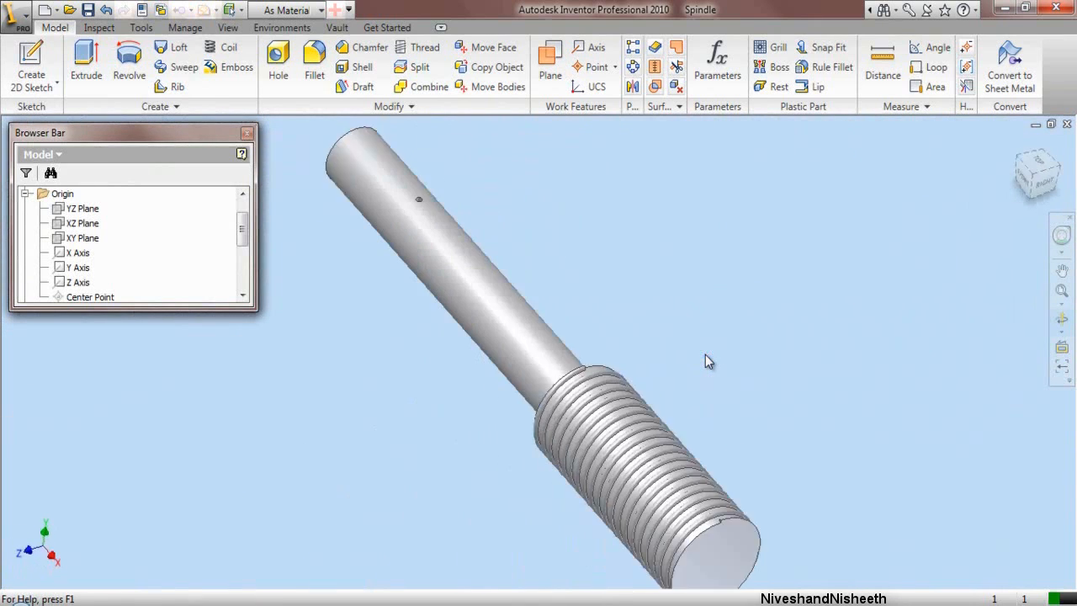
pyautogui.rightClick(494, 311)
pyautogui.click(523, 310)
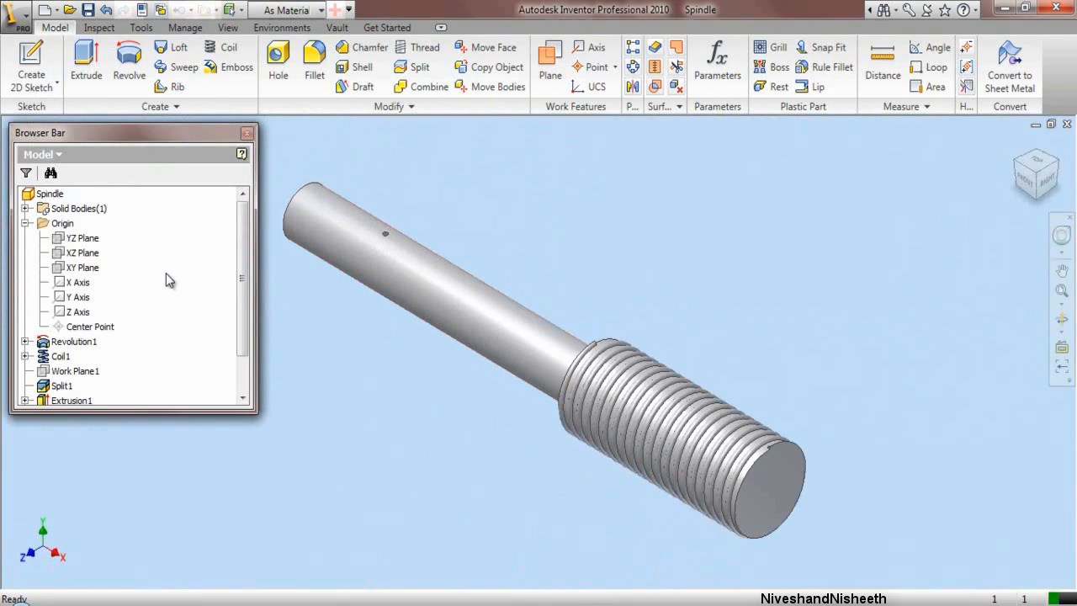
# Step: Reopen the sketch of the thin shaft's cross hole, set the circle's diameter to 0.0625 in and finish the sketch
pyautogui.scroll(-4, 340, 222)
pyautogui.scroll(-1, 233, 332)
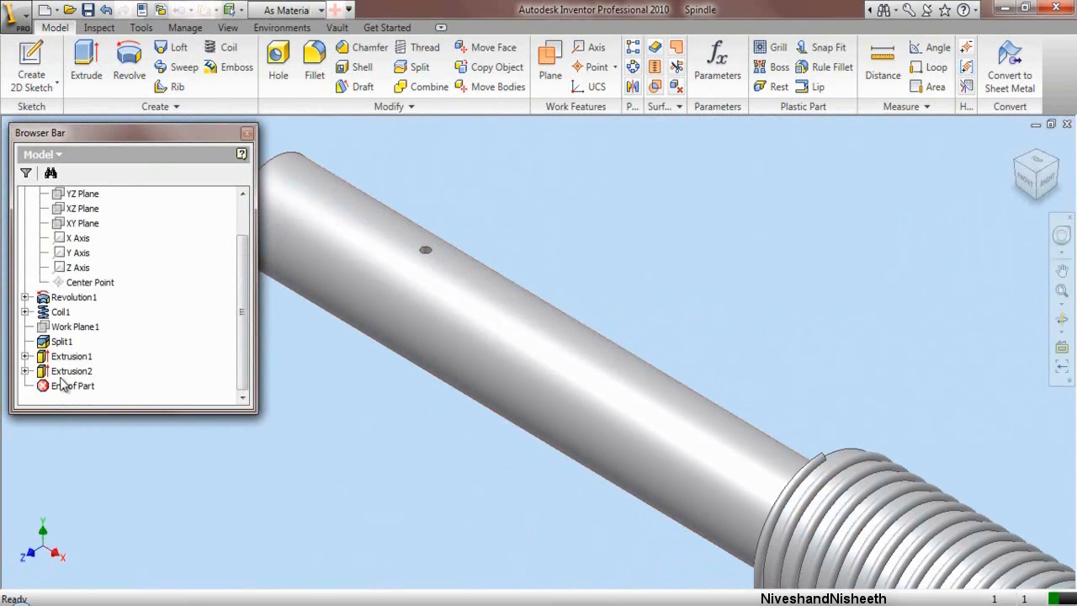
pyautogui.click(25, 371)
pyautogui.click(59, 388)
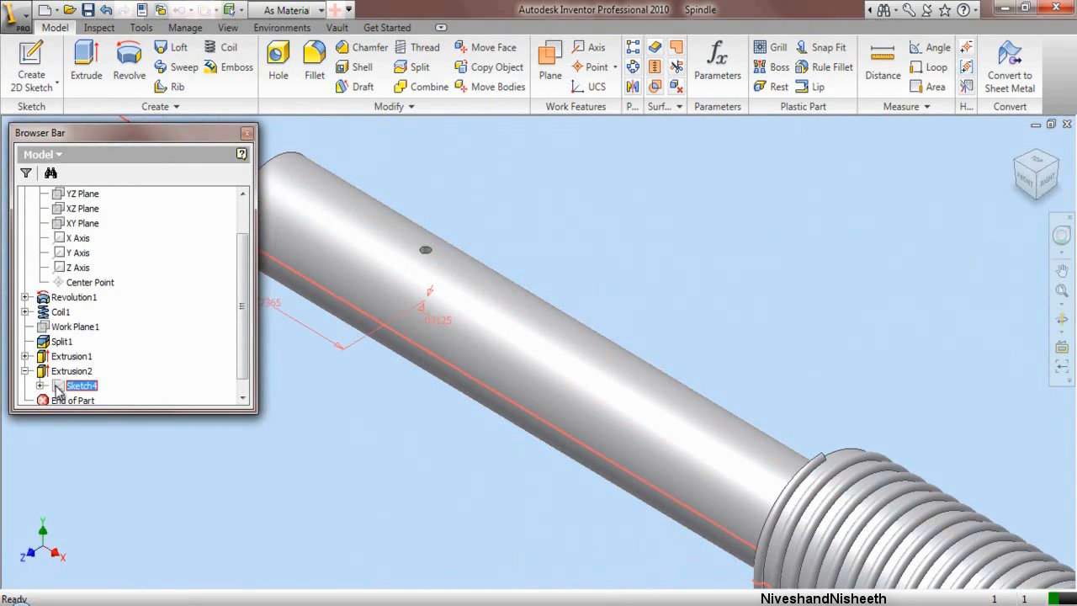
pyautogui.rightClick(59, 388)
pyautogui.click(97, 127)
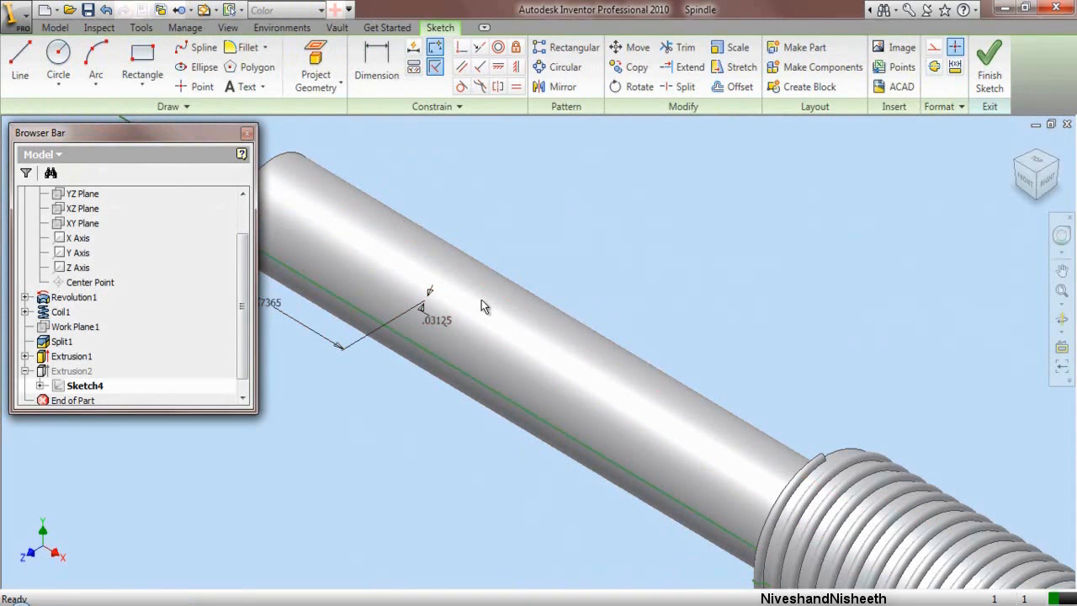
pyautogui.doubleClick(440, 322)
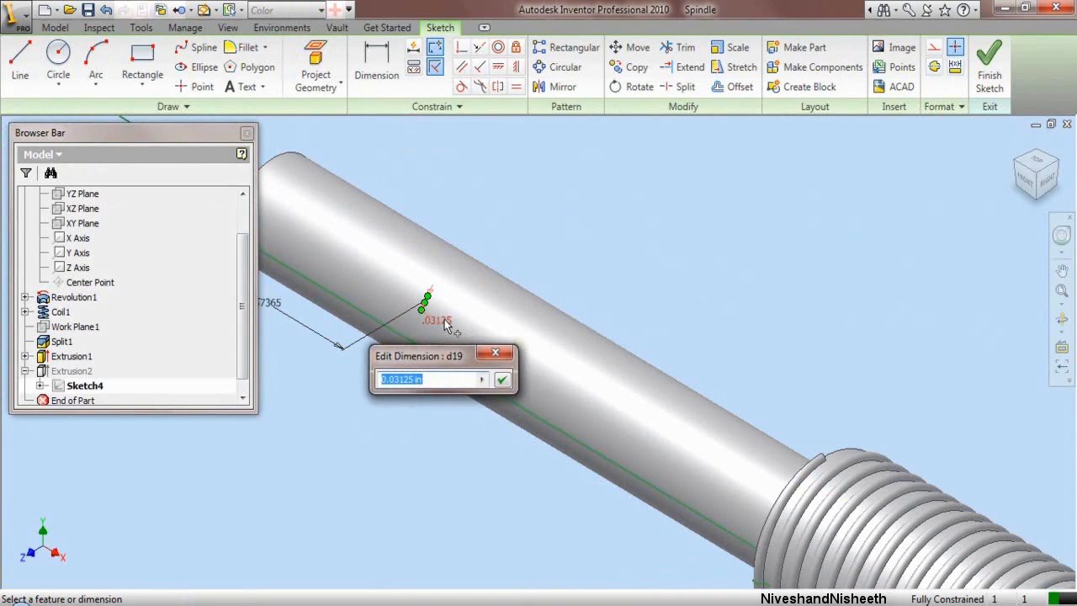
pyautogui.write('0')
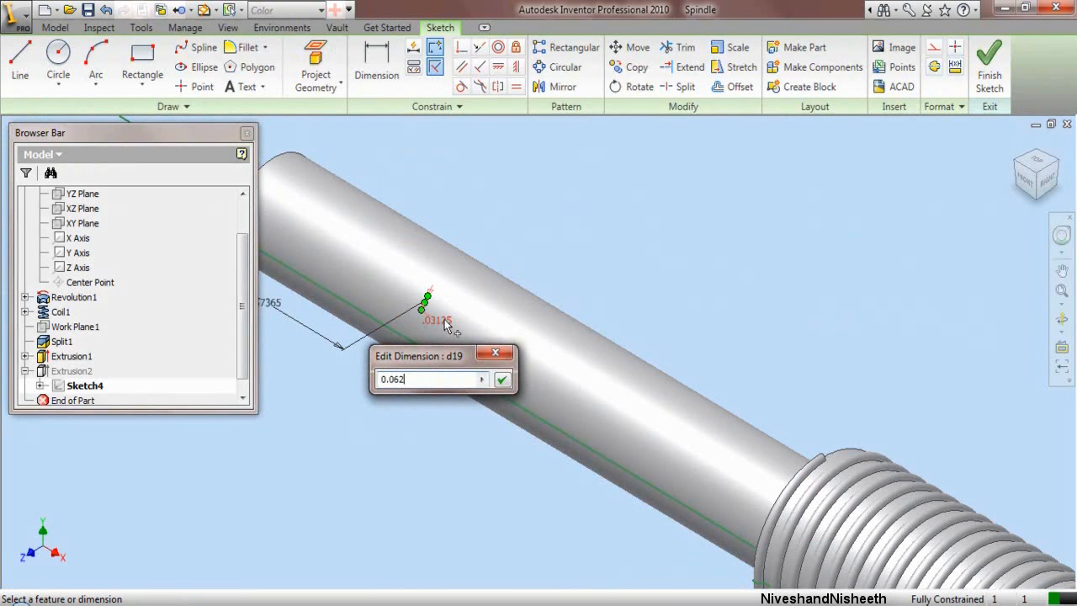
pyautogui.click(501, 381)
pyautogui.click(990, 76)
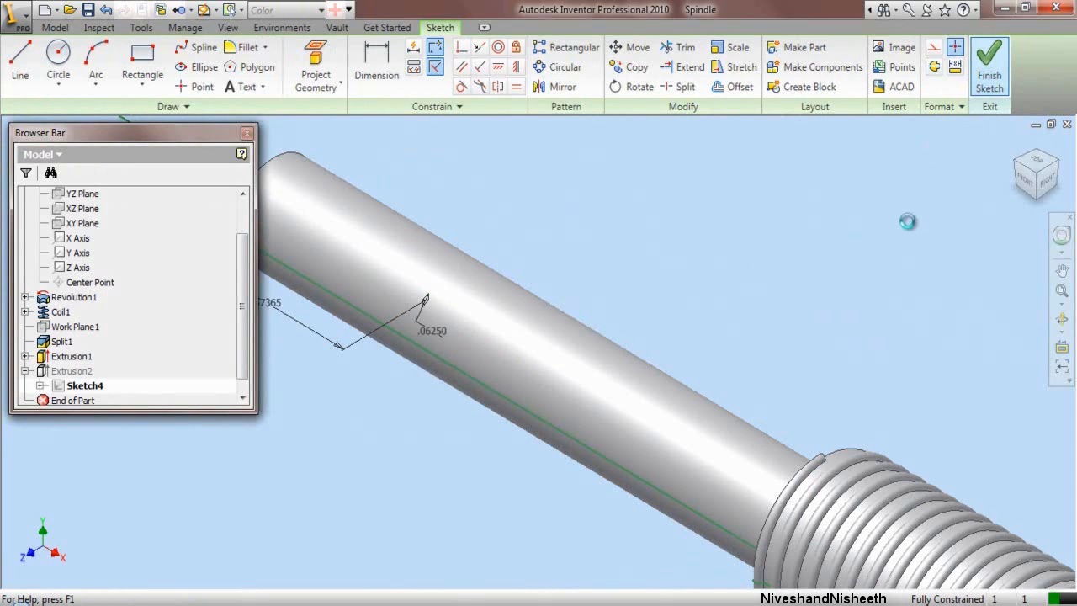
# Step: Collapse the model tree, and save and close the spindle part from its home view
pyautogui.rightClick(174, 284)
pyautogui.click(224, 481)
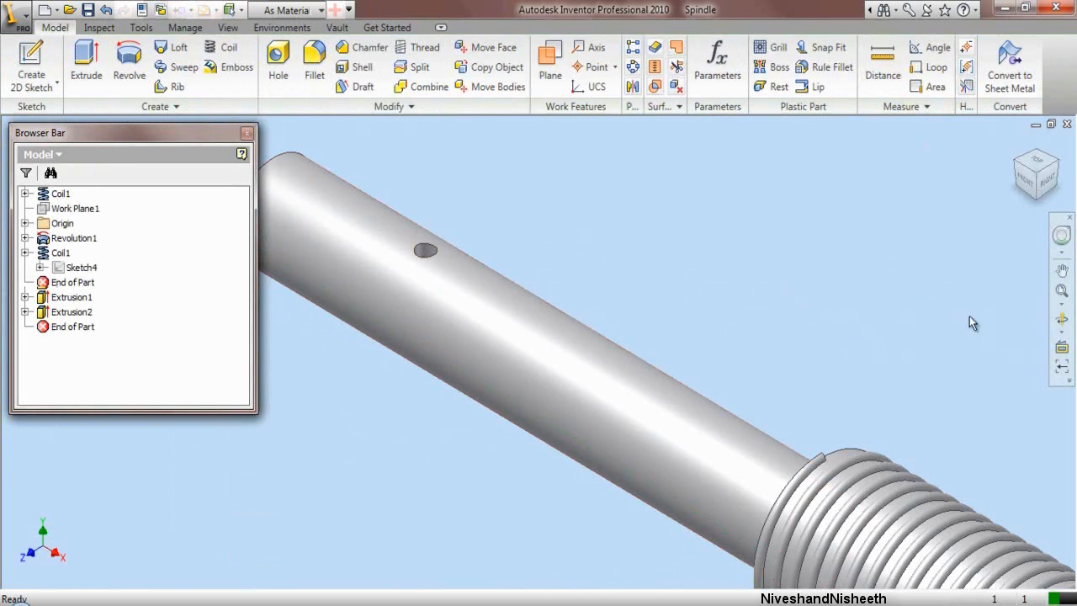
pyautogui.click(1051, 287)
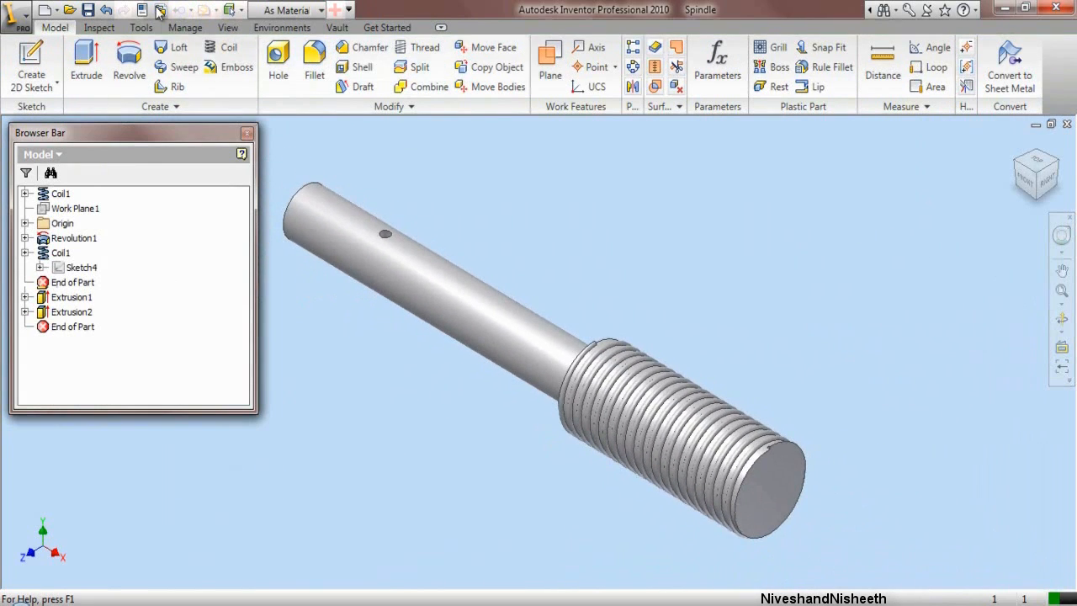
pyautogui.click(89, 10)
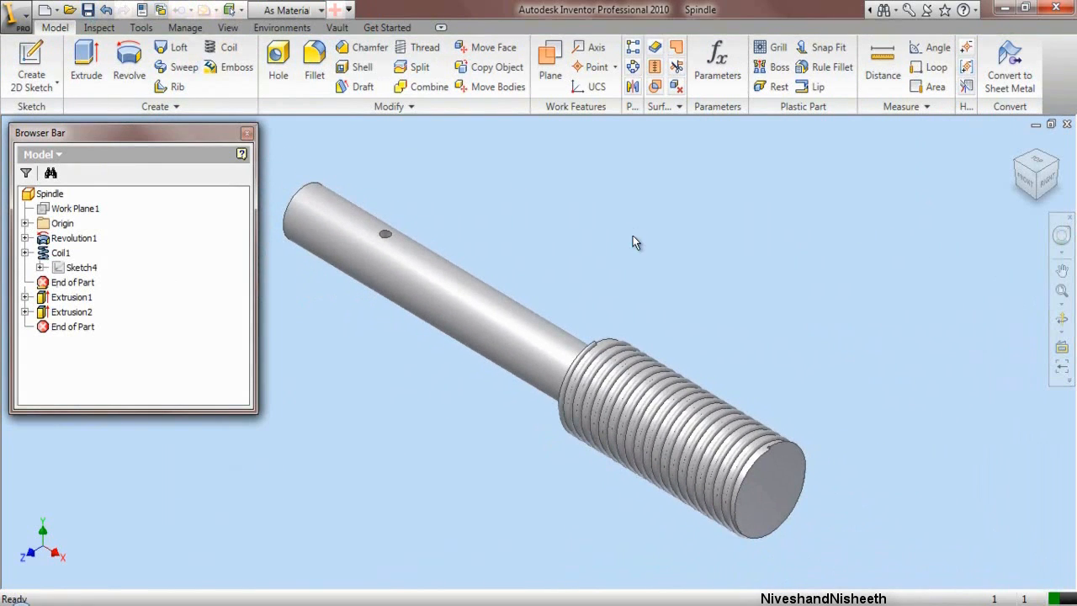
pyautogui.click(1067, 124)
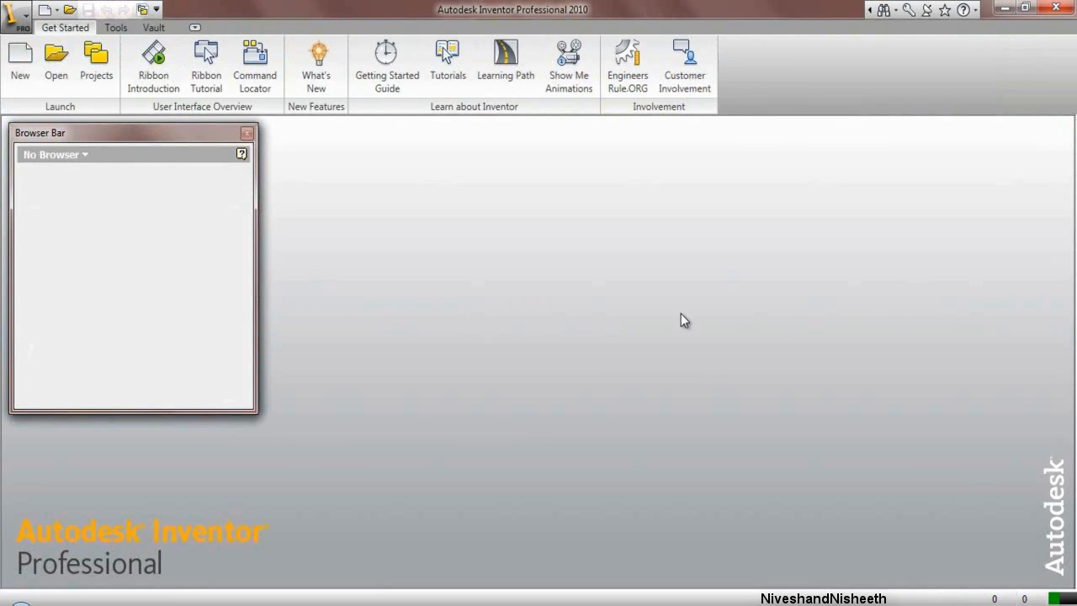
# Step: Create a new part from the My Preference.ipt template
pyautogui.click(21, 65)
pyautogui.click(499, 209)
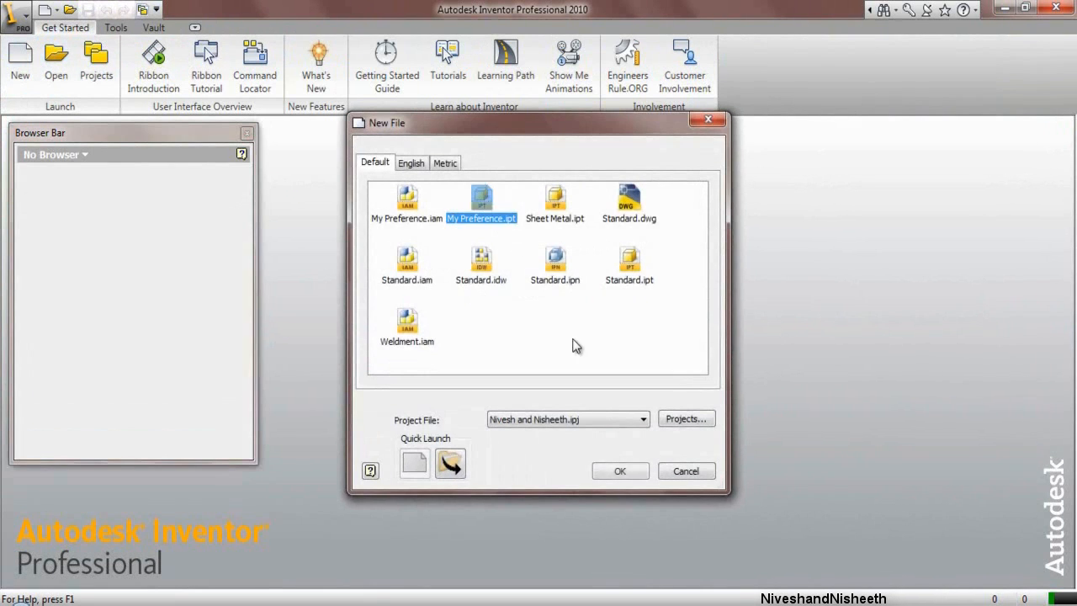
pyautogui.click(617, 470)
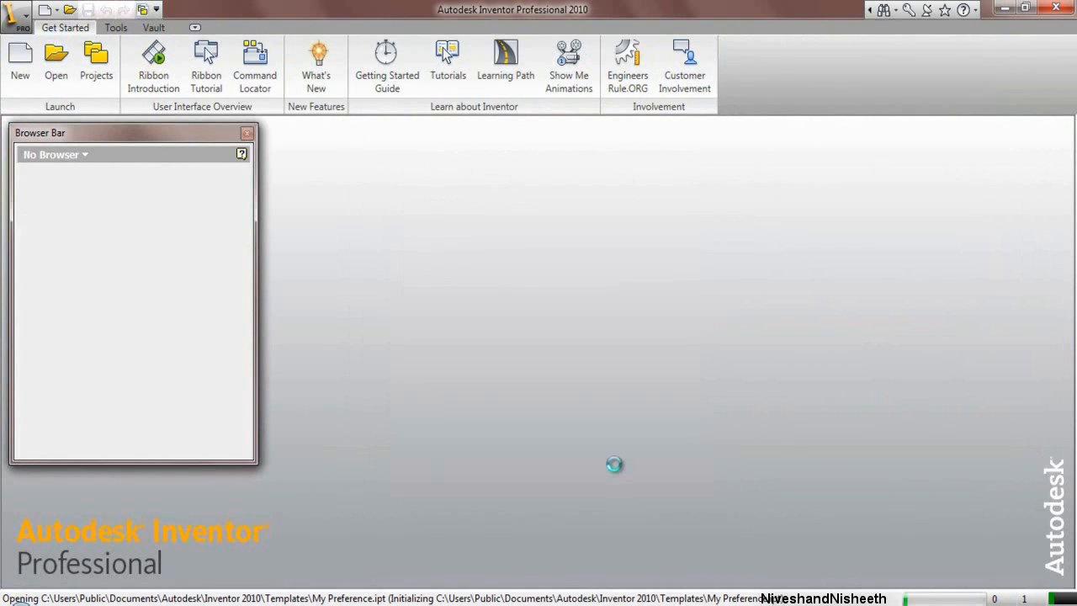
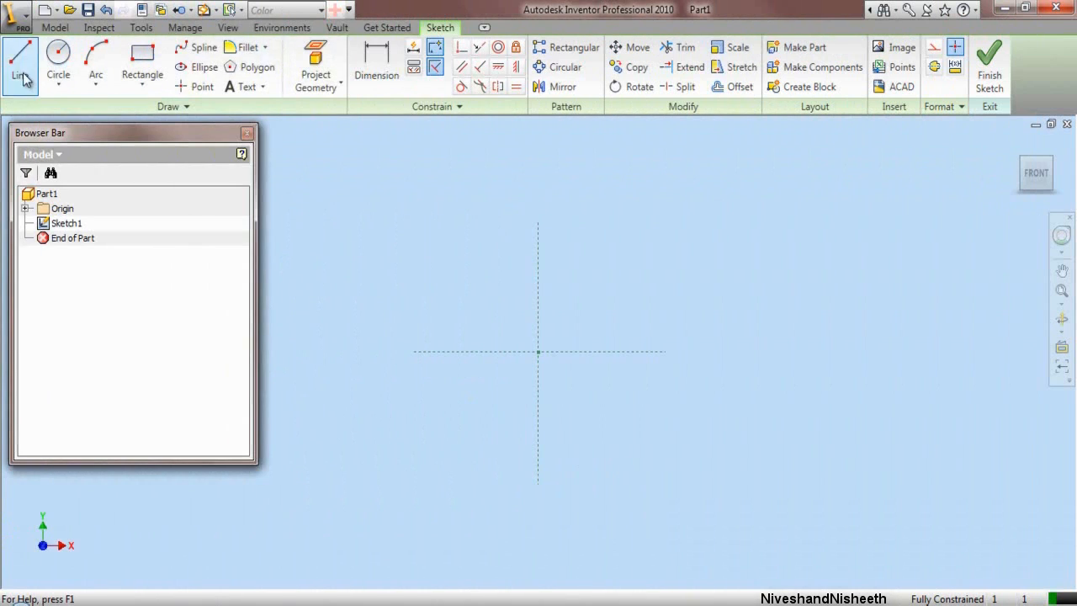
# Step: Sketch a horizontal line about 0.86 in long, running right from the origin
pyautogui.click(20, 60)
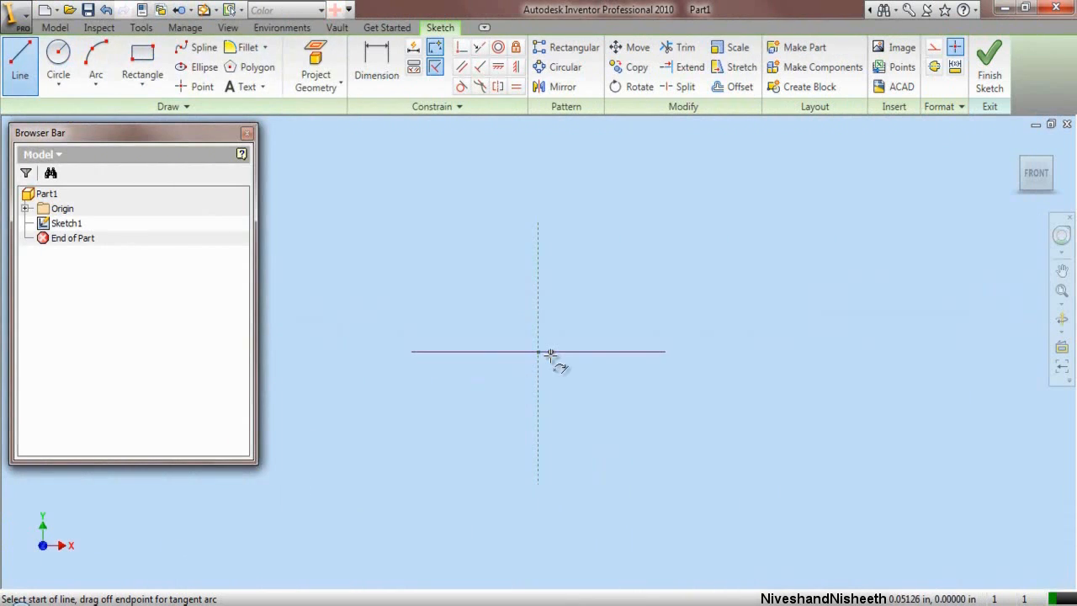
pyautogui.click(546, 353)
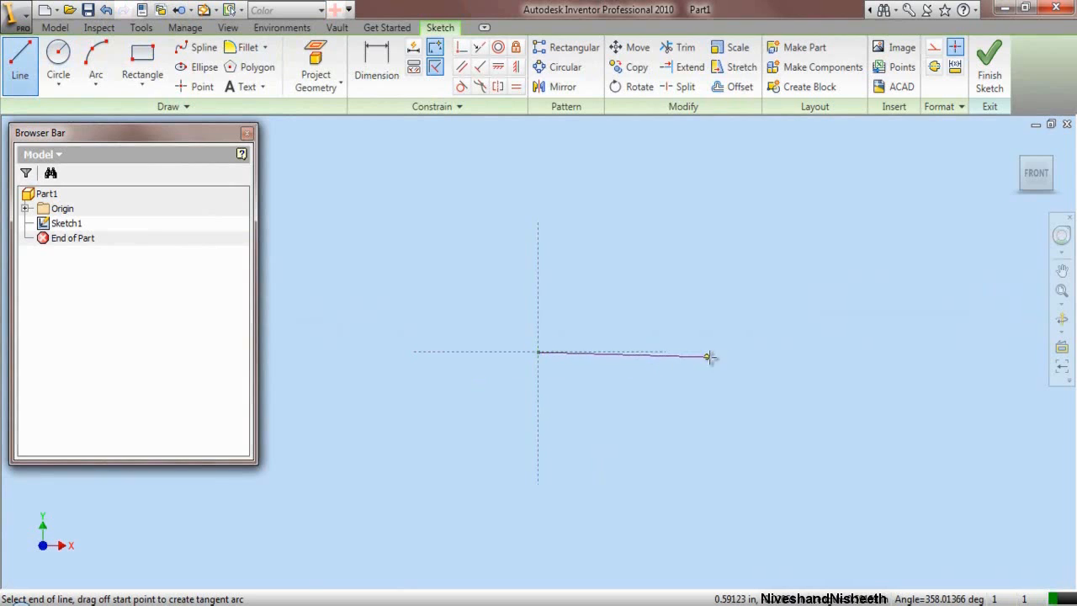
pyautogui.click(737, 352)
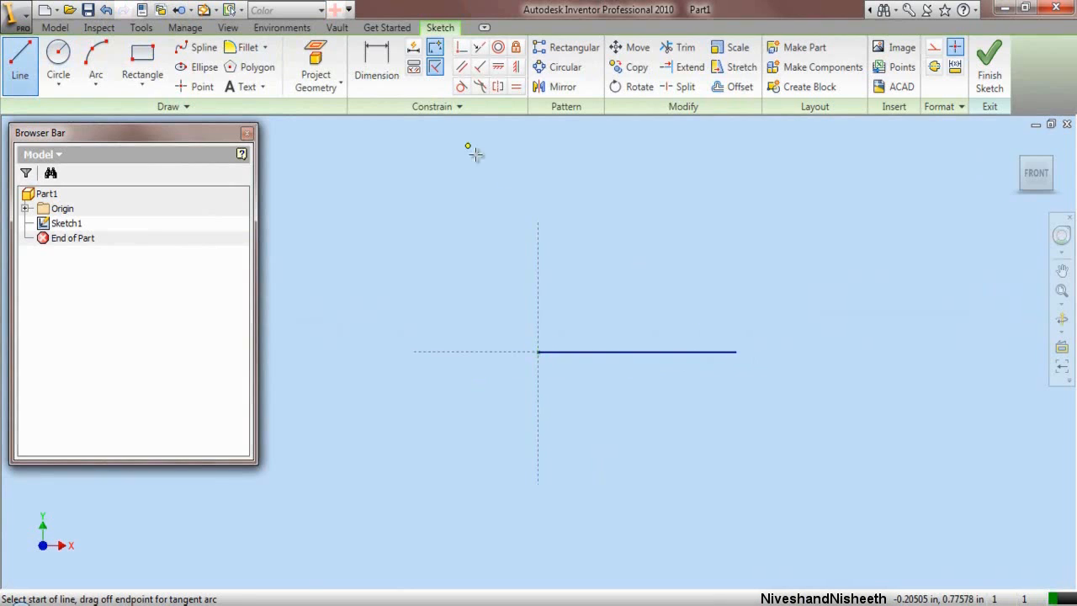
# Step: Dimension the horizontal line that starts at the origin and set its length to 0.5 in
pyautogui.click(376, 69)
pyautogui.click(726, 351)
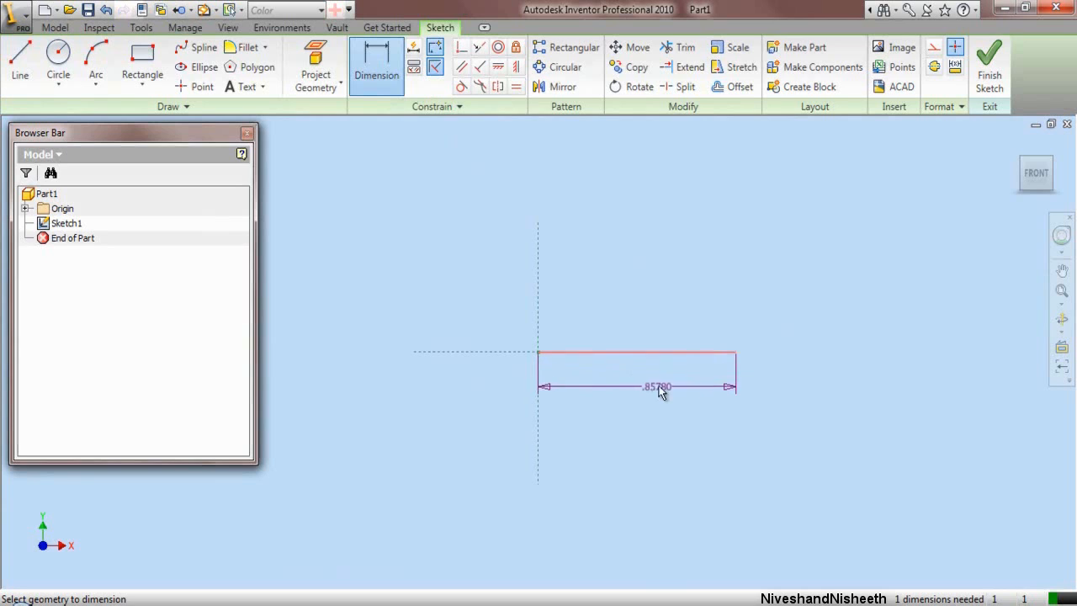
pyautogui.scroll(3, 649, 389)
pyautogui.click(648, 388)
pyautogui.write('.5')
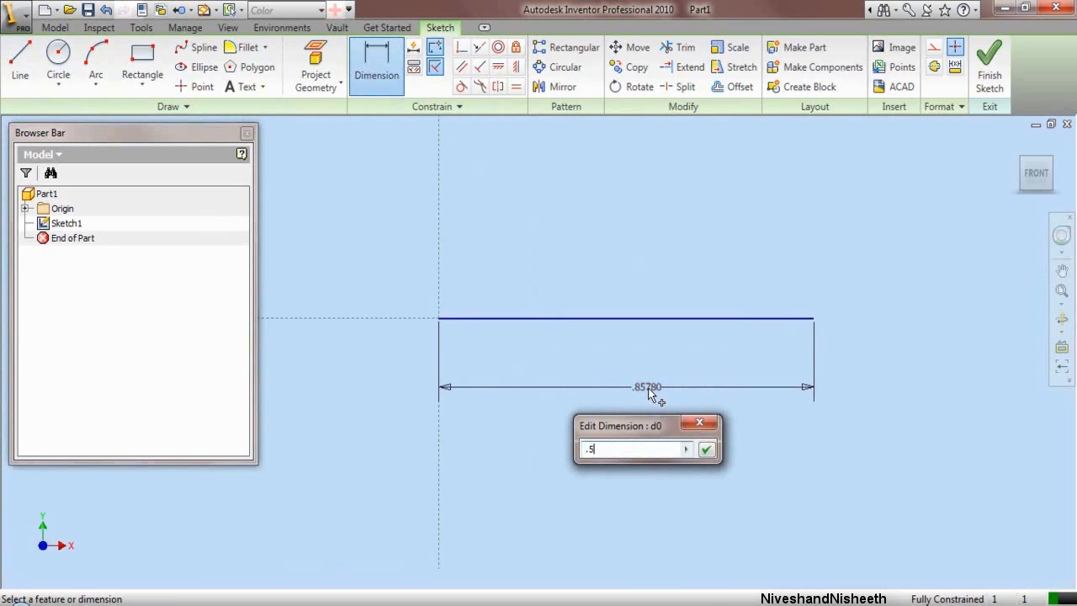
pyautogui.click(707, 450)
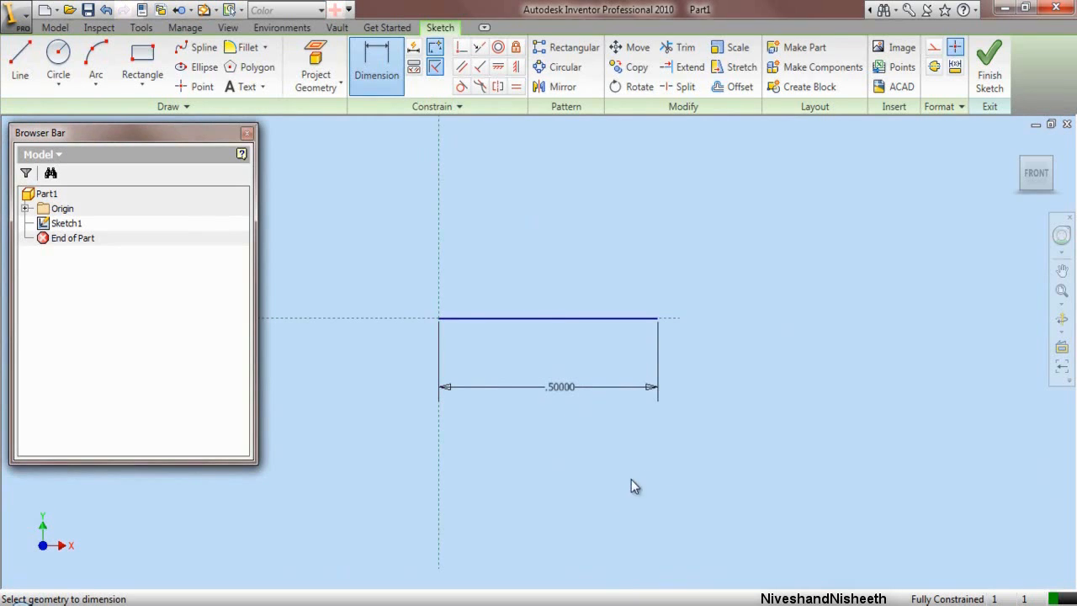
# Step: Draw a vertical line about 0.13 in long, upward from the right end of the 0.5 in line
pyautogui.click(20, 61)
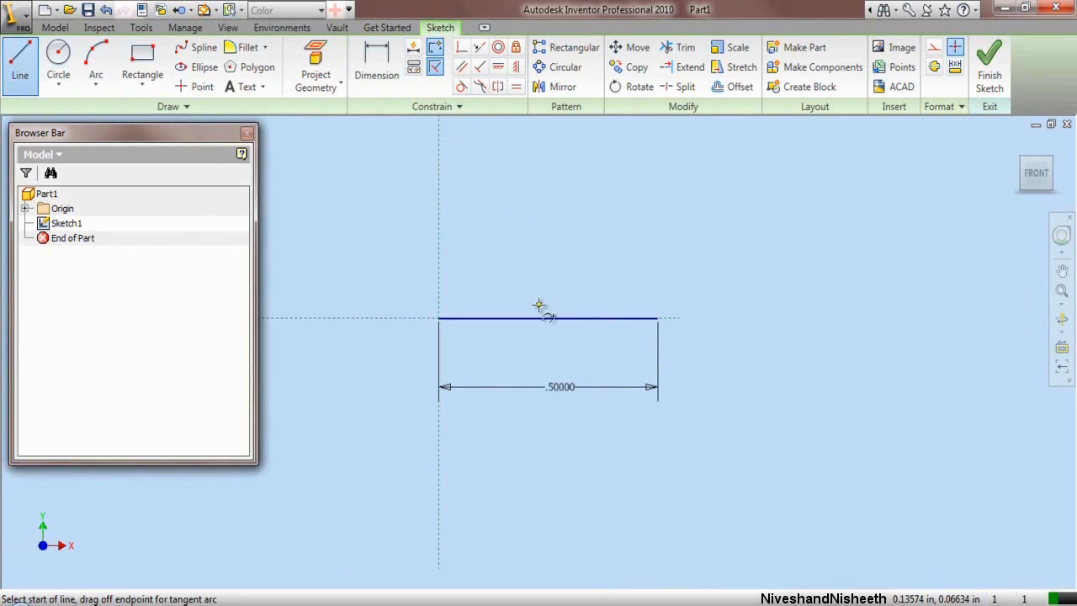
pyautogui.click(658, 319)
pyautogui.click(658, 258)
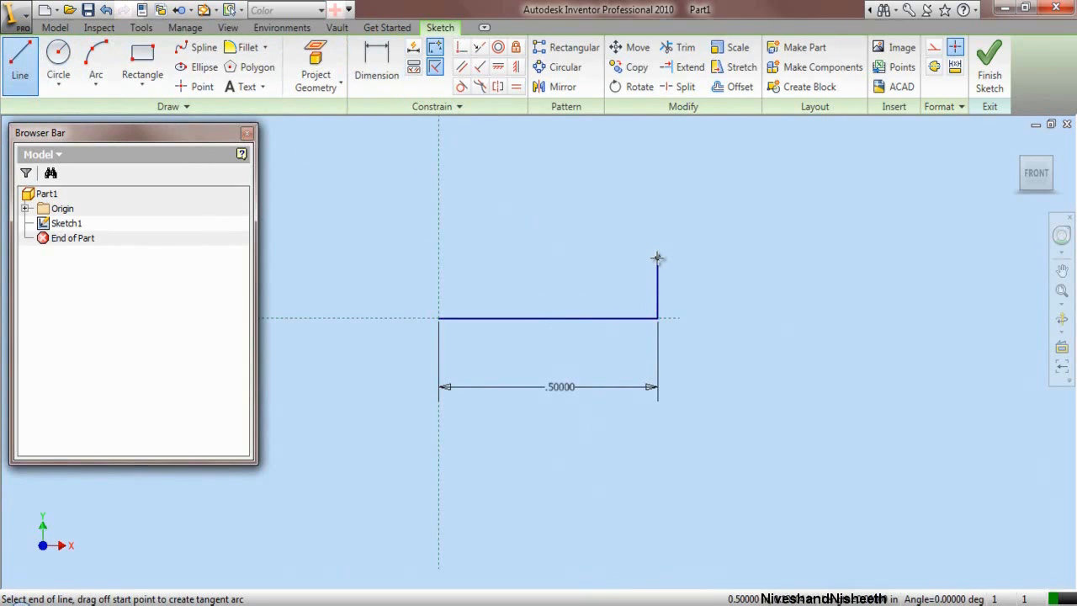
pyautogui.scroll(3, 658, 258)
pyautogui.rightClick(657, 254)
pyautogui.click(698, 269)
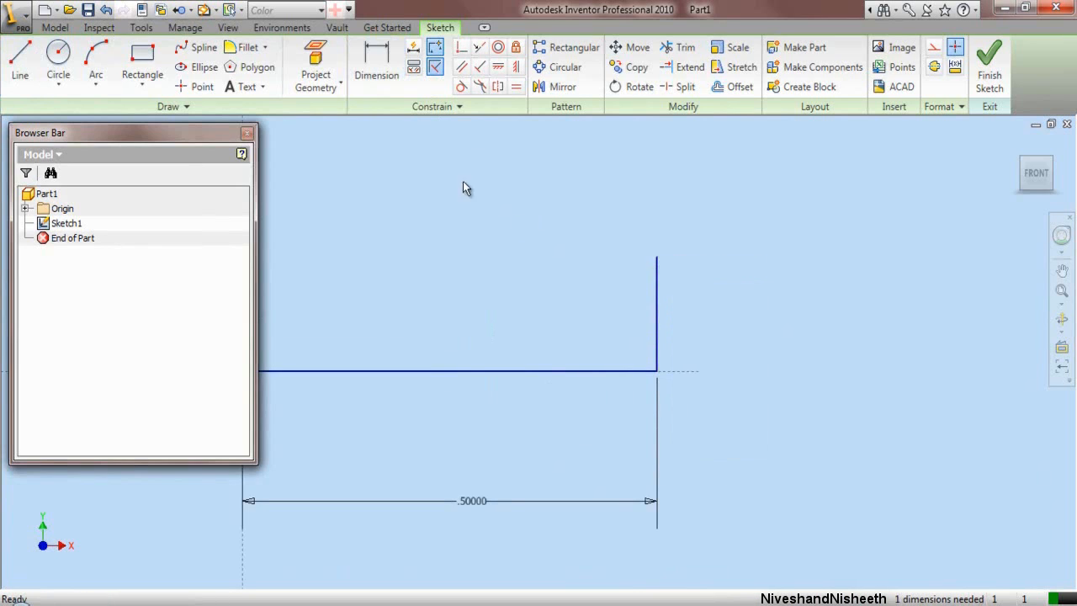
# Step: Dimension the vertical line and set its length to 0.25 in
pyautogui.click(377, 70)
pyautogui.click(656, 313)
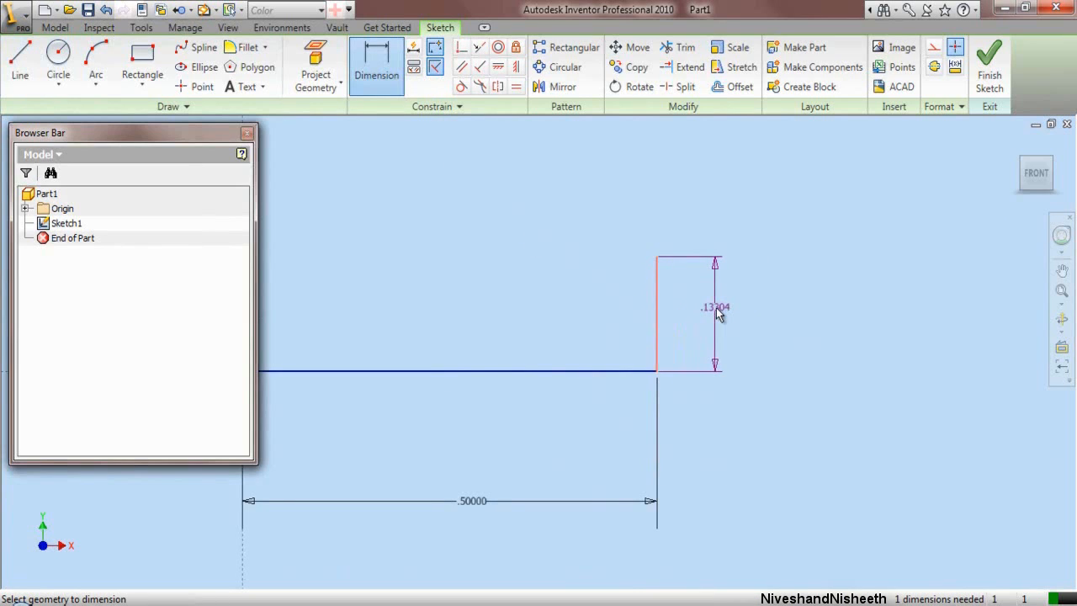
pyautogui.click(716, 311)
pyautogui.write('.25')
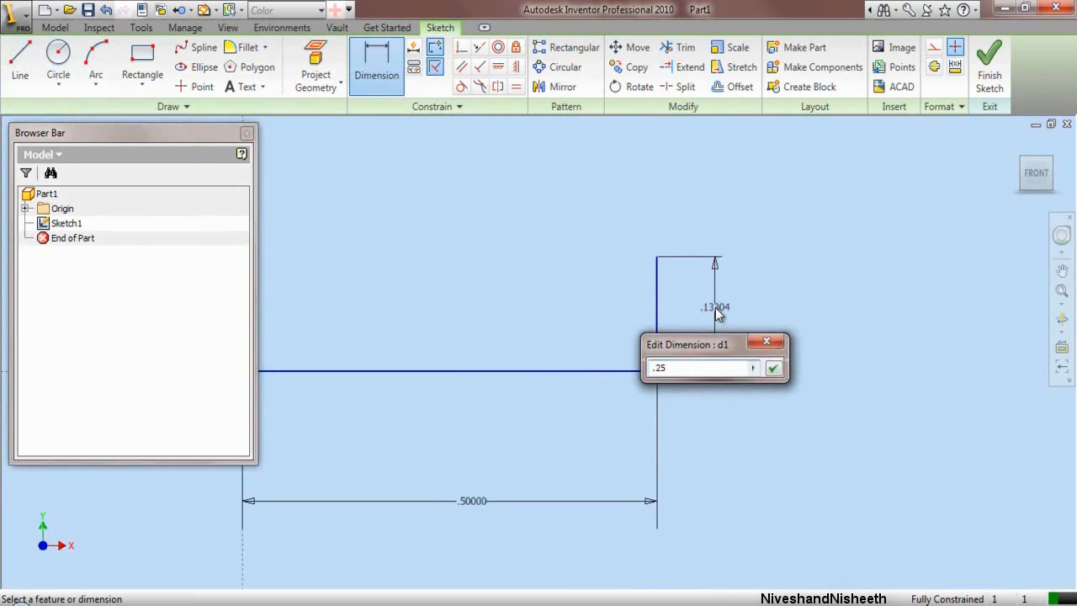
pyautogui.press('Return')
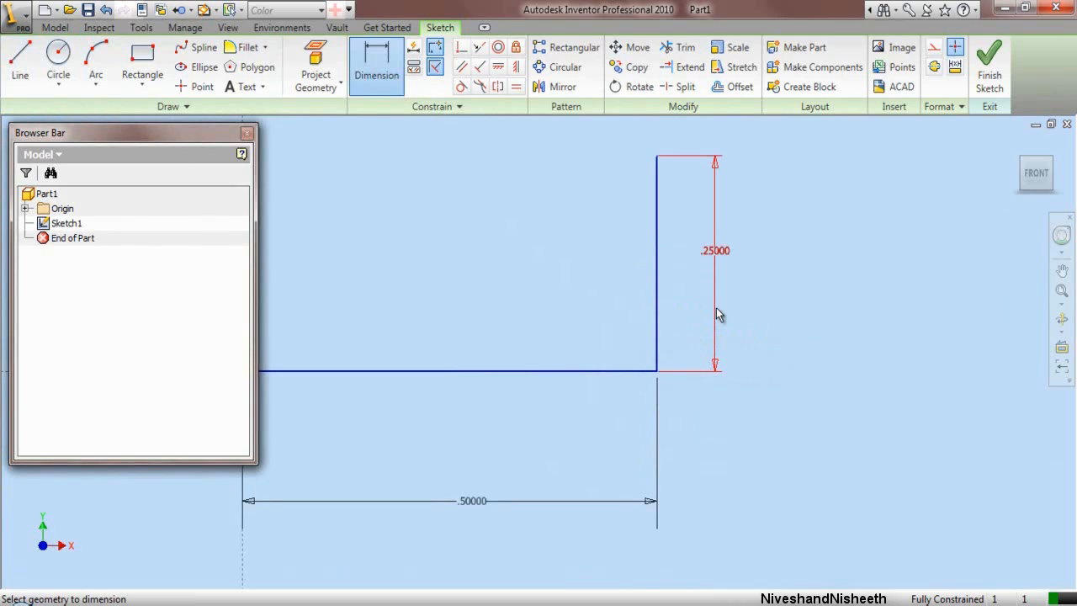
# Step: Draw a short horizontal line about 0.1 in long, running right from the upper end of the vertical line
pyautogui.click(21, 61)
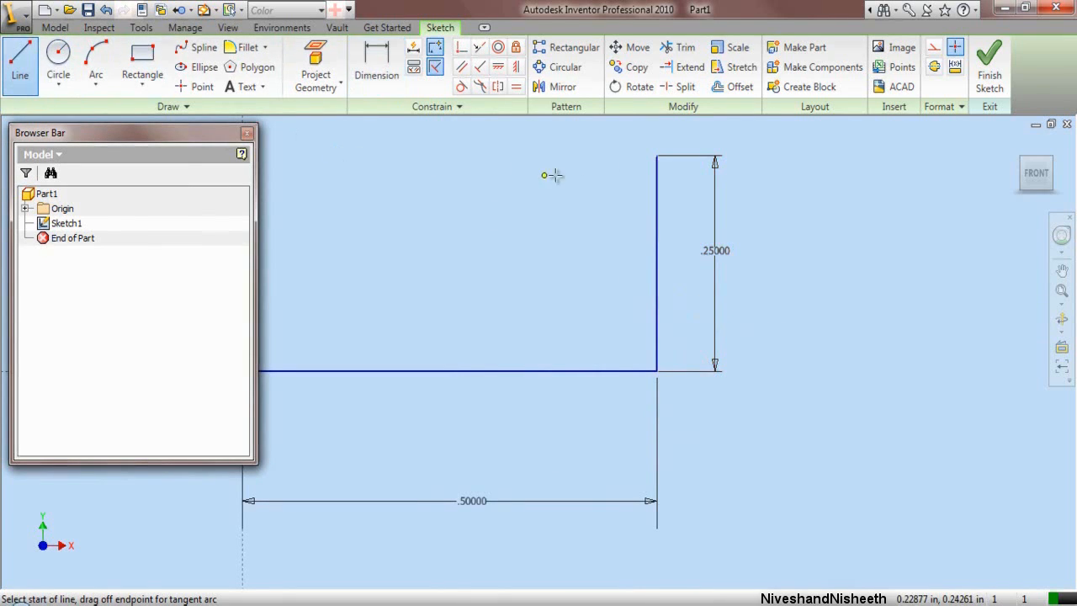
pyautogui.click(656, 155)
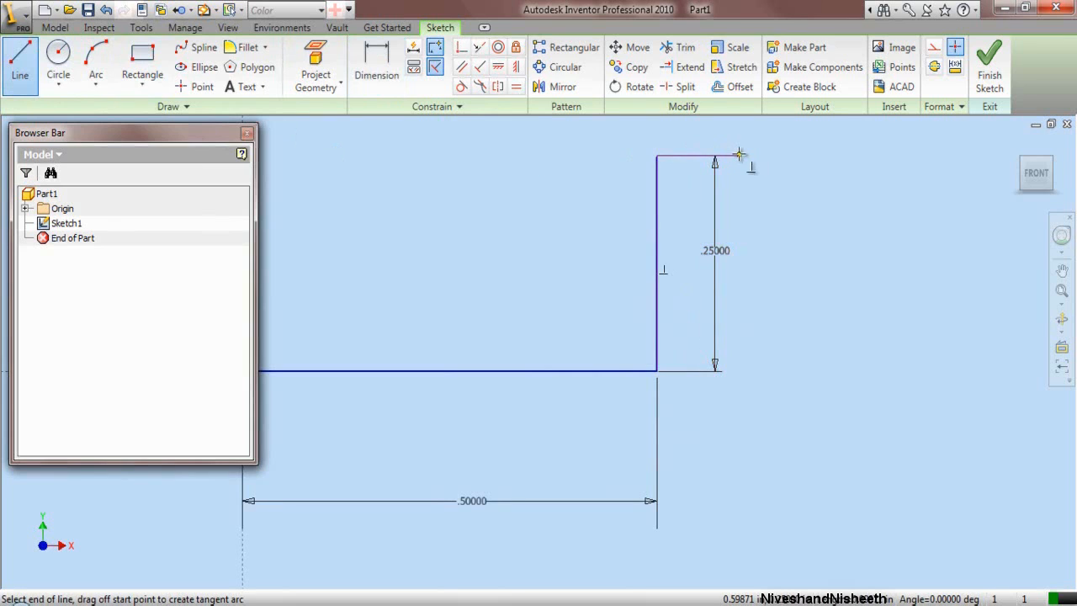
pyautogui.rightClick(740, 158)
pyautogui.click(761, 164)
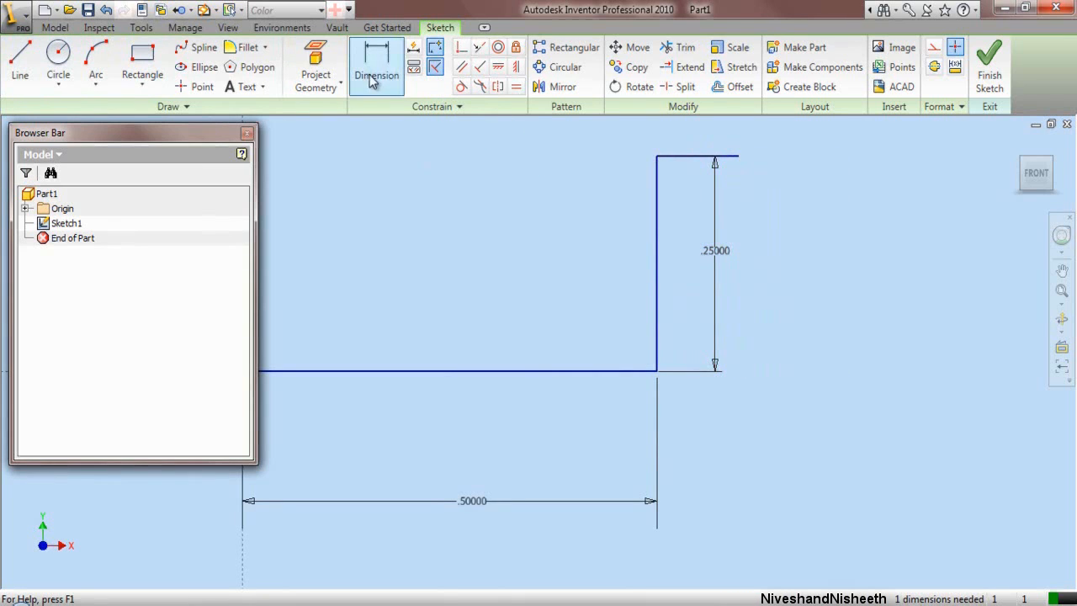
# Step: Dimension the short horizontal line and set its length to 0.0625 in
pyautogui.click(368, 77)
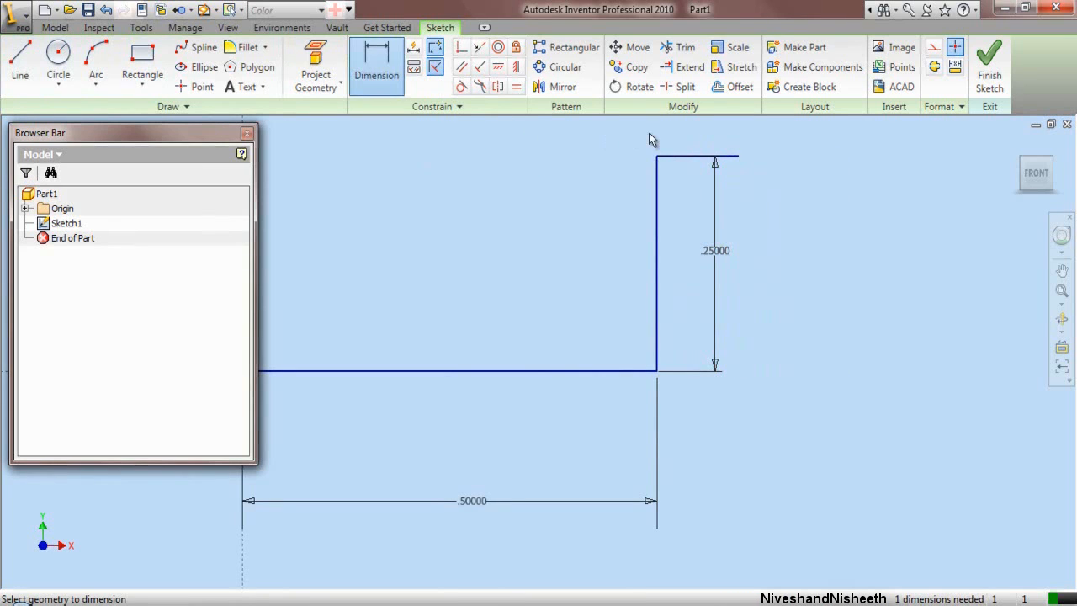
pyautogui.click(693, 157)
pyautogui.click(689, 194)
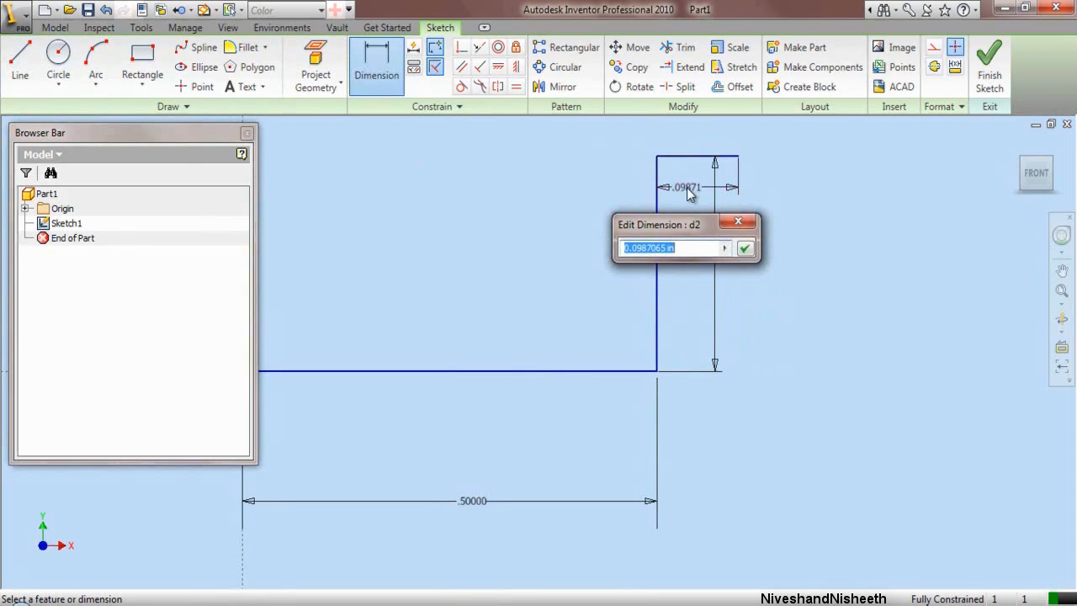
pyautogui.write('.0625')
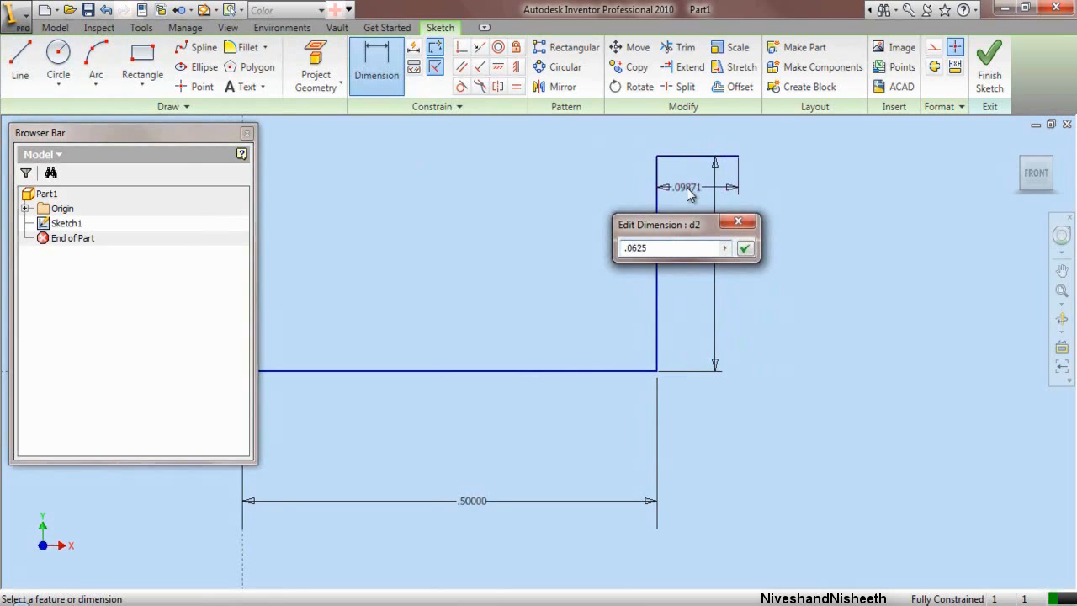
pyautogui.press('Return')
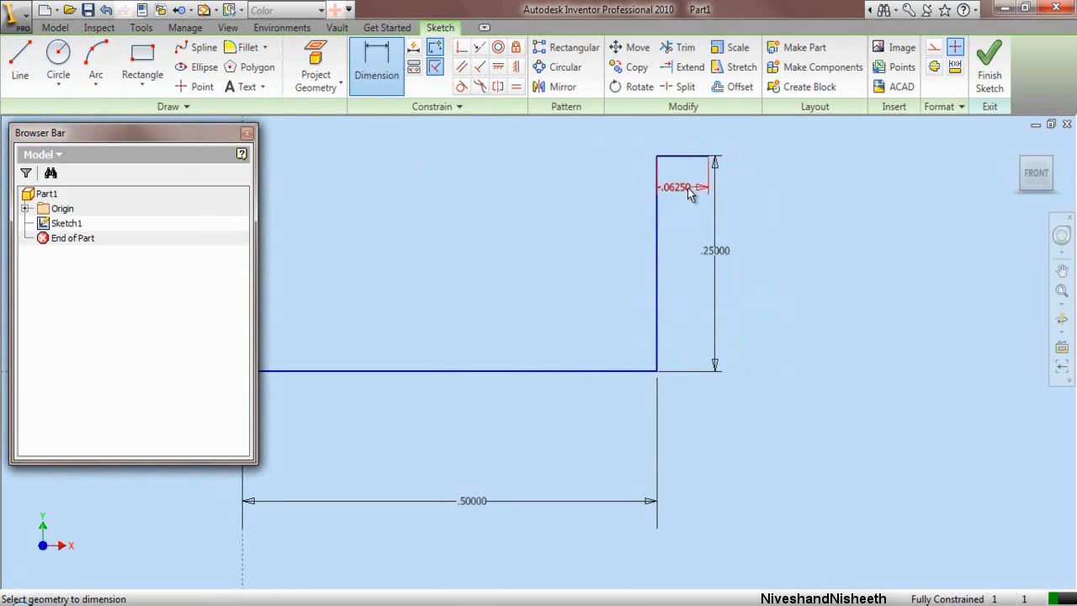
# Step: Draw a vertical line about 0.2 in long, upward from the right end of the 0.0625 in line
pyautogui.scroll(-3, 618, 383)
pyautogui.click(20, 62)
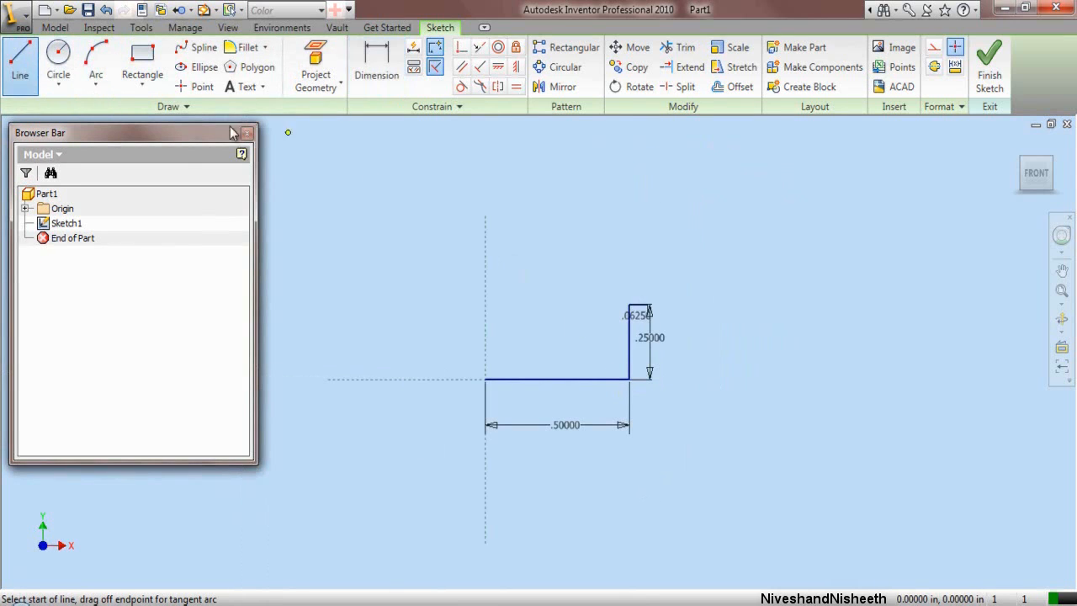
pyautogui.scroll(3, 632, 294)
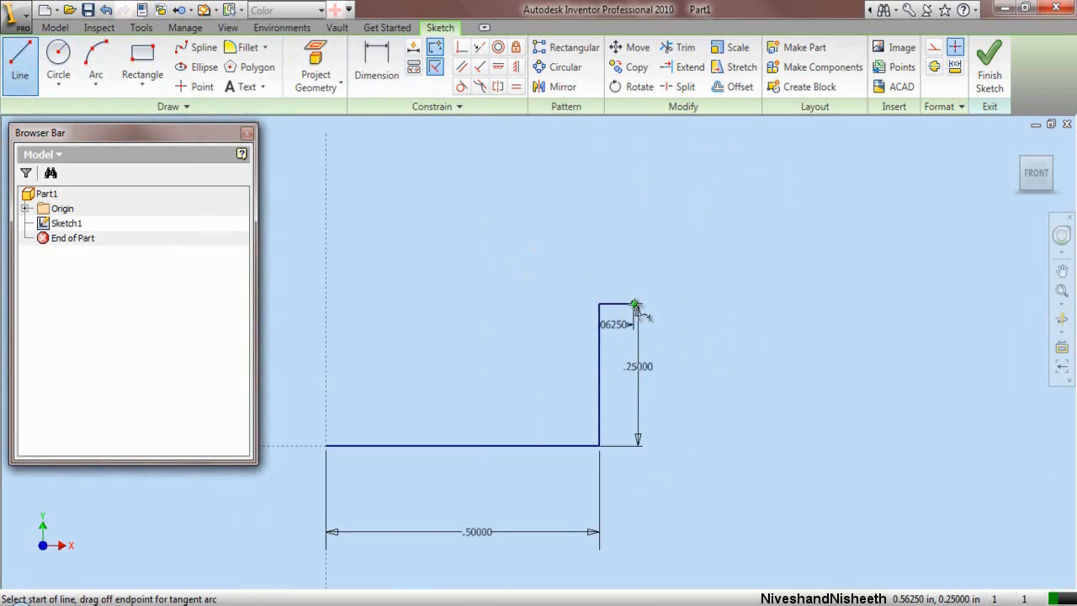
pyautogui.click(636, 305)
pyautogui.click(635, 190)
pyautogui.rightClick(635, 192)
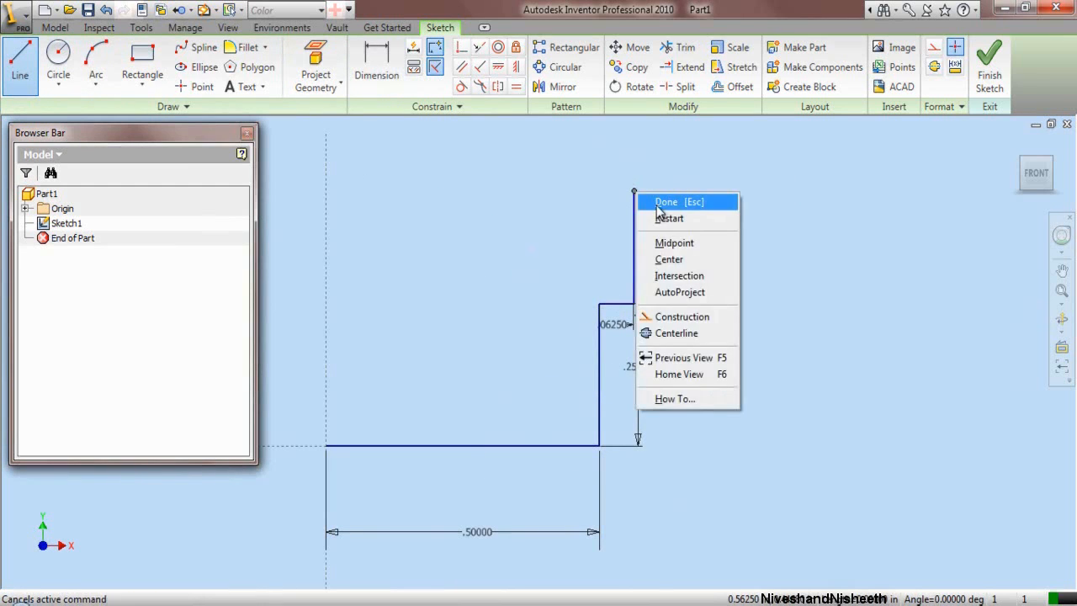
pyautogui.click(665, 203)
# Step: Dimension the upper vertical line and set its length to 0.688 in
pyautogui.press('d')
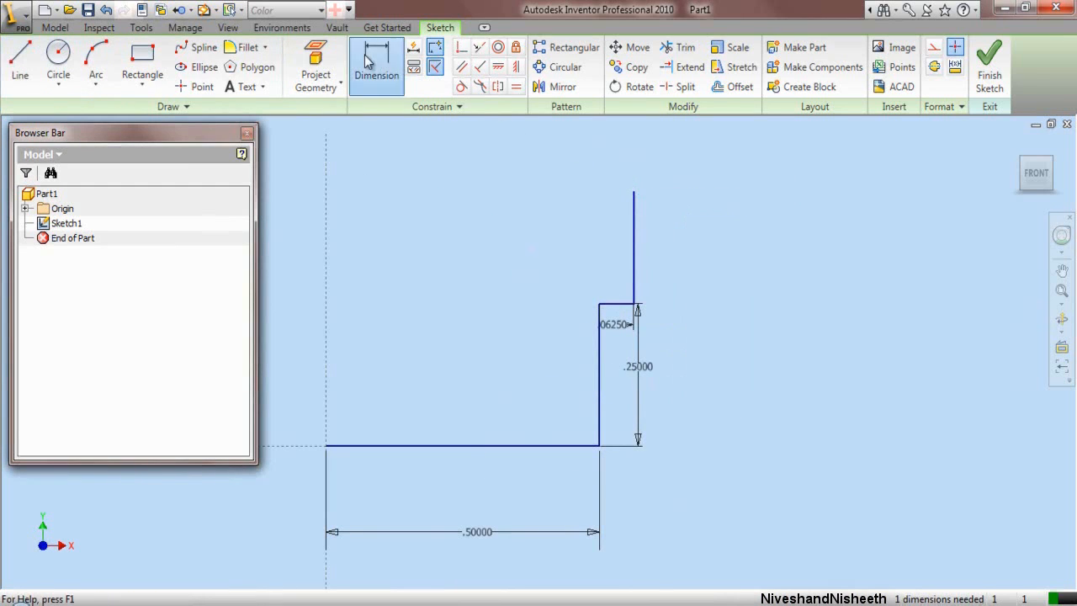
pyautogui.click(635, 248)
pyautogui.click(676, 249)
pyautogui.write('.688')
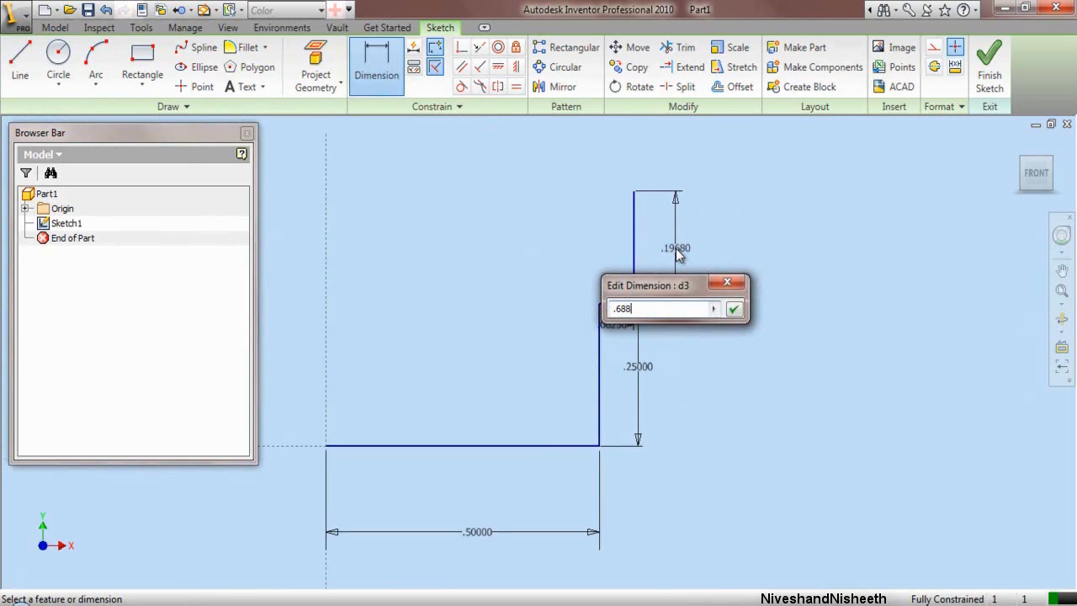
pyautogui.press('Return')
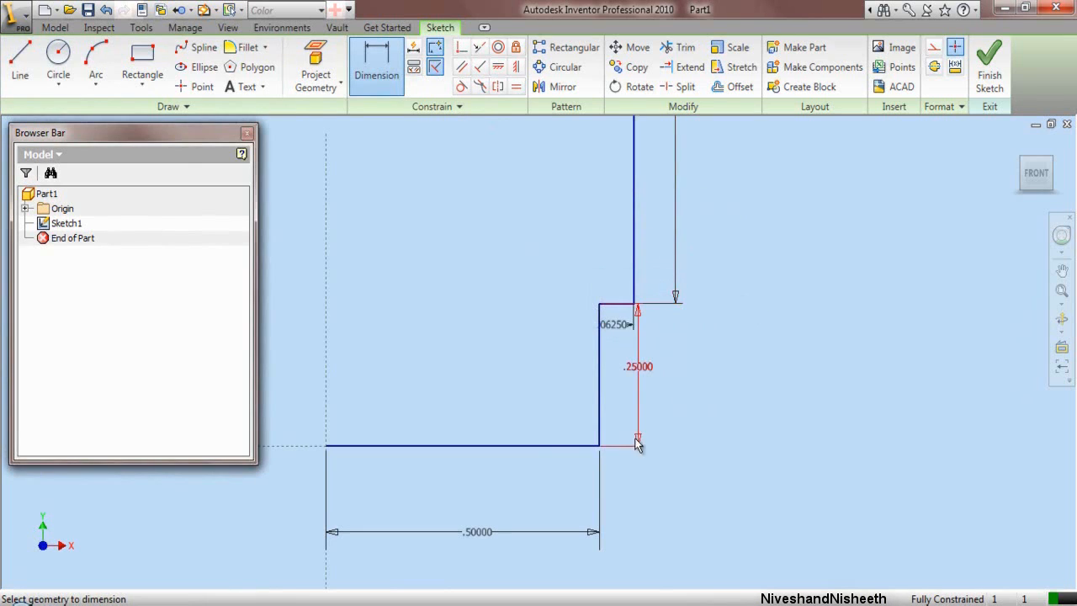
pyautogui.scroll(-5, 637, 442)
pyautogui.rightClick(553, 188)
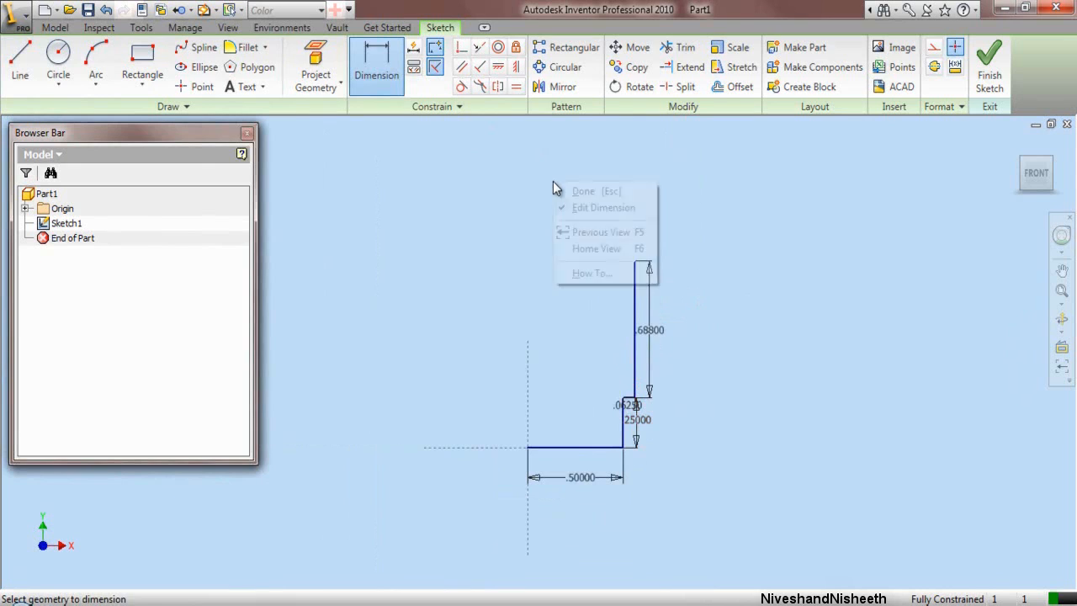
pyautogui.click(568, 192)
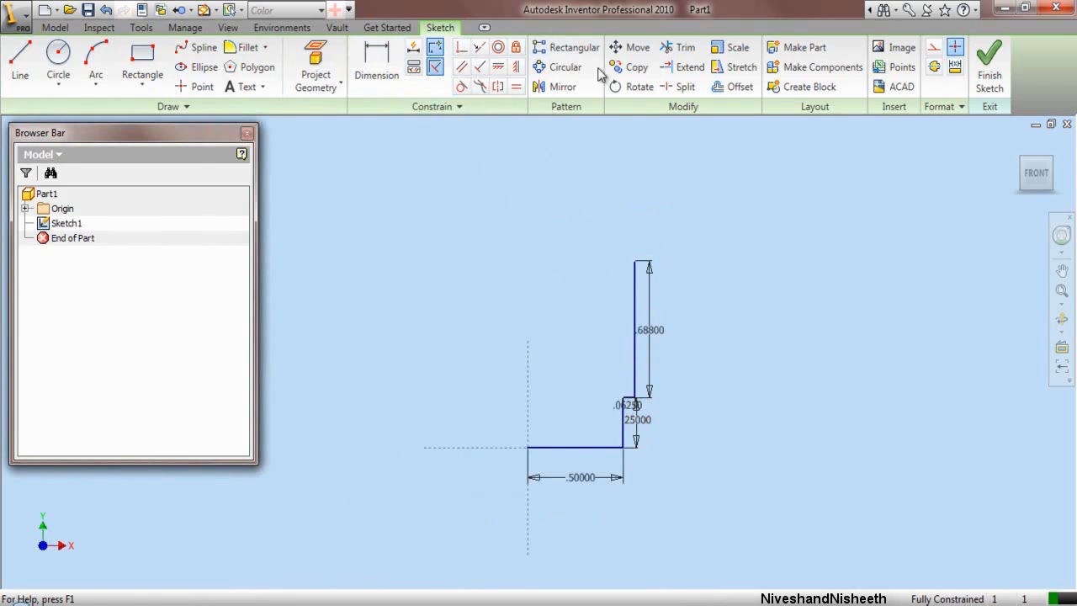
# Step: Offset the 0.5 in bottom line upward by about 1.15 in, above the end of the stepped profile
pyautogui.click(732, 86)
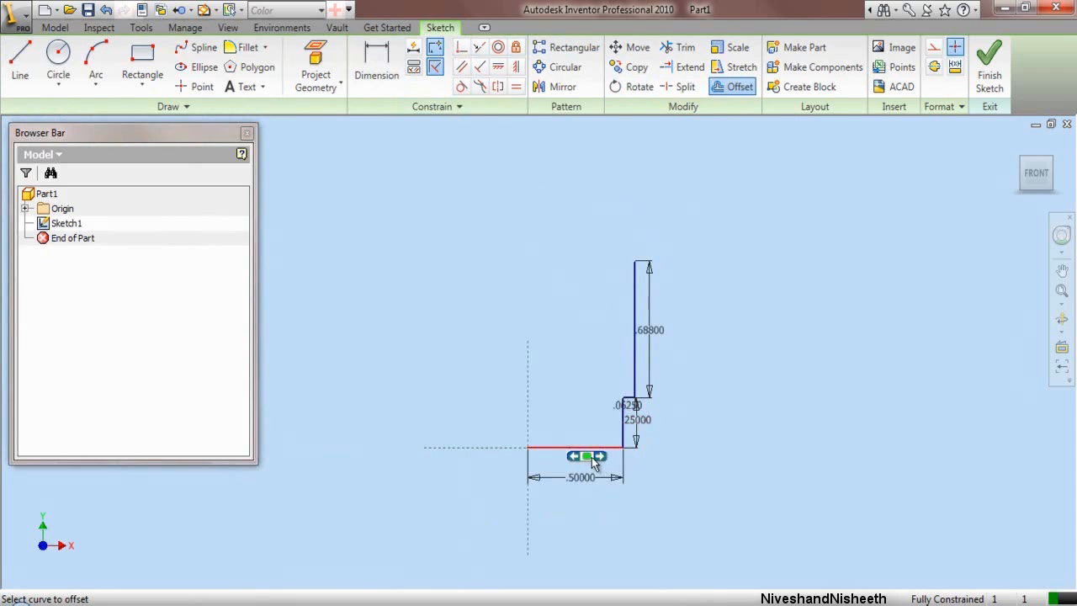
pyautogui.click(580, 442)
pyautogui.rightClick(567, 392)
pyautogui.click(579, 408)
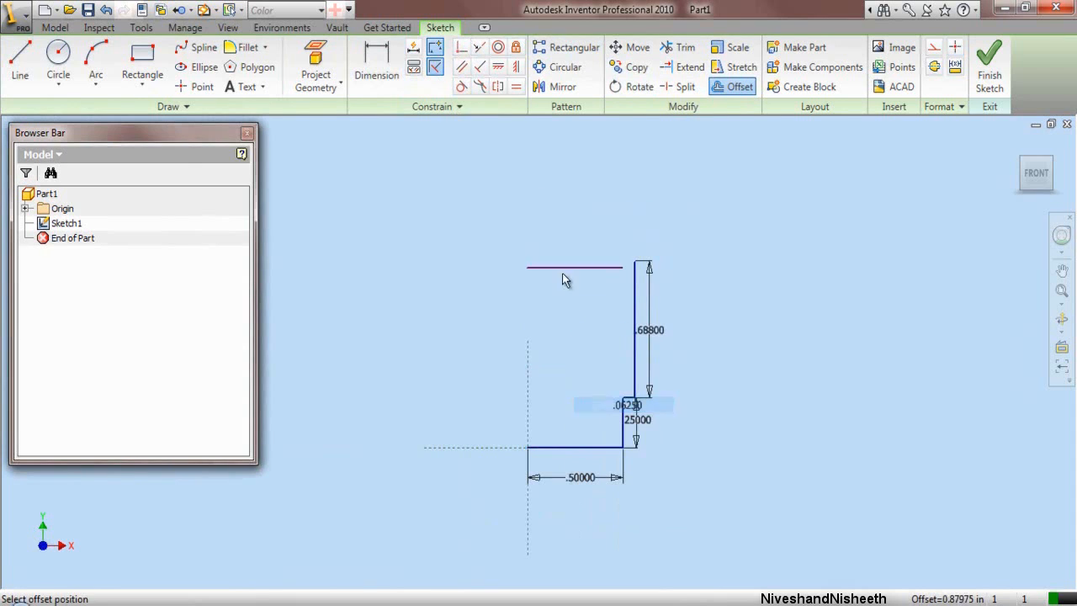
pyautogui.click(558, 220)
pyautogui.rightClick(654, 162)
pyautogui.click(691, 170)
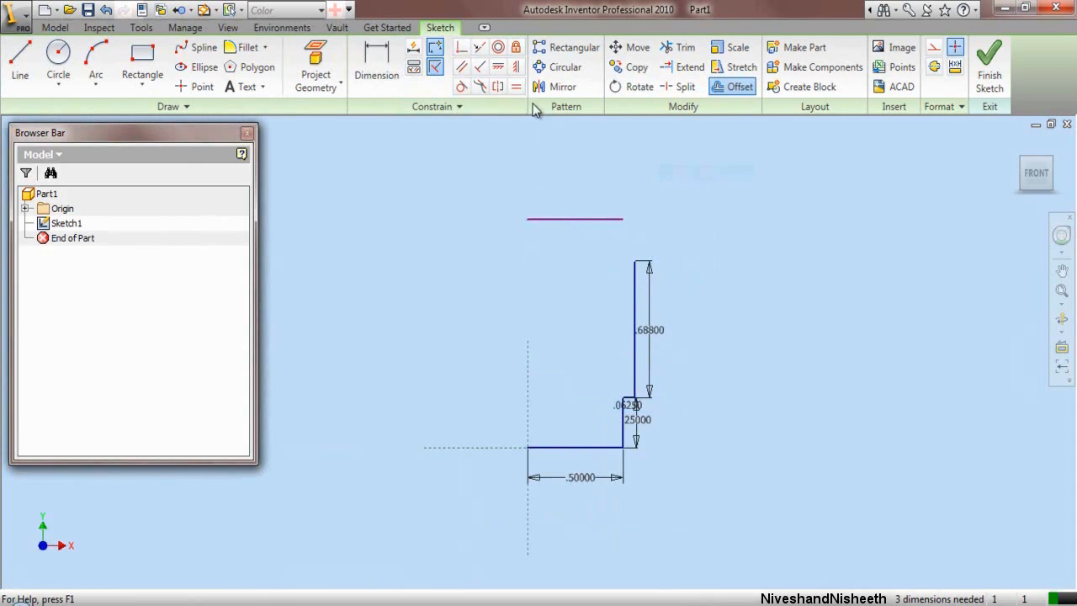
# Step: Constrain the left end of the offset line to be coincident with the projected vertical axis
pyautogui.click(460, 50)
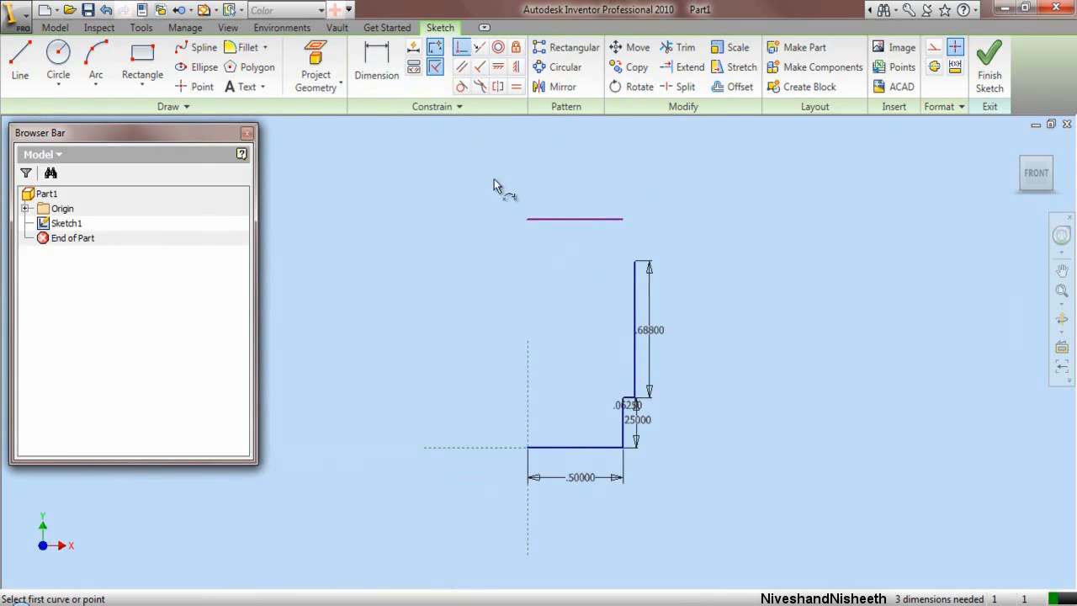
pyautogui.click(528, 221)
pyautogui.click(529, 354)
pyautogui.rightClick(461, 219)
pyautogui.click(492, 228)
# Step: Dimension the distance between the offset line and the bottom line and set it to 1.563 in
pyautogui.click(376, 64)
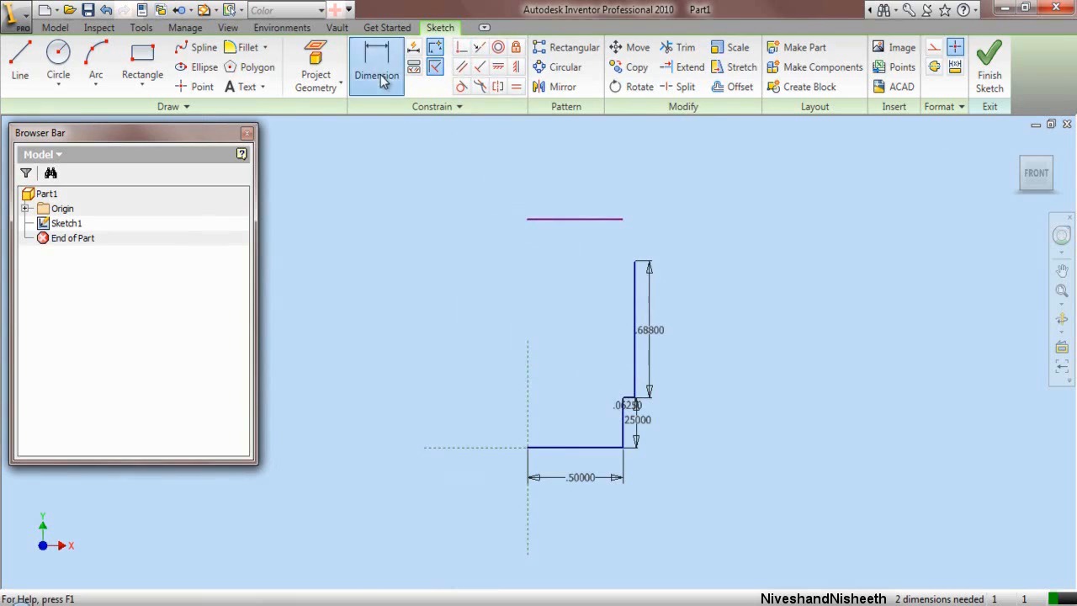
pyautogui.click(553, 224)
pyautogui.click(572, 446)
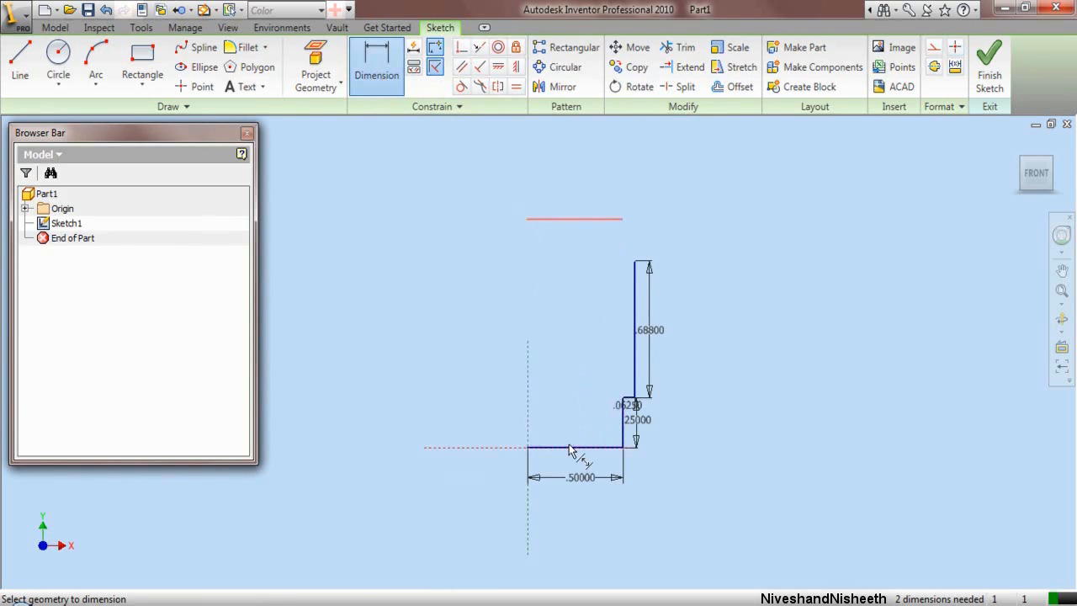
pyautogui.click(720, 356)
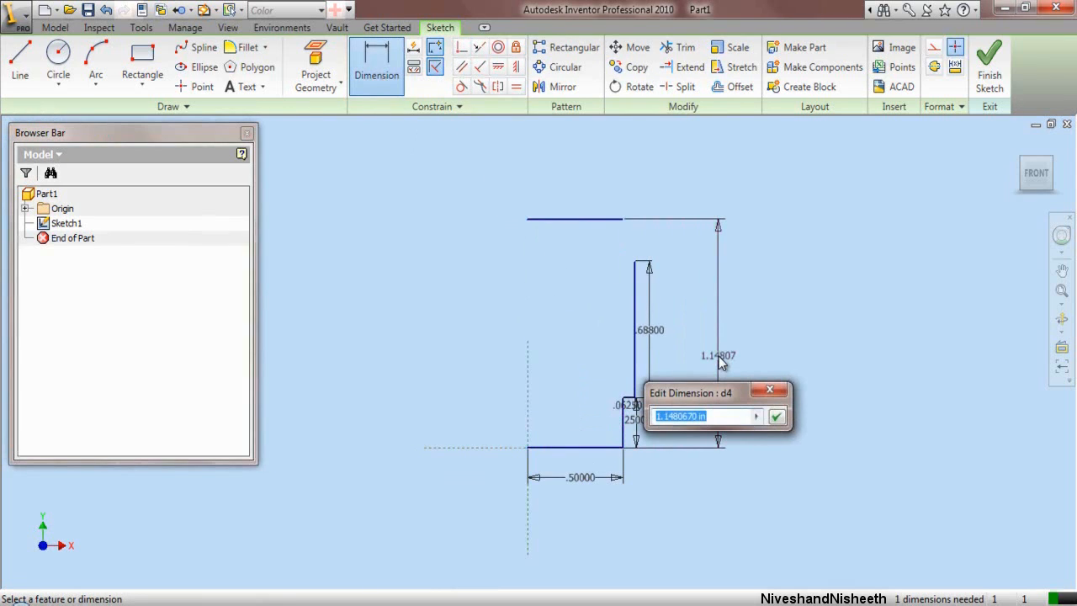
pyautogui.write('1.563')
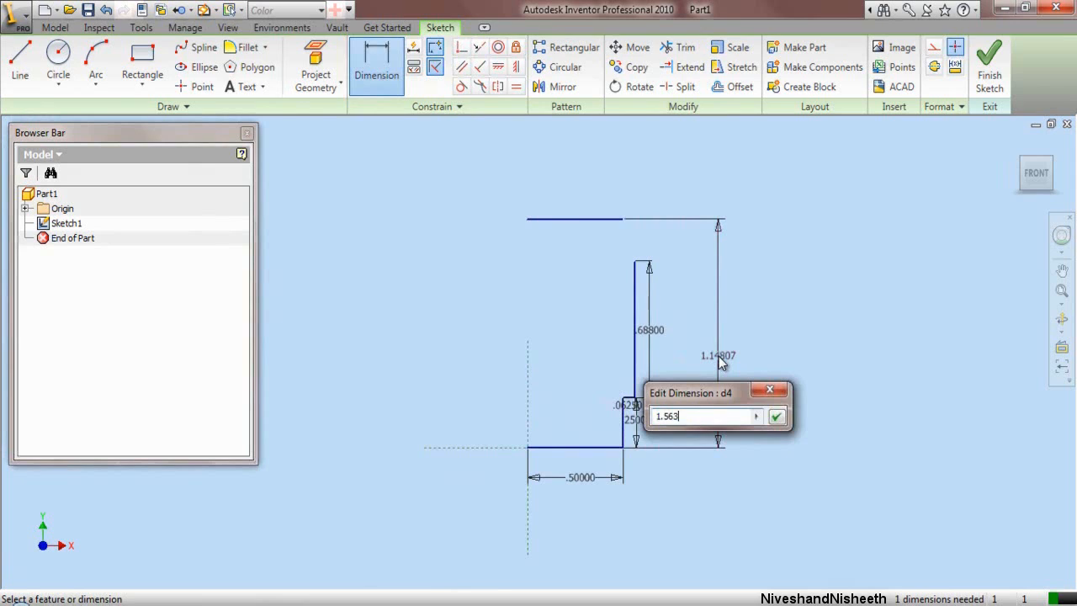
pyautogui.press('Return')
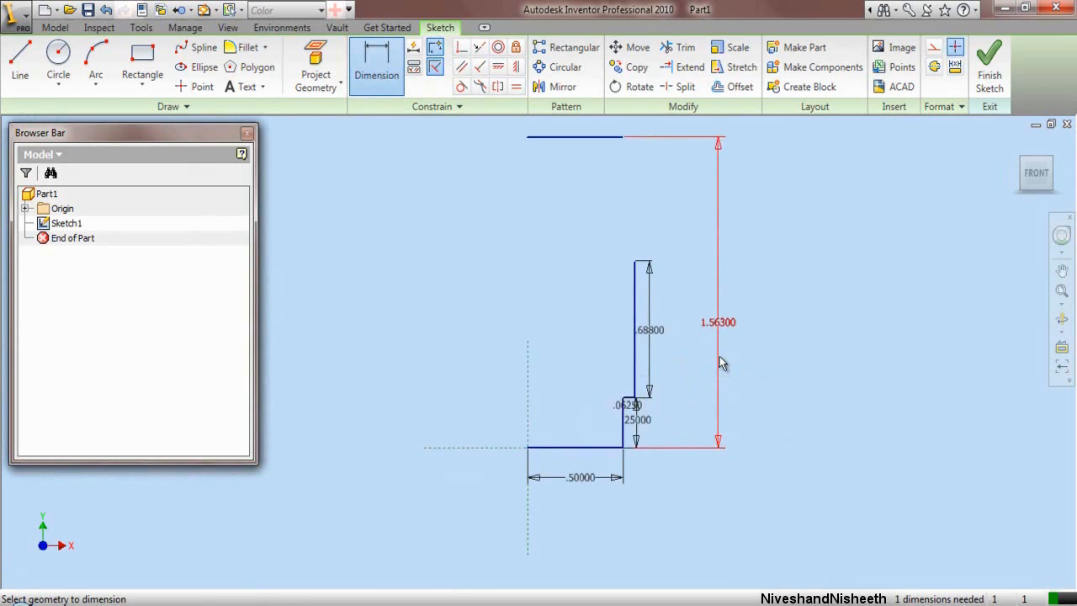
# Step: Dimension the top horizontal line and set its length to 0.375 in
pyautogui.click(594, 139)
pyautogui.scroll(3, 589, 197)
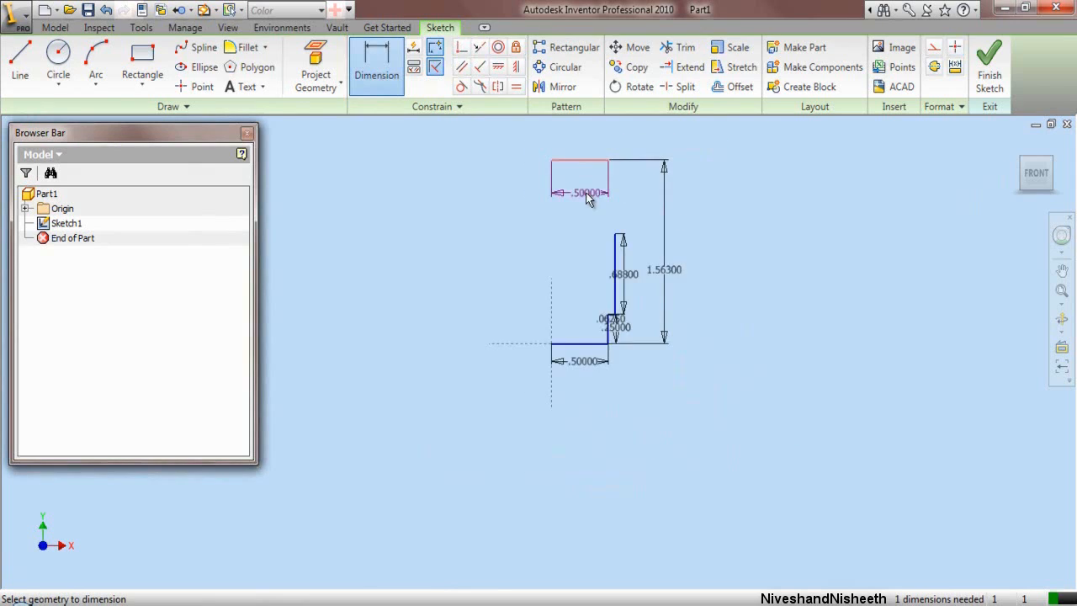
pyautogui.click(587, 135)
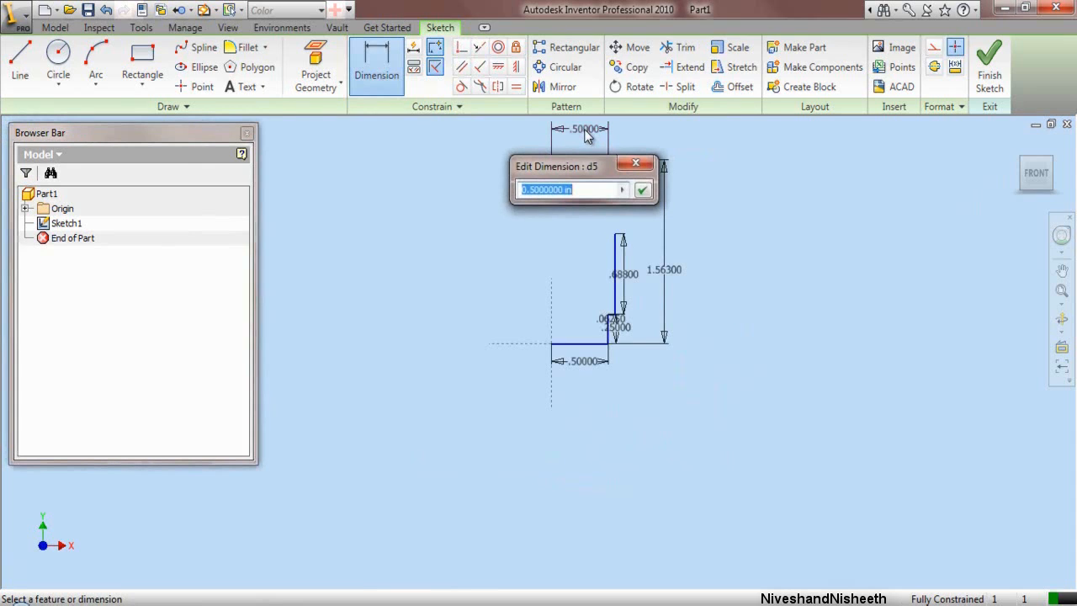
pyautogui.write('.375')
pyautogui.press('Return')
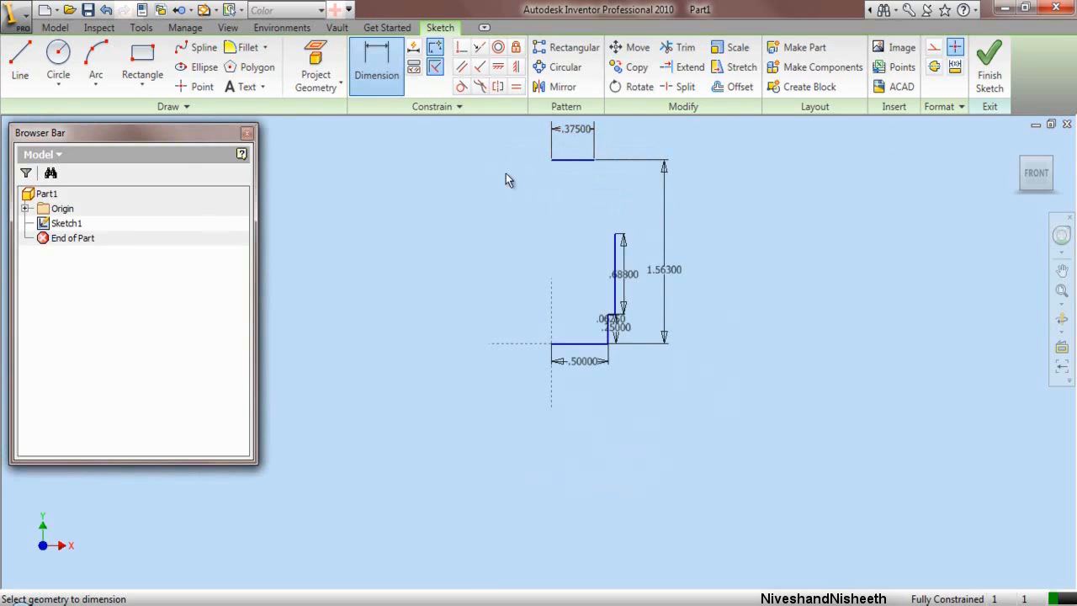
pyautogui.rightClick(491, 173)
pyautogui.click(516, 181)
# Step: Draw a slanted line from the right end of the top line to the upper end of the 0.688 in line
pyautogui.press('l')
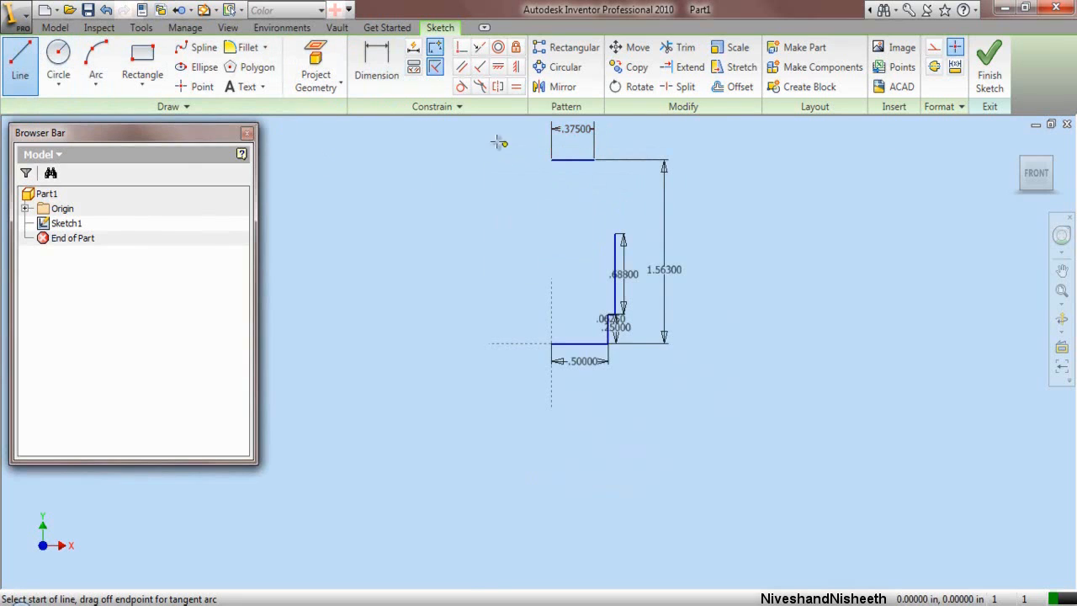
pyautogui.scroll(3, 595, 158)
pyautogui.click(575, 147)
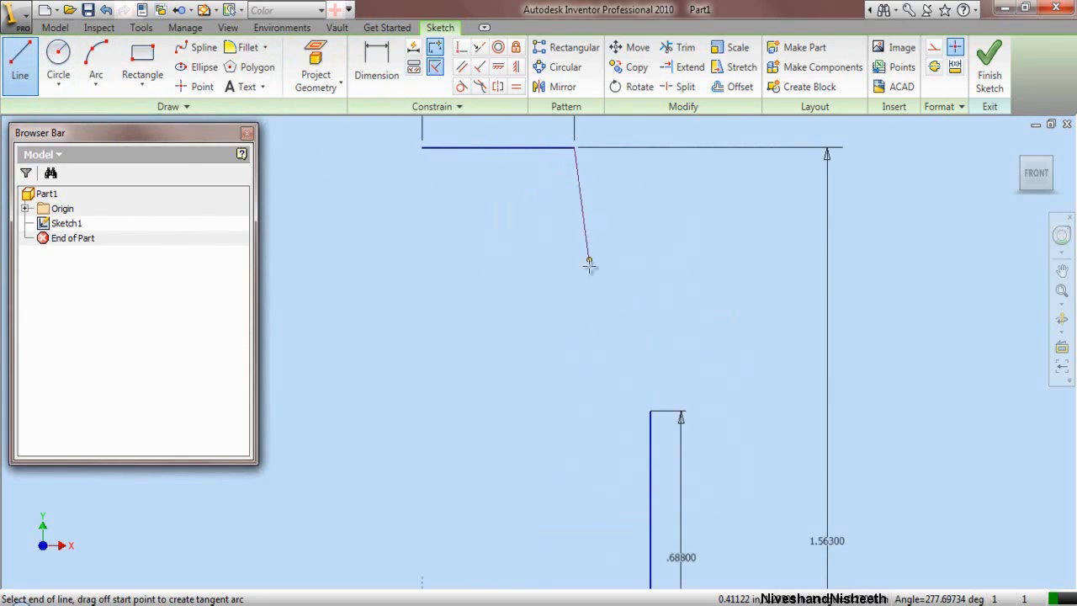
pyautogui.click(650, 411)
pyautogui.scroll(-3, 650, 411)
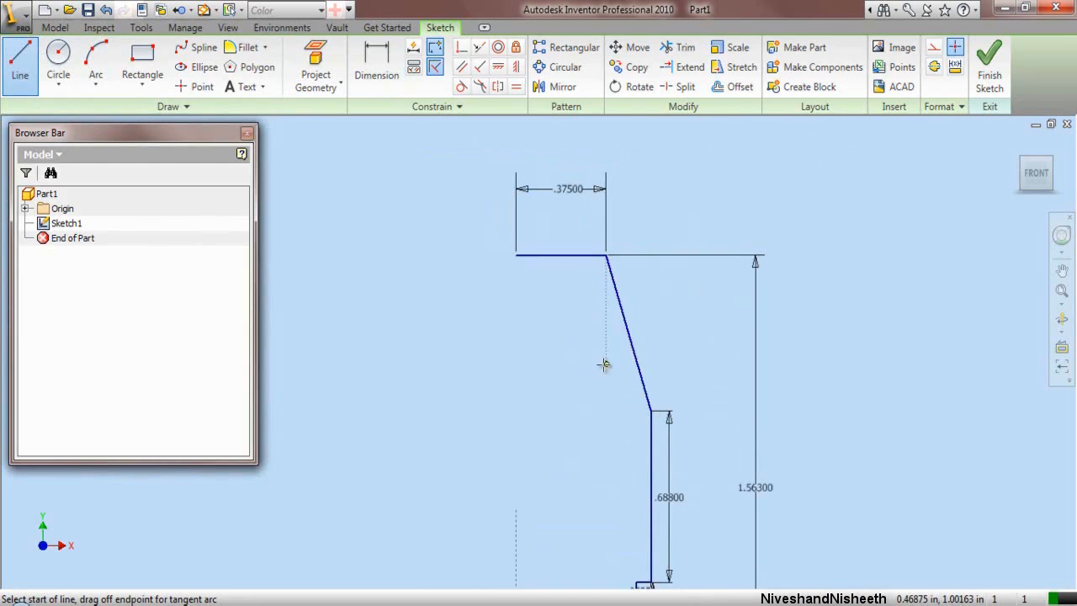
# Step: Close the profile with a vertical line from the left end of the top line to the left end of the bottom line
pyautogui.click(516, 254)
pyautogui.scroll(-2, 509, 250)
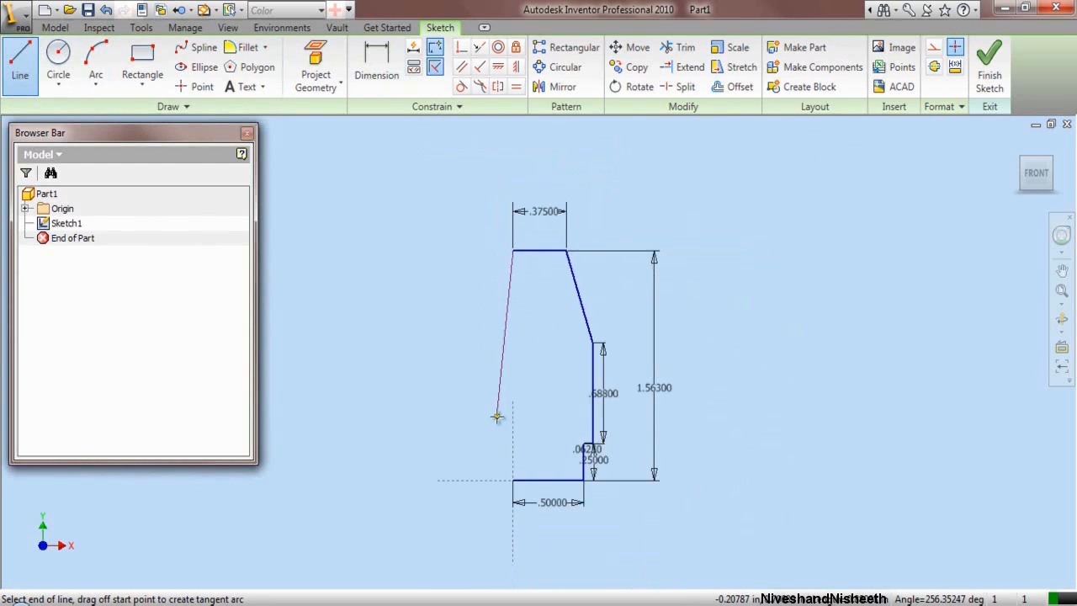
pyautogui.scroll(2, 503, 458)
pyautogui.click(513, 481)
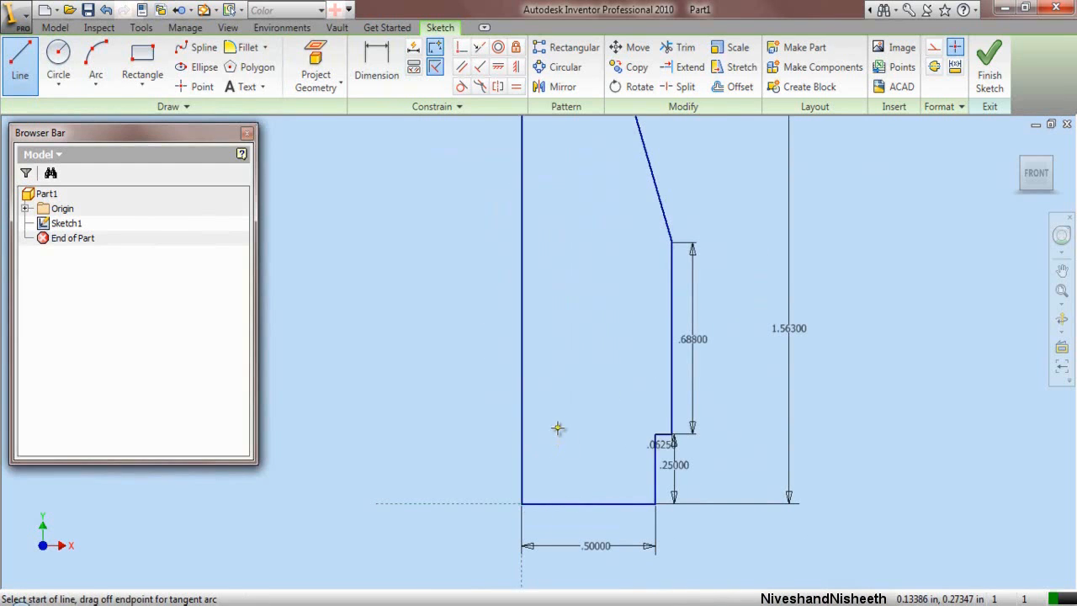
pyautogui.rightClick(557, 429)
pyautogui.click(581, 260)
pyautogui.scroll(-2, 574, 471)
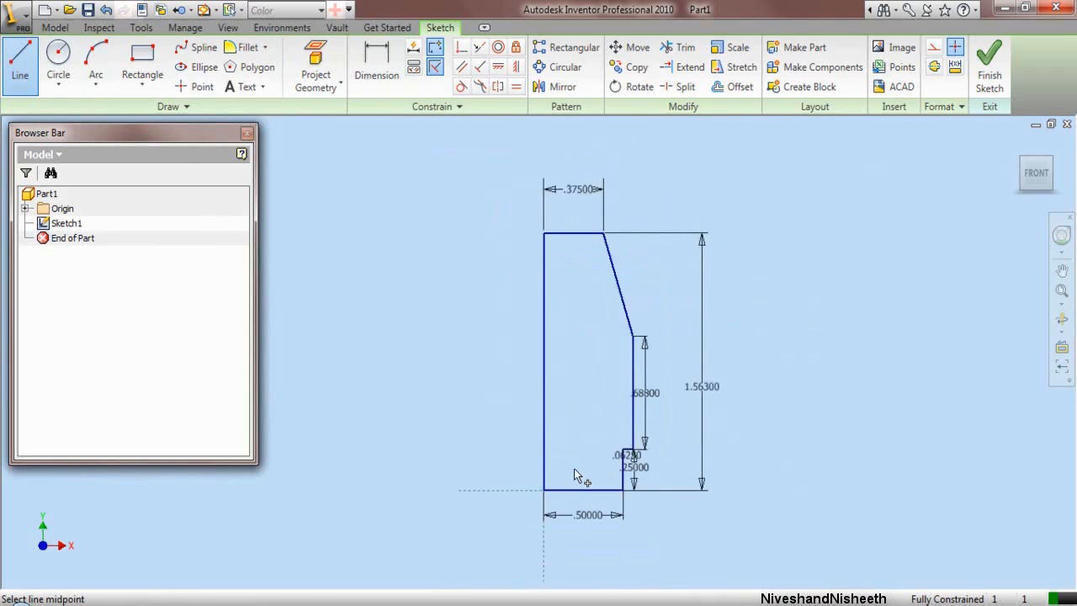
pyautogui.press('Escape')
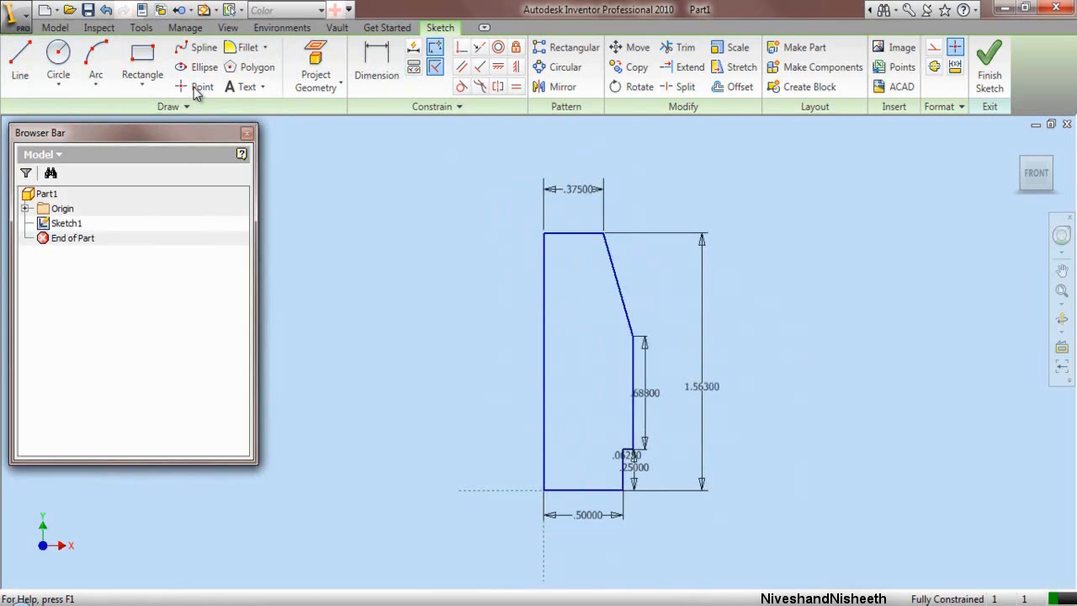
# Step: Revolve the closed profile with full extents about its left vertical edge as a solid
pyautogui.click(55, 27)
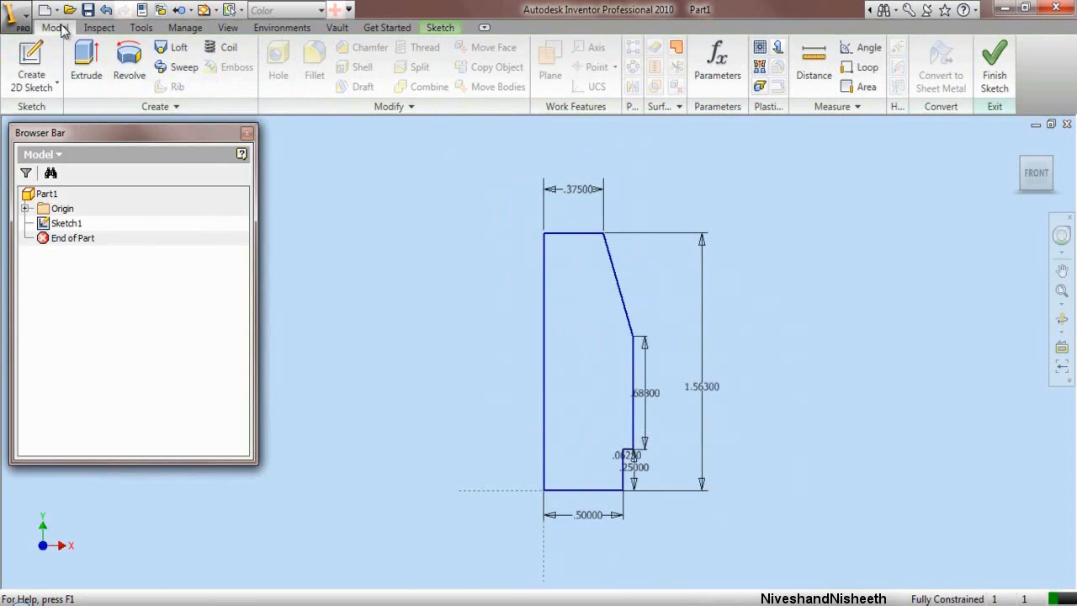
pyautogui.click(130, 72)
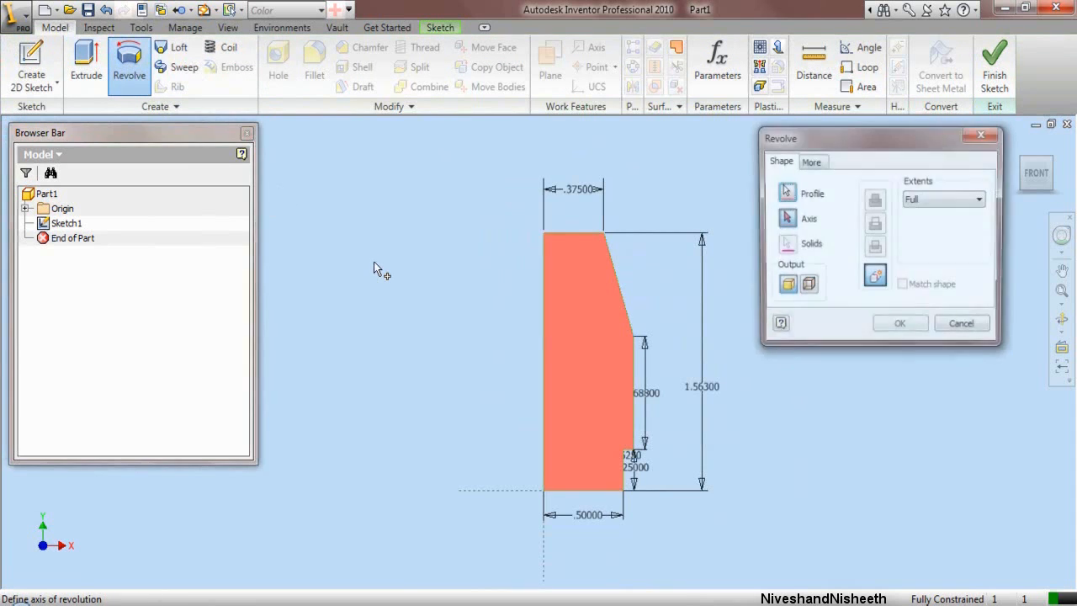
pyautogui.click(544, 373)
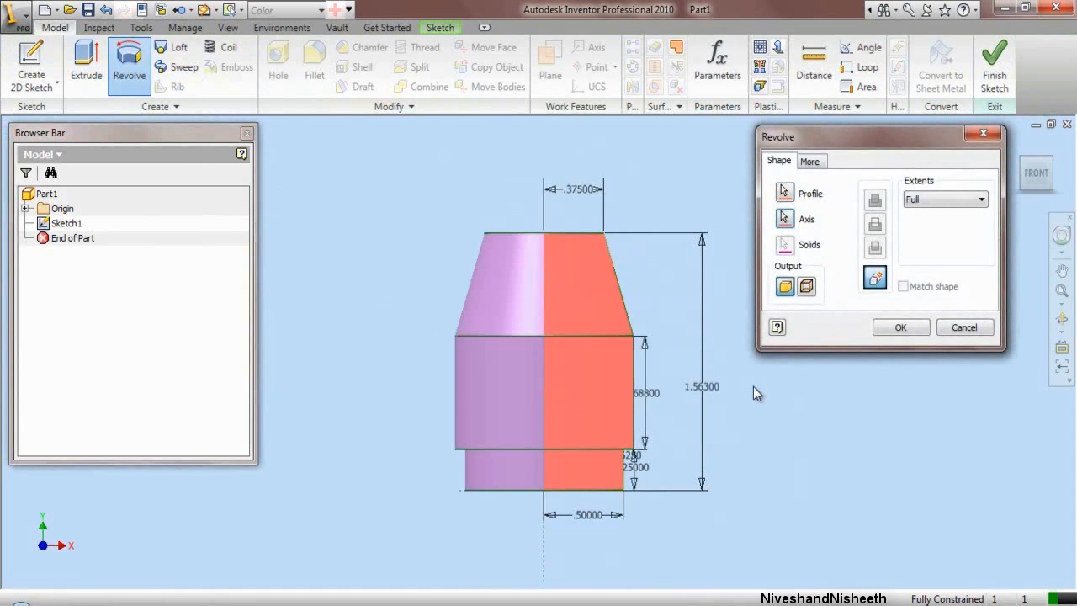
pyautogui.click(897, 330)
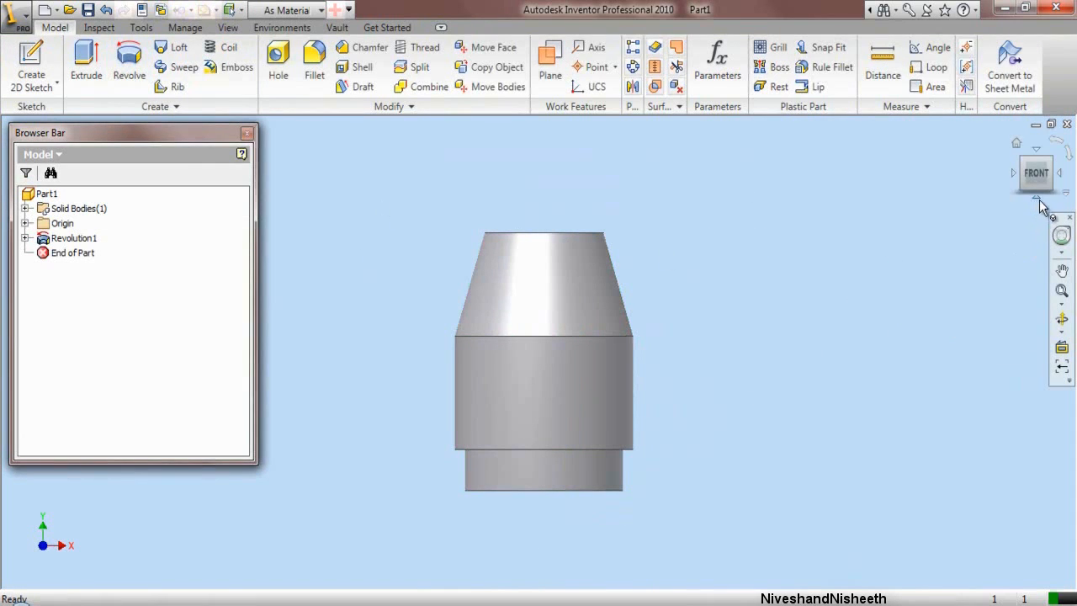
# Step: Save the revolved part in the Drill Machine folder under the file name Part1
pyautogui.click(1040, 200)
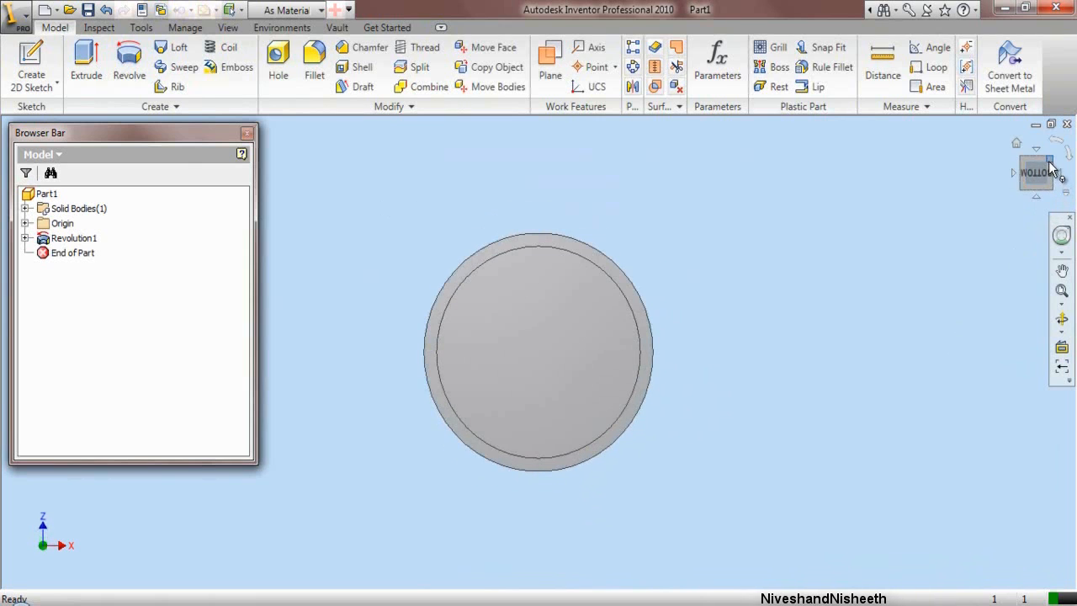
pyautogui.click(1056, 175)
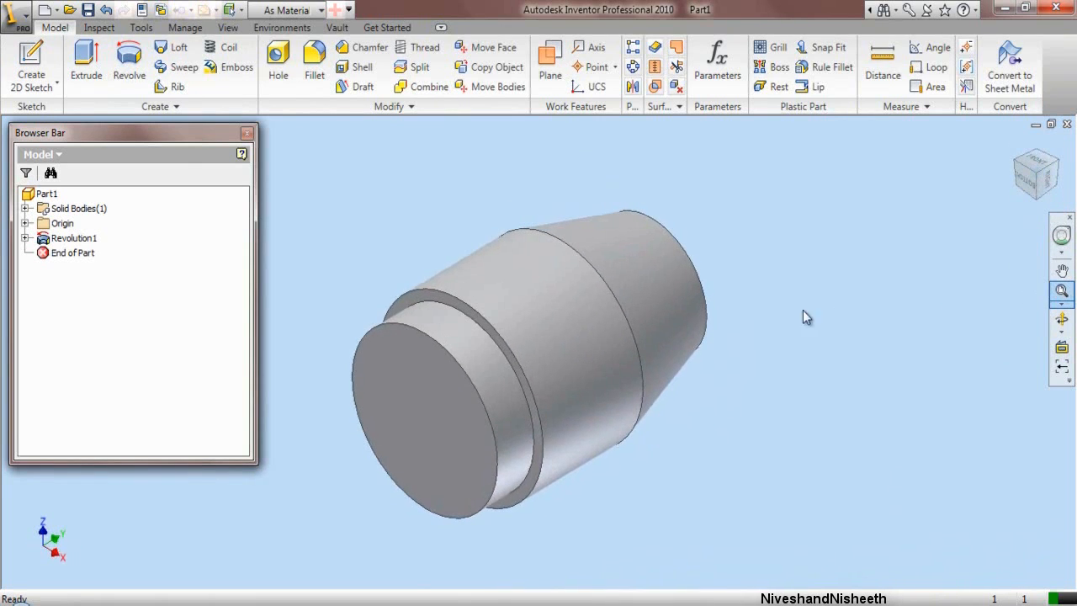
pyautogui.click(87, 10)
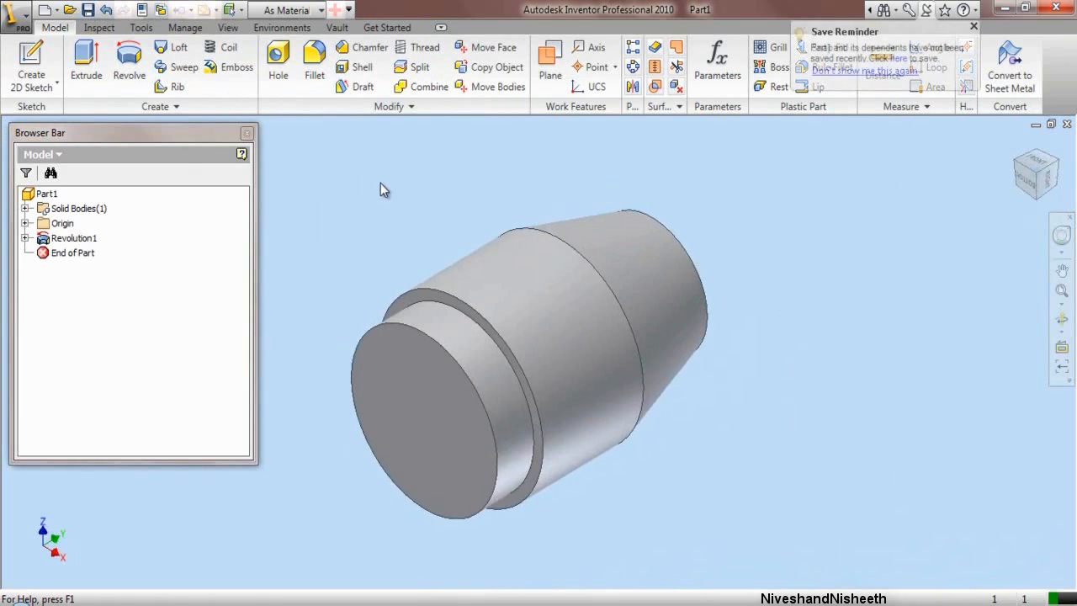
pyautogui.doubleClick(553, 249)
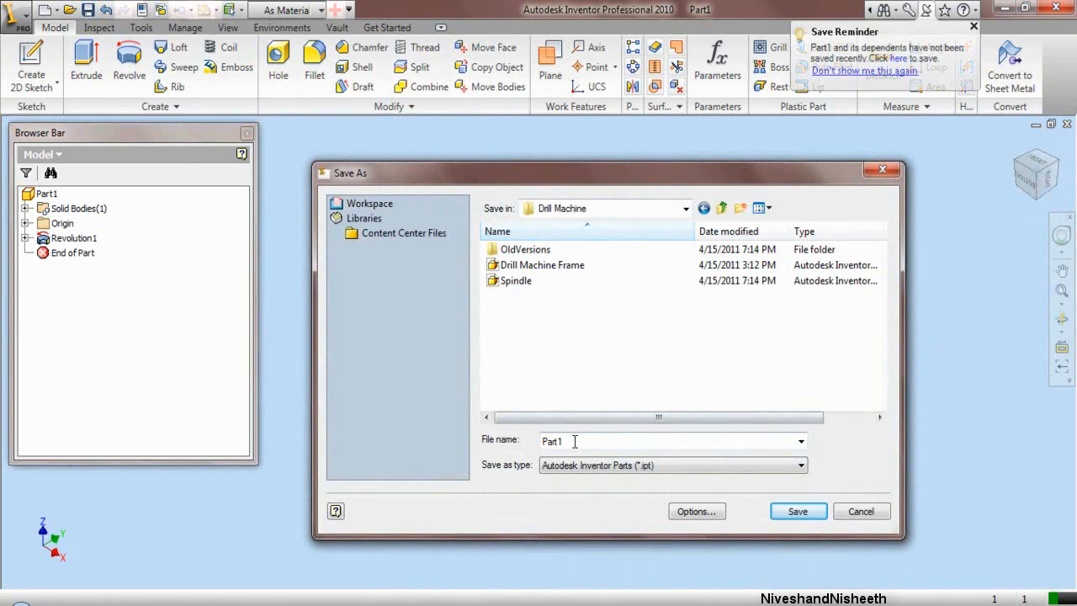
pyautogui.click(795, 513)
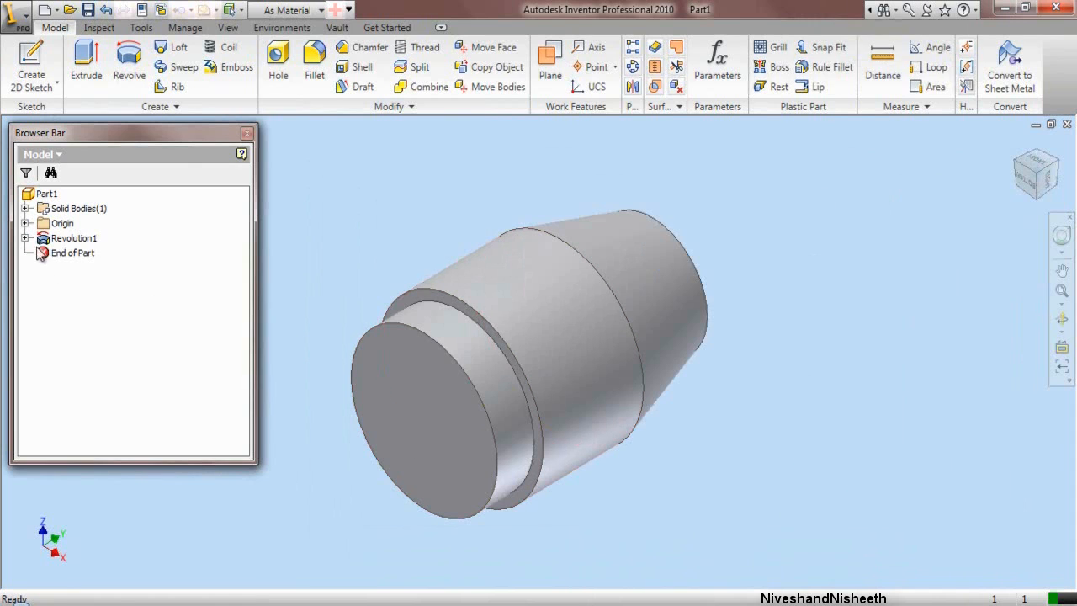
# Step: Create a new sketch on the YZ origin plane
pyautogui.click(25, 223)
pyautogui.click(62, 241)
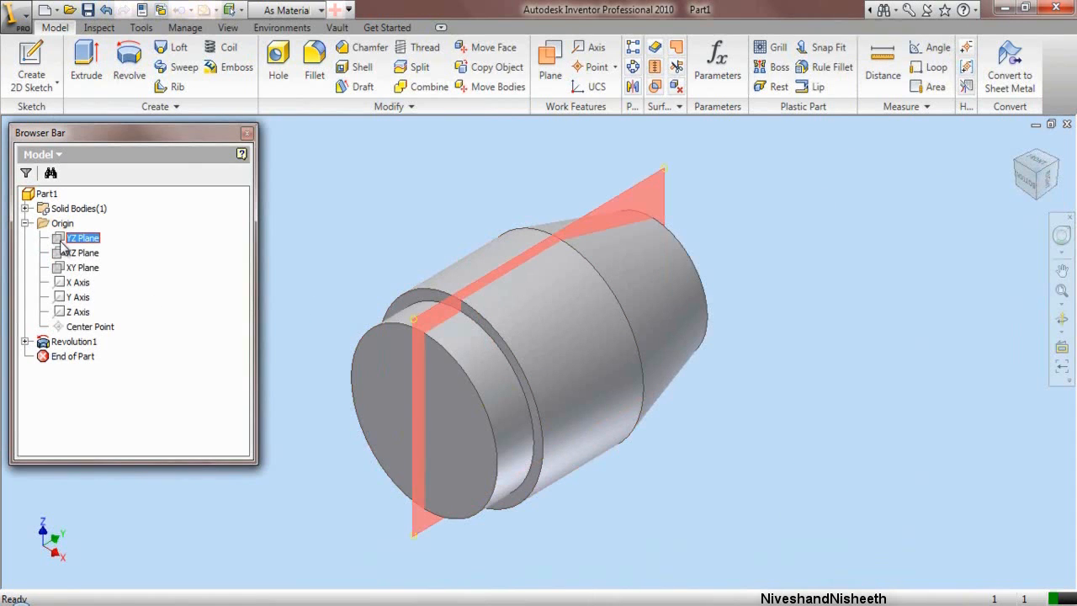
pyautogui.rightClick(62, 244)
pyautogui.click(92, 298)
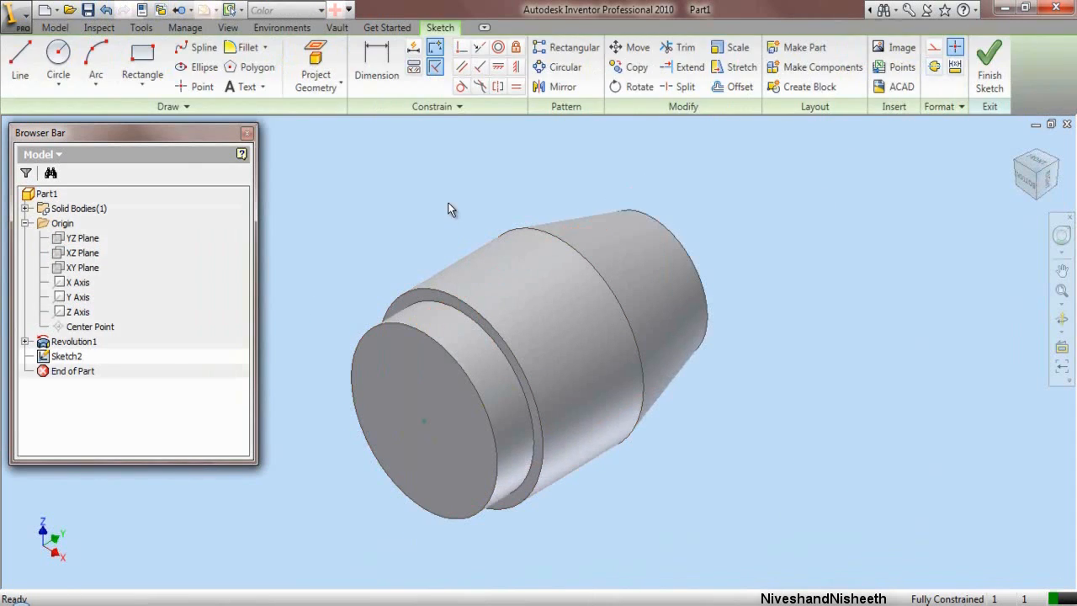
# Step: Set the sketch line color to White and project the part's cut edges into the sketch
pyautogui.click(938, 111)
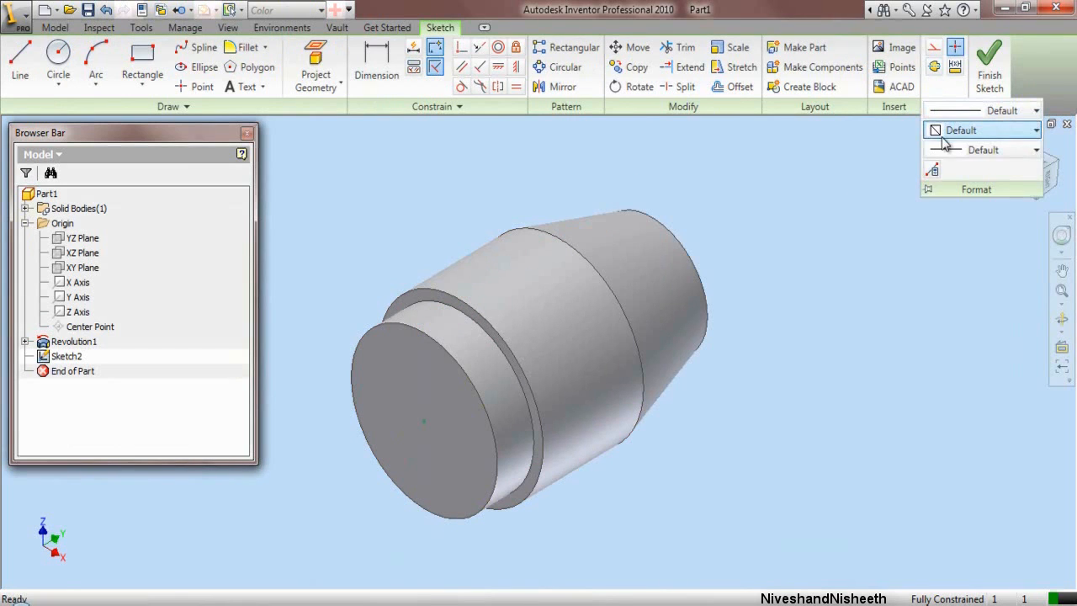
pyautogui.click(936, 131)
pyautogui.click(932, 296)
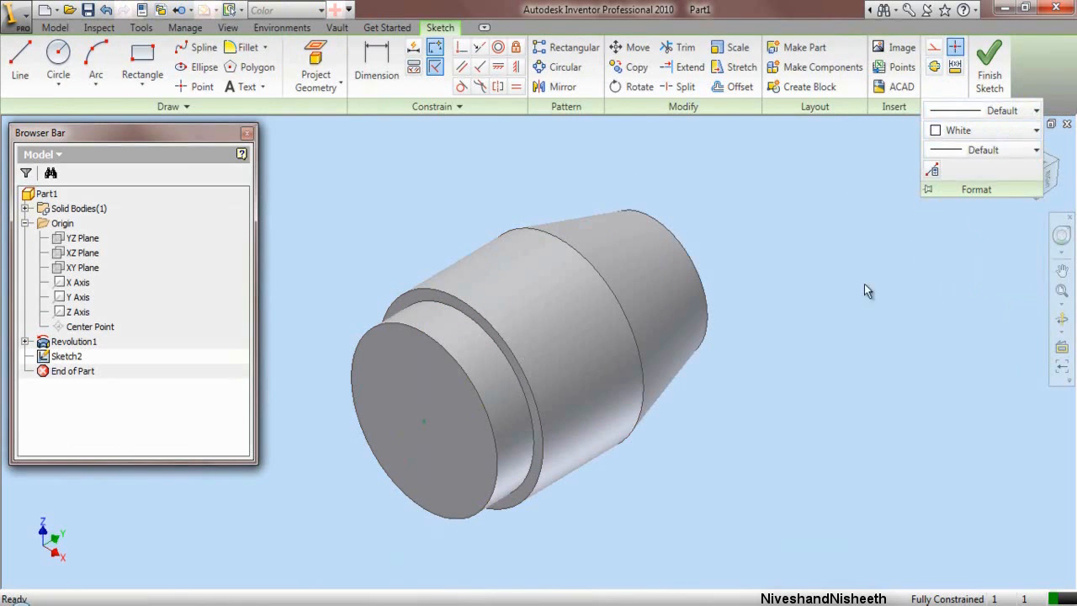
pyautogui.click(332, 87)
pyautogui.click(335, 146)
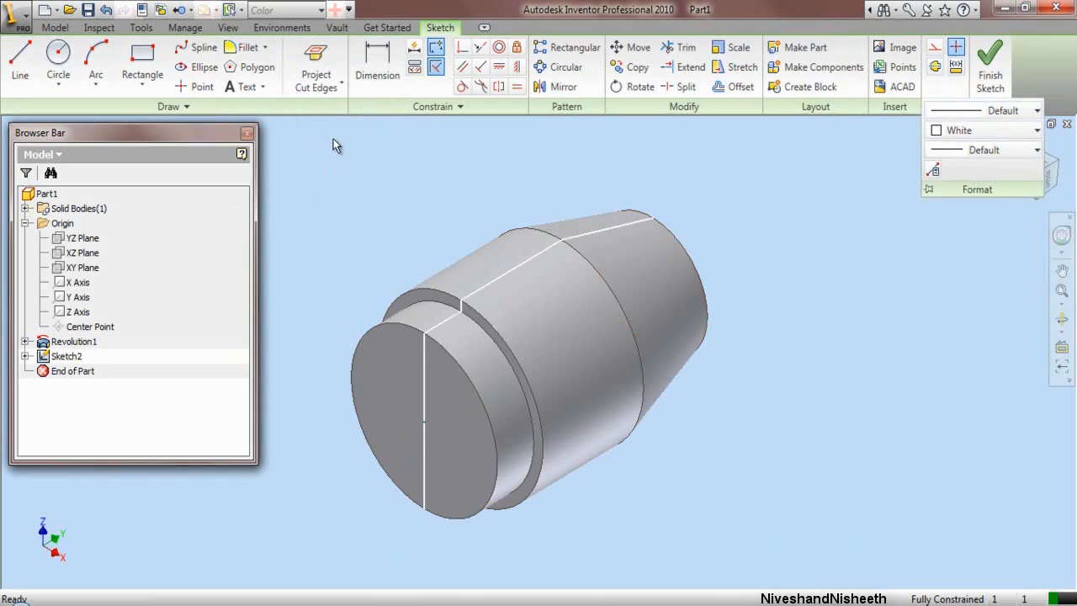
# Step: Slice the graphics at the sketch plane to expose the part's cross-section, facing it square-on
pyautogui.rightClick(741, 193)
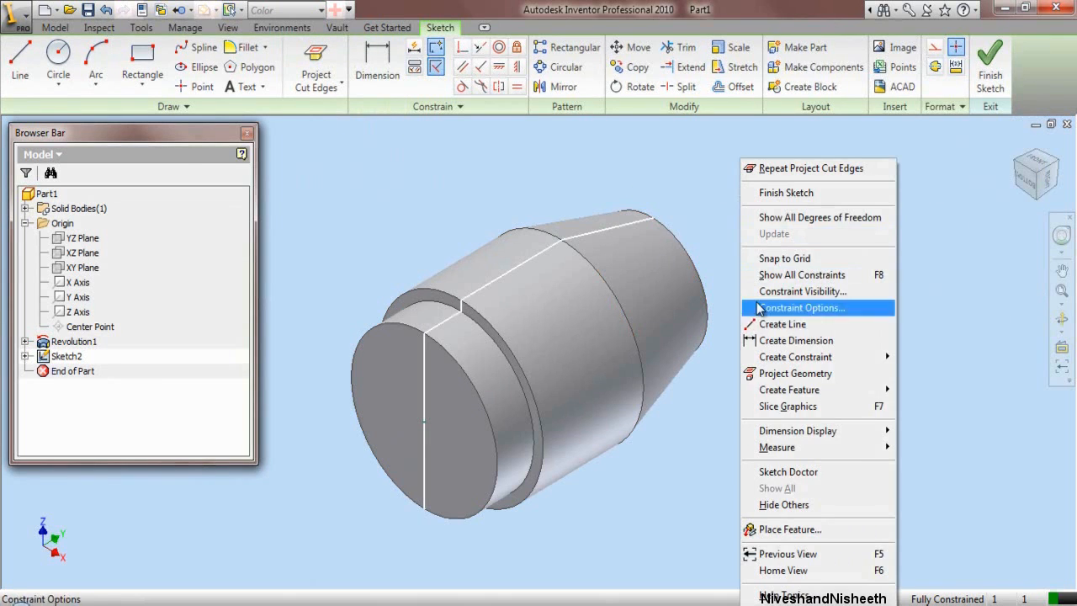
pyautogui.click(774, 408)
pyautogui.click(1050, 172)
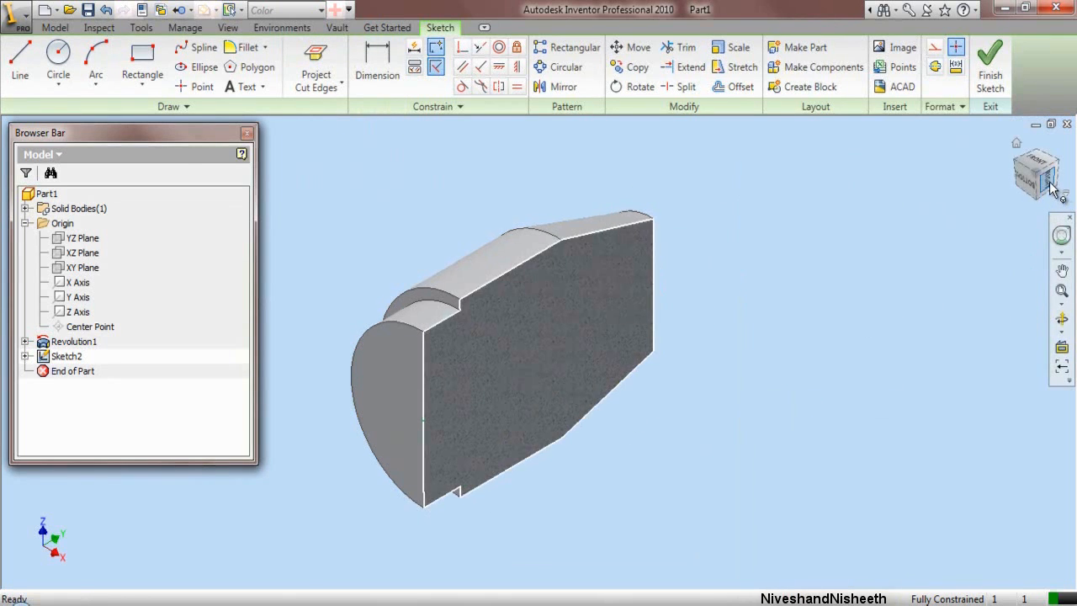
pyautogui.click(1058, 154)
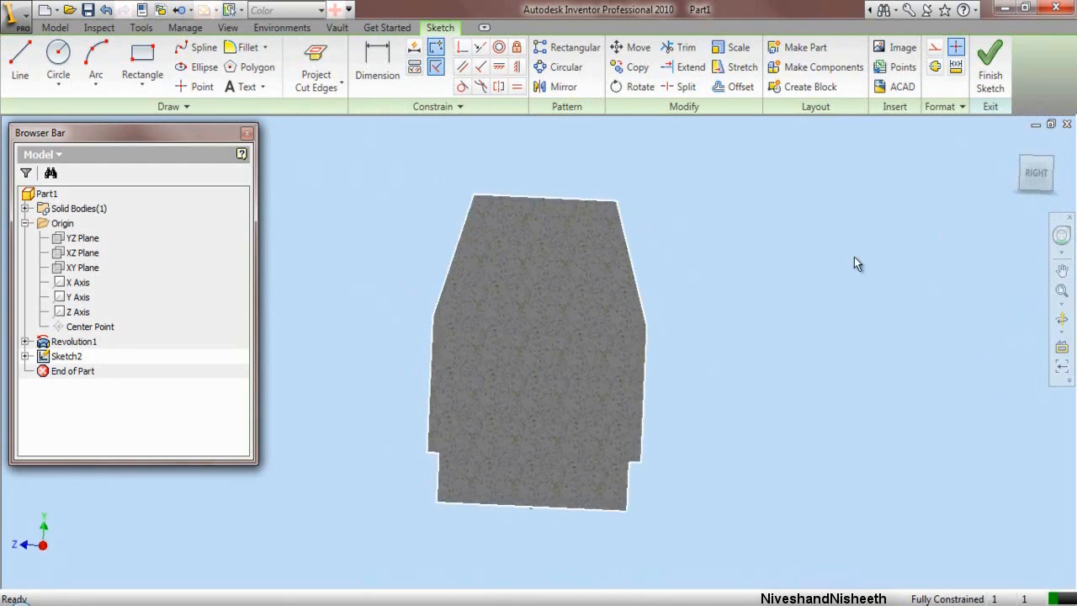
# Step: Reset the sketch line color to Default and project the XY origin plane as a vertical centre line
pyautogui.click(943, 108)
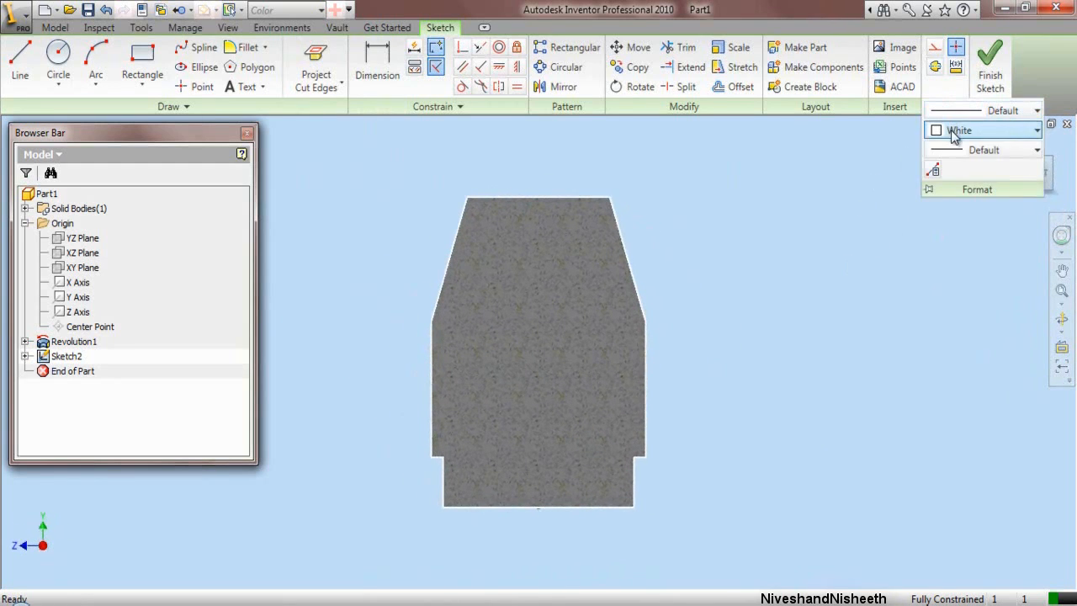
pyautogui.click(957, 131)
pyautogui.click(957, 151)
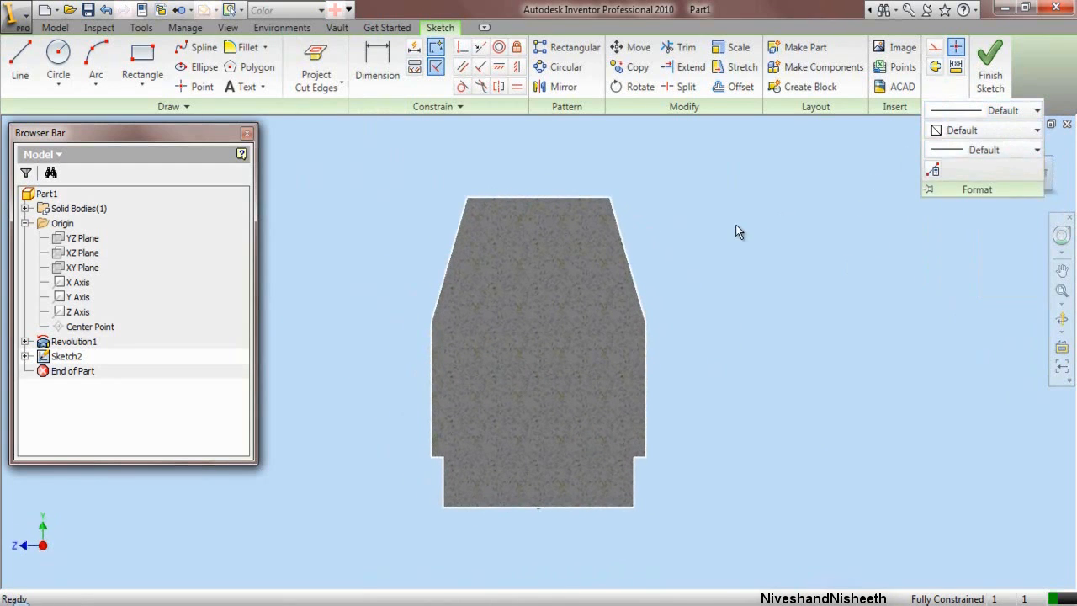
pyautogui.click(341, 84)
pyautogui.click(348, 121)
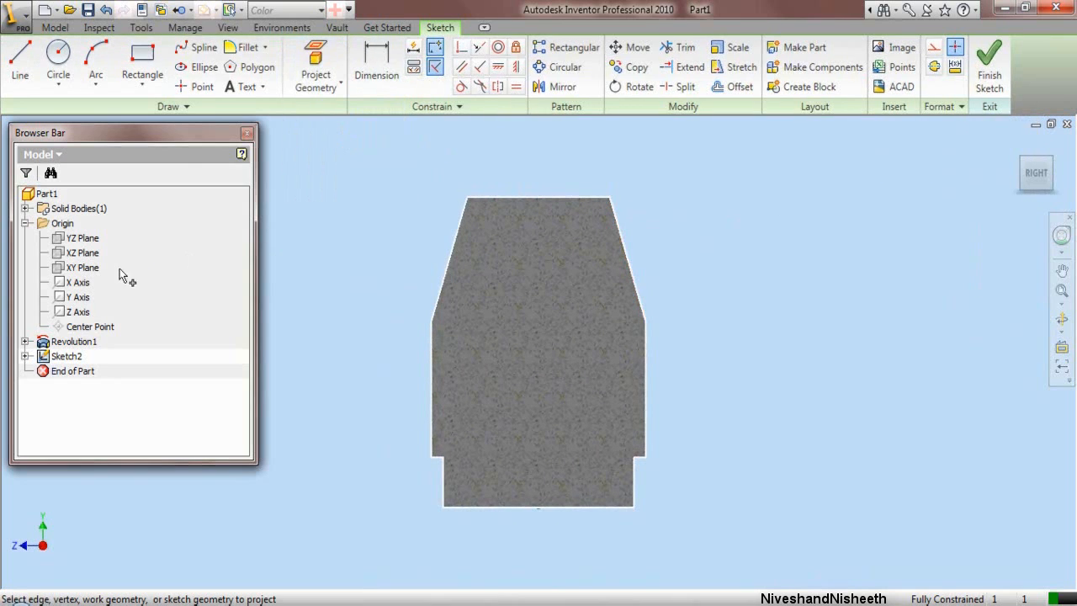
pyautogui.click(87, 254)
pyautogui.rightClick(696, 196)
pyautogui.click(699, 196)
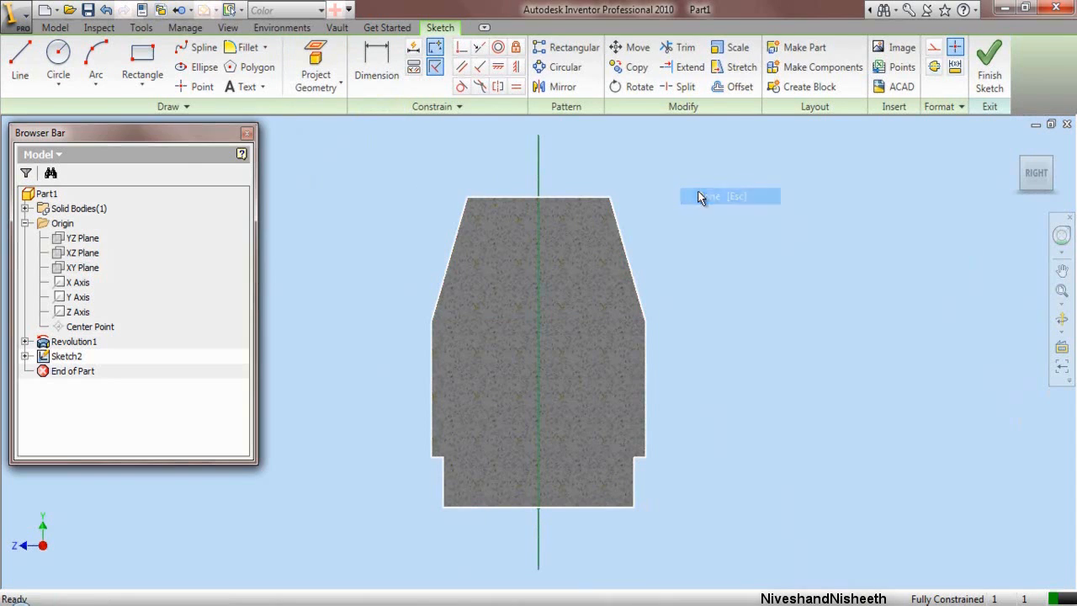
# Step: Draw a horizontal line about 0.174 in long along the section's top edge, from the centre line to the left
pyautogui.click(21, 68)
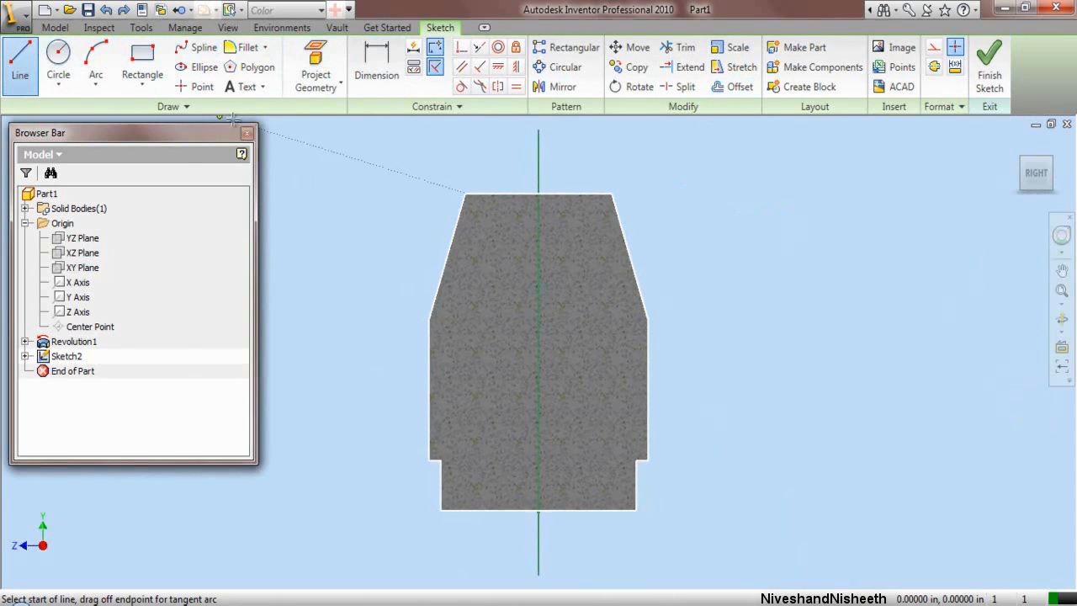
pyautogui.scroll(-5, 556, 177)
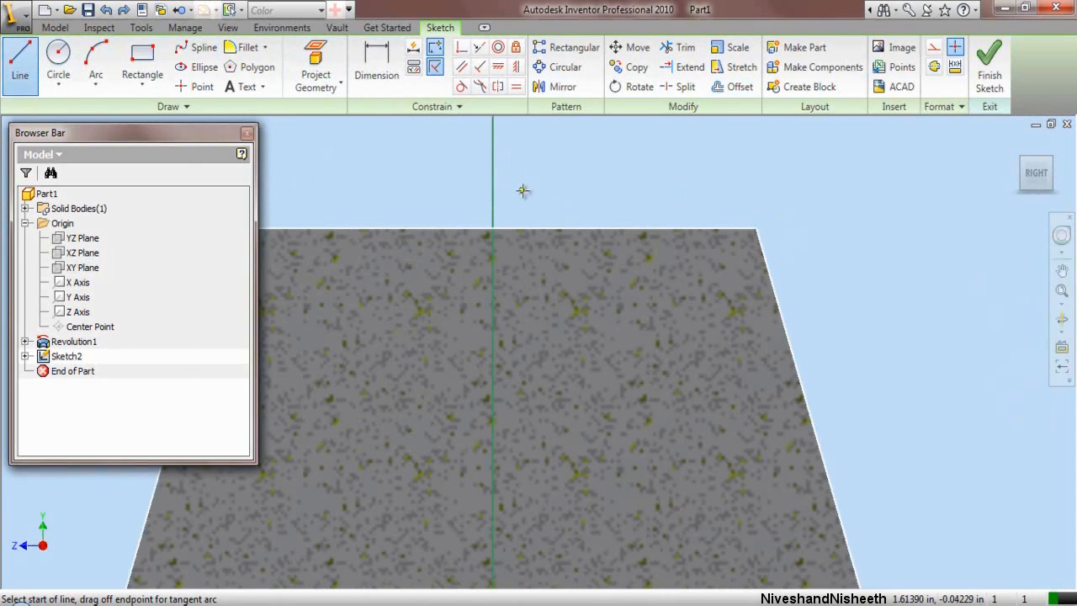
pyautogui.click(493, 227)
pyautogui.doubleClick(370, 228)
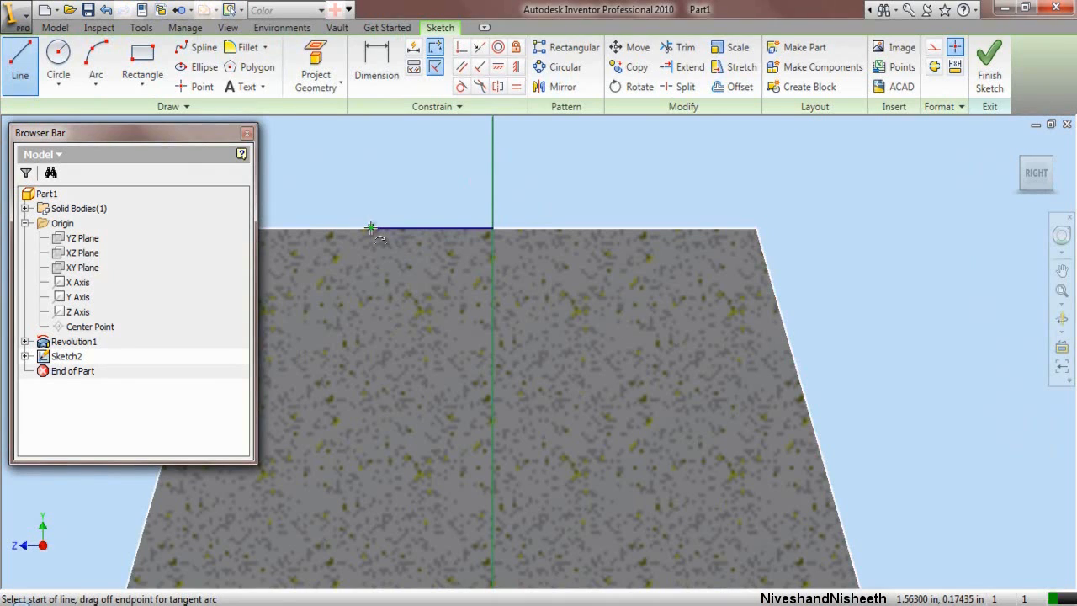
pyautogui.rightClick(402, 175)
pyautogui.click(442, 179)
# Step: Dimension the short line on the top edge and set its length to 0.1875 in
pyautogui.press('d')
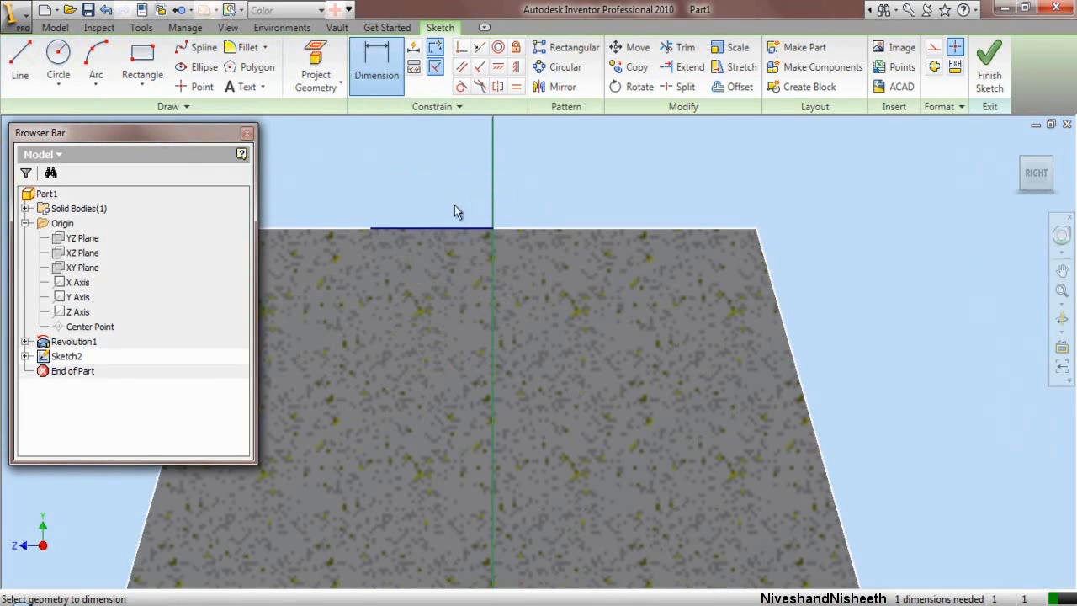
pyautogui.click(461, 229)
pyautogui.click(454, 165)
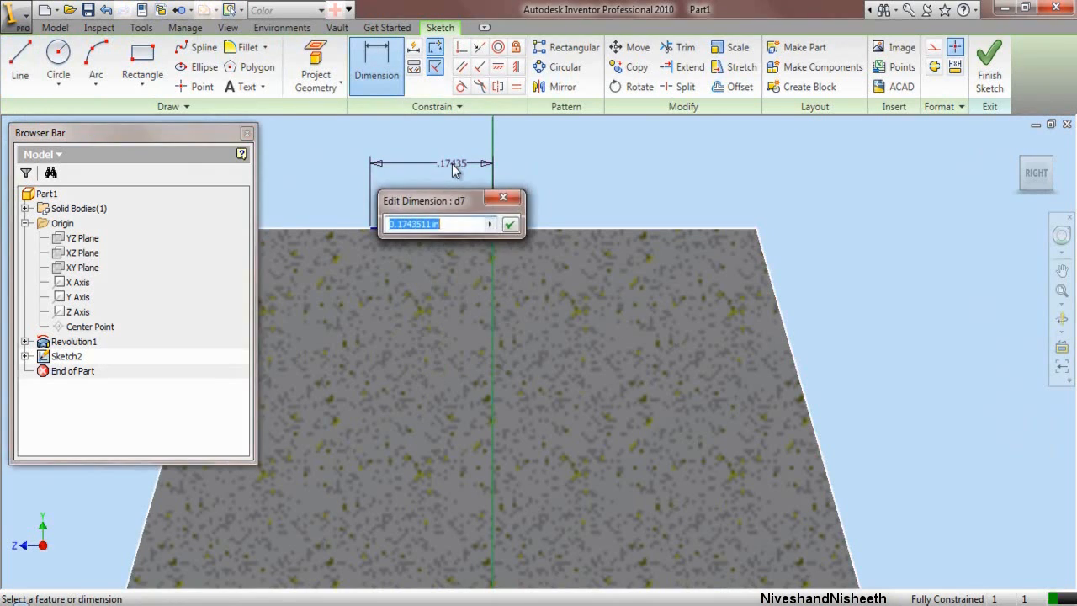
pyautogui.write('.187')
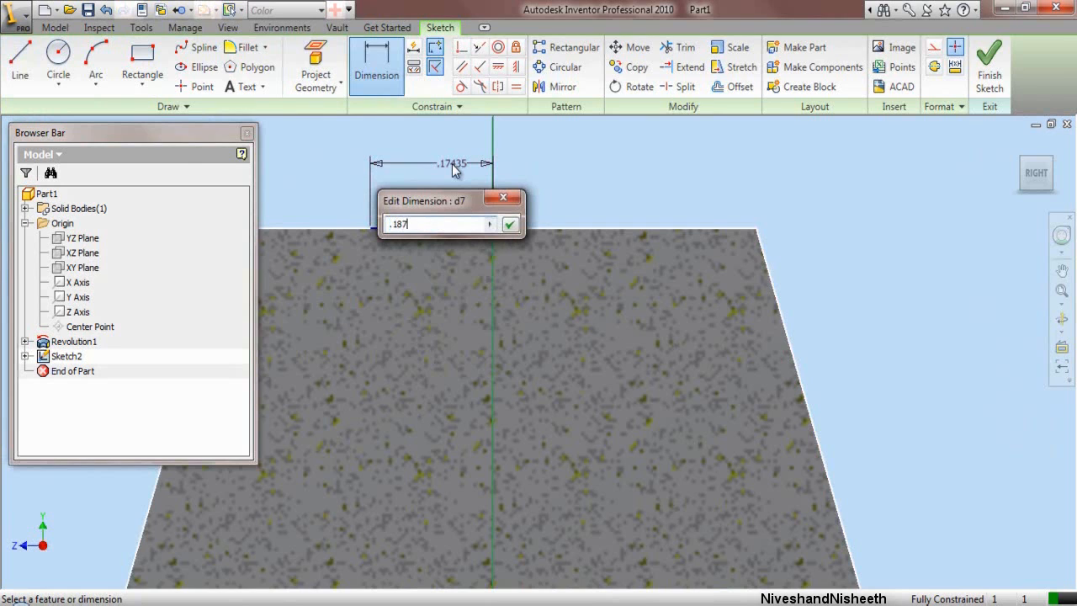
pyautogui.write('5')
pyautogui.press('Return')
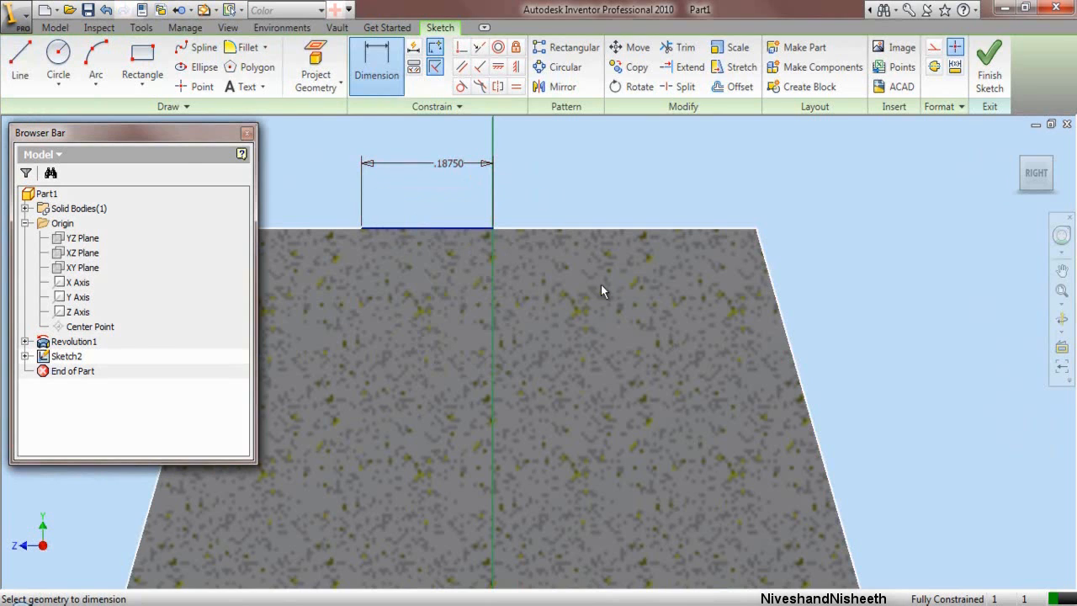
pyautogui.scroll(-2, 600, 284)
pyautogui.rightClick(580, 197)
pyautogui.click(595, 207)
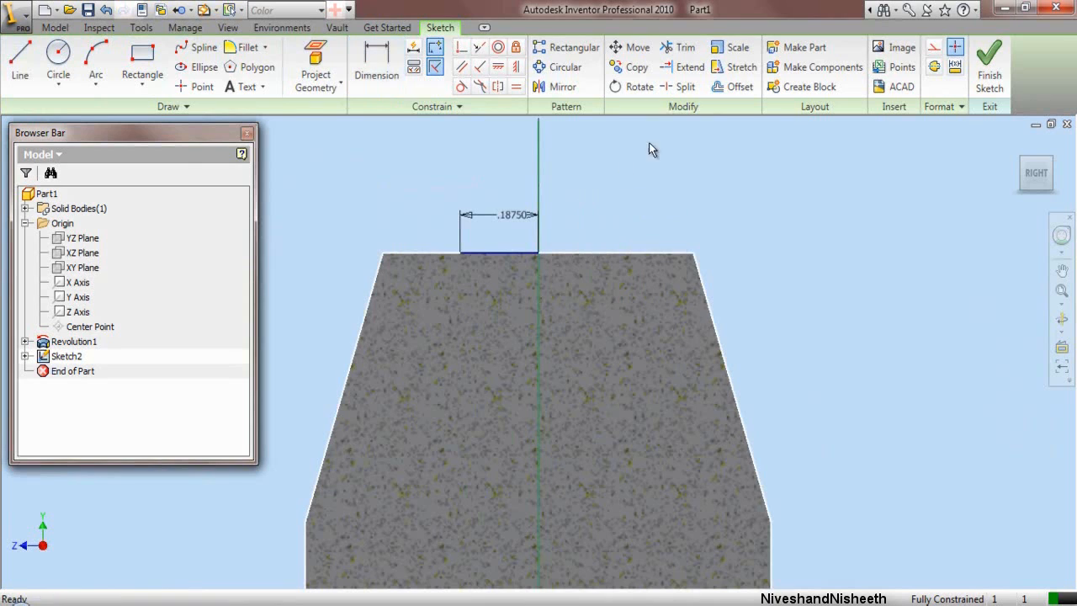
# Step: Offset the section's left slanted edge inward by about 0.198 in
pyautogui.click(732, 86)
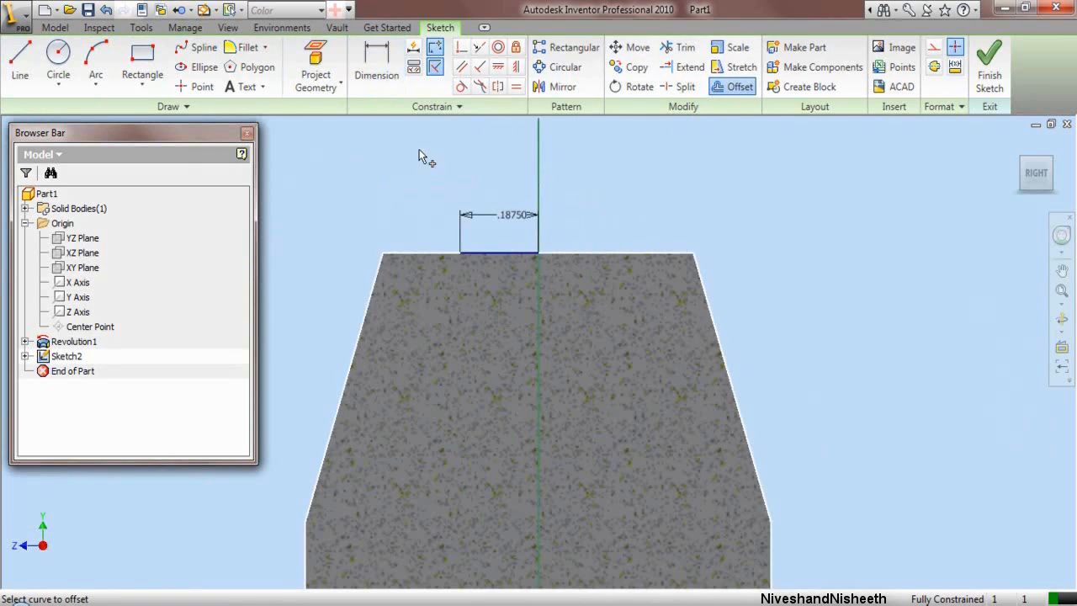
pyautogui.click(355, 341)
pyautogui.rightClick(429, 303)
pyautogui.click(446, 308)
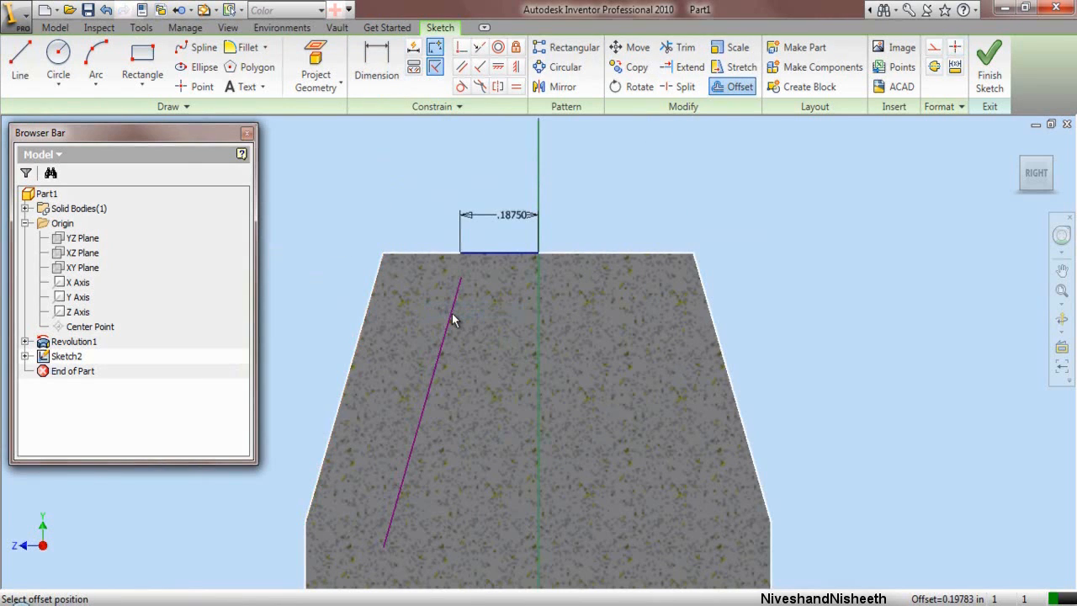
pyautogui.click(452, 315)
pyautogui.rightClick(395, 189)
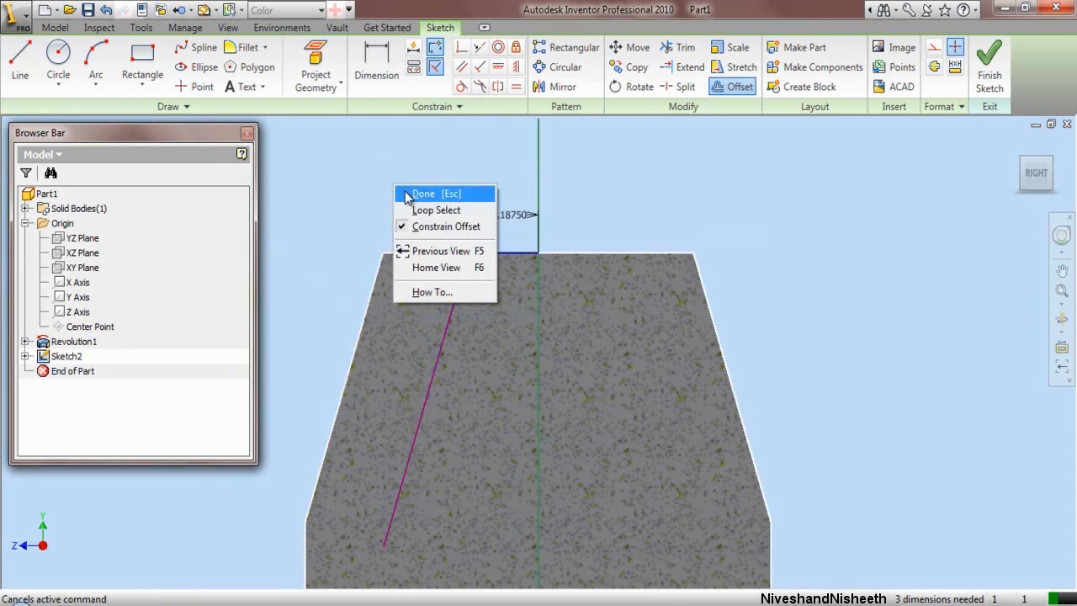
pyautogui.click(407, 195)
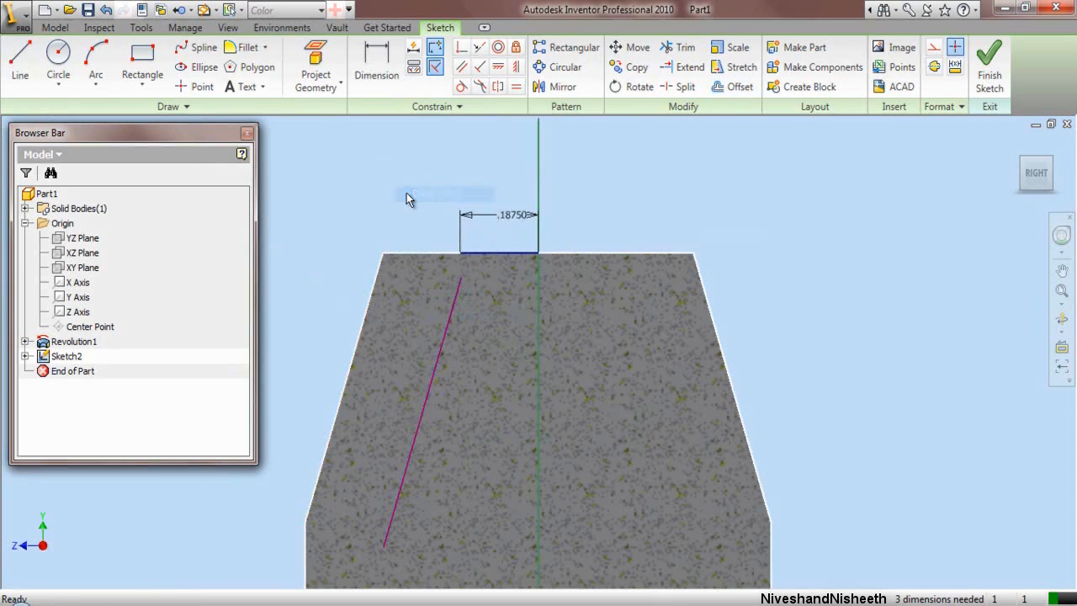
# Step: Make the upper end of the offset slanted line coincident with the left end of the 0.1875 in line
pyautogui.click(462, 47)
pyautogui.scroll(5, 427, 245)
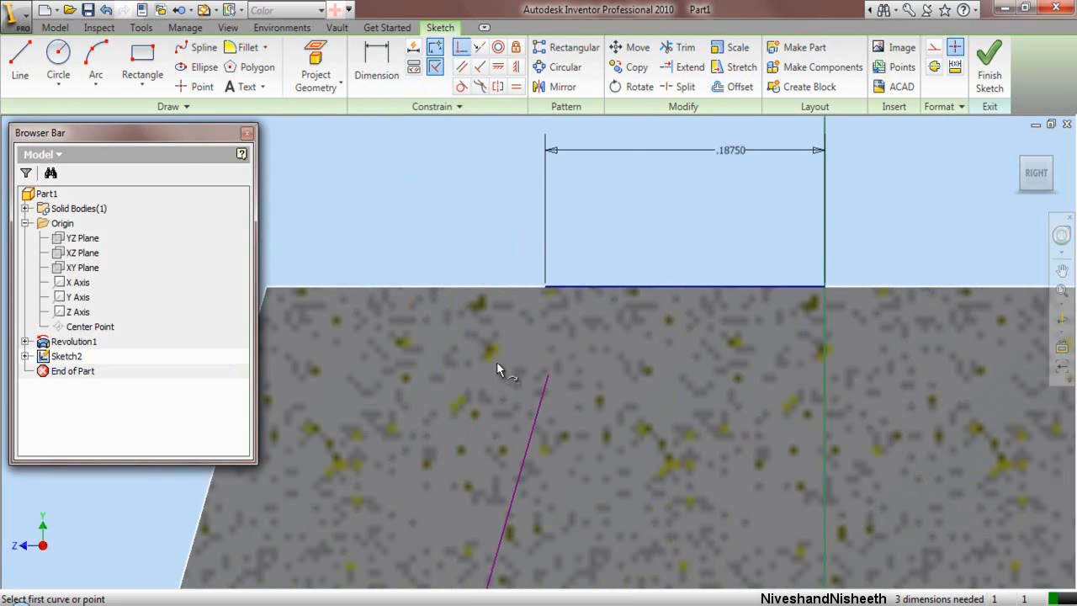
pyautogui.click(551, 380)
pyautogui.click(547, 288)
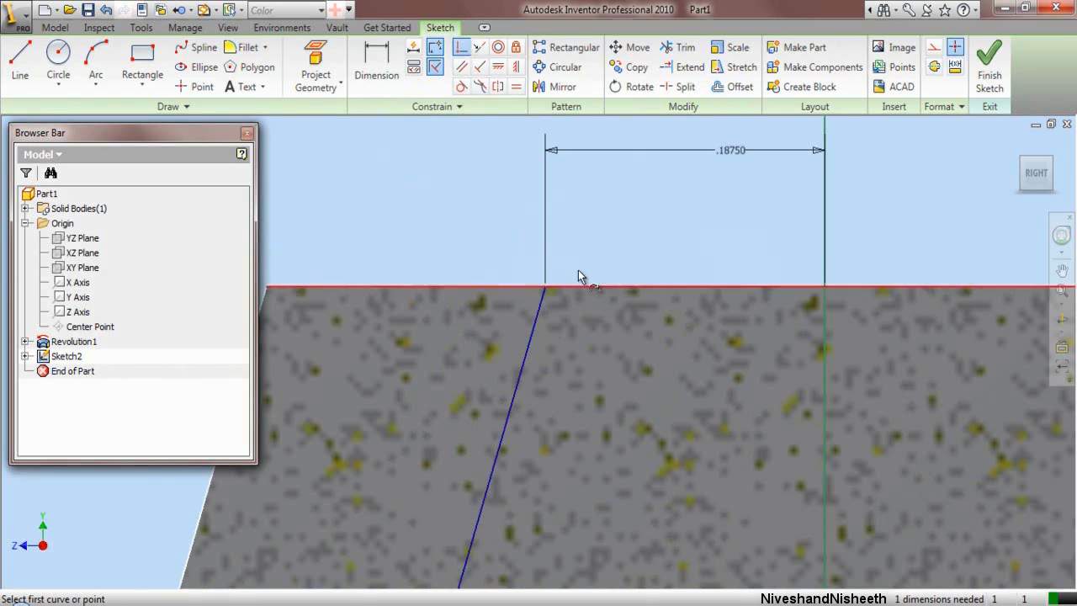
pyautogui.scroll(-5, 577, 277)
pyautogui.rightClick(507, 230)
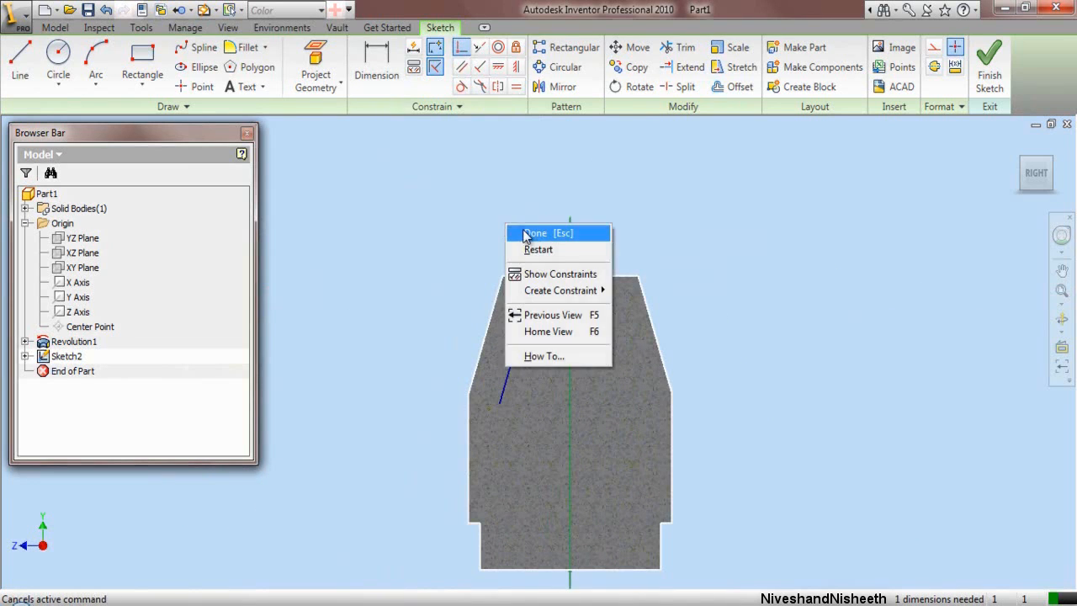
pyautogui.click(527, 234)
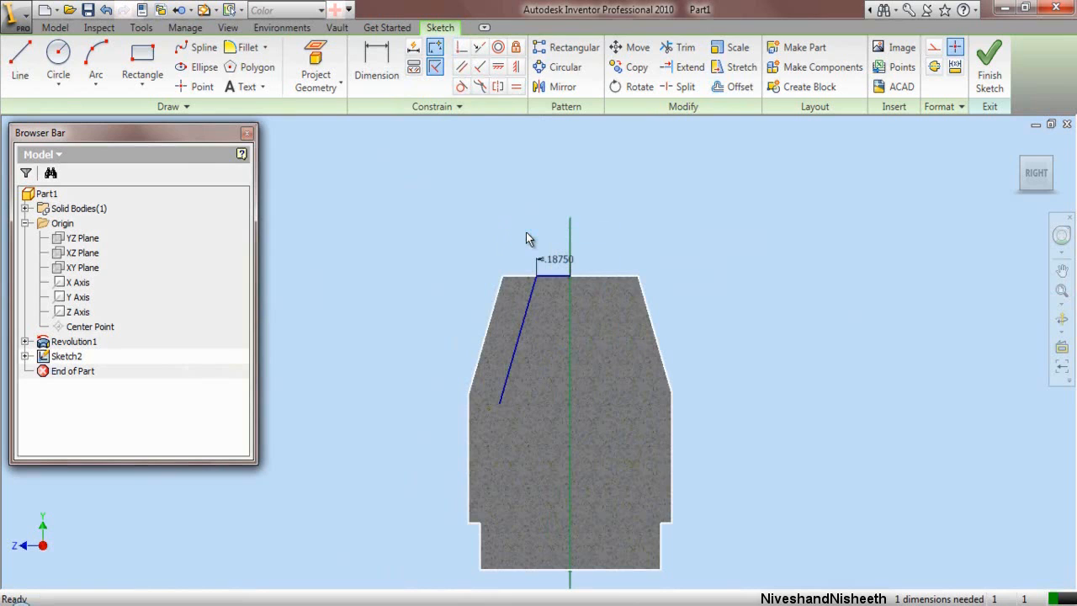
# Step: Offset the section's full-width top edge downward by about 0.235 in to create a horizontal line across the section
pyautogui.click(732, 87)
pyautogui.scroll(3, 590, 274)
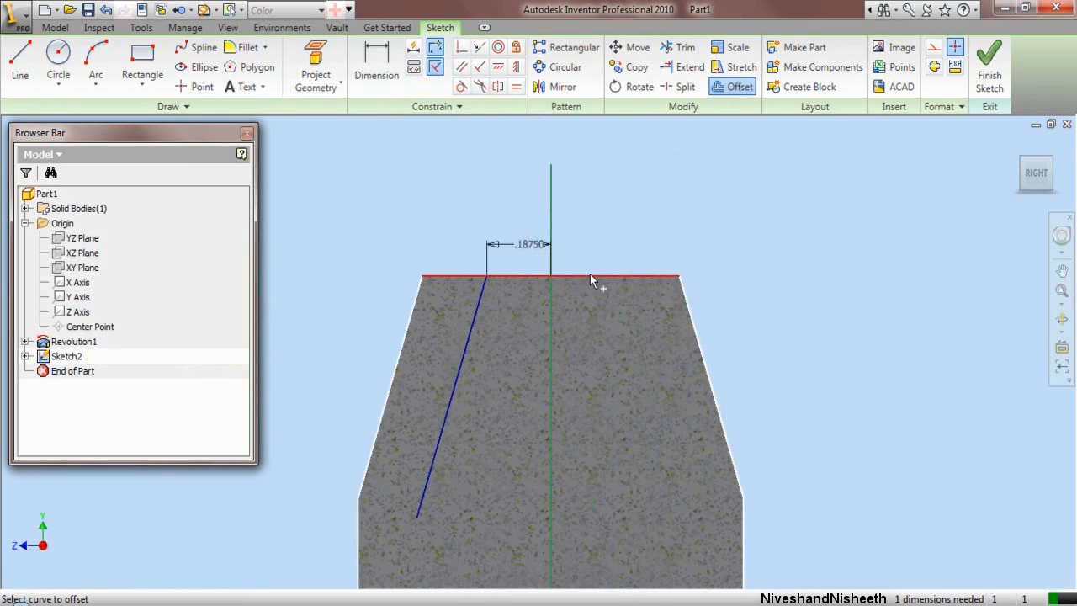
pyautogui.click(538, 277)
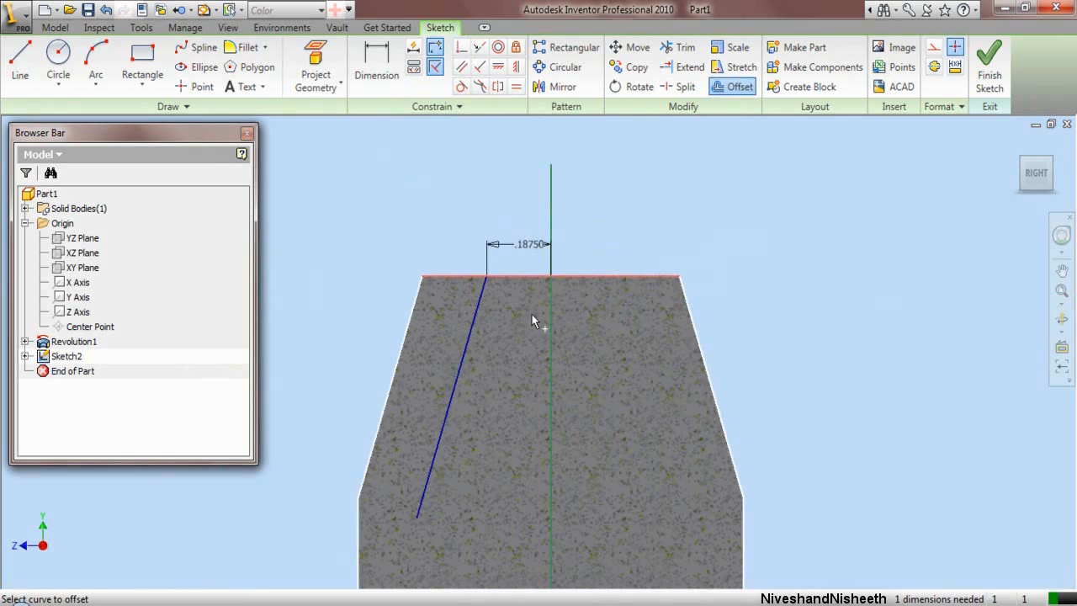
pyautogui.rightClick(533, 316)
pyautogui.click(561, 325)
pyautogui.click(559, 358)
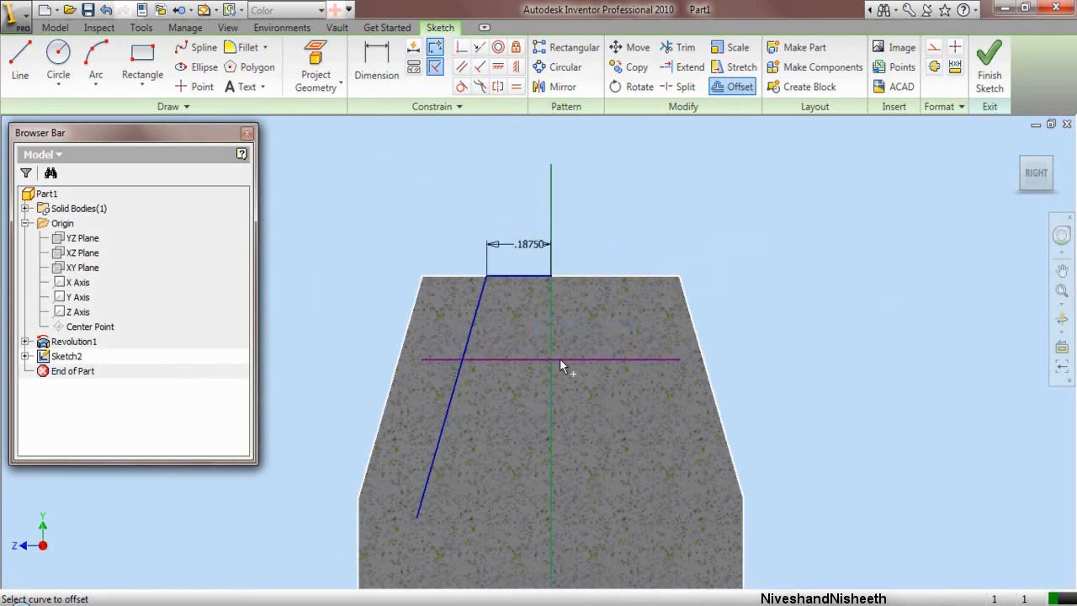
pyautogui.rightClick(623, 204)
pyautogui.click(651, 210)
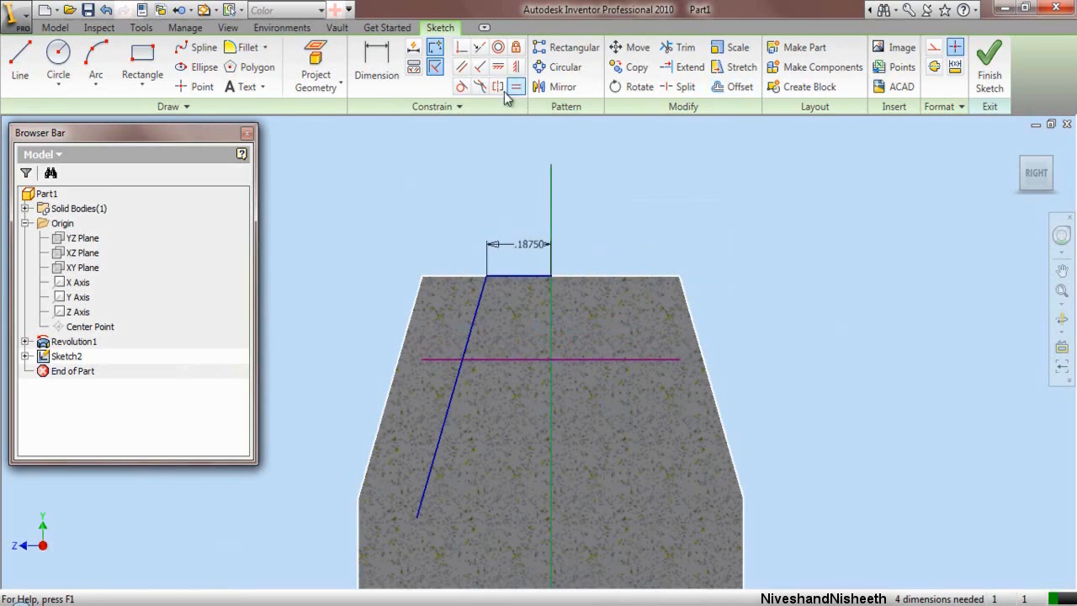
# Step: Make the midpoint of the offset horizontal line coincident with the vertical centre line
pyautogui.click(462, 48)
pyautogui.click(546, 359)
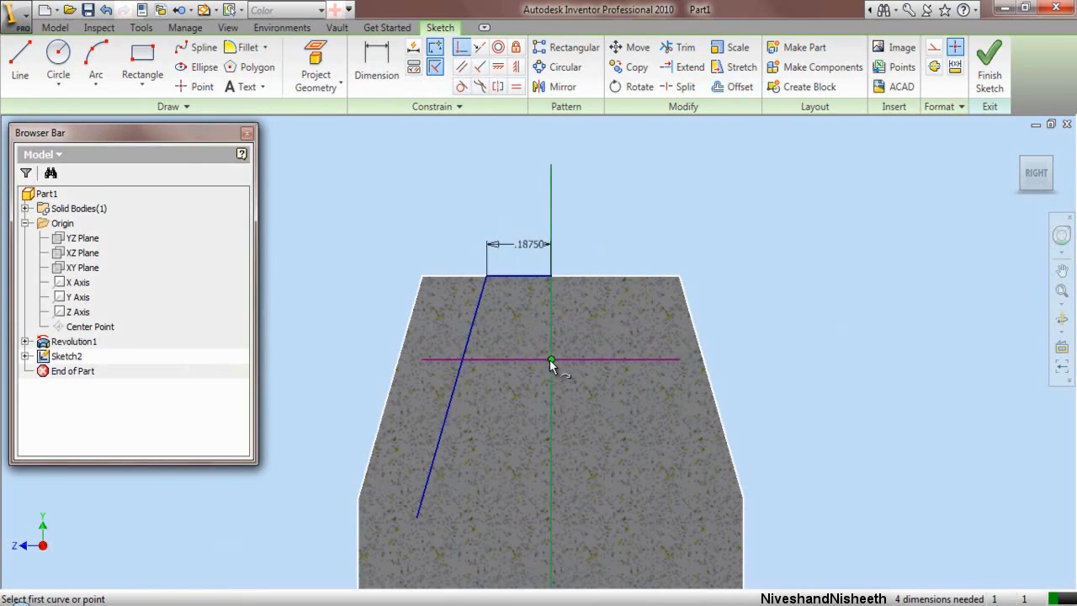
pyautogui.click(550, 364)
pyautogui.rightClick(434, 171)
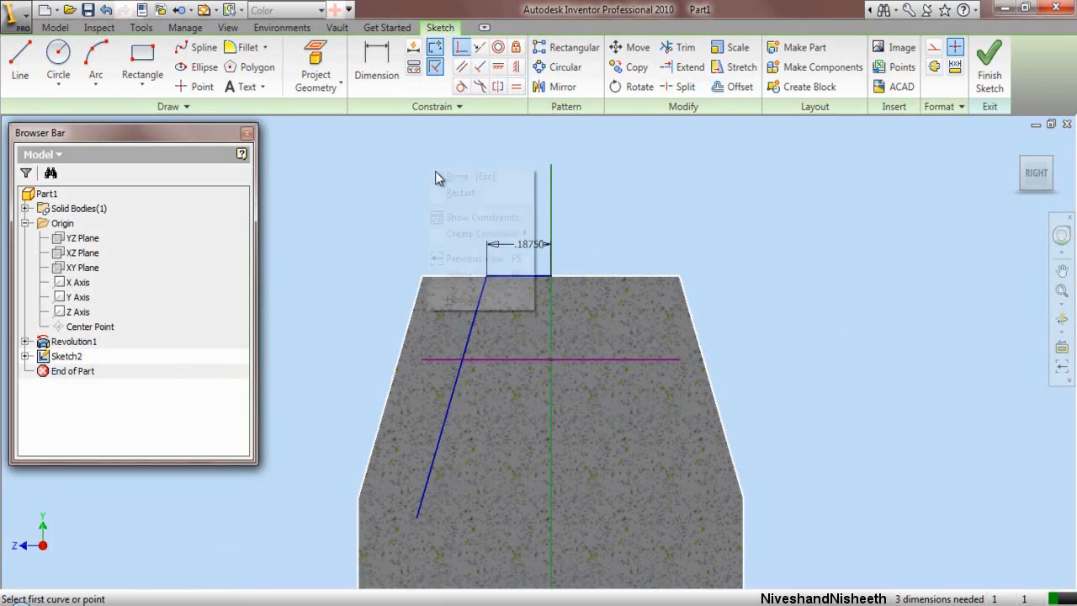
pyautogui.click(440, 175)
# Step: Dimension the vertical distance from the short top line to the offset horizontal line and set it to 0.25 in
pyautogui.click(376, 67)
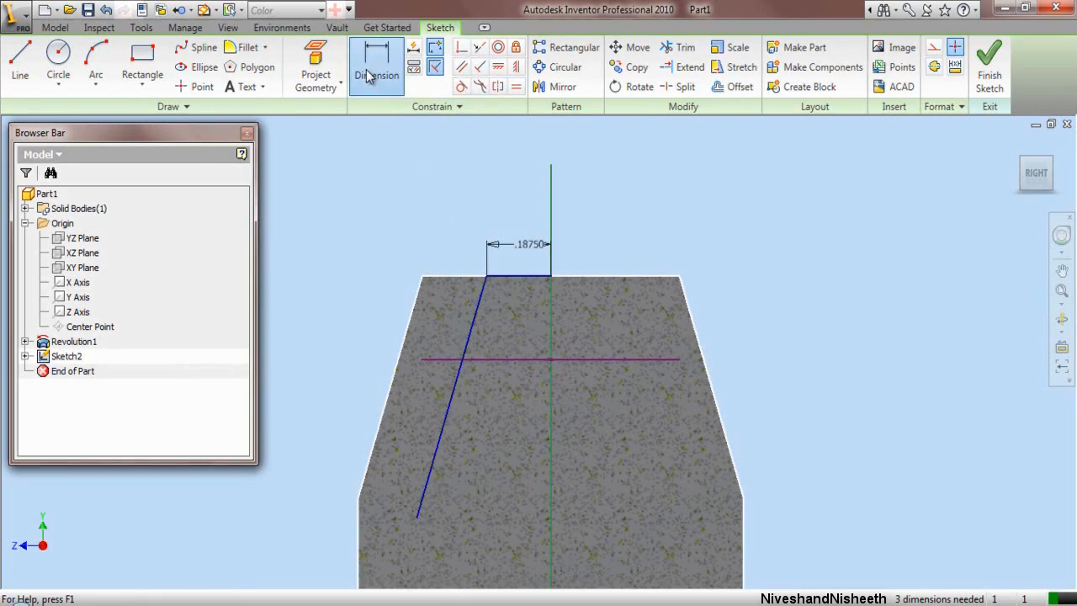
pyautogui.click(531, 275)
pyautogui.click(524, 360)
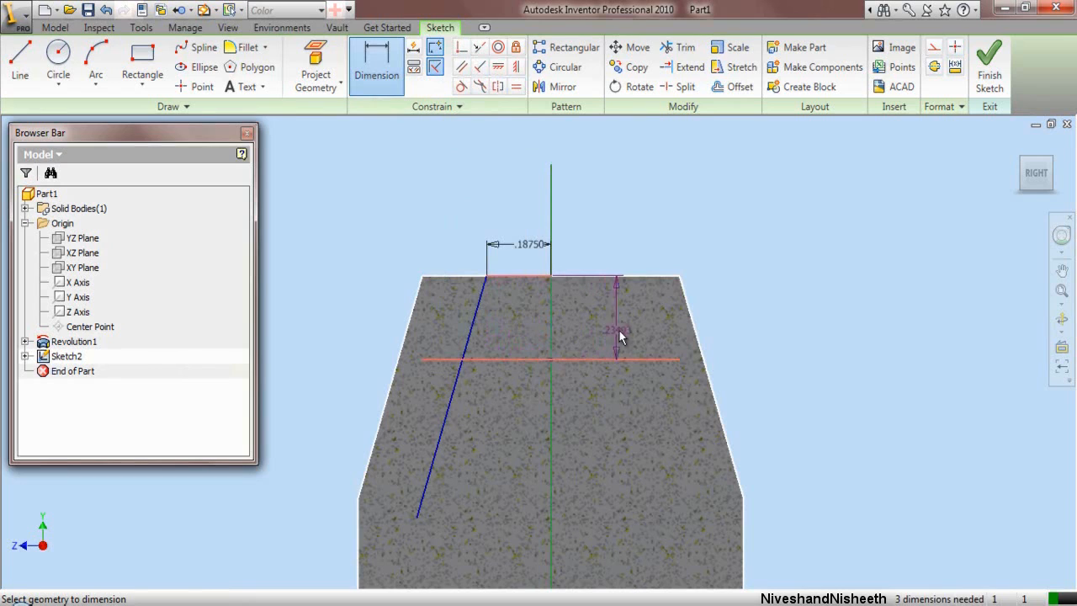
pyautogui.click(725, 332)
pyautogui.write('.')
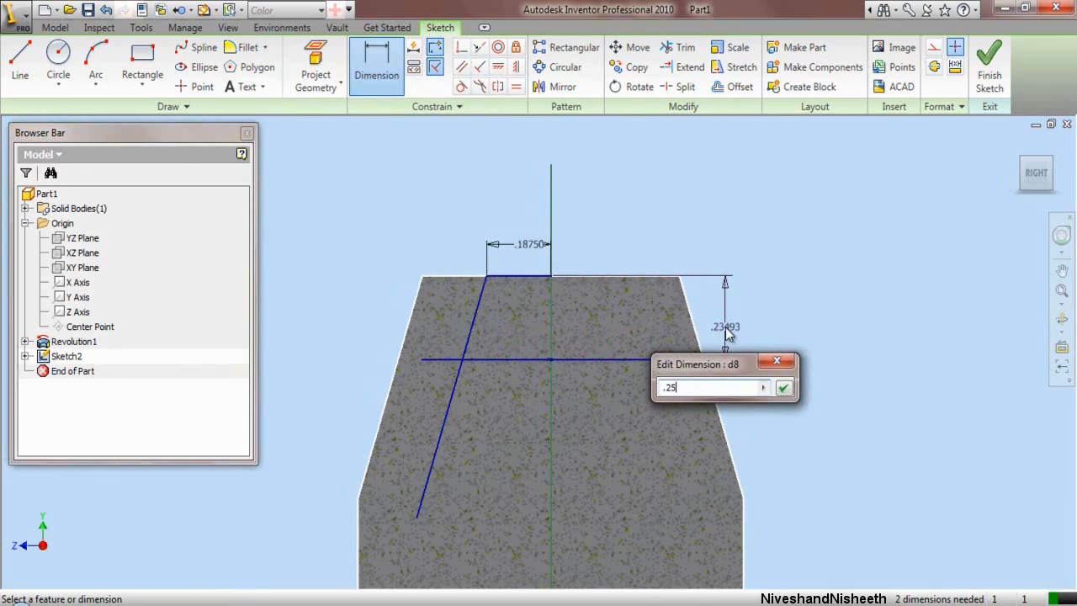
pyautogui.write('25')
pyautogui.press('Return')
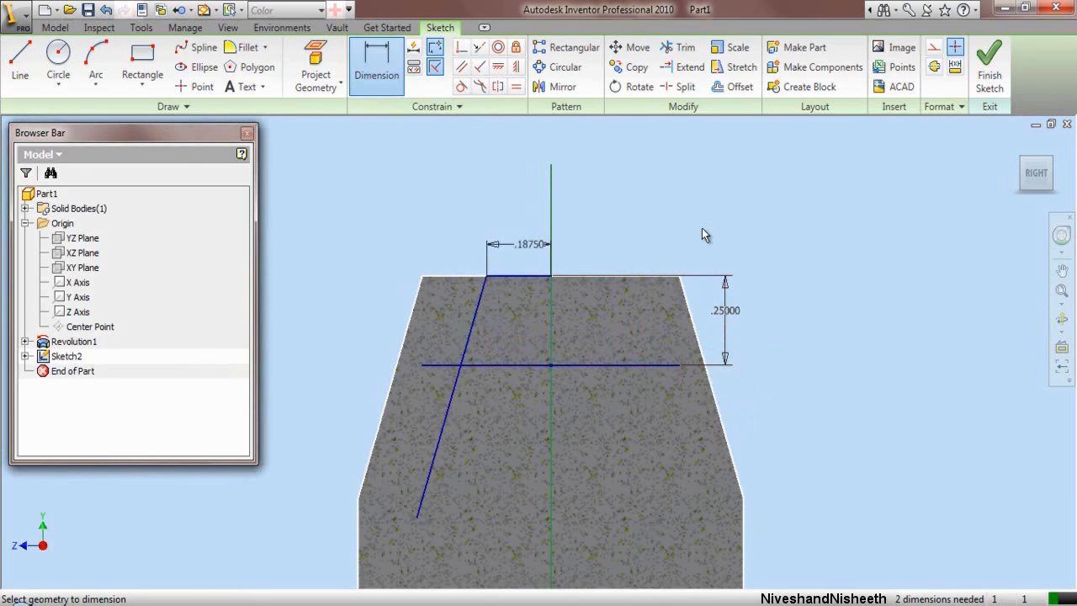
pyautogui.rightClick(698, 217)
pyautogui.click(708, 212)
# Step: Trim the horizontal line's portion outside the slanted line and the slanted line's portion below the horizontal line
pyautogui.scroll(3, 411, 397)
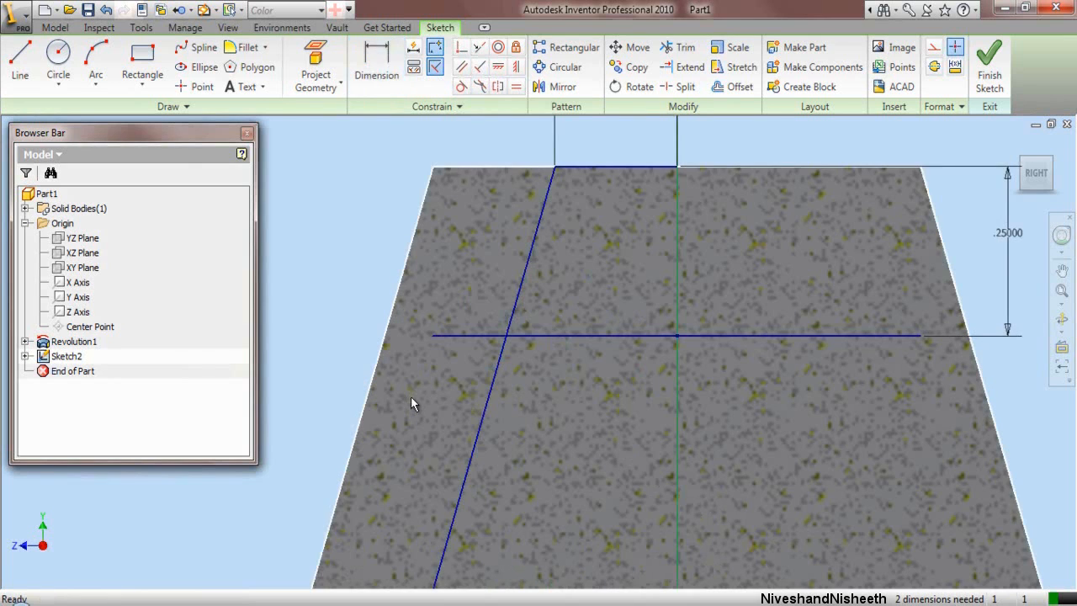
pyautogui.click(686, 47)
pyautogui.click(486, 339)
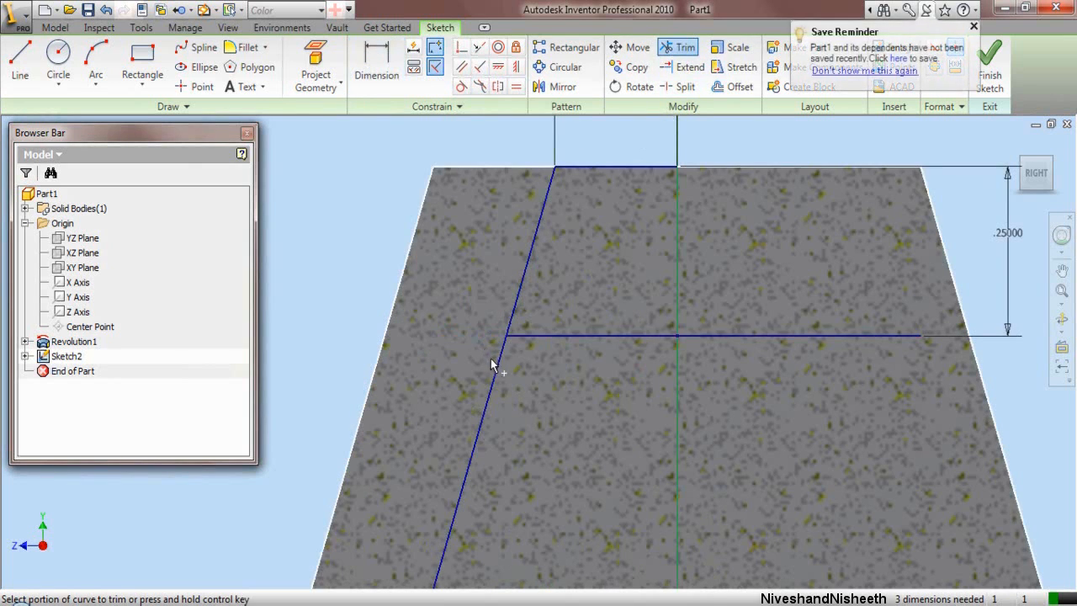
pyautogui.click(491, 379)
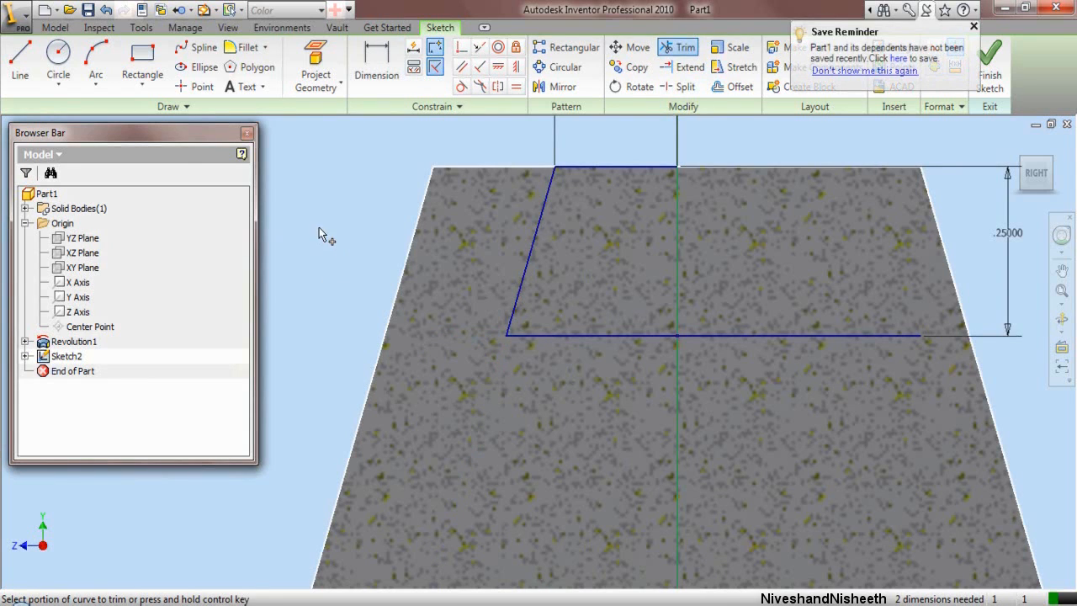
pyautogui.press('Escape')
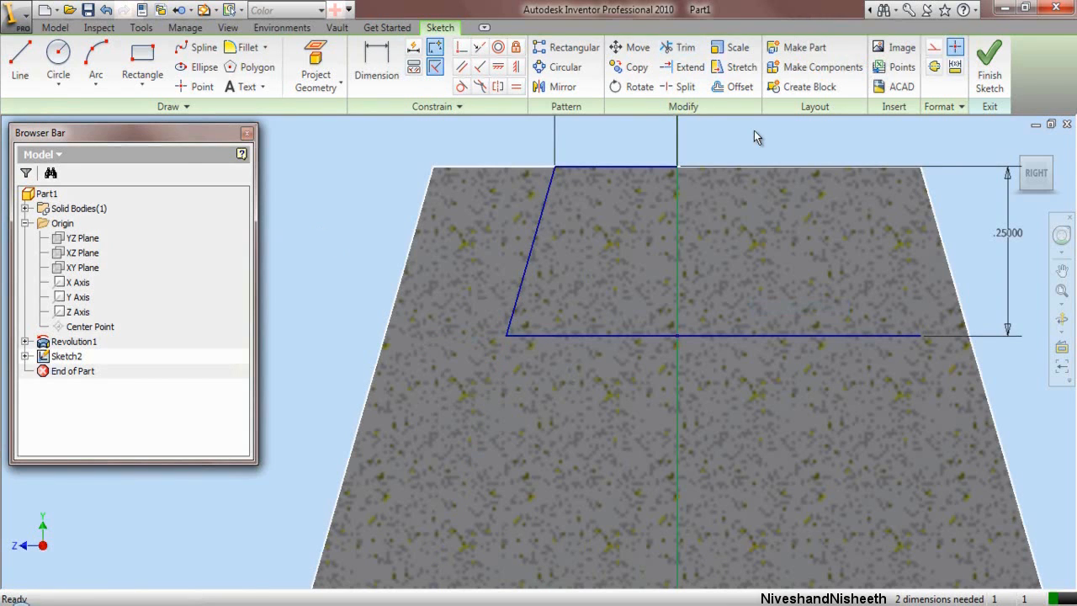
# Step: Draw a vertical line along the centre line from the short top line down to the lower horizontal line
pyautogui.click(19, 59)
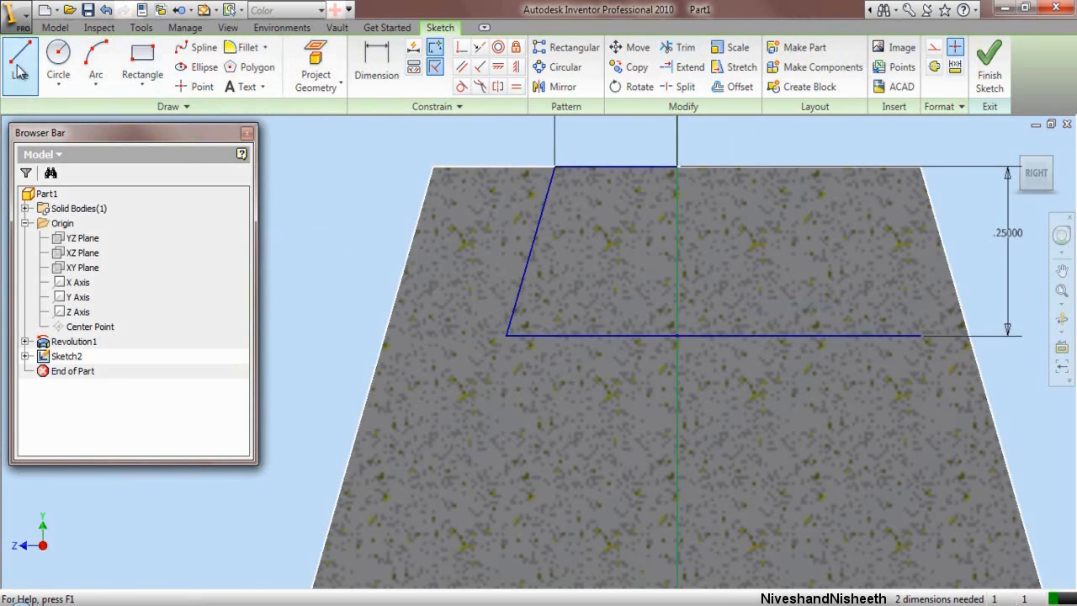
pyautogui.click(676, 167)
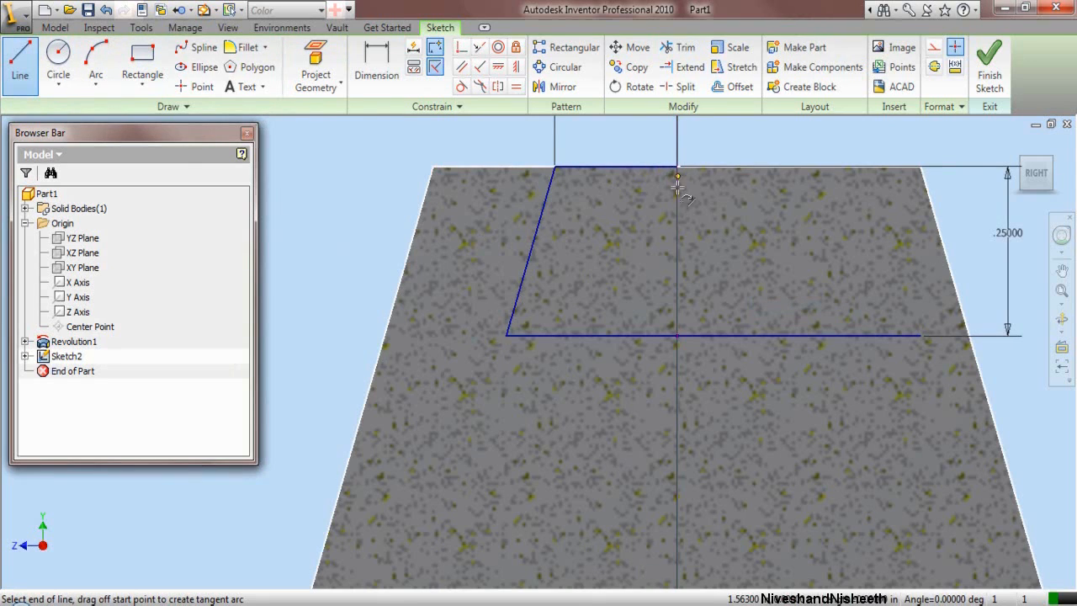
pyautogui.click(678, 335)
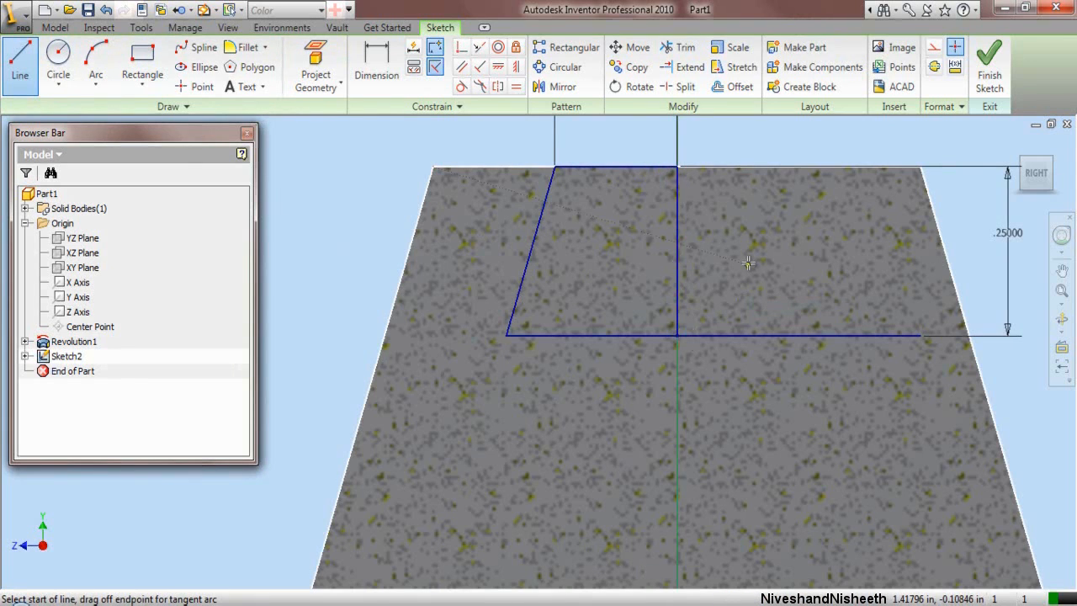
pyautogui.rightClick(748, 263)
pyautogui.click(766, 274)
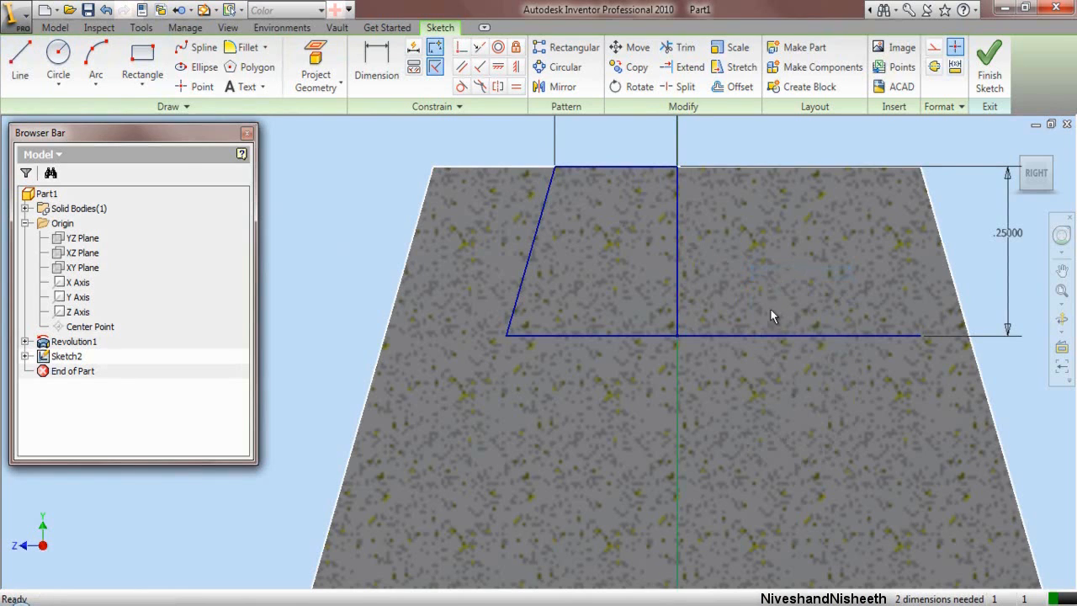
# Step: Convert the lower horizontal line to construction and draw a normal line over it from the slanted line's lower end to the centre line
pyautogui.click(775, 335)
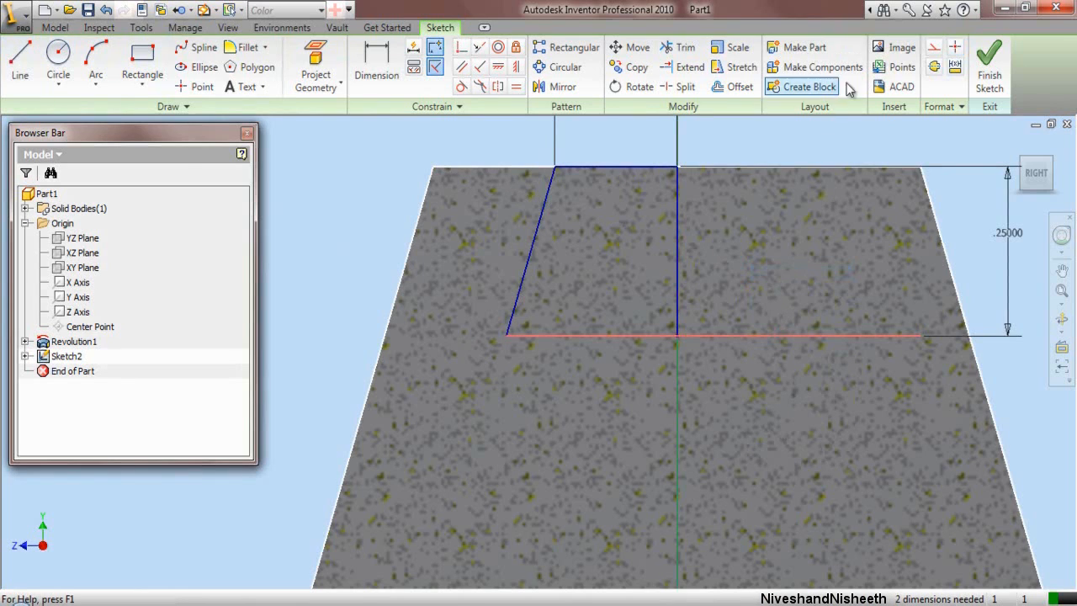
pyautogui.click(934, 47)
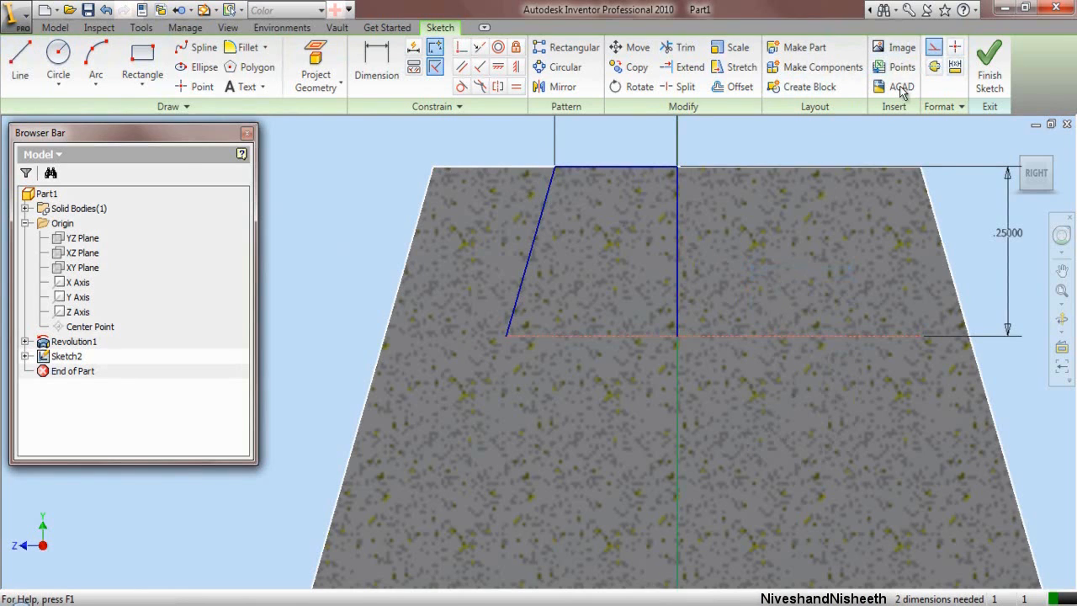
pyautogui.click(21, 64)
pyautogui.click(503, 336)
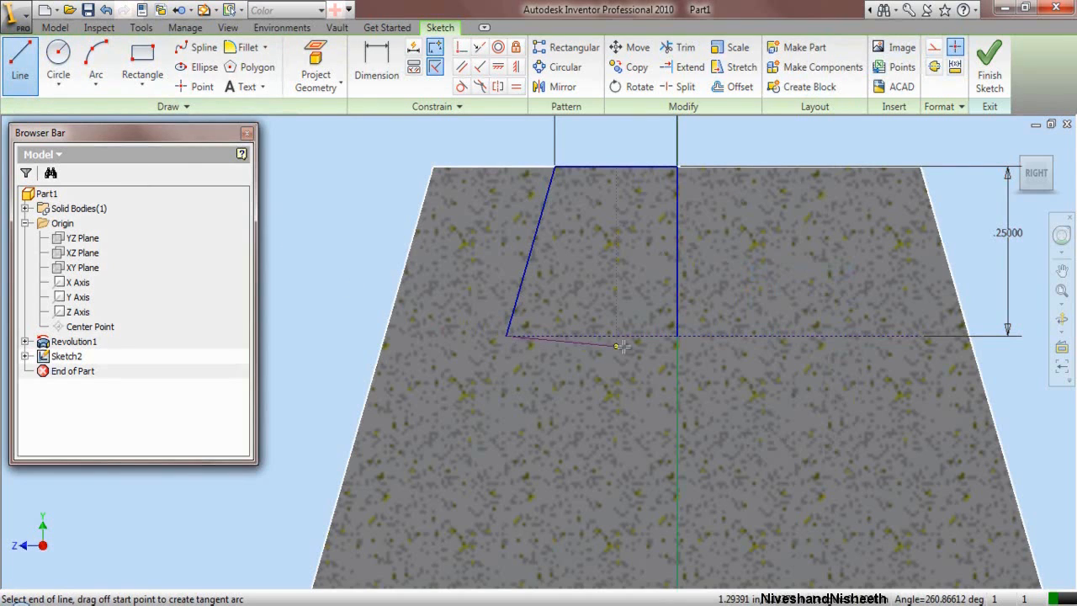
pyautogui.click(677, 336)
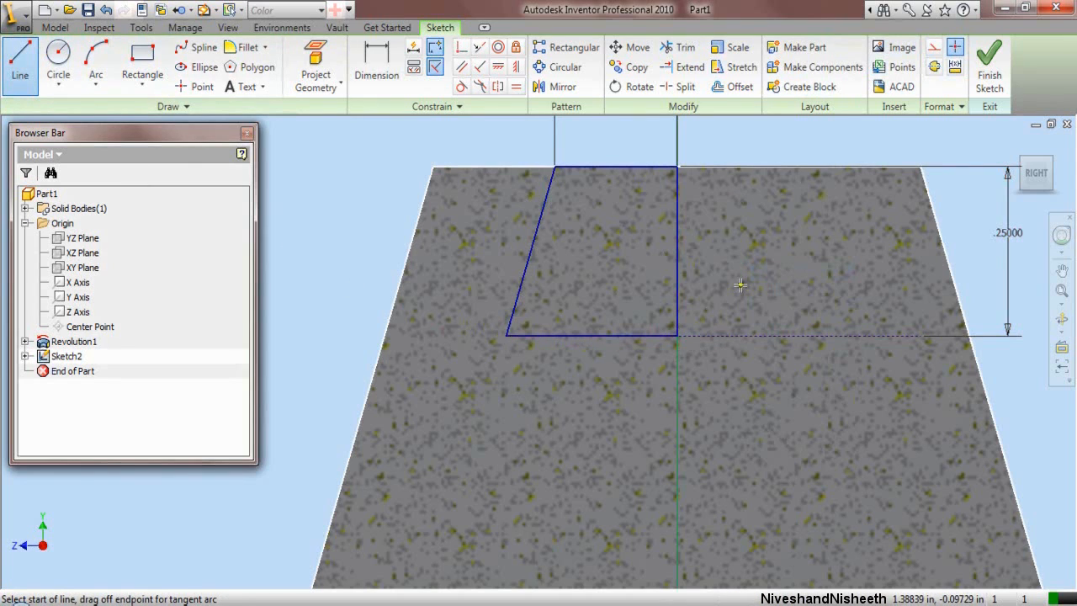
pyautogui.rightClick(740, 285)
pyautogui.click(752, 295)
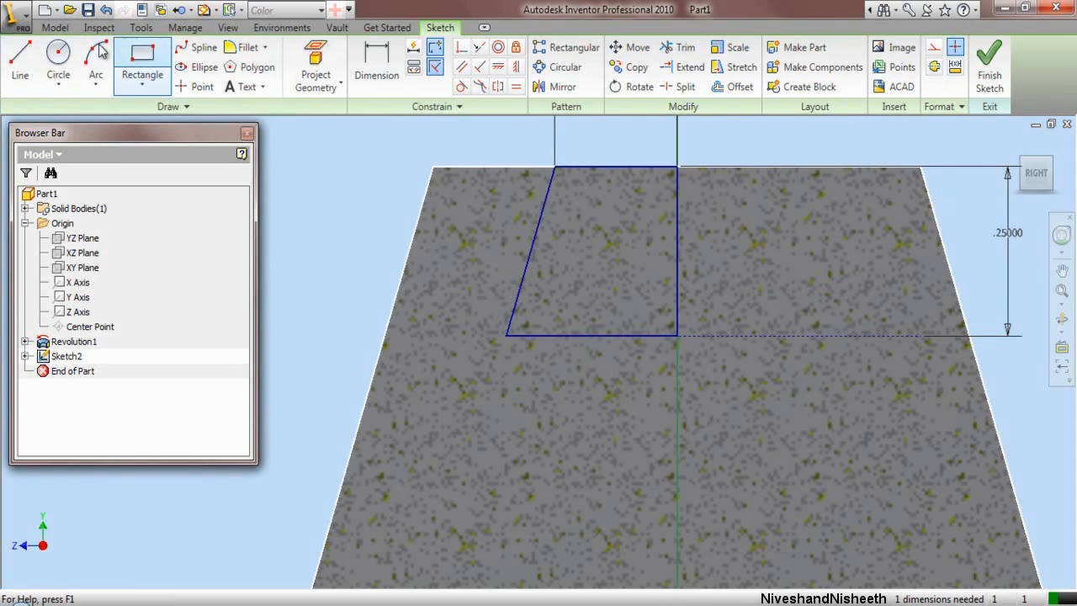
# Step: Revolve the closed trapezoidal profile fully about the vertical centre line as a cut
pyautogui.click(54, 27)
pyautogui.click(129, 63)
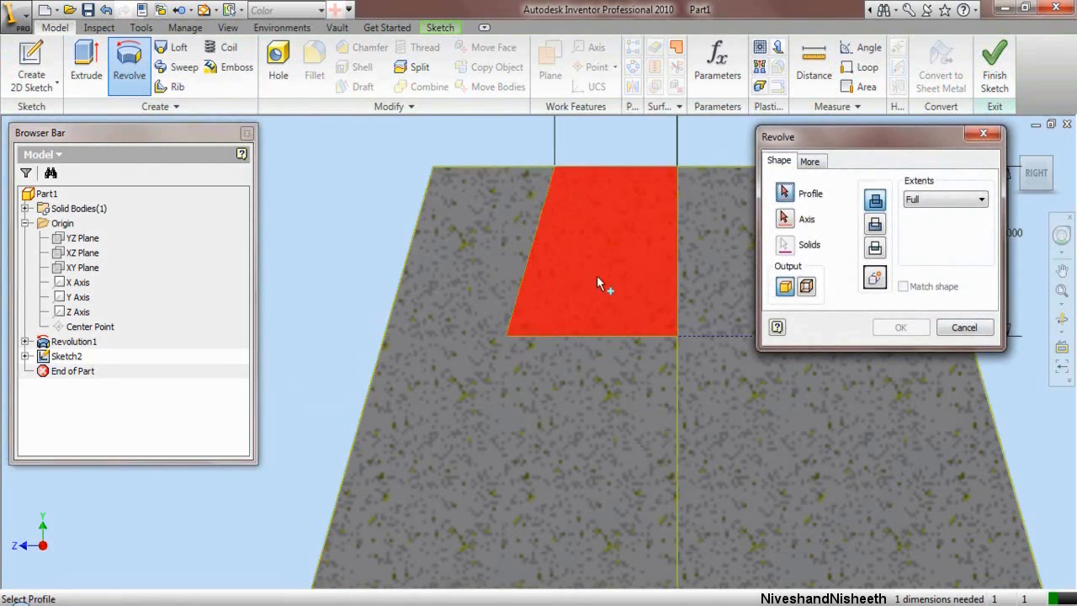
pyautogui.click(597, 275)
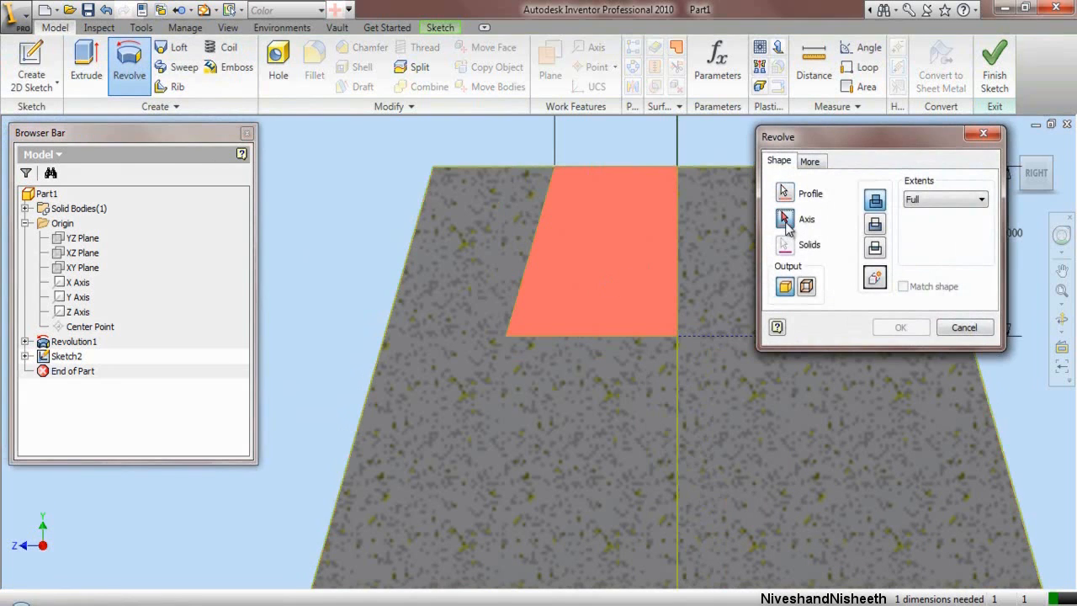
pyautogui.click(680, 251)
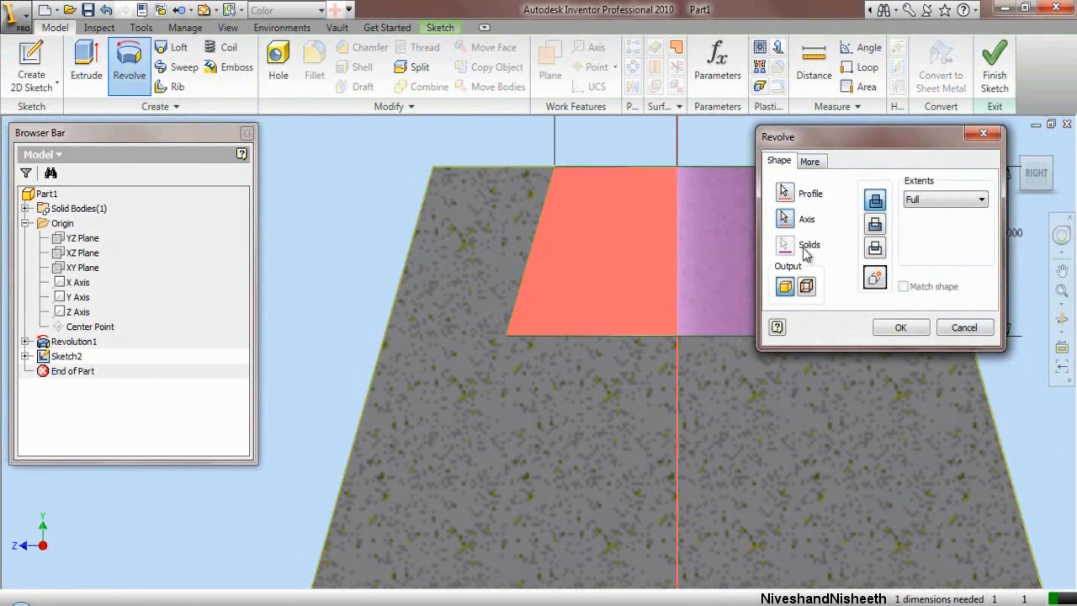
pyautogui.click(874, 229)
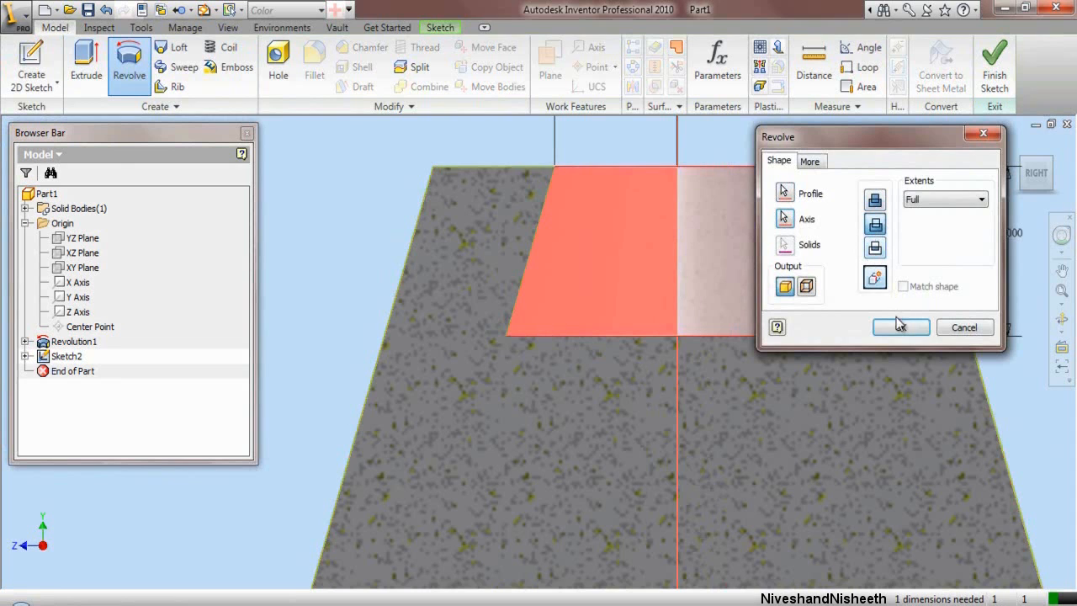
pyautogui.click(898, 327)
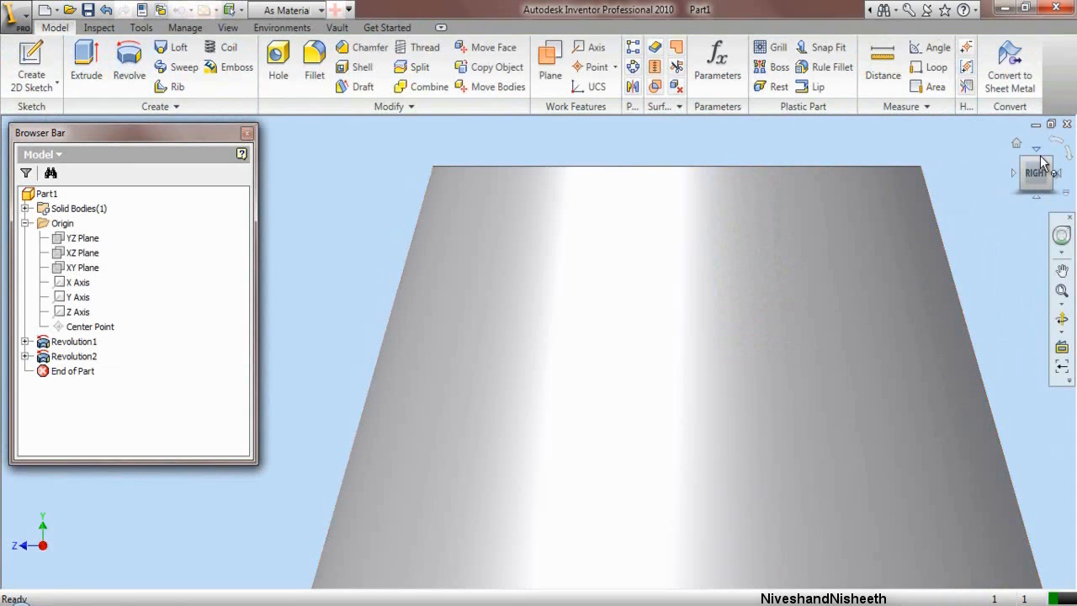
# Step: Examine the revolved recess in the part's narrow end from several angles, then restore the home view
pyautogui.click(1056, 167)
pyautogui.scroll(-3, 524, 282)
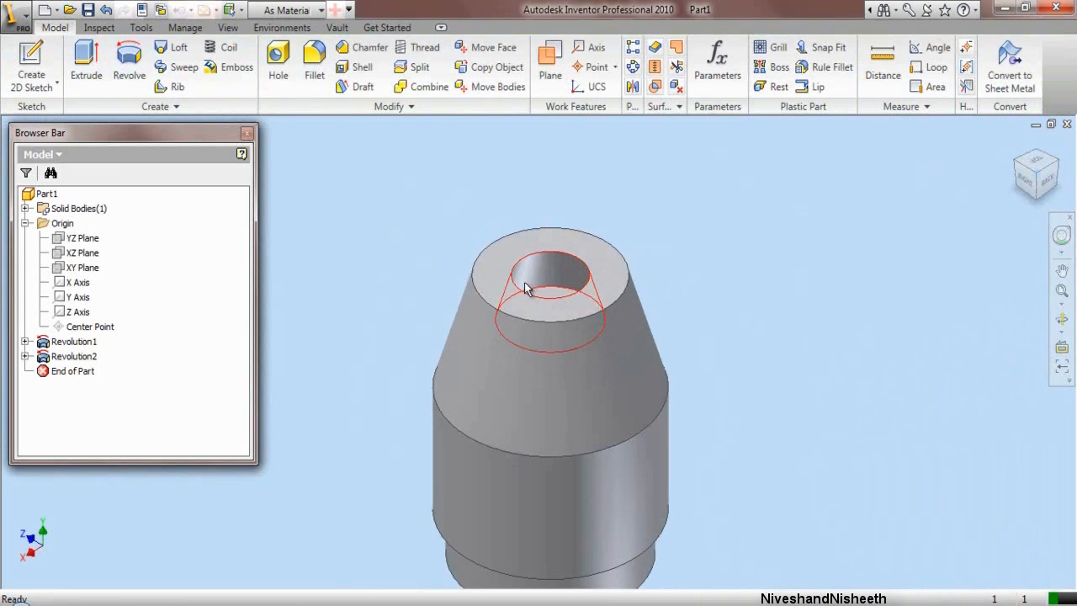
pyautogui.click(1062, 318)
pyautogui.moveTo(611, 334); pyautogui.dragTo(620, 402)
pyautogui.rightClick(627, 399)
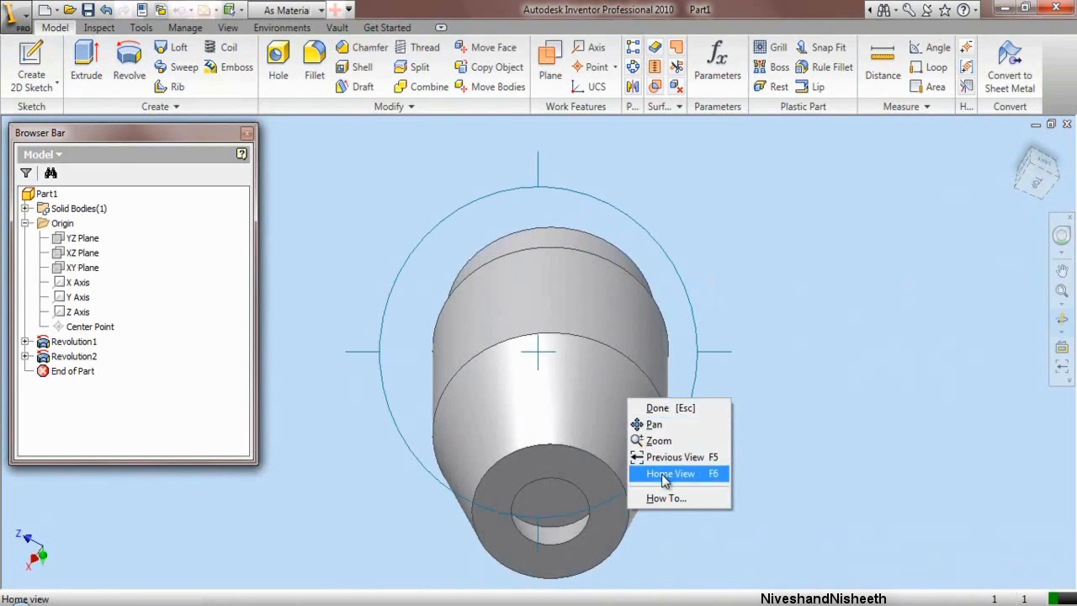
pyautogui.click(665, 473)
pyautogui.rightClick(499, 362)
pyautogui.click(530, 367)
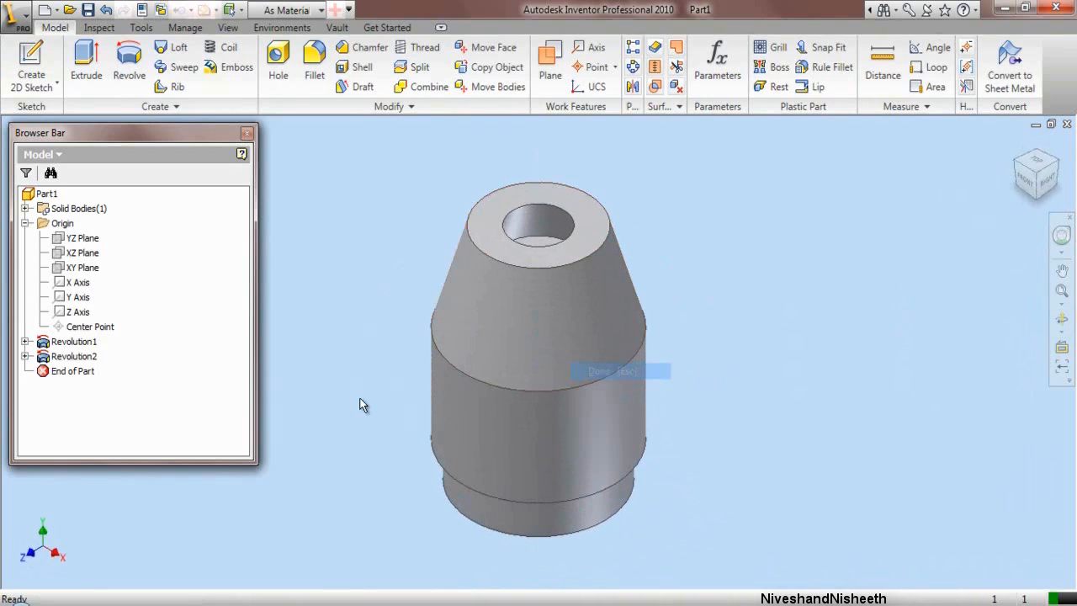
# Step: Collapse the model browser tree and start a new 2D sketch on the ring-shaped top face of the part
pyautogui.rightClick(155, 288)
pyautogui.click(183, 487)
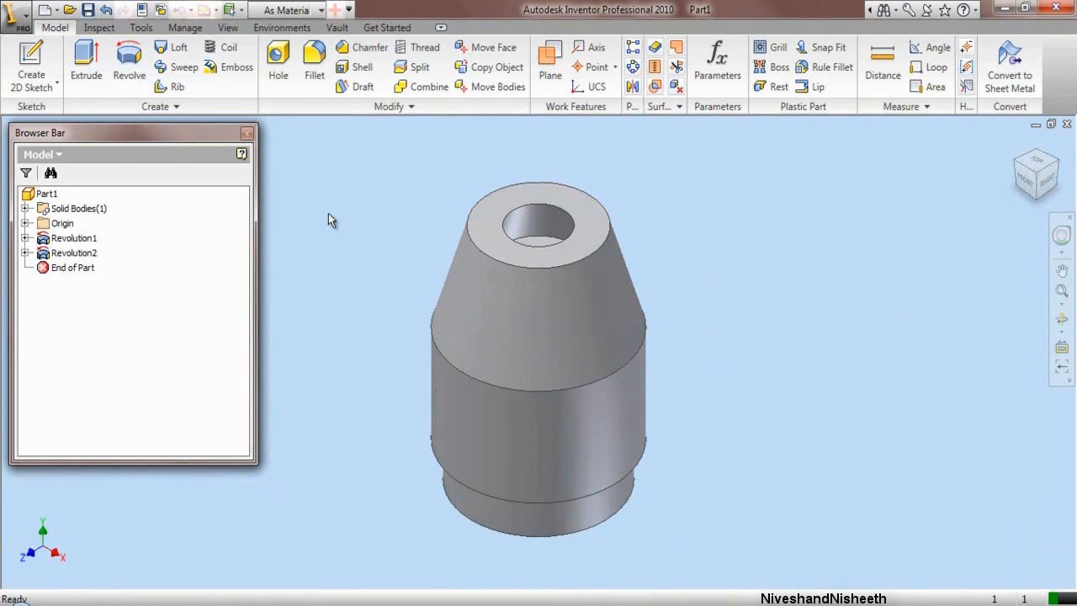
pyautogui.click(31, 65)
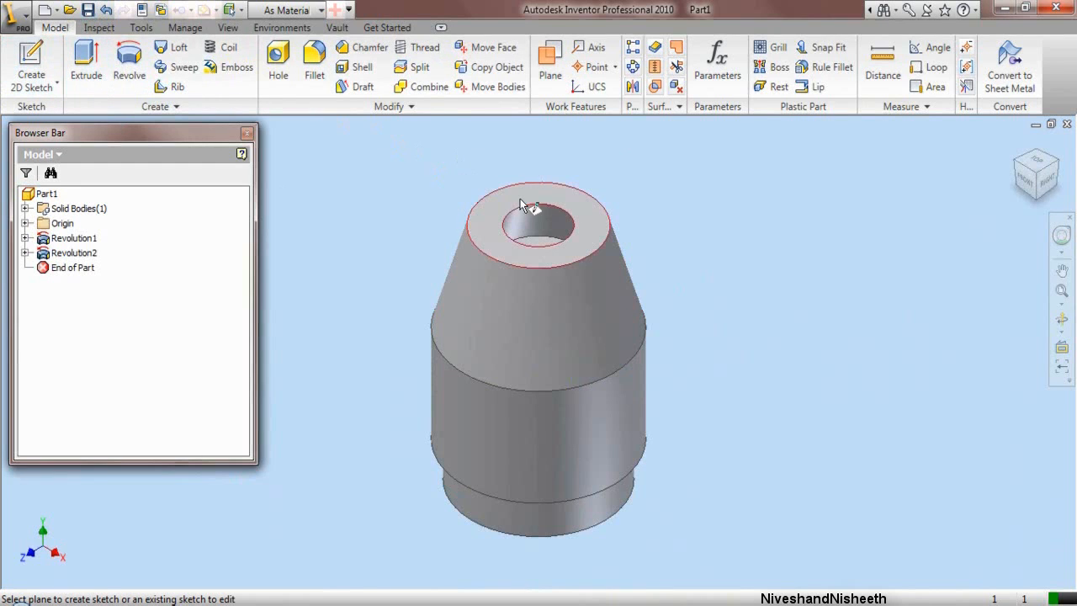
pyautogui.scroll(3, 522, 201)
pyautogui.click(556, 311)
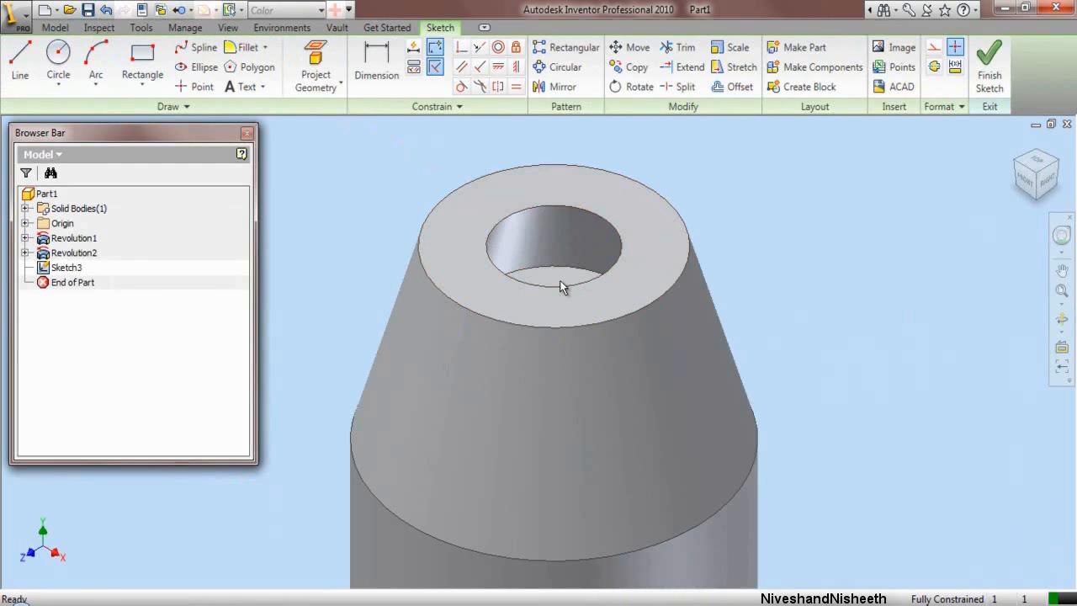
pyautogui.rightClick(800, 218)
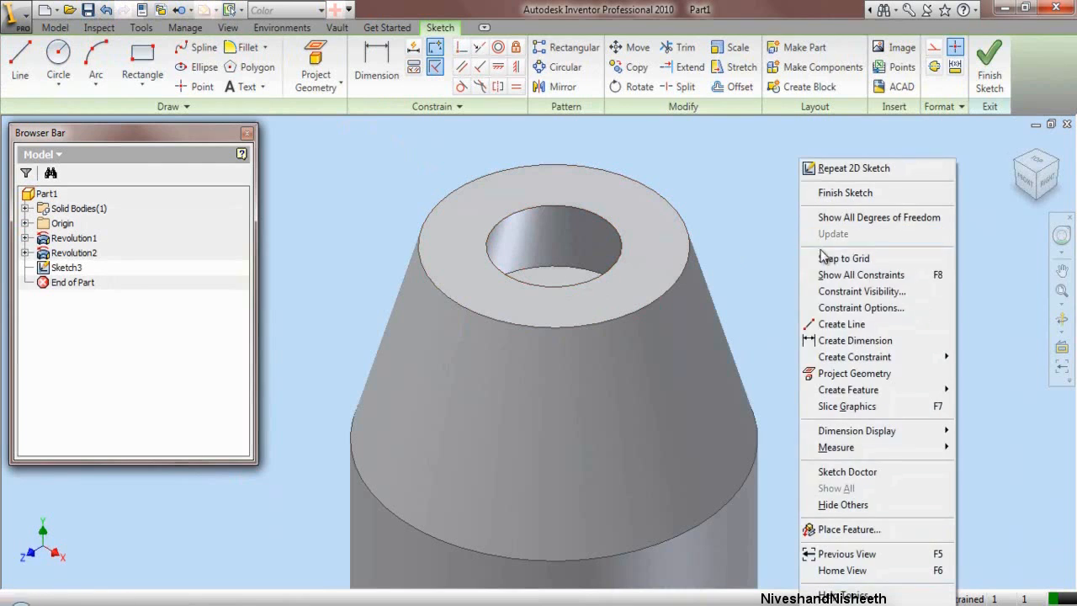
# Step: Slice the graphics at the sketch plane and draw a circle about 0.39 in in diameter centred on the projected centre point
pyautogui.click(846, 406)
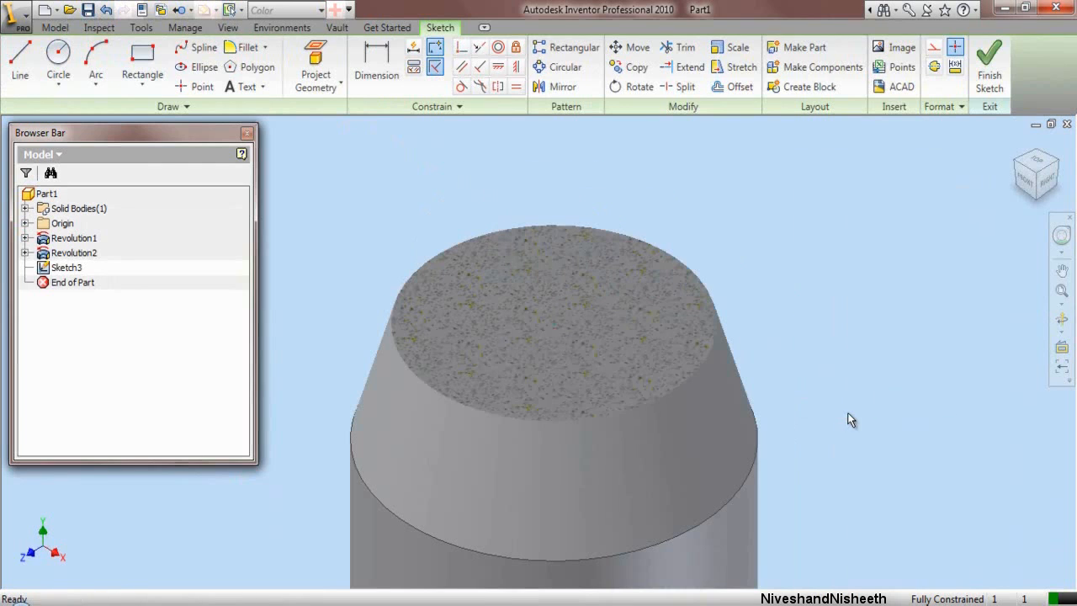
pyautogui.click(59, 61)
pyautogui.click(553, 324)
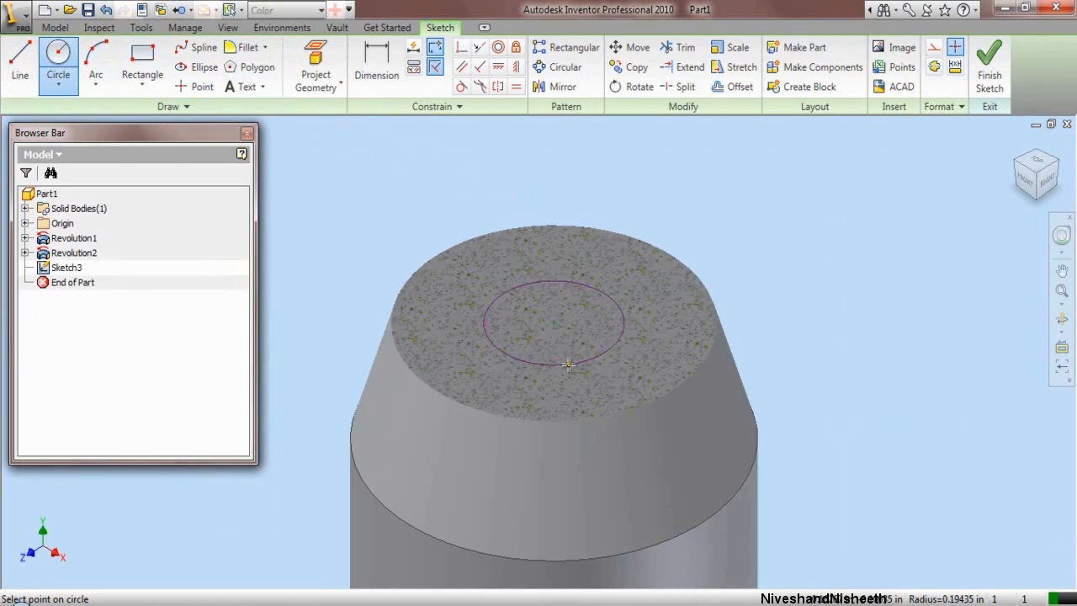
pyautogui.click(551, 365)
pyautogui.rightClick(356, 191)
pyautogui.click(378, 204)
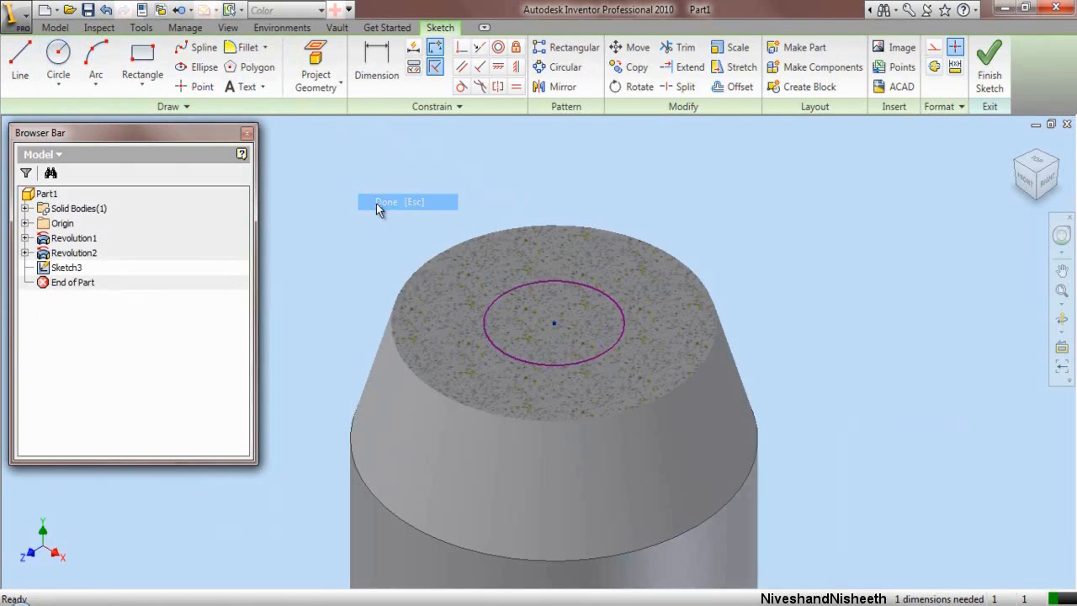
# Step: Dimension the circle on the sliced face and set its diameter to 0.375 in
pyautogui.click(383, 78)
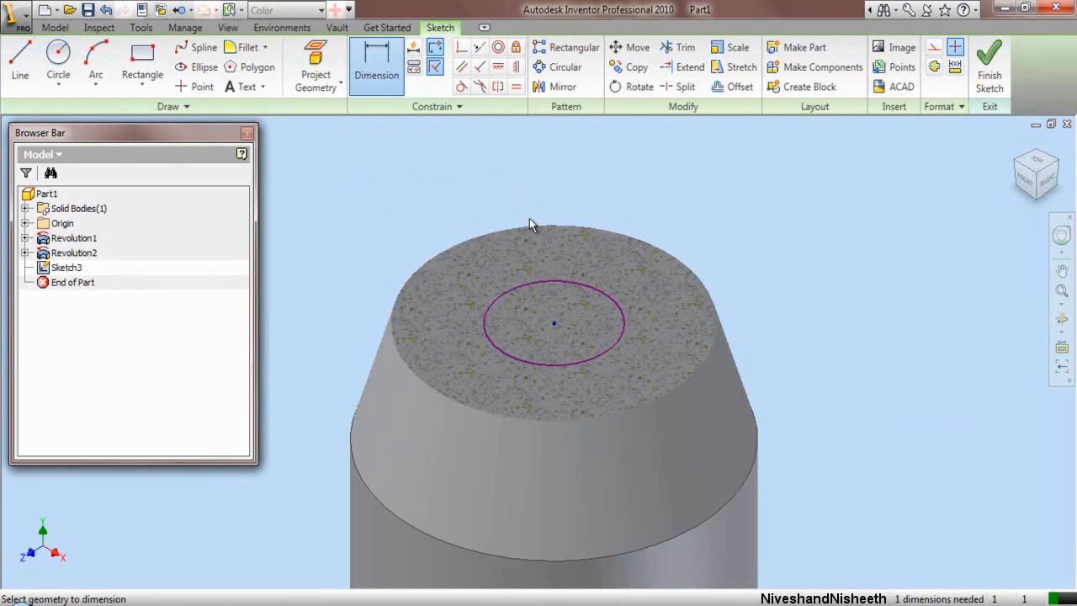
pyautogui.click(561, 280)
pyautogui.click(691, 242)
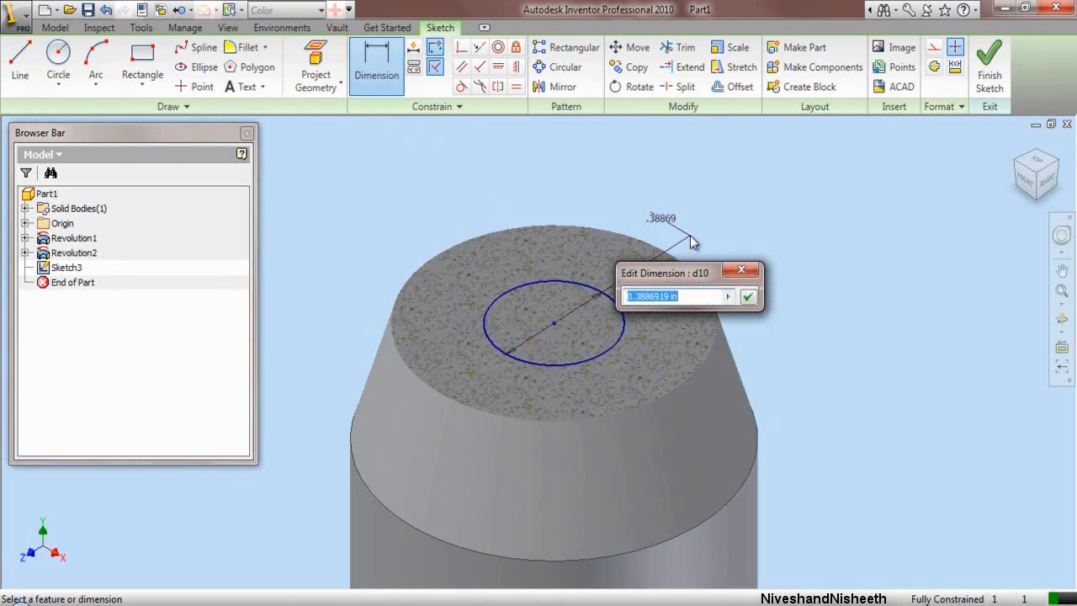
pyautogui.write('.375')
pyautogui.press('Return')
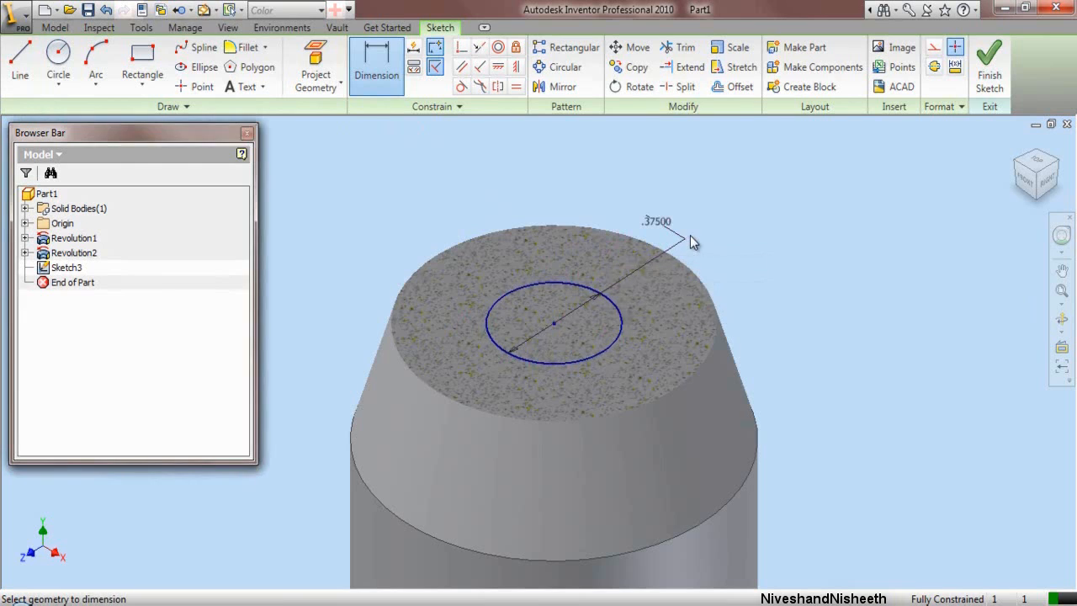
# Step: Extrude the 0.375 in circle as a cut through the whole part with the extents set to All
pyautogui.click(55, 27)
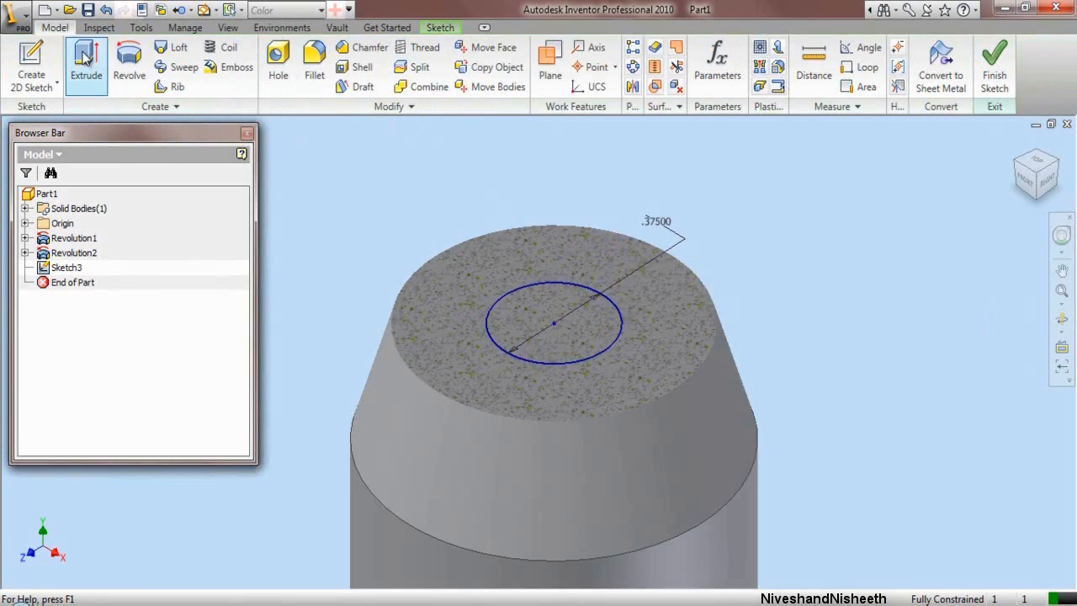
pyautogui.click(85, 67)
pyautogui.click(554, 319)
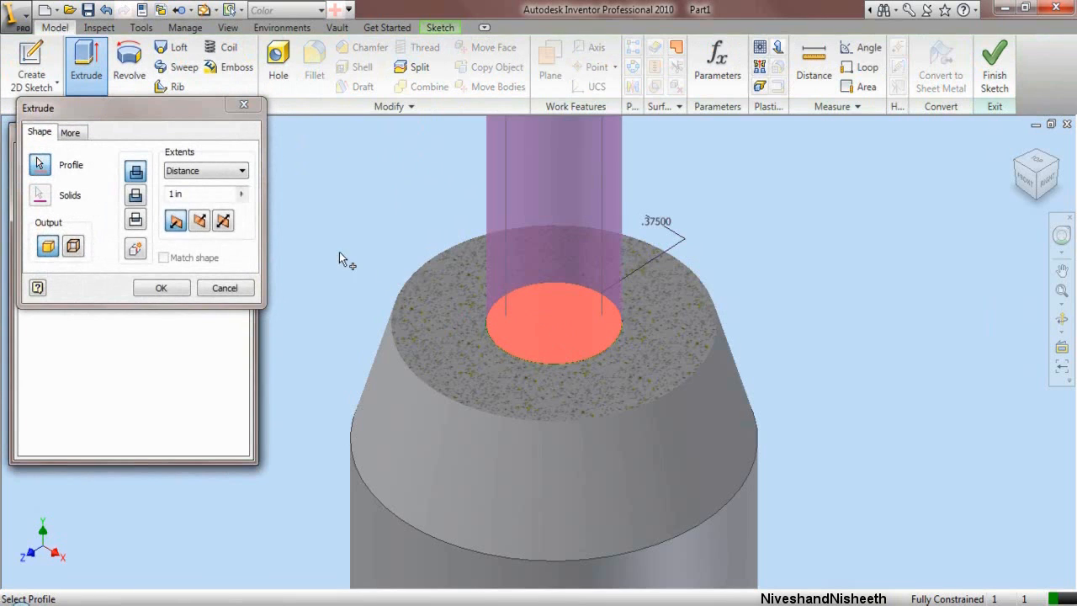
pyautogui.click(136, 194)
pyautogui.click(203, 171)
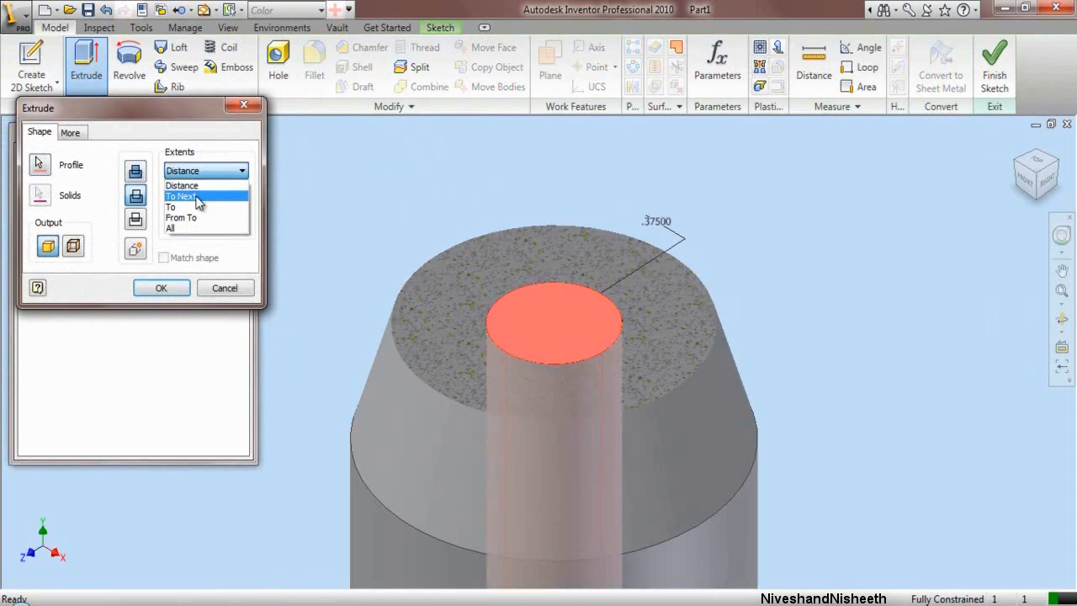
pyautogui.click(202, 228)
pyautogui.click(164, 288)
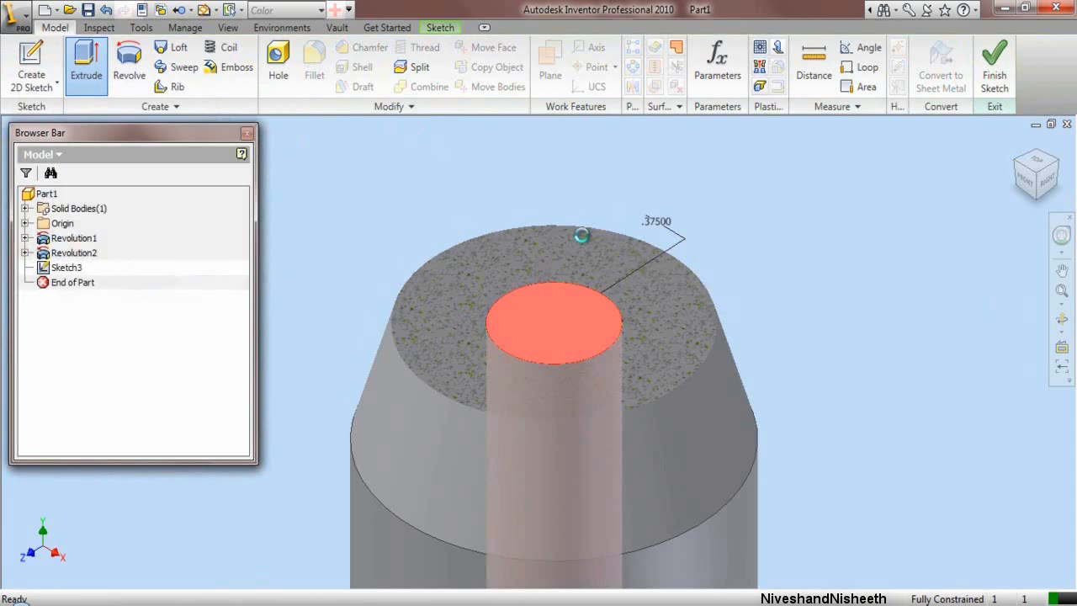
# Step: Examine the new through hole from above the tapered end, then restore the home view
pyautogui.scroll(-3, 704, 235)
pyautogui.click(1062, 235)
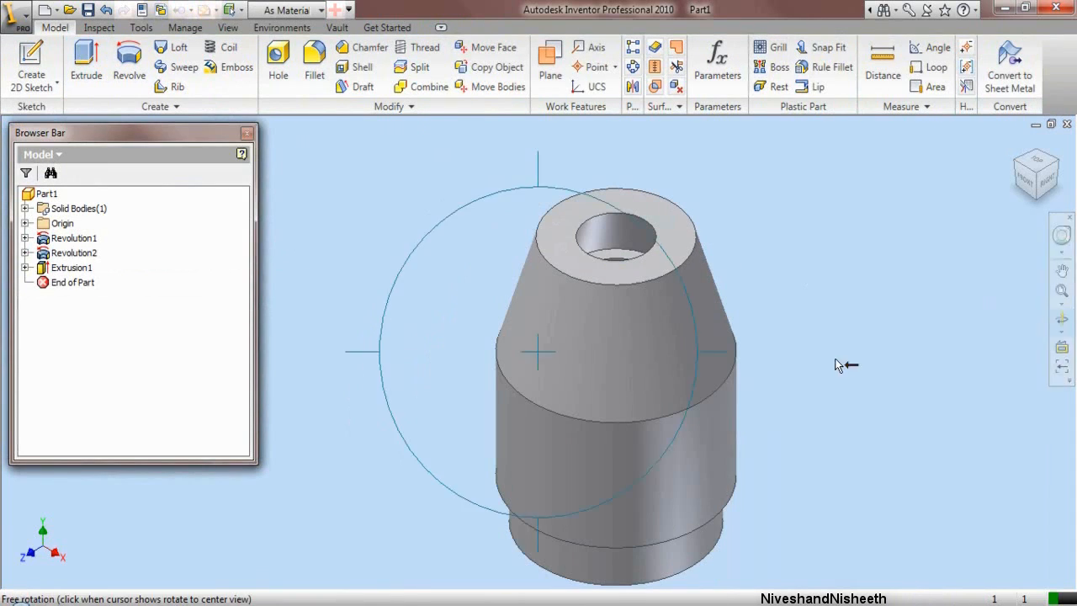
pyautogui.moveTo(548, 357); pyautogui.dragTo(600, 400)
pyautogui.rightClick(562, 379)
pyautogui.click(623, 454)
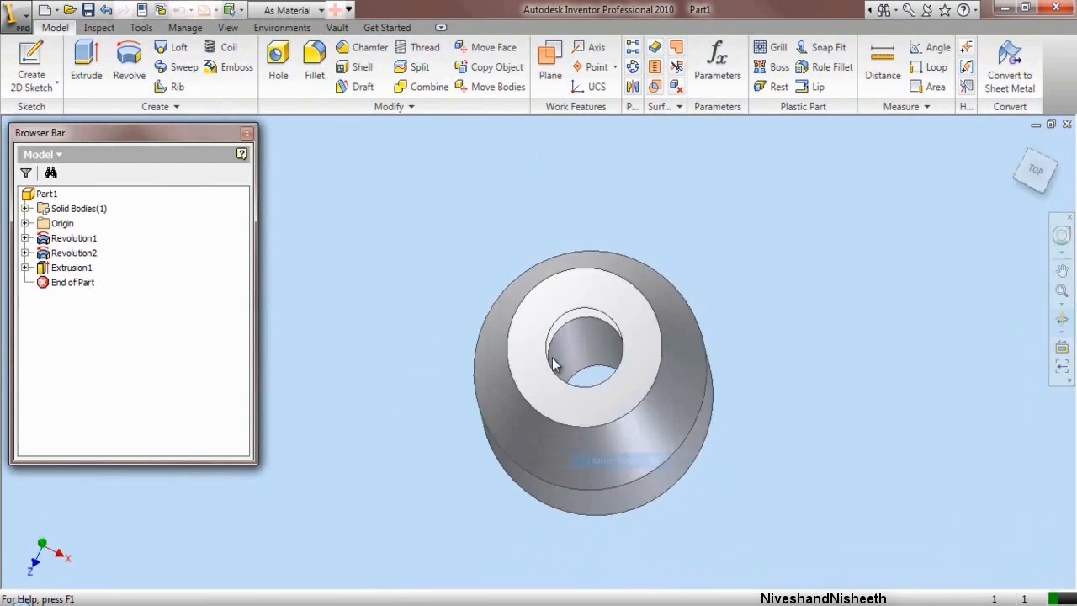
pyautogui.rightClick(543, 243)
pyautogui.click(557, 245)
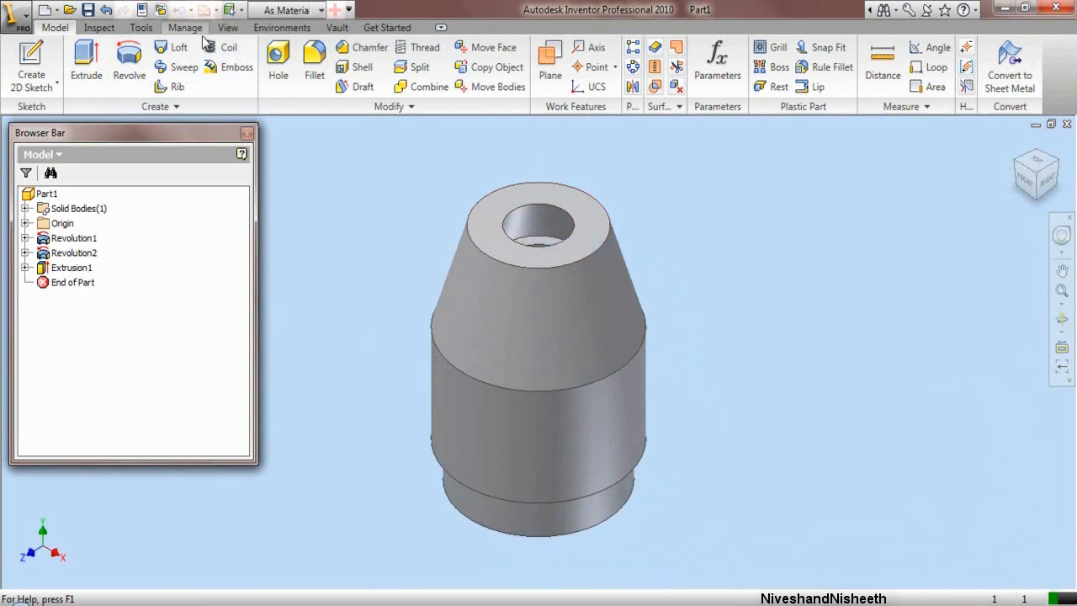
# Step: Create a half cross section analysis of the part on the origin YZ plane and collapse the Origin folder
pyautogui.click(98, 27)
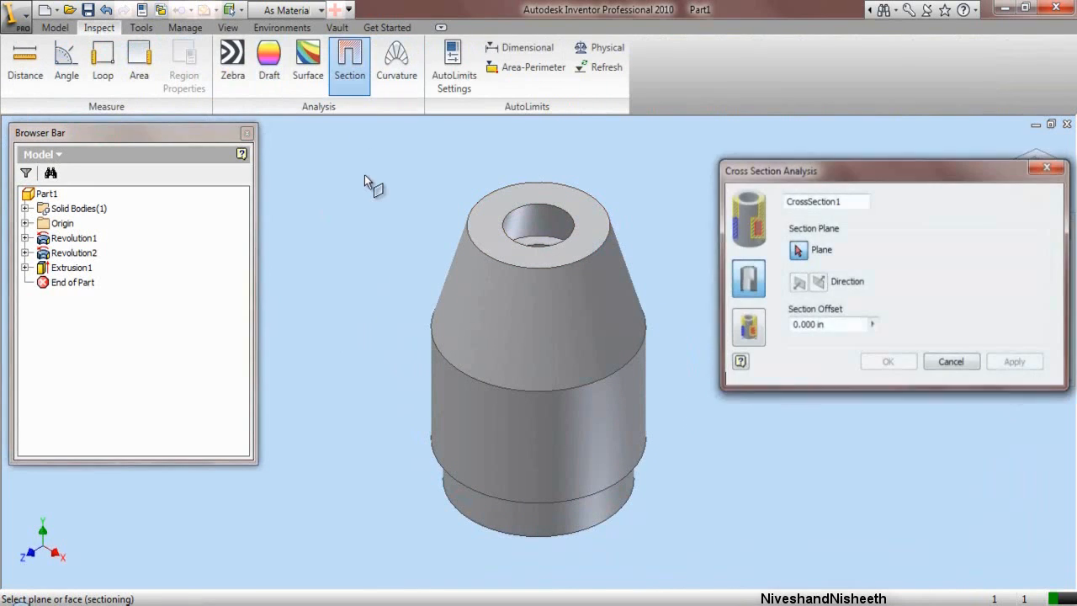
pyautogui.click(25, 223)
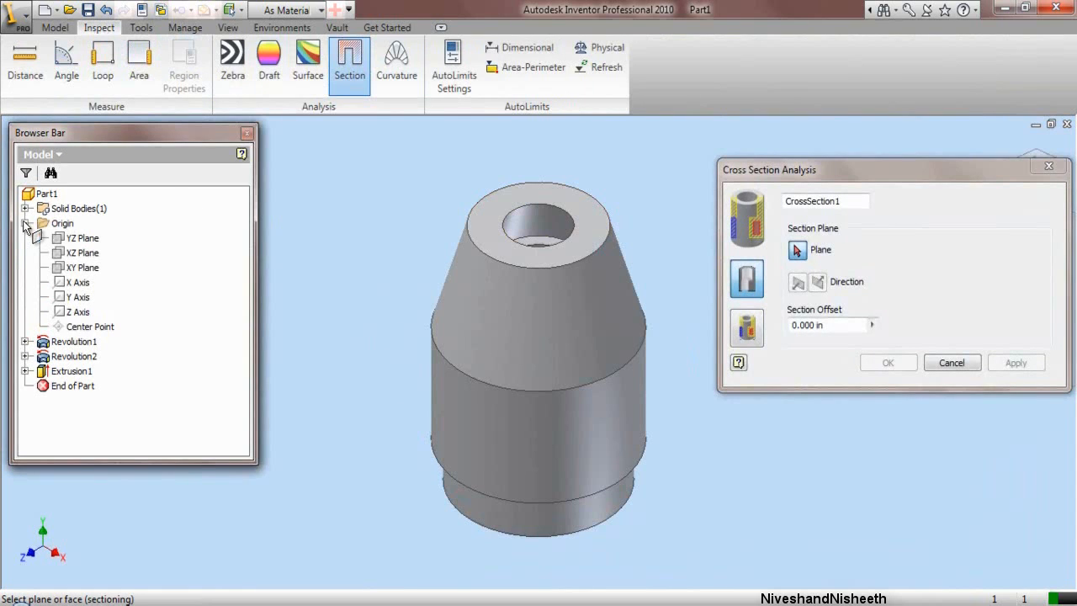
pyautogui.click(74, 240)
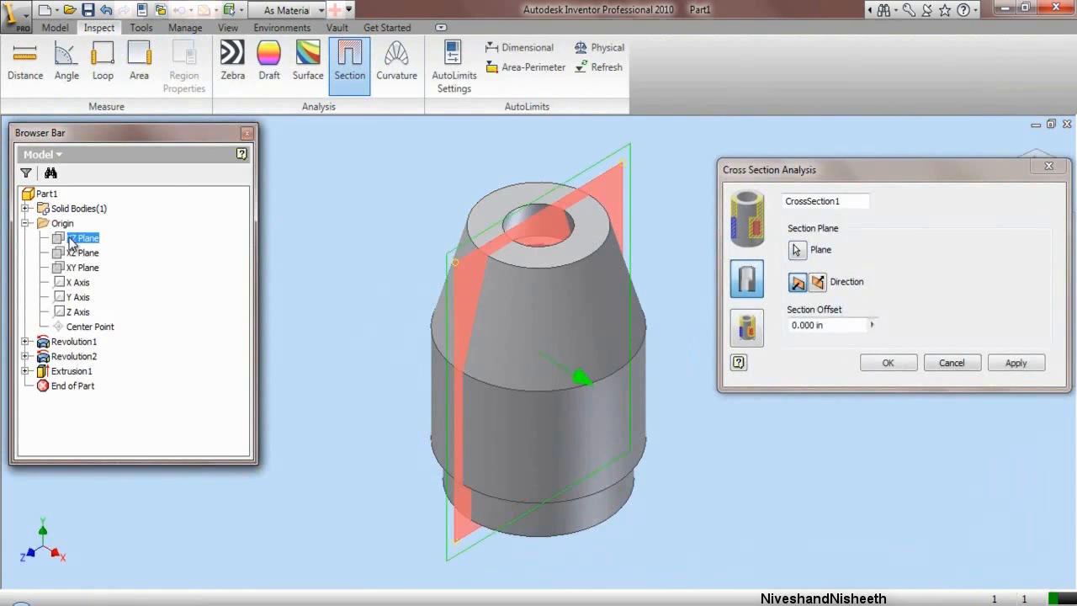
pyautogui.click(1016, 363)
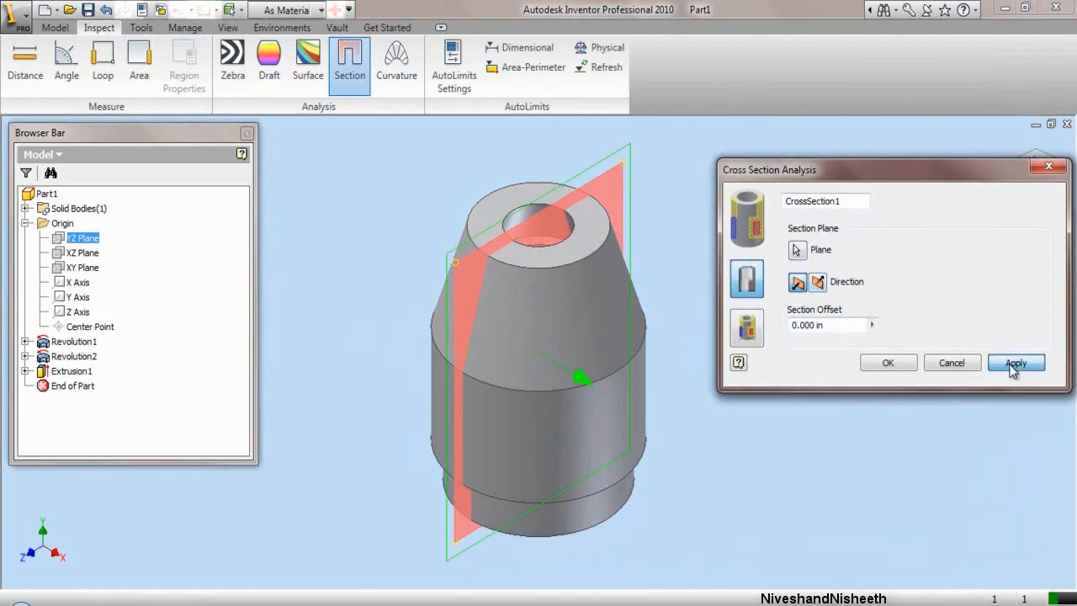
pyautogui.click(952, 363)
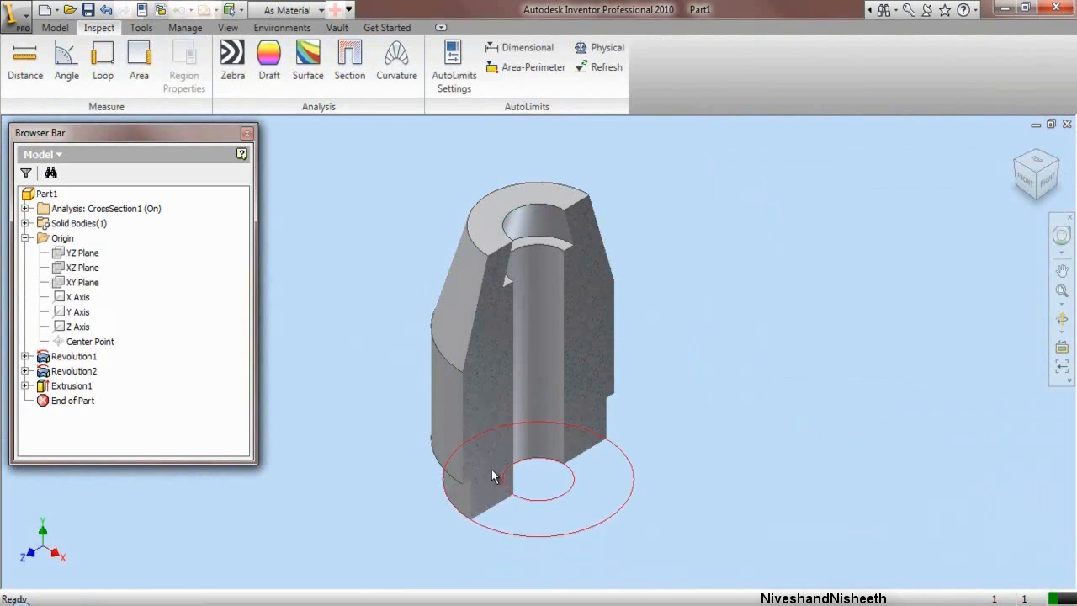
pyautogui.click(25, 238)
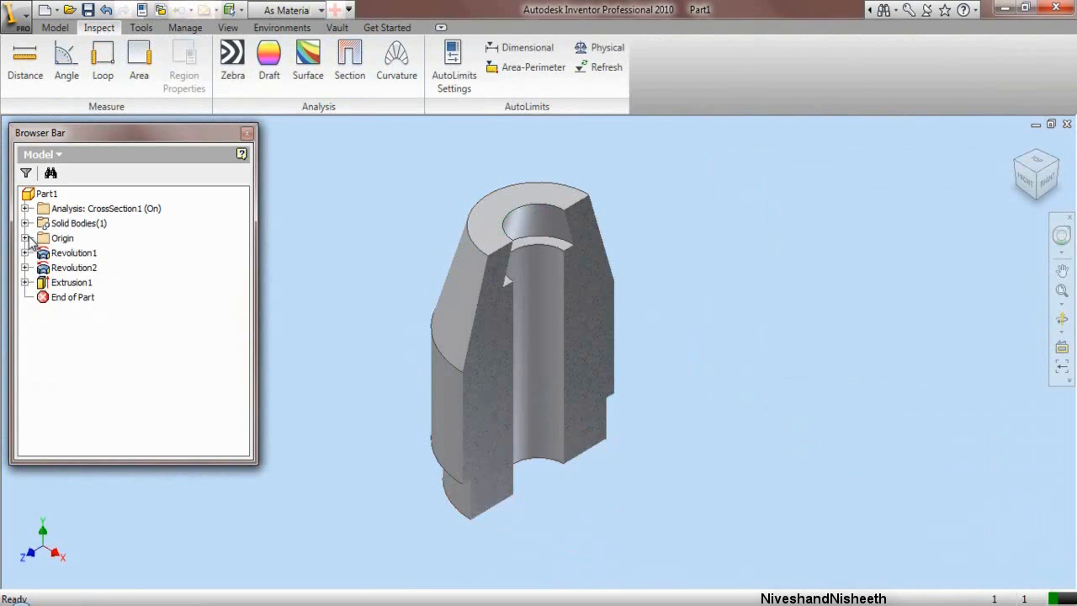
# Step: Inspect the sectioned bore and recess up close, then switch off the cross section analysis visibility
pyautogui.click(59, 31)
pyautogui.scroll(-3, 541, 234)
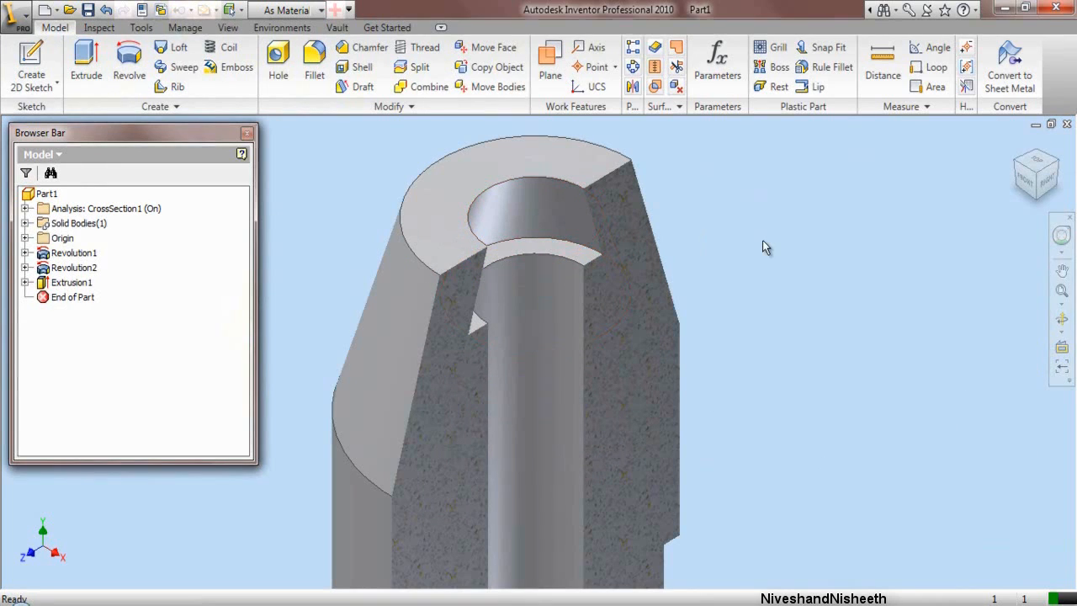
pyautogui.rightClick(148, 211)
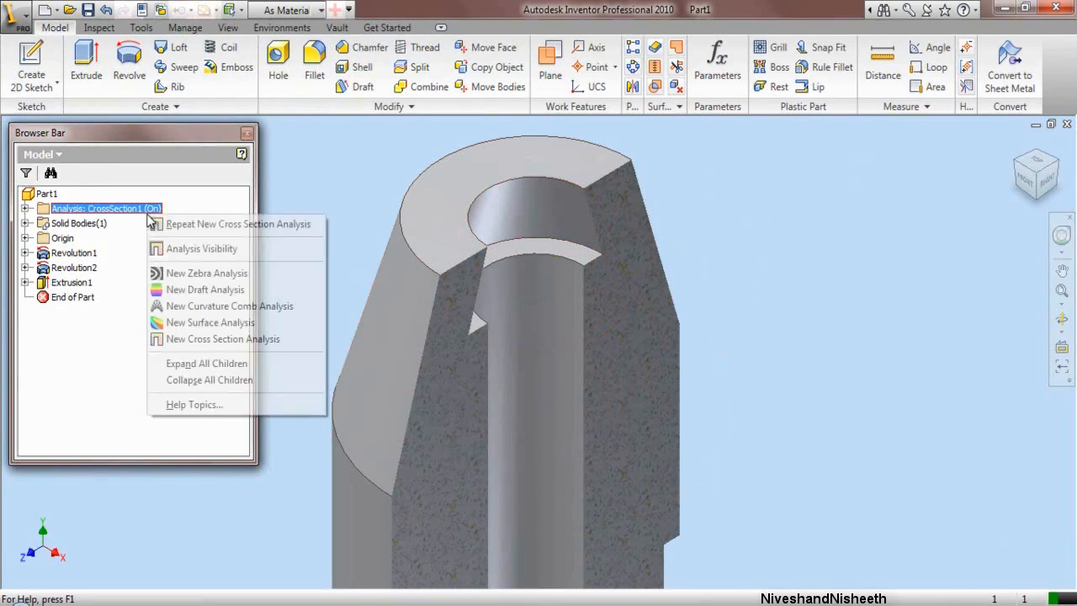
pyautogui.click(176, 251)
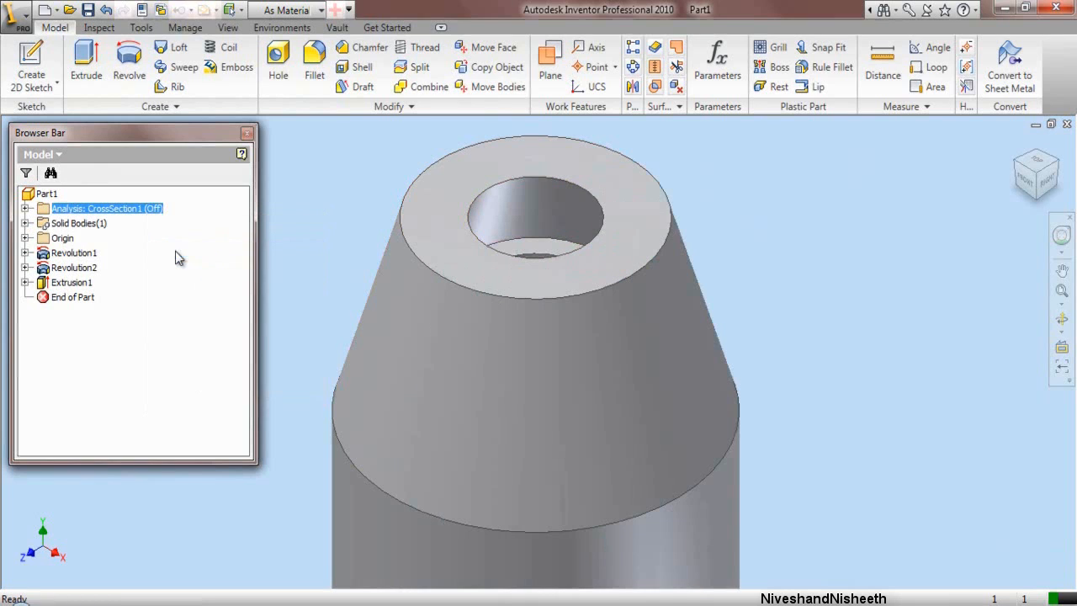
# Step: Start a new 2D sketch on the flat bottom face of the part, at the end opposite the taper
pyautogui.click(1064, 319)
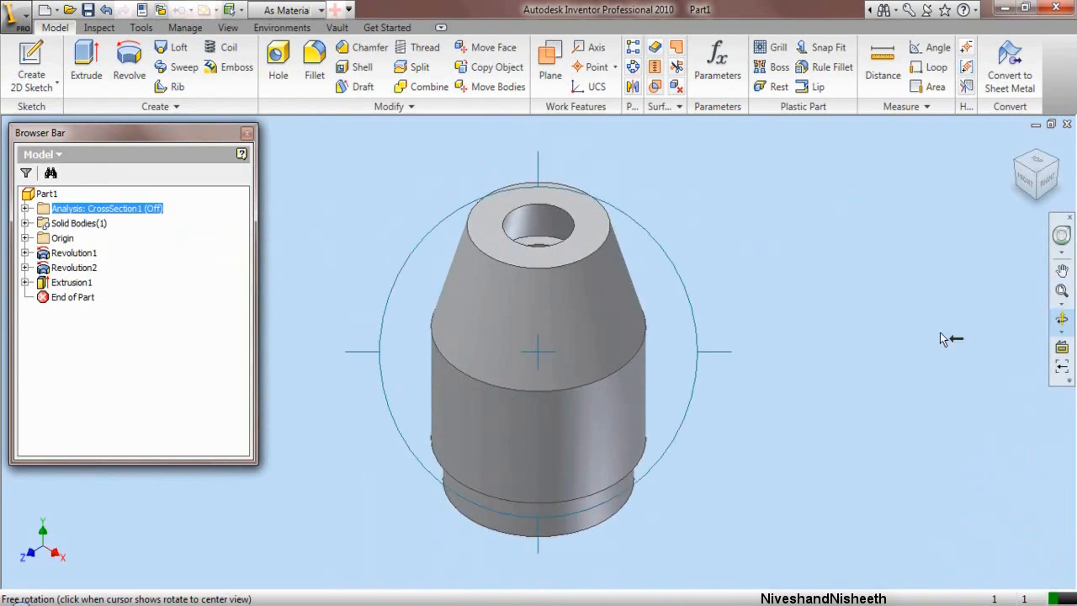
pyautogui.moveTo(535, 374); pyautogui.dragTo(524, 269)
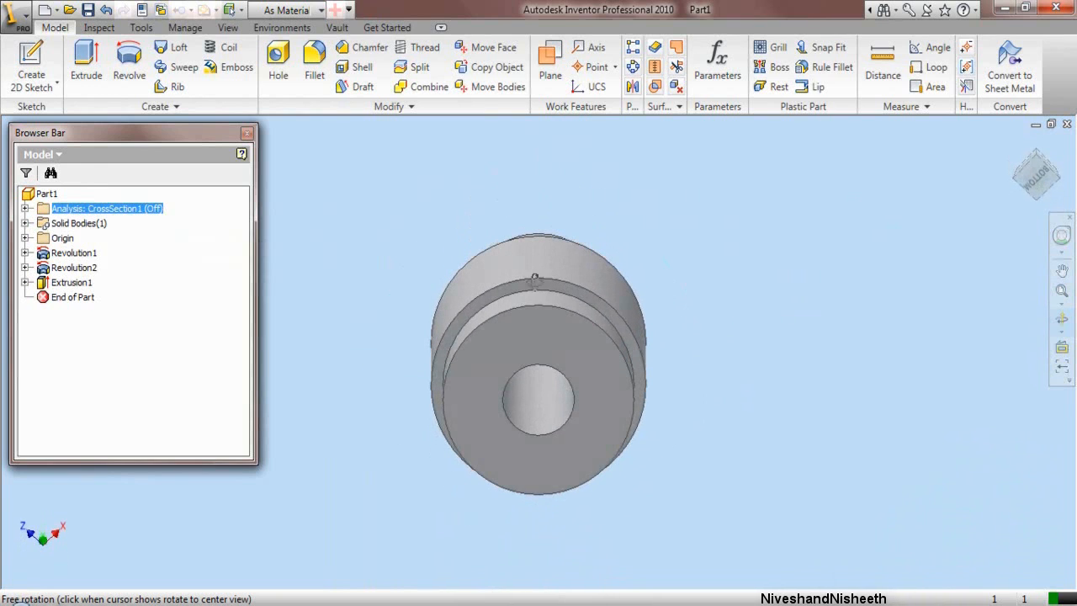
pyautogui.press('Escape')
pyautogui.click(1044, 177)
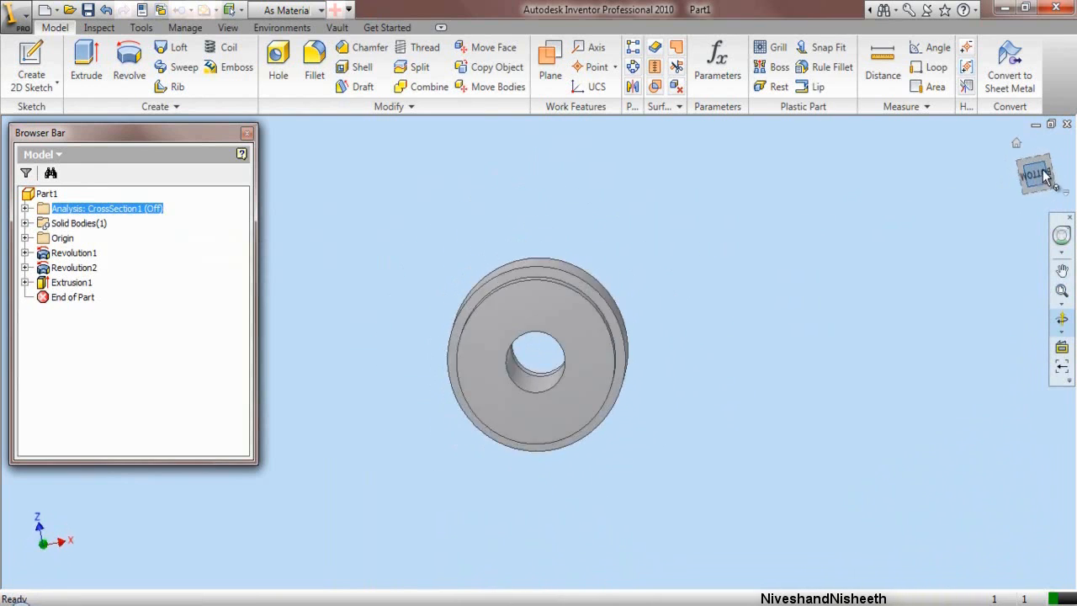
pyautogui.scroll(-2, 410, 415)
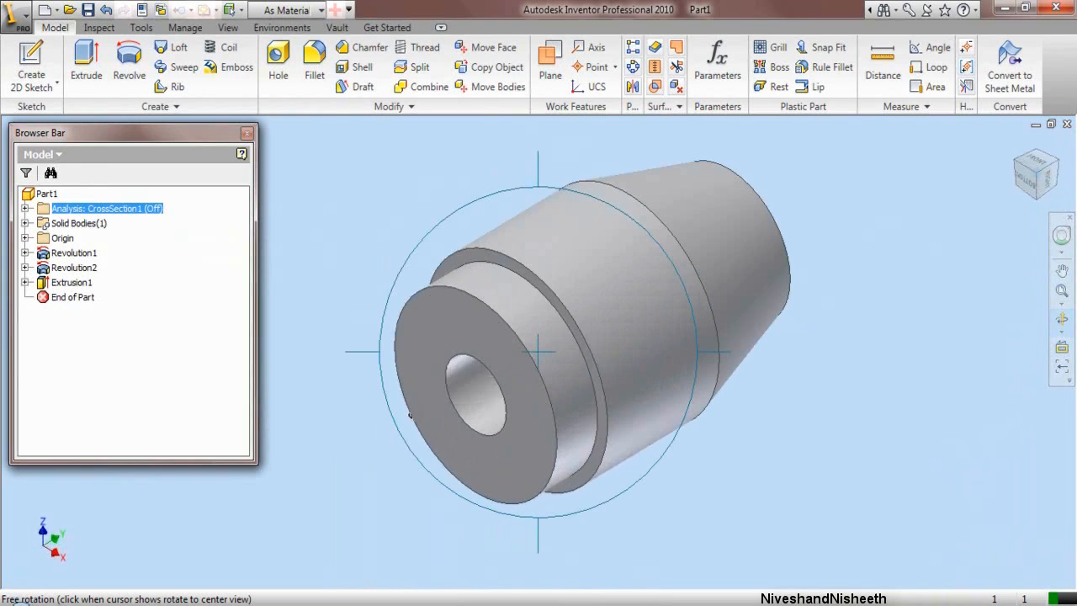
pyautogui.rightClick(426, 372)
pyautogui.click(455, 372)
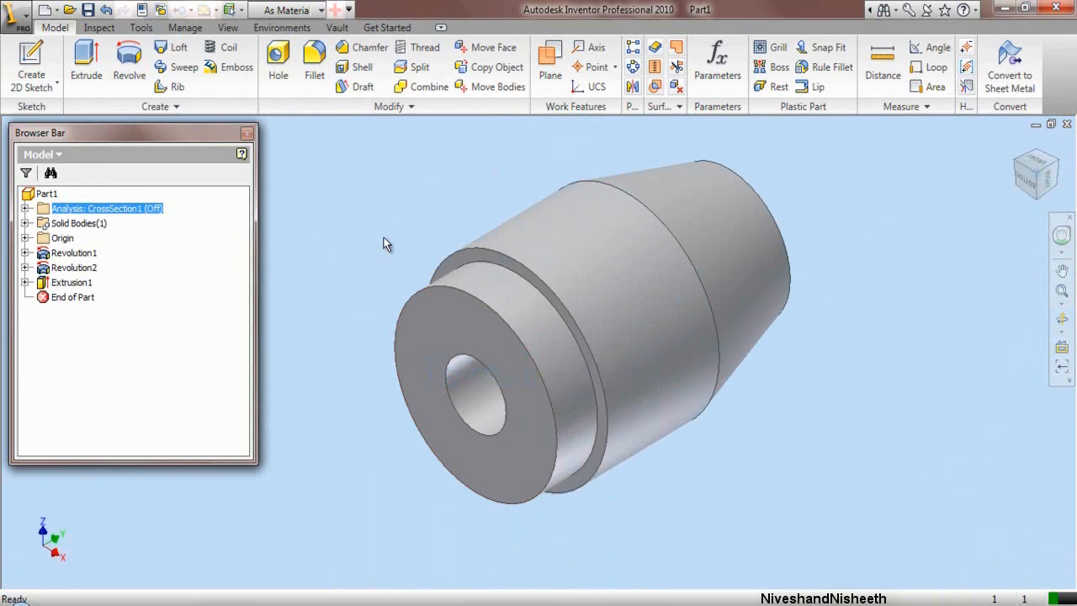
pyautogui.click(31, 61)
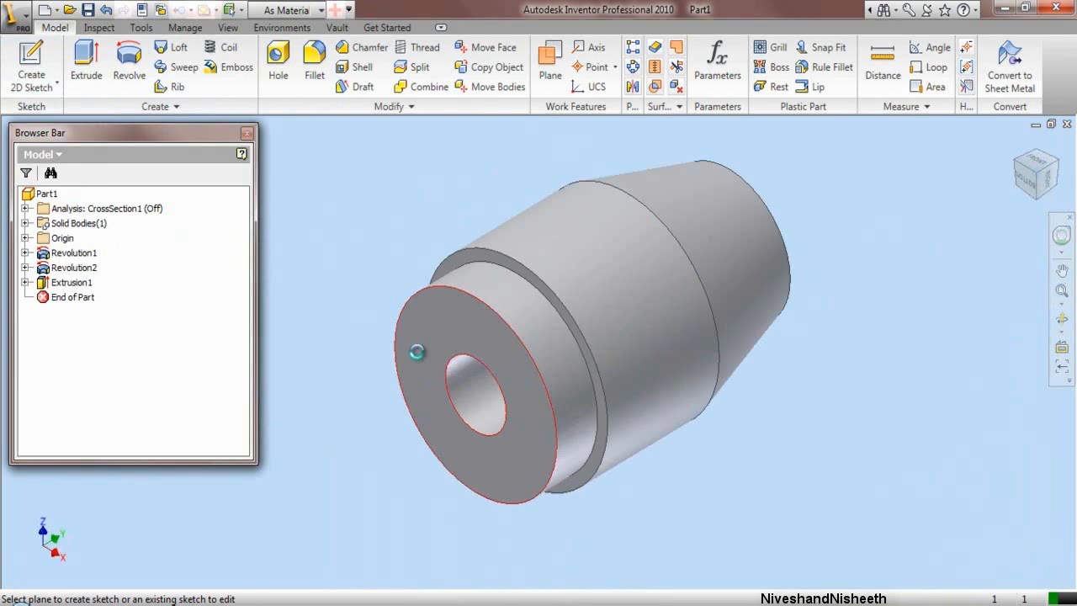
pyautogui.click(416, 352)
# Step: Draw a circle about 0.63 in in diameter around the bore, centred on the hole's centre point
pyautogui.click(59, 57)
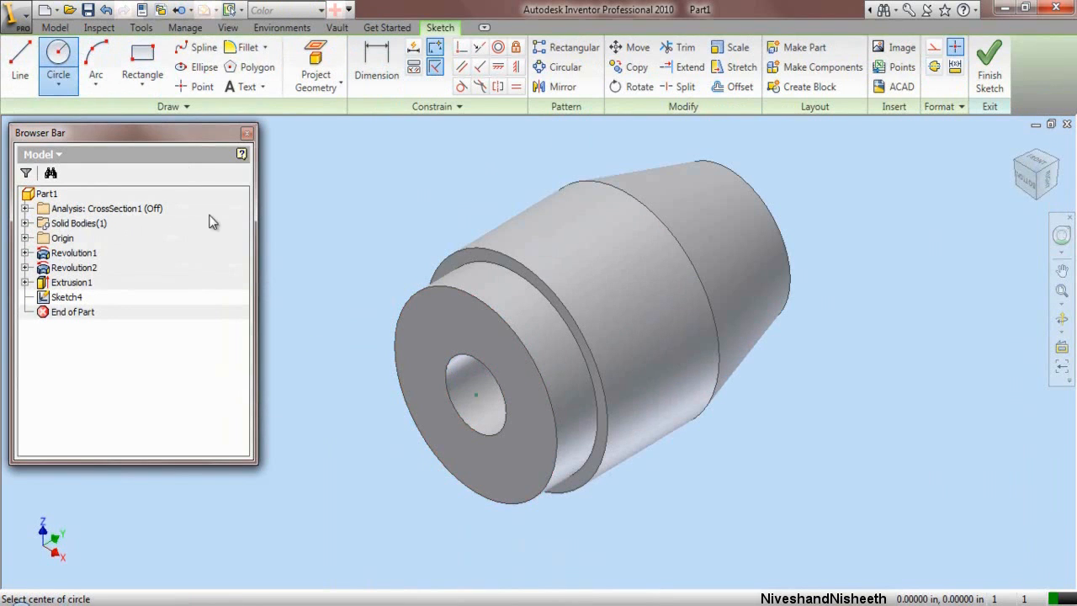
pyautogui.click(477, 394)
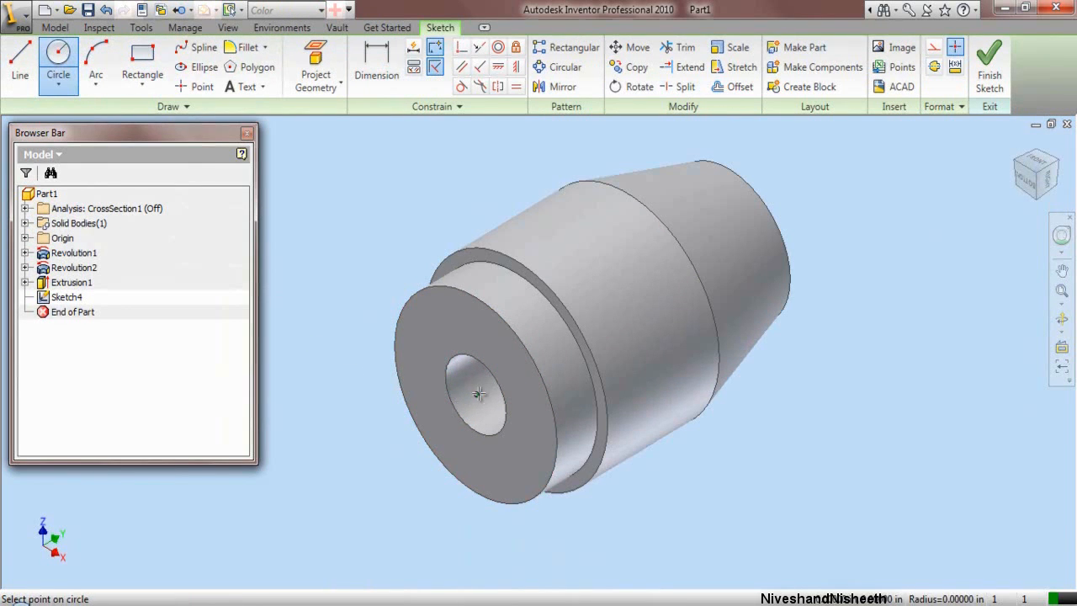
pyautogui.click(433, 358)
# Step: Dimension the circle around the bore on the bottom face and set its diameter to 0.5 in
pyautogui.press('d')
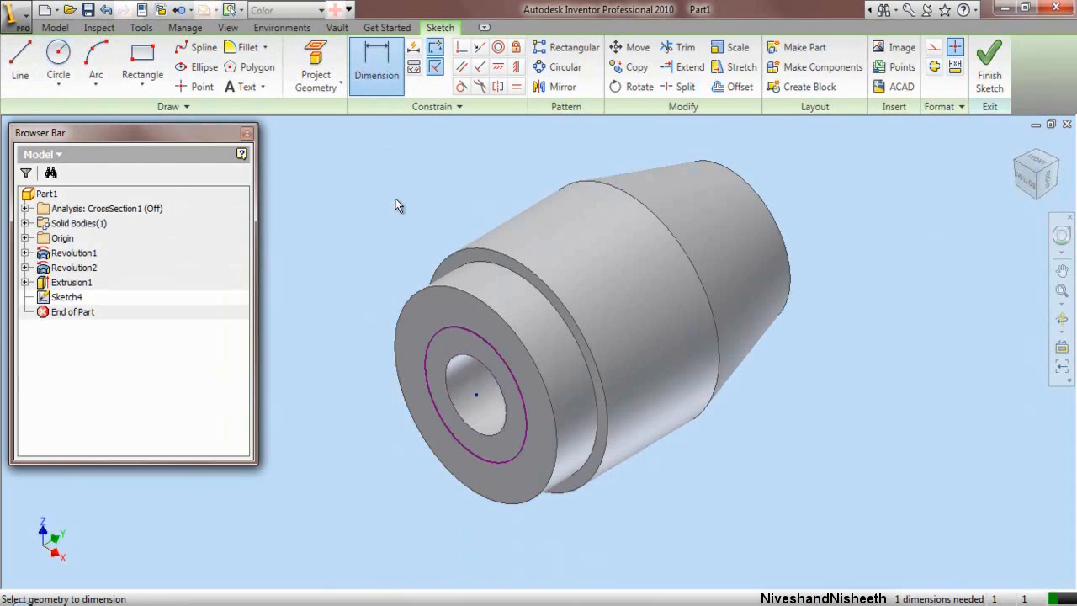
pyautogui.click(443, 334)
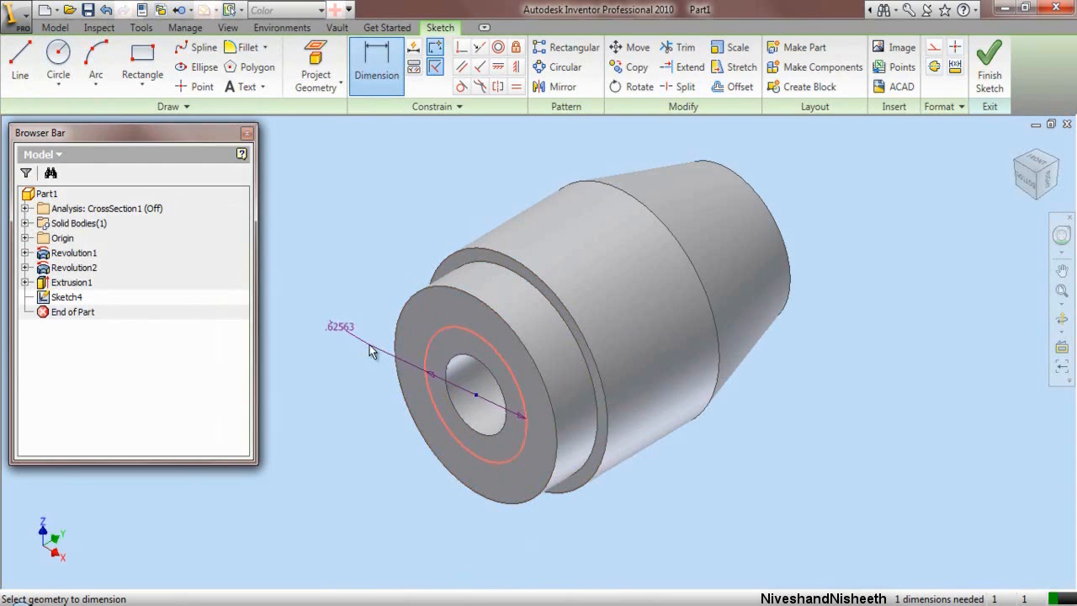
pyautogui.click(371, 352)
pyautogui.write('.5')
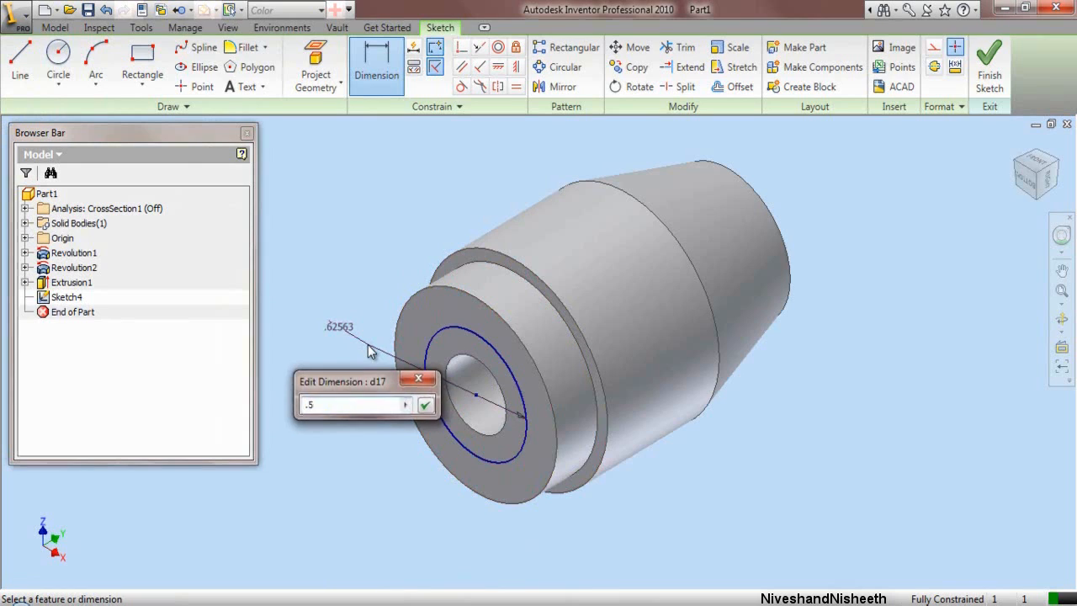
pyautogui.press('Return')
pyautogui.rightClick(364, 238)
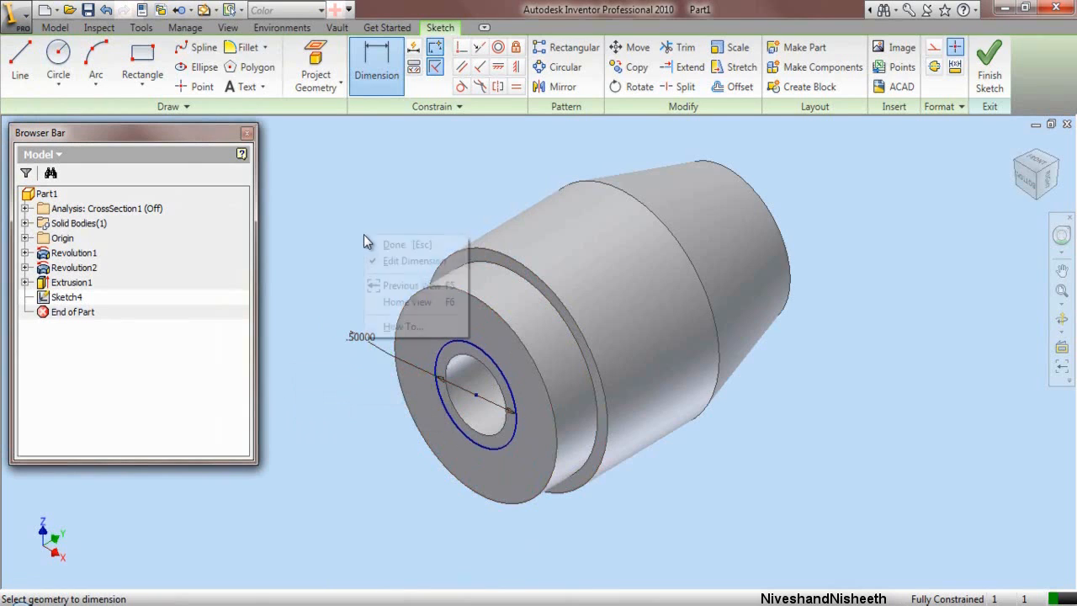
pyautogui.click(393, 245)
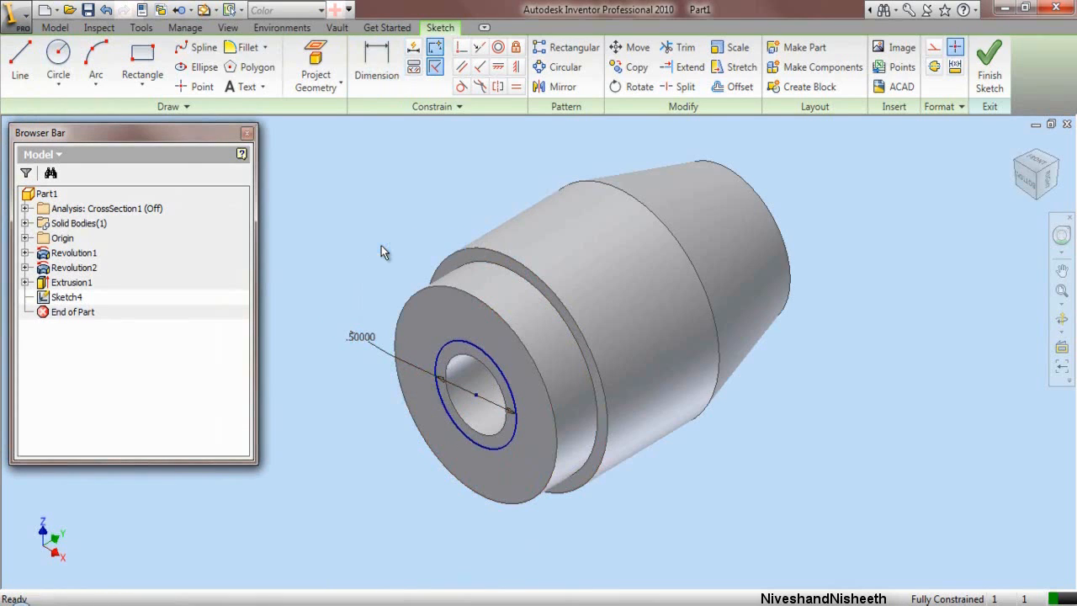
# Step: Finish the sketch and extrude the 0.5 in circle as a cut 0.938 in deep into the part
pyautogui.click(990, 59)
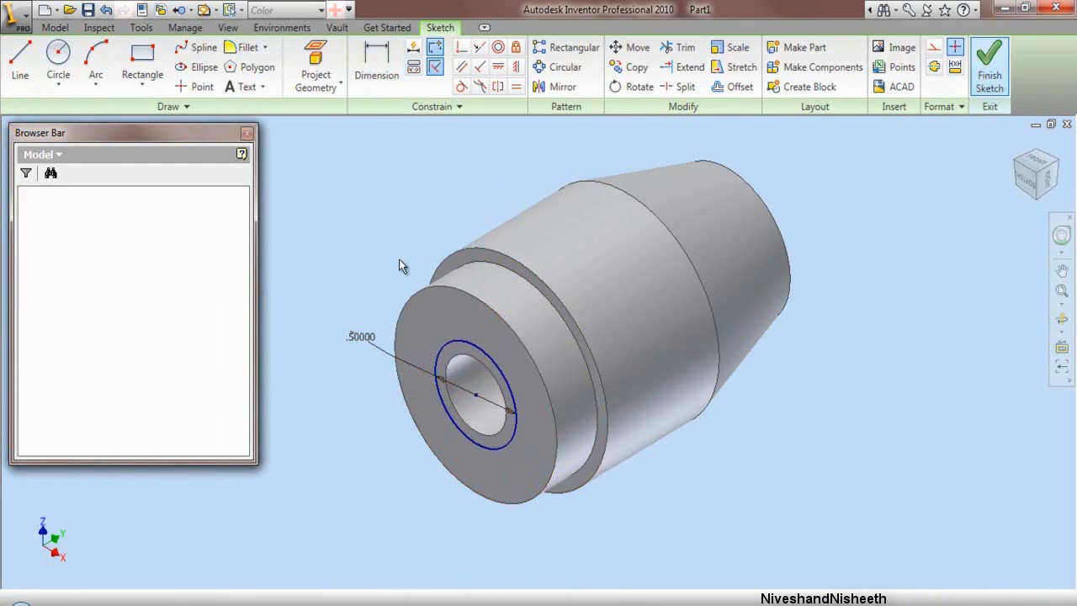
pyautogui.click(86, 63)
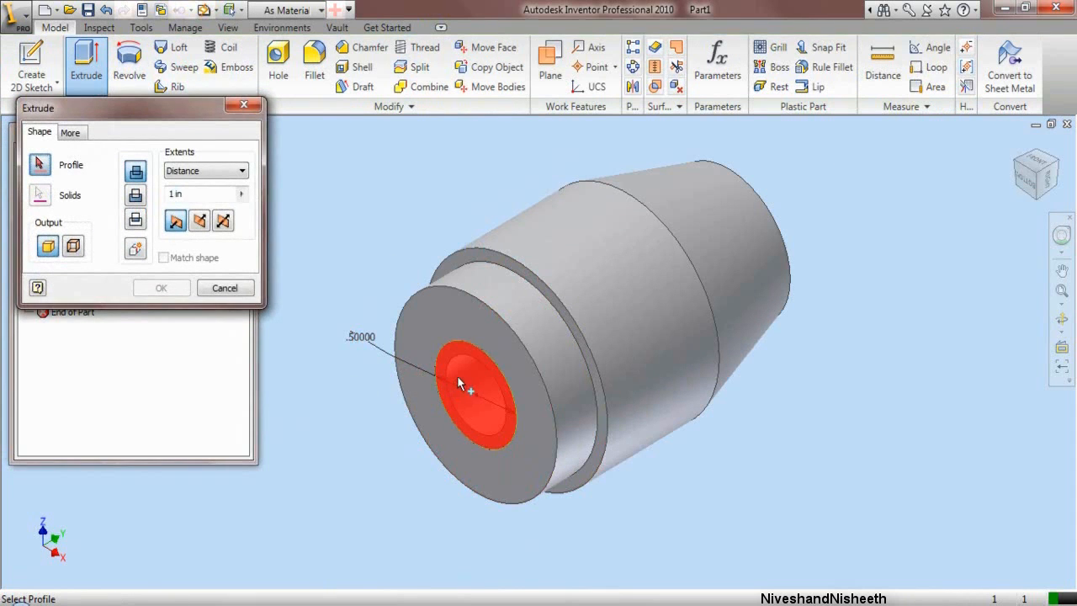
pyautogui.click(457, 375)
pyautogui.click(135, 198)
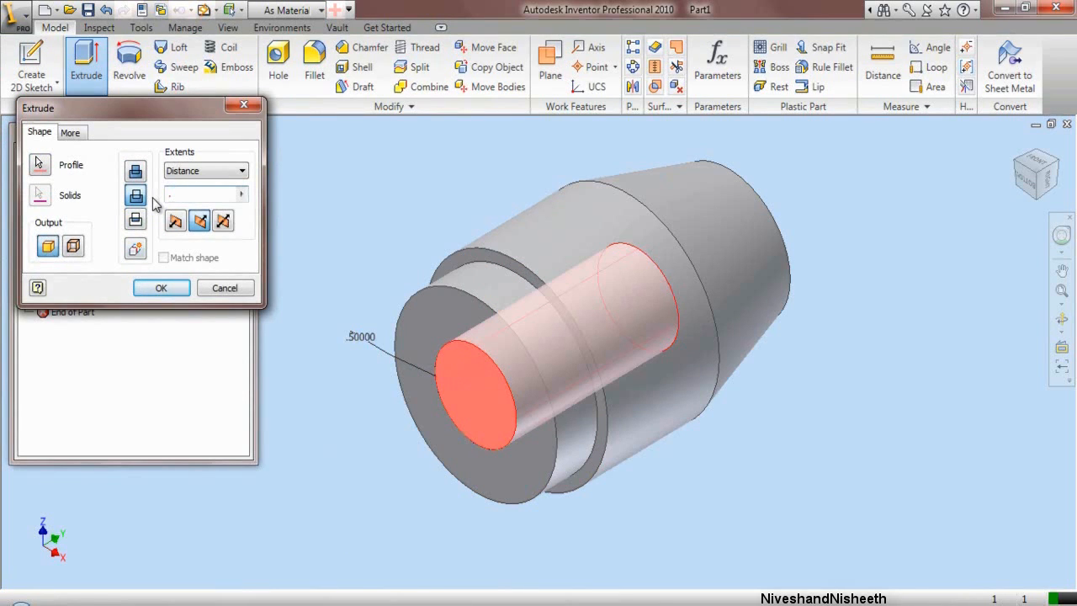
pyautogui.write('.938')
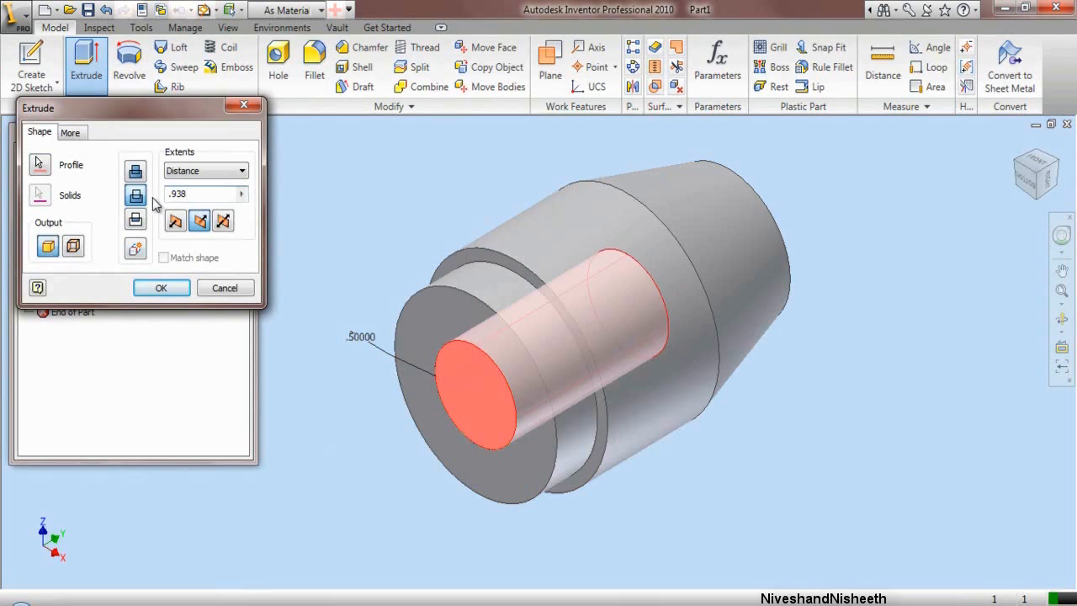
pyautogui.press('Return')
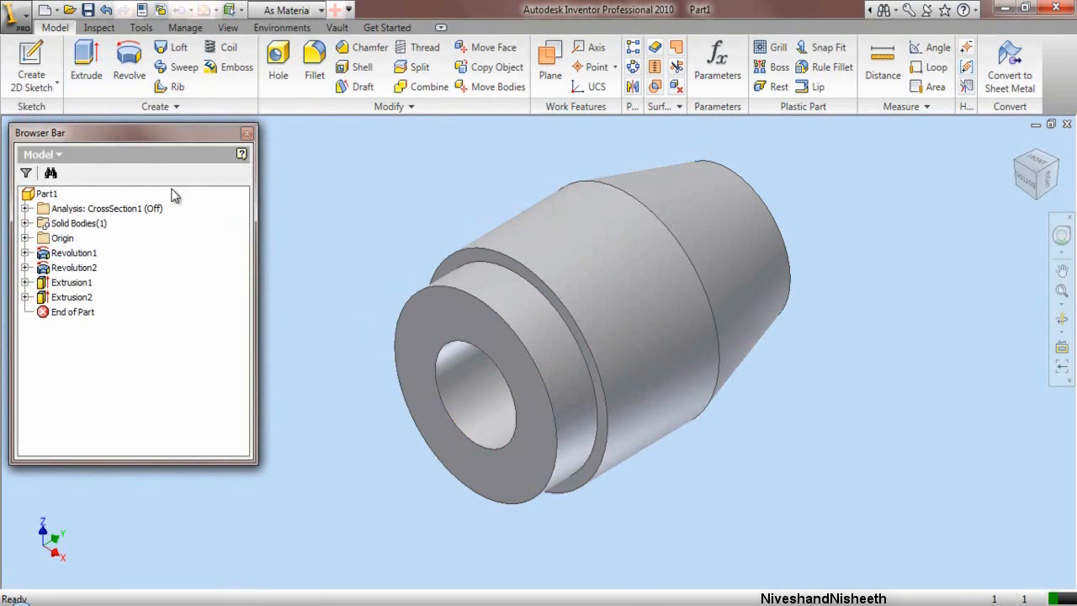
# Step: Switch on the cross section analysis visibility, inspect the enlarged bore up close, and switch the analysis off again
pyautogui.rightClick(124, 207)
pyautogui.click(145, 236)
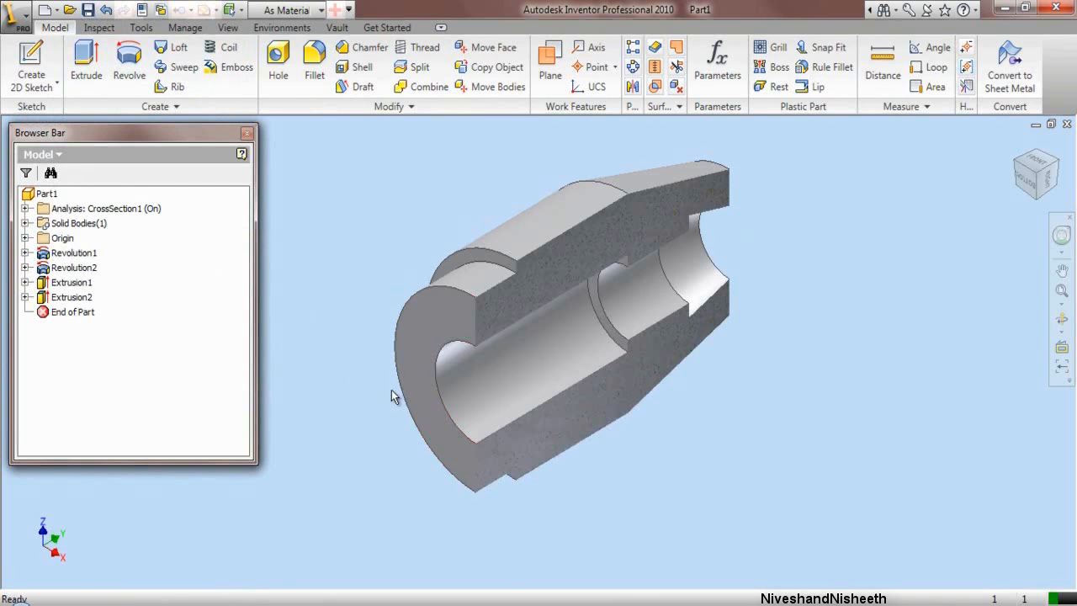
pyautogui.scroll(3, 448, 377)
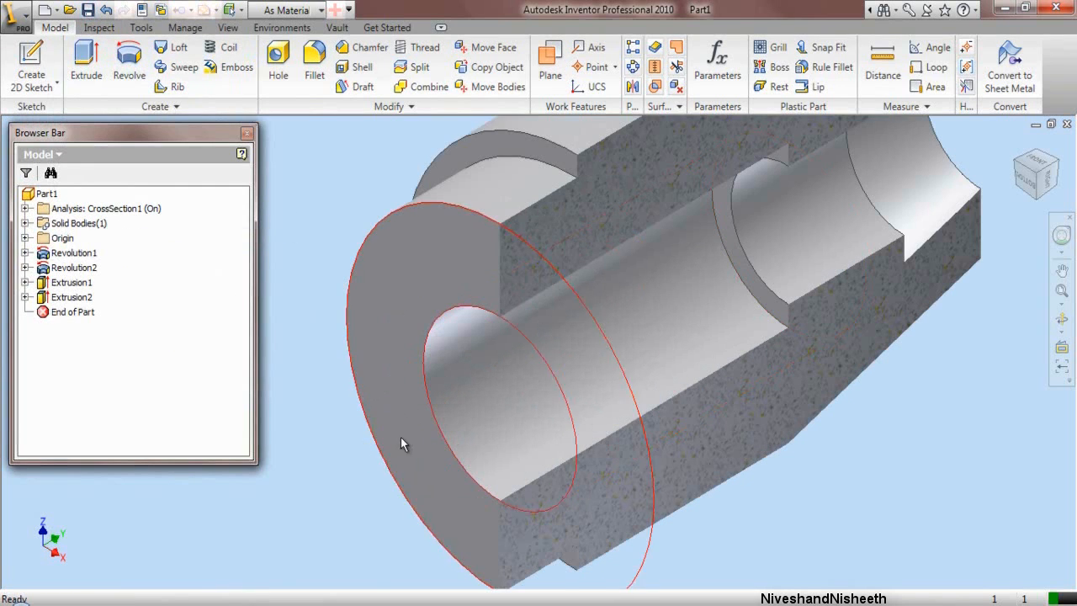
pyautogui.scroll(-3, 400, 438)
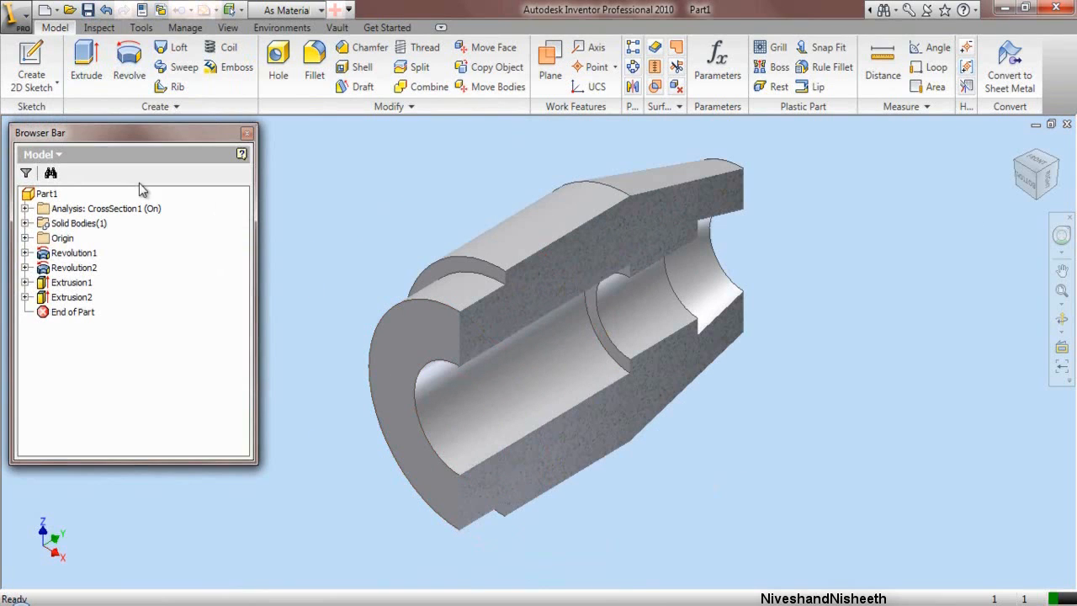
pyautogui.rightClick(118, 212)
pyautogui.click(165, 241)
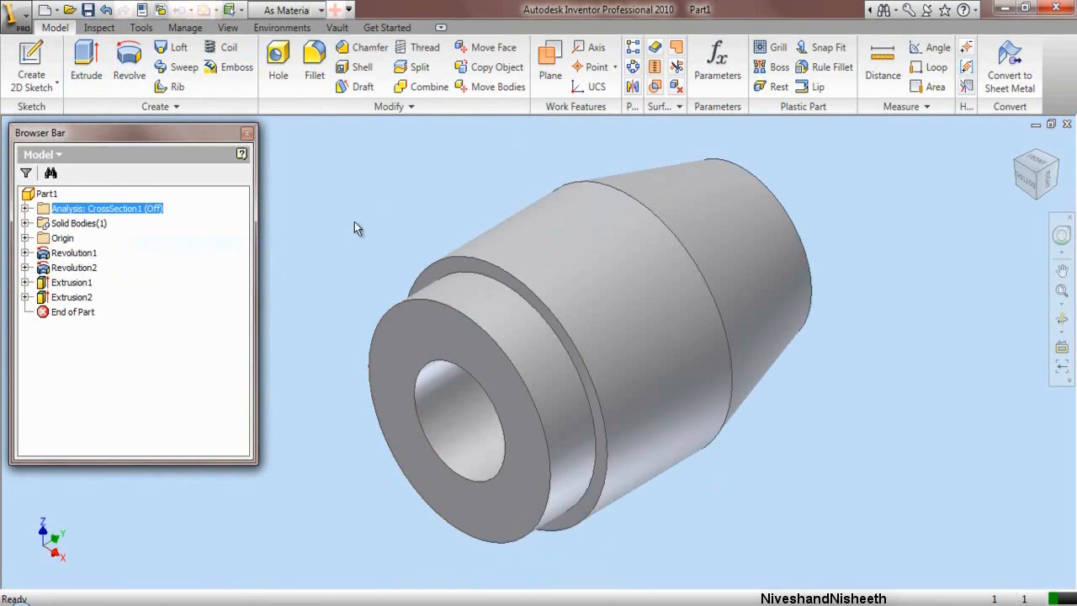
# Step: Start a new sketch on the YZ origin plane and project the part's cut edges into it
pyautogui.click(25, 238)
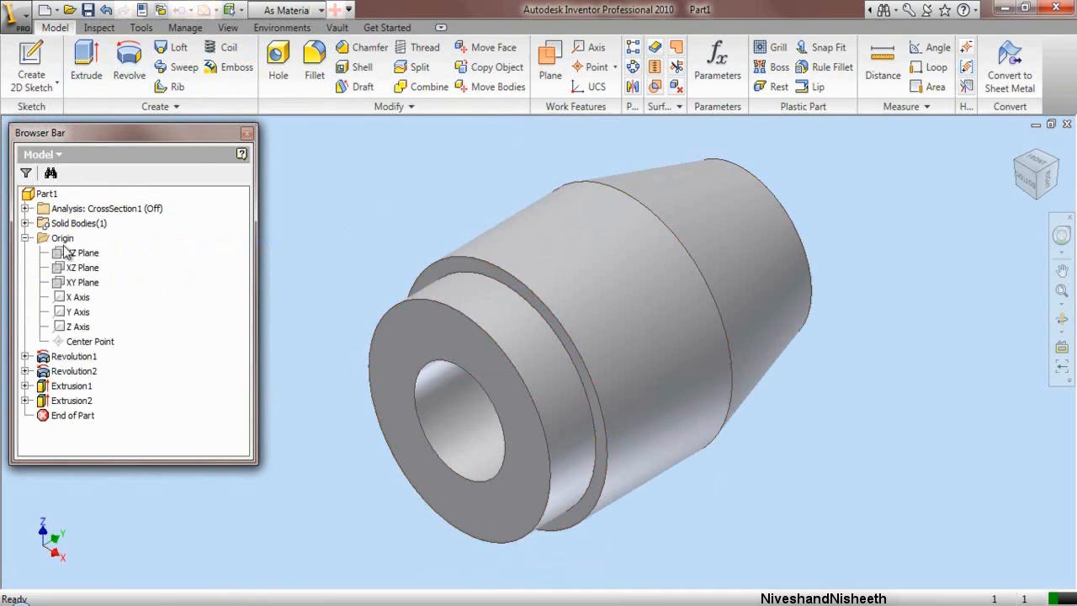
pyautogui.click(76, 254)
pyautogui.rightClick(73, 258)
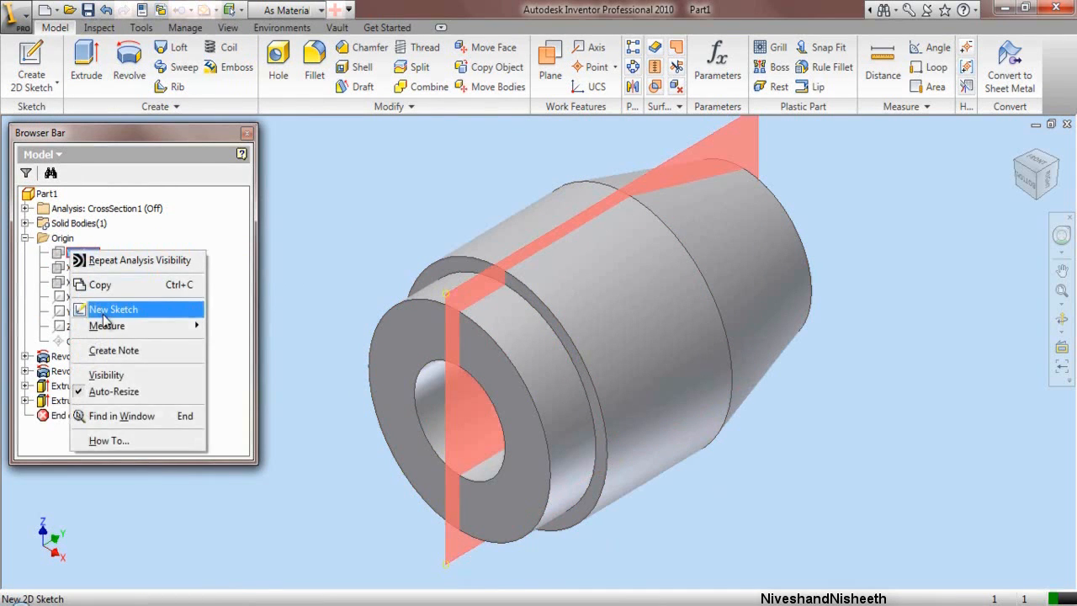
pyautogui.click(105, 306)
pyautogui.click(316, 82)
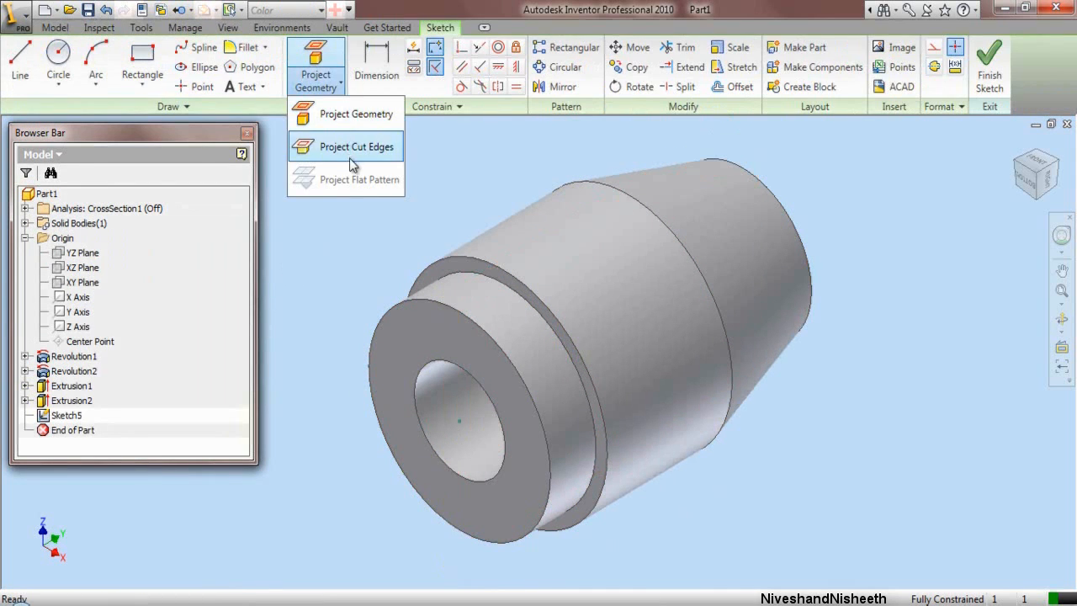
pyautogui.click(353, 148)
# Step: Set the colour of the projected cut edges to White and return the sketch colour setting to Default
pyautogui.scroll(-2, 350, 221)
pyautogui.moveTo(348, 163); pyautogui.dragTo(633, 308)
pyautogui.click(943, 107)
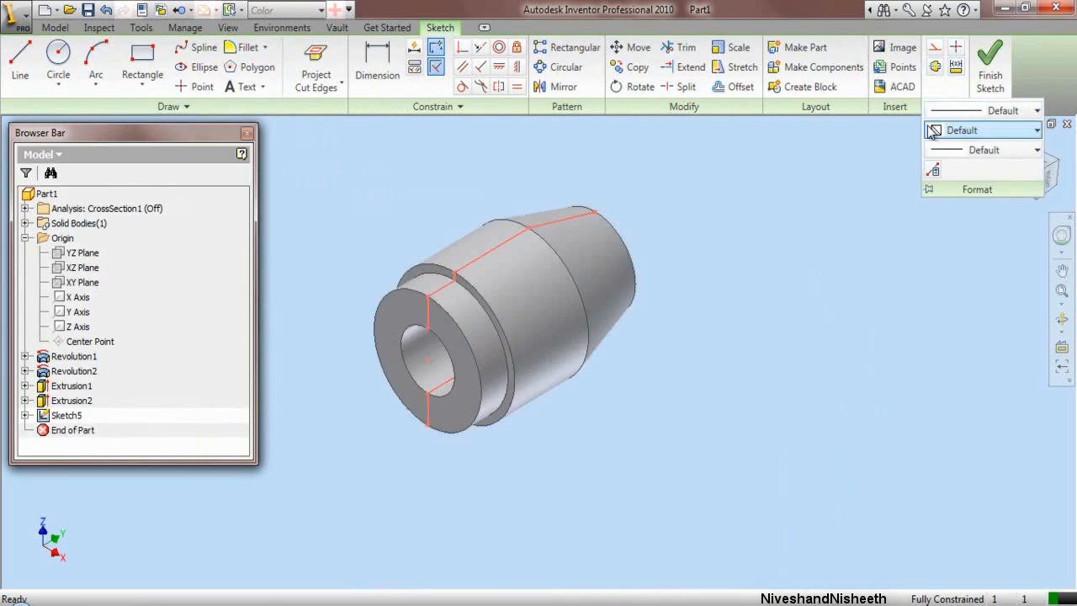
pyautogui.click(992, 110)
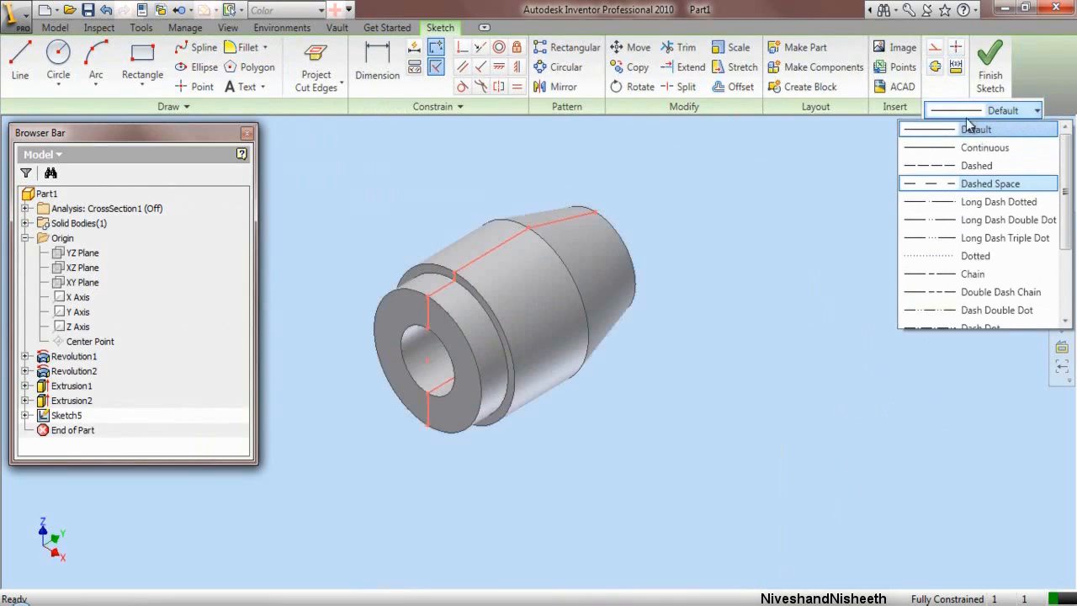
pyautogui.click(1010, 130)
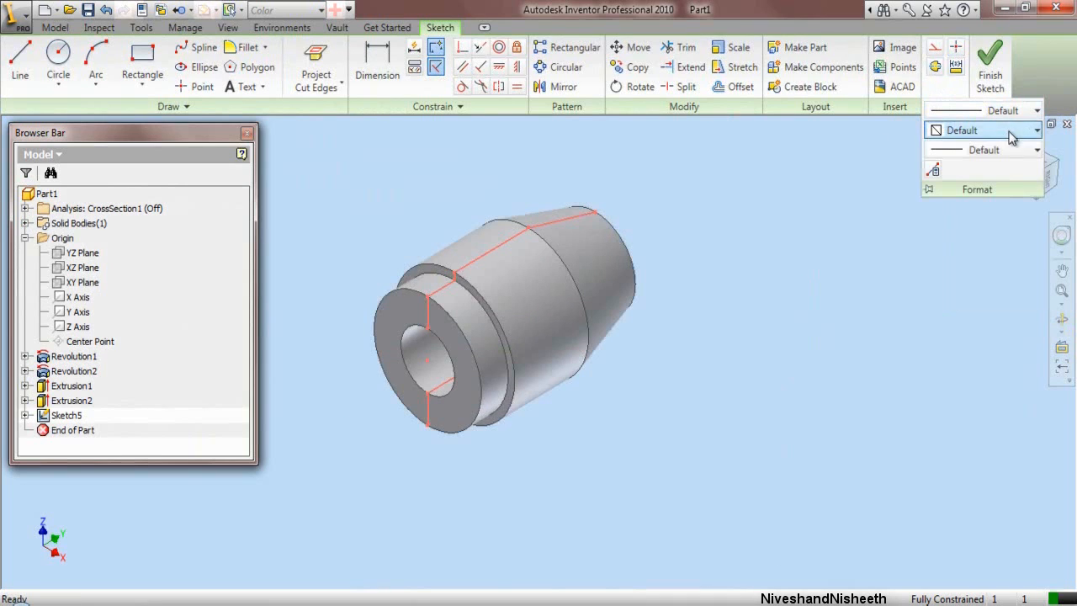
pyautogui.click(1012, 139)
pyautogui.click(976, 292)
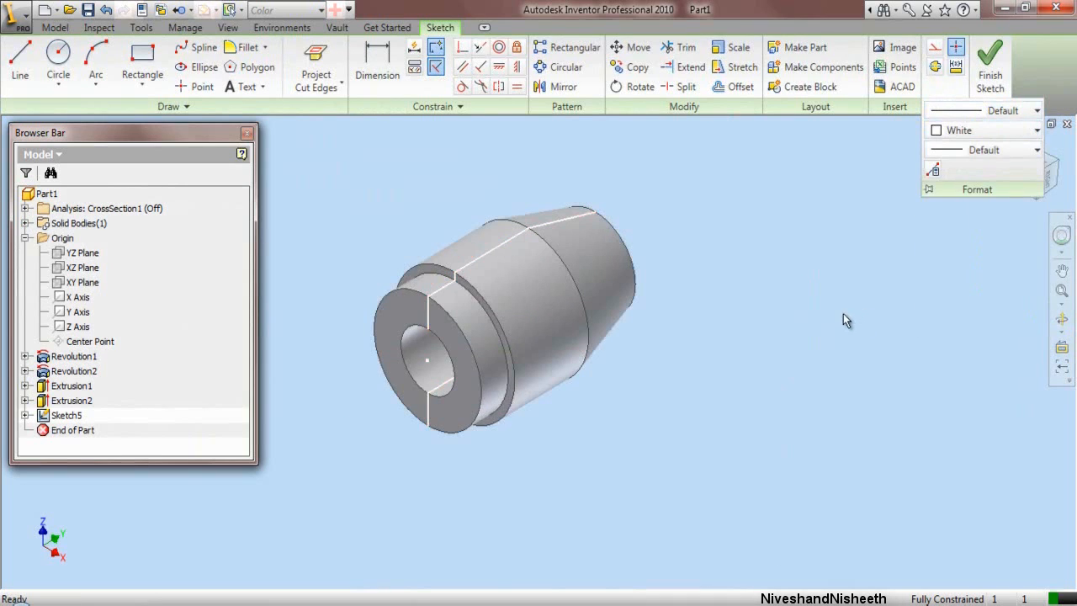
pyautogui.click(962, 106)
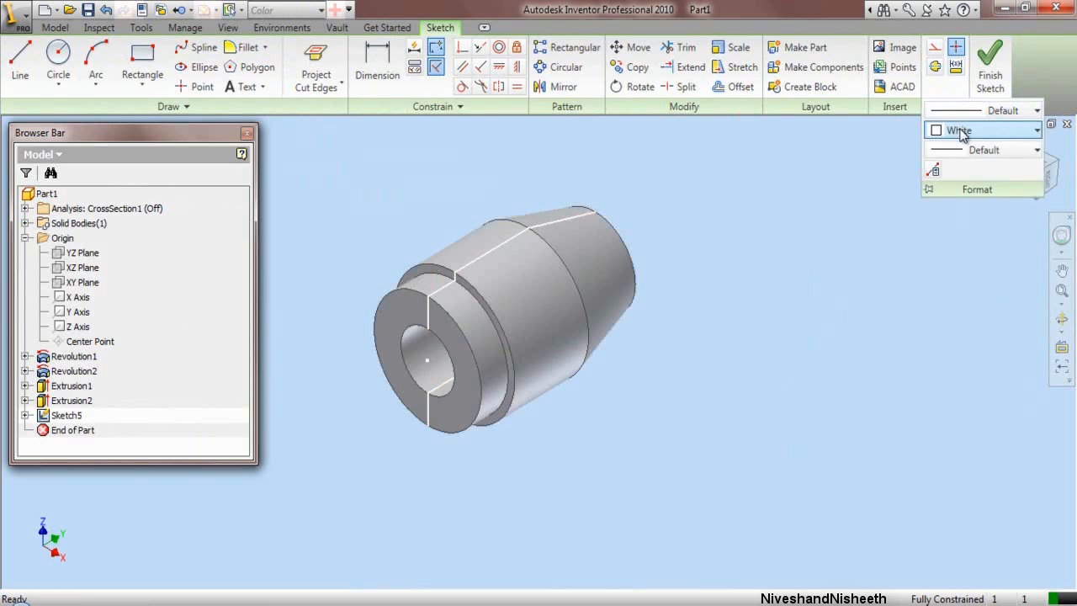
pyautogui.click(1010, 130)
pyautogui.click(962, 152)
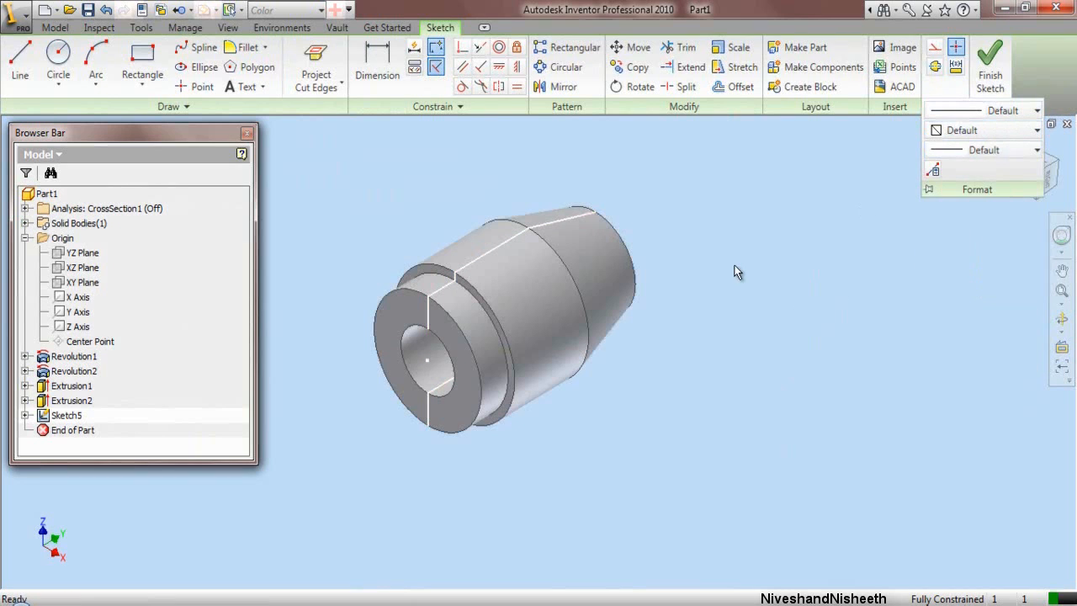
# Step: Slice the part's graphics at the sketch plane and view the section from the Right
pyautogui.rightClick(735, 270)
pyautogui.click(788, 409)
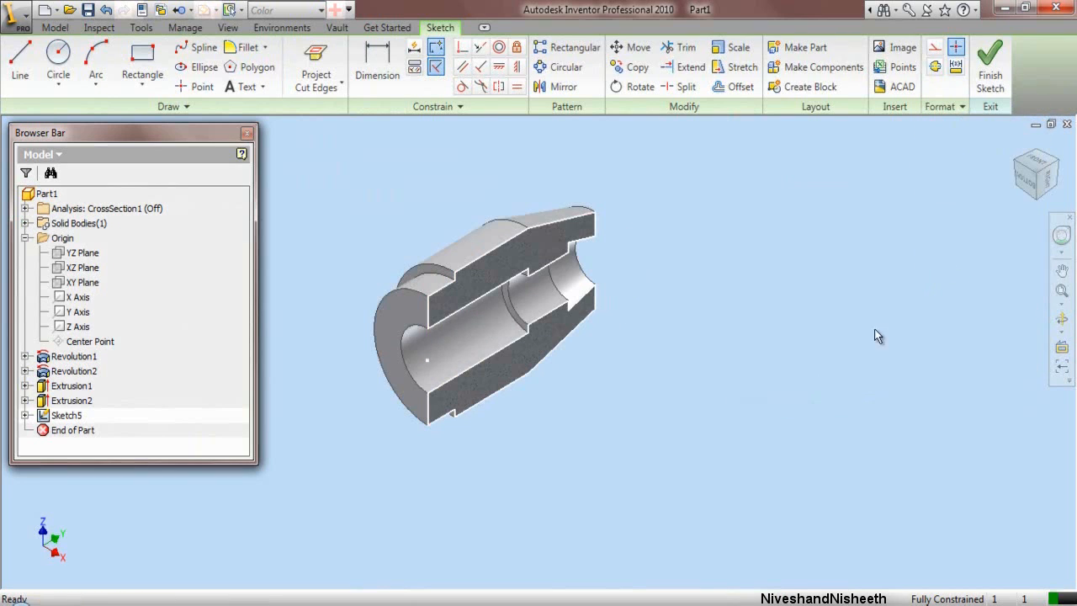
pyautogui.click(1049, 179)
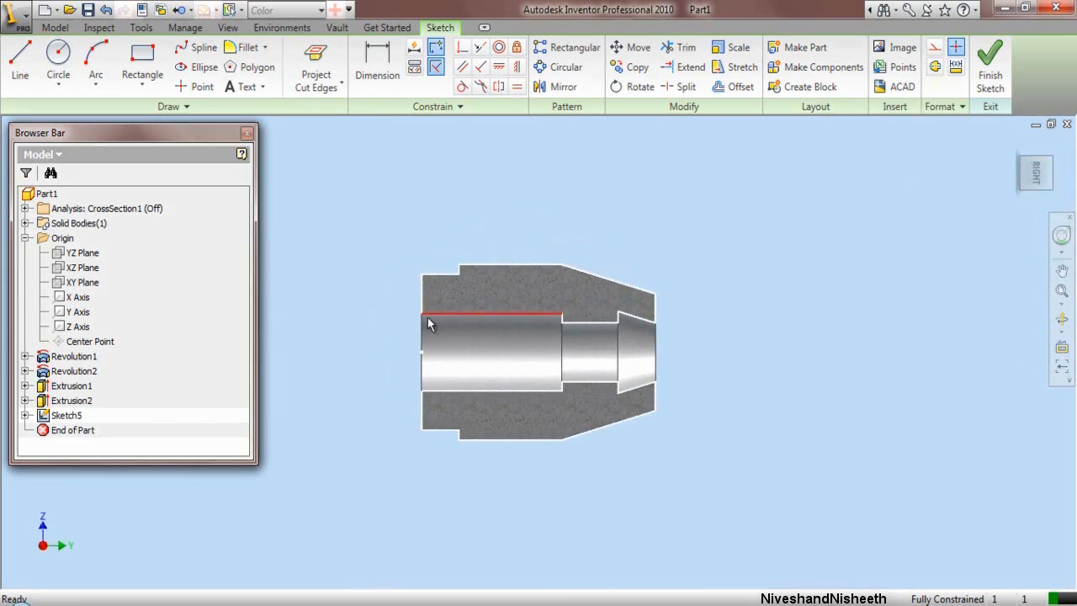
# Step: Draw a circle about 0.16 in in diameter centred on the upper corner of the larger bore's open end
pyautogui.click(59, 57)
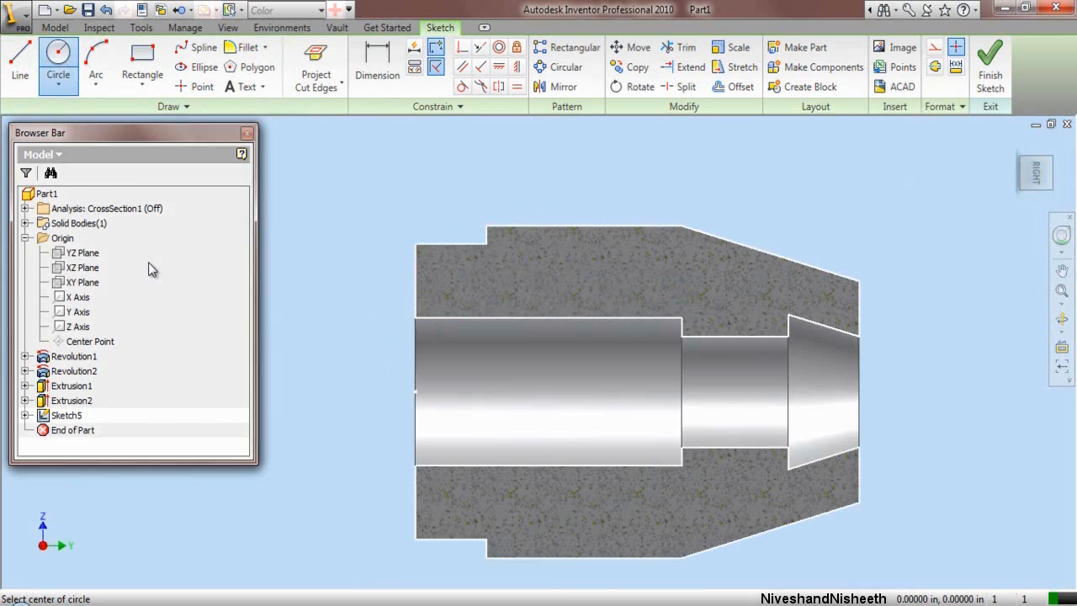
pyautogui.scroll(3, 389, 300)
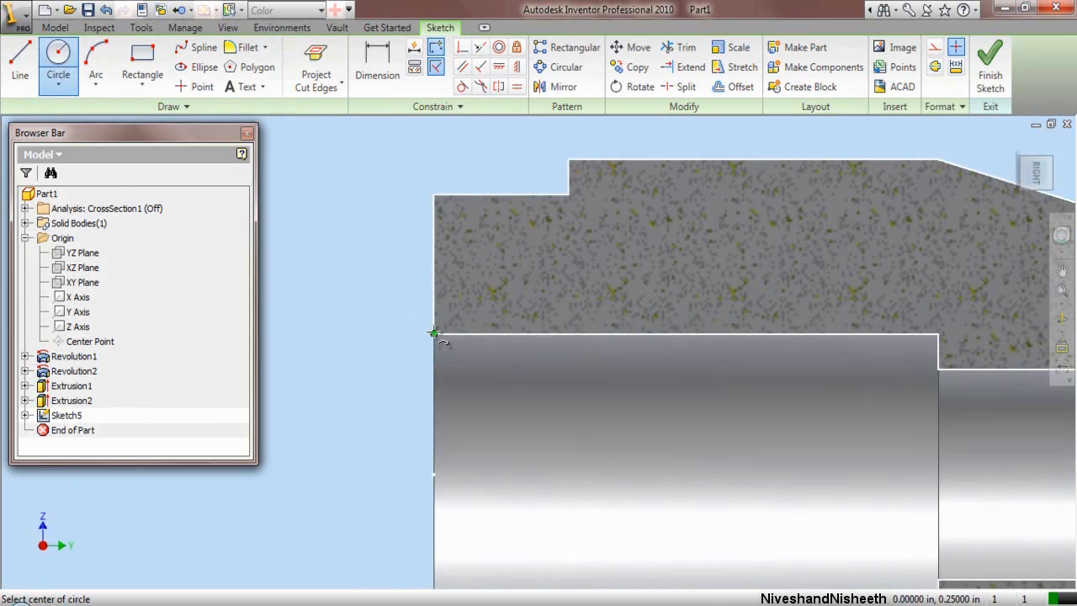
pyautogui.click(434, 334)
pyautogui.click(461, 367)
pyautogui.rightClick(331, 195)
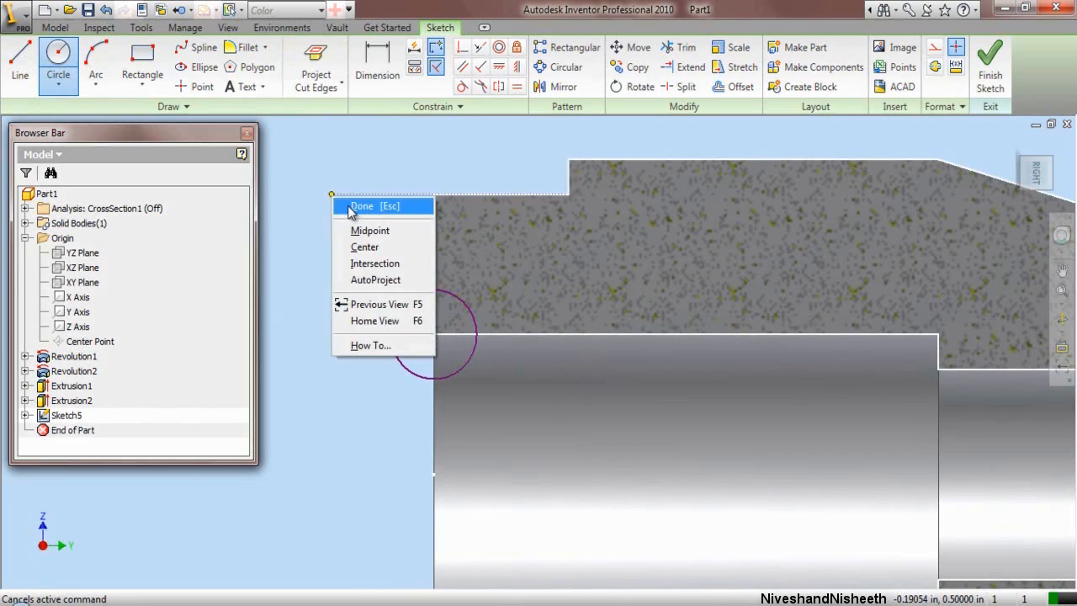
pyautogui.click(358, 207)
# Step: Dimension the small circle at the bore corner and set its diameter to 0.03125 in
pyautogui.press('d')
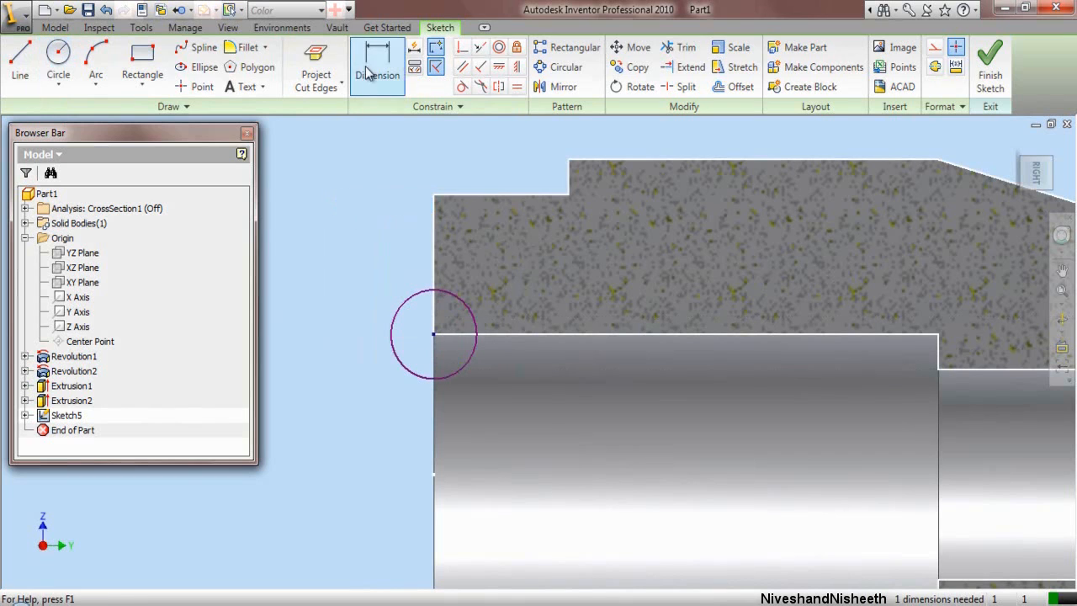
pyautogui.click(393, 324)
pyautogui.click(408, 331)
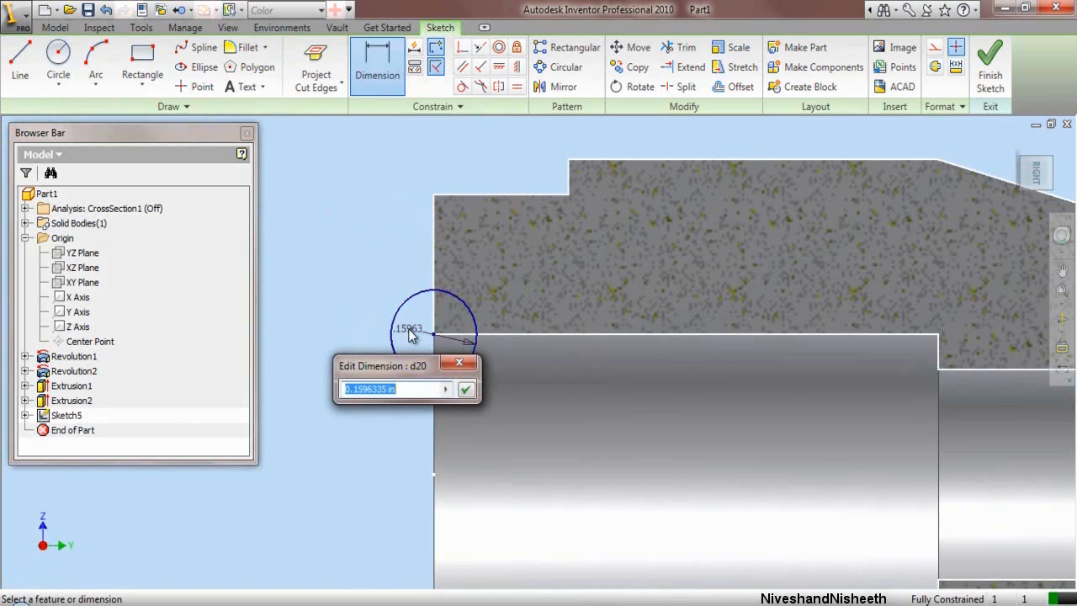
pyautogui.write('.03125')
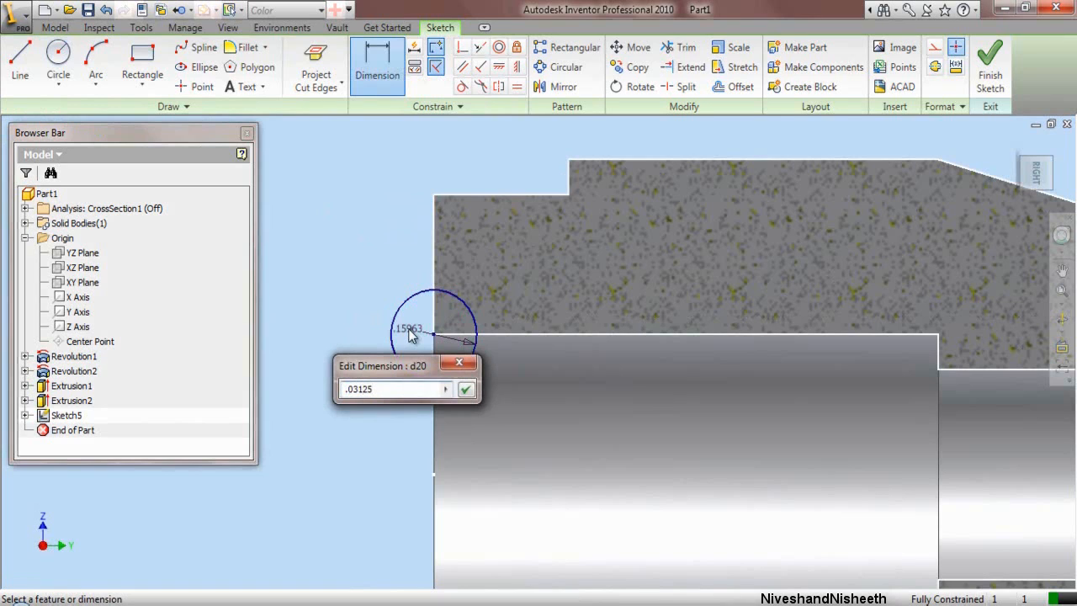
pyautogui.click(467, 392)
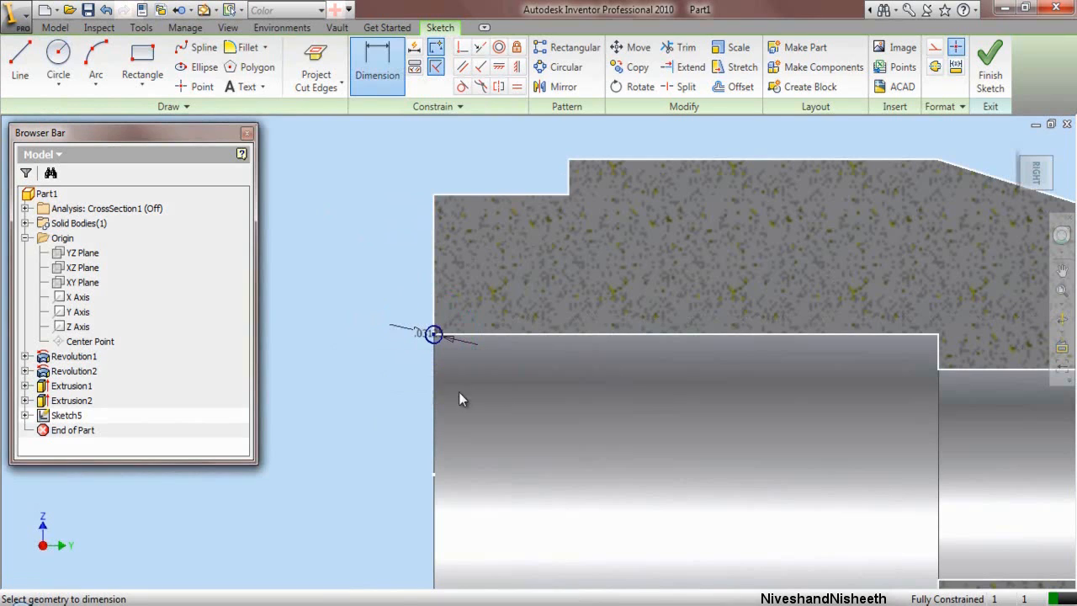
pyautogui.rightClick(350, 227)
pyautogui.click(380, 236)
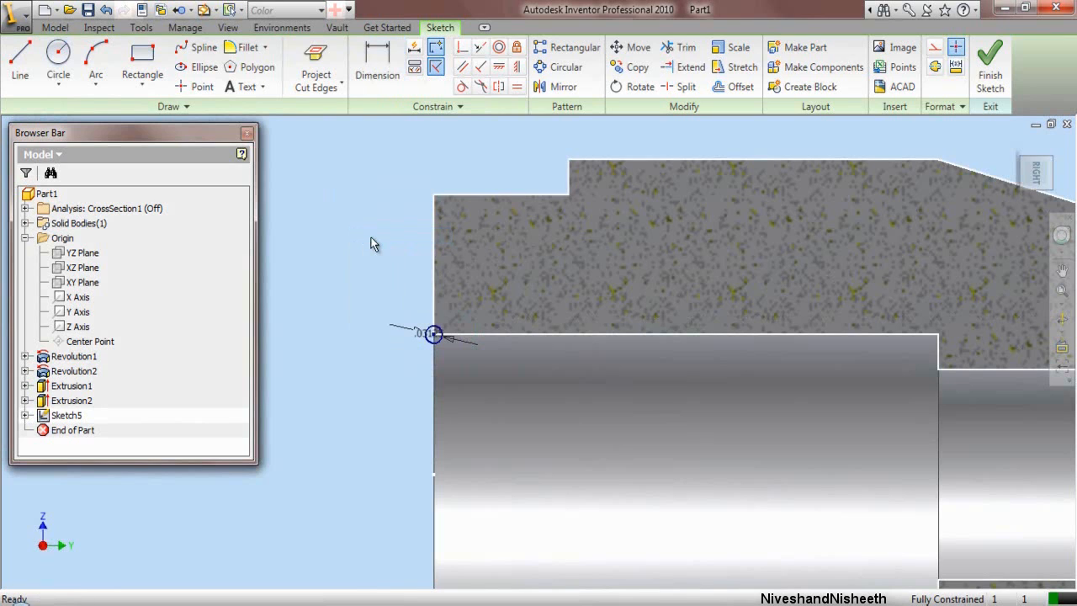
# Step: Add a driven dimension above the part for the length of the larger bore's upper edge
pyautogui.click(377, 63)
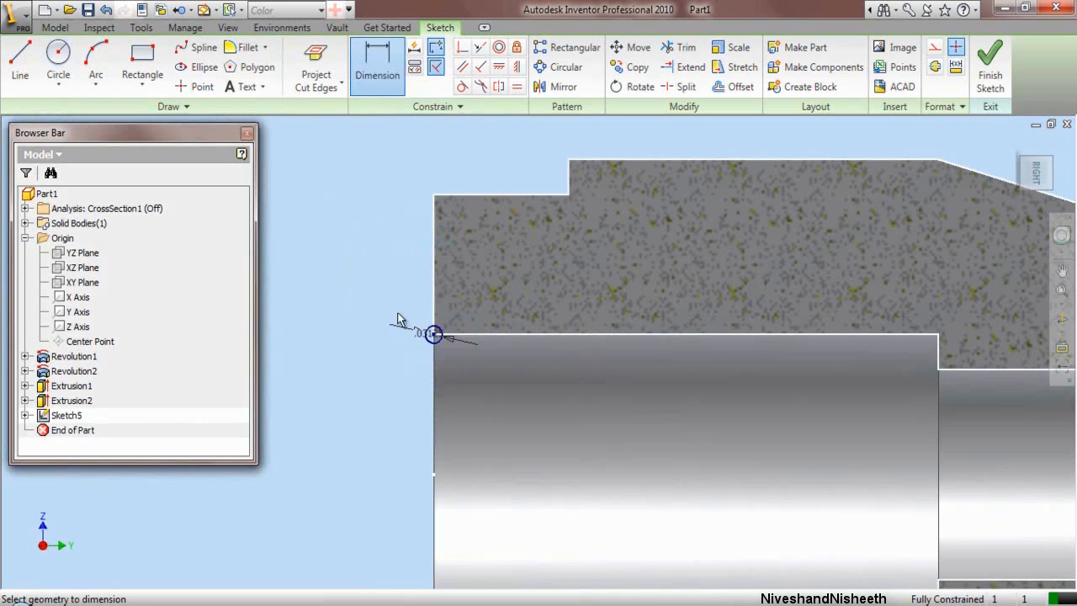
pyautogui.scroll(-2, 434, 337)
pyautogui.scroll(1, 434, 336)
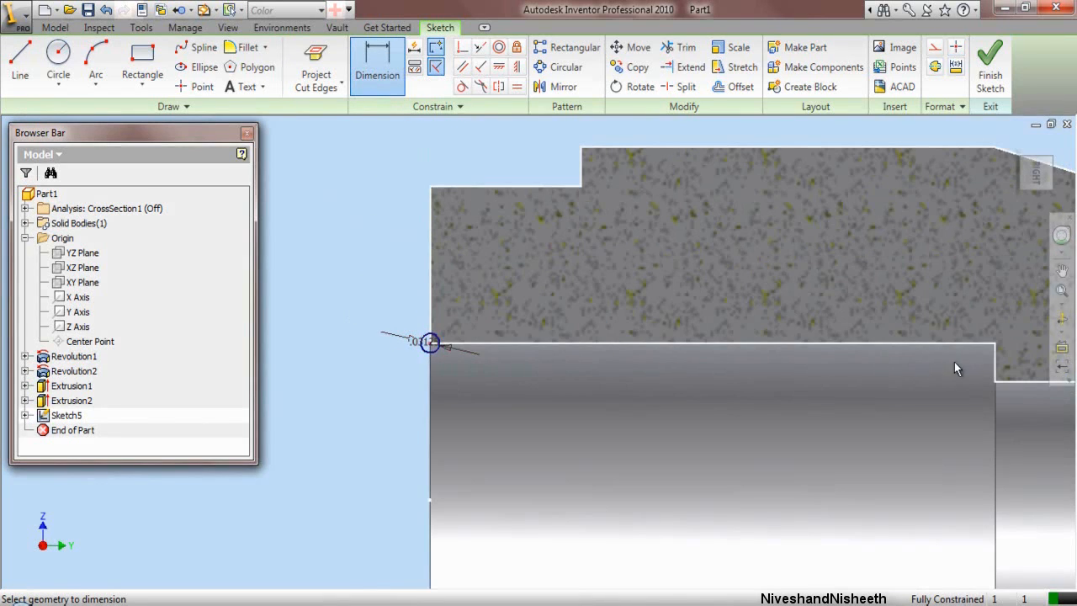
pyautogui.click(736, 341)
pyautogui.scroll(3, 735, 341)
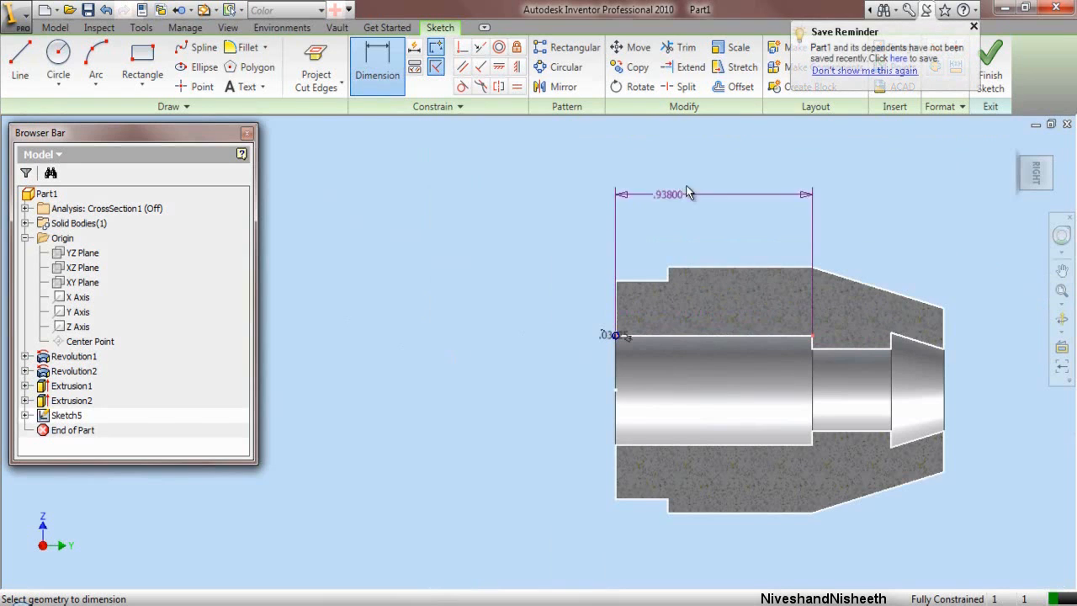
pyautogui.click(703, 187)
pyautogui.click(689, 356)
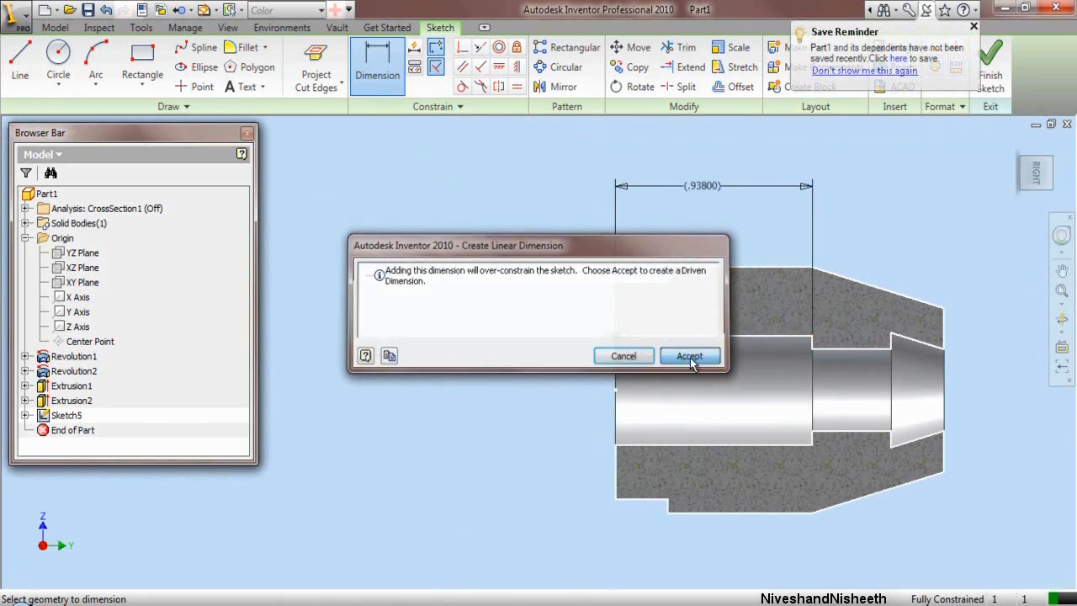
# Step: Finish the sketch and set up a Coil cut of the small circle at the bore corner around the Y Axis
pyautogui.click(993, 68)
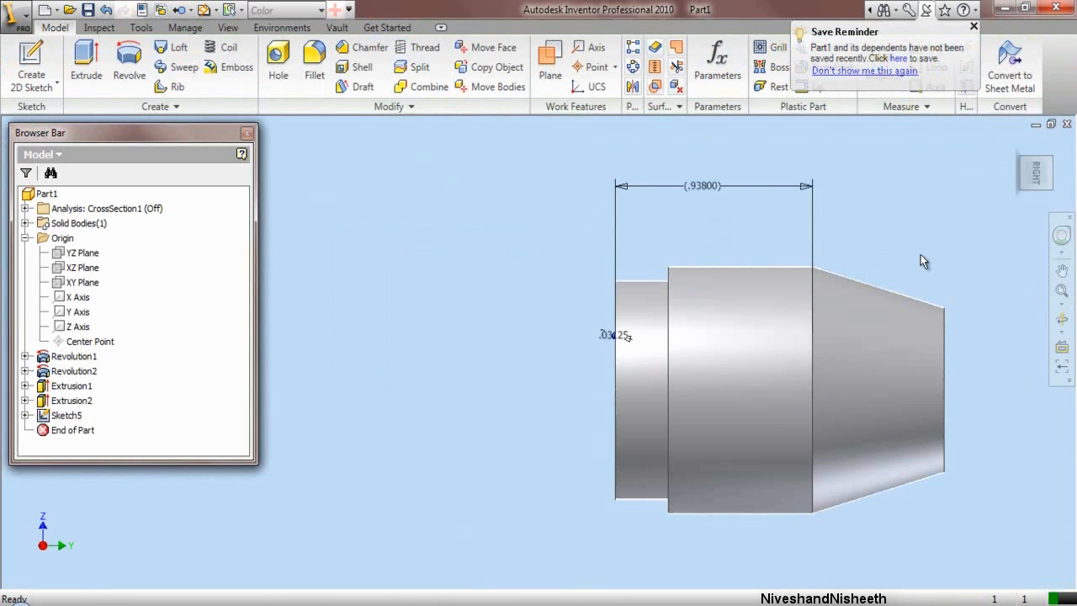
pyautogui.click(1026, 168)
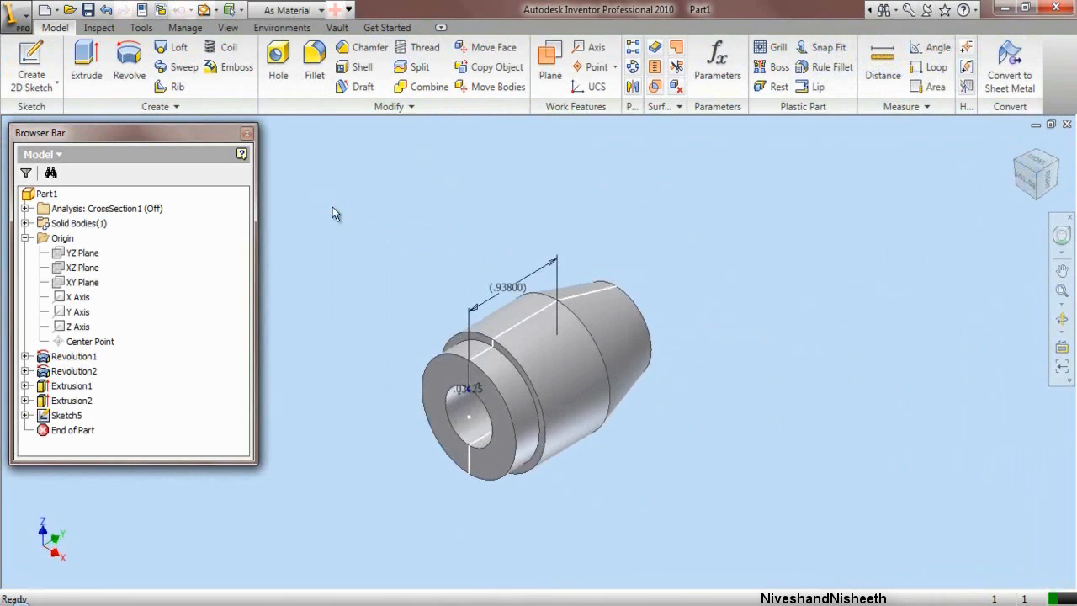
pyautogui.click(229, 49)
pyautogui.scroll(-6, 443, 413)
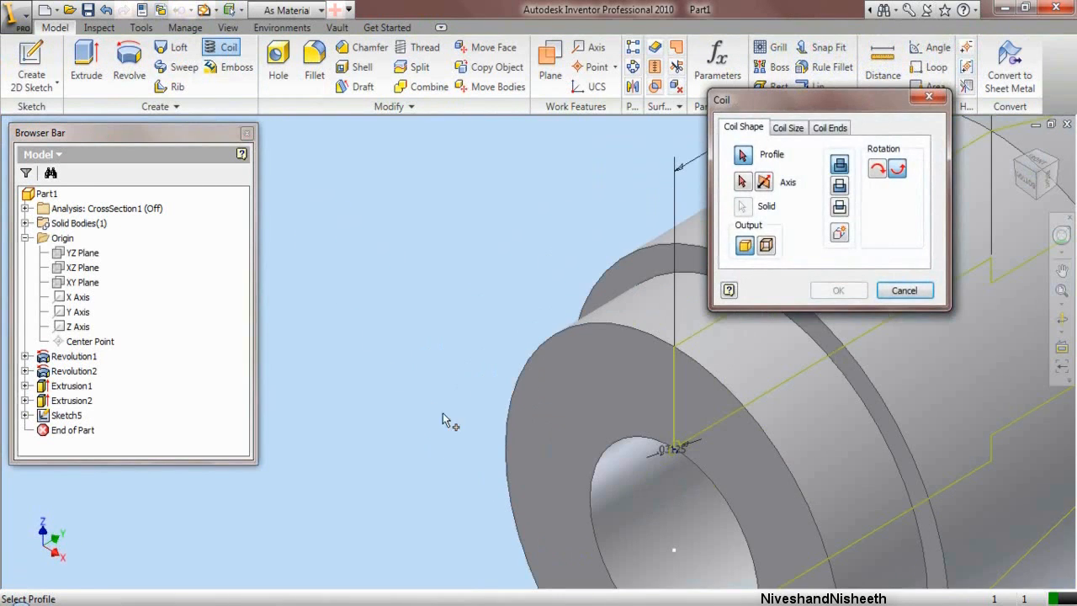
pyautogui.scroll(6, 520, 324)
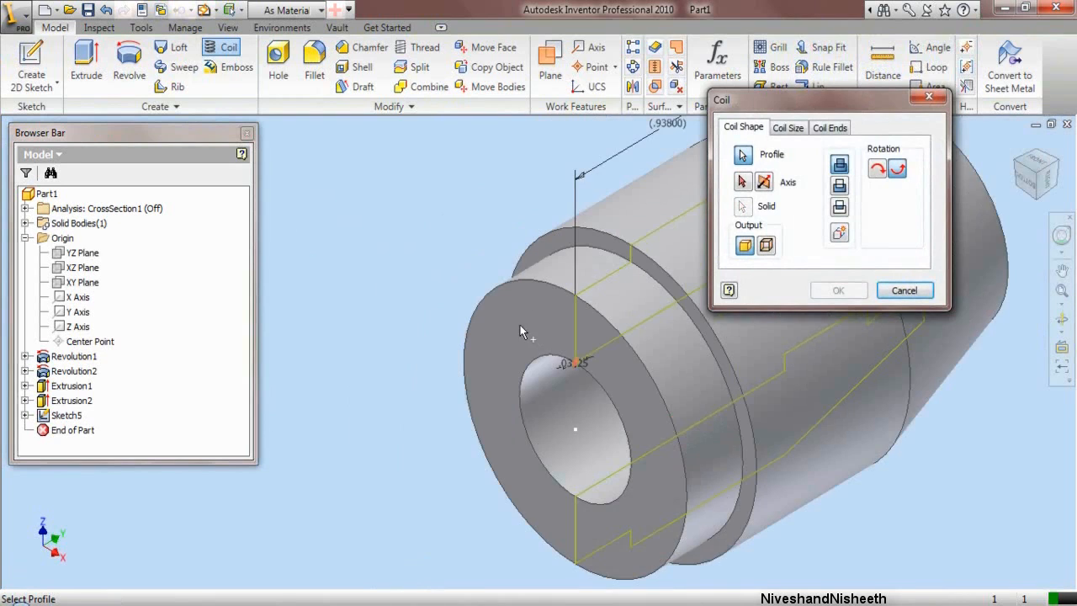
pyautogui.click(741, 182)
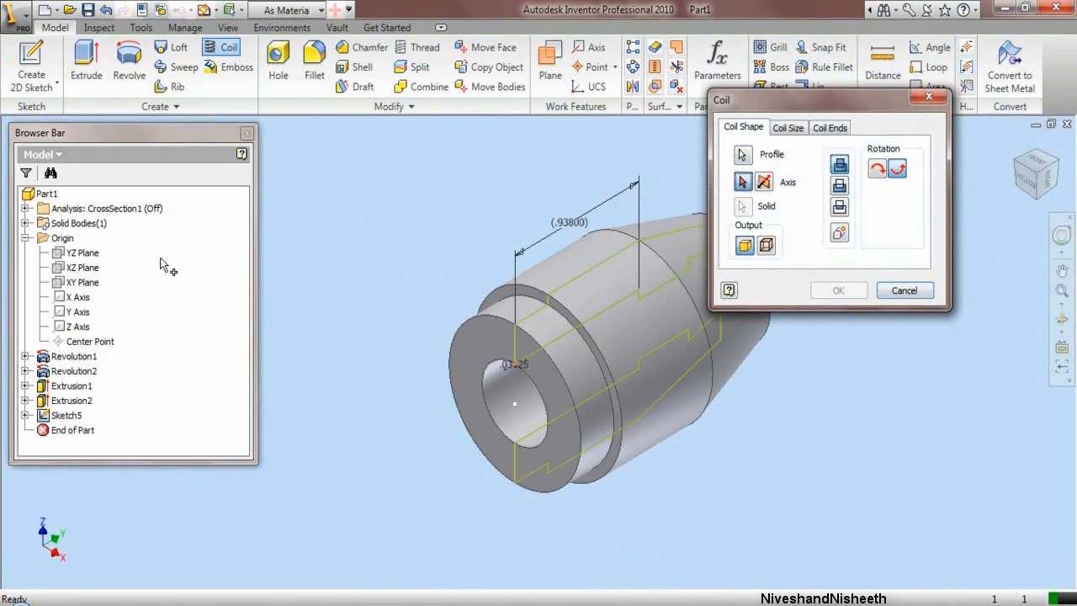
pyautogui.click(77, 316)
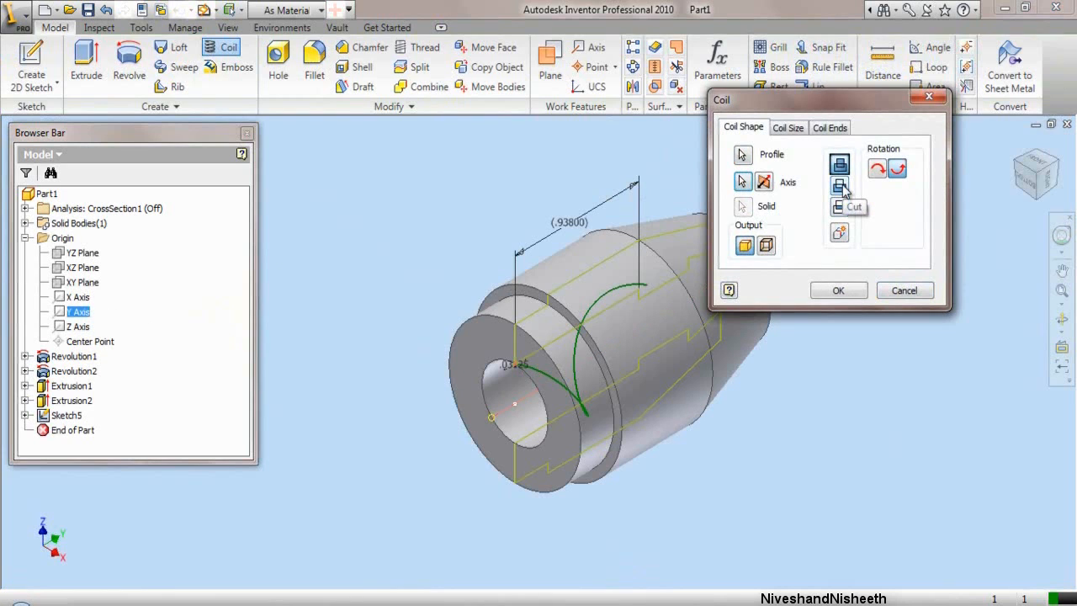
# Step: Define the coil by Revolution and Height, with the height linked to the driven bore-length dimension and 16 revolutions, and create it
pyautogui.click(787, 129)
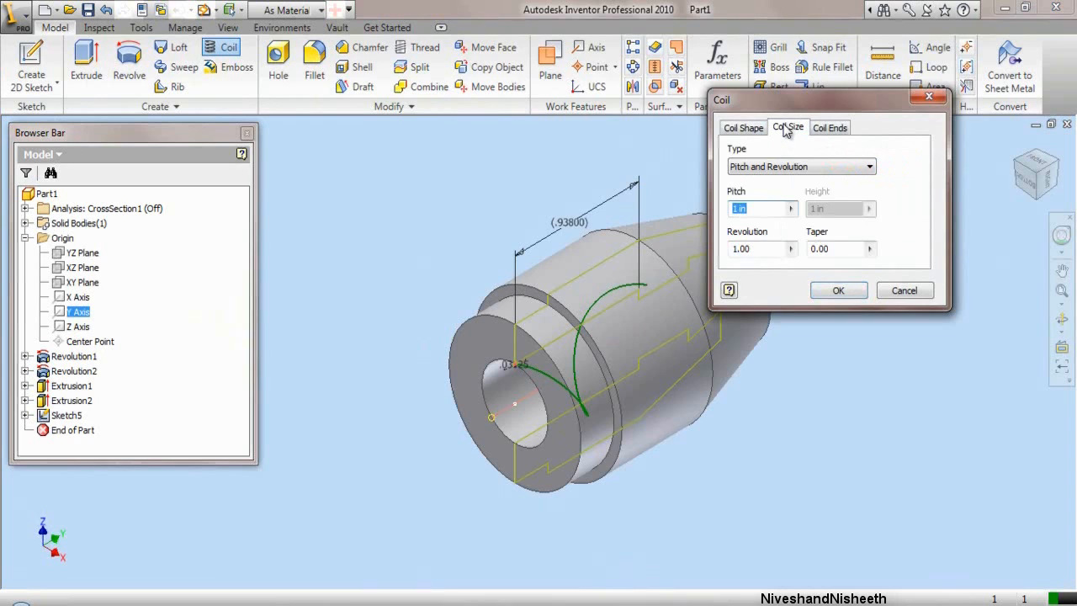
pyautogui.click(805, 167)
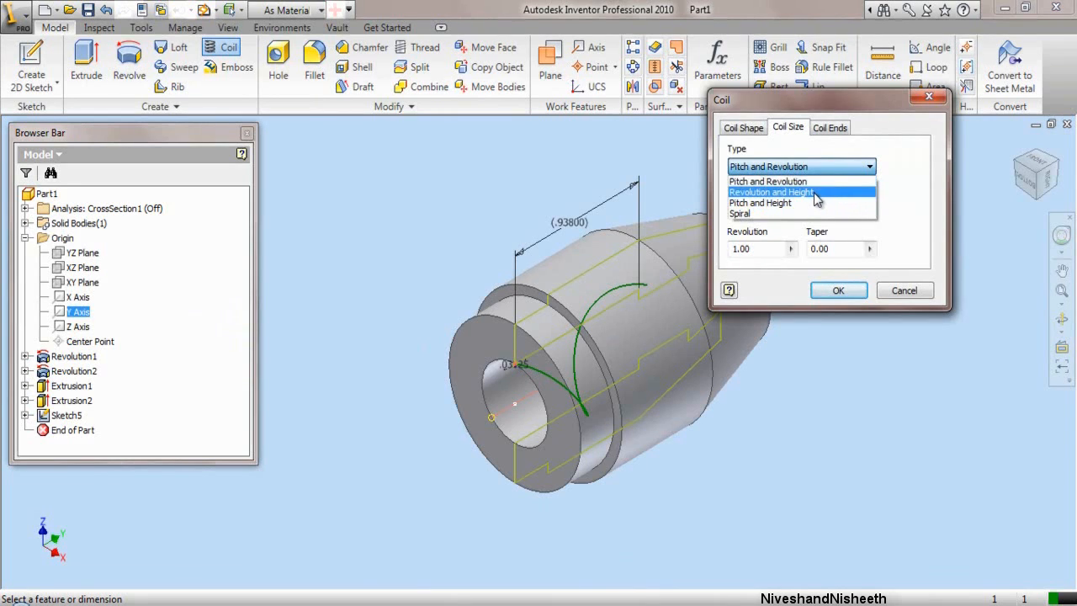
pyautogui.click(816, 199)
pyautogui.click(834, 210)
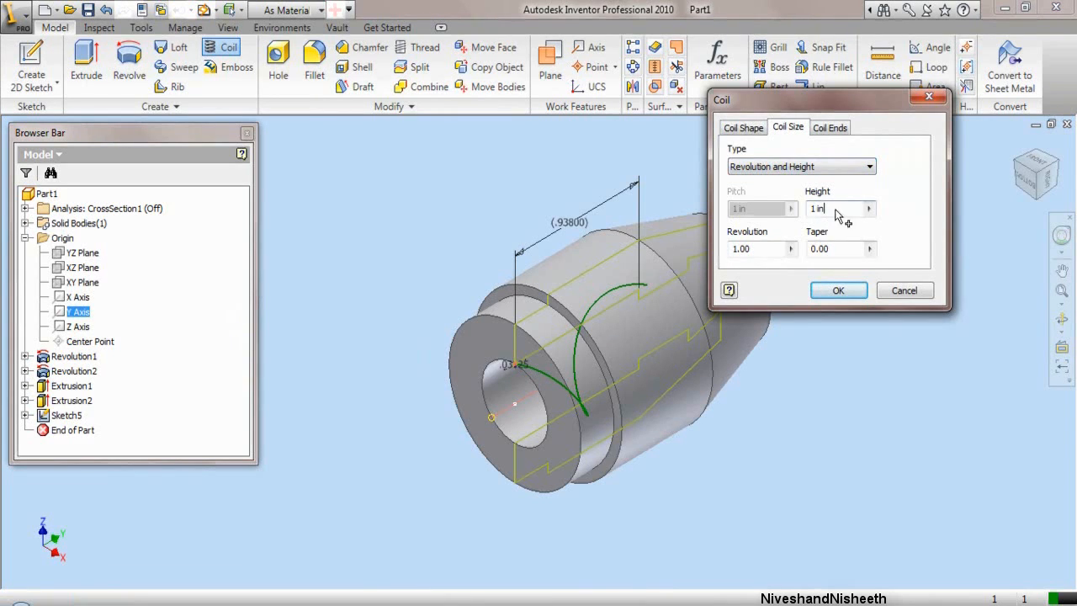
pyautogui.click(579, 222)
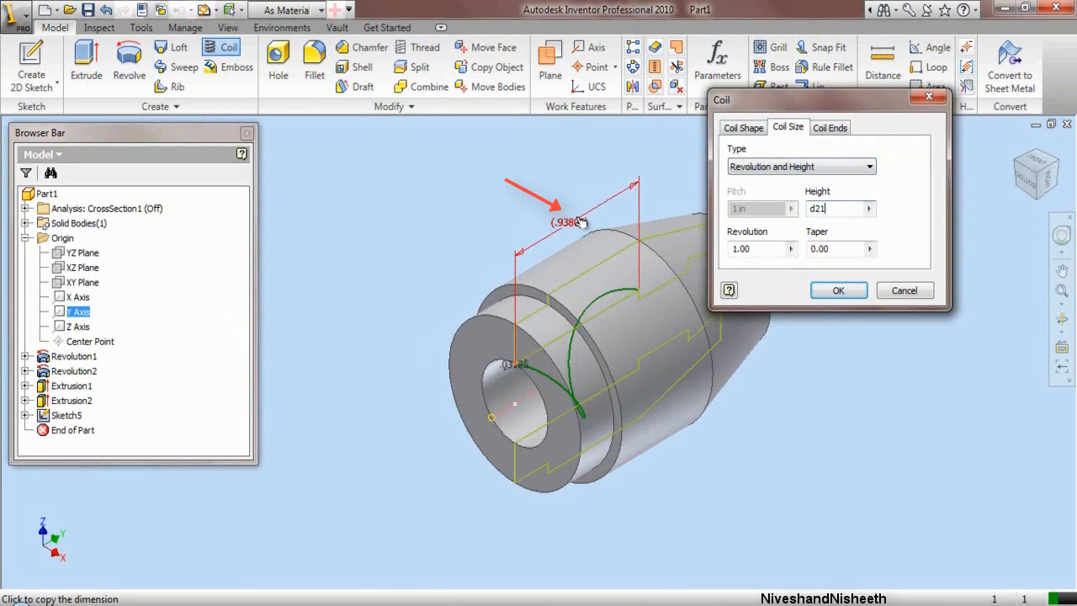
pyautogui.doubleClick(740, 249)
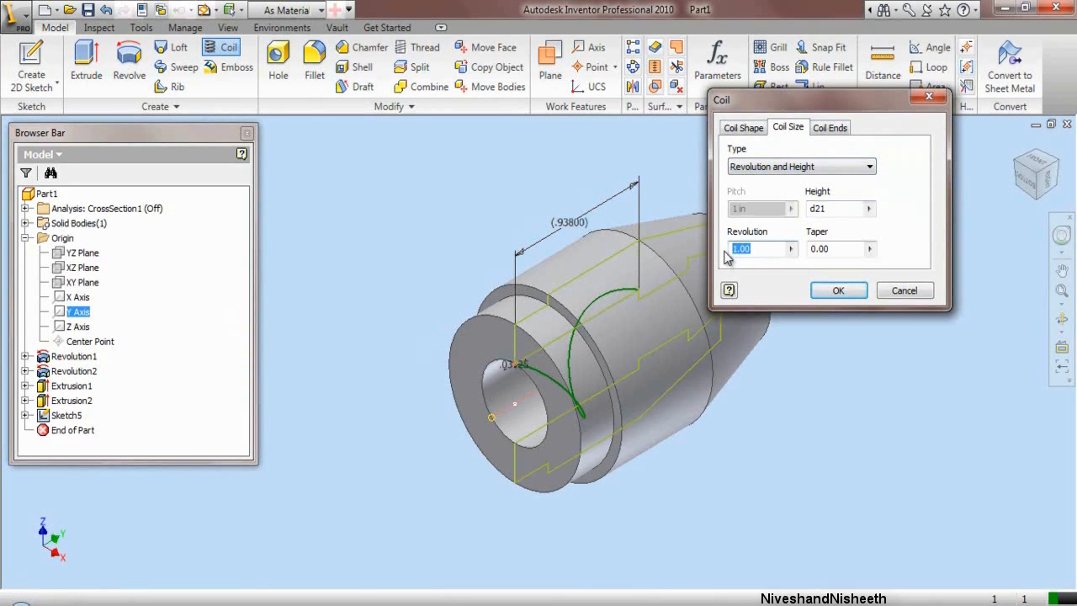
pyautogui.write('16')
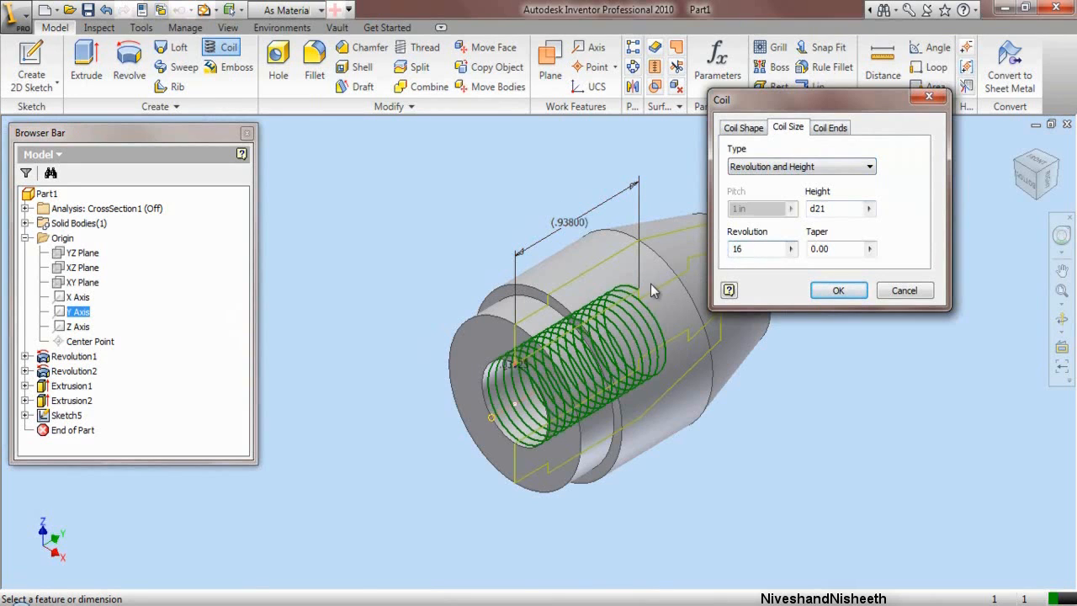
pyautogui.scroll(-2, 651, 283)
pyautogui.click(839, 291)
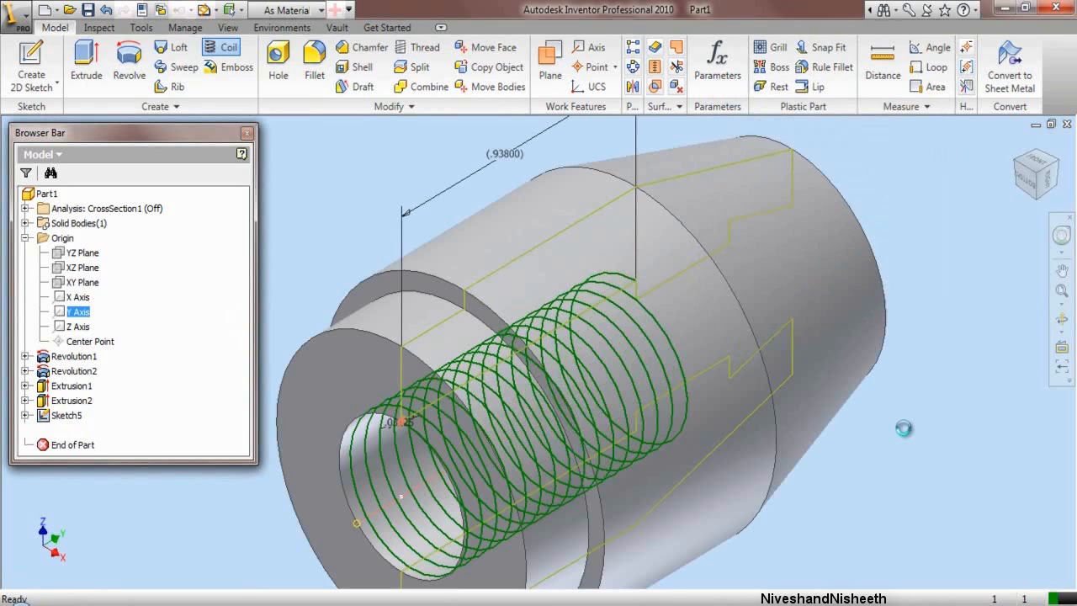
# Step: Collapse the whole model tree and turn on the cross-section analysis of the part
pyautogui.rightClick(149, 330)
pyautogui.click(224, 535)
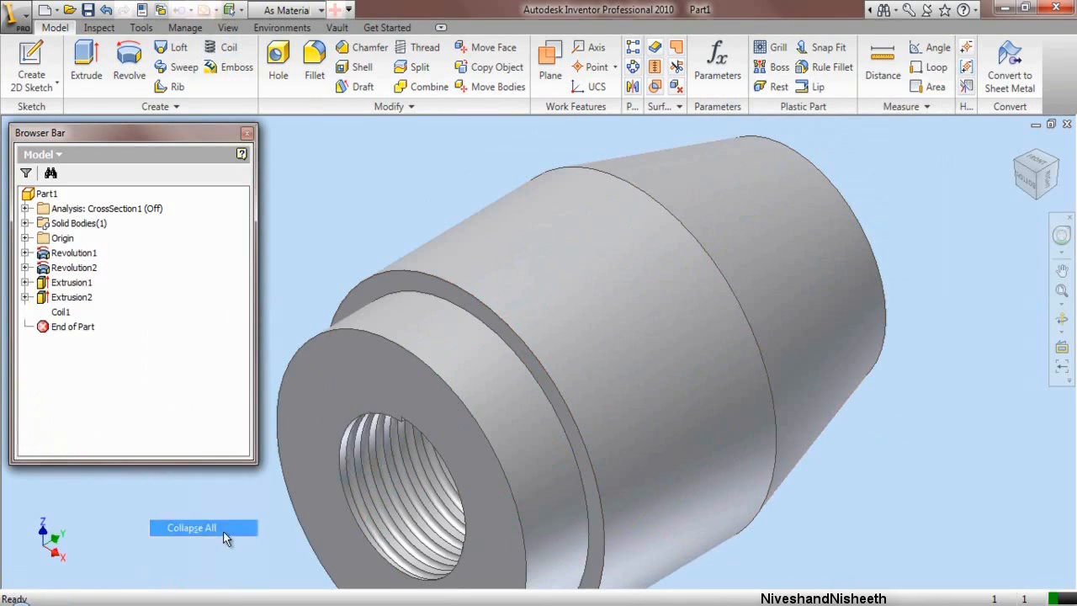
pyautogui.rightClick(140, 210)
pyautogui.click(164, 240)
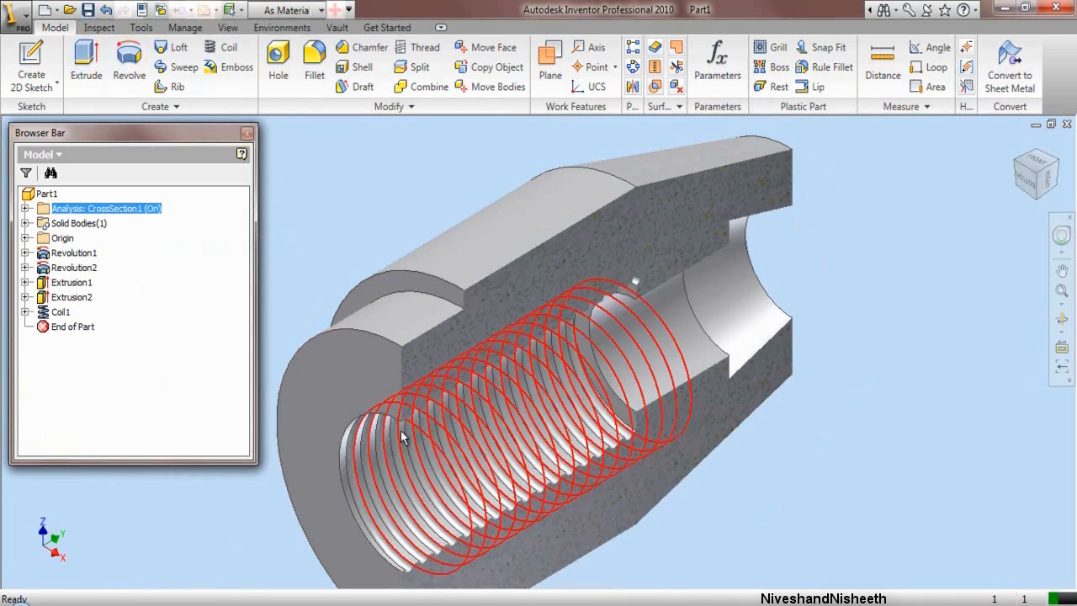
# Step: Examine the thread grooves up close in the sectioned bore and turn the cross-section analysis off
pyautogui.scroll(5, 401, 430)
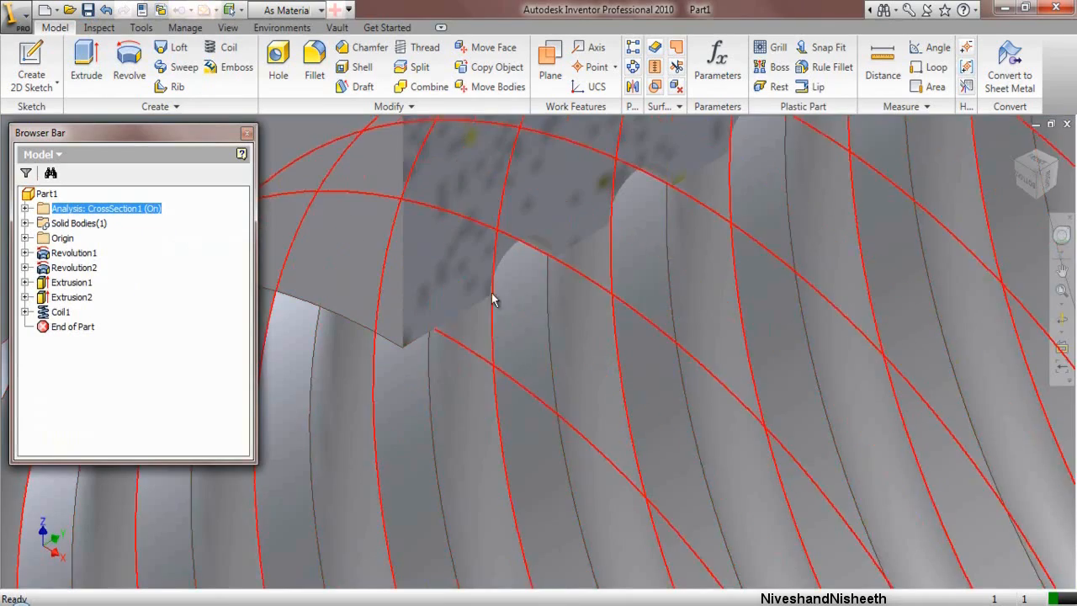
pyautogui.scroll(-2, 491, 293)
pyautogui.scroll(-3, 482, 286)
pyautogui.scroll(5, 472, 559)
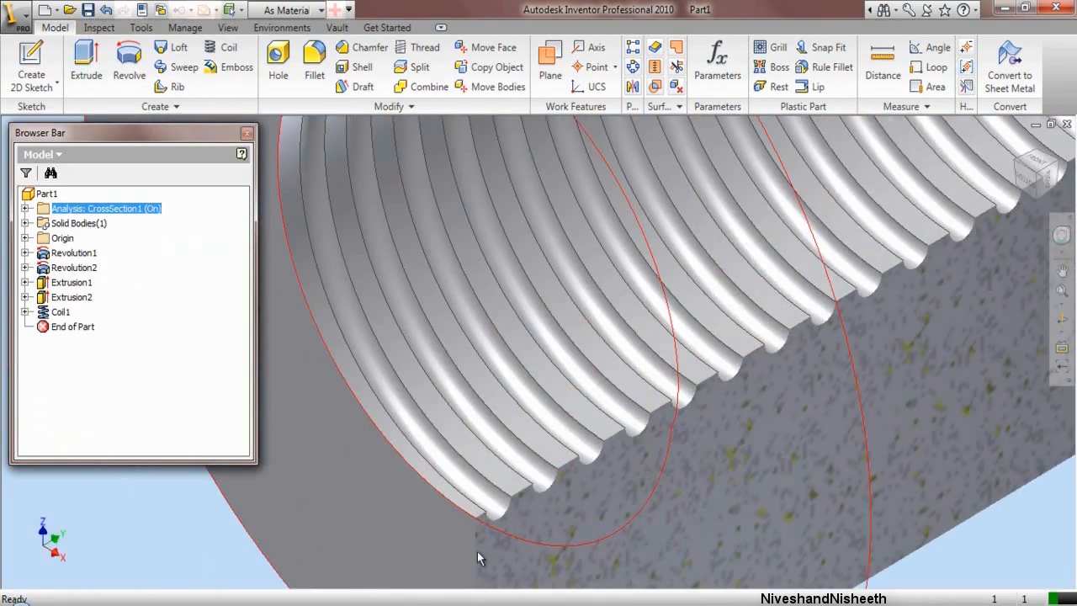
pyautogui.click(1063, 293)
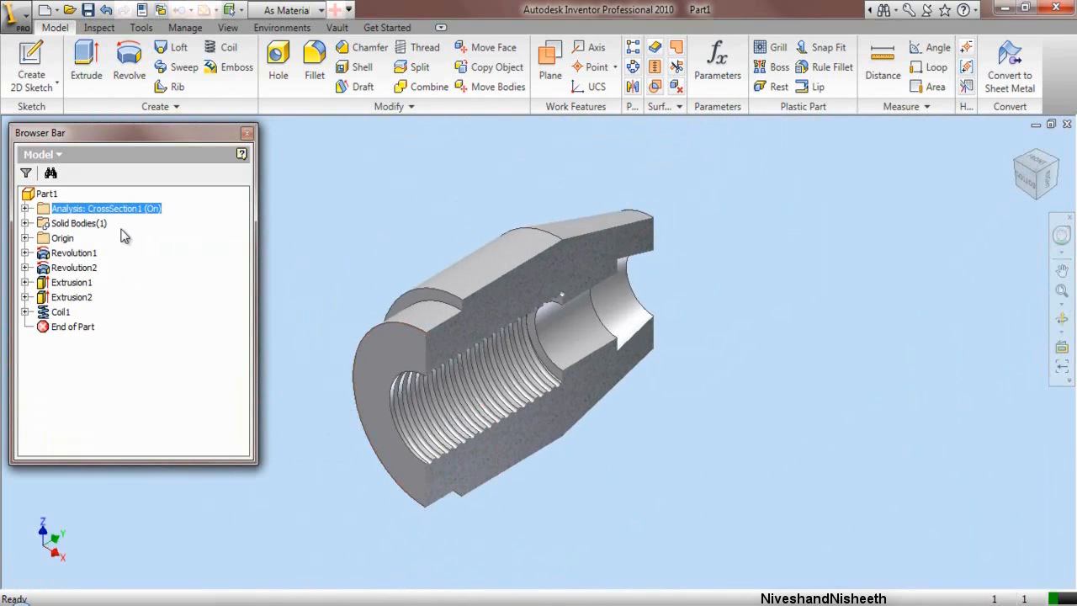
pyautogui.rightClick(125, 208)
pyautogui.click(179, 241)
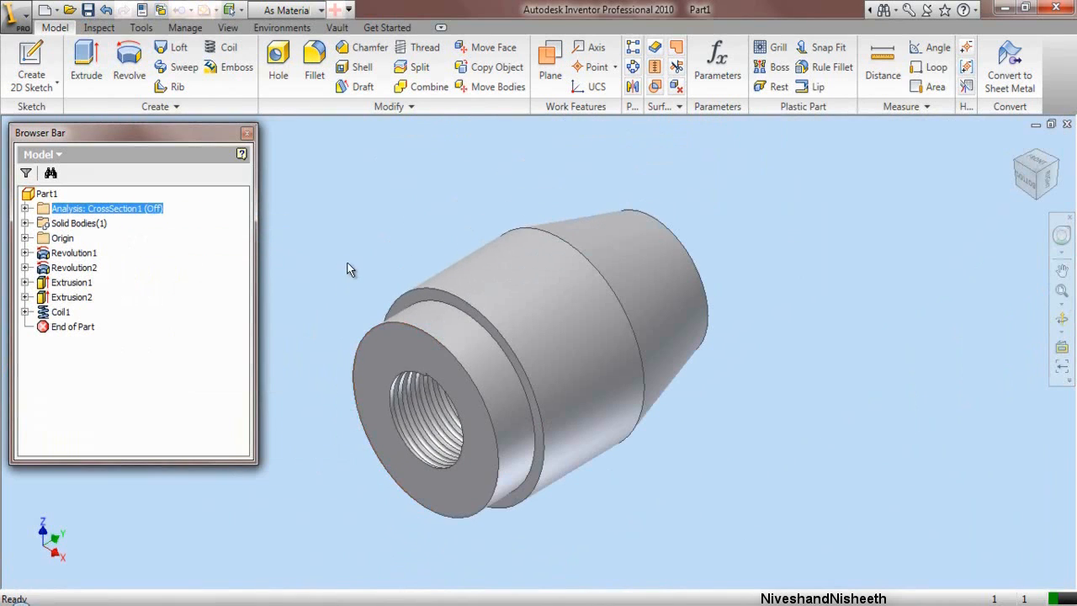
# Step: Apply the Metal-Steel (Knurled) color style to the part's large outer cylindrical face
pyautogui.click(526, 293)
pyautogui.rightClick(526, 294)
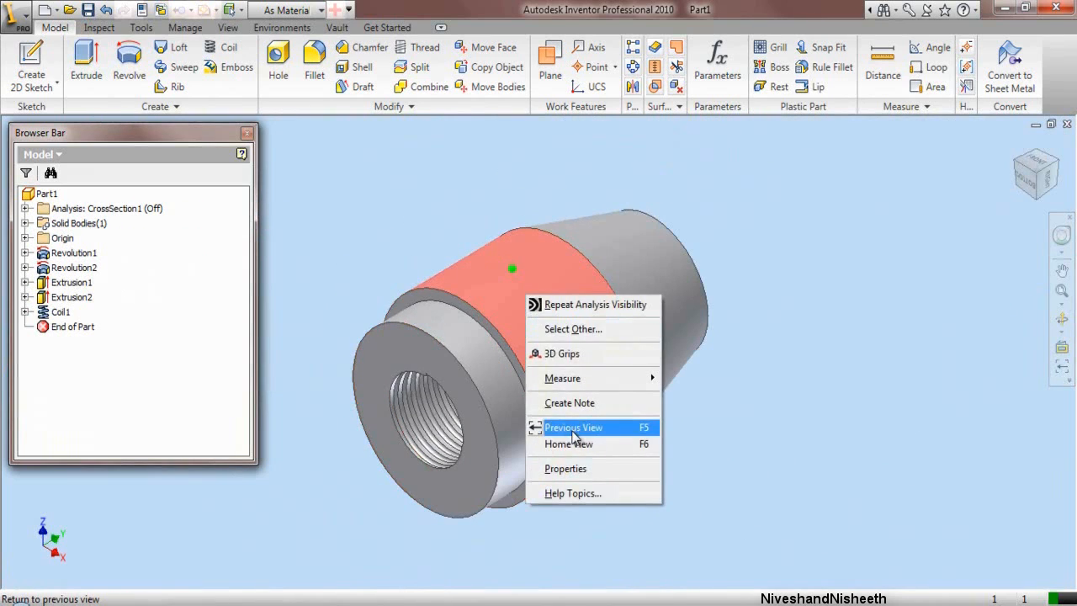
pyautogui.click(572, 470)
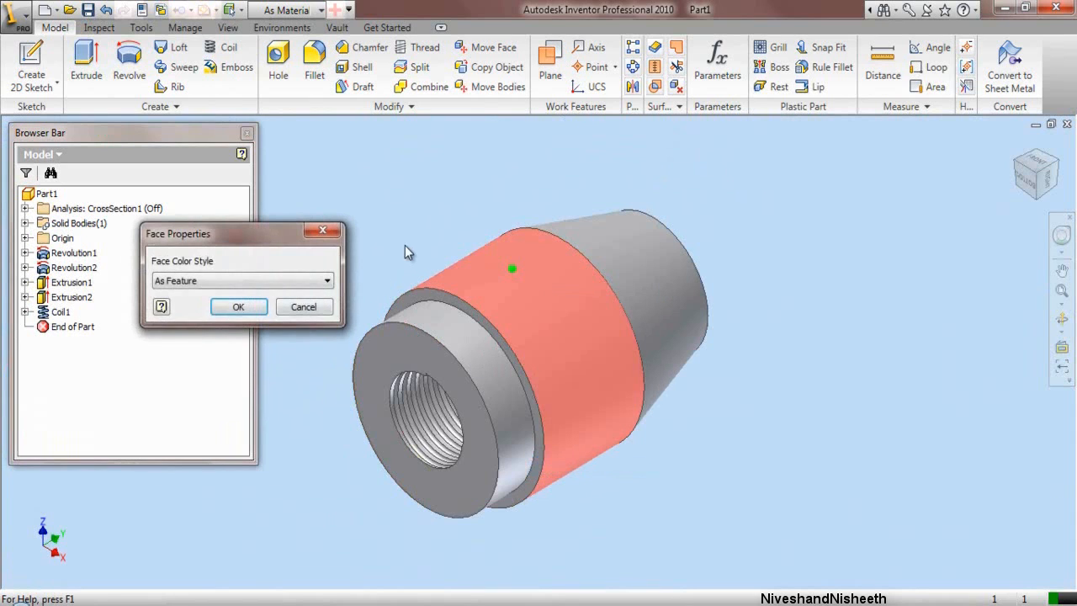
pyautogui.click(328, 281)
pyautogui.press('m')
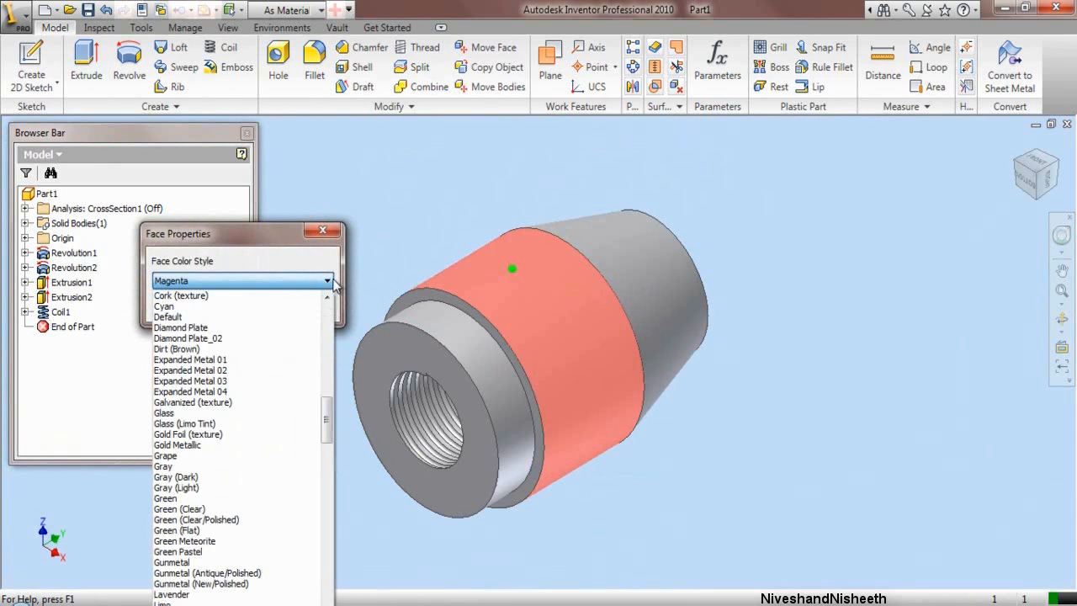
pyautogui.moveTo(328, 415); pyautogui.dragTo(334, 450)
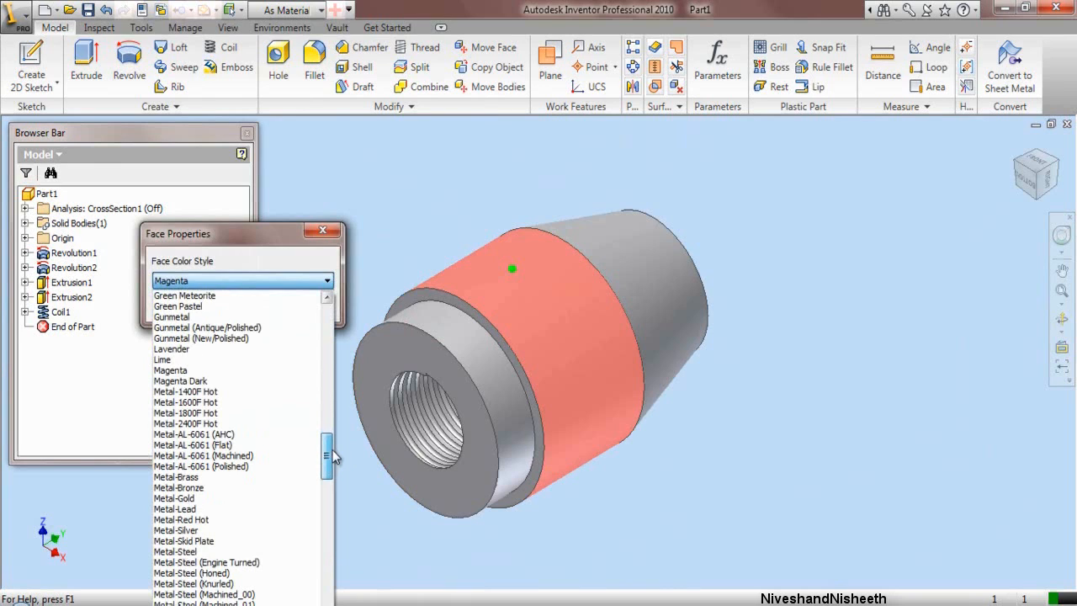
pyautogui.click(265, 583)
pyautogui.click(239, 306)
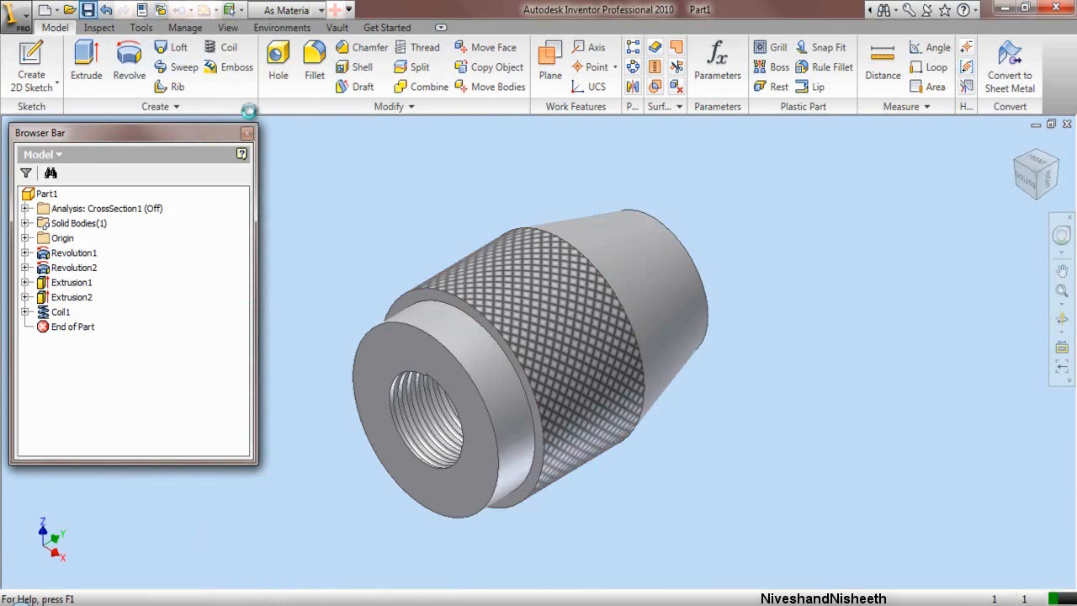
# Step: Save and close the knurled part and create a new part from the My Preference.ipt template
pyautogui.click(1067, 124)
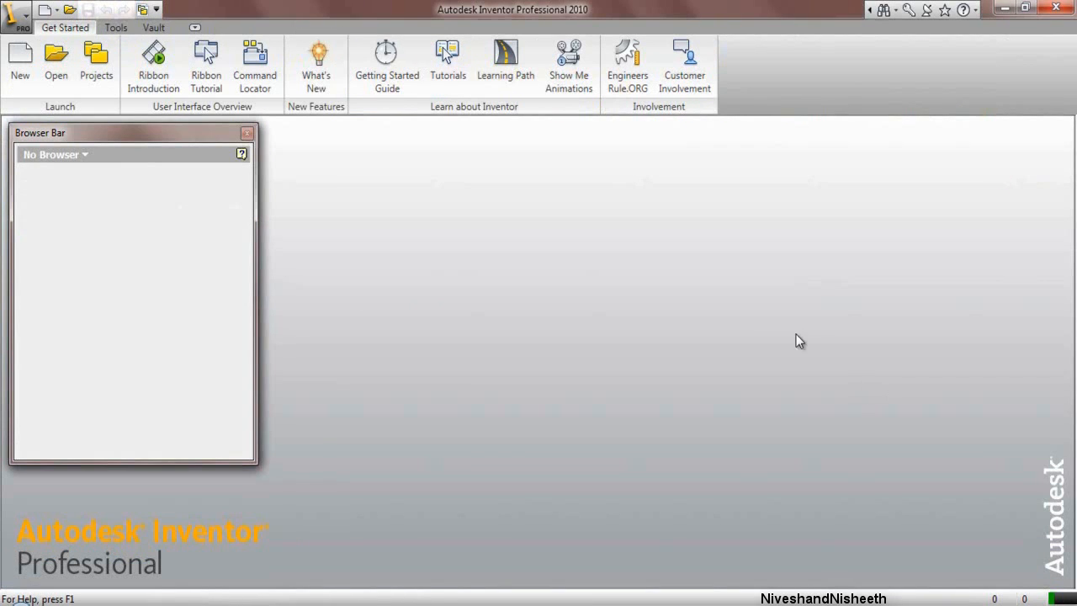
pyautogui.click(20, 67)
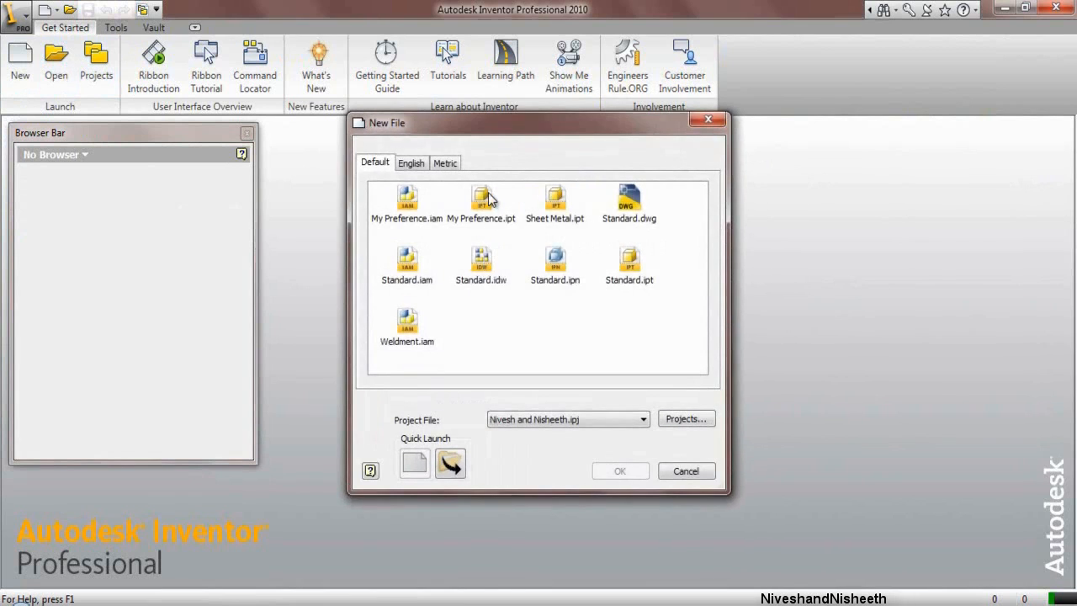
pyautogui.click(629, 466)
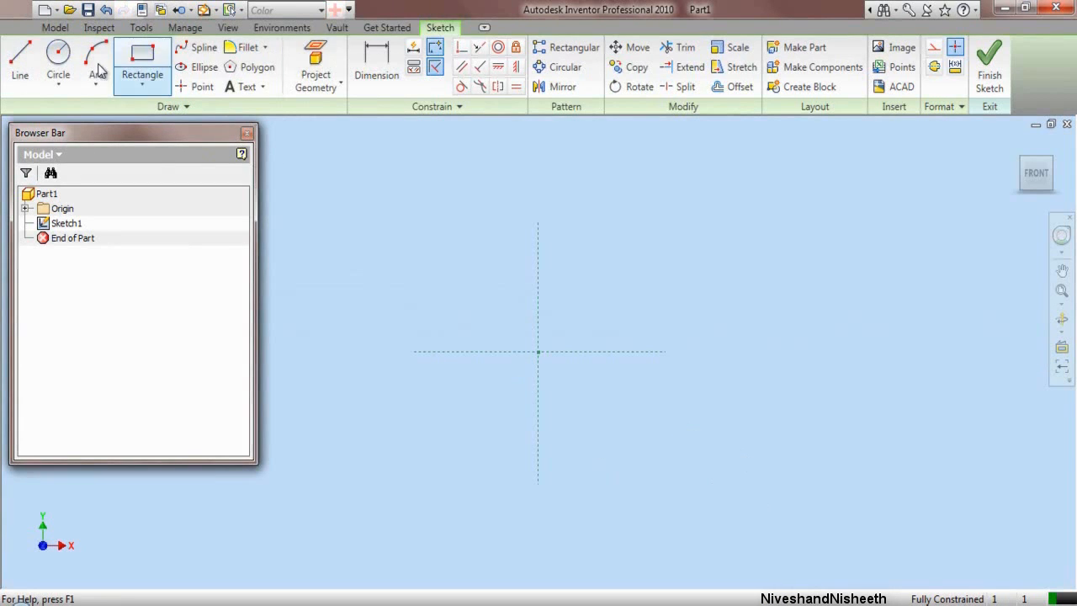
# Step: Draw a circle centred on the origin in the new part's sketch
pyautogui.click(58, 63)
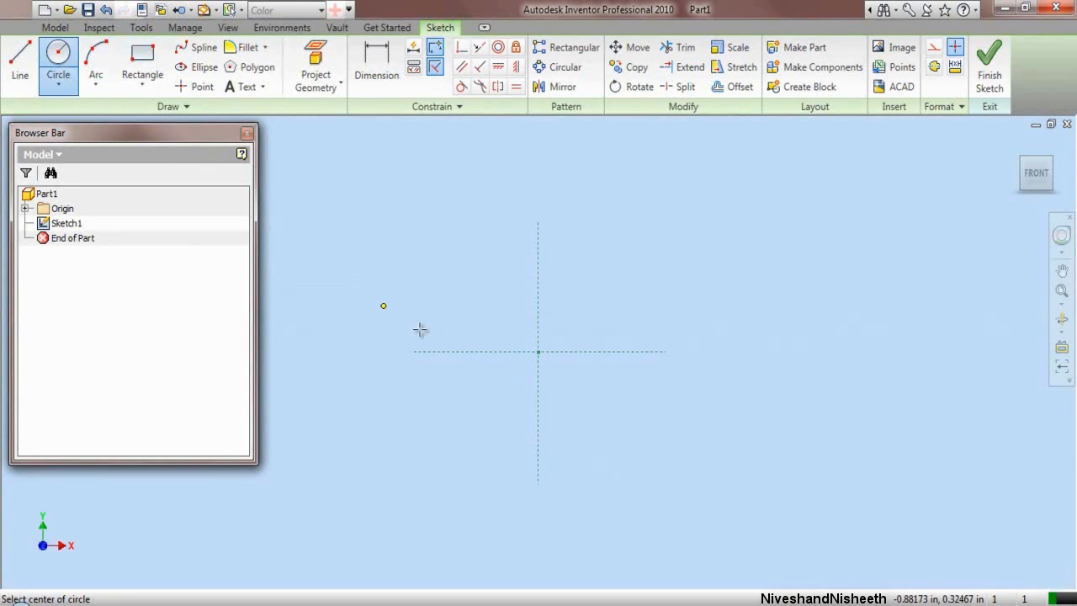
pyautogui.click(539, 352)
pyautogui.click(572, 432)
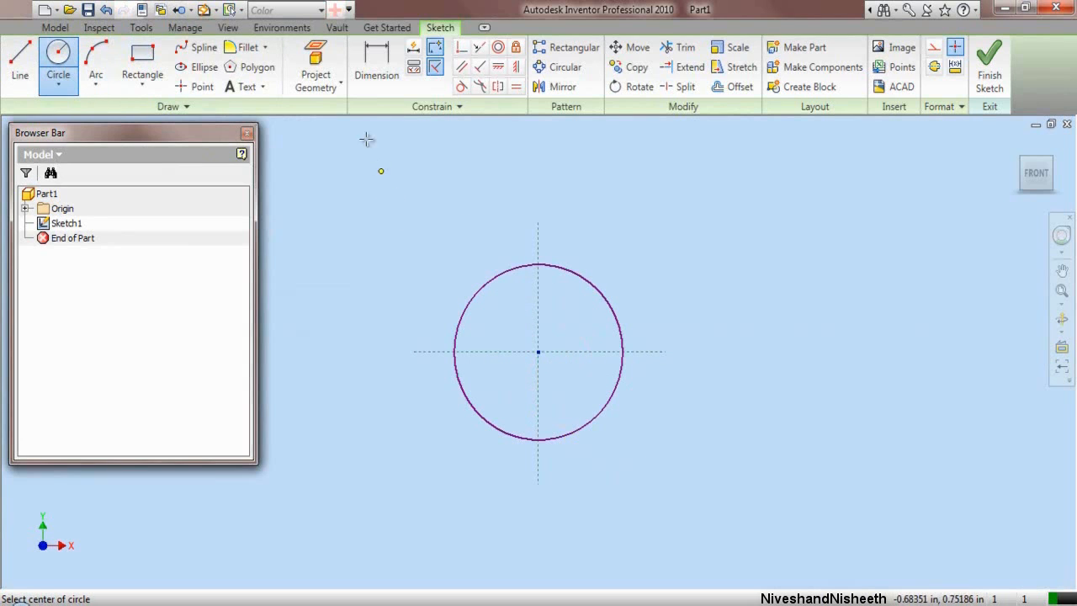
# Step: Dimension the circle's diameter and set it to 0.5 in
pyautogui.click(376, 64)
pyautogui.click(481, 289)
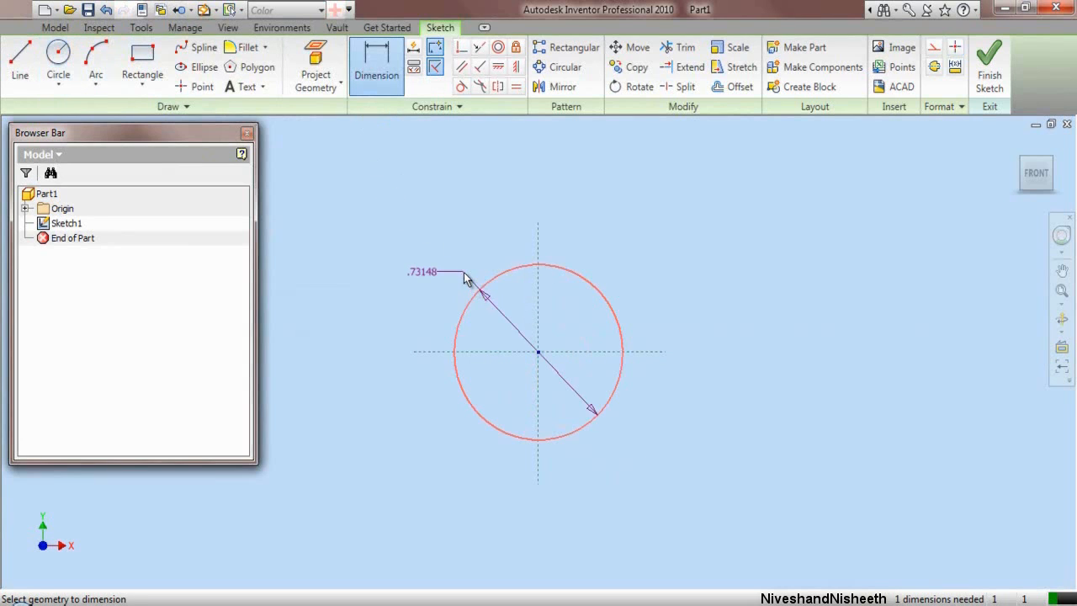
pyautogui.click(468, 279)
pyautogui.write('.5')
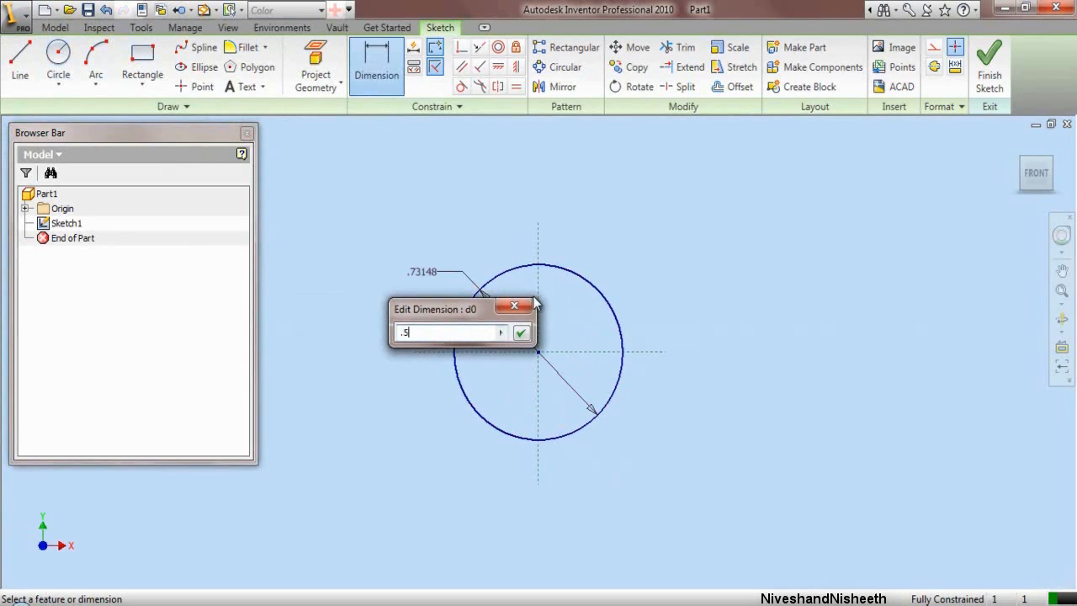
pyautogui.click(521, 334)
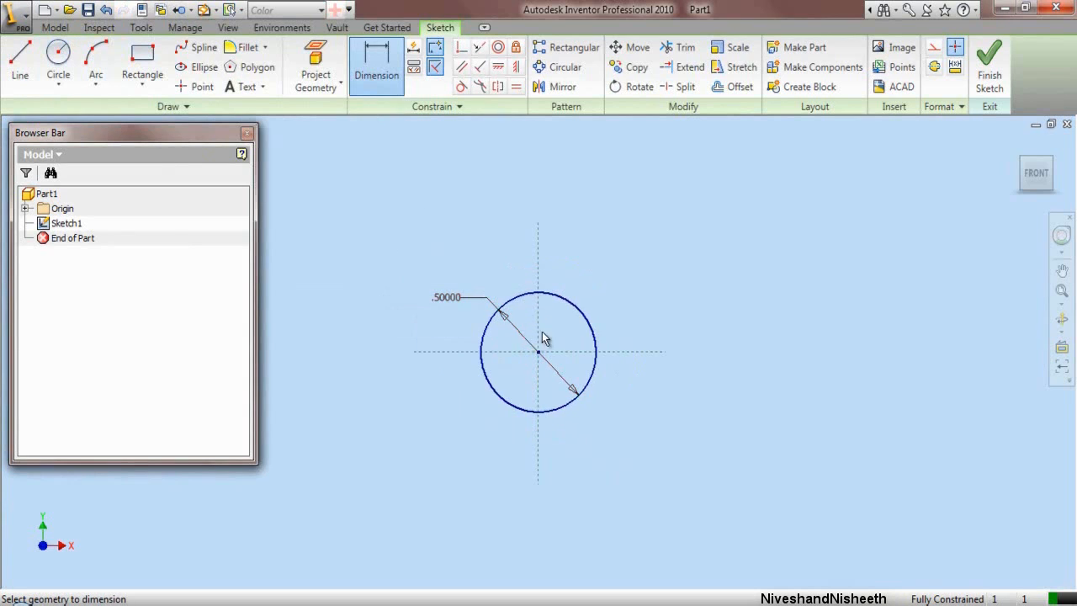
pyautogui.rightClick(605, 264)
pyautogui.click(628, 276)
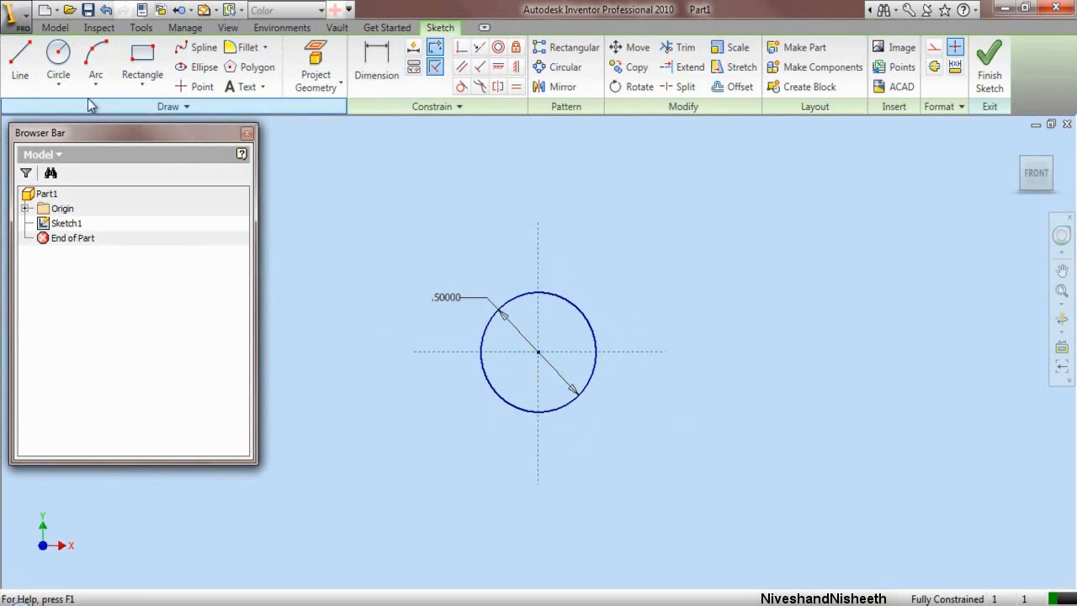
# Step: Draw two lines from the circle's center to its upper arc, one on each side of the vertical axis, about 55 degrees apart
pyautogui.press('l')
pyautogui.scroll(5, 529, 309)
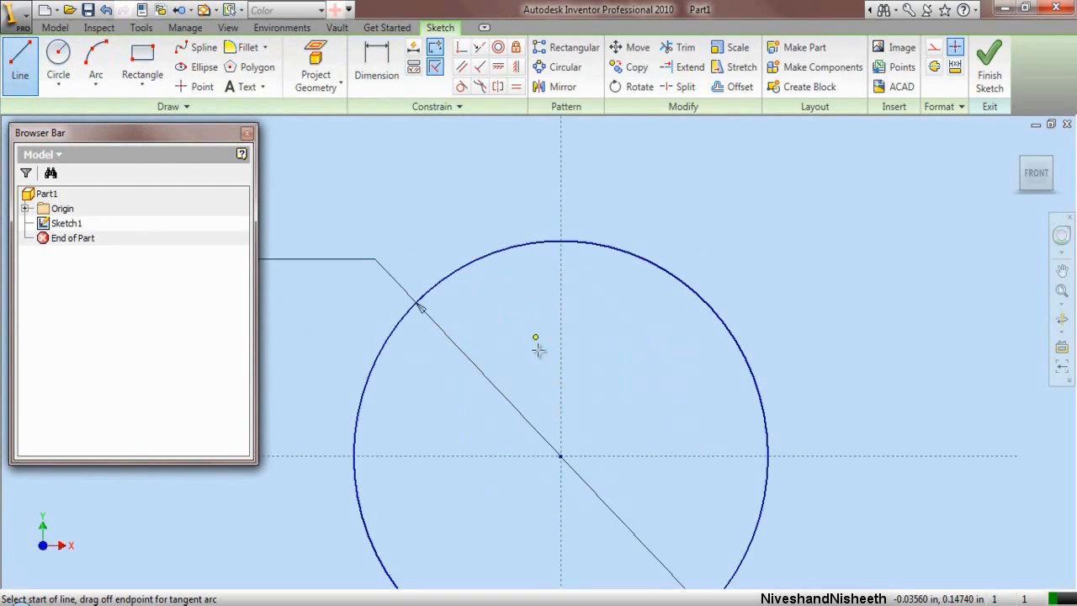
pyautogui.click(560, 455)
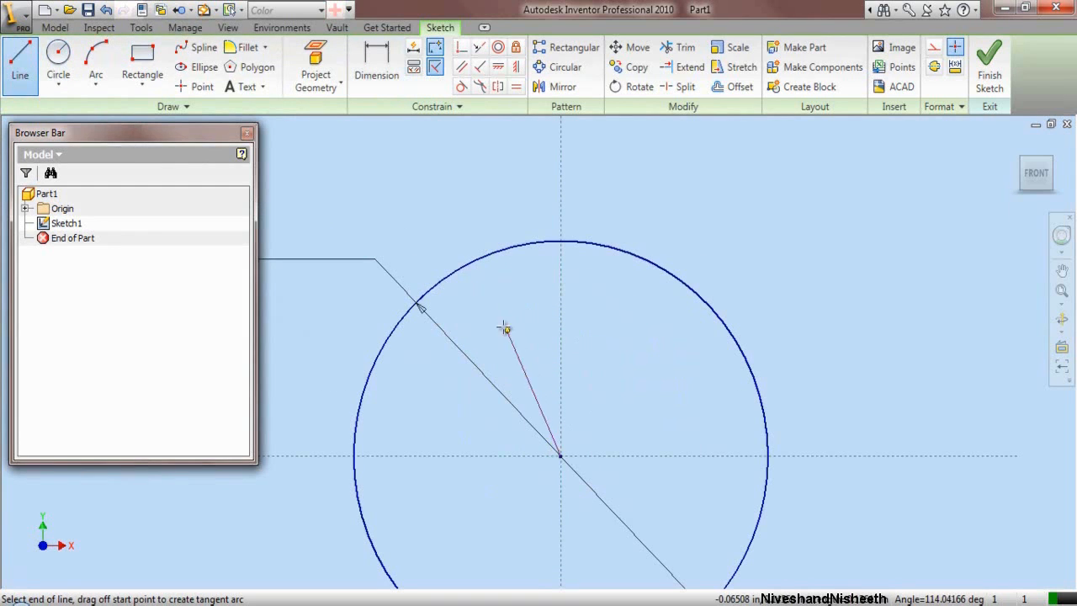
pyautogui.doubleClick(467, 267)
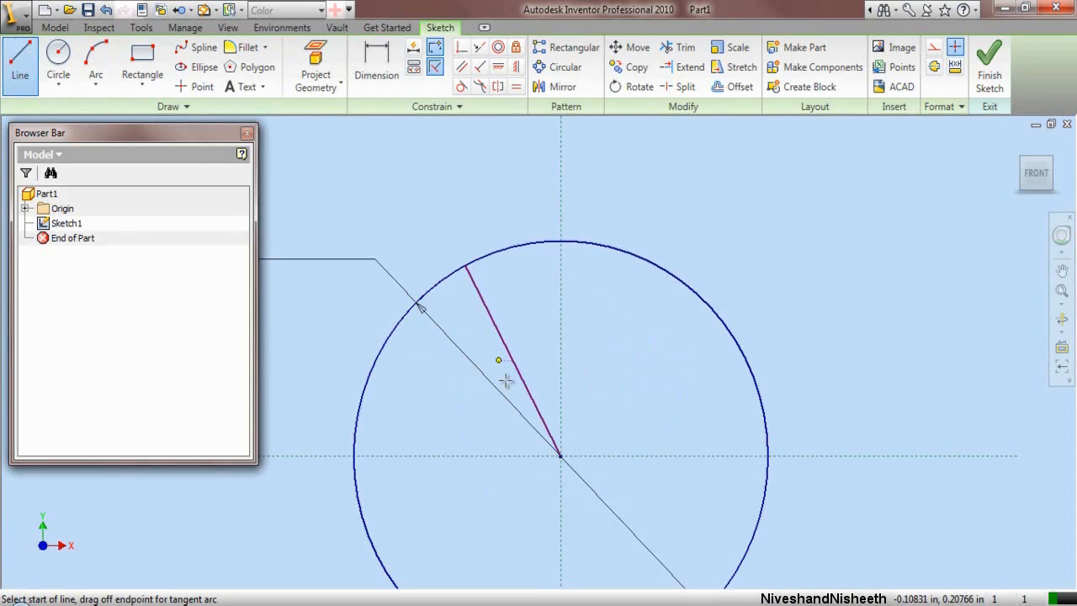
pyautogui.click(560, 456)
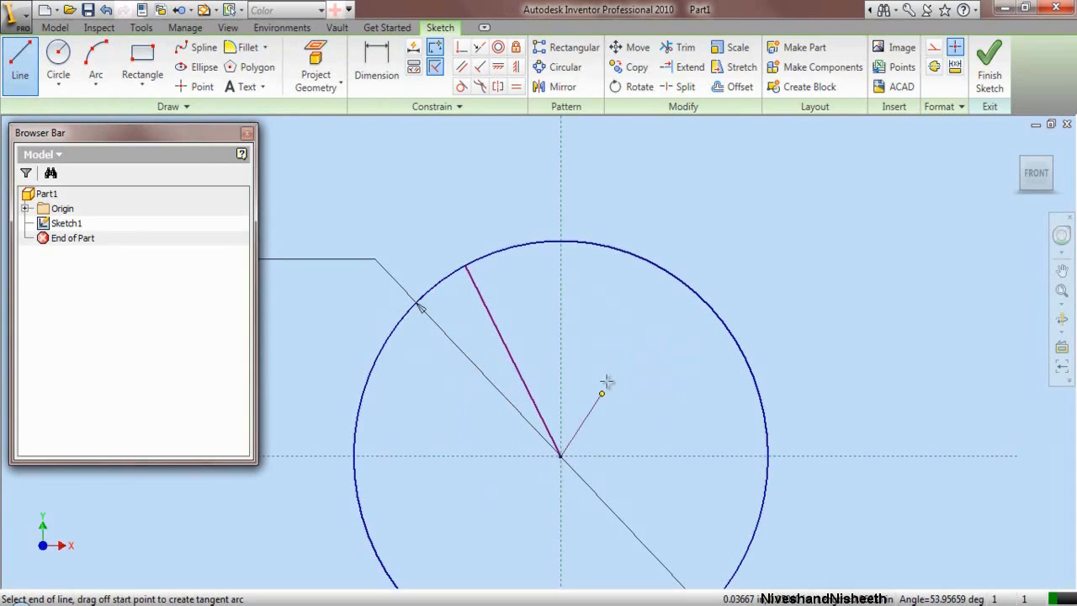
pyautogui.doubleClick(657, 267)
pyautogui.rightClick(637, 186)
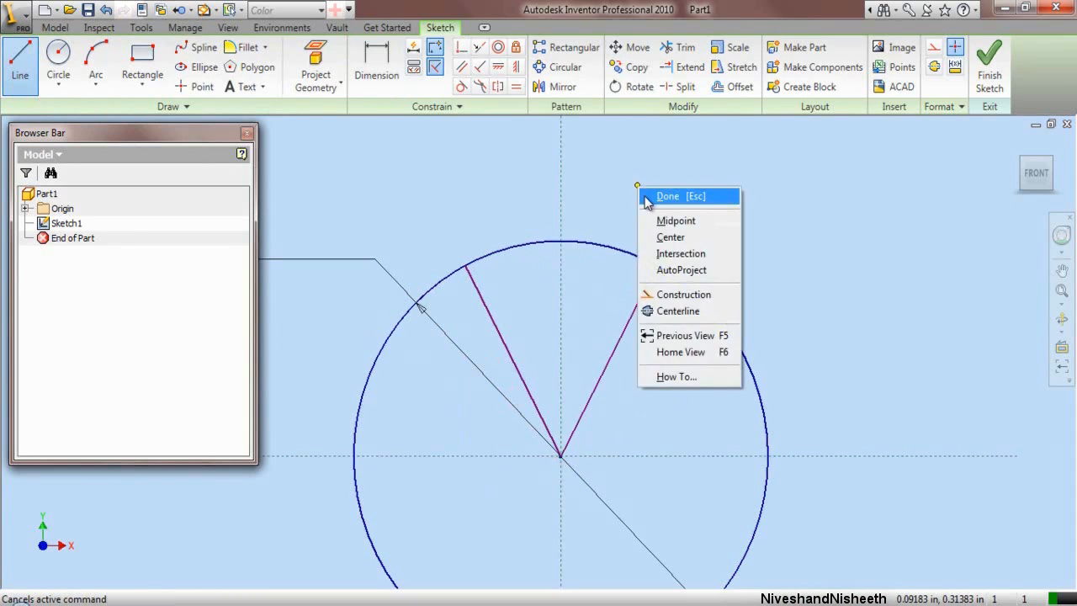
pyautogui.click(652, 196)
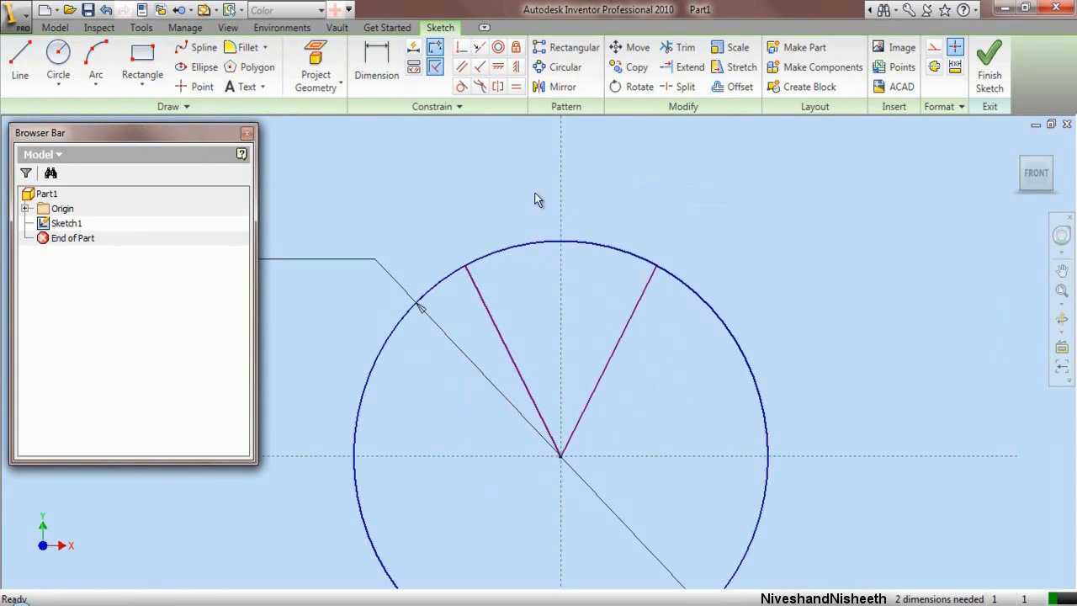
# Step: Constrain the two radial lines to be symmetric about the vertical axis
pyautogui.click(497, 88)
pyautogui.click(501, 343)
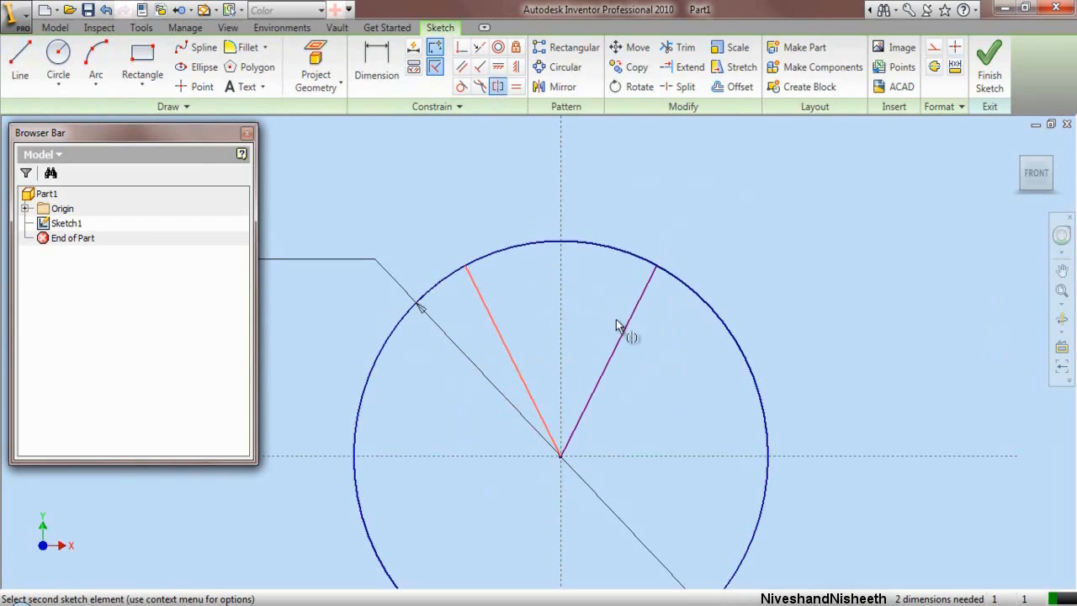
pyautogui.click(625, 330)
pyautogui.click(560, 316)
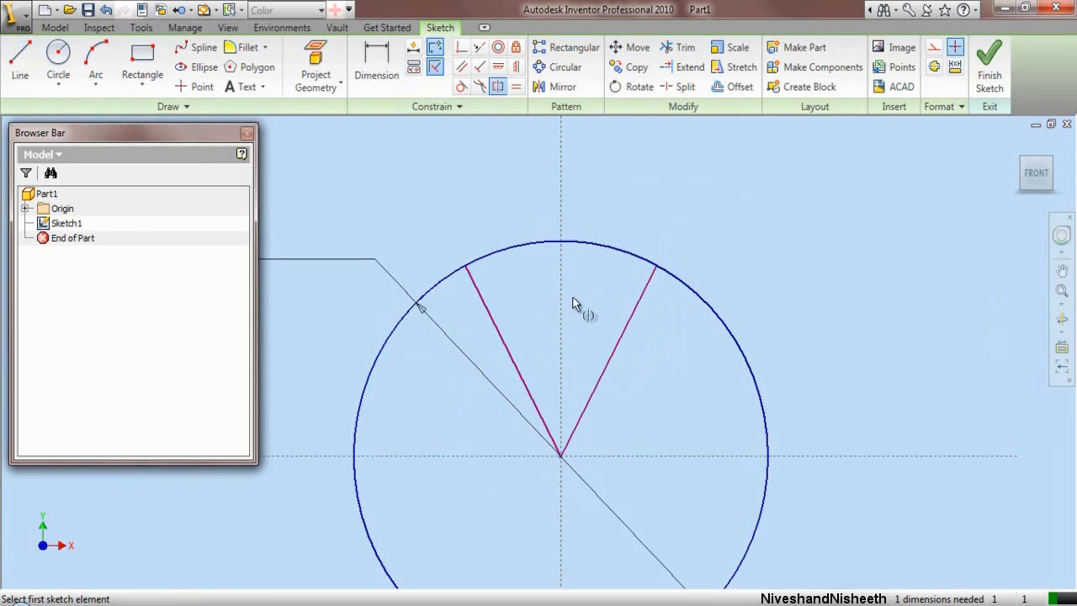
pyautogui.rightClick(591, 152)
pyautogui.click(606, 159)
# Step: Dimension the angle between the two radial lines and set it to 120 degrees
pyautogui.click(394, 74)
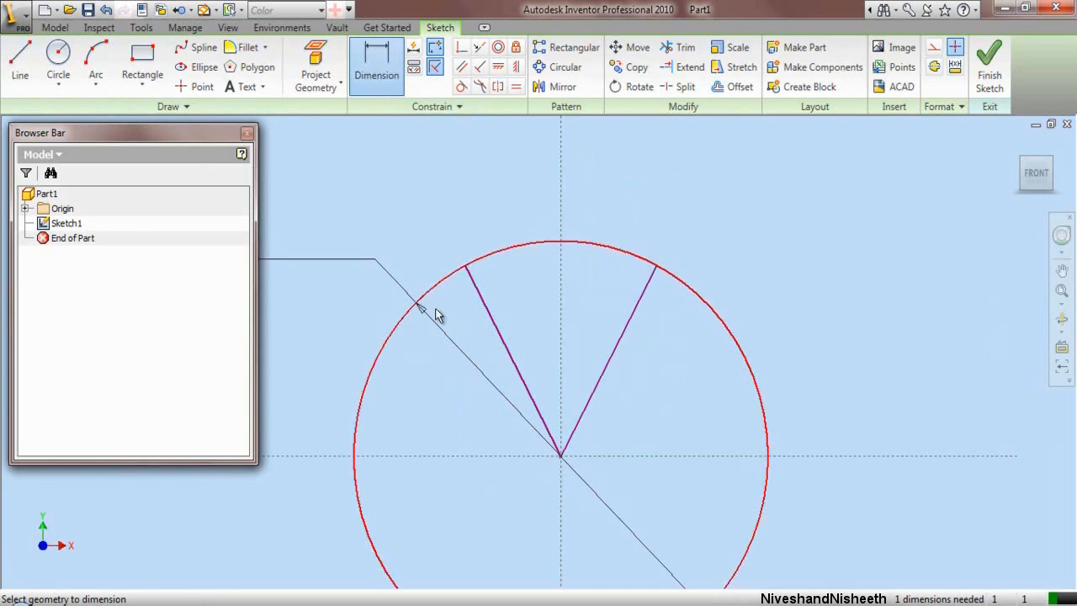
pyautogui.click(506, 344)
pyautogui.click(614, 353)
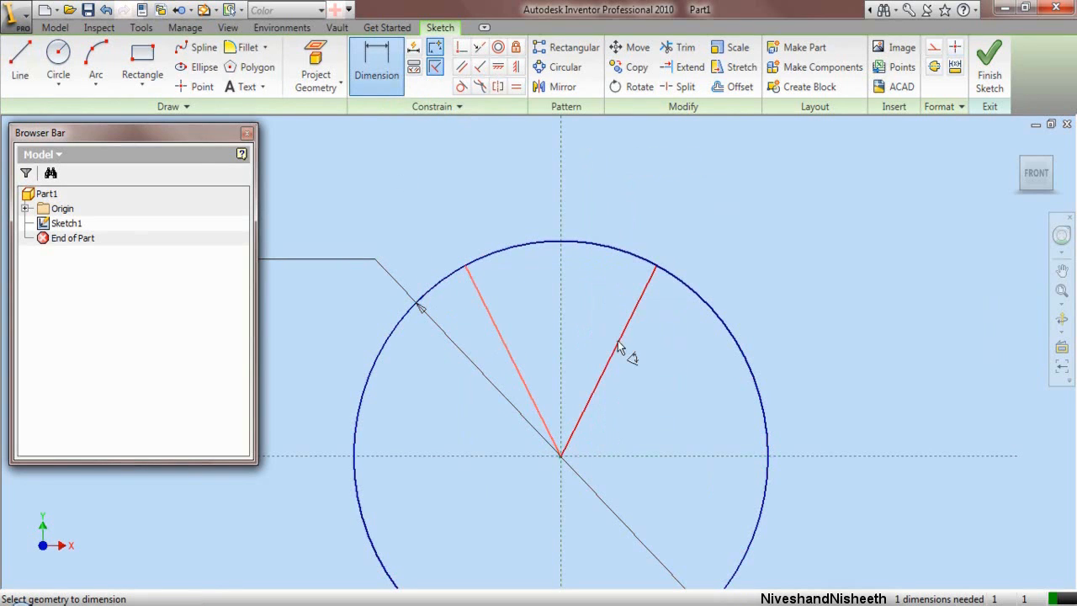
pyautogui.click(592, 298)
pyautogui.write('120')
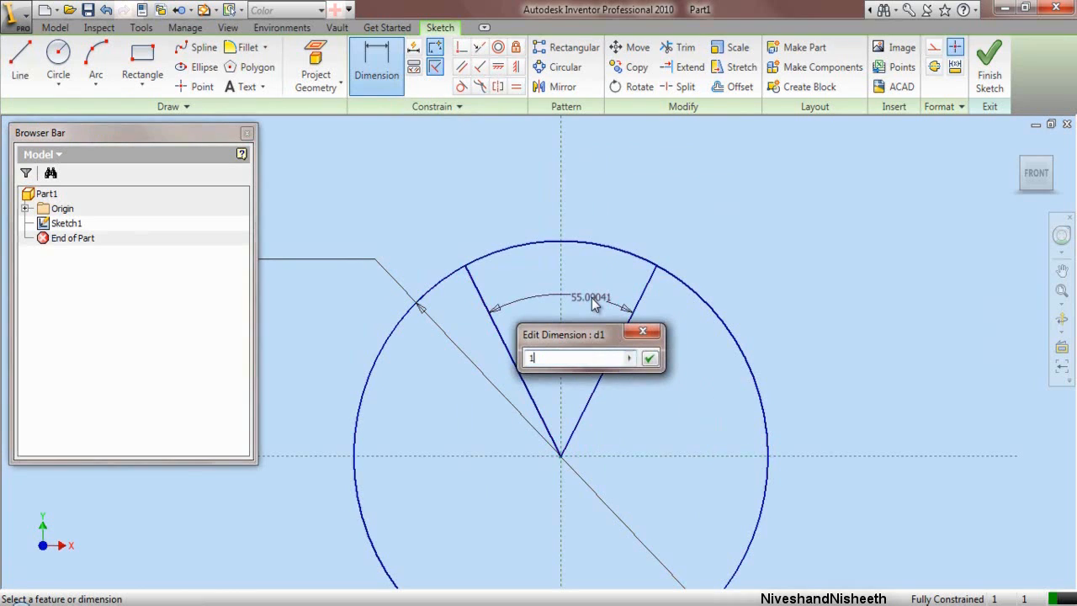
pyautogui.click(650, 359)
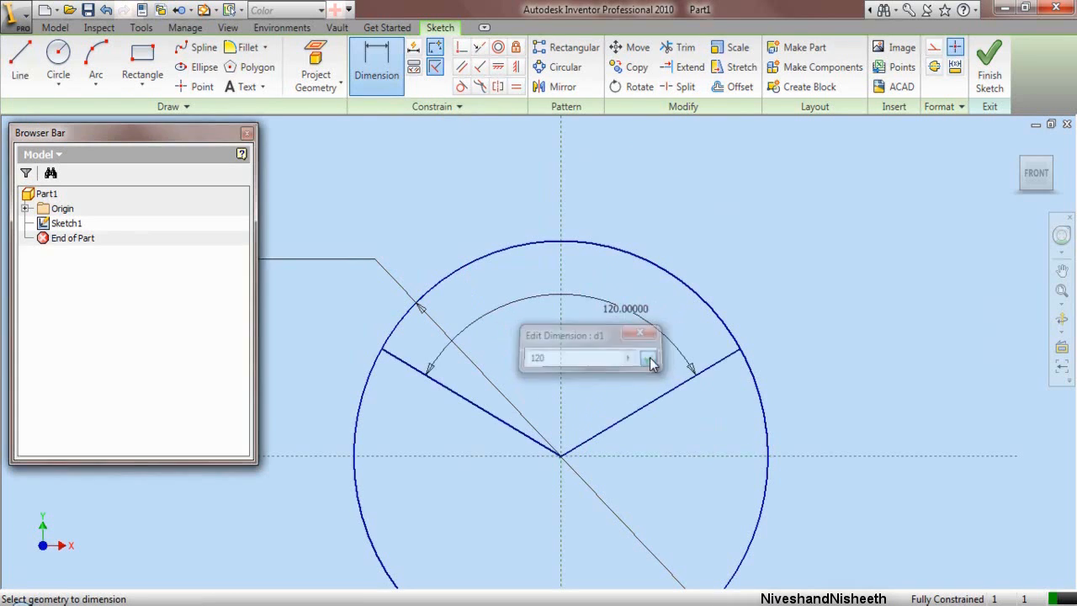
pyautogui.rightClick(637, 204)
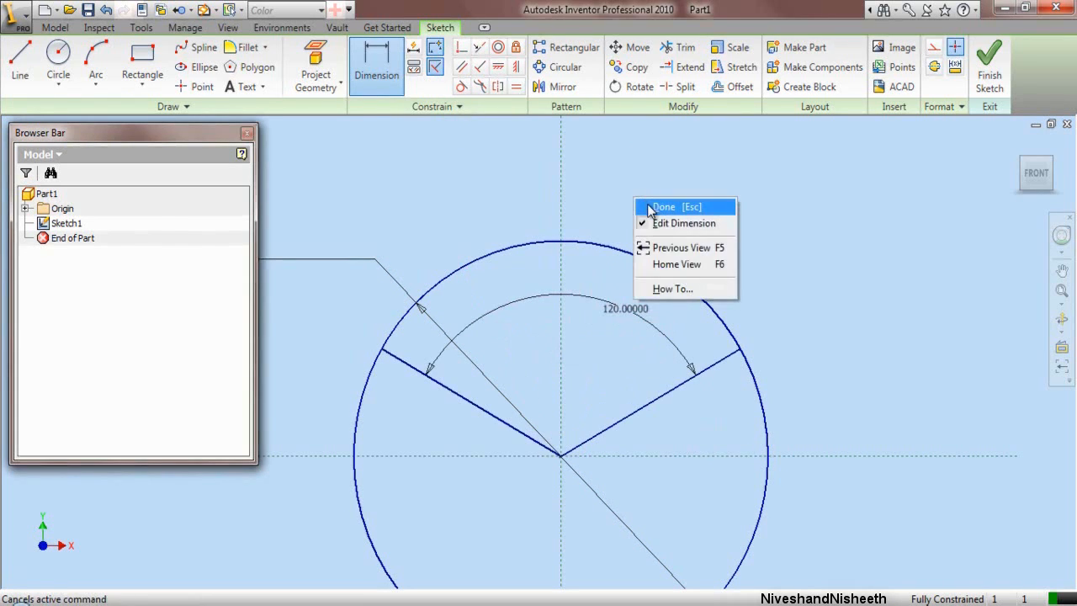
pyautogui.click(665, 208)
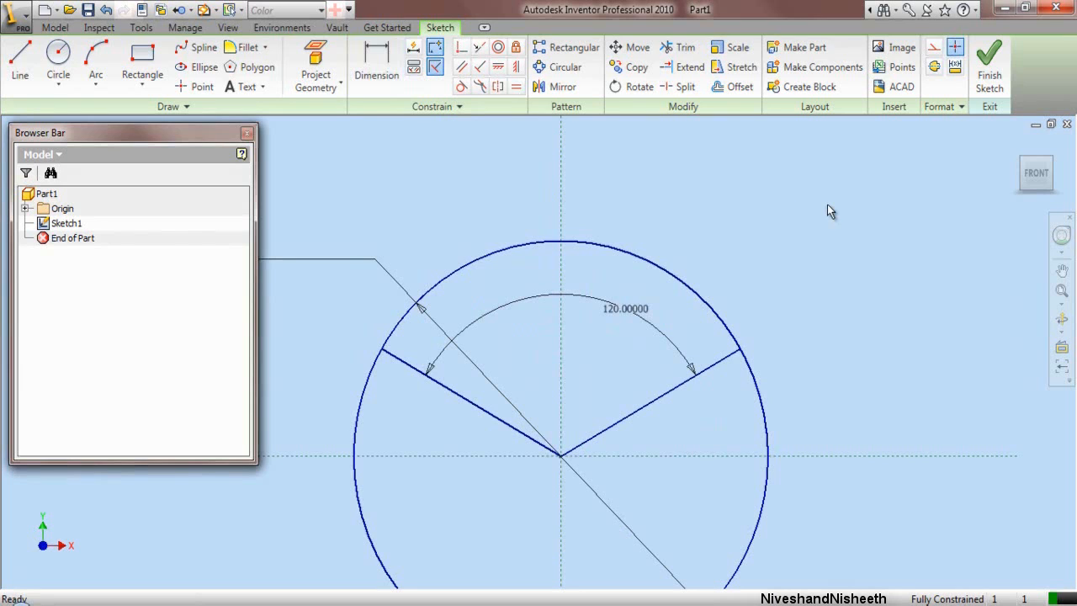
# Step: Finish the sketch and make the XY origin plane visible in an isometric view
pyautogui.click(989, 69)
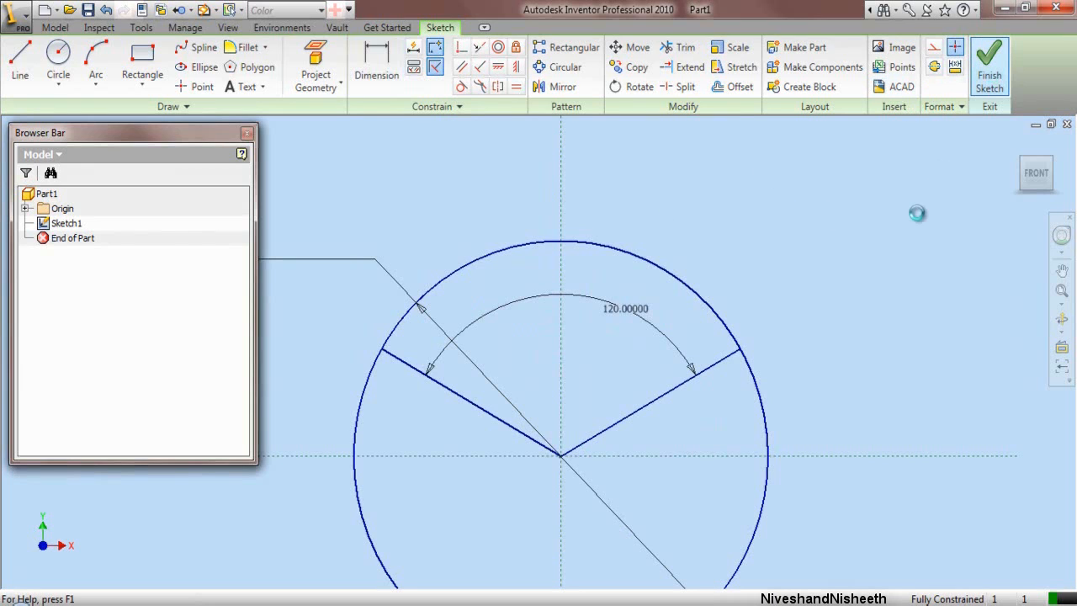
pyautogui.click(1058, 292)
pyautogui.click(1036, 205)
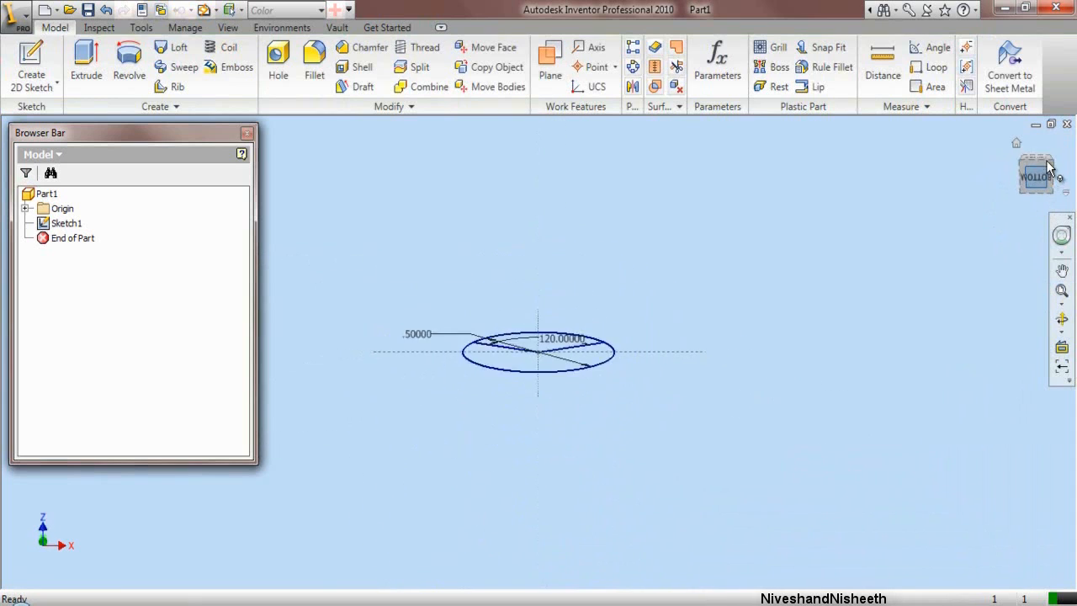
pyautogui.click(1037, 171)
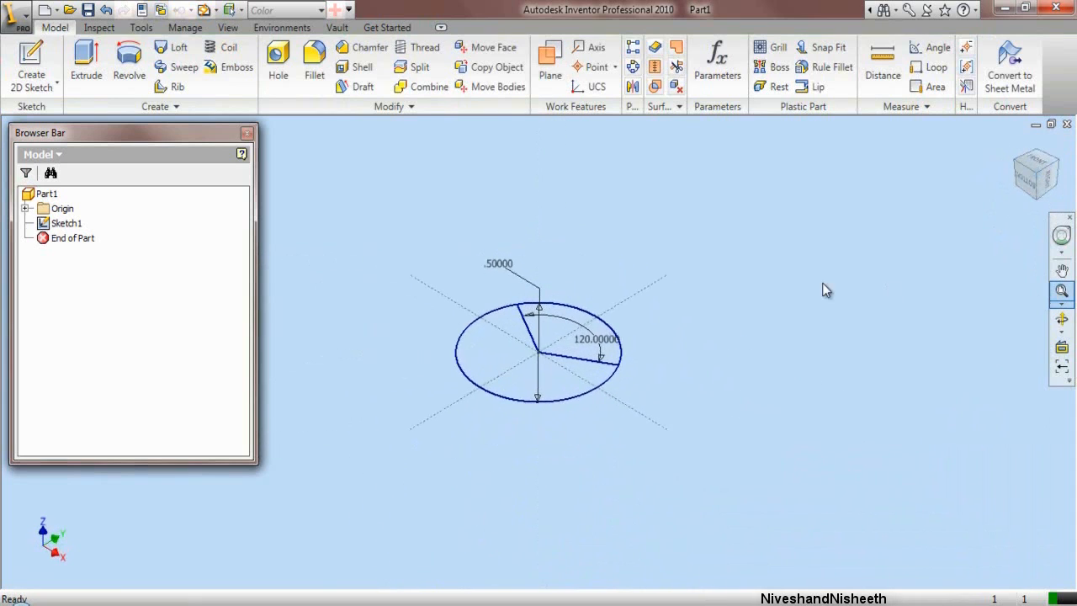
pyautogui.click(26, 208)
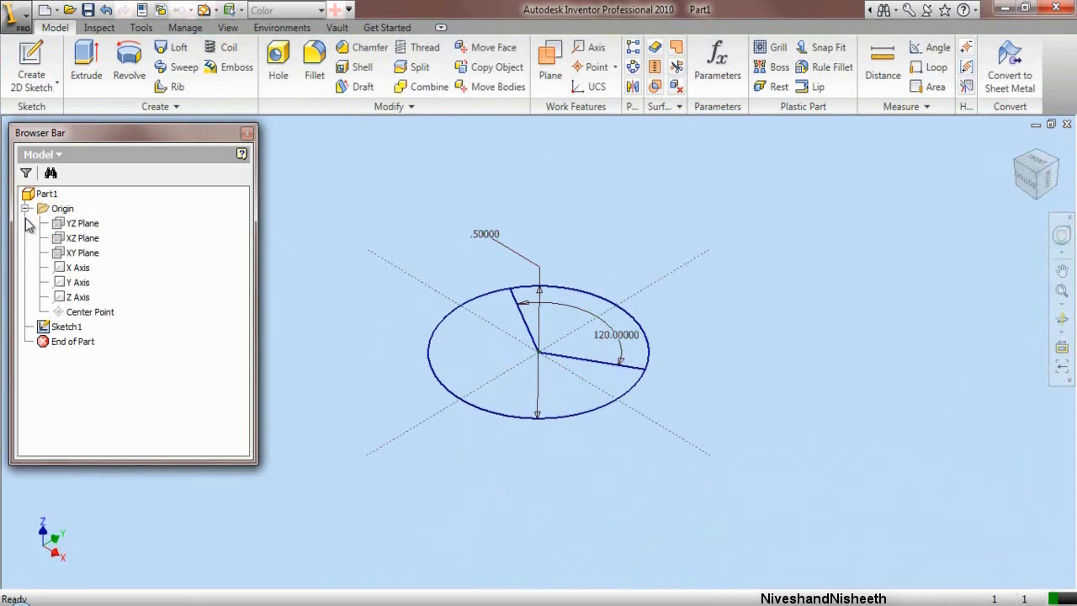
pyautogui.click(61, 253)
pyautogui.rightClick(60, 252)
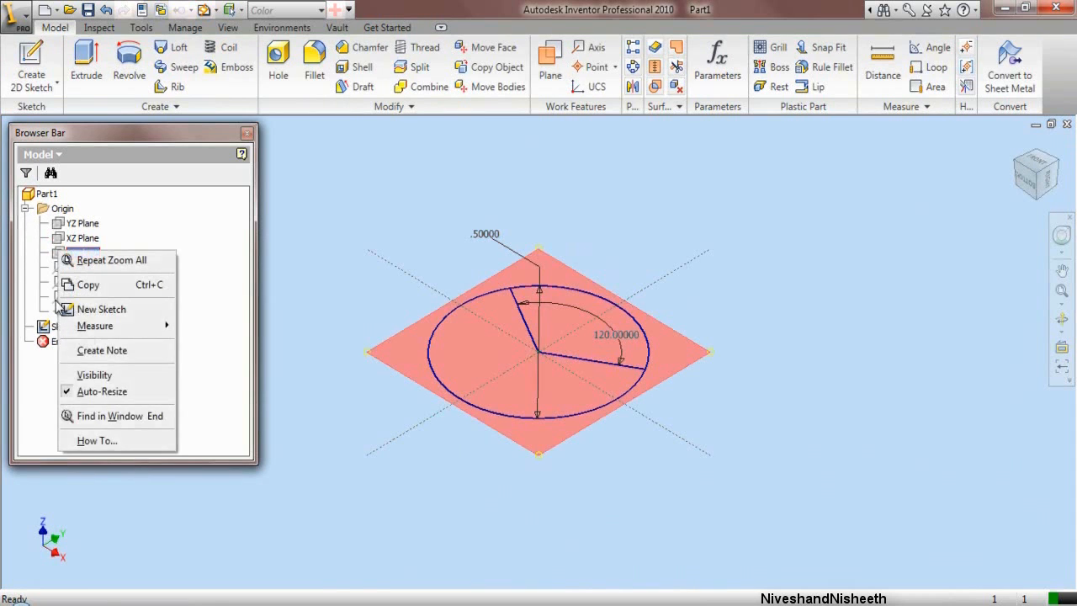
pyautogui.click(69, 376)
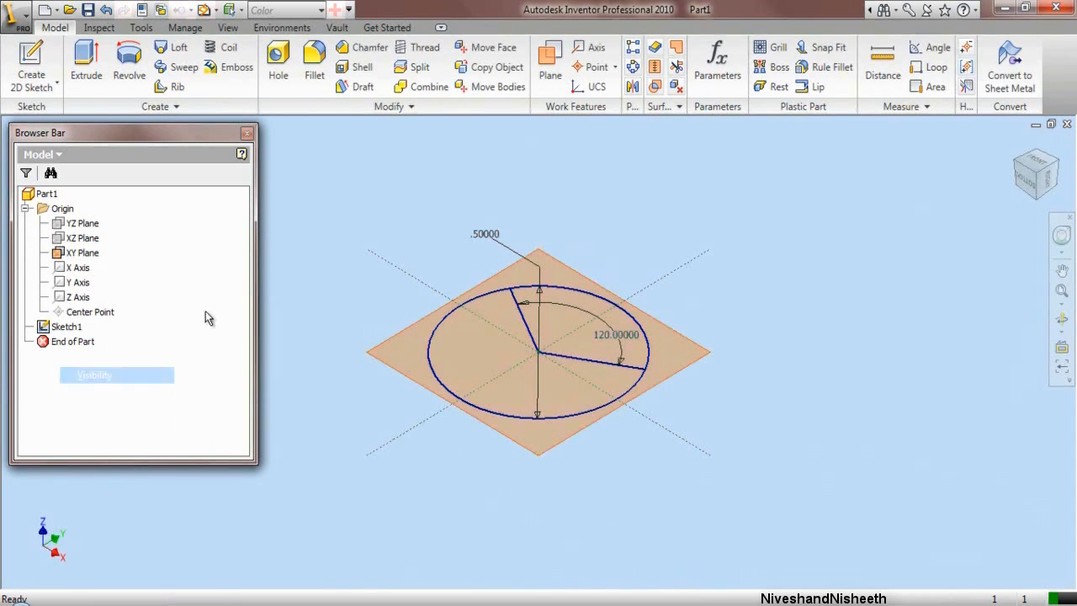
# Step: Create a new sketch on a work plane offset 0.5 in above the XY plane
pyautogui.click(28, 59)
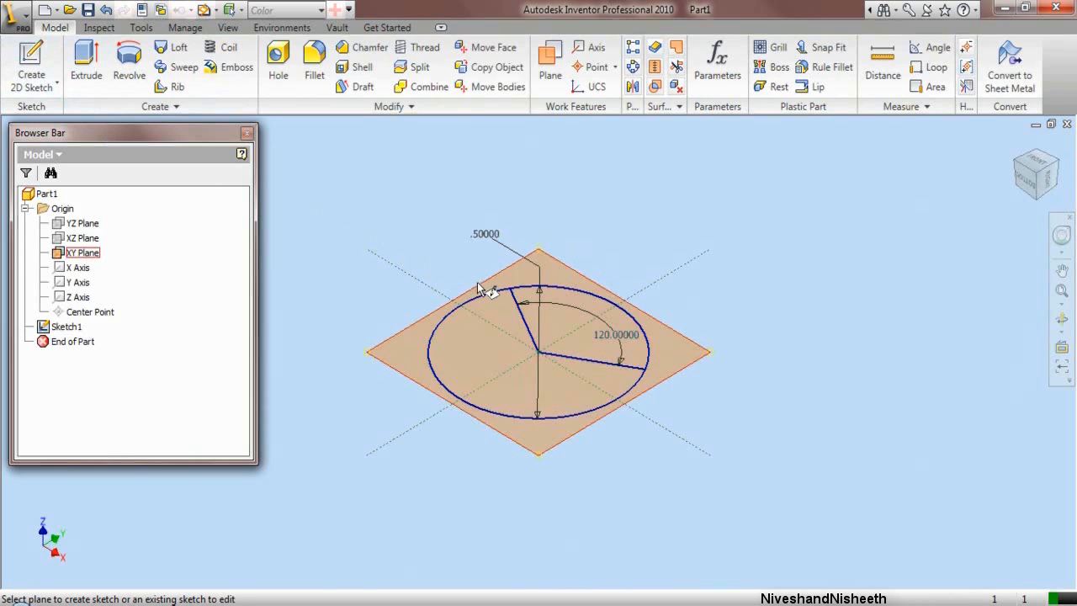
pyautogui.moveTo(477, 282); pyautogui.dragTo(464, 172)
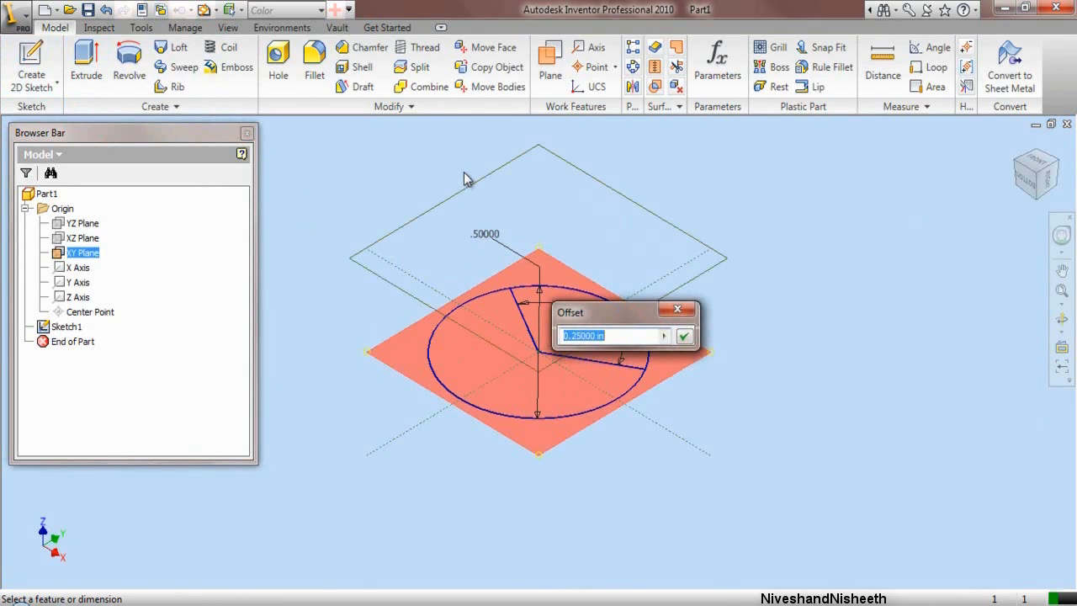
pyautogui.write('.5')
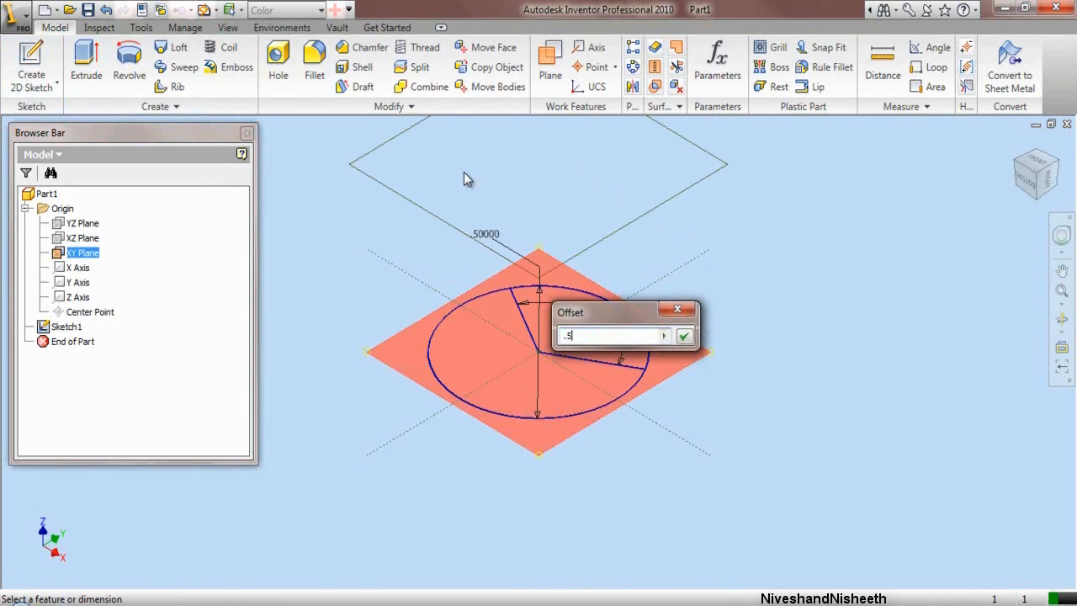
pyautogui.click(685, 337)
pyautogui.press('s')
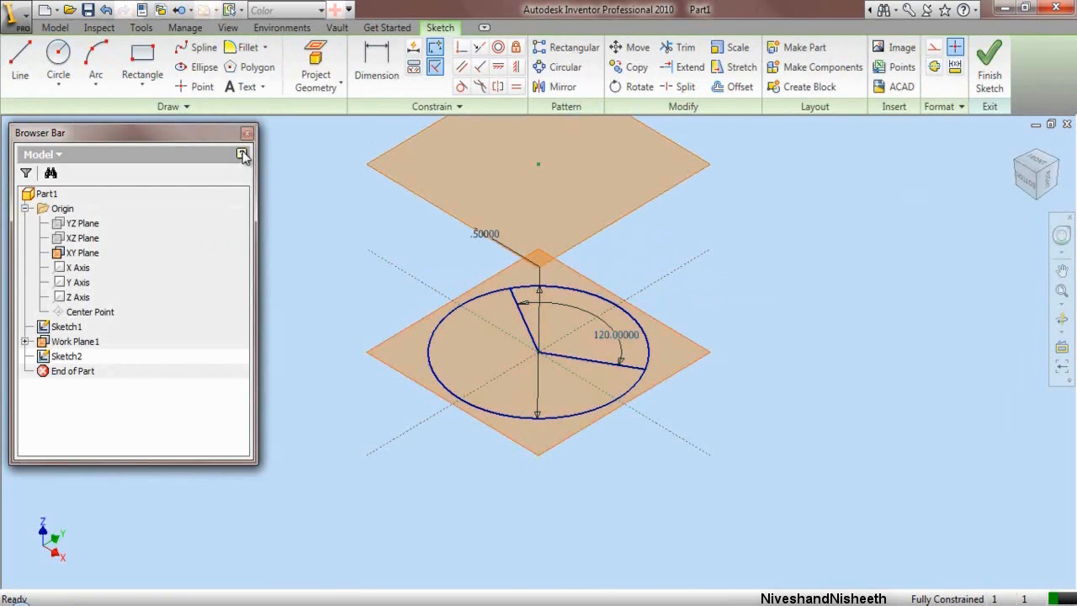
# Step: Draw a circle about 0.24 in in diameter on the offset plane, centered on the projected origin point
pyautogui.click(56, 58)
pyautogui.scroll(3, 384, 322)
pyautogui.scroll(-4, 469, 232)
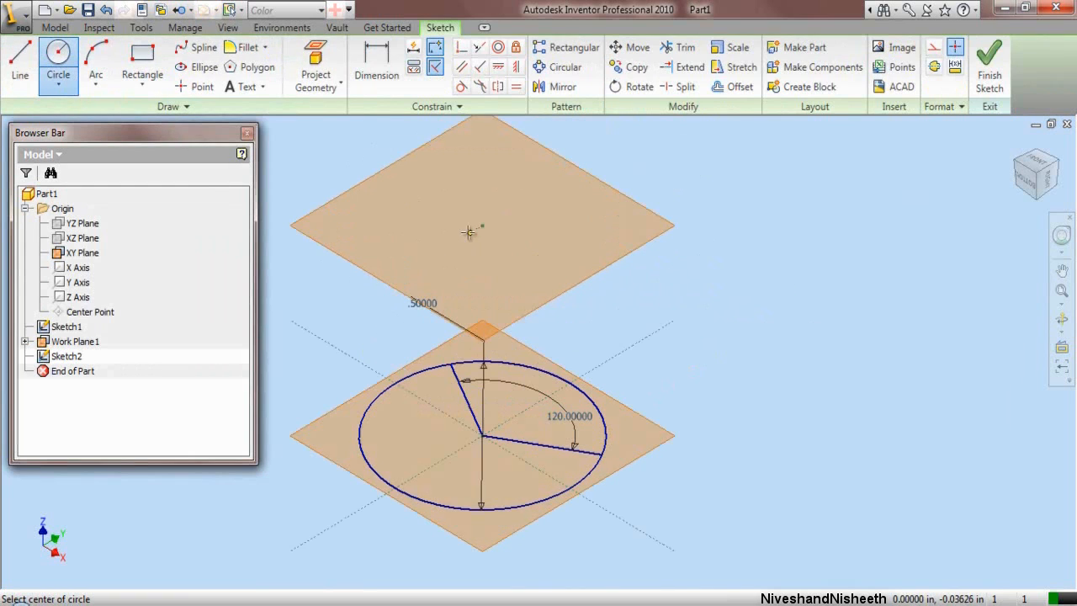
pyautogui.click(482, 225)
pyautogui.click(498, 261)
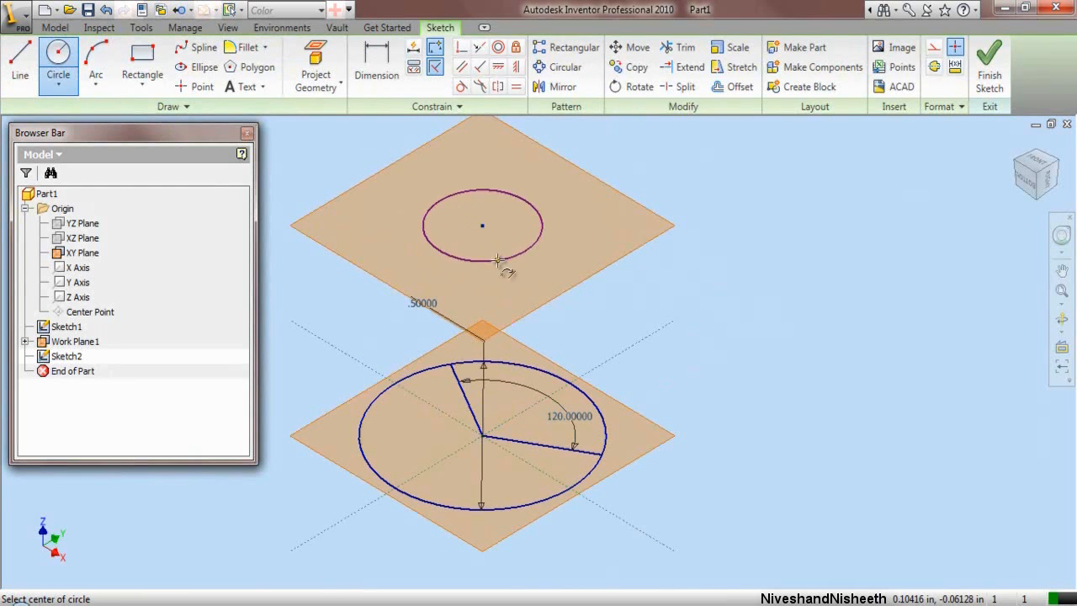
# Step: Dimension the diameter of the circle on the offset plane and set it to 0.25 in
pyautogui.click(368, 52)
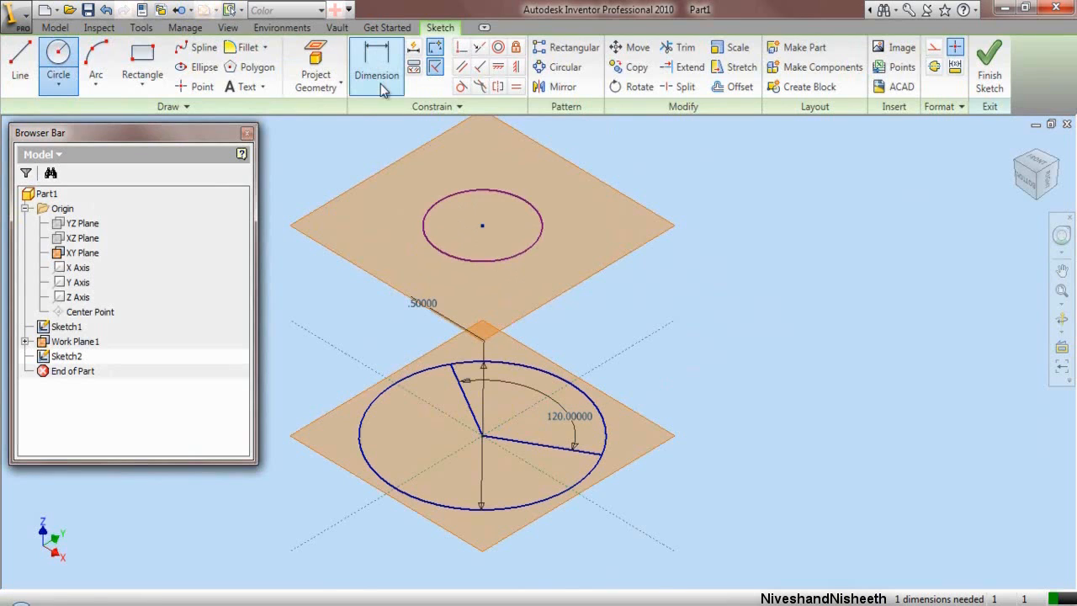
pyautogui.click(445, 205)
pyautogui.click(428, 187)
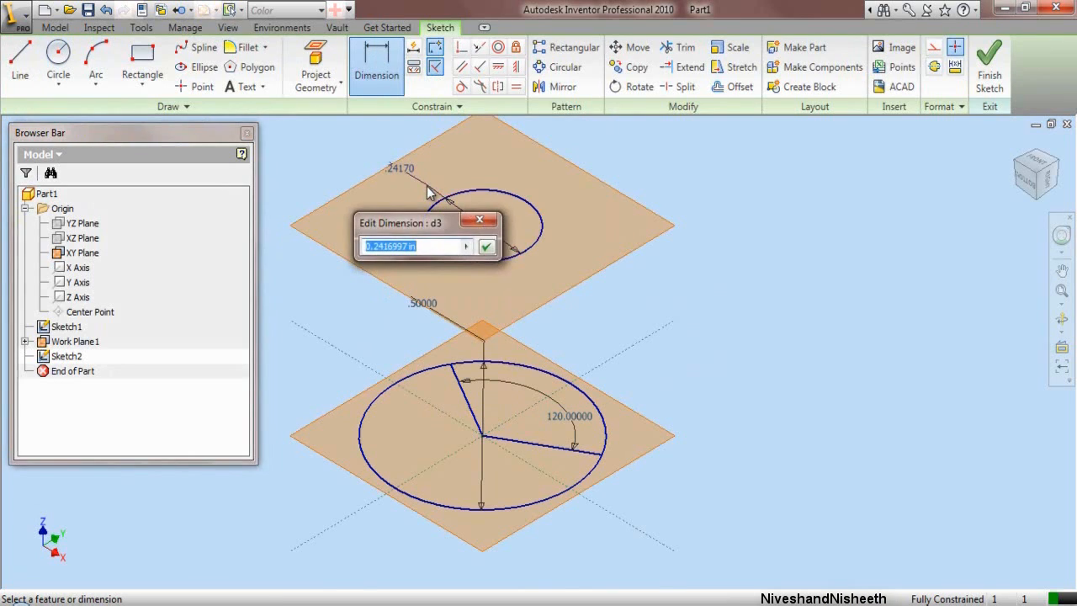
pyautogui.write('.25')
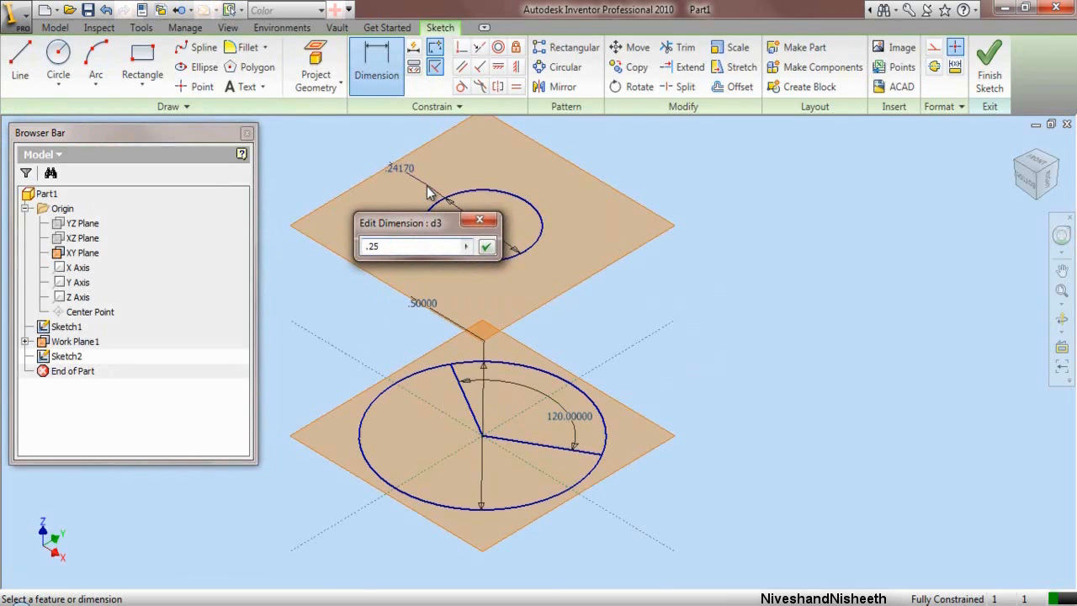
pyautogui.click(485, 246)
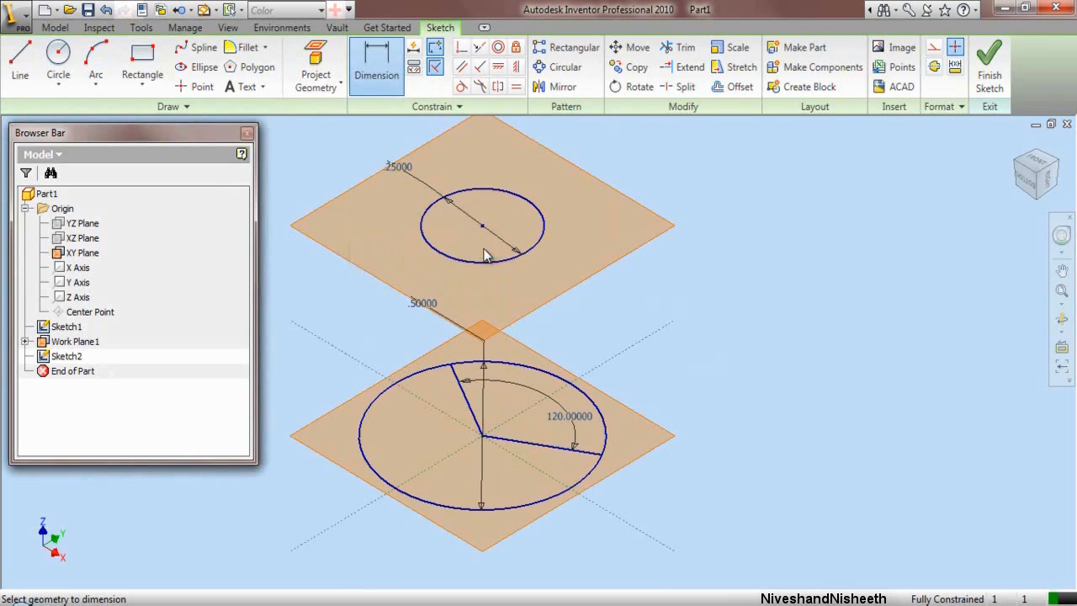
pyautogui.rightClick(647, 185)
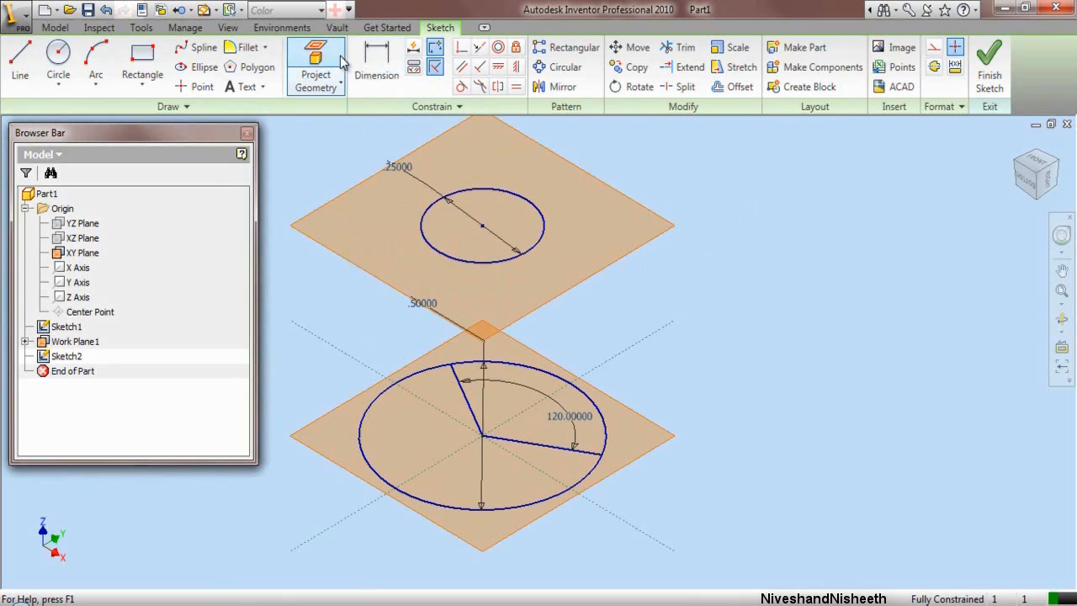
# Step: Project the two angled lines of the XY plane sketch into the sketch on the offset plane
pyautogui.click(314, 77)
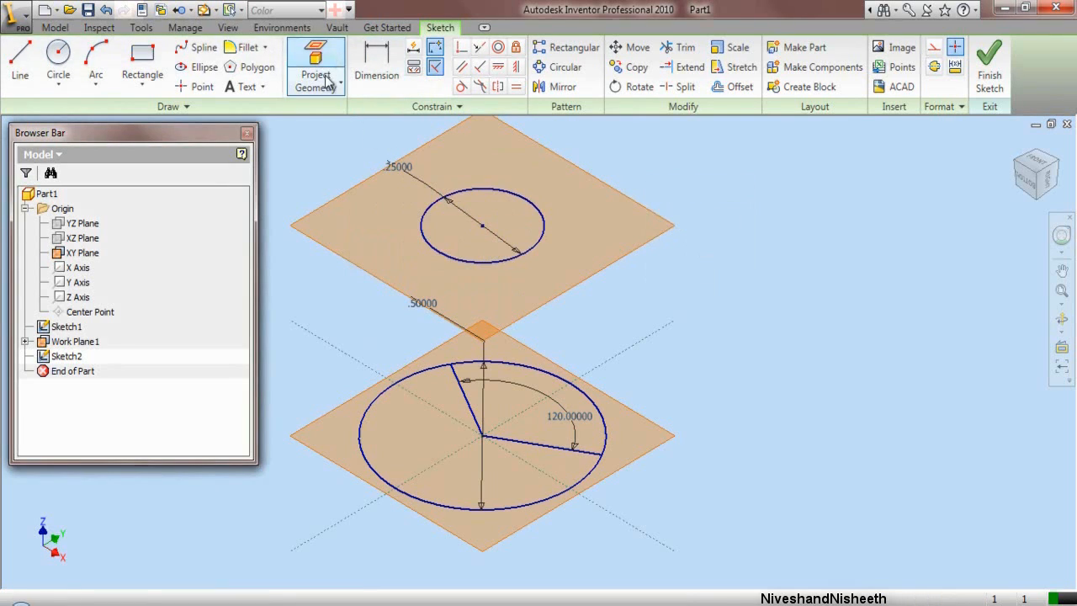
pyautogui.click(465, 404)
pyautogui.click(543, 443)
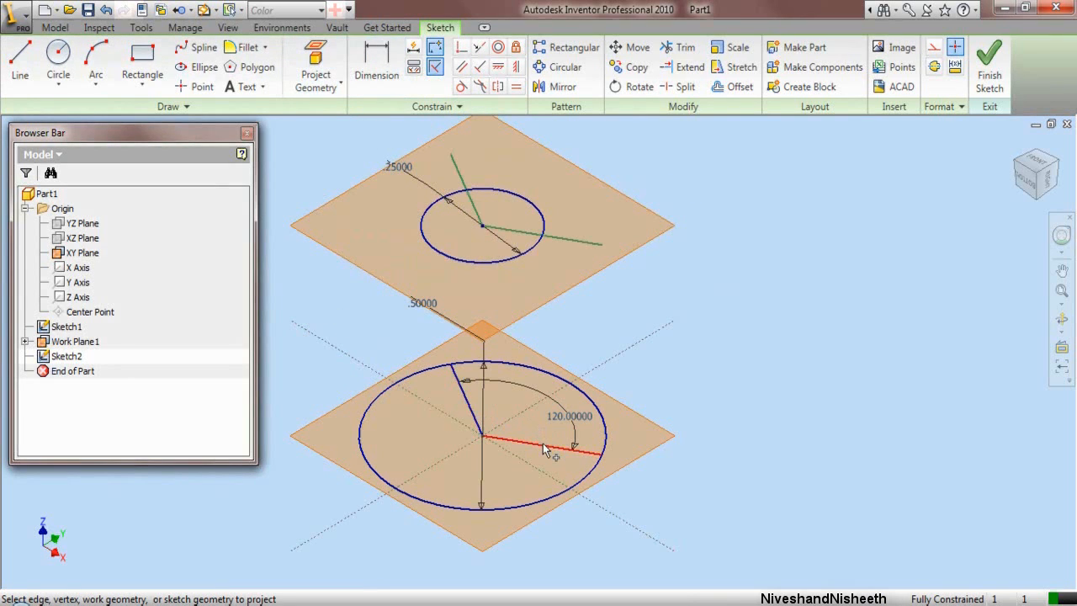
pyautogui.rightClick(658, 139)
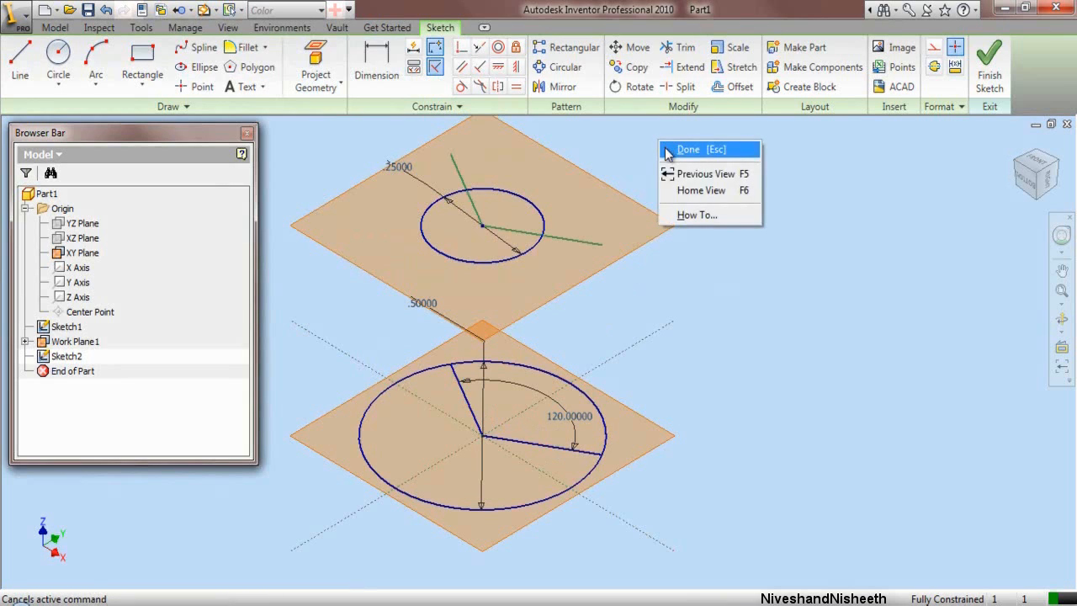
pyautogui.click(669, 148)
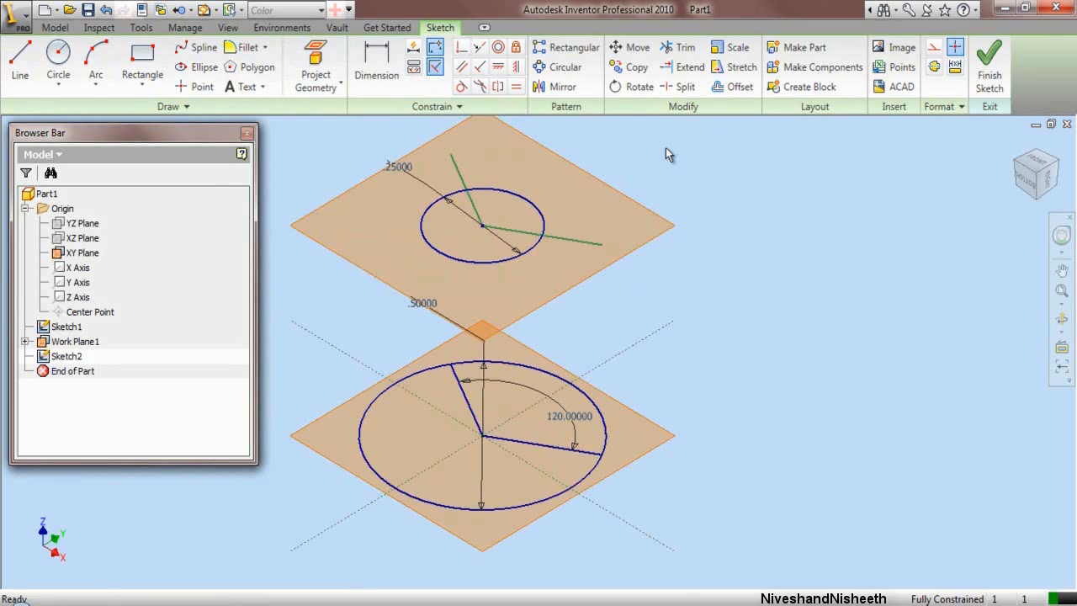
# Step: Convert both projected lines in the upper sketch to construction geometry
pyautogui.click(587, 245)
pyautogui.click(934, 48)
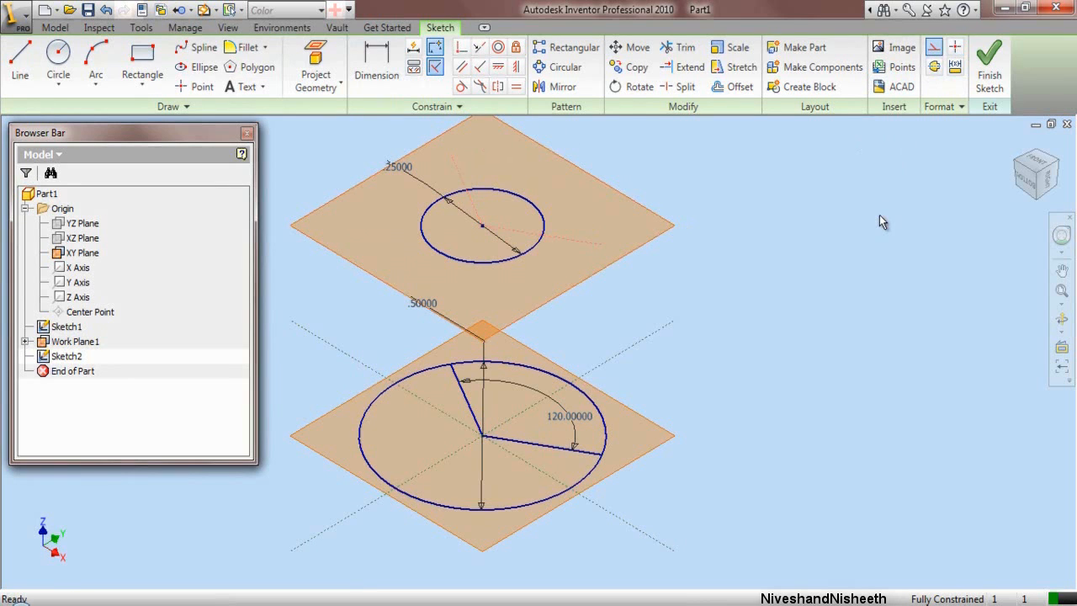
pyautogui.click(880, 216)
# Step: Draw two lines from the circle's center to the points where the projected construction lines cross the 0.25 in circle
pyautogui.scroll(-5, 465, 186)
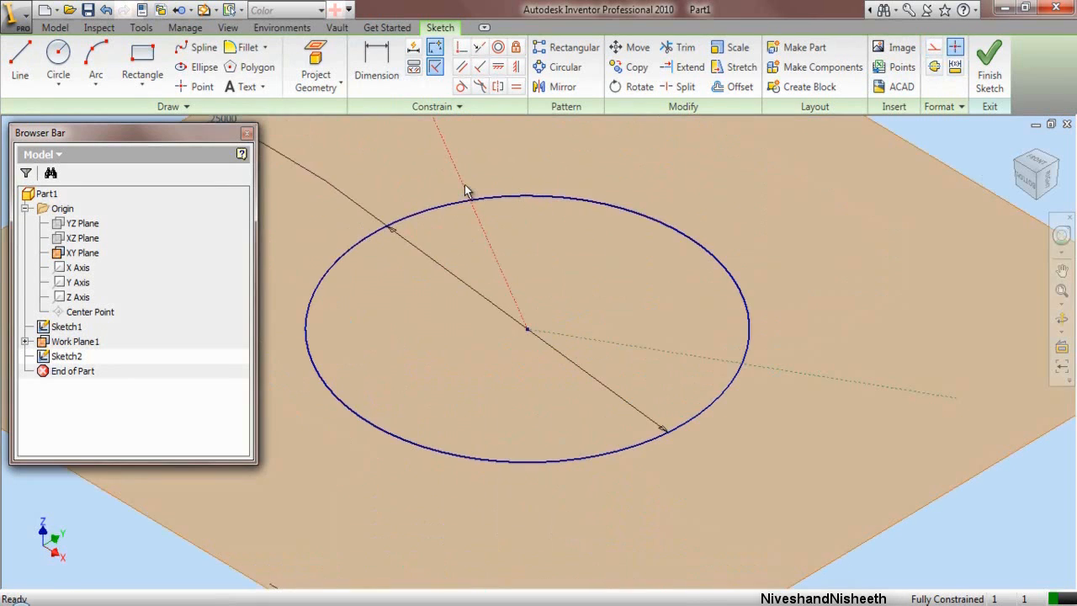
pyautogui.click(17, 80)
pyautogui.click(526, 329)
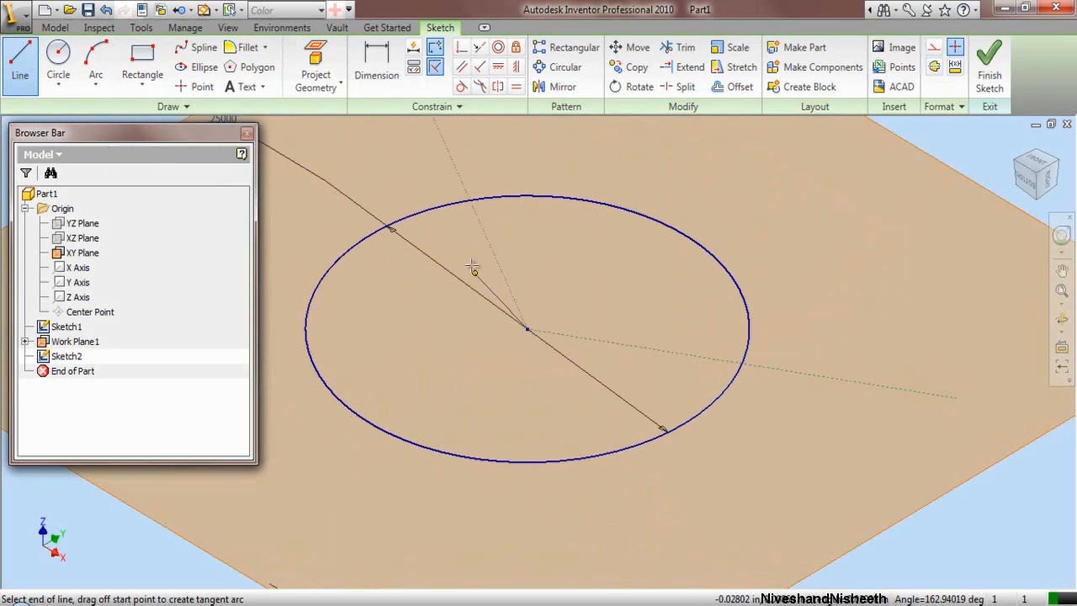
pyautogui.doubleClick(469, 201)
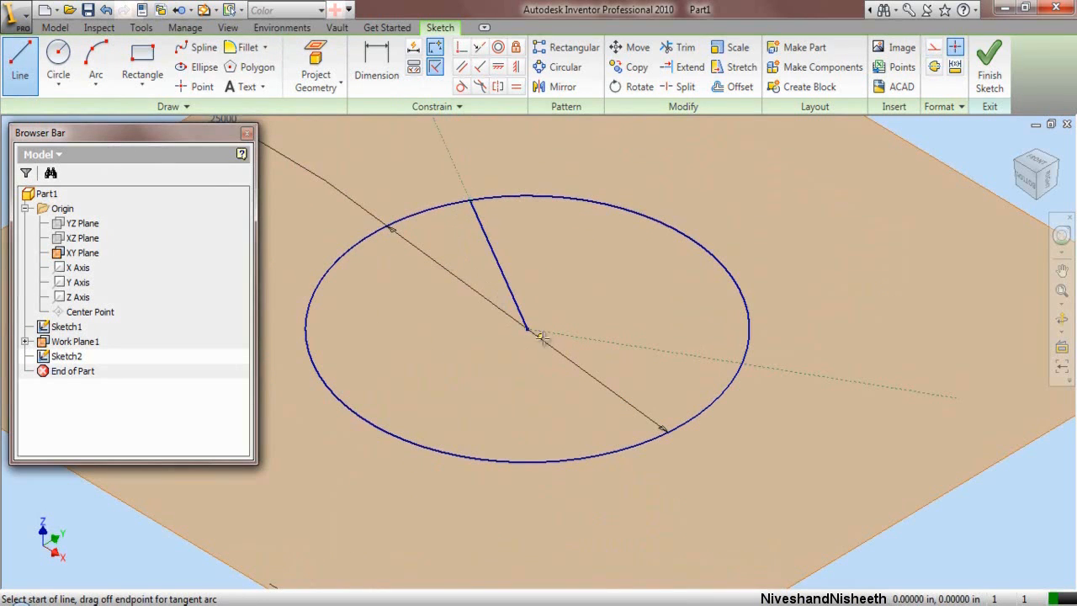
pyautogui.click(528, 329)
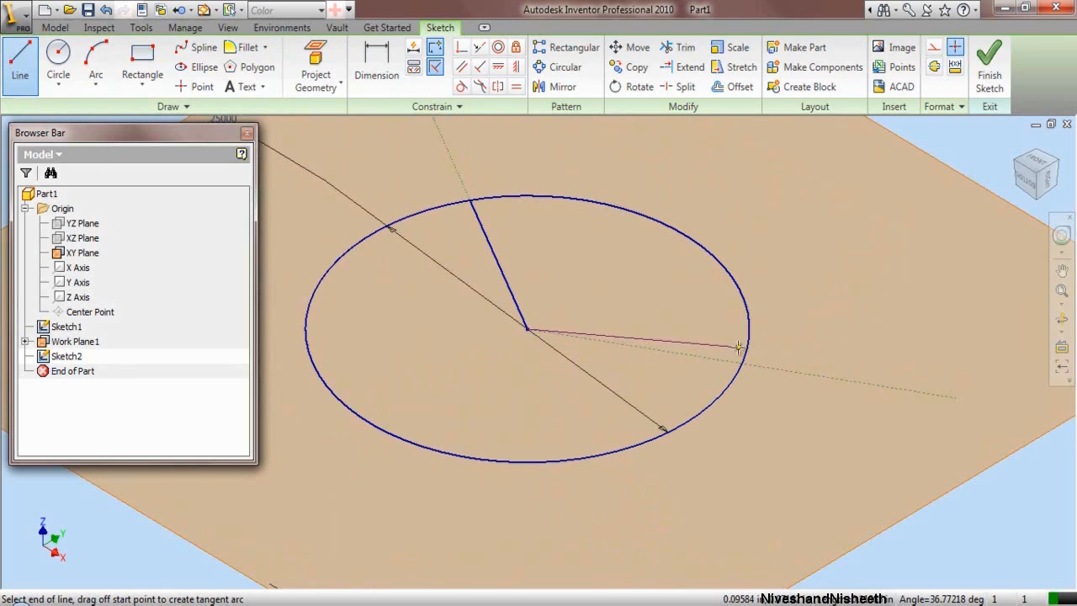
pyautogui.doubleClick(743, 362)
pyautogui.rightClick(789, 249)
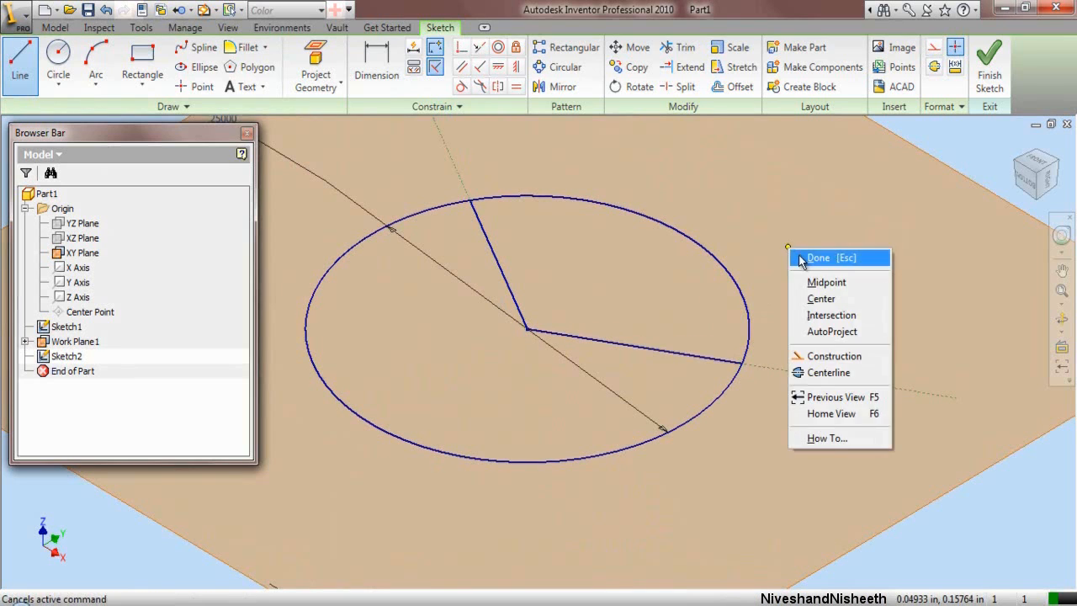
pyautogui.click(818, 258)
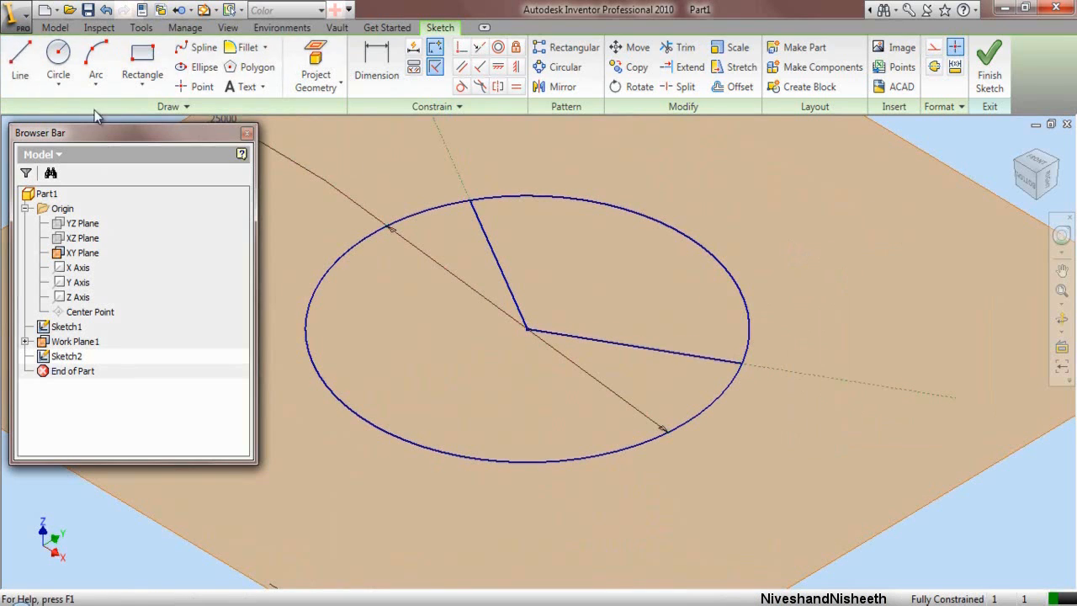
# Step: Draw a center-point arc around the circle's center connecting the outer ends of the two lines, and finish the sketch
pyautogui.click(96, 83)
pyautogui.click(118, 184)
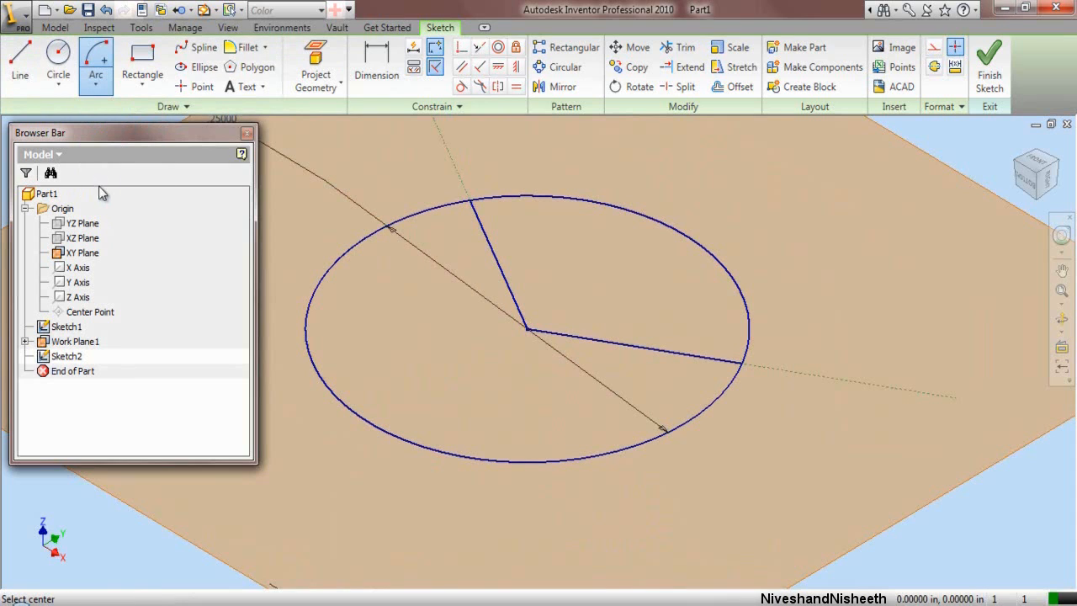
pyautogui.click(525, 330)
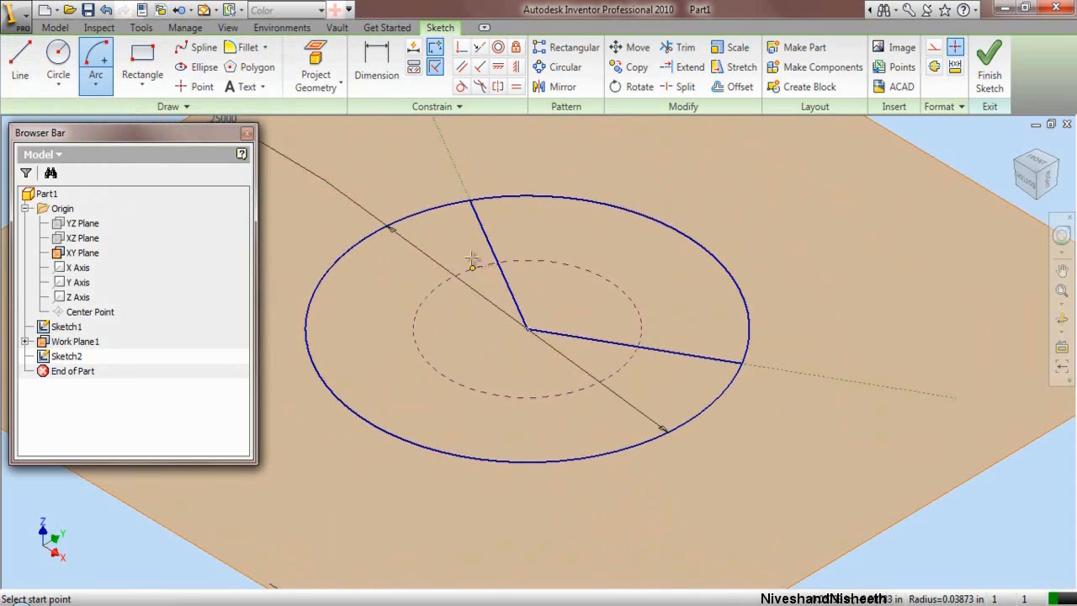
pyautogui.scroll(2, 471, 202)
pyautogui.click(469, 201)
pyautogui.scroll(-2, 533, 212)
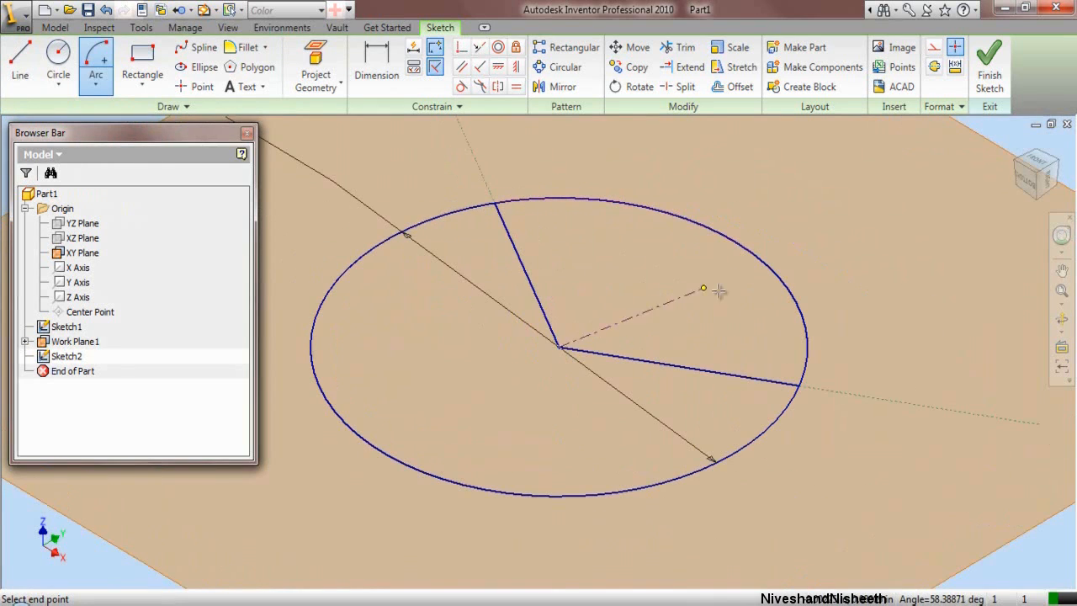
pyautogui.scroll(2, 810, 352)
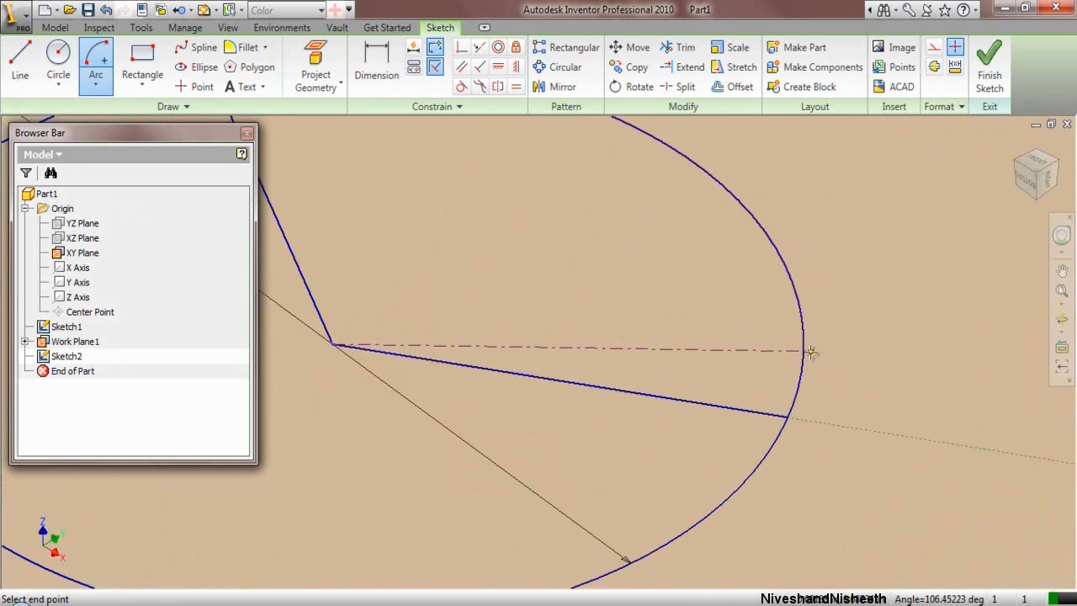
pyautogui.click(789, 418)
pyautogui.scroll(-3, 787, 418)
pyautogui.press('F6')
pyautogui.rightClick(709, 273)
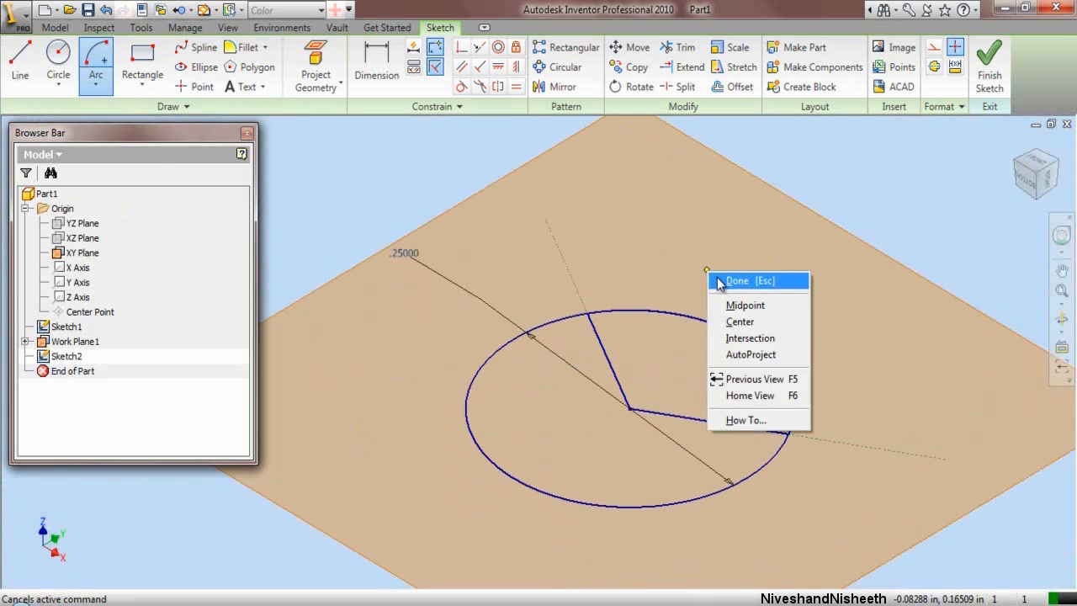
pyautogui.click(720, 282)
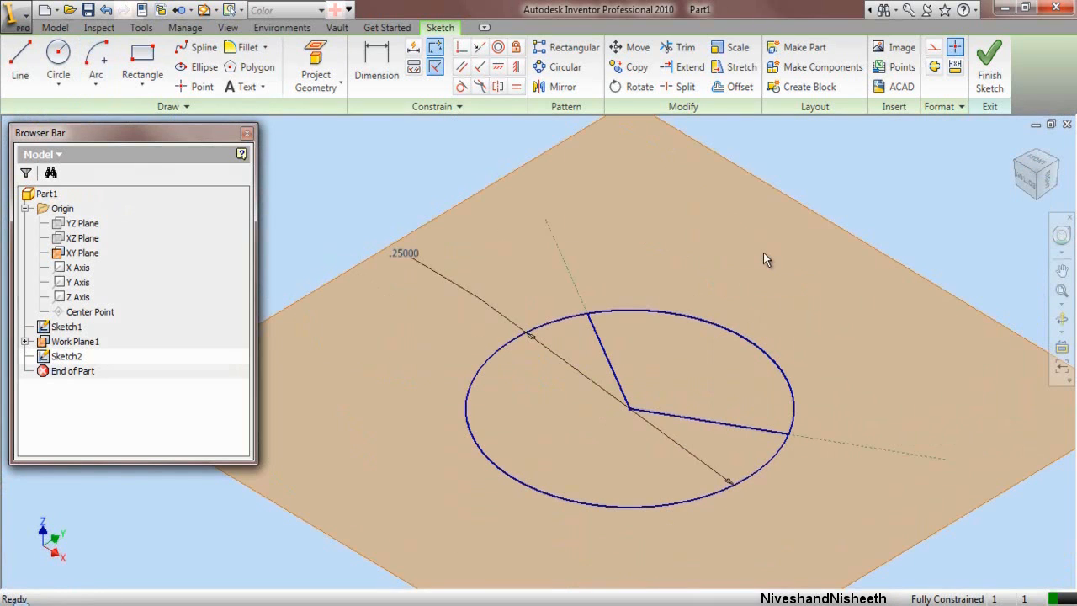
pyautogui.click(989, 66)
# Step: Start a loft using the 120-degree sector of the XY plane sketch as its first section
pyautogui.scroll(-2, 491, 212)
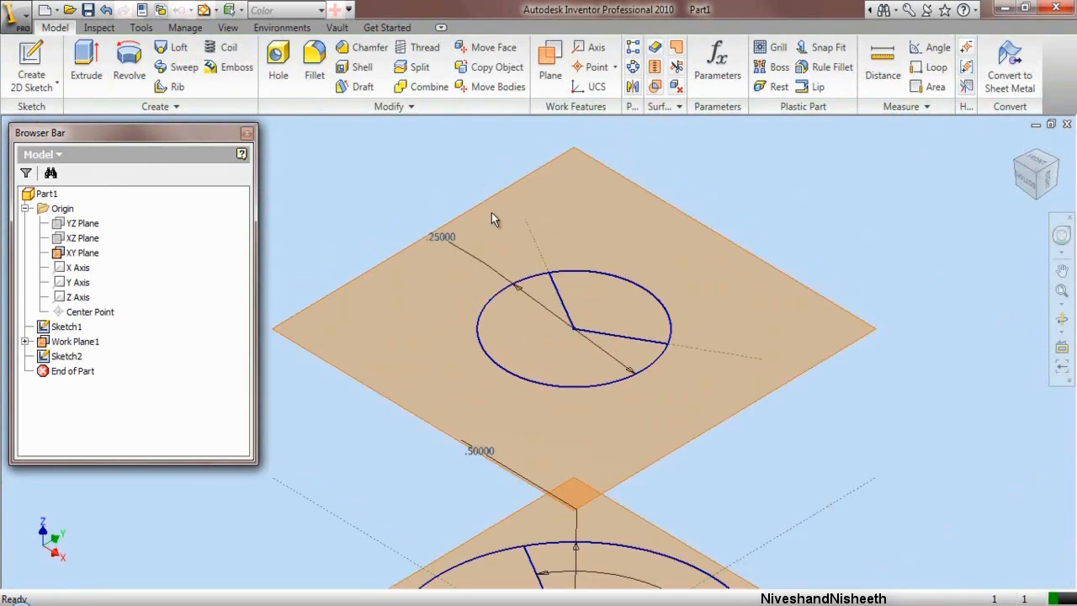
pyautogui.scroll(-2, 436, 206)
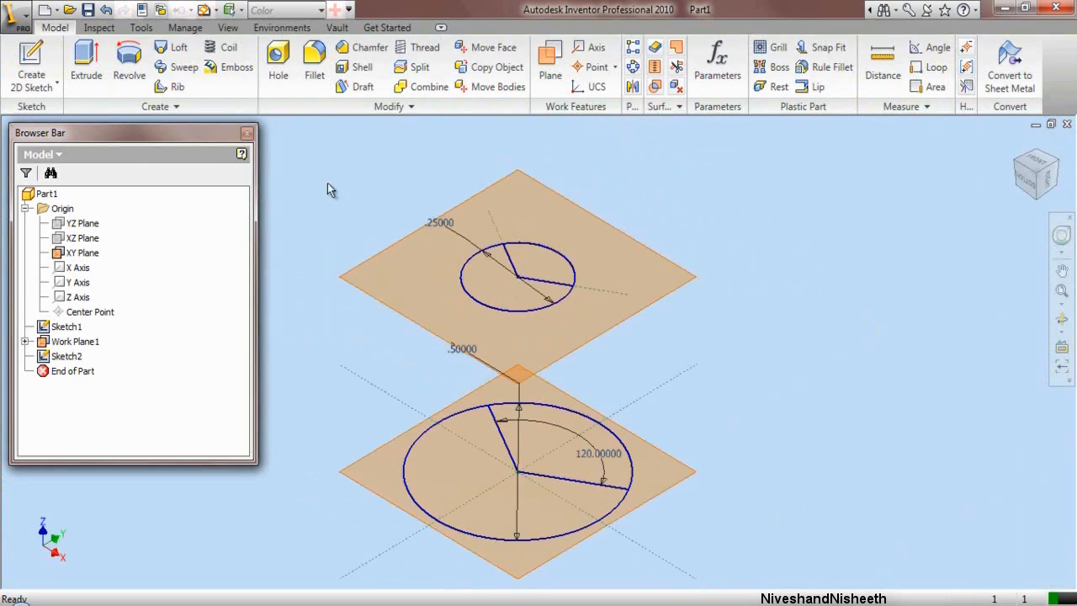
pyautogui.click(178, 47)
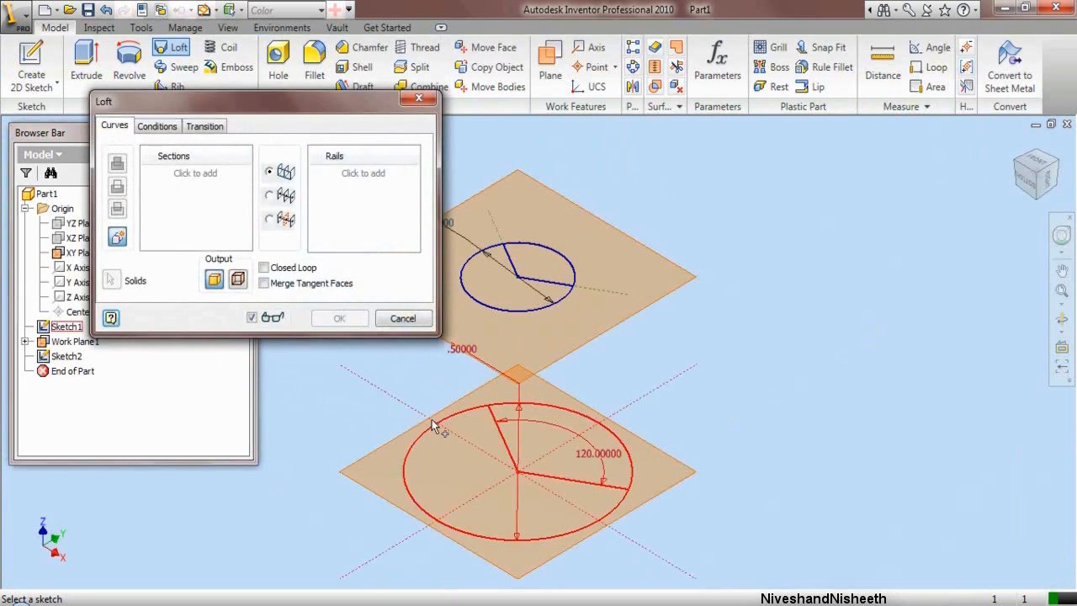
pyautogui.scroll(2, 471, 433)
pyautogui.click(532, 449)
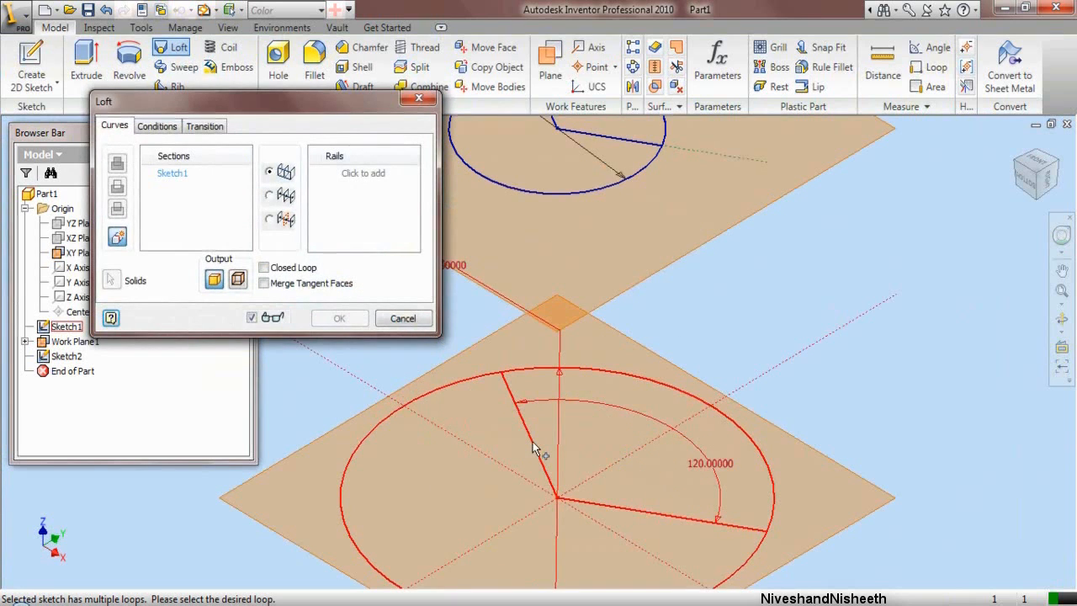
pyautogui.click(553, 439)
pyautogui.scroll(-2, 604, 467)
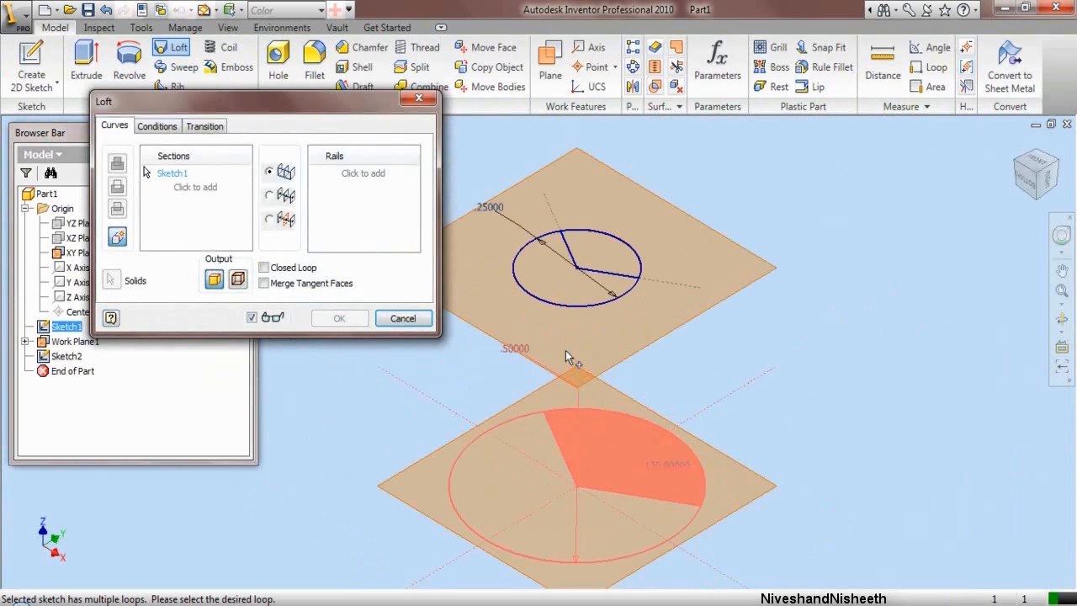
# Step: Add the matching sector of the upper sketch as the second section and create the solid loft
pyautogui.click(215, 193)
pyautogui.scroll(3, 564, 249)
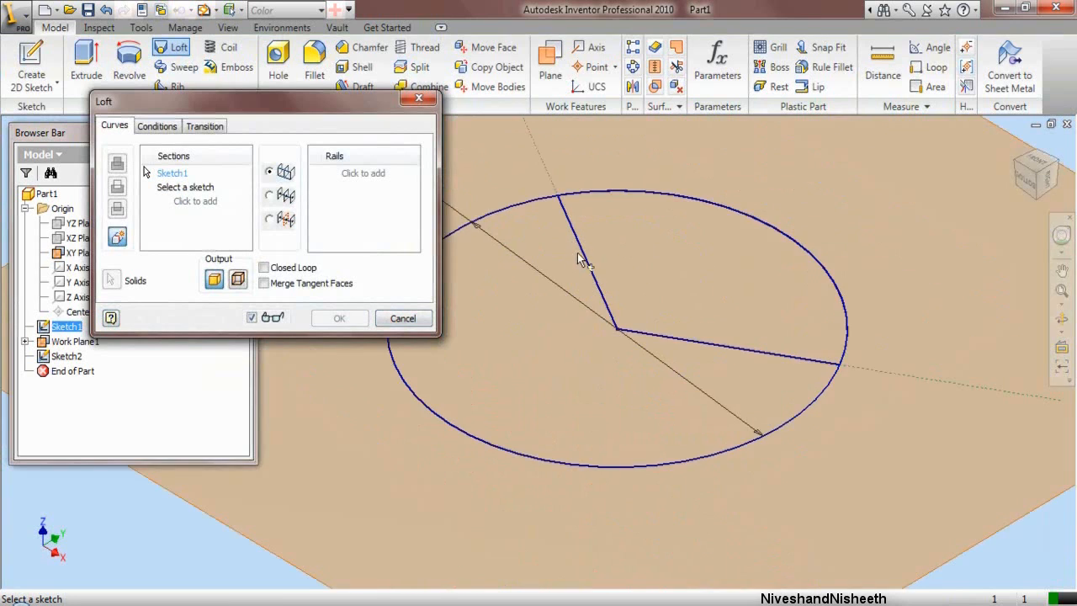
pyautogui.click(620, 259)
pyautogui.click(618, 258)
pyautogui.scroll(-3, 596, 261)
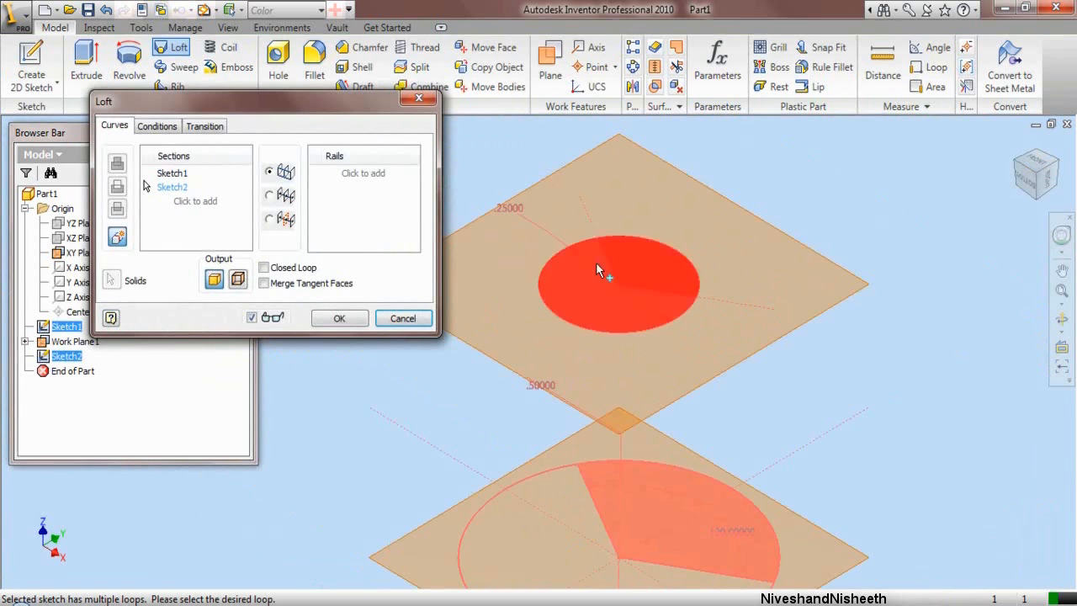
pyautogui.click(335, 318)
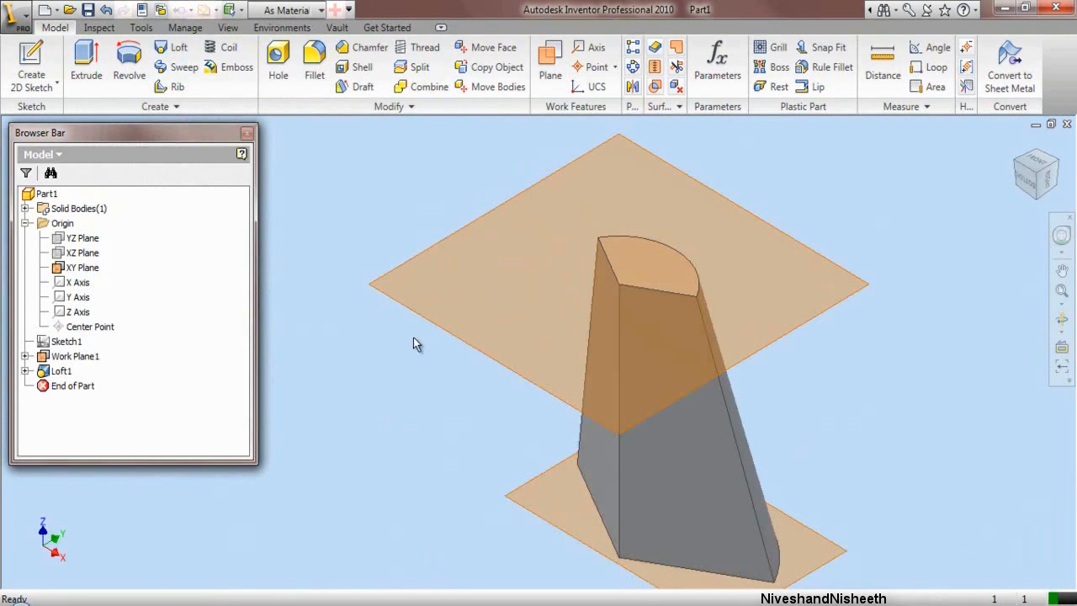
# Step: Hide the offset work plane and the XY origin plane, and collapse the origin folder
pyautogui.click(88, 360)
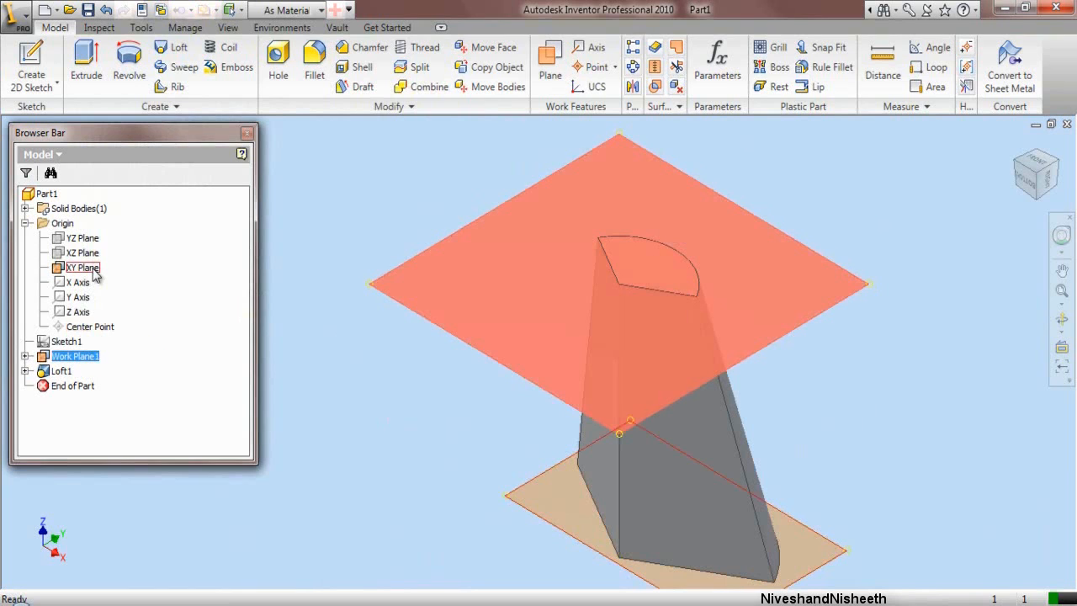
pyautogui.keyDown('ctrl'); pyautogui.click(92, 269); pyautogui.keyUp('ctrl')
pyautogui.rightClick(95, 270)
pyautogui.click(122, 402)
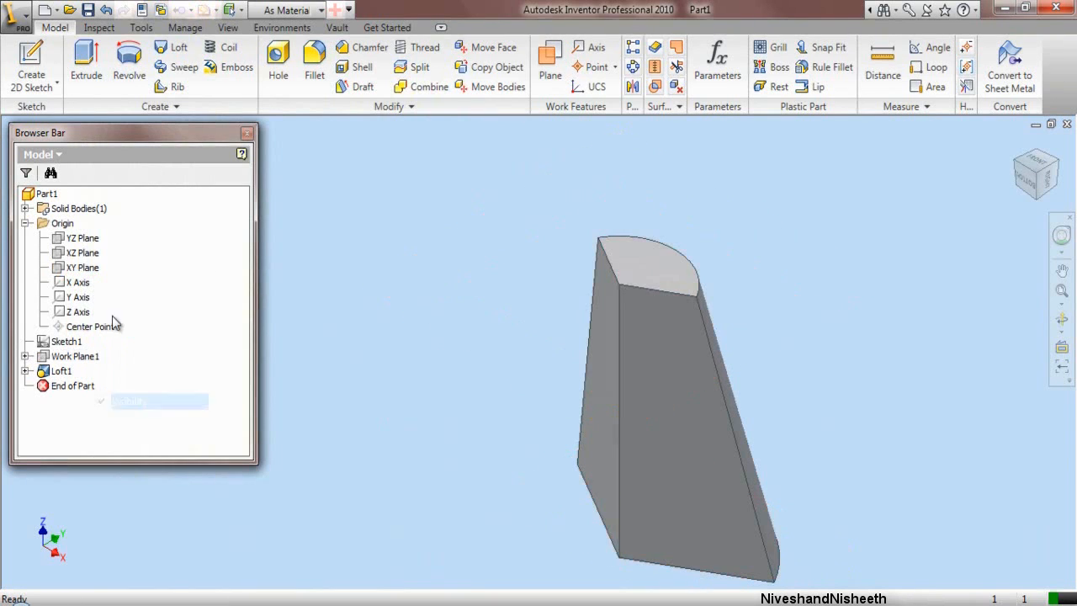
pyautogui.click(26, 223)
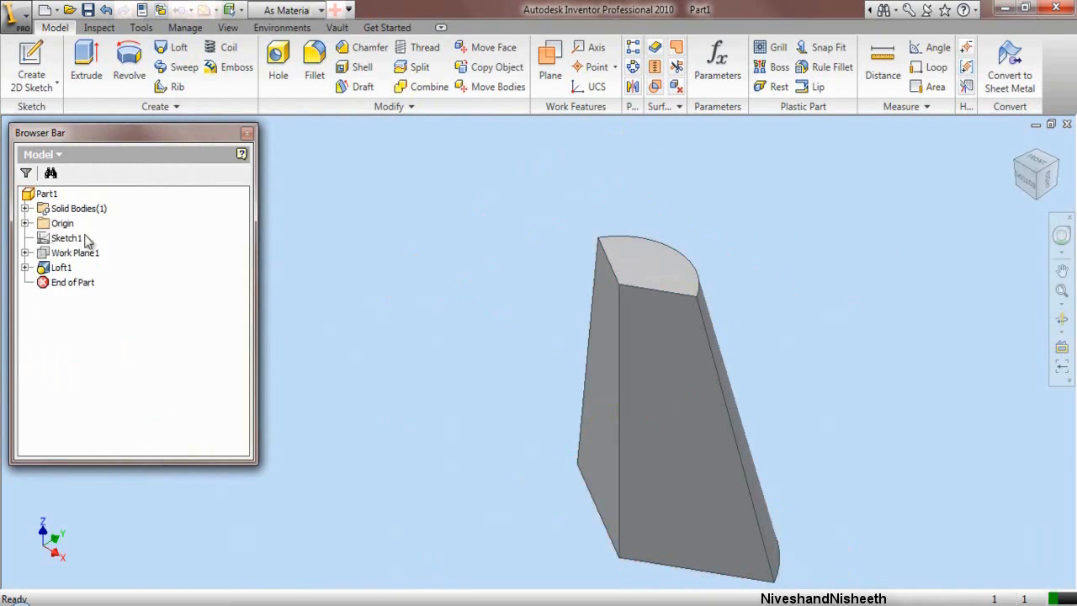
# Step: Make the Z axis of the part visible and collapse the origin folder again
pyautogui.click(1062, 290)
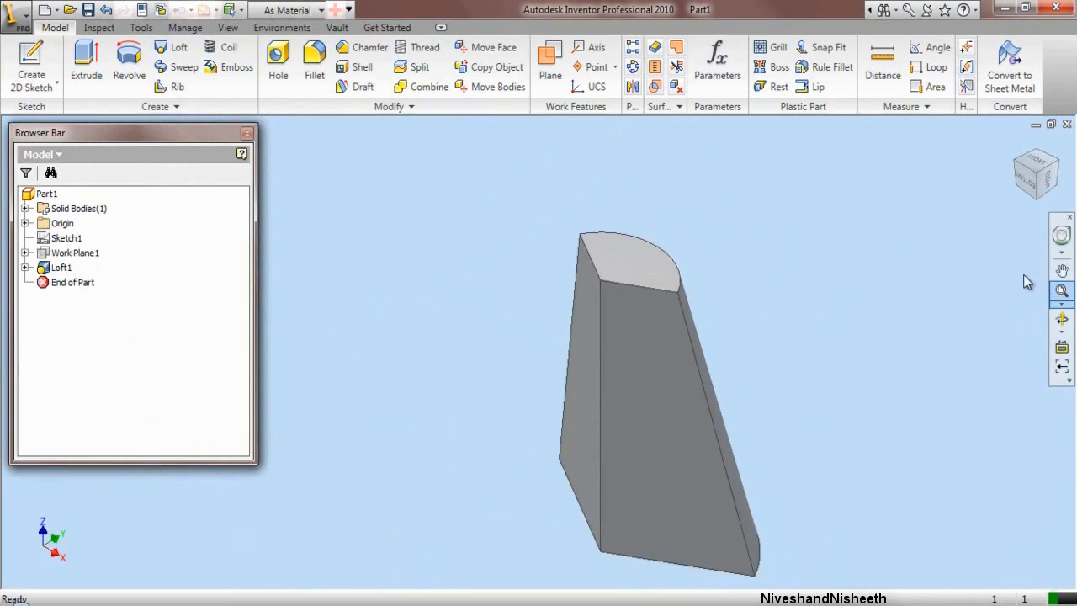
pyautogui.click(26, 223)
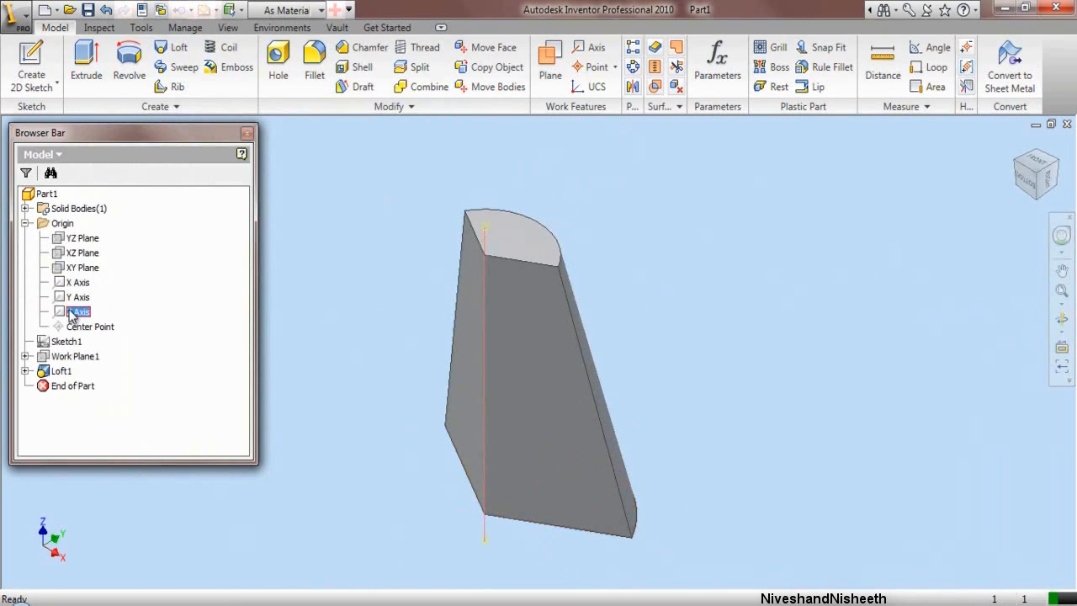
pyautogui.rightClick(71, 311)
pyautogui.click(98, 416)
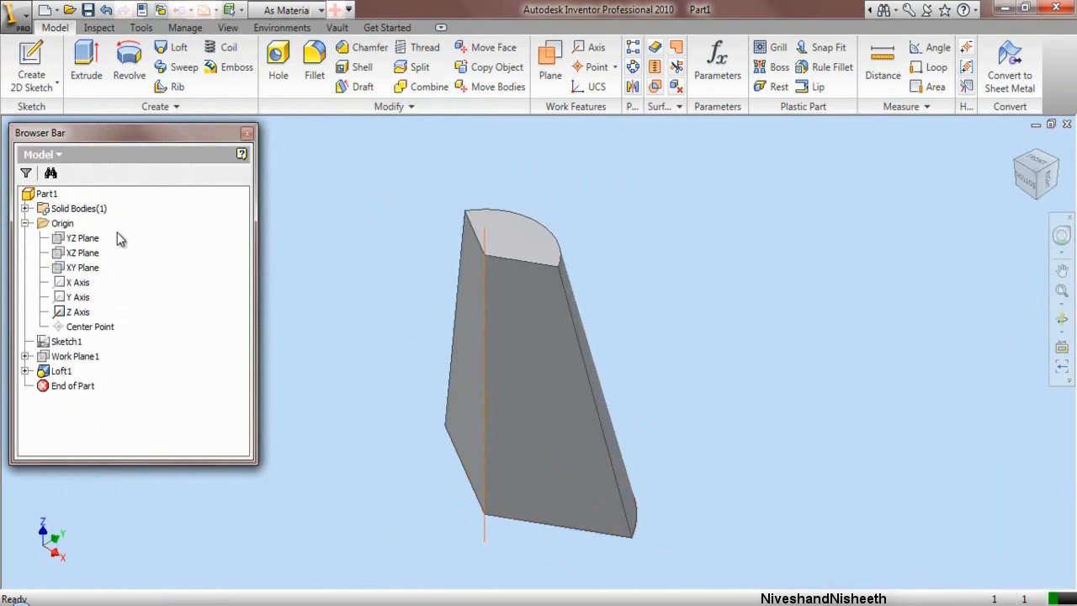
pyautogui.click(26, 223)
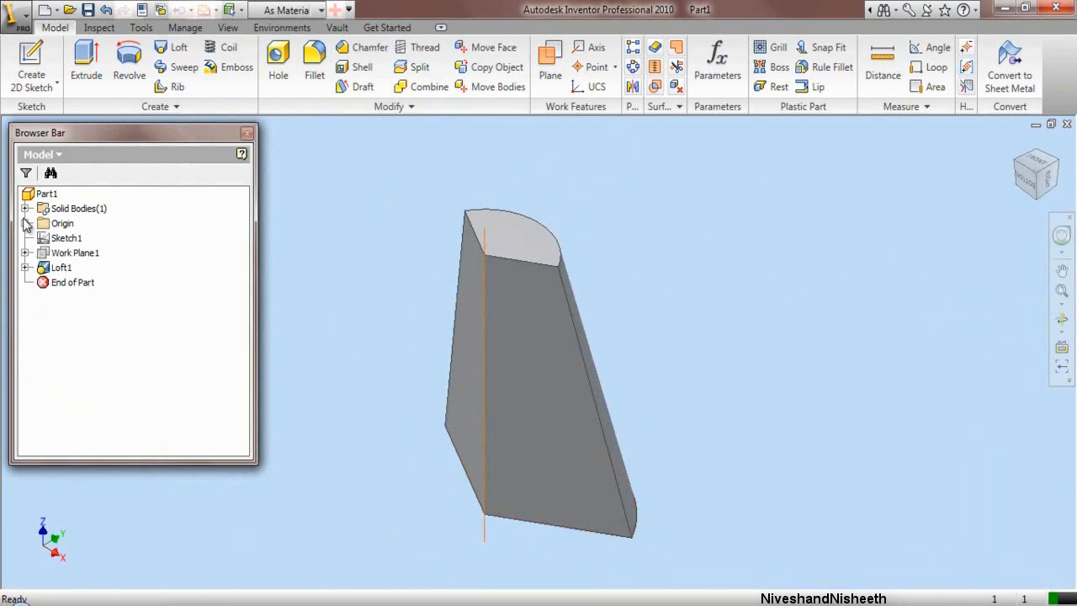
# Step: Save the part under a new name in the Drill Machine folder and close it
pyautogui.click(88, 10)
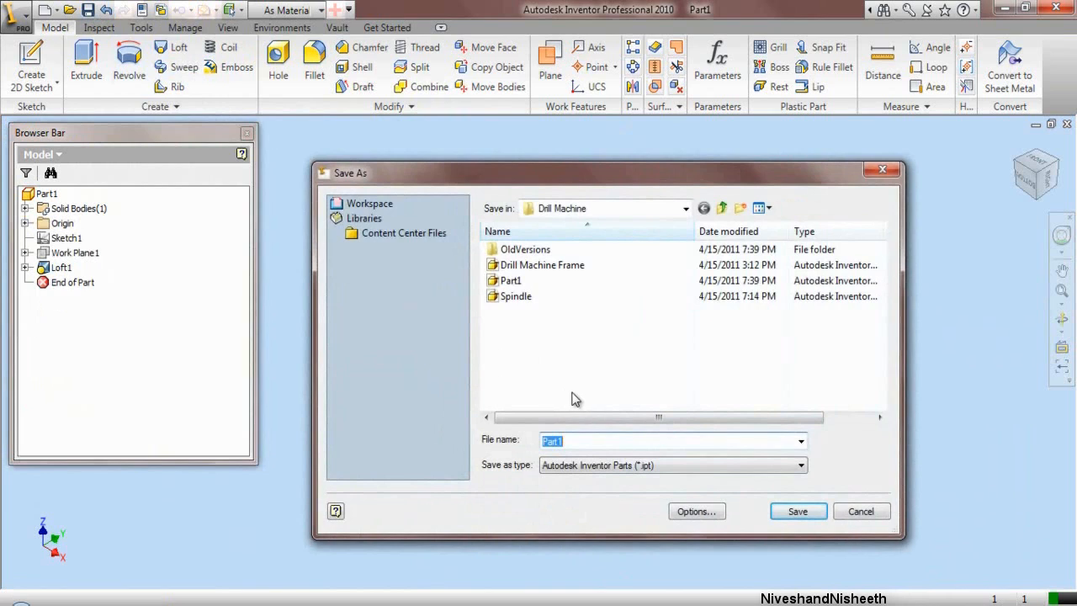
pyautogui.press('End')
pyautogui.press('BackSpace')
pyautogui.click(796, 511)
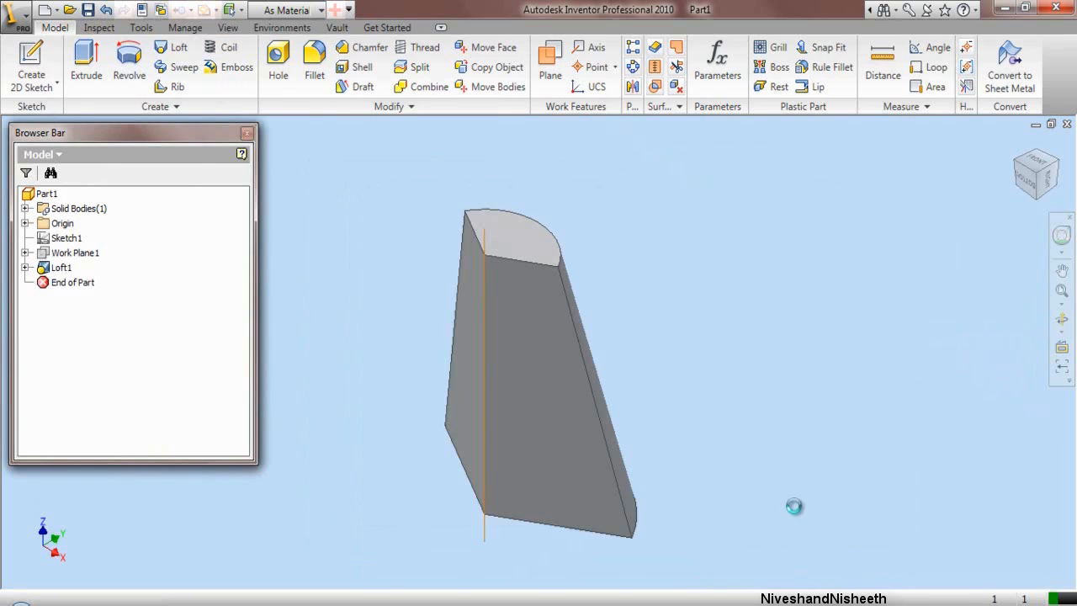
pyautogui.click(1066, 124)
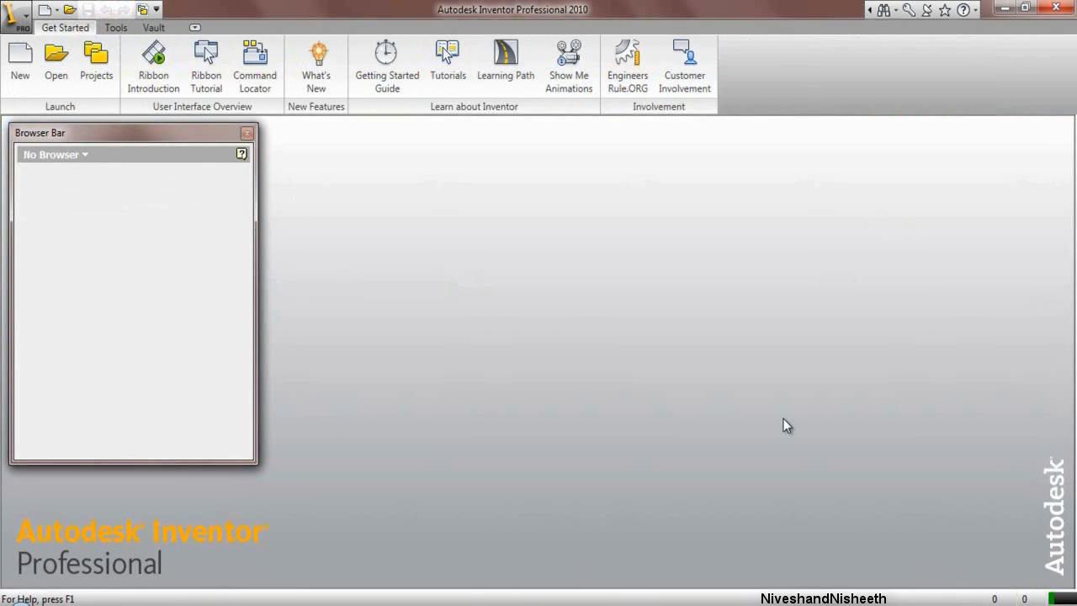
# Step: Create a new part from the My Preference.ipt template
pyautogui.click(12, 84)
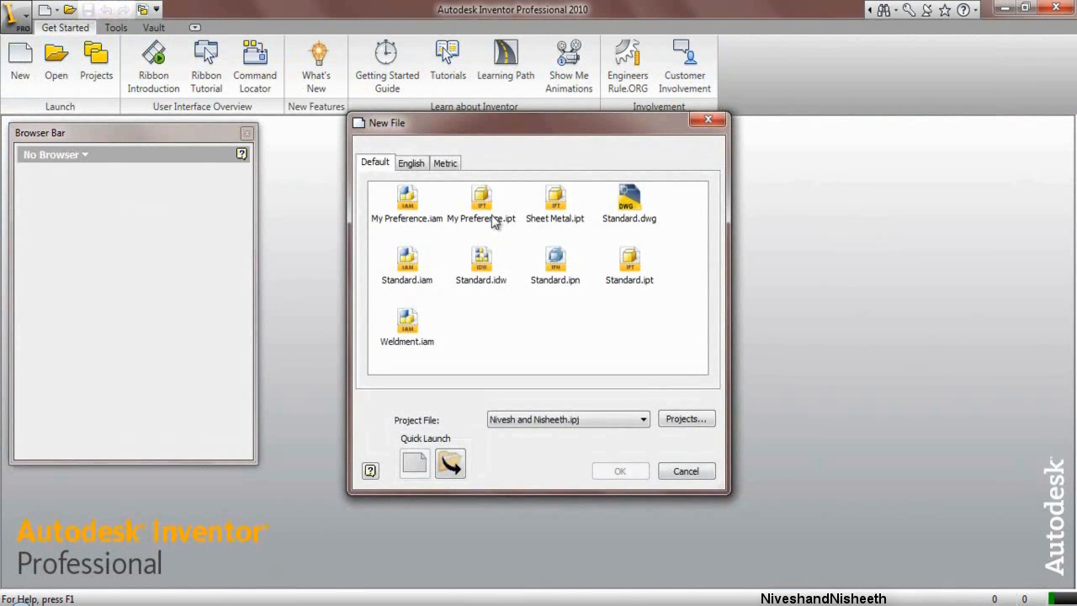
pyautogui.click(487, 207)
pyautogui.click(616, 470)
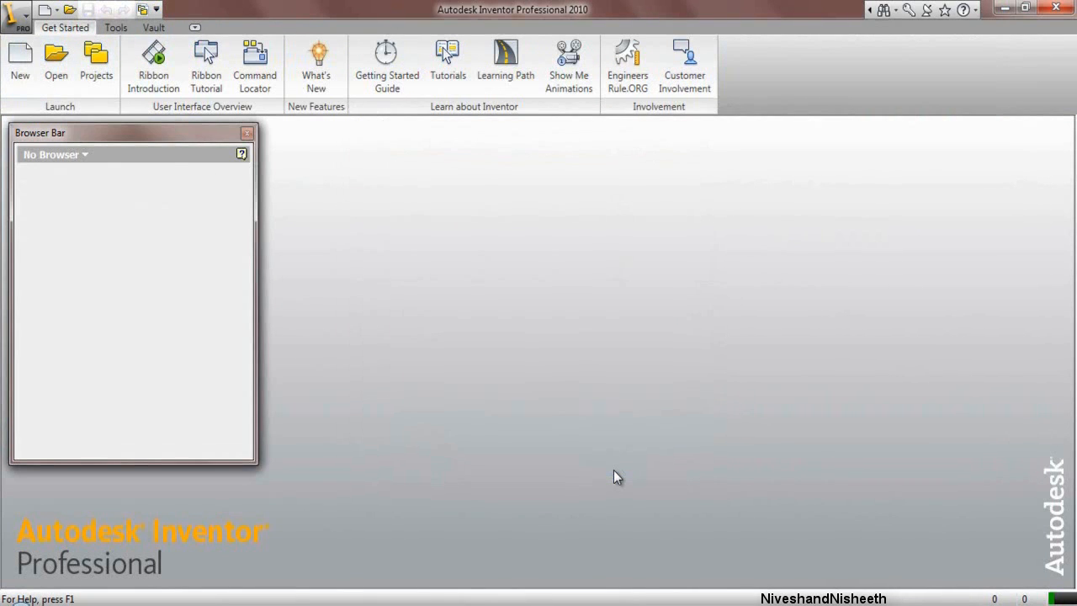
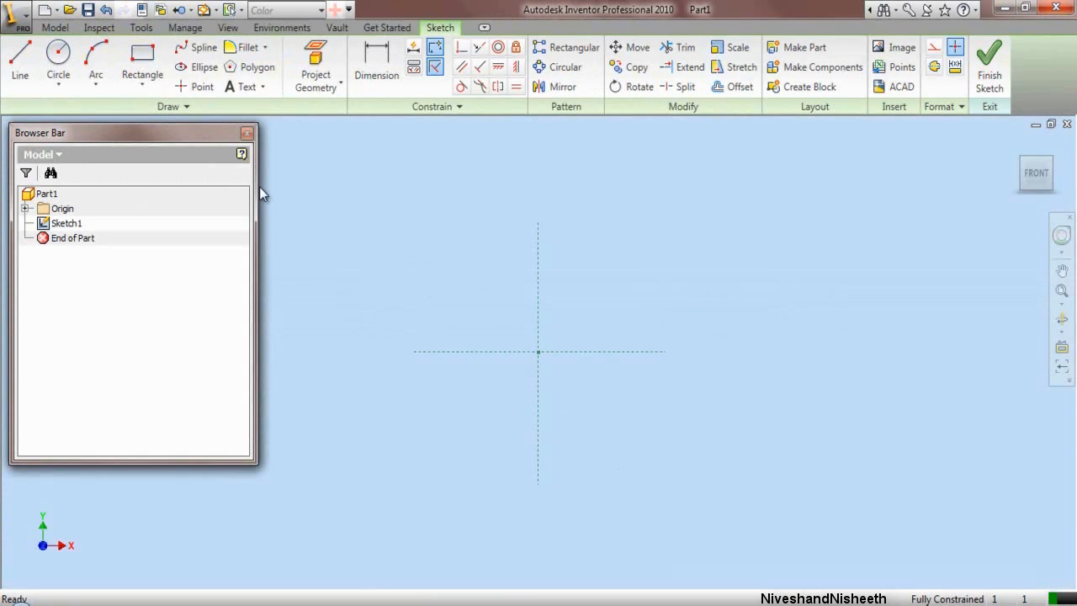
# Step: Sketch an upright rectangle about 0.15 by 0.57 in, left of the vertical axis and crossing the horizontal axis
pyautogui.click(142, 57)
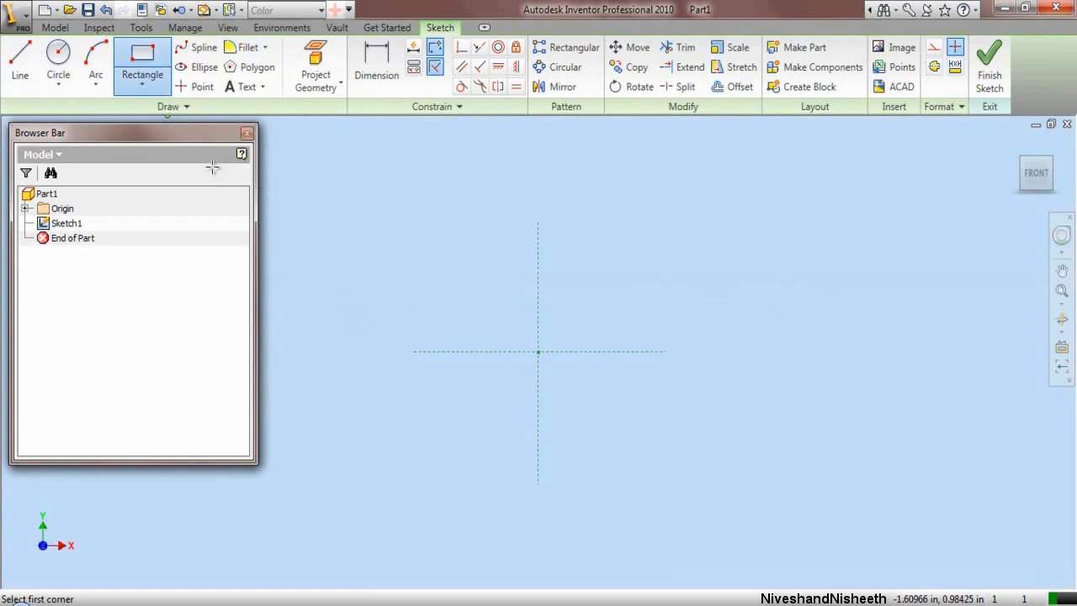
pyautogui.click(428, 302)
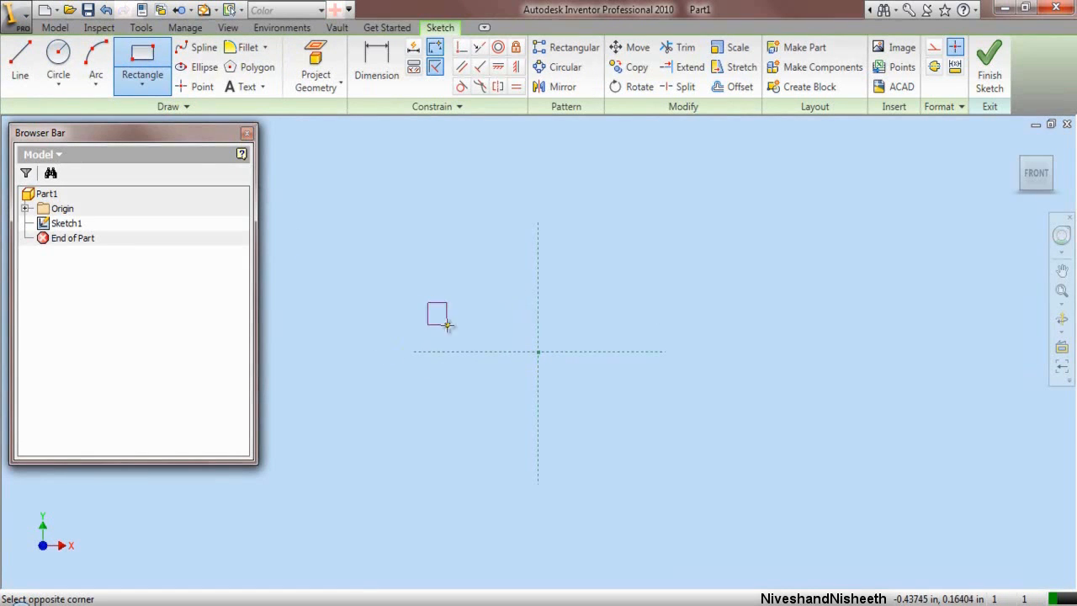
pyautogui.click(464, 441)
pyautogui.rightClick(440, 241)
pyautogui.click(472, 246)
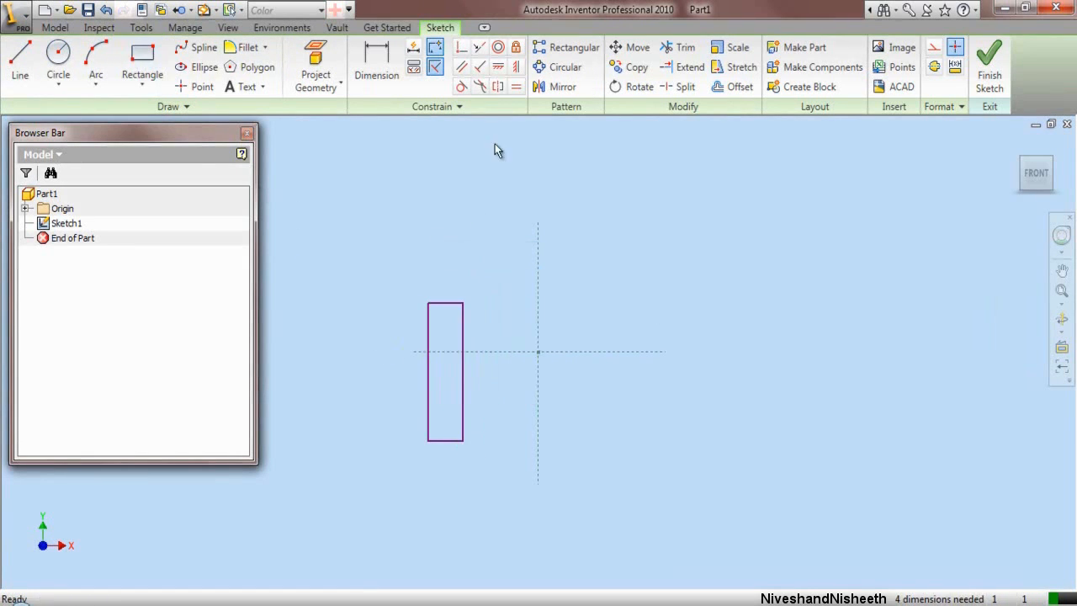
# Step: Make the midpoint of the rectangle's right edge coincident with the horizontal axis
pyautogui.click(461, 47)
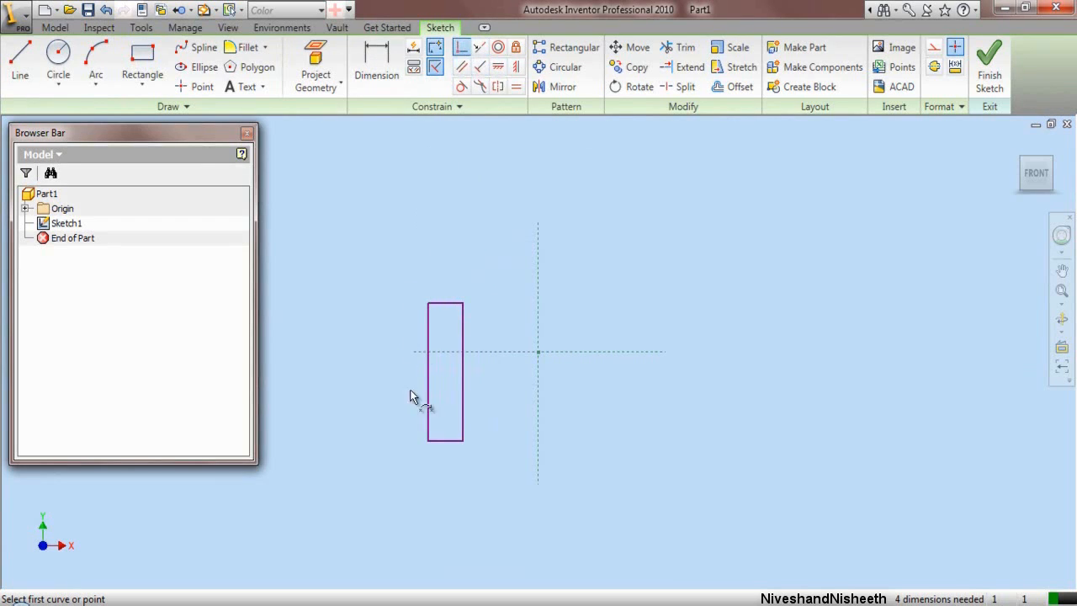
pyautogui.click(463, 372)
pyautogui.click(473, 354)
pyautogui.rightClick(419, 207)
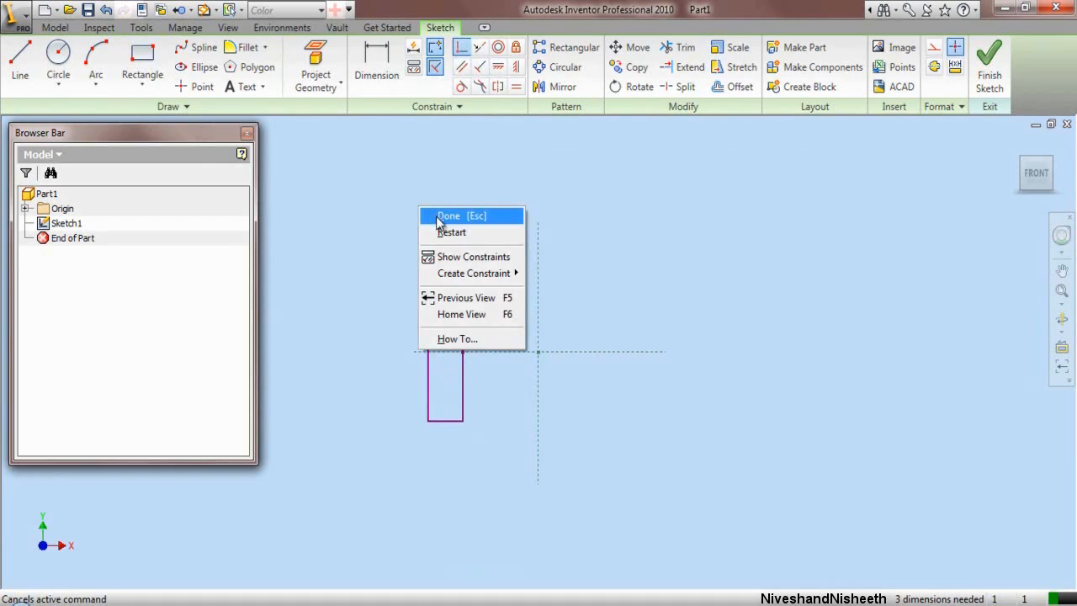
pyautogui.click(437, 216)
# Step: Dimension the rectangle's width along its top edge as 0.15625 in
pyautogui.click(377, 59)
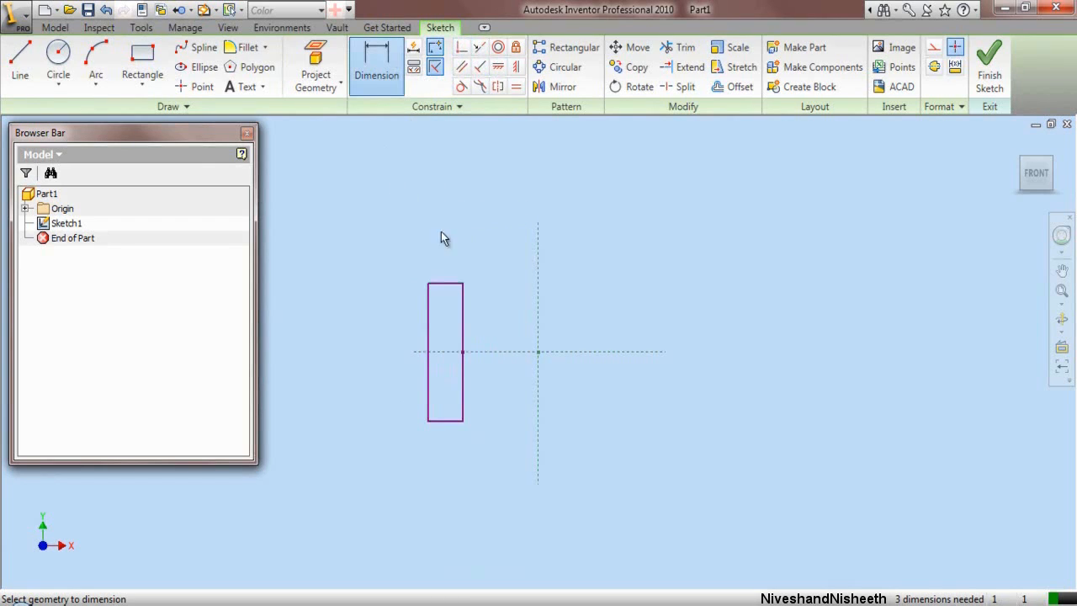
pyautogui.click(448, 283)
pyautogui.click(444, 236)
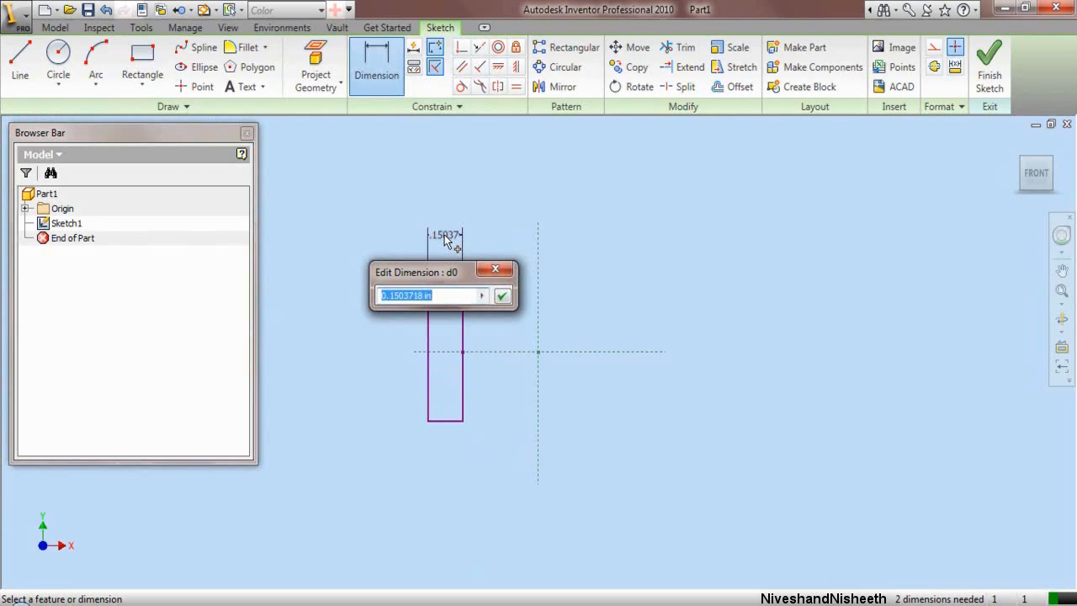
pyautogui.write('.15625')
pyautogui.press('Return')
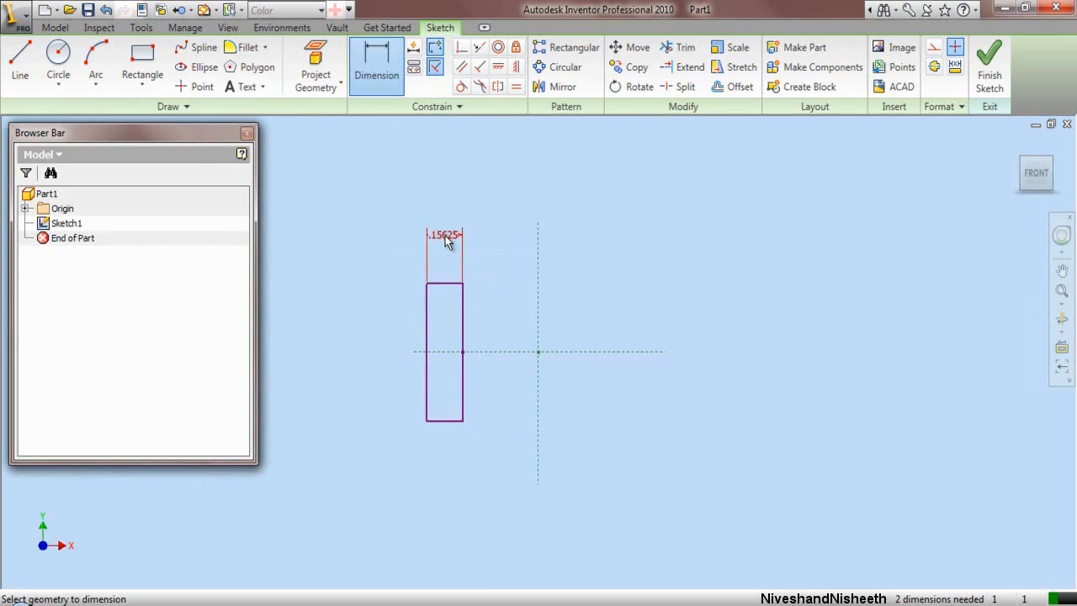
# Step: Dimension the distance from the rectangle's right edge to the vertical axis, linking it to the width dimension d0
pyautogui.click(463, 337)
pyautogui.click(538, 330)
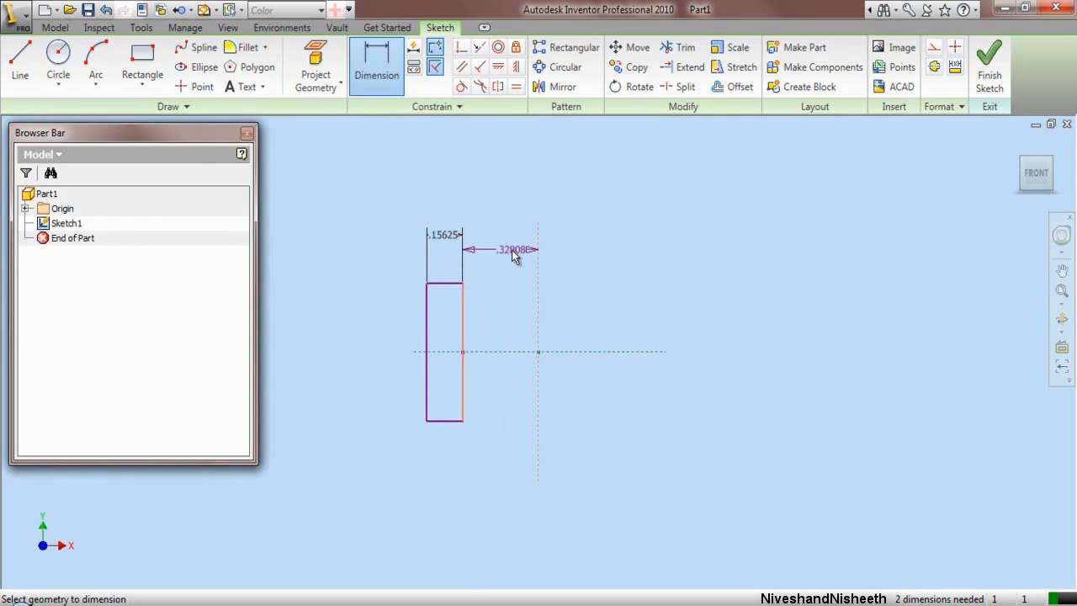
pyautogui.click(502, 186)
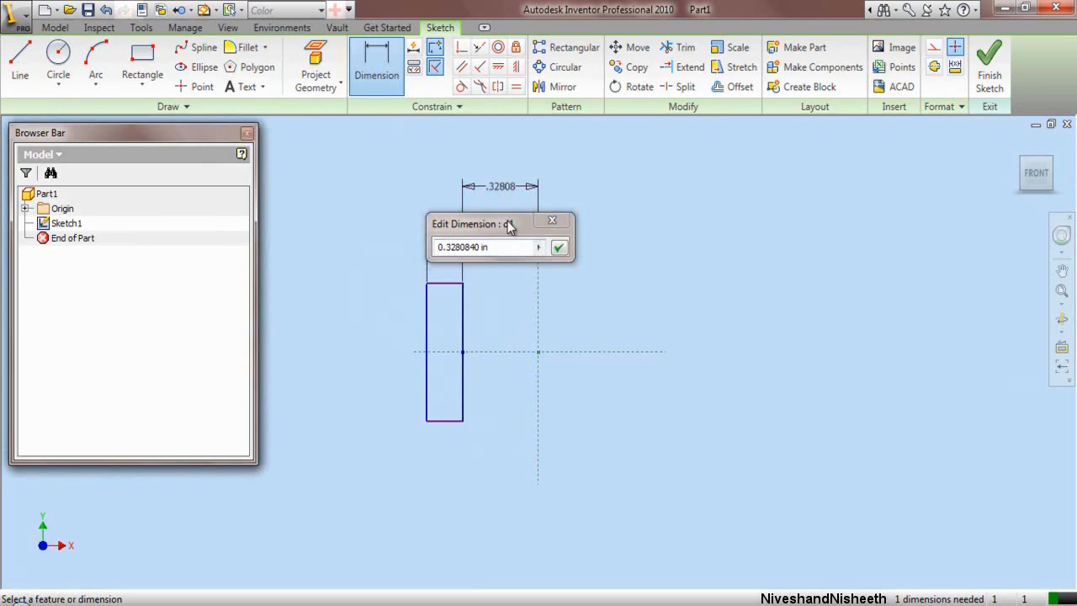
pyautogui.moveTo(509, 224); pyautogui.dragTo(701, 250)
pyautogui.click(446, 235)
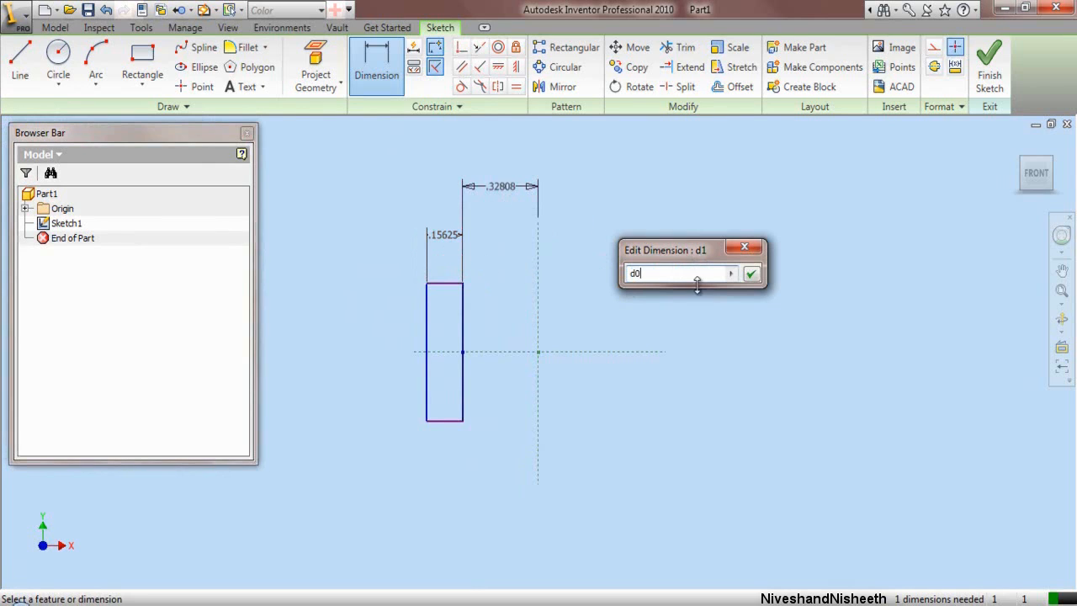
pyautogui.click(751, 277)
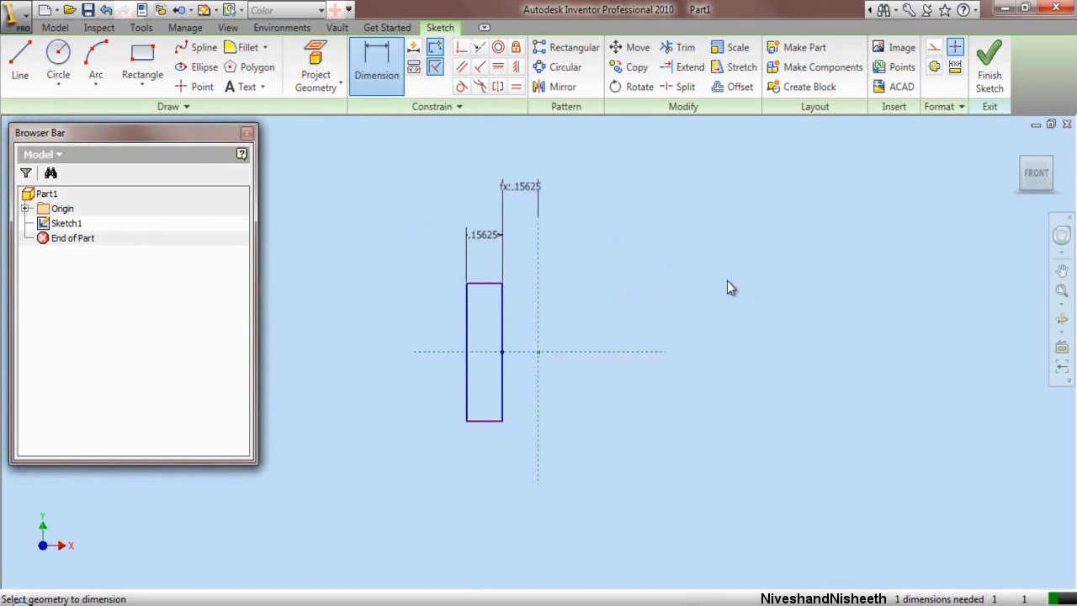
# Step: Dimension the rectangle's height along its left edge as 0.63410 in
pyautogui.click(466, 330)
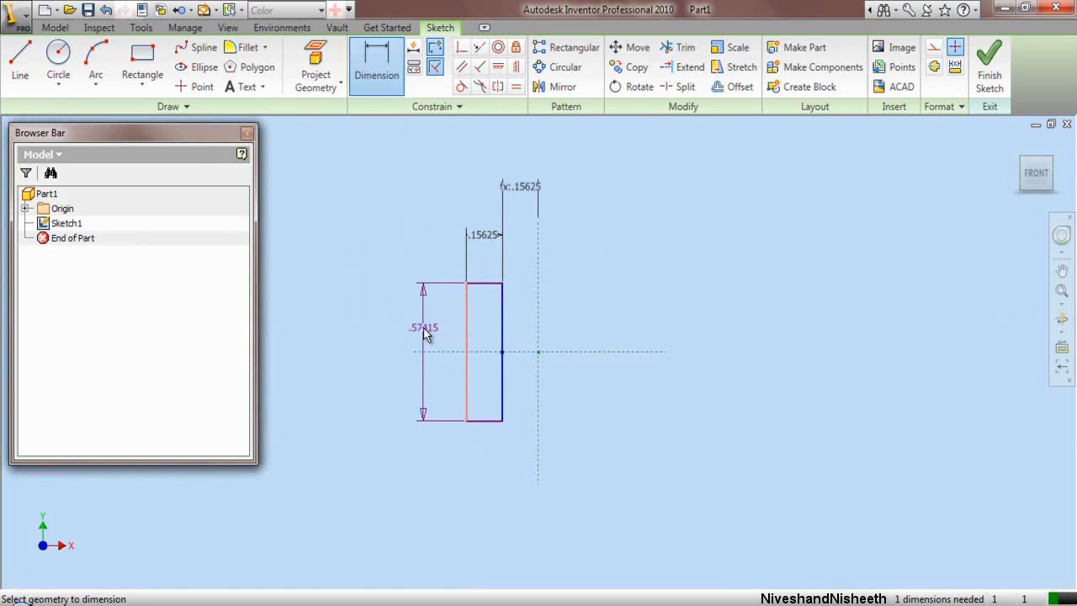
pyautogui.click(425, 334)
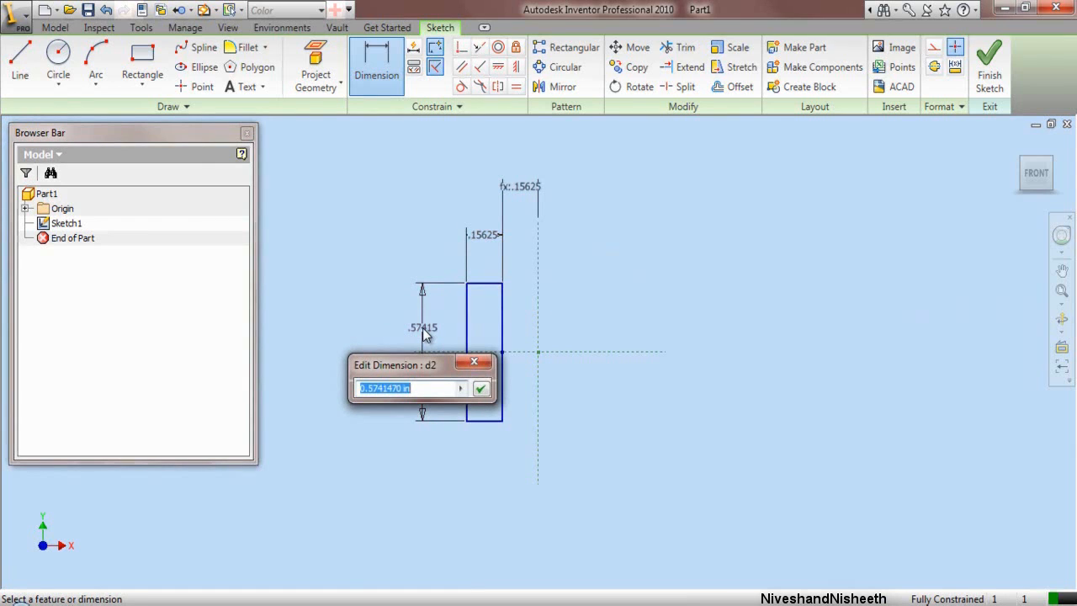
pyautogui.write('.63410')
pyautogui.press('Return')
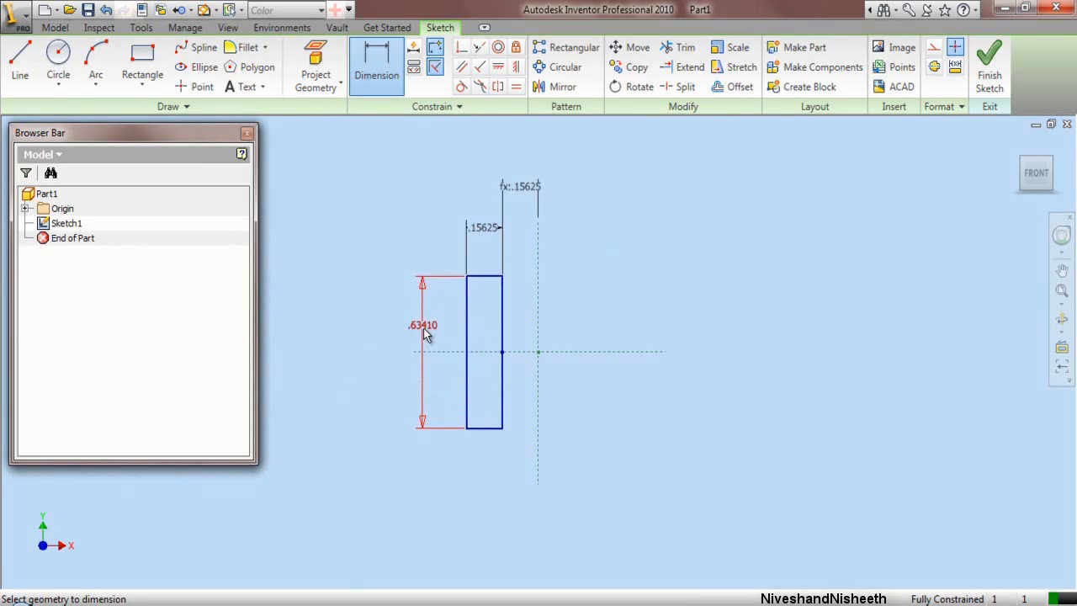
pyautogui.rightClick(597, 233)
pyautogui.click(613, 239)
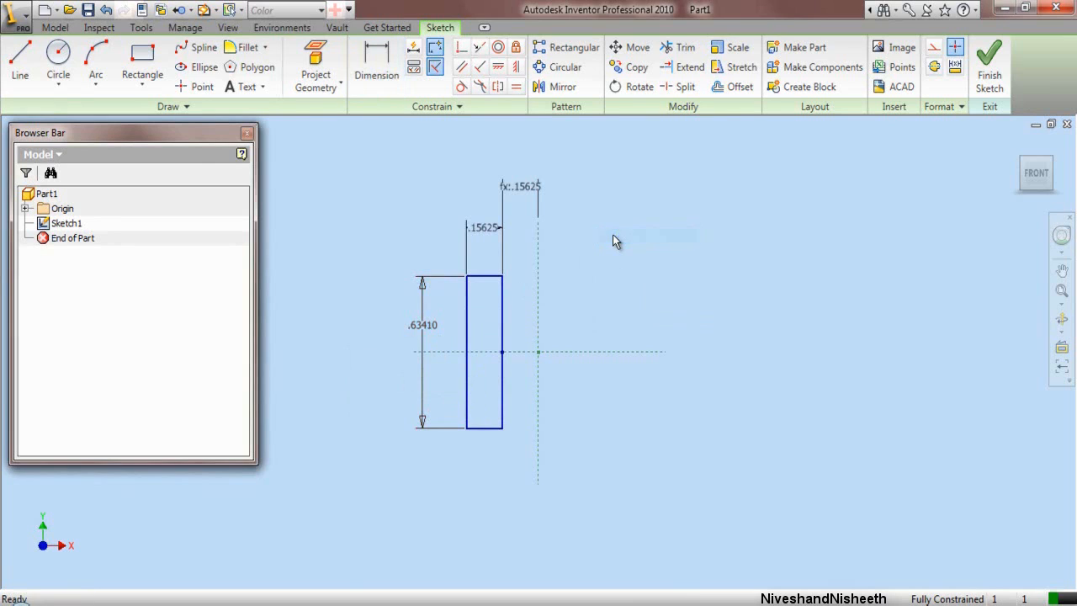
# Step: Sketch a separate vertical line about 0.34 in long to the left of the rectangle, crossing the horizontal axis level
pyautogui.click(20, 59)
pyautogui.click(297, 319)
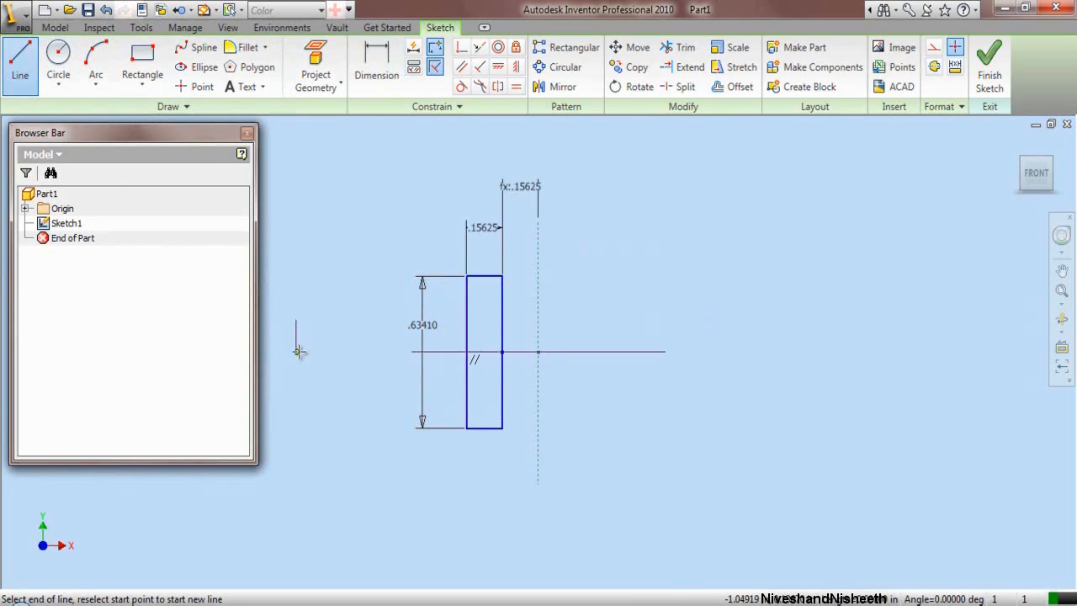
pyautogui.click(295, 404)
pyautogui.rightClick(295, 402)
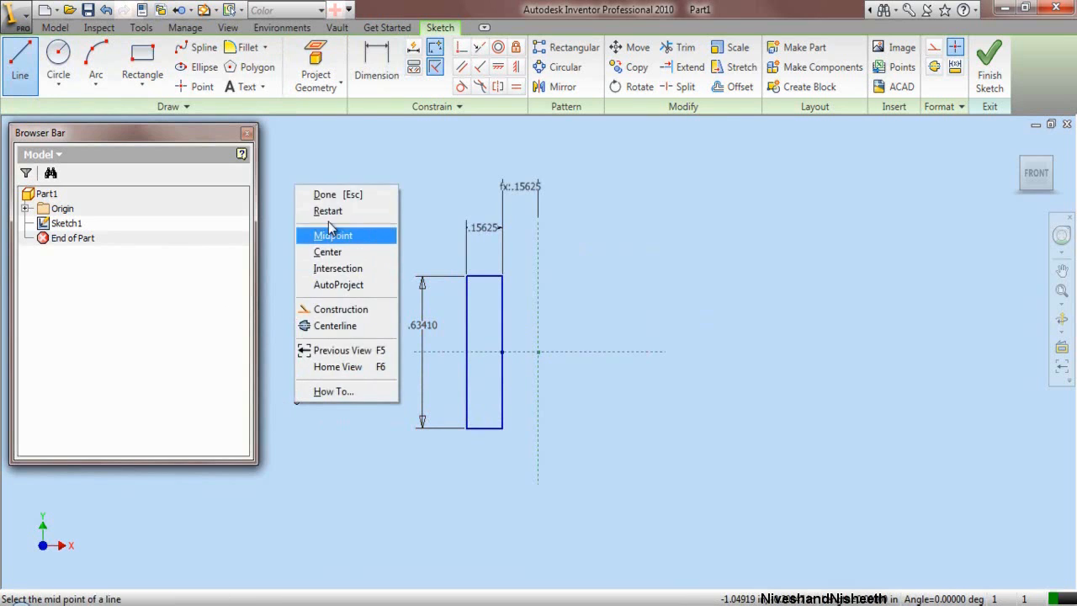
pyautogui.click(333, 197)
# Step: Dimension the horizontal distance between the separate vertical line and the rectangle's left edge as 1.1875 in
pyautogui.press('d')
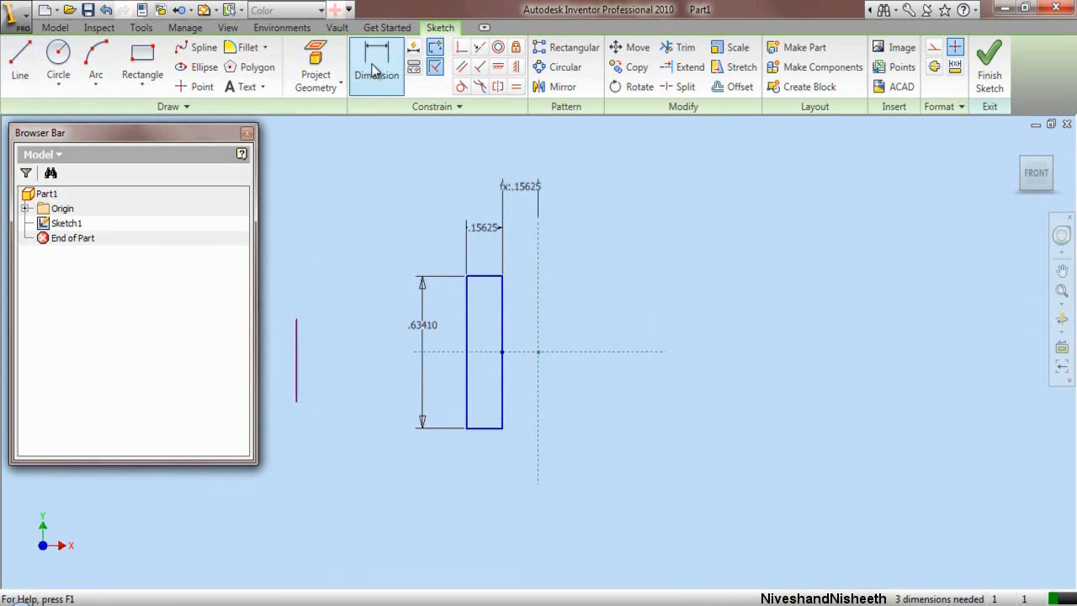
pyautogui.click(296, 380)
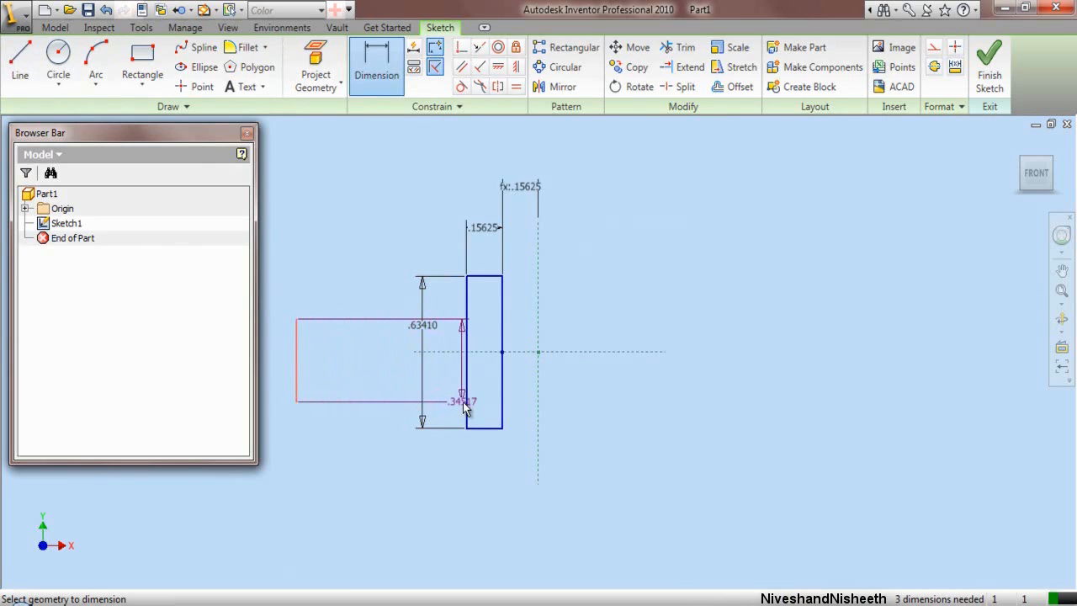
pyautogui.click(468, 410)
pyautogui.click(378, 469)
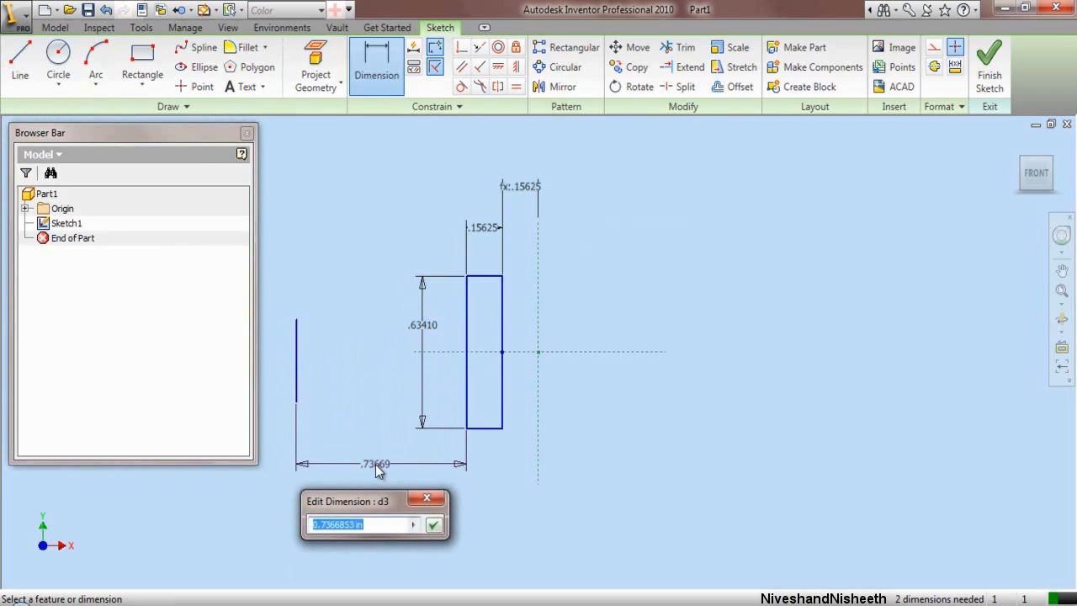
pyautogui.write('1')
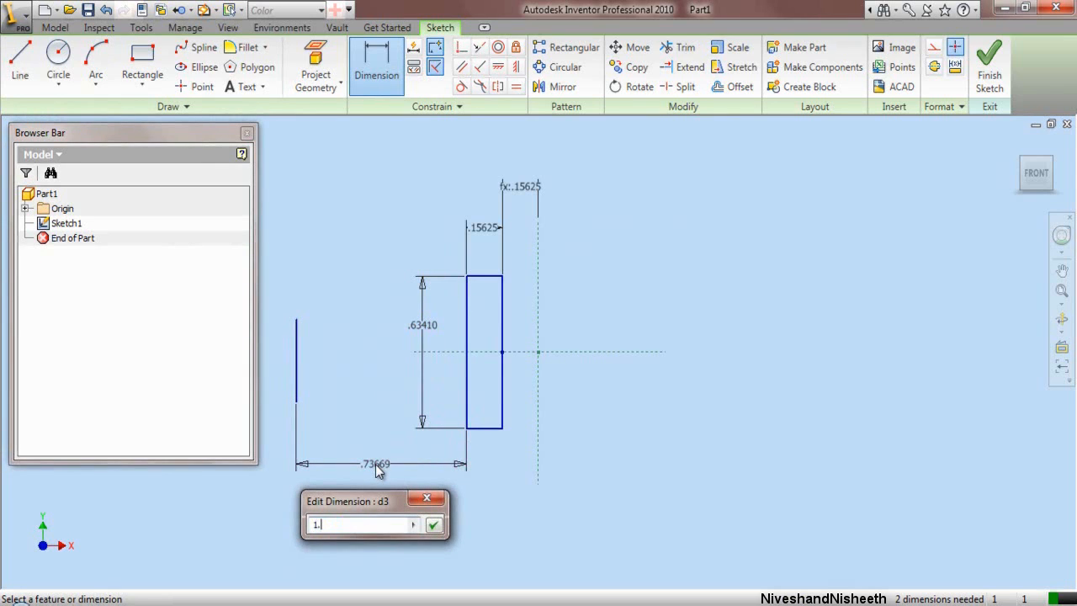
pyautogui.write('.1875')
pyautogui.press('Return')
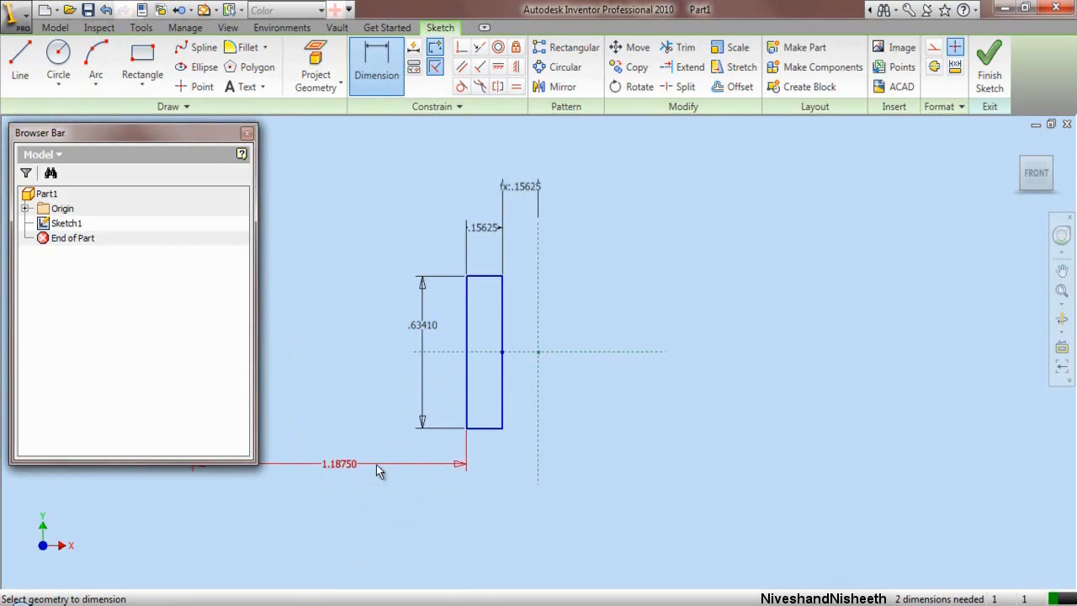
# Step: Dimension the vertical distance from the separate line's lower endpoint to the rectangle's bottom edge as 0.125 in
pyautogui.scroll(-2, 678, 508)
pyautogui.scroll(3, 437, 531)
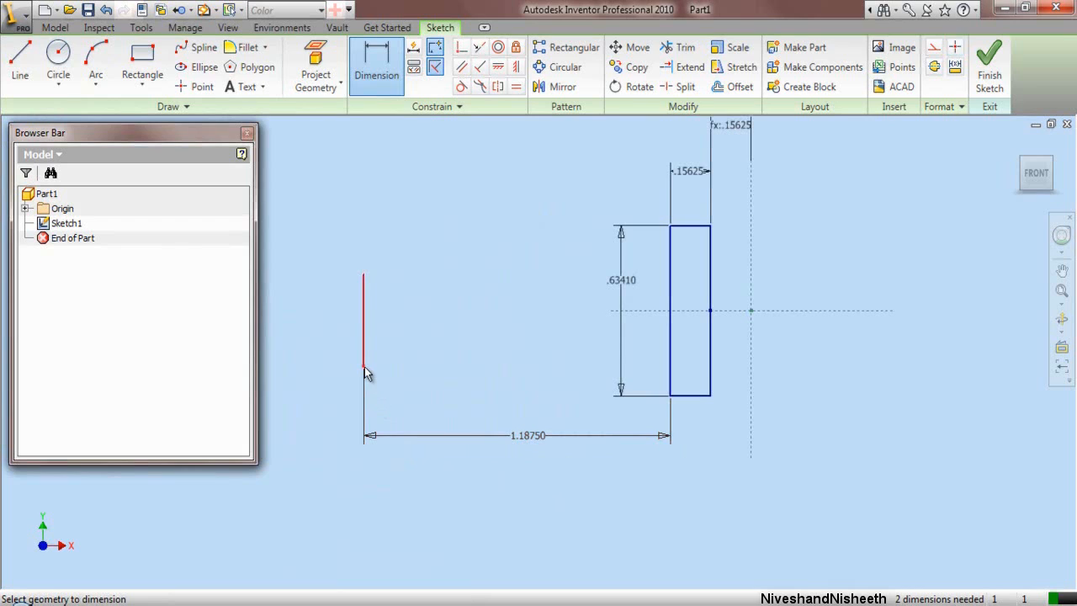
pyautogui.click(685, 397)
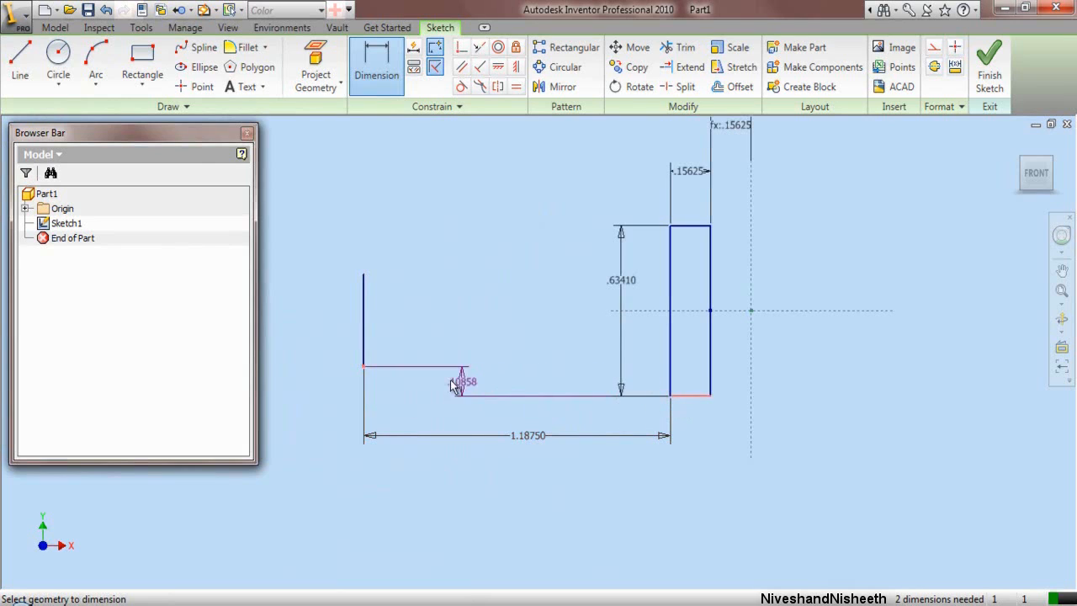
pyautogui.click(345, 380)
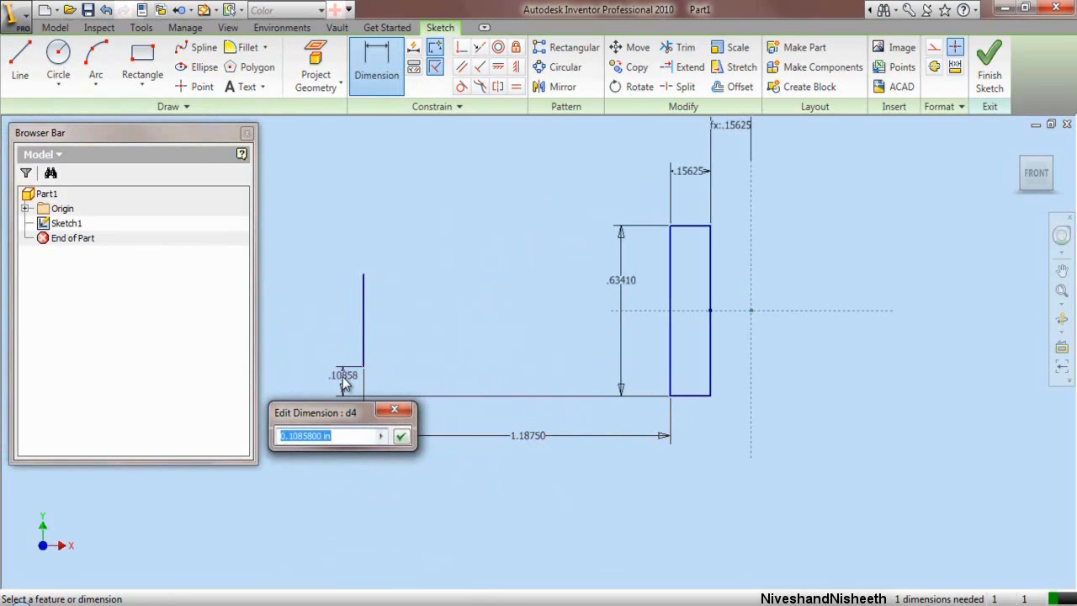
pyautogui.write('.')
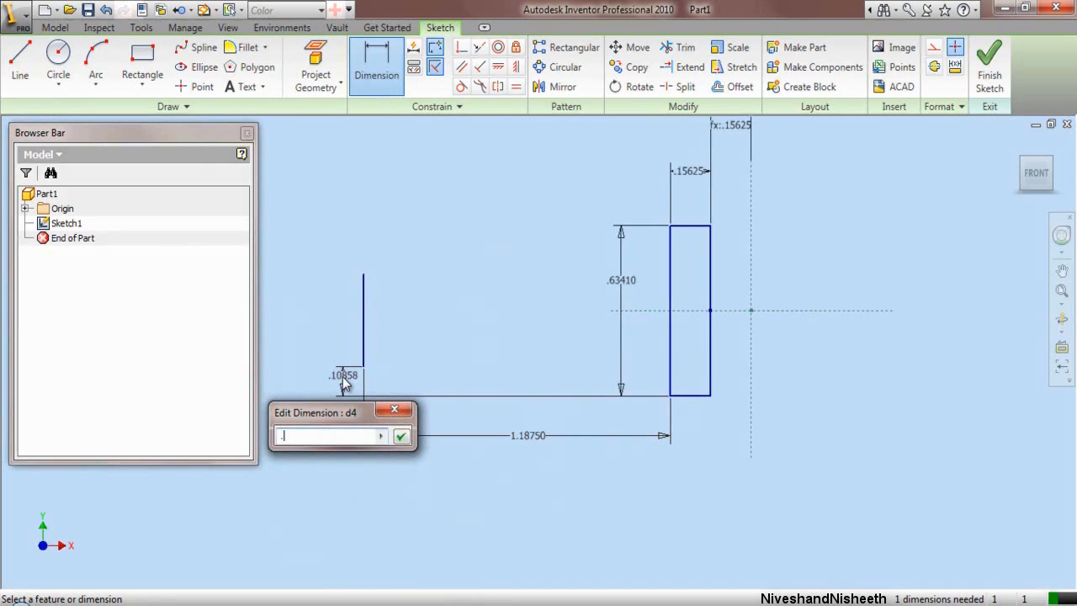
pyautogui.write('125')
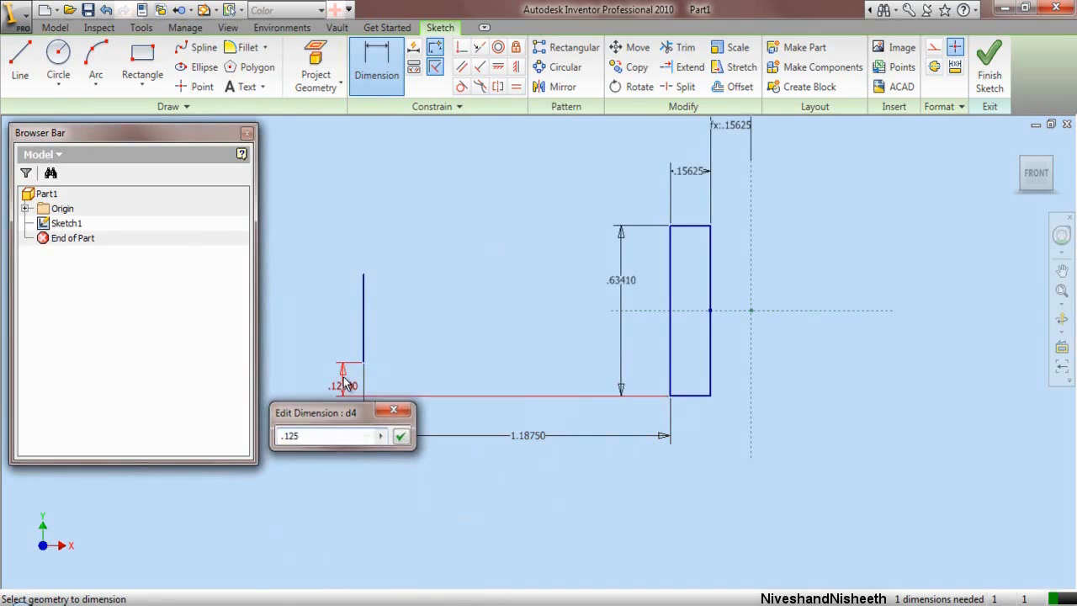
pyautogui.press('Return')
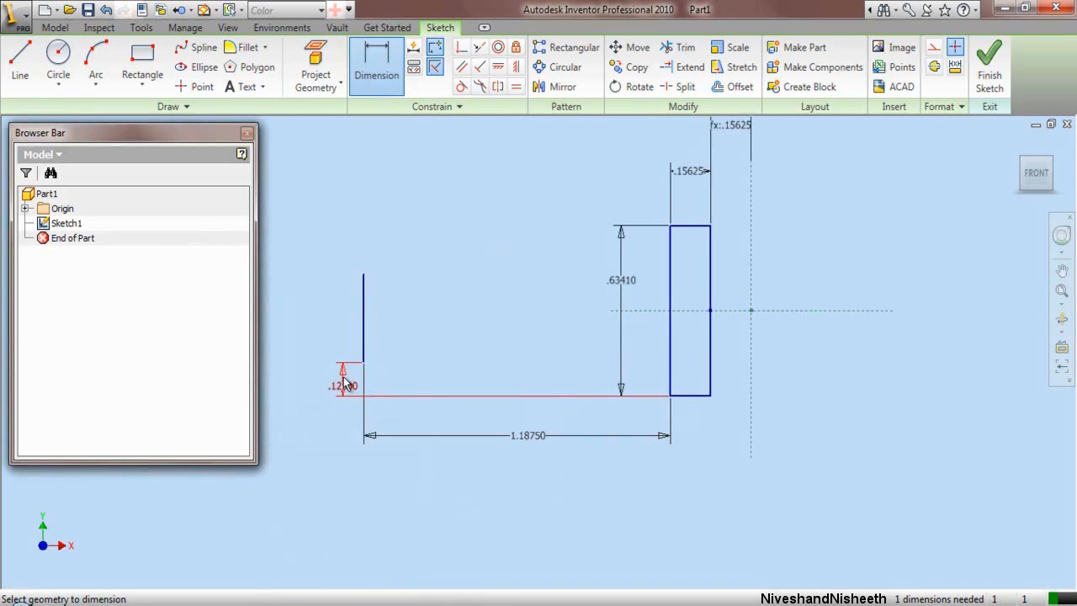
pyautogui.rightClick(439, 338)
pyautogui.click(461, 352)
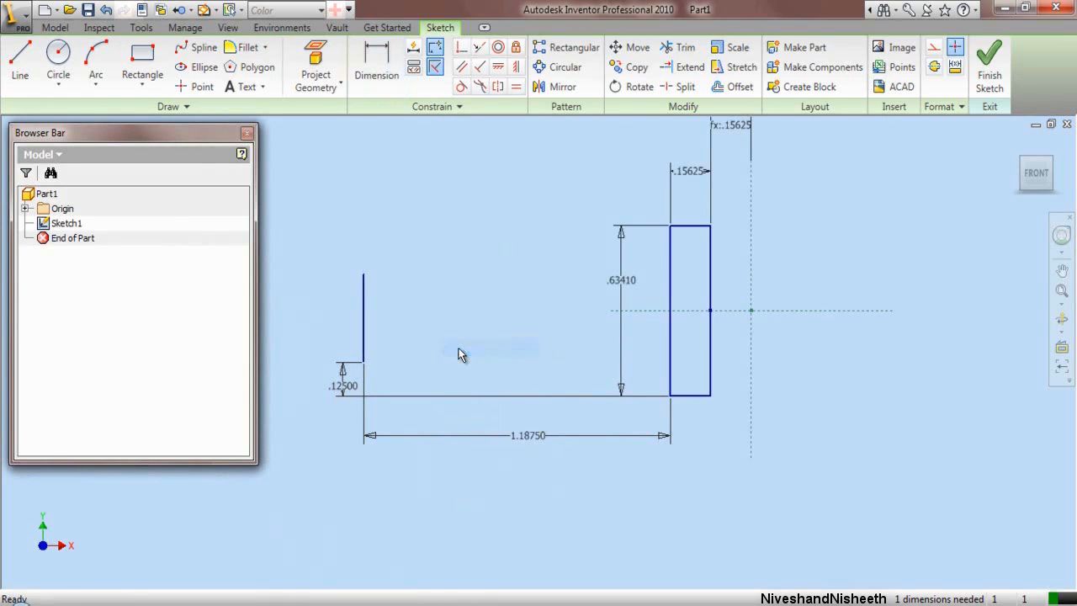
# Step: Draw a horizontal line from the separate vertical line's lower endpoint and move its free end to extend about 0.245 in to the left
pyautogui.click(20, 66)
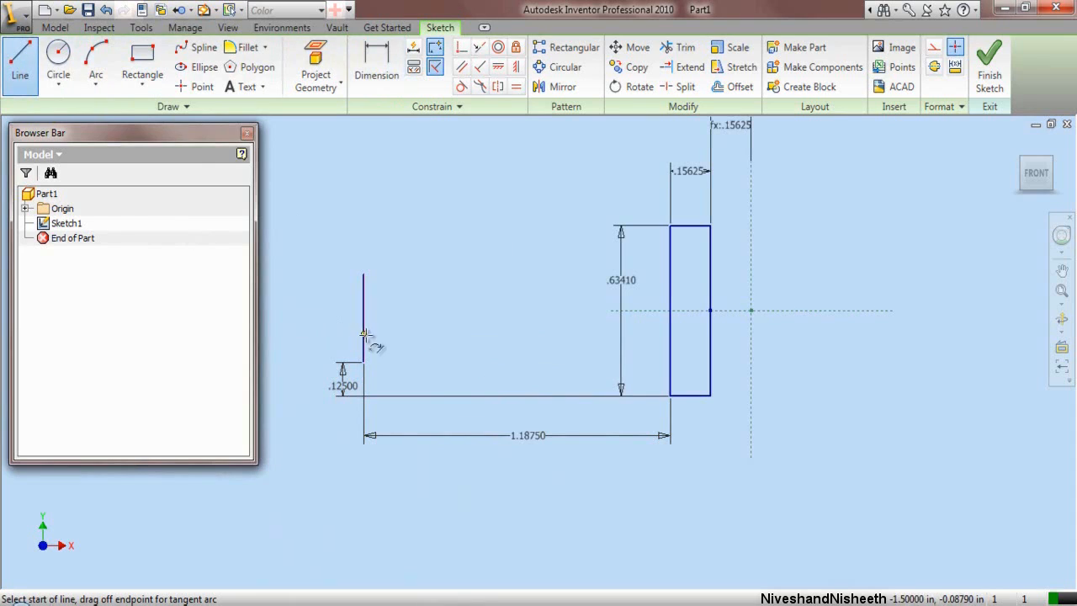
pyautogui.click(364, 362)
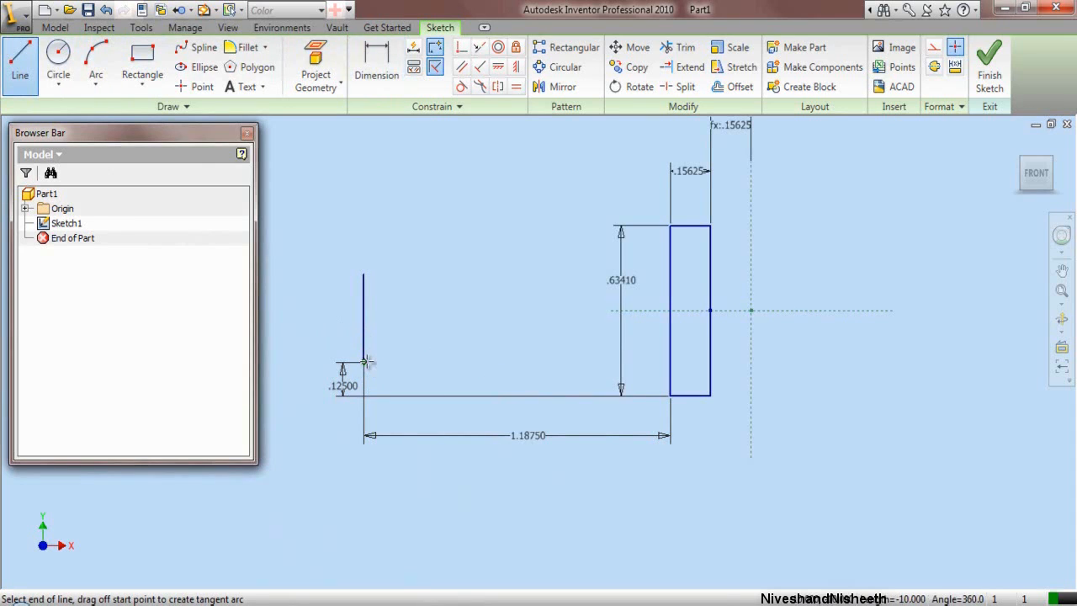
pyautogui.click(414, 363)
pyautogui.rightClick(414, 363)
pyautogui.click(440, 376)
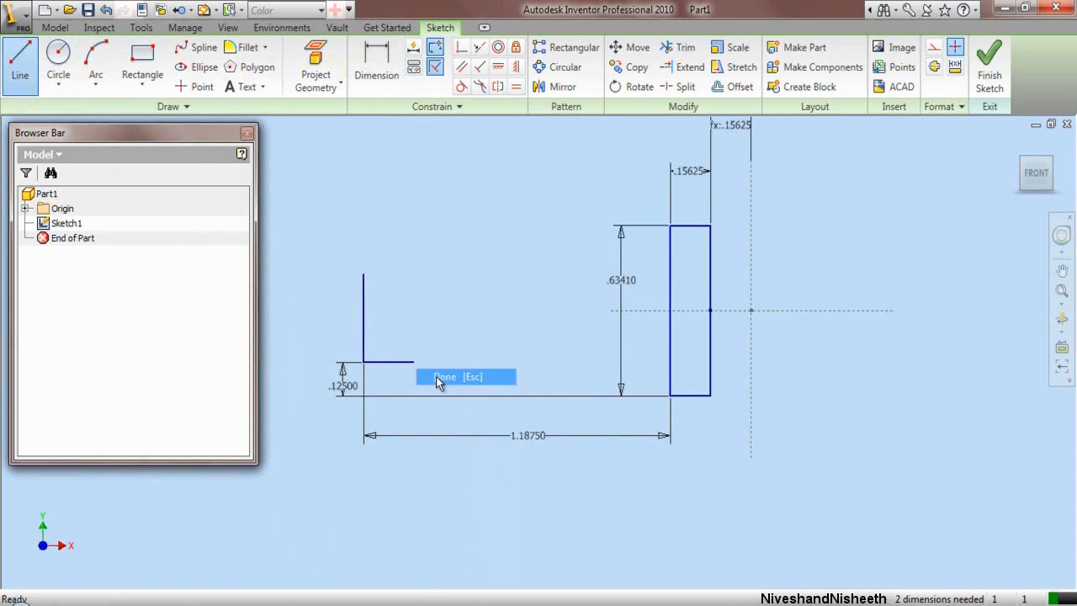
pyautogui.moveTo(380, 362); pyautogui.dragTo(301, 363)
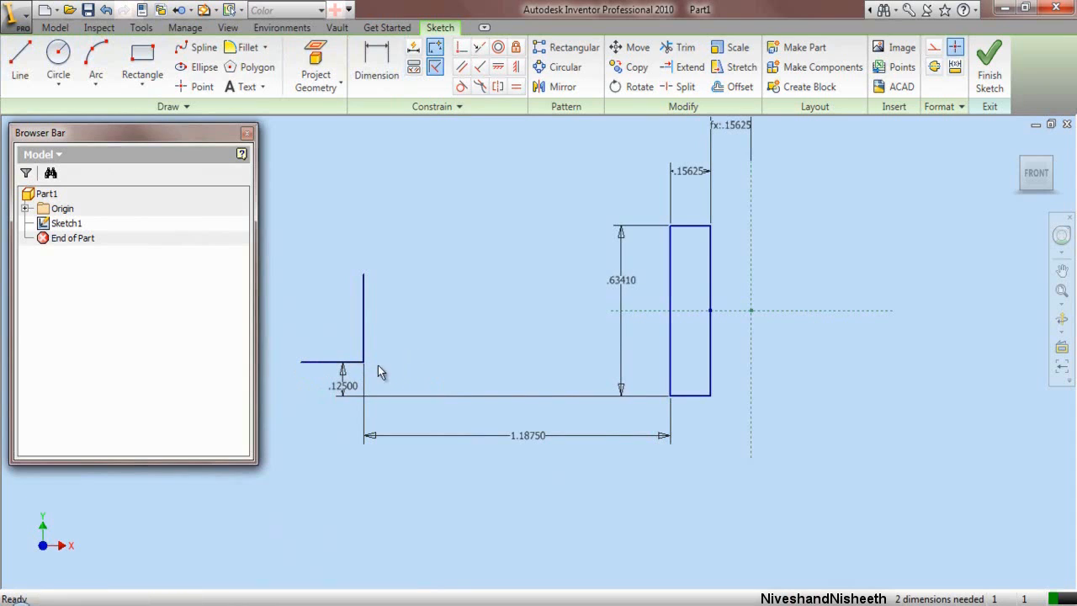
# Step: Dimension the short horizontal line's length by linking it to the existing 0.125 in vertical offset dimension
pyautogui.click(368, 69)
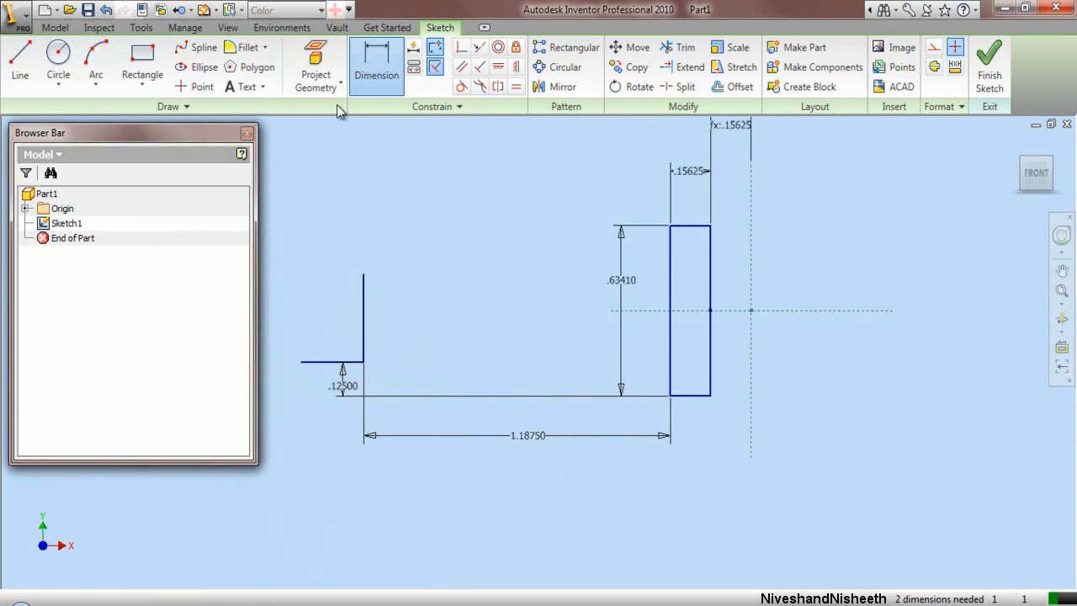
pyautogui.click(332, 372)
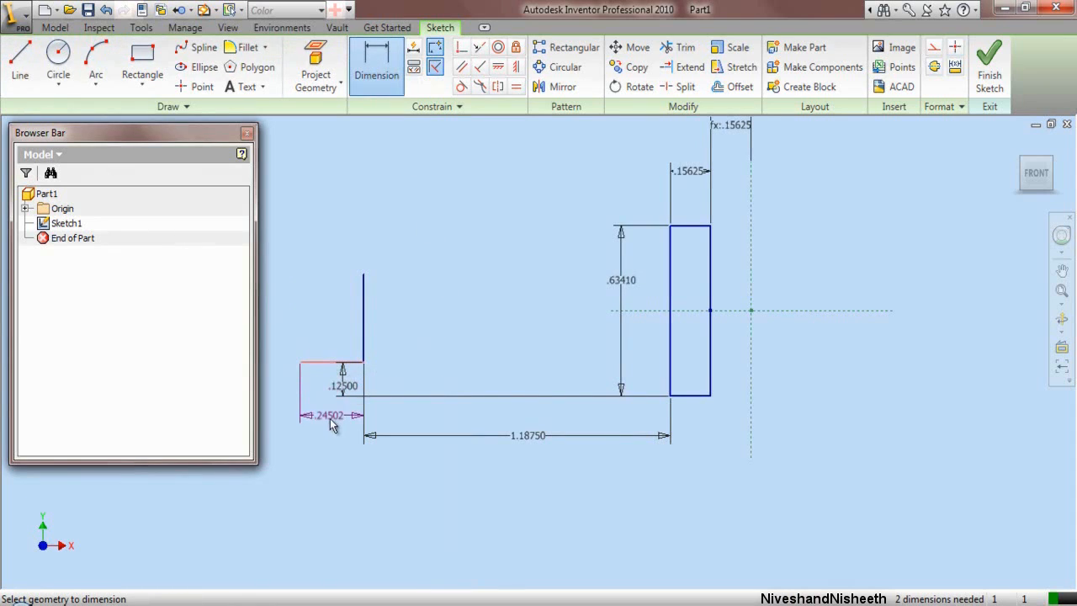
pyautogui.click(337, 424)
pyautogui.click(346, 394)
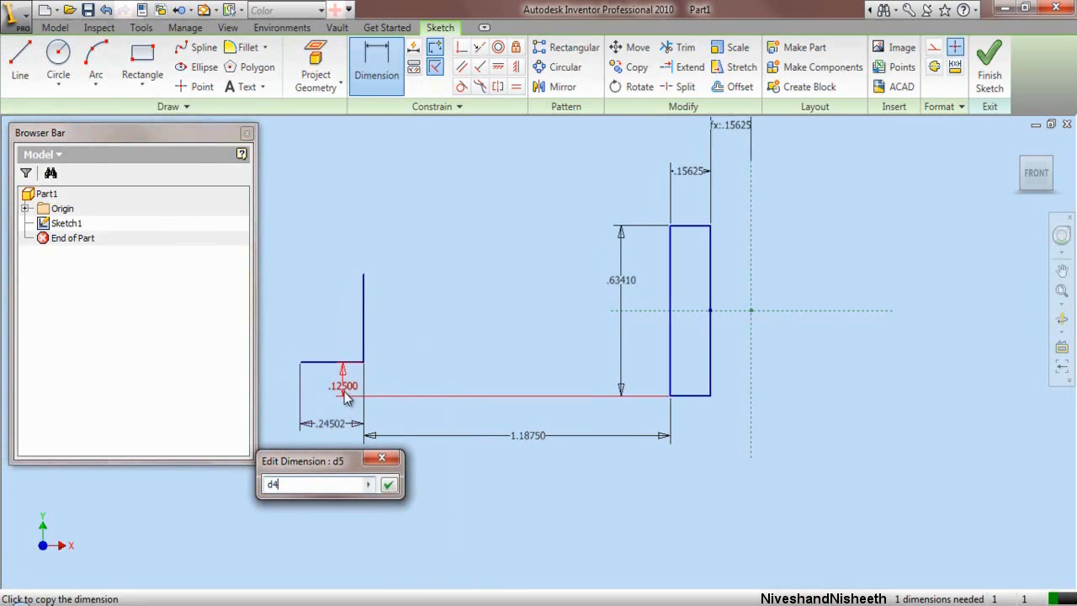
pyautogui.click(389, 485)
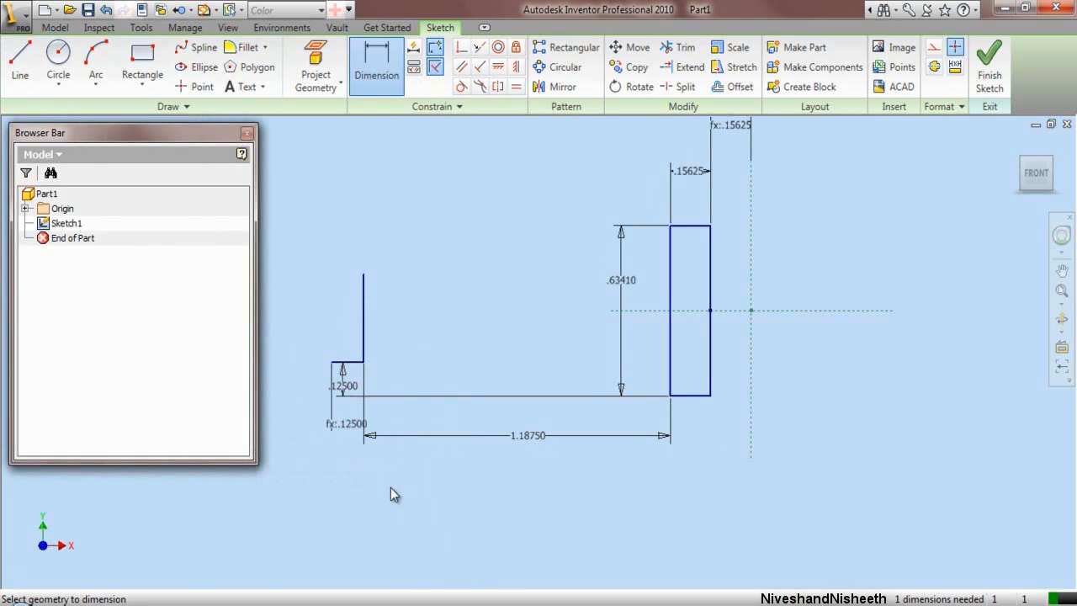
# Step: Draw a vertical line upward from the short horizontal line's left endpoint and dimension its length as 0.3745 in
pyautogui.click(20, 63)
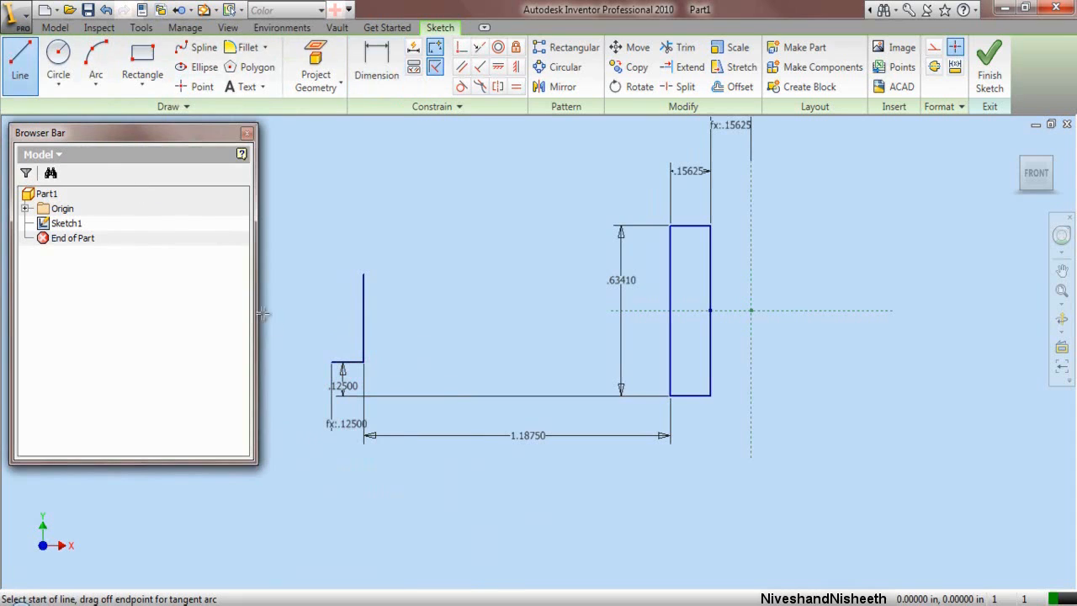
pyautogui.click(331, 362)
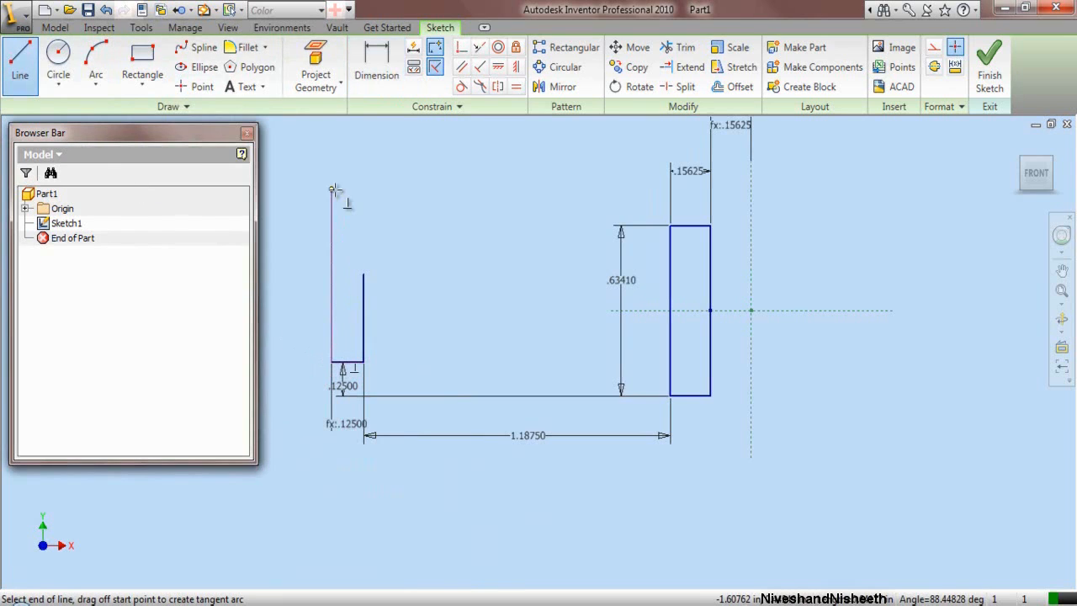
pyautogui.click(332, 183)
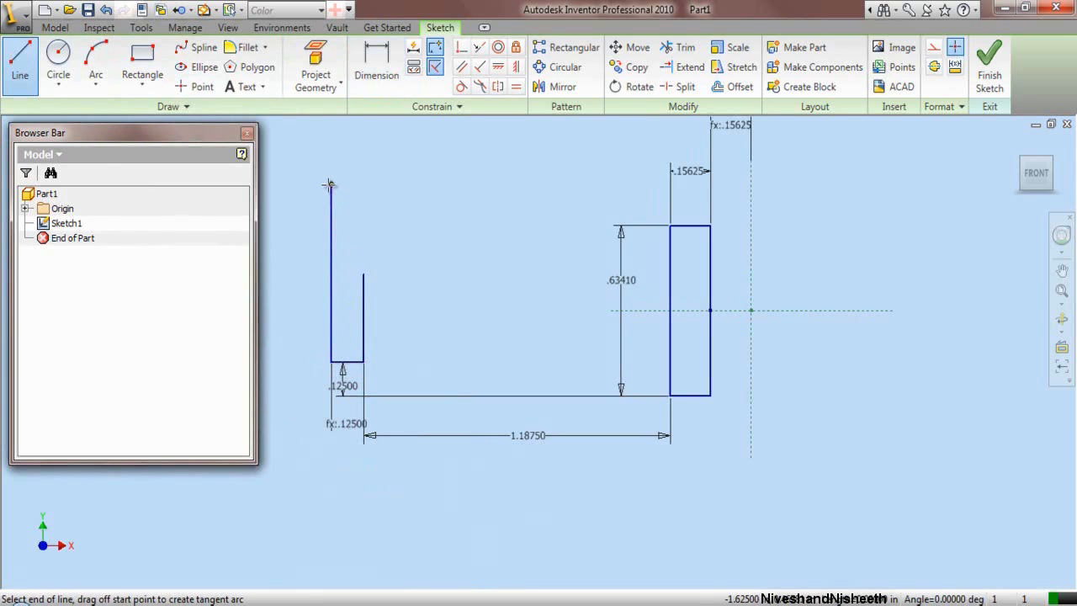
pyautogui.click(376, 63)
pyautogui.click(334, 271)
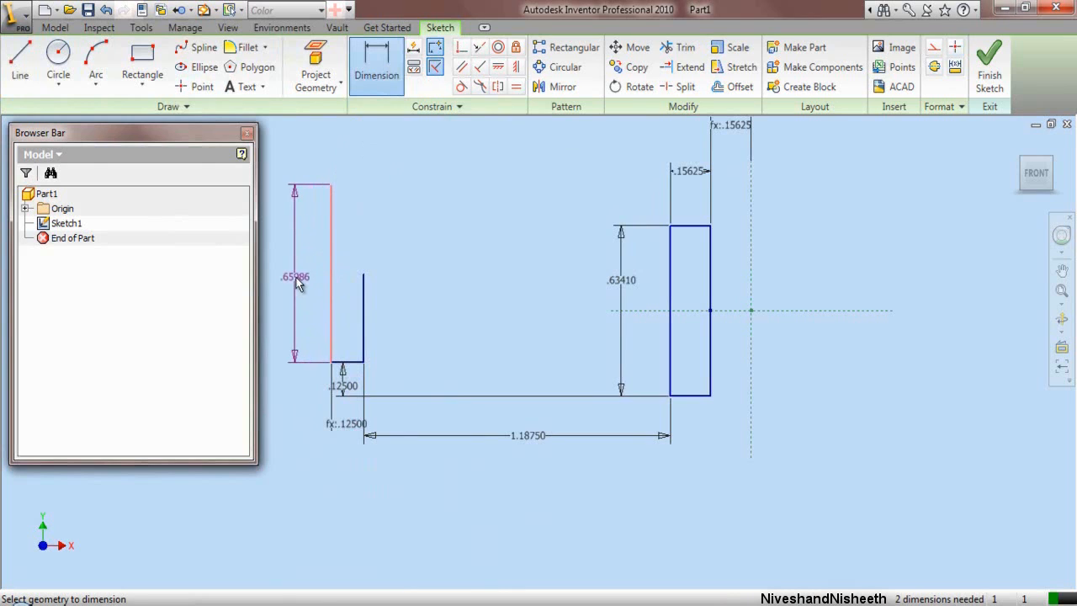
pyautogui.click(295, 286)
pyautogui.write('.3745')
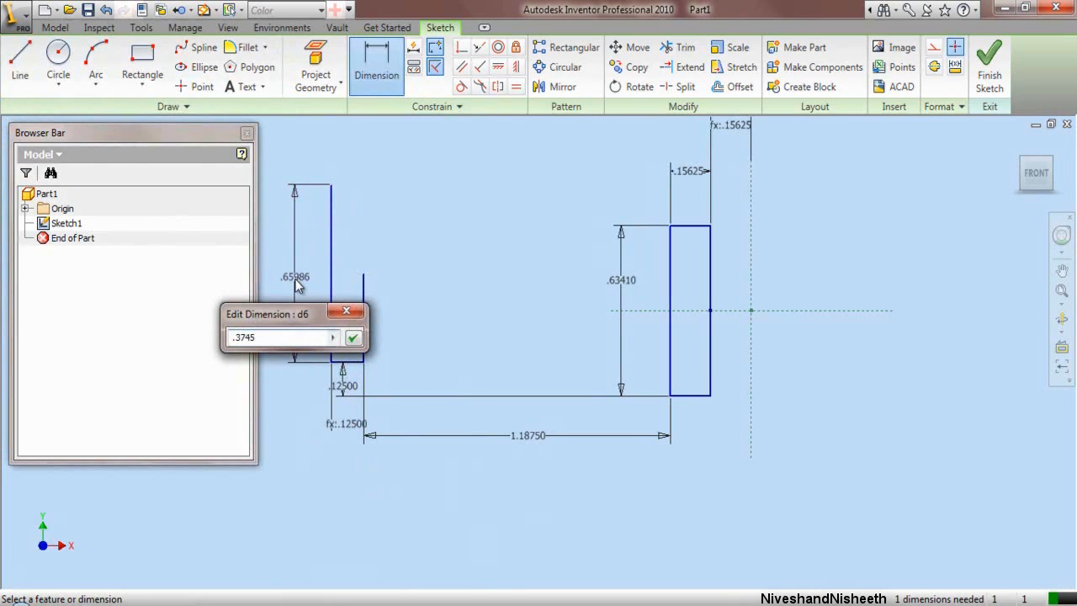
pyautogui.press('Return')
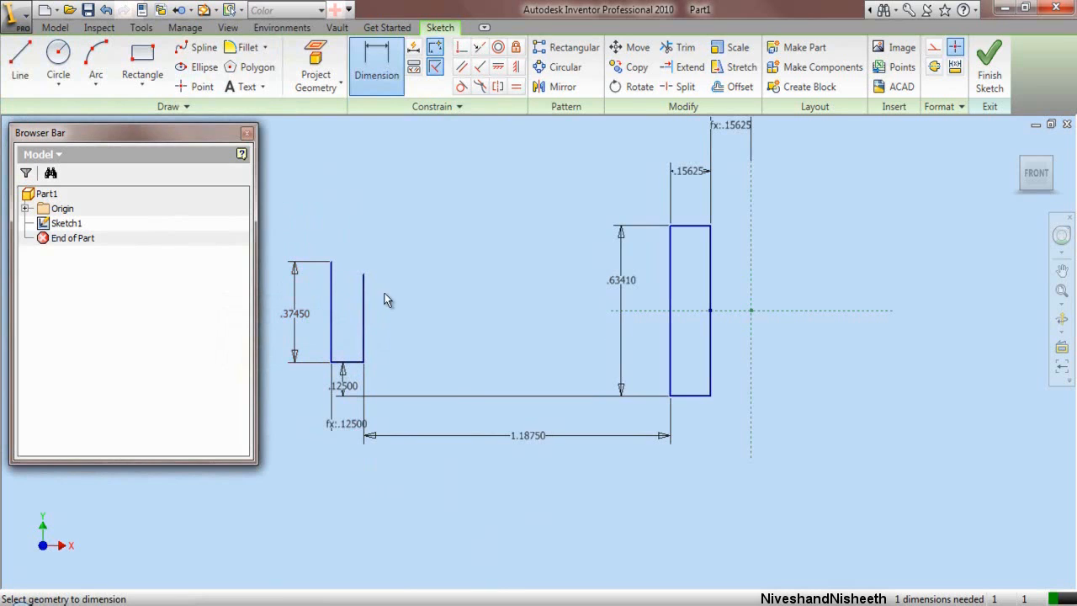
# Step: Dimension the inner vertical line's length as 0.25 in and finish dimensioning
pyautogui.click(365, 312)
pyautogui.click(400, 332)
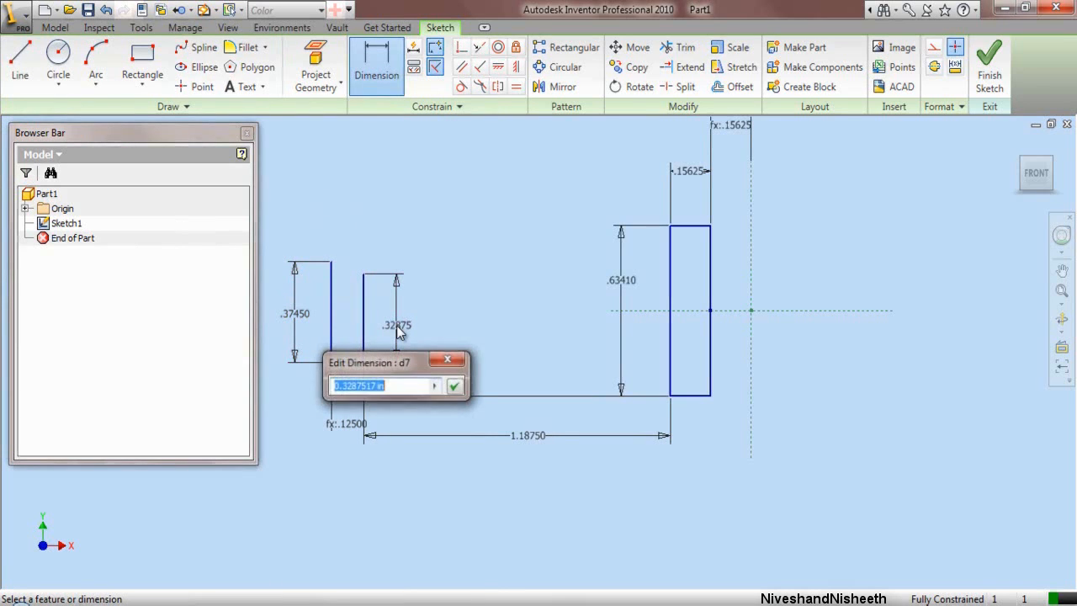
pyautogui.write('.25')
pyautogui.press('Return')
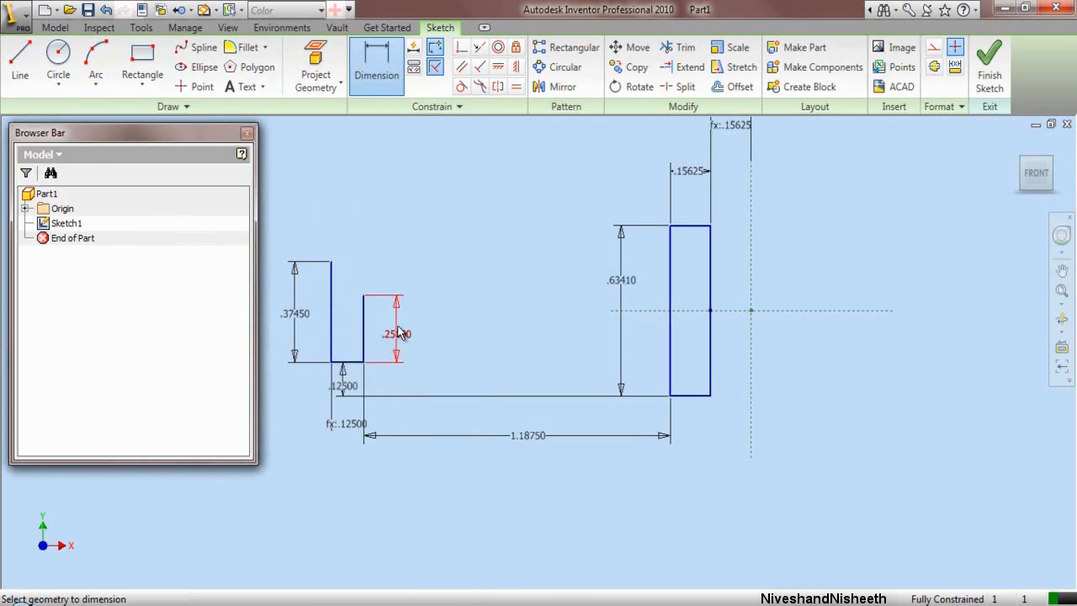
pyautogui.rightClick(441, 197)
pyautogui.click(452, 203)
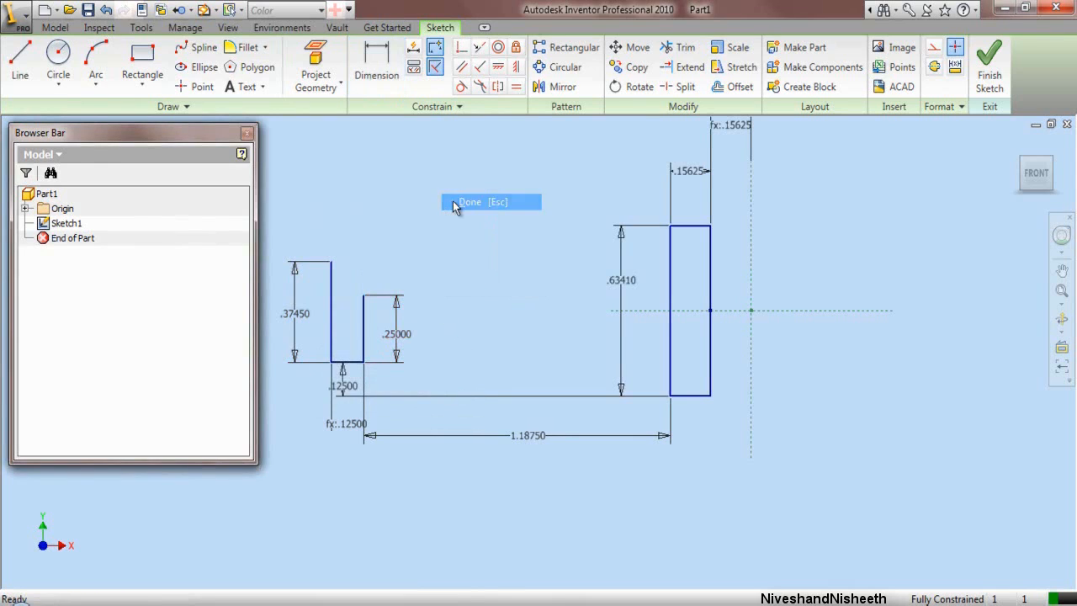
# Step: Draw a horizontal line rightward from the outer vertical line's upper endpoint and dimension its length as 0.3125 in
pyautogui.click(16, 67)
pyautogui.click(331, 261)
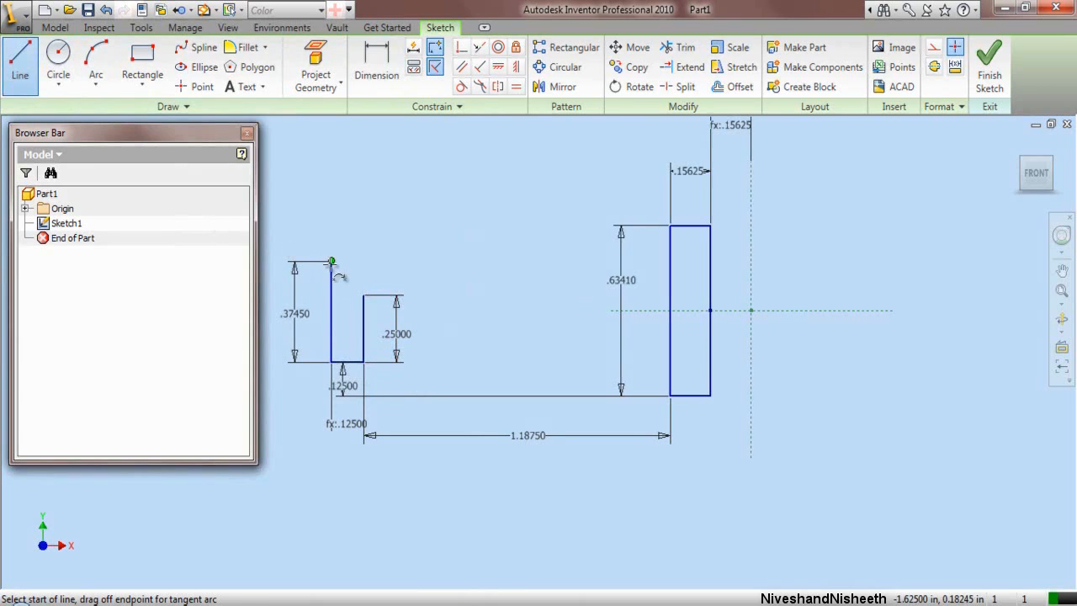
pyautogui.click(404, 262)
pyautogui.click(380, 80)
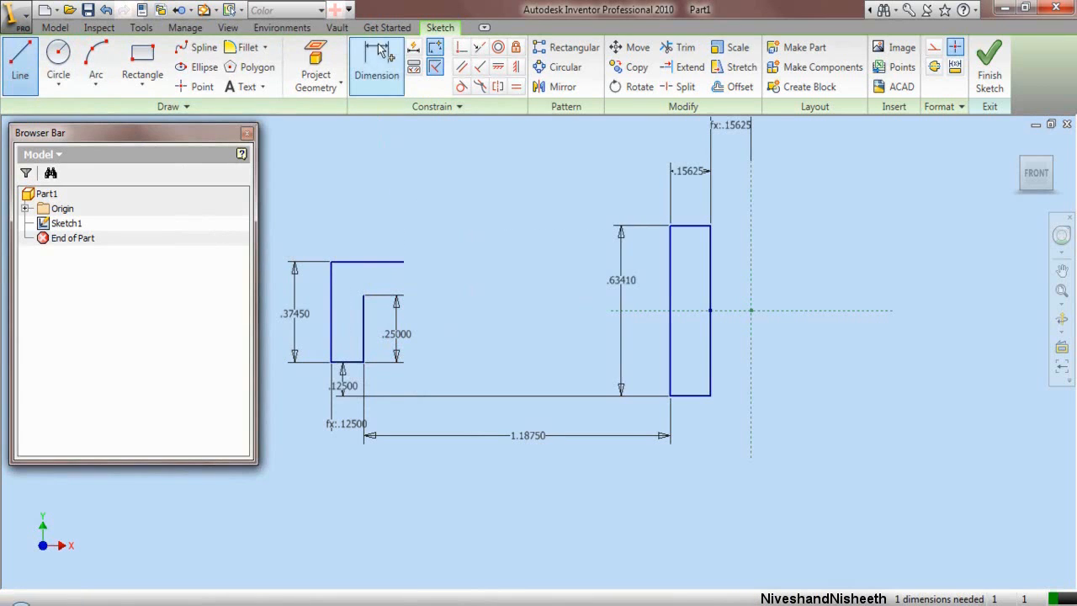
pyautogui.click(383, 262)
pyautogui.click(375, 212)
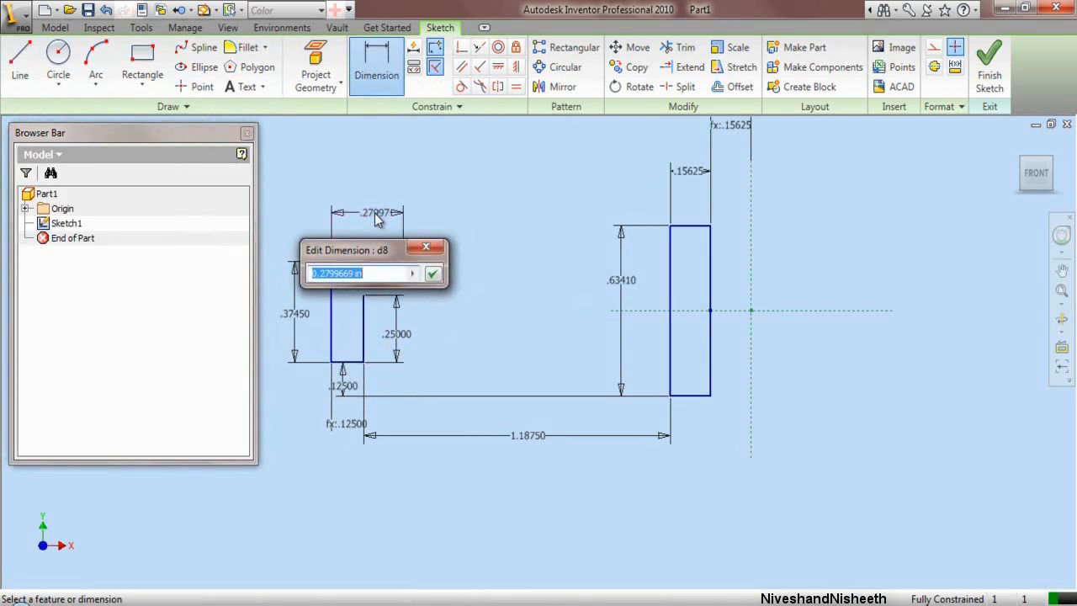
pyautogui.write('.3125')
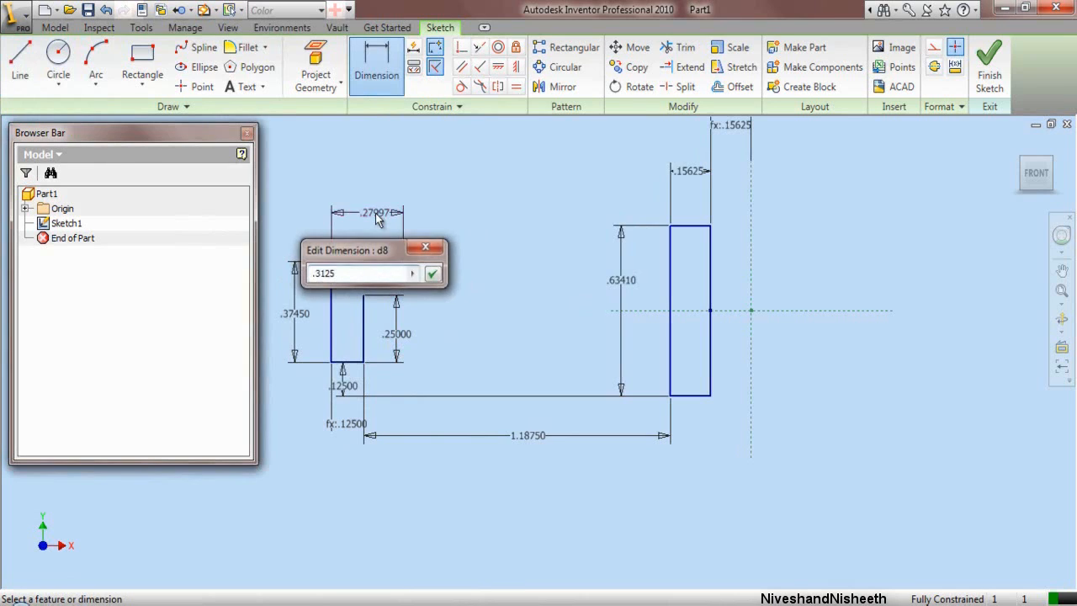
pyautogui.press('Return')
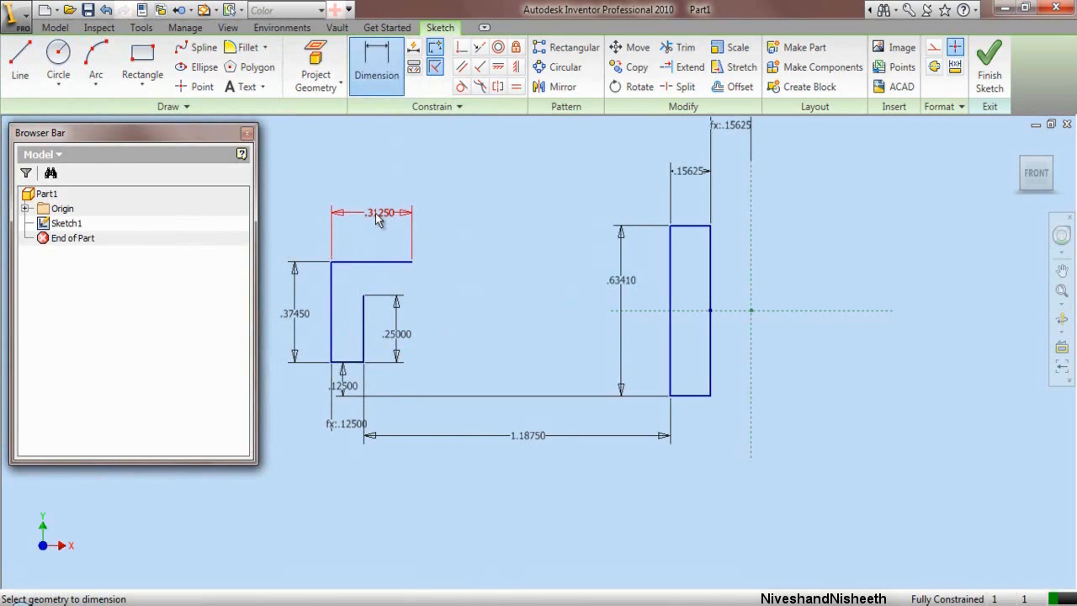
# Step: Draw a downward-sloping line from the inner vertical line's upper endpoint to the rectangle's left edge
pyautogui.click(20, 63)
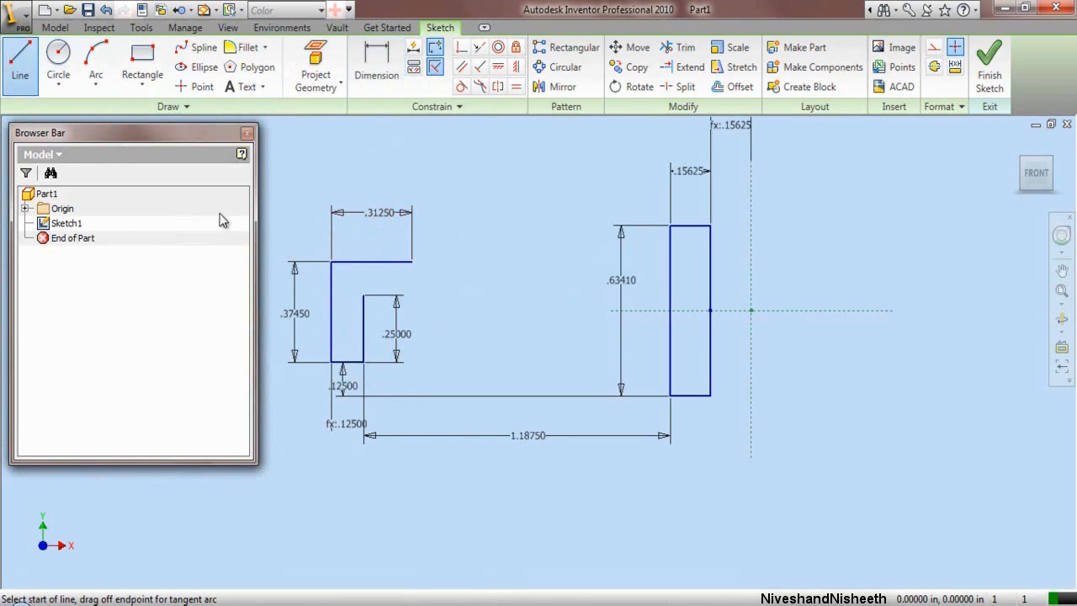
pyautogui.click(363, 295)
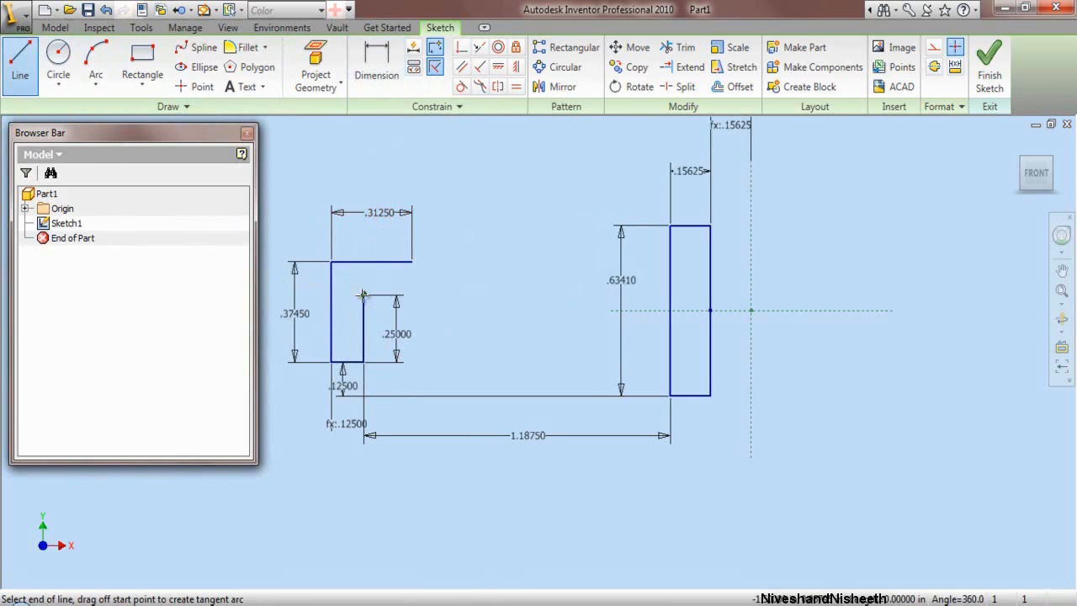
pyautogui.click(670, 352)
# Step: Dimension the lower sloped line's right endpoint above the rectangle's bottom edge, linking the value to the inner vertical line's 0.25 in dimension
pyautogui.click(370, 80)
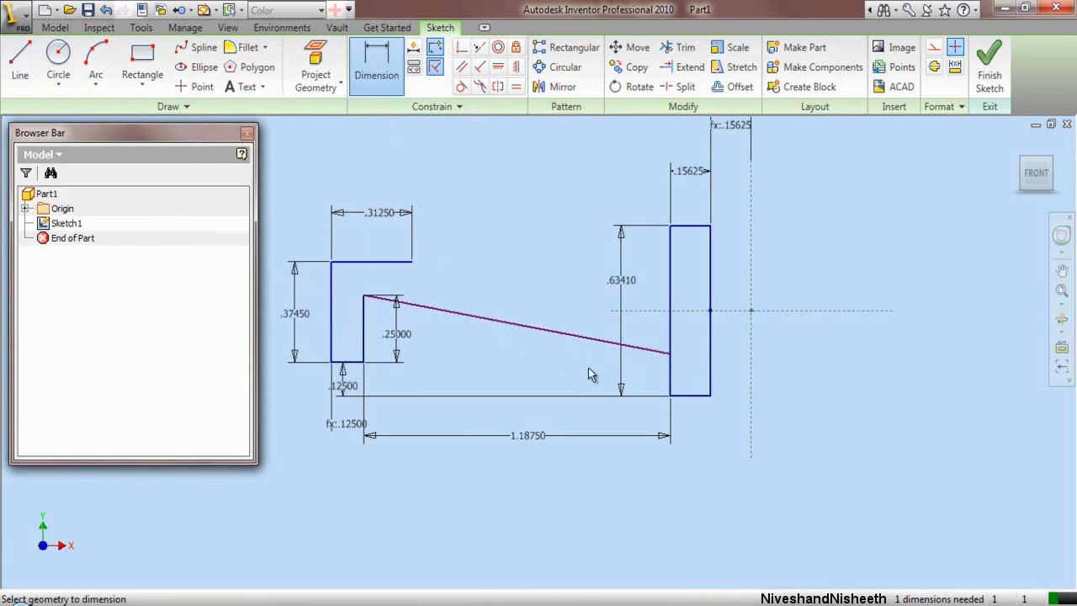
pyautogui.click(671, 354)
pyautogui.click(673, 396)
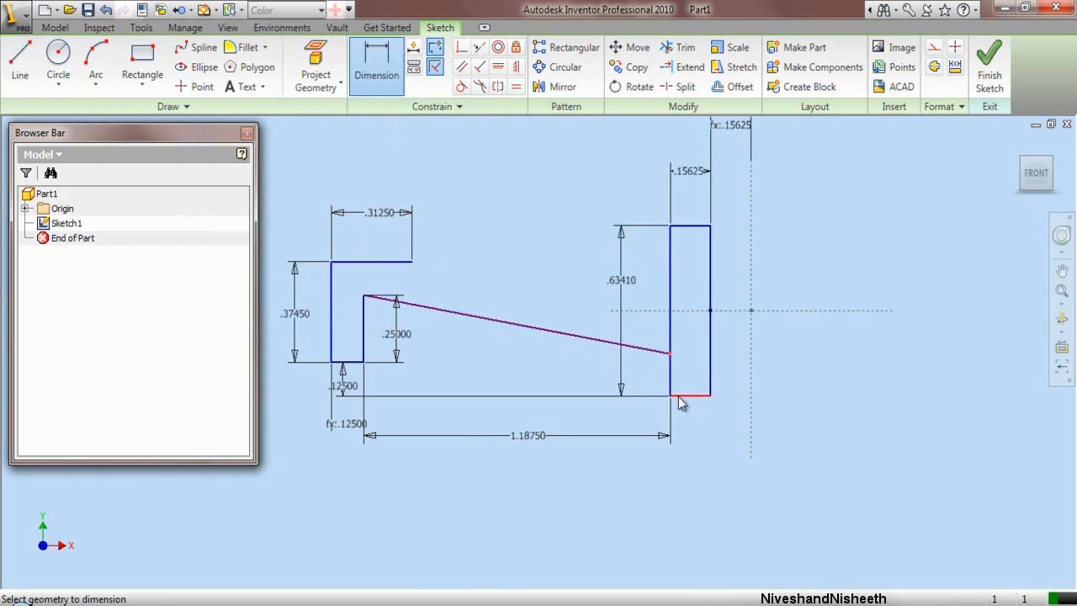
pyautogui.click(641, 385)
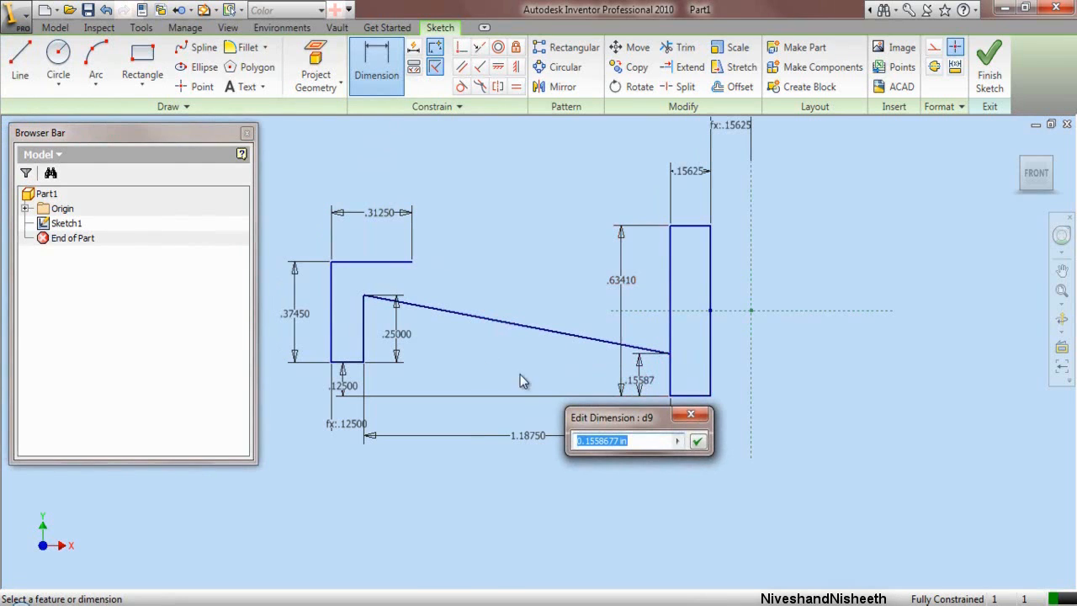
pyautogui.click(411, 340)
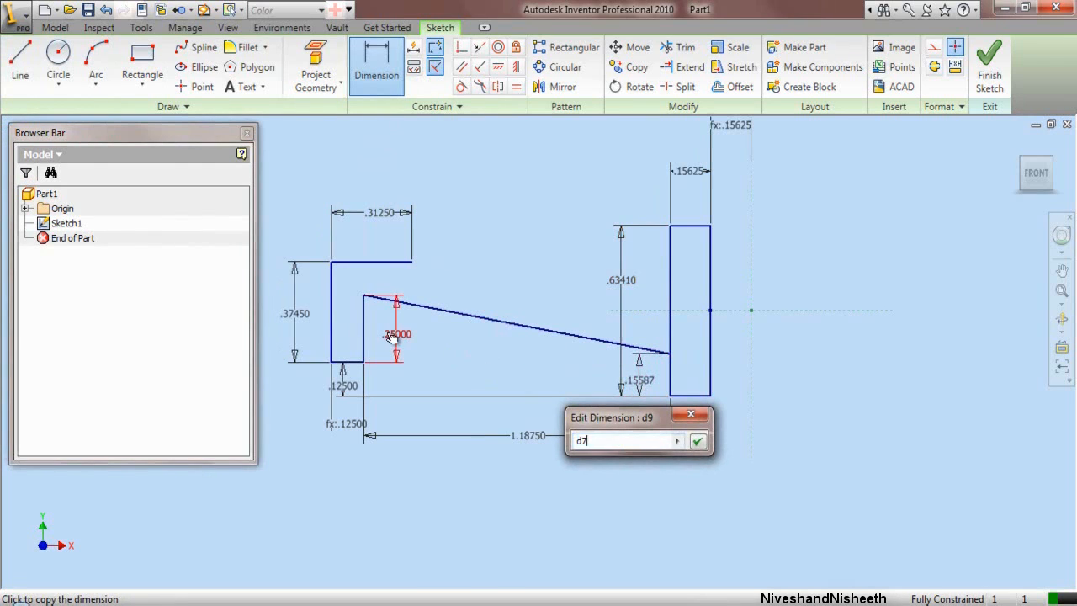
pyautogui.click(696, 442)
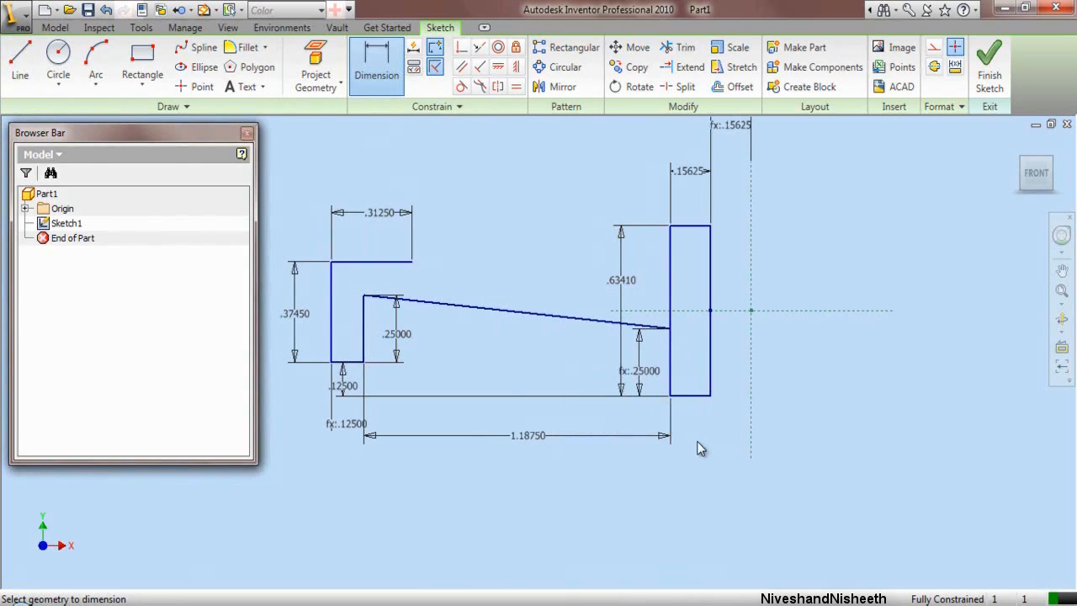
# Step: Draw a second sloped line from the top horizontal line's right endpoint to the upper part of the rectangle's left edge
pyautogui.click(24, 73)
pyautogui.click(411, 262)
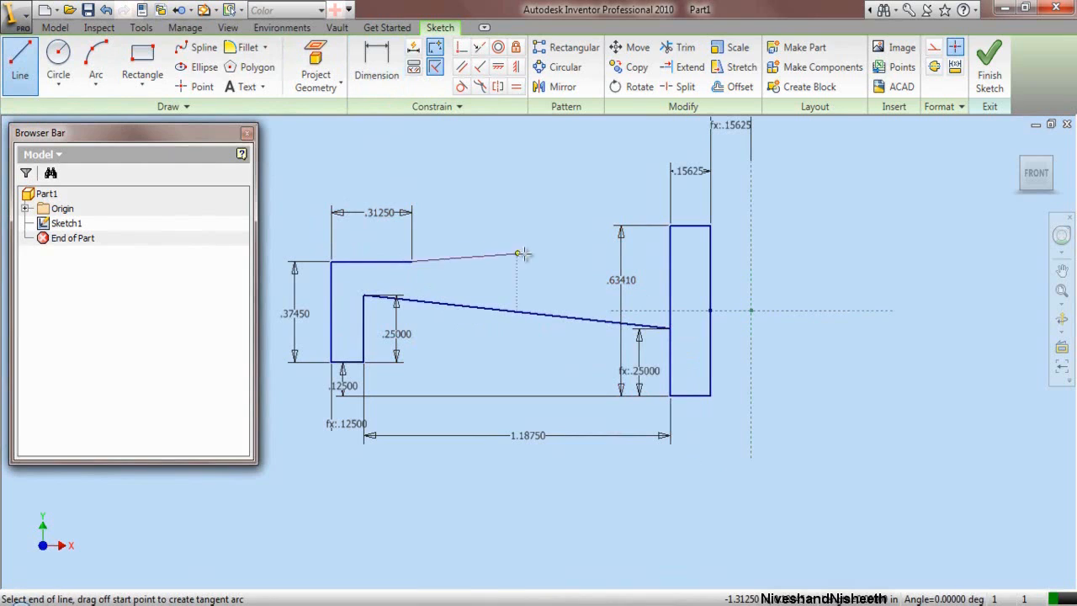
pyautogui.doubleClick(670, 252)
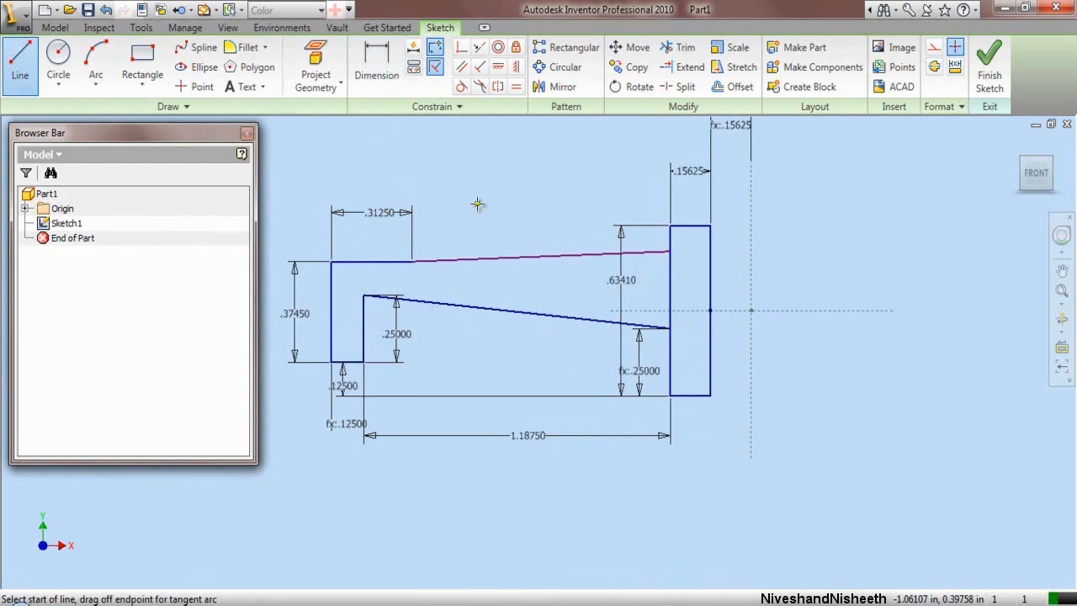
# Step: Dimension the vertical distance from the rectangle's top-left corner to the upper sloped line's right endpoint as 0.22797 in
pyautogui.click(376, 68)
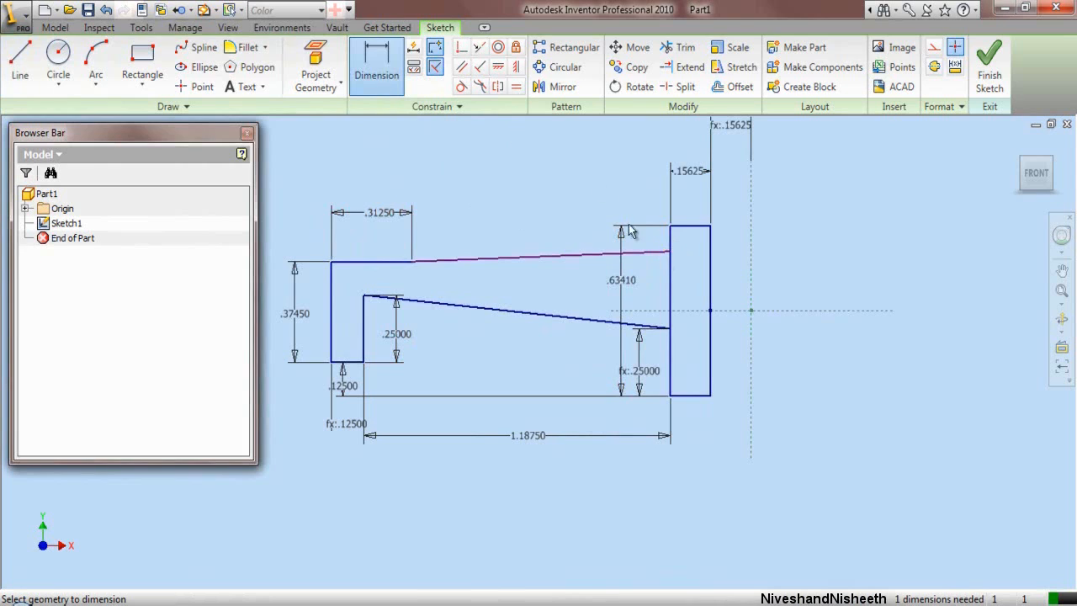
pyautogui.click(672, 226)
pyautogui.click(680, 253)
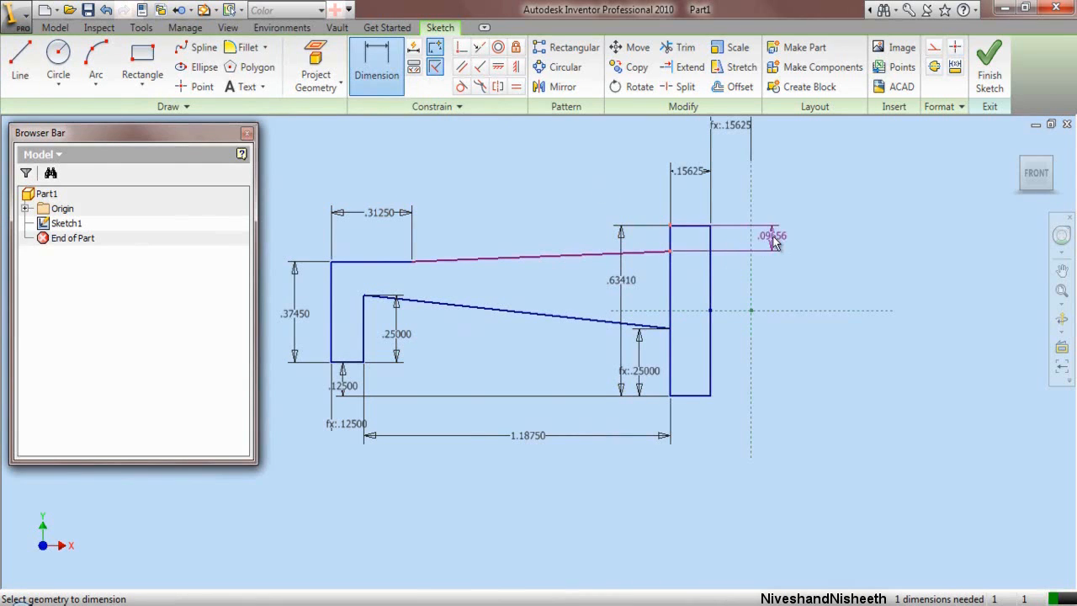
pyautogui.click(775, 240)
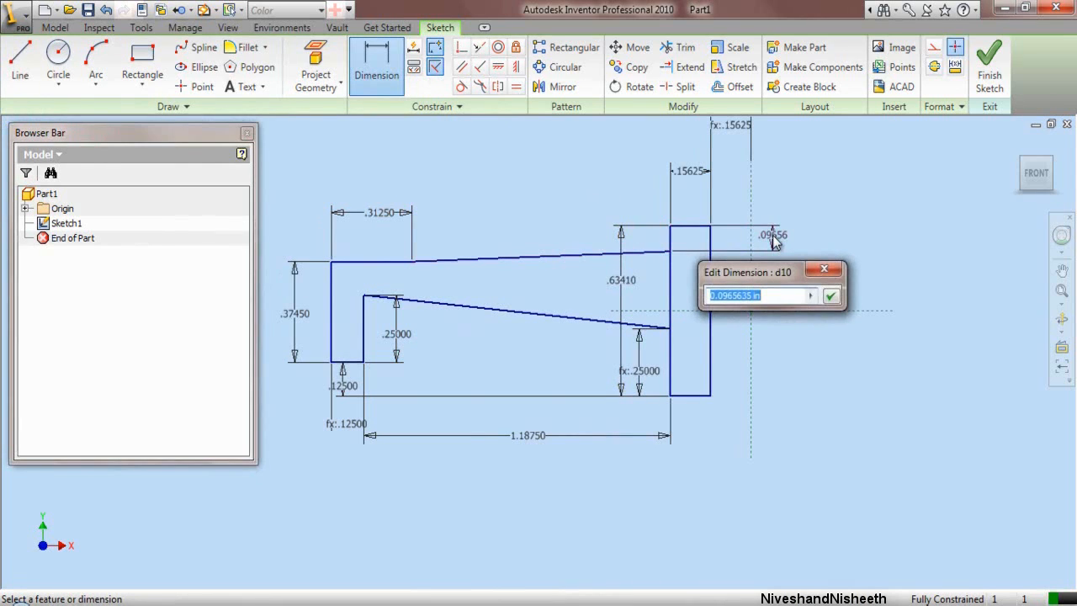
pyautogui.write('.22797')
pyautogui.click(830, 295)
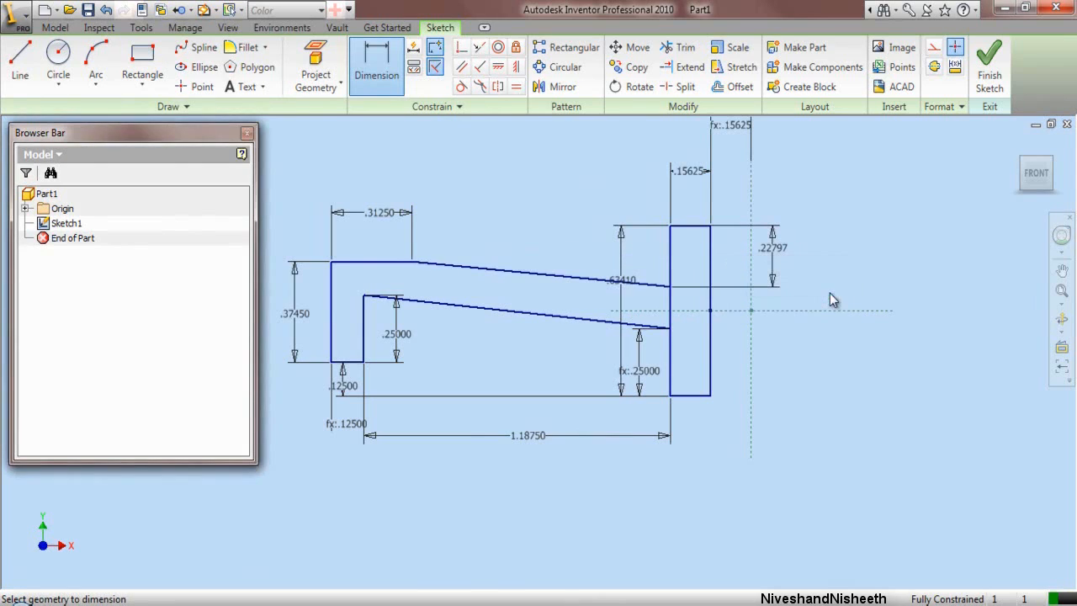
# Step: Convert the hub rectangle's left edge to construction geometry
pyautogui.rightClick(835, 169)
pyautogui.click(854, 176)
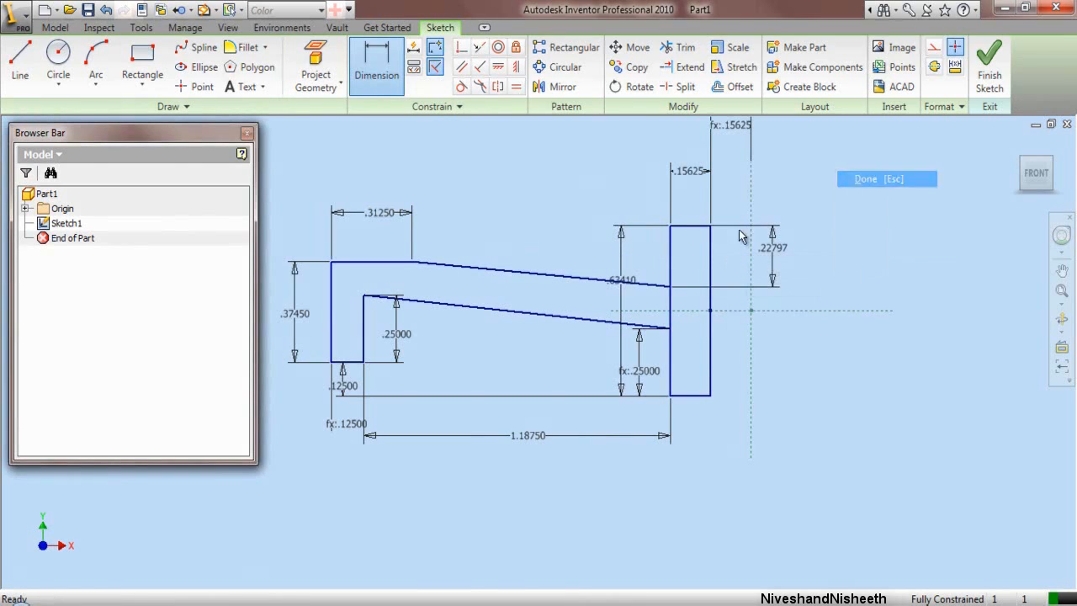
pyautogui.click(670, 311)
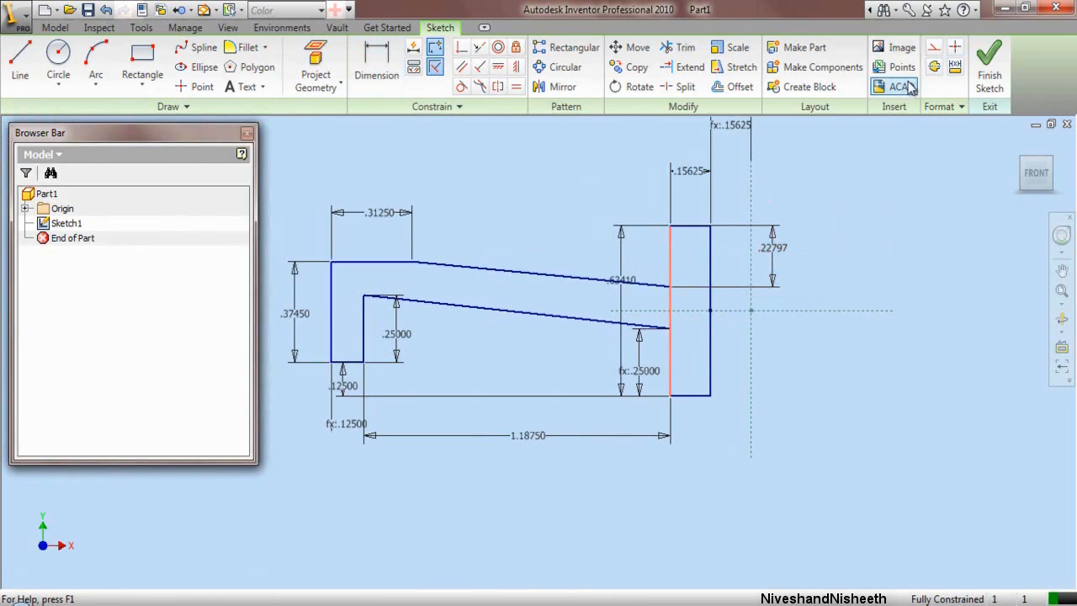
pyautogui.click(934, 47)
pyautogui.click(688, 251)
pyautogui.scroll(-3, 688, 252)
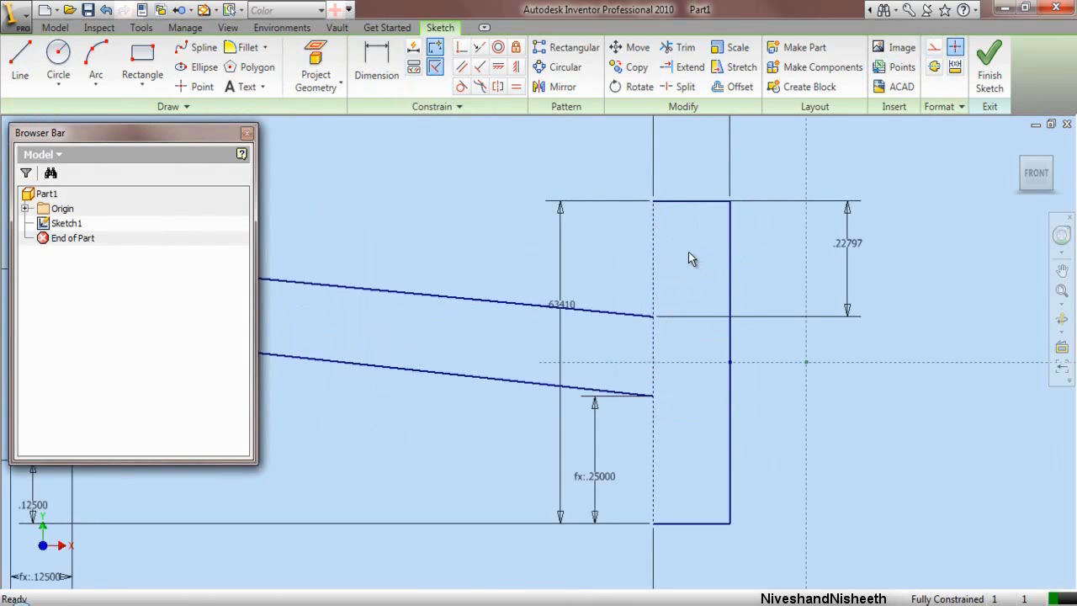
# Step: Draw solid lines over the construction edge, above the upper sloped line and below the lower one, leaving the gap between them open
pyautogui.click(18, 67)
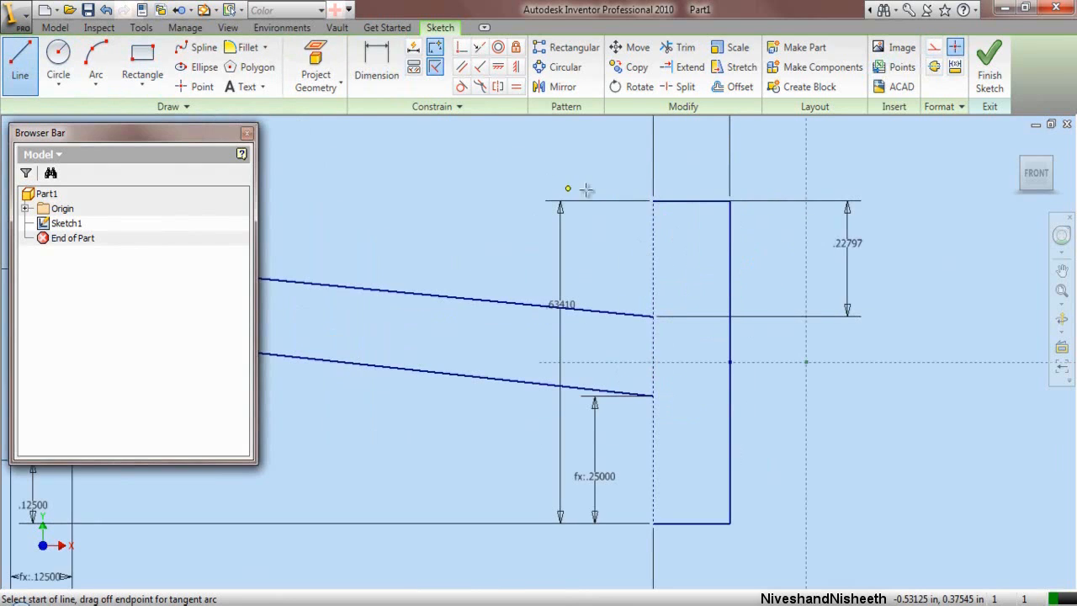
pyautogui.click(653, 202)
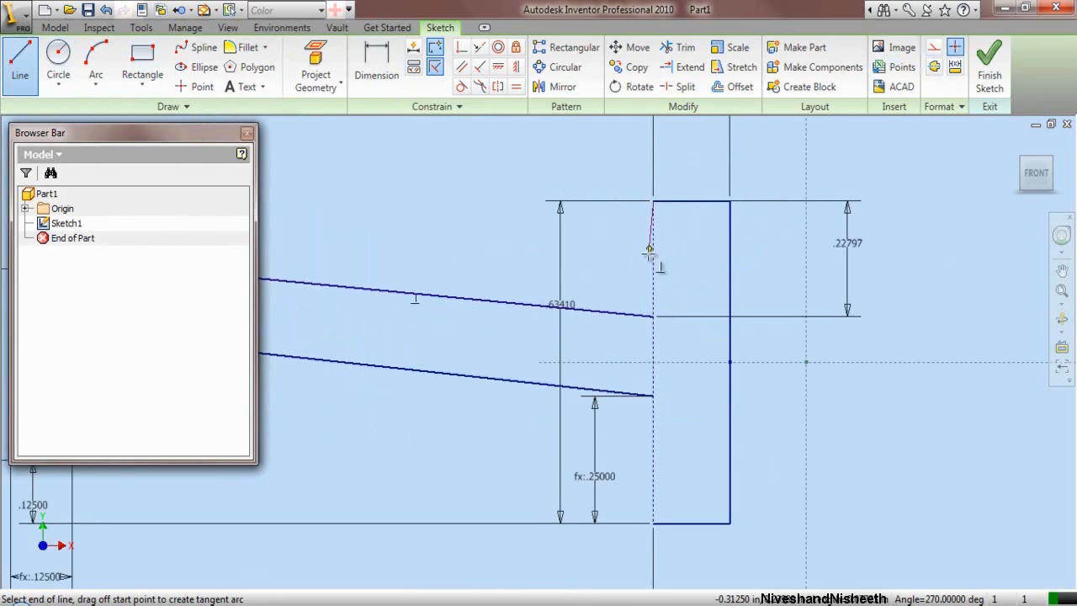
pyautogui.doubleClick(653, 315)
pyautogui.click(653, 396)
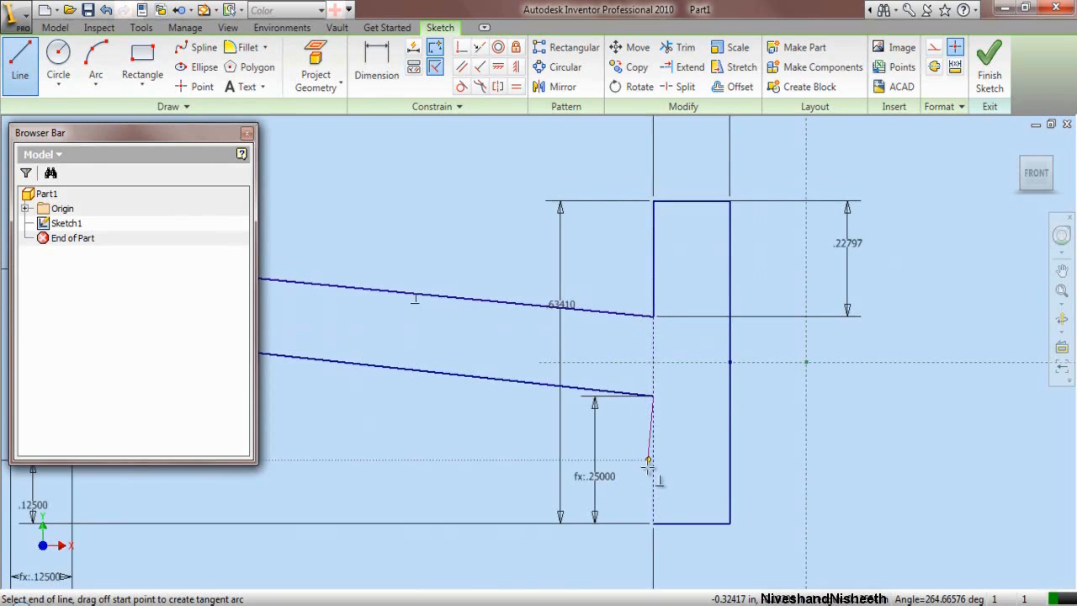
pyautogui.doubleClick(653, 523)
pyautogui.scroll(-3, 766, 478)
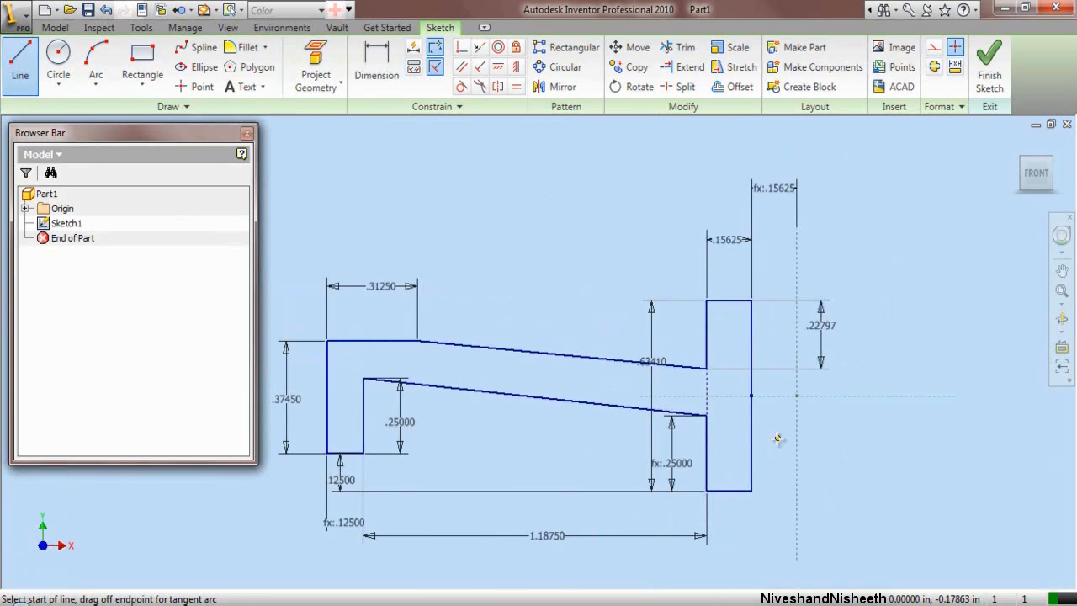
pyautogui.rightClick(579, 169)
pyautogui.click(596, 180)
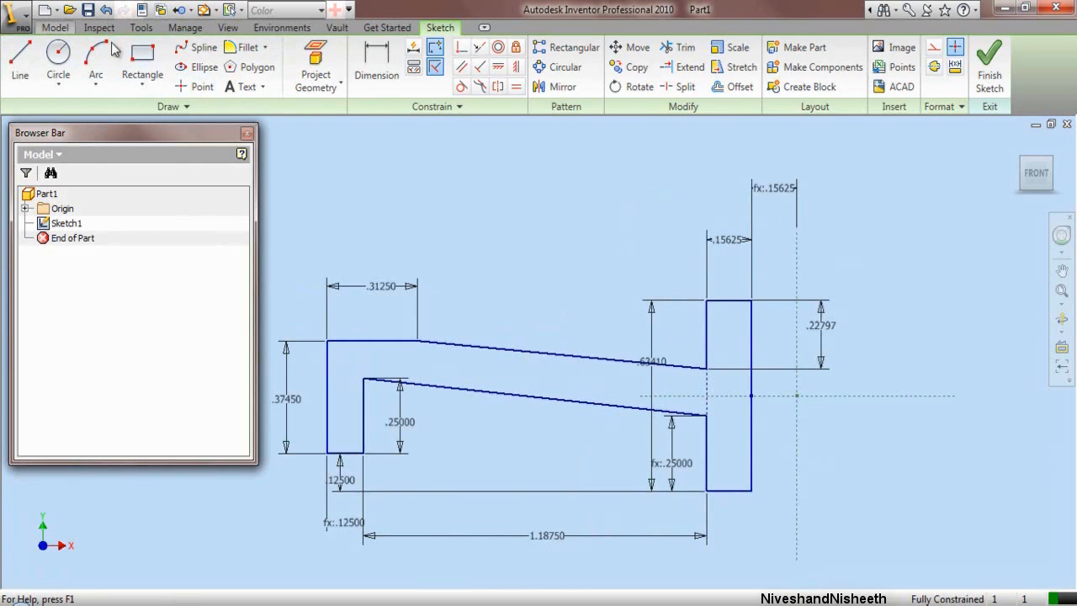
# Step: Revolve the closed profile fully around the vertical axis line through the origin as a new solid
pyautogui.click(54, 27)
pyautogui.click(129, 59)
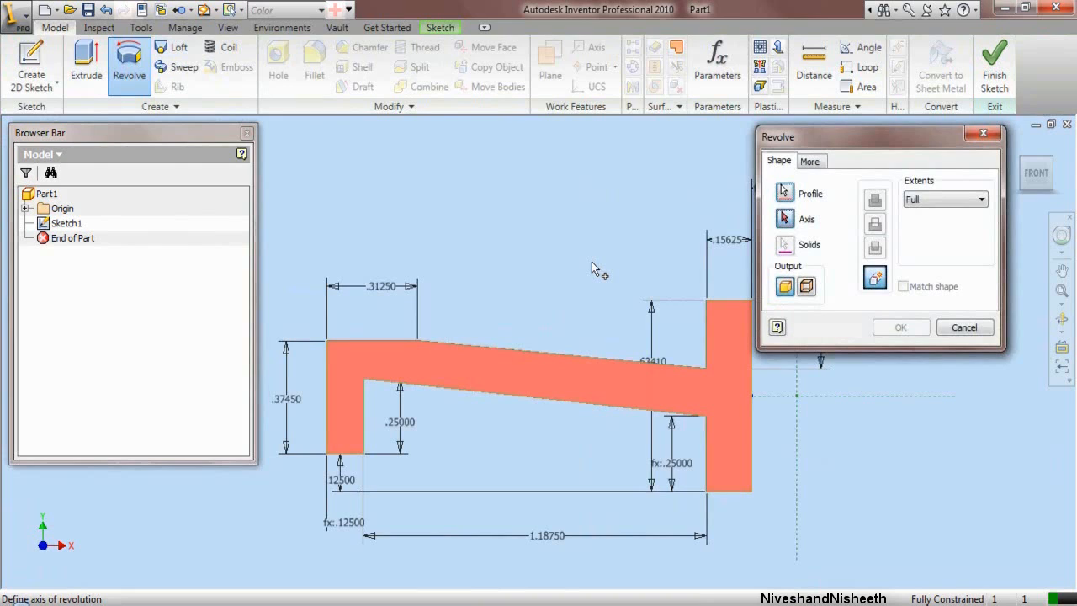
pyautogui.scroll(-2, 490, 296)
pyautogui.click(670, 287)
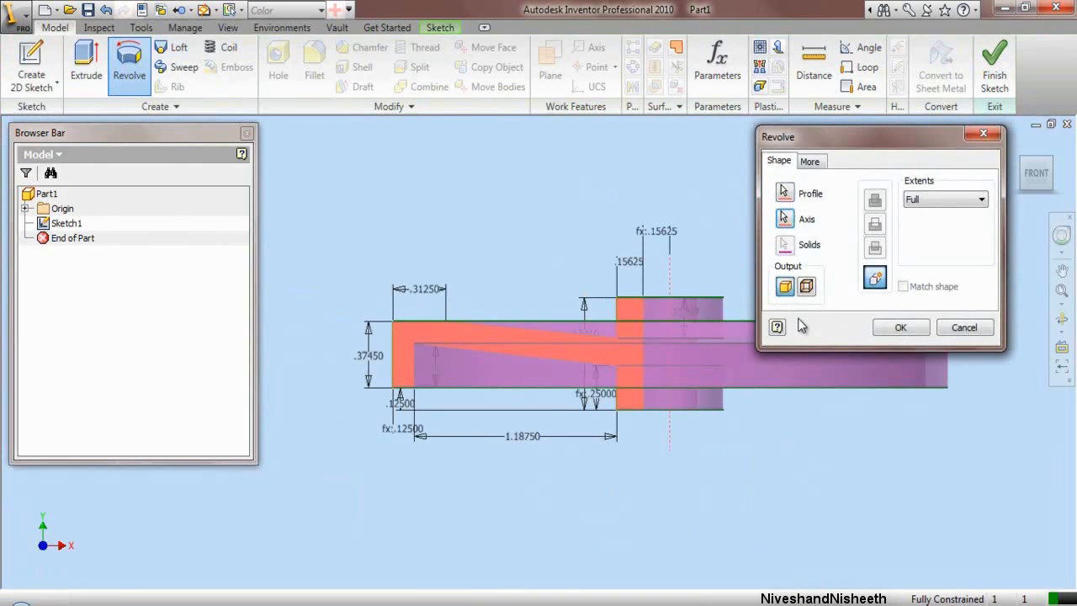
pyautogui.click(901, 328)
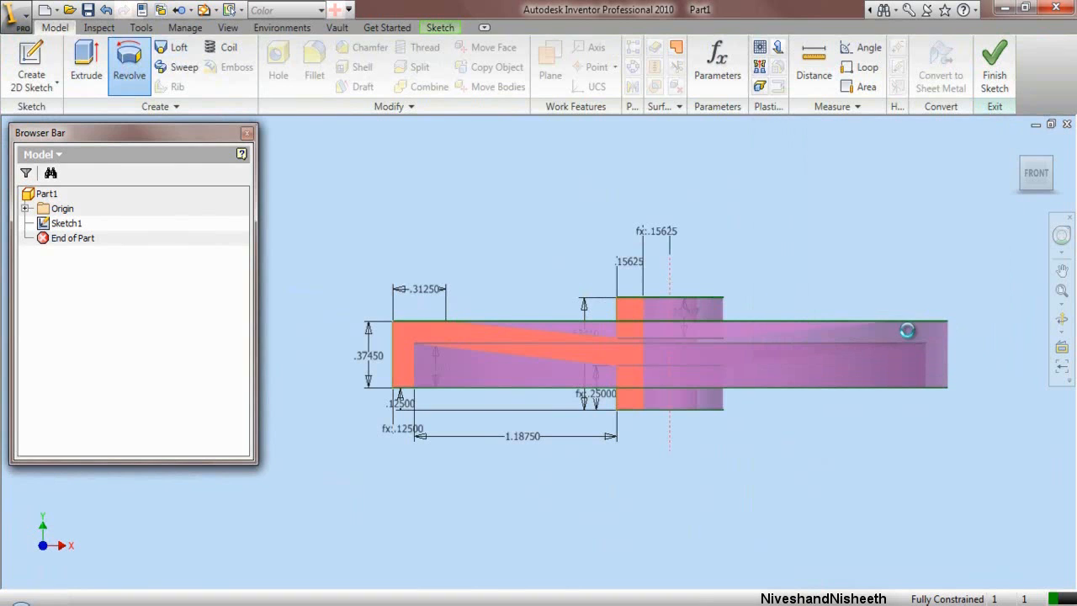
pyautogui.click(1049, 165)
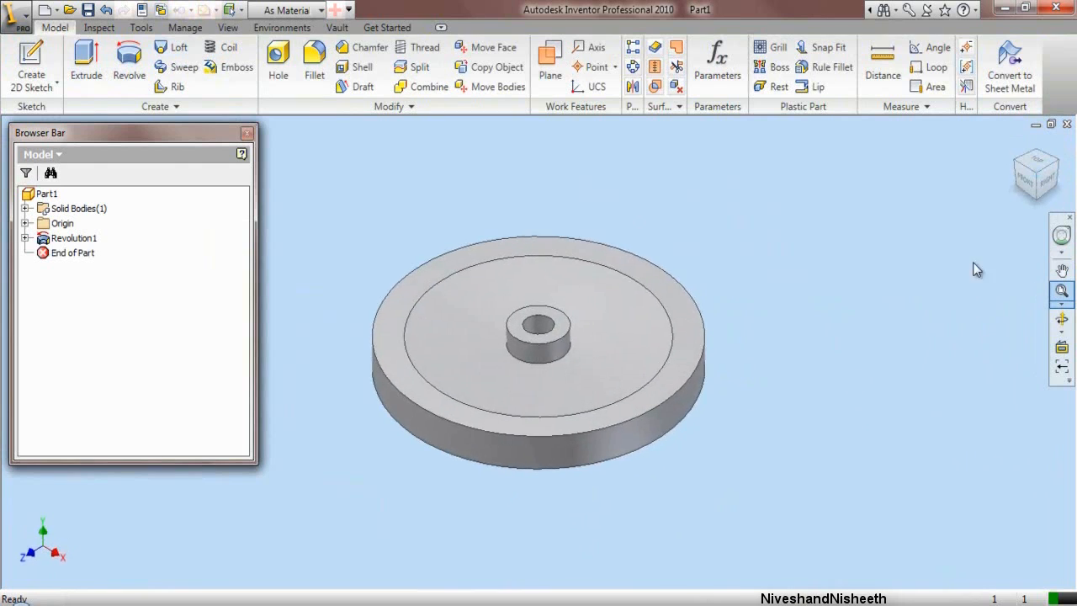
# Step: Save the part as Part 7 in the Drill Machine folder
pyautogui.click(88, 9)
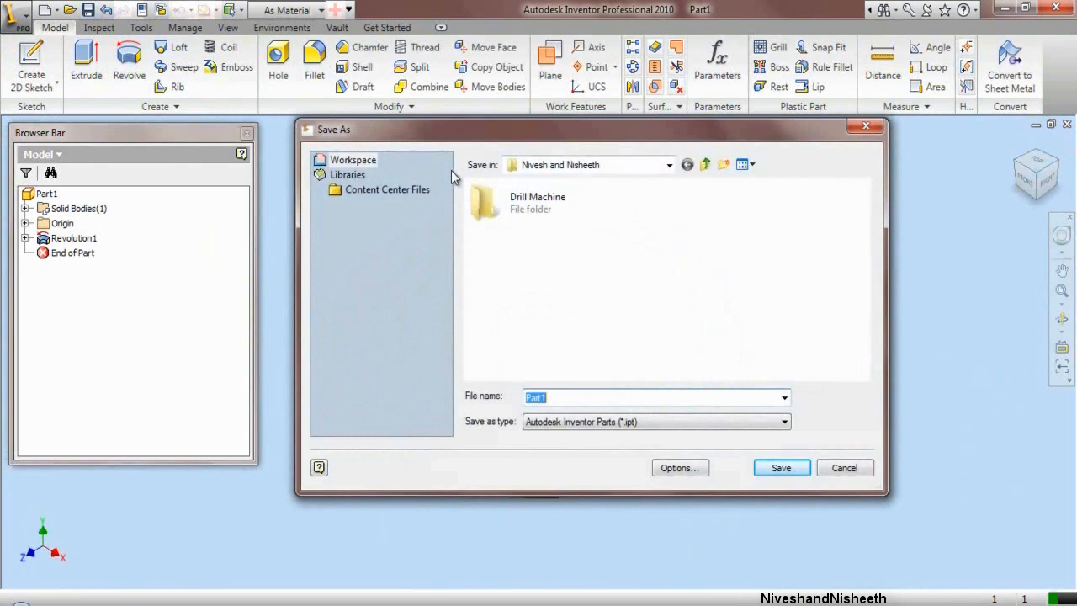
pyautogui.doubleClick(510, 214)
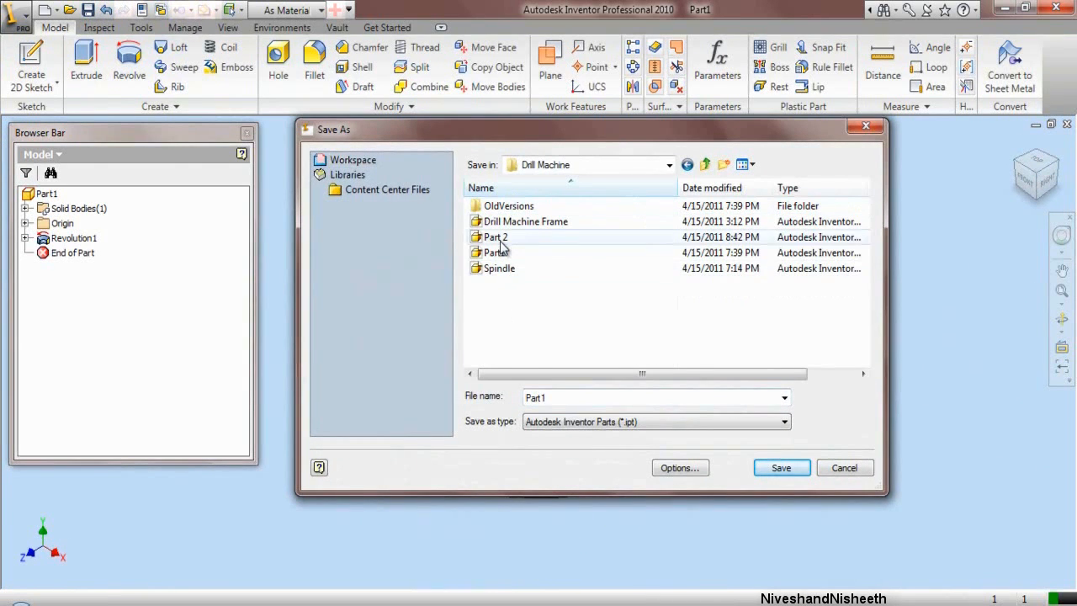
pyautogui.click(495, 238)
pyautogui.click(546, 397)
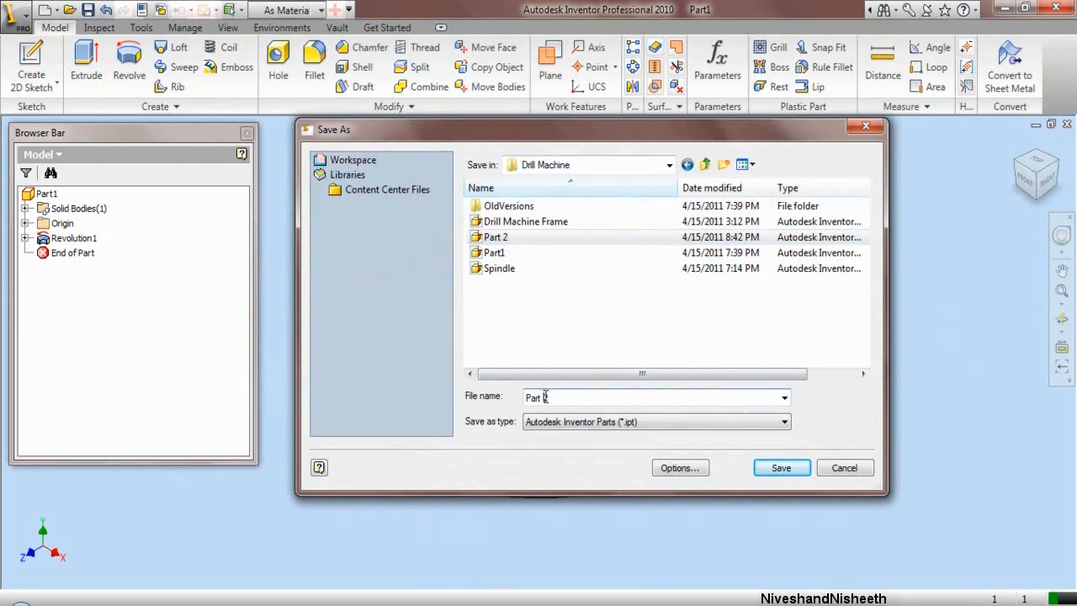
pyautogui.click(770, 471)
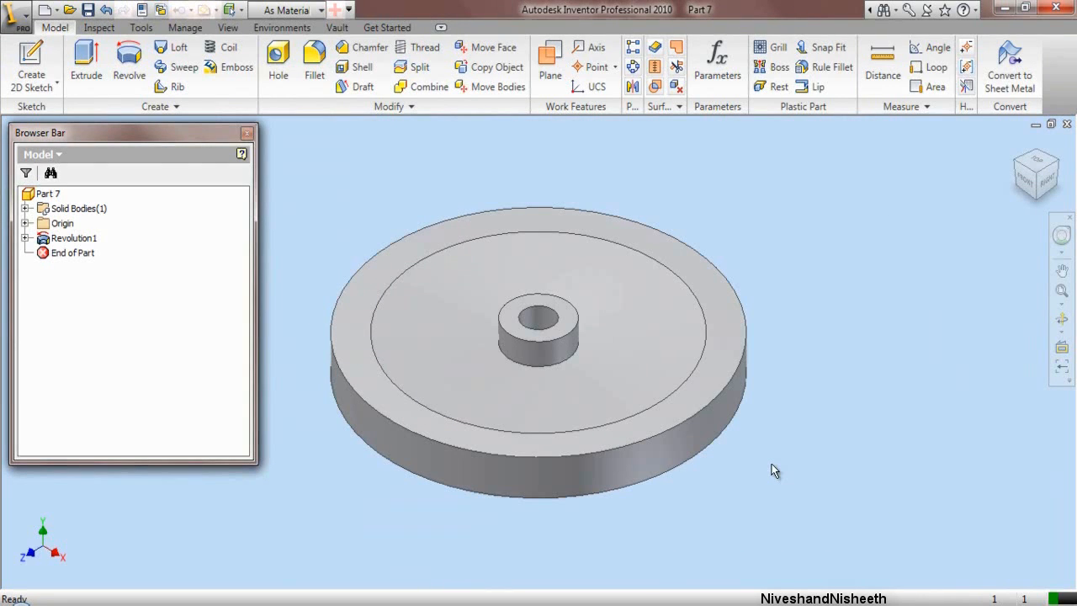
# Step: Create a work plane offset 0.125 in outward from the rim face on the wheel's recessed side, with a new sketch on it
pyautogui.click(1062, 319)
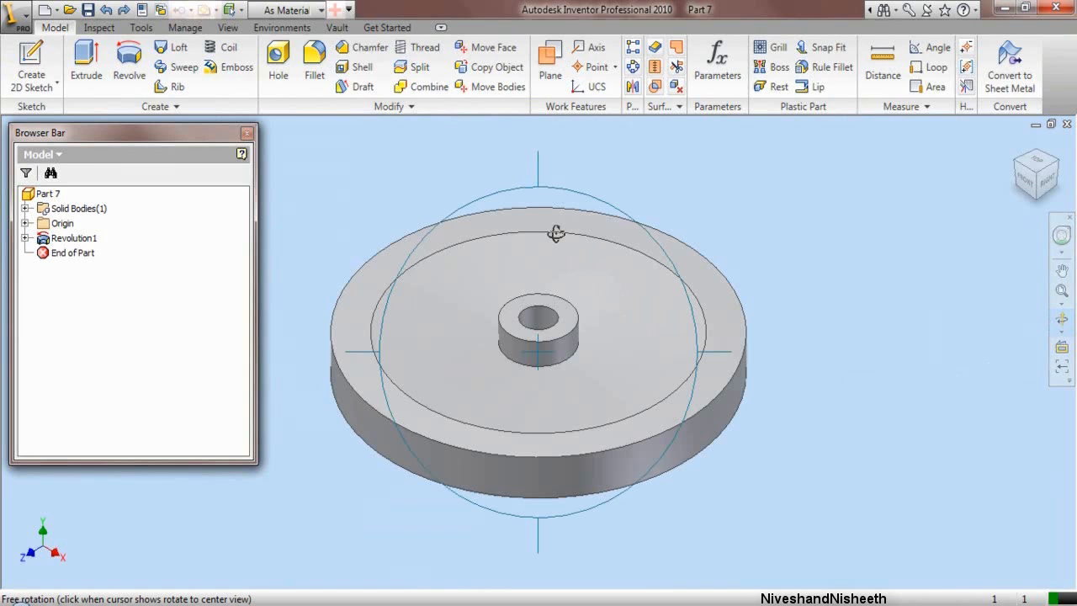
pyautogui.moveTo(539, 165); pyautogui.dragTo(557, 330)
pyautogui.rightClick(575, 278)
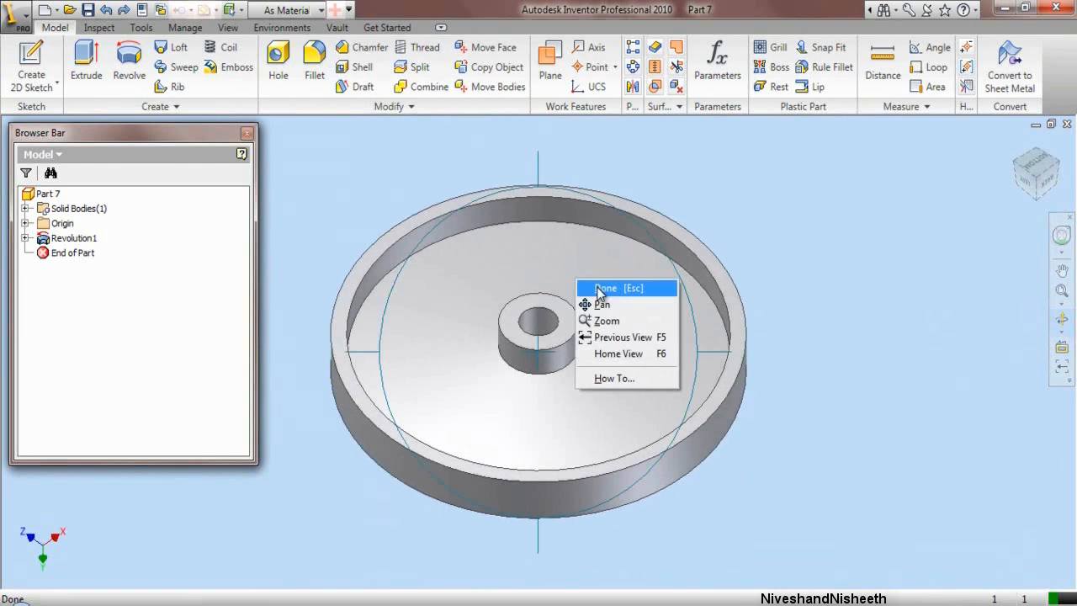
pyautogui.click(599, 291)
pyautogui.click(1037, 183)
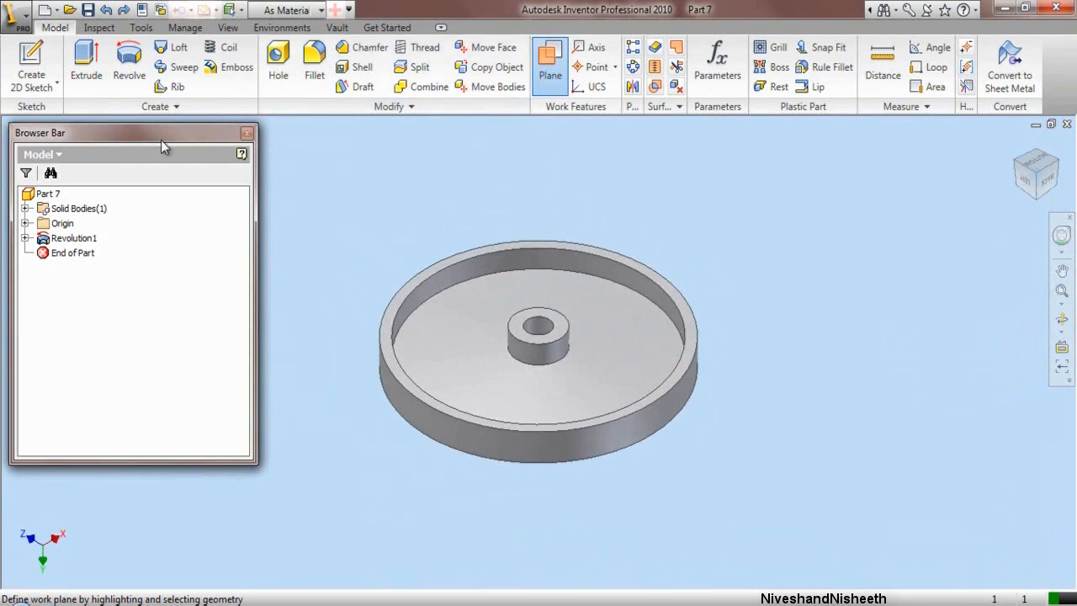
pyautogui.click(31, 63)
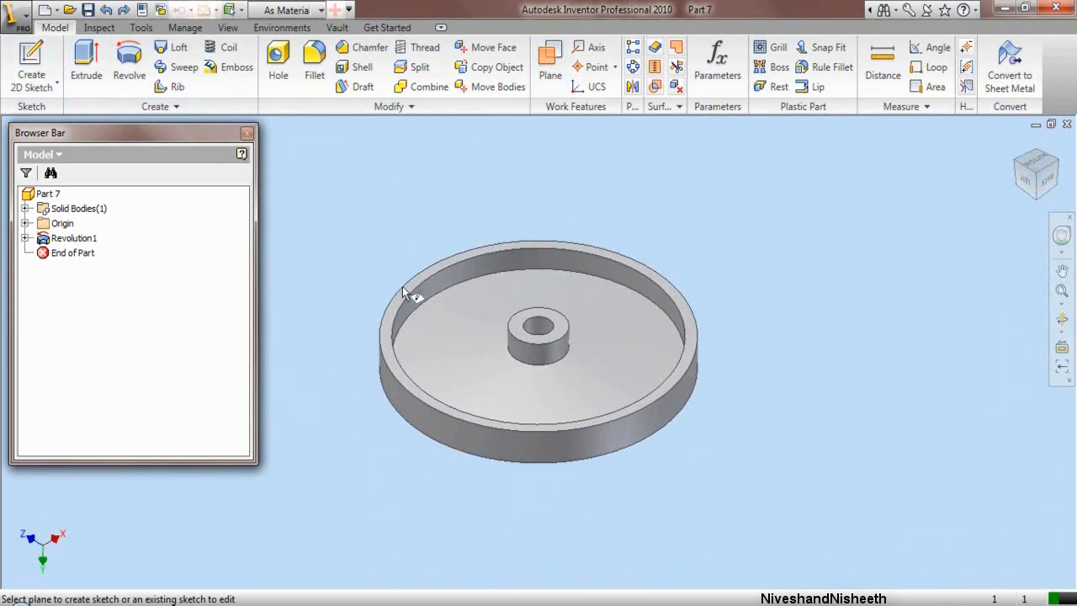
pyautogui.moveTo(408, 289); pyautogui.dragTo(413, 212)
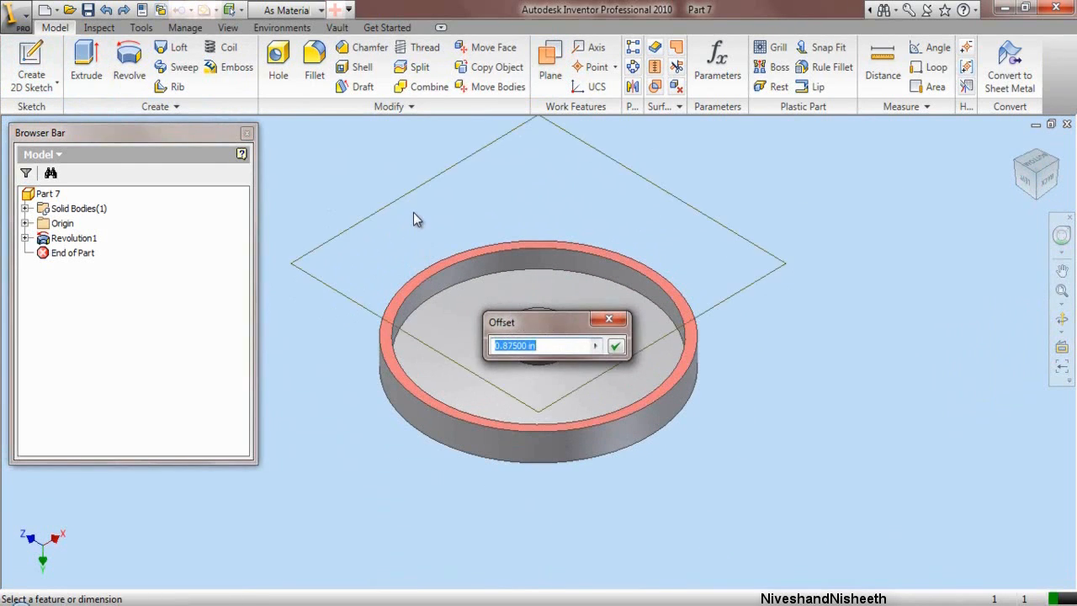
pyautogui.write('.125')
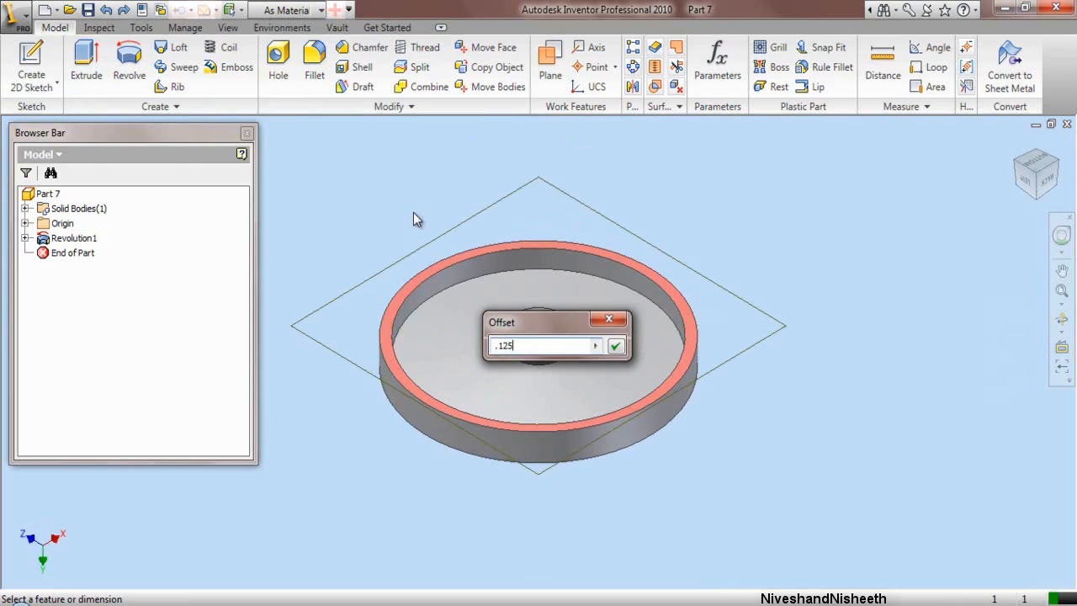
pyautogui.press('Return')
pyautogui.press('s')
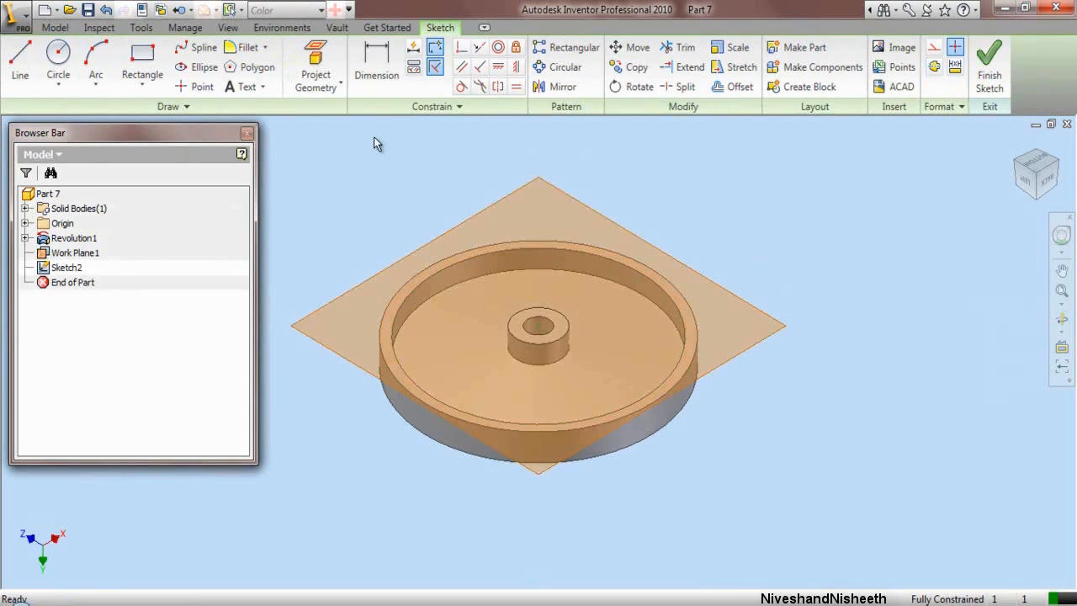
# Step: Project the YZ and XY origin planes into the new sketch as reference lines
pyautogui.click(316, 63)
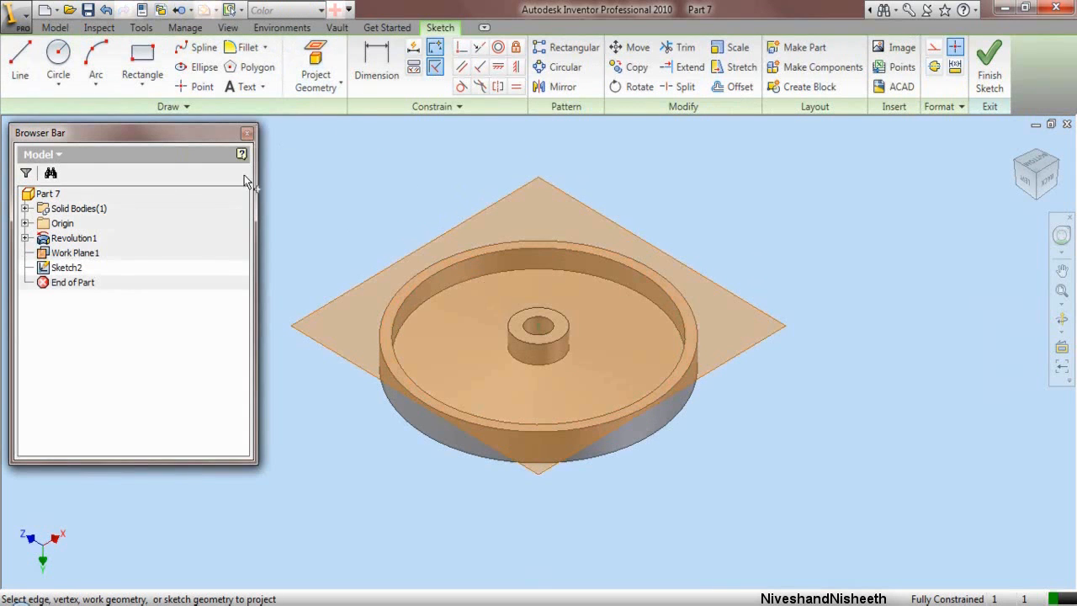
pyautogui.click(25, 223)
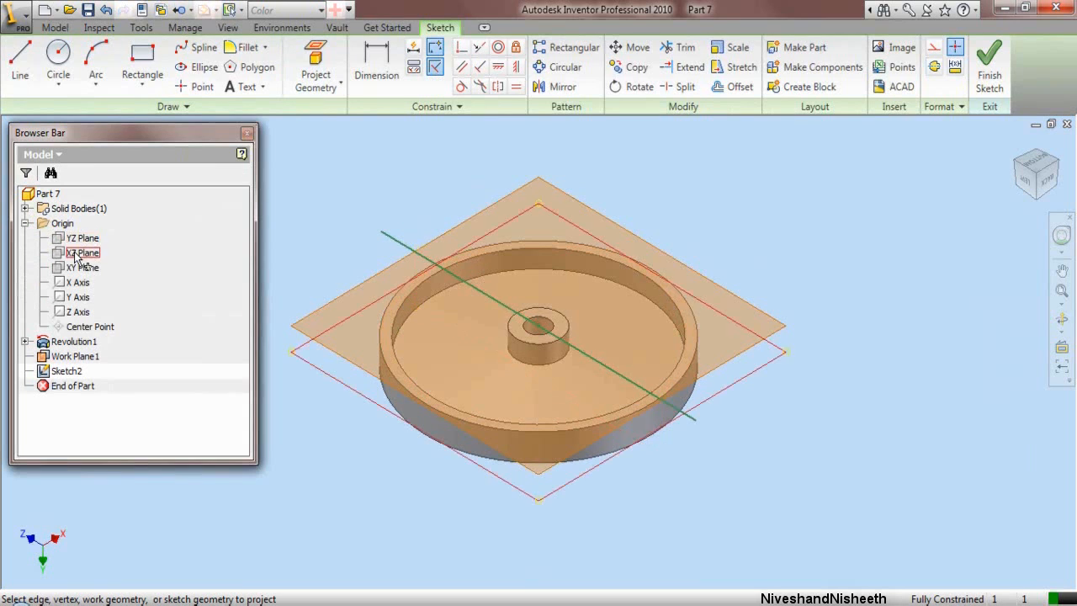
pyautogui.click(74, 257)
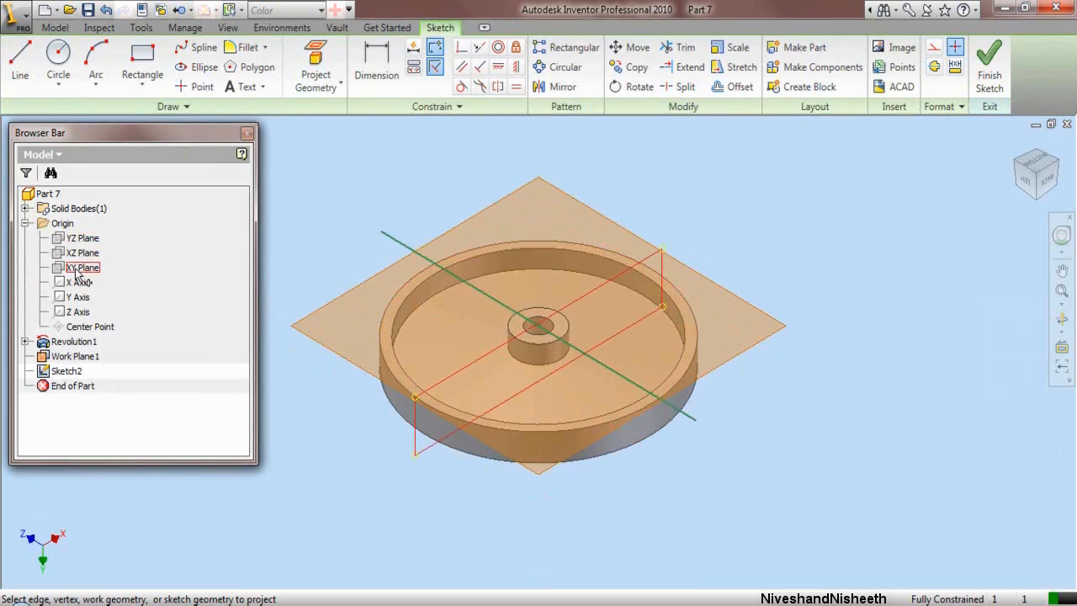
pyautogui.rightClick(760, 186)
pyautogui.click(771, 183)
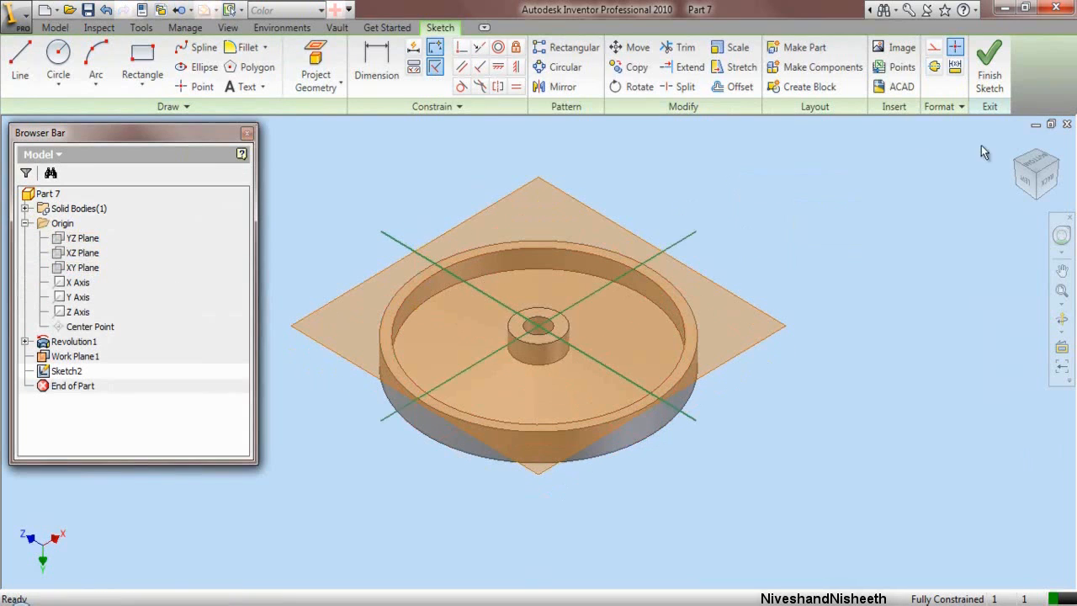
# Step: View the sketch from the bottom and hide the offset work plane
pyautogui.click(1038, 162)
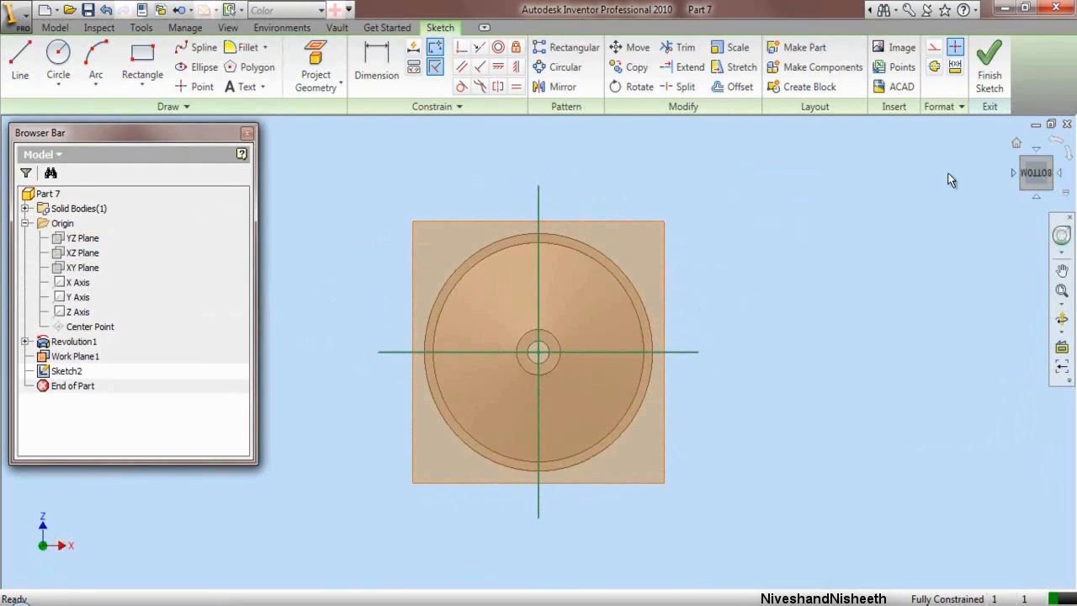
pyautogui.click(658, 224)
pyautogui.rightClick(658, 225)
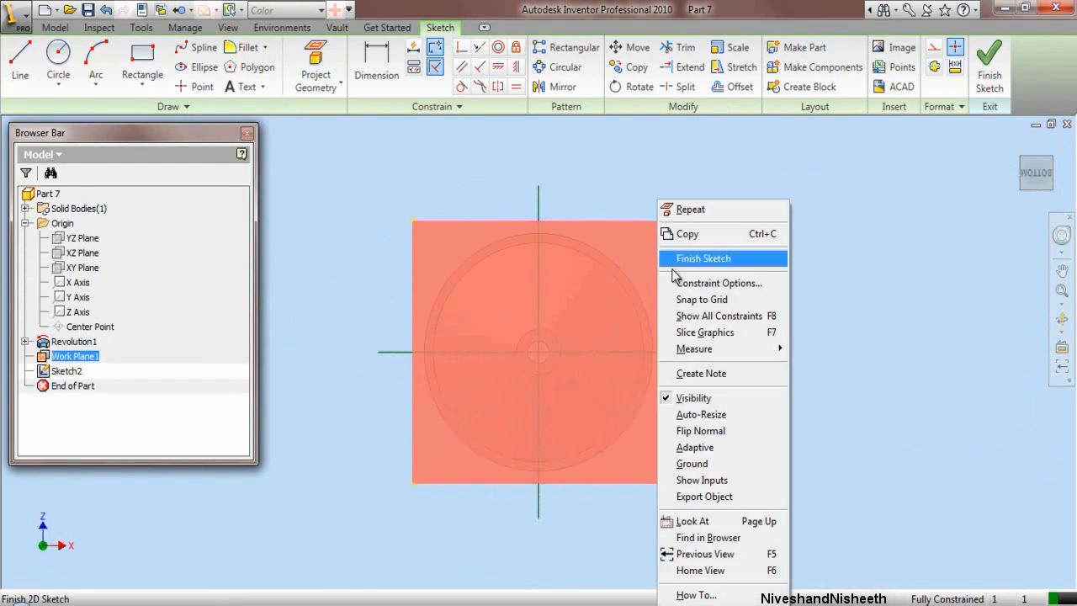
pyautogui.click(682, 398)
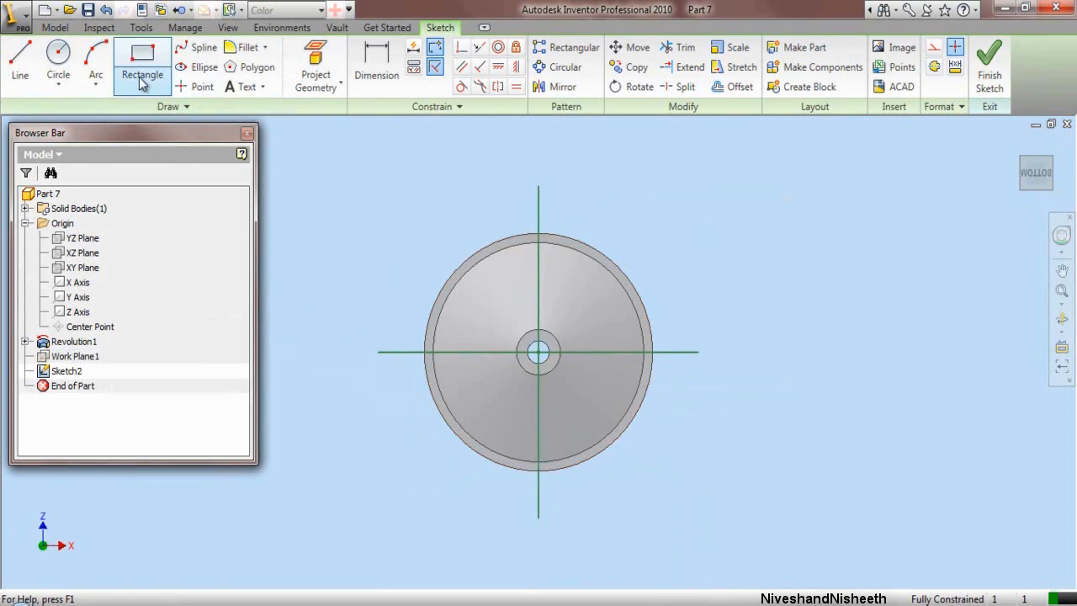
# Step: Draw two concentric circles centred on the vertical projected line, between the hub and the upper rim
pyautogui.click(58, 57)
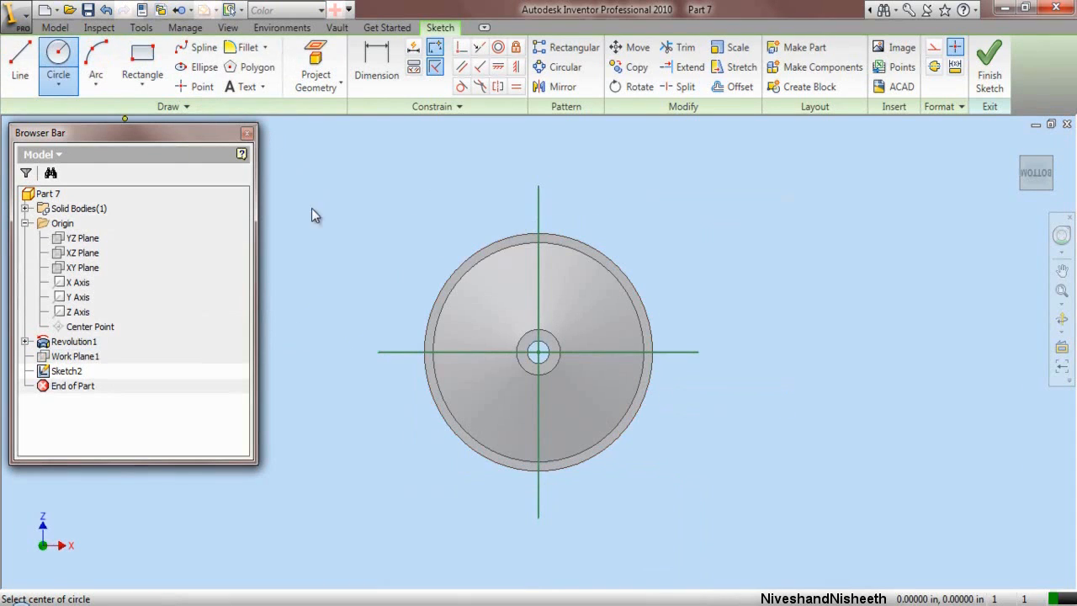
pyautogui.scroll(3, 539, 274)
pyautogui.click(538, 273)
pyautogui.click(558, 294)
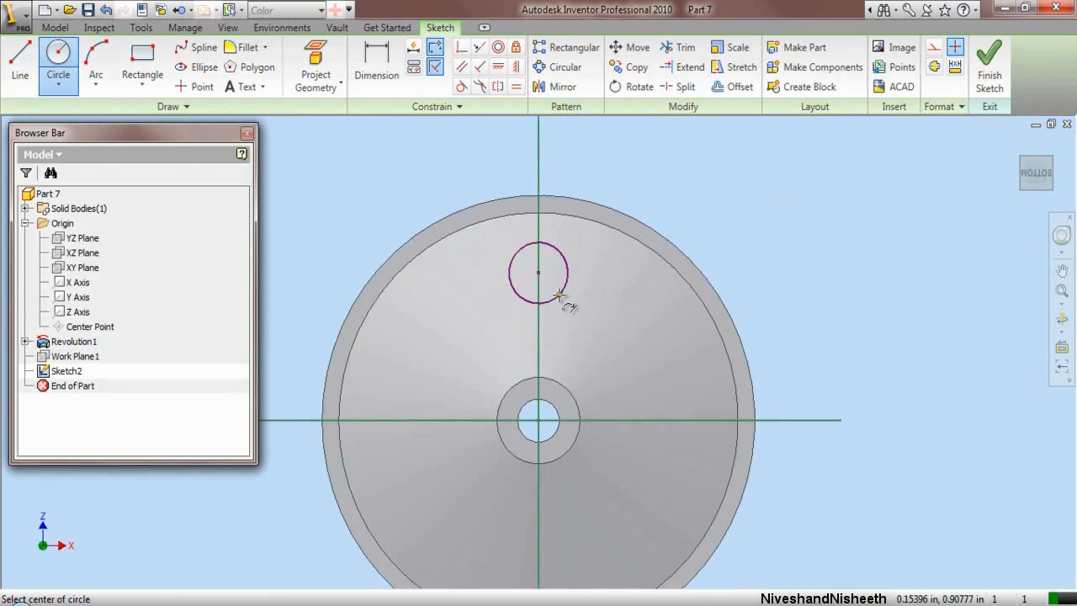
pyautogui.click(538, 272)
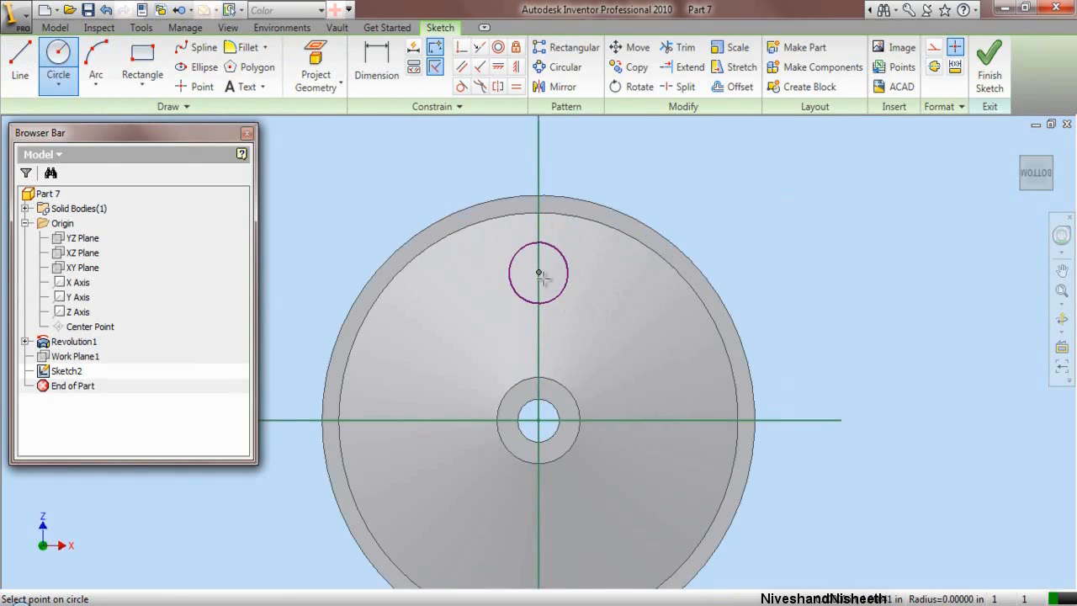
pyautogui.click(552, 286)
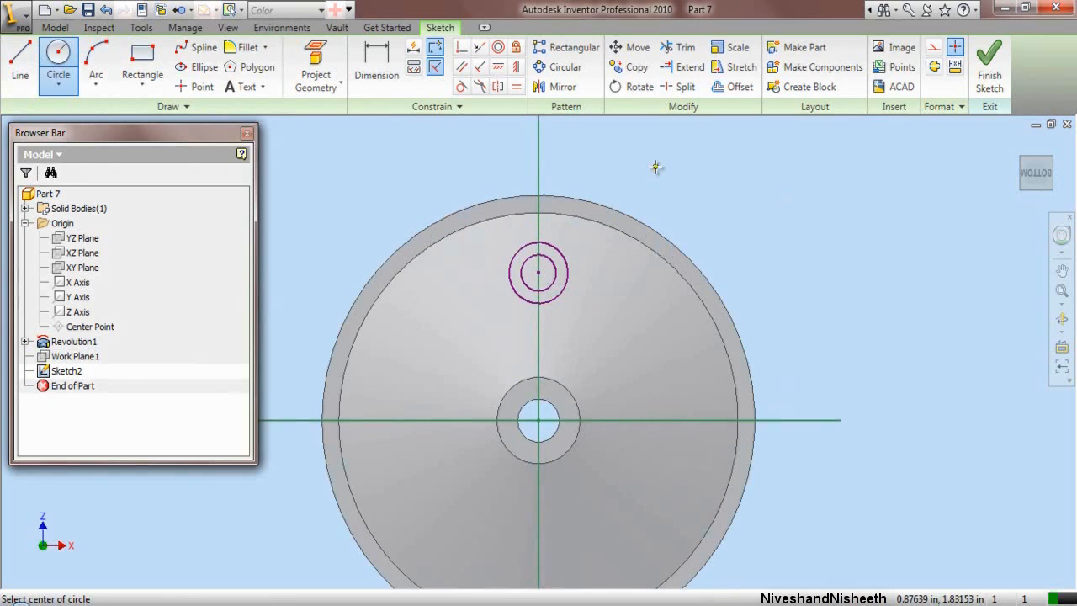
pyautogui.rightClick(657, 168)
pyautogui.click(668, 177)
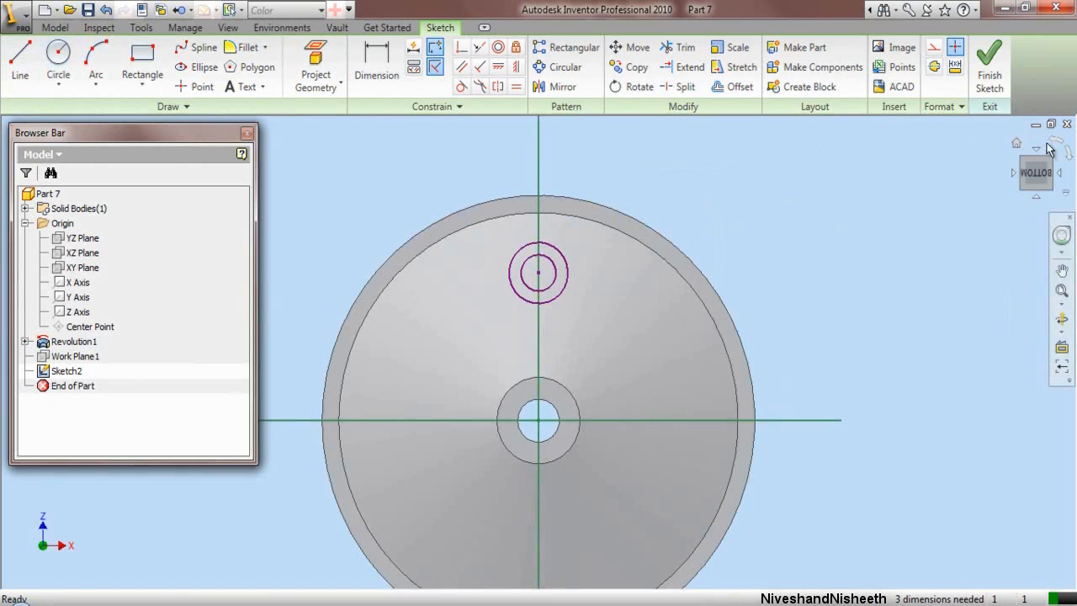
# Step: Dimension the concentric circles' centre 1.1563 in from the projected line through the hub
pyautogui.click(1056, 148)
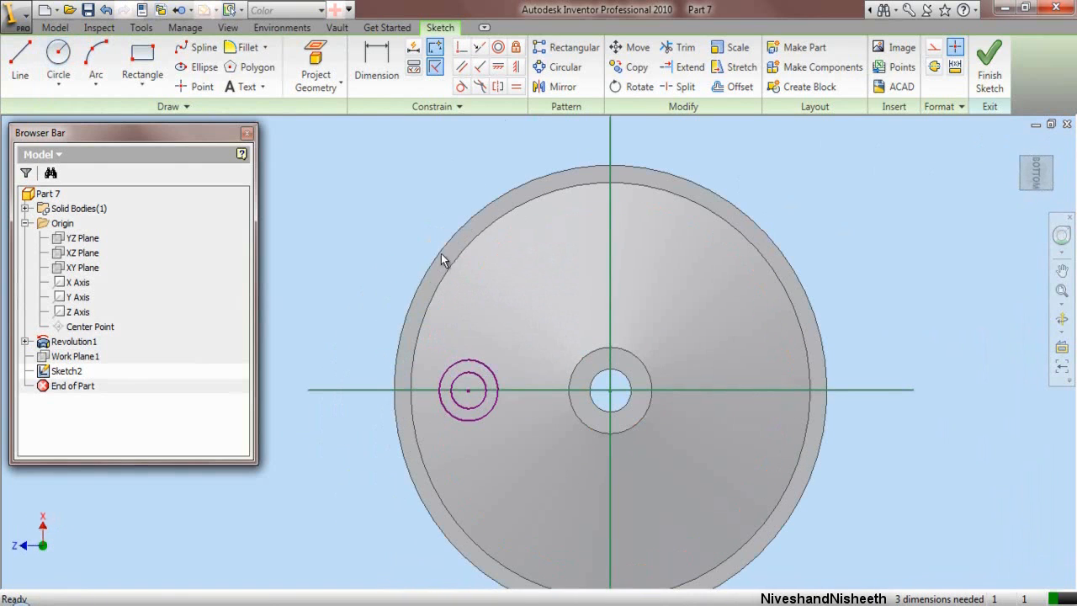
pyautogui.click(381, 71)
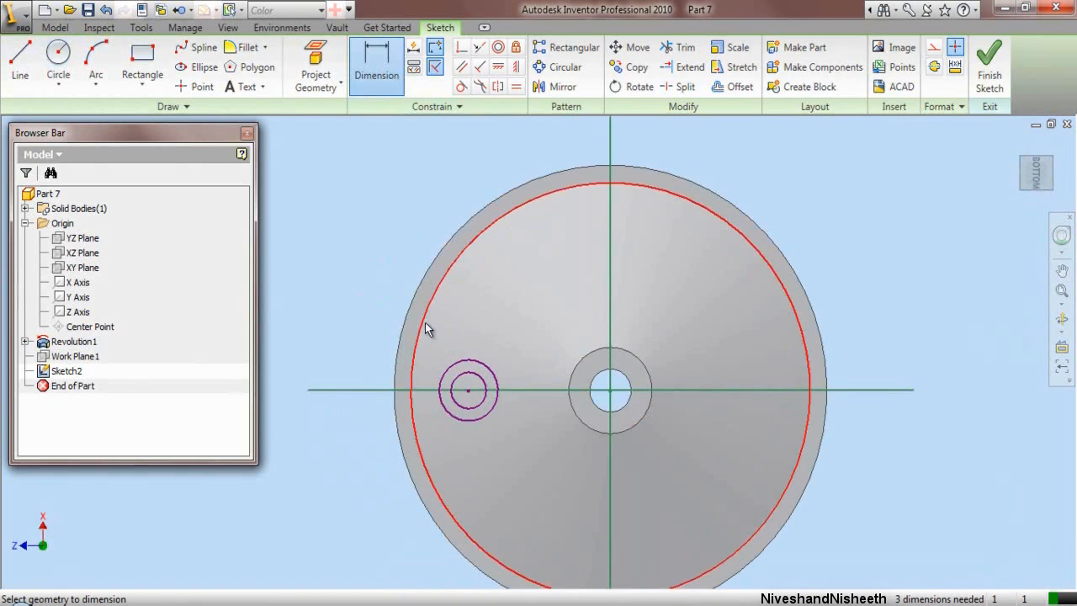
pyautogui.click(452, 367)
pyautogui.click(610, 337)
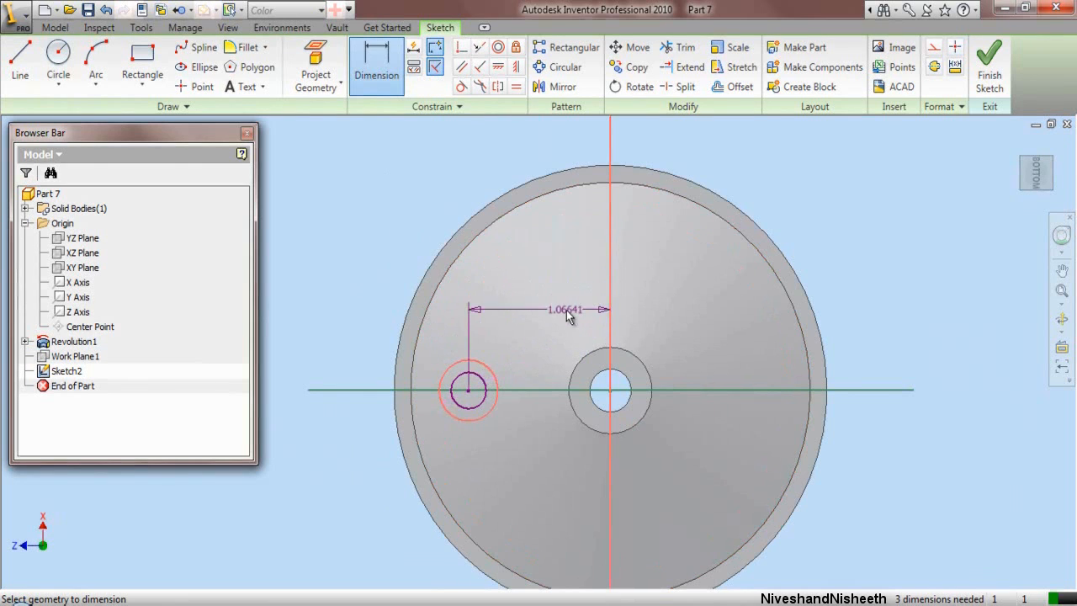
pyautogui.click(547, 308)
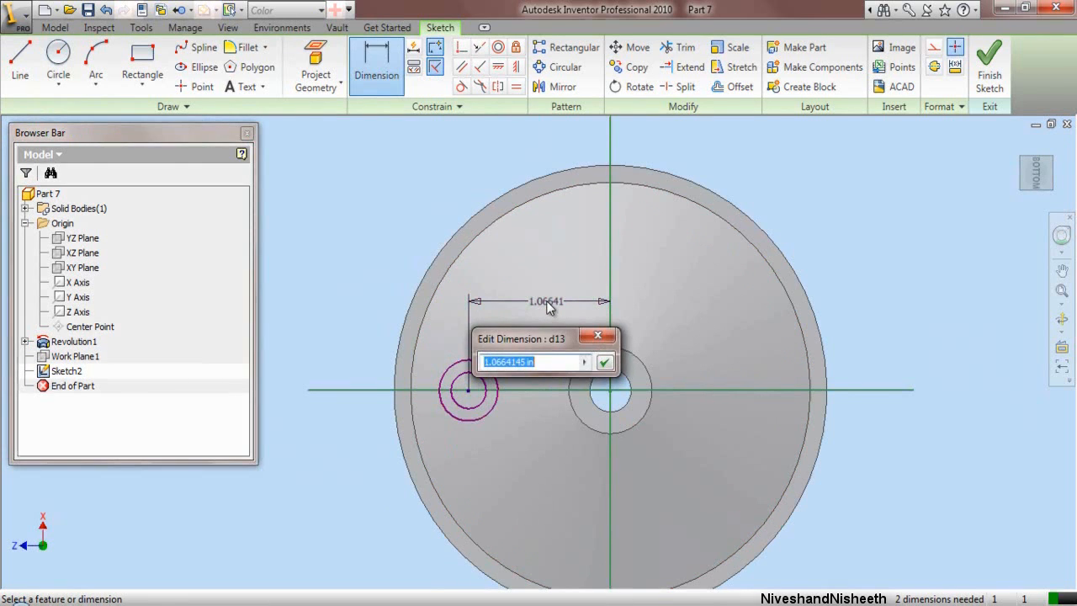
pyautogui.write('1')
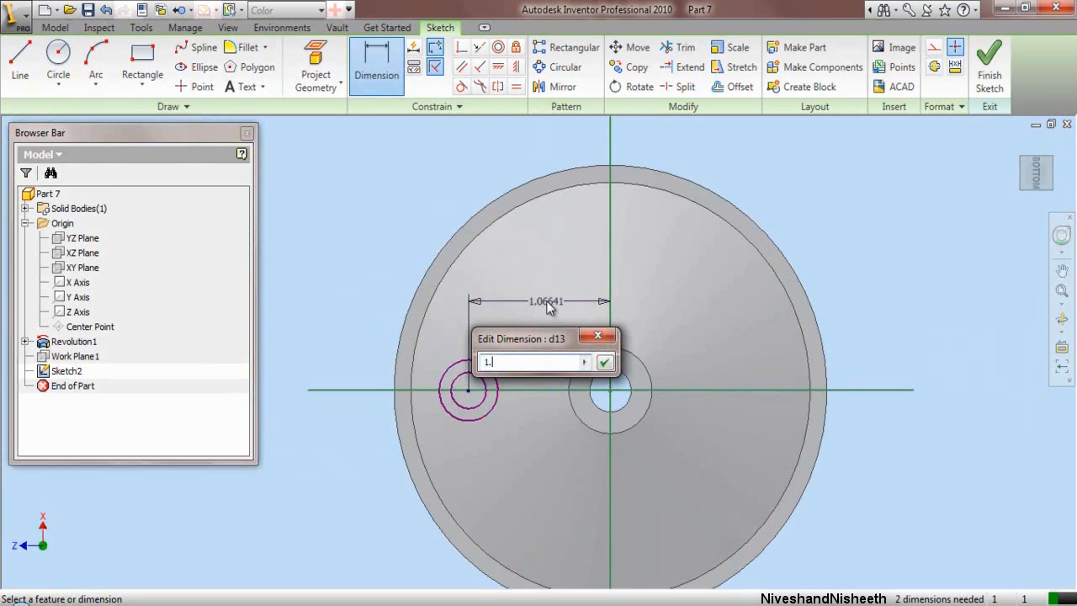
pyautogui.write('.1563')
pyautogui.press('Return')
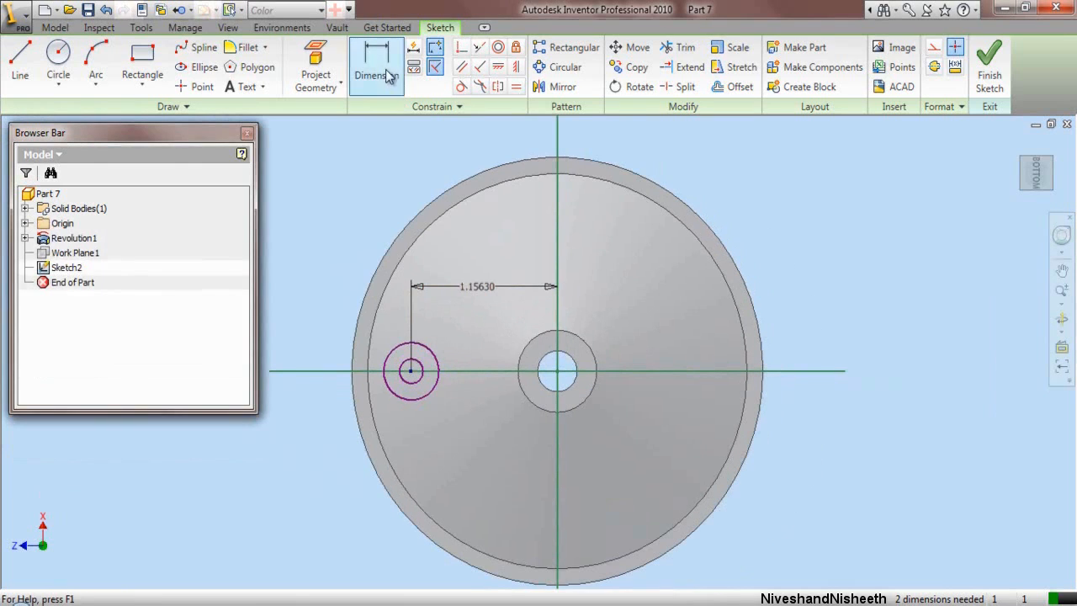
# Step: Dimension the outer circle's diameter at 0.4375 in
pyautogui.click(386, 72)
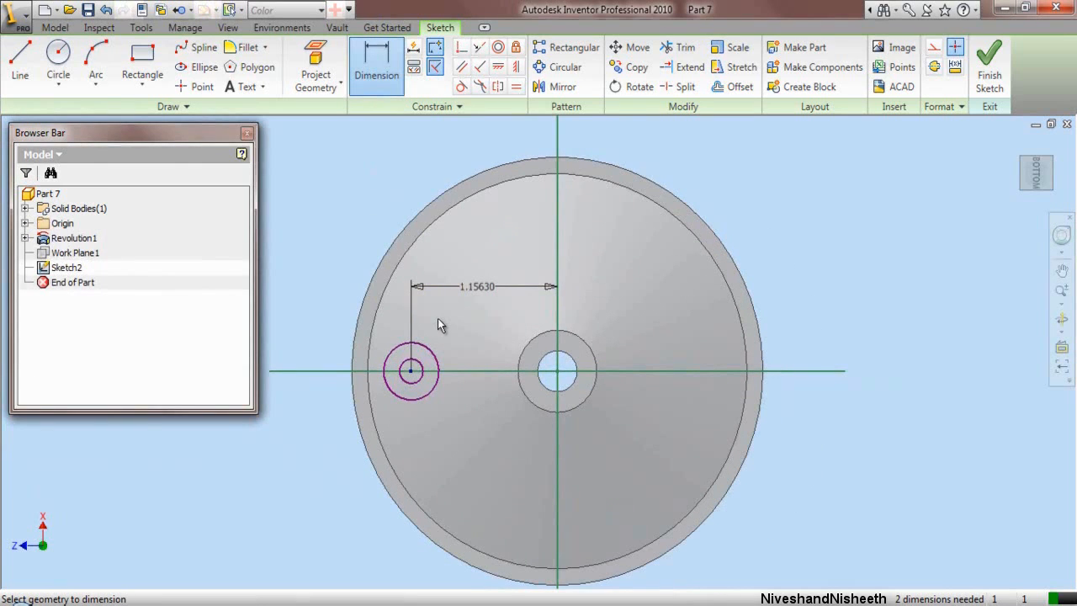
pyautogui.click(429, 346)
pyautogui.click(449, 345)
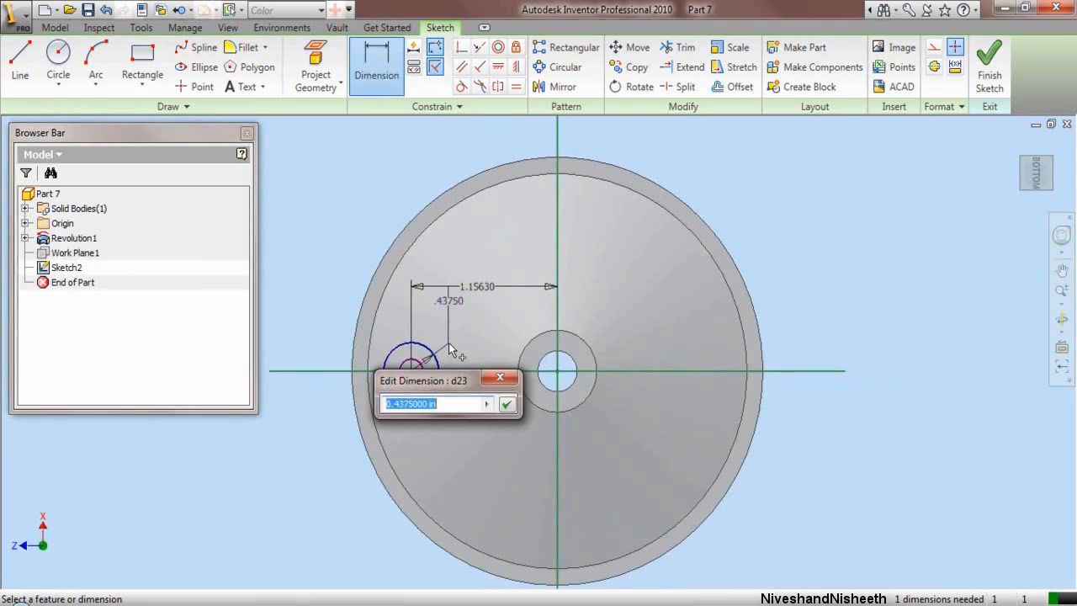
pyautogui.click(507, 404)
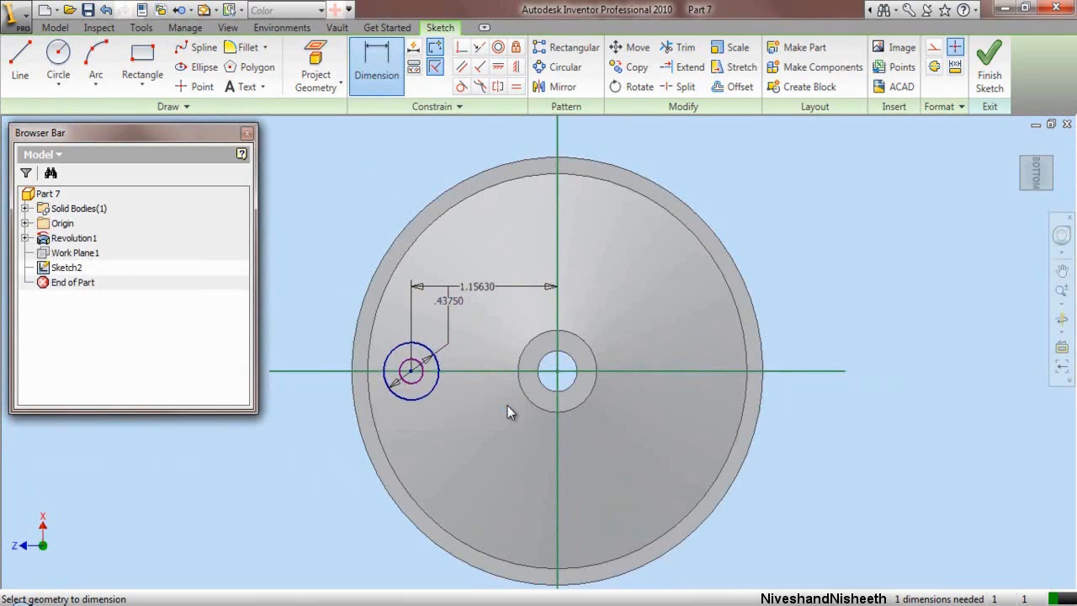
# Step: Dimension the inner circle's diameter at 0.19 in and leave the Dimension command
pyautogui.click(425, 387)
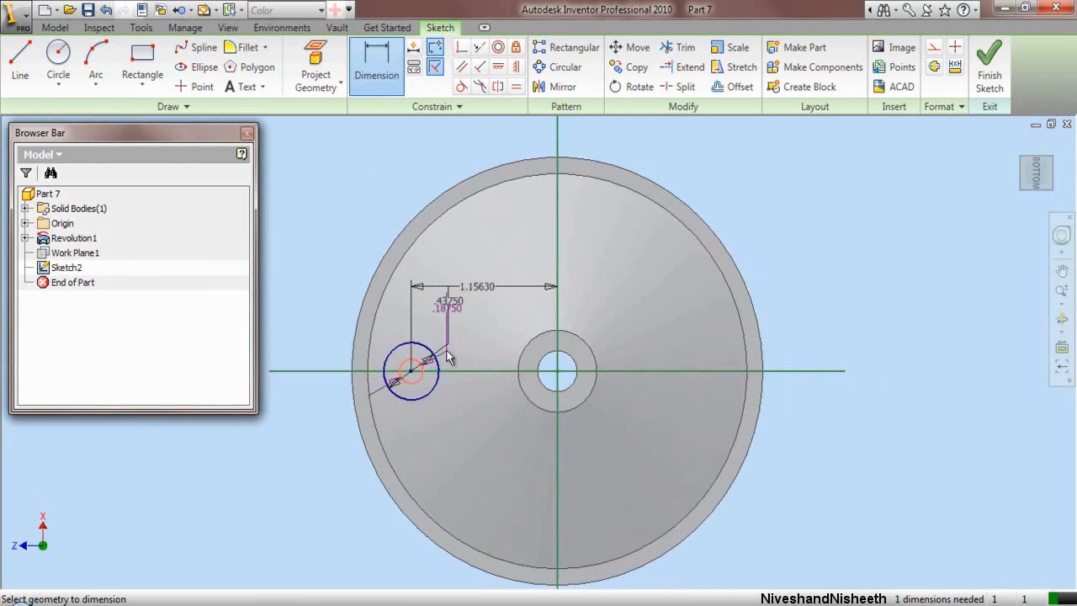
pyautogui.scroll(5, 421, 341)
pyautogui.click(419, 331)
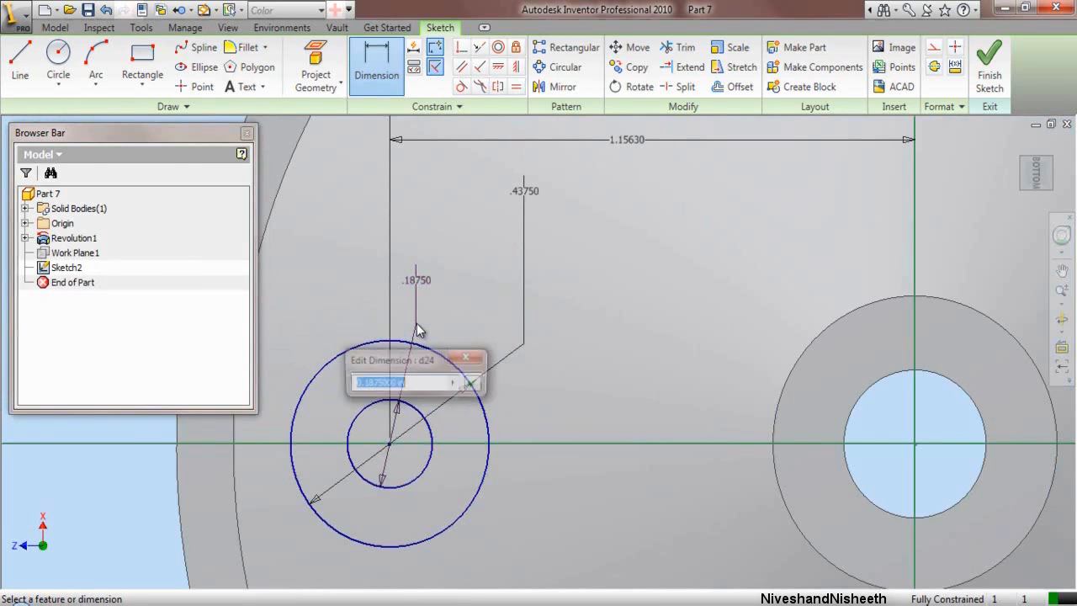
pyautogui.write('.')
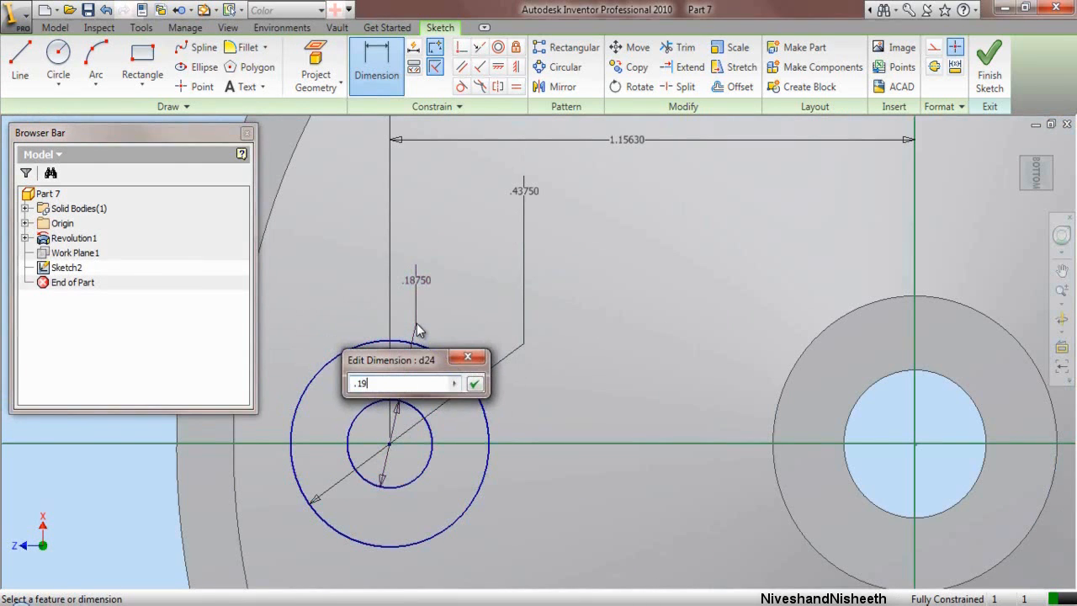
pyautogui.write('19')
pyautogui.press('Return')
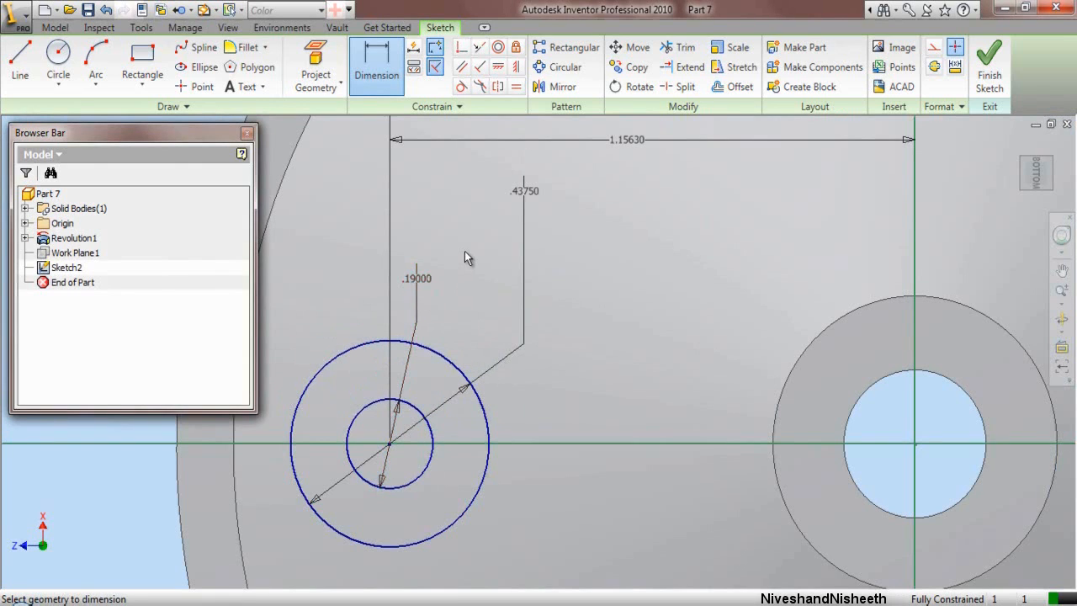
pyautogui.rightClick(467, 256)
pyautogui.click(476, 262)
pyautogui.scroll(-5, 541, 323)
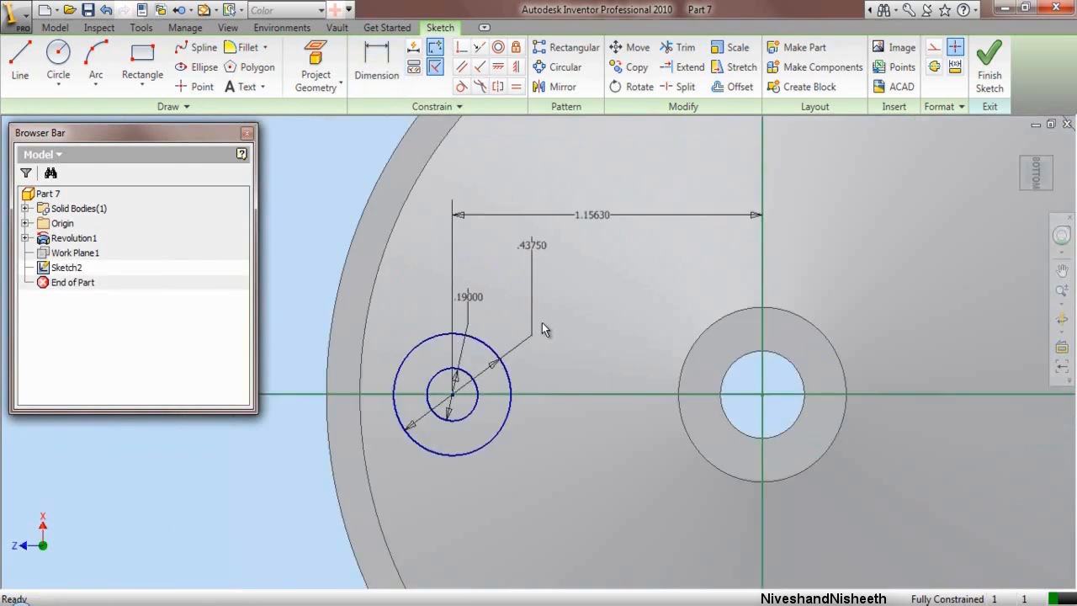
# Step: Finish the sketch and extrude the ring between the two circles To Next, joining it to the wheel's recessed web as a hollow boss
pyautogui.click(987, 71)
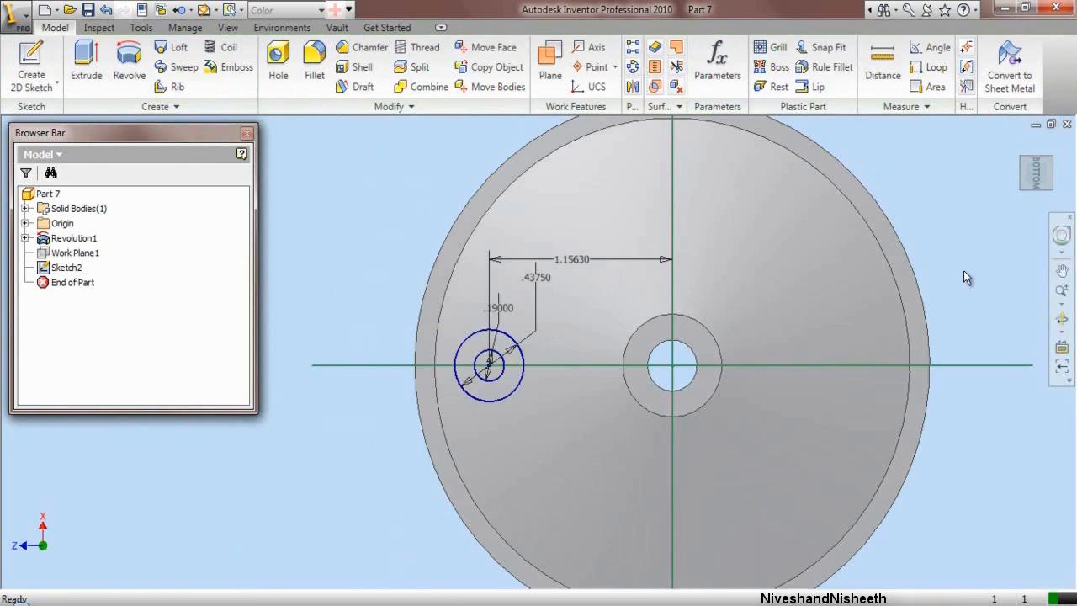
pyautogui.click(1042, 184)
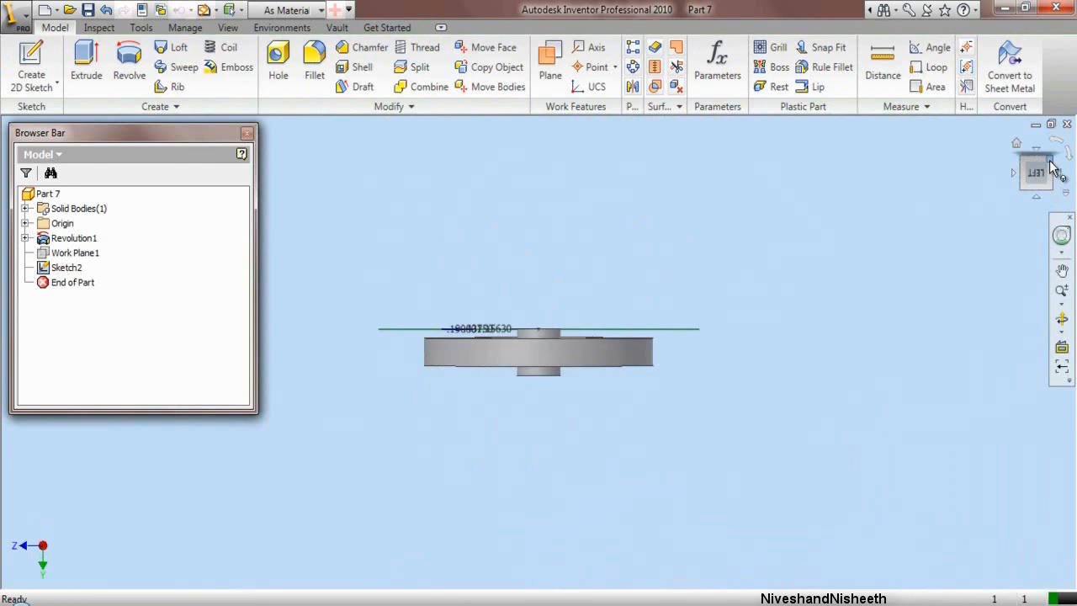
pyautogui.click(1050, 159)
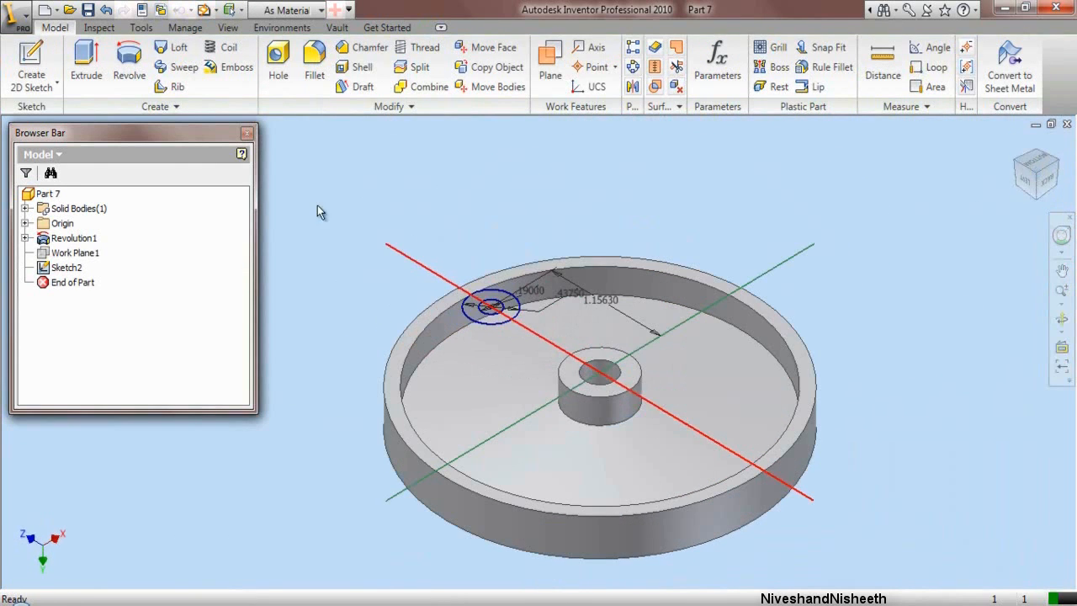
pyautogui.click(89, 65)
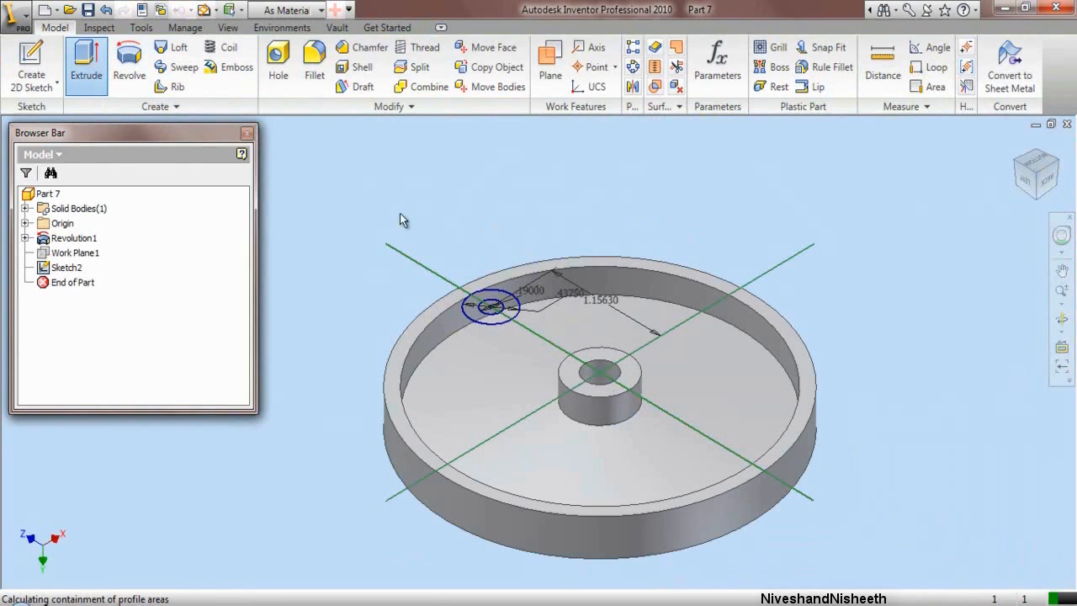
pyautogui.click(505, 300)
pyautogui.click(229, 172)
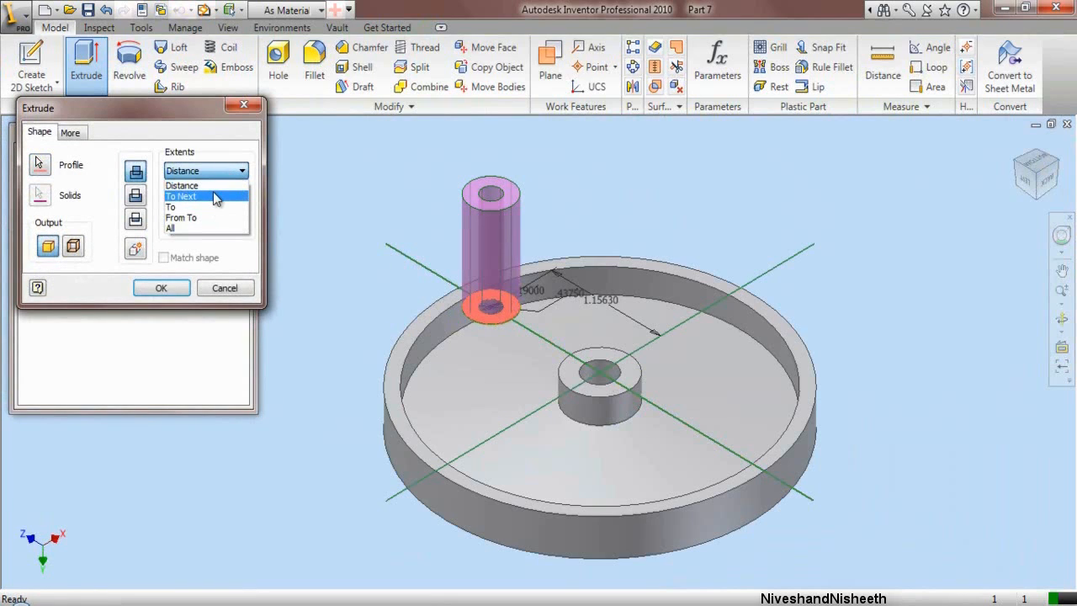
pyautogui.click(216, 197)
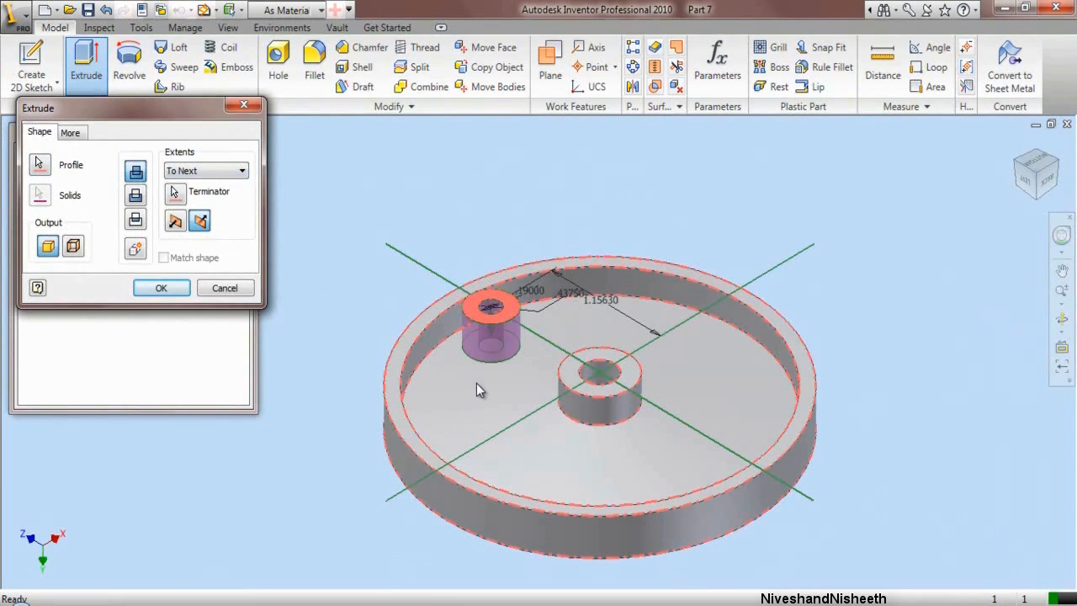
pyautogui.click(160, 288)
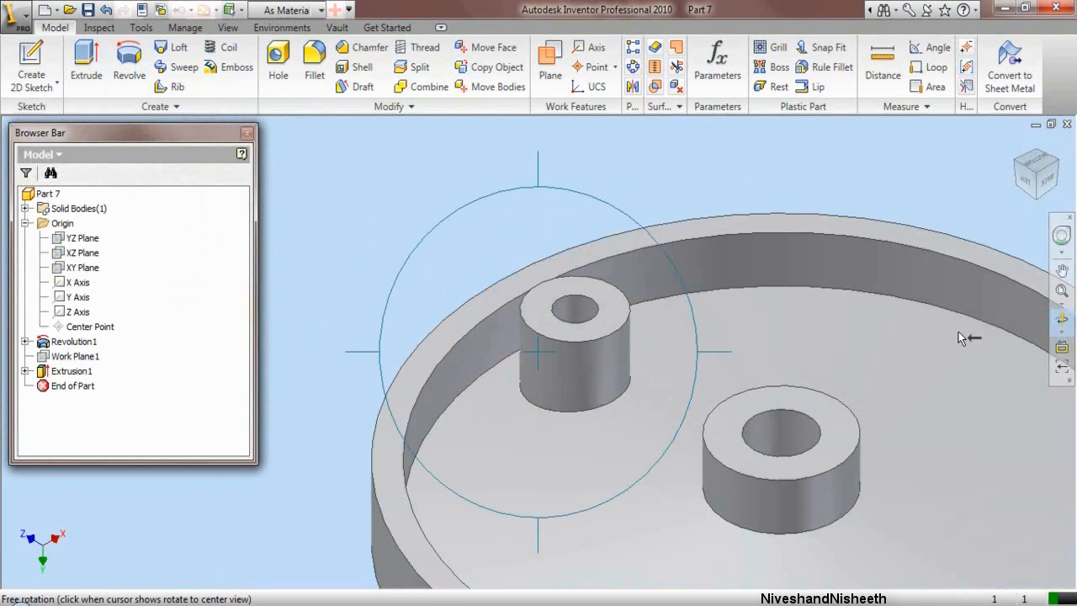
pyautogui.moveTo(565, 329); pyautogui.dragTo(575, 260)
pyautogui.rightClick(577, 262)
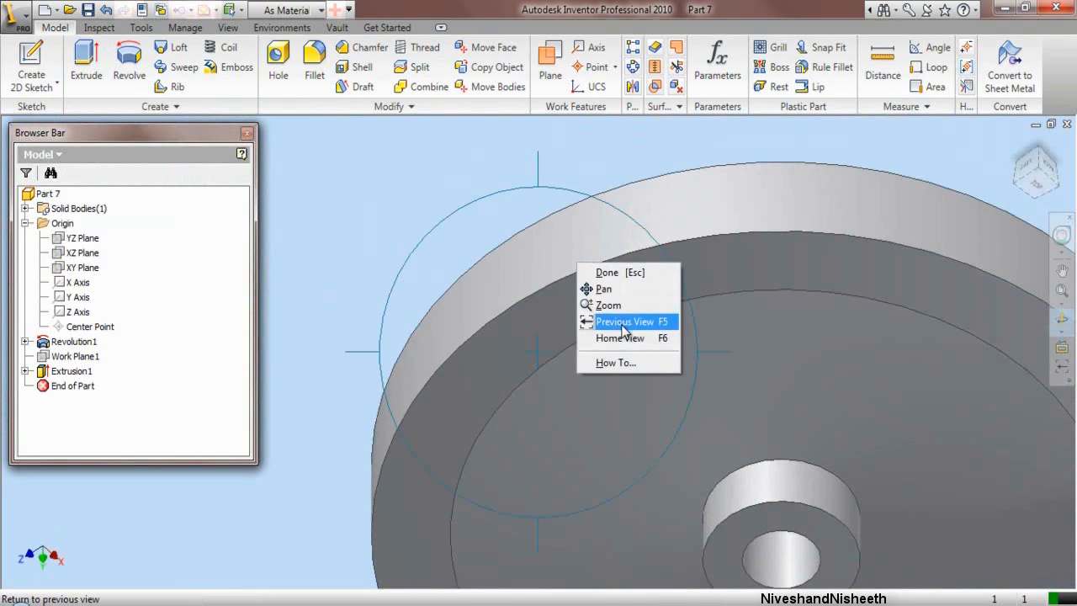
pyautogui.click(1043, 152)
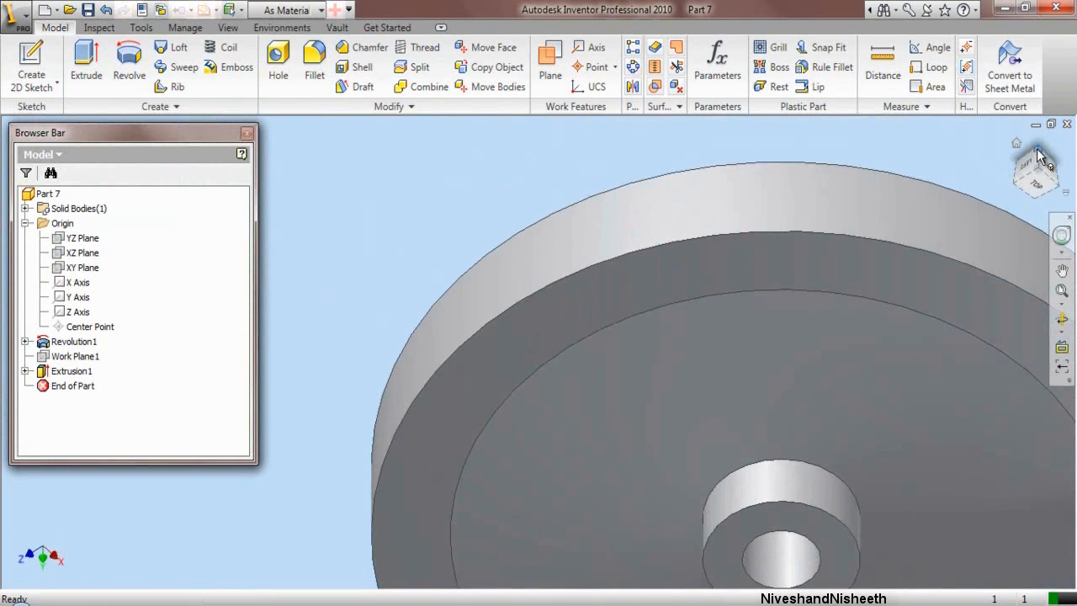
pyautogui.click(1038, 152)
pyautogui.click(1062, 291)
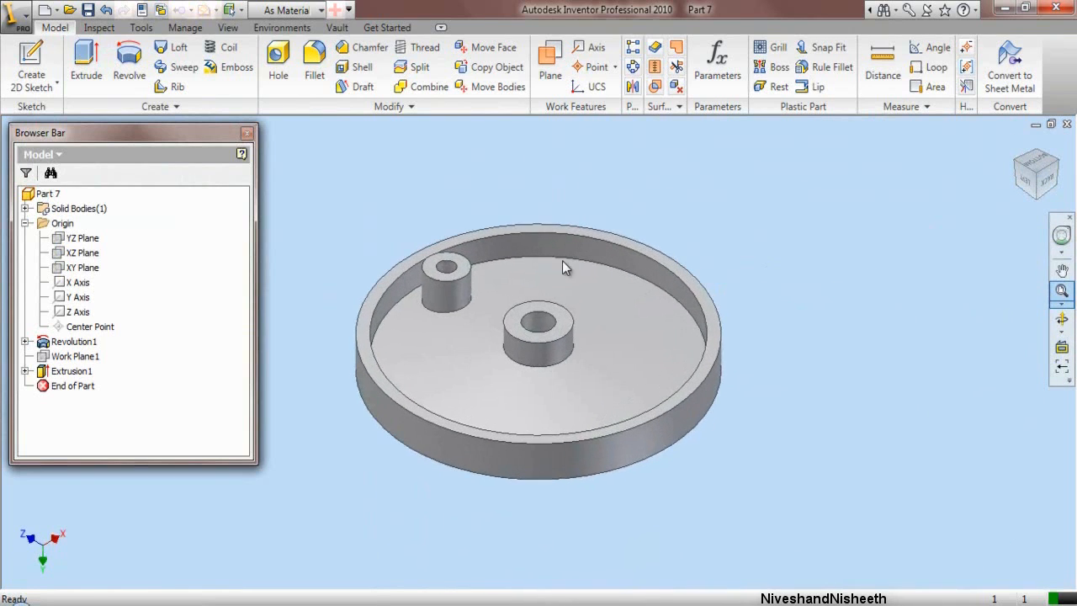
# Step: Add a full-length, right-hand ANSI Unified 10-24 UNC class 2B thread to the off-centre boss's hole and save the part
pyautogui.click(25, 223)
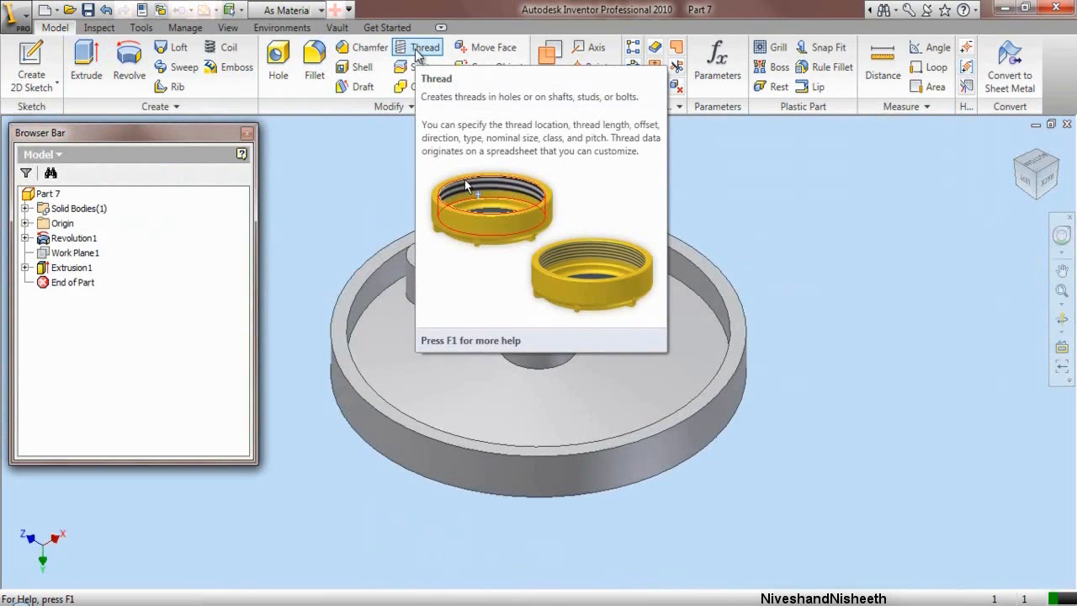
pyautogui.click(418, 52)
pyautogui.scroll(3, 367, 221)
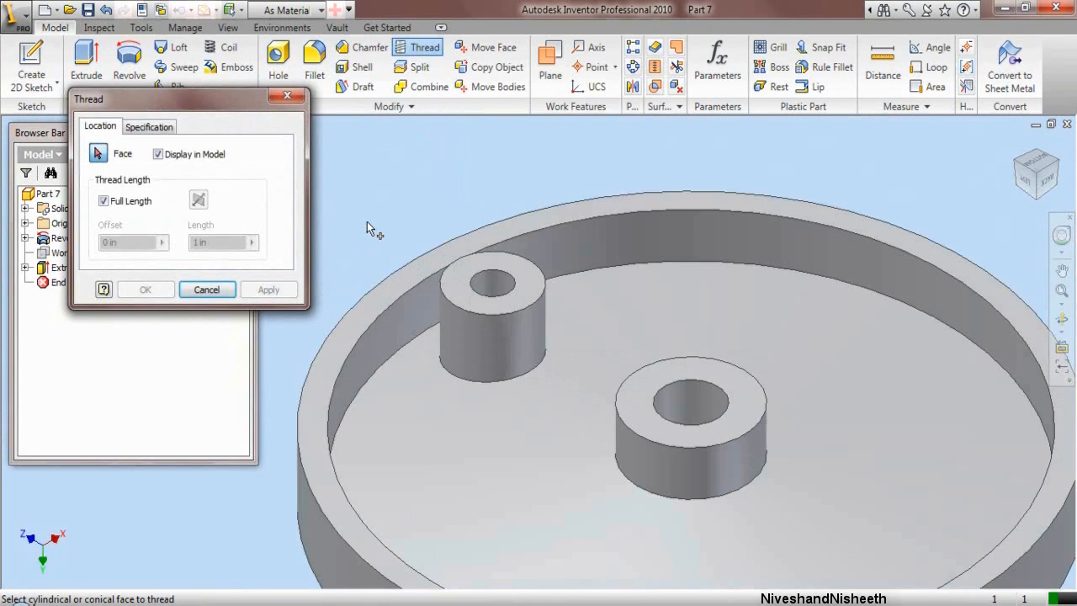
pyautogui.click(488, 288)
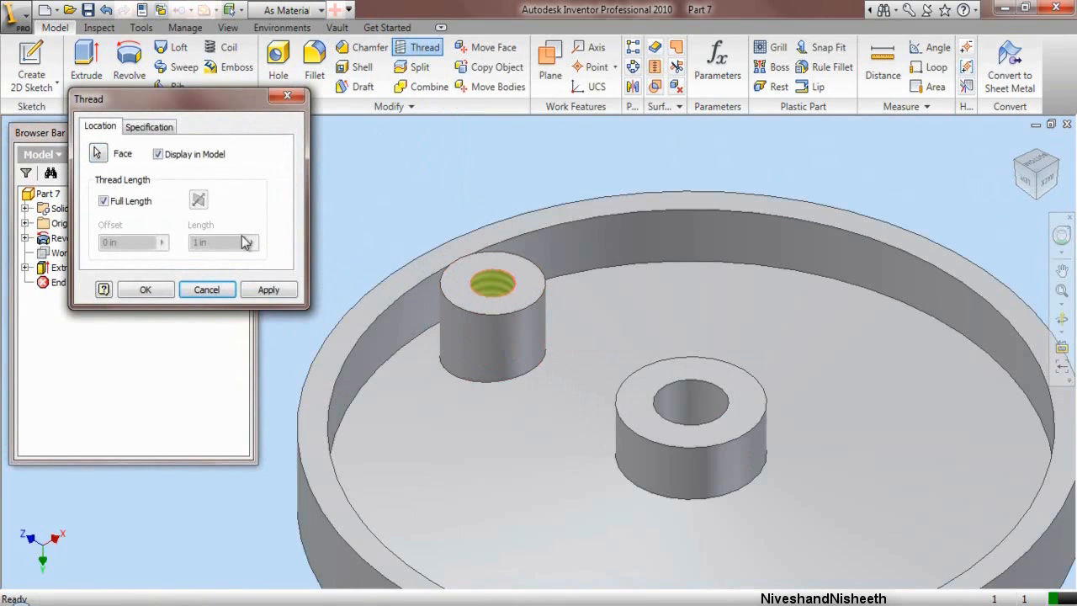
pyautogui.click(165, 127)
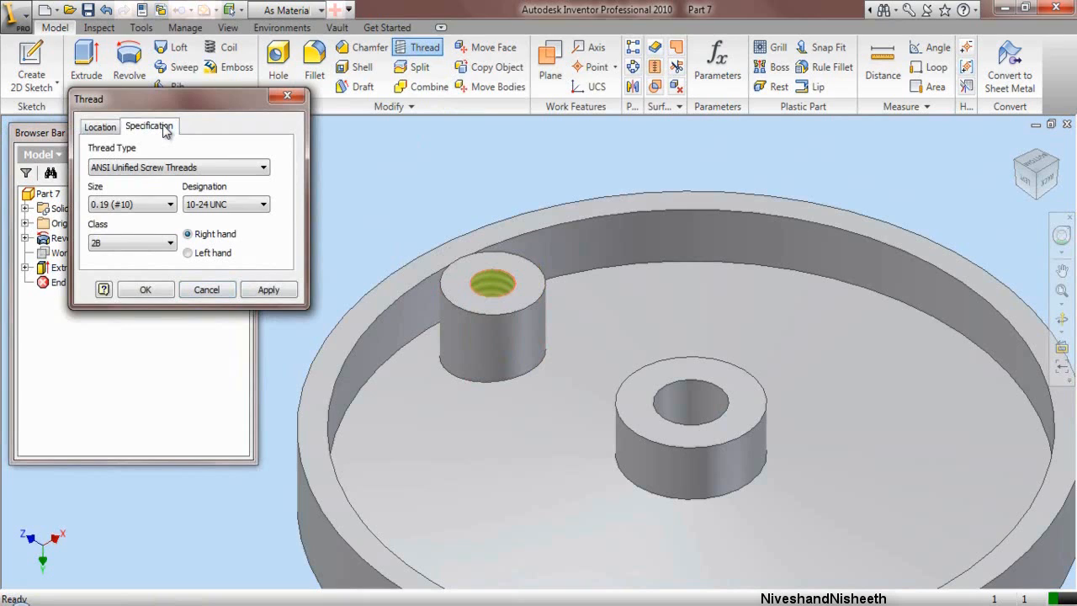
pyautogui.click(150, 289)
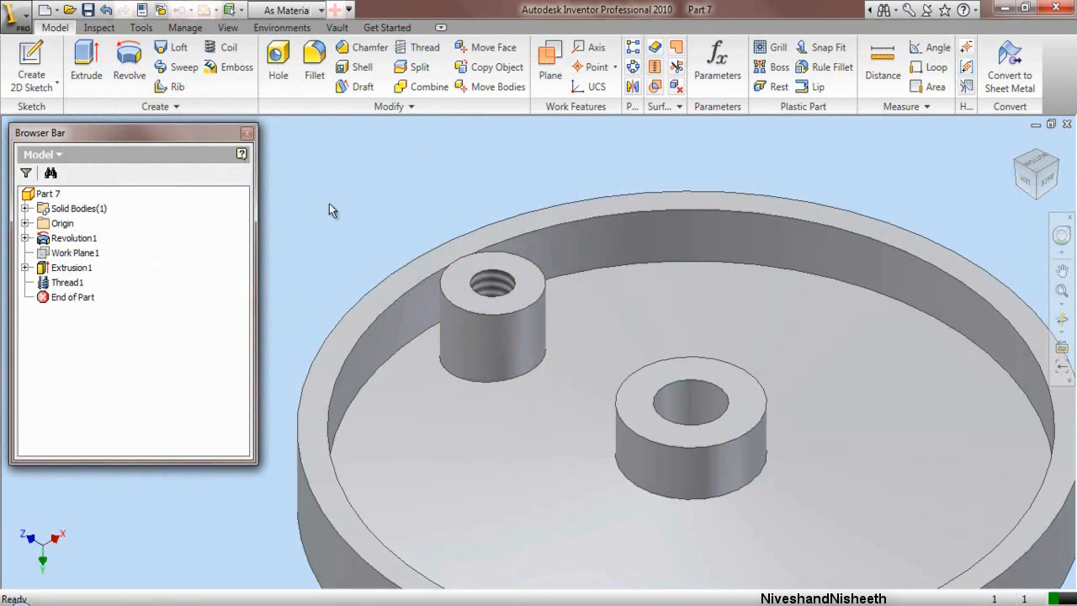
pyautogui.click(1060, 290)
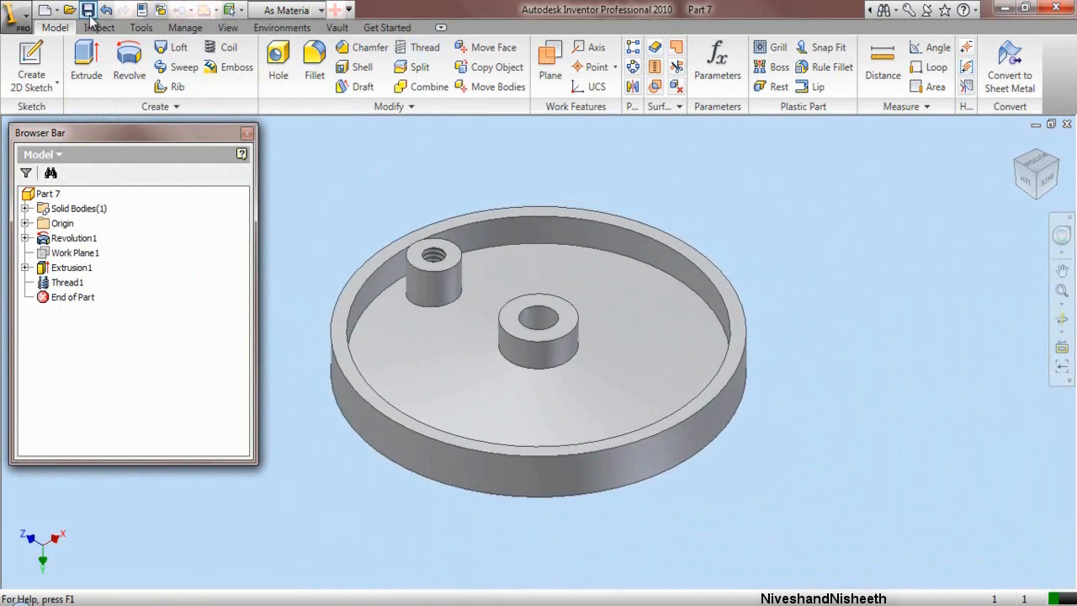
pyautogui.click(88, 10)
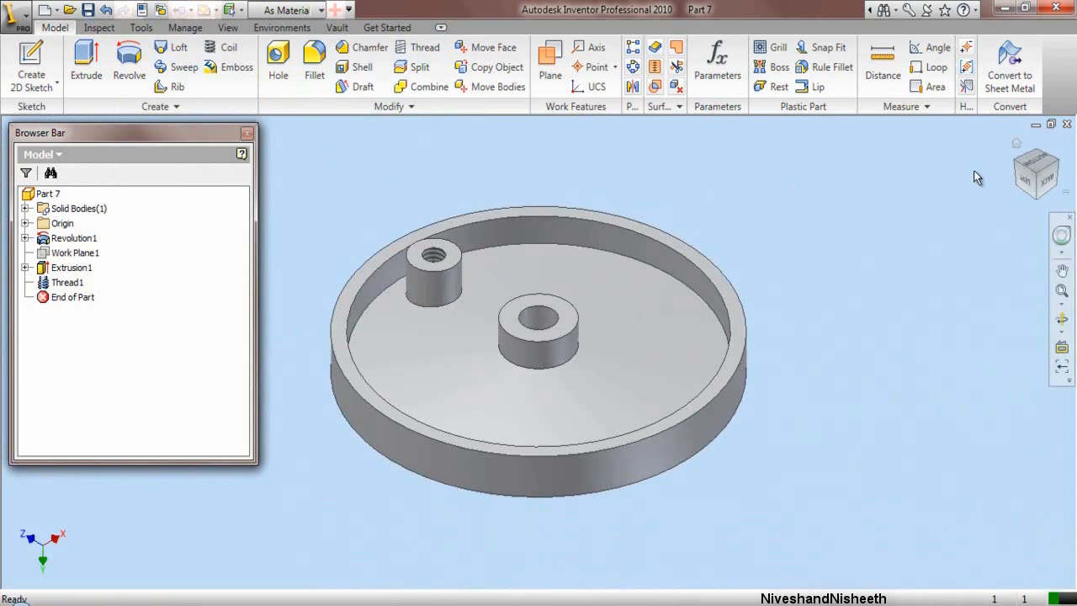
# Step: Start a new sketch on the wheel's rim face on the recessed side, viewed from the bottom
pyautogui.click(32, 52)
pyautogui.scroll(-5, 387, 249)
pyautogui.click(388, 264)
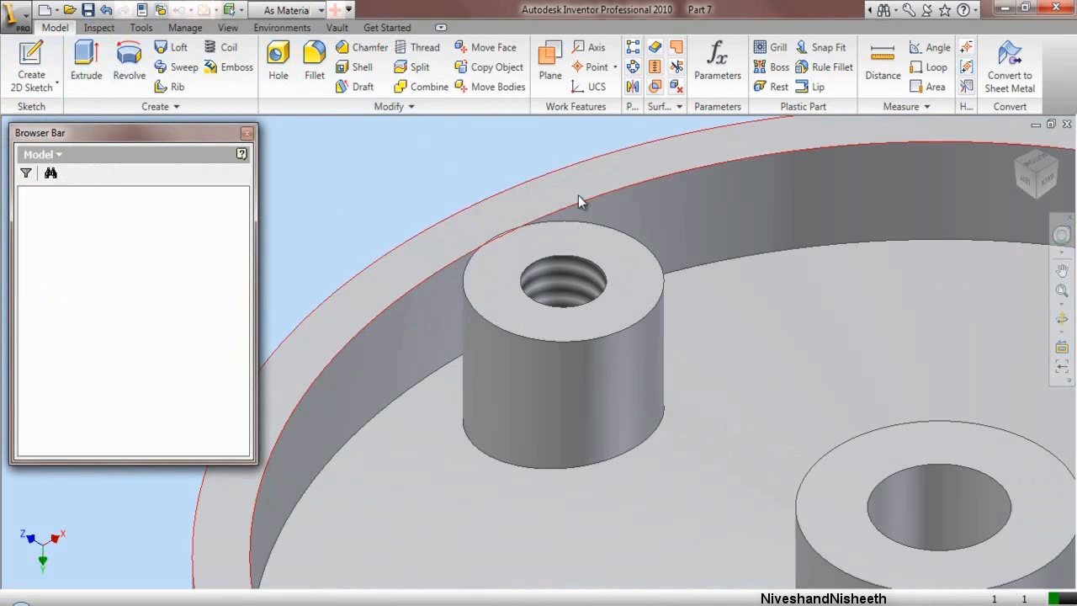
pyautogui.click(1042, 171)
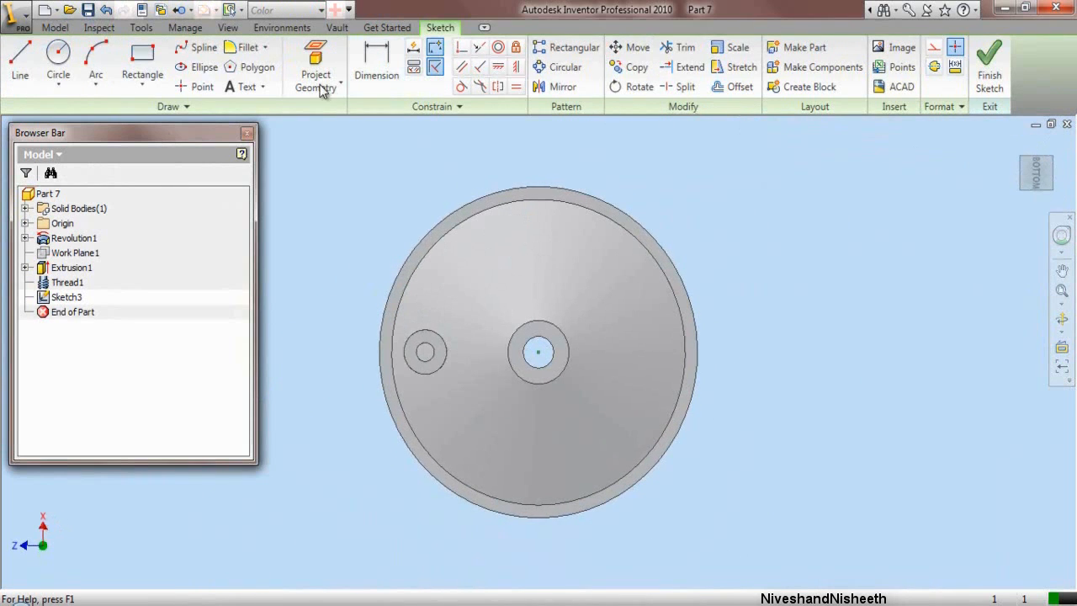
# Step: Sketch a circle about 2.03 in in diameter centred on the wheel's axis
pyautogui.click(72, 60)
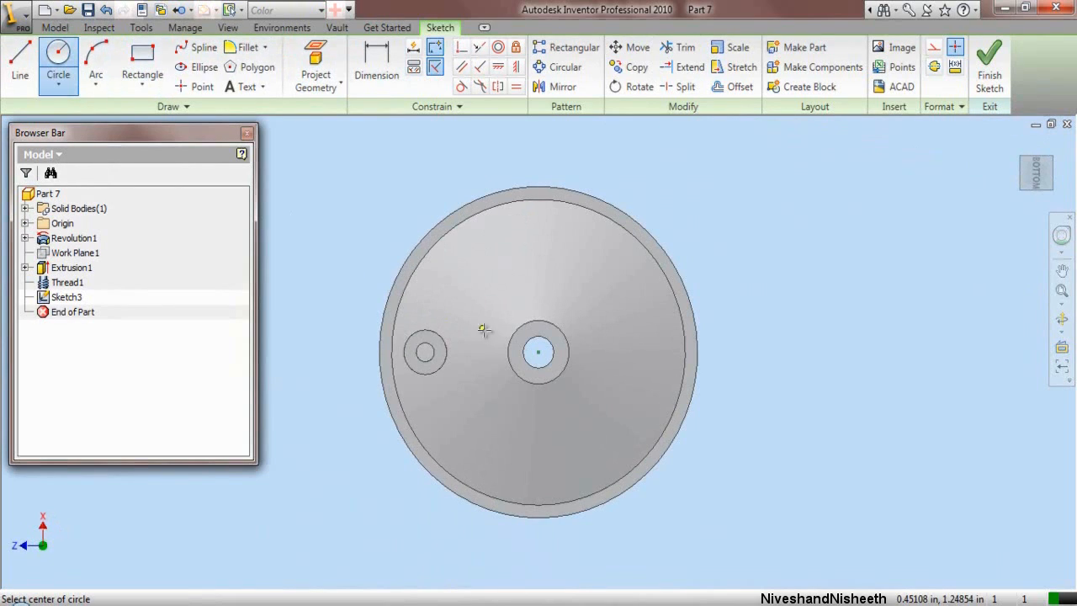
pyautogui.click(539, 351)
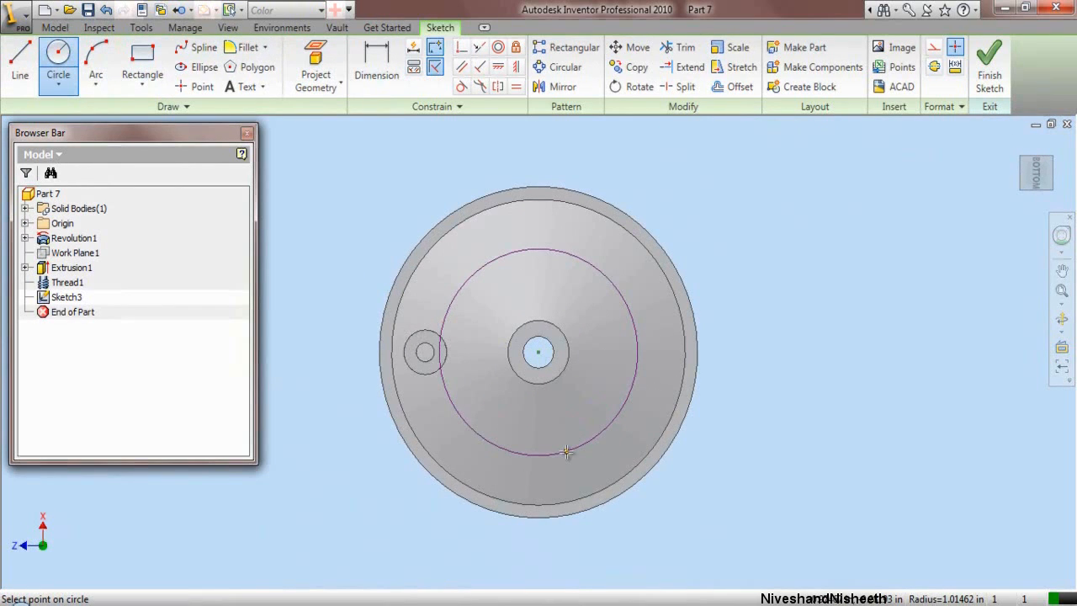
pyautogui.click(566, 452)
# Step: Dimension the sketched circle's diameter at 2.3392 in and leave the Dimension command
pyautogui.click(376, 65)
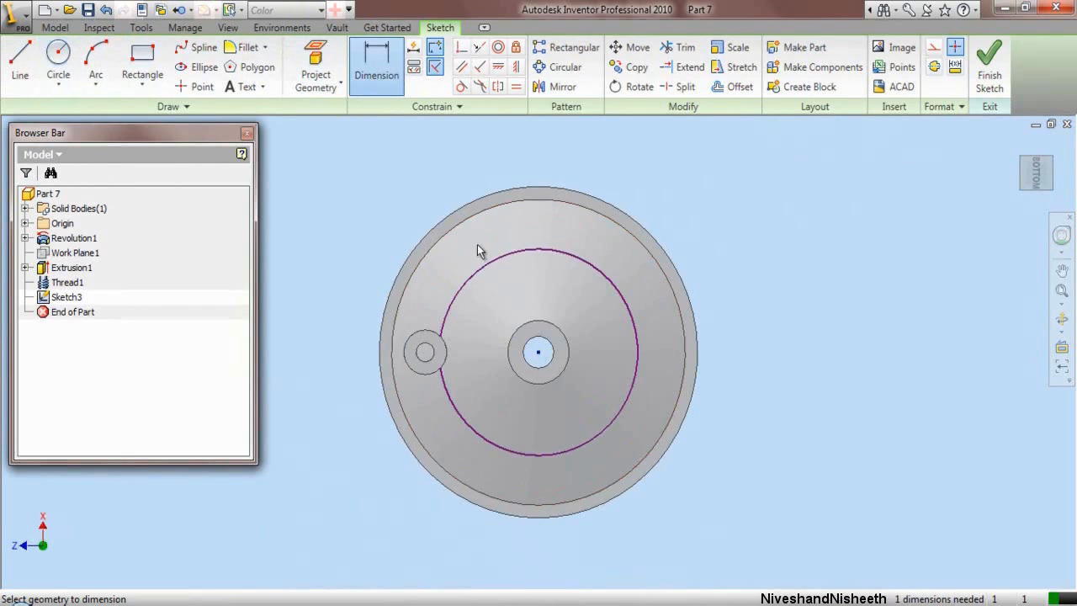
pyautogui.click(489, 267)
pyautogui.click(473, 301)
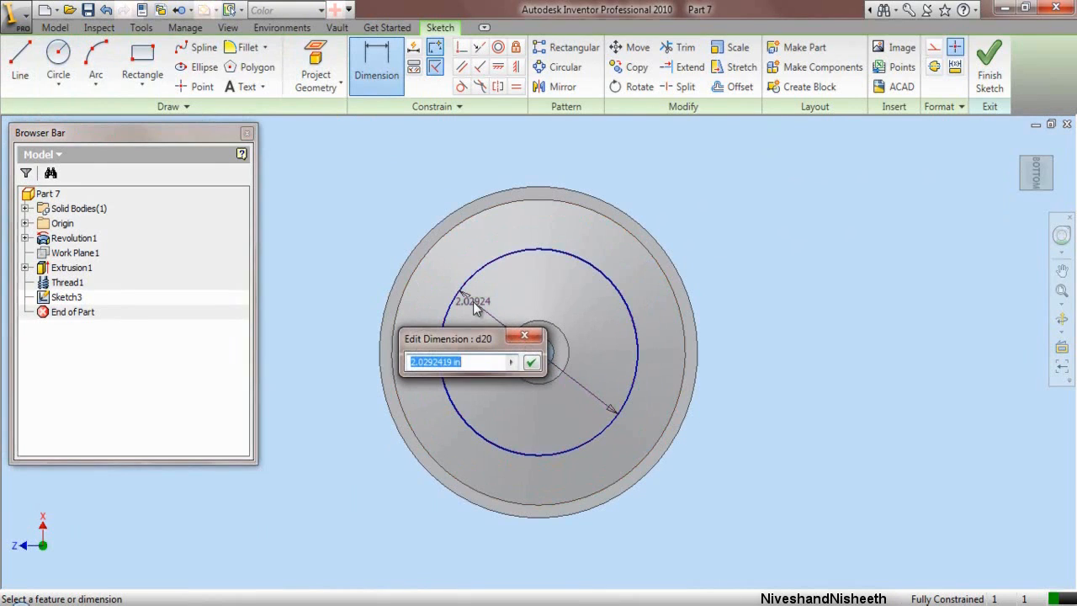
pyautogui.write('2.3392')
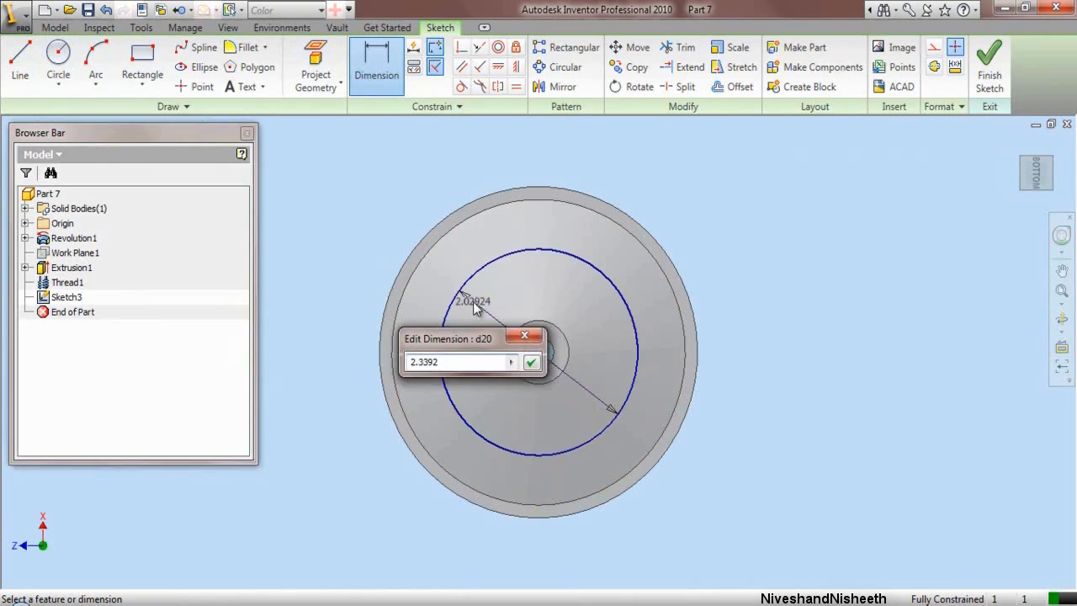
pyautogui.press('Return')
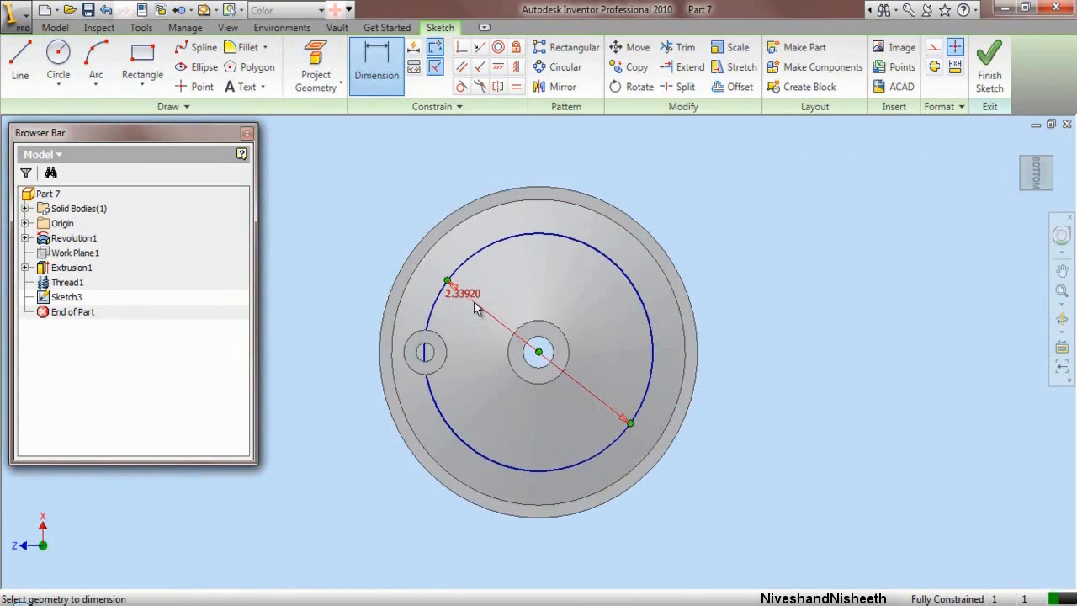
pyautogui.rightClick(698, 174)
pyautogui.click(729, 183)
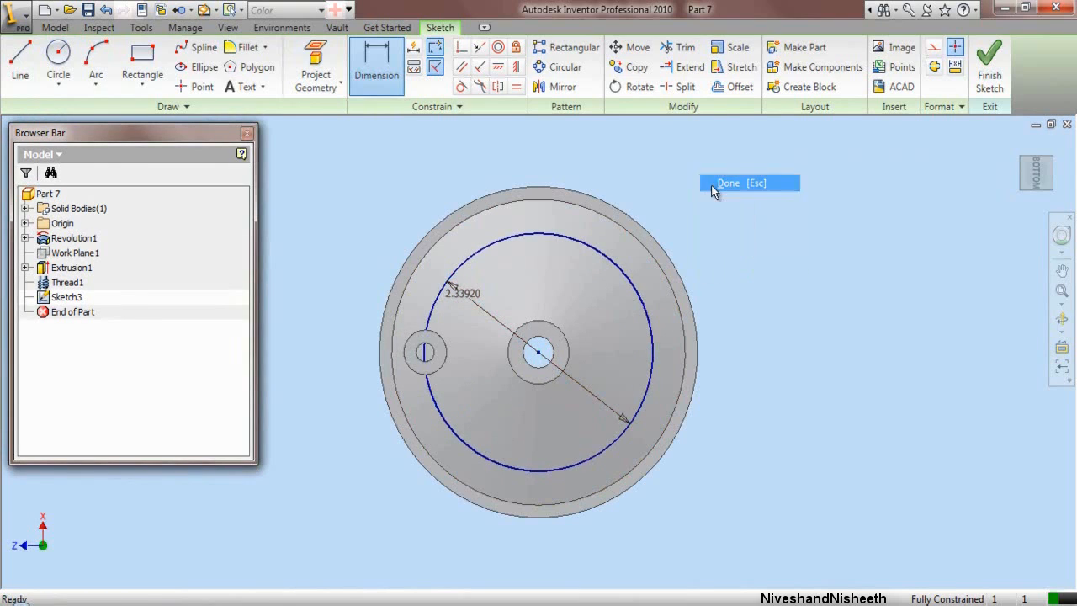
# Step: Create geometry text aligned to the sketched circle reading "DRILL MACHINE"
pyautogui.click(263, 86)
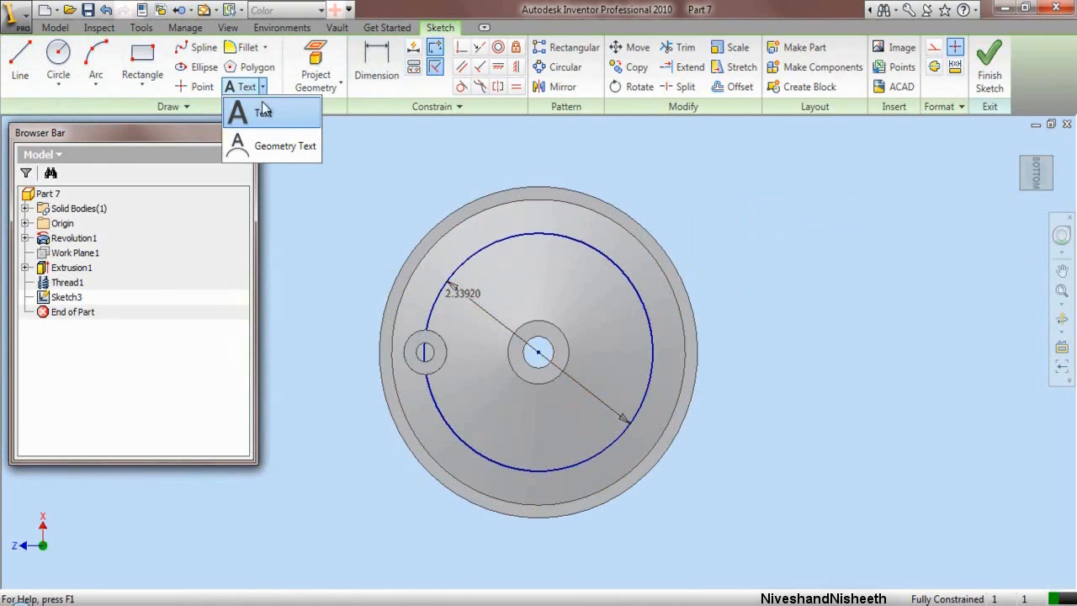
pyautogui.click(284, 144)
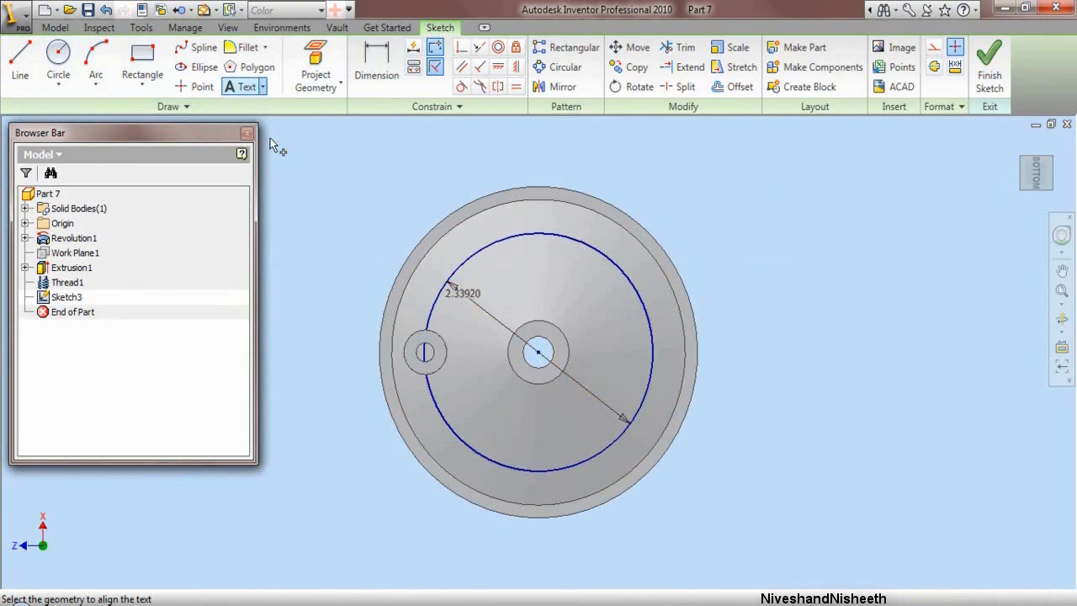
pyautogui.click(523, 237)
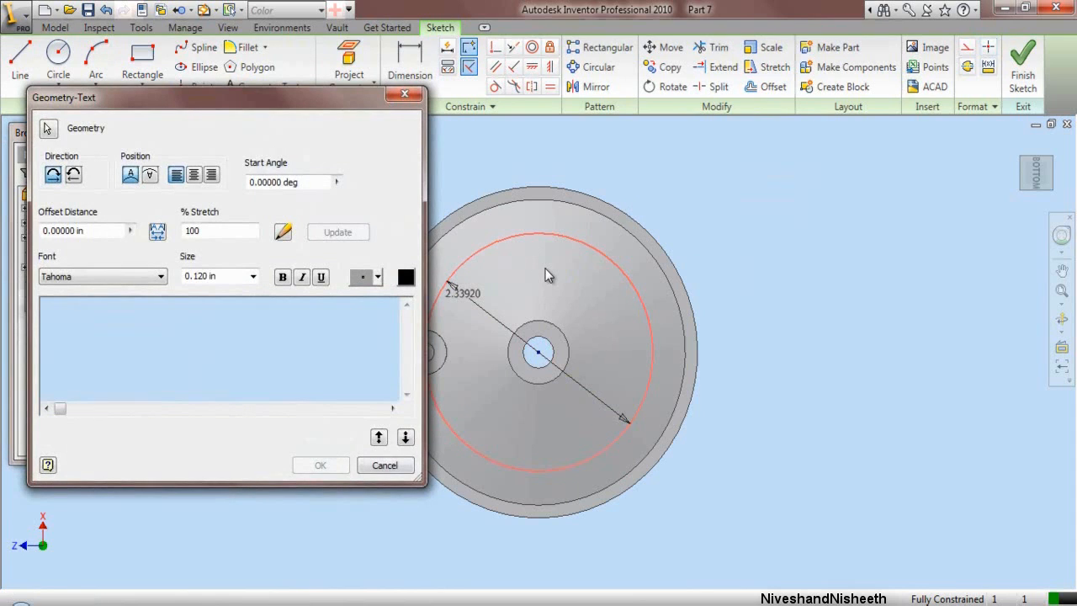
pyautogui.write('DRI')
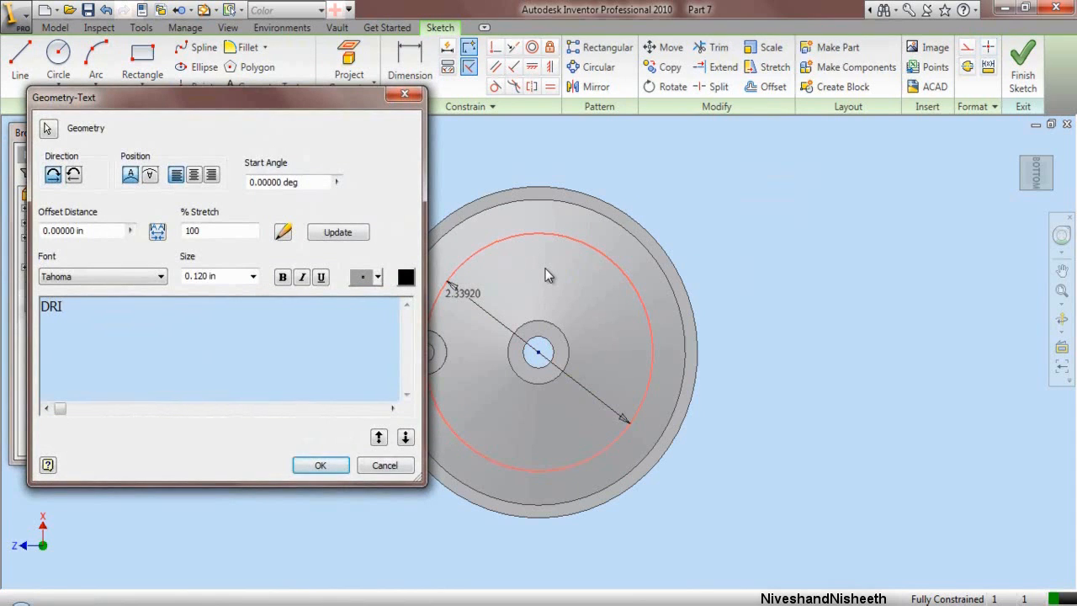
pyautogui.write('LL MACHINE')
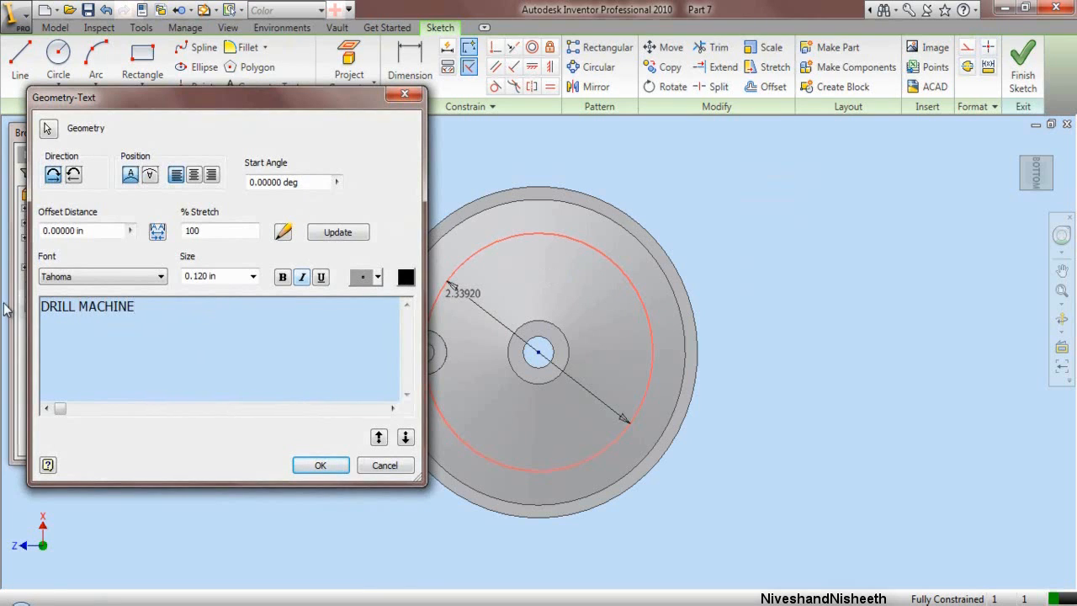
# Step: Space out the text's letters with a blank between each so it reads "D R I L L M A C H I N E"
pyautogui.click(51, 307)
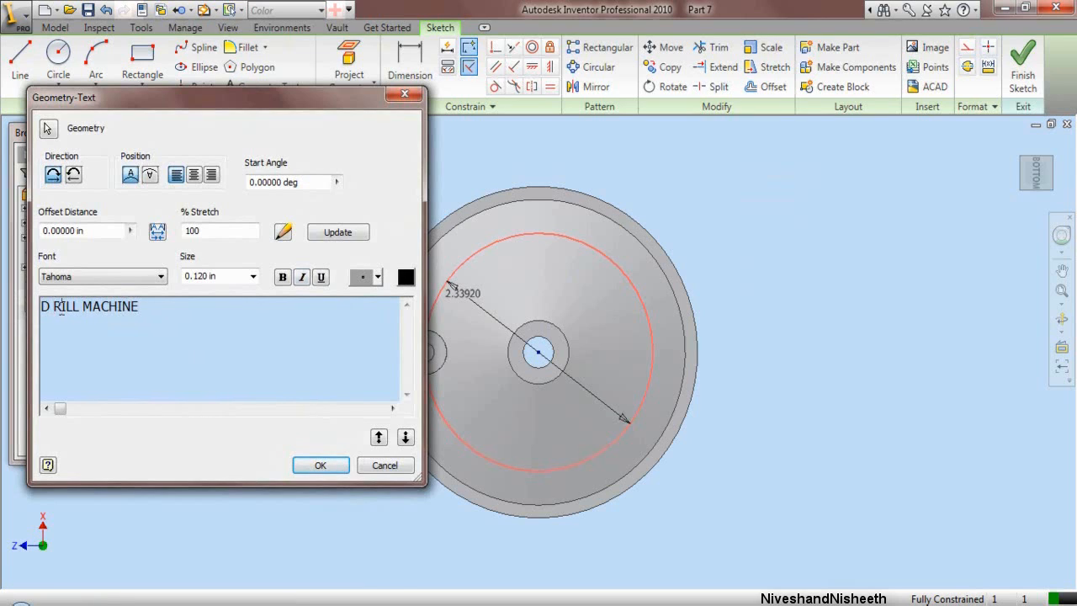
pyautogui.click(60, 308)
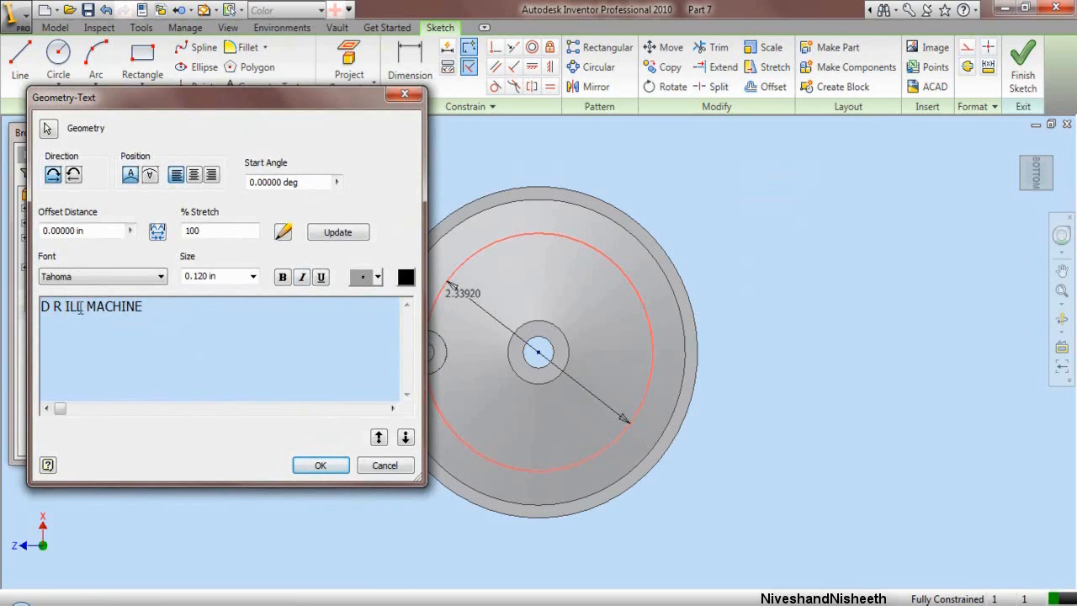
pyautogui.click(70, 308)
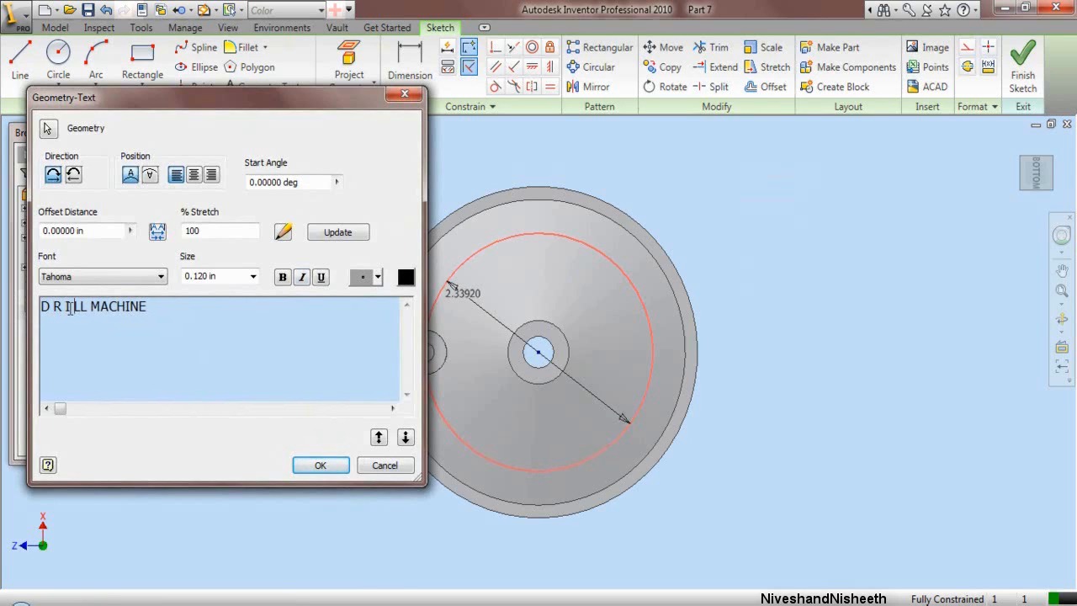
pyautogui.click(76, 308)
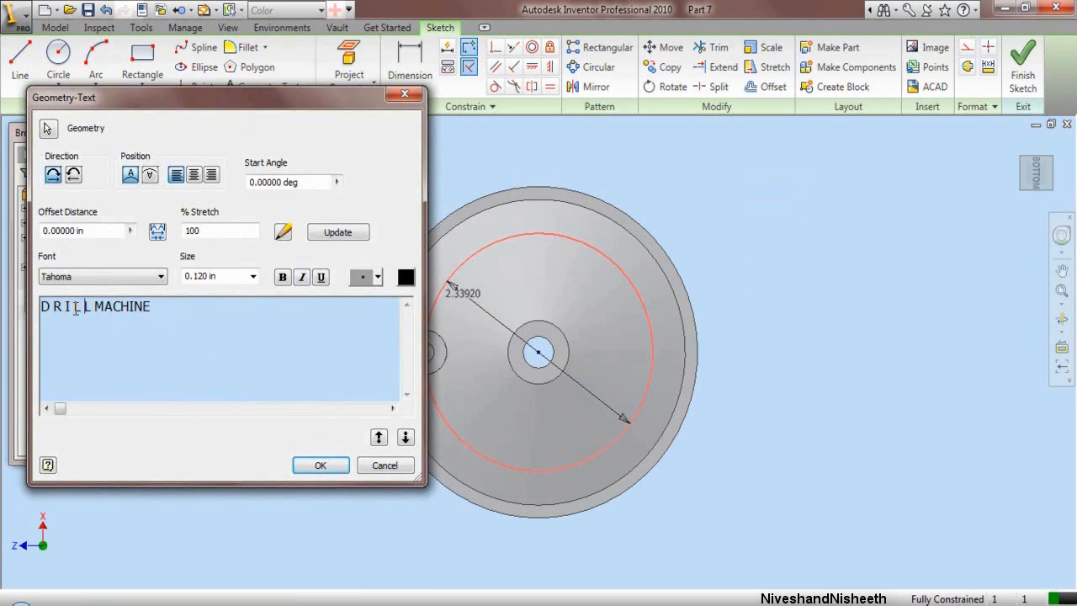
pyautogui.click(88, 308)
pyautogui.click(109, 314)
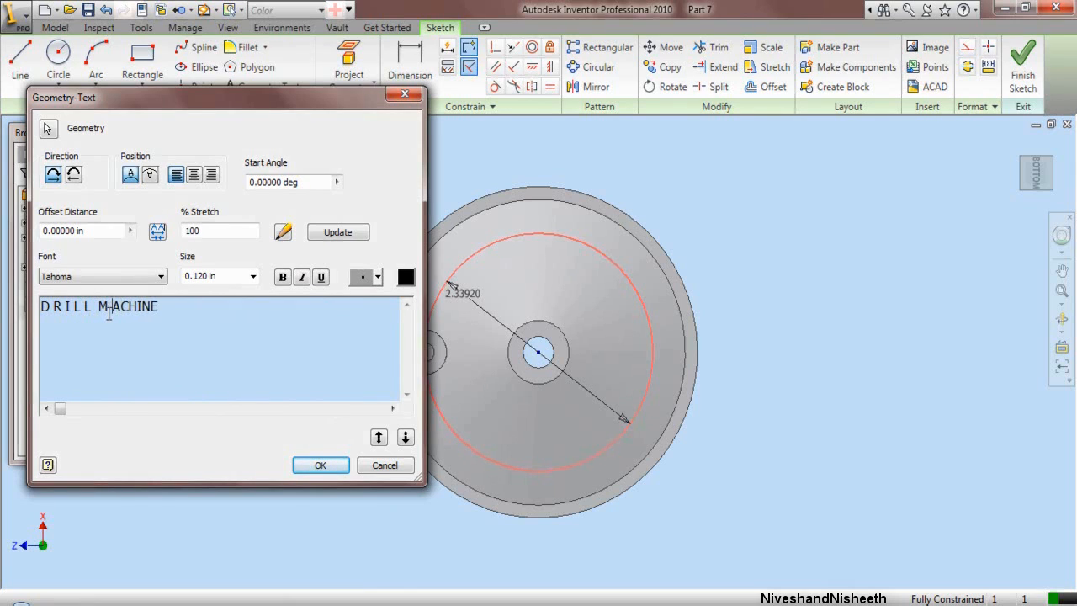
pyautogui.press('Right')
pyautogui.press('space')
pyautogui.press('Right')
pyautogui.press('space')
pyautogui.press('Right')
pyautogui.press('space')
pyautogui.press('Right')
pyautogui.press('space')
pyautogui.press('Right')
# Step: Set the whole text's font to Calibri, centre-justify it and update the preview on the circle
pyautogui.moveTo(199, 325); pyautogui.dragTo(25, 308)
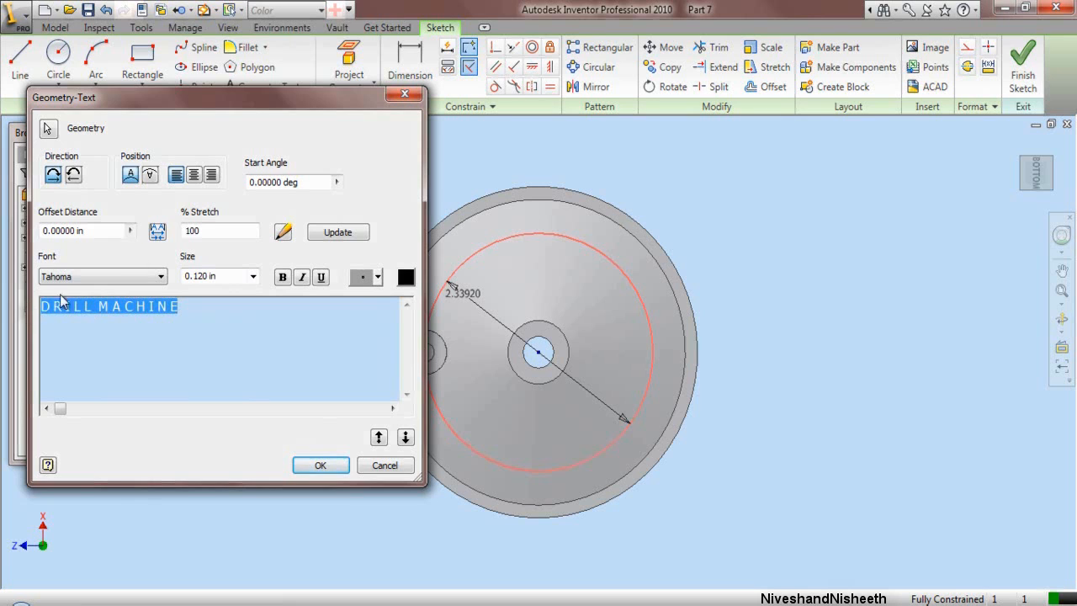
pyautogui.click(149, 278)
pyautogui.press('c')
pyautogui.click(117, 292)
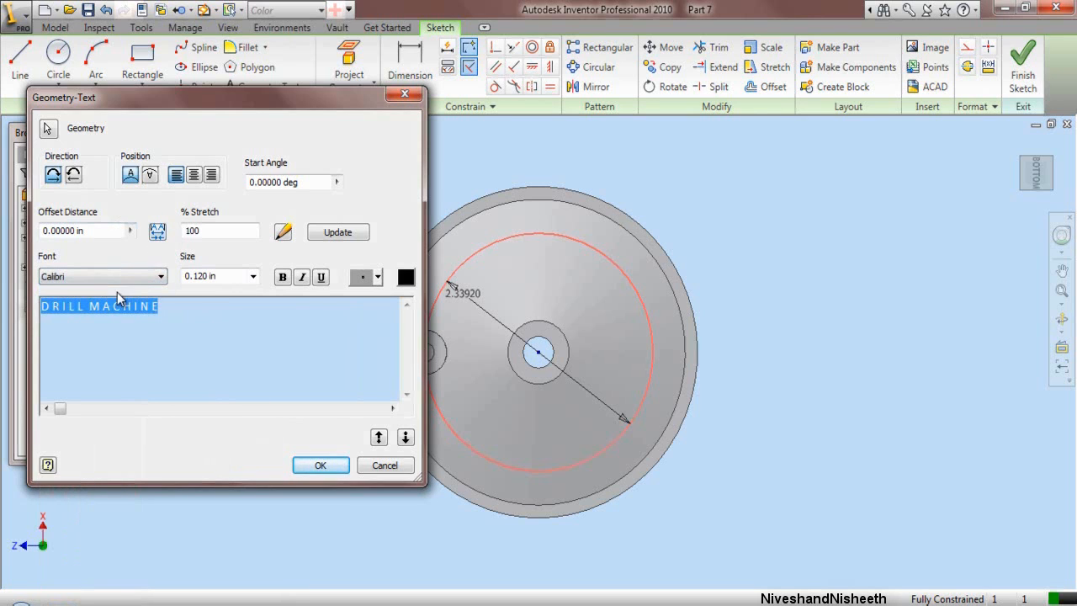
pyautogui.click(194, 175)
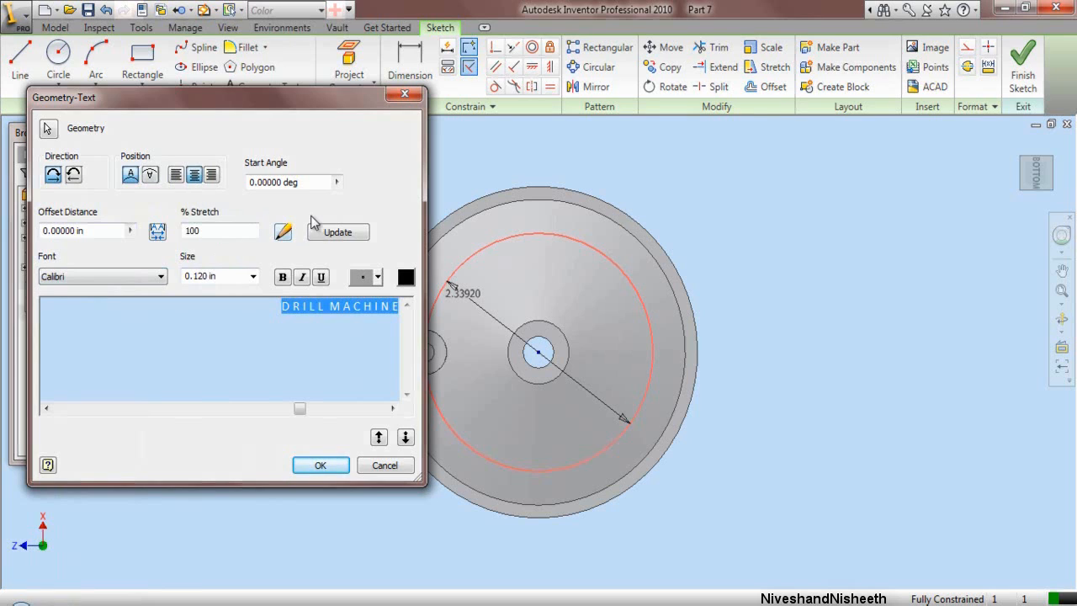
pyautogui.click(338, 233)
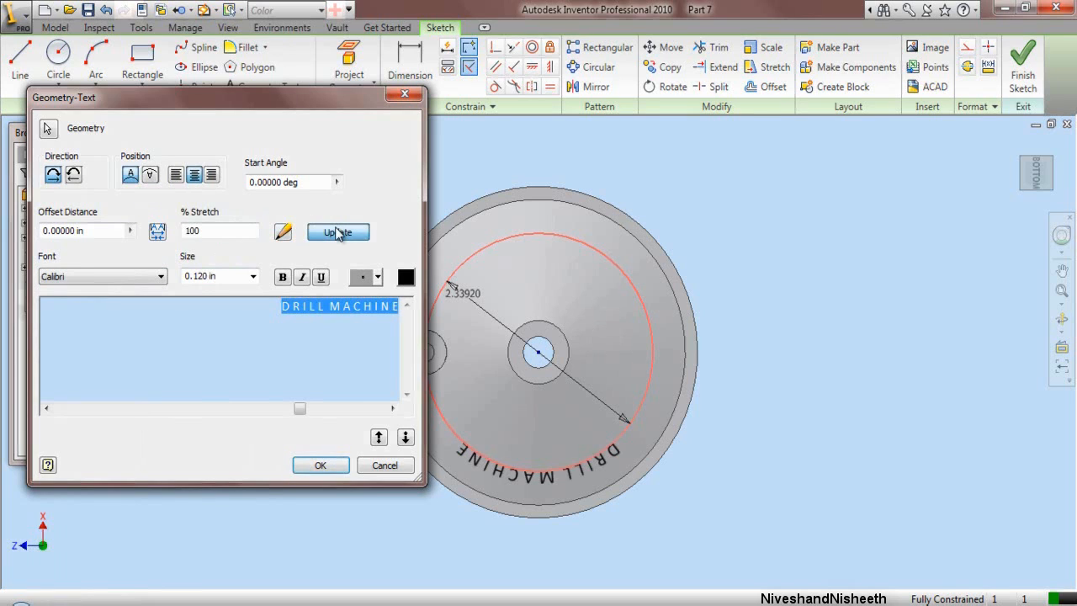
# Step: Place the text inside the circle in the counterclockwise direction and update the preview
pyautogui.click(151, 176)
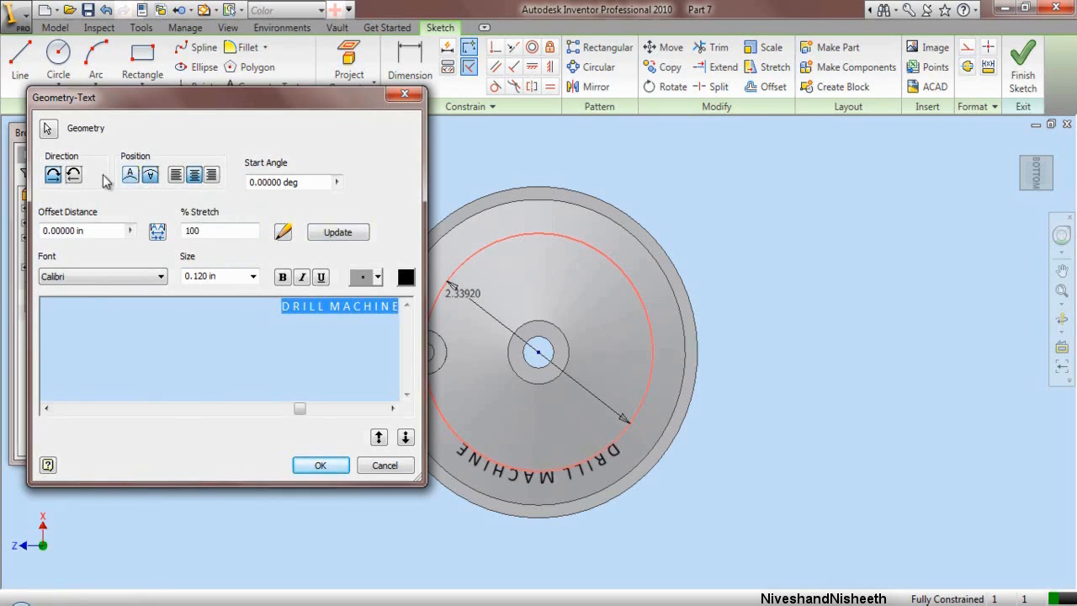
pyautogui.click(74, 175)
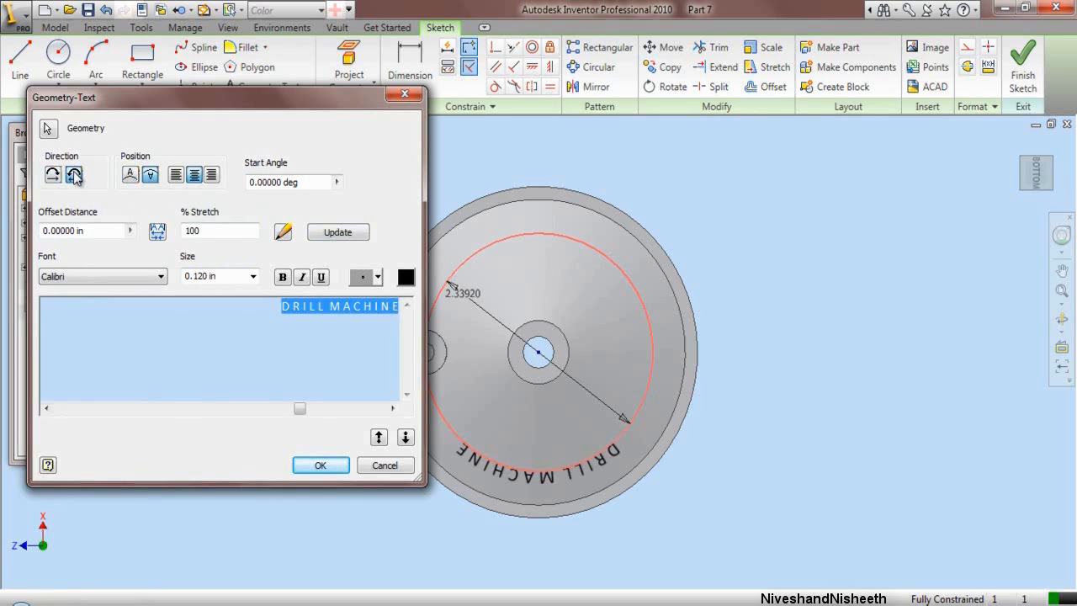
pyautogui.click(318, 235)
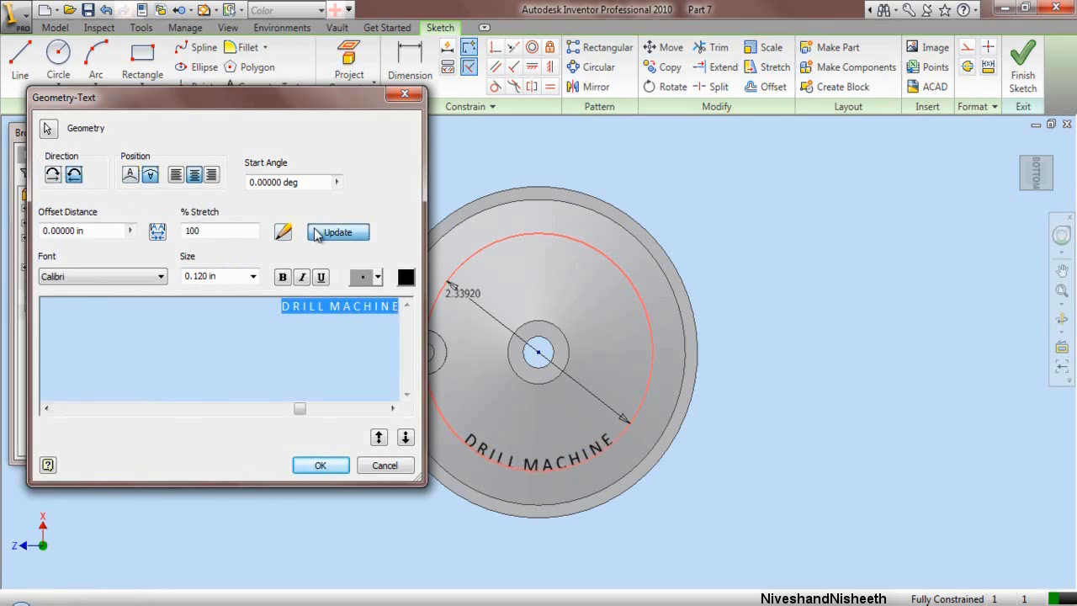
# Step: Set the text's offset distance from the circle to .03125 in and update the preview
pyautogui.moveTo(114, 232); pyautogui.dragTo(34, 229)
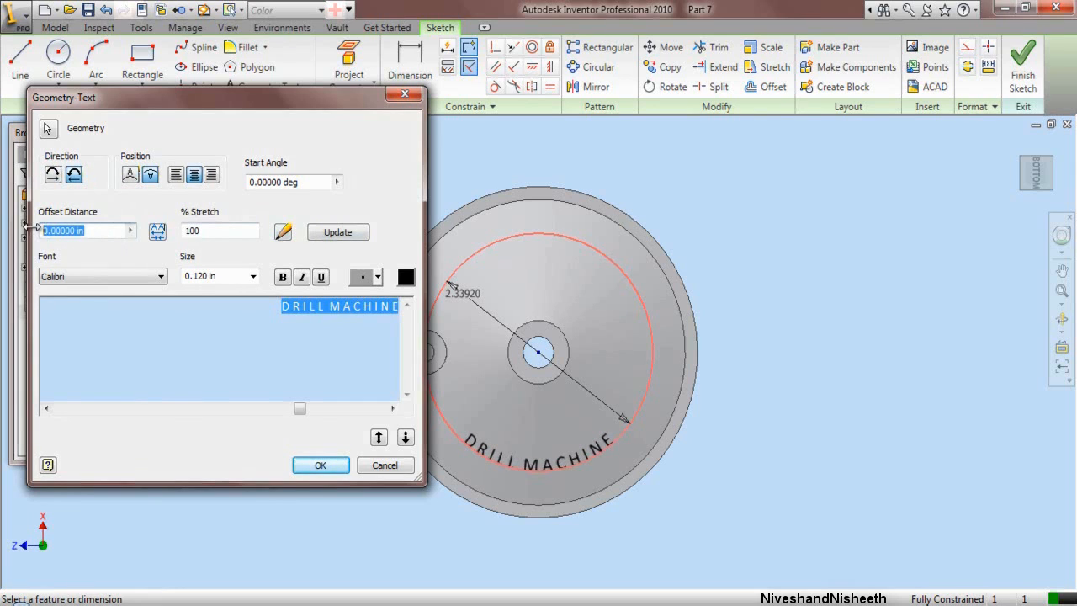
pyautogui.write('.03125')
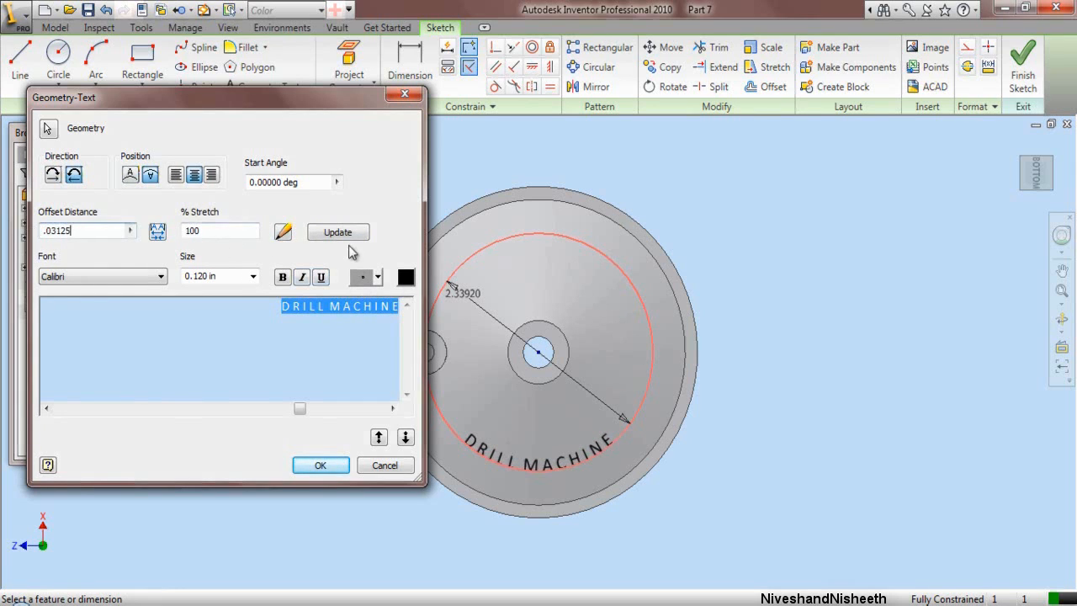
pyautogui.click(349, 238)
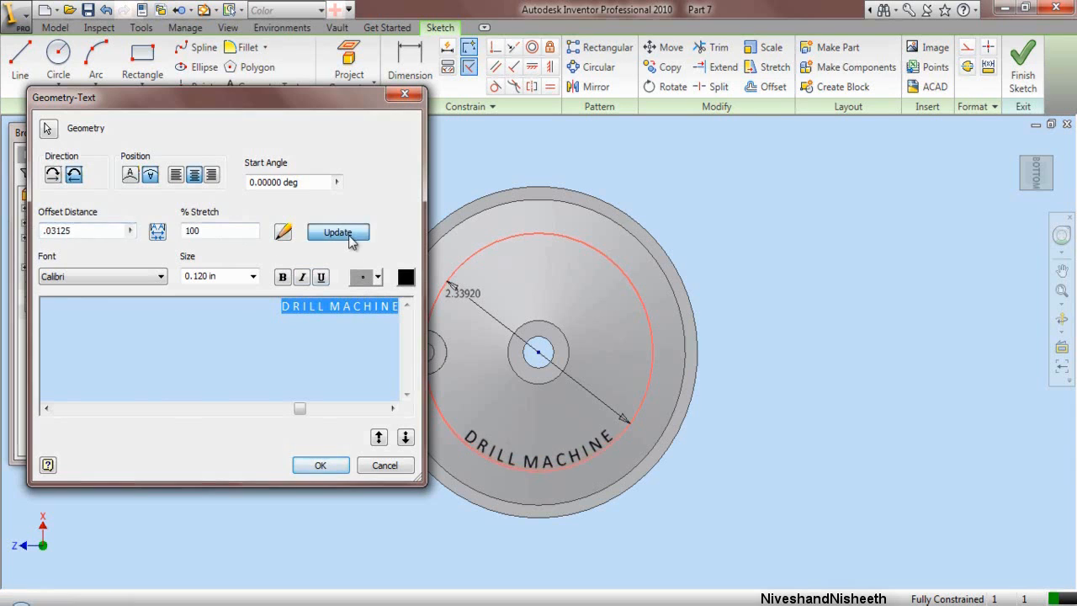
# Step: Colour the DRILL MACHINE text white, accept the geometry text and finish the sketch
pyautogui.click(405, 278)
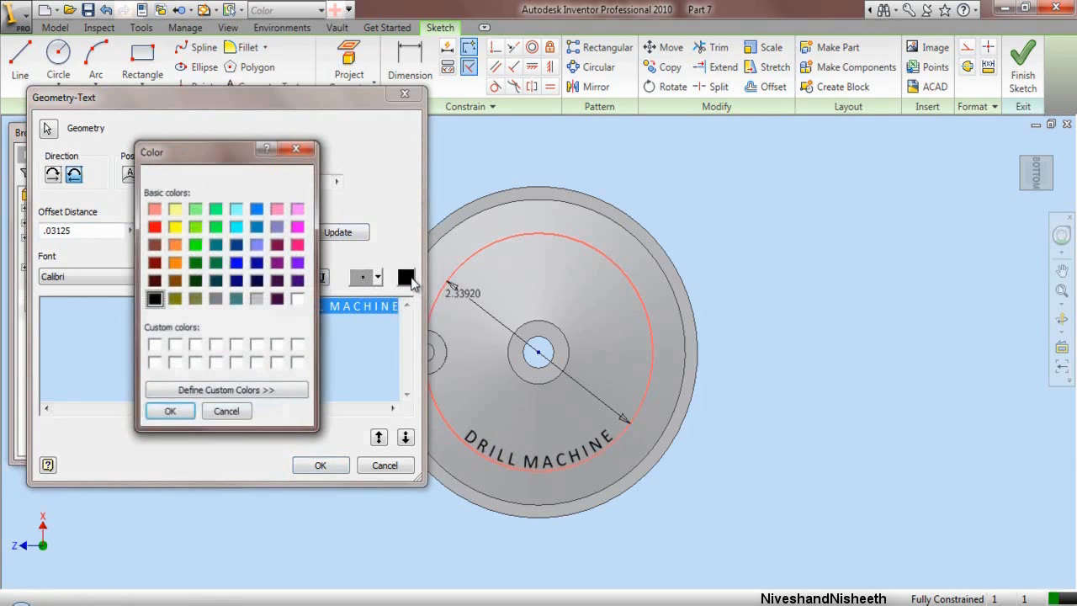
pyautogui.click(298, 300)
pyautogui.click(169, 411)
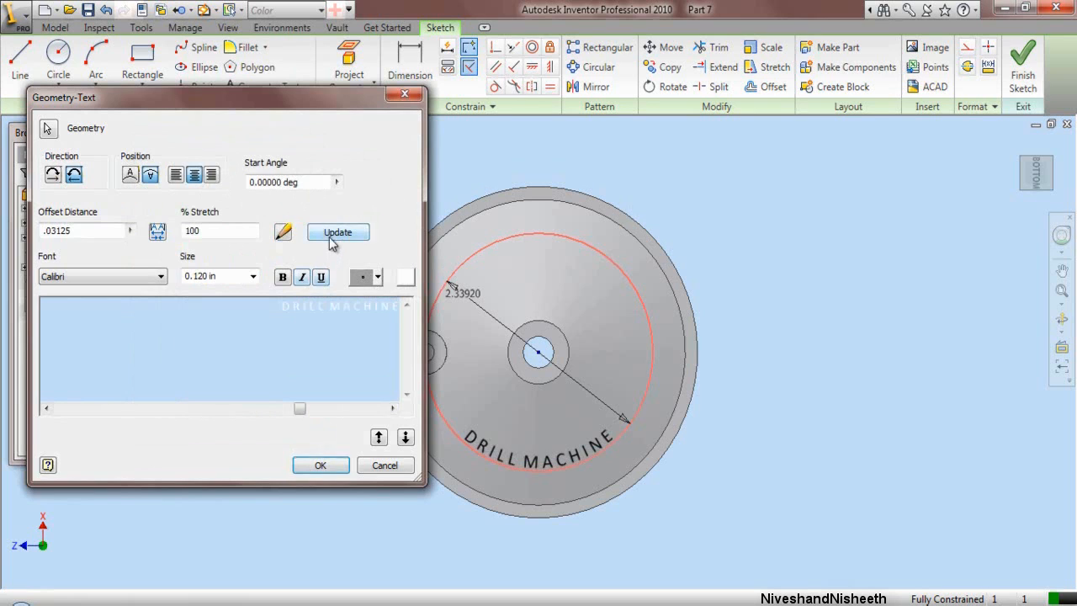
pyautogui.click(332, 240)
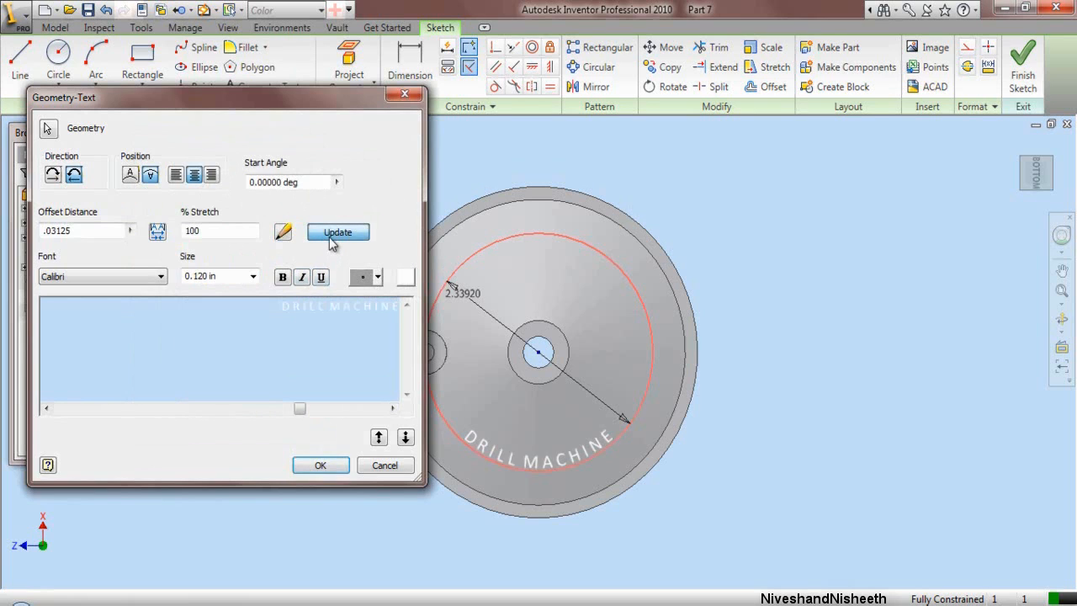
pyautogui.click(313, 468)
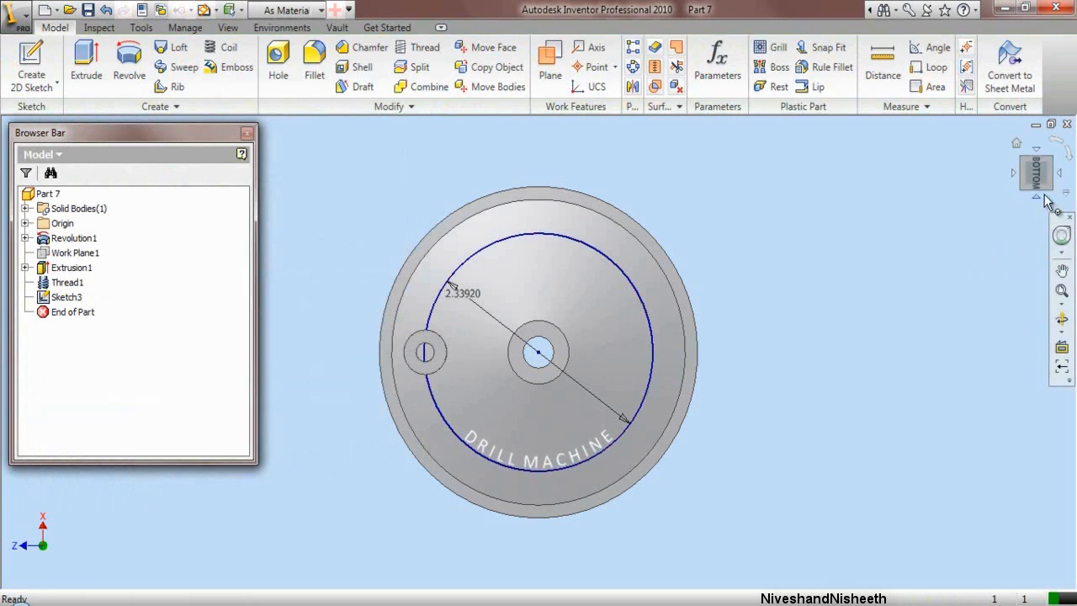
# Step: Engrave the DRILL MACHINE text .0625 in deep into the wheel's recessed web, with the direction reversed into the material
pyautogui.click(1050, 168)
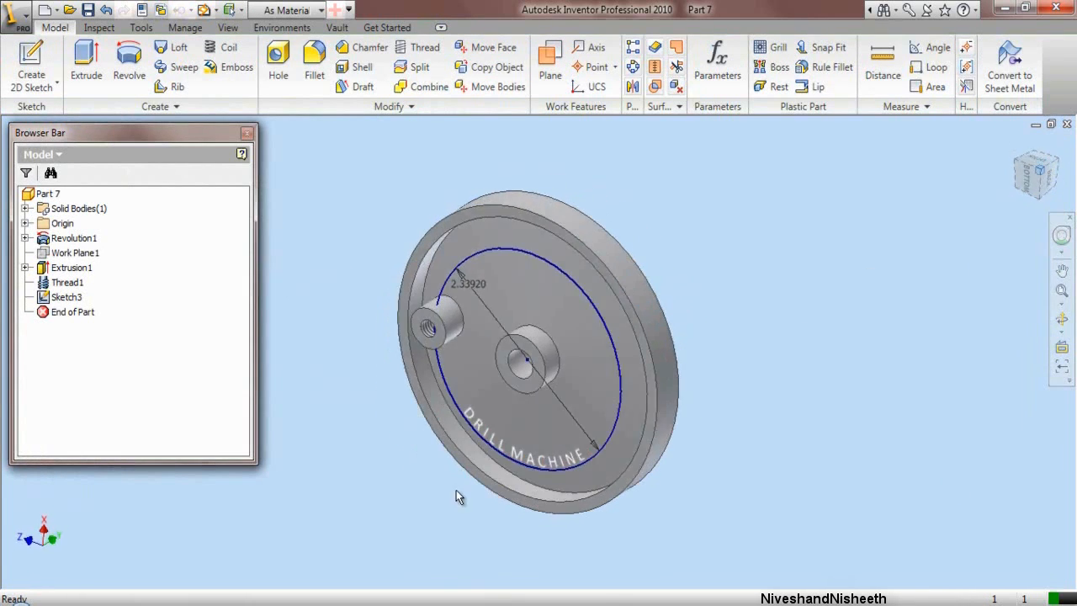
pyautogui.click(233, 67)
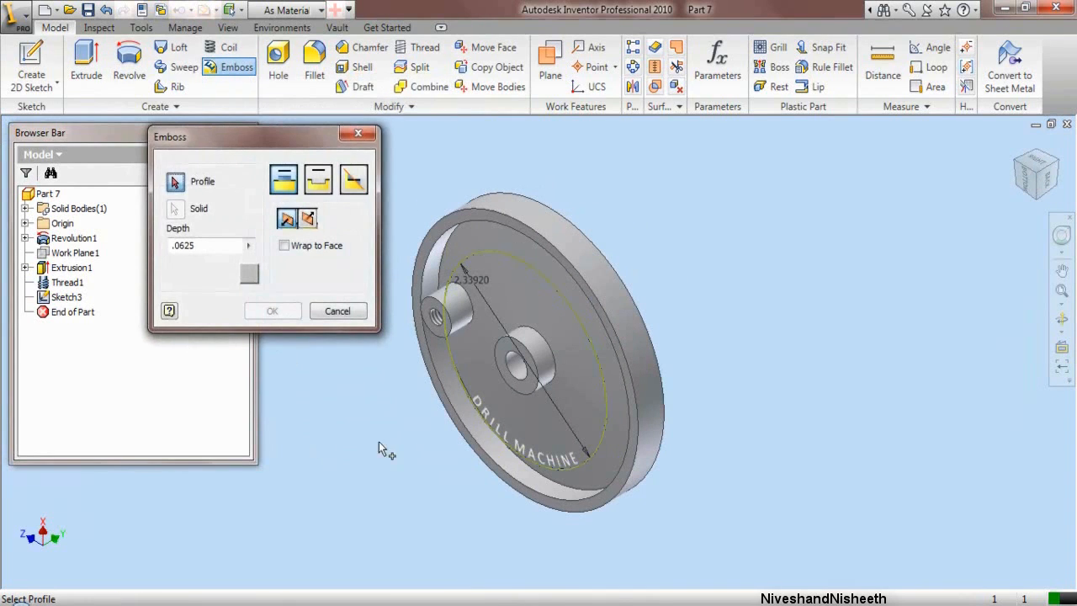
pyautogui.scroll(-3, 445, 436)
pyautogui.click(515, 410)
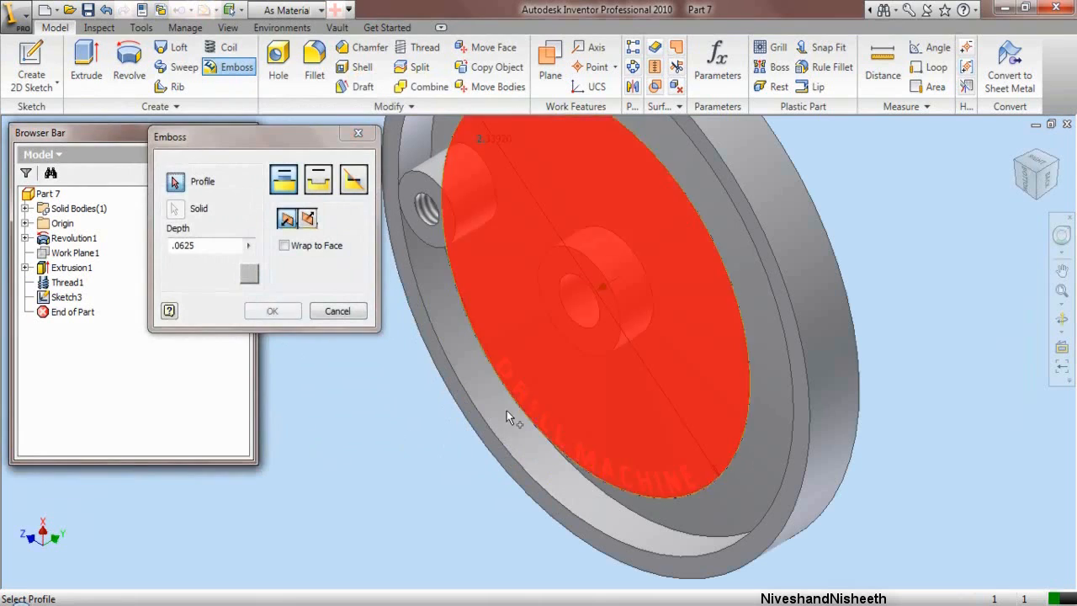
pyautogui.click(324, 178)
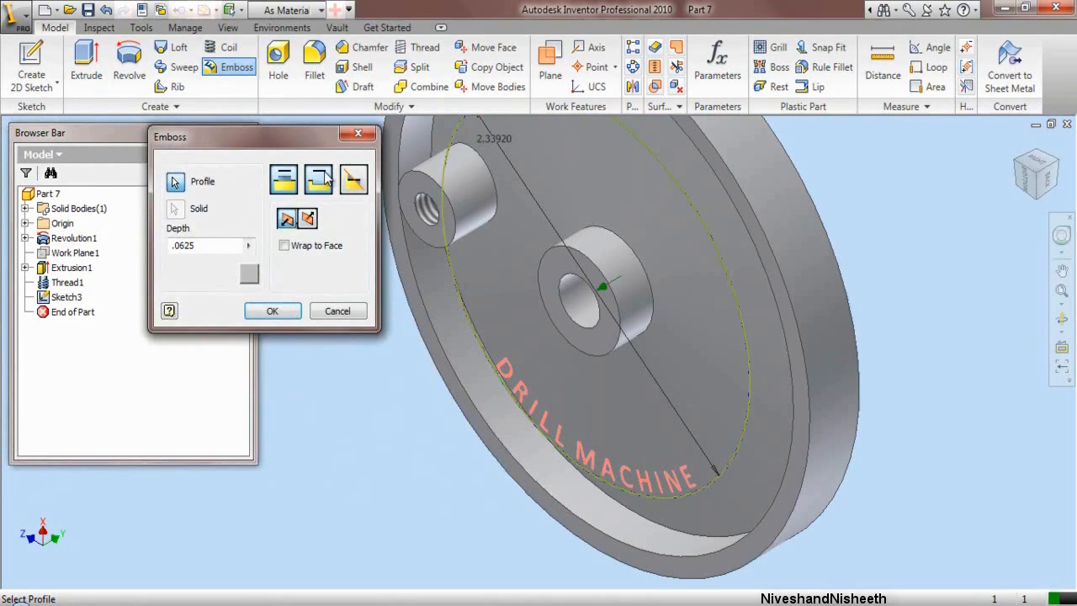
pyautogui.click(308, 221)
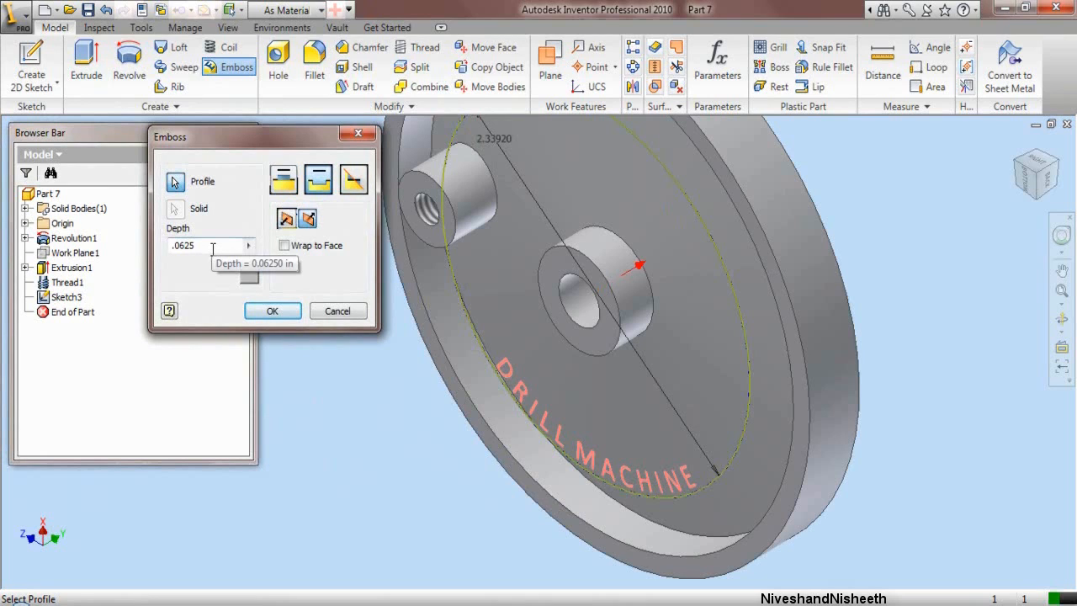
pyautogui.click(272, 311)
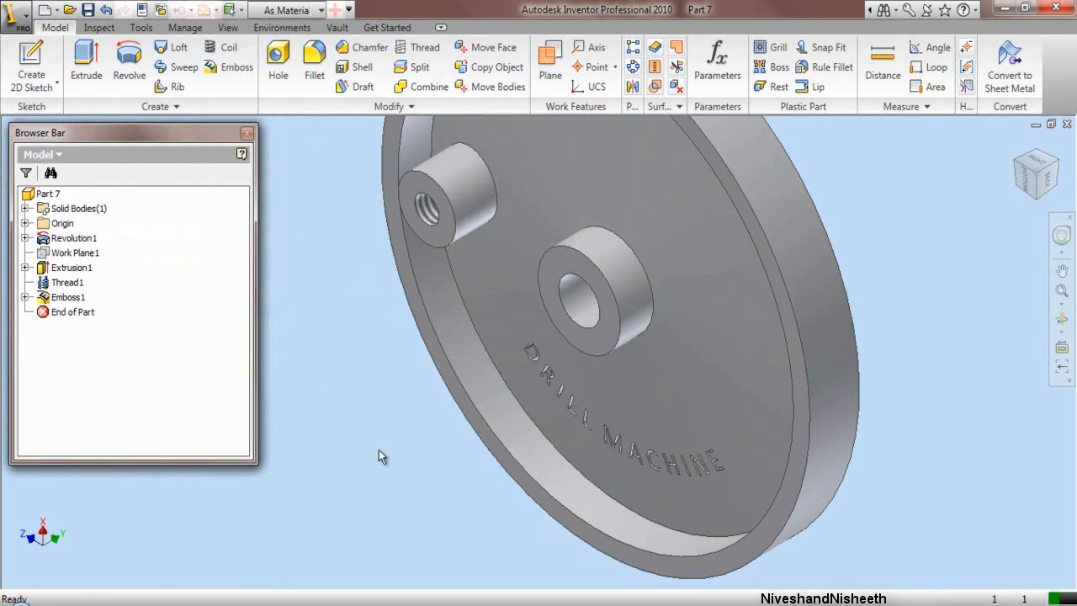
# Step: Set the feature color style of the engraved lettering to White
pyautogui.rightClick(70, 297)
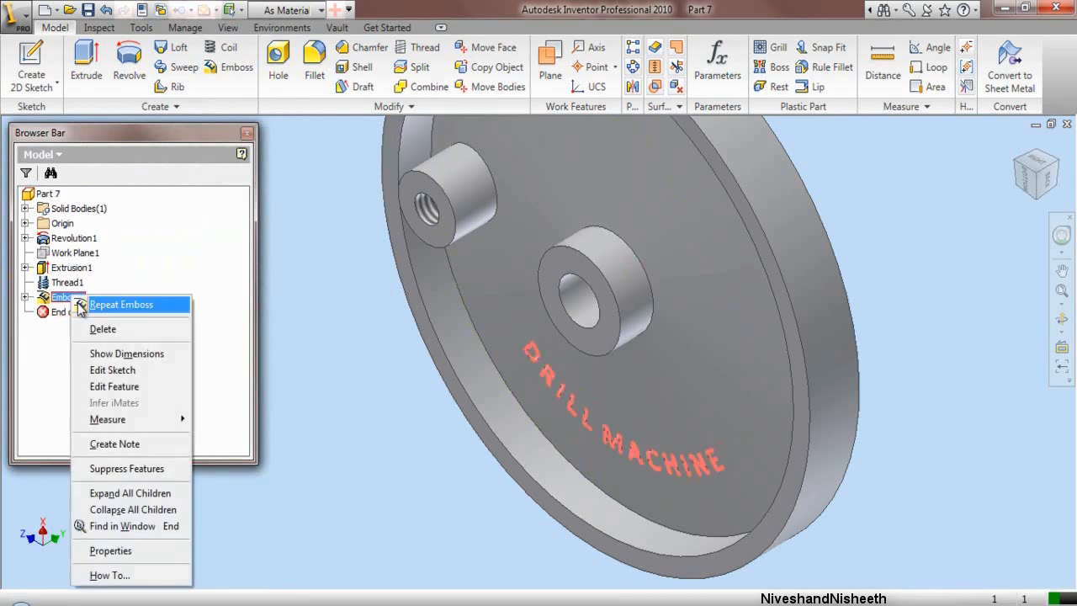
pyautogui.click(110, 551)
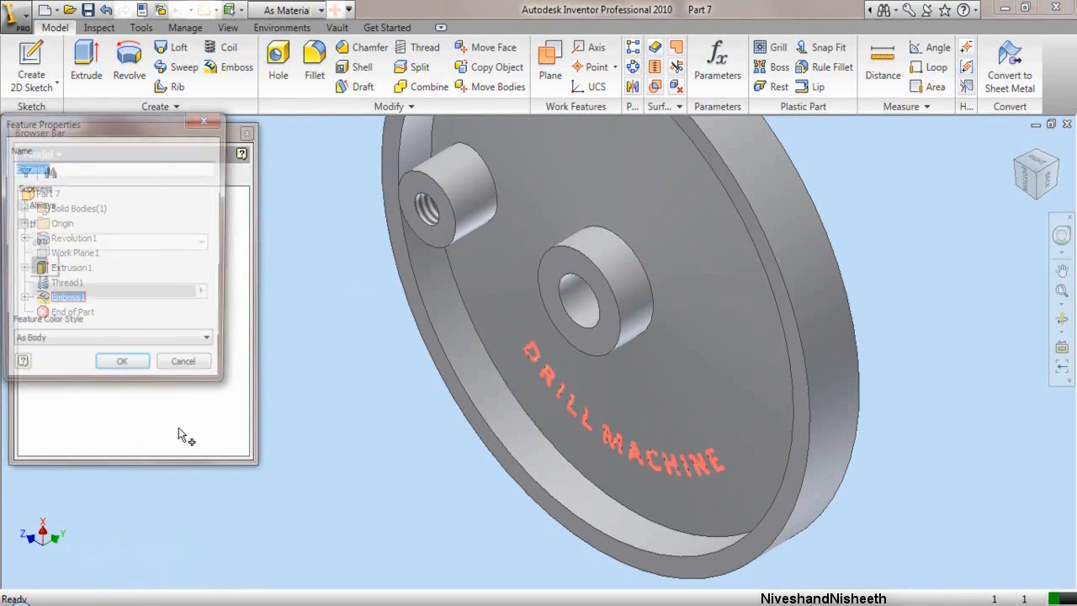
pyautogui.click(207, 345)
pyautogui.scroll(-15, 205, 342)
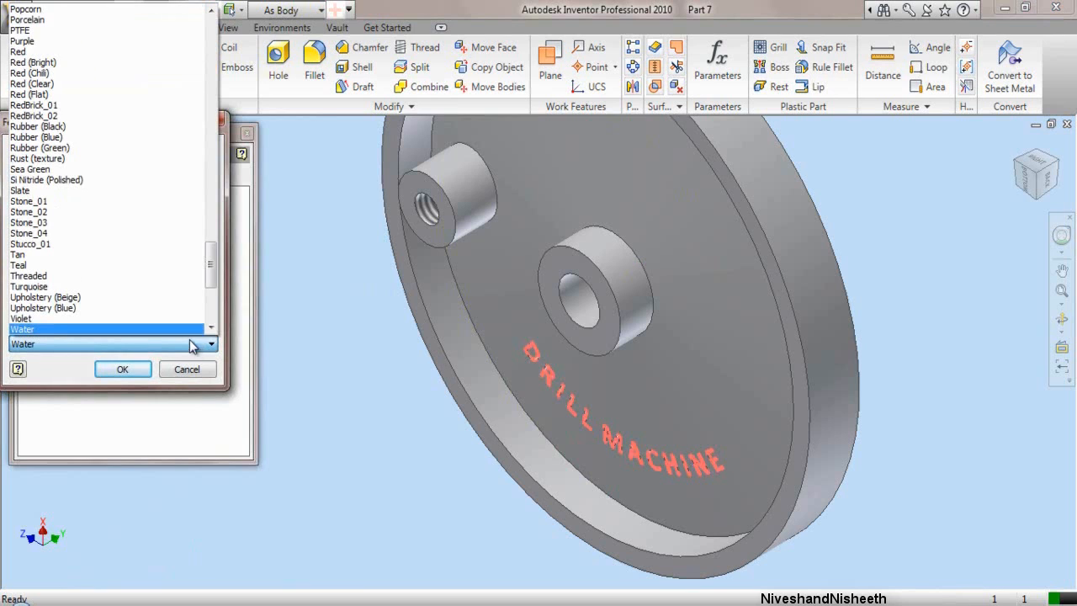
pyautogui.click(211, 329)
pyautogui.click(86, 308)
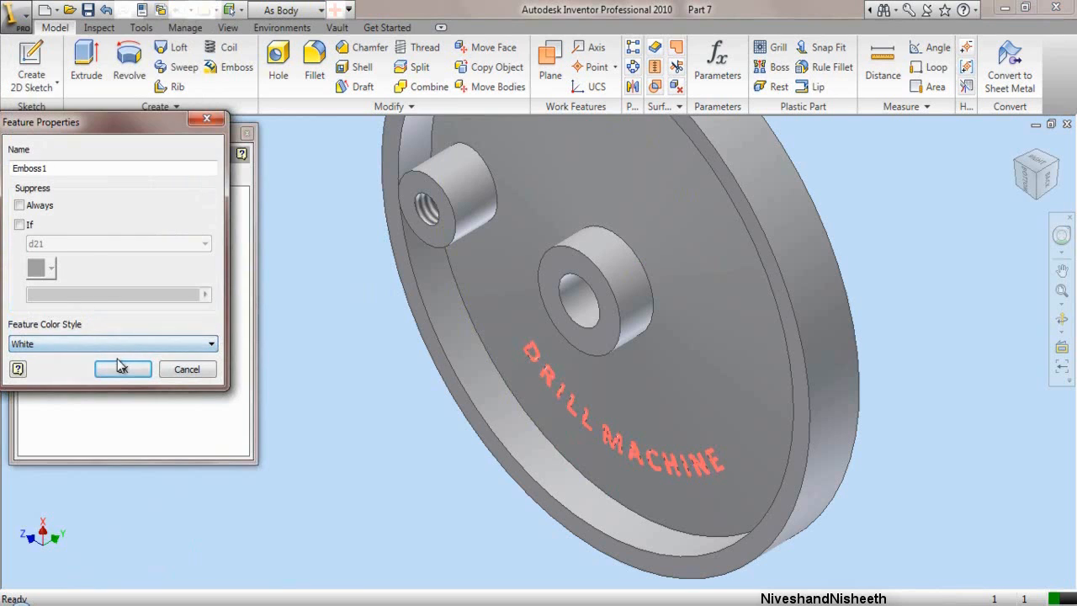
pyautogui.click(122, 370)
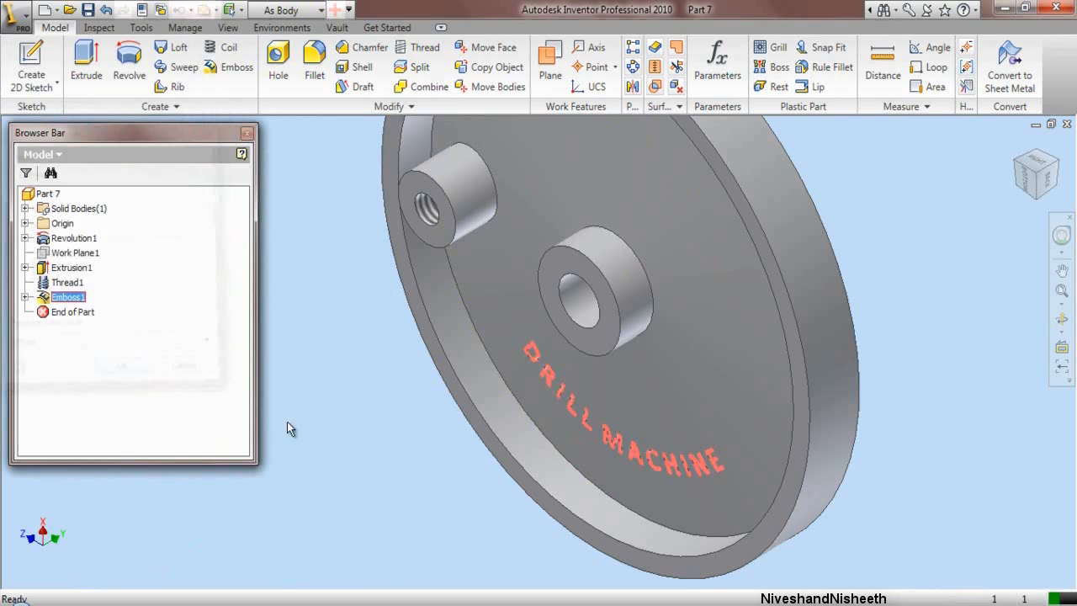
# Step: Set the color of the whole part to Orange (Medium)
pyautogui.click(319, 10)
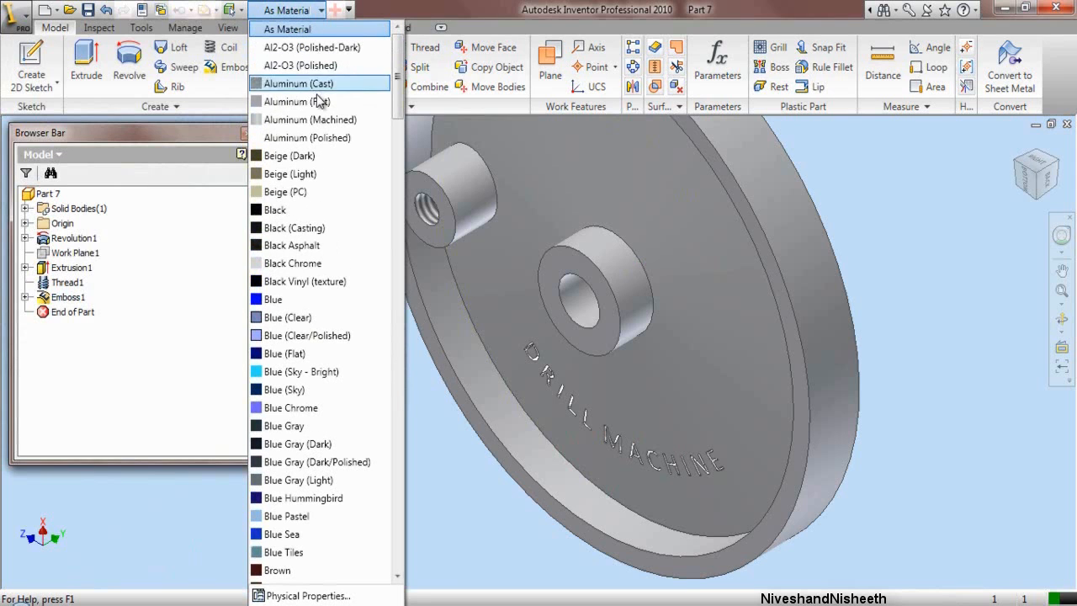
pyautogui.scroll(-15, 318, 105)
pyautogui.moveTo(395, 331); pyautogui.dragTo(396, 366)
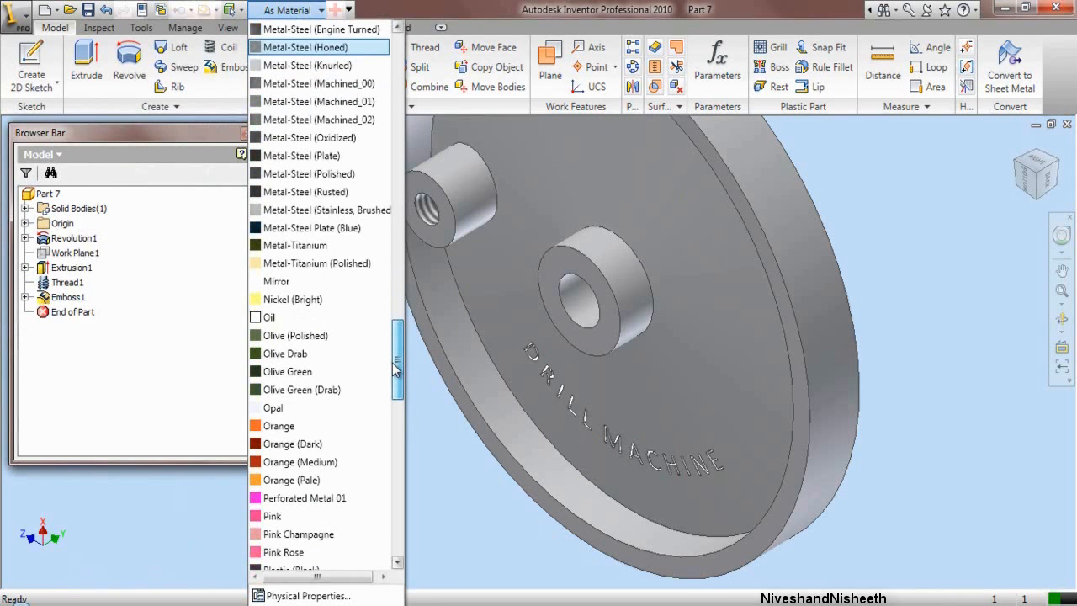
pyautogui.click(337, 462)
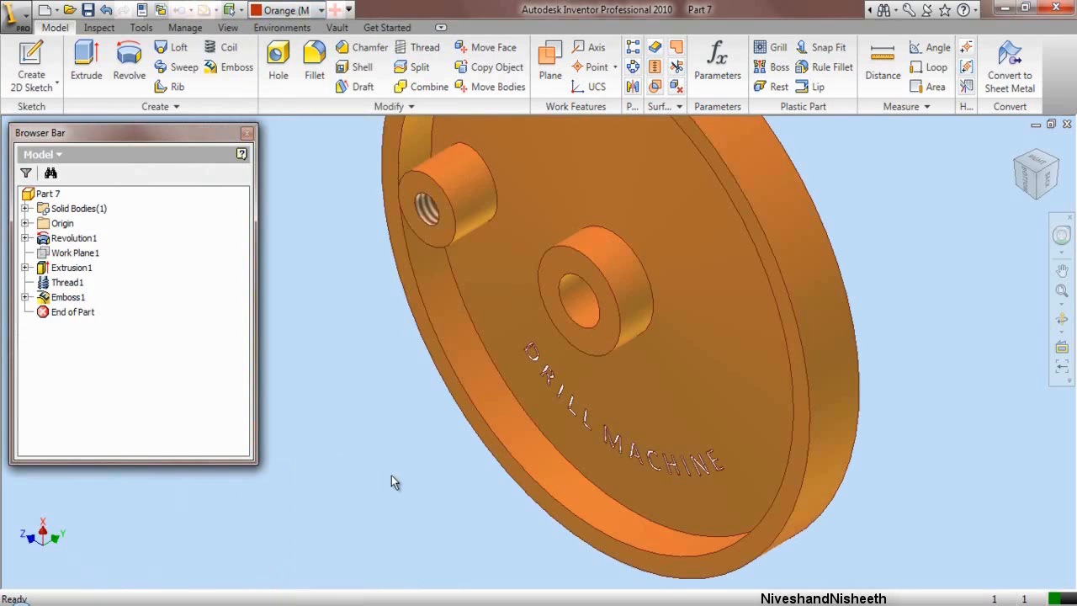
pyautogui.click(1062, 321)
pyautogui.moveTo(618, 387); pyautogui.dragTo(651, 342)
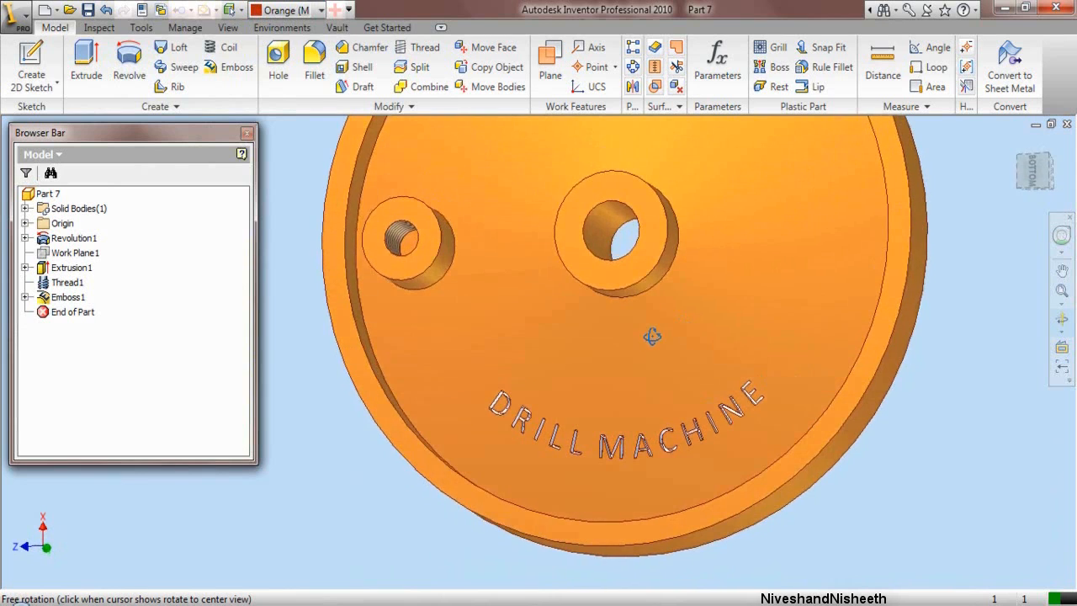
pyautogui.click(1037, 196)
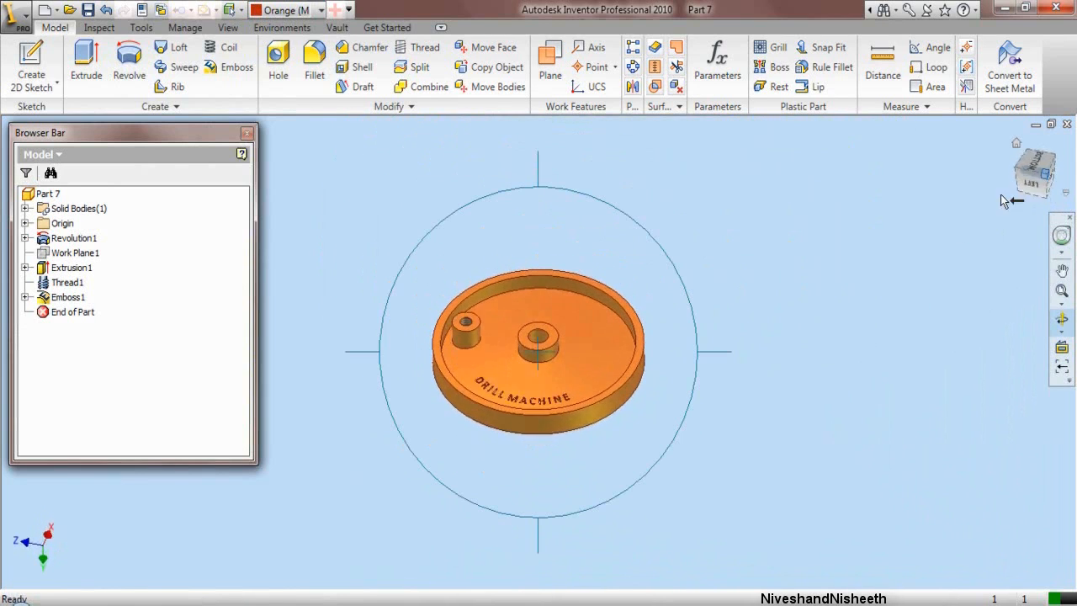
pyautogui.press('Escape')
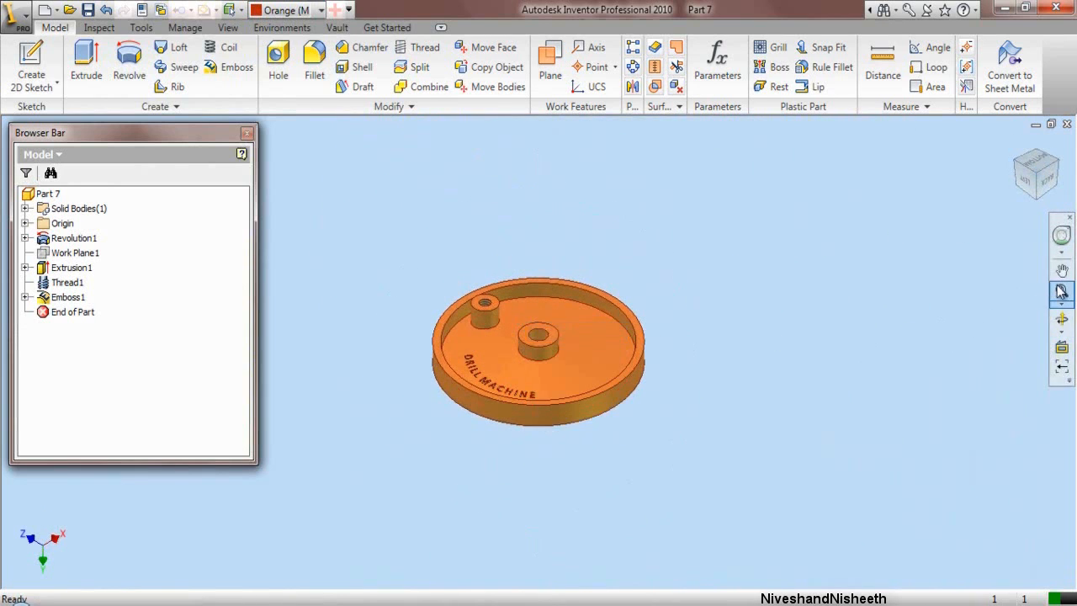
# Step: Edit the revolution's sketch, set the hub bore's radius dimension from the axis to 0.1565 in, and finish the sketch
pyautogui.click(1062, 291)
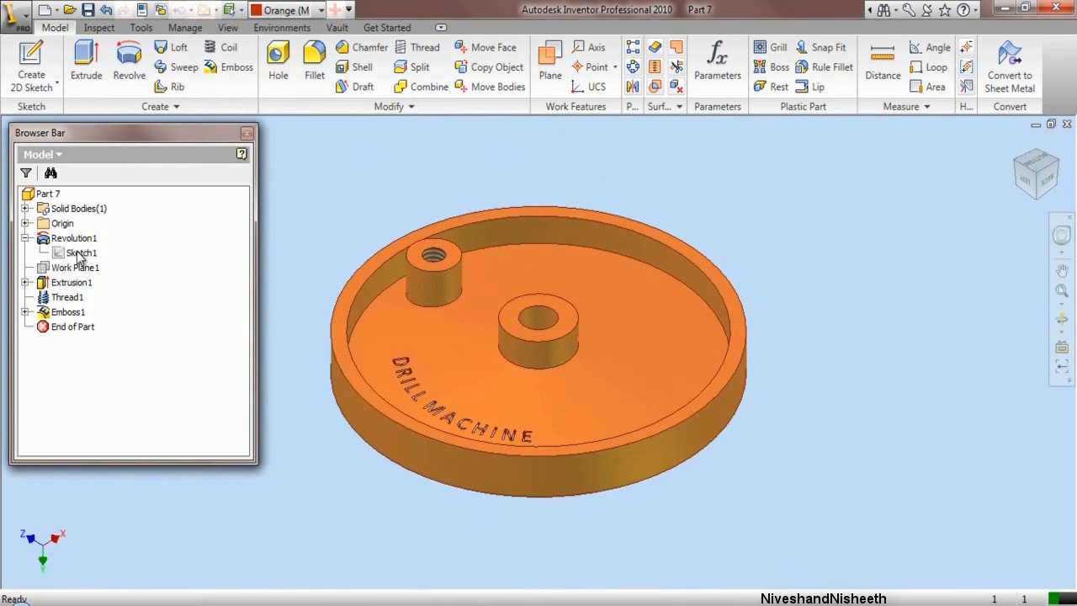
pyautogui.click(77, 255)
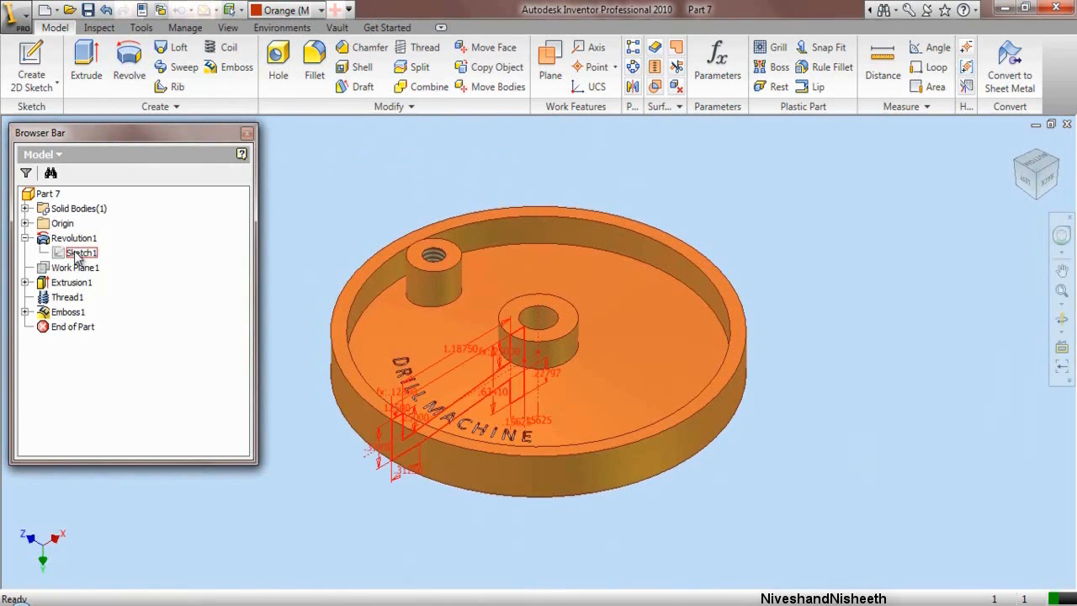
pyautogui.rightClick(78, 255)
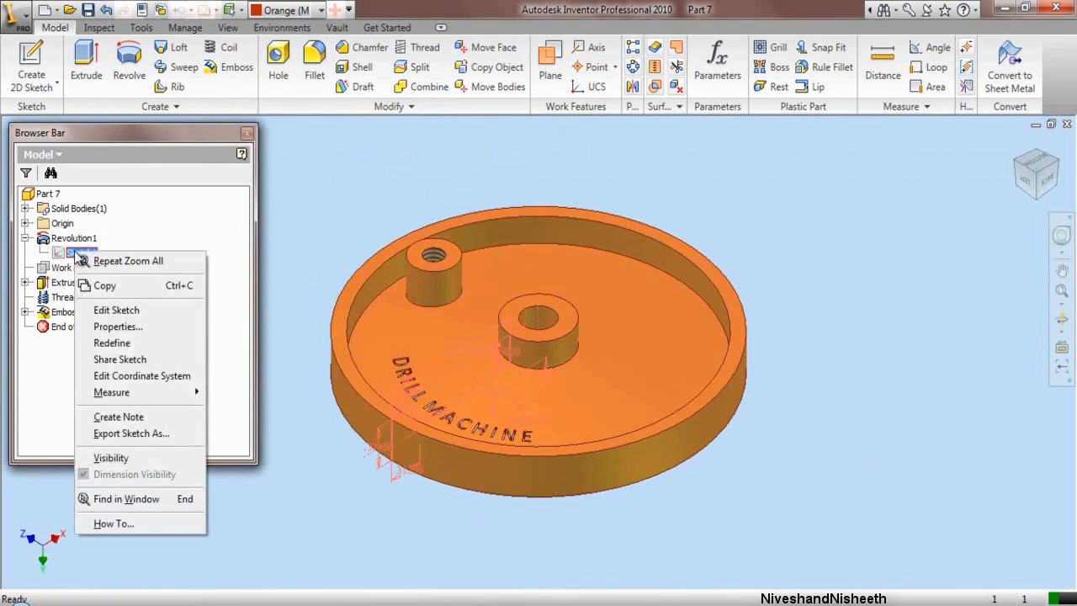
pyautogui.click(100, 311)
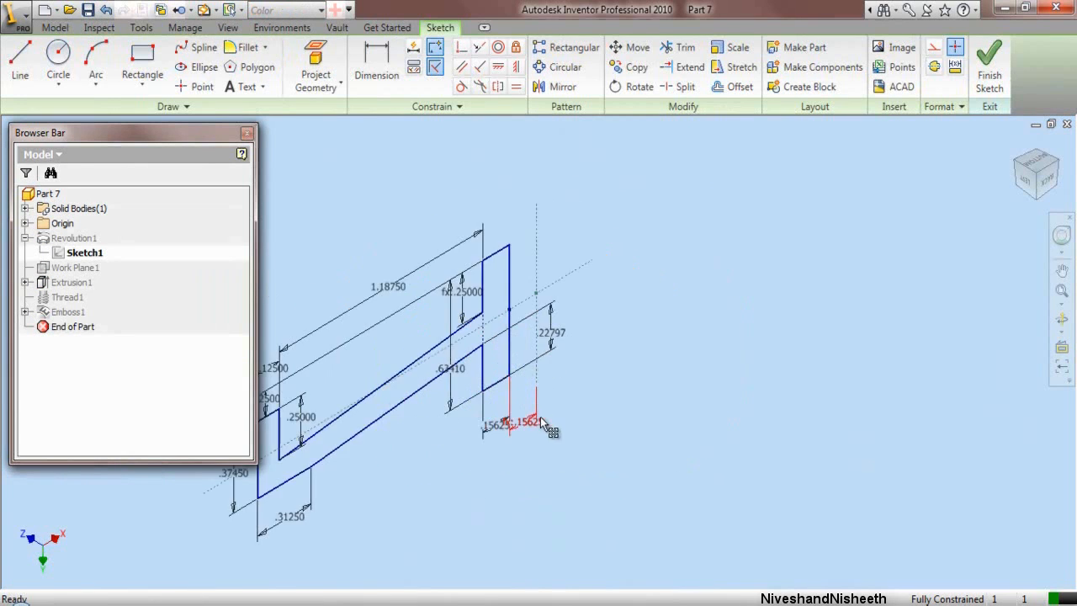
pyautogui.scroll(-2, 543, 421)
pyautogui.doubleClick(526, 458)
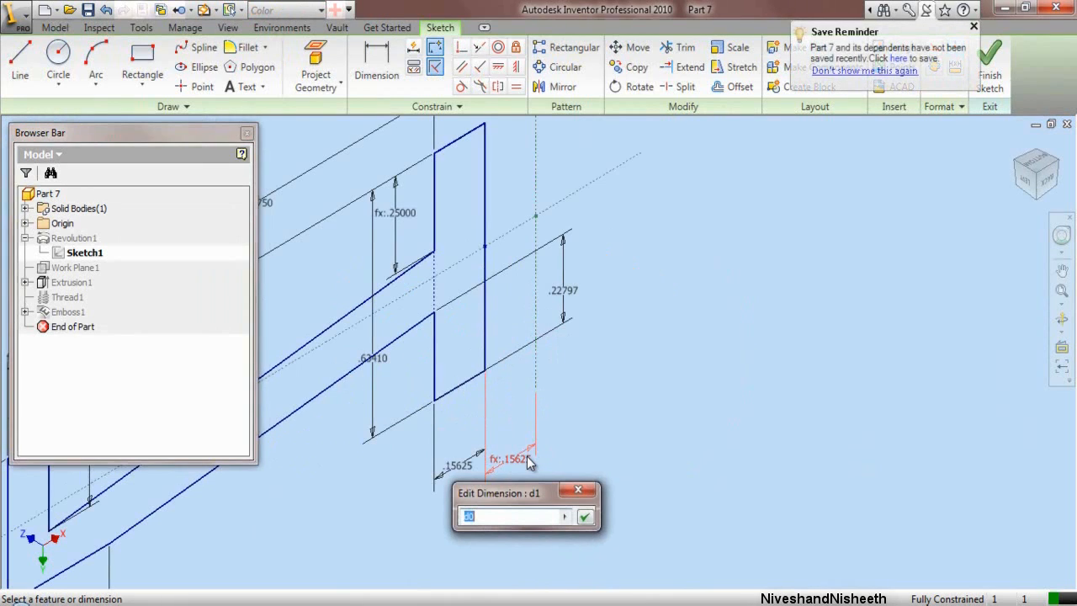
pyautogui.write('0.1565')
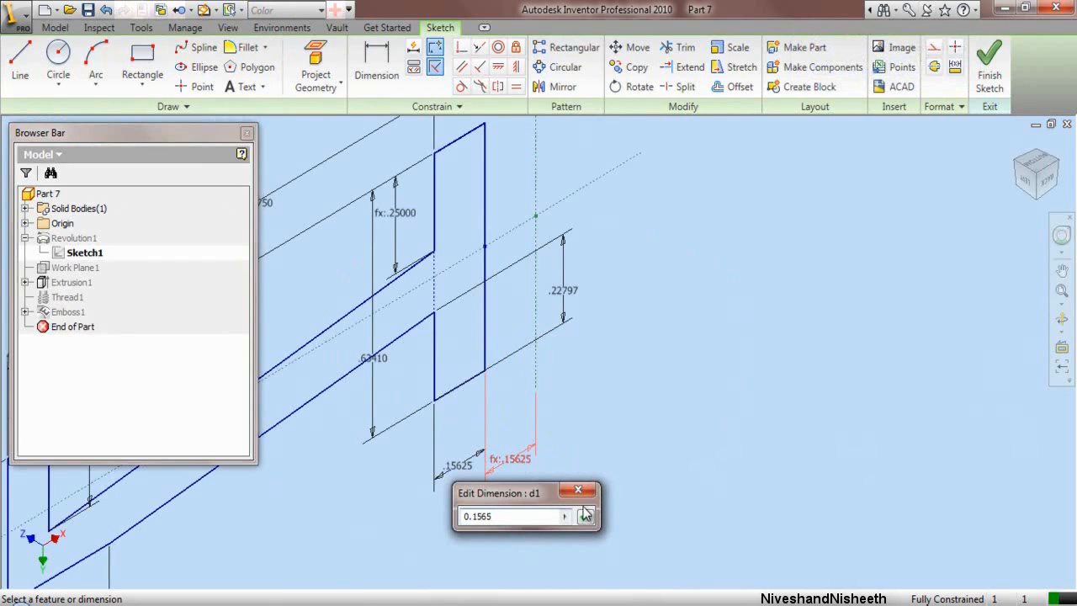
pyautogui.click(585, 516)
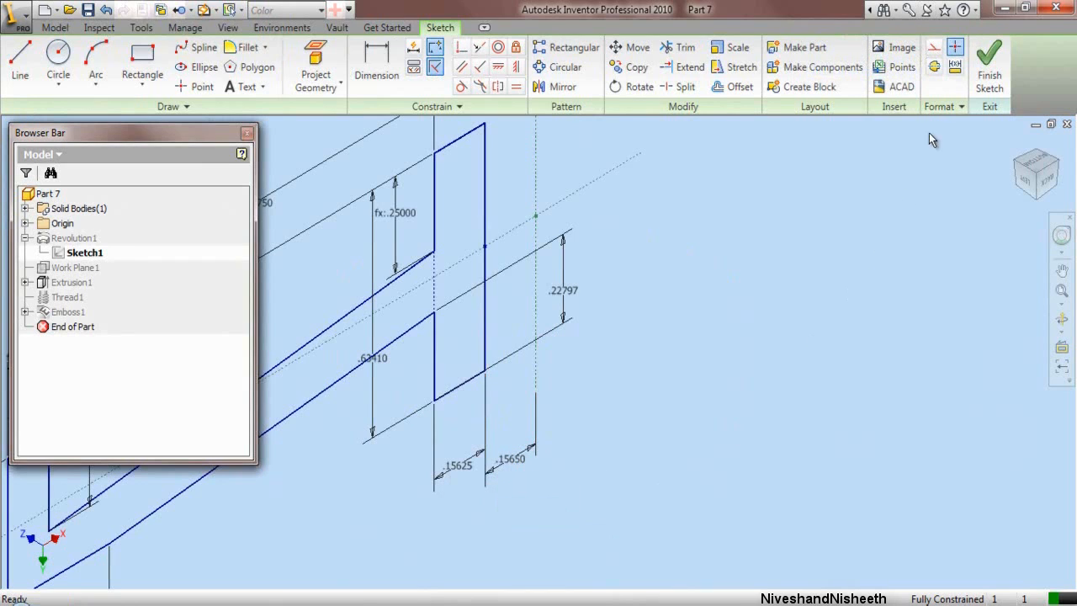
pyautogui.click(990, 63)
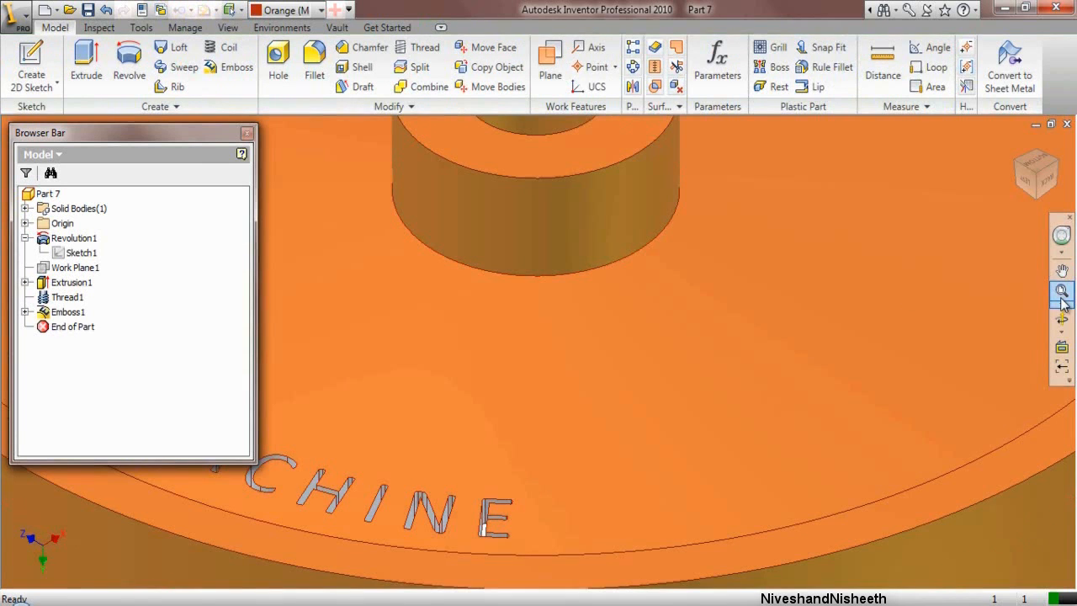
# Step: Measure the diameter of the wheel's central hub bore
pyautogui.click(1062, 301)
pyautogui.click(882, 63)
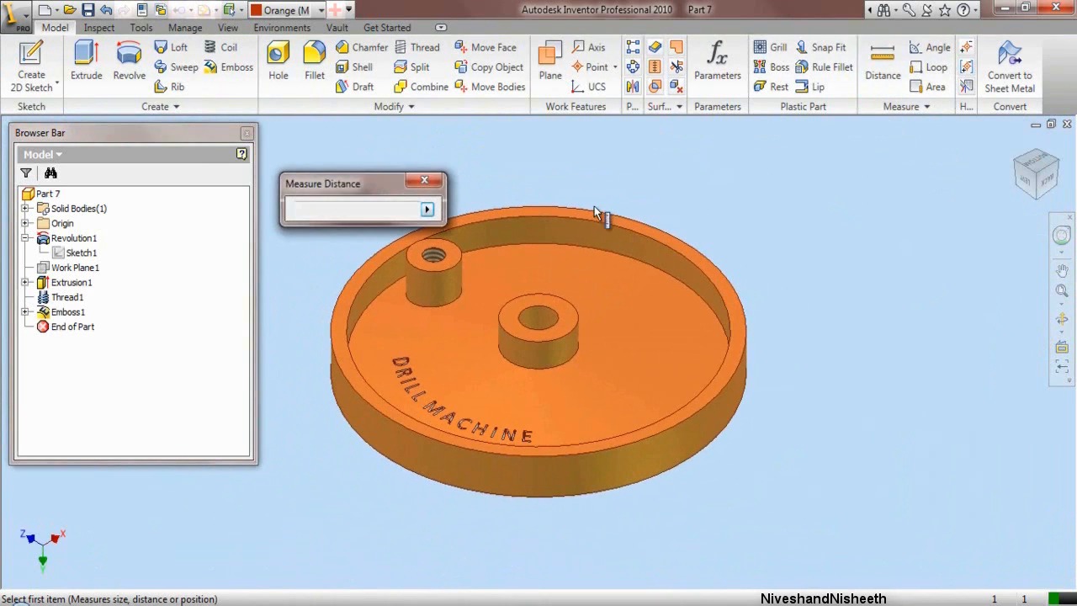
pyautogui.click(534, 301)
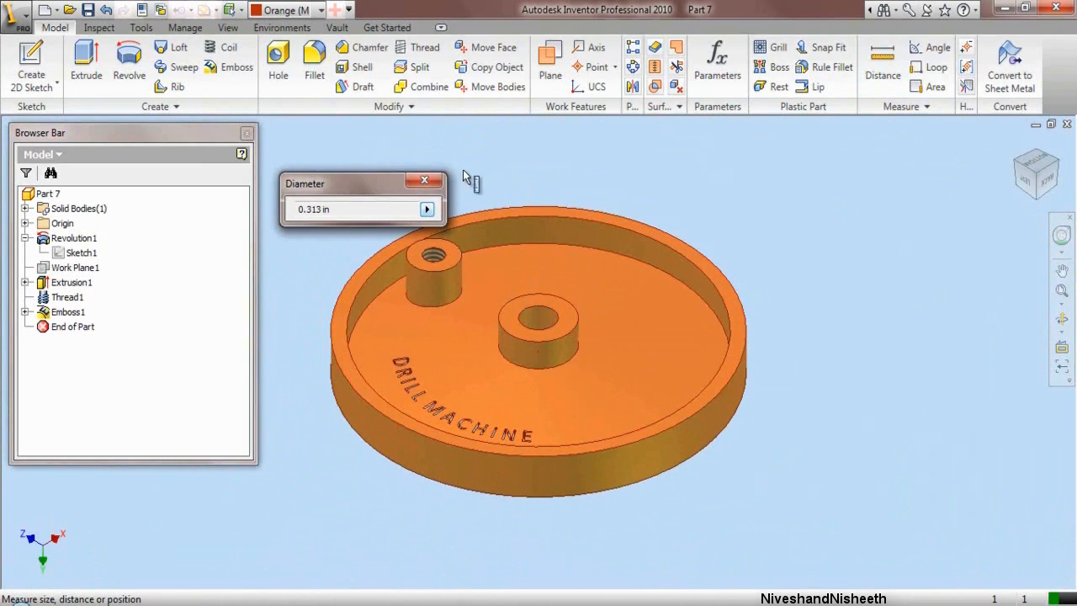
pyautogui.rightClick(499, 163)
pyautogui.click(515, 168)
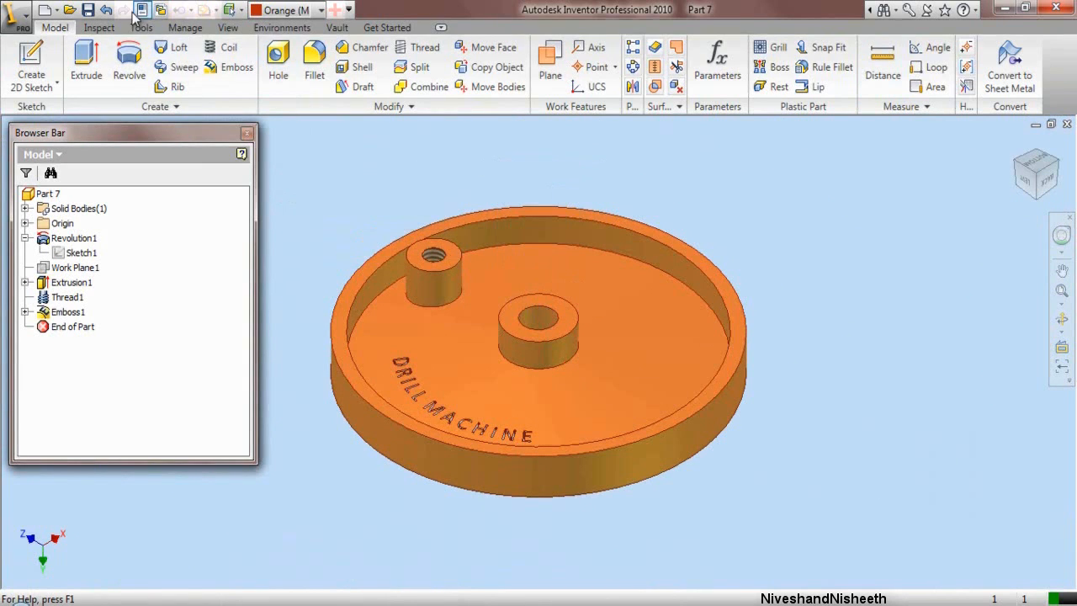
# Step: Save the Part 7 file and close it
pyautogui.click(87, 9)
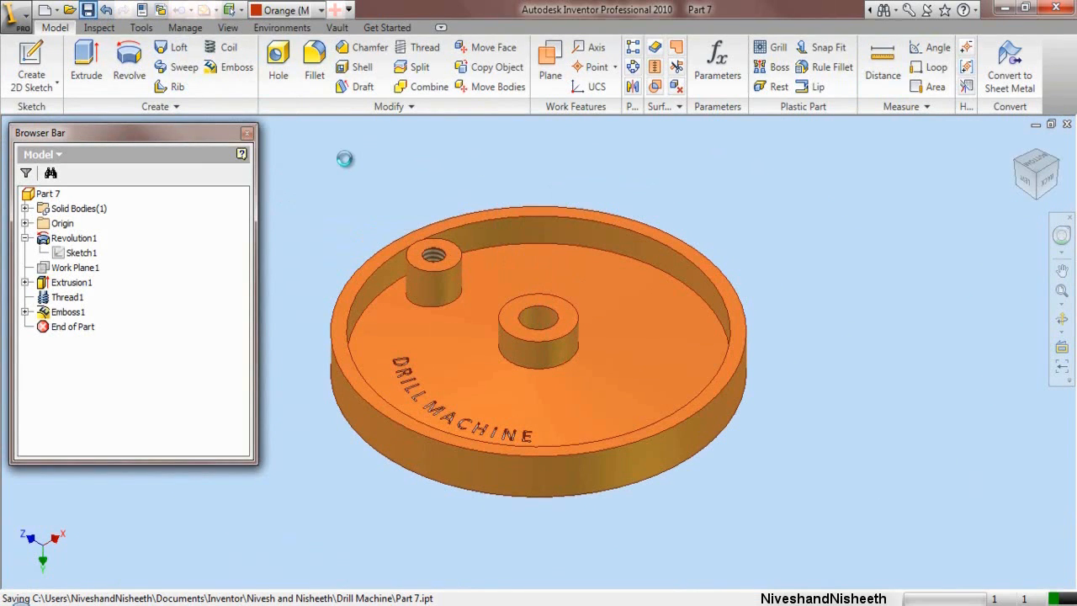
pyautogui.click(1066, 124)
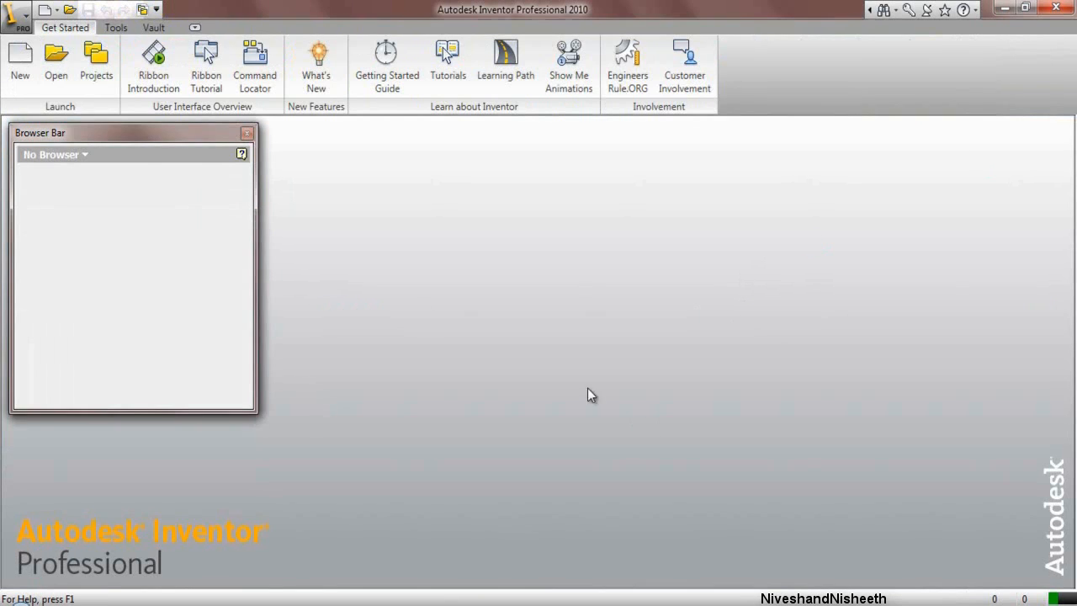
# Step: Create a new part file from the My Preference.ipt template
pyautogui.click(20, 59)
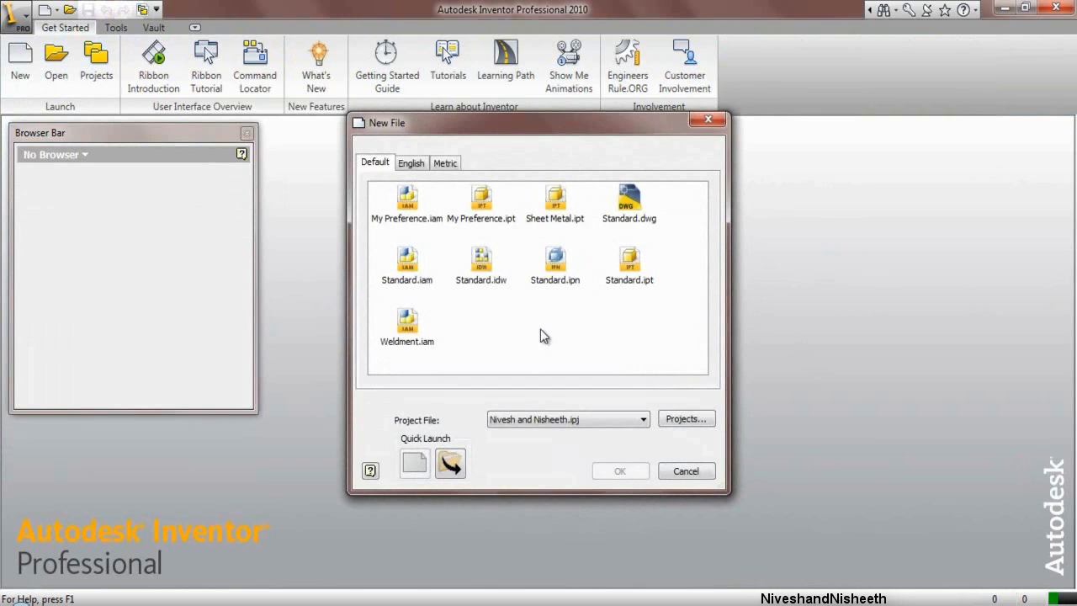
pyautogui.click(486, 206)
pyautogui.click(597, 473)
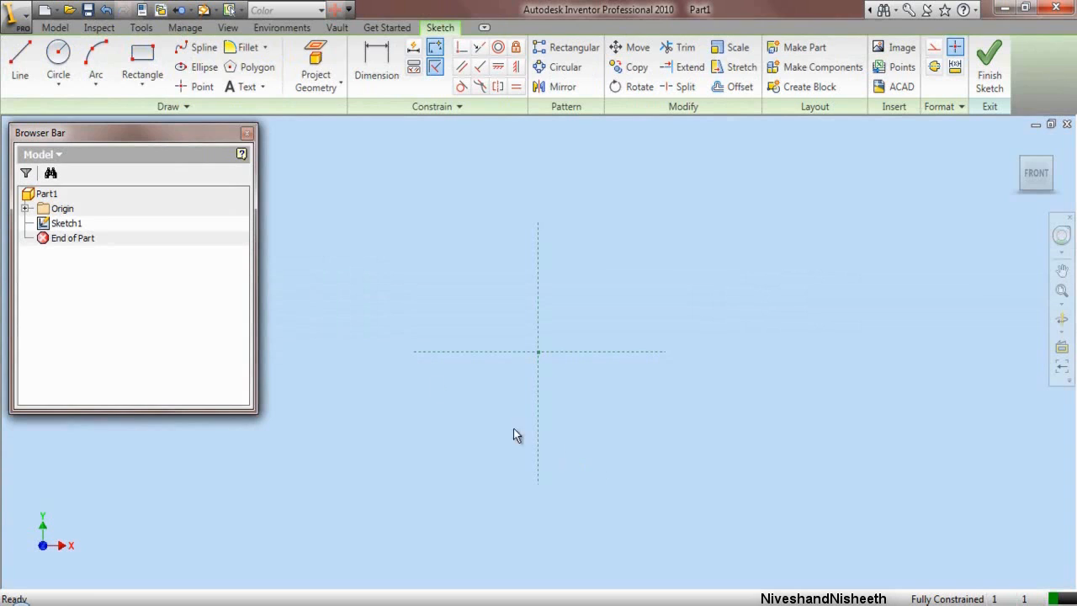
# Step: Sketch a two-point rectangle enclosing the origin on the front plane
pyautogui.click(142, 78)
pyautogui.click(439, 315)
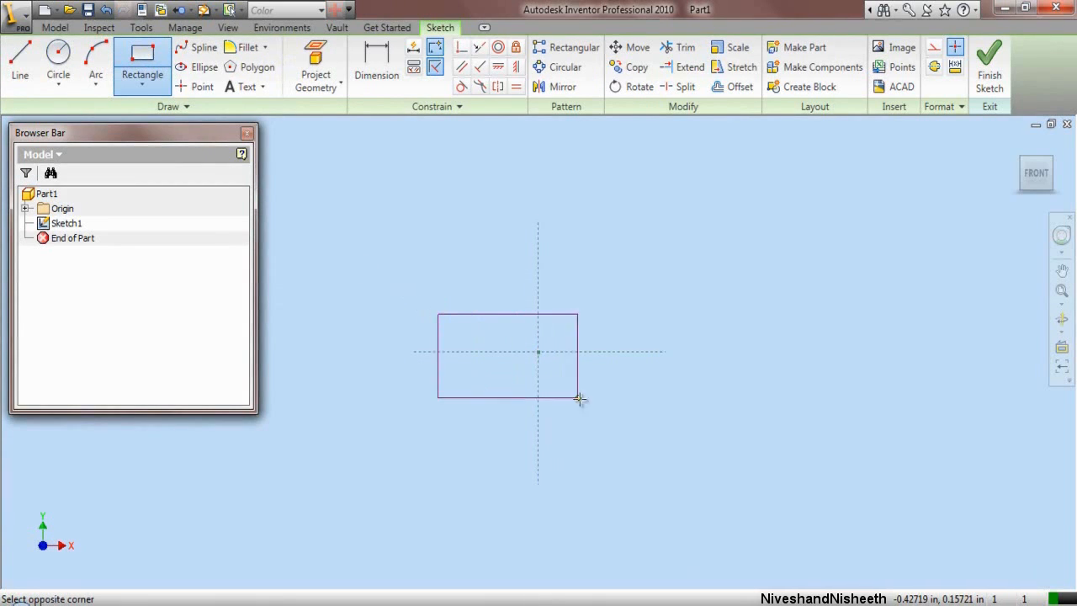
pyautogui.click(609, 412)
pyautogui.rightClick(619, 211)
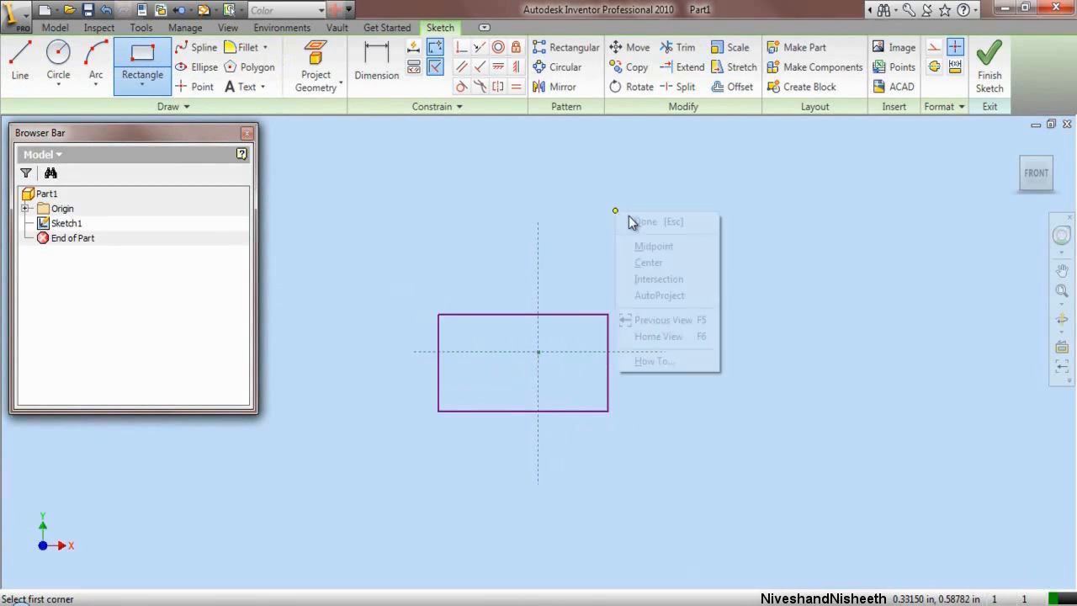
pyautogui.click(648, 222)
# Step: Centre the rectangle on the origin by making its top and left edge midpoints coincident with the vertical and horizontal axes
pyautogui.click(462, 47)
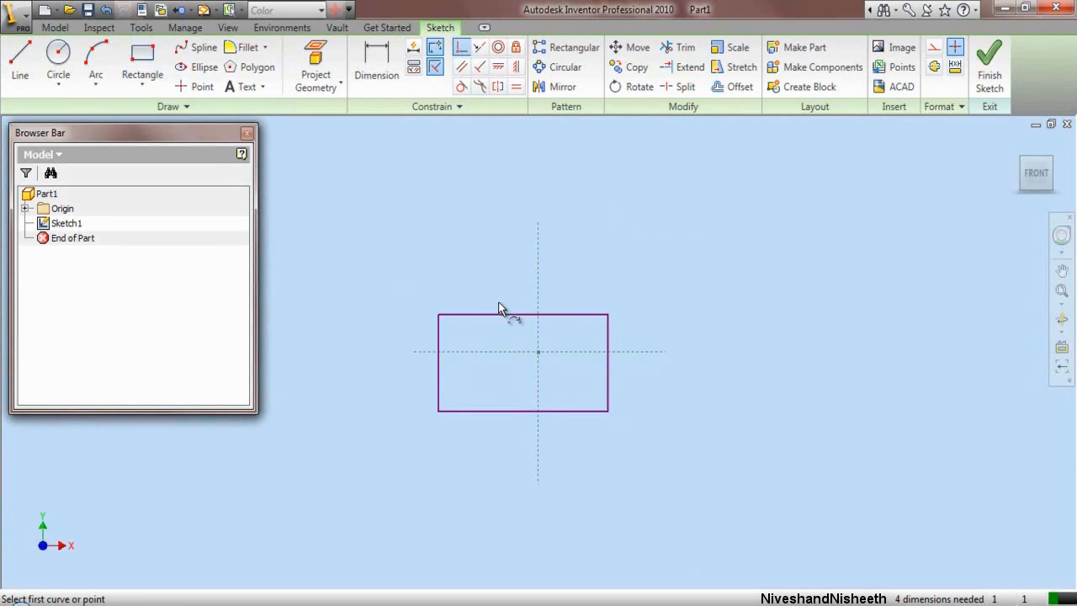
pyautogui.click(524, 315)
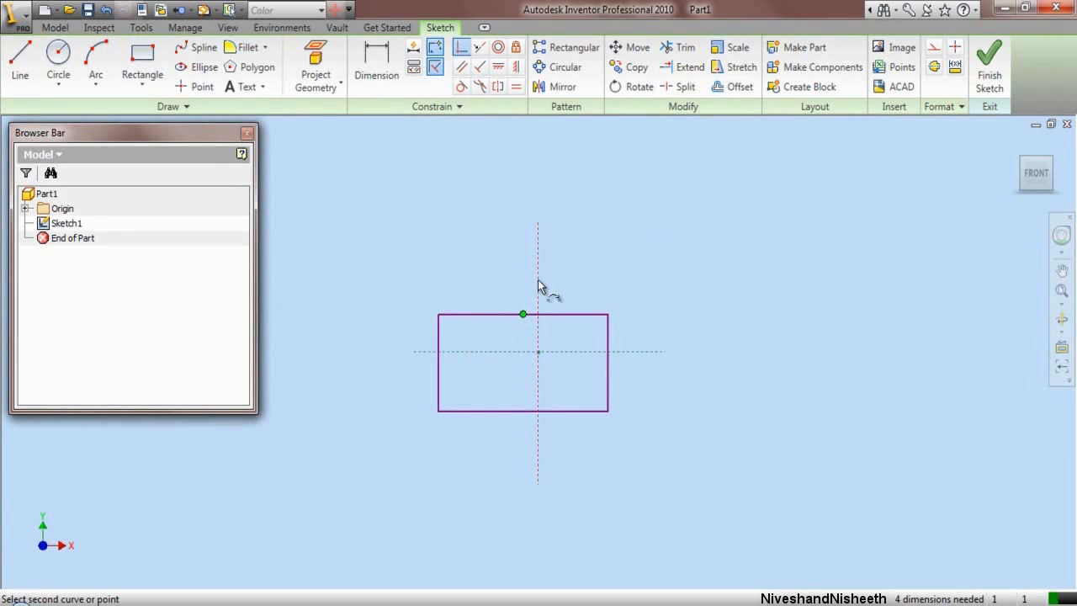
pyautogui.click(540, 286)
pyautogui.click(453, 363)
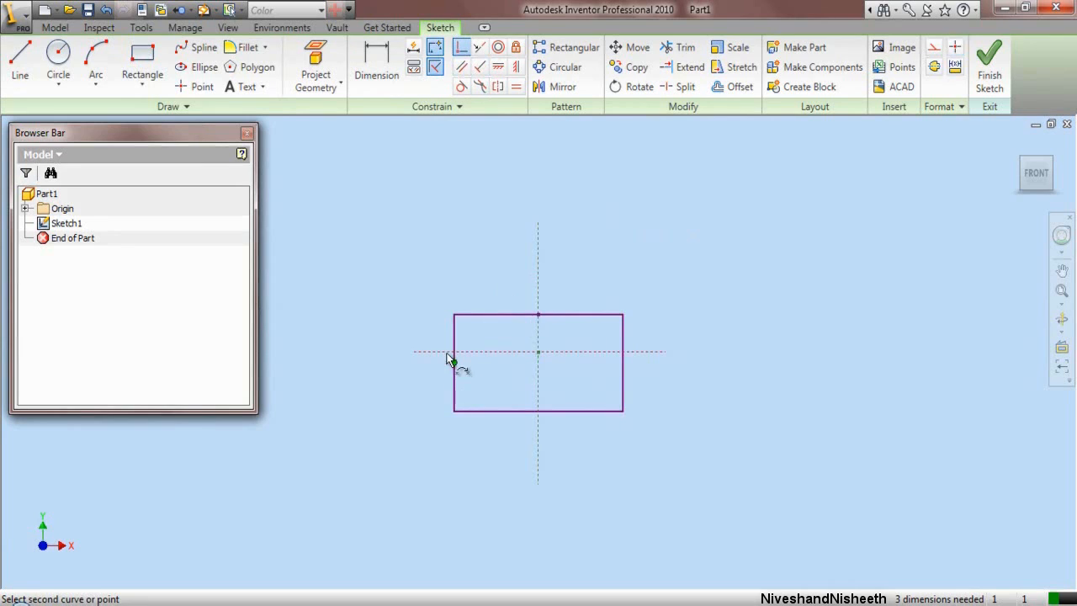
pyautogui.click(449, 352)
pyautogui.rightClick(693, 262)
pyautogui.click(703, 265)
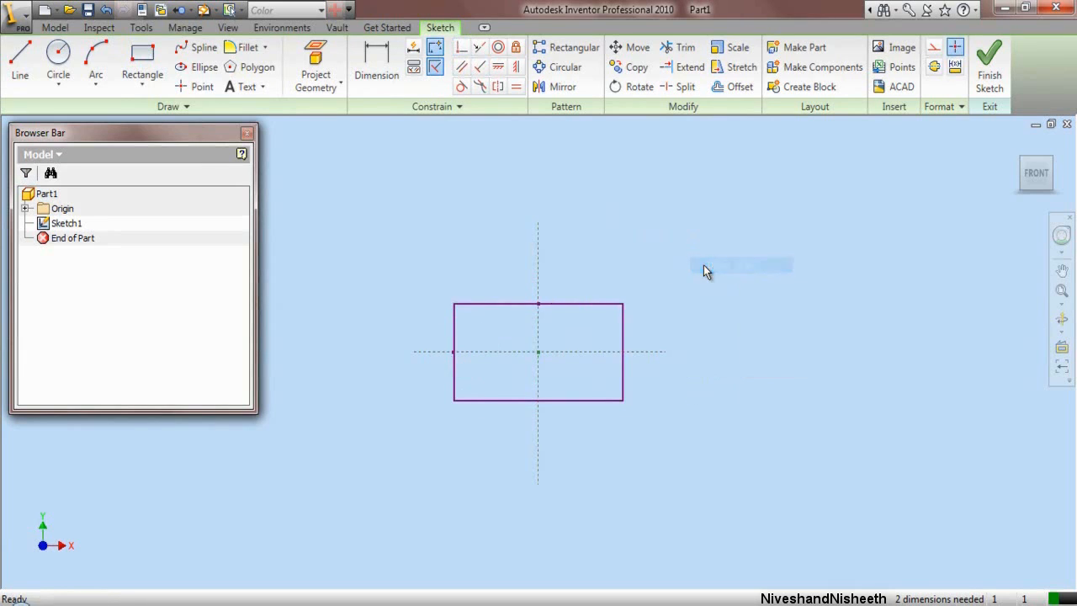
# Step: Dimension the rectangle's top edge and set its length to 3.5 in
pyautogui.click(391, 78)
pyautogui.click(494, 304)
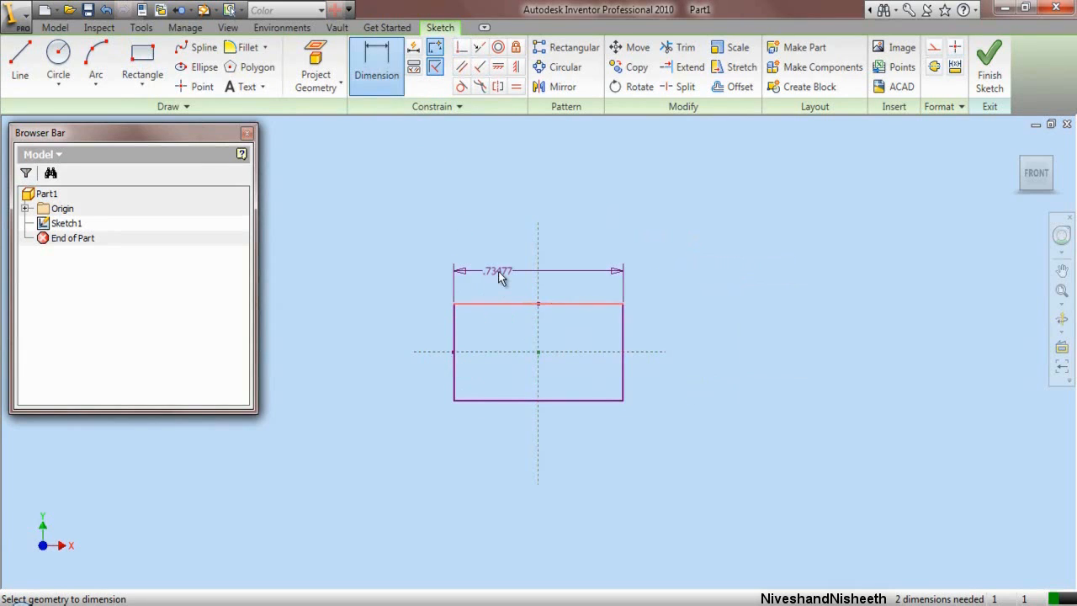
pyautogui.click(500, 268)
pyautogui.click(500, 266)
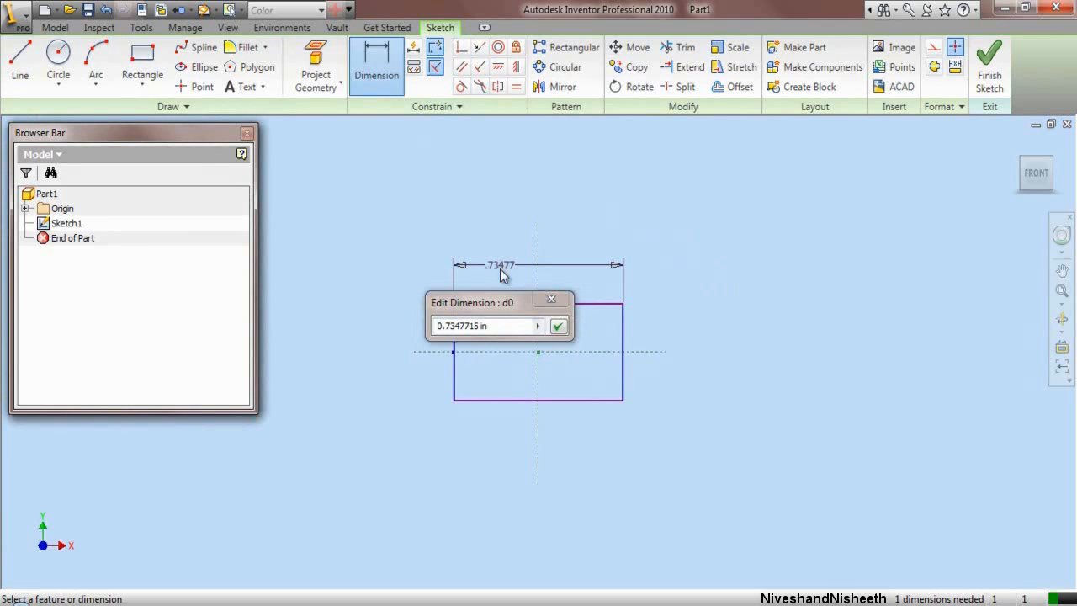
pyautogui.moveTo(494, 325); pyautogui.dragTo(452, 325)
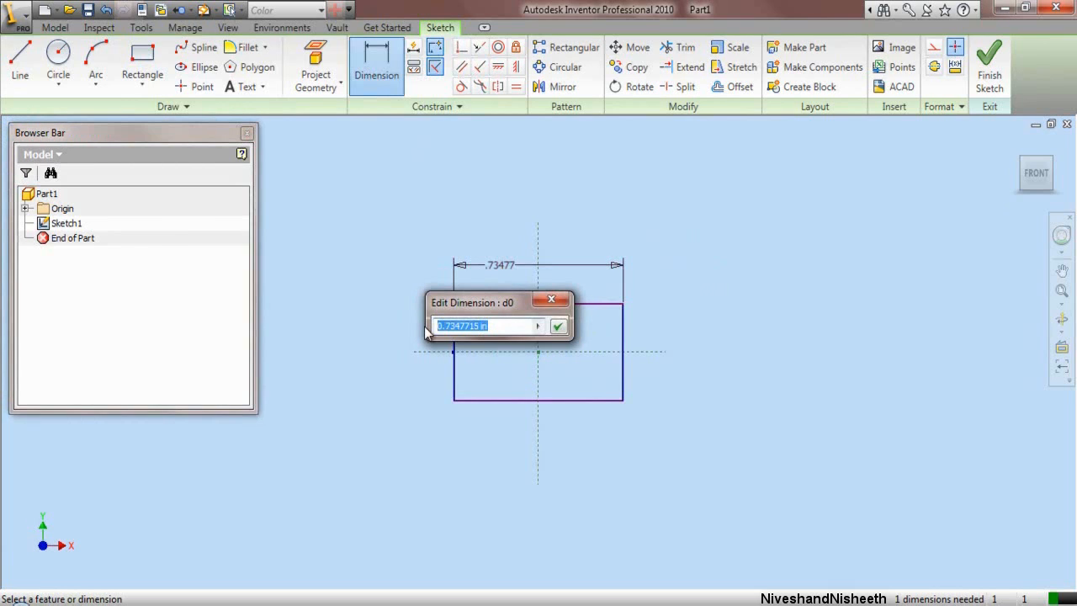
pyautogui.write('3.5')
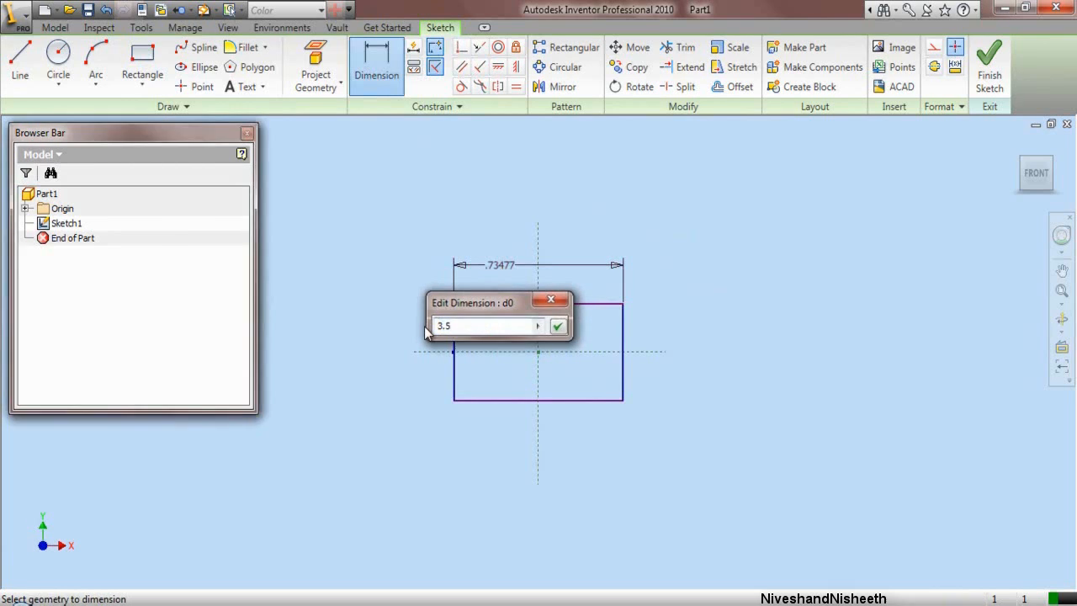
pyautogui.press('Return')
# Step: Dimension the rectangle's left edge and set its height to .375 in
pyautogui.scroll(-3, 483, 377)
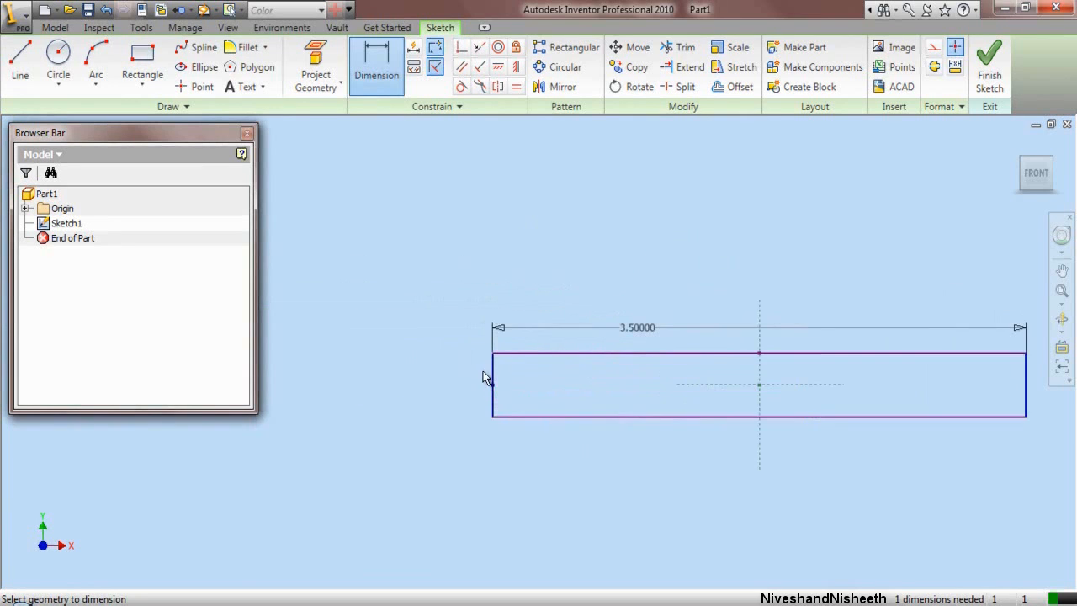
pyautogui.click(495, 389)
pyautogui.click(435, 382)
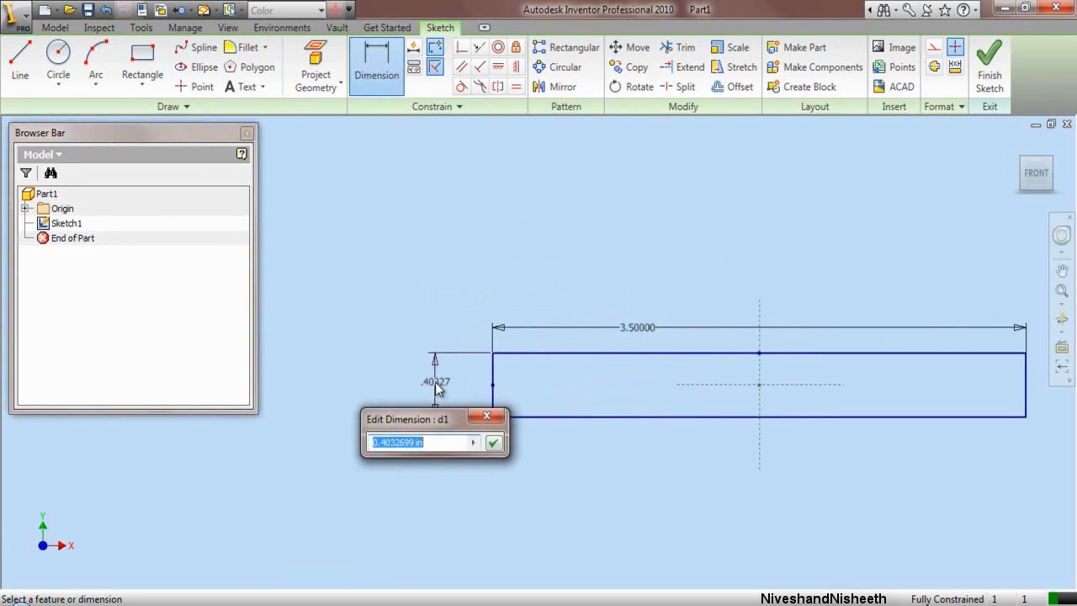
pyautogui.write('.375')
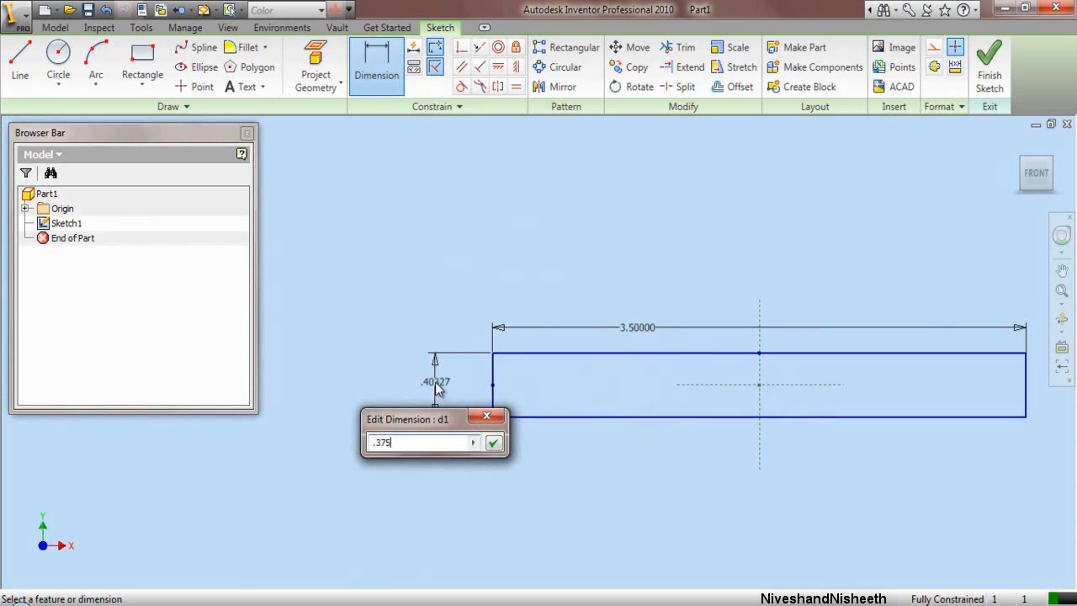
pyautogui.press('Return')
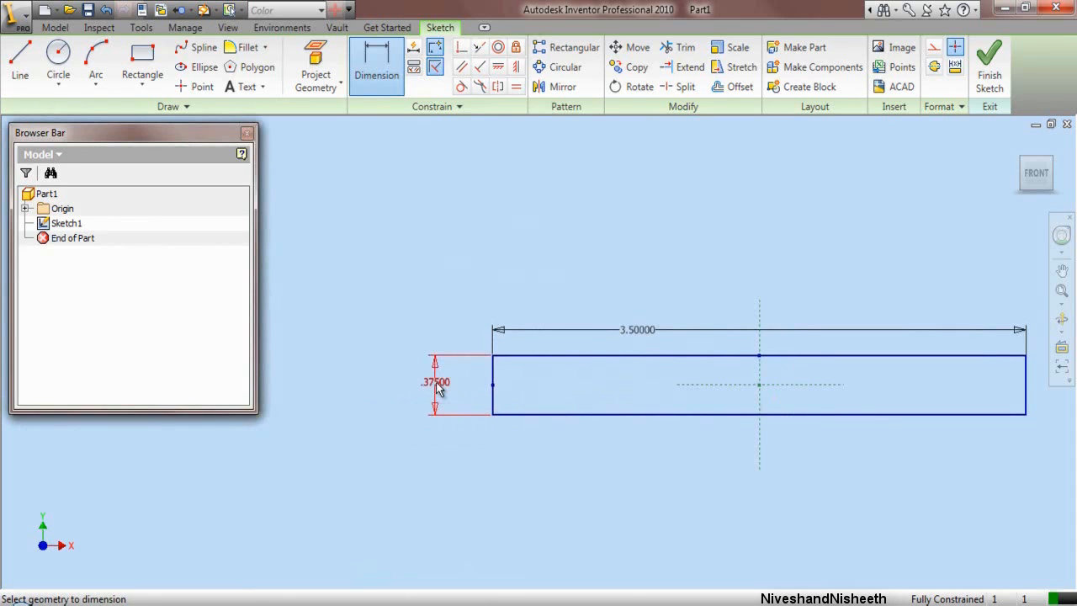
pyautogui.click(1062, 291)
pyautogui.rightClick(529, 185)
pyautogui.click(543, 192)
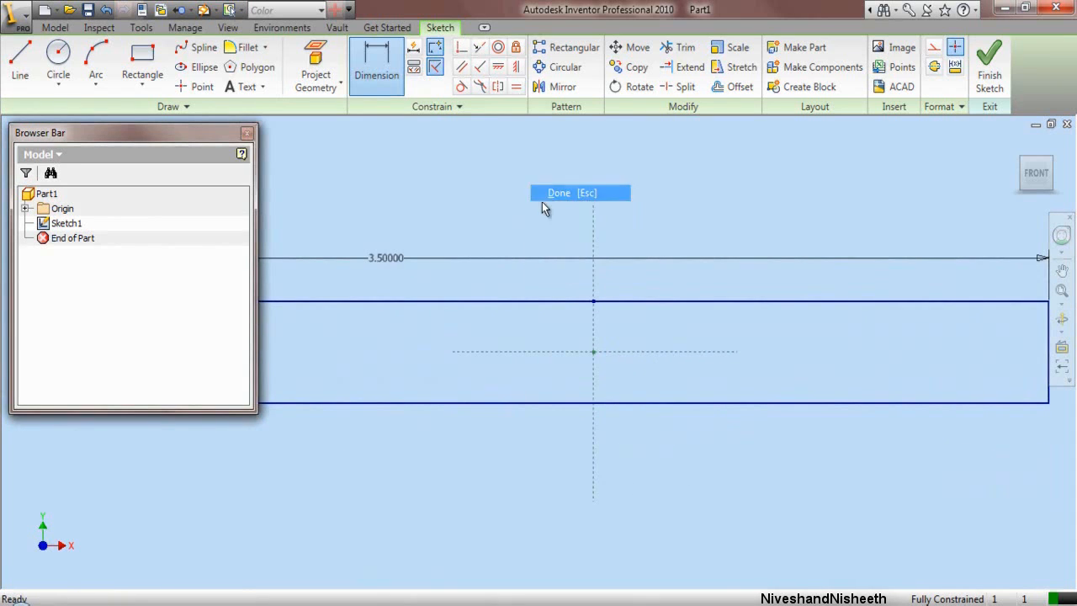
# Step: Sketch three circles on the rectangle's horizontal centreline, the left one about 0.25 in and the middle one about 0.17 in in diameter
pyautogui.moveTo(251, 412); pyautogui.dragTo(249, 276)
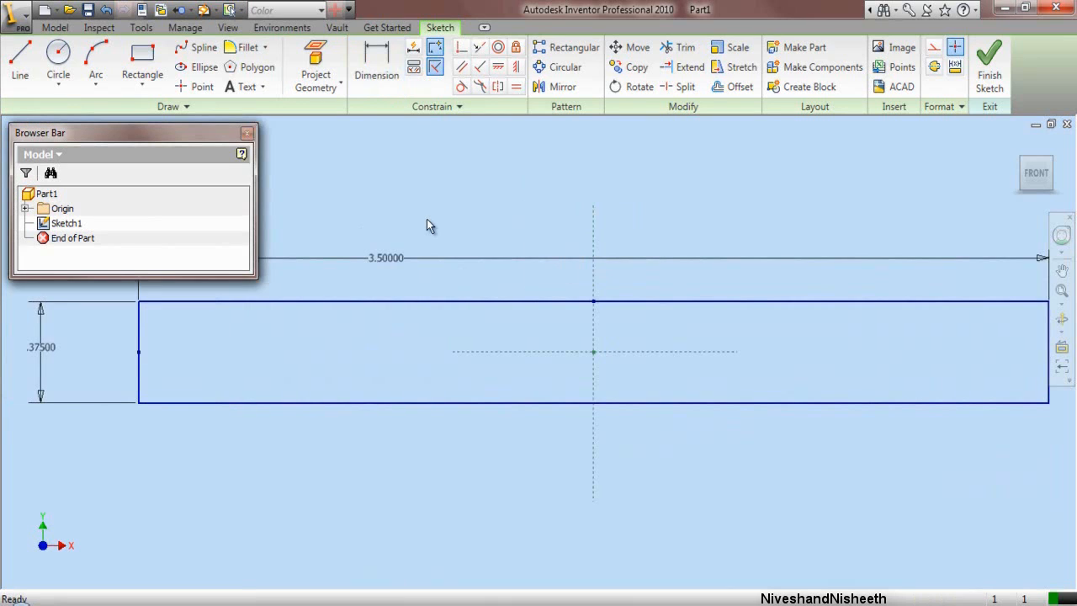
pyautogui.click(58, 56)
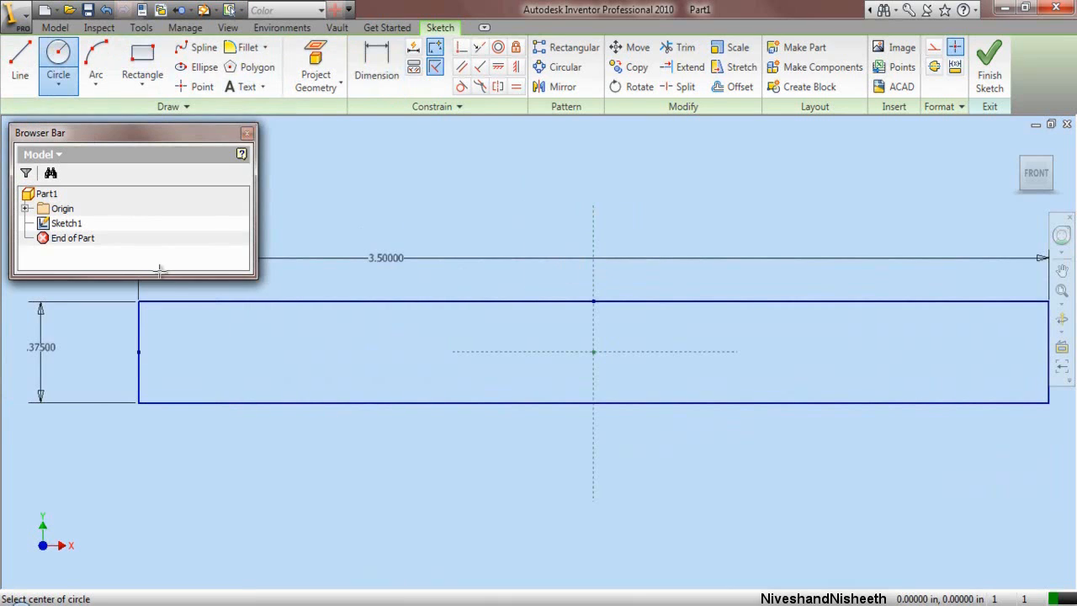
pyautogui.click(191, 352)
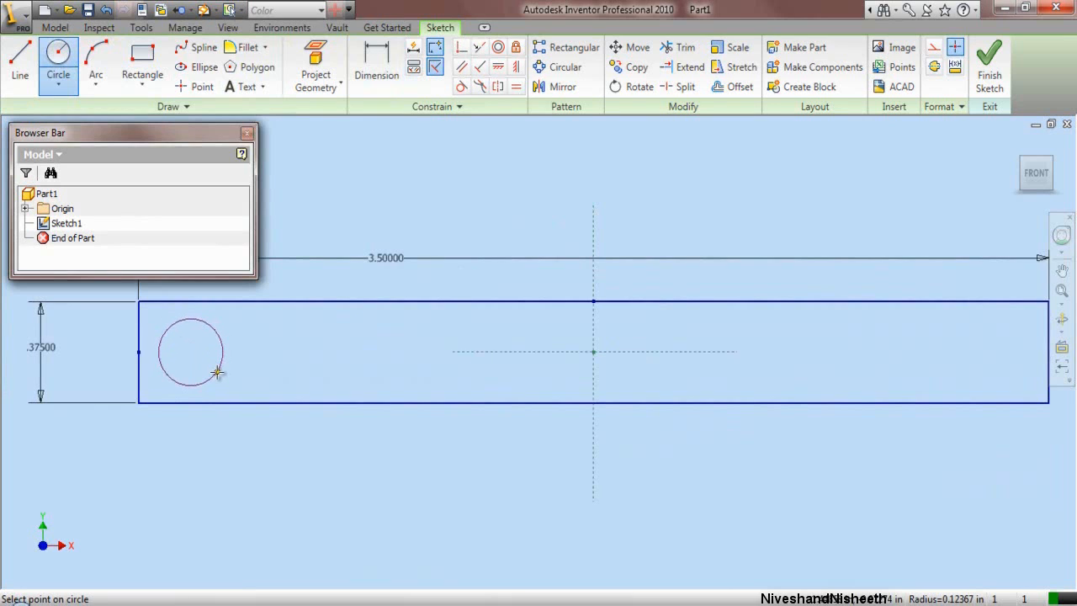
pyautogui.click(215, 373)
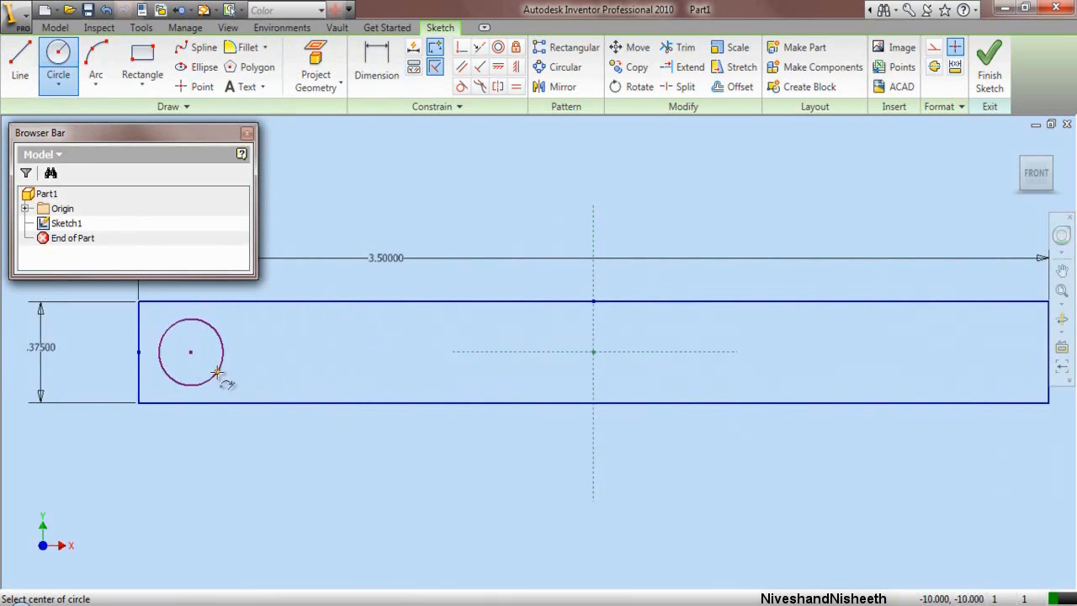
pyautogui.click(498, 352)
pyautogui.click(512, 370)
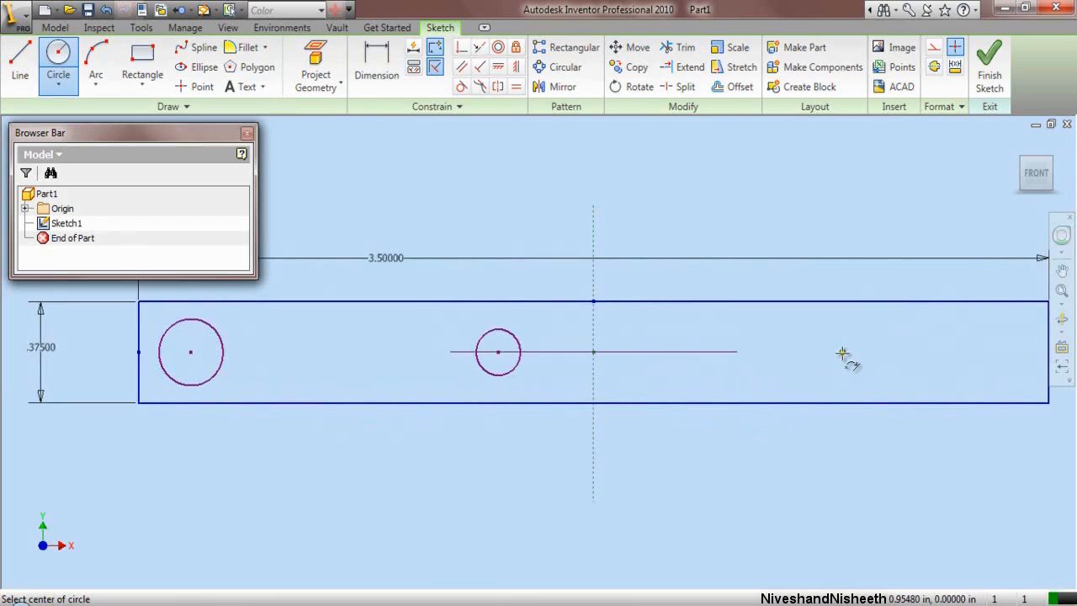
pyautogui.click(842, 352)
pyautogui.click(847, 370)
pyautogui.rightClick(765, 160)
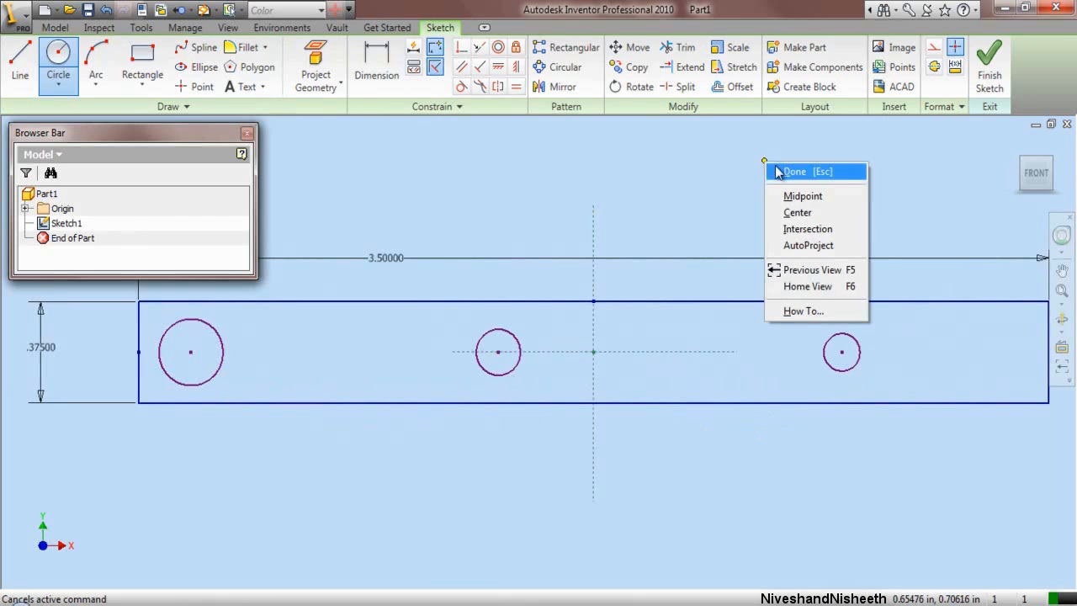
pyautogui.click(787, 171)
# Step: Dimension the left circle's centre .319 in from the rectangle's left edge
pyautogui.click(376, 67)
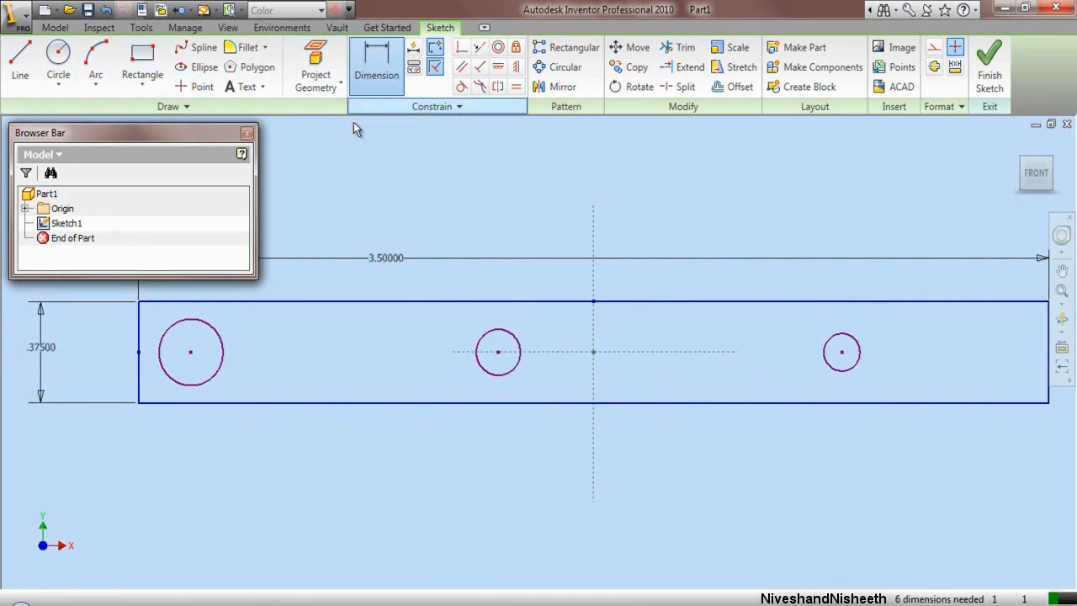
pyautogui.click(224, 355)
pyautogui.scroll(-5, 225, 358)
pyautogui.scroll(3, 239, 378)
pyautogui.click(244, 376)
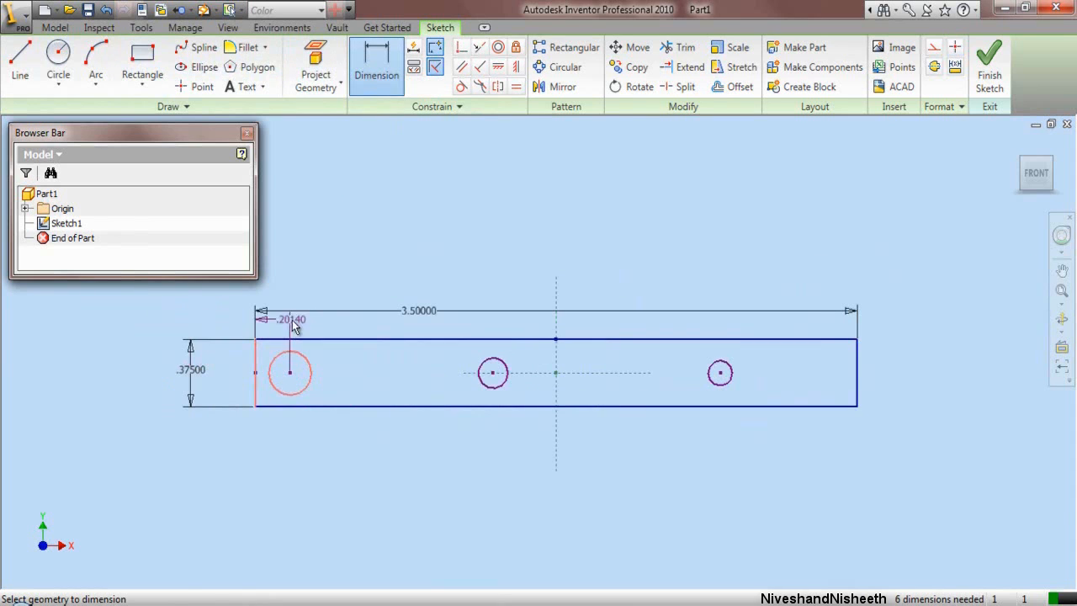
pyautogui.scroll(5, 255, 341)
pyautogui.click(249, 367)
pyautogui.scroll(-3, 284, 324)
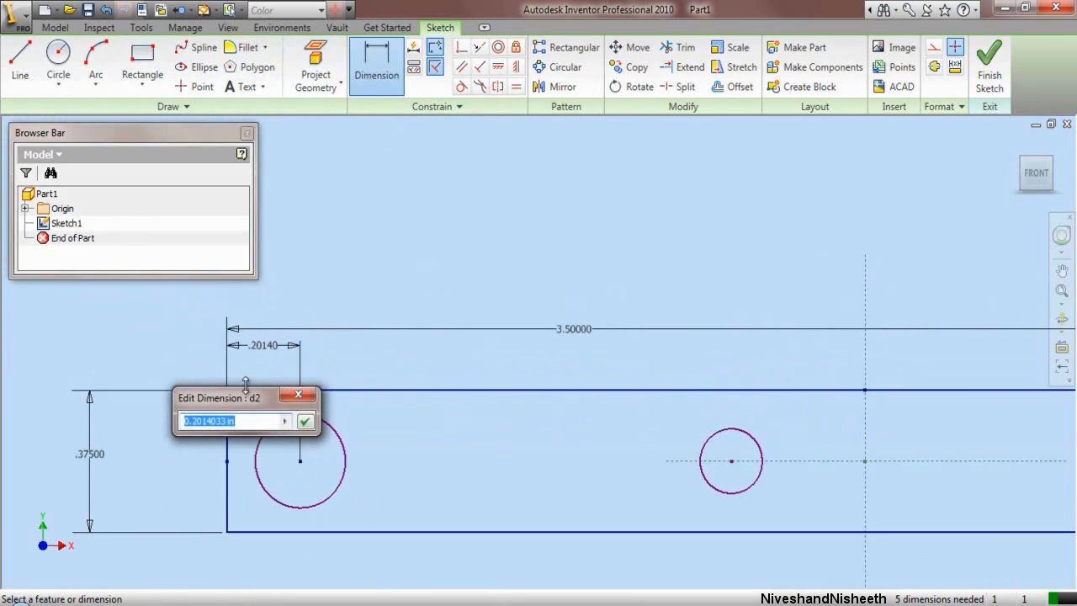
pyautogui.moveTo(250, 399); pyautogui.dragTo(395, 294)
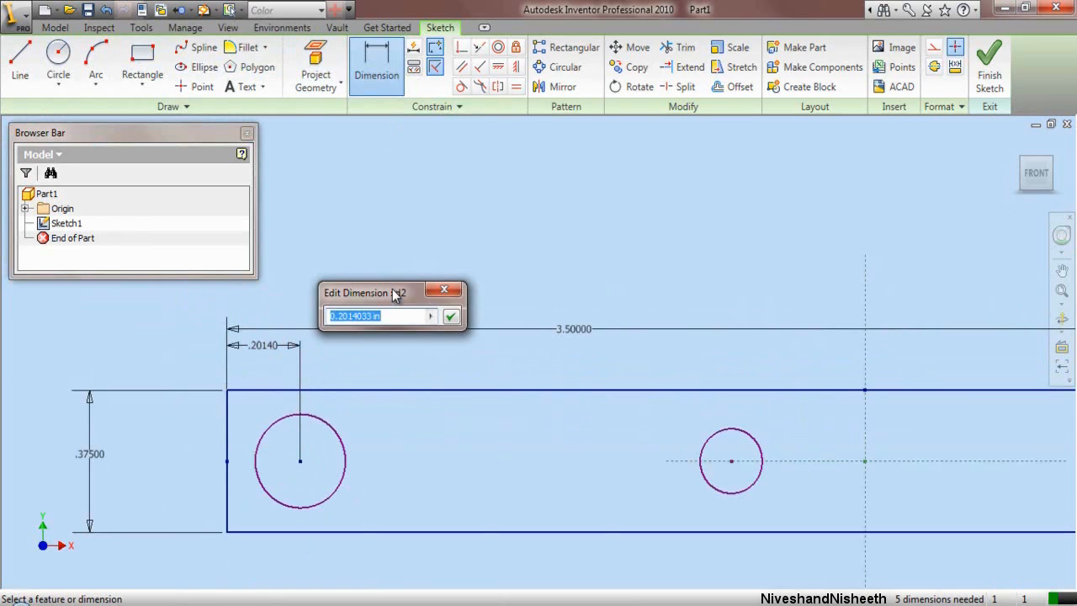
pyautogui.write('.319')
pyautogui.press('Return')
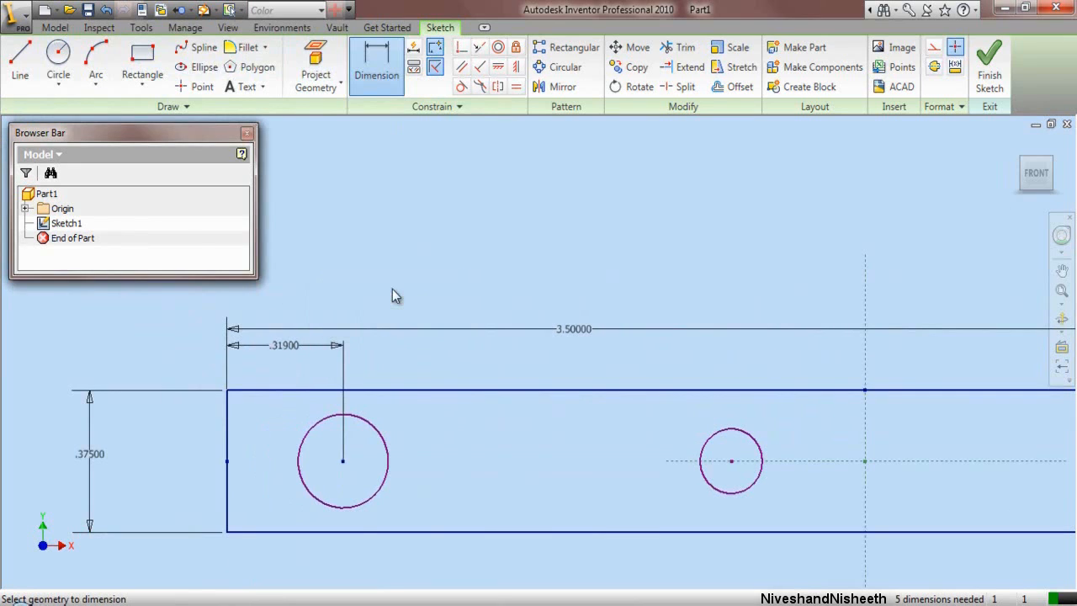
# Step: Dimension the left circle's diameter and set it to .25 in
pyautogui.click(388, 460)
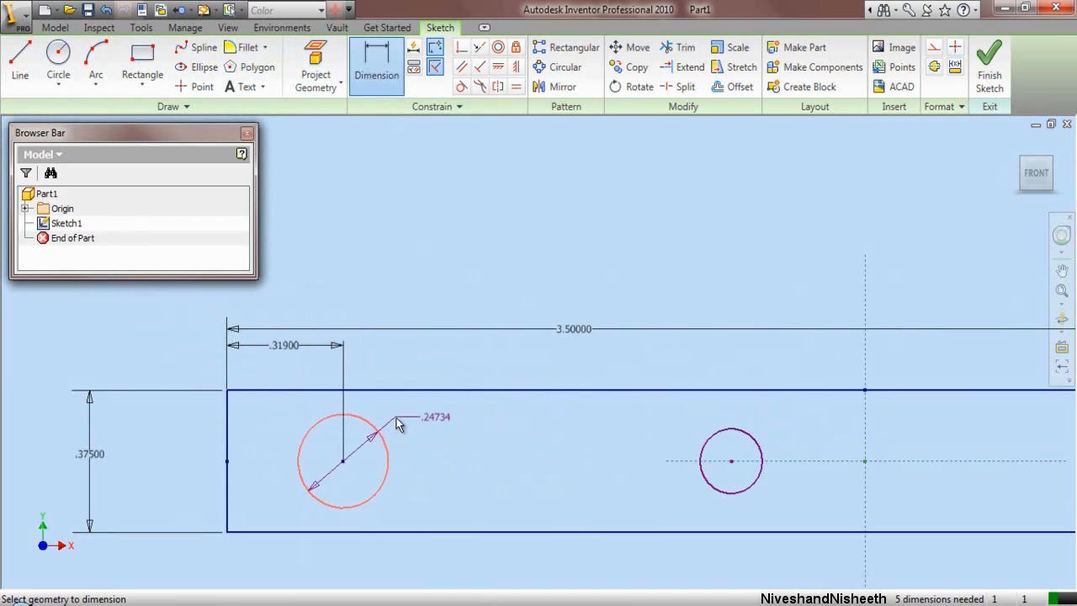
pyautogui.click(398, 424)
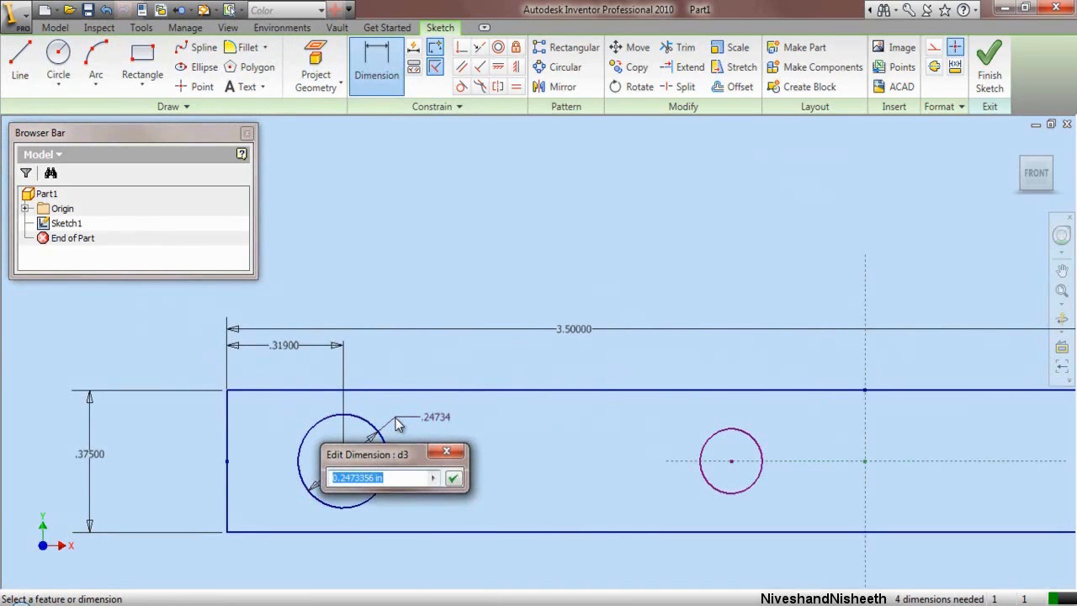
pyautogui.write('.25')
pyautogui.press('Return')
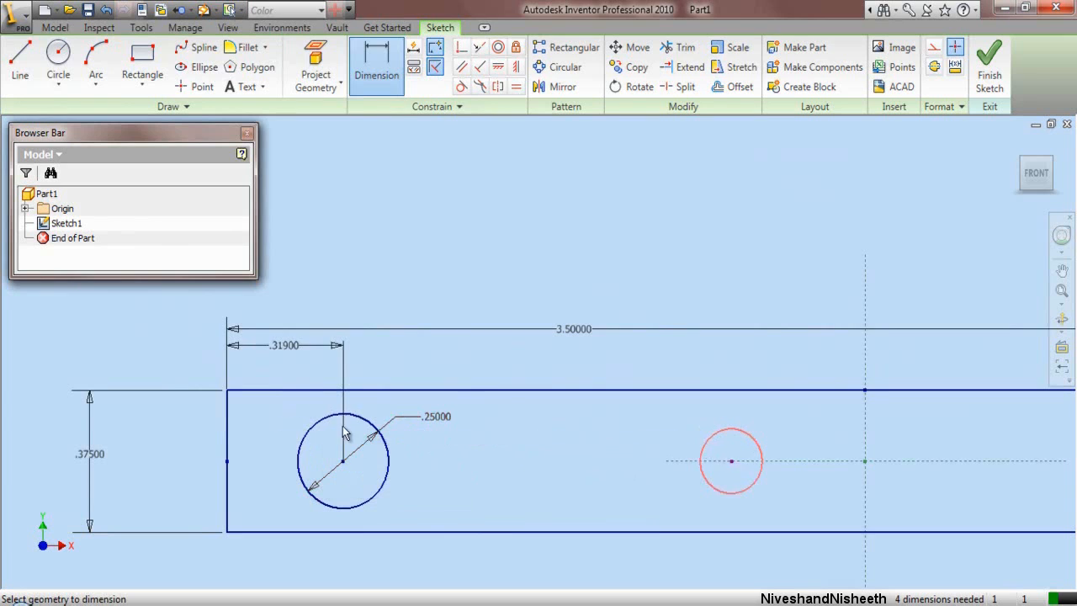
# Step: Dimension the middle circle's centre 1.475 in from the rectangle's left edge
pyautogui.click(729, 460)
pyautogui.click(229, 438)
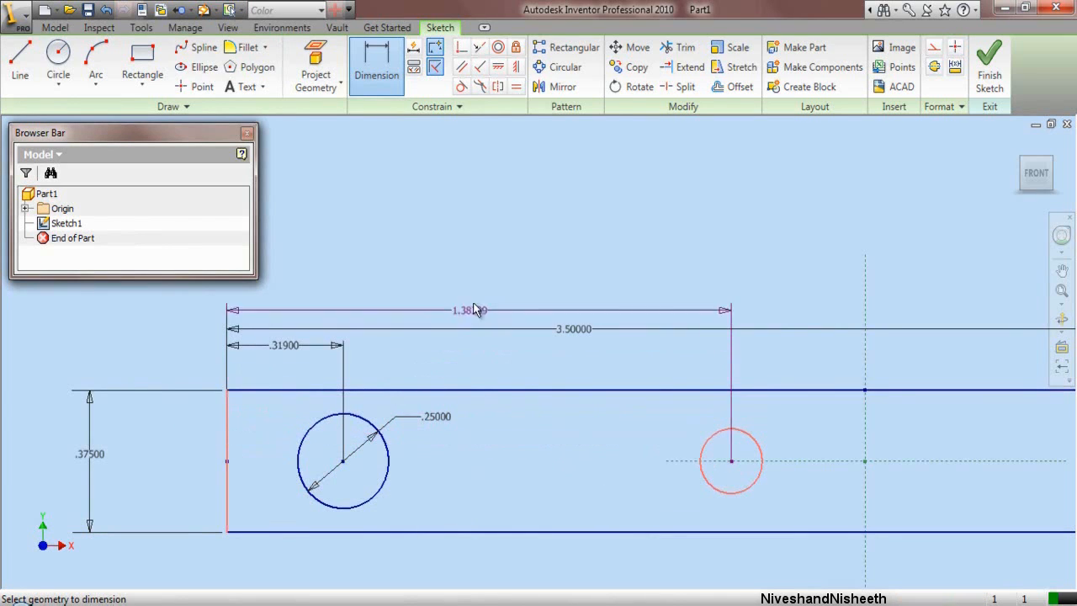
pyautogui.click(481, 294)
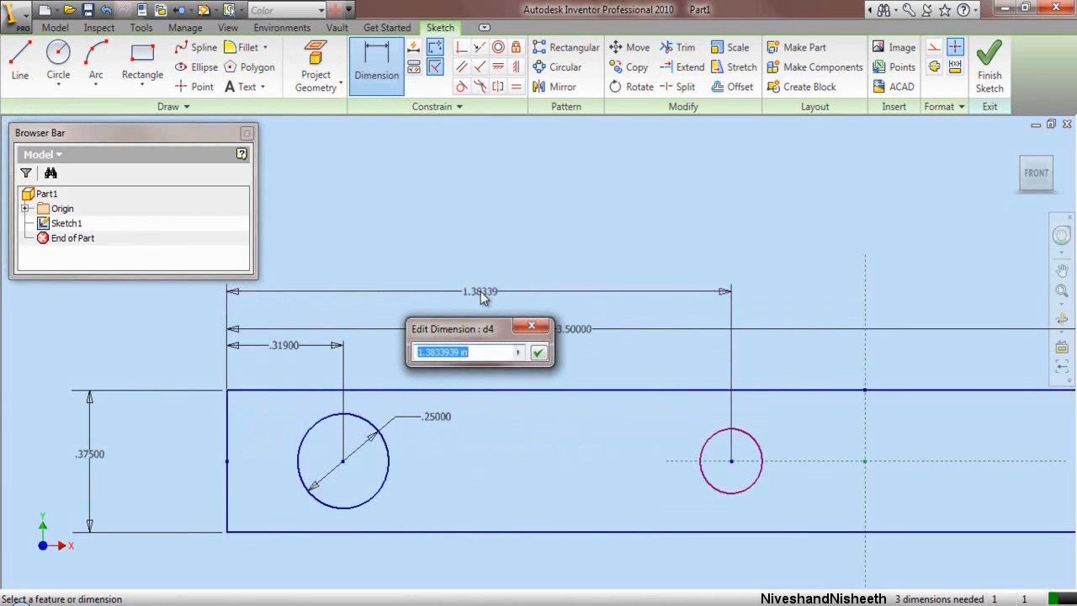
pyautogui.write('1.475')
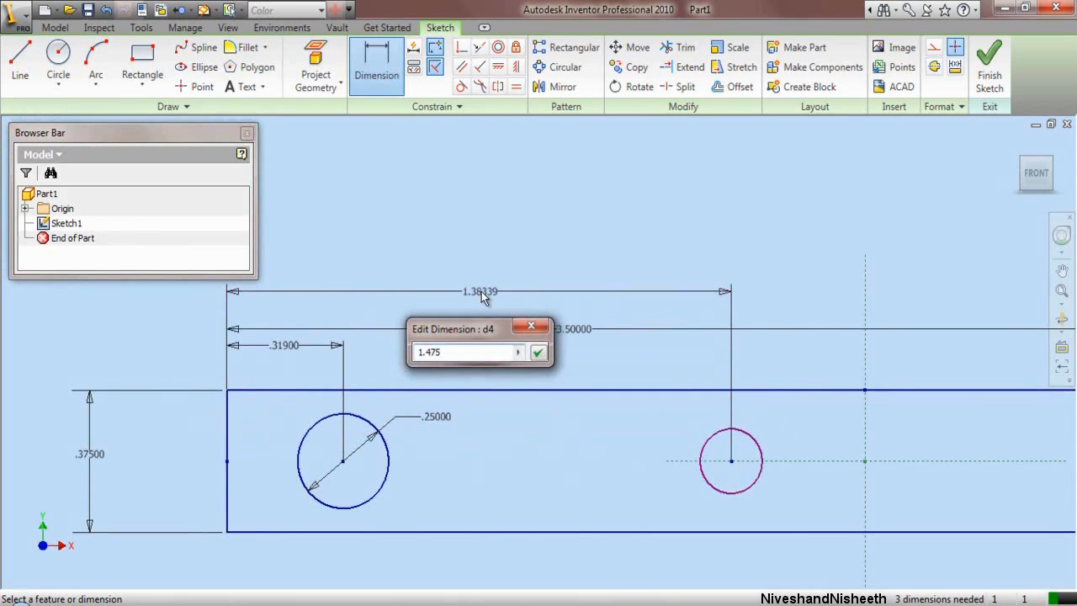
pyautogui.press('Return')
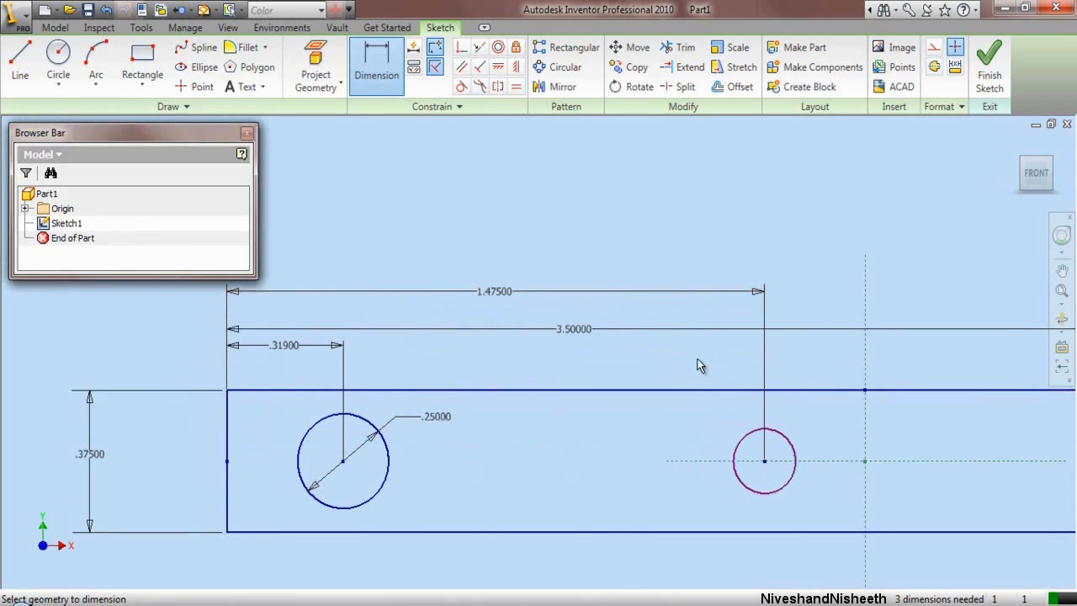
# Step: Dimension the middle circle's diameter and set it to .19 in
pyautogui.click(774, 436)
pyautogui.click(798, 425)
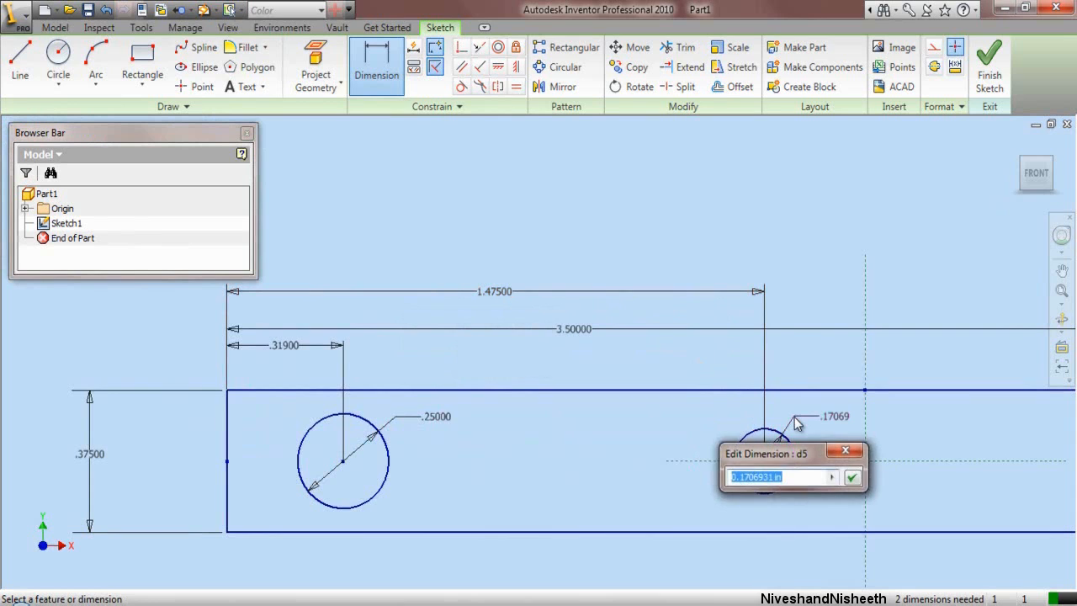
pyautogui.write('.19')
pyautogui.press('Return')
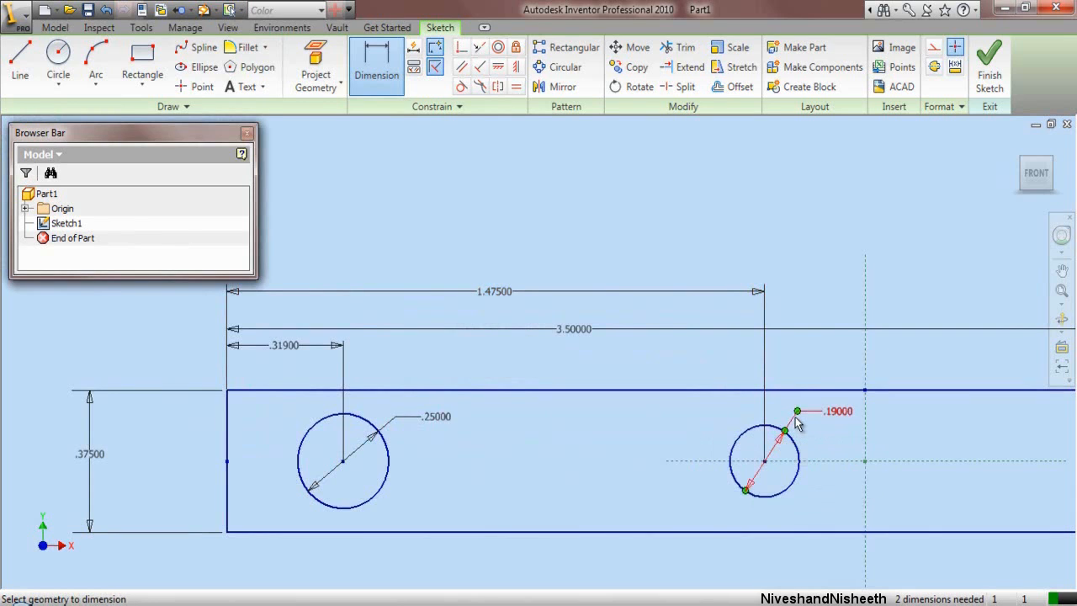
# Step: Dimension the right circle's centre 3.25 in from the rectangle's left edge
pyautogui.scroll(-2, 564, 425)
pyautogui.scroll(-2, 754, 447)
pyautogui.scroll(3, 736, 419)
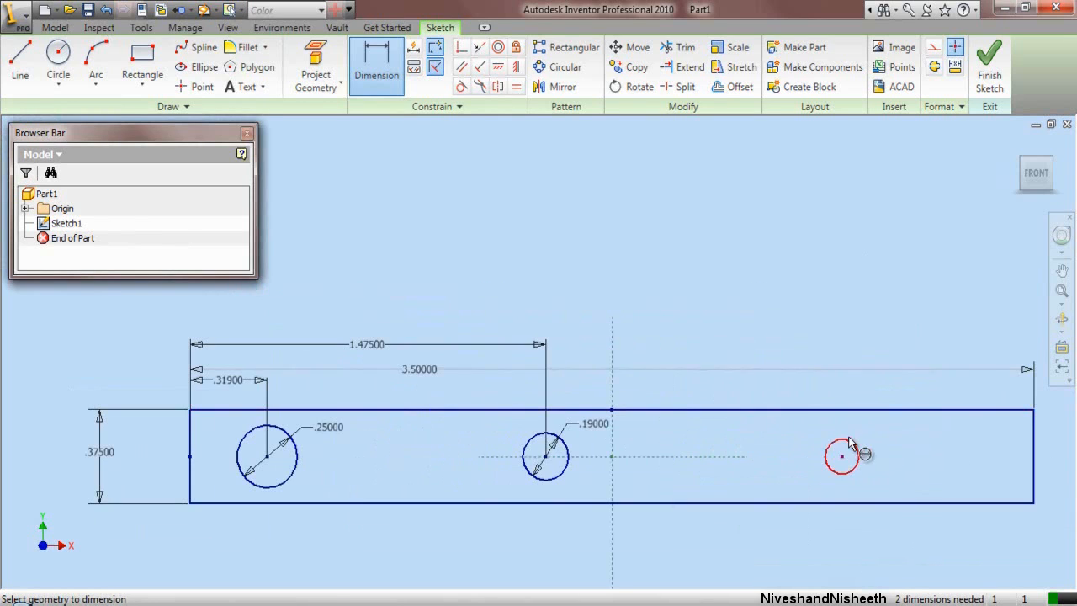
pyautogui.click(856, 446)
pyautogui.click(191, 454)
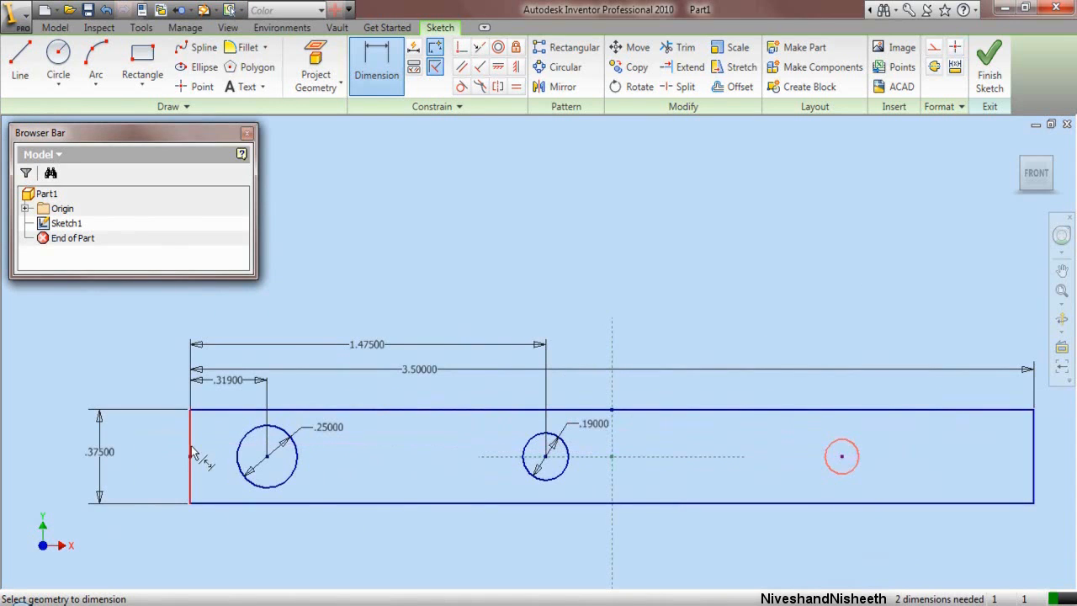
pyautogui.click(551, 281)
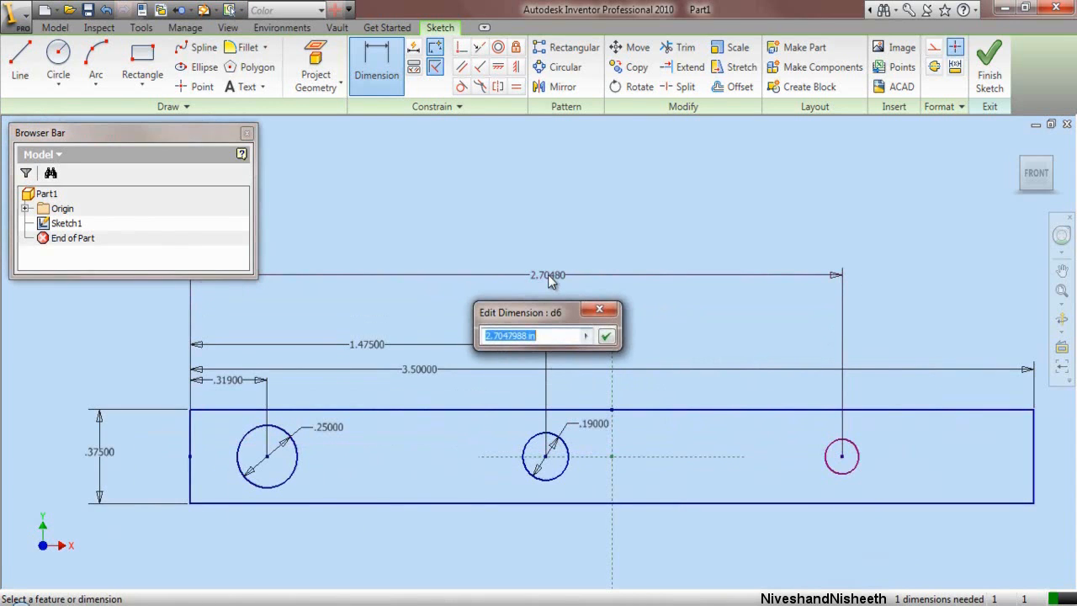
pyautogui.write('3.25')
pyautogui.press('Return')
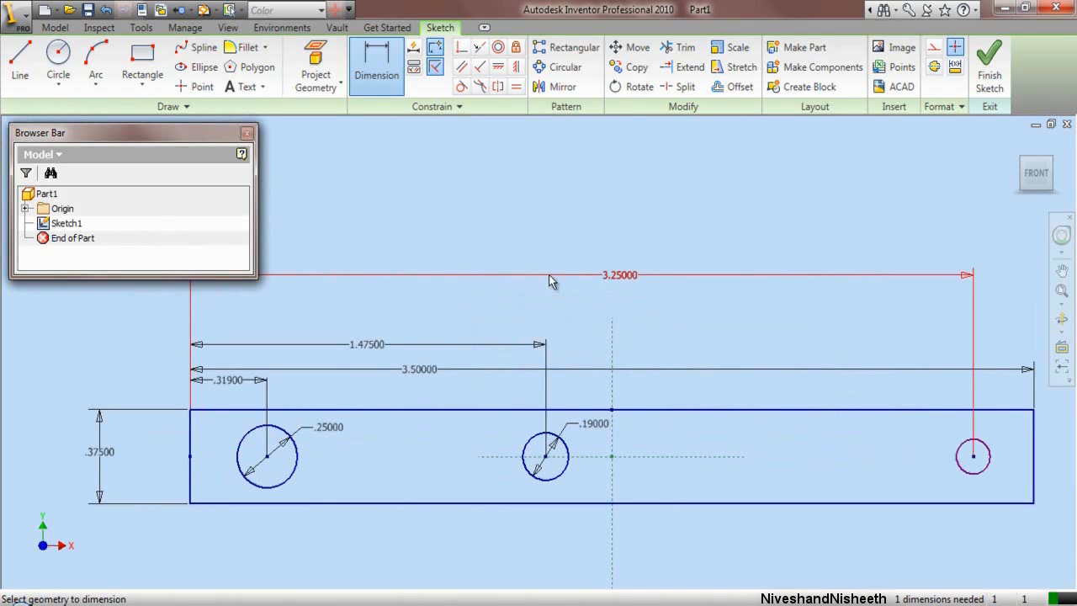
# Step: Dimension the right circle's diameter and set it to .19 in
pyautogui.scroll(-3, 1006, 450)
pyautogui.click(982, 452)
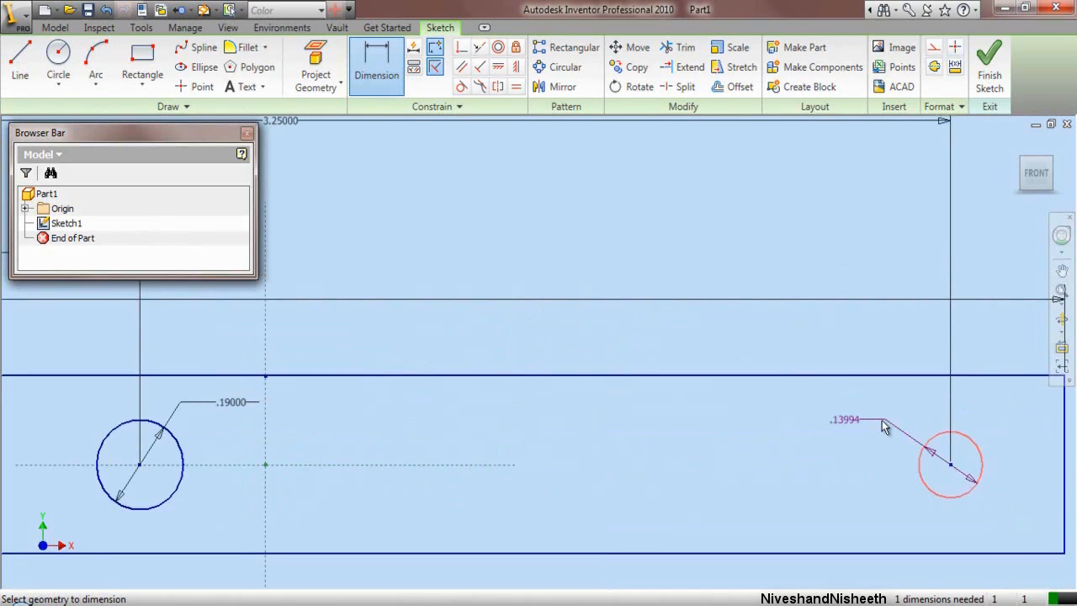
pyautogui.click(875, 421)
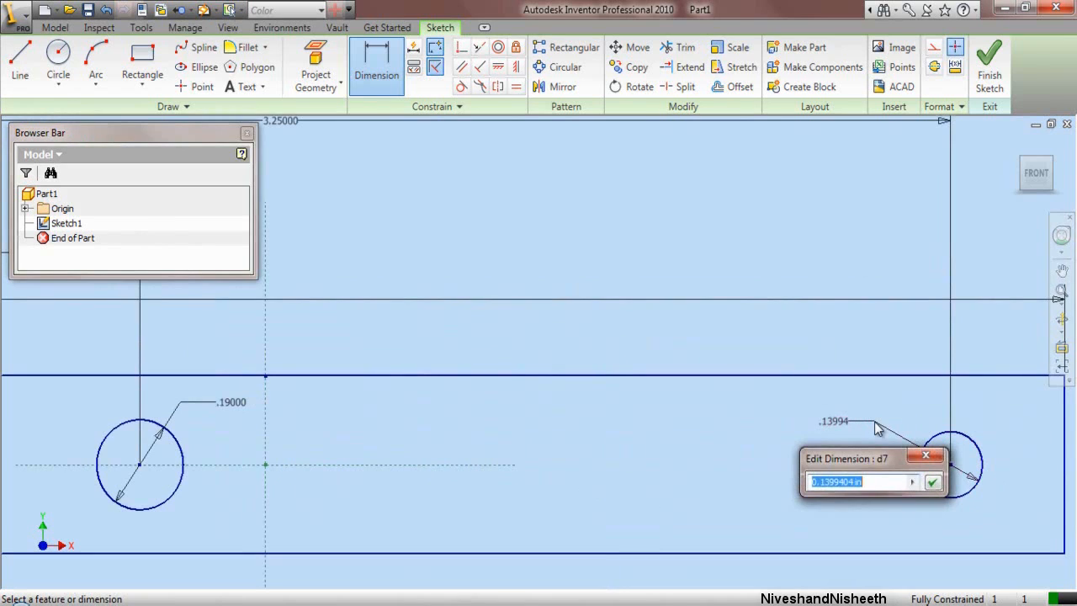
pyautogui.write('.19')
pyautogui.press('Return')
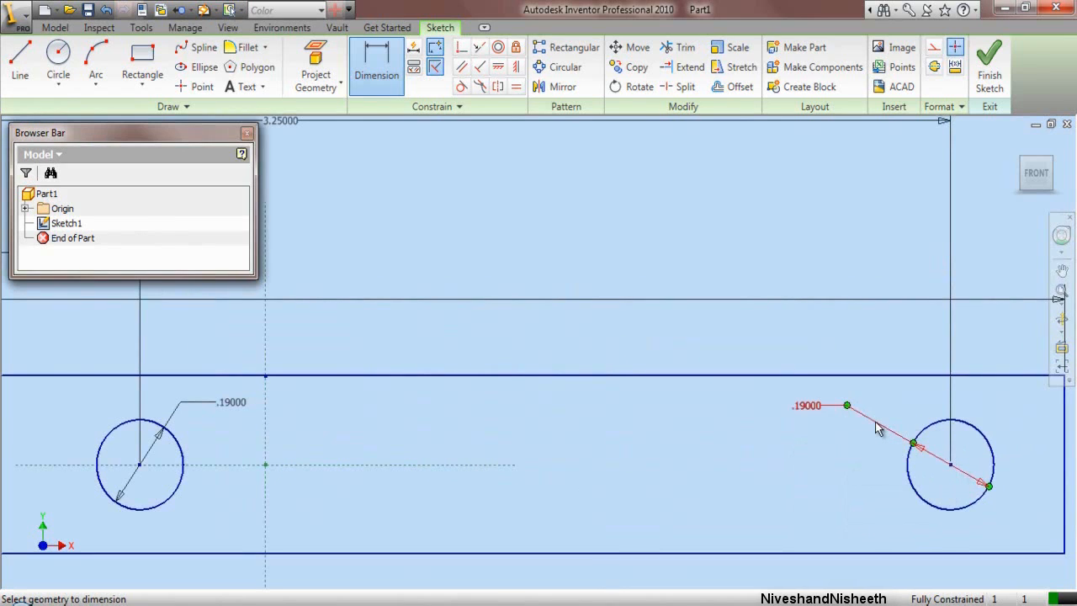
pyautogui.scroll(2, 876, 429)
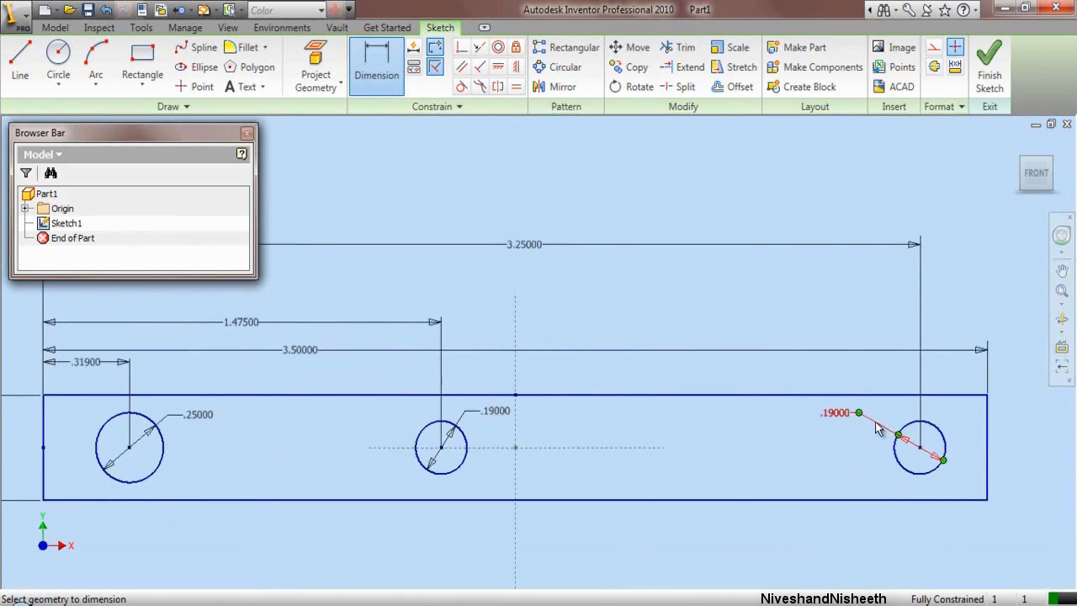
# Step: Finish the sketch and extrude the bar profile around the three holes by a distance of .063 in
pyautogui.click(991, 74)
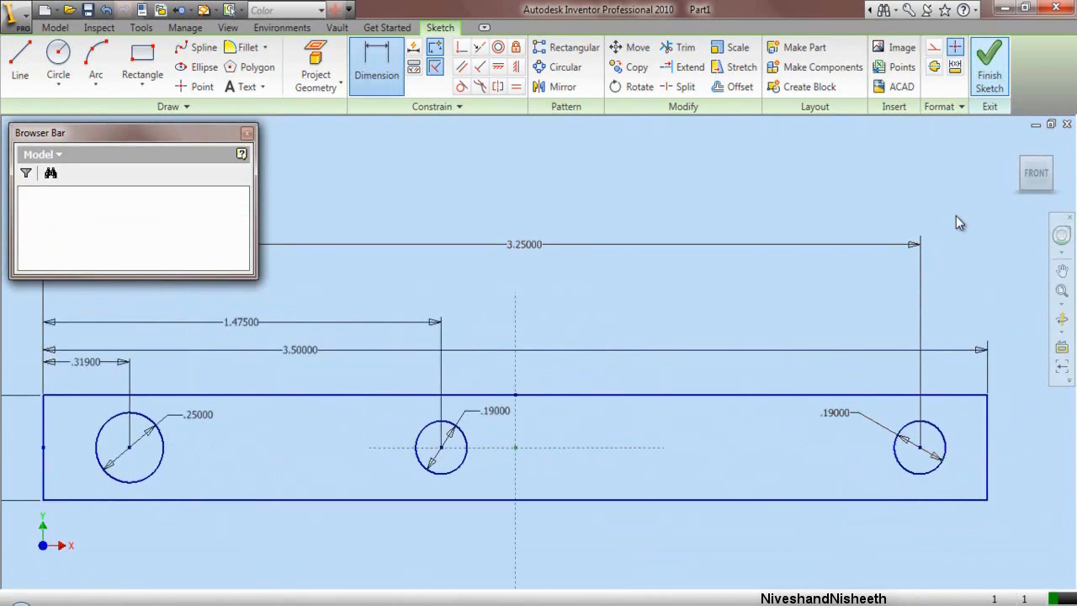
pyautogui.click(1056, 165)
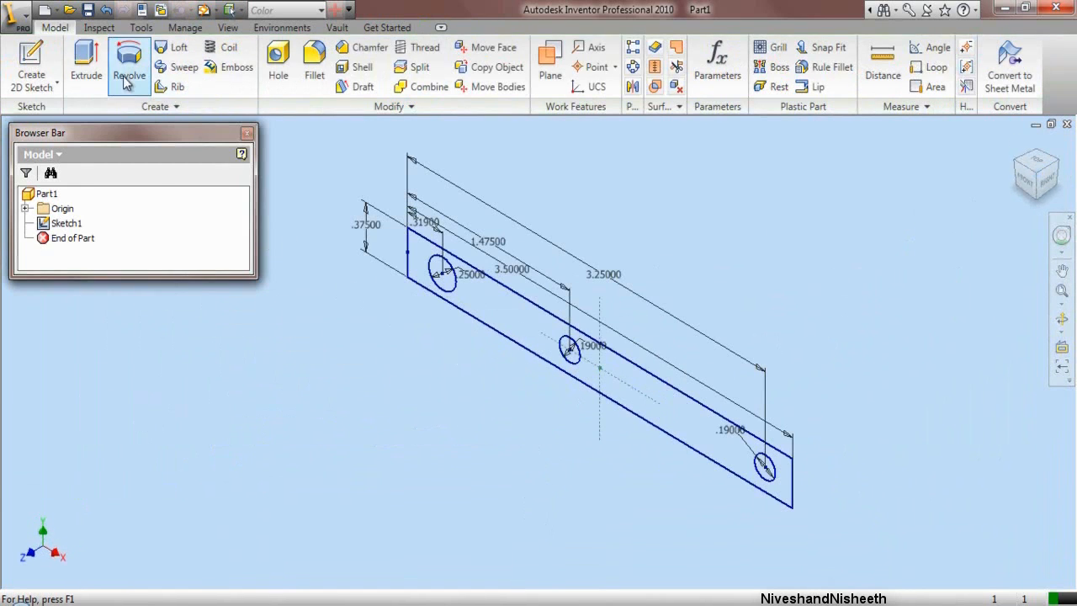
pyautogui.click(86, 61)
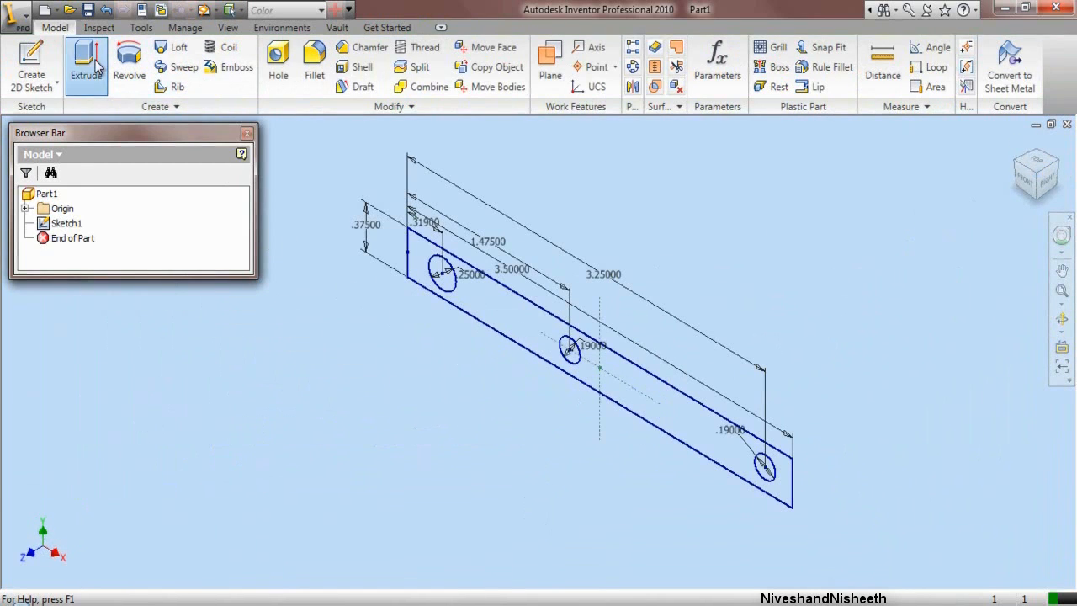
pyautogui.click(467, 313)
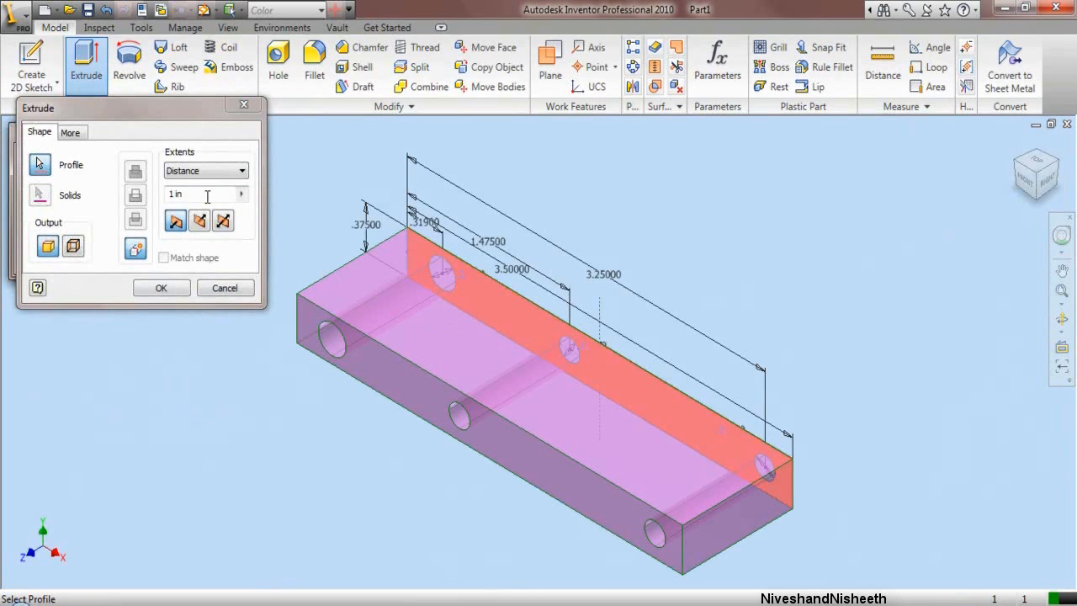
pyautogui.click(202, 194)
pyautogui.write('.')
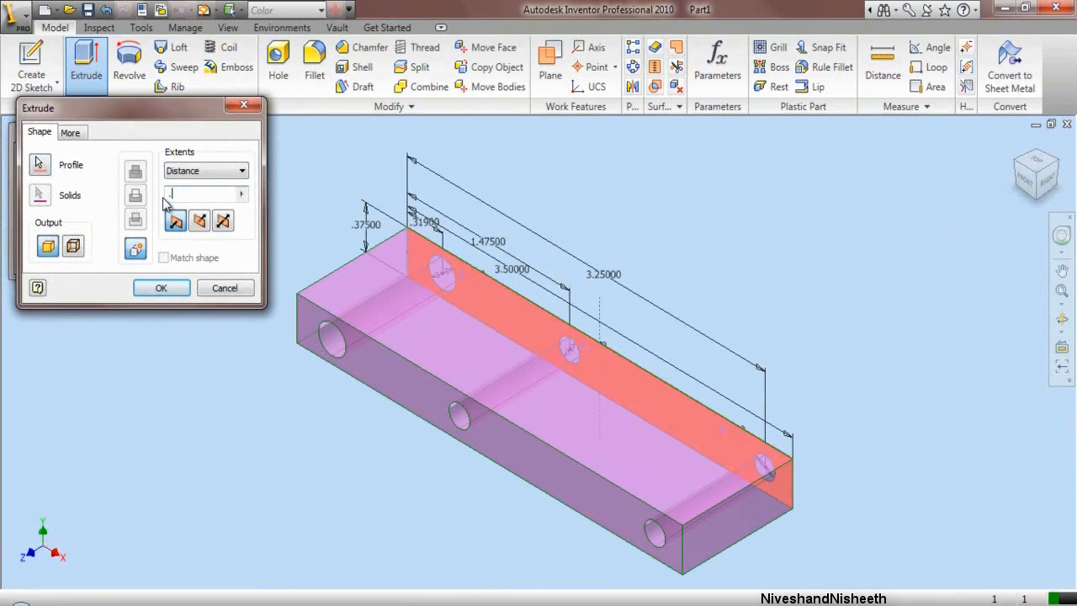
pyautogui.write('063')
pyautogui.click(160, 288)
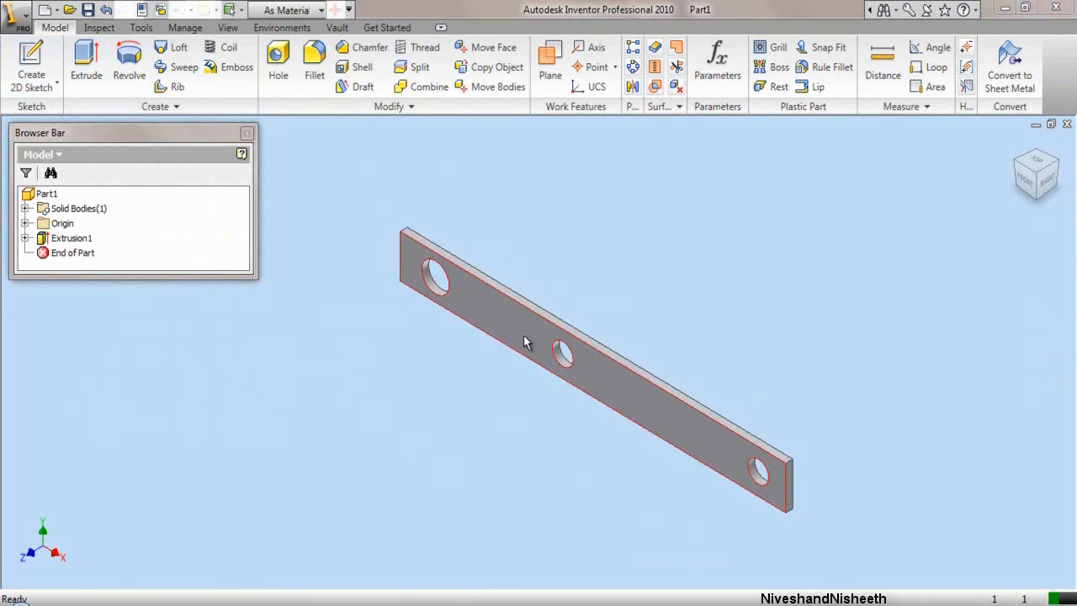
# Step: Start a sketch on the bar's front face and project the middle hole's edge into it
pyautogui.click(31, 61)
pyautogui.scroll(3, 419, 352)
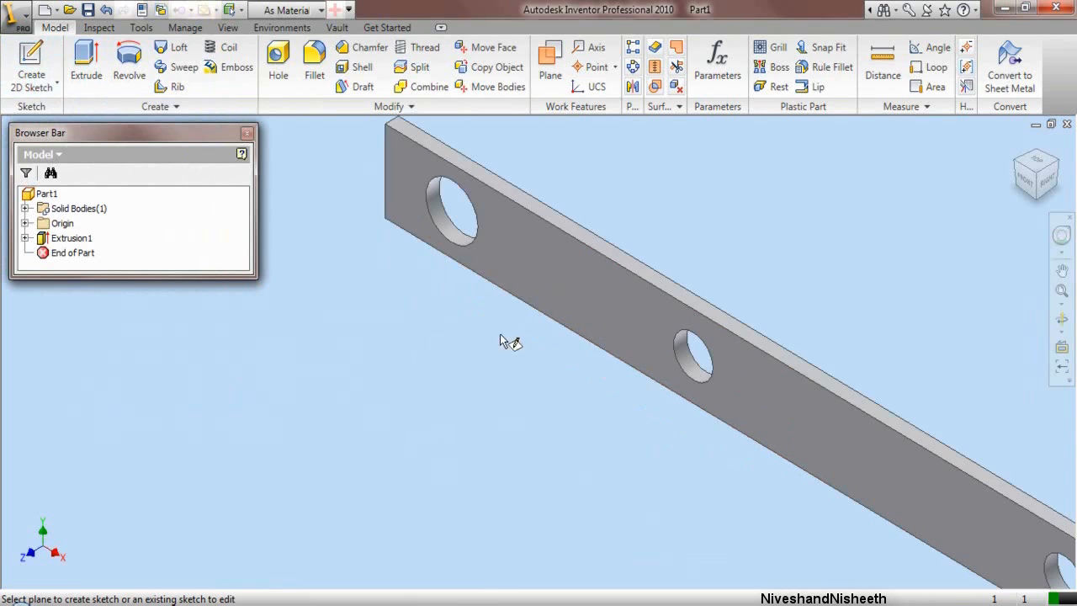
pyautogui.click(586, 322)
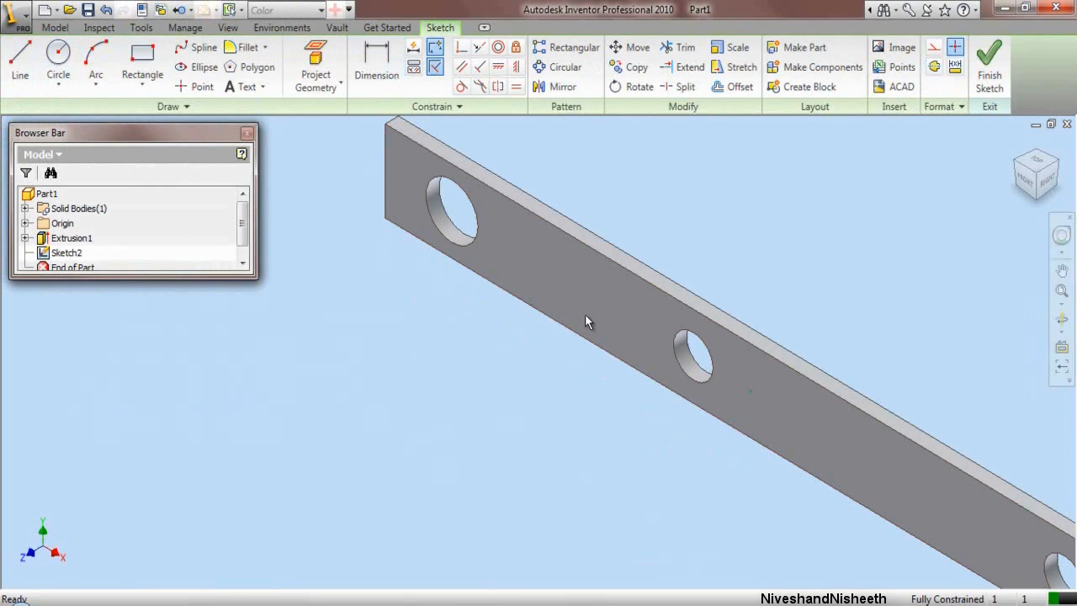
pyautogui.click(313, 55)
pyautogui.click(677, 354)
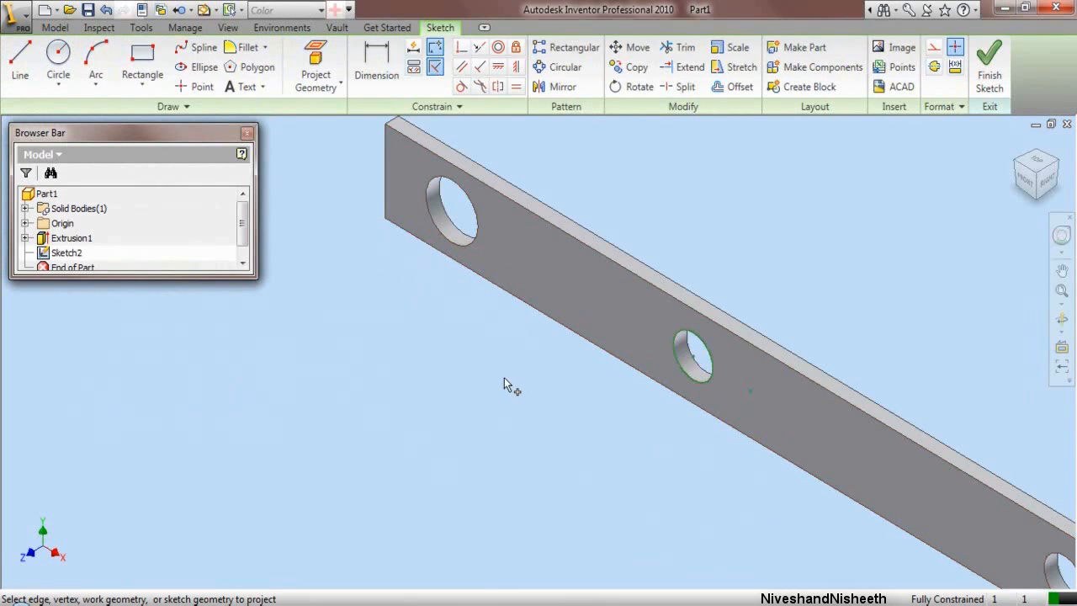
pyautogui.rightClick(504, 379)
pyautogui.click(532, 387)
# Step: Draw a circle about .35 in in diameter, concentric with the projected middle hole
pyautogui.click(58, 59)
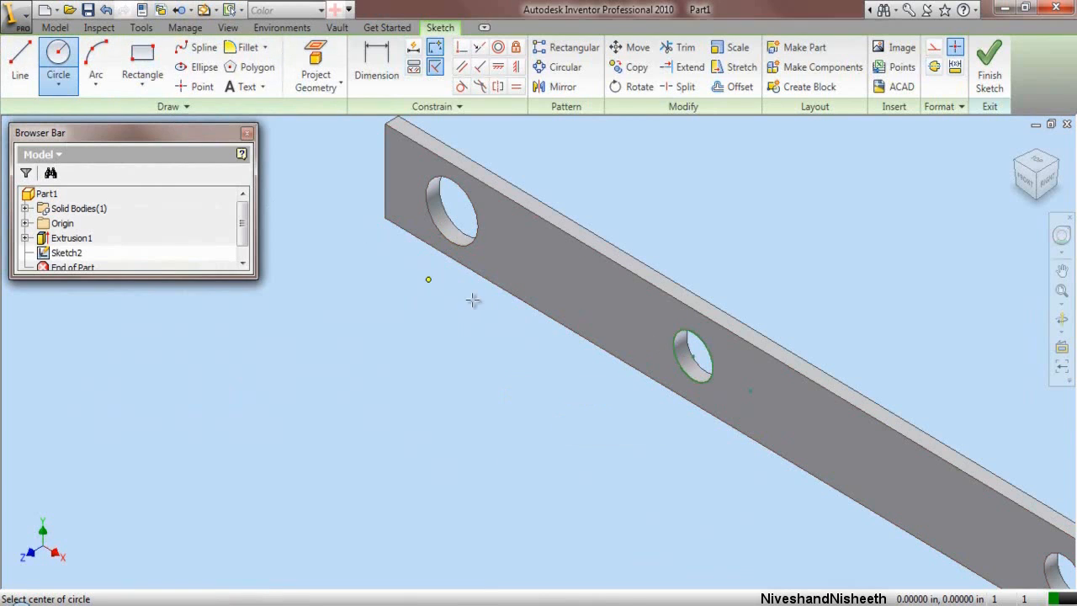
pyautogui.click(693, 356)
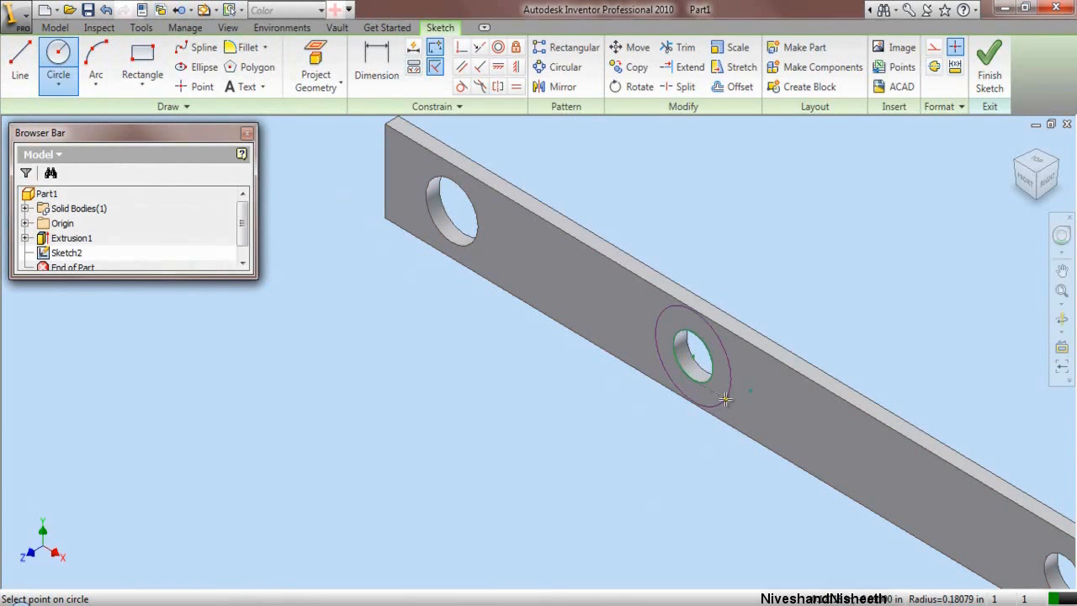
pyautogui.click(725, 399)
pyautogui.scroll(3, 724, 389)
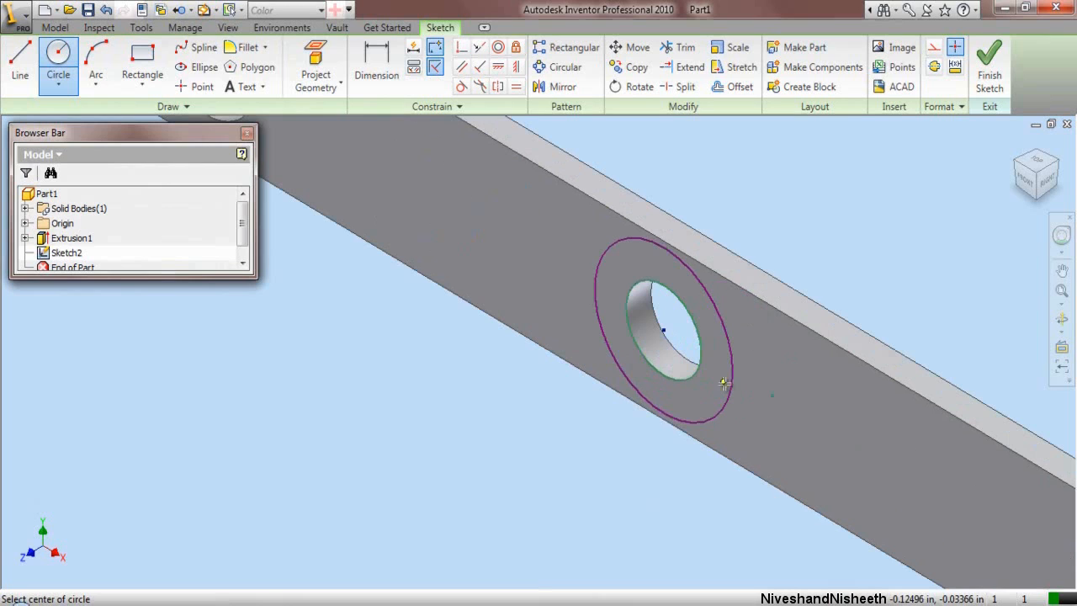
pyautogui.rightClick(726, 207)
pyautogui.click(731, 217)
# Step: Dimension the new outer circle's diameter around the middle hole and set it to .359 in
pyautogui.click(380, 74)
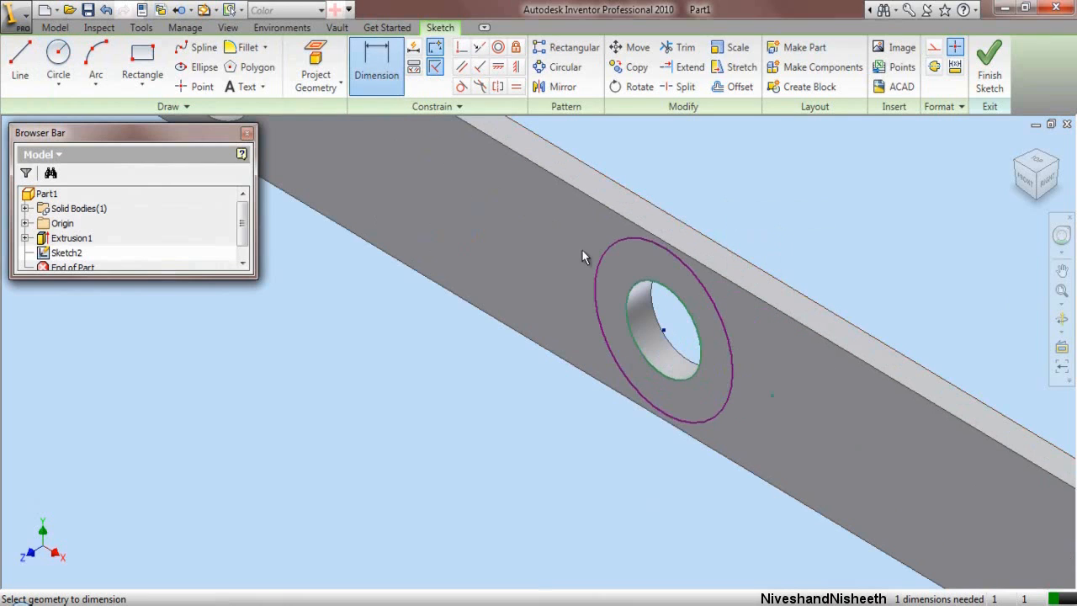
pyautogui.click(595, 265)
pyautogui.click(521, 253)
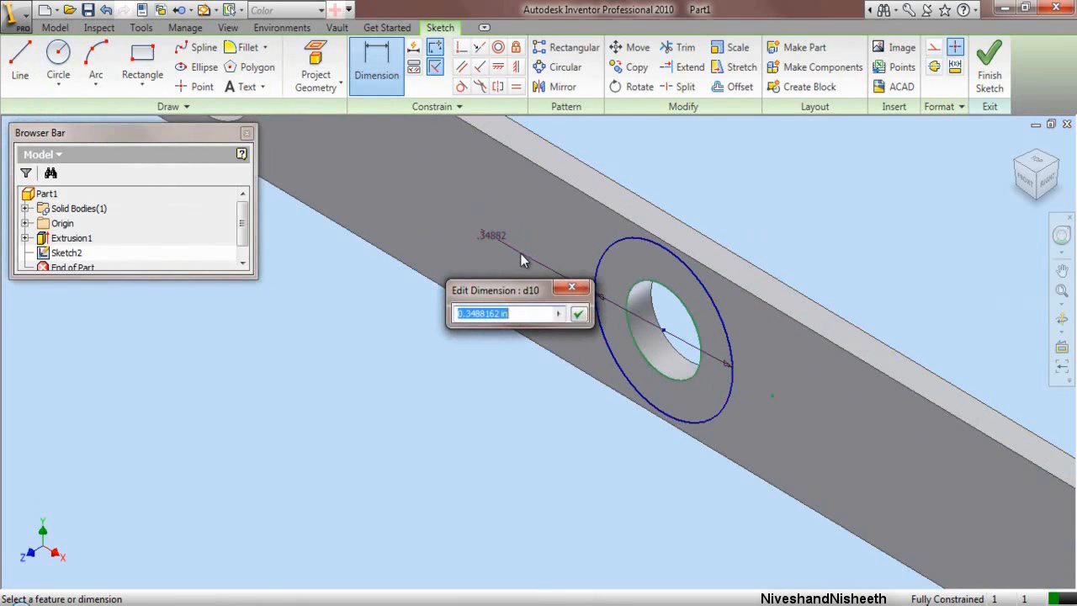
pyautogui.write('.359')
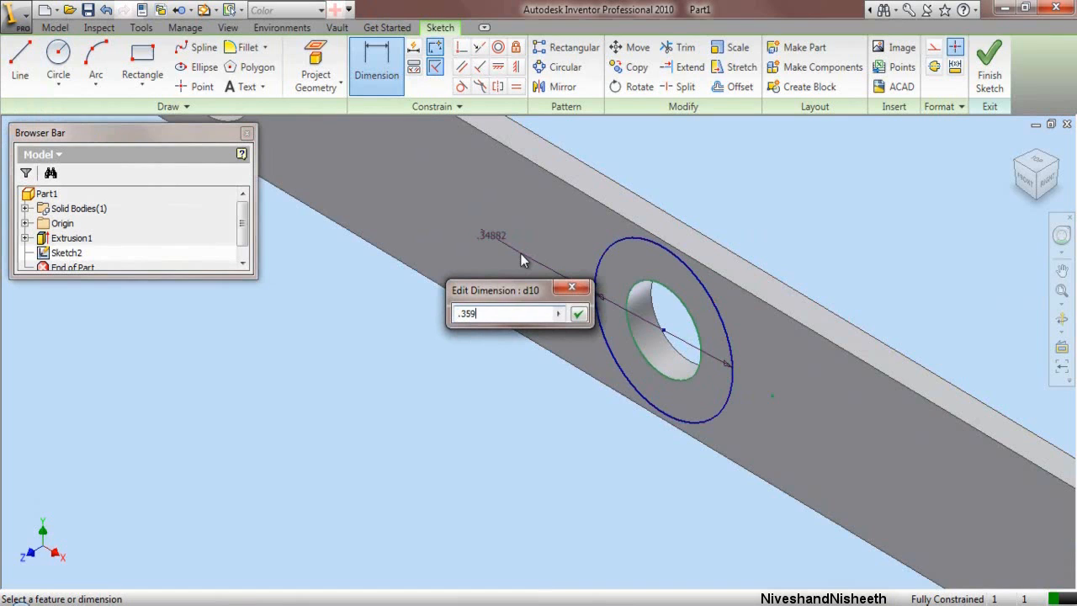
pyautogui.press('Return')
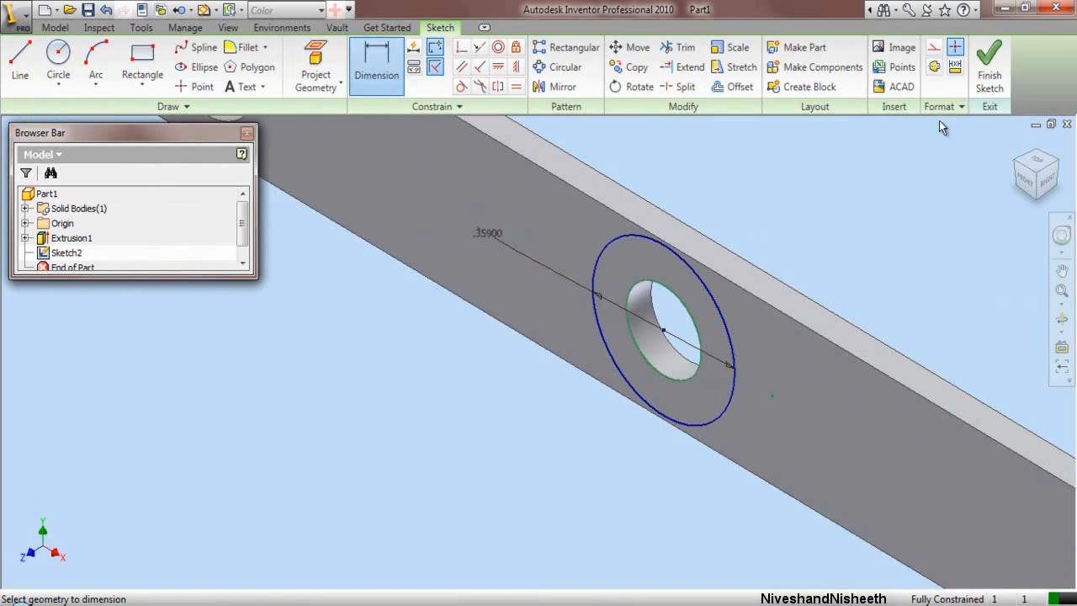
# Step: Finish the sketch and extrude the ring around the middle hole outward by .06263 in, joined to the bar
pyautogui.click(990, 67)
pyautogui.scroll(3, 500, 366)
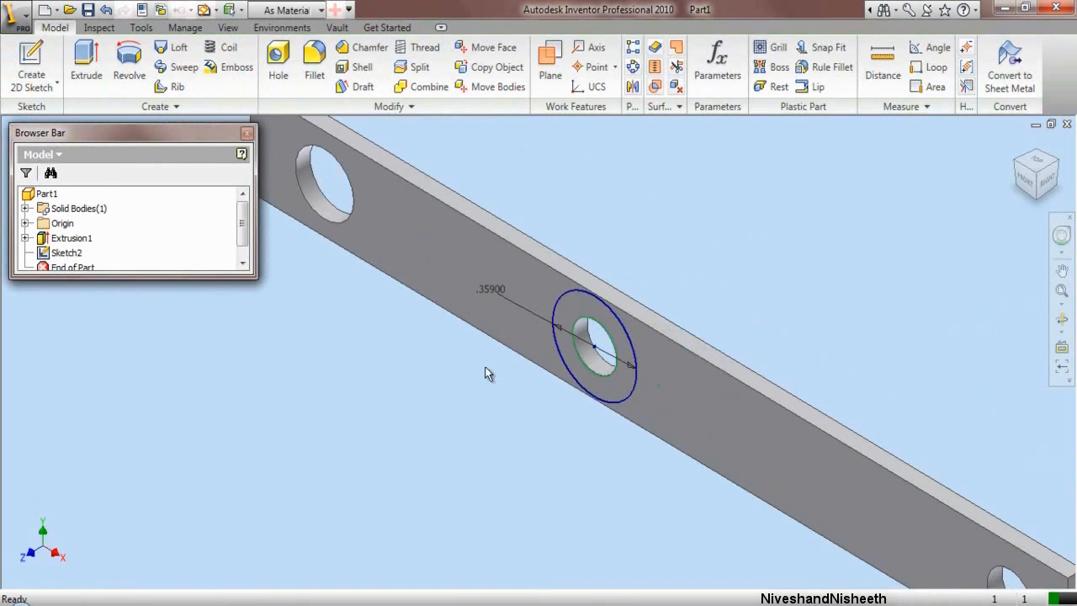
pyautogui.click(84, 74)
pyautogui.click(588, 384)
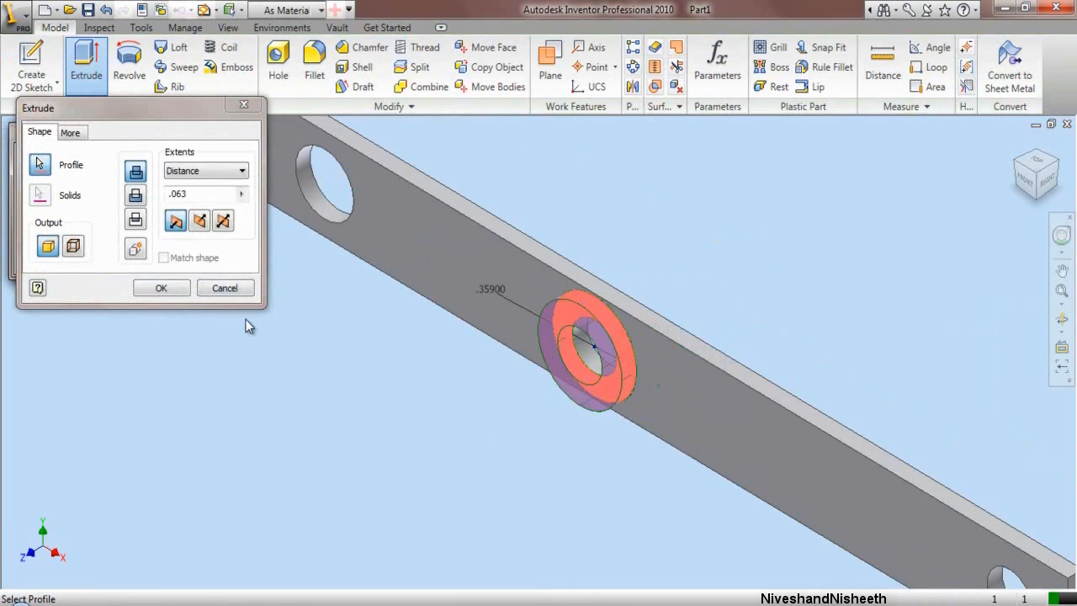
pyautogui.click(167, 195)
pyautogui.write('.')
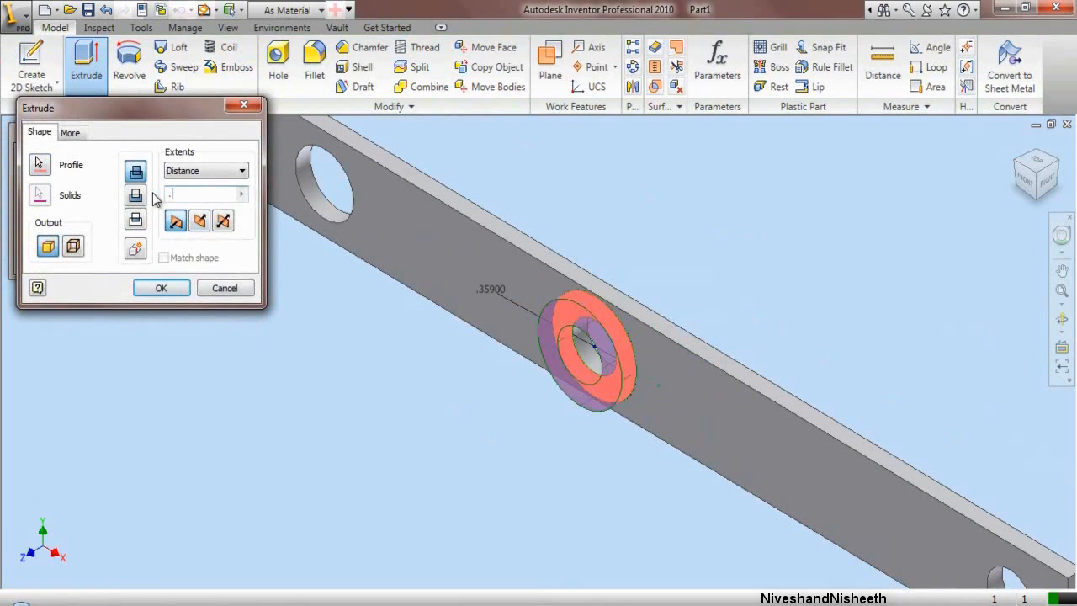
pyautogui.write('06263')
pyautogui.press('Return')
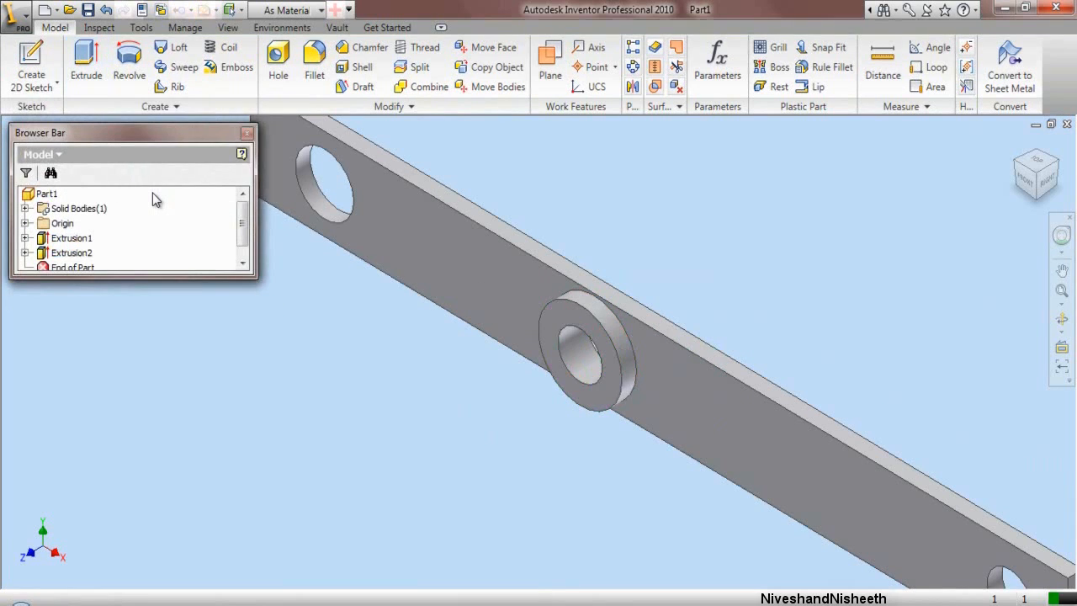
# Step: Apply the Metal-AL-6… colour style to the whole part
pyautogui.scroll(3, 449, 298)
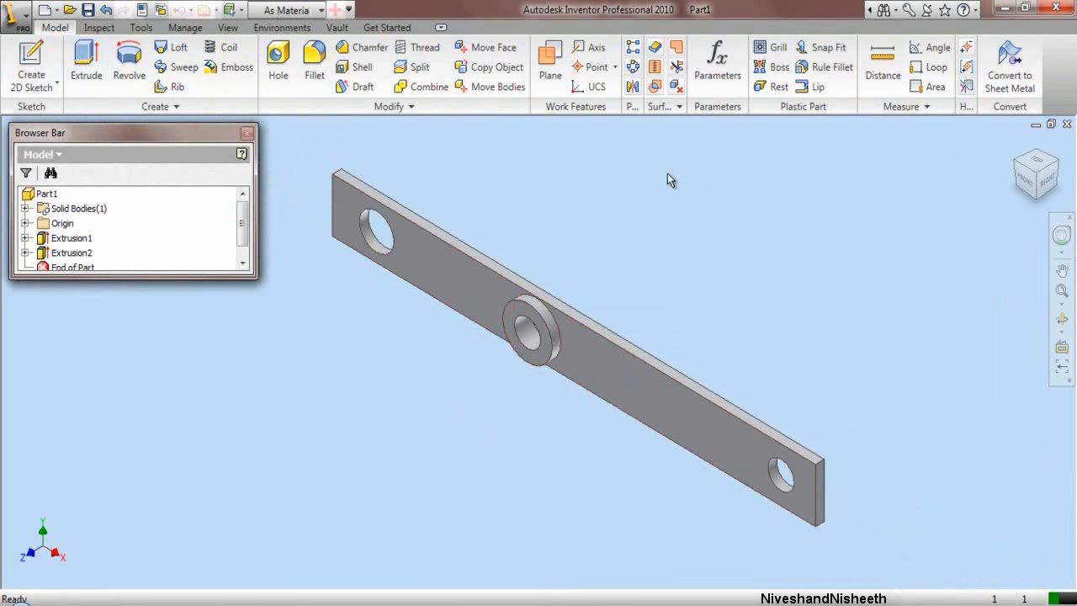
pyautogui.click(320, 10)
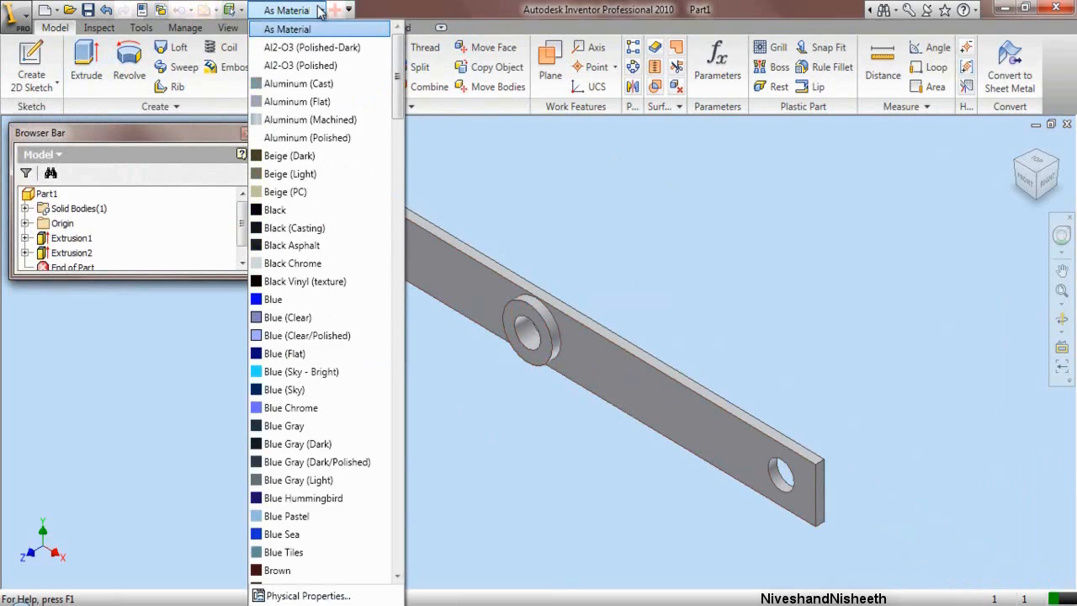
pyautogui.scroll(-15, 354, 211)
pyautogui.click(320, 68)
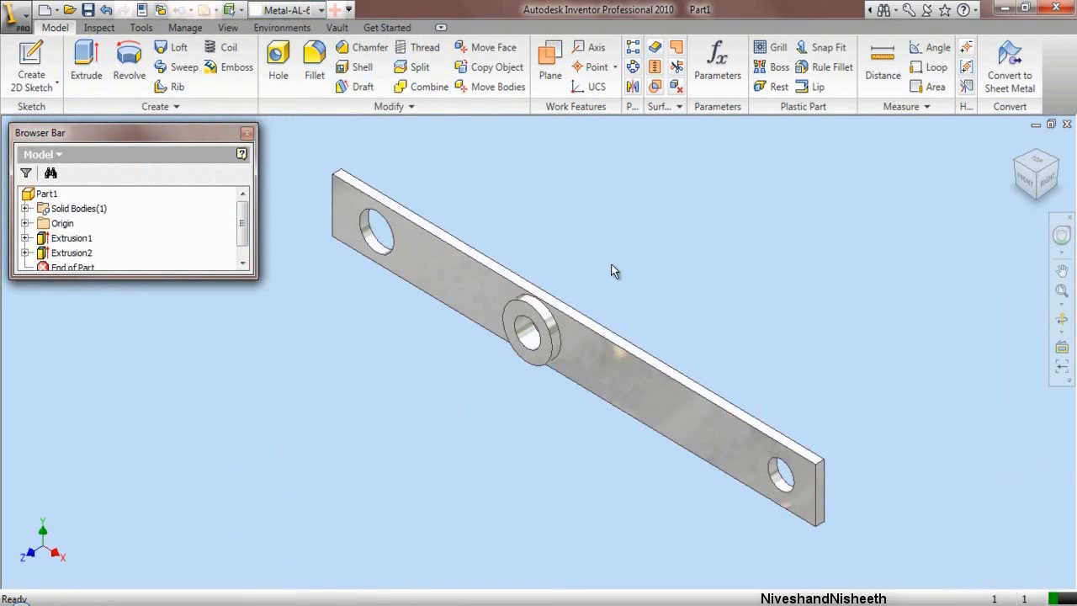
# Step: Save the part in the Drill Machine folder under the file name Part 4
pyautogui.click(87, 9)
pyautogui.doubleClick(532, 217)
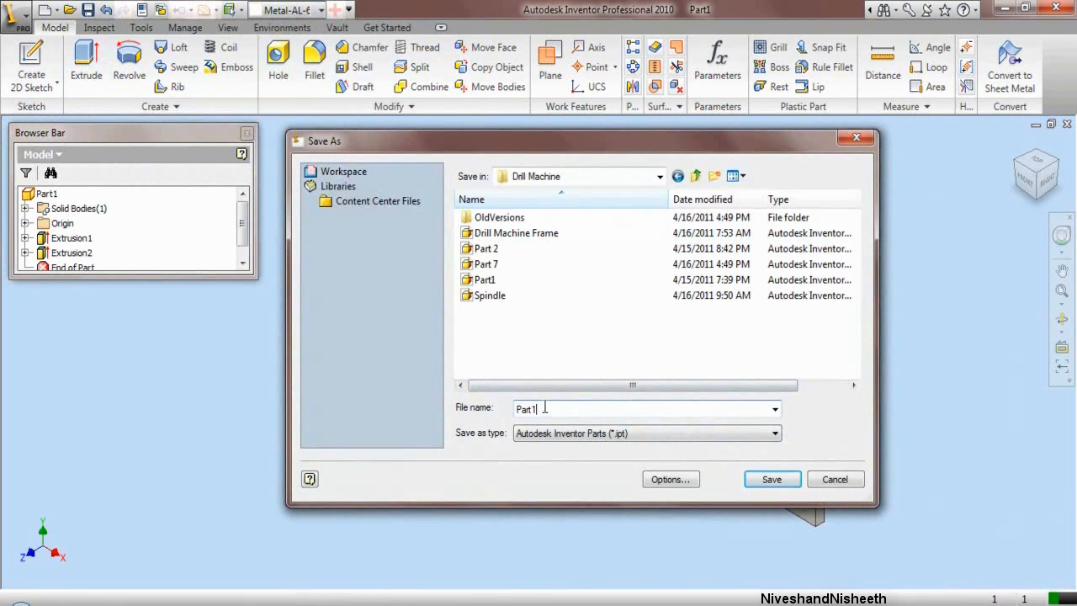
pyautogui.press('BackSpace')
pyautogui.write('4')
pyautogui.click(772, 481)
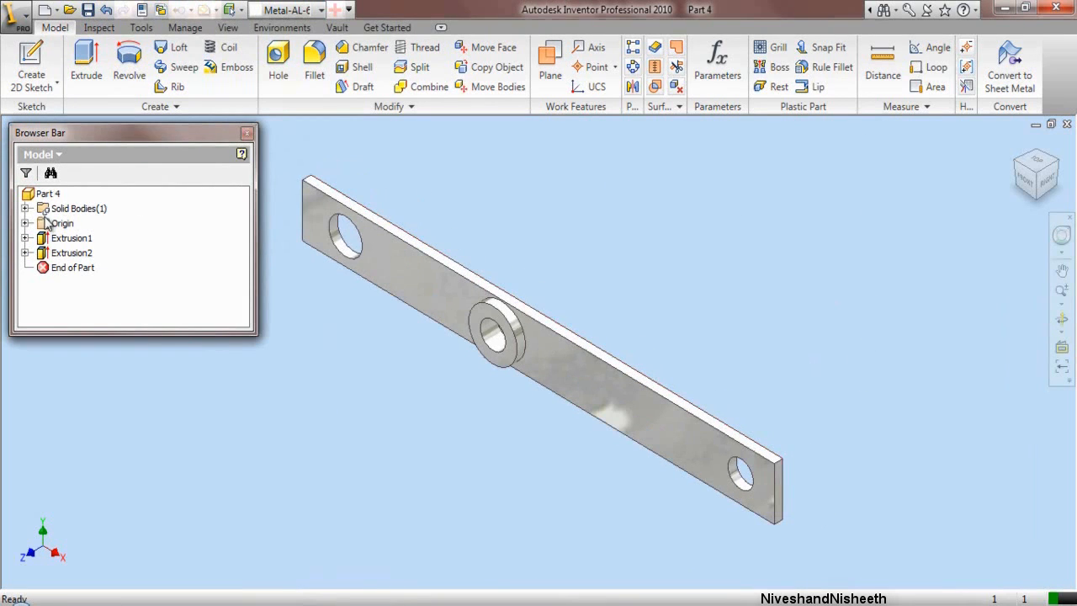
# Step: Edit the bar's base sketch, set the middle hole's distance from the bar's end to 1.4753 in, and finish the sketch
pyautogui.click(26, 238)
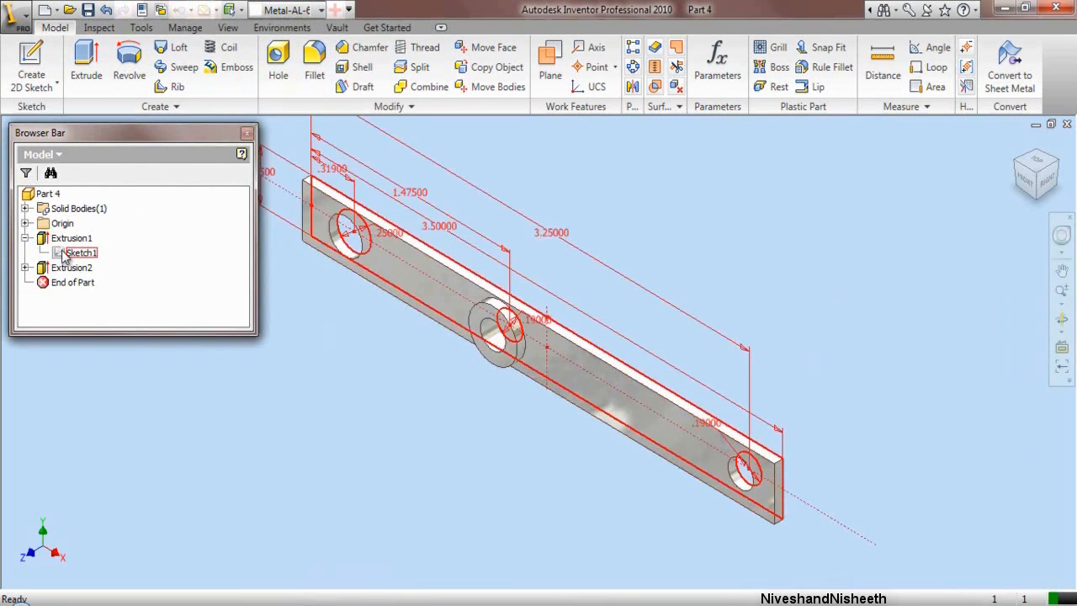
pyautogui.rightClick(68, 253)
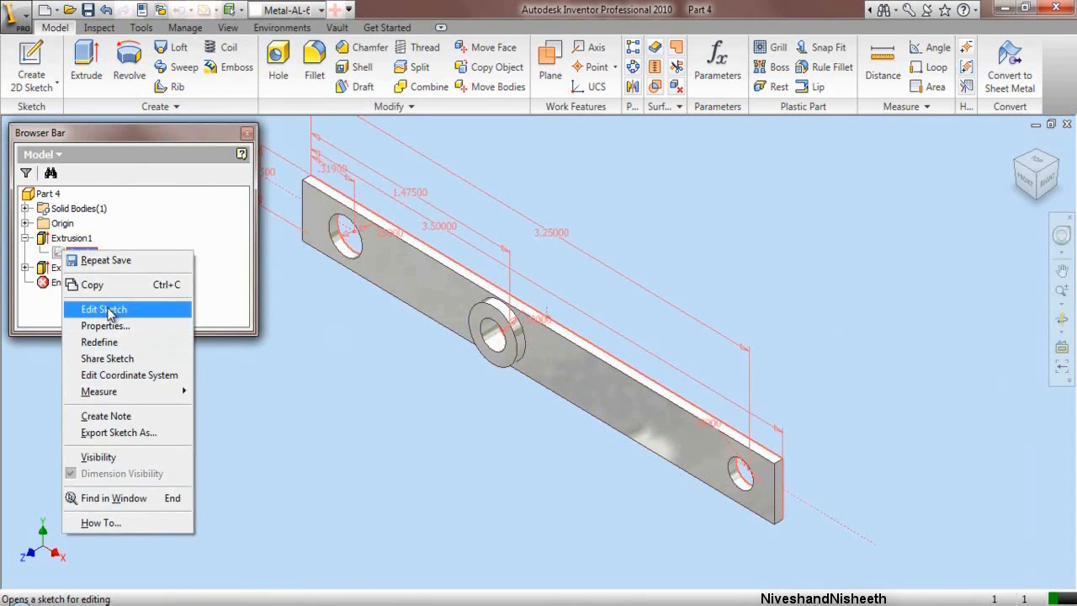
pyautogui.click(104, 310)
pyautogui.scroll(2, 368, 177)
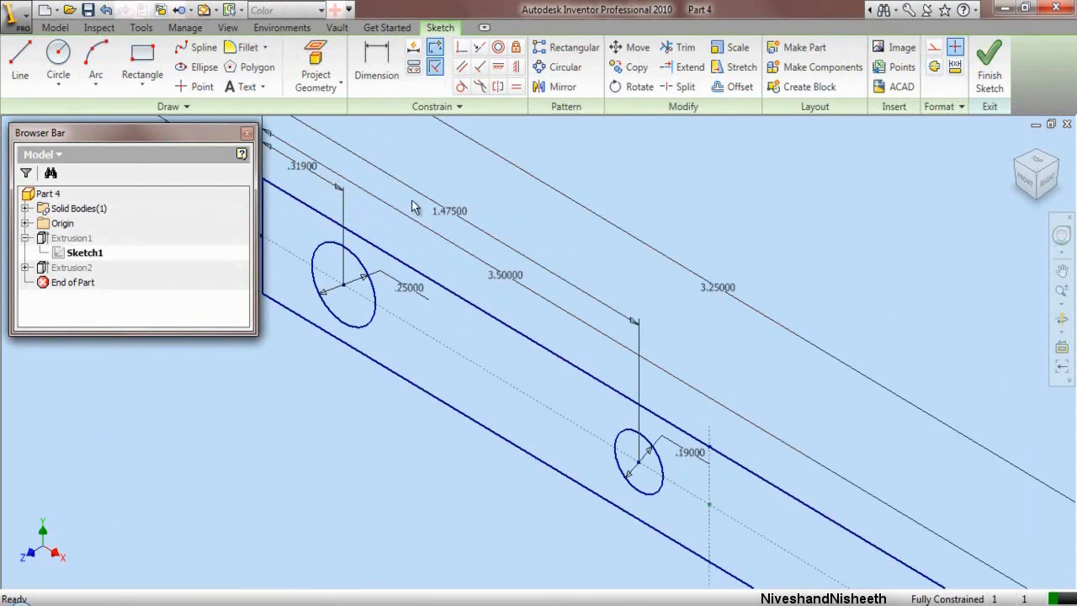
pyautogui.doubleClick(441, 214)
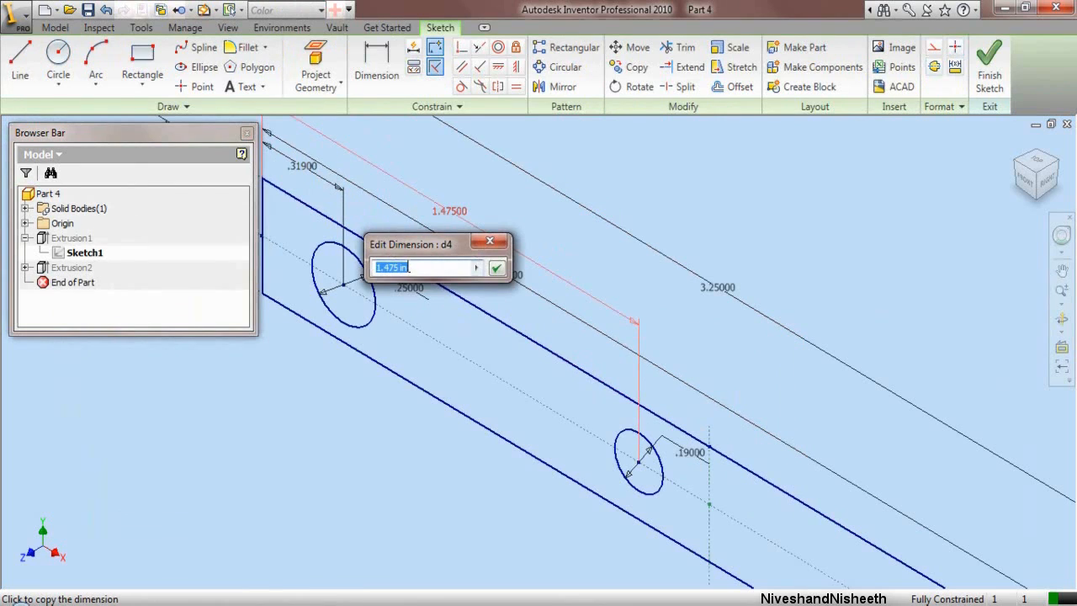
pyautogui.click(400, 267)
pyautogui.click(496, 268)
pyautogui.scroll(-3, 658, 297)
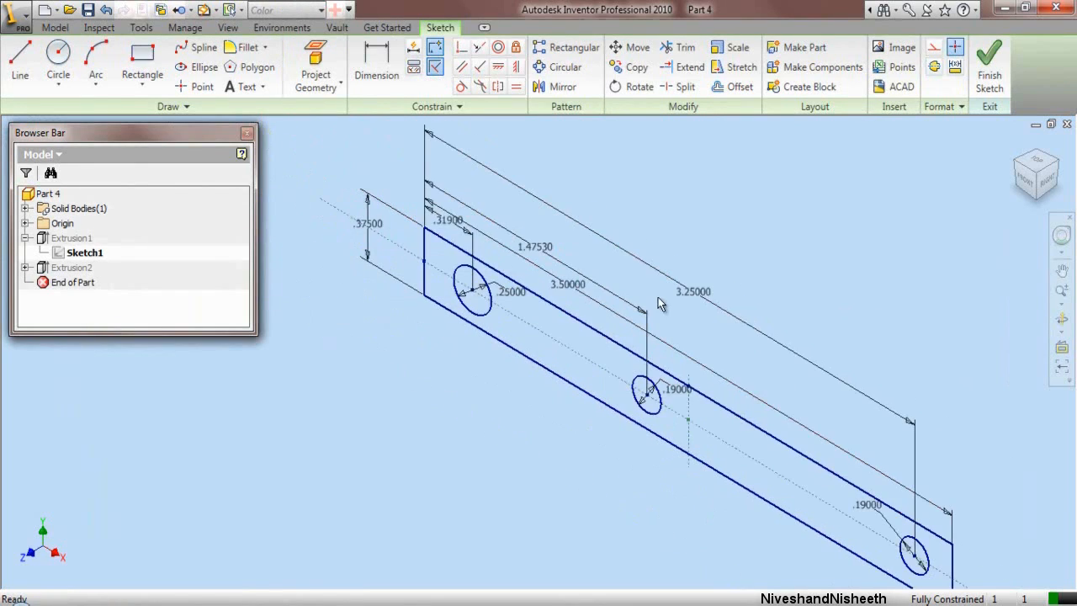
pyautogui.click(988, 77)
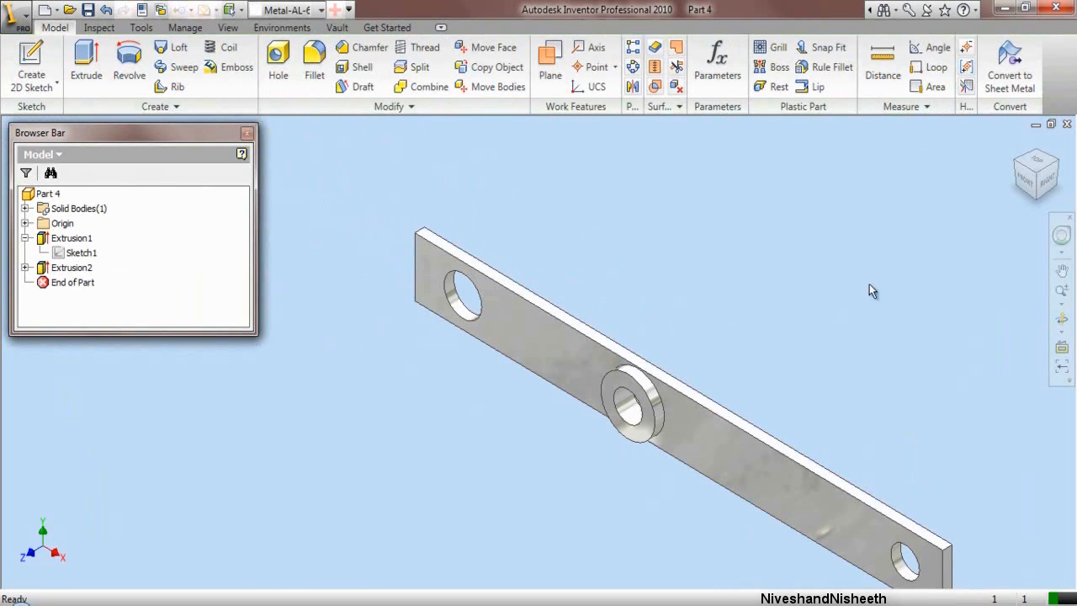
# Step: Collapse all entries in the model tree and close the Part 4 file
pyautogui.click(1061, 320)
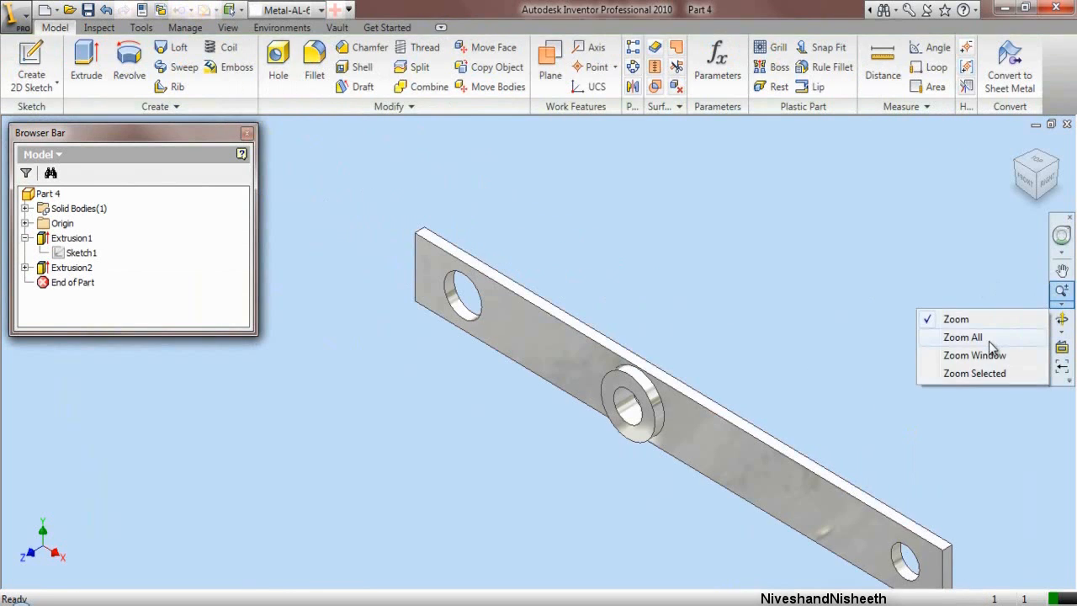
pyautogui.click(989, 341)
pyautogui.rightClick(151, 252)
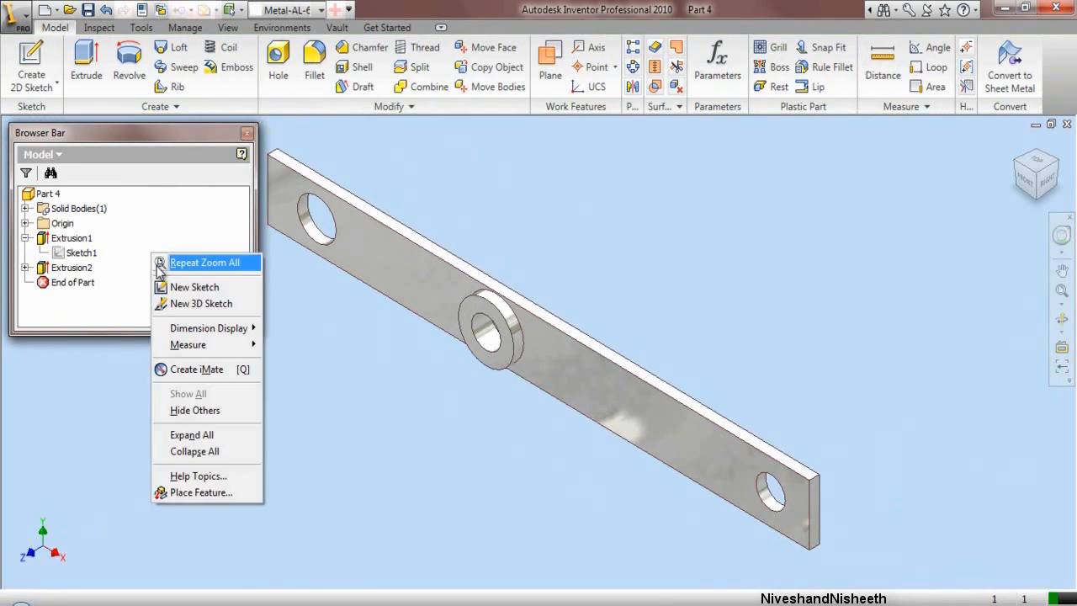
pyautogui.click(187, 451)
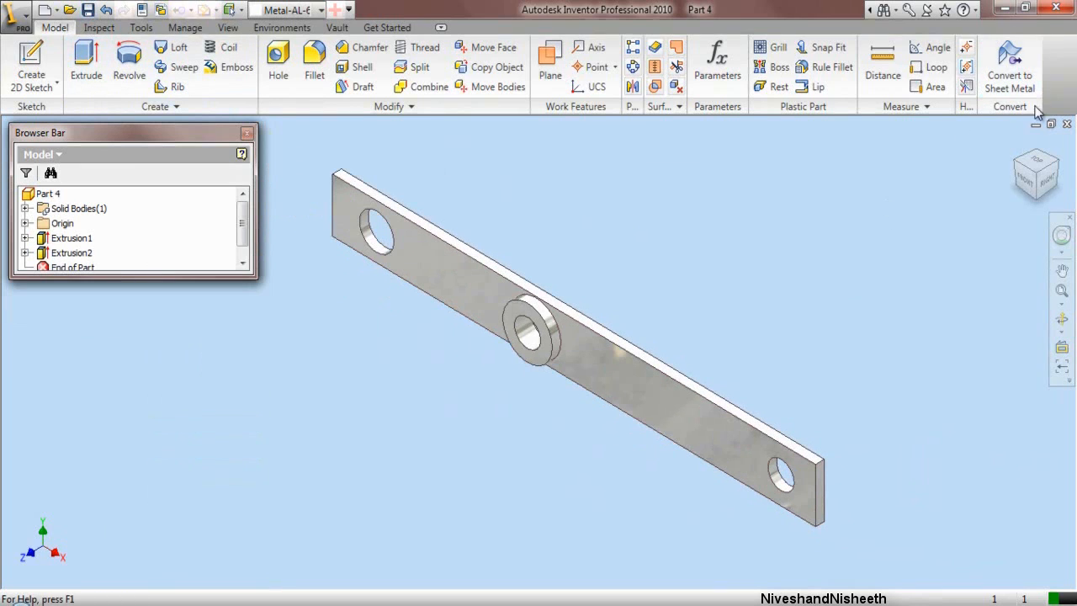
pyautogui.click(1067, 124)
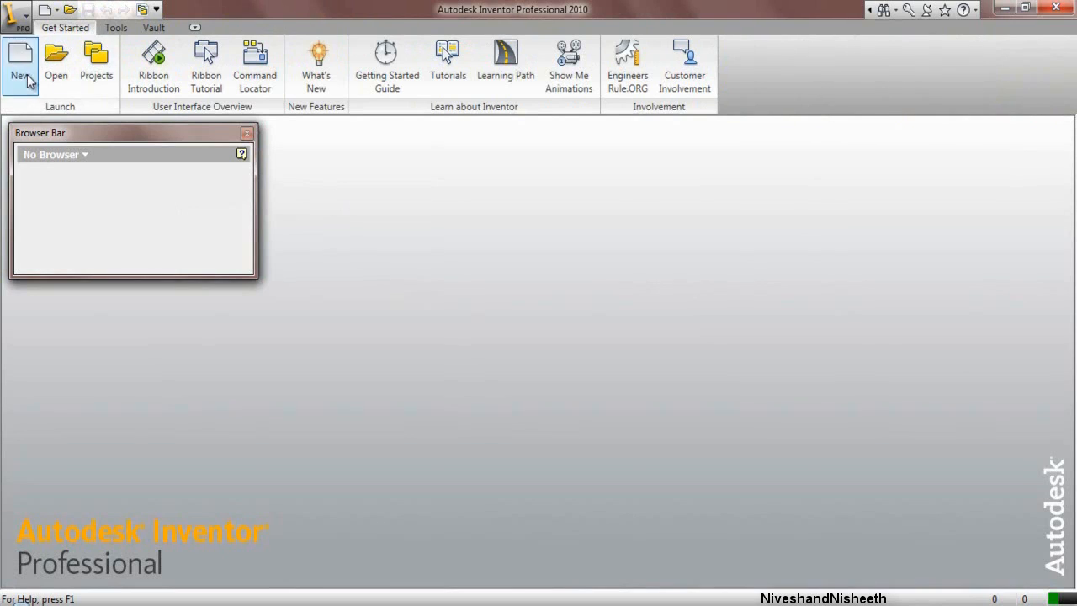
# Step: Create a new part file from the My Preference.ipt template
pyautogui.click(20, 68)
pyautogui.click(481, 202)
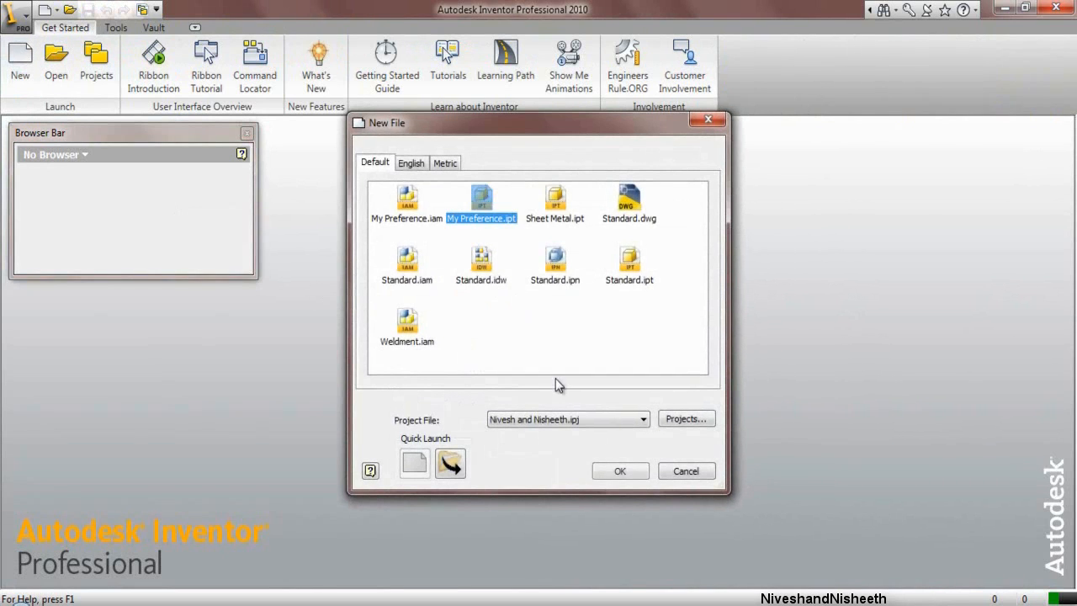
pyautogui.click(620, 471)
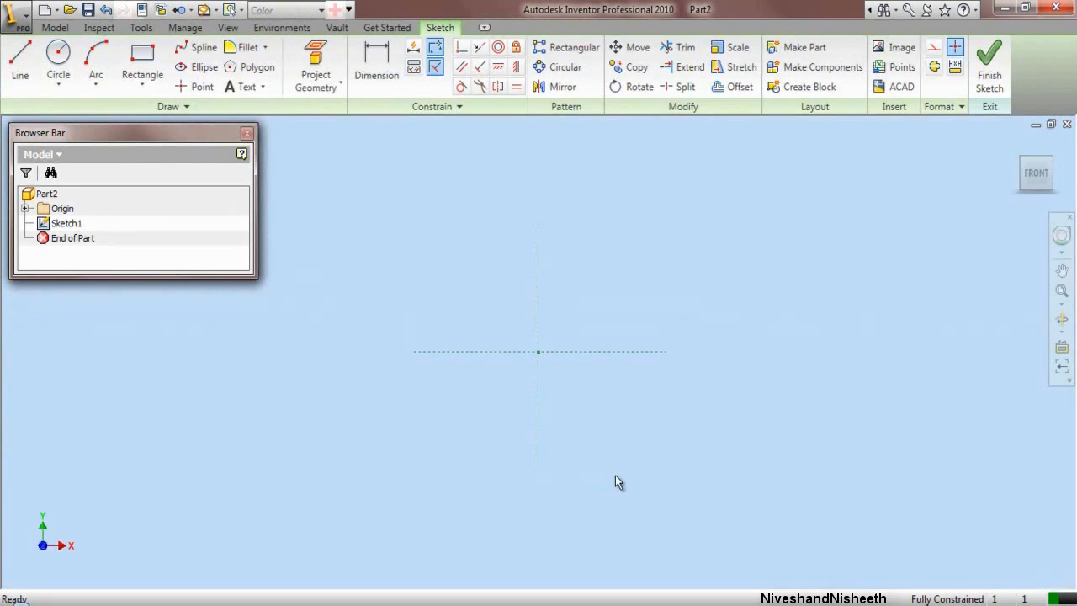
# Step: Sketch an upright rectangle about 0.26 in wide with its left edge on the vertical axis, spanning the horizontal axis
pyautogui.click(143, 63)
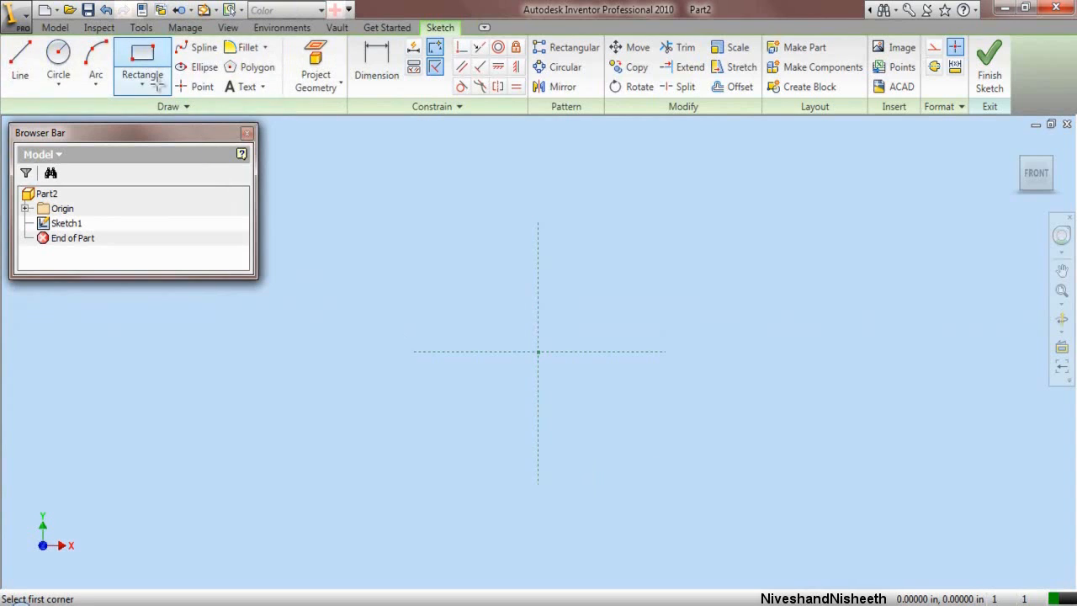
pyautogui.click(540, 271)
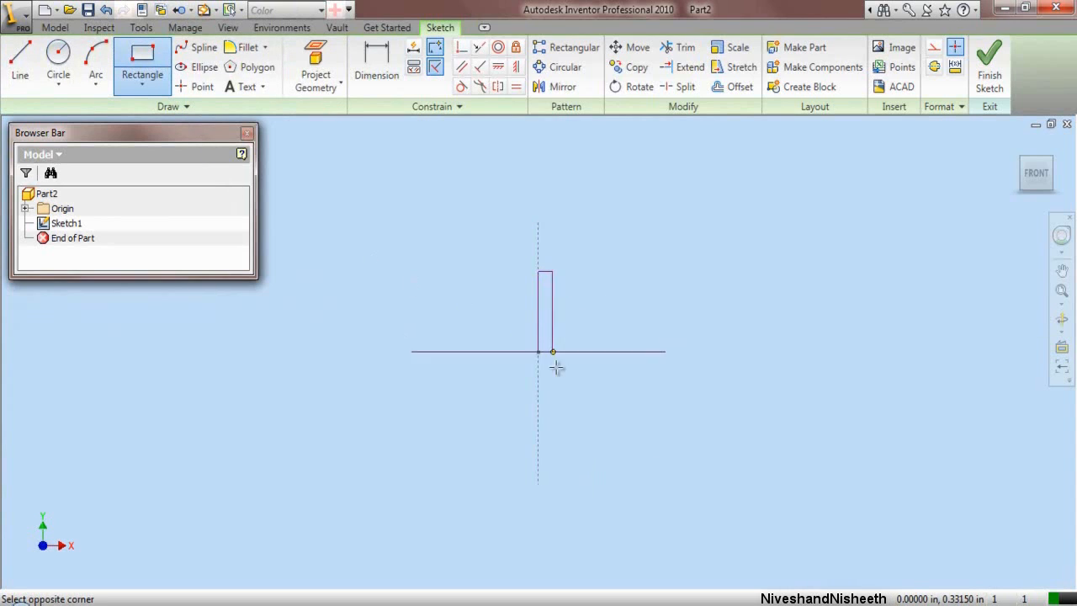
pyautogui.click(598, 448)
pyautogui.rightClick(664, 223)
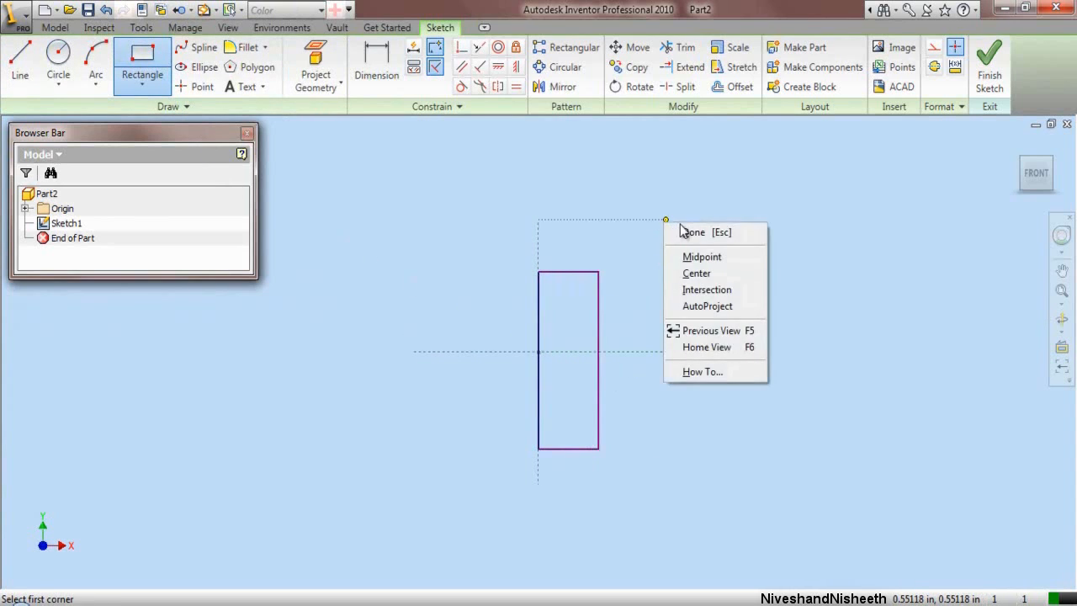
pyautogui.click(692, 231)
# Step: Constrain the midpoint of the rectangle's left edge to be coincident with the origin
pyautogui.scroll(3, 556, 377)
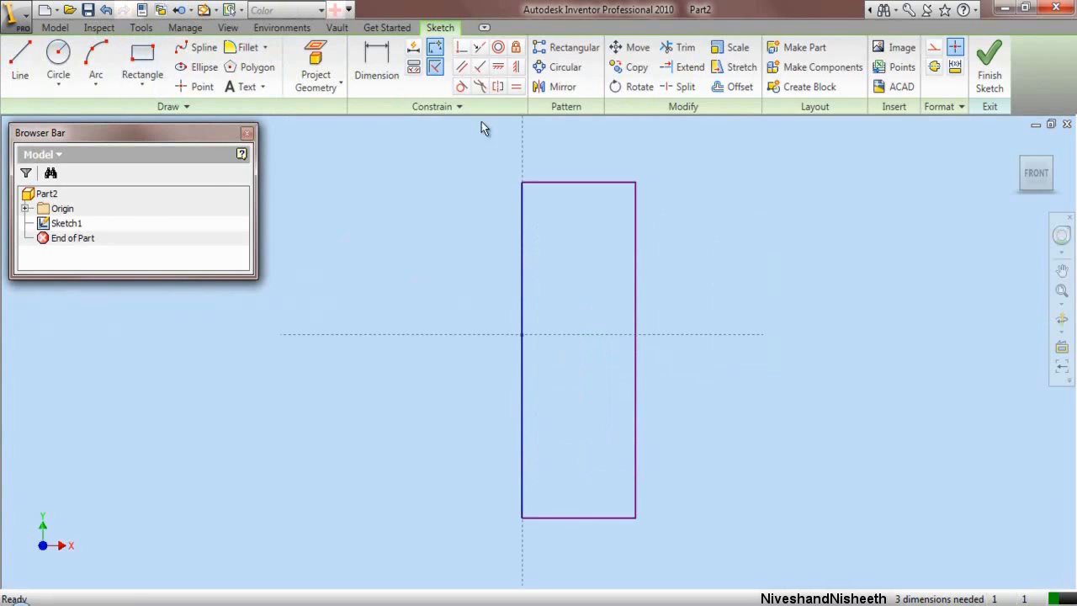
pyautogui.click(461, 48)
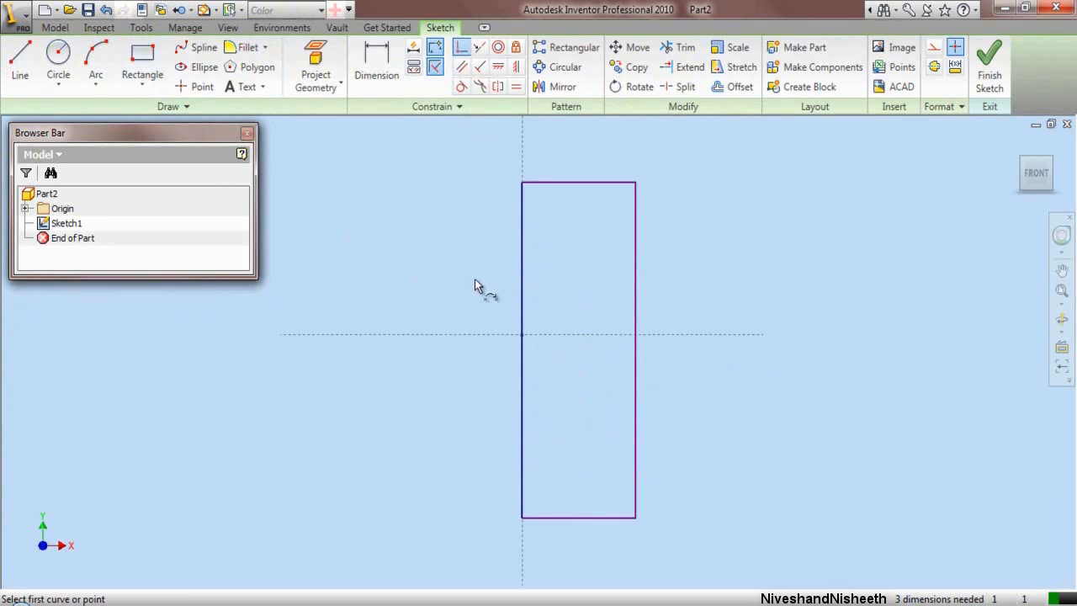
pyautogui.click(523, 352)
pyautogui.click(536, 344)
# Step: Dimension the rectangle's height between its top and bottom edges and set it to .438 in
pyautogui.click(376, 63)
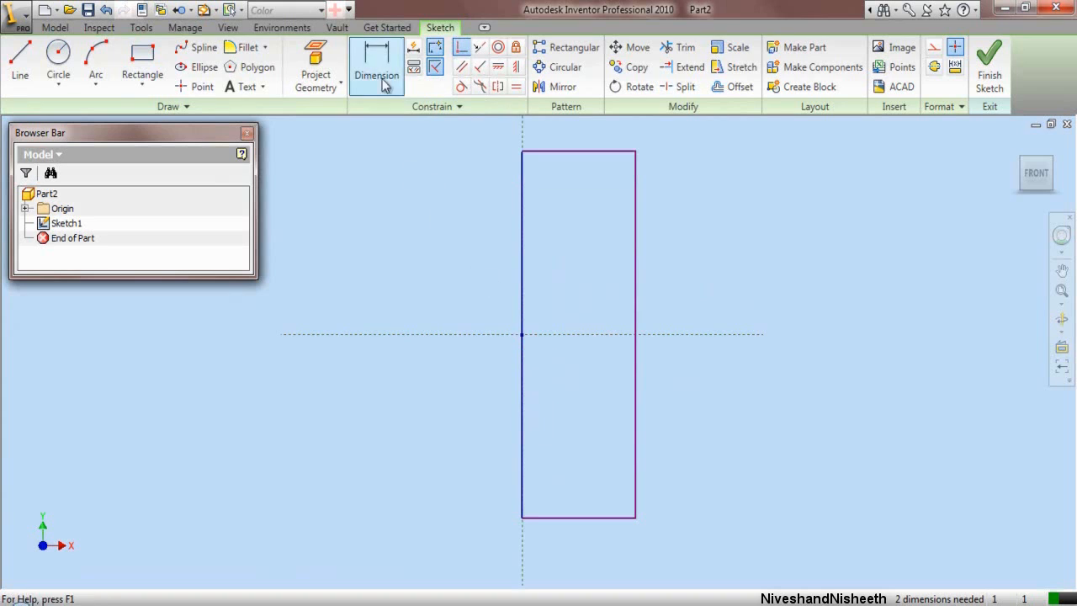
pyautogui.click(588, 151)
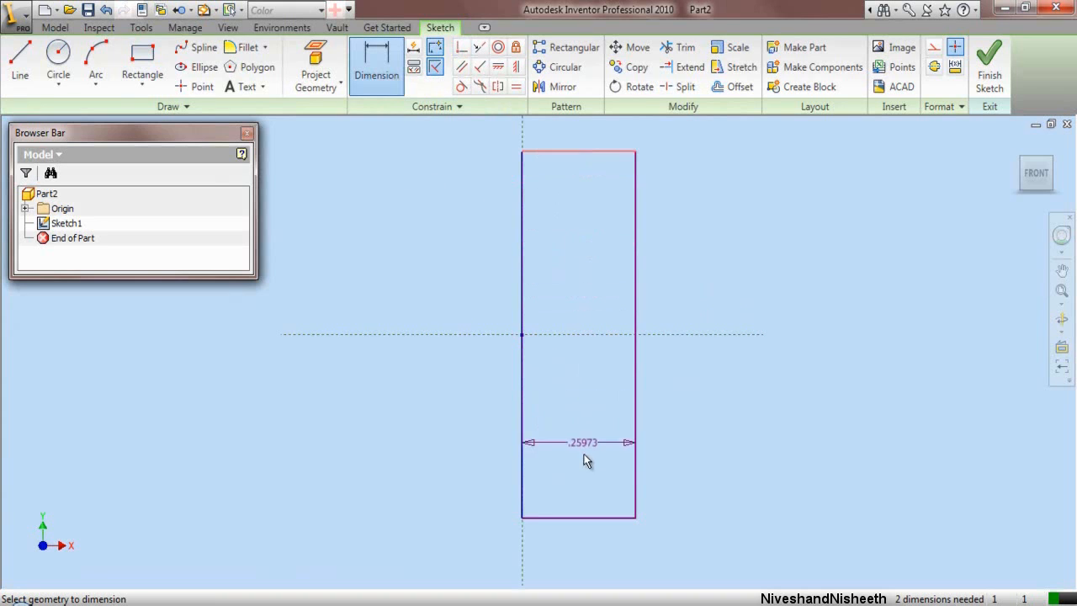
pyautogui.click(593, 518)
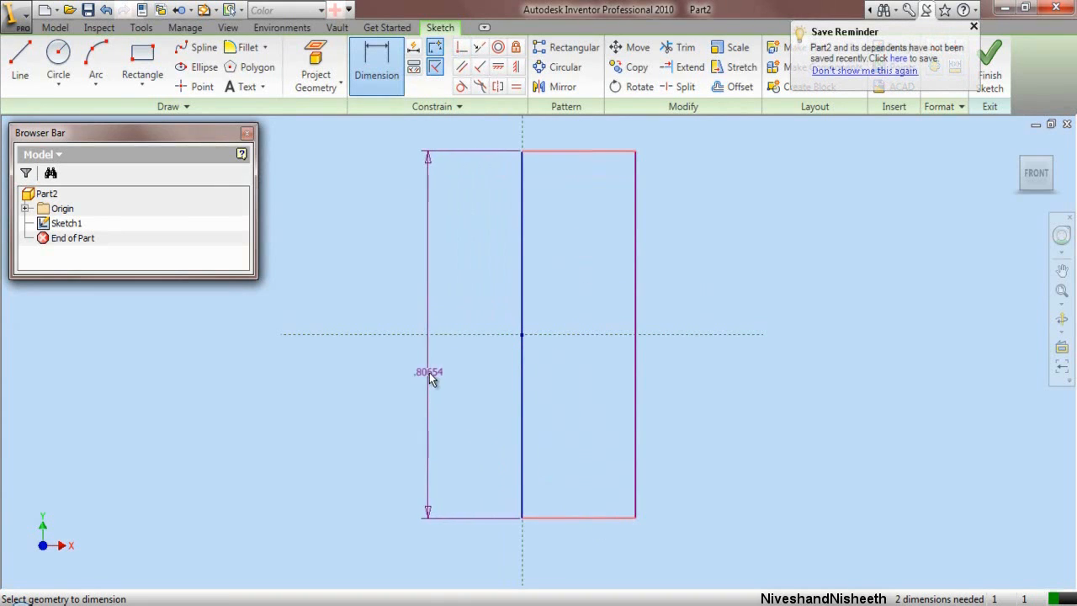
pyautogui.click(429, 378)
pyautogui.write('.43')
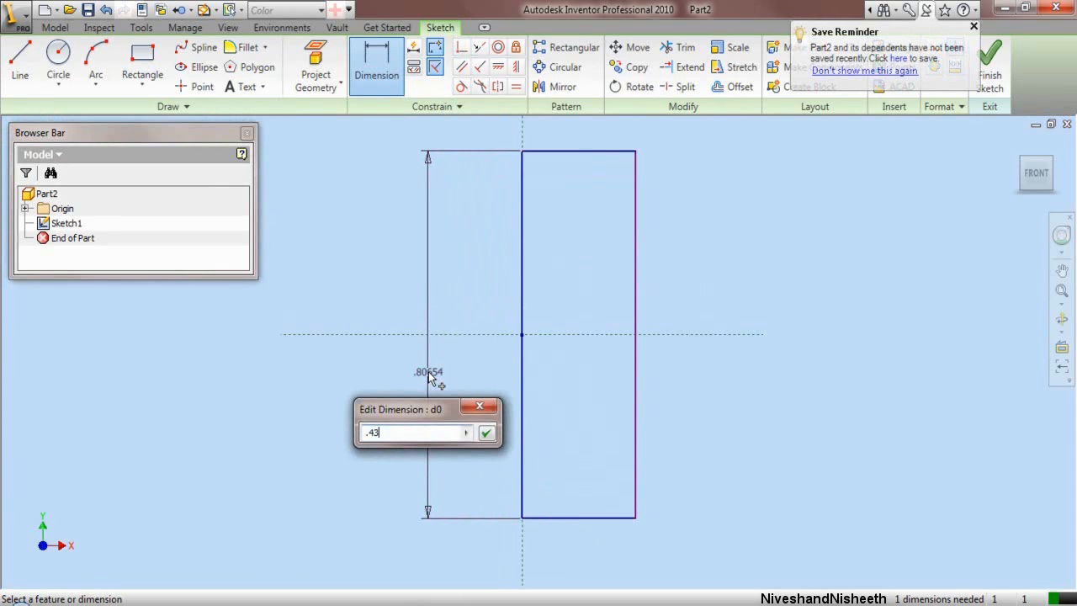
pyautogui.write('8')
pyautogui.press('Return')
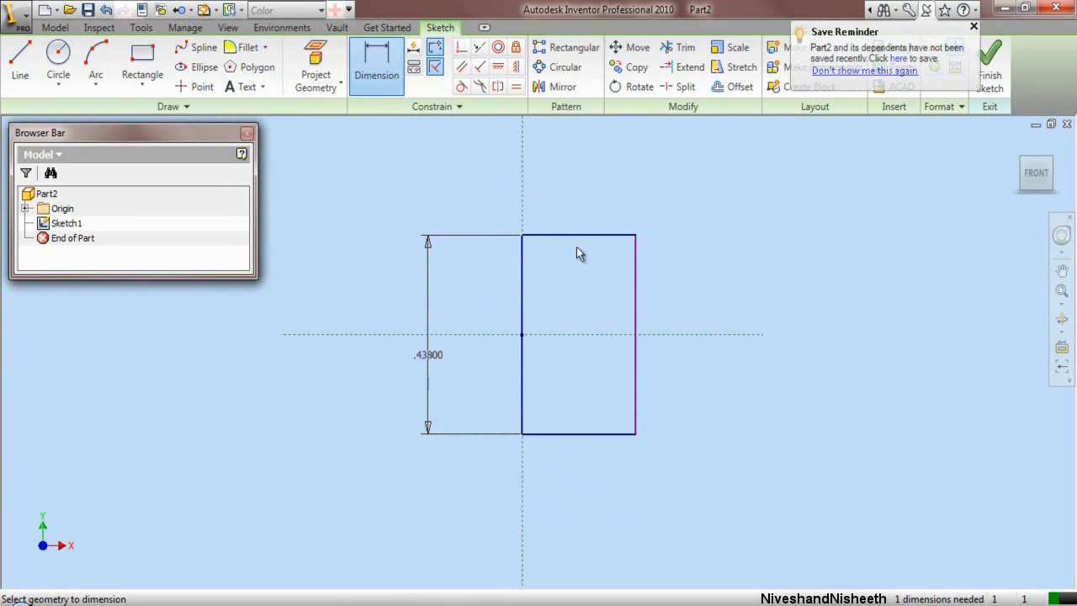
# Step: Dimension the rectangle's top edge and set the width to .219 in
pyautogui.click(579, 243)
pyautogui.click(570, 210)
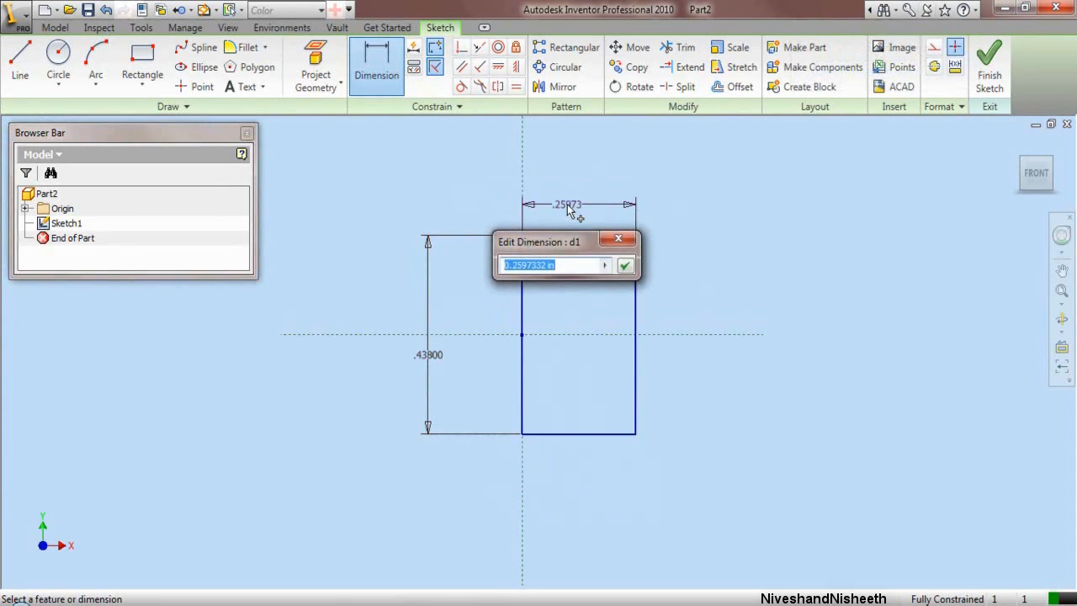
pyautogui.write('.219')
pyautogui.press('Return')
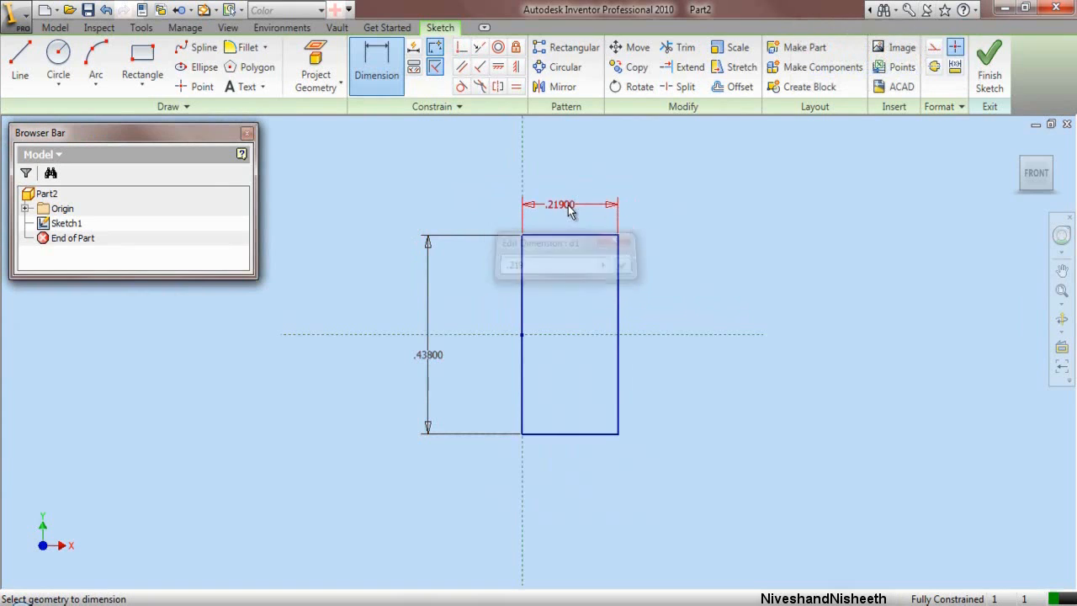
pyautogui.rightClick(651, 201)
pyautogui.click(680, 207)
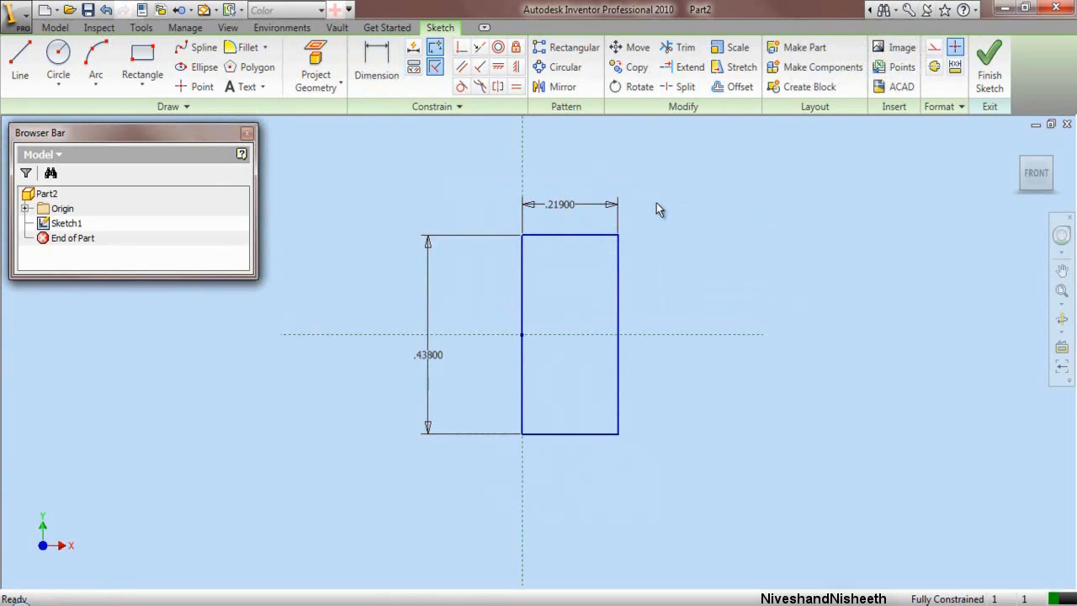
# Step: Offset the rectangle's top edge downward to a line about 0.095 in above the horizontal axis
pyautogui.click(734, 87)
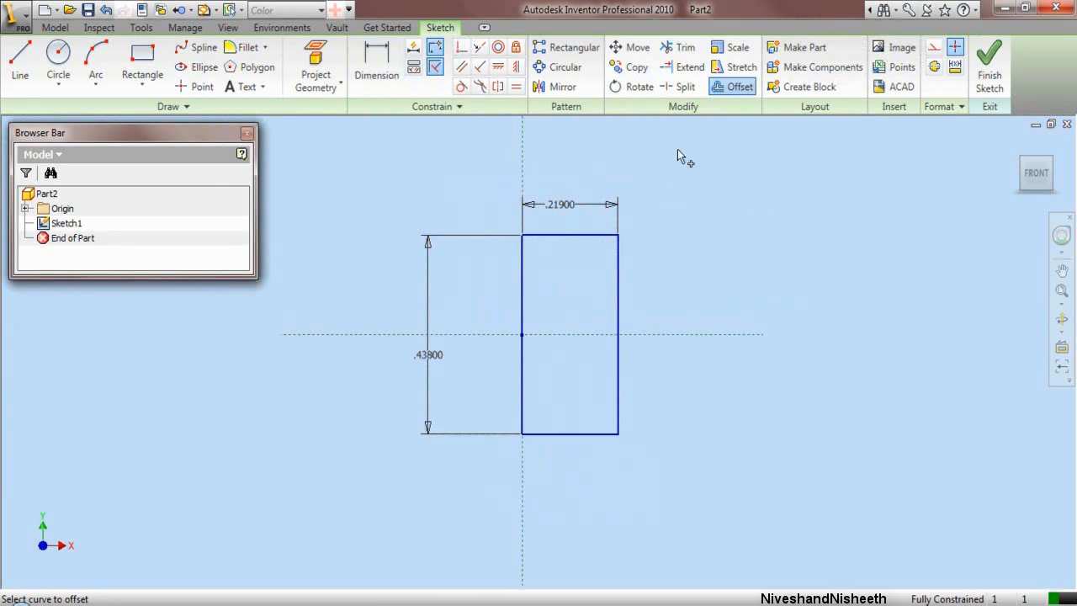
pyautogui.click(582, 235)
pyautogui.rightClick(580, 270)
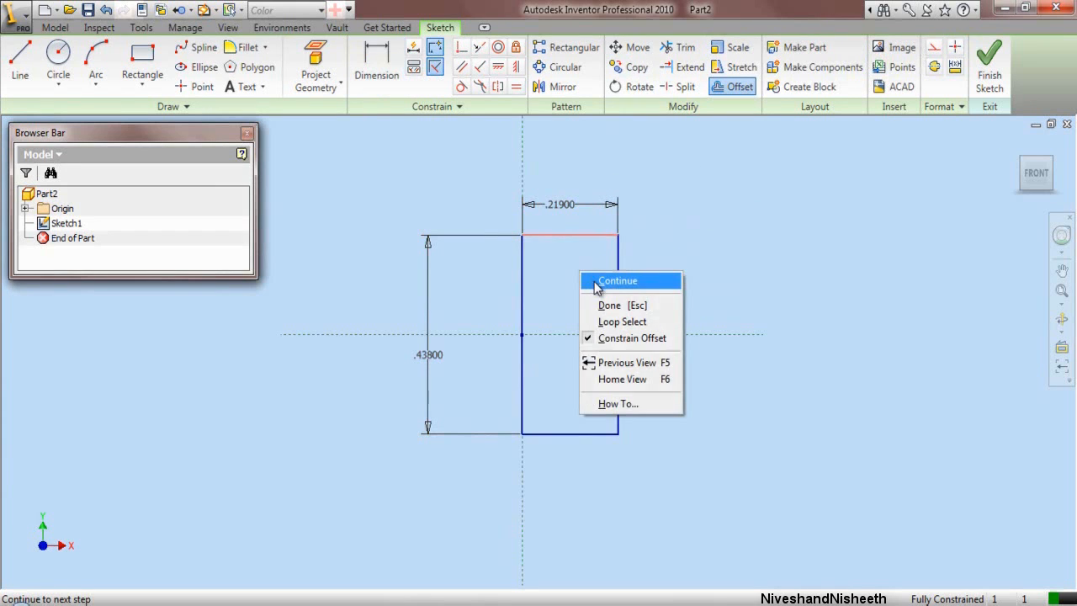
pyautogui.click(599, 281)
pyautogui.click(595, 293)
pyautogui.rightClick(670, 219)
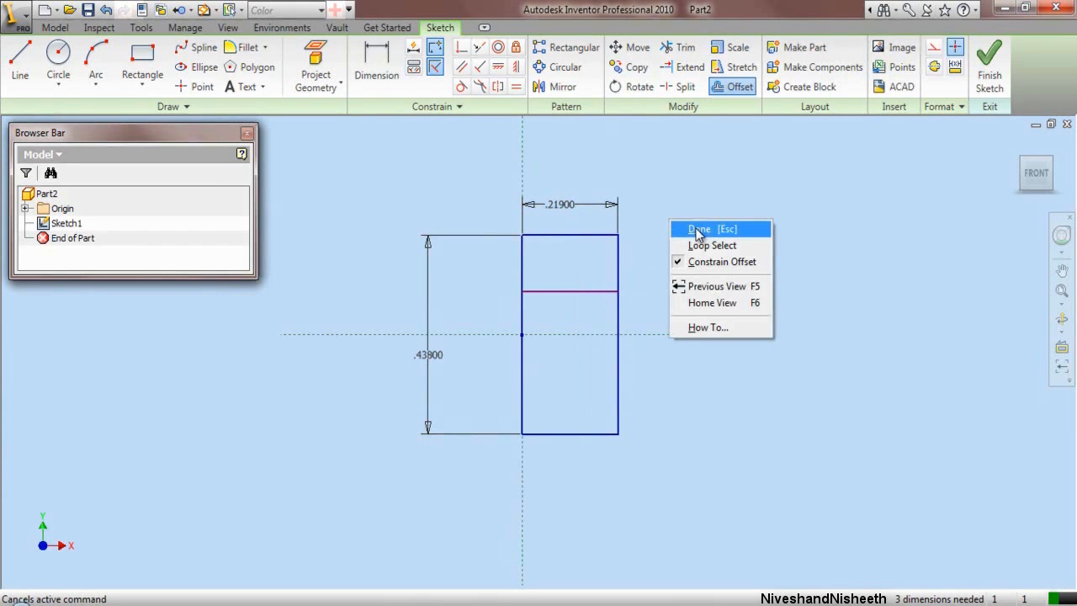
pyautogui.click(698, 231)
# Step: Dimension the distance from the horizontal axis to the offset line and set it to .126 in
pyautogui.click(378, 72)
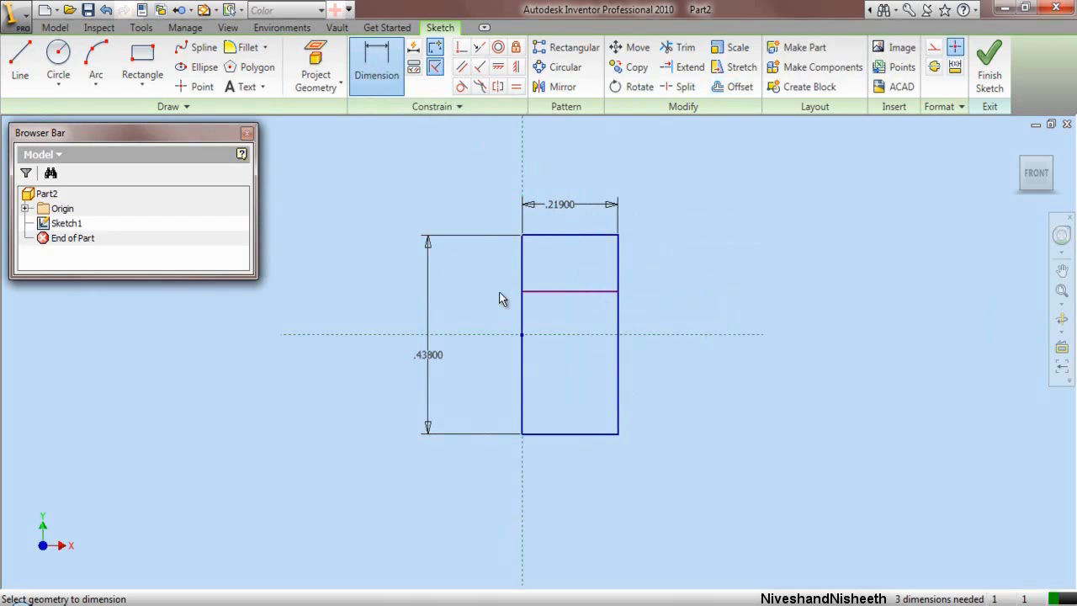
pyautogui.click(556, 334)
pyautogui.click(565, 291)
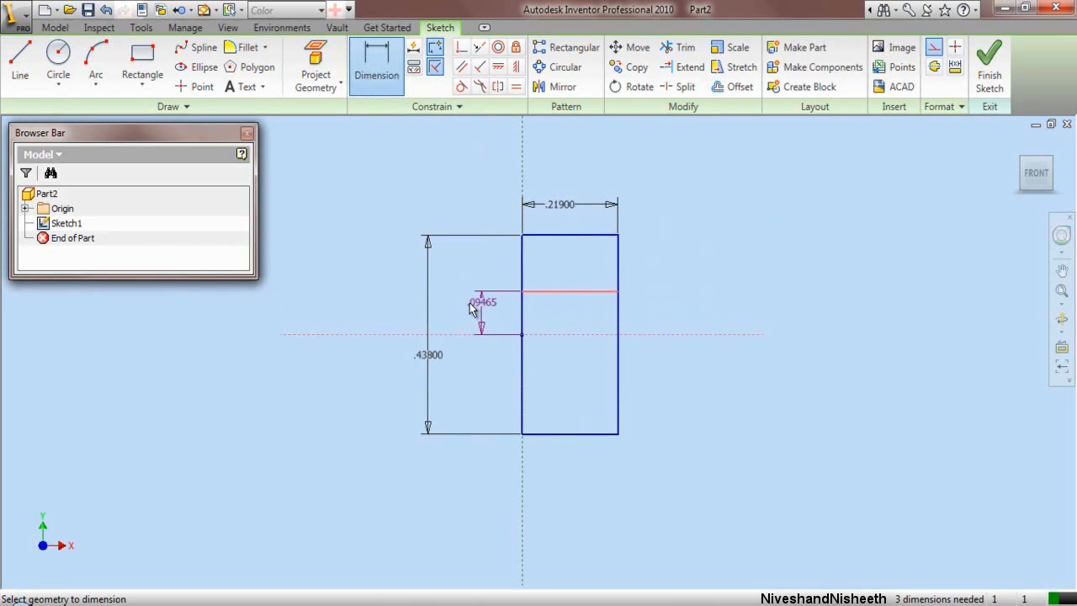
pyautogui.click(470, 310)
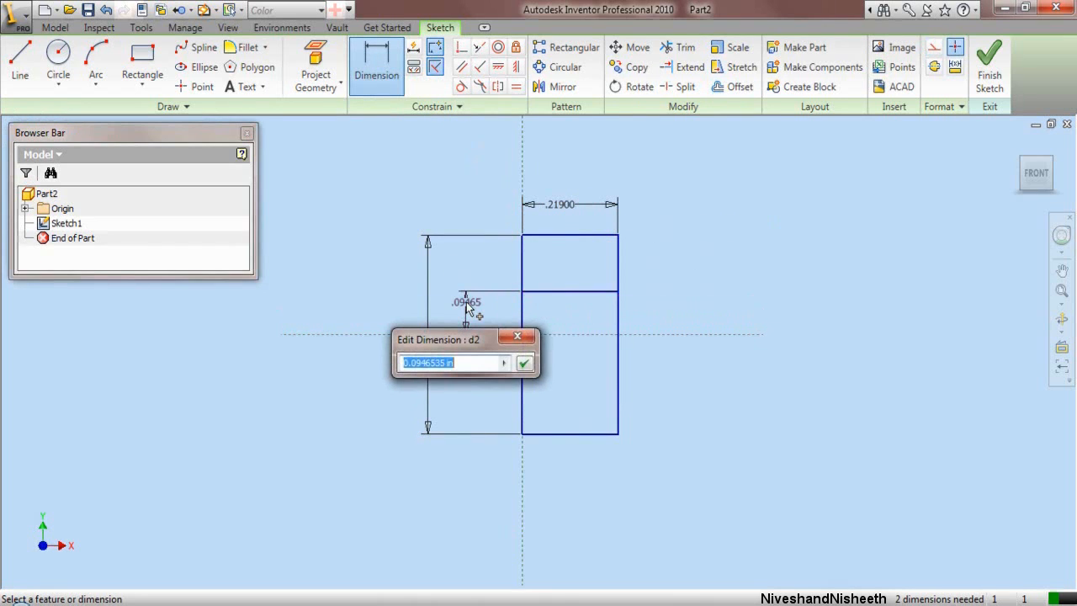
pyautogui.write('.126')
pyautogui.press('Return')
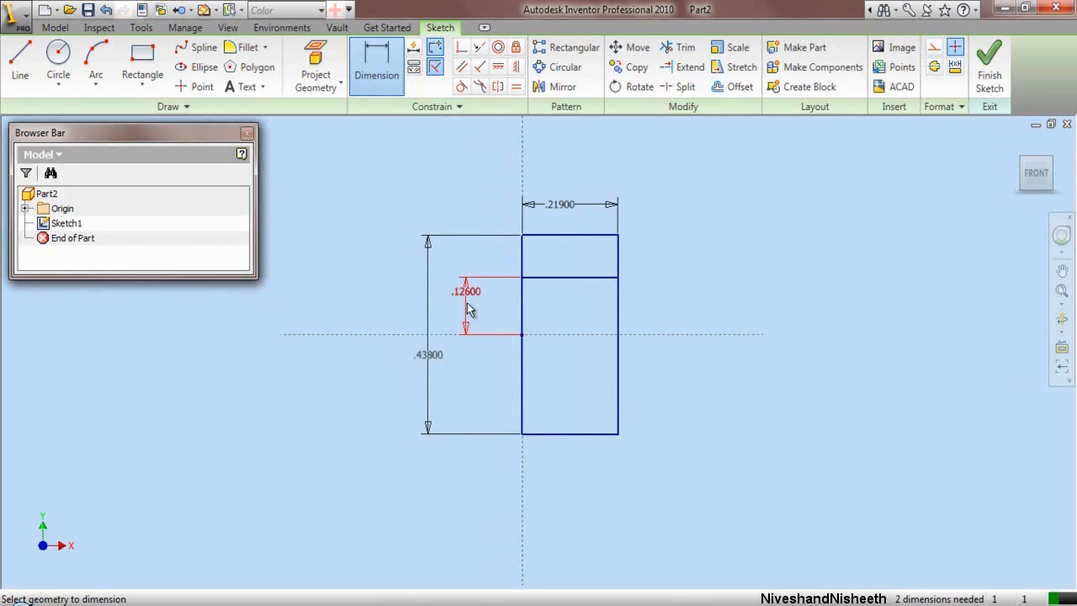
pyautogui.rightClick(712, 261)
pyautogui.click(739, 269)
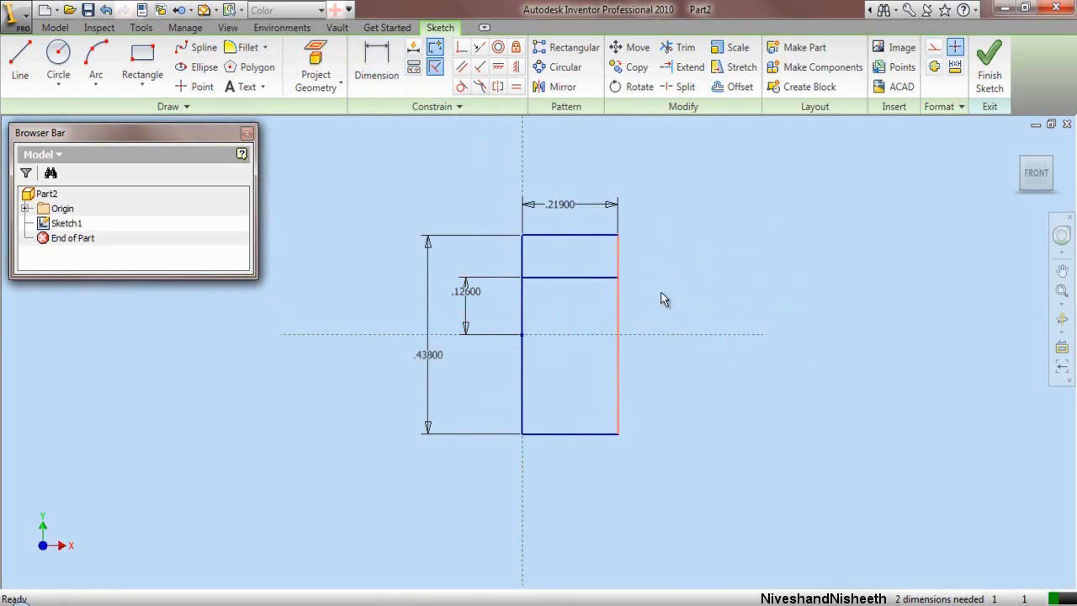
# Step: Convert the rectangle's right edge to construction geometry and draw a vertical line about 0.046 in long down from the offset line's right end
pyautogui.click(934, 48)
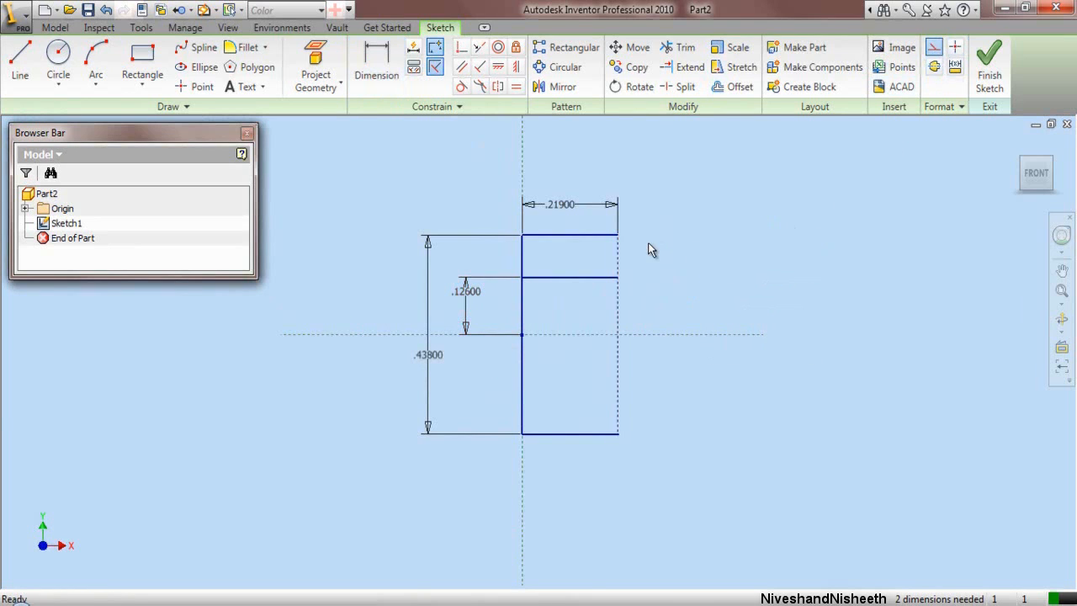
pyautogui.scroll(3, 648, 249)
pyautogui.click(19, 59)
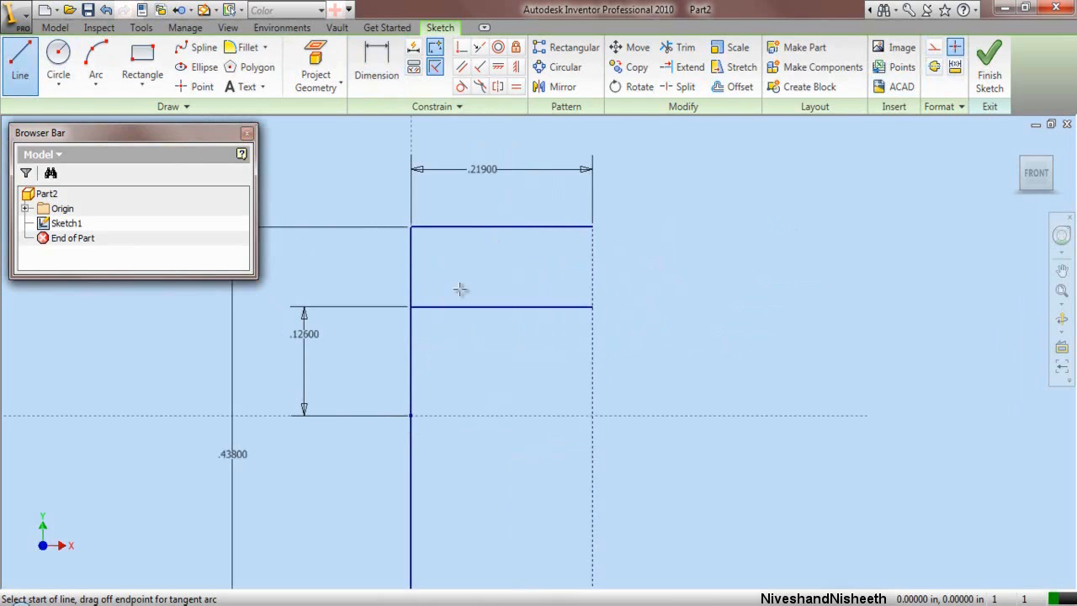
pyautogui.click(592, 307)
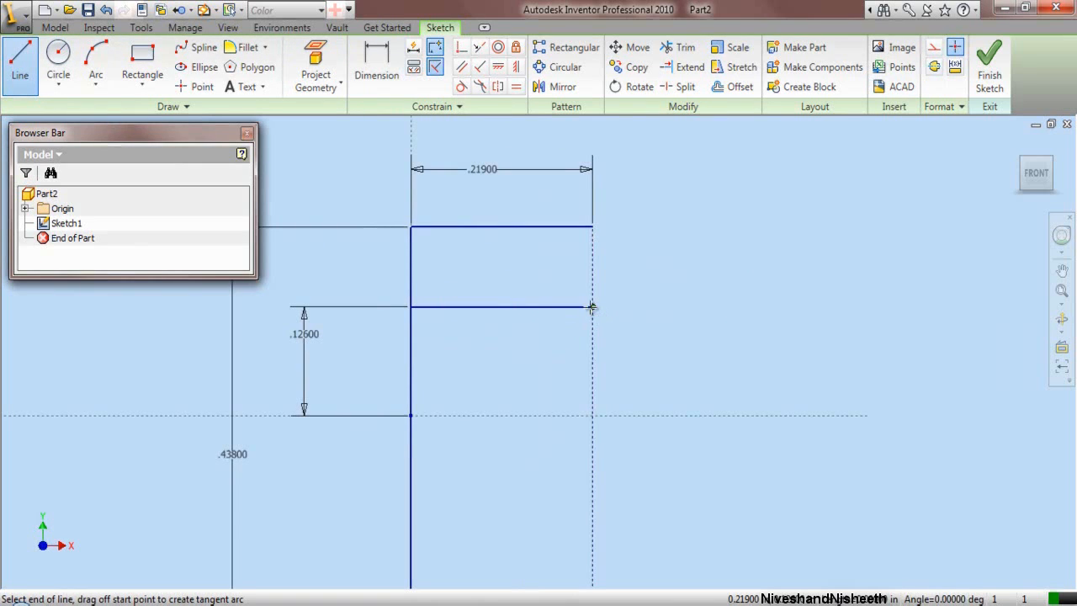
pyautogui.click(593, 346)
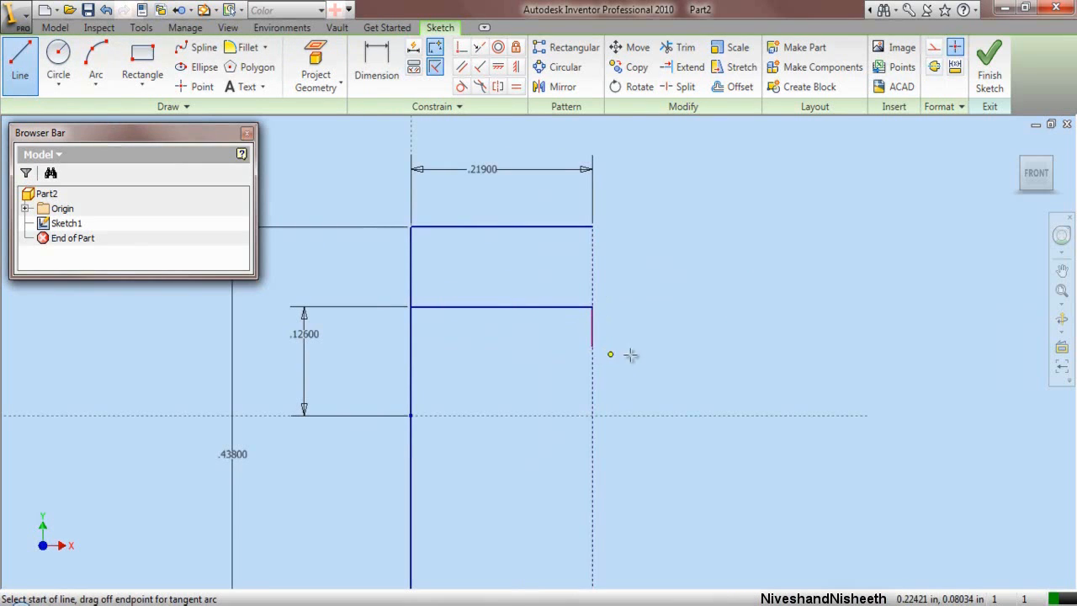
# Step: Dimension the short vertical line below the offset line and set its length to .031 in
pyautogui.click(379, 57)
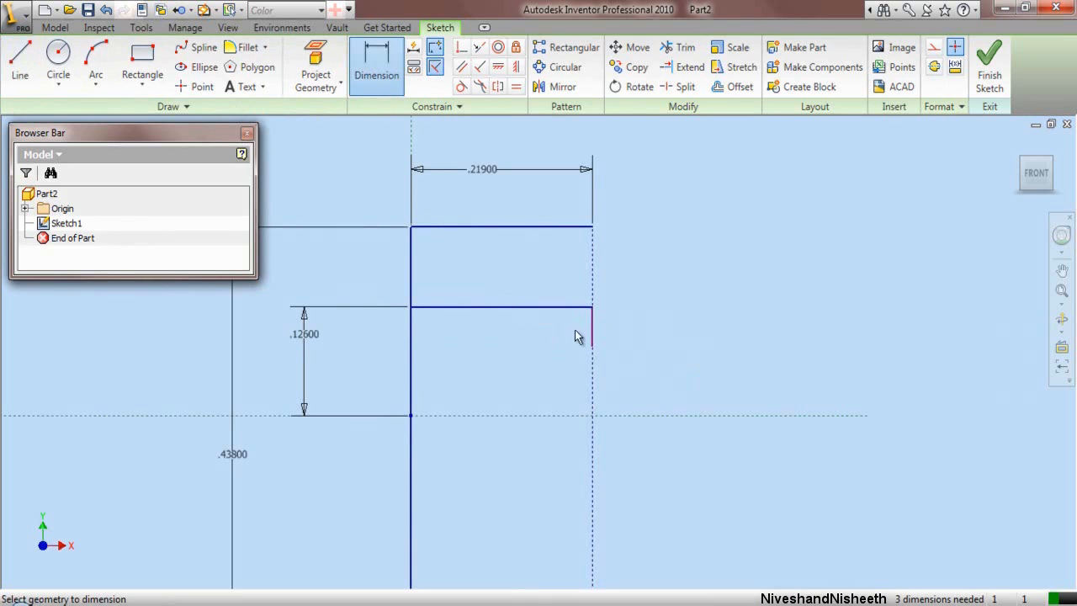
pyautogui.click(596, 326)
pyautogui.click(627, 324)
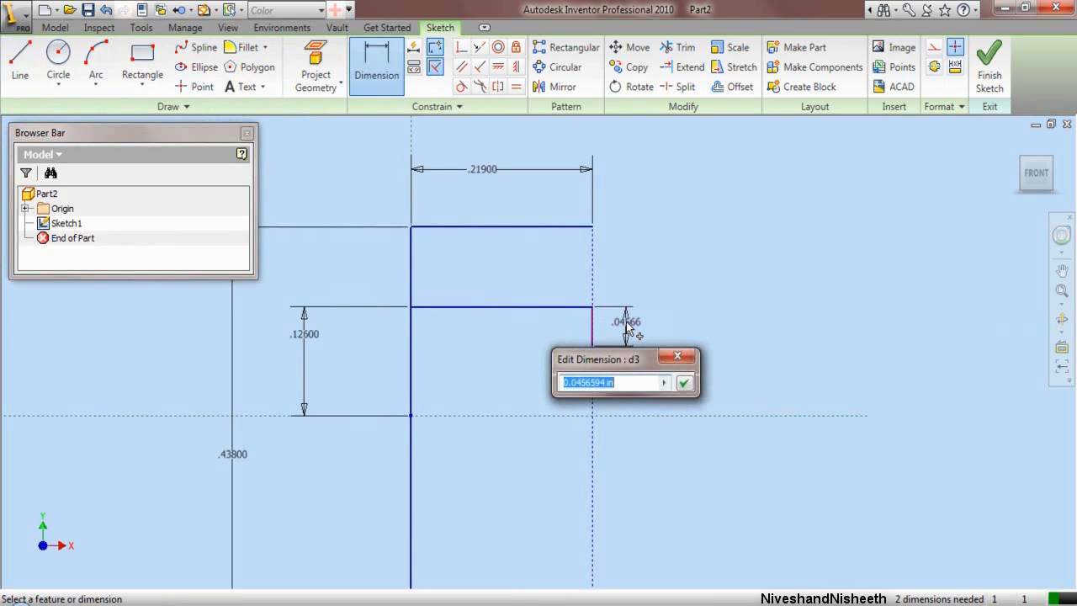
pyautogui.write('.031')
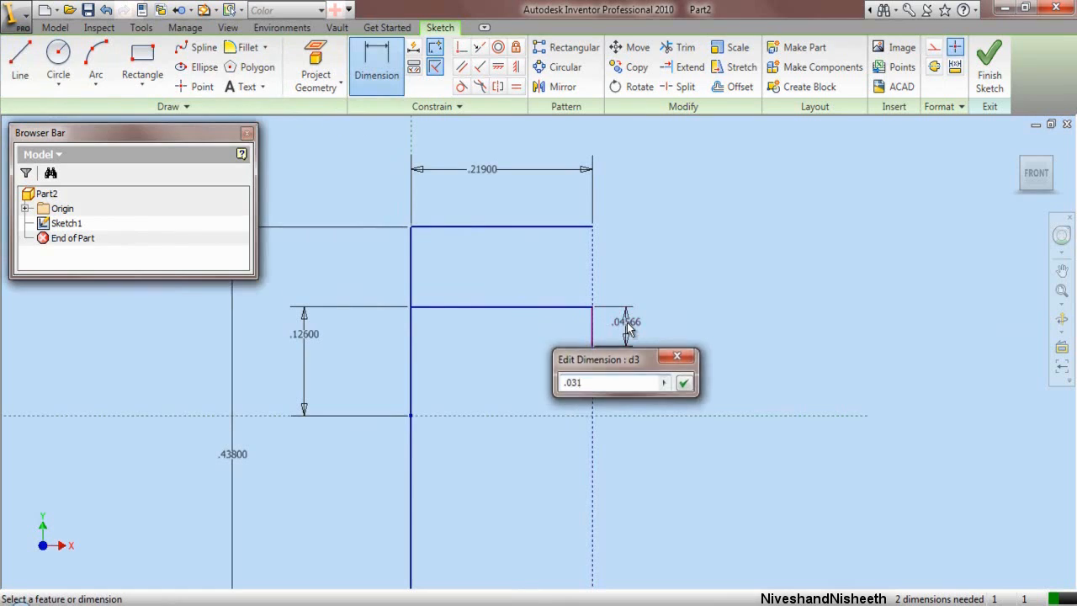
pyautogui.press('Return')
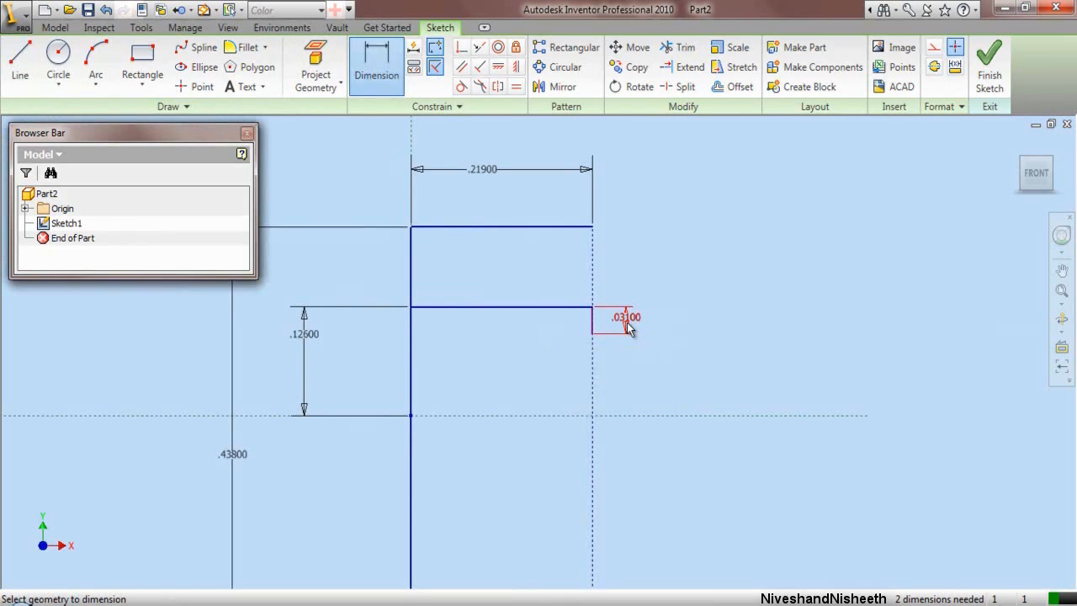
# Step: Draw a vertical line about 0.042 in long upward from the right end of the rectangle's top edge
pyautogui.click(21, 74)
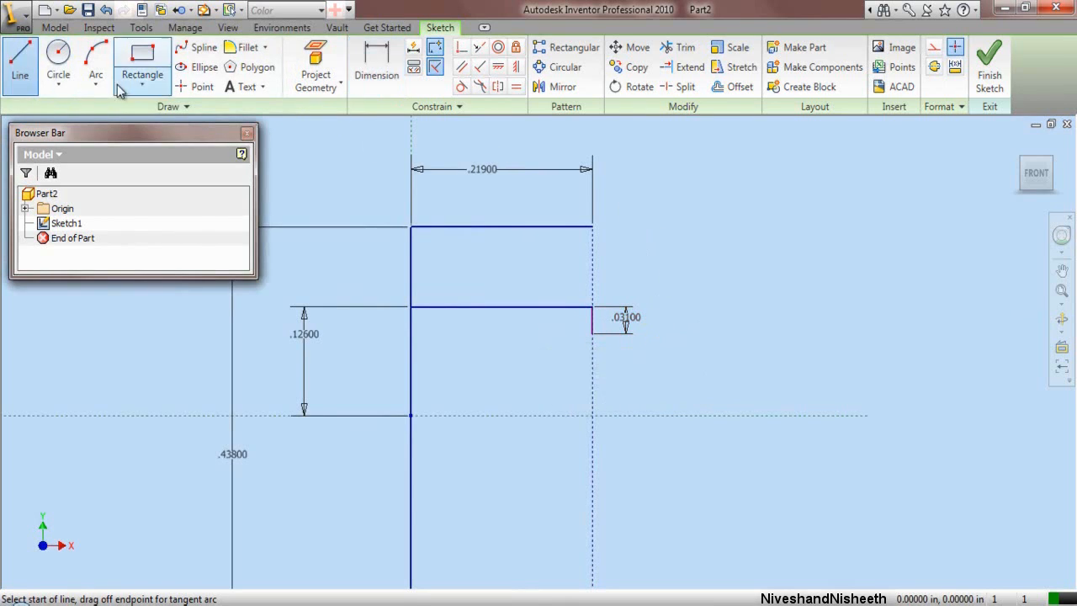
pyautogui.click(593, 226)
pyautogui.click(595, 191)
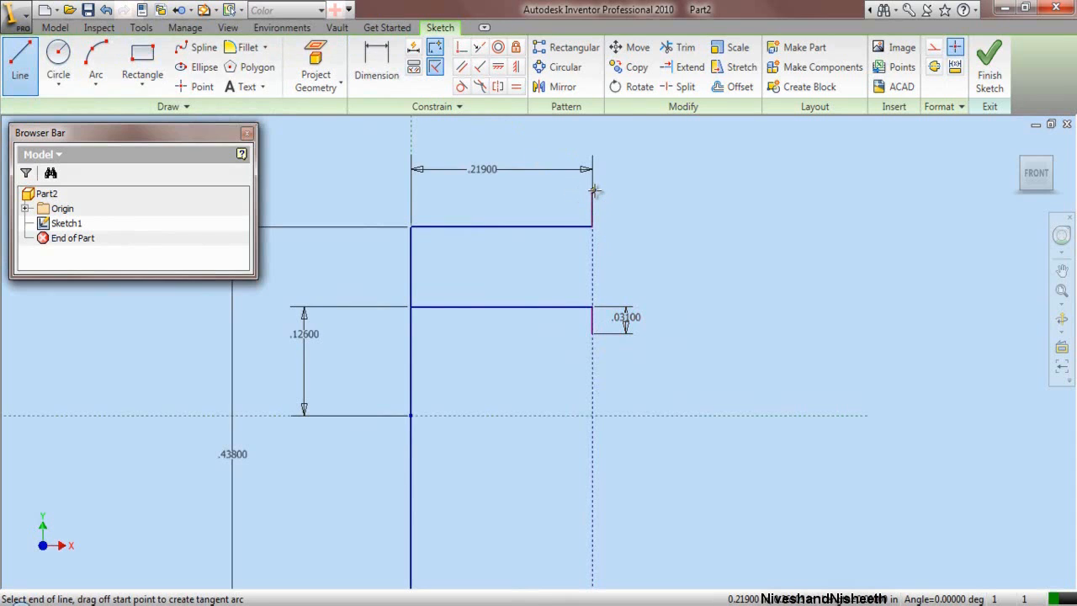
pyautogui.rightClick(595, 193)
pyautogui.click(619, 202)
# Step: Dimension the short line above the top edge and link its length to the lower short line's .031 in dimension (d3)
pyautogui.press('d')
pyautogui.click(593, 210)
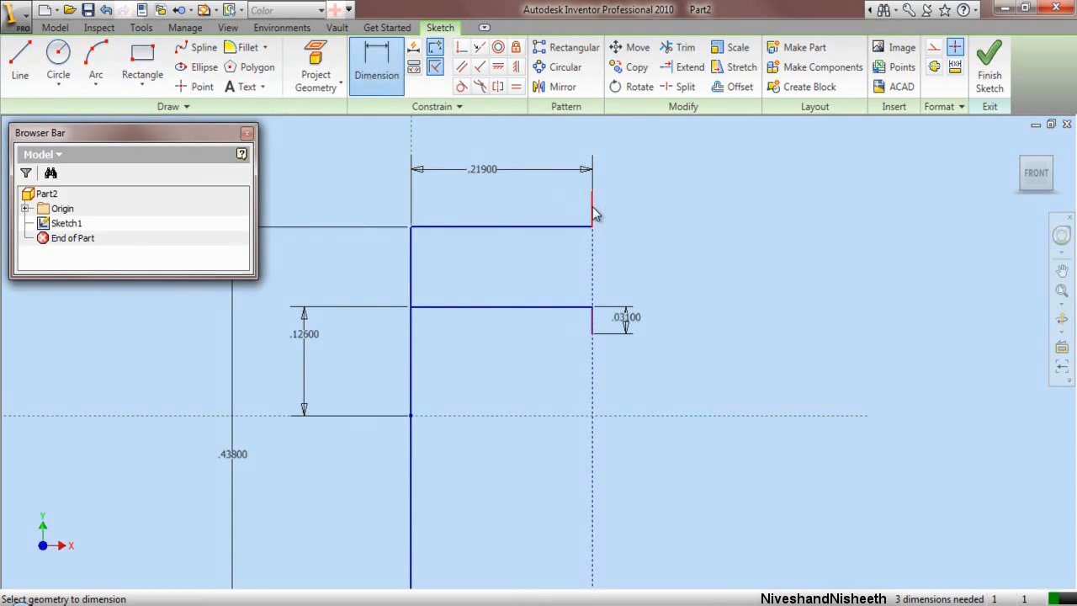
pyautogui.click(565, 207)
pyautogui.click(627, 324)
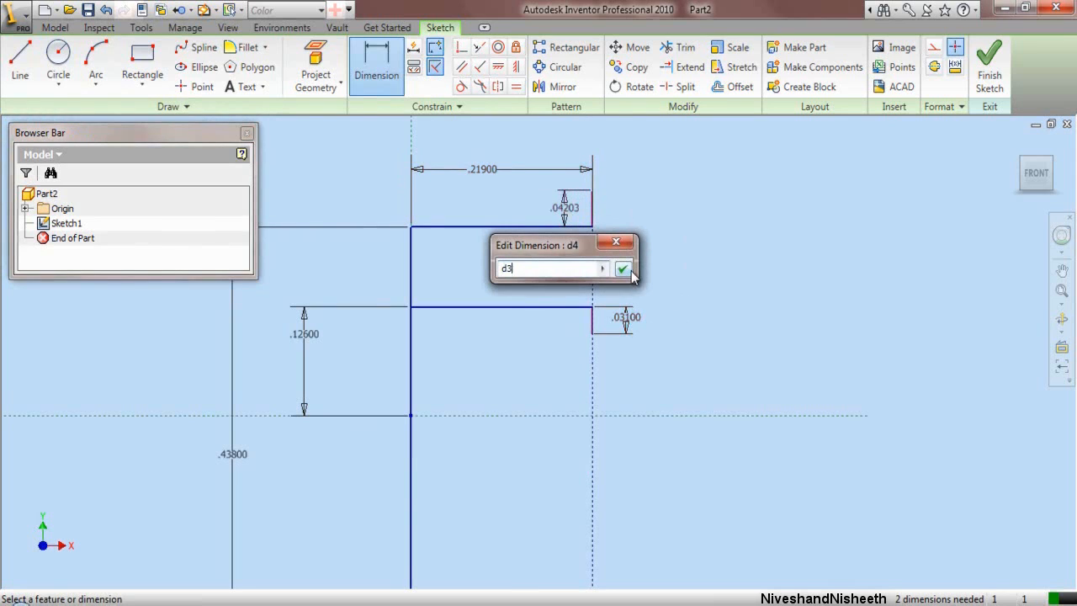
pyautogui.press('Return')
pyautogui.rightClick(707, 181)
pyautogui.click(729, 191)
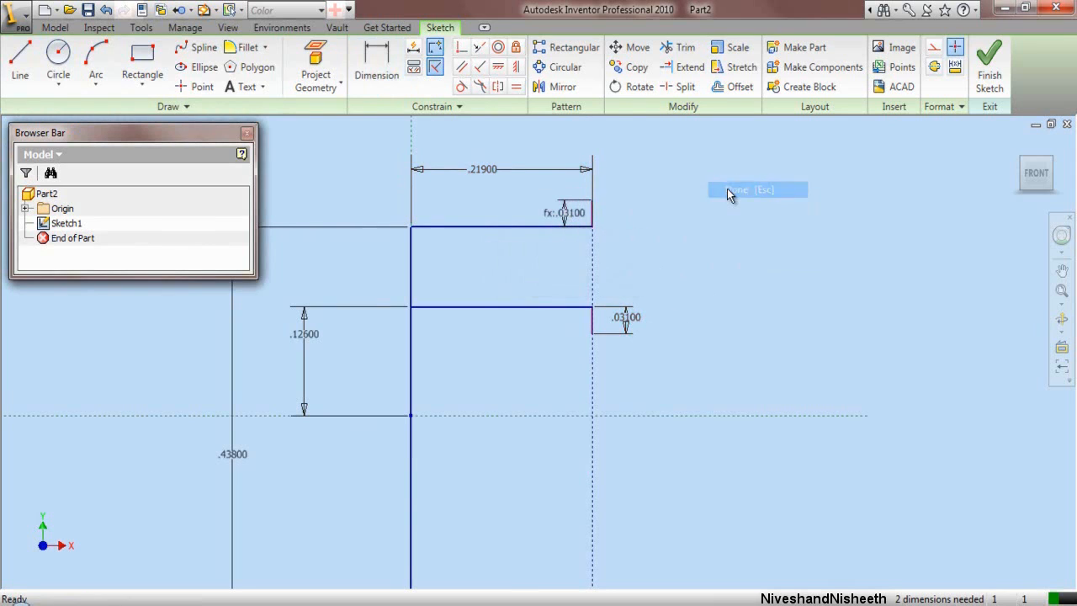
# Step: Place a sketch point about 0.042 in above the upper short line's top end and set its horizontal distance from that end to .313 in
pyautogui.click(195, 87)
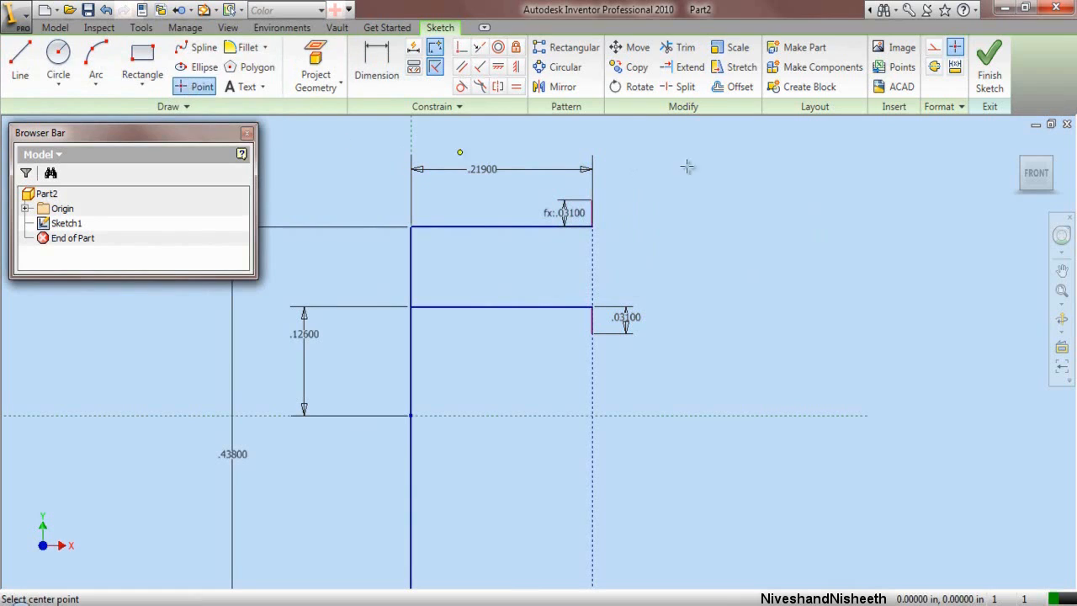
pyautogui.click(376, 67)
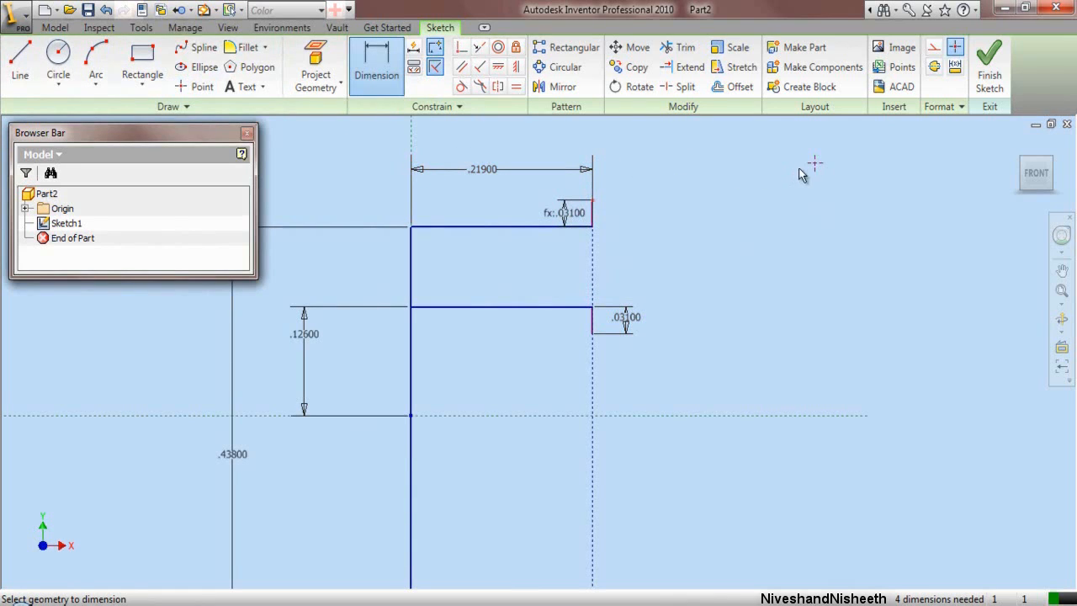
pyautogui.click(815, 163)
pyautogui.click(711, 211)
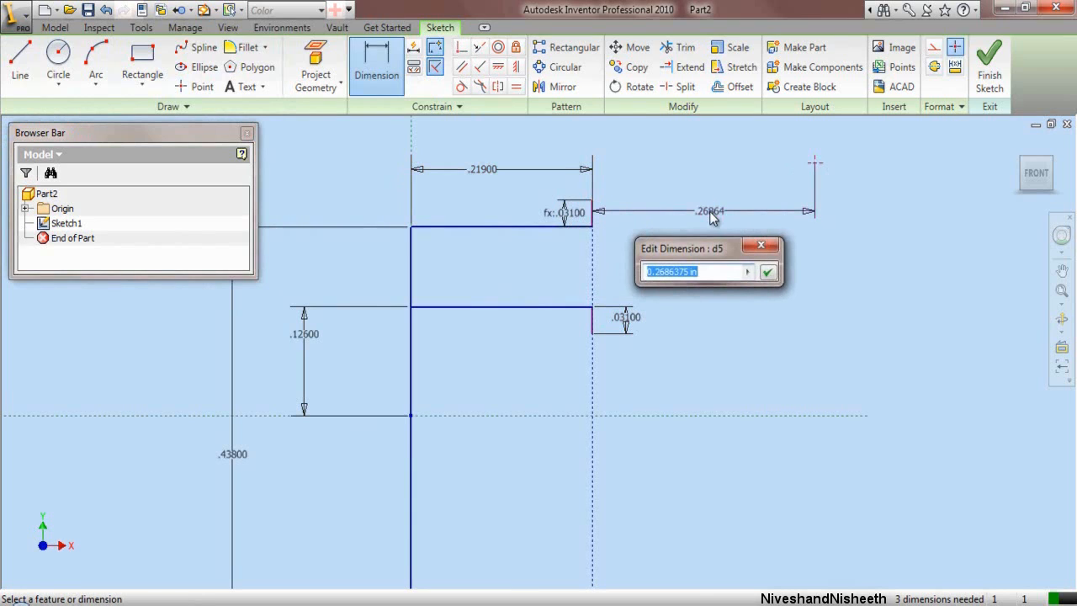
pyautogui.write('.313')
pyautogui.press('Return')
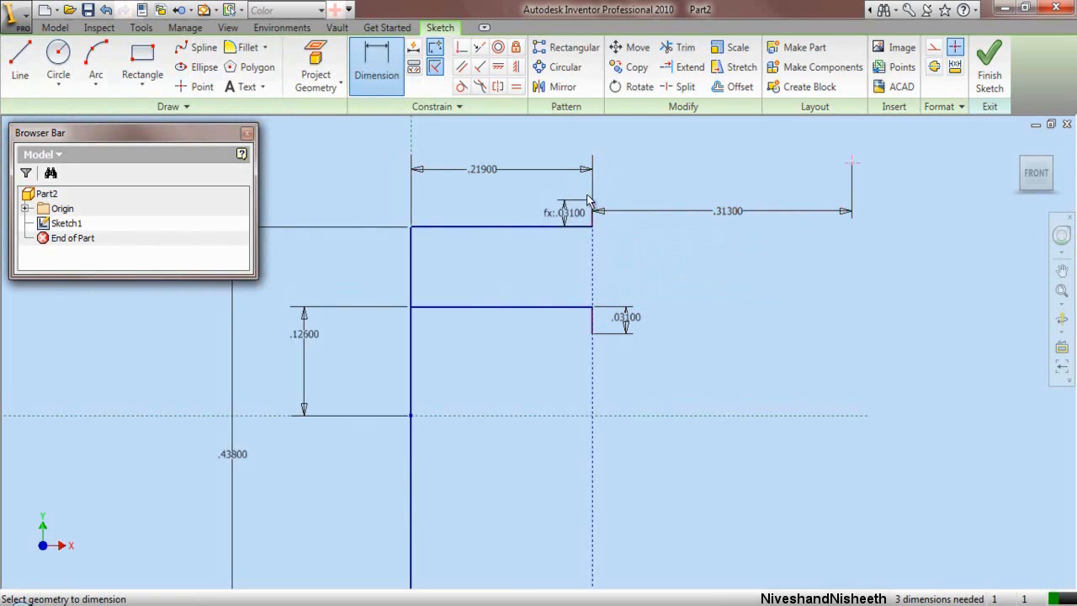
# Step: Dimension the vertical distance between the upper short line's top end and the sketch point and set it to 0.063 in
pyautogui.click(850, 183)
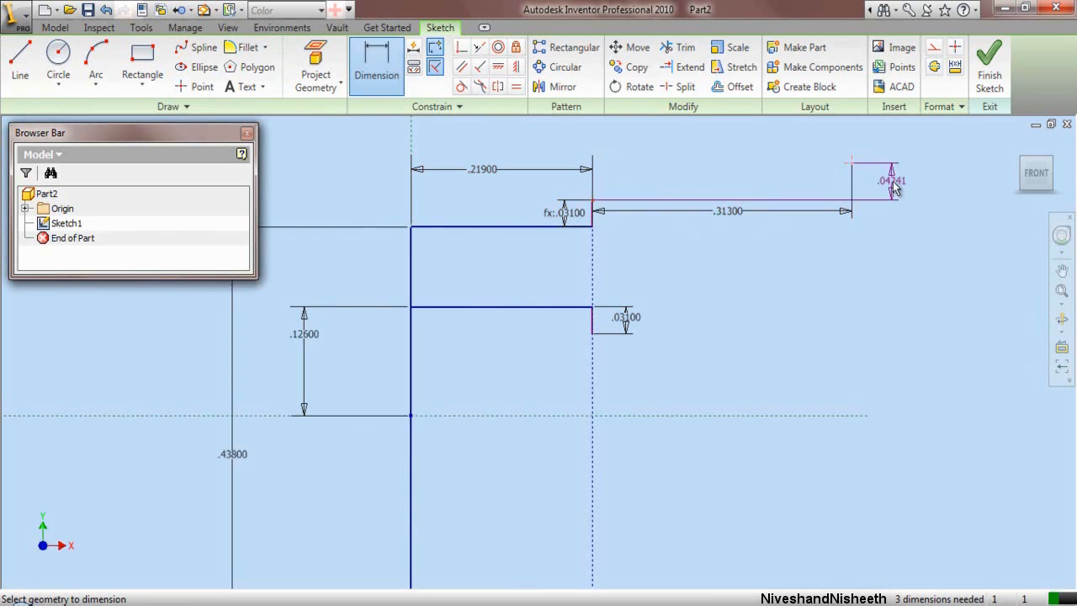
pyautogui.click(894, 187)
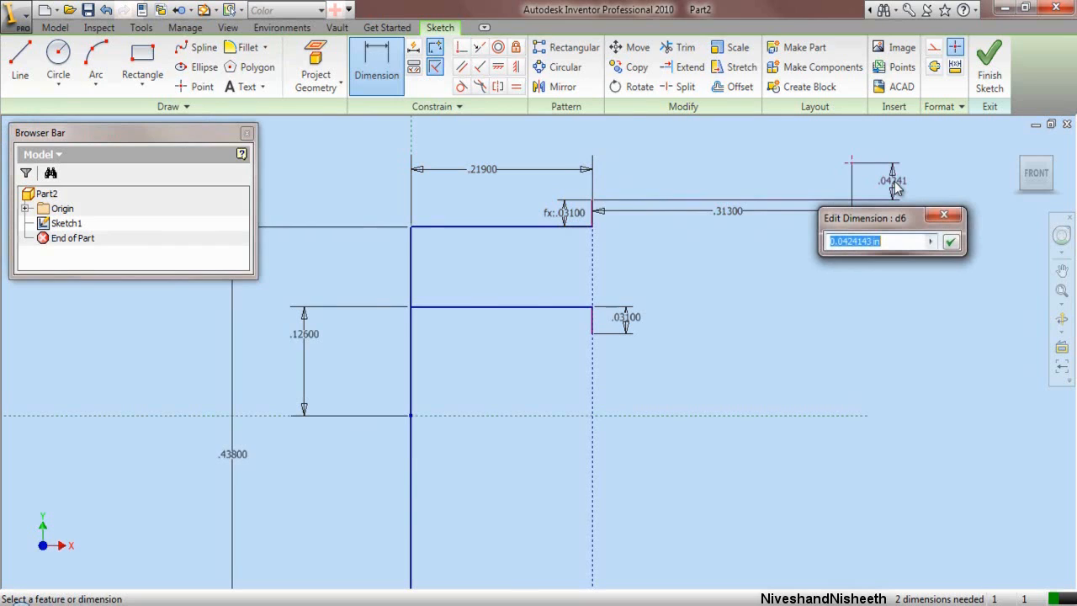
pyautogui.write('0.063')
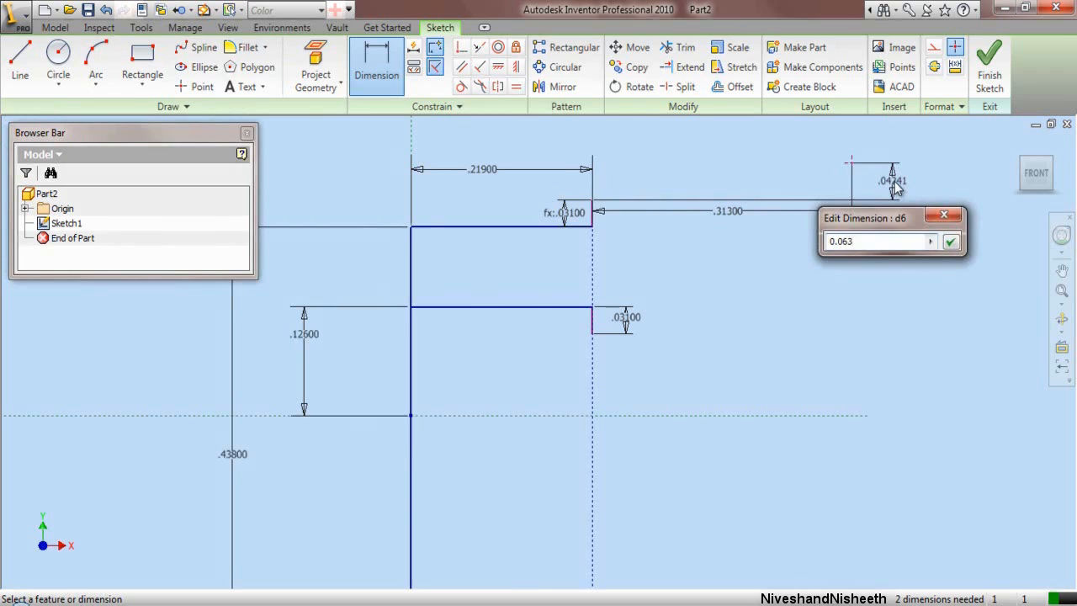
pyautogui.press('Return')
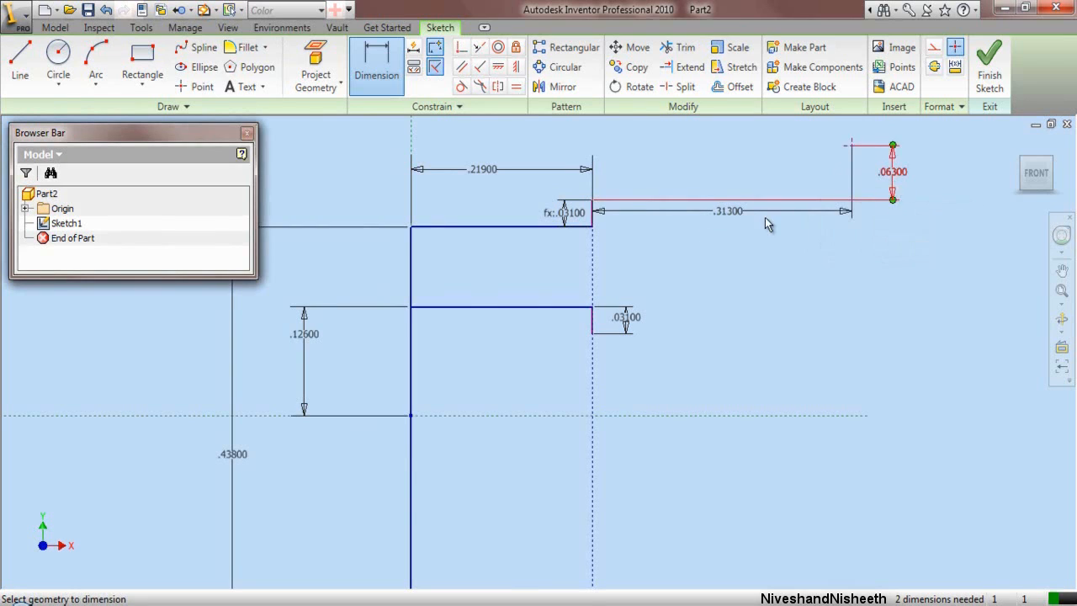
# Step: Draw a three-point arc from the upper short line's top end to the sketch point
pyautogui.click(96, 67)
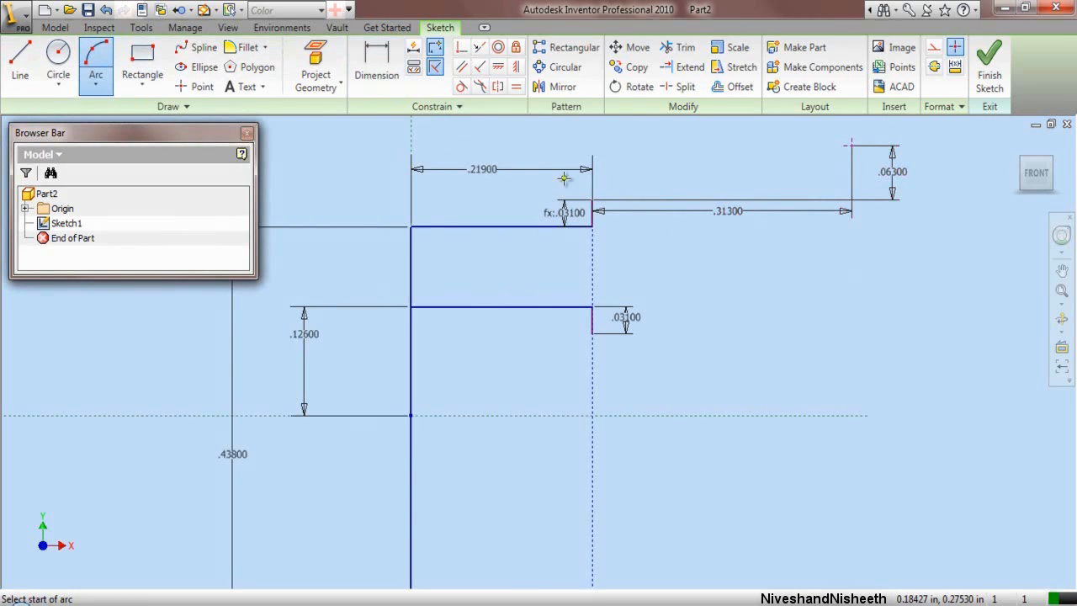
pyautogui.click(593, 199)
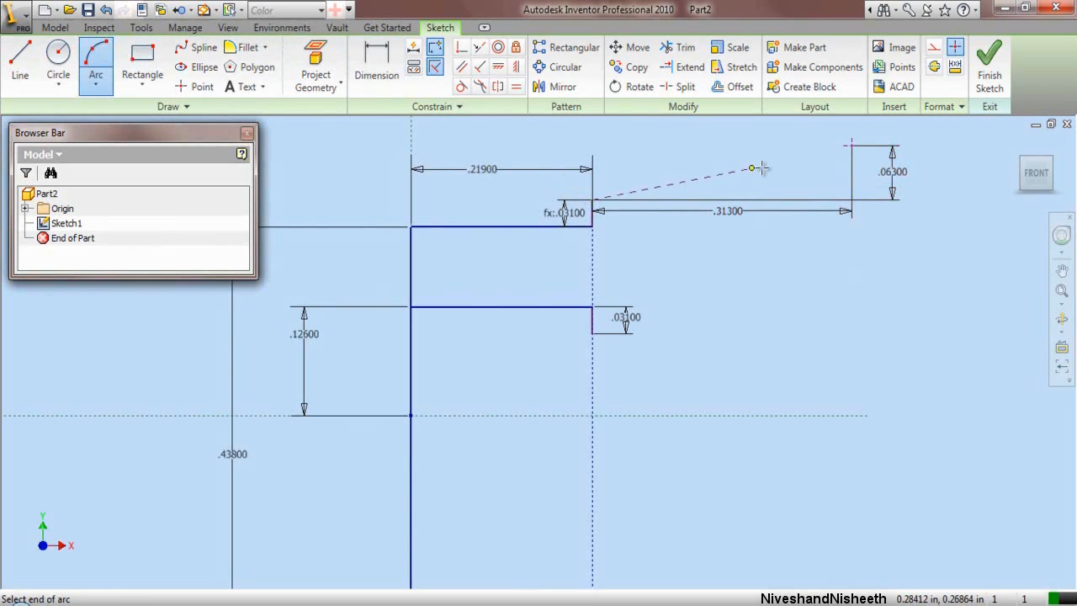
pyautogui.click(853, 144)
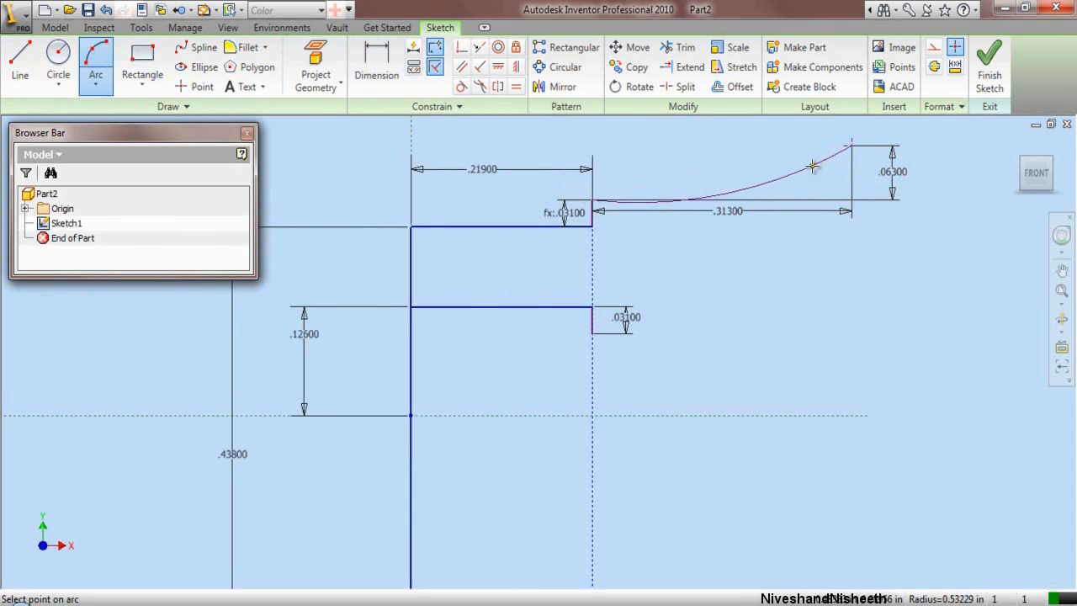
# Step: Finish the three-point arc from the upper short vertical line to the .313 by .063 in point with a radius of about 0.532 in
pyautogui.click(812, 166)
pyautogui.scroll(-5, 639, 320)
pyautogui.scroll(3, 656, 308)
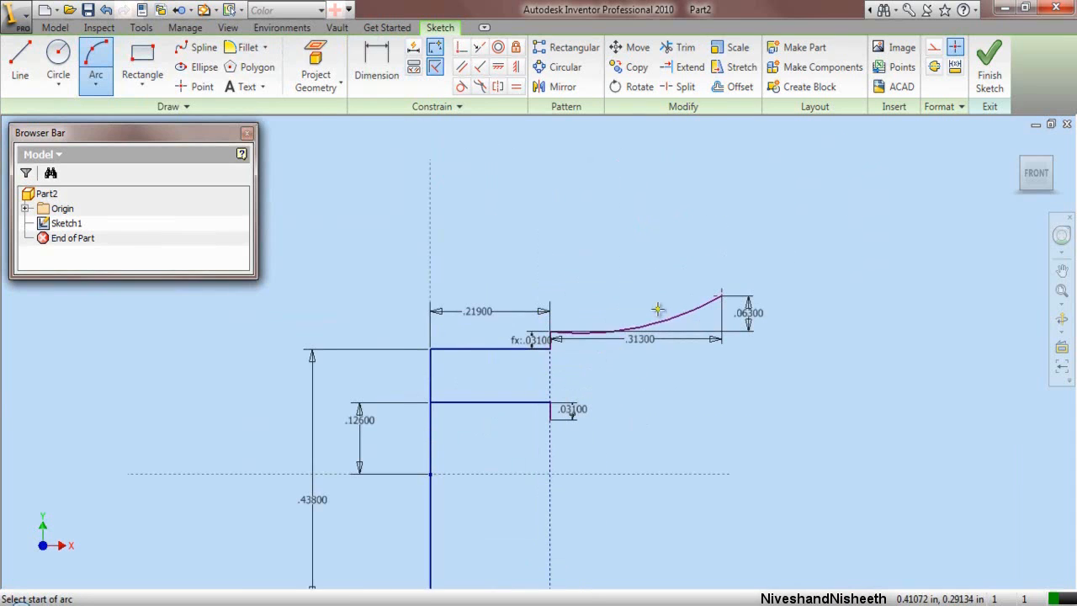
pyautogui.rightClick(618, 182)
pyautogui.click(641, 193)
# Step: Dimension the arc's radius and set it to .627 in
pyautogui.scroll(3, 670, 295)
pyautogui.click(398, 83)
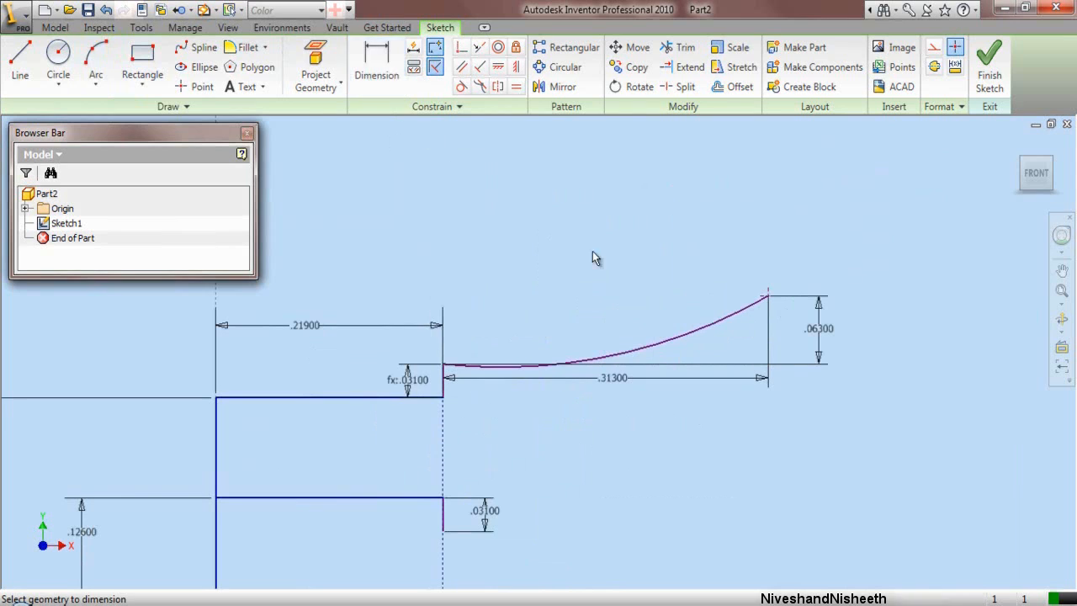
pyautogui.click(660, 342)
pyautogui.click(637, 283)
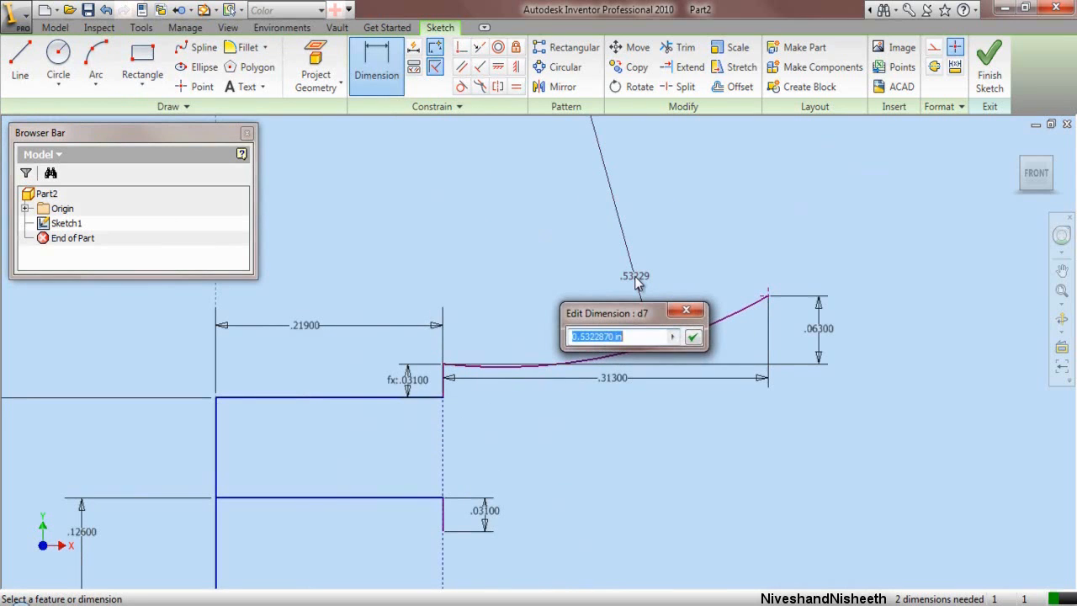
pyautogui.write('.627')
pyautogui.press('Return')
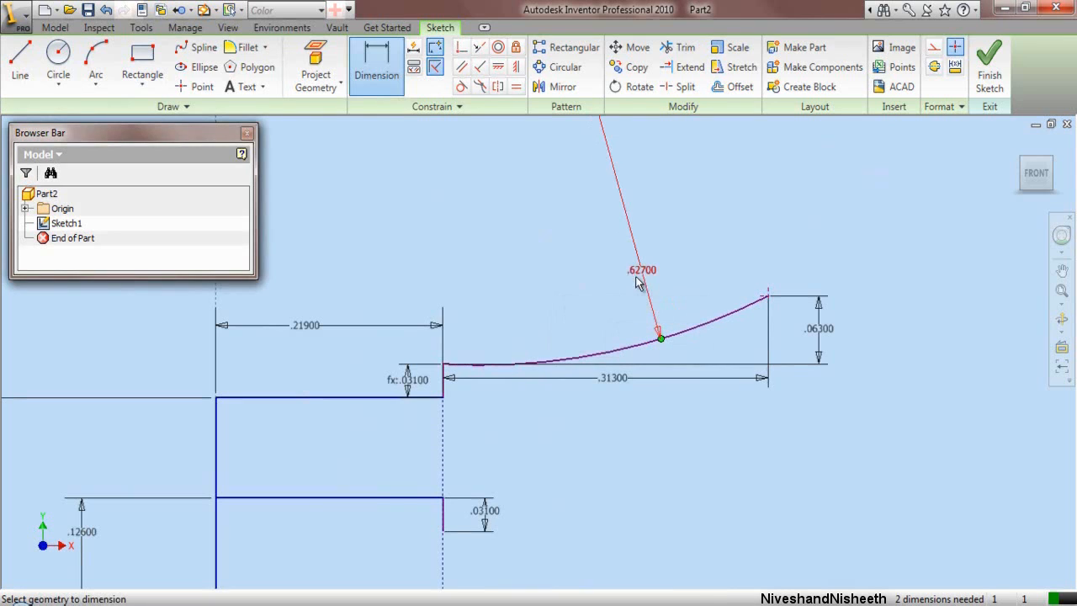
pyautogui.rightClick(485, 238)
pyautogui.click(500, 248)
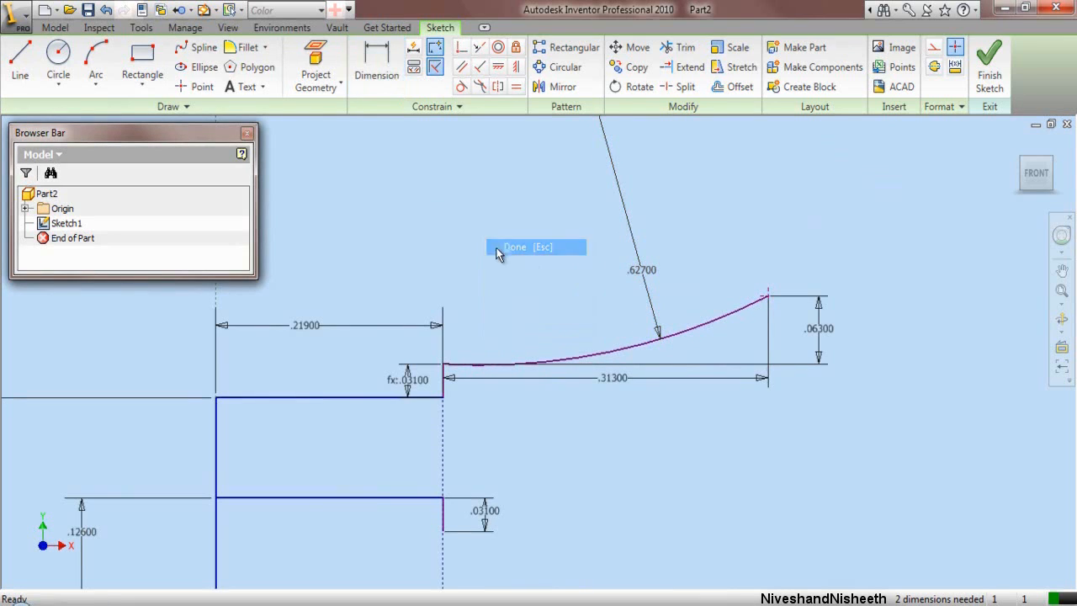
# Step: Offset the profile's left vertical line to the right, placing the copy beyond the end of the arc
pyautogui.scroll(-2, 387, 266)
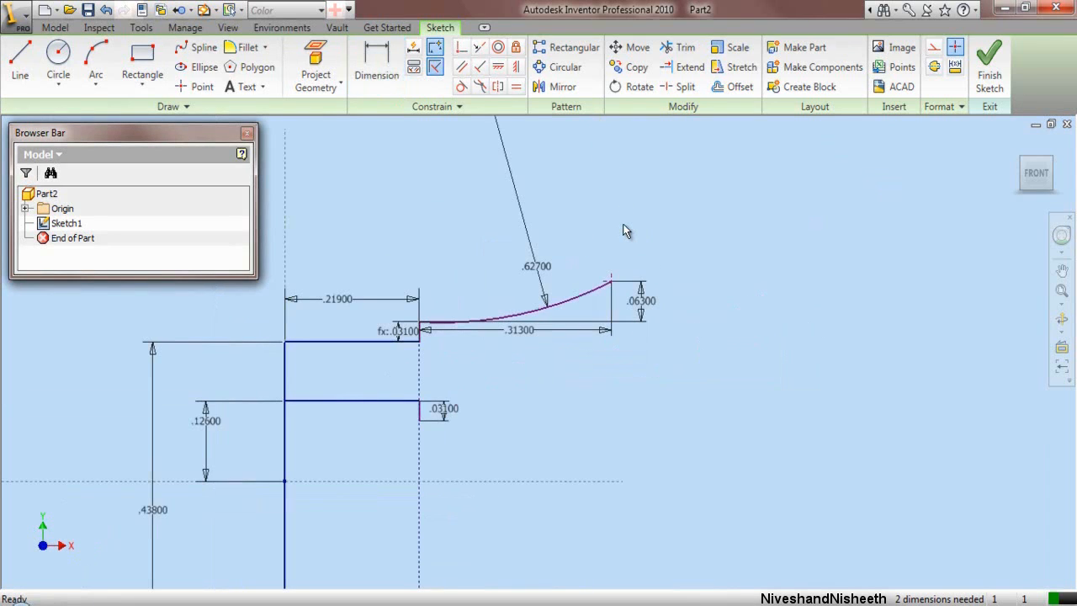
pyautogui.click(729, 89)
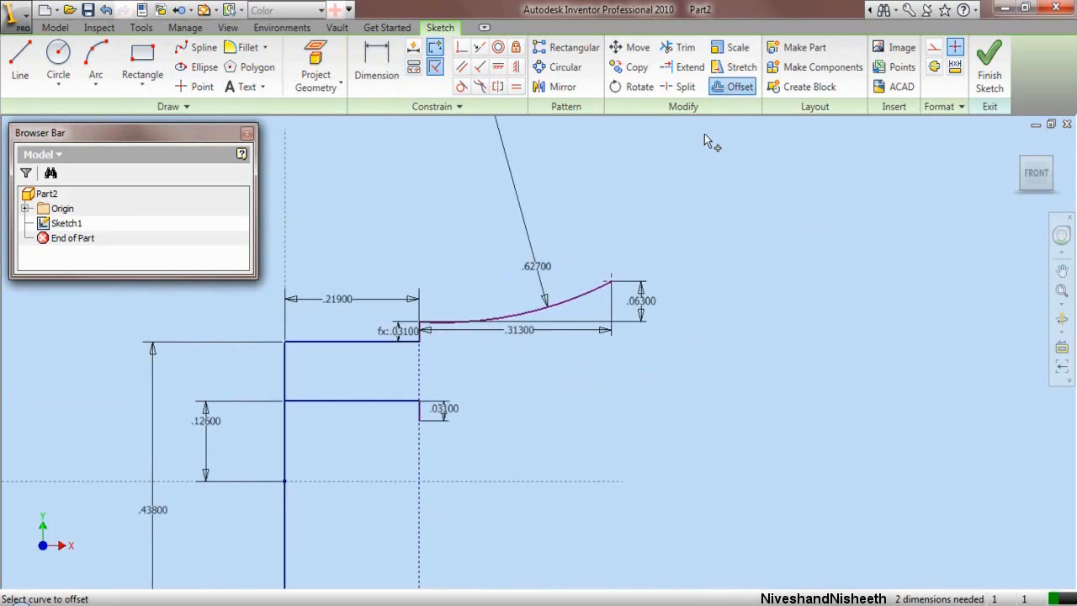
pyautogui.scroll(-2, 704, 133)
pyautogui.click(460, 321)
pyautogui.rightClick(645, 311)
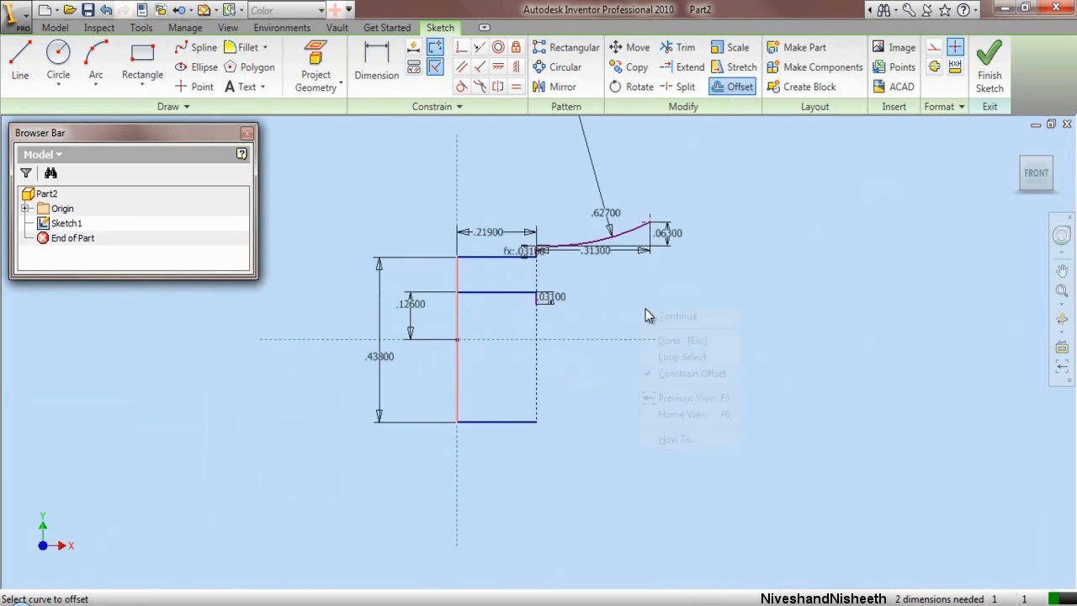
pyautogui.click(680, 315)
pyautogui.click(759, 335)
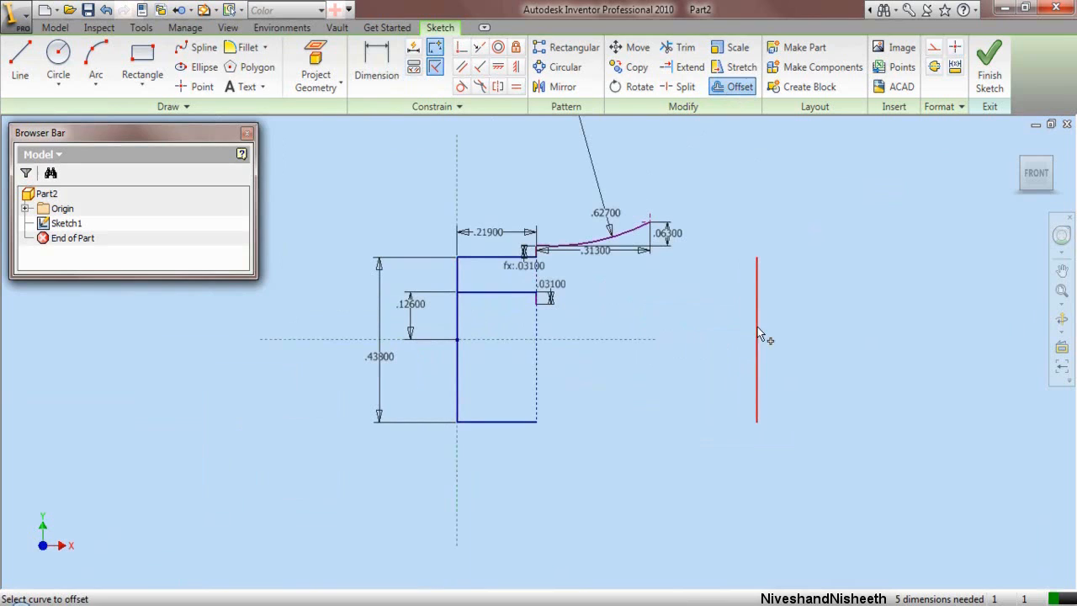
pyautogui.rightClick(814, 311)
pyautogui.click(835, 316)
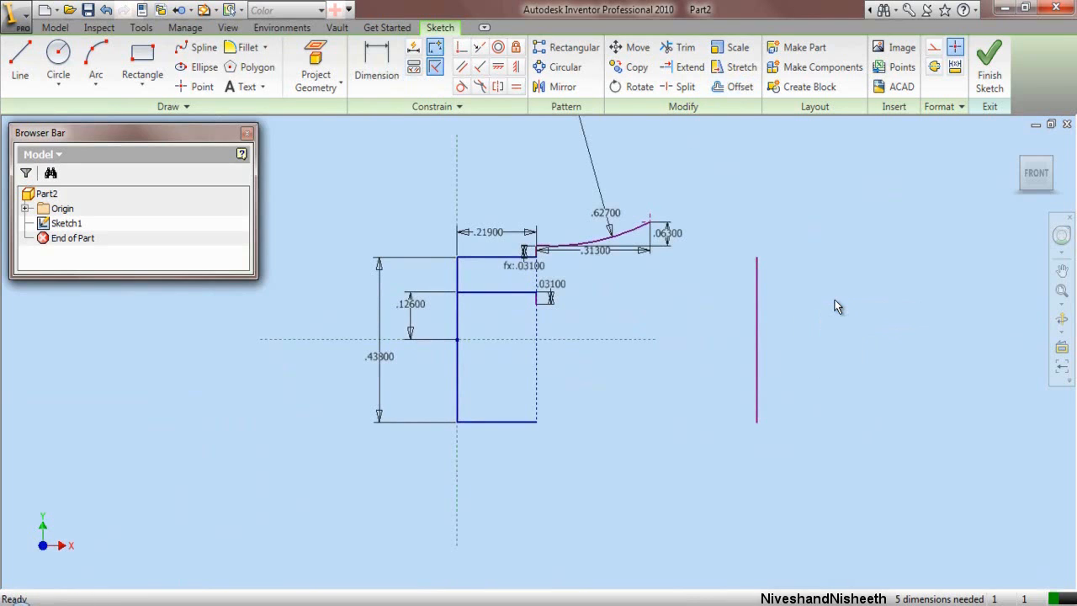
# Step: Constrain the offset line's midpoint to the horizontal axis with a coincident constraint and set the line's length to .375 in
pyautogui.click(461, 47)
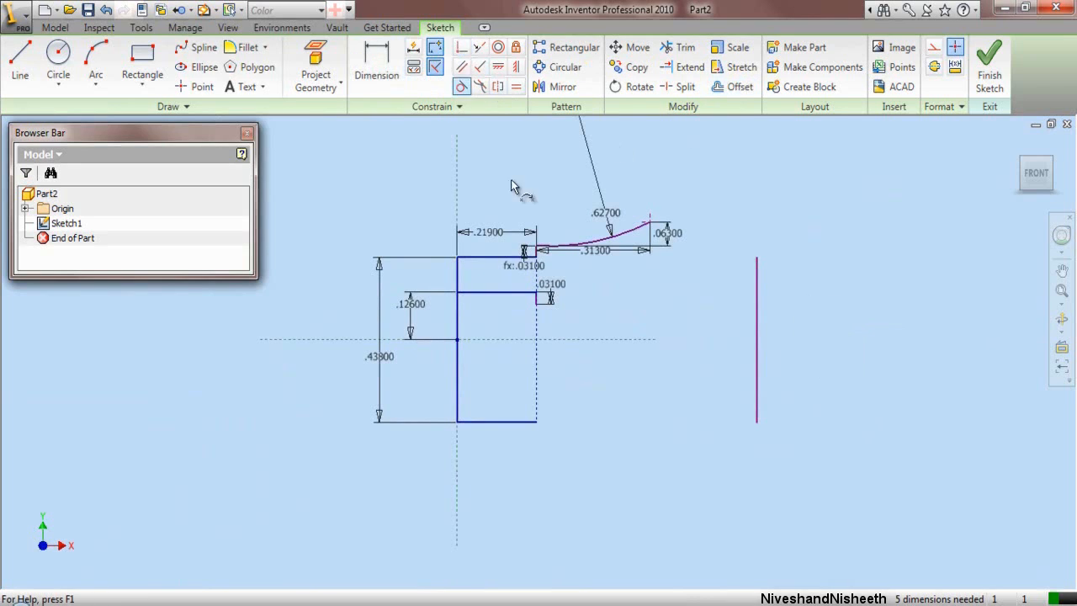
pyautogui.click(755, 325)
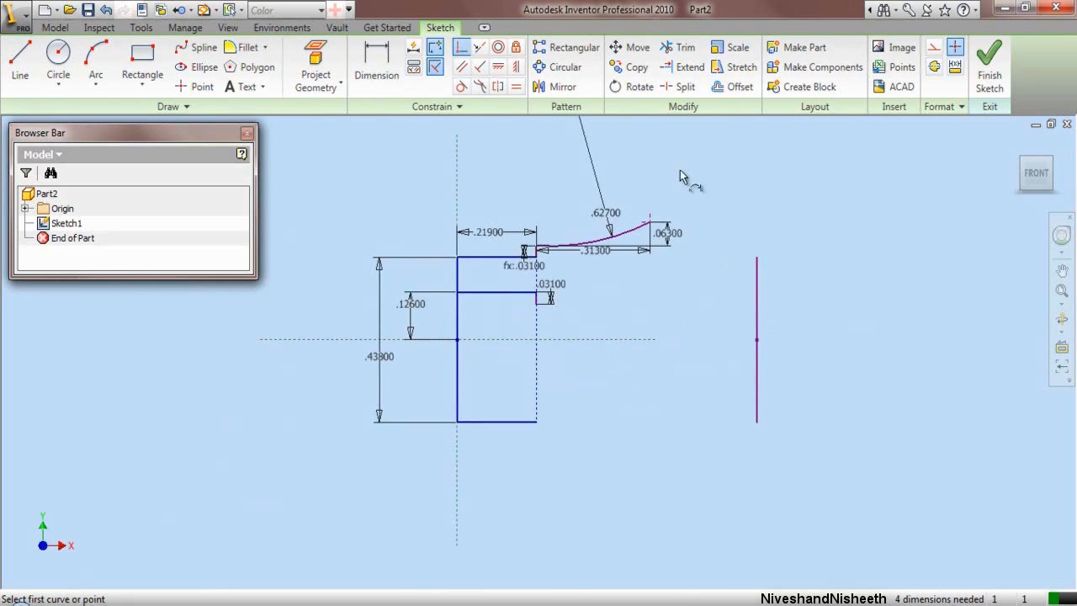
pyautogui.press('d')
pyautogui.click(759, 329)
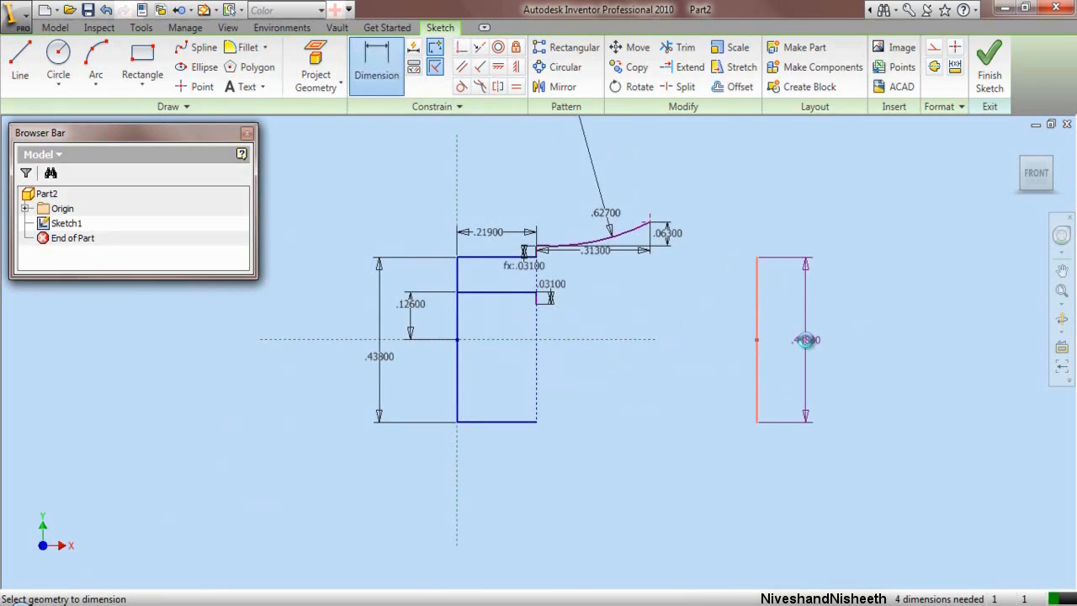
pyautogui.click(808, 340)
pyautogui.write('.3')
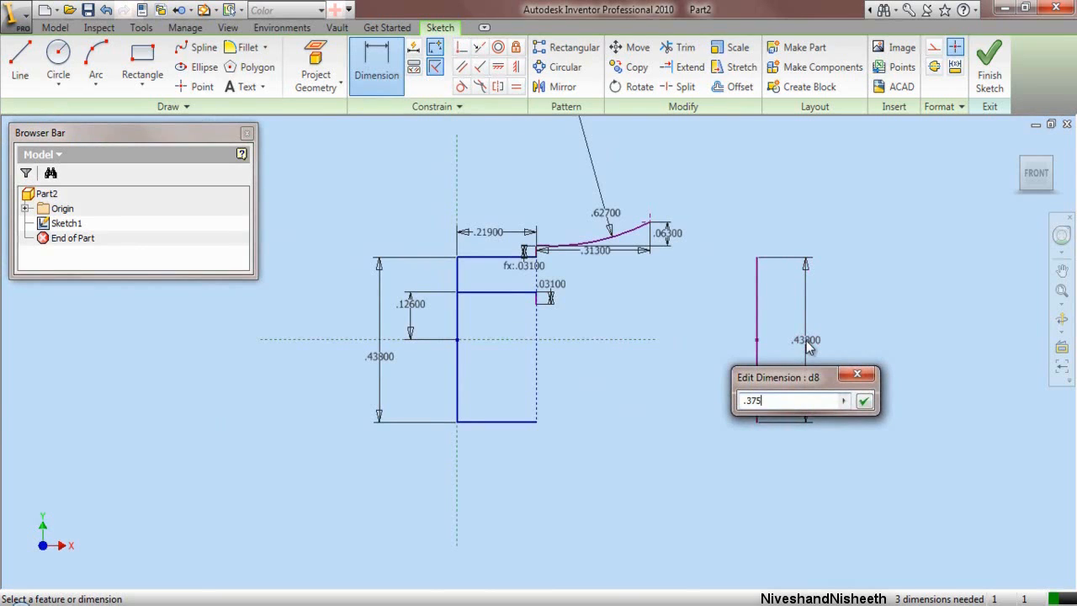
pyautogui.write('75')
pyautogui.press('Return')
pyautogui.rightClick(869, 263)
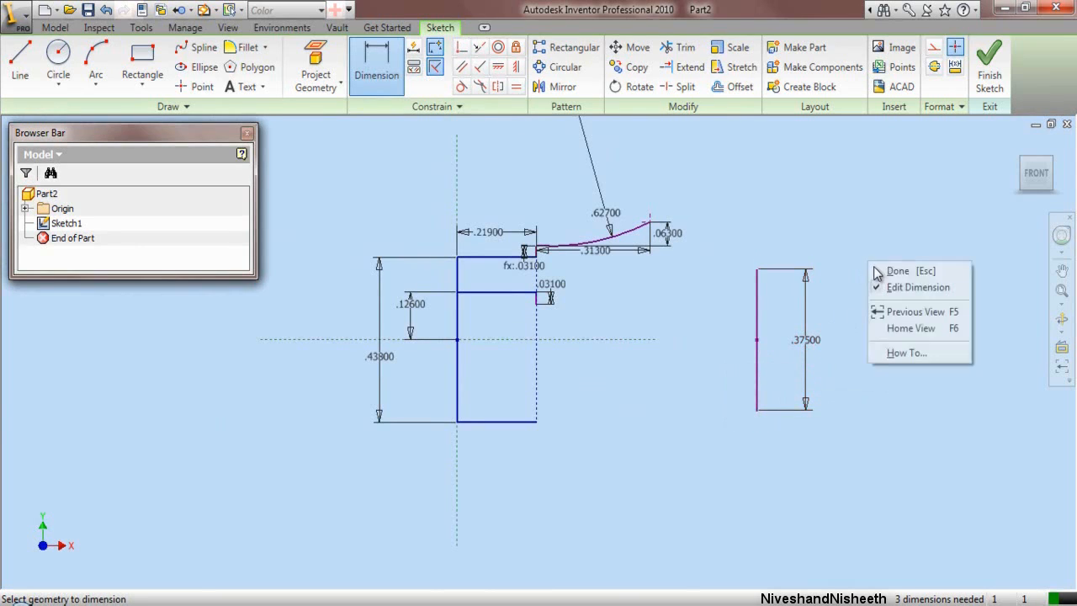
pyautogui.click(878, 271)
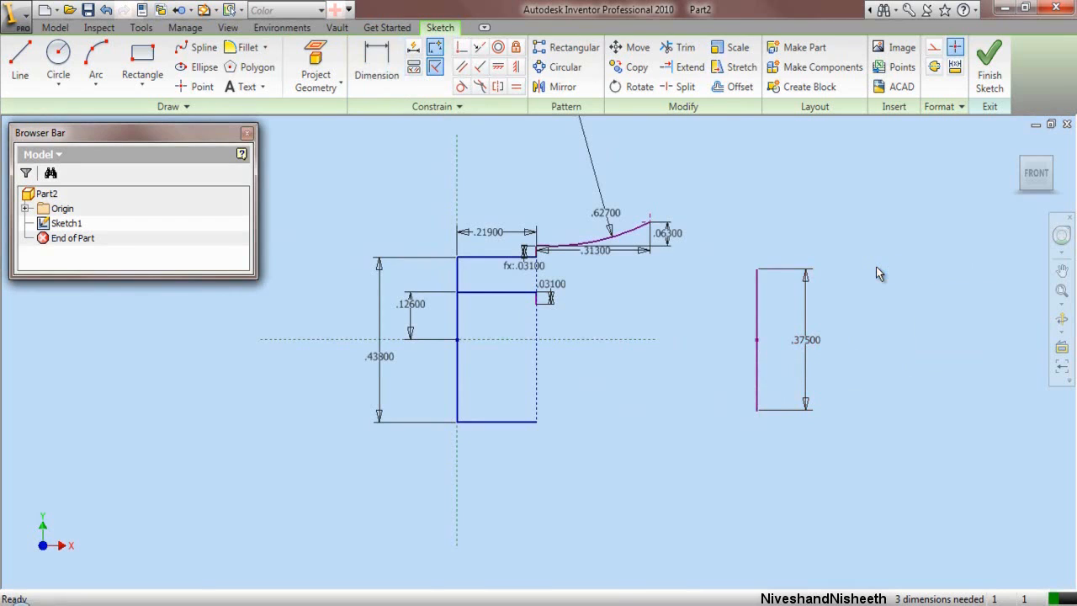
# Step: Draw a three-point arc of about 0.231 in radius from the .627 in arc's end to the offset line's upper endpoint, bulging upward
pyautogui.click(95, 61)
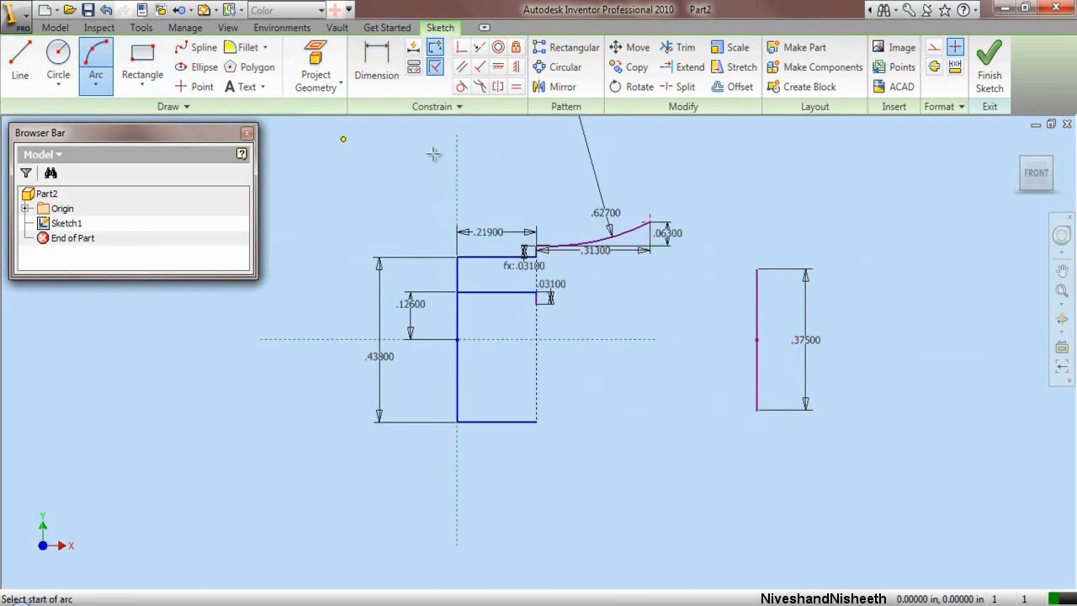
pyautogui.click(649, 221)
pyautogui.scroll(3, 650, 222)
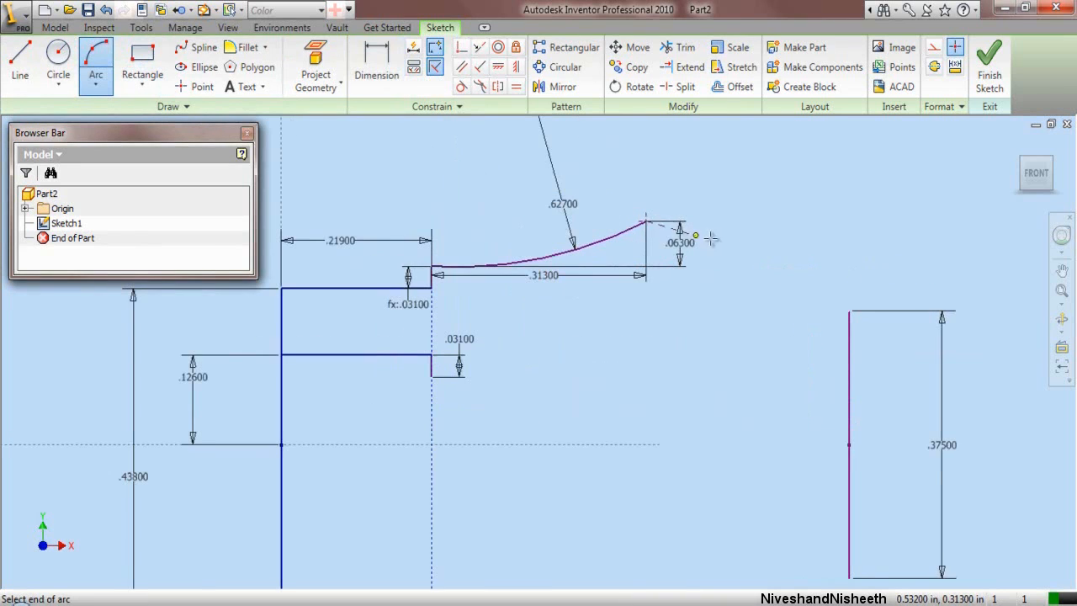
pyautogui.click(849, 309)
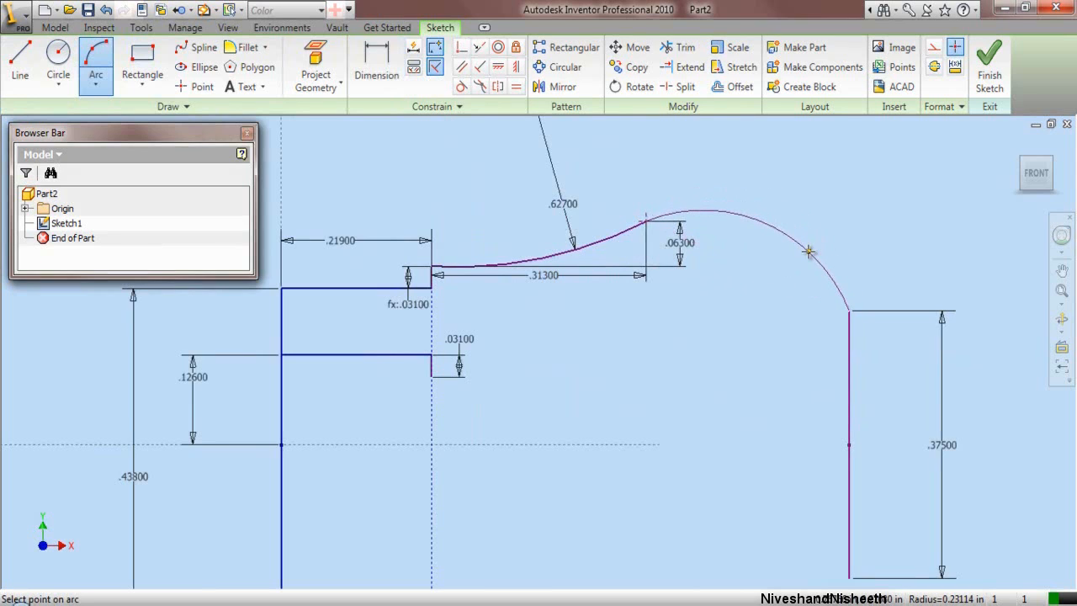
pyautogui.click(808, 251)
pyautogui.rightClick(850, 199)
pyautogui.click(875, 208)
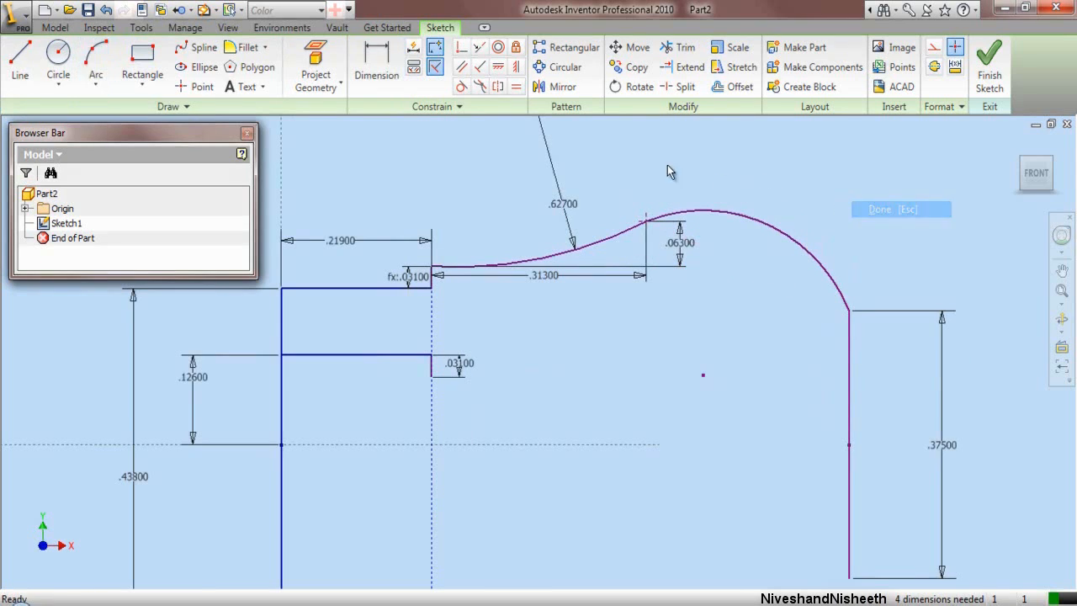
# Step: Set the horizontal distance between the left vertical line and the offset line to 1.344 in
pyautogui.click(377, 67)
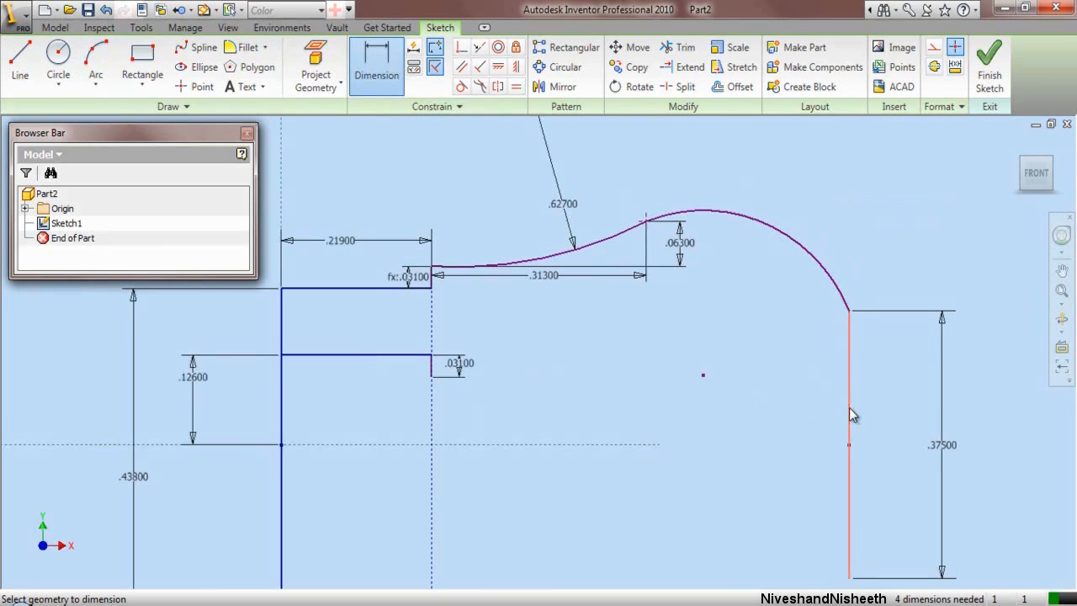
pyautogui.click(848, 409)
pyautogui.scroll(2, 849, 409)
pyautogui.click(490, 450)
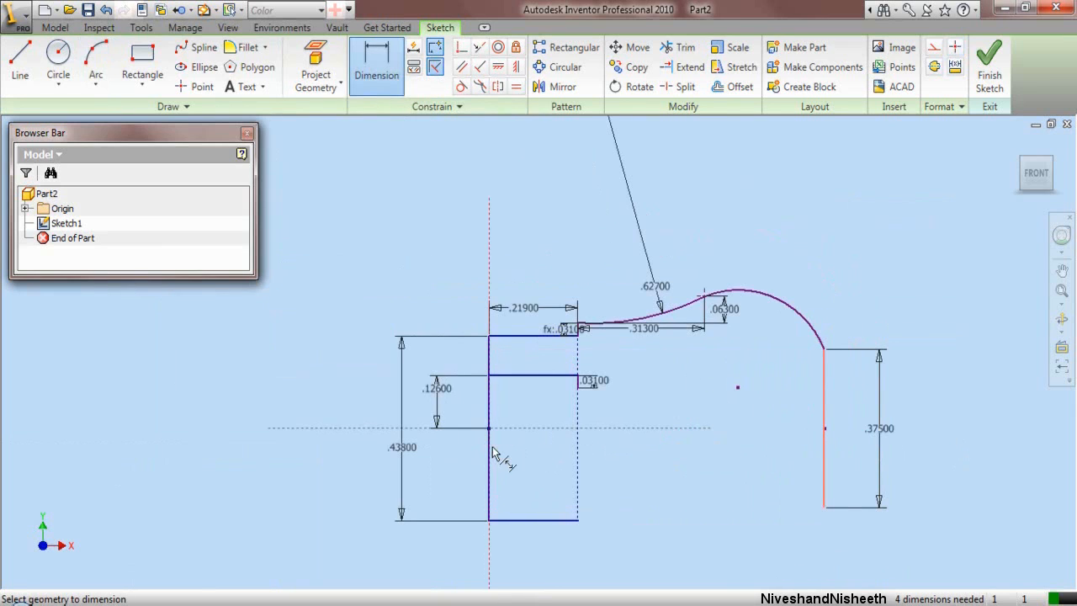
pyautogui.click(679, 227)
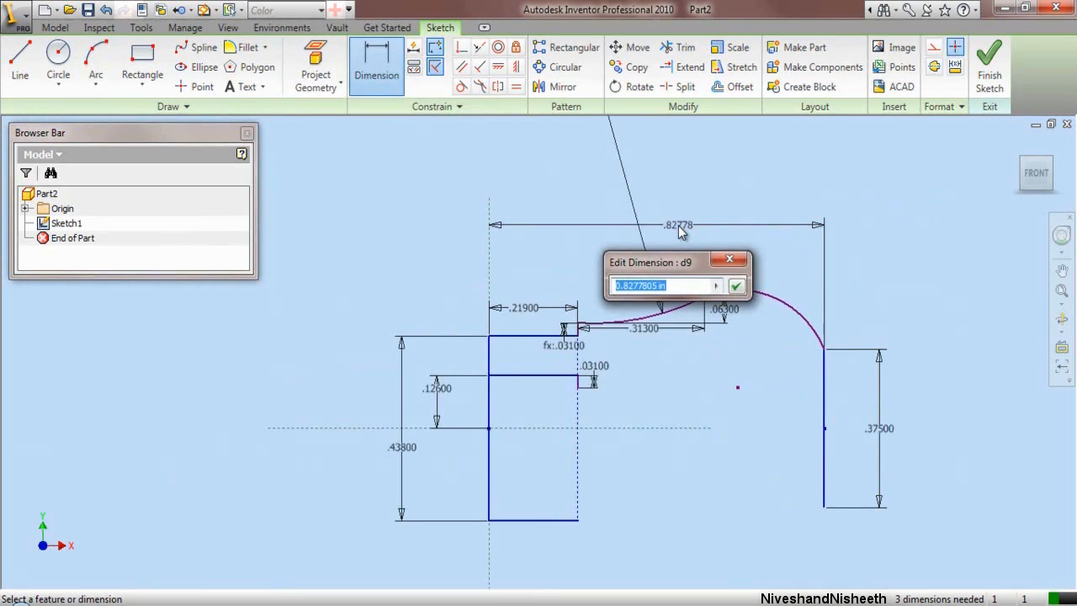
pyautogui.write('1.344')
pyautogui.press('Return')
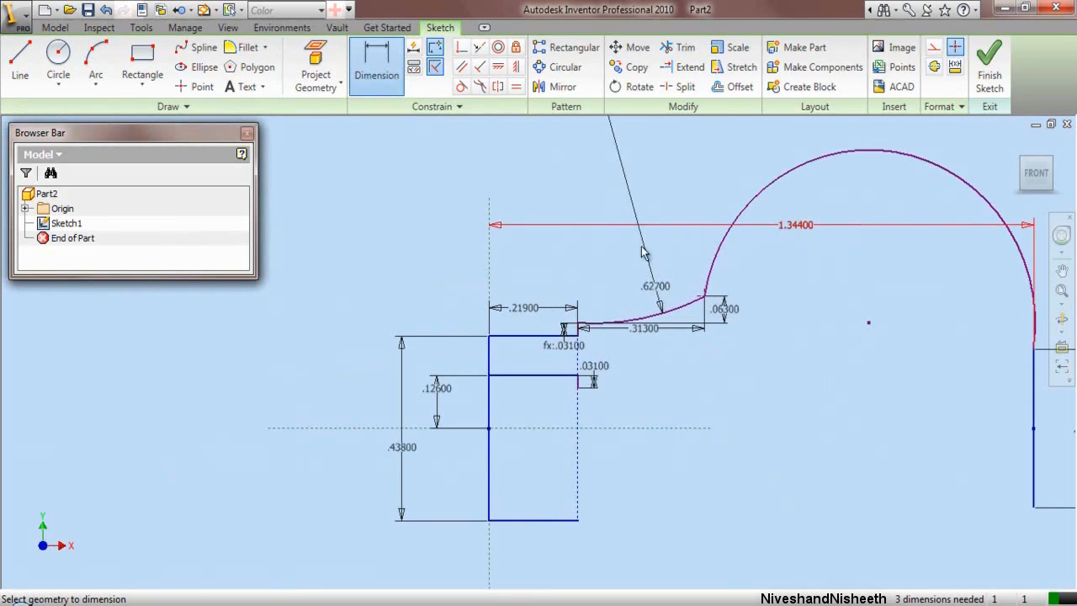
# Step: Dimension the larger arc's radius and set it to .623 in
pyautogui.scroll(-2, 648, 289)
pyautogui.click(760, 215)
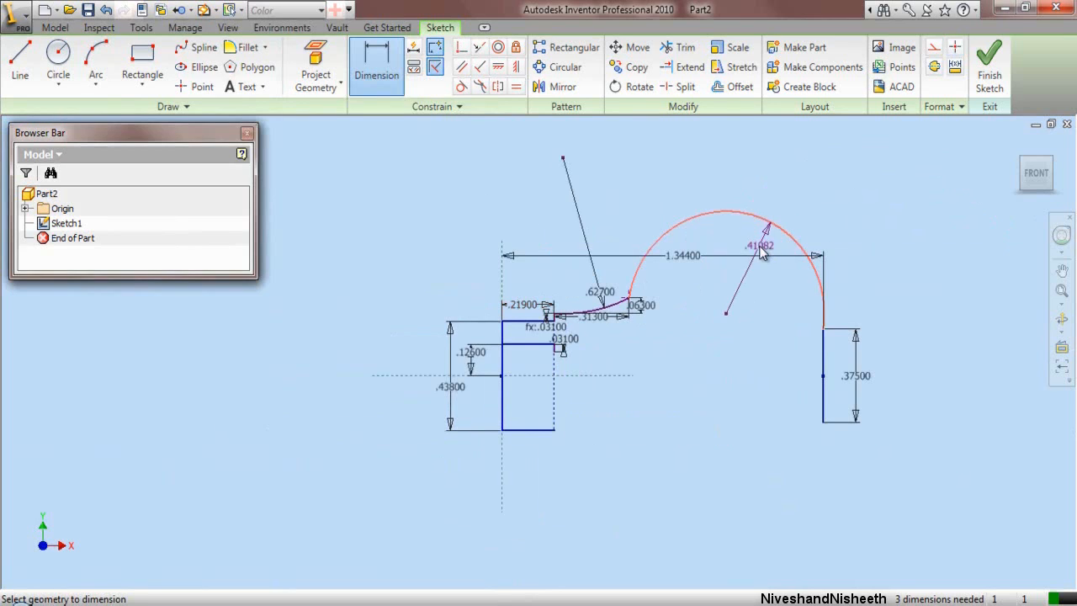
pyautogui.click(762, 252)
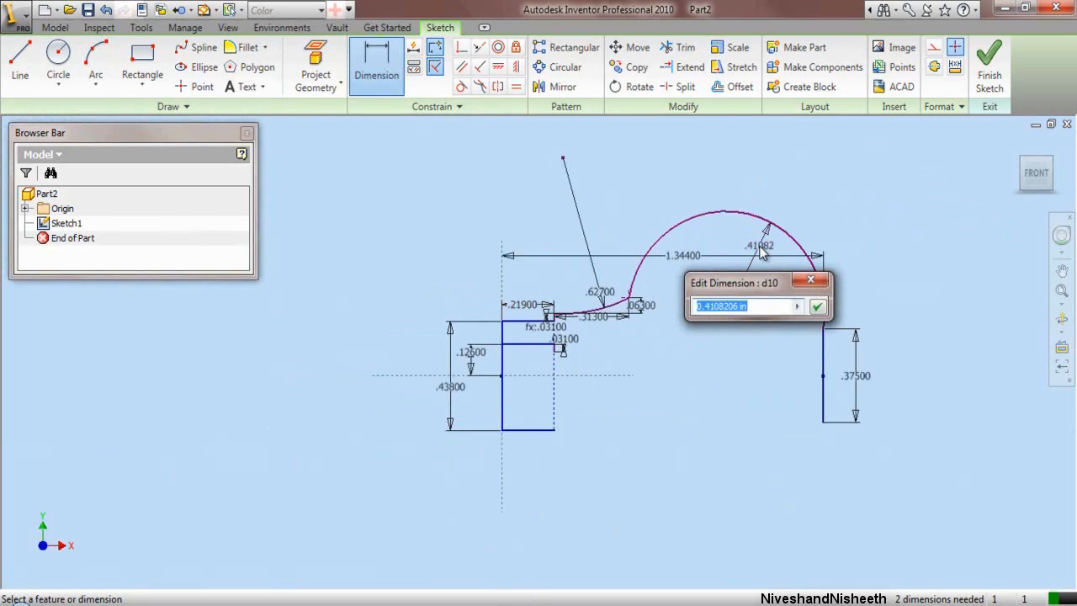
pyautogui.write('.623')
pyautogui.press('Return')
pyautogui.rightClick(829, 218)
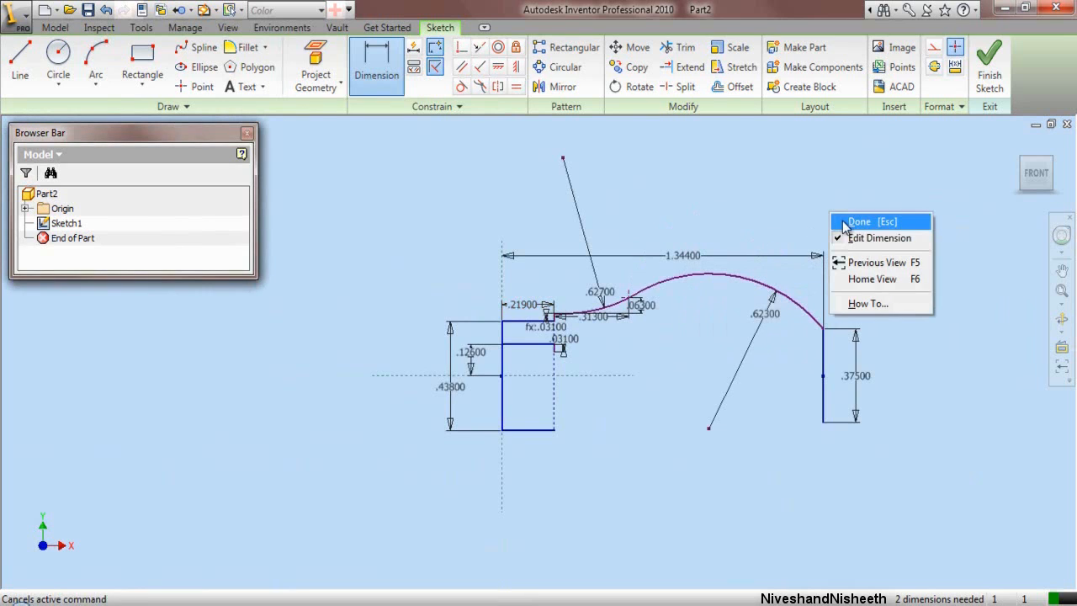
pyautogui.click(844, 220)
# Step: Draw a horizontal line from the lower end of the inner .031 in vertical line to just past the right vertical line
pyautogui.click(20, 63)
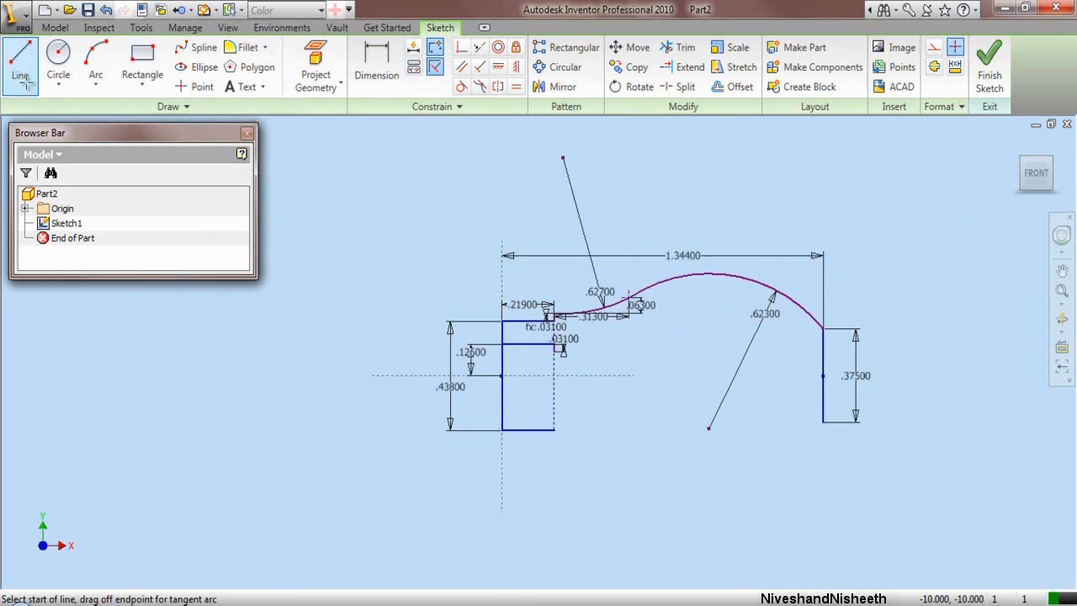
pyautogui.scroll(5, 595, 347)
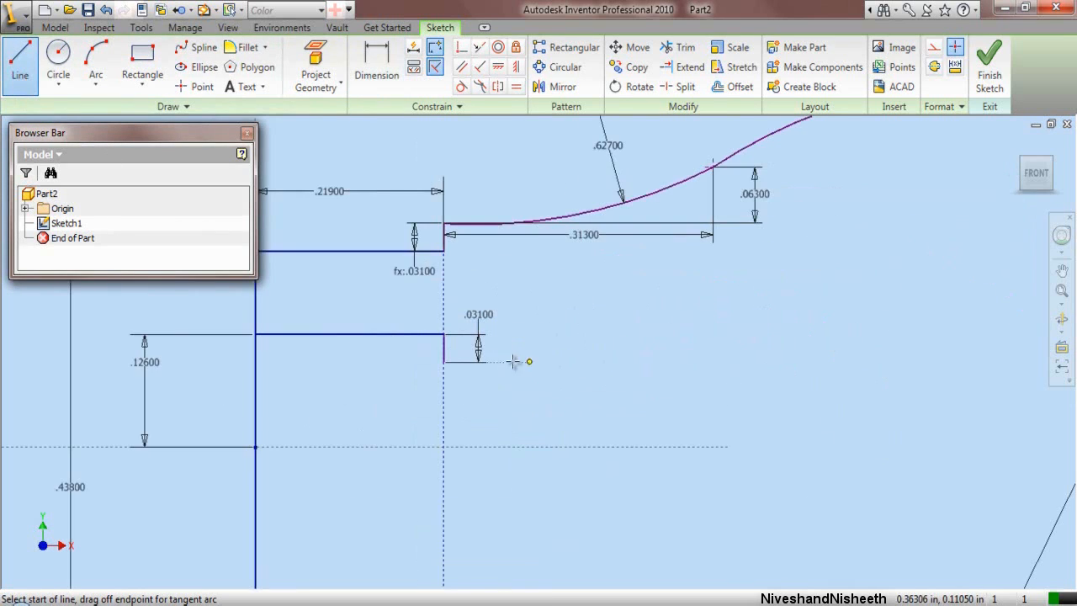
pyautogui.click(447, 364)
pyautogui.scroll(-5, 433, 373)
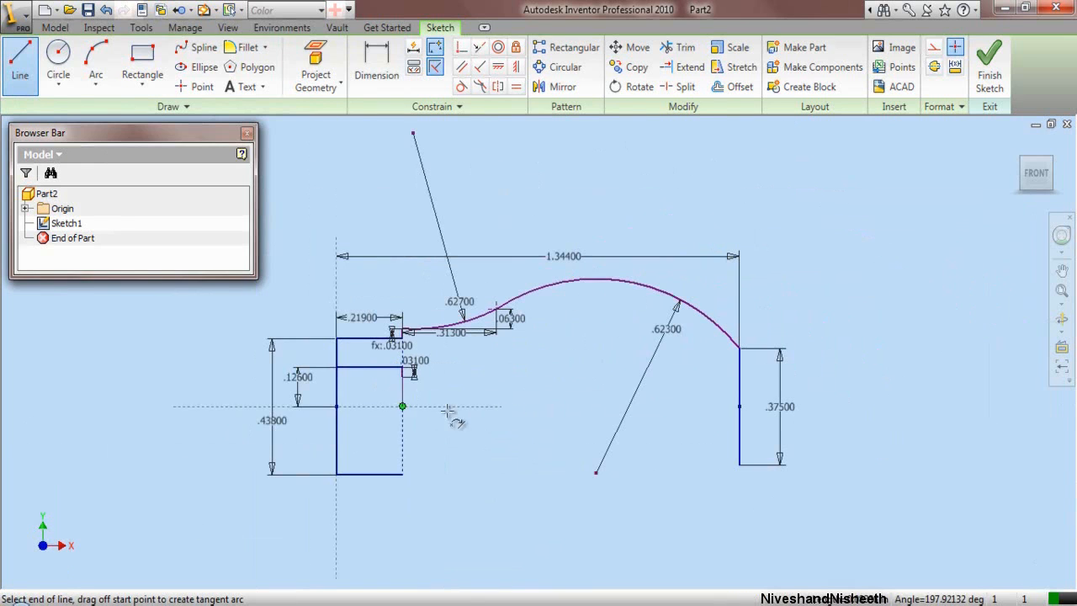
pyautogui.click(754, 376)
pyautogui.scroll(3, 754, 376)
pyautogui.rightClick(791, 297)
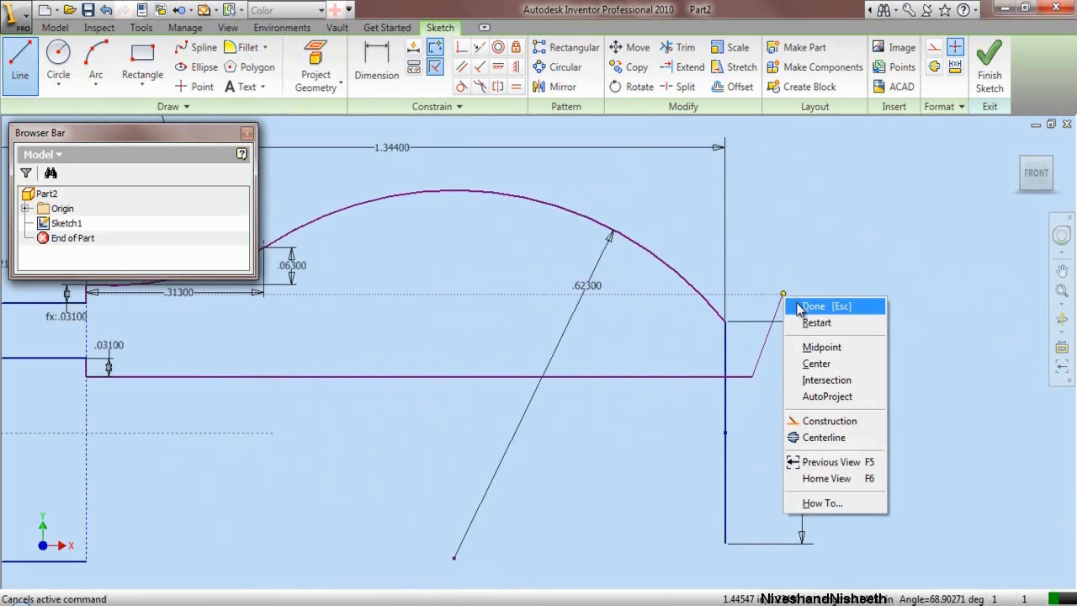
pyautogui.click(812, 305)
# Step: Trim the horizontal line's overhang beyond the right vertical line and convert that vertical line to construction geometry
pyautogui.press('x')
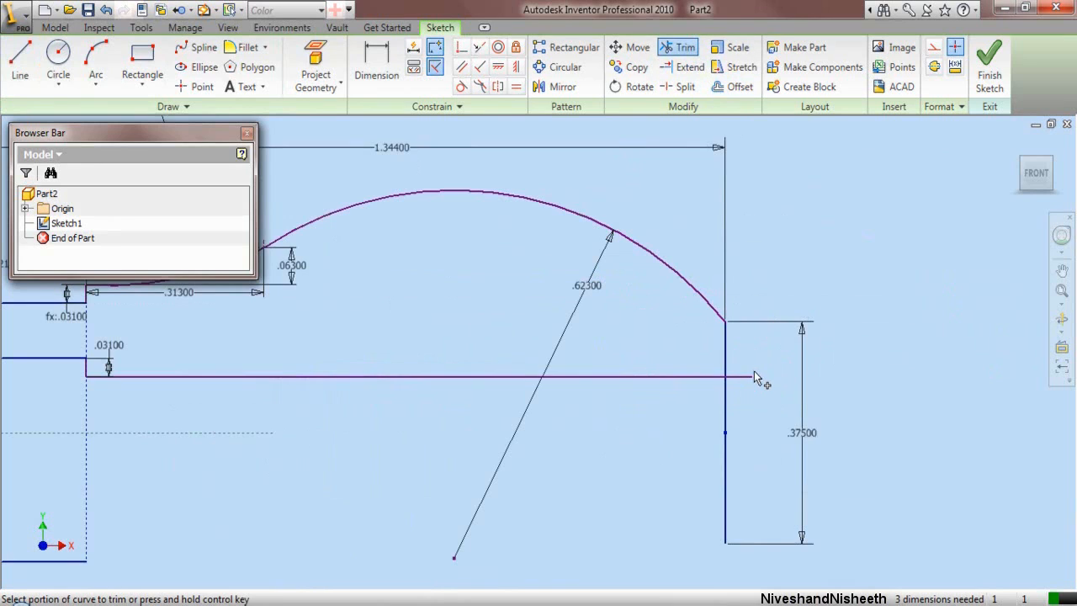
pyautogui.click(754, 376)
pyautogui.rightClick(791, 279)
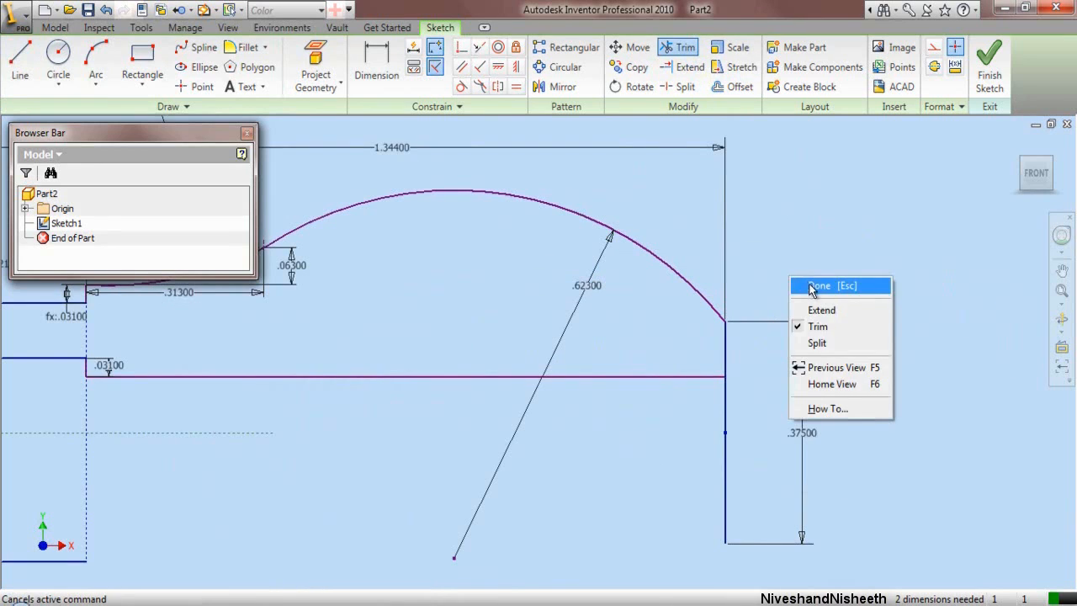
pyautogui.click(812, 287)
pyautogui.click(726, 417)
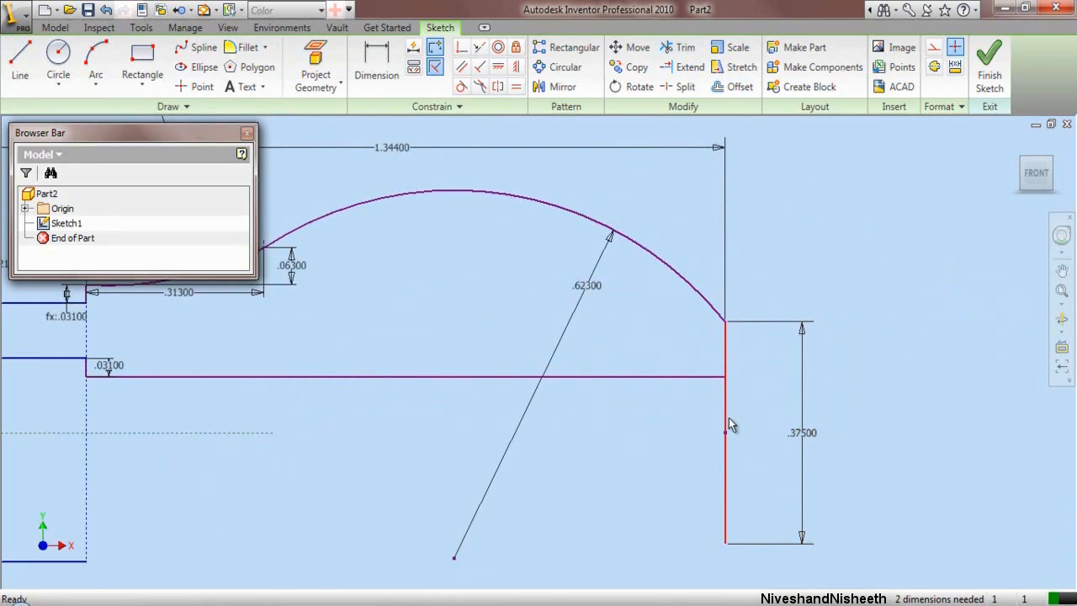
pyautogui.click(935, 67)
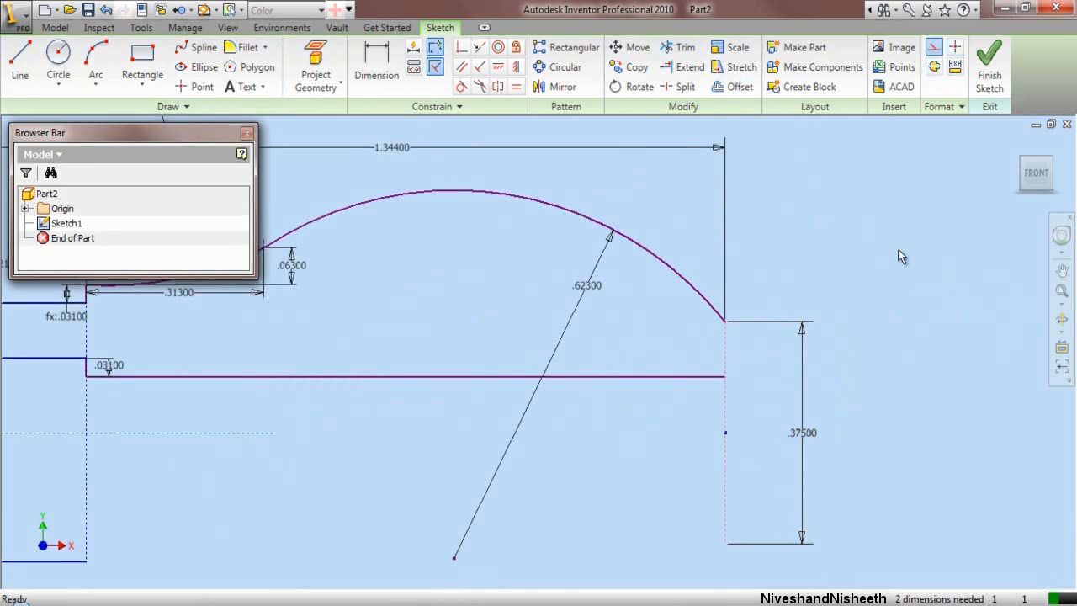
# Step: Draw a vertical line from the larger arc's lower end down to the end of the long horizontal line
pyautogui.click(29, 71)
pyautogui.click(725, 320)
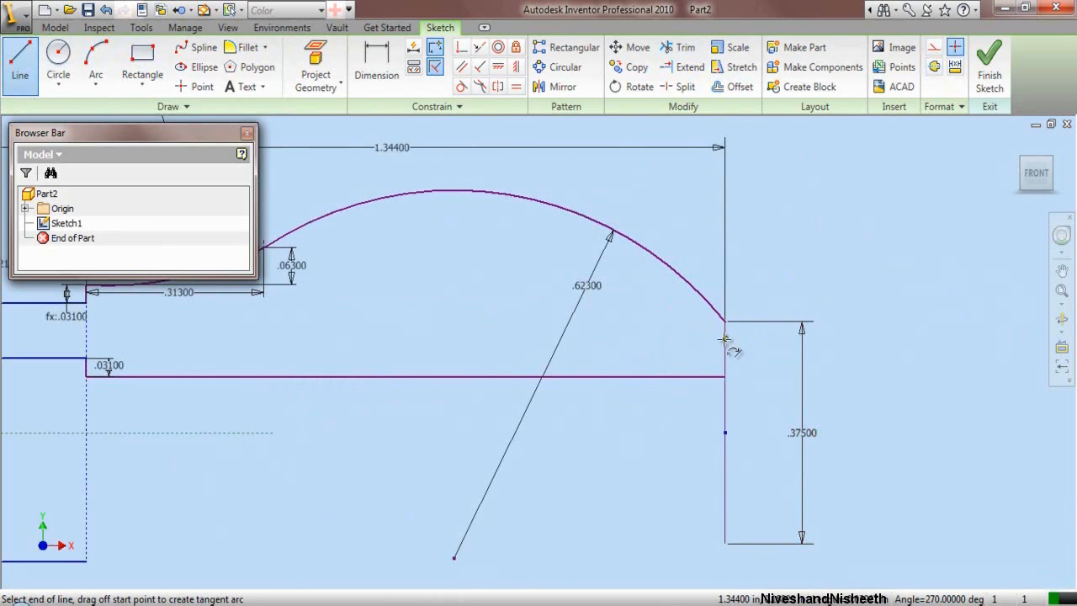
pyautogui.scroll(2, 725, 340)
pyautogui.click(728, 406)
pyautogui.scroll(-3, 848, 374)
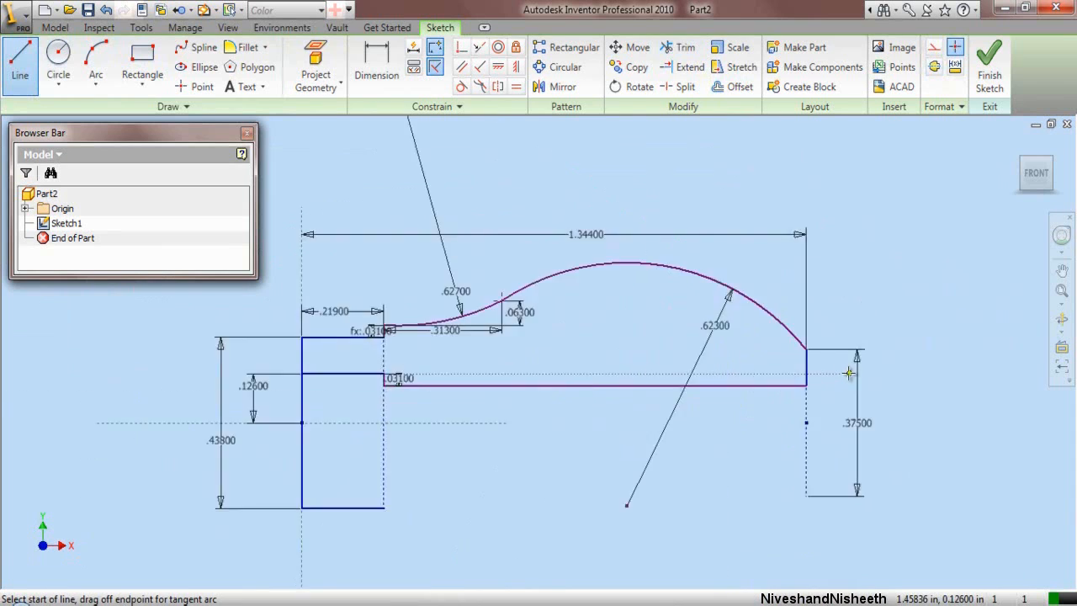
pyautogui.scroll(-2, 721, 356)
pyautogui.scroll(3, 705, 324)
pyautogui.rightClick(705, 326)
pyautogui.click(736, 335)
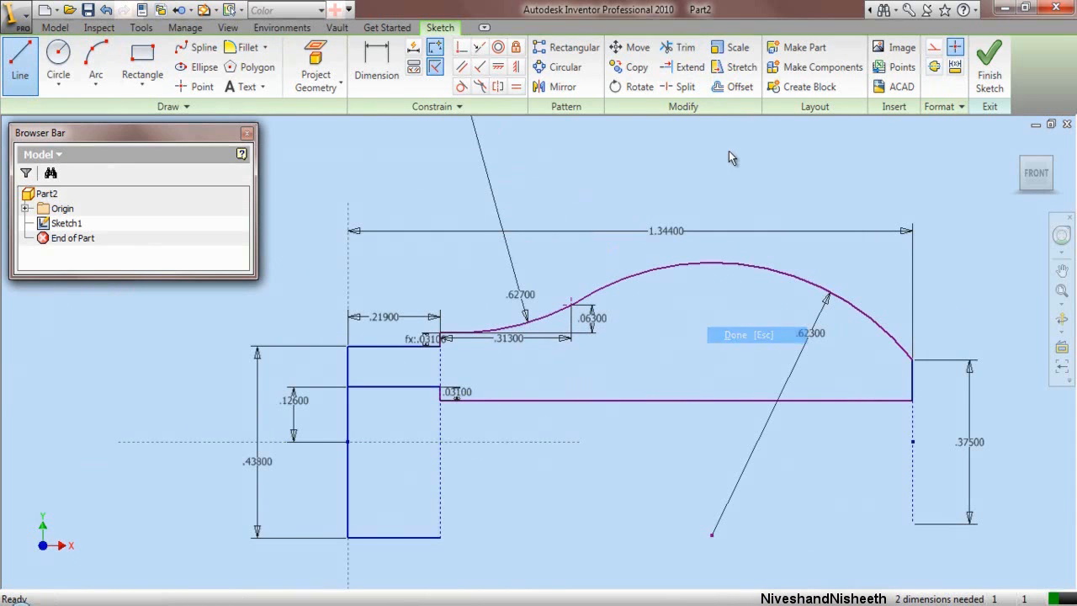
# Step: Convert the leftmost vertical line to construction geometry and draw a solid line over it joining the two upper horizontal lines
pyautogui.click(351, 500)
pyautogui.click(932, 51)
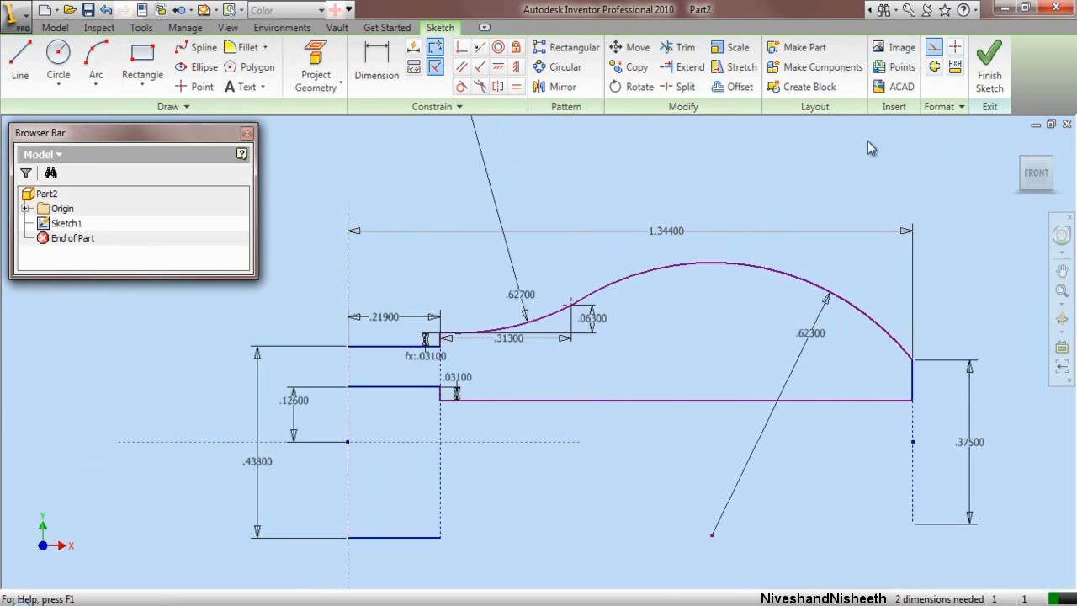
pyautogui.click(18, 59)
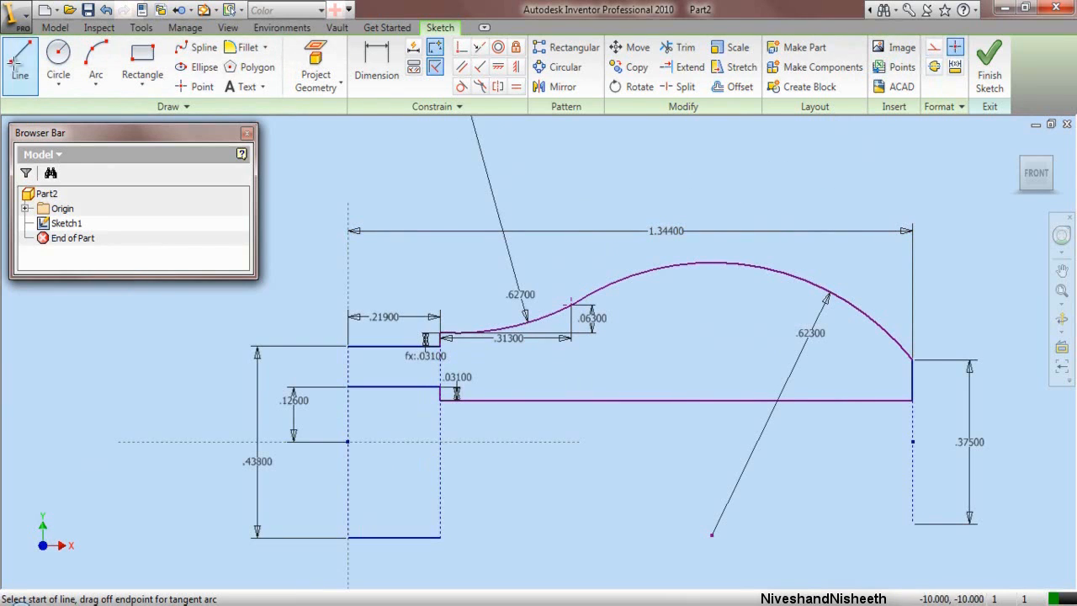
pyautogui.click(347, 346)
pyautogui.click(348, 386)
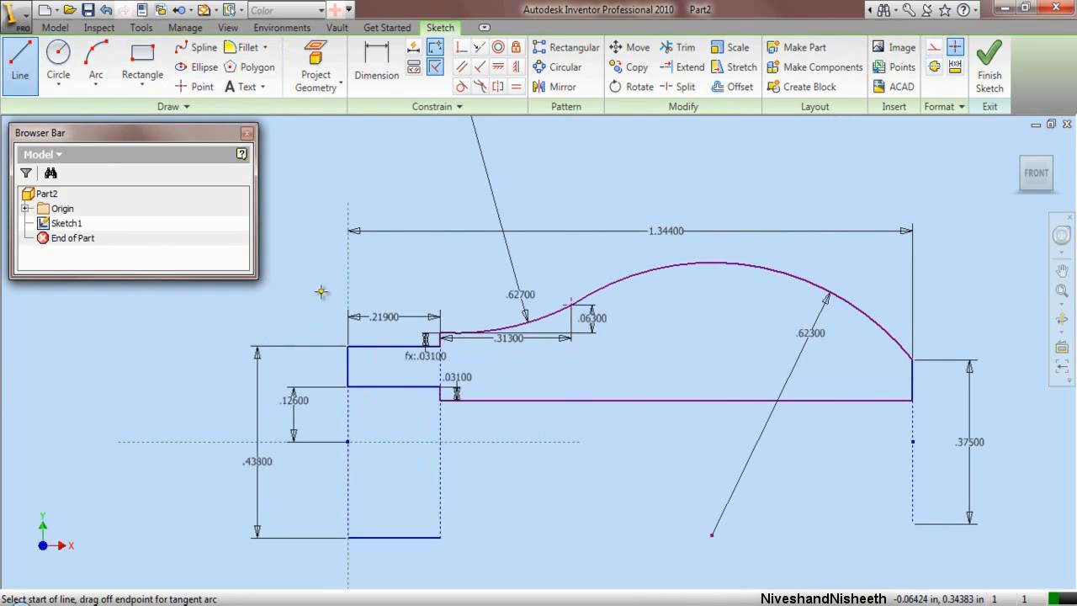
pyautogui.rightClick(325, 301)
pyautogui.click(331, 301)
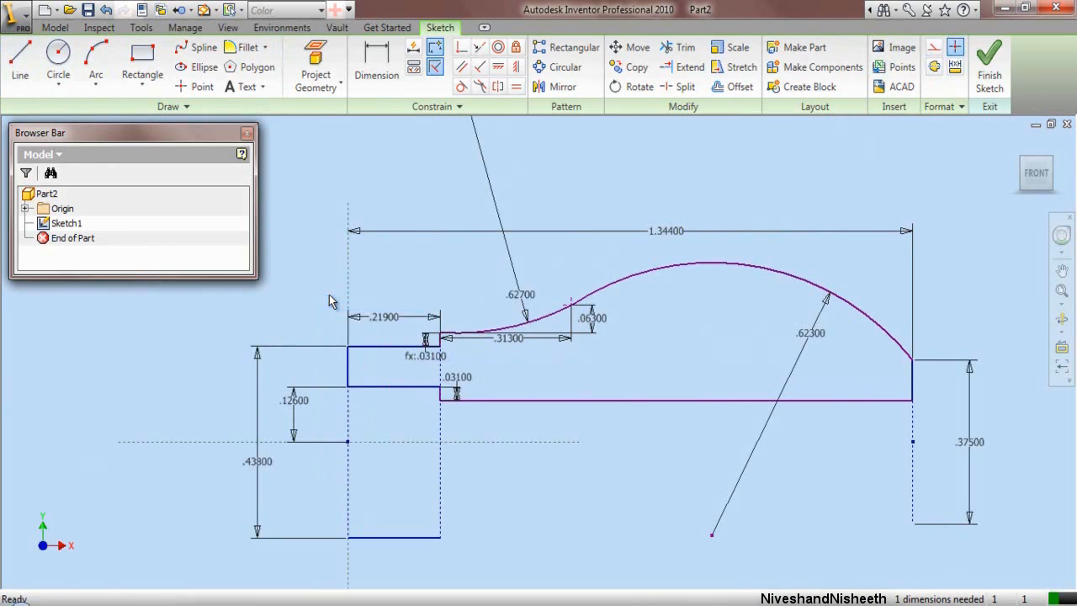
# Step: Apply Auto Dimension to the sketch with only Constraints enabled, without Dimensions, and finish the sketch
pyautogui.click(413, 48)
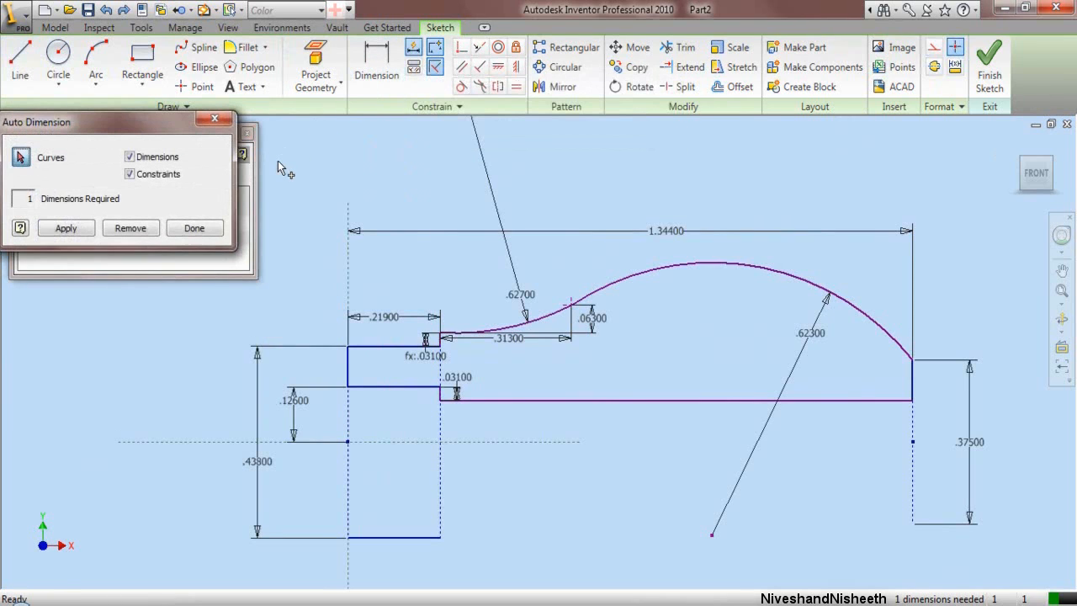
pyautogui.click(131, 157)
pyautogui.click(68, 228)
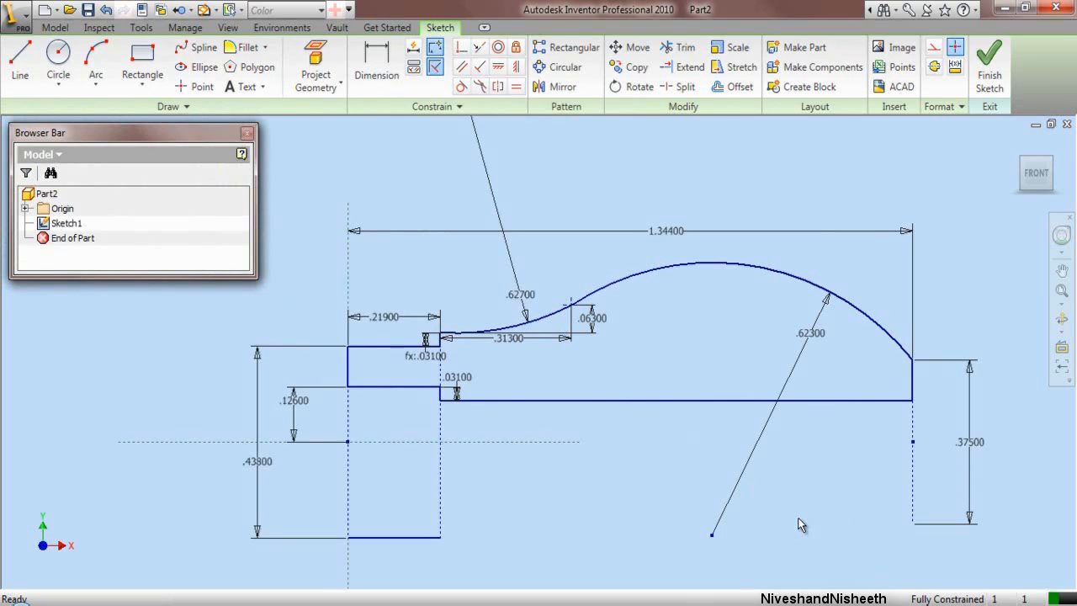
pyautogui.click(990, 67)
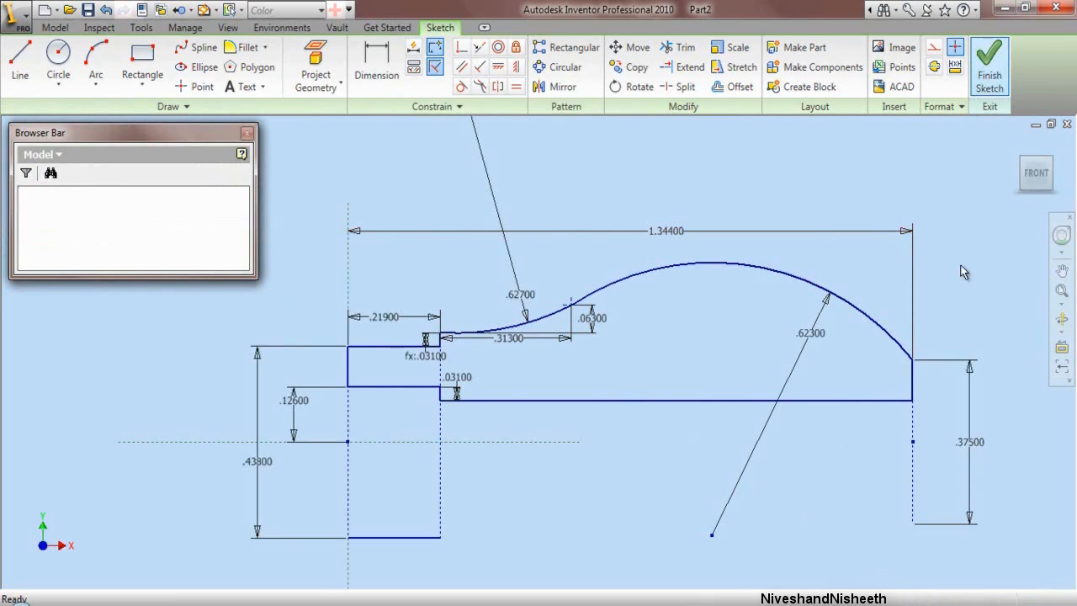
# Step: Revolve the closed profile with Full extents about the horizontal centre axis into a solid
pyautogui.click(1050, 168)
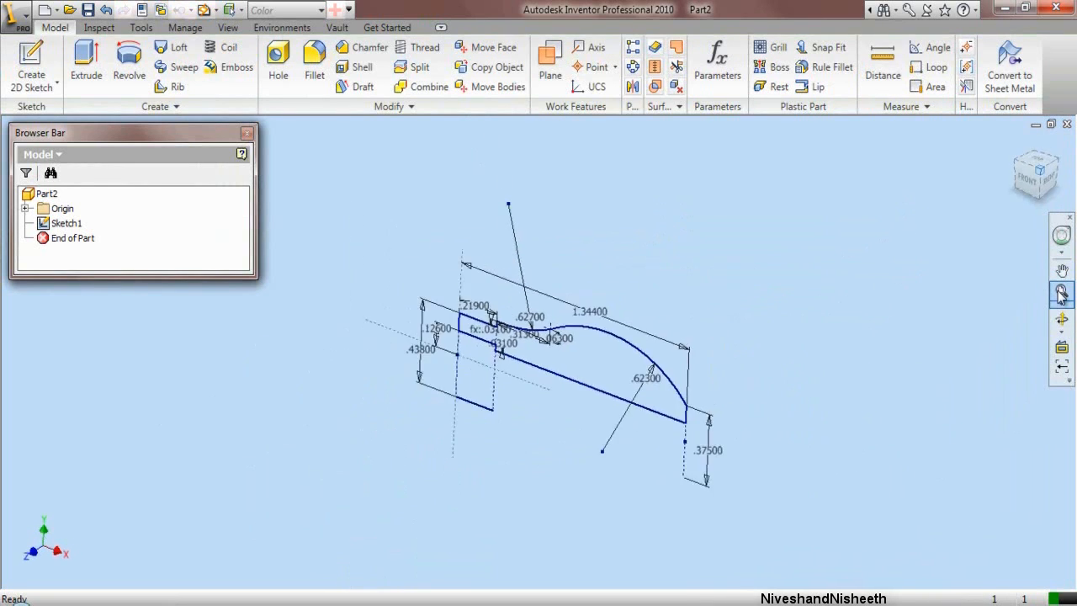
pyautogui.click(129, 59)
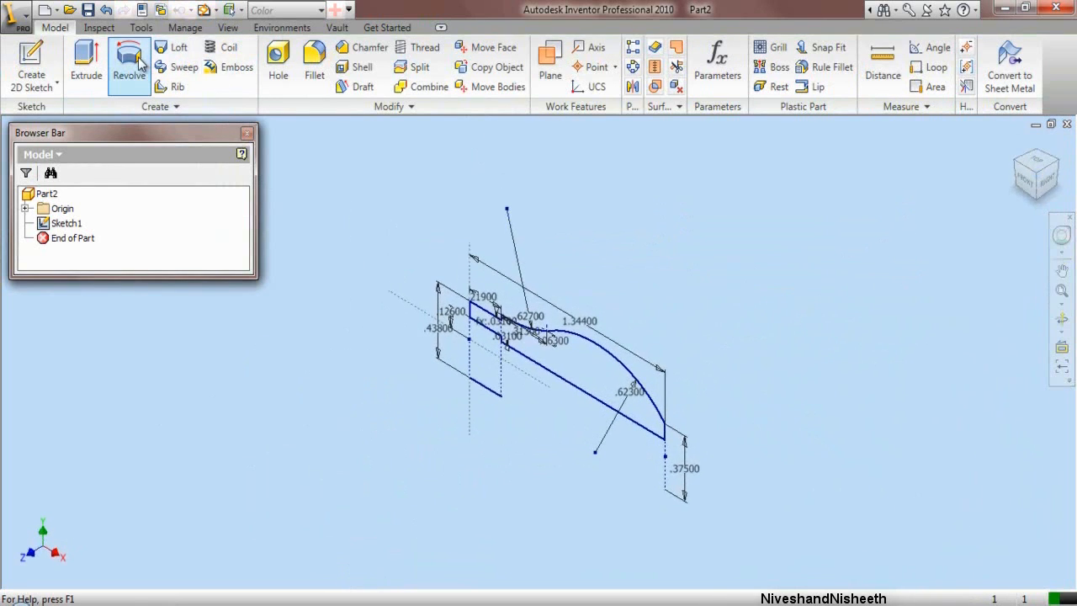
pyautogui.scroll(-3, 355, 395)
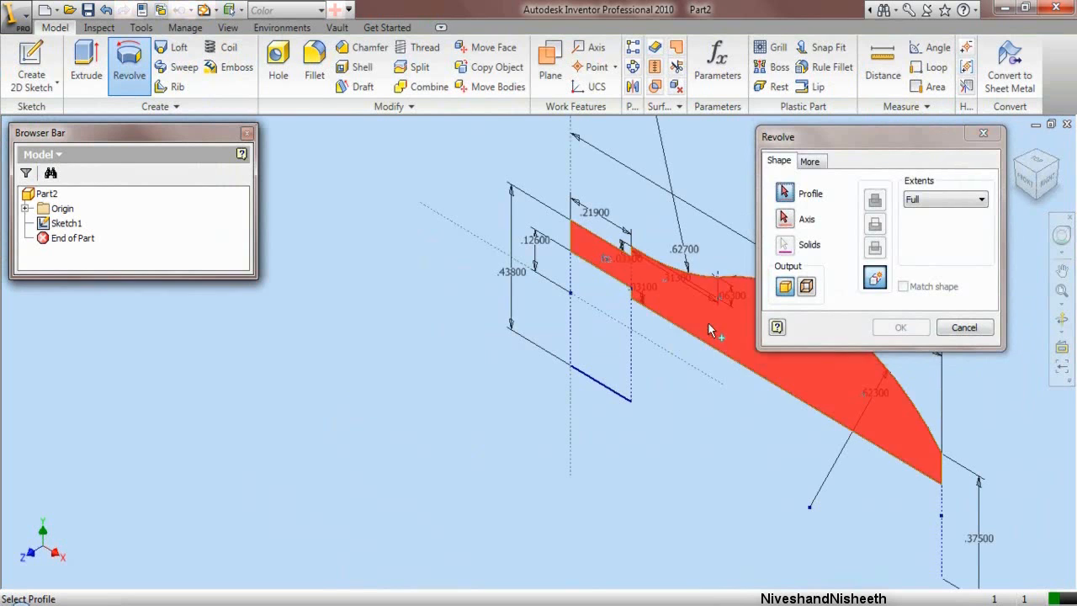
pyautogui.scroll(2, 367, 402)
pyautogui.click(787, 217)
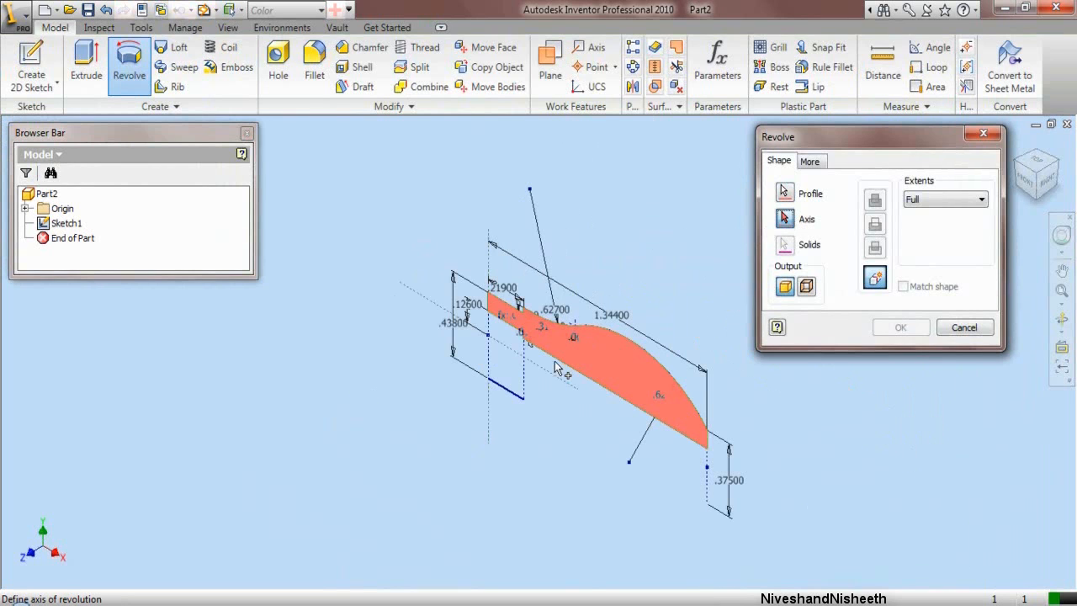
pyautogui.scroll(-3, 539, 368)
pyautogui.click(523, 383)
pyautogui.scroll(3, 509, 370)
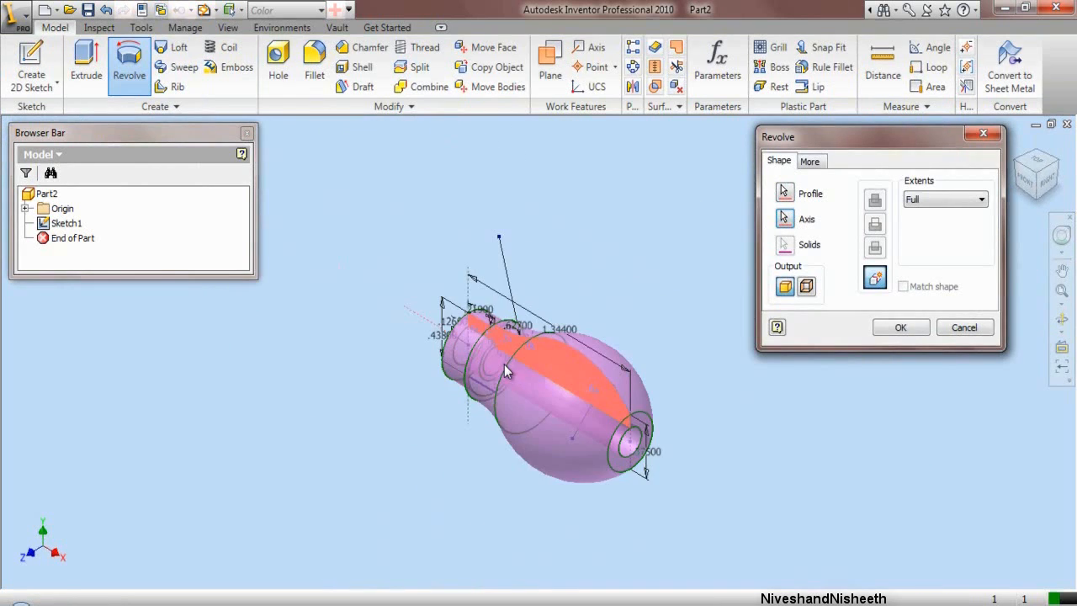
pyautogui.click(896, 329)
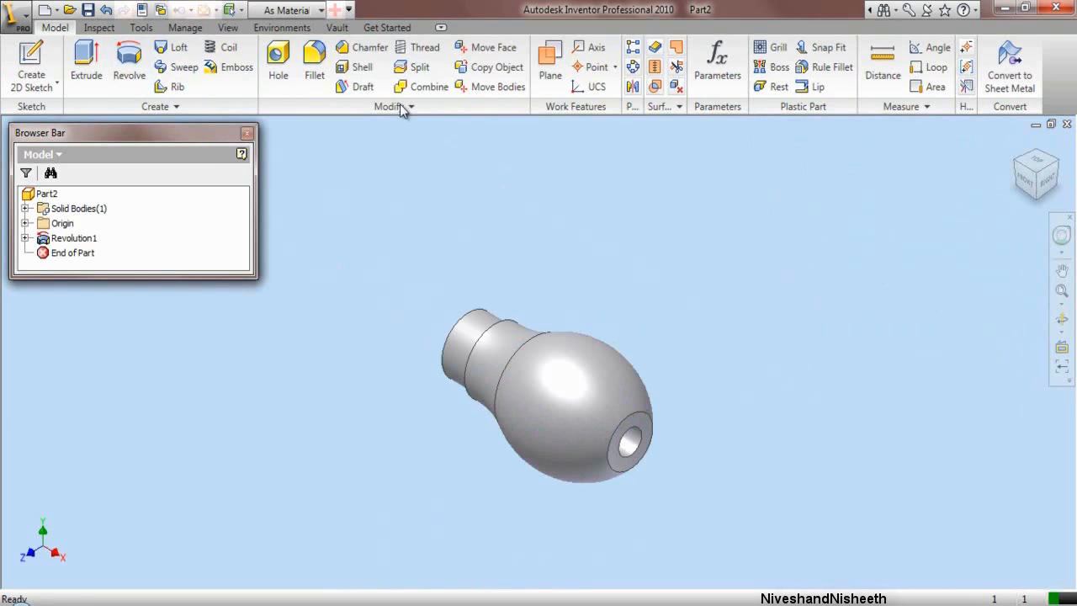
# Step: Set the part's color to Wood (Ash)
pyautogui.click(303, 10)
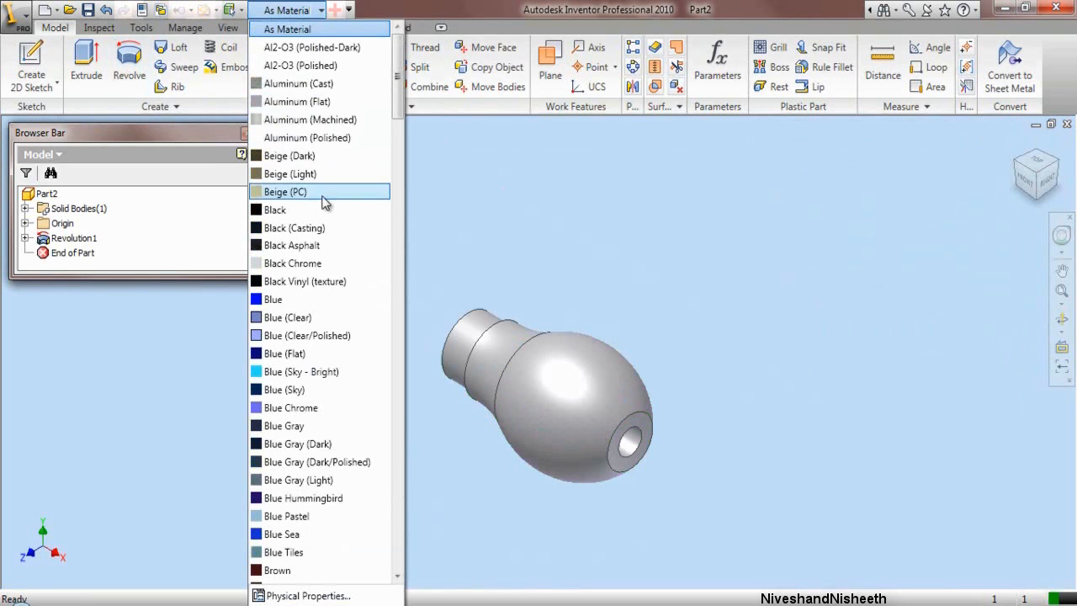
pyautogui.scroll(-15, 326, 214)
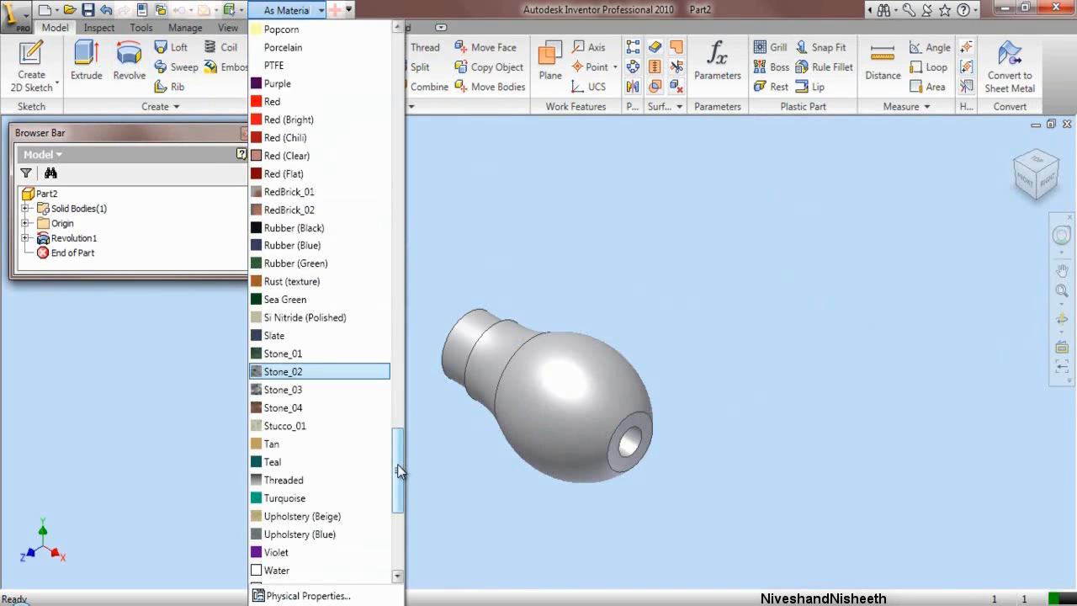
pyautogui.scroll(-4, 399, 484)
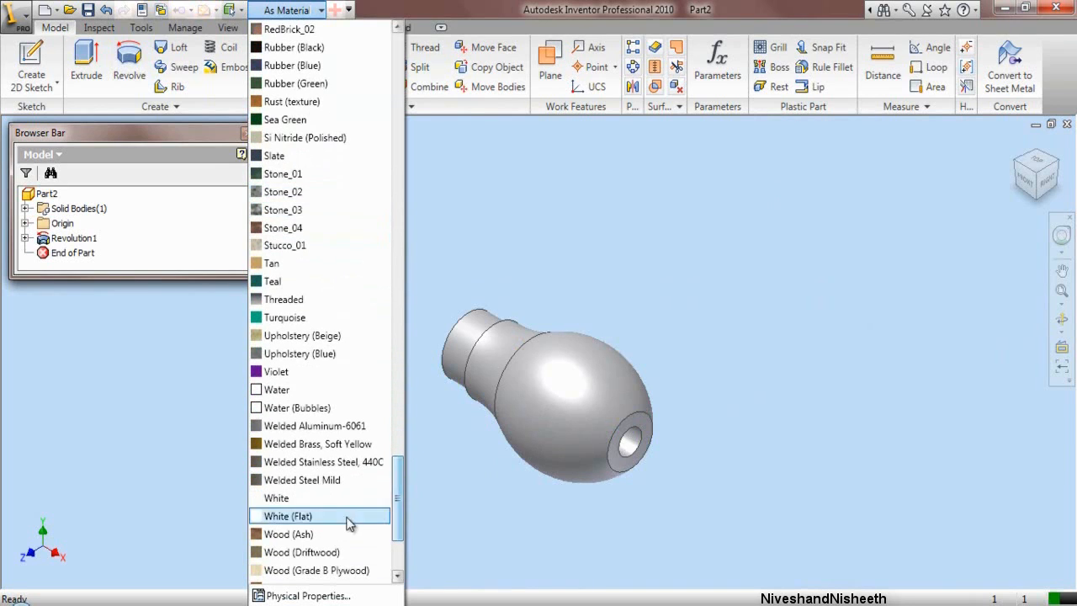
pyautogui.click(337, 535)
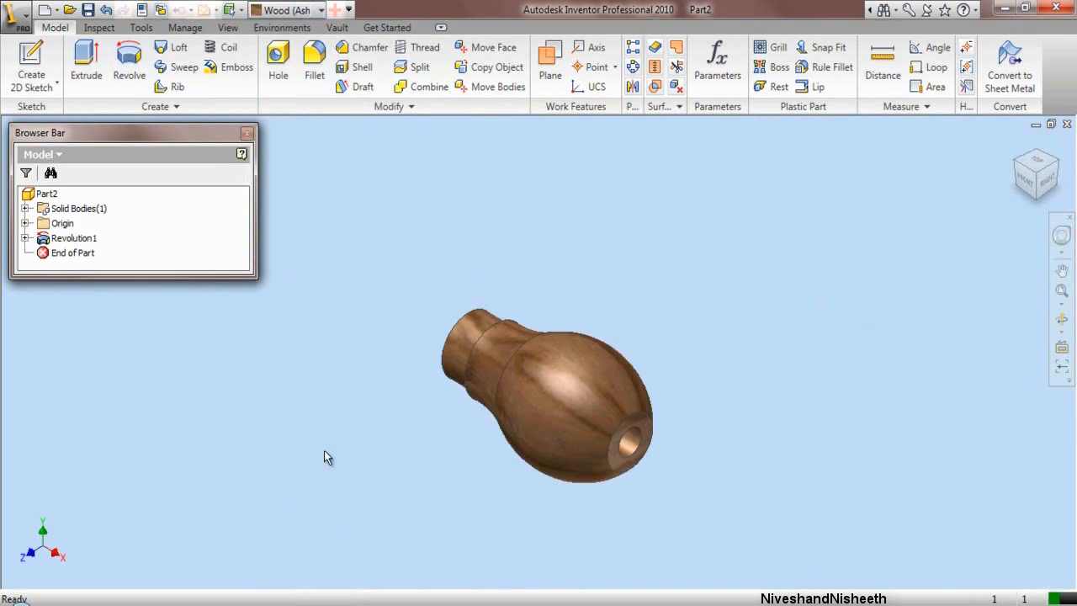
# Step: Save the part as Part 5 in the Drill Machine folder and close it
pyautogui.click(88, 10)
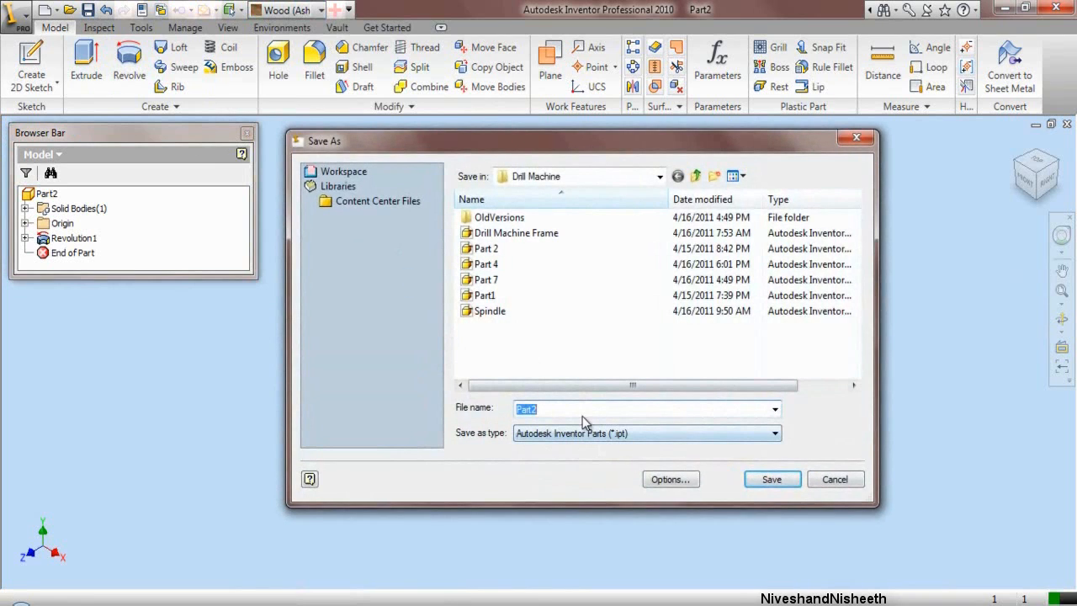
pyautogui.press('BackSpace')
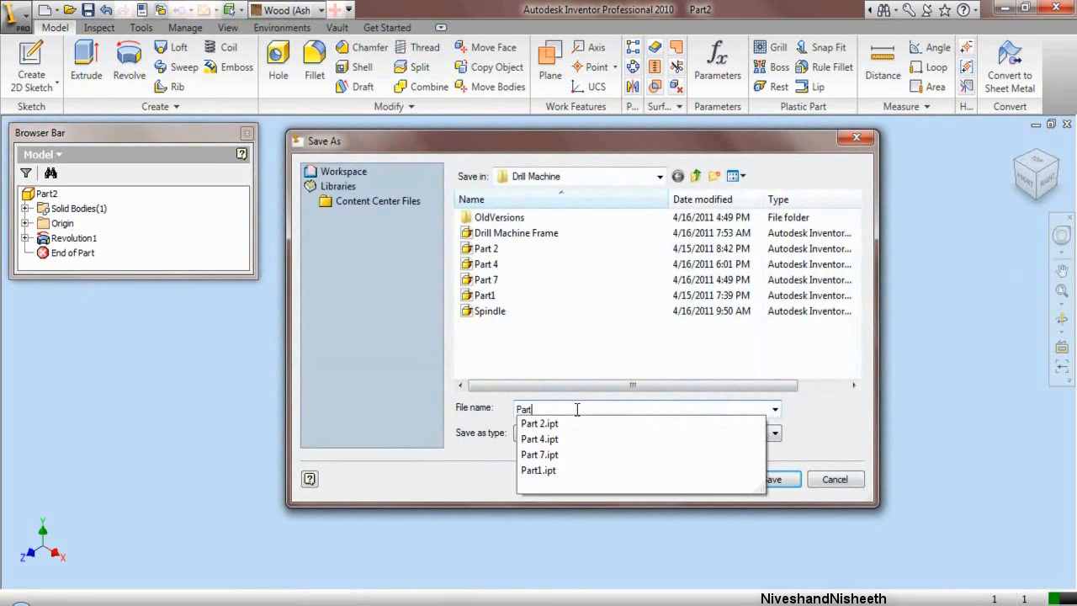
pyautogui.write('5')
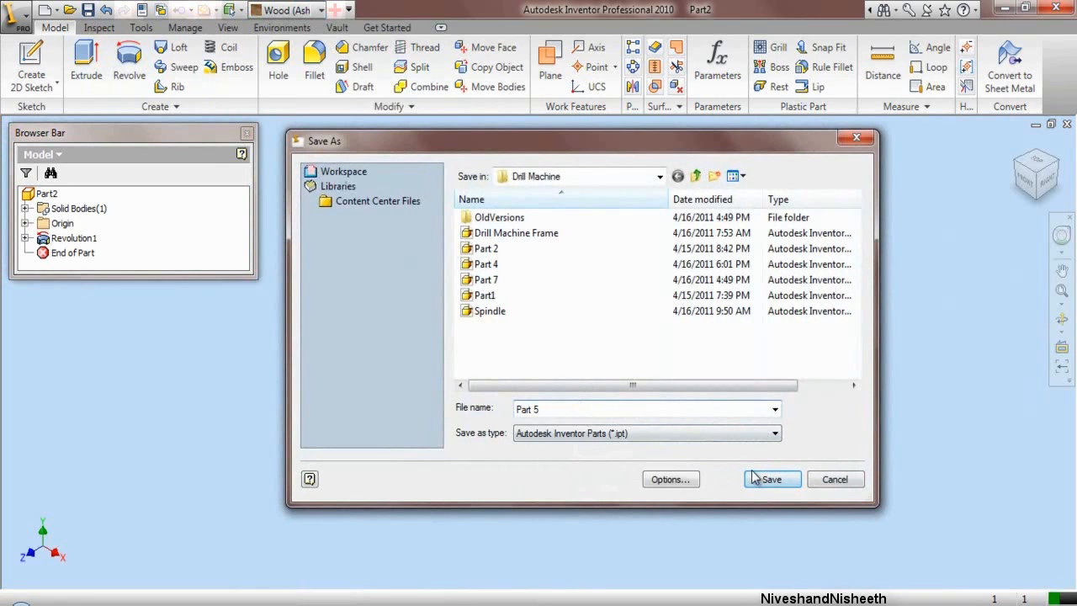
pyautogui.click(768, 478)
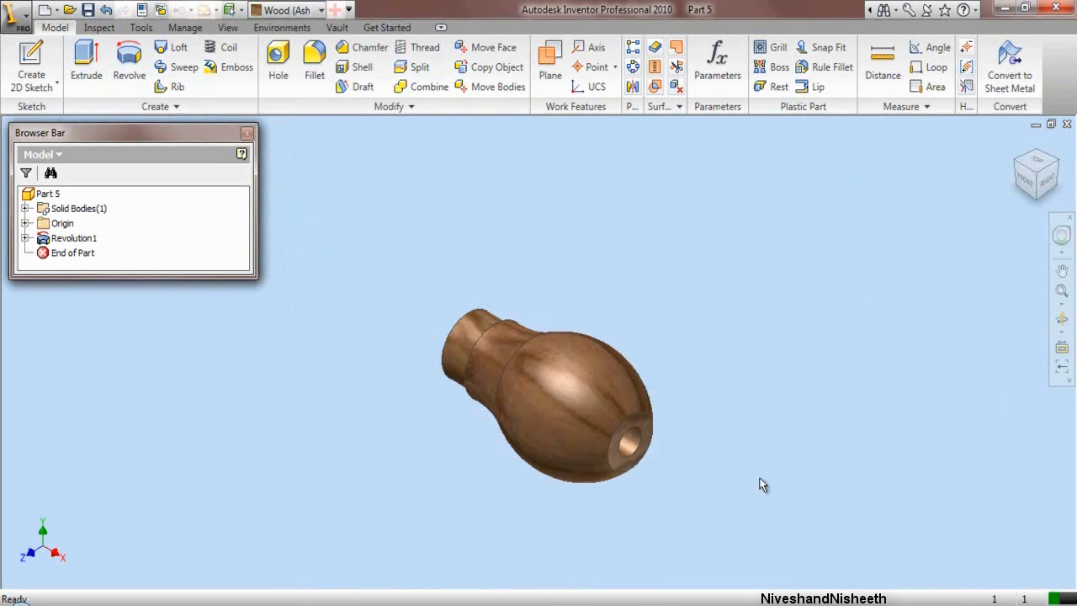
pyautogui.click(1068, 125)
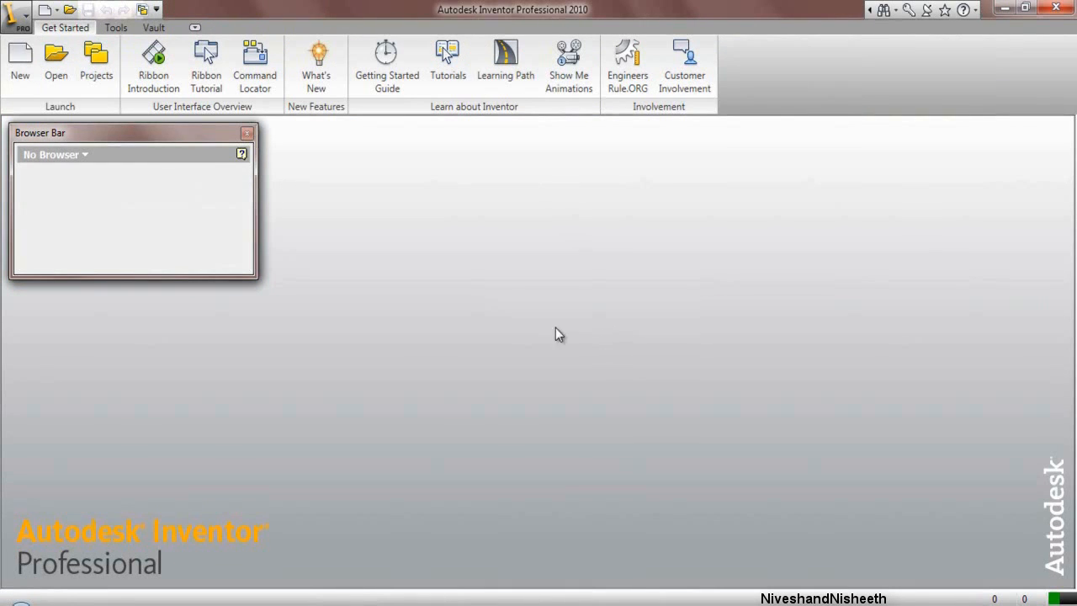
# Step: Create a new part from the My Preference.ipt template
pyautogui.hotkey('ctrl', 'n')
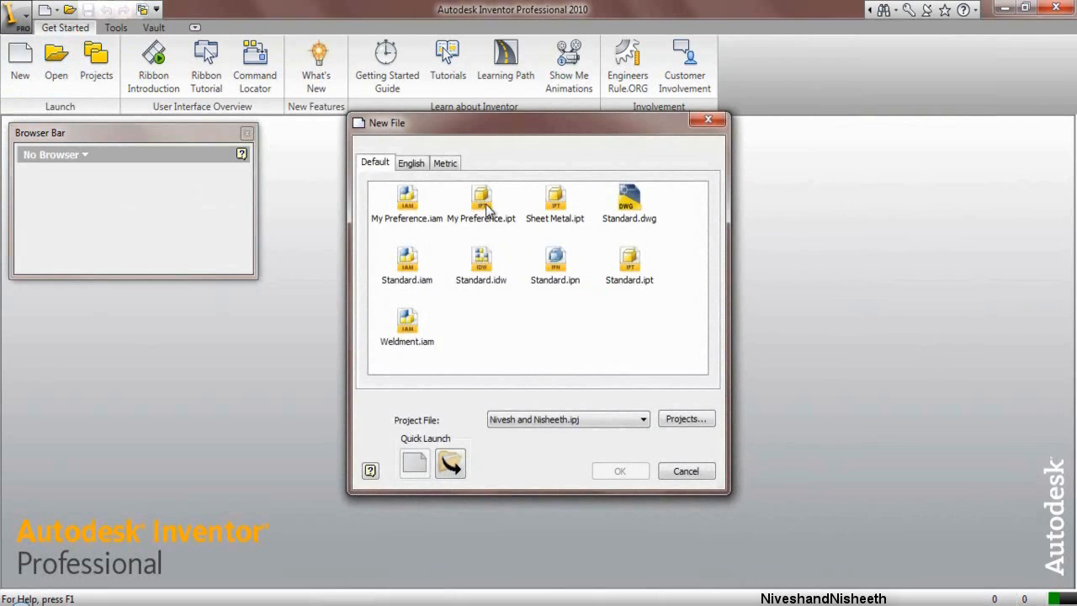
pyautogui.click(484, 207)
pyautogui.click(616, 472)
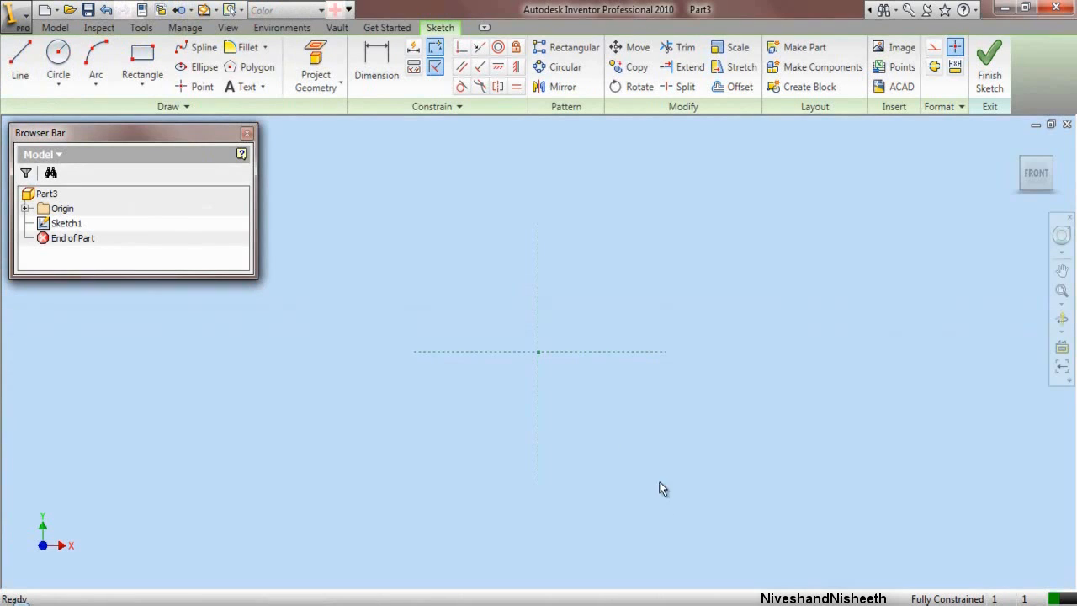
# Step: Sketch two concentric circles centred on the origin, the outer about 1.08 in in diameter and the inner roughly half that size
pyautogui.click(58, 61)
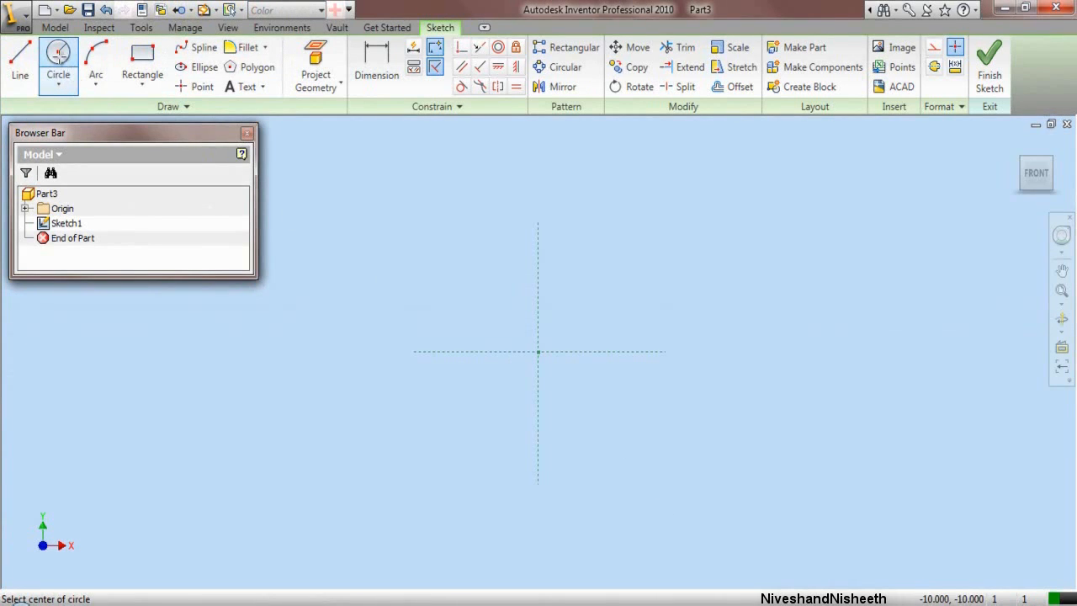
pyautogui.click(538, 351)
pyautogui.click(580, 478)
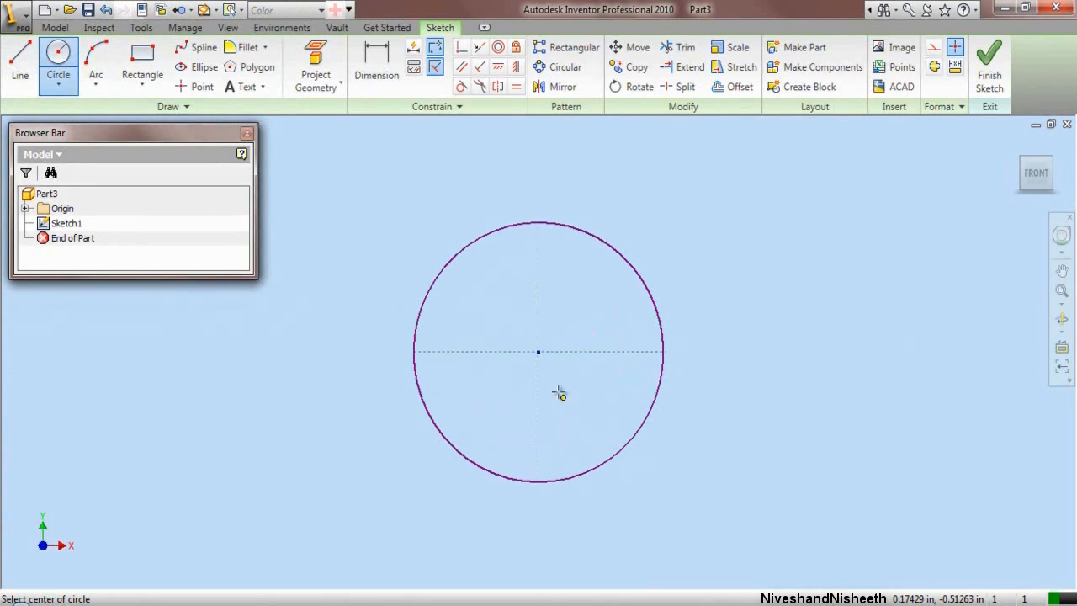
pyautogui.click(539, 352)
pyautogui.click(568, 406)
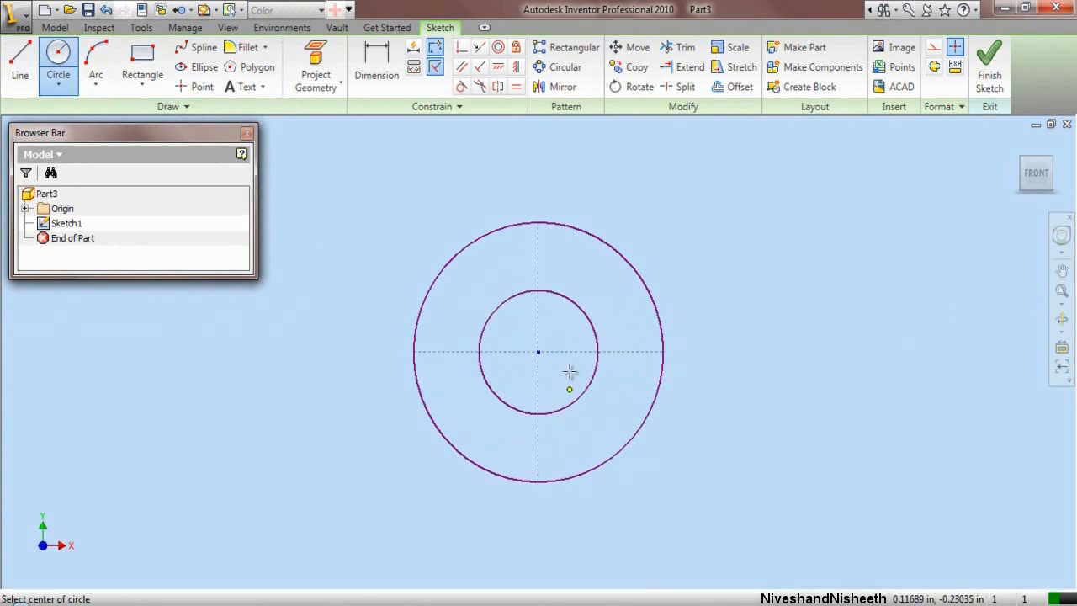
pyautogui.rightClick(606, 204)
pyautogui.click(615, 212)
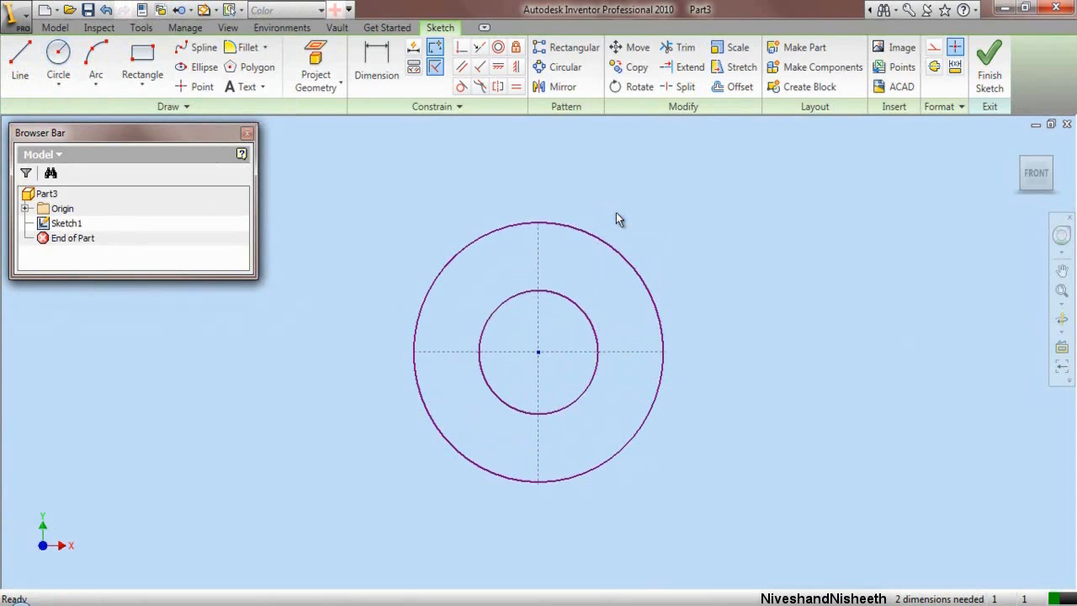
# Step: Dimension the outer circle's diameter and set it to .5 in
pyautogui.click(389, 76)
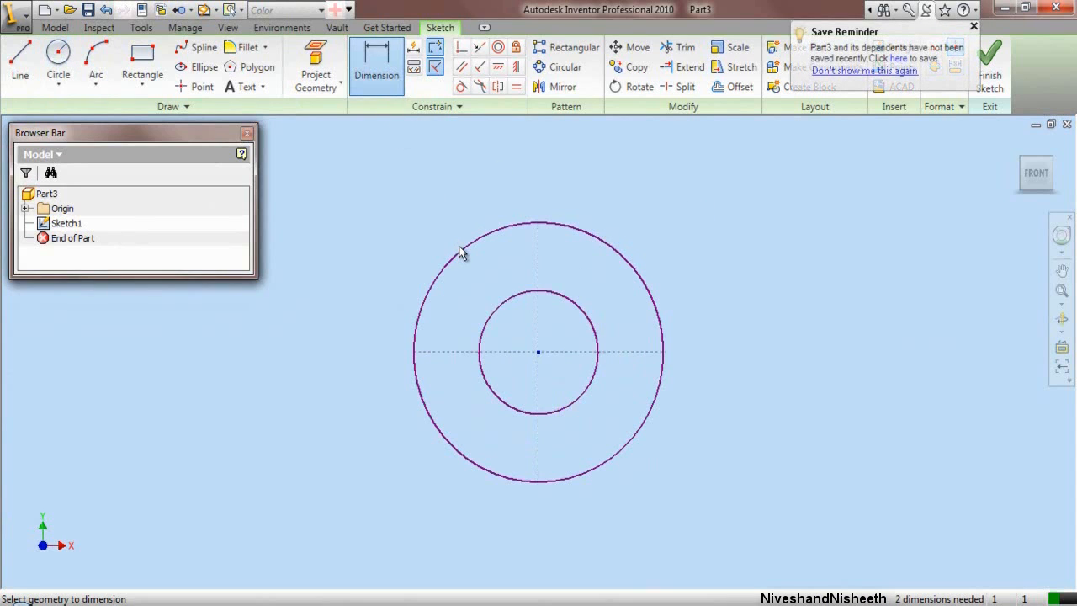
pyautogui.click(461, 253)
pyautogui.click(427, 227)
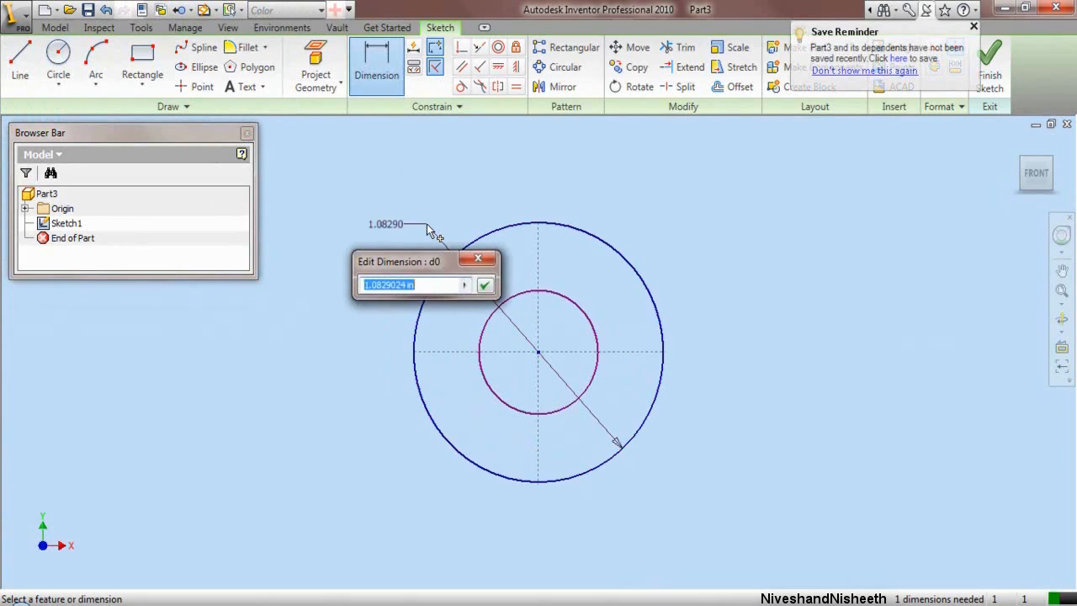
pyautogui.write('.5')
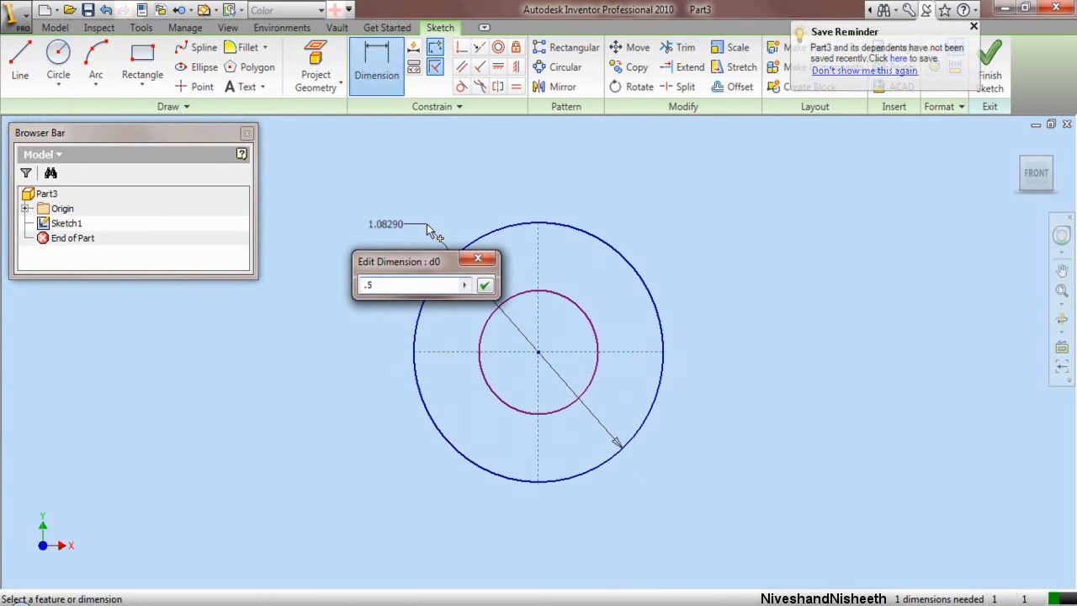
pyautogui.click(485, 285)
pyautogui.scroll(5, 515, 348)
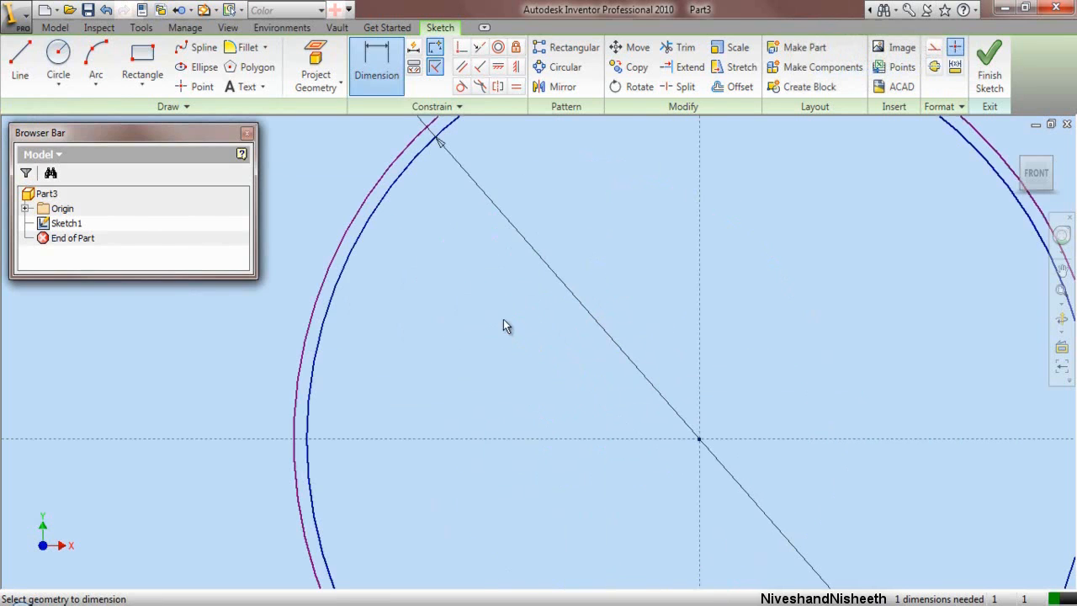
# Step: Dimension the remaining circle's diameter, set it to .19 in, and finish the sketch
pyautogui.scroll(-4, 503, 325)
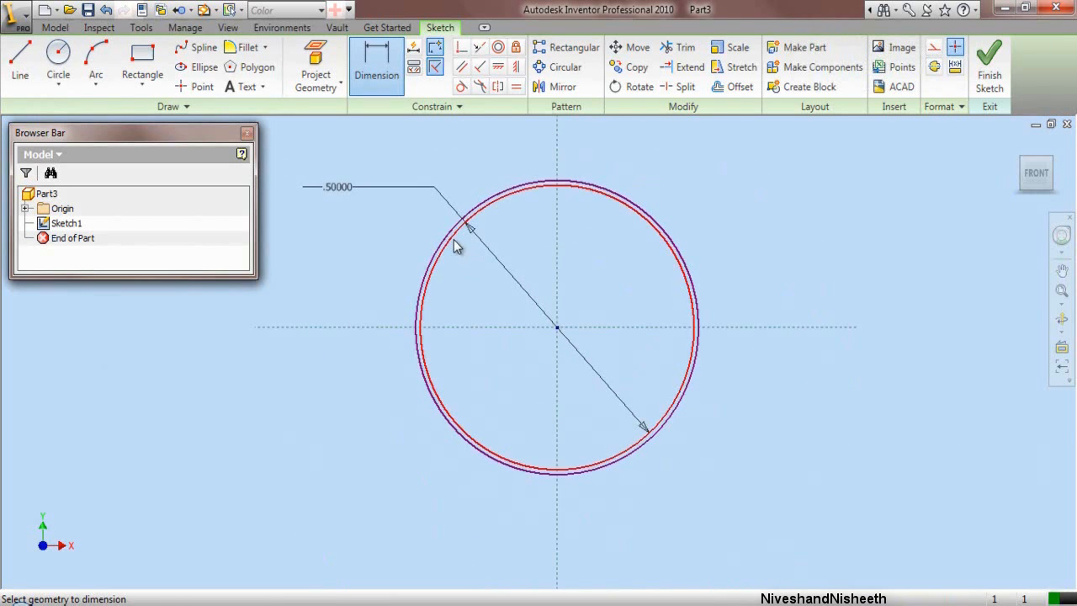
pyautogui.scroll(3, 468, 217)
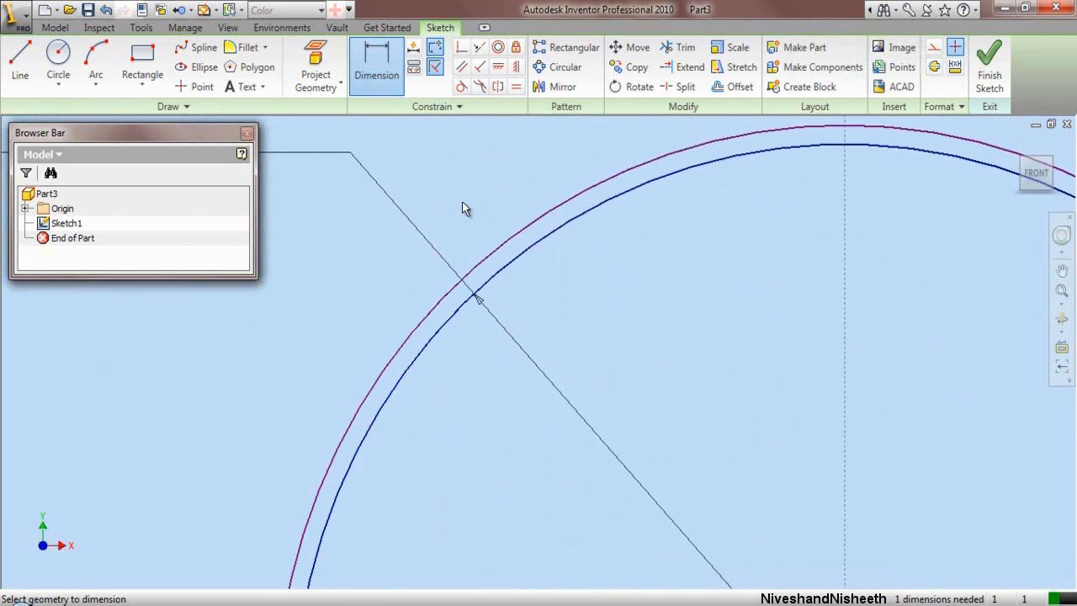
pyautogui.click(507, 266)
pyautogui.click(608, 357)
pyautogui.scroll(-3, 488, 307)
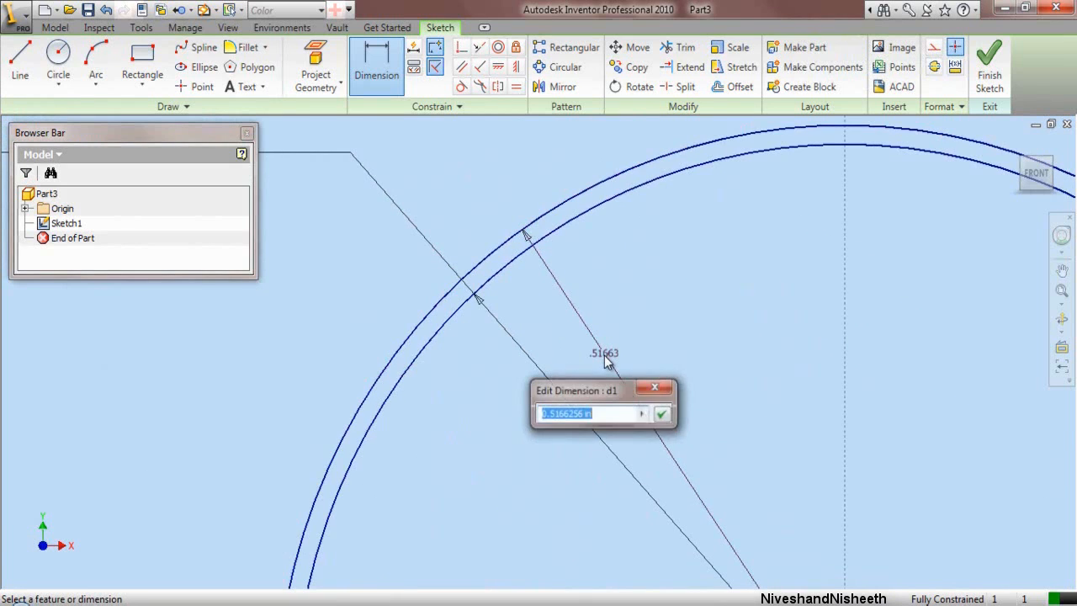
pyautogui.write('.19')
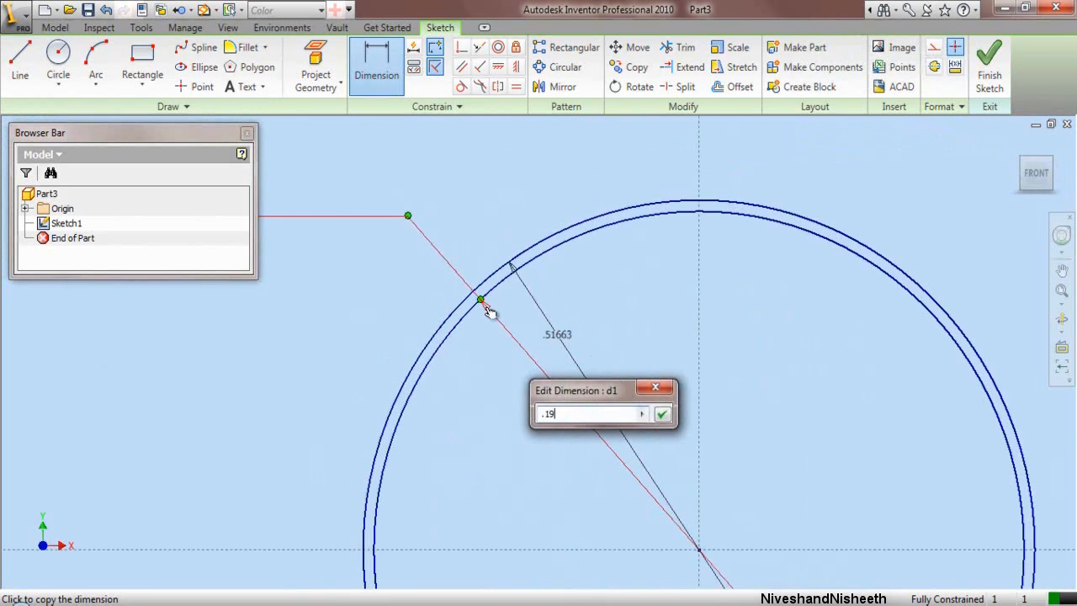
pyautogui.press('Return')
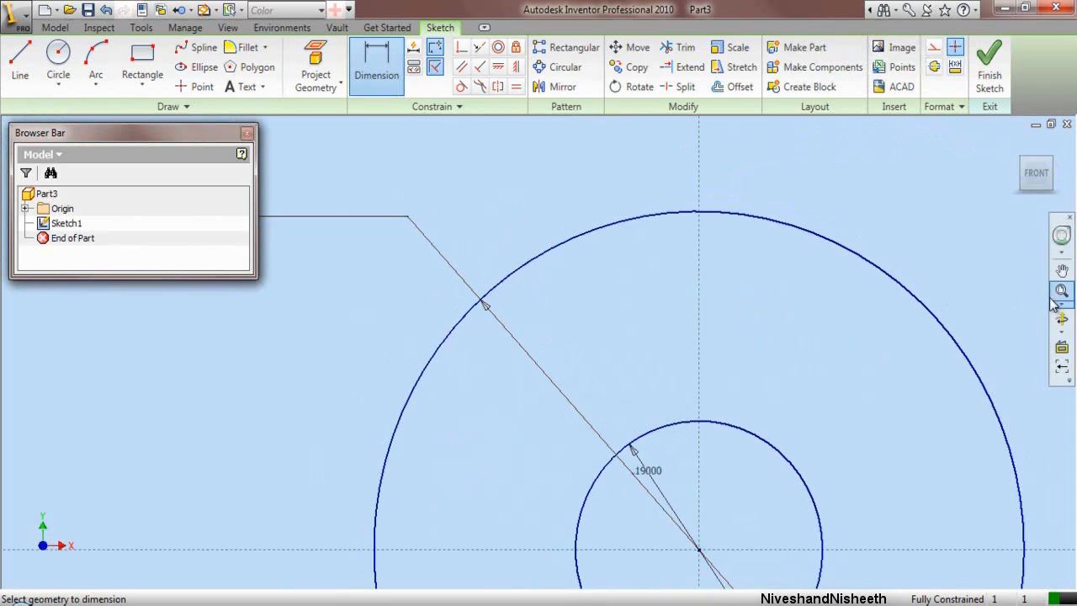
pyautogui.click(1060, 293)
pyautogui.rightClick(494, 181)
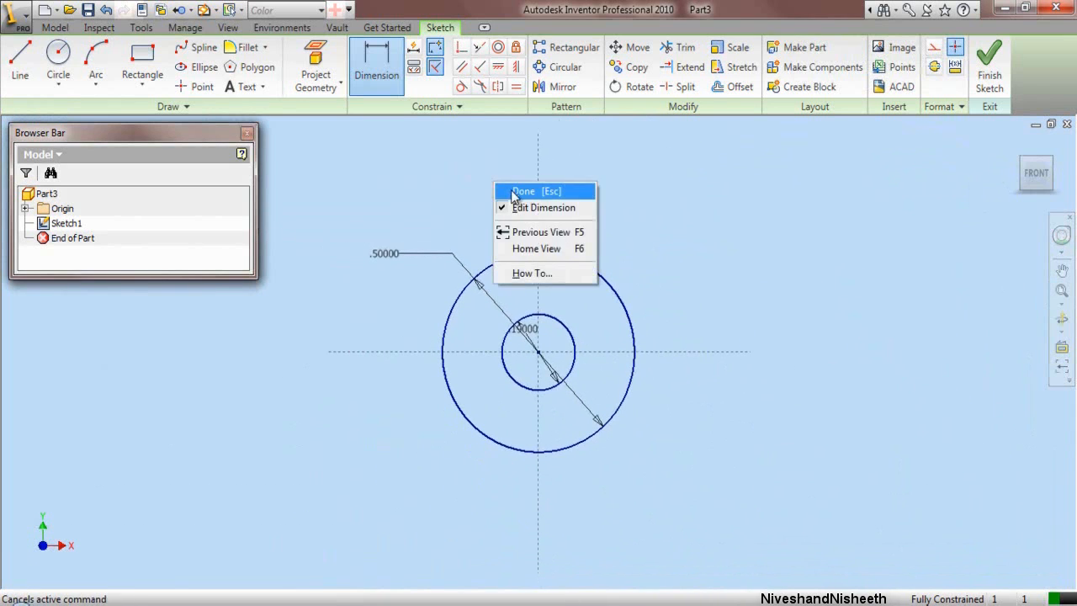
pyautogui.click(522, 192)
pyautogui.click(989, 68)
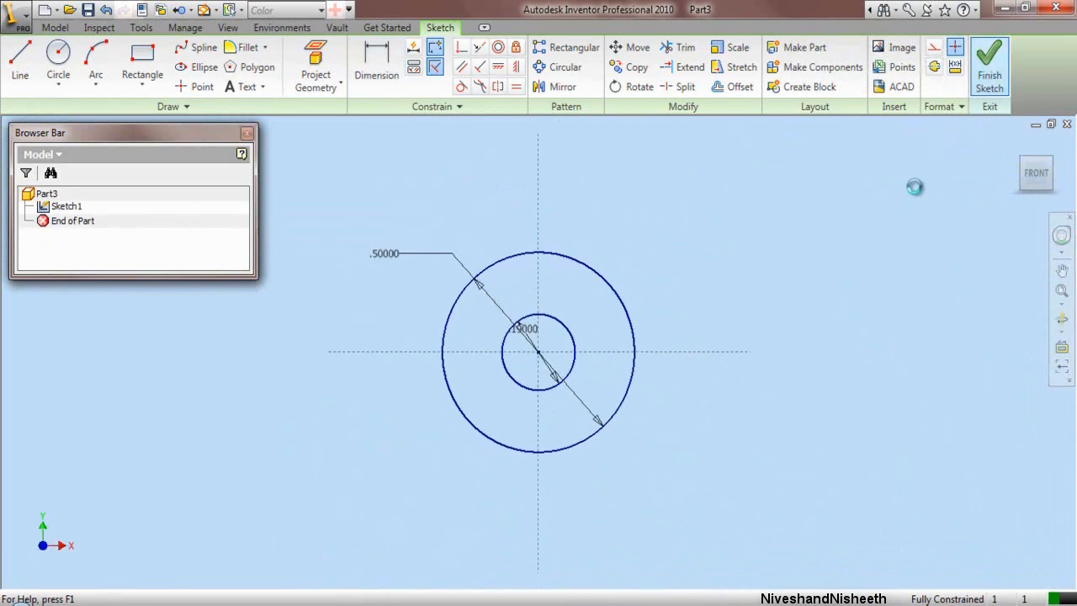
# Step: Extrude the ring-shaped profile between the two circles to a depth of about half its outer diameter
pyautogui.click(1050, 167)
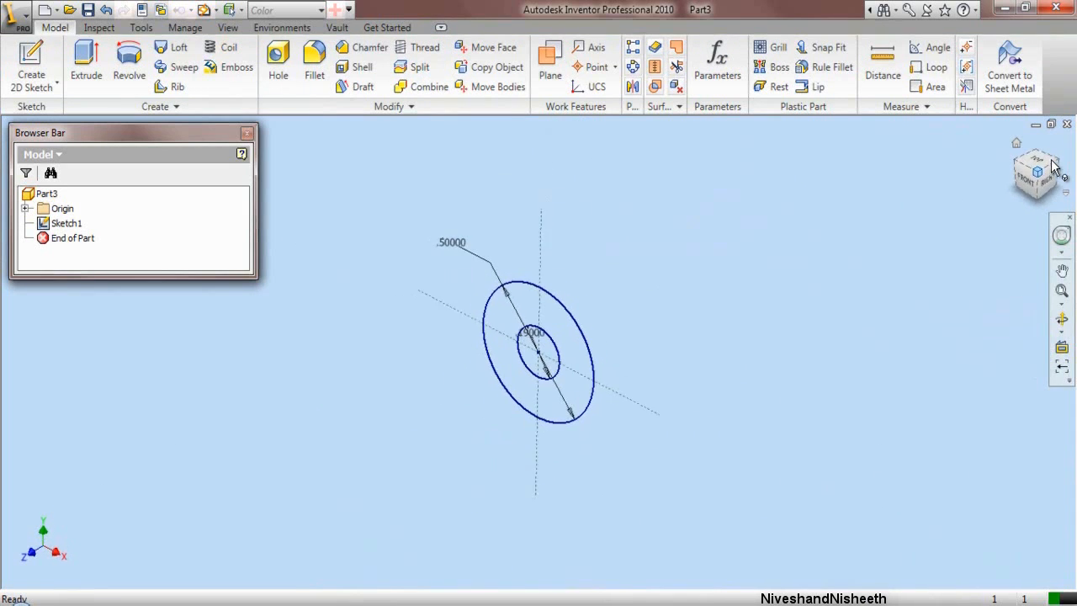
pyautogui.click(1063, 292)
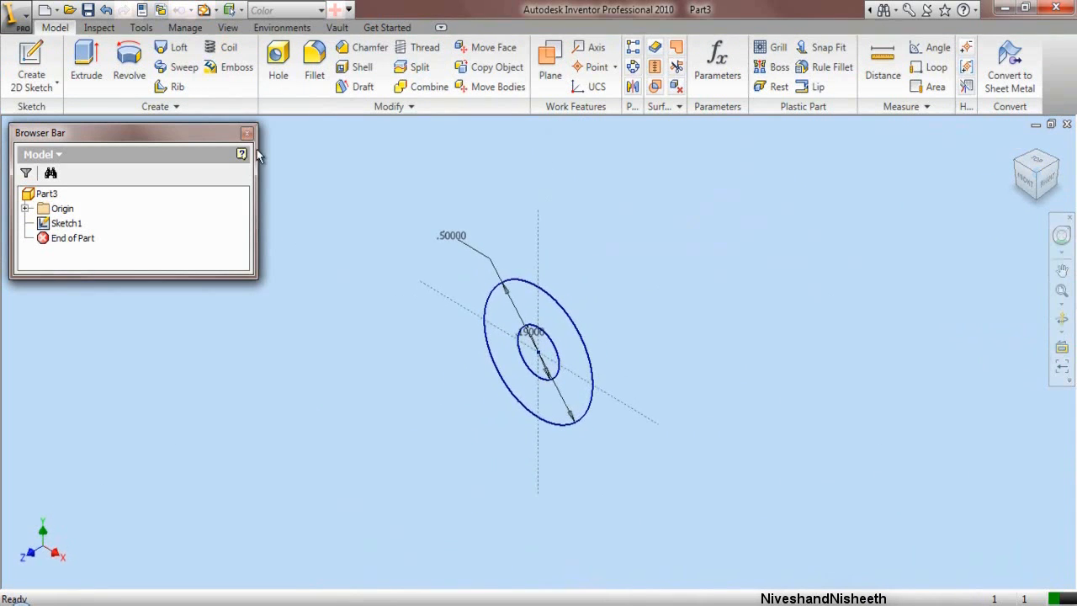
pyautogui.click(86, 60)
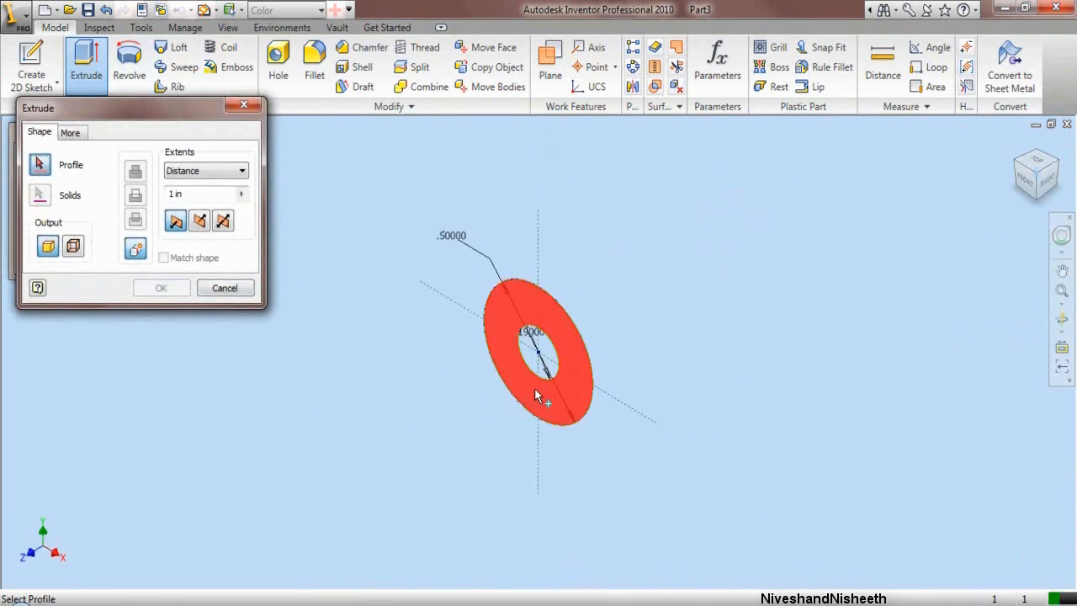
pyautogui.click(535, 391)
pyautogui.click(202, 194)
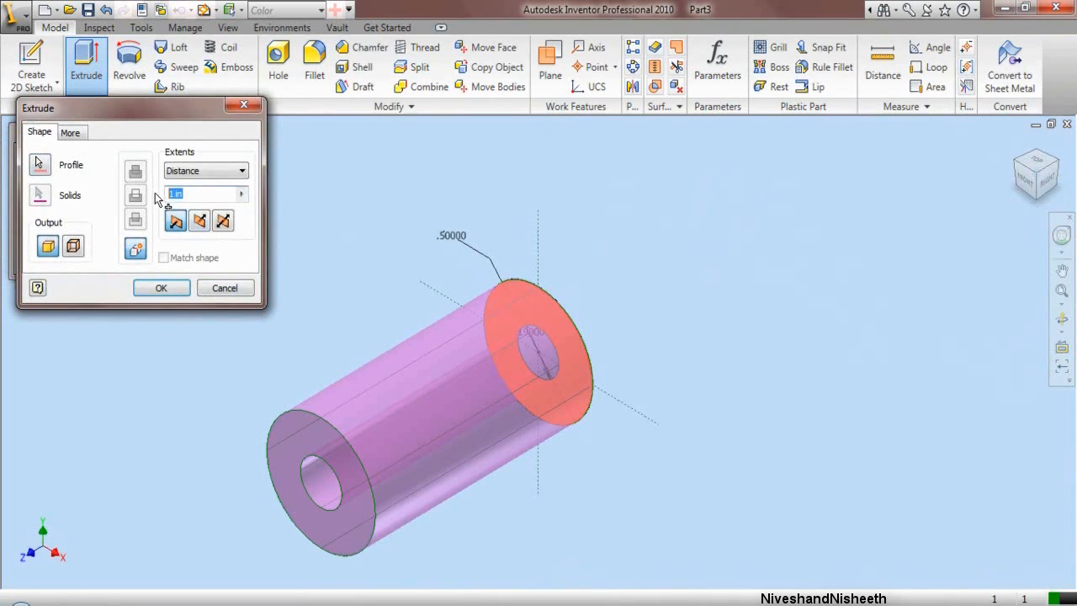
pyautogui.write('.3')
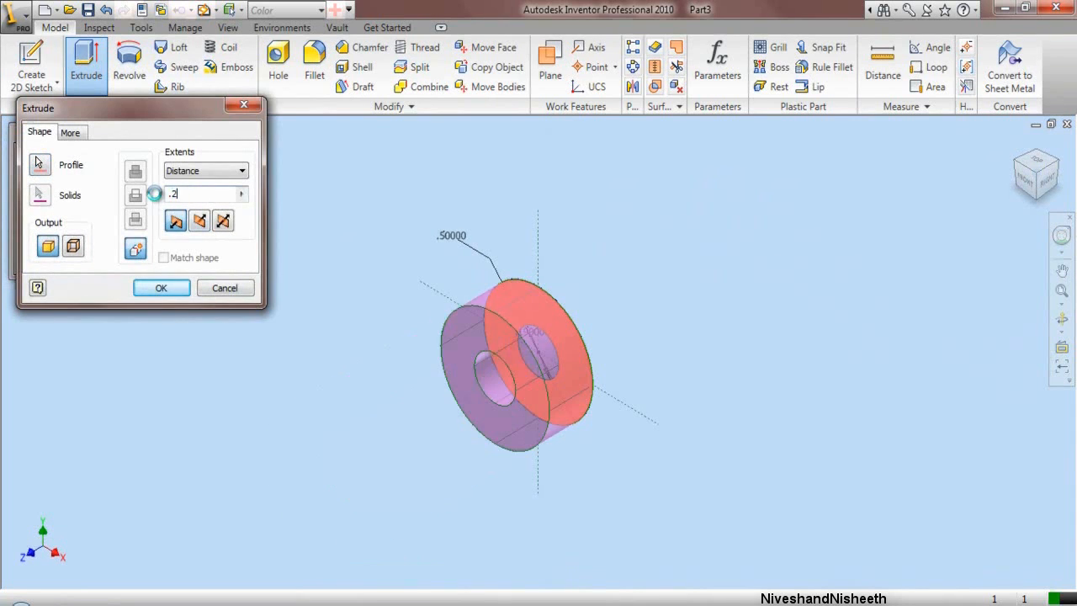
pyautogui.press('Return')
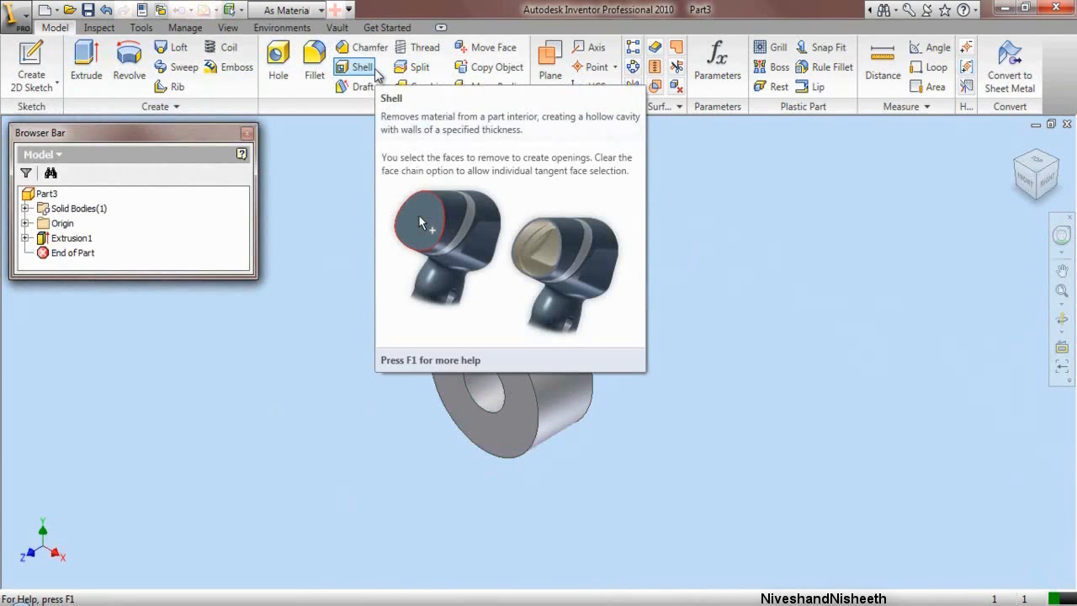
# Step: Shell the extruded ring with a .03 in wall thickness, removing its front annular face
pyautogui.click(376, 72)
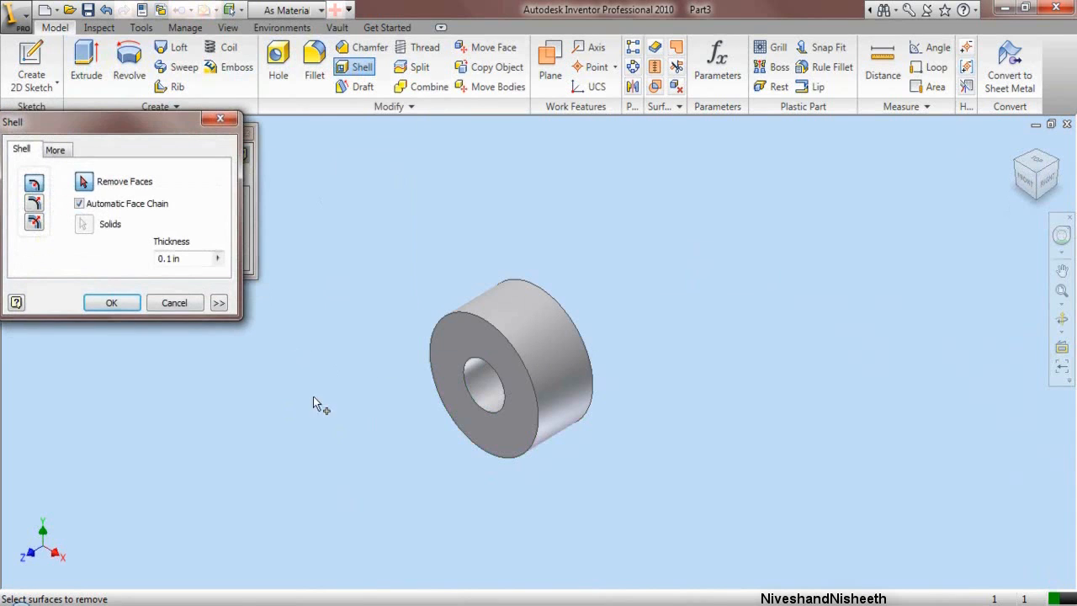
pyautogui.click(448, 393)
pyautogui.click(190, 259)
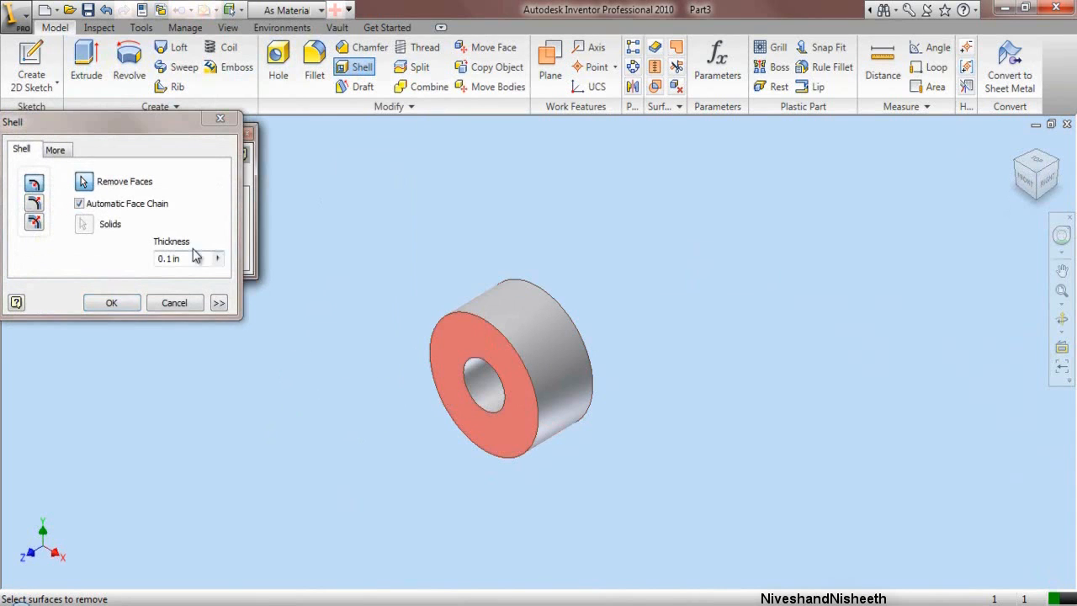
pyautogui.doubleClick(190, 261)
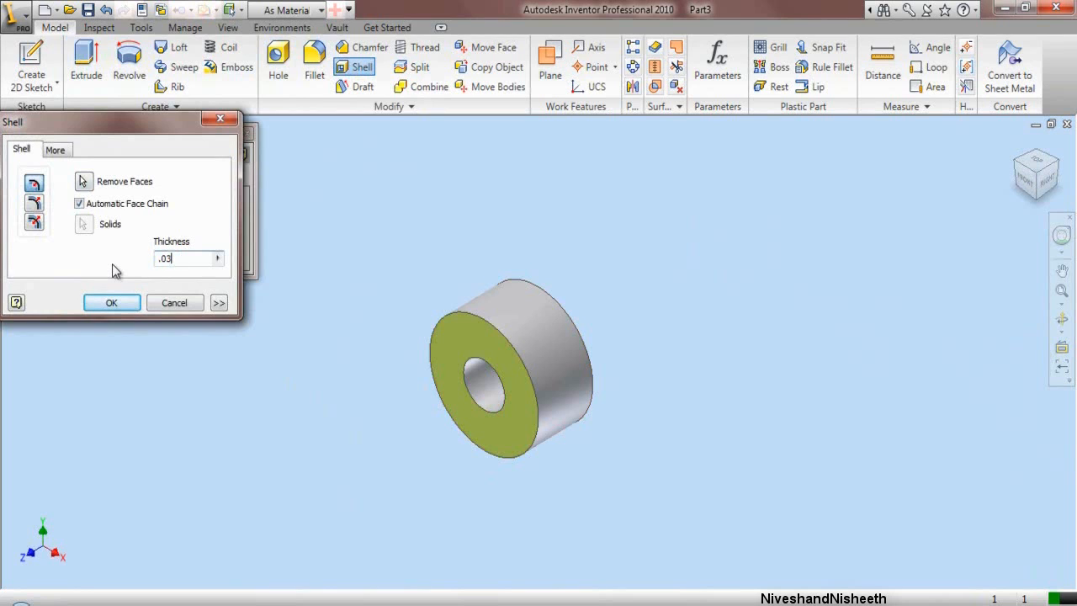
pyautogui.press('Return')
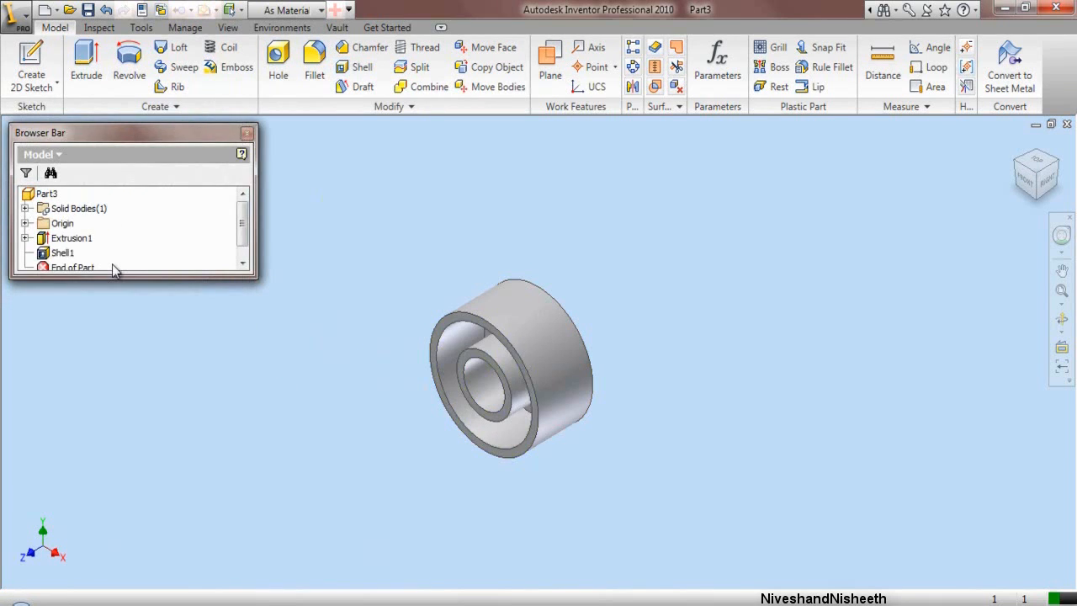
# Step: Inspect the shelled ring from other angles and apply the Metal-AL-6061 (Polished) color to the part
pyautogui.scroll(-3, 374, 379)
pyautogui.click(1062, 320)
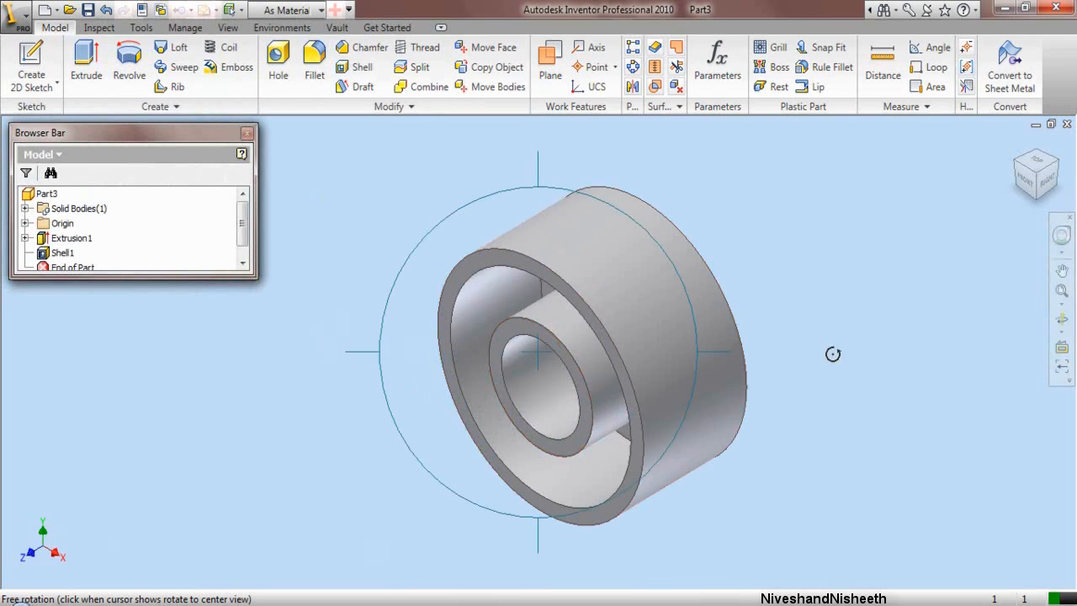
pyautogui.moveTo(570, 383); pyautogui.dragTo(589, 365)
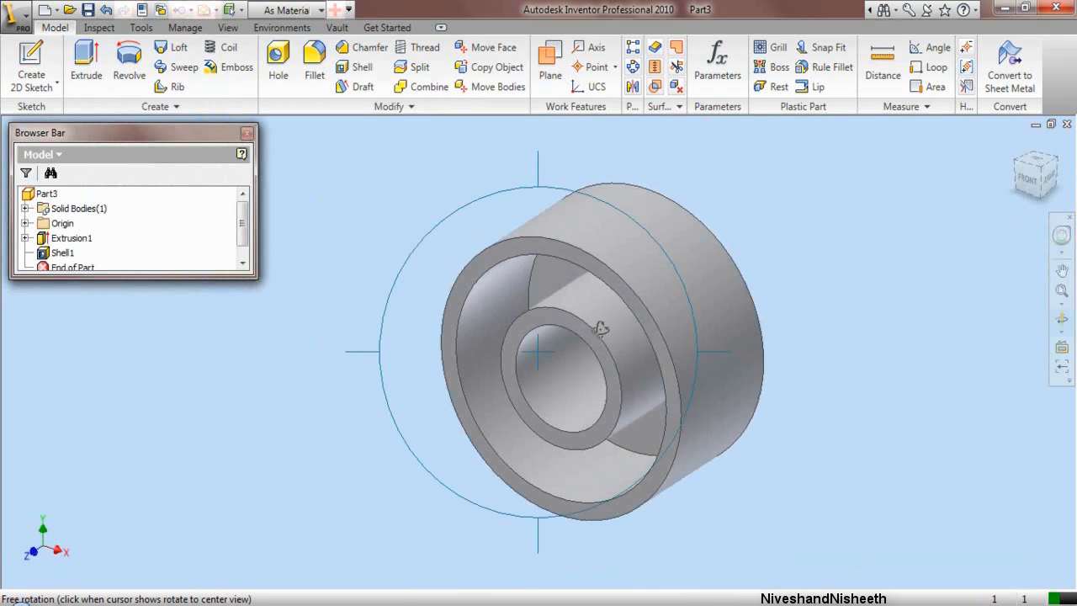
pyautogui.rightClick(601, 333)
pyautogui.click(630, 340)
pyautogui.press('F6')
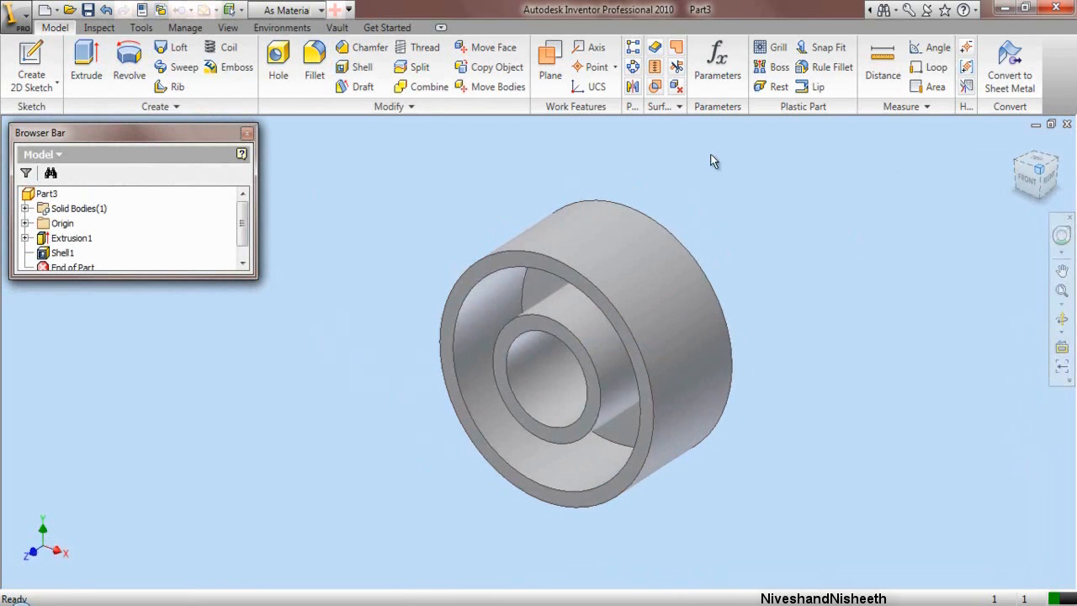
pyautogui.click(319, 11)
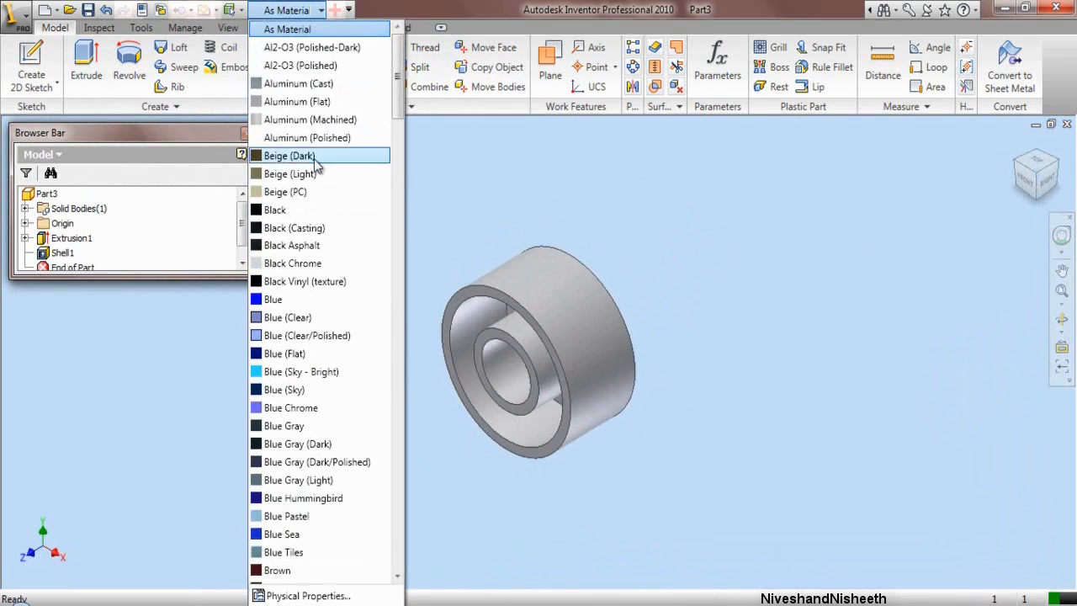
pyautogui.scroll(-12, 329, 278)
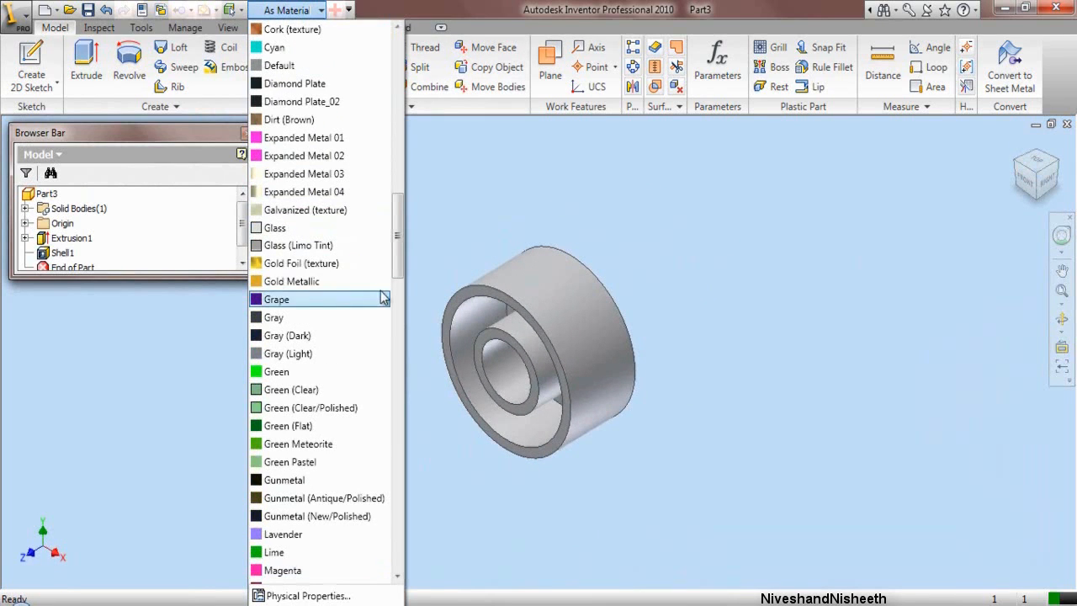
pyautogui.moveTo(401, 269); pyautogui.dragTo(408, 322)
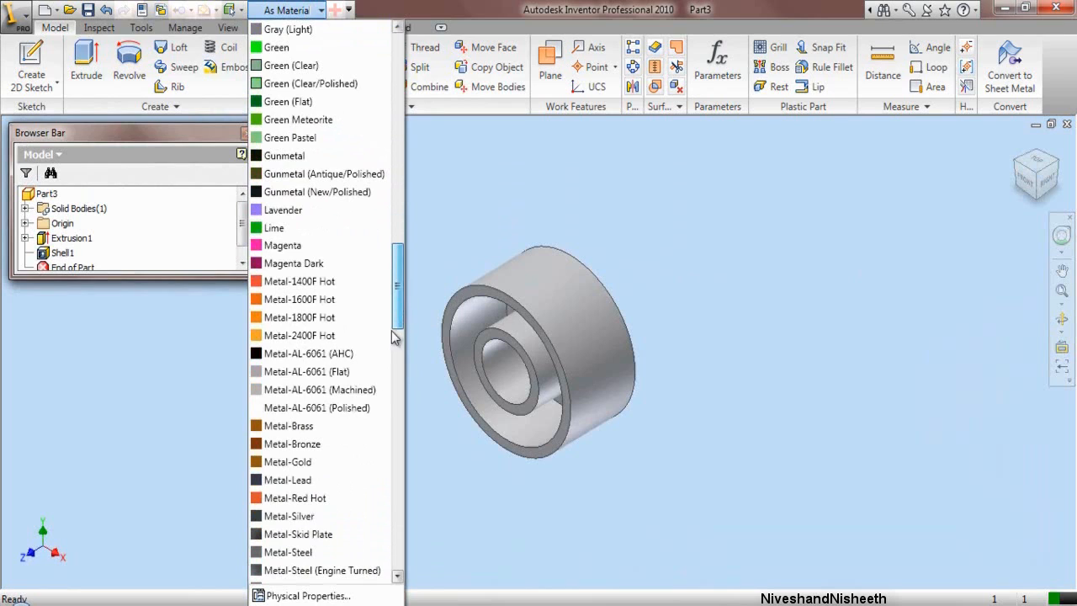
pyautogui.click(316, 407)
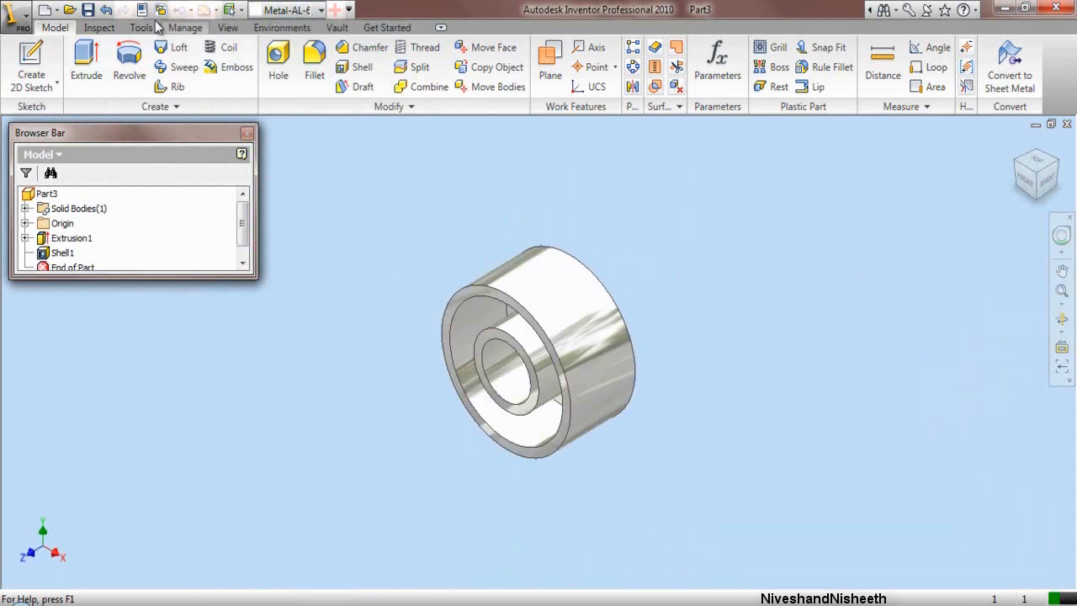
# Step: Save the shelled ring part in the Drill Machine folder and close it
pyautogui.click(87, 9)
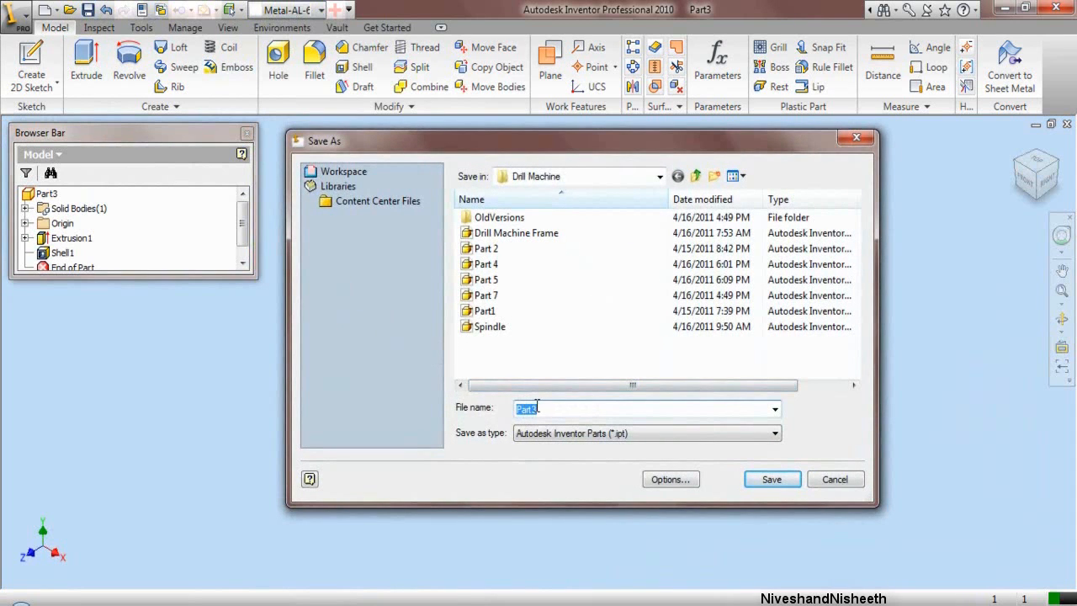
pyautogui.click(771, 480)
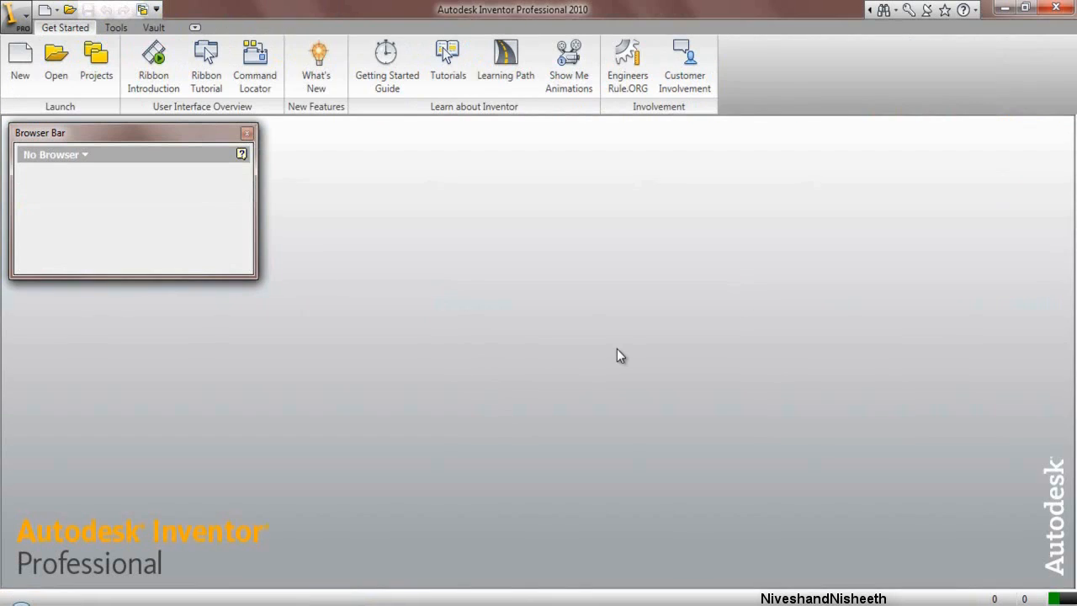
# Step: Create another new part from the My Preference.ipt template
pyautogui.click(20, 59)
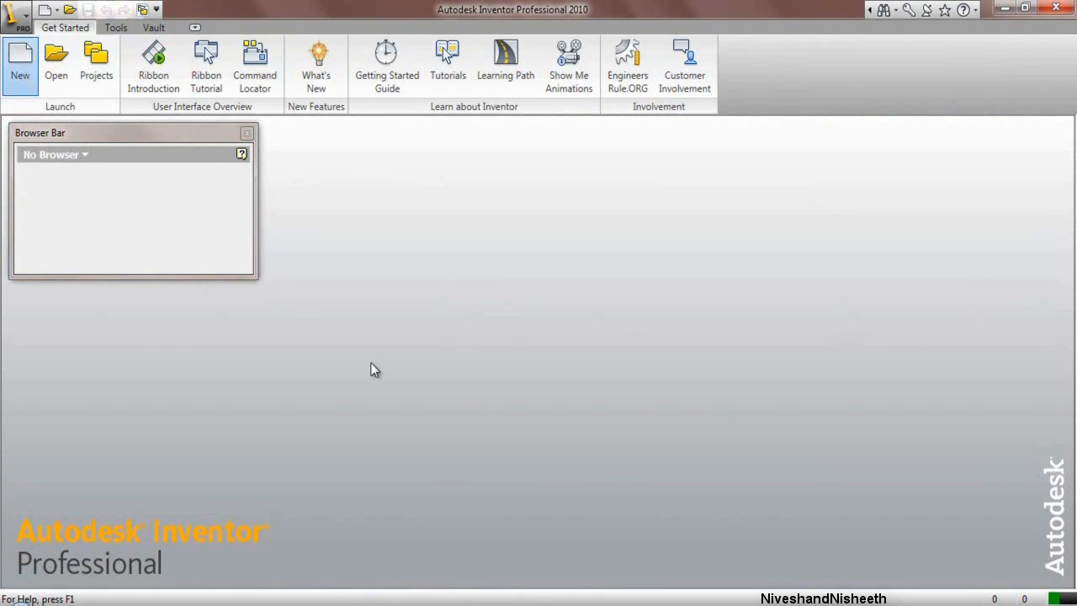
pyautogui.click(482, 203)
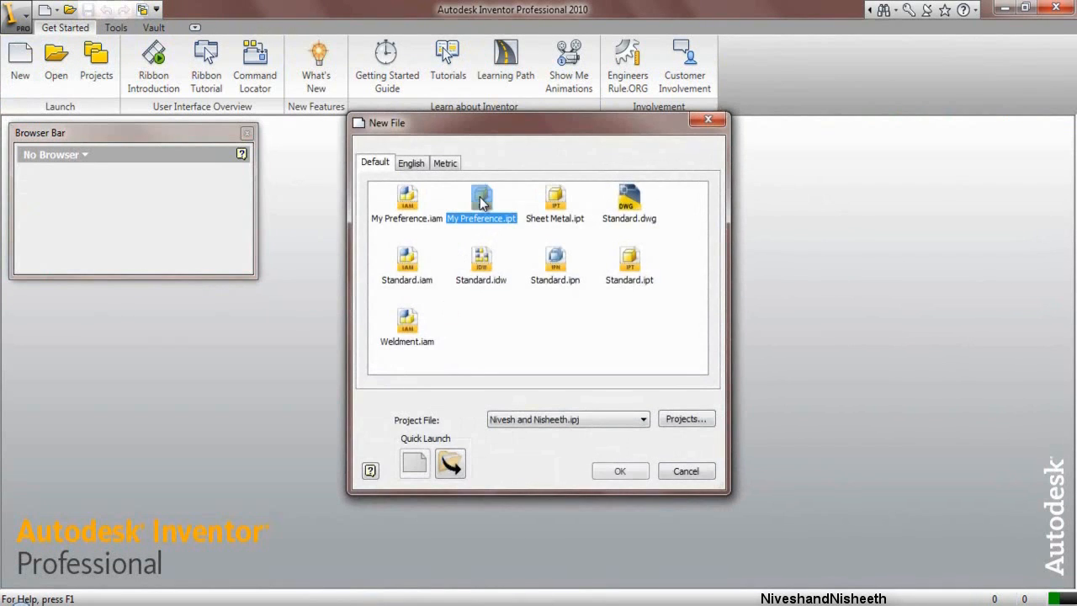
pyautogui.click(621, 467)
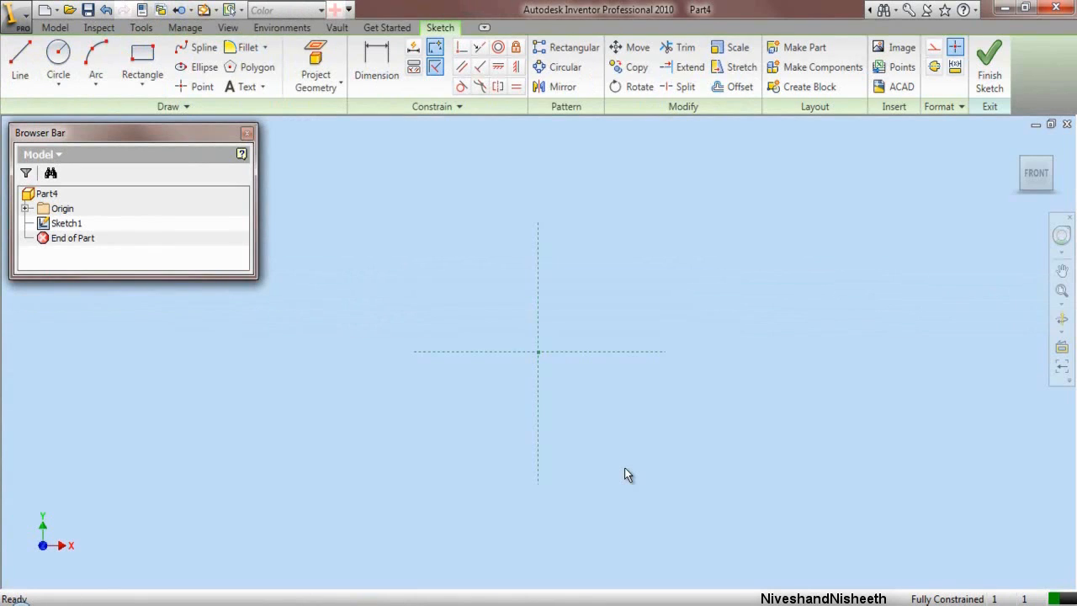
# Step: Sketch two concentric circles centred on the origin, the outer about .54 in in diameter and the inner roughly 40% of that
pyautogui.click(58, 61)
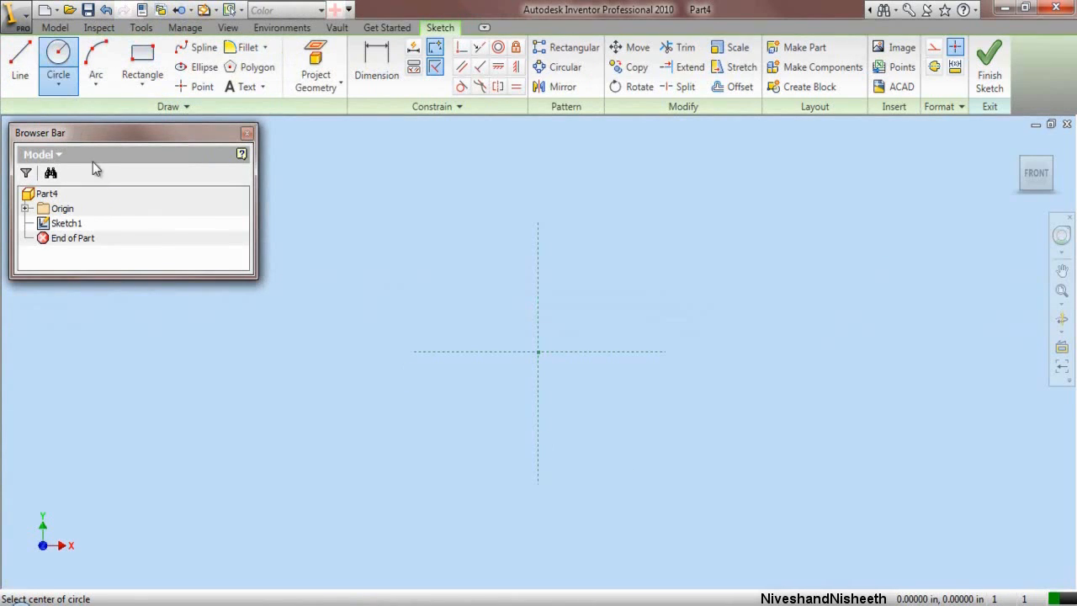
pyautogui.click(538, 352)
pyautogui.click(552, 417)
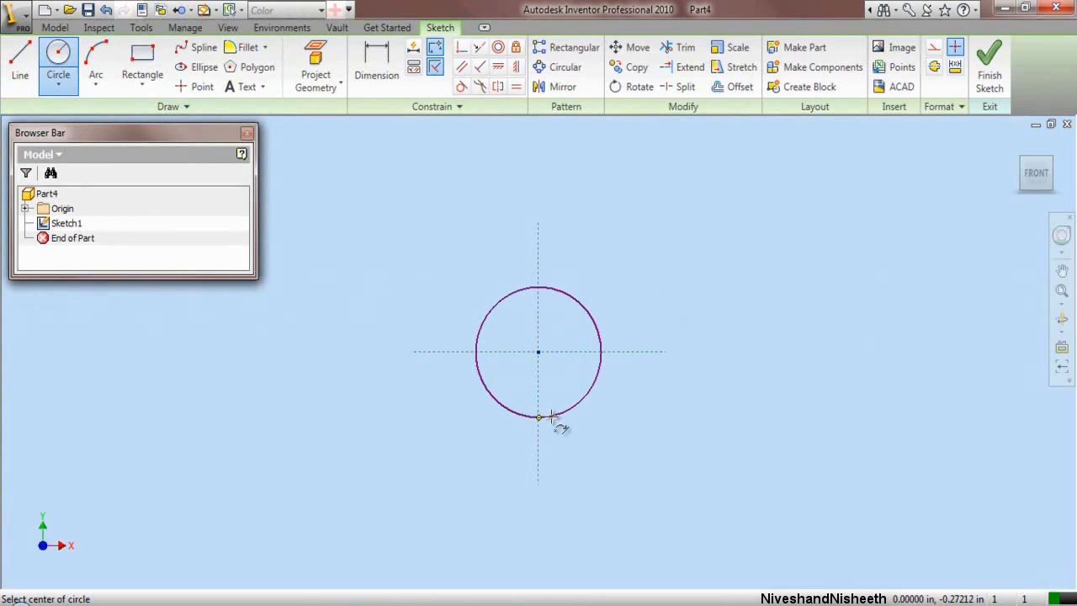
pyautogui.click(538, 352)
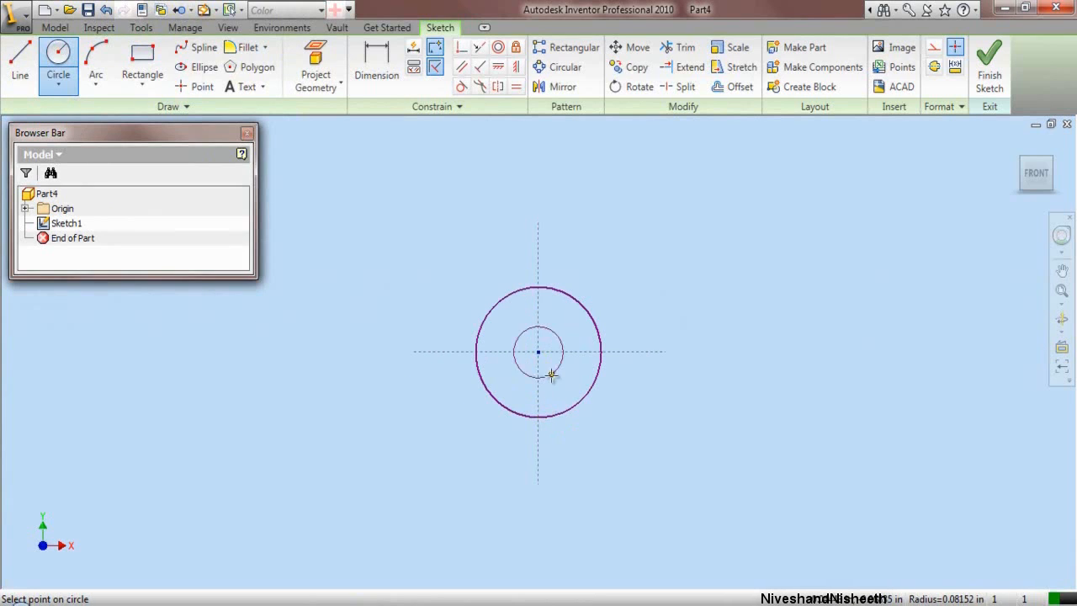
pyautogui.click(551, 378)
pyautogui.rightClick(452, 193)
pyautogui.click(471, 199)
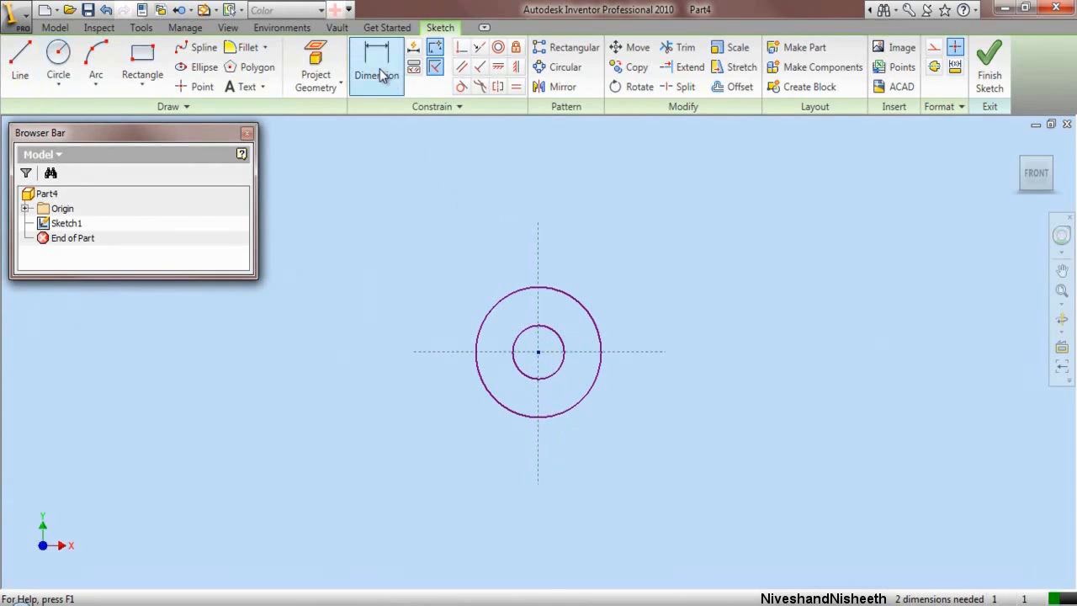
# Step: Dimension the outer circle's diameter to .4375 in
pyautogui.click(378, 72)
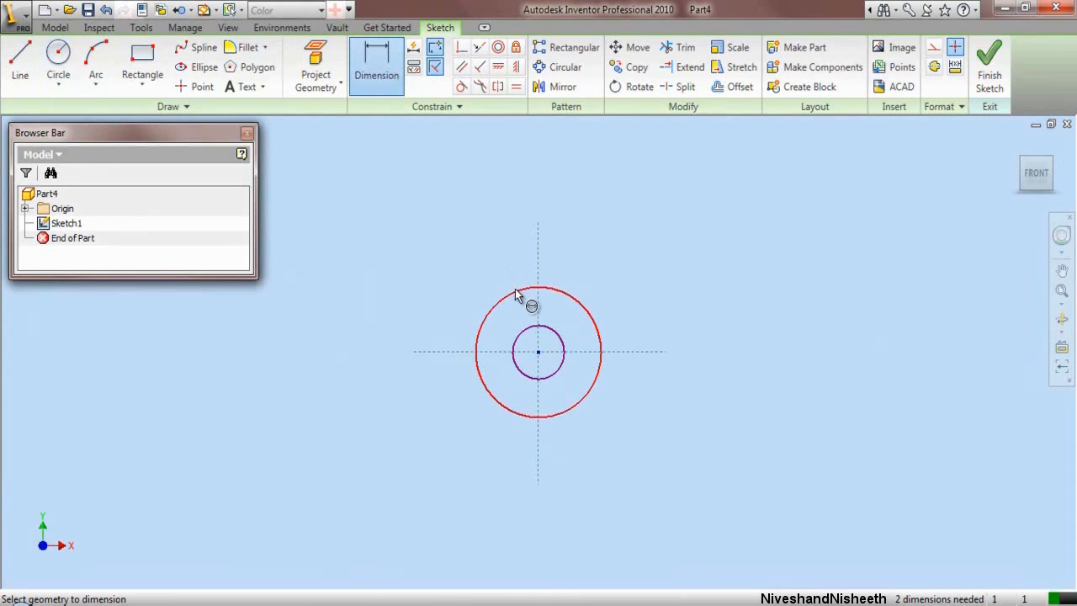
pyautogui.click(520, 296)
pyautogui.click(484, 283)
pyautogui.write('.4375')
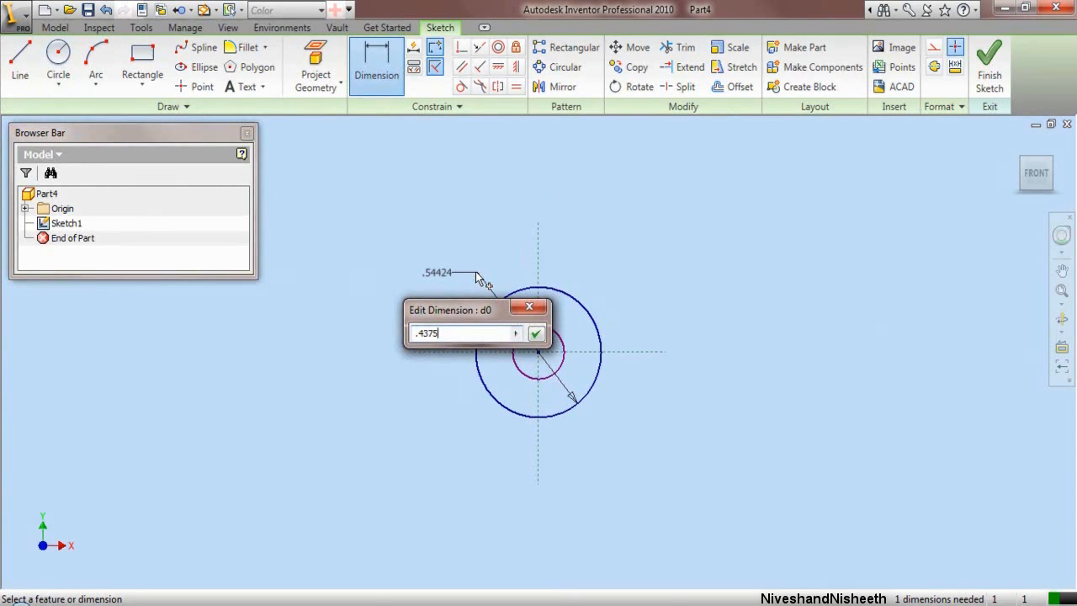
pyautogui.press('Return')
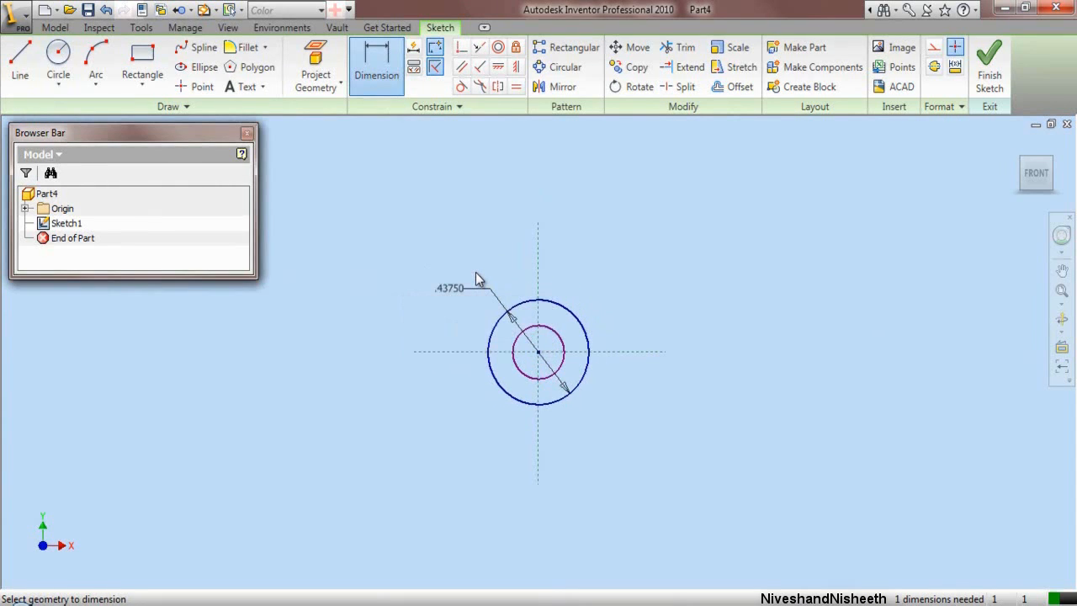
# Step: Dimension the inner circle's diameter to .19 in
pyautogui.scroll(5, 532, 345)
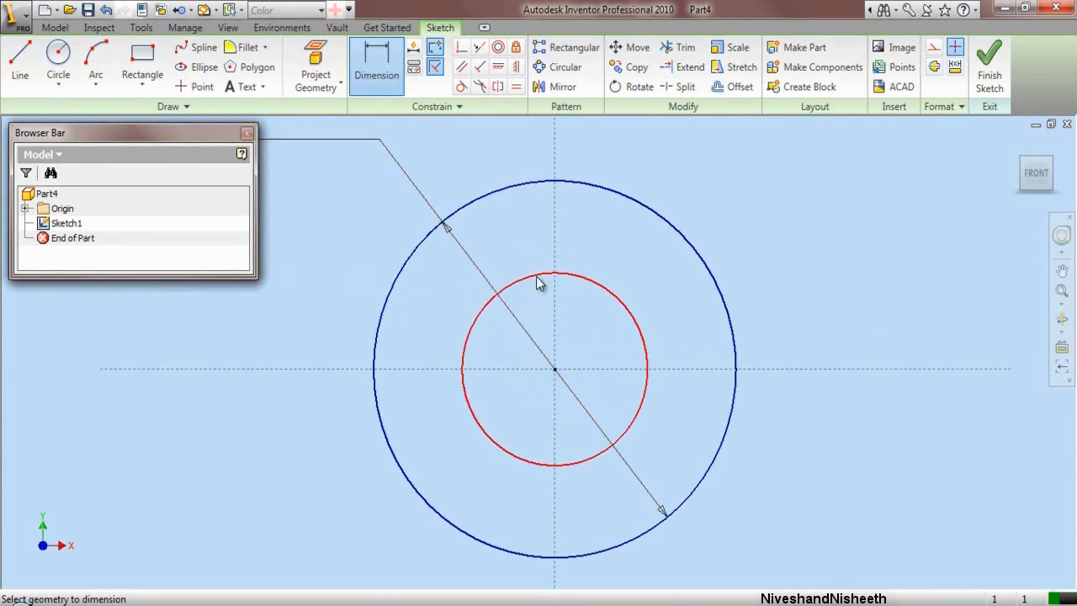
pyautogui.click(538, 284)
pyautogui.click(538, 303)
pyautogui.write('.')
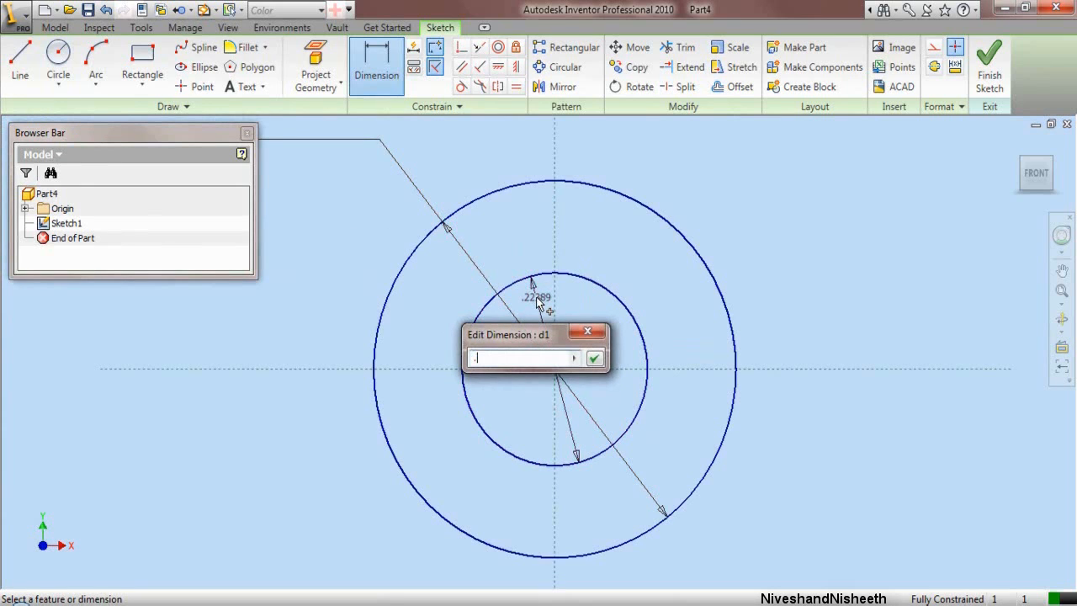
pyautogui.write('19')
pyautogui.press('Return')
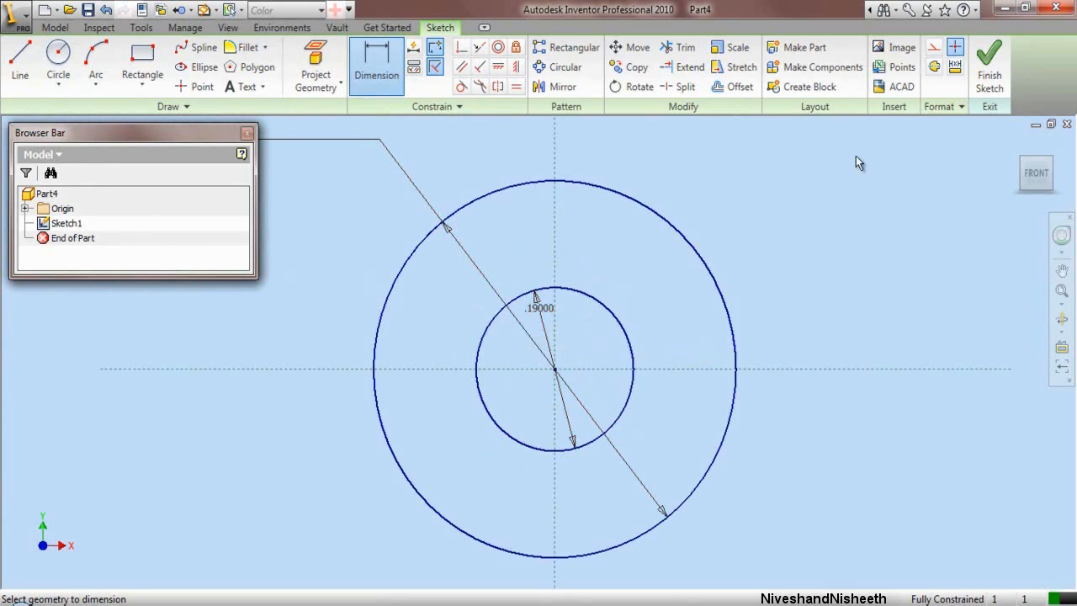
# Step: Finish the sketch and extrude the ring area between the two circles by .023 in
pyautogui.click(988, 73)
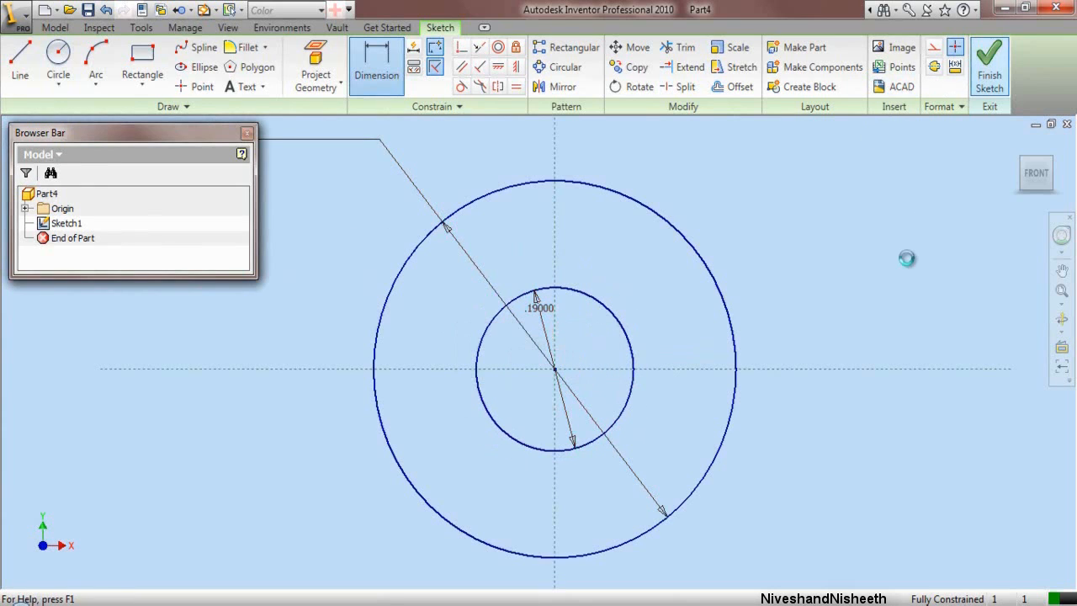
pyautogui.click(1049, 161)
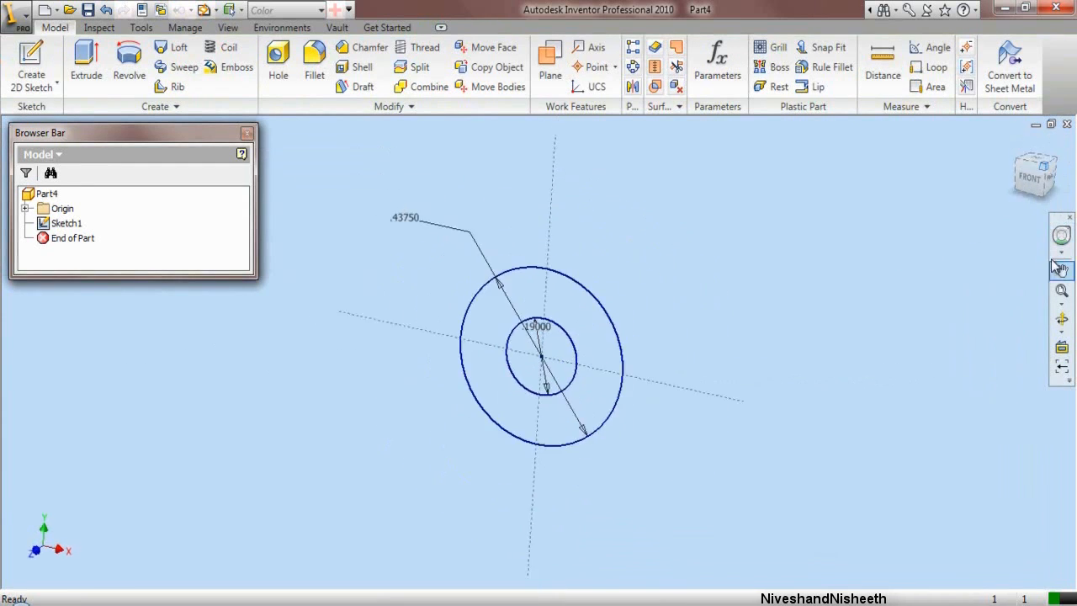
pyautogui.click(85, 63)
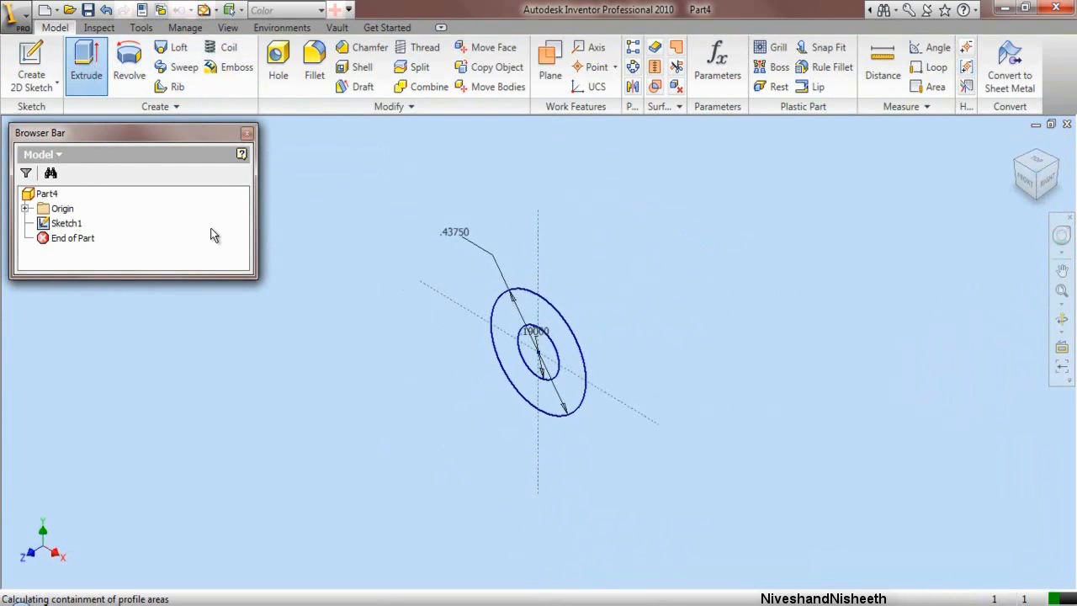
pyautogui.click(521, 371)
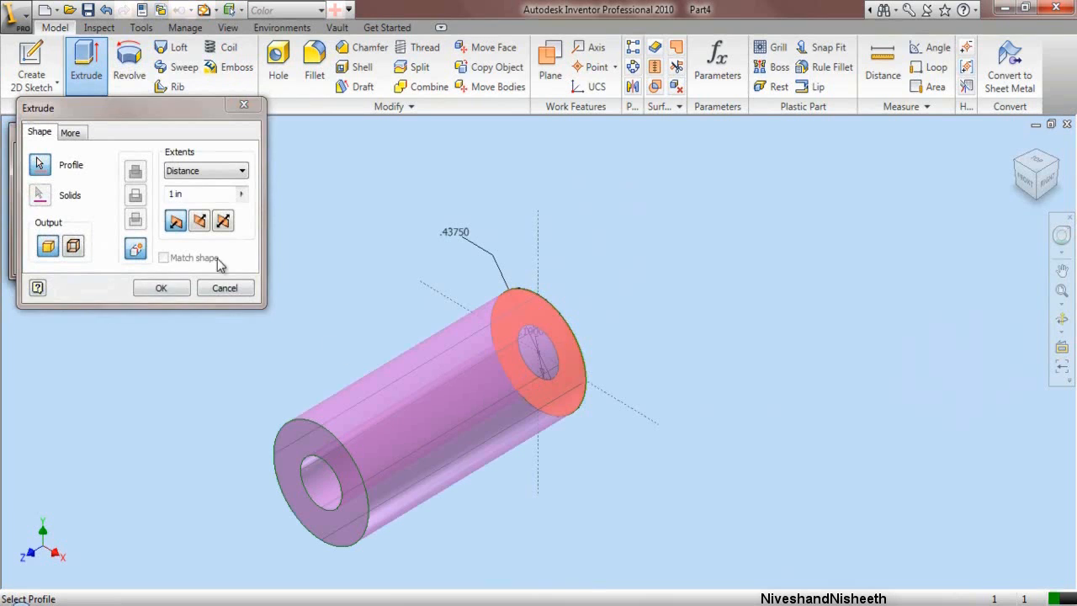
pyautogui.click(196, 192)
pyautogui.write('.023')
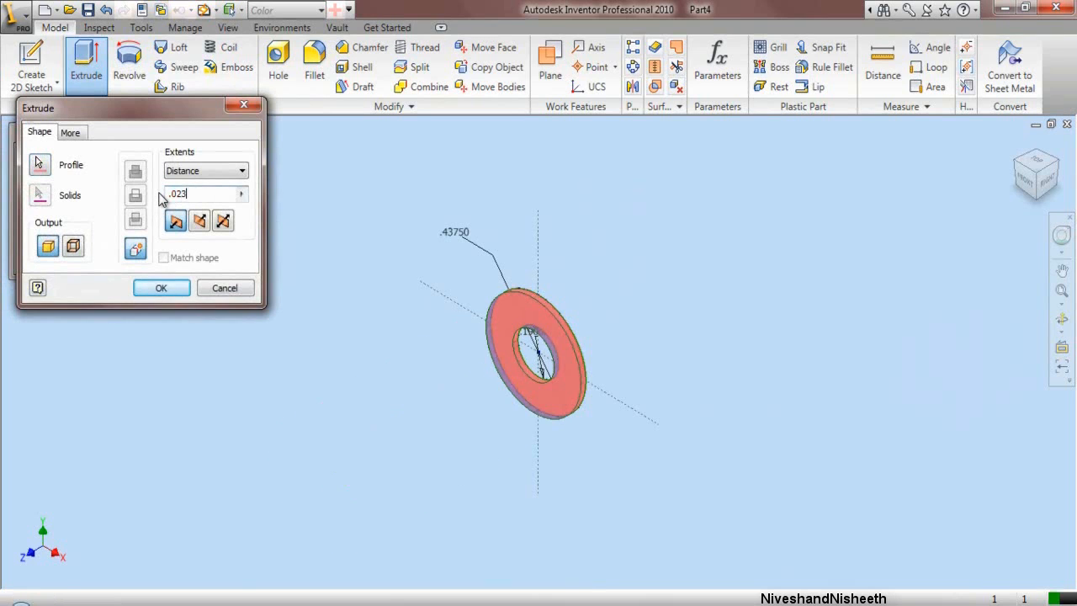
pyautogui.click(172, 288)
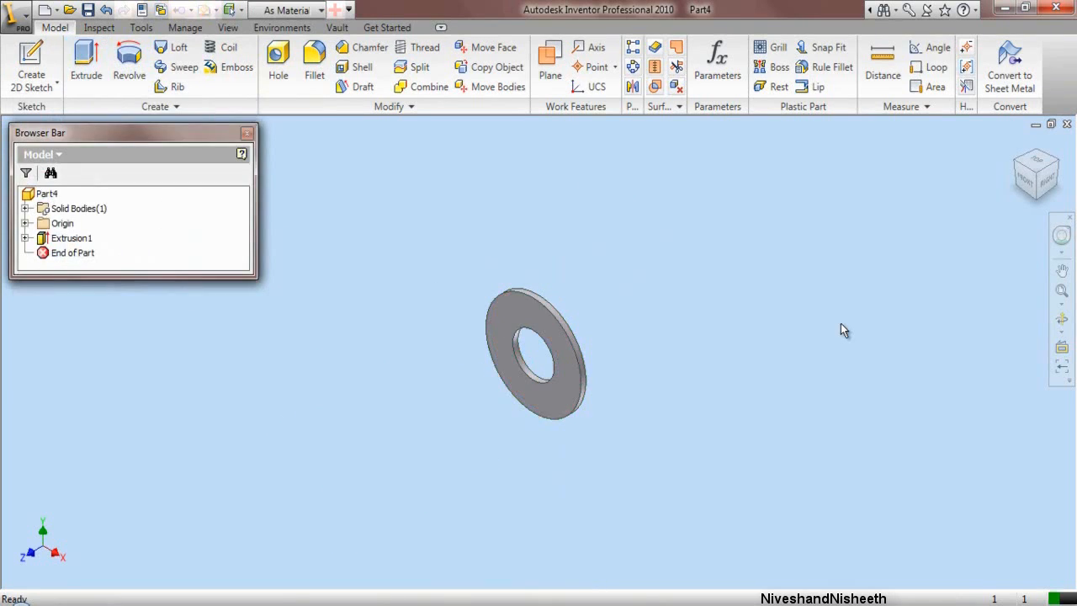
# Step: Save the part as Washer in the Drill Machine folder and close it
pyautogui.click(1054, 309)
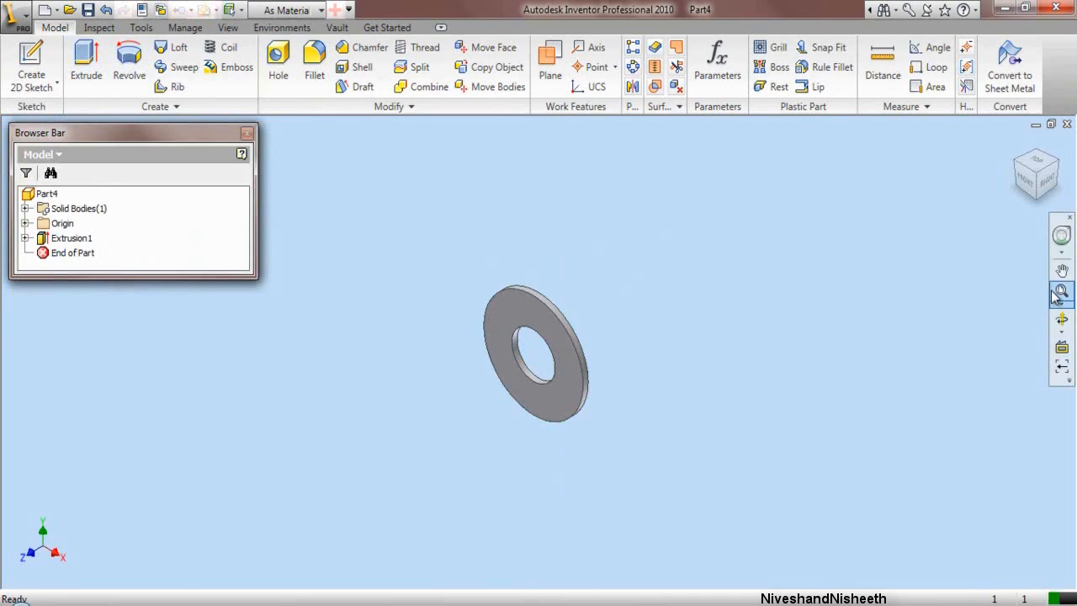
pyautogui.click(89, 12)
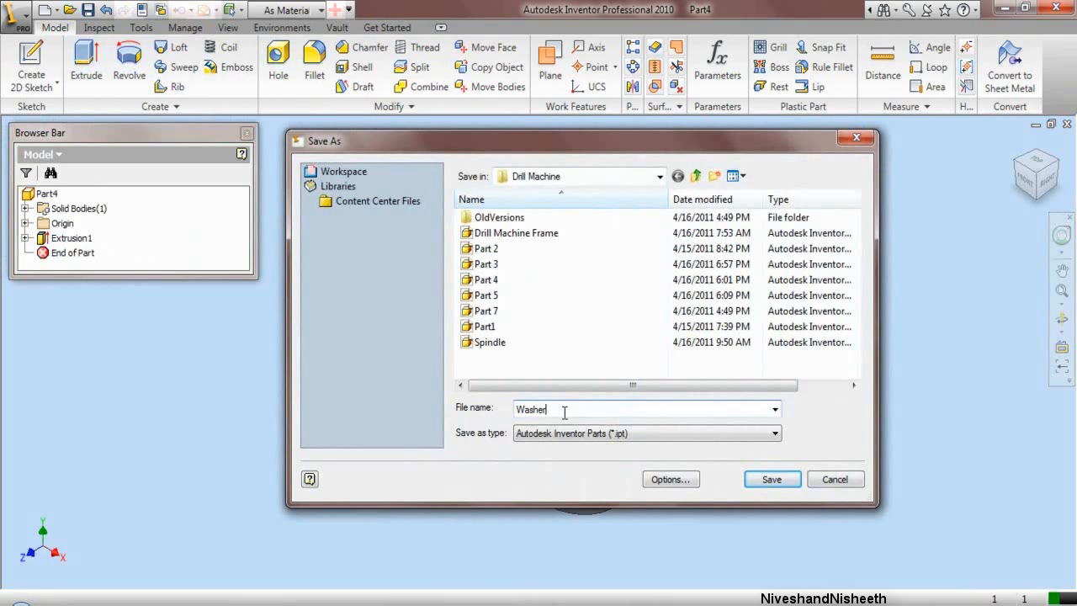
pyautogui.write('Washer')
pyautogui.press('Return')
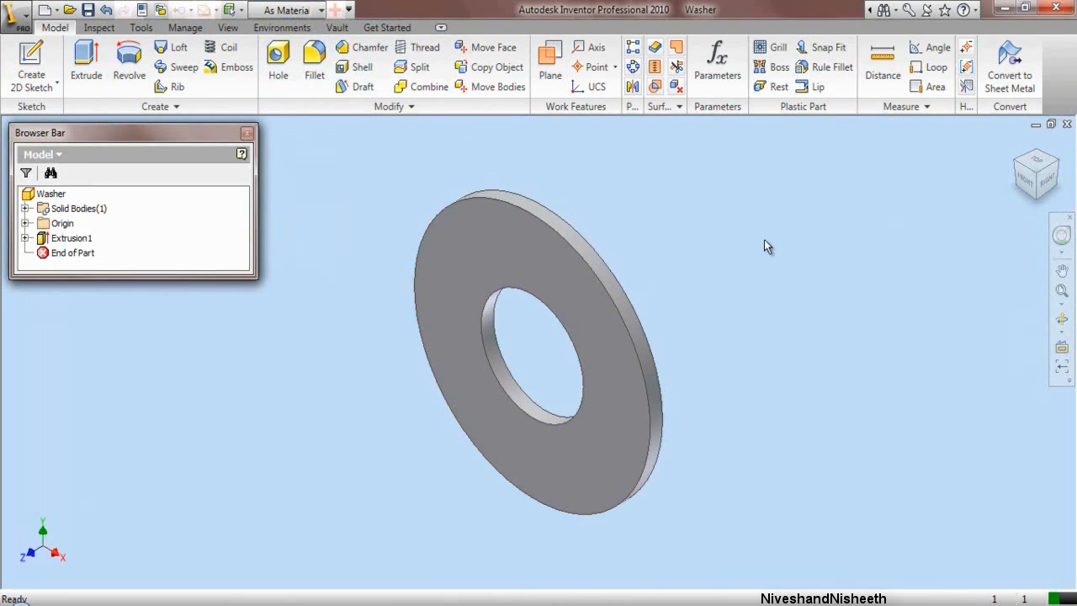
pyautogui.click(1067, 124)
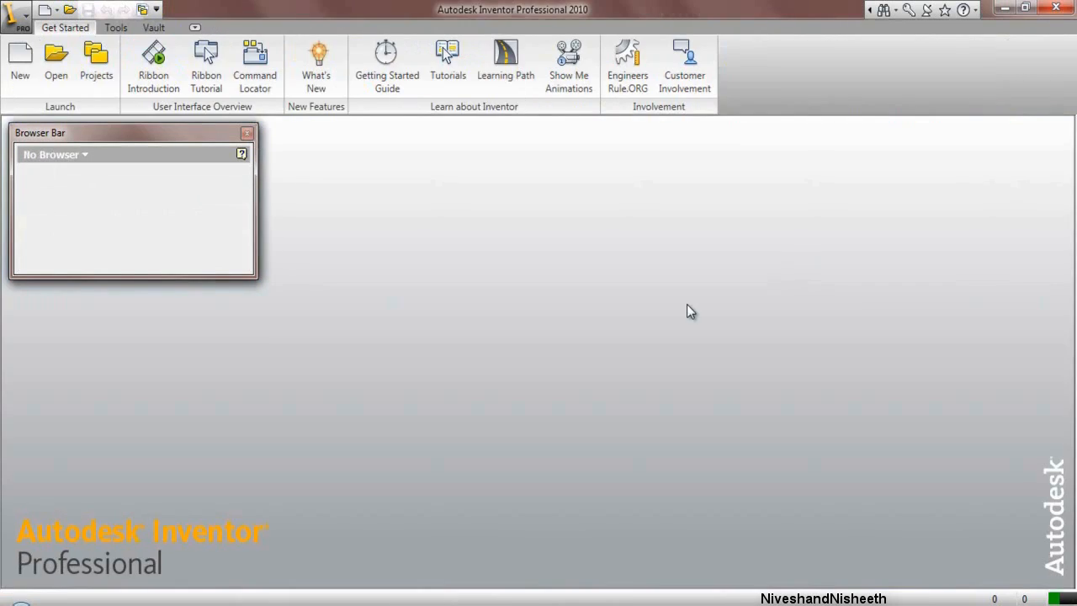
# Step: Create a new part from the My Preference.ipt template
pyautogui.click(20, 61)
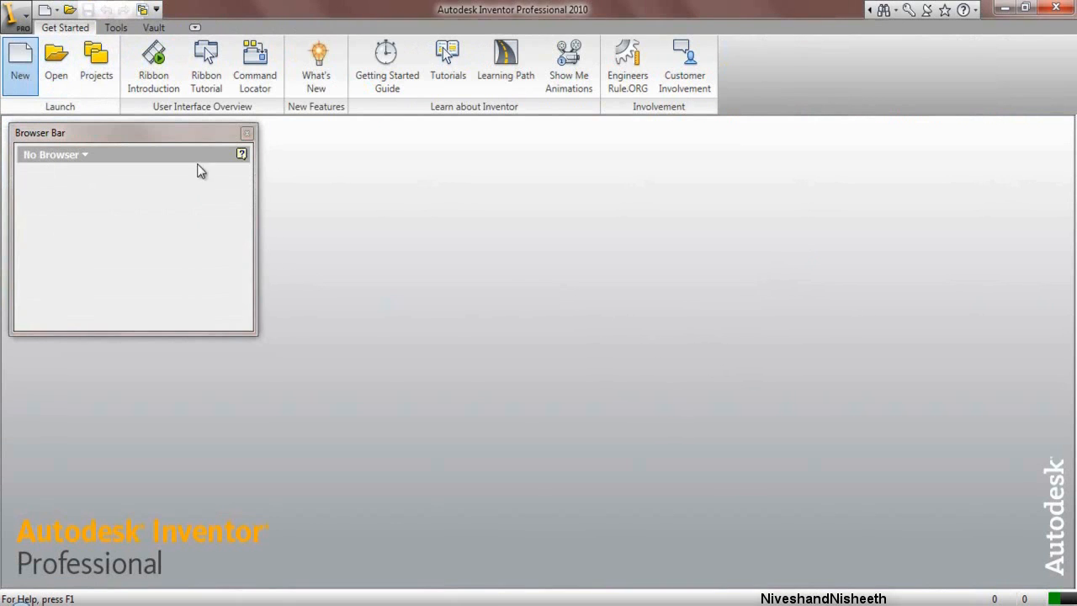
pyautogui.click(480, 202)
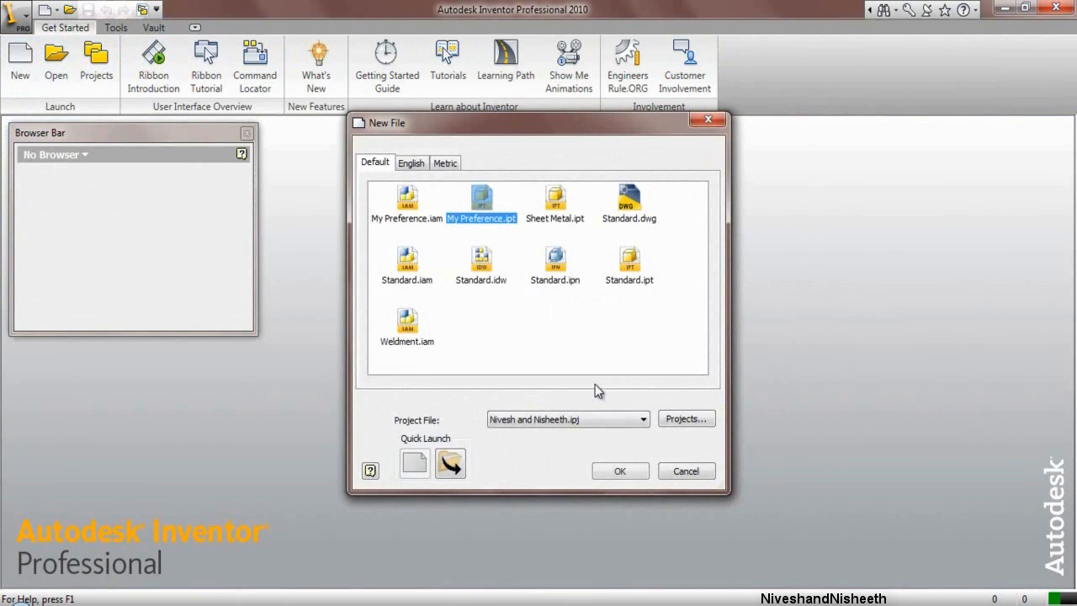
pyautogui.click(619, 471)
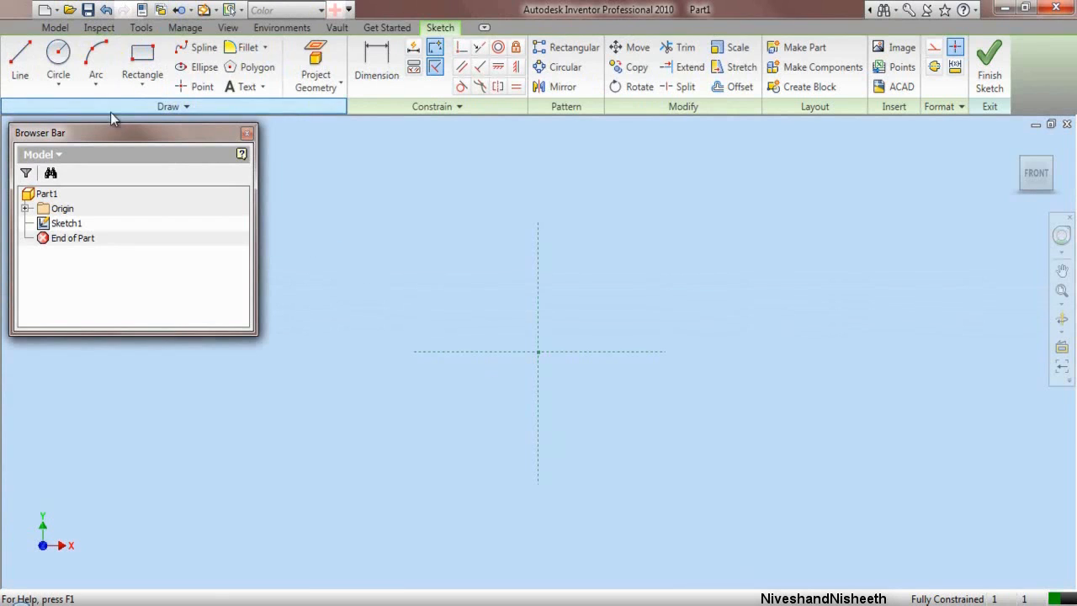
# Step: Sketch an upright rectangle about .16 in wide and .65 in high, its left edge on the vertical axis and spanning the origin
pyautogui.click(142, 54)
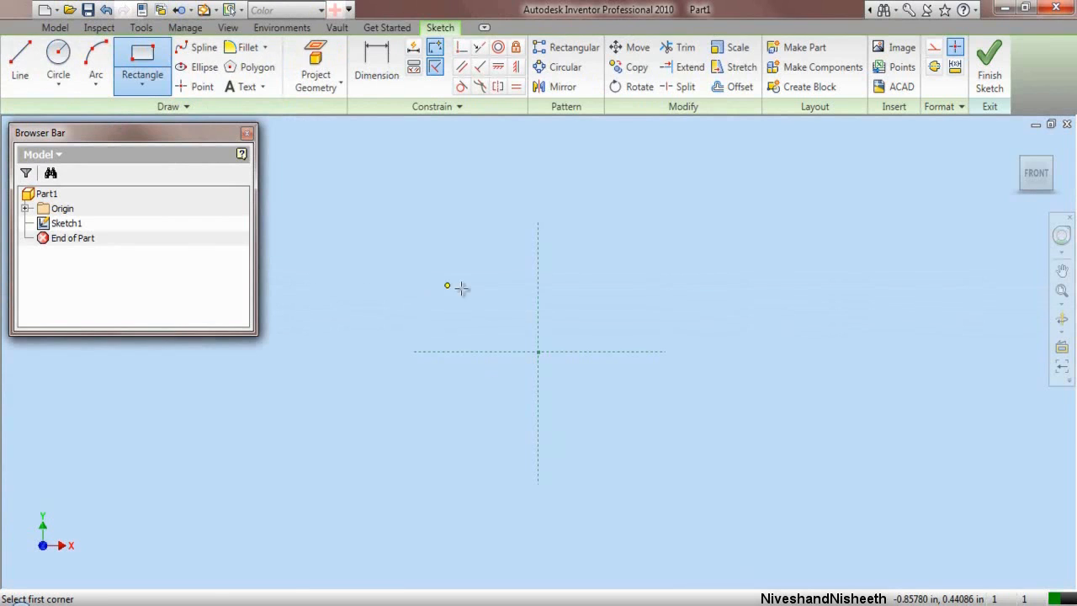
pyautogui.click(539, 296)
pyautogui.click(576, 452)
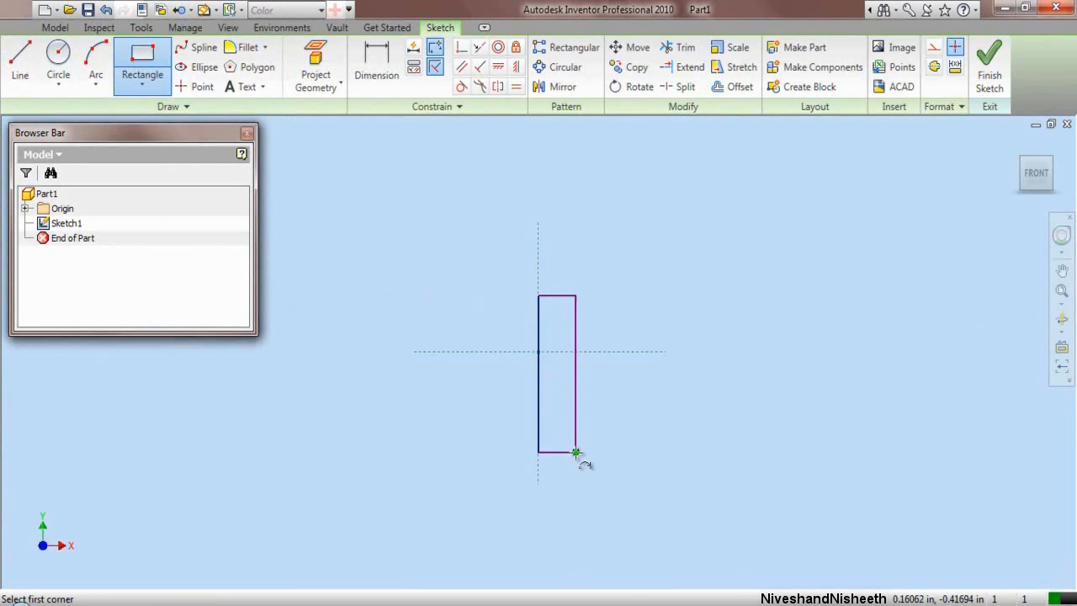
pyautogui.rightClick(589, 209)
pyautogui.click(614, 213)
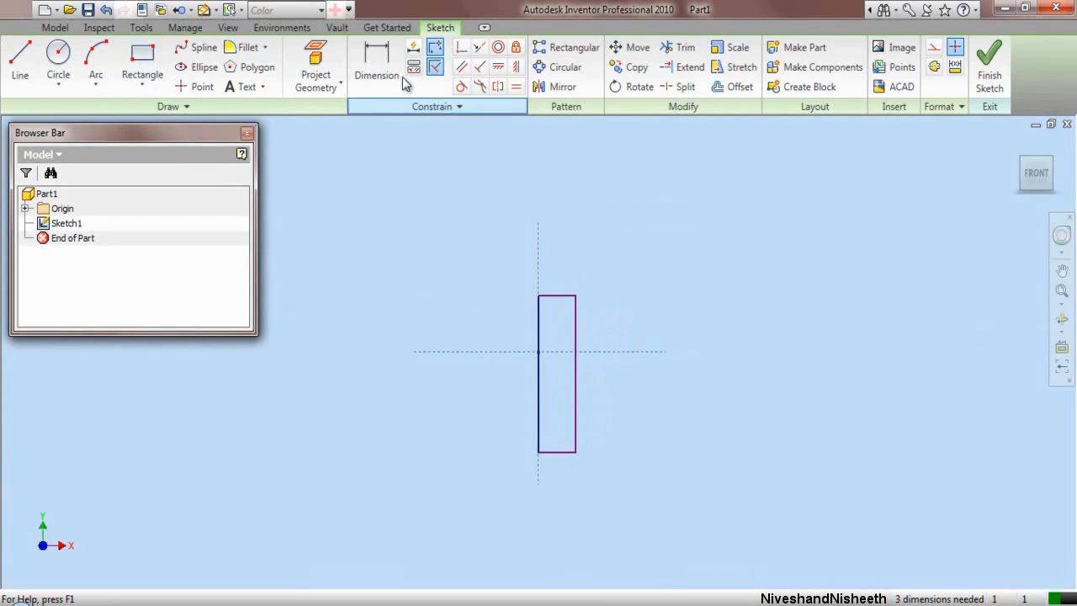
# Step: Dimension the rectangle's height between its top and bottom edges to .562 in
pyautogui.click(383, 65)
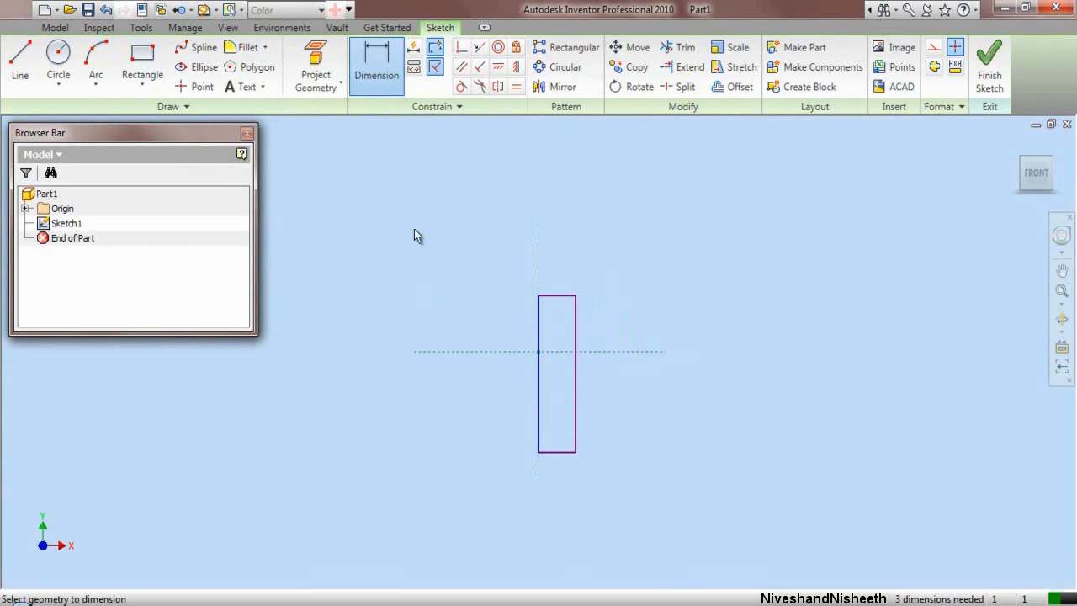
pyautogui.click(566, 296)
pyautogui.click(563, 452)
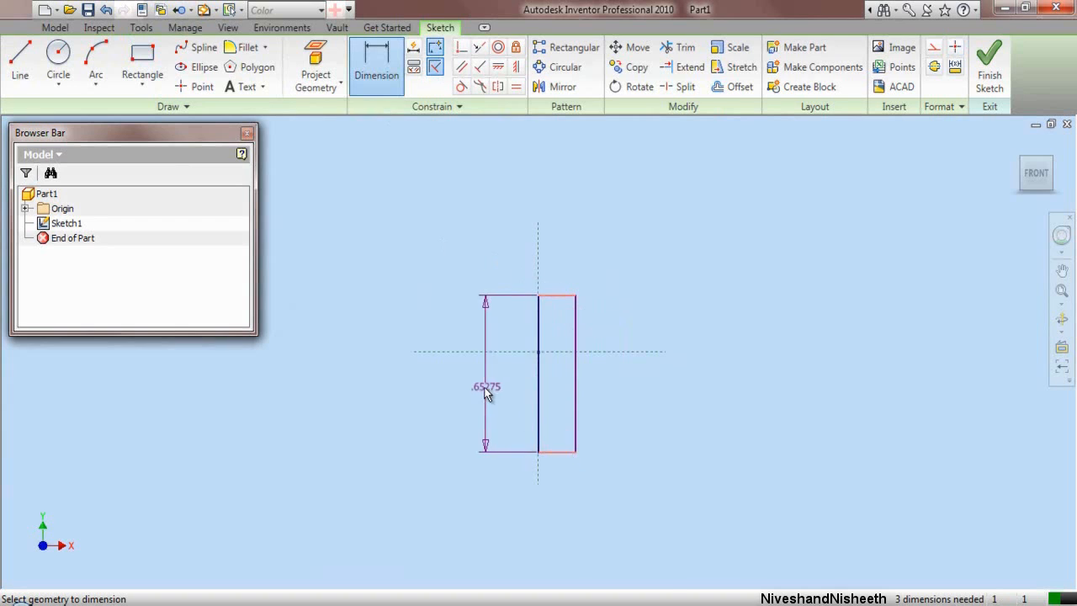
pyautogui.click(486, 393)
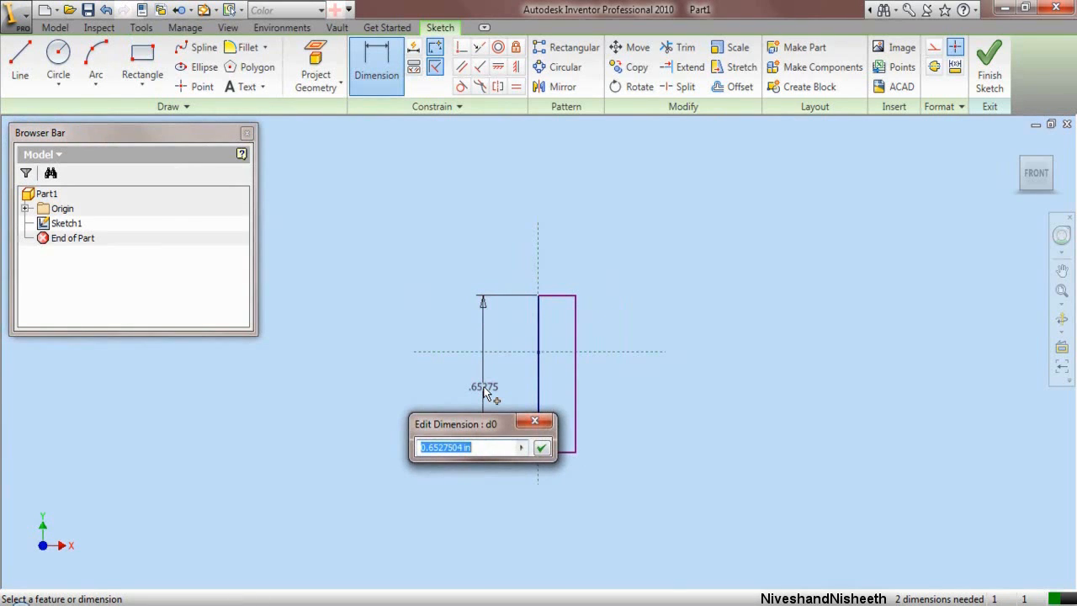
pyautogui.click(484, 388)
pyautogui.click(482, 447)
pyautogui.write('.562')
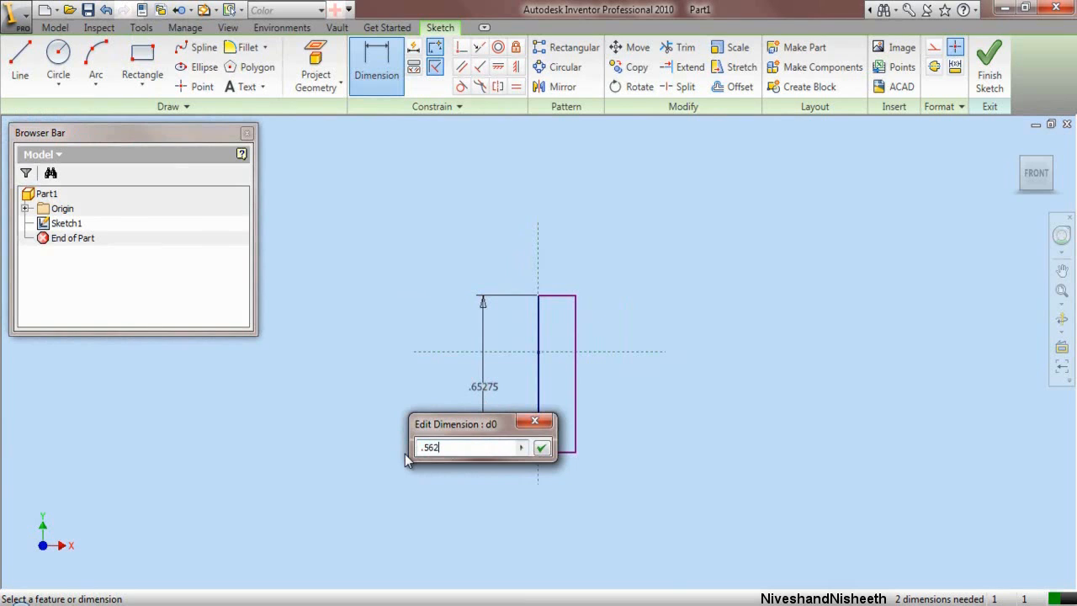
pyautogui.press('Return')
pyautogui.rightClick(423, 251)
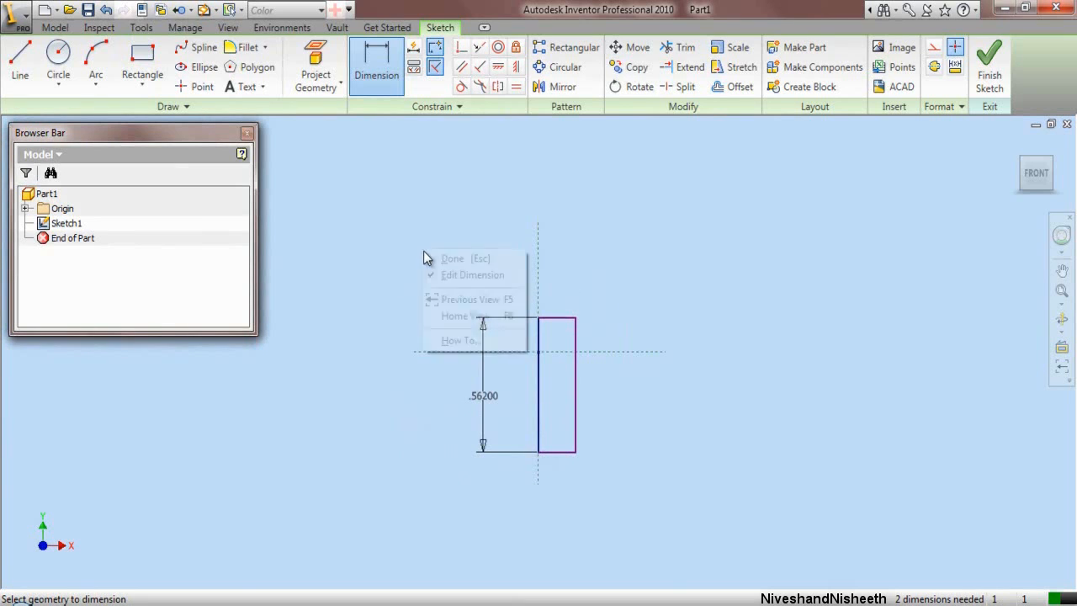
pyautogui.click(442, 256)
# Step: Constrain the midpoint of the rectangle's left edge coincident with the horizontal axis so the rectangle is centred vertically
pyautogui.click(462, 47)
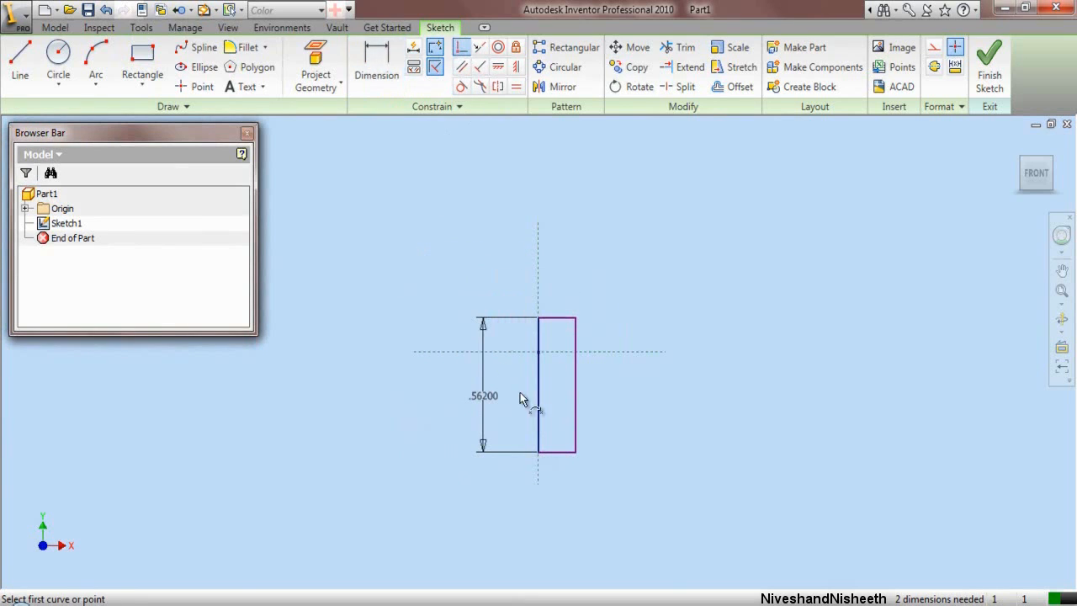
pyautogui.click(539, 392)
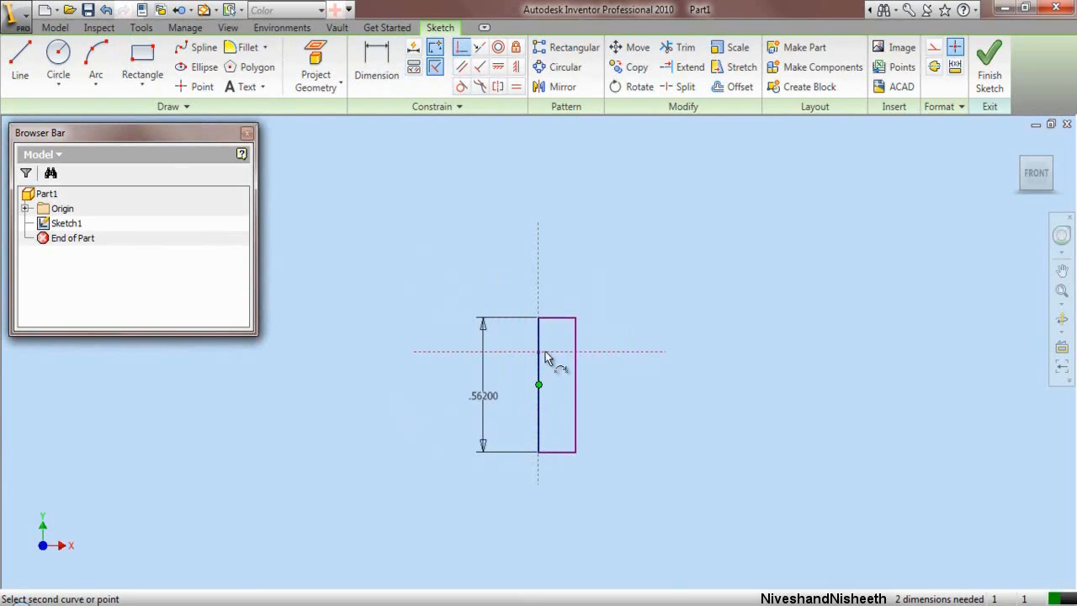
pyautogui.click(545, 354)
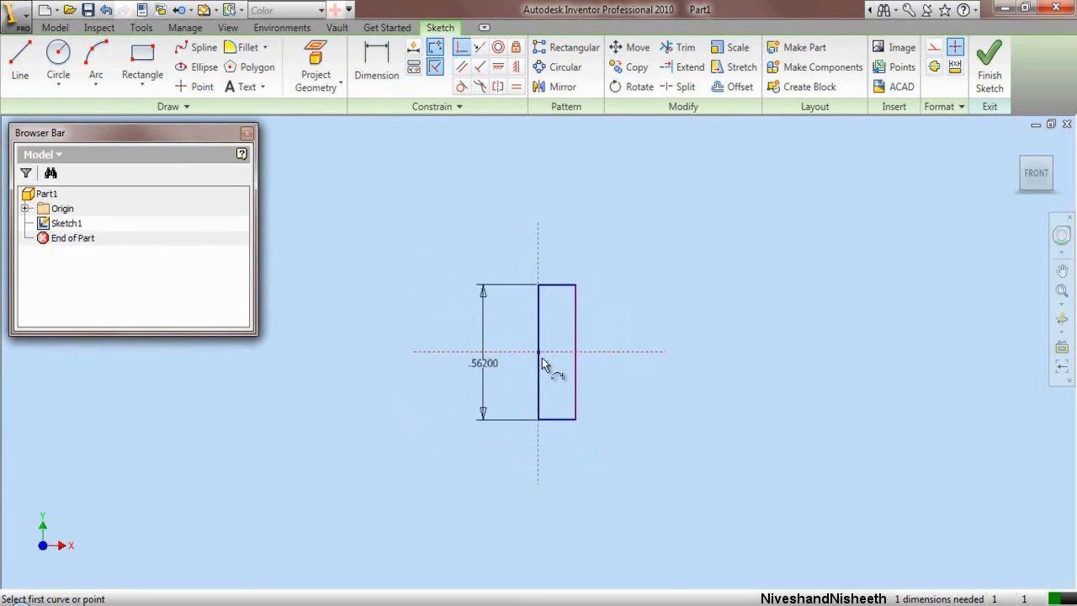
pyautogui.rightClick(627, 266)
pyautogui.click(646, 279)
# Step: Dimension the rectangle's width along its top edge to .25 in
pyautogui.click(377, 67)
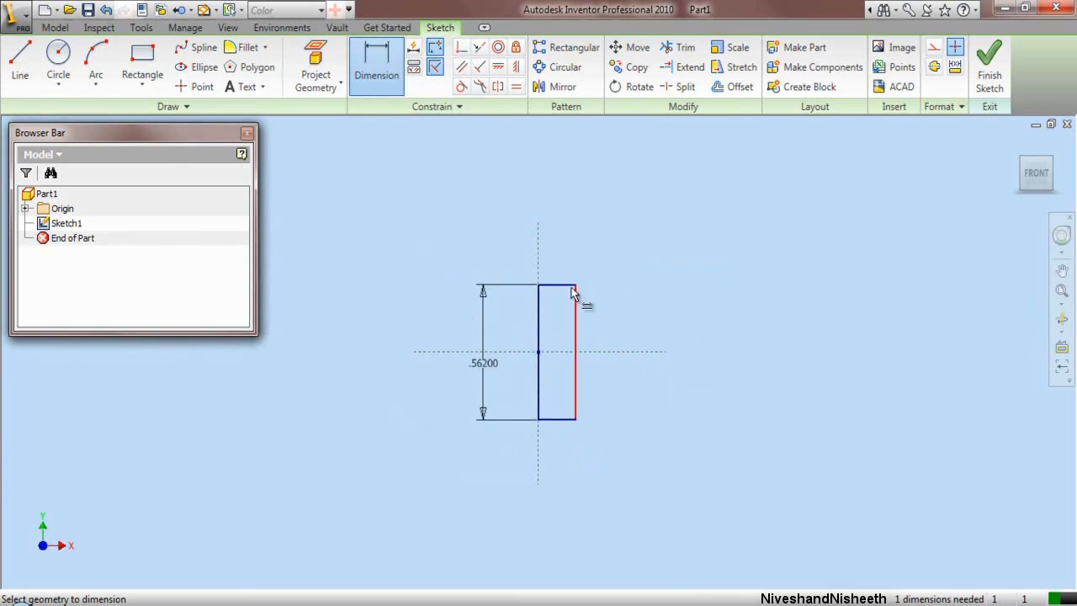
pyautogui.click(560, 286)
pyautogui.click(555, 261)
pyautogui.write('.')
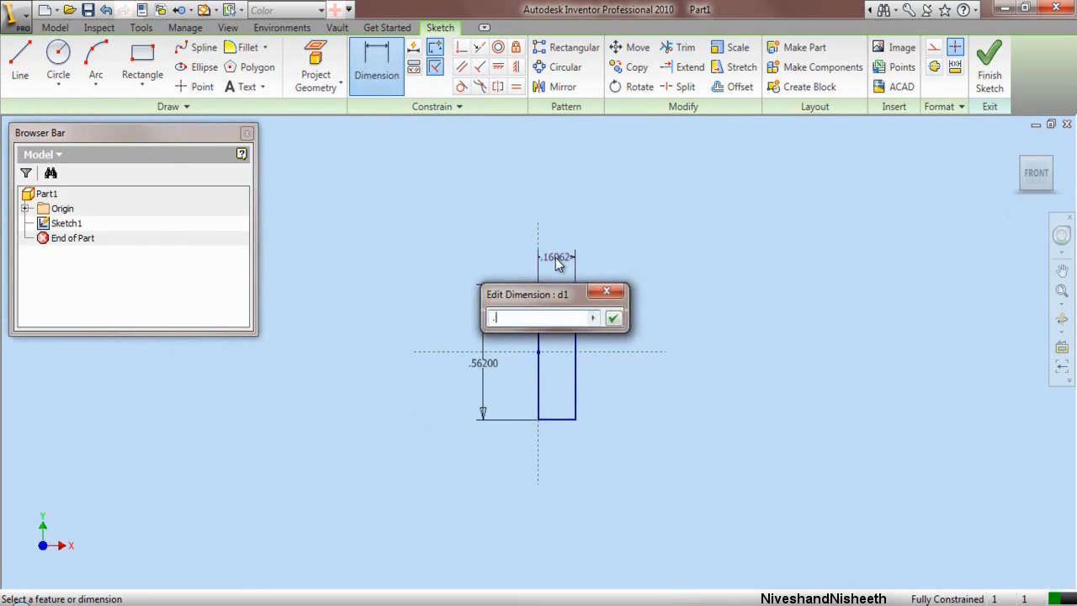
pyautogui.write('25')
pyautogui.press('Return')
pyautogui.scroll(5, 626, 345)
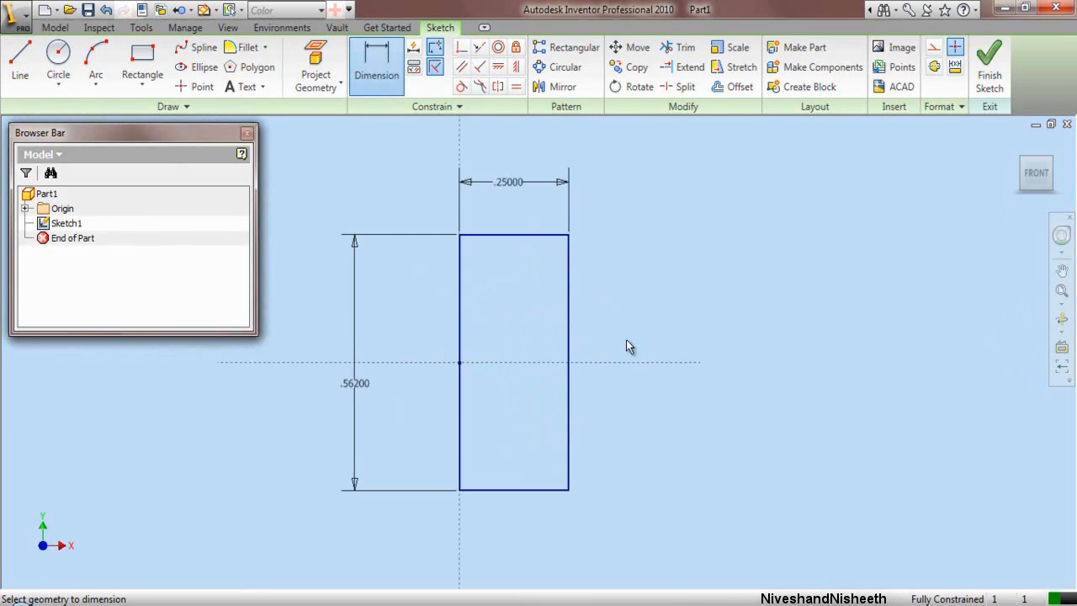
pyautogui.rightClick(632, 273)
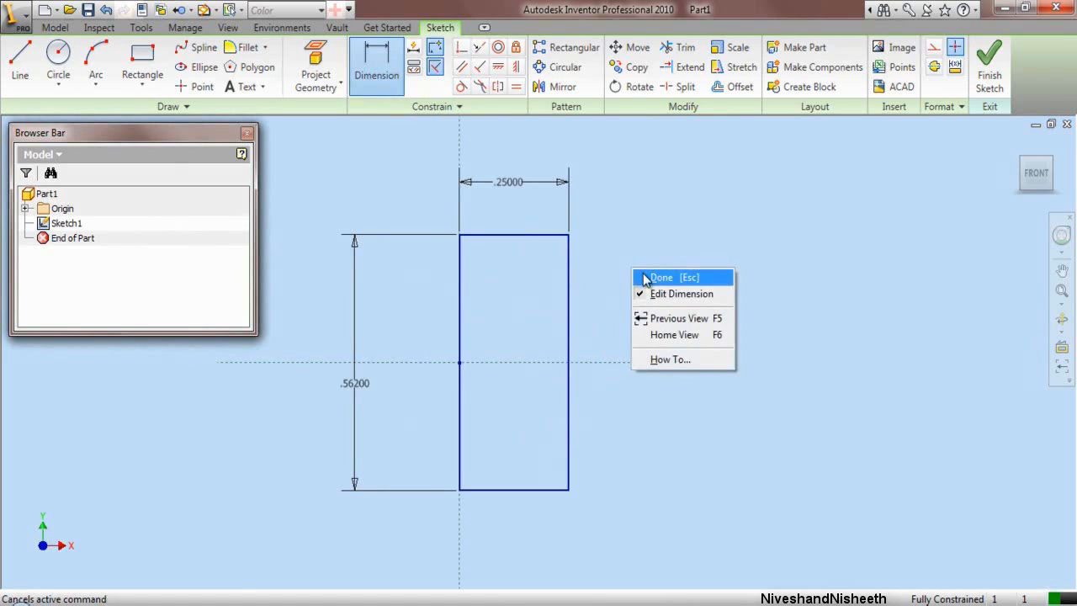
pyautogui.click(645, 279)
# Step: Draw a vertical line about .09 in long upward from the rectangle's upper-right corner
pyautogui.press('l')
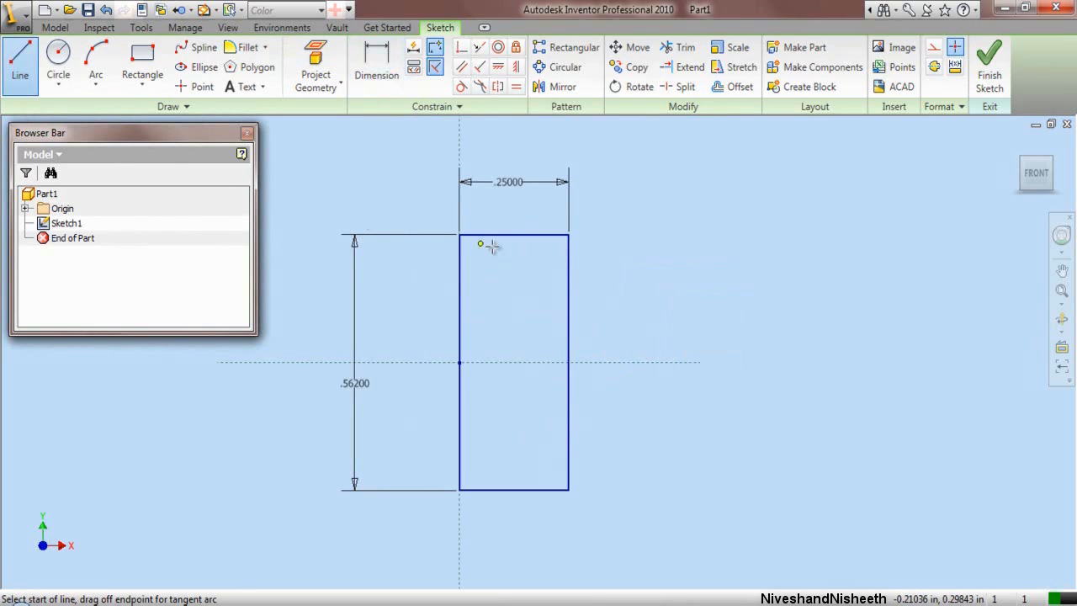
pyautogui.click(569, 234)
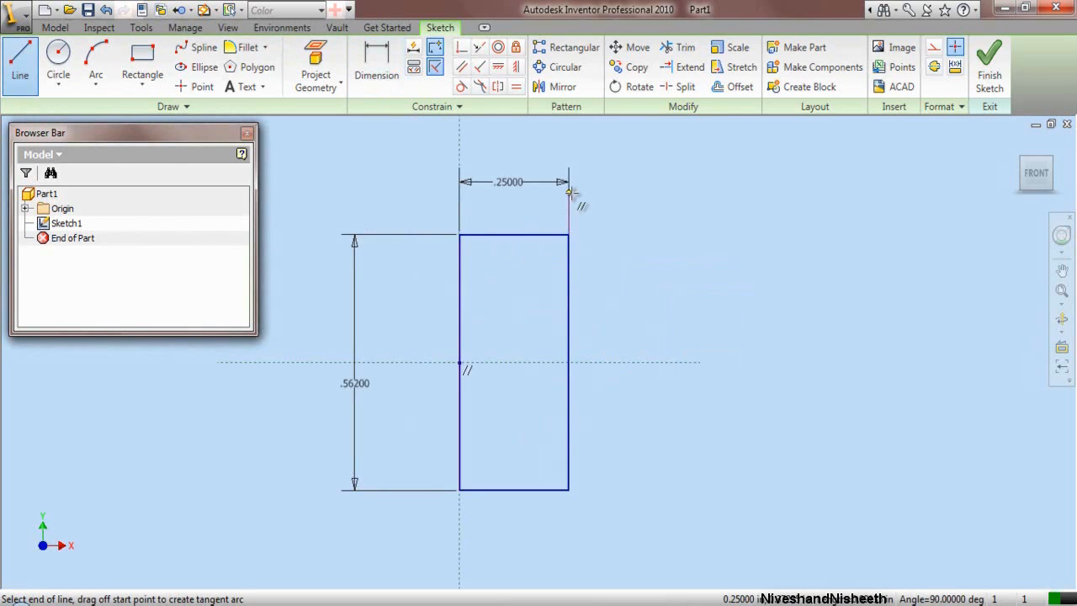
pyautogui.click(569, 193)
pyautogui.rightClick(572, 192)
pyautogui.click(598, 205)
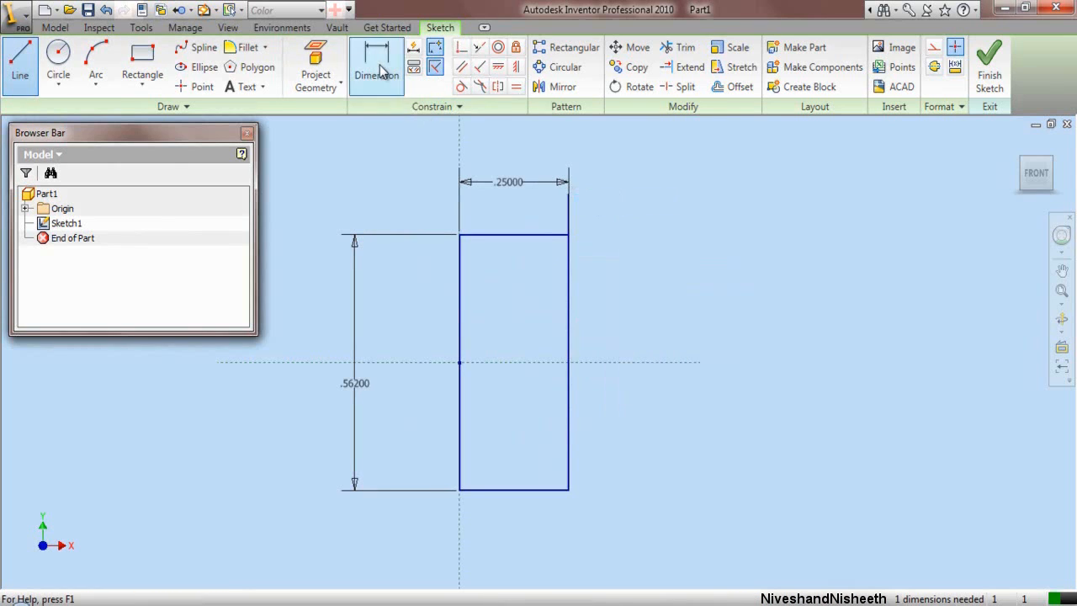
# Step: Dimension the short vertical line above the rectangle's upper-right corner to .032 in
pyautogui.click(382, 72)
pyautogui.click(569, 213)
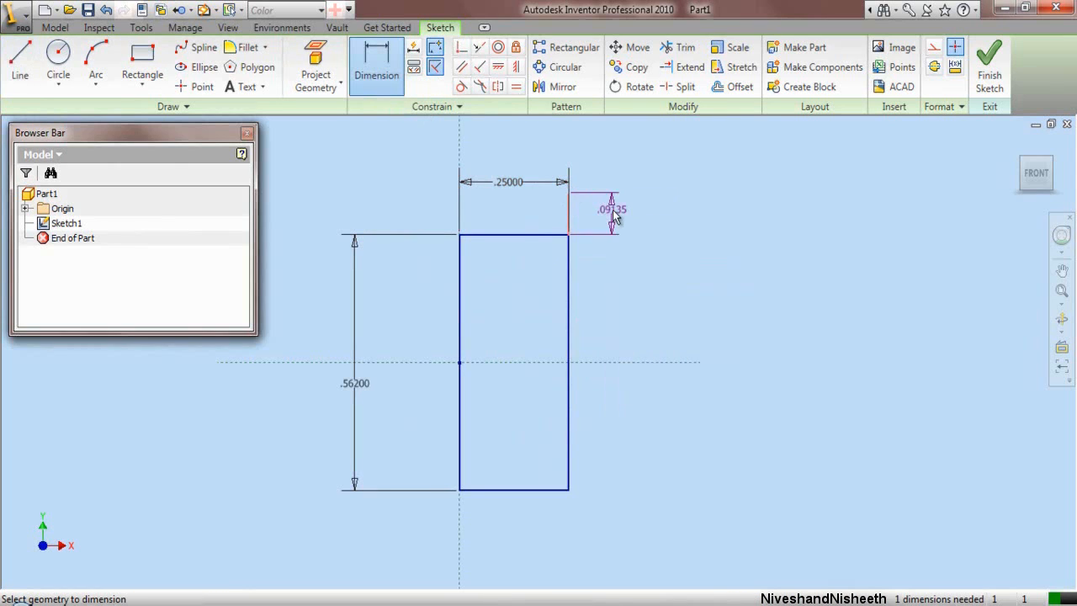
pyautogui.click(529, 222)
pyautogui.write('.')
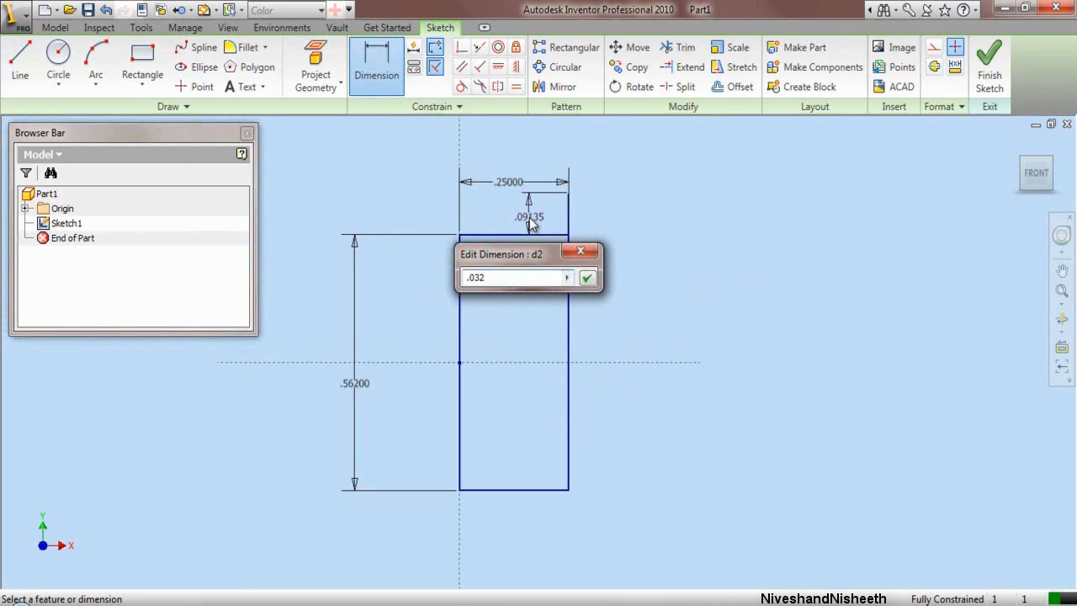
pyautogui.write('032')
pyautogui.press('Return')
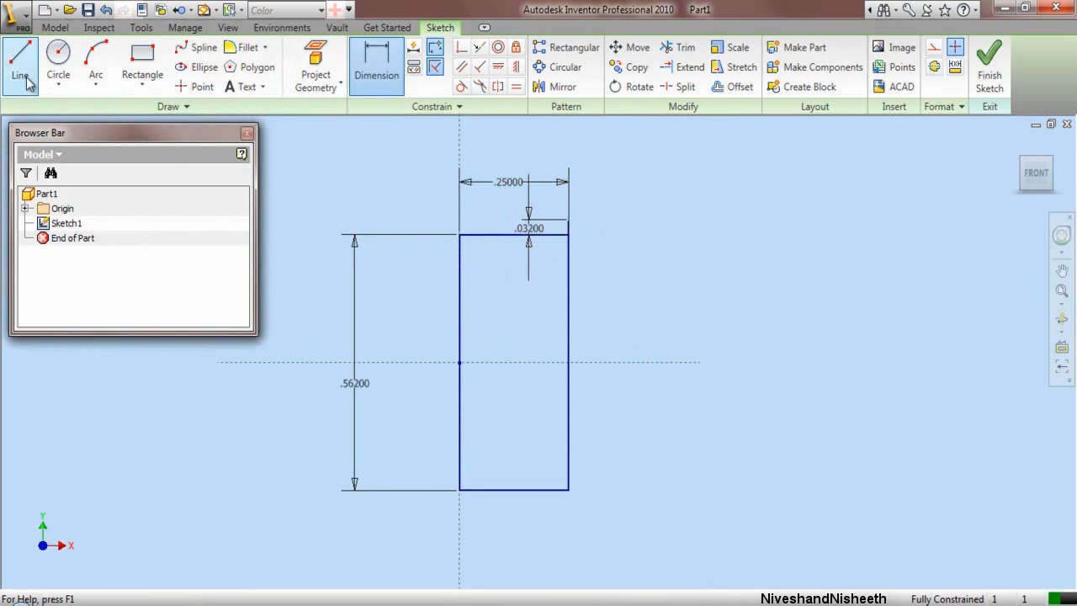
# Step: Place a sketch point about .30 in right of and .06 in above the short line's upper end
pyautogui.click(196, 86)
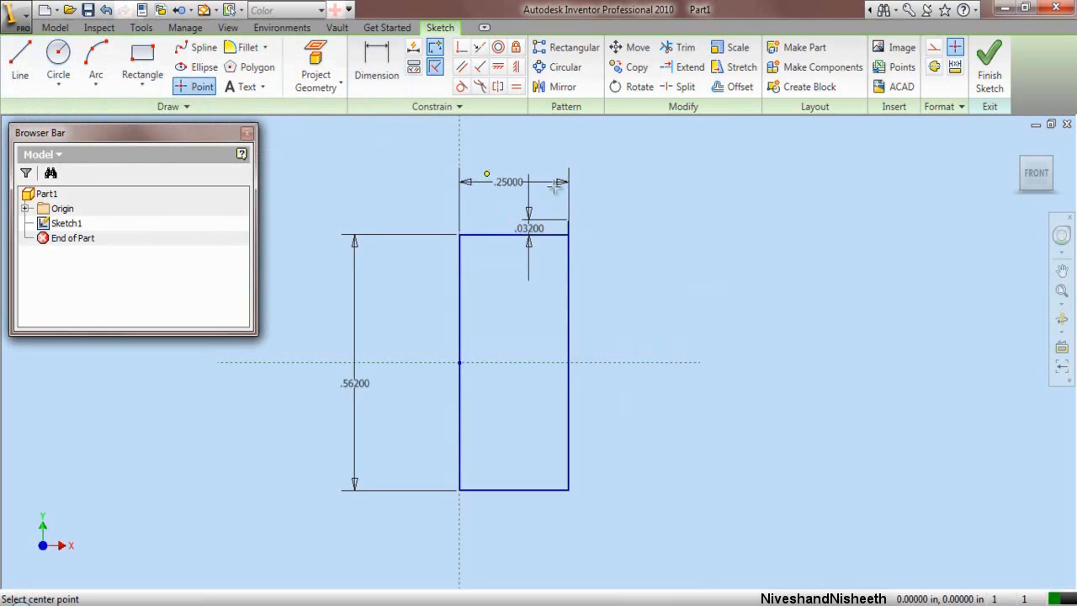
pyautogui.rightClick(624, 166)
pyautogui.click(649, 178)
# Step: Dimension the vertical distance between the short line's upper end and the sketch point to .201 in
pyautogui.click(377, 73)
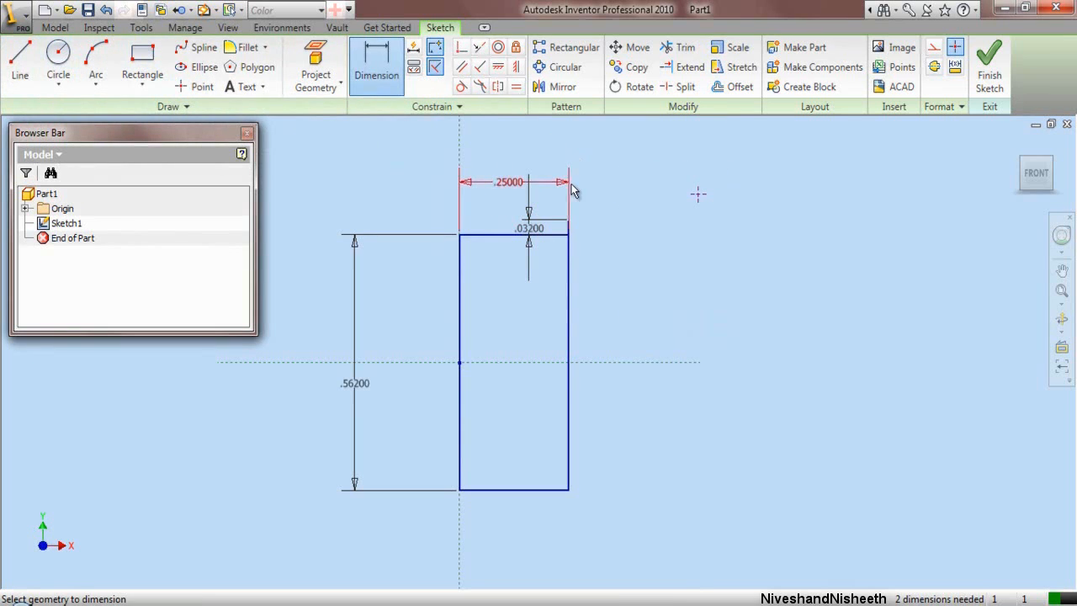
pyautogui.click(697, 195)
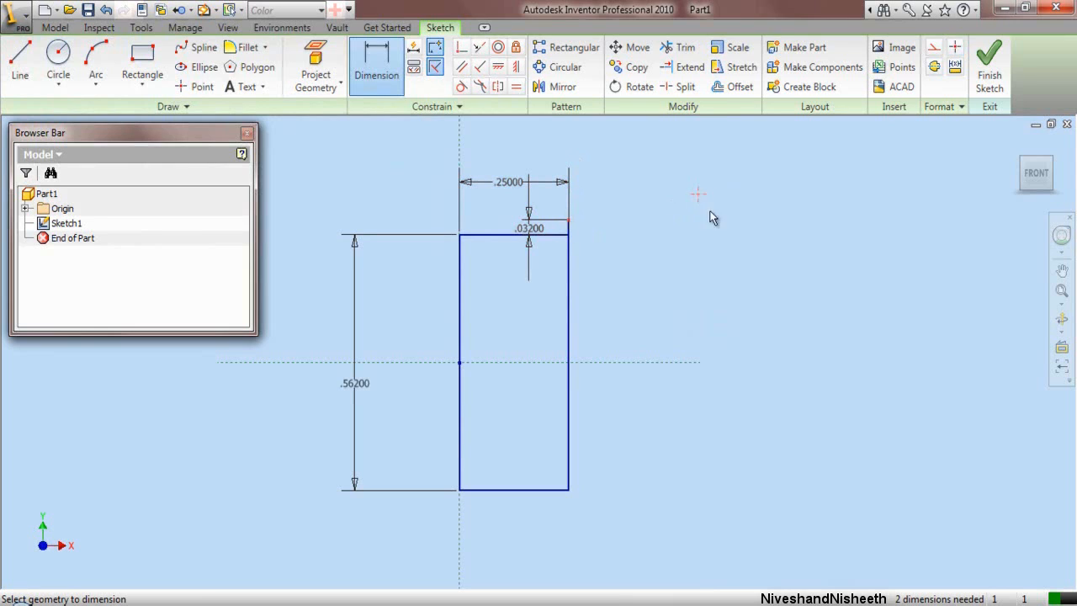
pyautogui.click(760, 215)
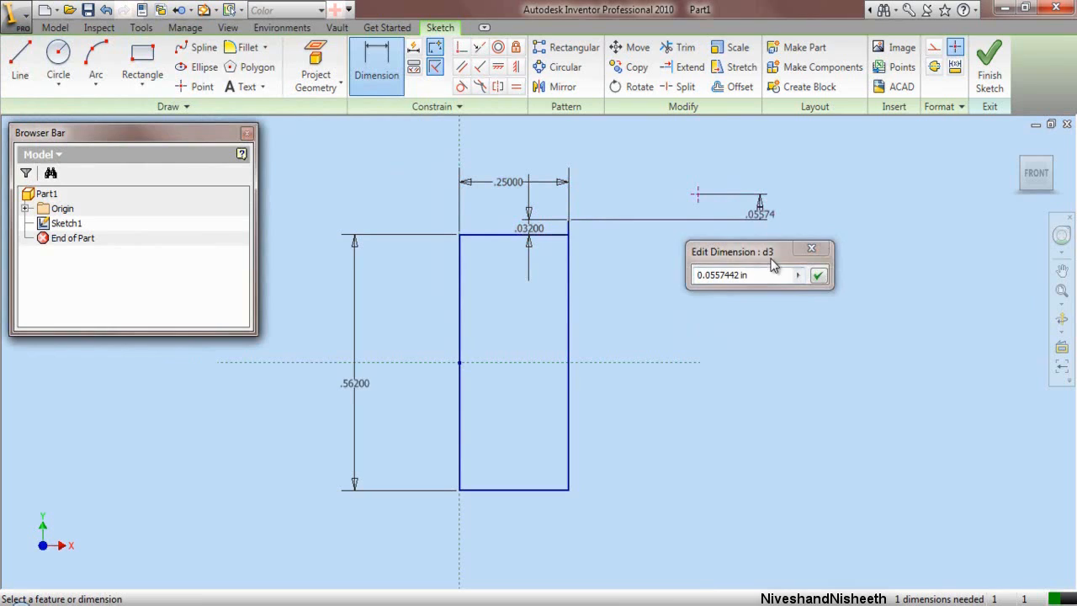
pyautogui.moveTo(769, 275); pyautogui.dragTo(678, 282)
pyautogui.write('.201')
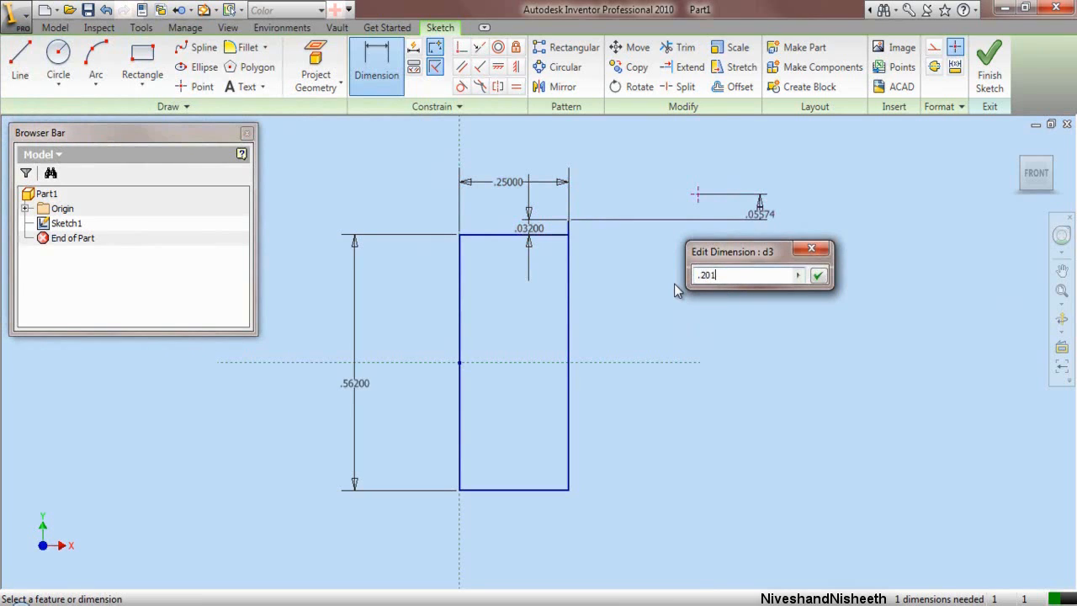
pyautogui.press('Return')
# Step: Dimension the horizontal distance between the short vertical line and the sketch point to .375 in
pyautogui.scroll(3, 695, 336)
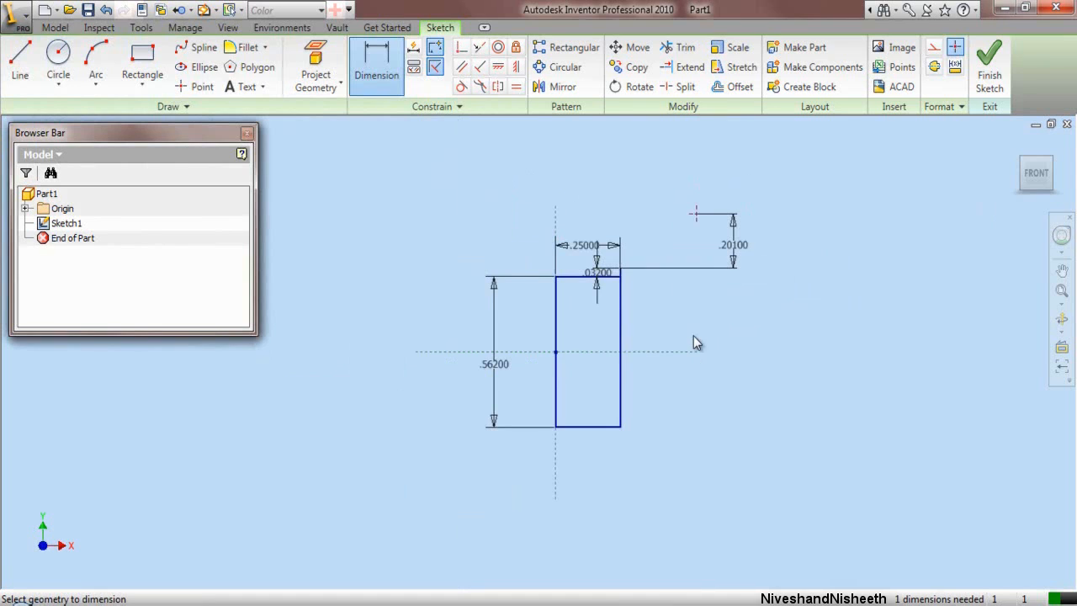
pyautogui.scroll(-3, 698, 224)
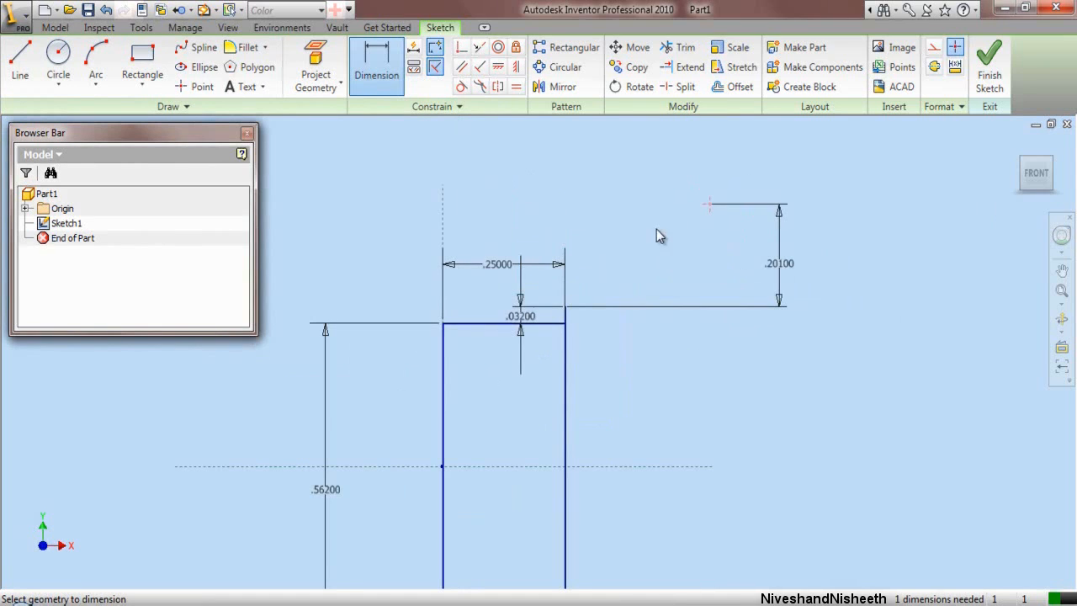
pyautogui.click(562, 313)
pyautogui.click(613, 166)
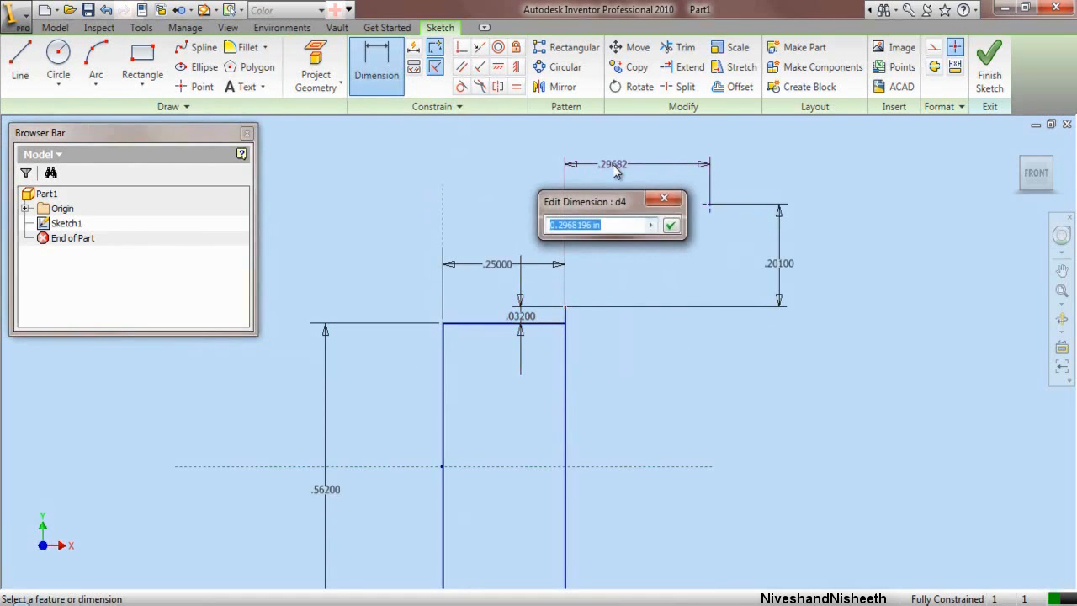
pyautogui.write('.375')
pyautogui.press('Return')
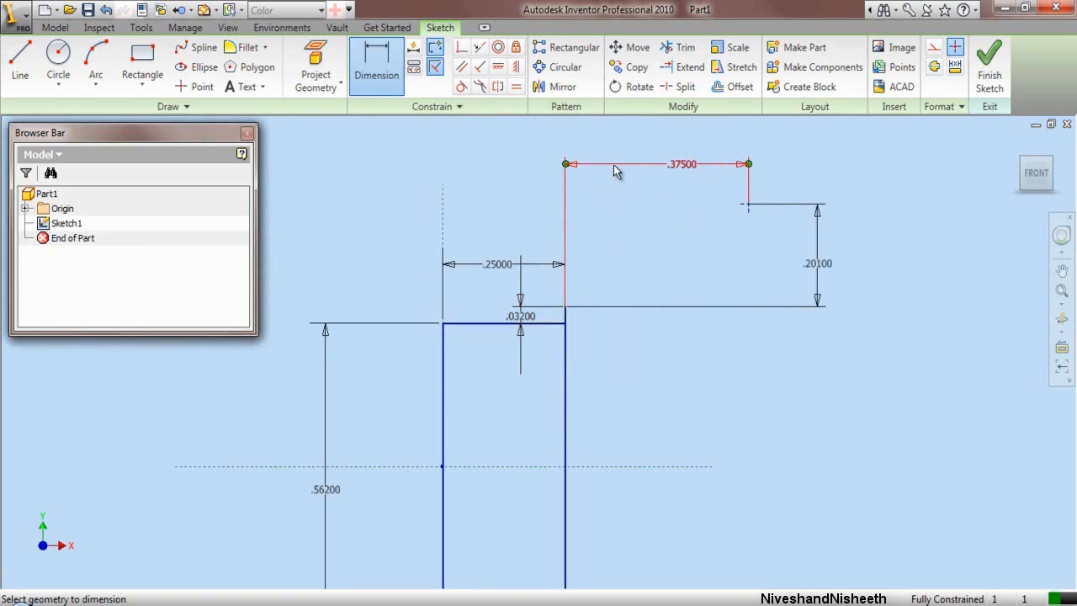
pyautogui.rightClick(620, 220)
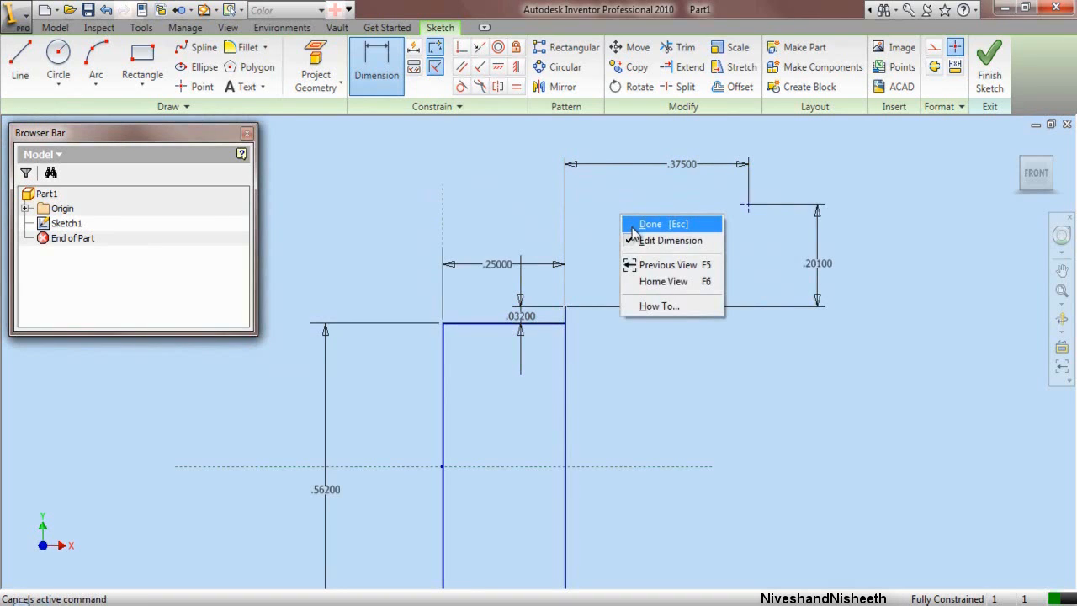
pyautogui.click(636, 223)
# Step: Draw a three-point arc from the short line's upper end to the sketch point, sagging downward with a radius of about .64 in
pyautogui.click(96, 57)
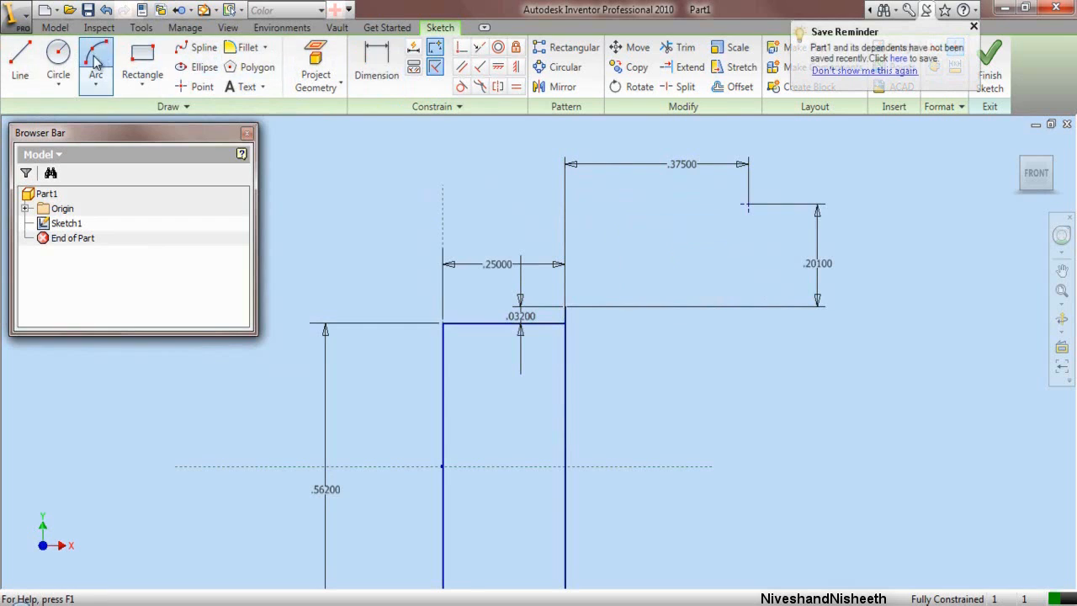
pyautogui.click(564, 307)
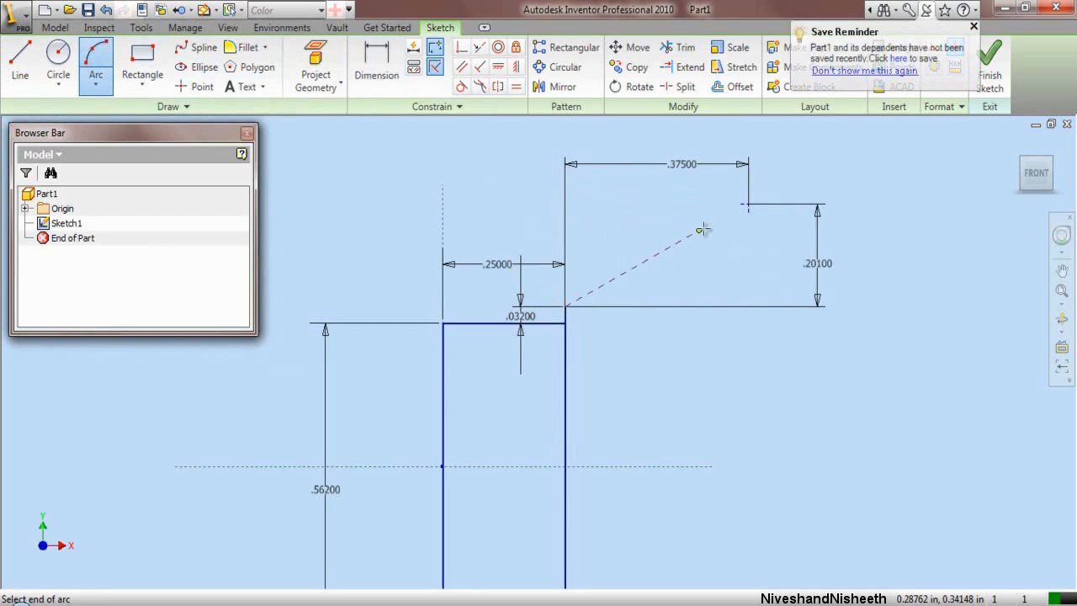
pyautogui.click(748, 205)
pyautogui.click(726, 229)
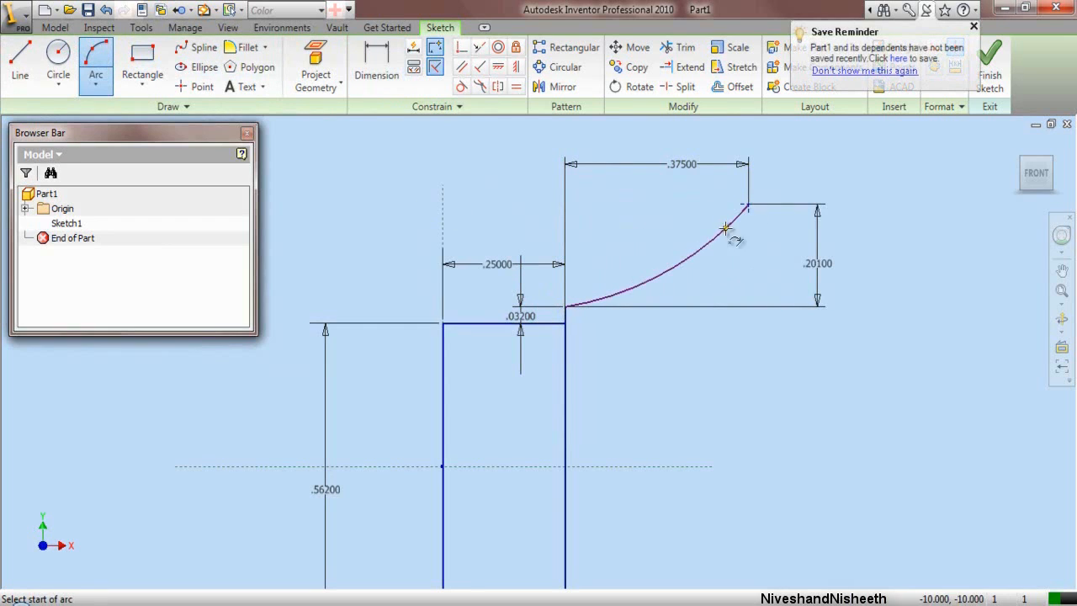
# Step: Dimension the arc's radius to 1.095 in
pyautogui.click(376, 66)
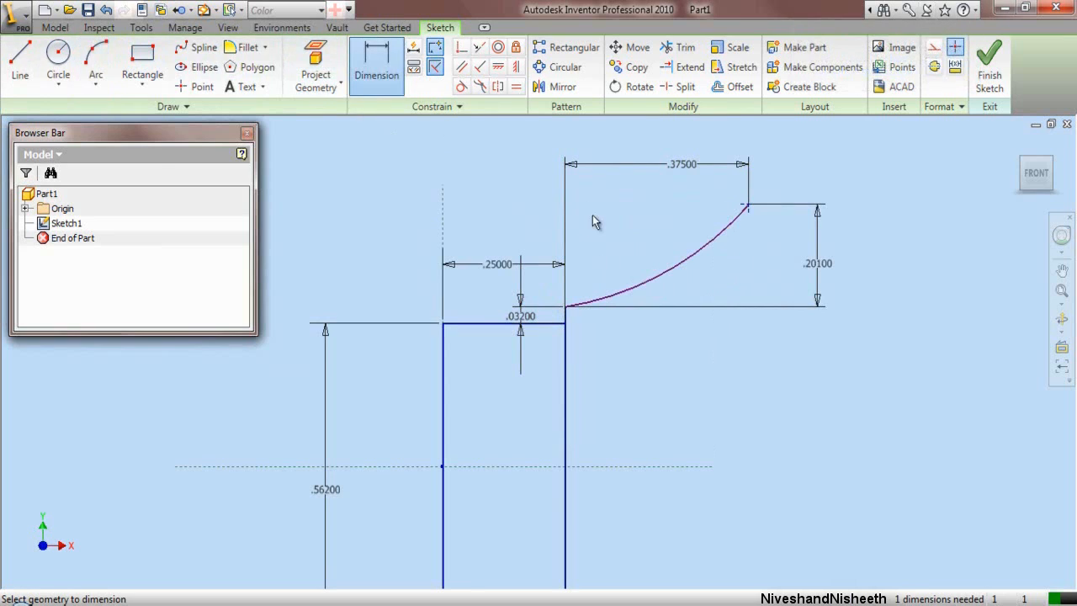
pyautogui.click(661, 272)
pyautogui.click(697, 290)
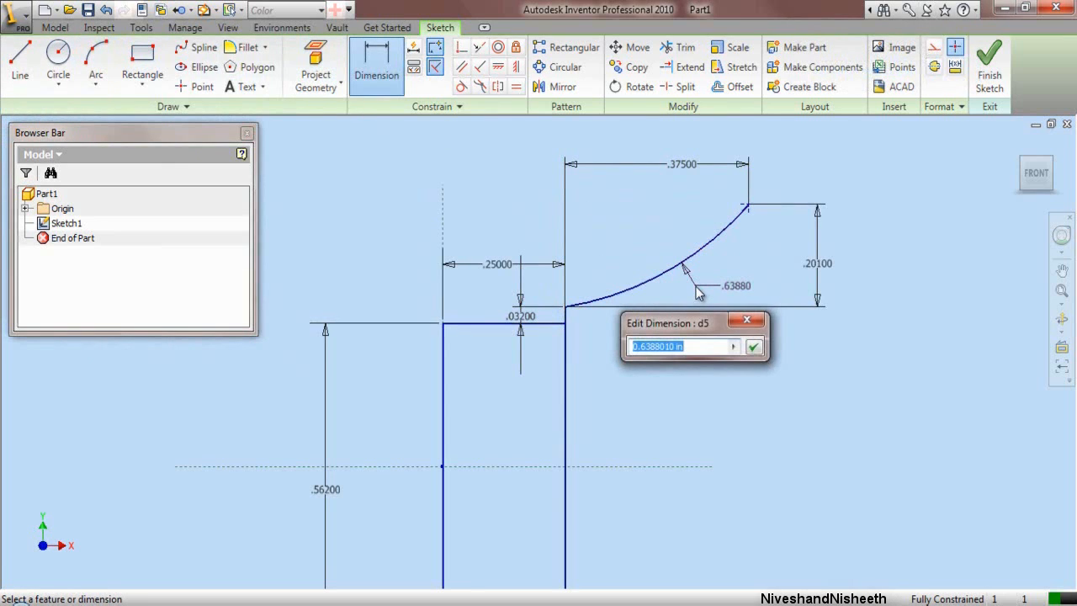
pyautogui.write('1.095')
pyautogui.press('Return')
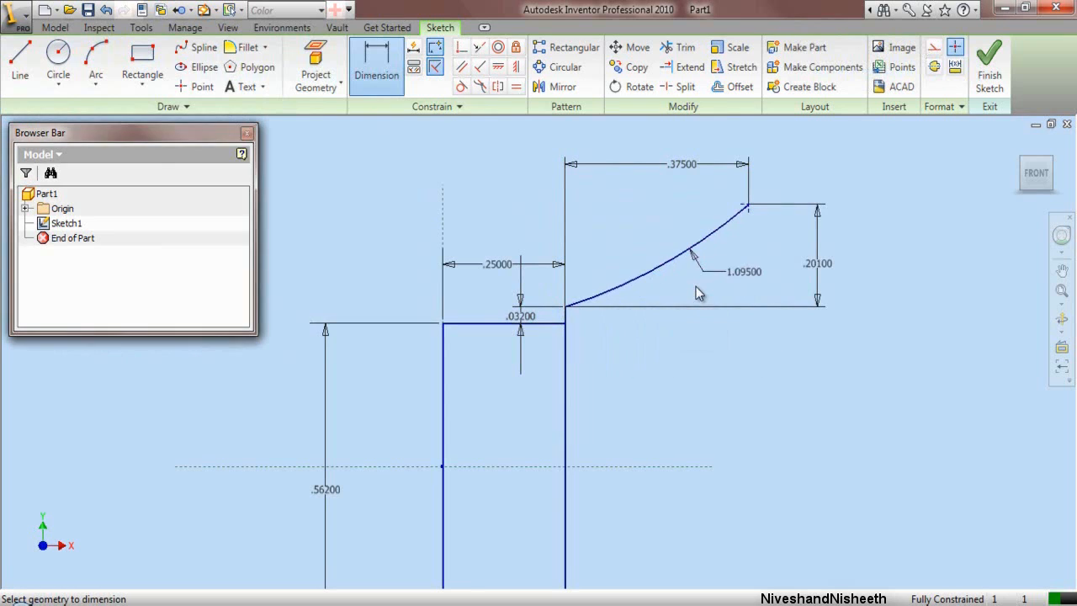
pyautogui.rightClick(665, 204)
pyautogui.click(679, 210)
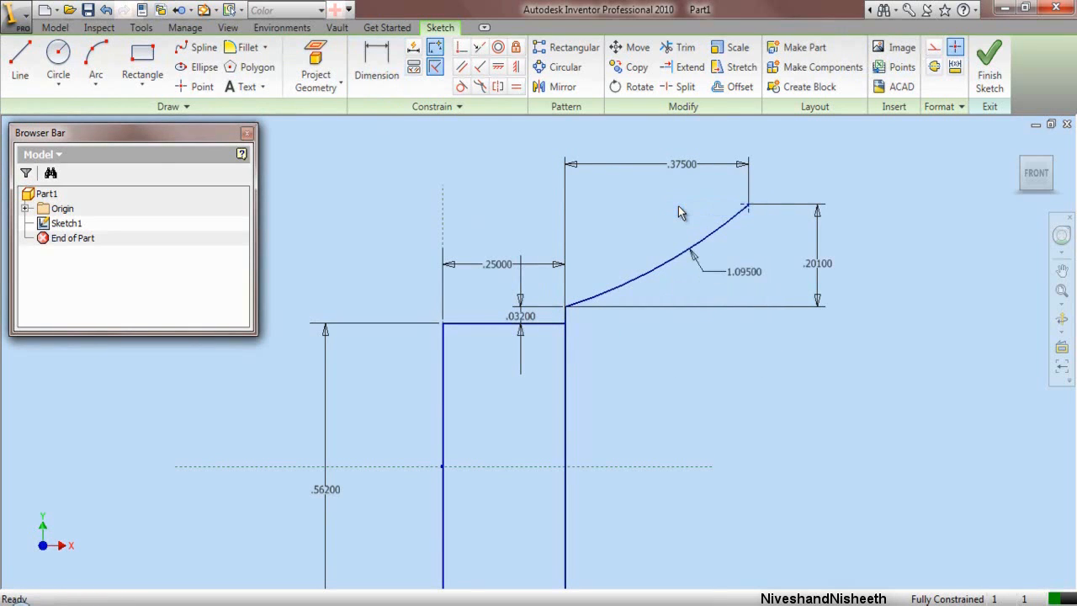
# Step: Offset the rectangle's left edge about 1.22 in to the right as a separate vertical line
pyautogui.scroll(-2, 434, 206)
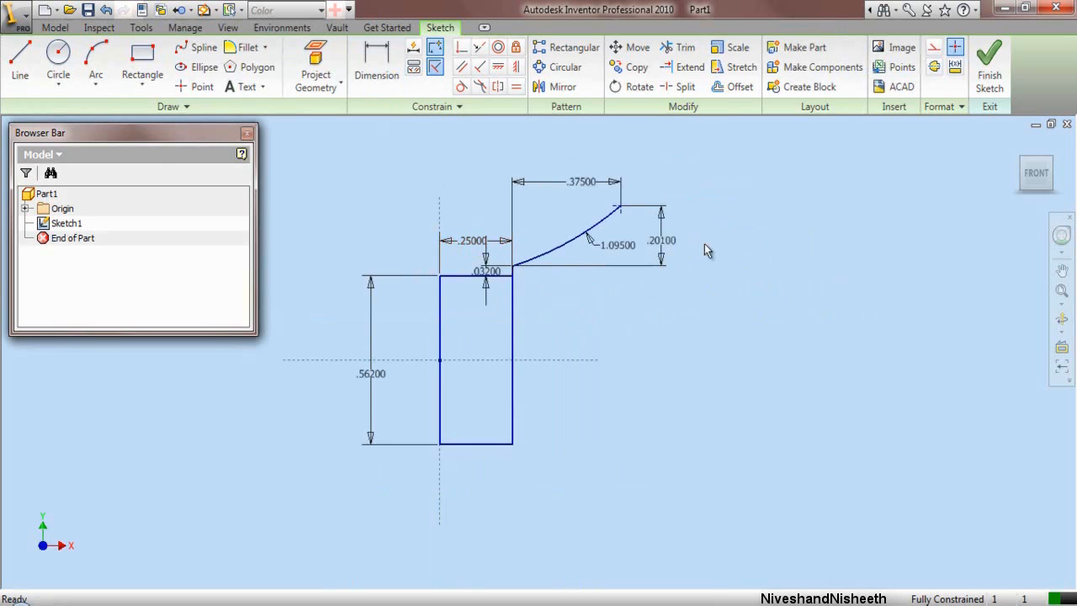
pyautogui.click(734, 87)
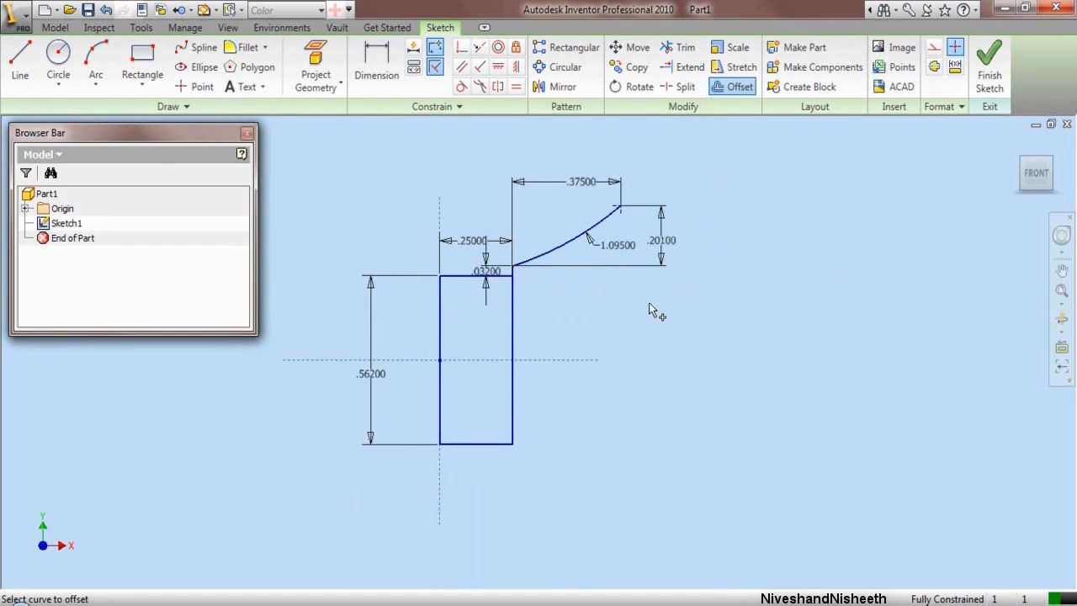
pyautogui.click(441, 345)
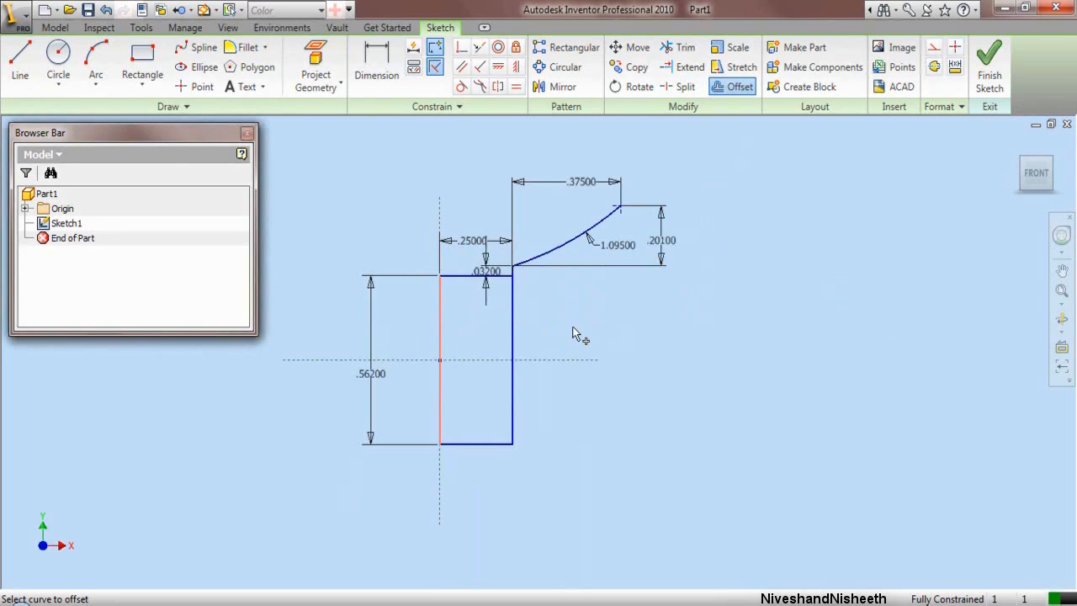
pyautogui.rightClick(572, 333)
pyautogui.click(600, 336)
pyautogui.click(792, 360)
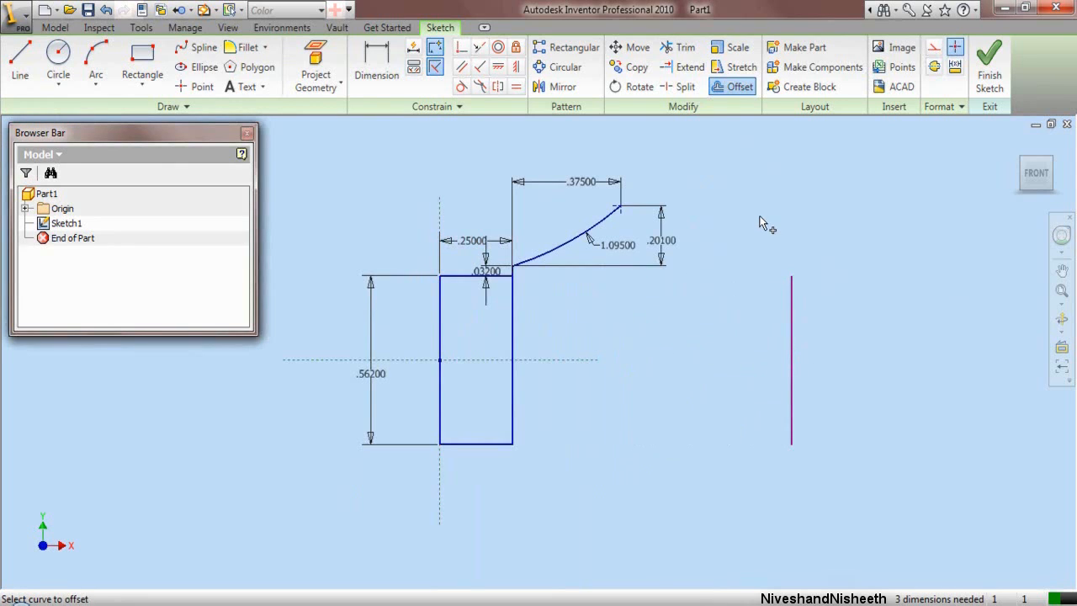
pyautogui.rightClick(760, 221)
pyautogui.click(768, 222)
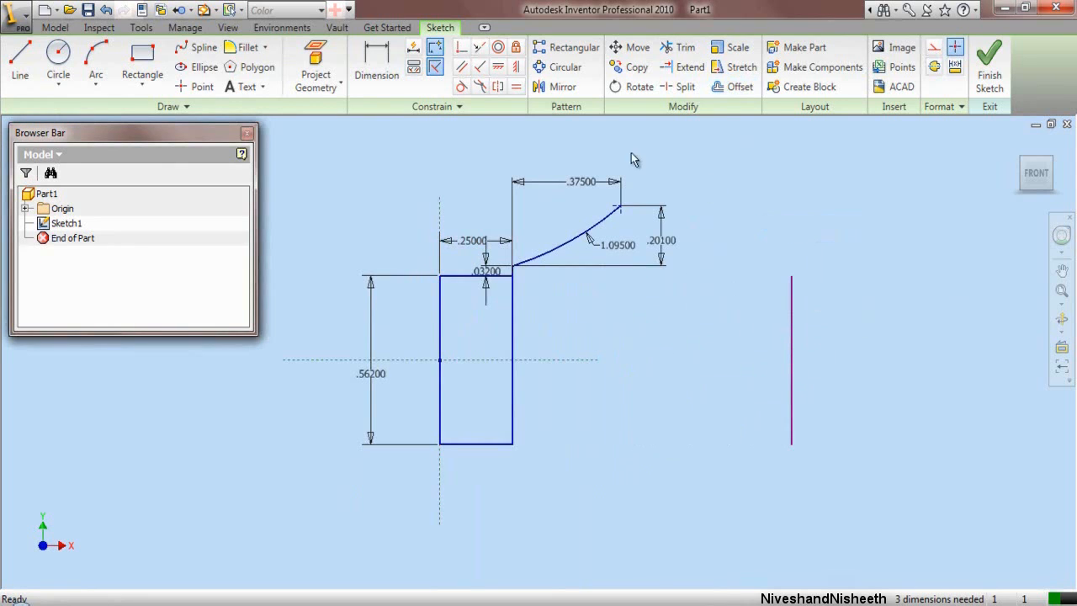
# Step: Constrain the midpoint of the offset vertical line coincident with the horizontal axis
pyautogui.click(461, 47)
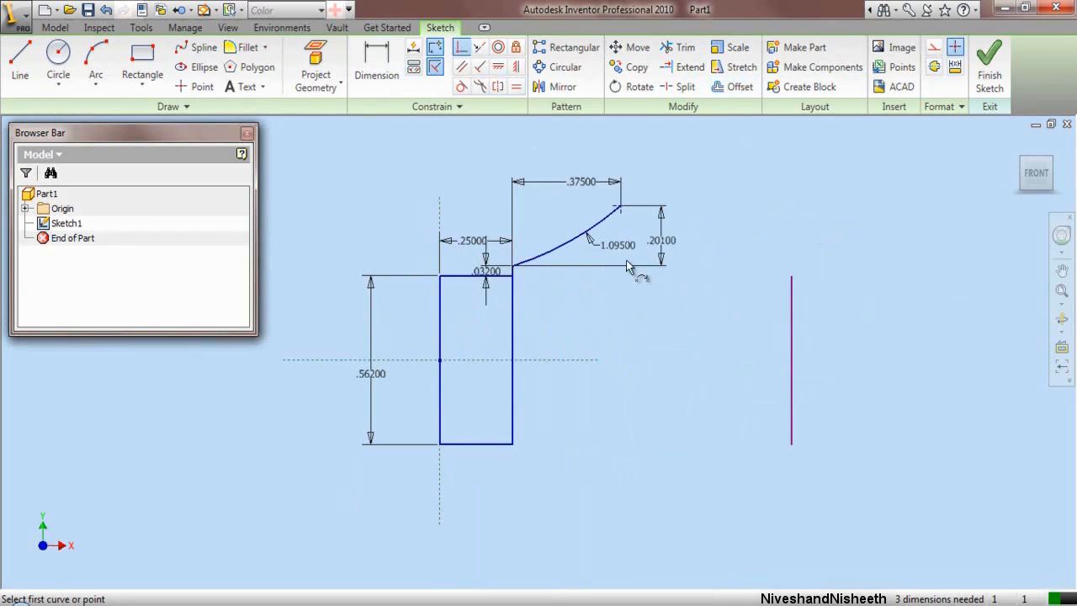
pyautogui.click(792, 361)
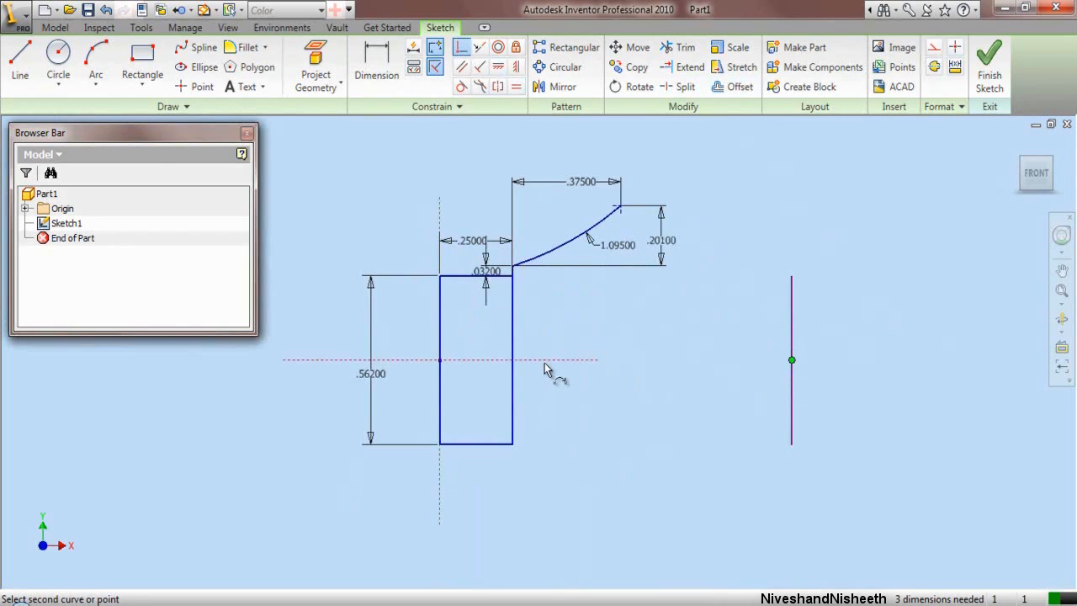
pyautogui.rightClick(666, 347)
pyautogui.click(680, 357)
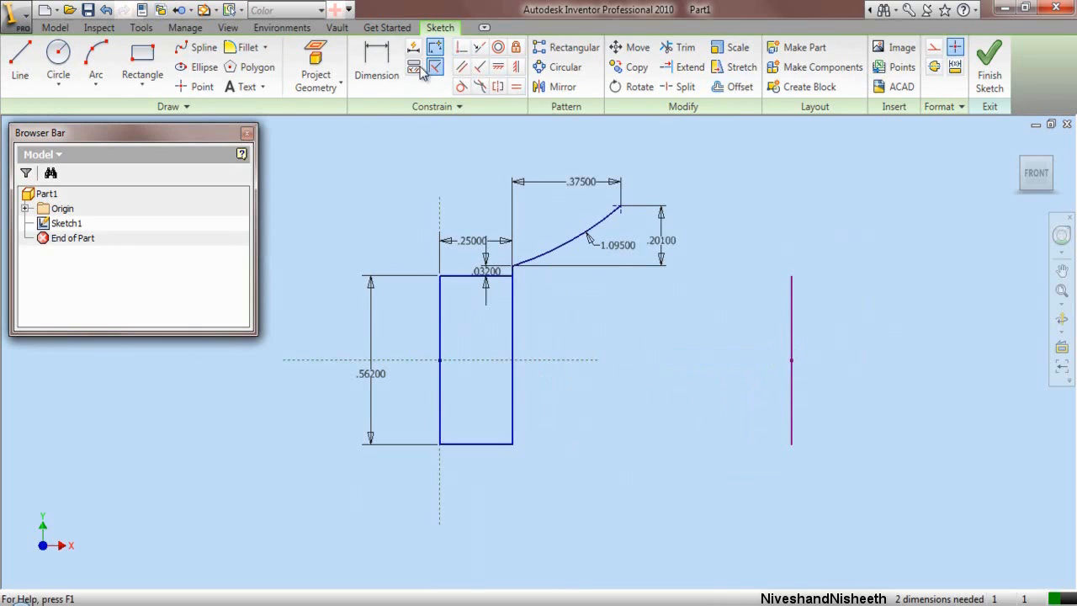
# Step: Dimension the horizontal distance from the vertical axis to the offset vertical line as 1.685 in
pyautogui.click(376, 63)
pyautogui.click(789, 354)
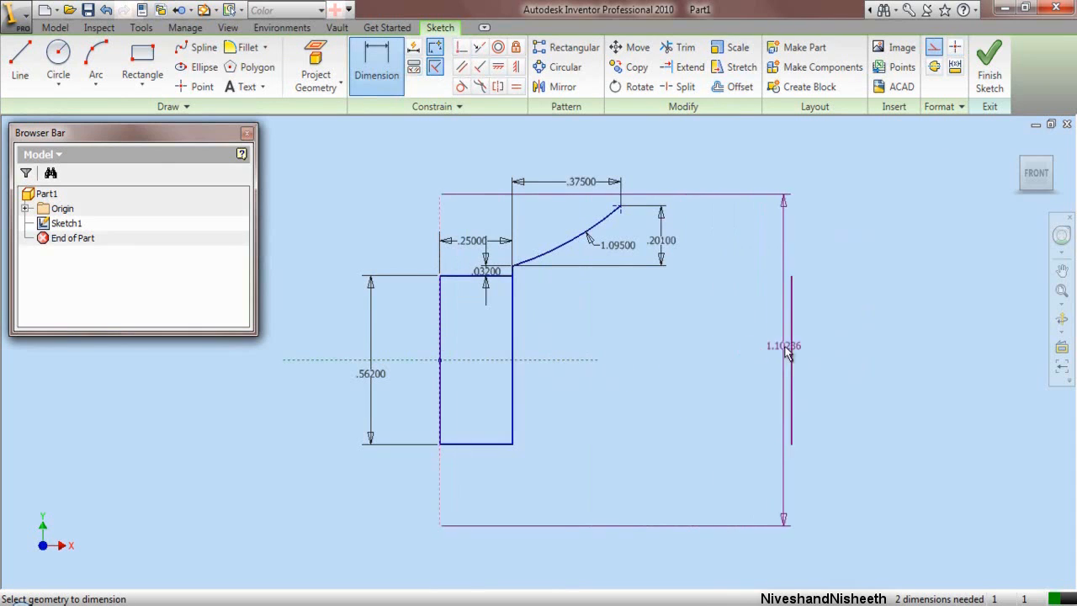
pyautogui.click(673, 503)
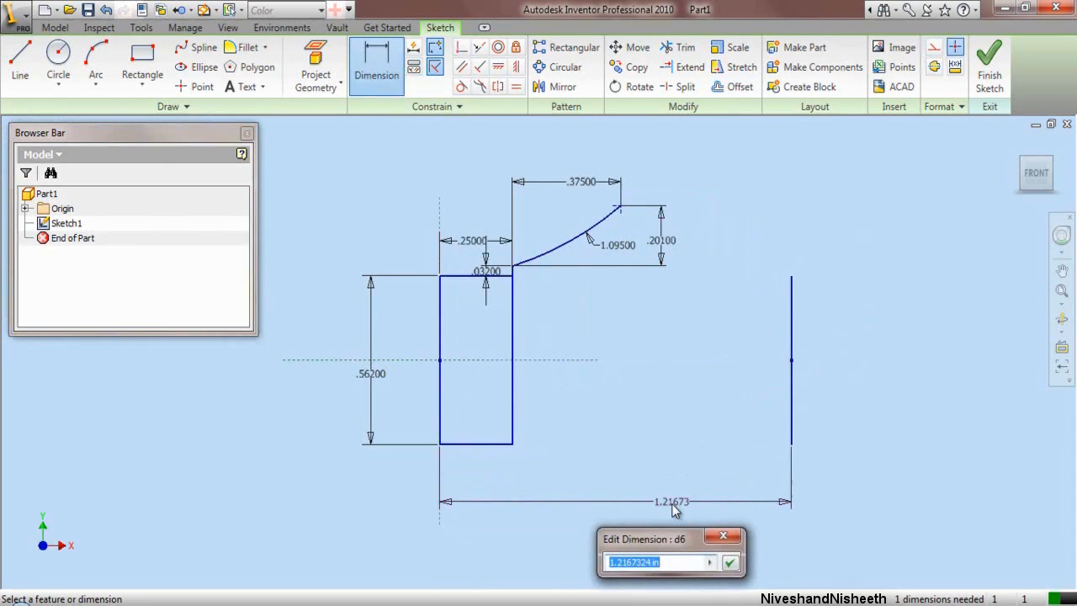
pyautogui.write('1')
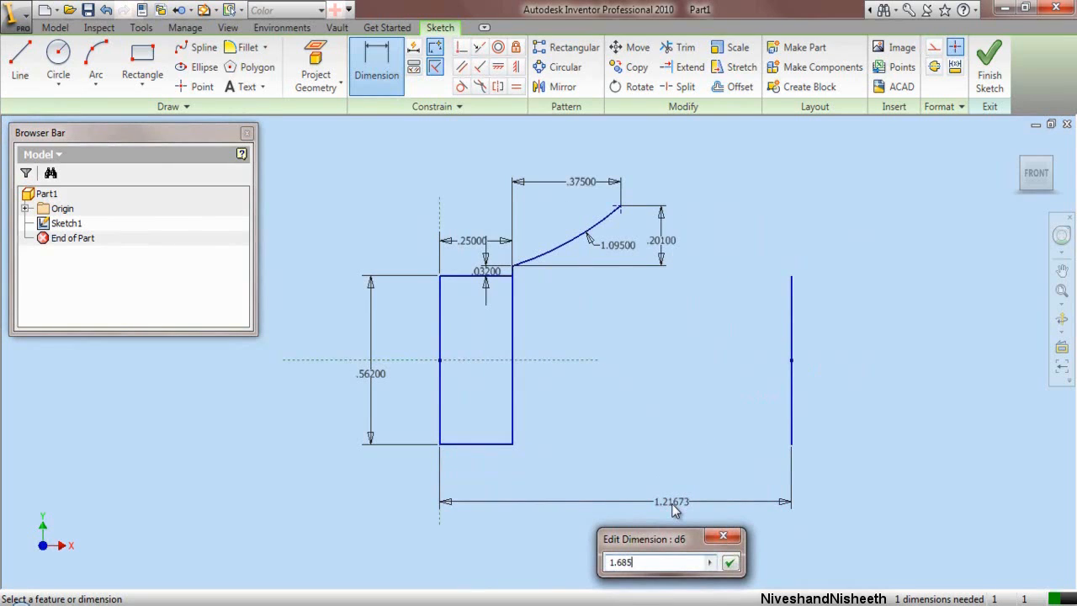
pyautogui.write('.685')
pyautogui.press('Return')
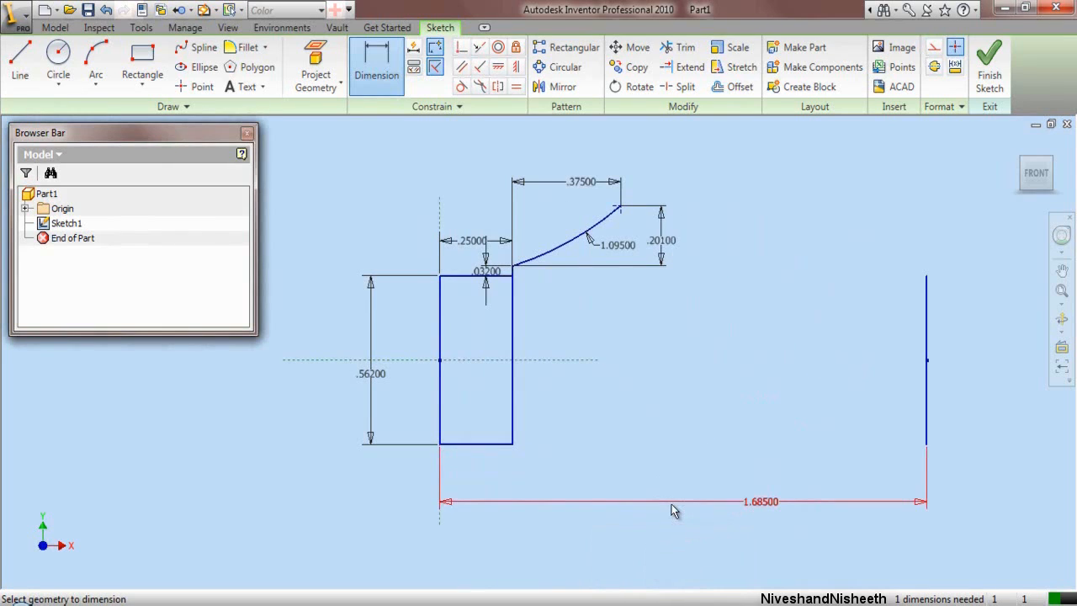
# Step: Dimension the length of the separate vertical end line as .516 in
pyautogui.click(927, 353)
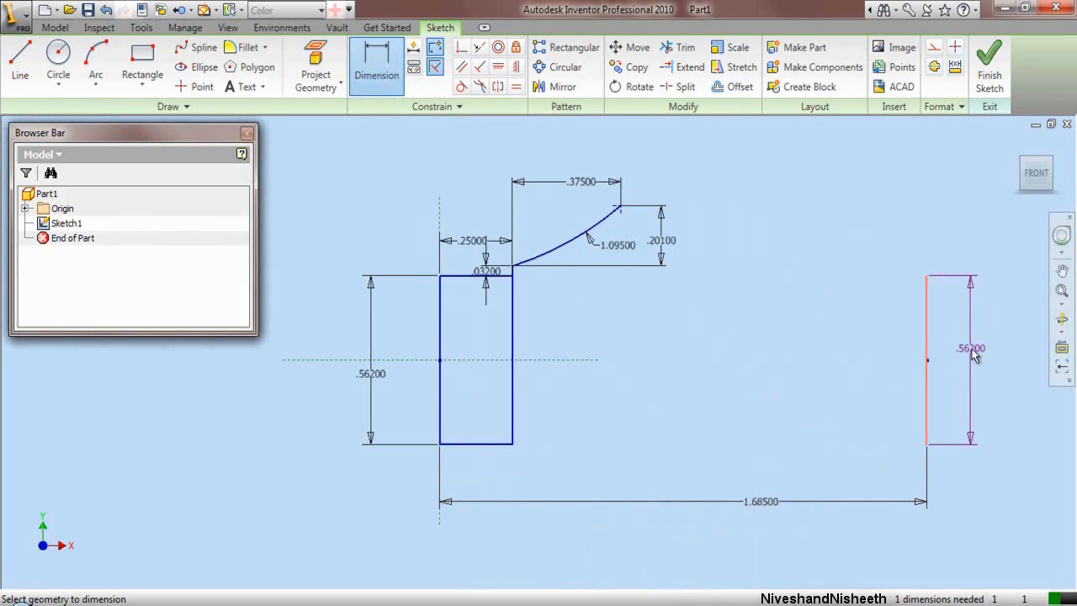
pyautogui.click(972, 352)
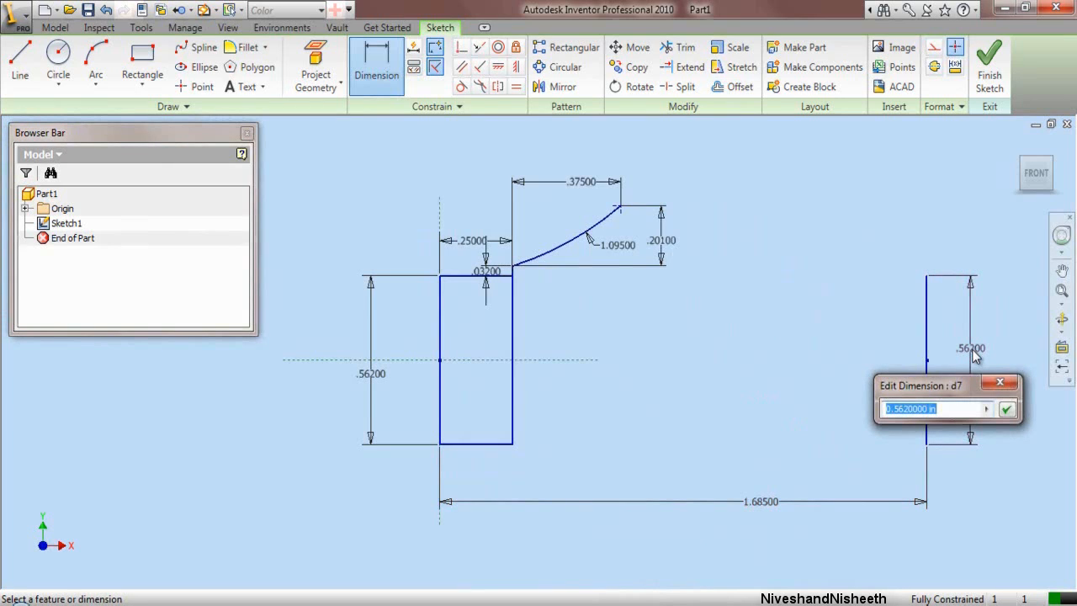
pyautogui.write('.')
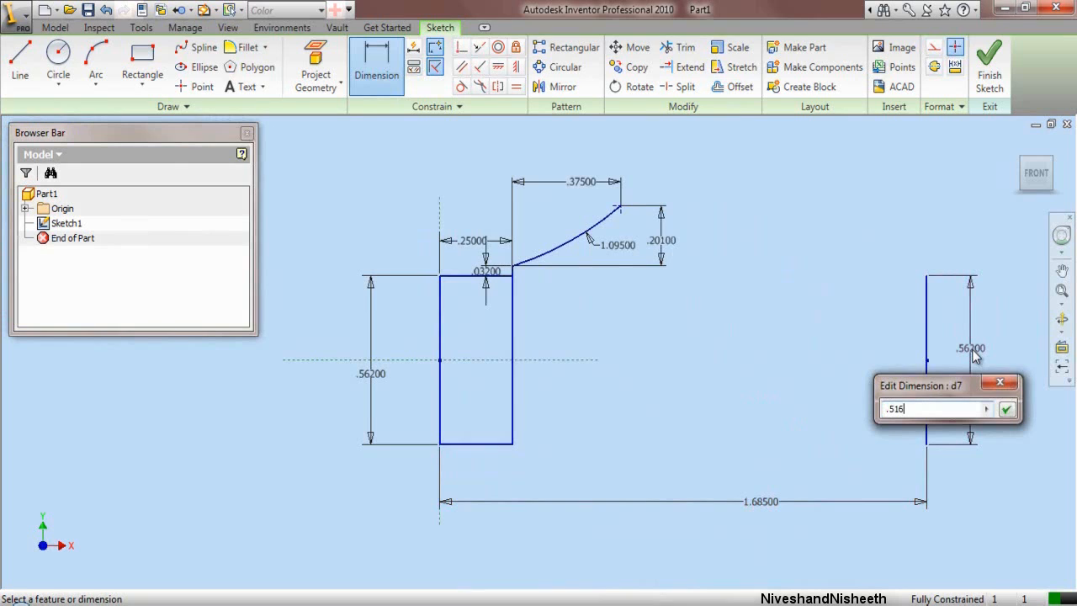
pyautogui.write('516')
pyautogui.press('Return')
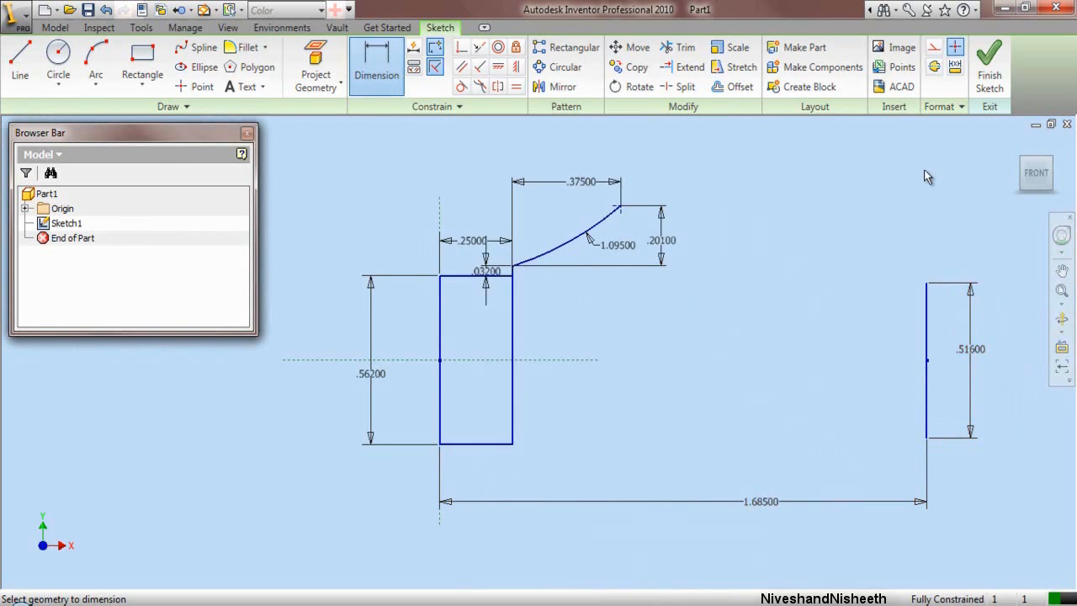
pyautogui.rightClick(924, 170)
pyautogui.click(945, 179)
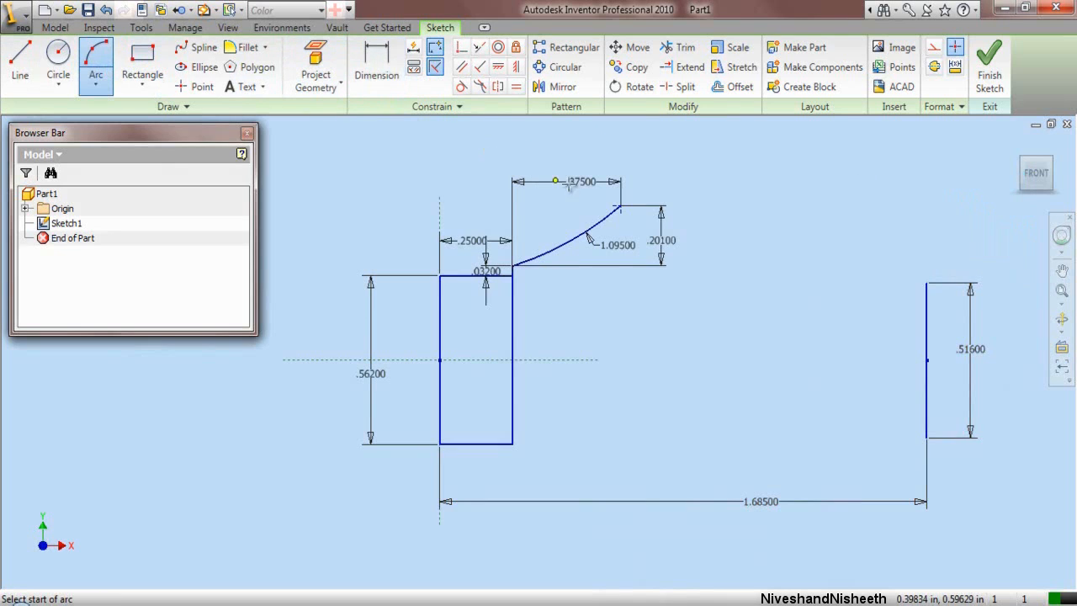
# Step: Draw a three-point arc bulging upward from the first arc's upper end to the vertical end line's top, radius about .652 in
pyautogui.click(632, 205)
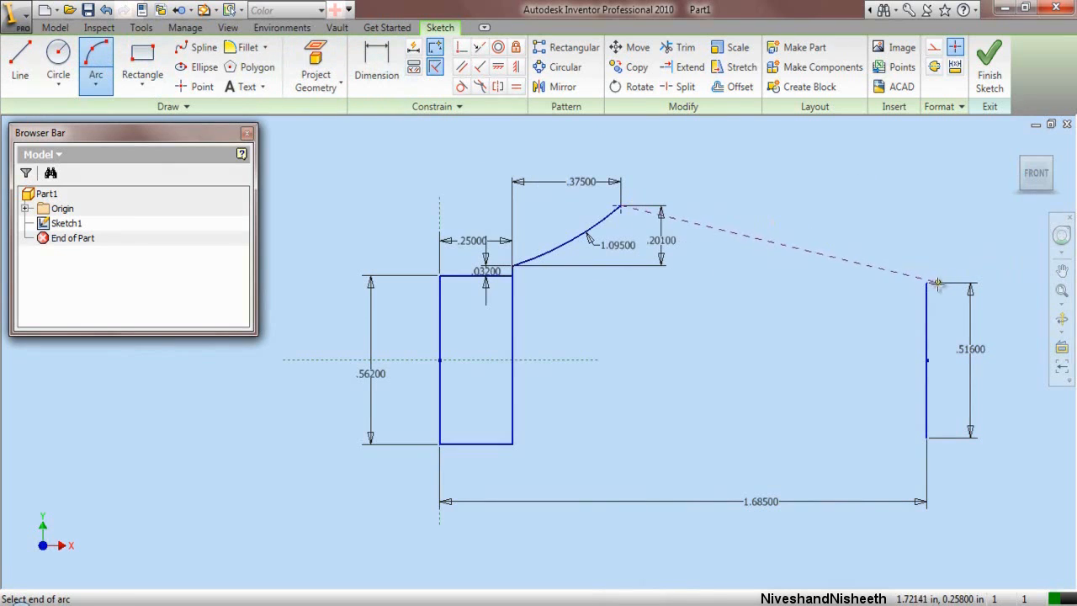
pyautogui.click(927, 283)
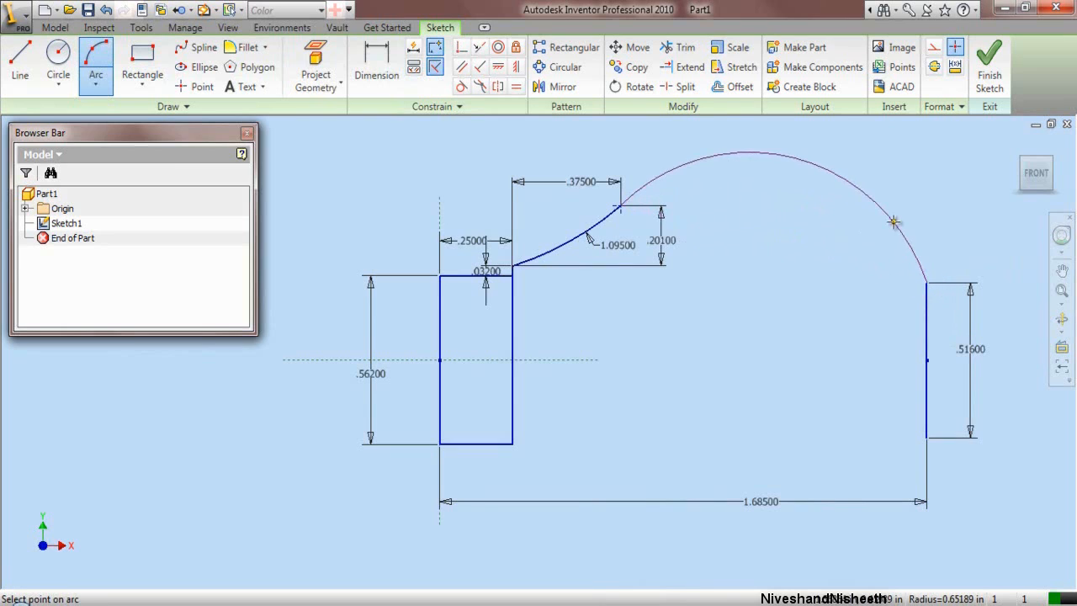
pyautogui.click(847, 241)
# Step: Dimension the large arc's radius to .683 in
pyautogui.click(376, 67)
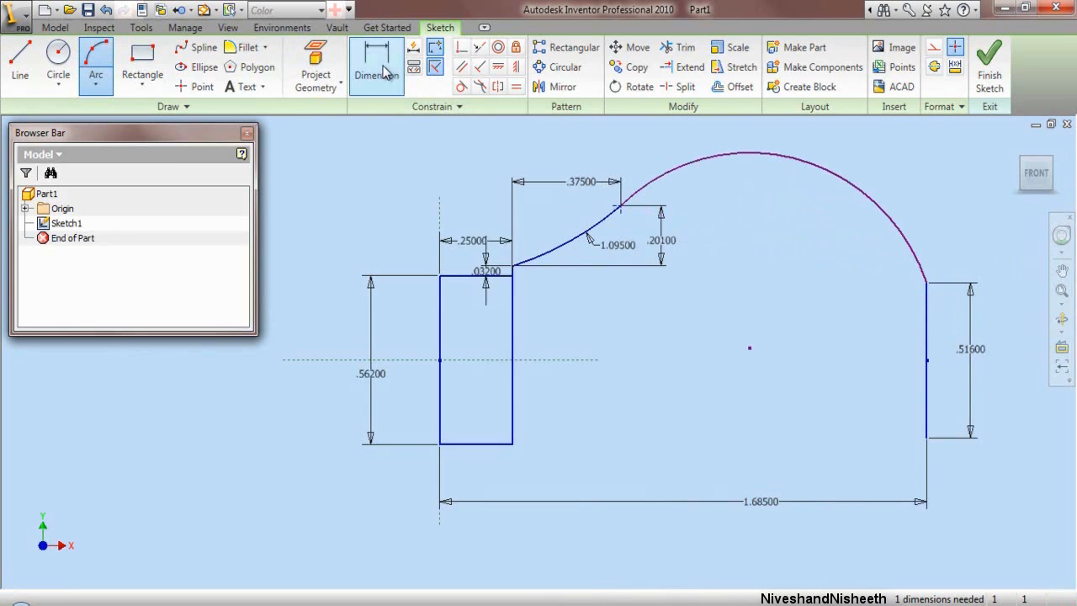
pyautogui.click(795, 159)
pyautogui.click(804, 209)
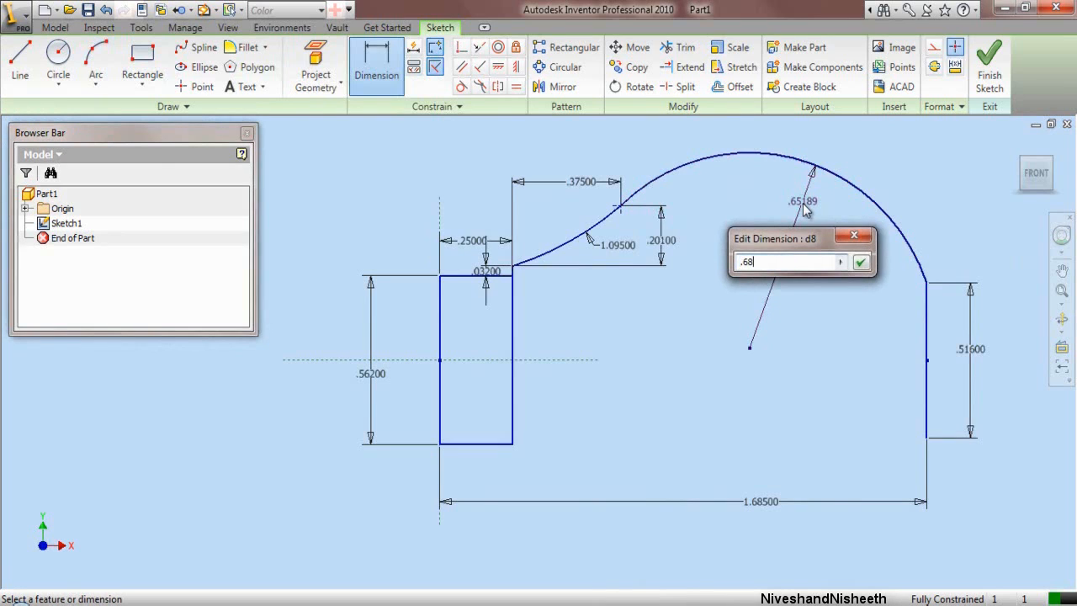
pyautogui.press('Return')
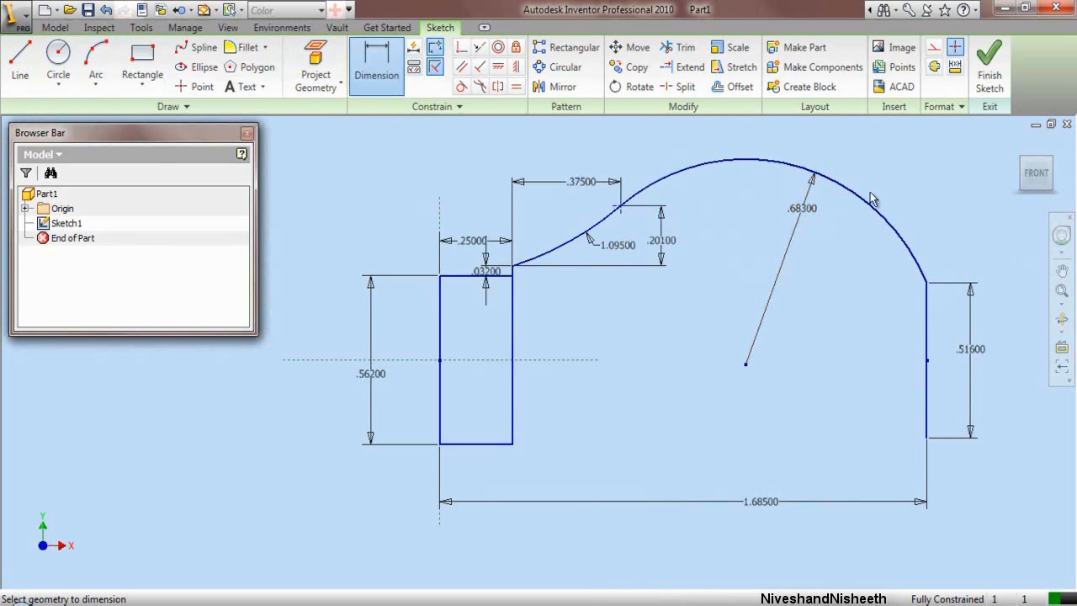
pyautogui.rightClick(886, 171)
pyautogui.click(905, 175)
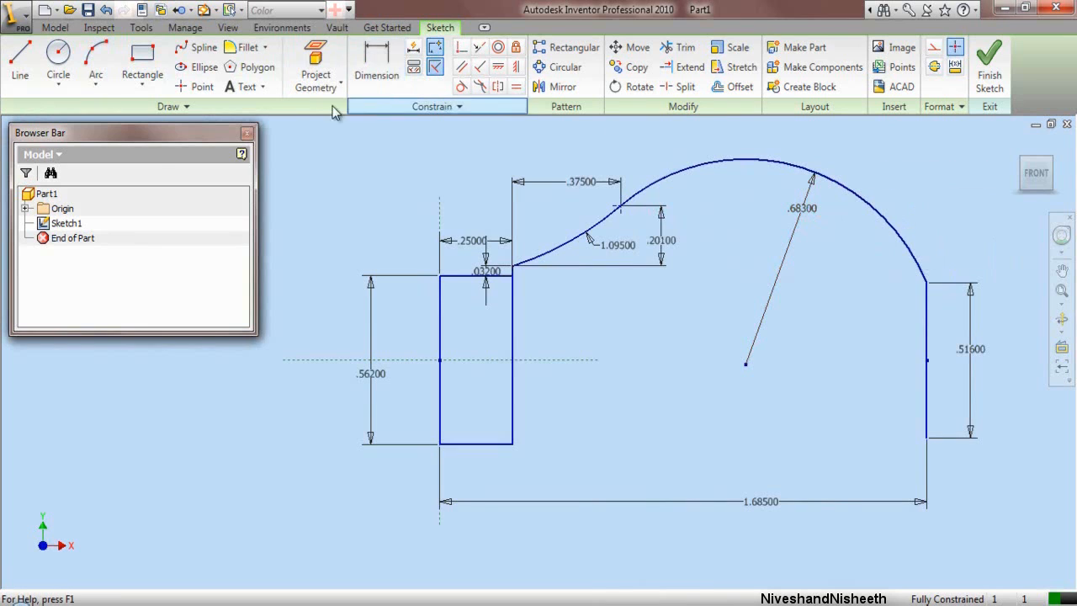
# Step: Draw a horizontal line from the midpoint of the rectangle's left edge to the midpoint of the vertical end line
pyautogui.click(20, 61)
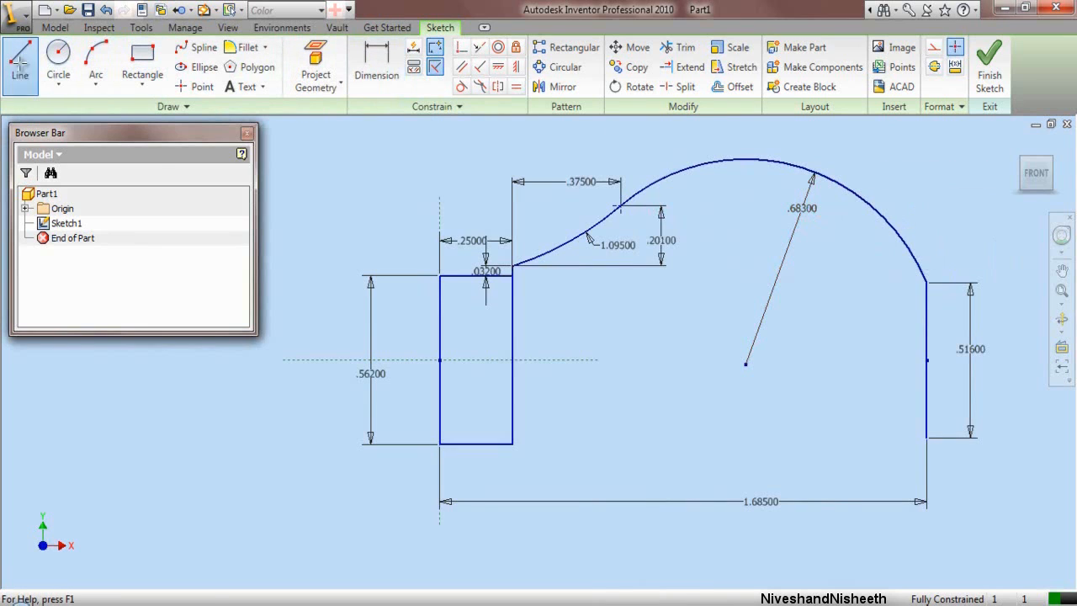
pyautogui.click(440, 361)
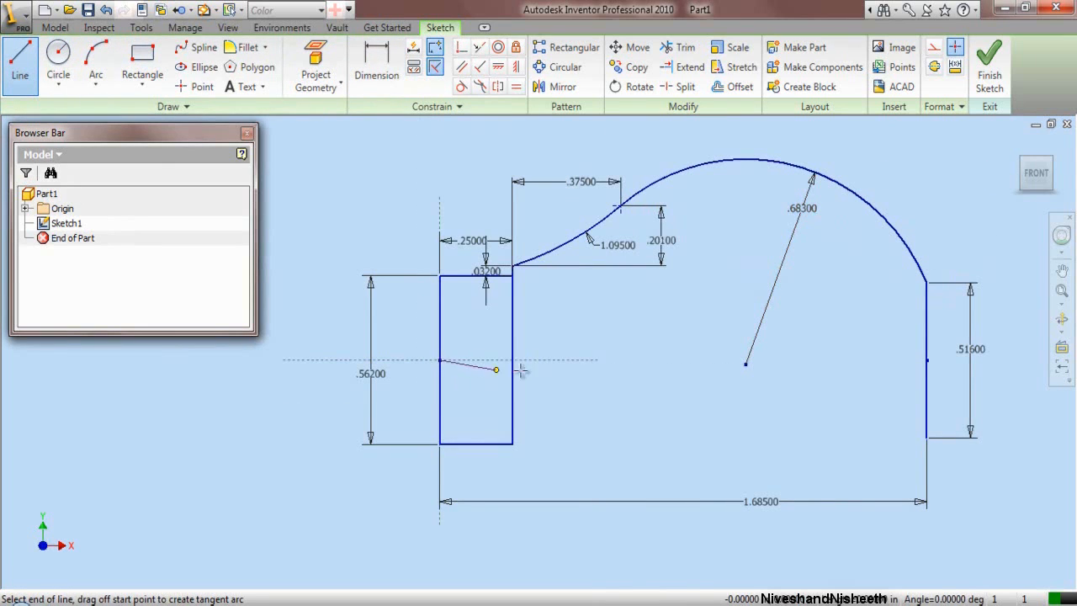
pyautogui.click(928, 360)
pyautogui.rightClick(852, 285)
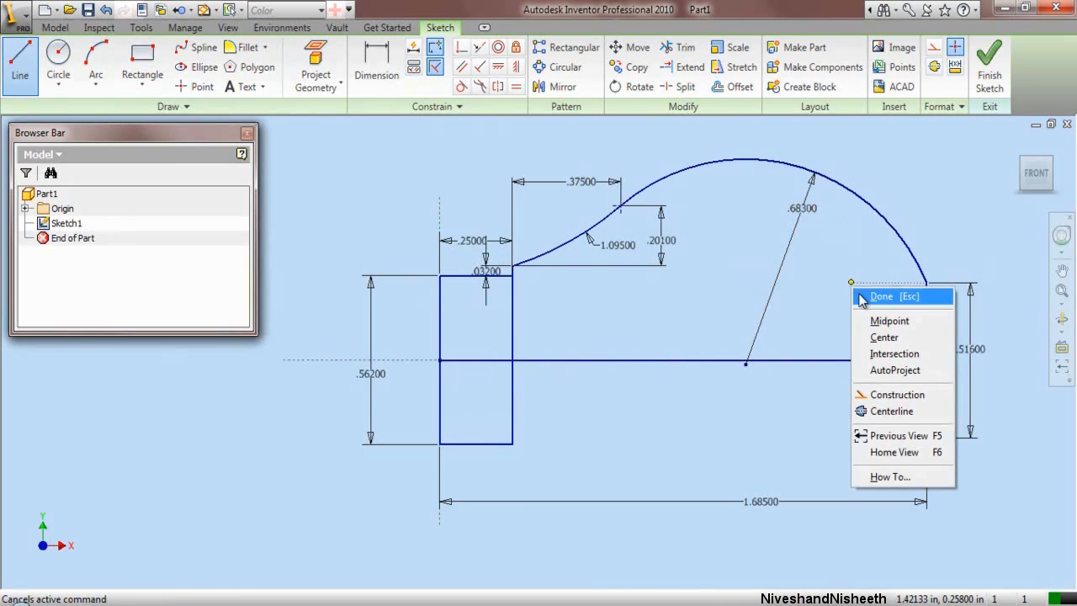
pyautogui.click(865, 296)
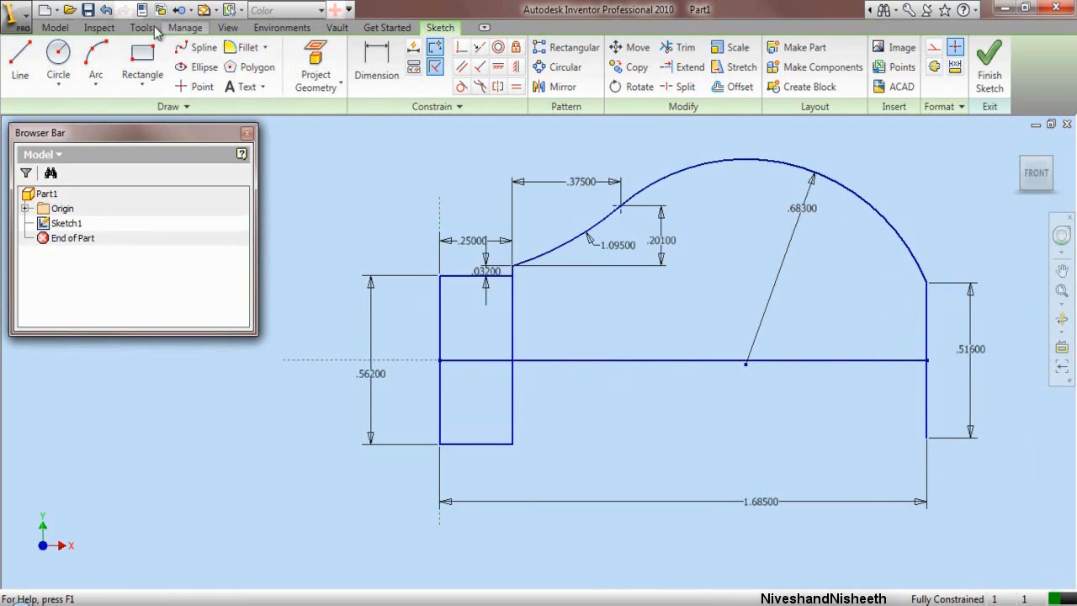
# Step: Revolve the upper half of the profile fully around the horizontal midline as a solid
pyautogui.click(54, 27)
pyautogui.click(139, 71)
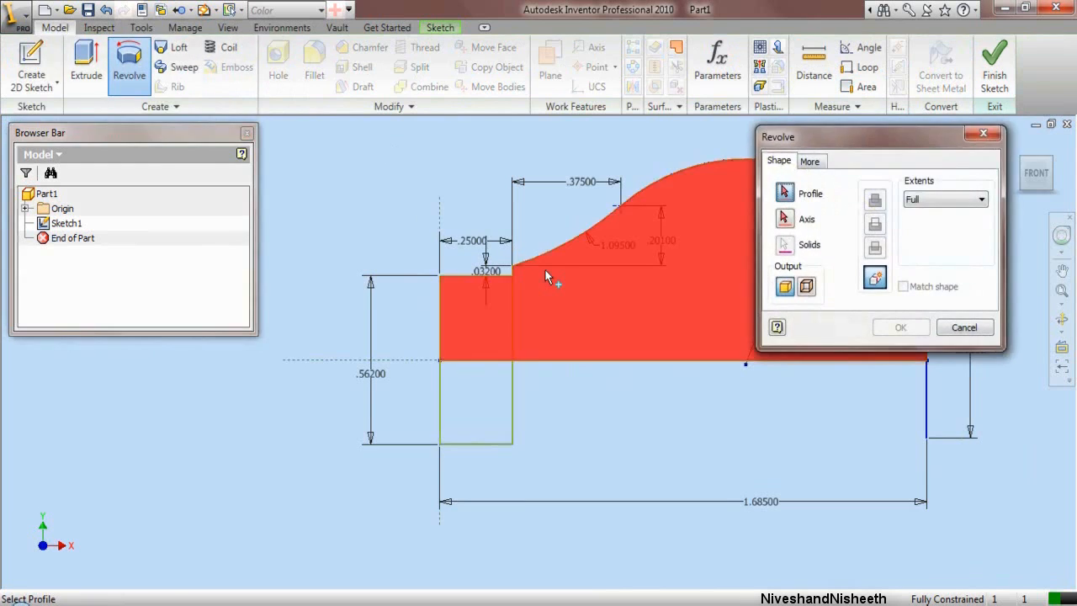
pyautogui.click(783, 220)
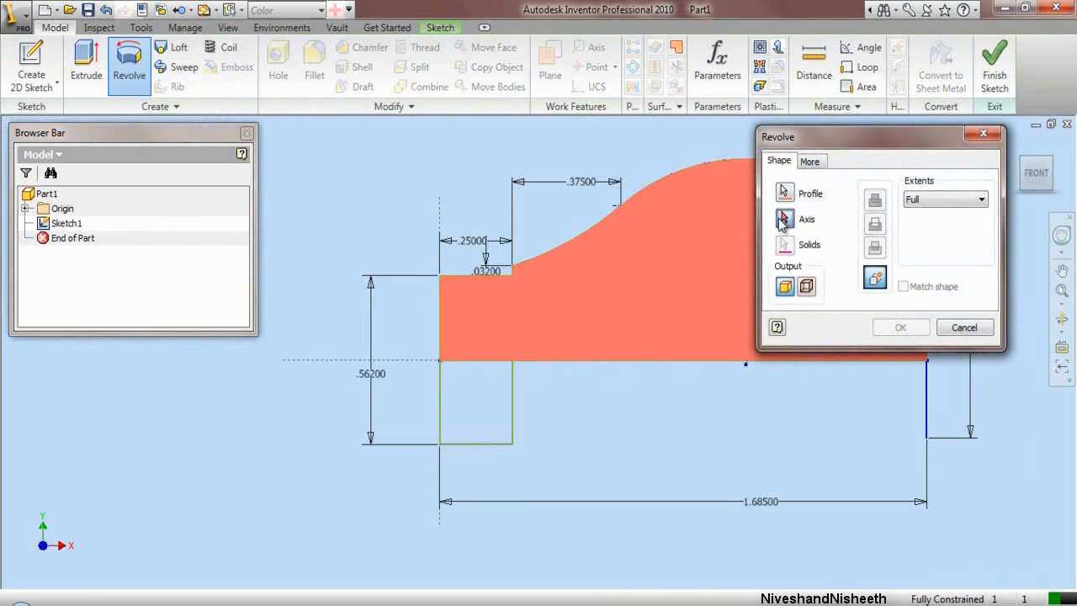
pyautogui.click(635, 359)
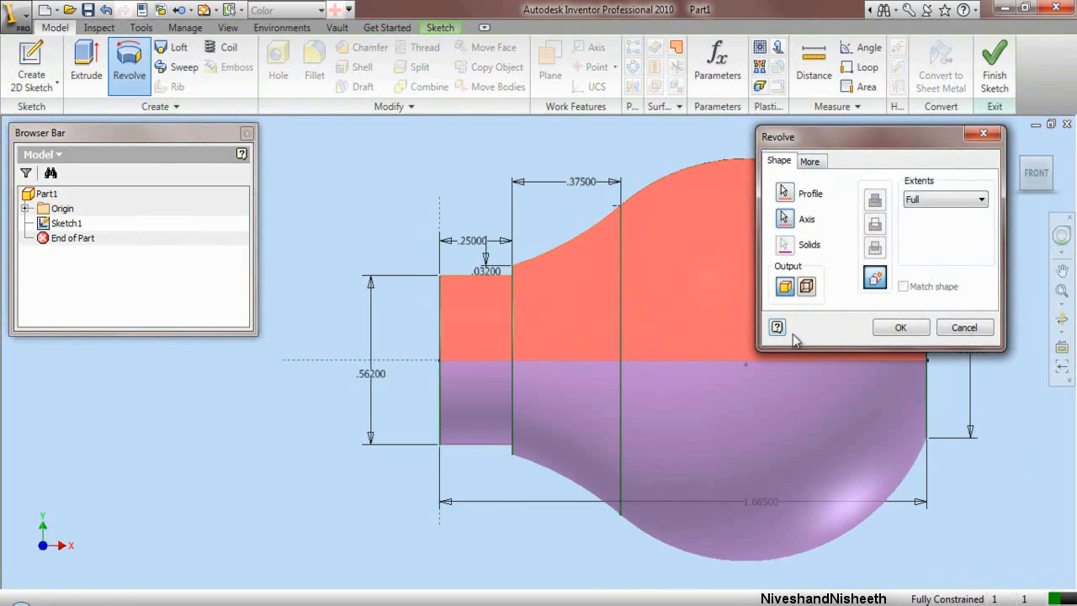
pyautogui.click(923, 329)
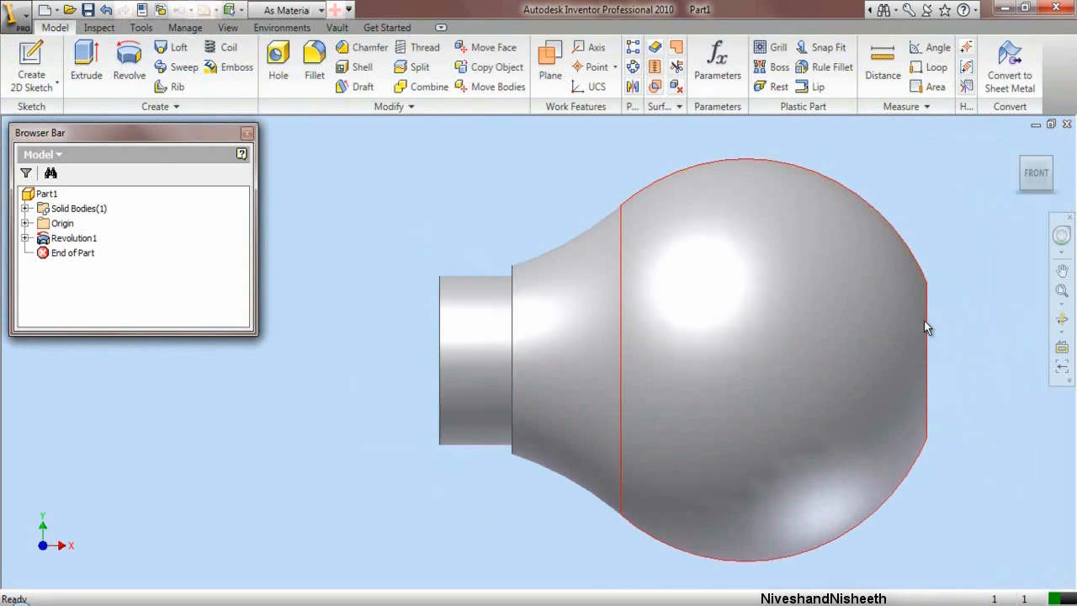
# Step: Start a sketch on the small cylindrical end face and draw a circle about .26 in in diameter at its center
pyautogui.click(1018, 161)
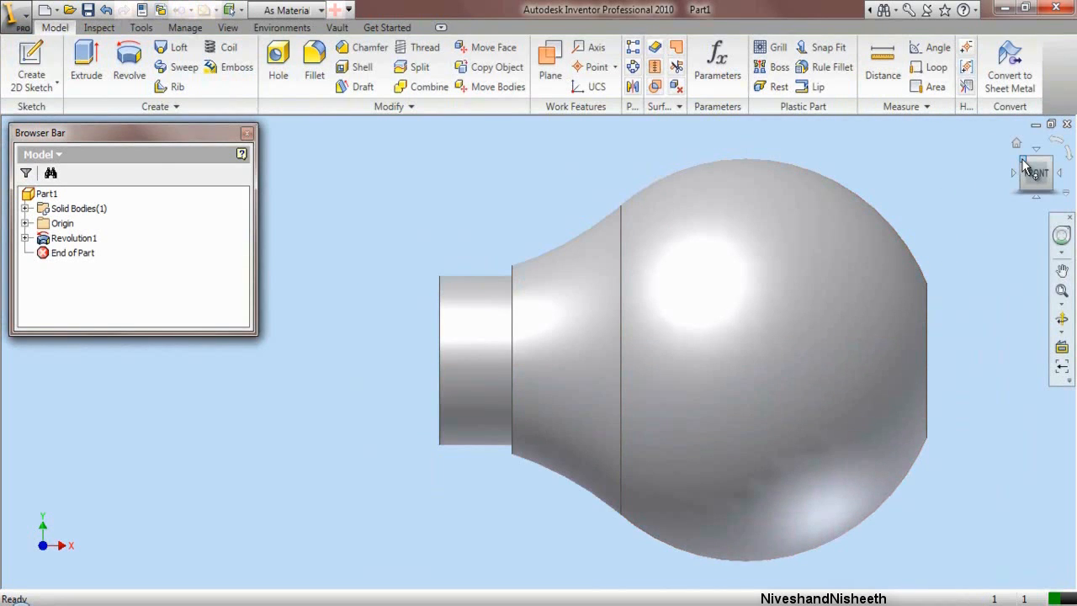
pyautogui.click(31, 57)
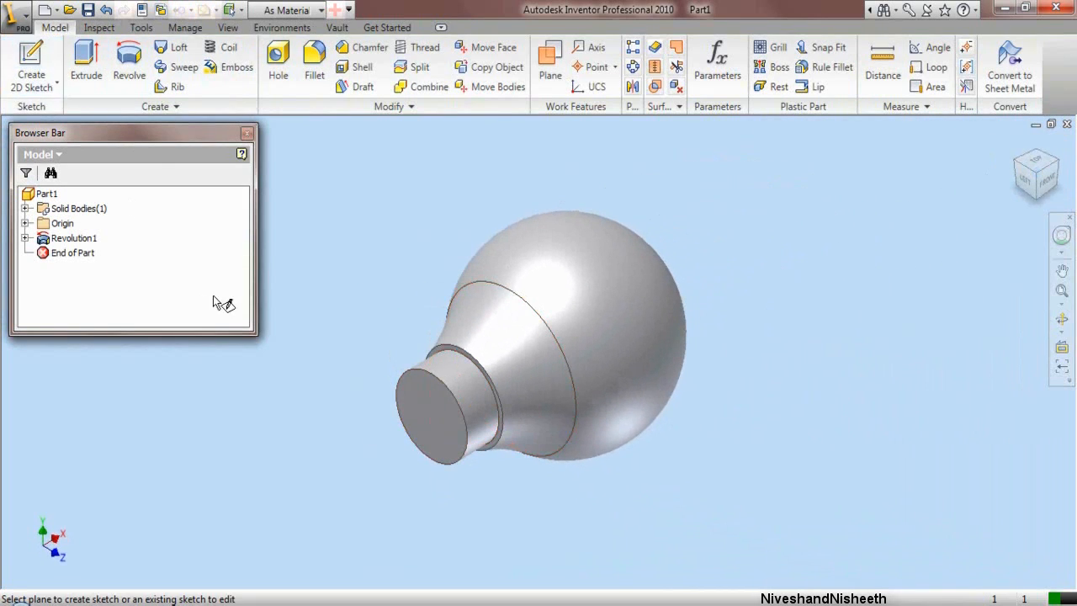
pyautogui.click(419, 413)
pyautogui.scroll(-5, 421, 440)
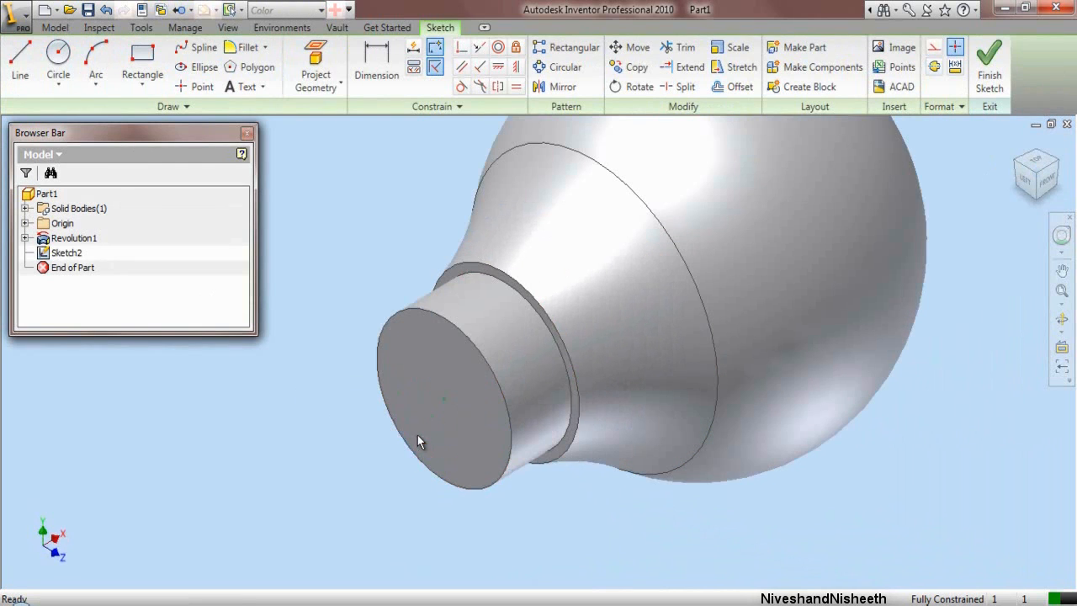
pyautogui.click(58, 57)
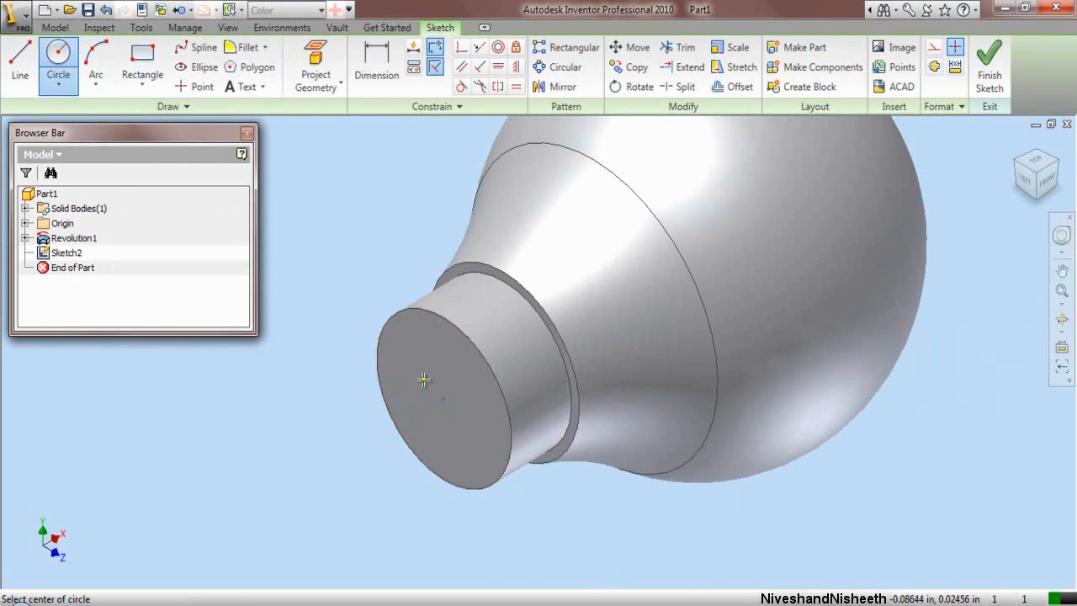
pyautogui.click(443, 399)
pyautogui.click(463, 434)
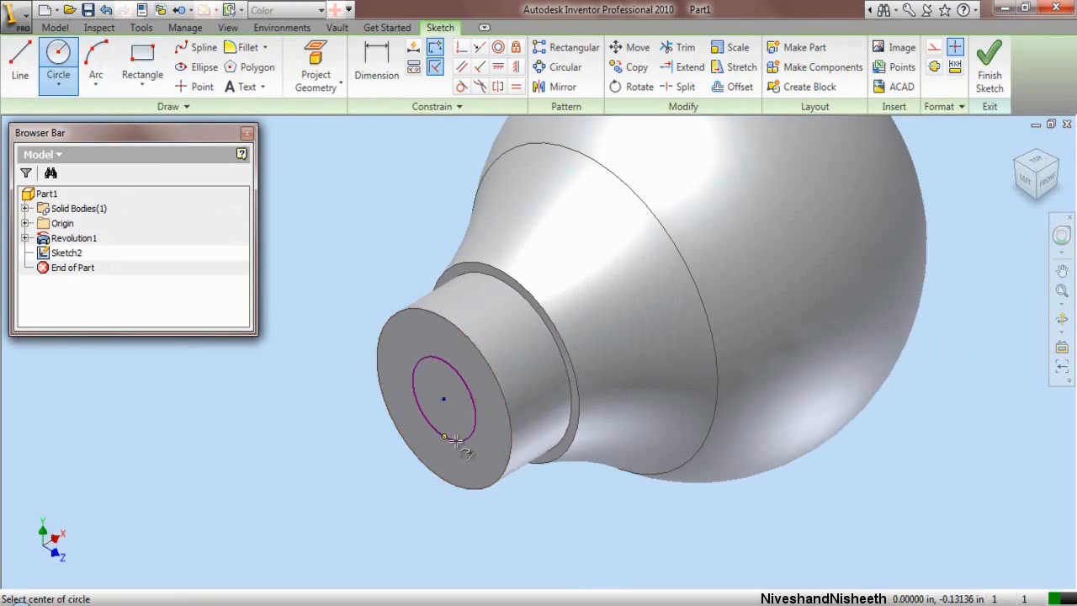
# Step: Dimension the circle's diameter as .313 in and finish the sketch
pyautogui.click(375, 61)
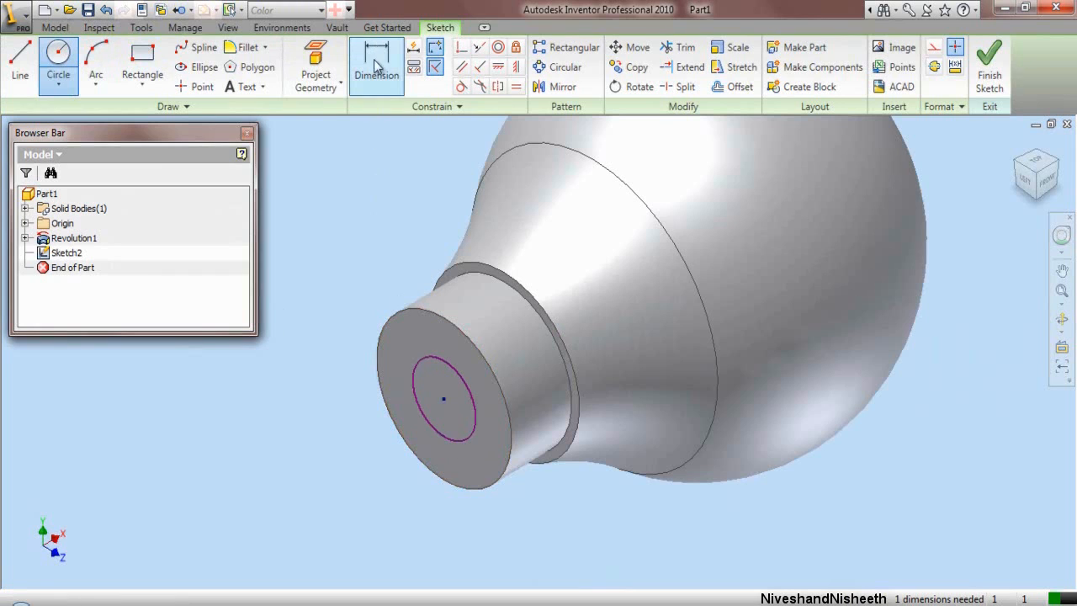
pyautogui.click(423, 357)
pyautogui.click(413, 356)
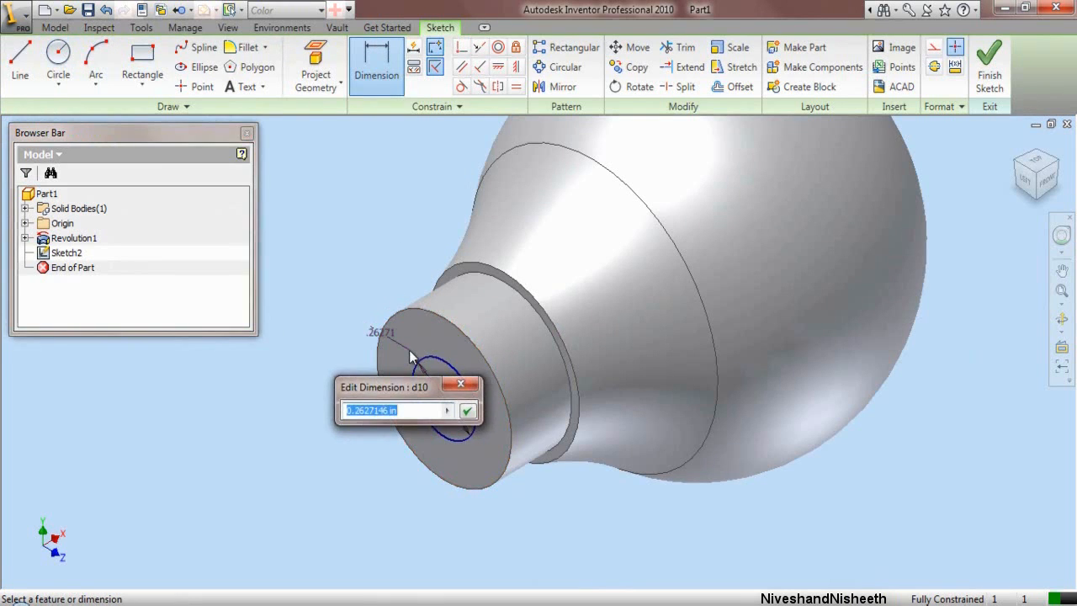
pyautogui.write('.313')
pyautogui.press('Return')
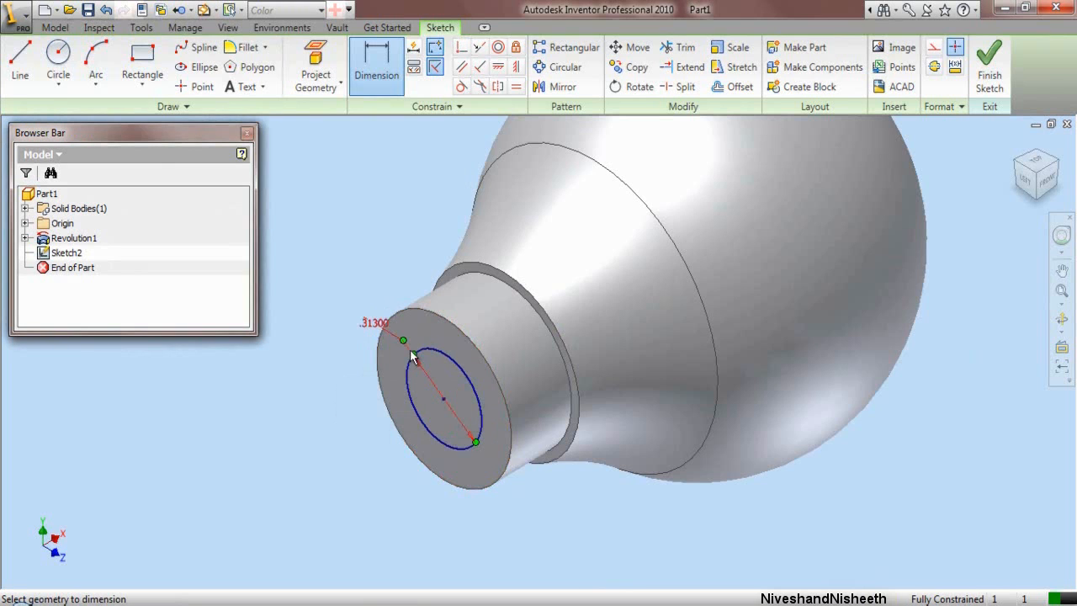
pyautogui.click(997, 76)
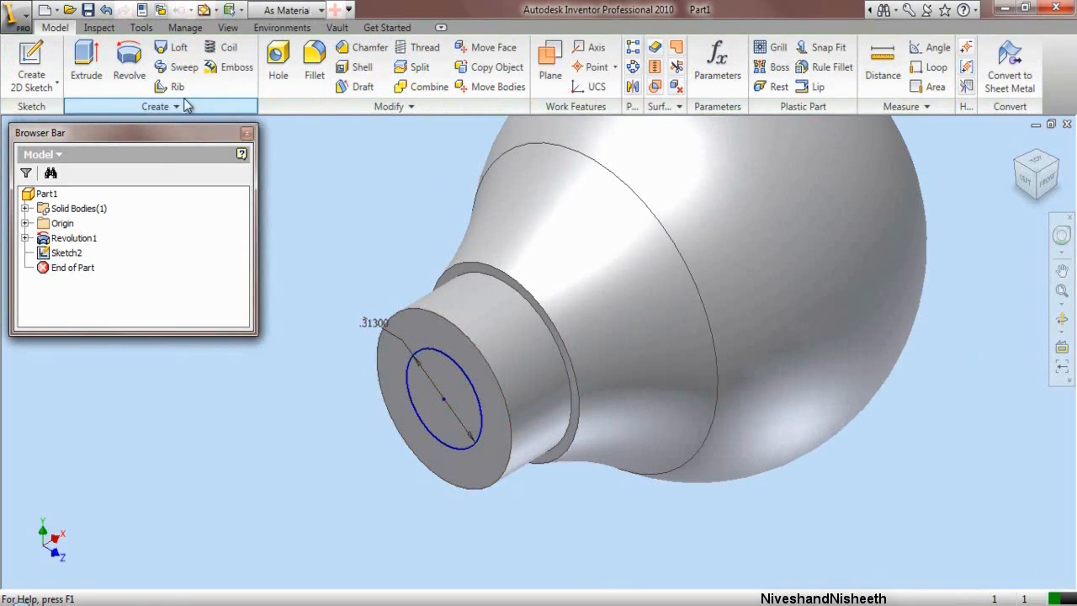
# Step: Extrude the circle as a 1 in deep cut into the knob's neck
pyautogui.press('e')
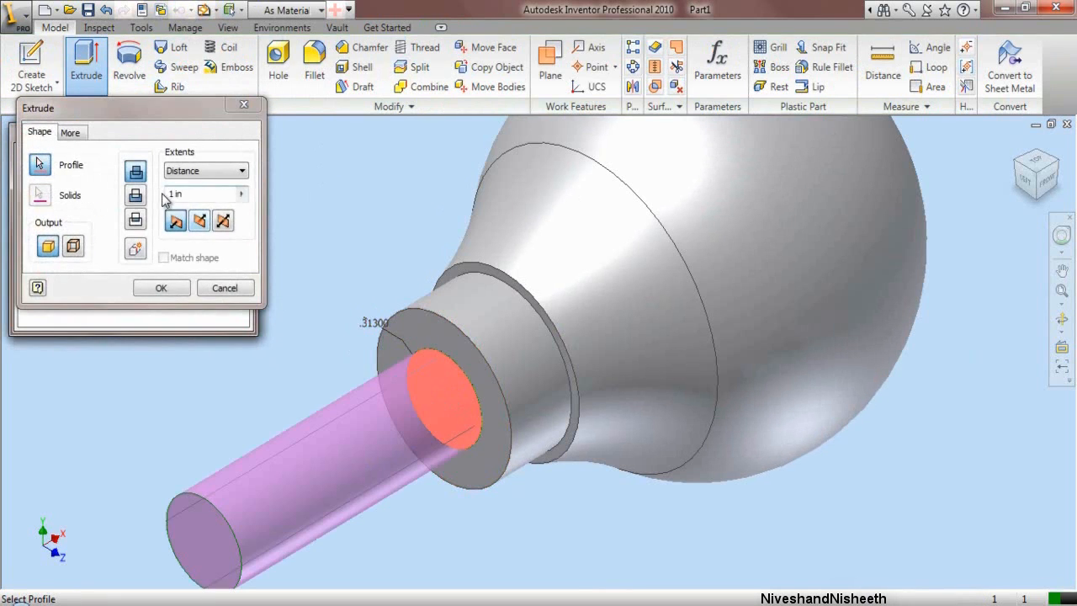
pyautogui.click(135, 196)
pyautogui.click(161, 288)
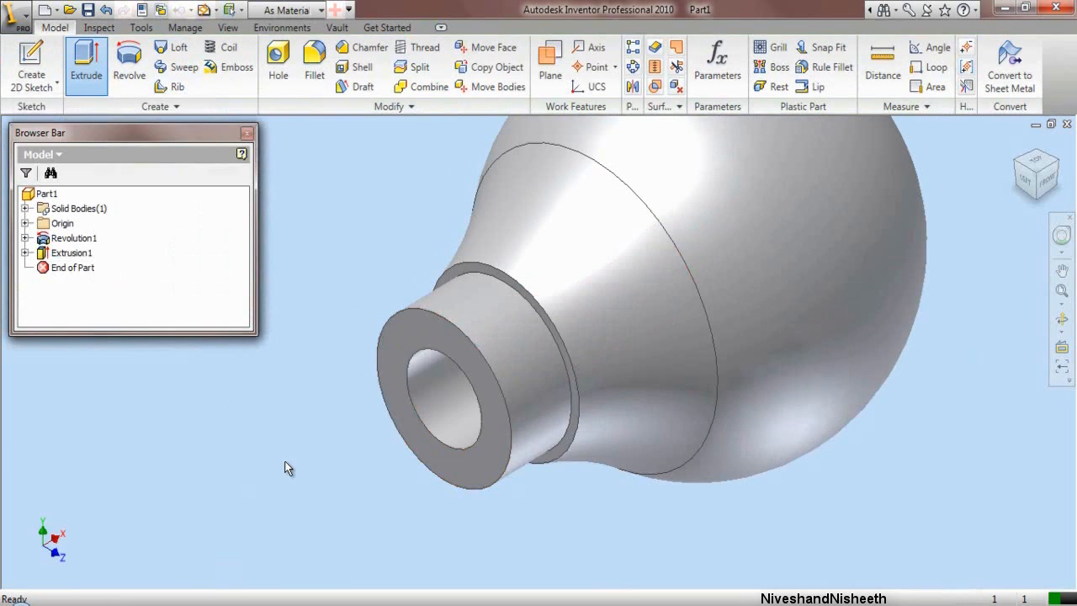
# Step: Set the part's color to Wood (Ash)
pyautogui.scroll(-3, 356, 348)
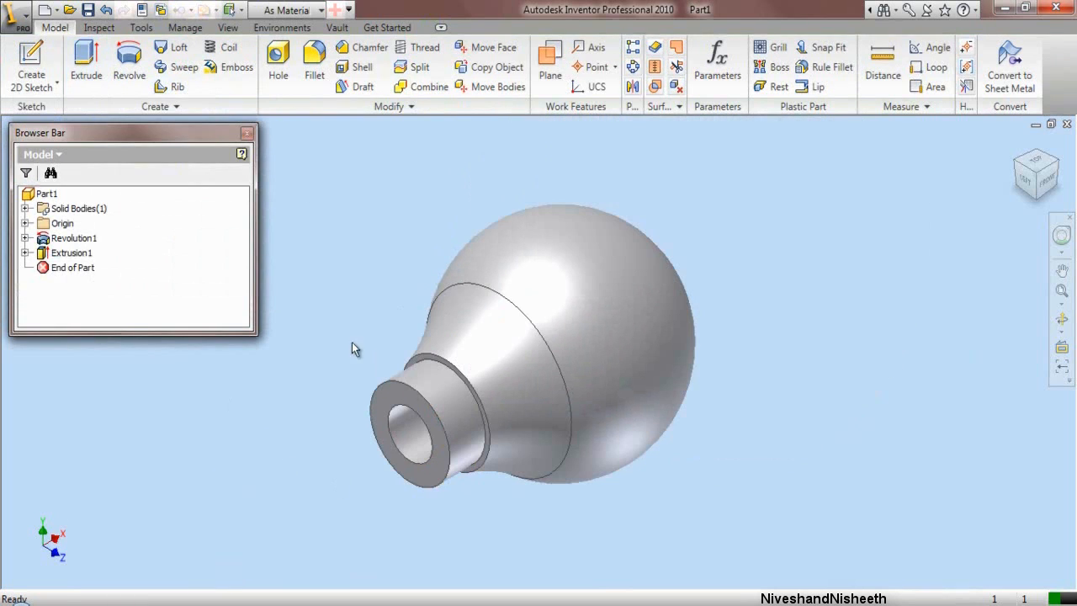
pyautogui.click(286, 10)
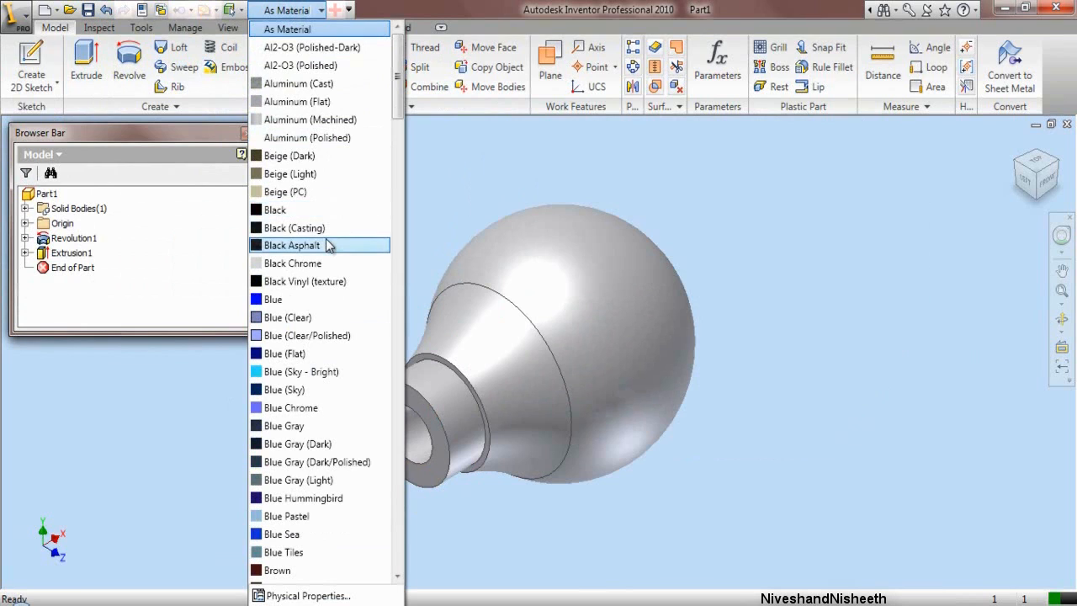
pyautogui.scroll(-20, 329, 244)
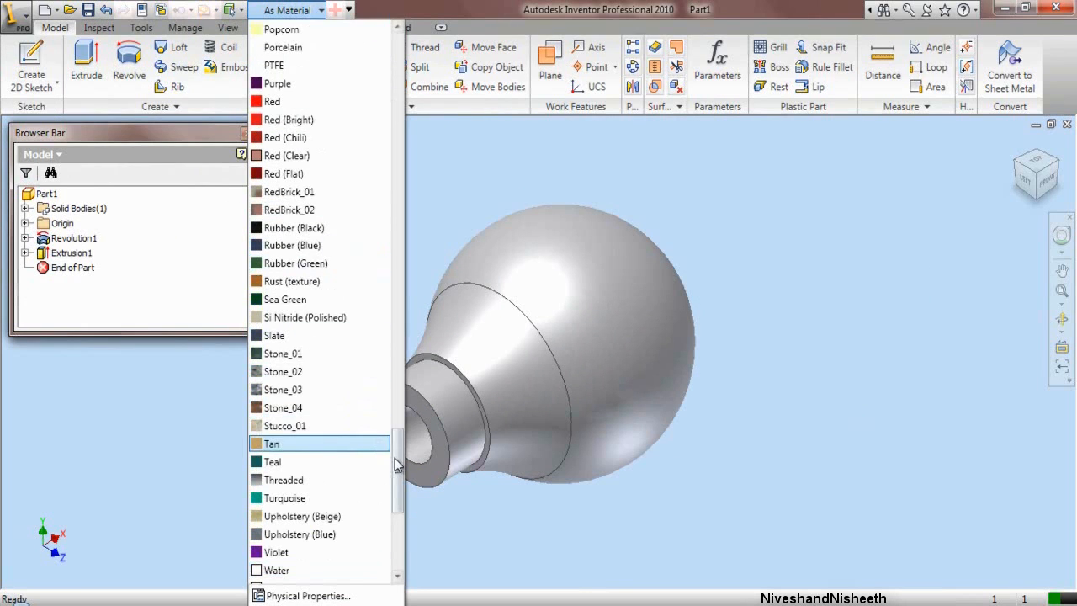
pyautogui.scroll(-1, 397, 488)
pyautogui.scroll(-4, 397, 497)
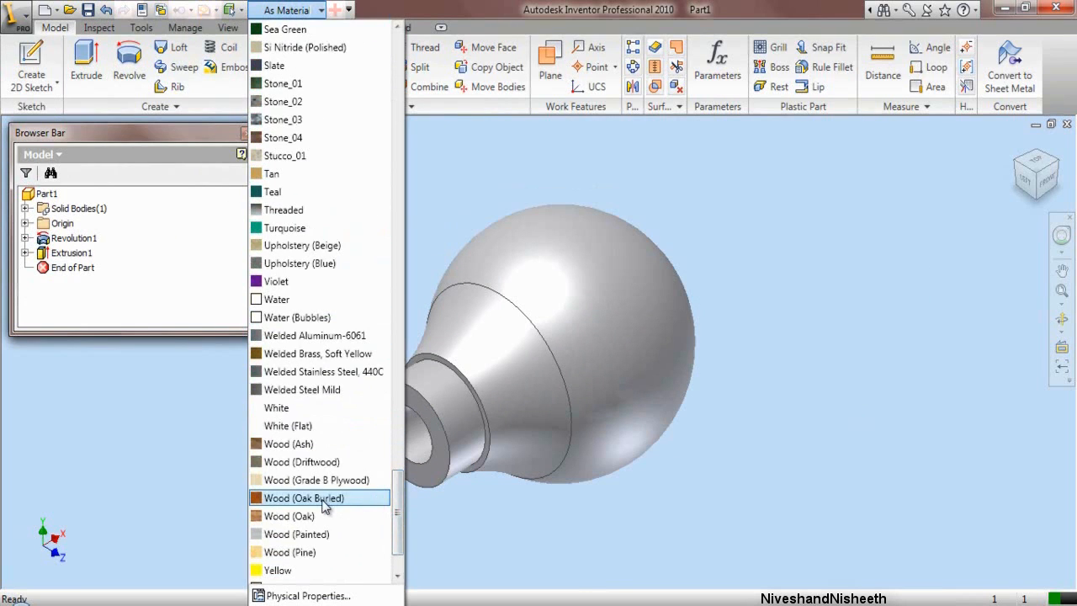
pyautogui.click(307, 443)
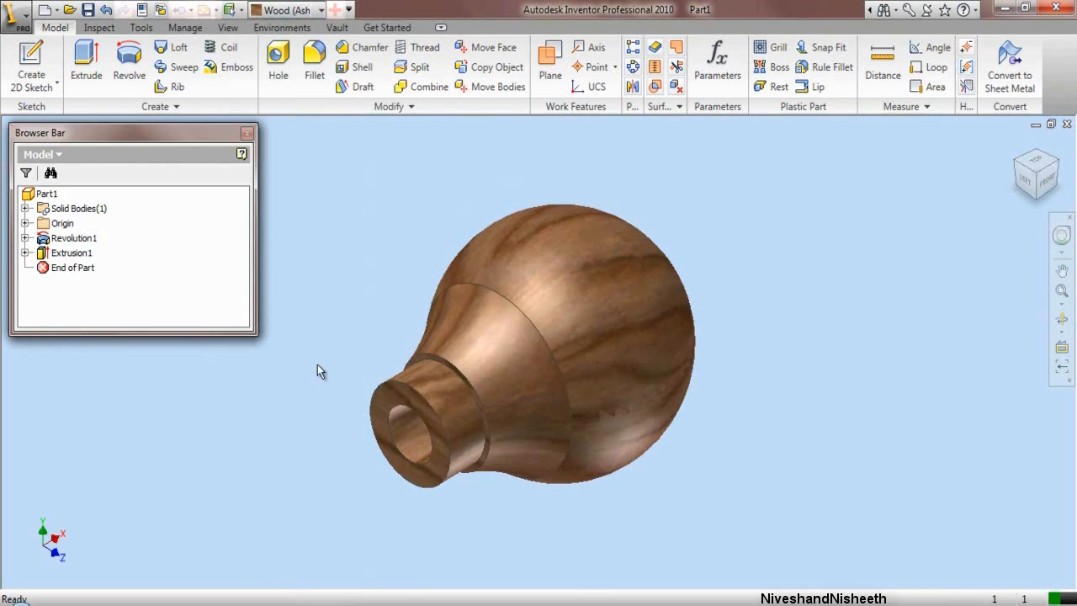
# Step: Save the knob as "Part 6" in the Drill Machine folder
pyautogui.click(89, 11)
pyautogui.doubleClick(497, 217)
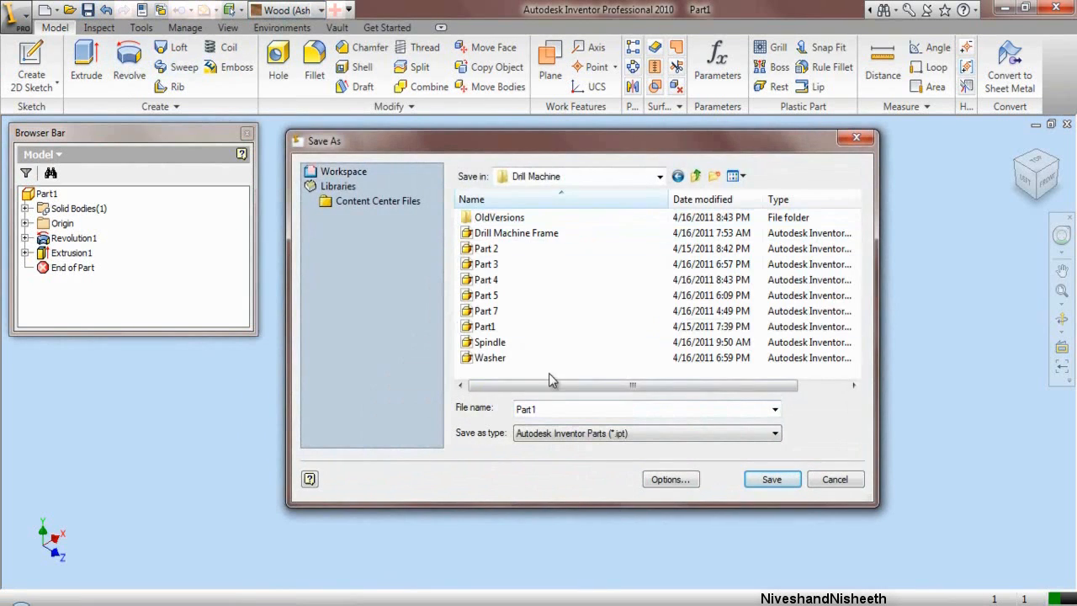
pyautogui.doubleClick(556, 408)
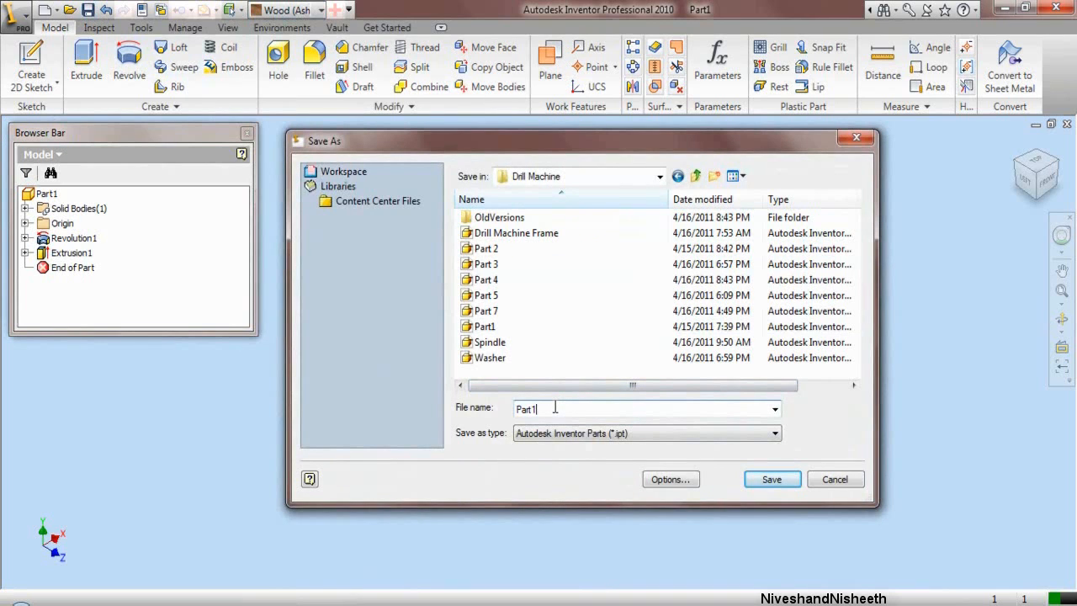
pyautogui.press('BackSpace')
pyautogui.write('6')
pyautogui.click(768, 479)
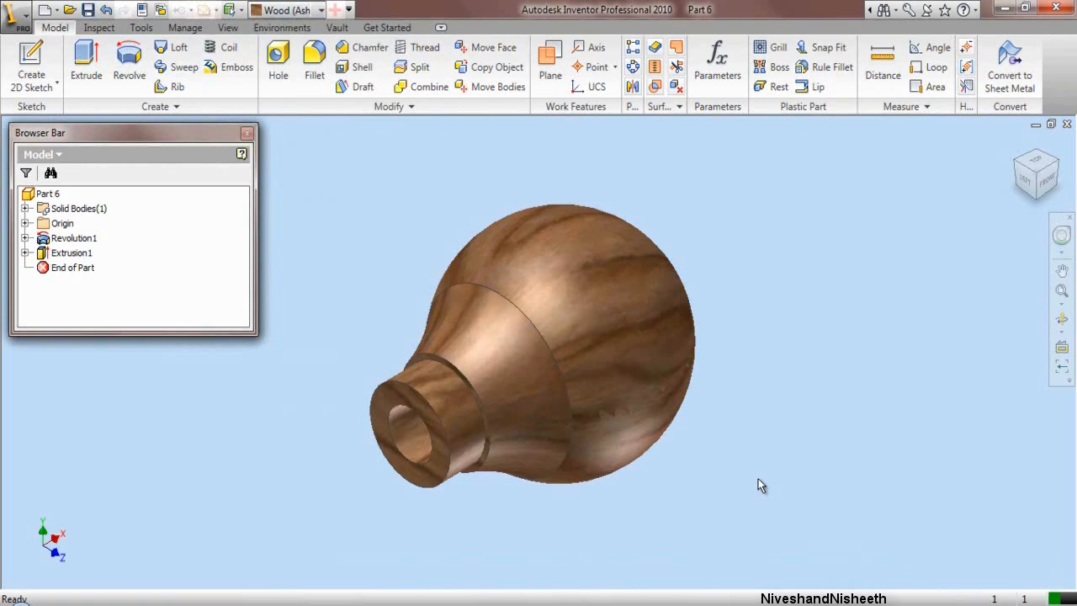
# Step: Close the knob part and create a new part from the My Preference.ipt template
pyautogui.click(1067, 124)
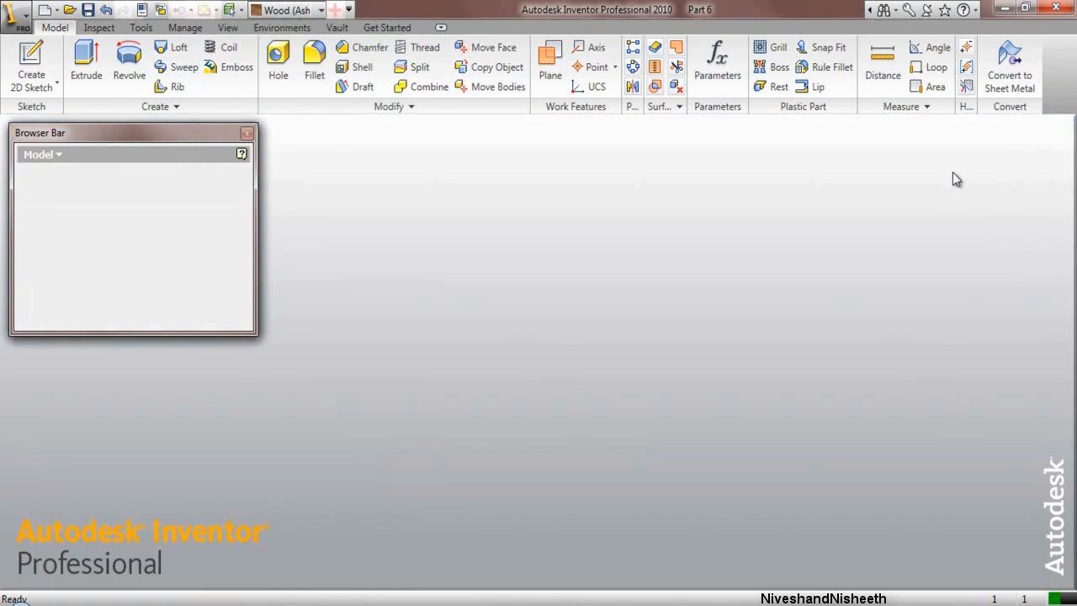
pyautogui.click(32, 57)
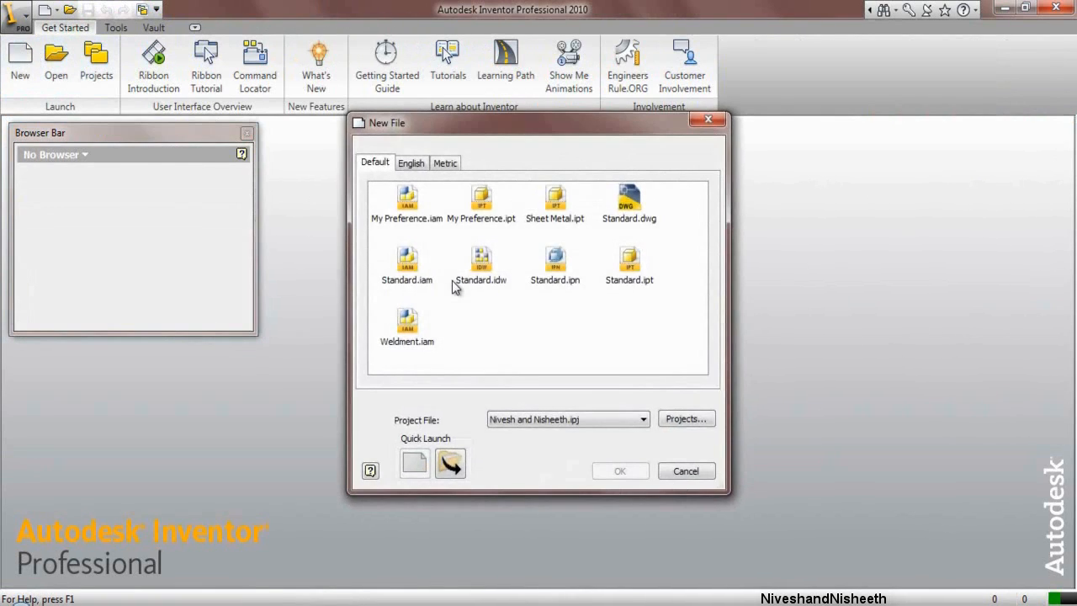
pyautogui.click(489, 206)
pyautogui.click(612, 471)
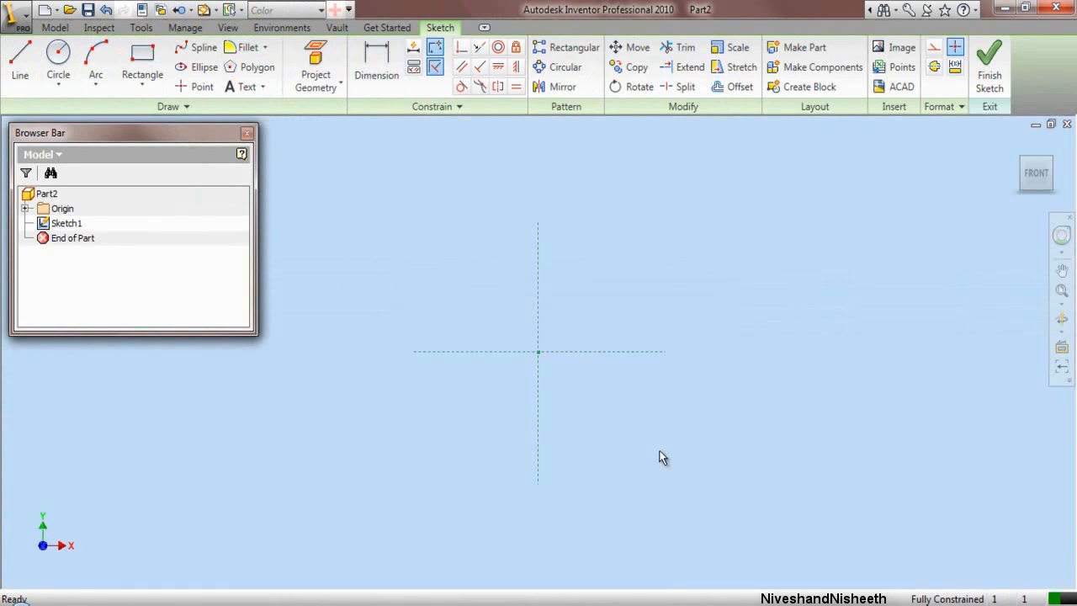
# Step: Sketch a circle centered on the origin and dimension its diameter as .625 in
pyautogui.click(58, 63)
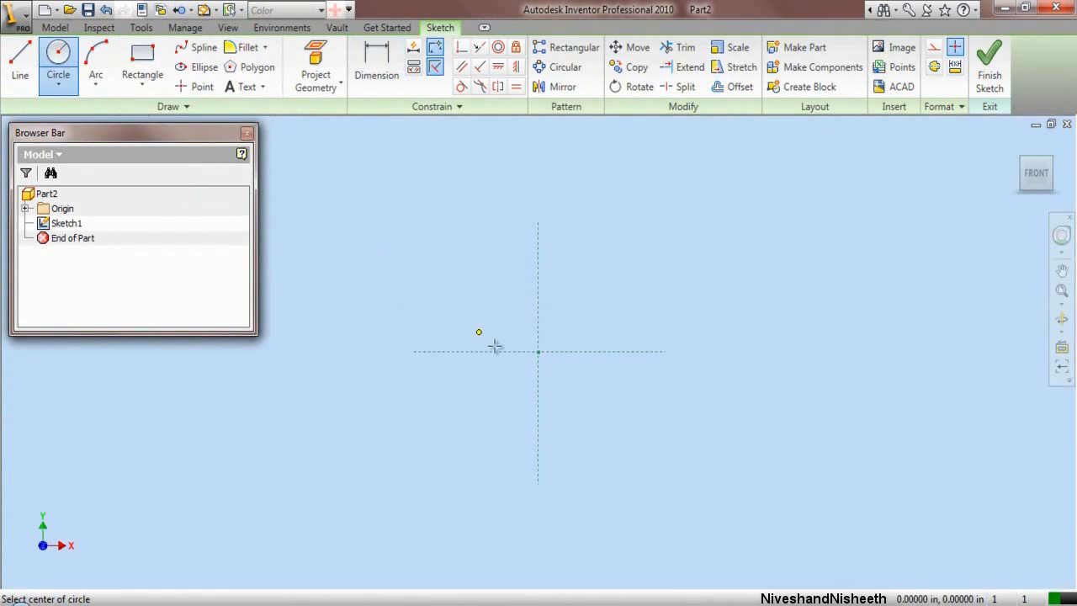
pyautogui.click(538, 352)
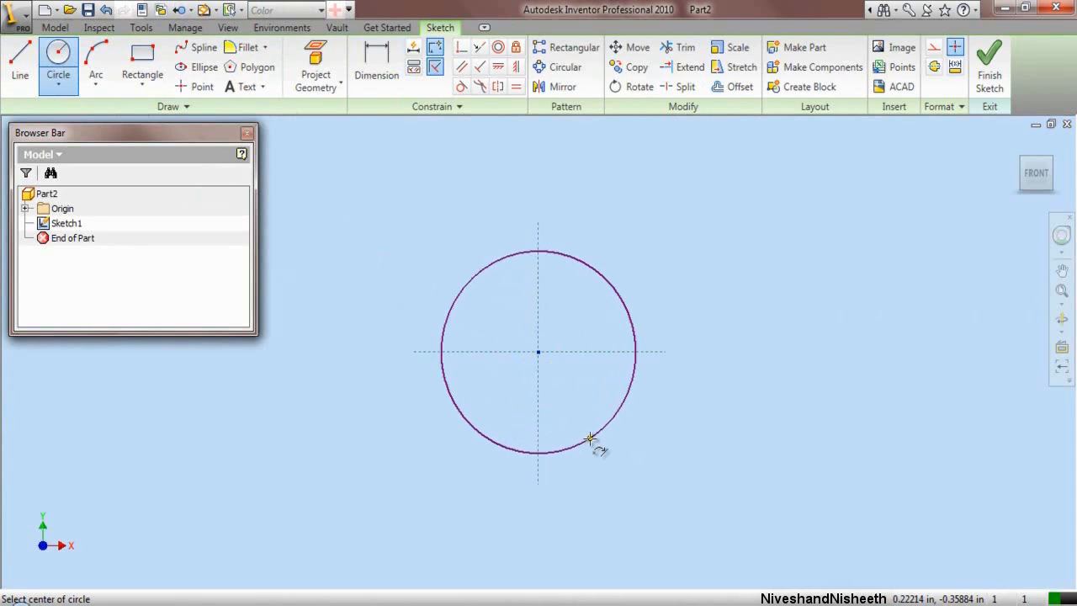
pyautogui.click(588, 435)
pyautogui.click(376, 63)
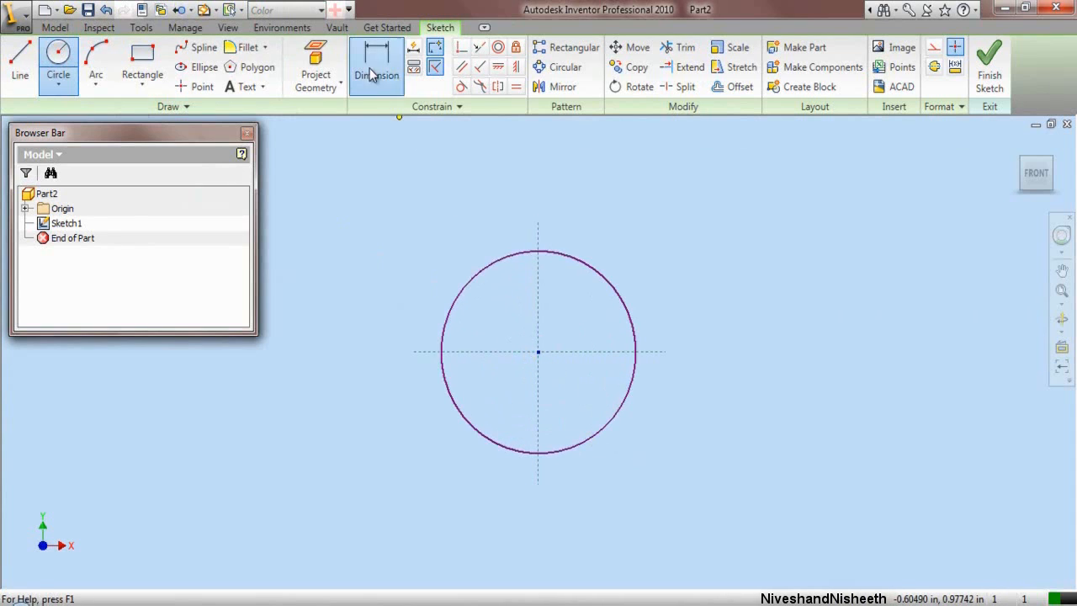
pyautogui.click(474, 280)
pyautogui.click(456, 267)
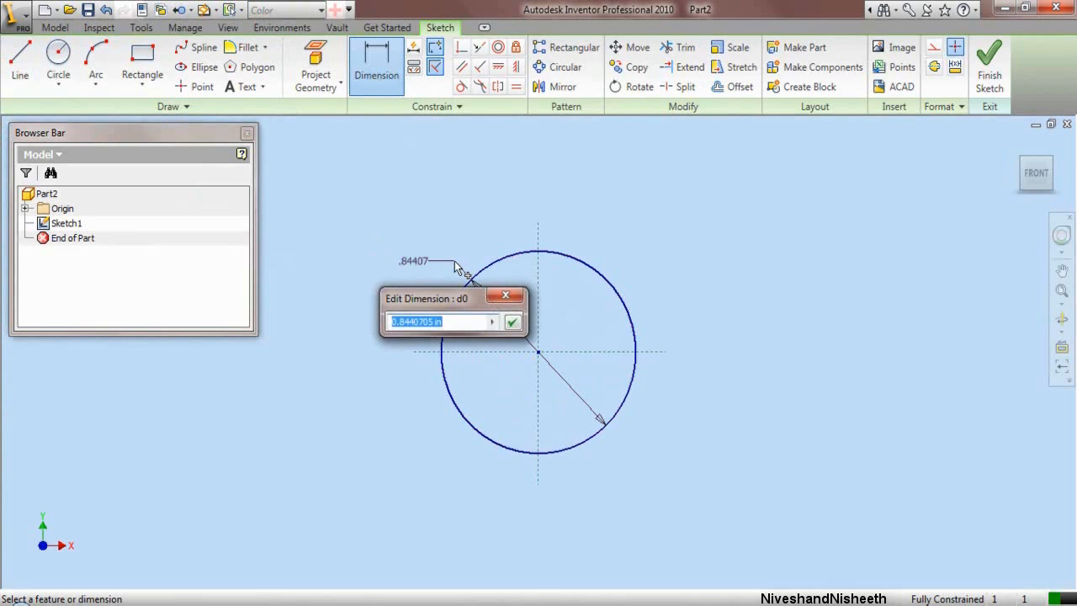
pyautogui.write('.625')
pyautogui.press('Return')
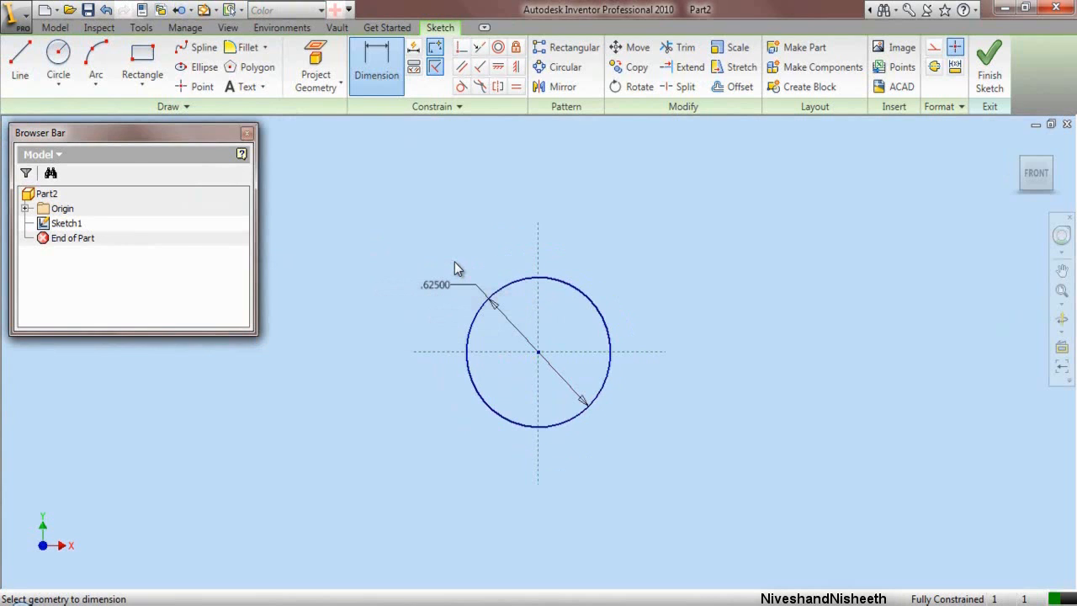
# Step: Extrude the circle .281 in as a solid disc
pyautogui.click(55, 27)
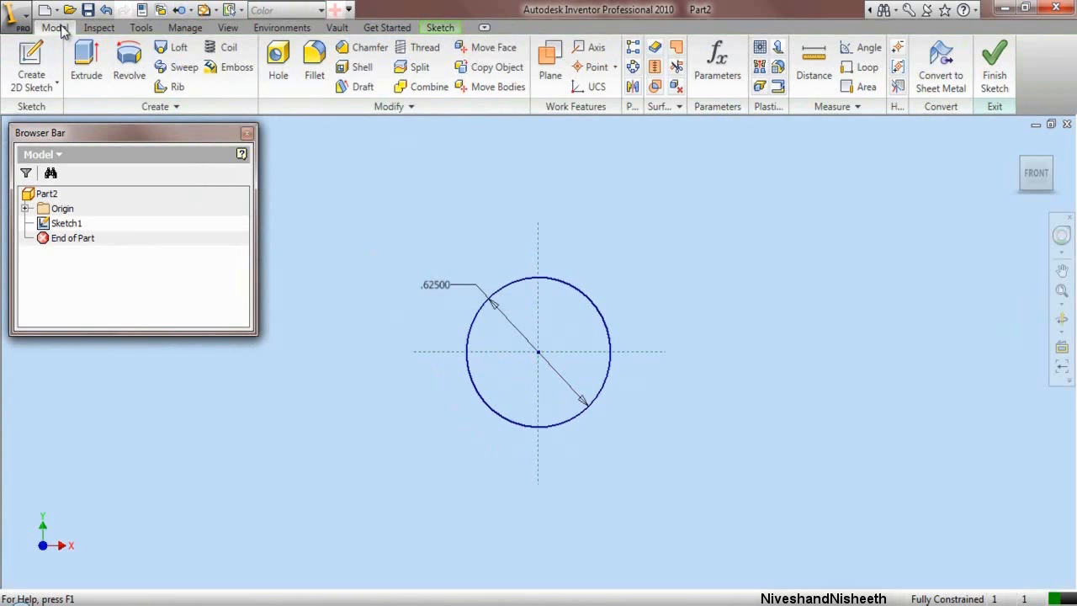
pyautogui.click(86, 61)
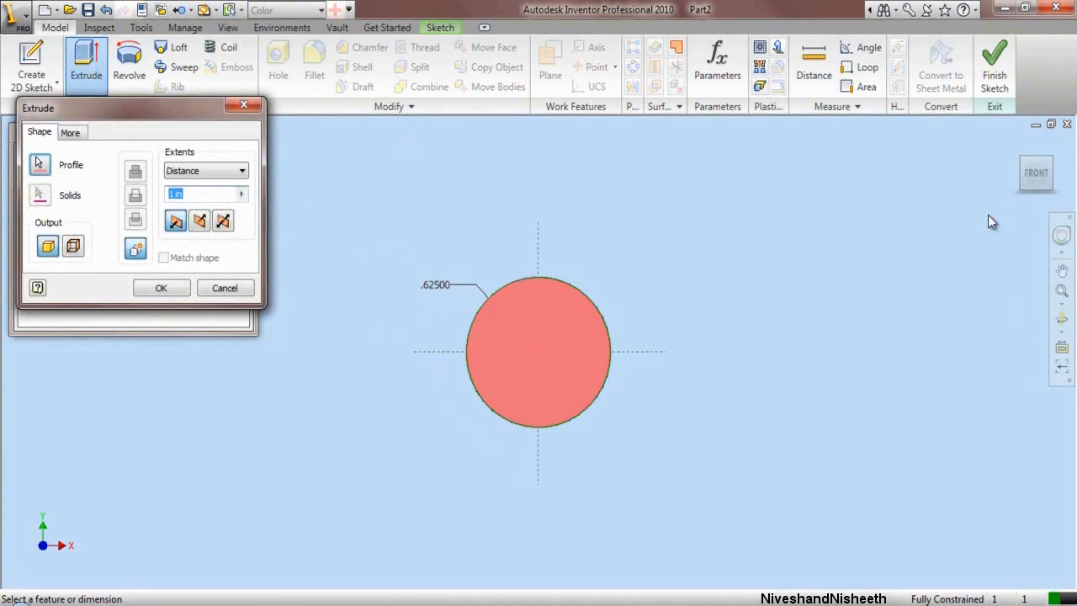
pyautogui.click(1044, 171)
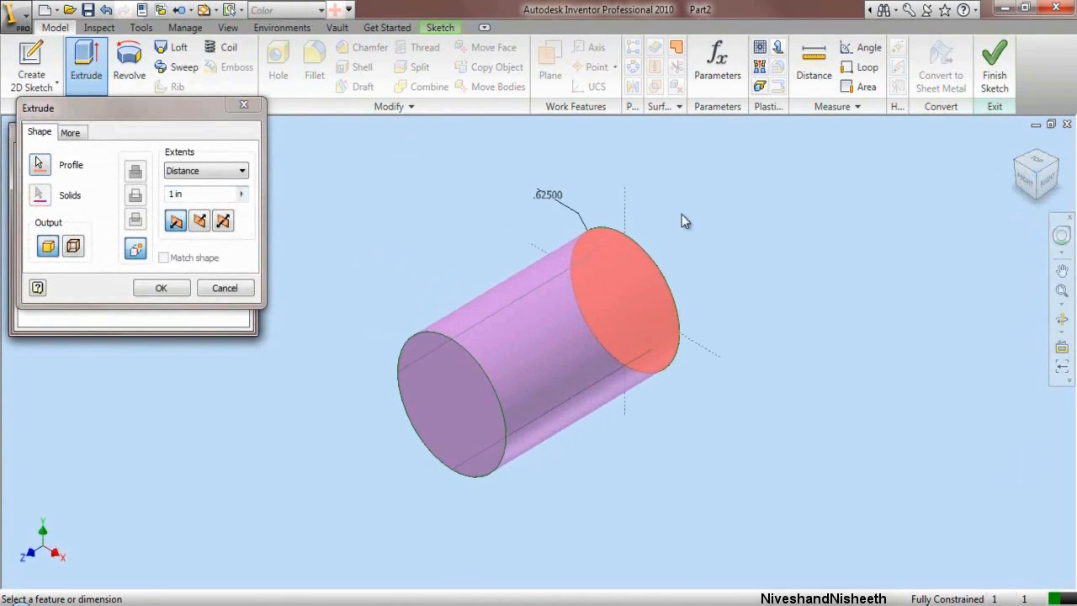
pyautogui.click(205, 194)
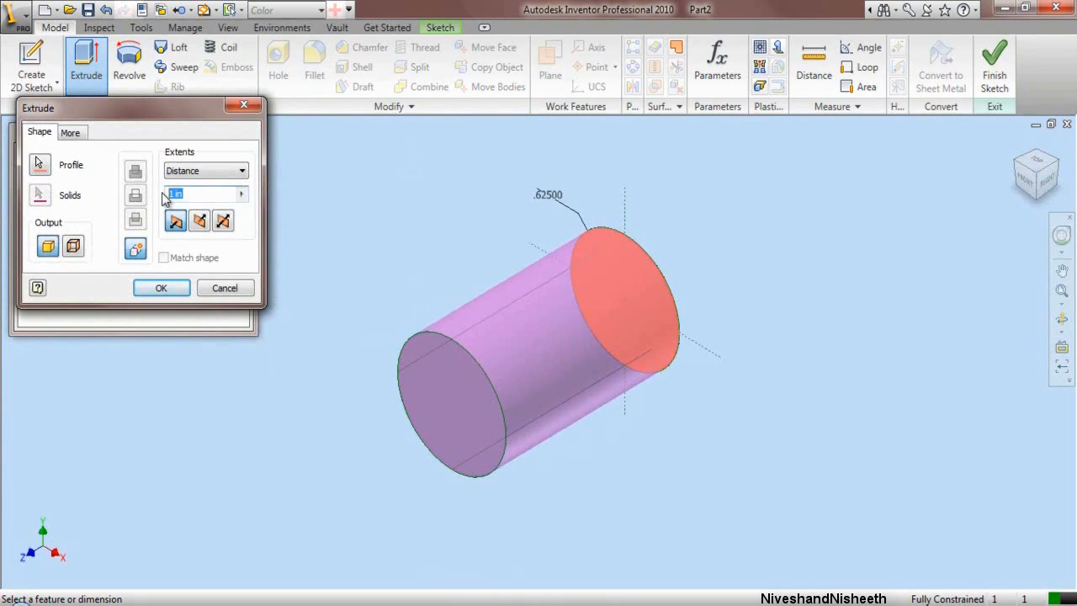
pyautogui.write('28')
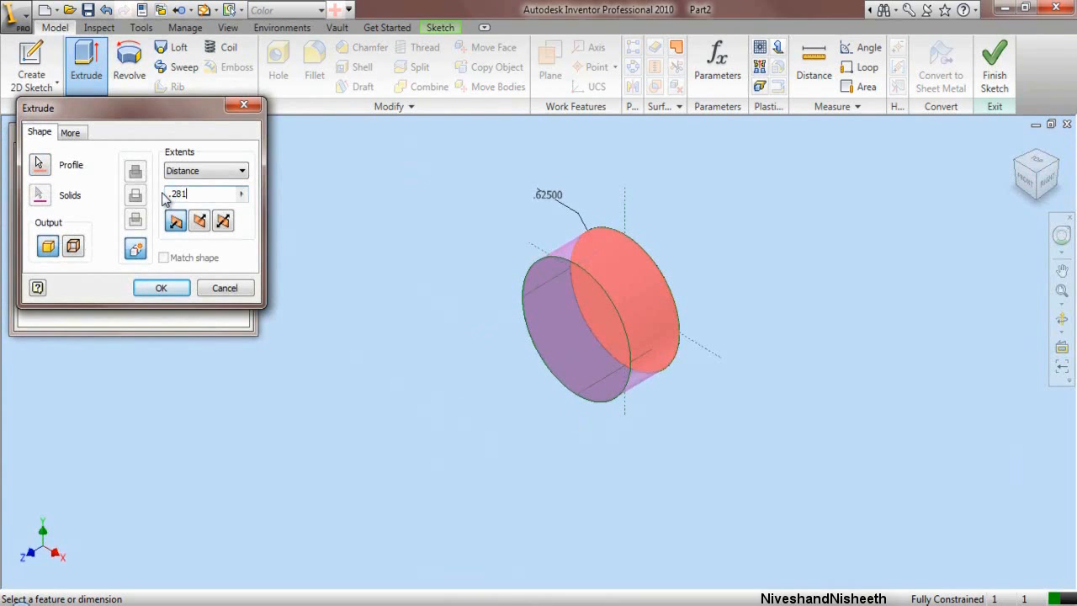
pyautogui.write('1')
pyautogui.press('Return')
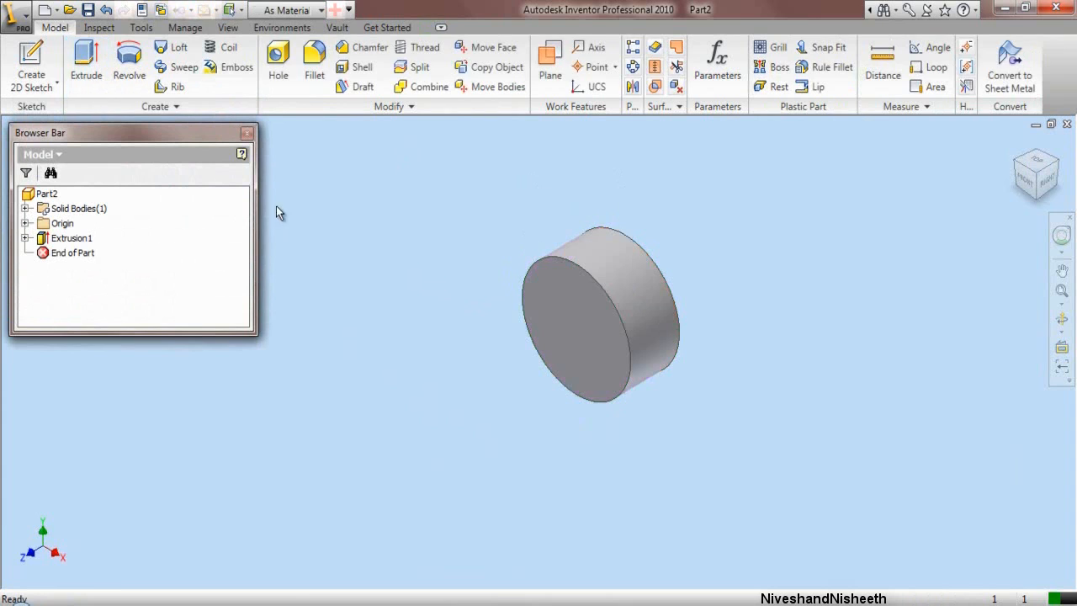
# Step: Shell the disc with a .03125 in wall thickness, removing its front flat face
pyautogui.click(1061, 290)
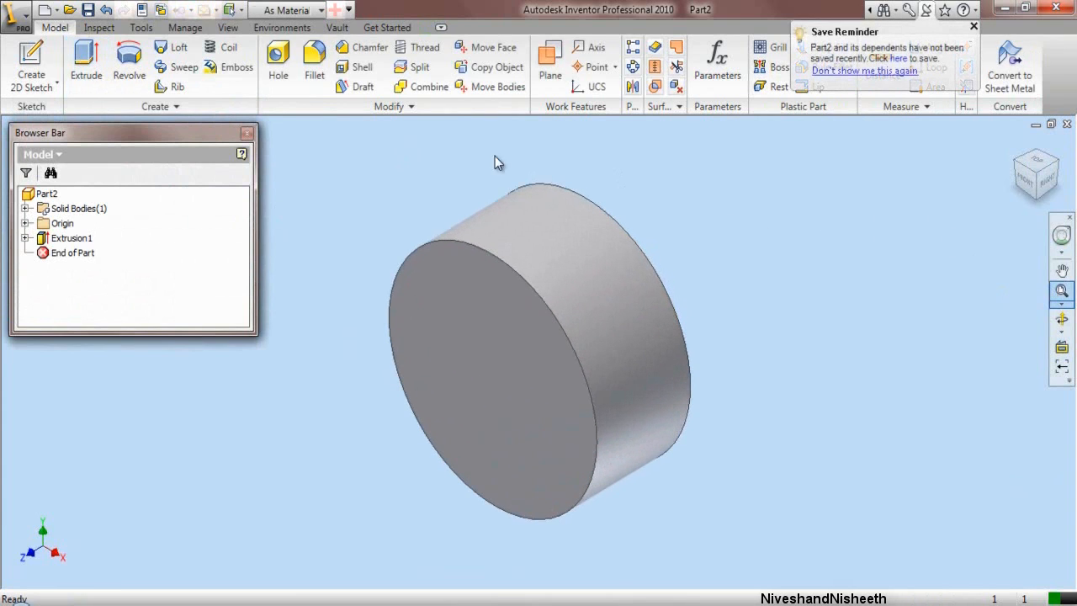
pyautogui.click(358, 69)
pyautogui.click(464, 363)
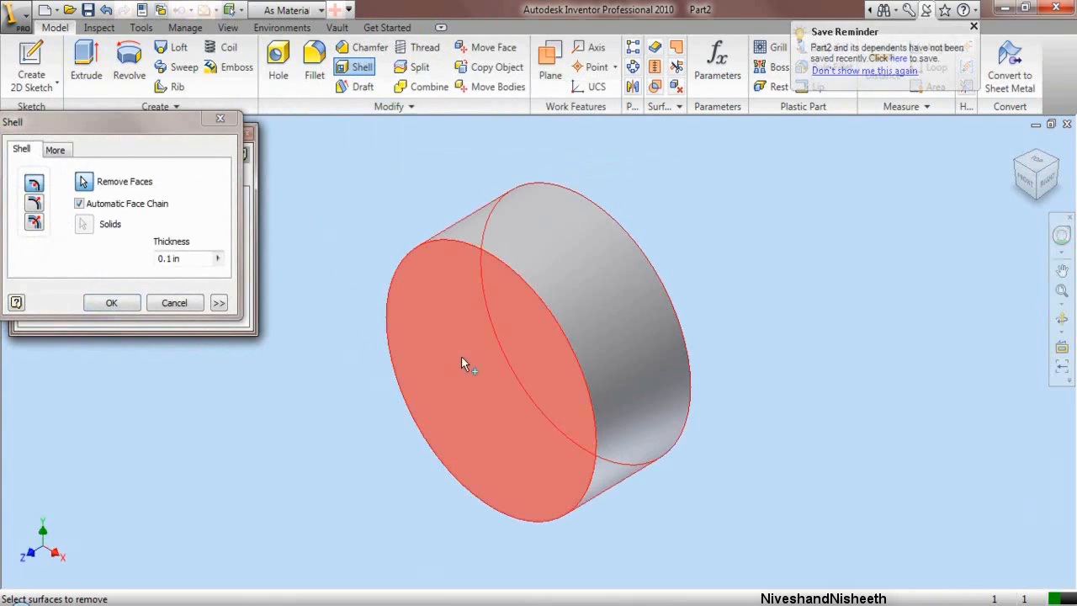
pyautogui.click(194, 258)
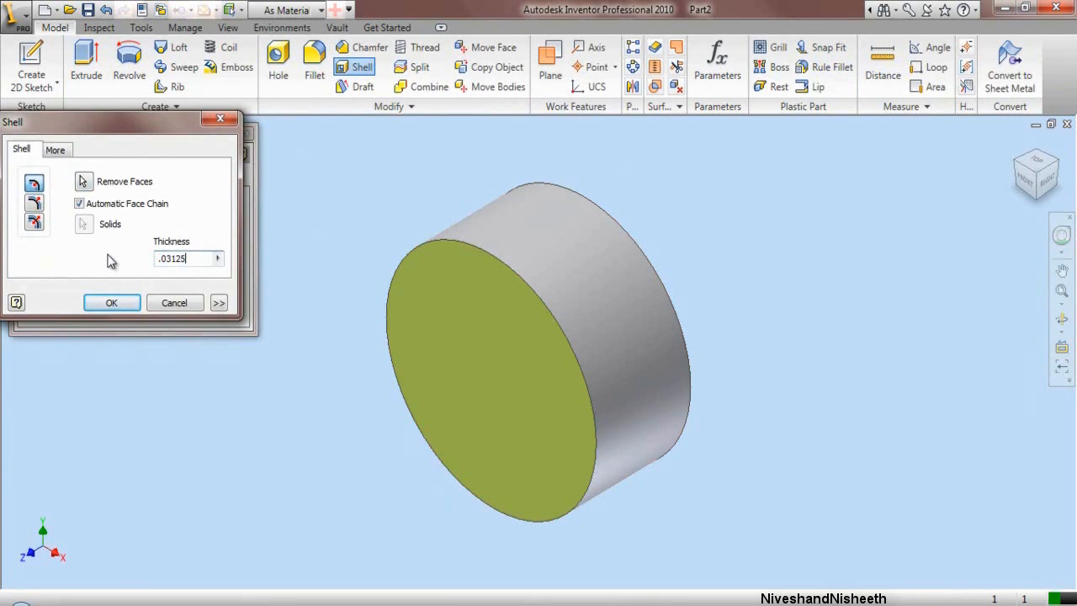
pyautogui.click(110, 304)
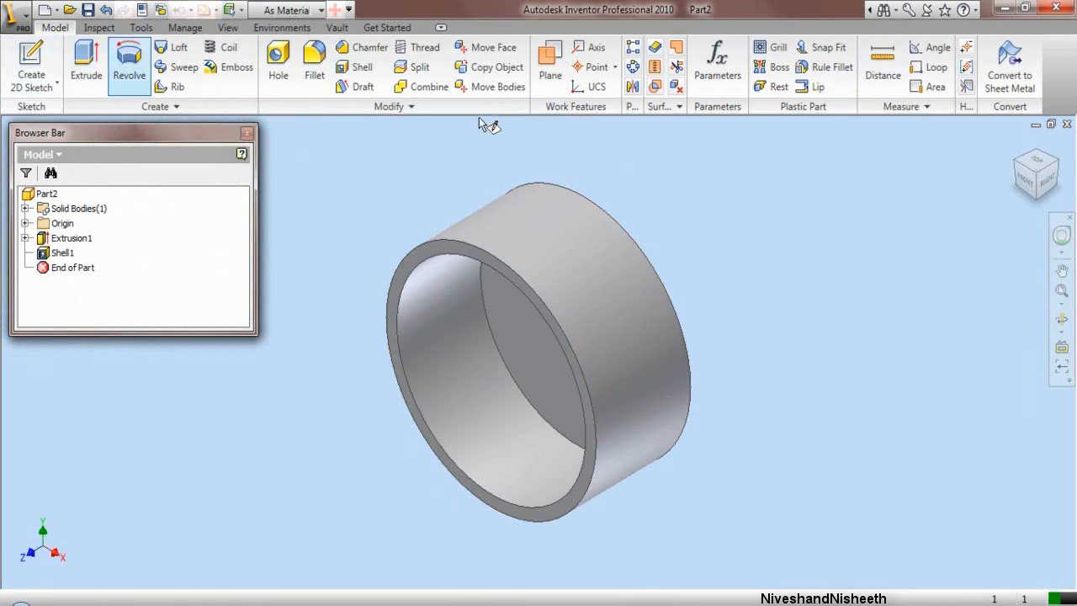
# Step: Start a sketch on the closed end face of the shelled disc and draw a circle about .27 in in diameter at its center
pyautogui.click(1064, 164)
pyautogui.press('s')
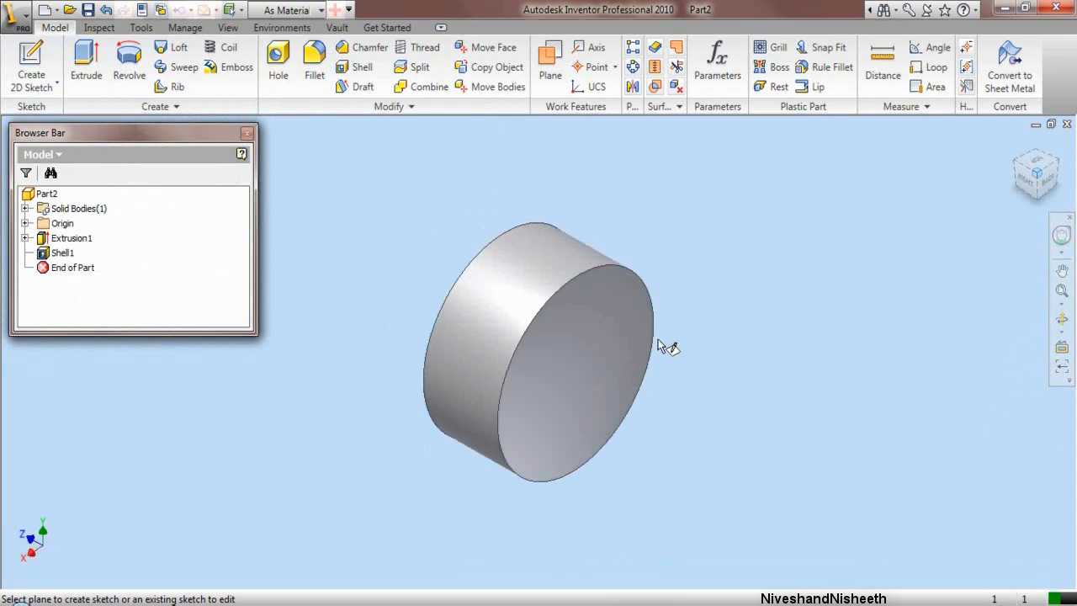
pyautogui.click(588, 370)
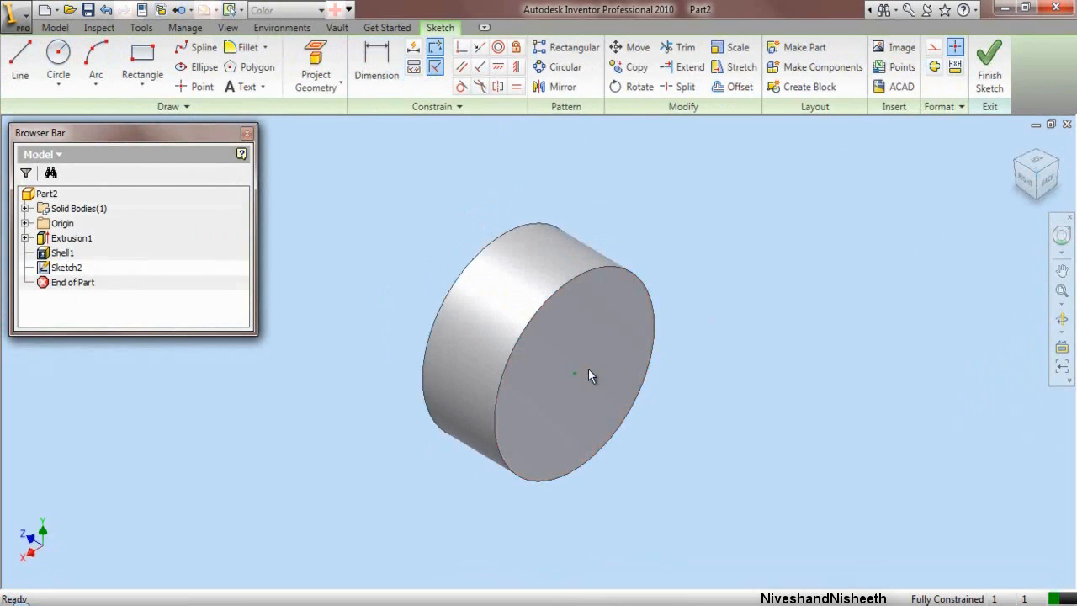
pyautogui.click(58, 63)
pyautogui.scroll(2, 585, 368)
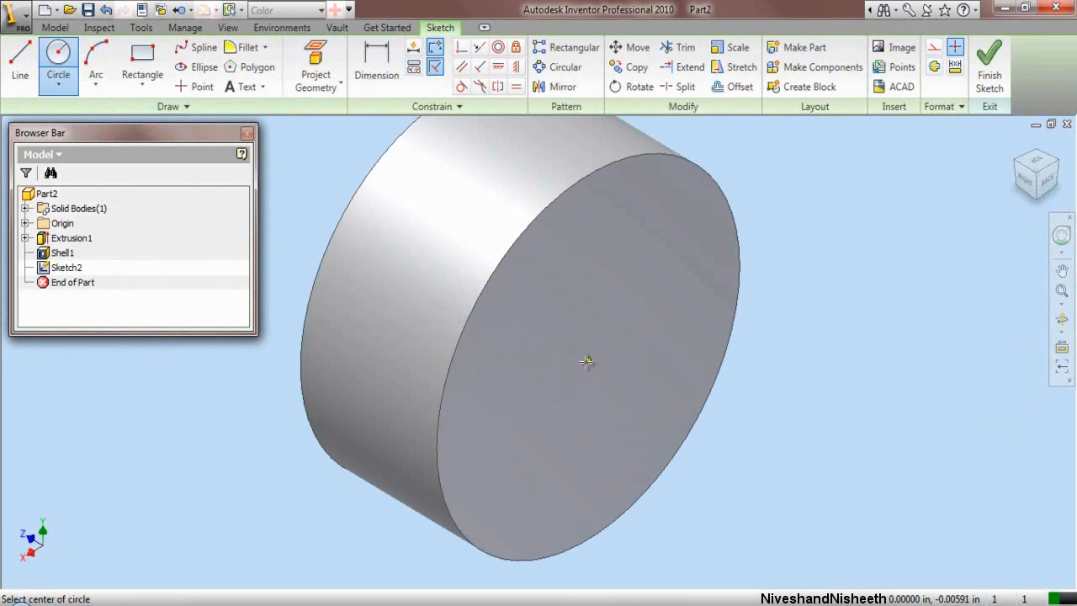
pyautogui.click(589, 357)
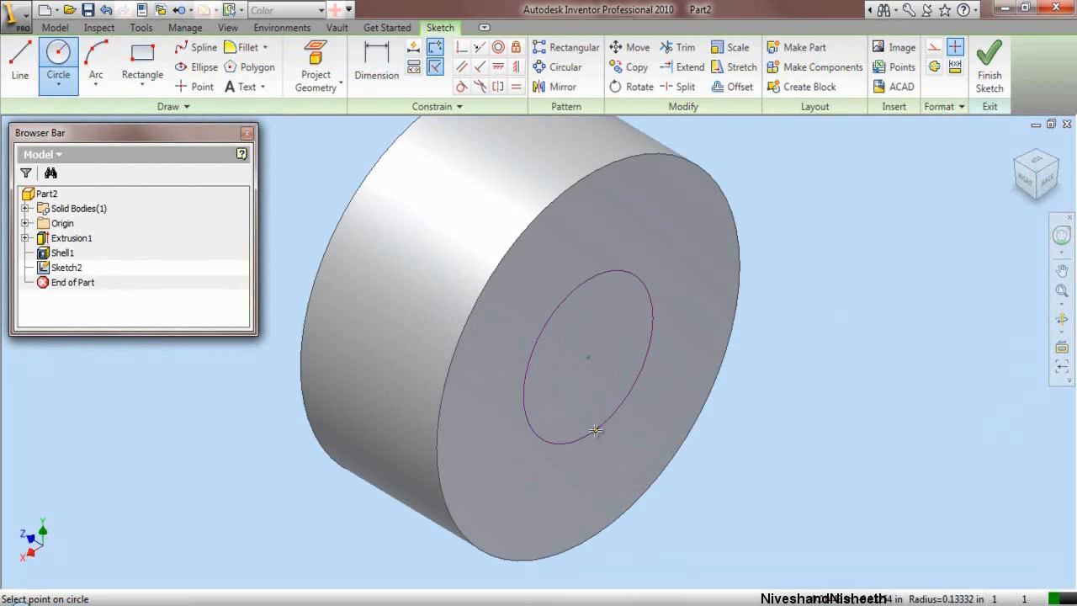
pyautogui.click(601, 438)
# Step: Dimension the diameter of the circle on the closed end face as .313 in
pyautogui.click(376, 68)
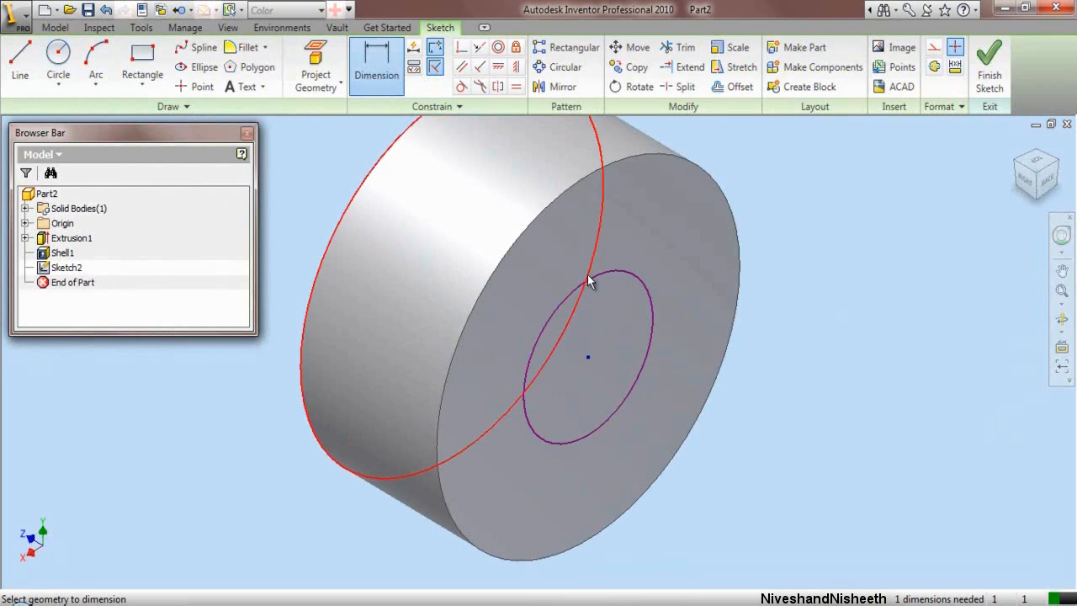
pyautogui.click(589, 277)
pyautogui.click(604, 334)
pyautogui.write('.')
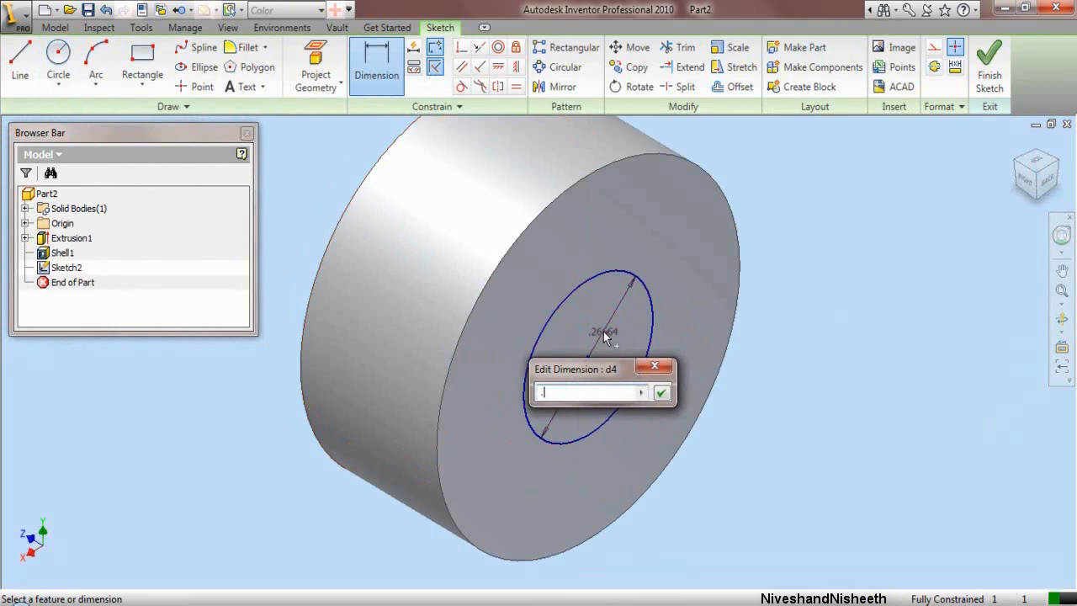
pyautogui.write('313')
pyautogui.press('Return')
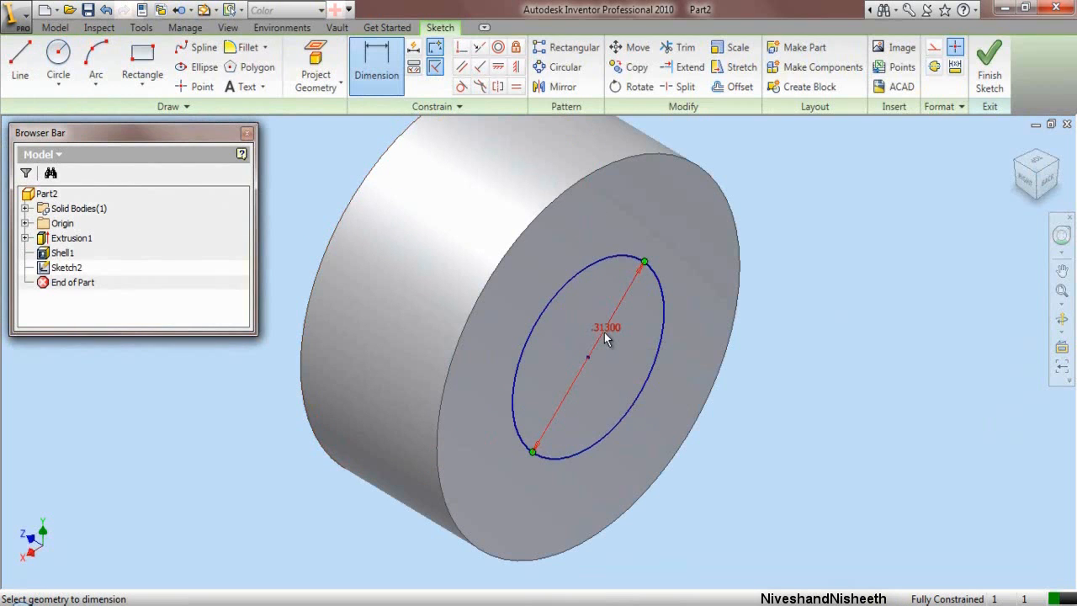
pyautogui.rightClick(791, 235)
pyautogui.click(816, 243)
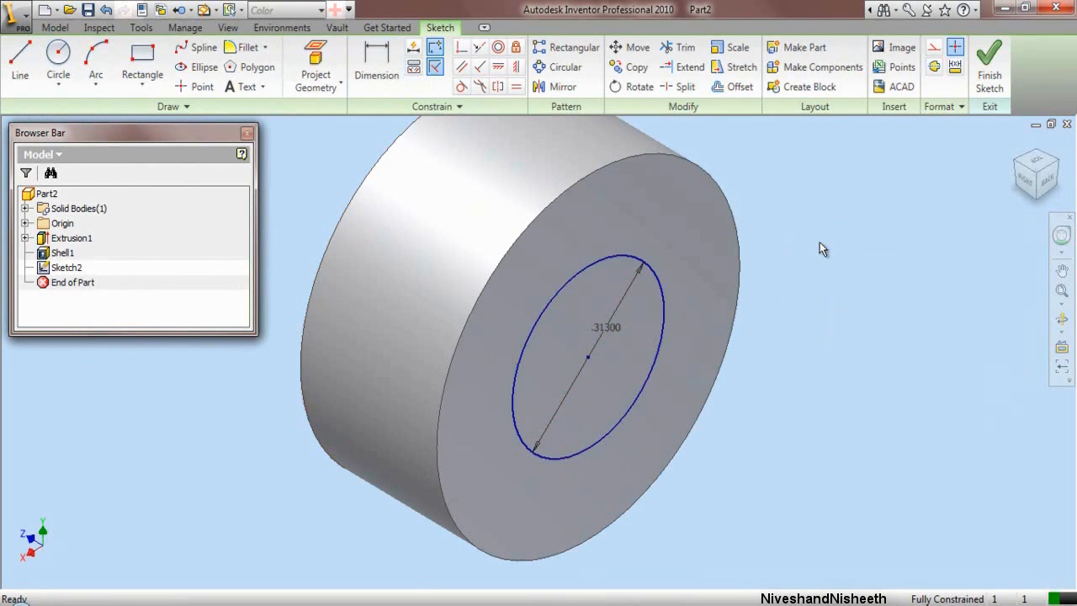
# Step: Extrude the .313 in circle as a cut with All extents through the closed end of the cup
pyautogui.rightClick(818, 241)
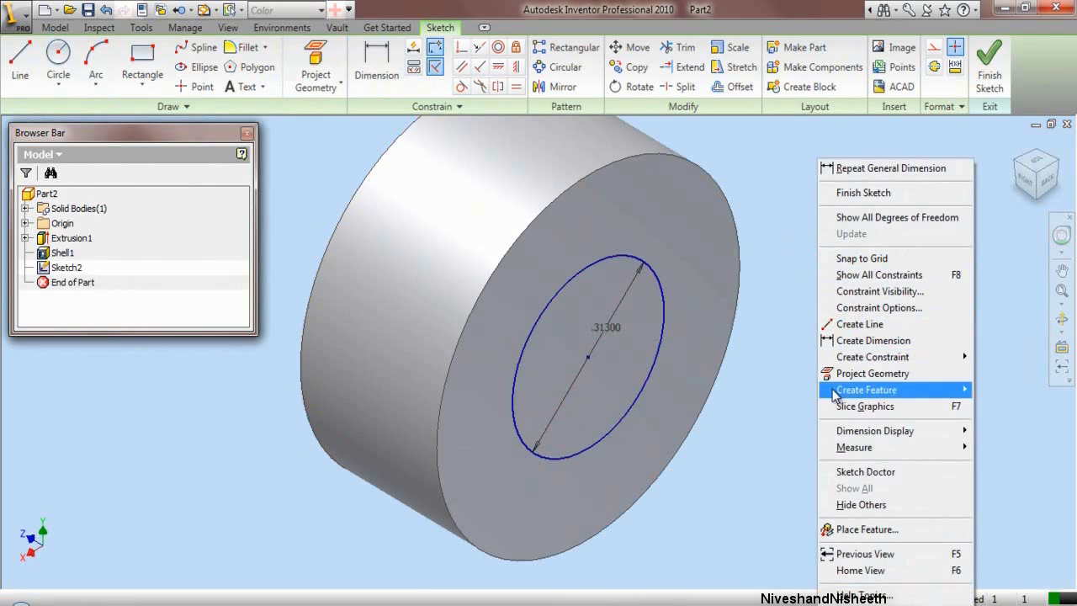
pyautogui.moveTo(839, 394)
pyautogui.click(741, 390)
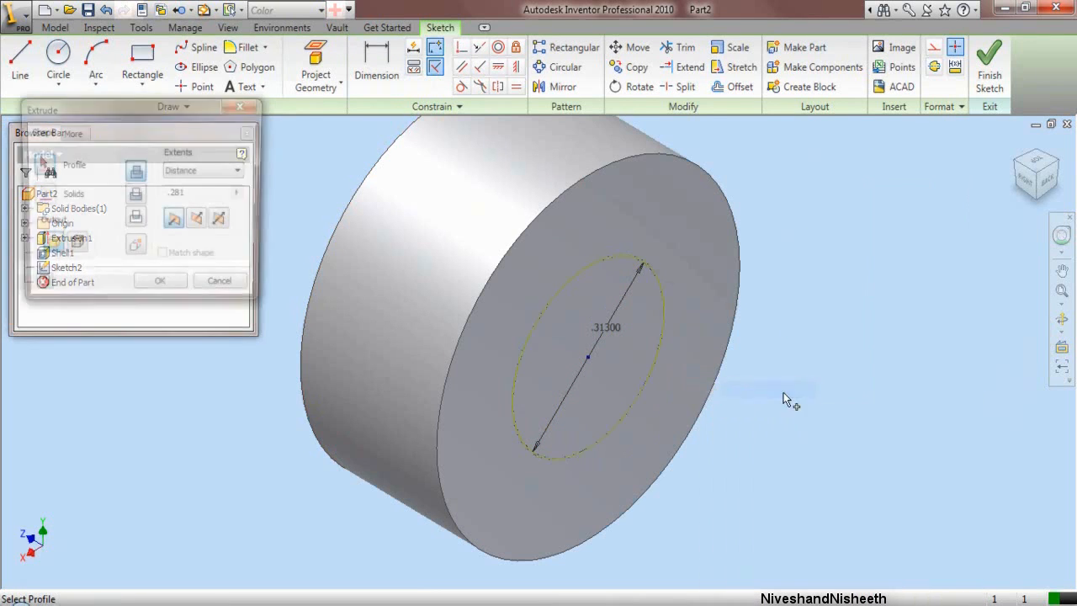
pyautogui.click(136, 196)
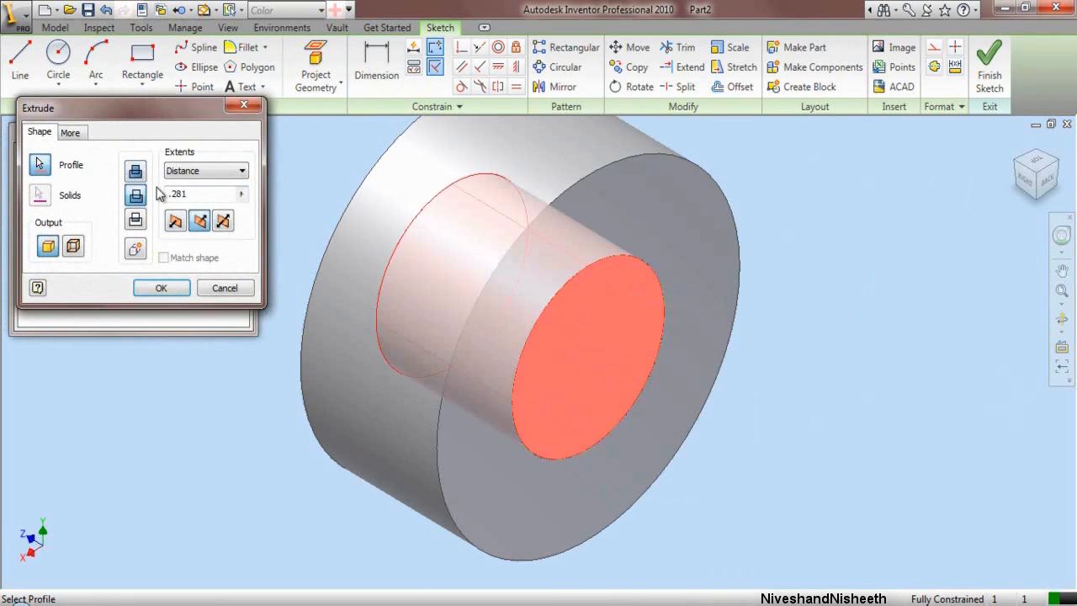
pyautogui.click(201, 171)
pyautogui.click(179, 228)
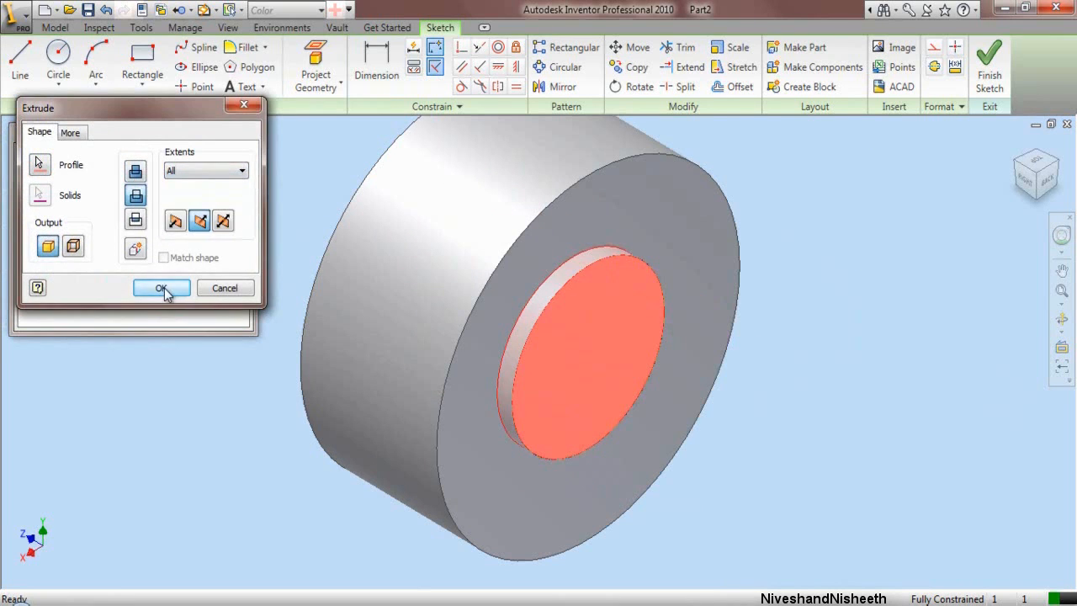
pyautogui.click(161, 288)
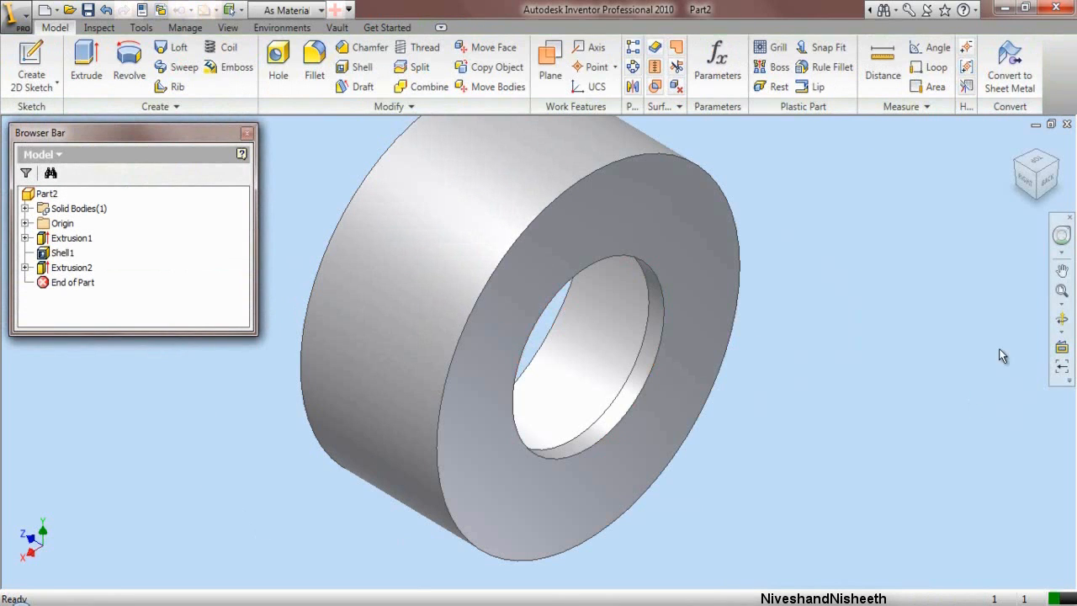
pyautogui.click(1062, 291)
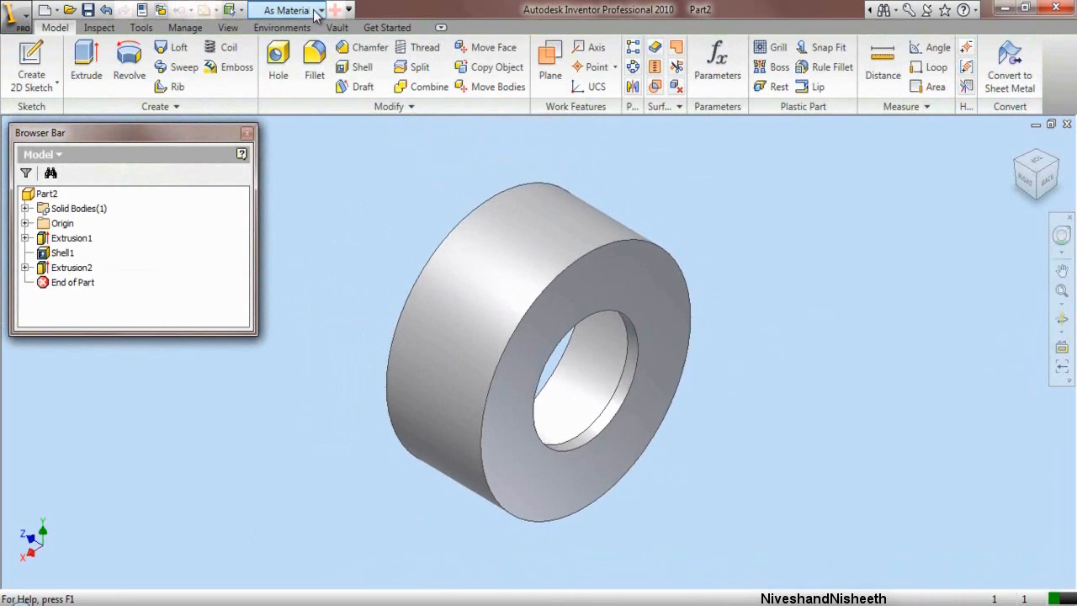
# Step: Set the part's color to Metal-AL-6061 (Polished)
pyautogui.click(318, 10)
pyautogui.press('m')
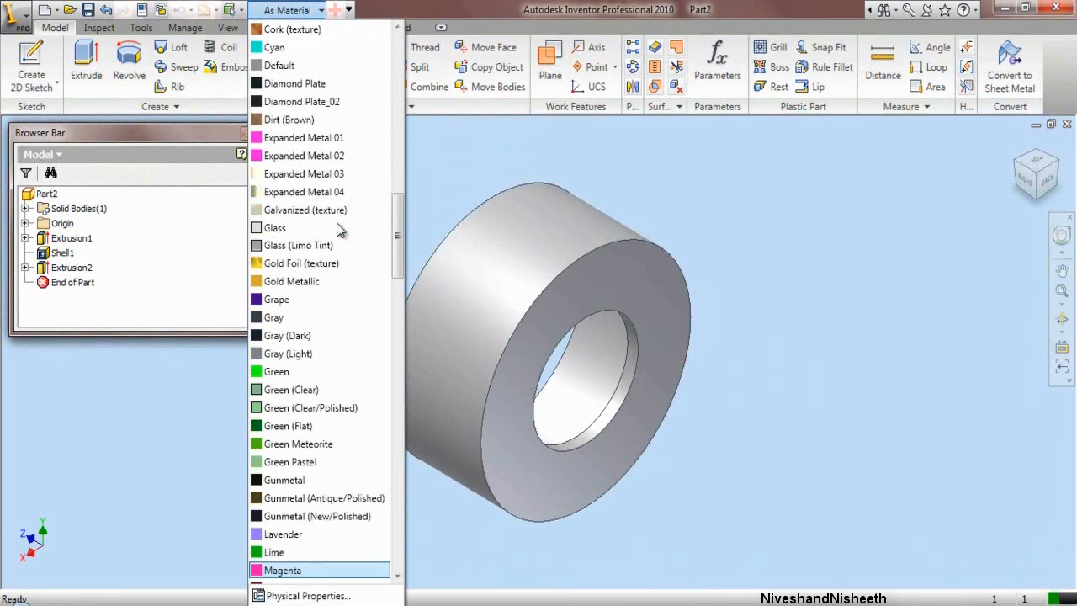
pyautogui.moveTo(398, 266); pyautogui.dragTo(404, 354)
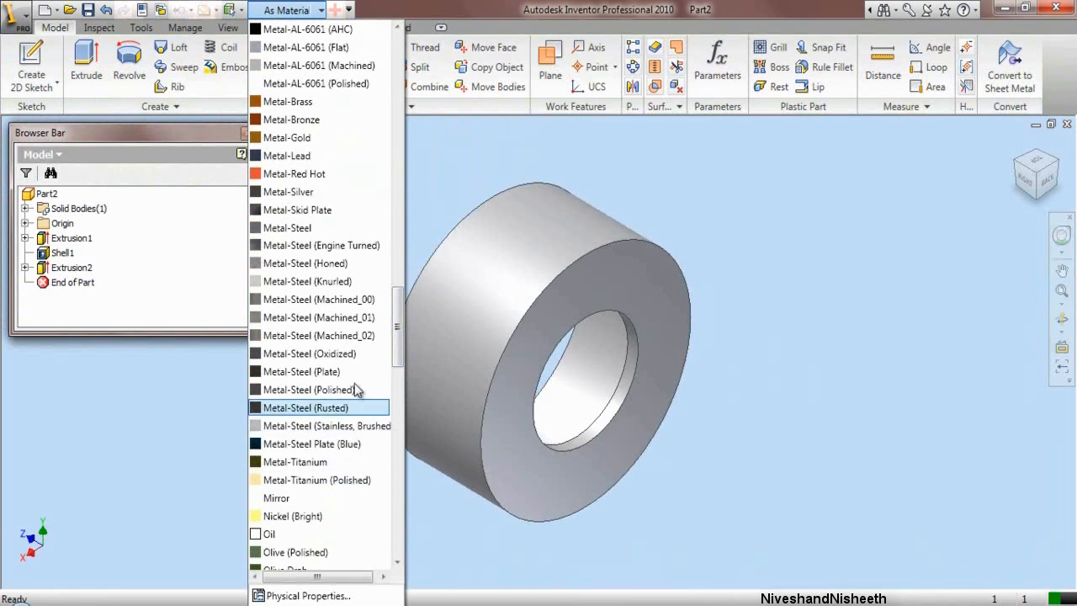
pyautogui.click(330, 85)
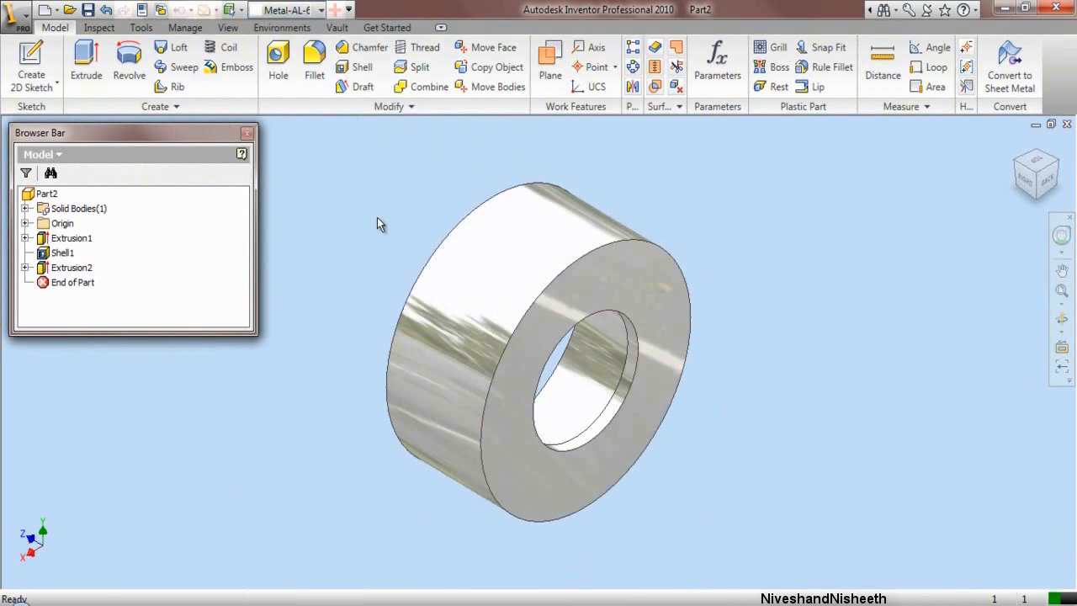
# Step: Save the part as Part 9 in the Drill Machine folder and close it
pyautogui.click(88, 10)
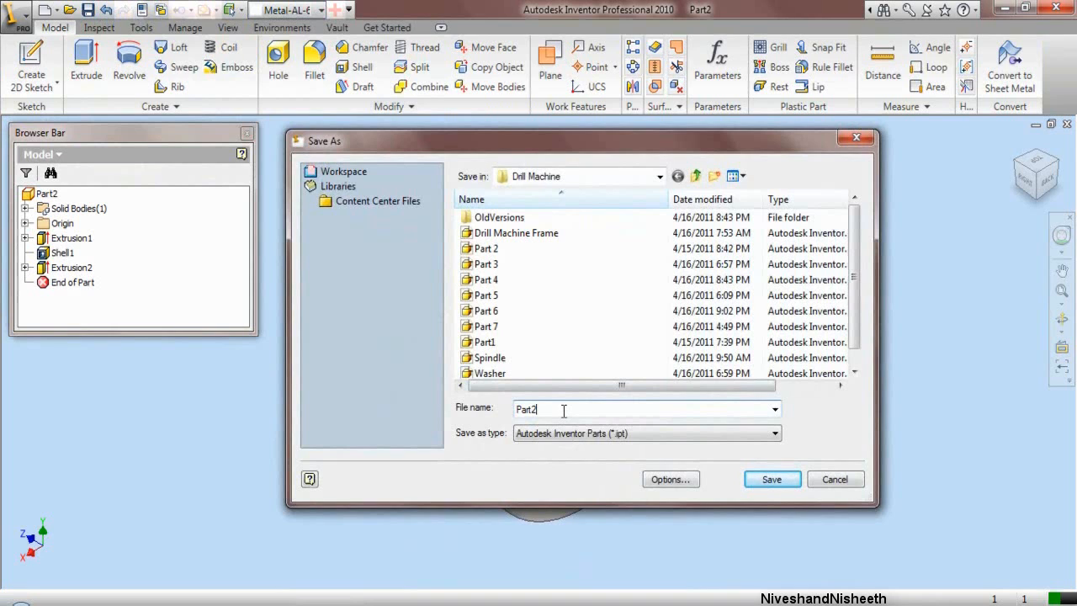
pyautogui.press('BackSpace')
pyautogui.write('9')
pyautogui.click(767, 484)
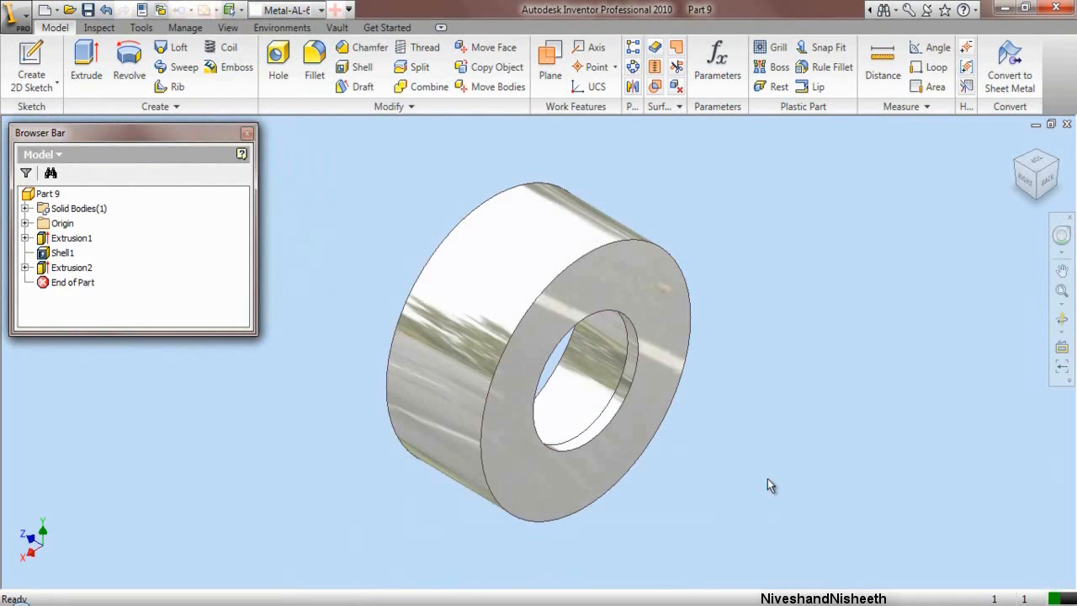
pyautogui.click(1067, 124)
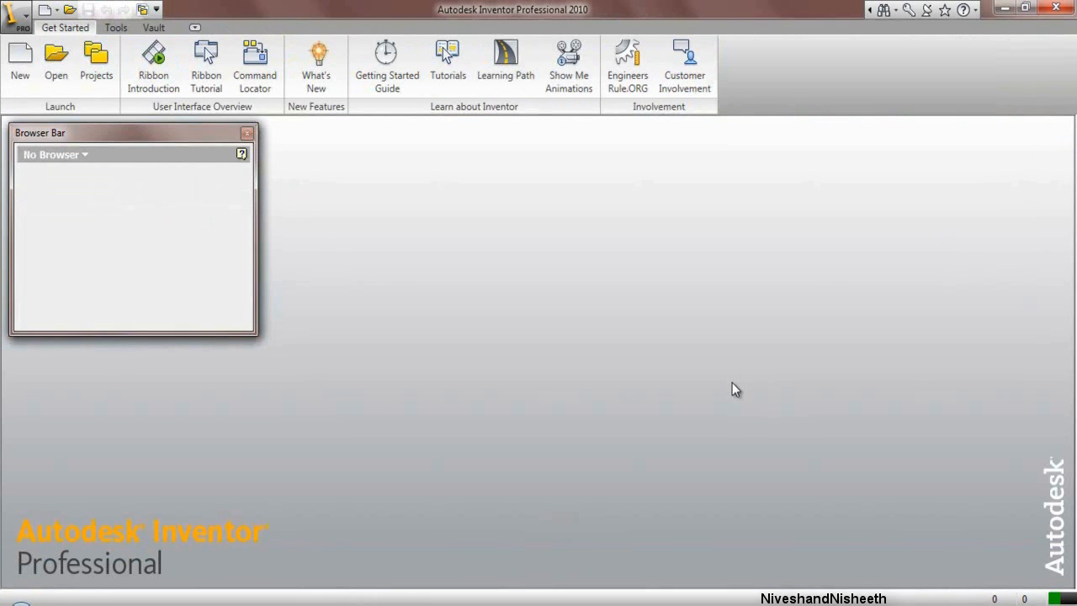
# Step: Create a new part file from the My Preference.ipt template
pyautogui.press('alt')
pyautogui.click(21, 60)
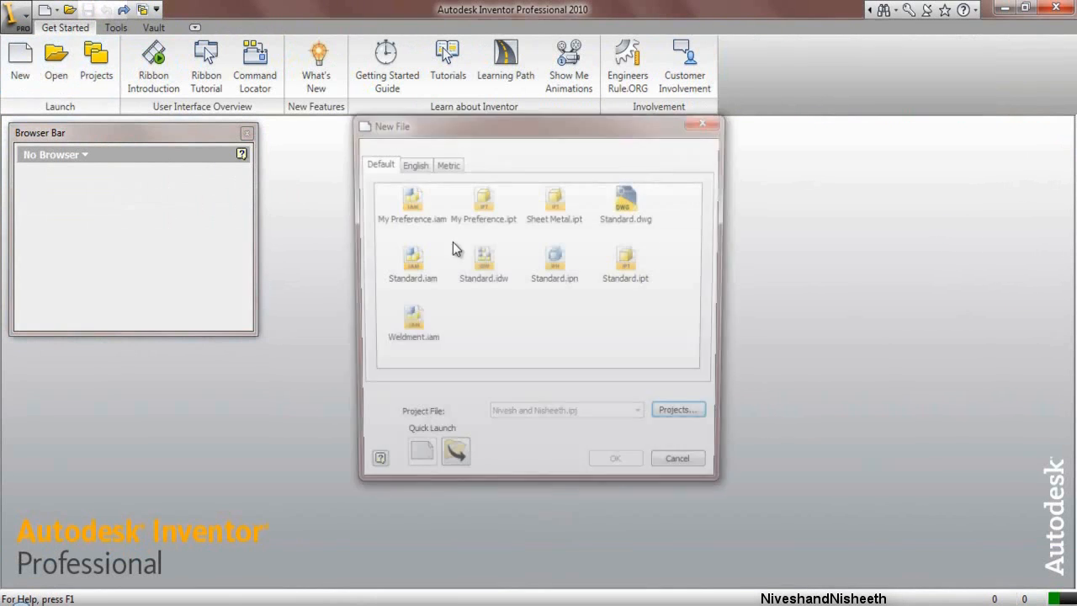
pyautogui.click(494, 203)
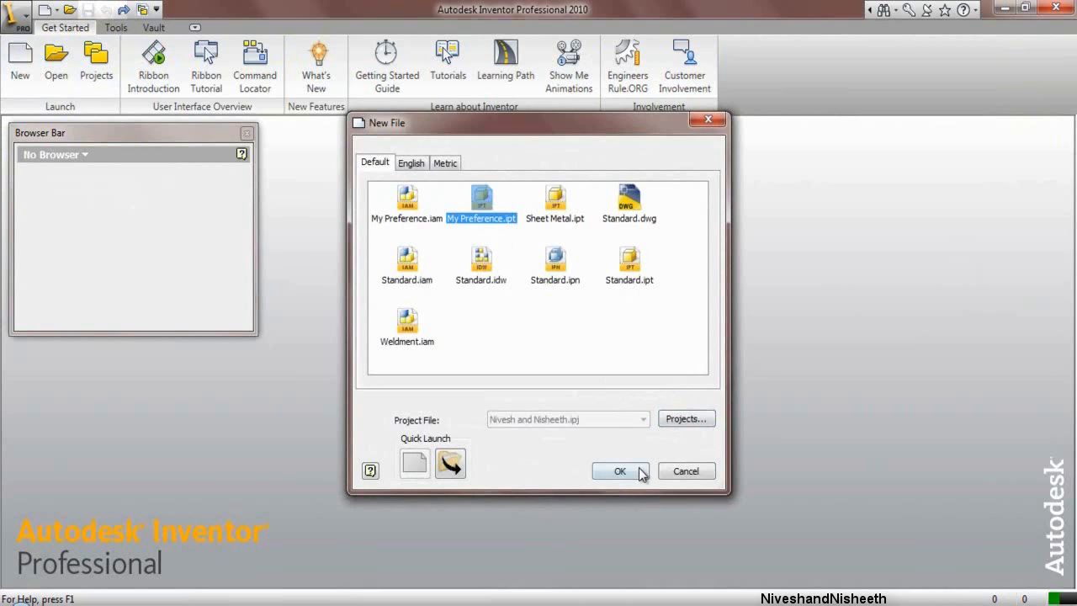
pyautogui.click(621, 471)
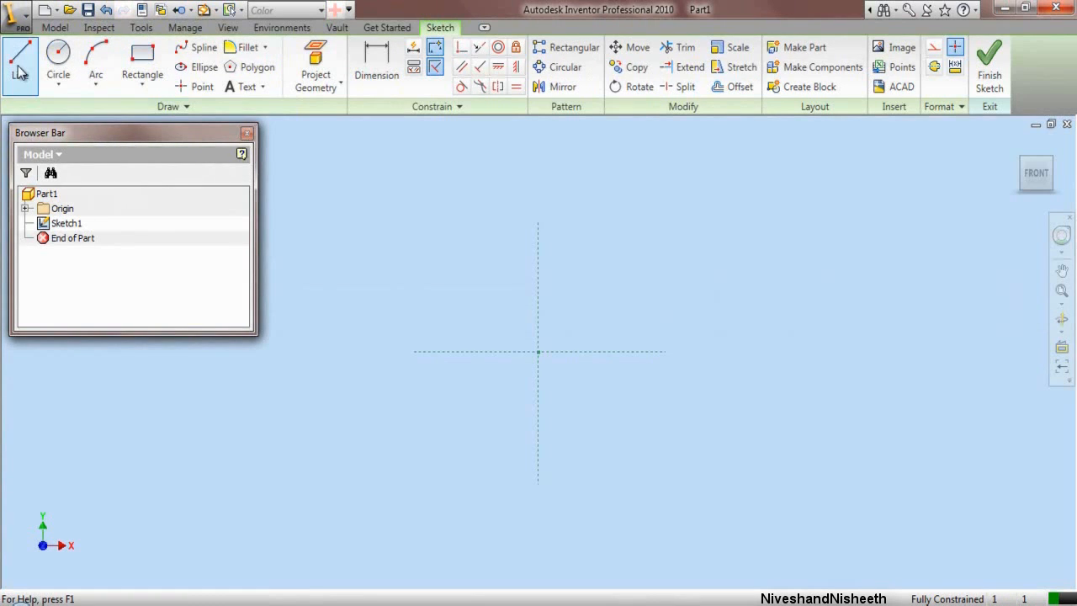
# Step: Draw a horizontal line about 1.41 in long from the sketch origin along the positive X direction
pyautogui.press('l')
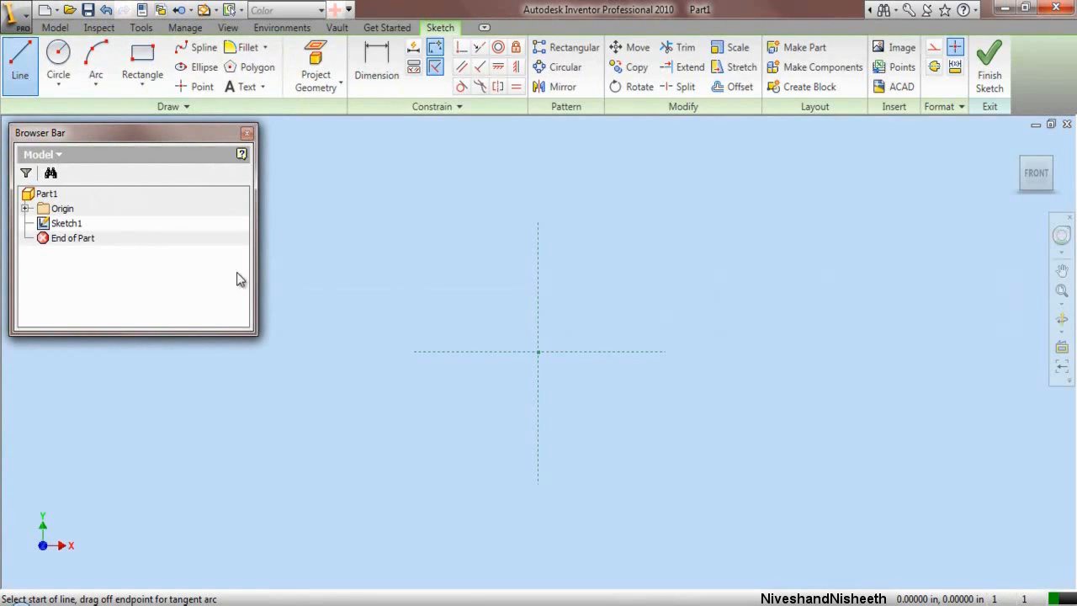
pyautogui.click(539, 351)
pyautogui.click(864, 352)
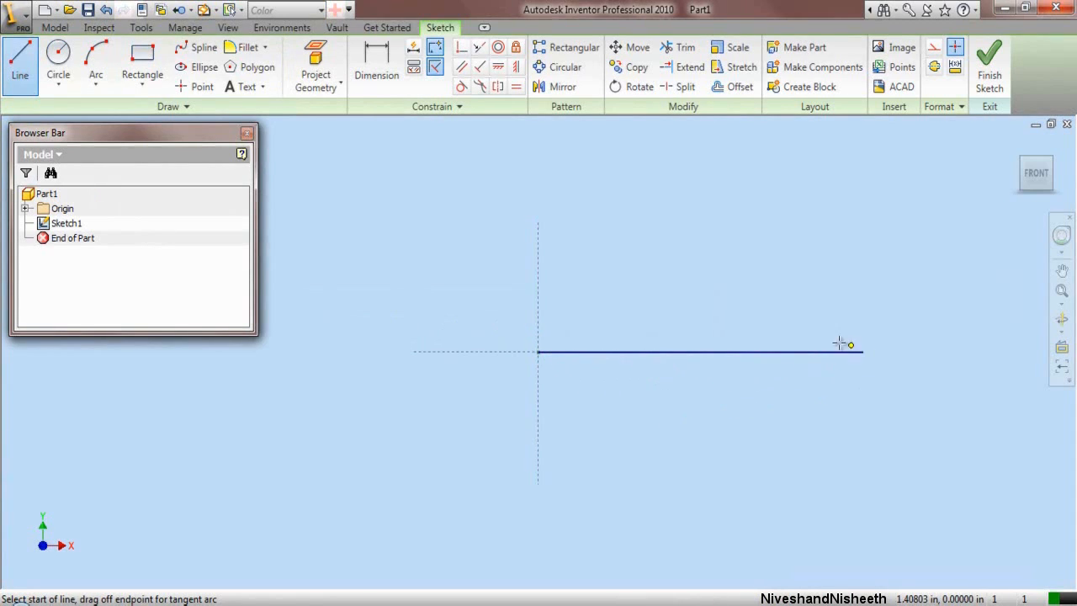
# Step: Dimension the length of the horizontal base line as 4.666 in
pyautogui.click(378, 73)
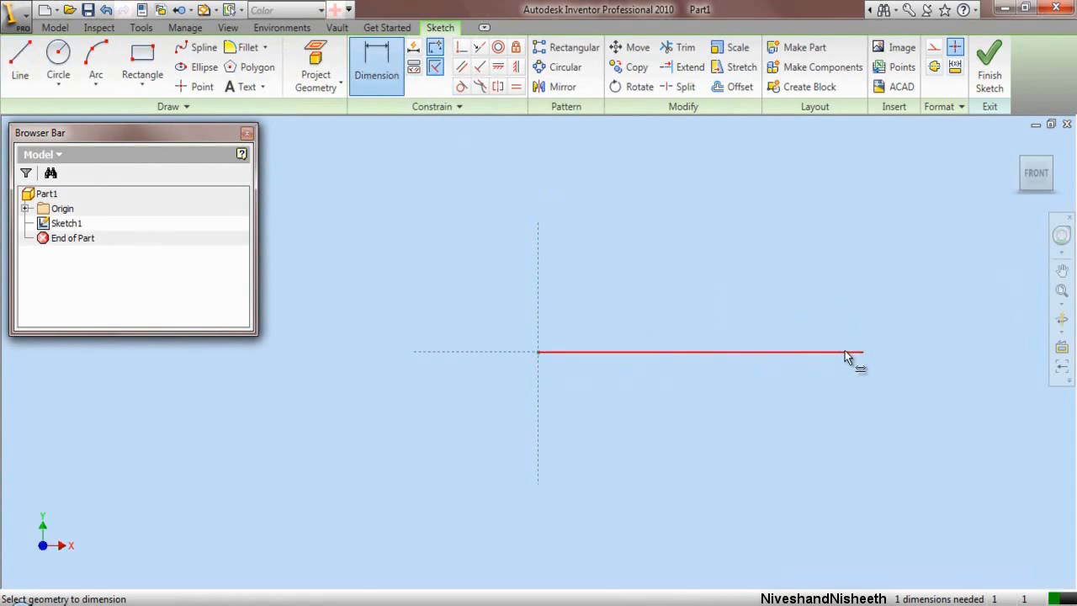
pyautogui.click(845, 352)
pyautogui.click(737, 417)
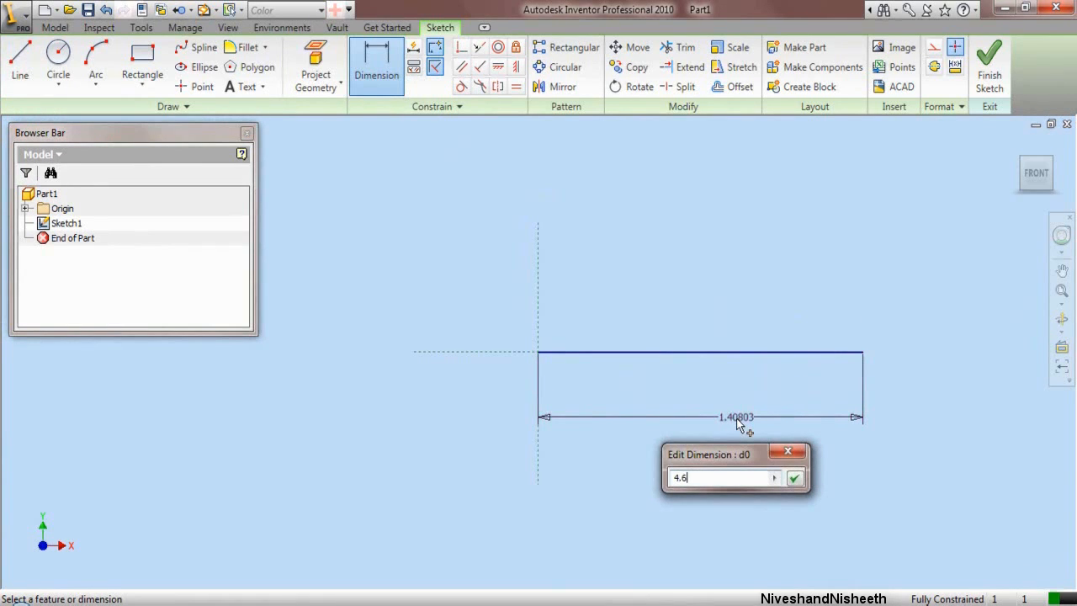
pyautogui.press('Return')
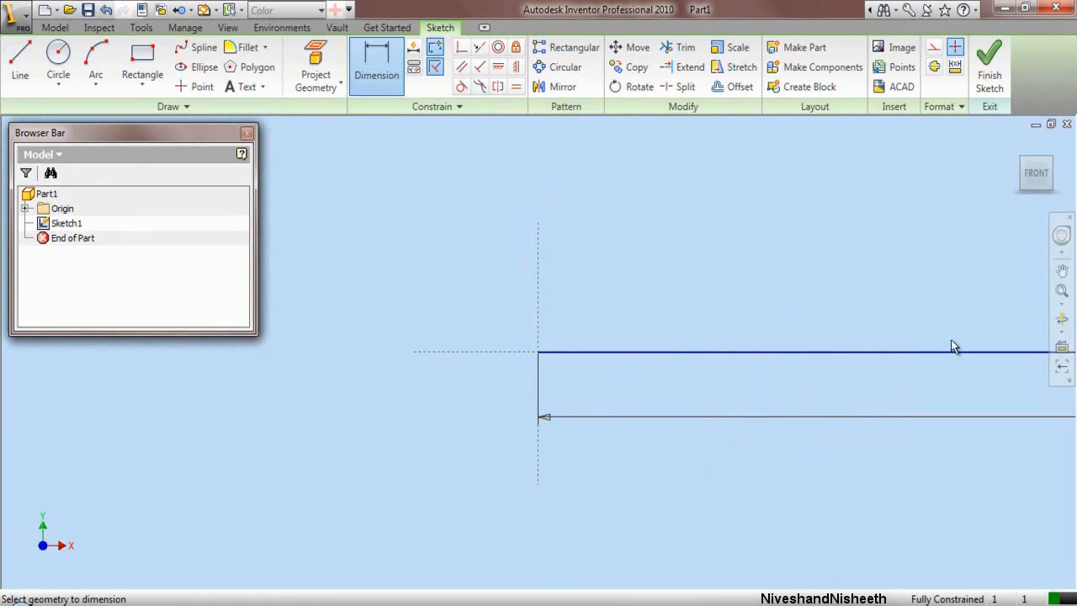
# Step: Draw a vertical line about .21 in long upward from the base line's origin endpoint
pyautogui.click(1061, 290)
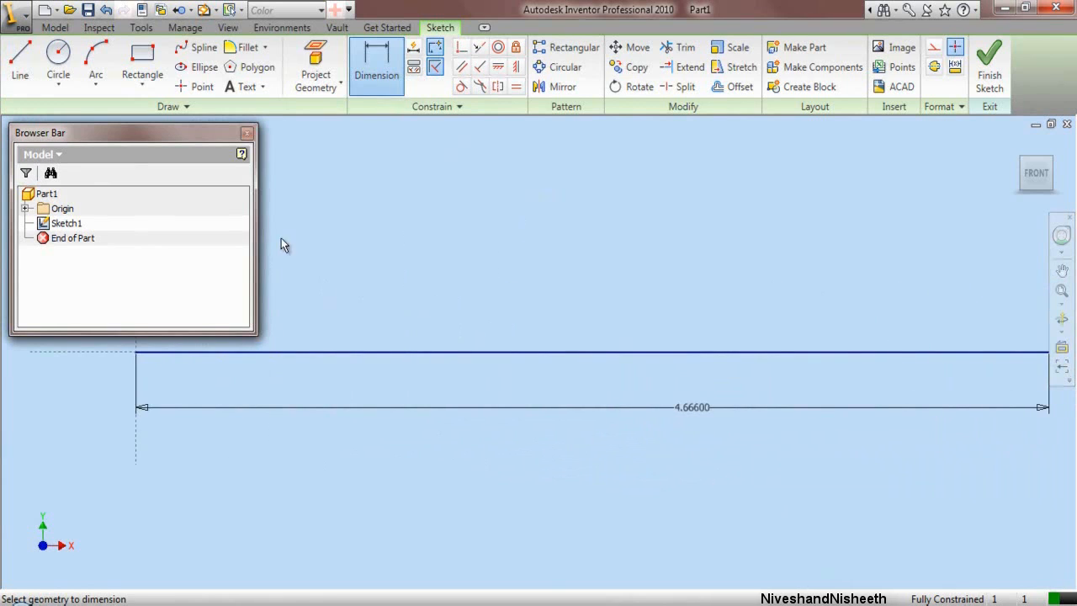
pyautogui.click(13, 80)
pyautogui.scroll(-2, 539, 483)
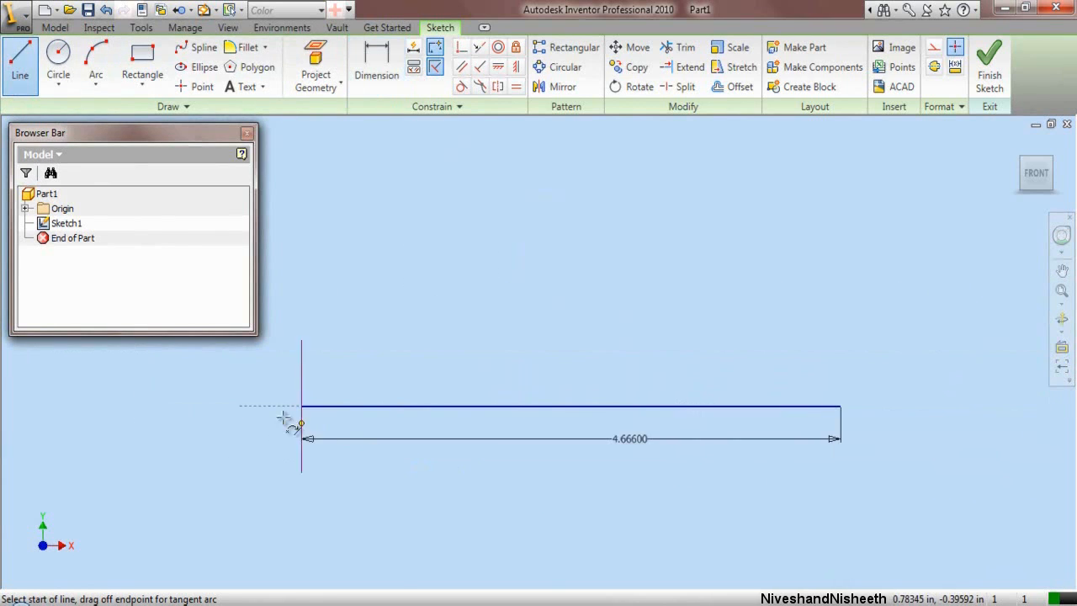
pyautogui.scroll(5, 268, 406)
pyautogui.click(404, 410)
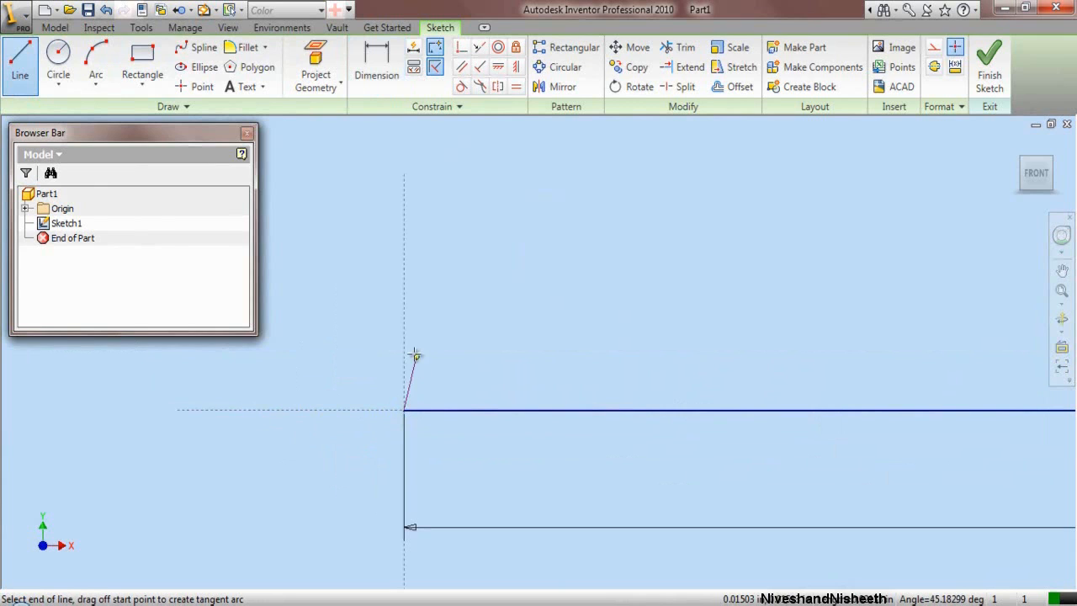
pyautogui.click(404, 319)
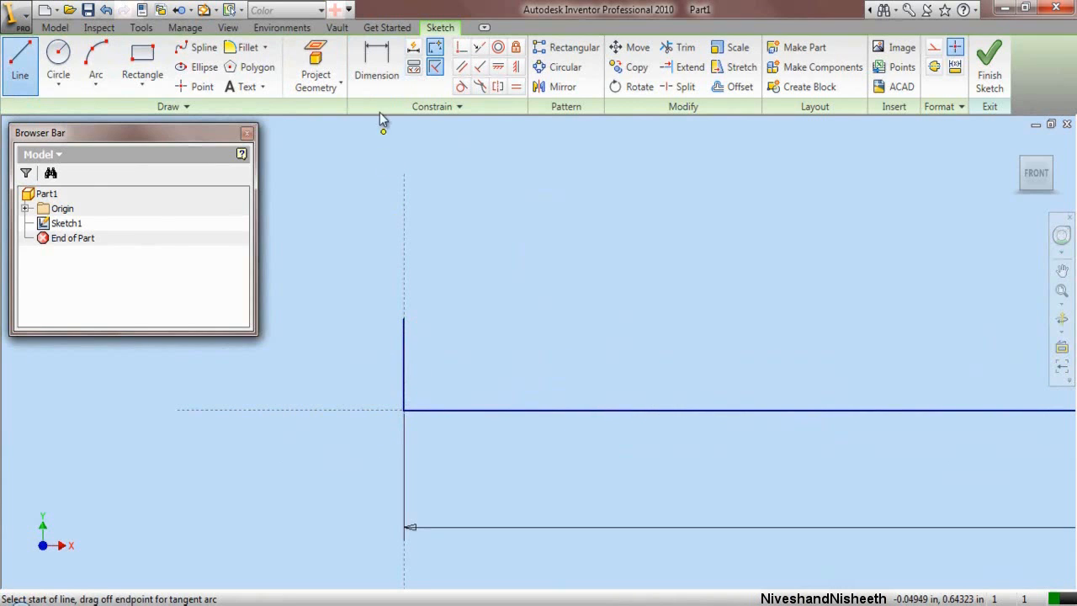
# Step: Dimension the height of the vertical line at the origin as .344 in and end dimensioning
pyautogui.click(377, 63)
pyautogui.click(405, 356)
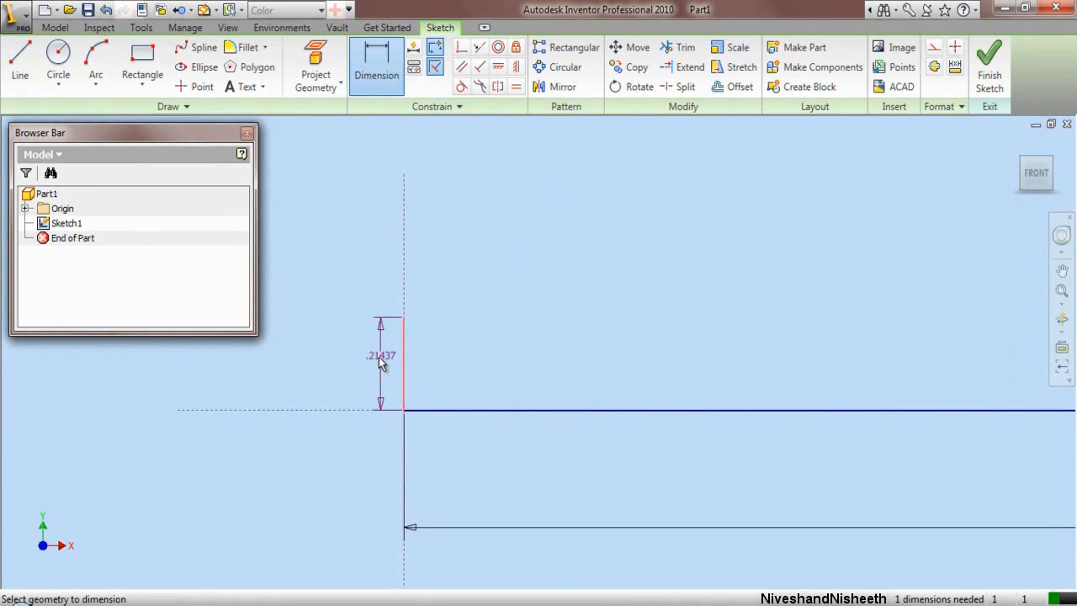
pyautogui.click(366, 364)
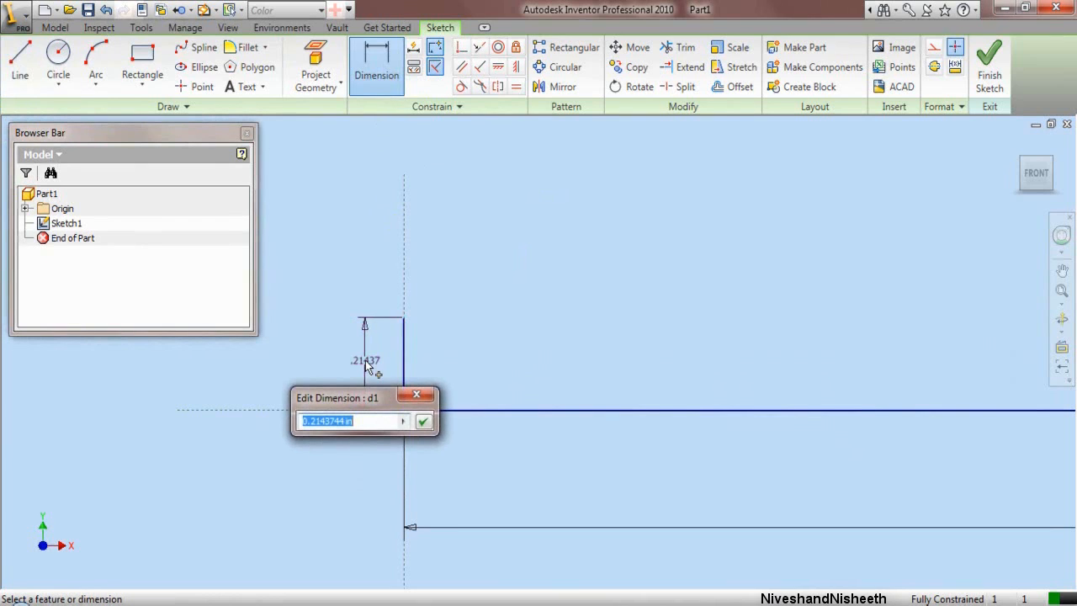
pyautogui.write('.344')
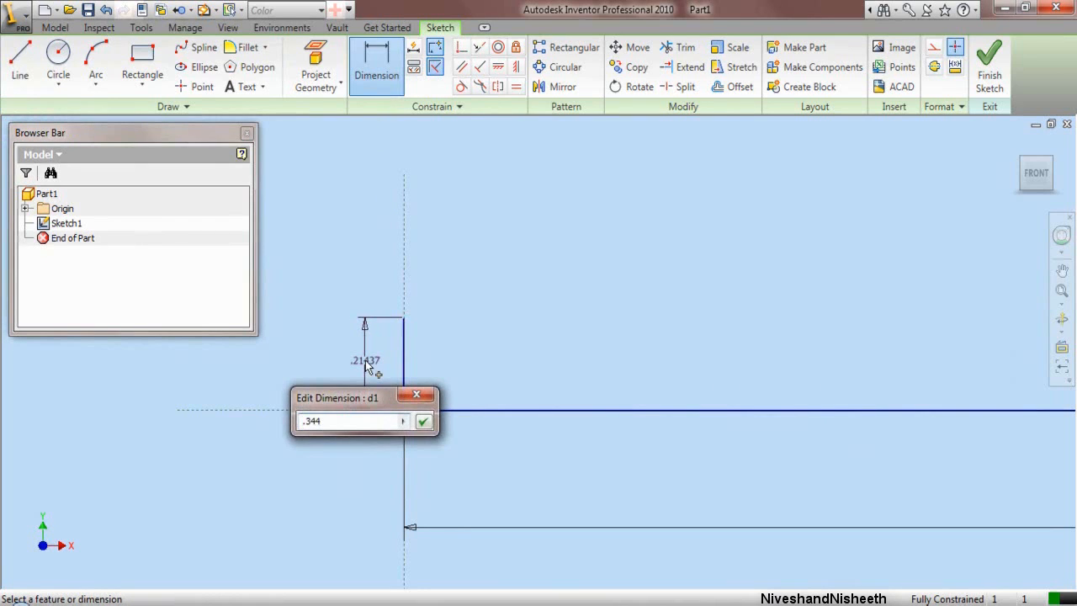
pyautogui.press('Return')
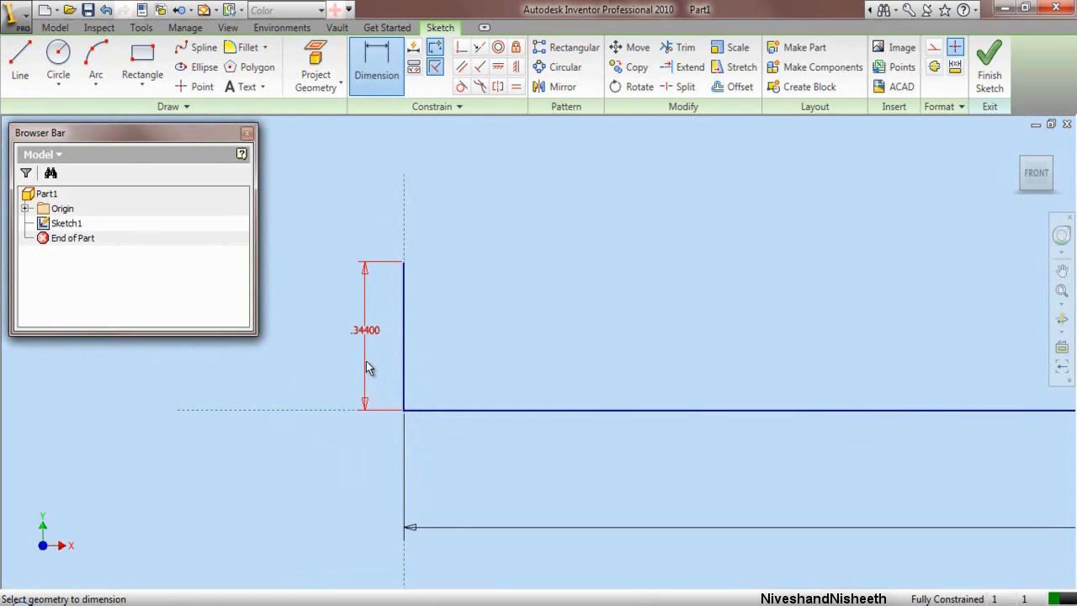
pyautogui.rightClick(433, 225)
pyautogui.click(450, 234)
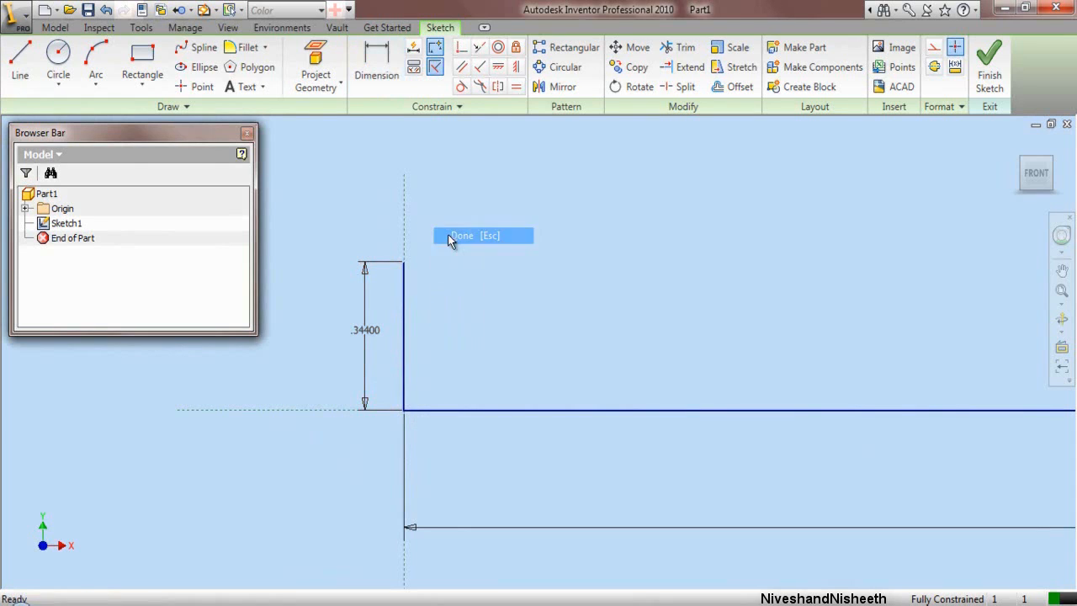
# Step: Draw a horizontal line about .26 in long from the vertical line's upper end, parallel to the base line
pyautogui.click(10, 69)
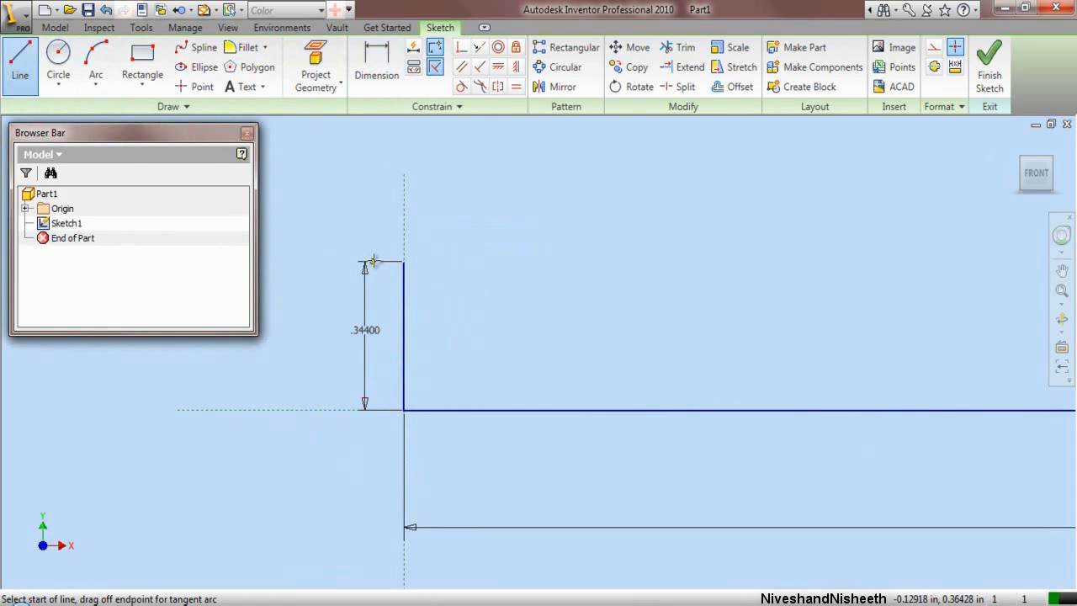
pyautogui.click(405, 262)
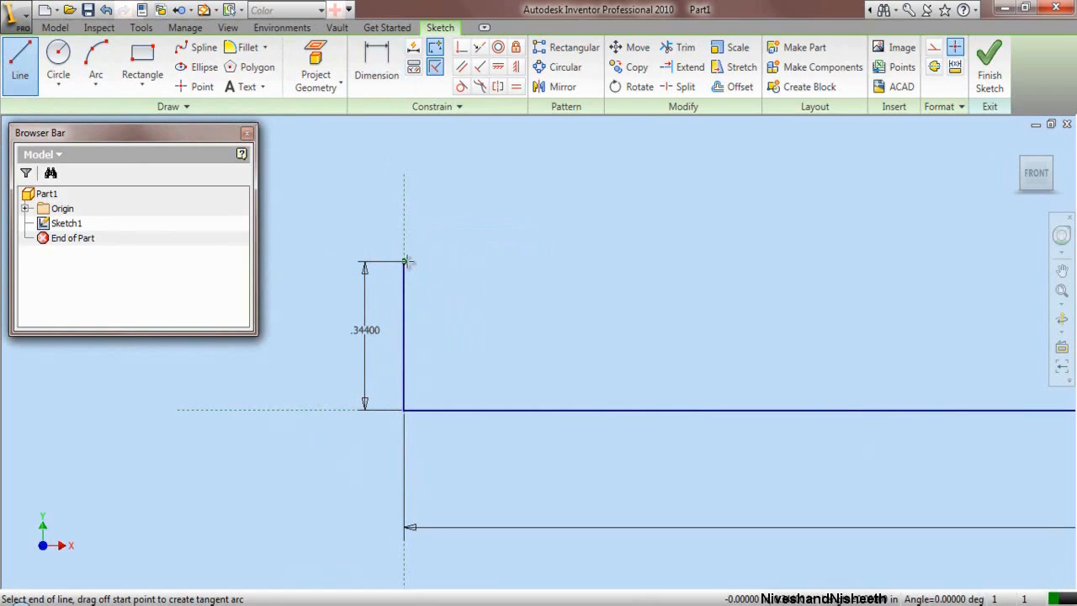
pyautogui.click(512, 262)
# Step: Dimension the length of the short upper horizontal line as .406 in and end dimensioning
pyautogui.click(376, 67)
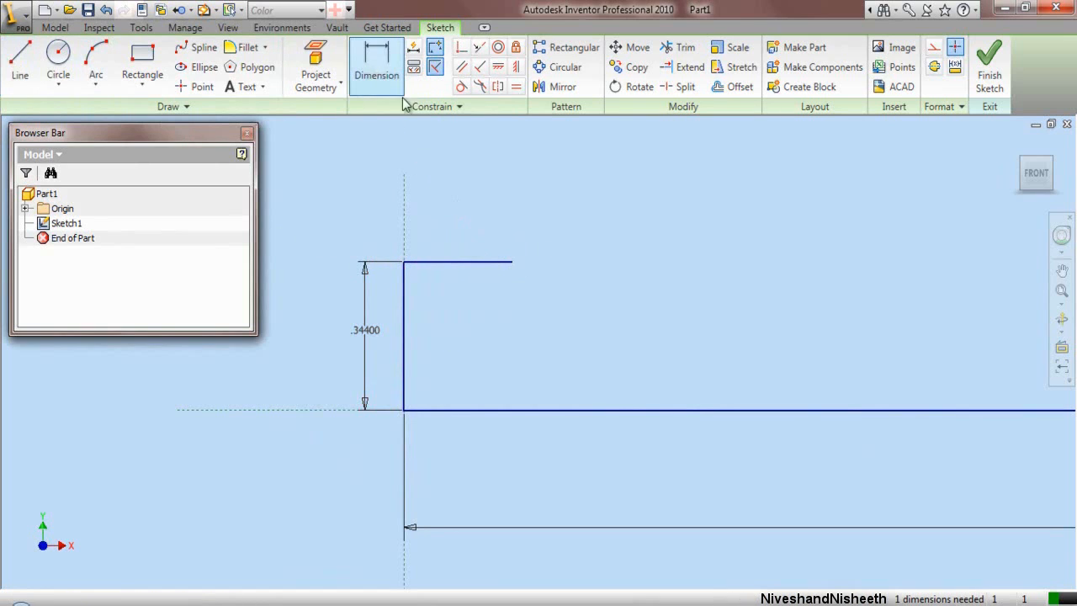
pyautogui.click(486, 262)
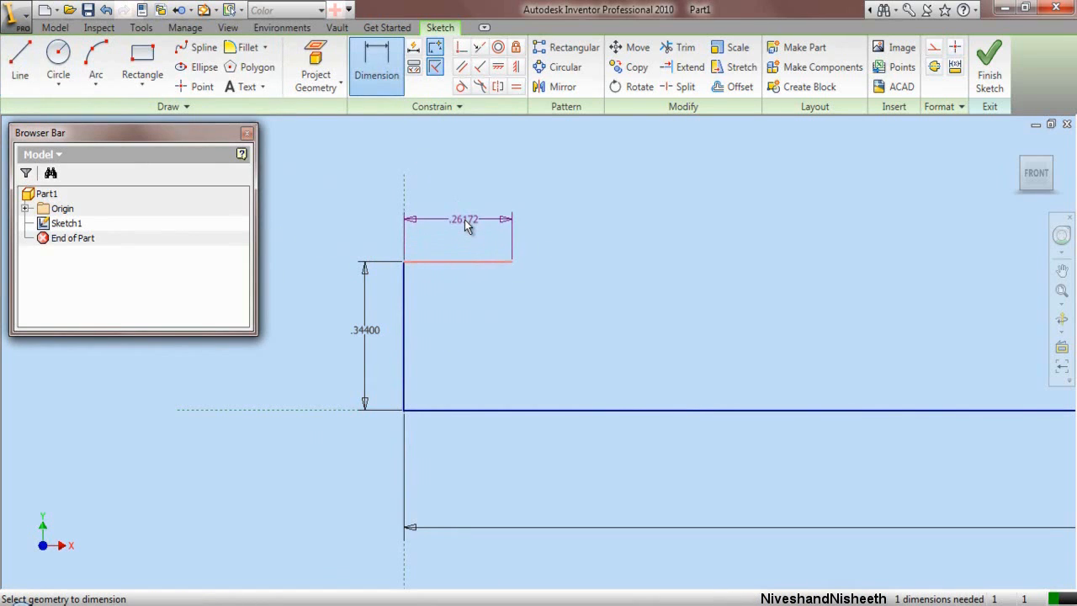
pyautogui.click(467, 226)
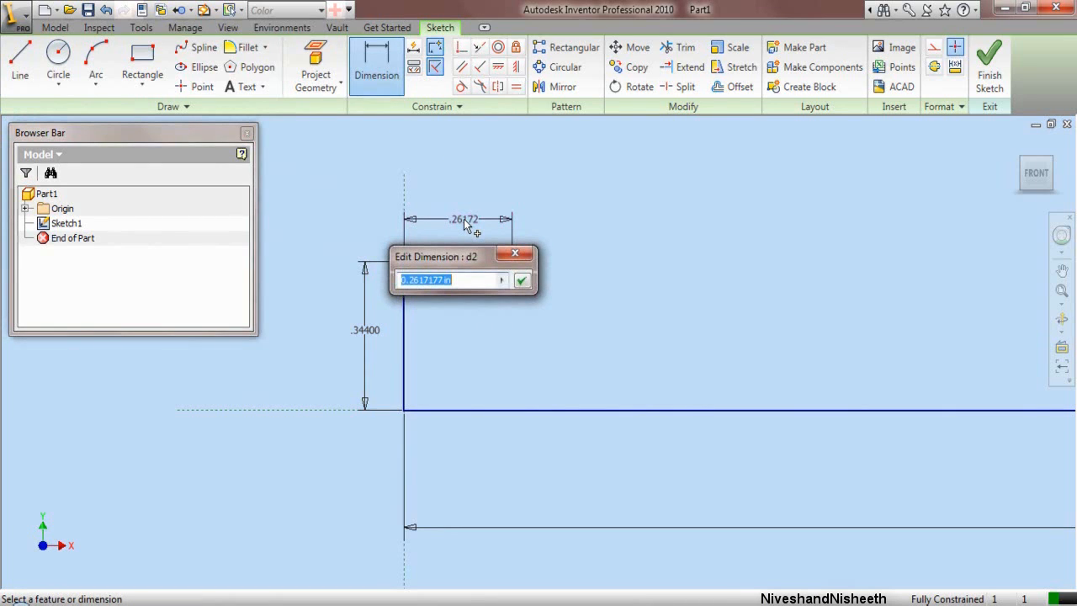
pyautogui.write('.406')
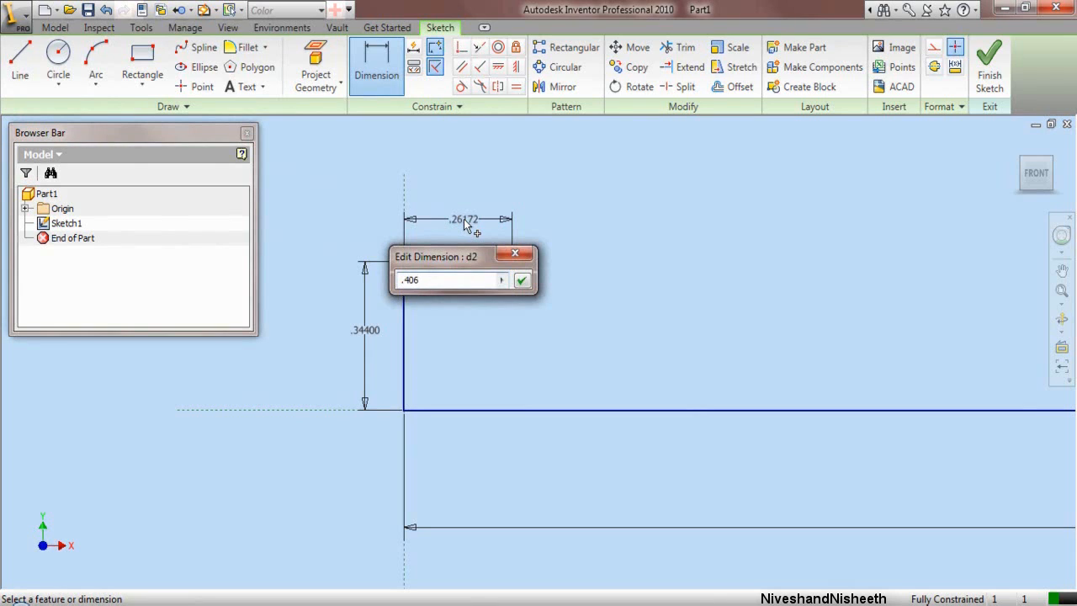
pyautogui.press('Return')
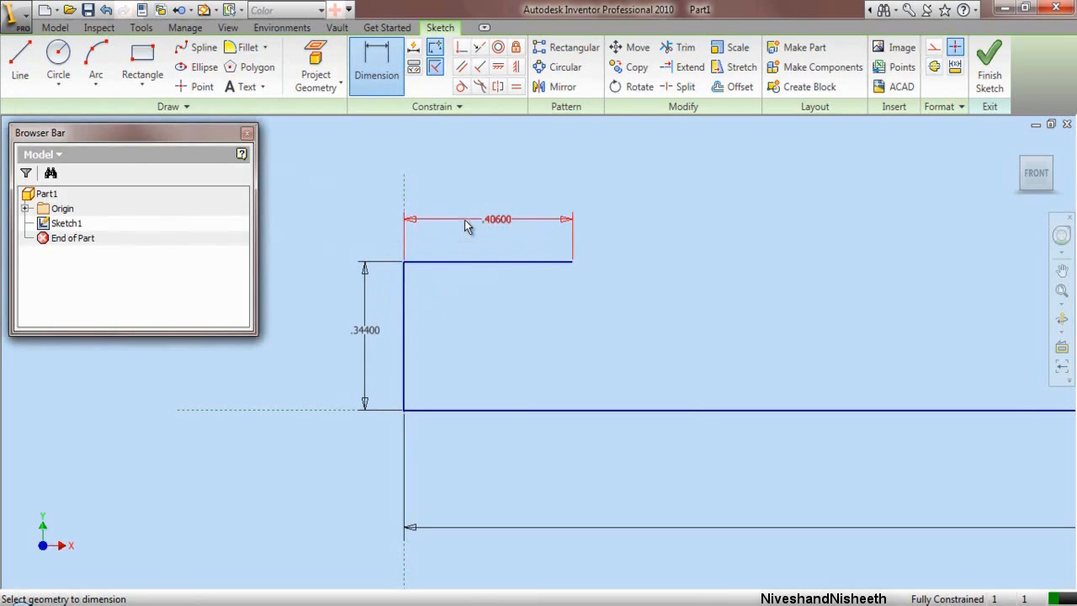
pyautogui.rightClick(667, 198)
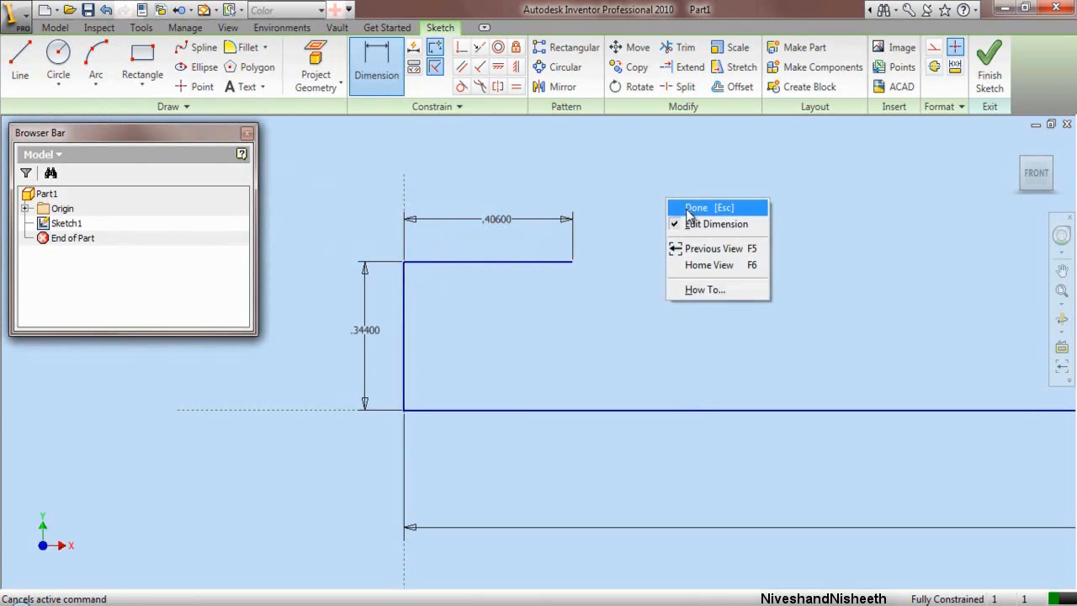
pyautogui.click(689, 207)
# Step: Draw a sloped line rising about .21 in up and away from the free end of the .406 in line
pyautogui.click(20, 60)
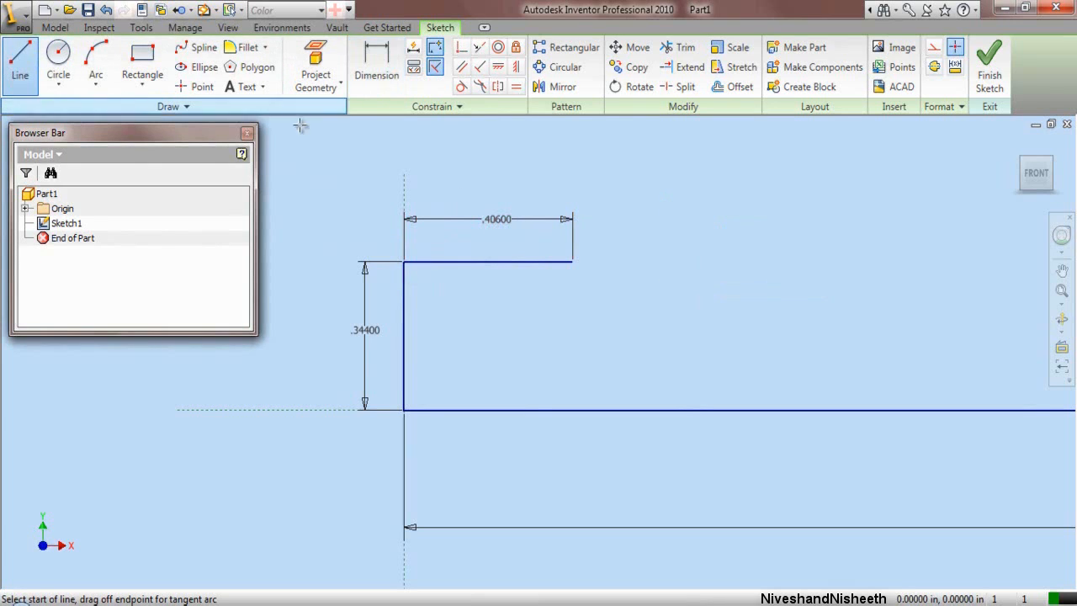
pyautogui.click(572, 261)
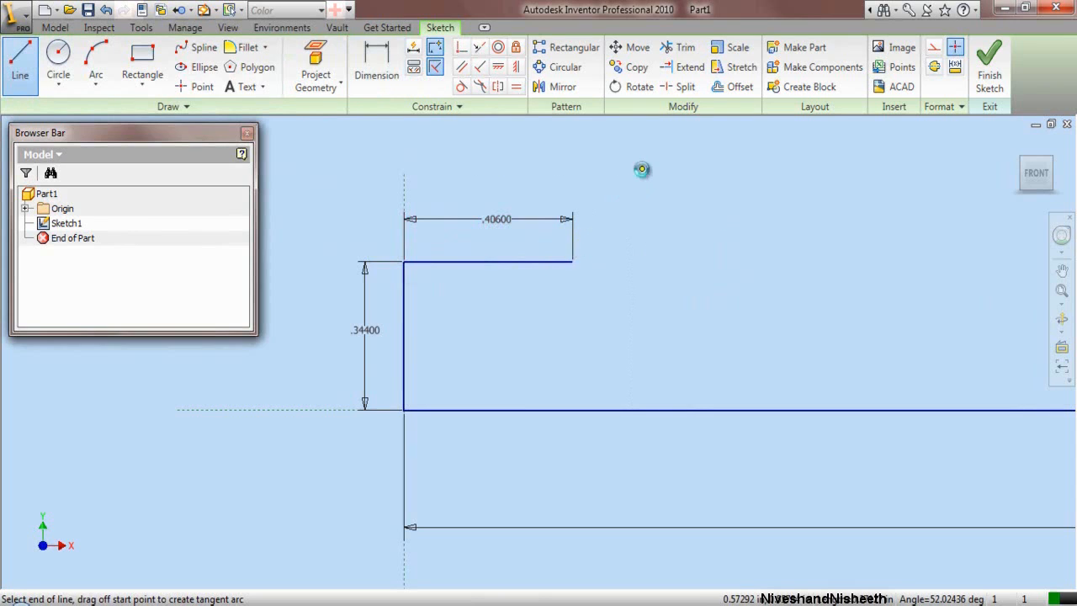
pyautogui.click(635, 170)
# Step: Dimension the vertical rise of the sloped line as .281 in
pyautogui.click(376, 63)
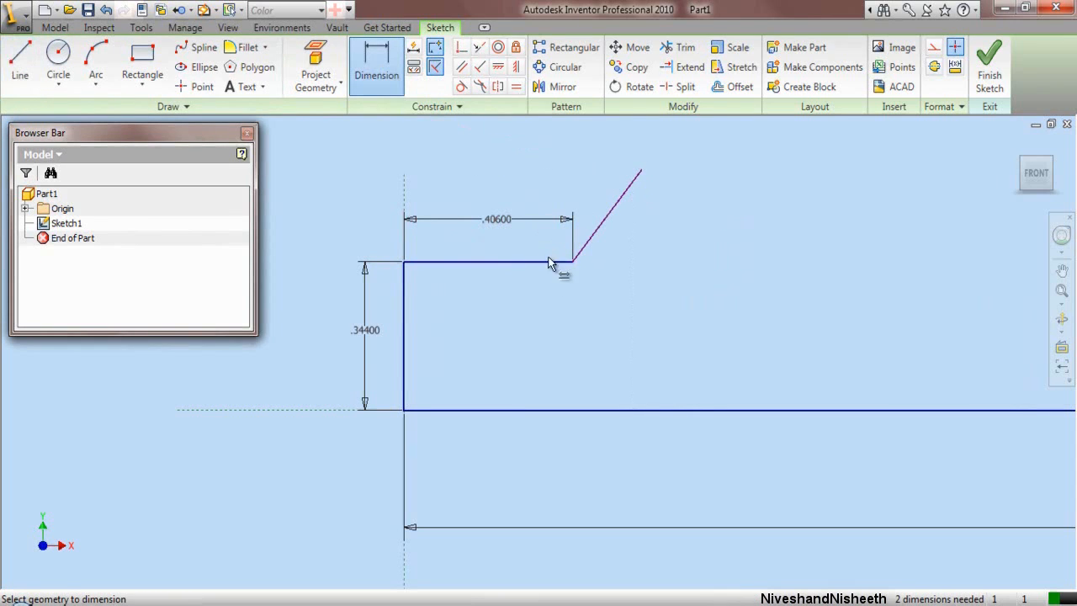
pyautogui.click(641, 175)
pyautogui.click(665, 219)
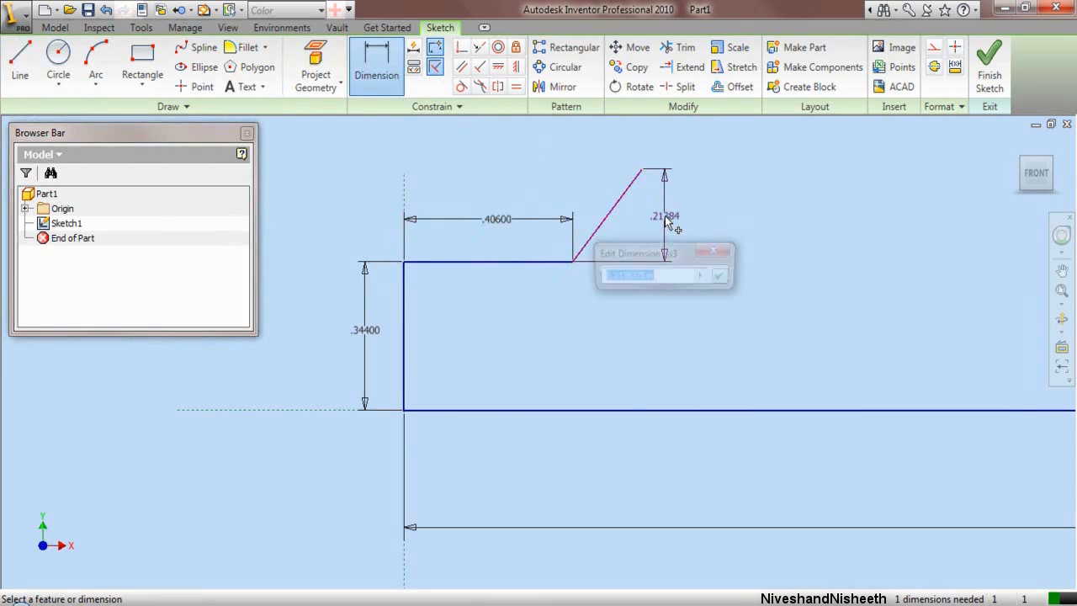
pyautogui.write('.')
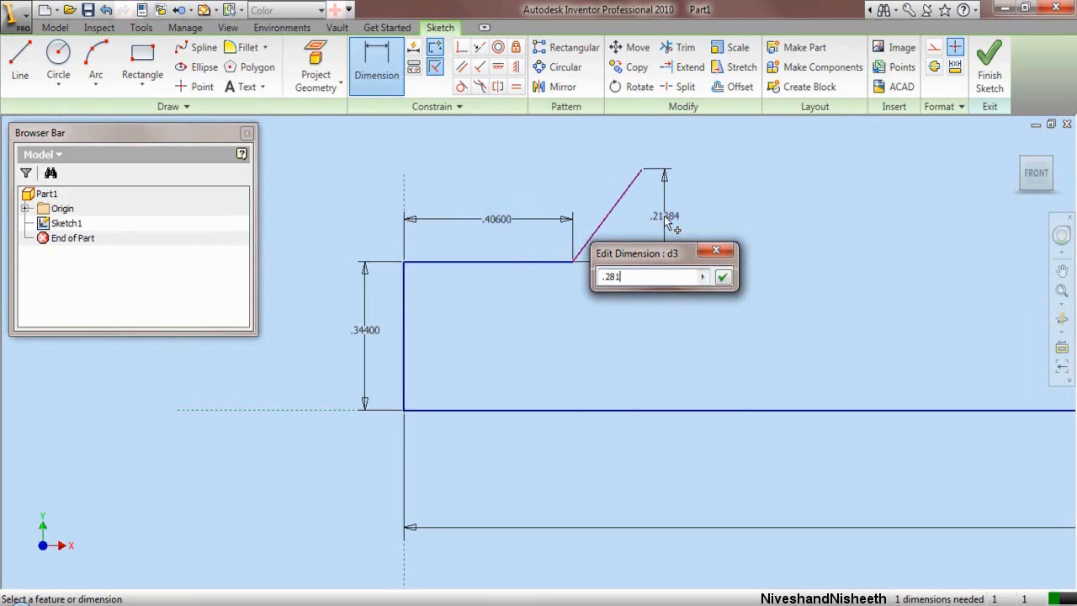
pyautogui.write('281')
pyautogui.press('Return')
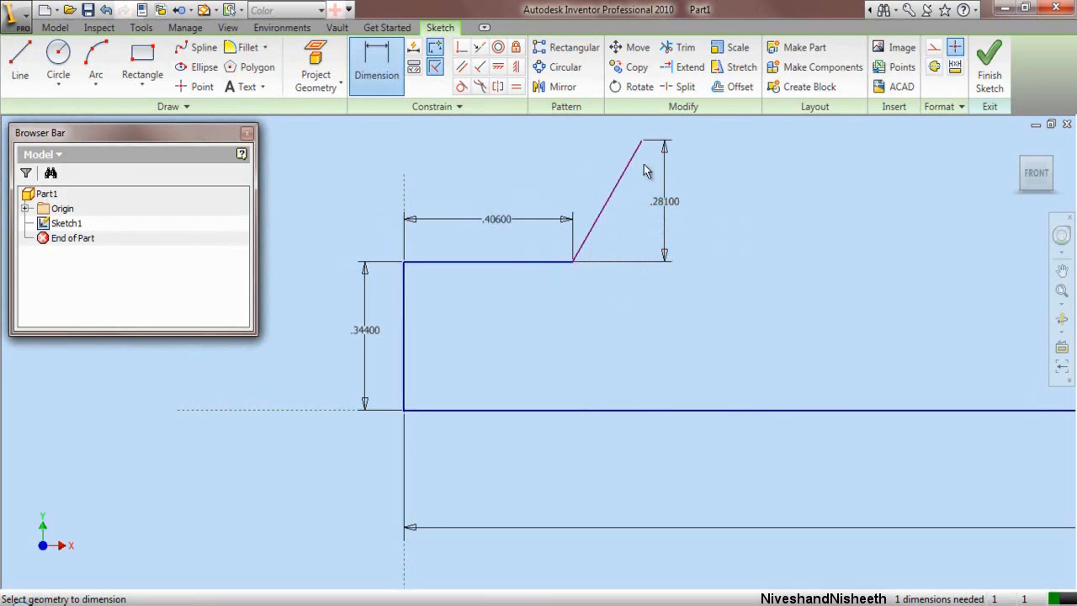
# Step: Dimension the horizontal run of the sloped line as .25 in and end dimensioning
pyautogui.click(574, 261)
pyautogui.click(598, 143)
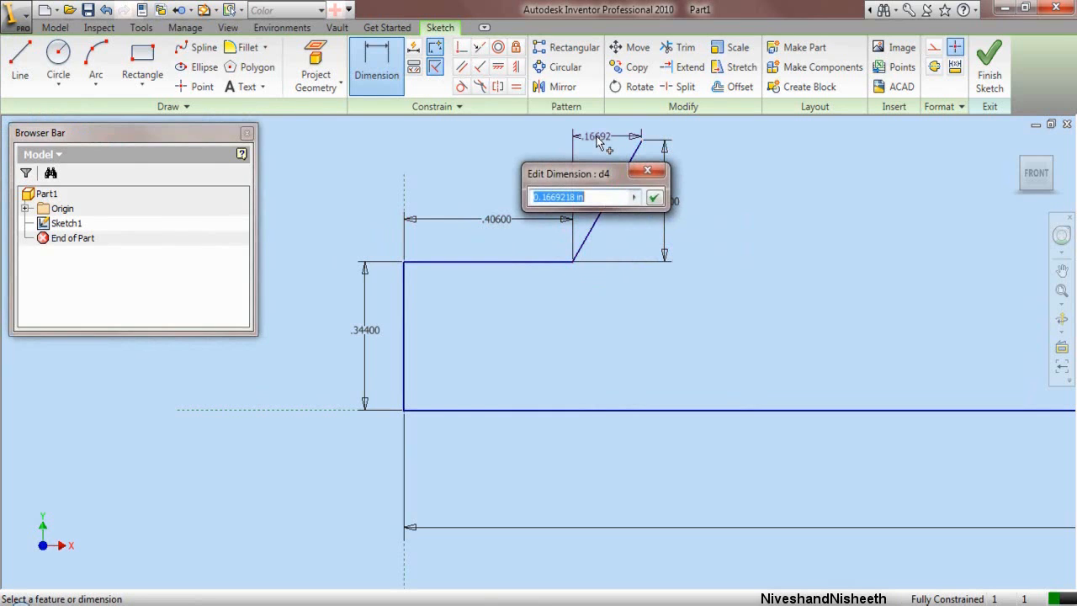
pyautogui.write('.25')
pyautogui.press('Return')
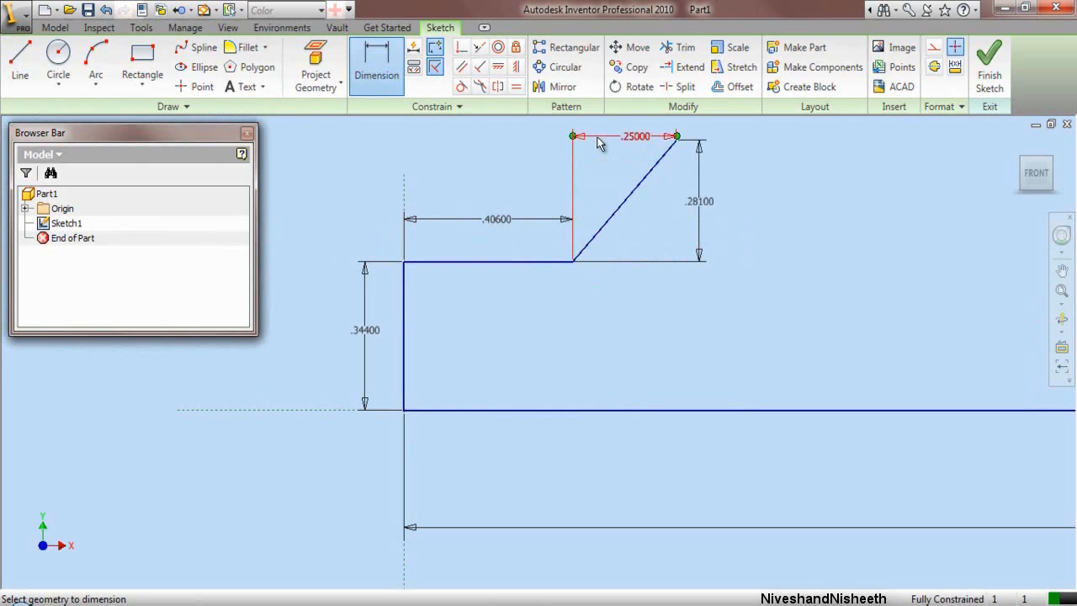
pyautogui.scroll(3, 255, 349)
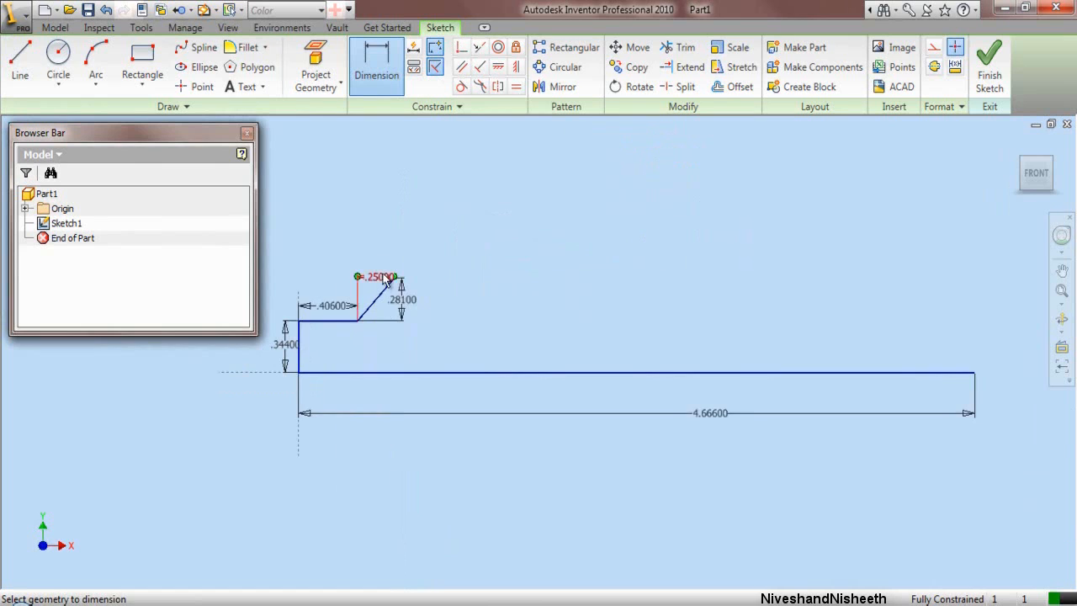
pyautogui.scroll(-2, 429, 232)
pyautogui.rightClick(435, 226)
pyautogui.click(457, 230)
# Step: Place a sketch point about .71 in to the right of the sloped line's upper end and about .79 in above the base line
pyautogui.click(195, 85)
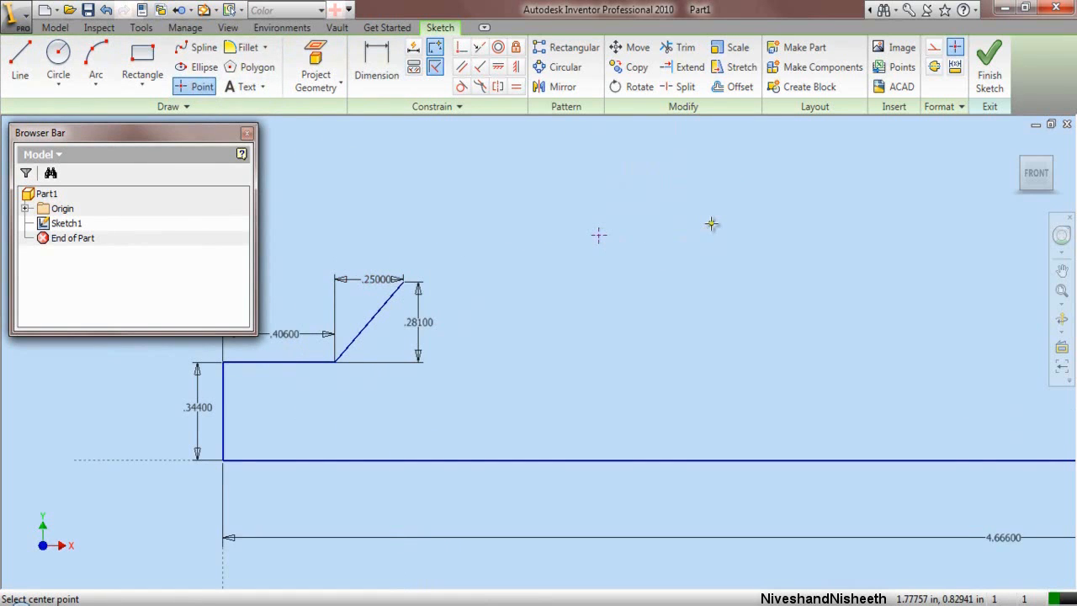
pyautogui.rightClick(711, 223)
pyautogui.click(741, 233)
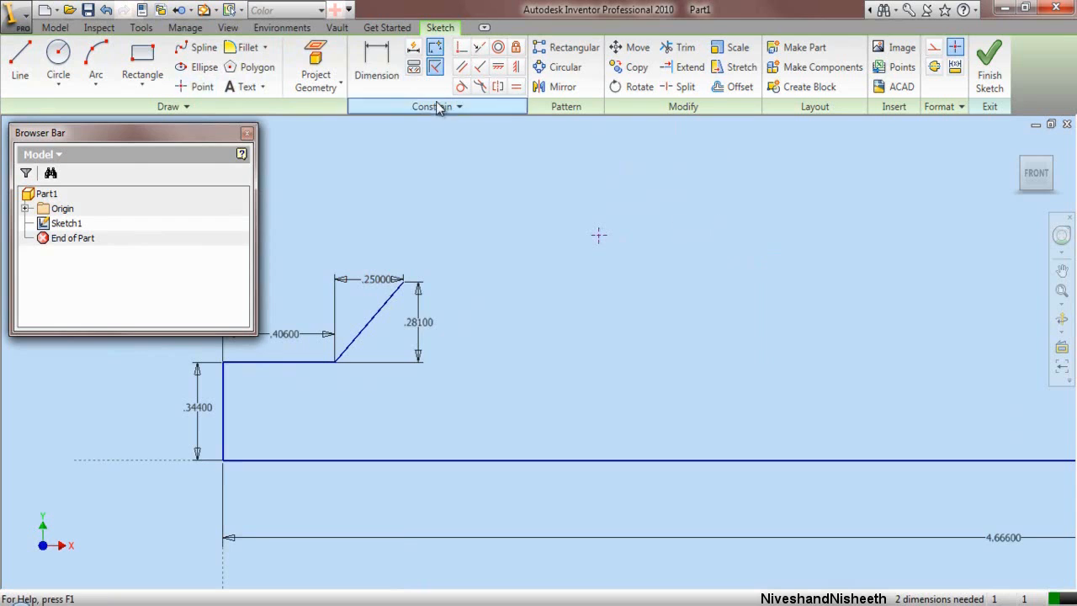
# Step: Dimension the horizontal distance from the sloped line's upper end to the sketch point as 1.542 in
pyautogui.click(383, 69)
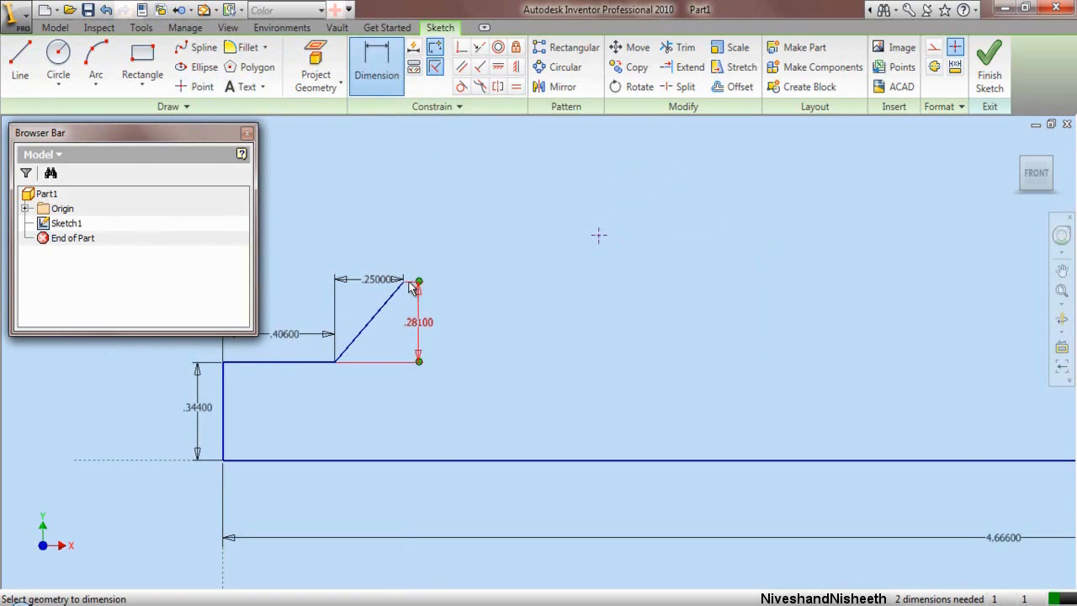
pyautogui.click(597, 238)
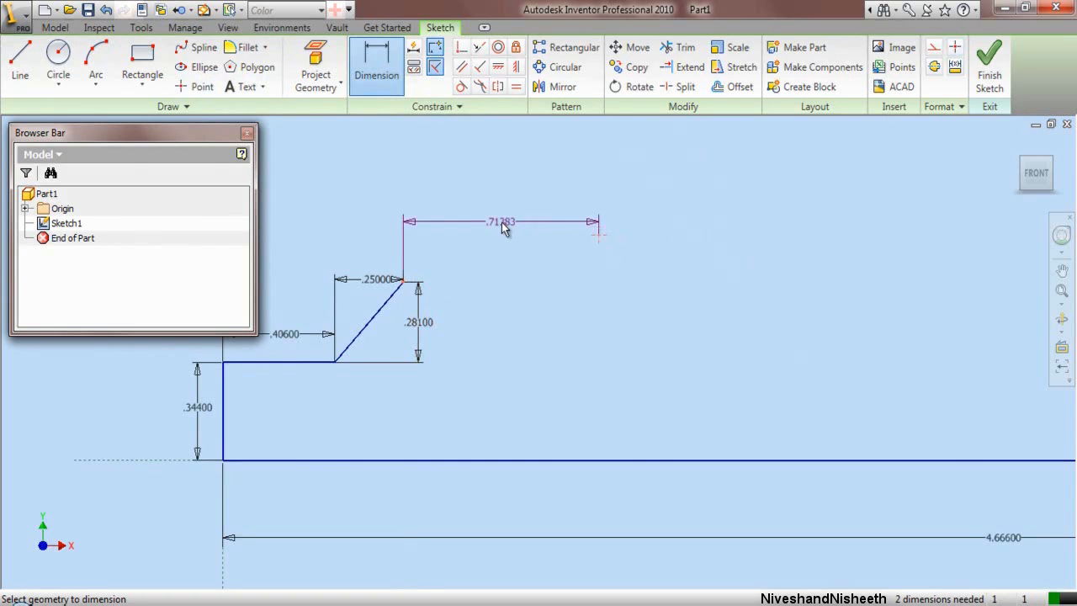
pyautogui.scroll(3, 494, 207)
pyautogui.click(494, 206)
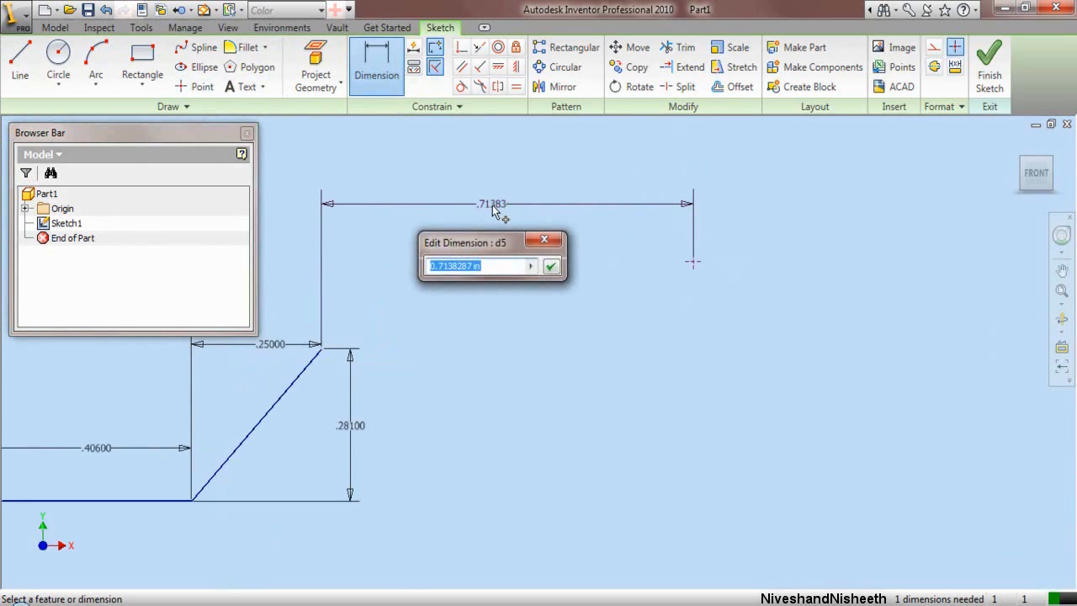
pyautogui.write('1.542')
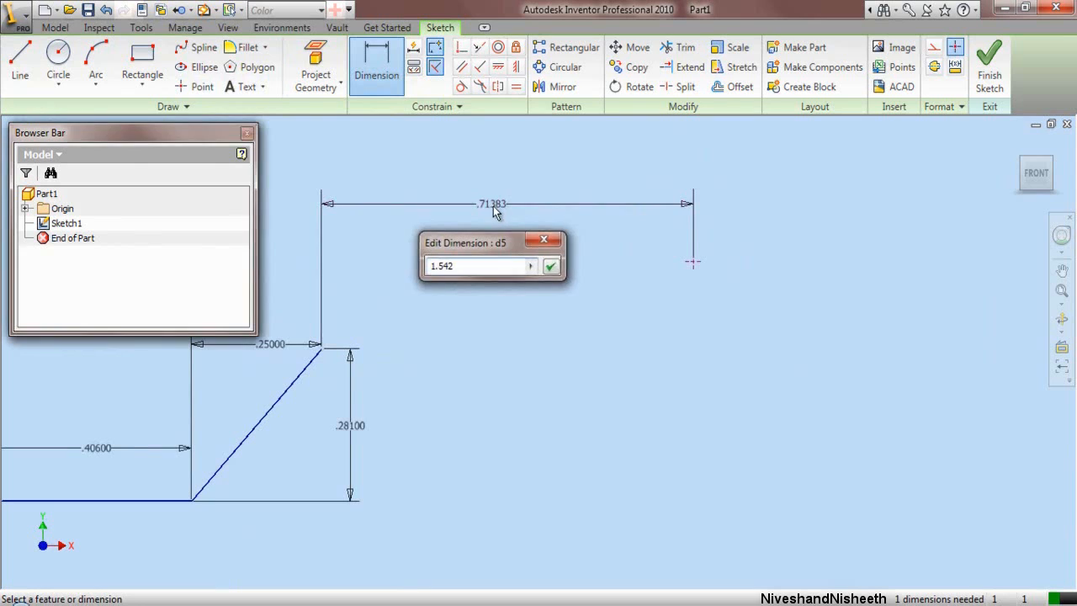
pyautogui.press('Return')
pyautogui.scroll(-3, 374, 337)
pyautogui.press('Escape')
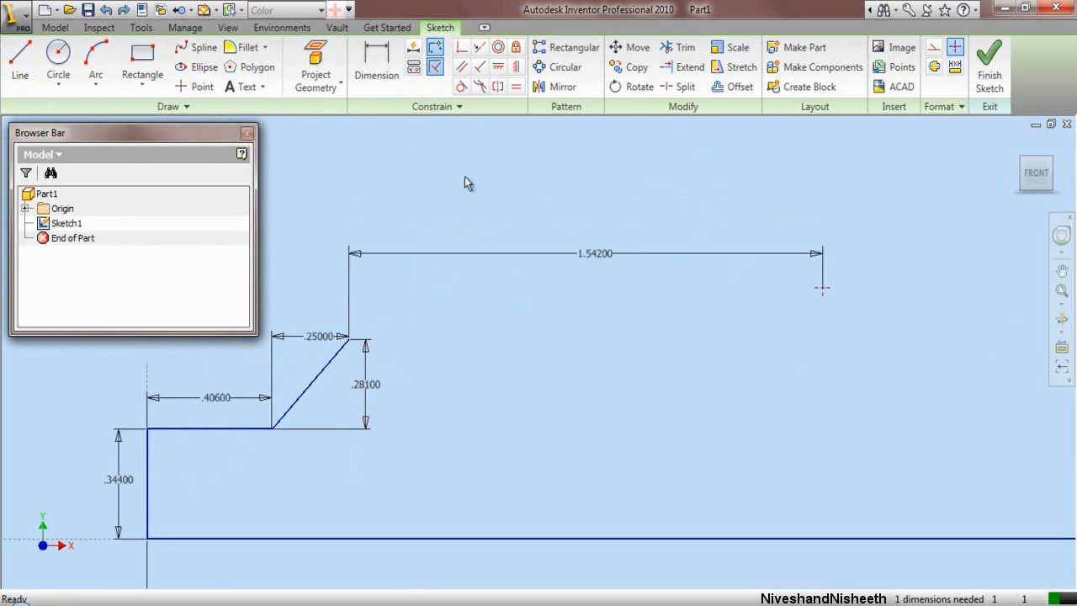
# Step: Dimension the sketch point's height above the base line as .625 in and end dimensioning
pyautogui.click(375, 71)
pyautogui.click(822, 291)
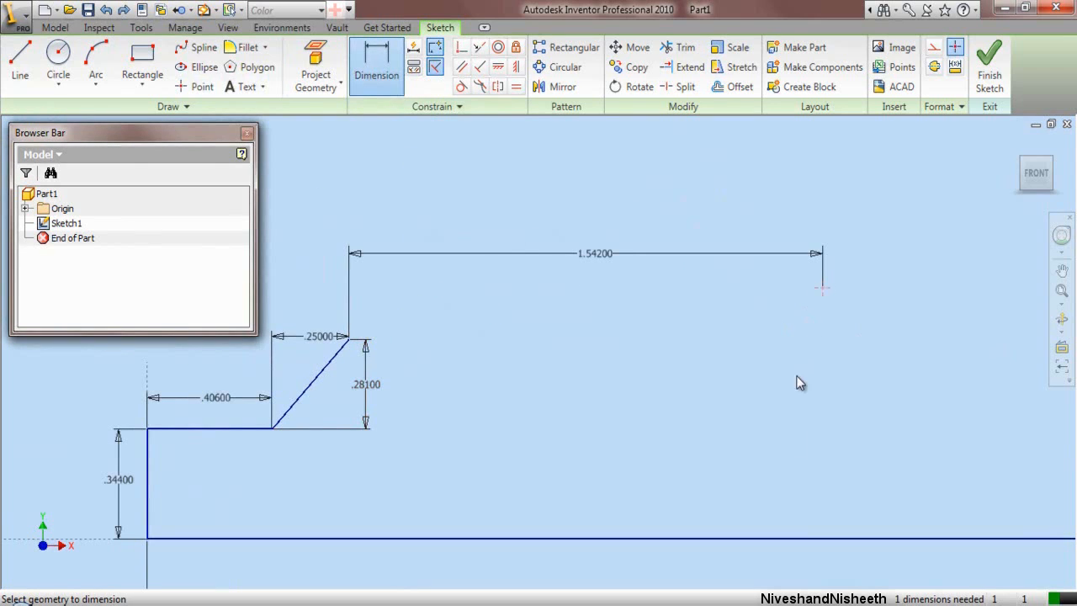
pyautogui.click(793, 537)
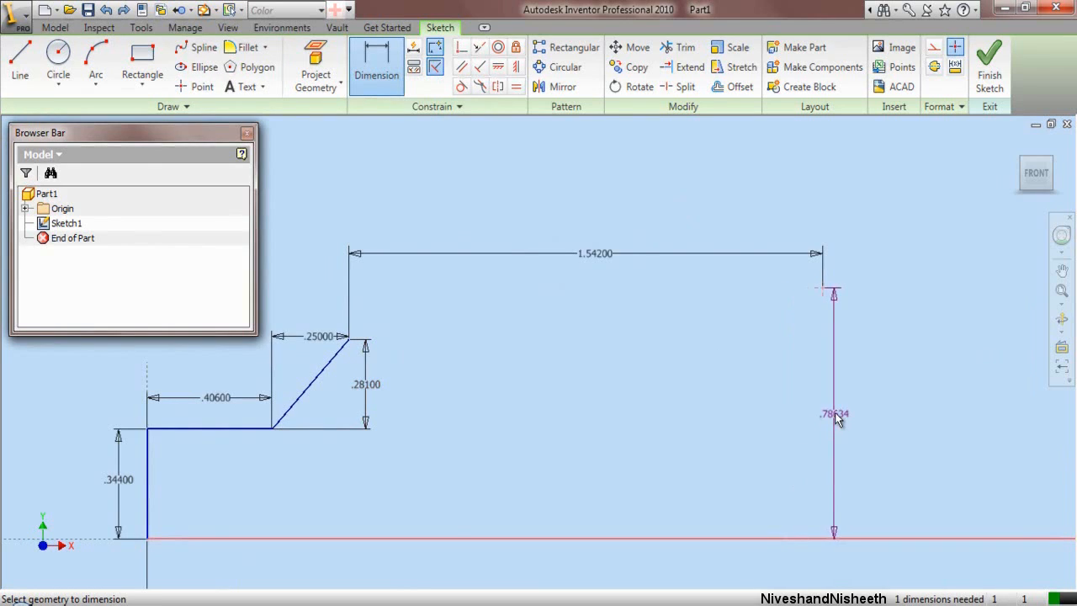
pyautogui.click(851, 414)
pyautogui.write('.625')
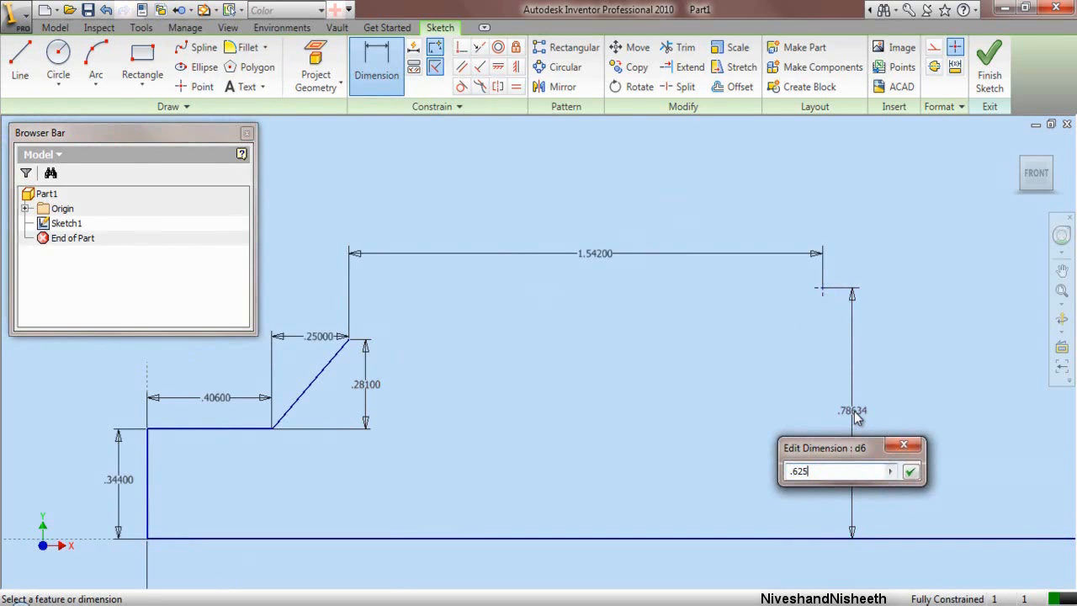
pyautogui.press('Return')
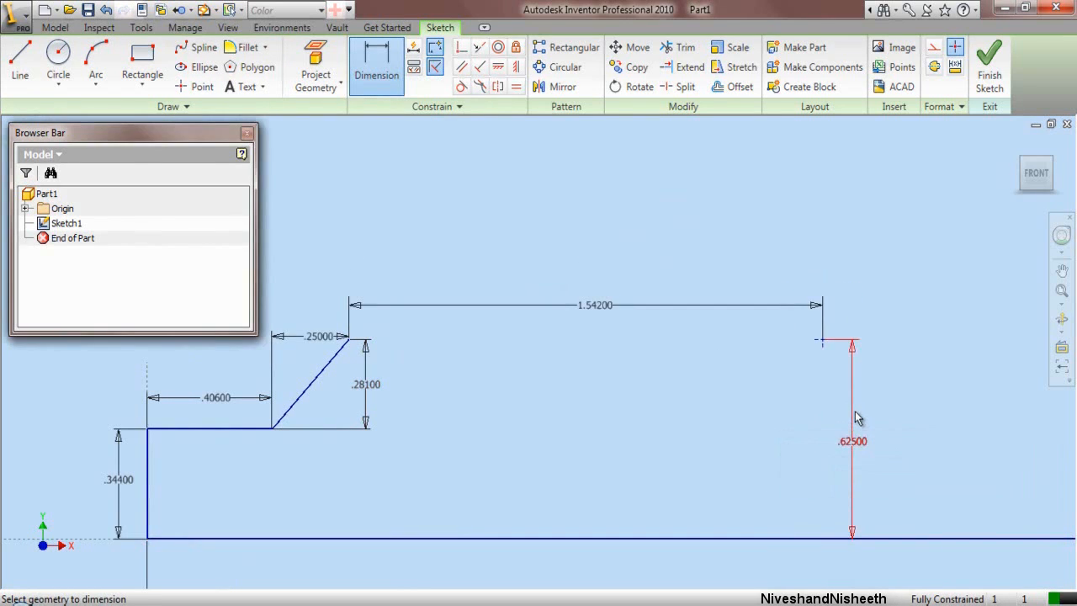
pyautogui.scroll(-3, 404, 332)
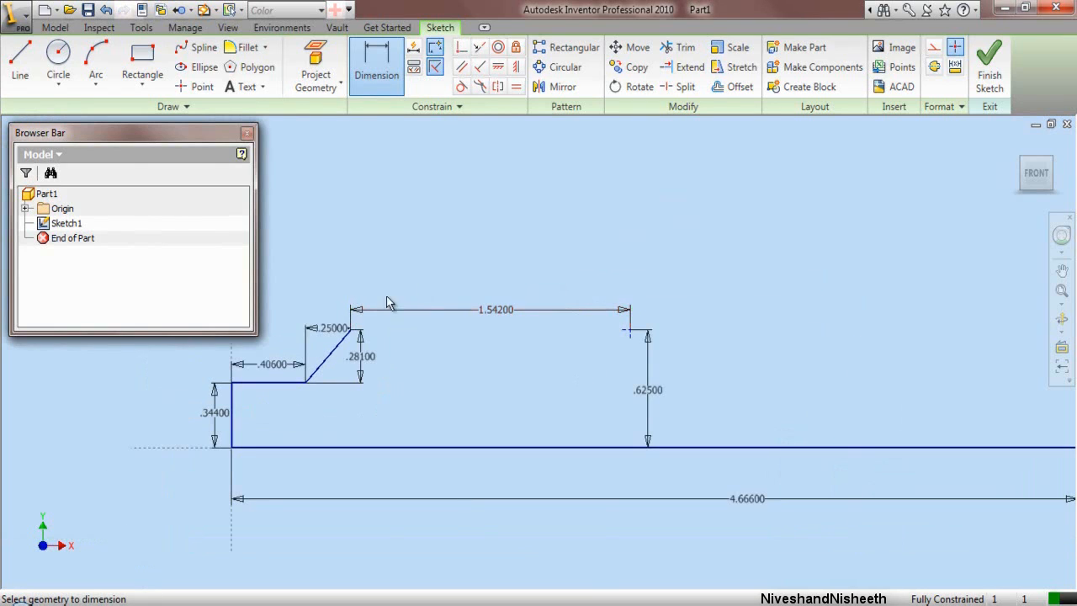
pyautogui.rightClick(479, 197)
pyautogui.click(511, 206)
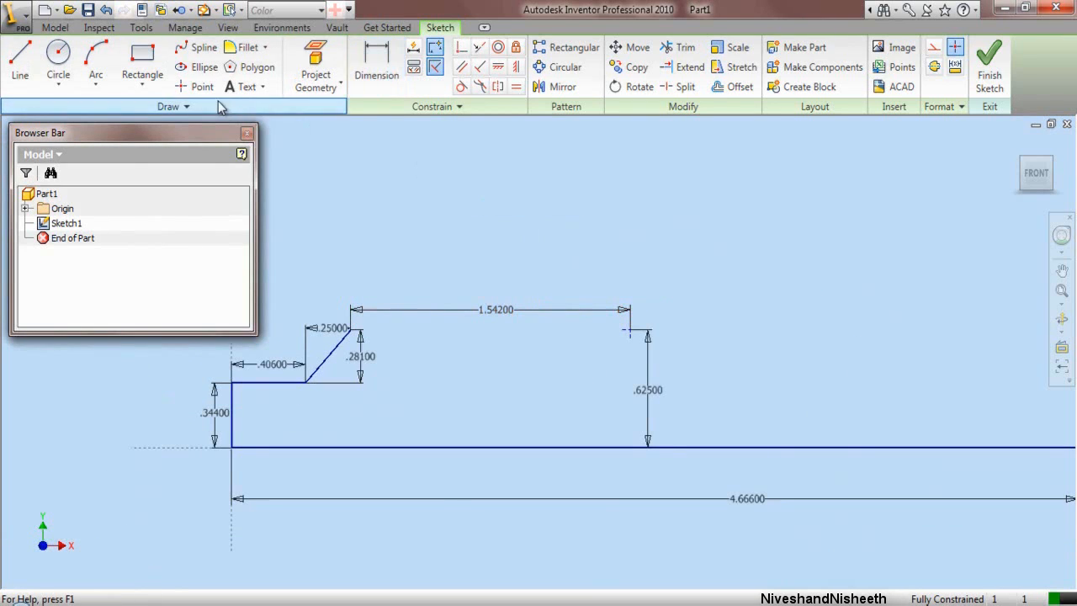
# Step: Place a second sketch point about 1.05 in to the right of the first point and about .80 in above the base line
pyautogui.click(196, 87)
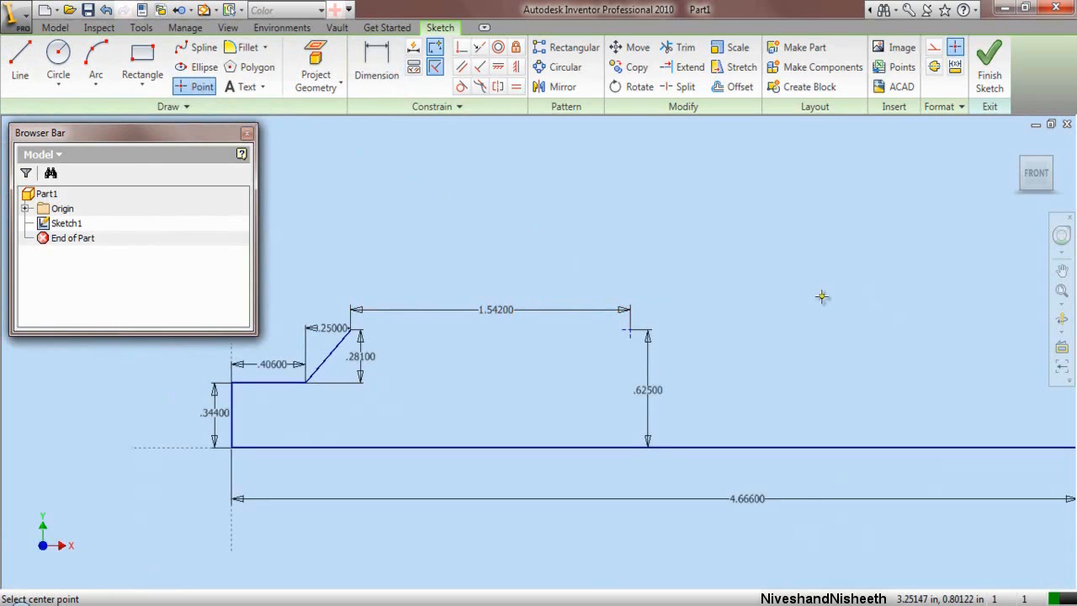
pyautogui.rightClick(868, 230)
pyautogui.click(908, 241)
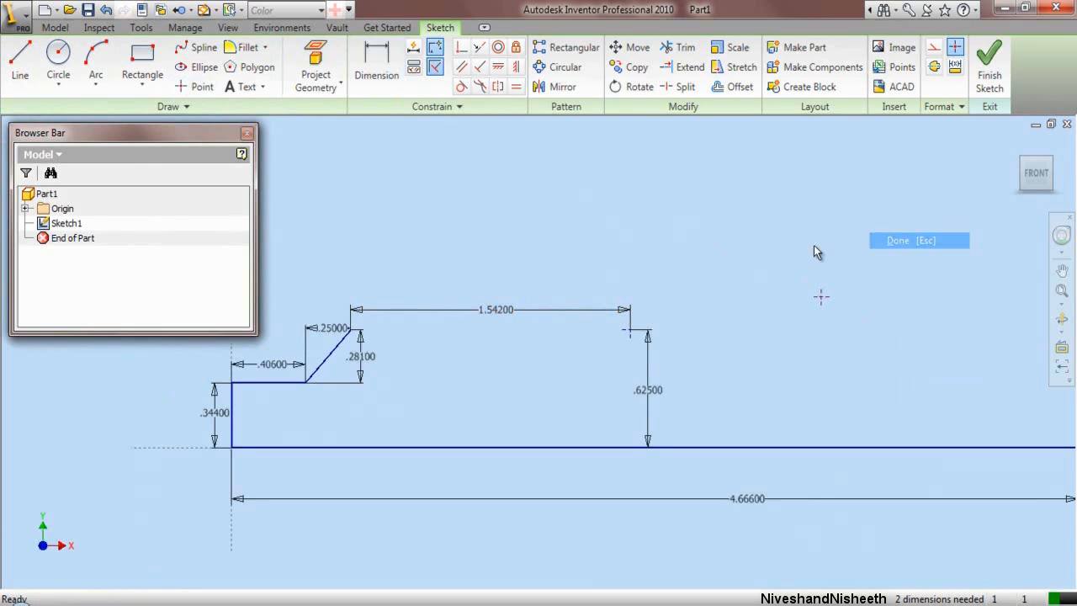
# Step: Dimension the horizontal distance between the two sketch points as .96703 in
pyautogui.click(371, 78)
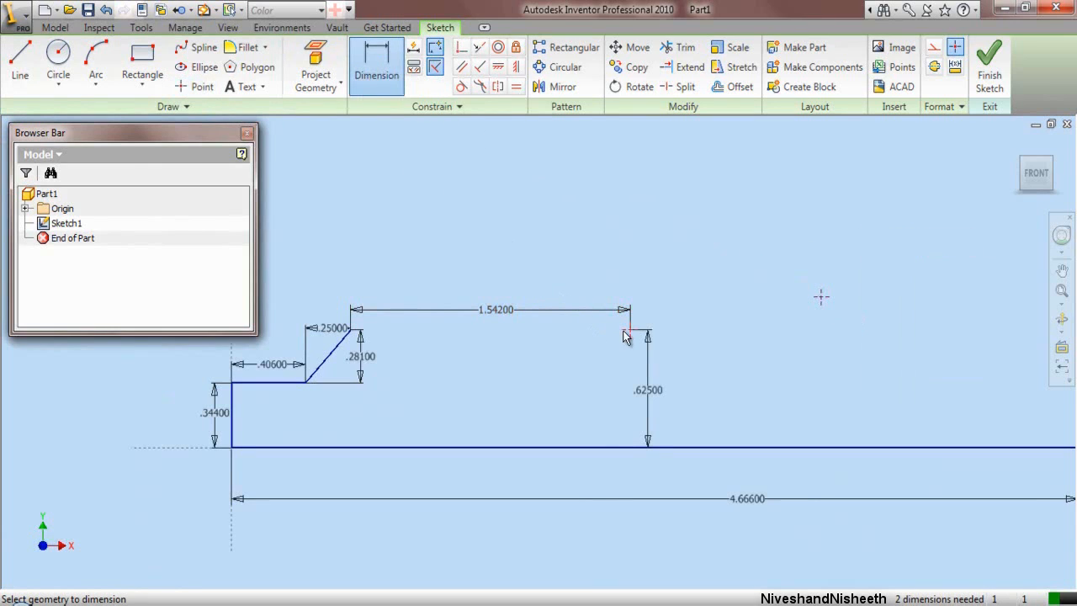
pyautogui.click(822, 299)
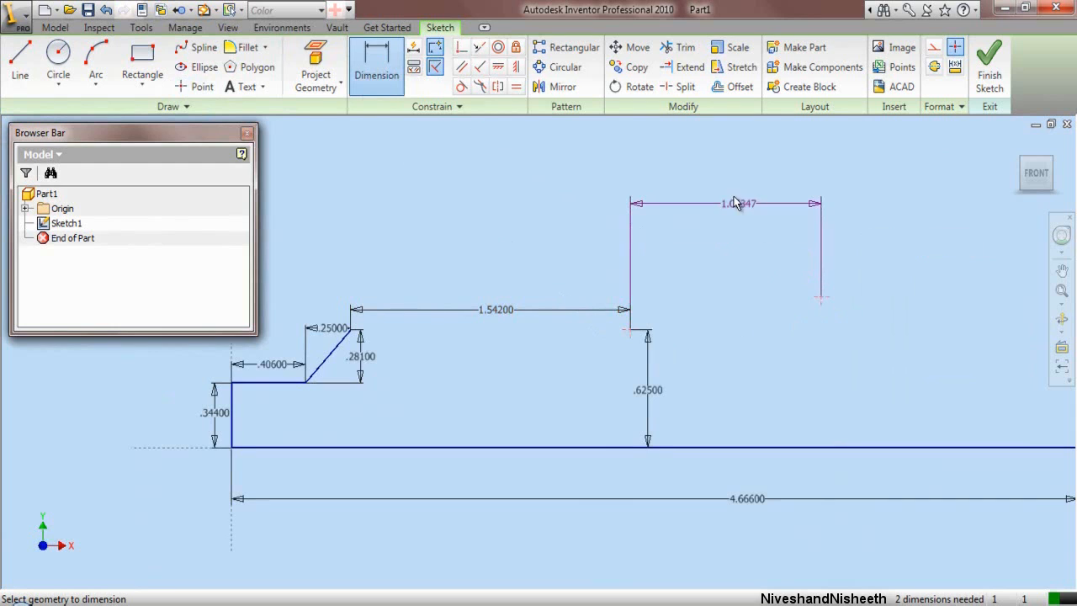
pyautogui.click(720, 179)
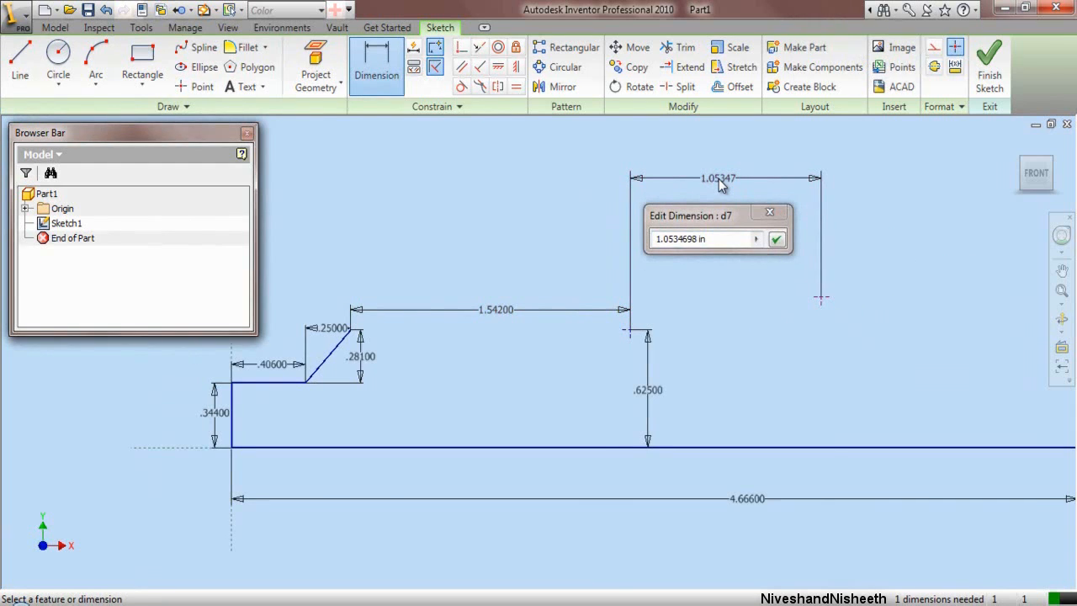
pyautogui.click(753, 238)
pyautogui.moveTo(752, 238); pyautogui.dragTo(652, 242)
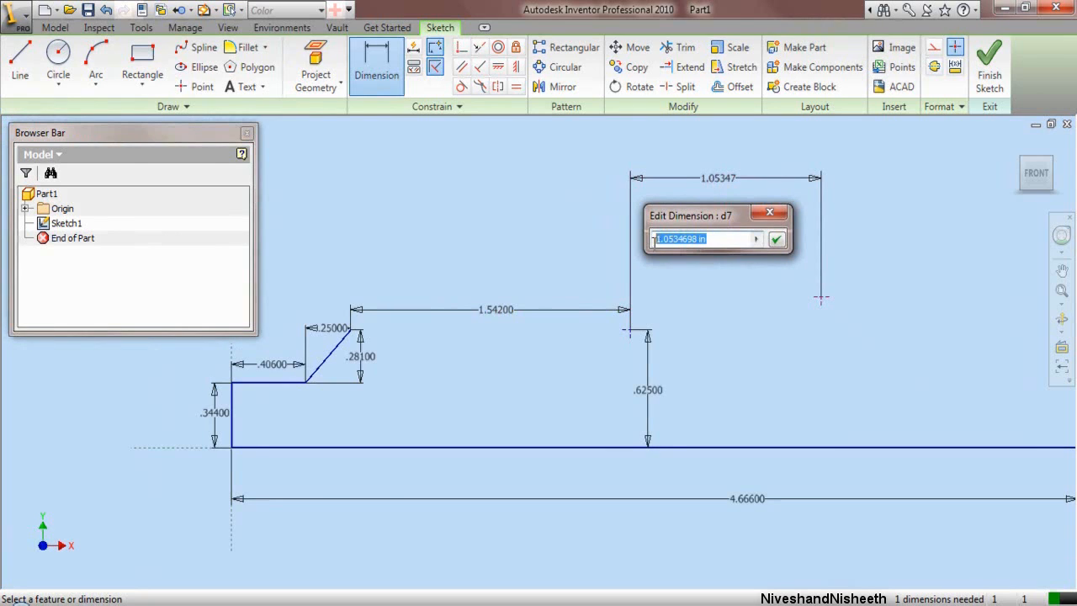
pyautogui.press('BackSpace')
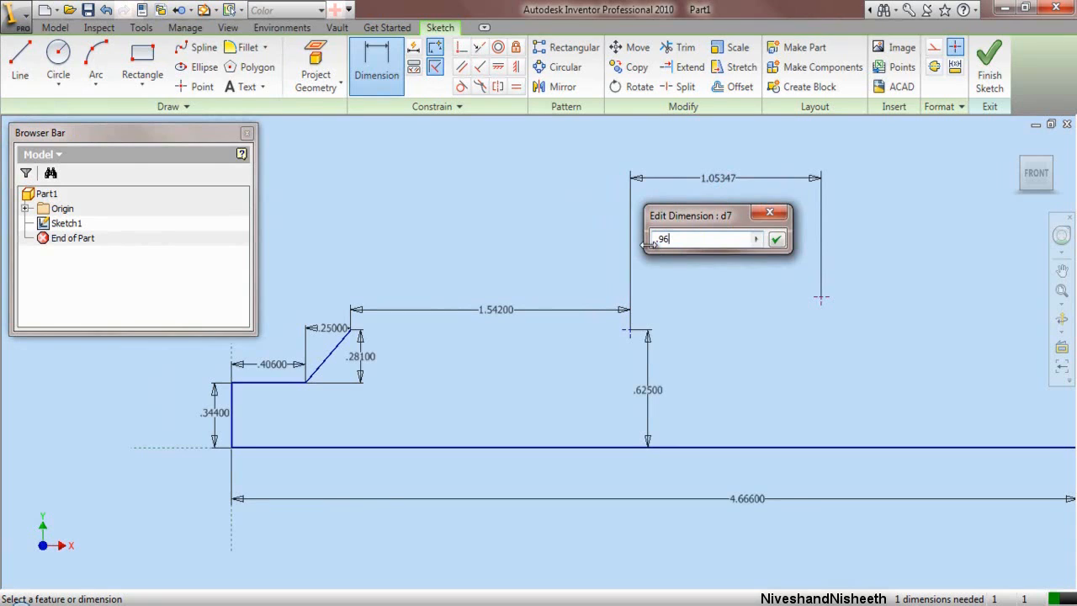
pyautogui.press('Return')
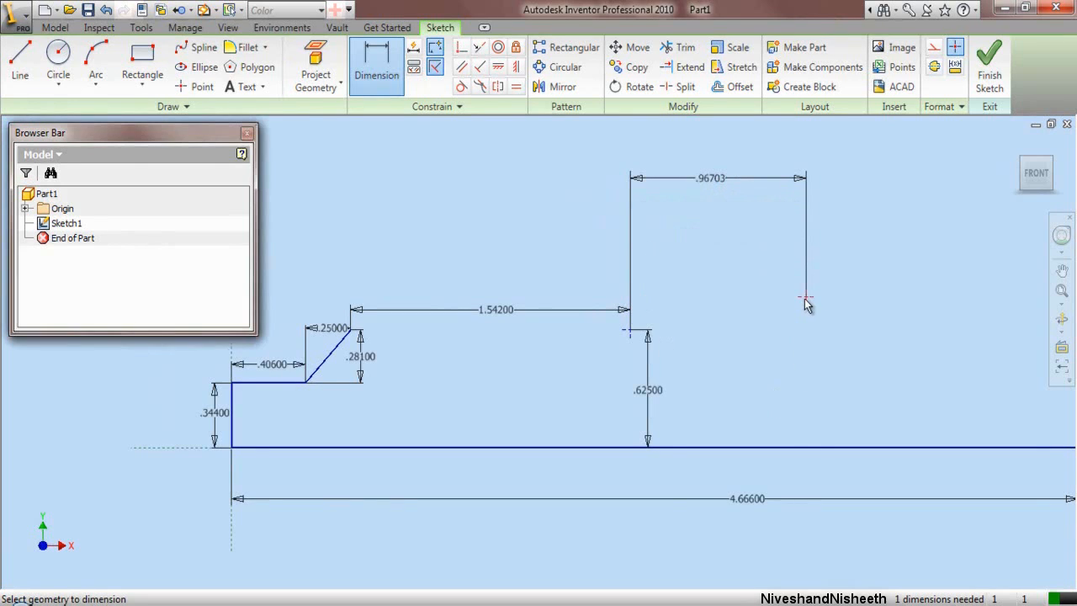
# Step: Dimension the second sketch point's height above the base line as .93088 in and end dimensioning
pyautogui.click(810, 446)
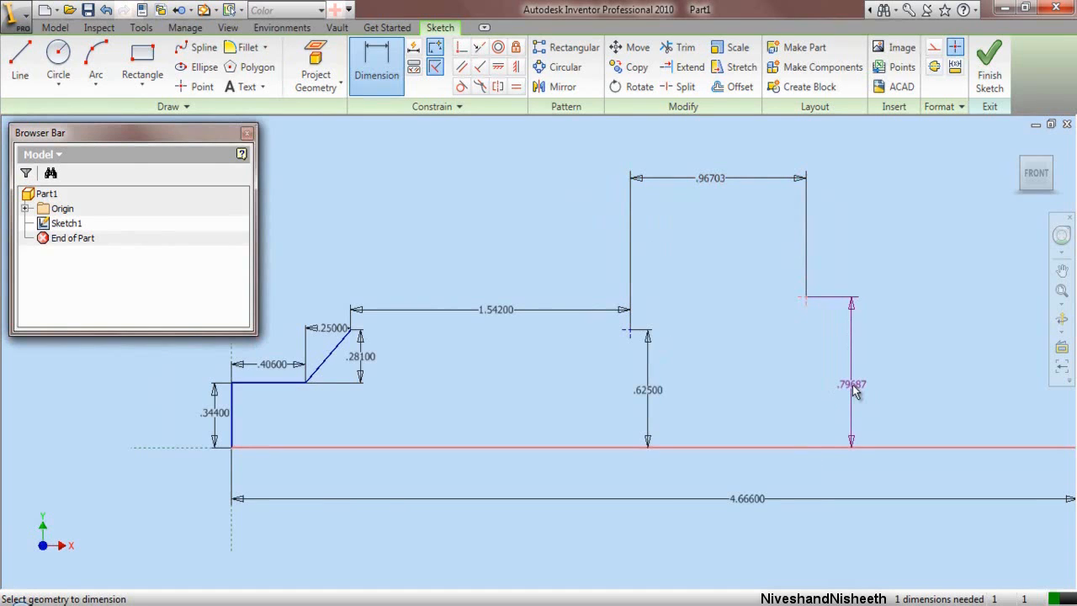
pyautogui.click(854, 389)
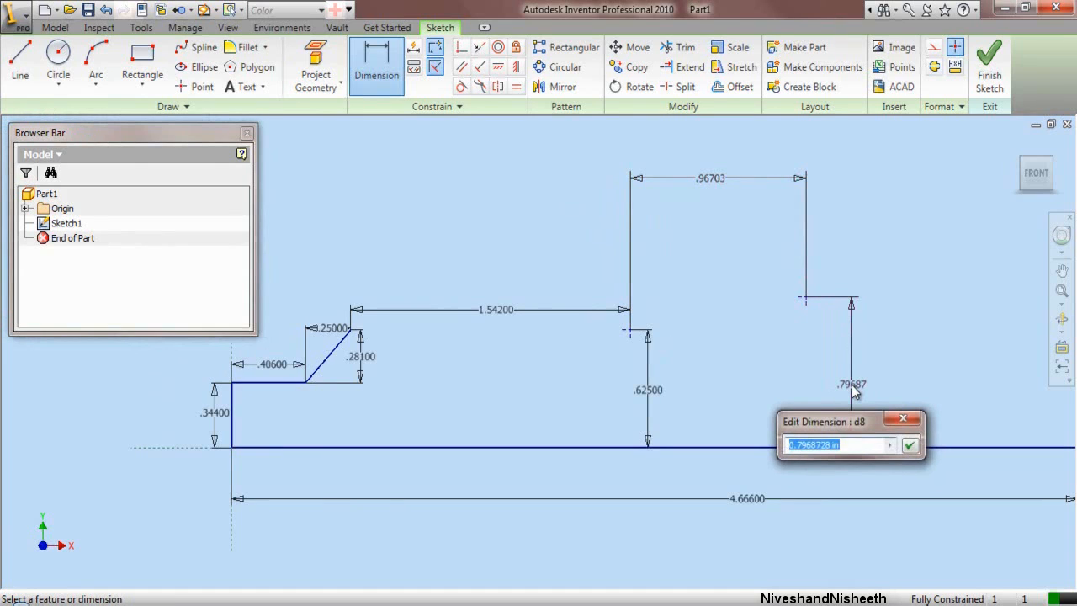
pyautogui.write('.93088')
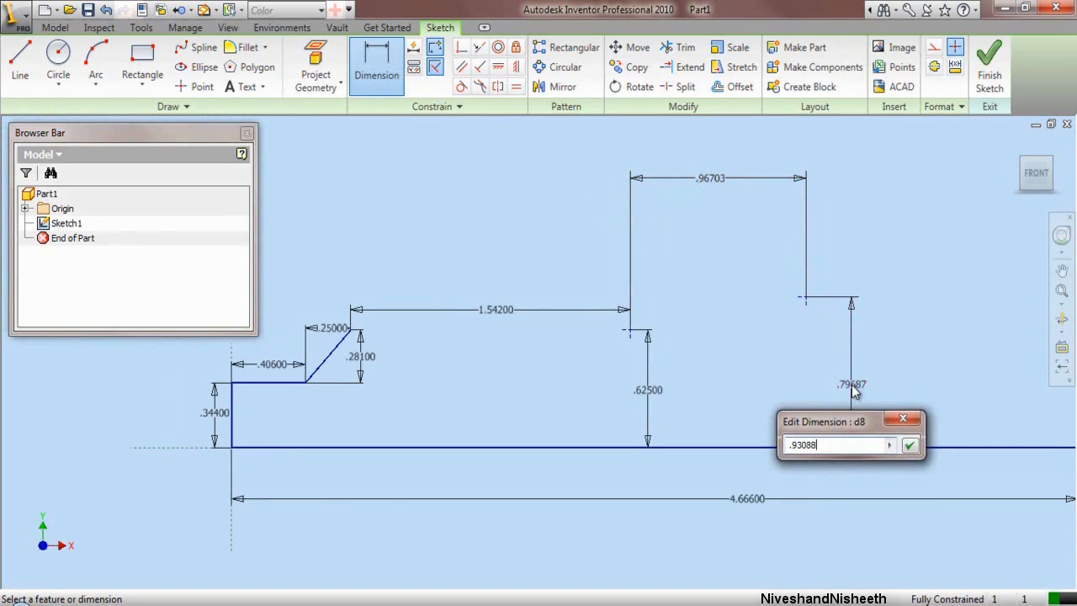
pyautogui.press('Return')
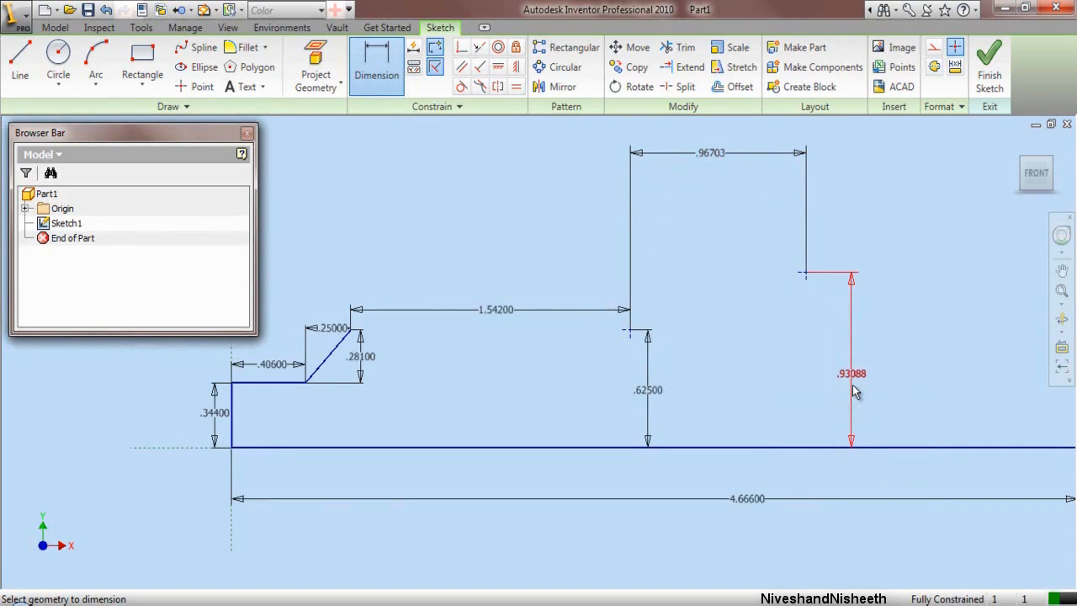
pyautogui.scroll(-3, 429, 462)
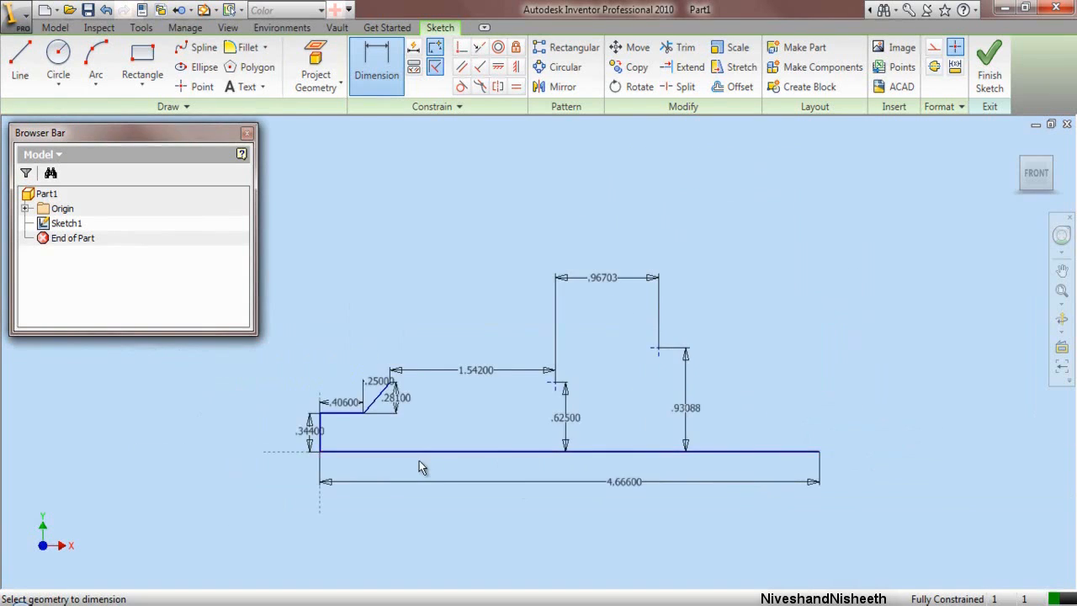
pyautogui.rightClick(699, 266)
pyautogui.click(720, 269)
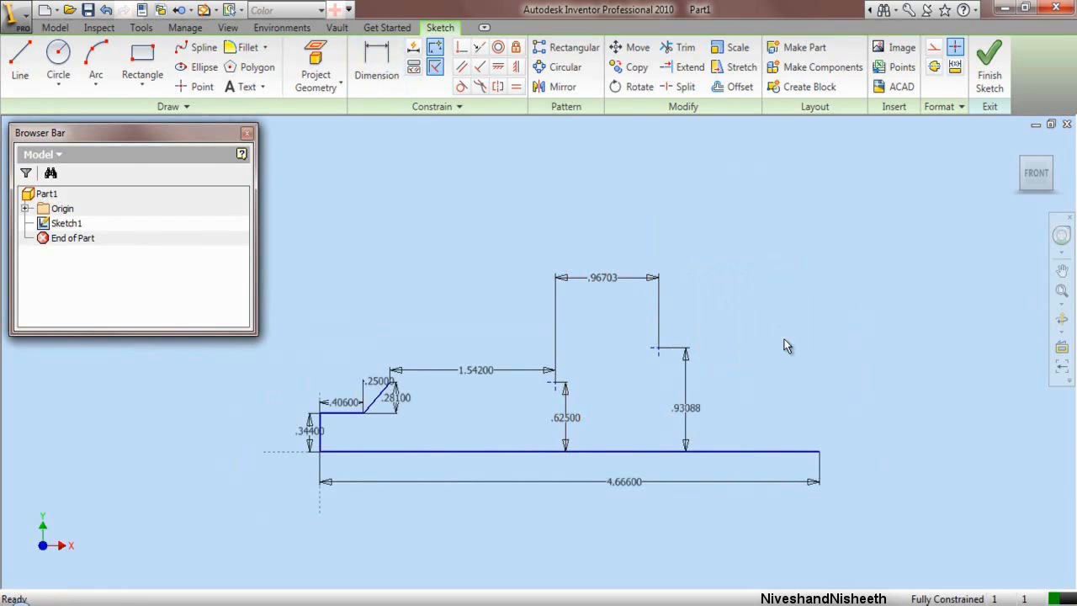
pyautogui.scroll(3, 817, 384)
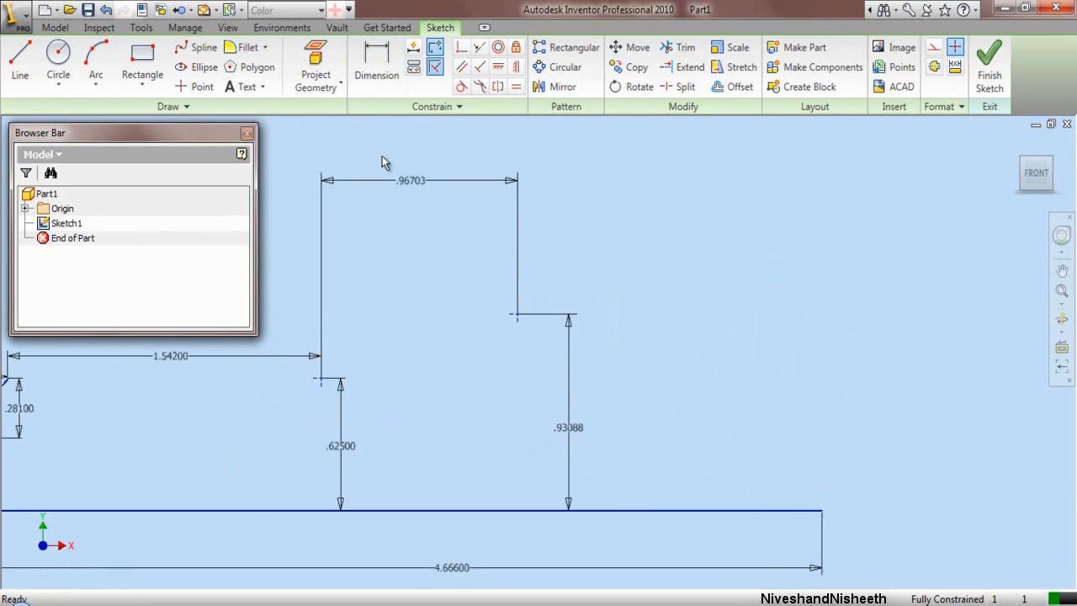
# Step: Place a third sketch point about 1.15 in to the right of the second point and about .96 in above the base line
pyautogui.click(200, 86)
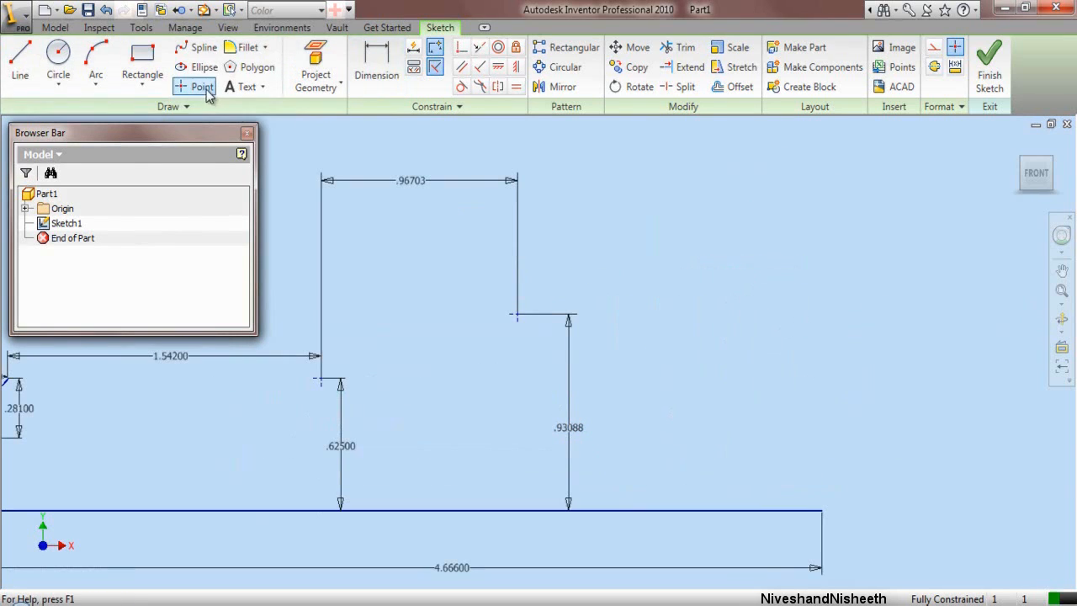
pyautogui.click(751, 307)
pyautogui.rightClick(661, 197)
pyautogui.click(678, 203)
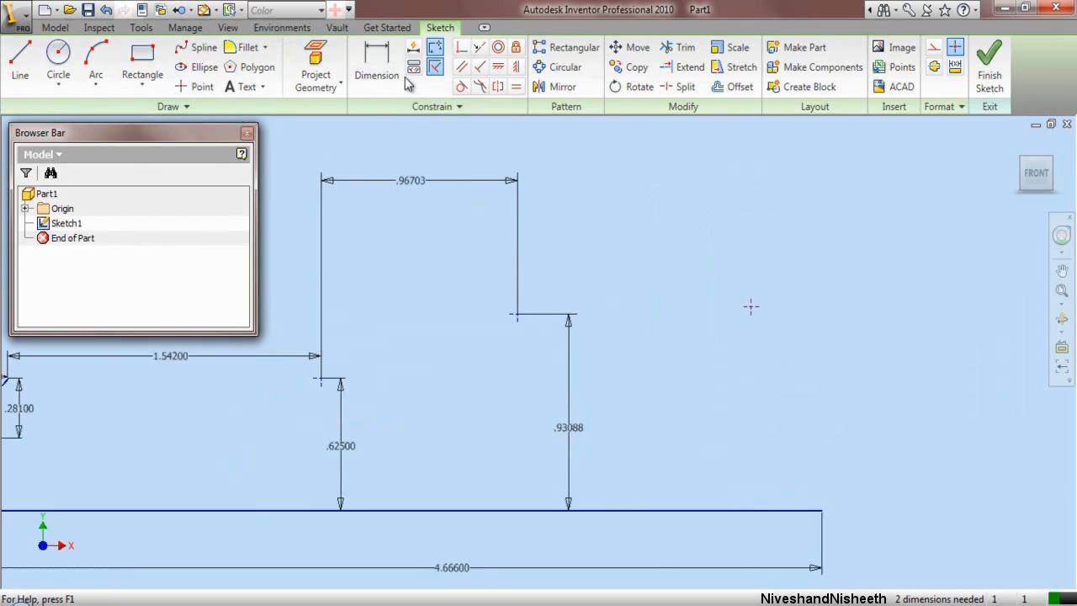
# Step: Dimension the horizontal distance between the second and third sketch points as .99146 in
pyautogui.press('d')
pyautogui.click(515, 316)
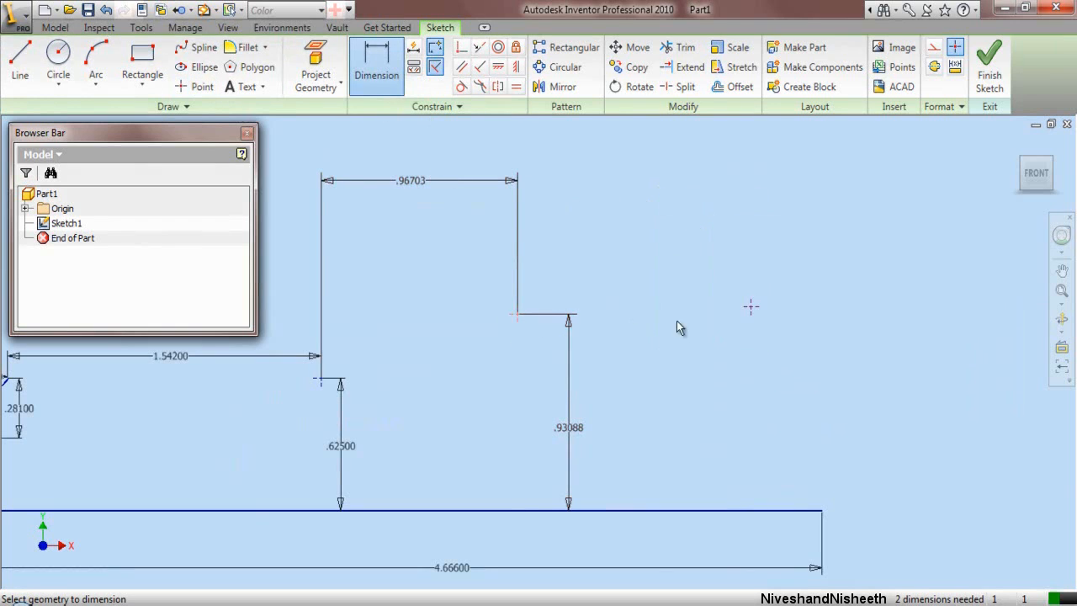
pyautogui.click(750, 306)
pyautogui.click(650, 265)
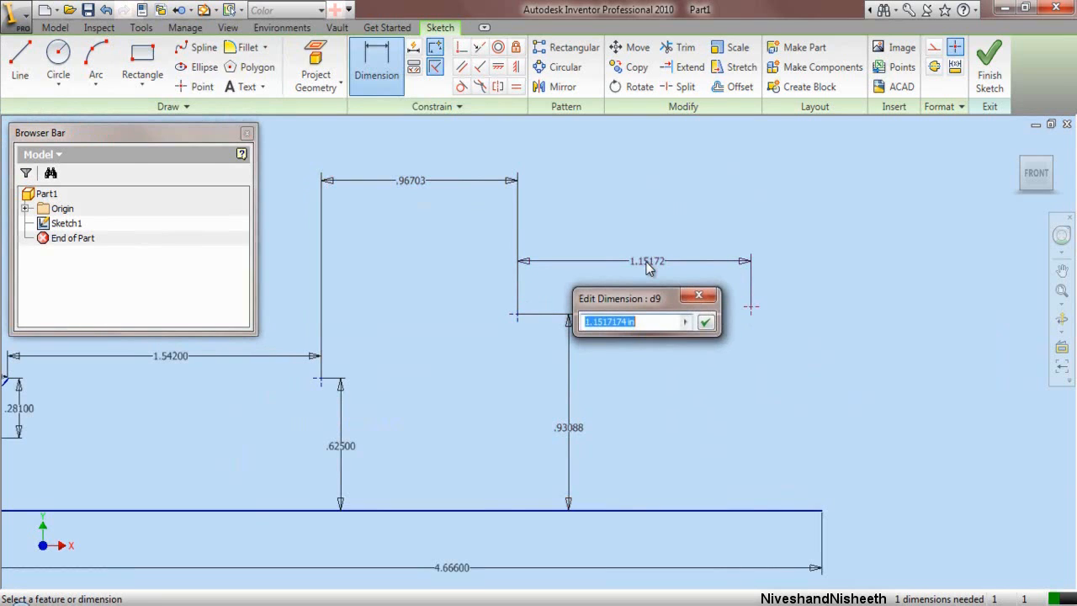
pyautogui.write('.99146')
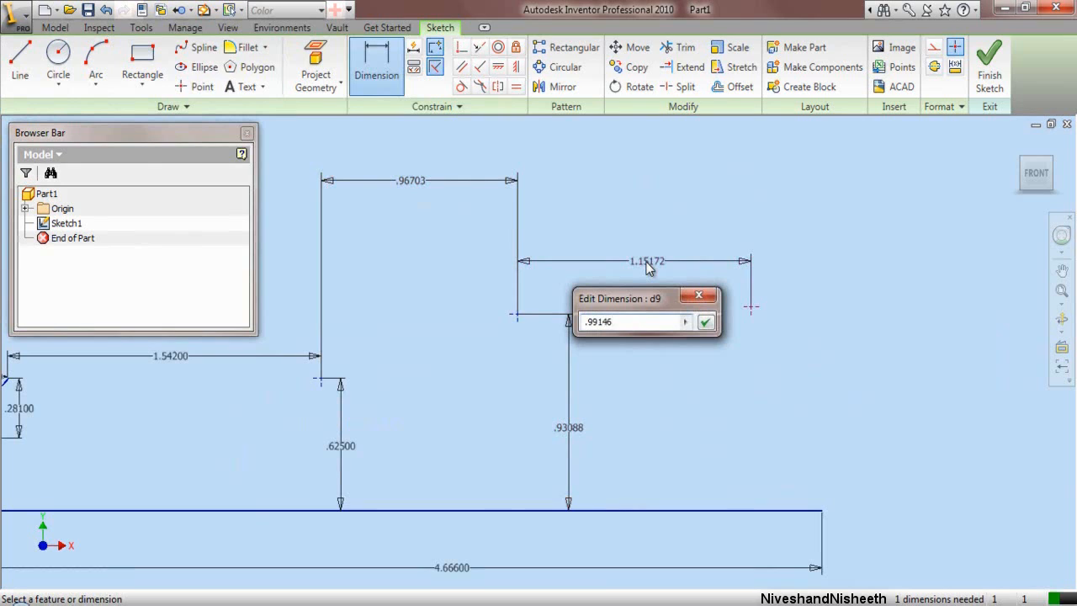
pyautogui.press('Return')
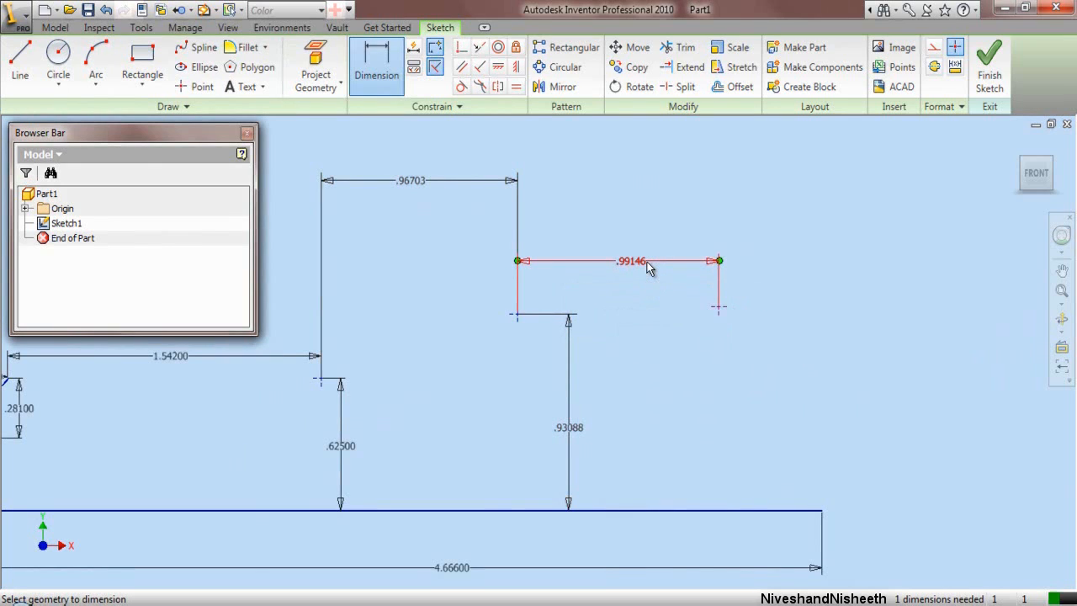
# Step: Dimension the third sketch point's height above the base line as .74986 in and end dimensioning
pyautogui.click(721, 512)
pyautogui.click(832, 431)
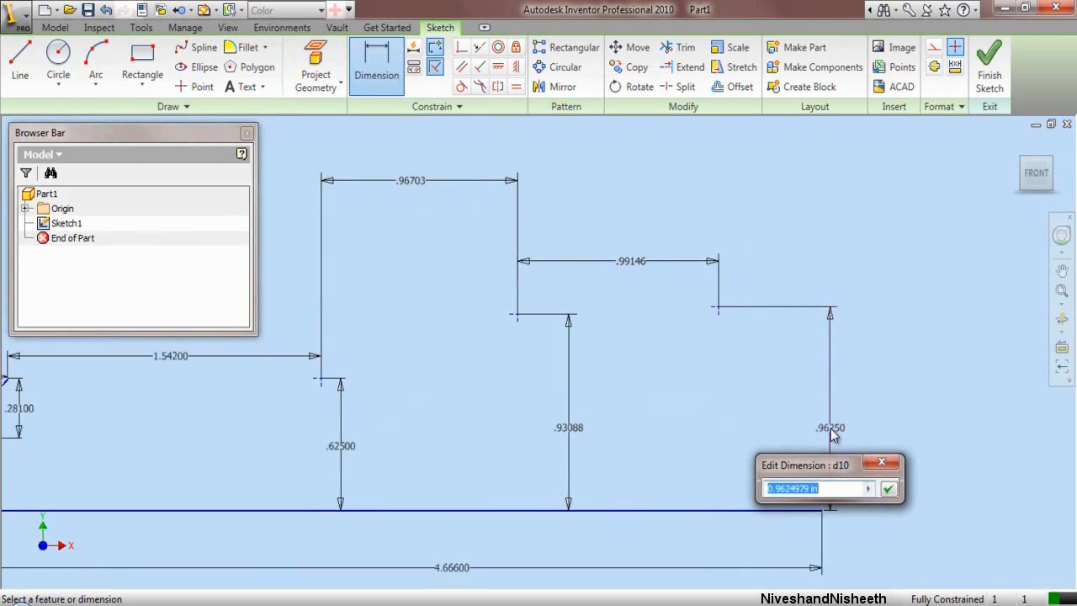
pyautogui.write('.74986')
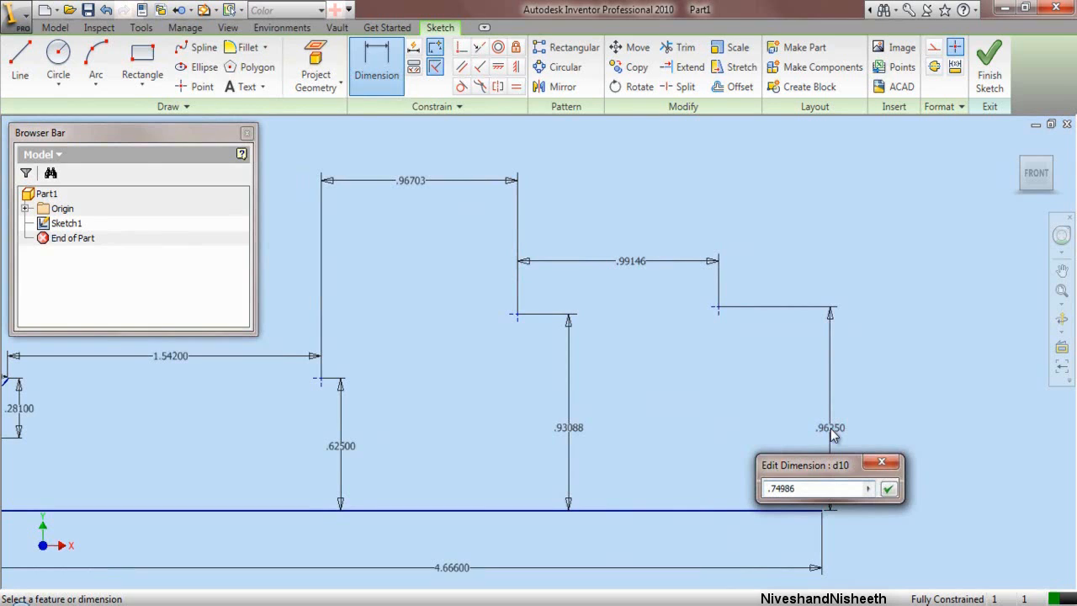
pyautogui.press('Return')
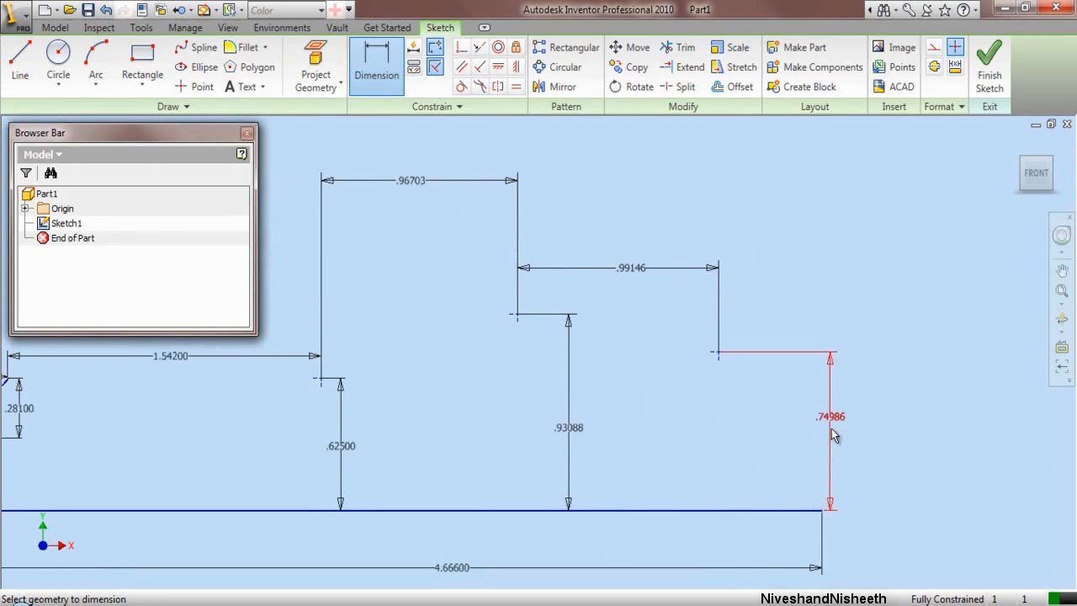
pyautogui.rightClick(851, 285)
pyautogui.click(879, 293)
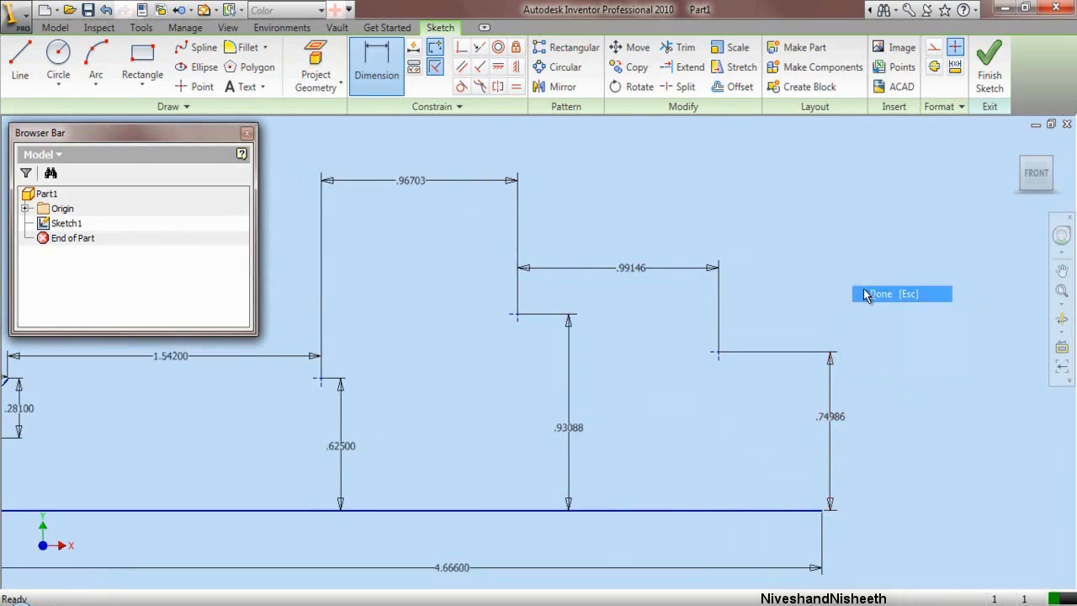
# Step: Place a fourth sketch point about .43 in to the right of the third point and about .17 in above the base line
pyautogui.click(200, 86)
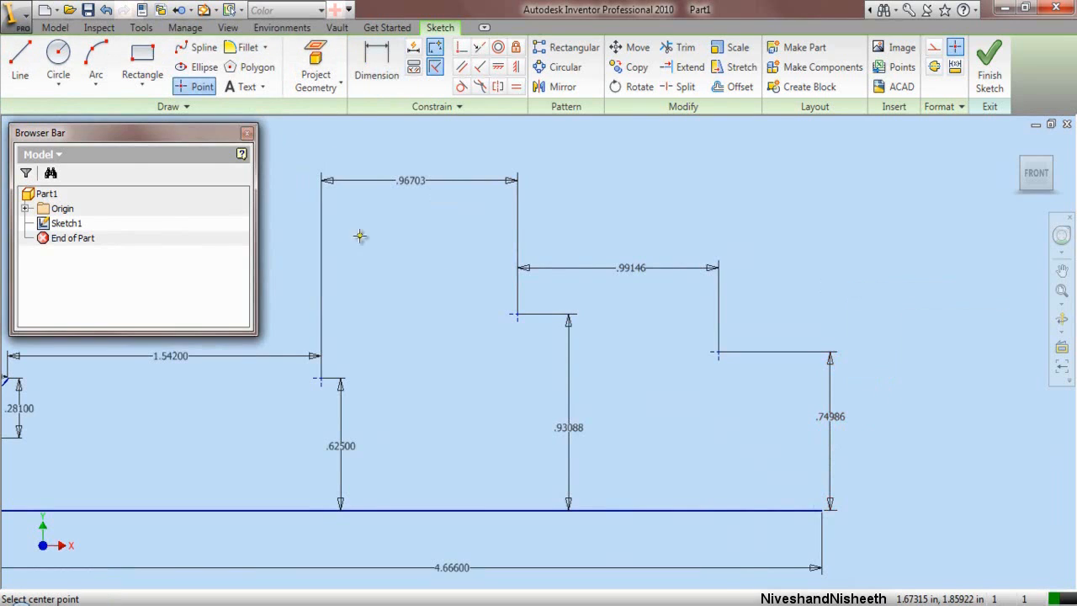
pyautogui.click(806, 474)
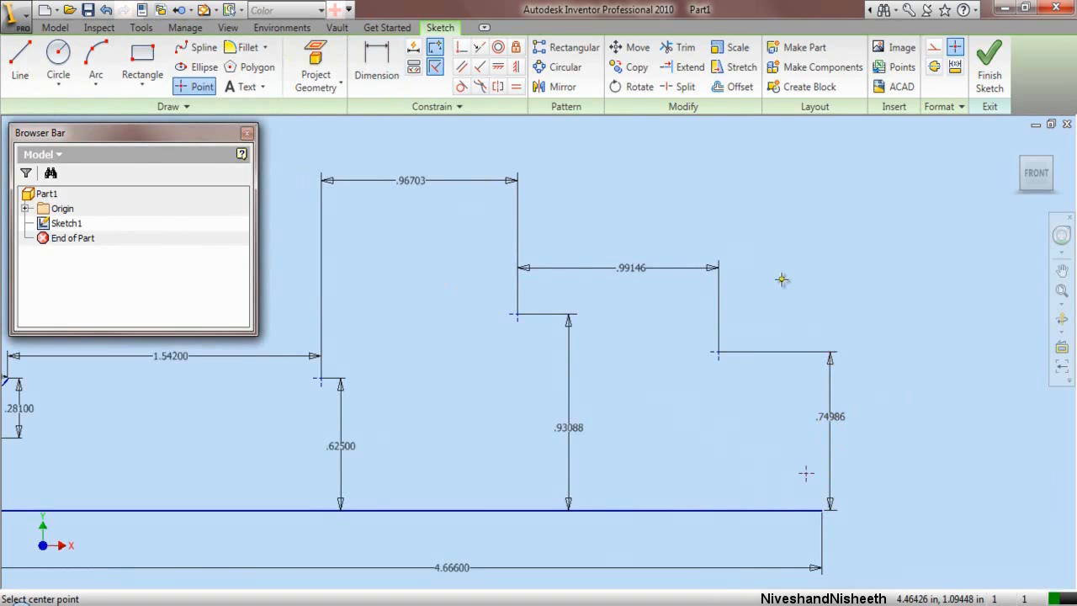
pyautogui.rightClick(784, 238)
pyautogui.click(806, 246)
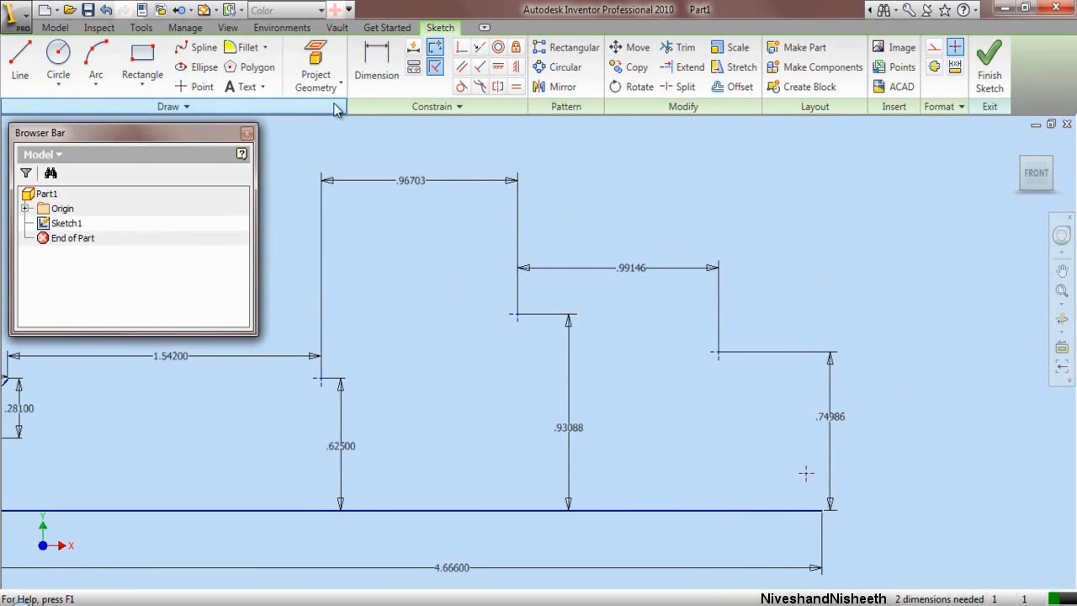
# Step: Dimension the horizontal distance between the third and fourth sketch points as .4996 in
pyautogui.click(376, 67)
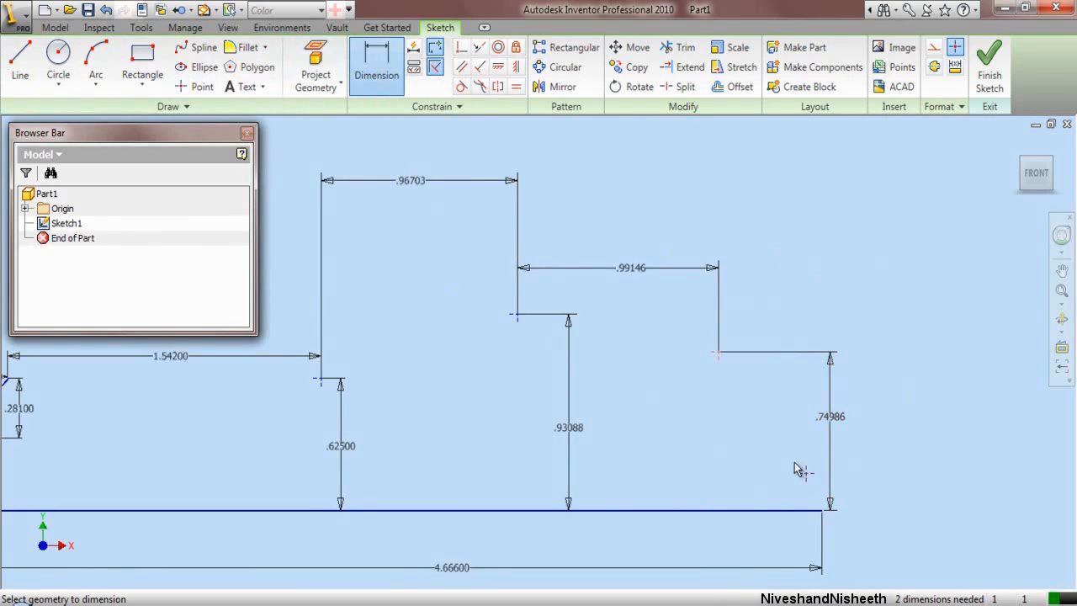
pyautogui.click(807, 474)
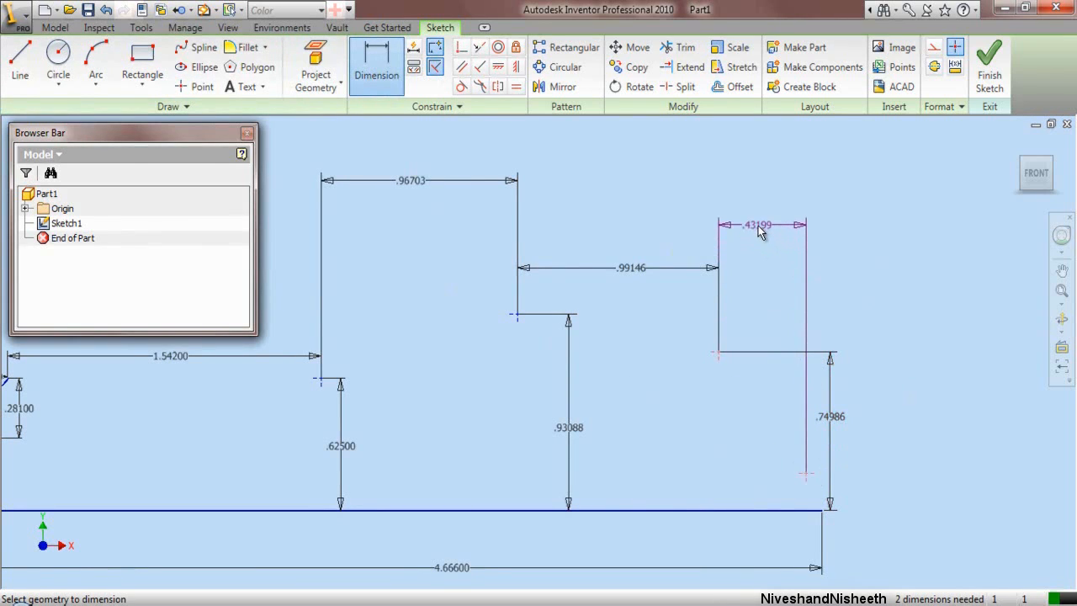
pyautogui.click(760, 233)
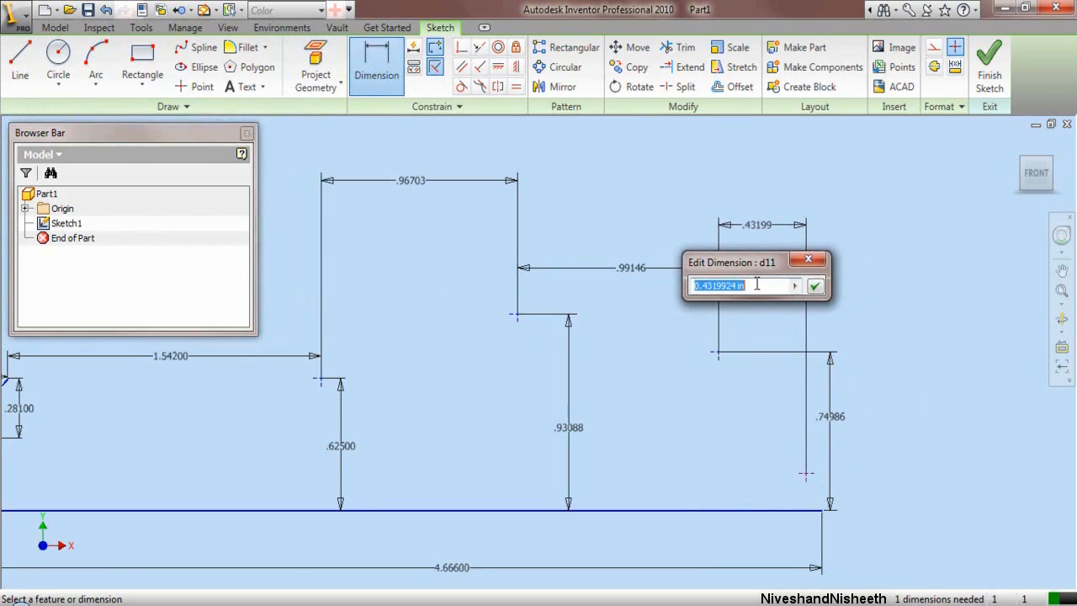
pyautogui.write('.4996')
pyautogui.press('Return')
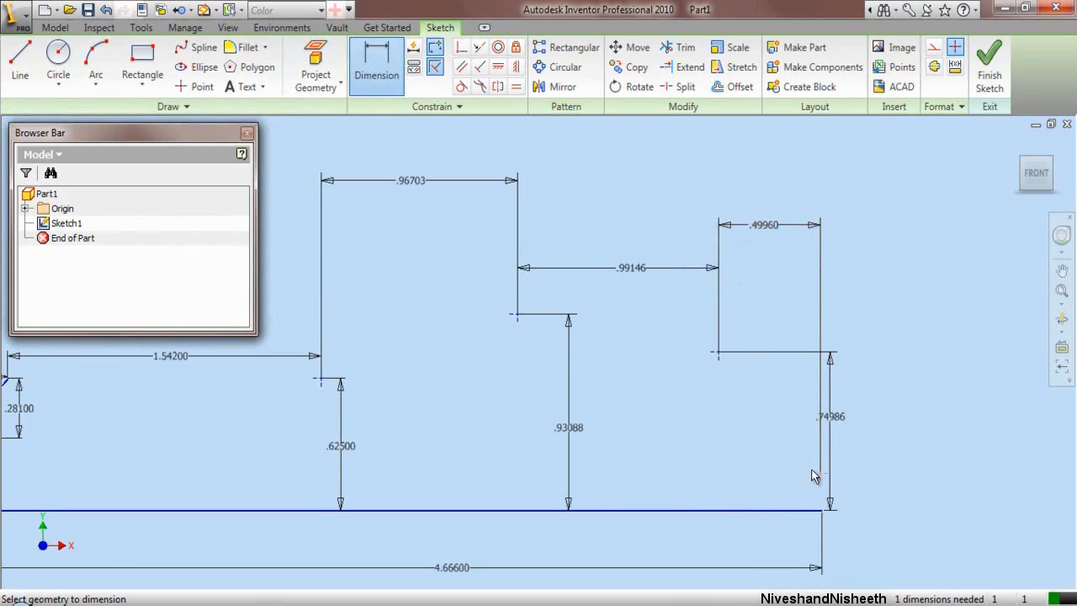
# Step: Dimension the fourth sketch point's height above the base line as .18726 in and end dimensioning
pyautogui.click(805, 515)
pyautogui.click(896, 497)
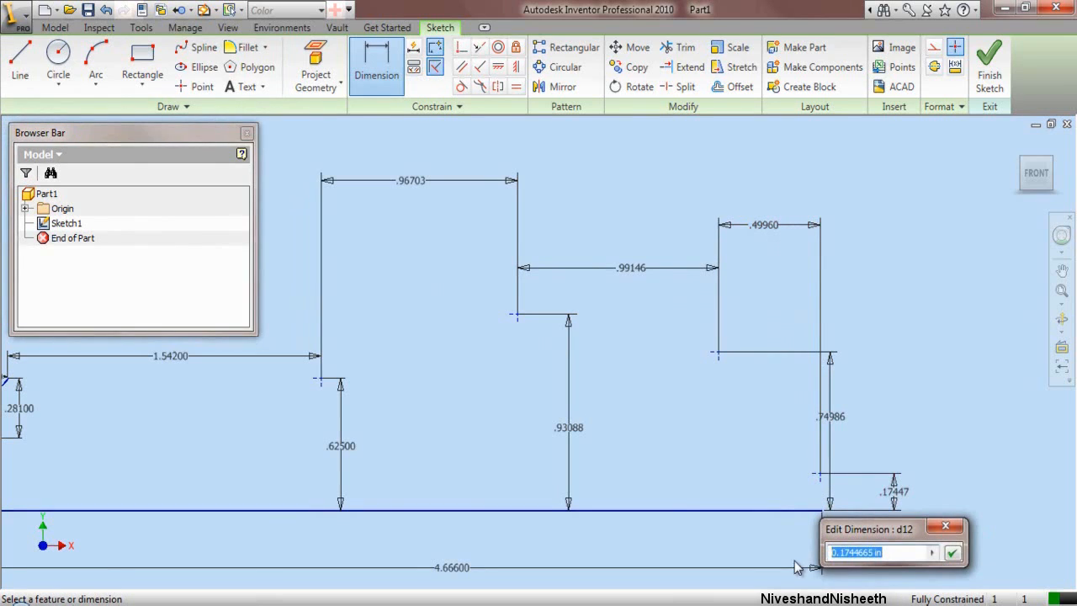
pyautogui.write('.18')
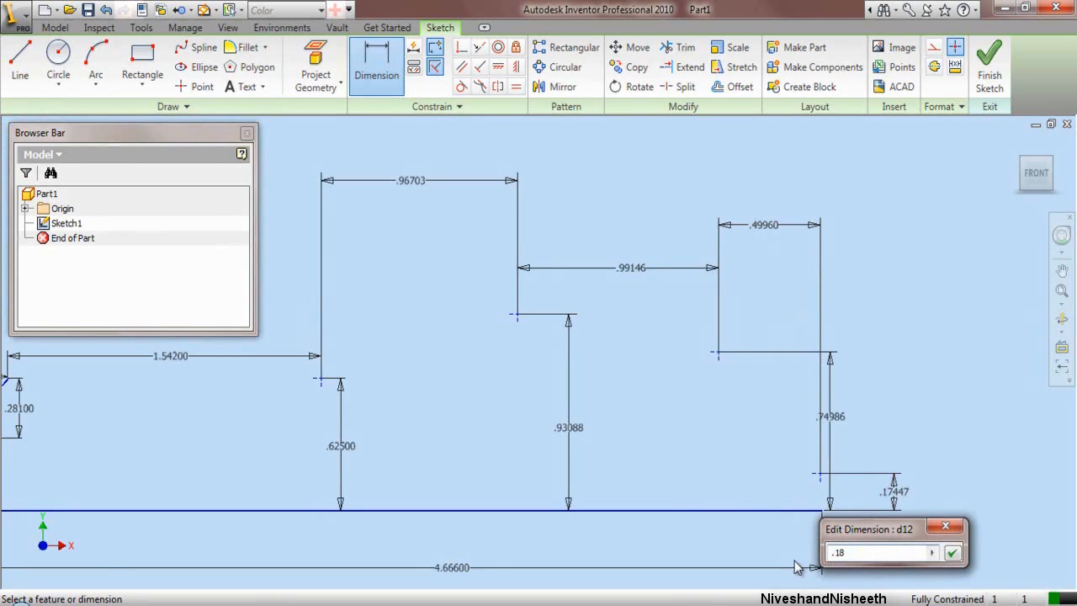
pyautogui.write('726')
pyautogui.press('Return')
pyautogui.scroll(-3, 795, 564)
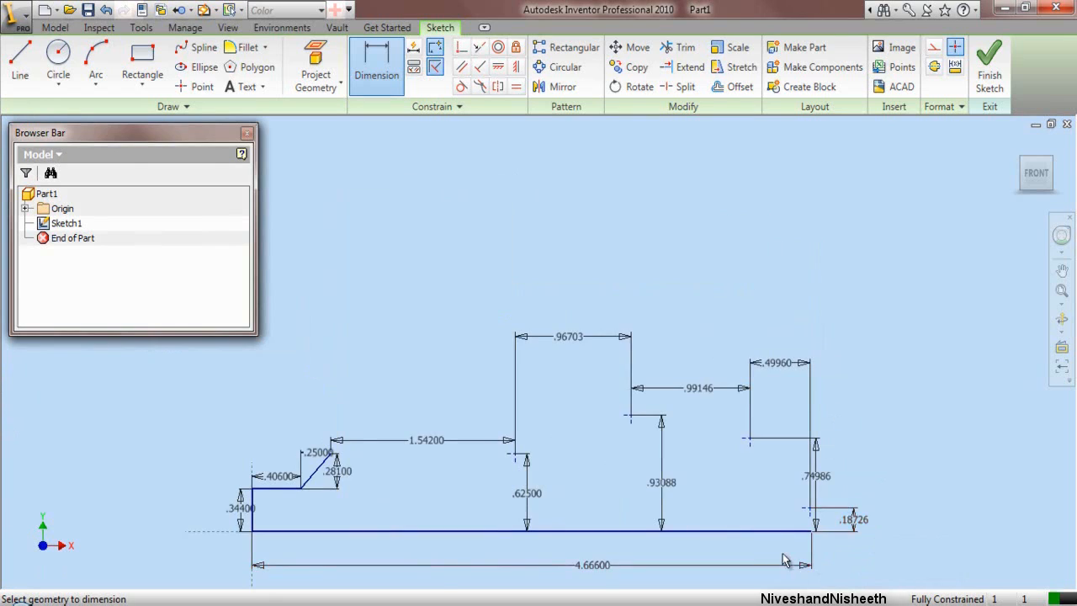
pyautogui.scroll(3, 781, 556)
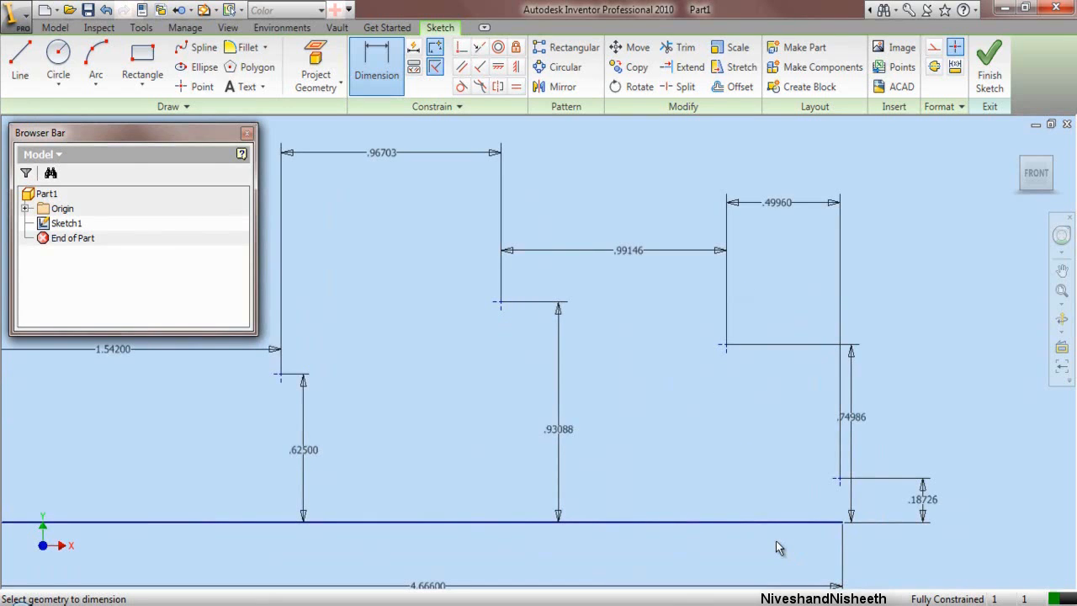
pyautogui.rightClick(897, 335)
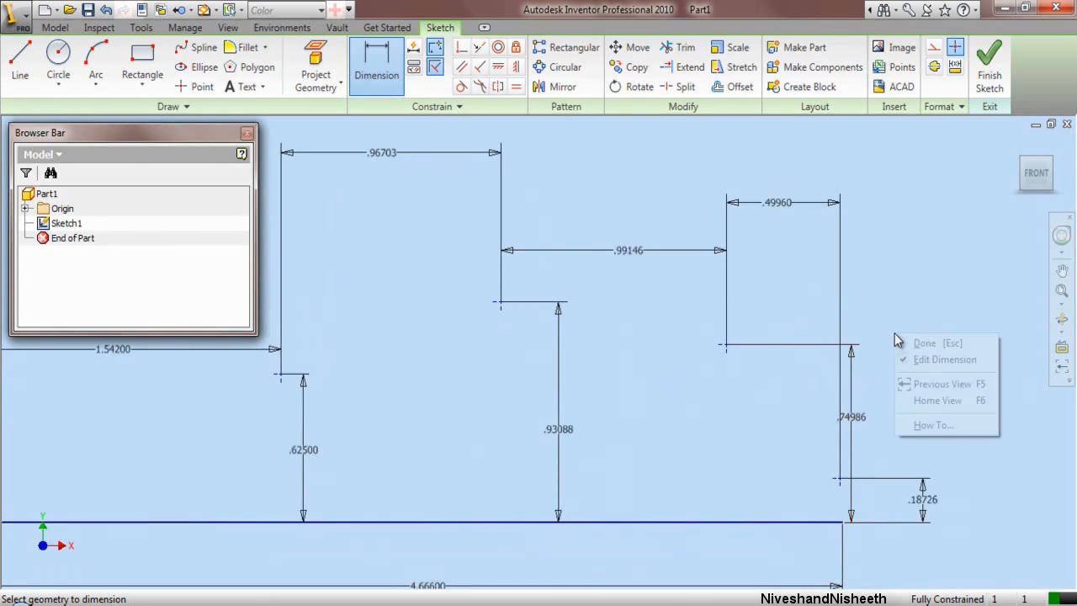
pyautogui.click(913, 343)
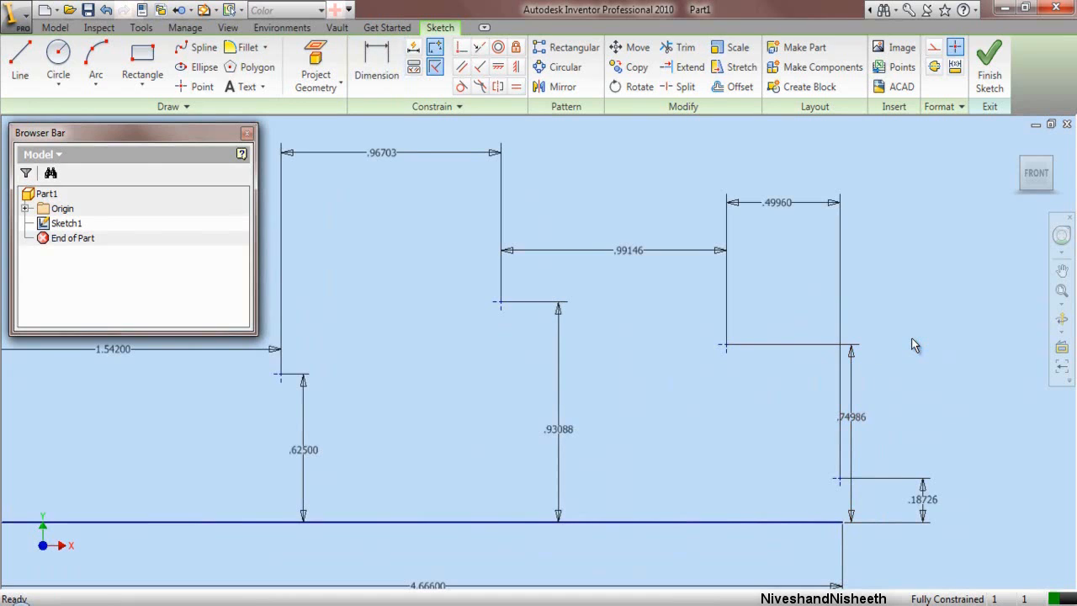
# Step: Draw a vertical line about .034 in long upward from the base line's right endpoint
pyautogui.click(19, 63)
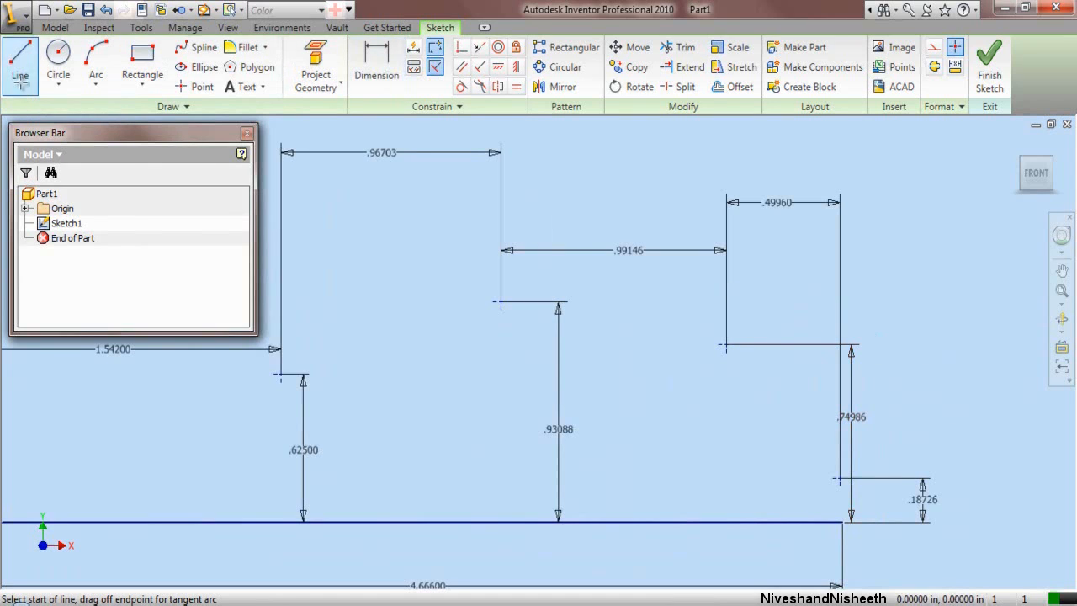
pyautogui.scroll(-5, 754, 473)
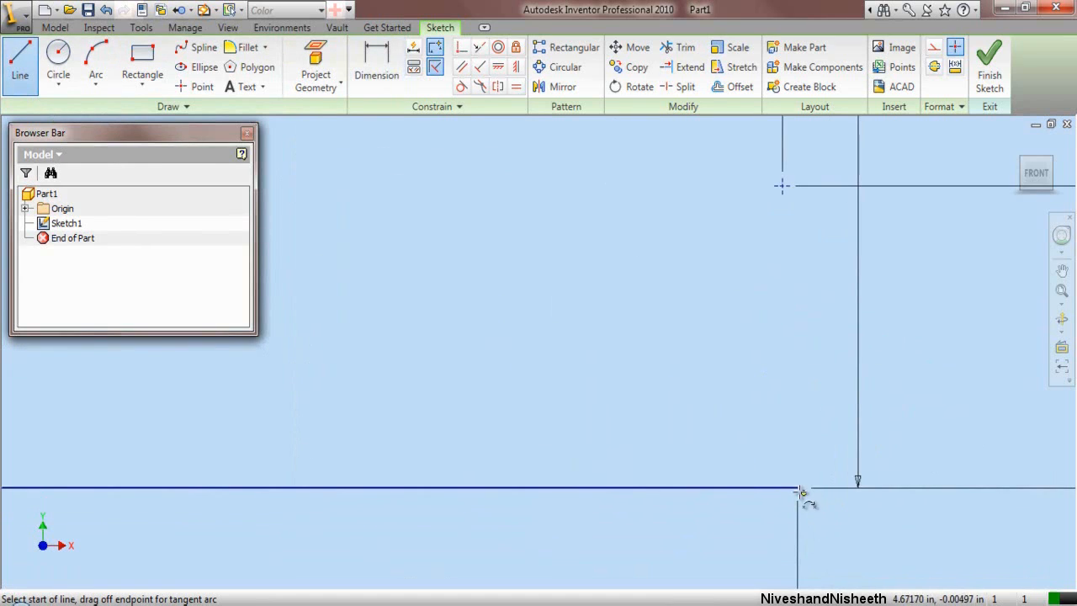
pyautogui.click(798, 488)
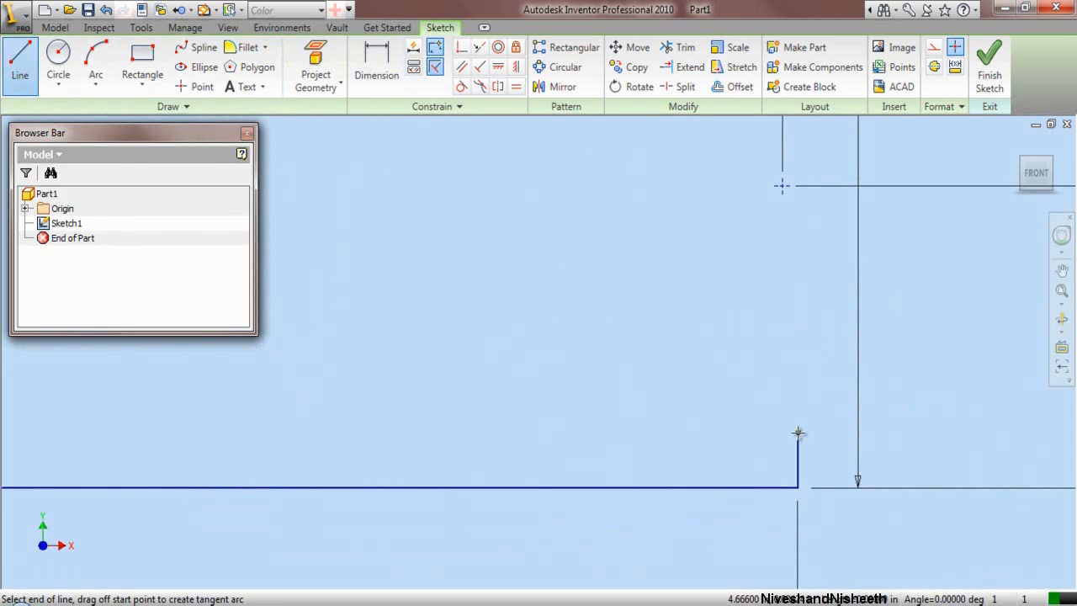
pyautogui.rightClick(797, 433)
pyautogui.click(828, 225)
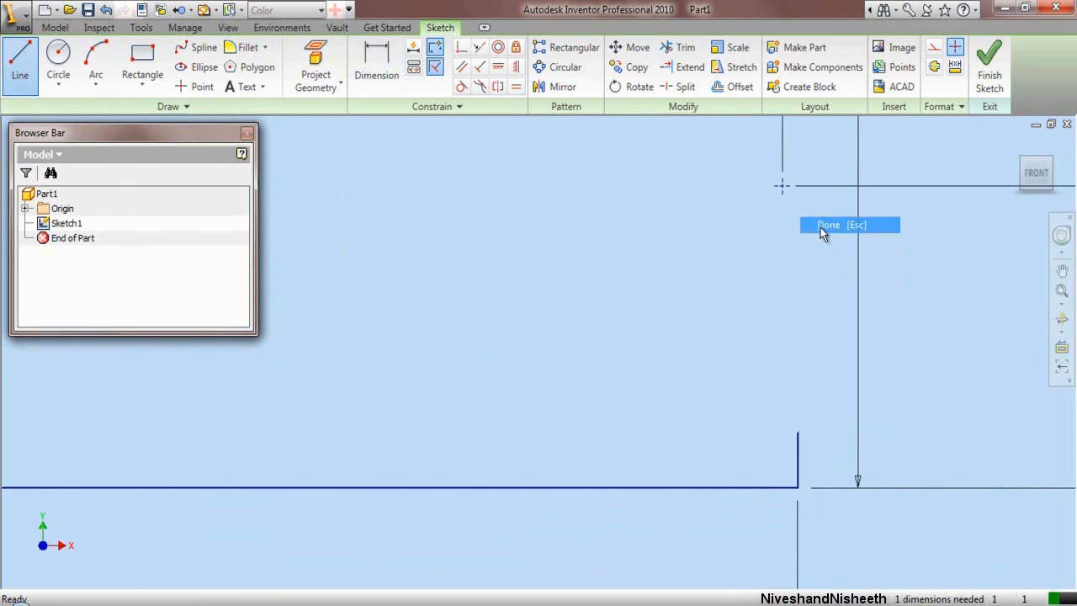
# Step: Dimension the short vertical line at the base line's right end as .15888 in and end dimensioning
pyautogui.click(375, 80)
pyautogui.click(796, 464)
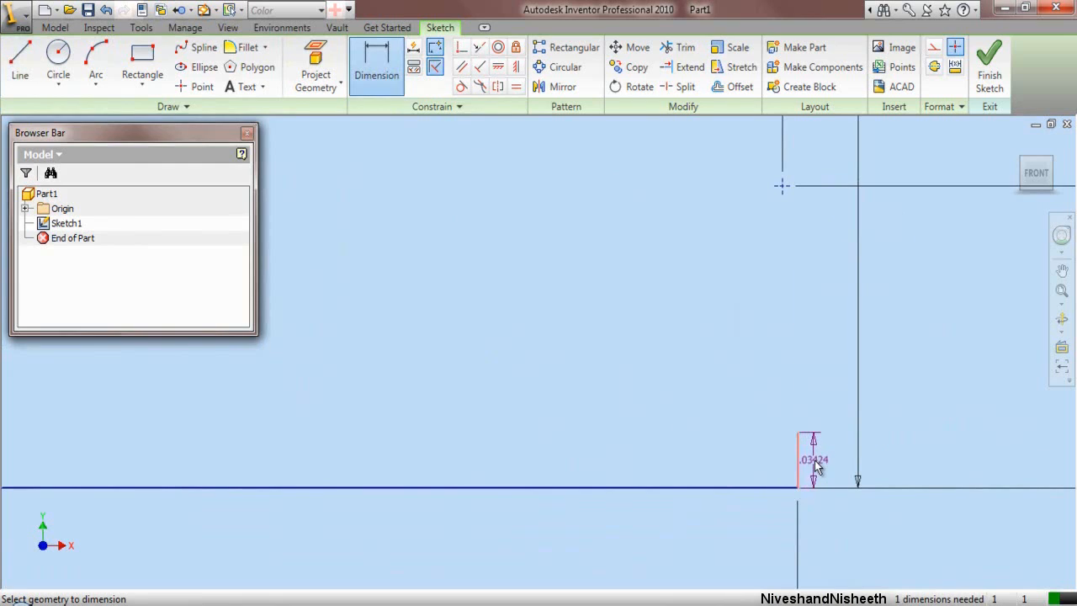
pyautogui.click(815, 465)
pyautogui.write('.15888')
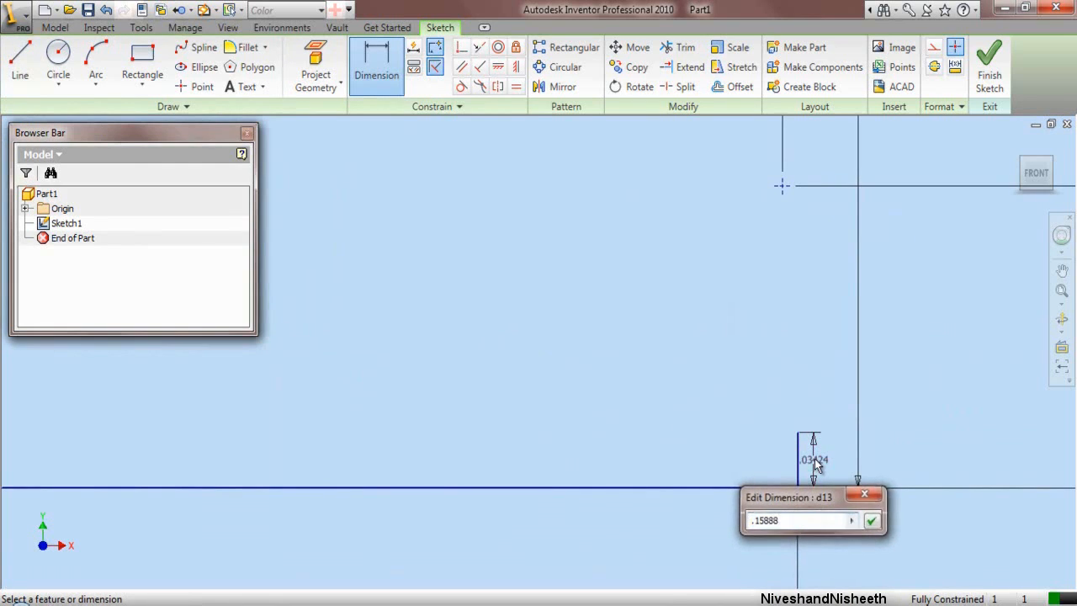
pyautogui.press('Return')
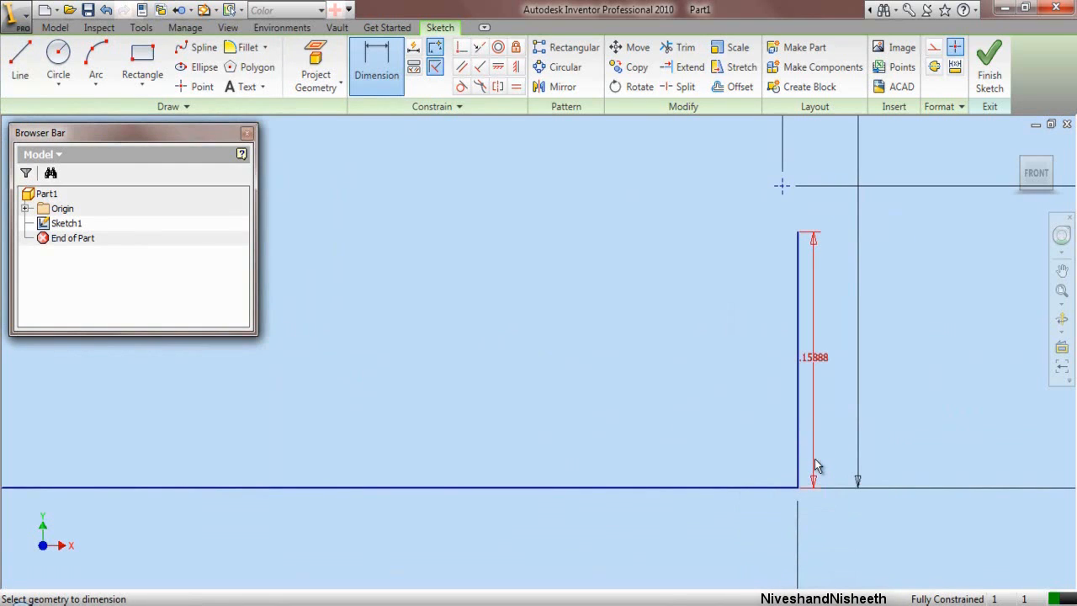
pyautogui.rightClick(627, 270)
pyautogui.click(642, 274)
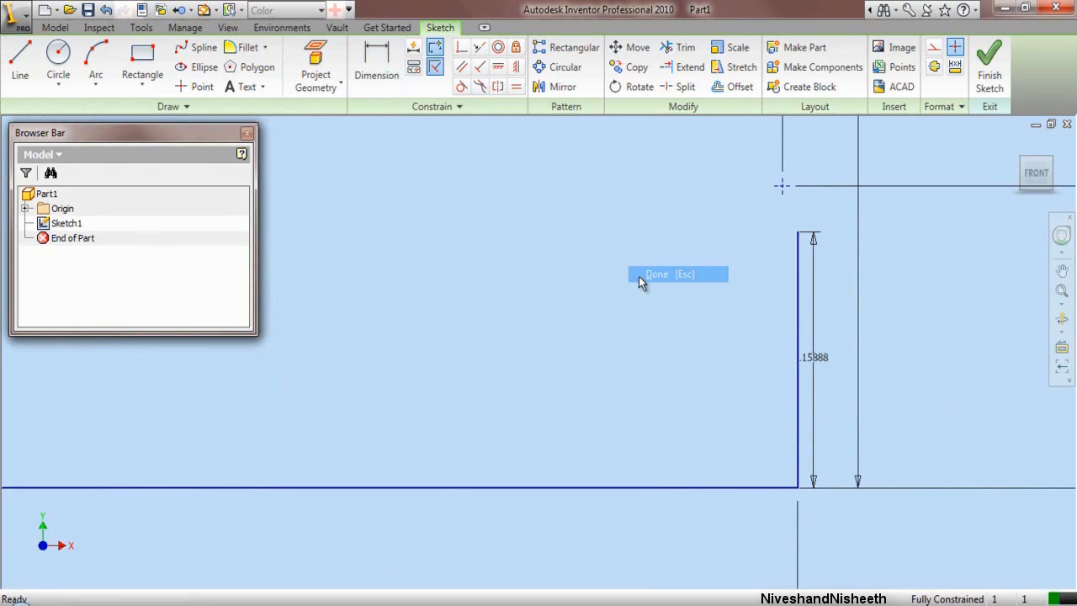
# Step: Start a spline at the slanted line's upper endpoint and run it through the first and second sketch points
pyautogui.click(196, 50)
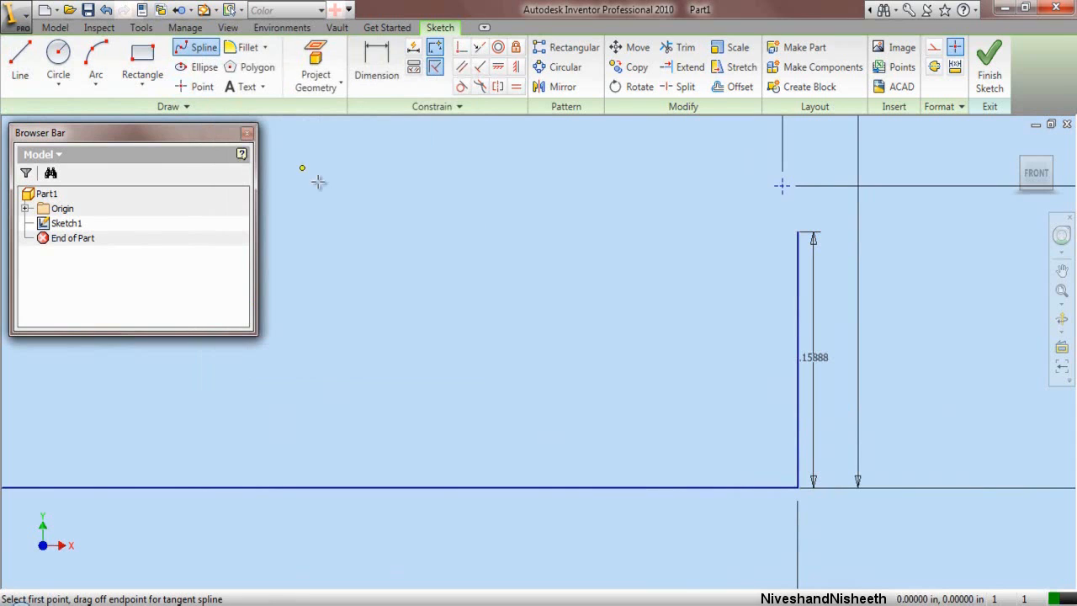
pyautogui.scroll(-10, 625, 428)
pyautogui.scroll(-2, 330, 375)
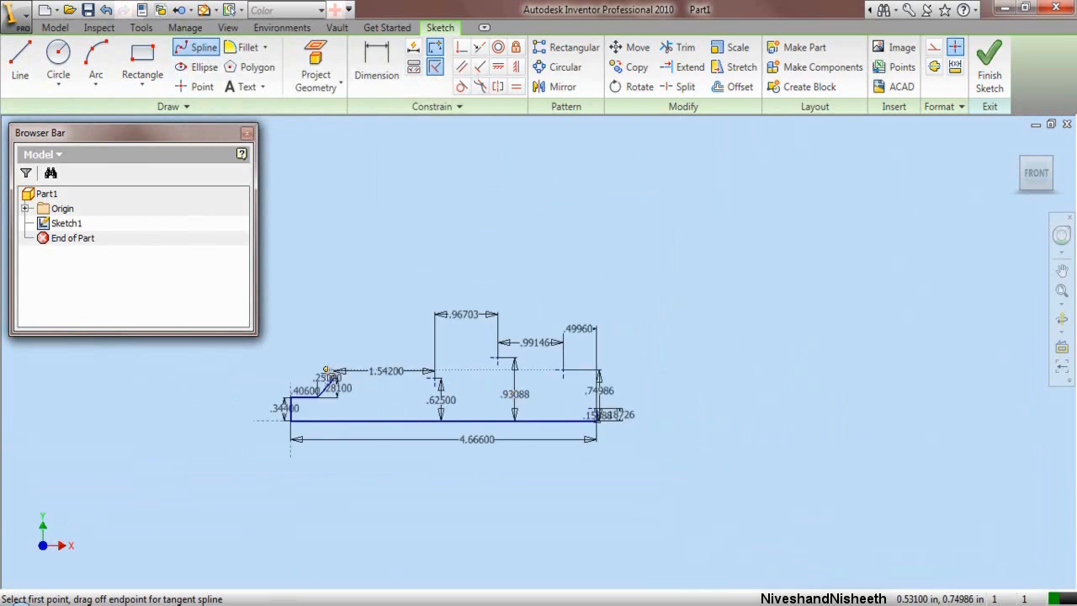
pyautogui.scroll(6, 368, 373)
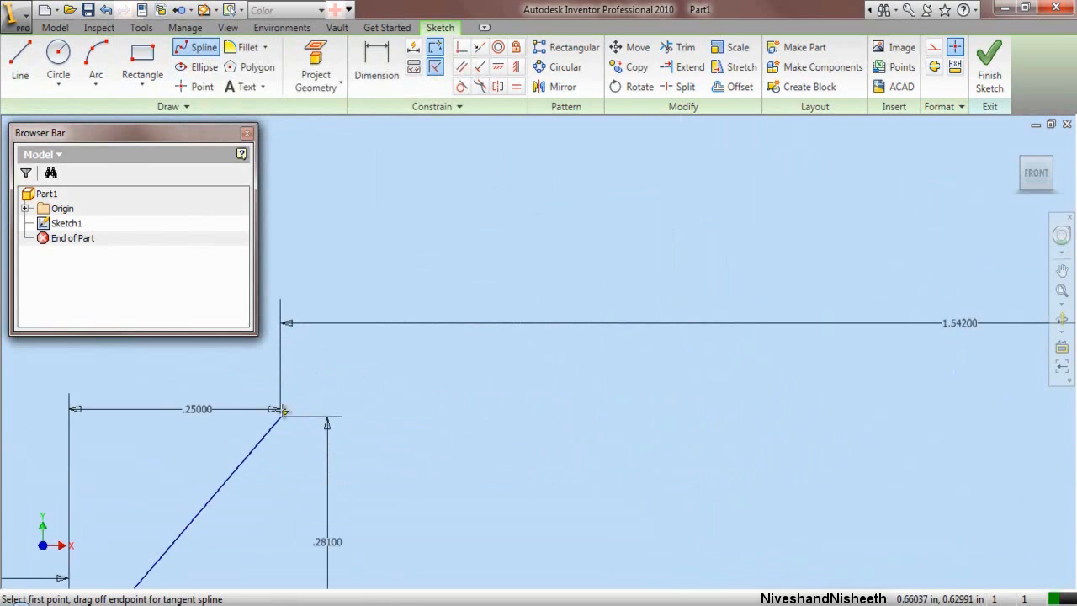
pyautogui.click(282, 416)
pyautogui.scroll(-6, 253, 426)
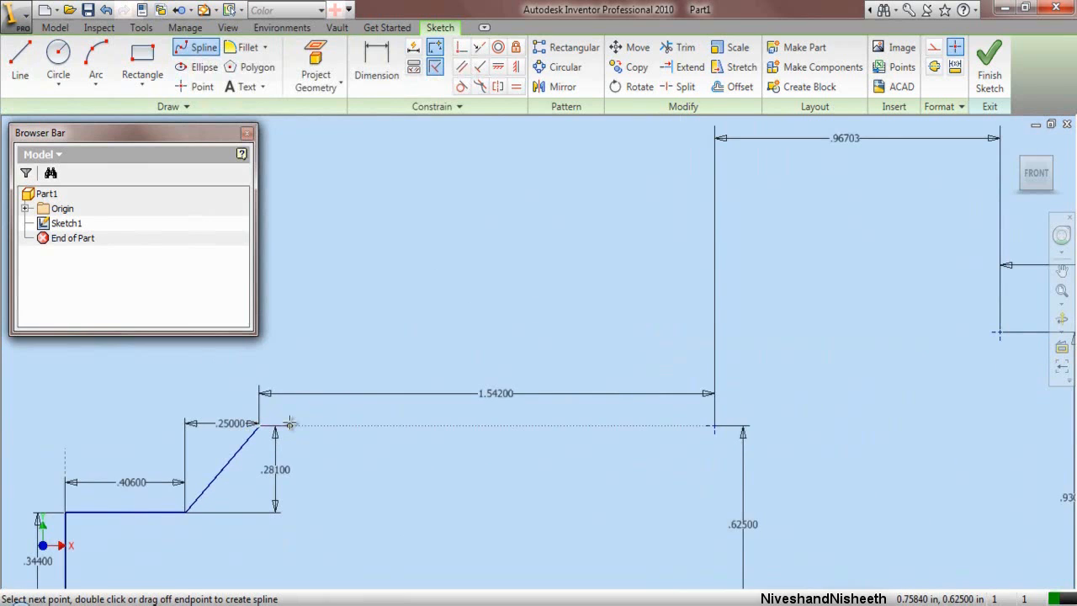
pyautogui.scroll(-2, 316, 427)
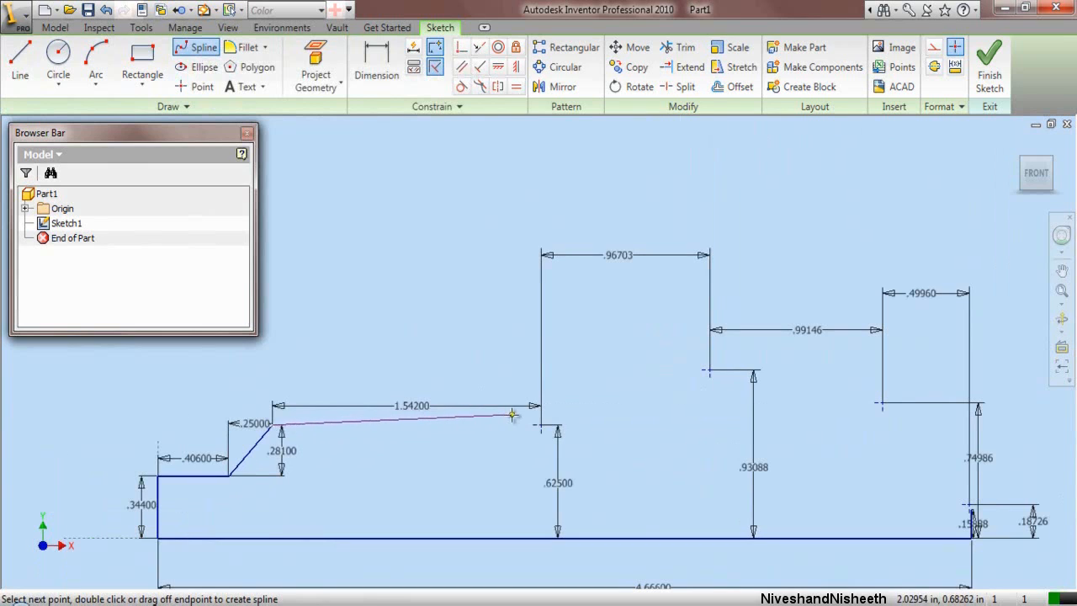
pyautogui.scroll(3, 529, 407)
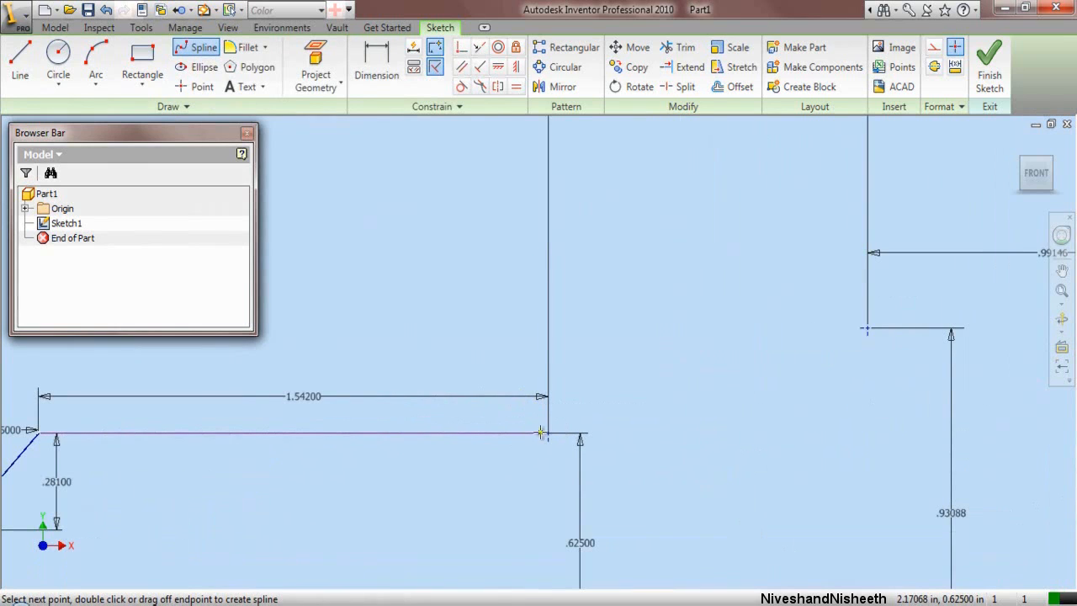
pyautogui.click(547, 433)
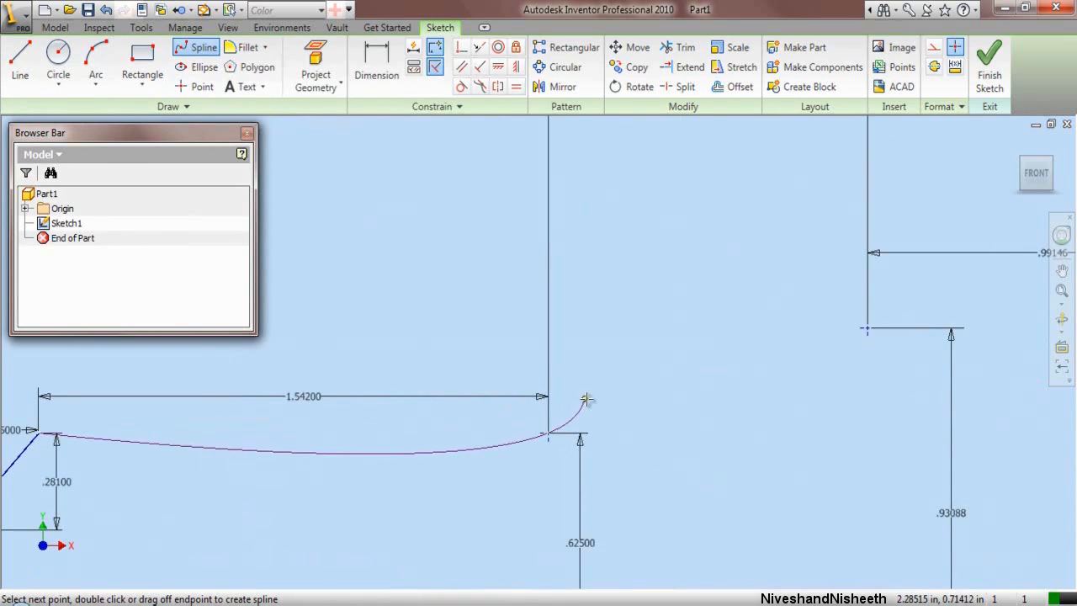
pyautogui.click(864, 329)
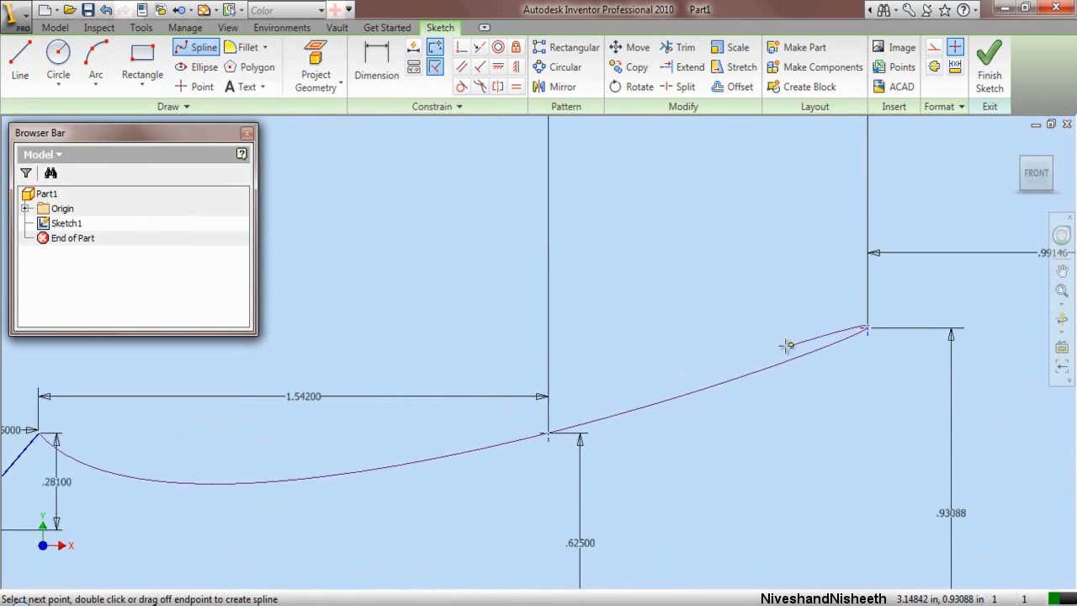
# Step: Continue the spline through the third and fourth sketch points to the short vertical line's upper endpoint, create it and end the Spline command
pyautogui.scroll(-5, 466, 361)
pyautogui.scroll(5, 711, 353)
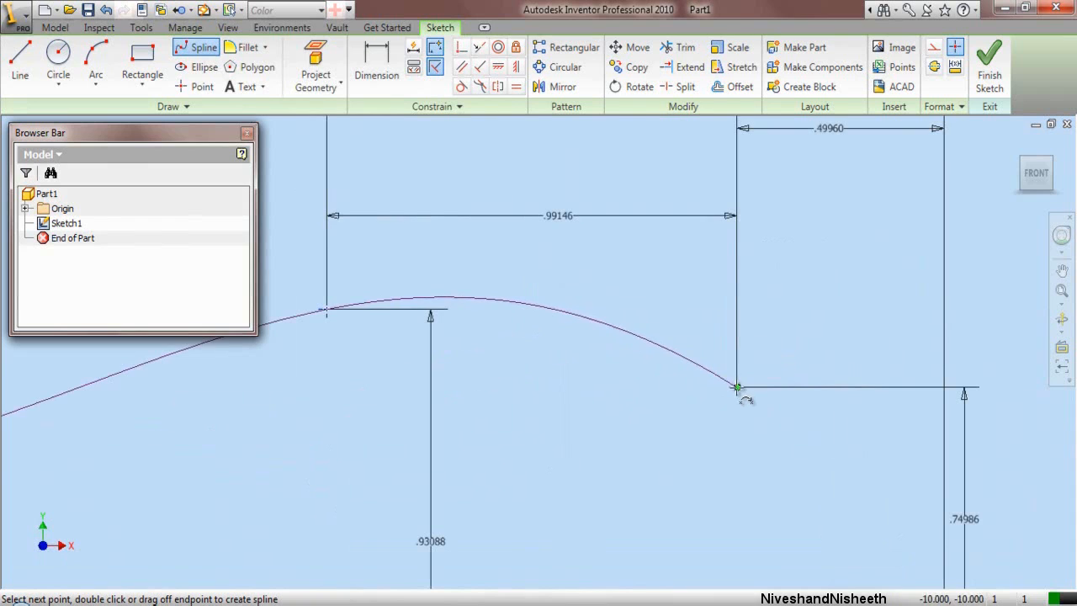
pyautogui.click(737, 388)
pyautogui.scroll(-3, 737, 388)
pyautogui.scroll(-3, 779, 469)
pyautogui.scroll(4, 811, 528)
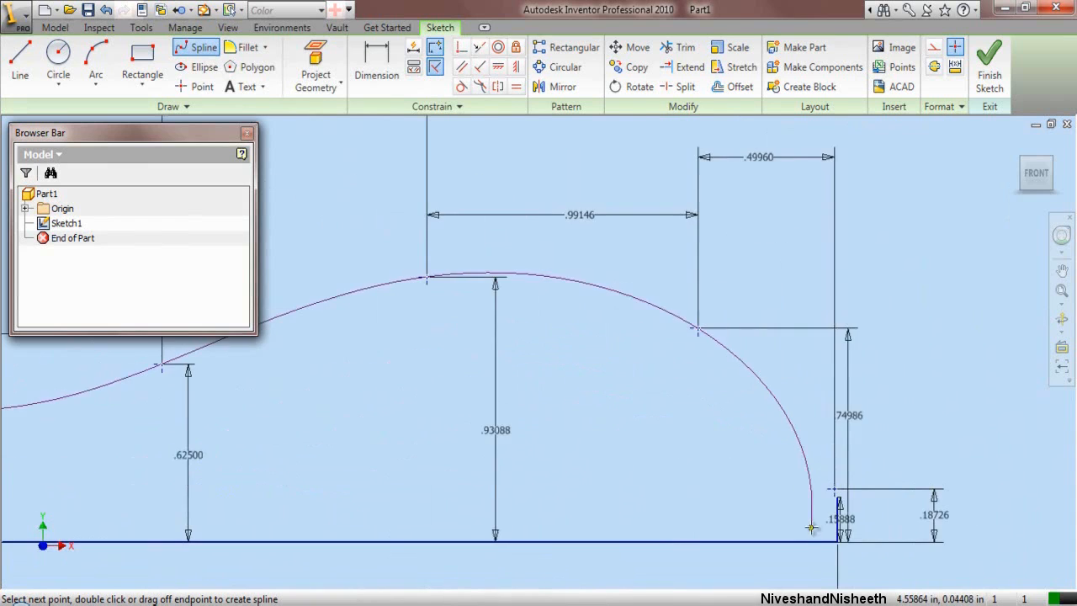
pyautogui.scroll(3, 811, 528)
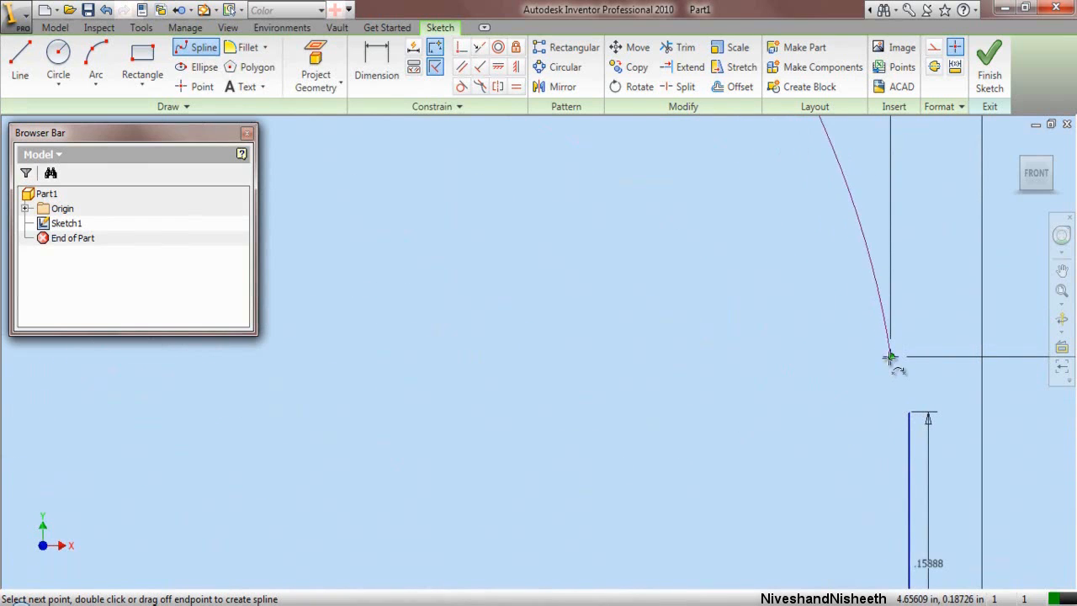
pyautogui.click(890, 356)
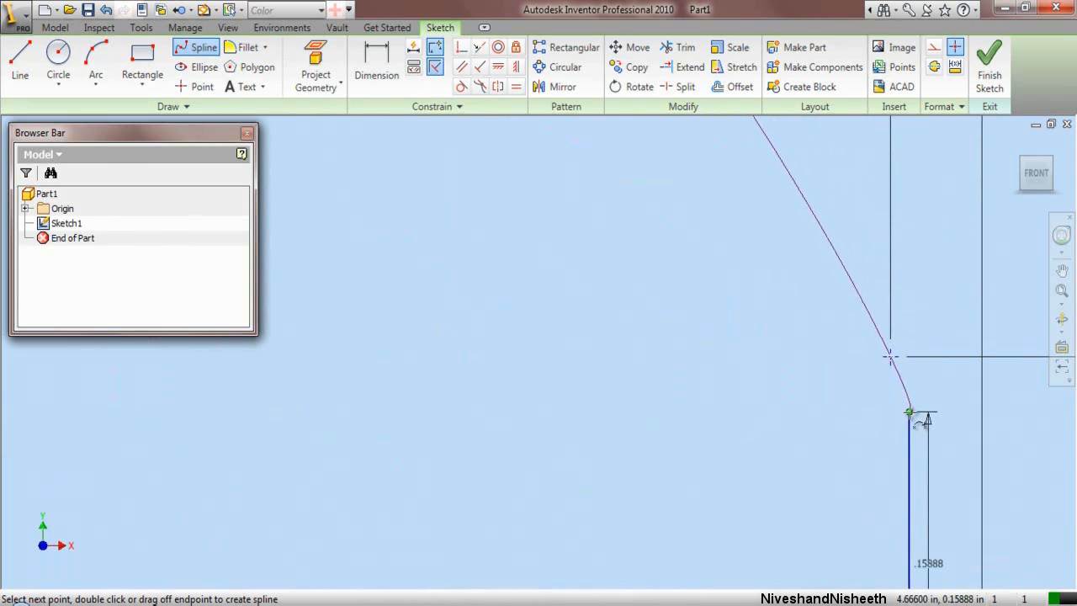
pyautogui.click(909, 413)
pyautogui.rightClick(908, 412)
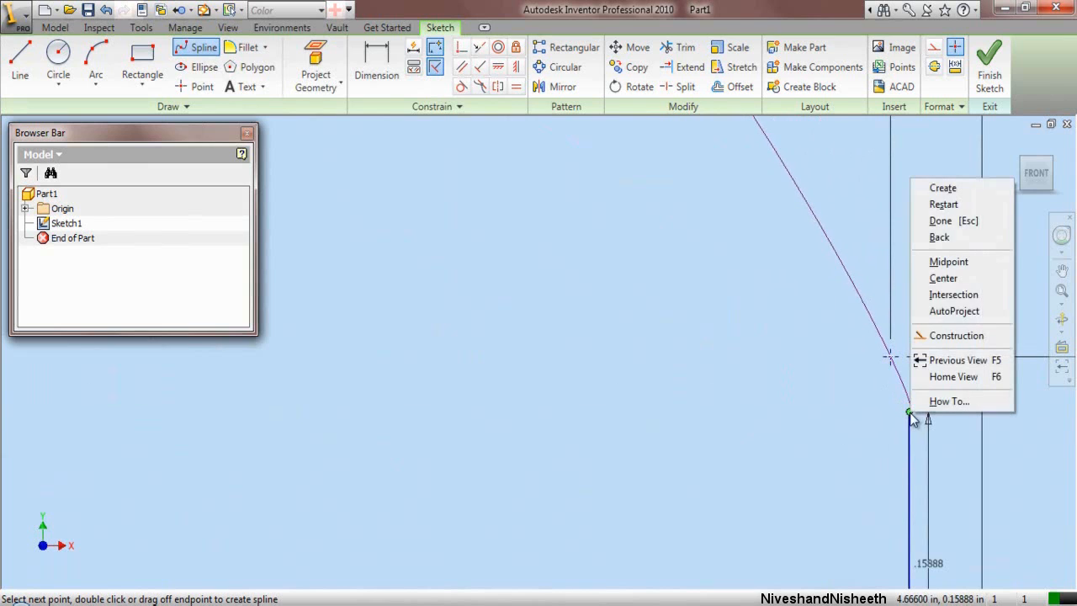
pyautogui.click(941, 188)
pyautogui.scroll(-4, 816, 354)
pyautogui.scroll(-3, 800, 372)
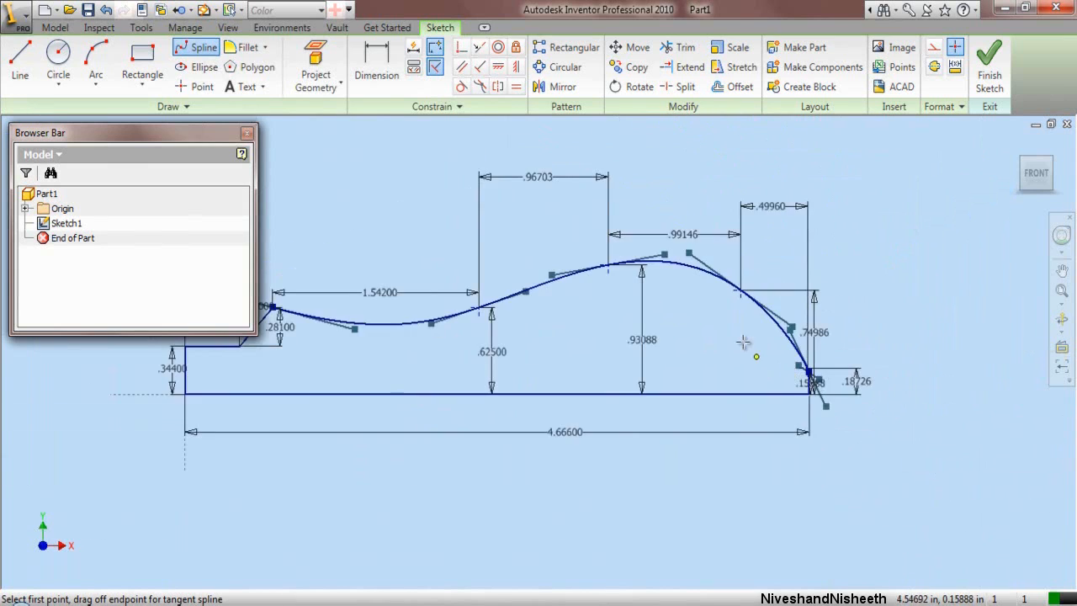
pyautogui.rightClick(640, 158)
pyautogui.click(673, 168)
# Step: Revolve the closed profile as a full solid around the 4.666 in base line
pyautogui.scroll(-4, 816, 345)
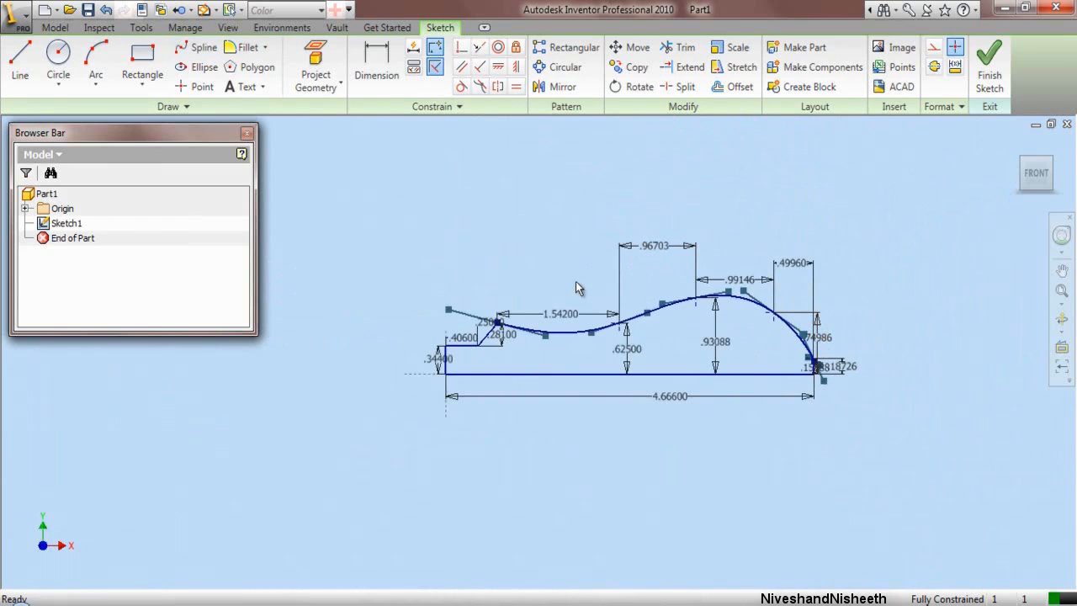
pyautogui.scroll(3, 484, 321)
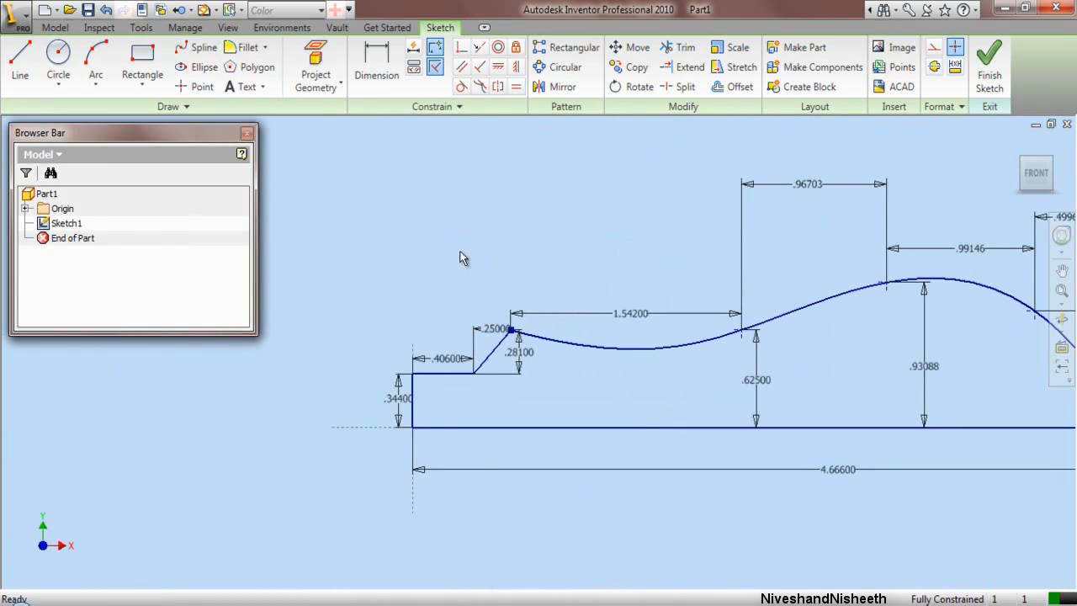
pyautogui.scroll(-3, 296, 360)
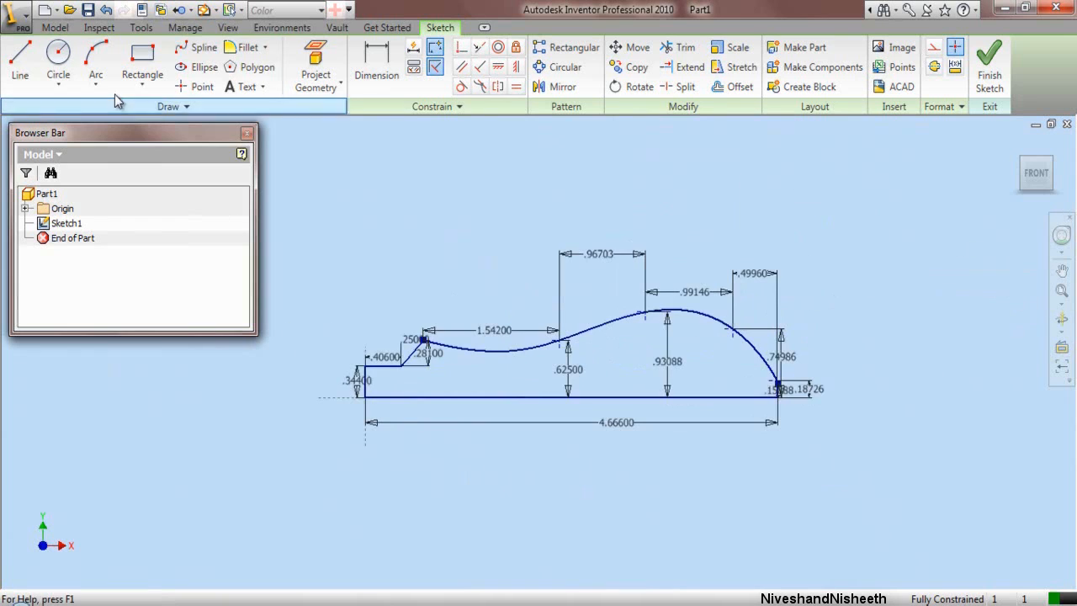
pyautogui.click(59, 30)
pyautogui.click(129, 64)
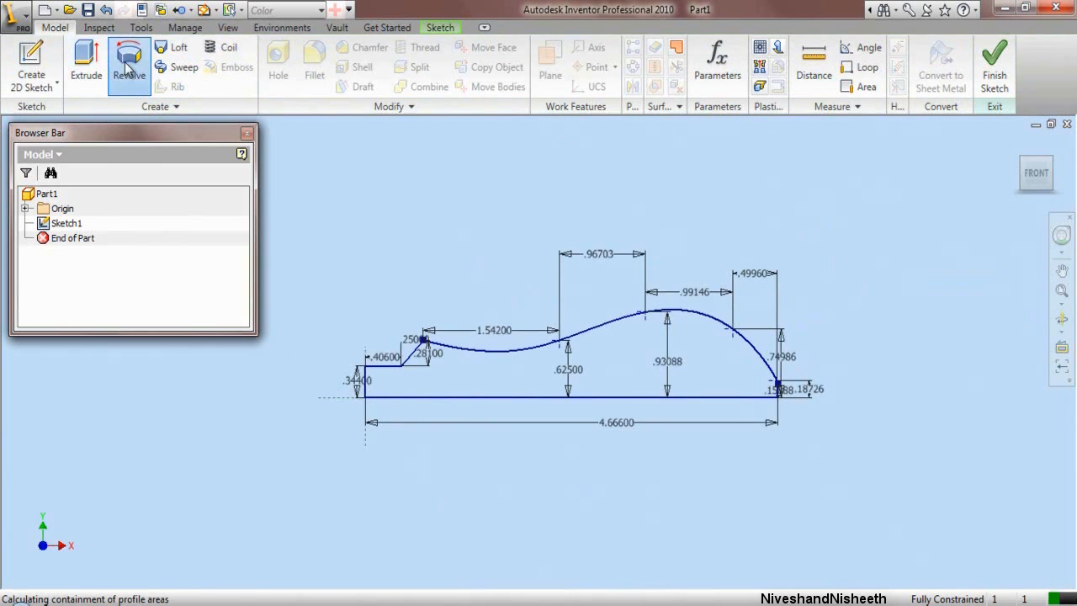
pyautogui.click(500, 398)
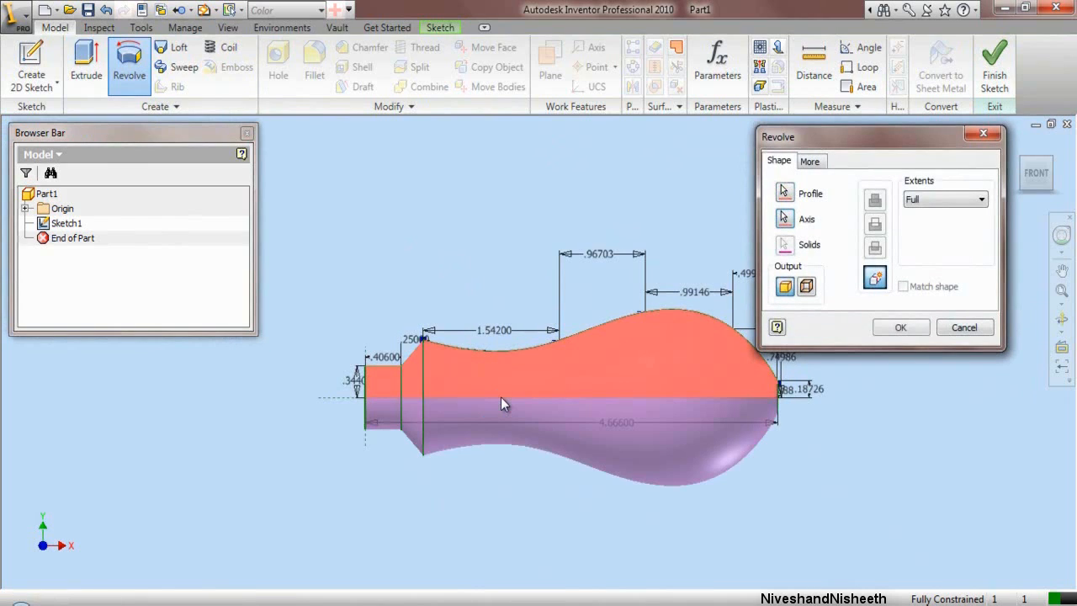
pyautogui.click(899, 328)
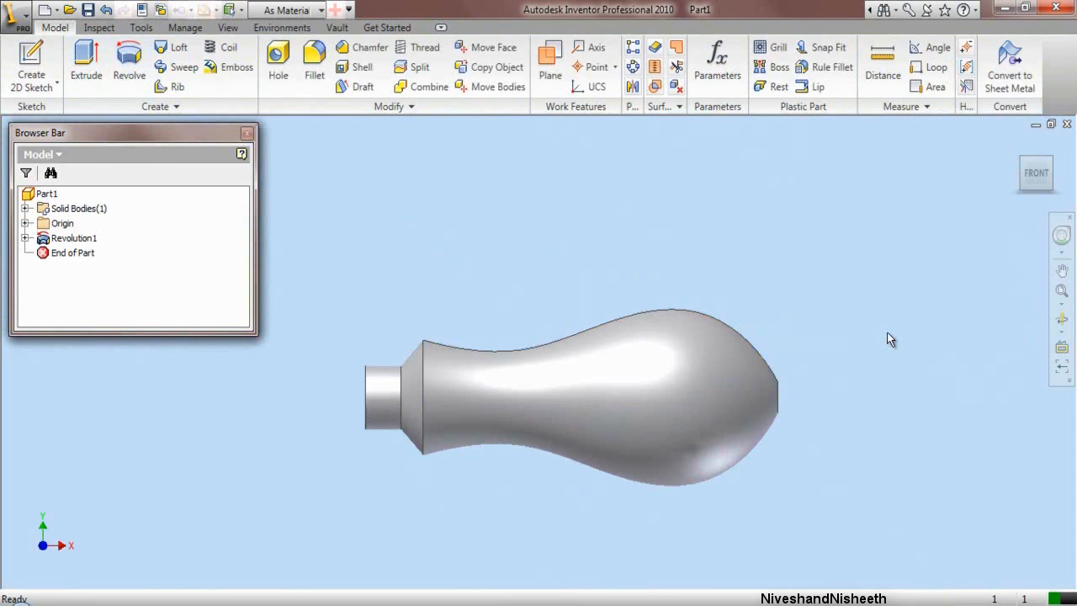
# Step: Apply the Wood (Ash) color to the revolved handle part
pyautogui.click(1055, 165)
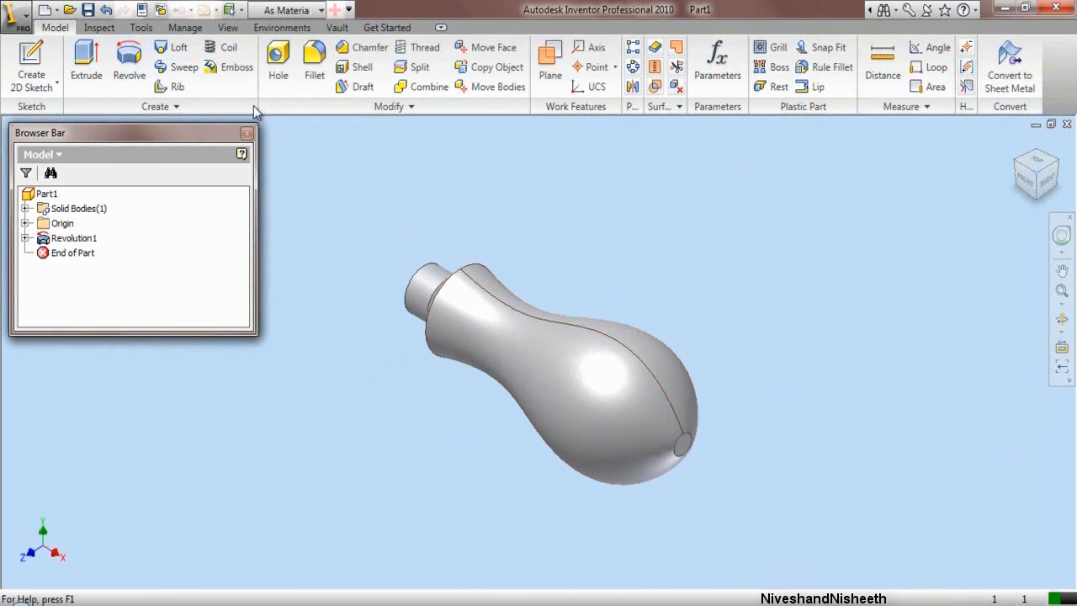
pyautogui.click(315, 10)
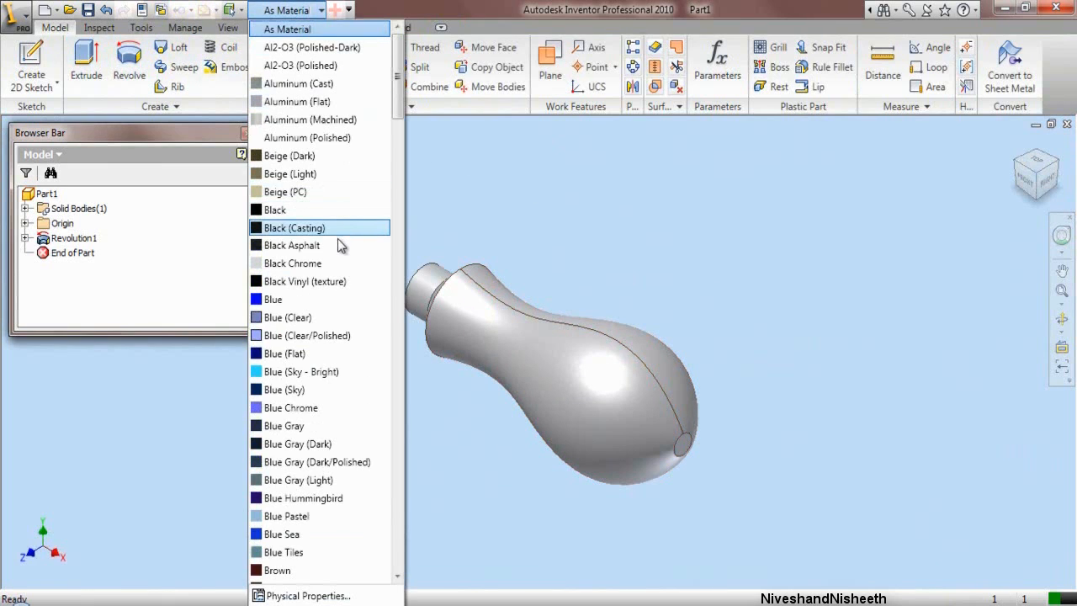
pyautogui.scroll(-15, 340, 245)
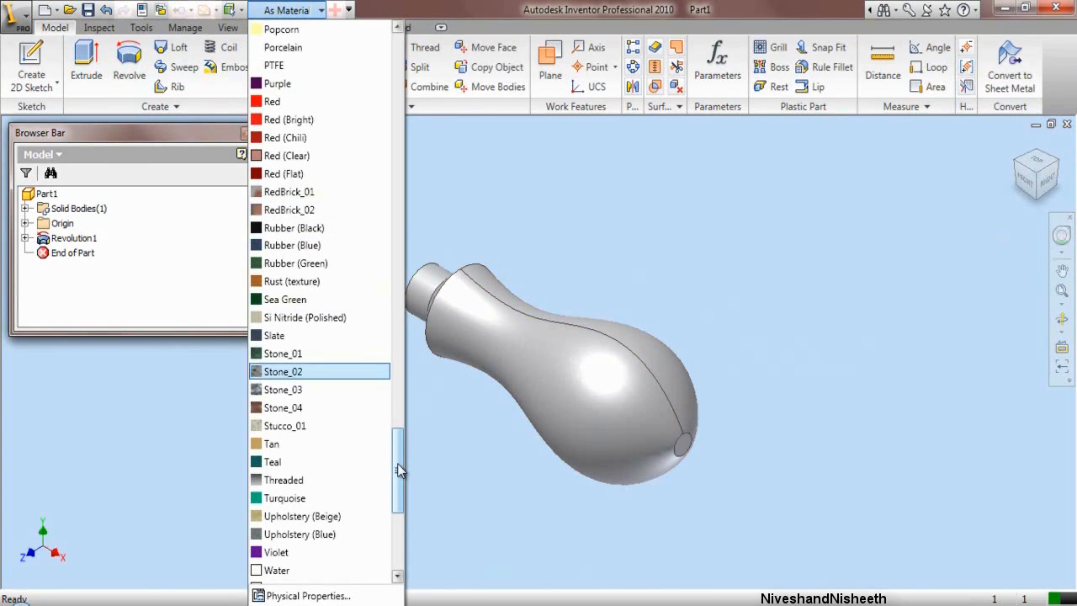
pyautogui.moveTo(397, 463); pyautogui.dragTo(402, 505)
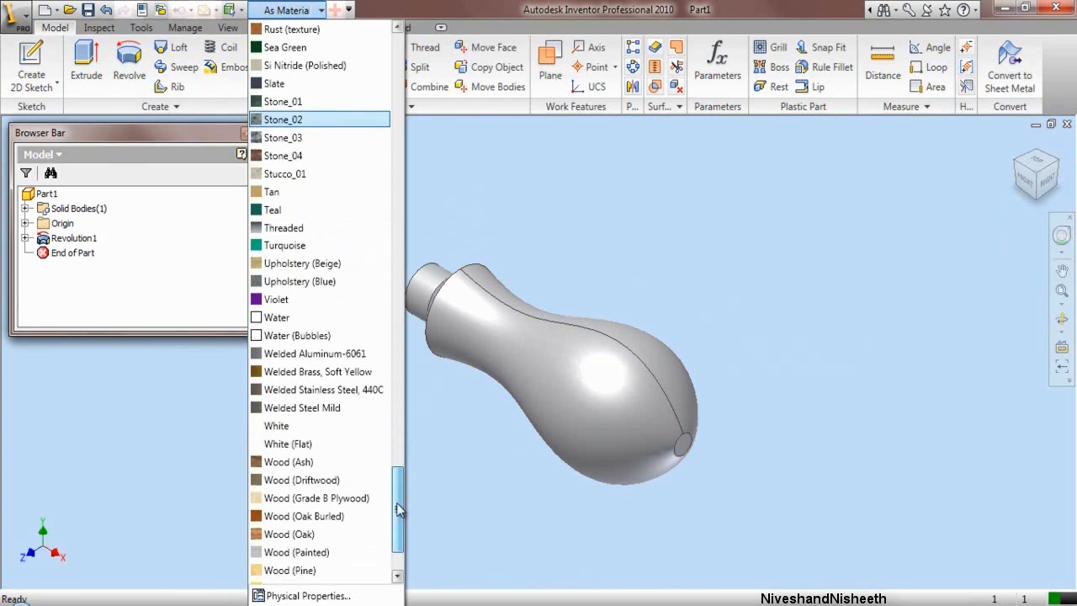
pyautogui.click(313, 462)
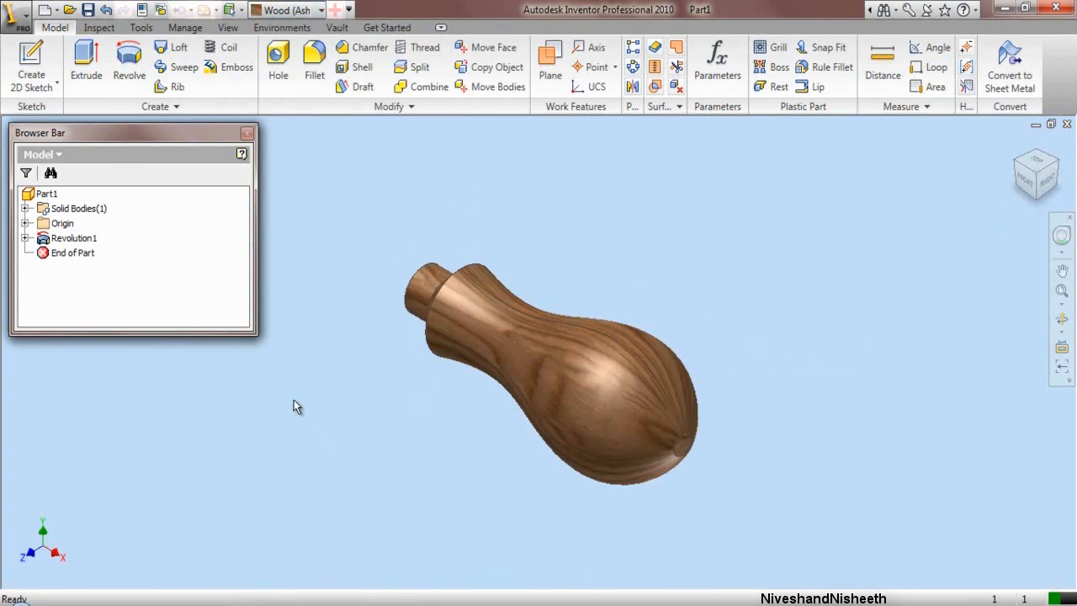
# Step: Start a new sketch on the flat circular end face of the handle's narrow neck
pyautogui.click(1017, 162)
pyautogui.scroll(-3, 491, 412)
pyautogui.scroll(-5, 473, 397)
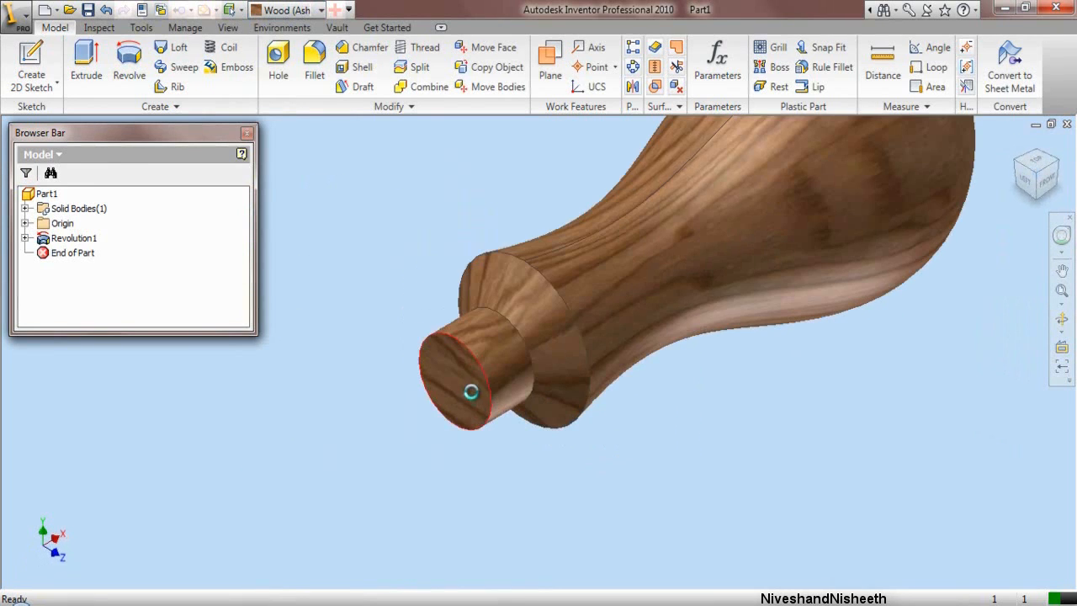
pyautogui.click(31, 53)
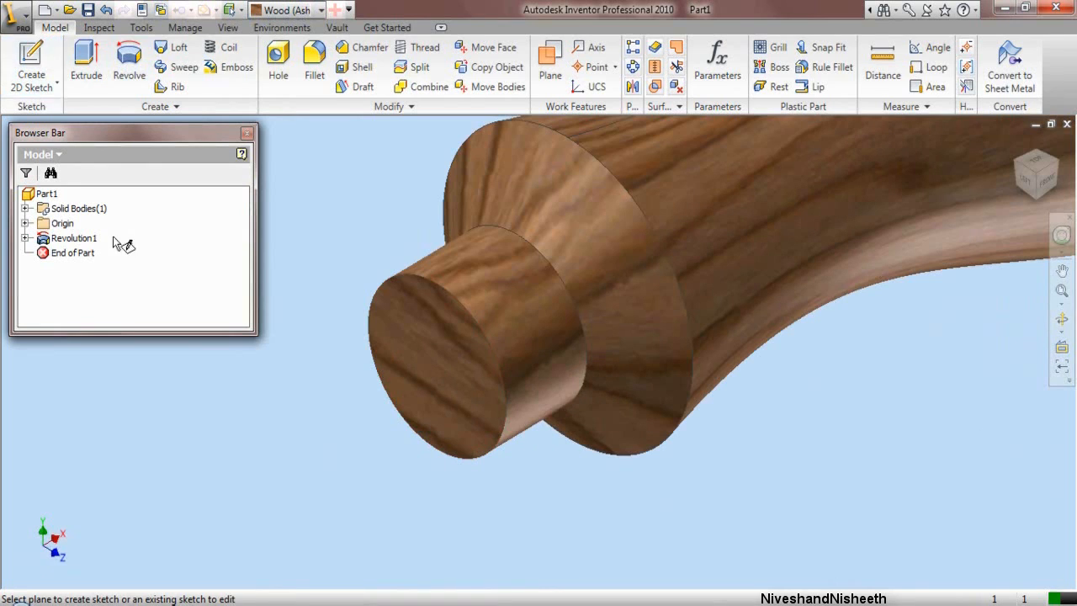
pyautogui.click(411, 361)
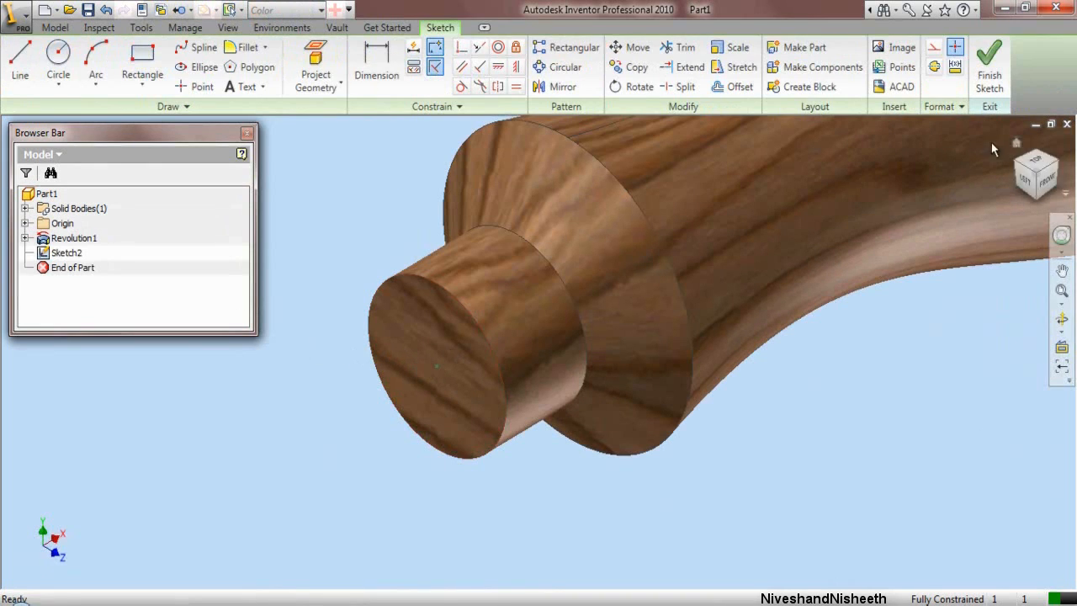
pyautogui.click(960, 109)
pyautogui.click(962, 131)
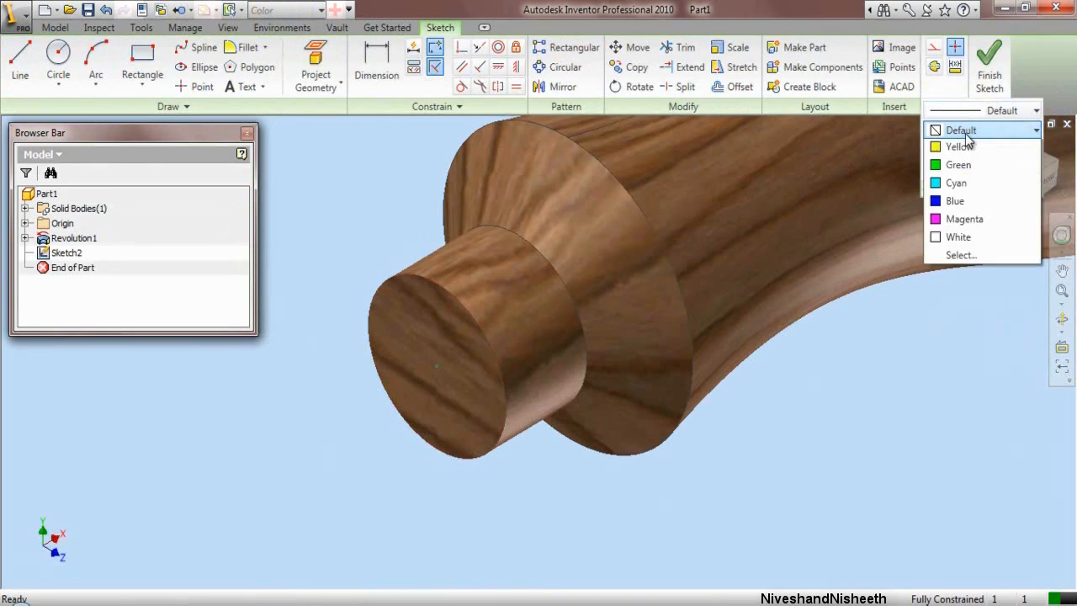
pyautogui.click(960, 293)
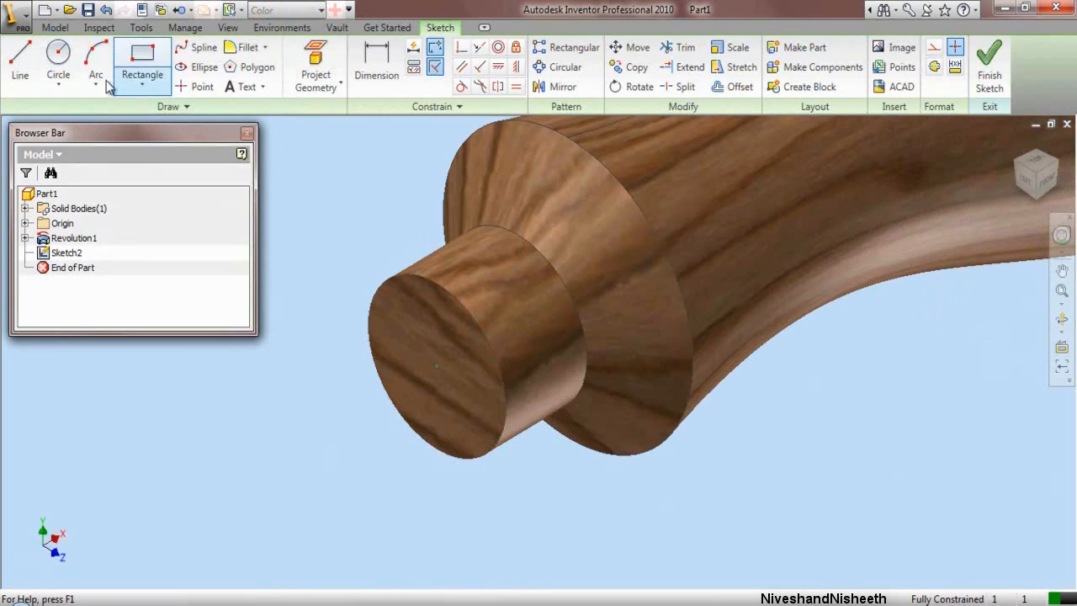
# Step: Draw a circle about .386 in in diameter centered on the neck's end face and end the Circle command
pyautogui.click(58, 58)
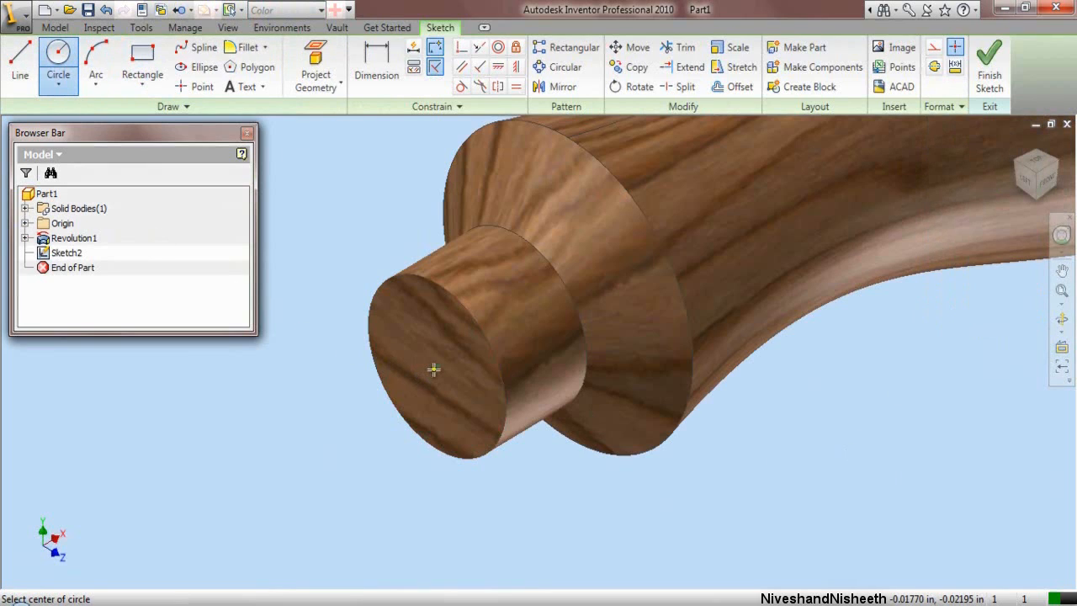
pyautogui.click(437, 365)
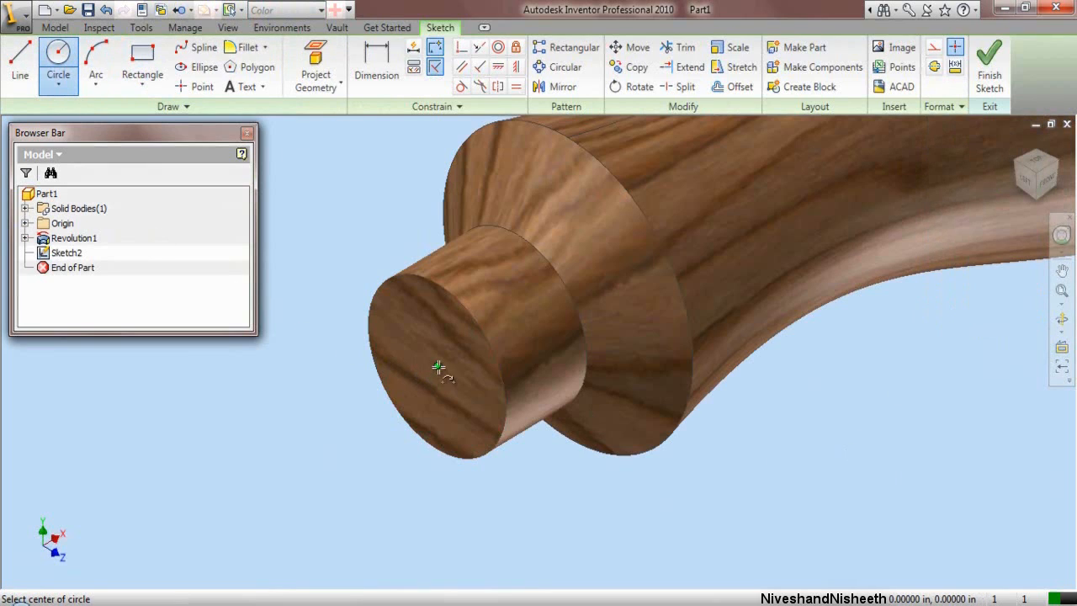
pyautogui.click(444, 416)
pyautogui.rightClick(286, 352)
pyautogui.click(313, 360)
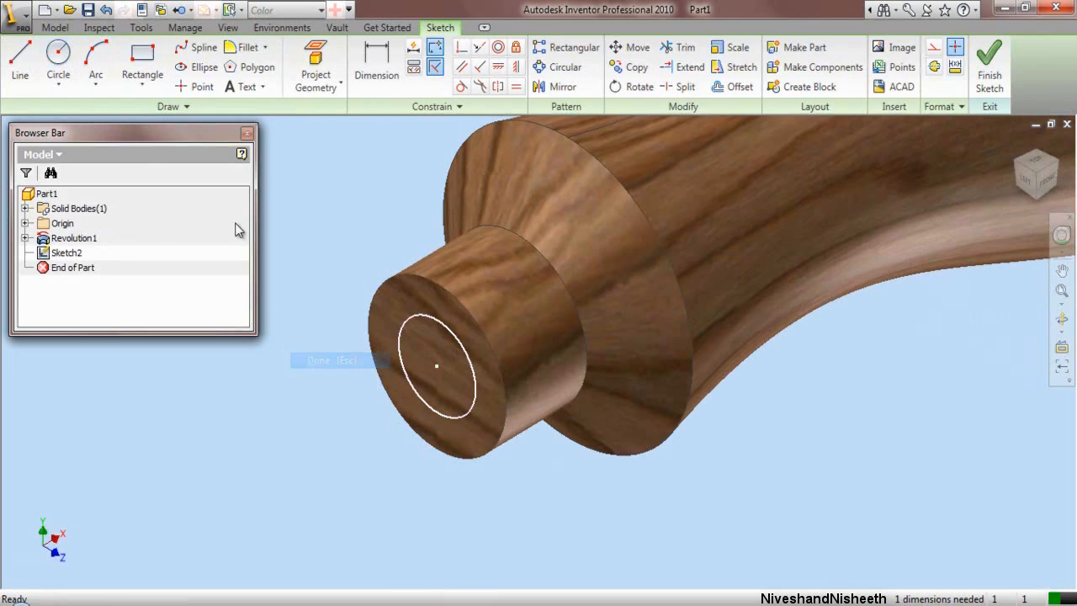
# Step: Dimension the diameter of the circle on the neck's end face and set it to .313 in
pyautogui.click(375, 66)
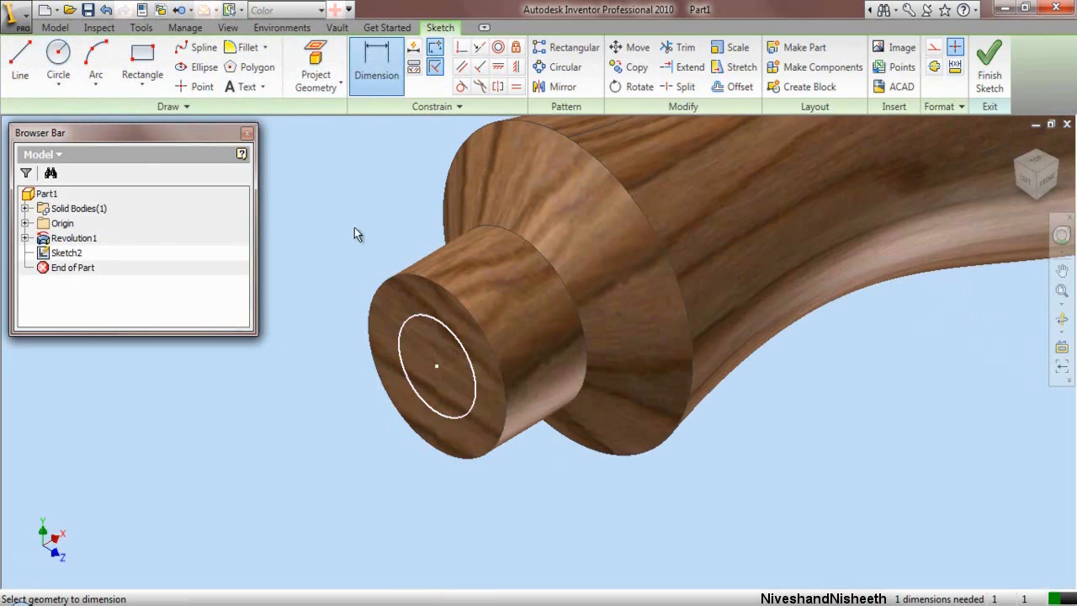
pyautogui.click(424, 356)
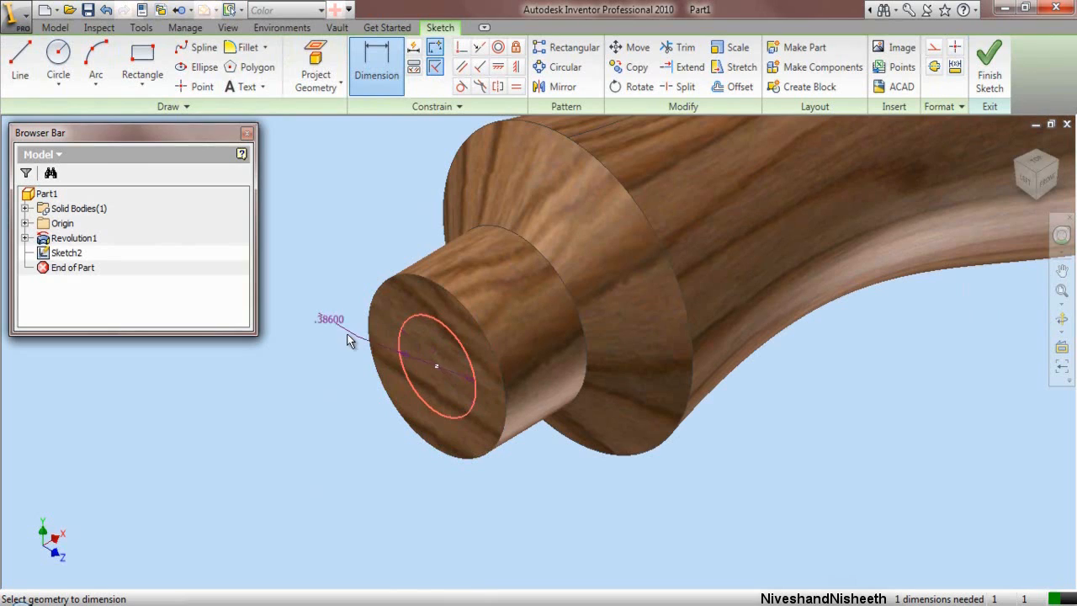
pyautogui.click(345, 340)
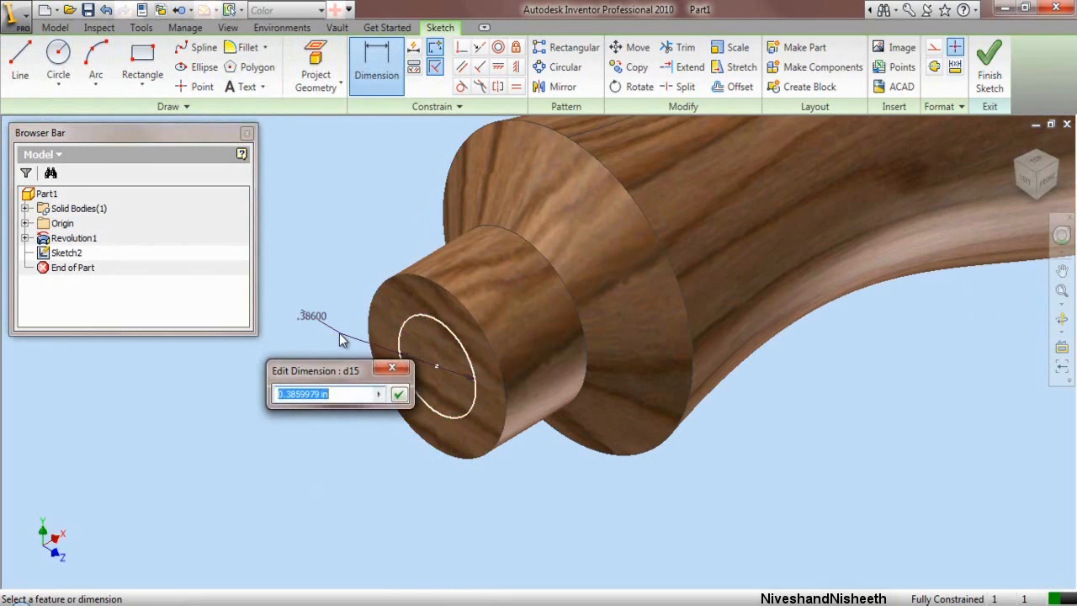
pyautogui.write('.313')
pyautogui.press('Return')
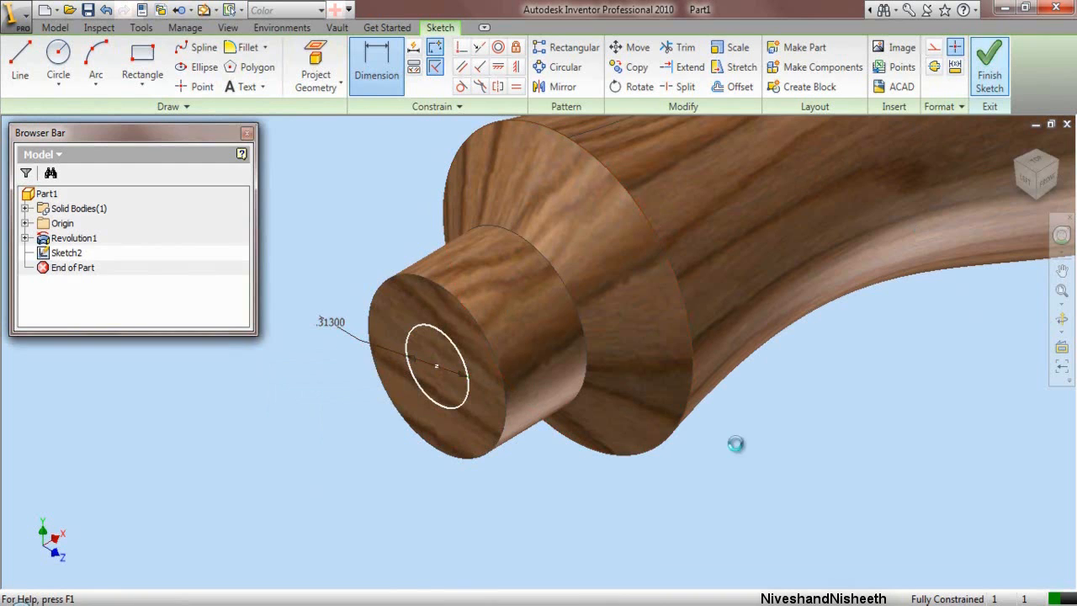
# Step: Extrude the .313 in circle as a cut 1 in deep into the handle's neck
pyautogui.press('e')
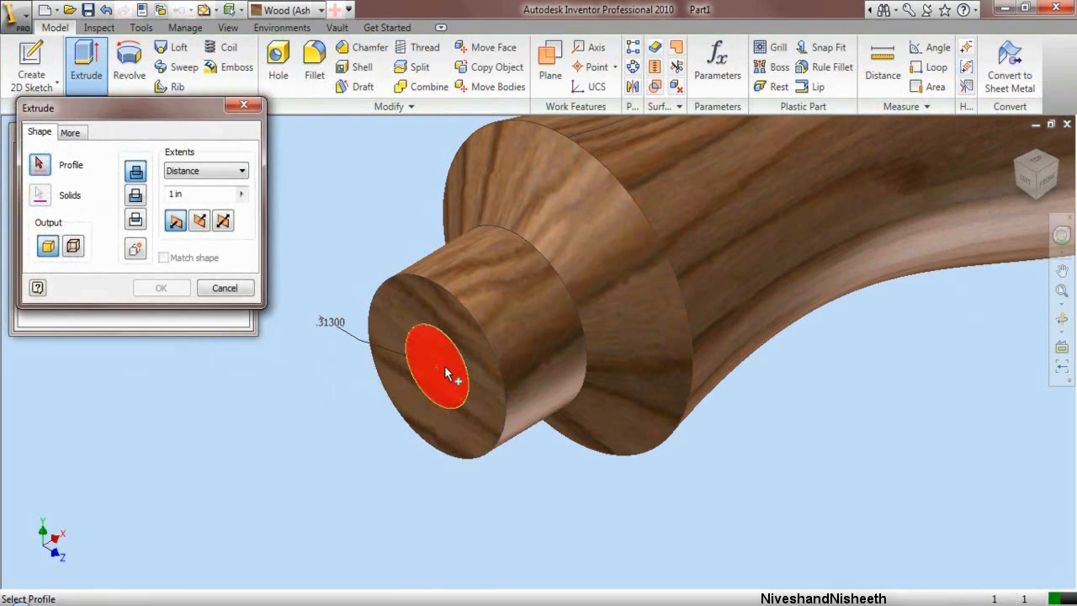
pyautogui.click(446, 368)
pyautogui.click(135, 196)
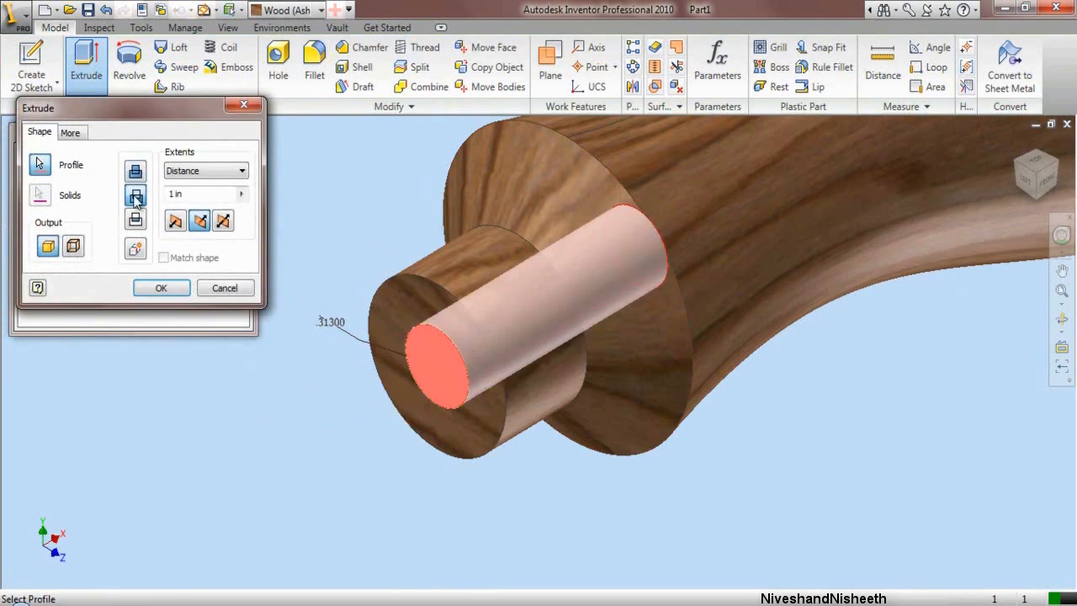
pyautogui.click(162, 288)
pyautogui.press('F6')
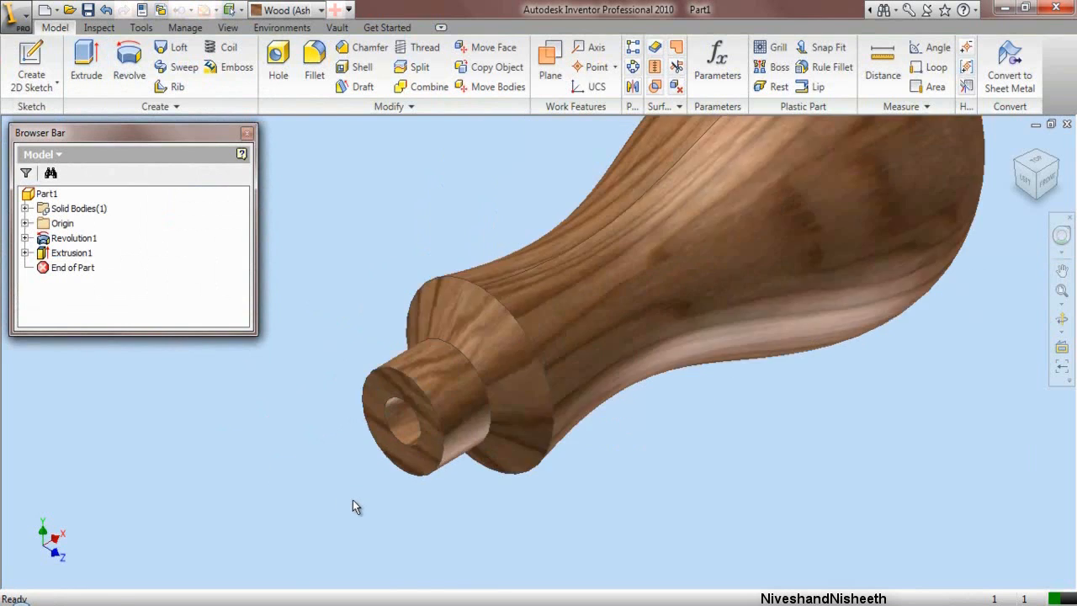
# Step: Save the handle as Part11 in the Drill Machine folder and close the file
pyautogui.click(1063, 167)
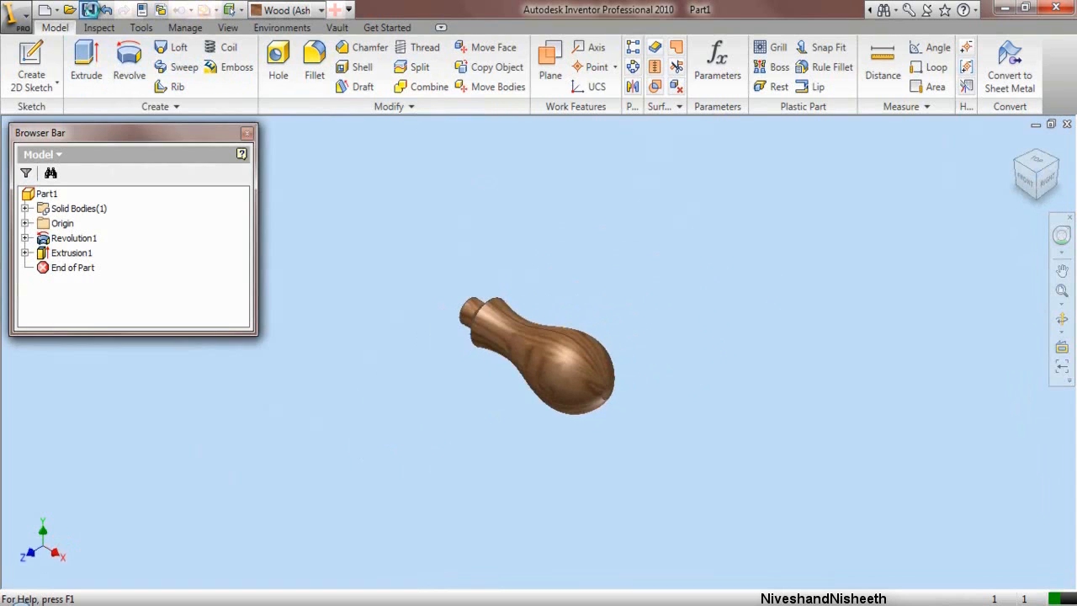
pyautogui.click(89, 11)
pyautogui.doubleClick(543, 144)
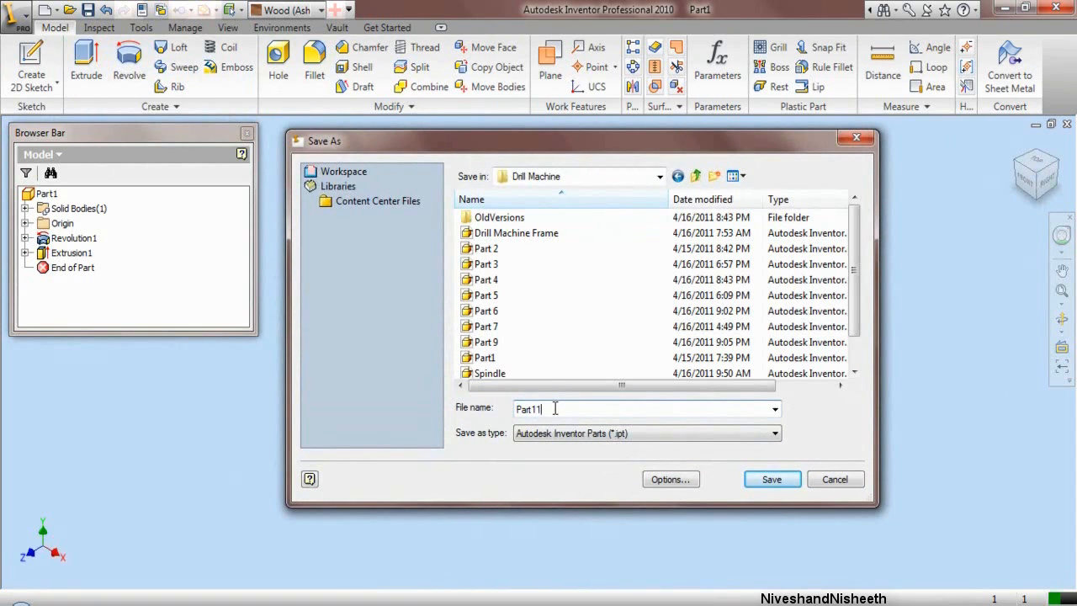
pyautogui.click(768, 477)
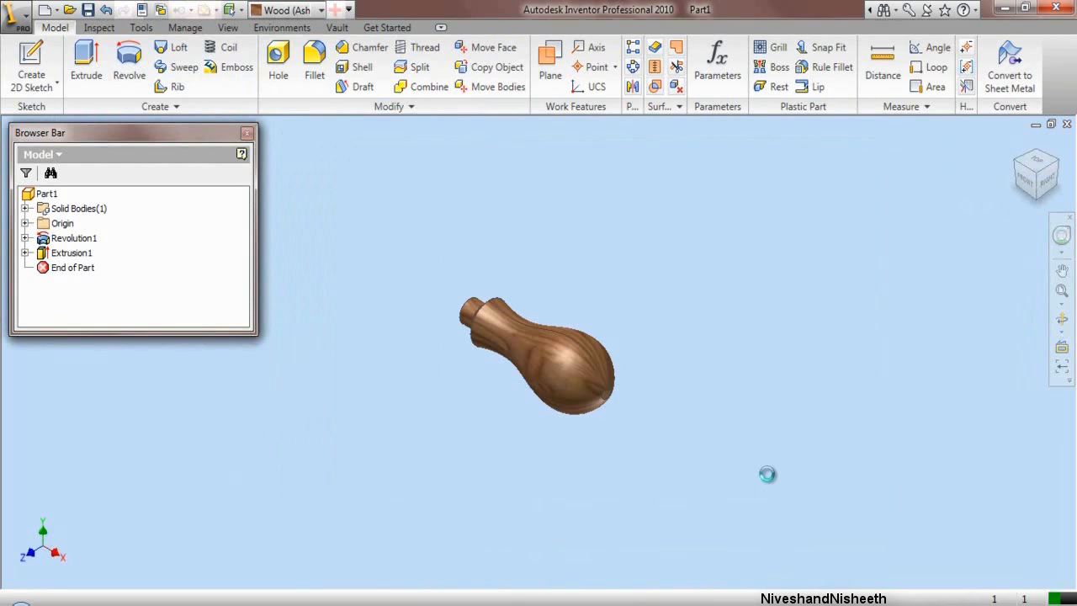
pyautogui.click(1058, 293)
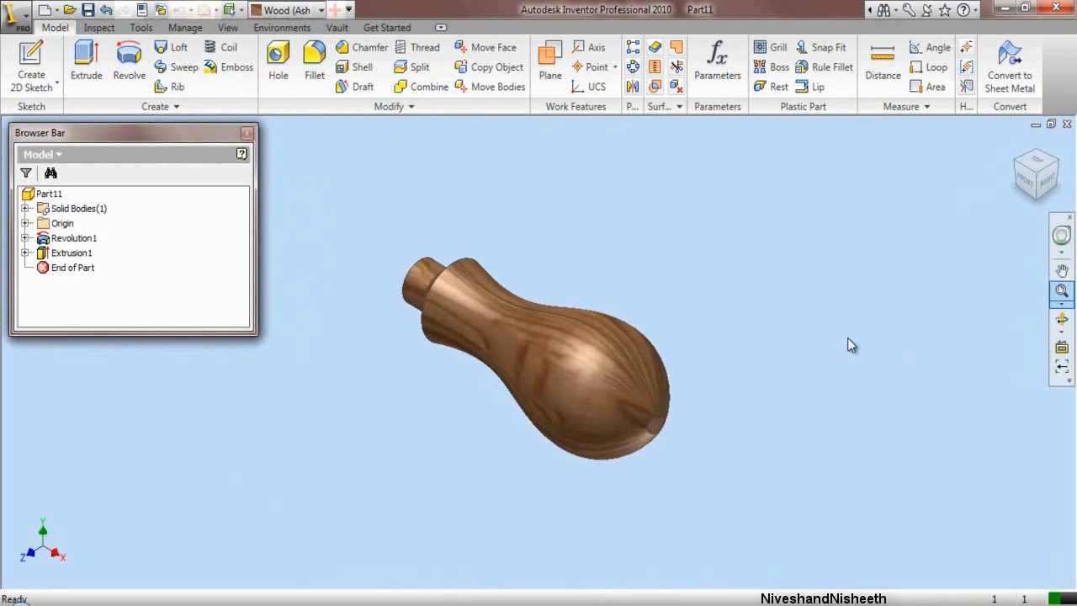
pyautogui.press('Escape')
pyautogui.click(1066, 125)
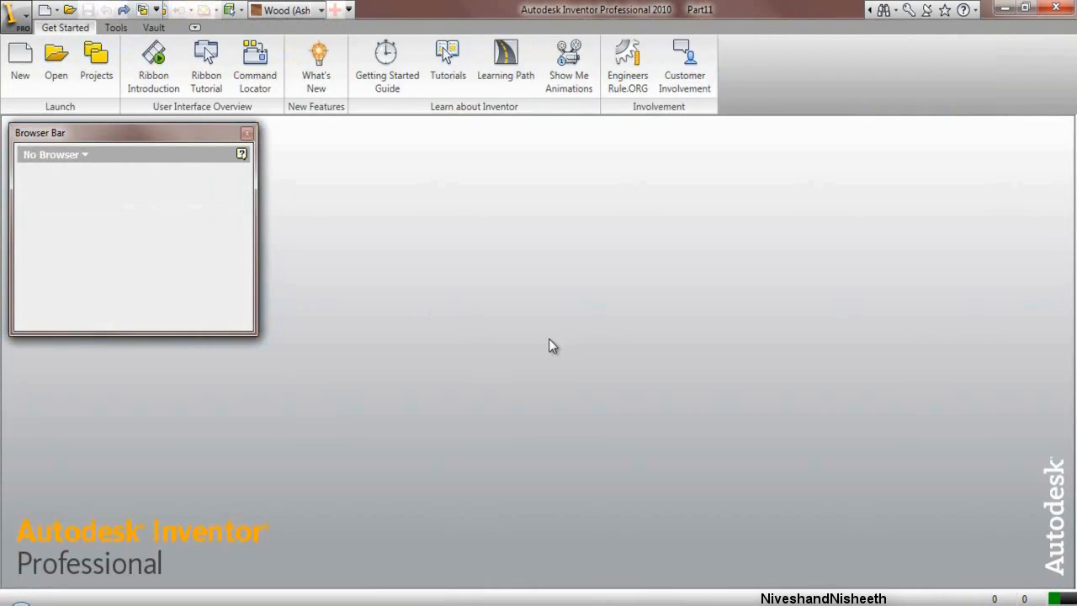
# Step: Create a new part file from the My Preference.ipt template
pyautogui.hotkey('ctrl', 'n')
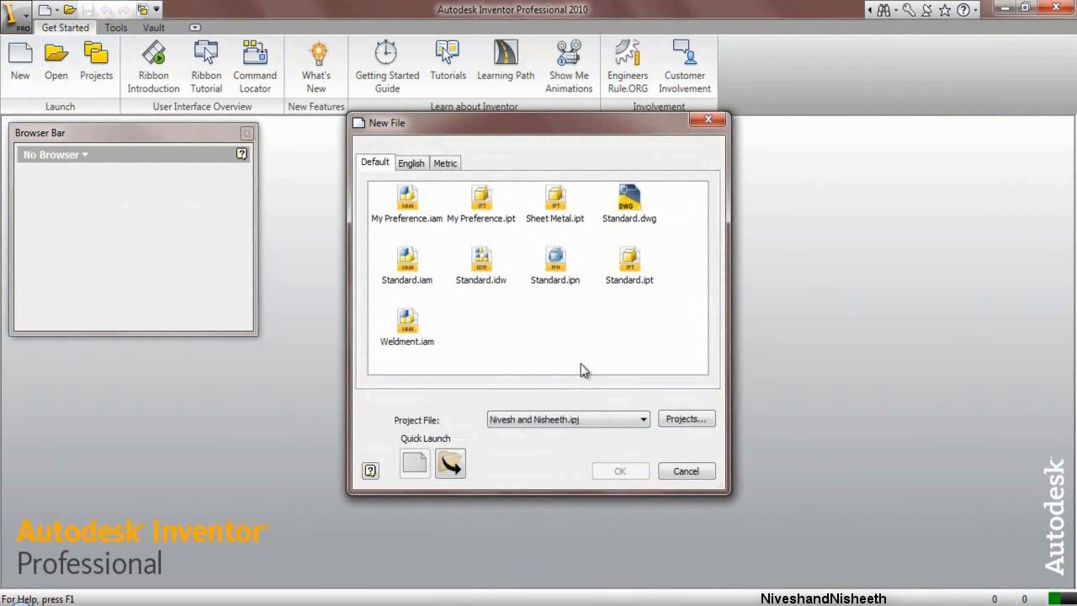
pyautogui.click(486, 210)
pyautogui.click(618, 472)
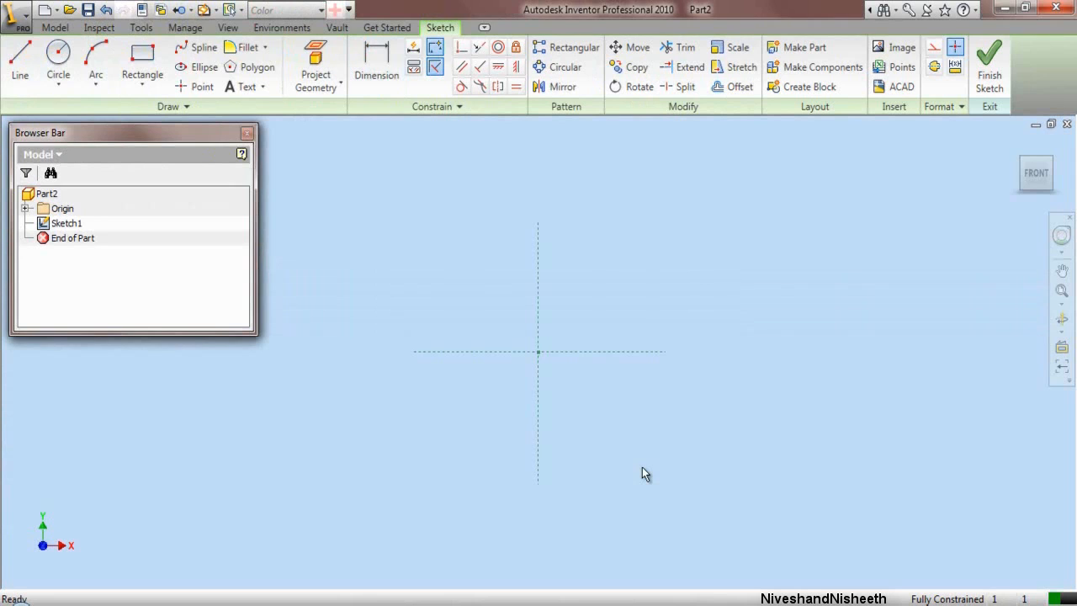
# Step: Draw a circle about .869 in in diameter centered on the sketch origin
pyautogui.click(63, 54)
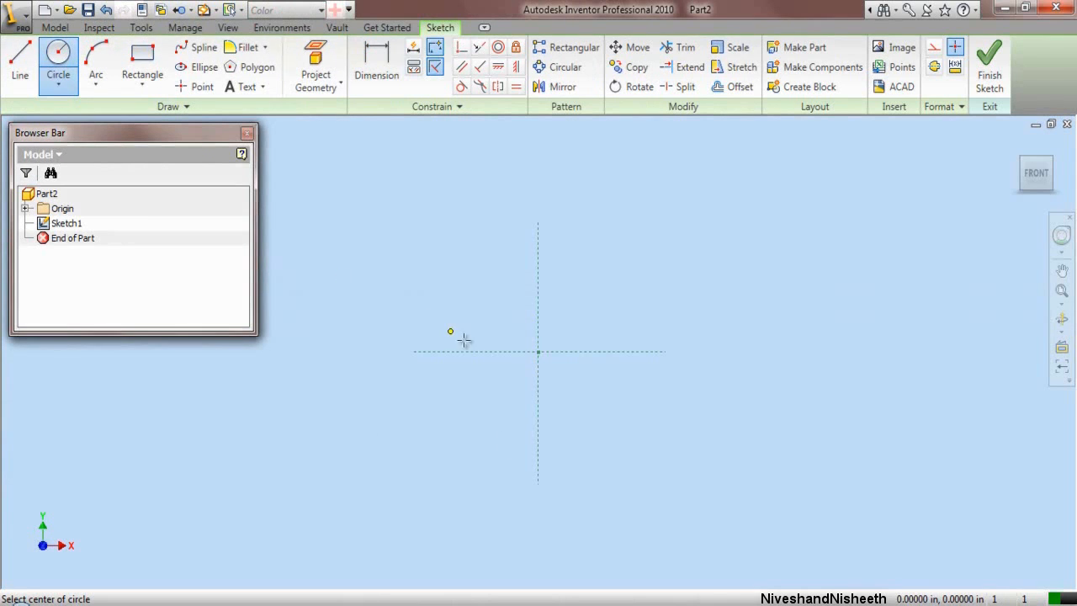
pyautogui.click(538, 350)
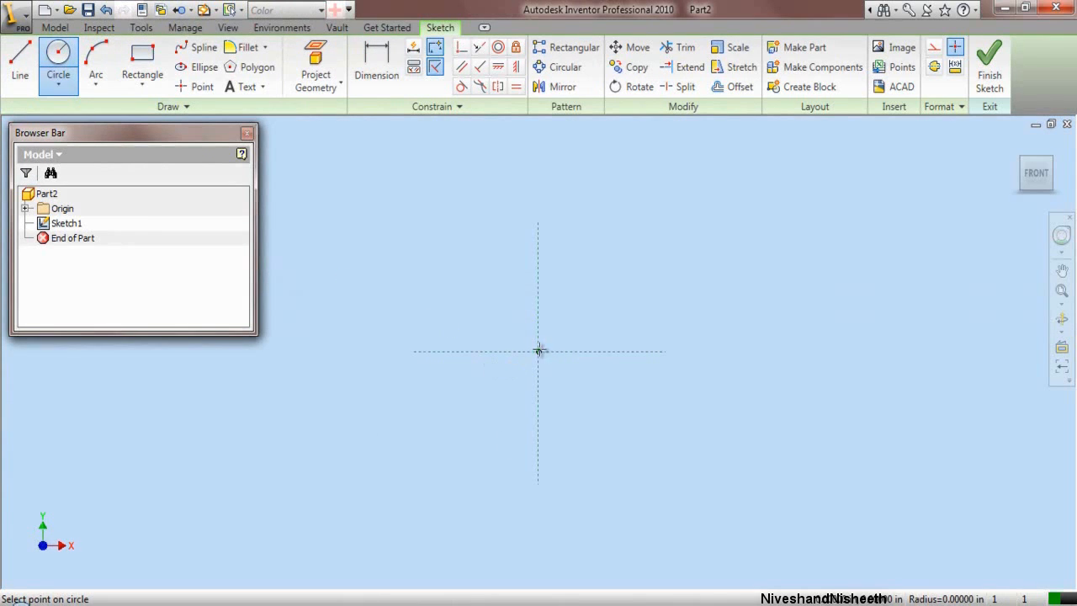
pyautogui.click(589, 441)
# Step: Dimension the circle's diameter, set it to .75 in and end the Dimension command
pyautogui.click(393, 74)
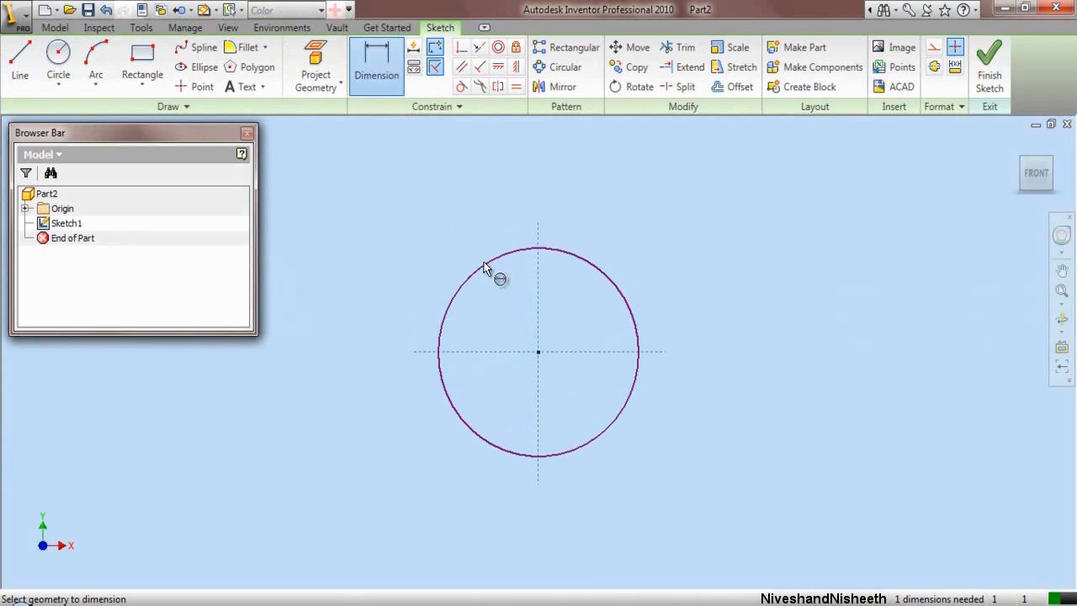
pyautogui.click(485, 266)
pyautogui.click(455, 246)
pyautogui.write('.')
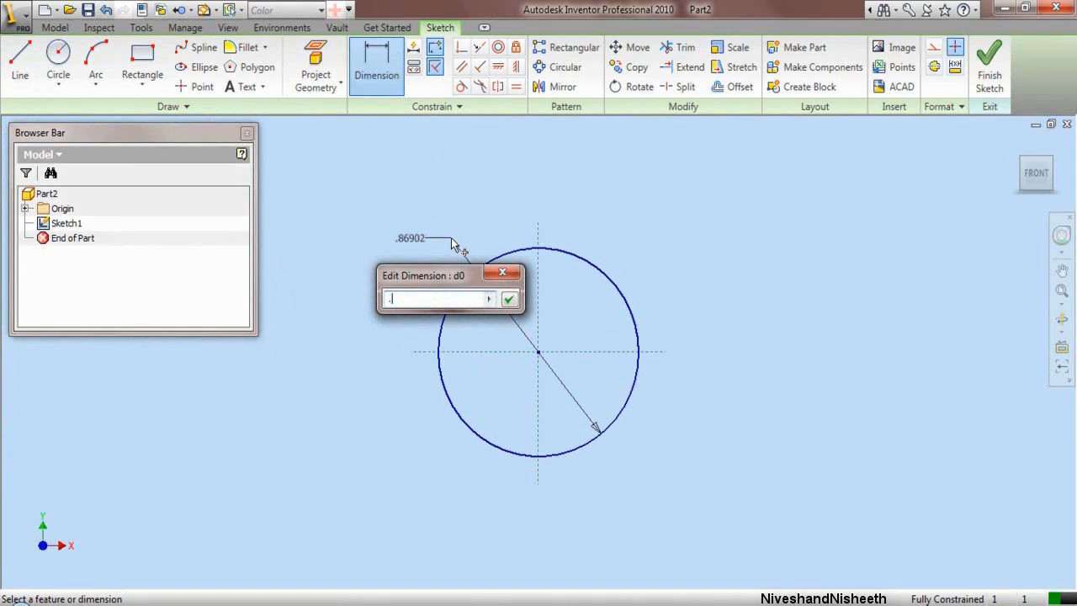
pyautogui.write('75')
pyautogui.press('Return')
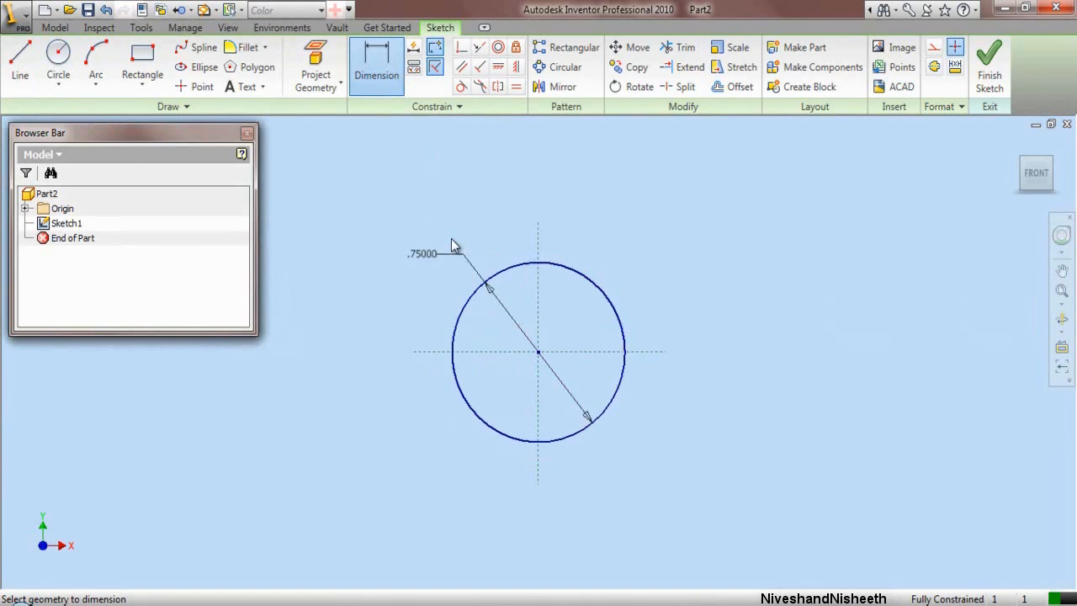
pyautogui.rightClick(629, 205)
pyautogui.click(644, 211)
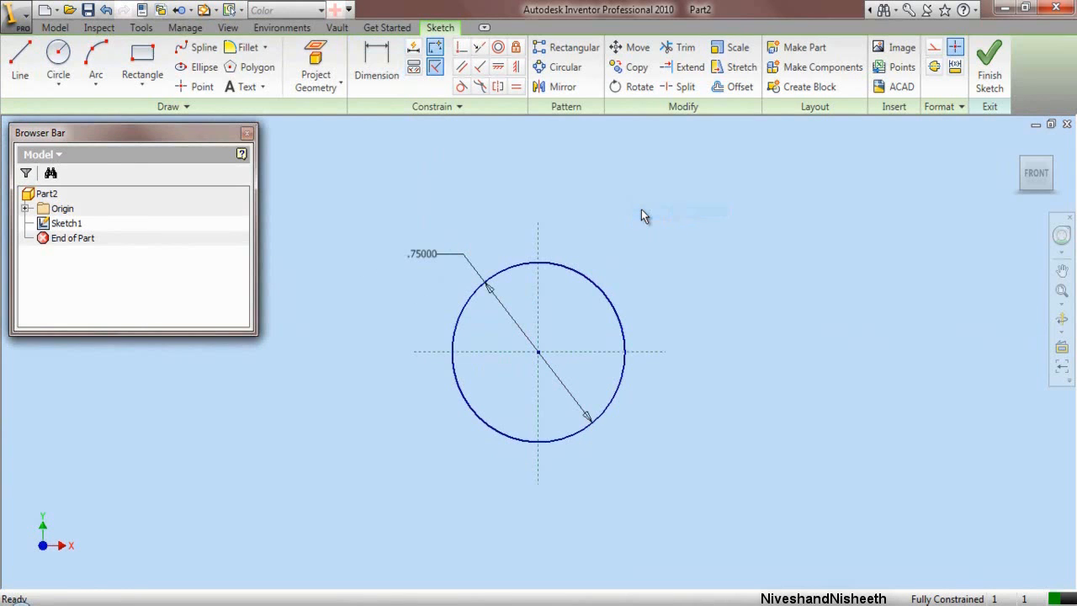
# Step: Start creating a feature from the .75 in circle sketch
pyautogui.rightClick(642, 210)
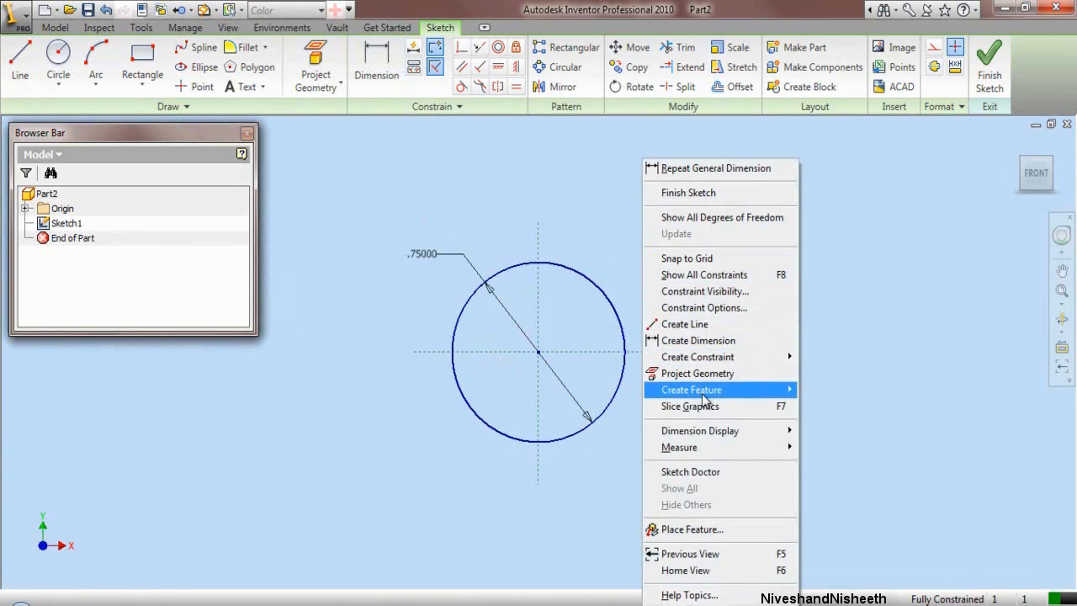
# Step: Extrude the sketched circle into a solid cylinder 7/16 in long
pyautogui.moveTo(706, 401)
pyautogui.click(809, 390)
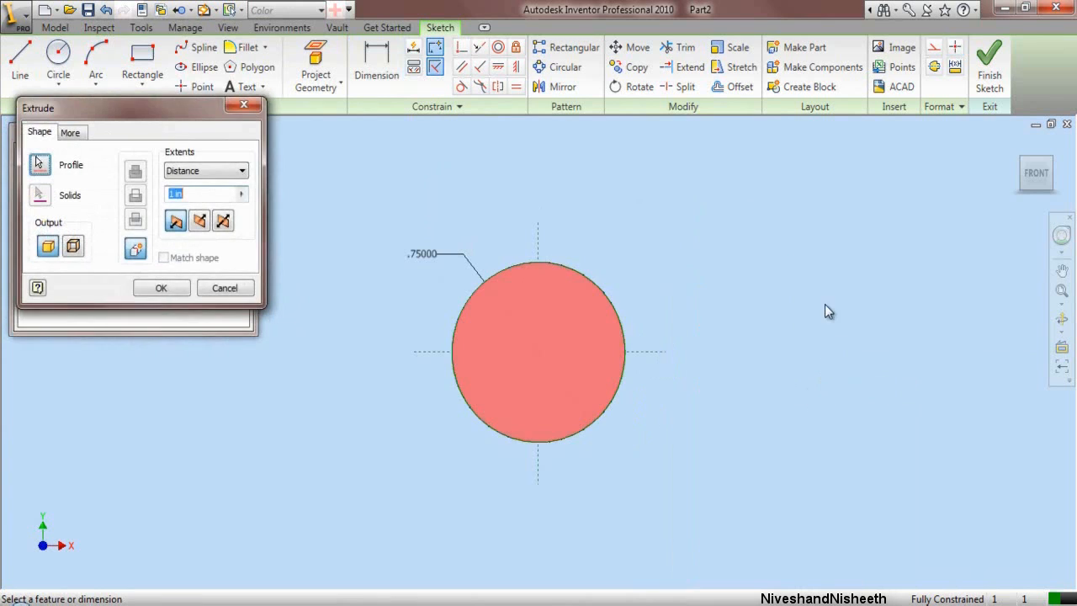
pyautogui.click(1050, 161)
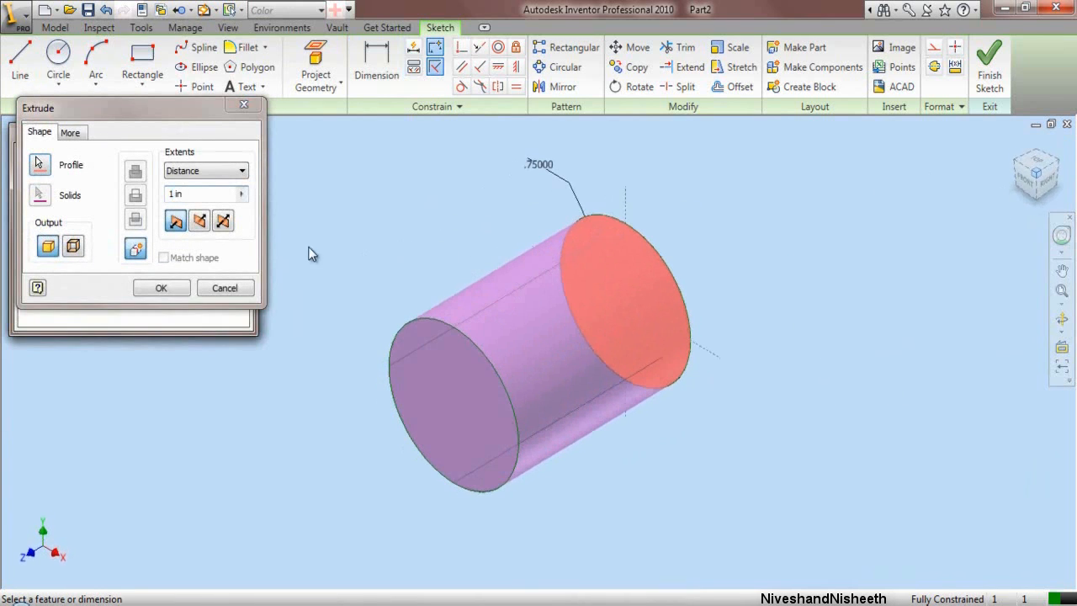
pyautogui.click(175, 194)
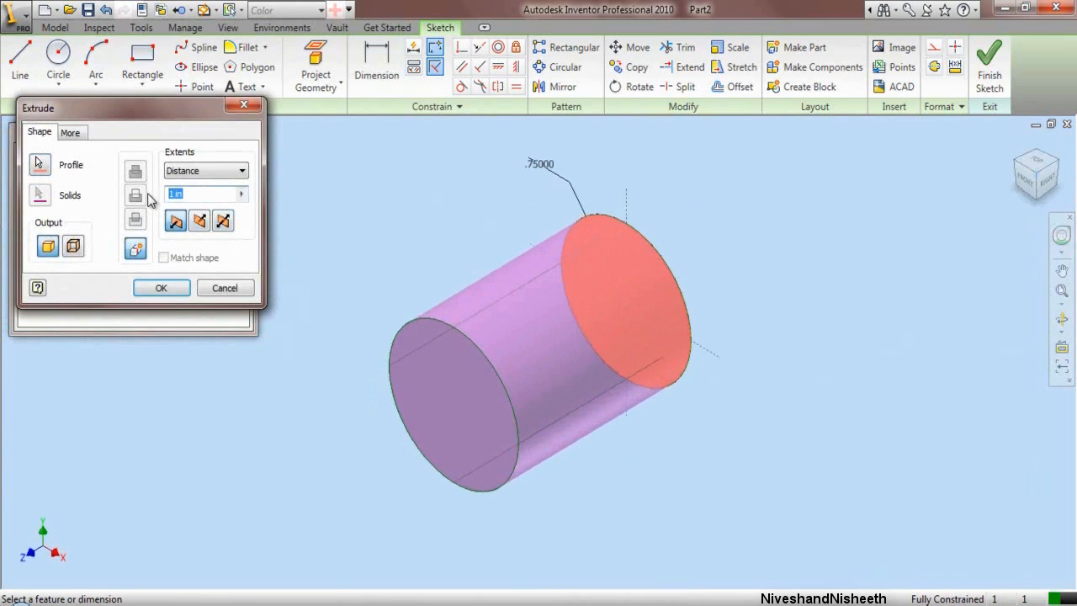
pyautogui.write('7/16')
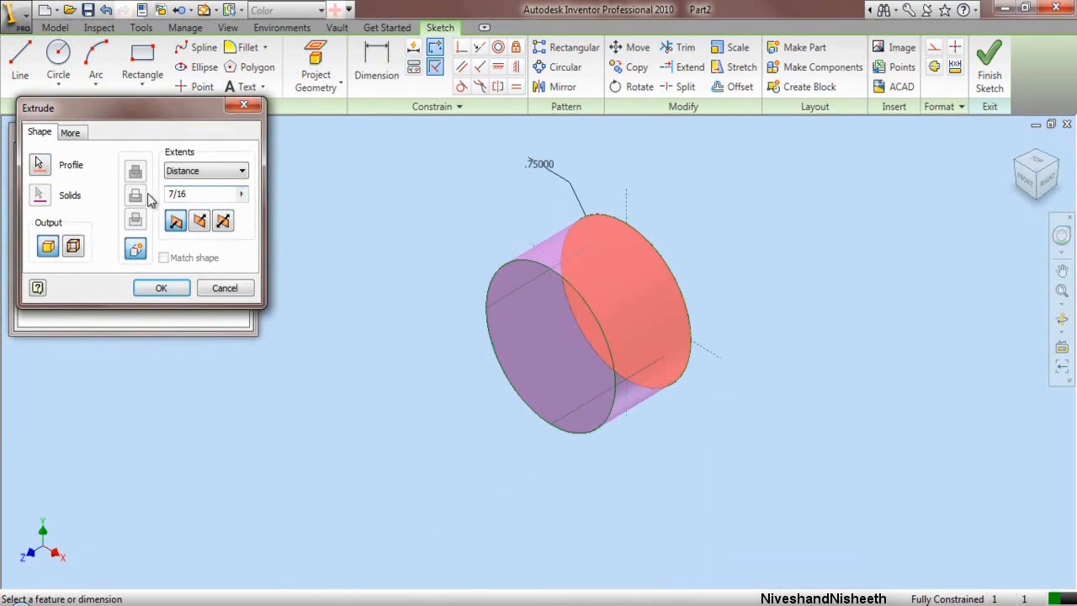
pyautogui.press('Return')
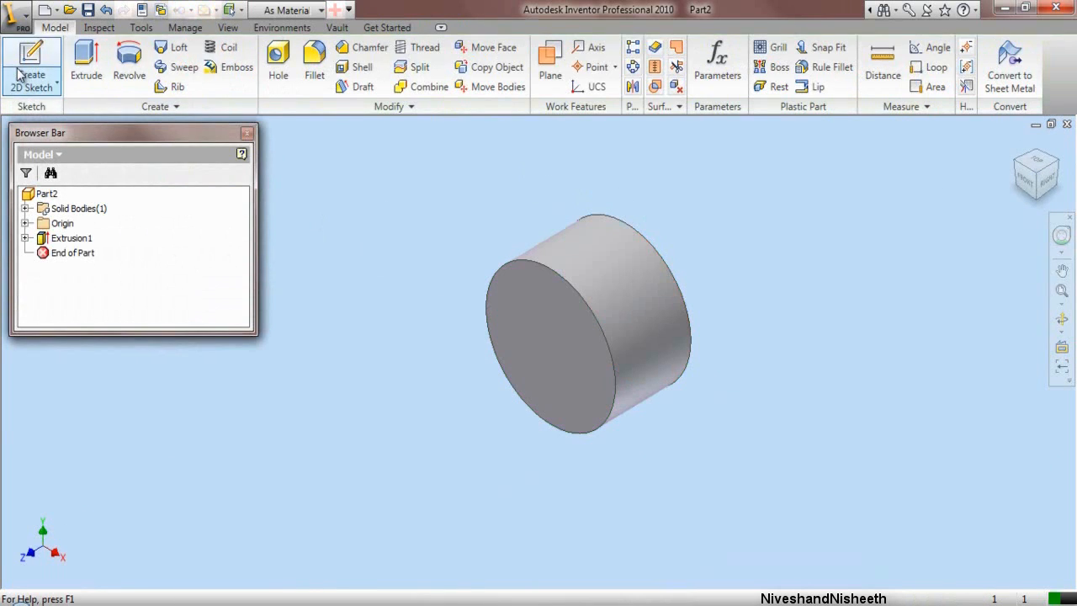
# Step: Start a sketch on the cylinder's front face and draw a centered circle about 0.40 in in diameter
pyautogui.click(552, 347)
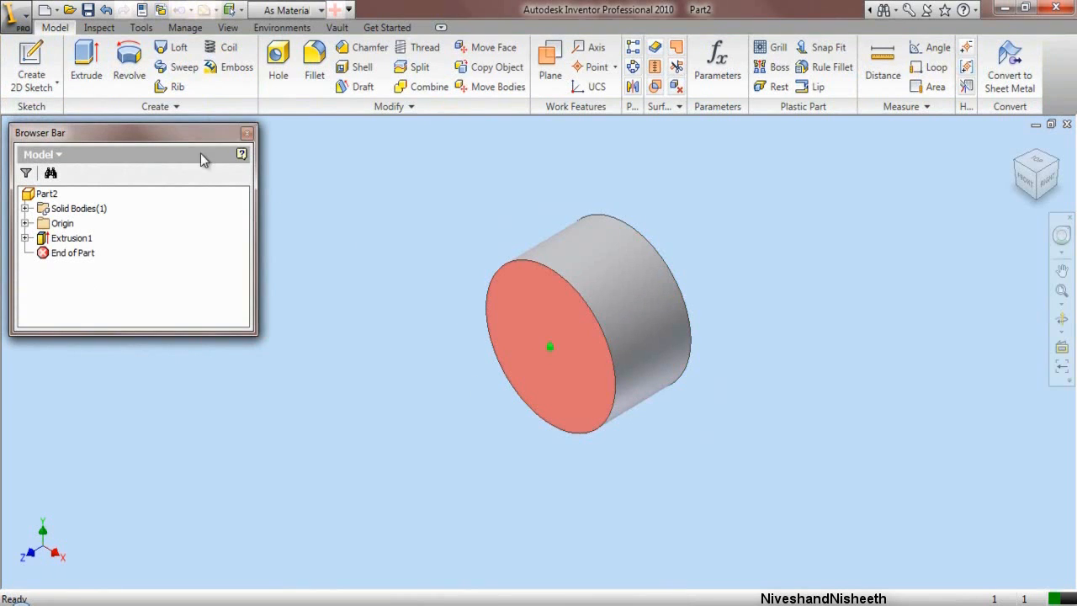
pyautogui.click(328, 223)
pyautogui.click(31, 60)
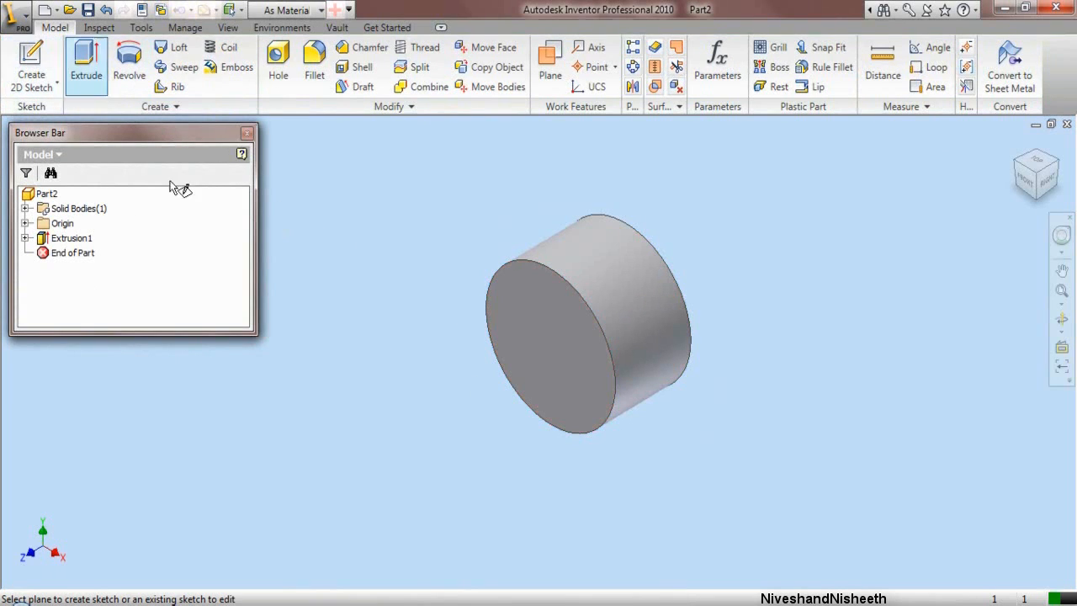
pyautogui.click(561, 349)
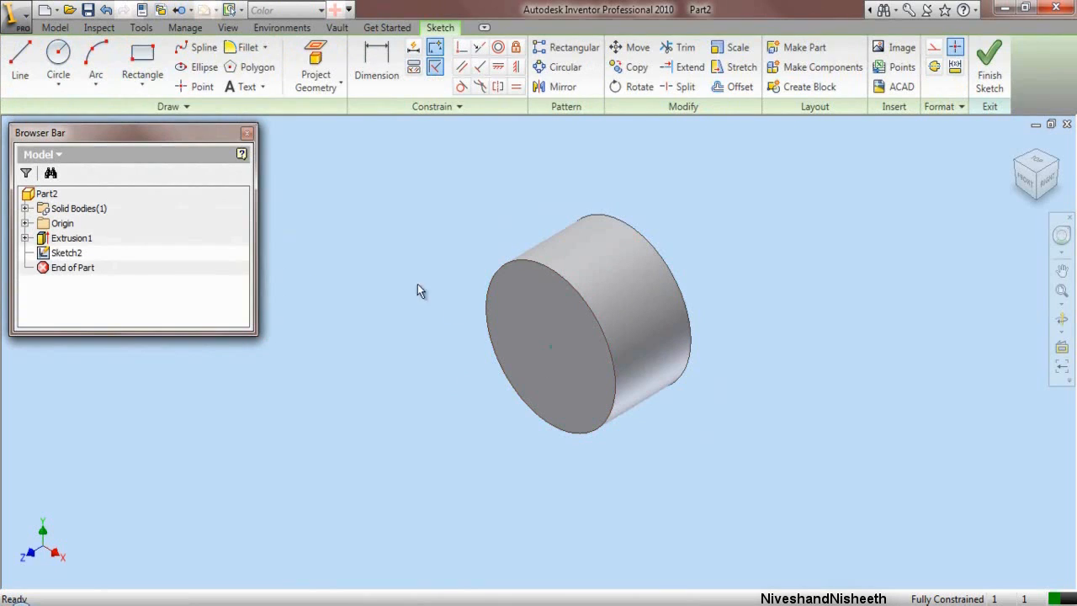
pyautogui.click(58, 60)
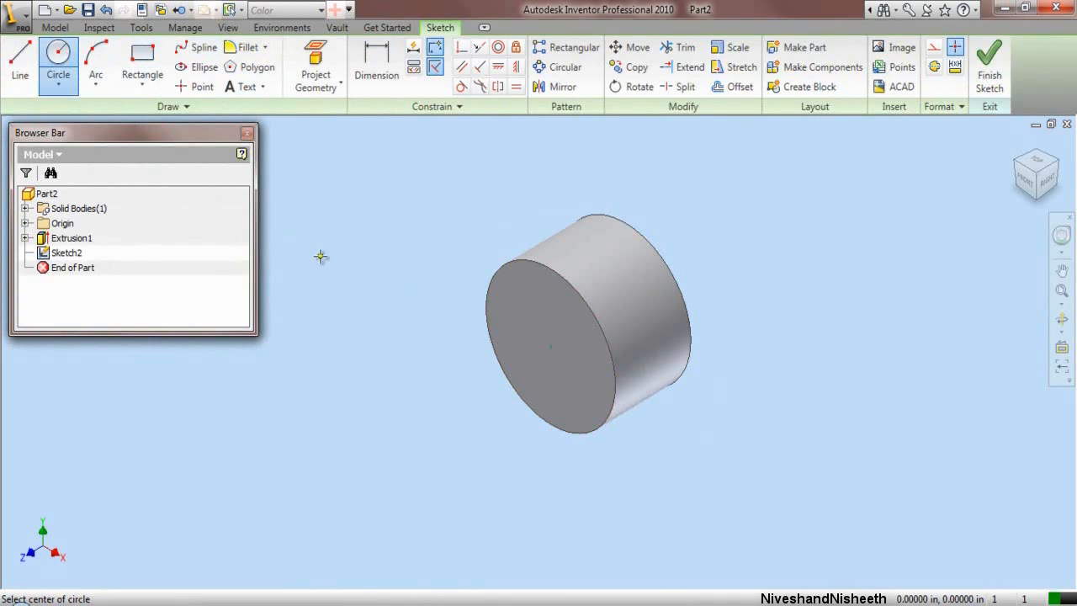
pyautogui.scroll(2, 544, 347)
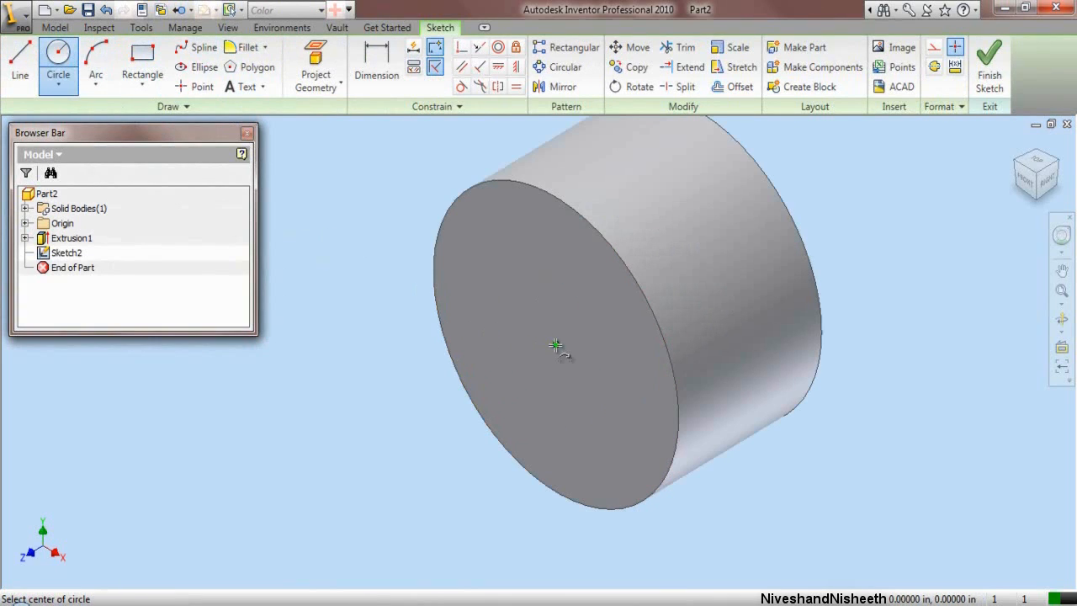
pyautogui.click(555, 344)
pyautogui.click(565, 431)
# Step: Dimension the front-face circle's diameter and set it to .688 in
pyautogui.click(377, 68)
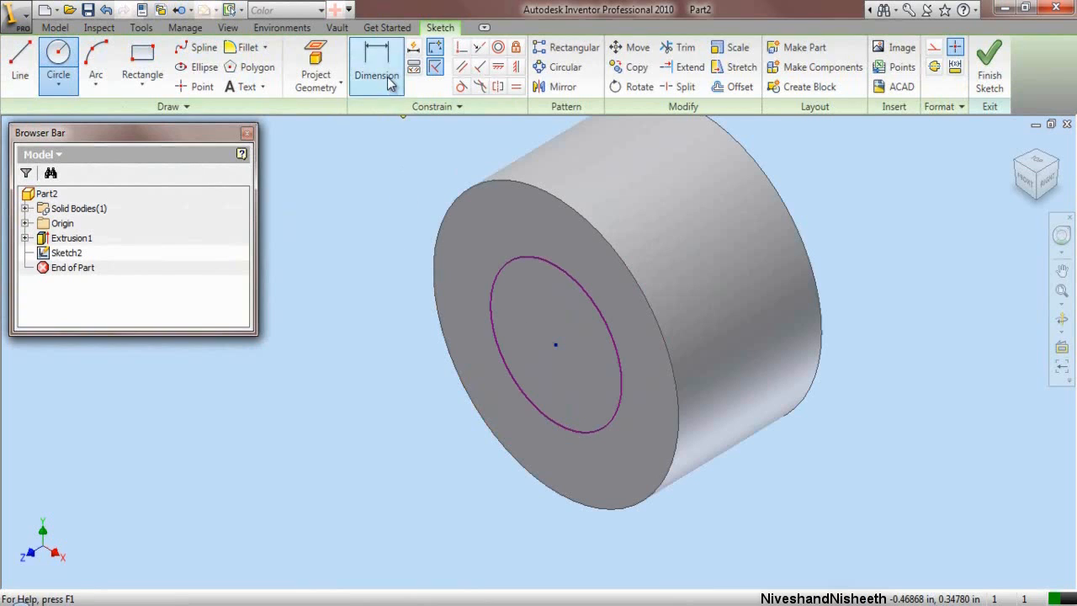
pyautogui.click(498, 274)
pyautogui.click(387, 300)
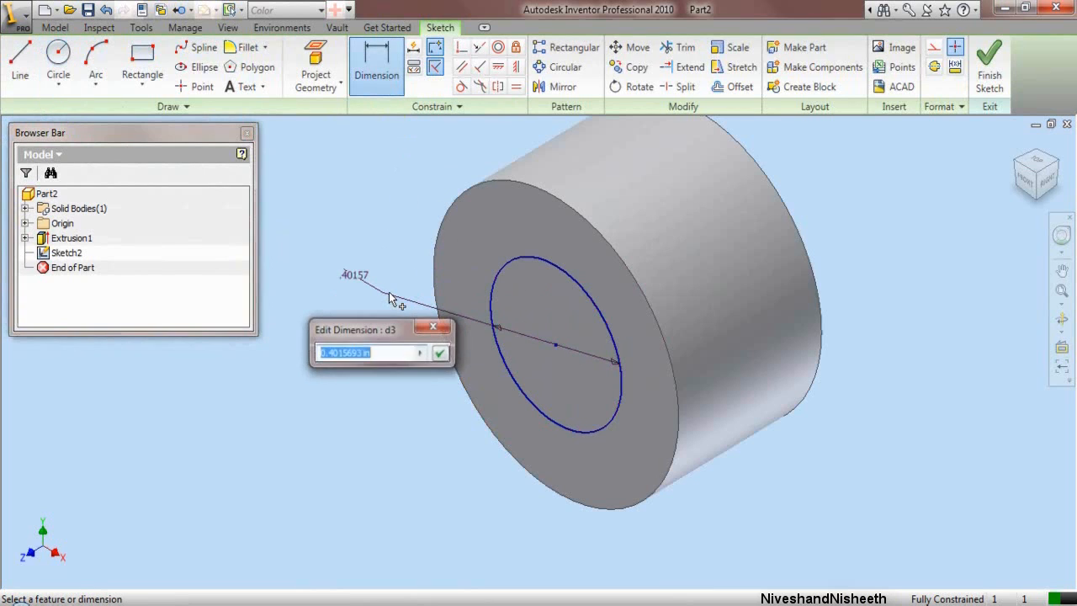
pyautogui.write('.688')
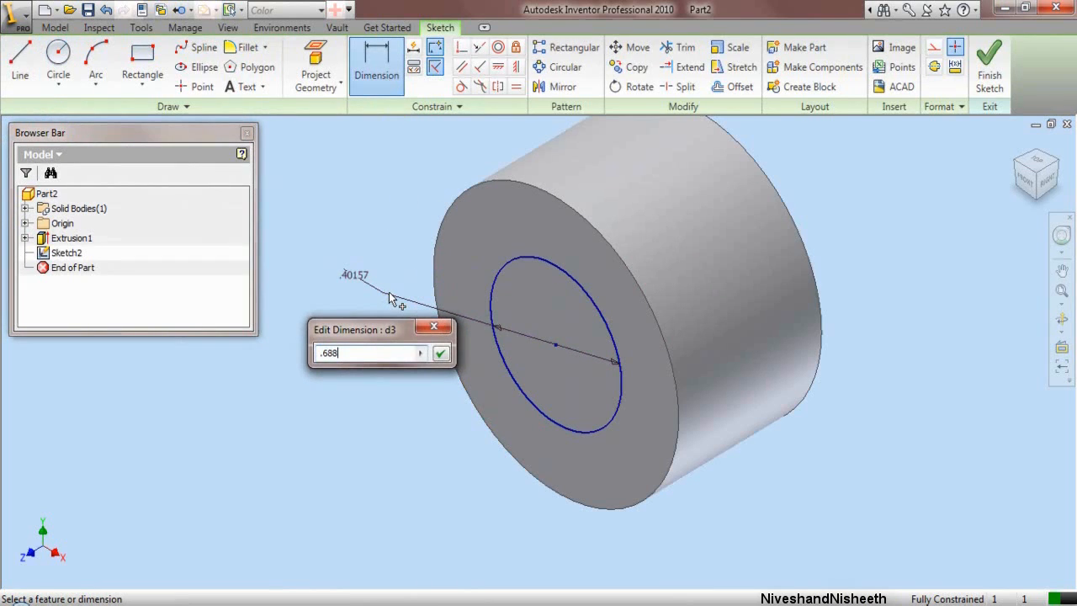
pyautogui.press('Return')
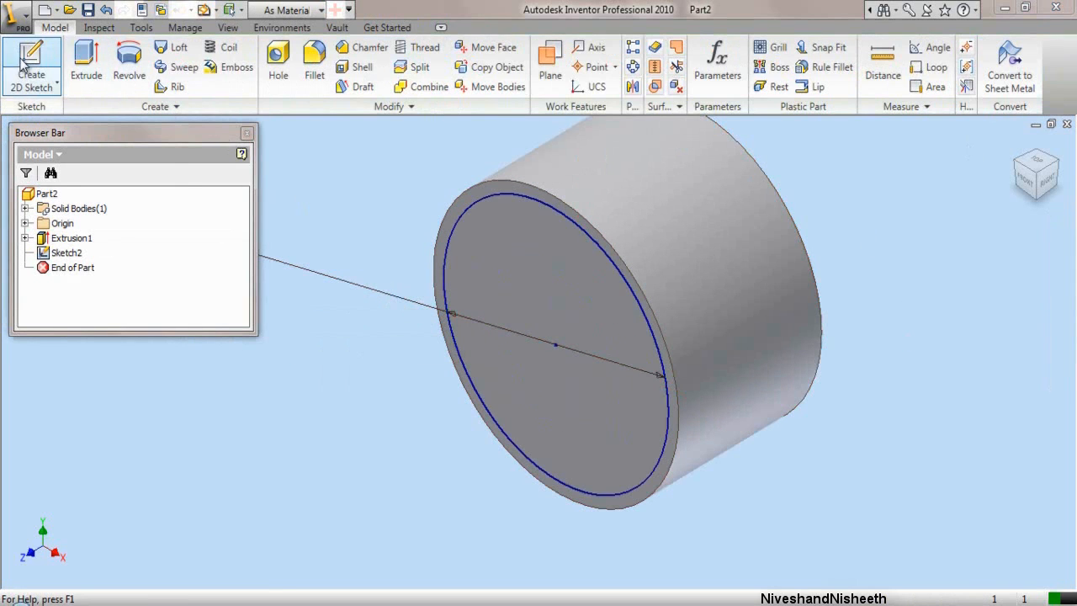
# Step: Cut-extrude the front-face circle .406 in deep into the cylinder
pyautogui.click(83, 67)
pyautogui.click(540, 301)
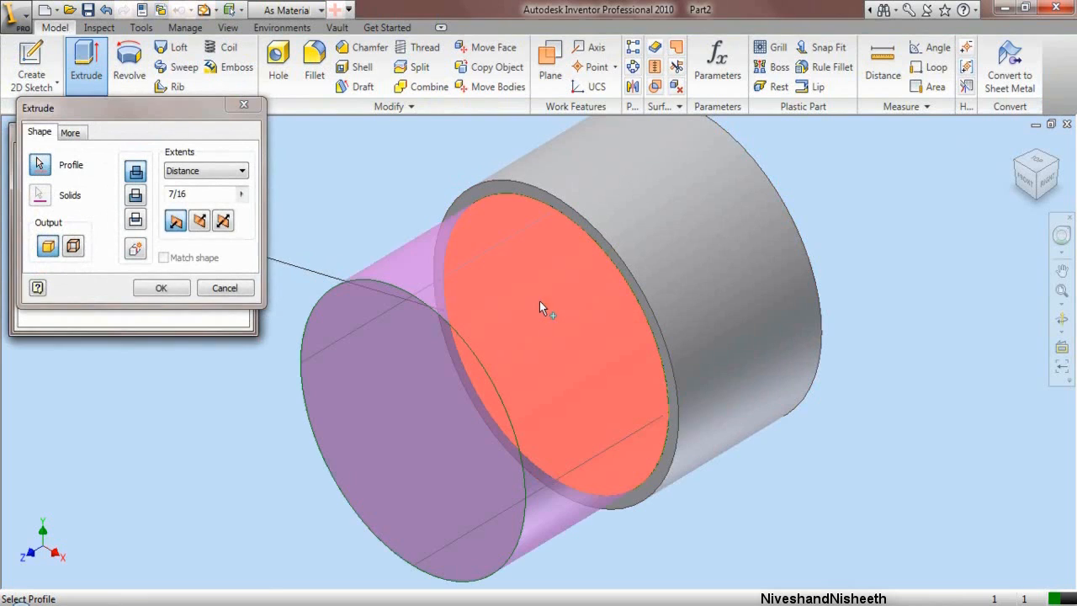
pyautogui.click(136, 196)
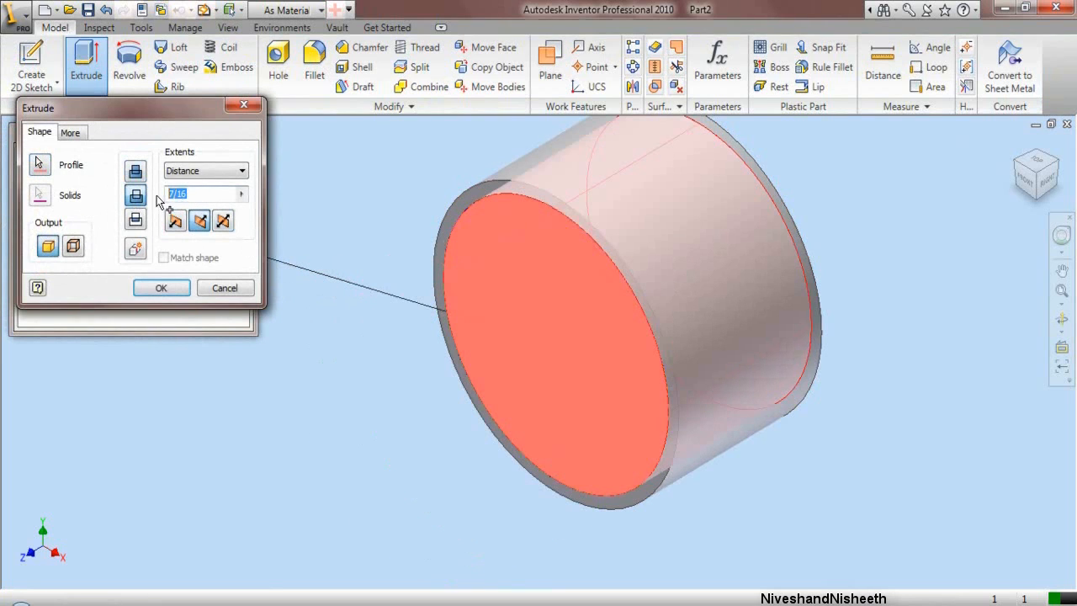
pyautogui.write('.406')
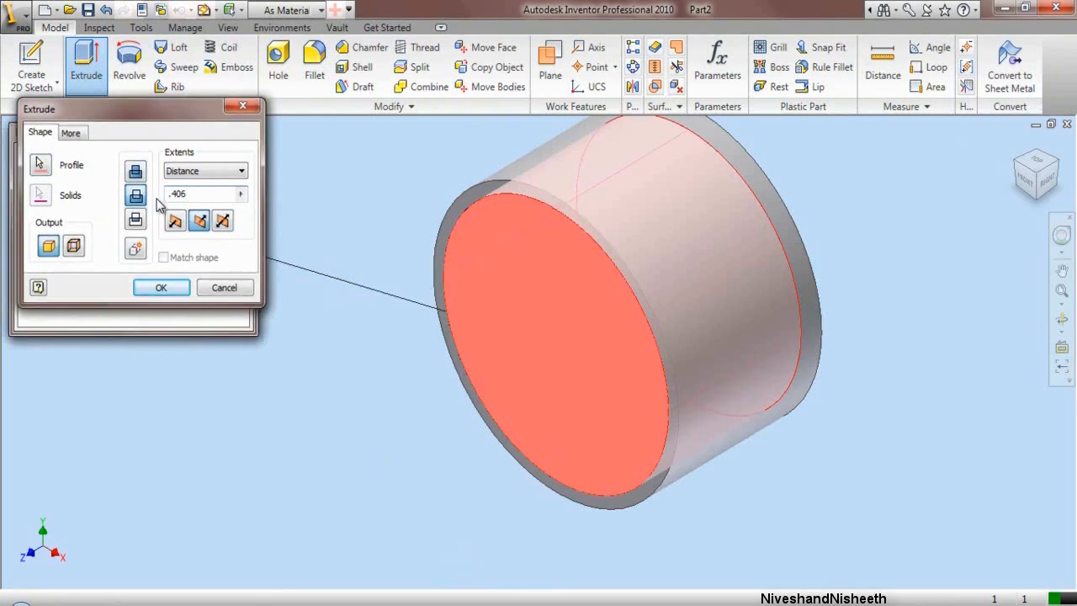
pyautogui.press('Return')
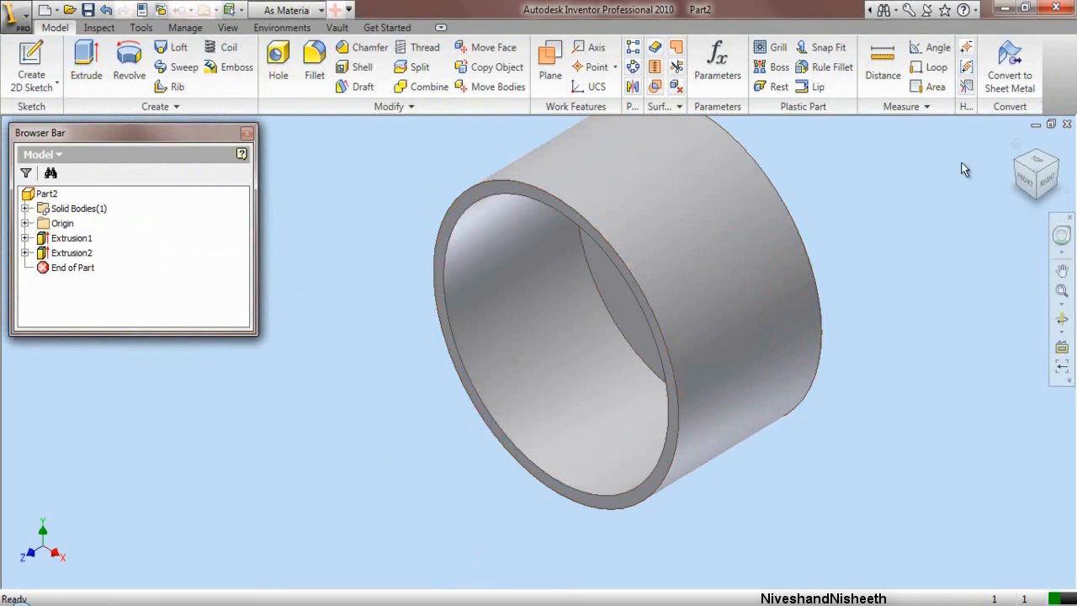
# Step: Start a sketch on the cylinder's closed back face and draw a centered circle about 0.40 in in diameter
pyautogui.click(1058, 167)
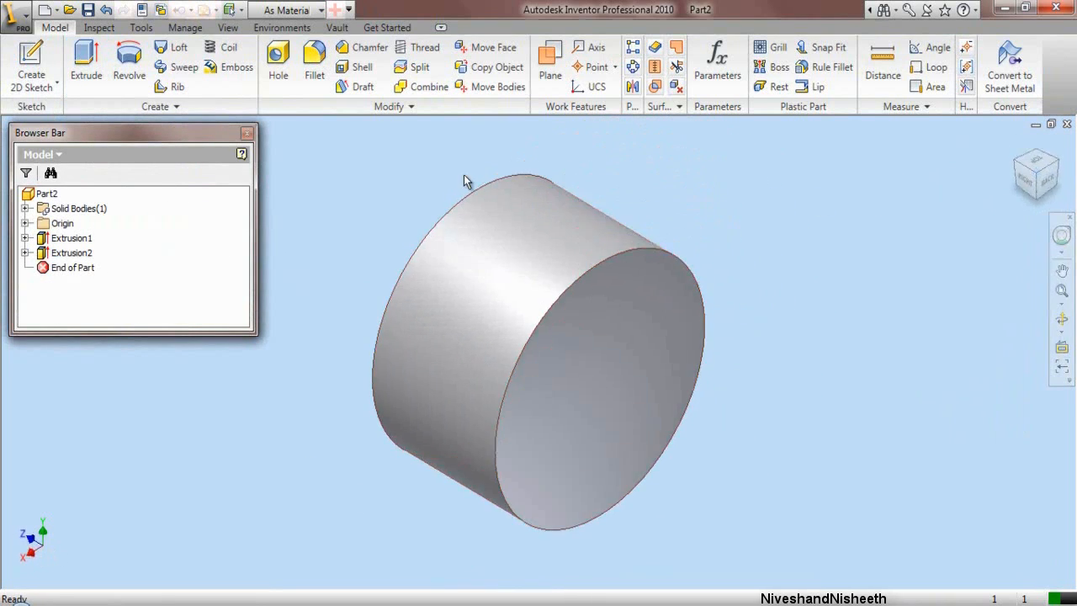
pyautogui.click(31, 60)
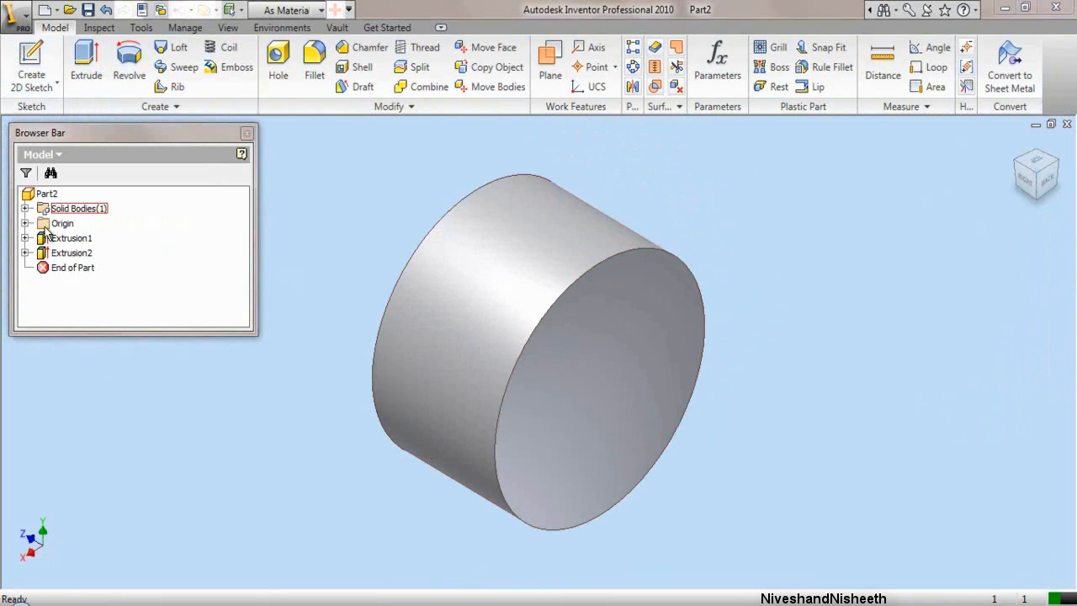
pyautogui.click(30, 60)
pyautogui.click(592, 390)
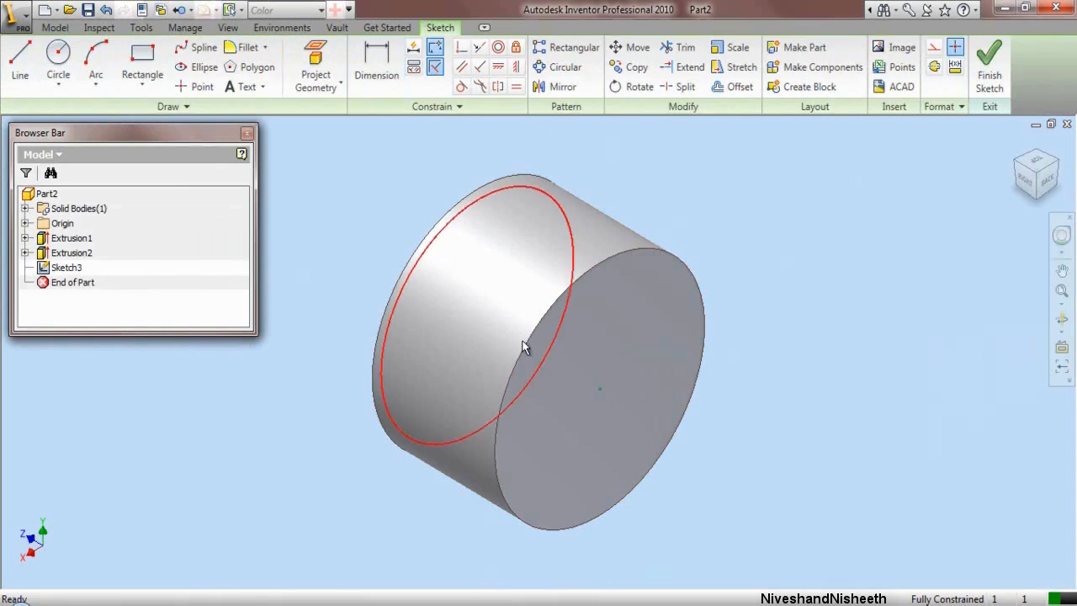
pyautogui.click(59, 68)
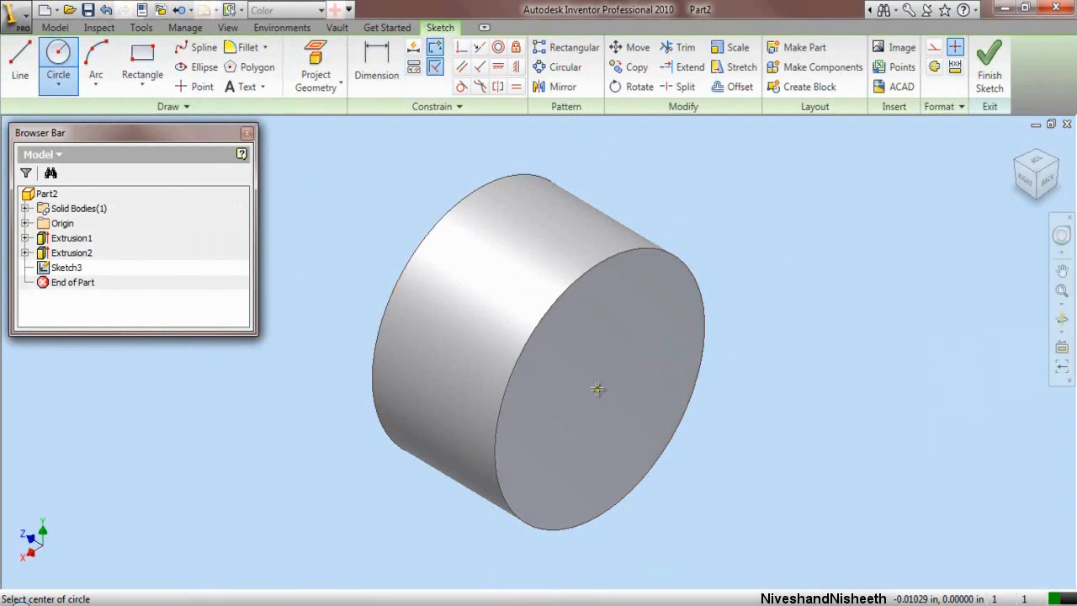
pyautogui.click(599, 388)
pyautogui.click(601, 455)
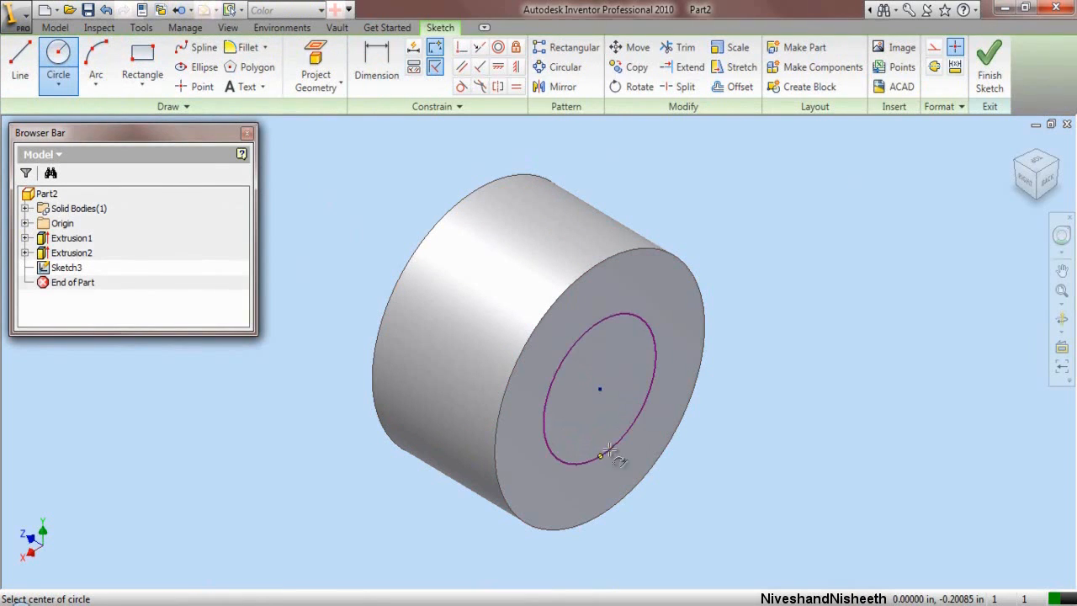
# Step: Dimension the back-face circle's diameter and set it to .625 in
pyautogui.click(393, 79)
pyautogui.click(615, 318)
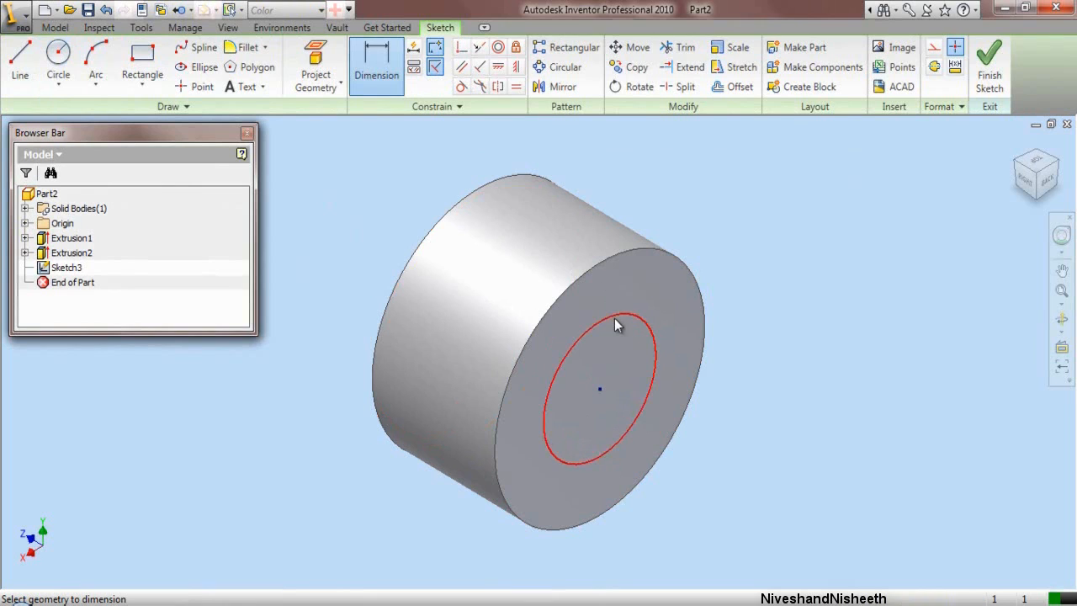
pyautogui.click(623, 349)
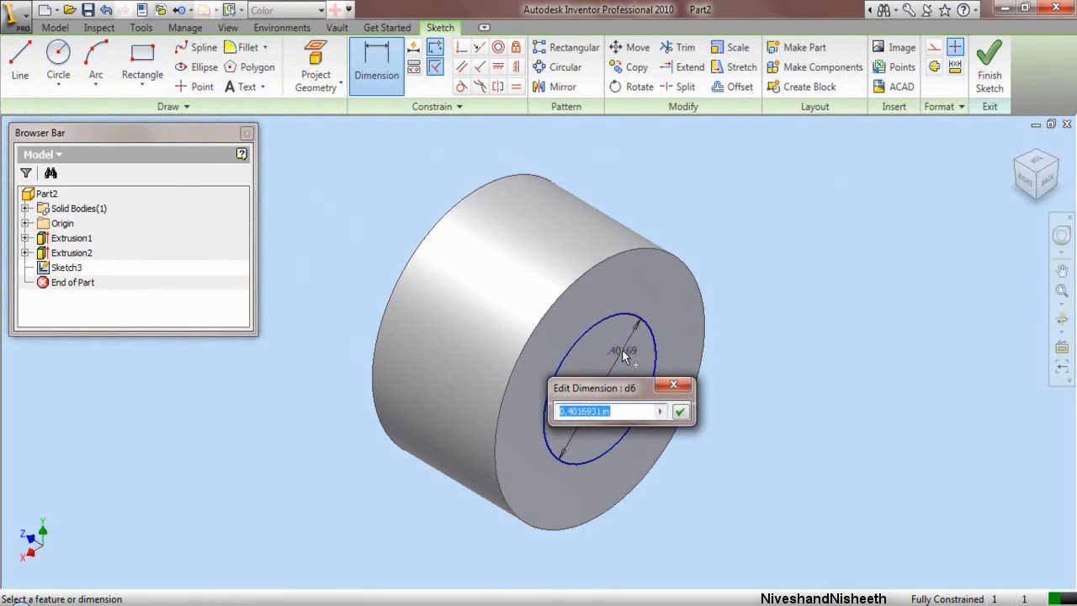
pyautogui.press('BackSpace')
pyautogui.write('.625')
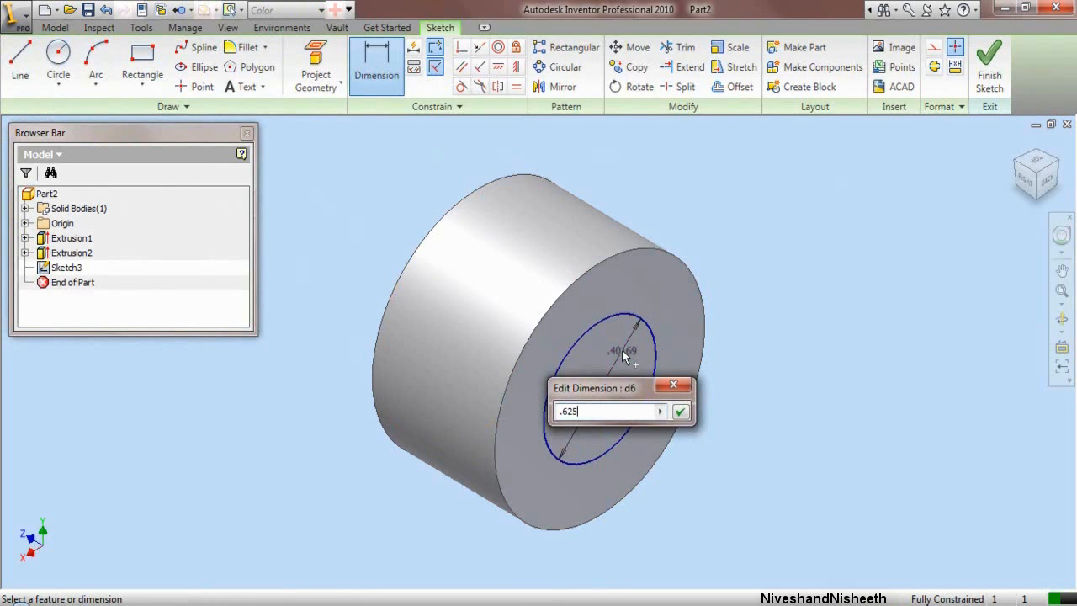
pyautogui.press('Return')
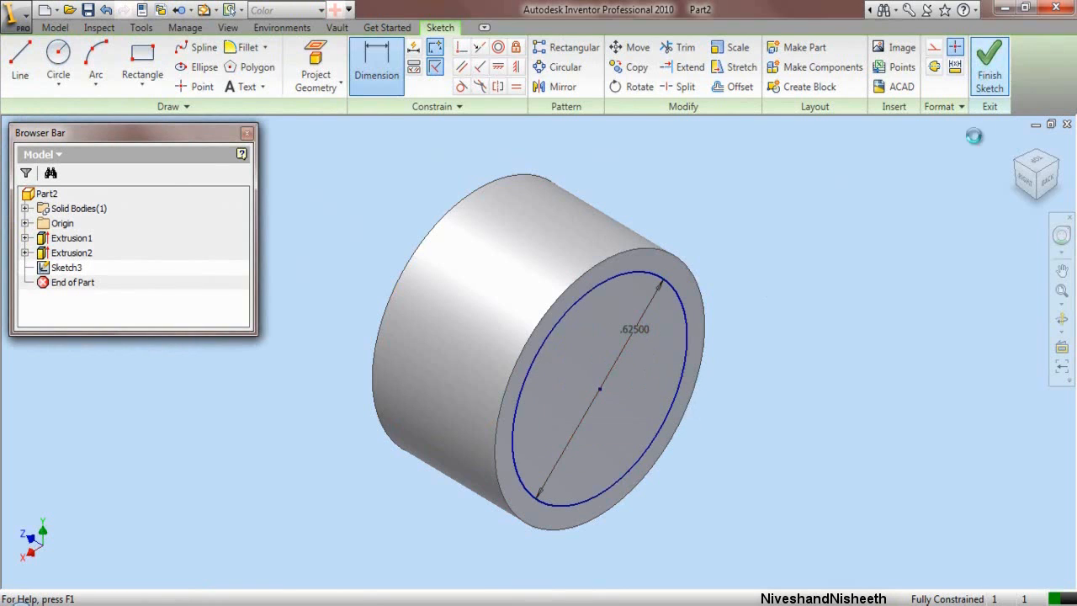
# Step: Cut-extrude the back-face circle through the part with the extents set to All
pyautogui.click(86, 60)
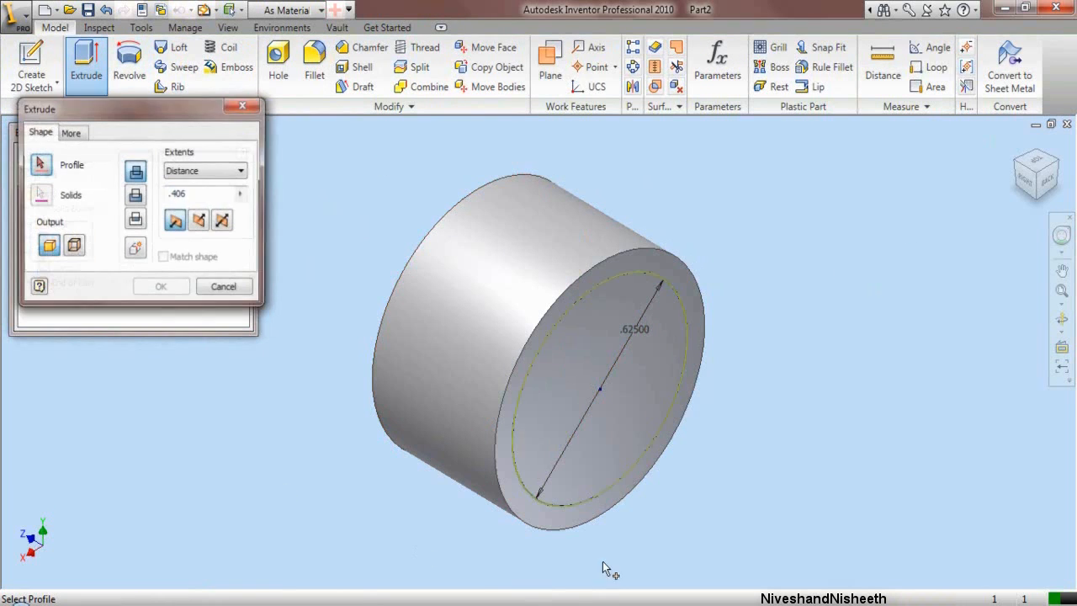
pyautogui.click(620, 405)
pyautogui.click(135, 193)
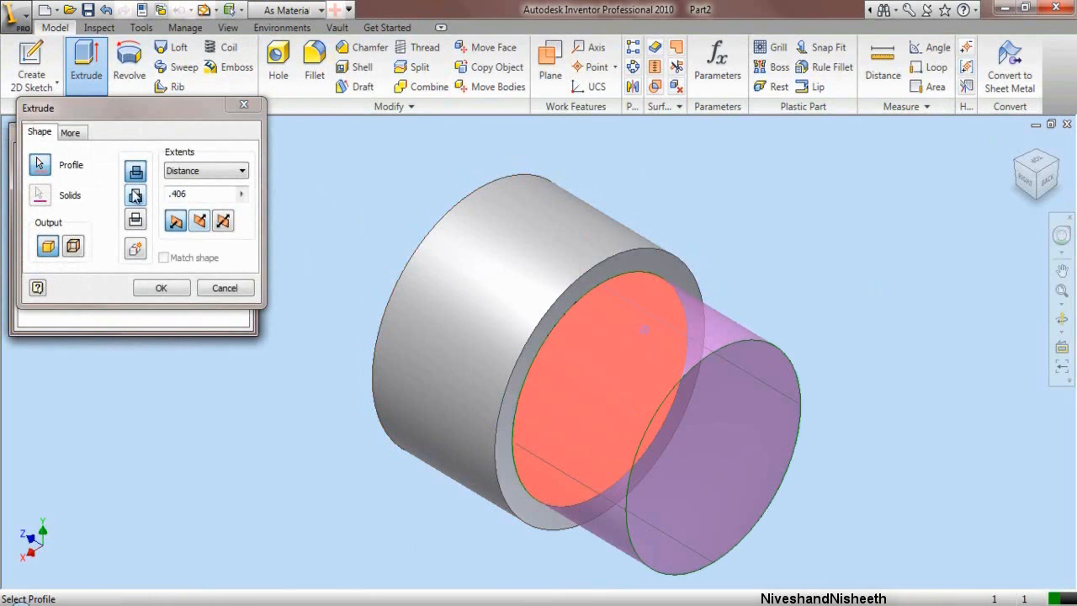
pyautogui.click(187, 173)
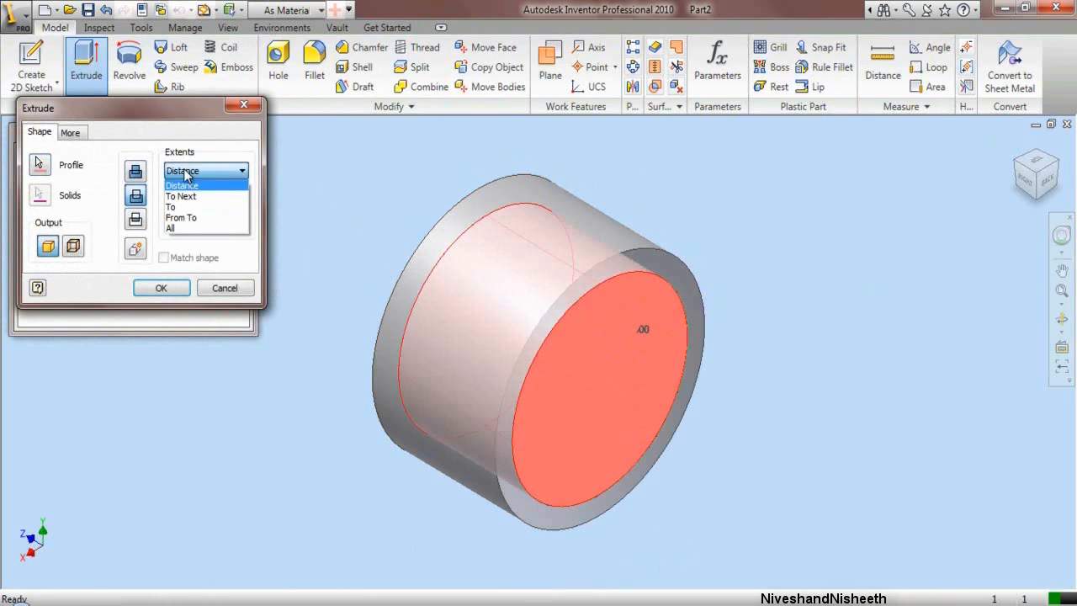
pyautogui.click(171, 228)
pyautogui.click(160, 288)
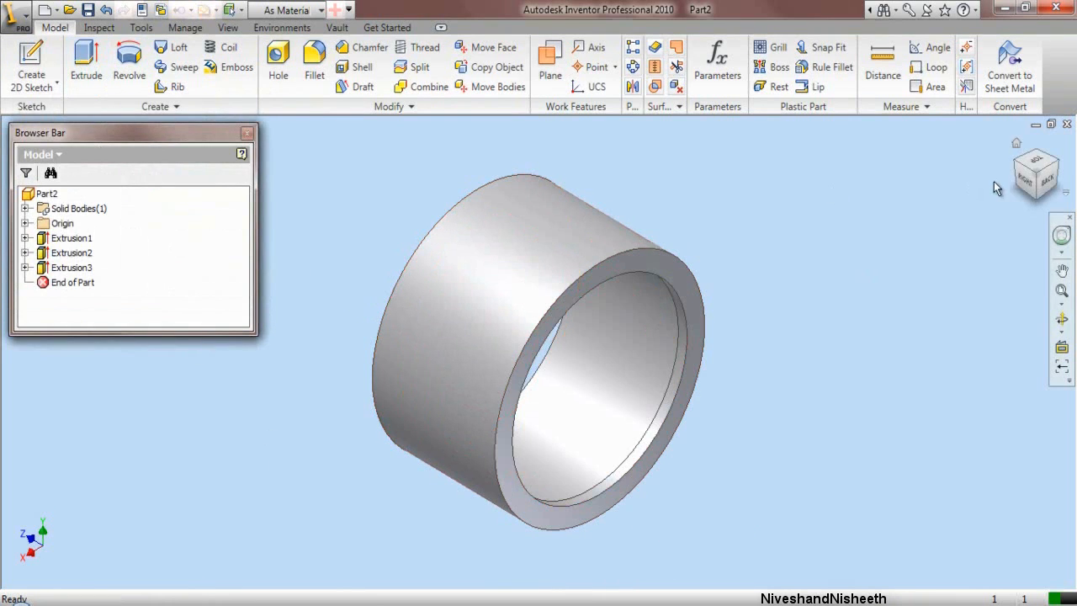
# Step: Apply the Metal-AL-6061 (Polished) color style to the cap part
pyautogui.click(1020, 170)
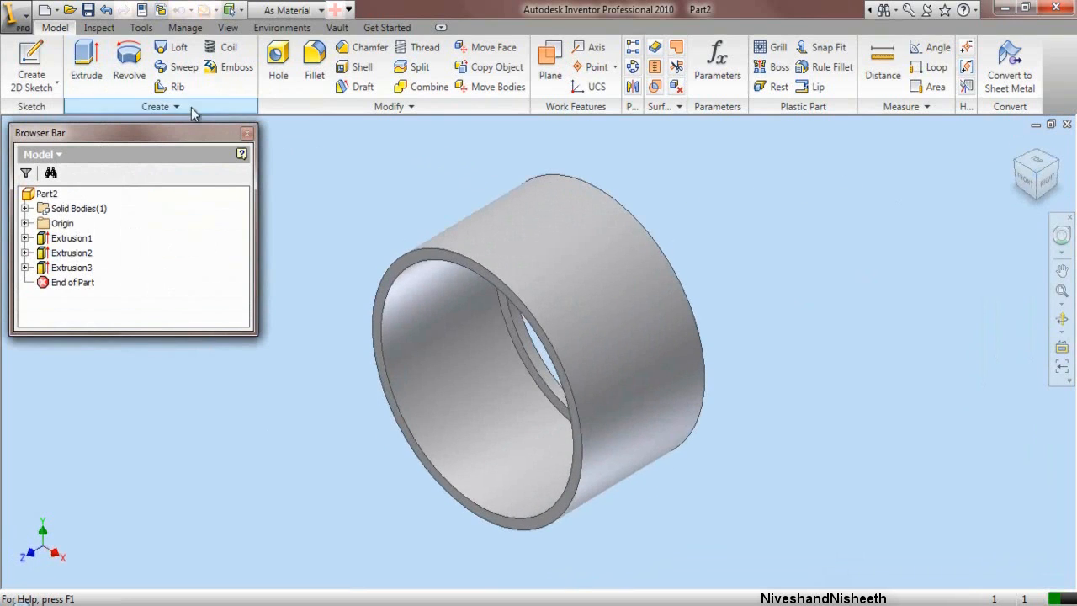
pyautogui.click(286, 10)
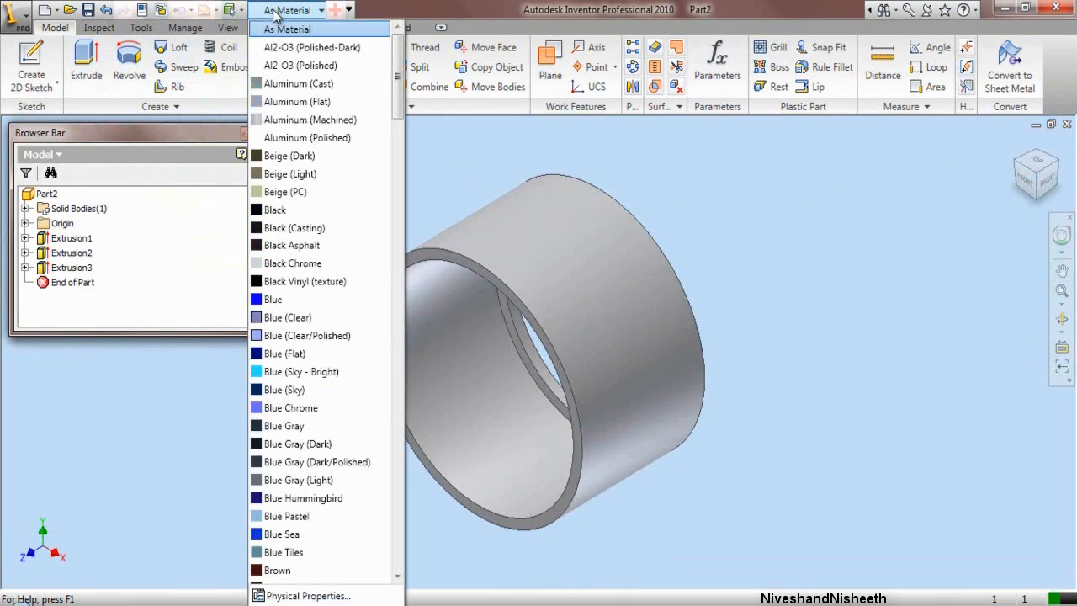
pyautogui.scroll(-10, 334, 252)
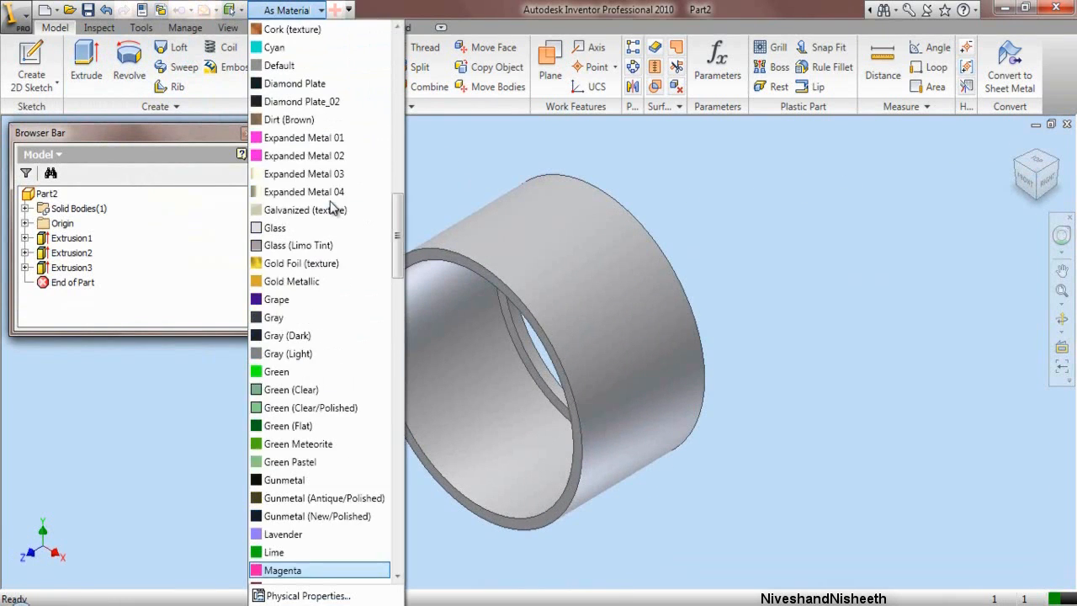
pyautogui.scroll(-10, 335, 396)
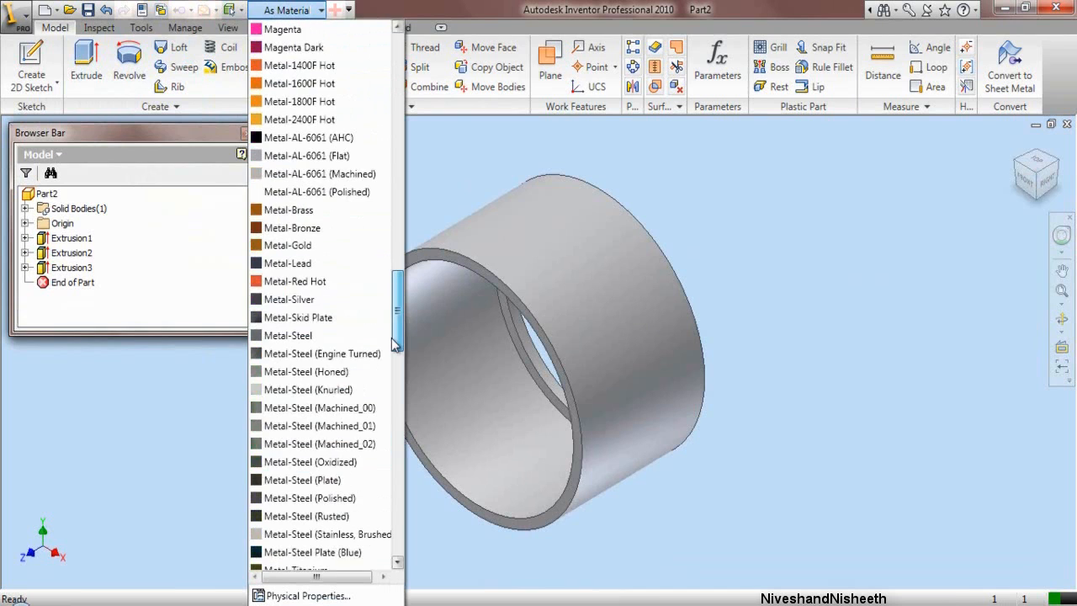
pyautogui.click(334, 196)
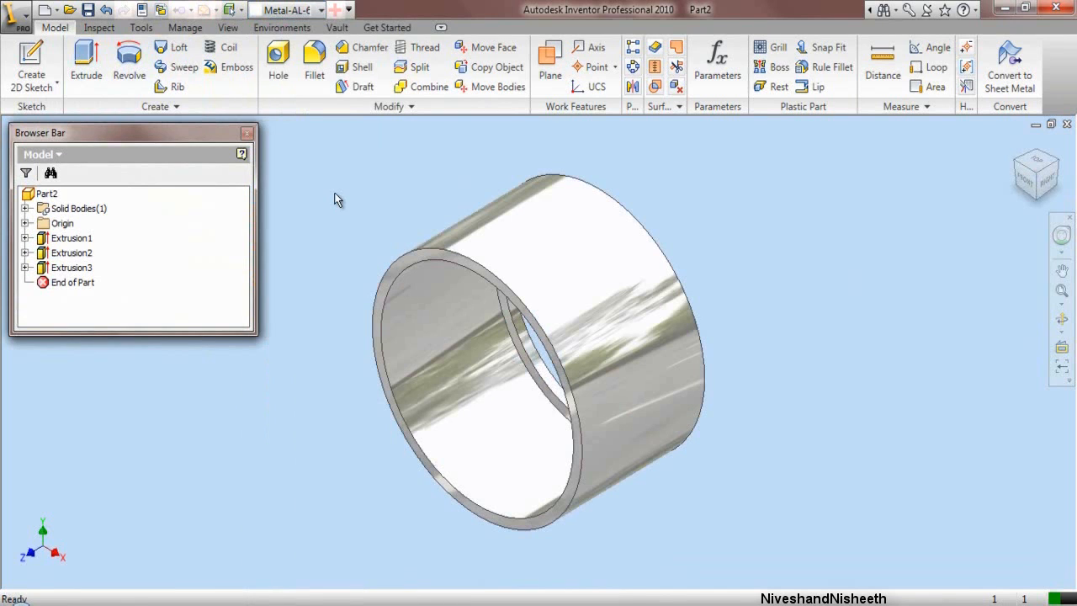
# Step: Save the part as Part 12 in the Drill Machine folder and close it
pyautogui.click(87, 10)
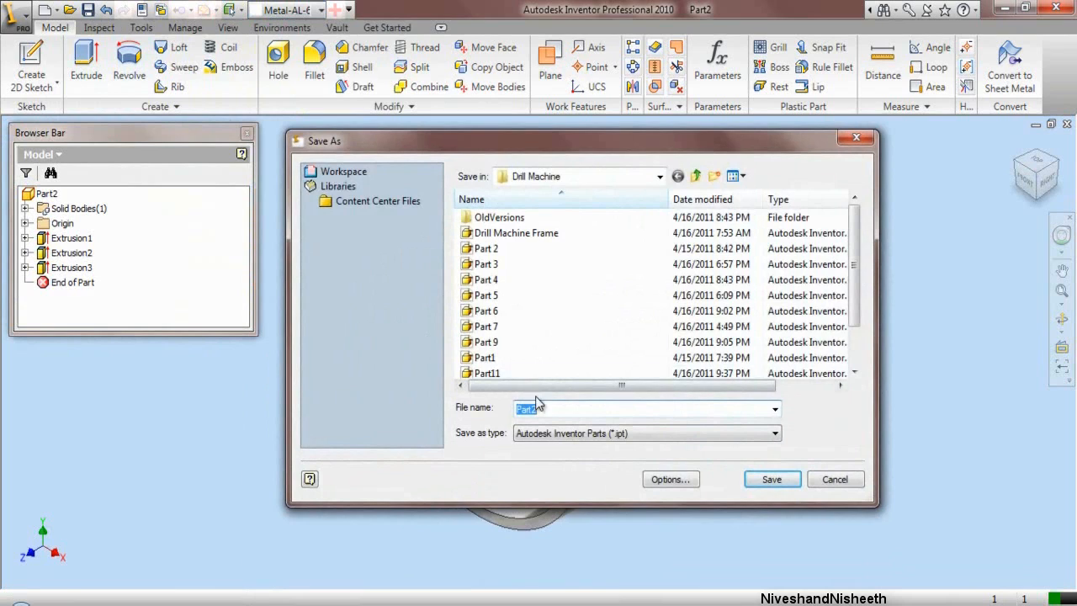
pyautogui.click(560, 409)
pyautogui.press('Left')
pyautogui.write('1')
pyautogui.click(771, 479)
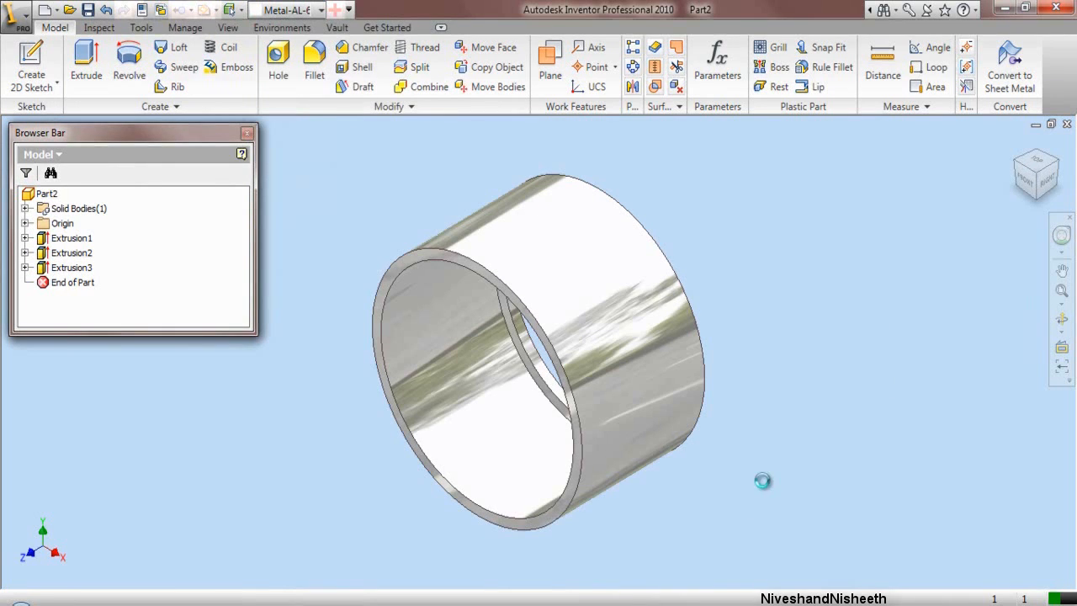
pyautogui.click(1067, 124)
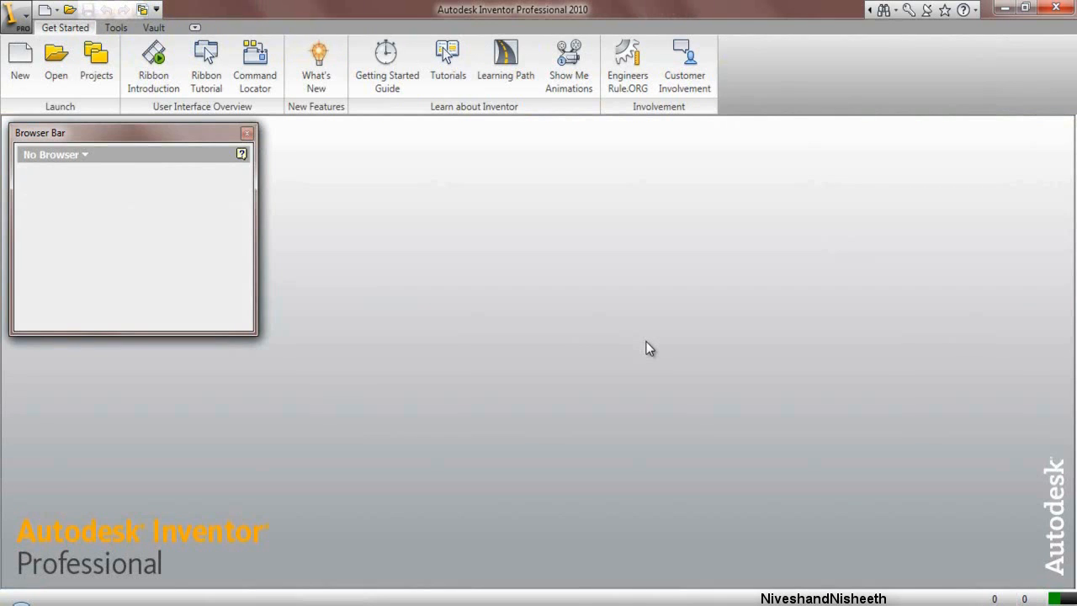
# Step: Create a new assembly from the My Preference.iam template
pyautogui.click(11, 68)
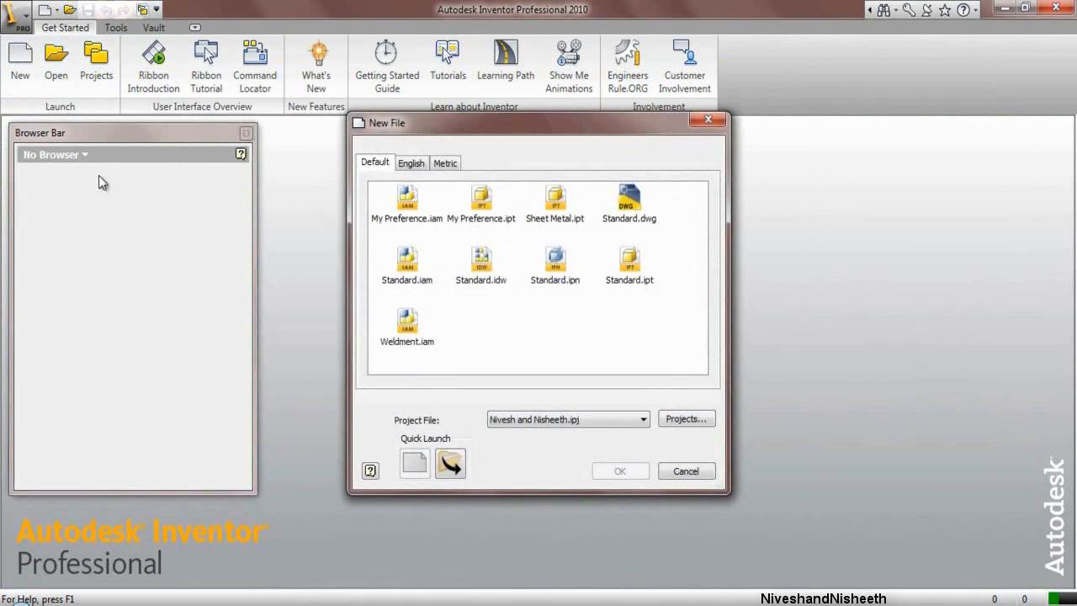
pyautogui.click(412, 202)
pyautogui.click(599, 473)
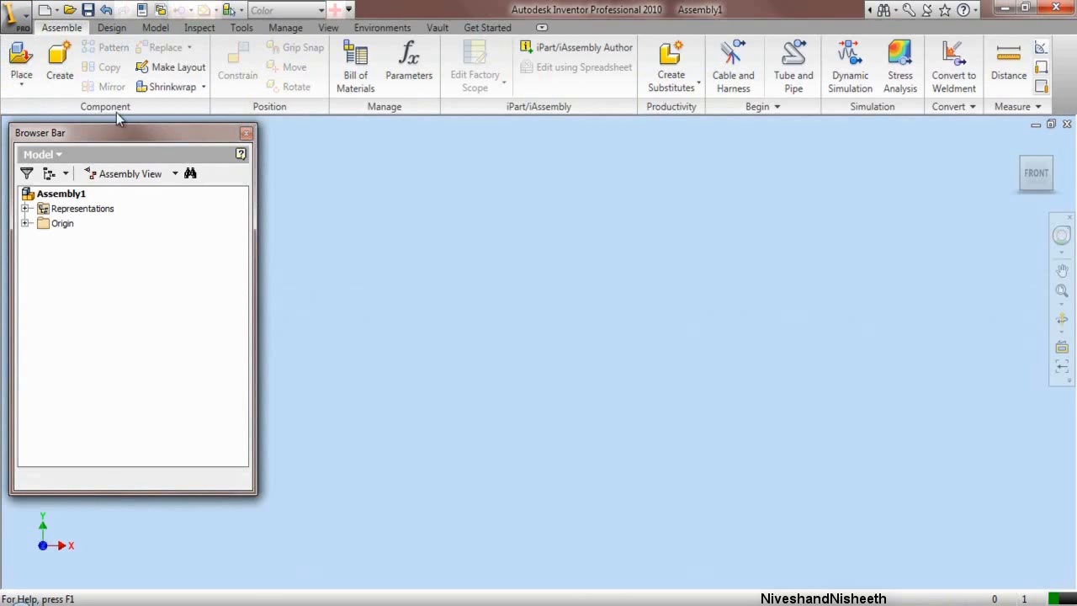
# Step: Place one instance of Drill Machine Frame from the Drill Machine folder as the assembly's first component
pyautogui.click(1052, 160)
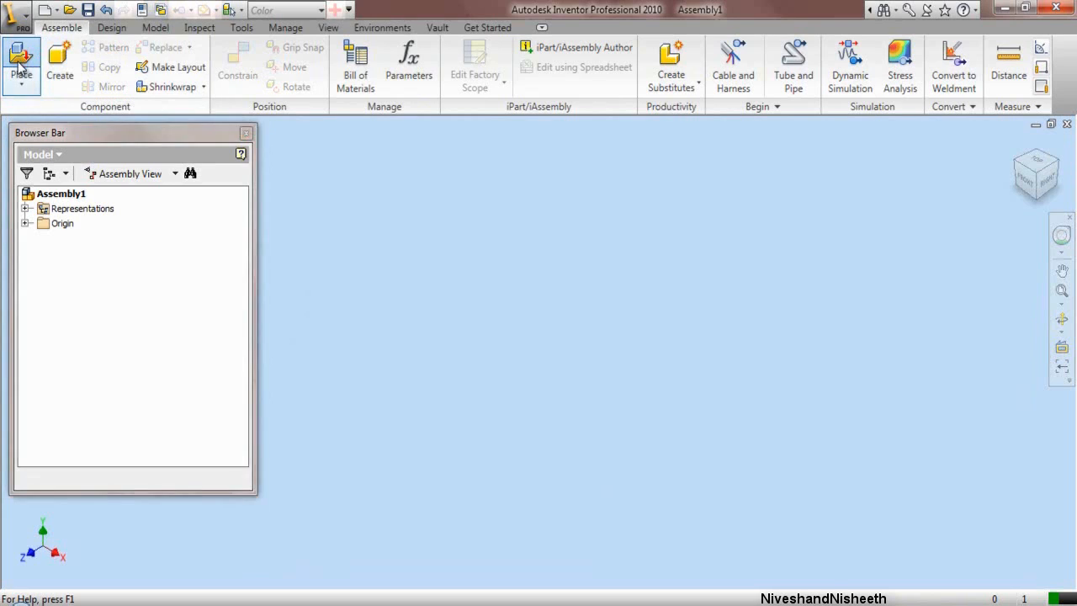
pyautogui.click(21, 63)
pyautogui.doubleClick(562, 223)
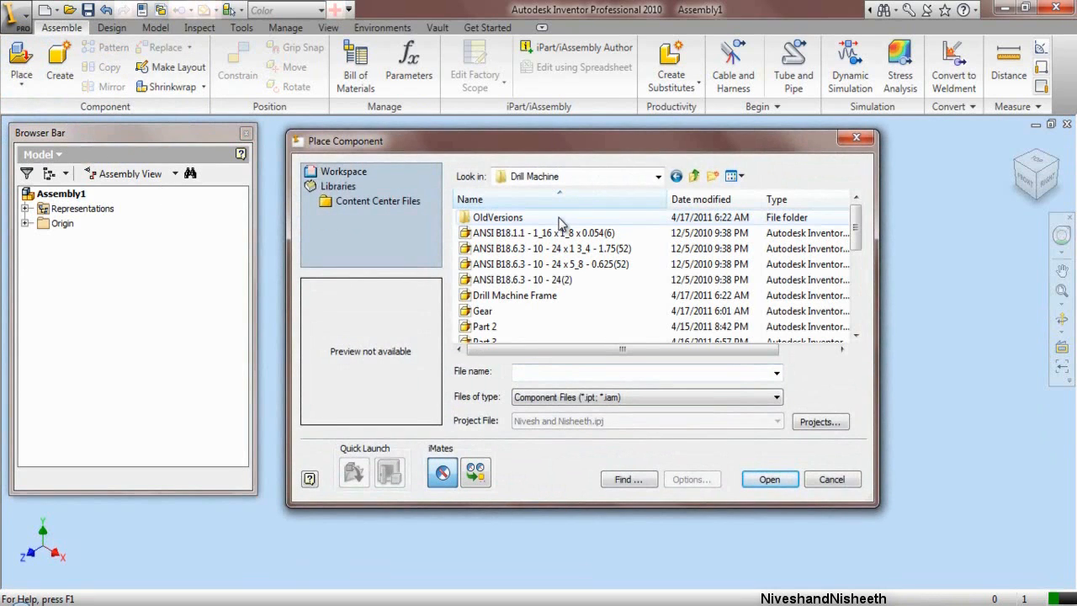
pyautogui.click(546, 296)
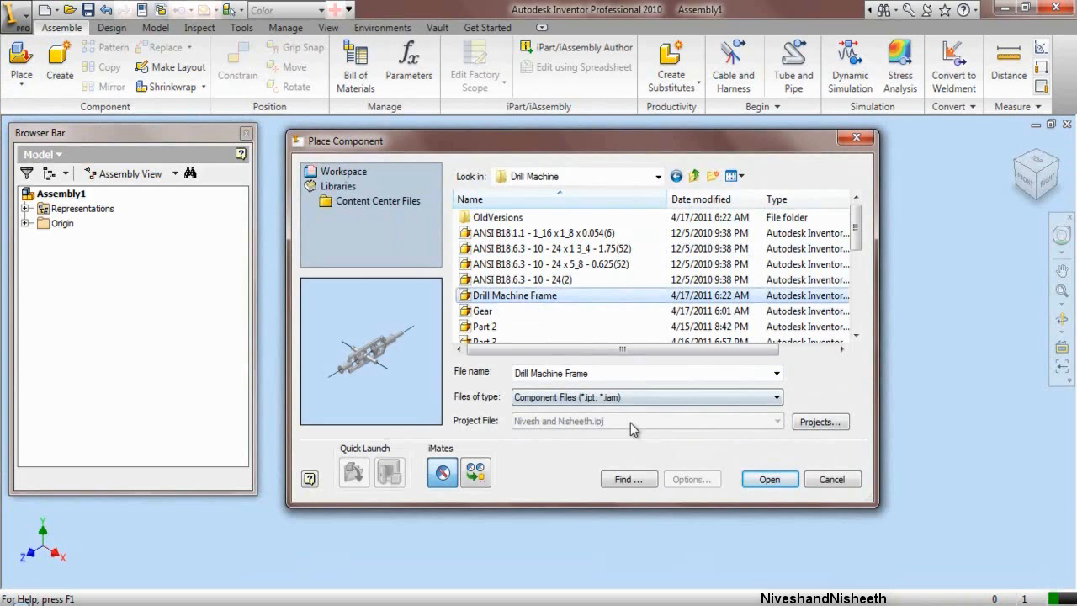
pyautogui.click(749, 480)
pyautogui.click(794, 484)
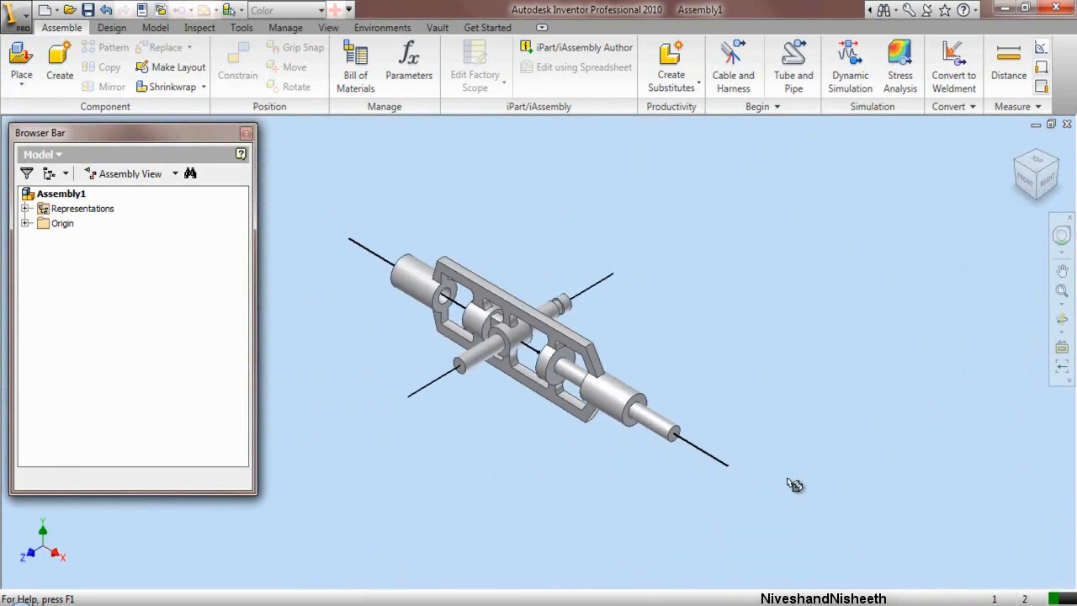
pyautogui.rightClick(751, 346)
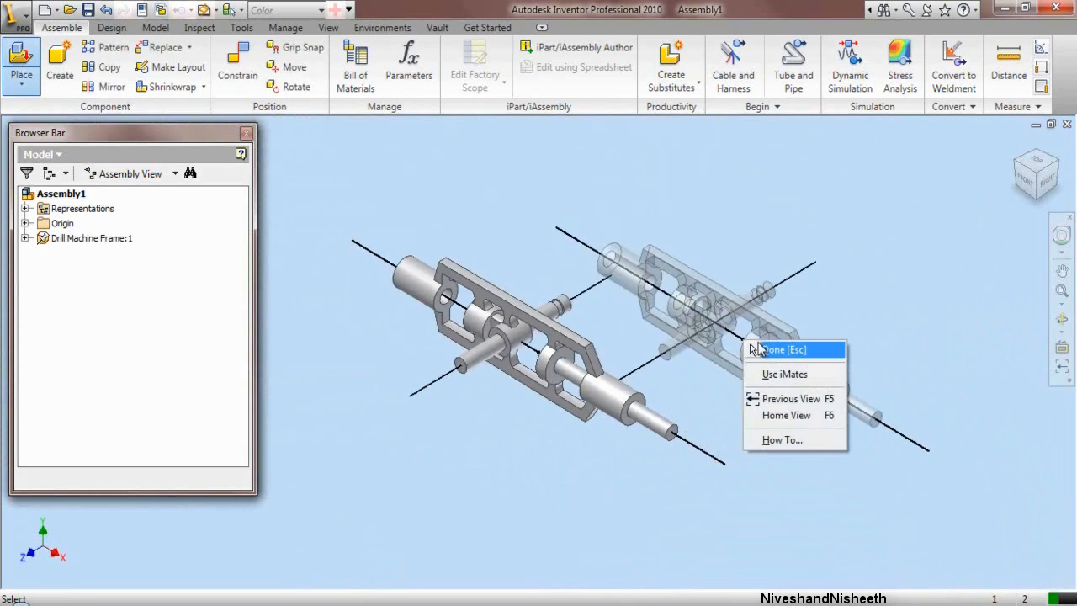
pyautogui.click(775, 352)
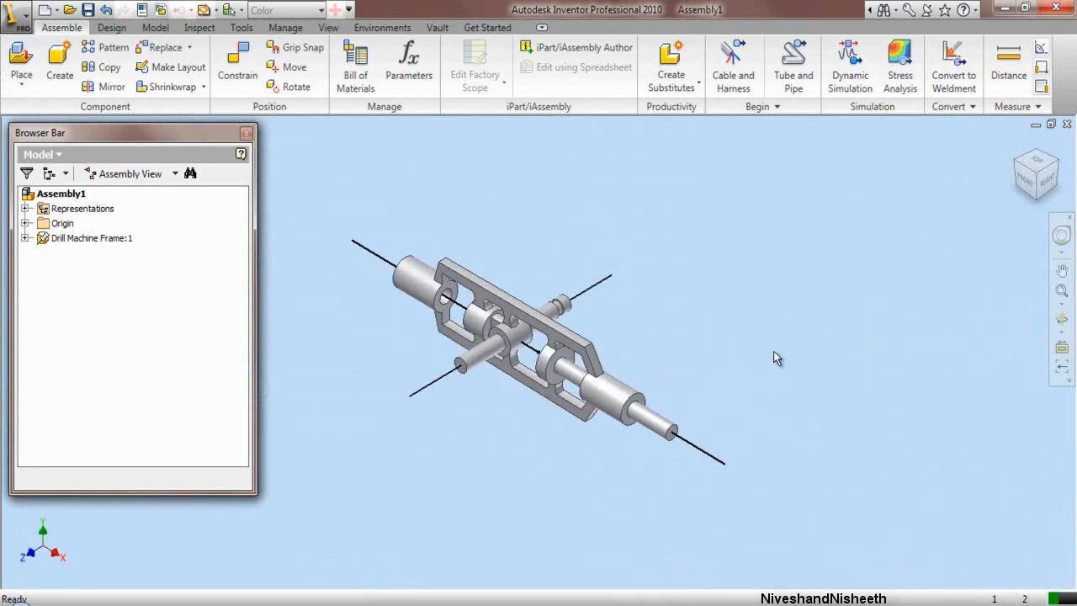
# Step: Save the assembly as Drill Machine in the Drill Machine folder
pyautogui.click(1010, 160)
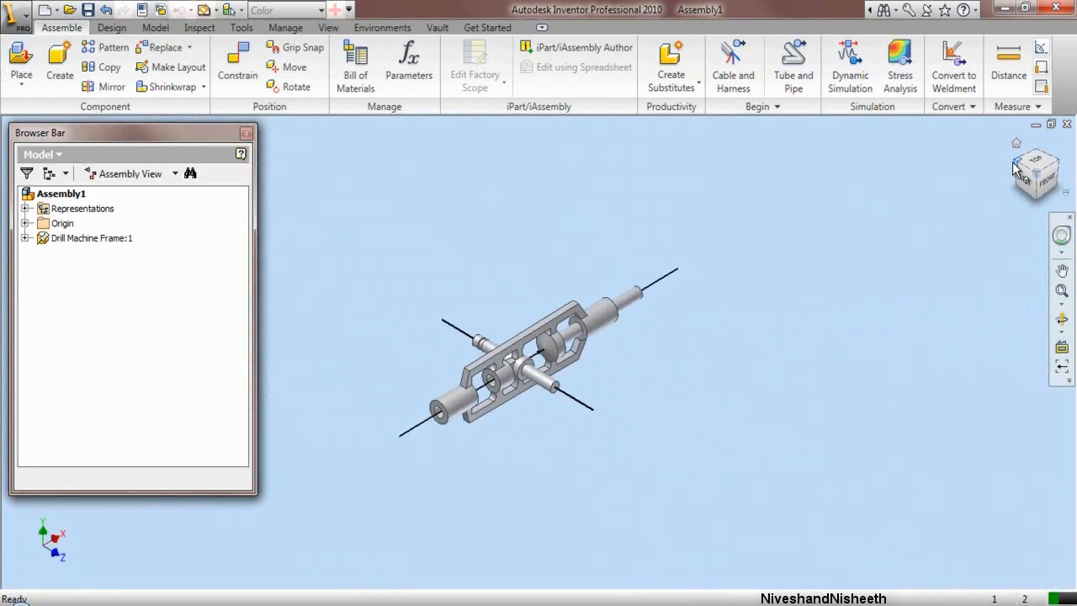
pyautogui.click(1014, 163)
pyautogui.scroll(-3, 528, 378)
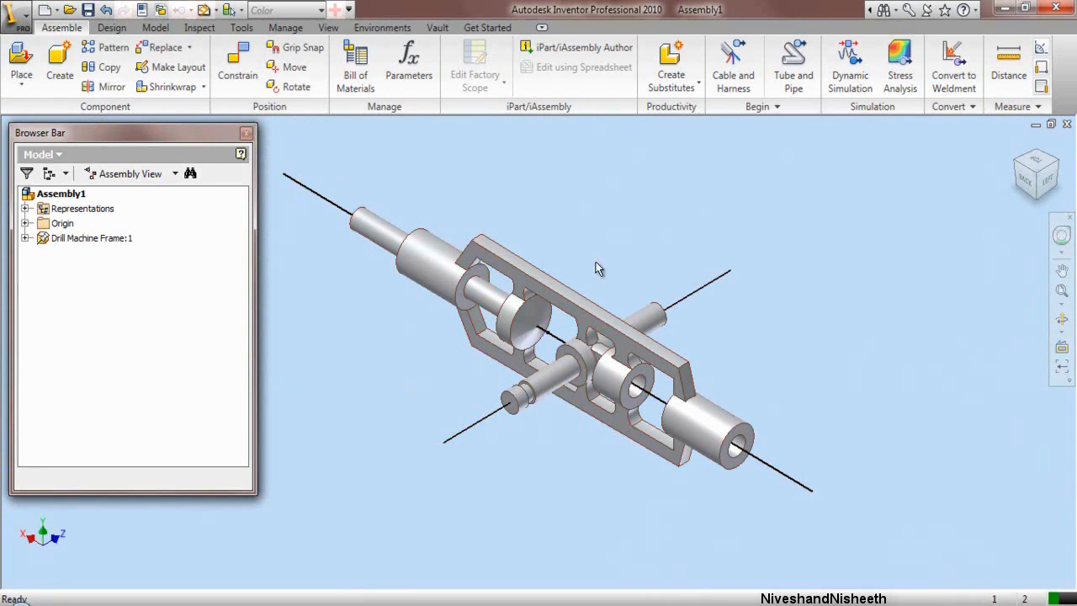
pyautogui.click(91, 13)
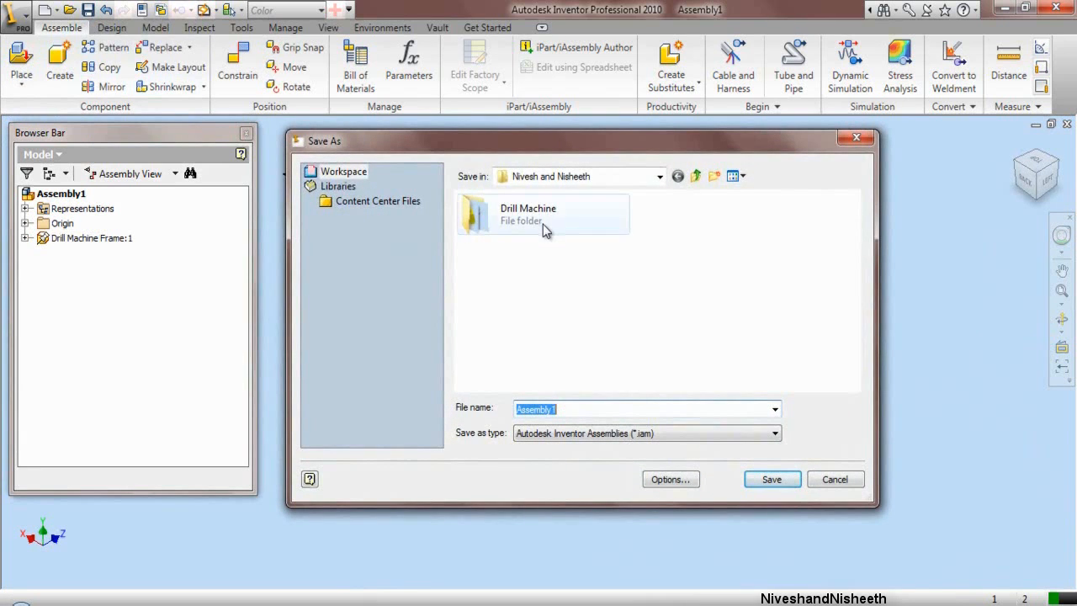
pyautogui.doubleClick(543, 224)
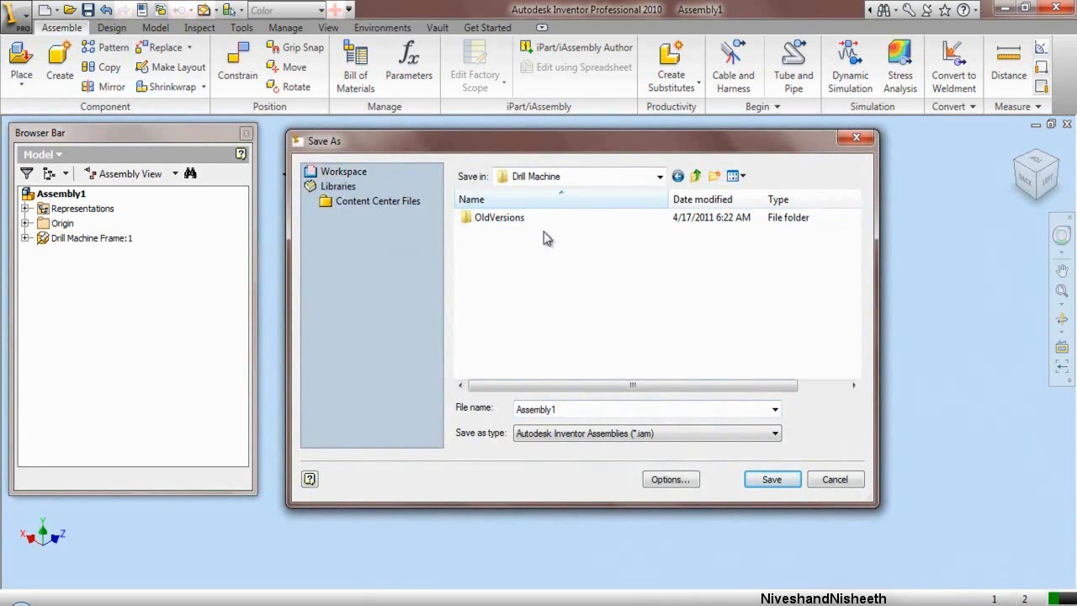
pyautogui.click(577, 411)
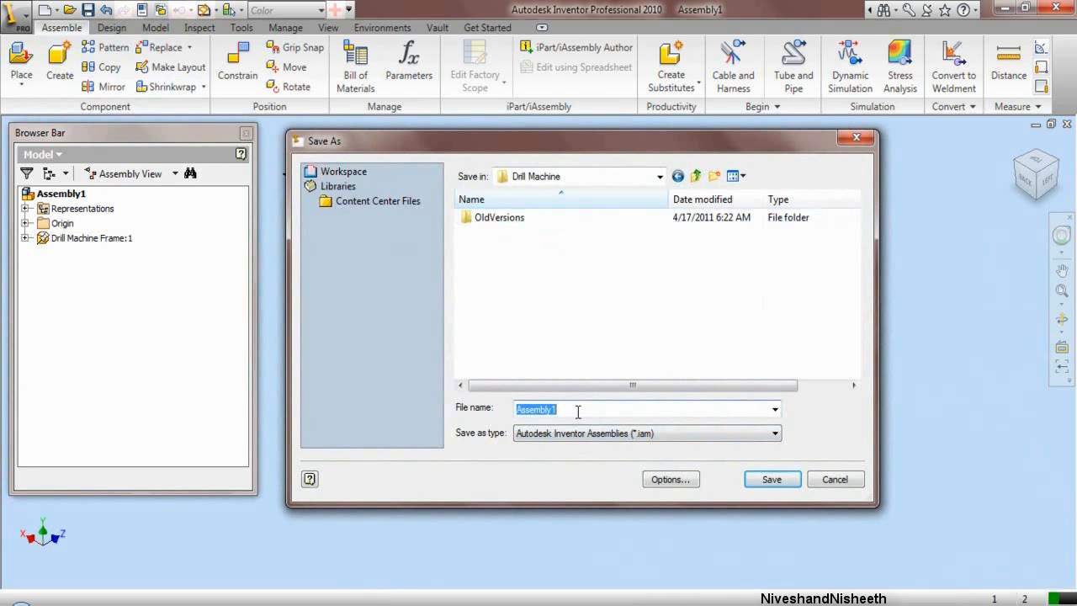
pyautogui.write('Drill Machine')
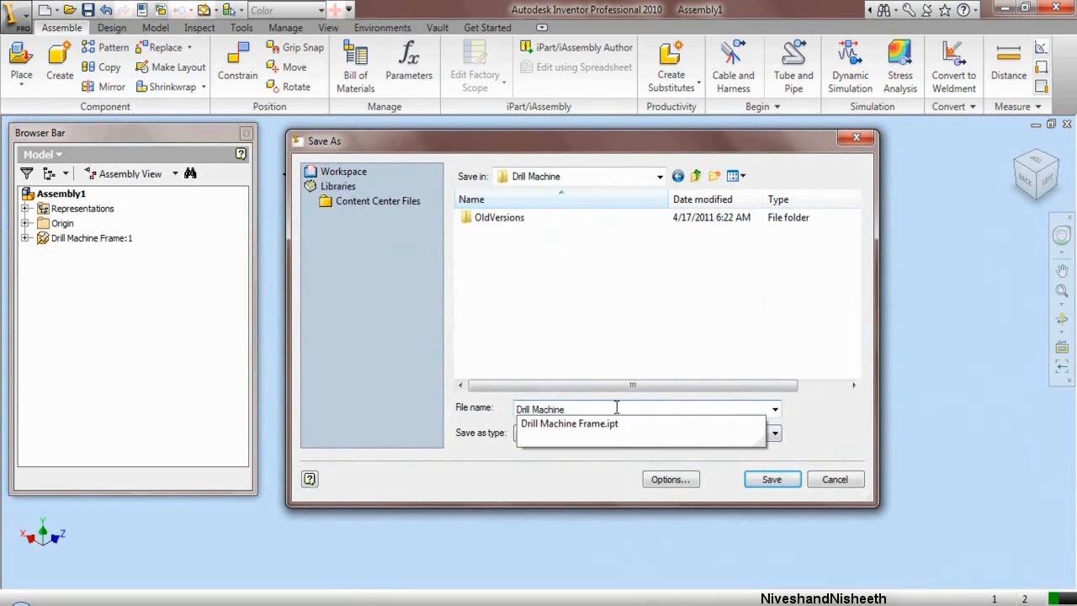
pyautogui.click(774, 483)
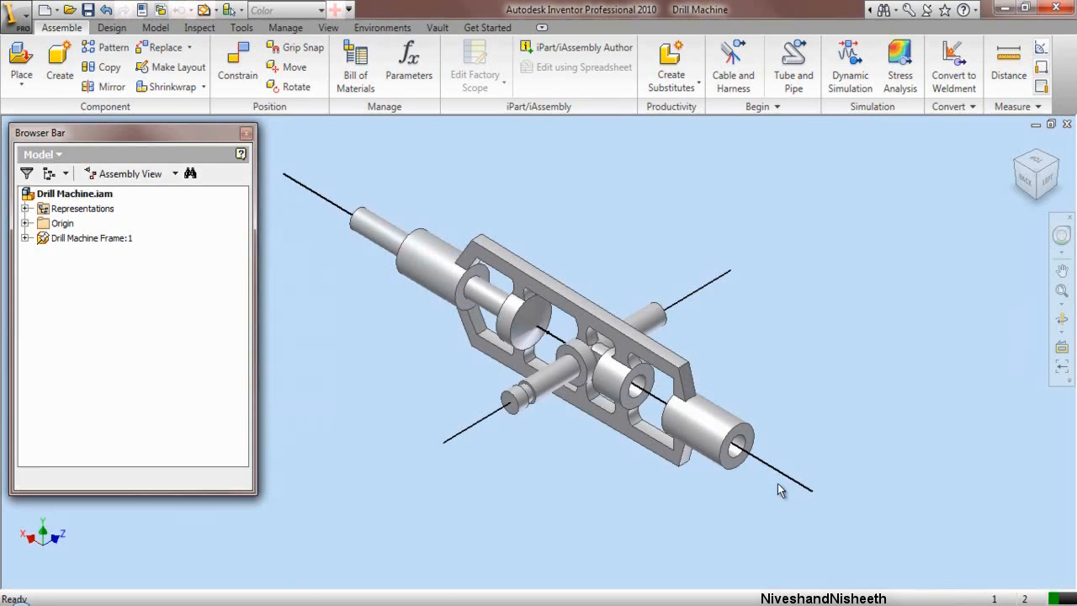
# Step: Place one instance of Part11, the wooden handle, beside the drill machine frame
pyautogui.click(21, 63)
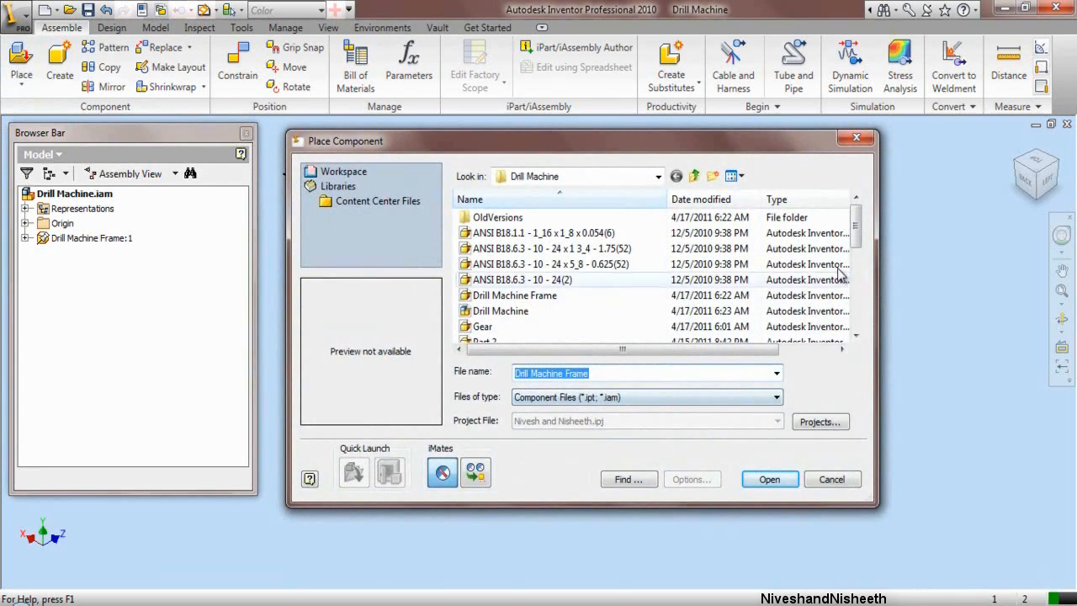
pyautogui.scroll(-3, 860, 242)
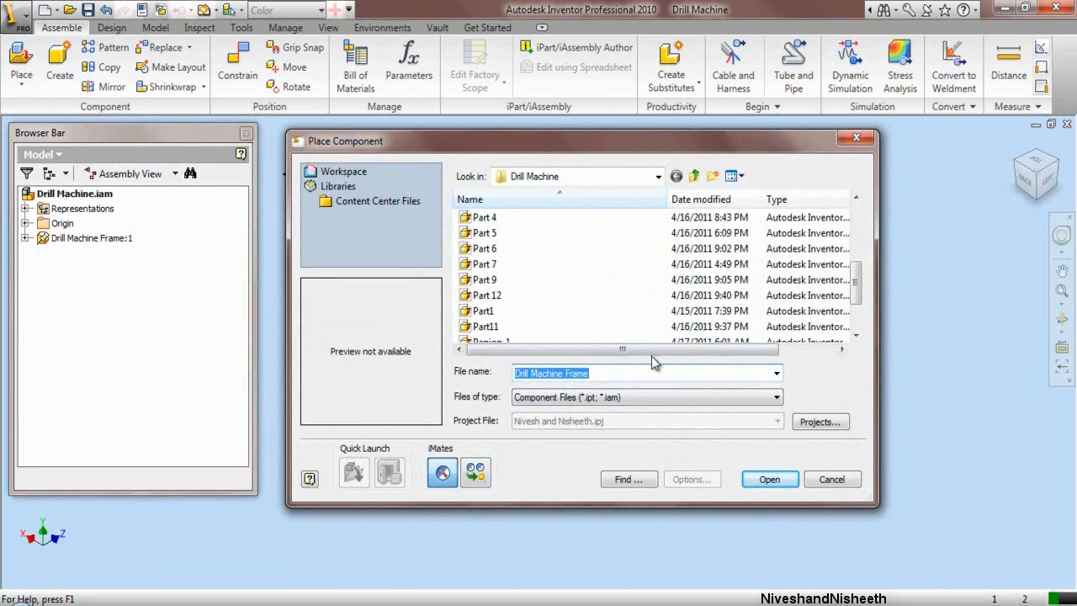
pyautogui.click(496, 326)
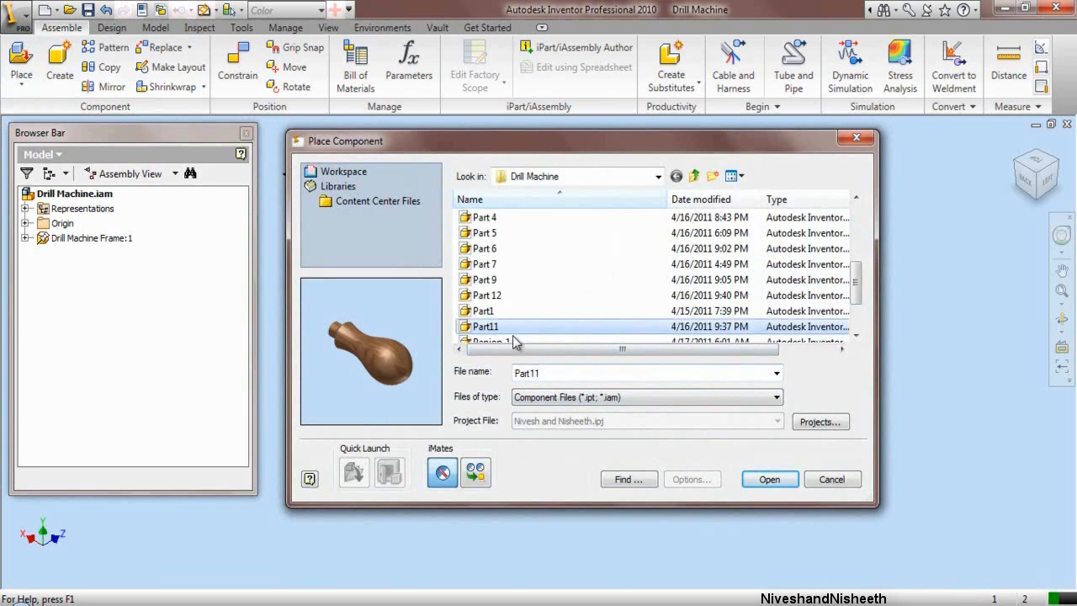
pyautogui.click(767, 480)
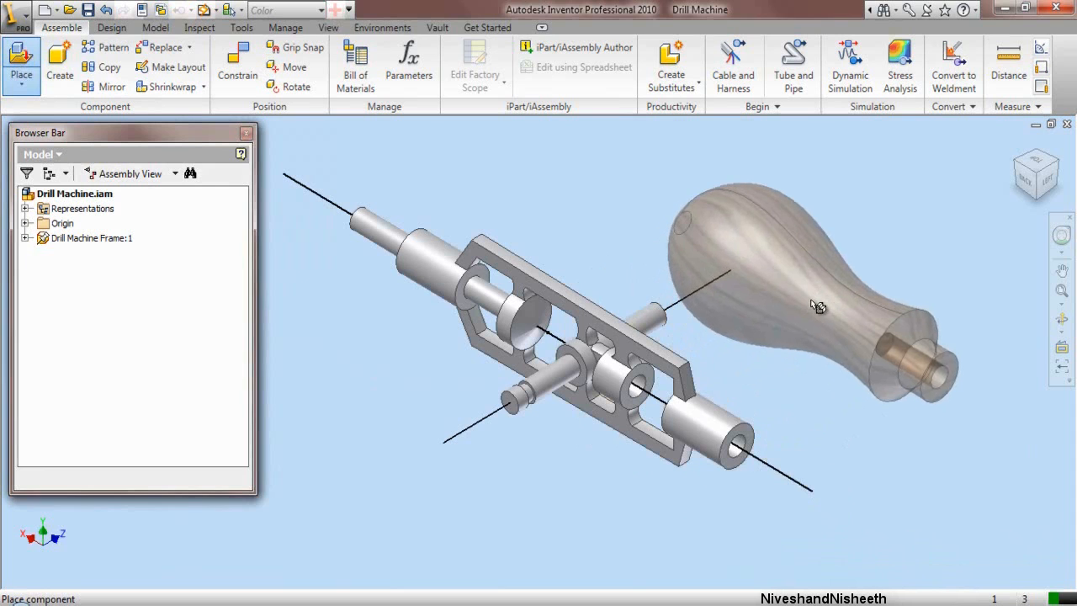
pyautogui.click(806, 286)
pyautogui.rightClick(627, 232)
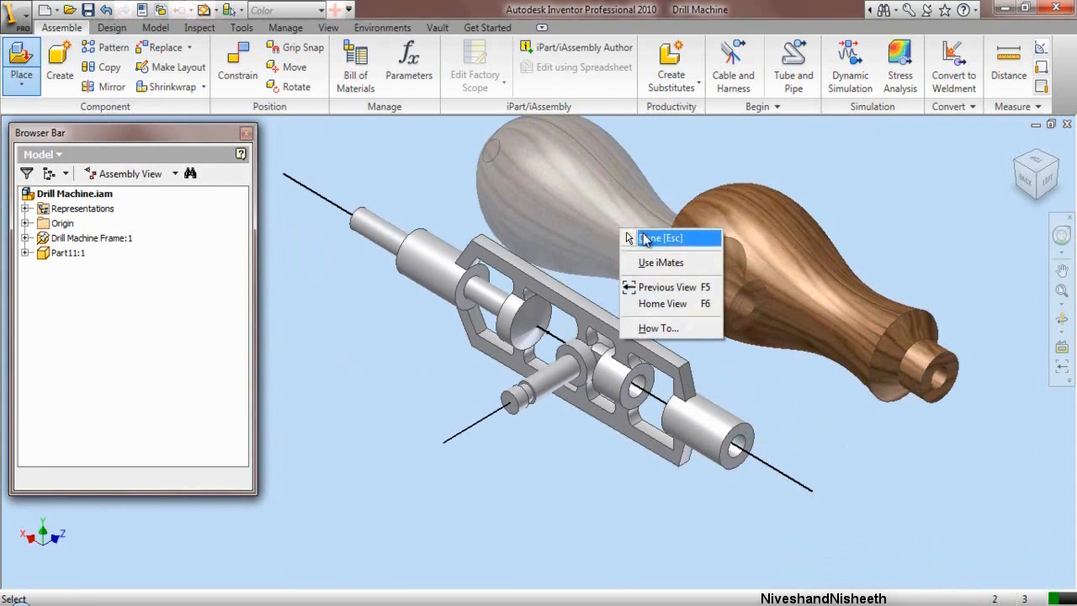
pyautogui.click(646, 236)
# Step: Place one instance of Part 12, the metal ring cap, near the narrow end of the wooden handle
pyautogui.click(21, 60)
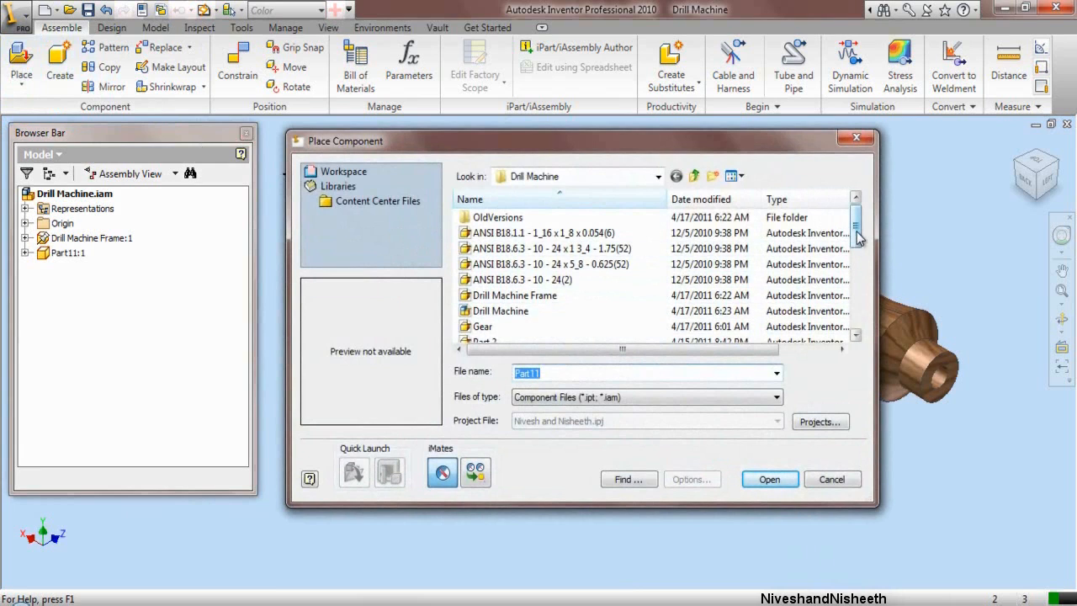
pyautogui.moveTo(859, 243); pyautogui.dragTo(857, 276)
pyautogui.click(549, 313)
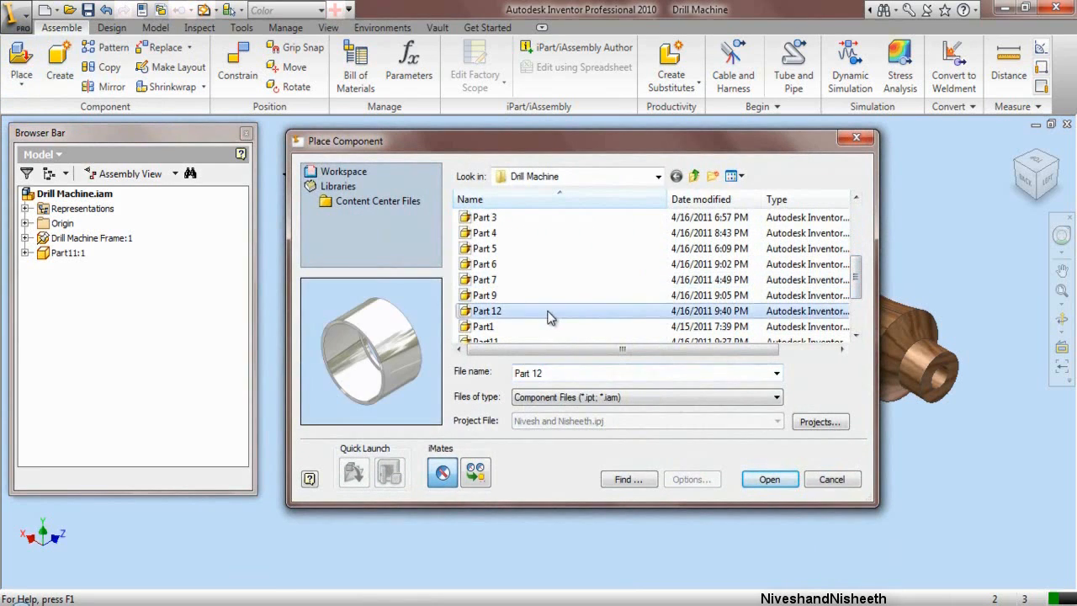
pyautogui.click(769, 481)
pyautogui.scroll(-3, 640, 412)
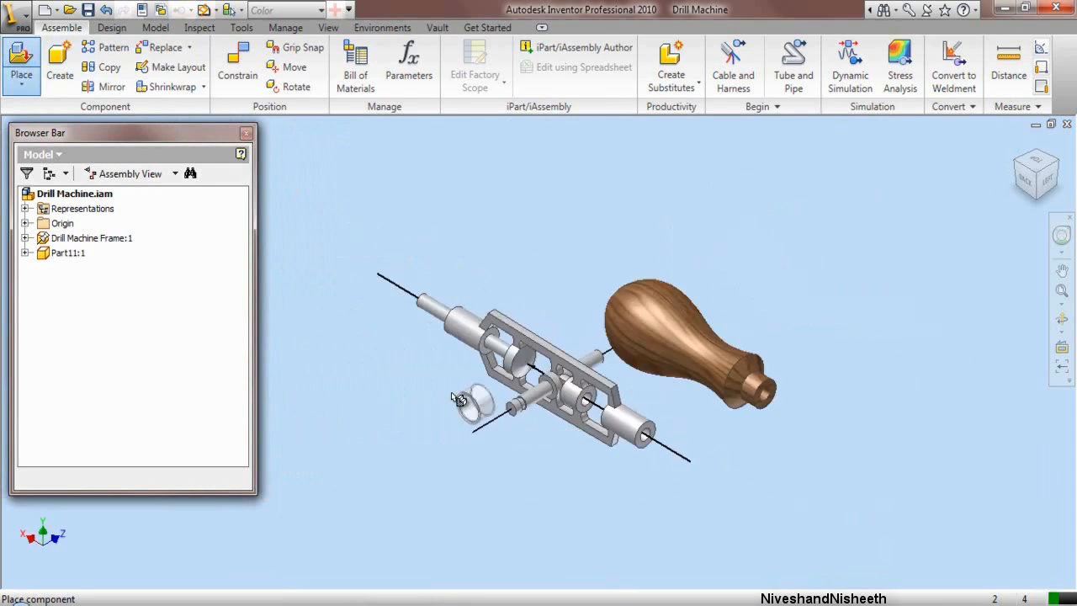
pyautogui.scroll(5, 656, 408)
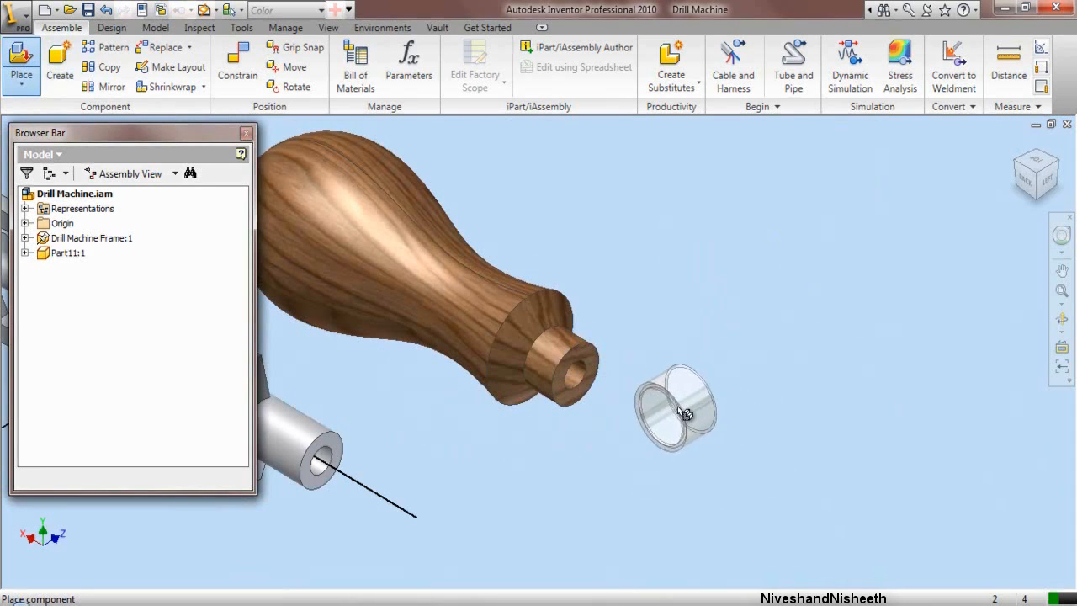
pyautogui.click(692, 412)
pyautogui.rightClick(754, 271)
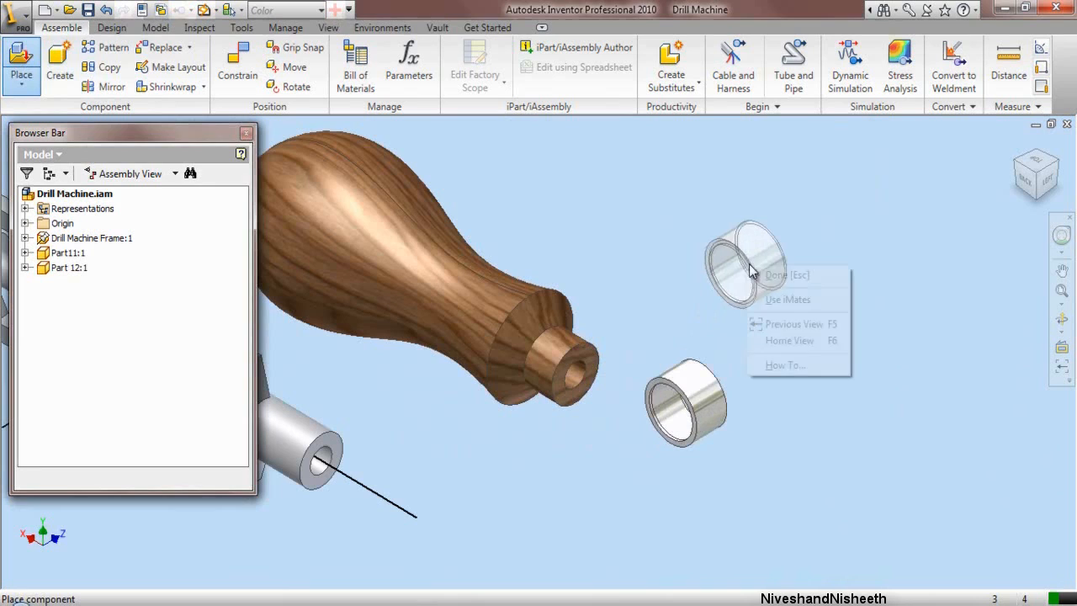
pyautogui.click(791, 278)
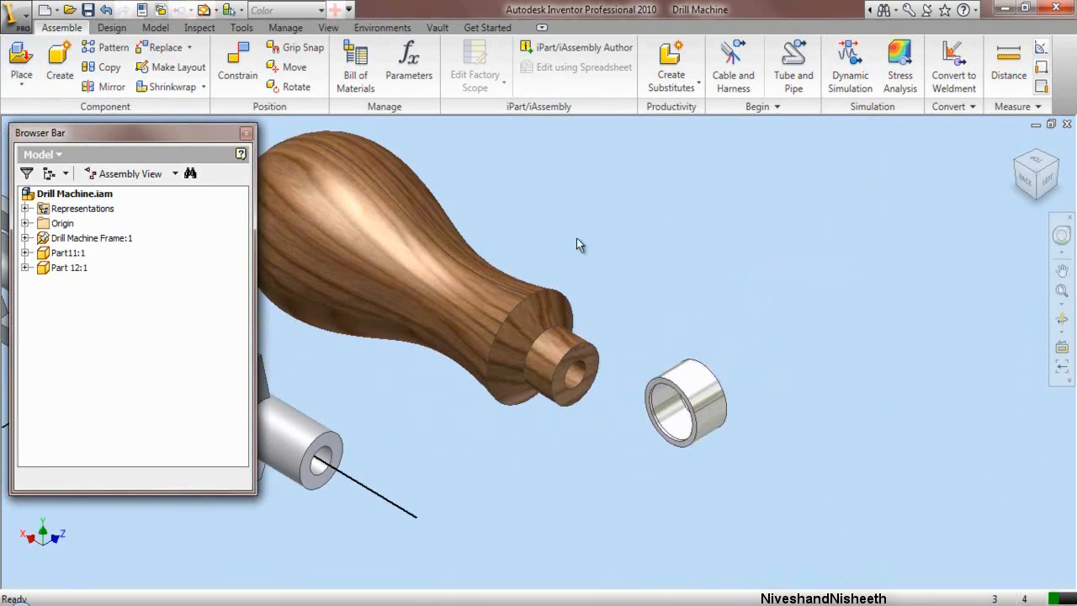
# Step: Rotate the ring cap freely so its open end and inner ledge face upward
pyautogui.click(289, 90)
pyautogui.click(682, 402)
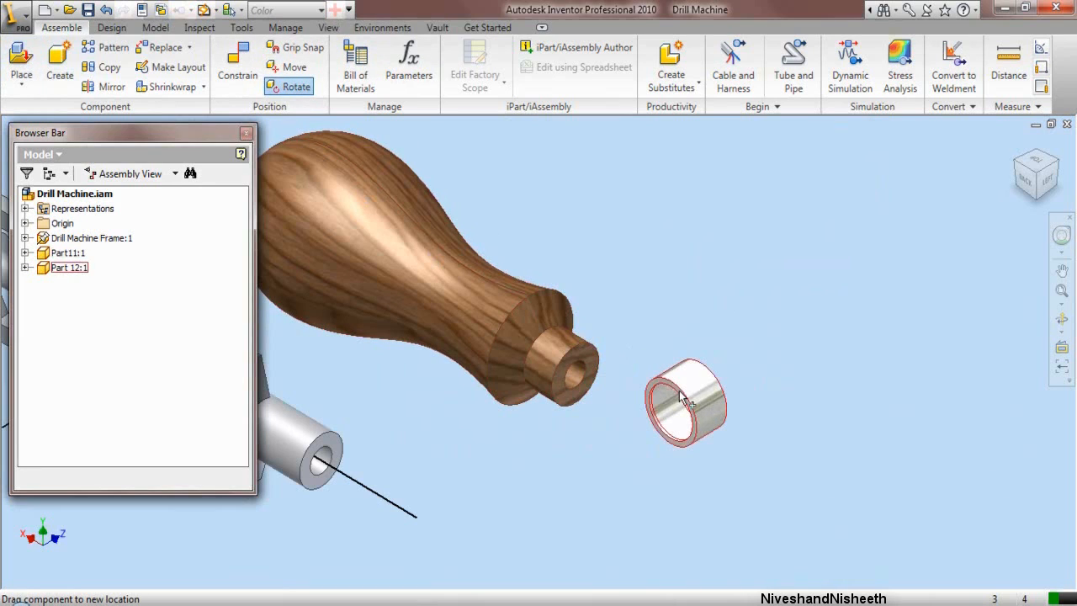
pyautogui.moveTo(676, 433); pyautogui.dragTo(836, 450)
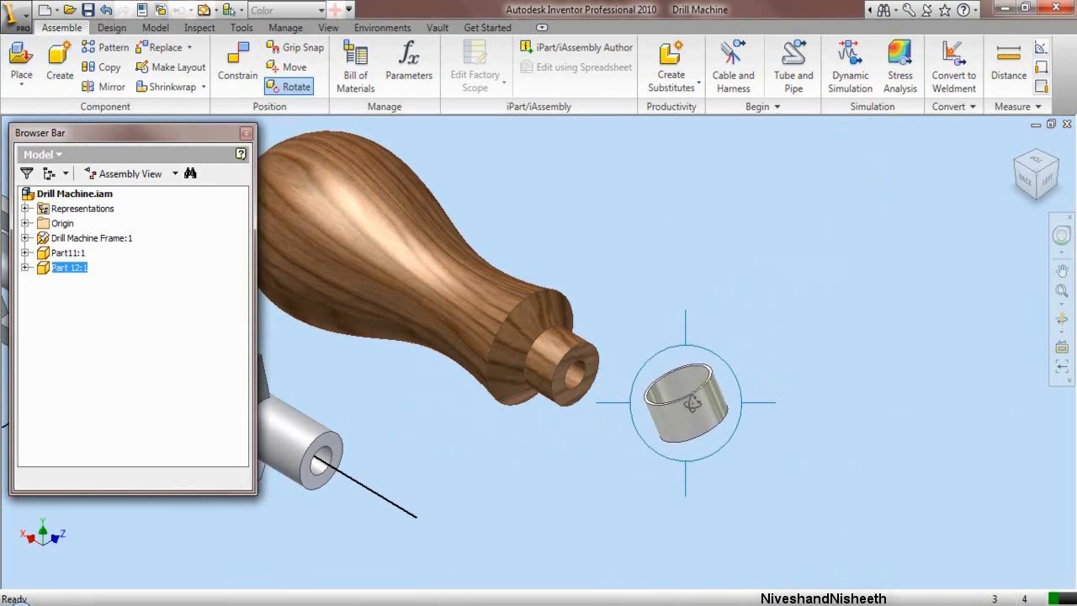
pyautogui.moveTo(640, 395); pyautogui.dragTo(652, 418)
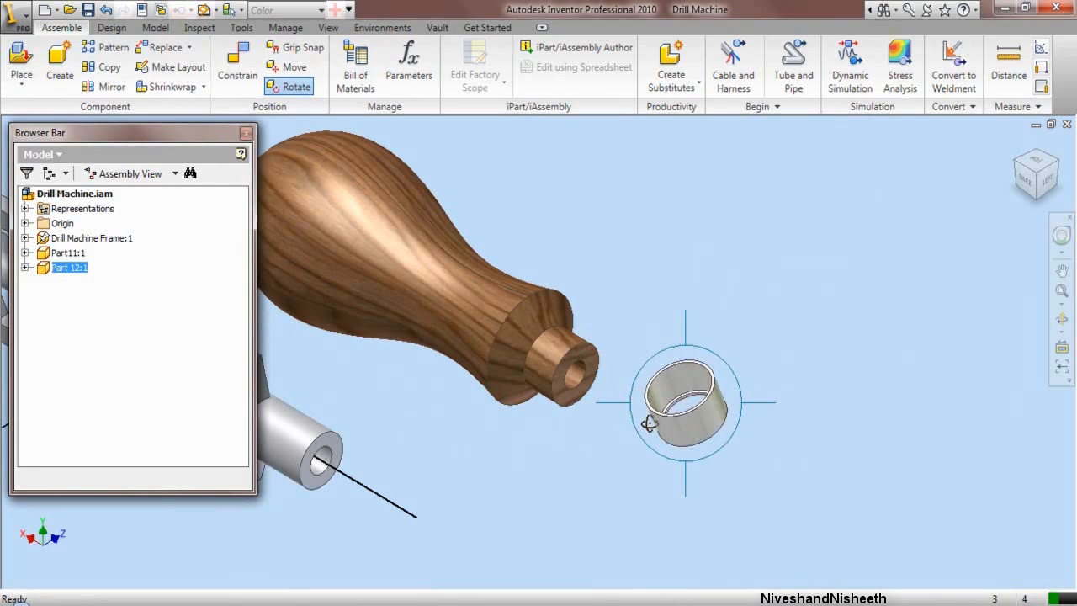
pyautogui.rightClick(679, 281)
pyautogui.click(707, 288)
# Step: Mate the axis of the handle's narrow end stub to the ring cap's axis with zero offset, and move the handle clear of the ring
pyautogui.scroll(3, 620, 274)
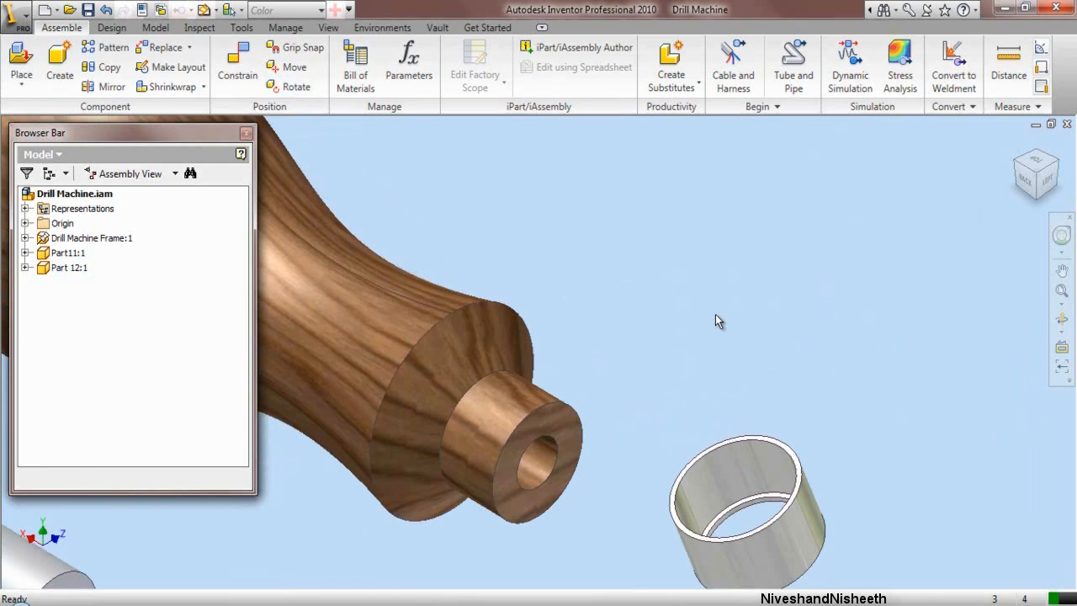
pyautogui.click(240, 76)
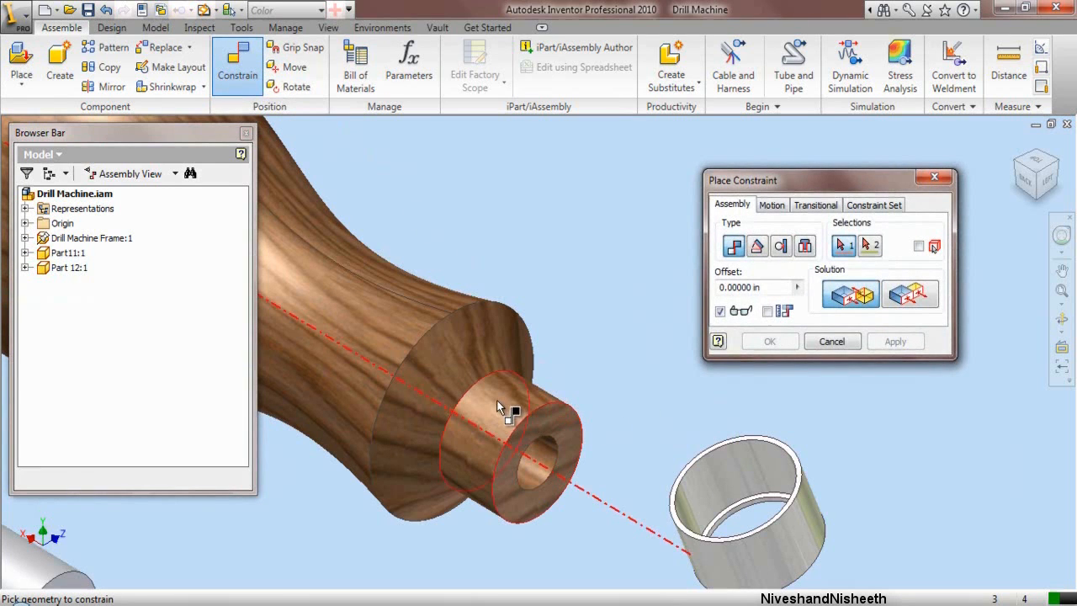
pyautogui.click(505, 411)
pyautogui.click(713, 472)
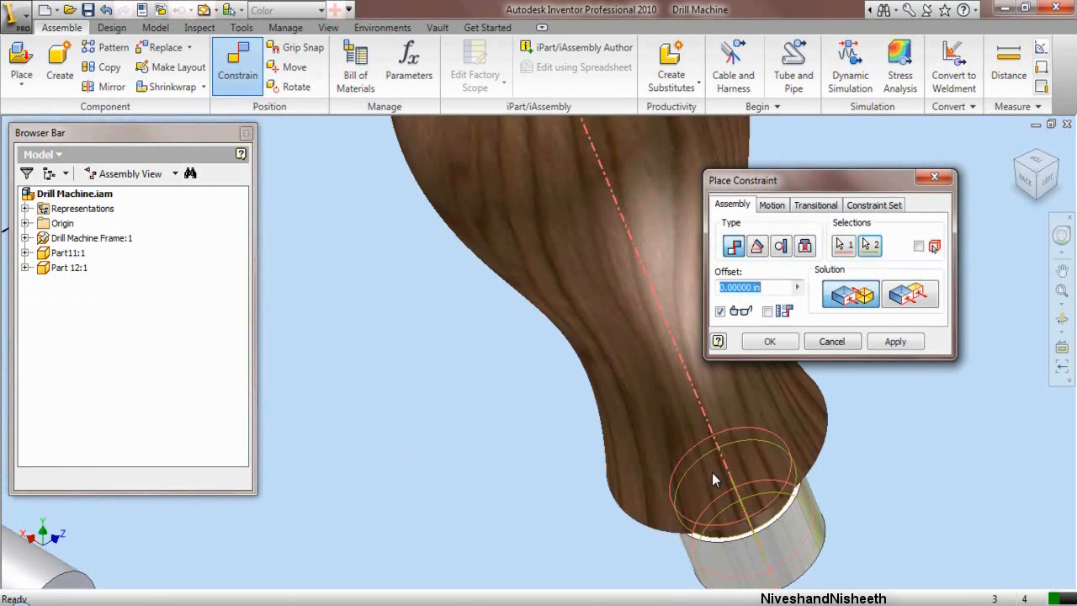
pyautogui.click(895, 342)
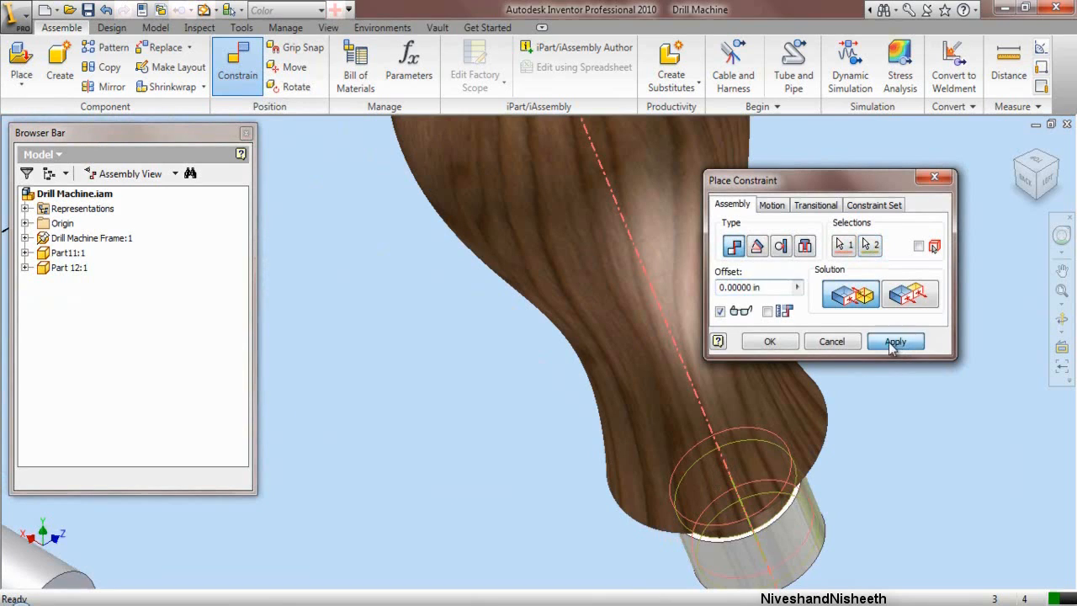
pyautogui.click(833, 341)
pyautogui.scroll(-5, 685, 384)
pyautogui.moveTo(717, 405); pyautogui.dragTo(619, 353)
pyautogui.scroll(5, 623, 400)
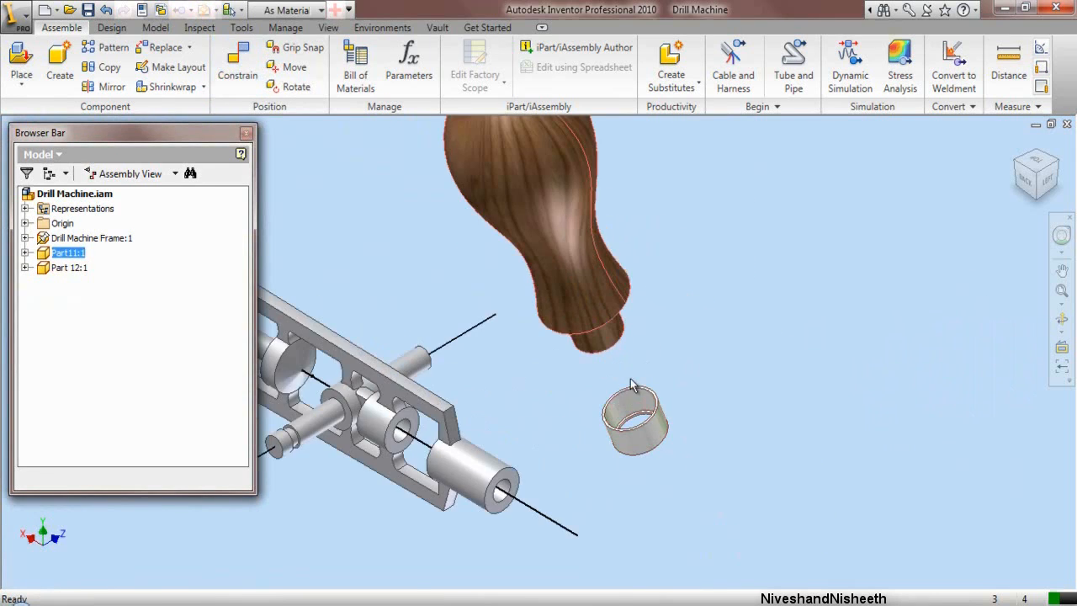
# Step: Mate the ring cap's inner ledge face to the flat end face of the wooden handle with zero offset
pyautogui.click(226, 74)
pyautogui.scroll(5, 631, 446)
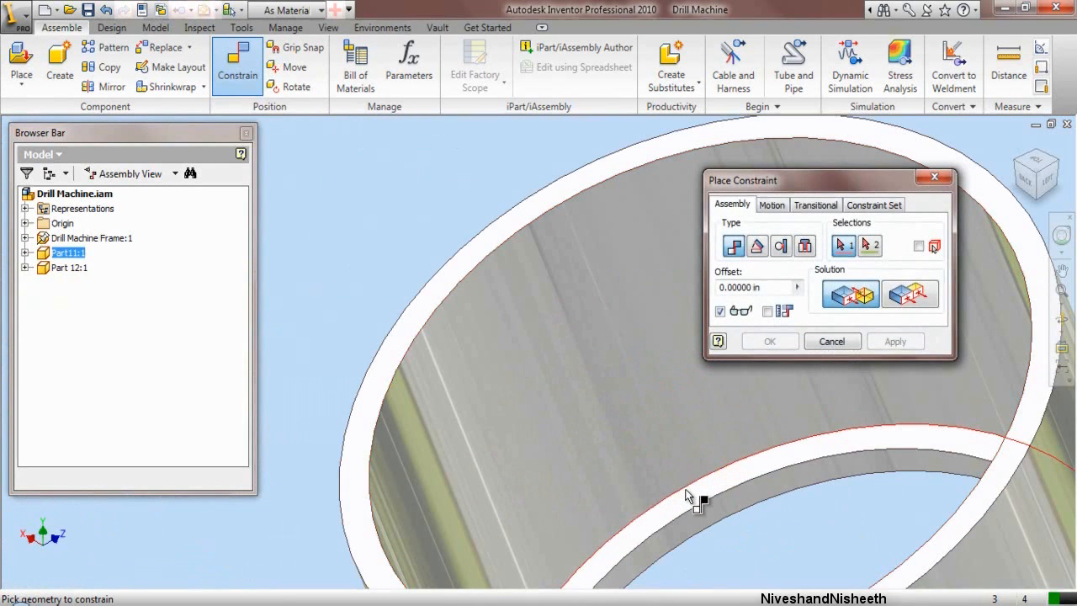
pyautogui.click(658, 464)
pyautogui.scroll(-10, 657, 461)
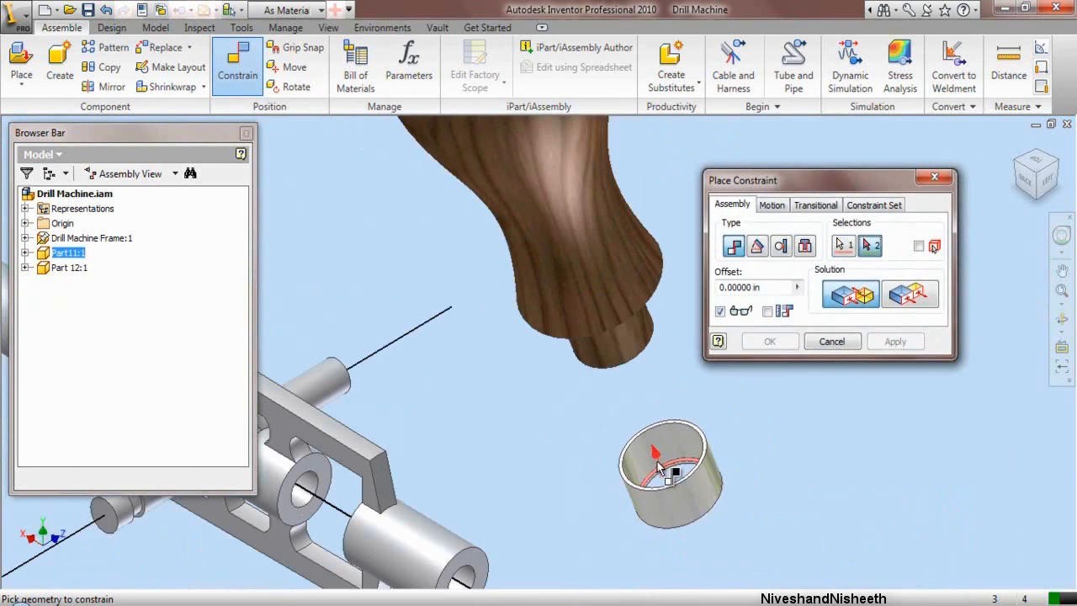
pyautogui.click(1062, 320)
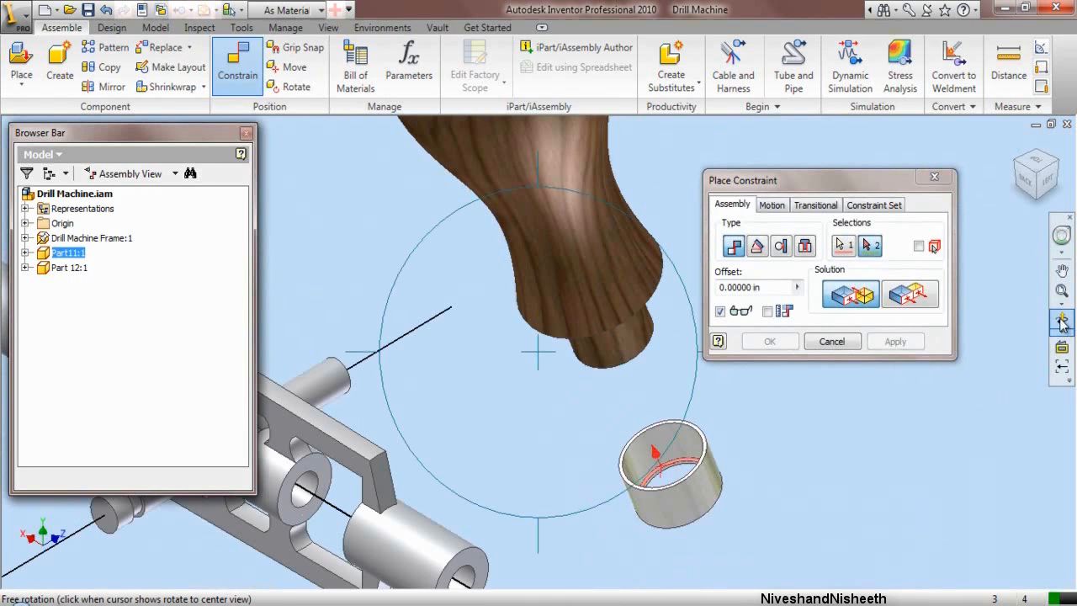
pyautogui.moveTo(685, 367); pyautogui.dragTo(535, 281)
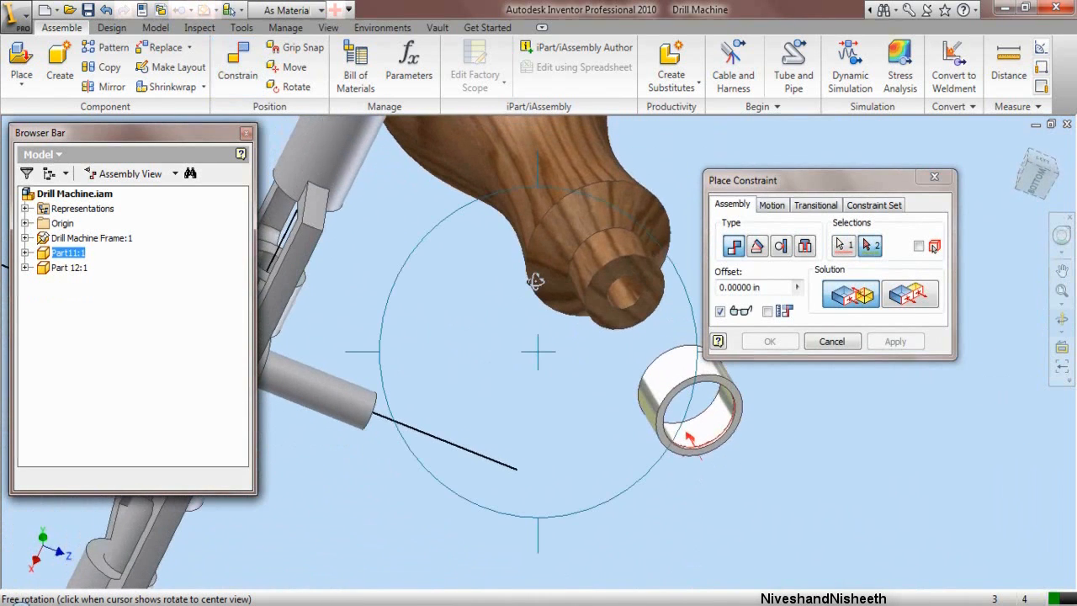
pyautogui.rightClick(515, 301)
pyautogui.click(547, 319)
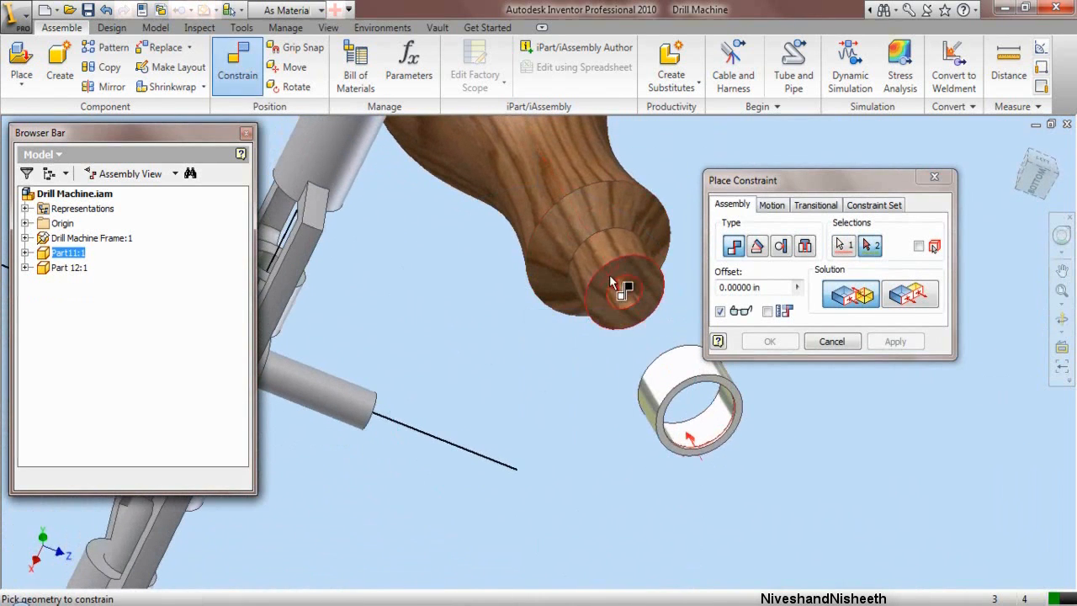
pyautogui.scroll(3, 609, 274)
pyautogui.click(610, 279)
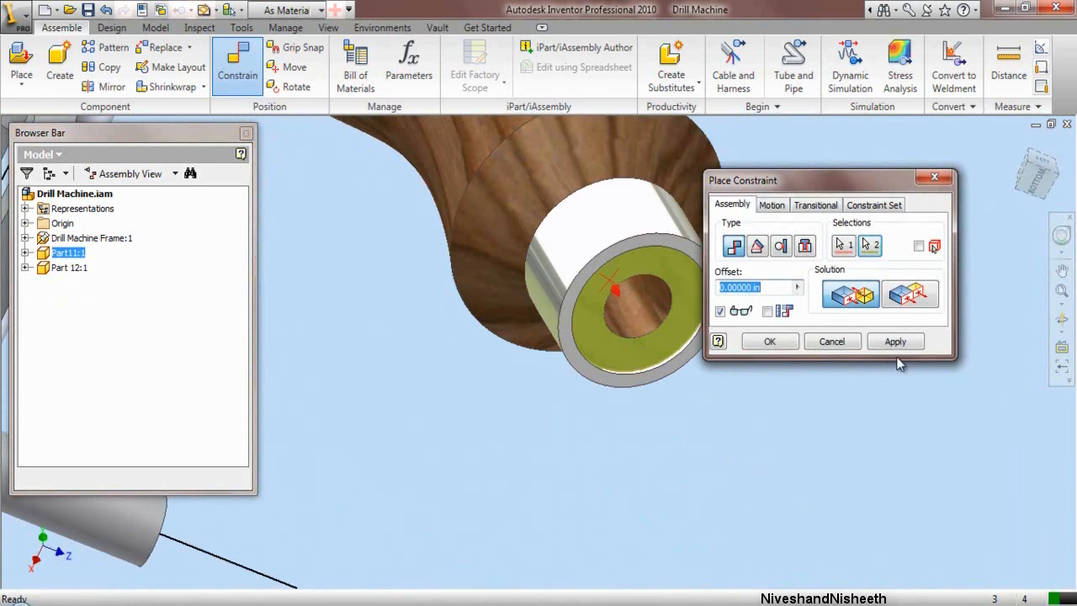
pyautogui.click(895, 340)
pyautogui.click(831, 341)
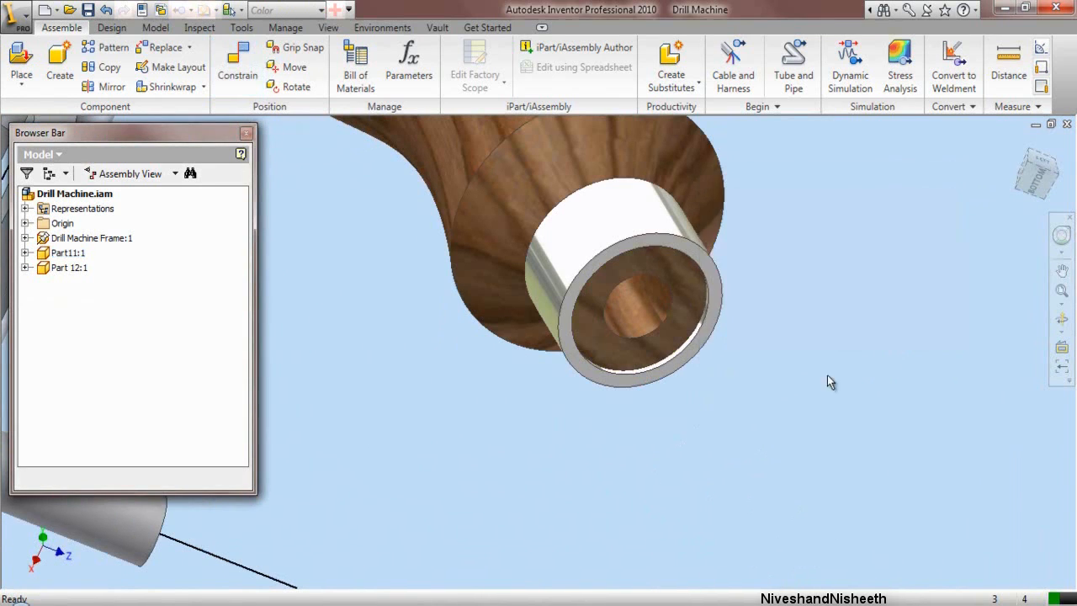
# Step: Return to the isometric view and set it as the home view with Fit to View
pyautogui.scroll(-4, 823, 404)
pyautogui.click(1030, 177)
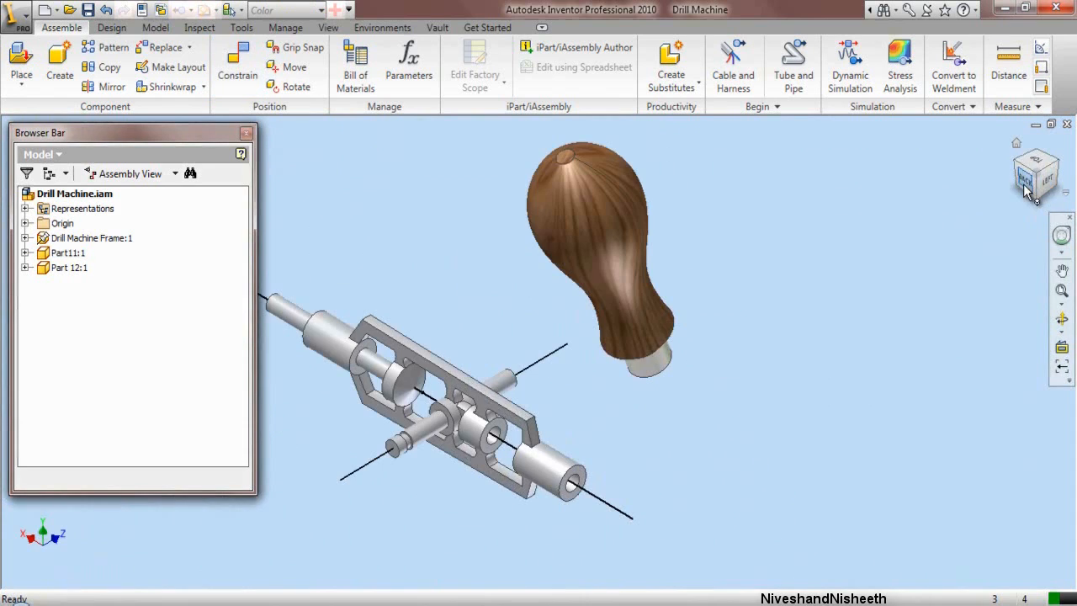
pyautogui.rightClick(1029, 192)
pyautogui.moveTo(976, 302)
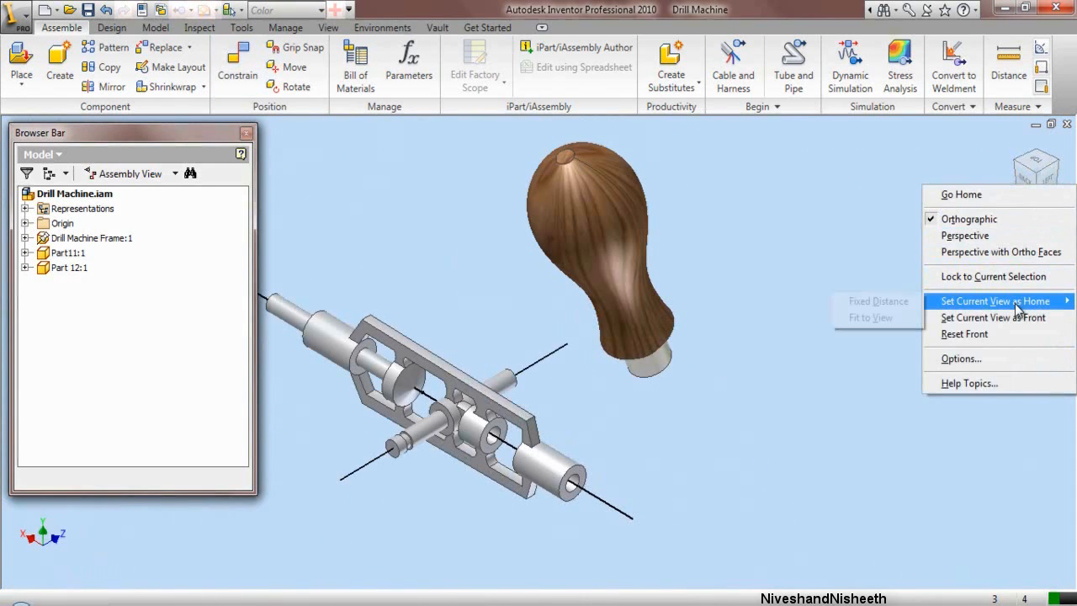
pyautogui.click(874, 319)
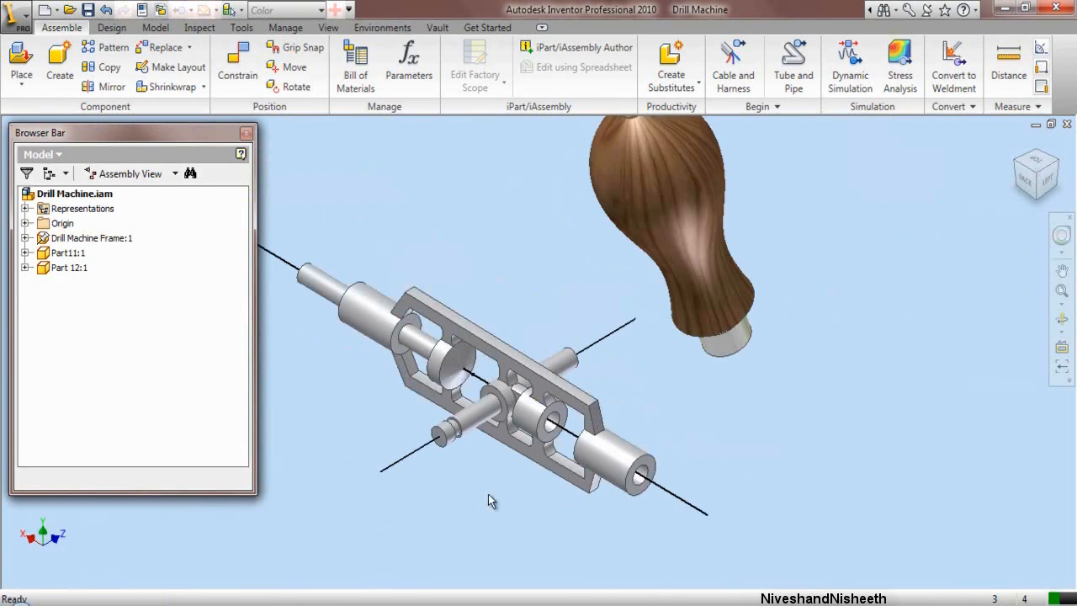
# Step: Rotate the wooden handle above the frame so its capped end points roughly along the frame's long axis, exposing the ring's opening
pyautogui.moveTo(658, 264); pyautogui.dragTo(658, 266)
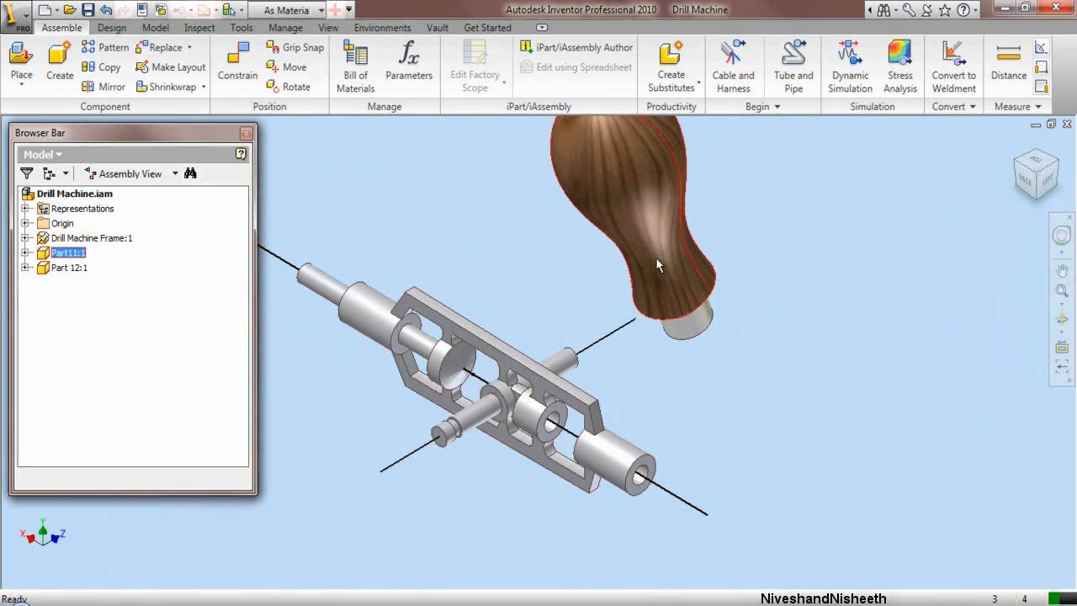
pyautogui.click(295, 87)
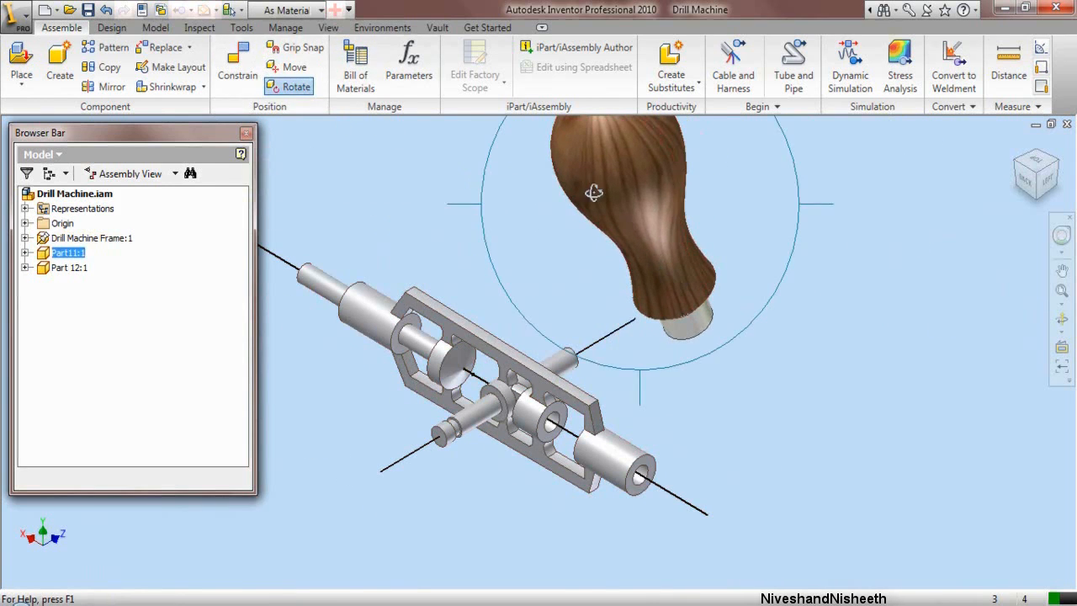
pyautogui.moveTo(594, 192); pyautogui.dragTo(521, 142)
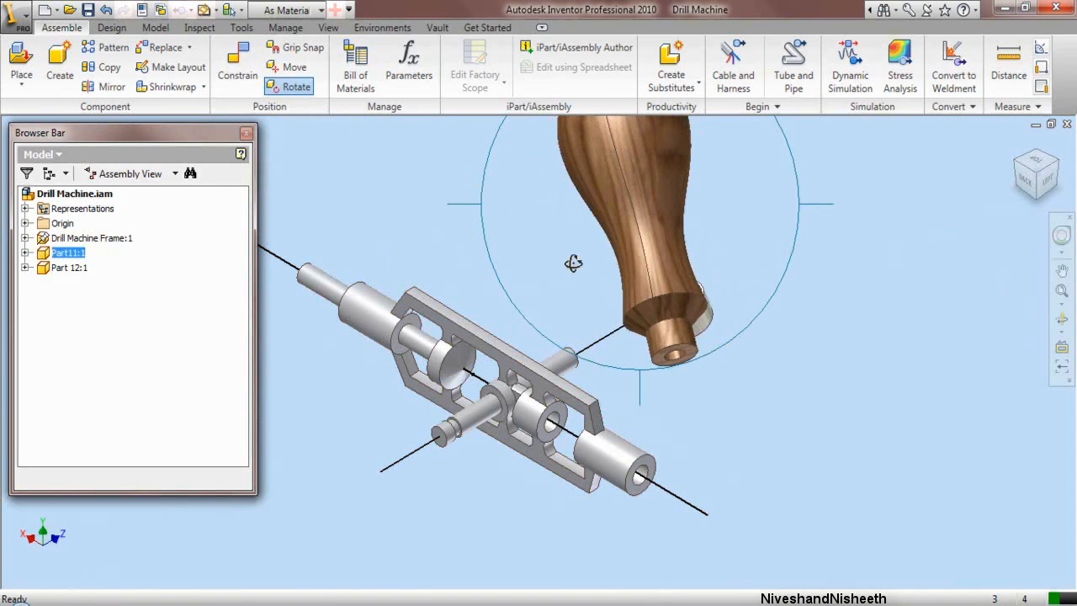
pyautogui.moveTo(624, 299); pyautogui.dragTo(656, 278)
pyautogui.rightClick(883, 247)
pyautogui.click(911, 255)
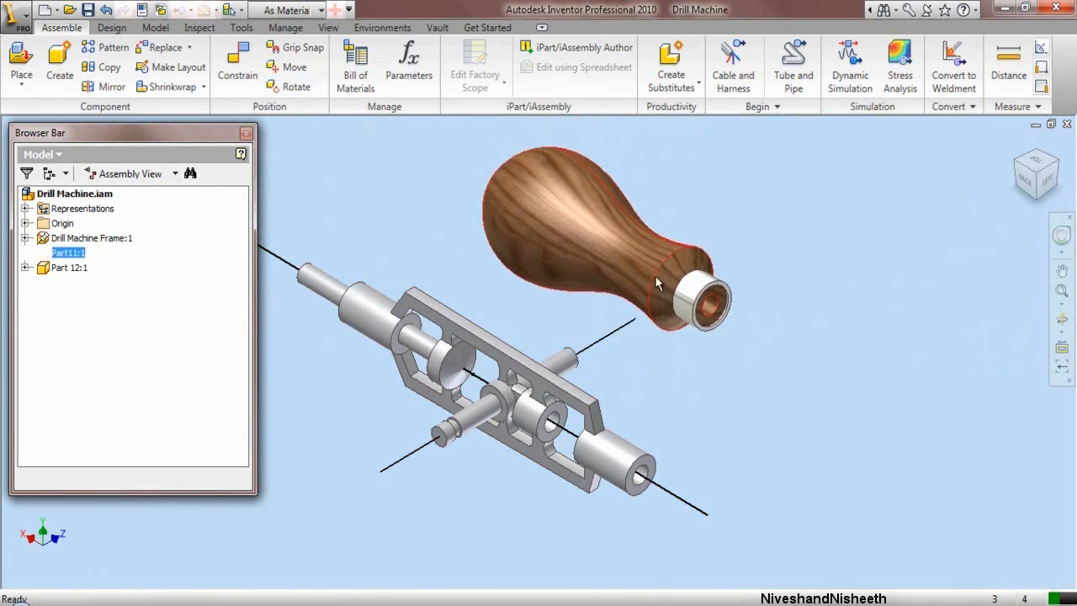
# Step: Run an interference analysis with the wooden handle as set 1 and the ring cap as set 2
pyautogui.scroll(-3, 699, 301)
pyautogui.click(770, 296)
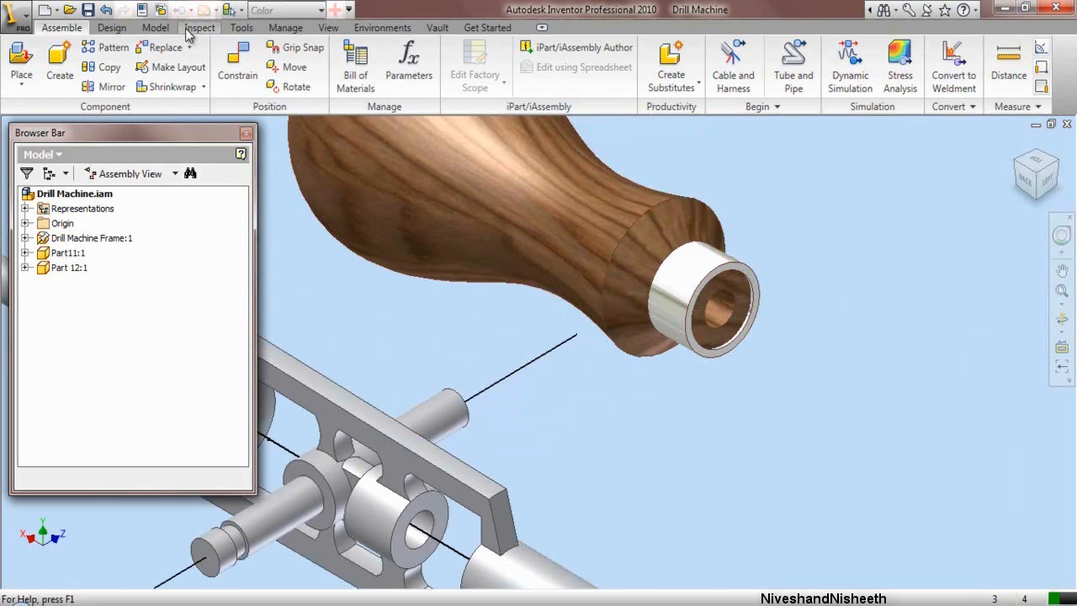
pyautogui.click(195, 28)
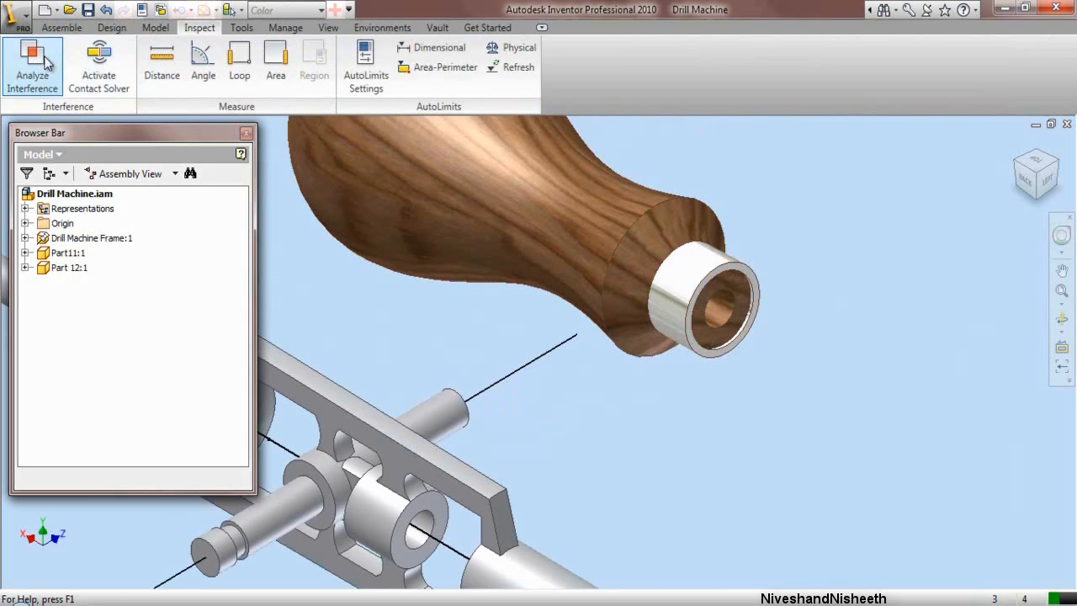
pyautogui.click(47, 63)
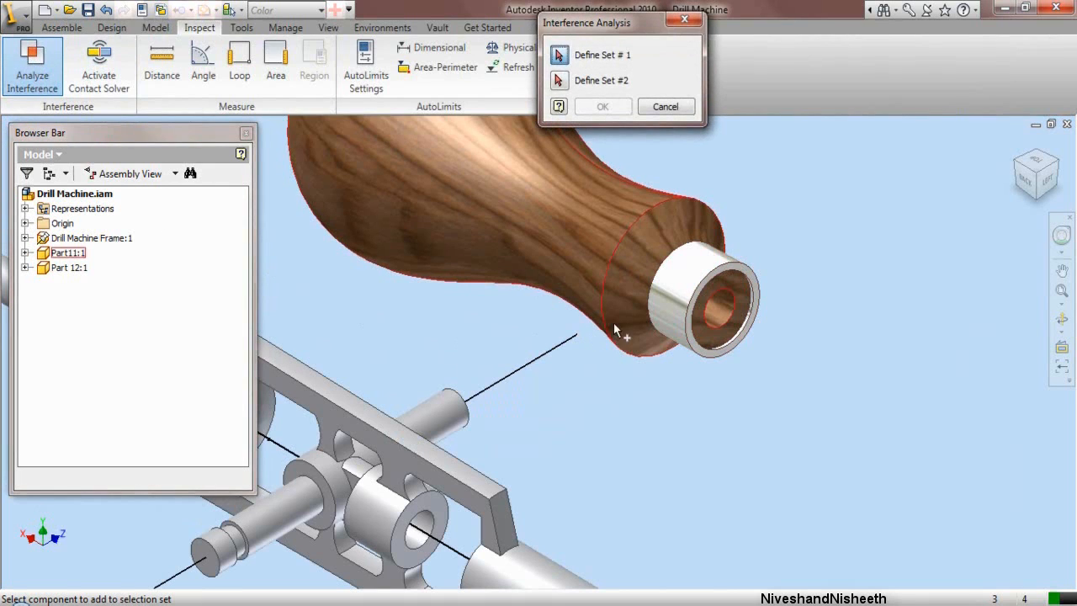
pyautogui.click(582, 272)
pyautogui.rightClick(789, 335)
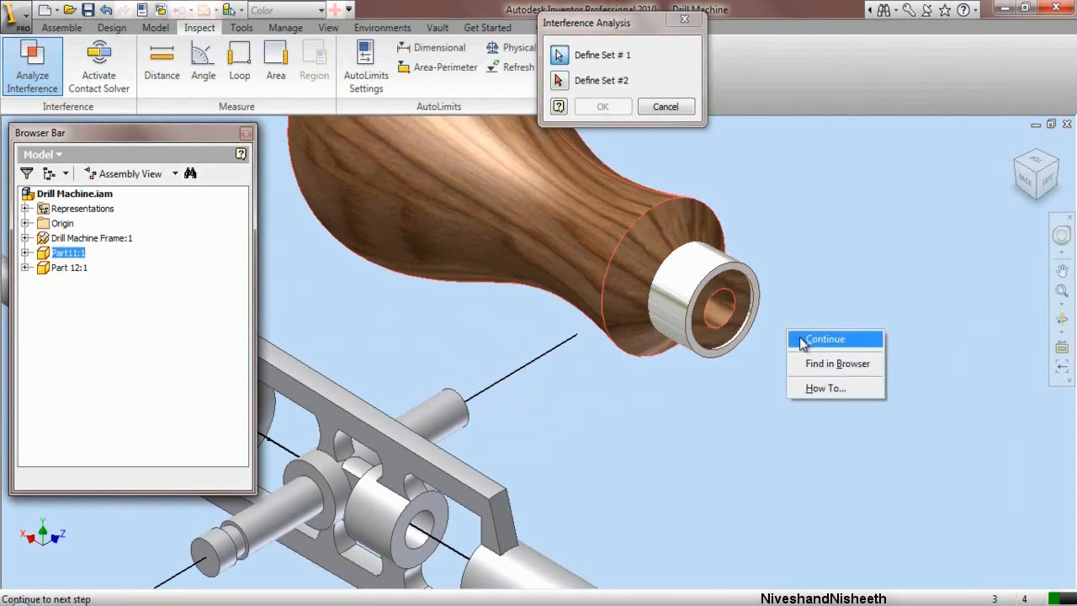
pyautogui.click(825, 339)
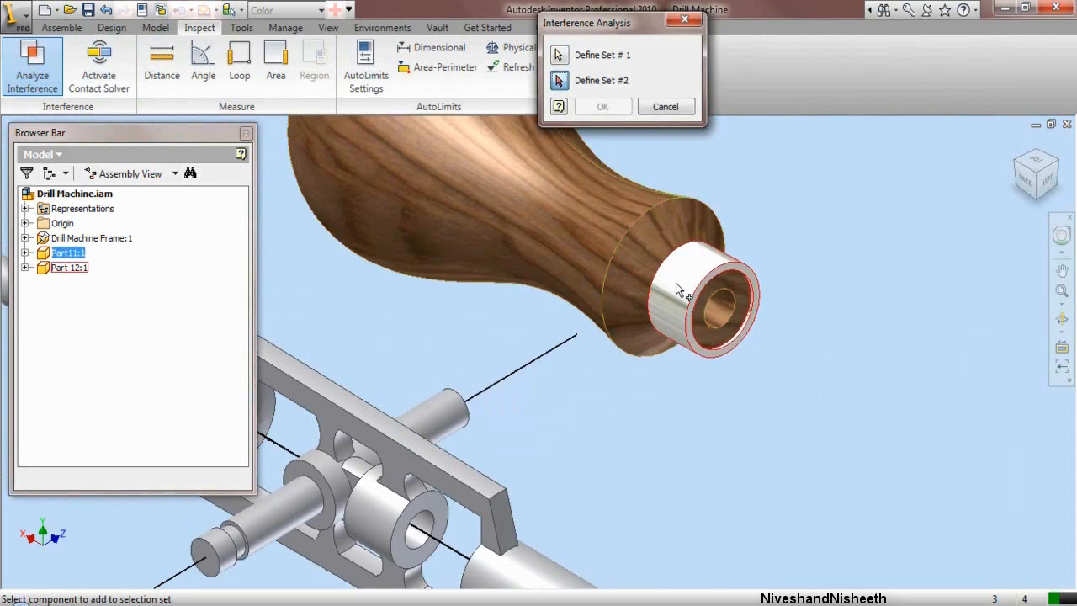
pyautogui.click(675, 283)
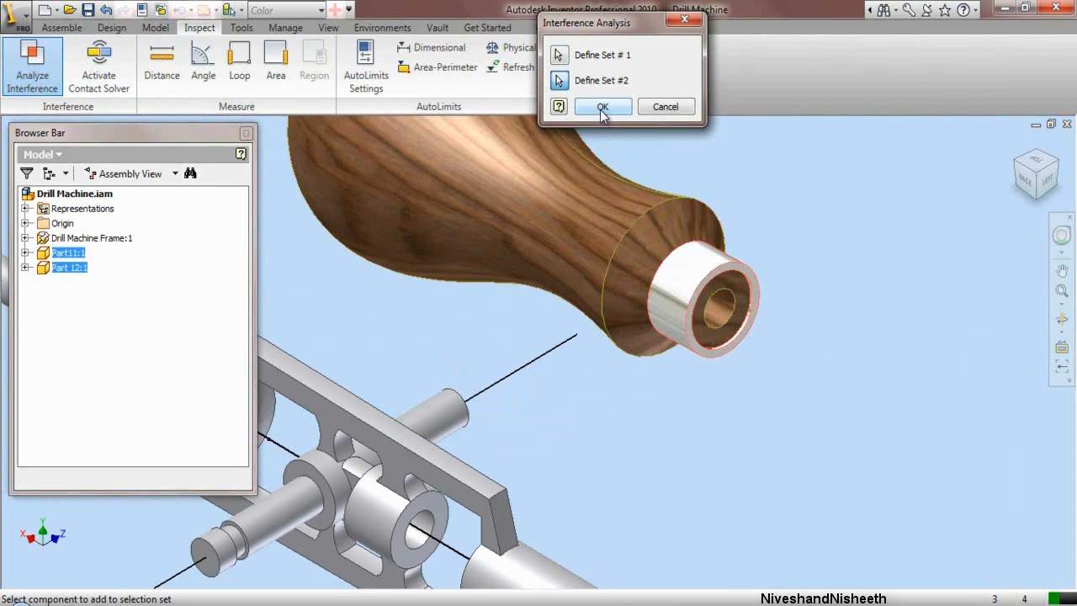
pyautogui.click(602, 107)
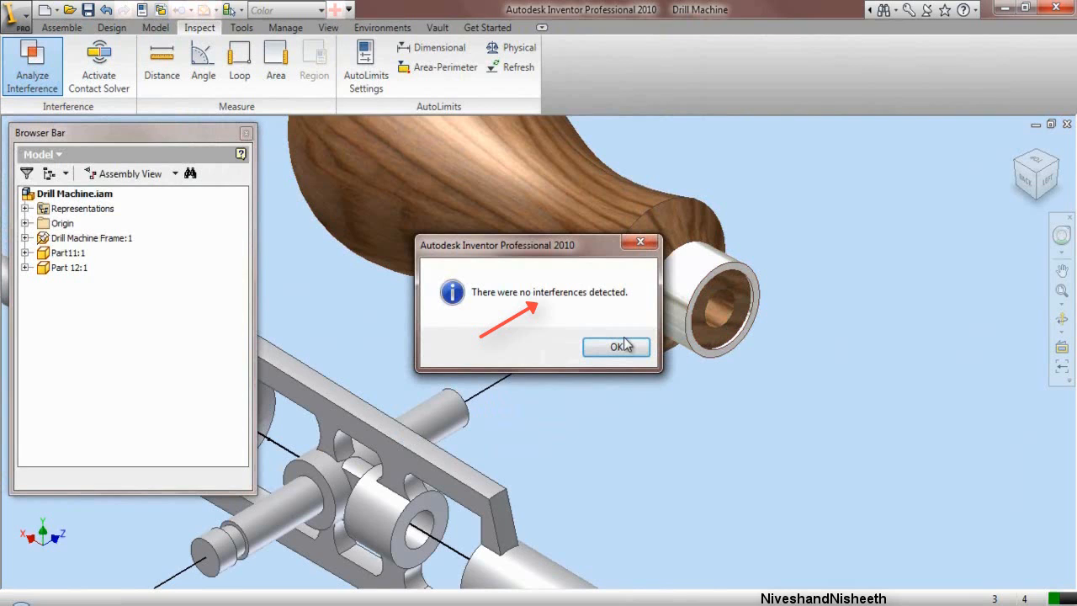
pyautogui.click(619, 347)
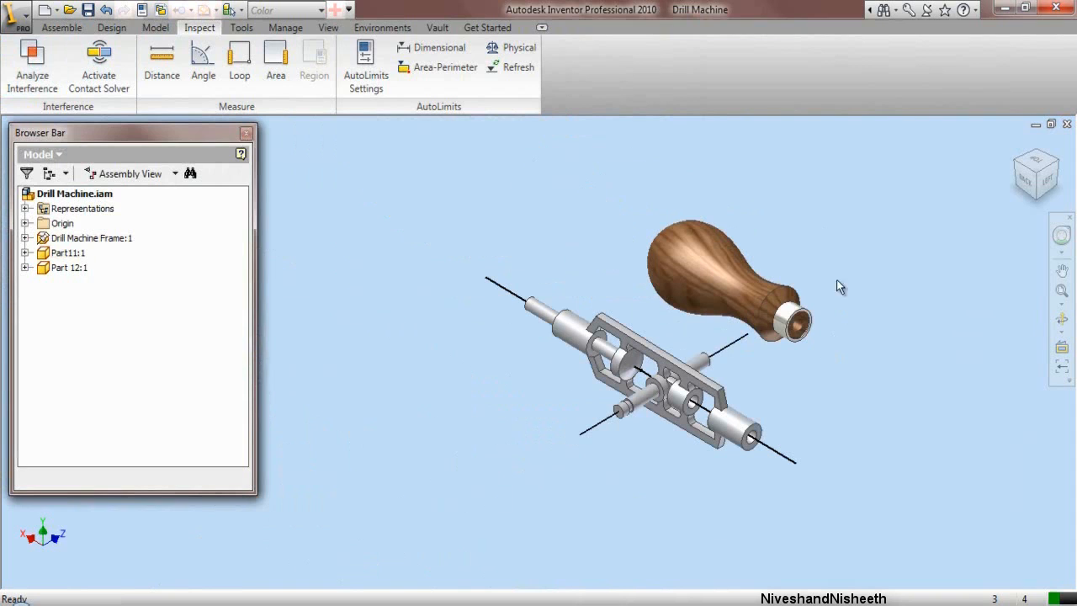
# Step: Mate the ring cap's axis to the axis of the frame's long end shaft with zero offset
pyautogui.click(61, 27)
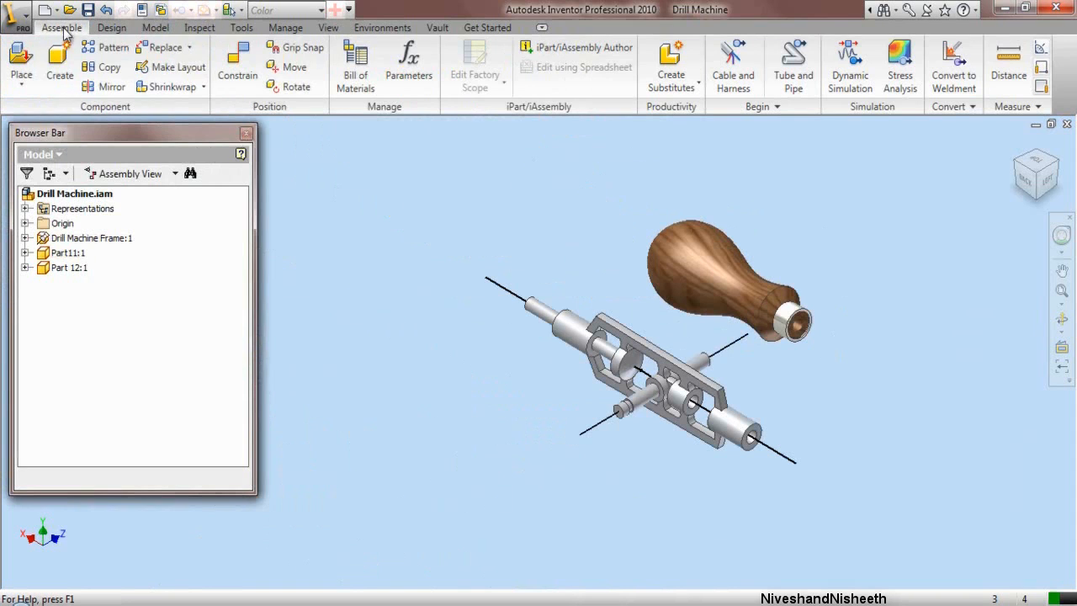
pyautogui.click(236, 74)
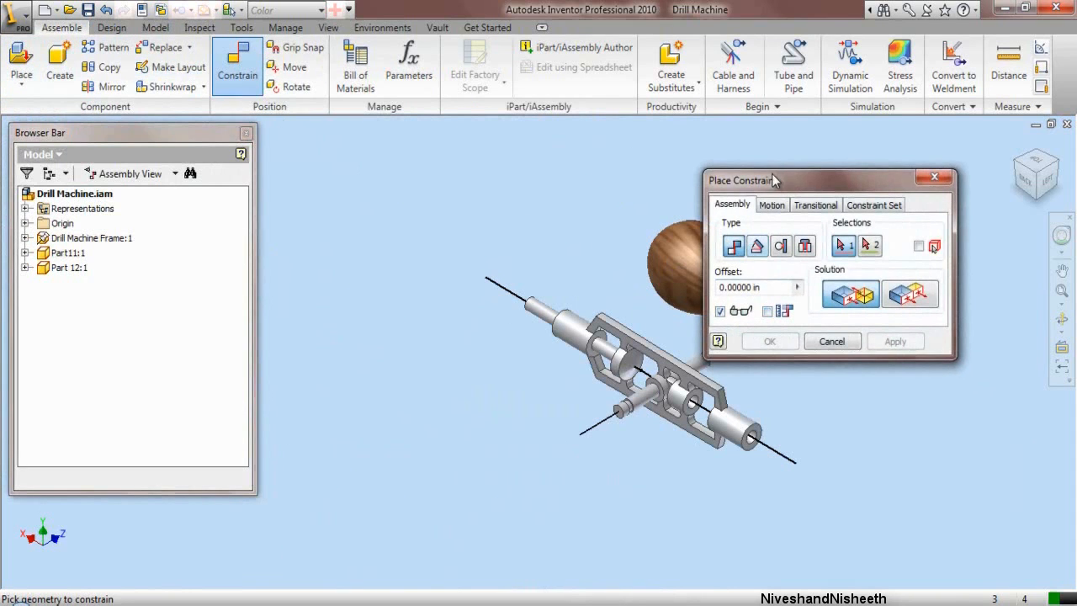
pyautogui.moveTo(774, 186); pyautogui.dragTo(532, 131)
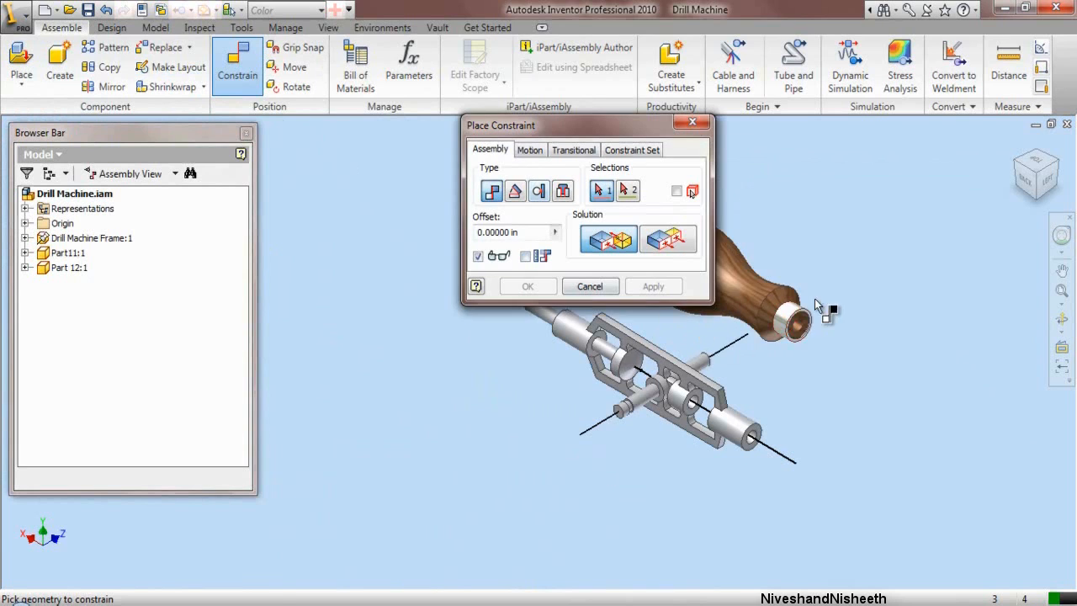
pyautogui.scroll(-4, 815, 298)
pyautogui.click(704, 345)
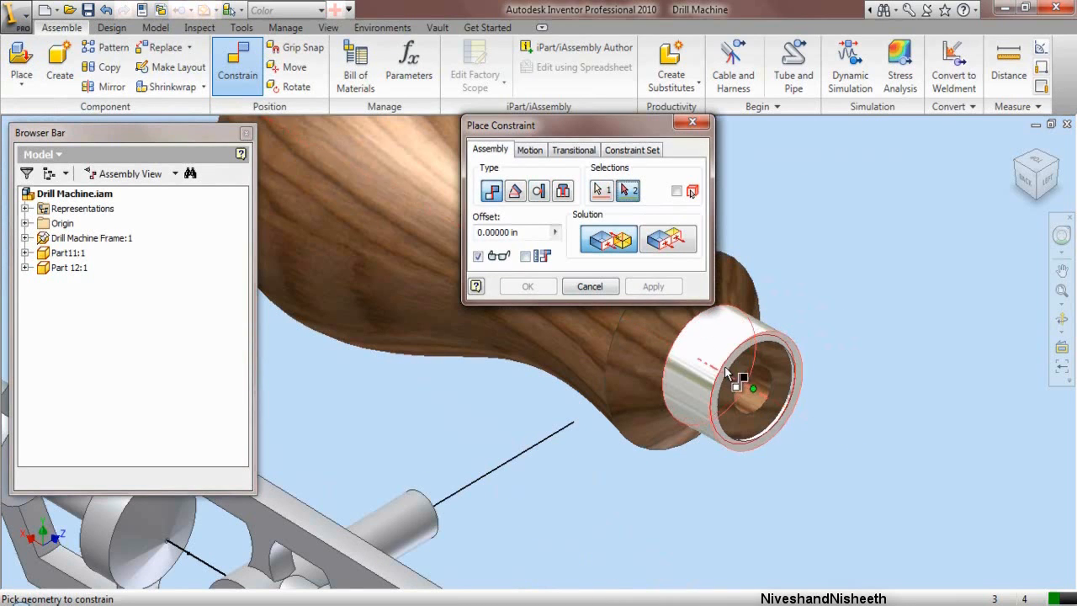
pyautogui.scroll(4, 725, 366)
pyautogui.scroll(-4, 514, 396)
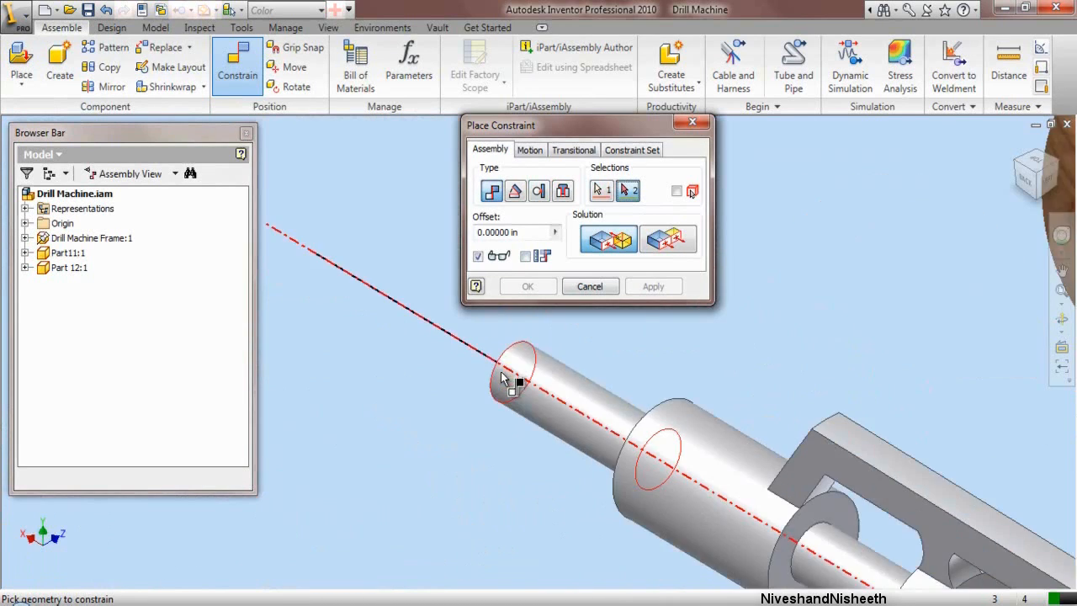
pyautogui.click(517, 394)
pyautogui.scroll(4, 549, 397)
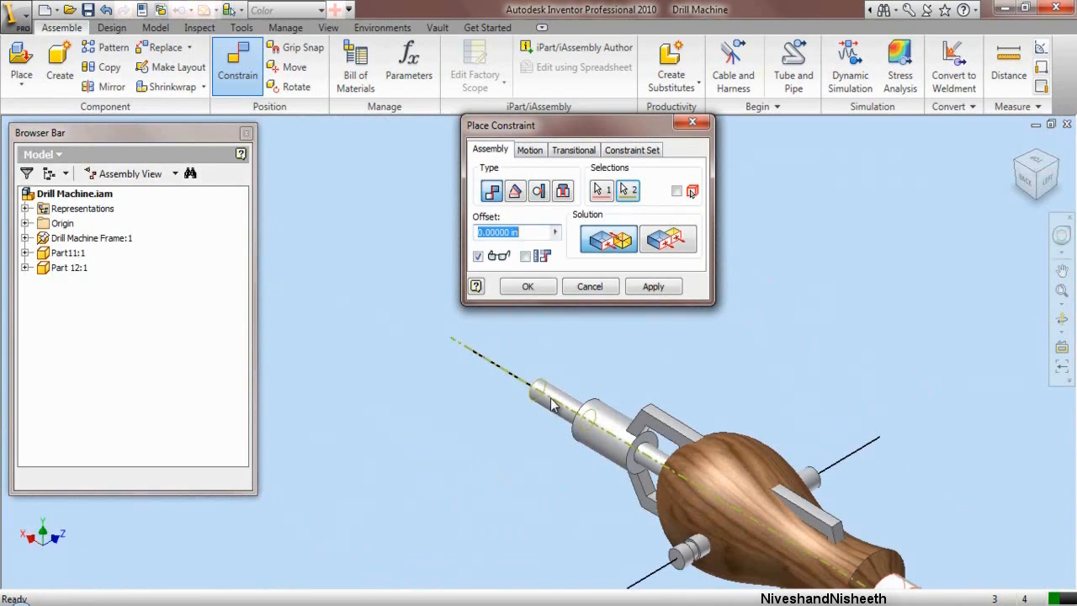
pyautogui.click(649, 291)
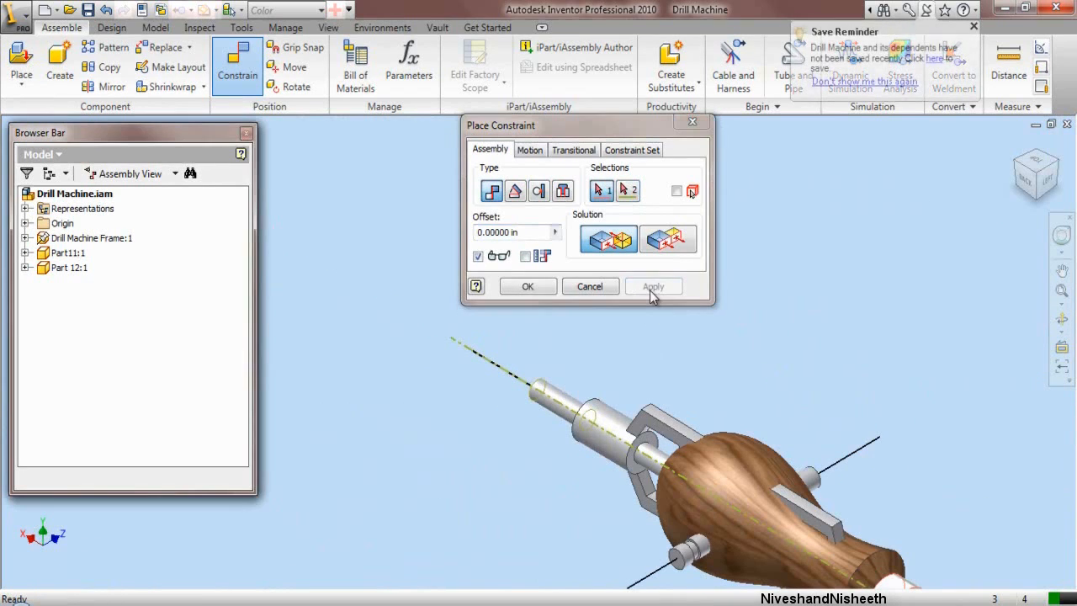
pyautogui.click(591, 287)
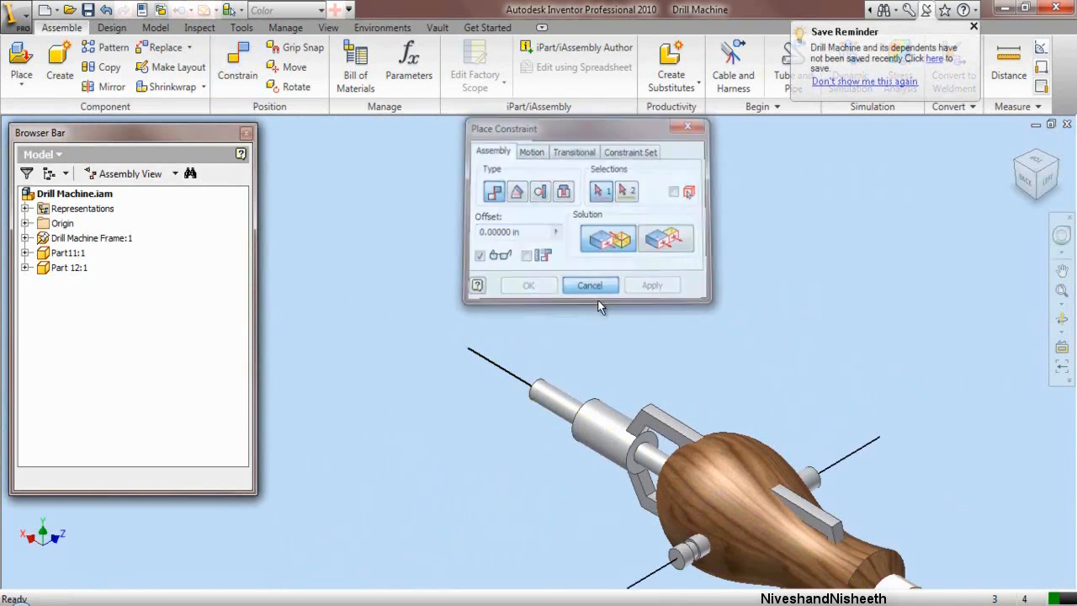
# Step: Slide the capped wooden handle along the shared axis until the ring sits over the tip of the frame's end shaft
pyautogui.moveTo(735, 478); pyautogui.dragTo(352, 290)
pyautogui.scroll(-5, 583, 392)
pyautogui.click(731, 348)
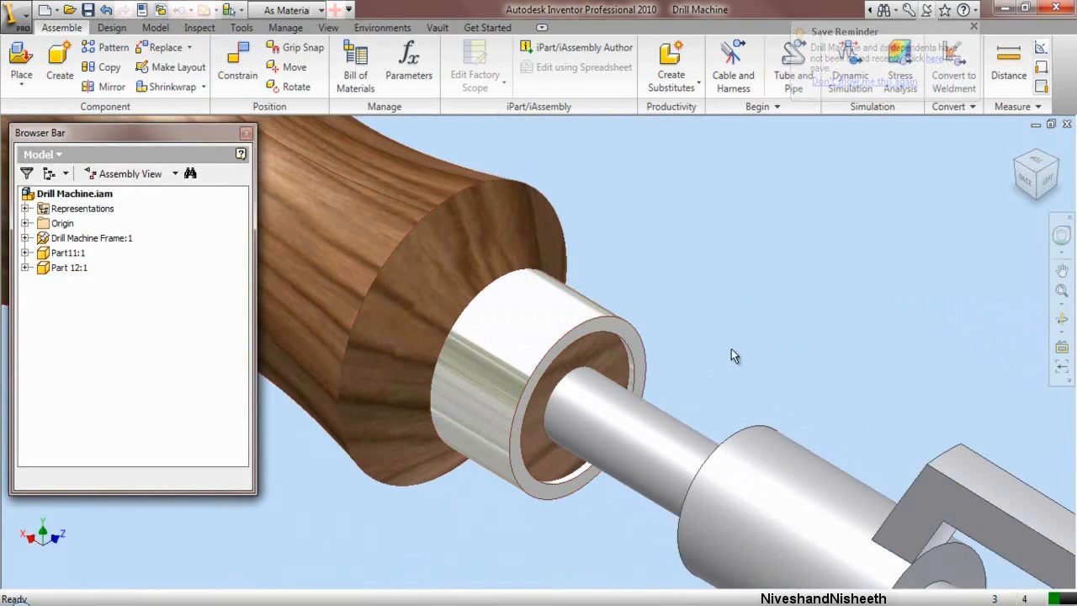
# Step: Mate the ring cap's open end face to the shoulder face of the frame's larger cylinder with zero offset
pyautogui.click(241, 77)
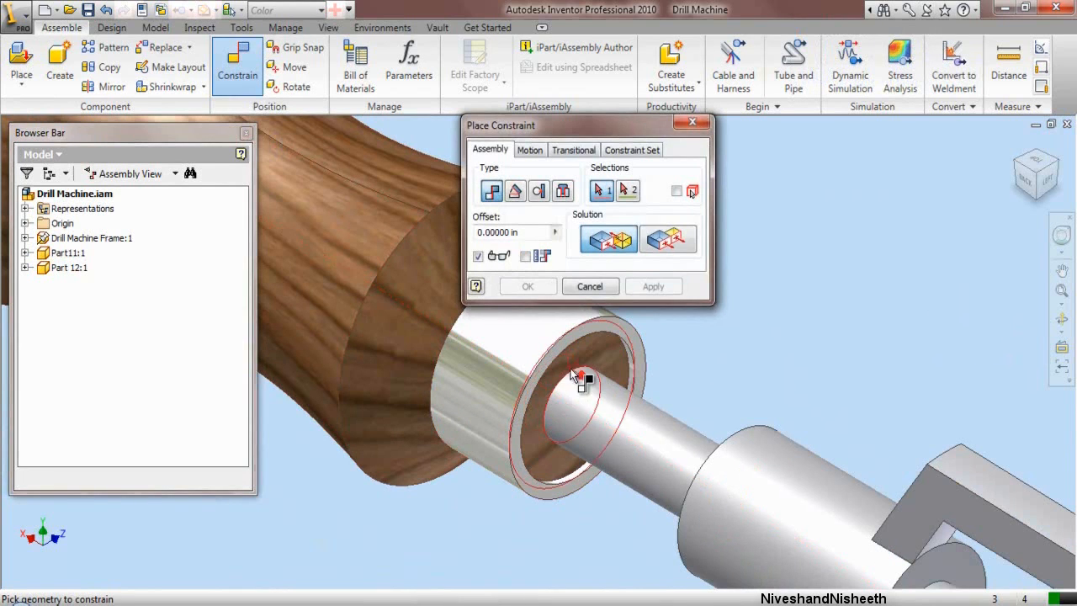
pyautogui.scroll(-3, 545, 370)
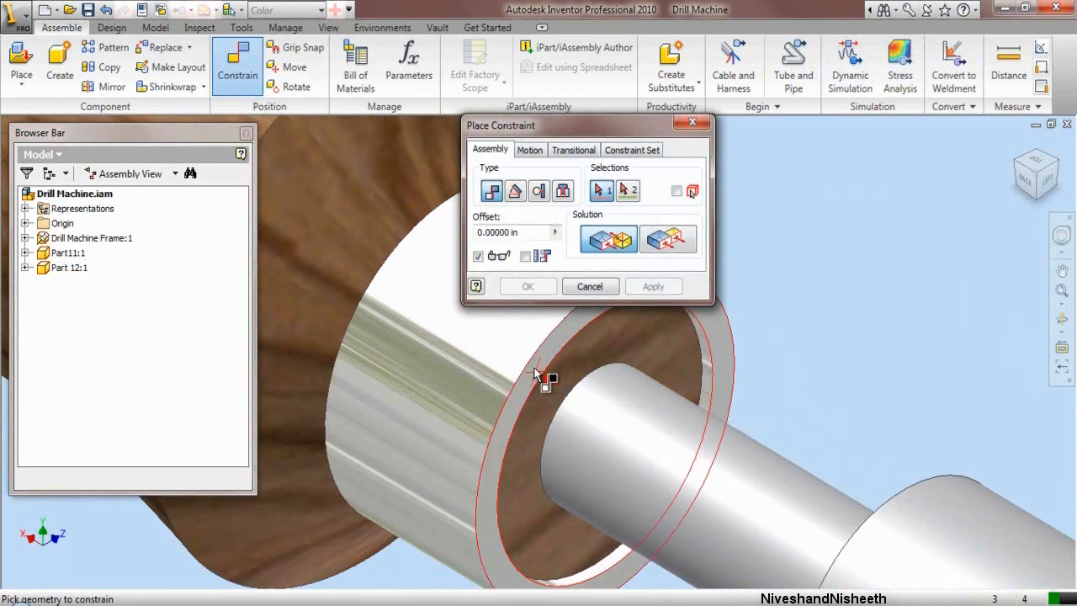
pyautogui.click(545, 379)
pyautogui.scroll(3, 660, 346)
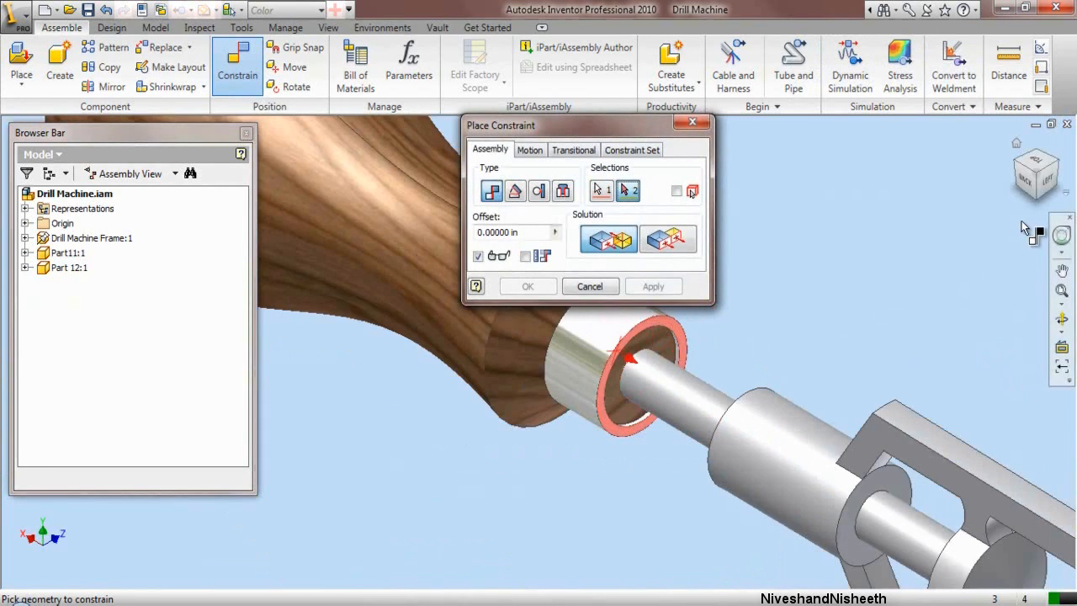
pyautogui.click(1018, 165)
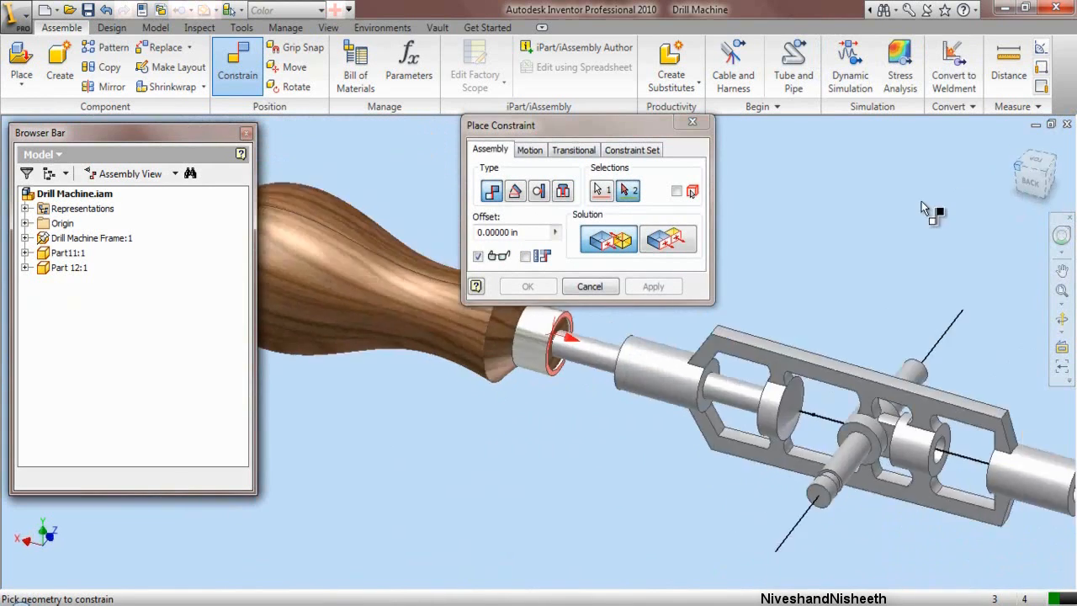
pyautogui.scroll(-5, 515, 360)
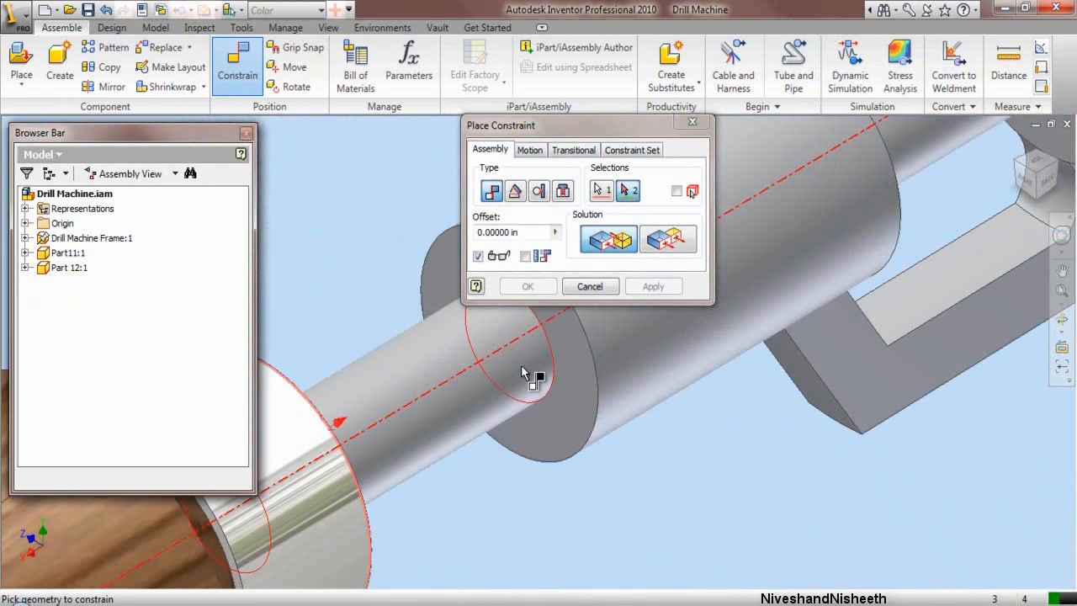
pyautogui.click(579, 423)
pyautogui.click(653, 287)
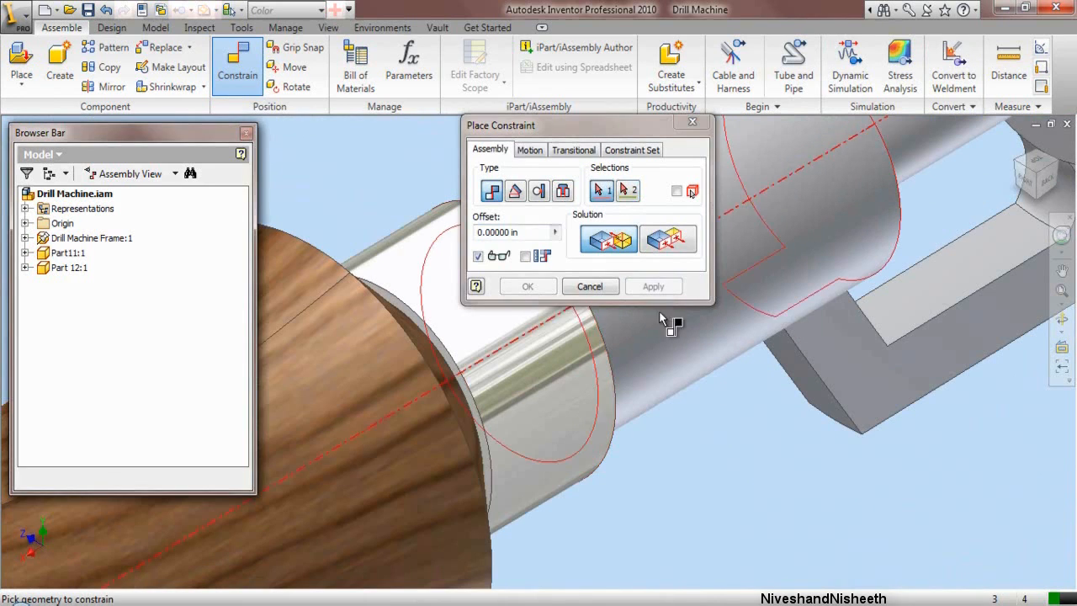
pyautogui.click(589, 286)
pyautogui.scroll(6, 620, 409)
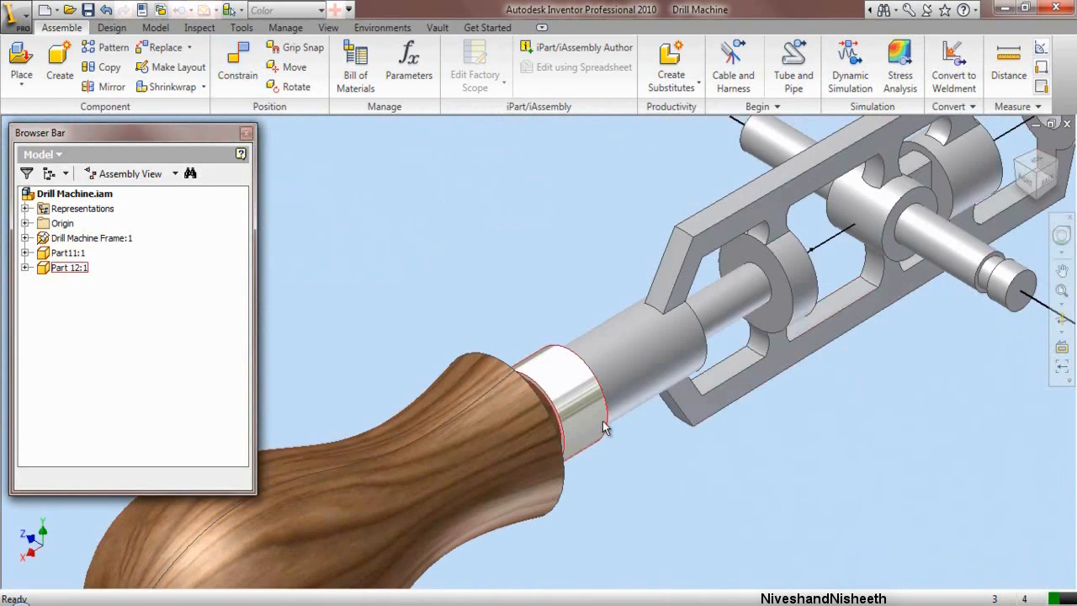
pyautogui.scroll(3, 572, 428)
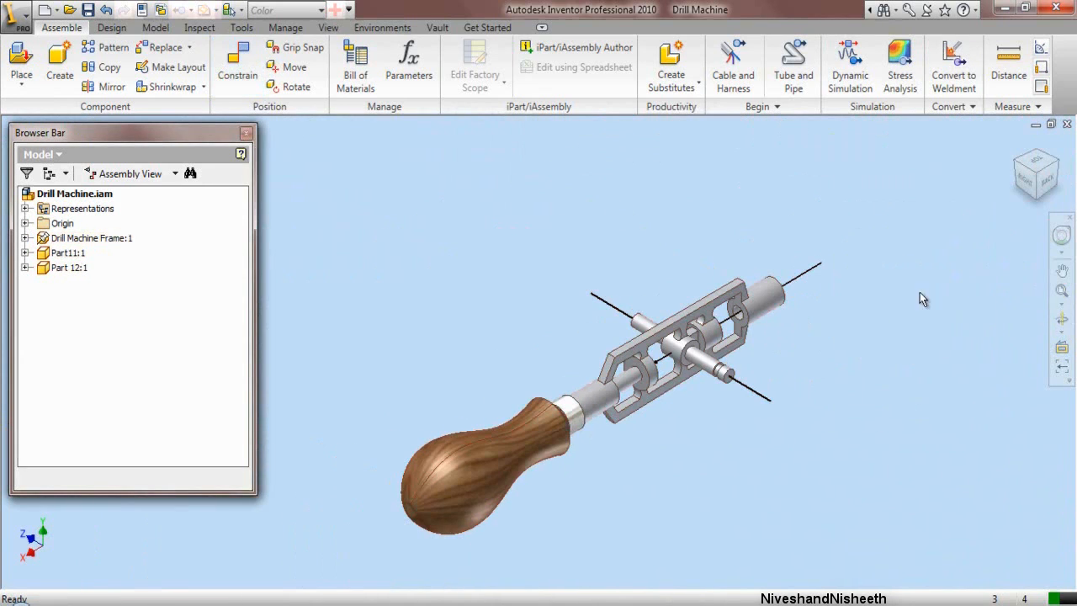
# Step: Return to the isometric view and make the assembly's XY origin plane visible
pyautogui.click(1062, 168)
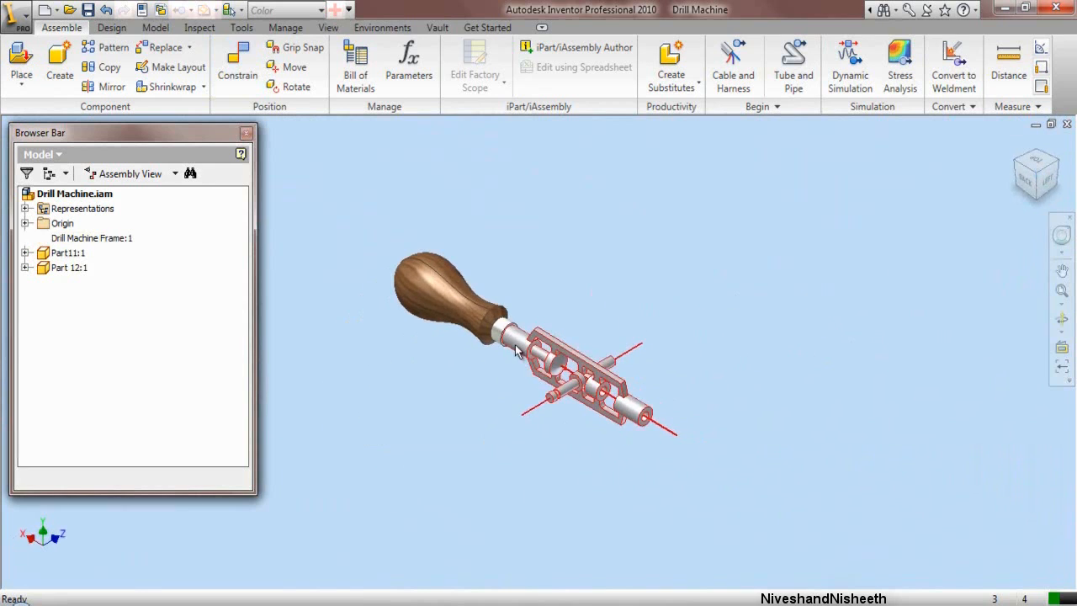
pyautogui.scroll(-3, 460, 287)
pyautogui.scroll(-3, 424, 264)
pyautogui.scroll(3, 596, 308)
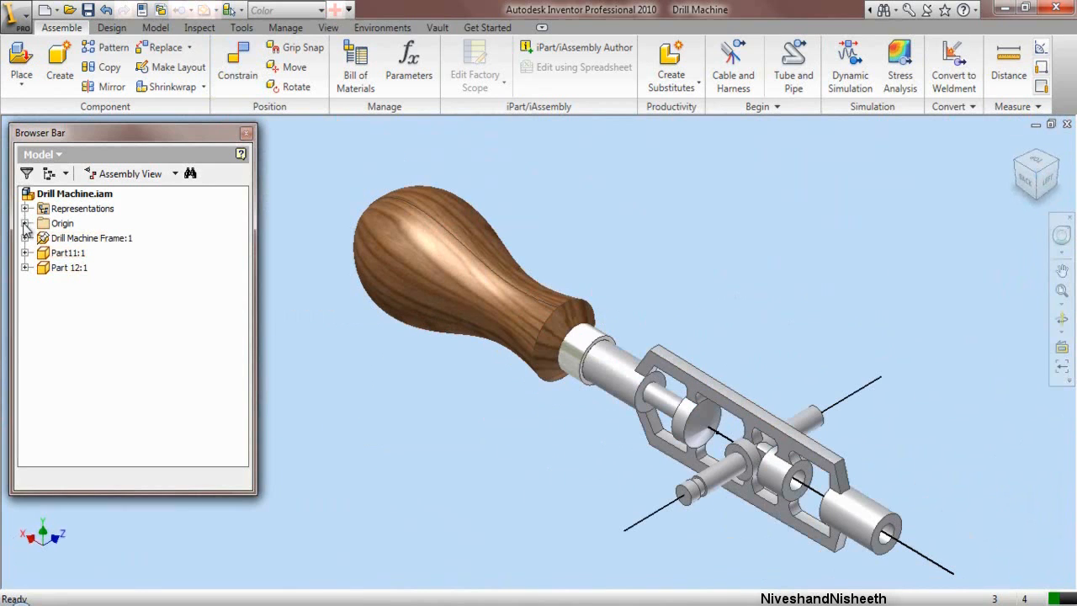
pyautogui.click(25, 224)
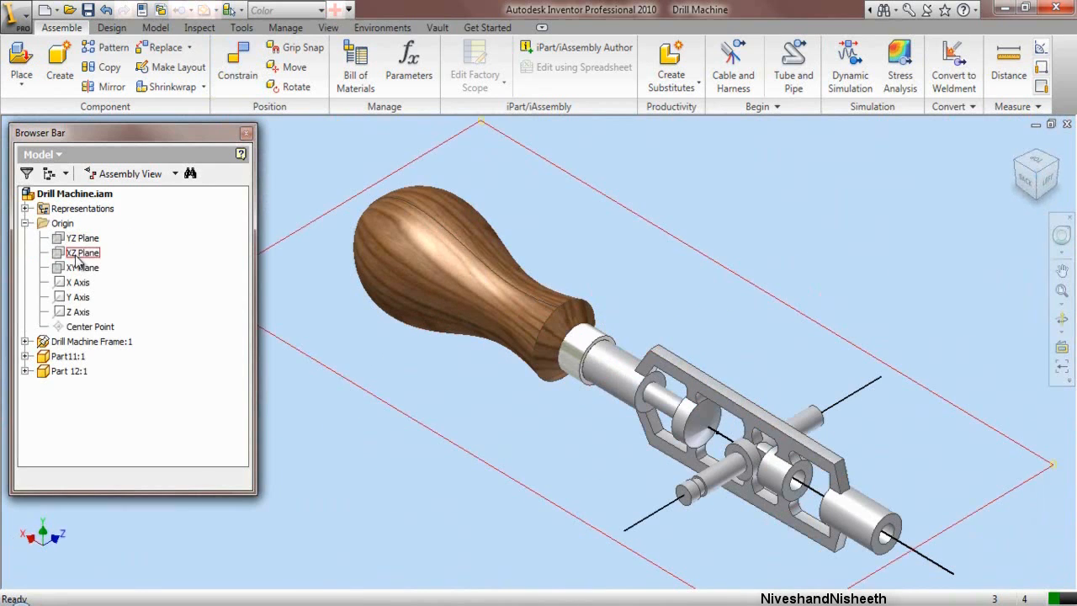
pyautogui.click(80, 268)
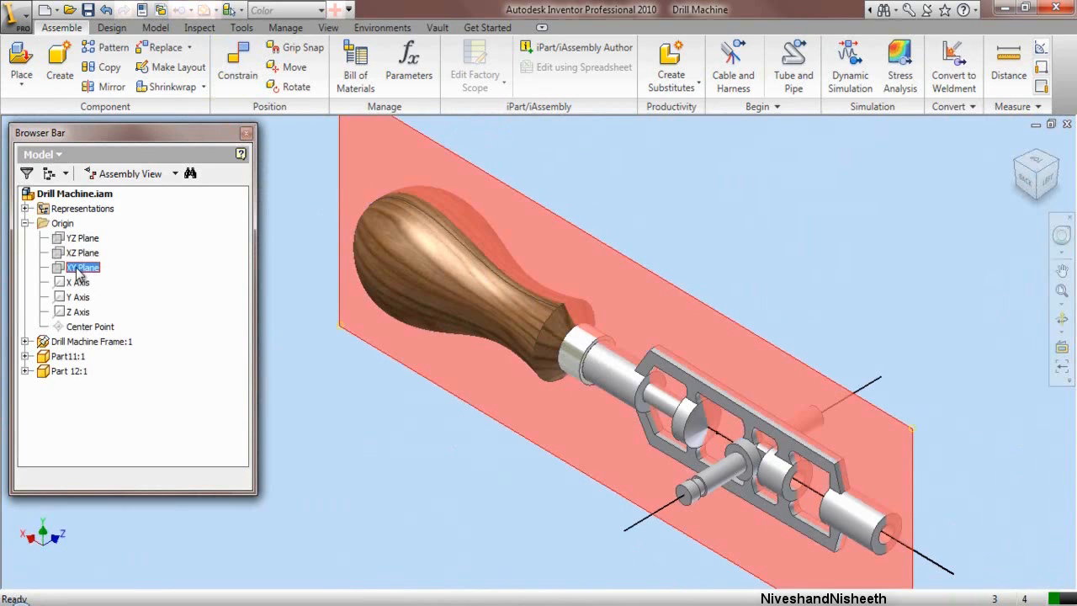
pyautogui.rightClick(80, 273)
pyautogui.click(110, 407)
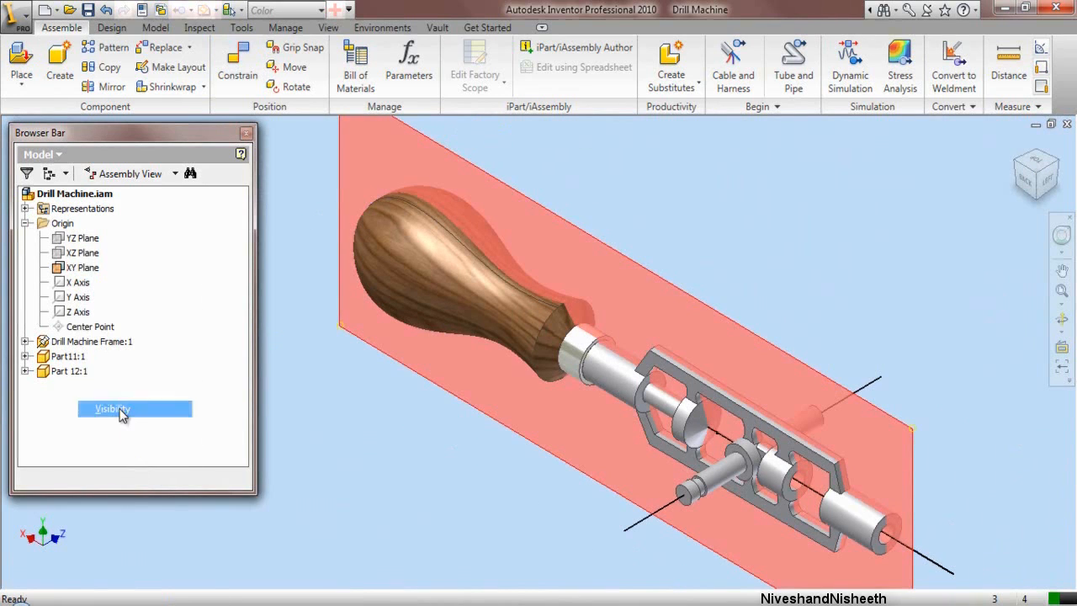
# Step: Make the XY origin plane of the wooden handle (Part11:1) visible
pyautogui.click(25, 356)
pyautogui.click(40, 371)
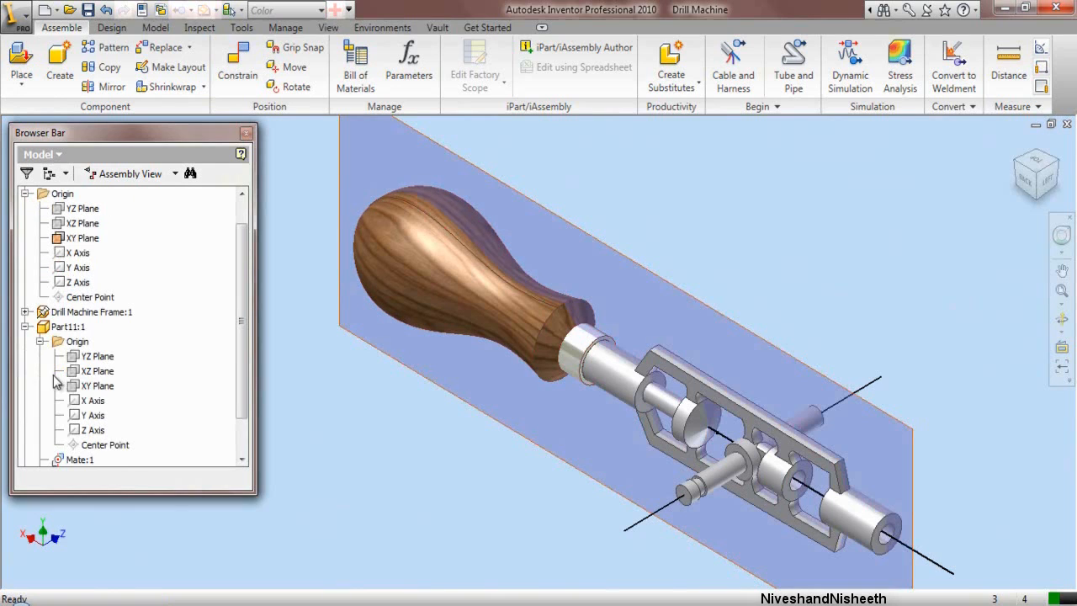
pyautogui.click(98, 386)
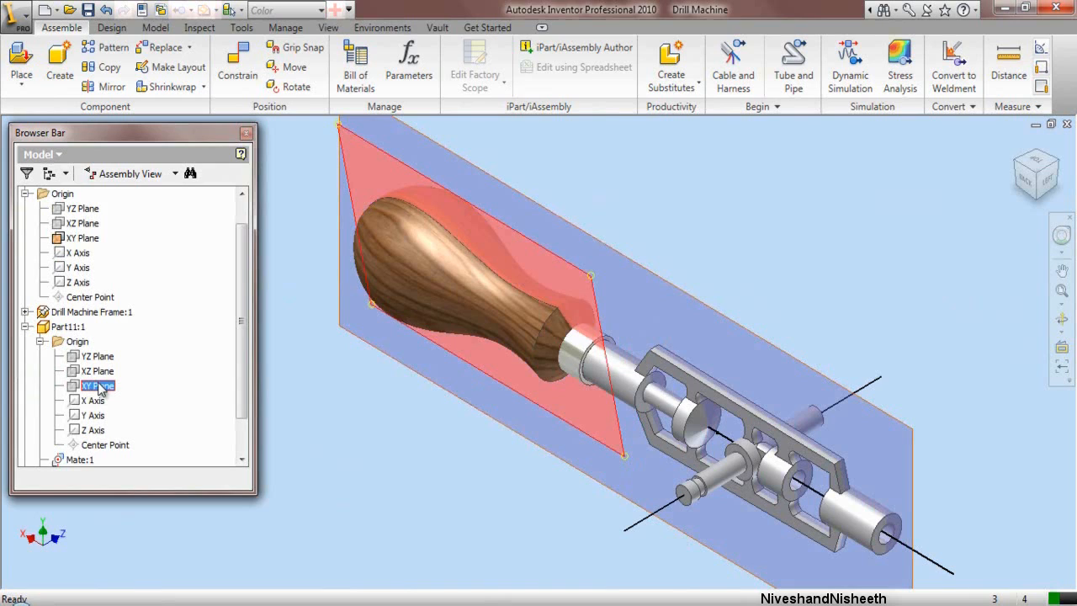
pyautogui.rightClick(104, 391)
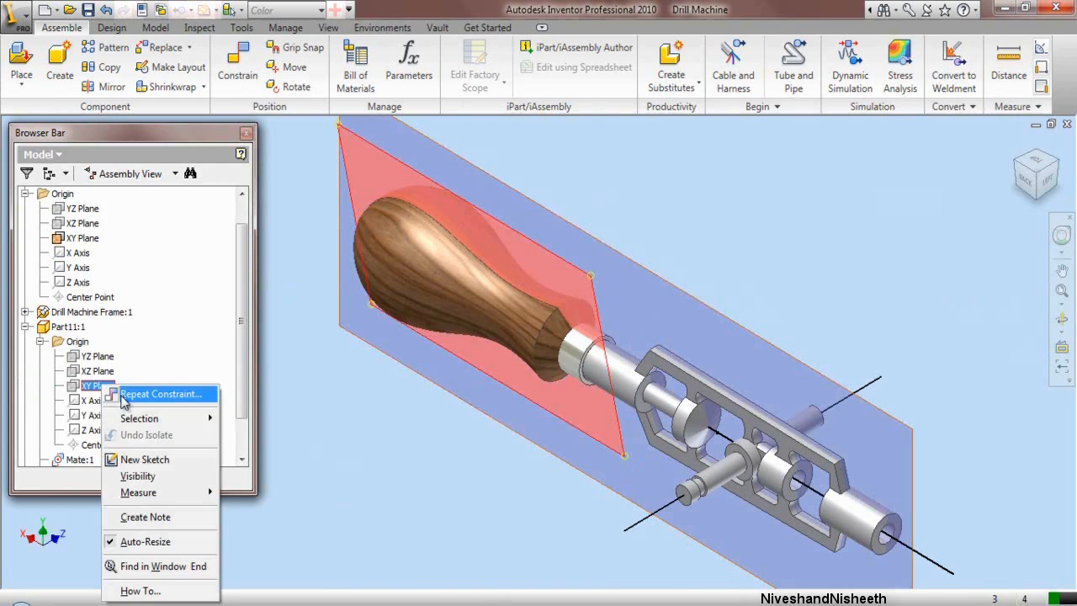
pyautogui.click(139, 477)
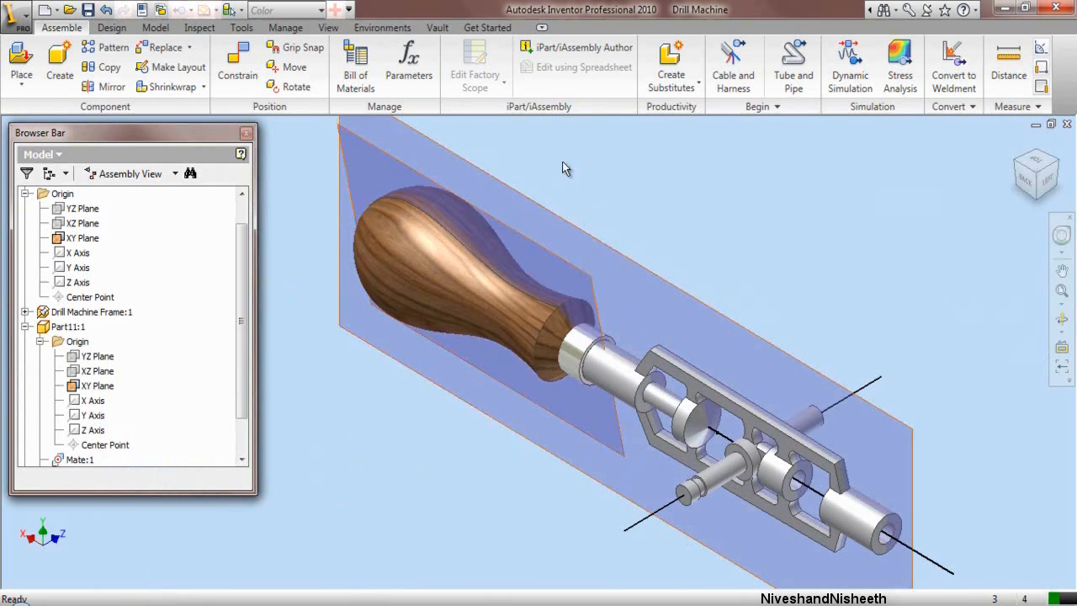
# Step: Mate the wooden handle's XY plane to the assembly's XY plane with zero offset
pyautogui.scroll(3, 563, 168)
pyautogui.press('c')
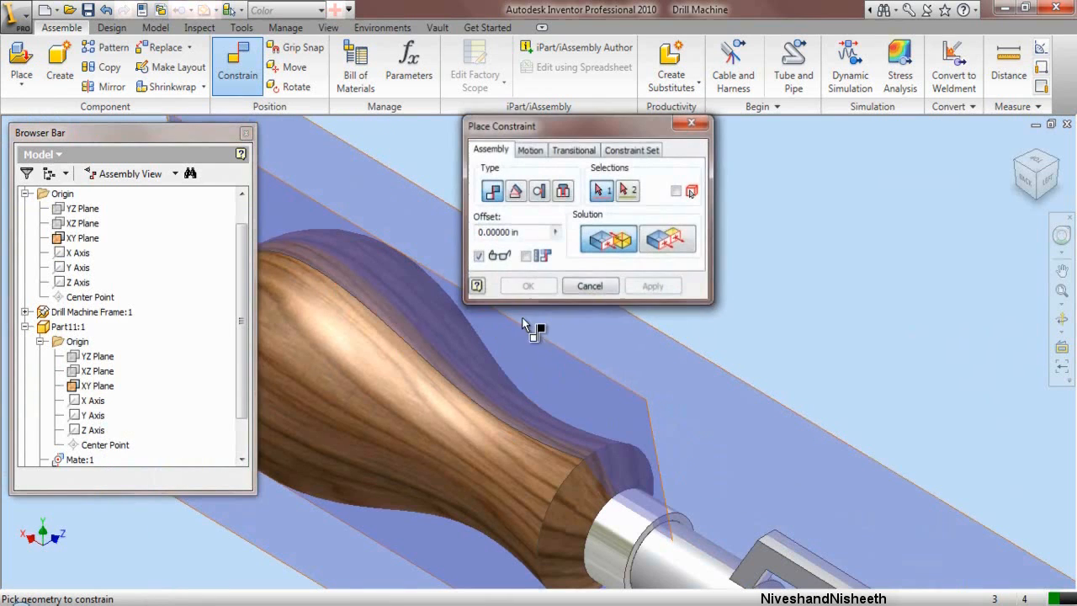
pyautogui.click(518, 325)
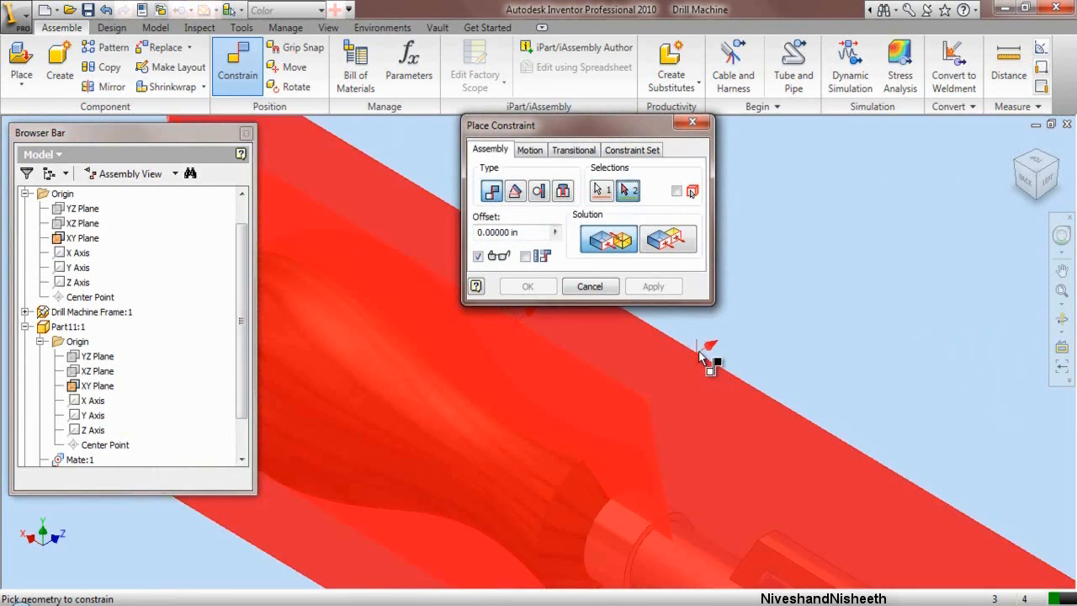
pyautogui.click(704, 357)
pyautogui.click(665, 290)
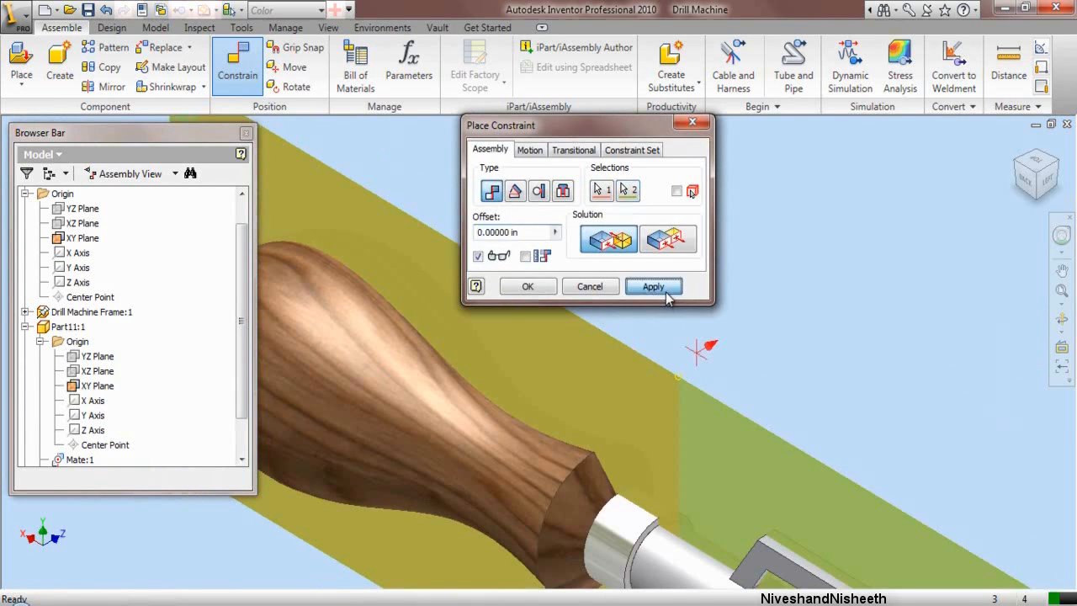
pyautogui.scroll(-3, 681, 320)
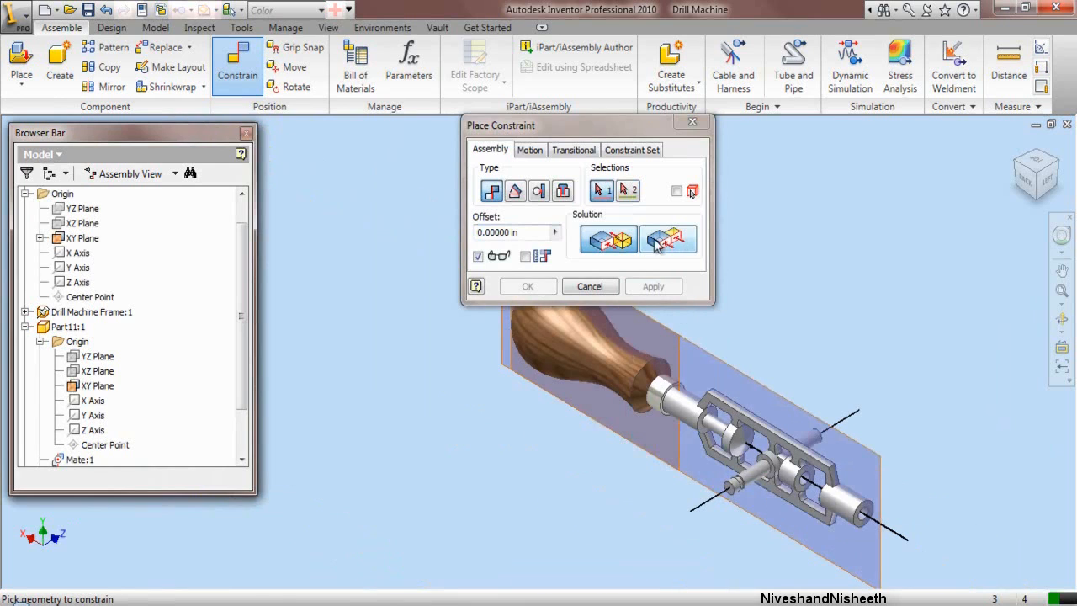
pyautogui.click(590, 286)
pyautogui.scroll(-2, 650, 270)
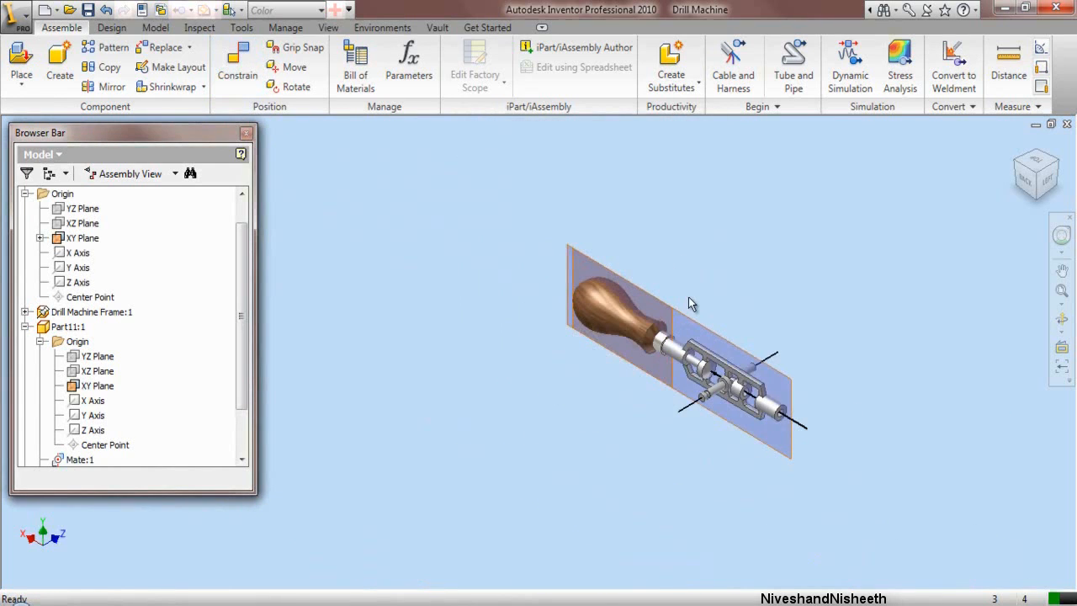
pyautogui.scroll(2, 686, 282)
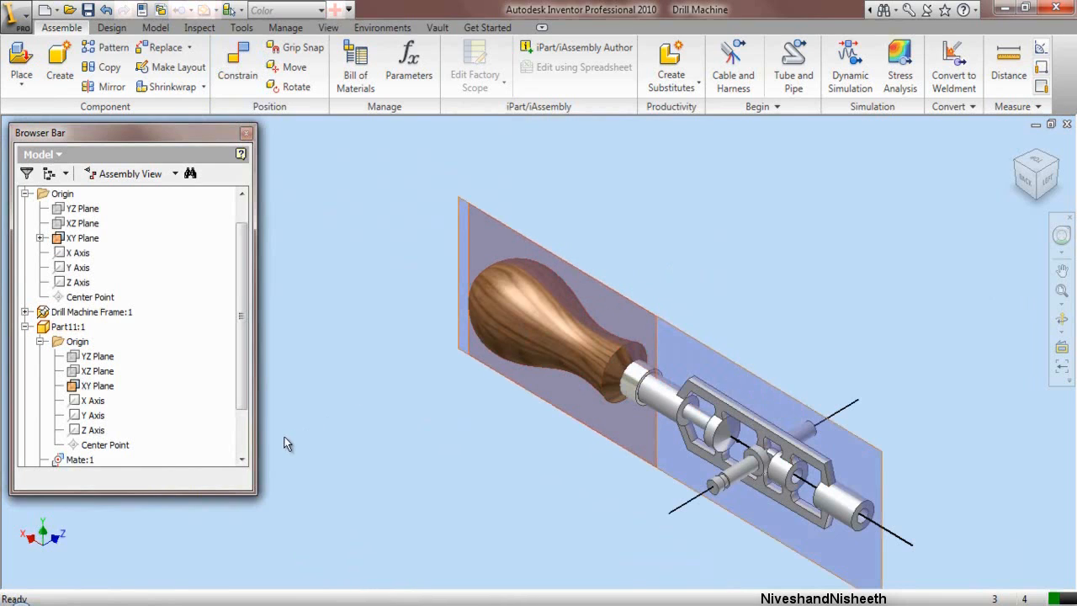
# Step: Hide the wooden handle's XY origin plane
pyautogui.rightClick(115, 387)
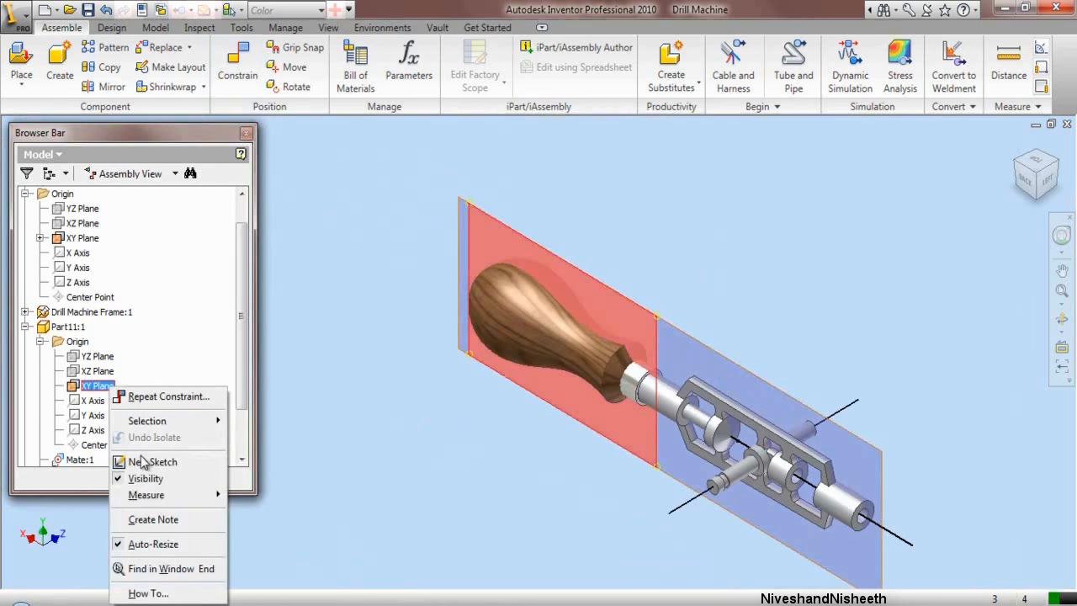
pyautogui.moveTo(152, 495)
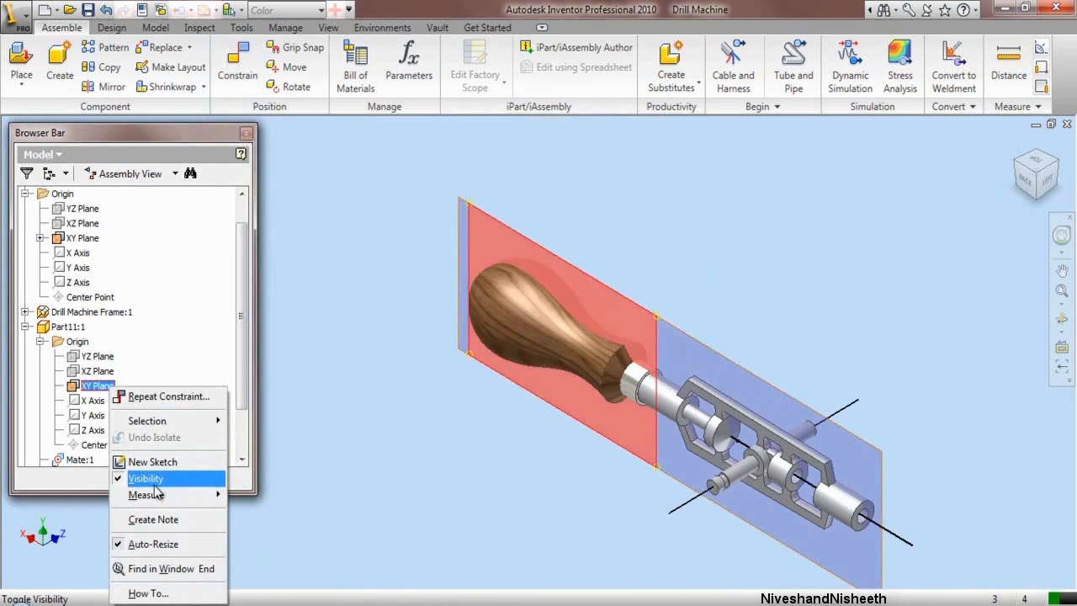
pyautogui.click(154, 486)
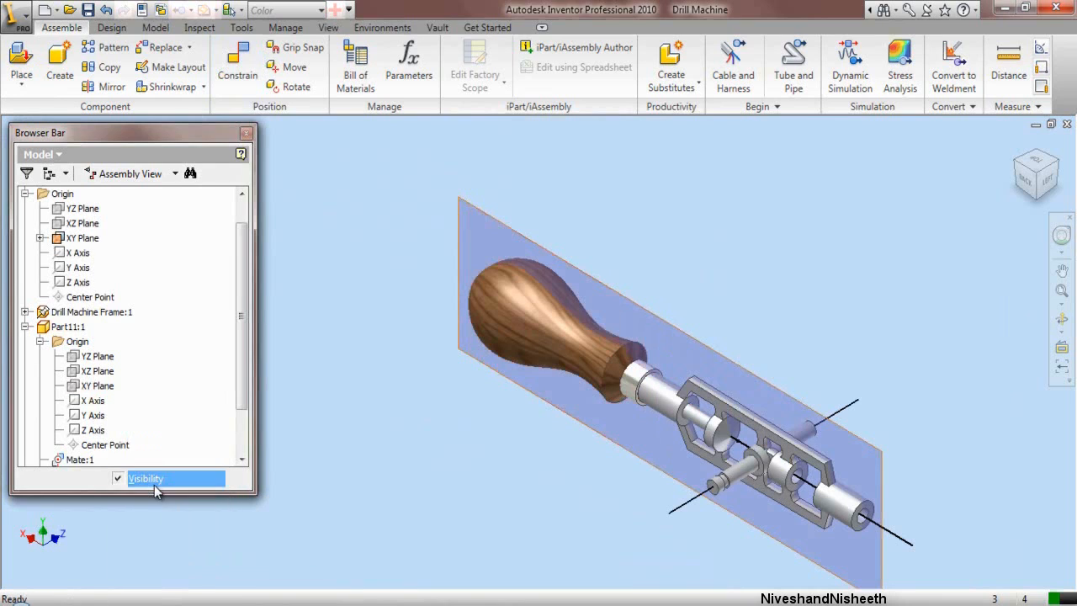
# Step: Make the YZ origin plane of Part 12:1 visible
pyautogui.click(26, 327)
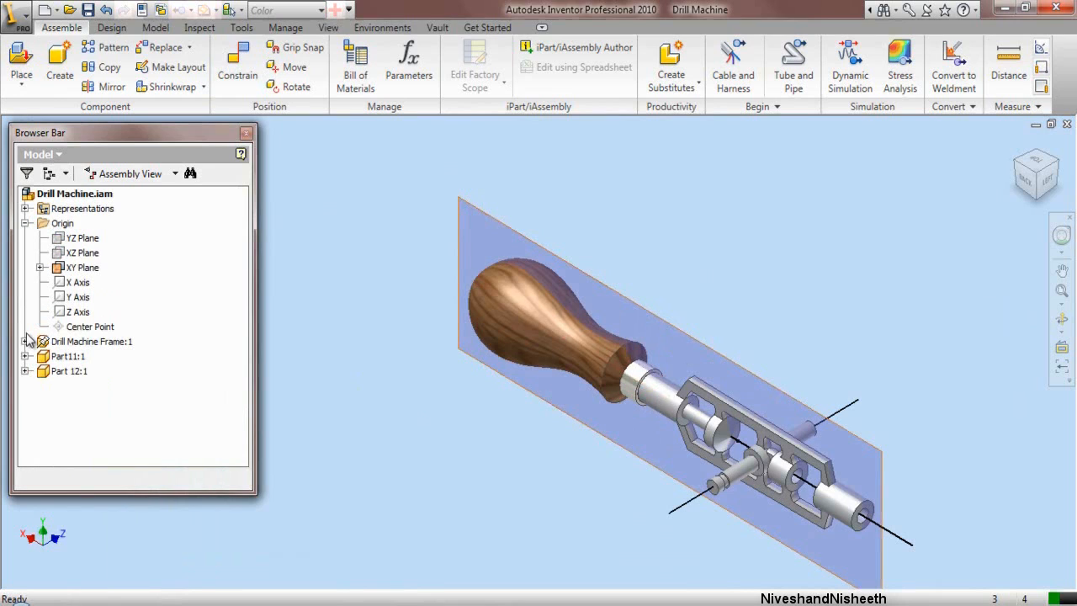
pyautogui.click(25, 371)
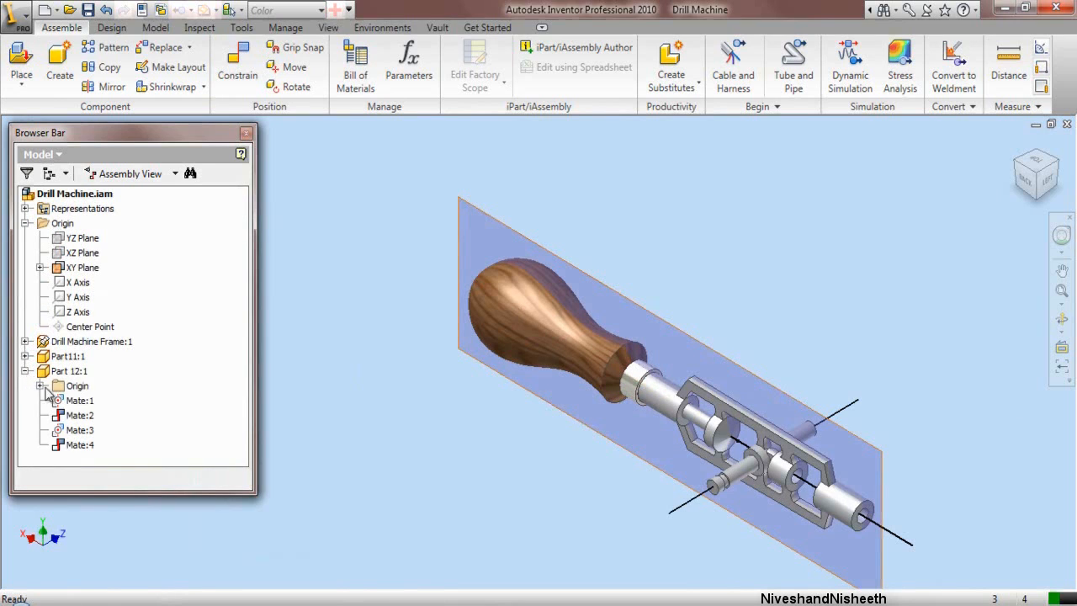
pyautogui.click(39, 386)
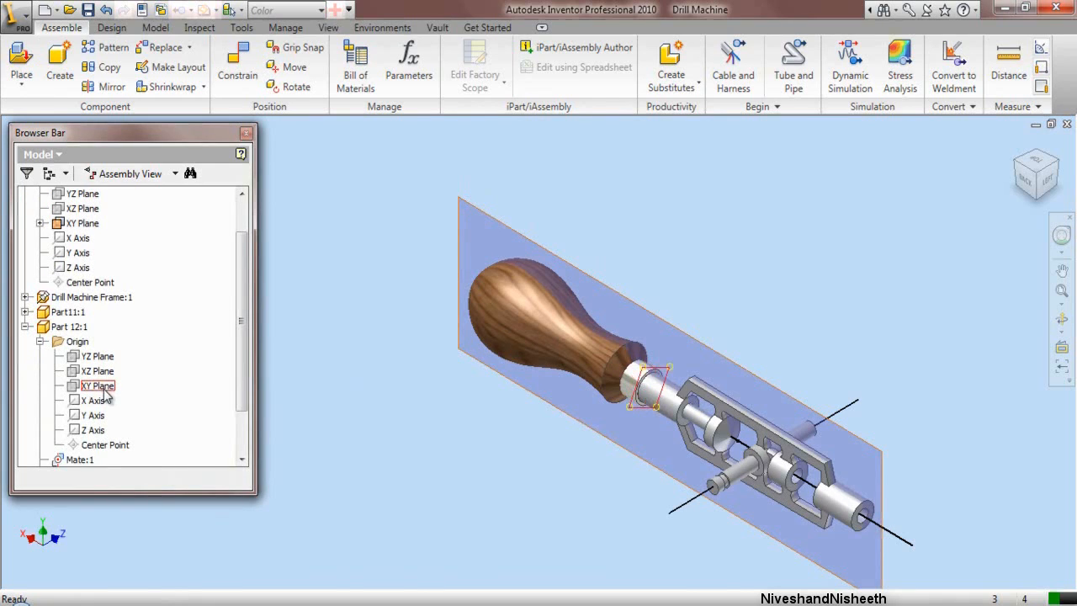
pyautogui.click(106, 387)
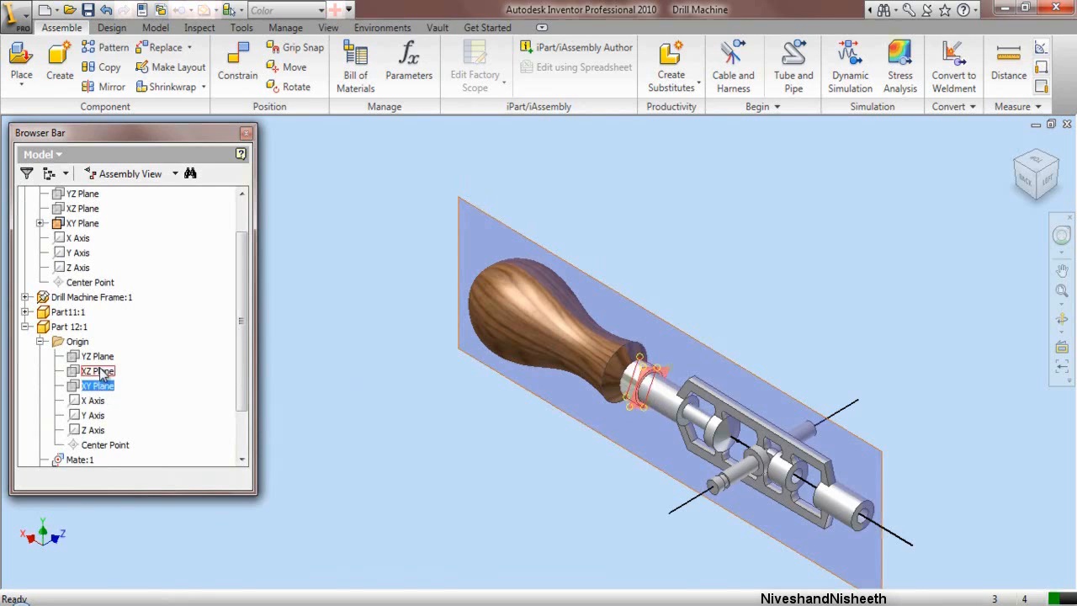
pyautogui.click(102, 358)
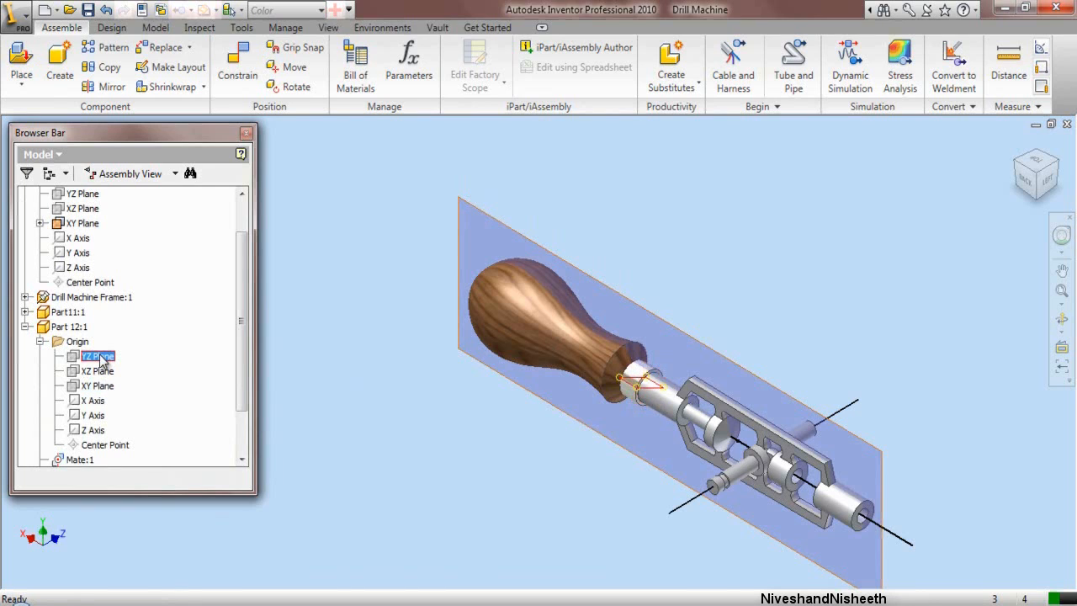
pyautogui.rightClick(102, 358)
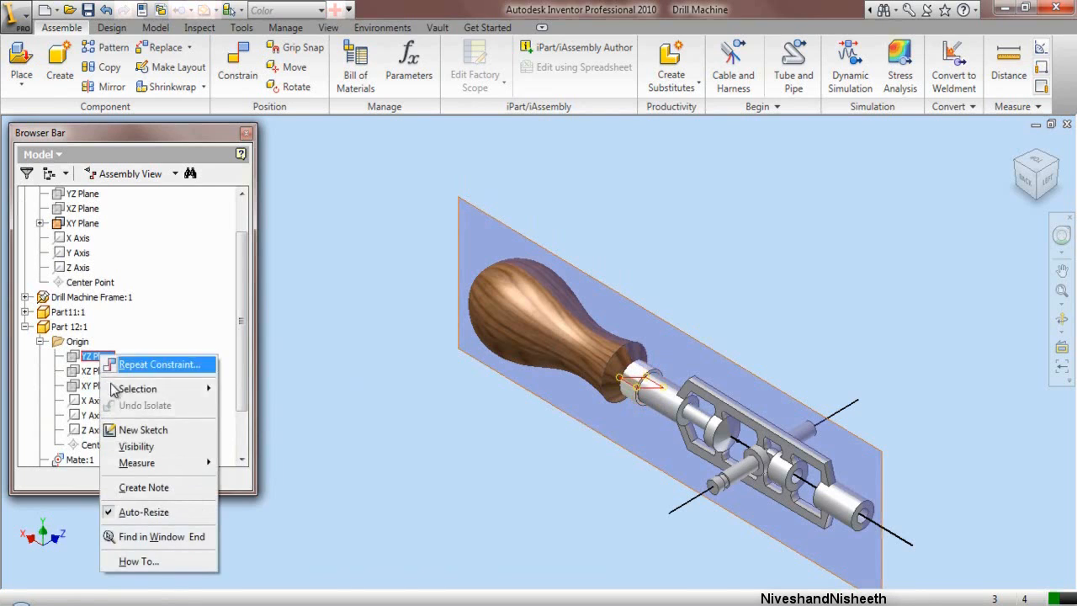
pyautogui.click(132, 445)
# Step: Mate Part 12's YZ plane to the assembly's XY plane with zero offset
pyautogui.scroll(3, 602, 395)
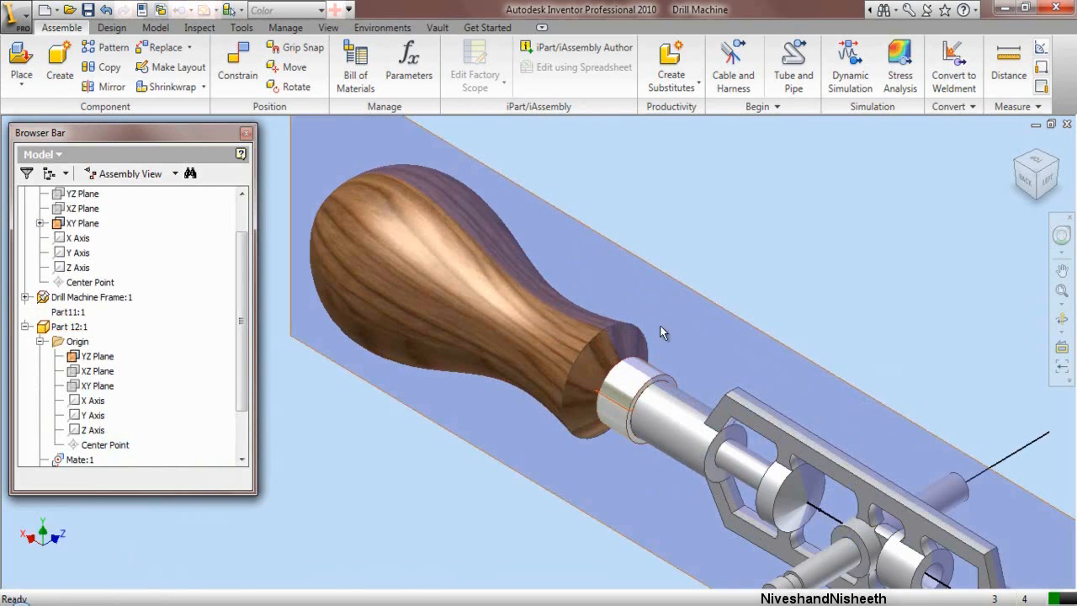
pyautogui.click(225, 83)
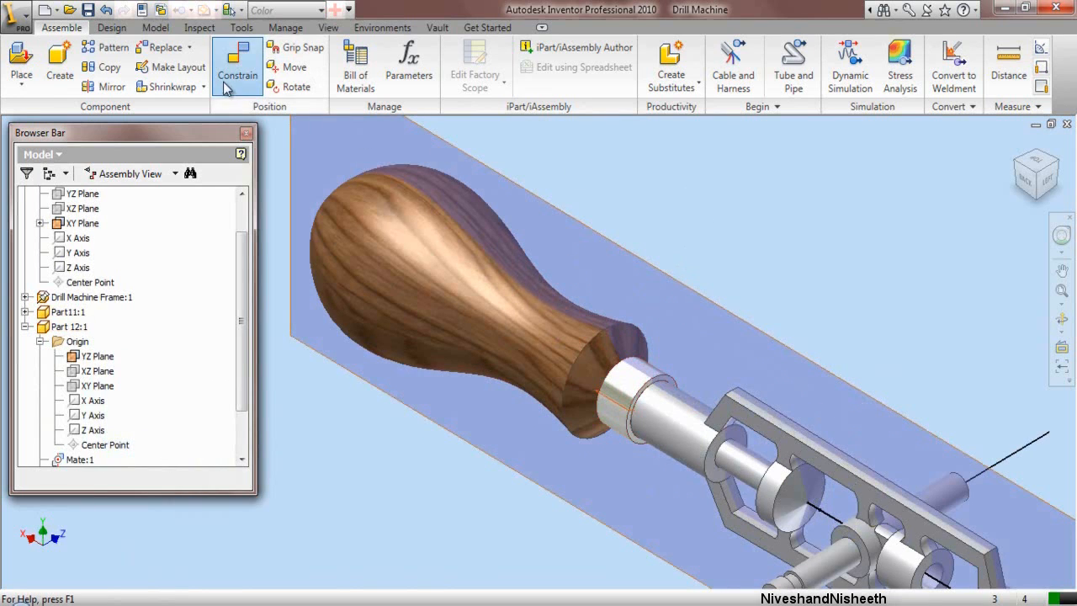
pyautogui.click(605, 398)
pyautogui.click(732, 313)
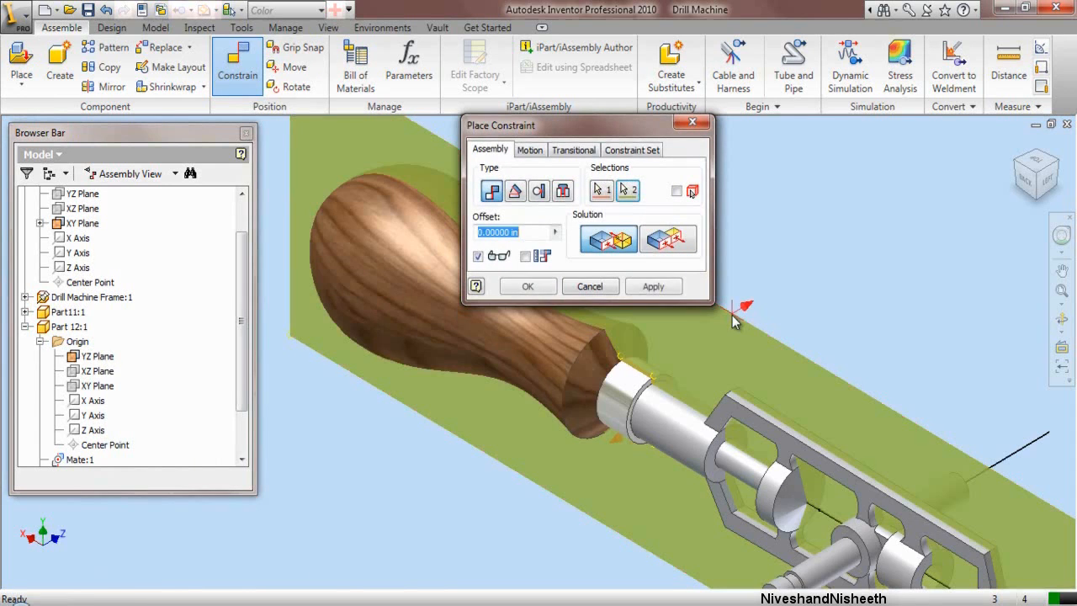
pyautogui.click(653, 287)
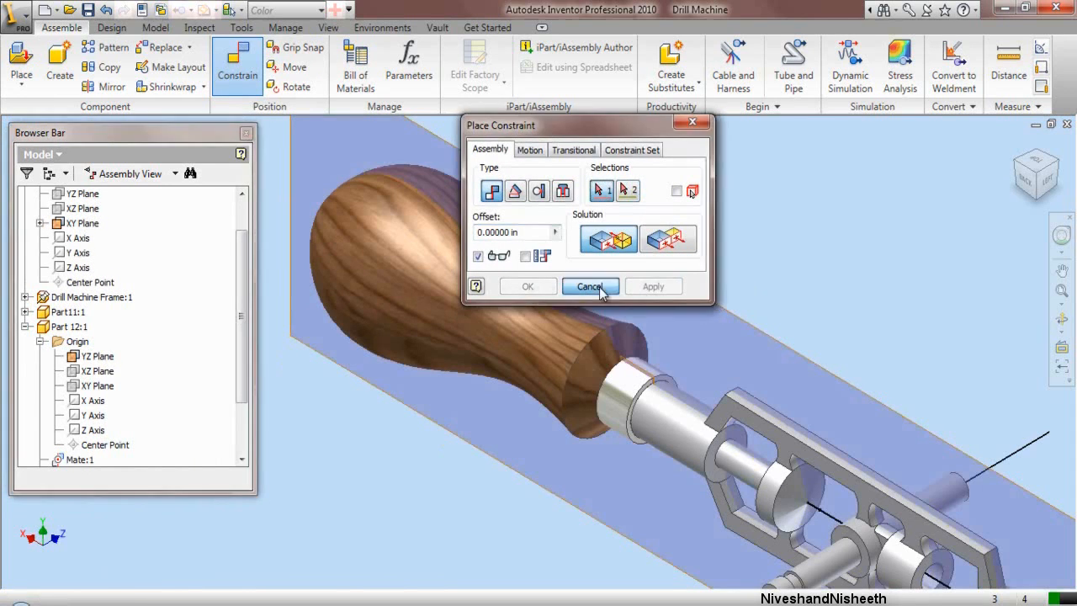
pyautogui.click(589, 286)
# Step: Hide the assembly's XY plane and Part 12's YZ plane, and collapse the whole model tree
pyautogui.rightClick(84, 230)
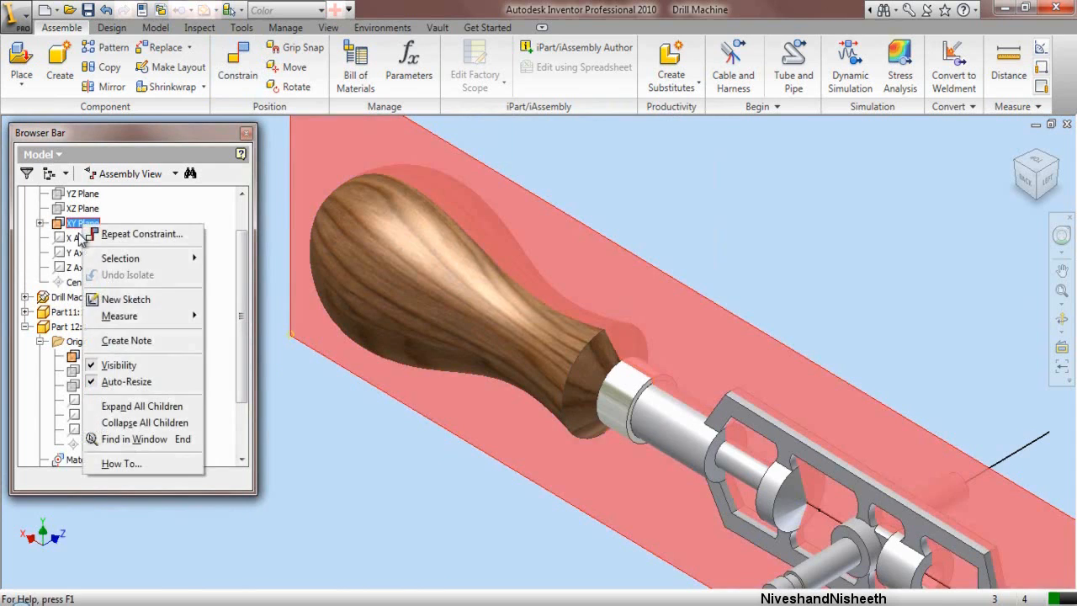
pyautogui.click(108, 367)
pyautogui.rightClick(107, 364)
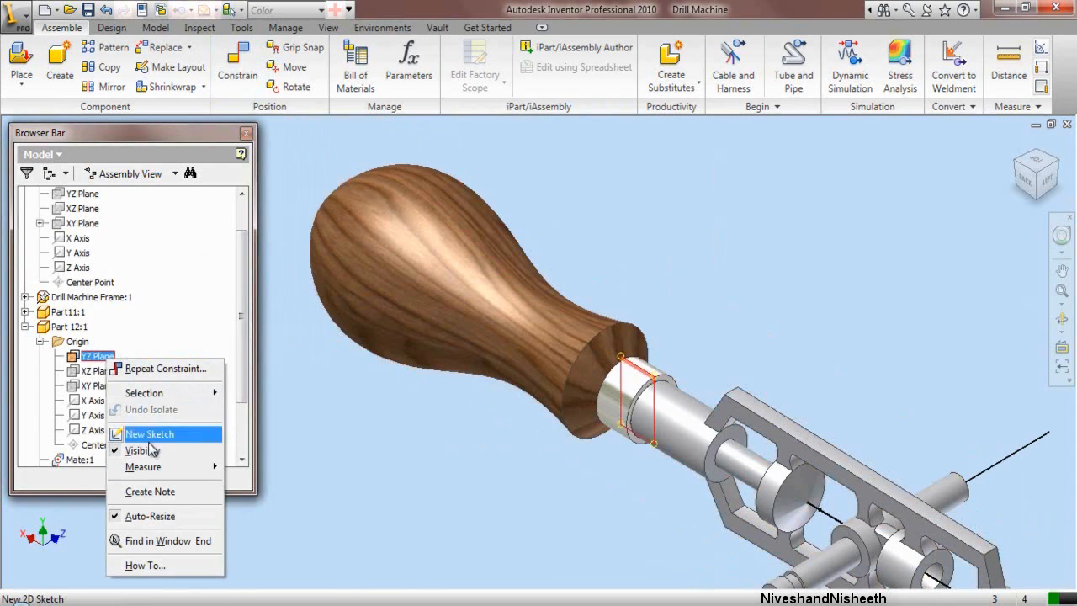
pyautogui.click(164, 452)
pyautogui.scroll(3, 431, 341)
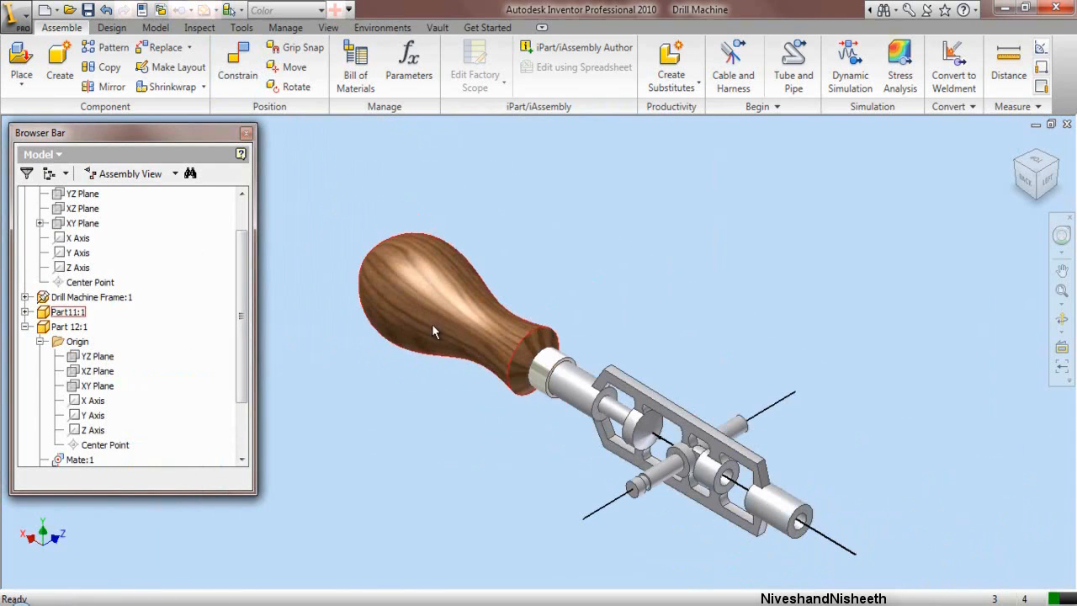
pyautogui.rightClick(210, 442)
pyautogui.click(261, 398)
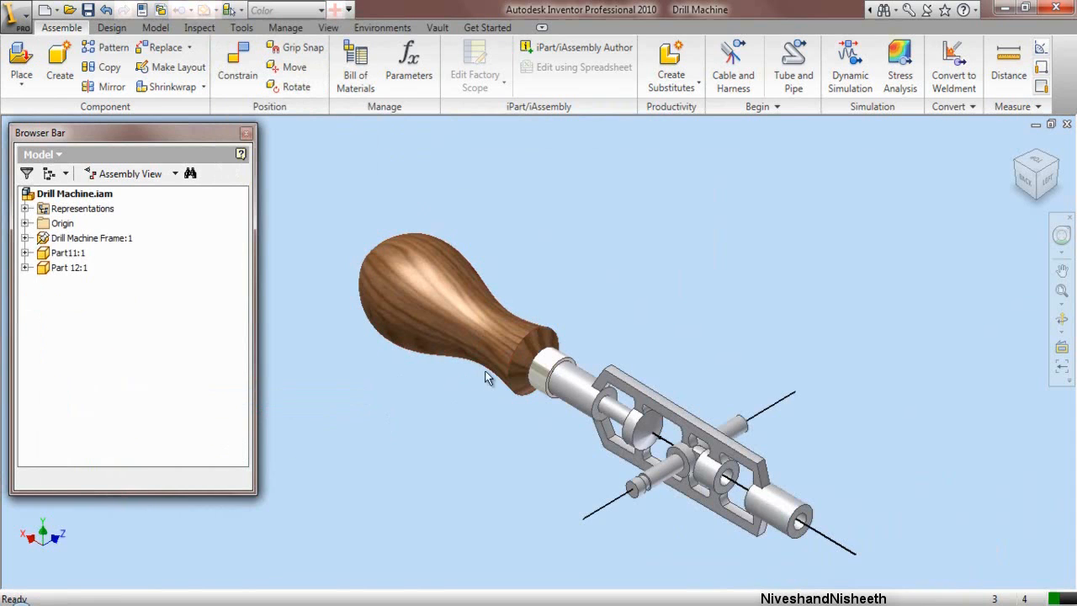
# Step: Save the Drill Machine assembly together with its changed dependent parts
pyautogui.scroll(-3, 552, 372)
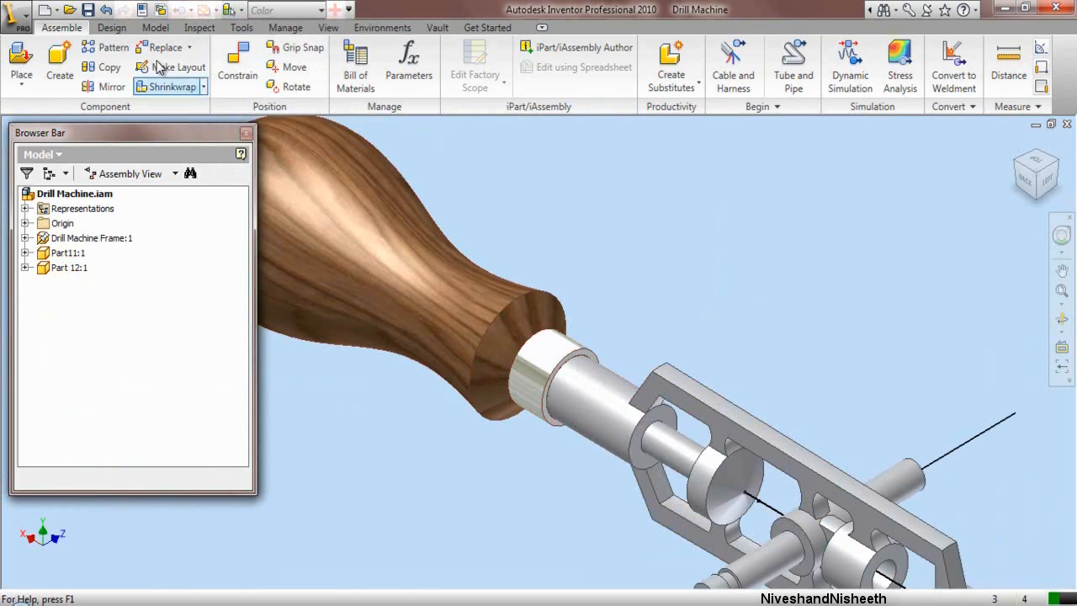
pyautogui.click(86, 12)
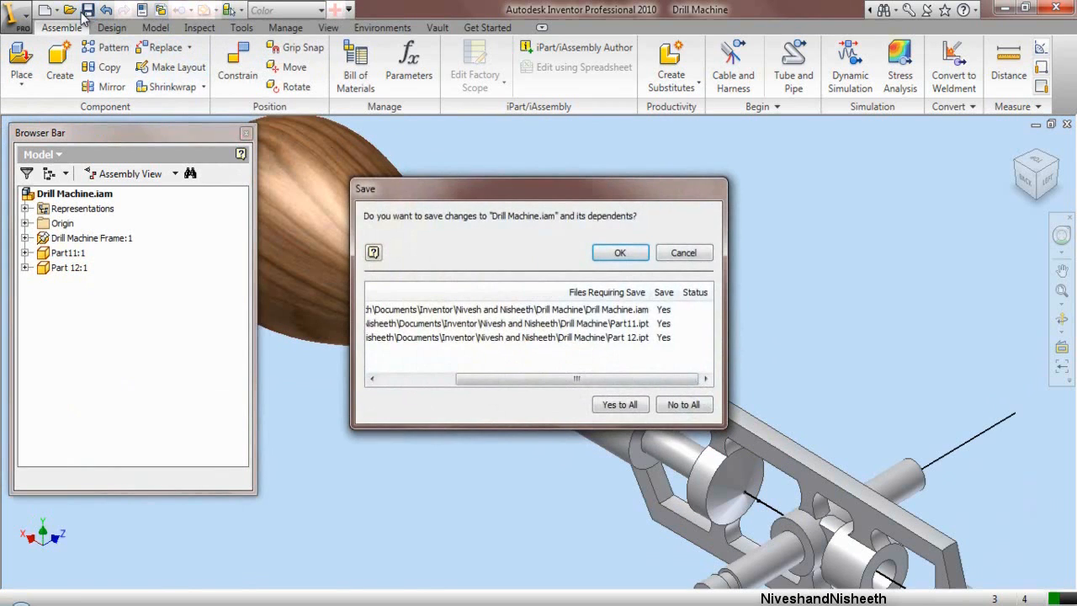
pyautogui.click(596, 257)
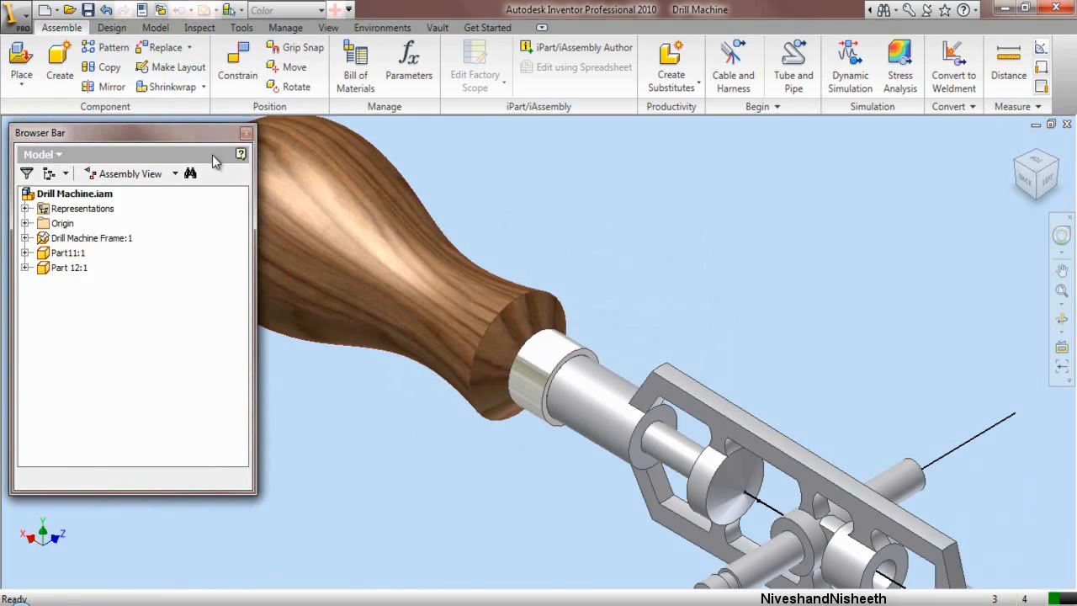
# Step: Analyze interference between the Drill Machine Frame as the first set and the wooden handle (Part11) as the second set
pyautogui.click(199, 27)
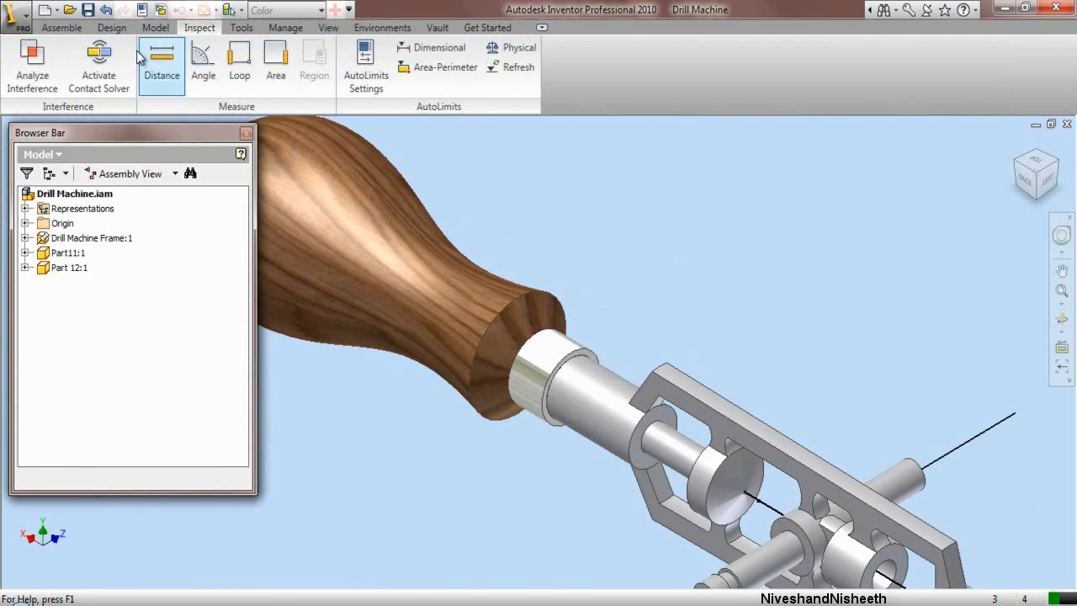
pyautogui.click(38, 74)
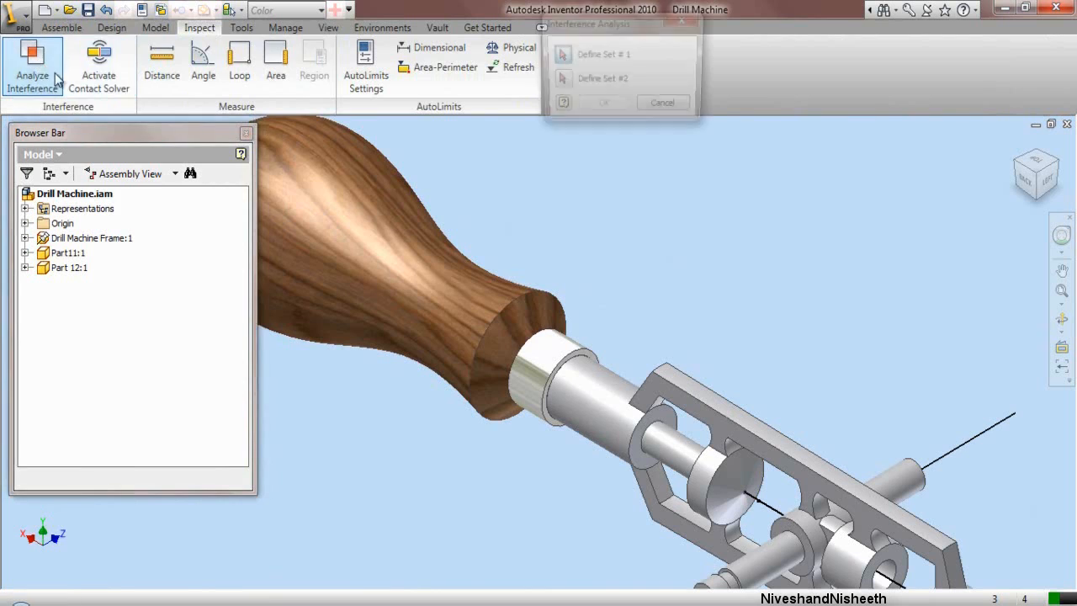
pyautogui.click(599, 380)
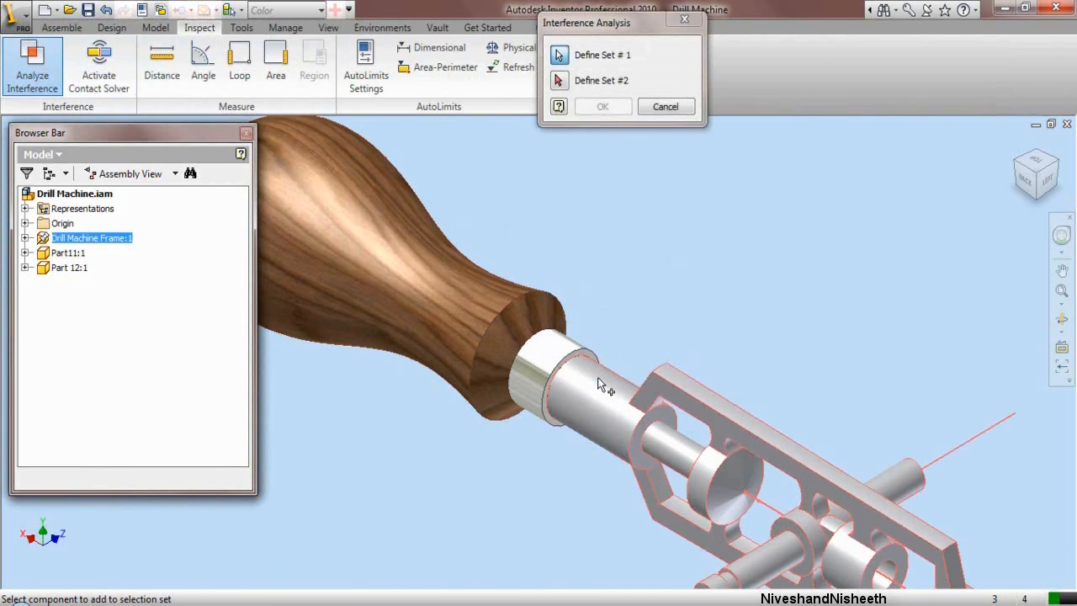
pyautogui.click(559, 80)
pyautogui.click(458, 282)
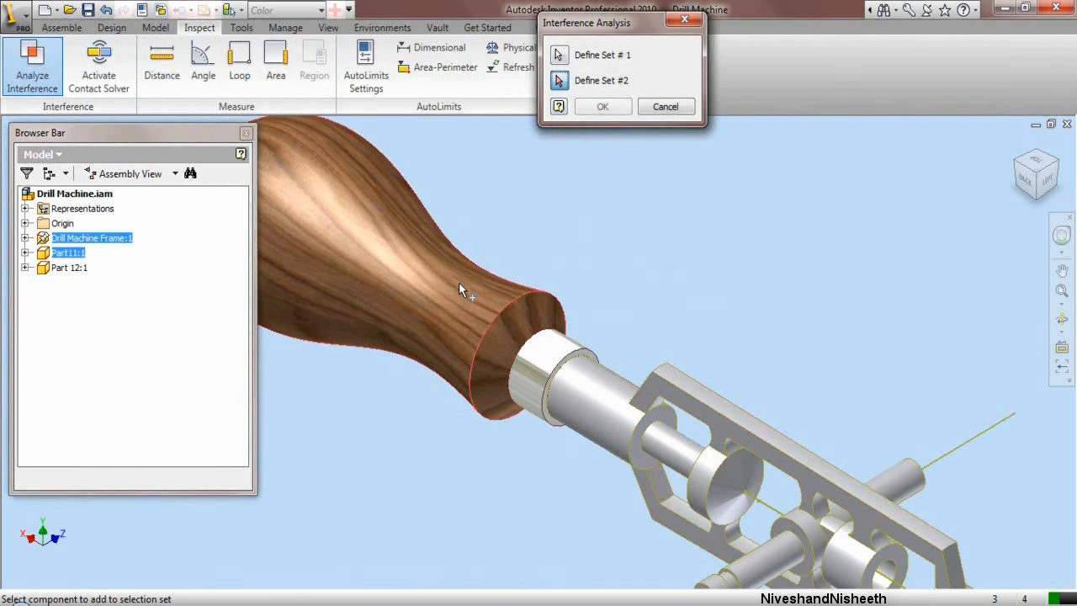
pyautogui.click(600, 106)
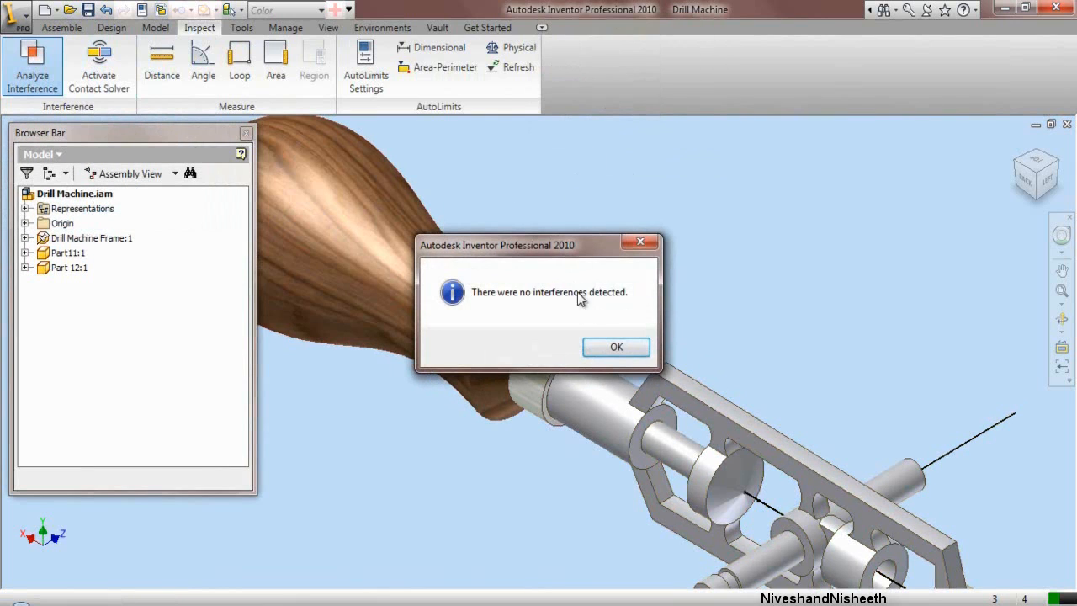
pyautogui.click(601, 345)
# Step: Place one instance of the Spindle part in the assembly, beyond the frame's hollow cylindrical end
pyautogui.scroll(3, 584, 303)
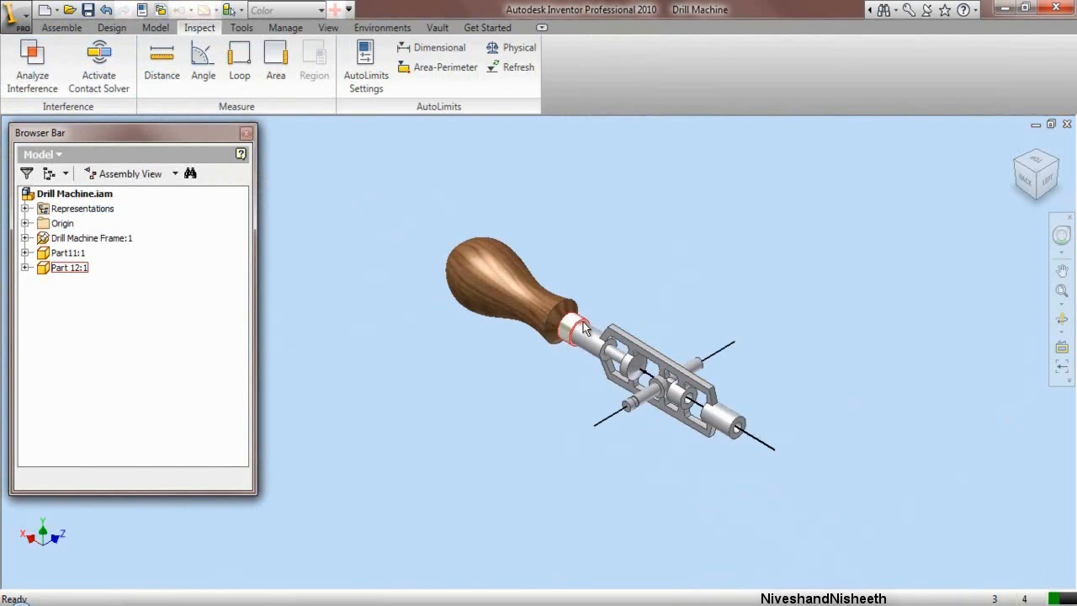
pyautogui.scroll(-2, 632, 340)
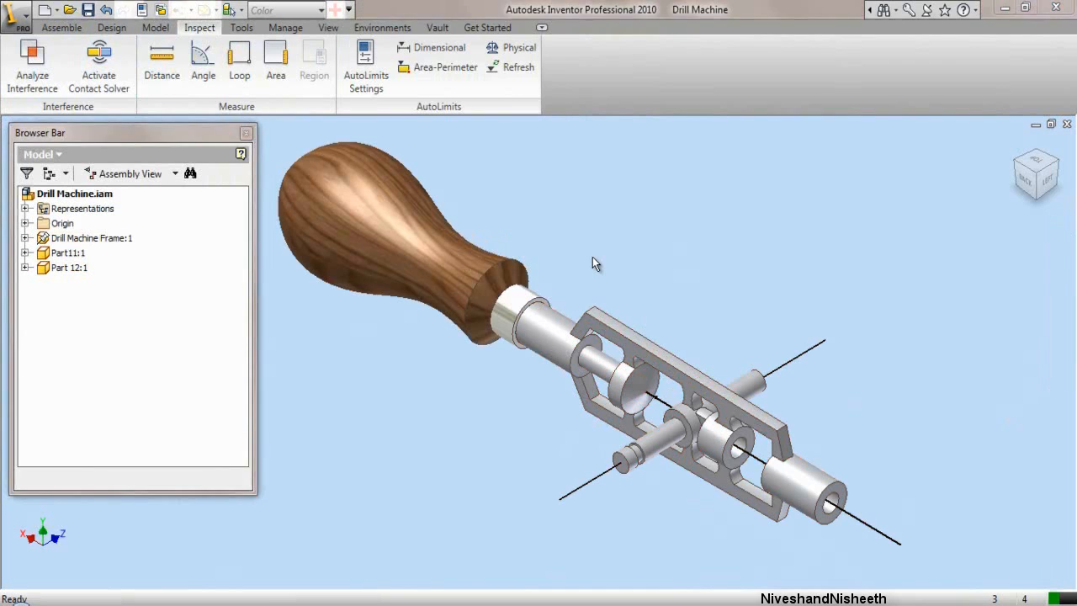
pyautogui.click(62, 27)
pyautogui.click(23, 61)
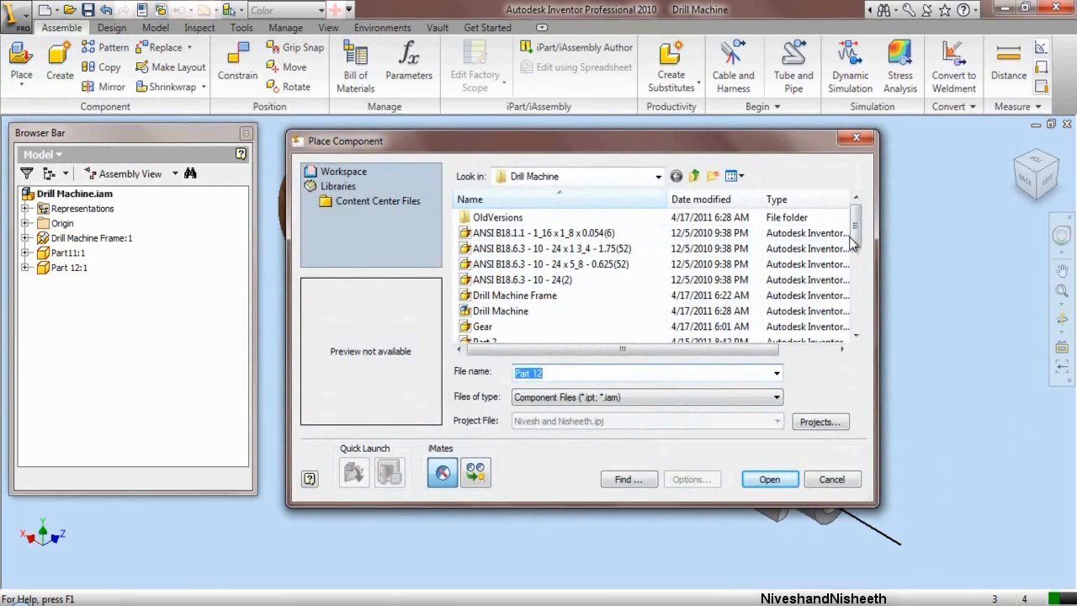
pyautogui.moveTo(855, 242); pyautogui.dragTo(865, 324)
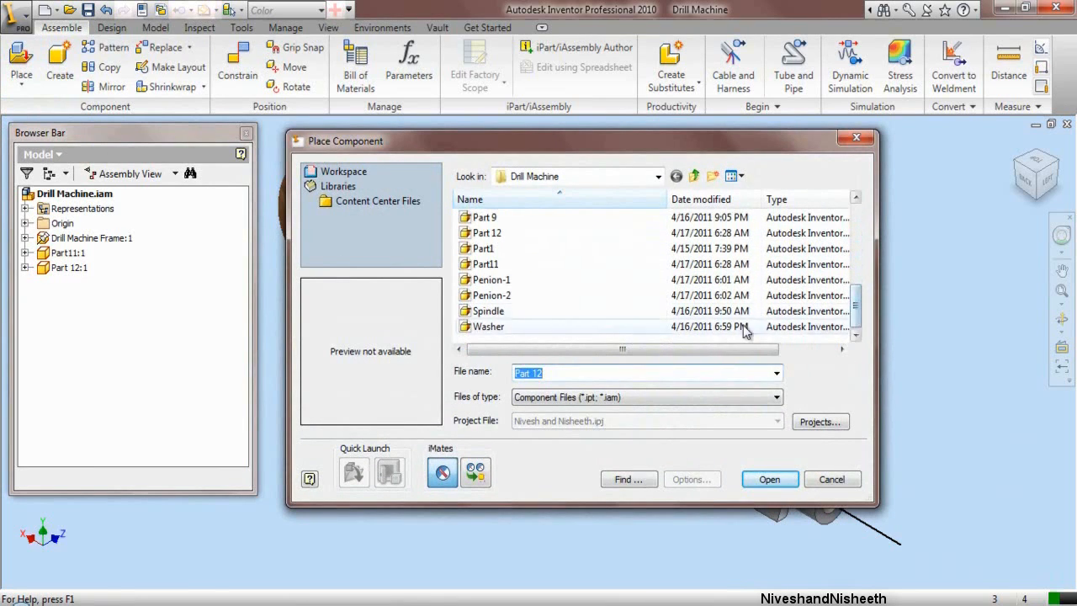
pyautogui.click(552, 311)
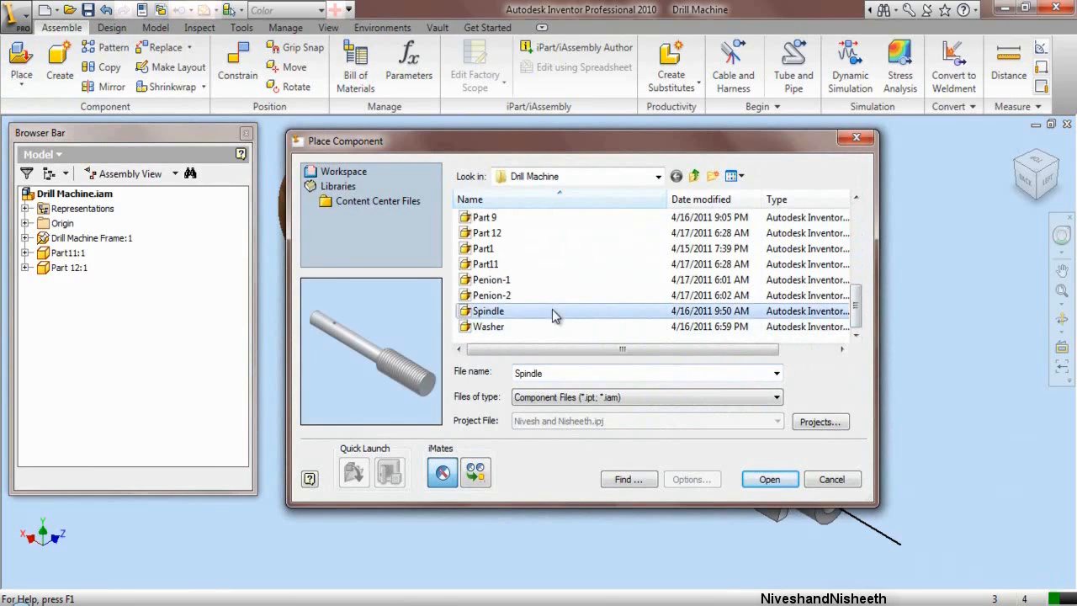
pyautogui.click(767, 480)
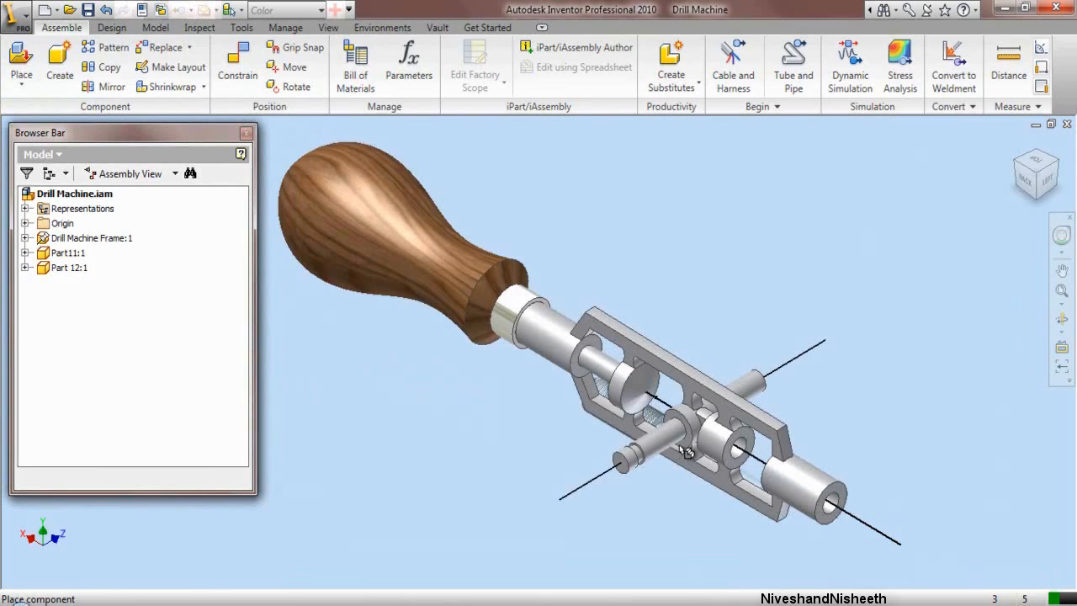
pyautogui.scroll(-5, 592, 421)
pyautogui.scroll(5, 692, 465)
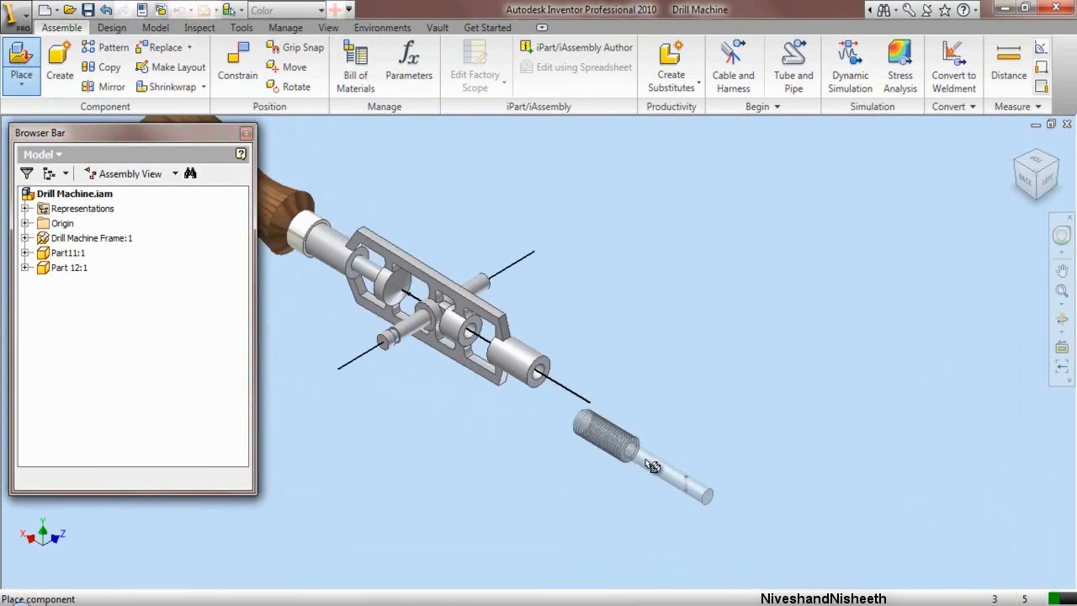
pyautogui.click(674, 425)
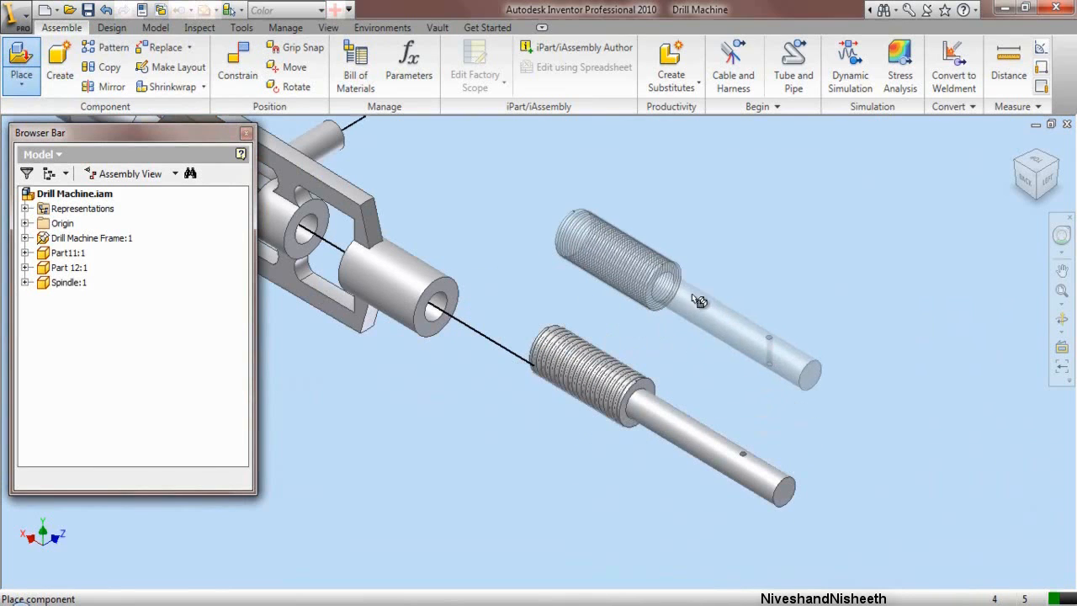
pyautogui.rightClick(703, 298)
pyautogui.click(722, 305)
# Step: Edit the spindle in place, add a work axis through the small cross hole in its plain shaft, and return to the assembly
pyautogui.click(652, 408)
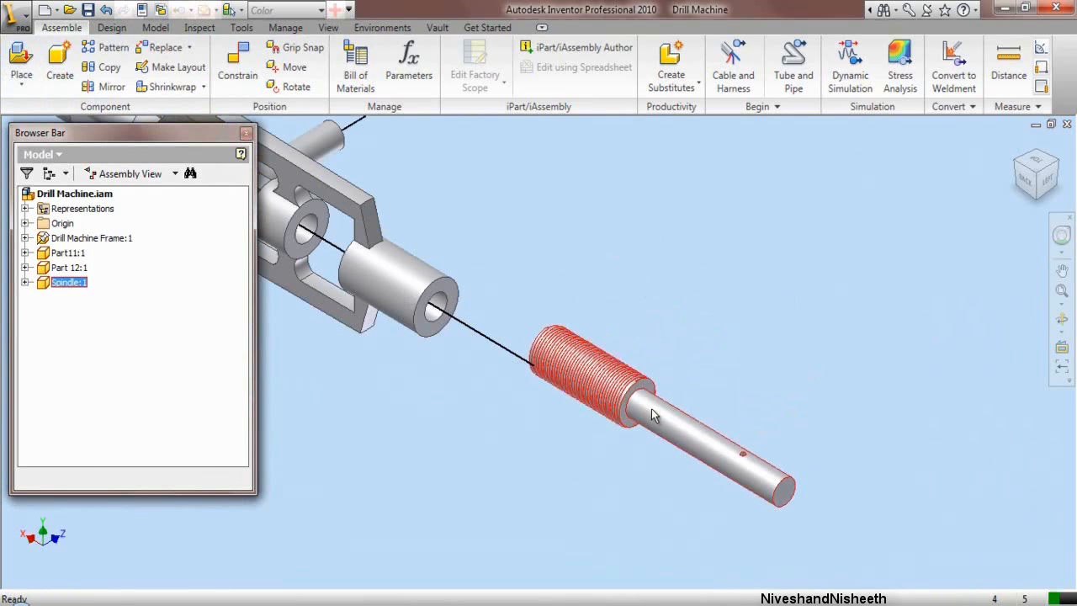
pyautogui.doubleClick(652, 408)
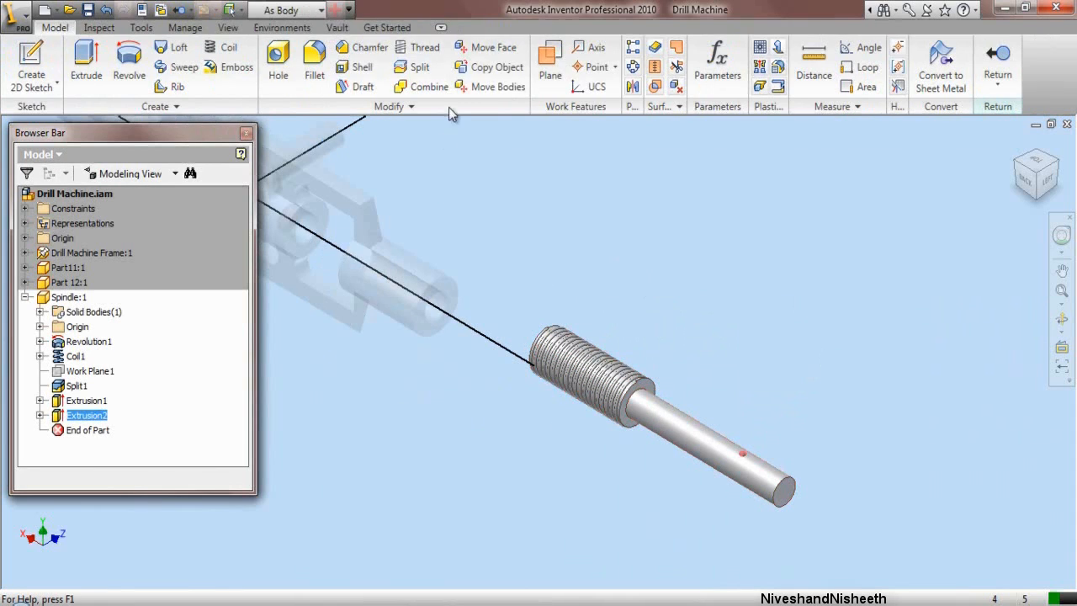
pyautogui.click(591, 48)
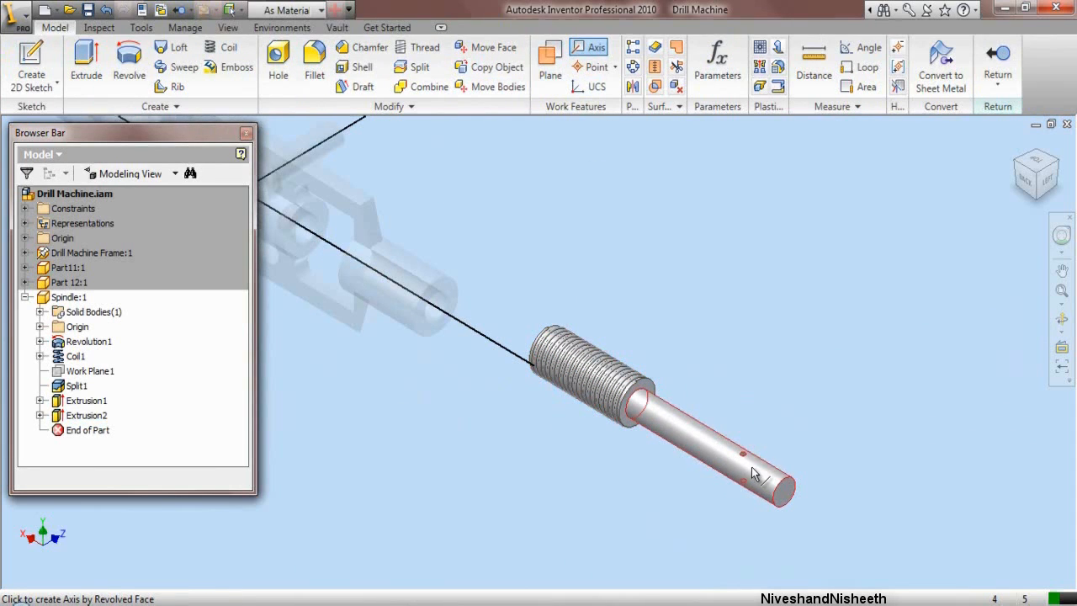
pyautogui.scroll(5, 753, 454)
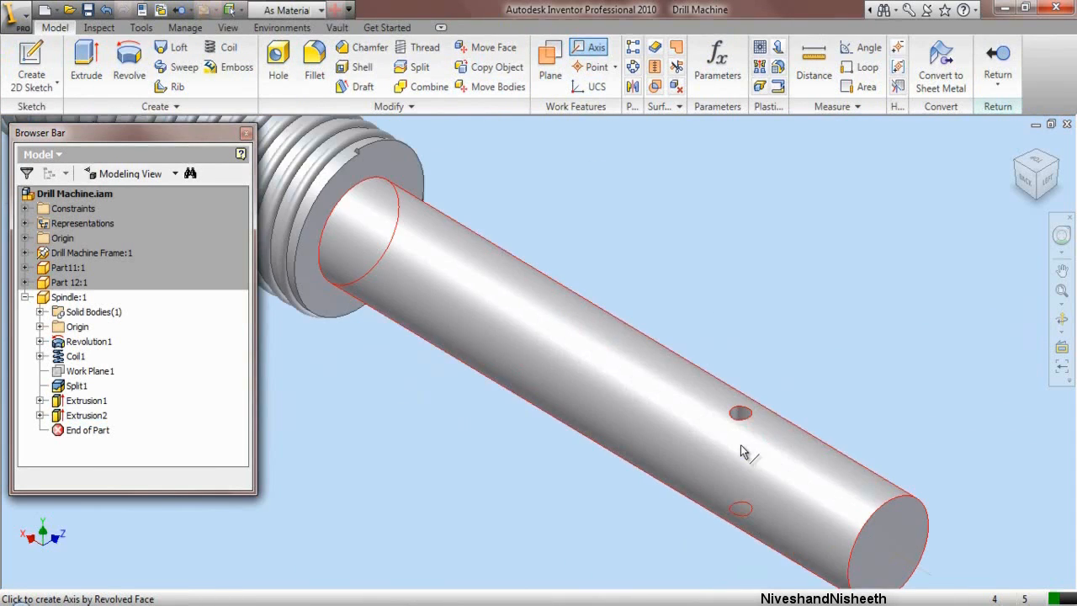
pyautogui.scroll(2, 741, 419)
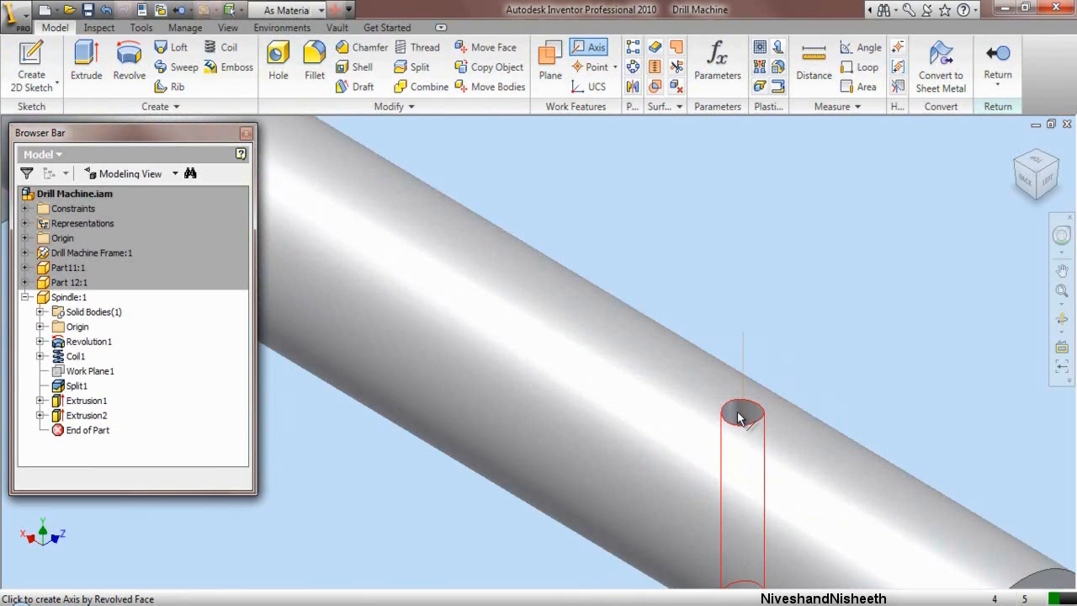
pyautogui.click(738, 418)
pyautogui.scroll(-6, 664, 302)
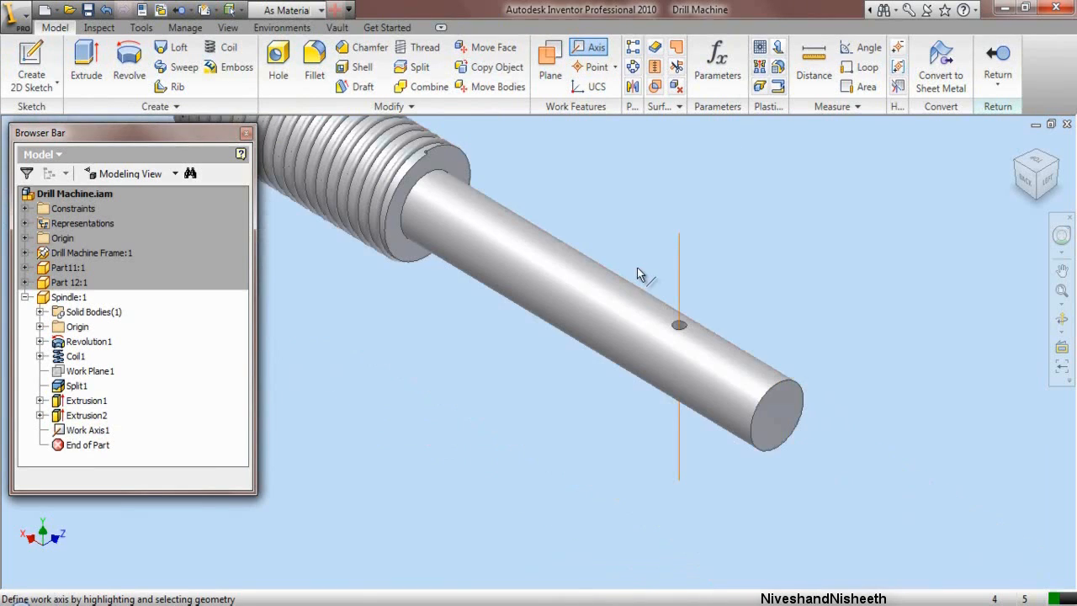
pyautogui.rightClick(720, 262)
pyautogui.click(760, 308)
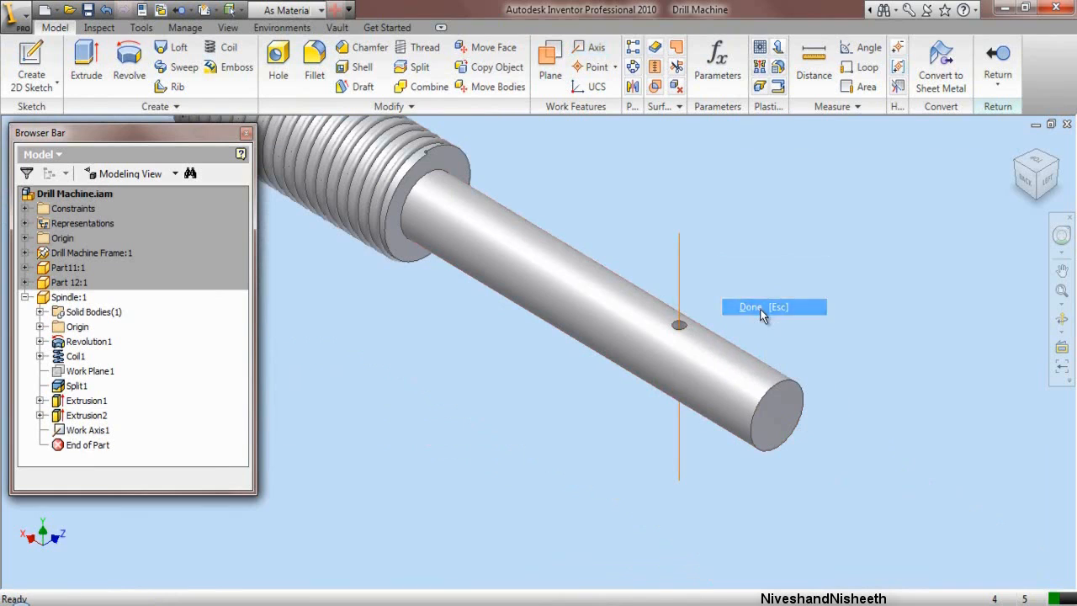
pyautogui.click(998, 52)
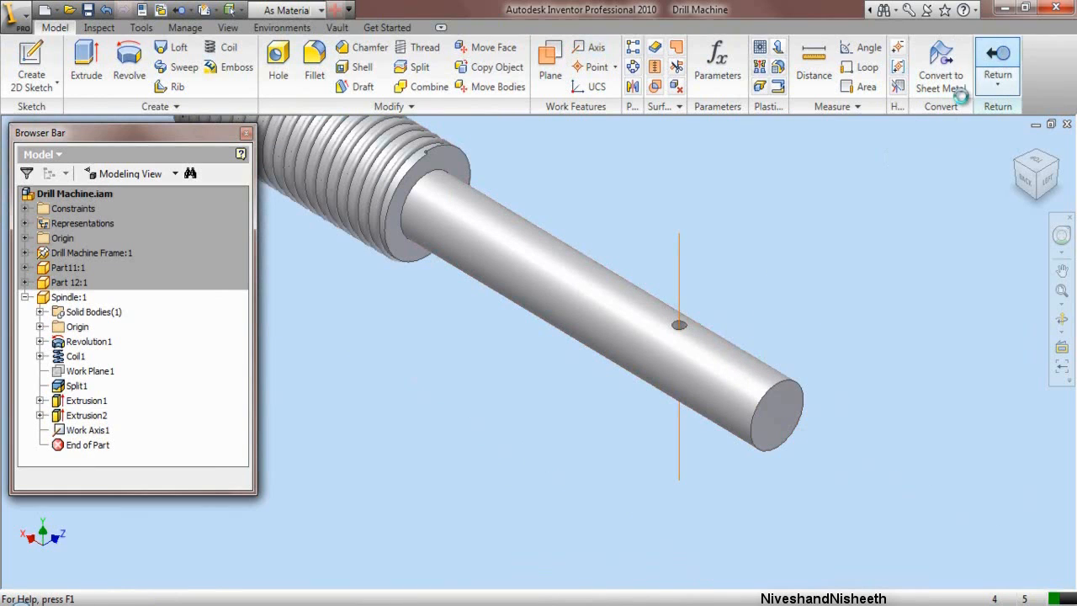
# Step: Mate the spindle's centre axis to the axis of the frame's hollow end cylinder with zero offset
pyautogui.scroll(-2, 832, 335)
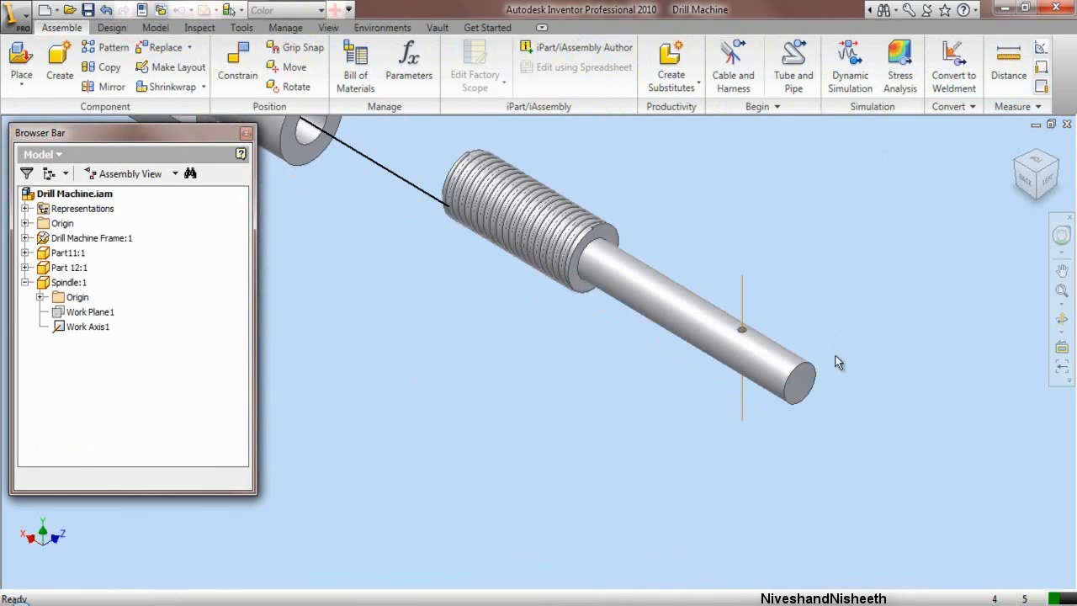
pyautogui.scroll(-4, 724, 341)
pyautogui.scroll(3, 644, 267)
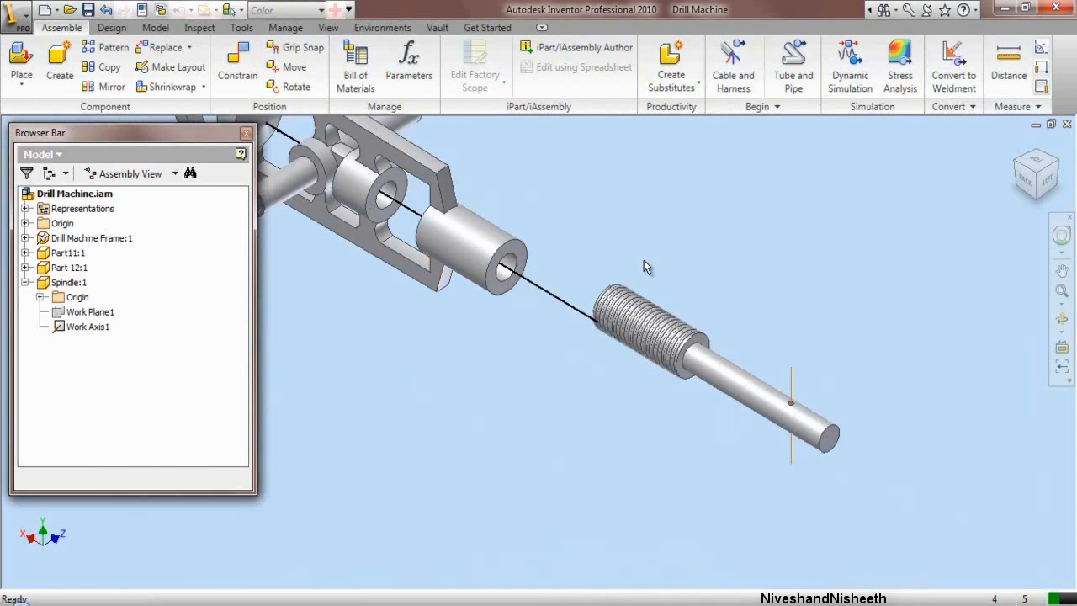
pyautogui.click(238, 74)
pyautogui.click(755, 396)
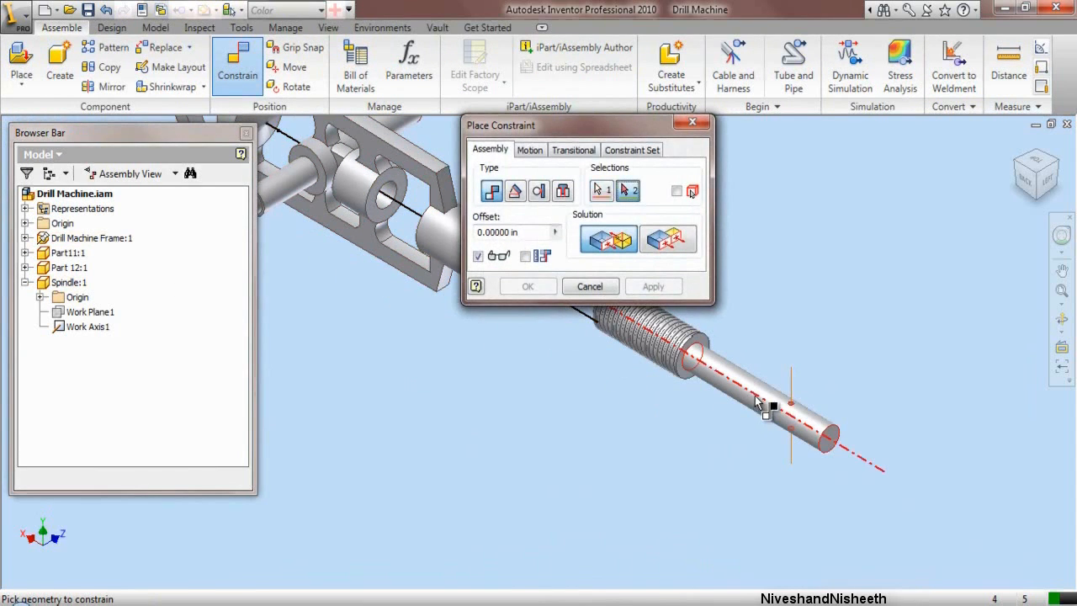
pyautogui.scroll(-5, 680, 500)
pyautogui.scroll(6, 579, 433)
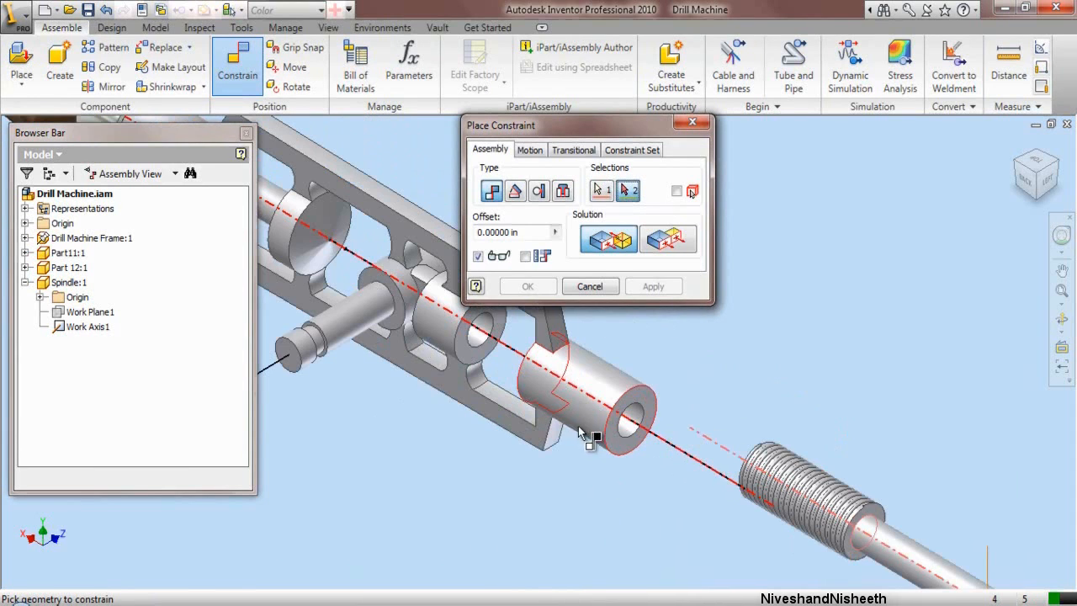
pyautogui.click(583, 405)
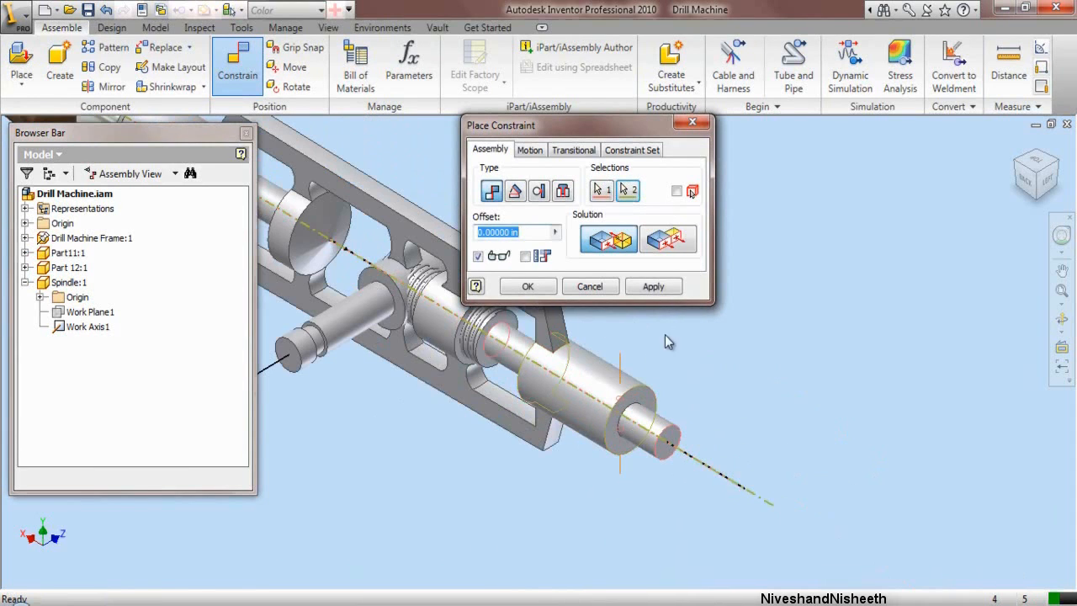
pyautogui.click(654, 287)
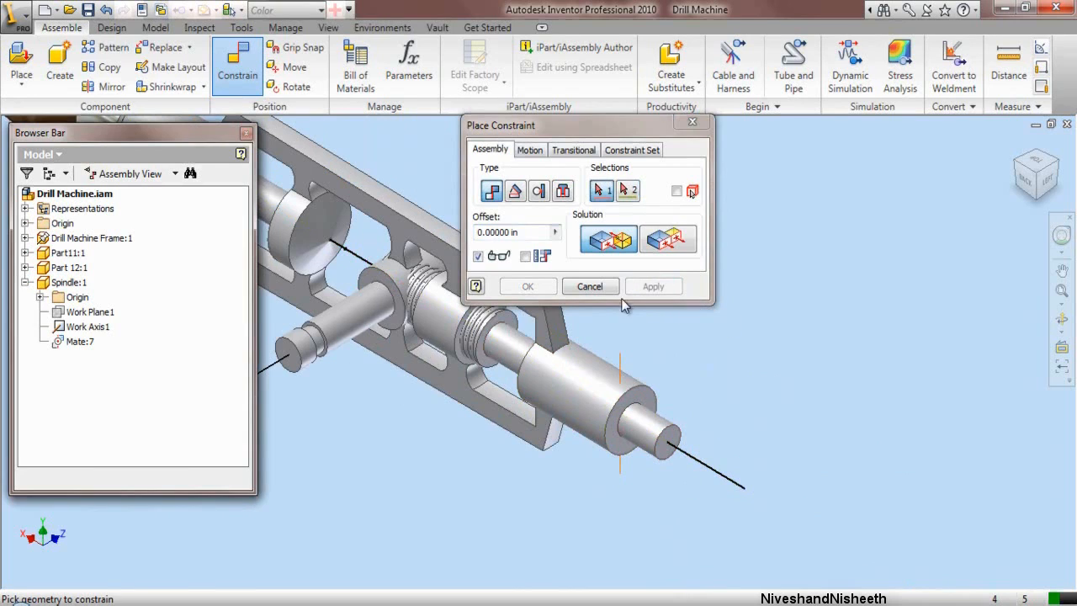
pyautogui.click(589, 286)
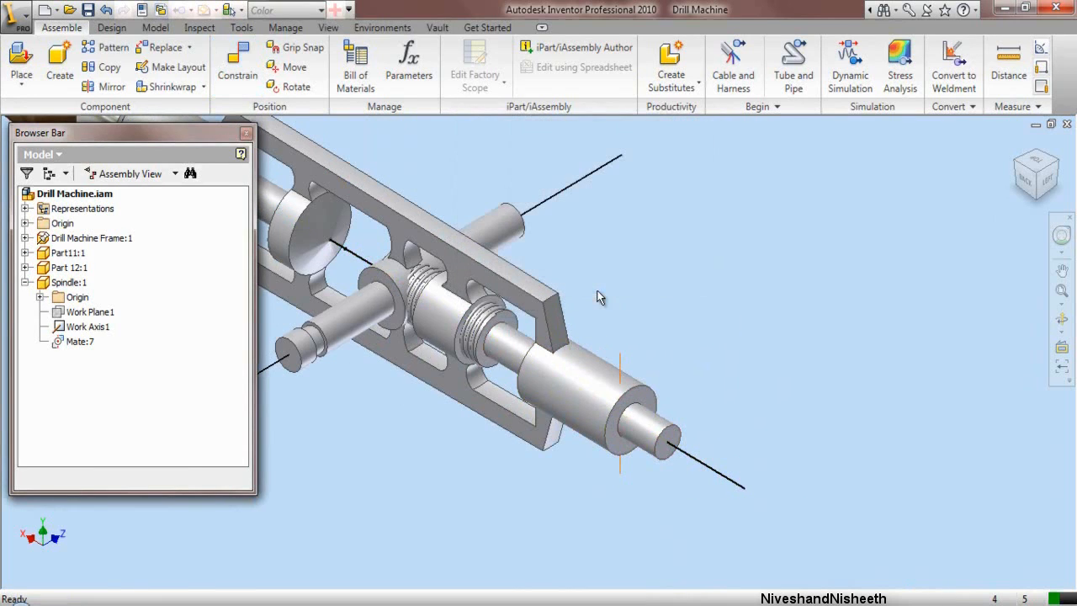
# Step: Rotate the spindle end for end so its threaded head faces outward from the frame
pyautogui.click(289, 89)
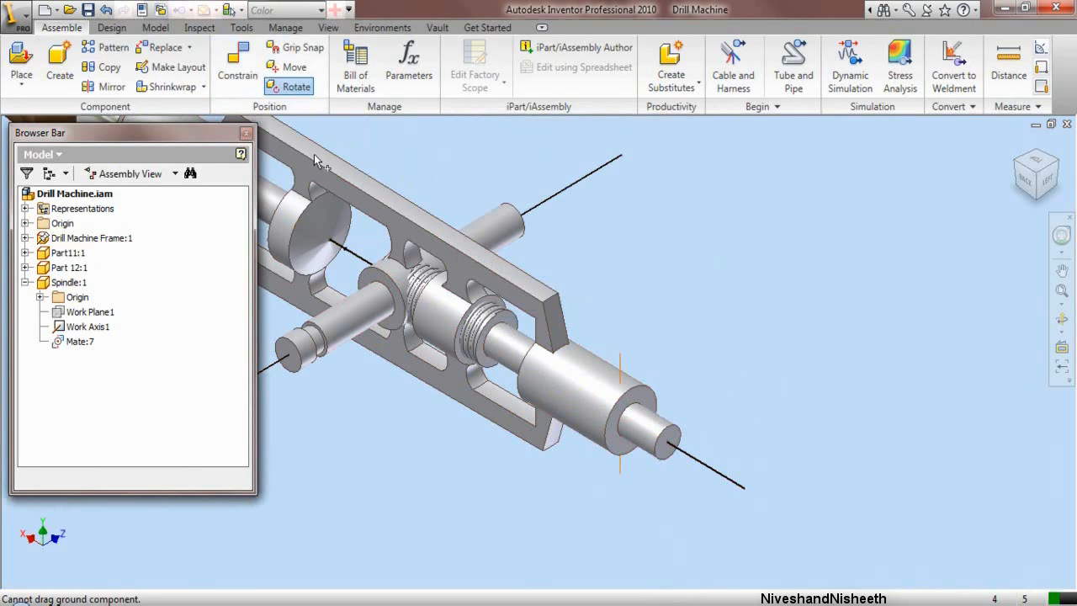
pyautogui.click(653, 435)
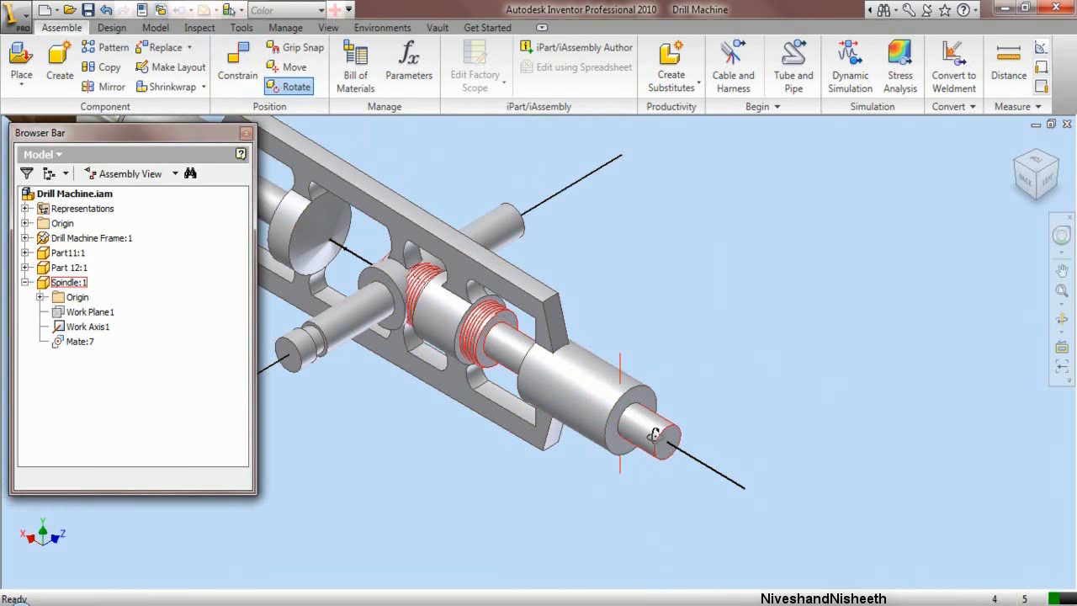
pyautogui.click(653, 435)
pyautogui.moveTo(653, 435); pyautogui.dragTo(871, 463)
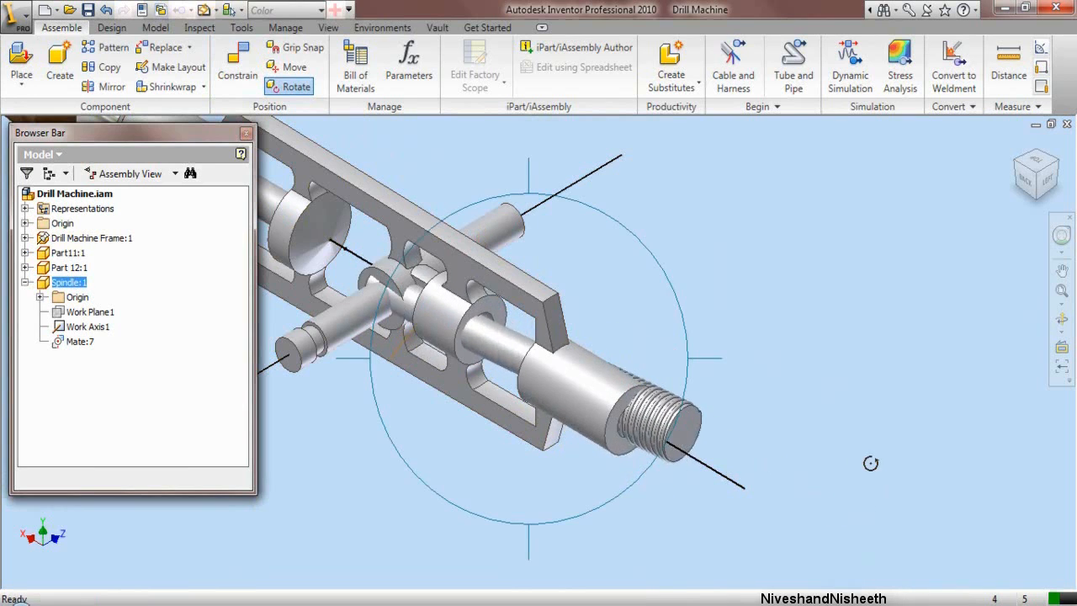
pyautogui.rightClick(711, 423)
pyautogui.click(738, 433)
# Step: Slide the spindle outward along its axis until its plain shaft is clear of the frame's hollow end cylinder
pyautogui.scroll(4, 670, 438)
pyautogui.scroll(-7, 670, 424)
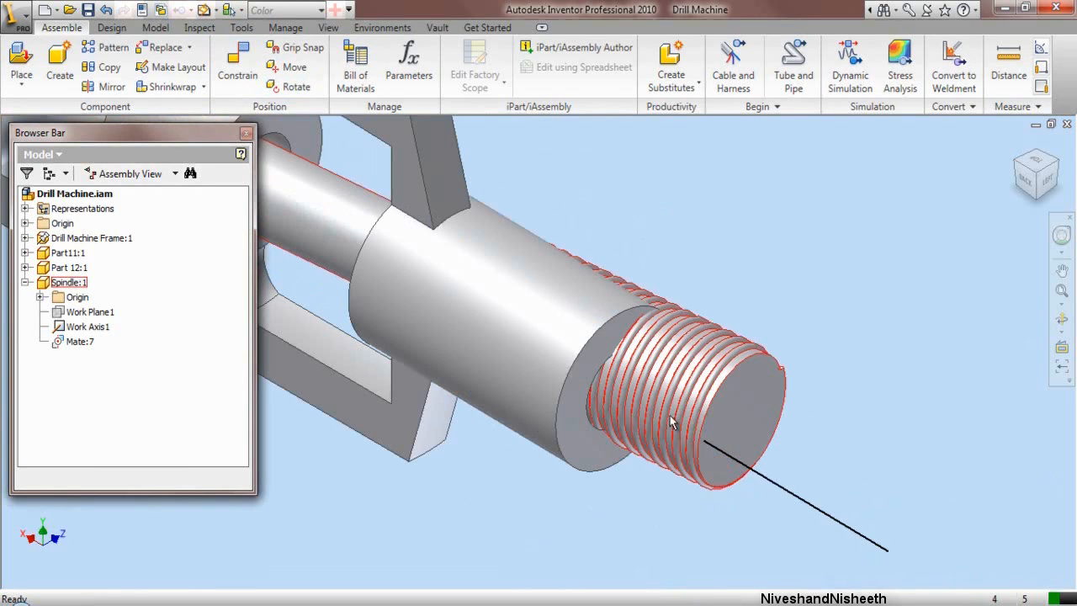
pyautogui.moveTo(670, 417); pyautogui.dragTo(846, 497)
pyautogui.scroll(5, 791, 321)
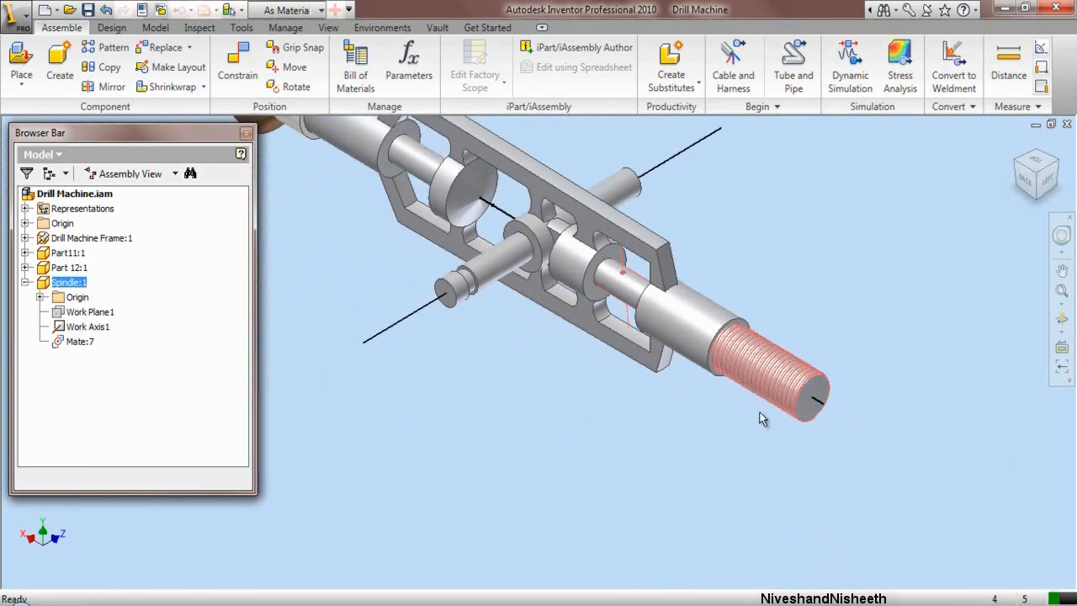
pyautogui.moveTo(762, 419); pyautogui.dragTo(1016, 558)
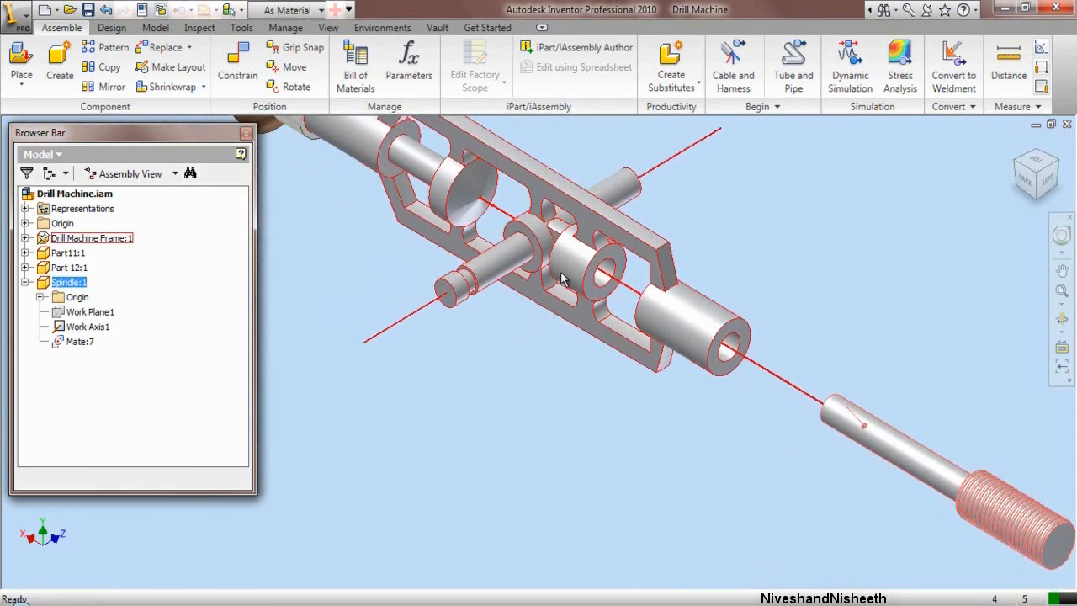
# Step: Mate the bottom face of the blind bore in the frame's inner cylinder to the end face of the spindle's plain shaft with zero offset
pyautogui.scroll(4, 423, 243)
pyautogui.scroll(-9, 493, 247)
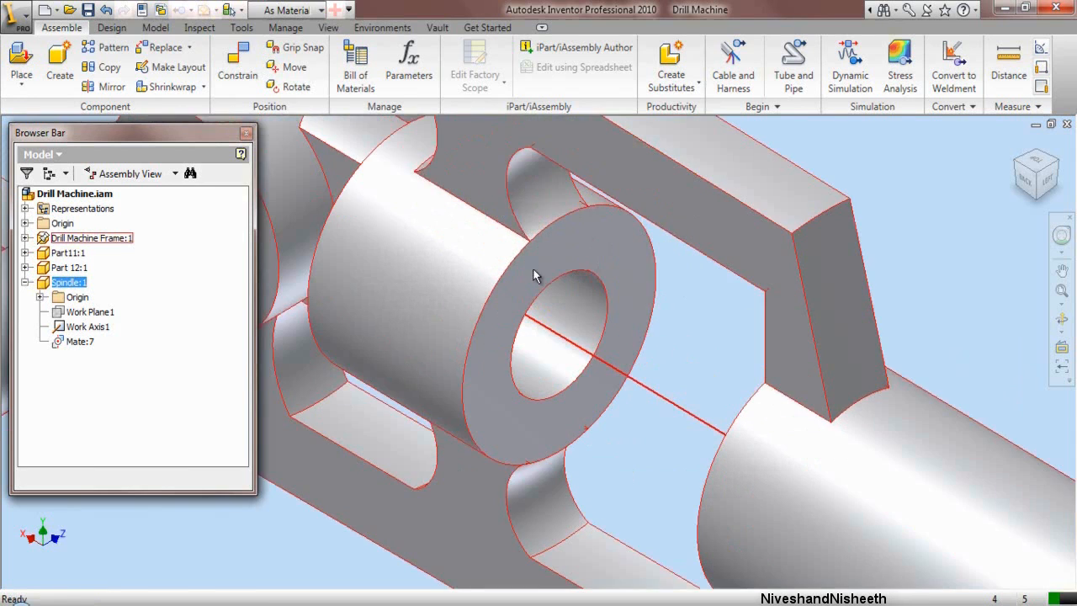
pyautogui.scroll(2, 530, 271)
pyautogui.click(233, 72)
pyautogui.click(232, 71)
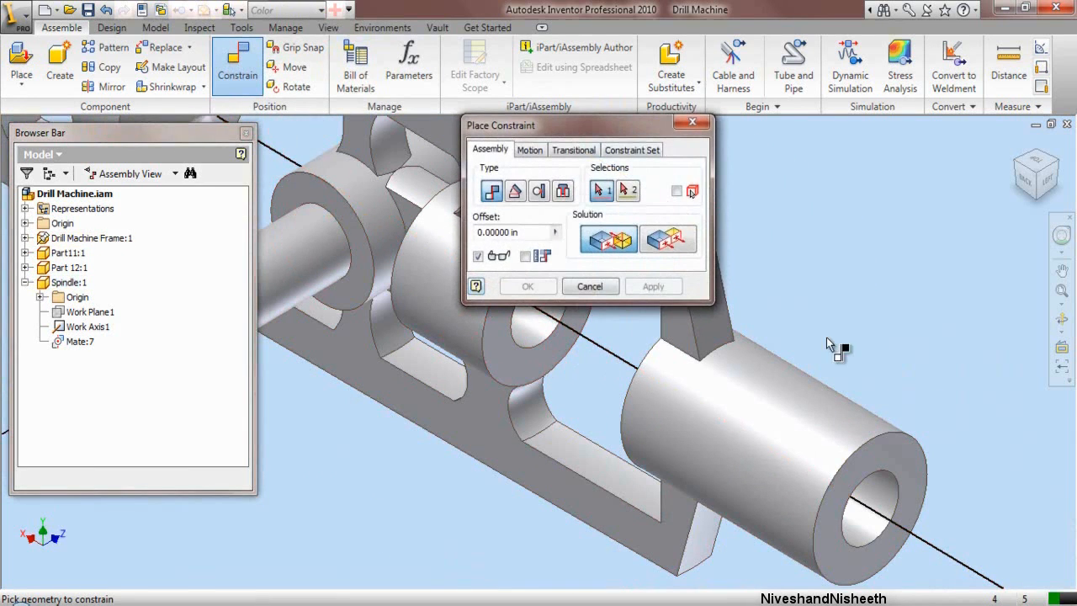
pyautogui.click(1062, 236)
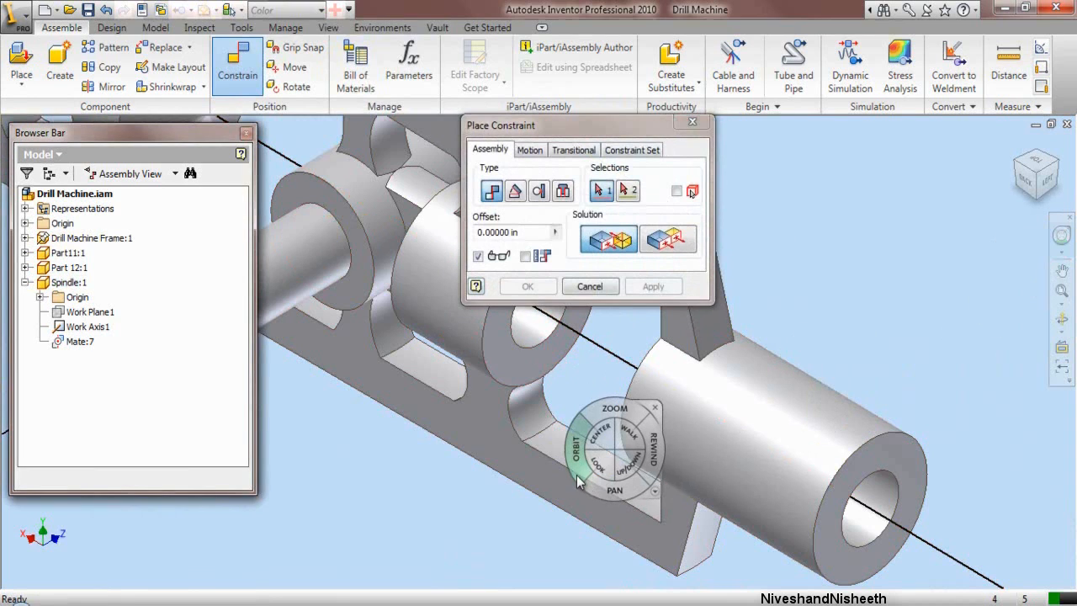
pyautogui.moveTo(600, 437); pyautogui.dragTo(553, 341)
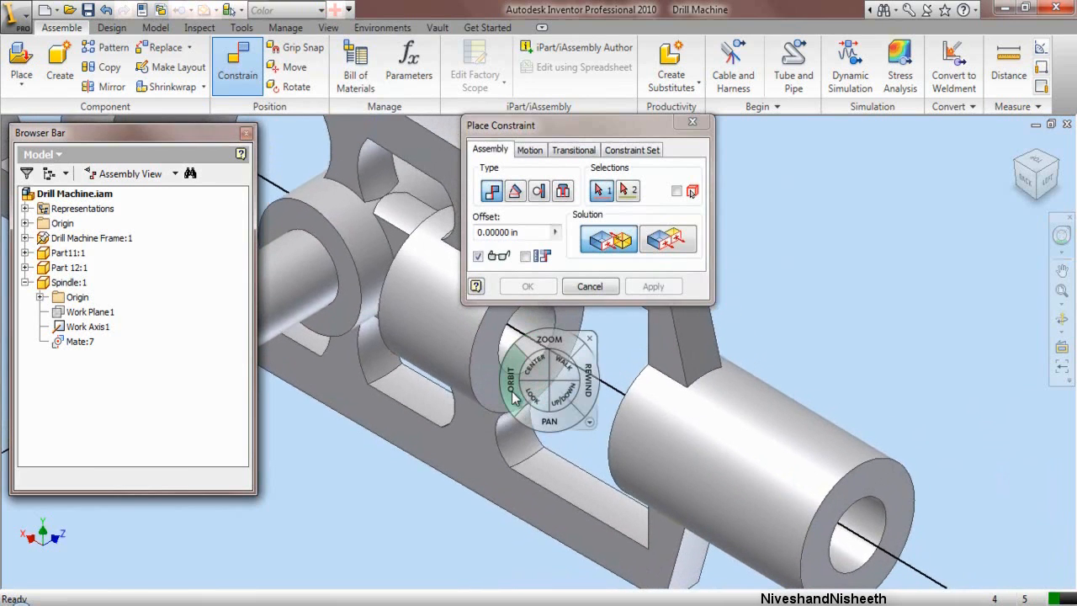
pyautogui.moveTo(513, 389); pyautogui.dragTo(493, 378)
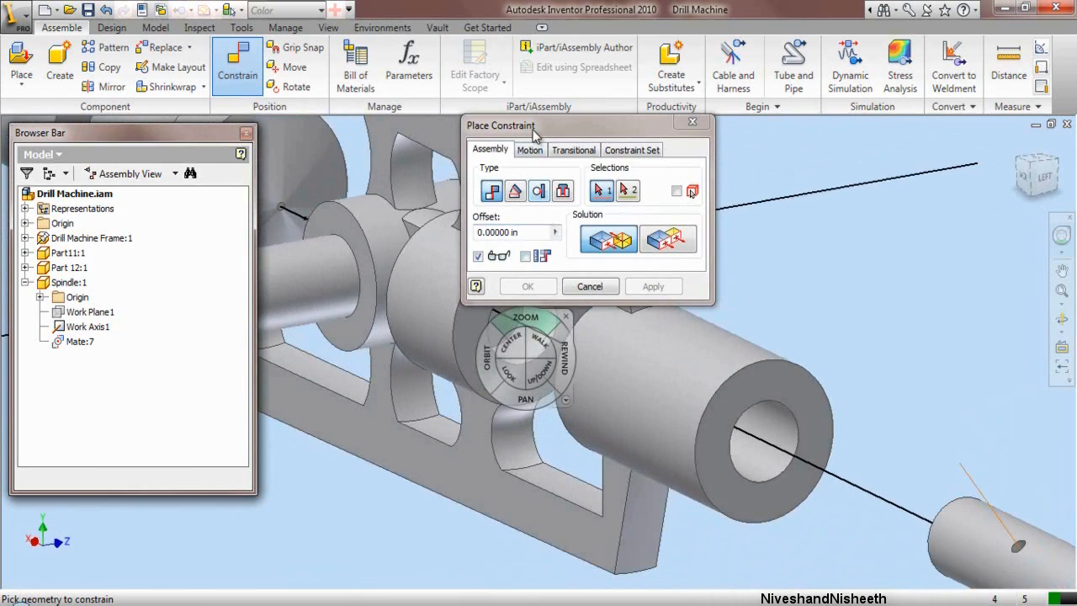
pyautogui.moveTo(533, 134); pyautogui.dragTo(762, 167)
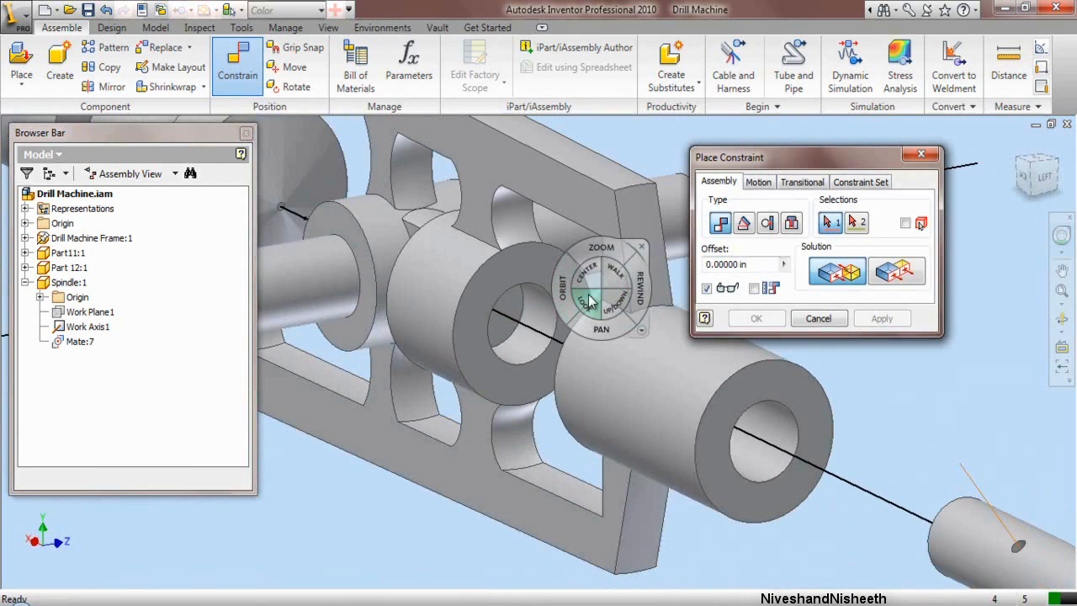
pyautogui.click(642, 248)
pyautogui.scroll(5, 519, 313)
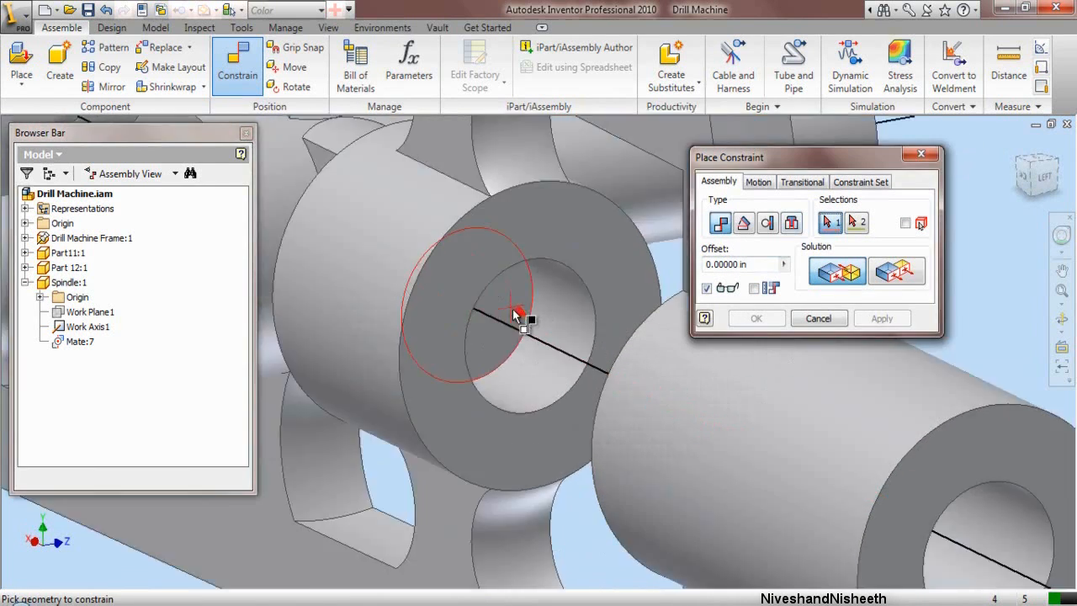
pyautogui.click(517, 317)
pyautogui.scroll(-6, 497, 370)
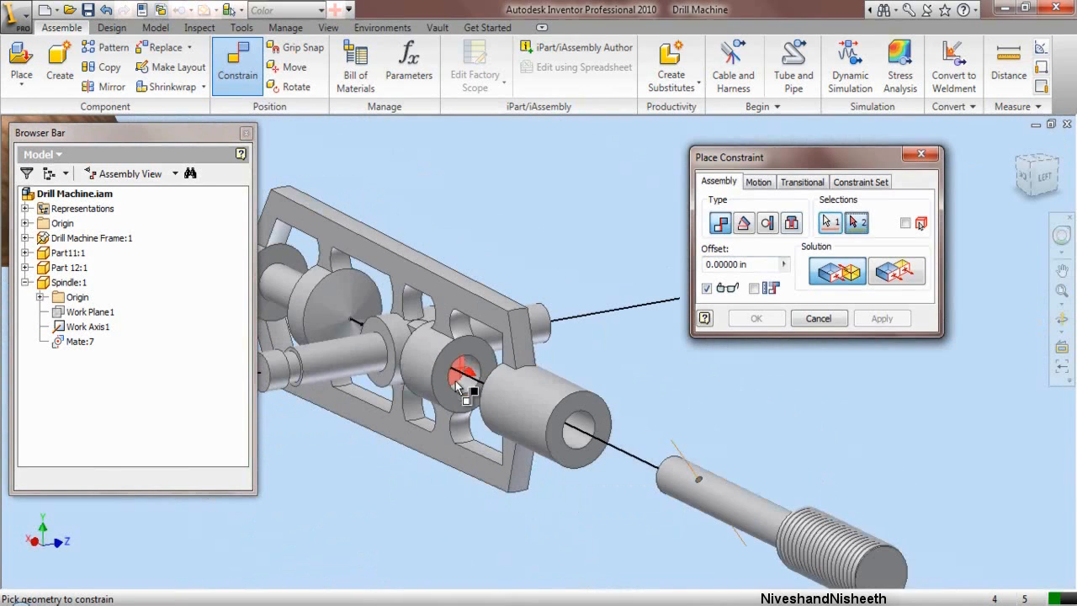
pyautogui.click(1061, 237)
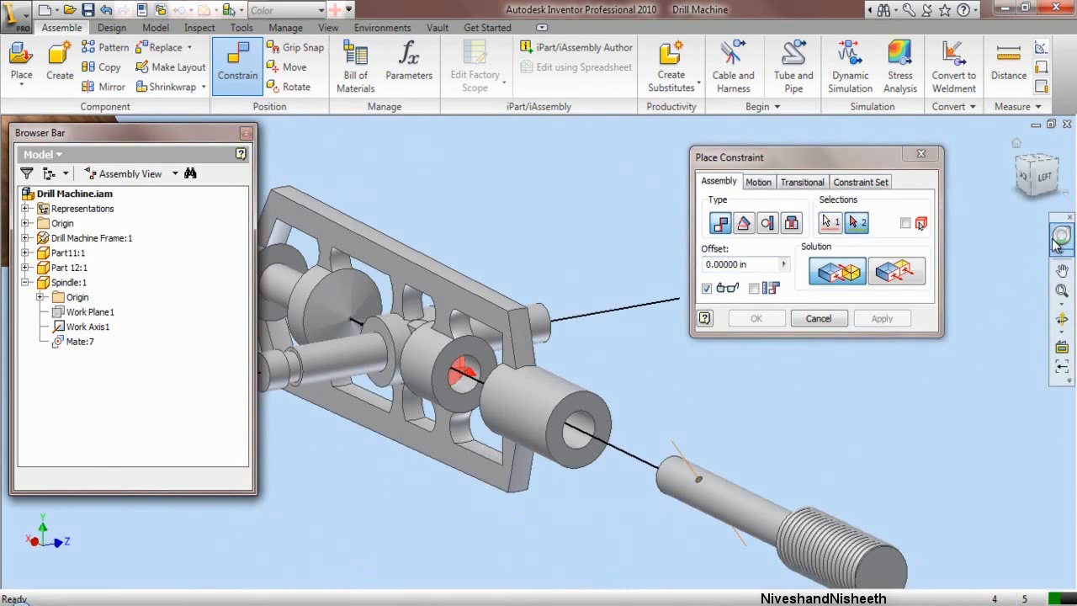
pyautogui.moveTo(791, 408); pyautogui.dragTo(627, 418)
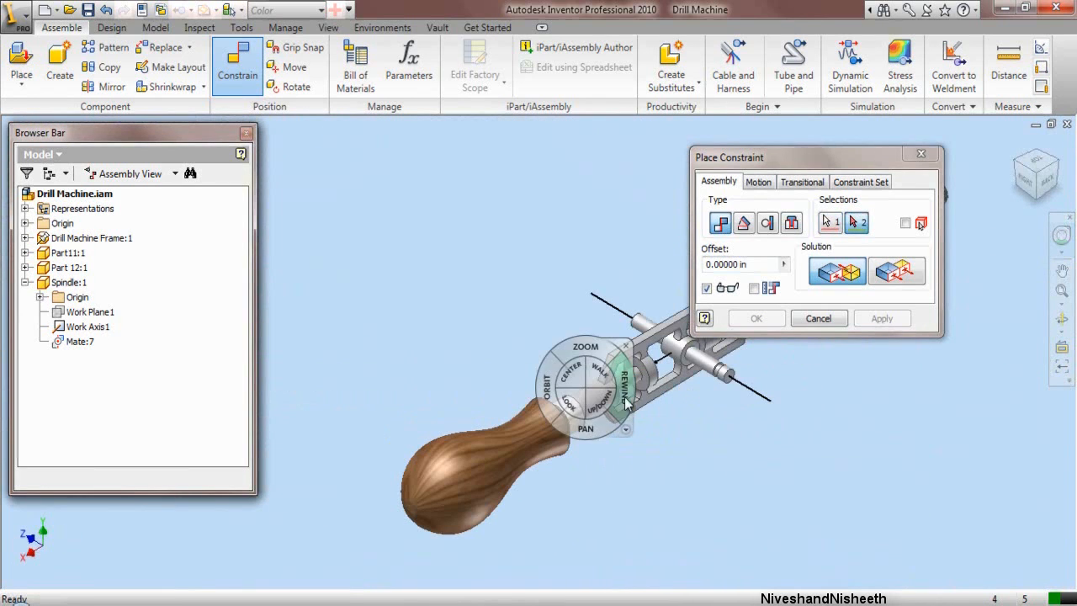
pyautogui.click(631, 342)
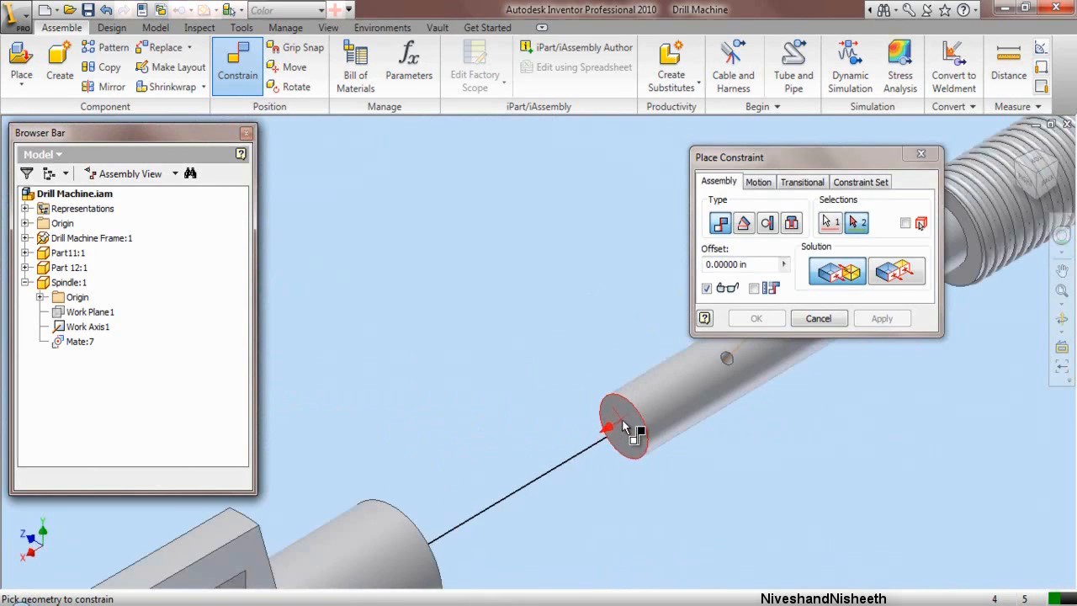
pyautogui.click(624, 428)
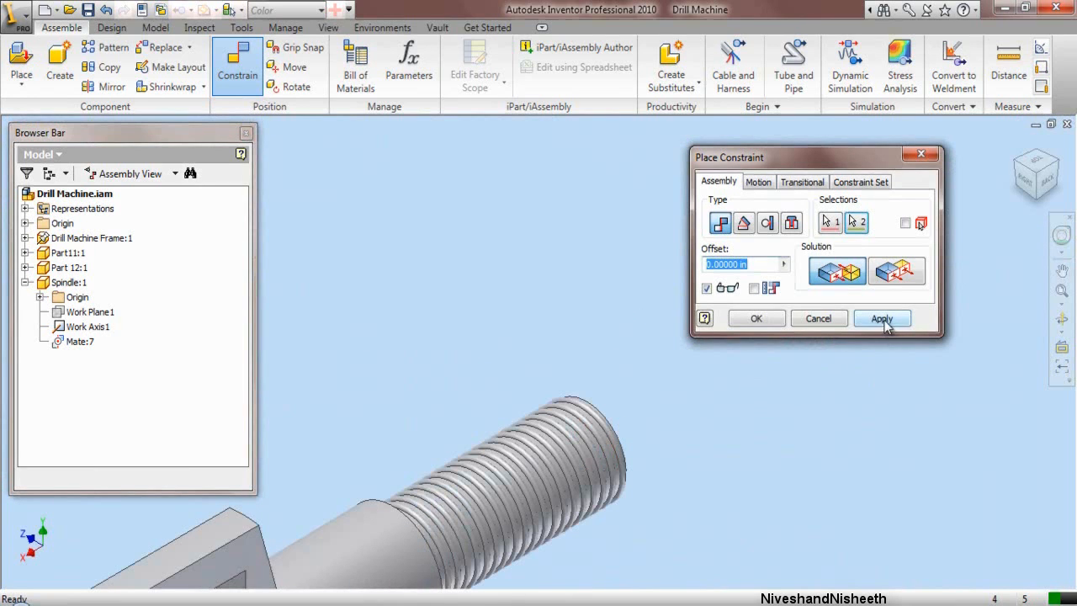
pyautogui.click(883, 319)
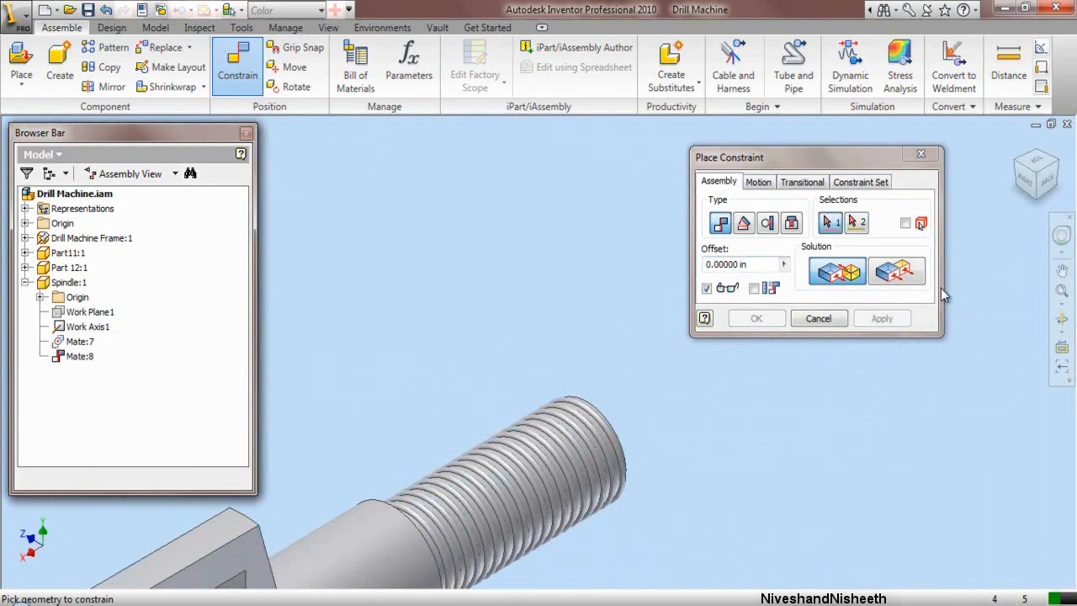
pyautogui.click(1016, 165)
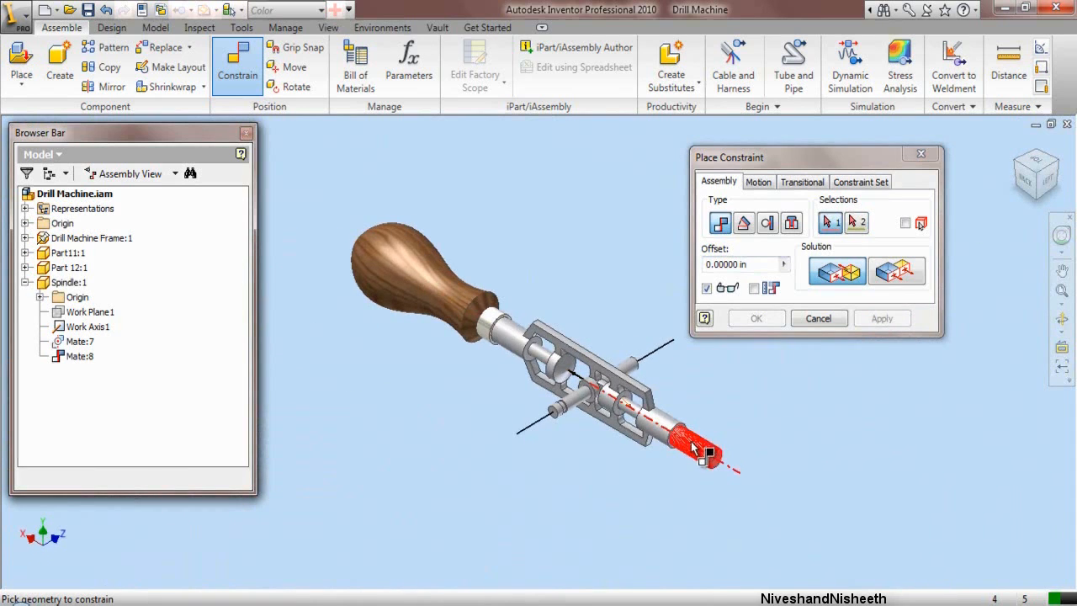
# Step: Check for interference between the drill machine frame as set 1 and the spindle as set 2
pyautogui.scroll(5, 691, 452)
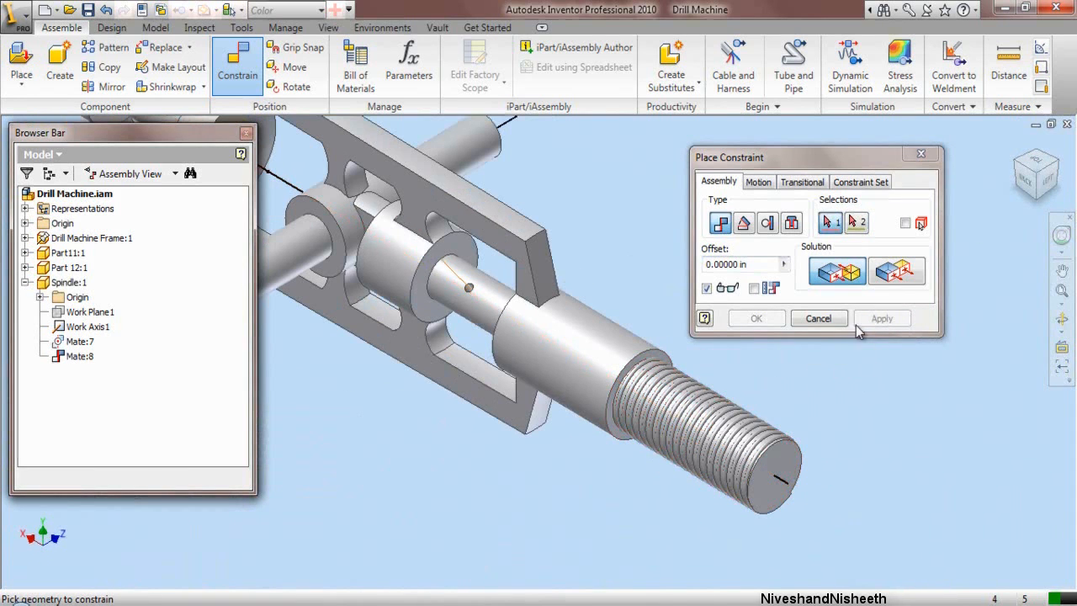
pyautogui.click(823, 321)
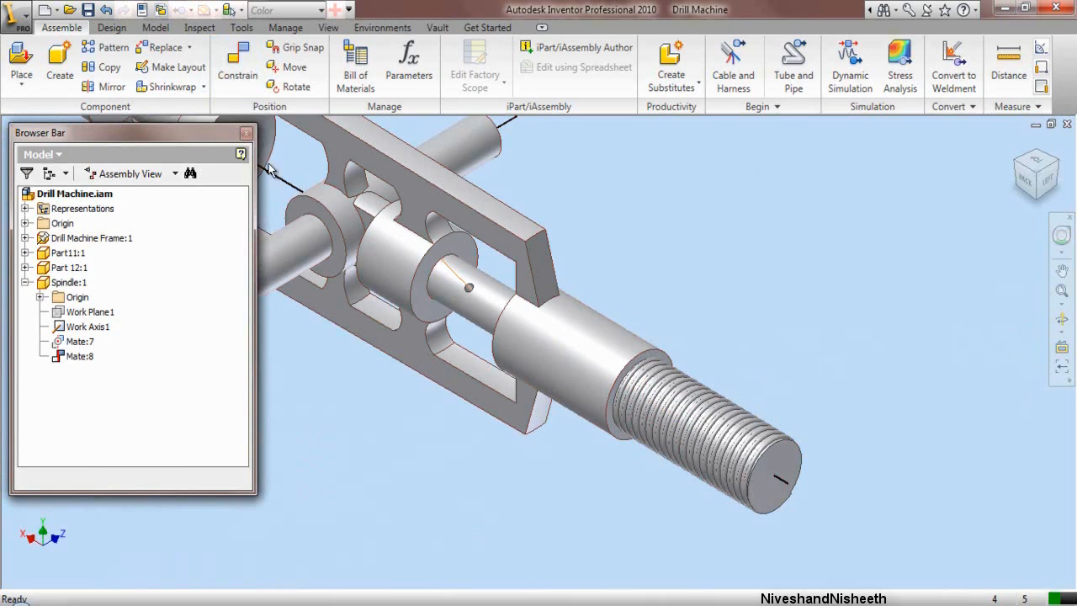
pyautogui.click(200, 27)
pyautogui.click(33, 69)
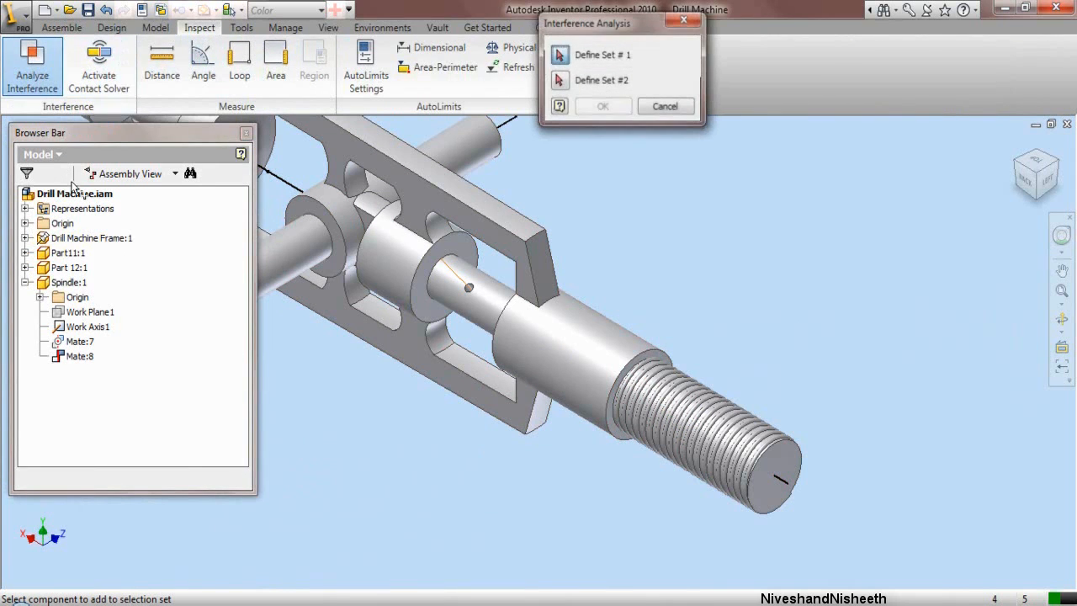
pyautogui.click(459, 396)
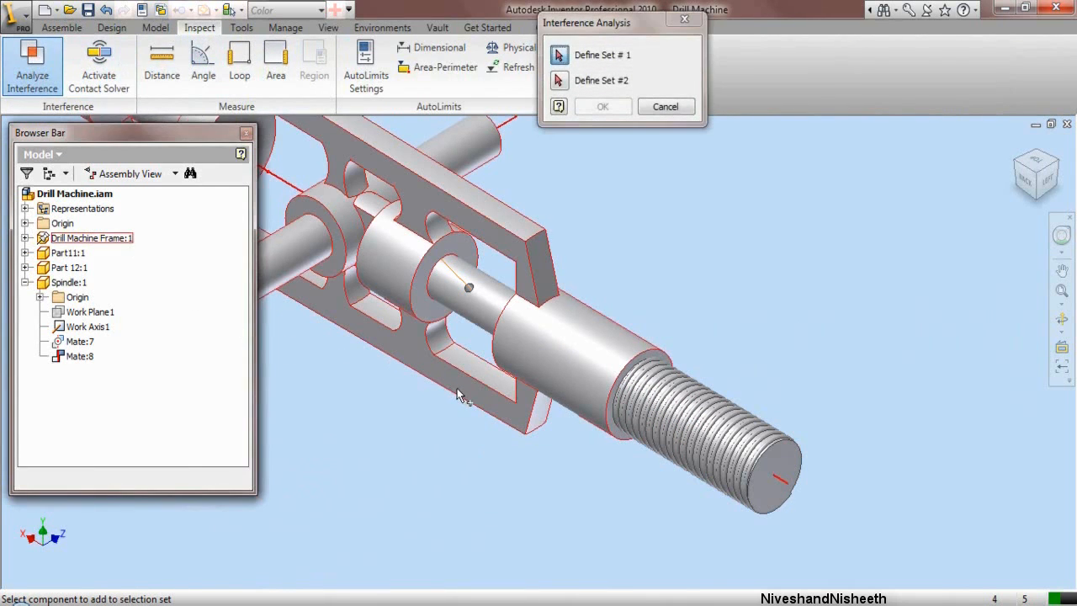
pyautogui.click(560, 85)
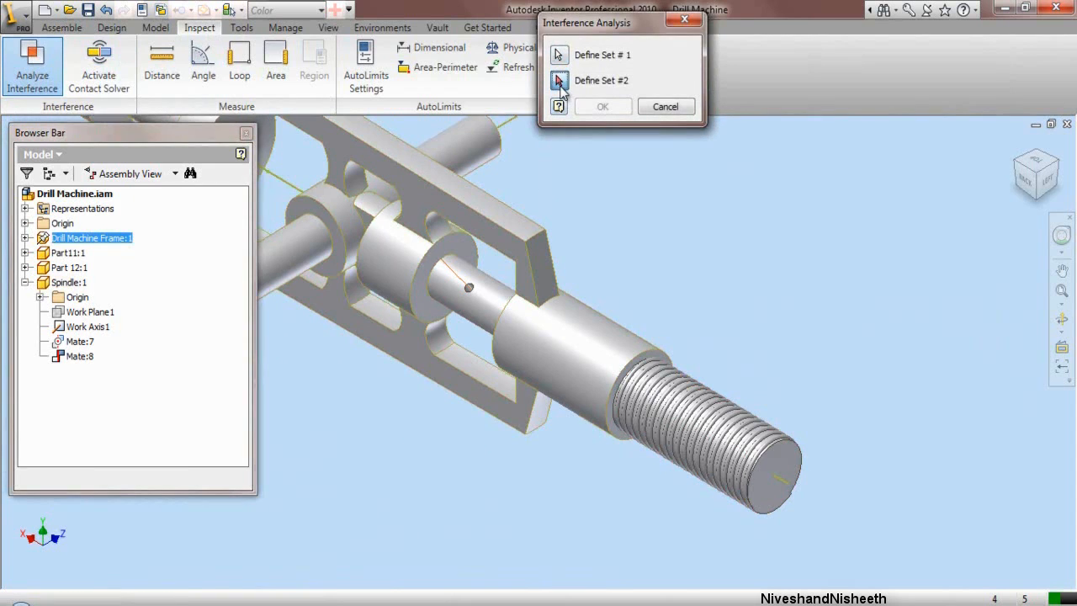
pyautogui.click(689, 422)
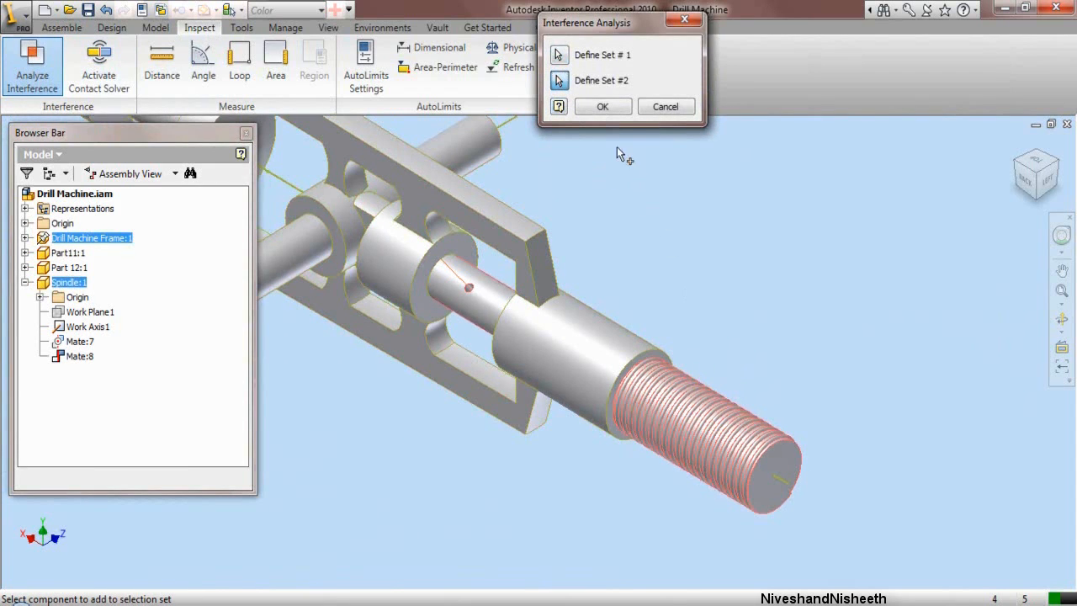
pyautogui.click(603, 108)
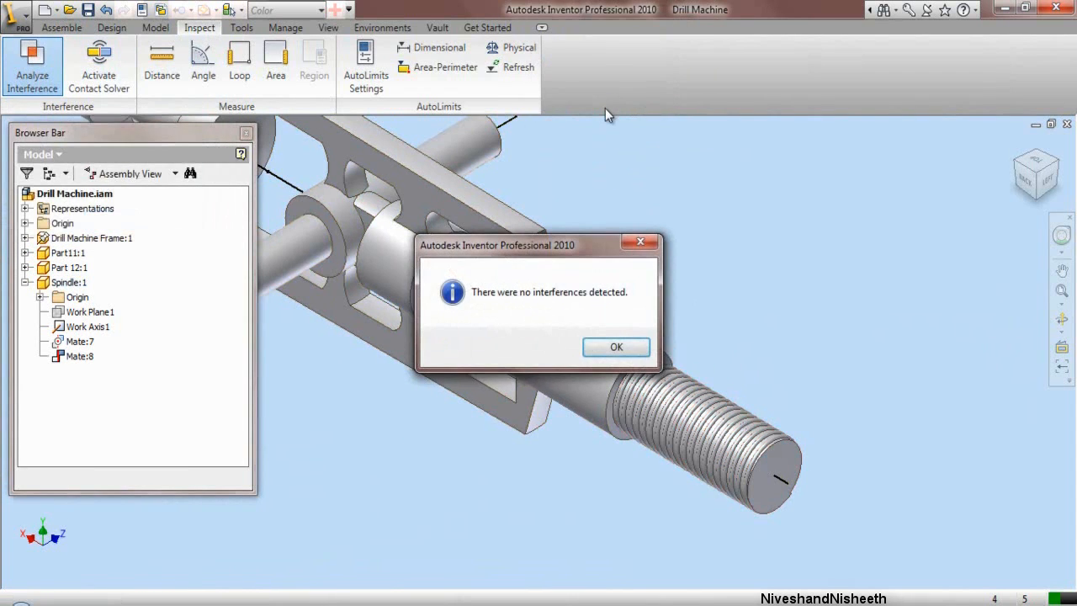
pyautogui.click(633, 351)
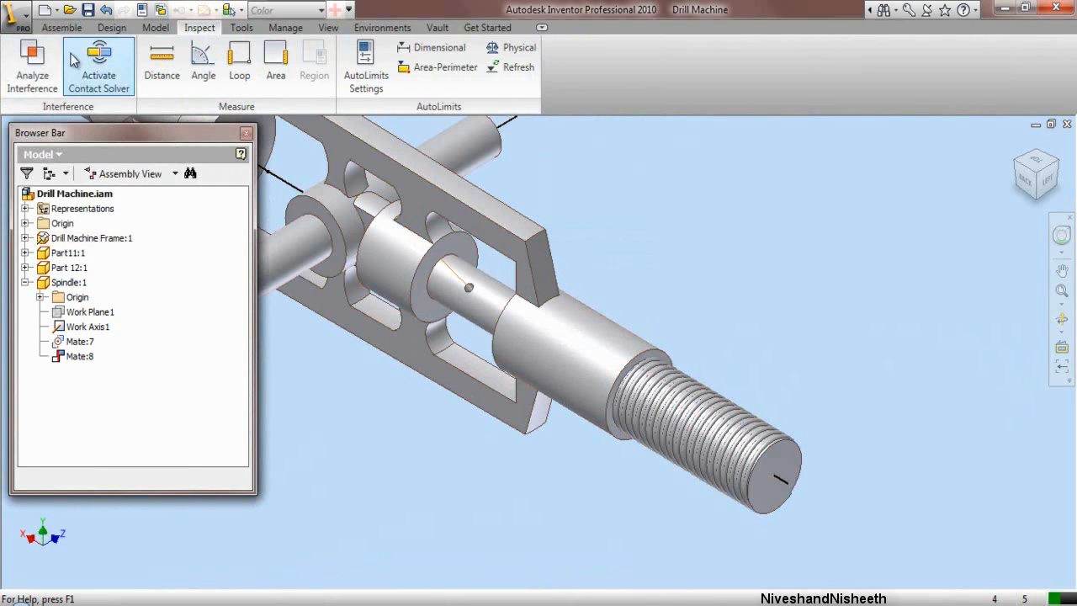
# Step: Place one instance of the Part1 chuck from the Drill Machine folder beside the spindle's threaded end
pyautogui.click(62, 27)
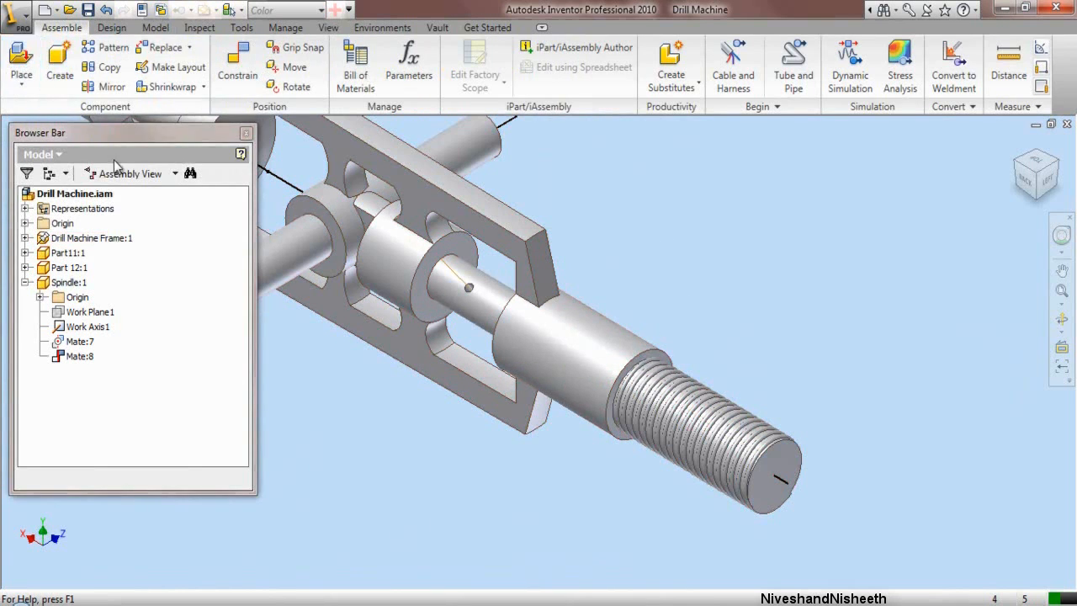
pyautogui.press('p')
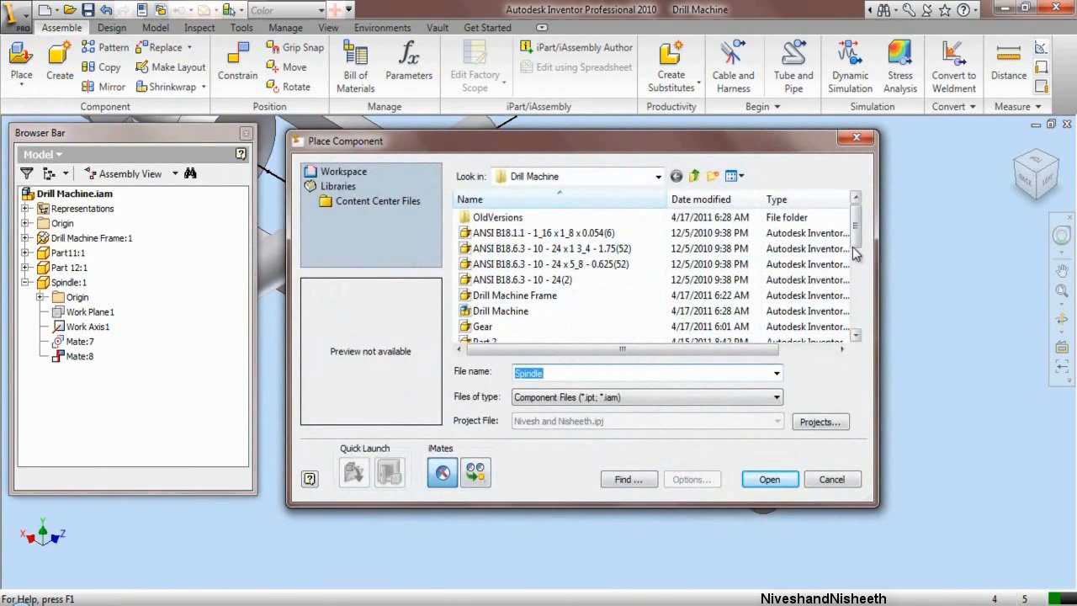
pyautogui.scroll(-2, 854, 255)
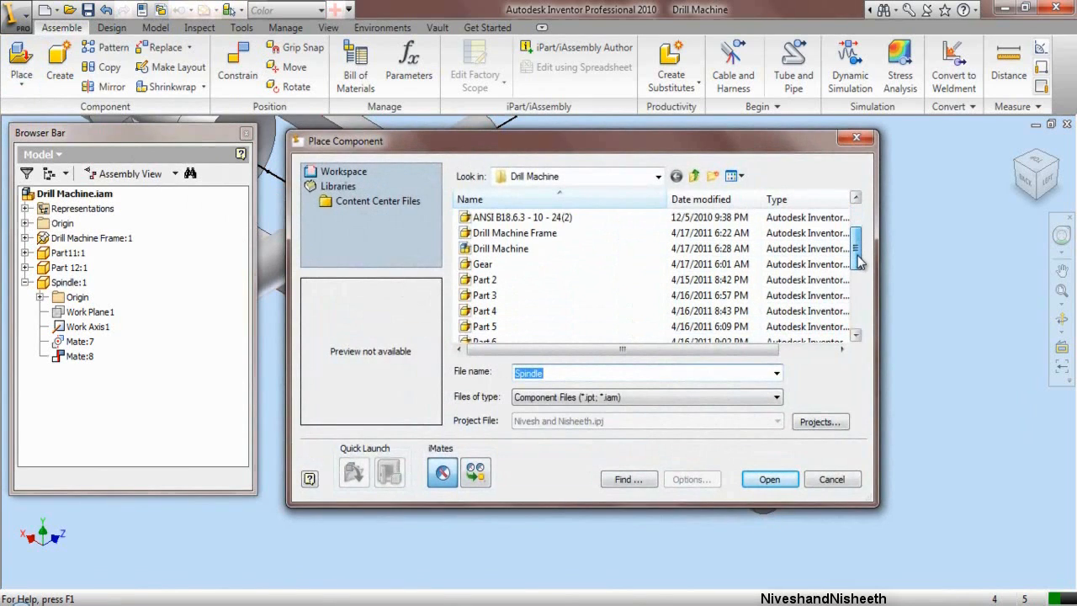
pyautogui.moveTo(858, 256); pyautogui.dragTo(860, 285)
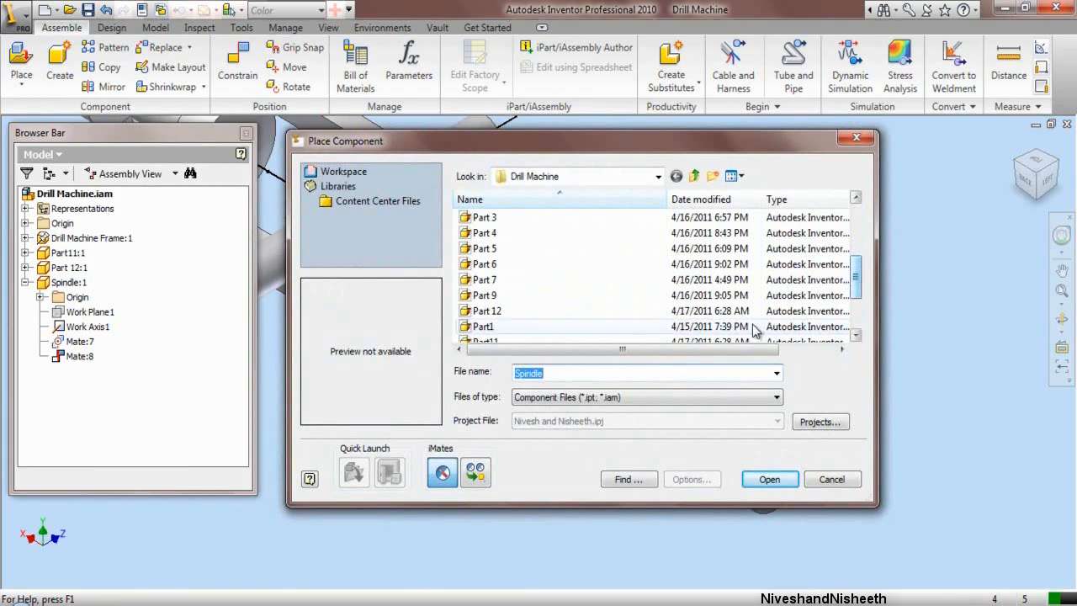
pyautogui.click(561, 326)
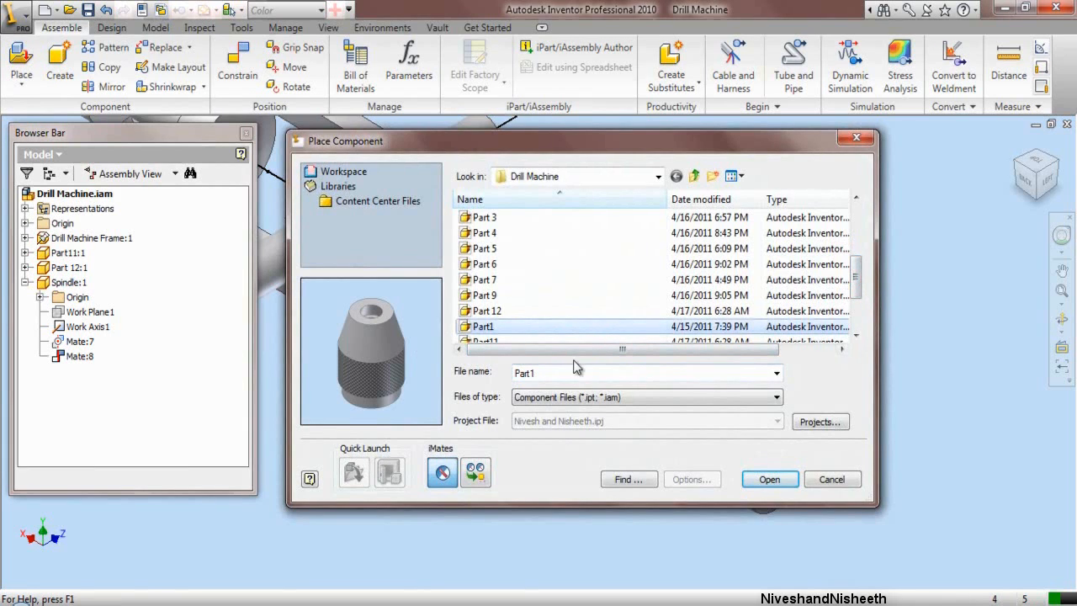
pyautogui.click(764, 484)
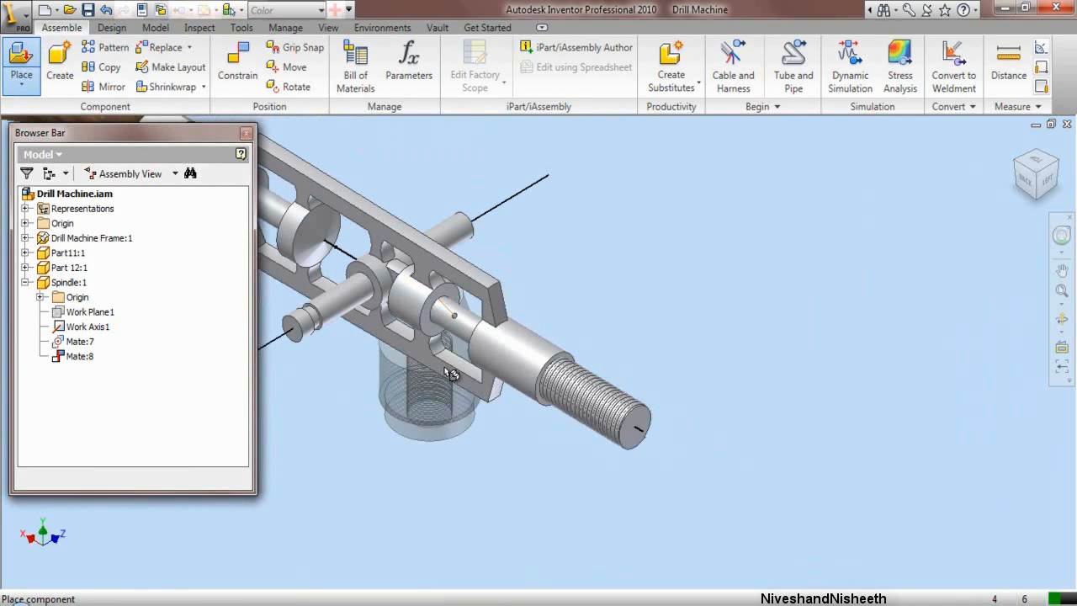
pyautogui.click(746, 429)
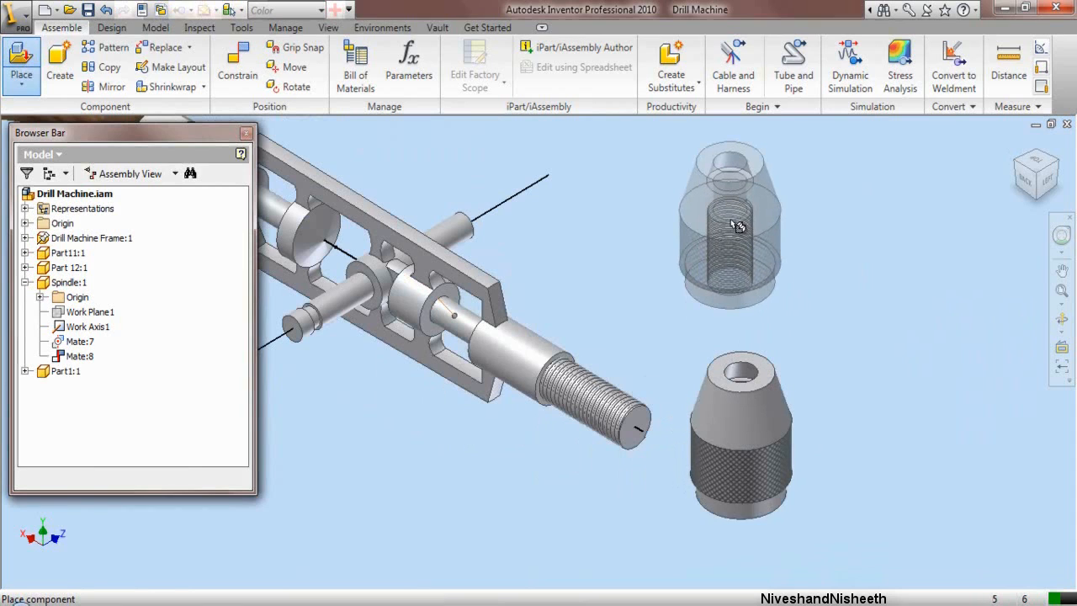
pyautogui.rightClick(734, 211)
pyautogui.click(784, 219)
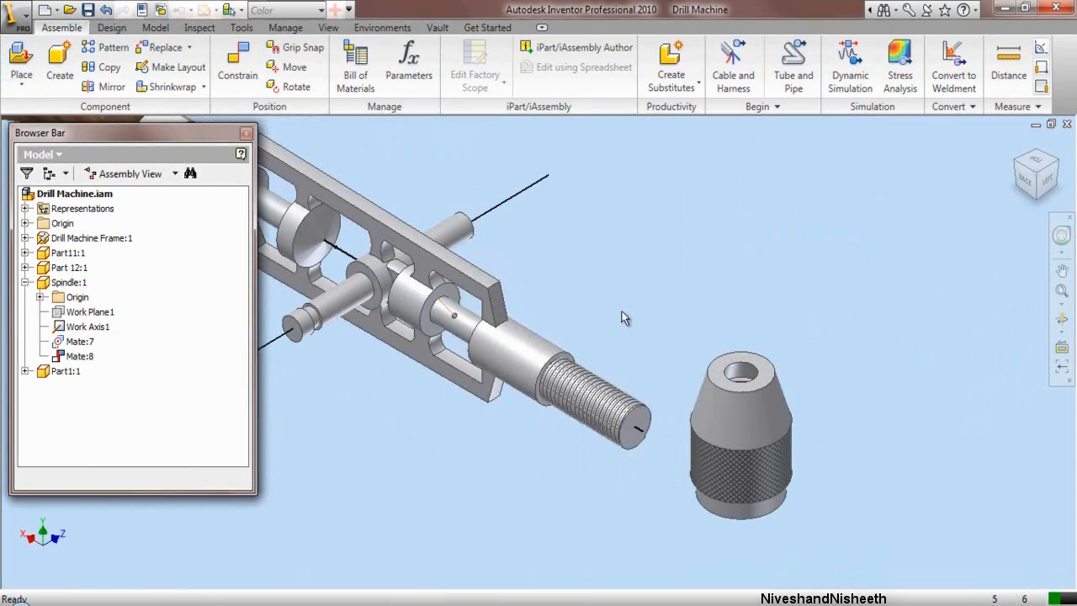
# Step: Mate the axis of the spindle's threaded head to the axis of the chuck's knurled cylinder with zero offset
pyautogui.scroll(-5, 525, 363)
pyautogui.scroll(5, 587, 384)
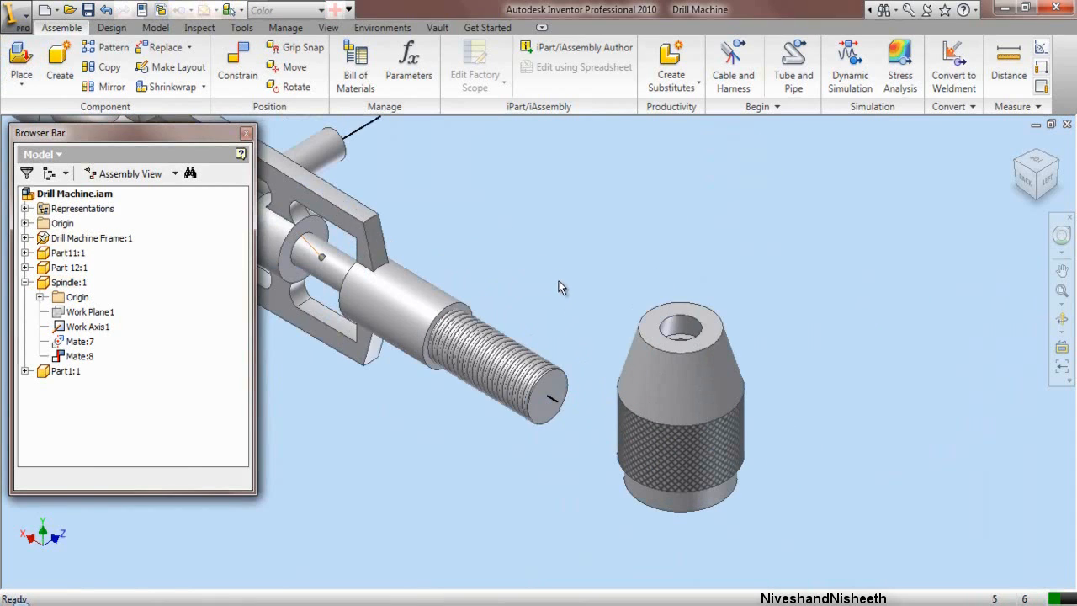
pyautogui.click(238, 63)
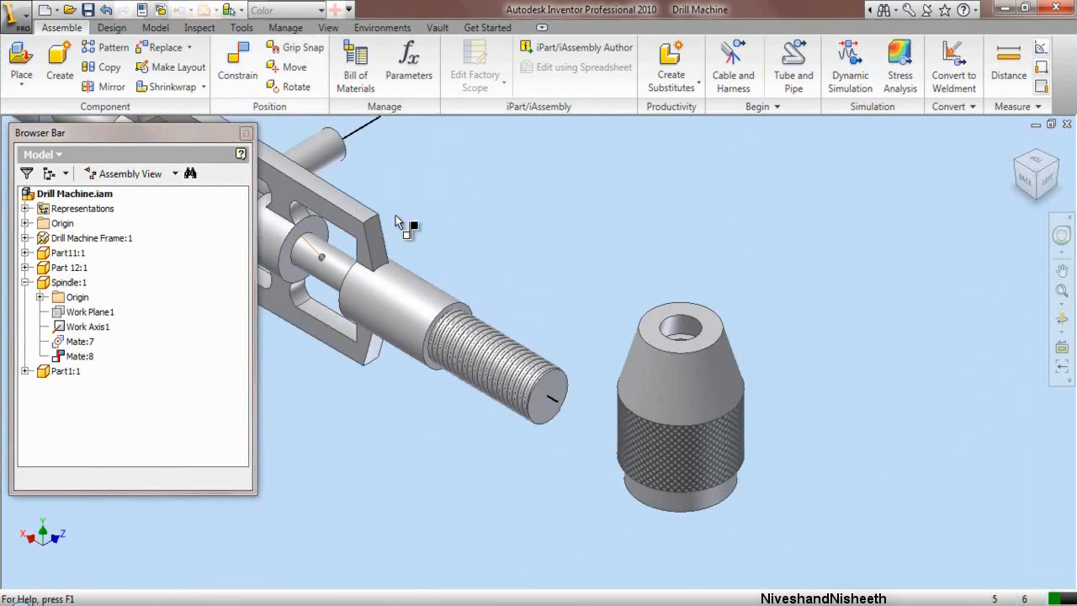
pyautogui.click(462, 331)
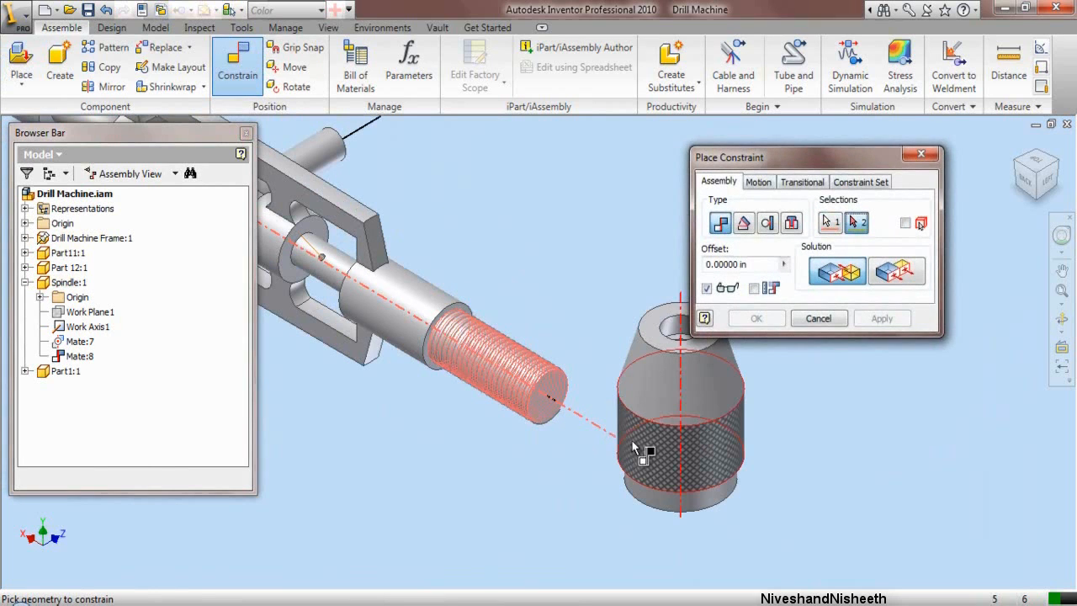
pyautogui.click(655, 454)
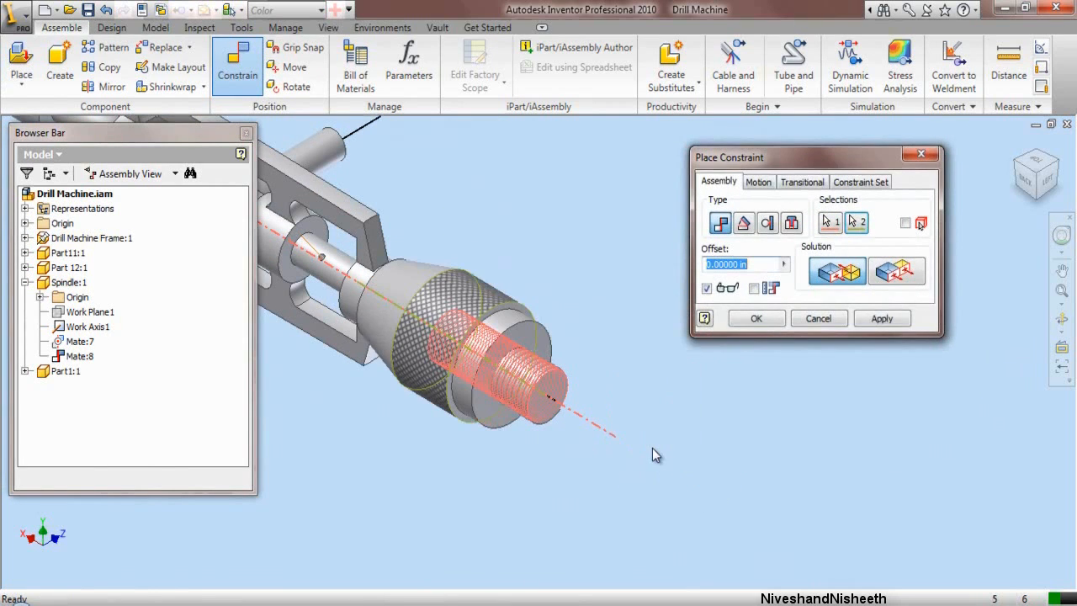
pyautogui.click(882, 318)
pyautogui.click(818, 318)
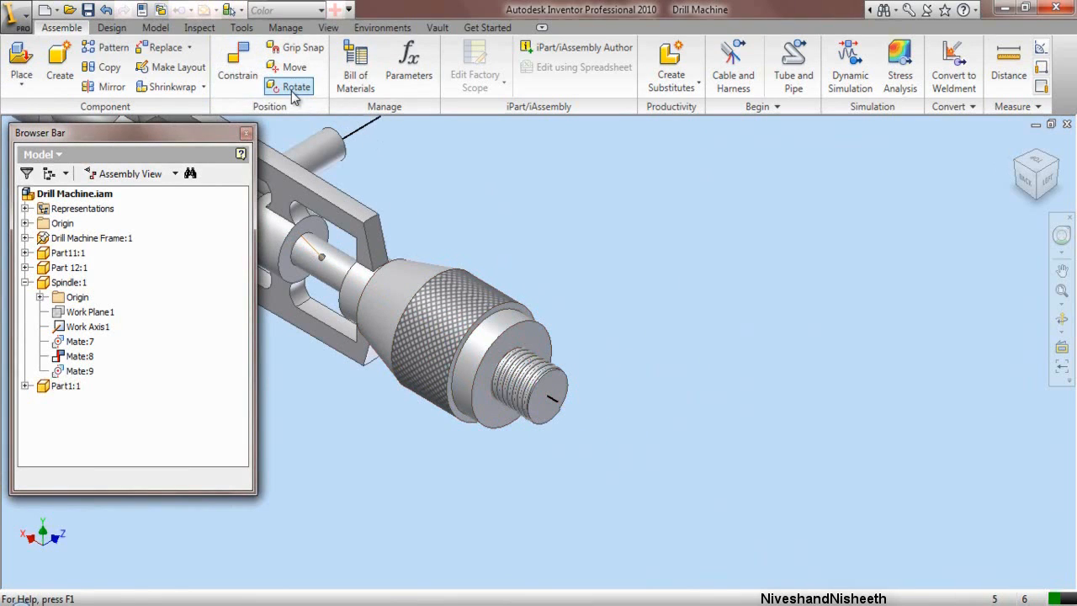
# Step: Rotate the chuck end for end so its threaded bore faces the spindle and its tapered nose points outward
pyautogui.click(430, 283)
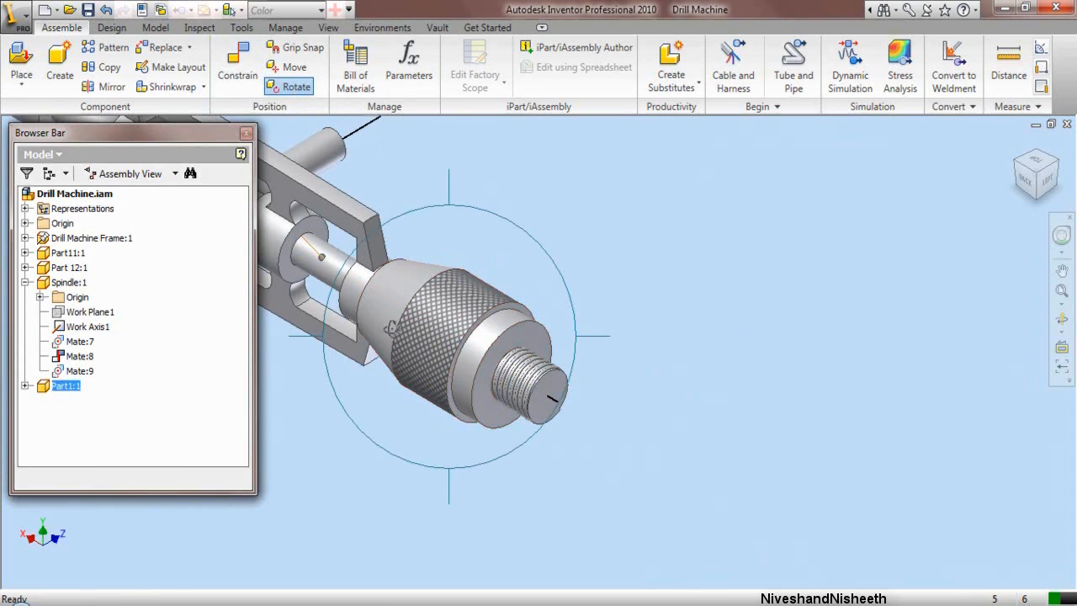
pyautogui.moveTo(390, 326); pyautogui.dragTo(717, 450)
pyautogui.rightClick(522, 226)
pyautogui.click(533, 235)
# Step: Slide the chuck outward along its axis until it is well clear of the spindle's threaded end
pyautogui.scroll(5, 506, 375)
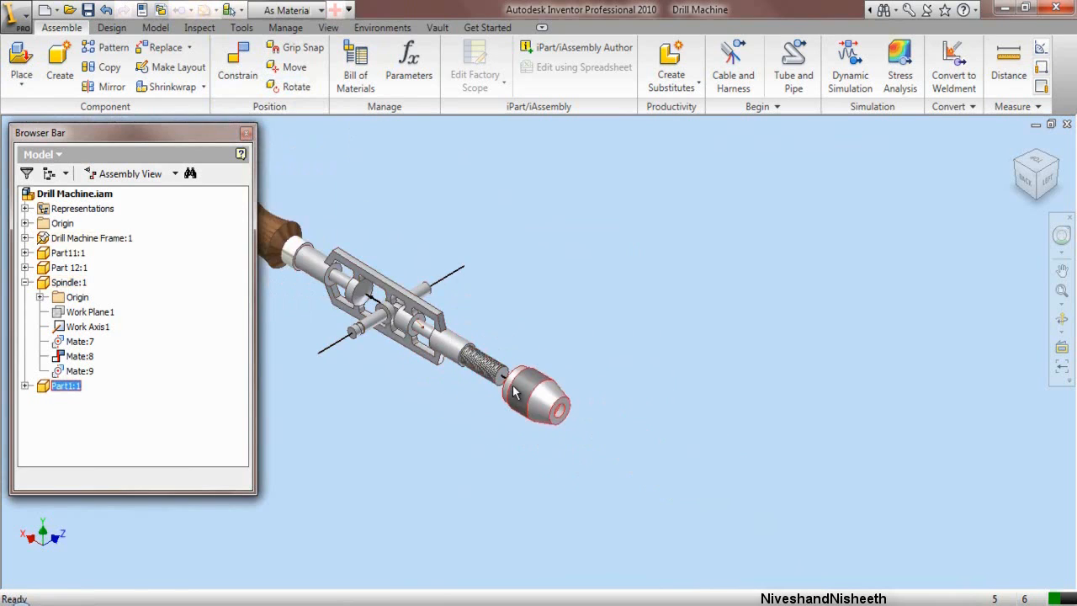
pyautogui.scroll(-6, 507, 375)
pyautogui.click(593, 282)
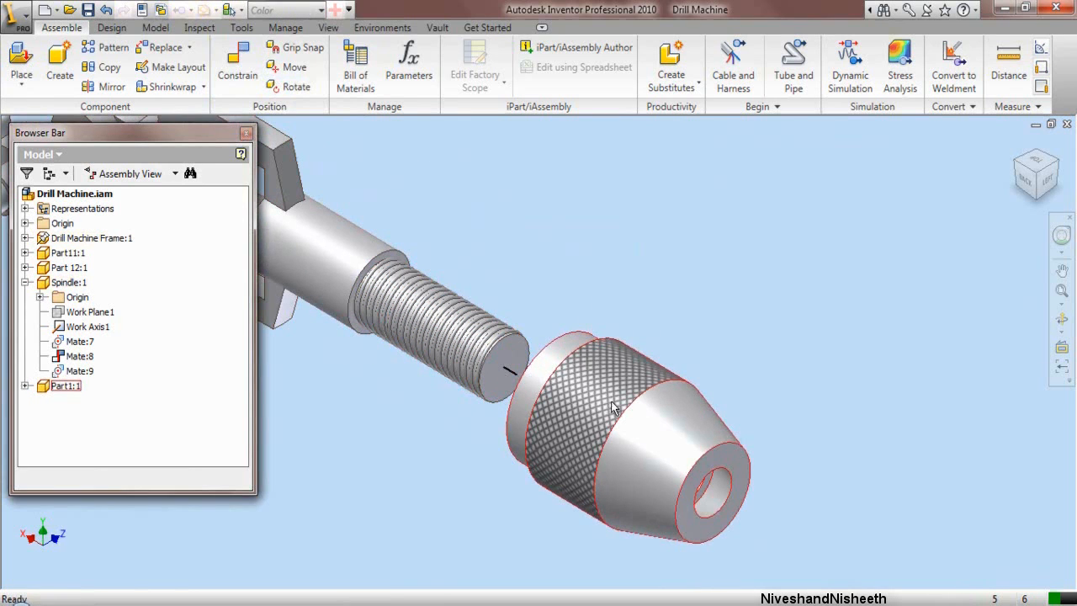
pyautogui.moveTo(644, 439); pyautogui.dragTo(741, 489)
pyautogui.scroll(3, 674, 330)
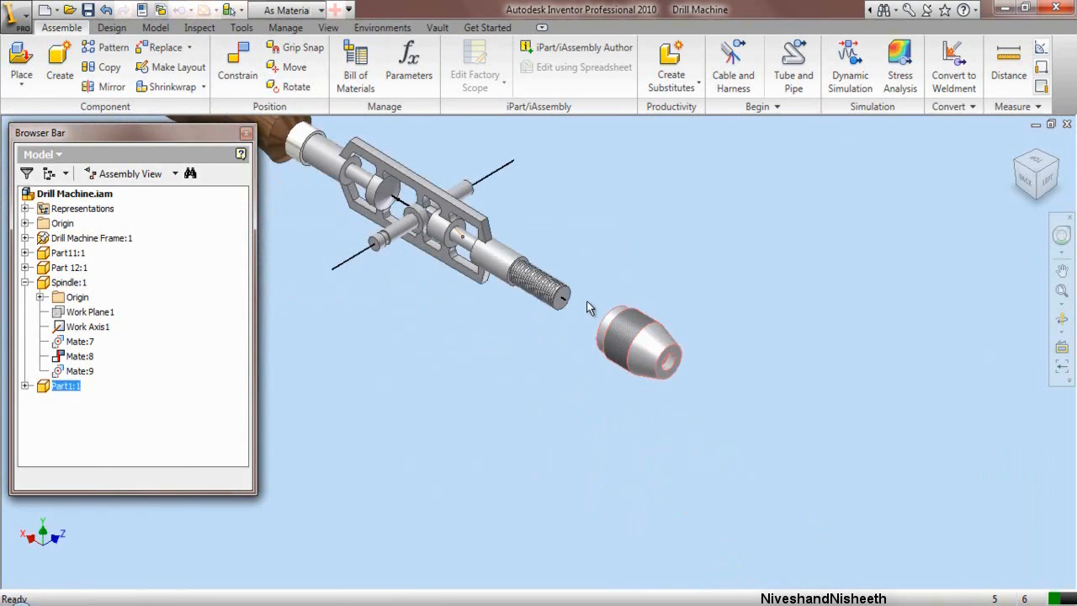
pyautogui.moveTo(587, 301); pyautogui.dragTo(721, 382)
# Step: Mate the end face of the spindle's threaded tip to the inner bottom face of the chuck's threaded bore with zero offset
pyautogui.scroll(-5, 569, 299)
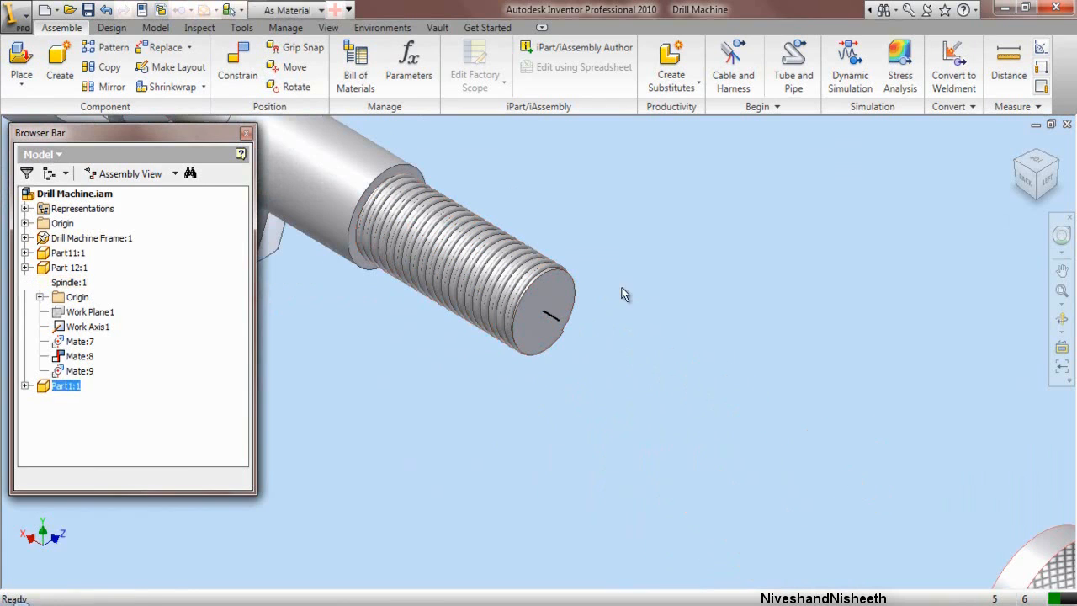
pyautogui.click(236, 65)
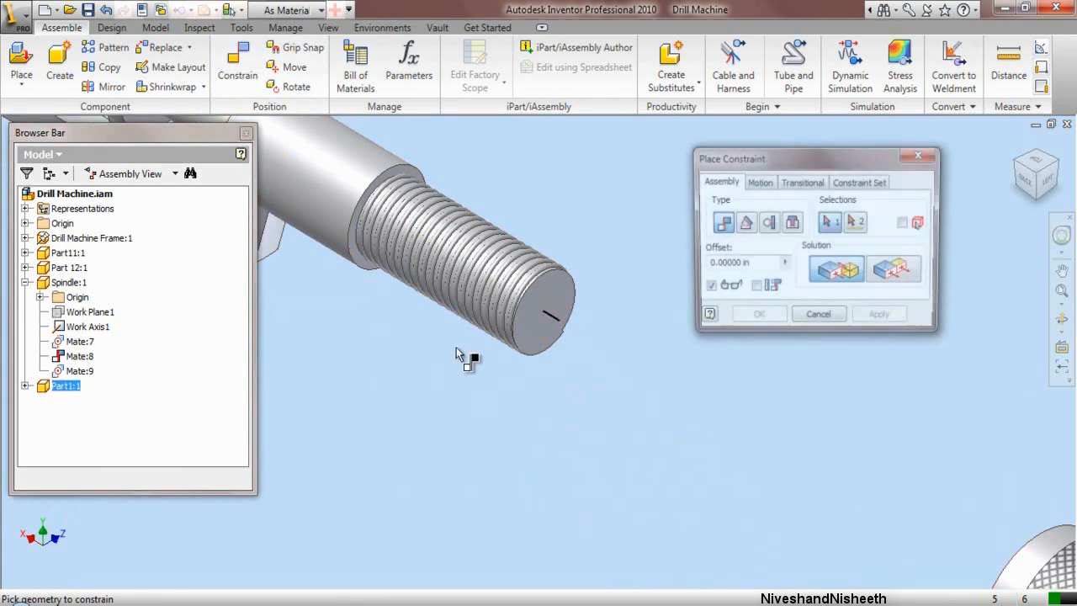
pyautogui.click(531, 338)
pyautogui.scroll(2, 373, 380)
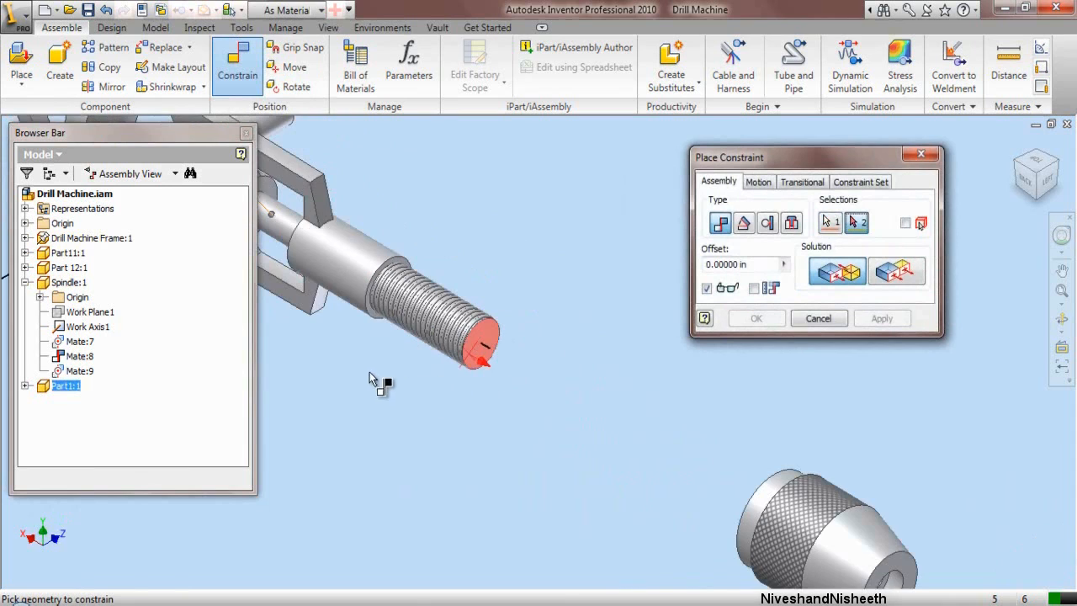
pyautogui.click(1020, 165)
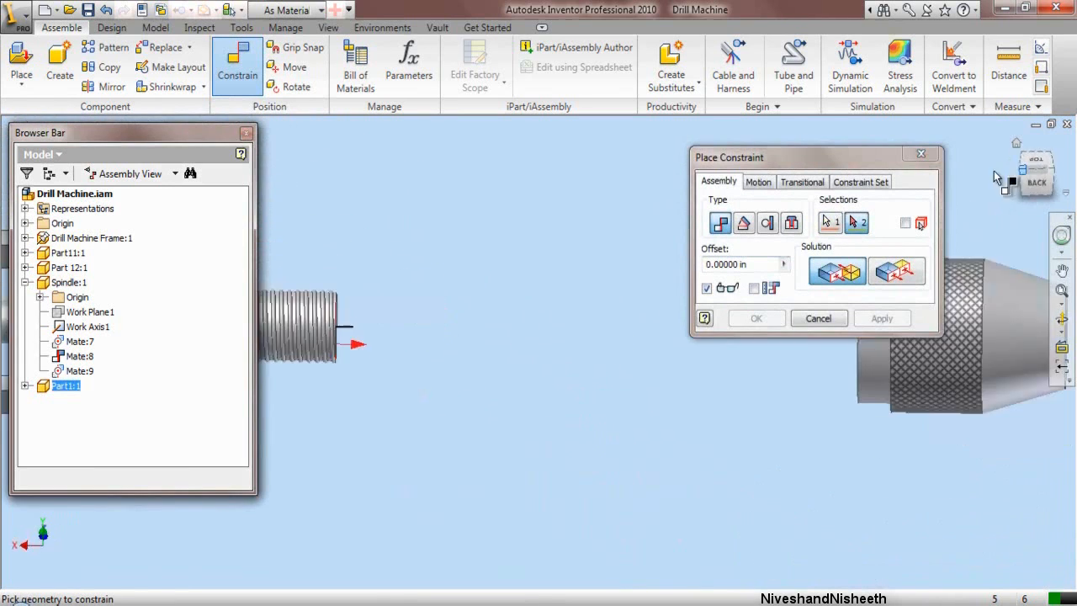
pyautogui.click(1061, 237)
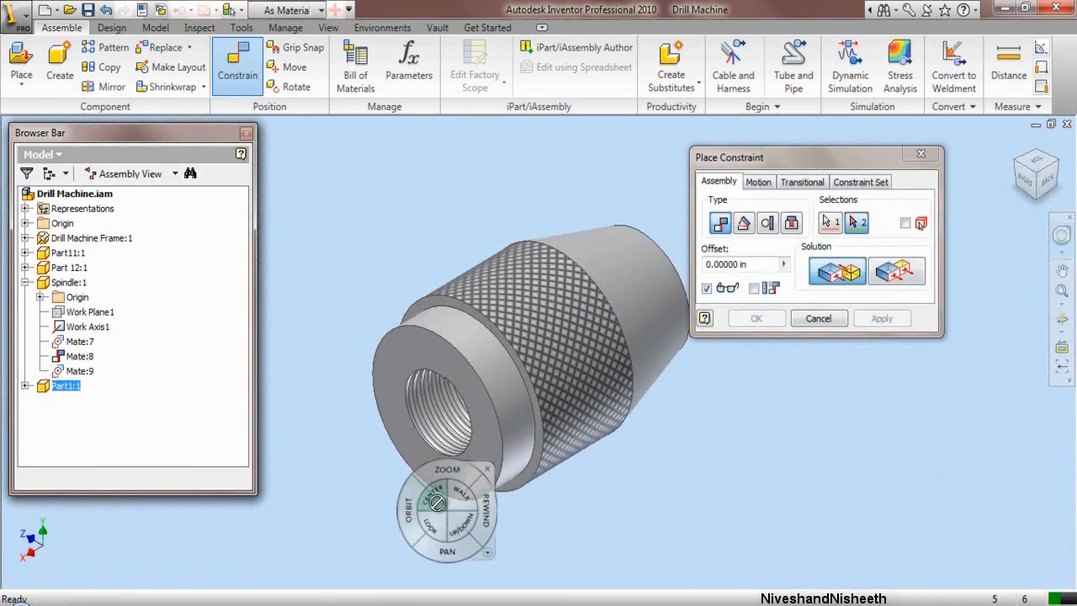
pyautogui.moveTo(433, 497); pyautogui.dragTo(509, 377)
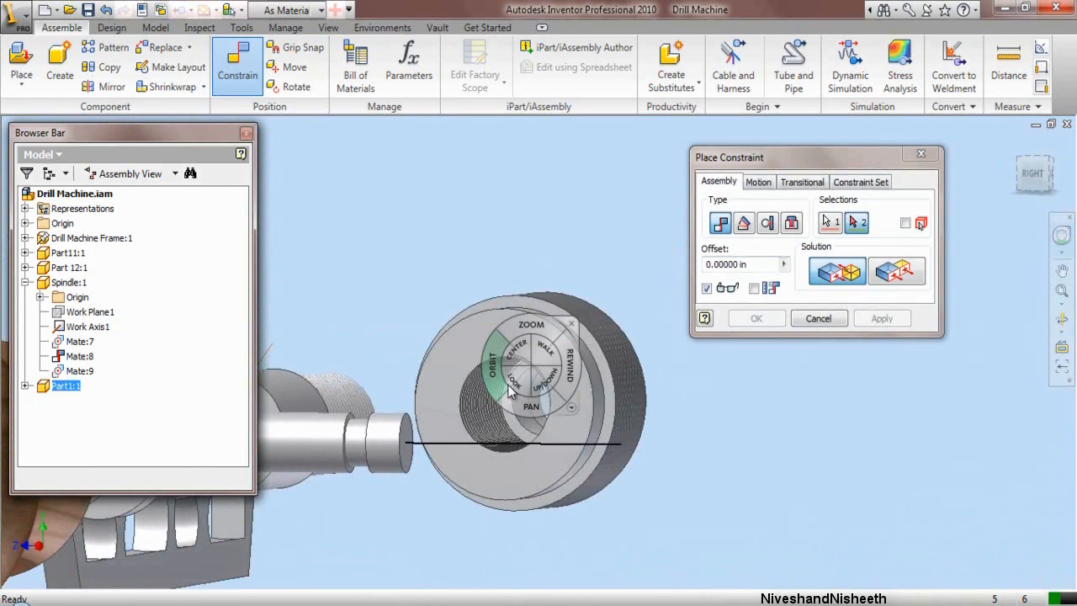
pyautogui.moveTo(528, 328); pyautogui.dragTo(535, 375)
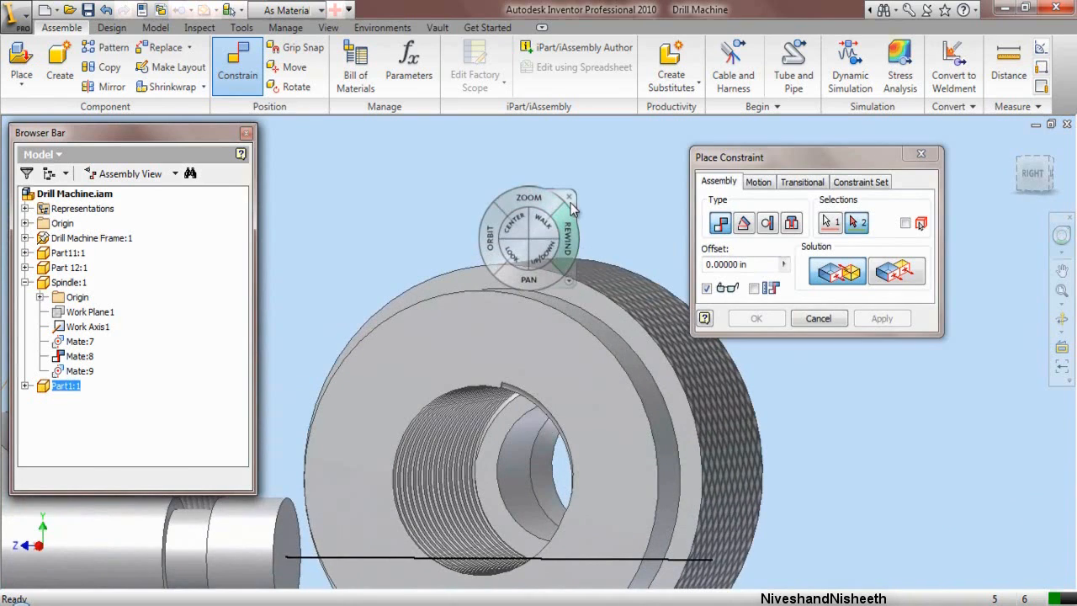
pyautogui.click(570, 200)
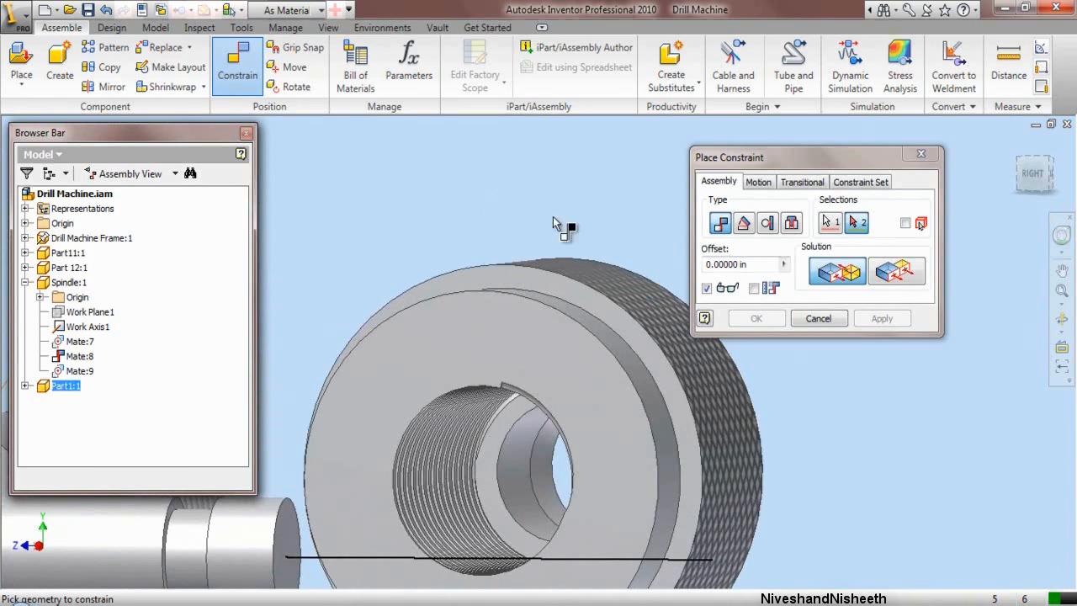
pyautogui.click(504, 442)
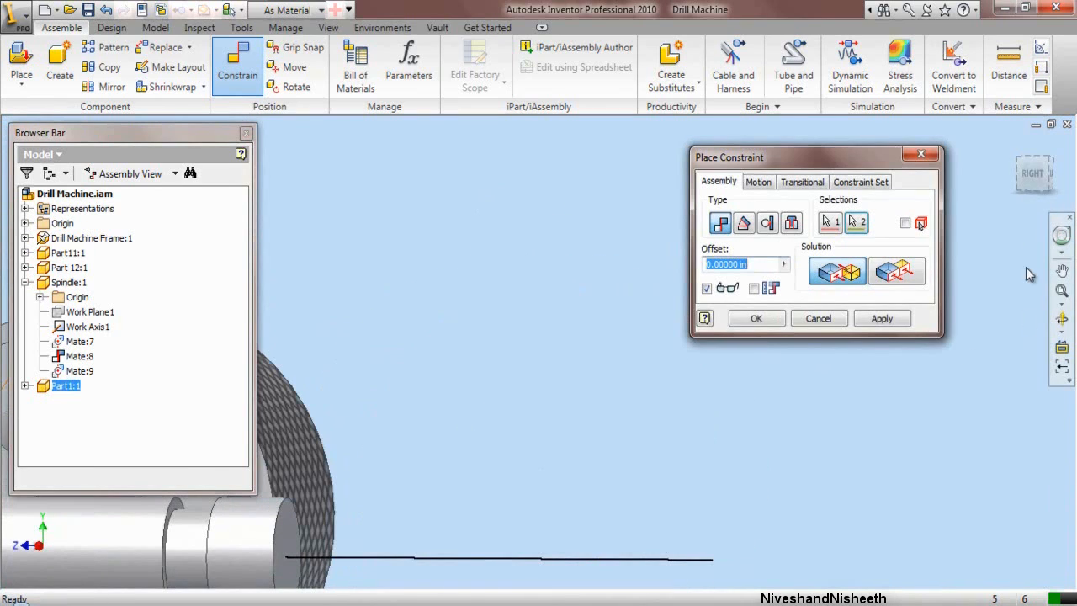
pyautogui.click(1015, 144)
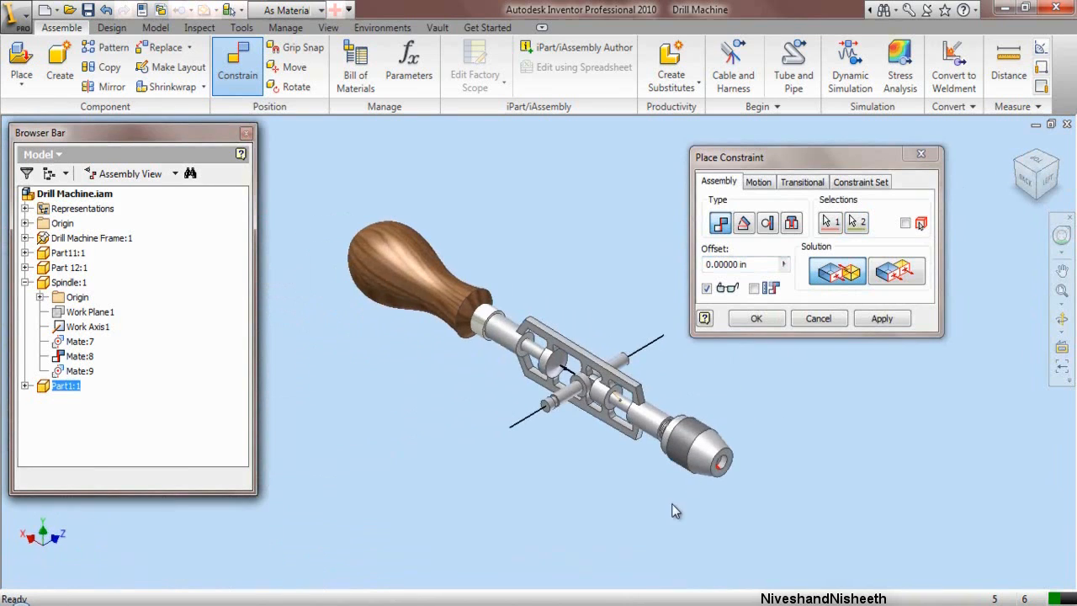
pyautogui.scroll(5, 699, 459)
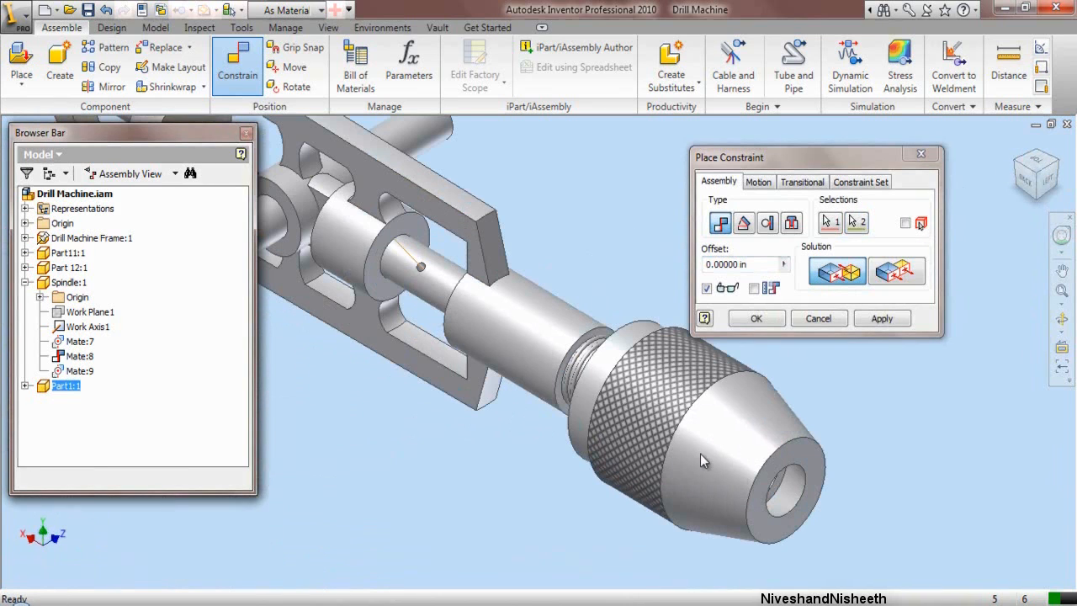
pyautogui.click(896, 320)
pyautogui.click(817, 319)
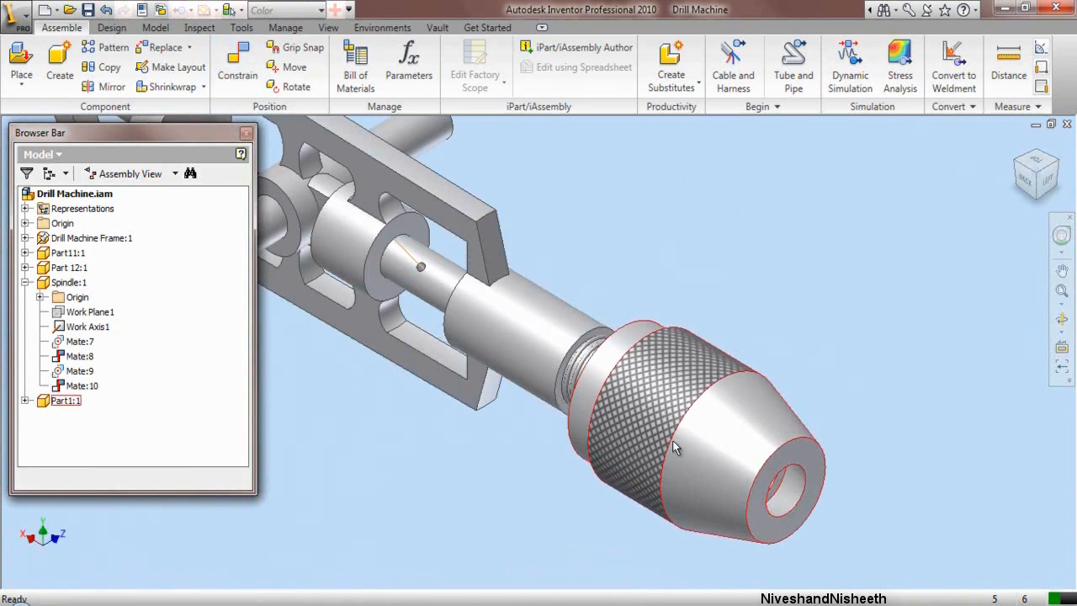
# Step: Turn the chuck by hand about the spindle to examine its remaining freedom and how it sits on the thread
pyautogui.moveTo(659, 434); pyautogui.dragTo(639, 495)
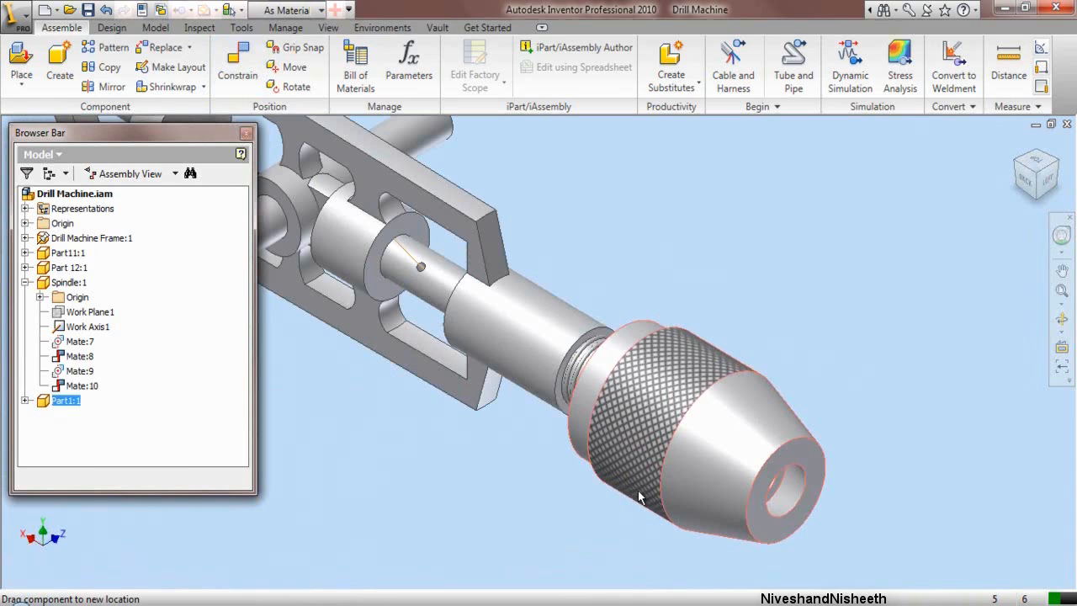
pyautogui.moveTo(638, 491)
pyautogui.mouseDown()
pyautogui.moveTo(643, 450)
pyautogui.moveTo(619, 483)
pyautogui.mouseUp()
pyautogui.scroll(3, 380, 433)
pyautogui.scroll(3, 380, 433)
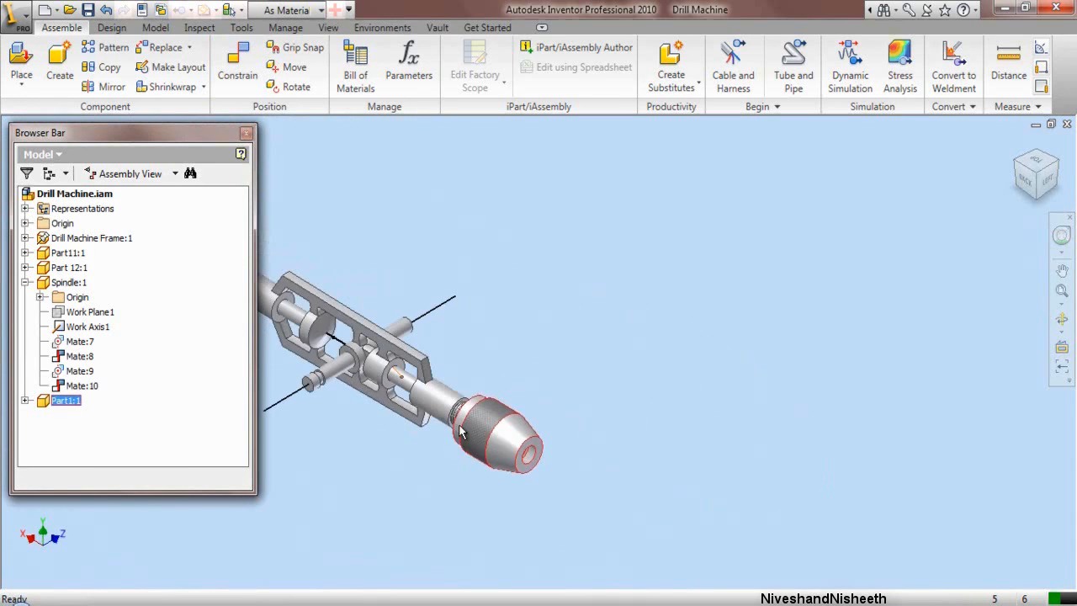
pyautogui.scroll(-4, 440, 407)
pyautogui.click(547, 282)
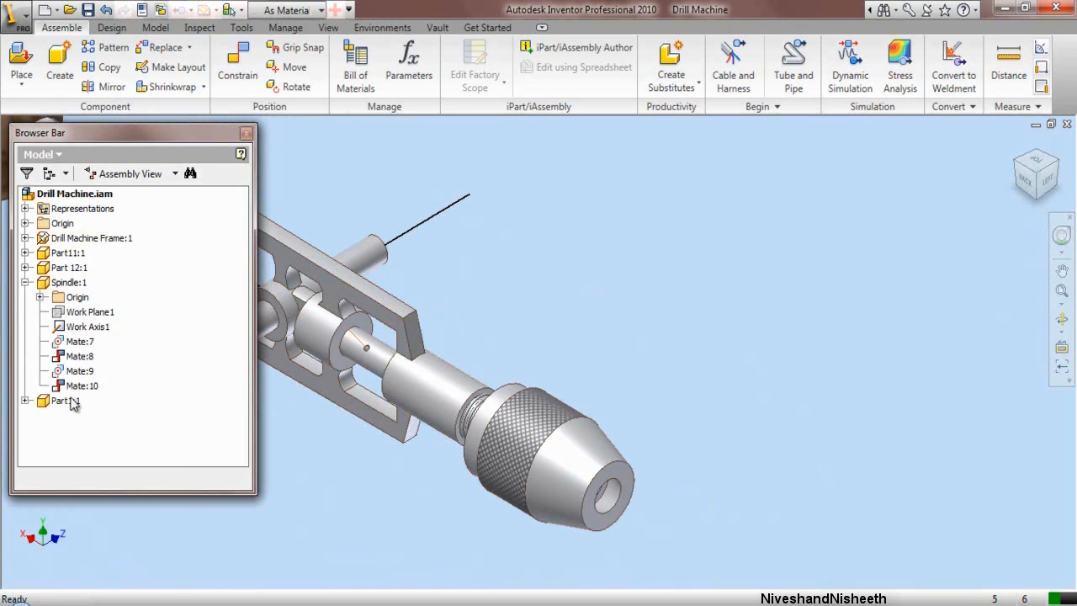
# Step: Make the YZ origin plane of the Part1 chuck visible
pyautogui.click(25, 400)
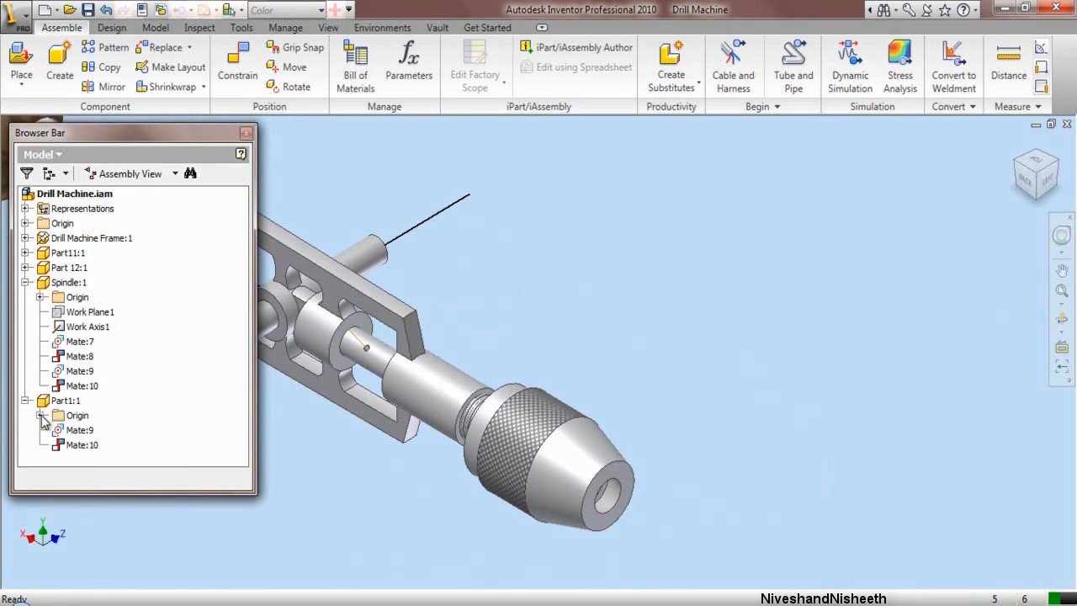
pyautogui.click(39, 416)
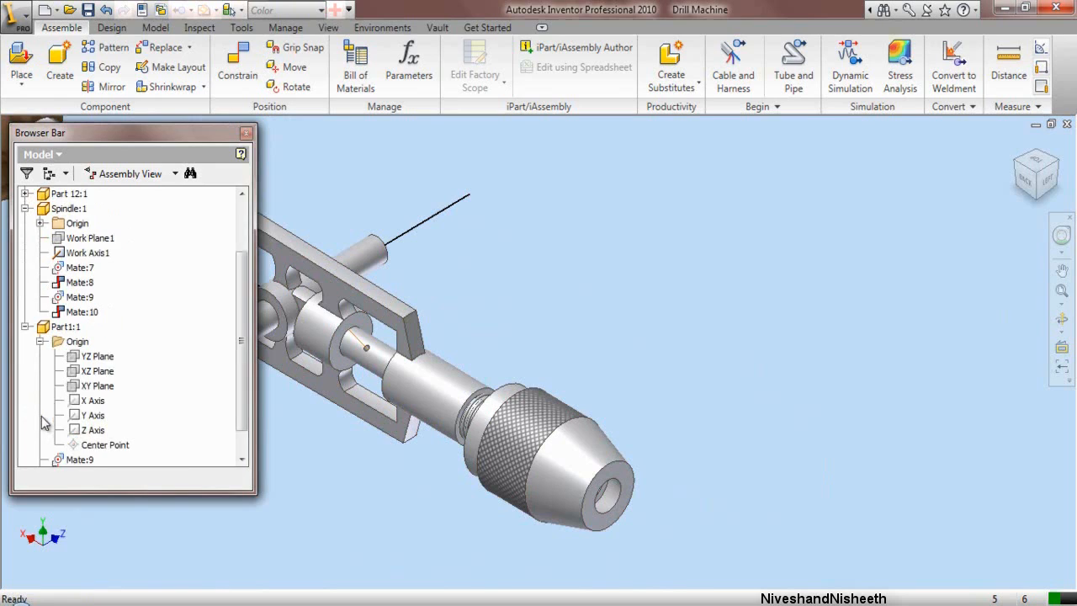
pyautogui.rightClick(105, 367)
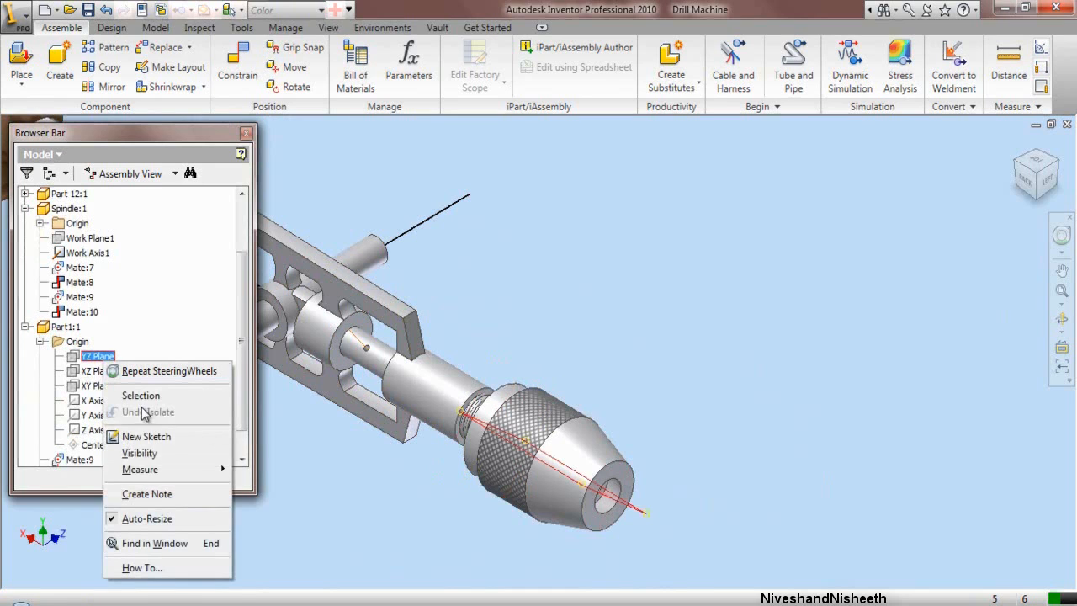
pyautogui.click(284, 494)
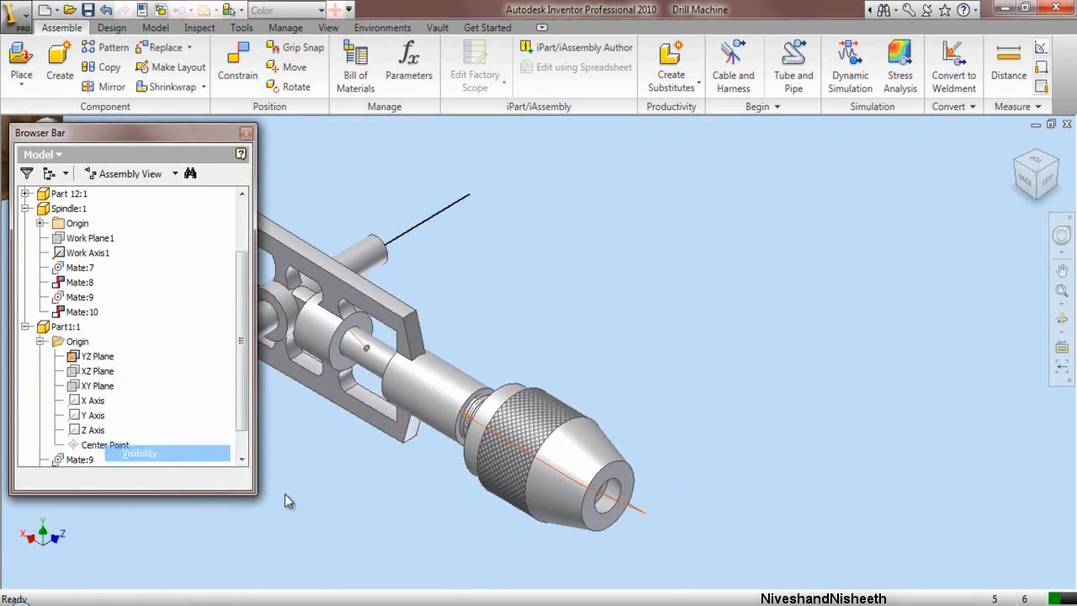
pyautogui.click(520, 455)
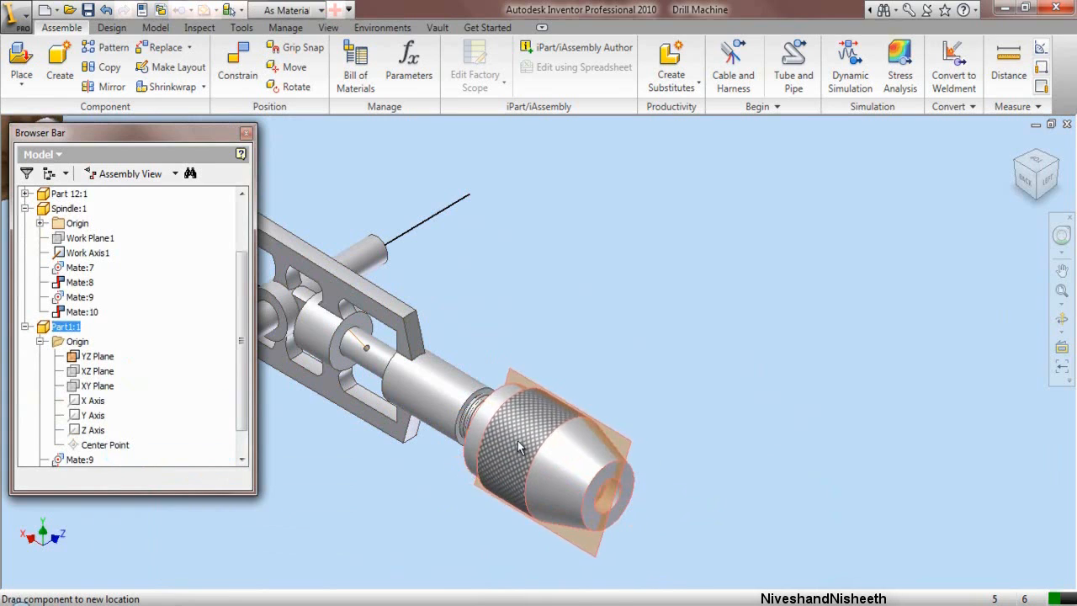
pyautogui.scroll(2, 535, 435)
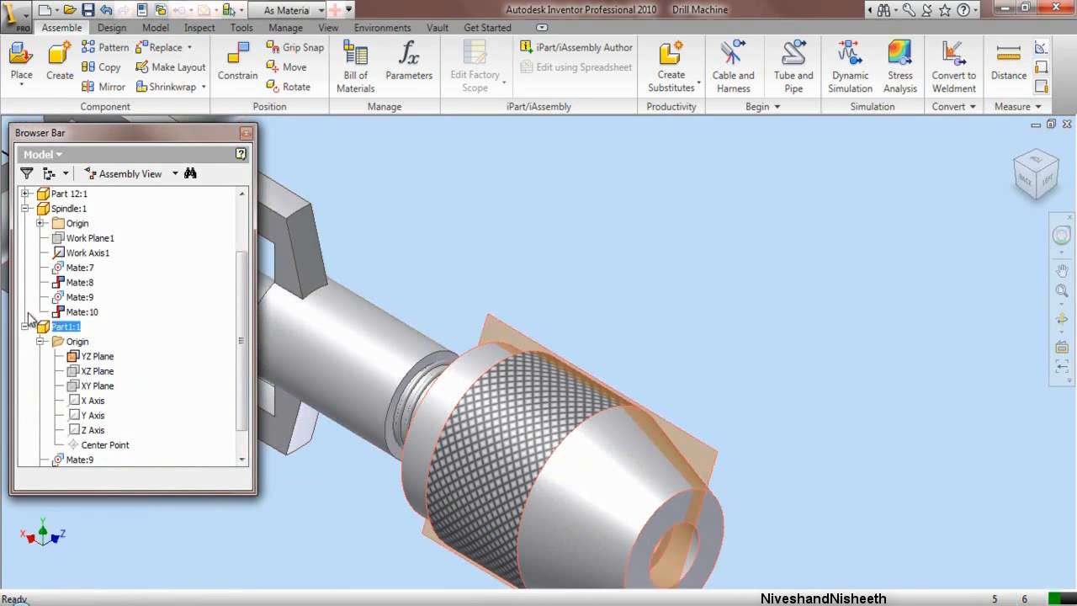
# Step: Make the spindle's XY origin plane visible
pyautogui.click(40, 223)
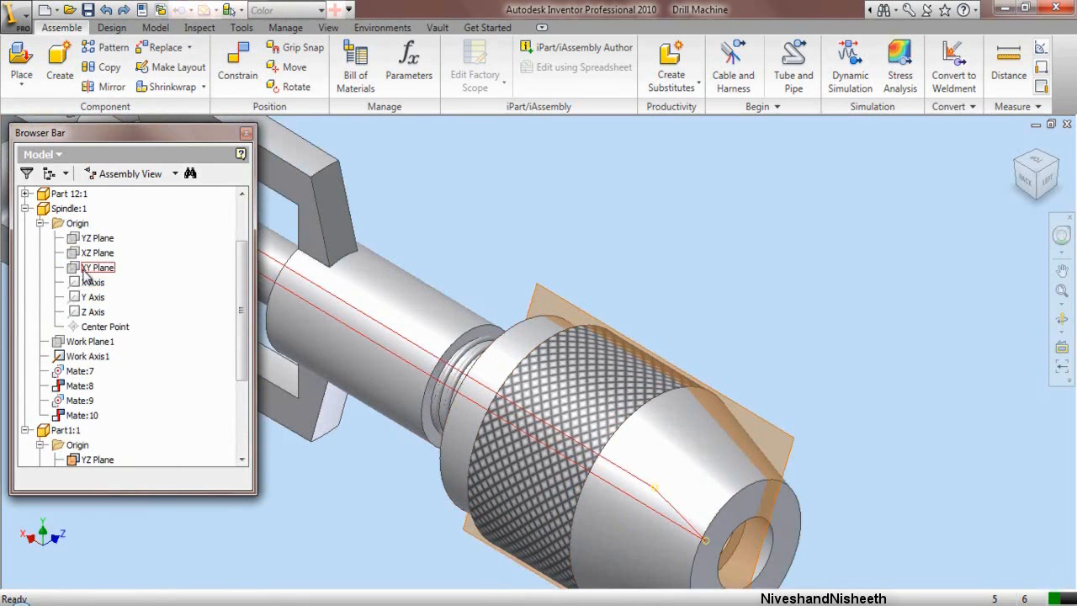
pyautogui.click(87, 275)
pyautogui.rightClick(85, 272)
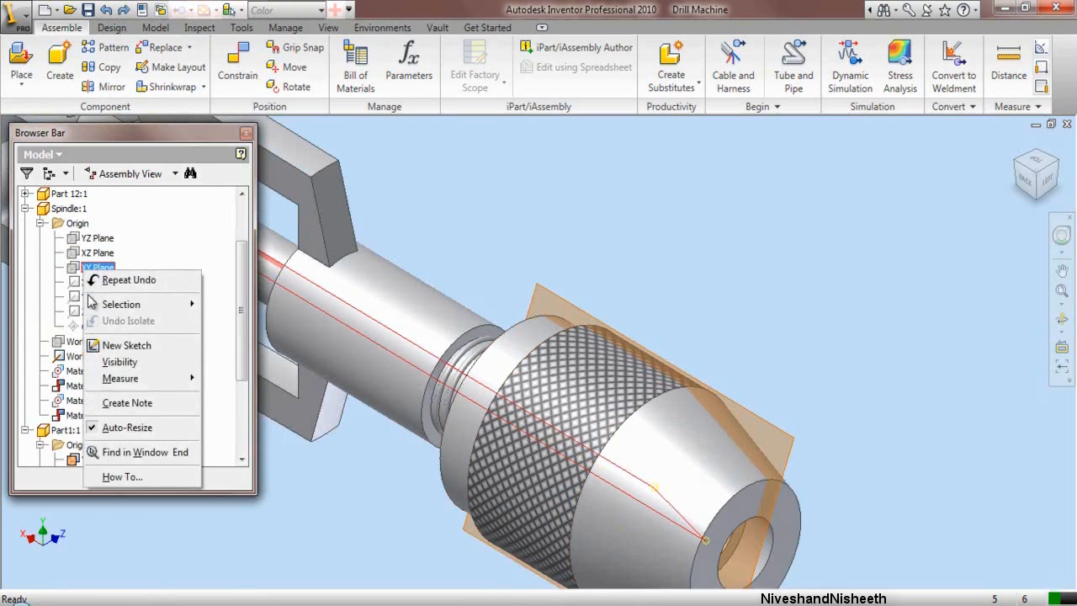
pyautogui.click(111, 366)
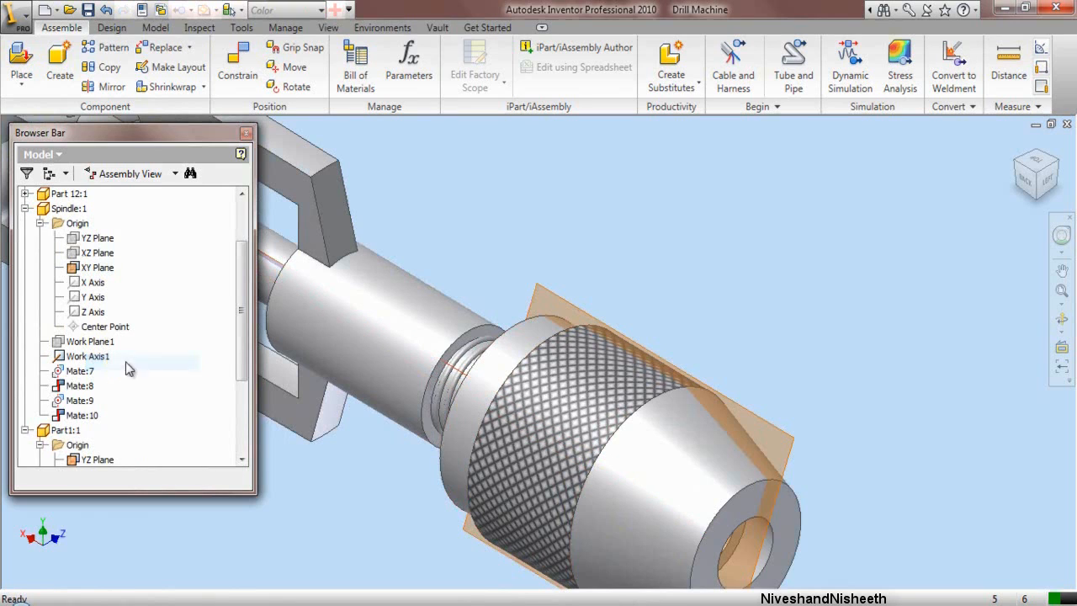
pyautogui.moveTo(459, 383); pyautogui.dragTo(633, 250)
pyautogui.scroll(2, 413, 236)
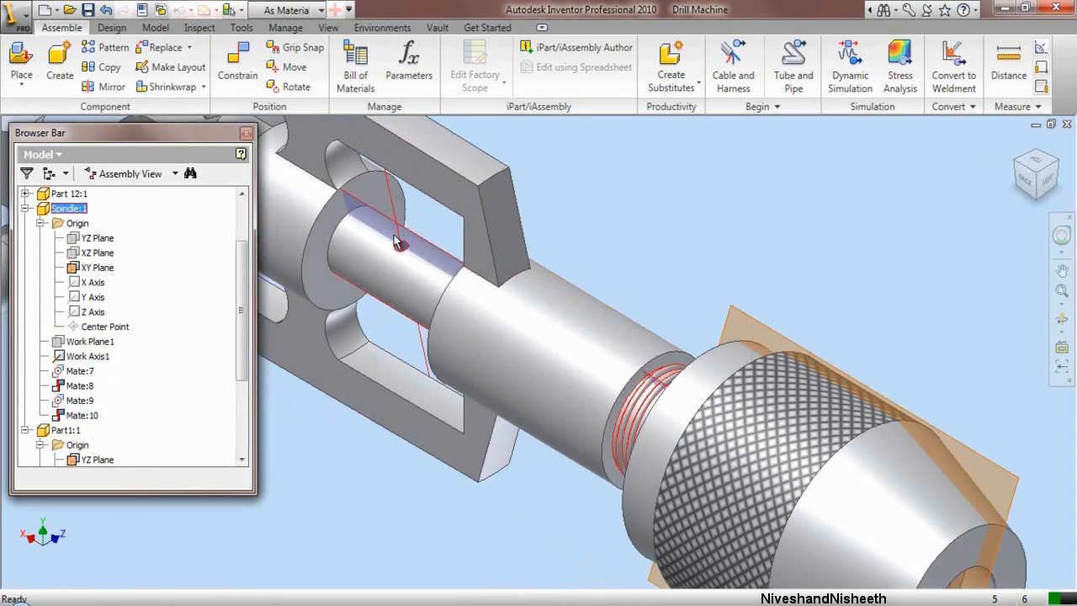
pyautogui.click(603, 252)
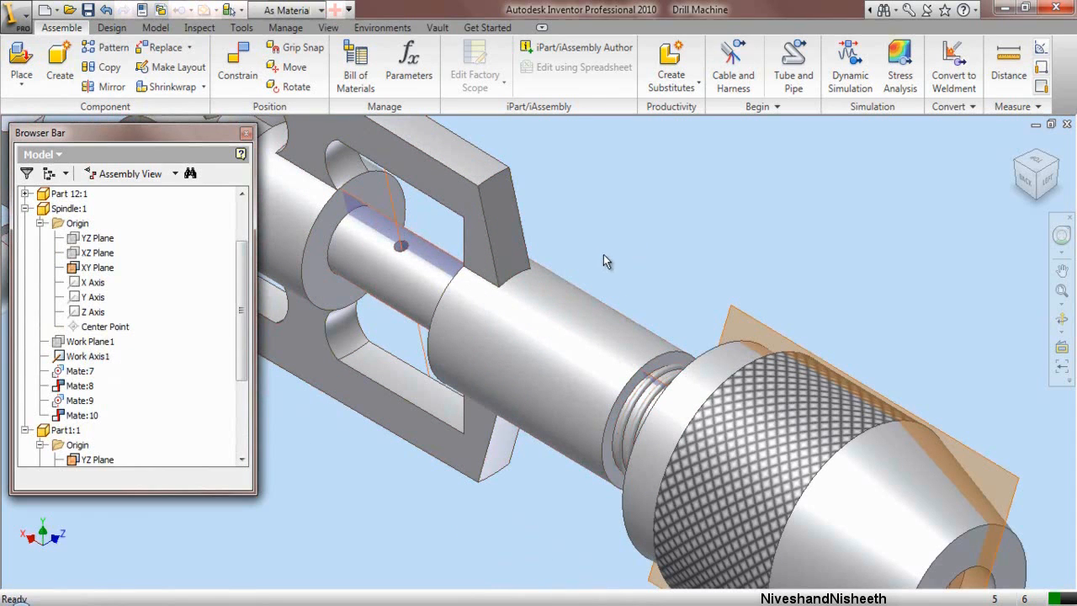
# Step: Mate the spindle's XY plane to the chuck's YZ plane with zero offset to lock the chuck's rotation to the spindle
pyautogui.click(240, 75)
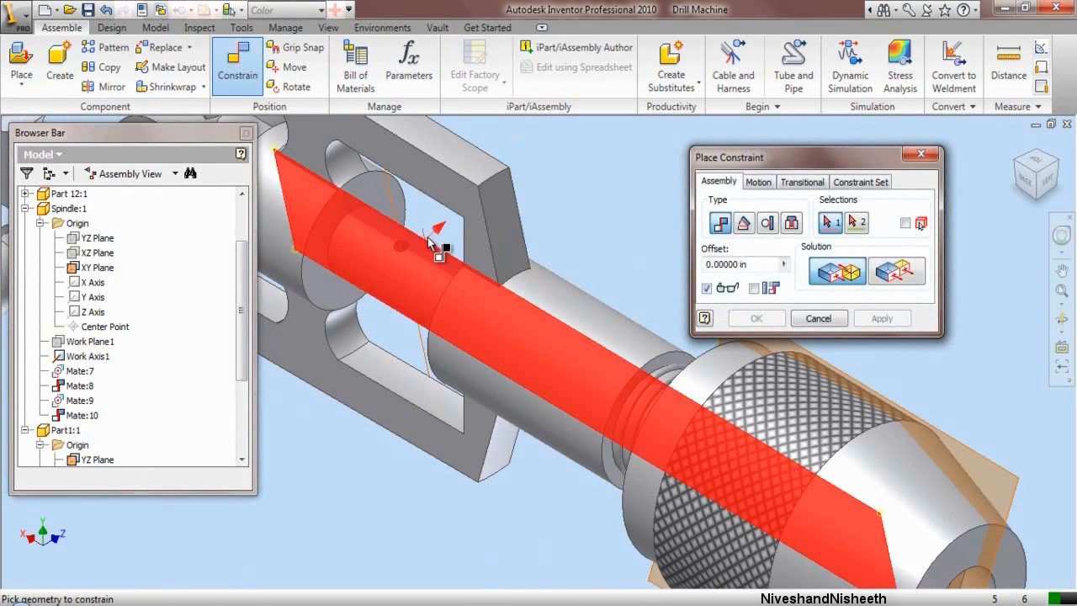
pyautogui.click(438, 251)
pyautogui.scroll(-3, 287, 341)
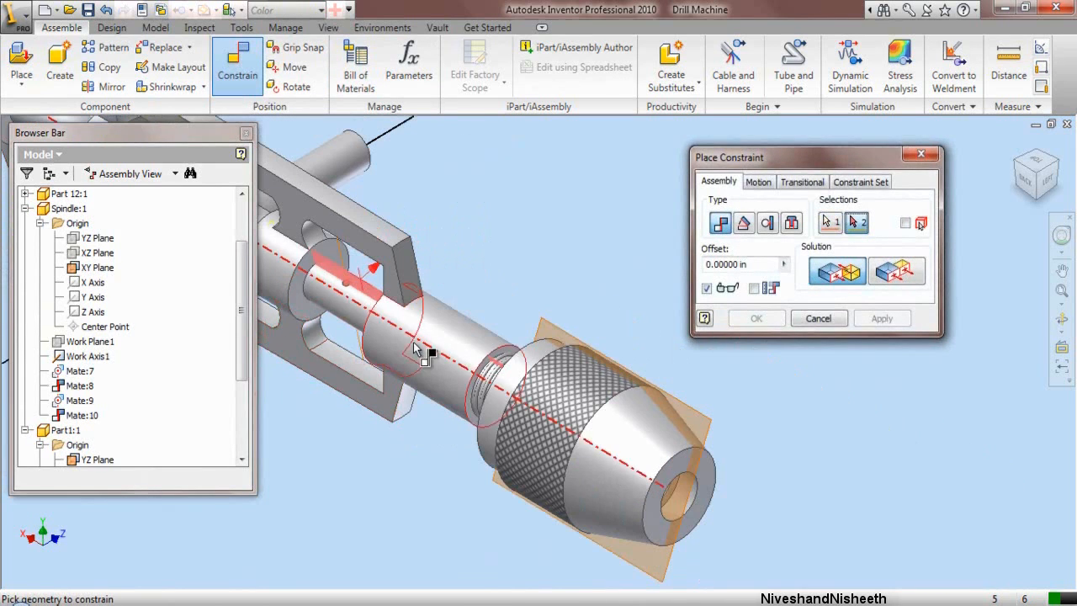
pyautogui.click(553, 324)
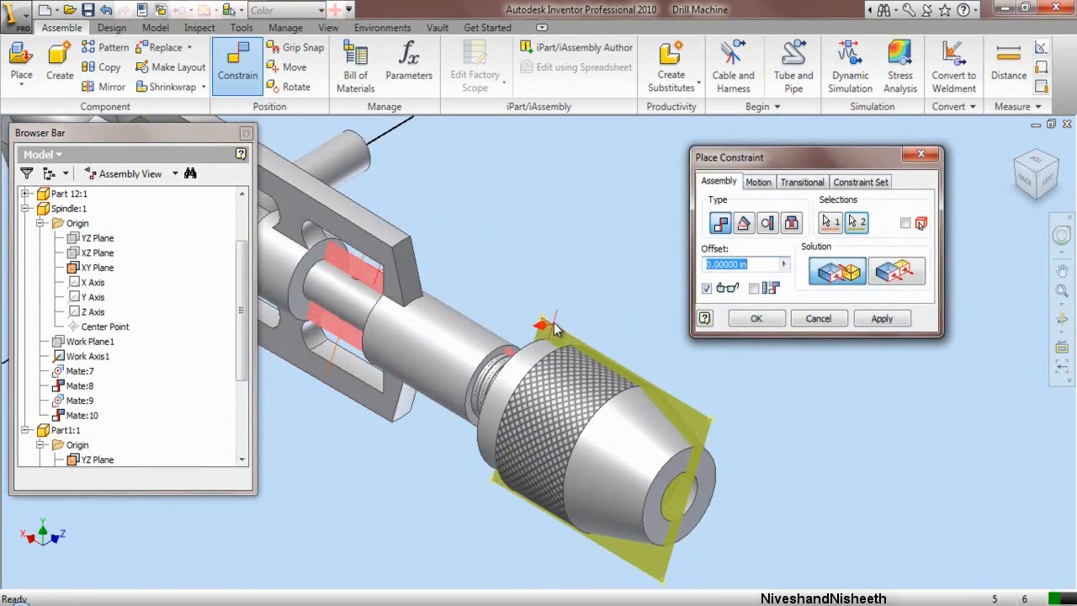
pyautogui.click(882, 319)
pyautogui.click(817, 319)
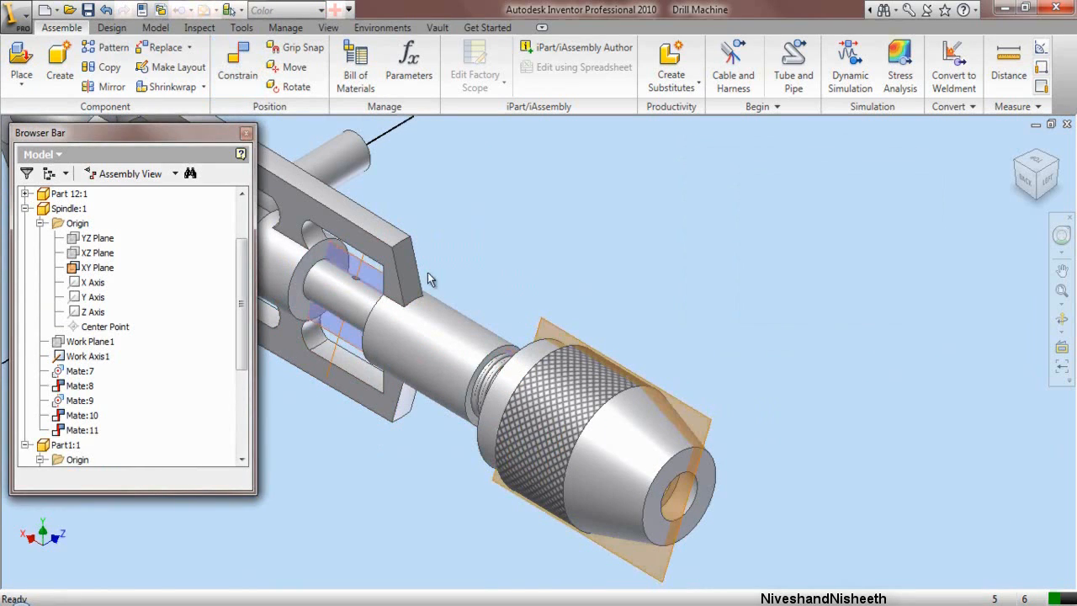
# Step: Hide the spindle's XY plane and the chuck's YZ plane
pyautogui.click(116, 269)
pyautogui.rightClick(100, 269)
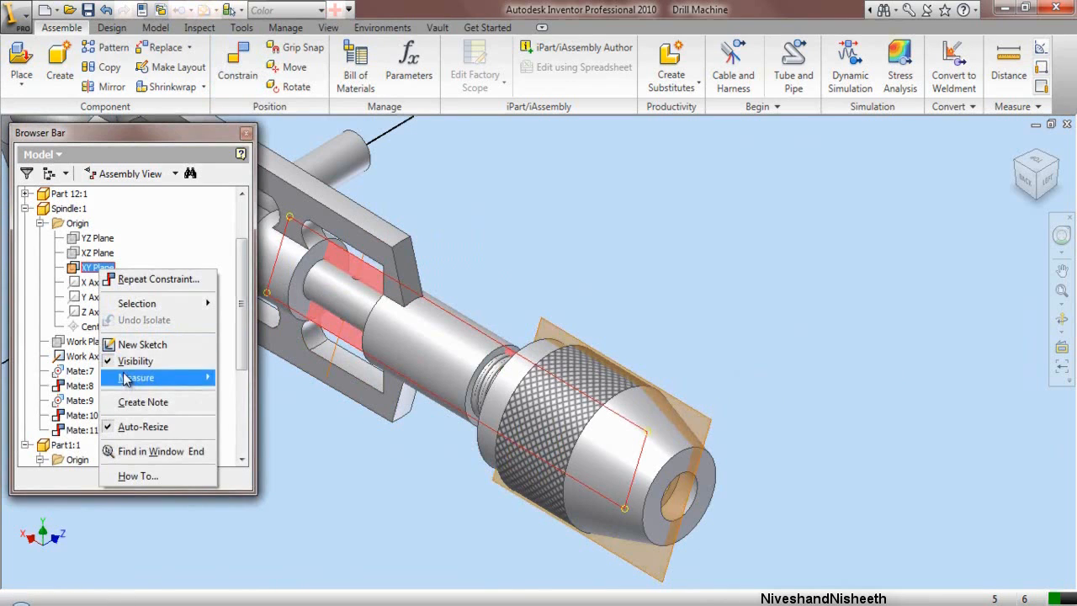
pyautogui.click(128, 360)
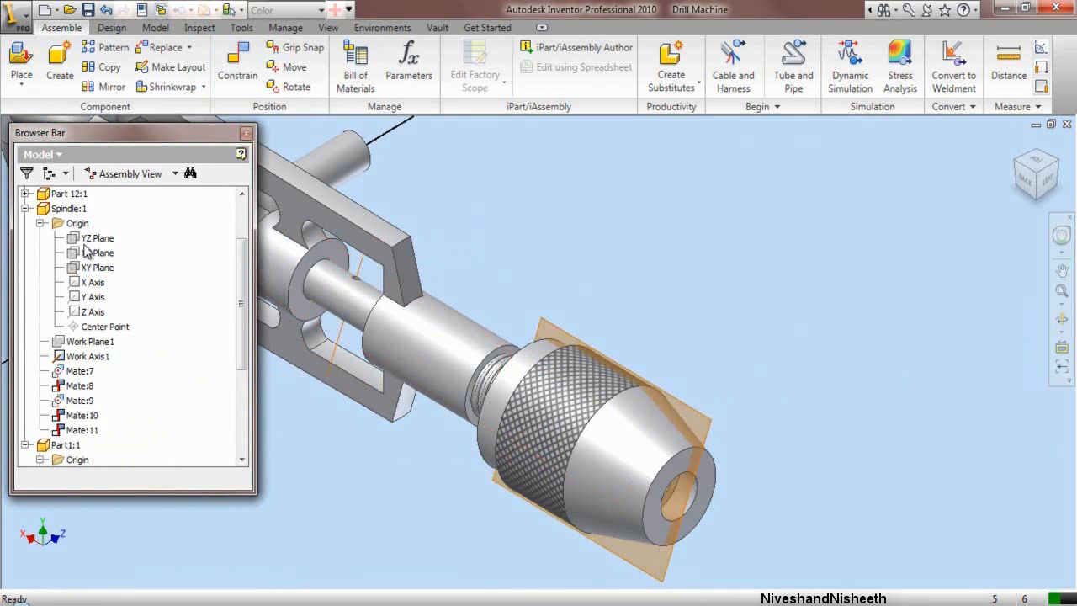
pyautogui.click(27, 209)
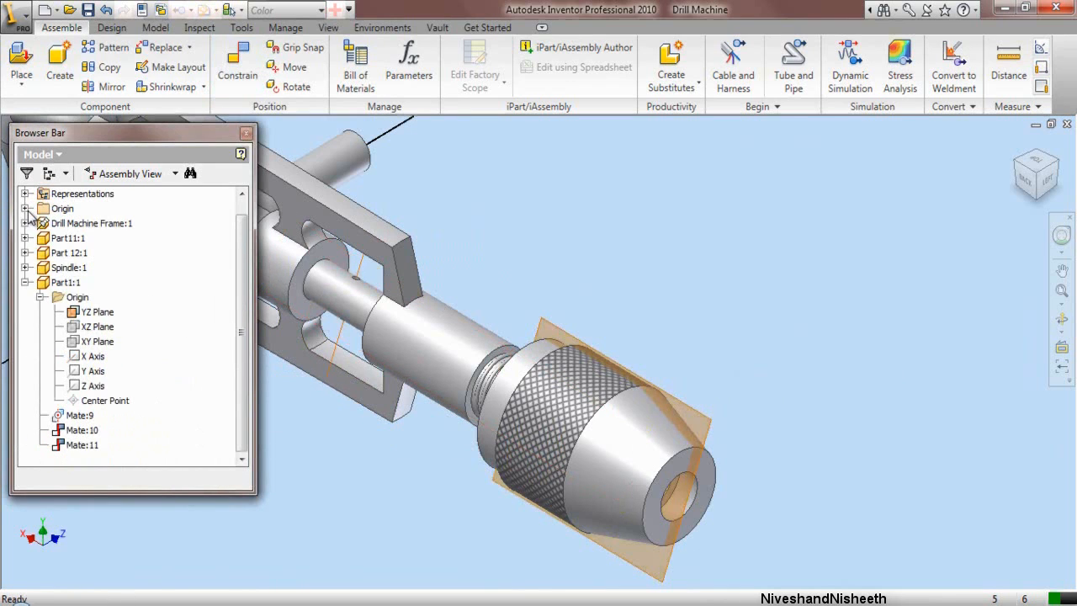
pyautogui.click(95, 311)
pyautogui.rightClick(96, 312)
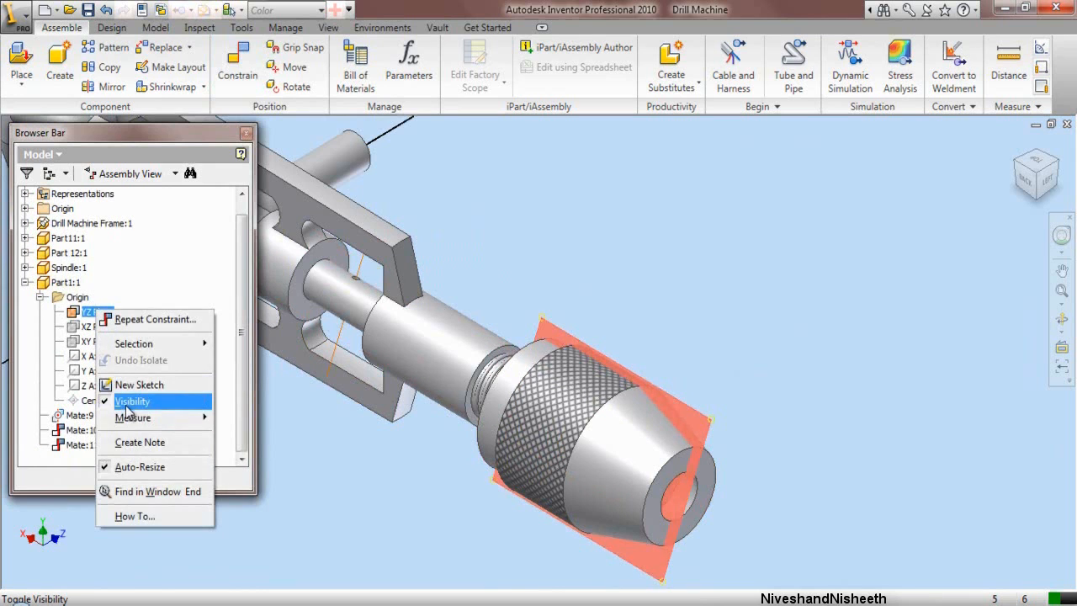
pyautogui.click(127, 405)
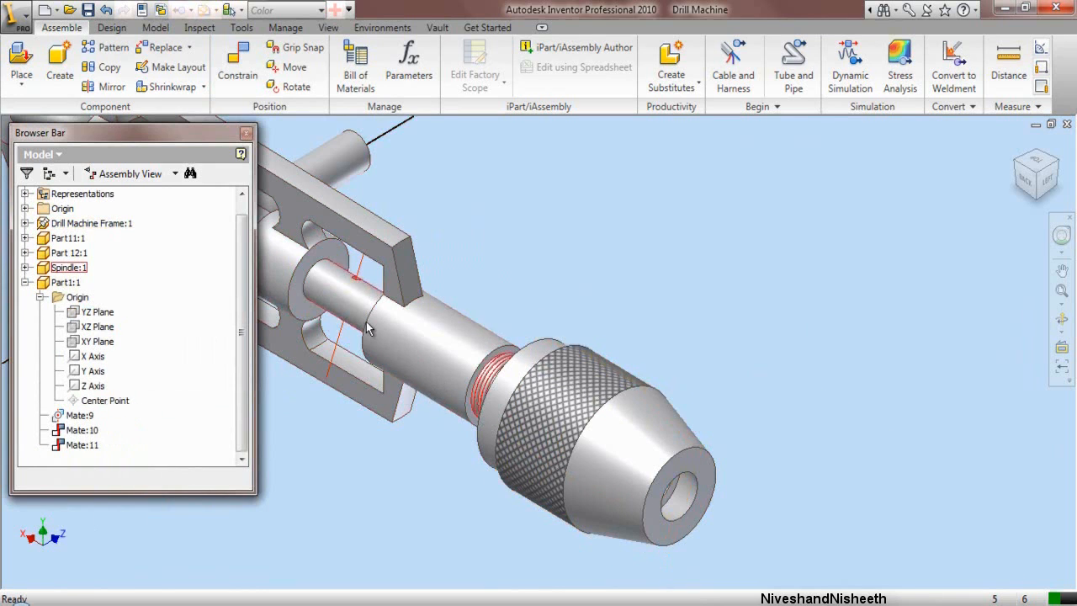
# Step: Turn the chuck by hand to check how it moves with the spindle, and restore the home view
pyautogui.scroll(-3, 368, 319)
pyautogui.scroll(2, 368, 319)
pyautogui.moveTo(525, 425); pyautogui.dragTo(509, 378)
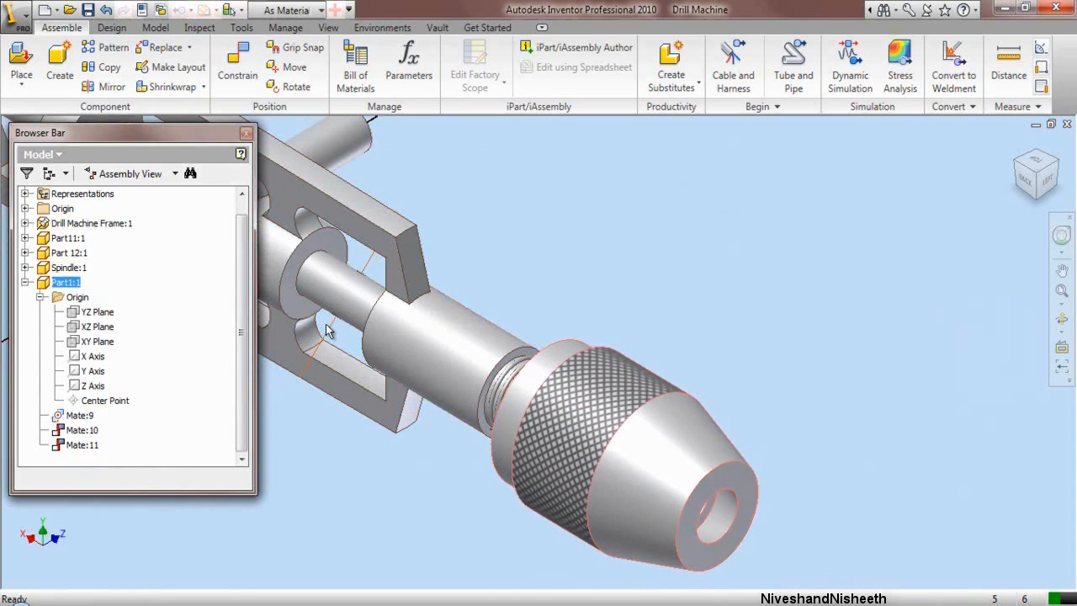
pyautogui.scroll(-3, 275, 308)
pyautogui.moveTo(790, 464); pyautogui.dragTo(818, 453)
pyautogui.scroll(3, 818, 453)
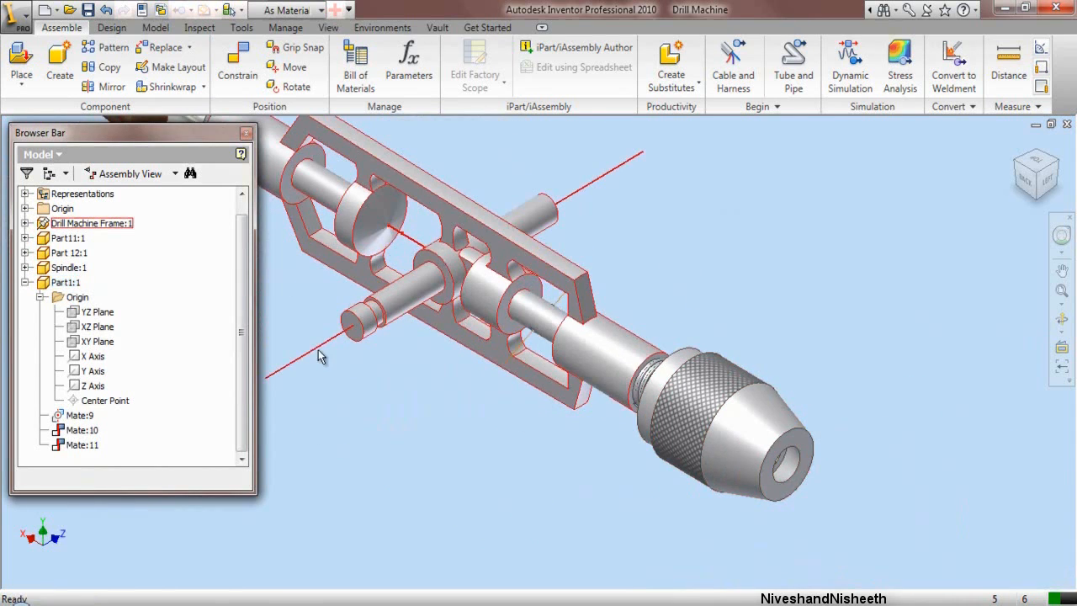
pyautogui.click(282, 414)
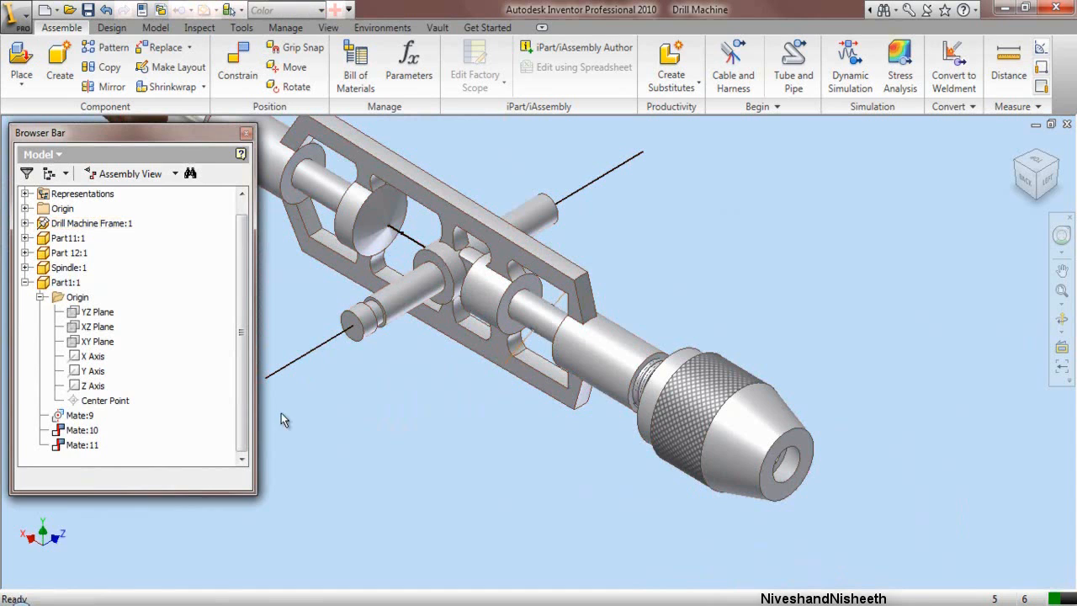
pyautogui.click(1017, 146)
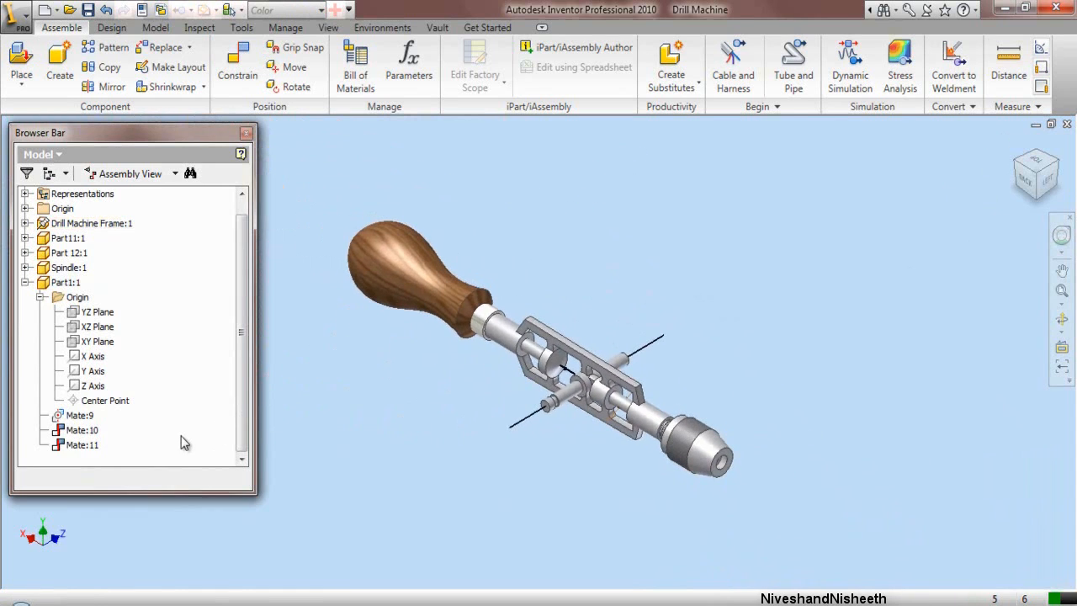
# Step: Collapse the whole model tree and save Drill Machine.iam together with its dependent parts
pyautogui.rightClick(185, 447)
pyautogui.click(217, 402)
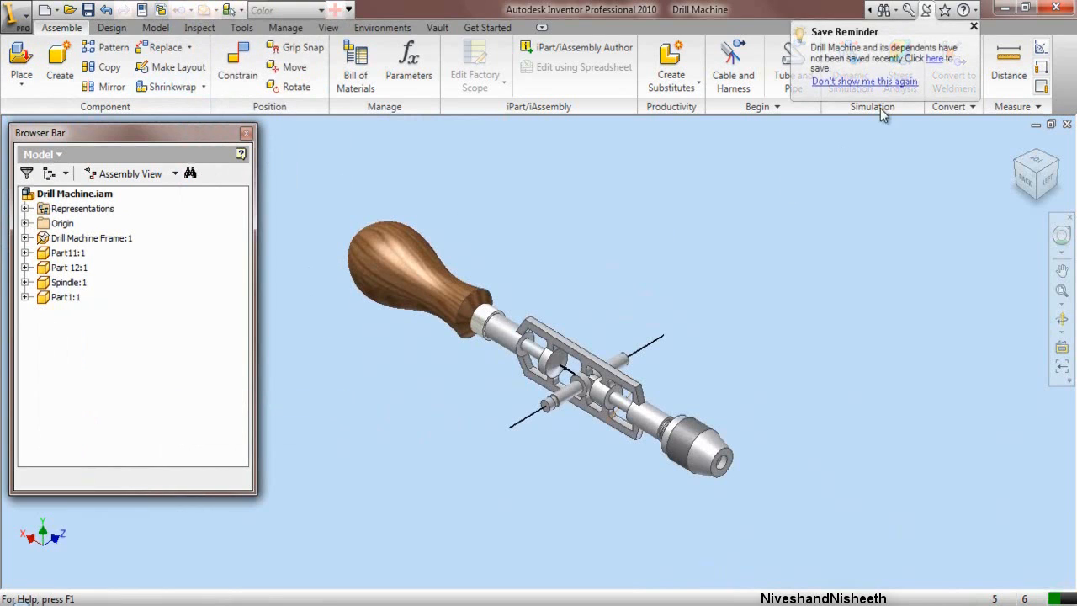
pyautogui.click(934, 60)
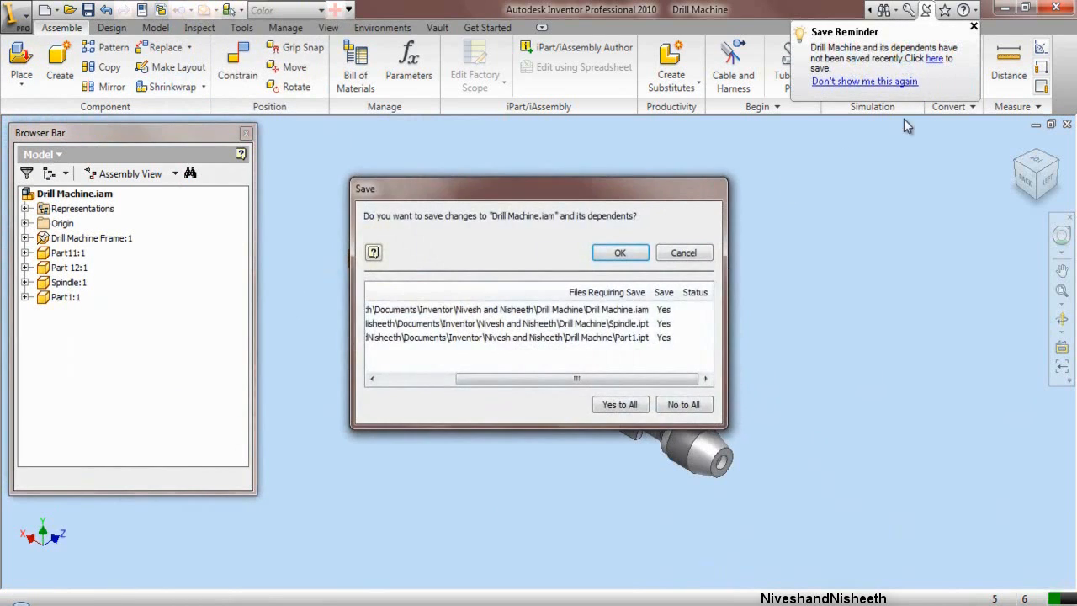
pyautogui.click(620, 253)
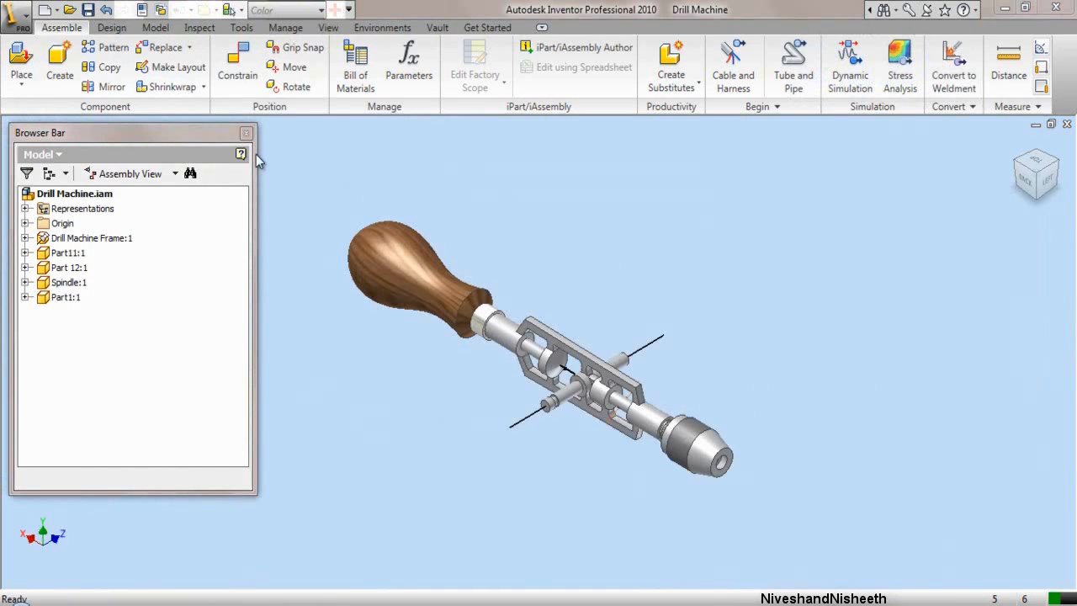
# Step: Place three instances of Part 2 in free space in front of the chuck
pyautogui.click(25, 61)
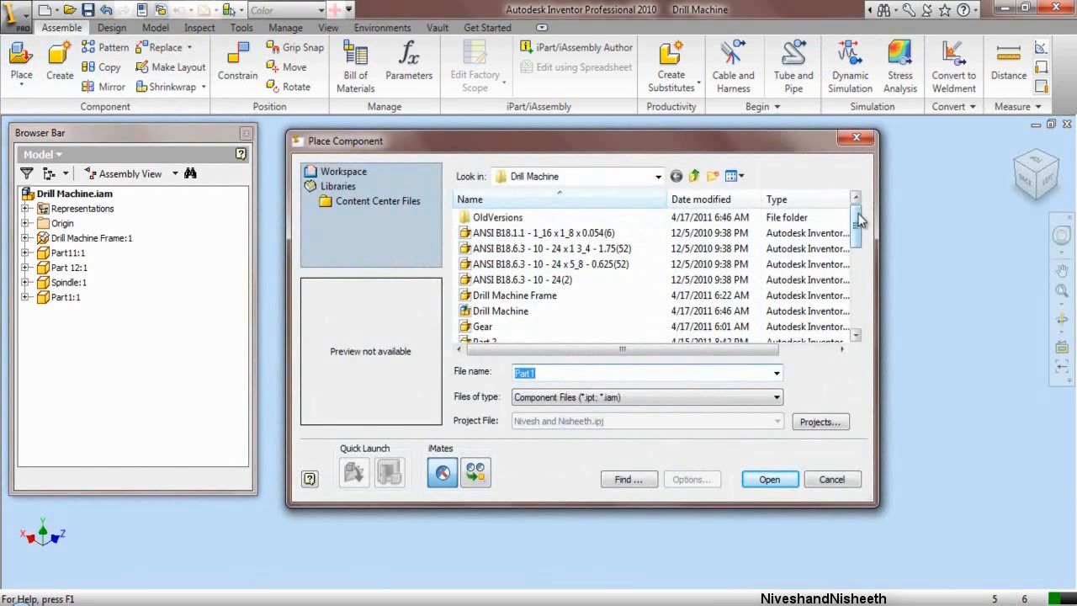
pyautogui.scroll(-1, 703, 331)
pyautogui.click(703, 310)
pyautogui.click(769, 479)
pyautogui.scroll(2, 619, 458)
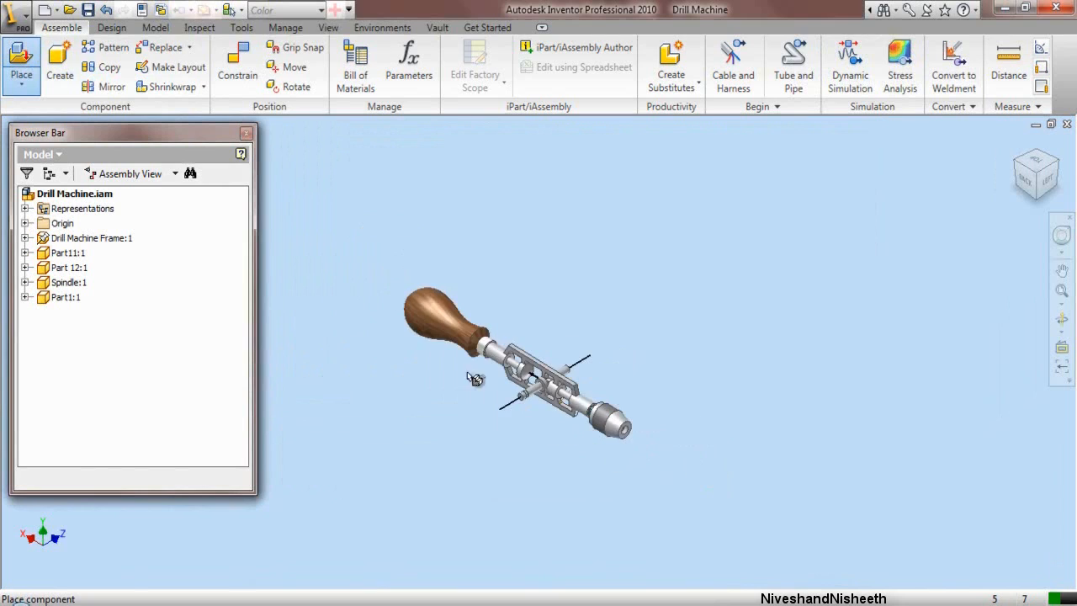
pyautogui.scroll(-4, 627, 455)
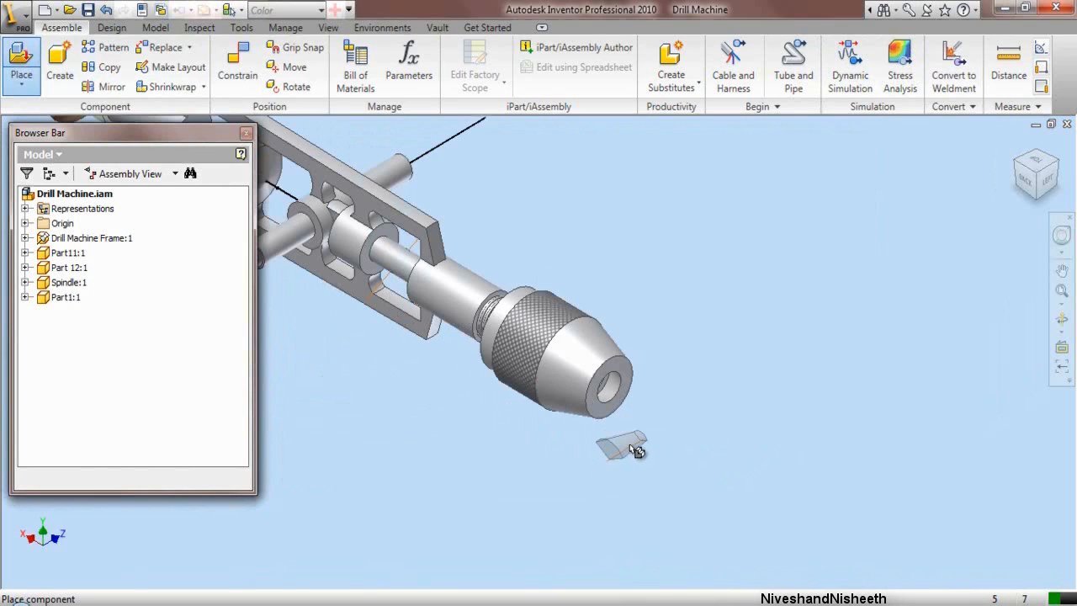
pyautogui.click(707, 406)
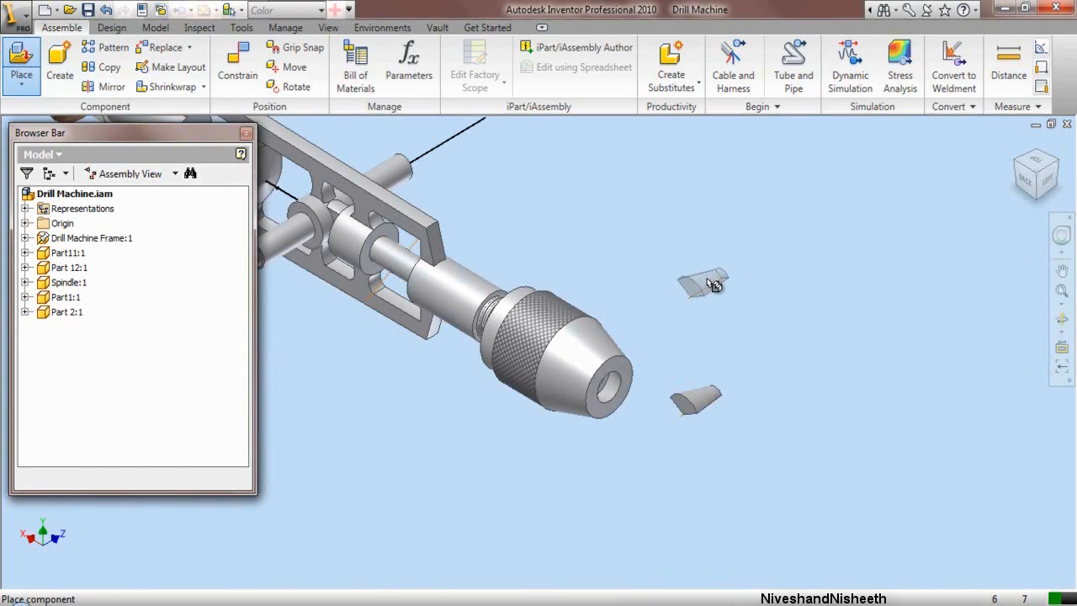
pyautogui.click(715, 300)
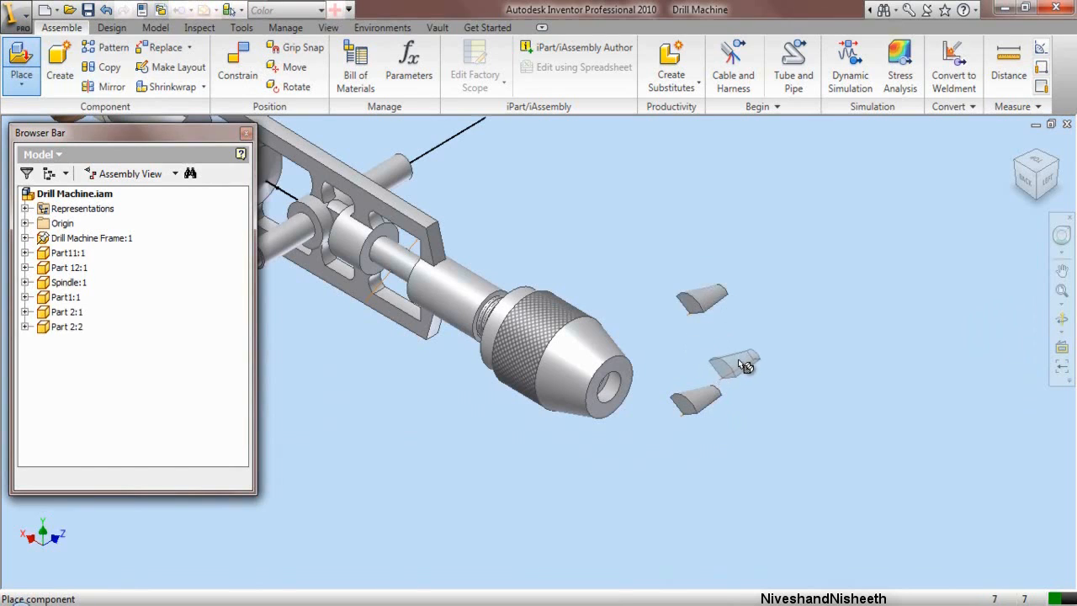
pyautogui.scroll(-2, 721, 364)
pyautogui.click(794, 331)
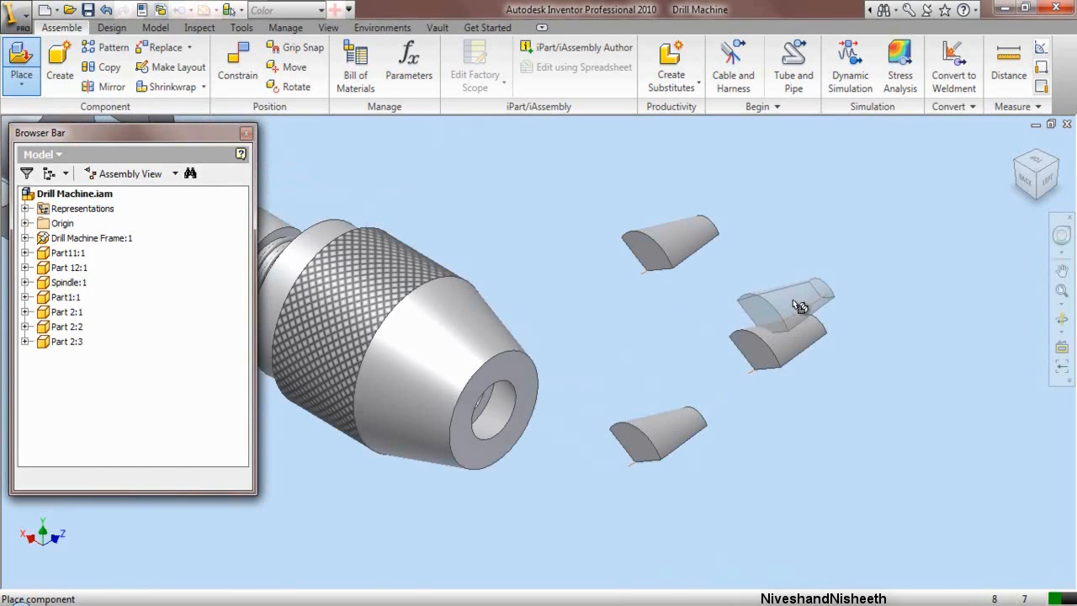
pyautogui.rightClick(778, 236)
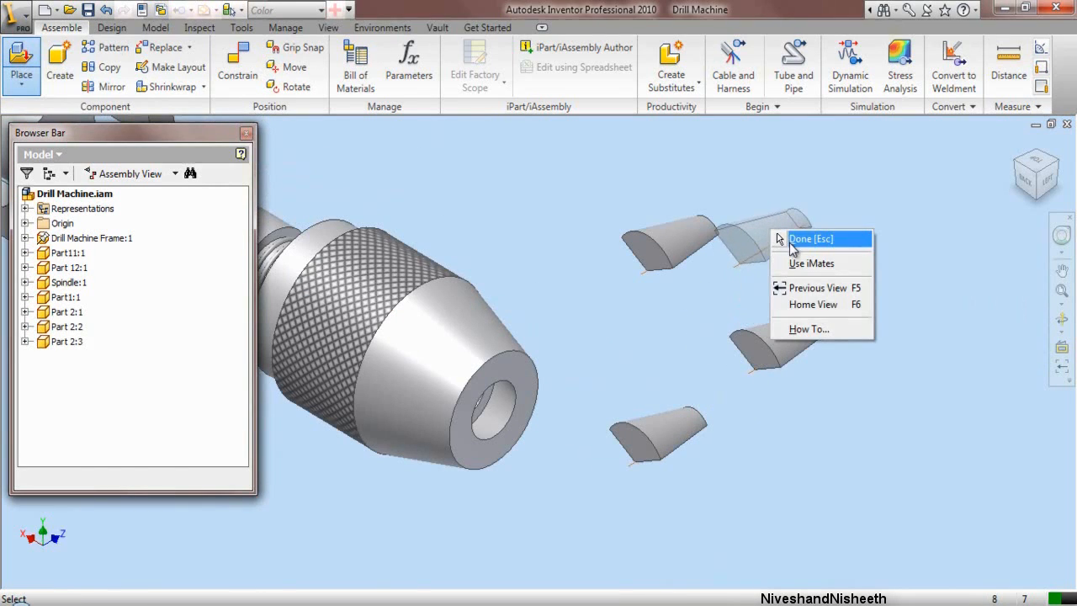
pyautogui.click(810, 239)
# Step: Mate the work axis of the first Part 2 jaw to the frame's lengthwise axis with 0.00000 in offset
pyautogui.scroll(2, 790, 244)
pyautogui.click(25, 223)
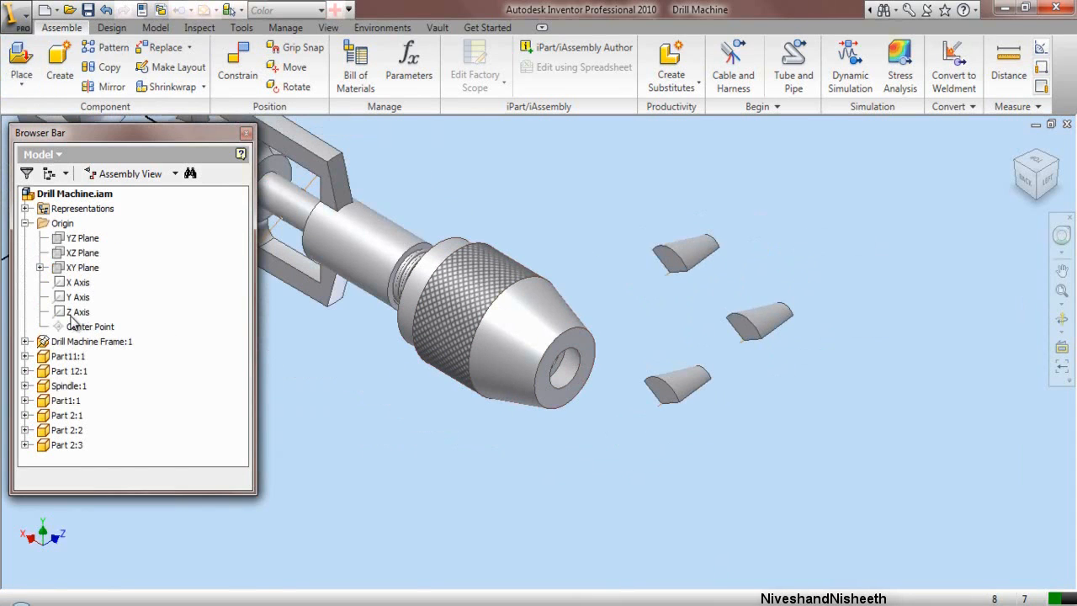
pyautogui.scroll(3, 305, 305)
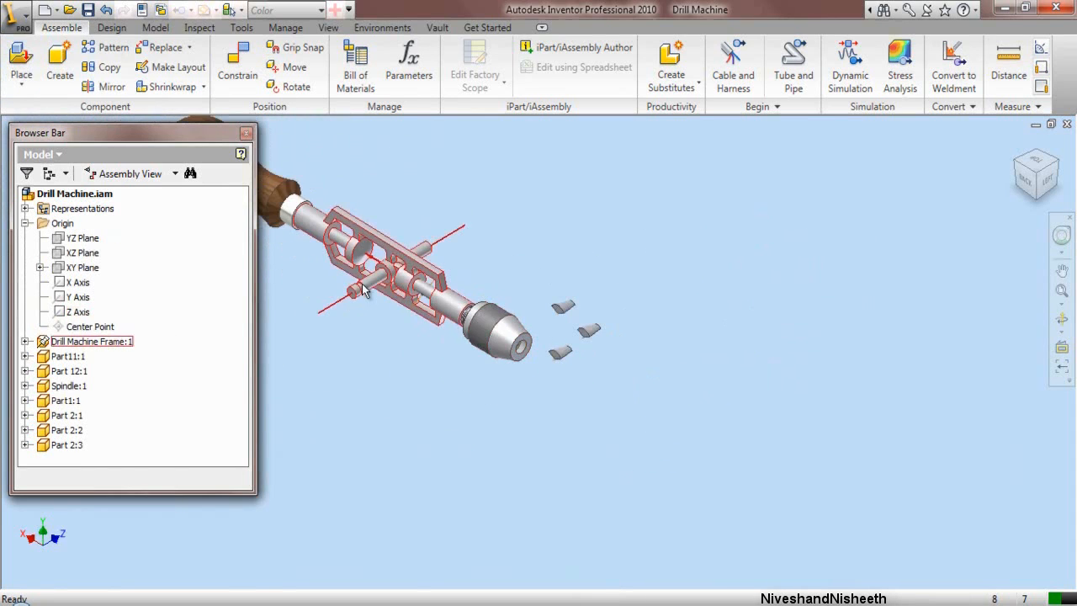
pyautogui.scroll(-2, 471, 227)
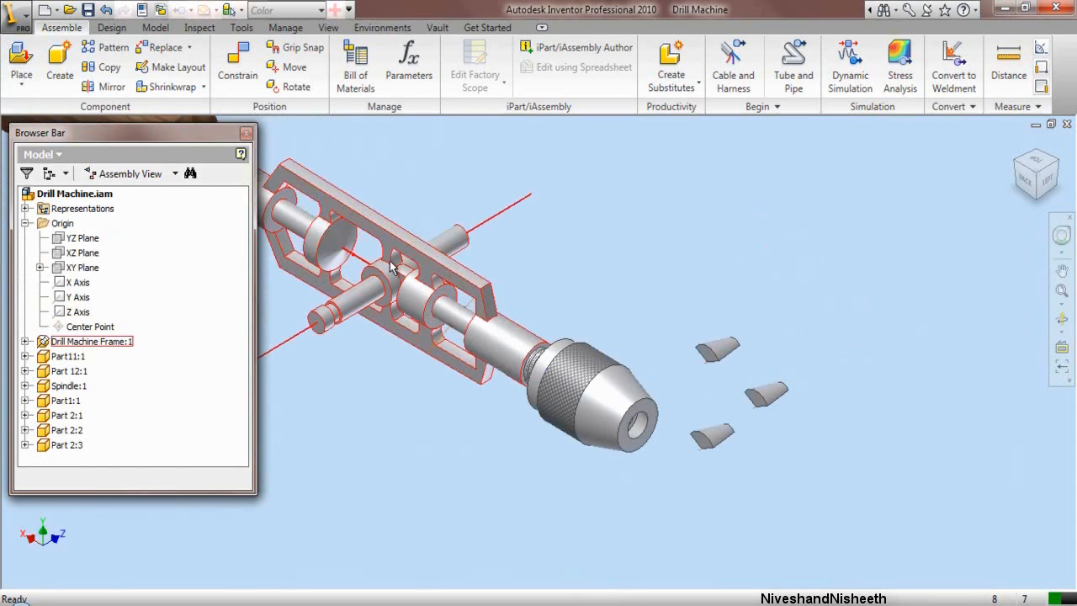
pyautogui.click(227, 69)
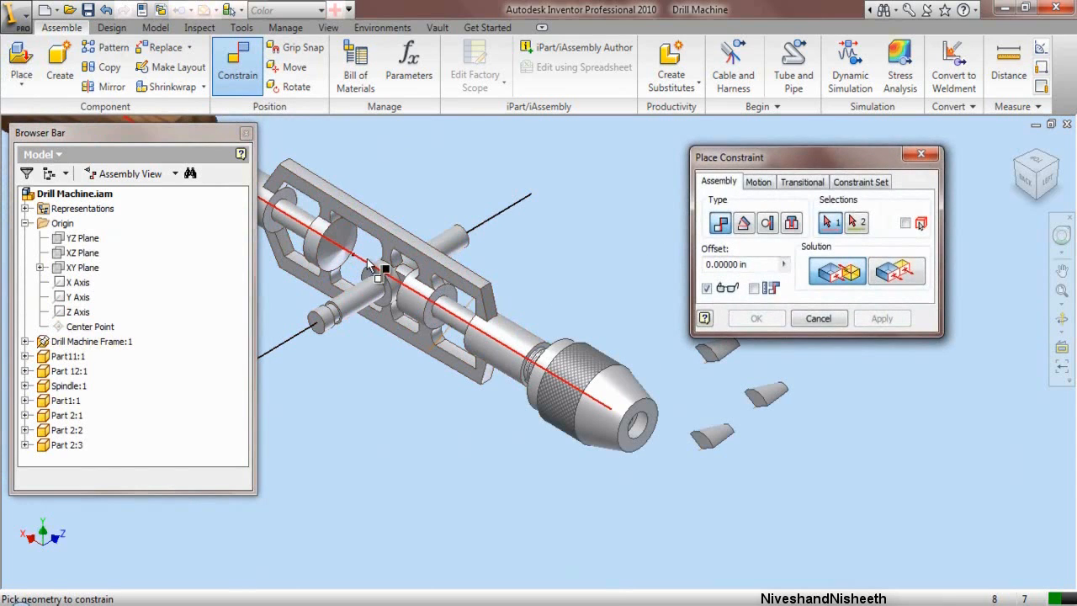
pyautogui.click(376, 269)
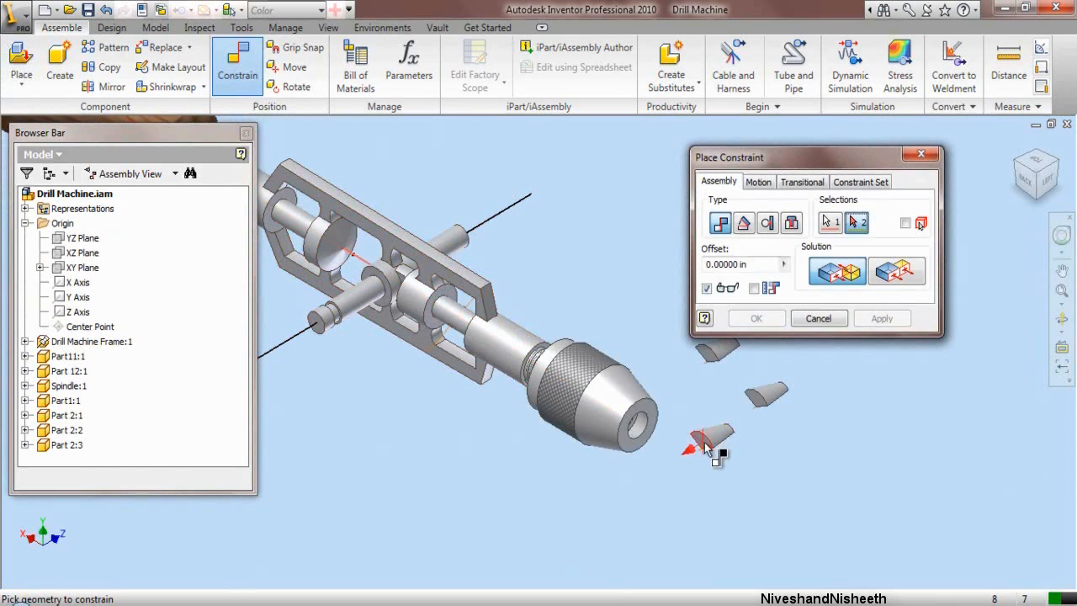
pyautogui.scroll(-4, 715, 451)
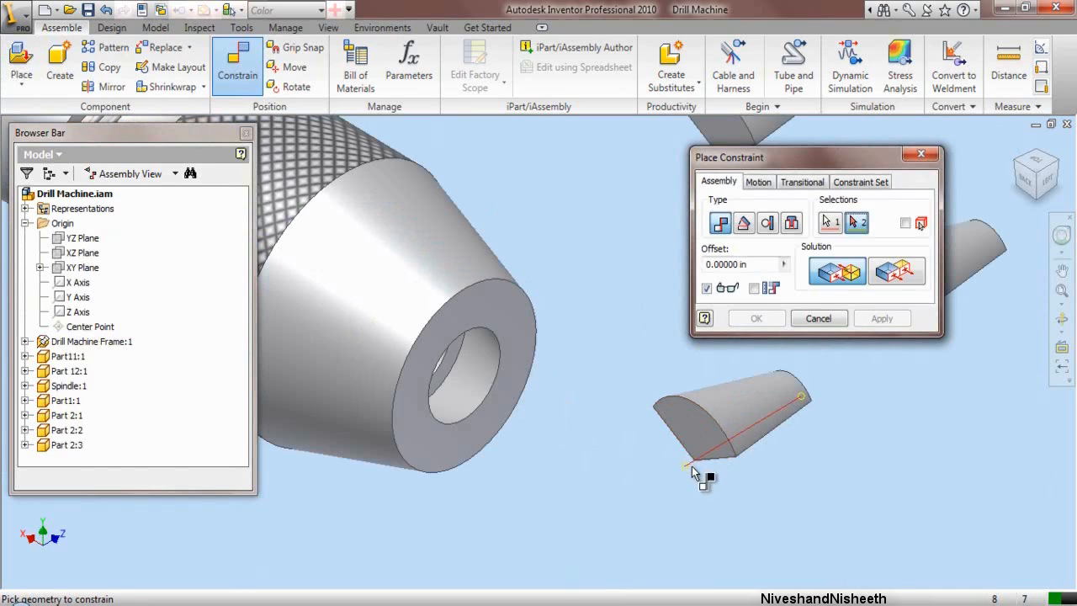
pyautogui.click(698, 467)
pyautogui.click(862, 319)
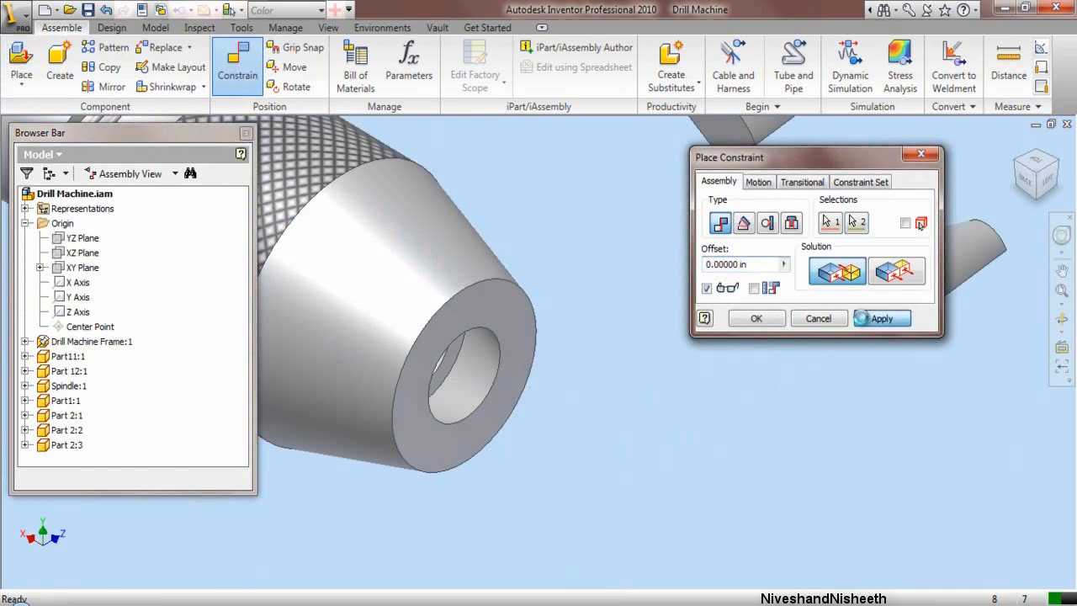
pyautogui.click(830, 322)
# Step: Slide the first Part 2 jaw along the frame axis until it sits in front of the chuck's opening
pyautogui.scroll(4, 259, 253)
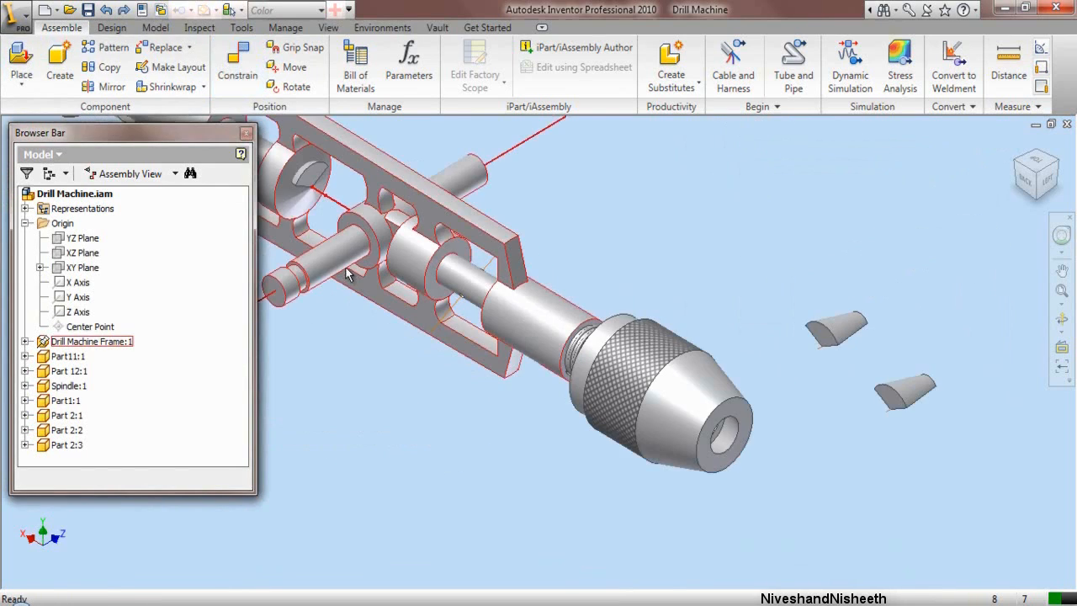
pyautogui.scroll(-2, 349, 224)
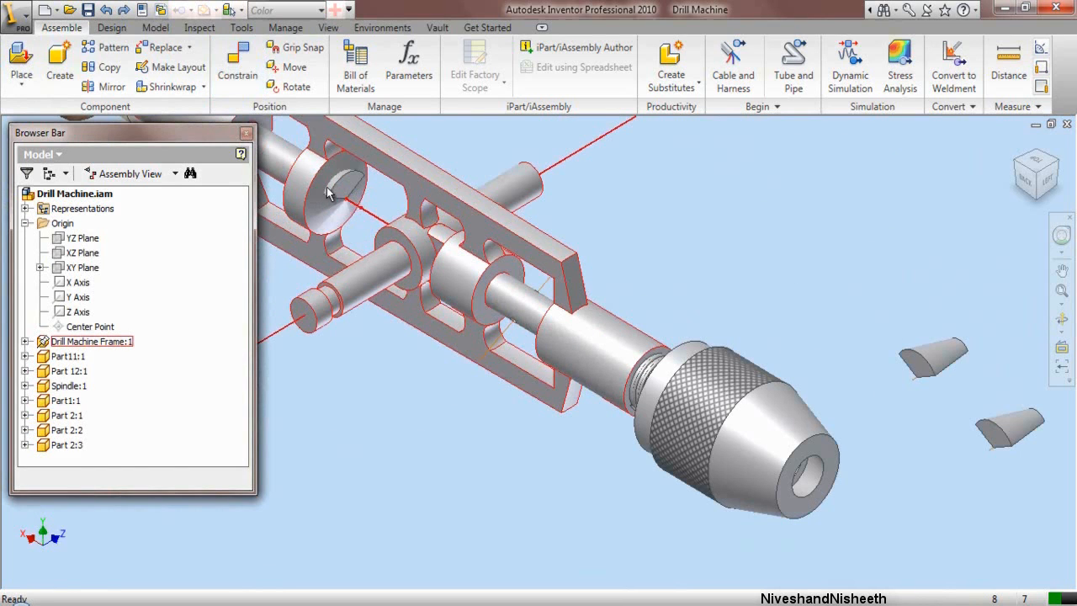
pyautogui.moveTo(336, 187); pyautogui.dragTo(389, 251)
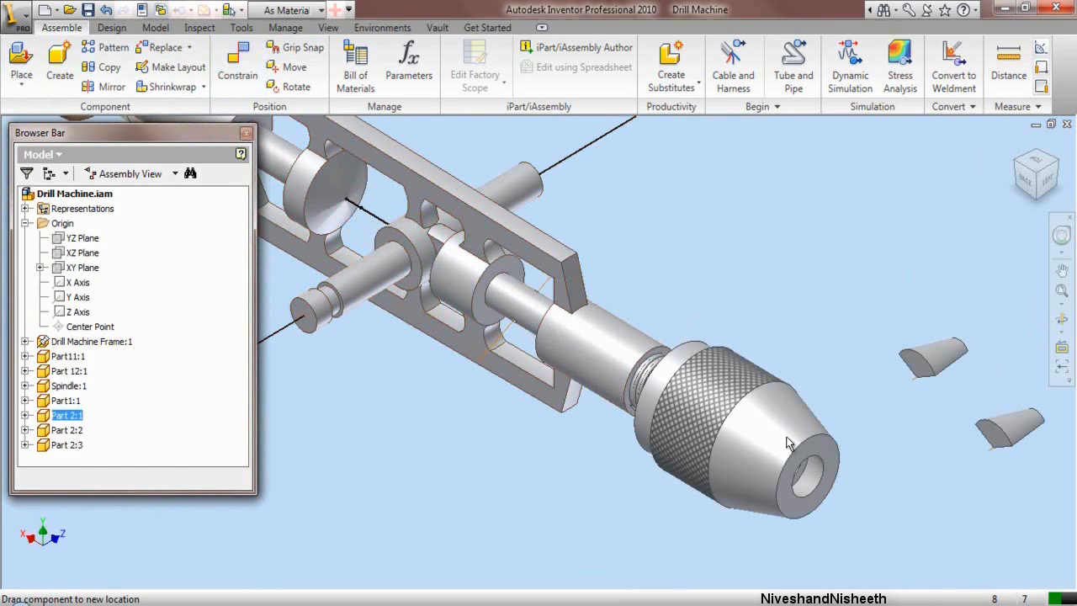
pyautogui.moveTo(789, 444); pyautogui.dragTo(854, 532)
pyautogui.scroll(3, 541, 382)
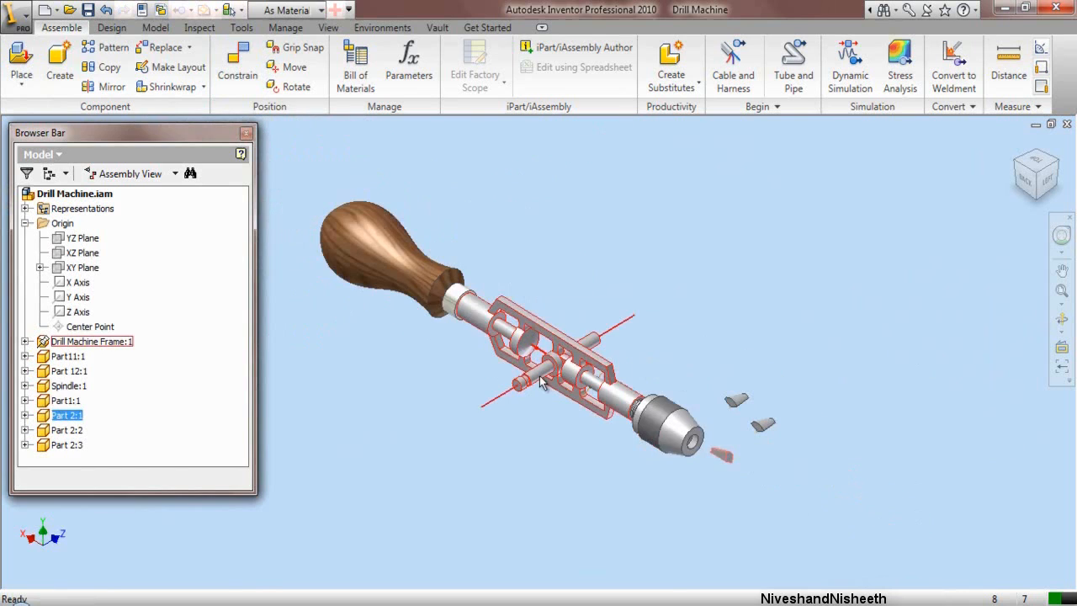
# Step: Rotate the first Part 2 jaw freely so its wide end faces the chuck and its narrow end points away
pyautogui.scroll(-5, 740, 460)
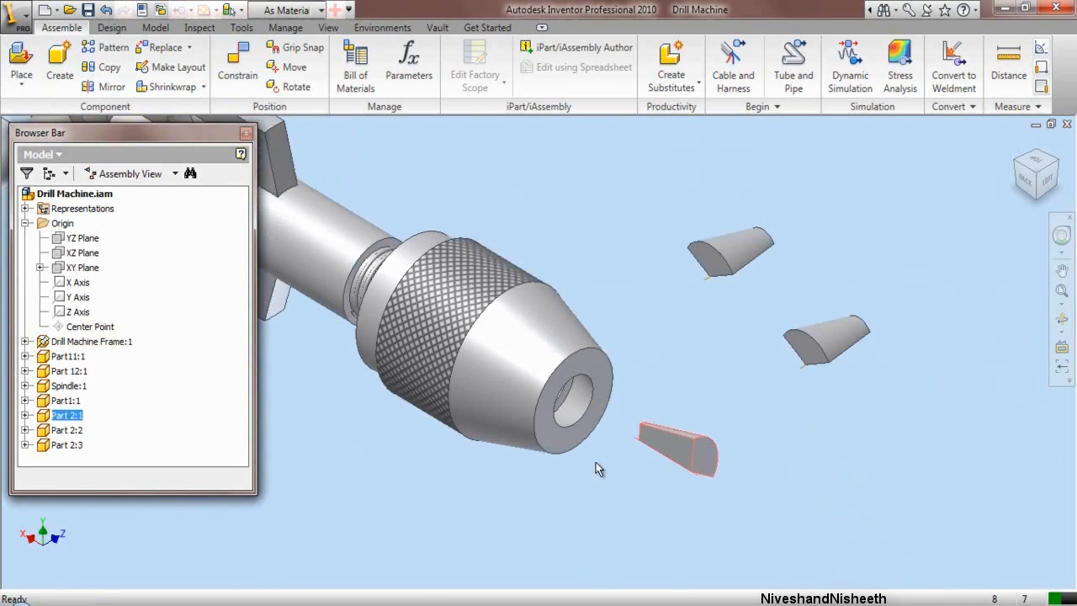
pyautogui.scroll(-1, 596, 462)
pyautogui.click(283, 91)
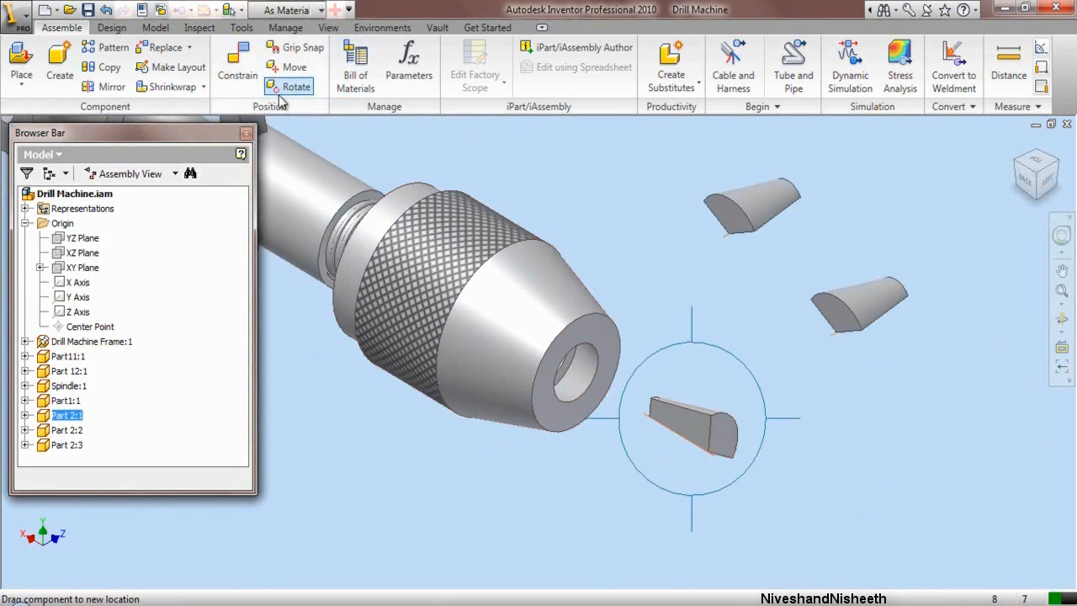
pyautogui.moveTo(645, 399); pyautogui.dragTo(817, 449)
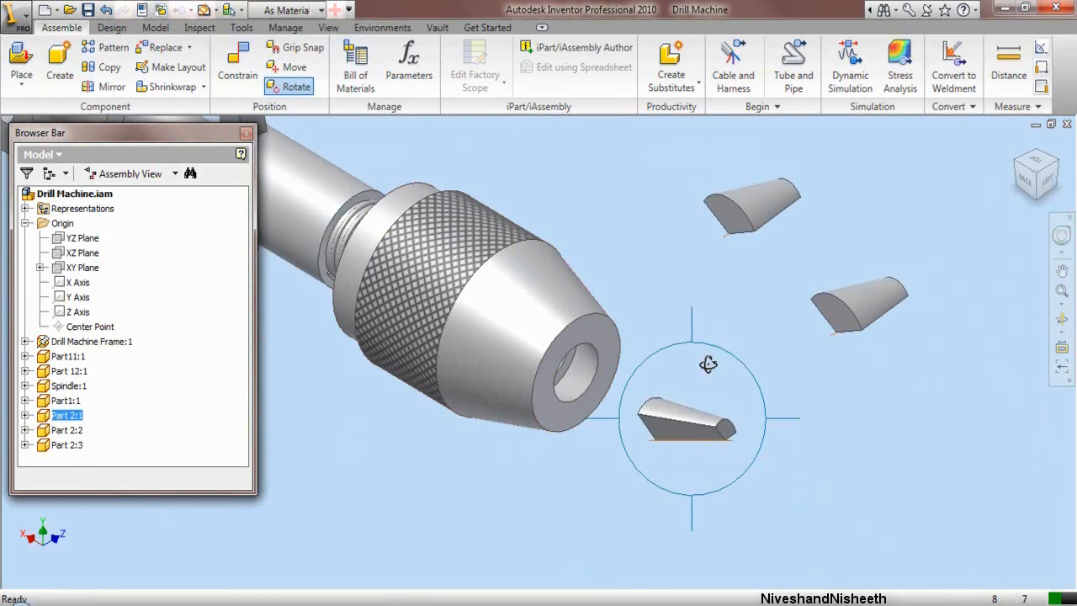
pyautogui.rightClick(628, 276)
pyautogui.click(652, 287)
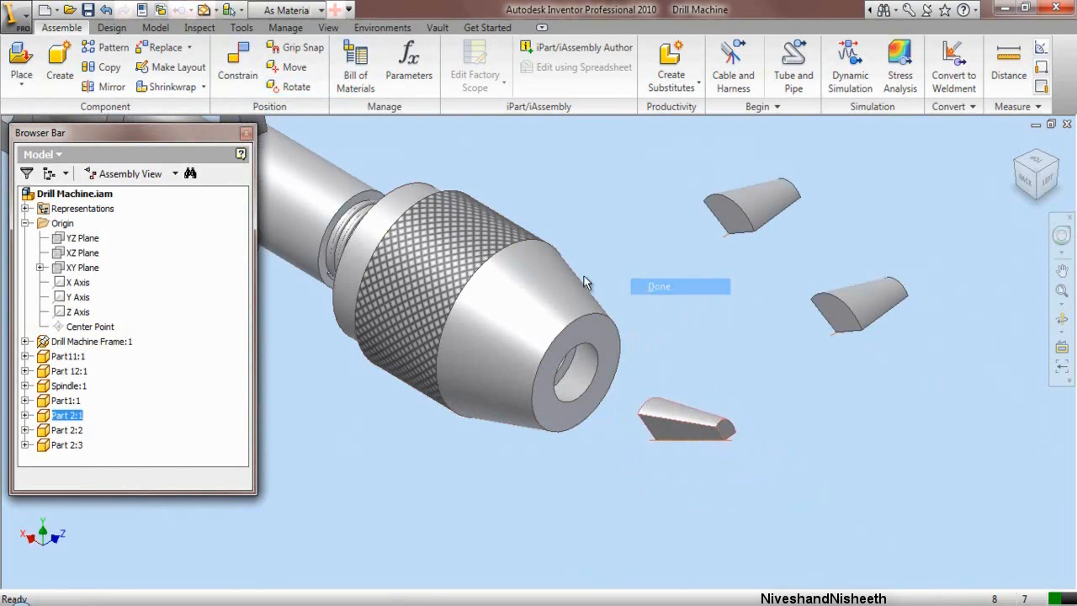
# Step: Reposition the first Part 2 jaw on its mated axis so its flat faces are turned upward, and deselect it
pyautogui.scroll(3, 599, 335)
pyautogui.moveTo(597, 335); pyautogui.dragTo(633, 361)
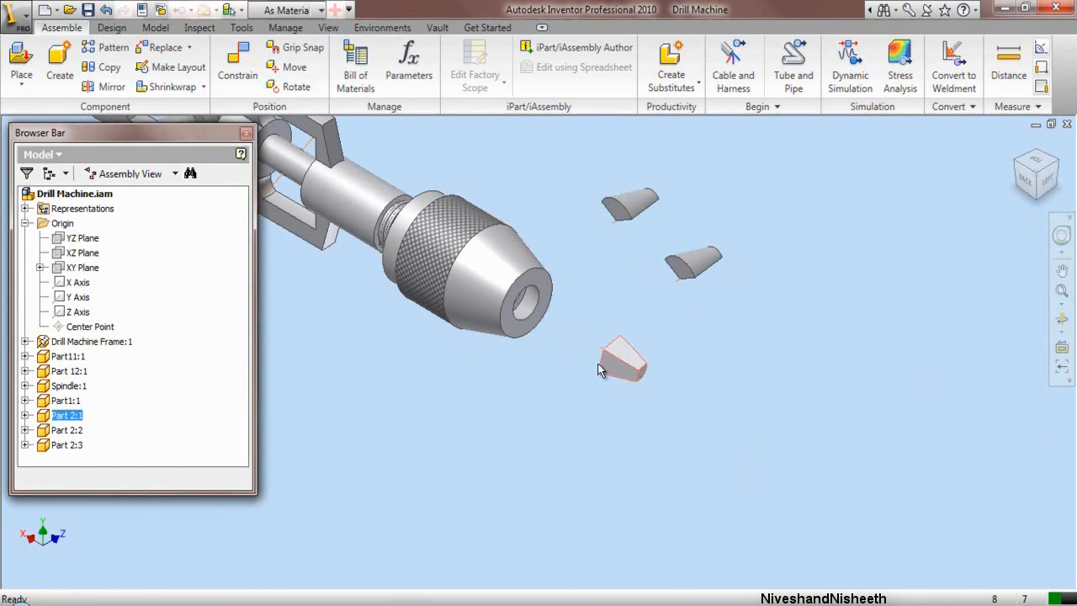
pyautogui.scroll(-3, 601, 356)
pyautogui.scroll(1, 532, 328)
pyautogui.click(569, 229)
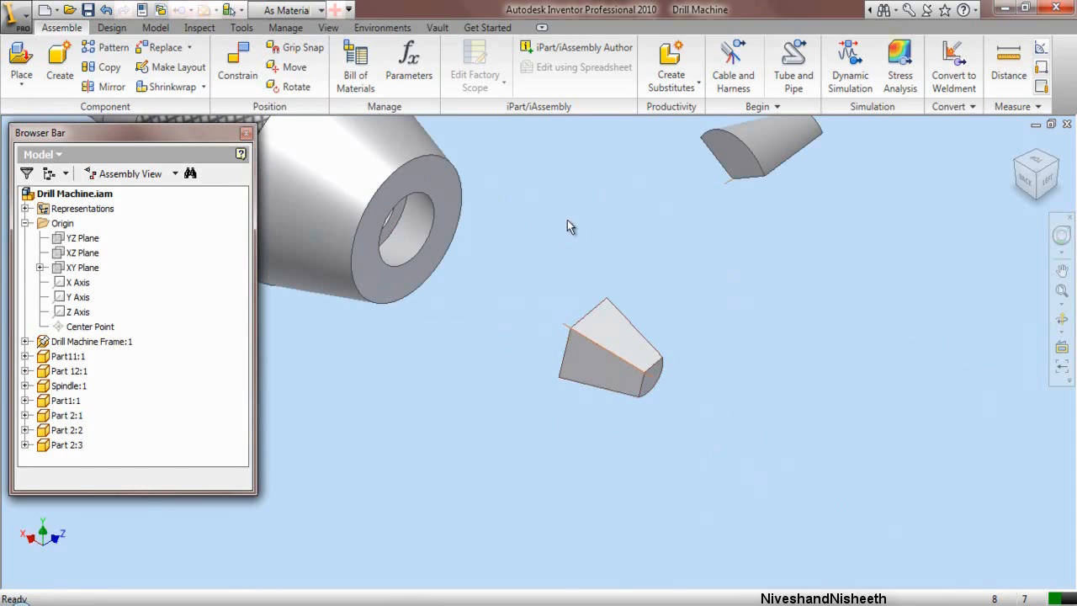
# Step: Mate the work axis of the third Part 2 jaw to the first jaw's axis with 0.00000 in offset
pyautogui.click(239, 76)
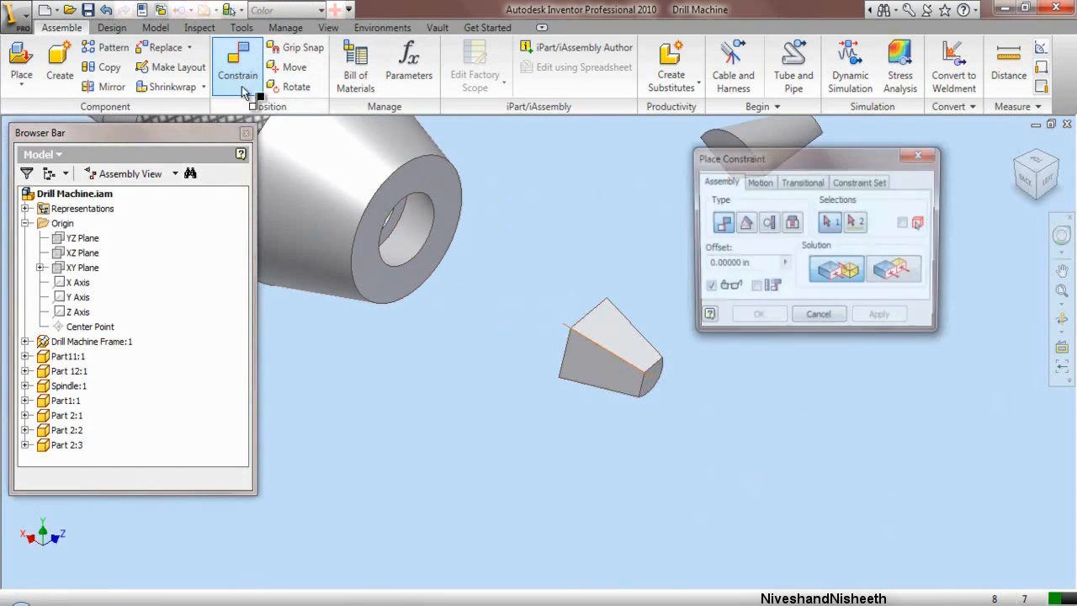
pyautogui.moveTo(732, 206); pyautogui.dragTo(757, 312)
pyautogui.click(729, 185)
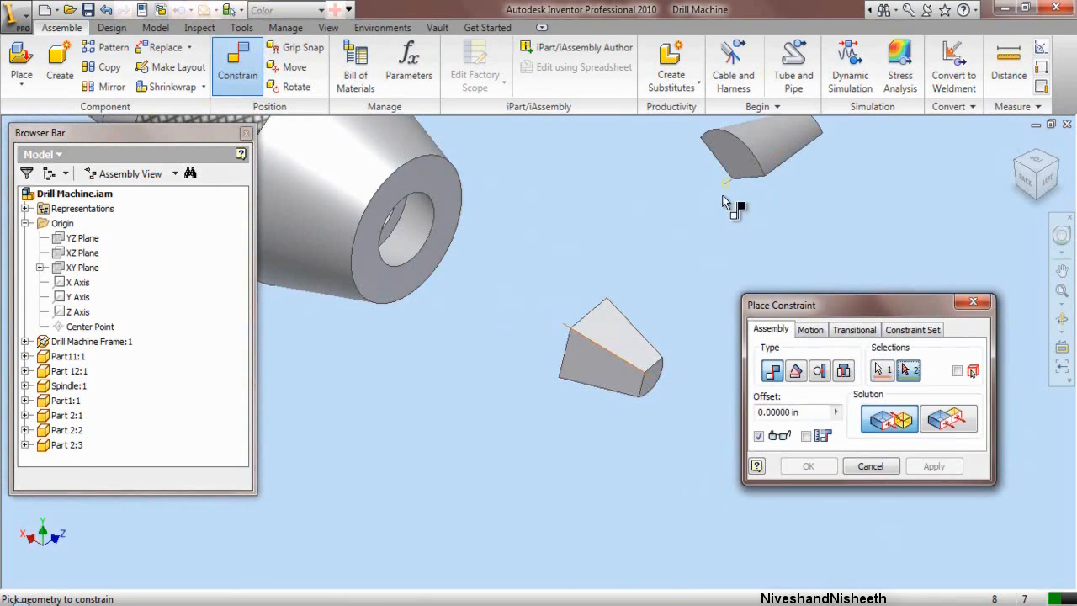
pyautogui.click(569, 330)
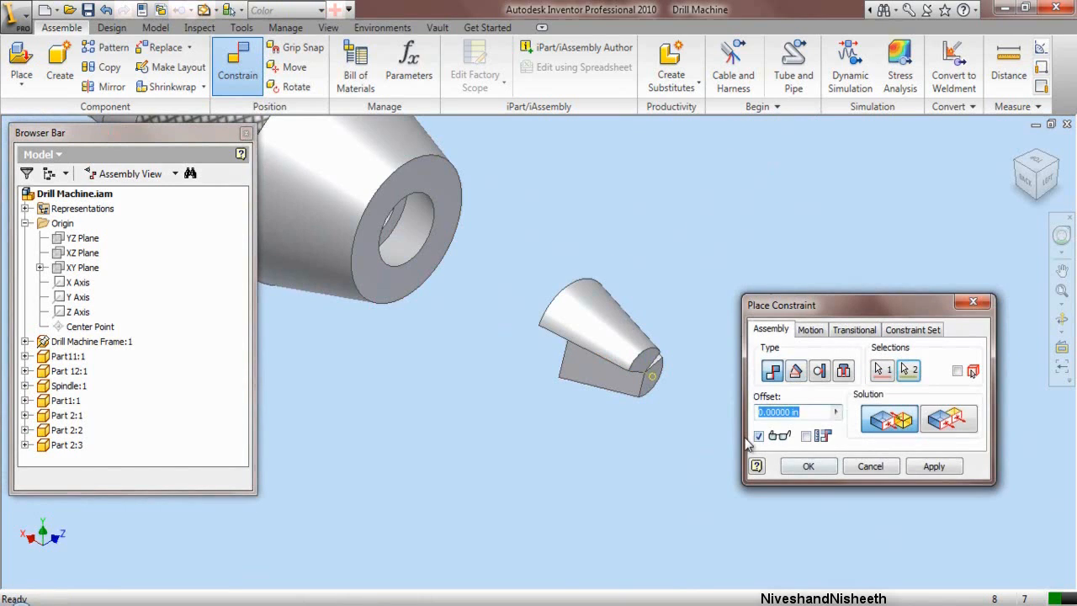
pyautogui.click(939, 472)
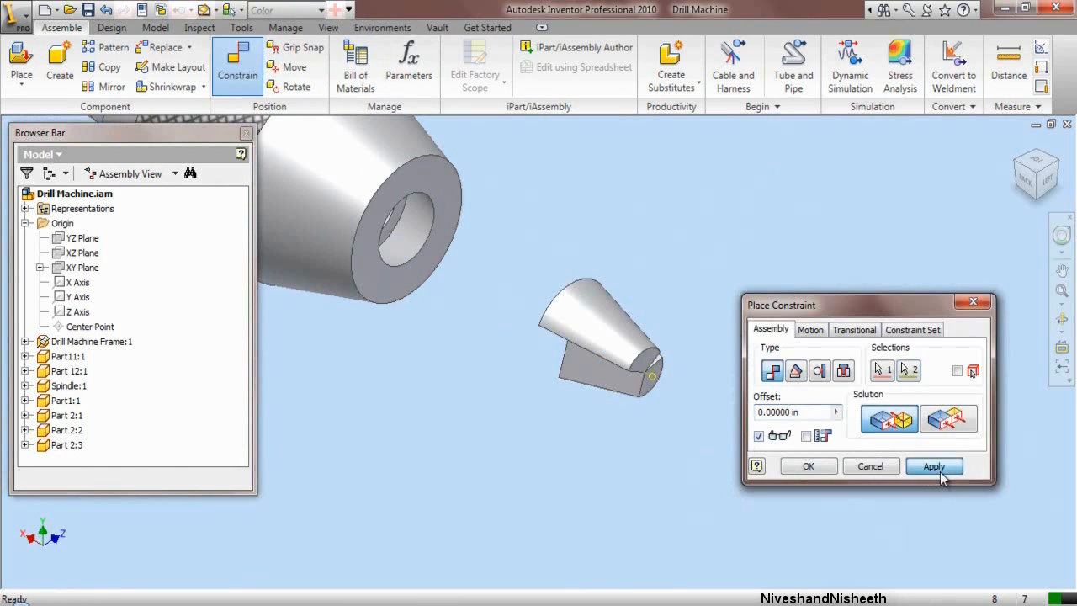
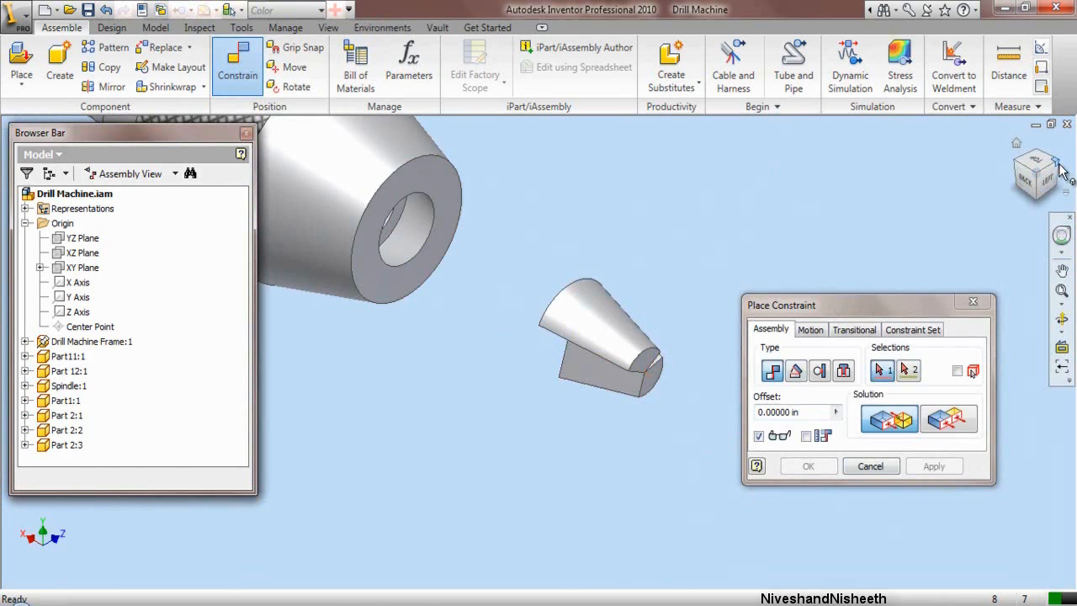
# Step: Mate the adjoining long outer edges of the third and first Part 2 jaws with 0.00000 in offset
pyautogui.click(1027, 186)
pyautogui.scroll(5, 391, 446)
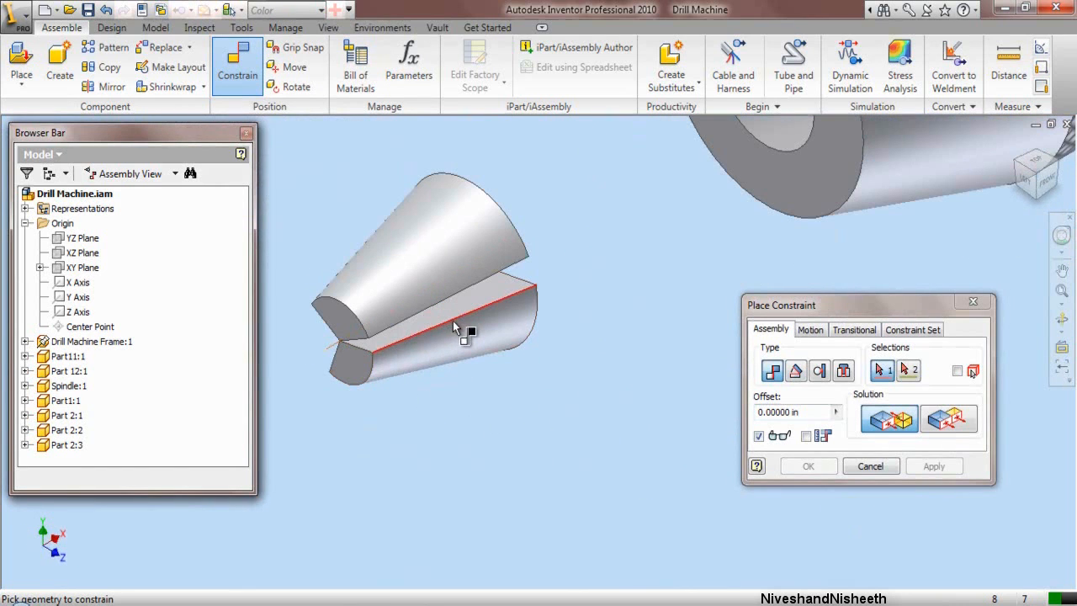
pyautogui.click(452, 320)
pyautogui.click(458, 292)
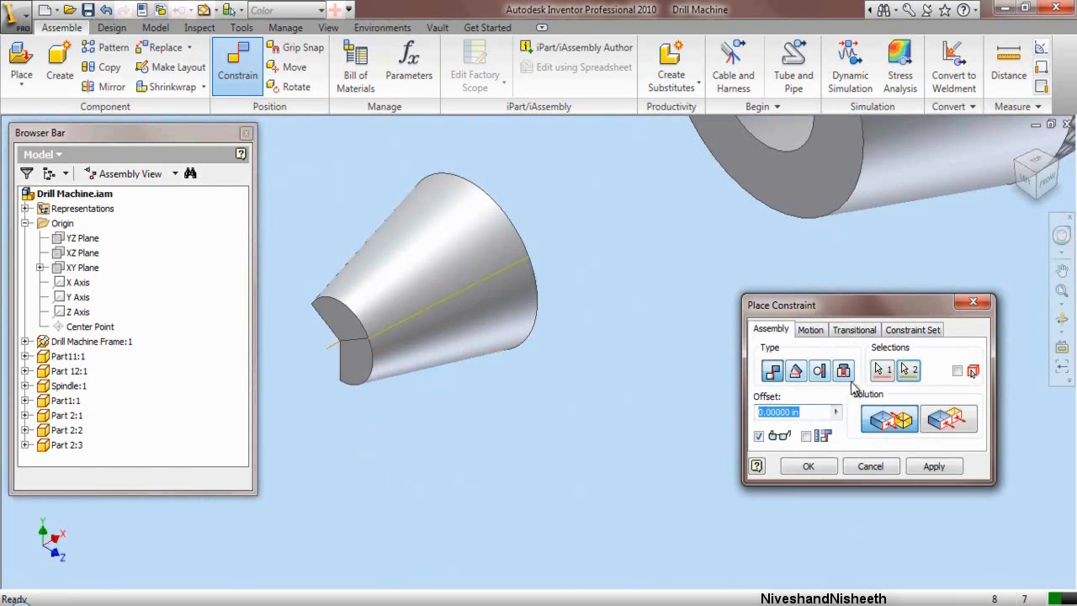
pyautogui.click(925, 468)
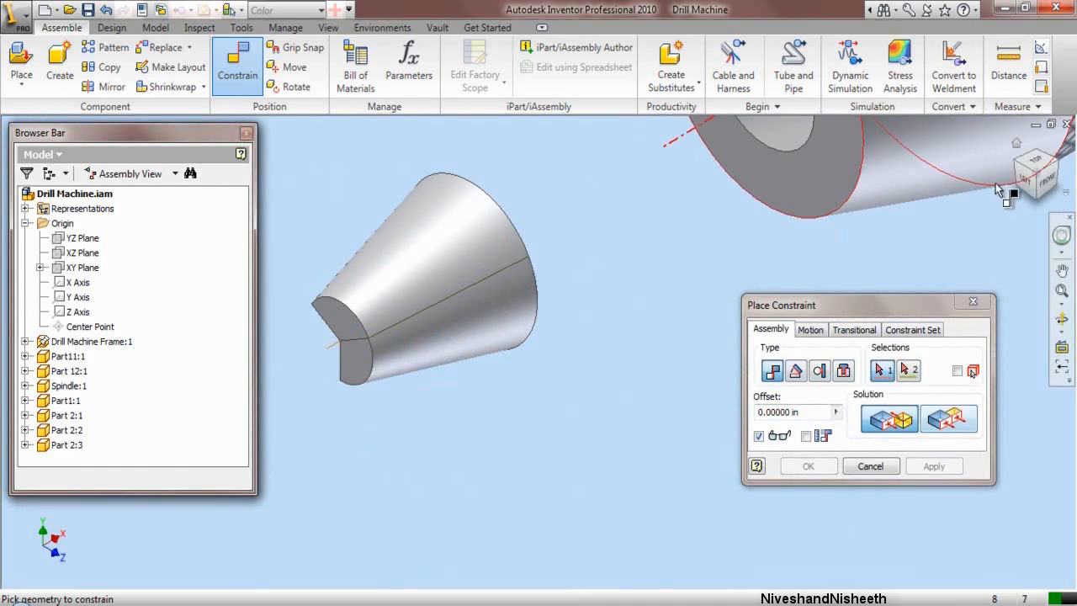
# Step: Mate the work axis of the second Part 2 jaw to the shared axis of the other jaws with 0.00000 in offset
pyautogui.click(1016, 168)
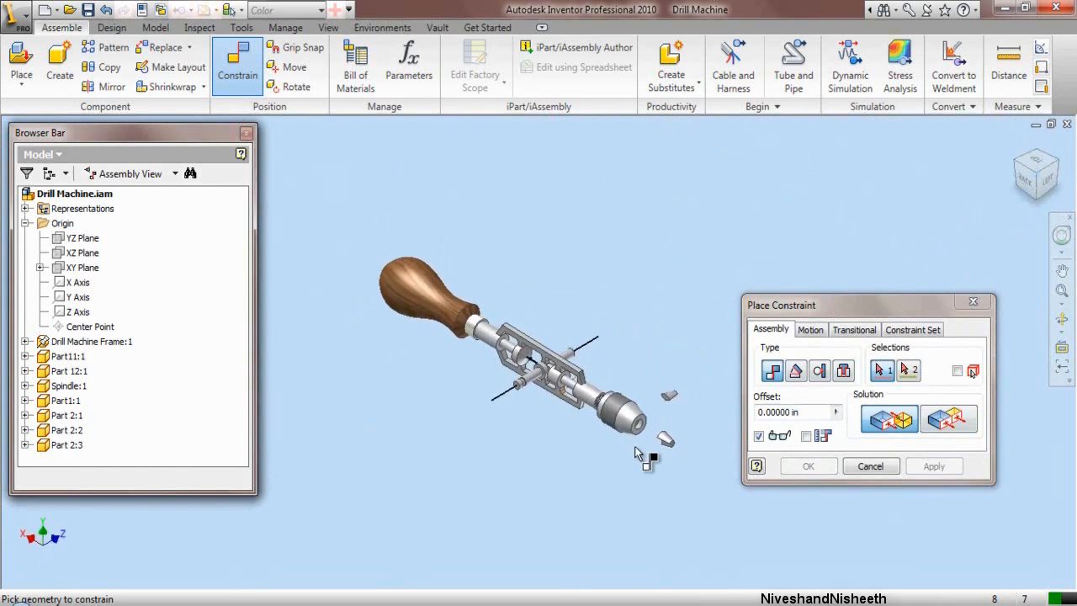
pyautogui.scroll(5, 682, 429)
pyautogui.scroll(2, 622, 395)
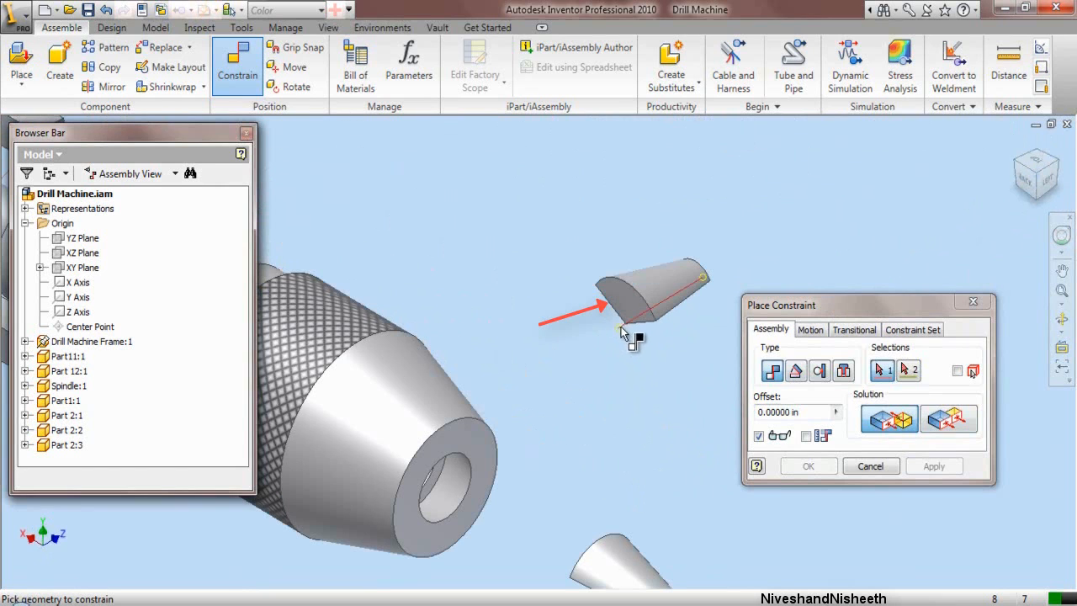
pyautogui.click(629, 330)
pyautogui.scroll(-3, 560, 320)
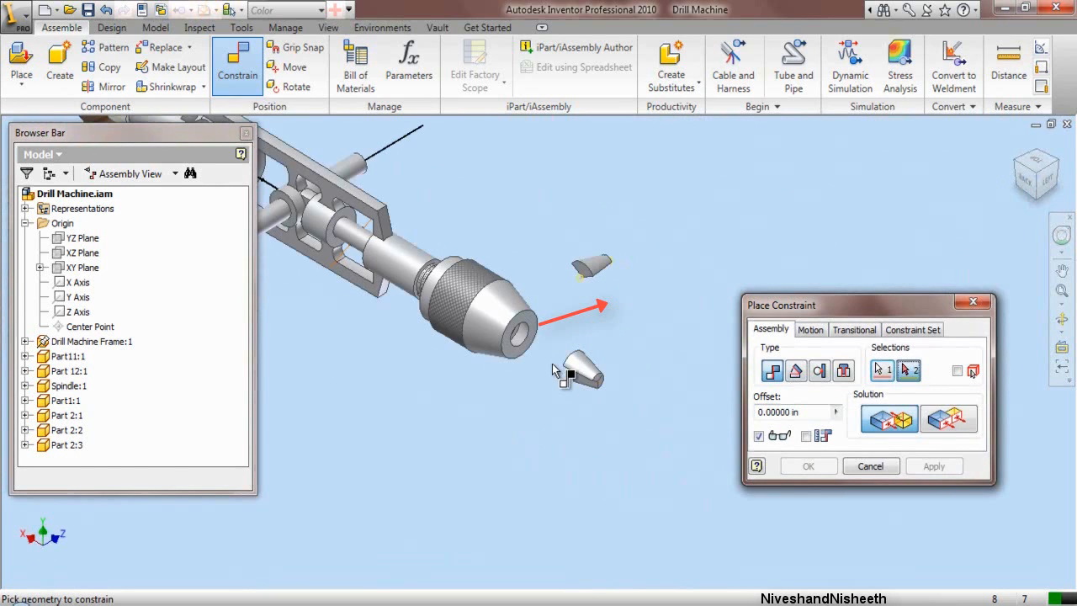
pyautogui.scroll(2, 572, 374)
pyautogui.scroll(4, 639, 401)
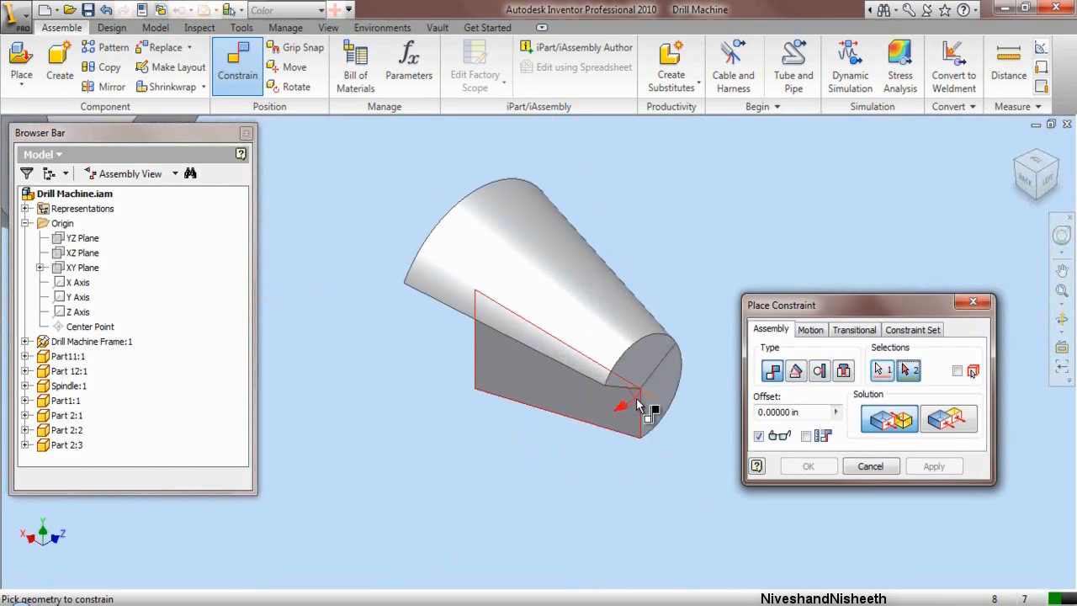
pyautogui.click(641, 394)
pyautogui.click(641, 394)
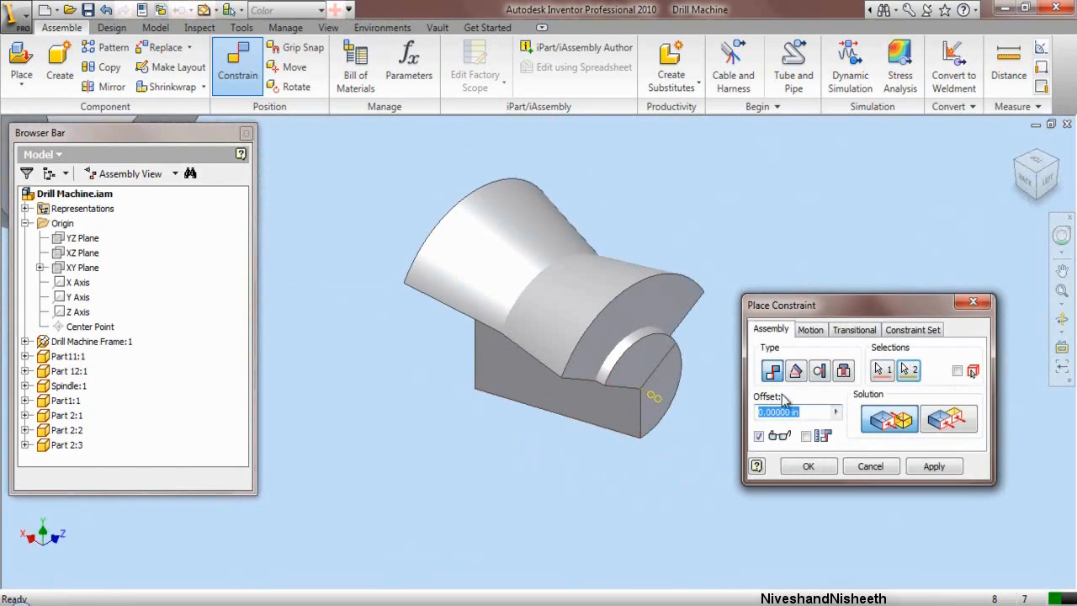
pyautogui.click(934, 467)
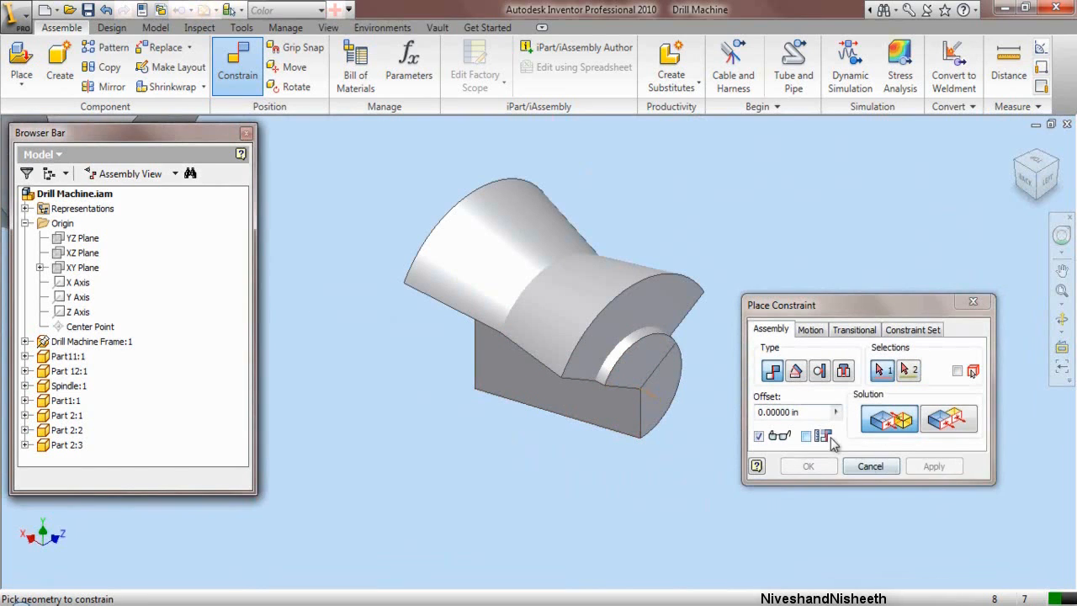
pyautogui.click(870, 466)
# Step: Rotate the second Part 2 jaw freely so its wide end faces the chuck and its narrow end points away
pyautogui.scroll(-3, 673, 345)
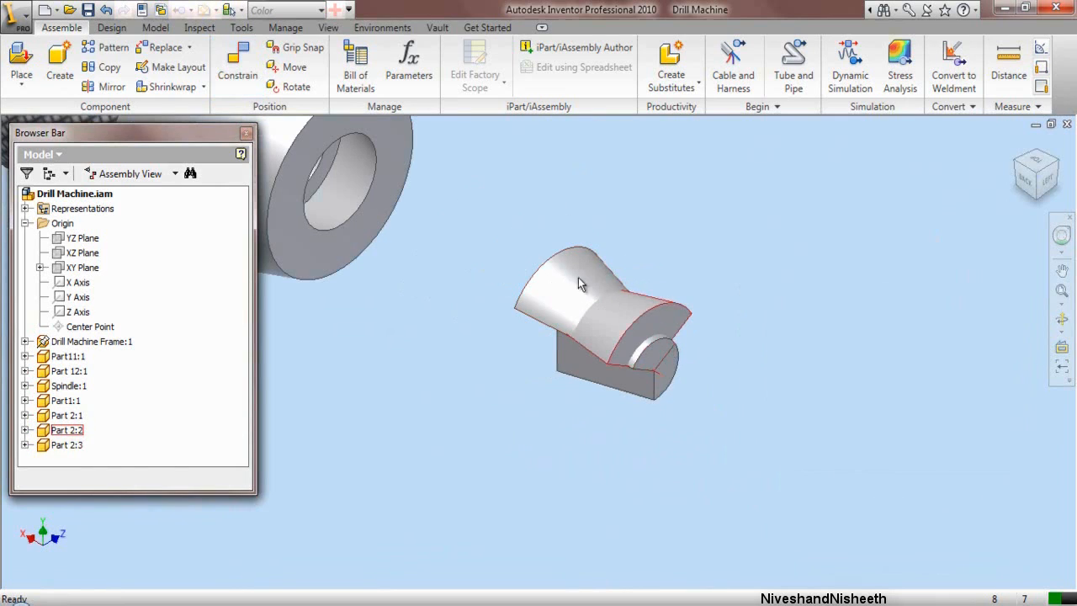
pyautogui.click(289, 87)
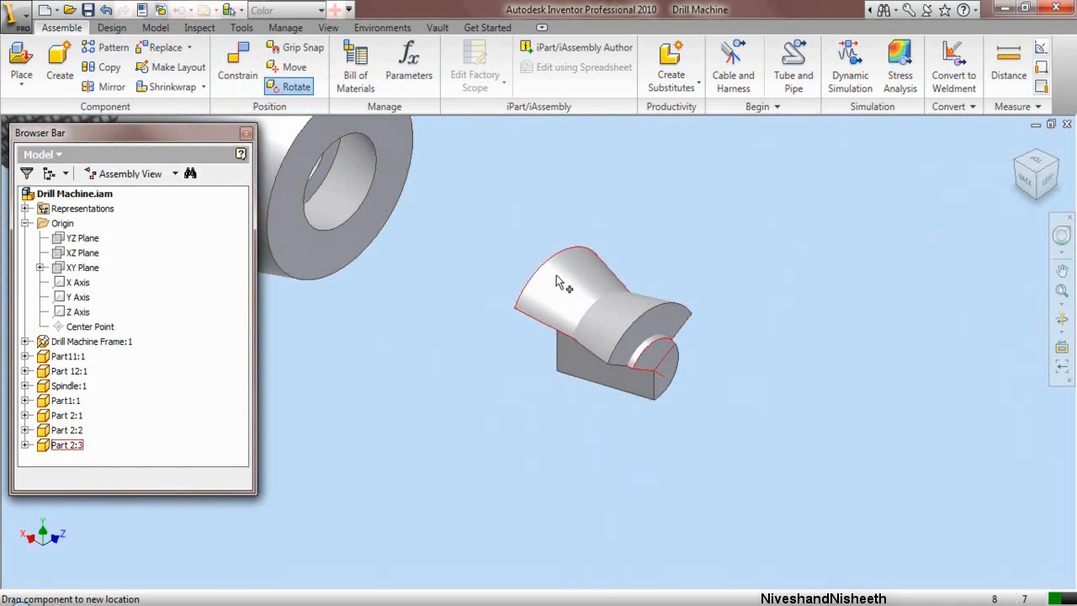
pyautogui.click(614, 318)
pyautogui.moveTo(628, 308); pyautogui.dragTo(733, 372)
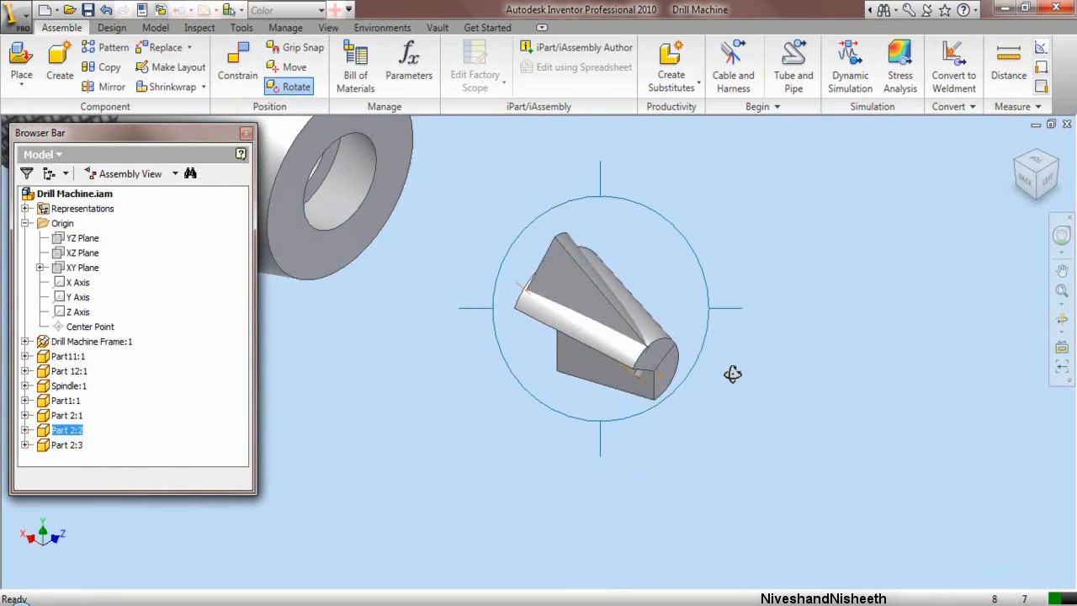
pyautogui.rightClick(690, 209)
pyautogui.click(715, 210)
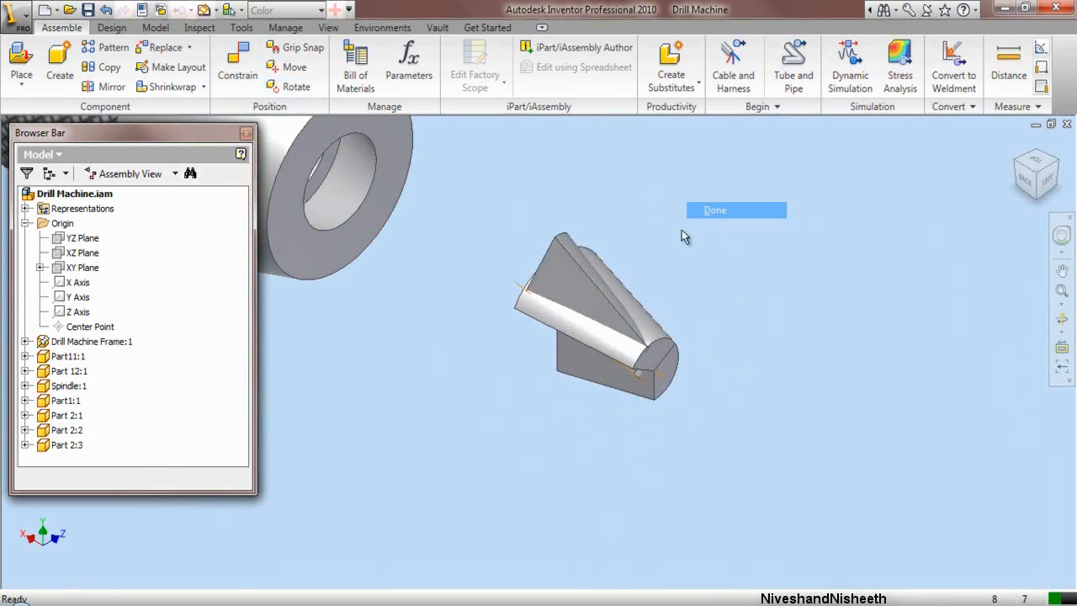
# Step: Reposition the second Part 2 jaw around its mated axis so it sits in the open sector beneath the third jaw
pyautogui.click(582, 287)
pyautogui.moveTo(486, 335); pyautogui.dragTo(411, 380)
pyautogui.moveTo(435, 263); pyautogui.dragTo(390, 340)
pyautogui.click(491, 161)
pyautogui.moveTo(457, 292); pyautogui.dragTo(587, 382)
pyautogui.scroll(2, 598, 360)
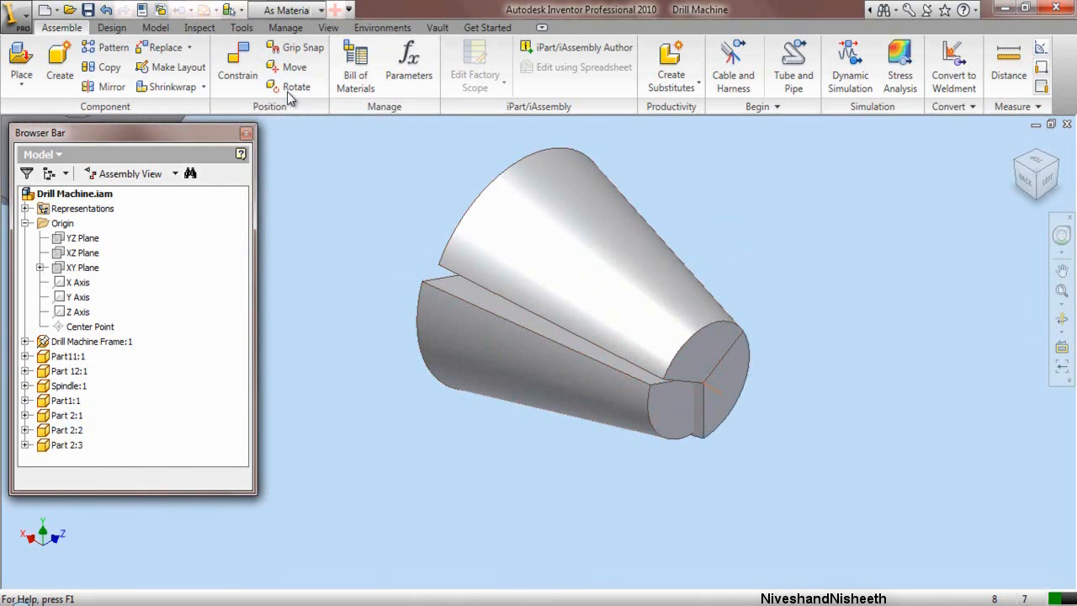
# Step: Mate the adjoining long outer edges of the second and third Part 2 jaws with 0.00000 in offset
pyautogui.click(238, 65)
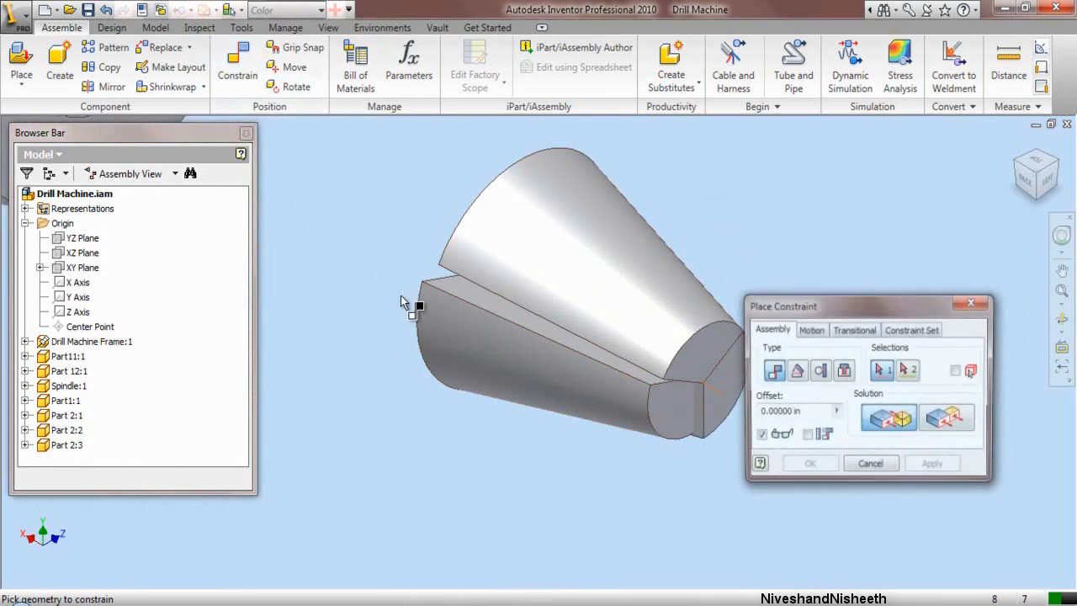
pyautogui.click(511, 303)
pyautogui.click(509, 318)
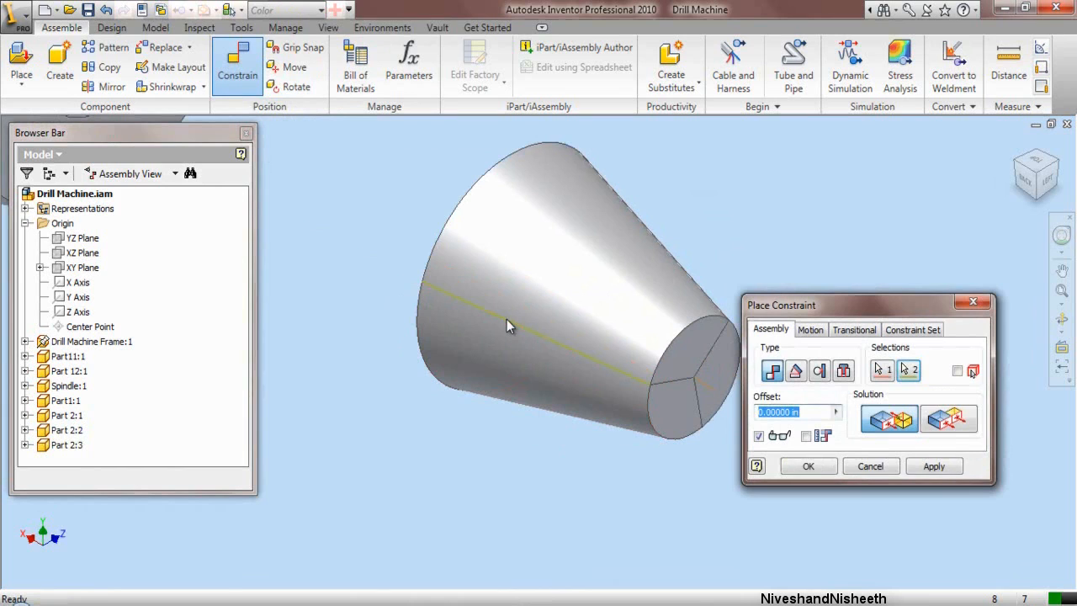
pyautogui.click(932, 467)
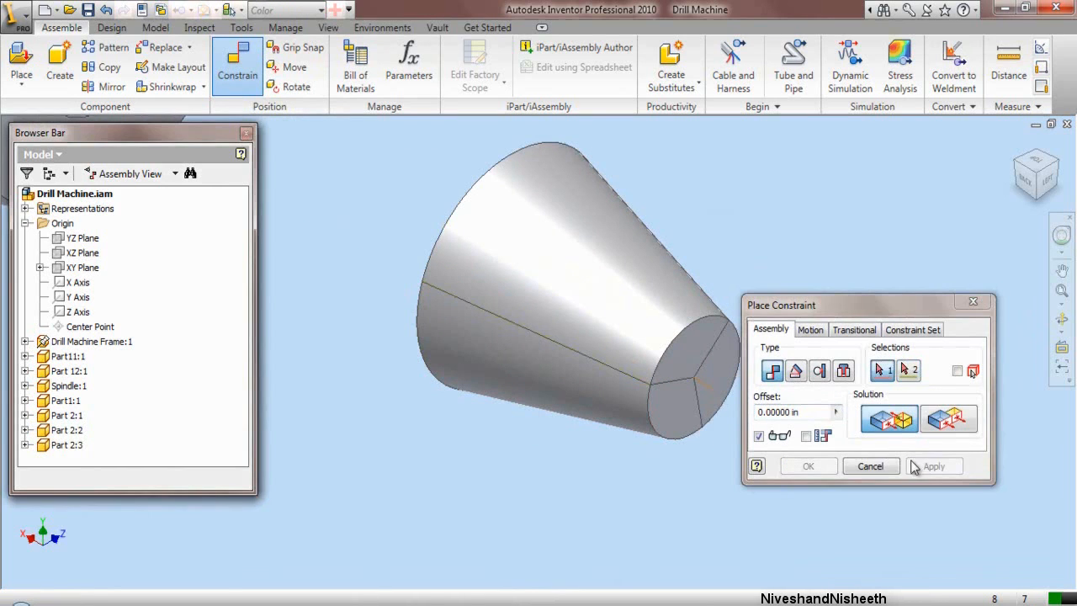
pyautogui.click(874, 467)
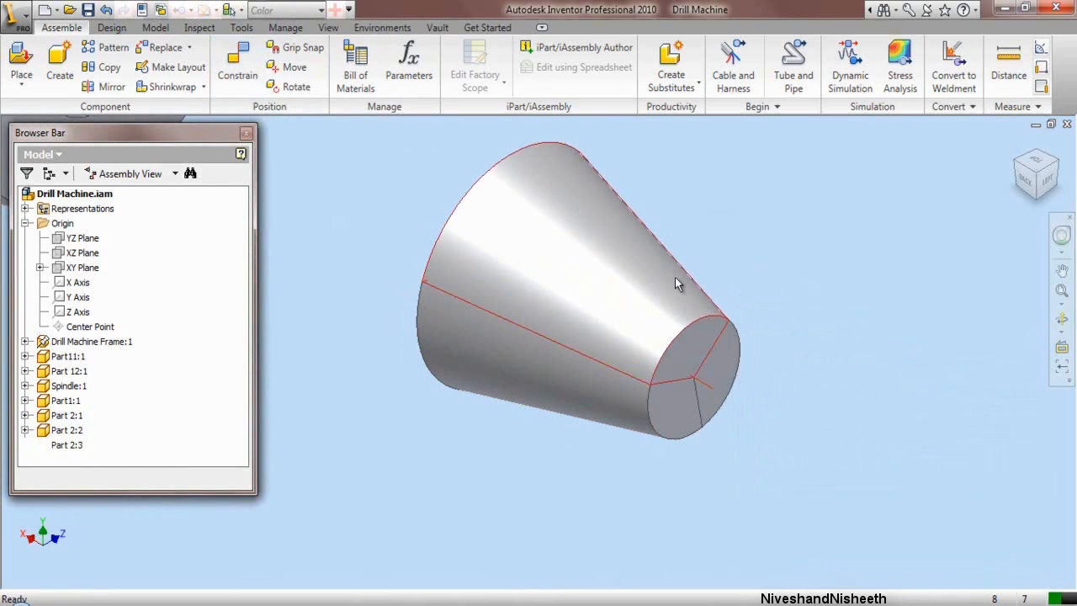
# Step: Turn the three joined Part 2 jaws together about their common axis, and deselect them
pyautogui.moveTo(675, 284); pyautogui.dragTo(547, 367)
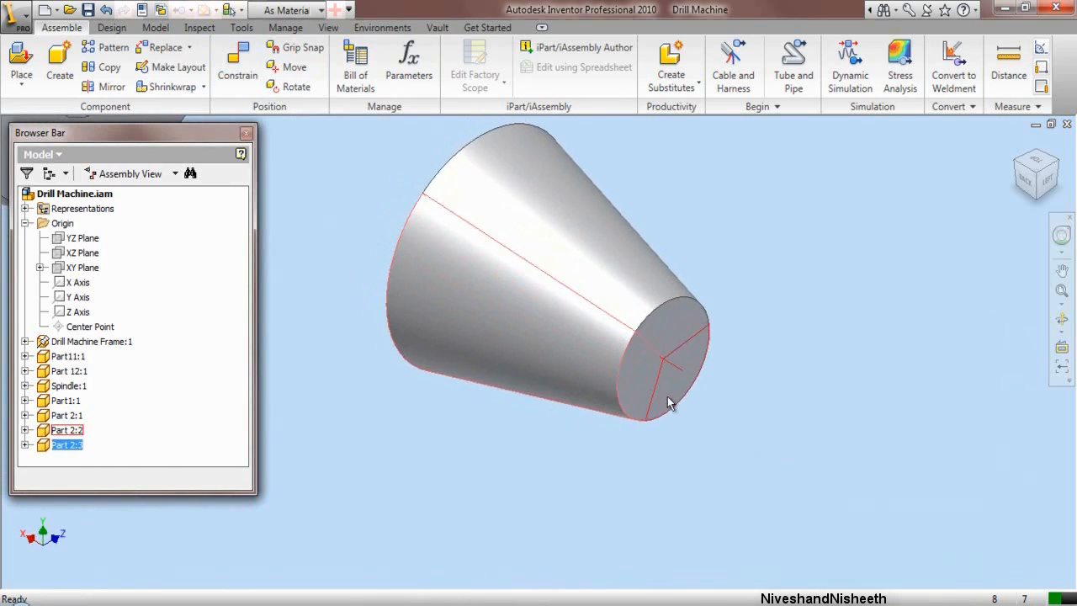
pyautogui.scroll(-3, 667, 402)
pyautogui.click(511, 234)
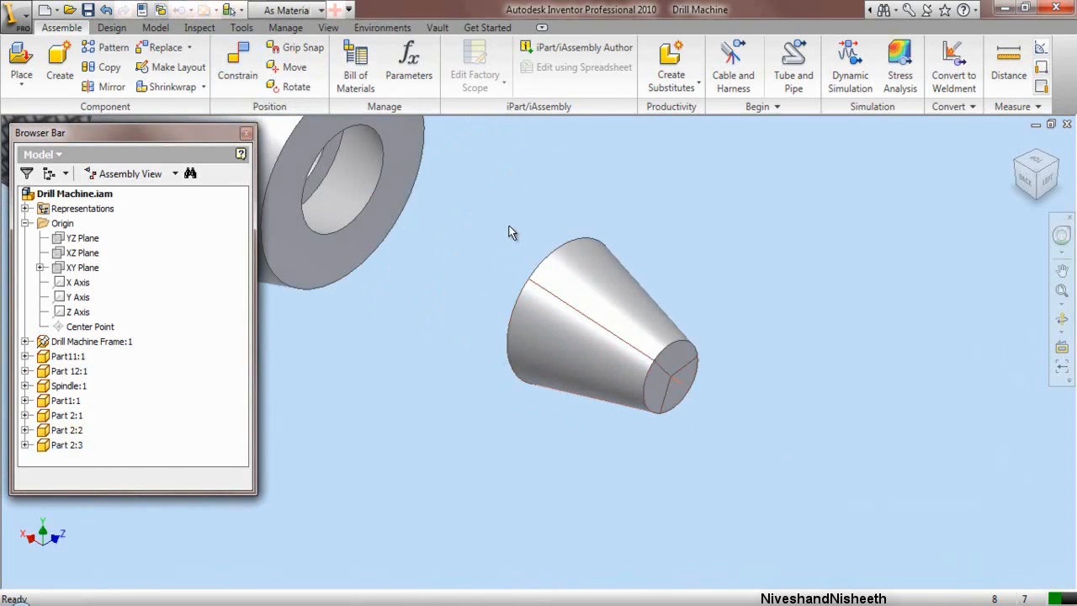
# Step: Mate the flat face inside the chuck's opening to a radial edge on the jaws' wide end with 0.00000 in offset
pyautogui.click(234, 69)
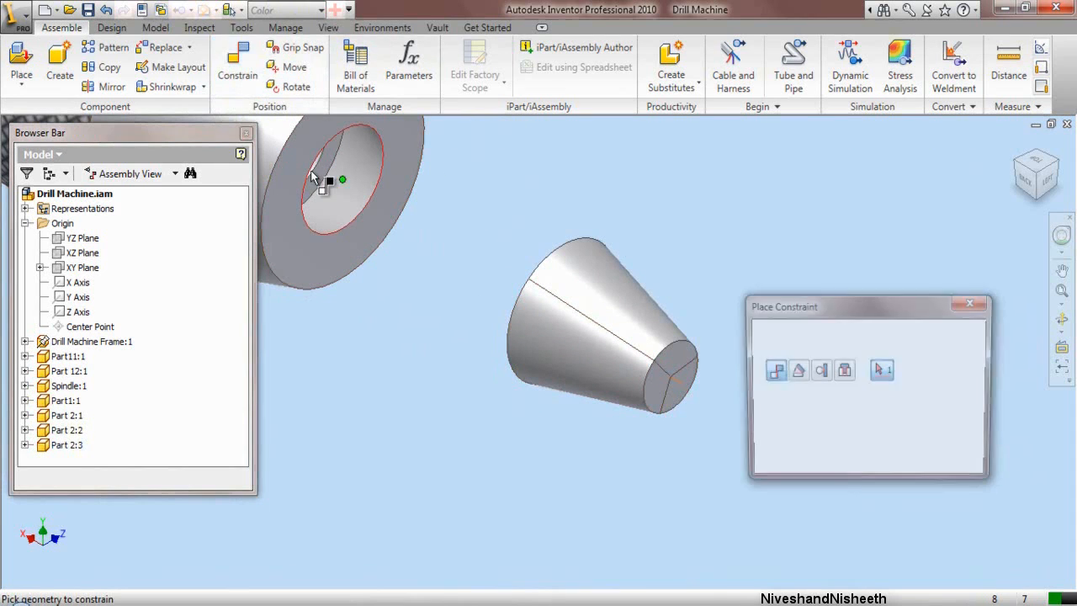
pyautogui.click(330, 174)
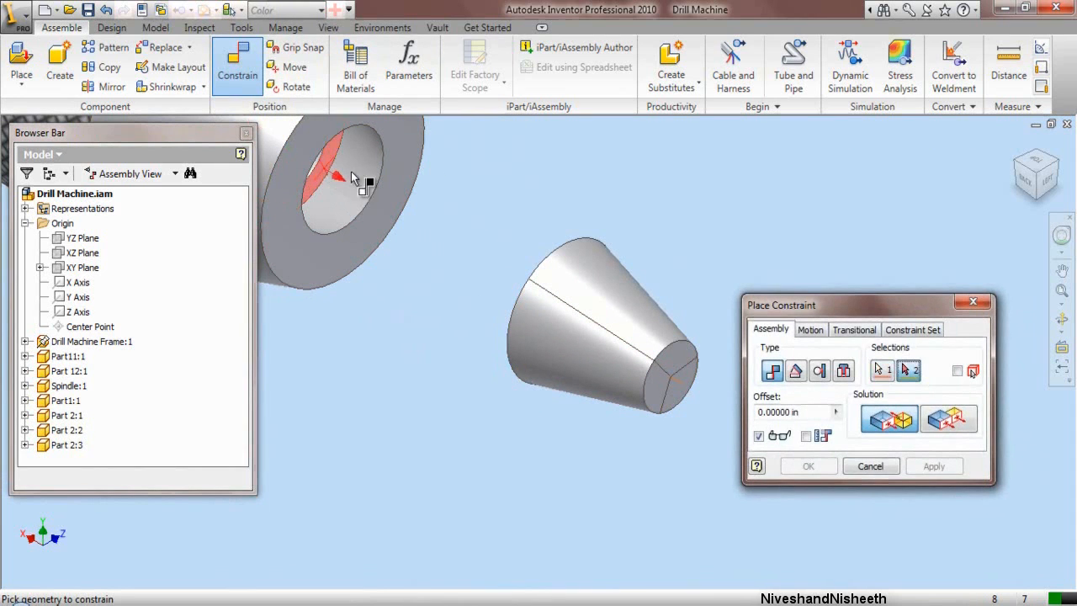
pyautogui.click(1016, 158)
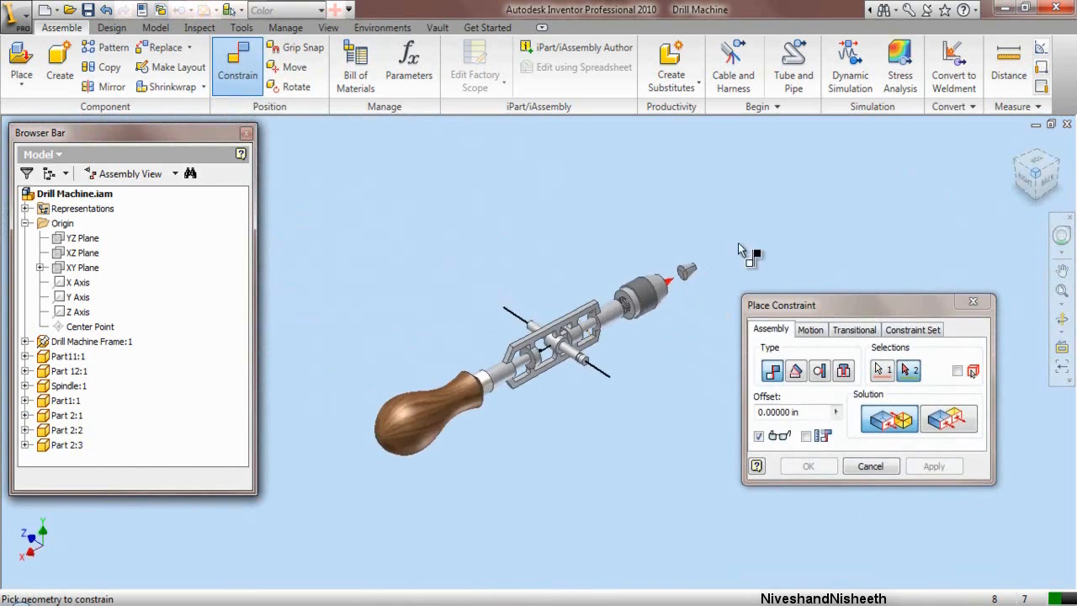
pyautogui.scroll(-5, 704, 265)
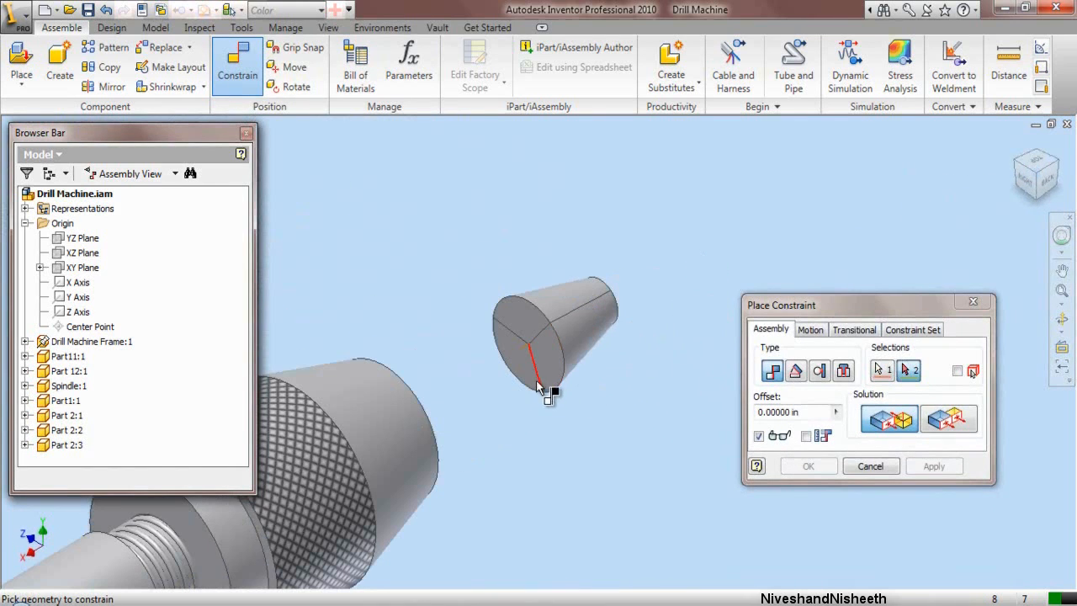
pyautogui.click(537, 383)
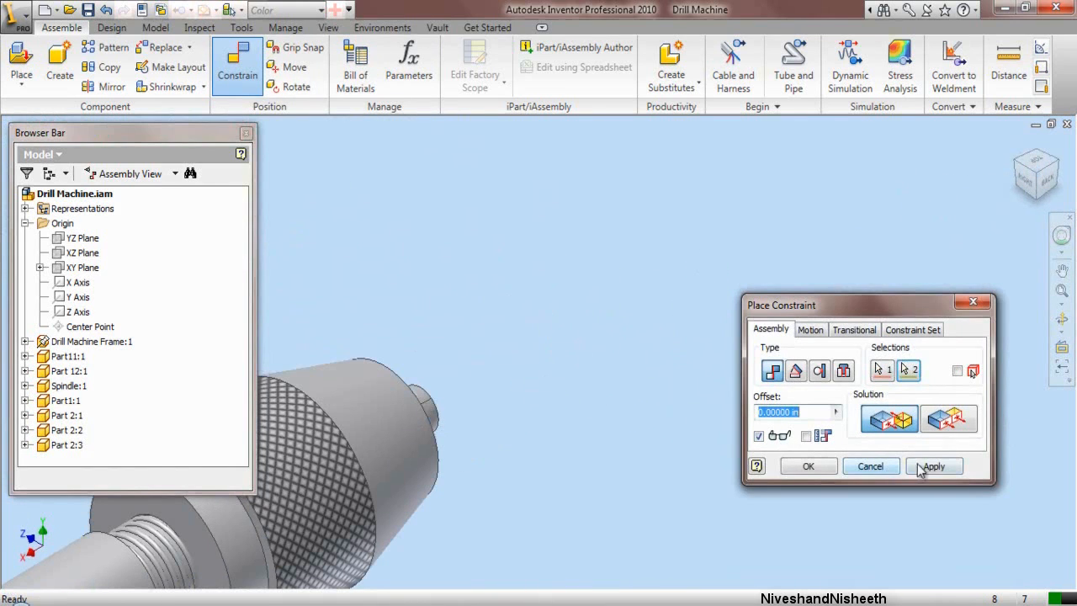
pyautogui.click(923, 468)
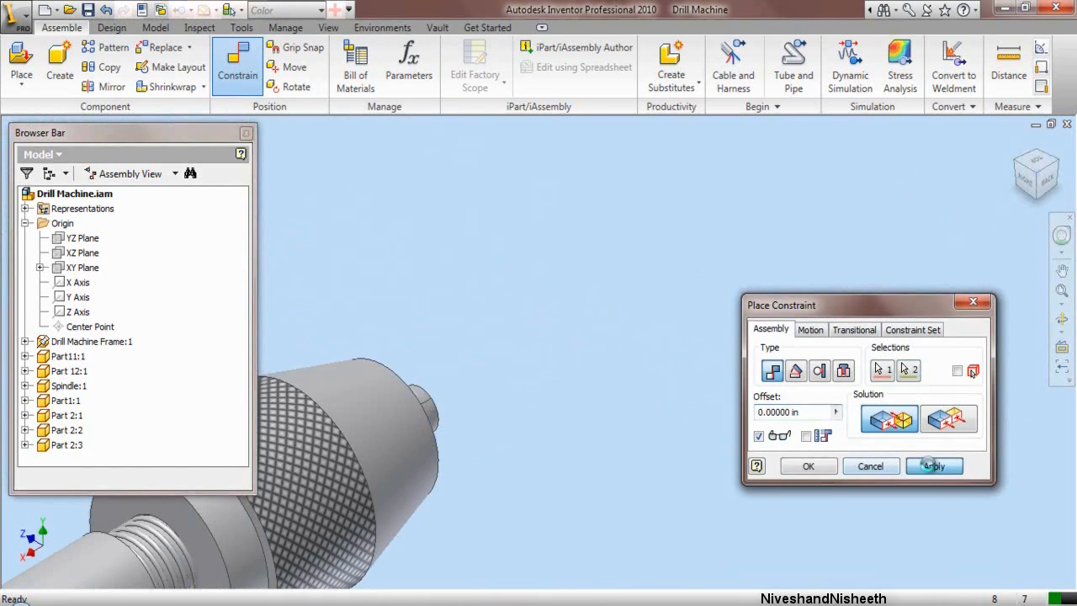
pyautogui.click(873, 468)
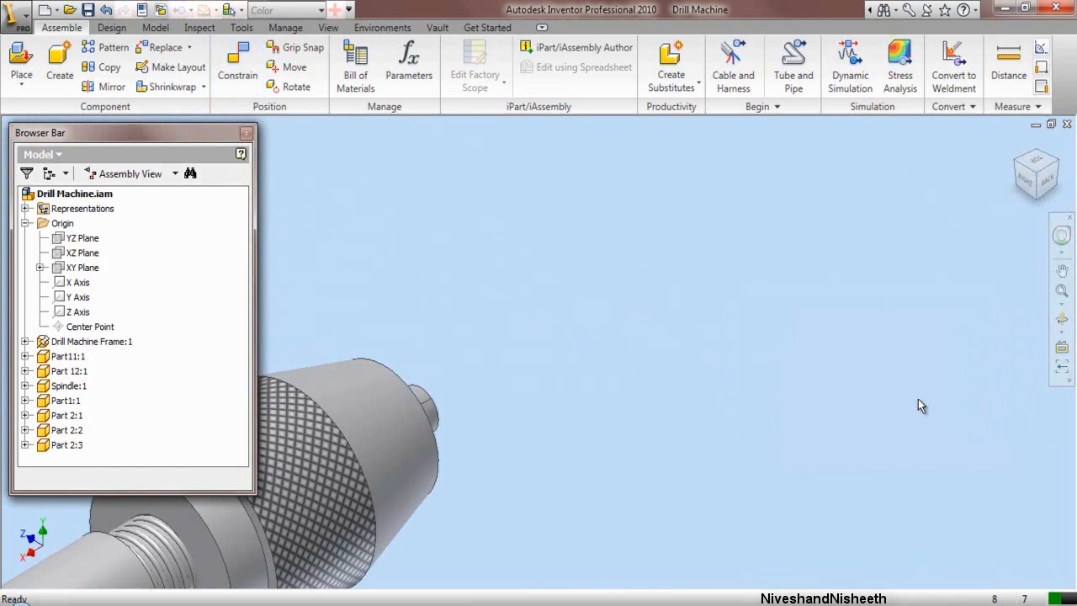
# Step: Show the YZ origin plane of the chuck (Part1:1)
pyautogui.click(1031, 179)
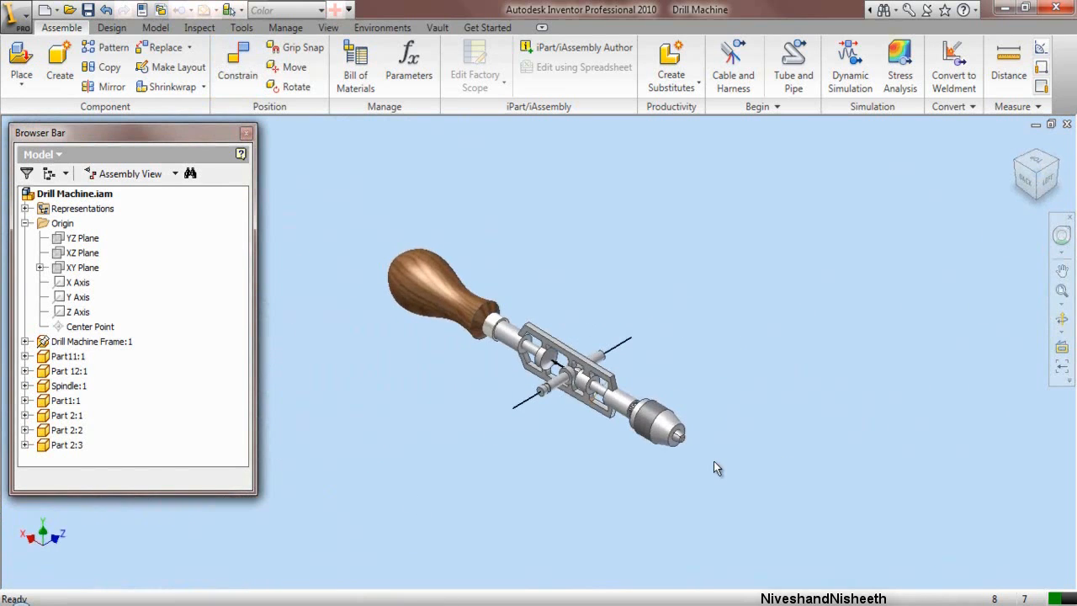
pyautogui.scroll(-5, 714, 461)
pyautogui.scroll(-3, 544, 353)
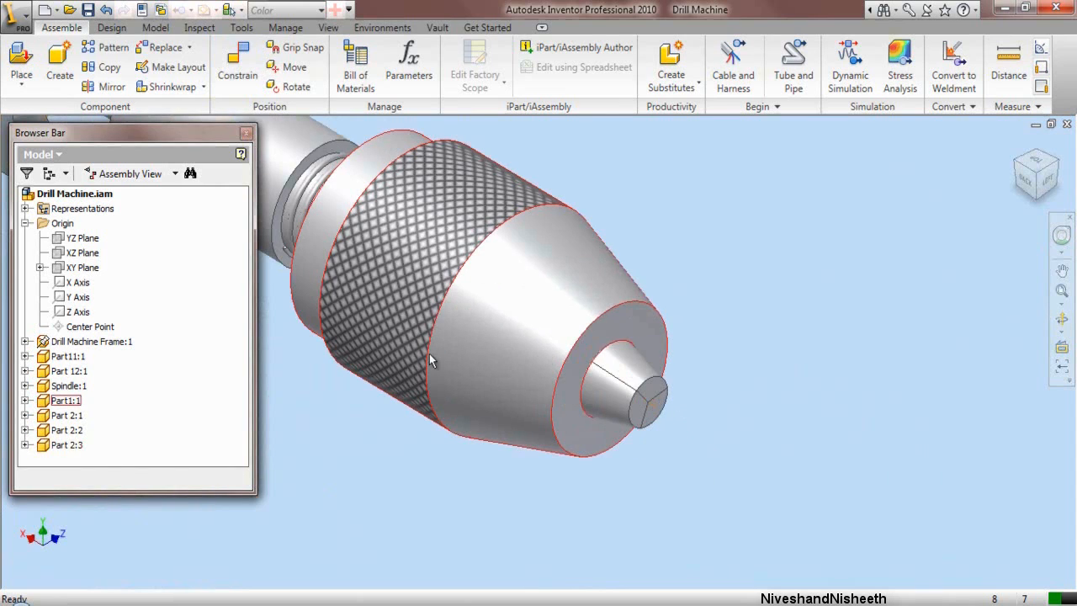
pyautogui.scroll(3, 429, 360)
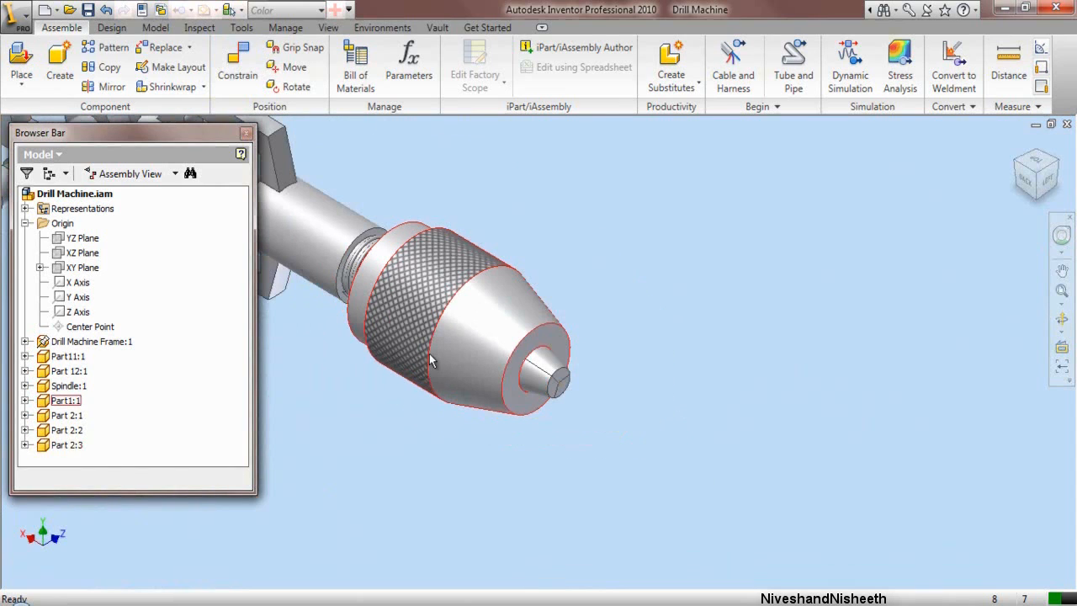
pyautogui.click(507, 352)
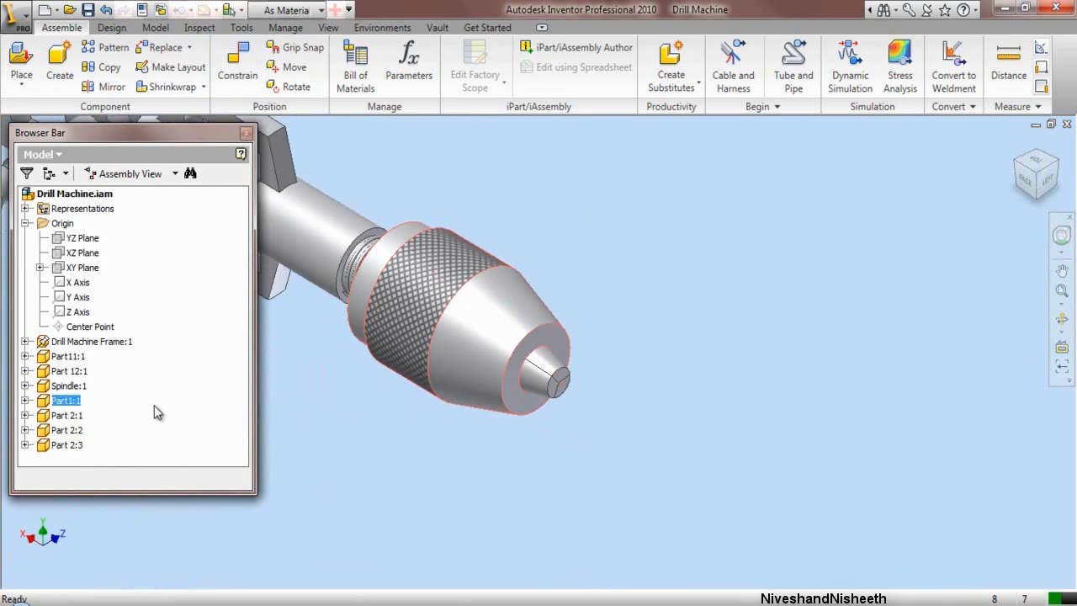
pyautogui.click(25, 400)
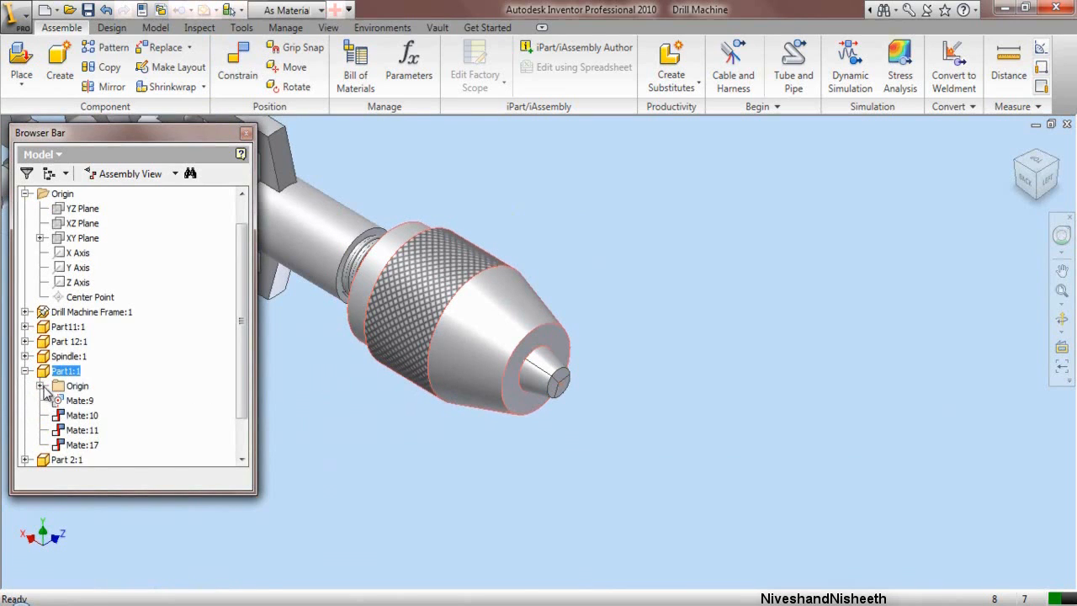
pyautogui.click(41, 386)
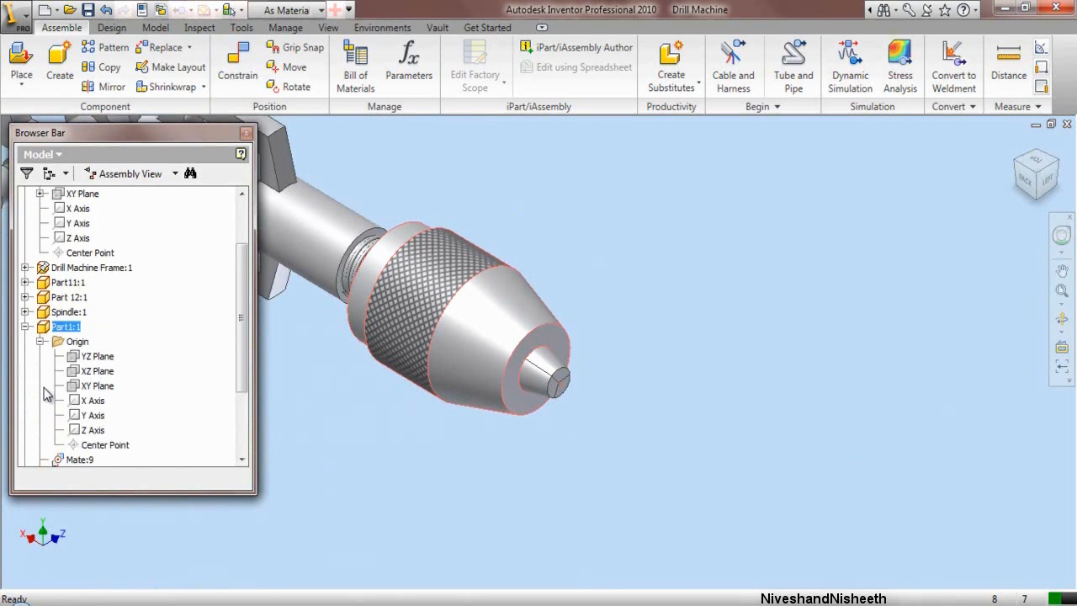
pyautogui.click(97, 357)
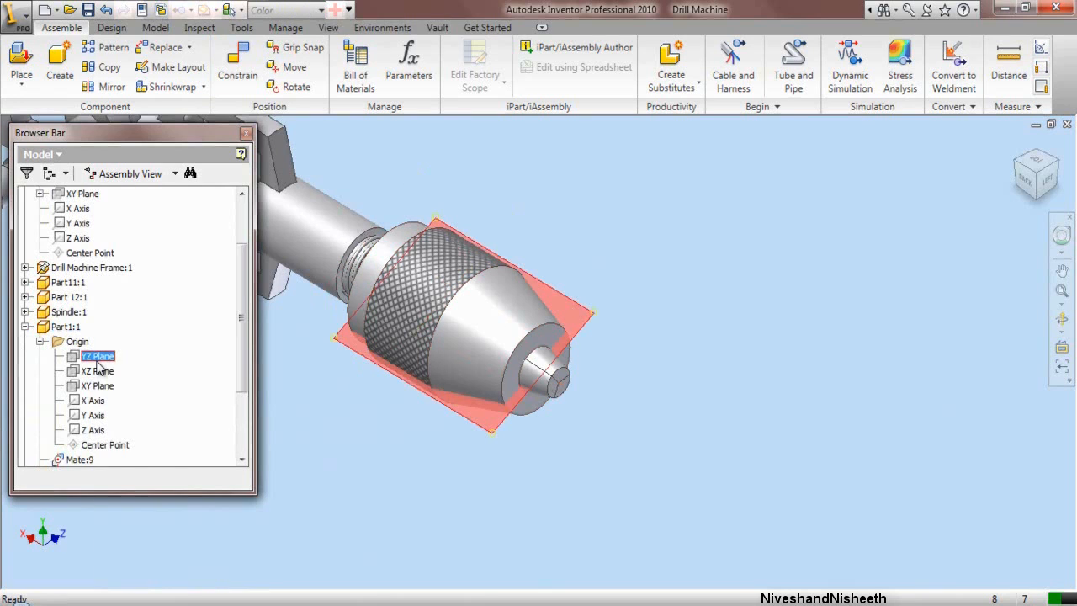
pyautogui.rightClick(100, 364)
pyautogui.click(133, 453)
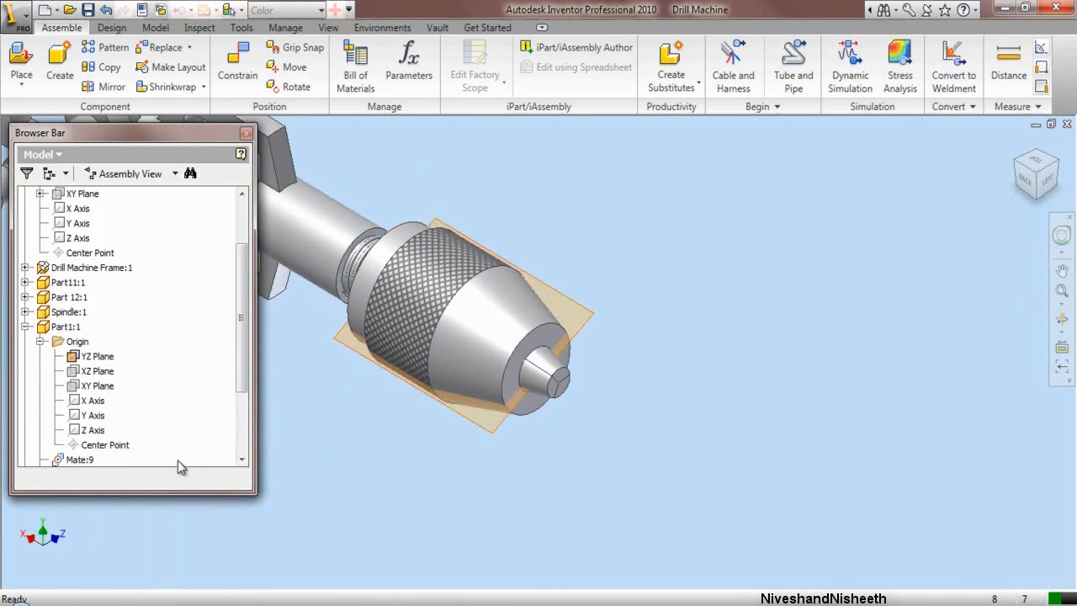
# Step: Show the XZ origin plane of the first Part 2 jaw
pyautogui.scroll(-1, 246, 392)
pyautogui.moveTo(244, 392); pyautogui.dragTo(248, 442)
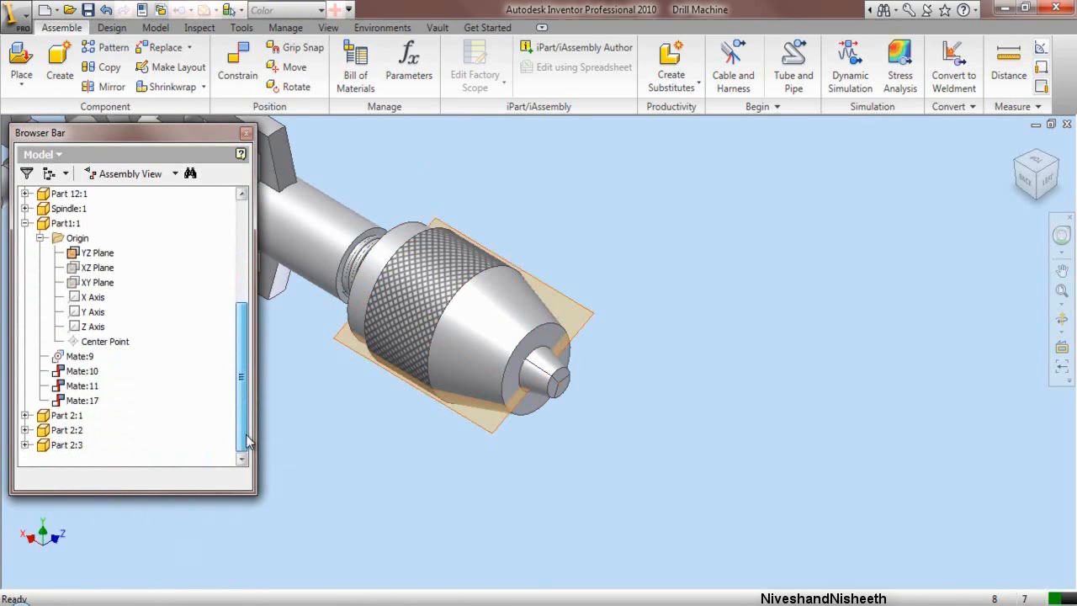
pyautogui.click(26, 415)
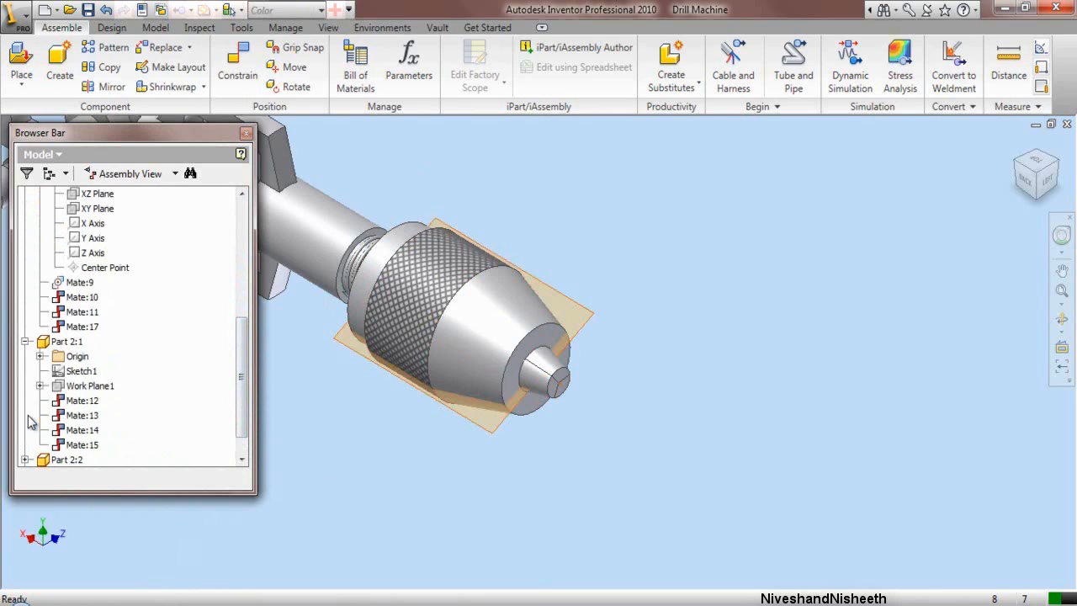
pyautogui.click(39, 342)
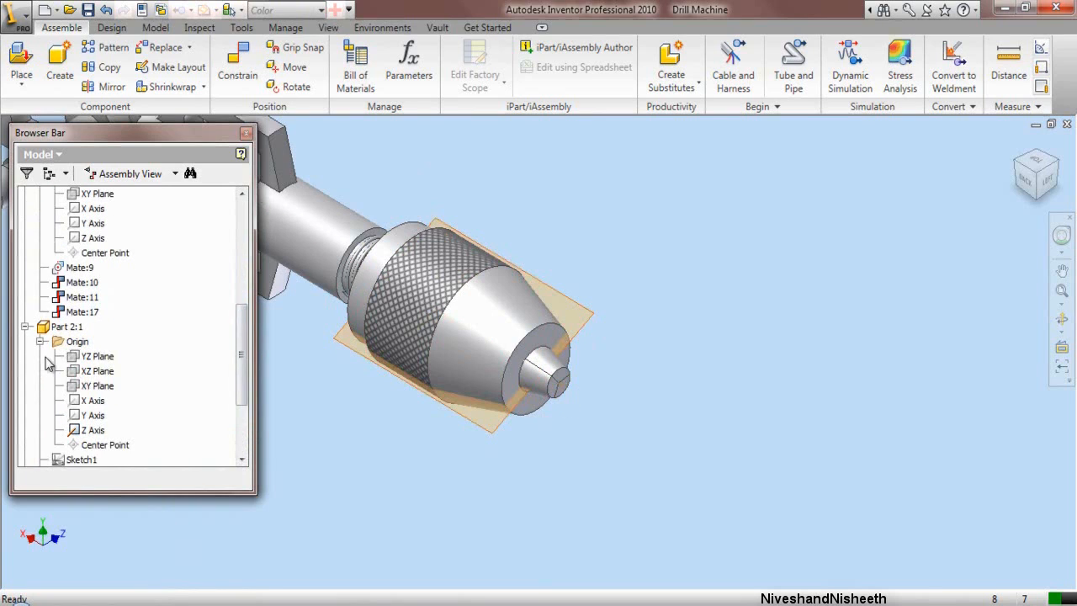
pyautogui.click(97, 371)
pyautogui.rightClick(91, 379)
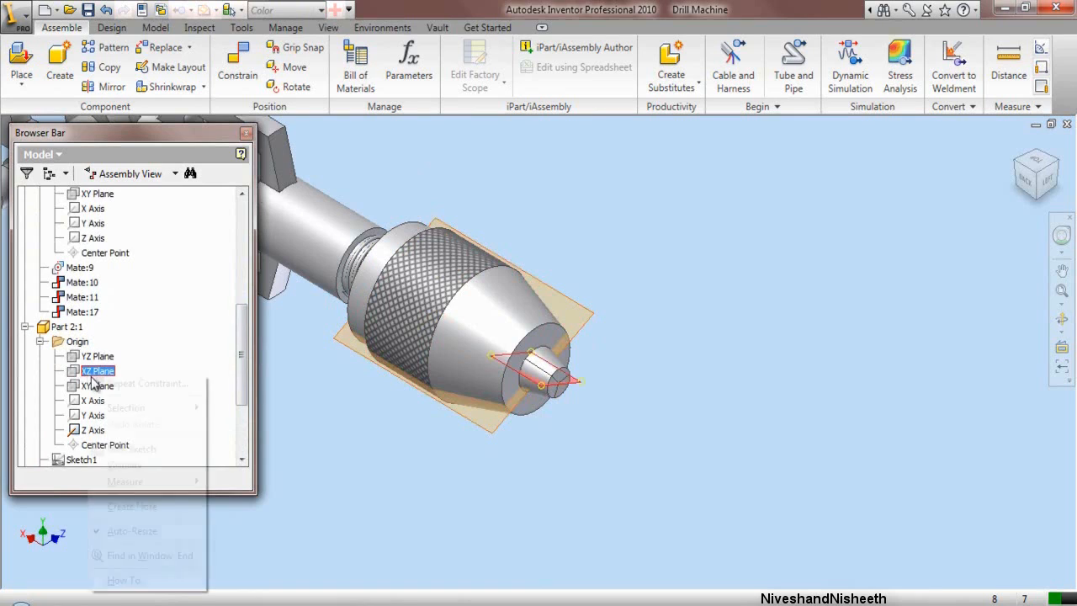
pyautogui.click(134, 468)
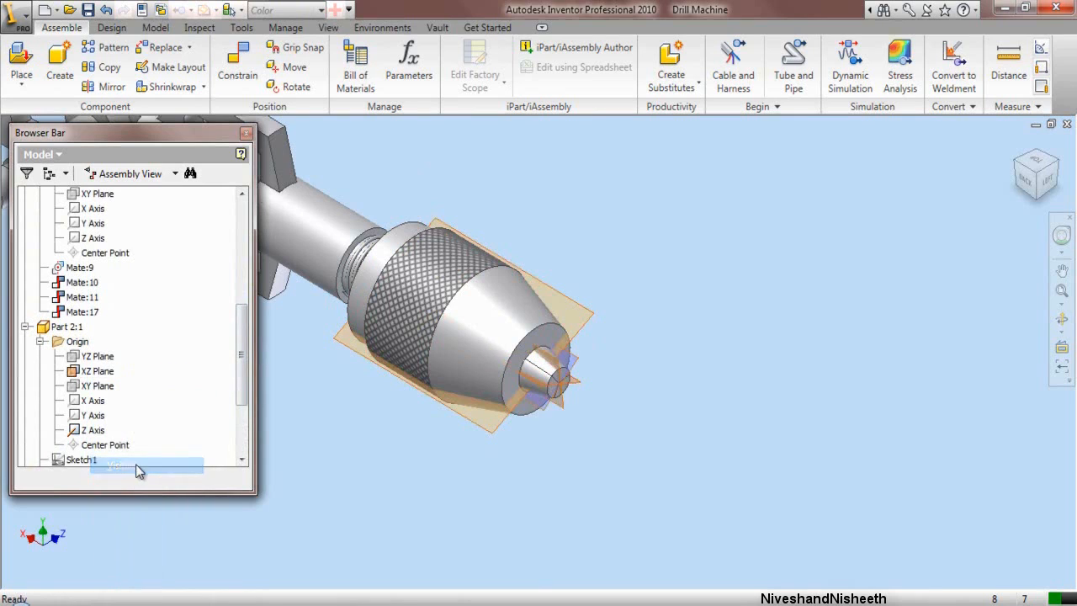
# Step: Mate one Part 2 jaw's XZ plane to the chuck's YZ plane with 0.00000 in offset
pyautogui.scroll(5, 553, 393)
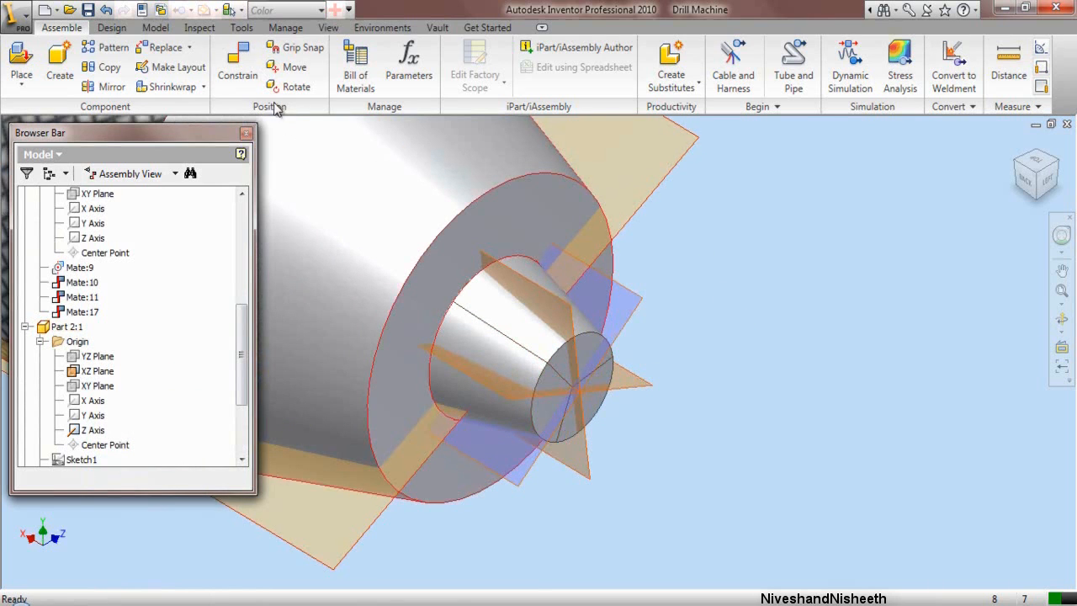
pyautogui.click(235, 68)
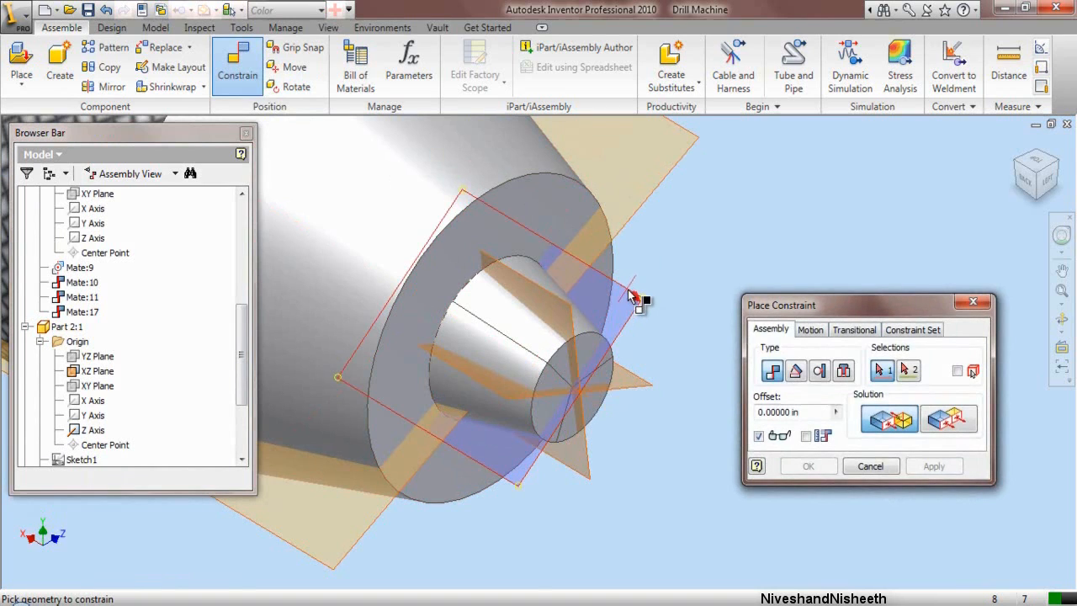
pyautogui.click(635, 297)
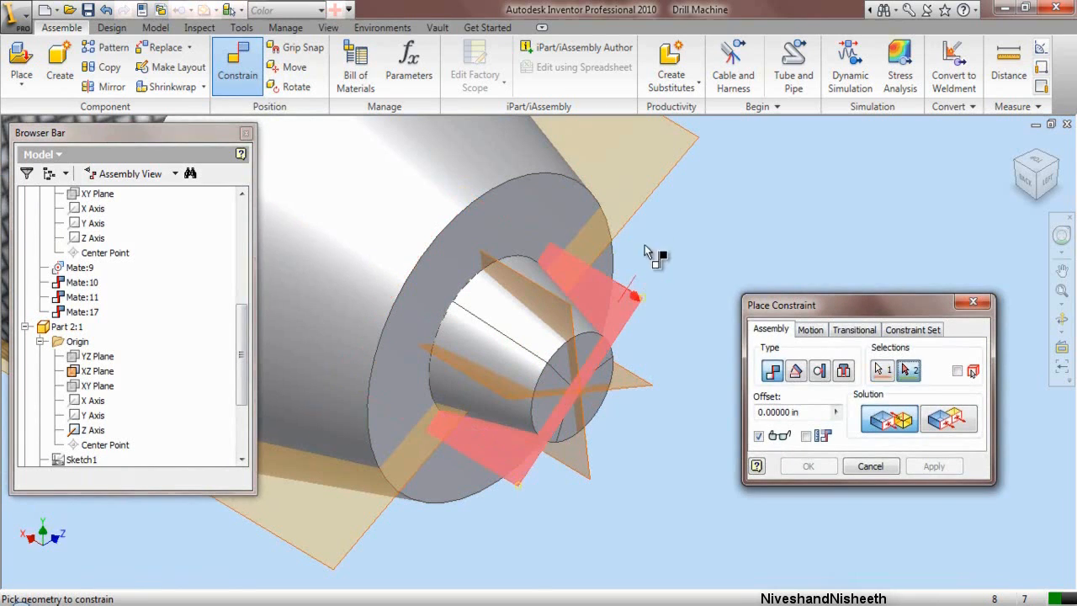
pyautogui.click(636, 225)
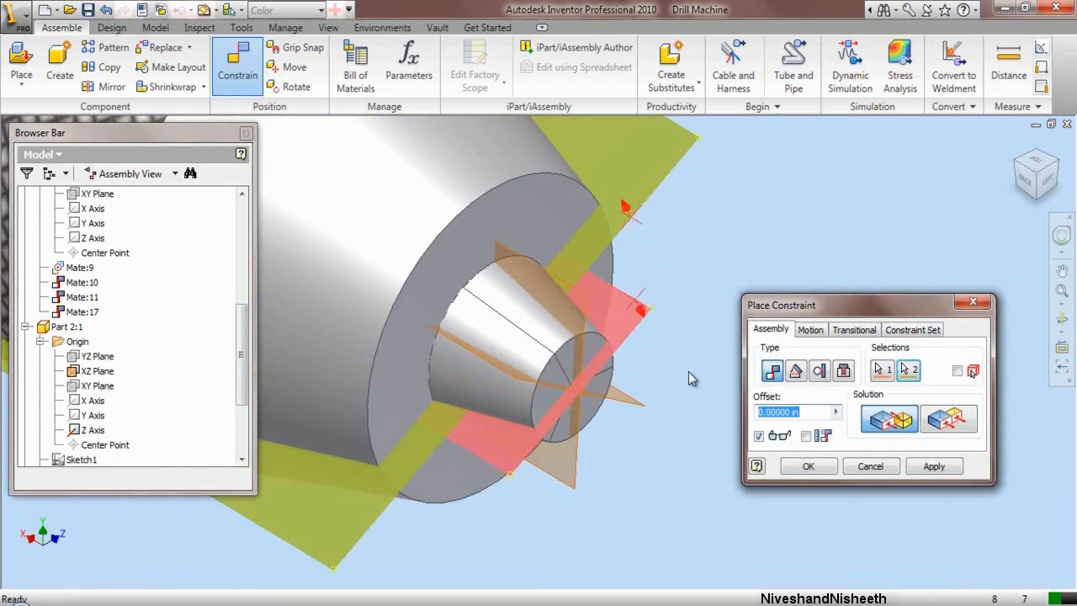
pyautogui.click(945, 473)
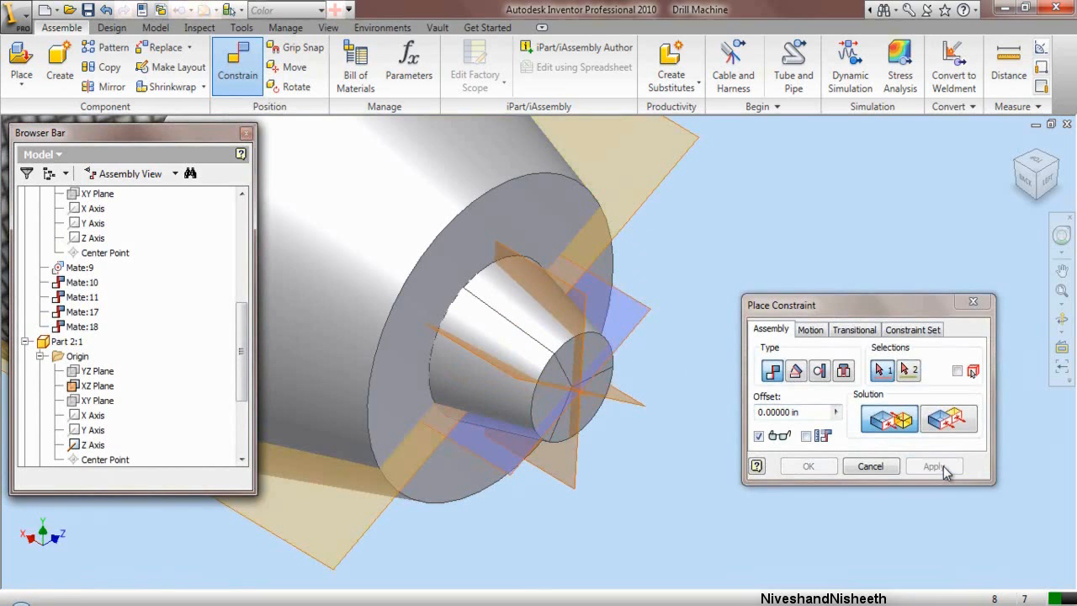
pyautogui.click(870, 467)
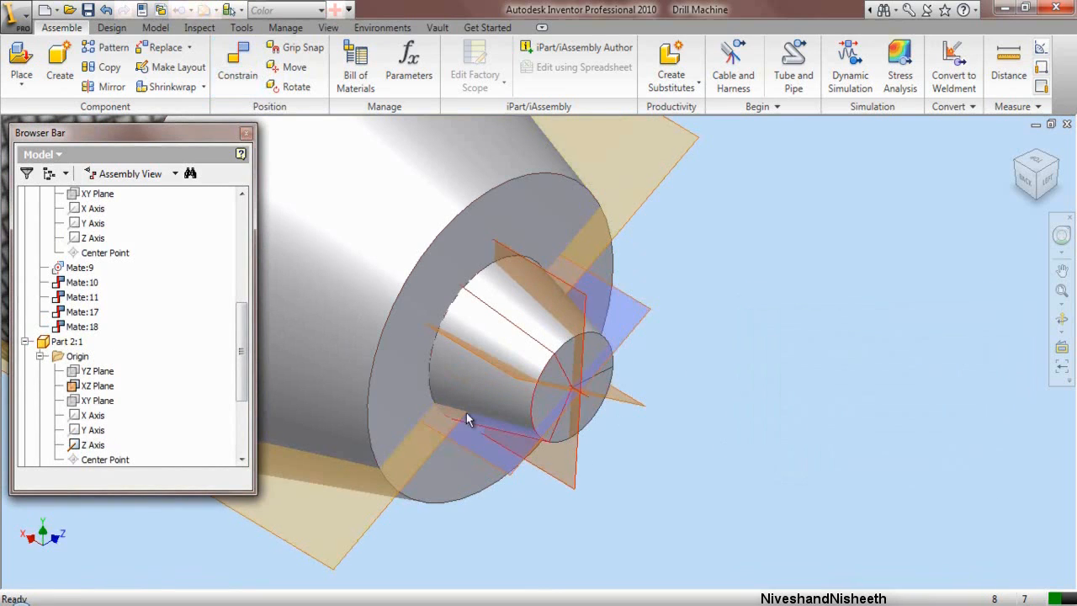
# Step: Hide the jaws' XZ plane and the chuck's YZ plane
pyautogui.click(100, 386)
pyautogui.rightClick(110, 396)
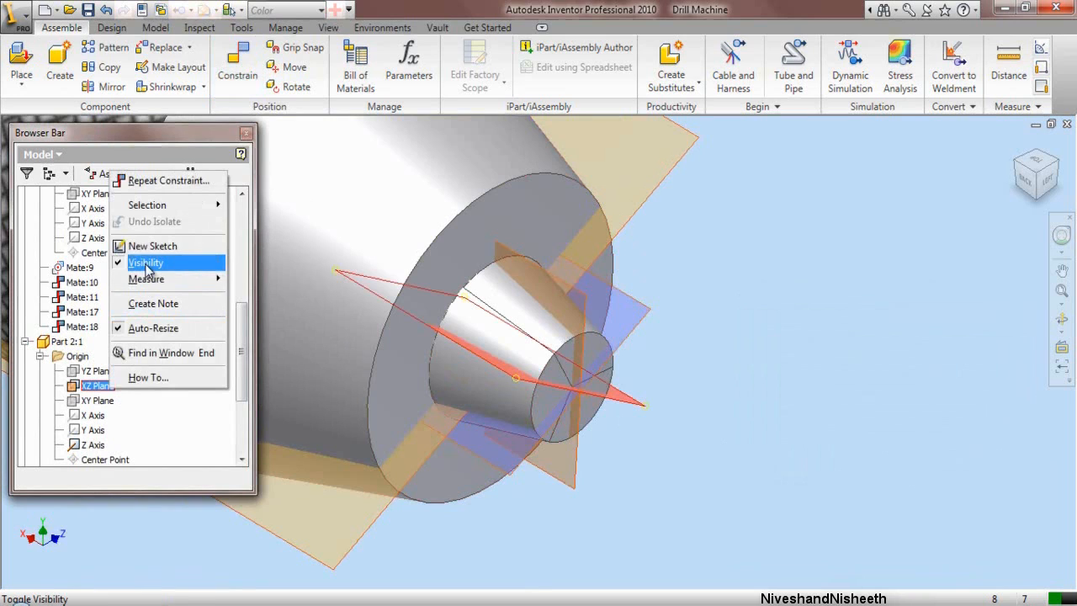
pyautogui.click(148, 263)
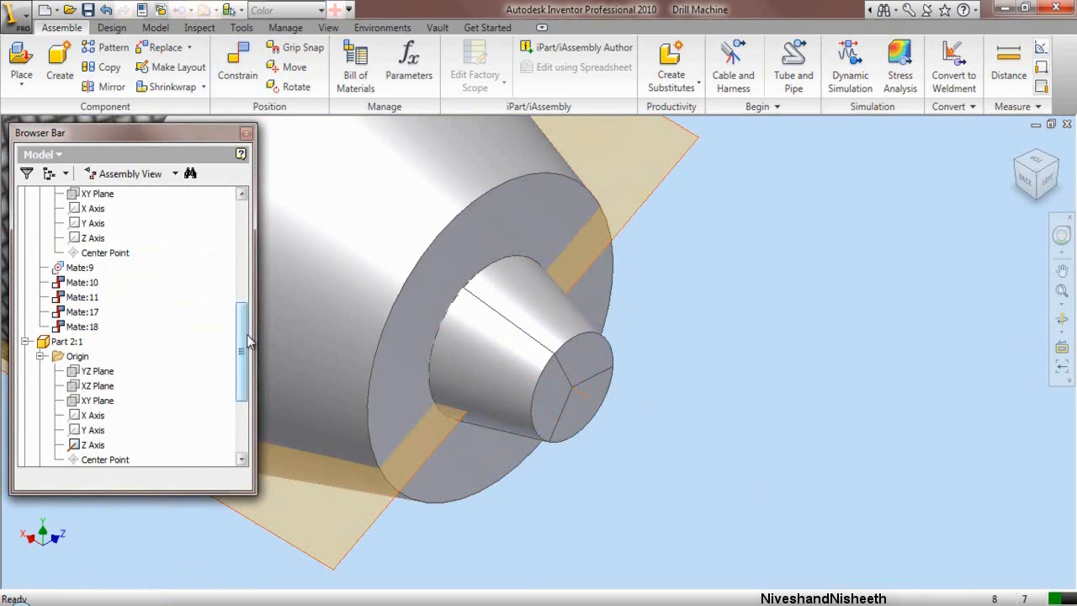
pyautogui.scroll(2, 244, 337)
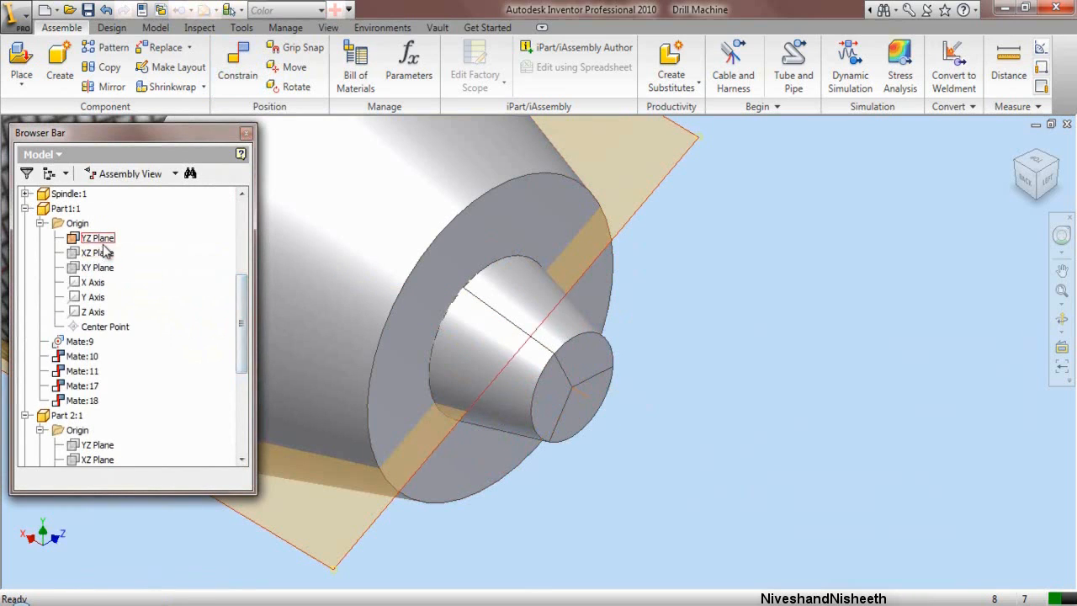
pyautogui.rightClick(108, 239)
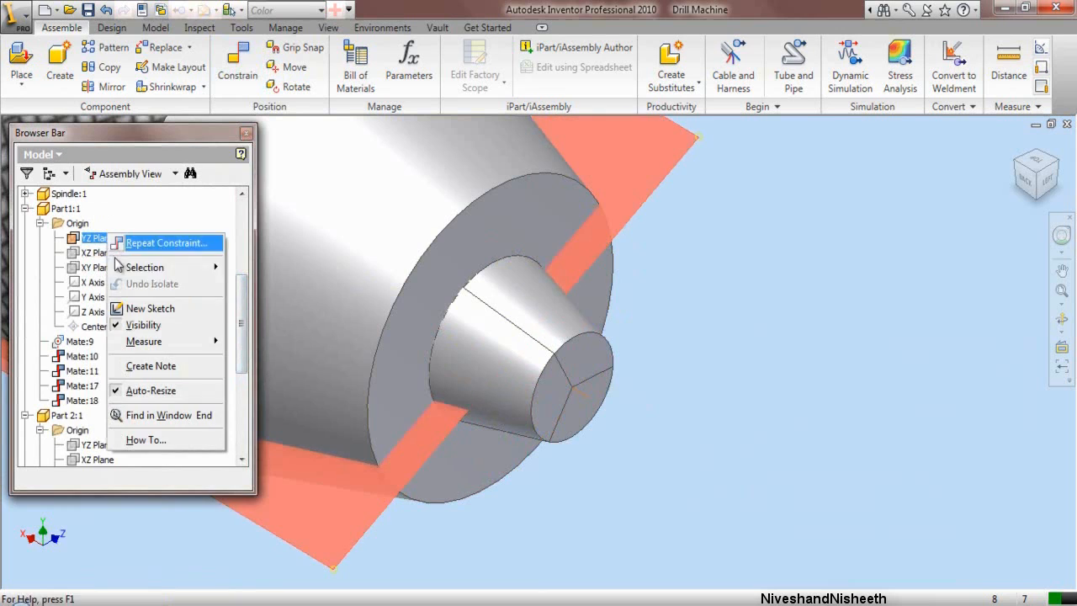
pyautogui.click(139, 326)
# Step: Rotate the chuck about its axis to test its motion together with the jaws, and deselect it
pyautogui.scroll(3, 688, 386)
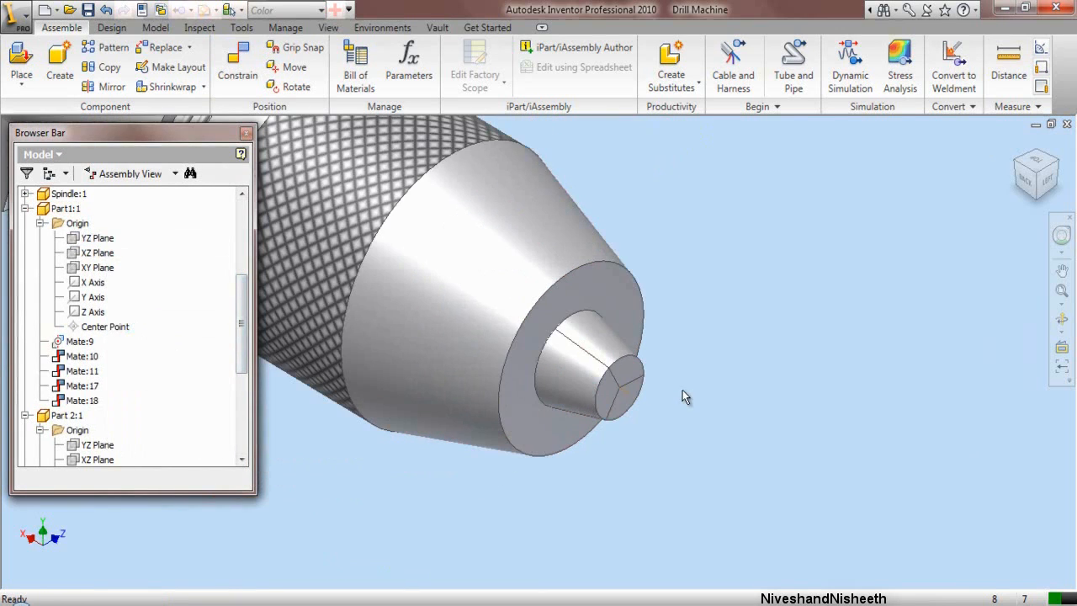
pyautogui.scroll(3, 683, 390)
pyautogui.moveTo(572, 361); pyautogui.dragTo(557, 405)
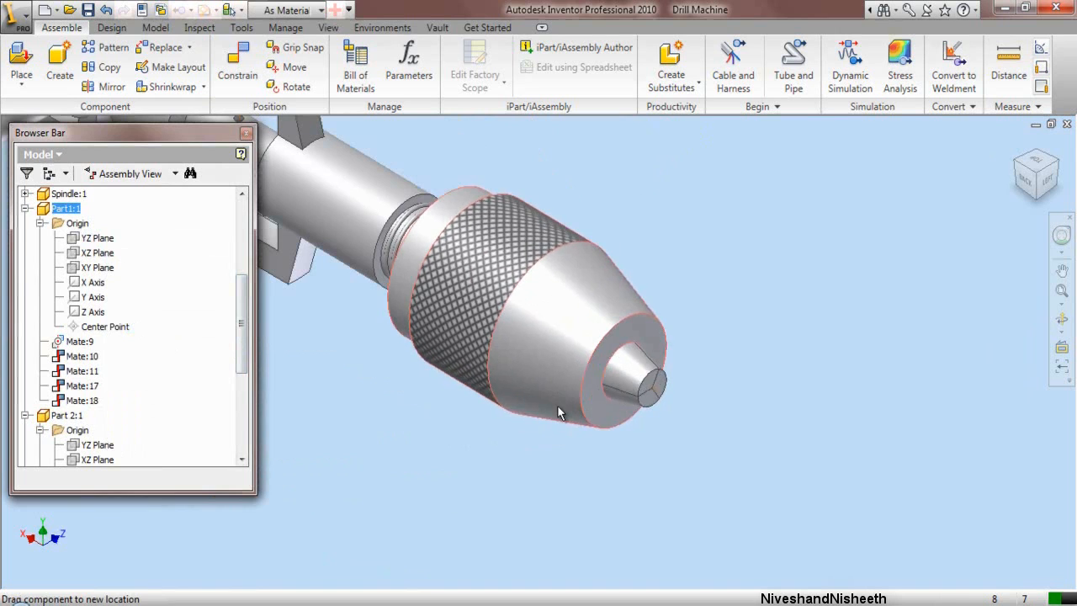
pyautogui.scroll(-3, 557, 404)
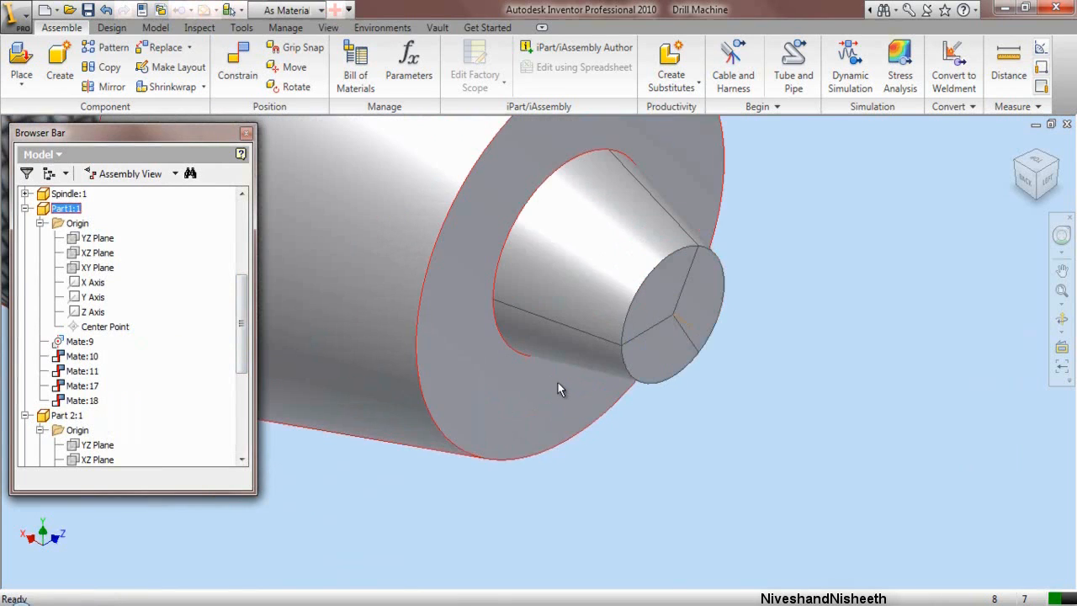
pyautogui.scroll(-1, 522, 358)
pyautogui.moveTo(471, 271); pyautogui.dragTo(633, 421)
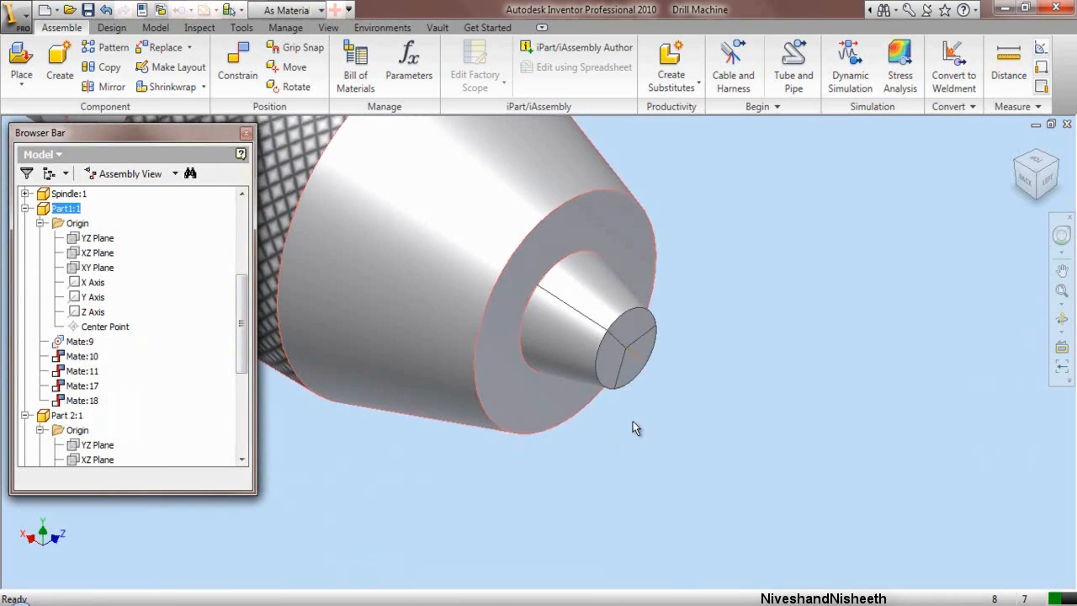
pyautogui.scroll(3, 656, 416)
pyautogui.click(711, 304)
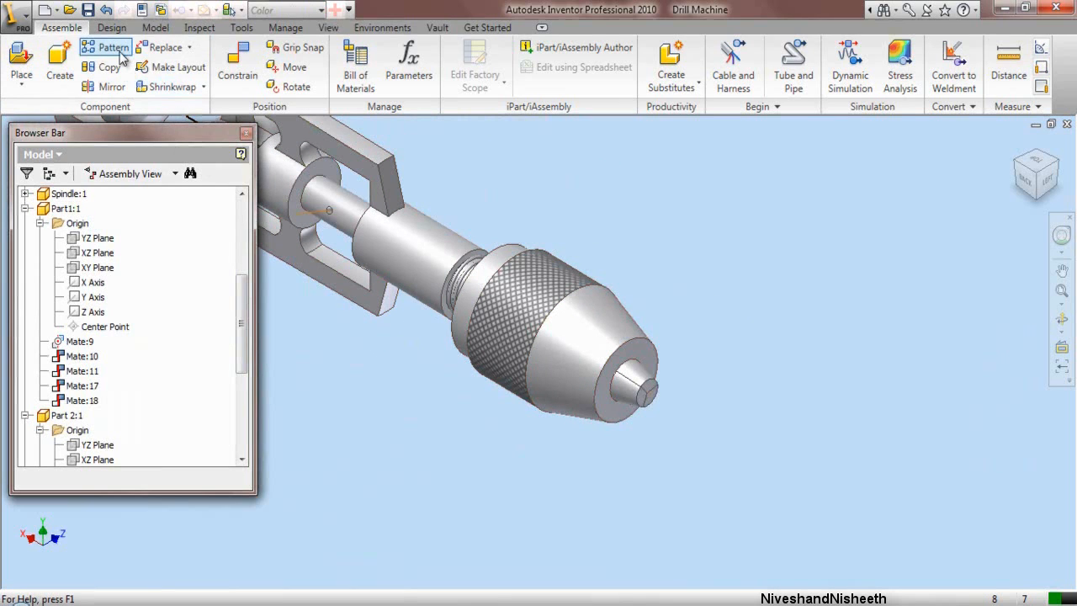
# Step: Run an interference analysis with the chuck as set 1 and the first Part 2 jaw as set 2, and return to the home view
pyautogui.click(200, 27)
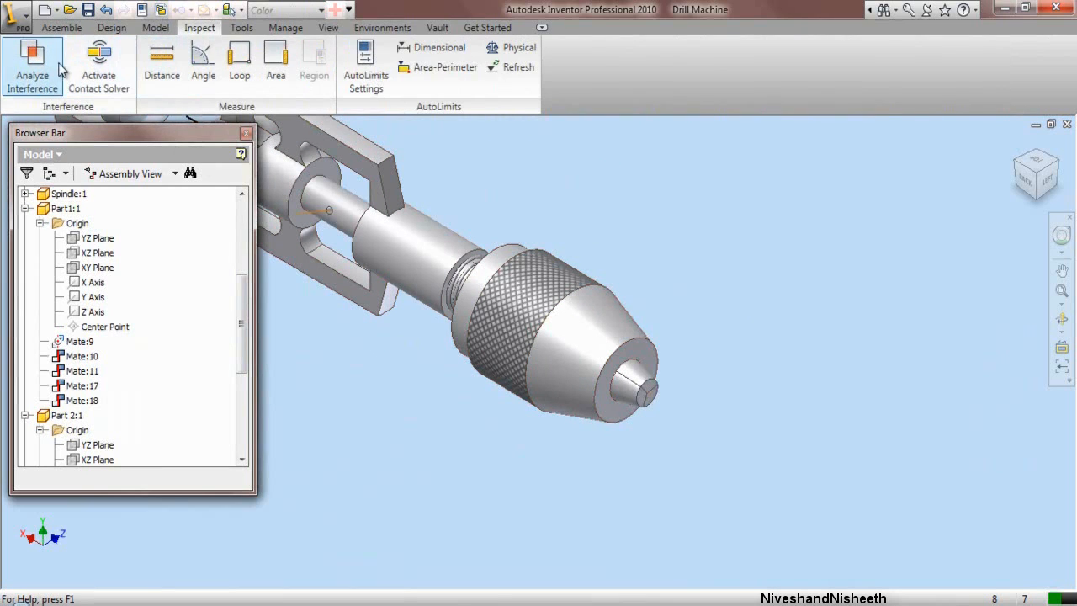
pyautogui.click(34, 64)
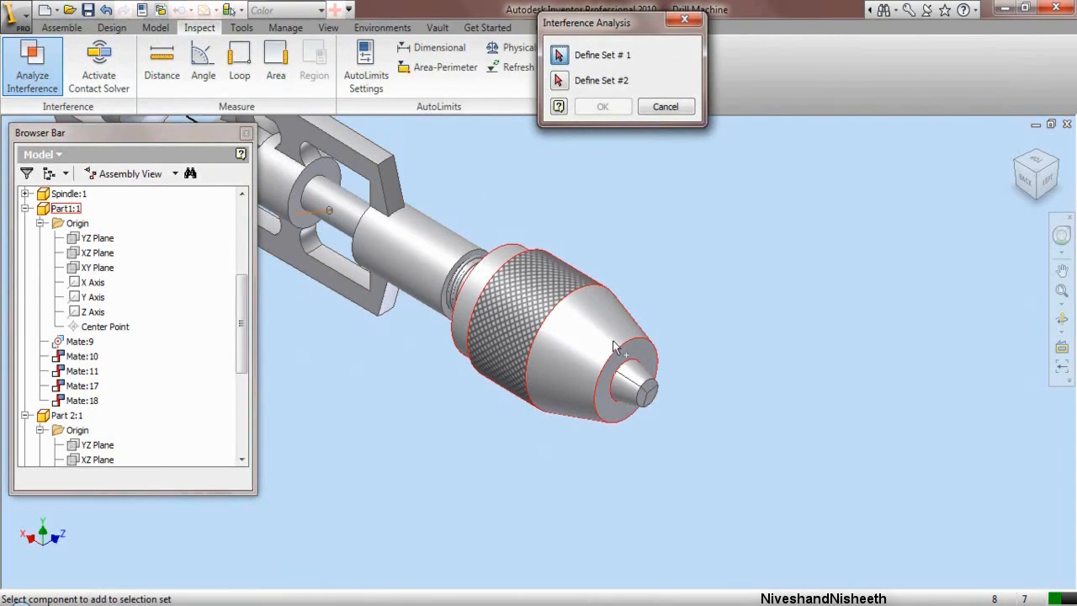
pyautogui.scroll(2, 615, 347)
pyautogui.click(600, 316)
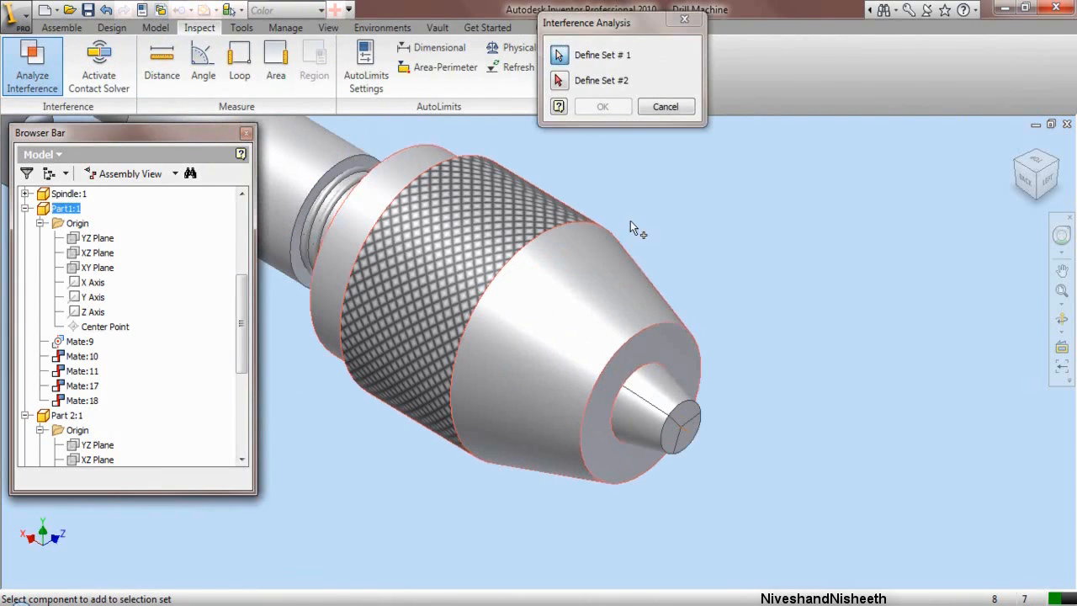
pyautogui.click(559, 83)
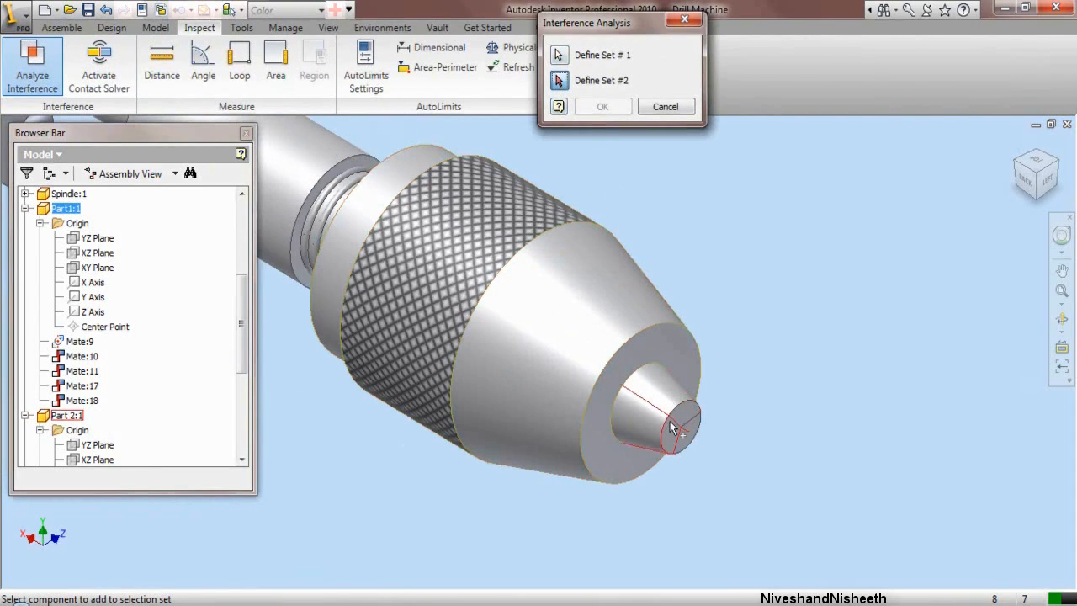
pyautogui.click(670, 435)
pyautogui.click(601, 107)
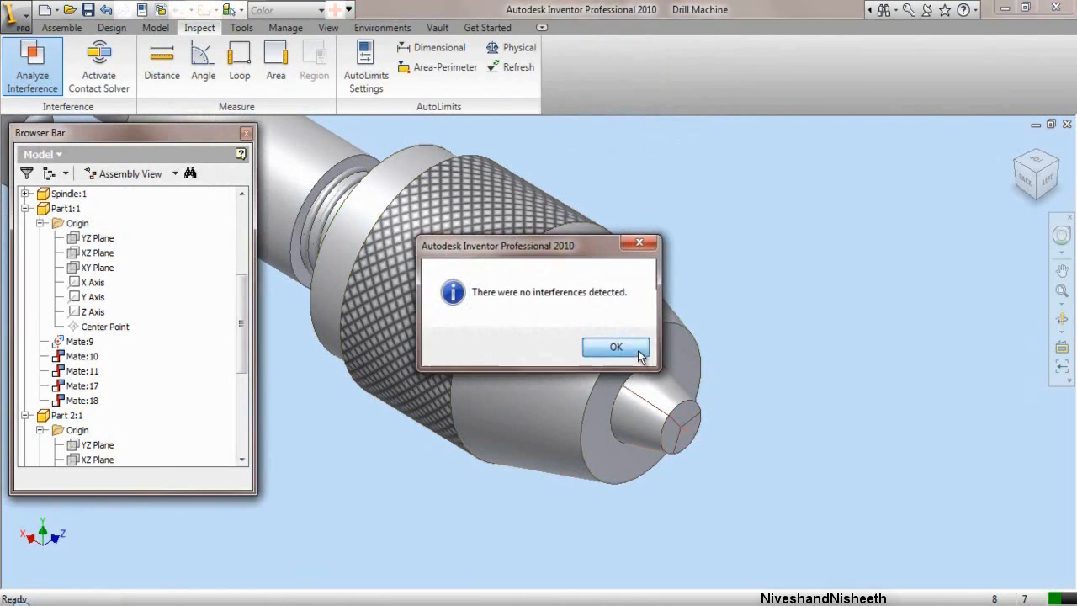
pyautogui.click(637, 351)
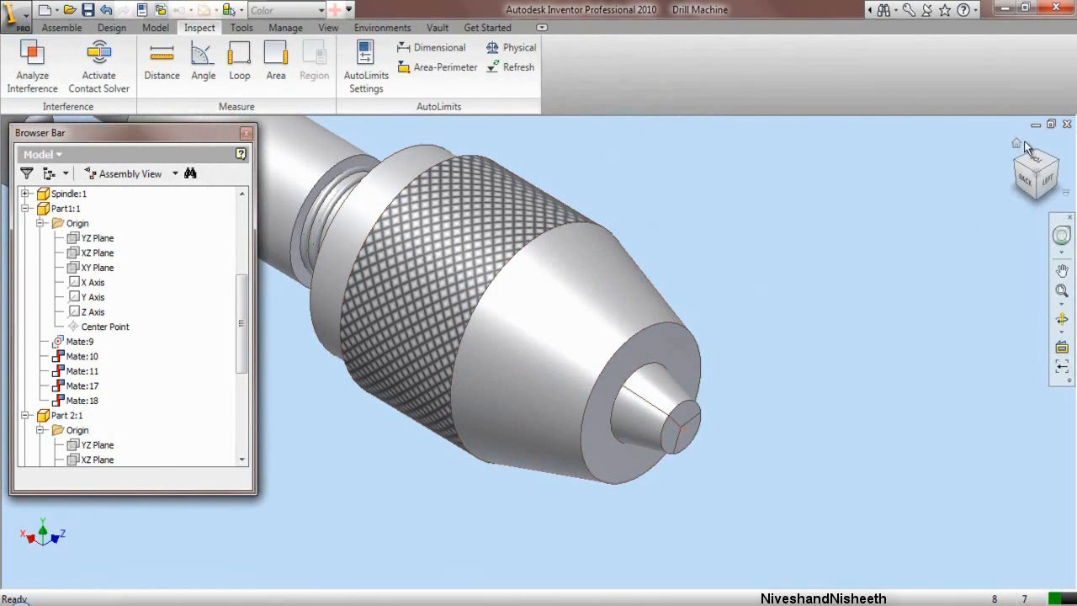
pyautogui.click(1016, 146)
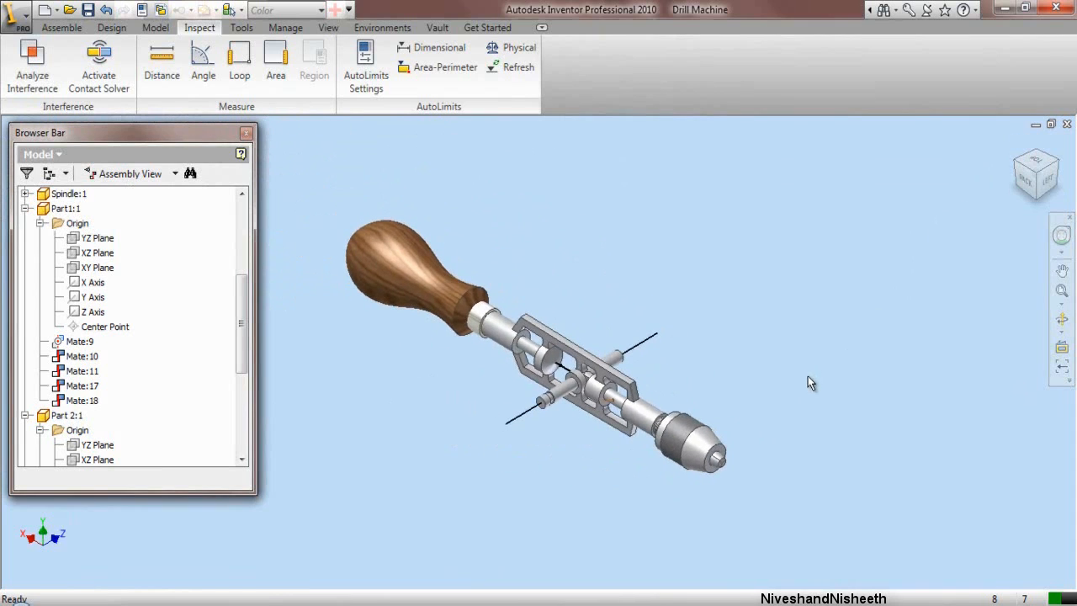
# Step: Place one Penion-1 component from the Drill Machine folder in the empty space beside the chuck
pyautogui.click(62, 27)
pyautogui.click(29, 54)
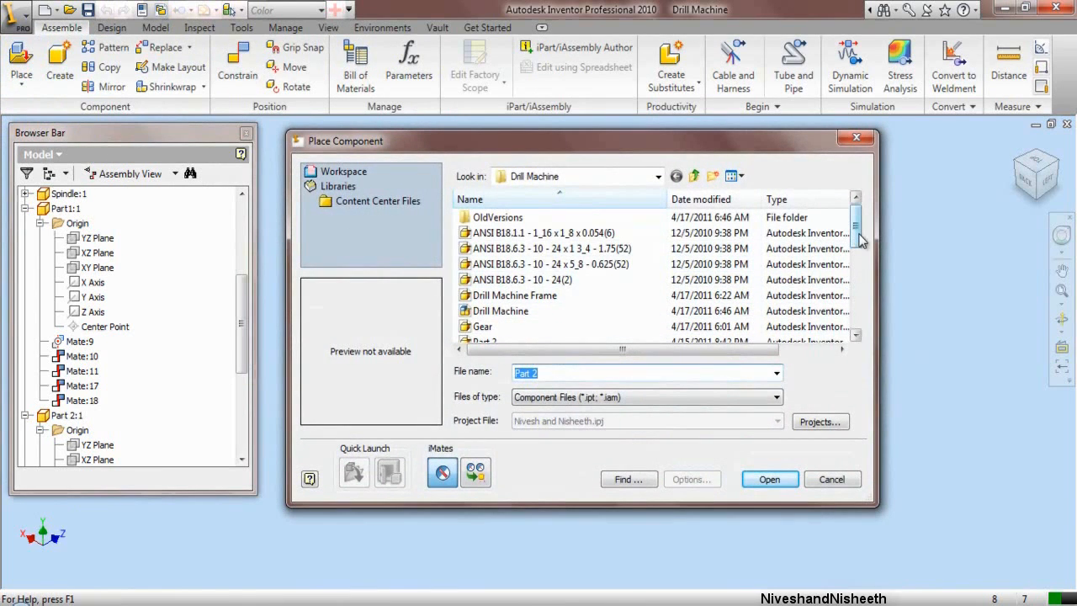
pyautogui.moveTo(855, 220); pyautogui.dragTo(856, 295)
pyautogui.click(573, 316)
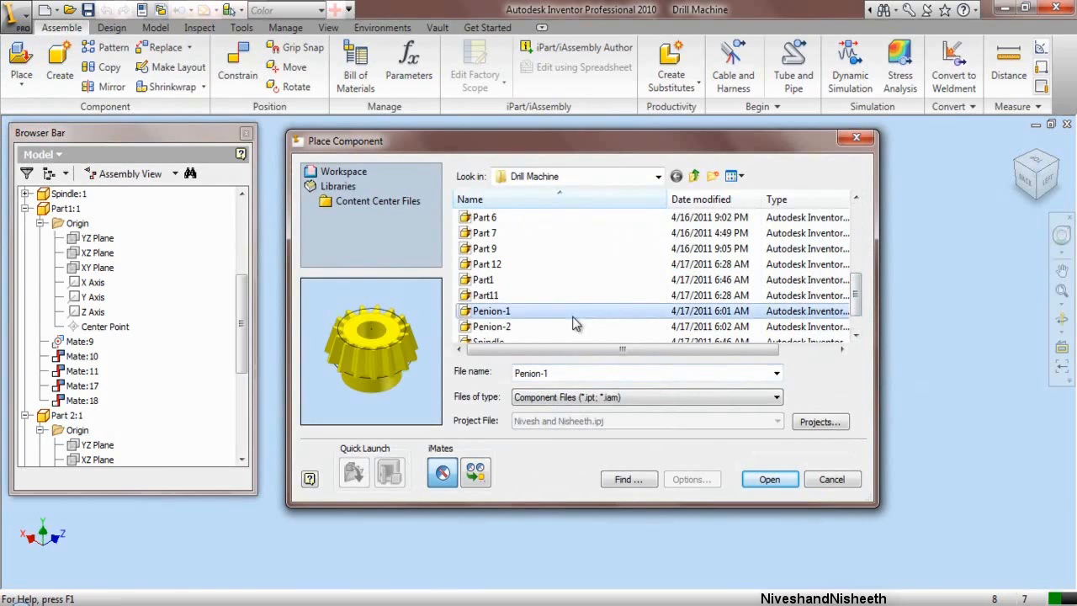
pyautogui.click(768, 478)
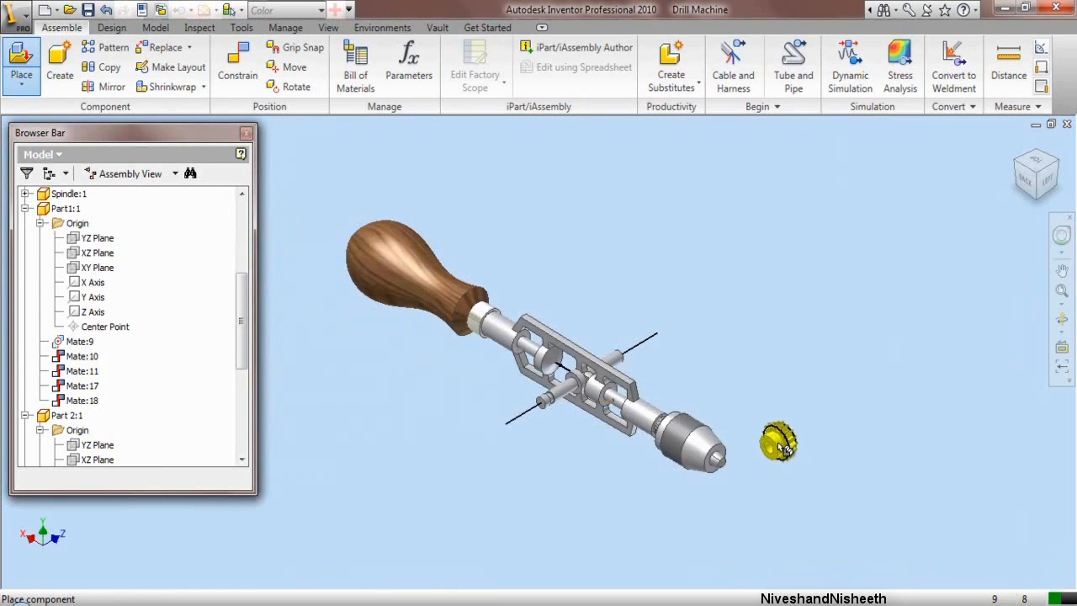
pyautogui.click(780, 446)
pyautogui.rightClick(751, 358)
pyautogui.click(787, 369)
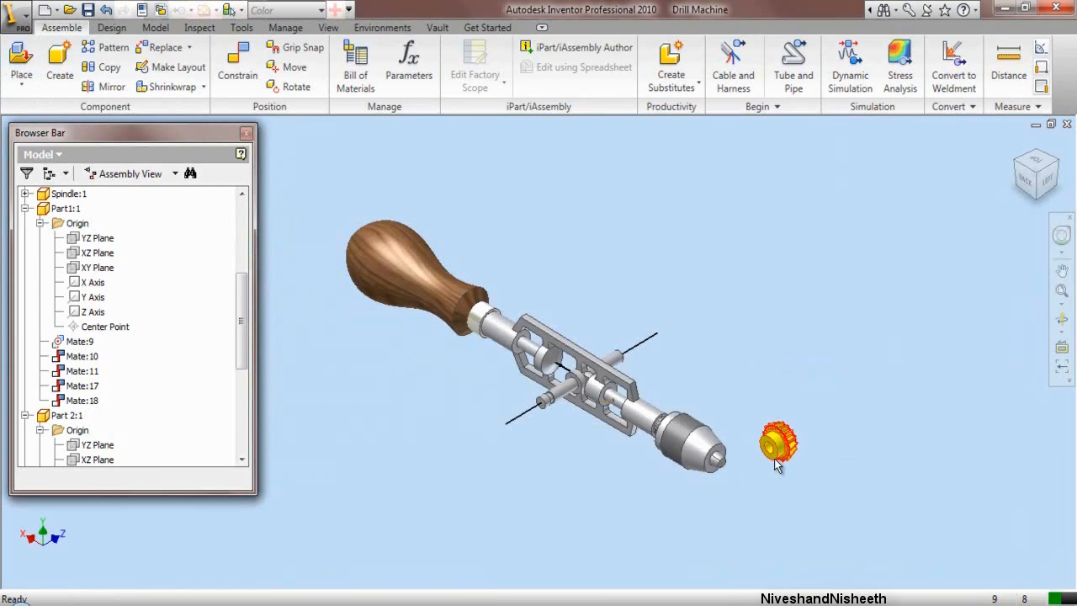
# Step: Rename the newly placed bevel gear component as Penion-1
pyautogui.moveTo(250, 367); pyautogui.dragTo(249, 438)
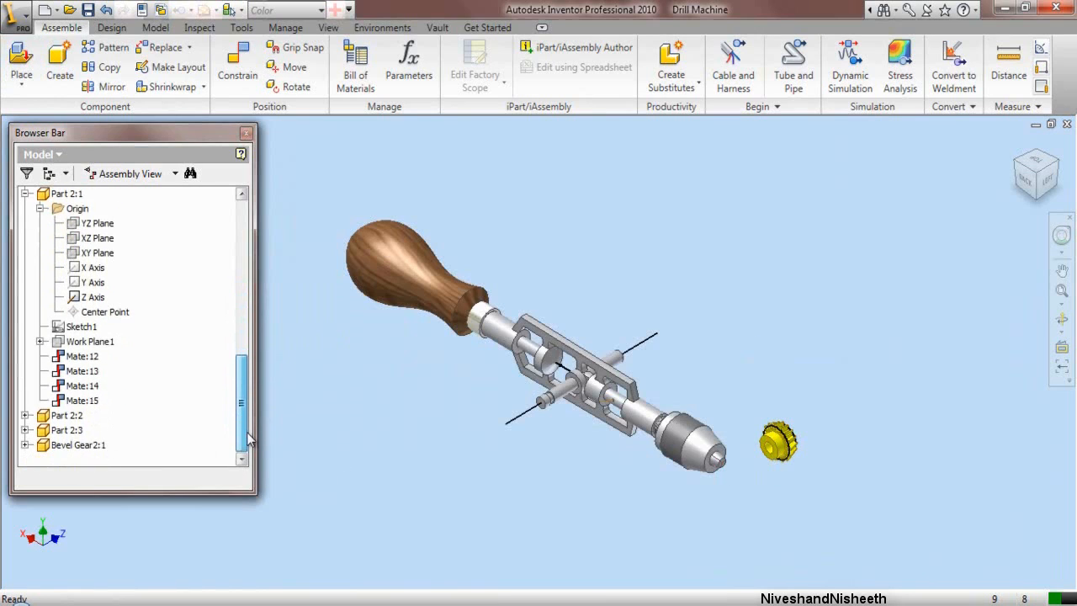
pyautogui.click(96, 450)
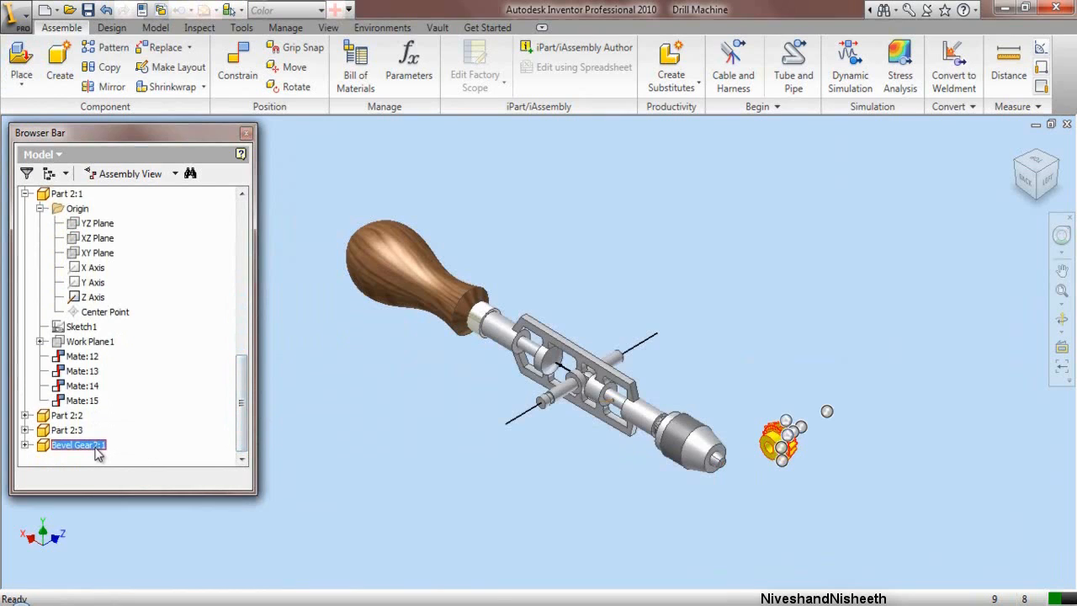
pyautogui.click(96, 449)
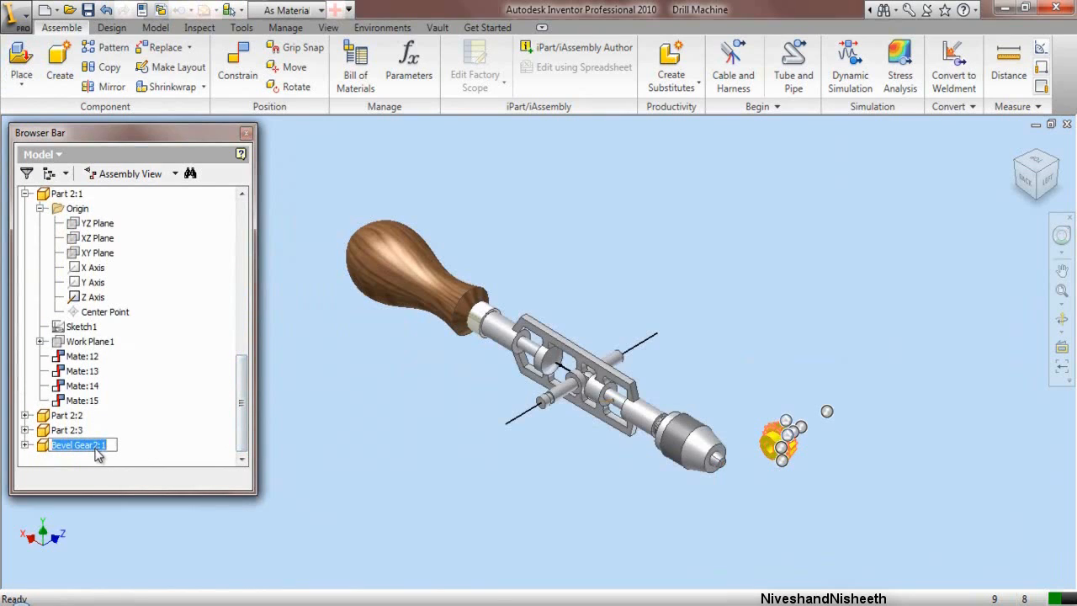
pyautogui.write('Penion-1')
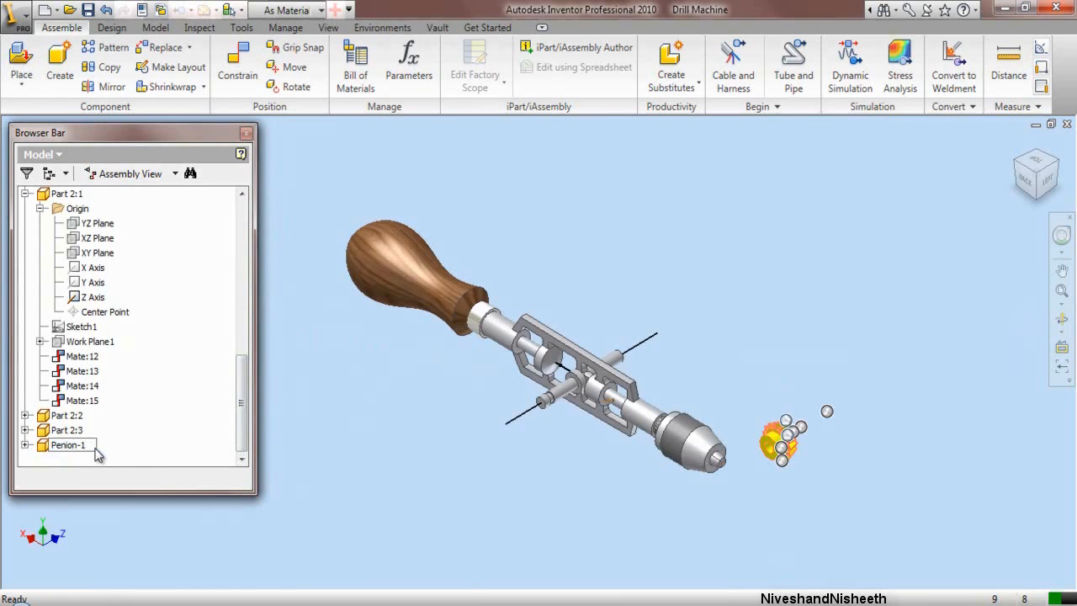
pyautogui.click(127, 452)
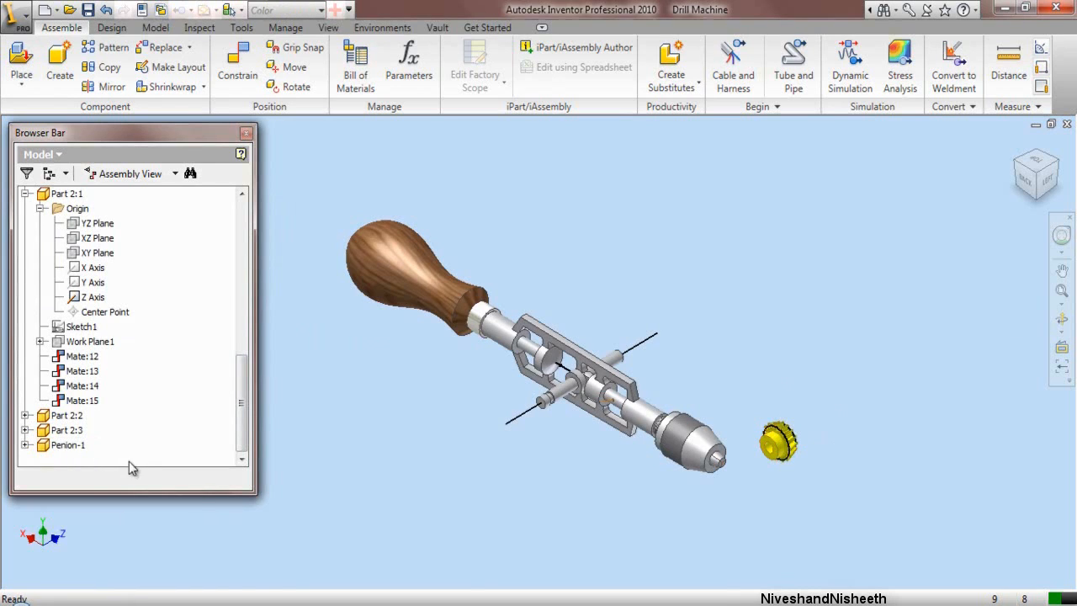
# Step: Make the Z axis and the Tooth Point of Penion-1 visible
pyautogui.scroll(5, 779, 458)
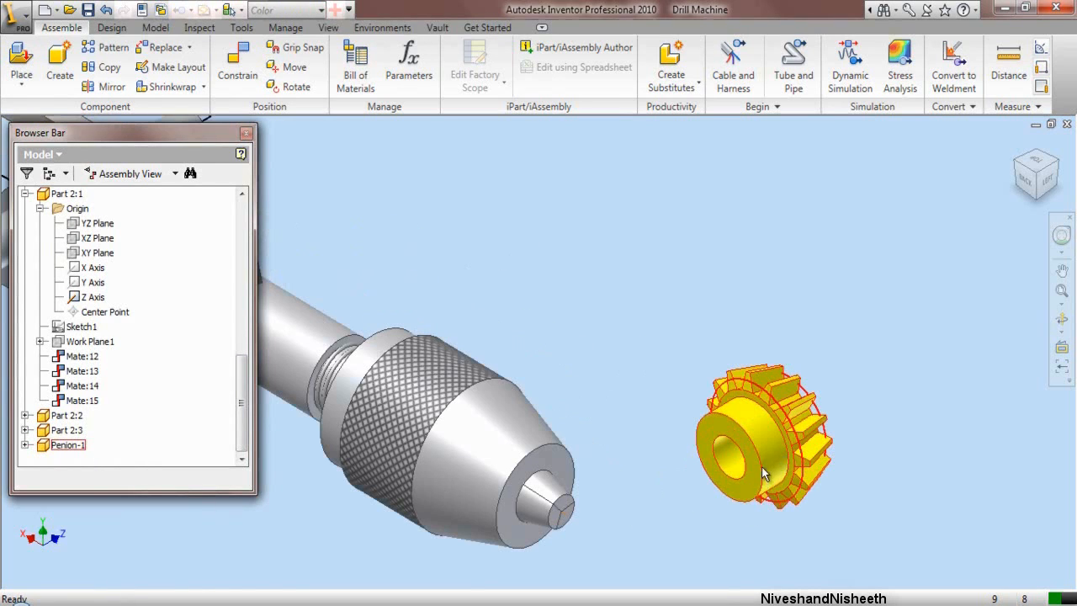
pyautogui.click(762, 473)
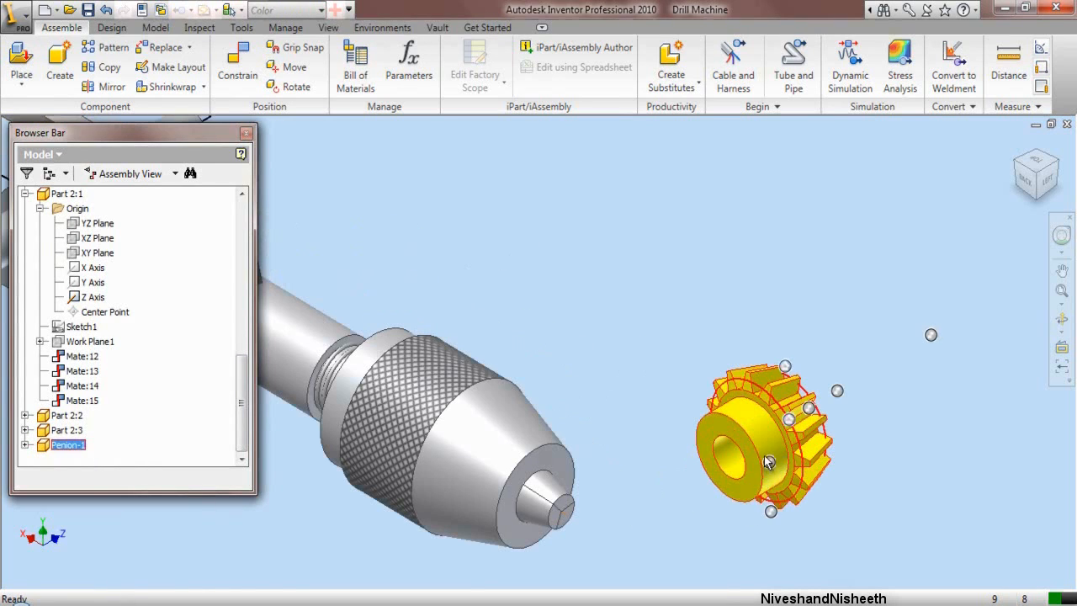
pyautogui.click(26, 445)
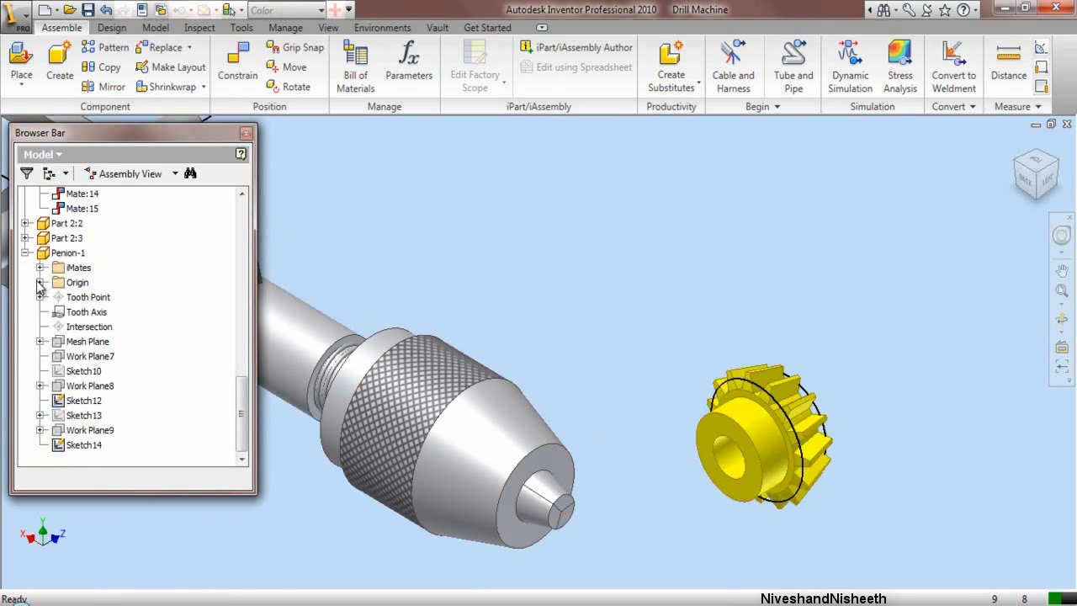
pyautogui.click(39, 283)
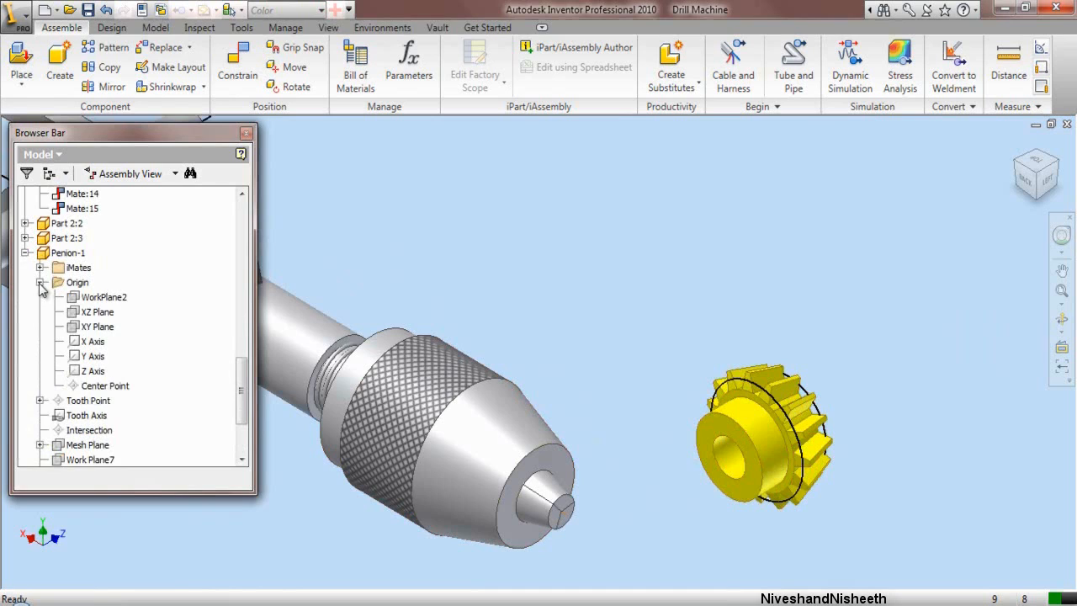
pyautogui.rightClick(90, 375)
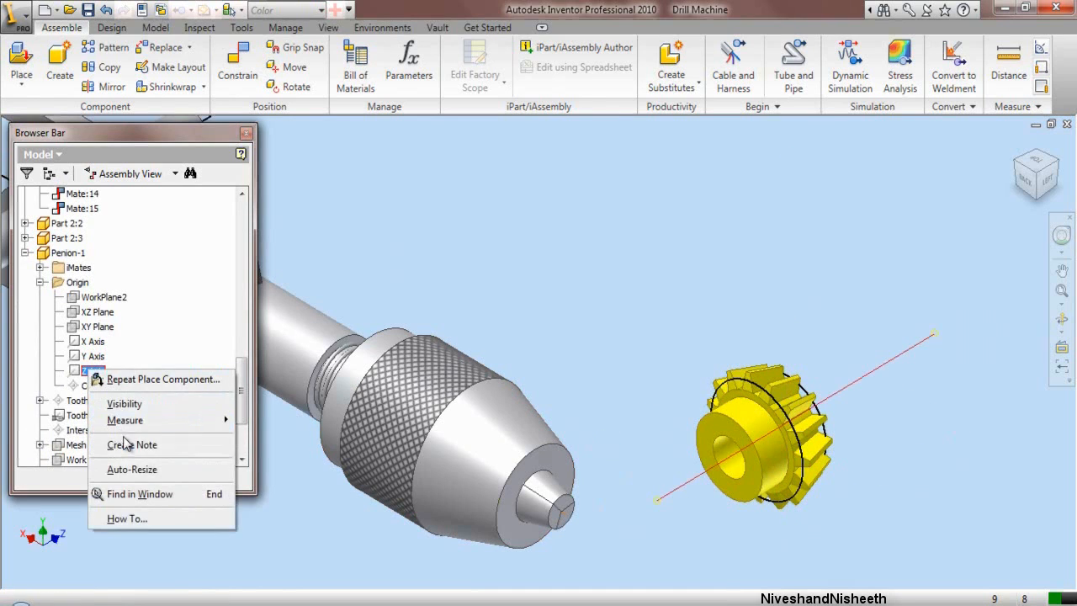
pyautogui.click(124, 404)
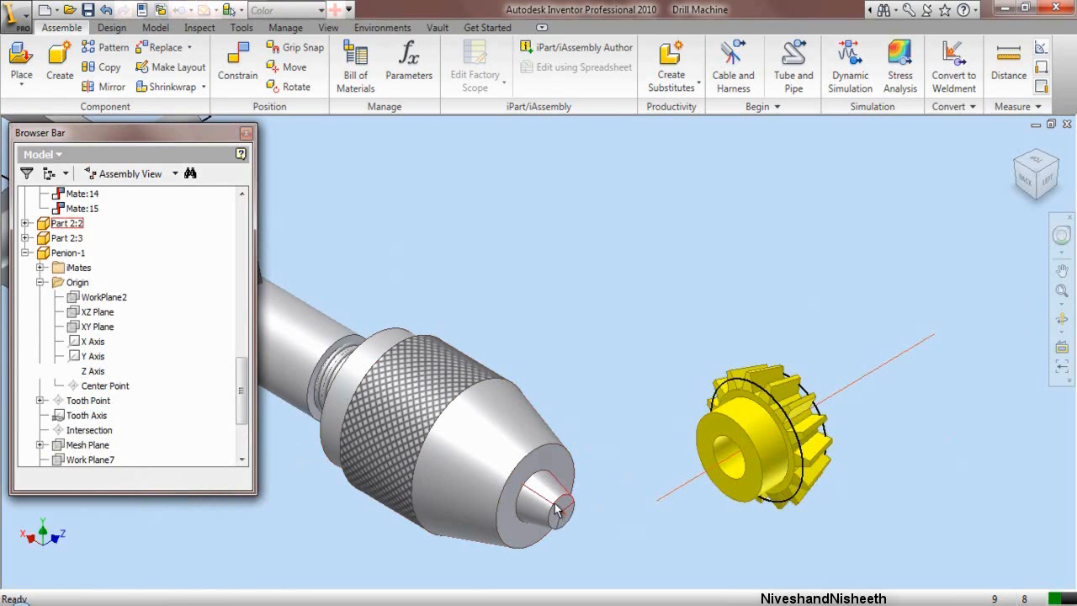
pyautogui.scroll(3, 750, 467)
pyautogui.moveTo(751, 465); pyautogui.dragTo(644, 366)
pyautogui.moveTo(241, 395); pyautogui.dragTo(241, 431)
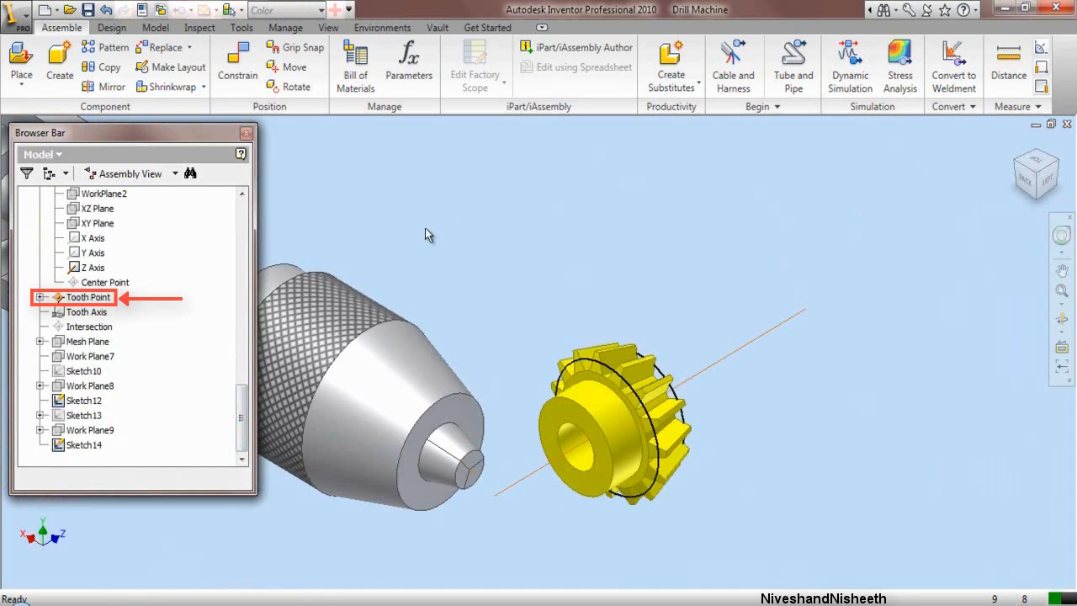
# Step: Mate Penion-1's Z axis to the lengthwise axis through the frame and spindle with 0.00000 in offset
pyautogui.scroll(3, 905, 178)
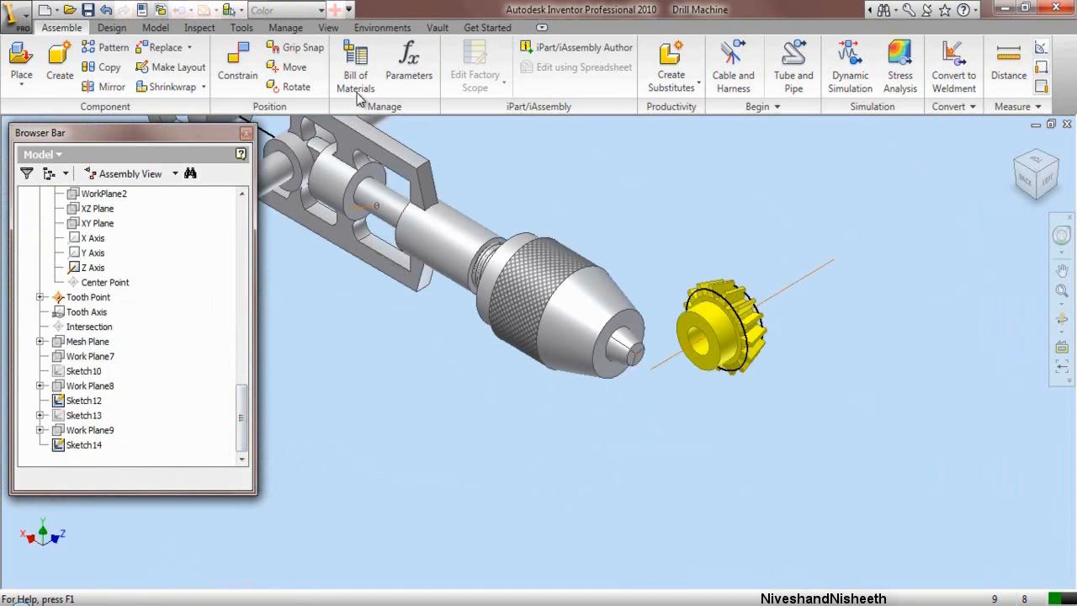
pyautogui.click(238, 72)
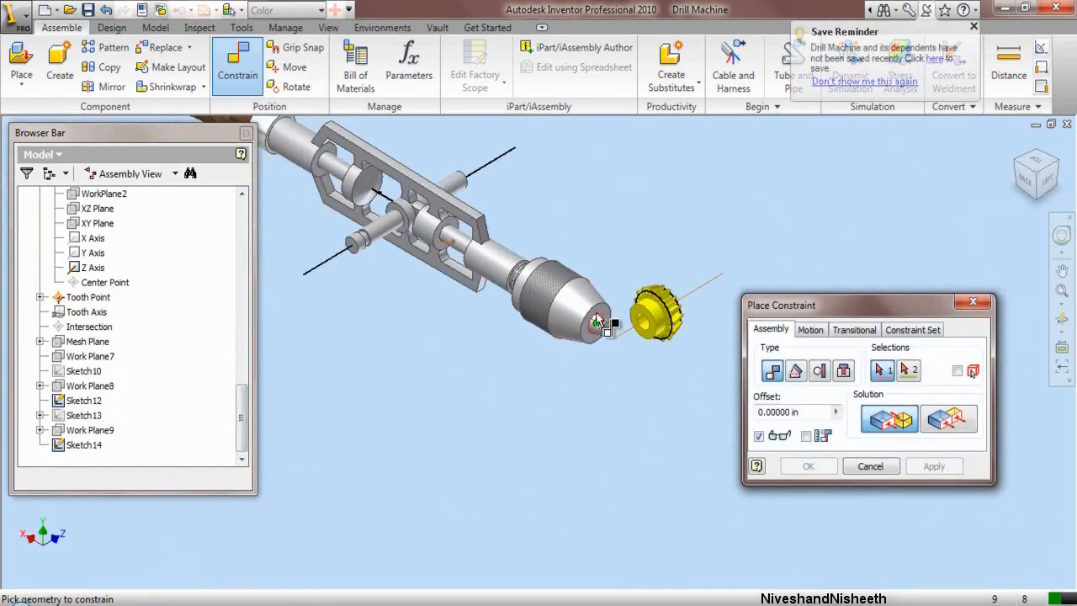
pyautogui.scroll(-5, 385, 191)
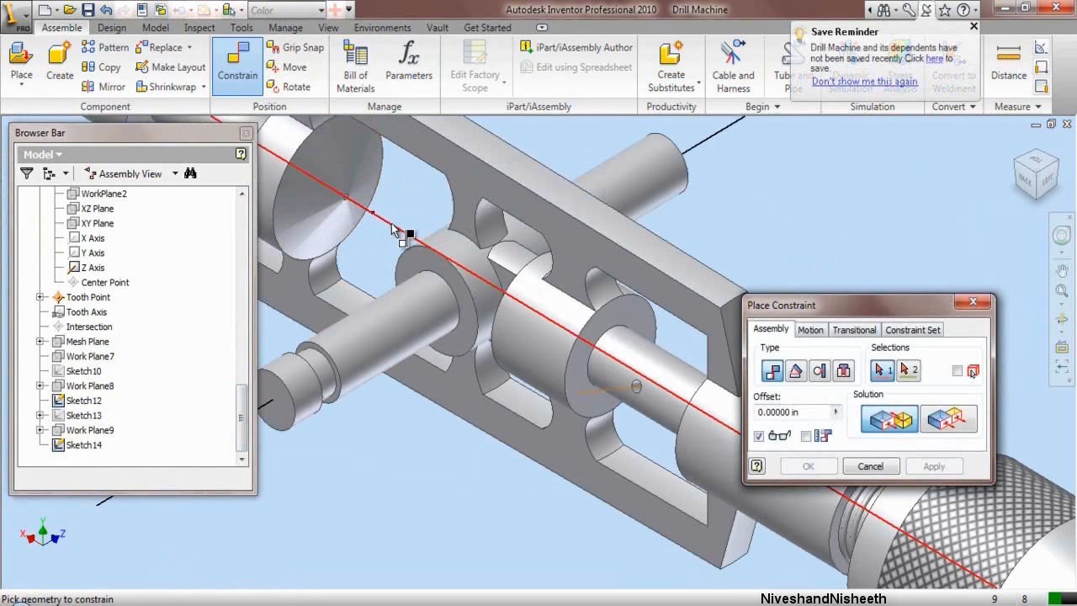
pyautogui.click(391, 223)
pyautogui.scroll(3, 359, 215)
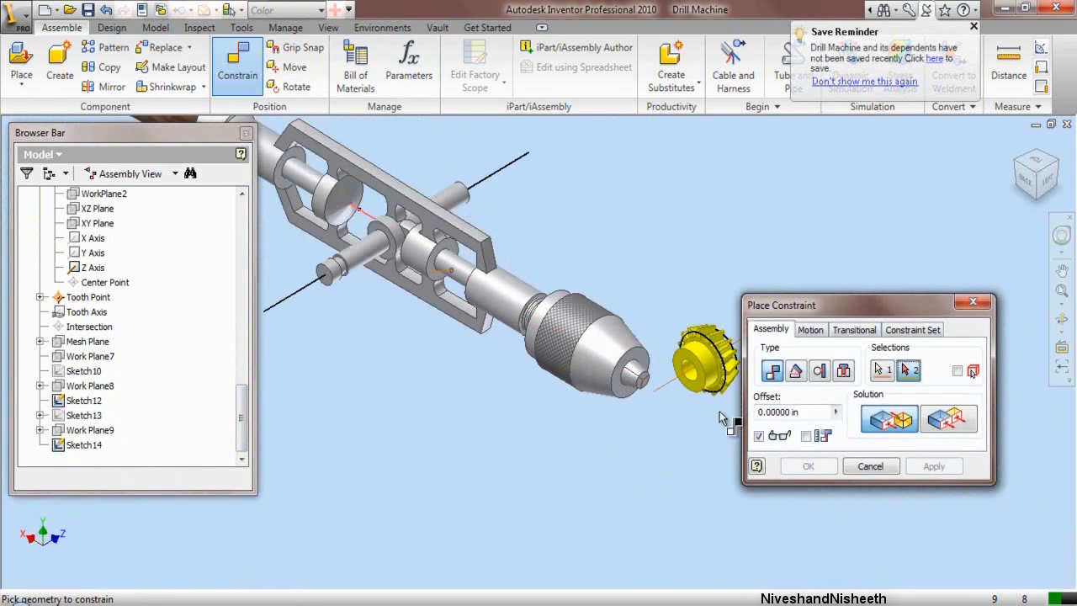
pyautogui.click(678, 389)
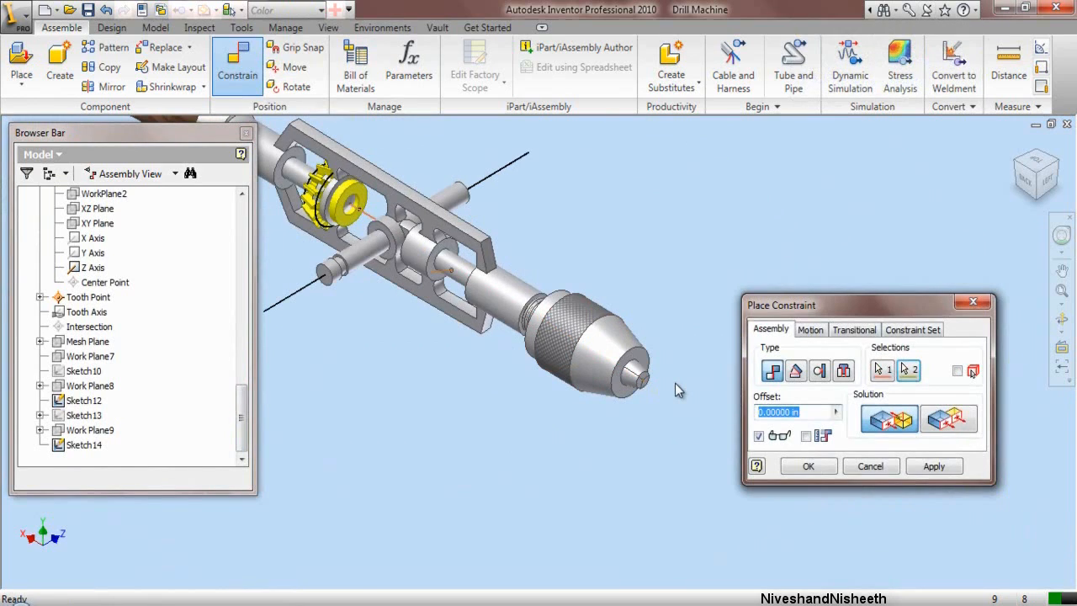
pyautogui.click(934, 468)
pyautogui.click(870, 466)
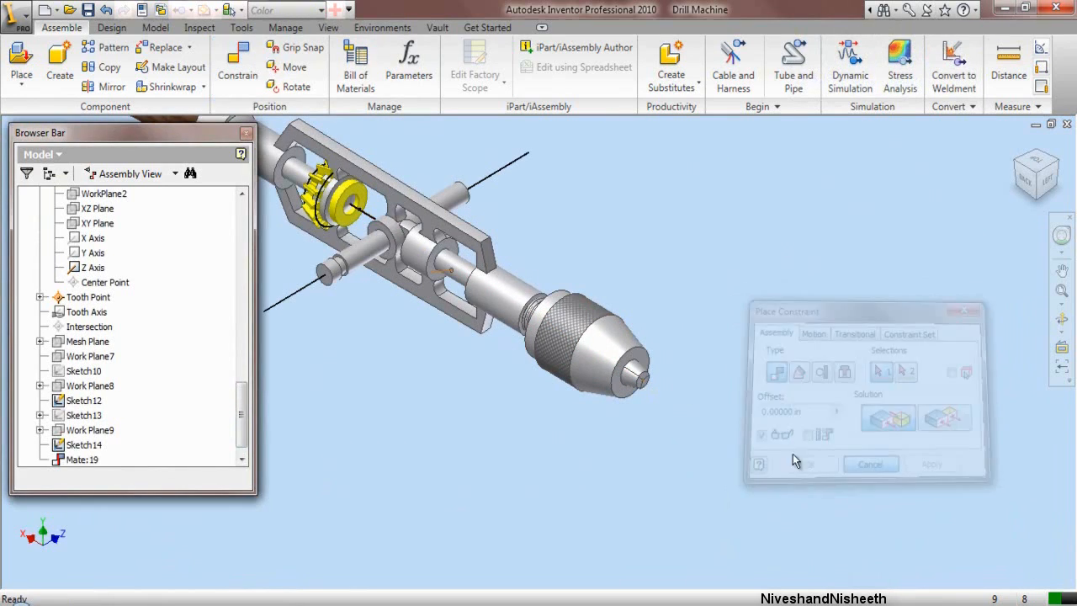
# Step: Rotate Penion-1 end for end so its hub faces the handle, and position it inside the frame's handle end
pyautogui.scroll(3, 779, 298)
pyautogui.scroll(3, 778, 298)
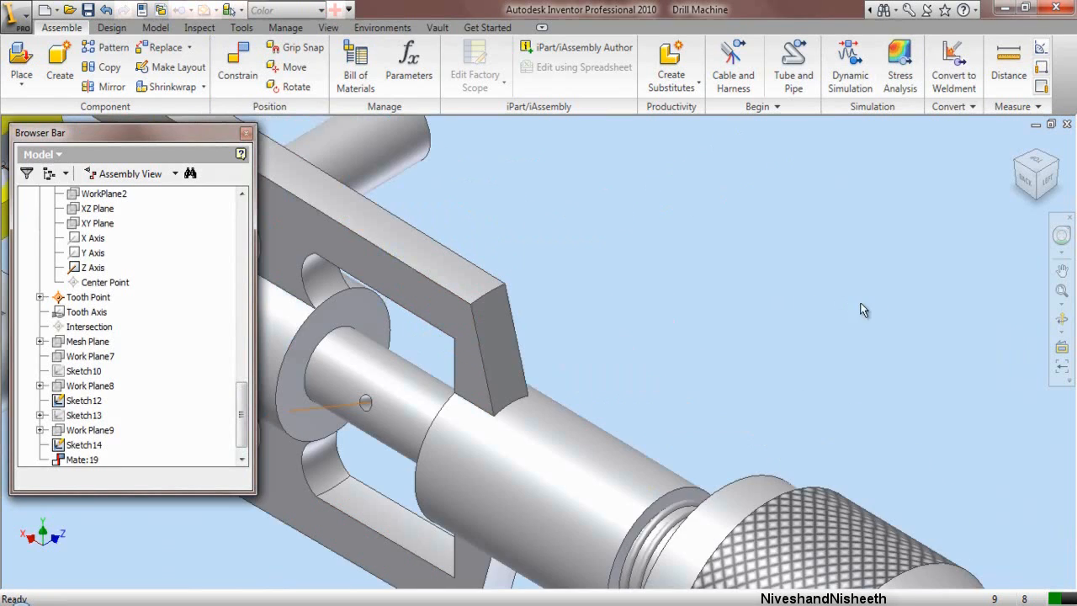
pyautogui.scroll(-3, 866, 311)
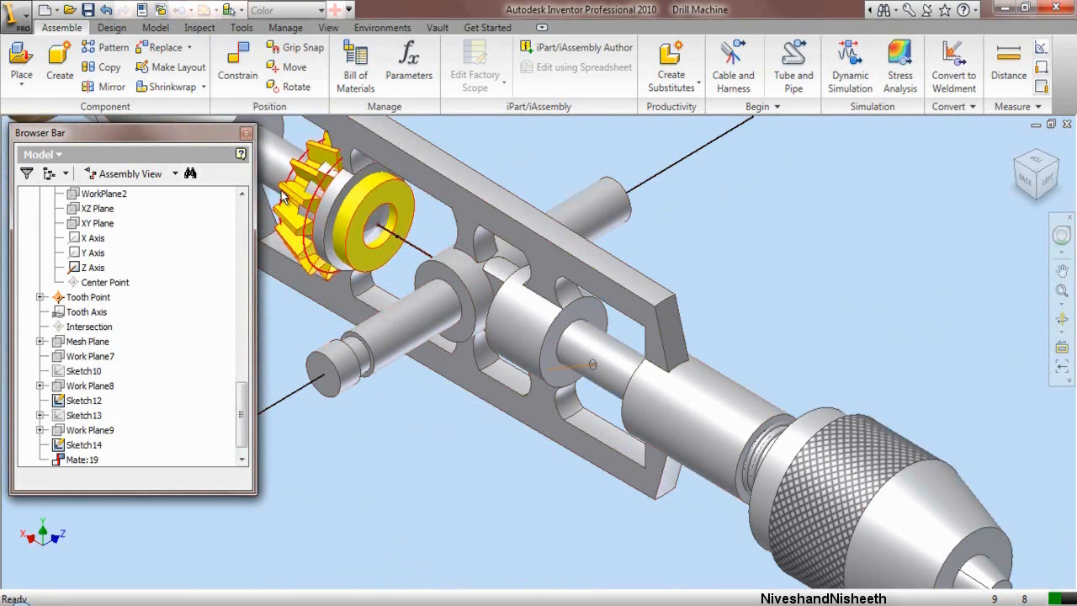
pyautogui.scroll(-5, 278, 185)
pyautogui.scroll(2, 680, 317)
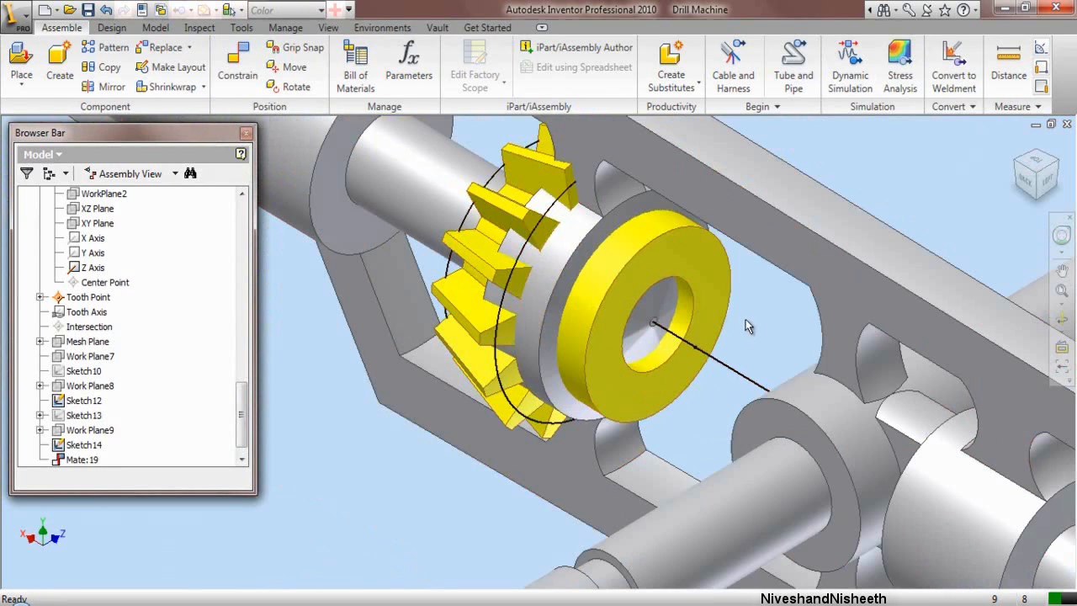
pyautogui.click(288, 86)
pyautogui.click(500, 269)
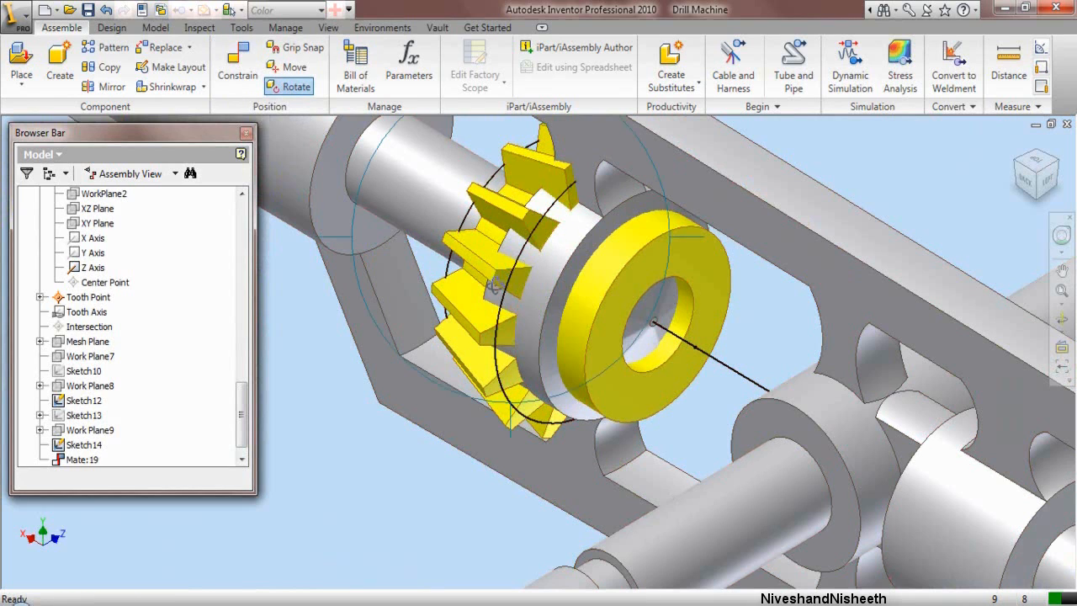
pyautogui.moveTo(494, 285); pyautogui.dragTo(628, 376)
pyautogui.rightClick(312, 417)
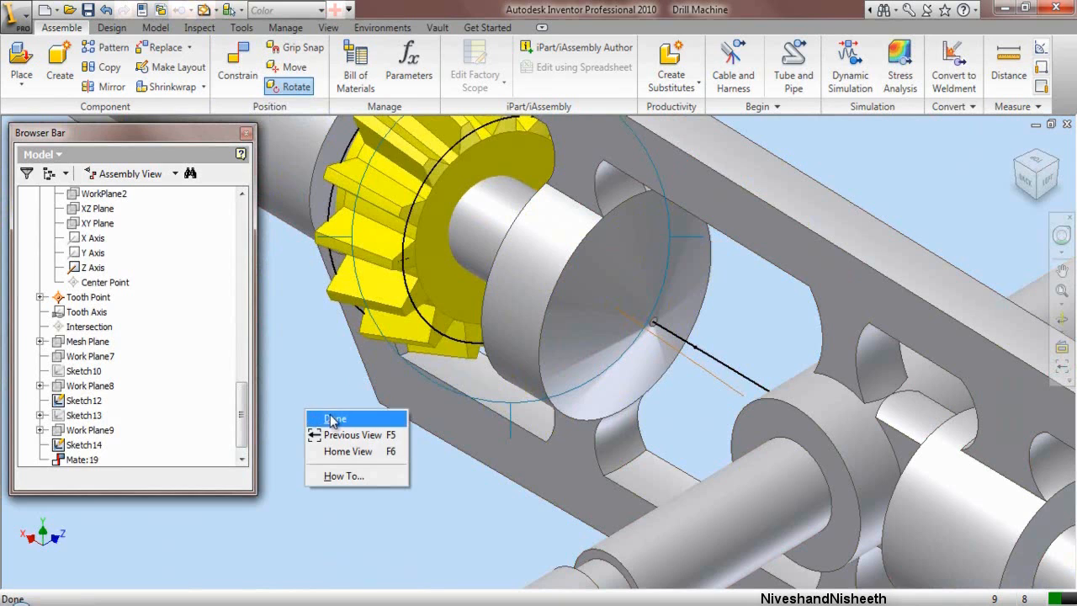
pyautogui.click(332, 420)
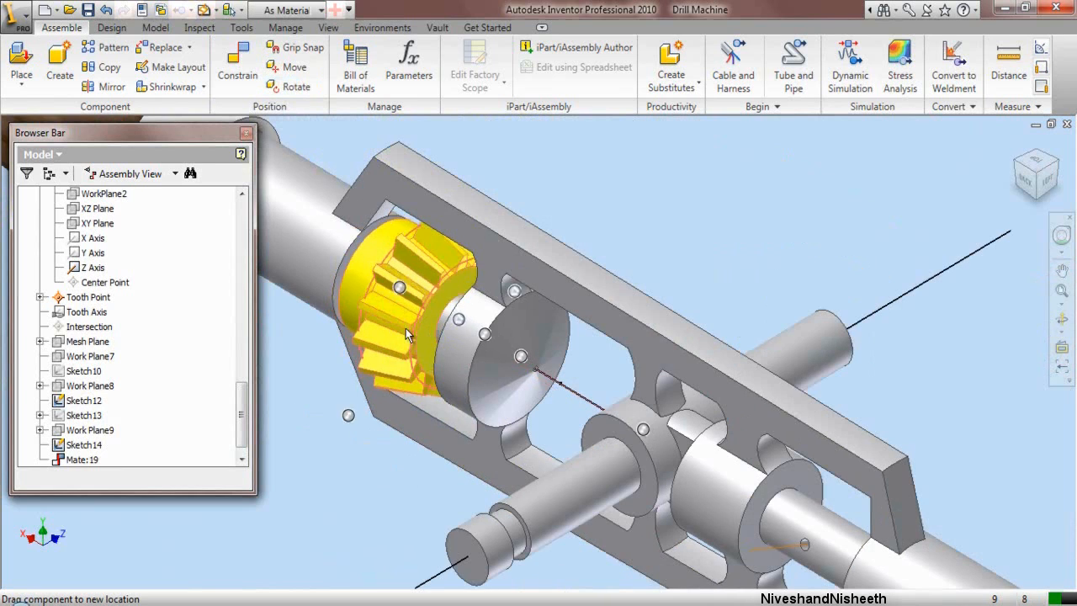
pyautogui.moveTo(406, 334); pyautogui.dragTo(468, 184)
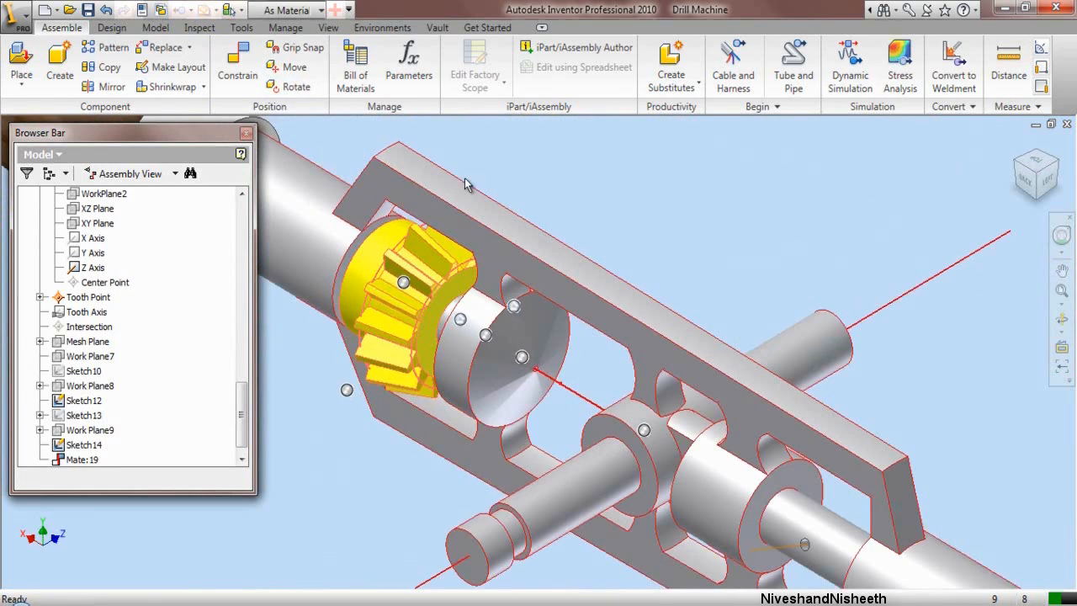
pyautogui.scroll(3, 446, 156)
pyautogui.scroll(3, 710, 270)
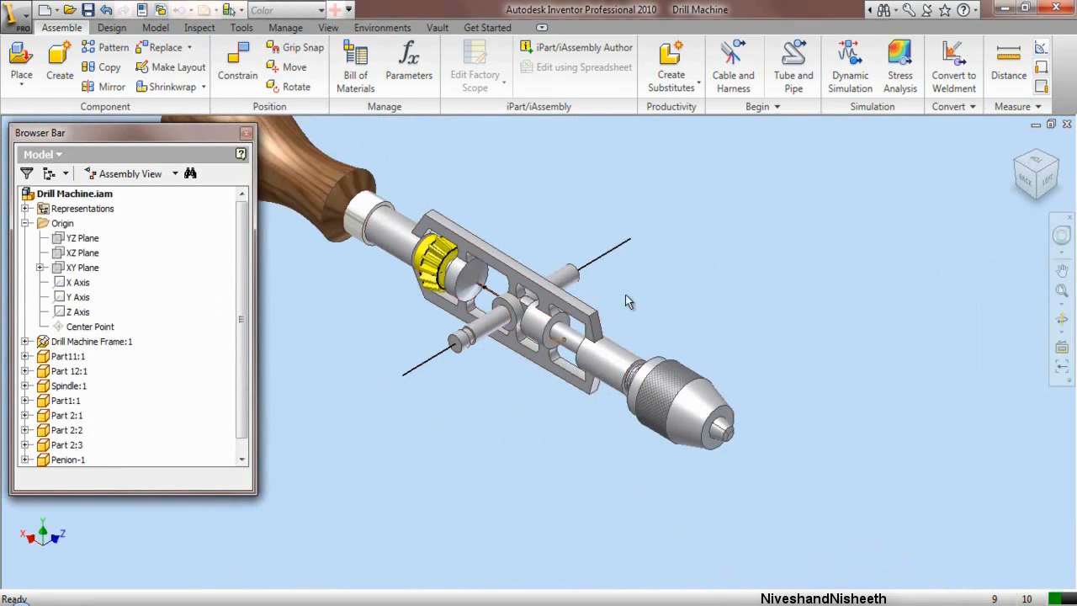
# Step: Place one Penion-2 component from the Drill Machine folder in the empty space beside the chuck
pyautogui.click(28, 57)
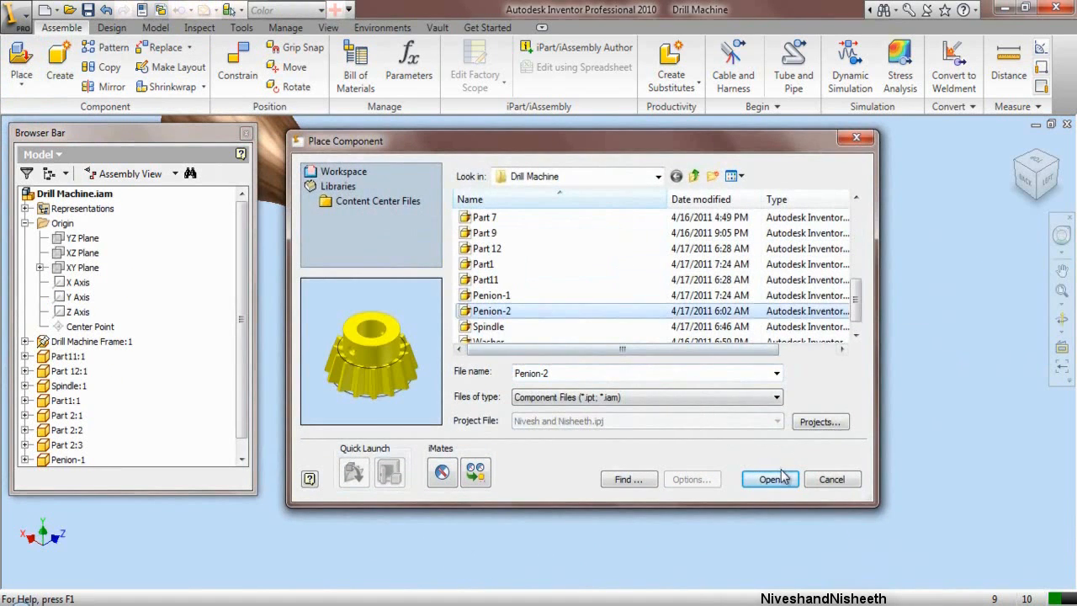
pyautogui.click(772, 479)
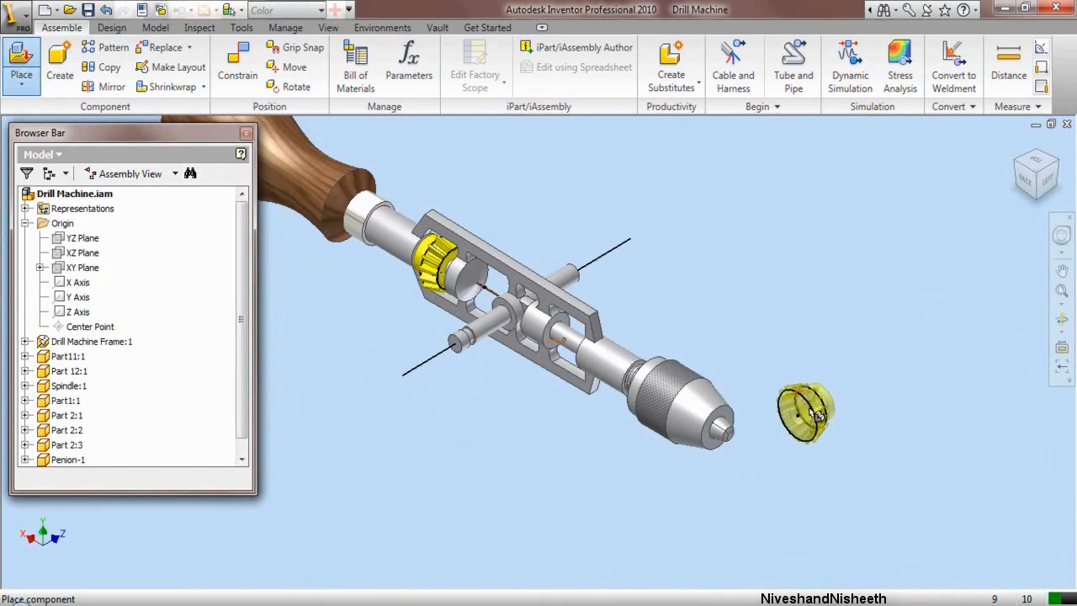
pyautogui.click(814, 416)
pyautogui.scroll(2, 816, 425)
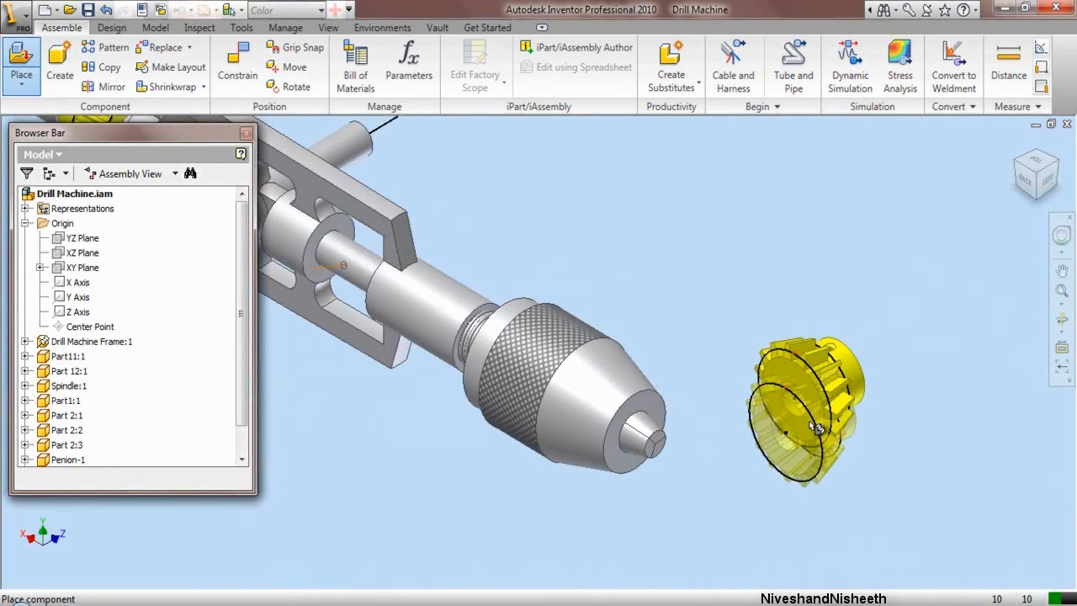
pyautogui.rightClick(688, 291)
pyautogui.click(714, 299)
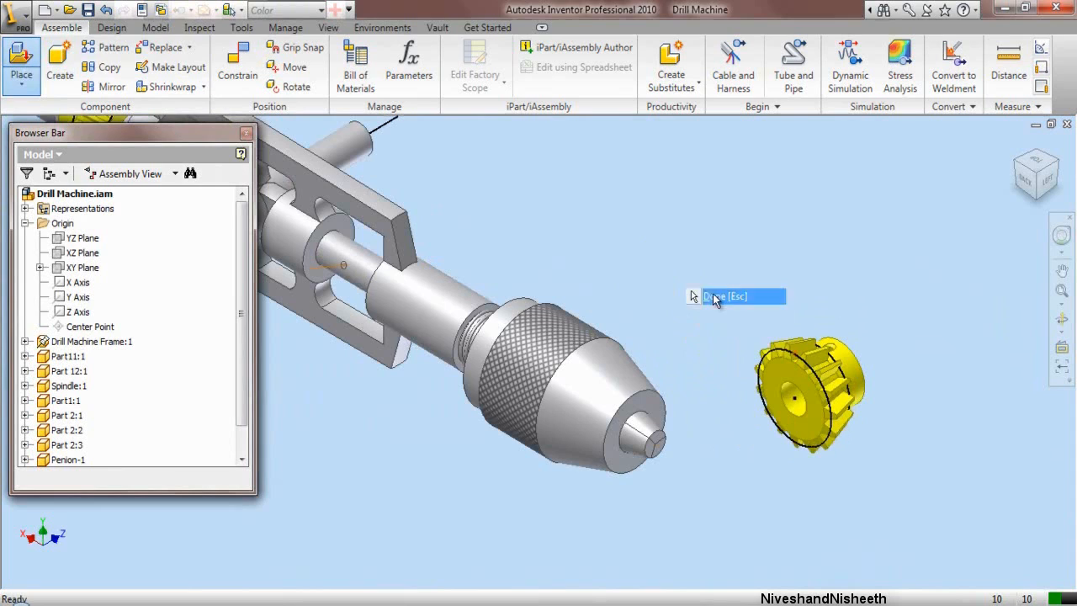
pyautogui.moveTo(246, 393); pyautogui.dragTo(253, 447)
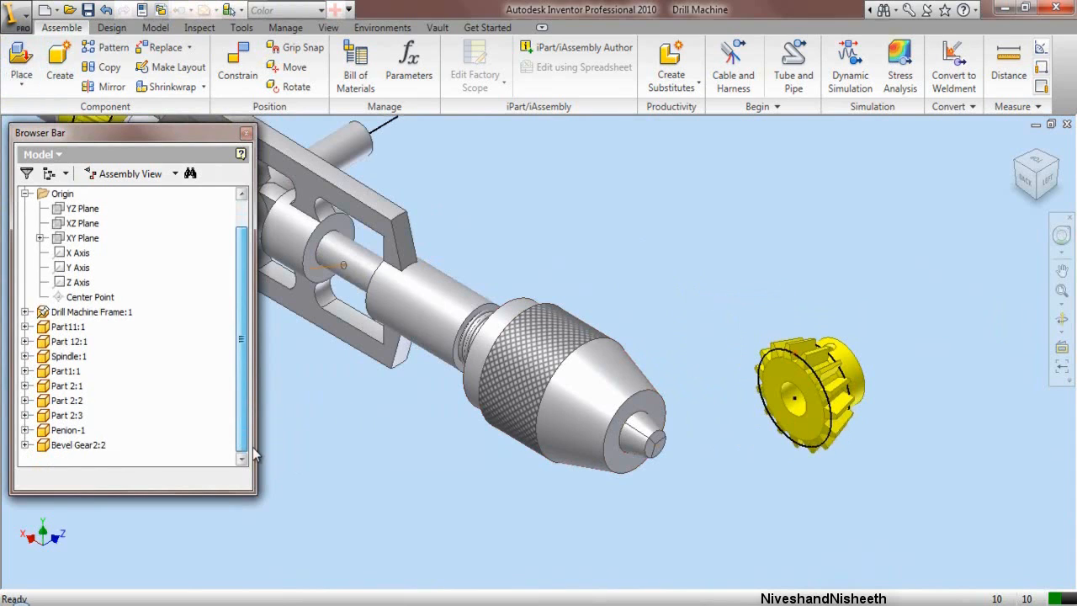
# Step: Rename the newly placed bevel gear component in the assembly's component list as Penion-2
pyautogui.click(75, 446)
pyautogui.click(74, 445)
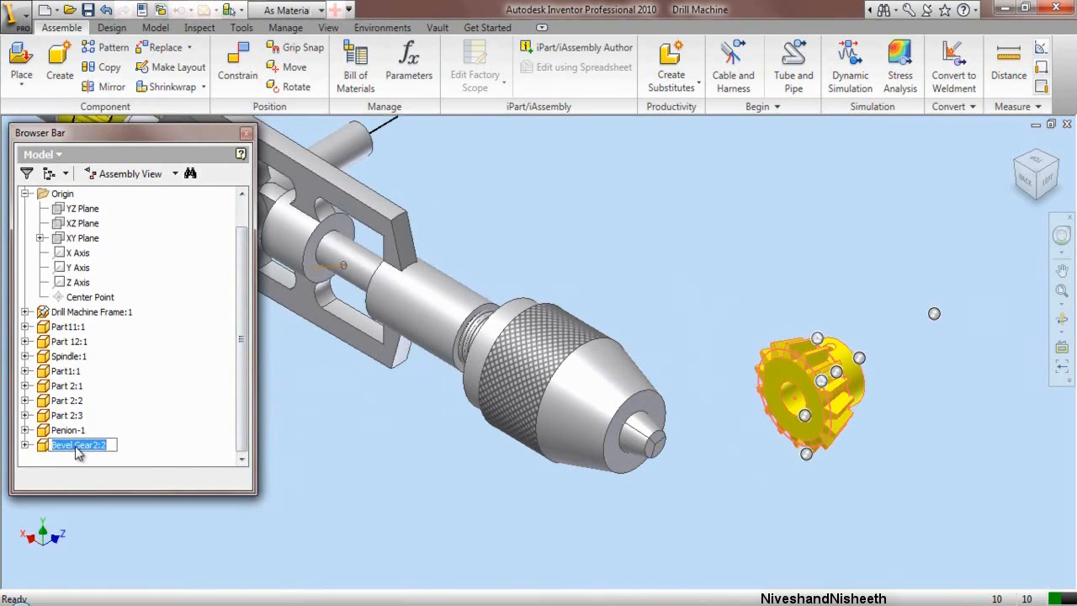
pyautogui.scroll(-3, 123, 523)
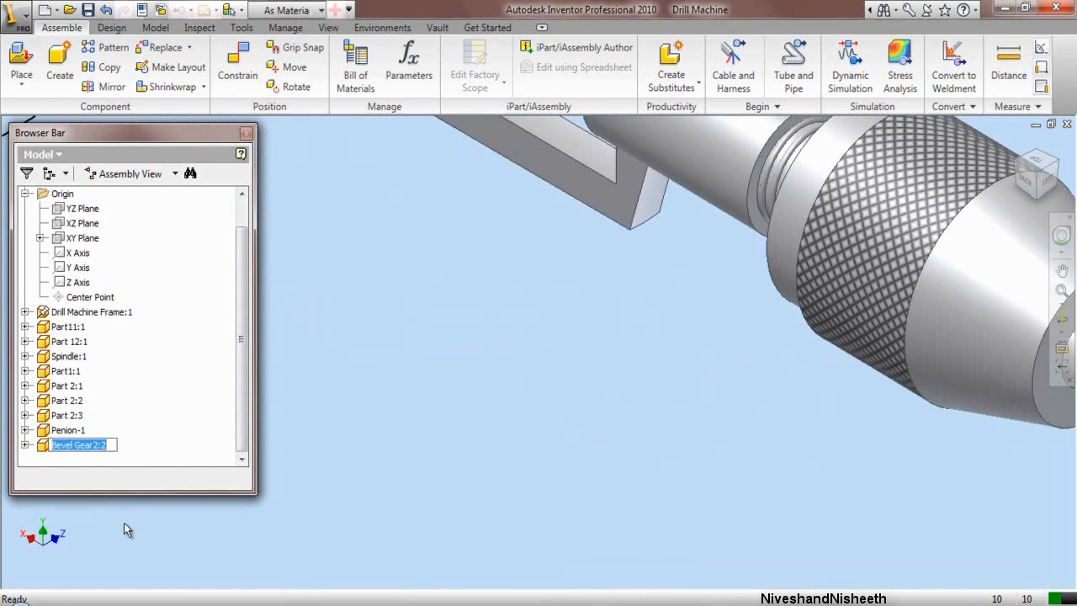
pyautogui.write('Pe')
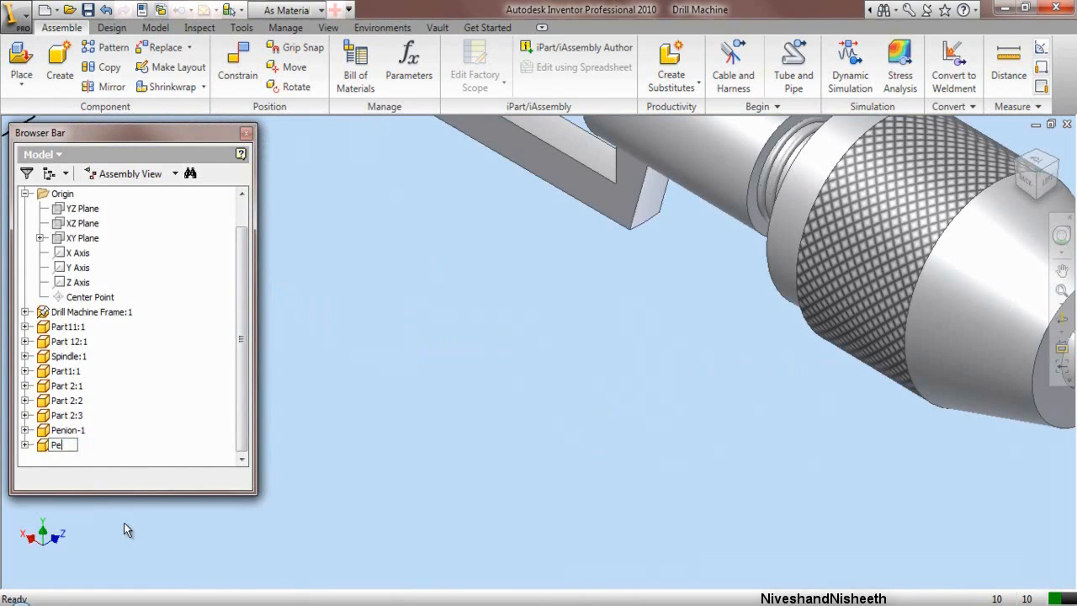
pyautogui.write('nion-2')
pyautogui.press('Return')
# Step: Start a Mate constraint for the yellow Penion-2 gear beside the chuck
pyautogui.rightClick(401, 389)
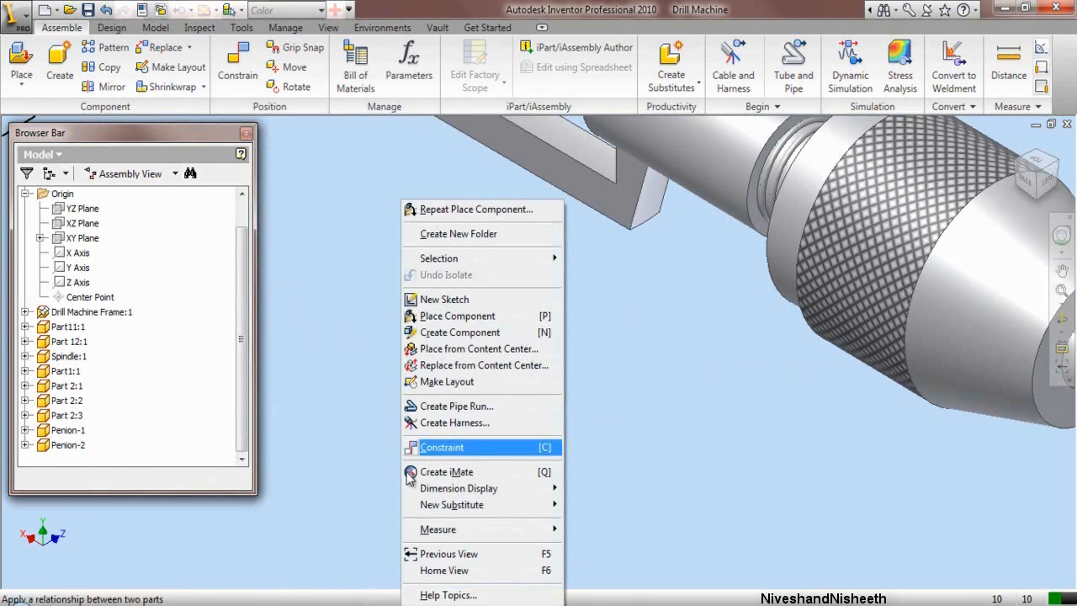
pyautogui.click(452, 554)
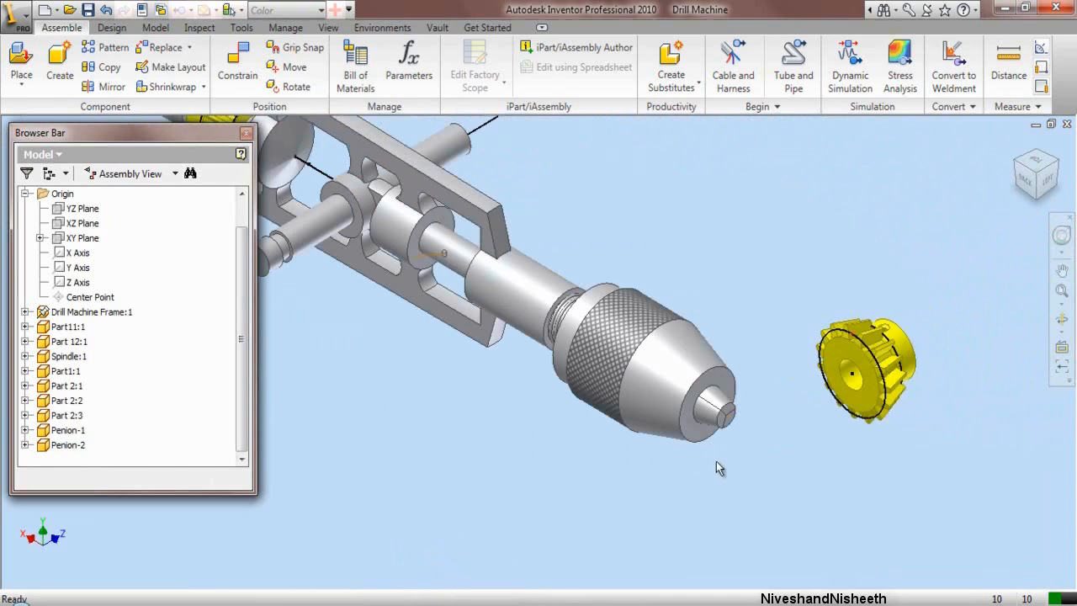
pyautogui.scroll(2, 909, 387)
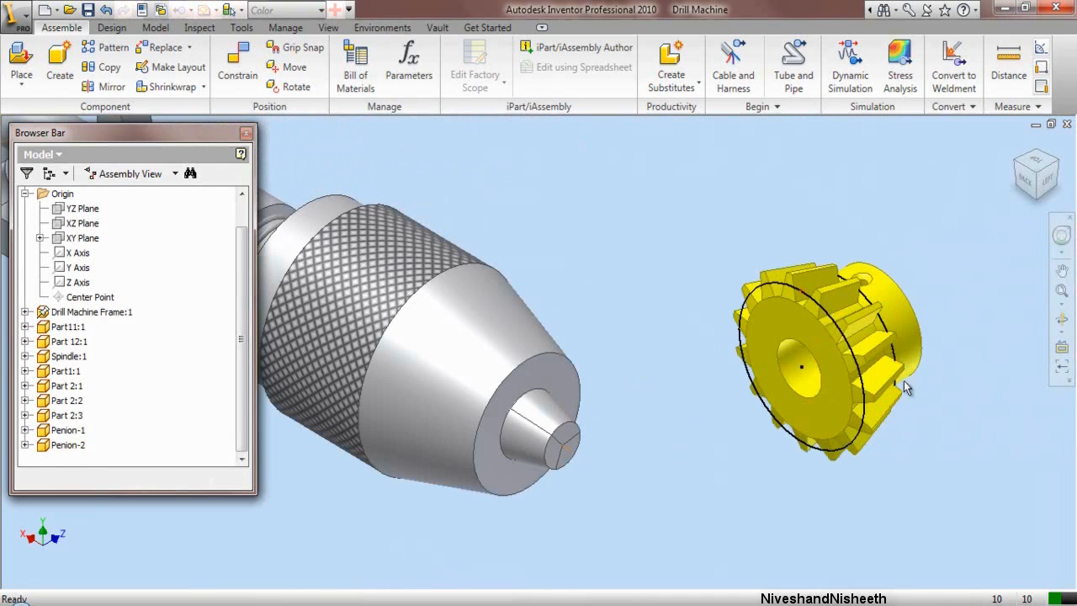
pyautogui.click(237, 66)
pyautogui.scroll(-2, 673, 381)
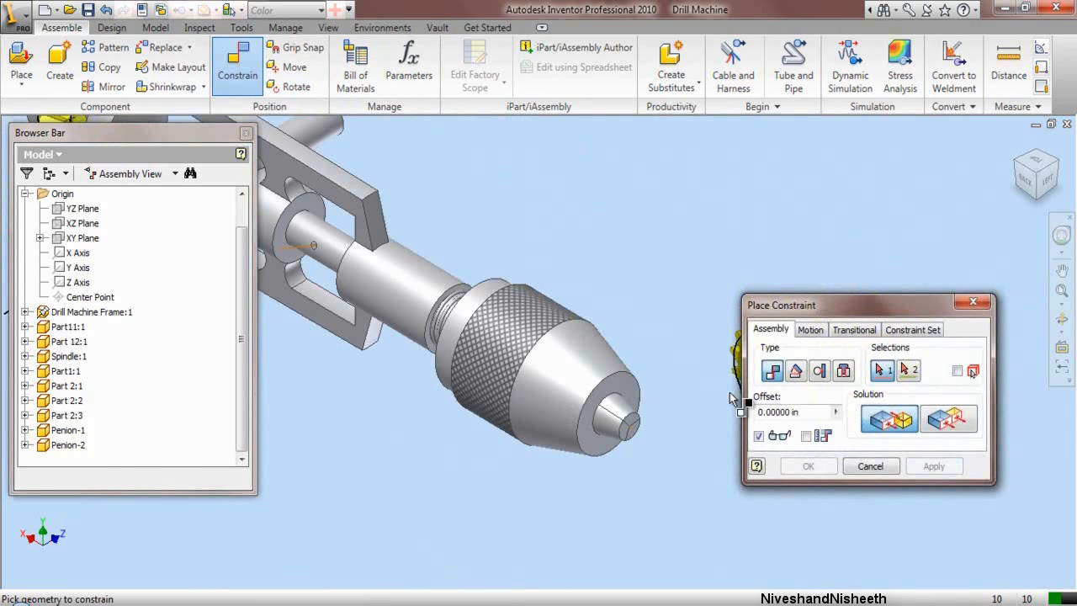
# Step: Mate Penion-2's centre axis to the long axis of the drill frame with a 0 in offset
pyautogui.scroll(-2, 676, 362)
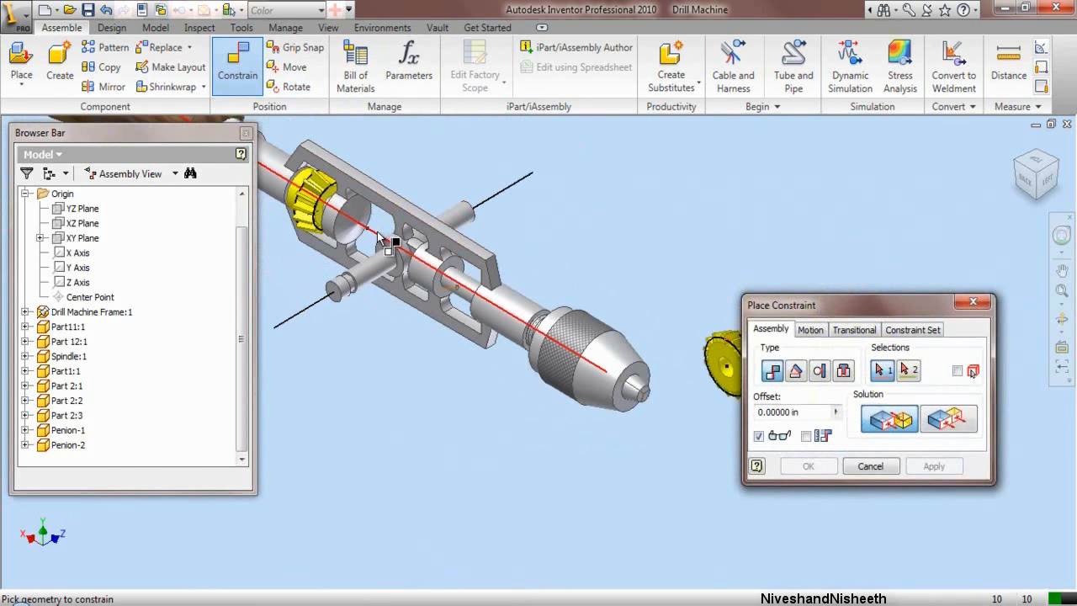
pyautogui.click(389, 243)
pyautogui.scroll(-2, 548, 299)
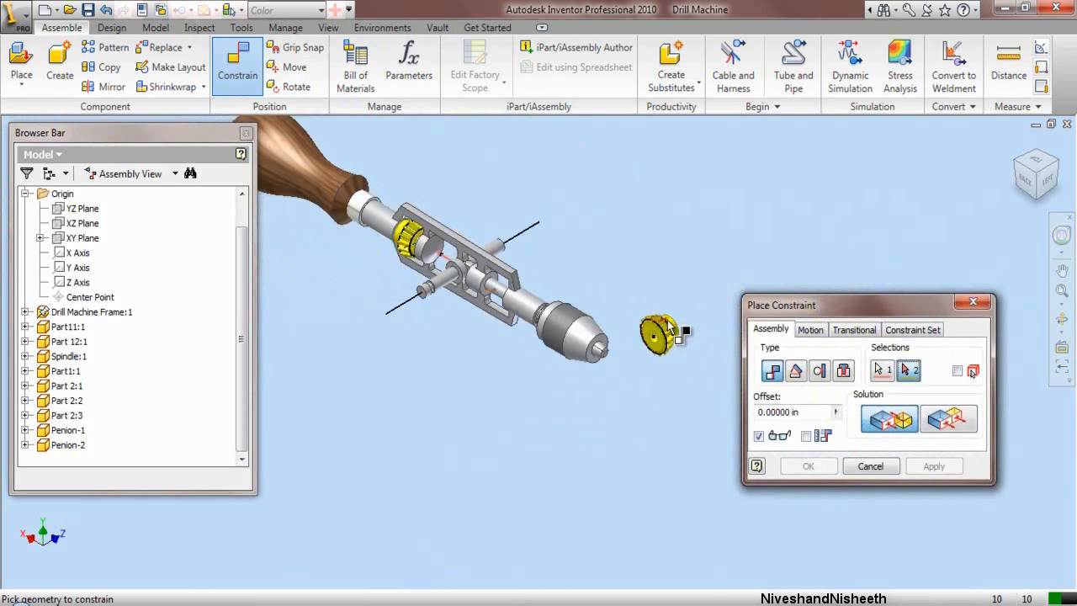
pyautogui.scroll(5, 669, 324)
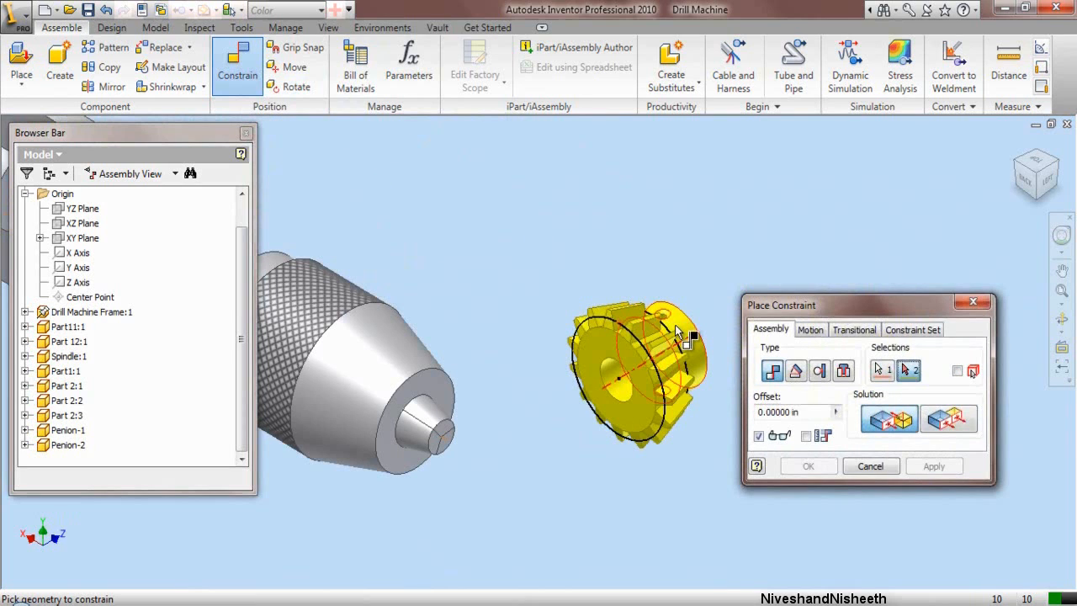
pyautogui.click(679, 326)
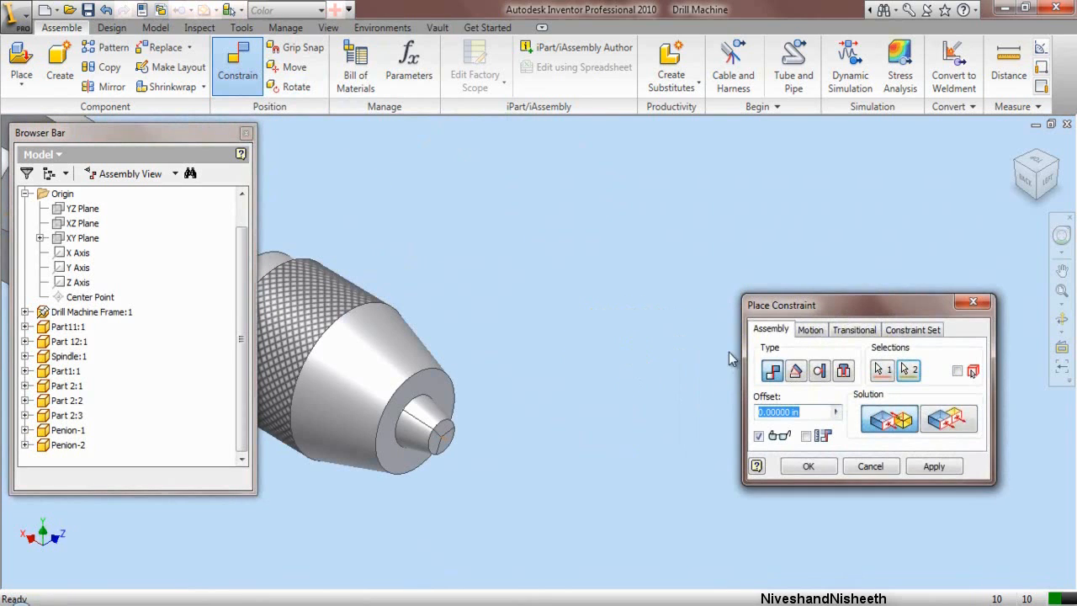
pyautogui.click(920, 469)
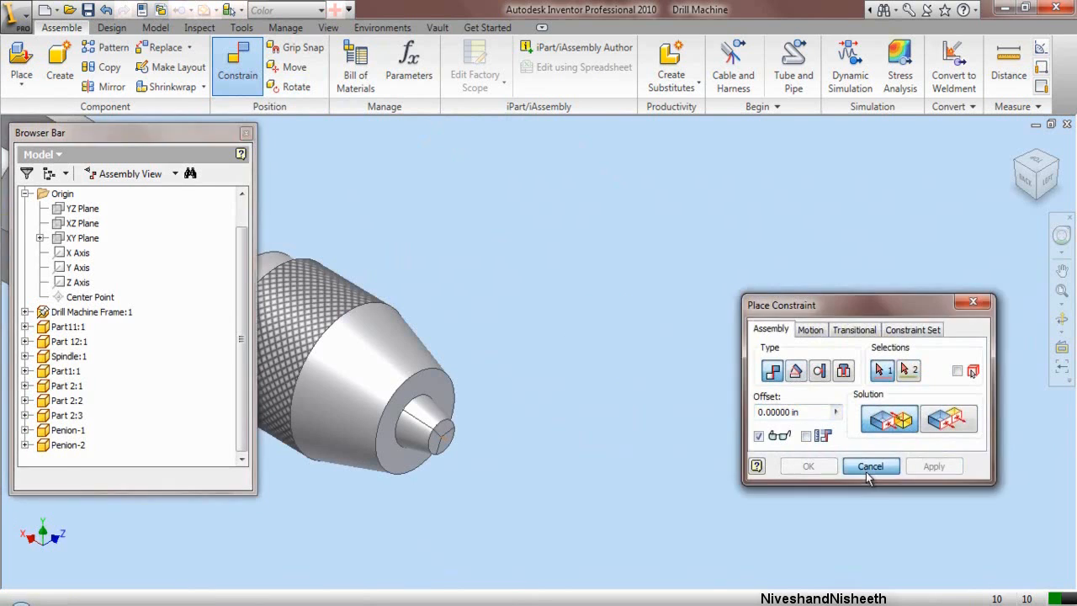
pyautogui.click(871, 466)
# Step: Slide Penion-2 along the frame axis to the slot at the chuck end
pyautogui.scroll(-4, 808, 323)
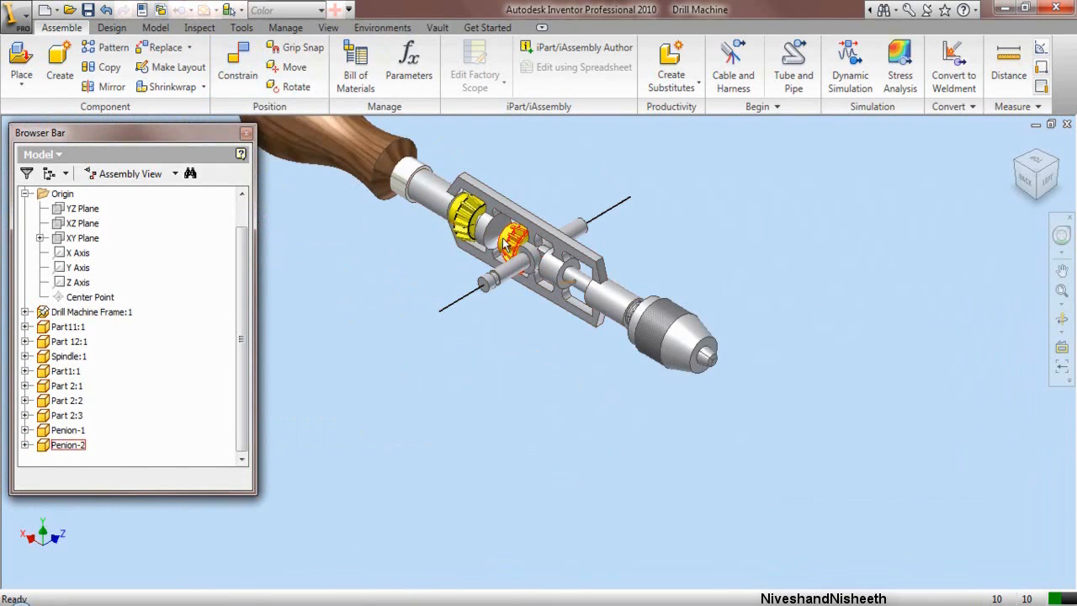
pyautogui.scroll(5, 505, 244)
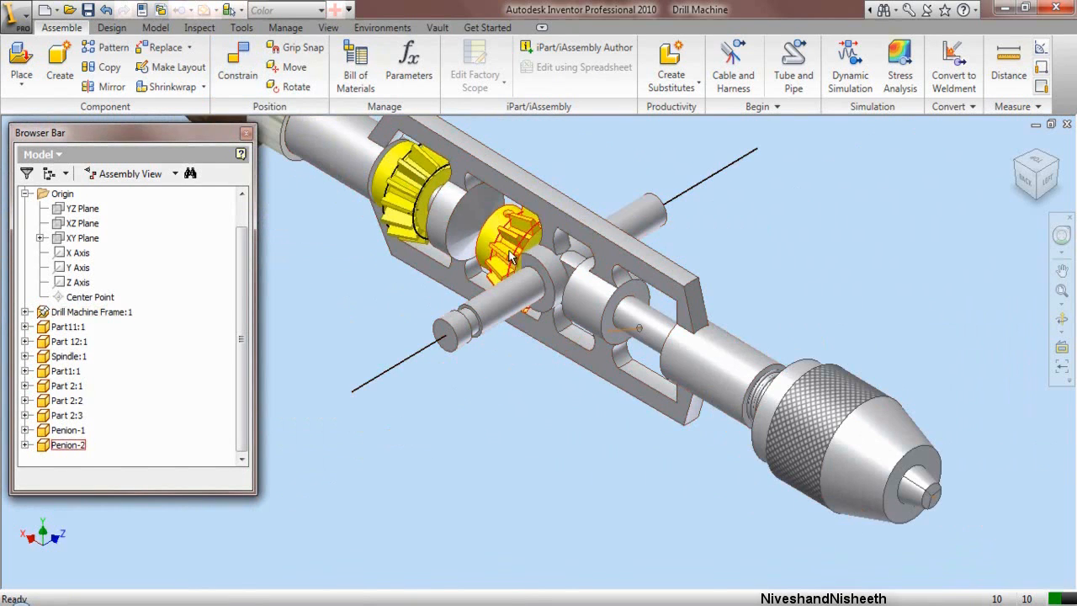
pyautogui.moveTo(511, 257); pyautogui.dragTo(624, 358)
pyautogui.click(768, 248)
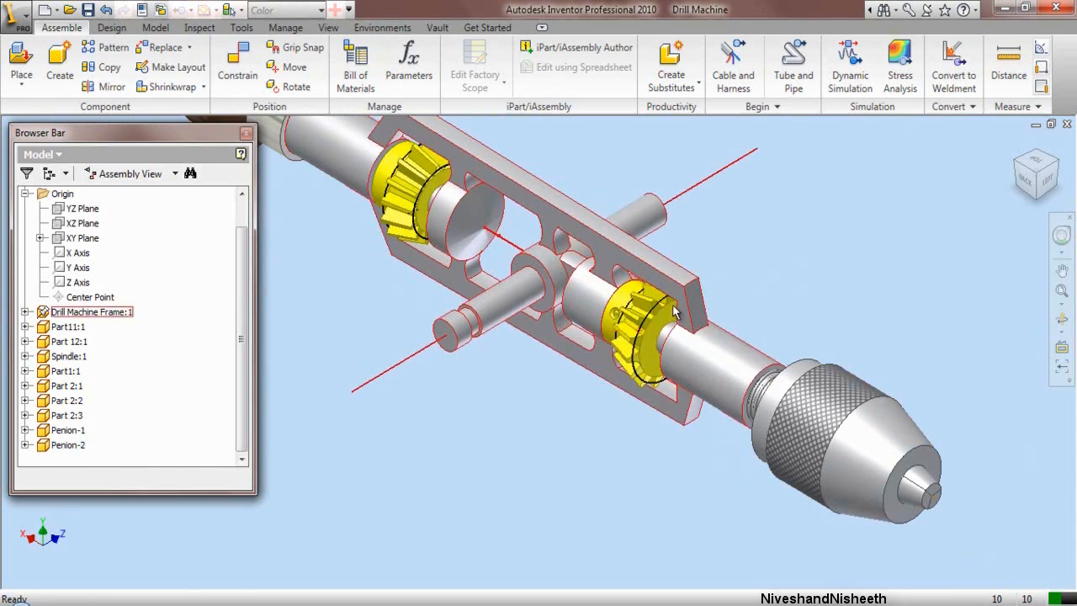
# Step: Turn on the visibility of Work Axis12, the pin-hole axis of Penion-2
pyautogui.scroll(5, 640, 309)
pyautogui.moveTo(612, 330); pyautogui.dragTo(612, 425)
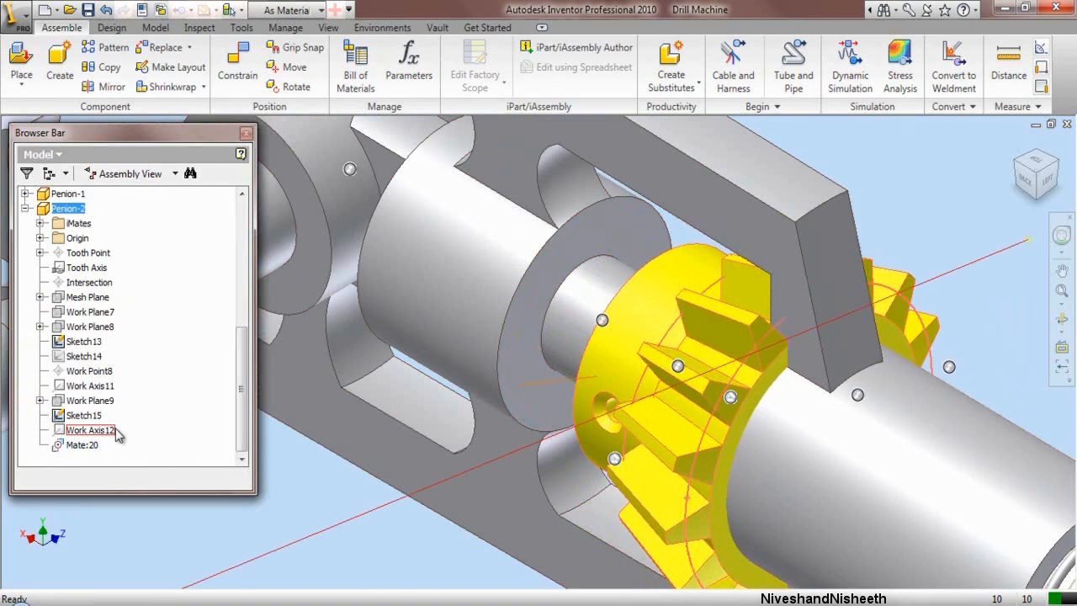
pyautogui.click(90, 430)
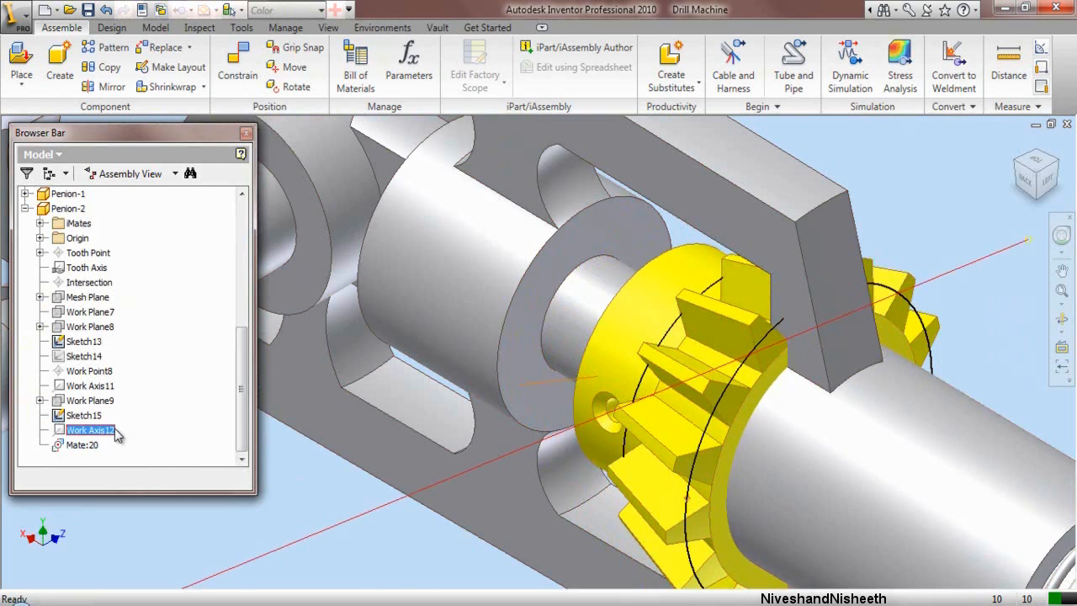
pyautogui.rightClick(118, 434)
pyautogui.click(155, 335)
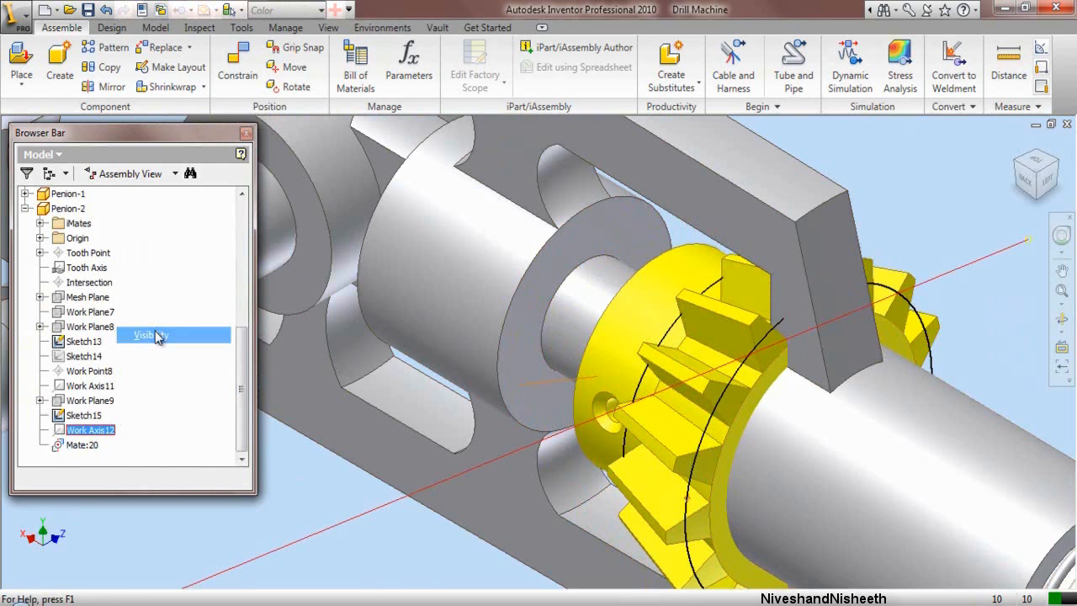
pyautogui.scroll(-3, 706, 328)
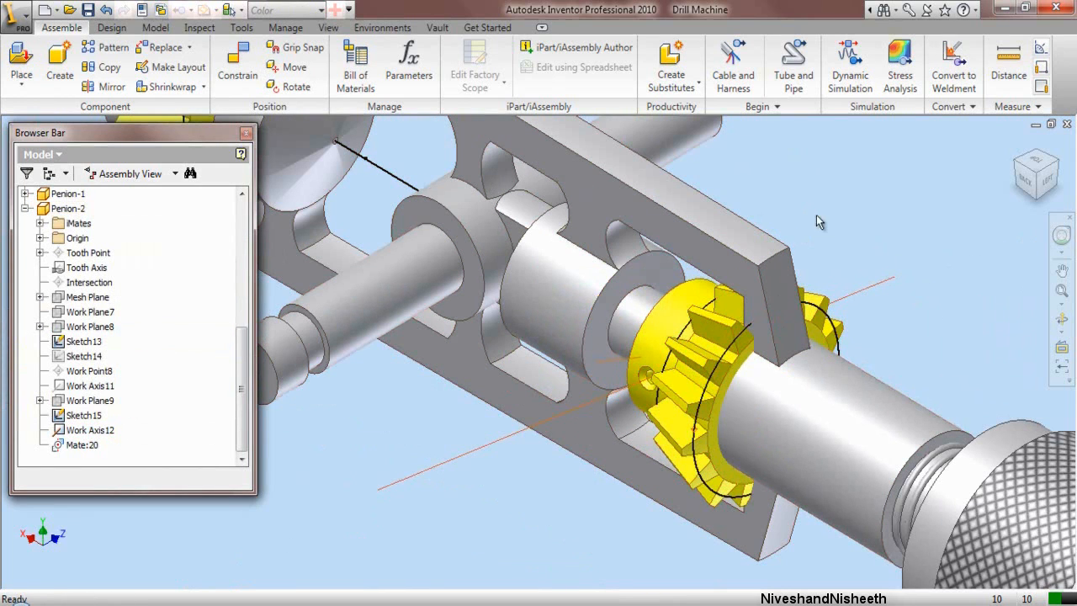
# Step: Mate the shaft's cross-hole work axis beside the collar to Work Axis12 of Penion-2 with a 0 in offset
pyautogui.click(238, 72)
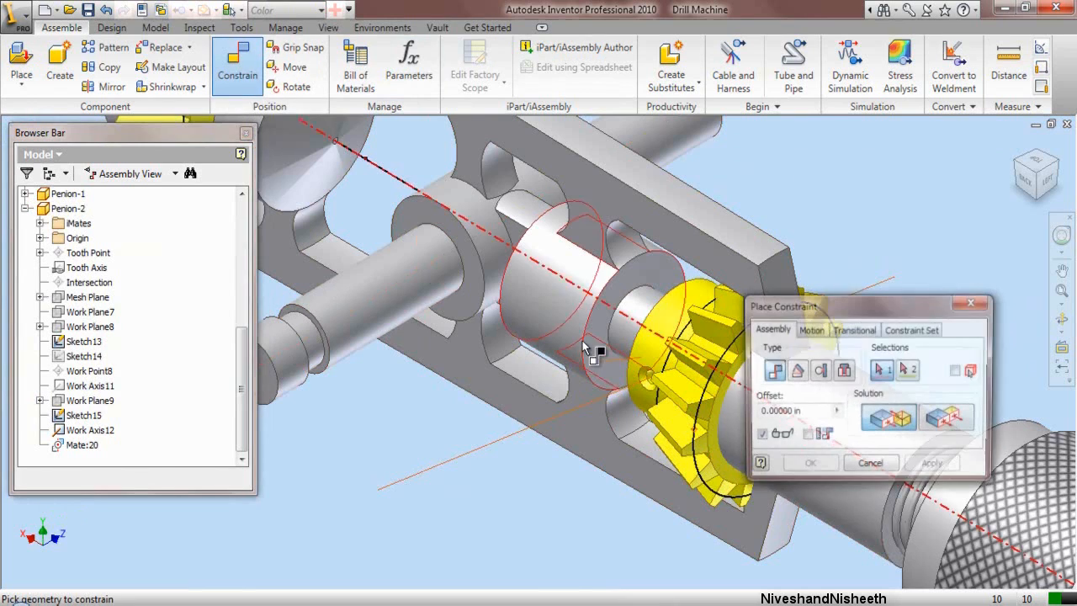
pyautogui.click(619, 368)
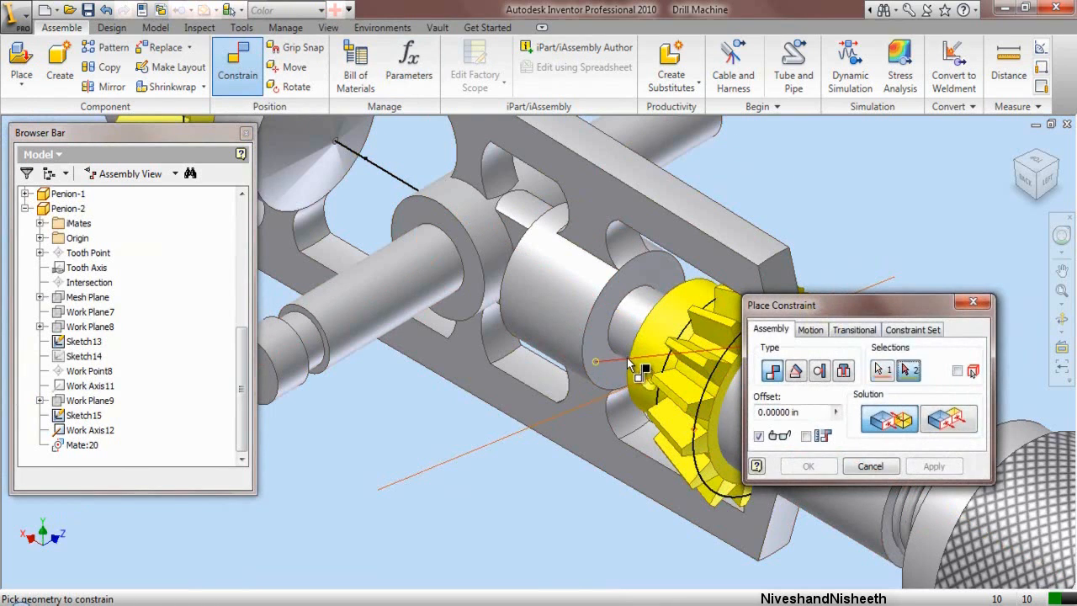
pyautogui.click(600, 402)
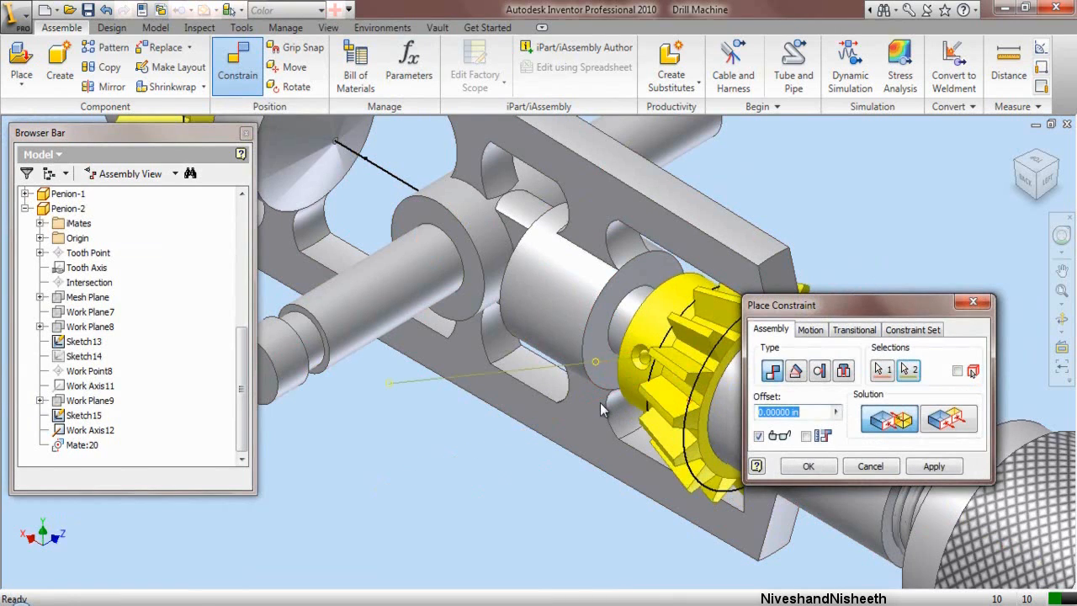
pyautogui.click(934, 468)
pyautogui.click(877, 473)
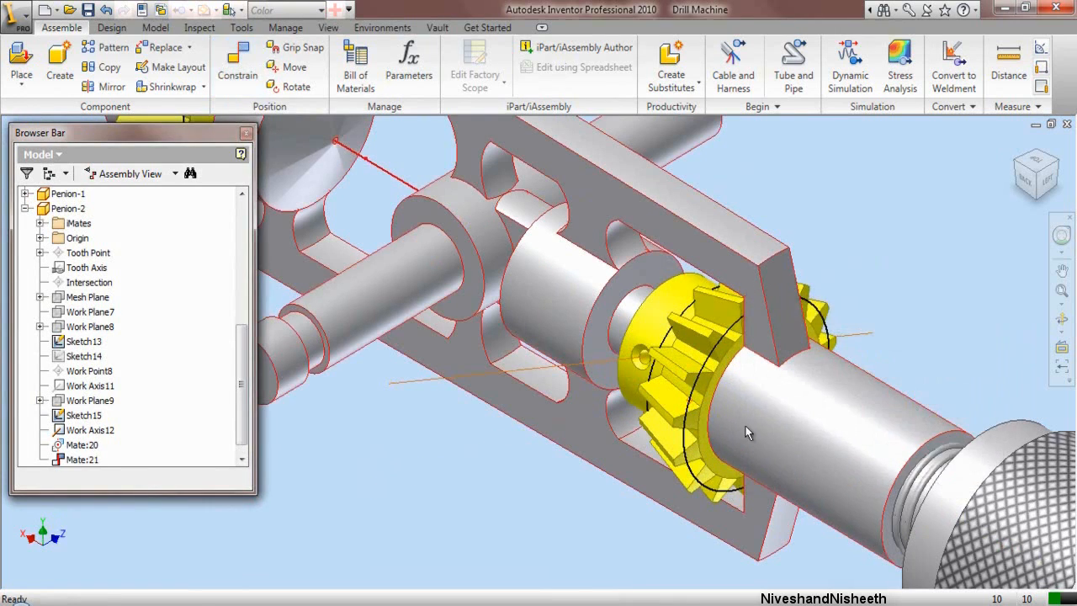
pyautogui.scroll(-3, 686, 387)
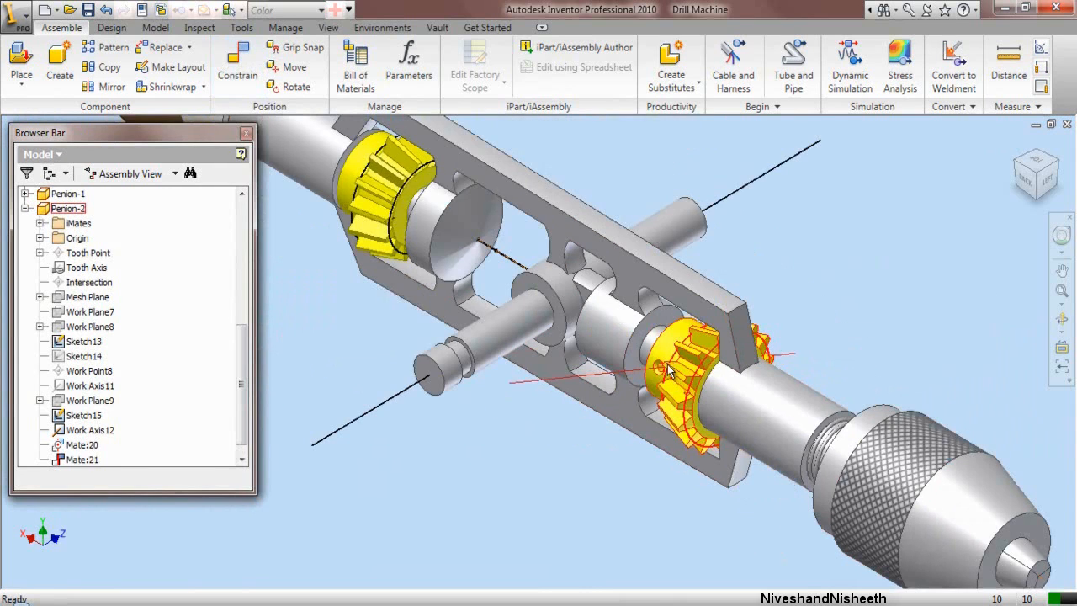
pyautogui.scroll(3, 667, 365)
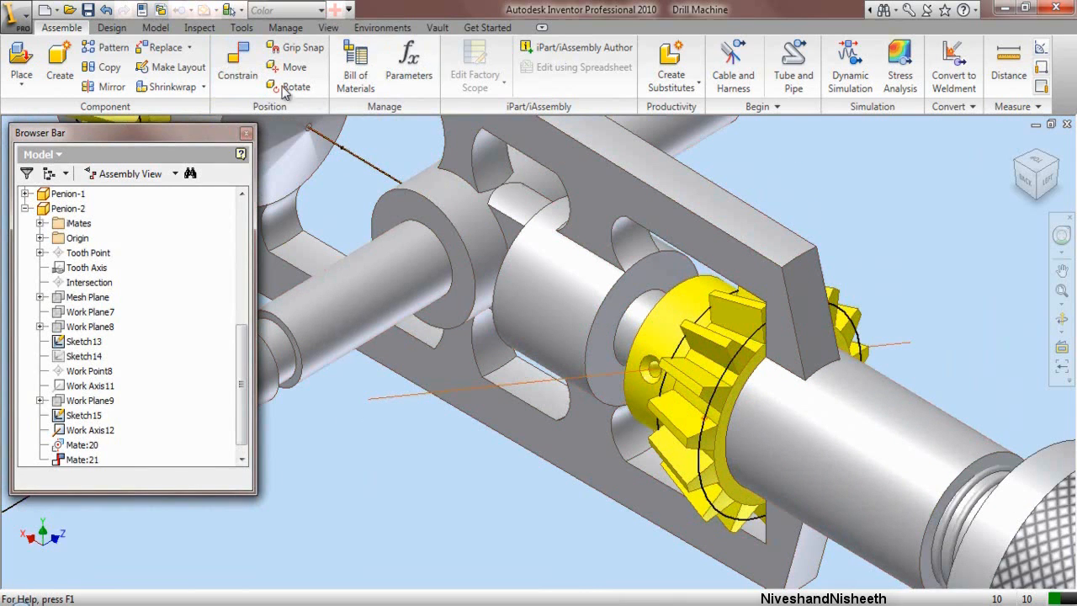
# Step: Place one ANSI B18.1.1 - 1_16 x 1_8 x 0.054(6) rivet in the open space beside the frame
pyautogui.click(17, 63)
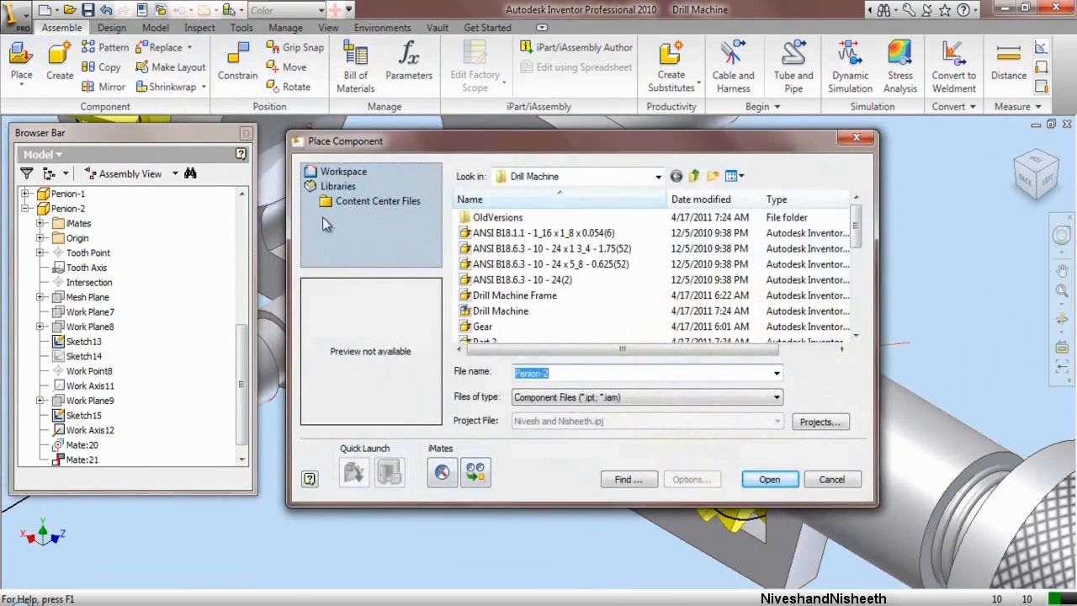
pyautogui.click(552, 234)
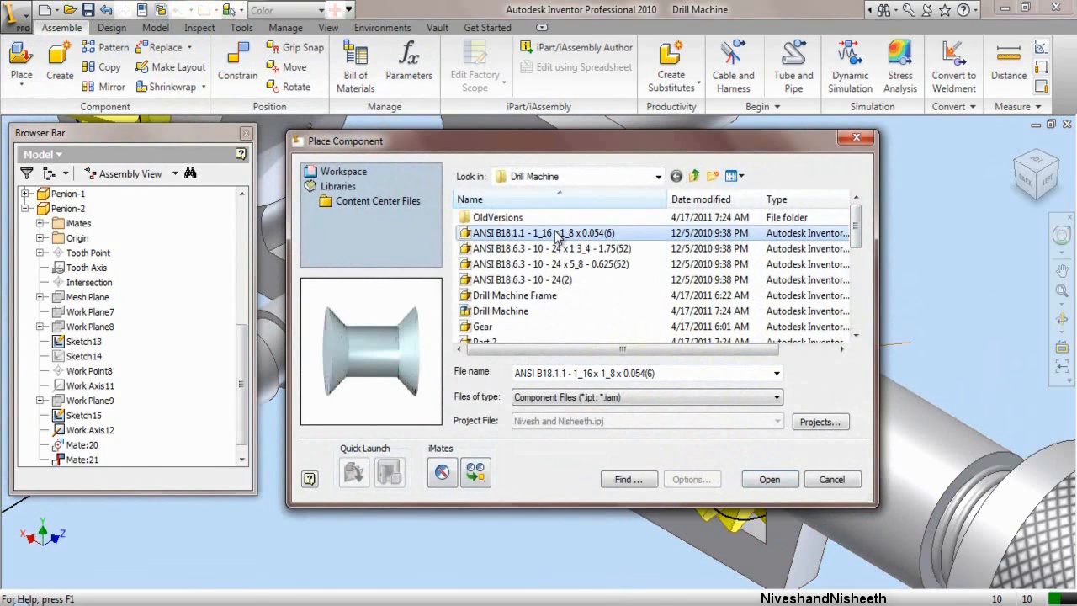
pyautogui.click(769, 479)
pyautogui.scroll(-3, 627, 450)
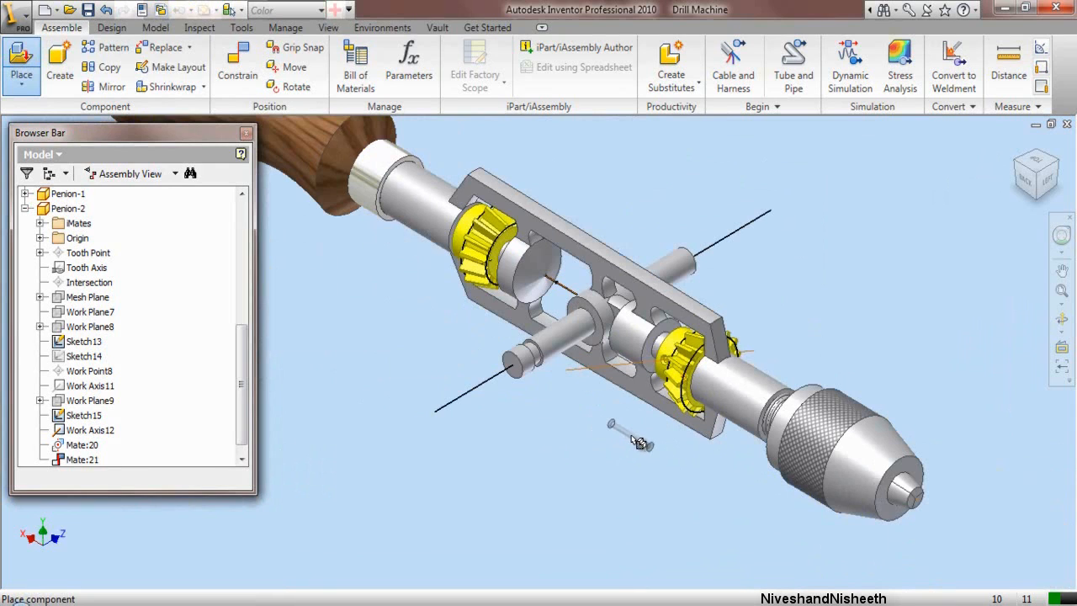
pyautogui.click(641, 444)
pyautogui.scroll(3, 648, 450)
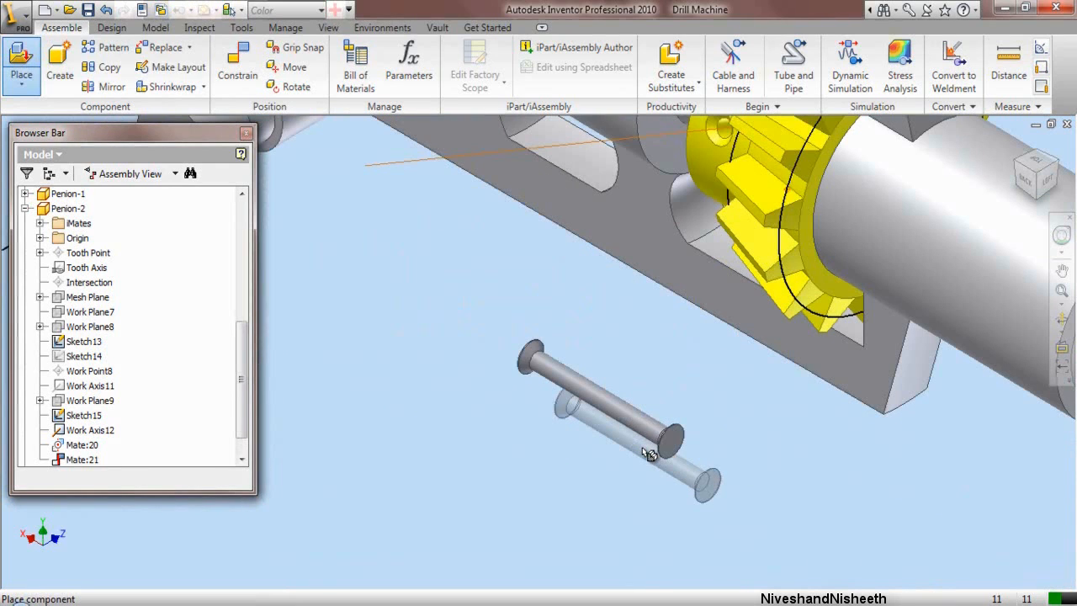
pyautogui.rightClick(594, 433)
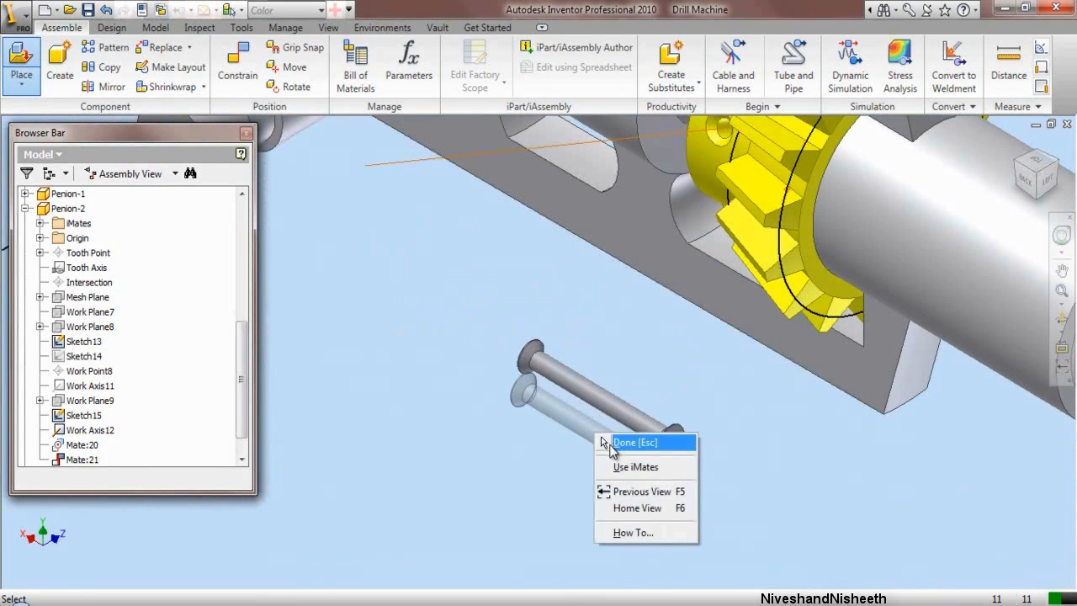
pyautogui.click(612, 444)
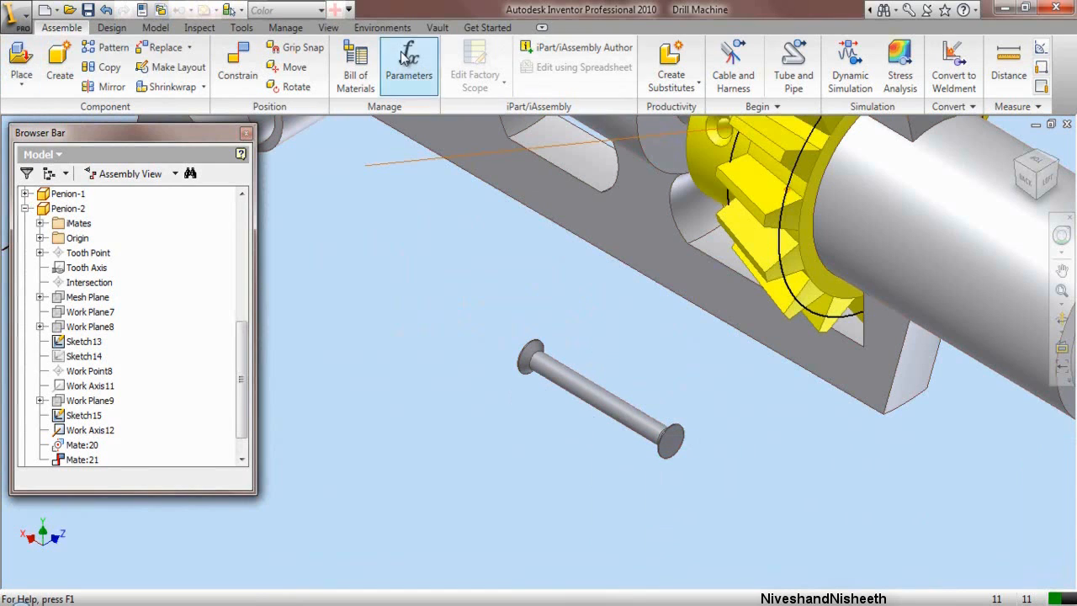
# Step: Insert the rivet into Penion-2's pin hole with an Insert constraint, using the aligned solution and a 0 in offset
pyautogui.click(238, 61)
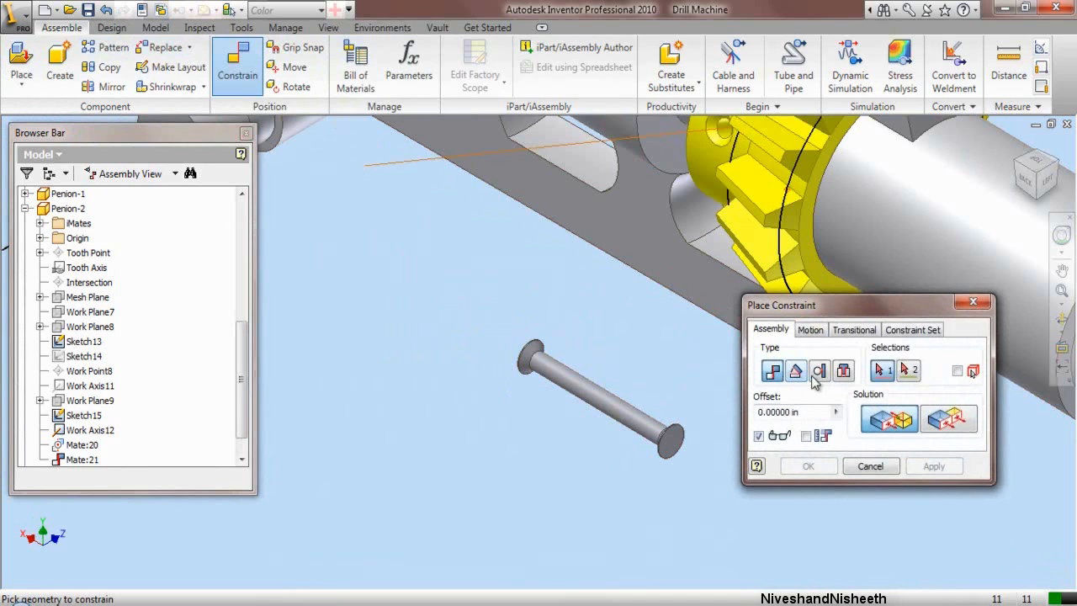
pyautogui.click(844, 372)
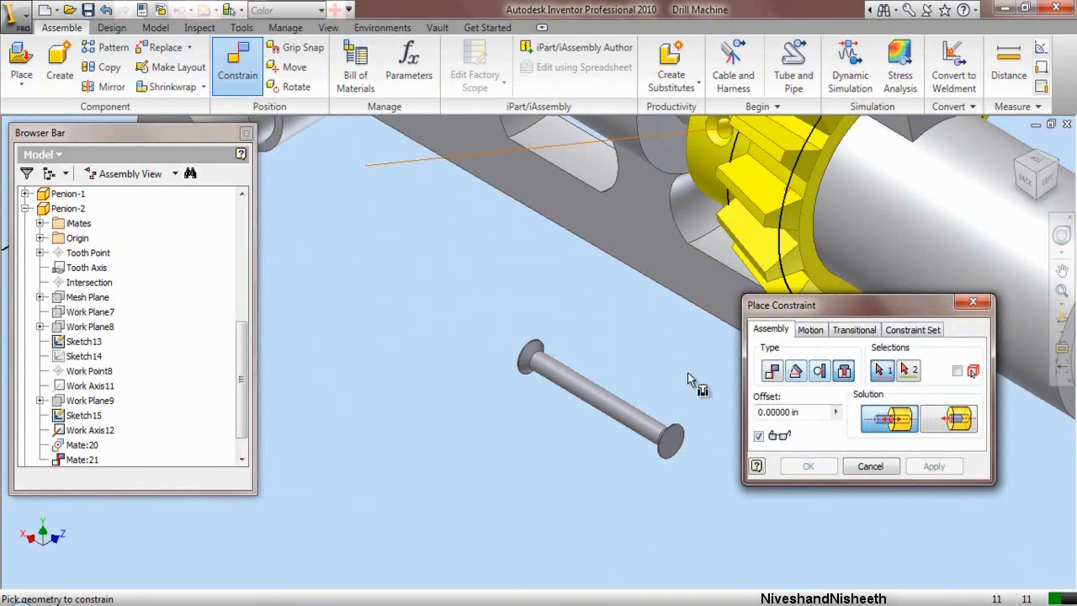
pyautogui.scroll(3, 540, 349)
pyautogui.click(539, 350)
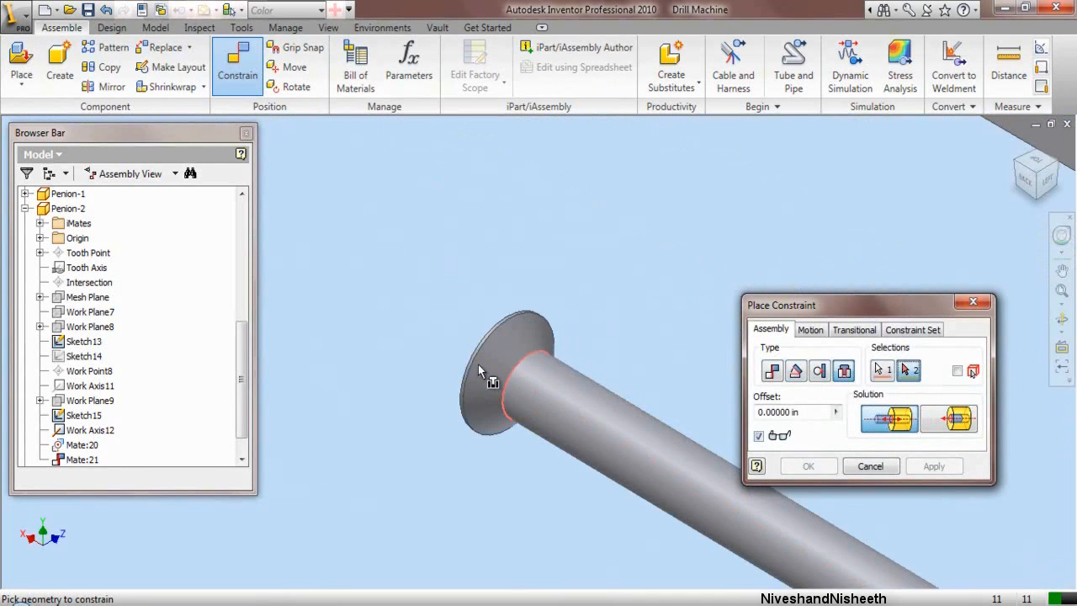
pyautogui.scroll(-4, 410, 392)
pyautogui.scroll(4, 572, 221)
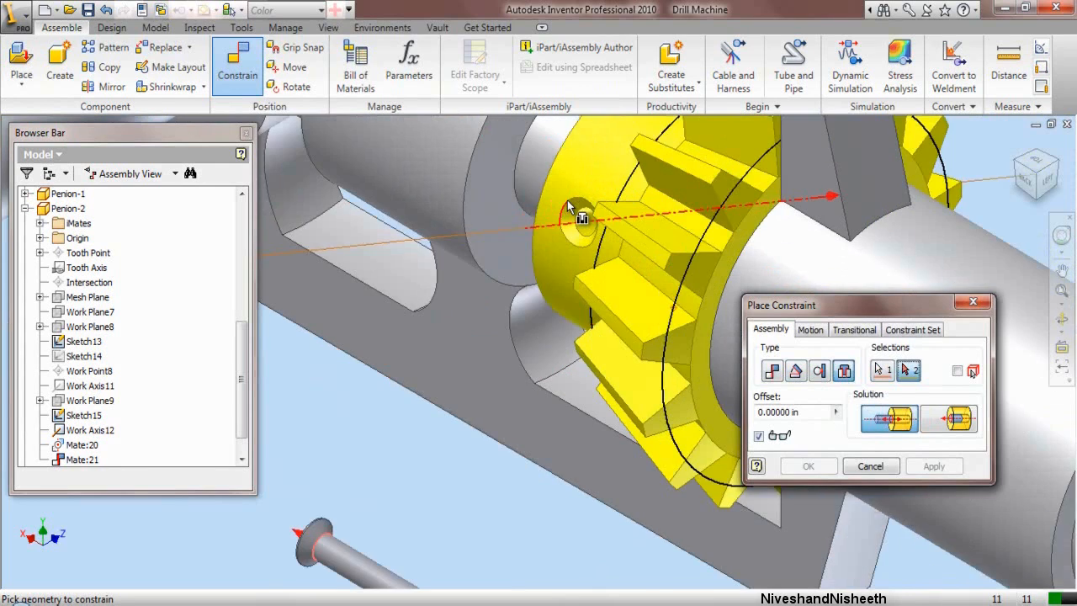
pyautogui.click(588, 226)
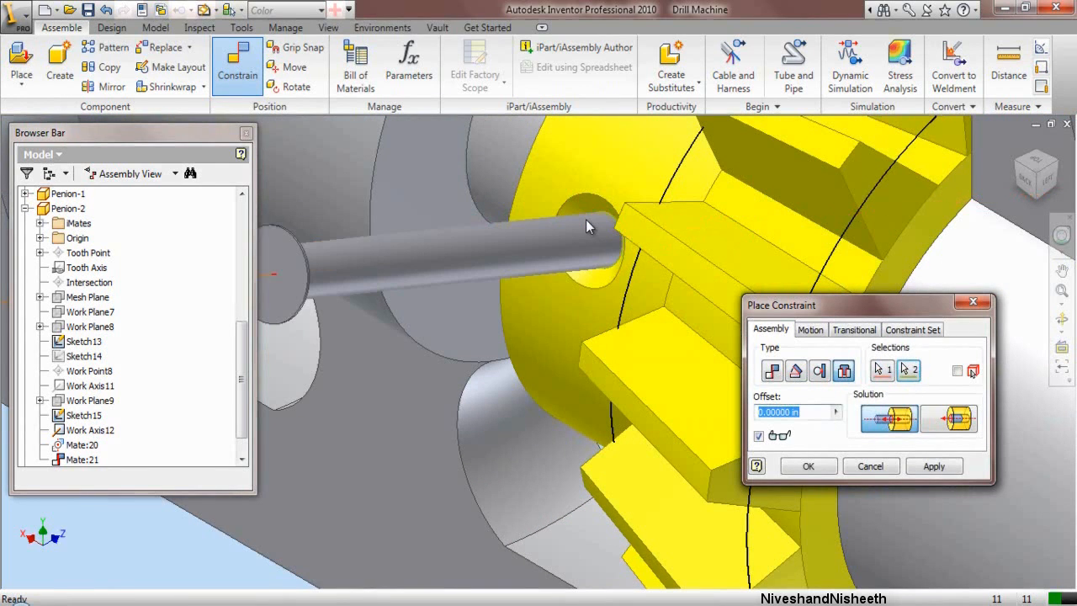
pyautogui.click(880, 429)
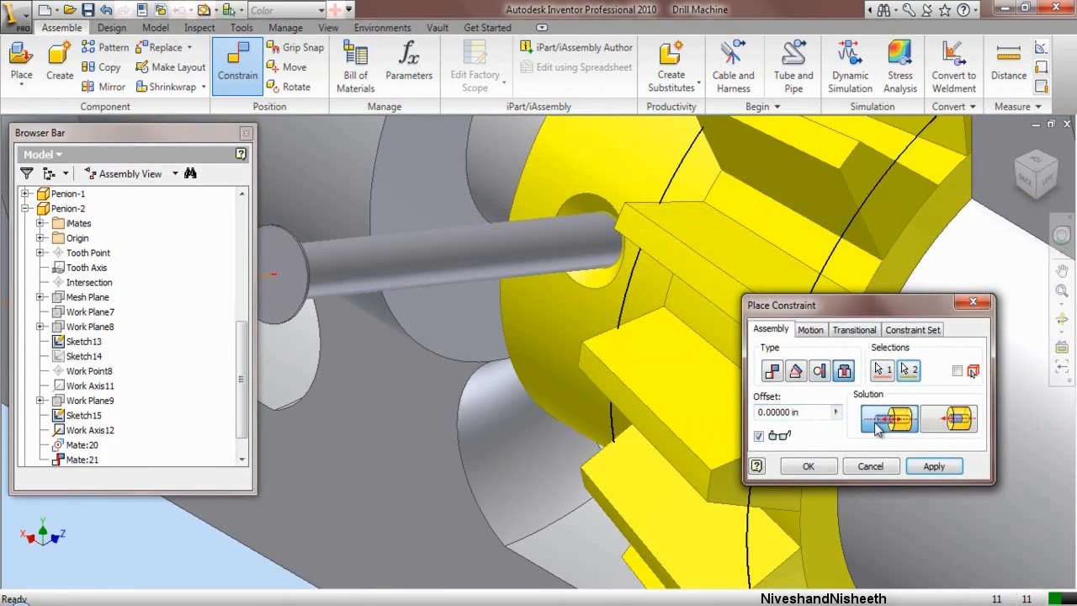
pyautogui.click(946, 419)
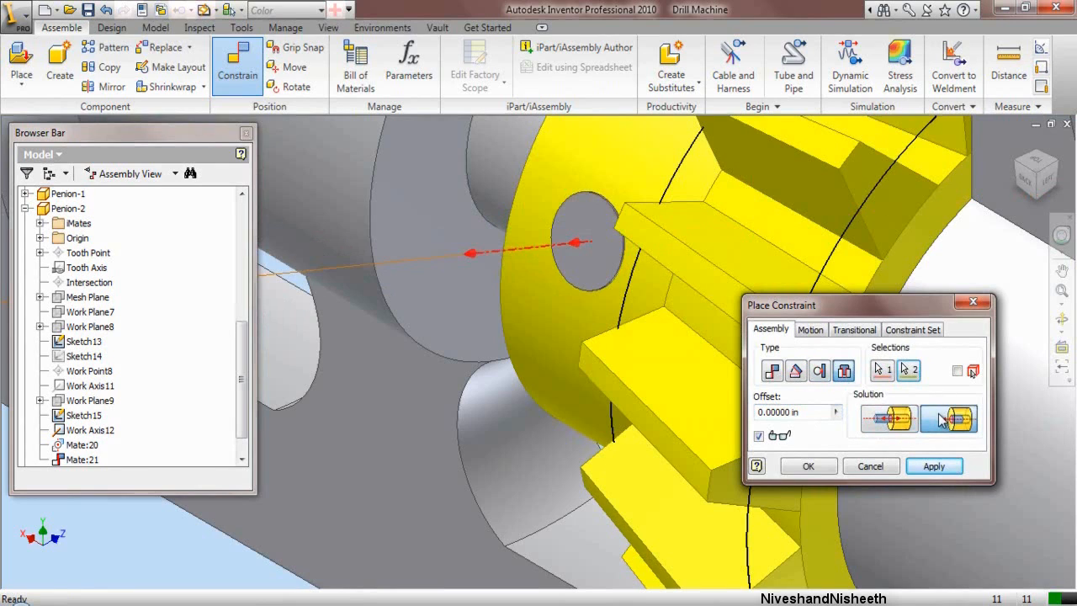
pyautogui.click(932, 466)
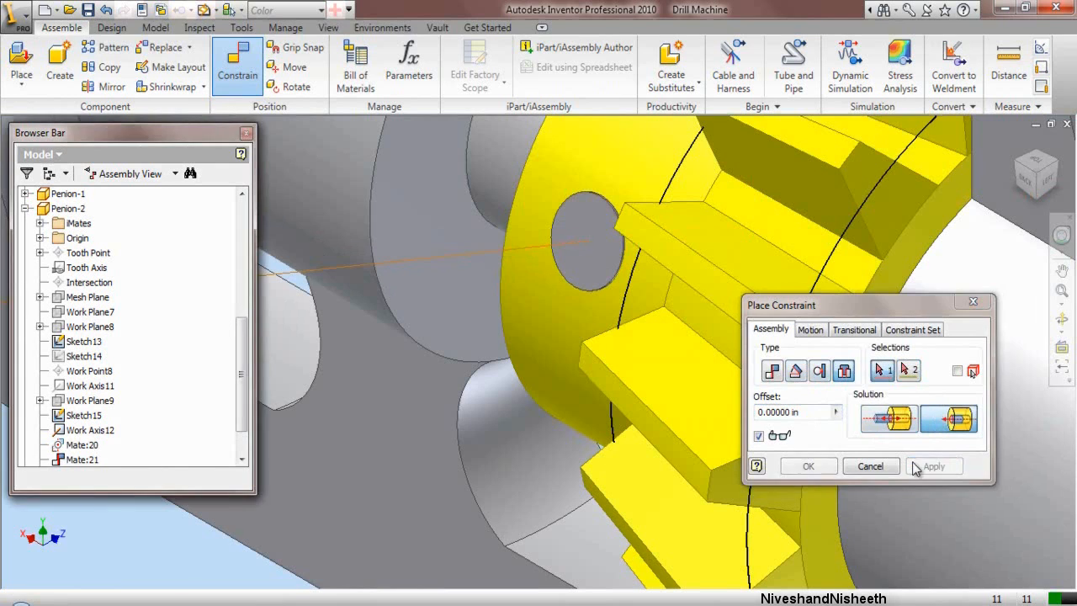
pyautogui.click(869, 467)
pyautogui.scroll(-5, 774, 376)
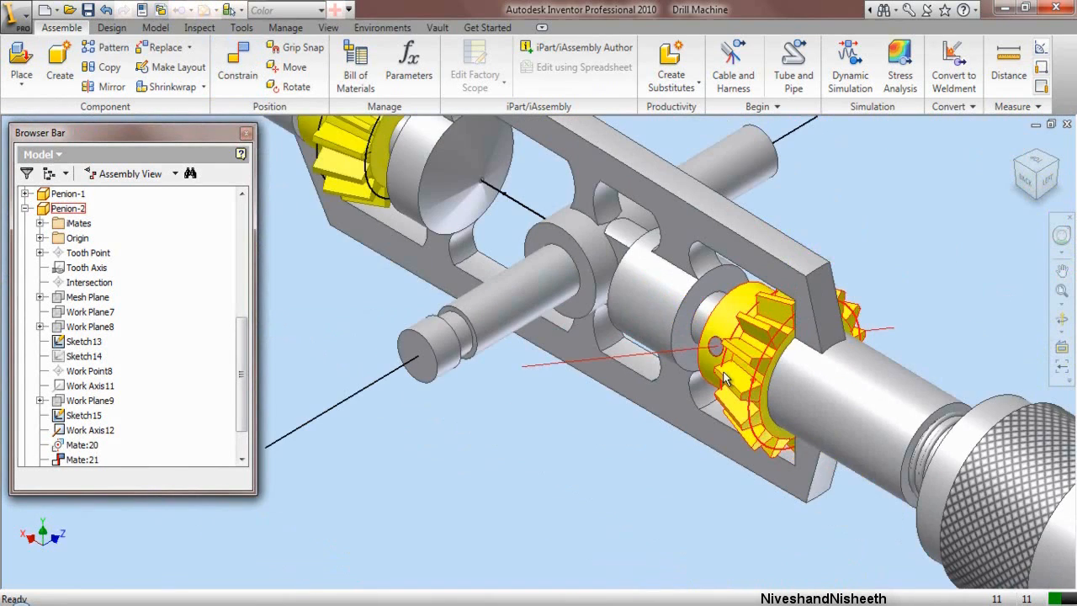
pyautogui.scroll(-3, 724, 373)
pyautogui.scroll(3, 812, 270)
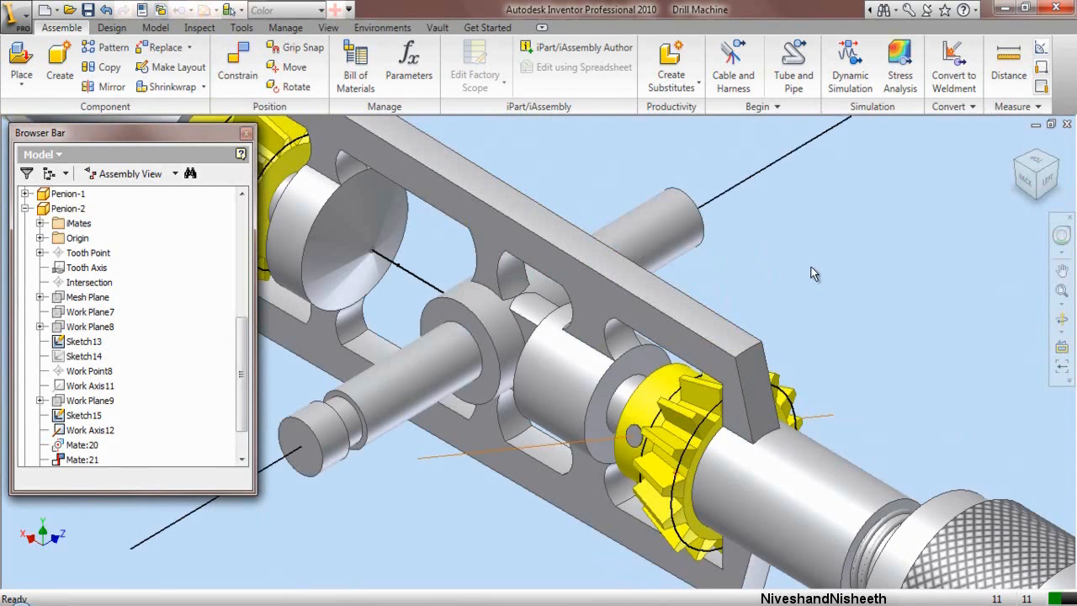
# Step: Analyze interference between the drill machine frame as set 1 and the Penion-2 gear as set 2
pyautogui.click(199, 28)
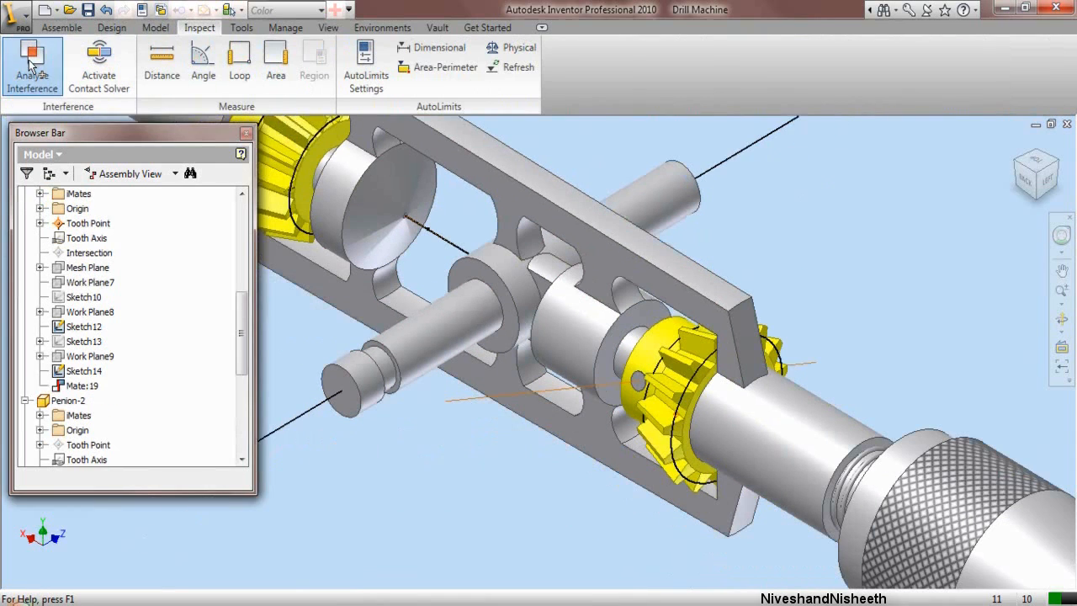
pyautogui.click(32, 68)
pyautogui.click(626, 346)
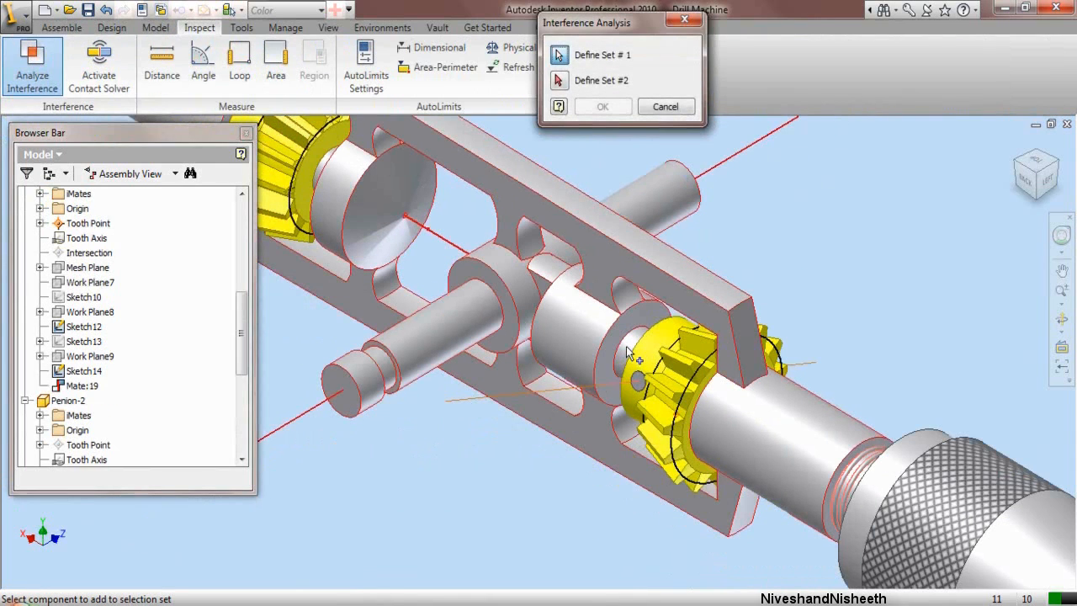
pyautogui.click(567, 81)
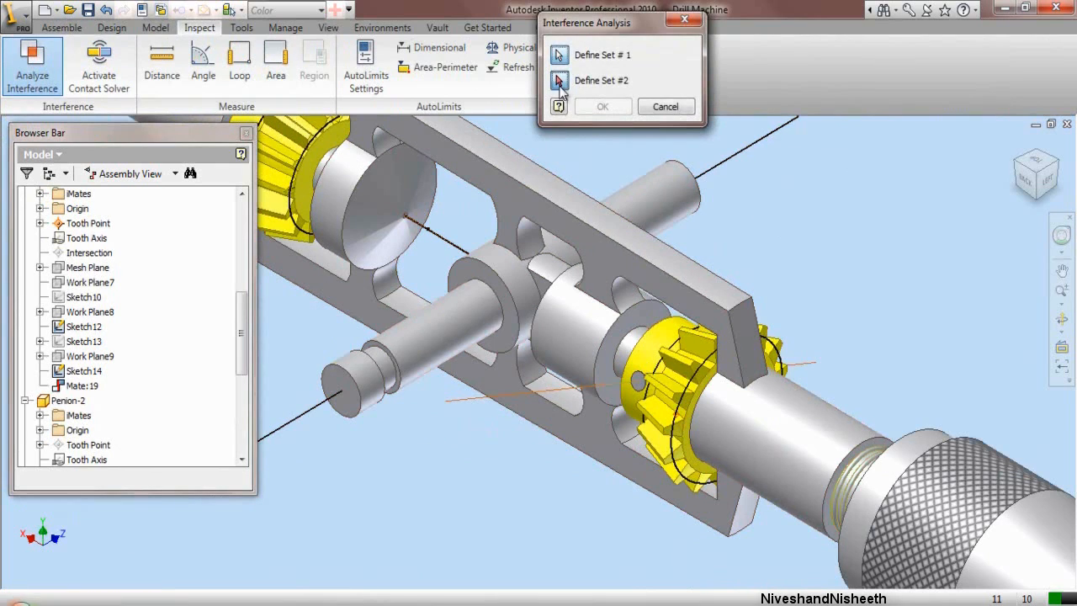
pyautogui.click(676, 362)
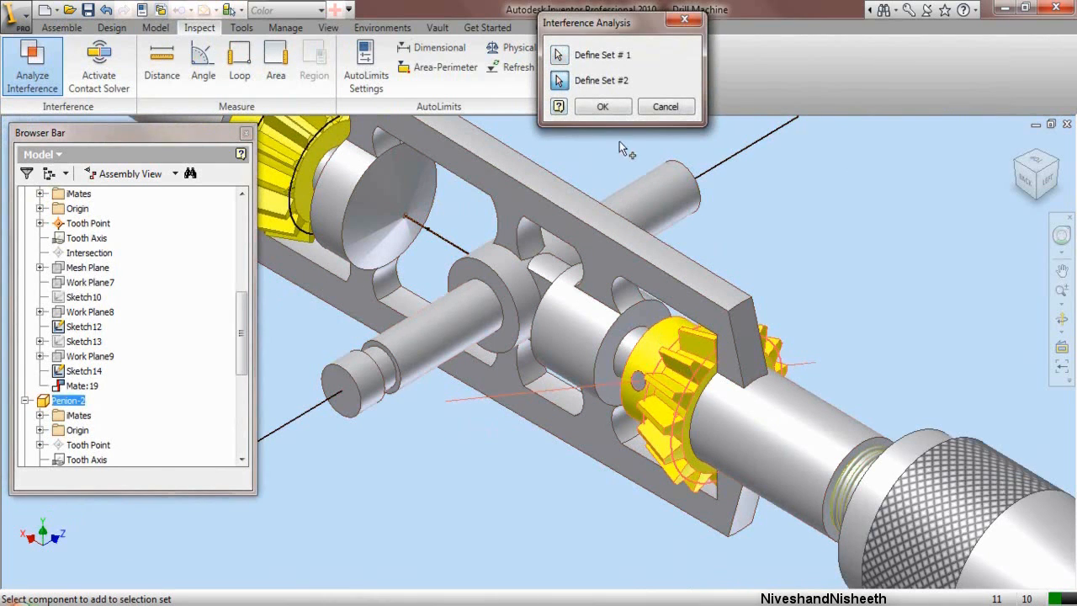
pyautogui.click(603, 108)
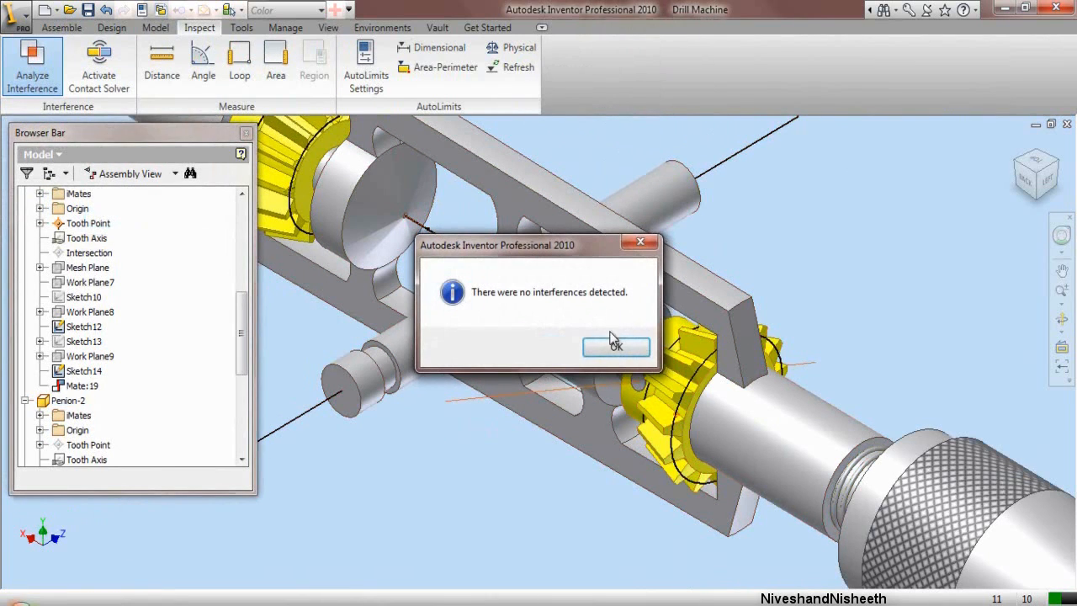
pyautogui.click(616, 348)
# Step: Analyze interference between the Penion-1 gear near the handle as set 1 and the drill machine frame as set 2
pyautogui.scroll(-2, 416, 198)
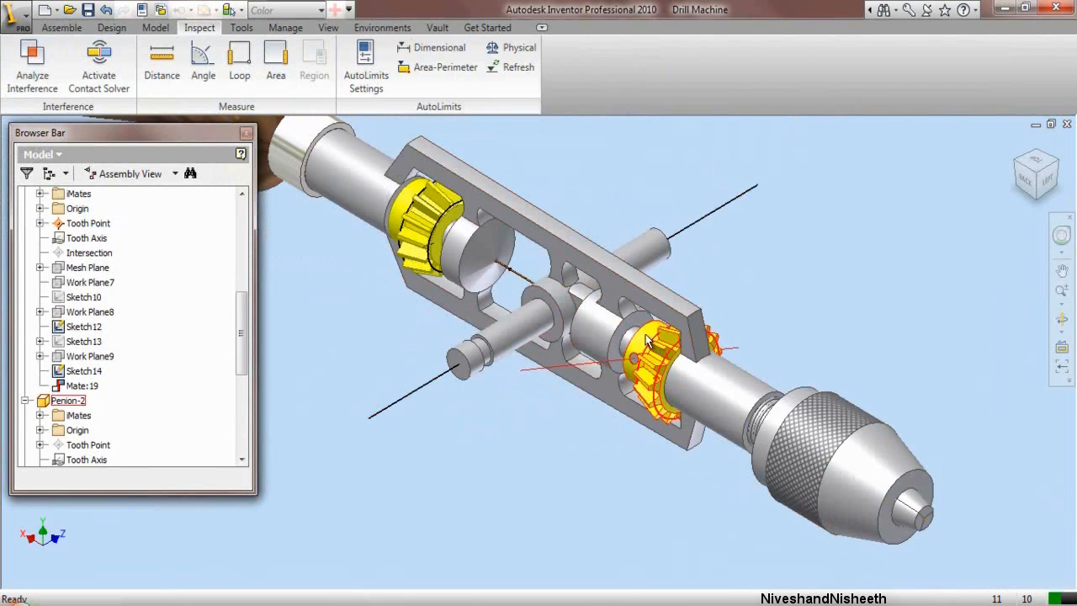
pyautogui.scroll(5, 392, 167)
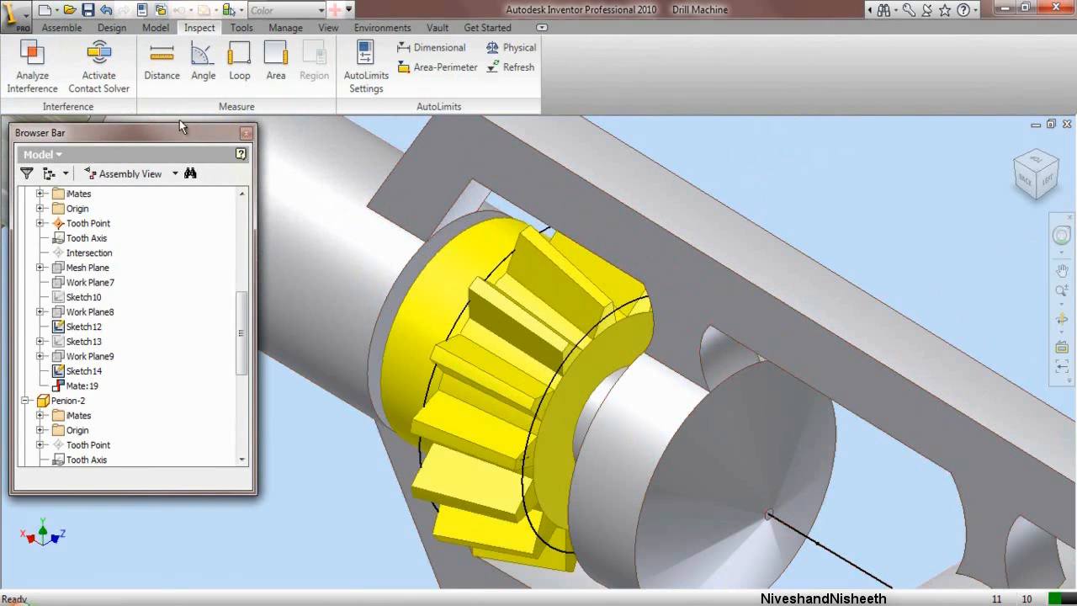
pyautogui.click(31, 74)
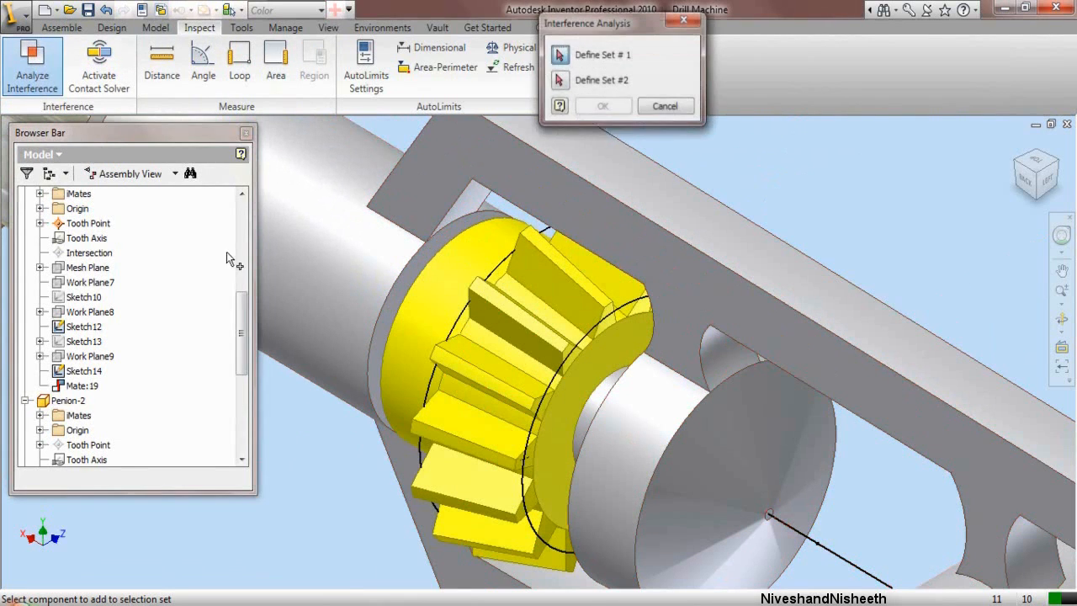
pyautogui.click(480, 317)
pyautogui.click(559, 79)
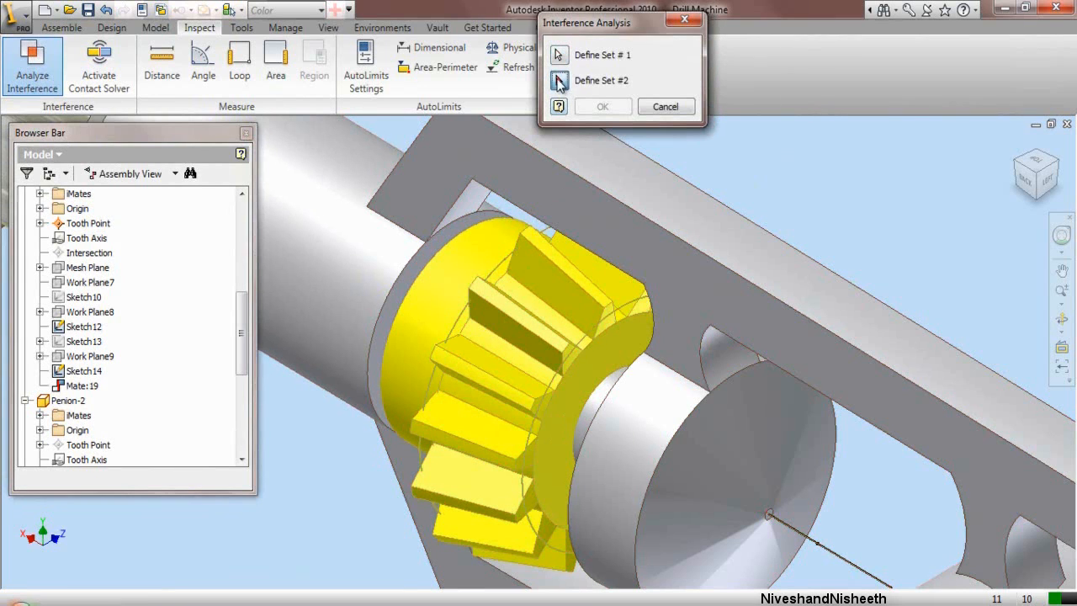
pyautogui.click(649, 414)
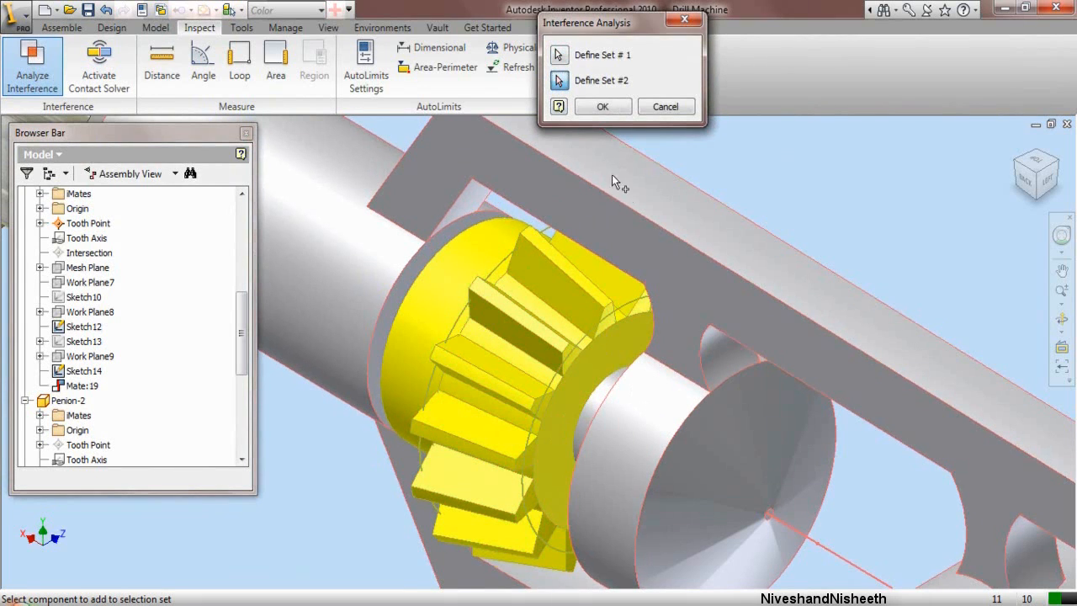
pyautogui.click(602, 107)
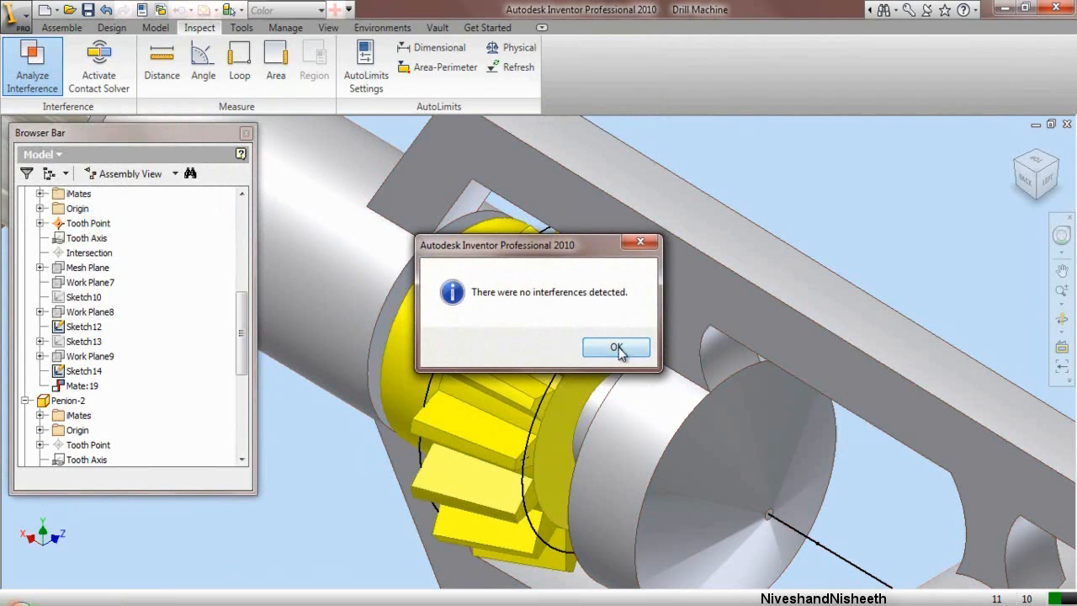
pyautogui.click(617, 348)
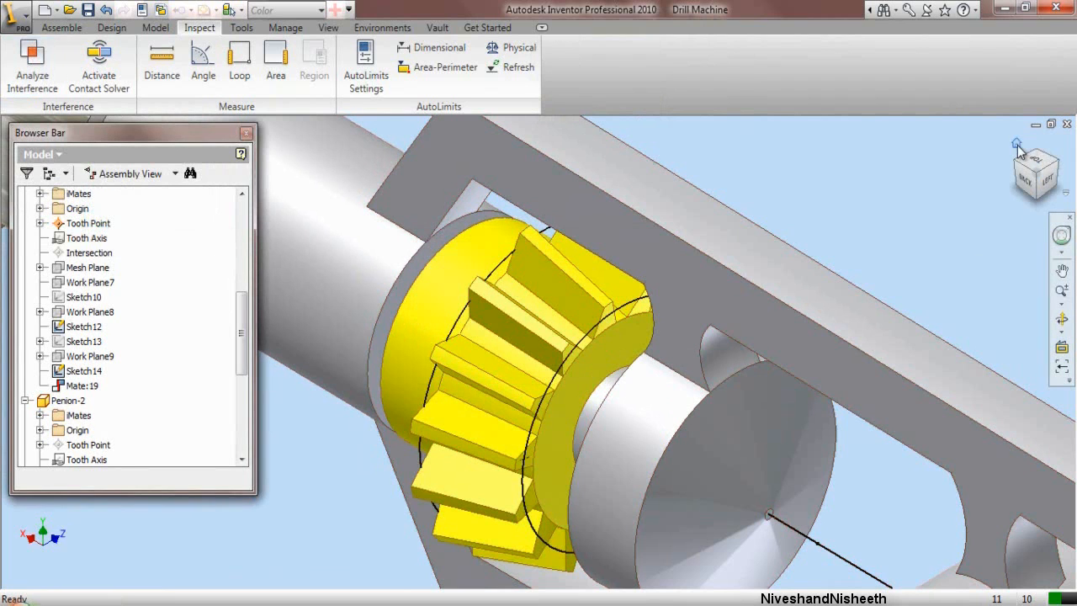
# Step: Collapse all expanded component entries in the assembly's model tree
pyautogui.click(1017, 146)
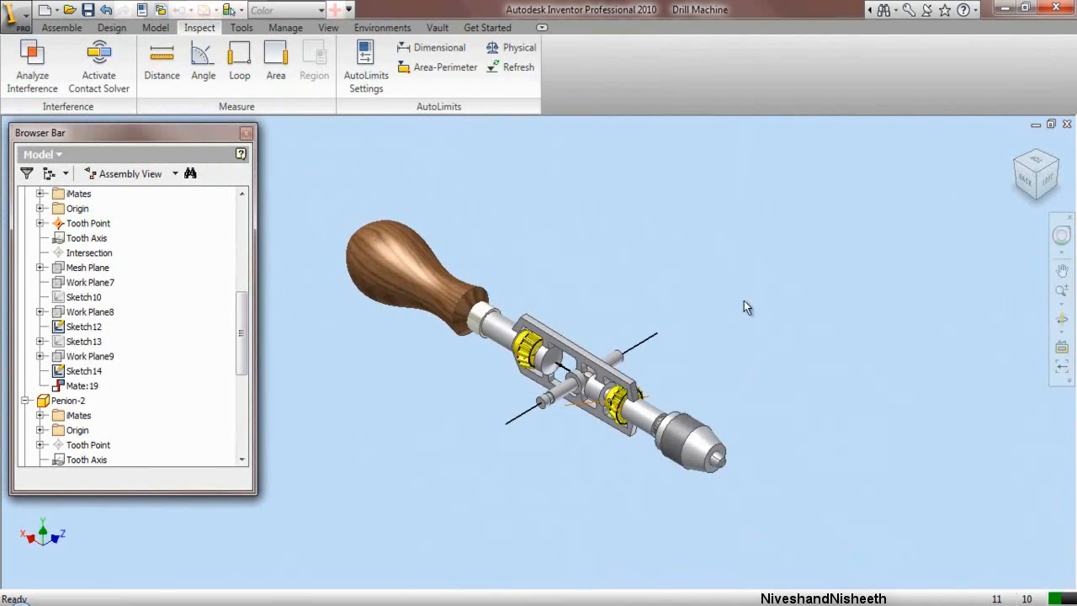
pyautogui.rightClick(192, 369)
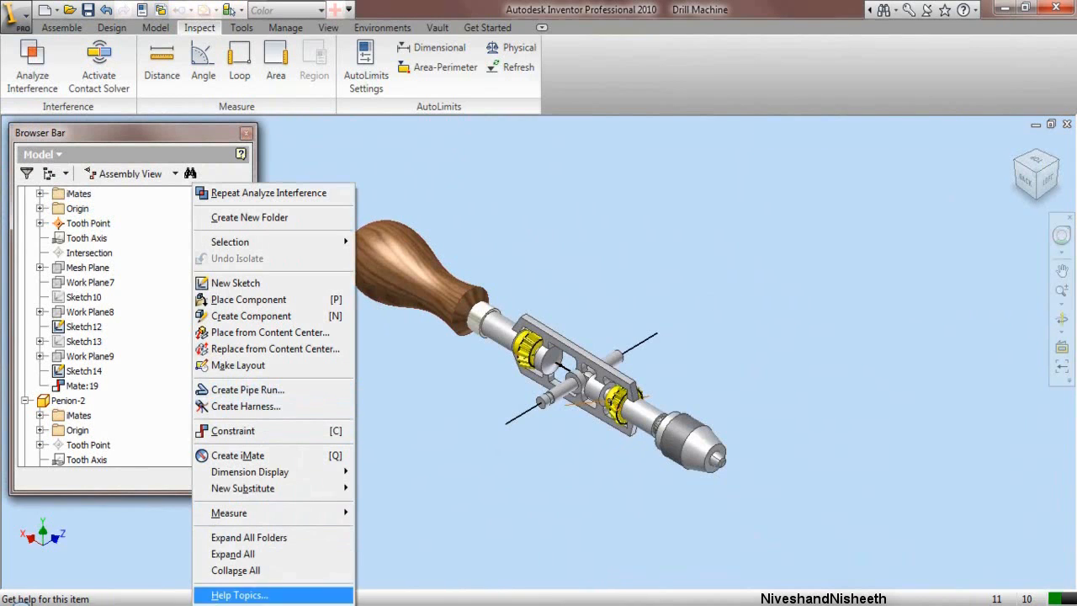
pyautogui.click(272, 570)
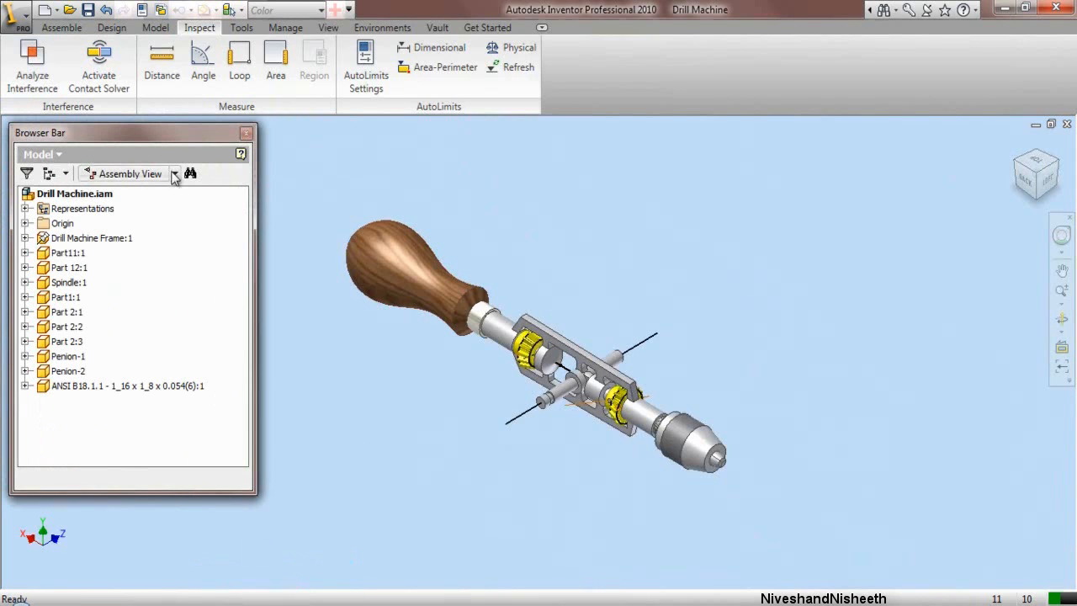
# Step: Place one instance of Part 7, the orange wheel, in the open space beside the chuck
pyautogui.click(60, 27)
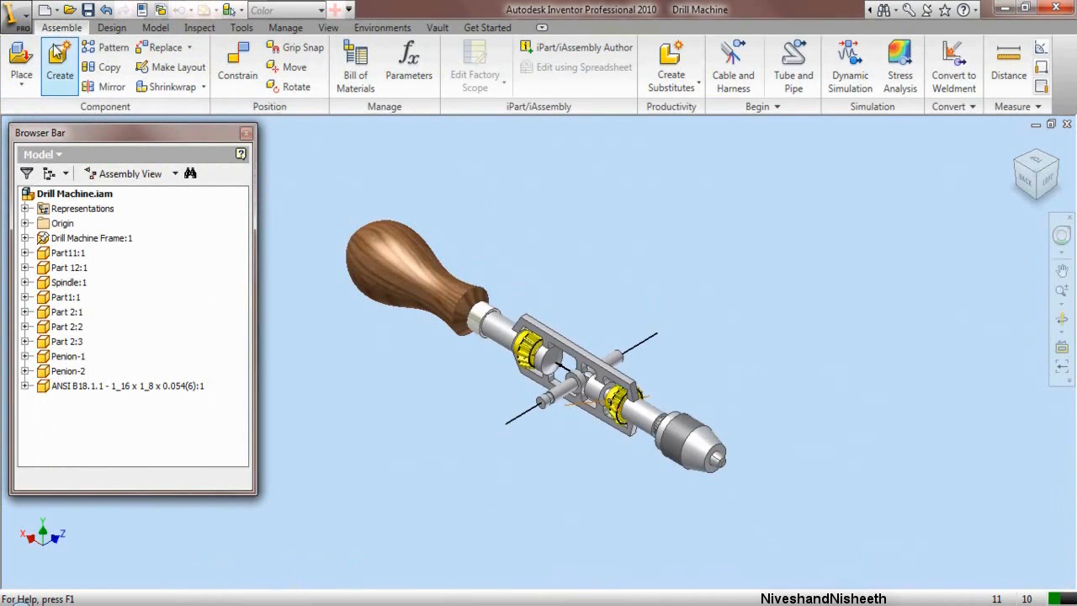
pyautogui.click(23, 55)
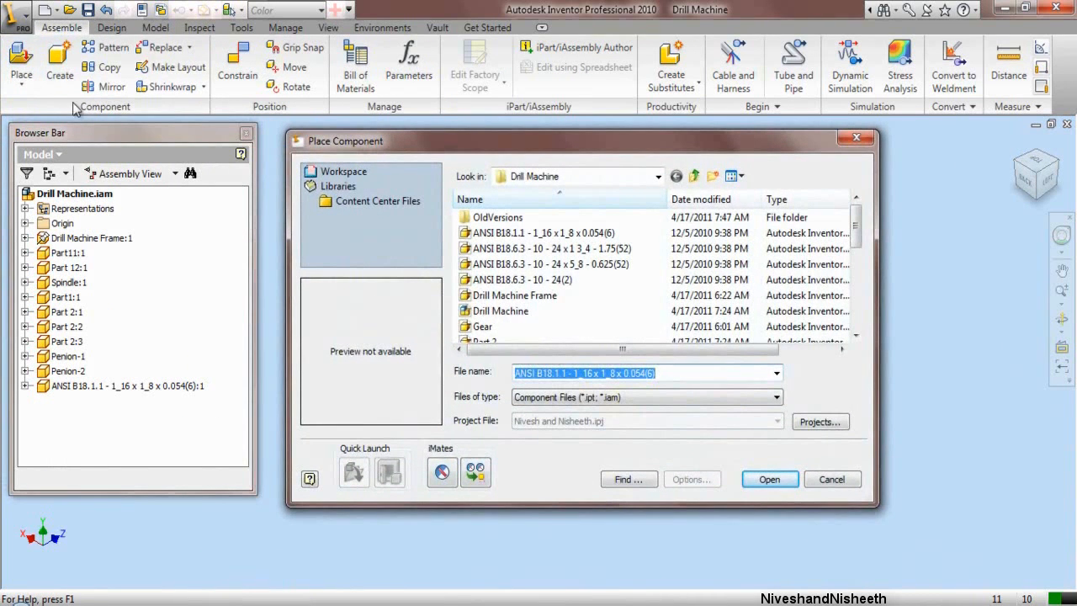
pyautogui.moveTo(858, 242); pyautogui.dragTo(860, 292)
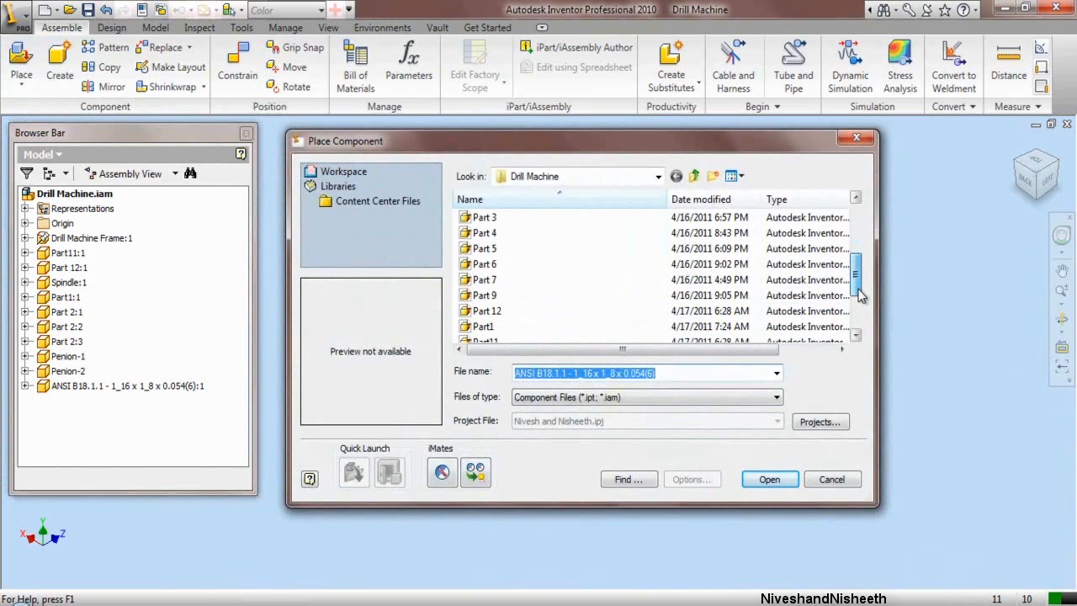
pyautogui.click(572, 282)
pyautogui.click(769, 480)
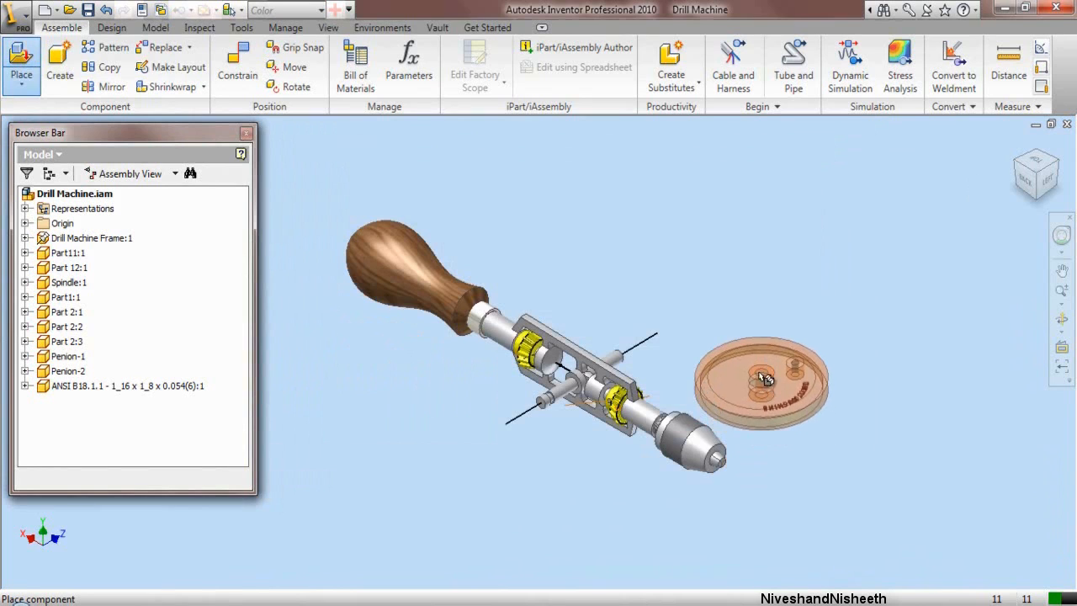
pyautogui.click(753, 332)
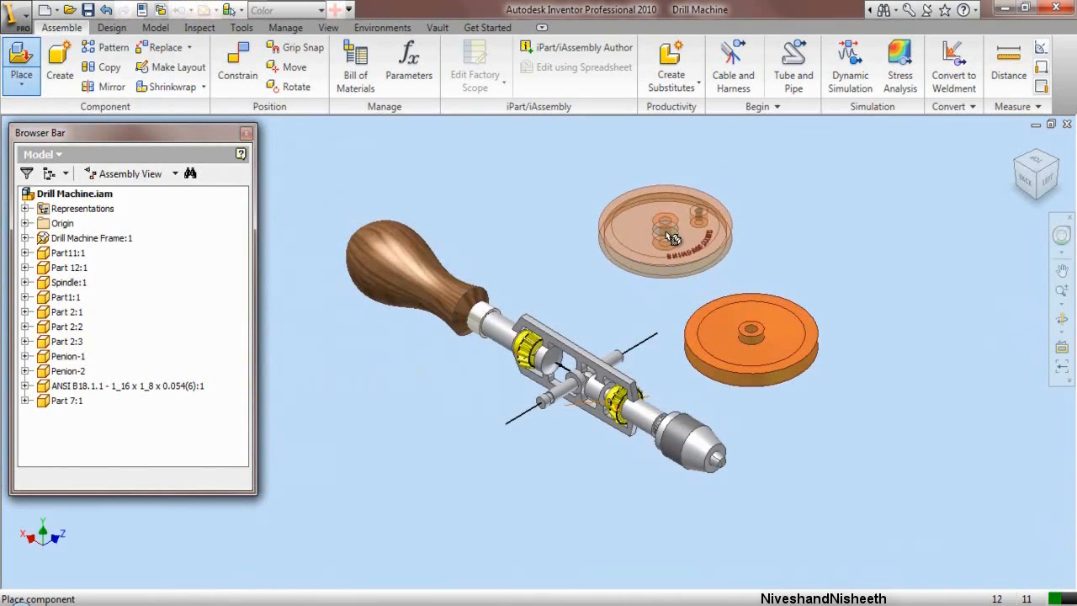
pyautogui.rightClick(663, 230)
pyautogui.click(686, 244)
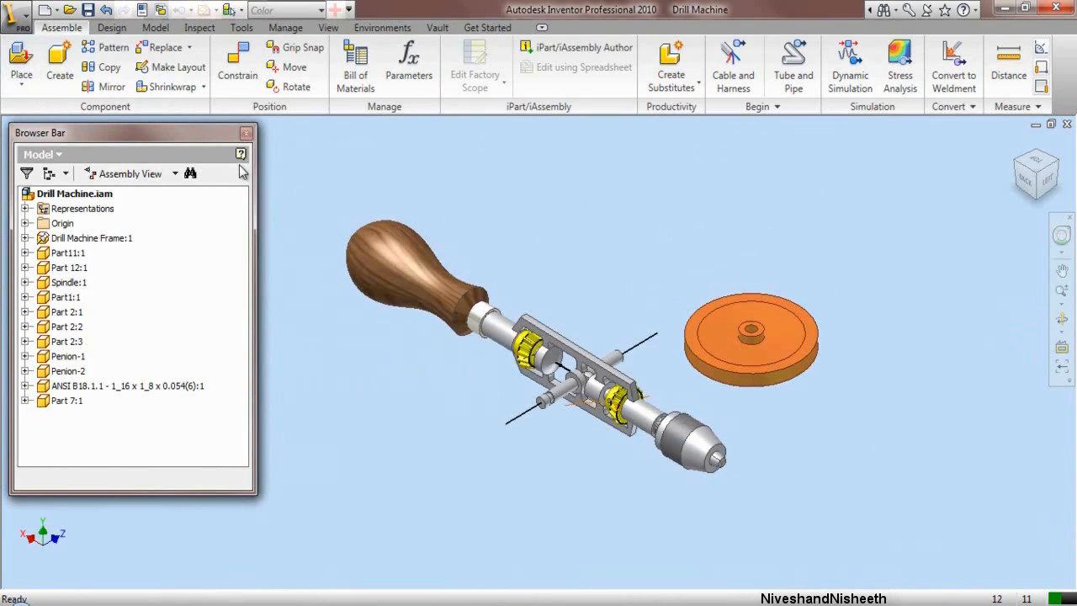
# Step: Place one instance of the Gear ring component in the open space beside the chuck, near Part 7
pyautogui.click(22, 66)
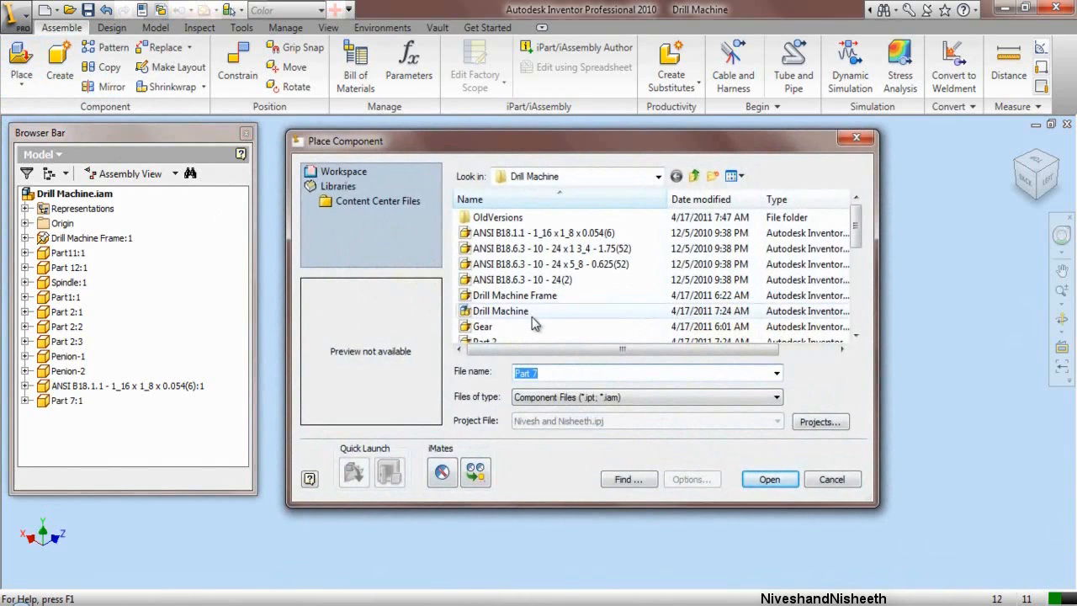
pyautogui.click(626, 328)
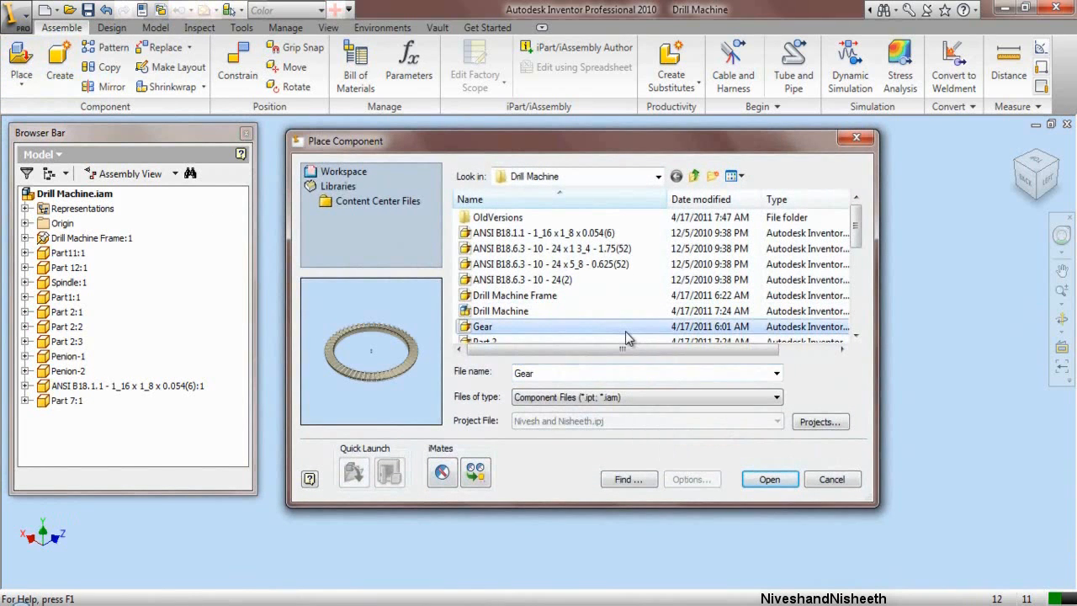
pyautogui.click(755, 479)
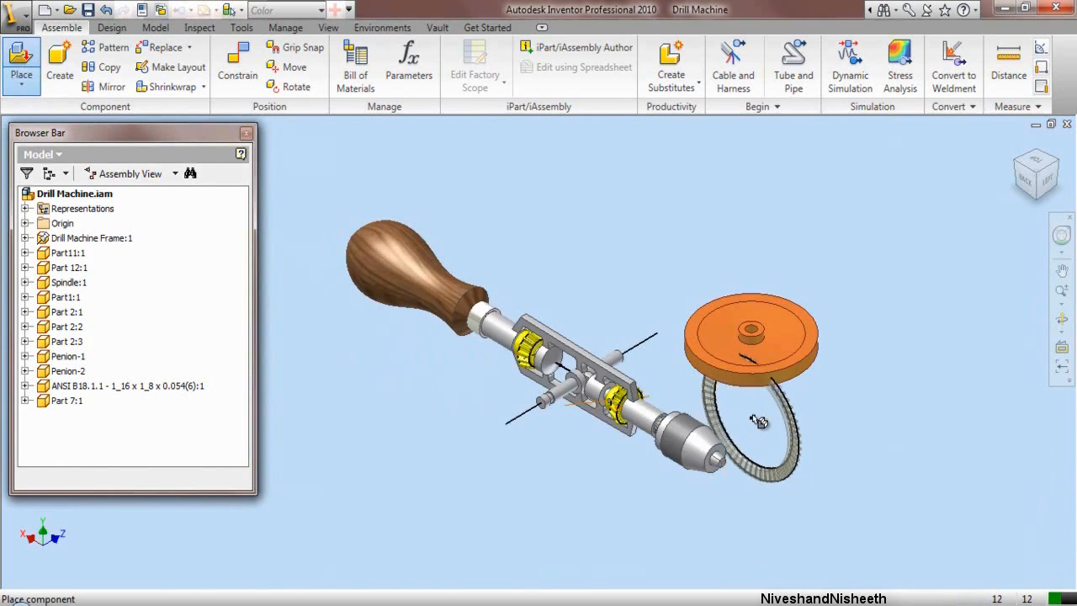
pyautogui.scroll(-3, 757, 421)
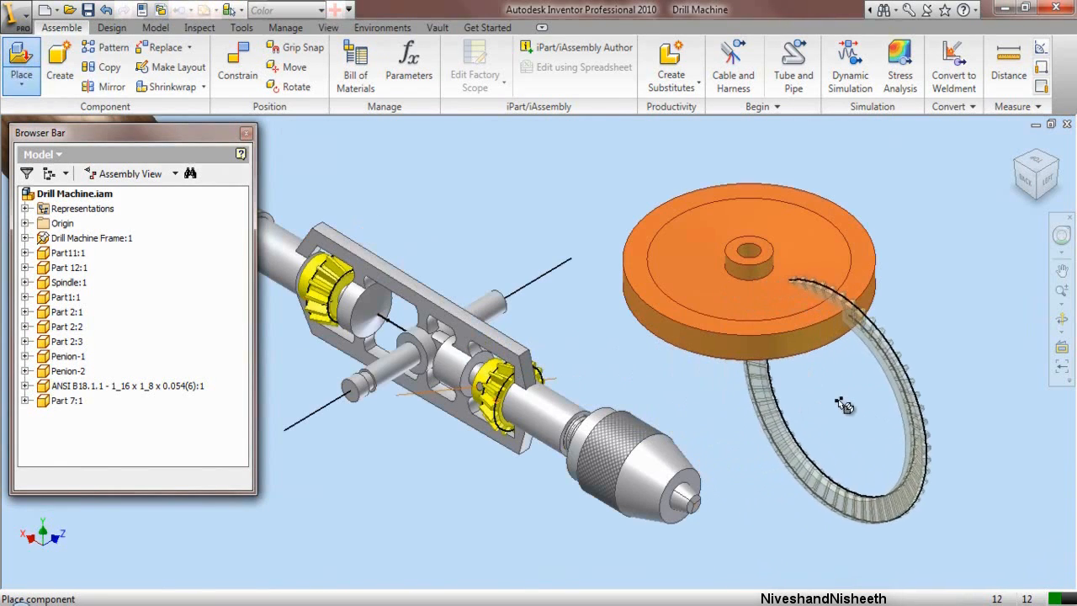
pyautogui.click(843, 399)
pyautogui.rightClick(856, 387)
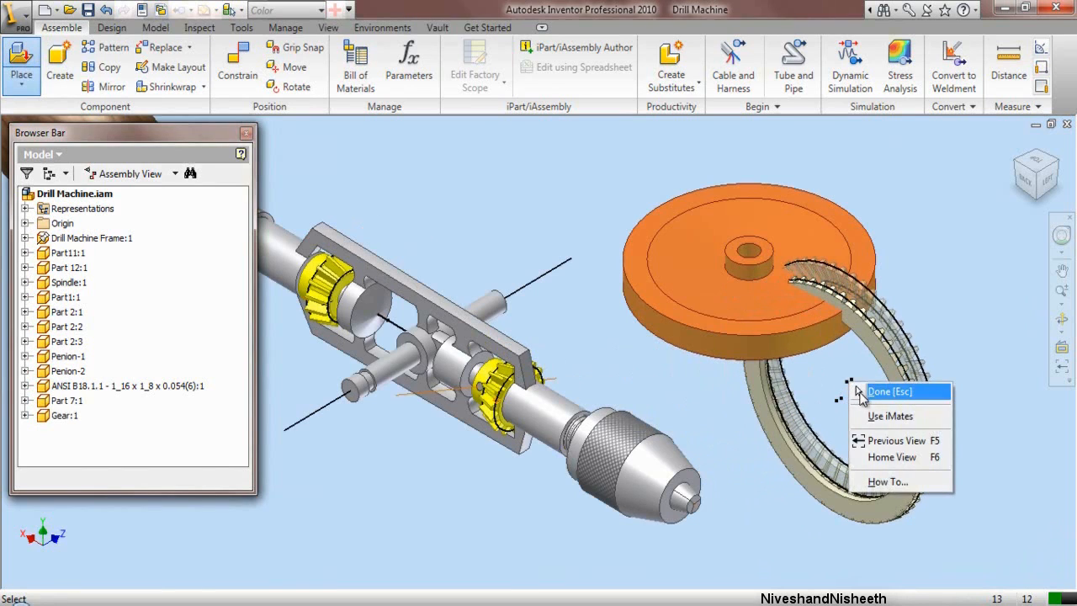
pyautogui.click(889, 391)
# Step: Move Part 7 and the Gear ring next to each other in the open space below the drill frame
pyautogui.scroll(3, 808, 370)
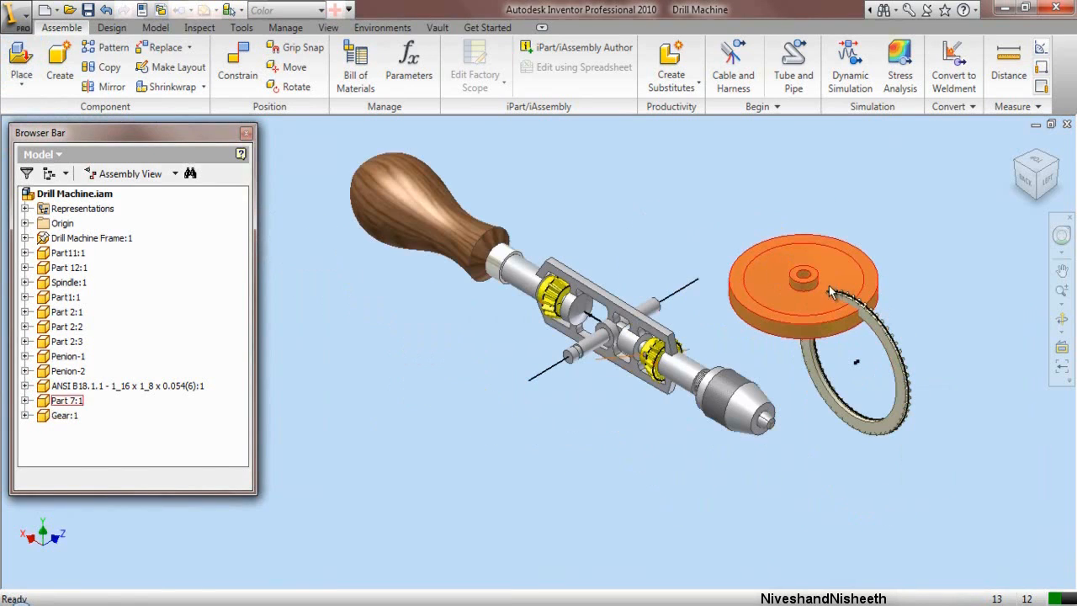
pyautogui.moveTo(767, 341); pyautogui.dragTo(468, 438)
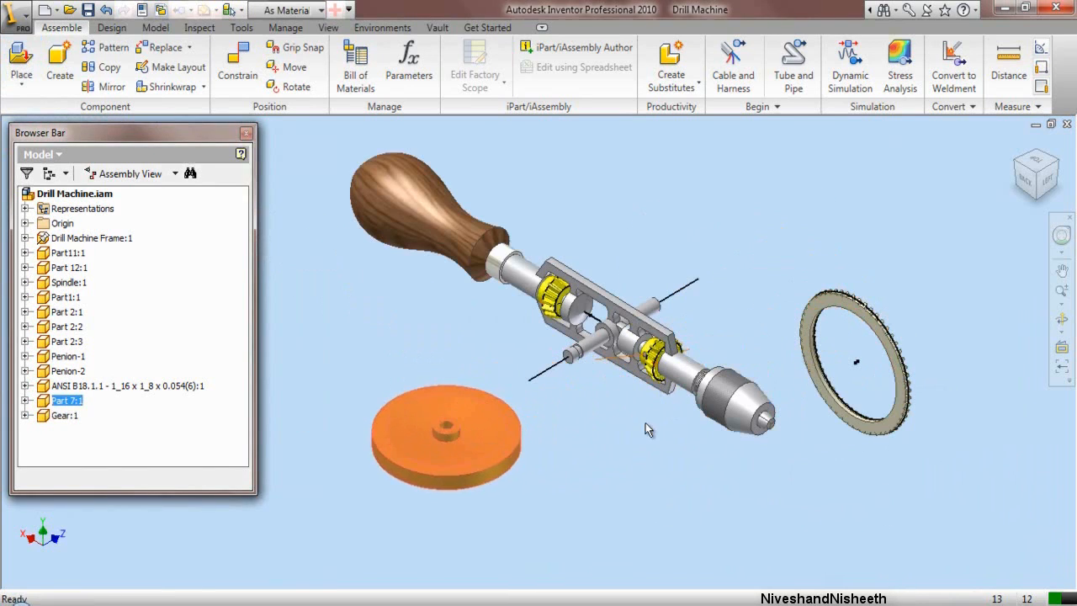
pyautogui.moveTo(812, 380); pyautogui.dragTo(575, 476)
pyautogui.scroll(-5, 402, 448)
pyautogui.scroll(2, 432, 435)
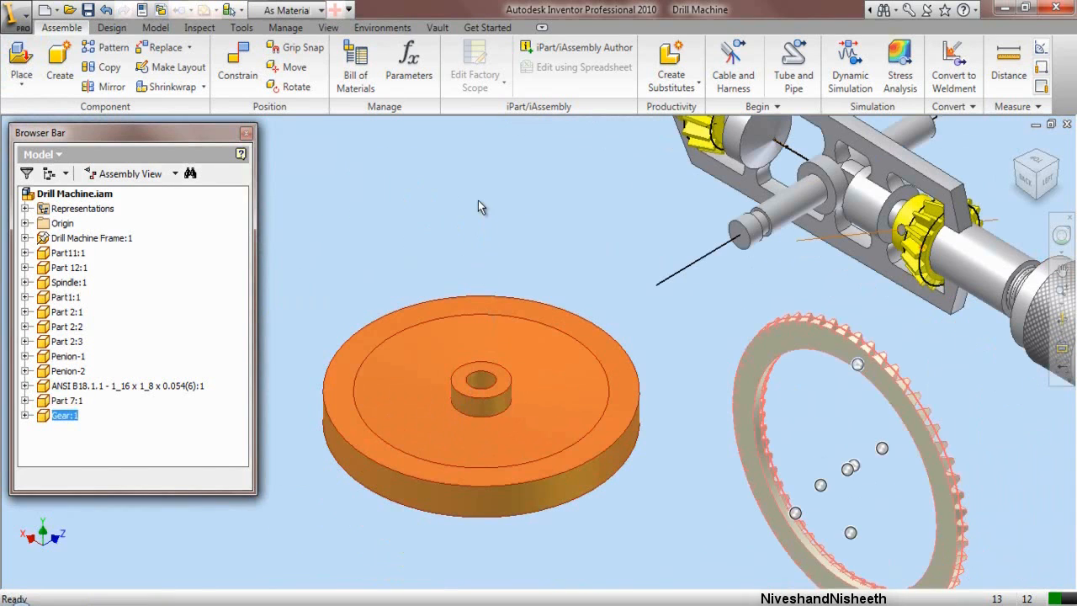
# Step: Mate the axis of Part 7's centre hole to the axis of the Gear ring's inner cylindrical face with a 0 in offset
pyautogui.click(237, 66)
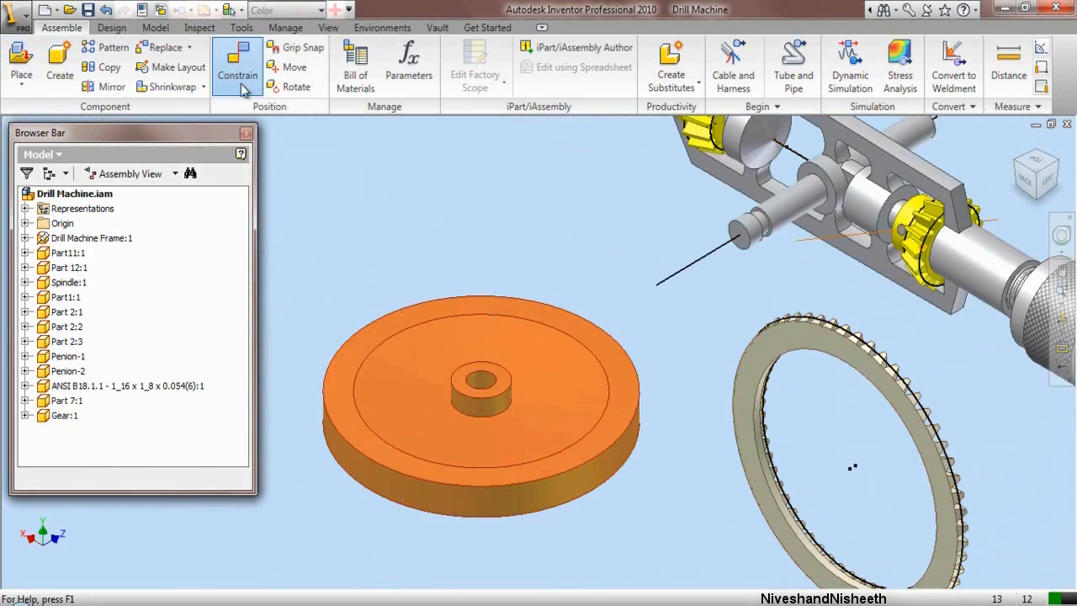
pyautogui.click(484, 380)
pyautogui.scroll(4, 444, 346)
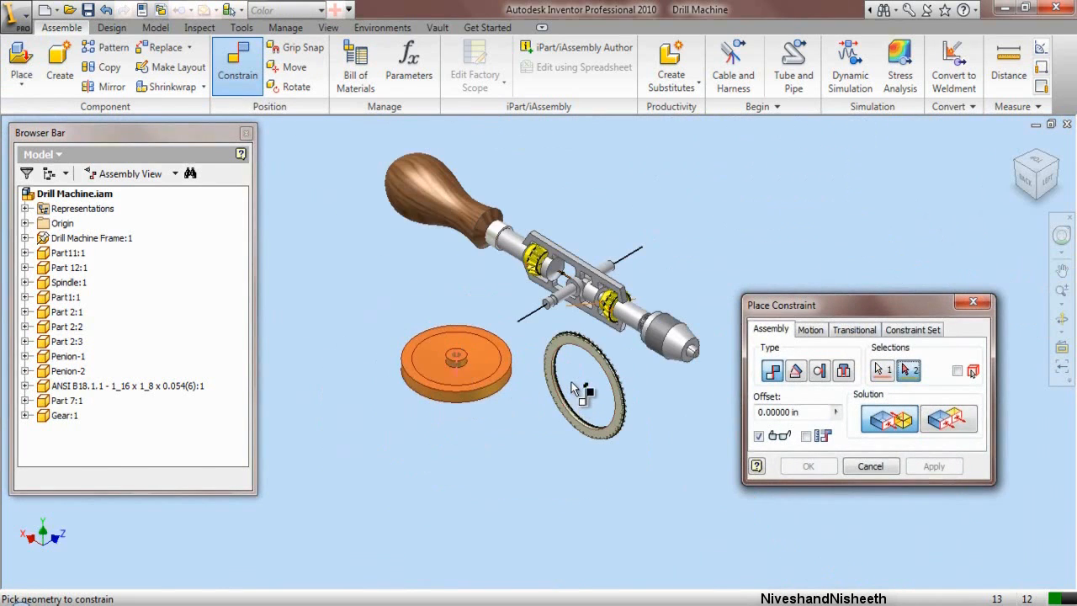
pyautogui.scroll(-5, 575, 388)
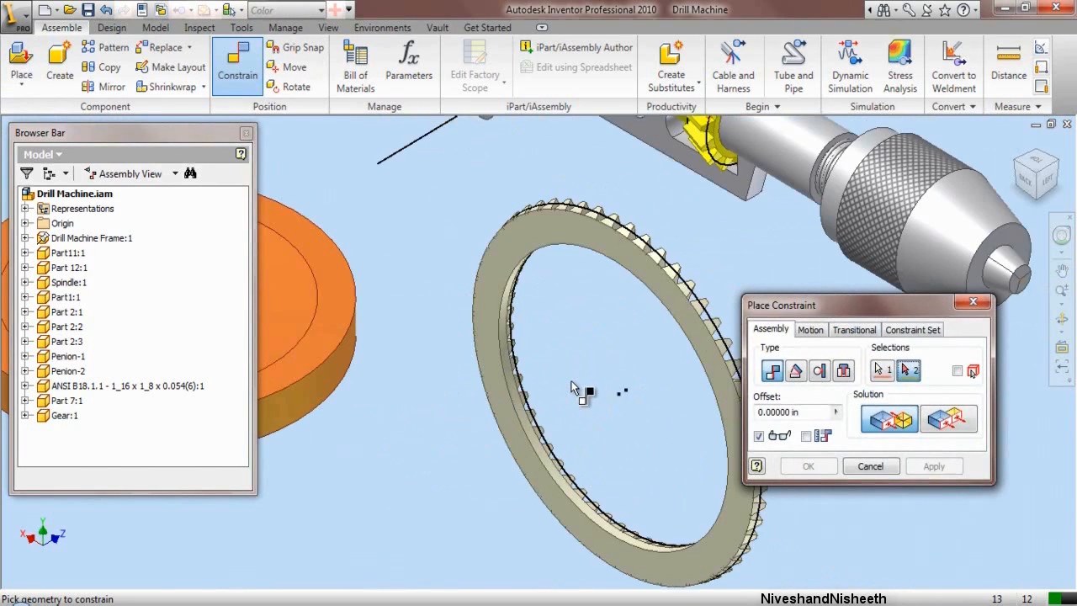
pyautogui.scroll(-3, 510, 391)
pyautogui.click(515, 392)
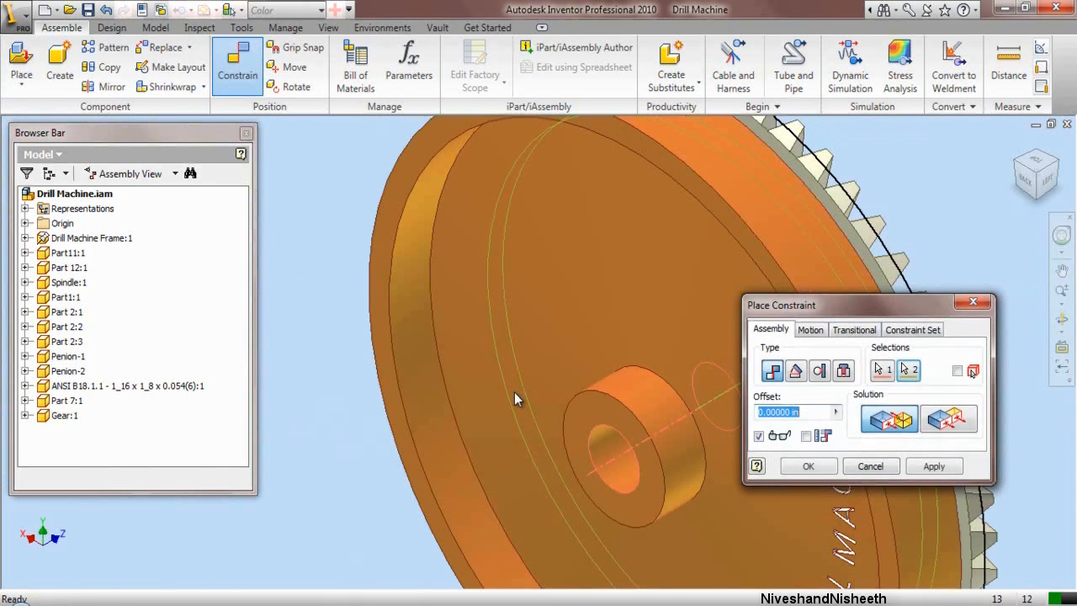
pyautogui.scroll(4, 536, 293)
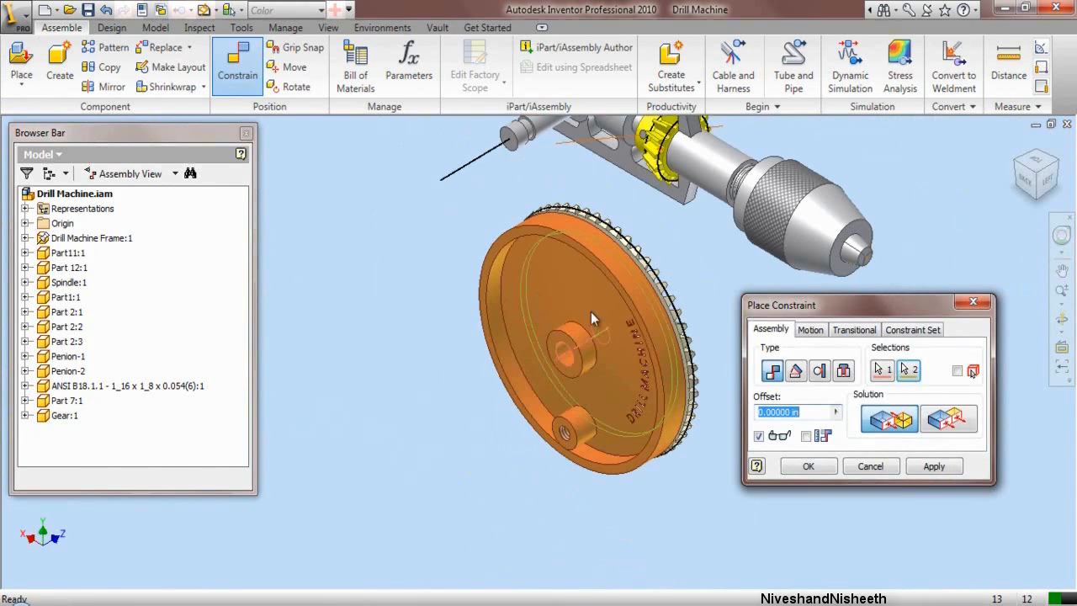
pyautogui.click(934, 468)
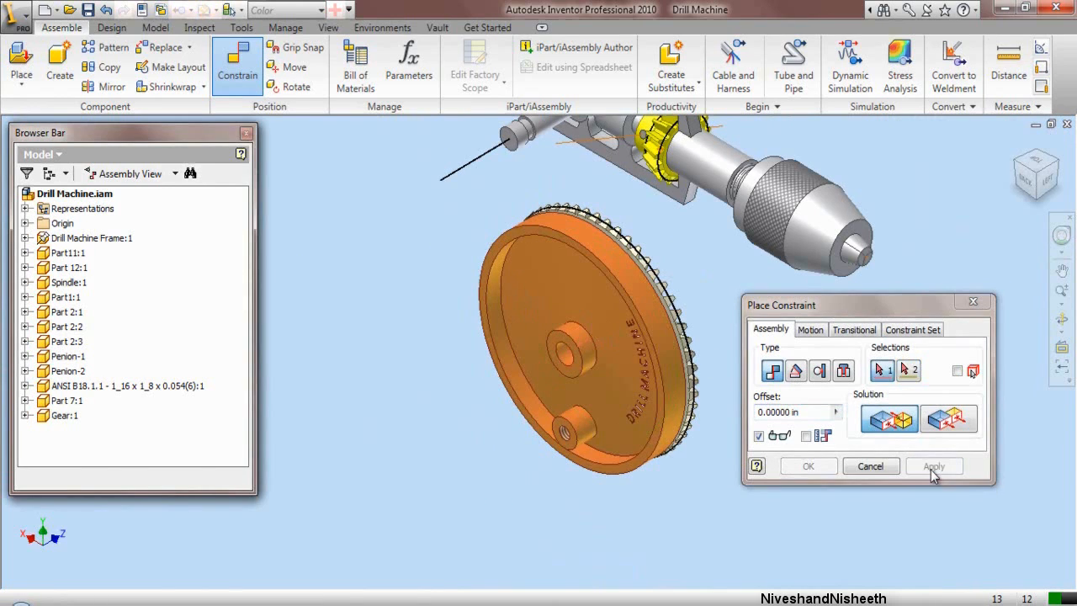
# Step: Slide the Gear ring along its axis away from Part 7 to expose the wheel's flat rim face
pyautogui.click(974, 303)
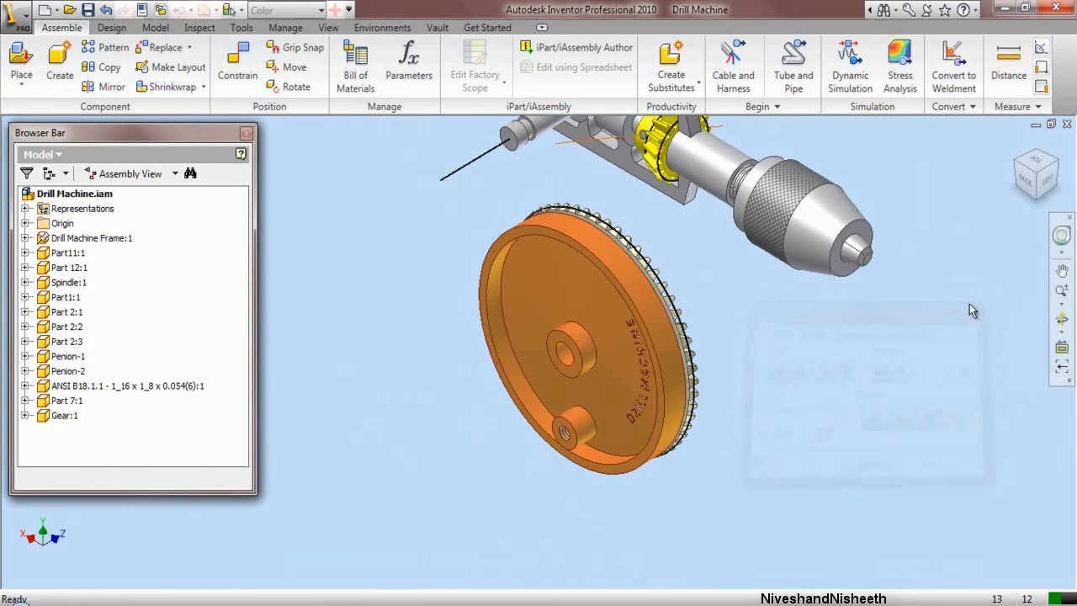
pyautogui.click(1061, 167)
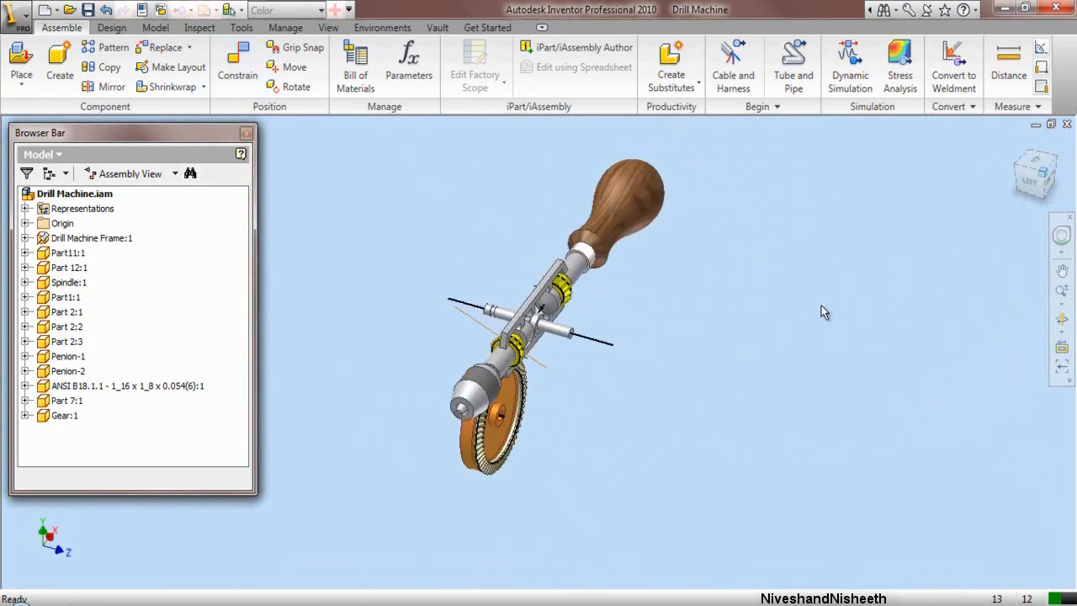
pyautogui.scroll(5, 440, 474)
pyautogui.scroll(3, 440, 474)
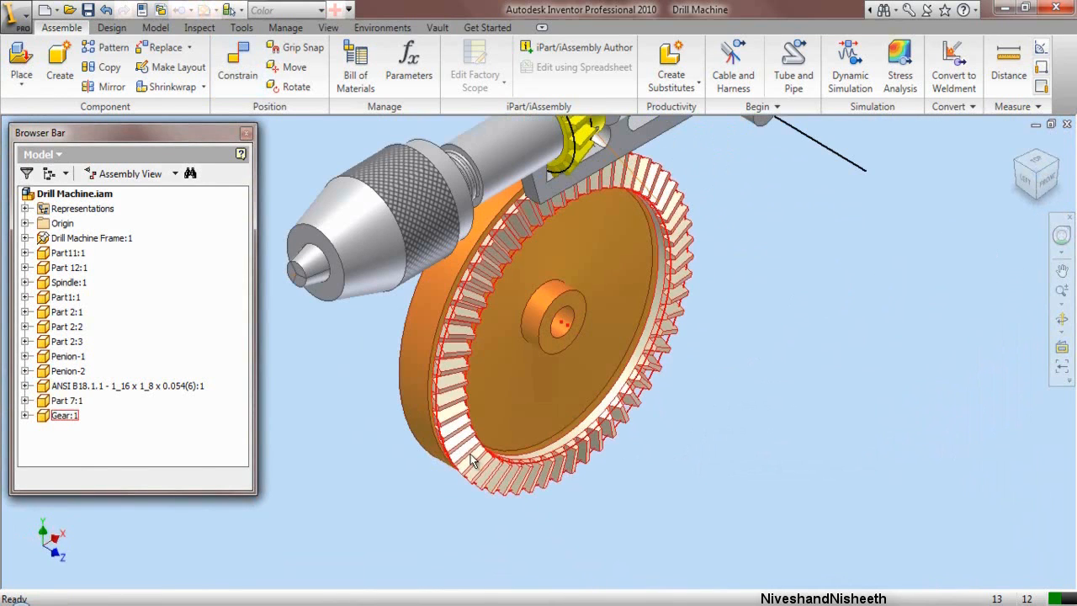
pyautogui.moveTo(471, 453); pyautogui.dragTo(804, 420)
pyautogui.click(831, 185)
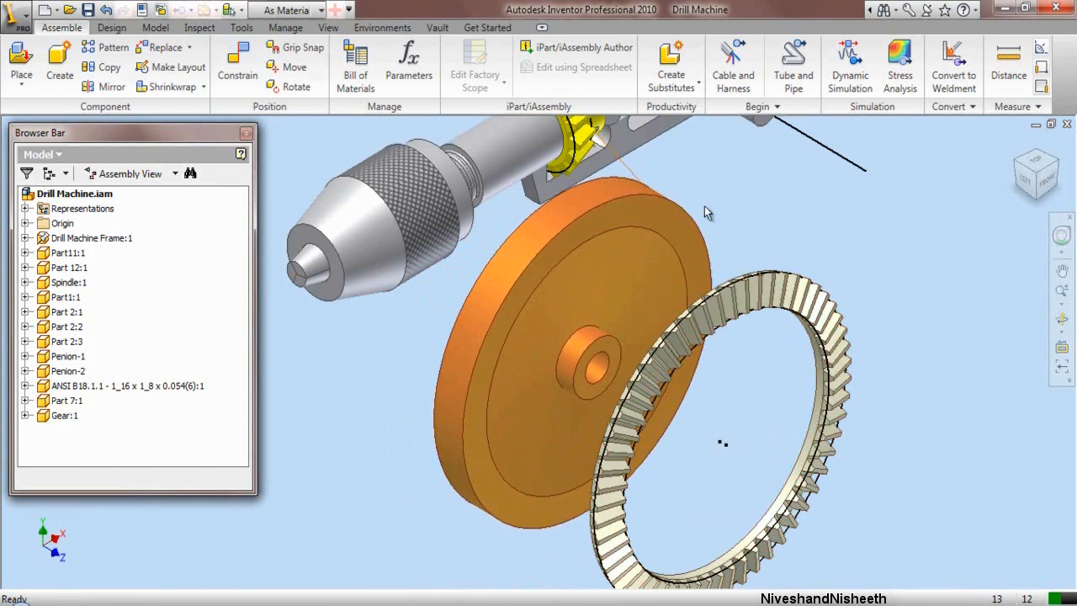
# Step: Mate Part 7's flat outer rim face to the flat back face of the Gear ring with a 0 in offset
pyautogui.click(239, 67)
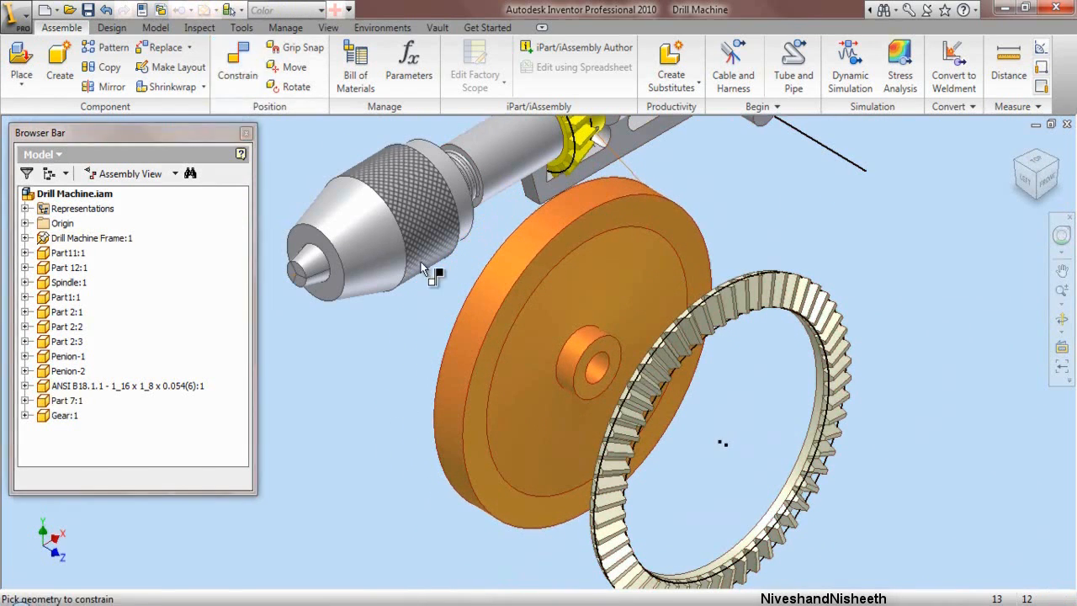
pyautogui.click(511, 324)
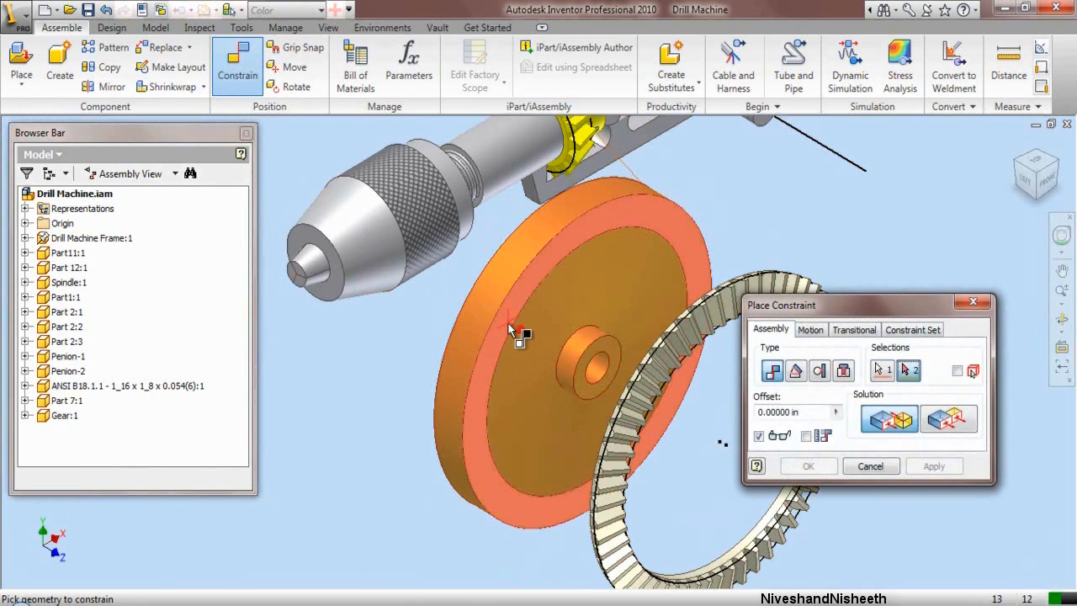
pyautogui.click(1016, 168)
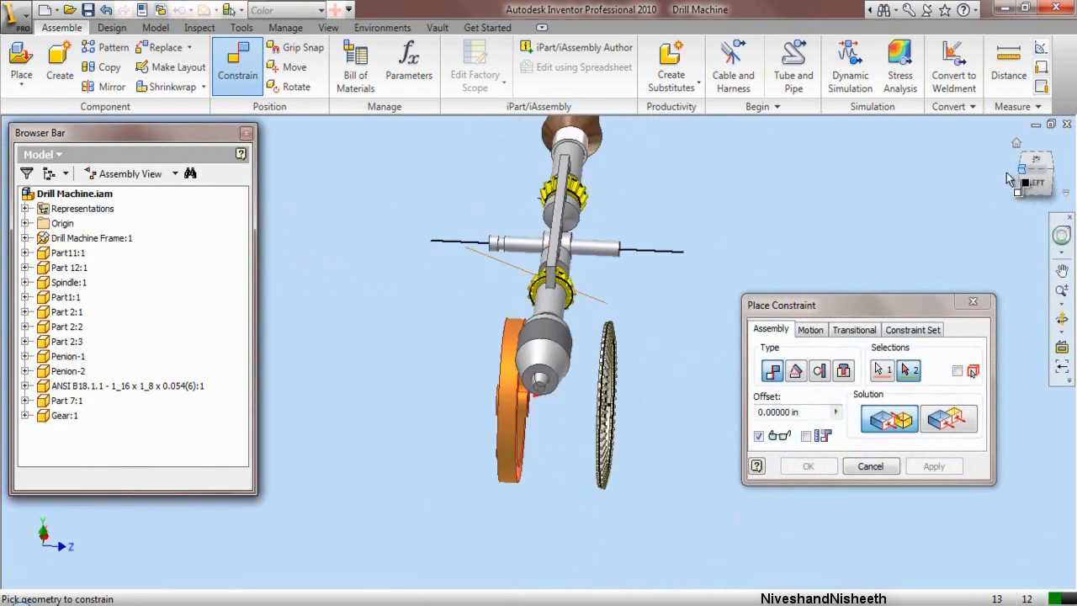
pyautogui.scroll(-4, 605, 451)
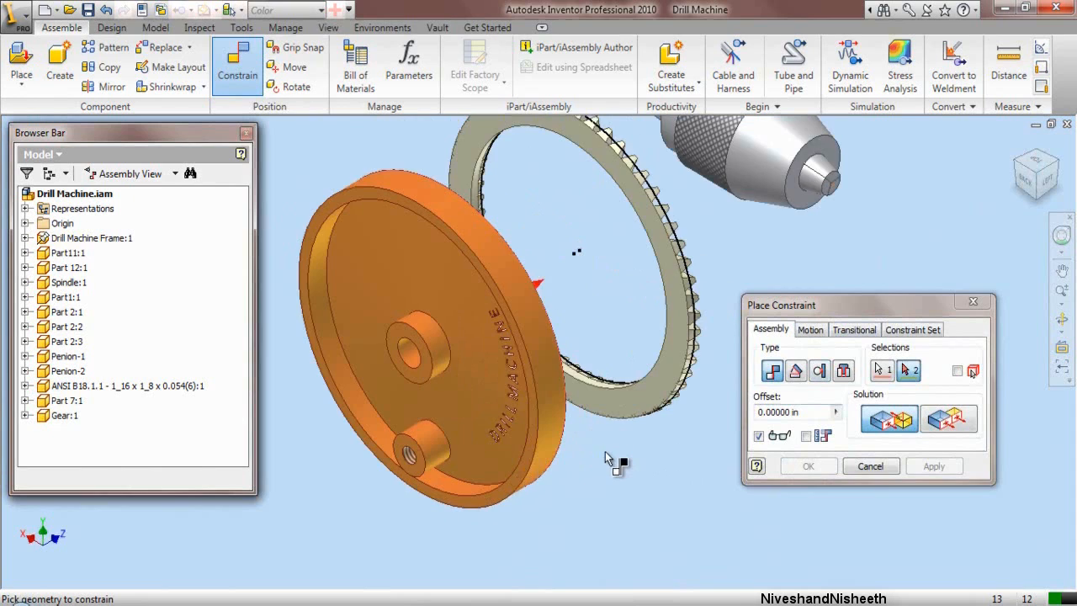
pyautogui.click(632, 404)
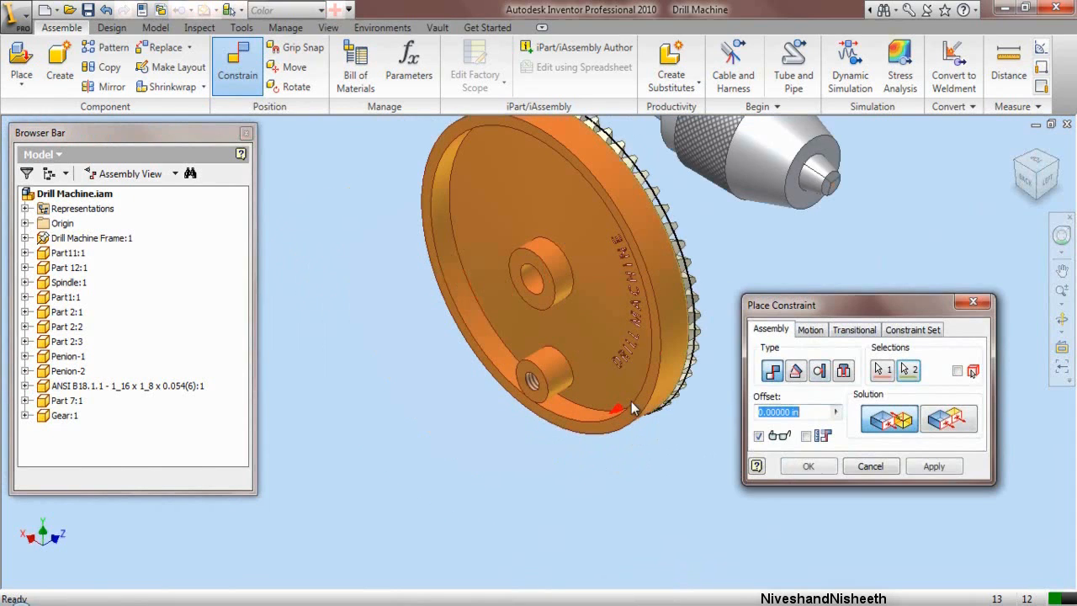
pyautogui.click(934, 466)
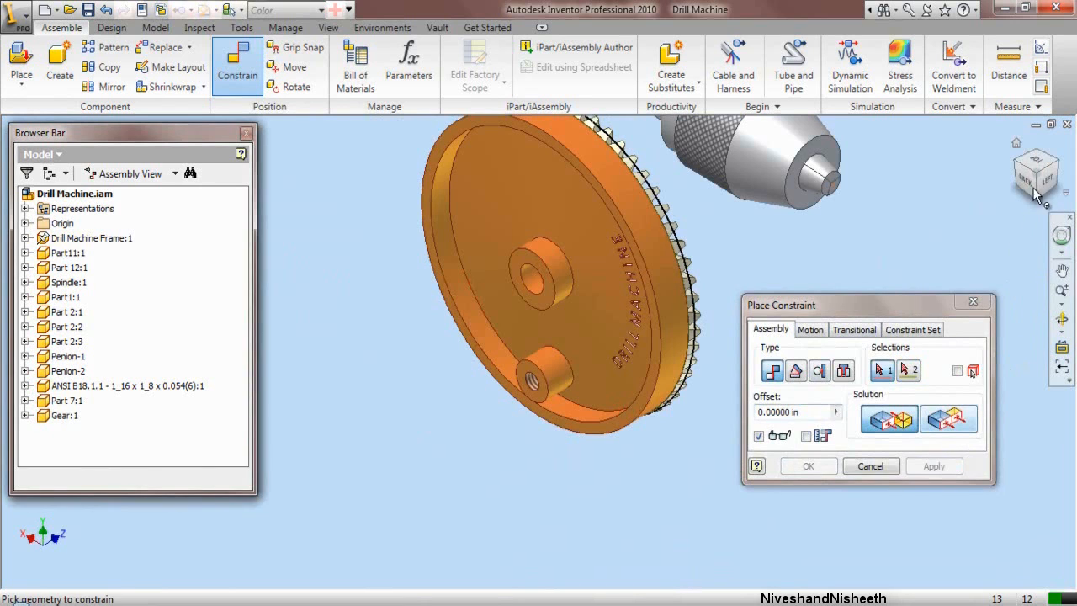
pyautogui.click(1057, 162)
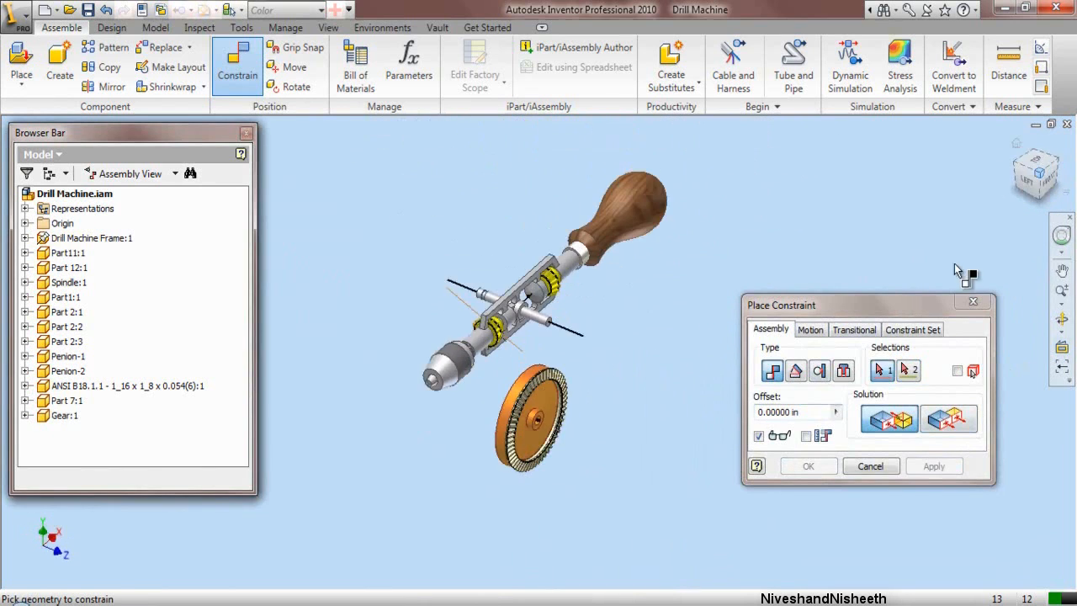
pyautogui.scroll(-5, 510, 468)
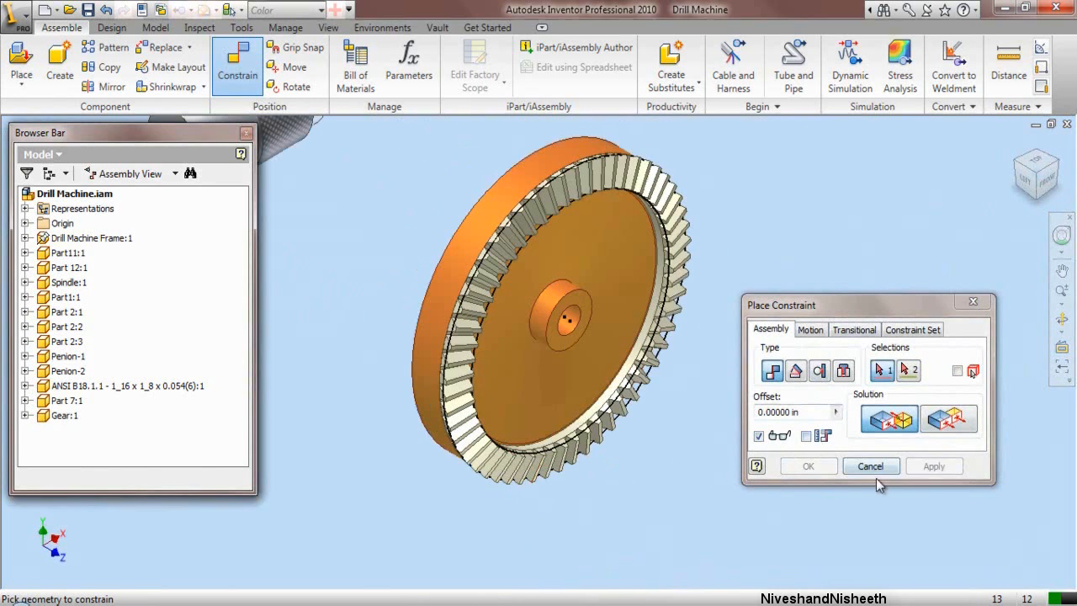
pyautogui.click(872, 470)
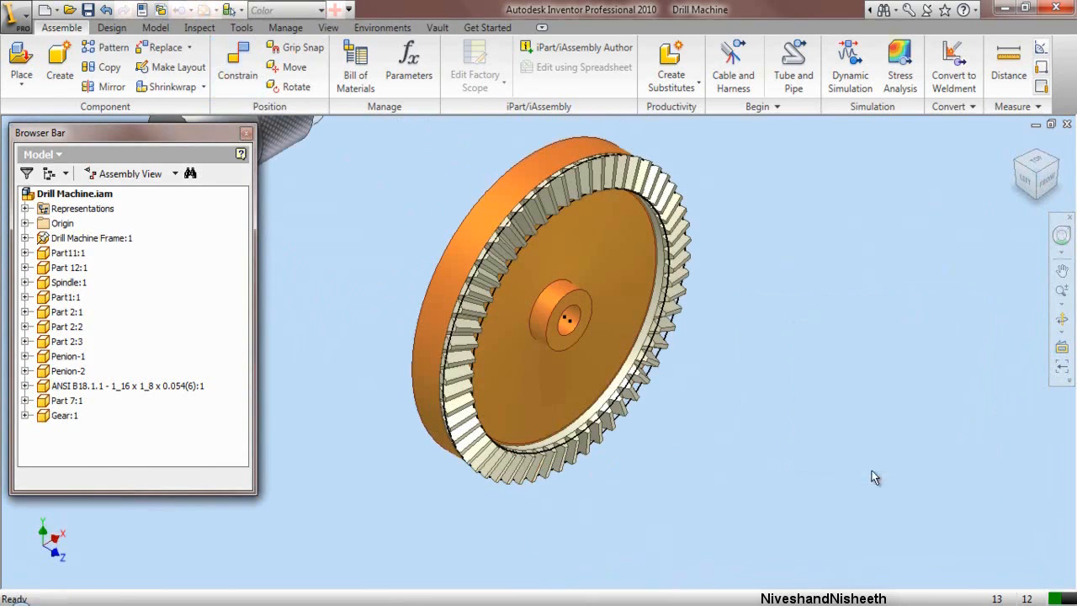
# Step: Make the origin YZ Plane of Part 7 visible
pyautogui.click(445, 304)
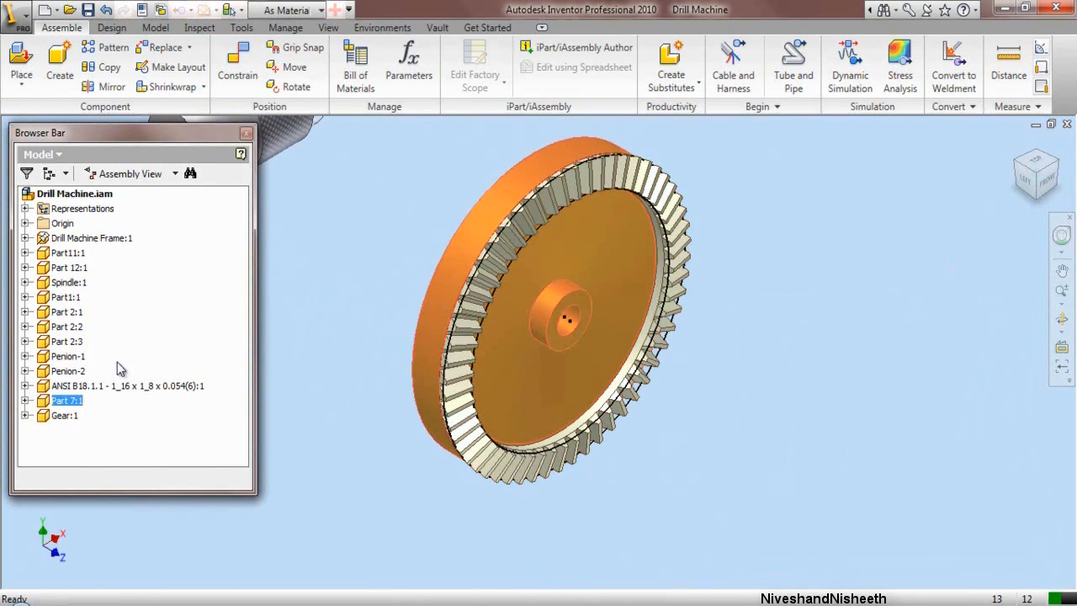
pyautogui.click(27, 401)
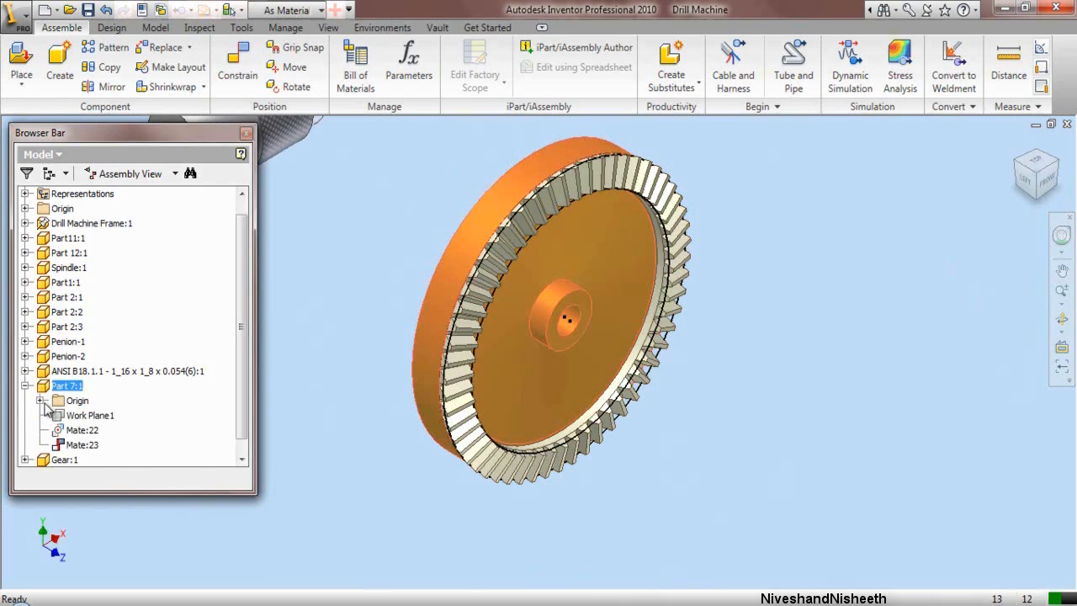
pyautogui.click(41, 401)
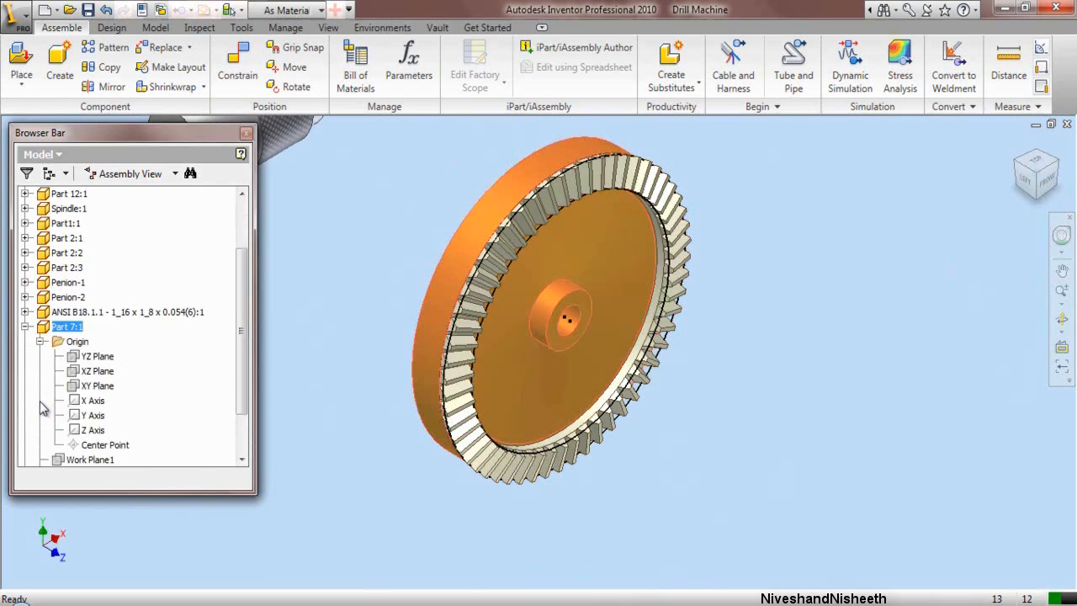
pyautogui.rightClick(100, 358)
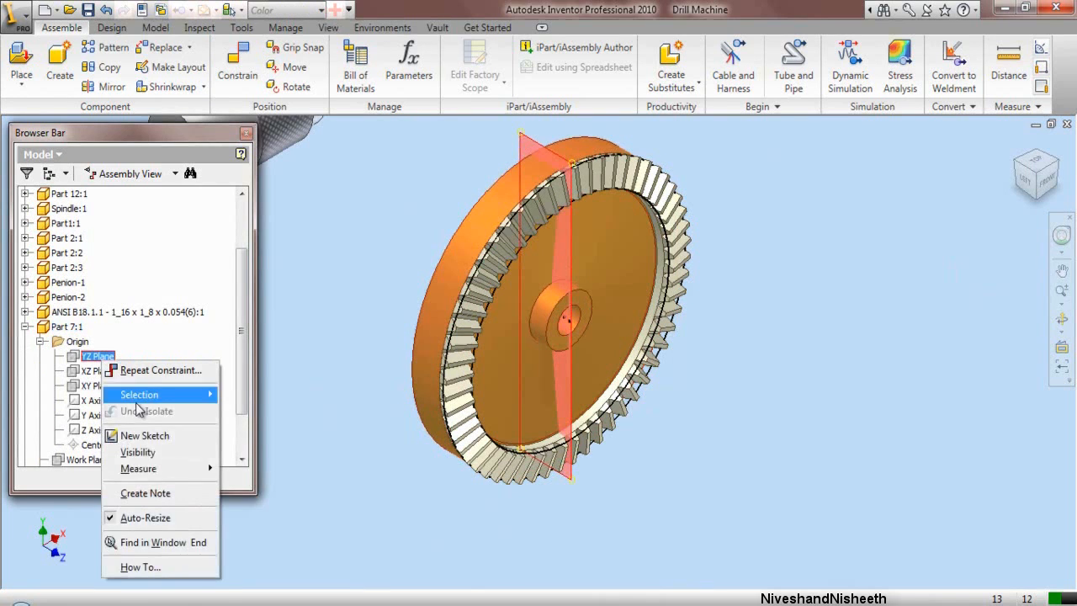
pyautogui.click(154, 453)
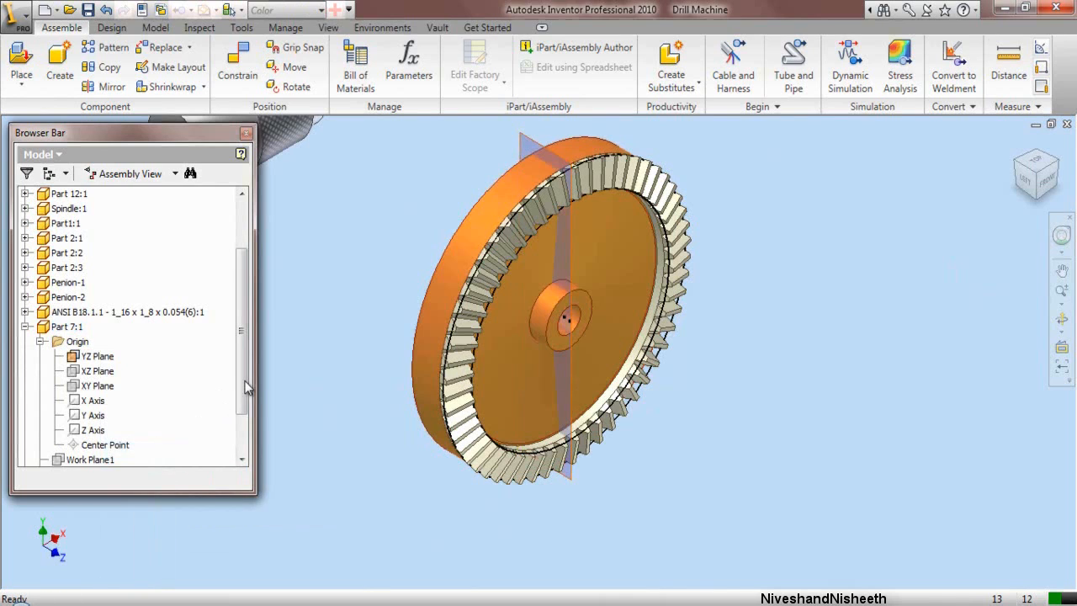
# Step: Make the origin XZ Plane of the Gear ring visible
pyautogui.moveTo(243, 384); pyautogui.dragTo(243, 422)
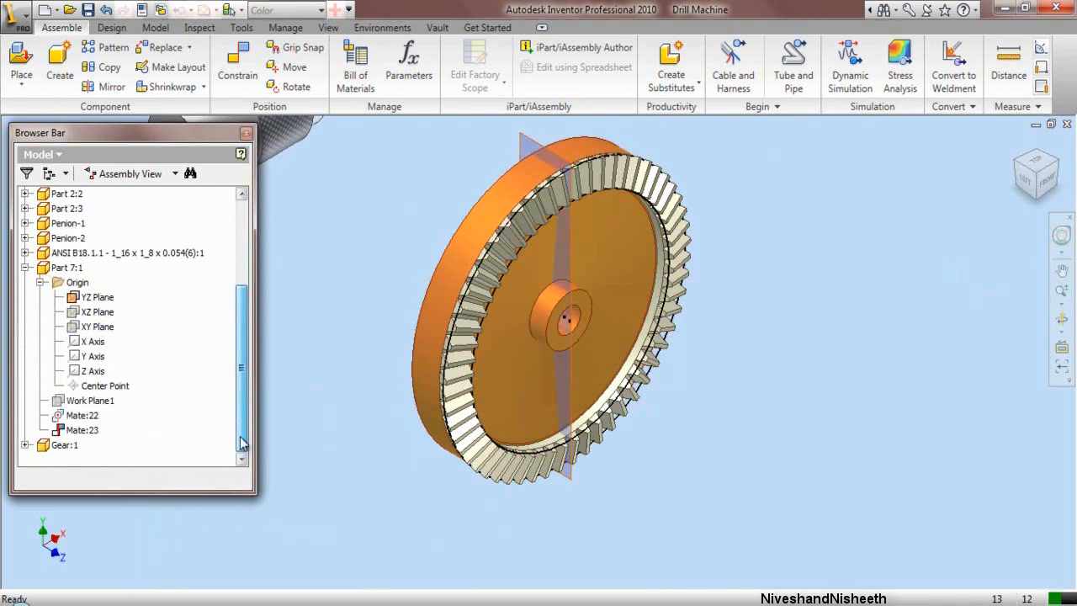
pyautogui.click(26, 445)
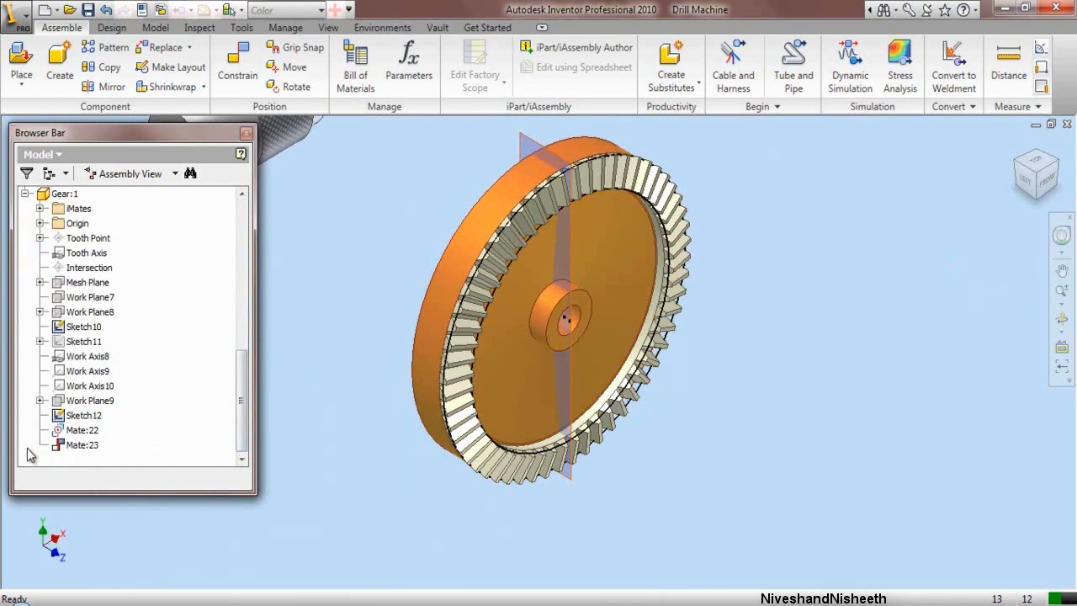
pyautogui.click(39, 223)
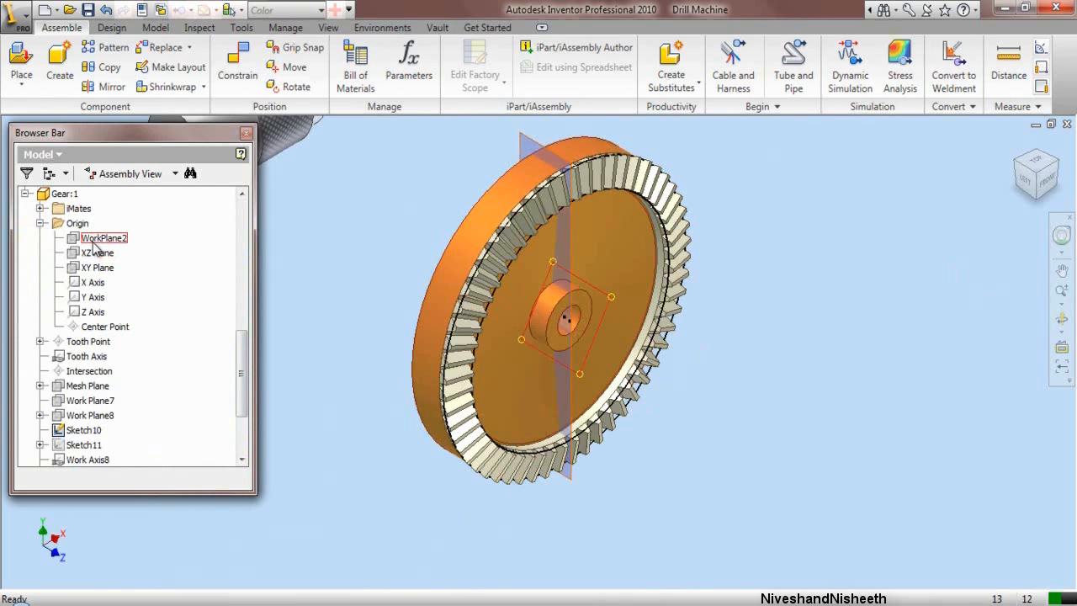
pyautogui.click(94, 243)
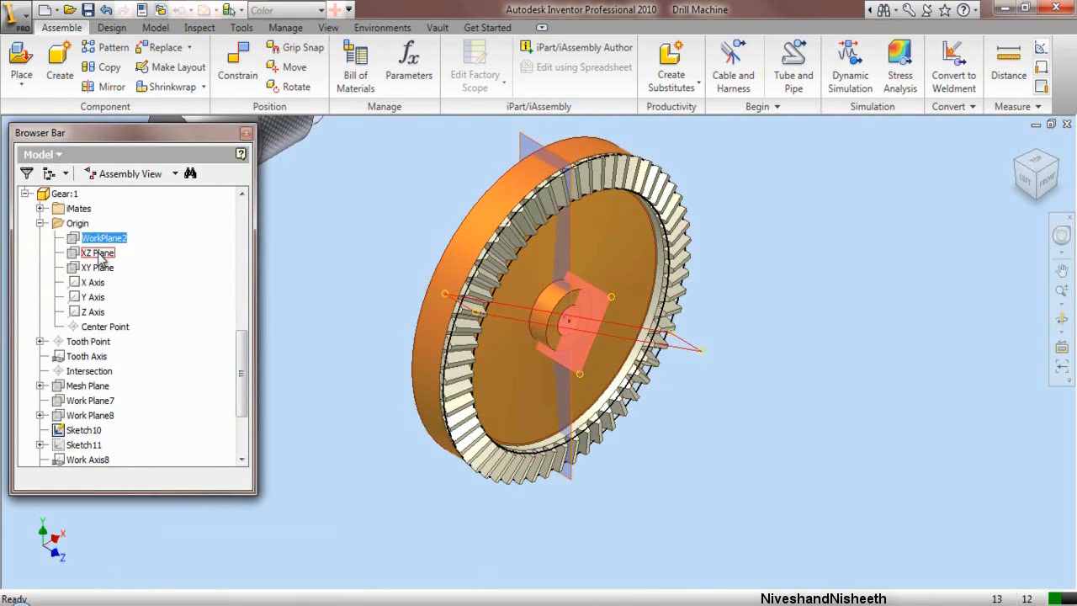
pyautogui.click(98, 253)
pyautogui.rightClick(101, 259)
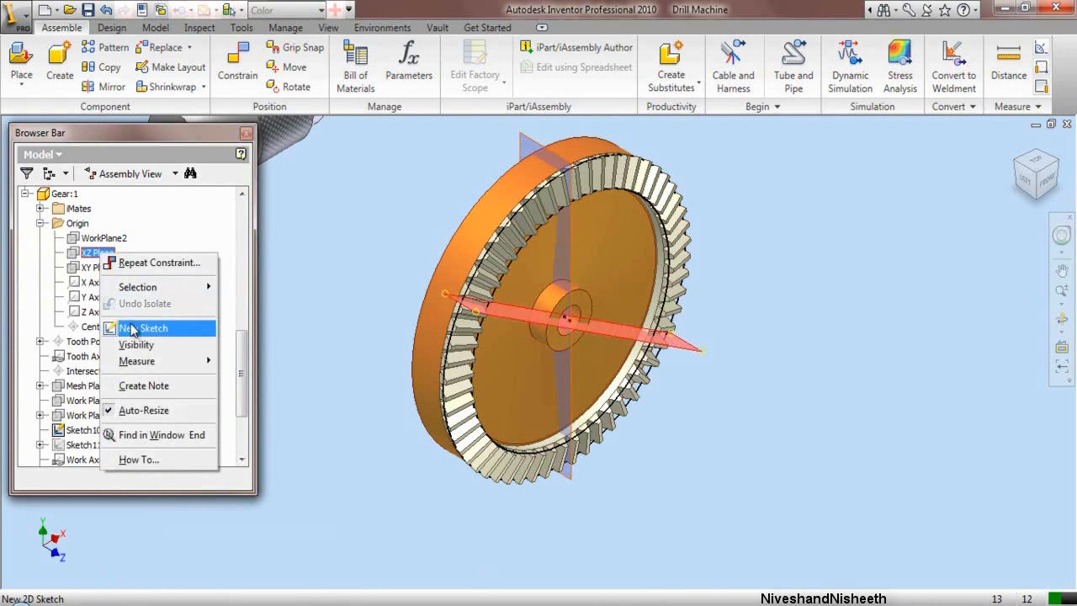
pyautogui.click(157, 347)
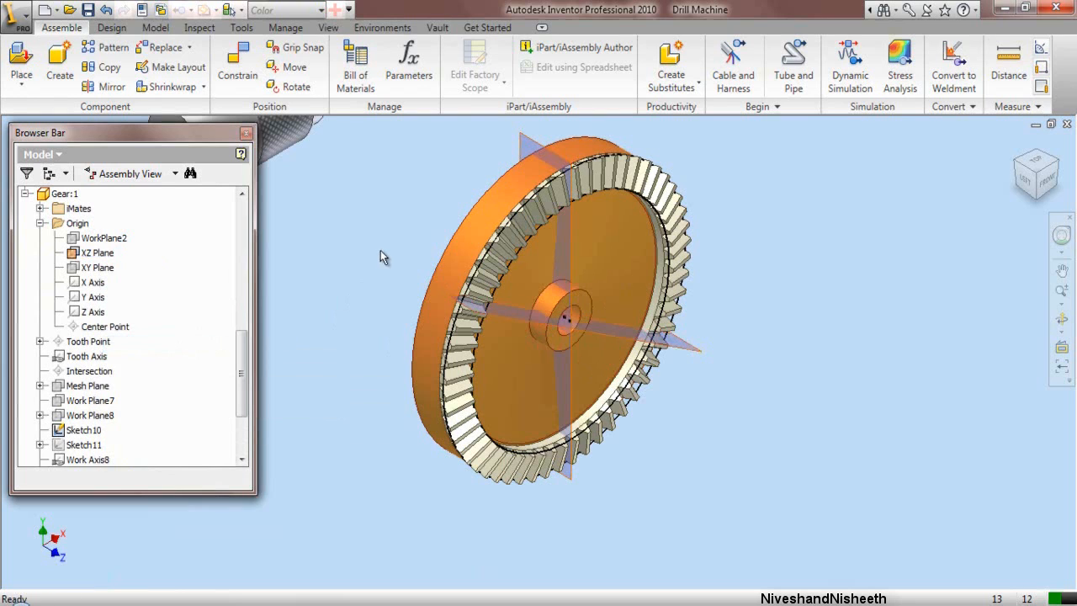
# Step: Mate the Gear ring's XZ Plane to Part 7's YZ Plane with a 0 in offset
pyautogui.click(241, 78)
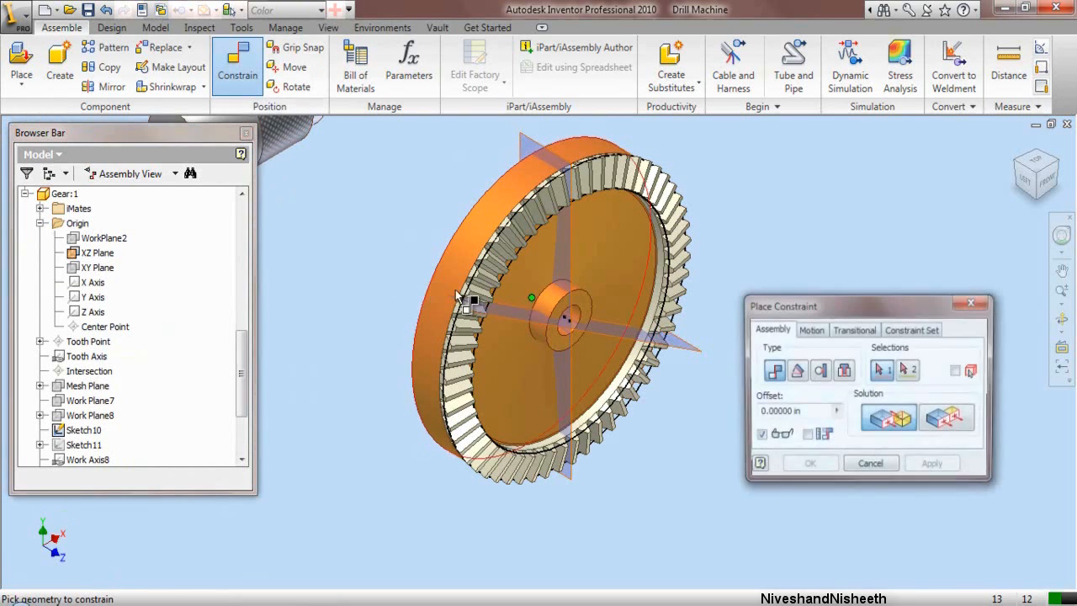
pyautogui.click(517, 319)
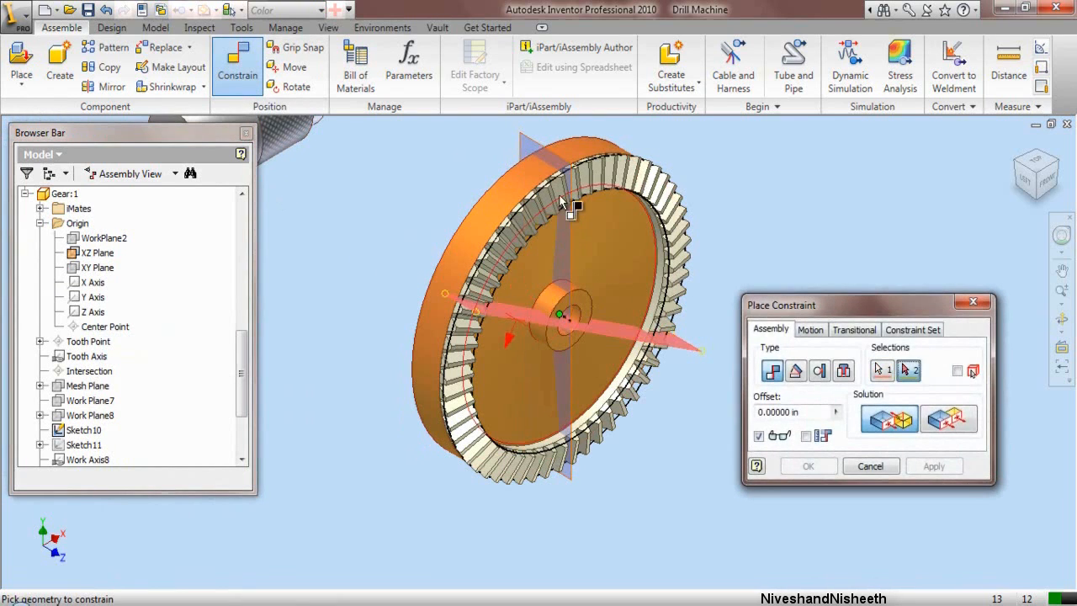
pyautogui.click(524, 146)
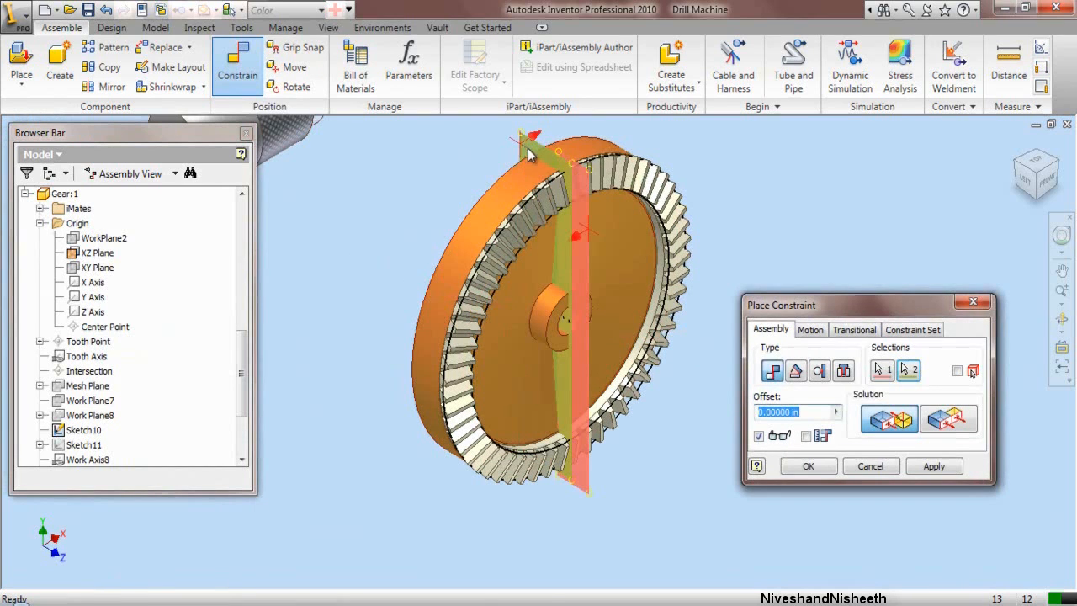
pyautogui.click(953, 471)
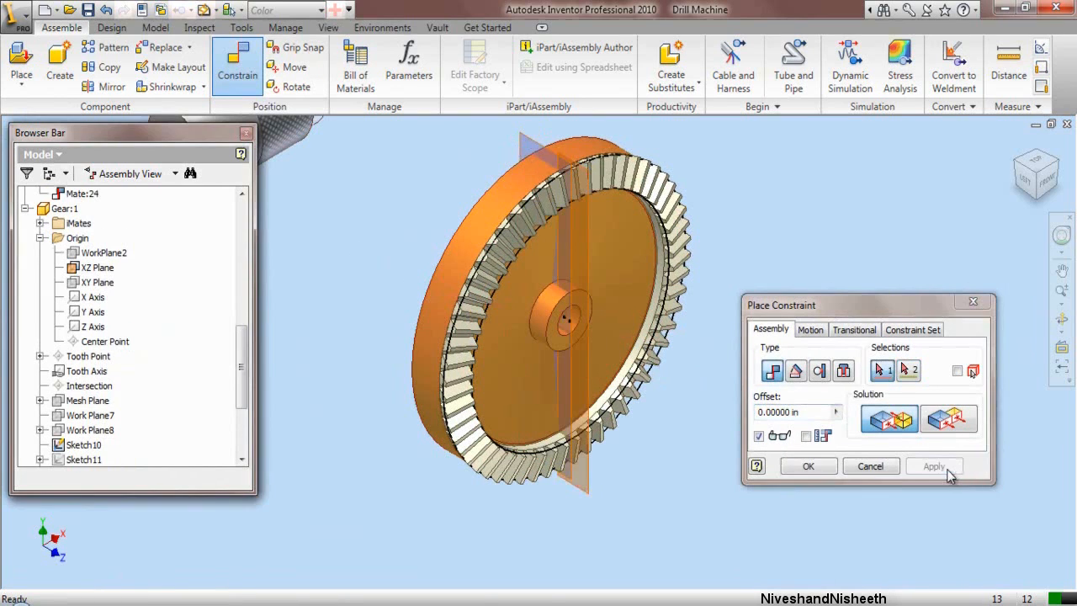
pyautogui.click(870, 466)
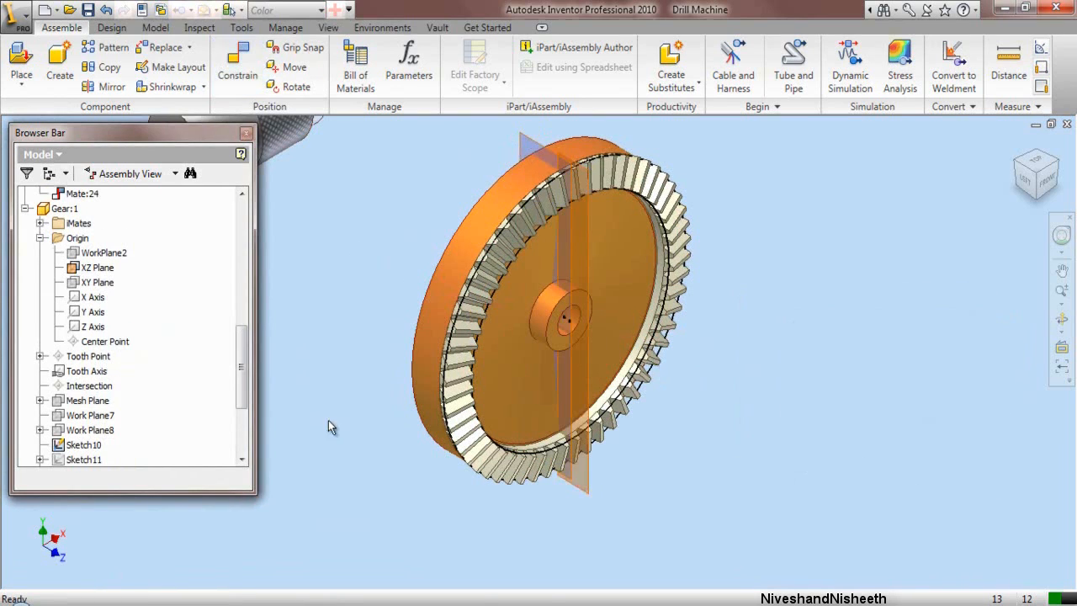
# Step: Hide the Gear ring's XZ Plane and Part 7's YZ Plane
pyautogui.rightClick(90, 275)
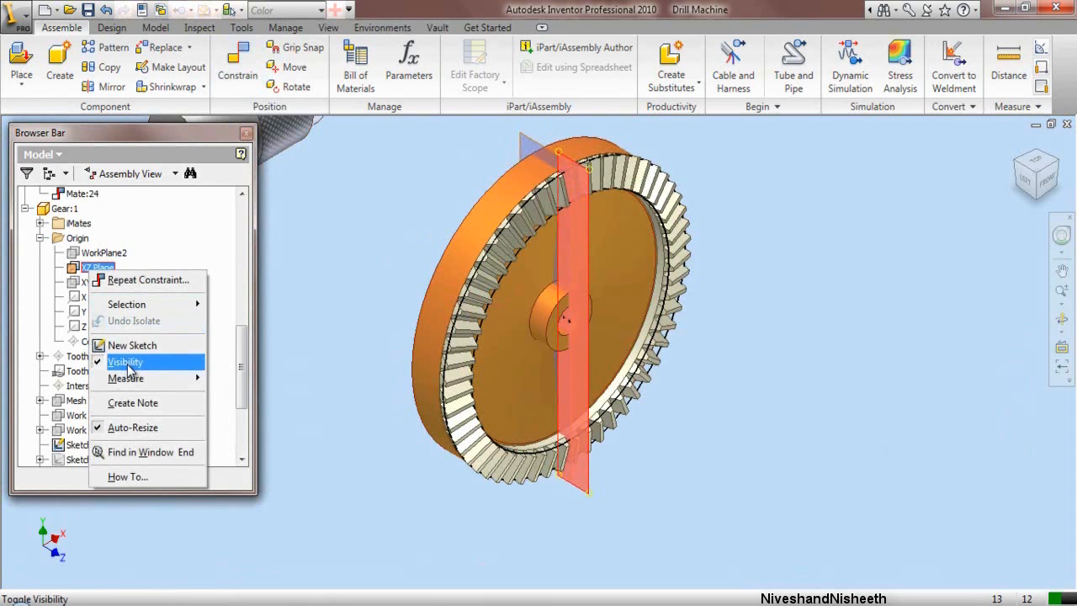
pyautogui.click(113, 361)
pyautogui.click(25, 209)
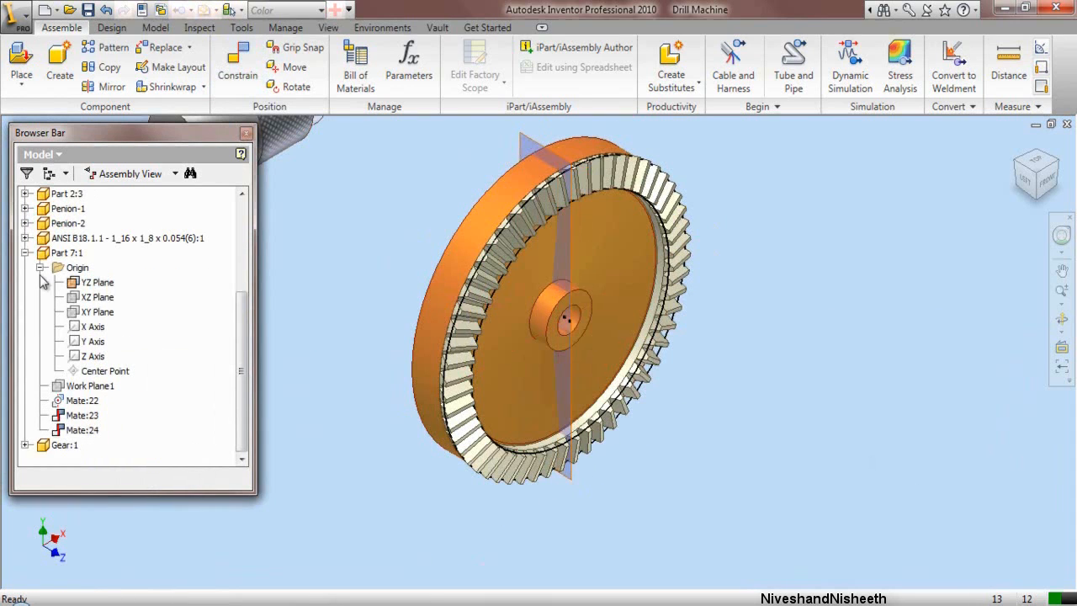
pyautogui.rightClick(91, 286)
pyautogui.click(128, 375)
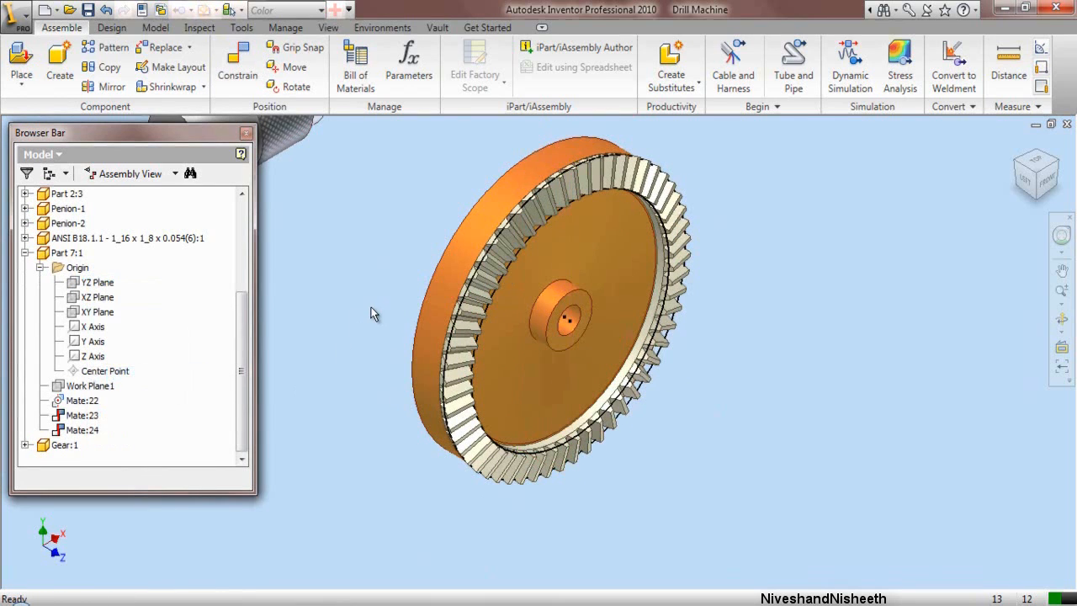
# Step: Move the joined Part 7 wheel and Gear ring closer to the cross shaft on the drill frame
pyautogui.scroll(-5, 735, 355)
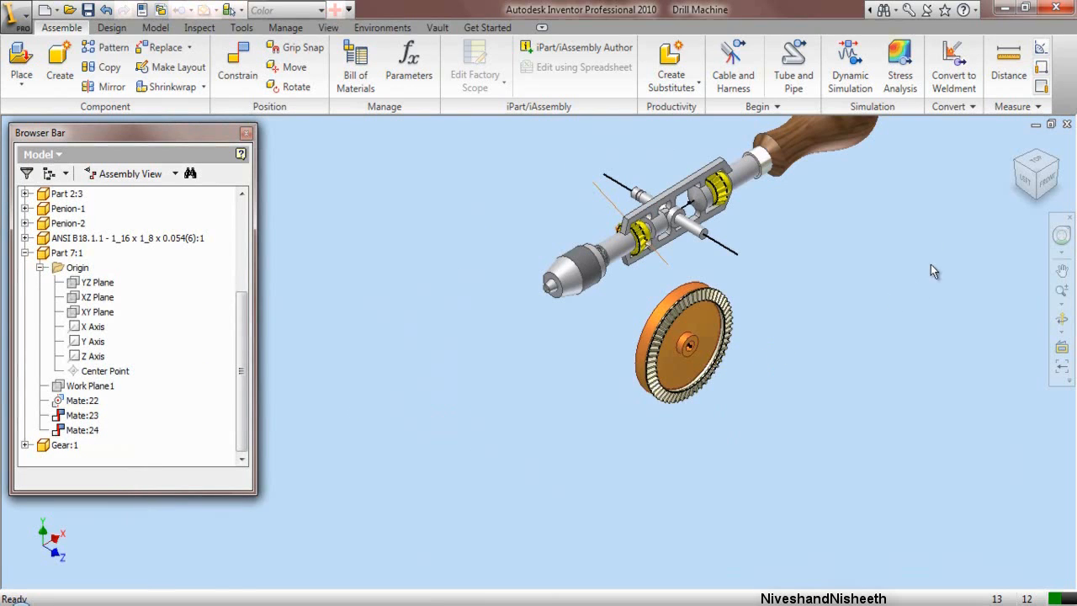
pyautogui.click(1016, 162)
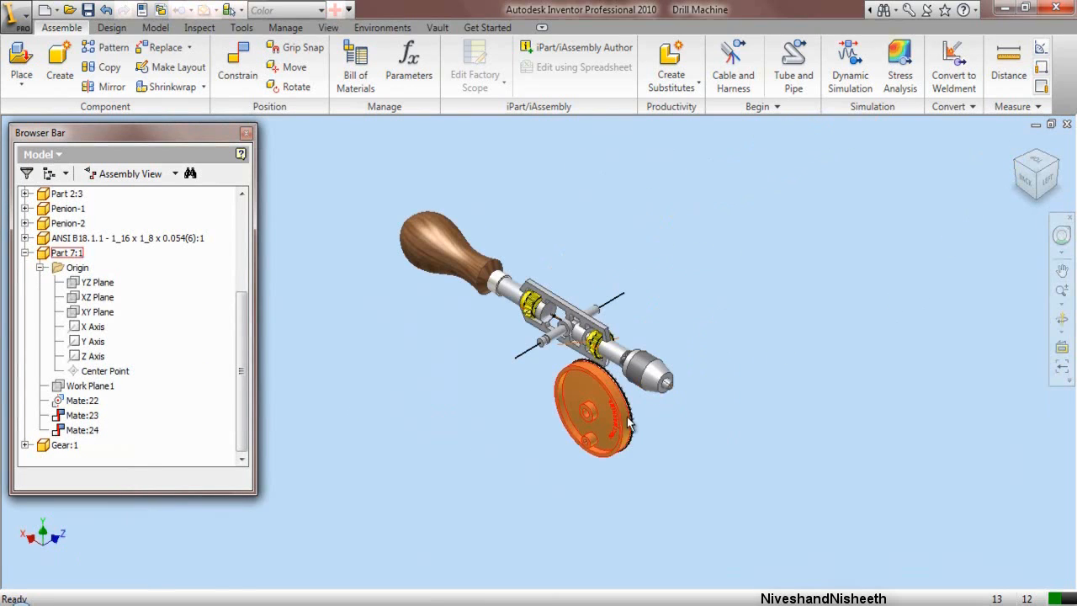
pyautogui.moveTo(619, 417); pyautogui.dragTo(572, 395)
pyautogui.scroll(5, 561, 397)
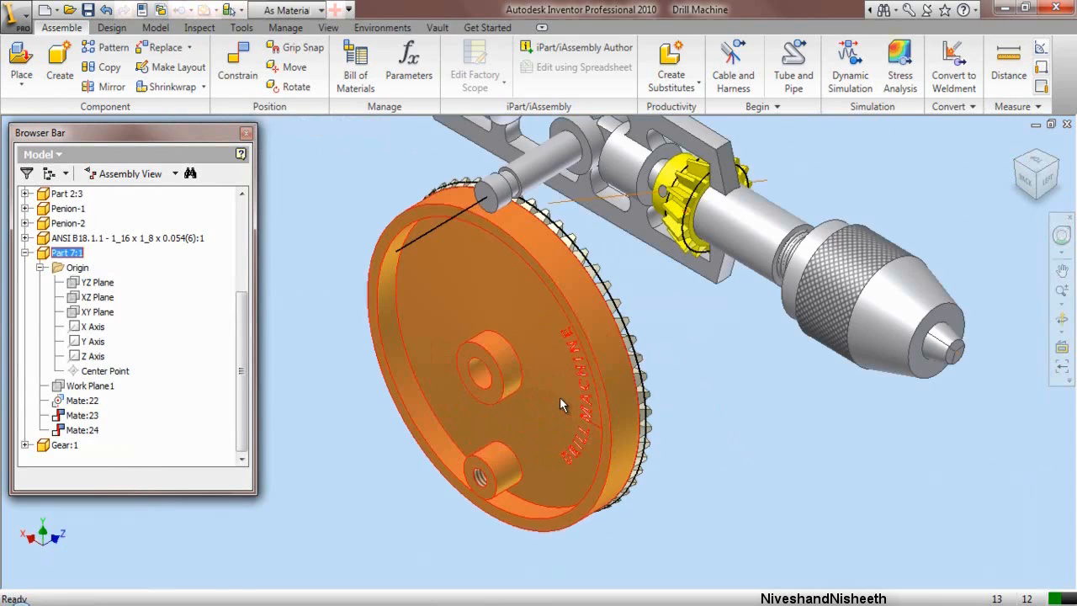
# Step: Save the Drill Machine assembly together with its changed dependent part files
pyautogui.click(682, 365)
pyautogui.click(88, 10)
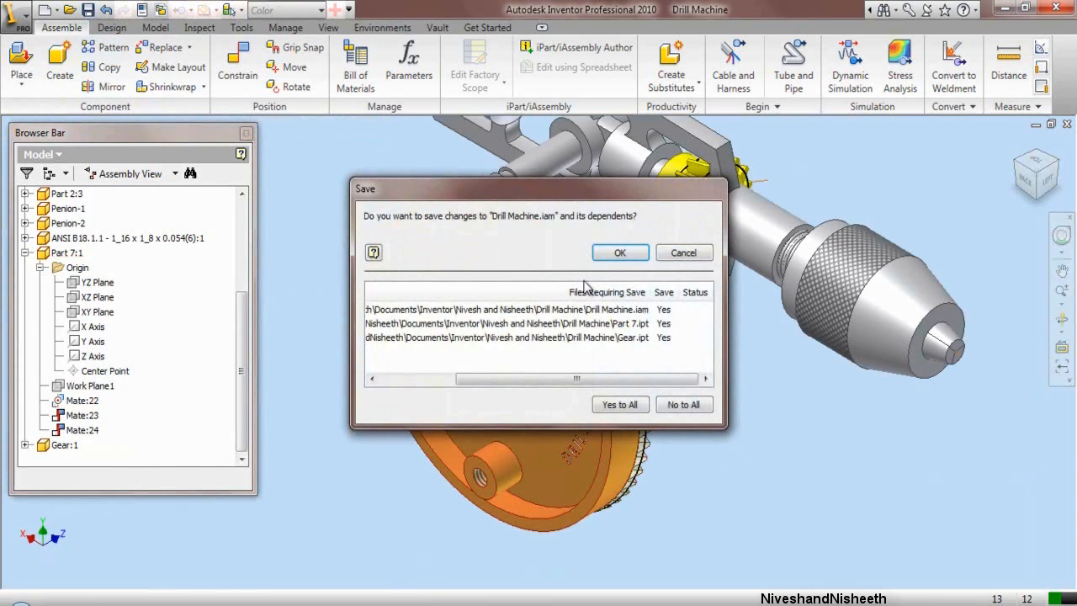
pyautogui.click(620, 252)
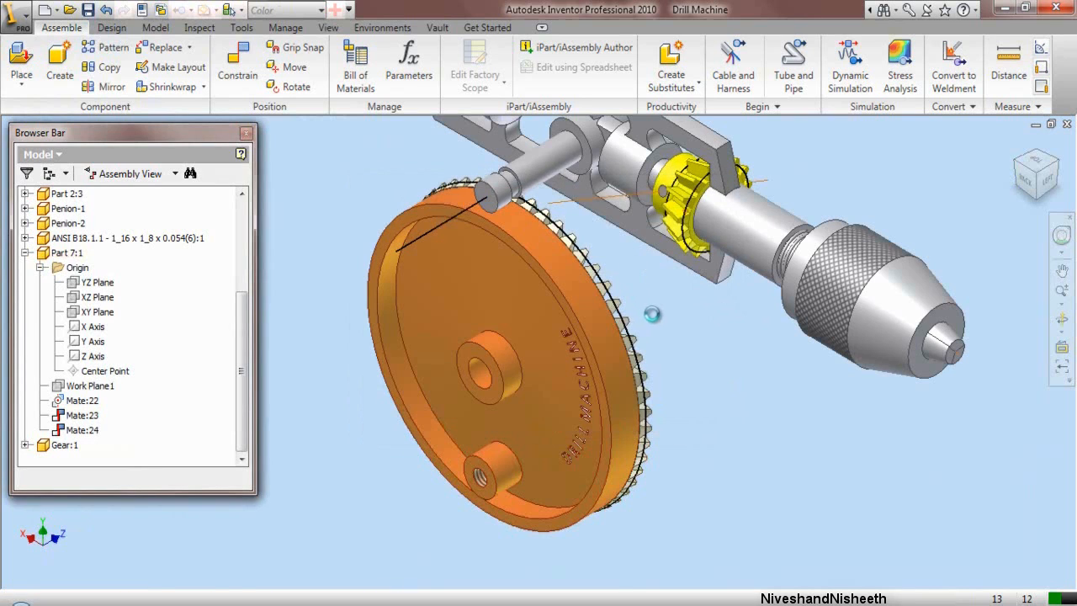
# Step: Mate the Part 7 hub axis to the cross shaft axis with a 0 in offset, and slide the wheel outward clear of the shaft
pyautogui.click(229, 64)
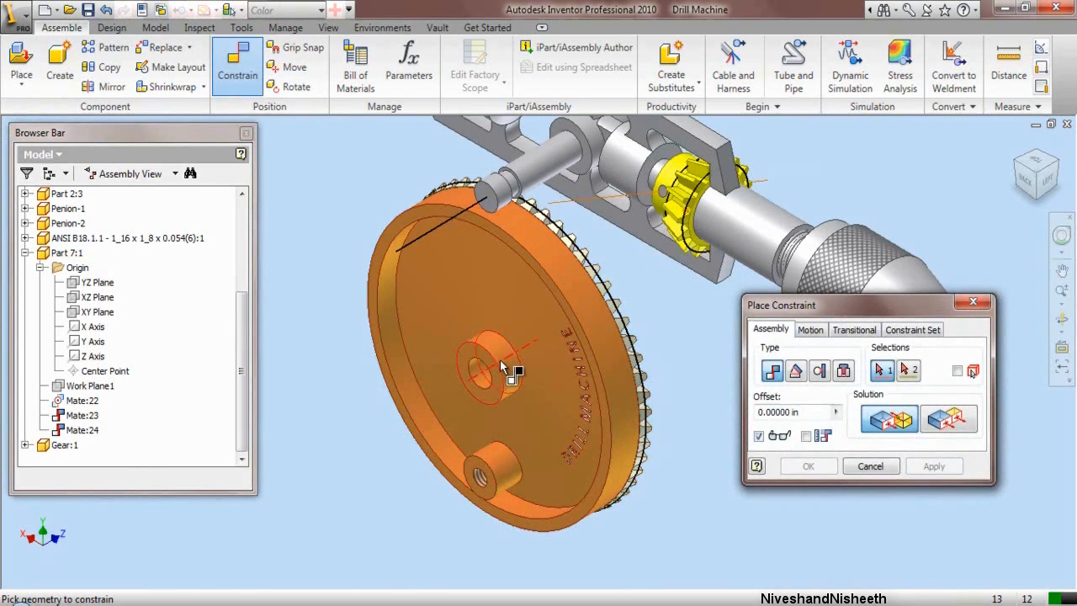
pyautogui.scroll(3, 501, 374)
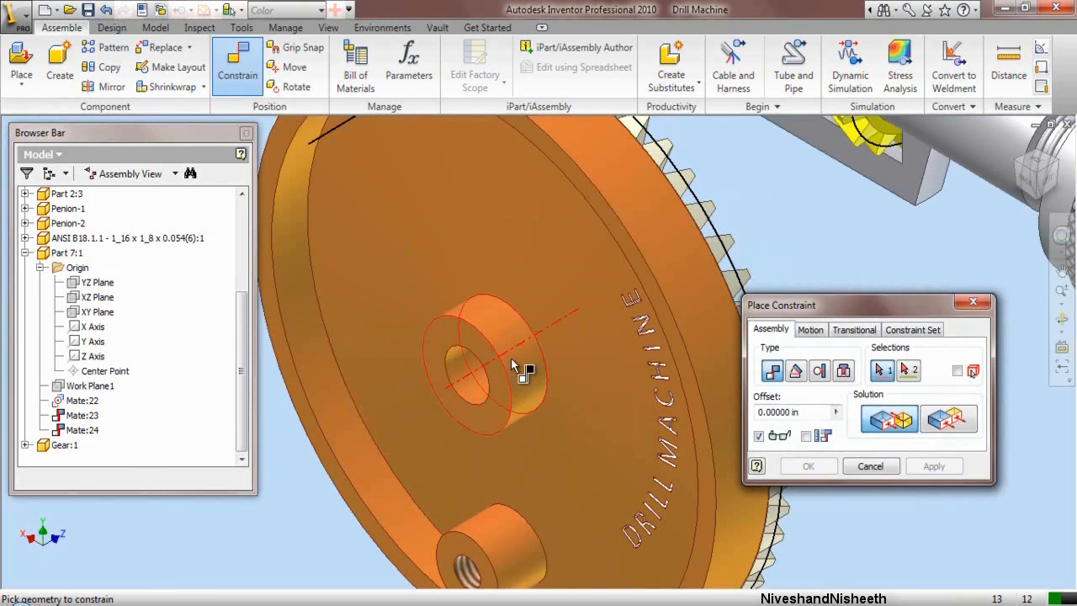
pyautogui.click(512, 361)
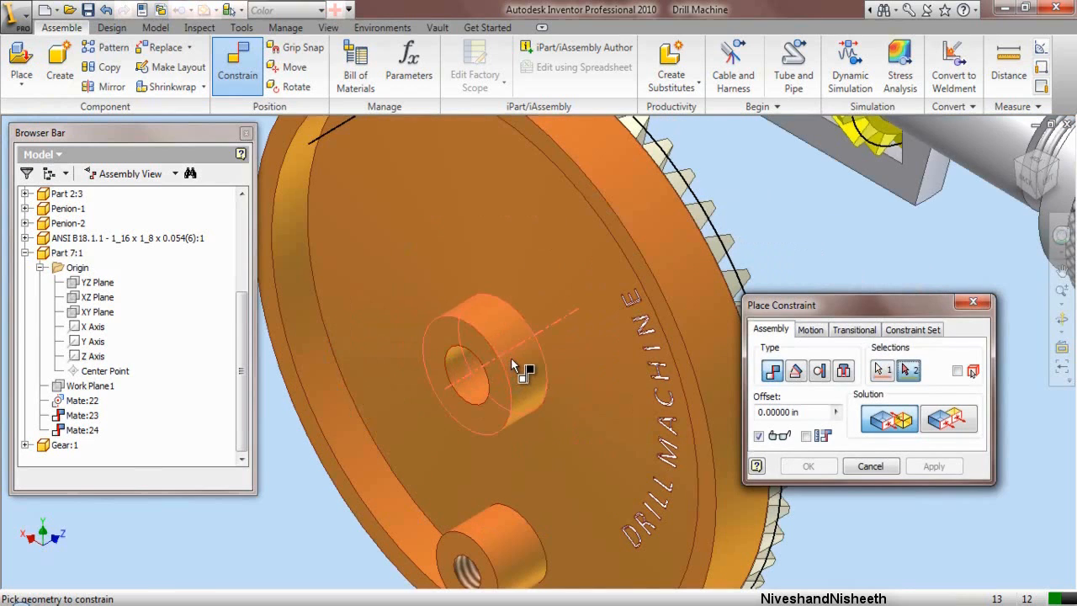
pyautogui.scroll(-4, 505, 370)
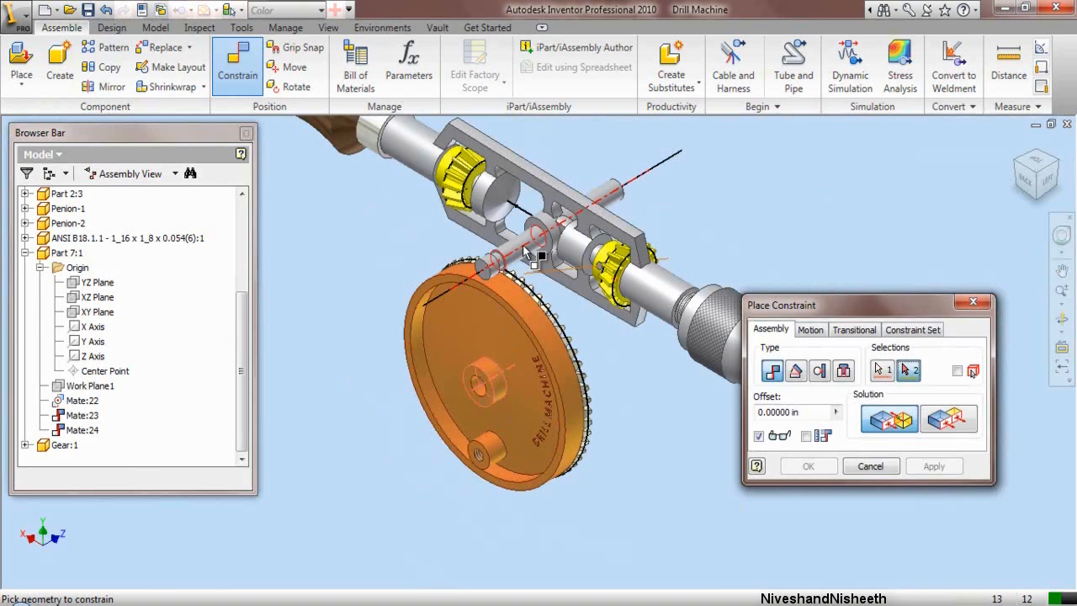
pyautogui.click(523, 245)
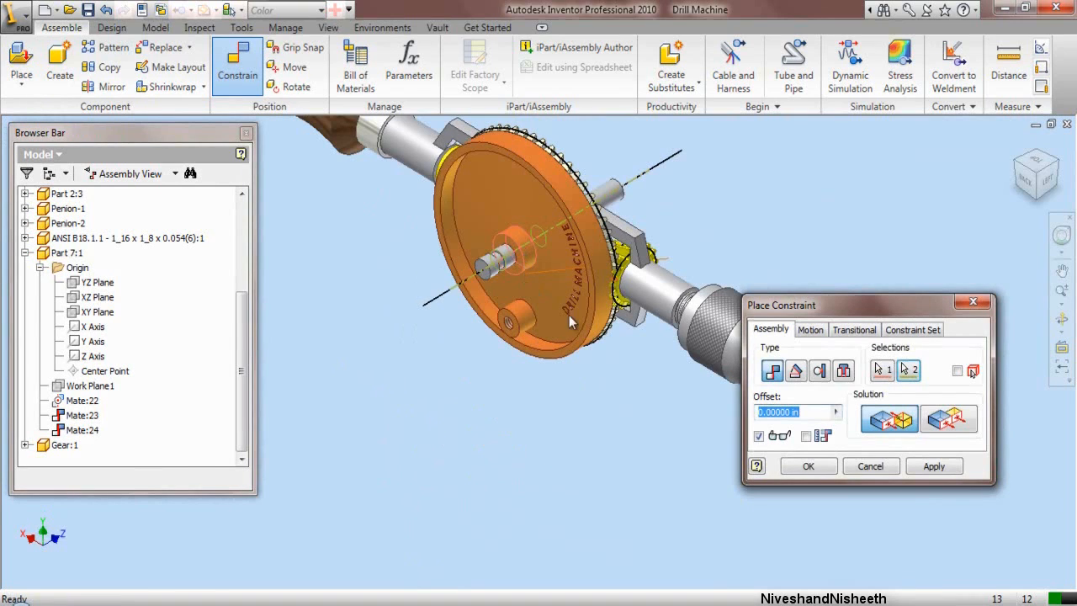
pyautogui.click(934, 466)
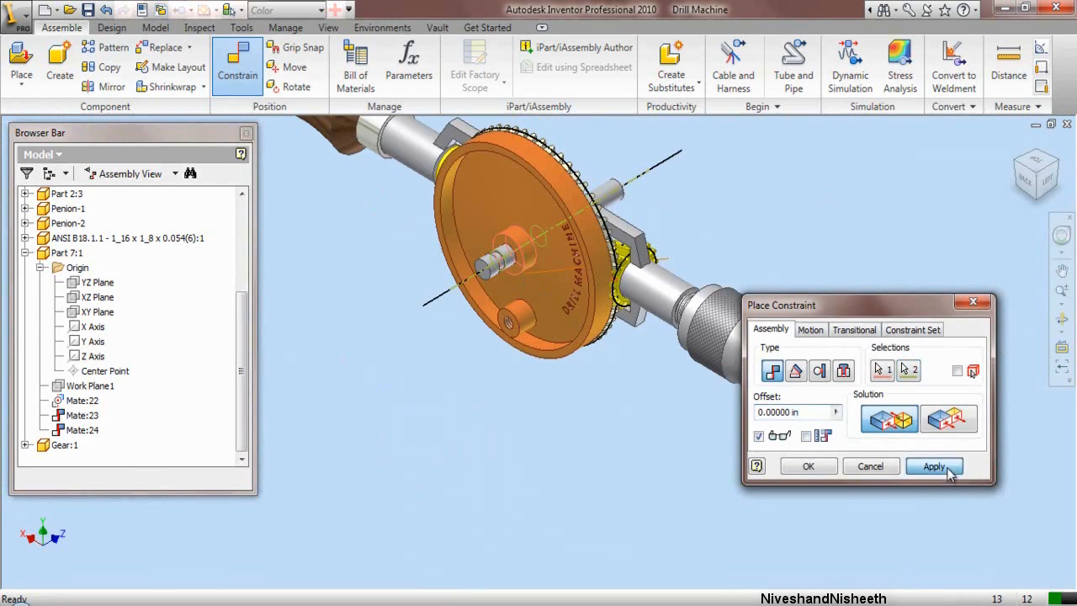
pyautogui.click(872, 468)
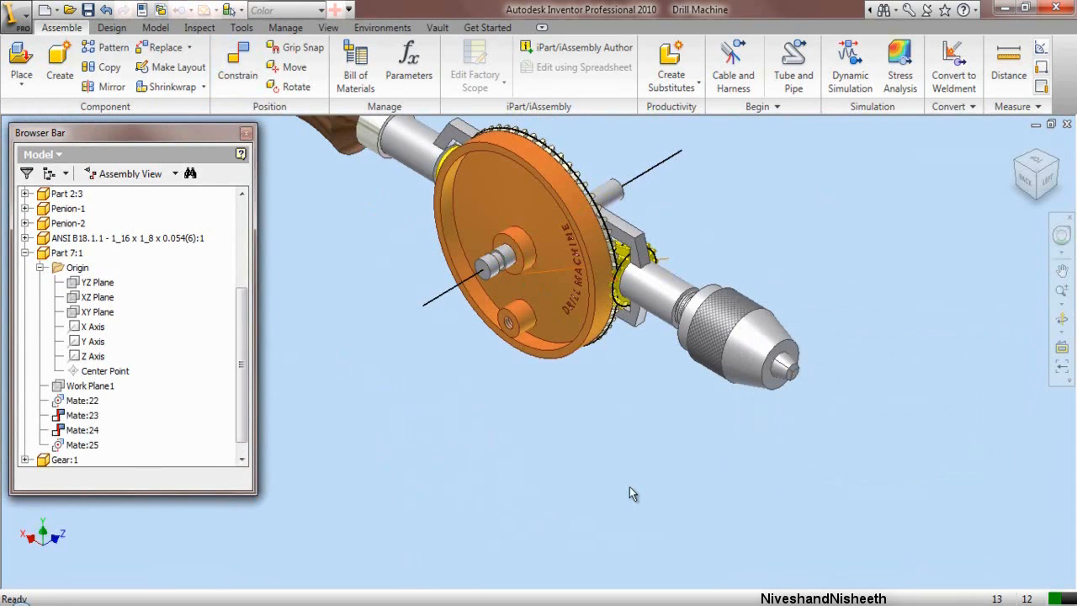
pyautogui.moveTo(598, 285); pyautogui.dragTo(495, 355)
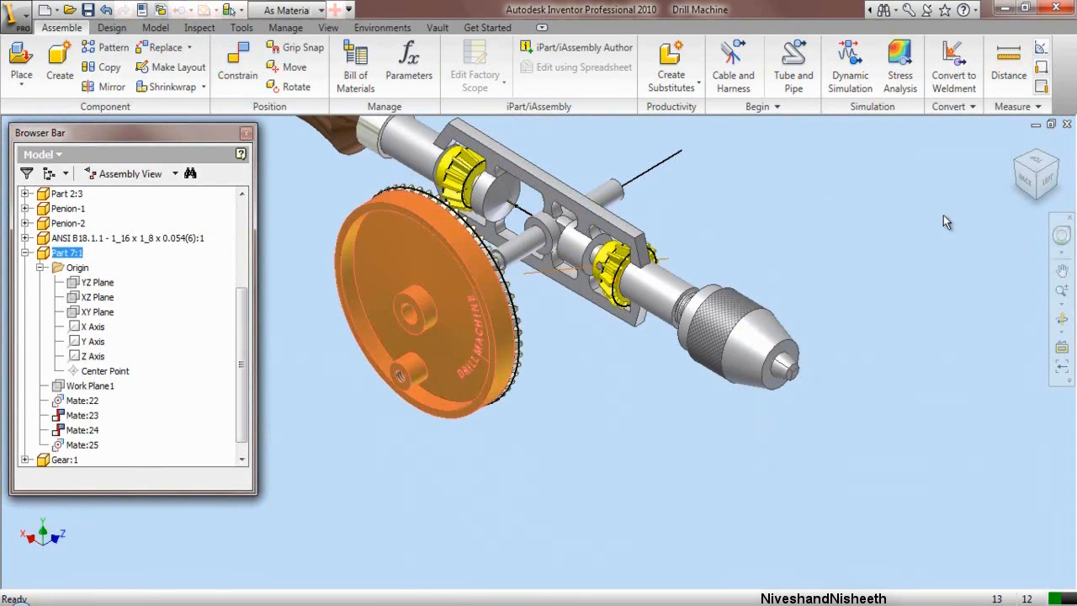
# Step: Limit selection to sketch features and hide the work axis that passes through the Penion-2 gear near the chuck
pyautogui.click(1058, 160)
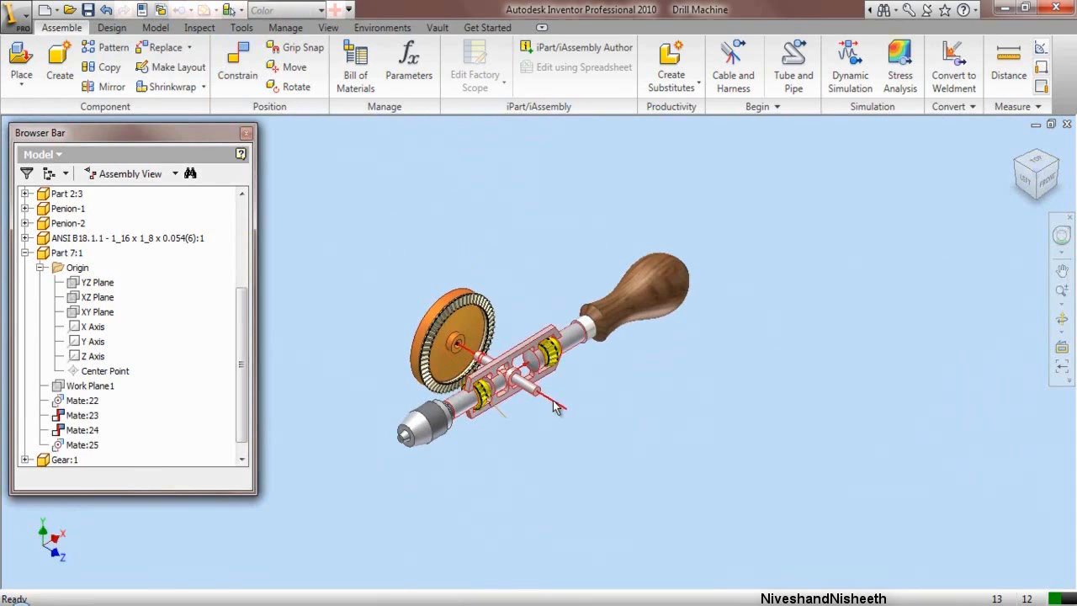
pyautogui.scroll(3, 553, 386)
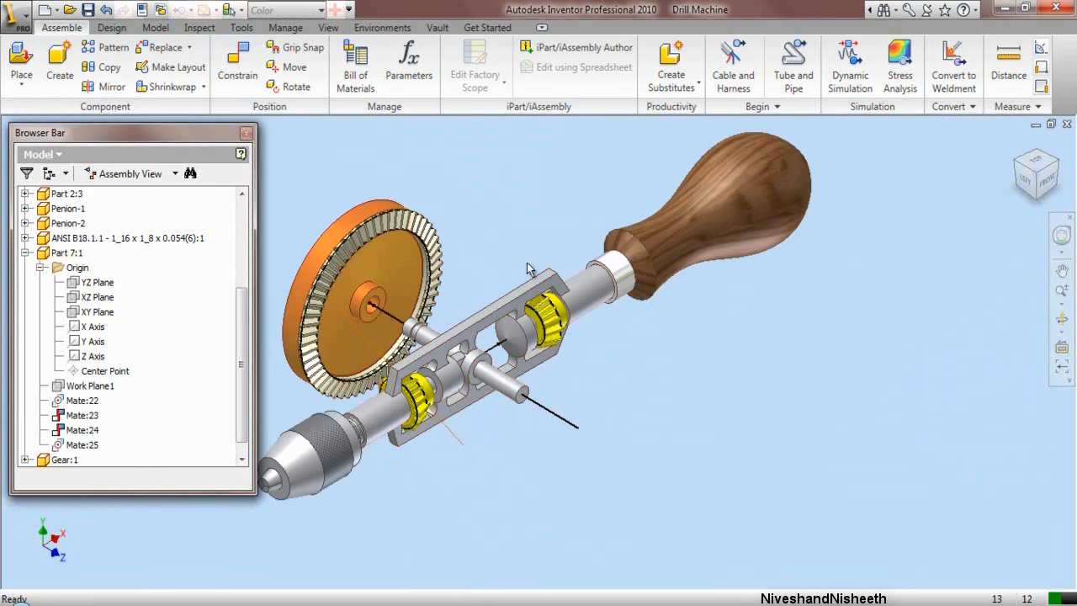
pyautogui.scroll(-2, 537, 271)
pyautogui.scroll(3, 469, 321)
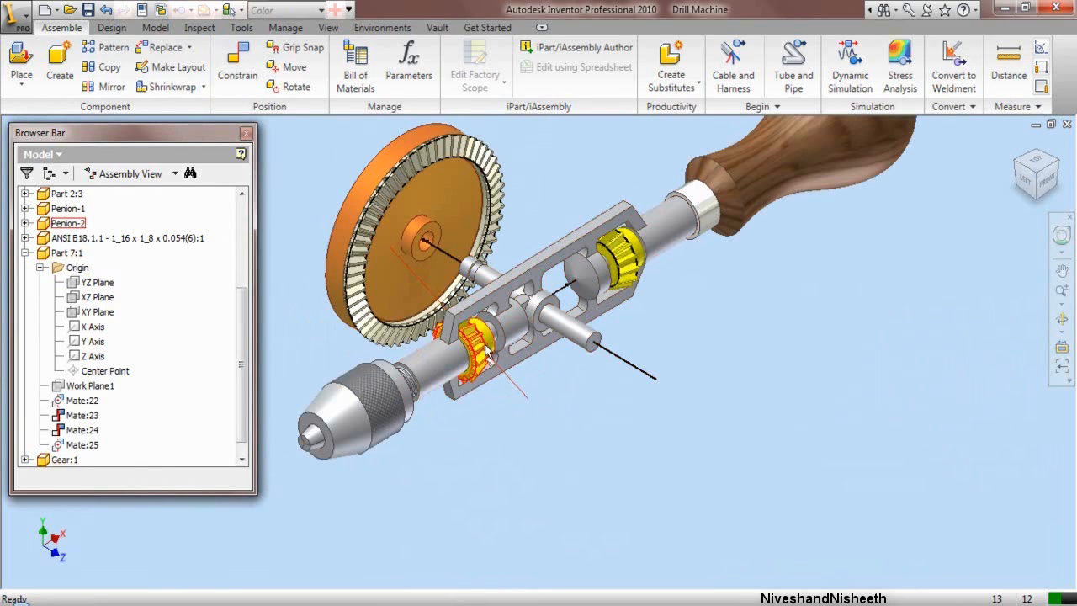
pyautogui.scroll(2, 487, 352)
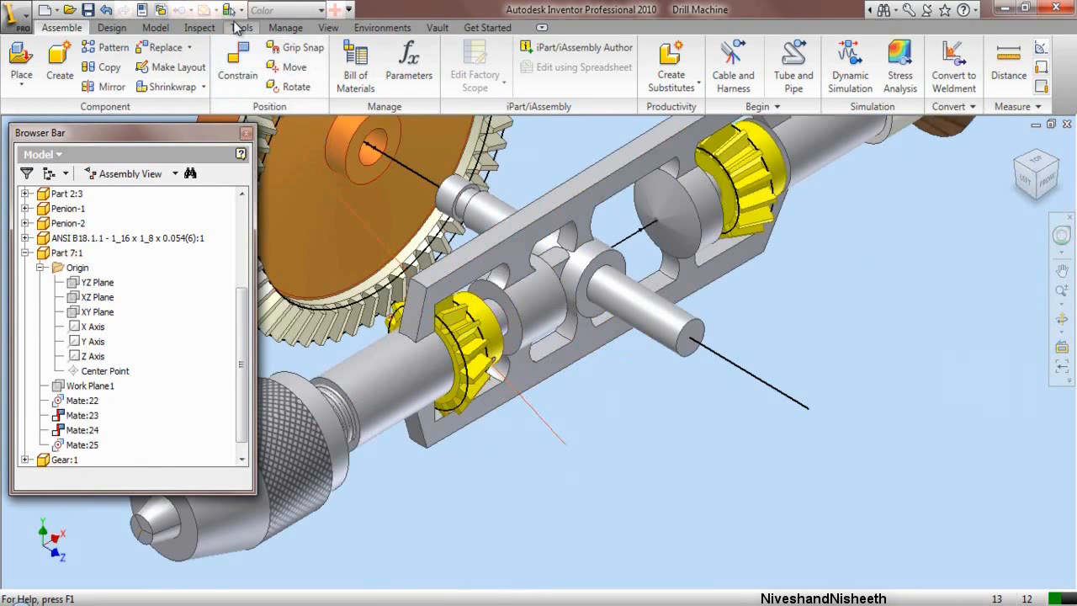
pyautogui.click(245, 12)
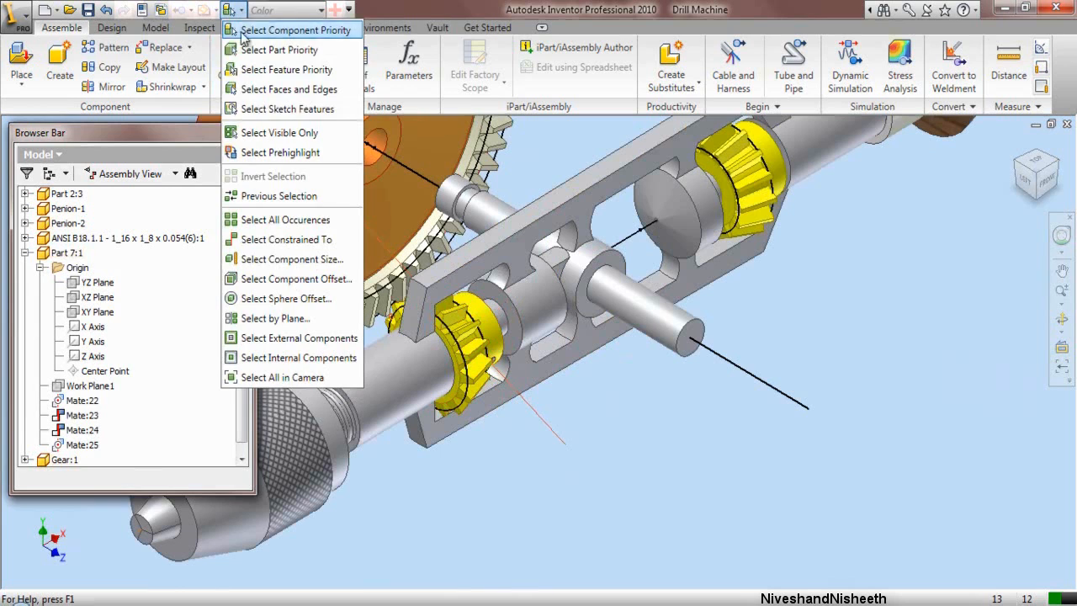
pyautogui.click(248, 108)
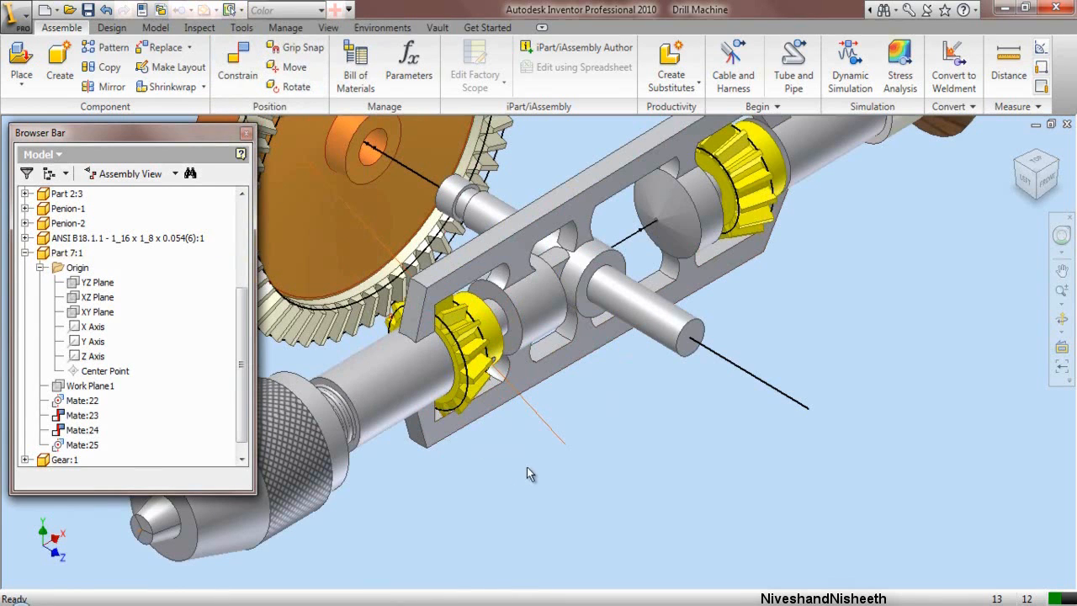
pyautogui.rightClick(547, 427)
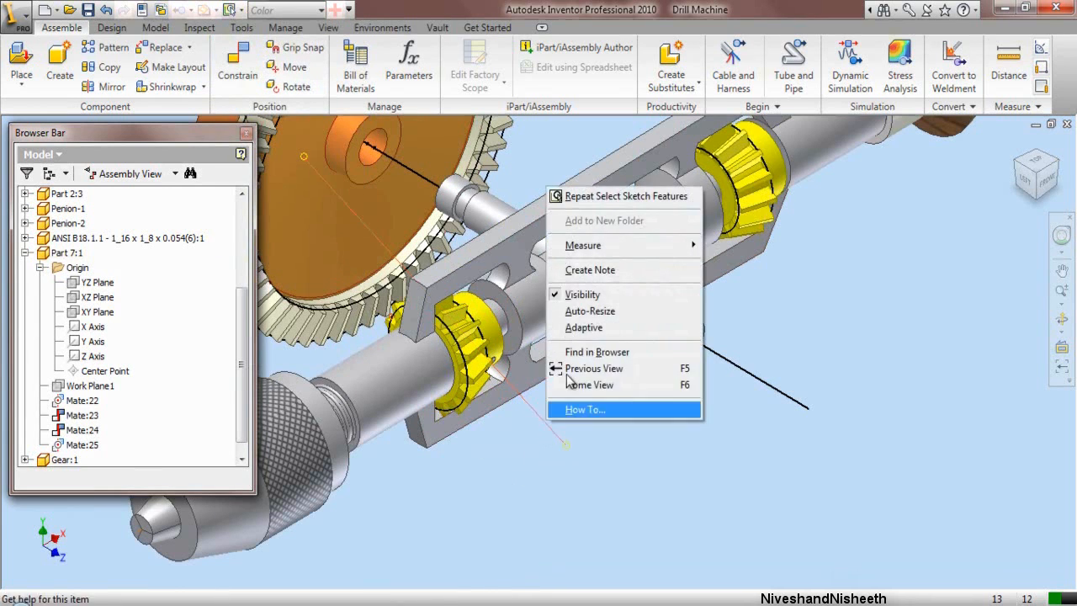
pyautogui.click(577, 308)
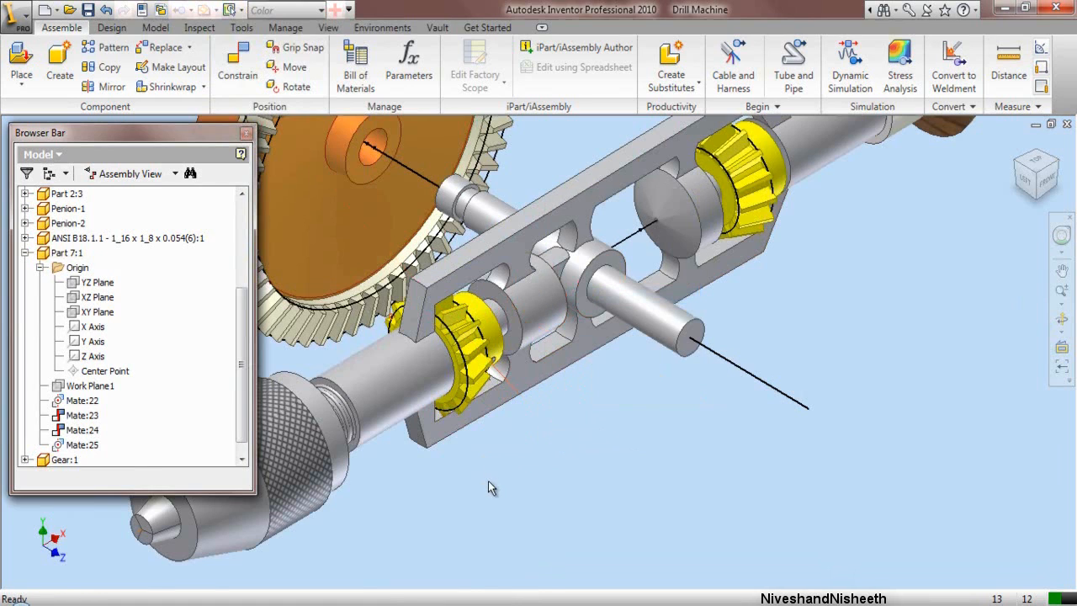
# Step: Set the selection filter back to component priority, with the drill viewed so the Gear ring faces both pinions
pyautogui.scroll(3, 488, 496)
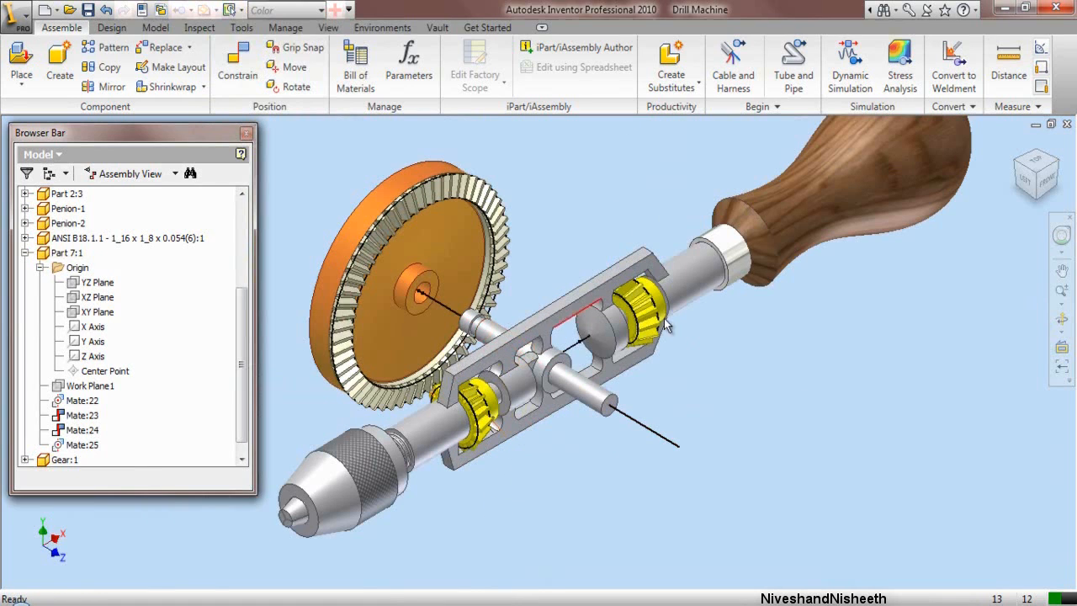
pyautogui.click(1048, 185)
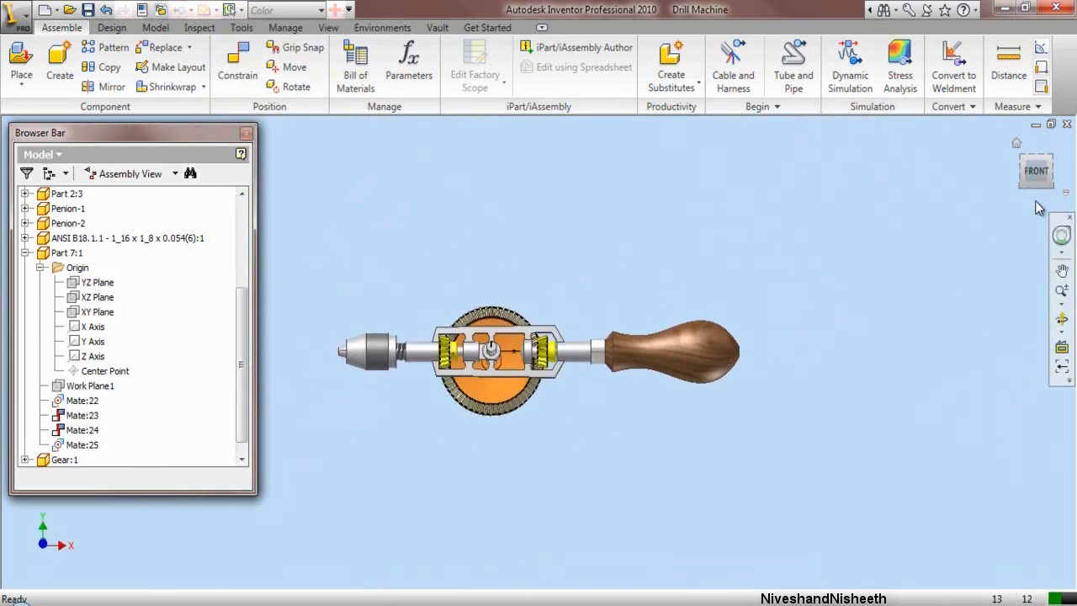
pyautogui.click(1036, 196)
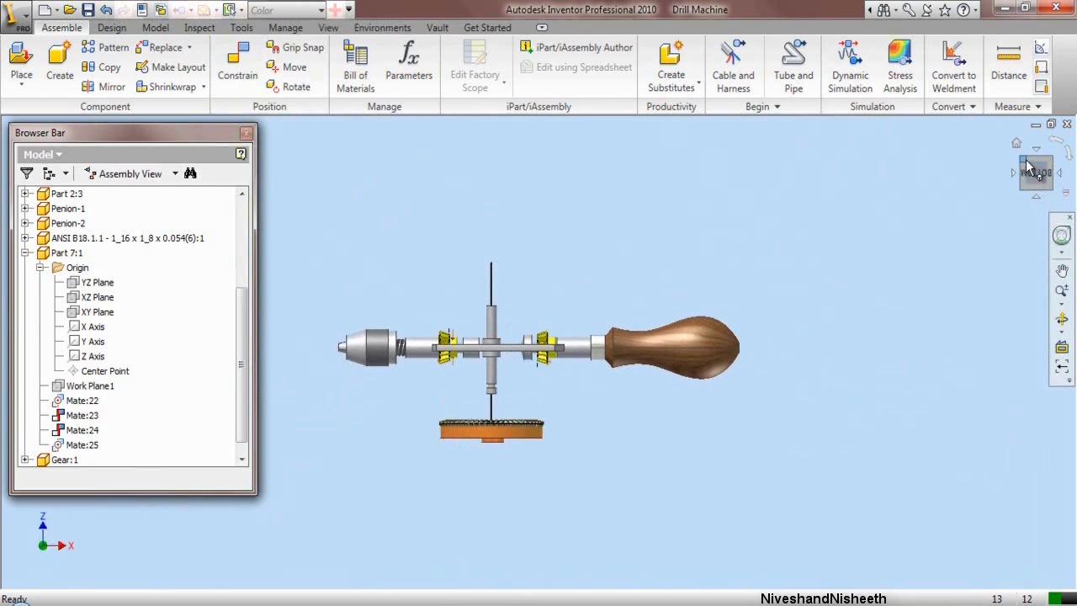
pyautogui.click(1028, 169)
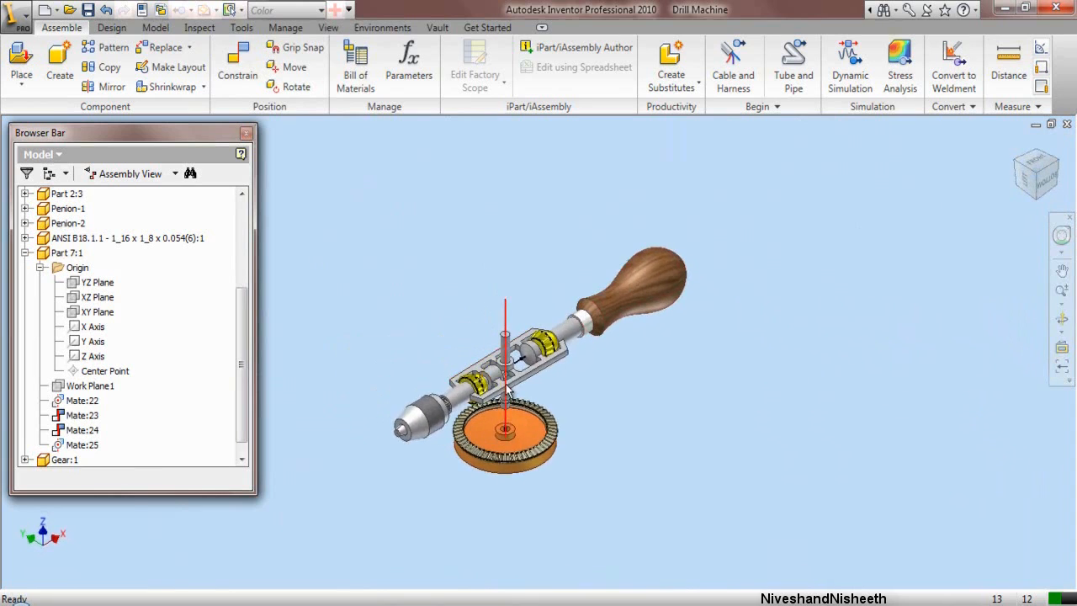
pyautogui.scroll(-5, 508, 390)
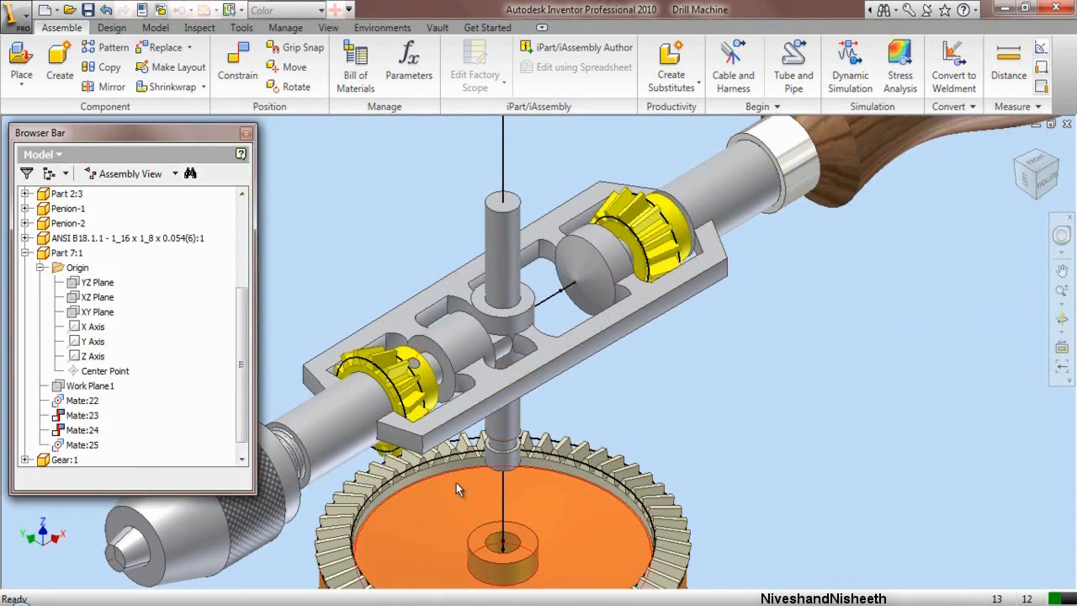
pyautogui.click(236, 9)
pyautogui.click(254, 37)
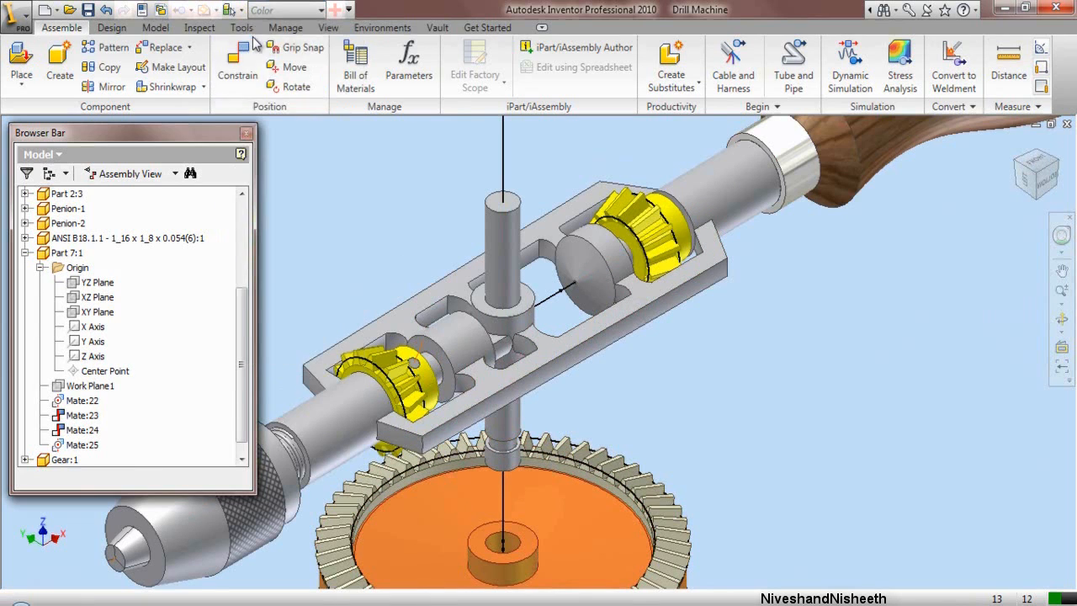
# Step: Isolate the Gear ring, Penion-1 and Penion-2, leaving the Part 7 wheel out of the selection
pyautogui.scroll(2, 409, 185)
pyautogui.click(472, 451)
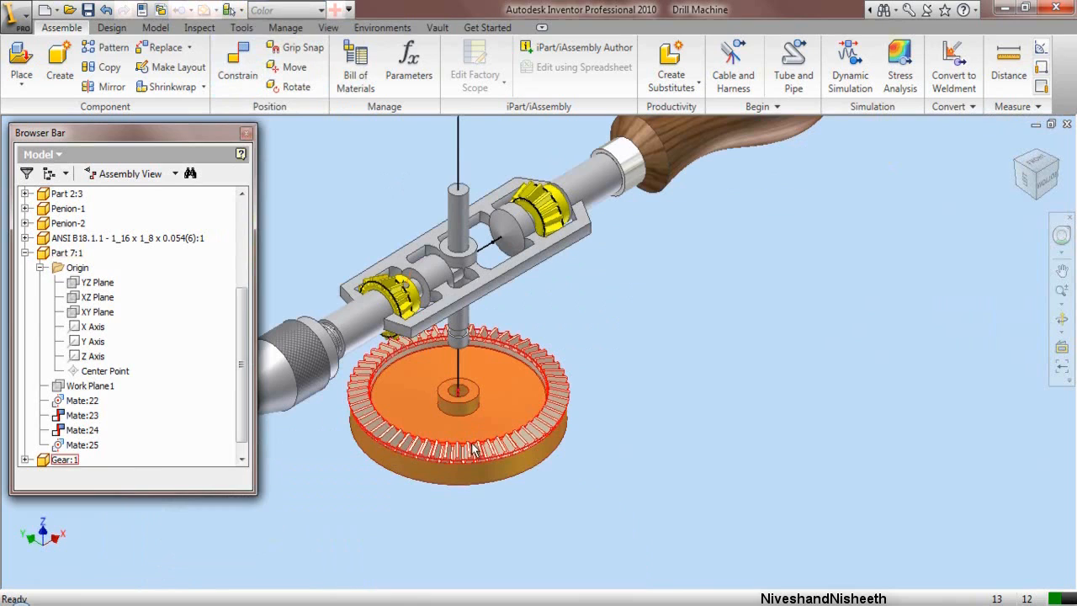
pyautogui.click(471, 446)
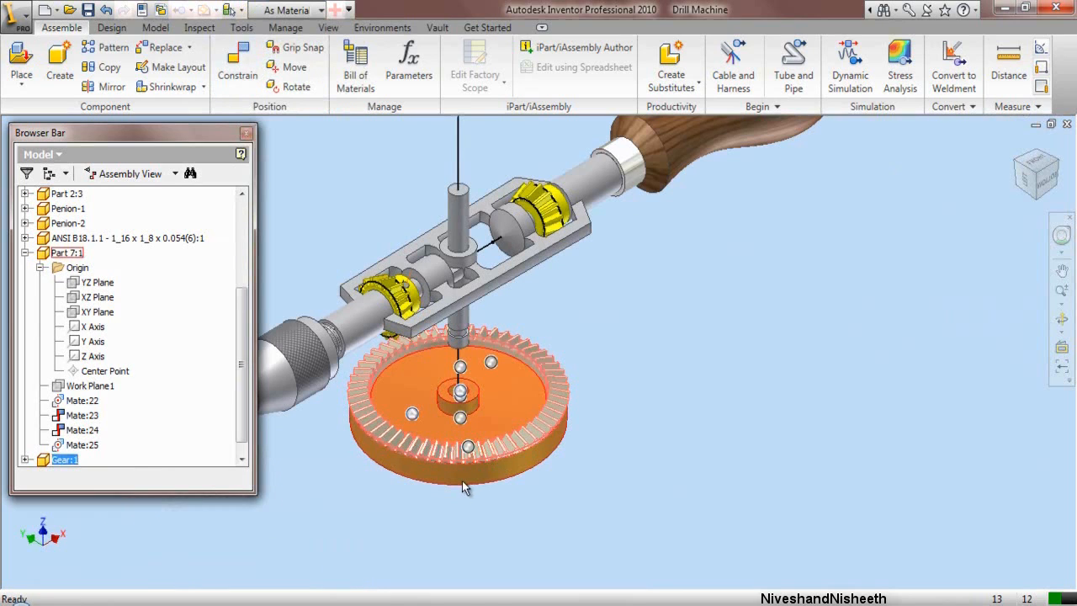
pyautogui.keyDown('ctrl'); pyautogui.click(467, 468); pyautogui.keyUp('ctrl')
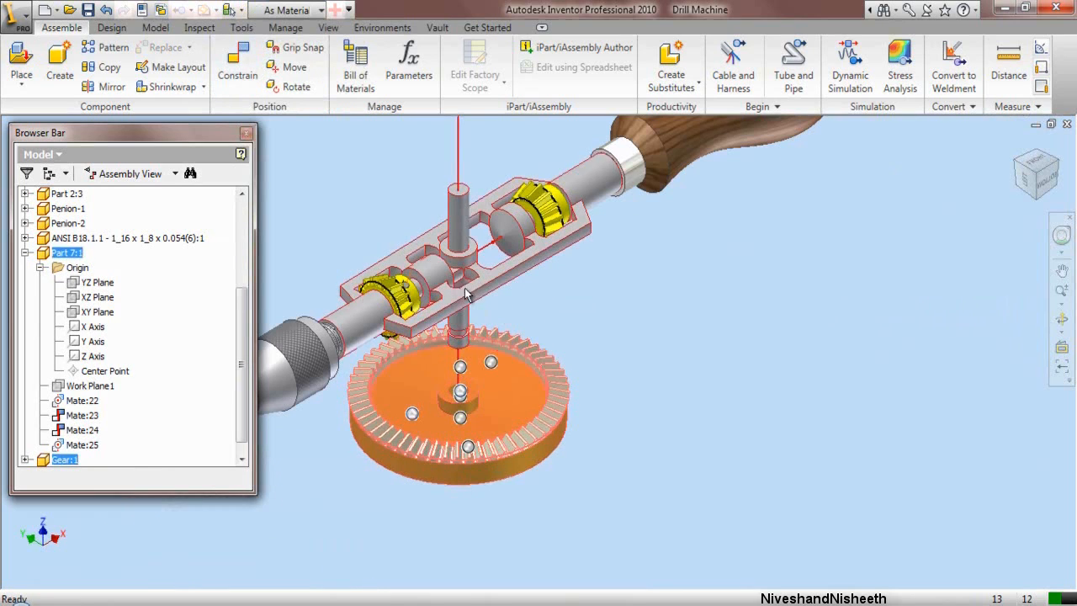
pyautogui.keyDown('ctrl'); pyautogui.click(403, 283); pyautogui.keyUp('ctrl')
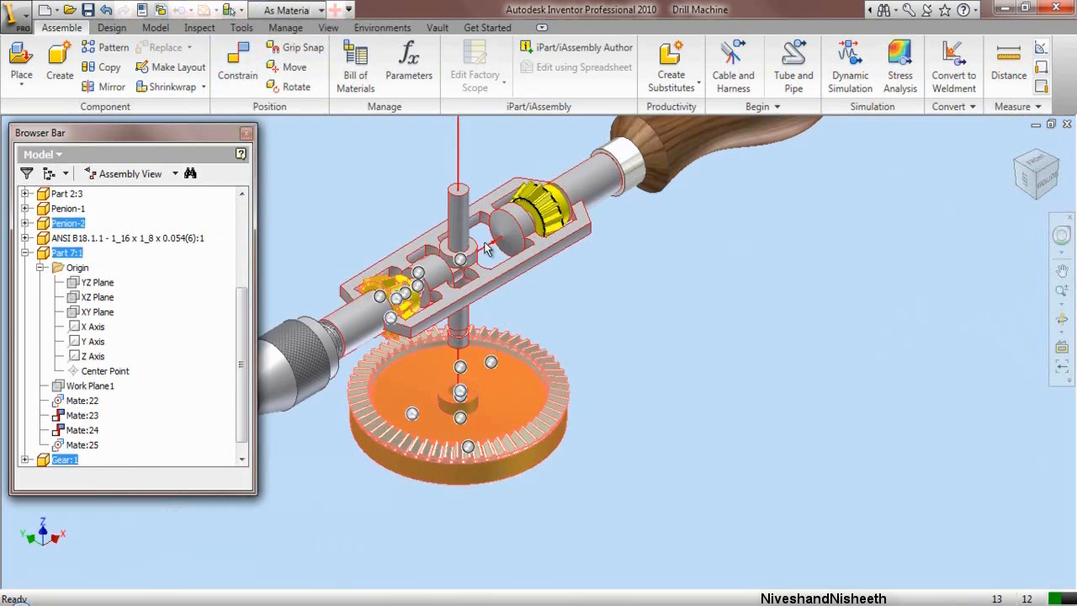
pyautogui.keyDown('ctrl'); pyautogui.click(553, 223); pyautogui.keyUp('ctrl')
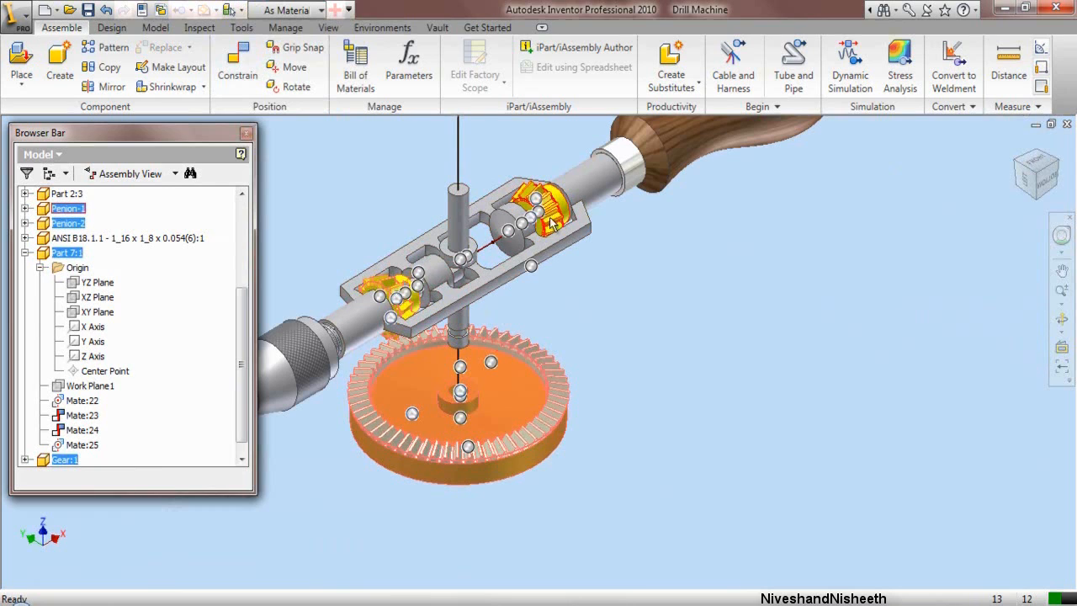
pyautogui.keyDown('ctrl'); pyautogui.click(540, 462); pyautogui.keyUp('ctrl')
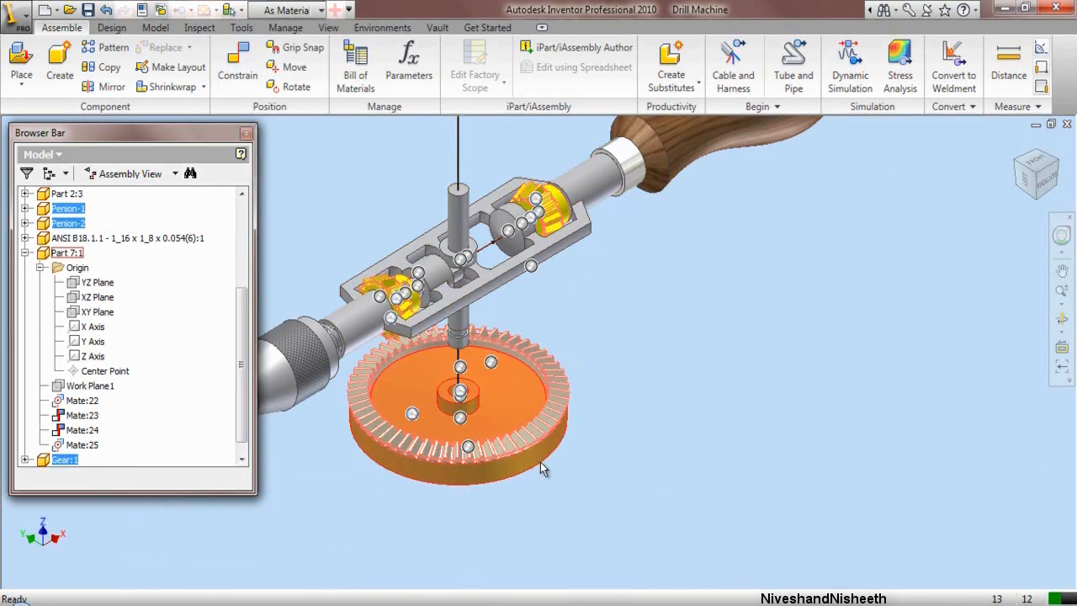
pyautogui.rightClick(539, 447)
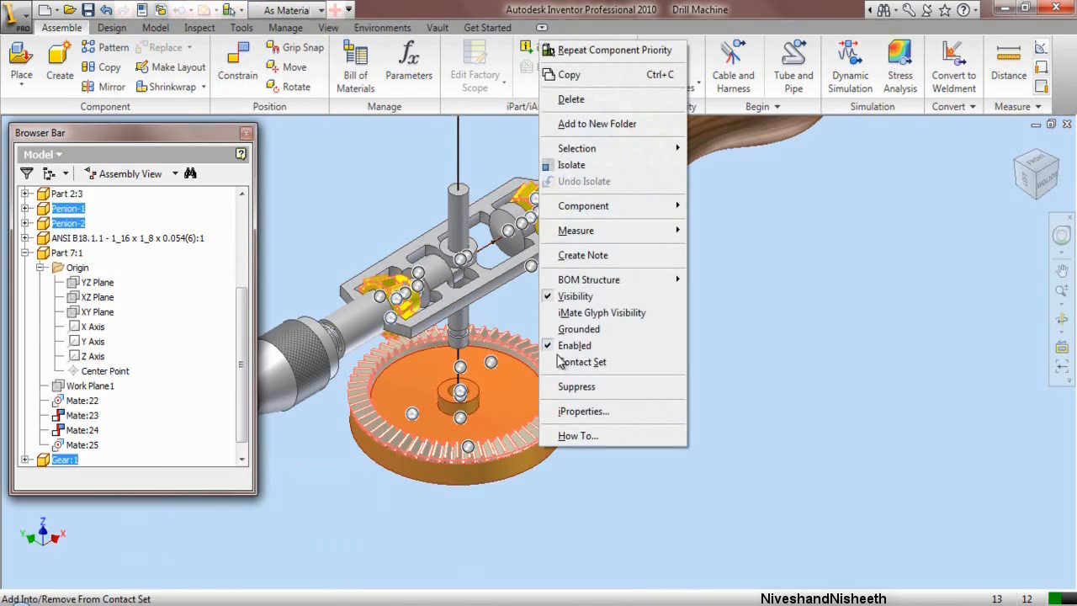
pyautogui.click(562, 166)
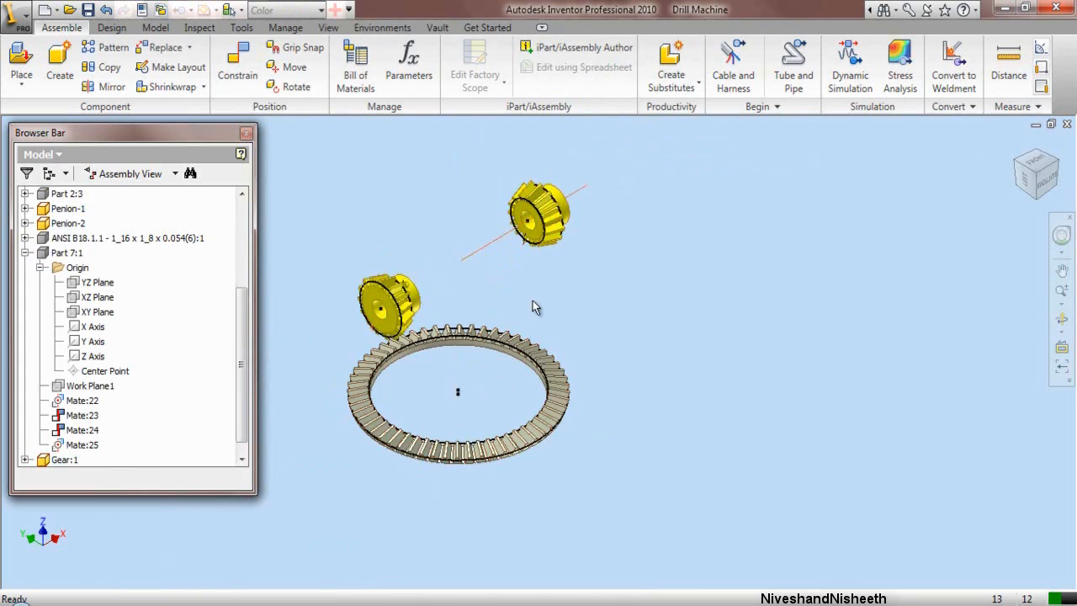
# Step: Collapse all expanded entries in the assembly's model tree
pyautogui.scroll(3, 438, 286)
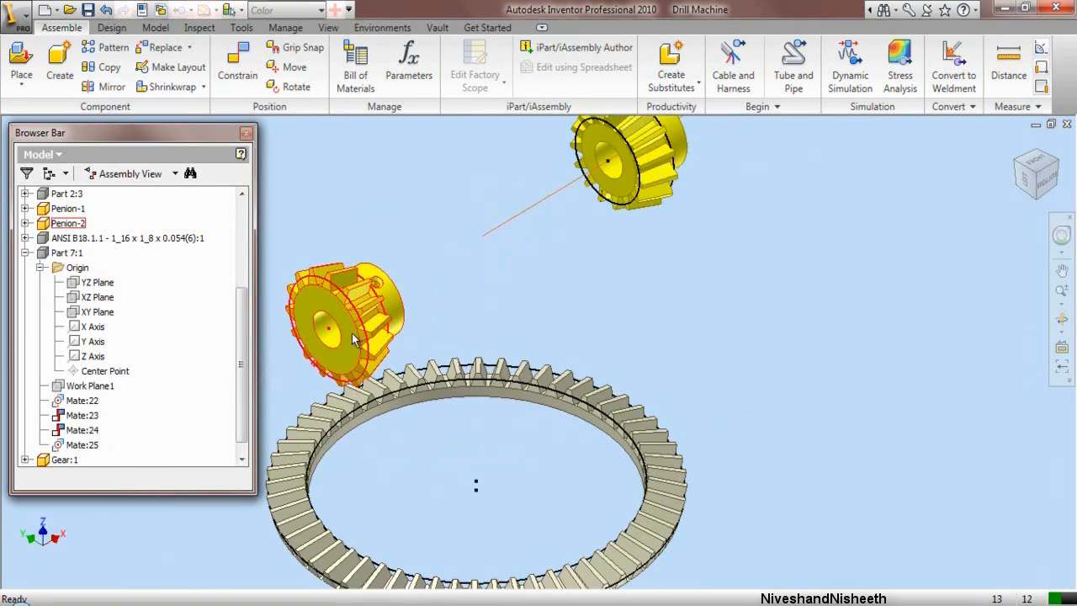
pyautogui.rightClick(192, 347)
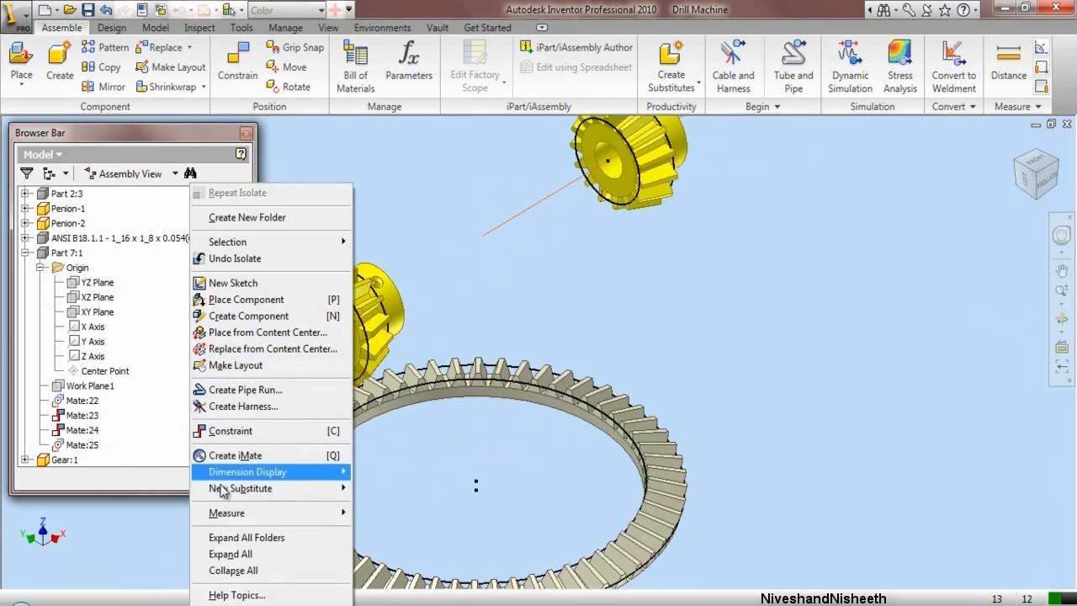
pyautogui.click(233, 571)
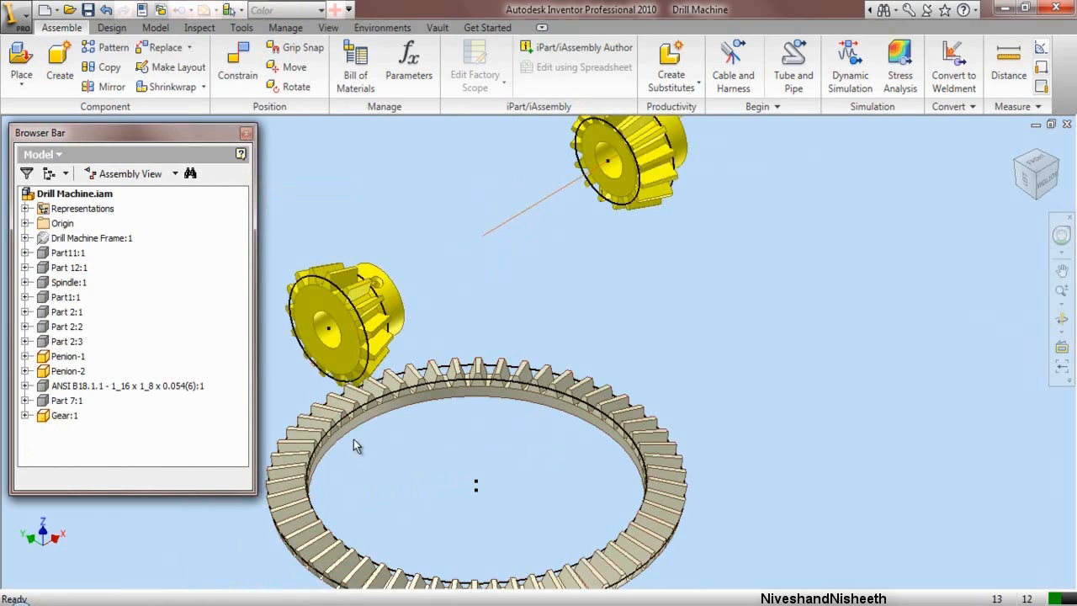
# Step: Turn on visibility of the Intersection work point in the Penion-2 gear
pyautogui.click(366, 312)
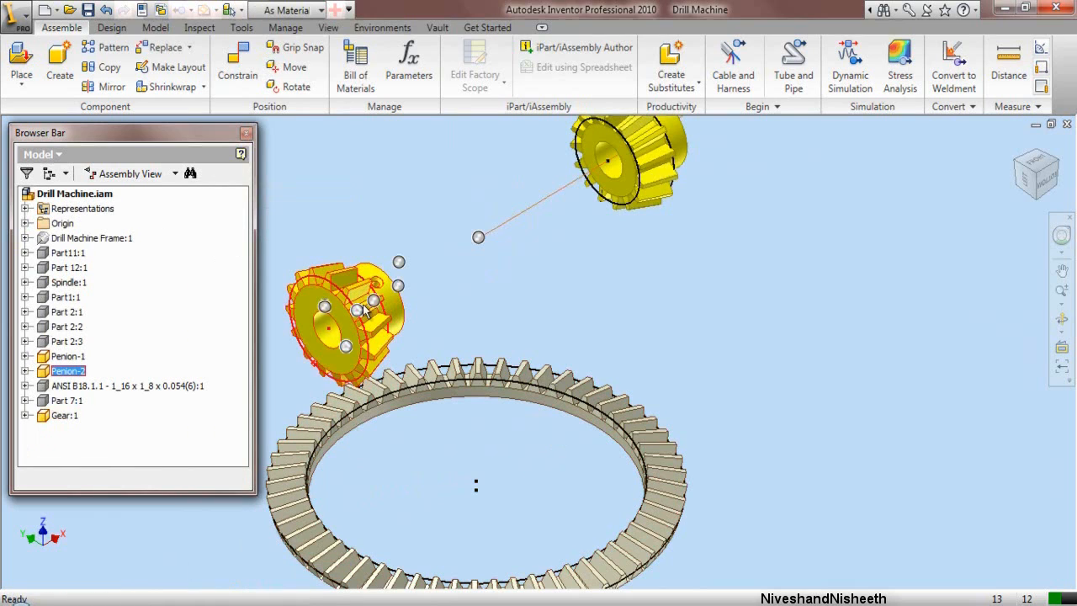
pyautogui.click(26, 371)
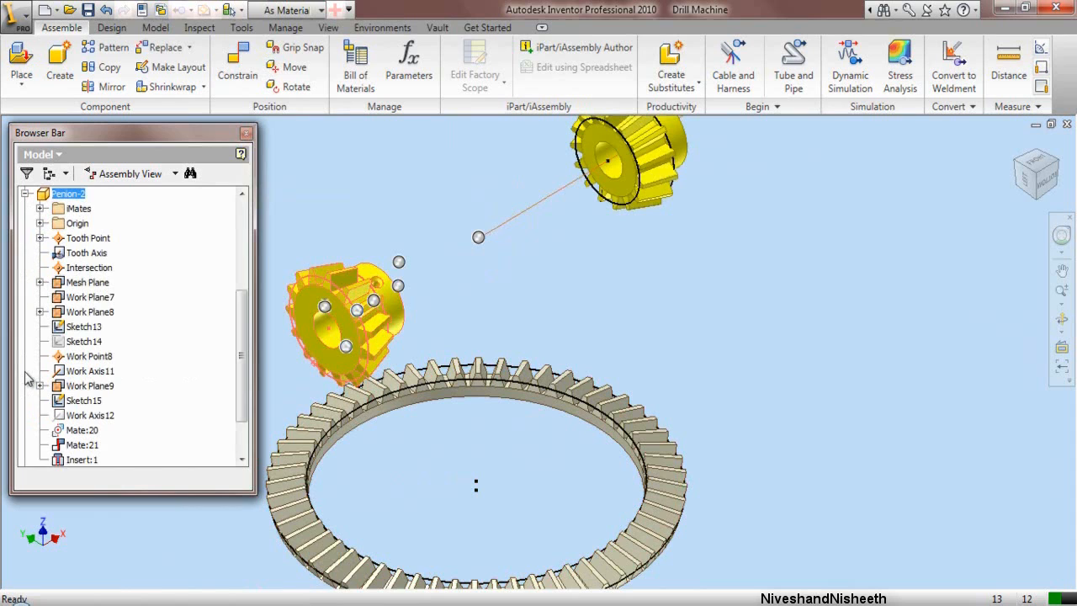
pyautogui.click(494, 242)
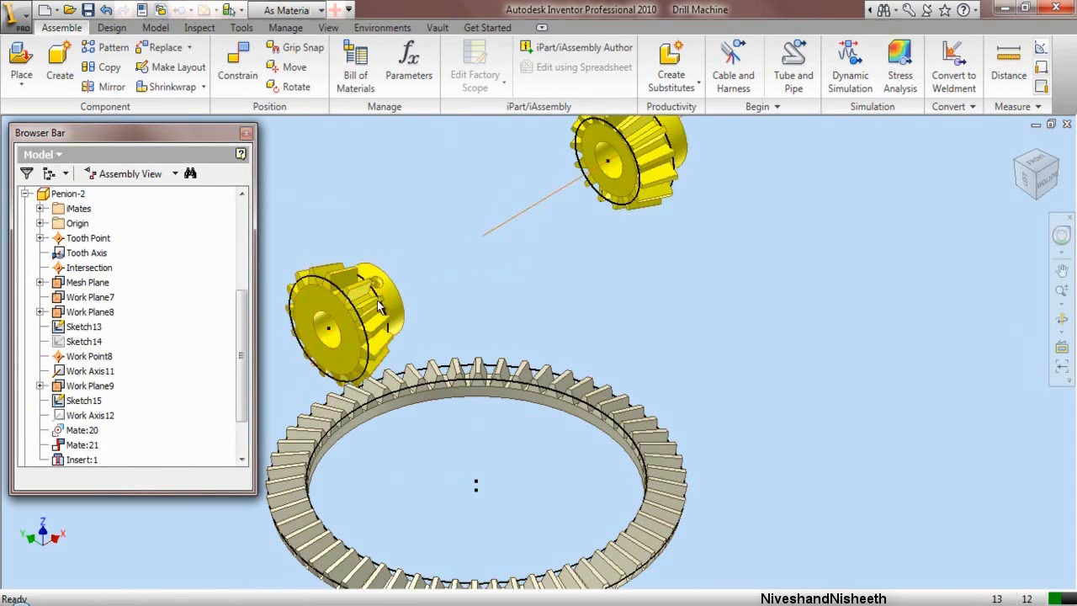
pyautogui.scroll(-3, 378, 284)
pyautogui.scroll(2, 382, 317)
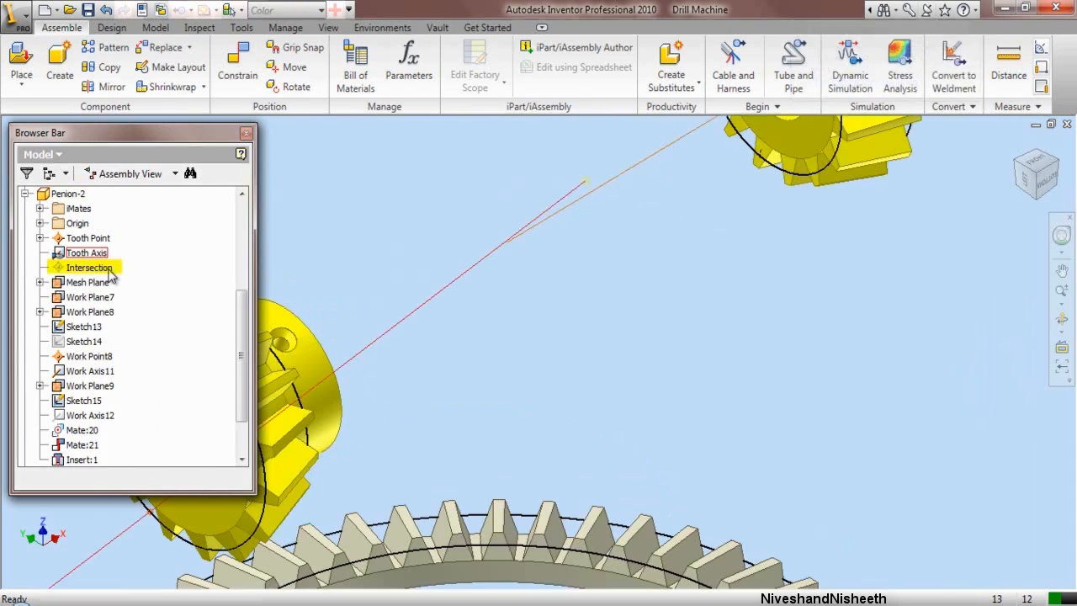
pyautogui.click(109, 270)
pyautogui.rightClick(109, 275)
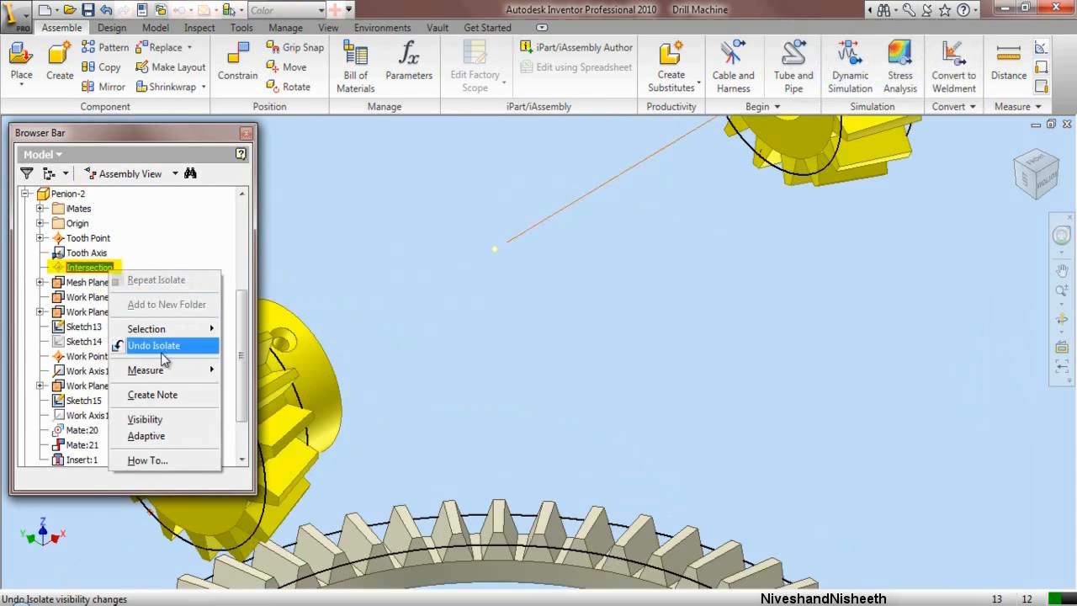
pyautogui.click(144, 419)
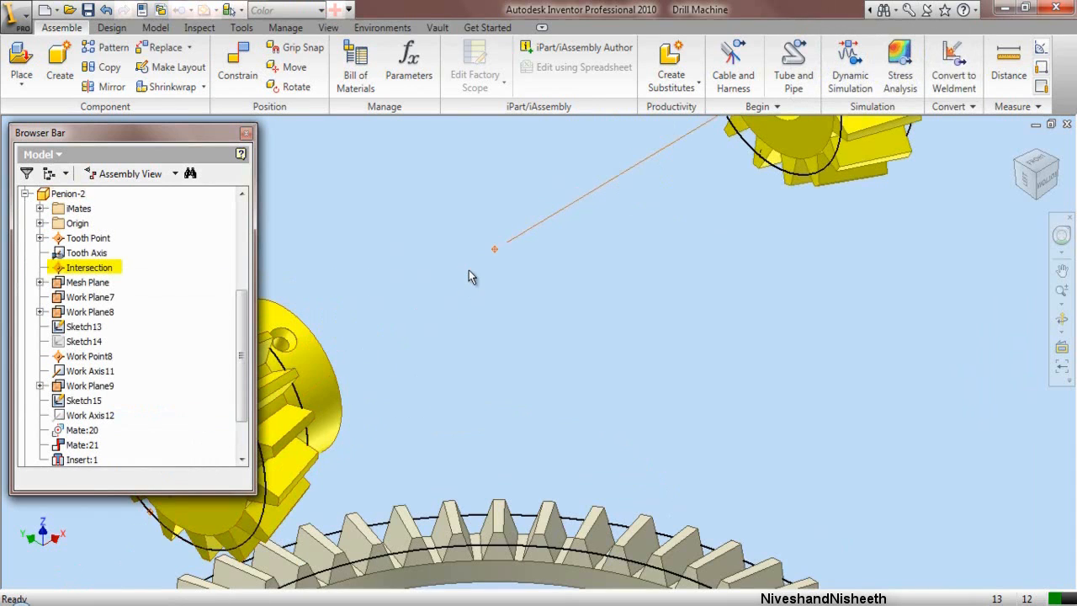
# Step: Slide the Penion-1 gear along its axis past the Intersection point of Penion-2, ending clear of that point
pyautogui.scroll(2, 430, 338)
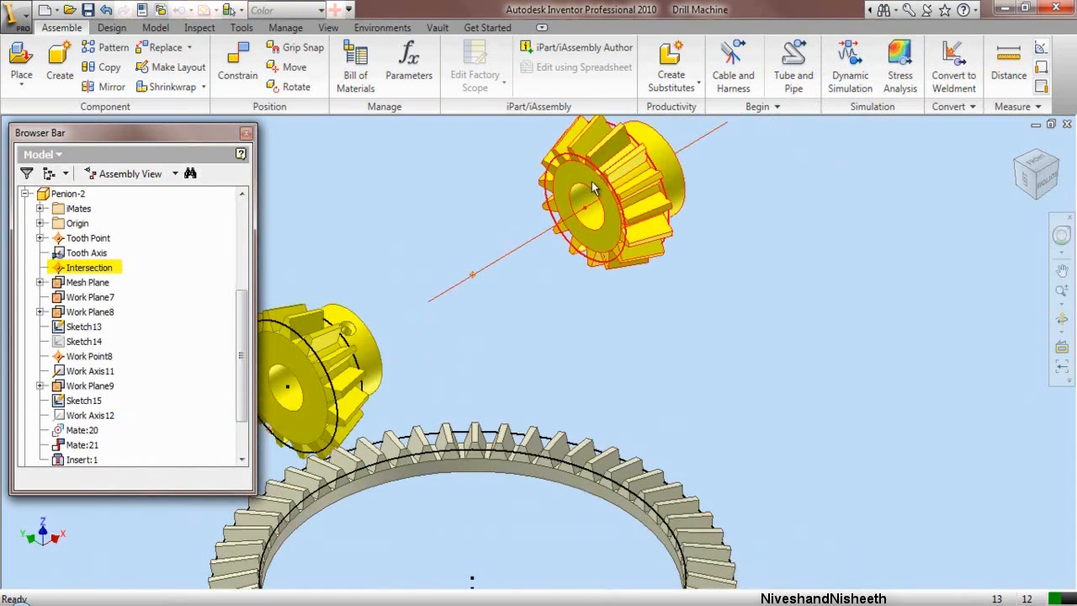
pyautogui.moveTo(661, 168); pyautogui.dragTo(613, 201)
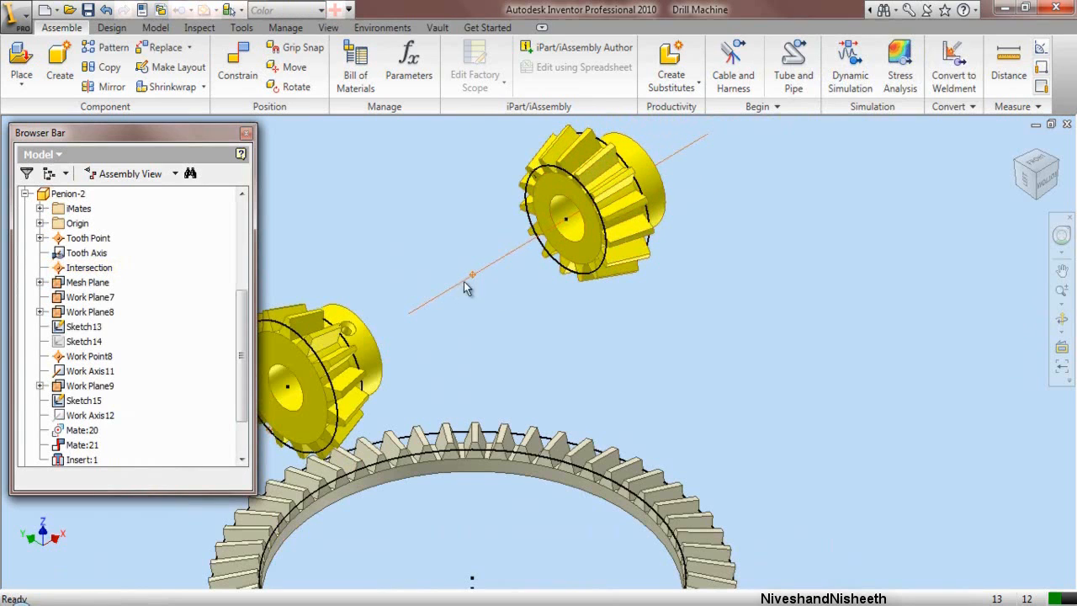
pyautogui.moveTo(580, 210); pyautogui.dragTo(684, 222)
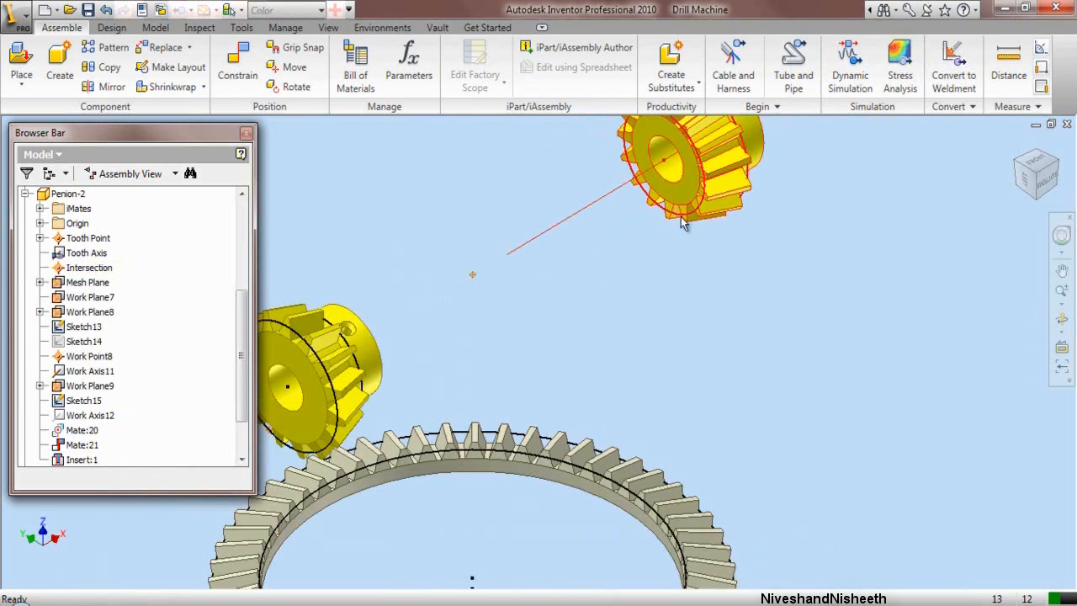
# Step: Locate the Penion-1 gear in the model tree and turn on visibility of its Intersection work point
pyautogui.click(709, 184)
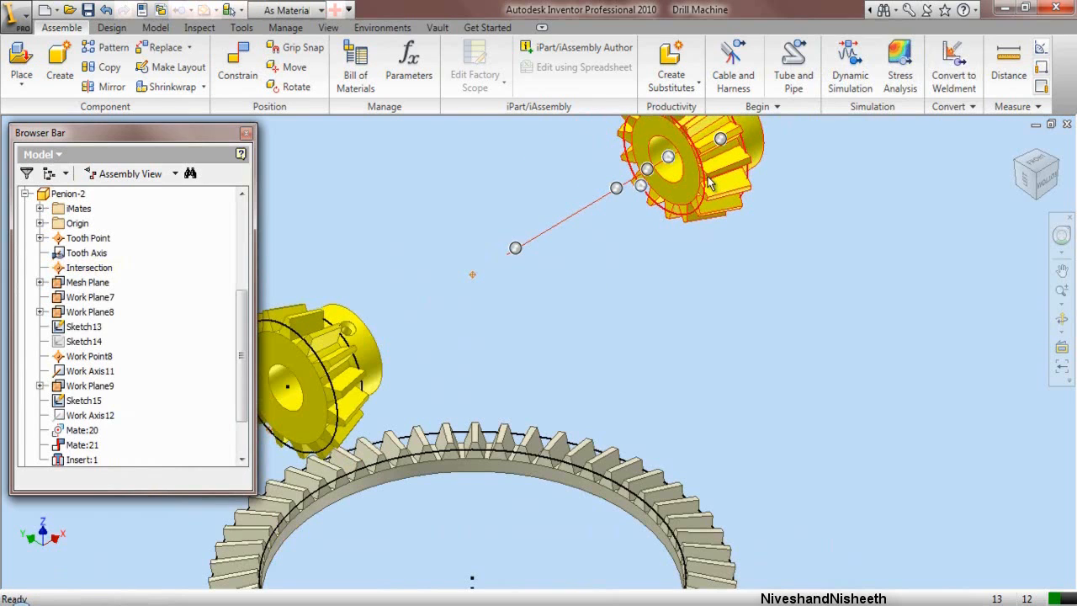
pyautogui.rightClick(709, 183)
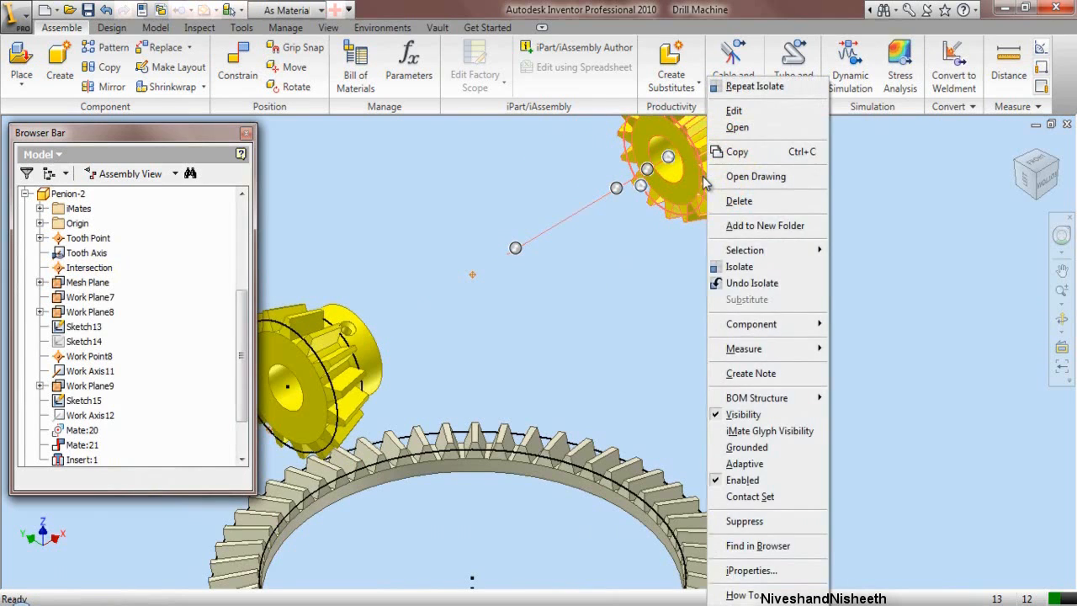
pyautogui.click(732, 545)
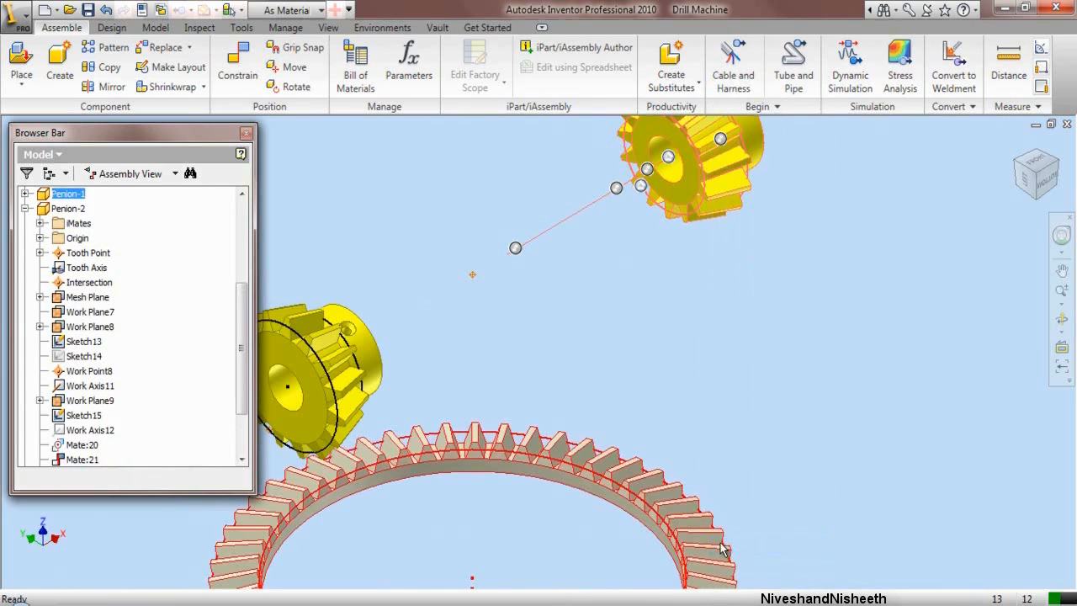
pyautogui.click(26, 208)
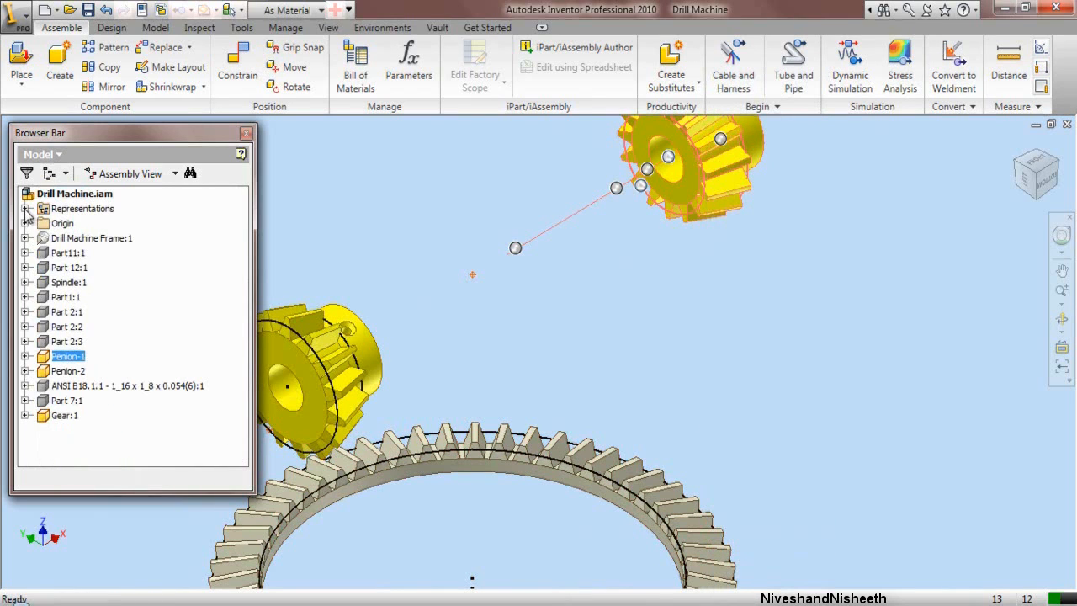
pyautogui.click(26, 356)
pyautogui.click(98, 312)
pyautogui.rightClick(97, 314)
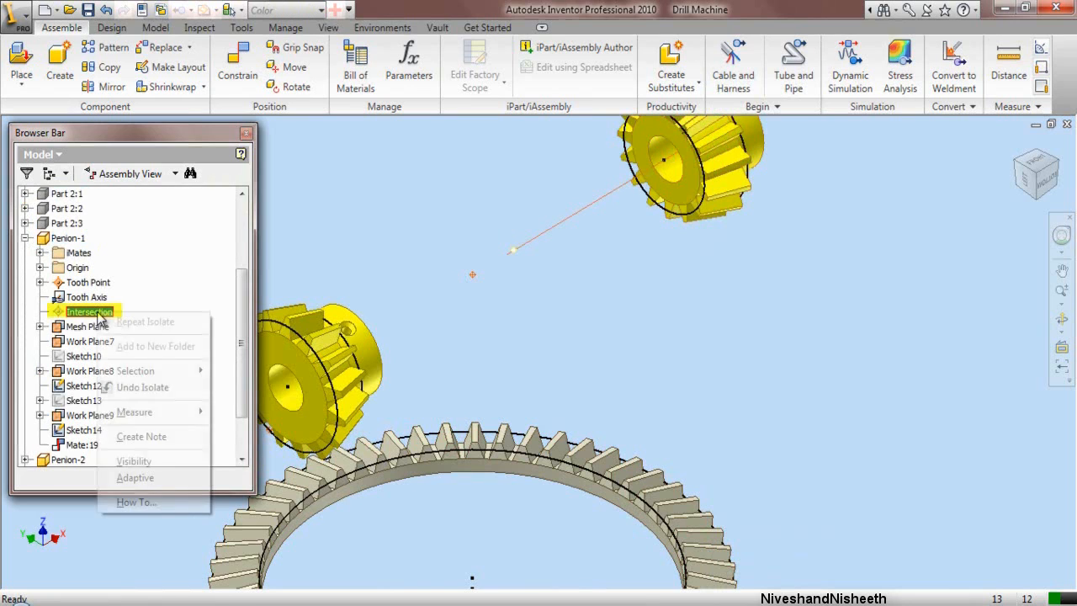
pyautogui.click(138, 461)
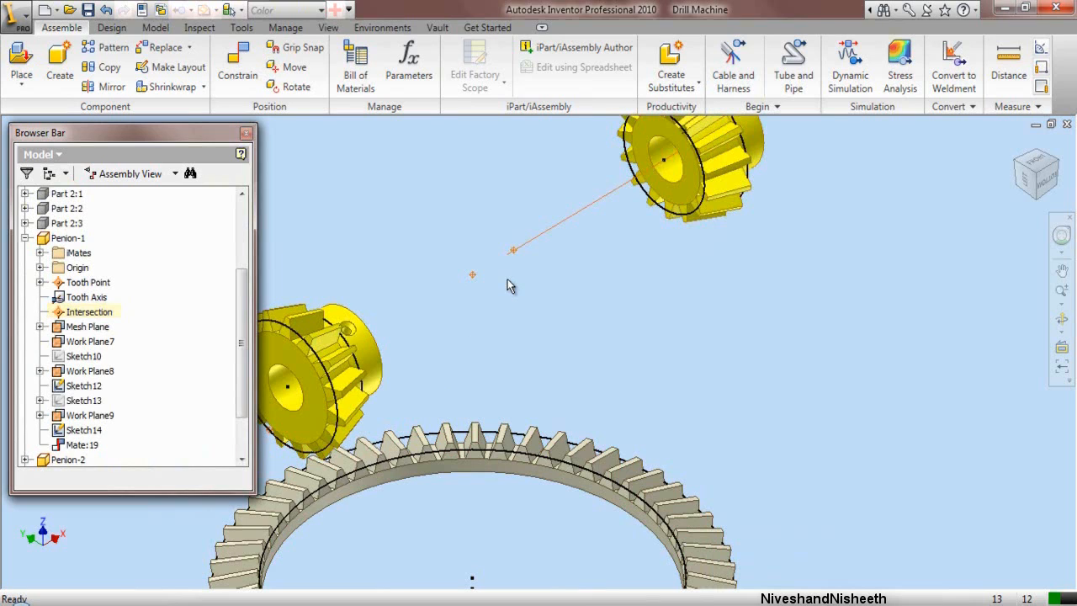
# Step: Locate the Gear ring in the model tree and turn on visibility of its Intersection work point
pyautogui.scroll(-2, 542, 270)
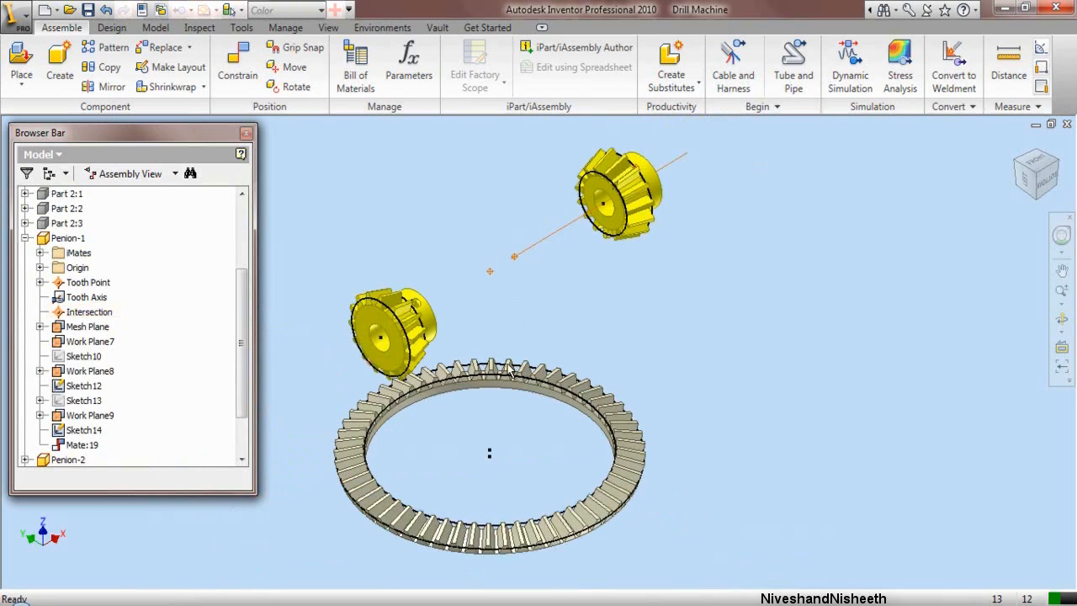
pyautogui.scroll(3, 502, 377)
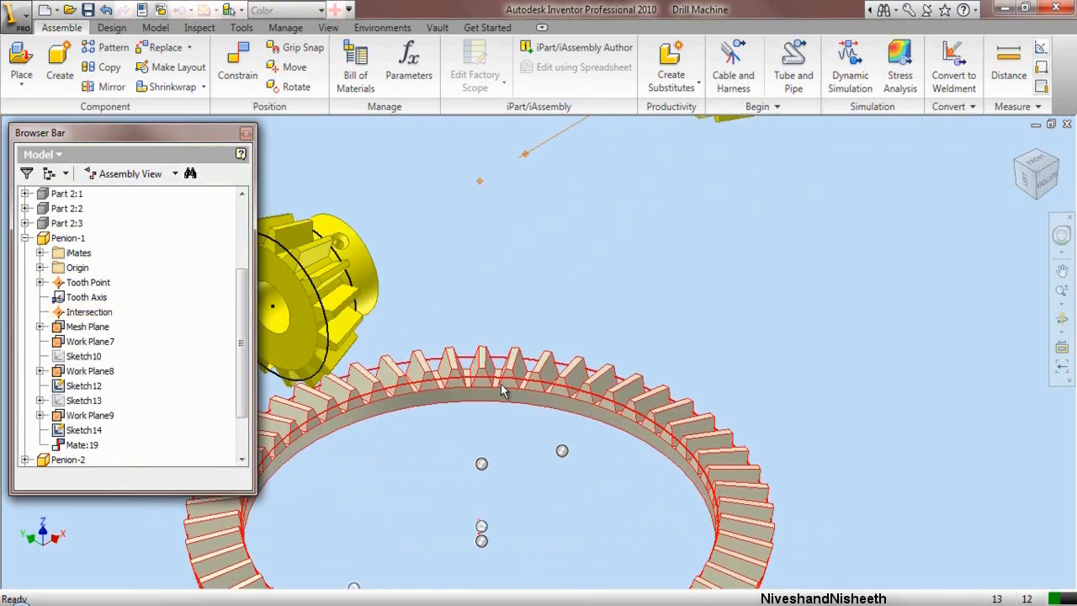
pyautogui.click(502, 388)
pyautogui.rightClick(500, 384)
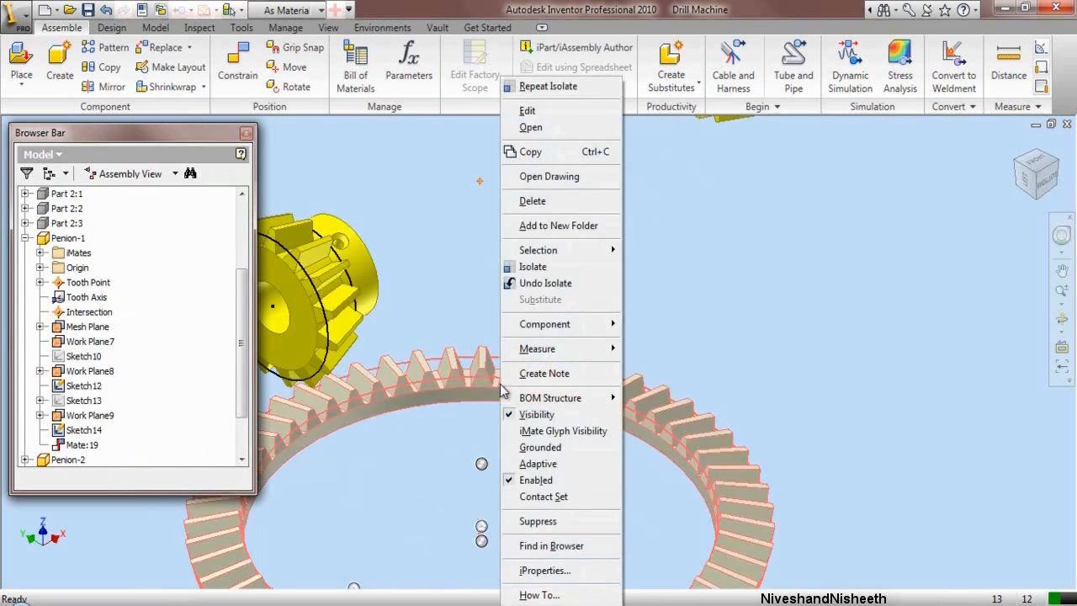
pyautogui.click(557, 547)
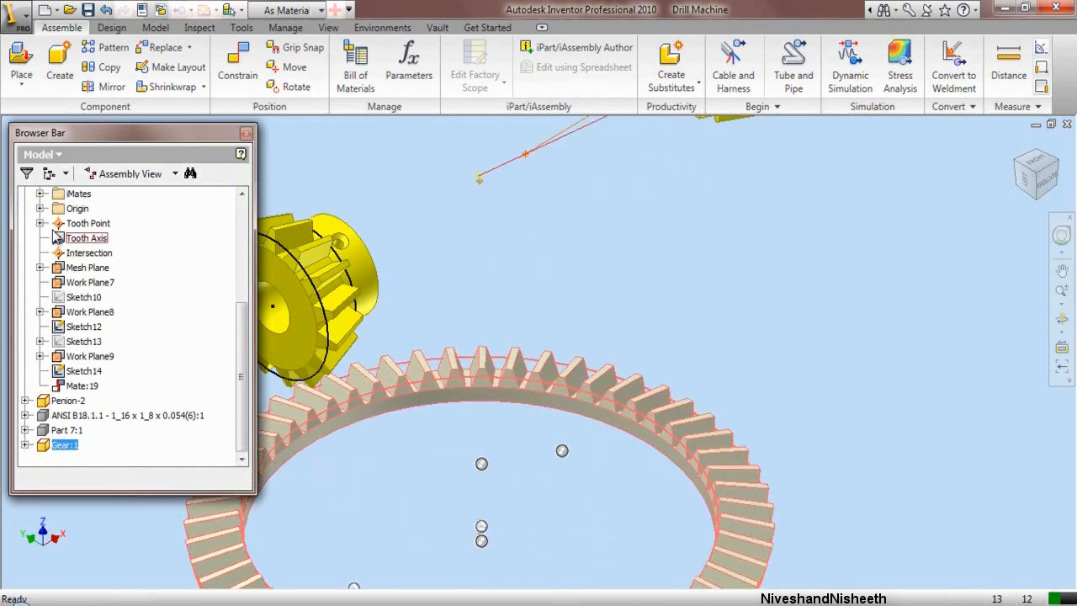
pyautogui.moveTo(243, 338); pyautogui.dragTo(166, 320)
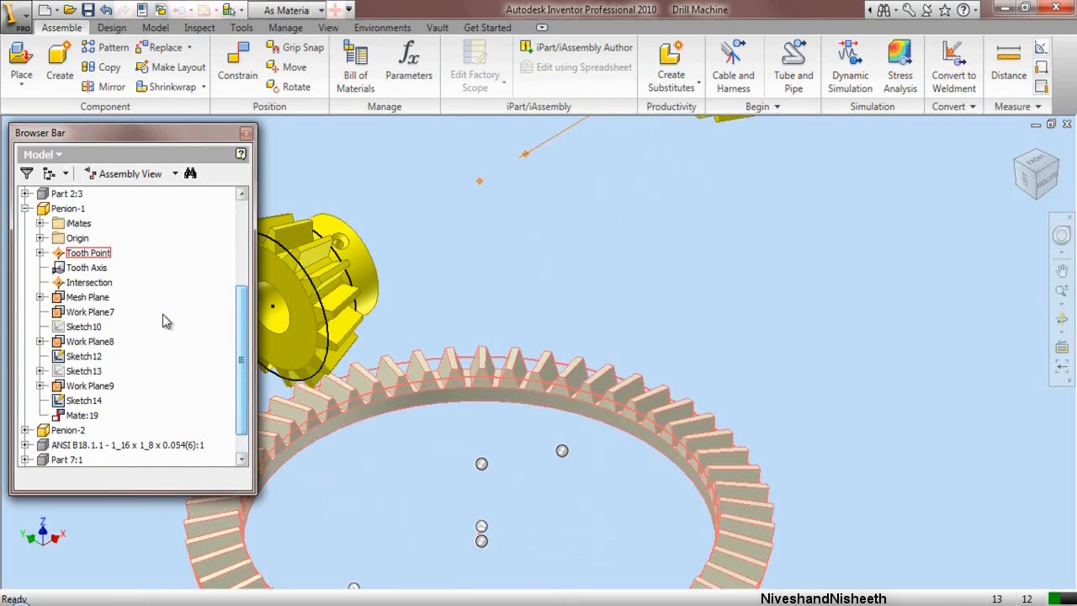
pyautogui.click(25, 208)
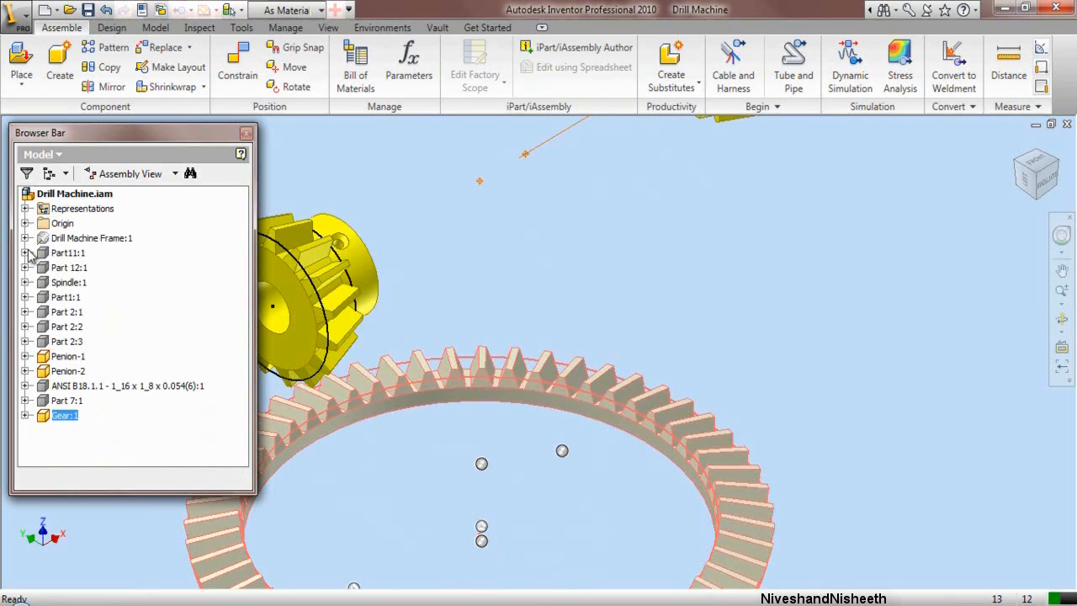
pyautogui.click(26, 416)
pyautogui.click(88, 268)
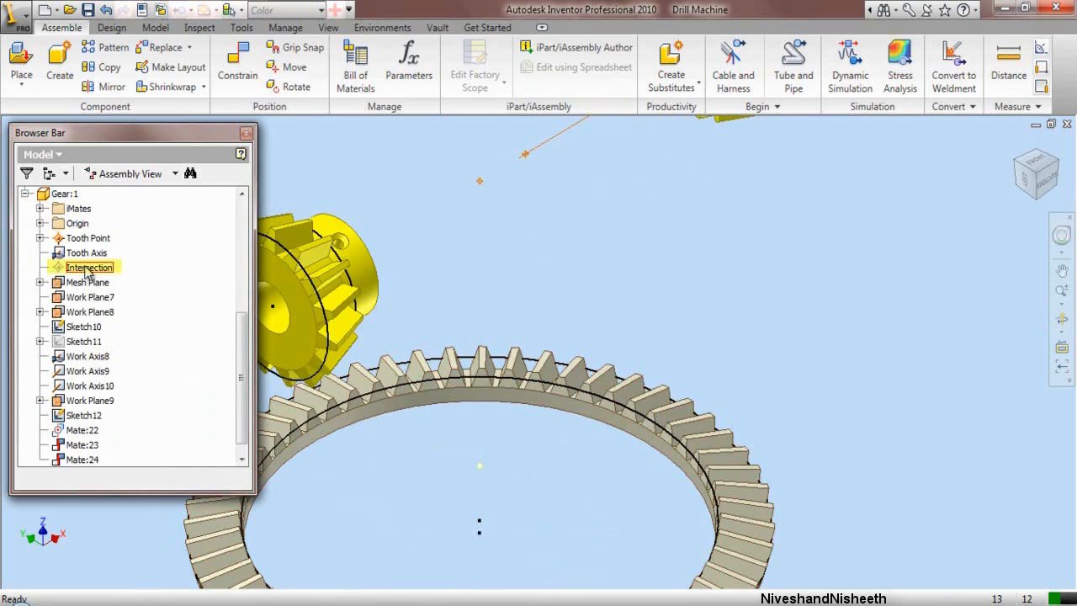
pyautogui.rightClick(89, 268)
pyautogui.click(131, 415)
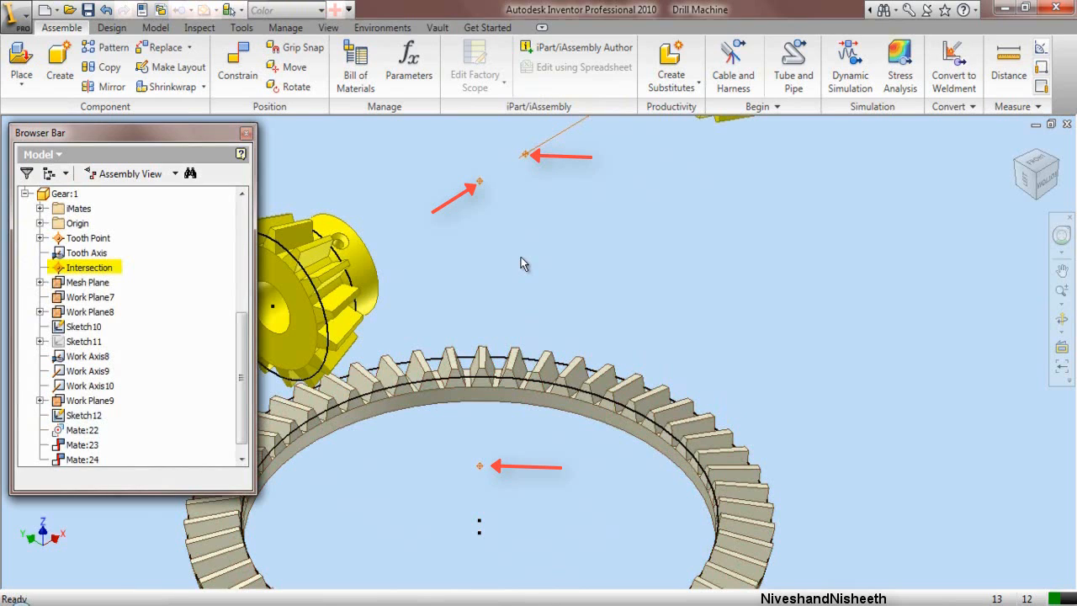
# Step: Mate the Intersection point of Penion-2 to the Intersection point of Penion-1 with a 0 in offset
pyautogui.click(239, 66)
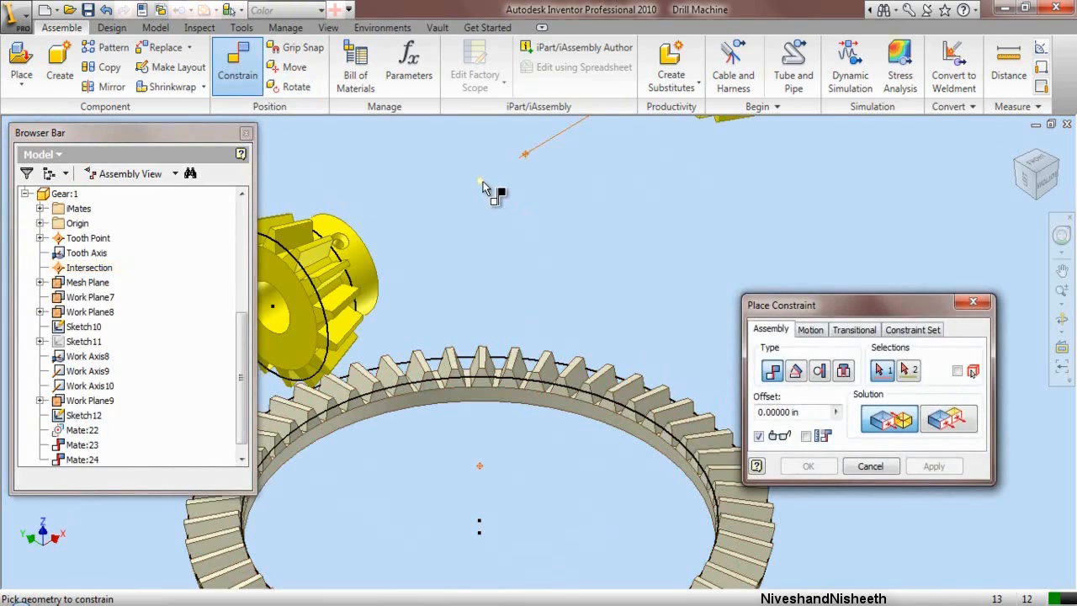
pyautogui.click(498, 180)
pyautogui.click(525, 153)
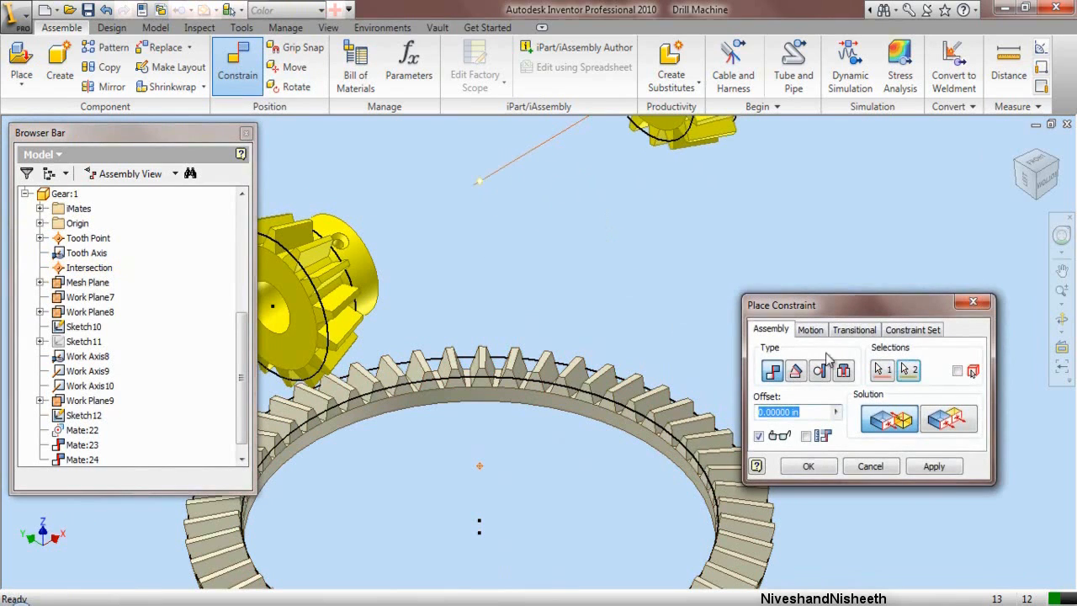
pyautogui.click(934, 466)
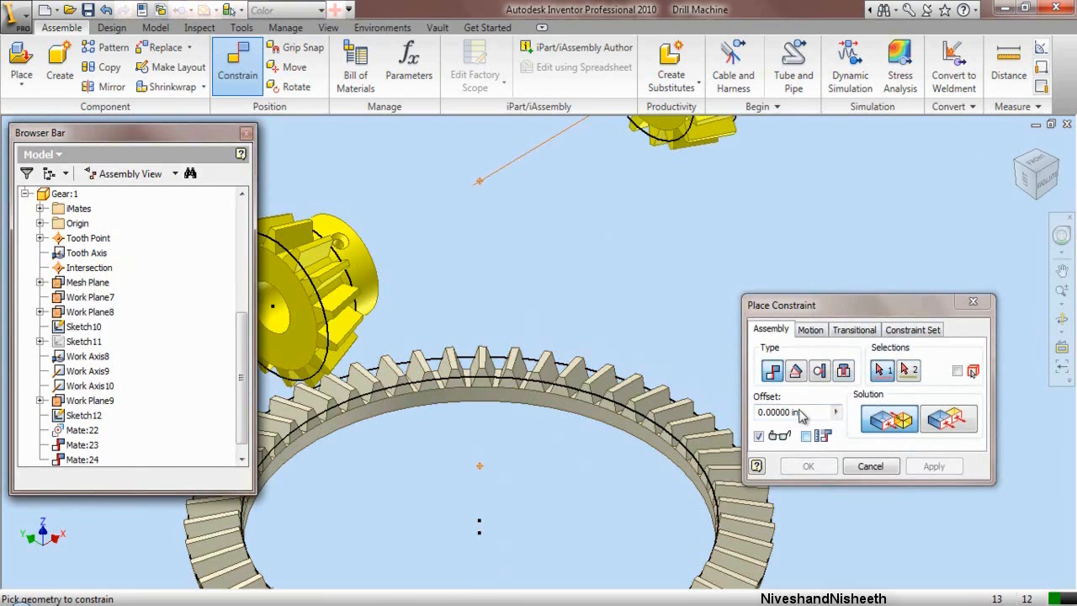
# Step: Mate the Gear ring's Intersection point to the pinions' shared Intersection point with a 0 in offset
pyautogui.click(478, 185)
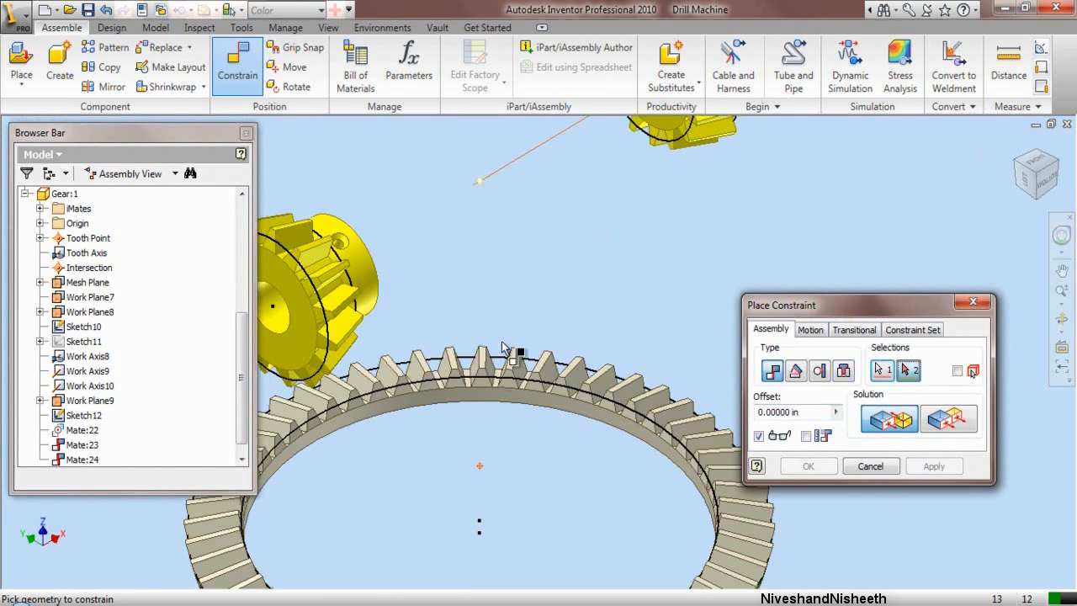
pyautogui.click(479, 467)
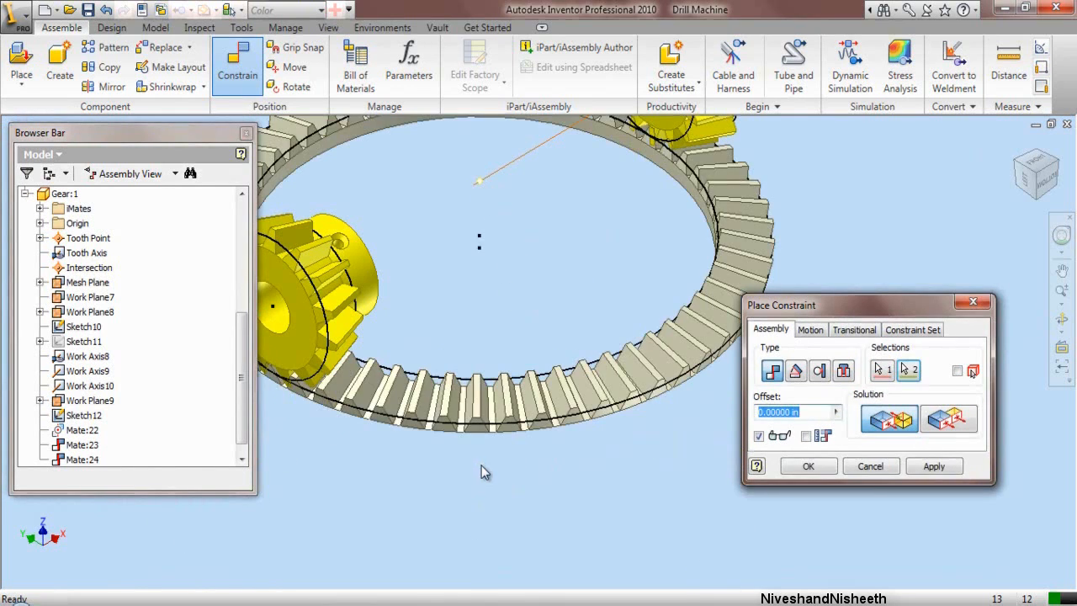
pyautogui.click(934, 466)
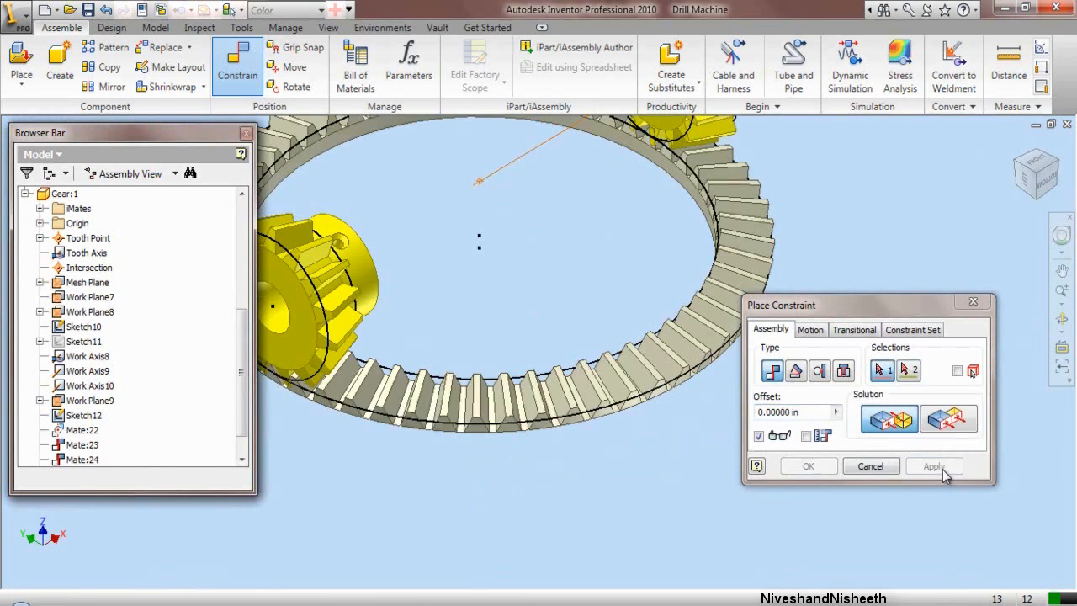
pyautogui.click(871, 466)
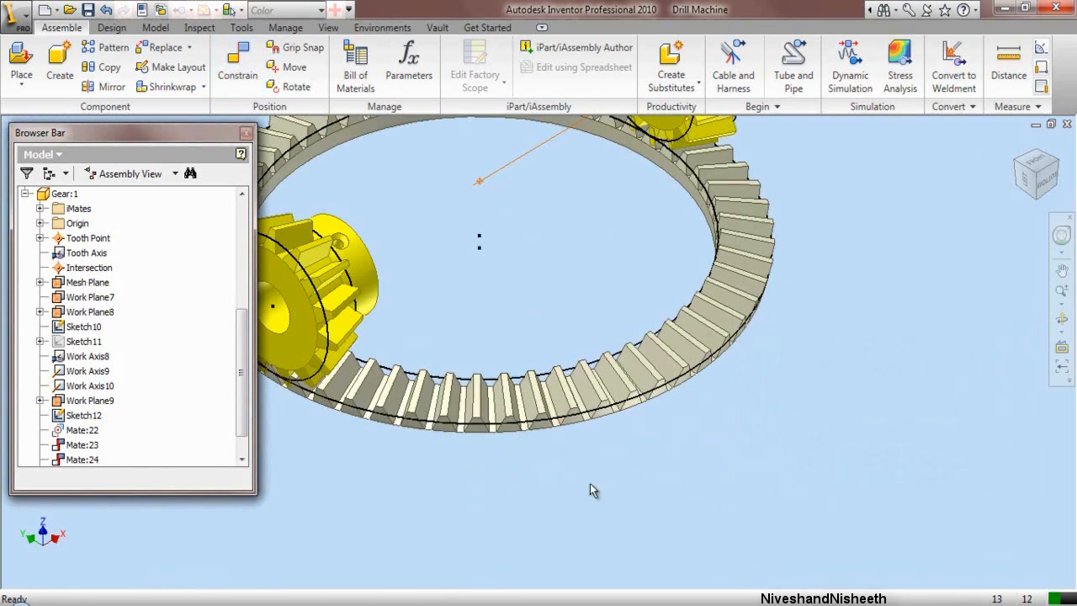
# Step: Turn Penion-1, Penion-2 and the Gear ring in place to check how each one moves
pyautogui.scroll(-3, 590, 483)
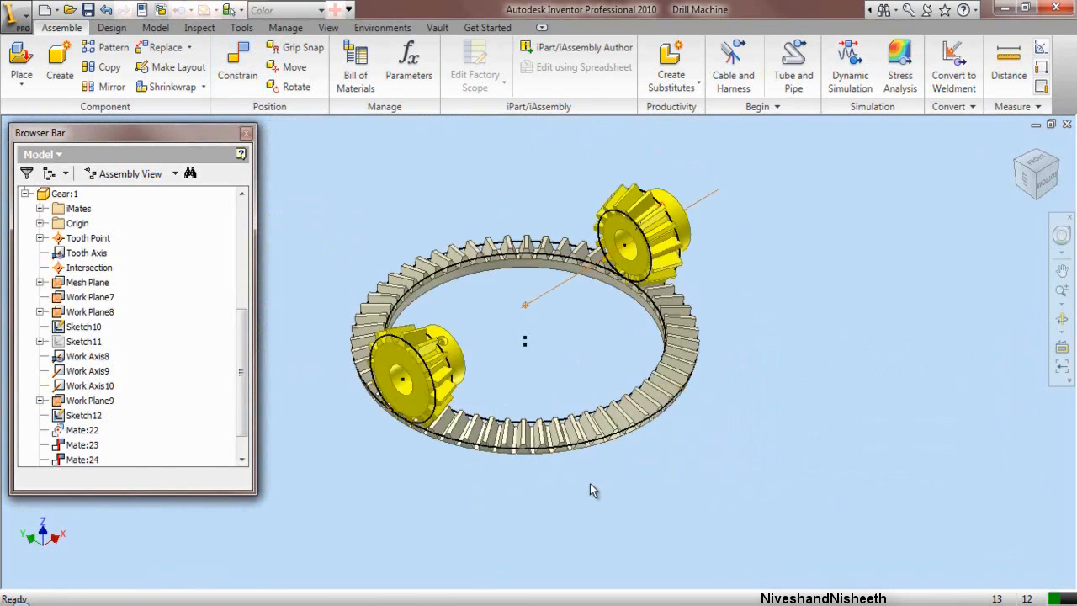
pyautogui.click(654, 238)
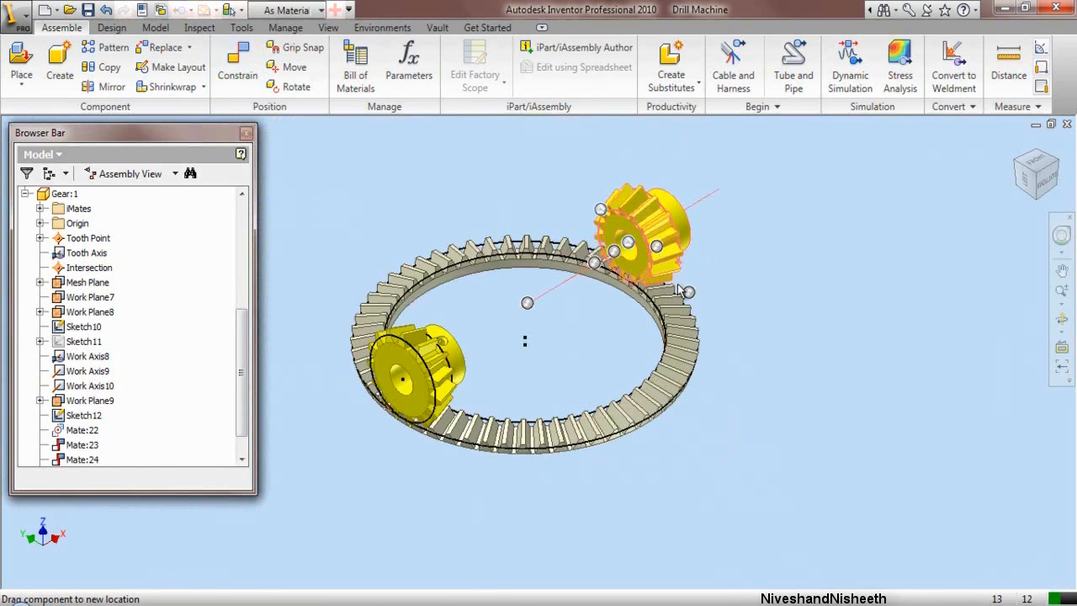
pyautogui.click(457, 347)
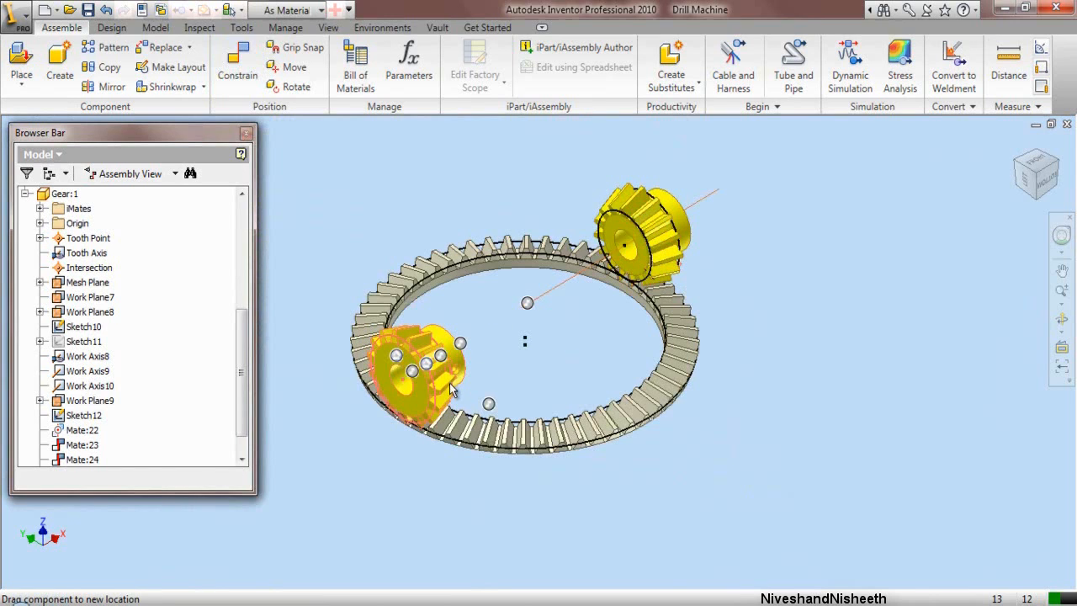
pyautogui.moveTo(484, 433); pyautogui.dragTo(542, 448)
pyautogui.click(738, 296)
# Step: Add a forward rotation motion constraint from the Gear ring to the pinion on the visible work axis, with a ratio of 15/56
pyautogui.scroll(4, 573, 187)
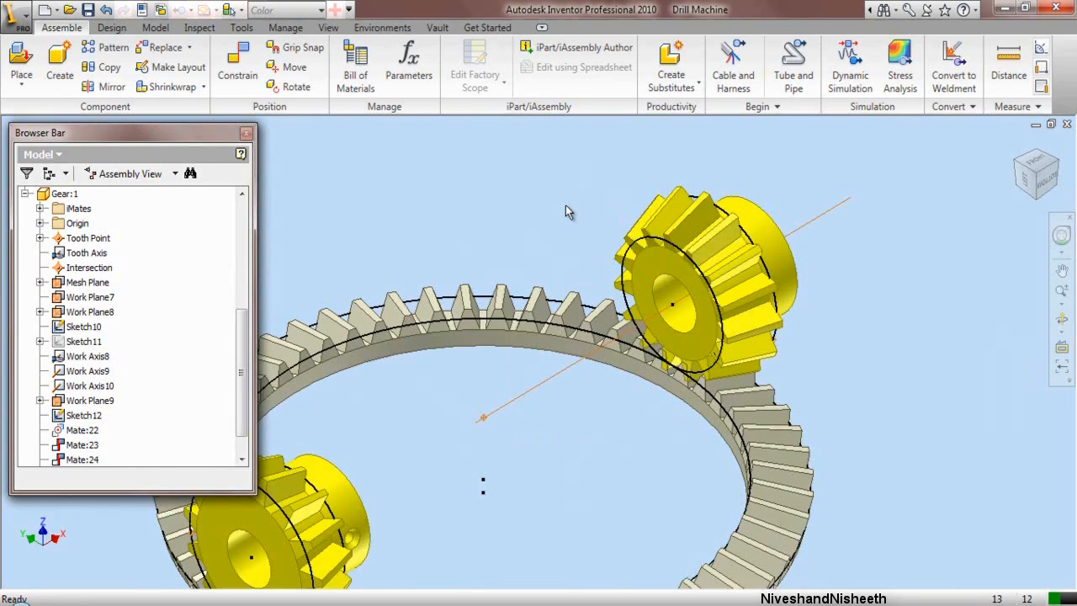
pyautogui.click(243, 88)
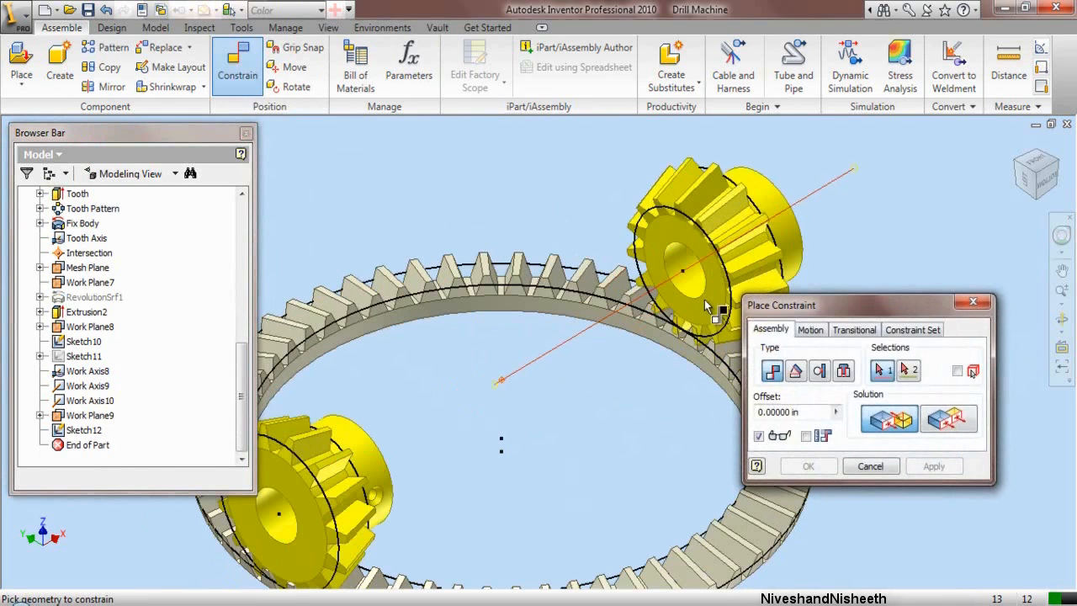
pyautogui.click(813, 330)
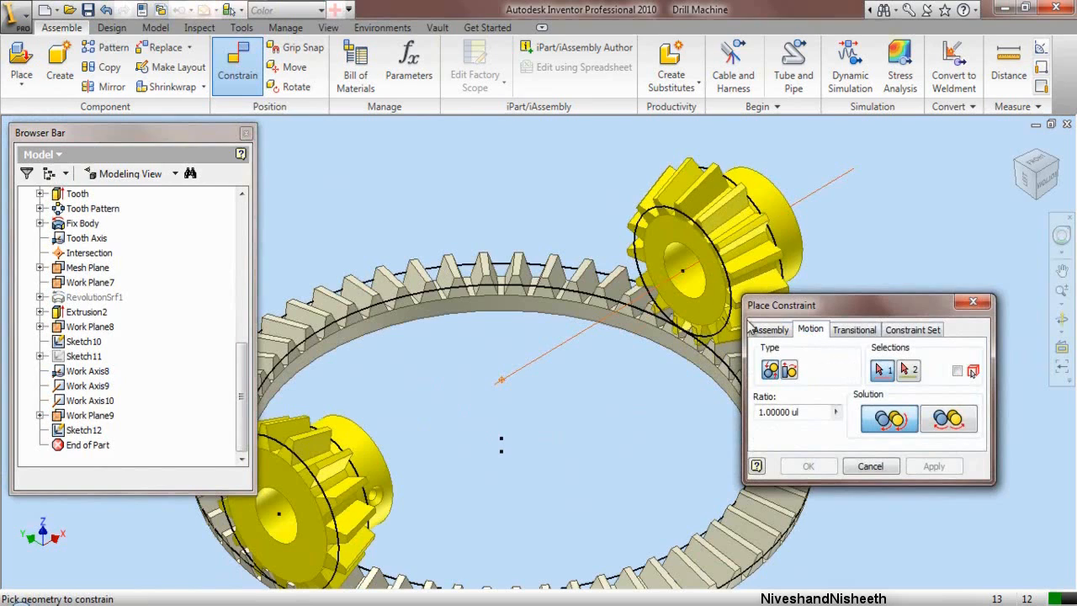
pyautogui.click(662, 341)
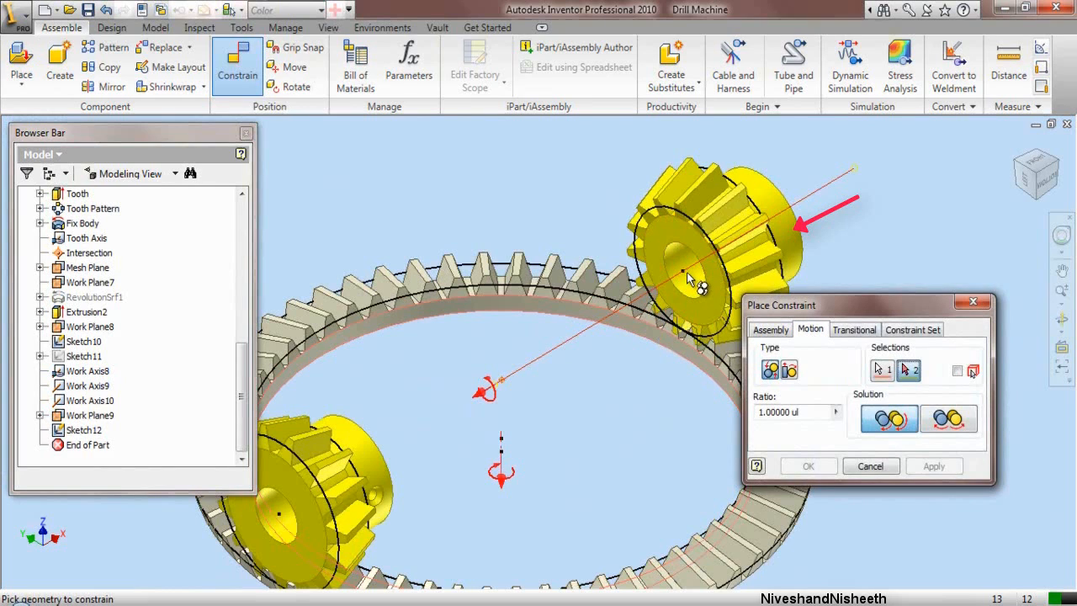
pyautogui.click(760, 218)
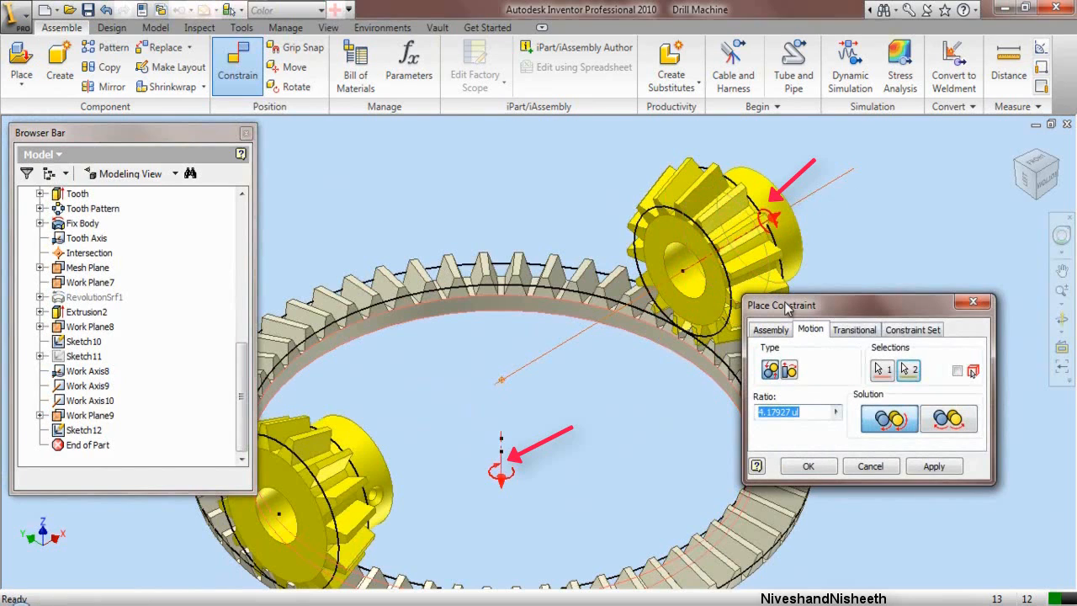
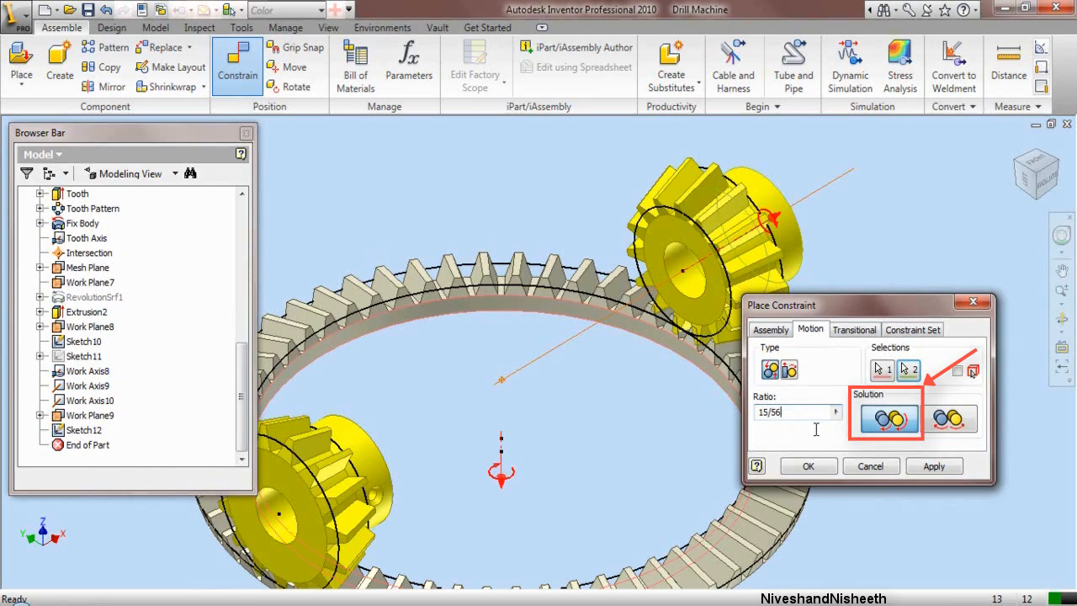
pyautogui.click(934, 466)
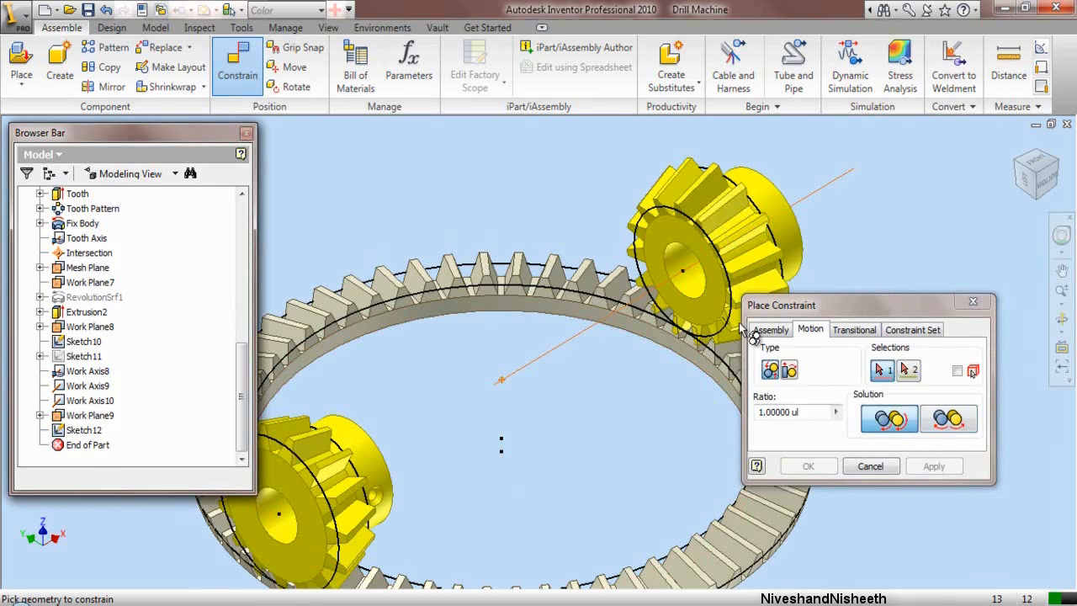
# Step: Add a forward rotation motion constraint from the Gear ring to the other pinion, with a ratio of 15/56, and finish constraining
pyautogui.click(684, 354)
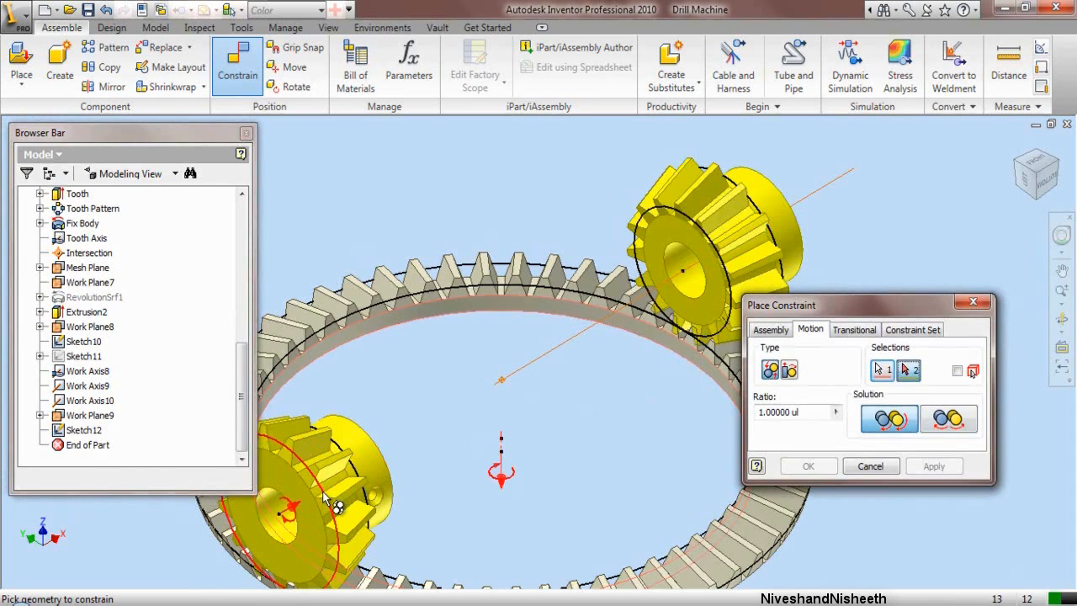
pyautogui.click(285, 514)
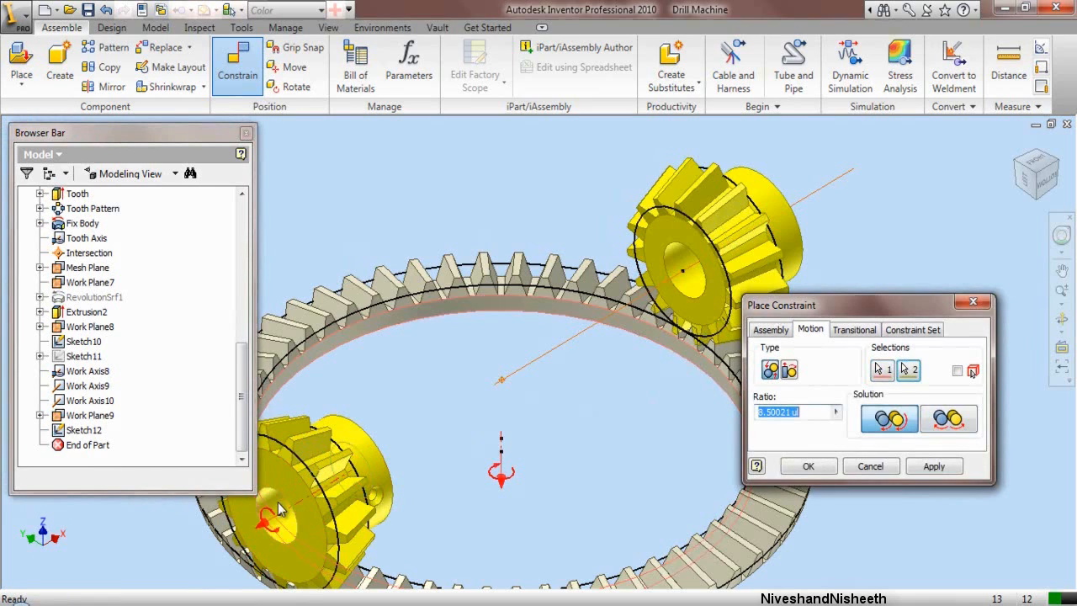
pyautogui.click(836, 413)
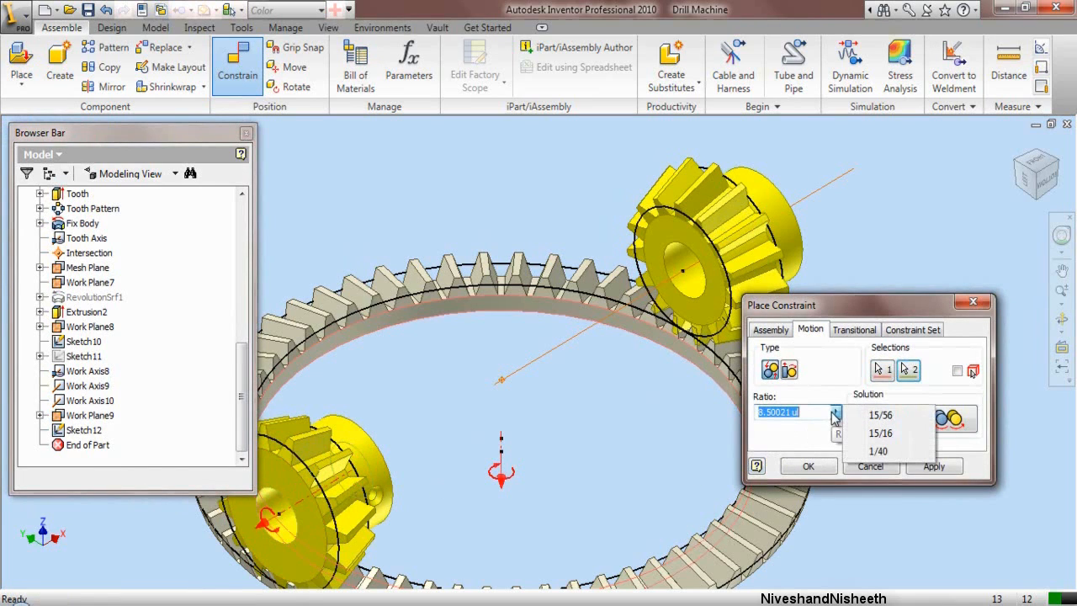
pyautogui.click(881, 415)
pyautogui.click(931, 471)
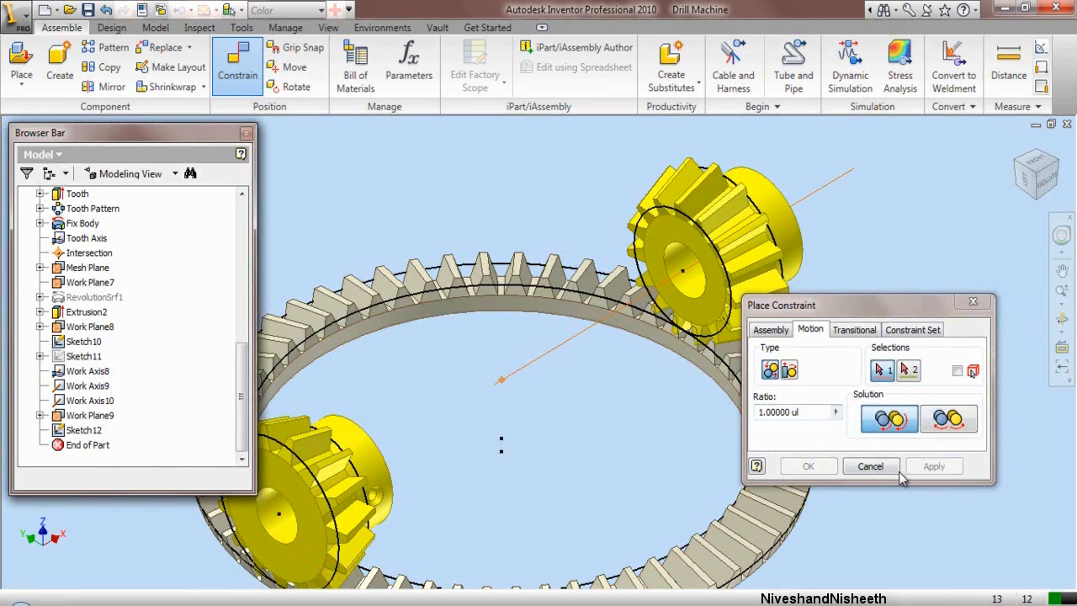
pyautogui.click(870, 471)
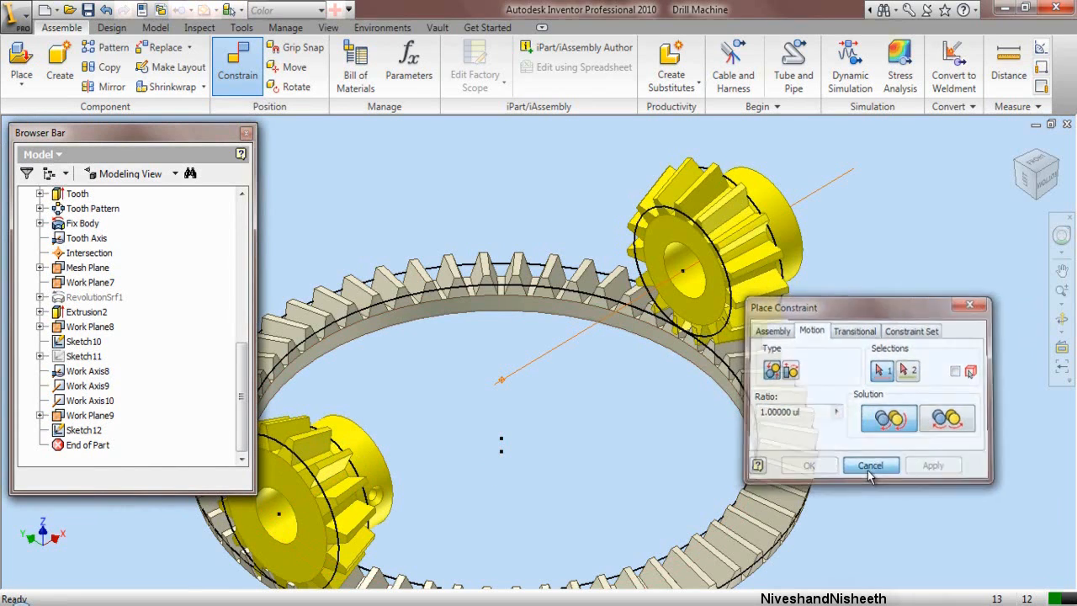
# Step: Turn the pinion without the visible work axis in place to check how the Gear ring and other pinion follow
pyautogui.click(1063, 167)
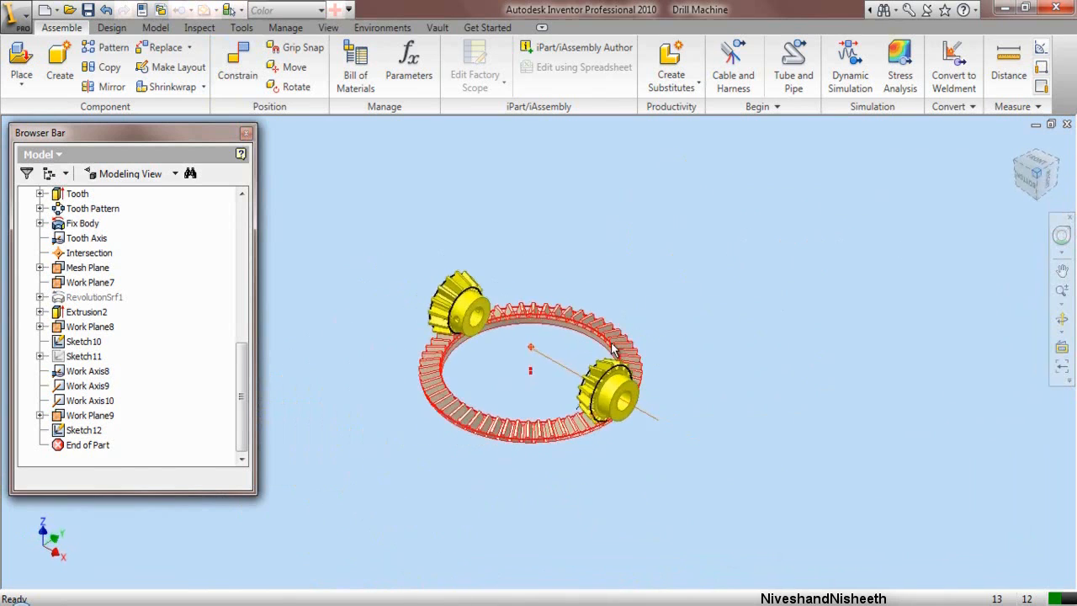
pyautogui.scroll(3, 450, 328)
pyautogui.moveTo(466, 273); pyautogui.dragTo(484, 293)
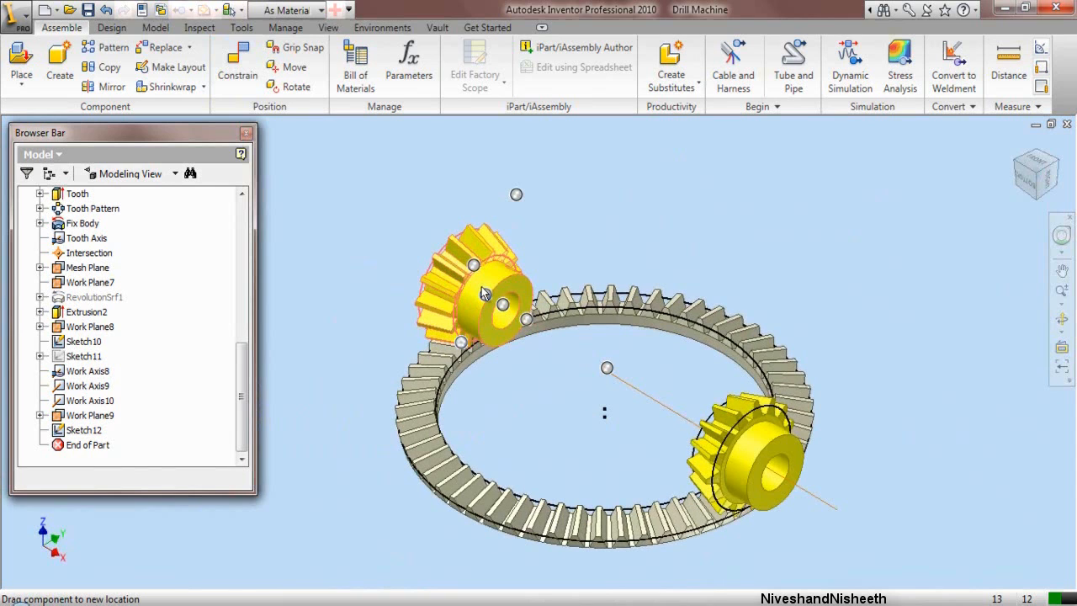
pyautogui.moveTo(481, 287); pyautogui.dragTo(475, 314)
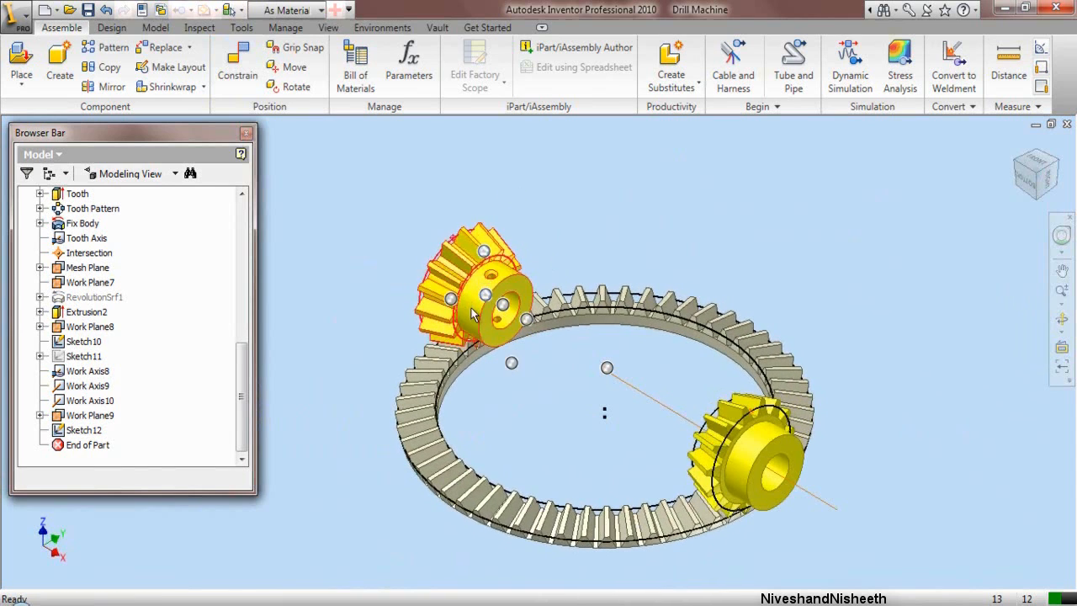
pyautogui.click(591, 235)
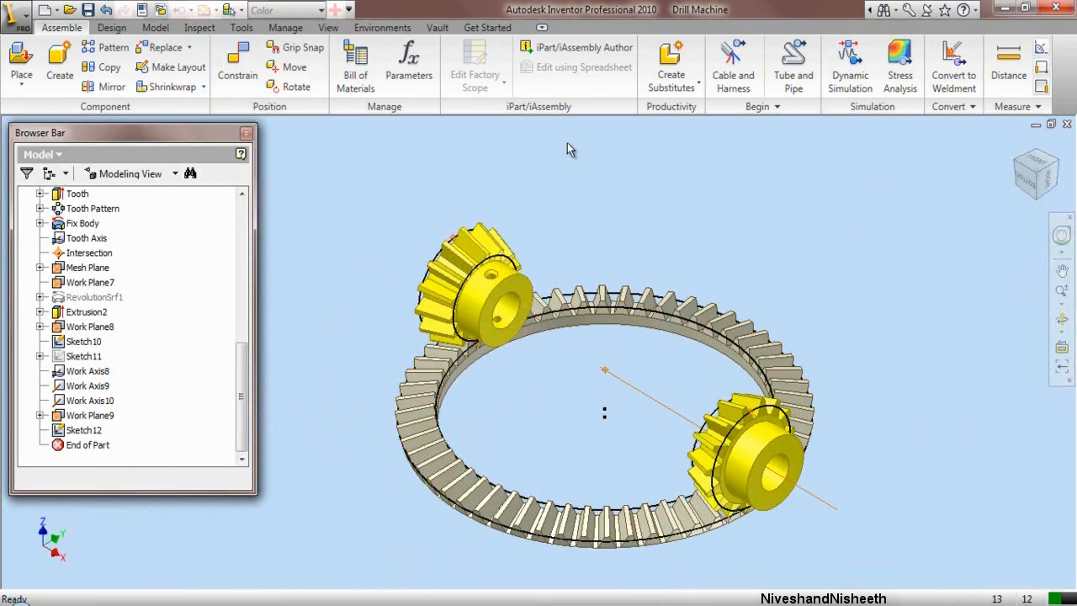
# Step: Undo the isolation to bring back all drill machine components and return to the home view
pyautogui.rightClick(571, 149)
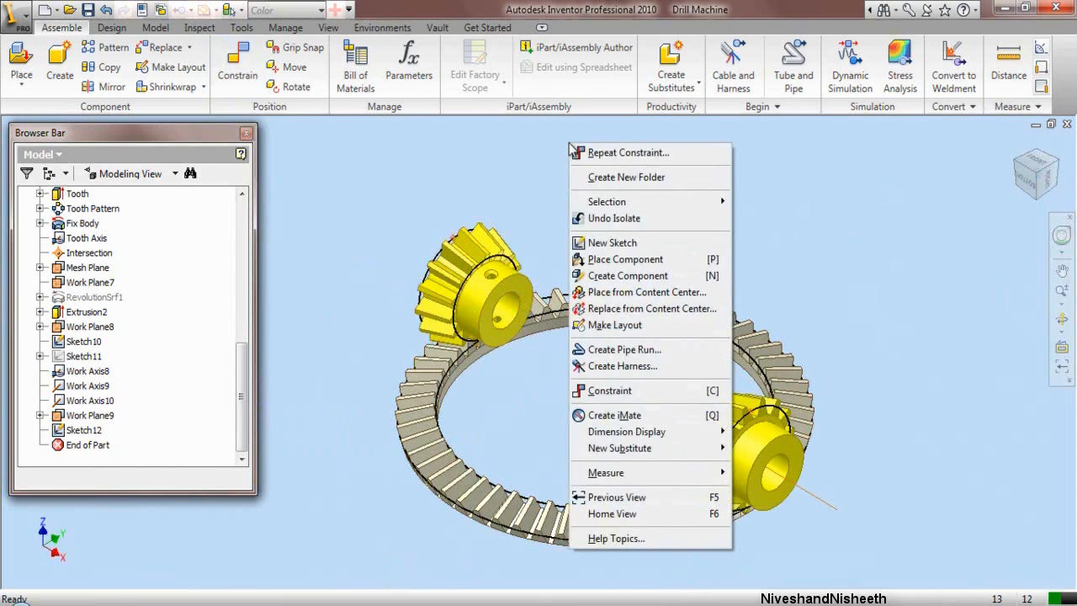
pyautogui.click(608, 218)
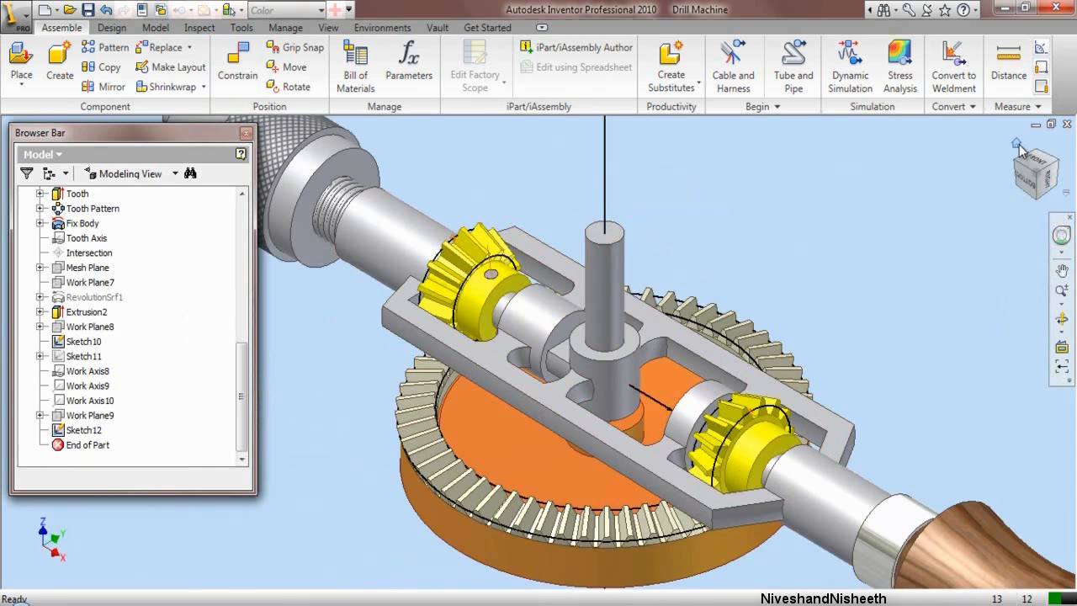
pyautogui.click(1017, 146)
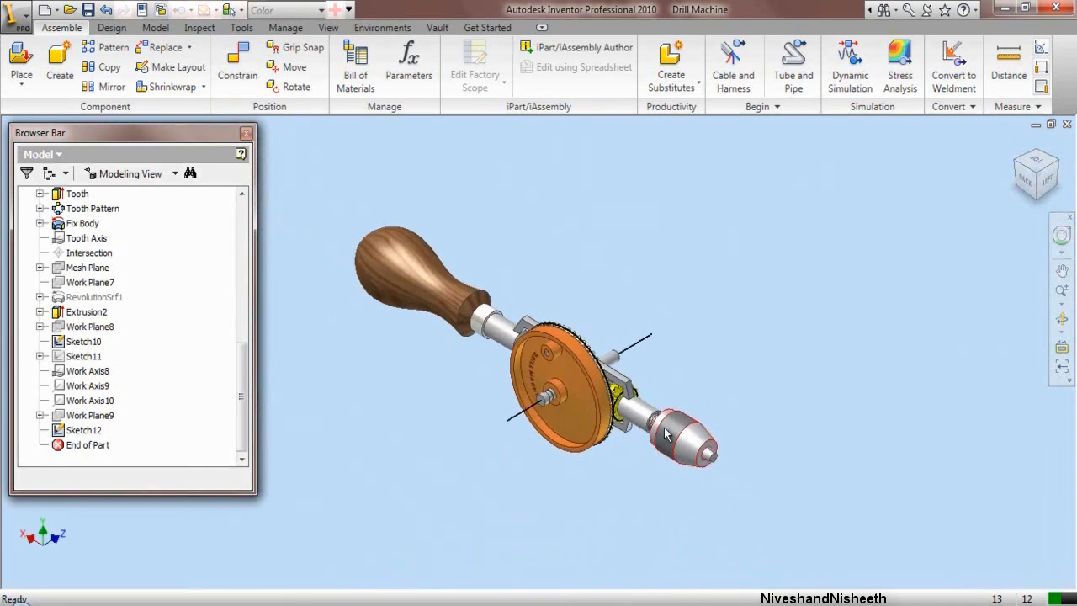
# Step: Turn the Gear ring back and forth in the full assembly to check its motion with both pinions
pyautogui.scroll(3, 586, 417)
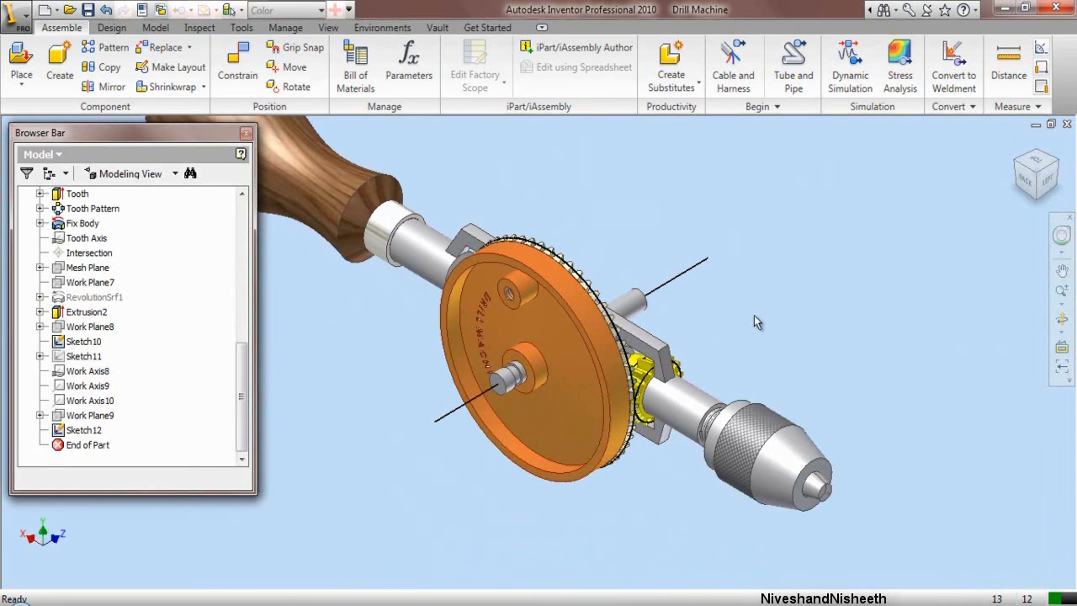
pyautogui.click(609, 367)
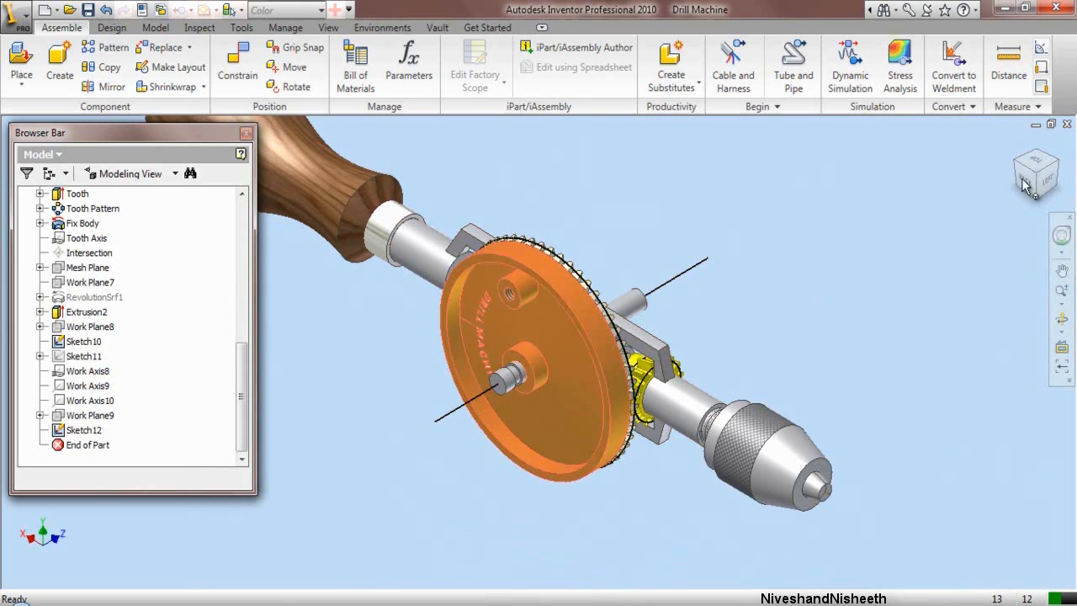
pyautogui.click(1057, 173)
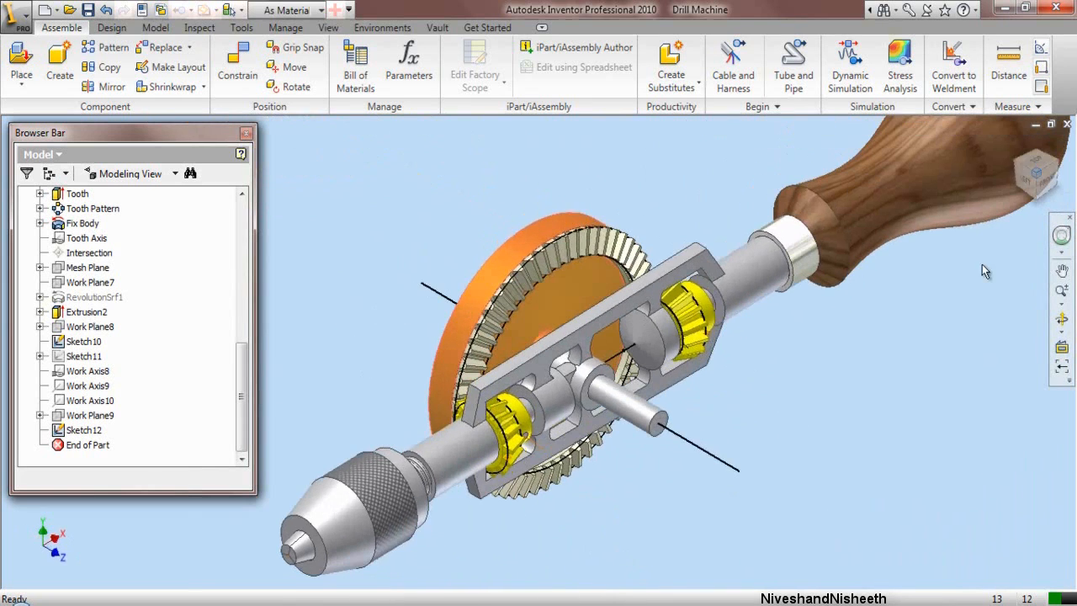
pyautogui.scroll(3, 537, 281)
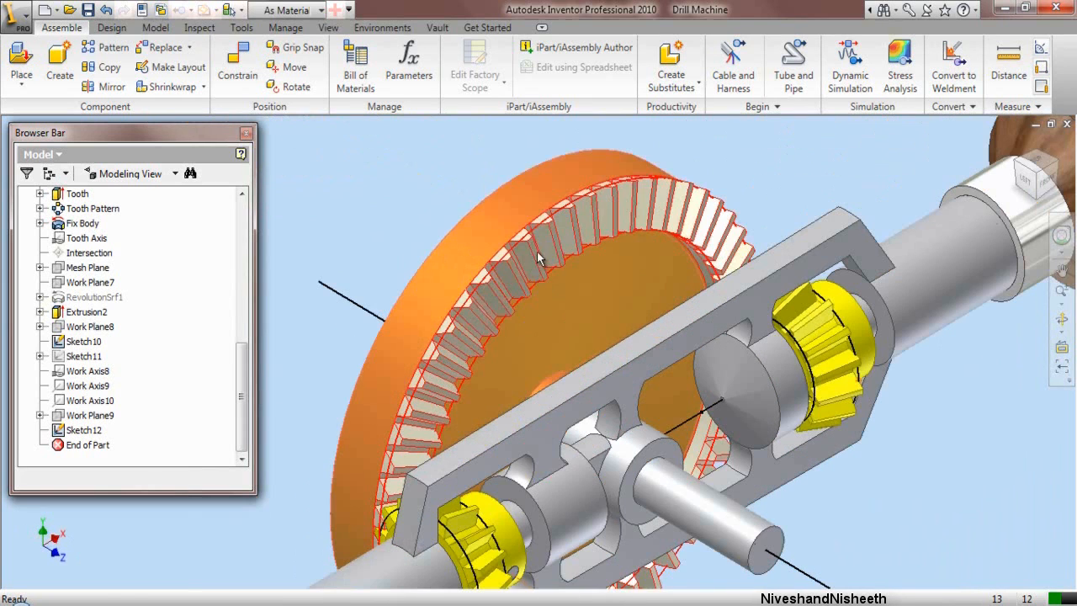
pyautogui.moveTo(540, 270); pyautogui.dragTo(478, 334)
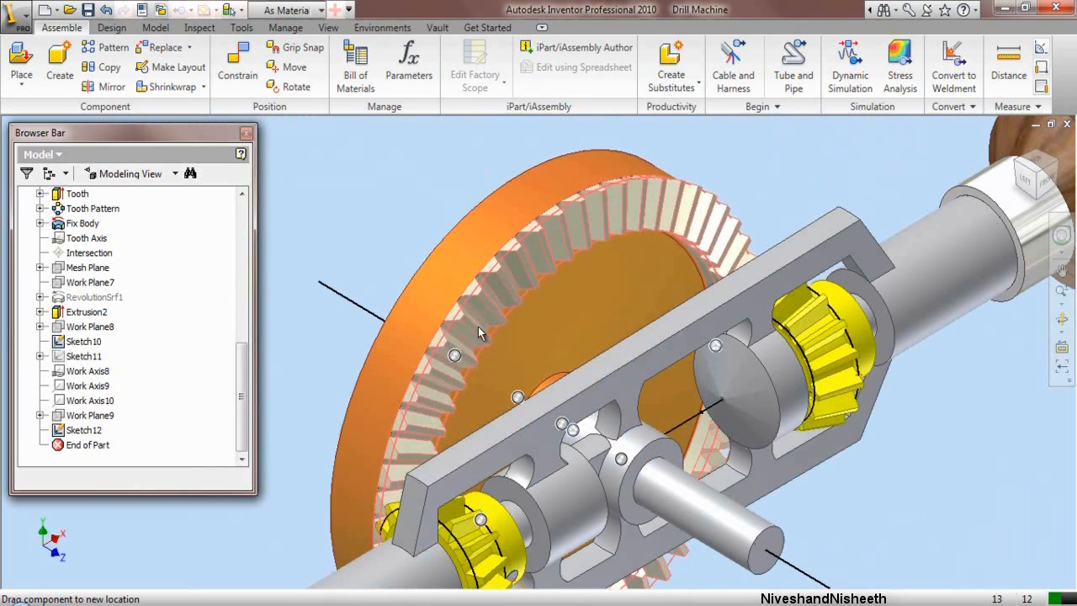
pyautogui.moveTo(478, 333); pyautogui.dragTo(515, 312)
pyautogui.scroll(3, 593, 236)
pyautogui.click(794, 418)
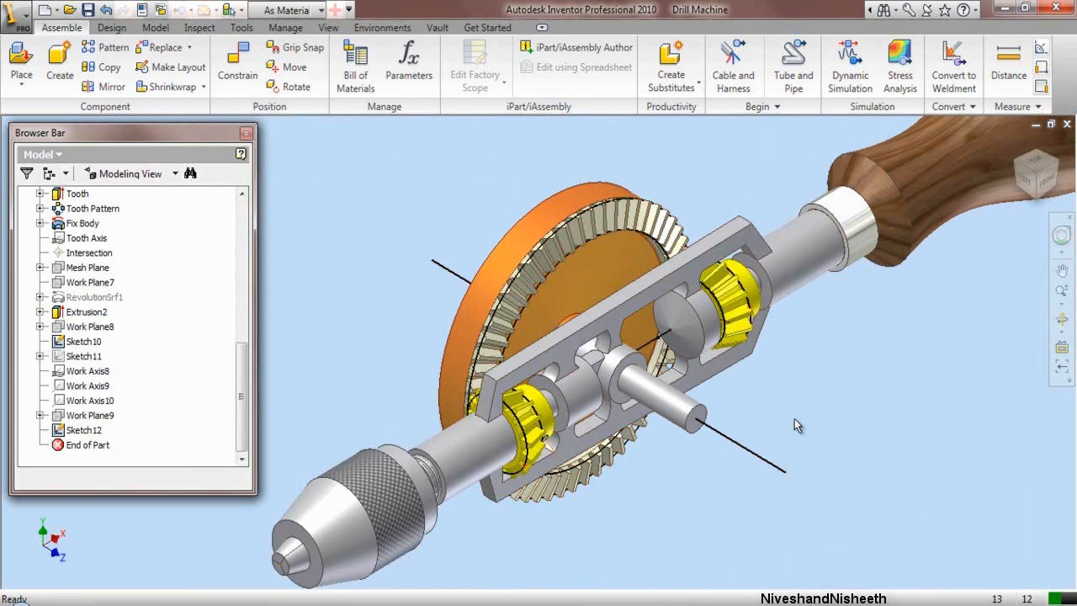
# Step: Place one instance of Part 4 from the Drill Machine folder beside the assembly
pyautogui.click(23, 59)
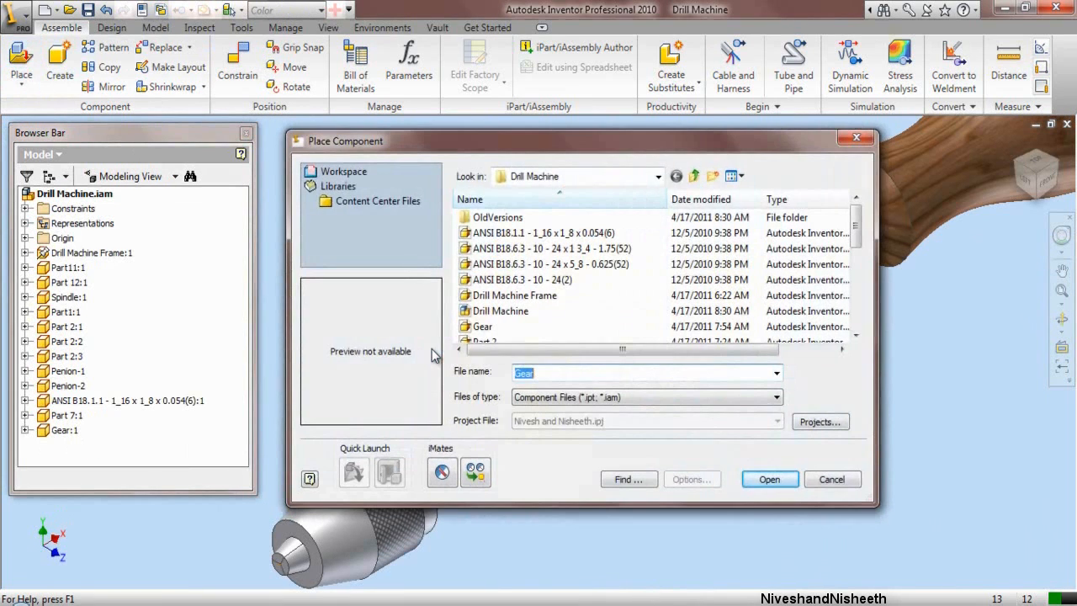
pyautogui.scroll(-1, 563, 329)
pyautogui.click(563, 326)
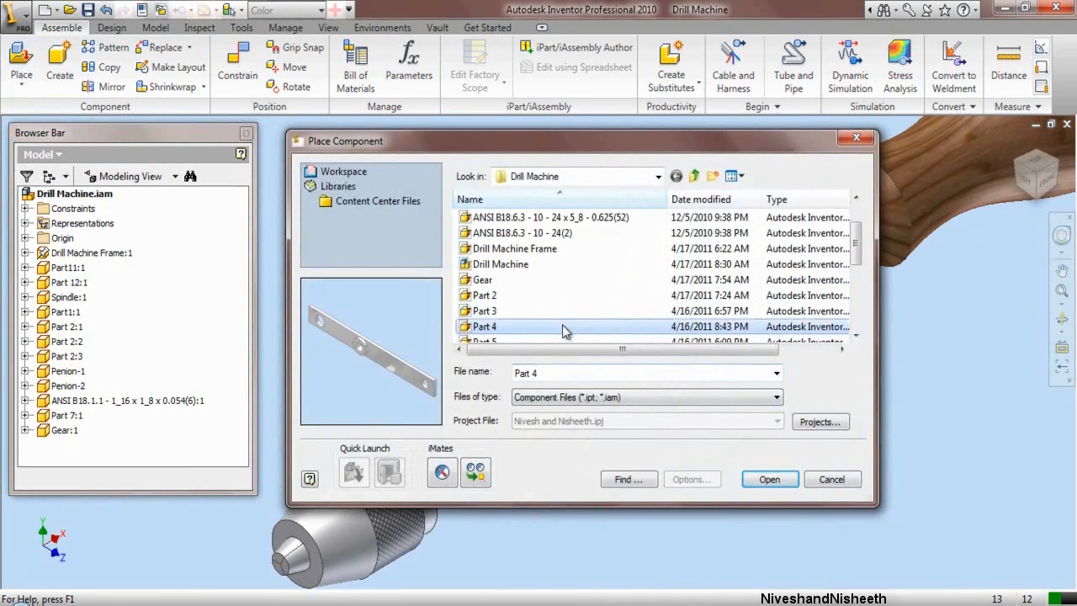
pyautogui.click(770, 481)
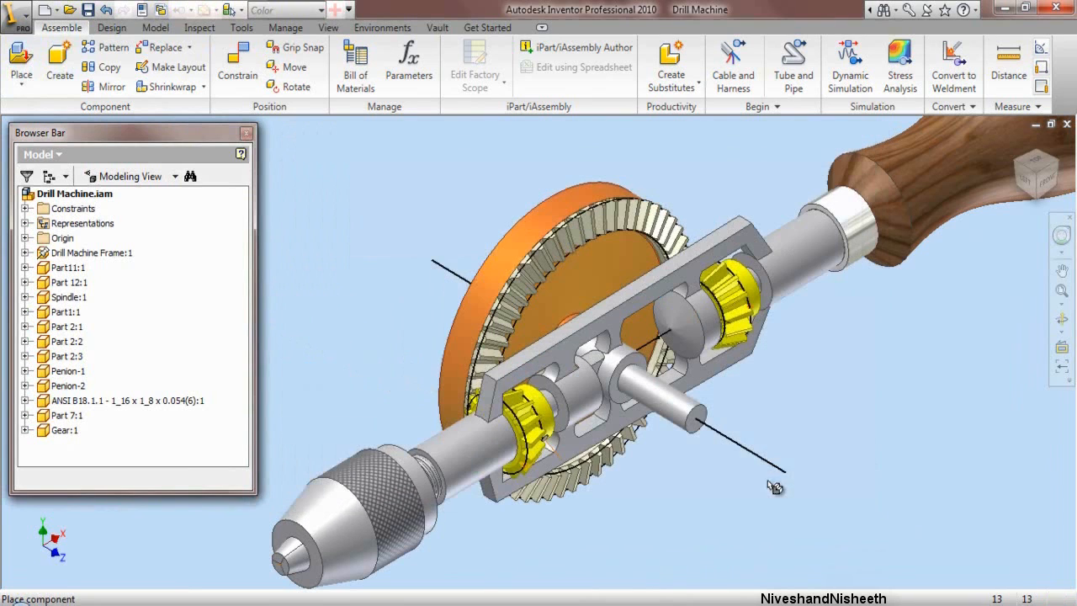
pyautogui.click(860, 493)
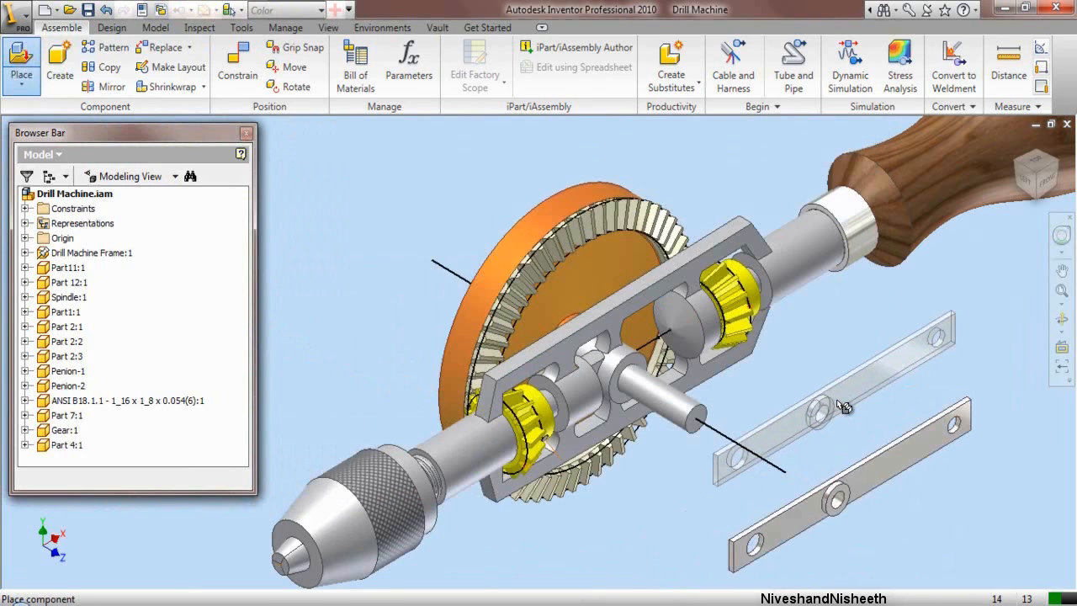
pyautogui.rightClick(844, 406)
pyautogui.click(866, 411)
# Step: Move Part 4 clear of the drill, in front of the orange wheel's lettered face
pyautogui.moveTo(858, 481); pyautogui.dragTo(367, 224)
pyautogui.click(725, 159)
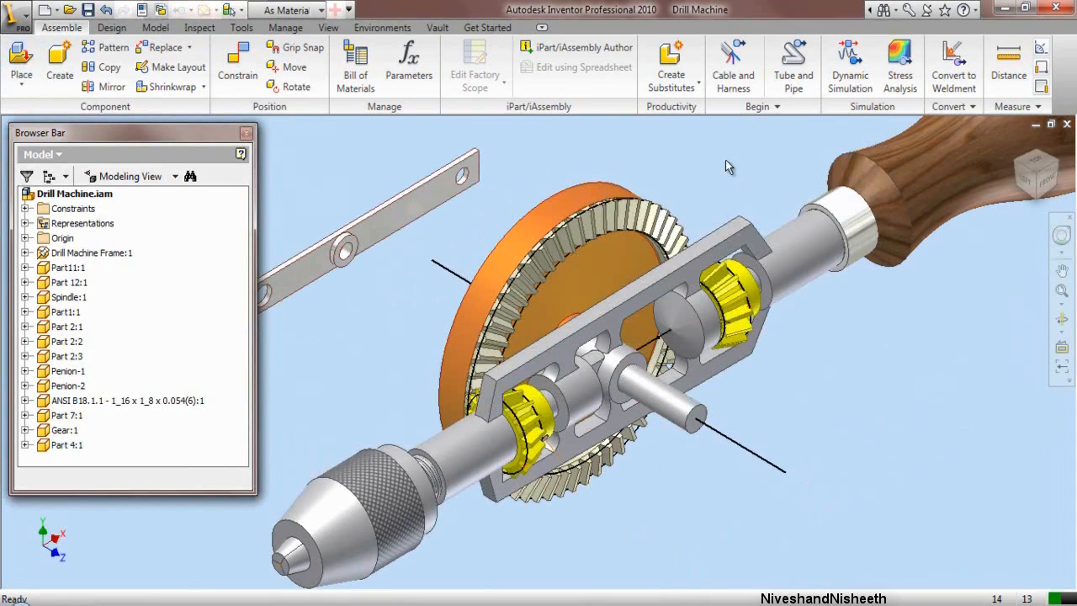
pyautogui.click(1016, 167)
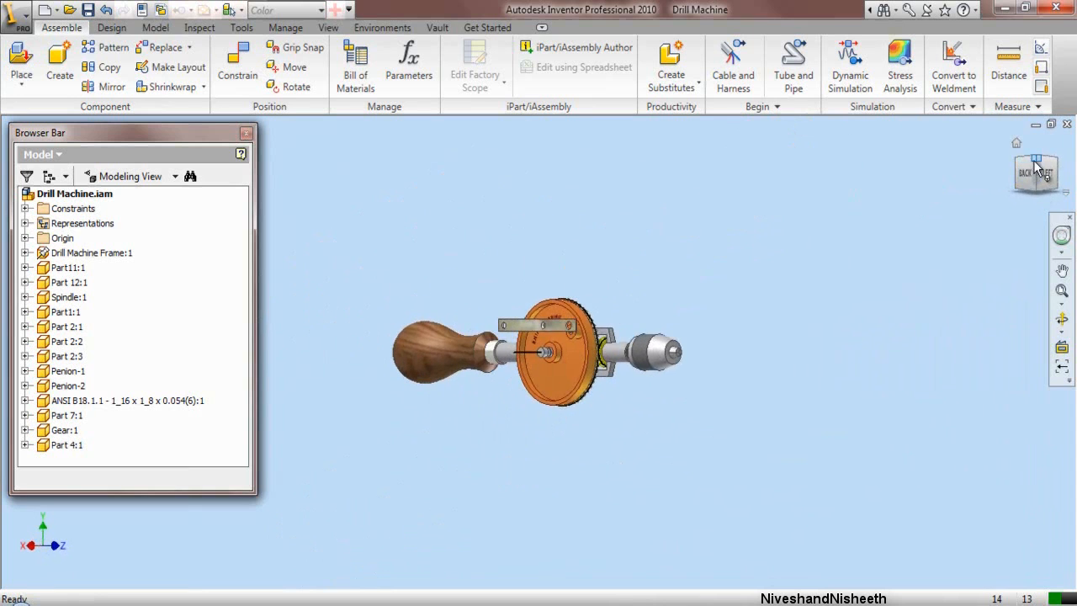
pyautogui.click(1037, 169)
pyautogui.scroll(2, 569, 394)
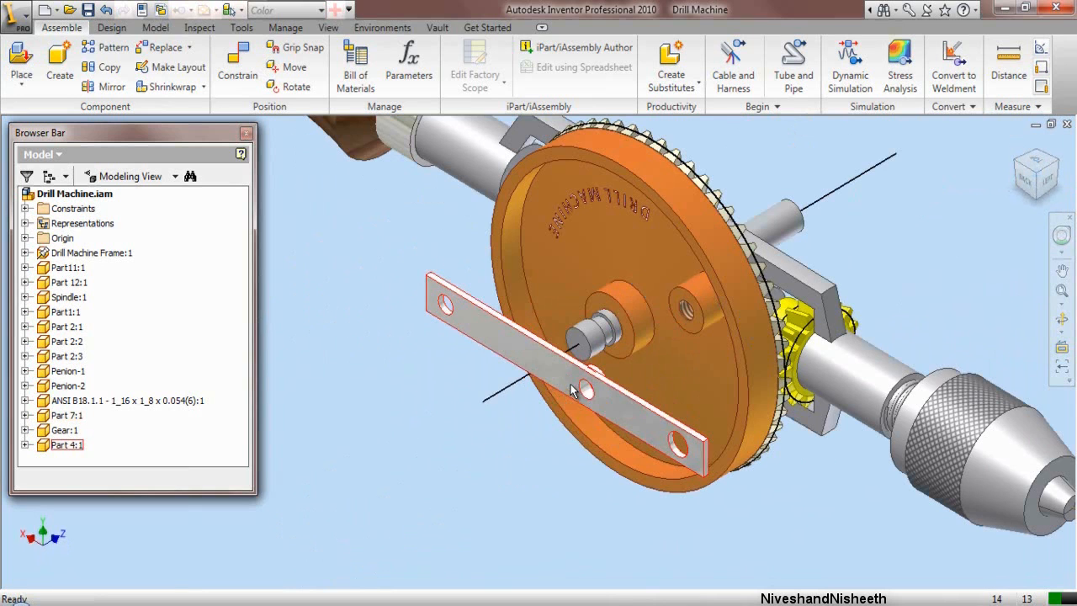
pyautogui.moveTo(570, 388); pyautogui.dragTo(376, 402)
pyautogui.click(469, 326)
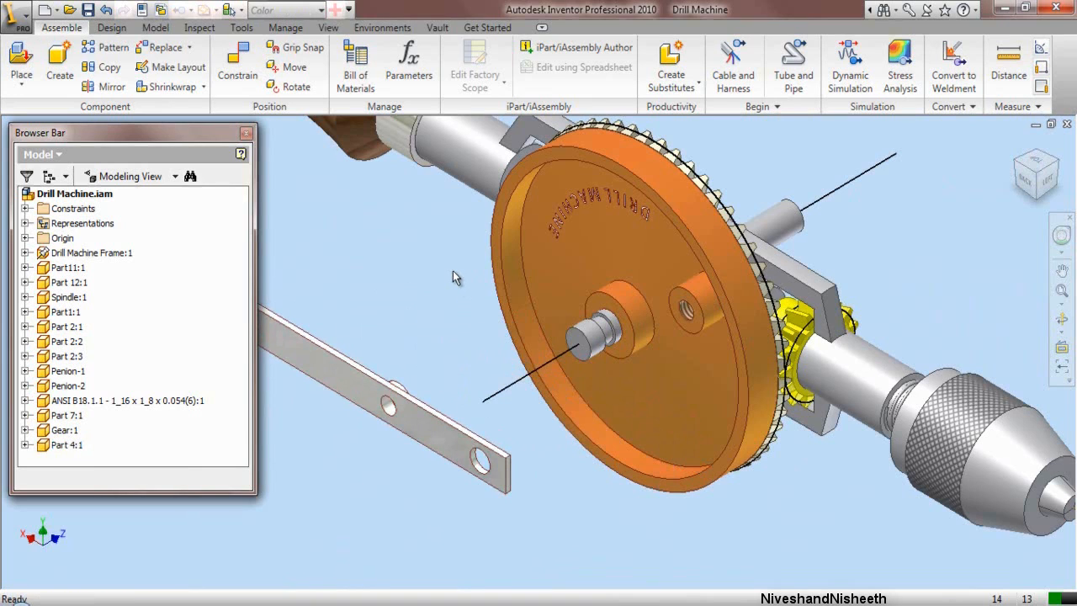
# Step: Measure the diameter of Part 4's end hole
pyautogui.click(1009, 74)
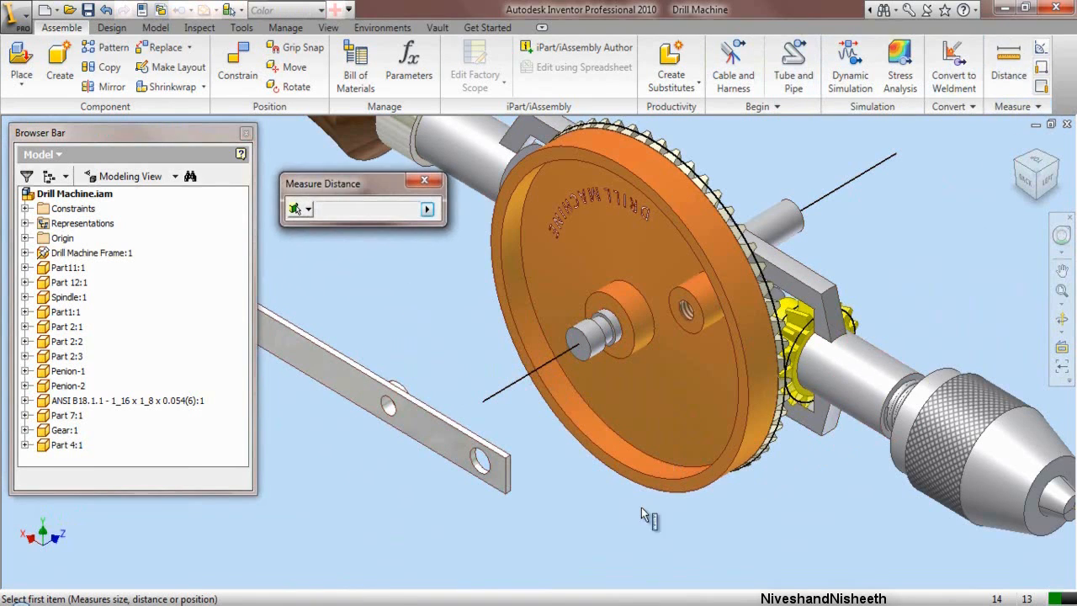
pyautogui.scroll(-2, 477, 468)
pyautogui.click(477, 468)
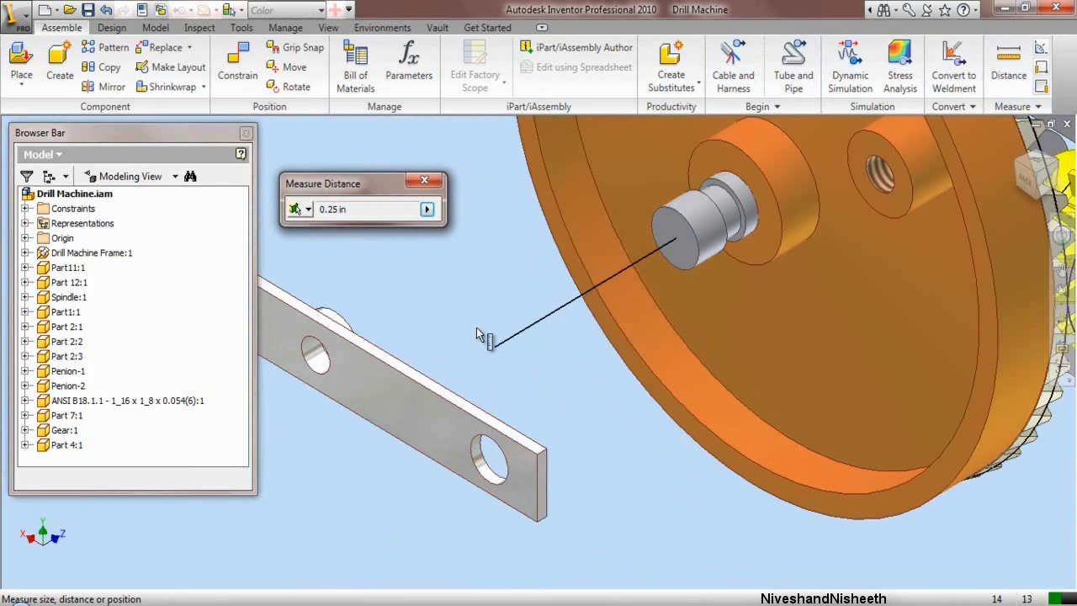
# Step: Mate the axis of Part 4's end hole with the axis of the frame's grooved shaft end, with 0 offset
pyautogui.rightClick(468, 279)
pyautogui.click(491, 290)
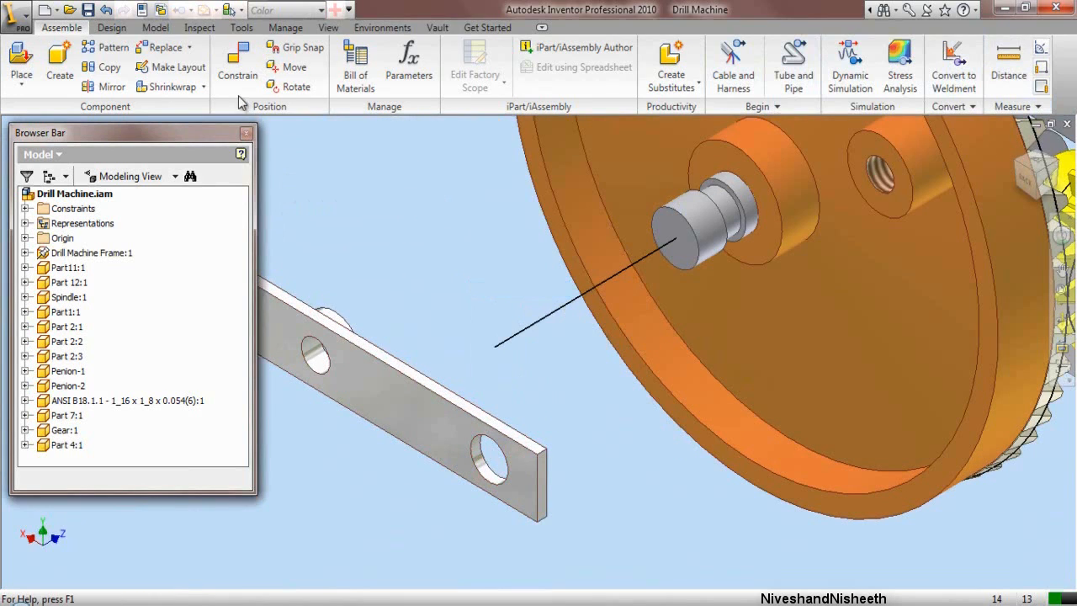
pyautogui.click(241, 67)
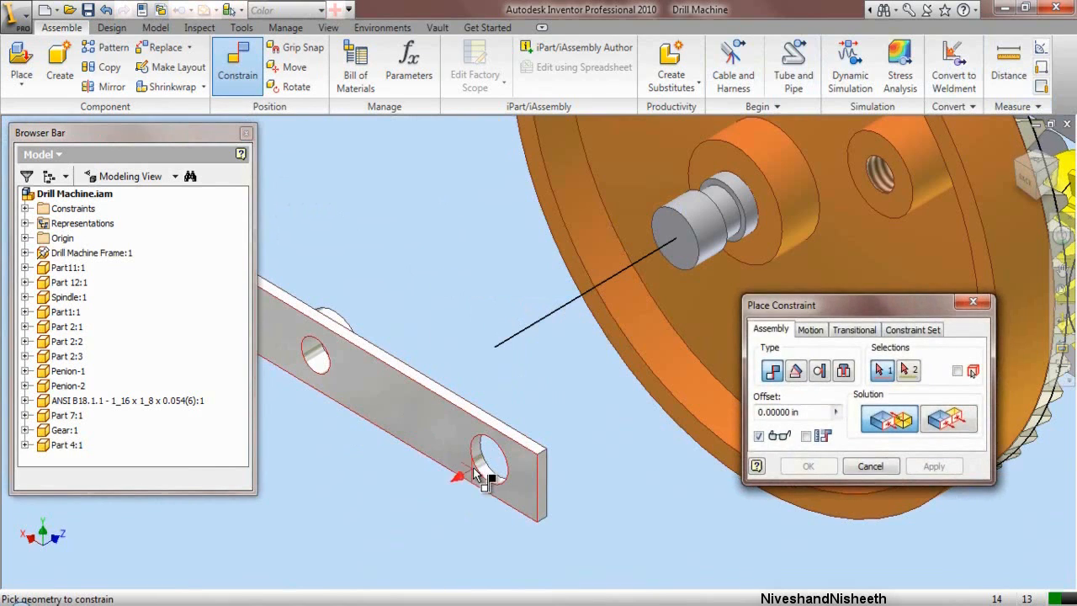
pyautogui.scroll(-3, 478, 477)
pyautogui.click(477, 475)
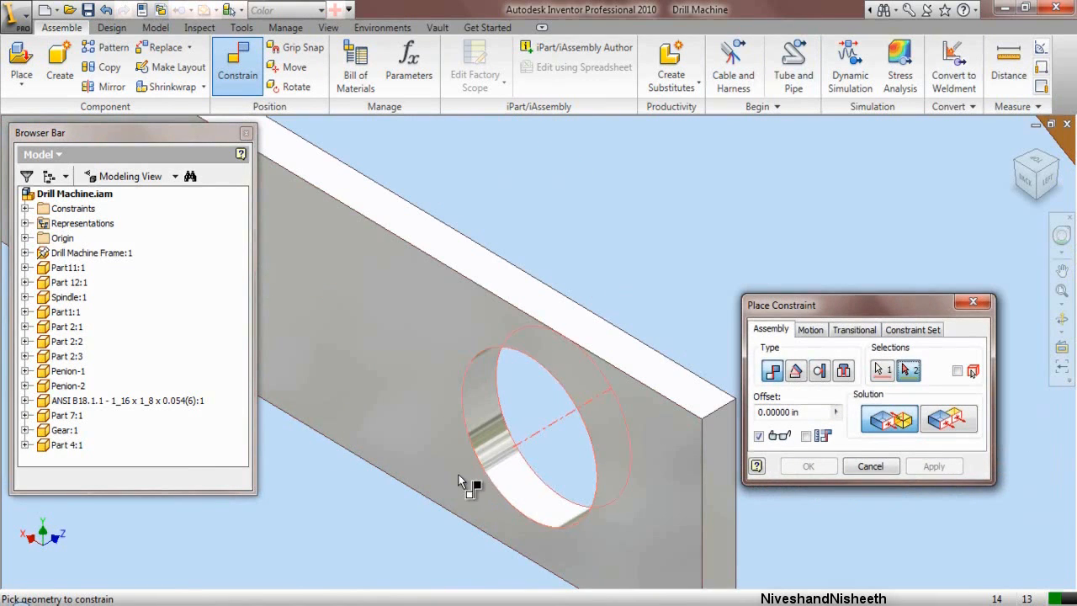
pyautogui.scroll(5, 461, 481)
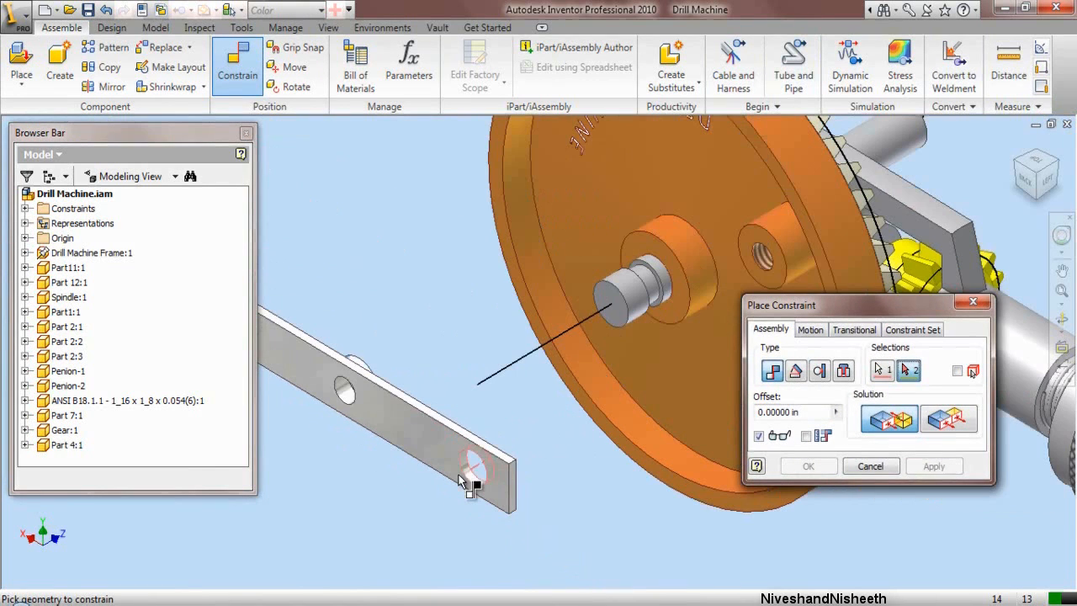
pyautogui.click(631, 296)
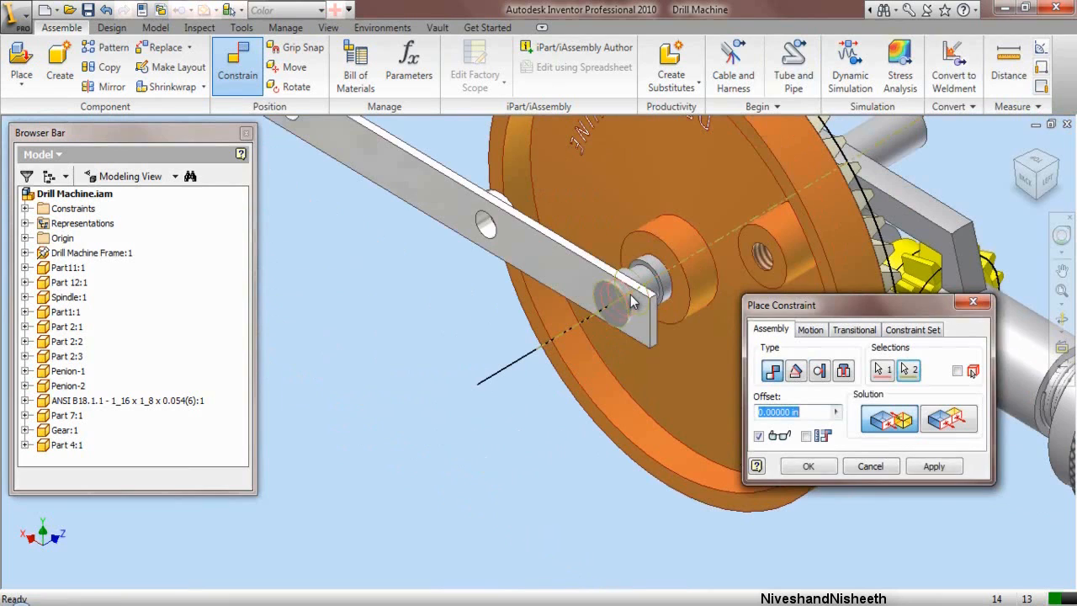
pyautogui.click(935, 467)
pyautogui.click(870, 466)
pyautogui.scroll(3, 599, 508)
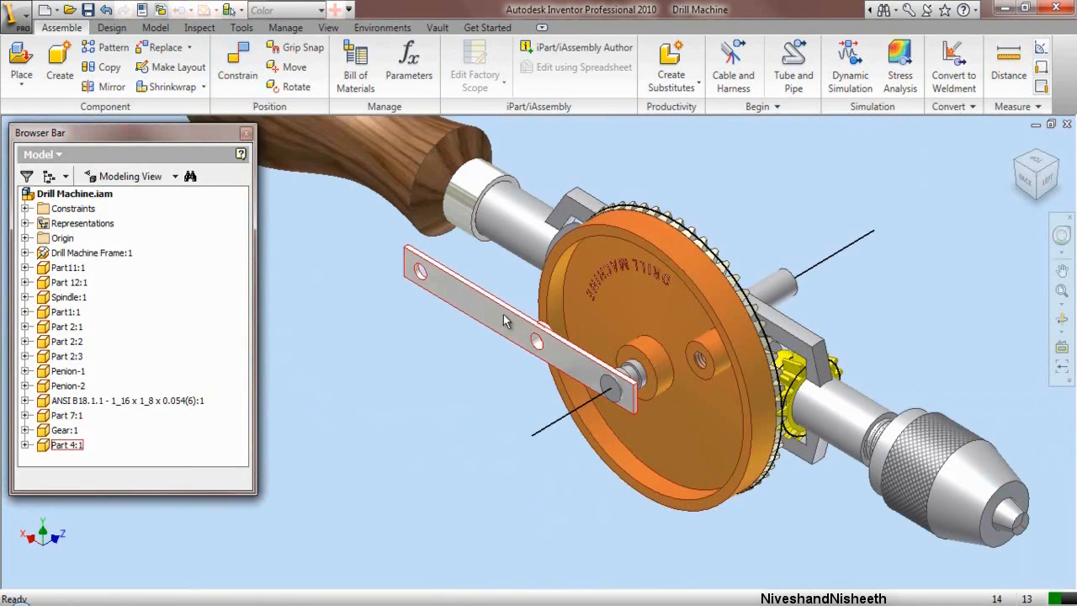
# Step: Slide Part 4 outward along the shaft and mate its wheel-side face to the shaft groove's shoulder face with 0 offset
pyautogui.moveTo(504, 321); pyautogui.dragTo(465, 329)
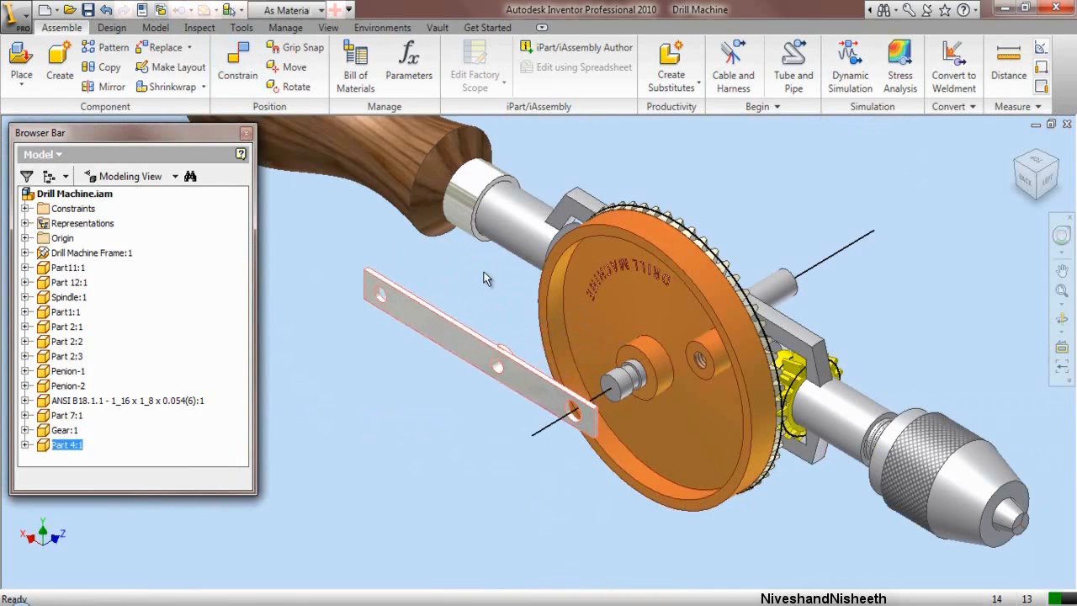
pyautogui.click(483, 277)
pyautogui.click(238, 67)
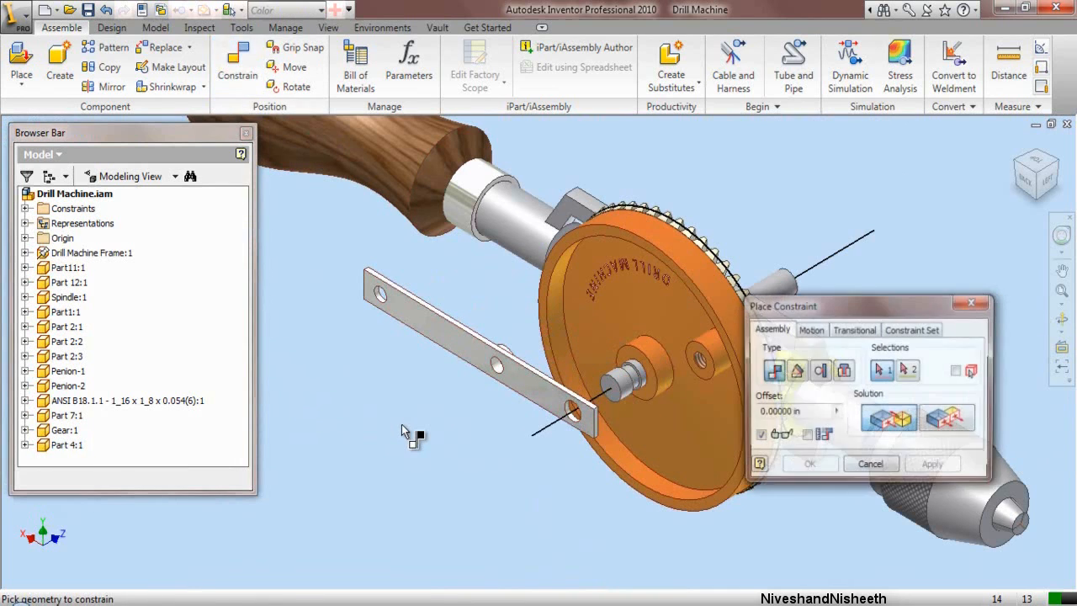
pyautogui.scroll(-5, 631, 375)
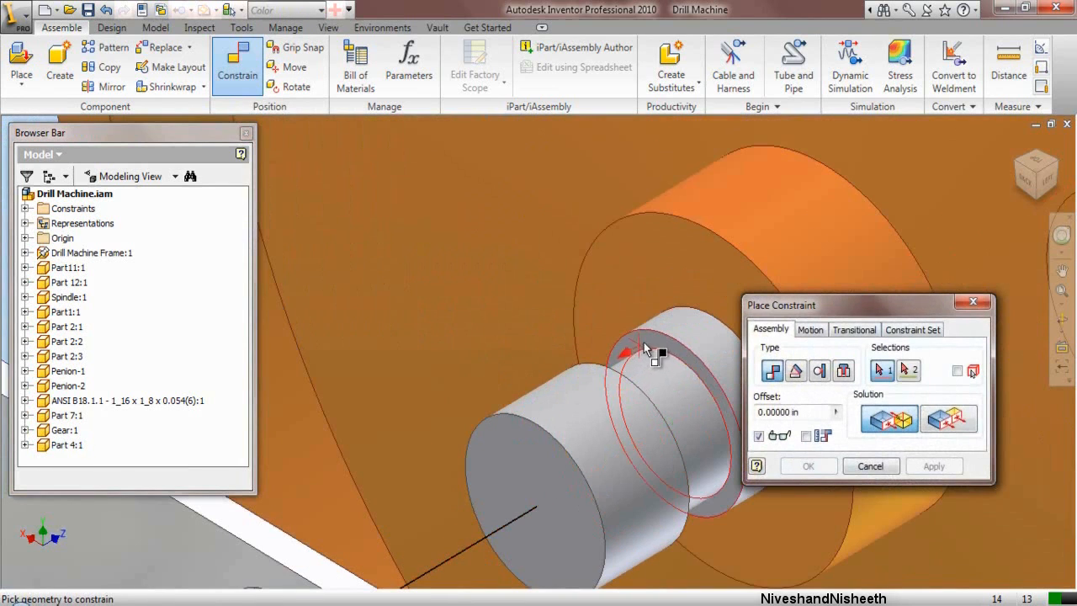
pyautogui.click(644, 343)
pyautogui.scroll(4, 644, 343)
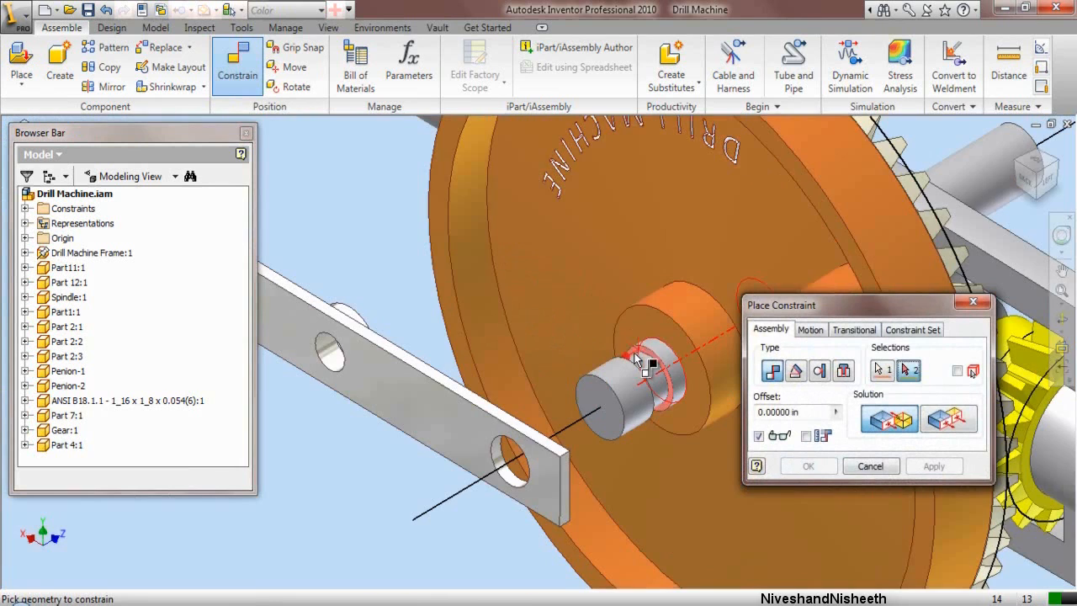
pyautogui.click(1060, 167)
pyautogui.scroll(-4, 589, 332)
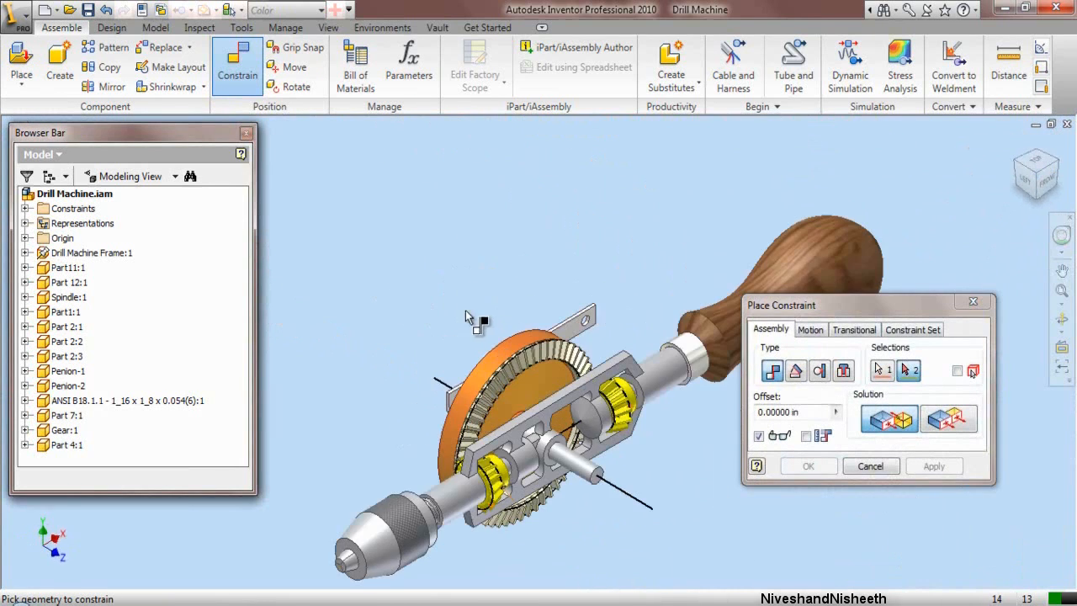
pyautogui.click(575, 320)
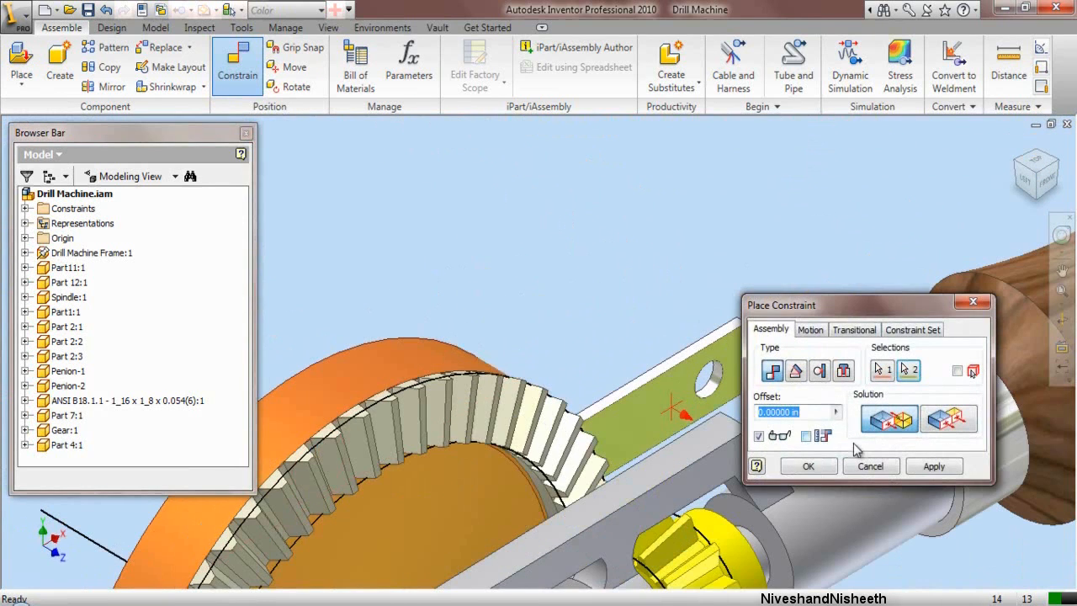
pyautogui.click(807, 466)
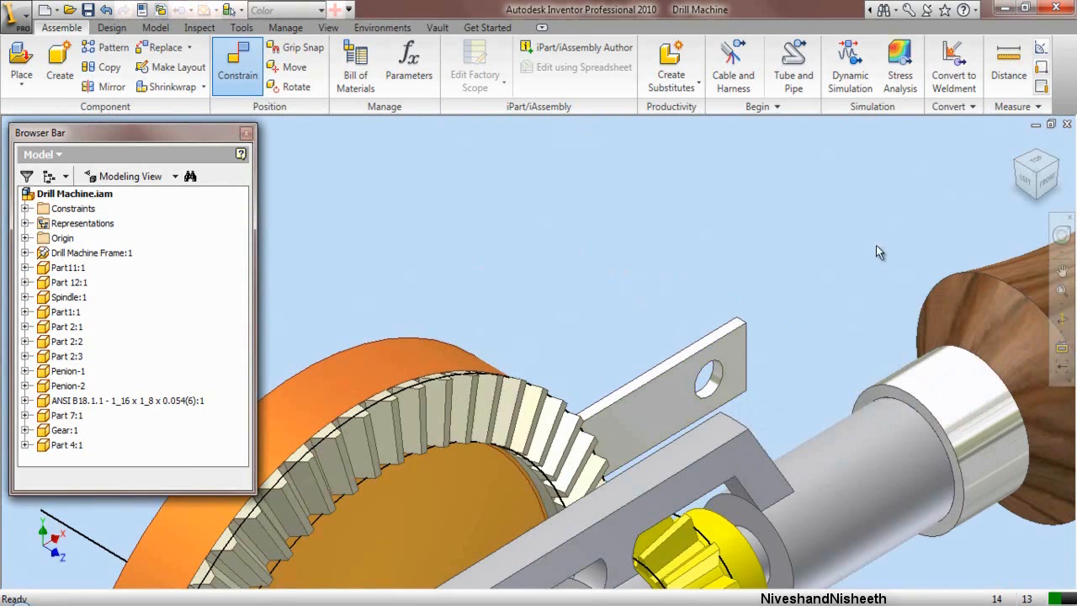
# Step: Analyze interference between Part 4 and the Drill Machine Frame, and swing Part 4 about the shaft to check its motion
pyautogui.click(1020, 161)
pyautogui.scroll(-5, 540, 350)
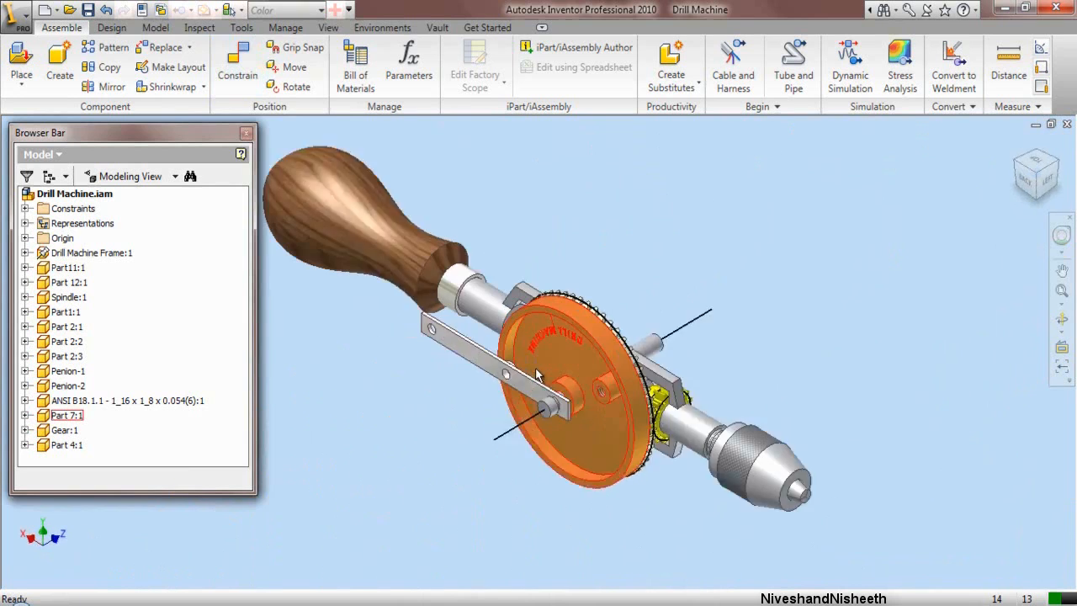
pyautogui.click(445, 354)
pyautogui.click(372, 376)
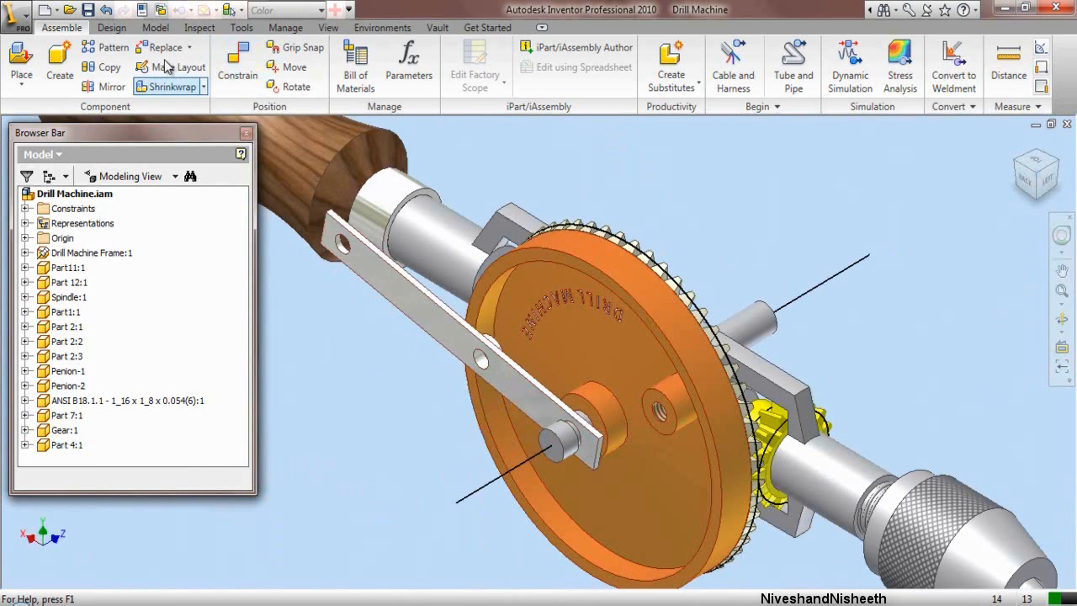
pyautogui.click(200, 27)
pyautogui.click(32, 69)
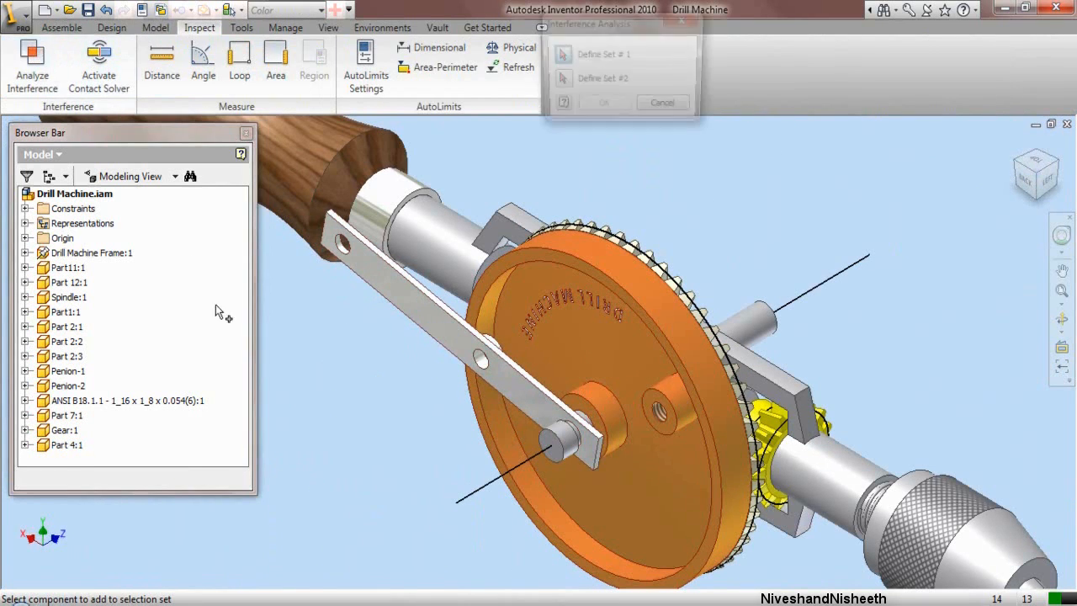
pyautogui.click(402, 318)
pyautogui.click(559, 80)
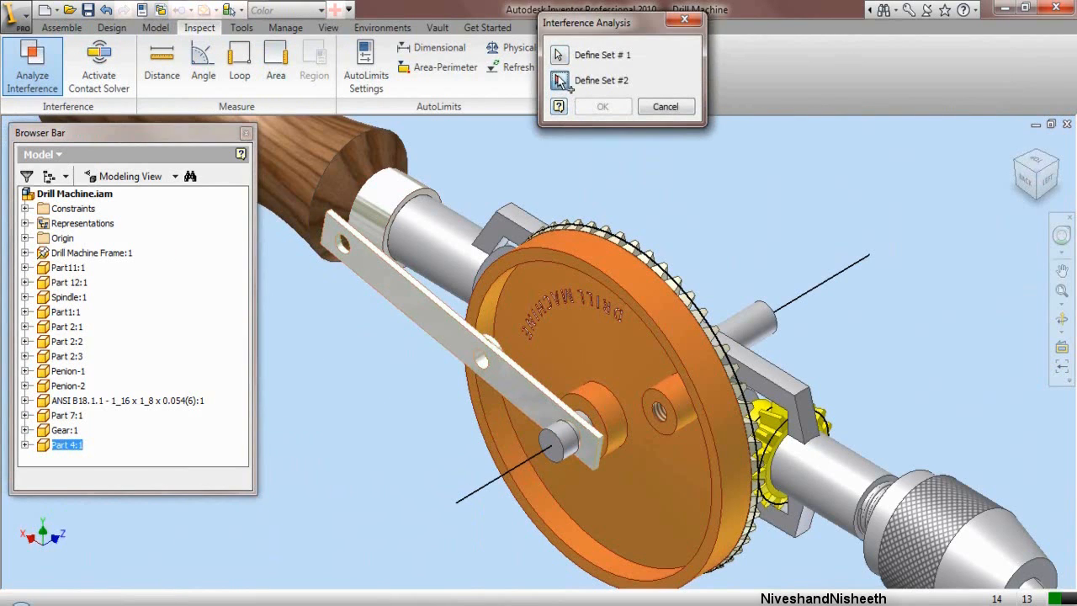
pyautogui.click(536, 362)
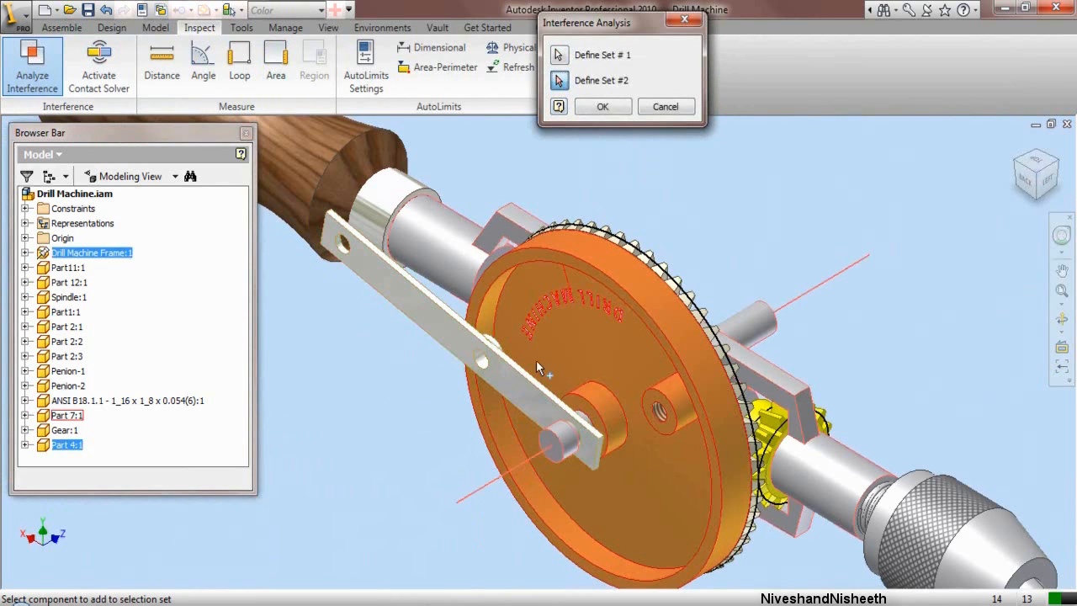
pyautogui.click(603, 107)
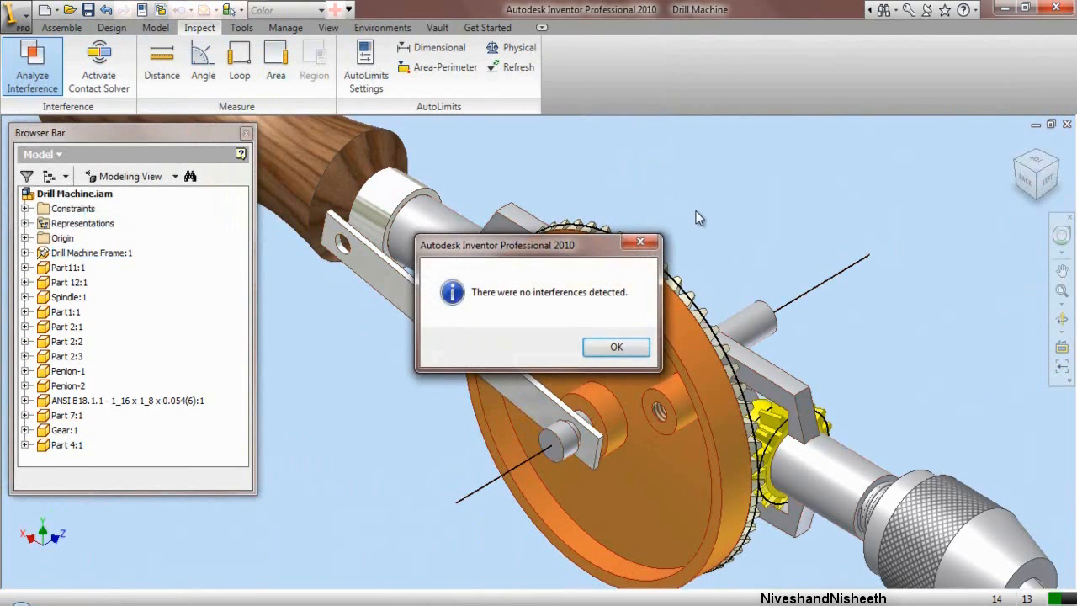
pyautogui.click(616, 349)
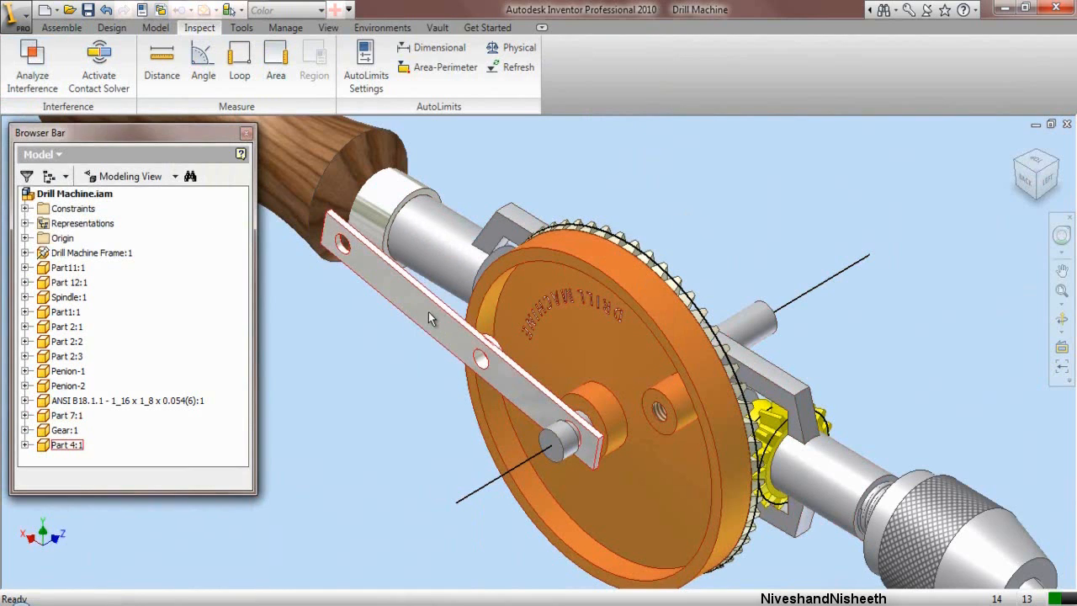
pyautogui.moveTo(429, 311); pyautogui.dragTo(518, 270)
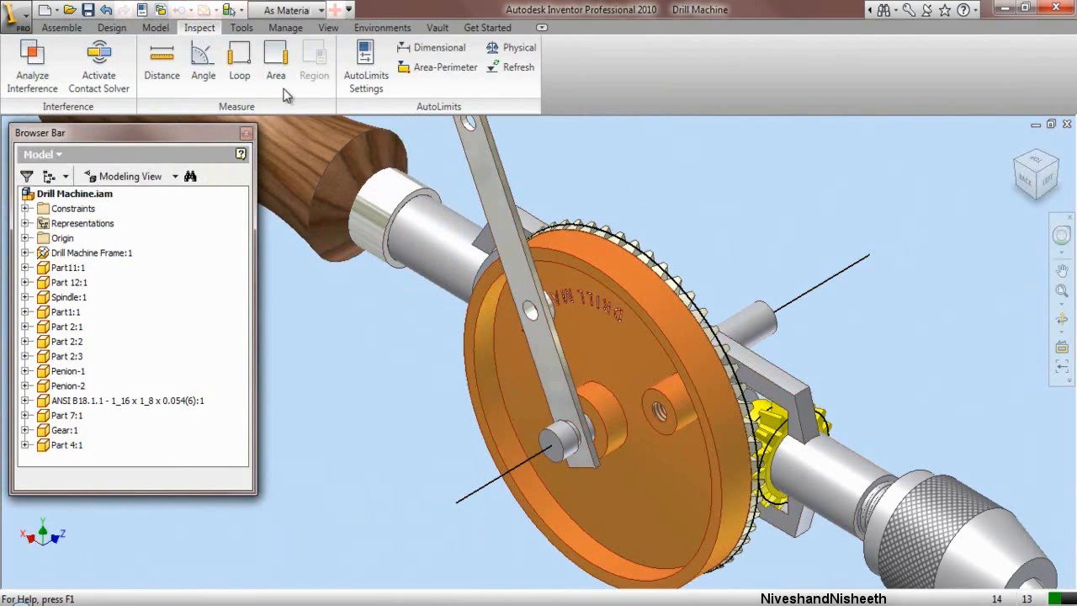
# Step: Place one instance of Washer from the Drill Machine folder beside the assembly
pyautogui.click(44, 29)
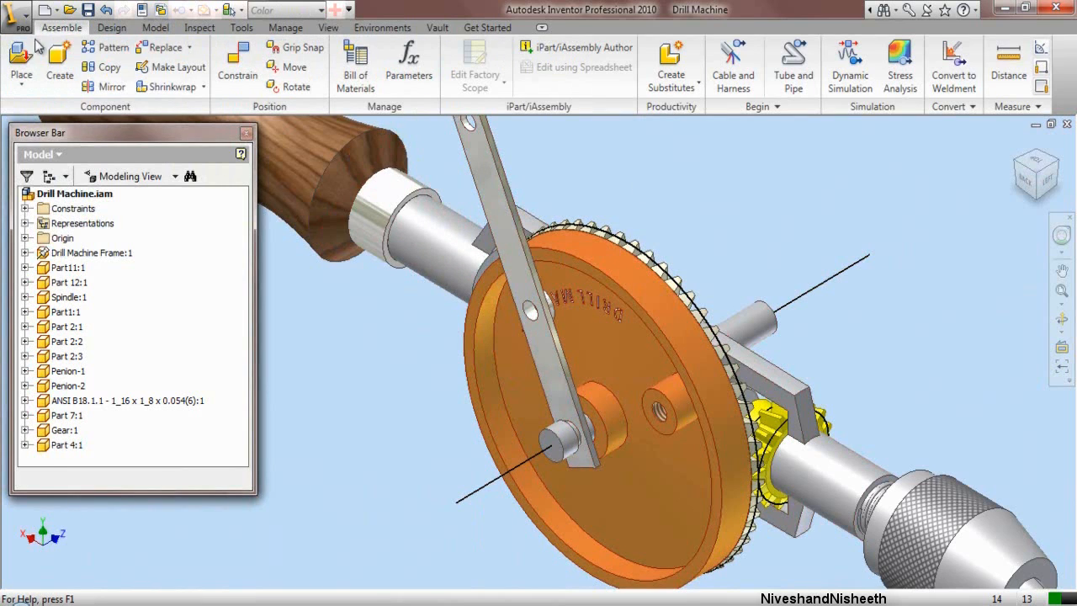
pyautogui.click(23, 57)
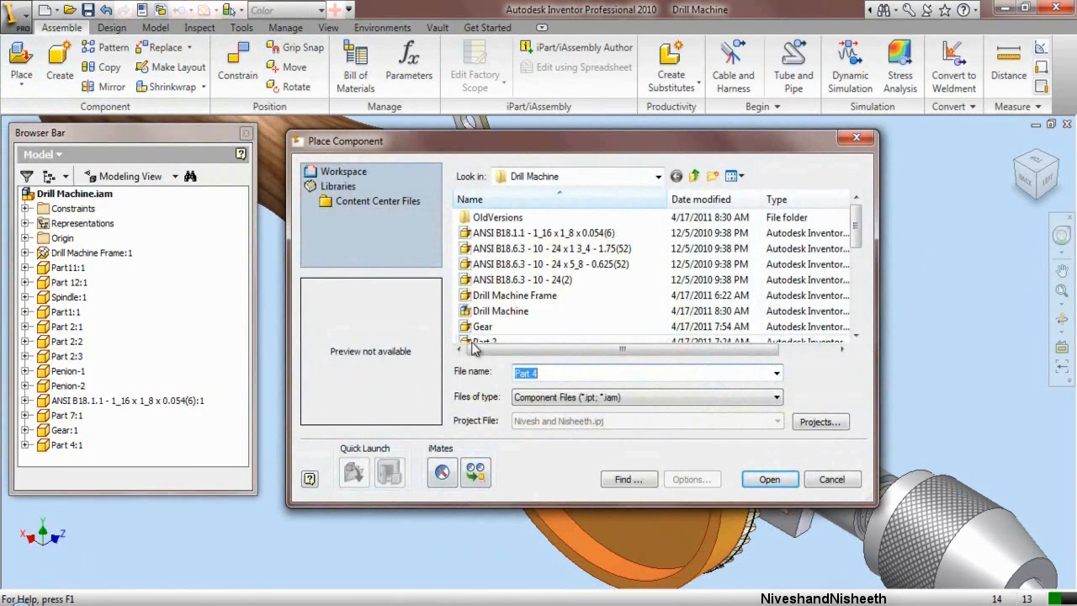
pyautogui.click(488, 311)
pyautogui.scroll(-5, 484, 320)
pyautogui.click(486, 326)
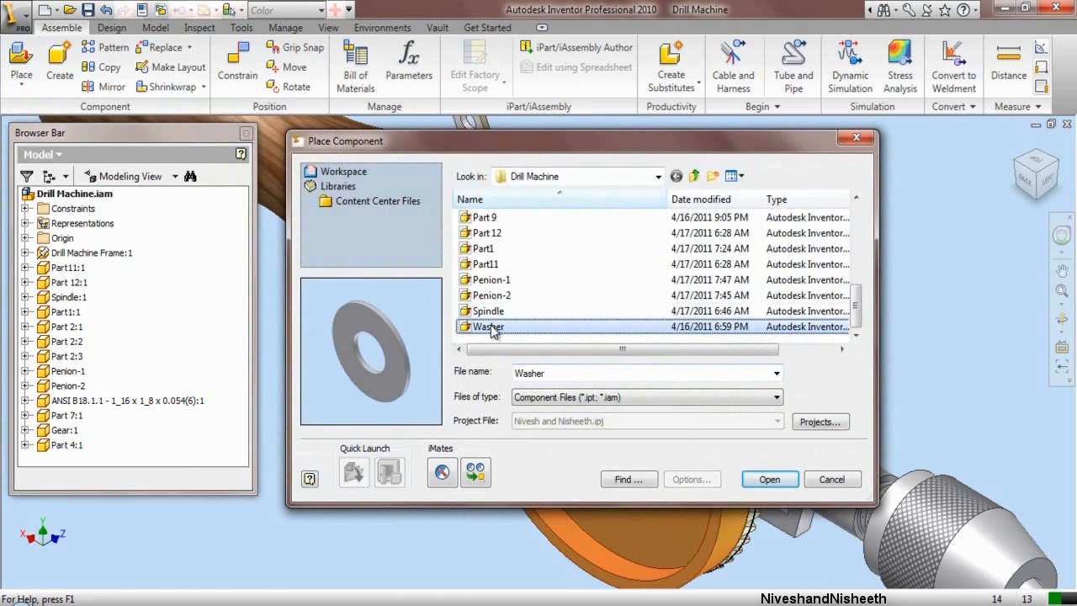
pyautogui.click(764, 479)
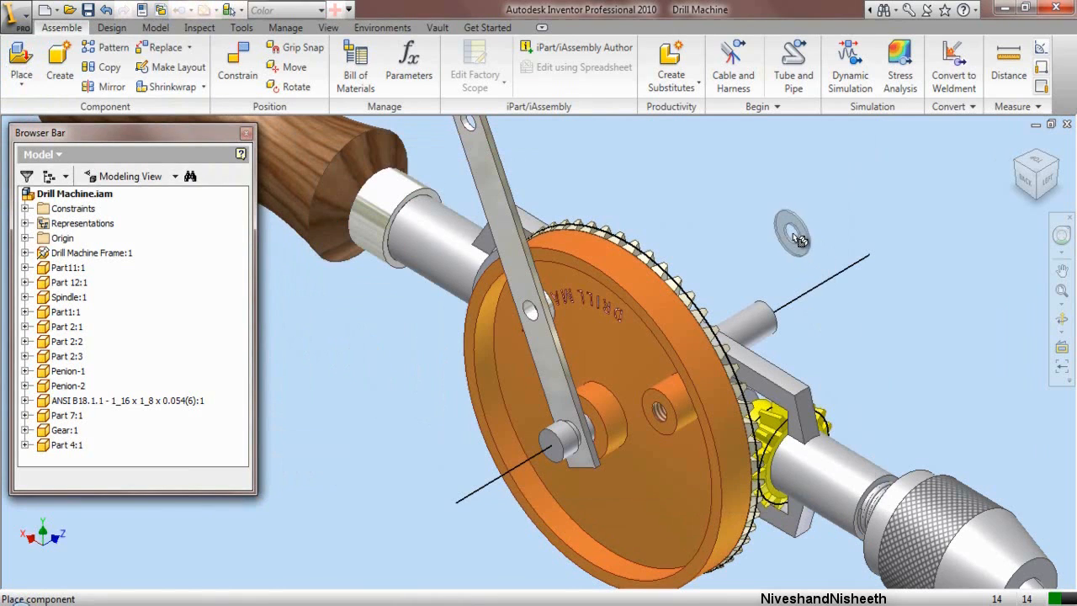
pyautogui.click(792, 234)
pyautogui.rightClick(655, 168)
pyautogui.click(685, 173)
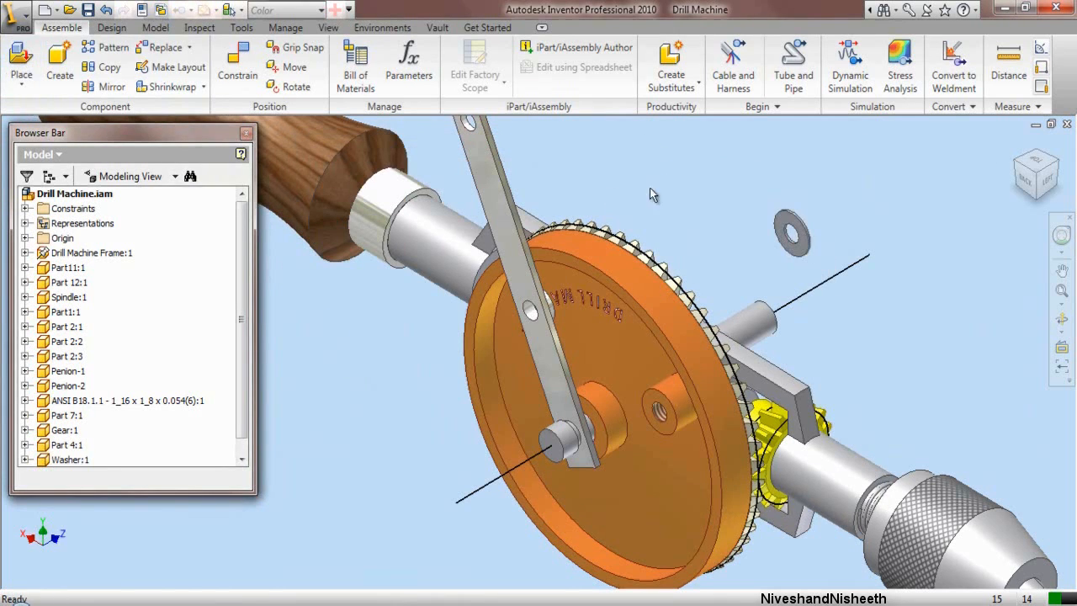
# Step: Mate the washer's hole axis with the axis of the threaded hole in the orange wheel's small boss, with 0 offset
pyautogui.click(238, 67)
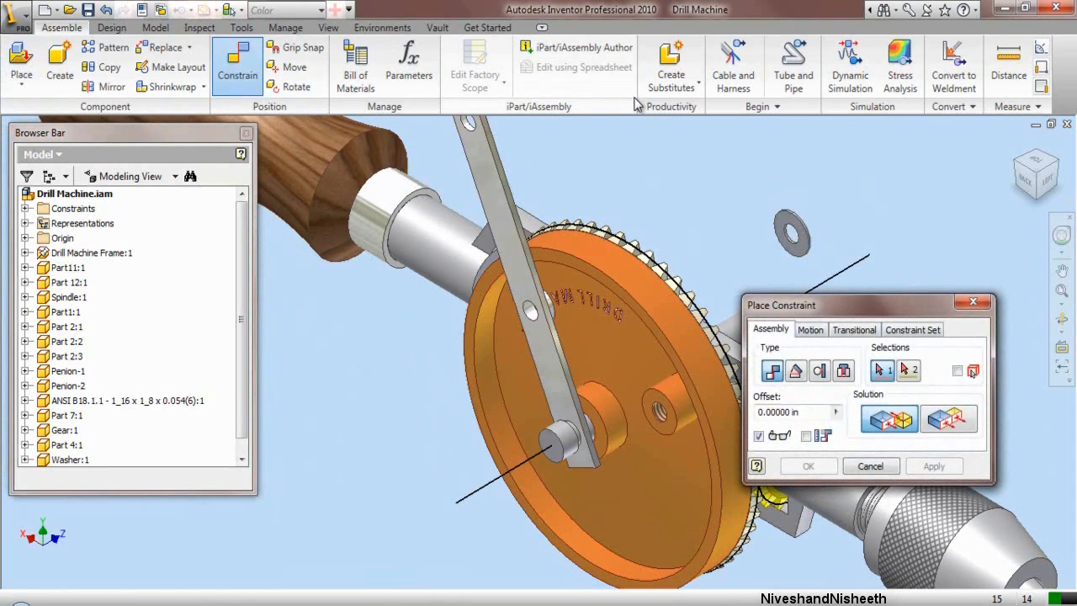
pyautogui.moveTo(799, 308); pyautogui.dragTo(546, 14)
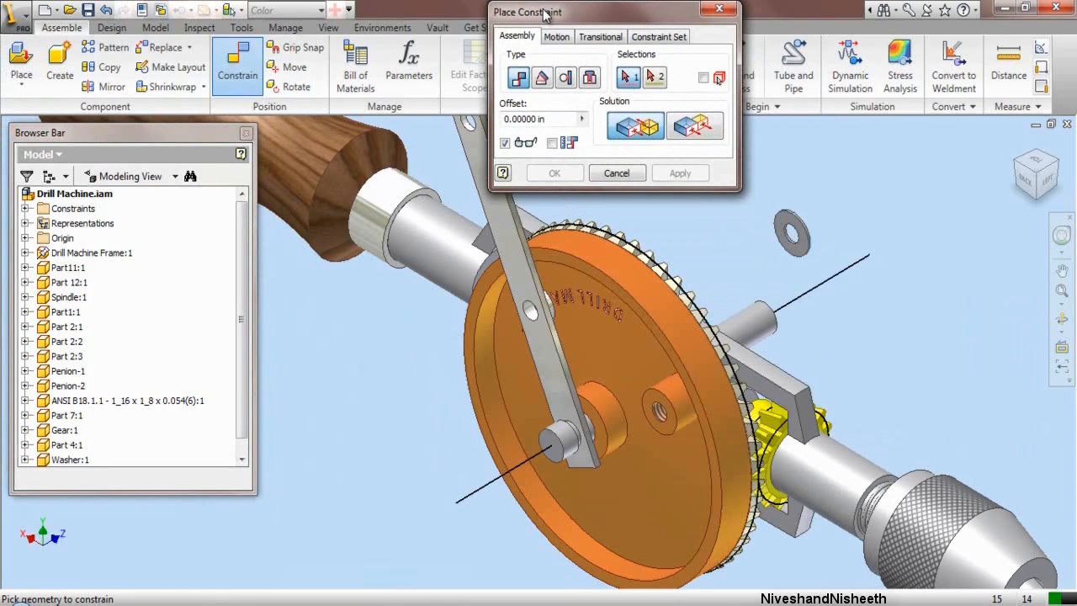
pyautogui.scroll(5, 778, 234)
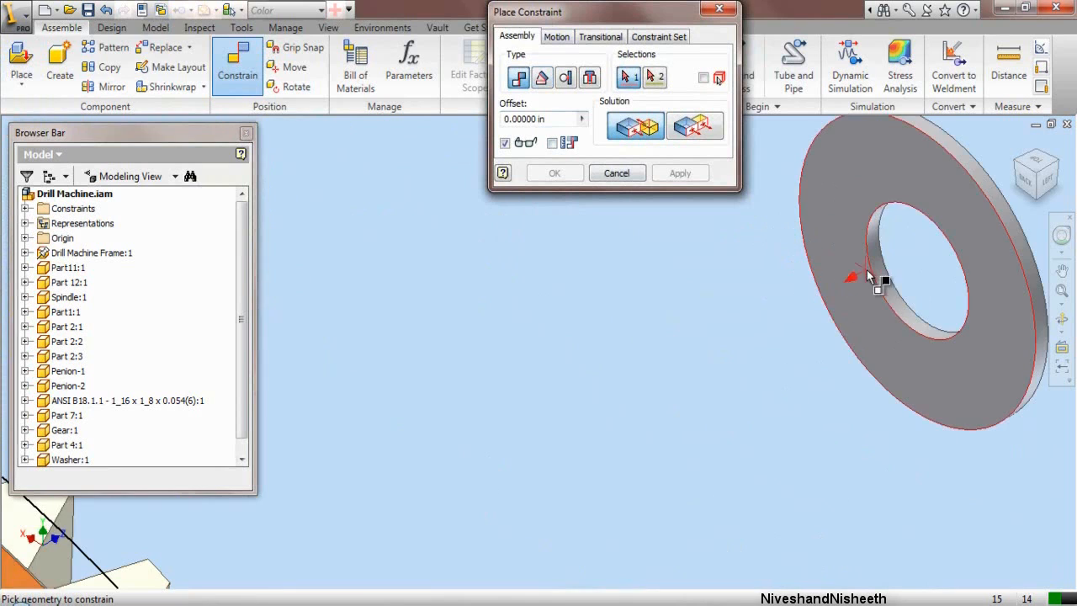
pyautogui.click(886, 290)
pyautogui.scroll(-5, 842, 302)
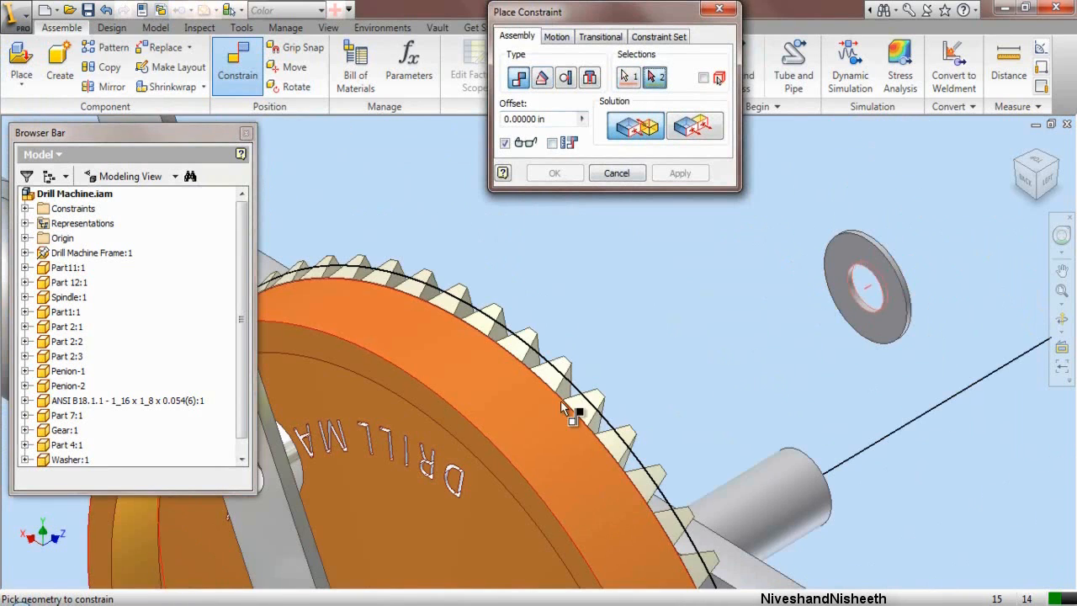
pyautogui.scroll(4, 534, 539)
pyautogui.click(608, 524)
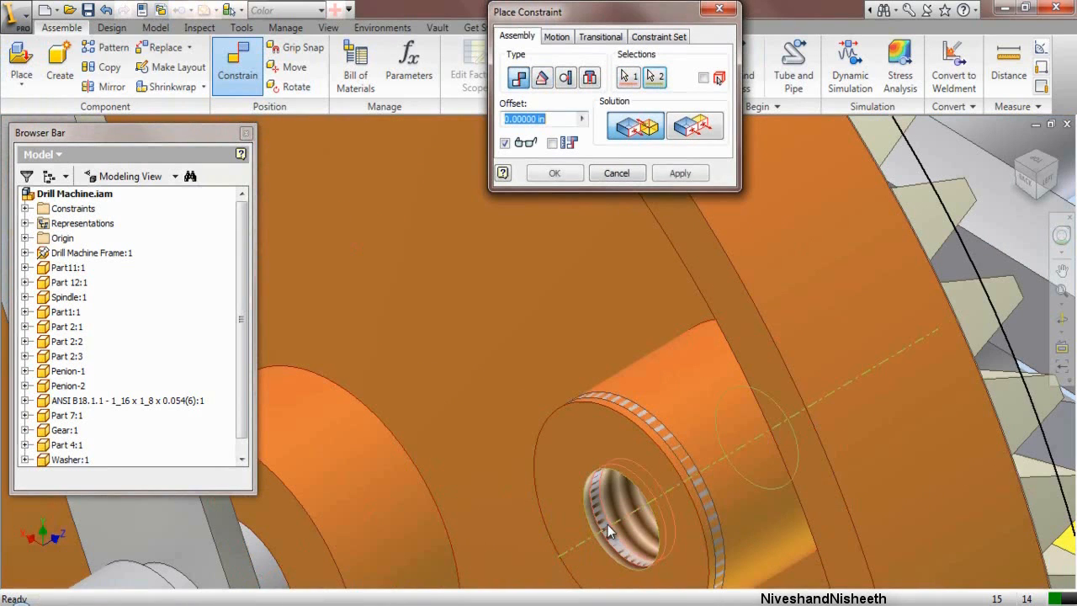
pyautogui.click(680, 173)
pyautogui.click(623, 175)
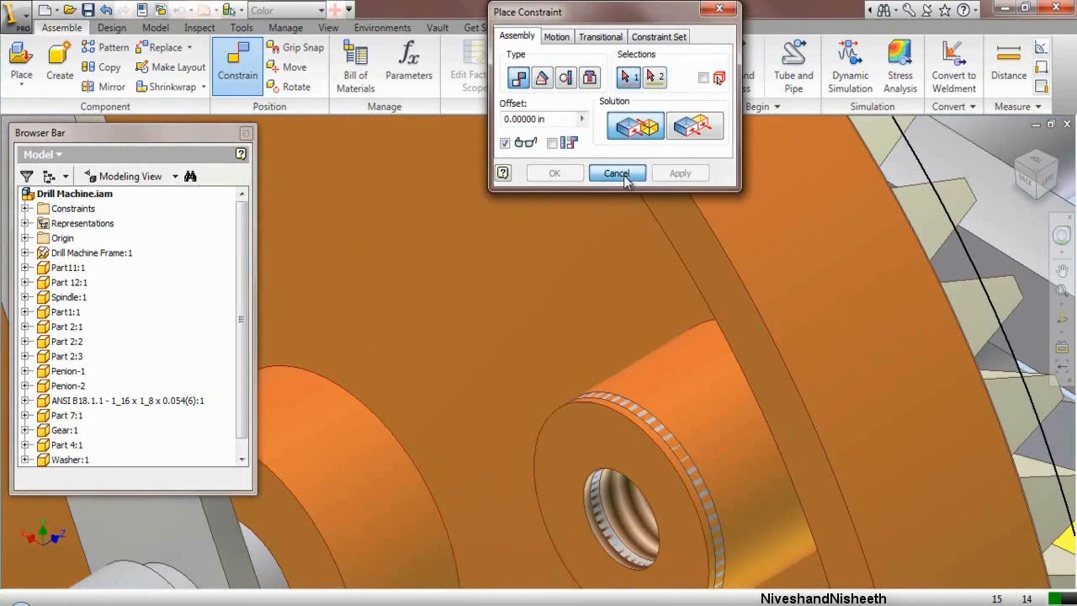
# Step: Pull the washer out of the orange wheel along the threaded hole's axis, clear of the lettered face
pyautogui.scroll(-2, 638, 368)
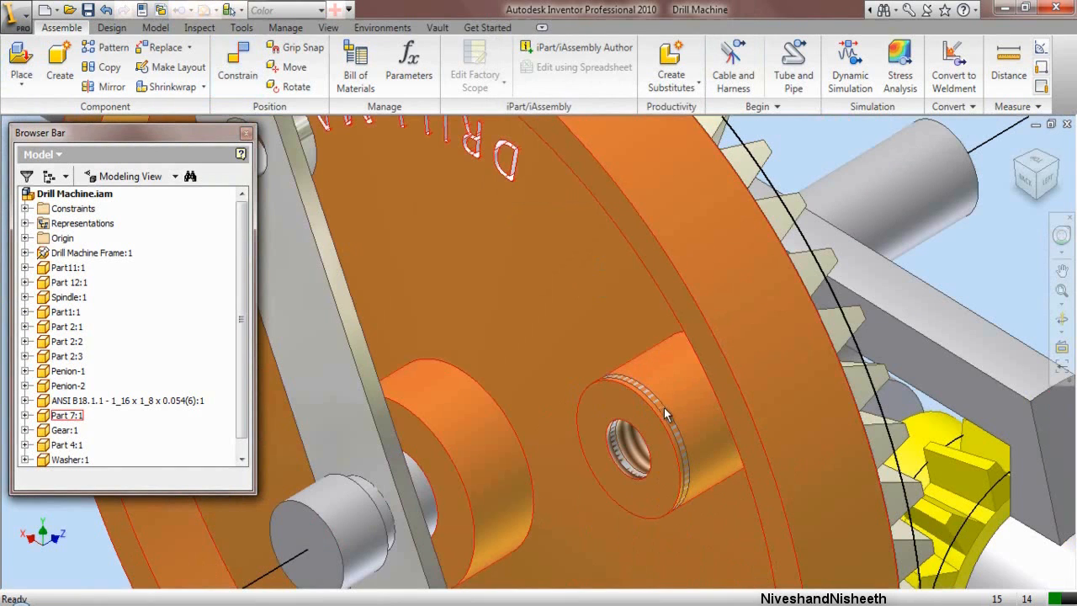
pyautogui.scroll(-5, 664, 407)
pyautogui.scroll(-1, 195, 423)
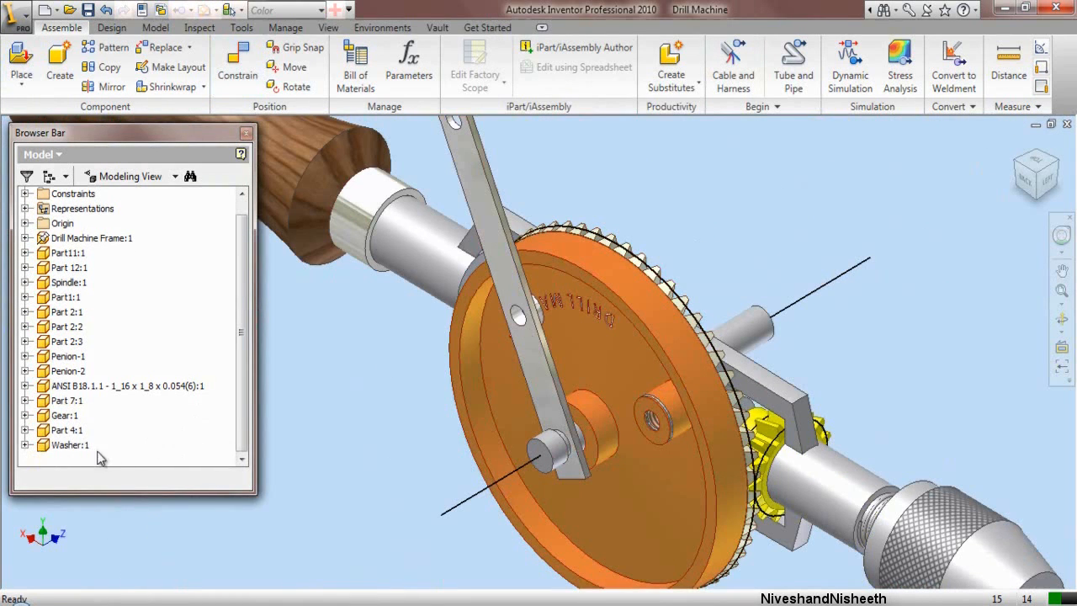
pyautogui.moveTo(371, 440); pyautogui.dragTo(150, 499)
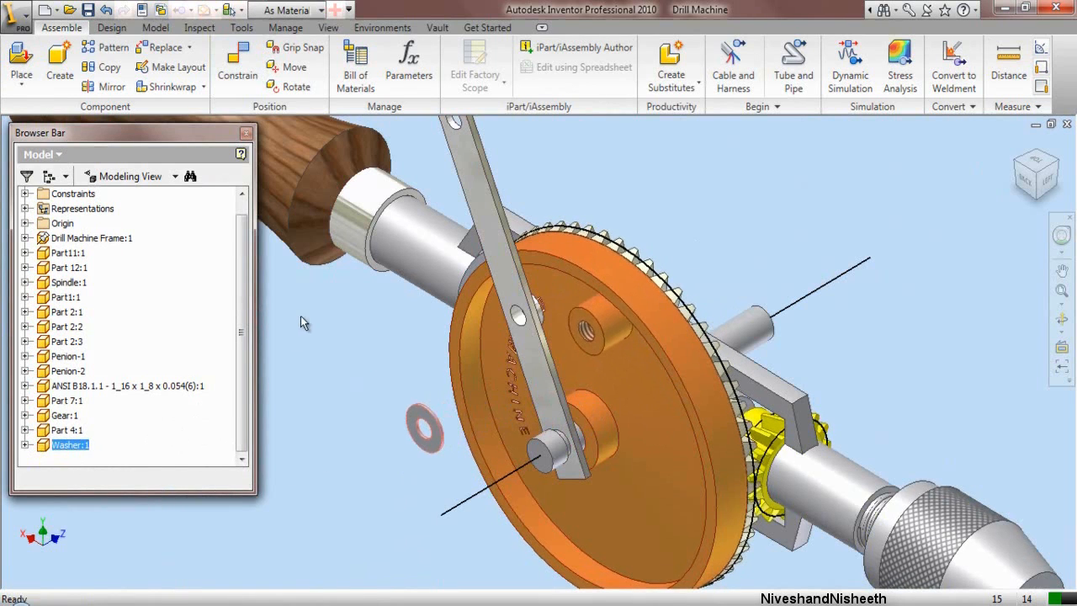
# Step: Mate the washer's flat face facing the wheel to the end face of the orange wheel's small threaded boss, with 0 offset
pyautogui.click(237, 68)
pyautogui.scroll(5, 533, 315)
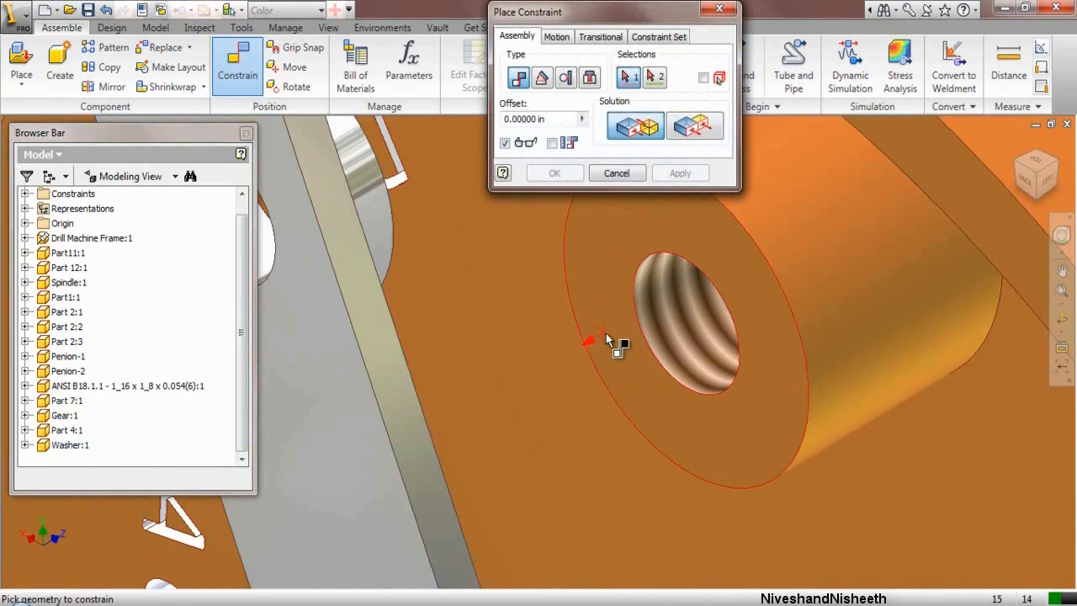
pyautogui.click(607, 334)
pyautogui.scroll(-4, 662, 323)
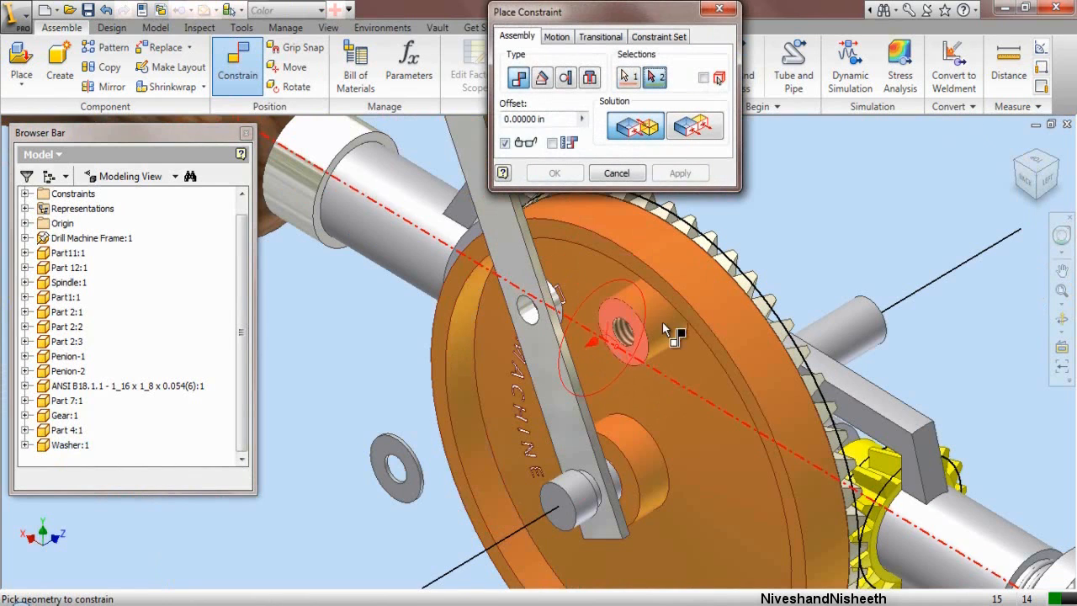
pyautogui.click(1057, 167)
pyautogui.scroll(4, 428, 321)
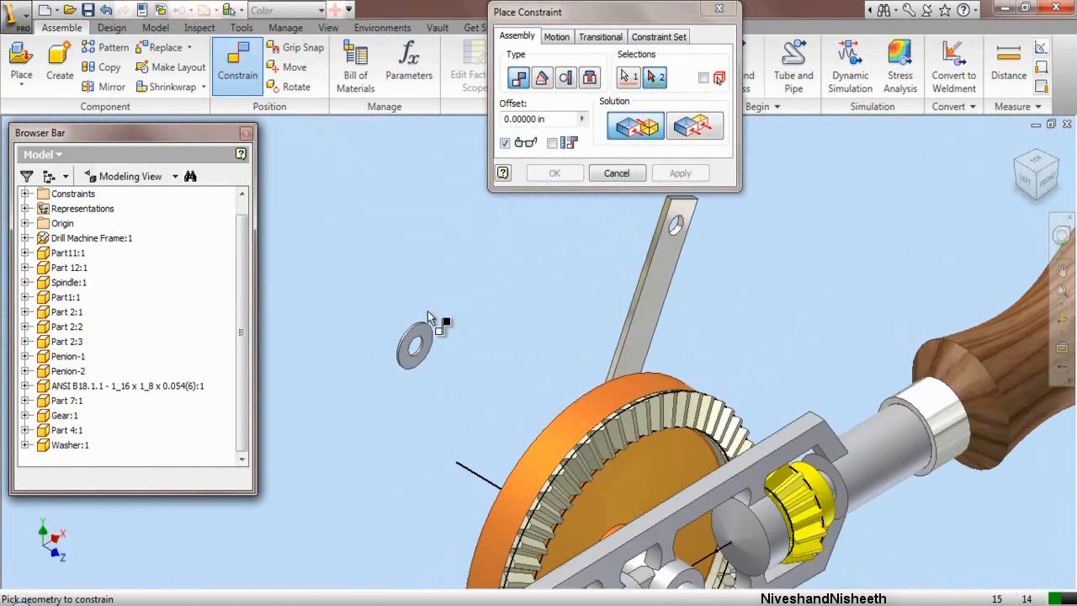
pyautogui.scroll(4, 428, 319)
pyautogui.click(424, 404)
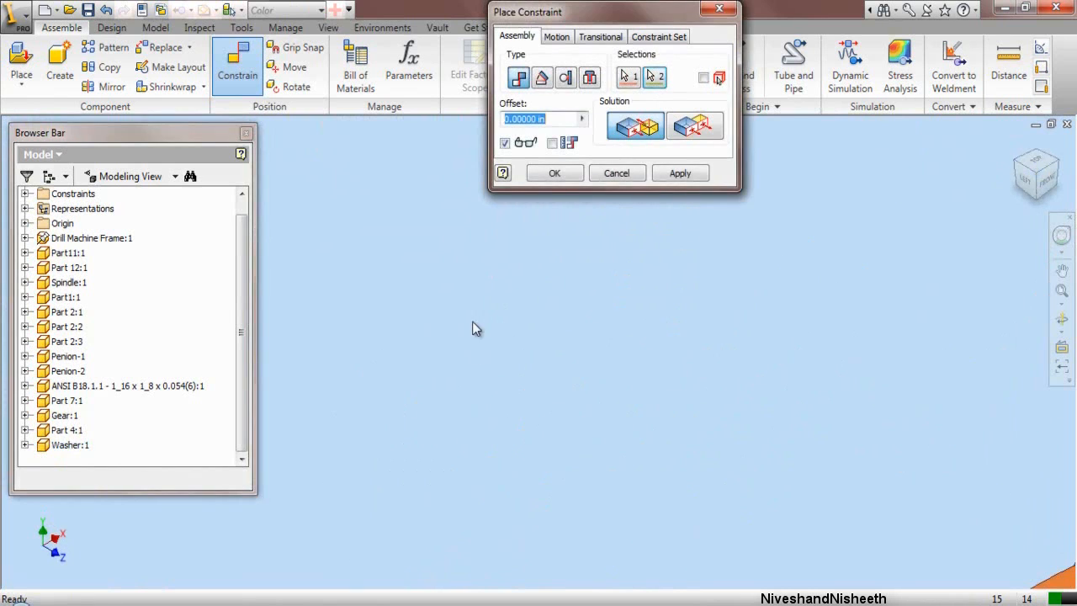
pyautogui.click(554, 175)
pyautogui.click(1022, 173)
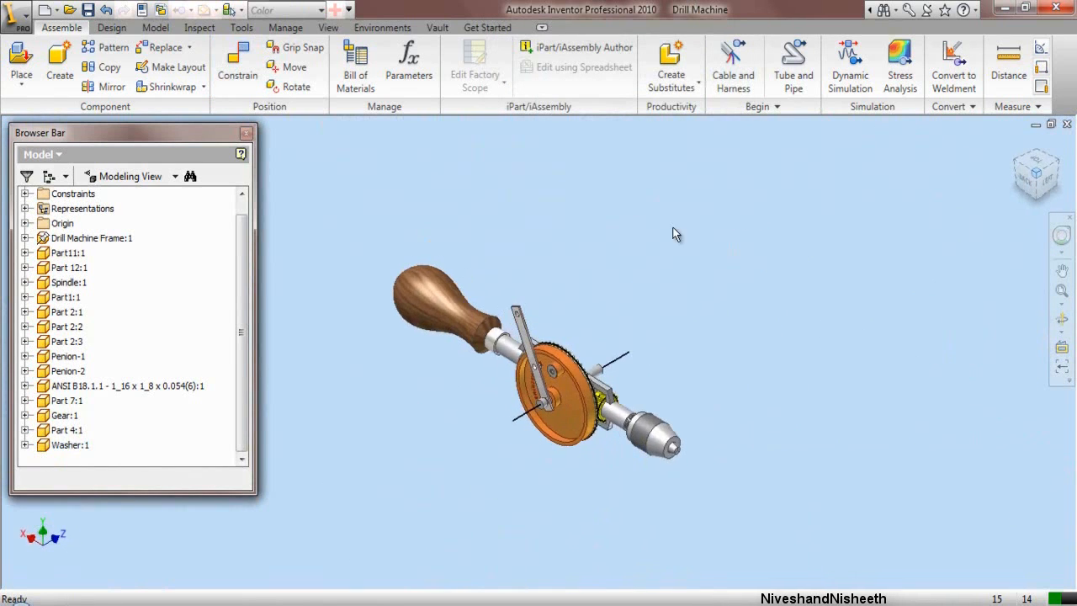
# Step: Mate the small boss's threaded-hole axis with the axis of Part 4's middle hole at 0 offset, and swing the arm to check its motion
pyautogui.scroll(8, 546, 372)
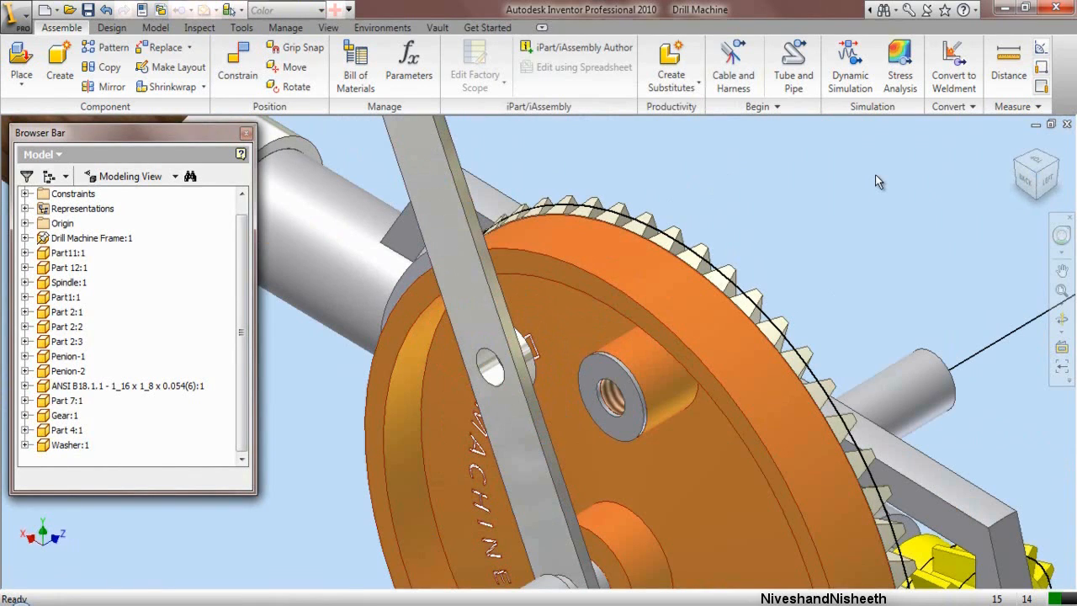
pyautogui.click(238, 66)
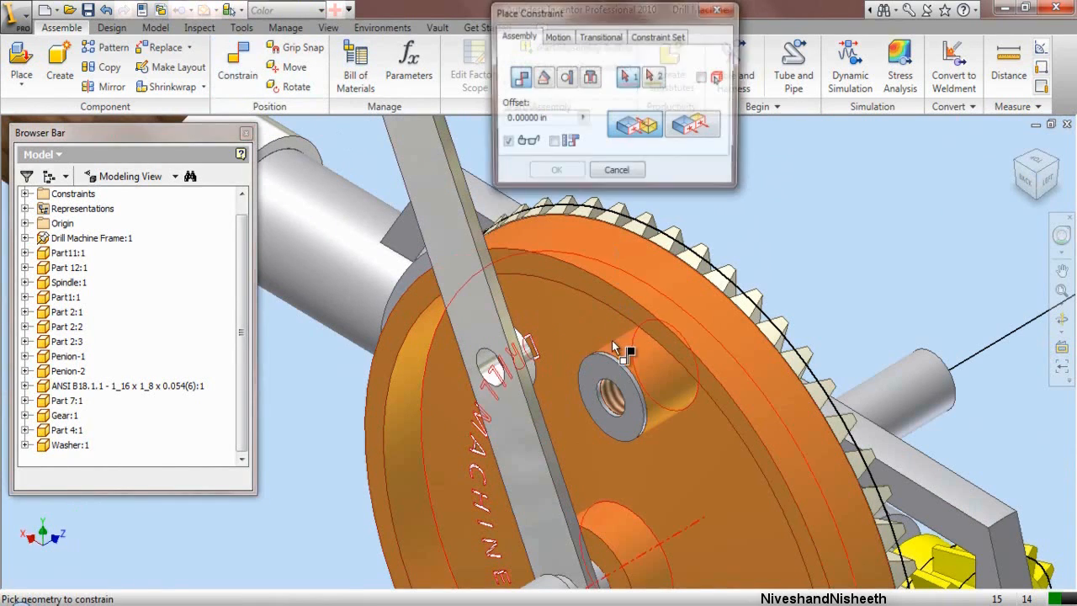
pyautogui.click(613, 403)
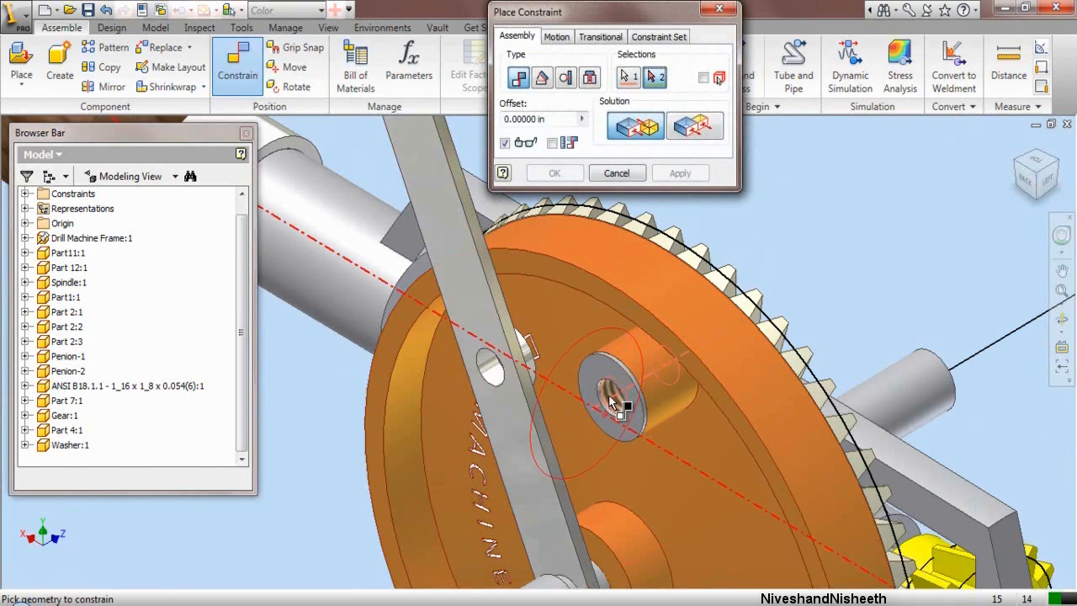
pyautogui.click(490, 375)
pyautogui.click(697, 175)
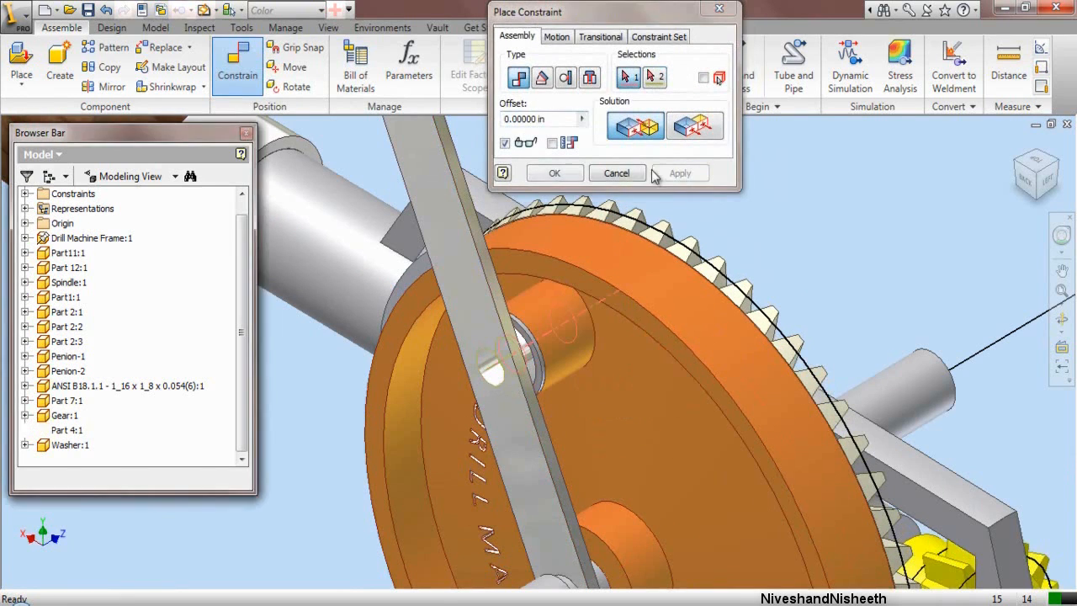
pyautogui.click(631, 175)
pyautogui.scroll(4, 566, 330)
pyautogui.moveTo(540, 252); pyautogui.dragTo(631, 286)
pyautogui.click(573, 210)
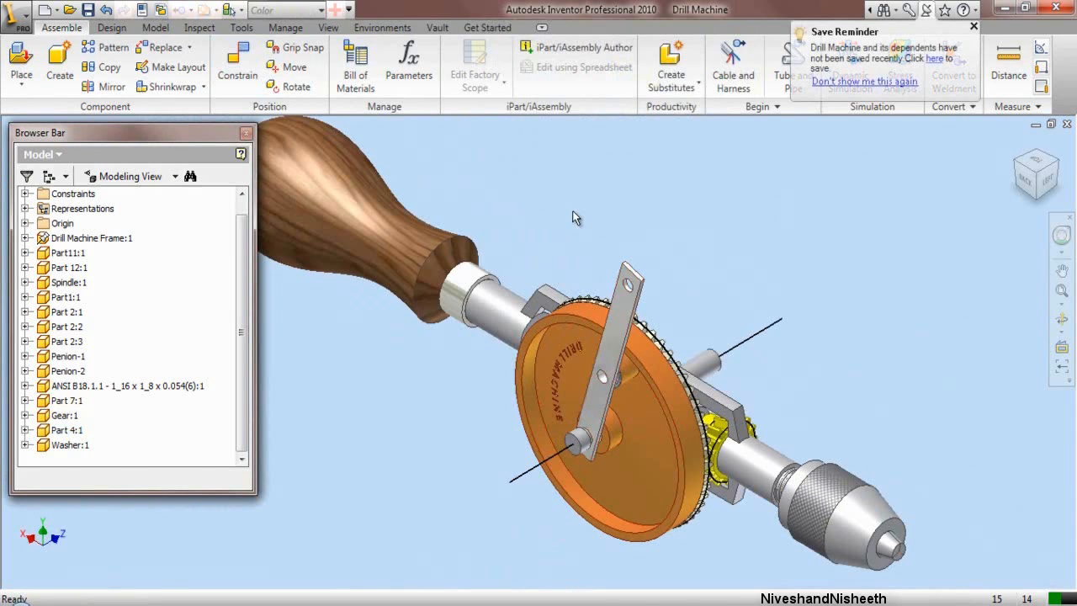
# Step: Place one instance of the screw ANSI B18.6.3 - 10 - 24 x 5_8 - 0.625(52) beside the orange wheel
pyautogui.click(21, 61)
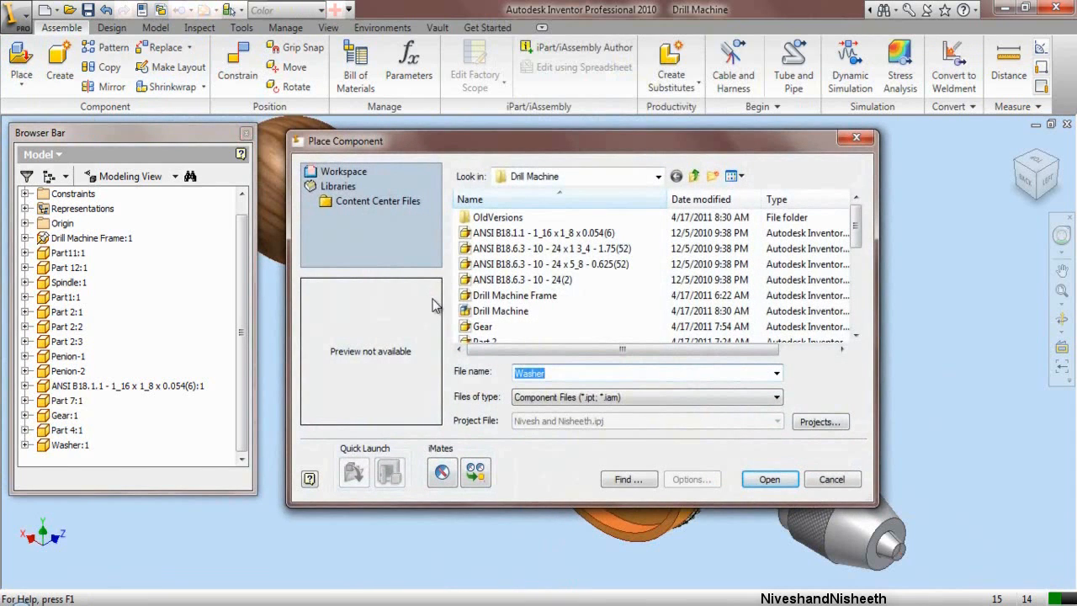
pyautogui.click(553, 264)
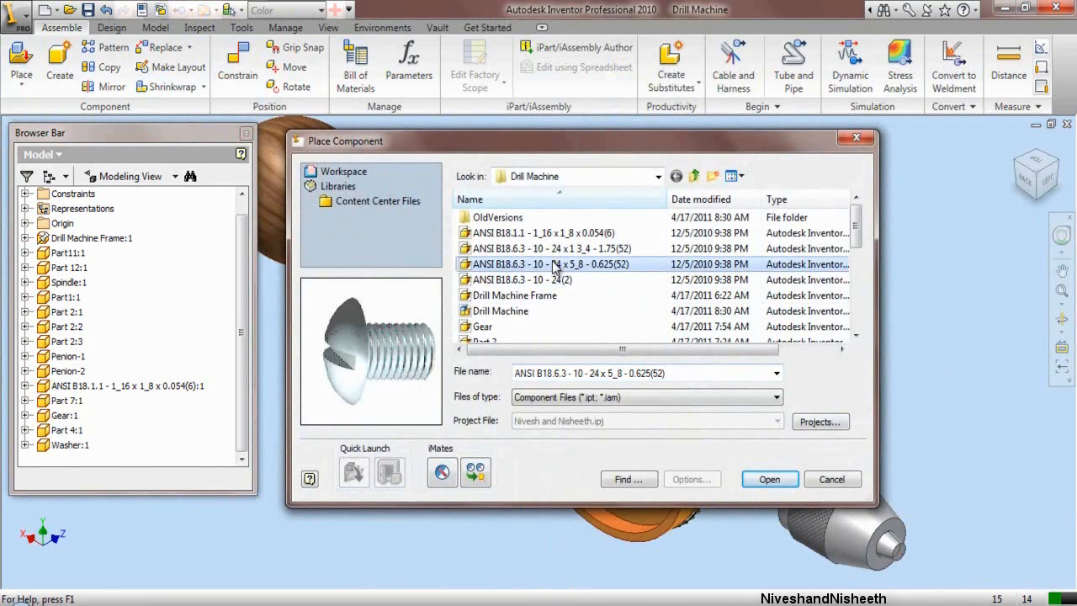
pyautogui.click(769, 480)
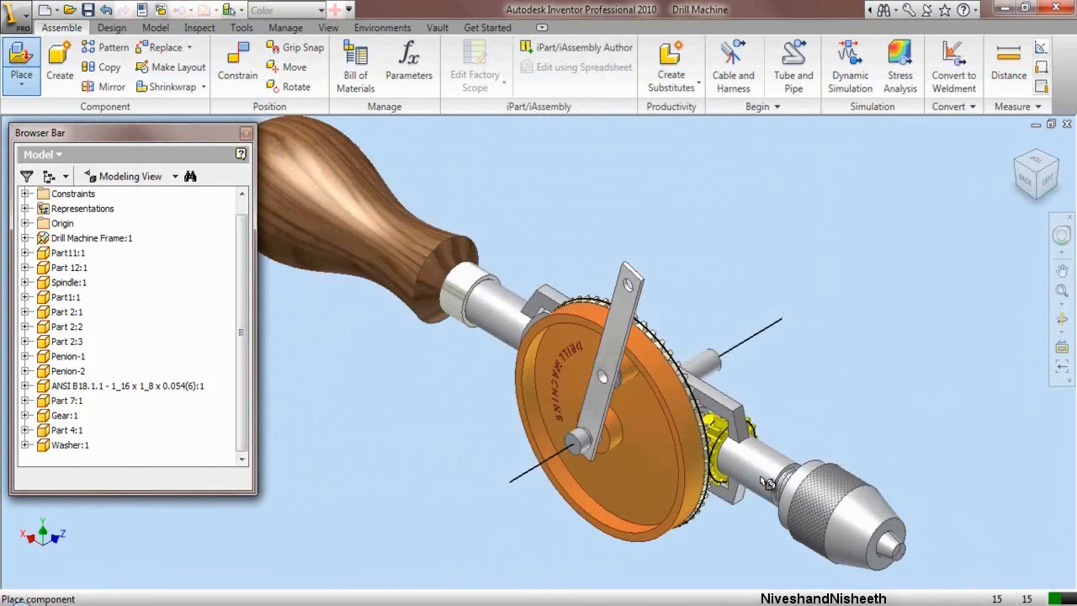
pyautogui.scroll(3, 754, 357)
pyautogui.scroll(-1, 754, 357)
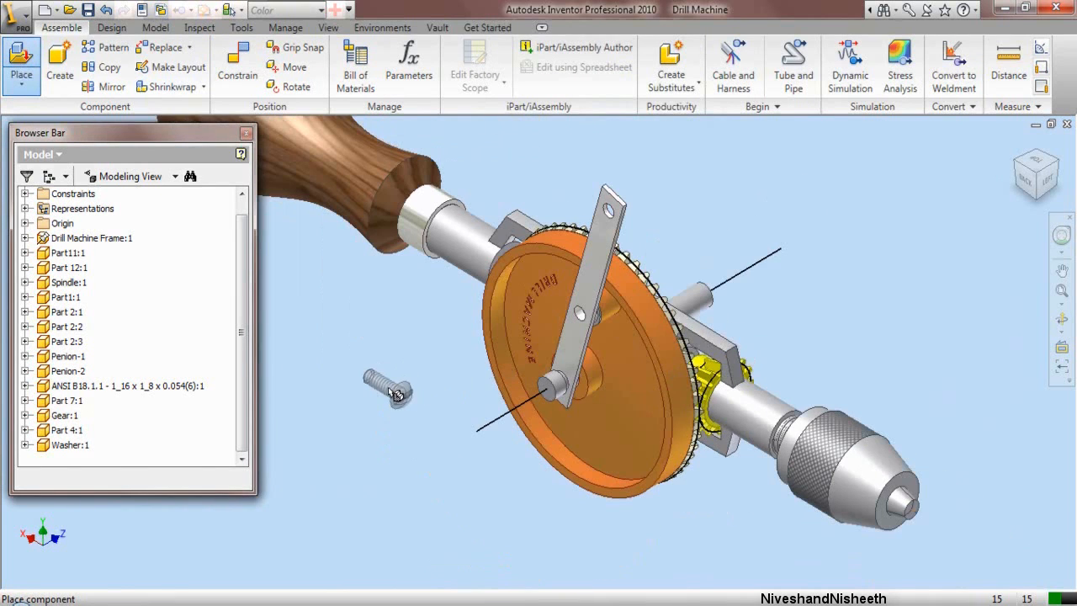
pyautogui.click(399, 394)
pyautogui.rightClick(373, 298)
pyautogui.click(389, 296)
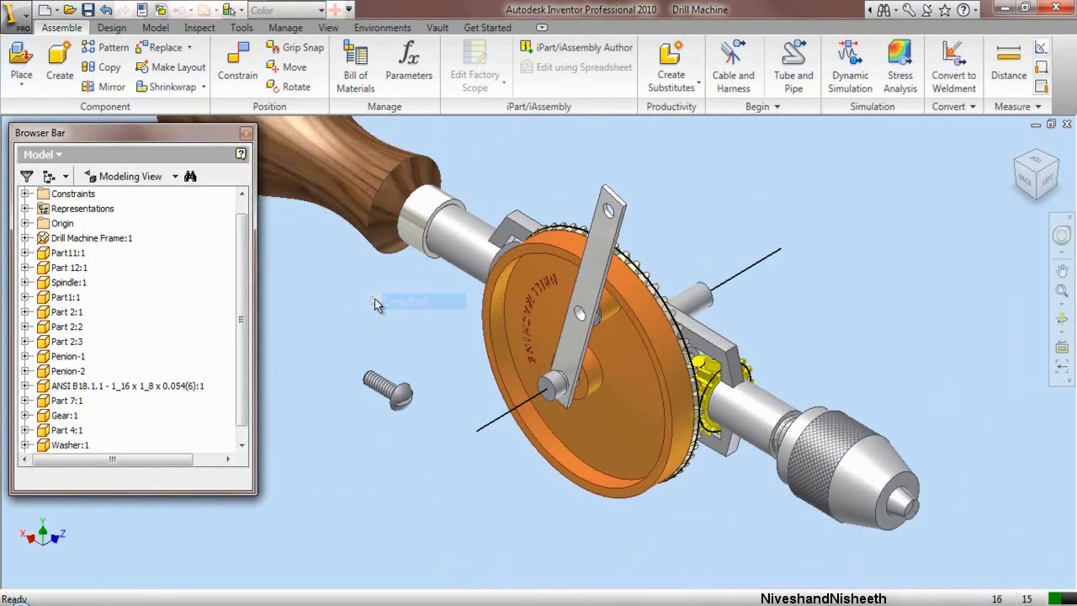
# Step: Insert the screw into Part 4's middle hole, seating the underside of its head on the arm's outer face with an opposed Insert constraint at 0 offset
pyautogui.click(238, 72)
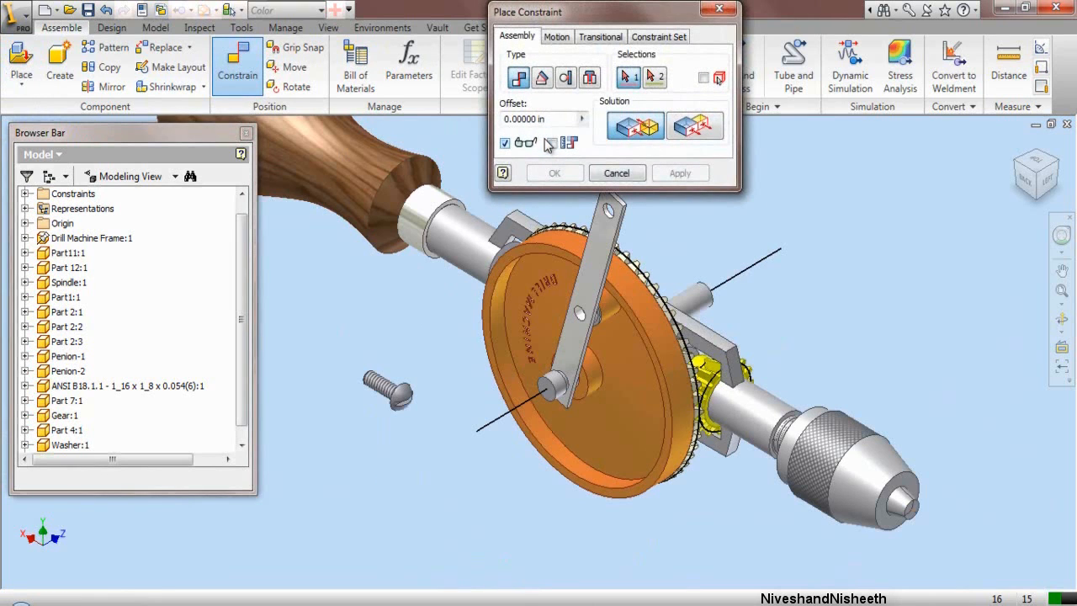
pyautogui.click(591, 78)
pyautogui.scroll(-6, 580, 304)
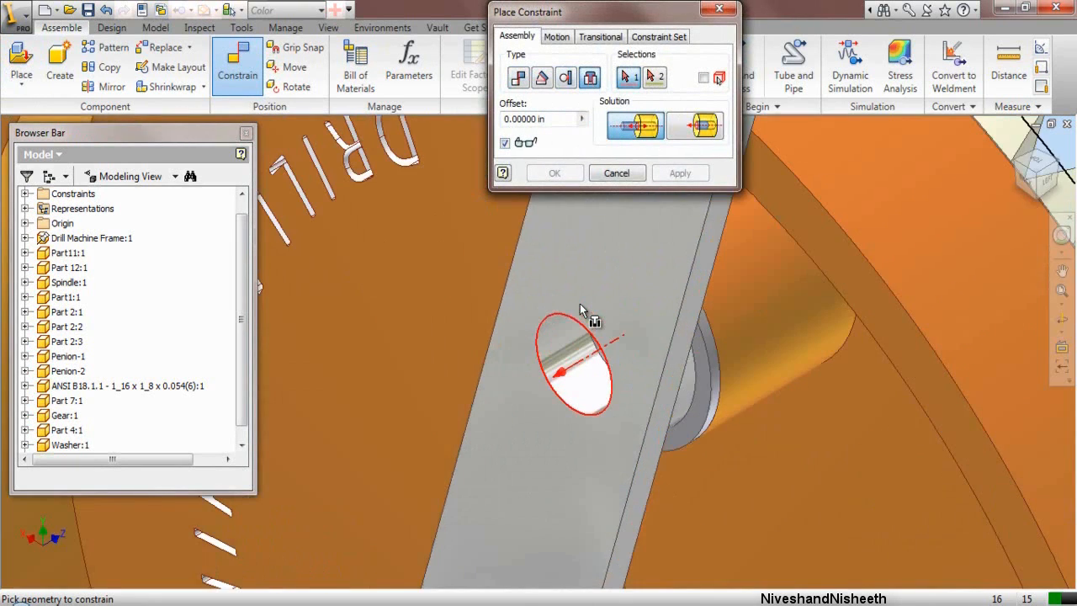
pyautogui.click(575, 325)
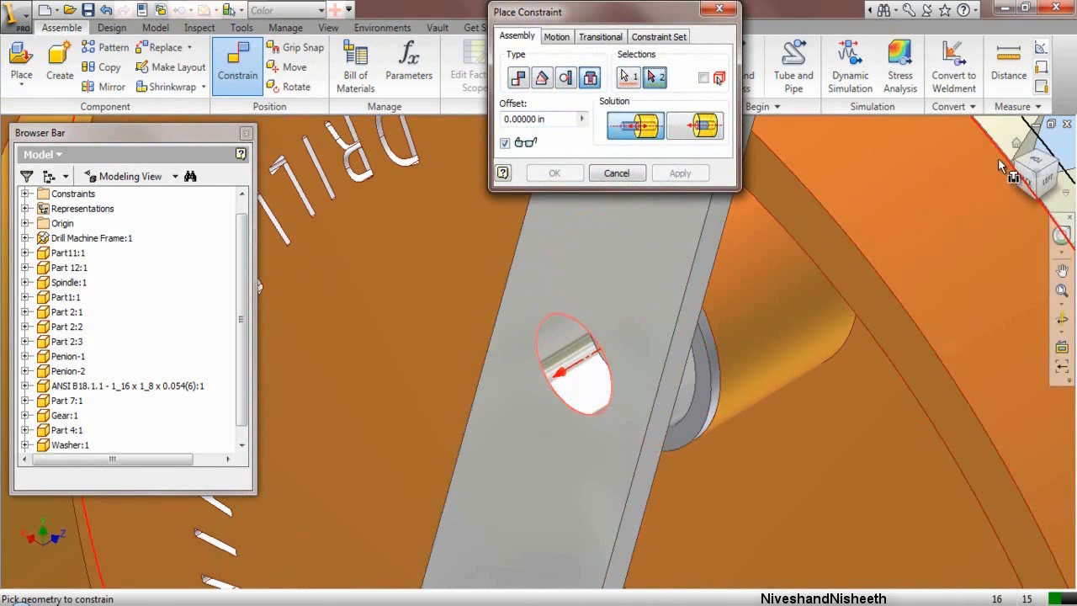
pyautogui.click(1020, 163)
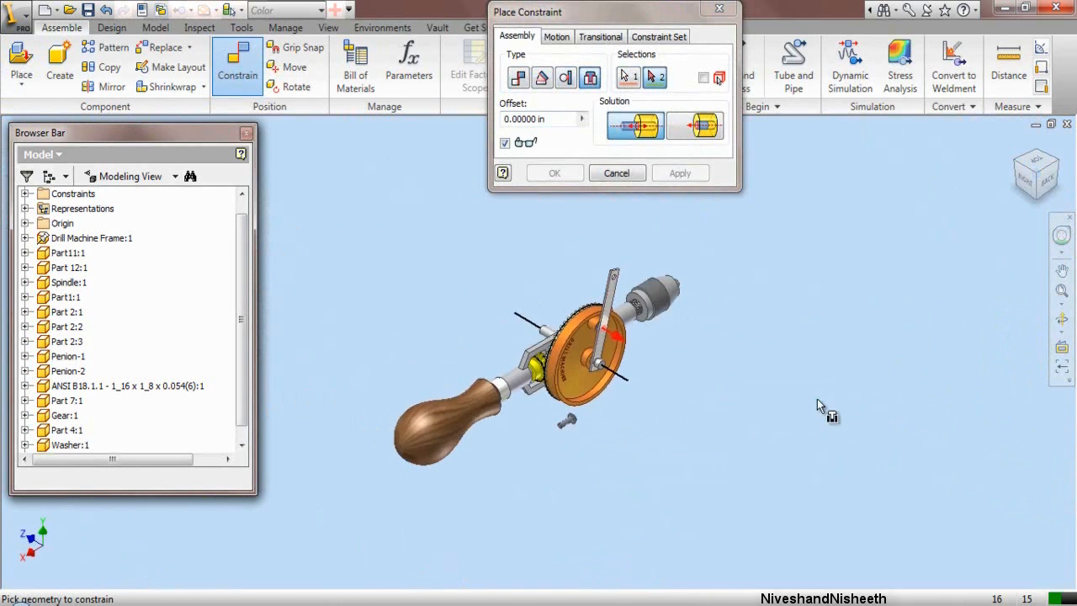
pyautogui.scroll(-6, 539, 416)
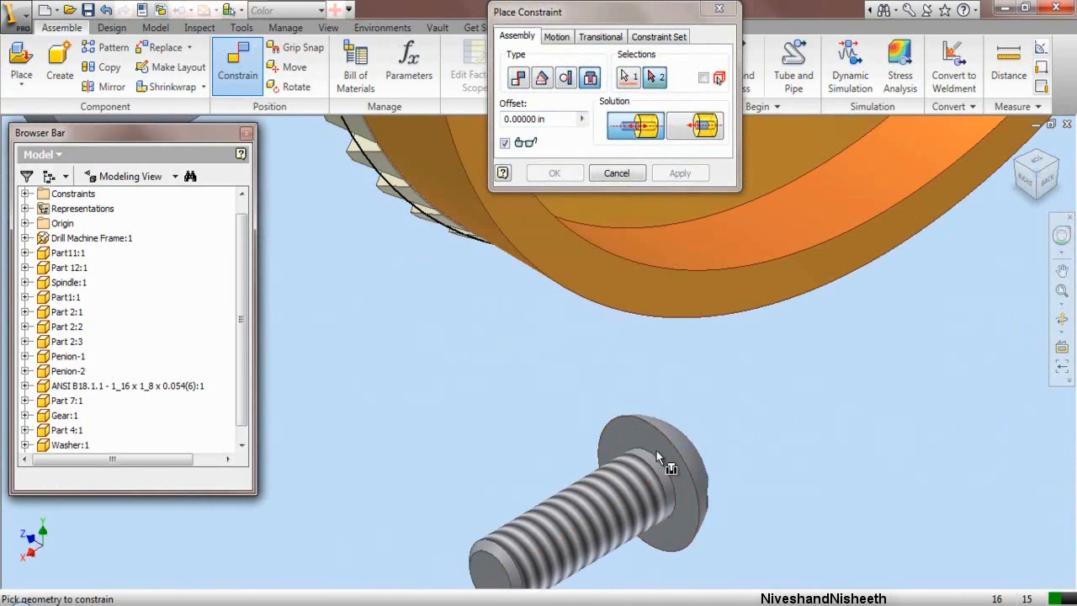
pyautogui.click(658, 455)
pyautogui.scroll(8, 632, 492)
pyautogui.scroll(-2, 703, 317)
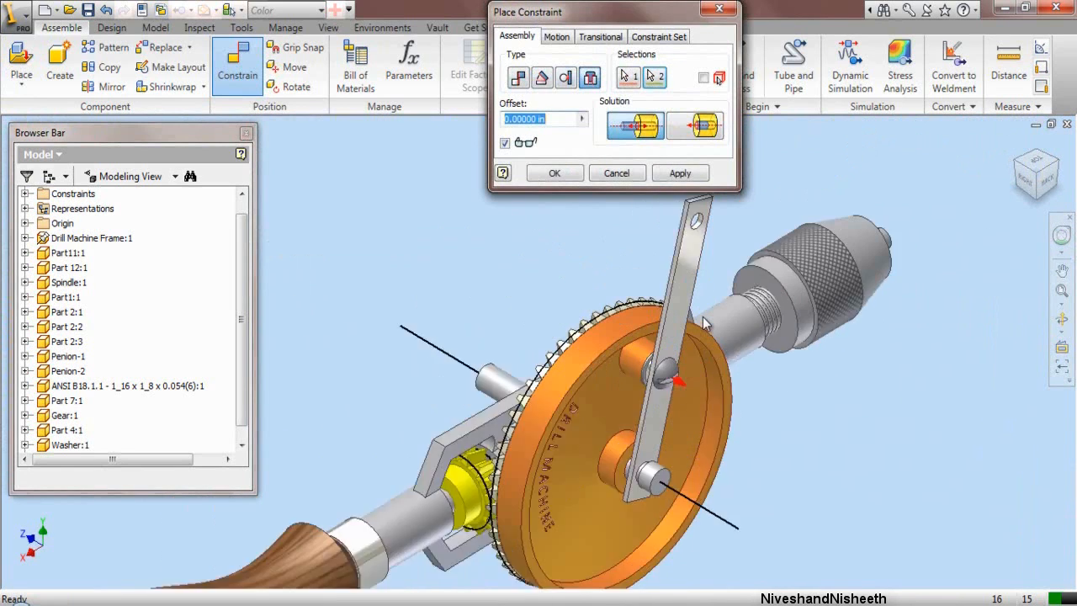
pyautogui.scroll(-3, 703, 316)
pyautogui.click(680, 172)
pyautogui.click(616, 172)
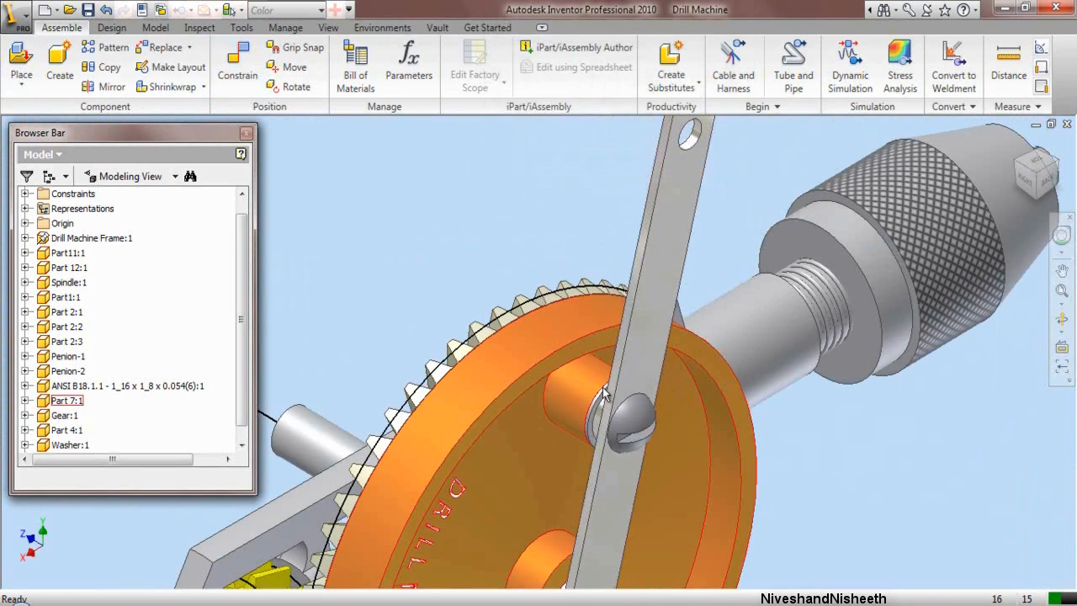
# Step: Place one instance of Part 5 from the Drill Machine folder in the free space above the wheel
pyautogui.scroll(2, 646, 447)
pyautogui.scroll(2, 647, 447)
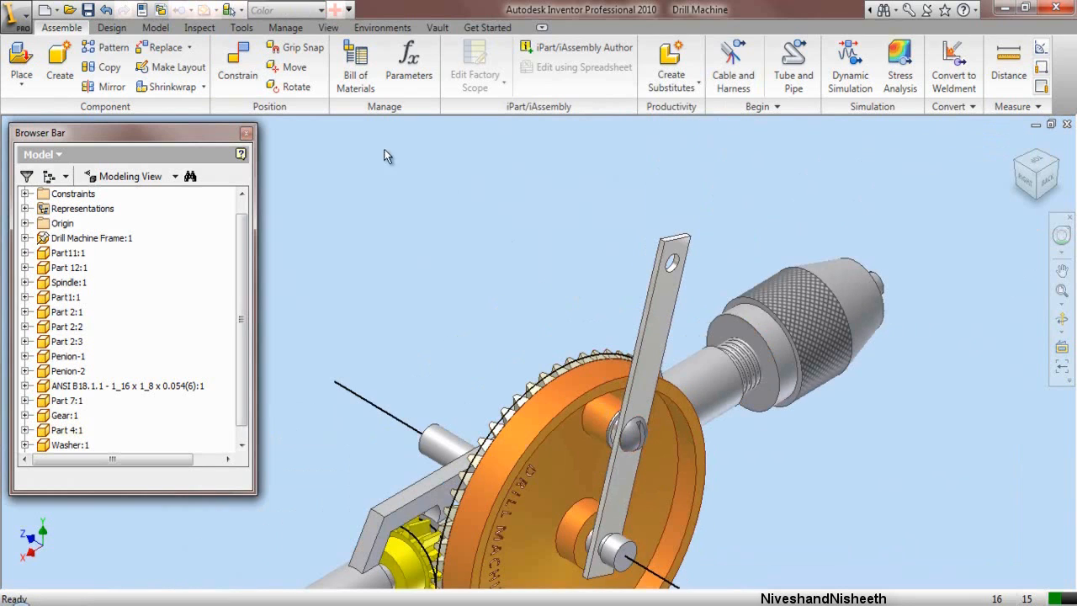
pyautogui.click(21, 63)
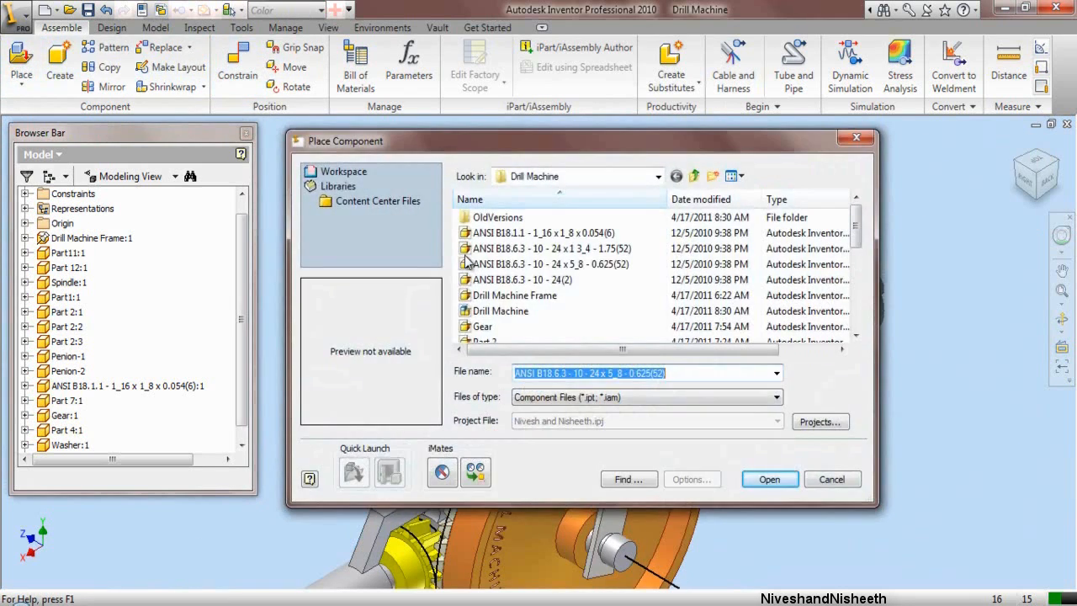
pyautogui.moveTo(855, 235); pyautogui.dragTo(857, 260)
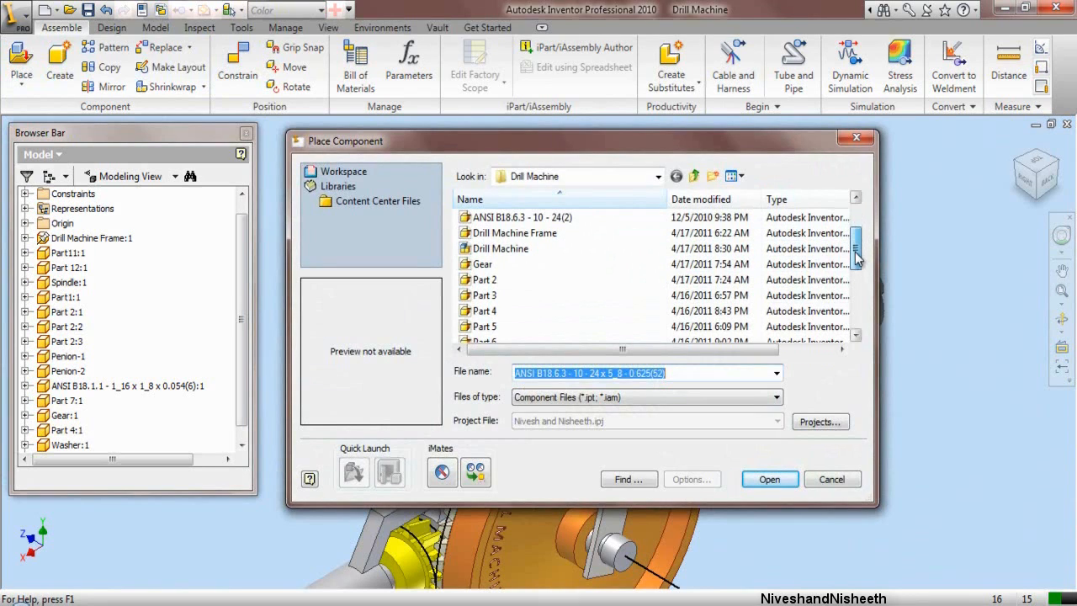
pyautogui.click(536, 330)
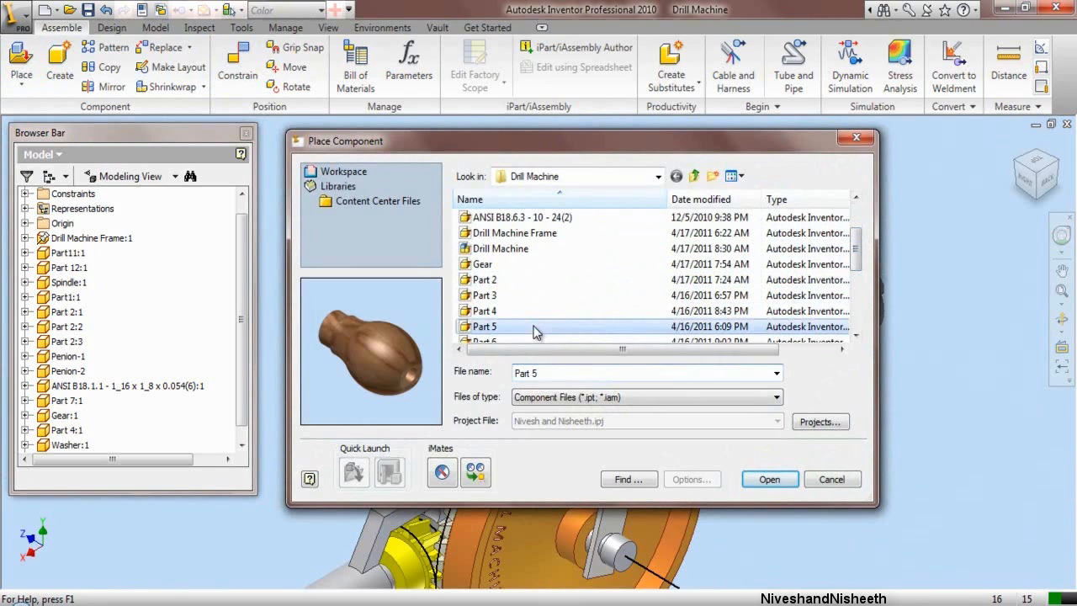
pyautogui.click(770, 481)
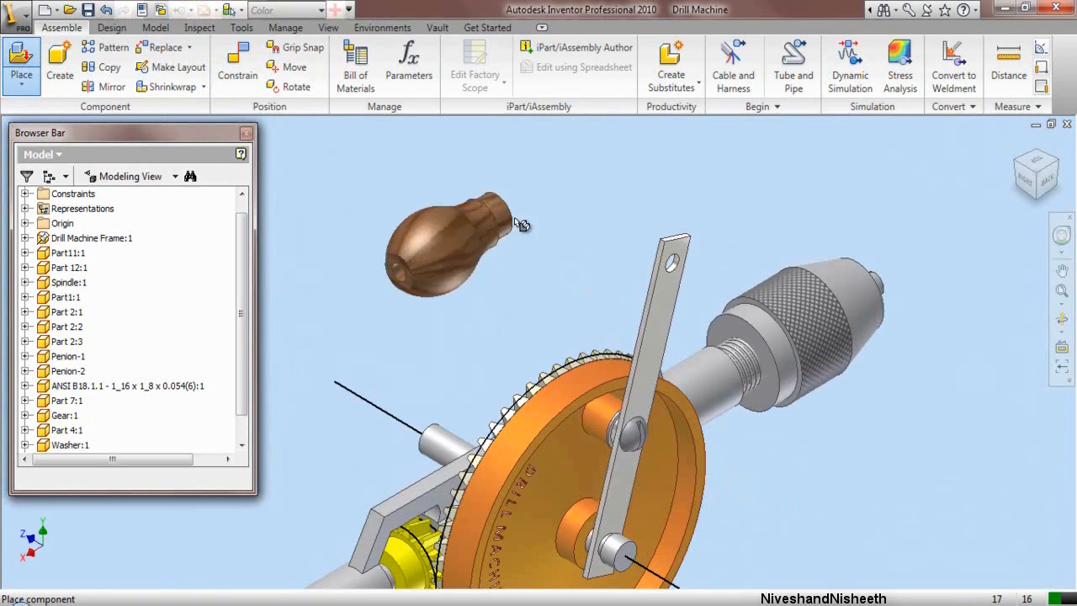
pyautogui.click(521, 224)
pyautogui.rightClick(605, 186)
pyautogui.click(618, 194)
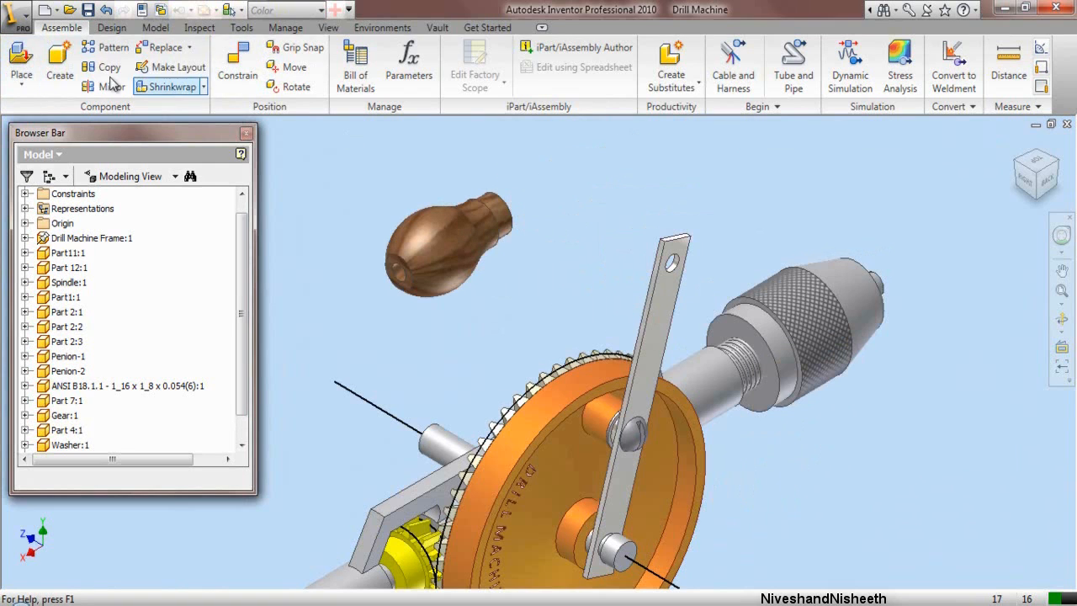
# Step: Place one instance of Part 3 from the Drill Machine folder beside the narrow end of the small wooden handle
pyautogui.click(22, 61)
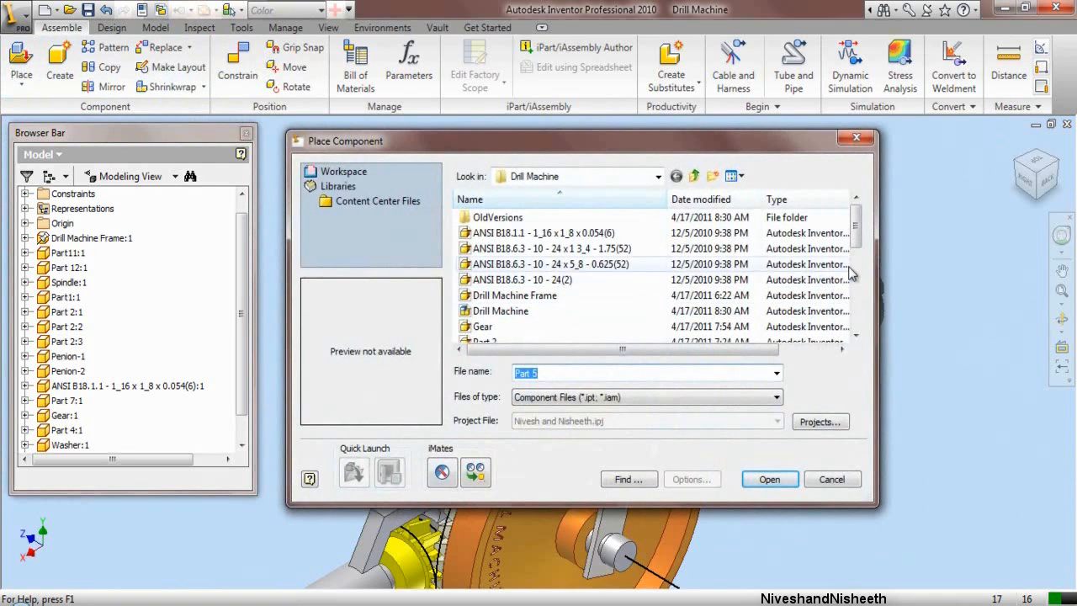
pyautogui.scroll(-2, 852, 271)
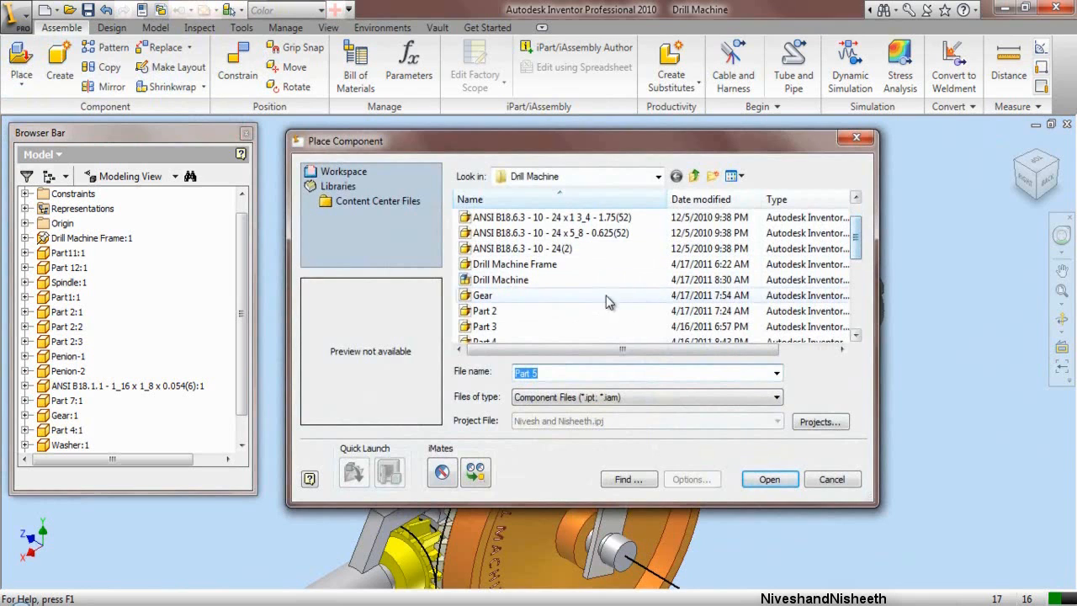
pyautogui.click(523, 327)
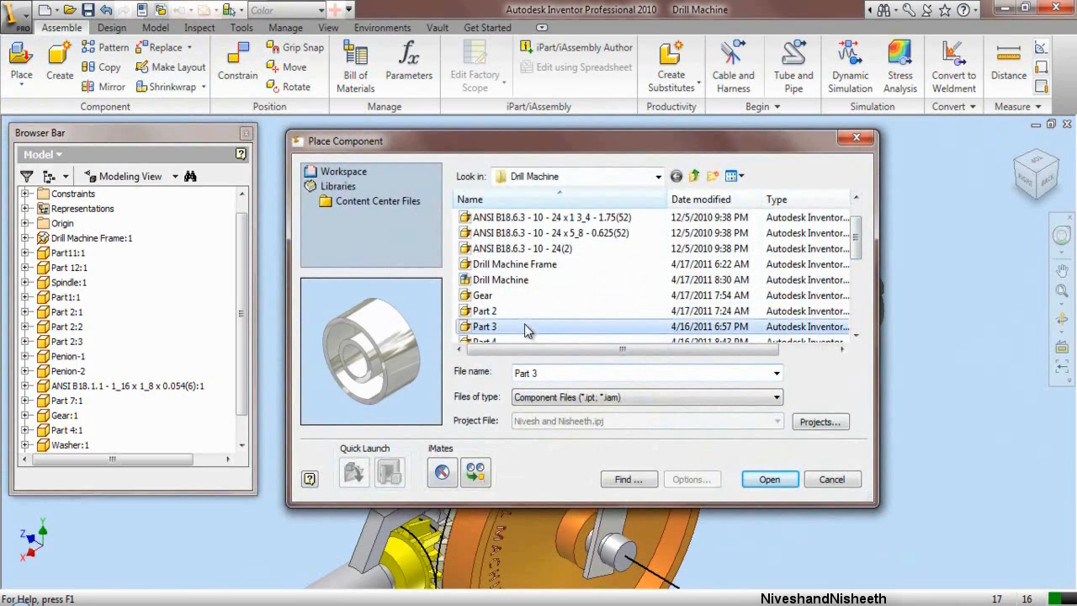
pyautogui.click(769, 479)
pyautogui.click(568, 209)
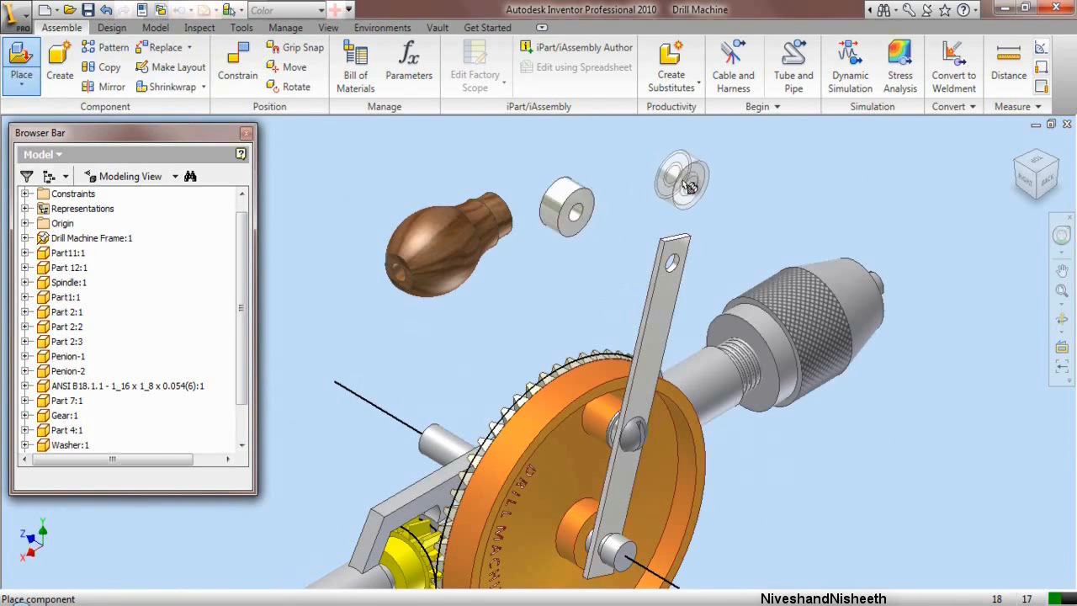
pyautogui.rightClick(690, 187)
pyautogui.click(702, 187)
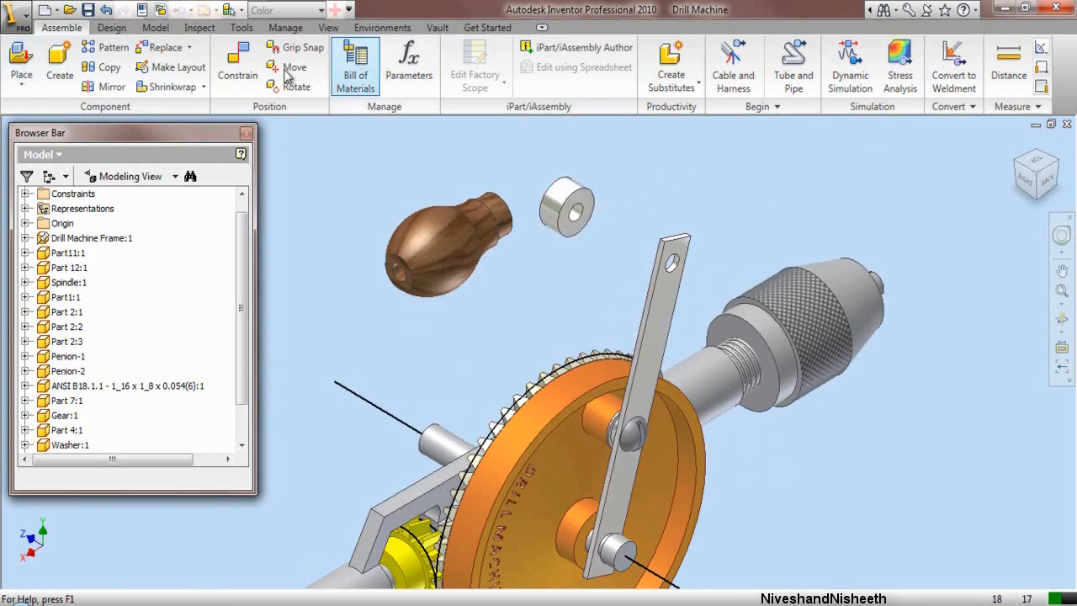
# Step: Mate the axis of Part 5's narrow end with the axis of Part 3 at 0 offset
pyautogui.click(238, 63)
pyautogui.scroll(-3, 537, 265)
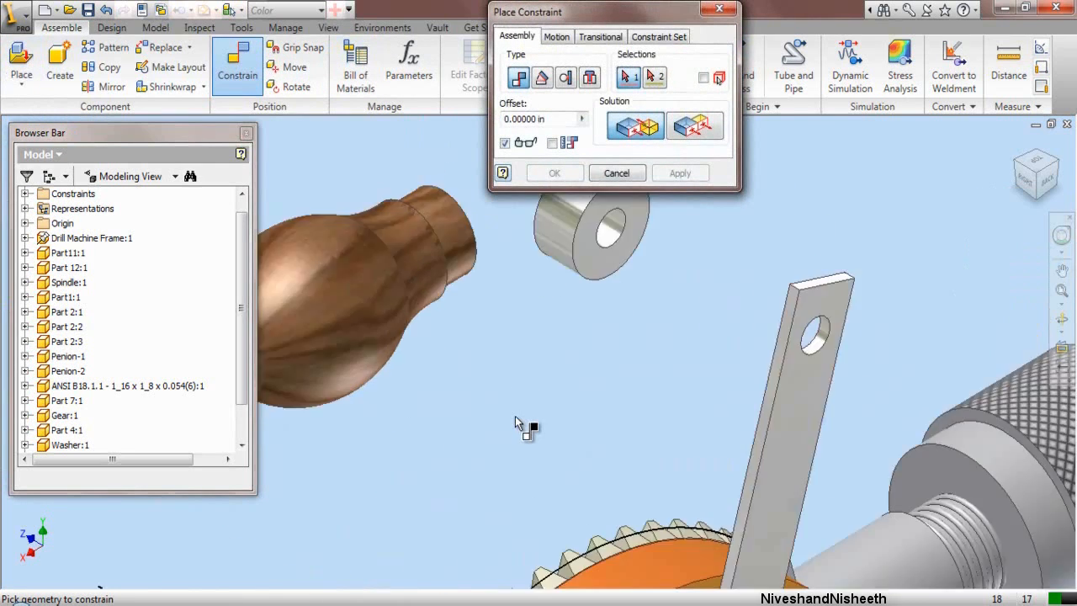
pyautogui.scroll(-2, 510, 370)
pyautogui.click(450, 305)
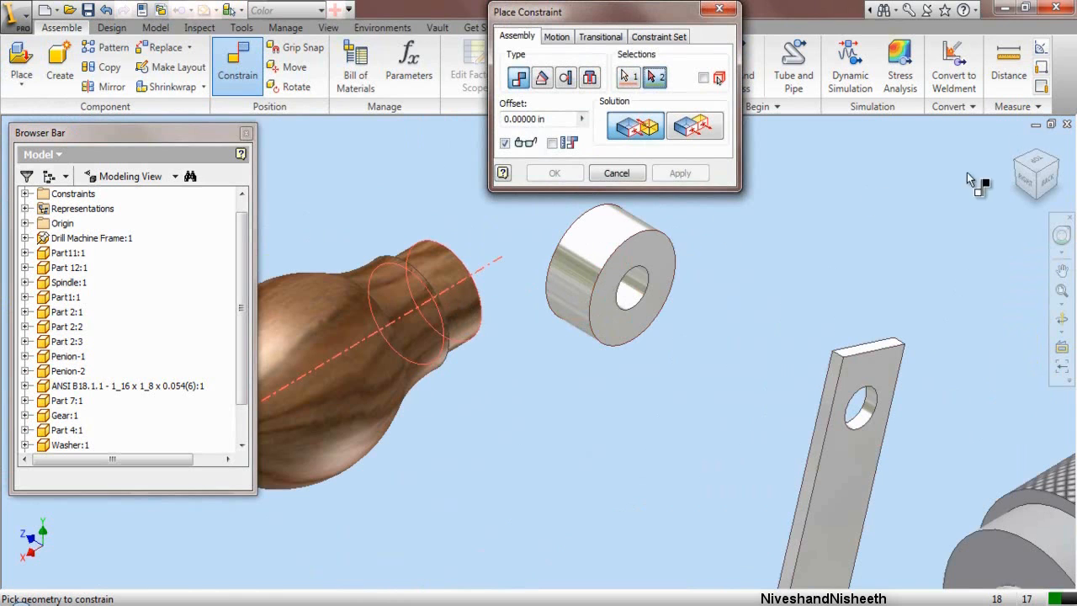
pyautogui.click(1010, 160)
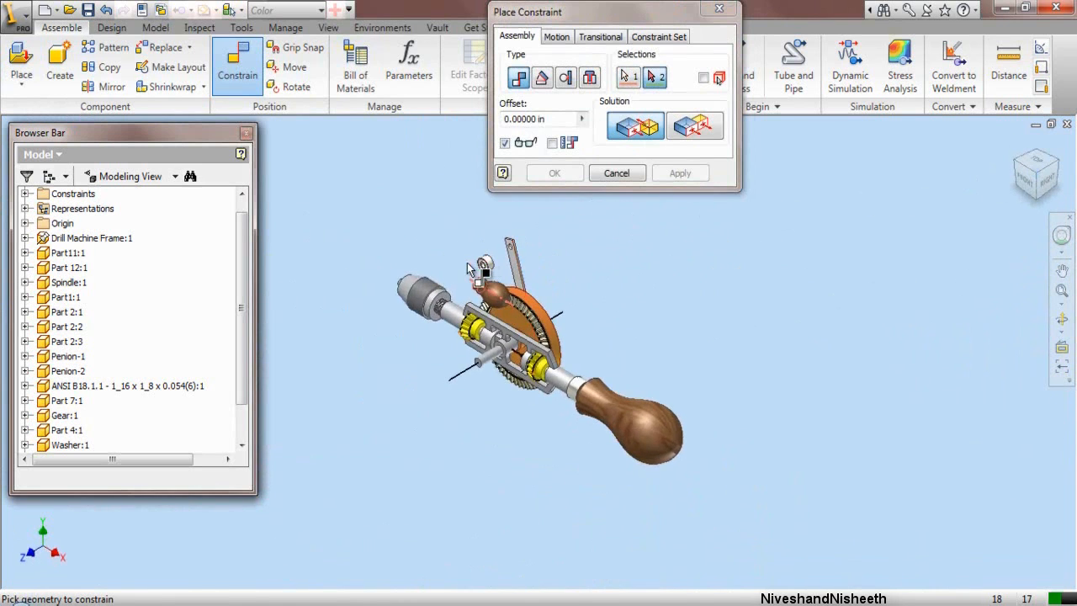
pyautogui.scroll(-5, 543, 276)
pyautogui.click(550, 277)
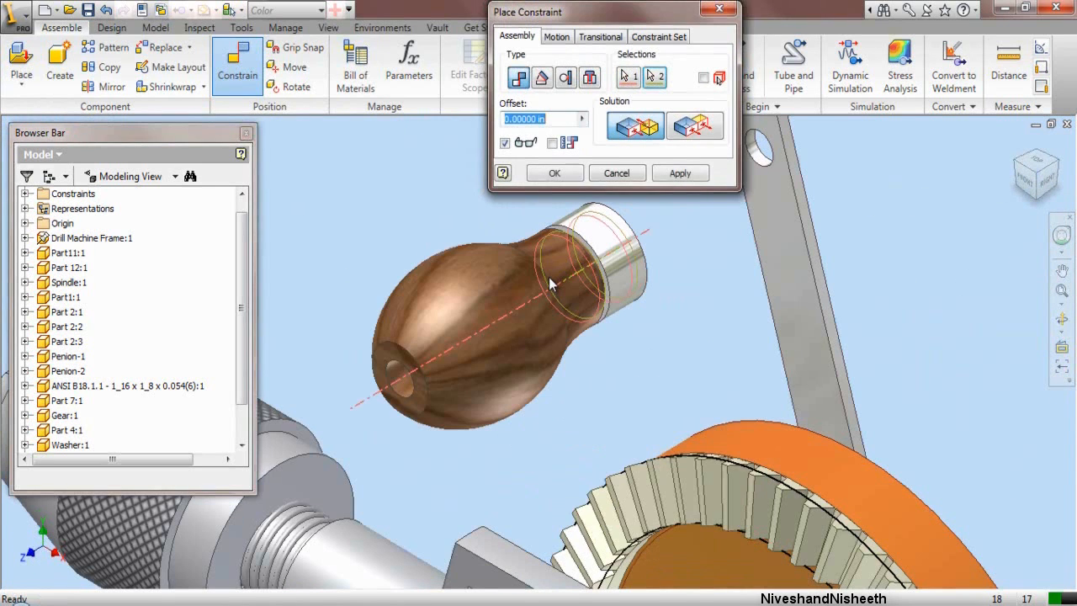
pyautogui.click(691, 174)
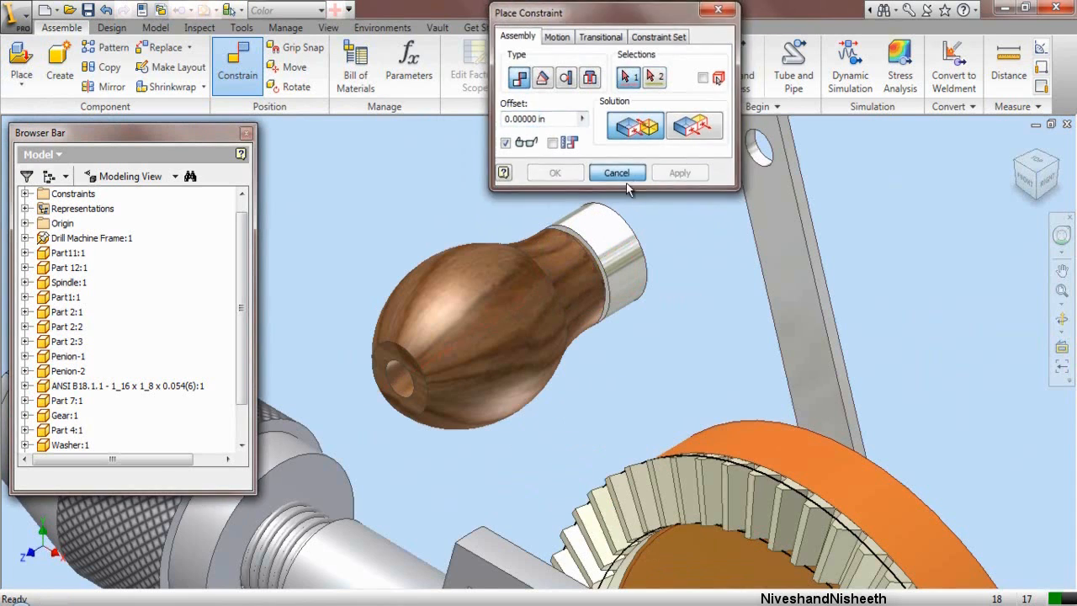
pyautogui.click(625, 178)
# Step: Separate the two handle parts and mate Part 3's open rim face against the shoulder of the wooden handle at 0 offset
pyautogui.scroll(-3, 576, 303)
pyautogui.scroll(2, 591, 330)
pyautogui.moveTo(592, 330); pyautogui.dragTo(695, 213)
pyautogui.press('c')
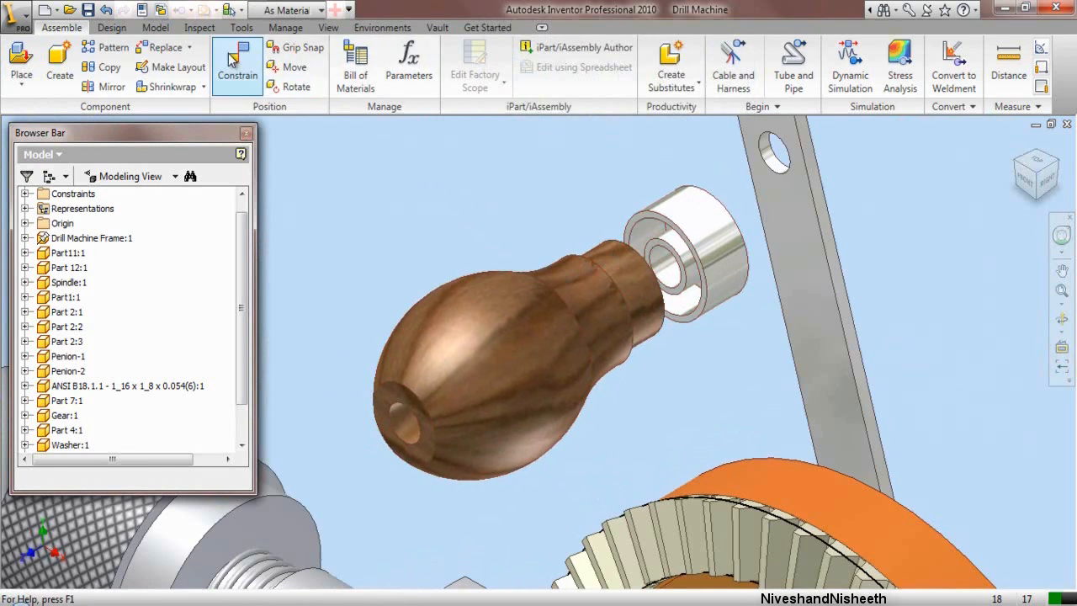
pyautogui.scroll(-4, 604, 207)
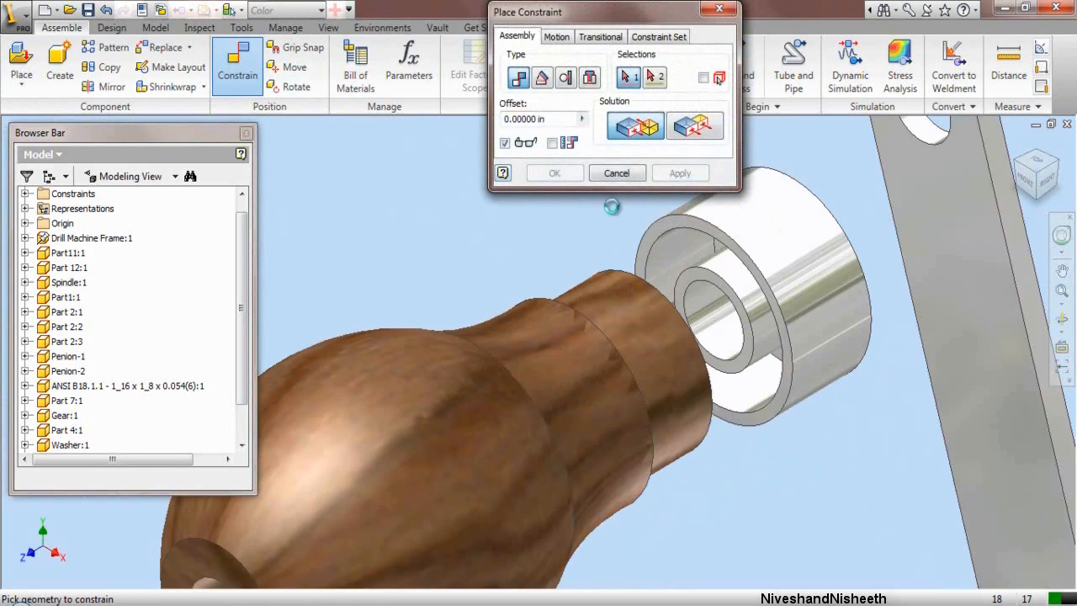
pyautogui.click(680, 265)
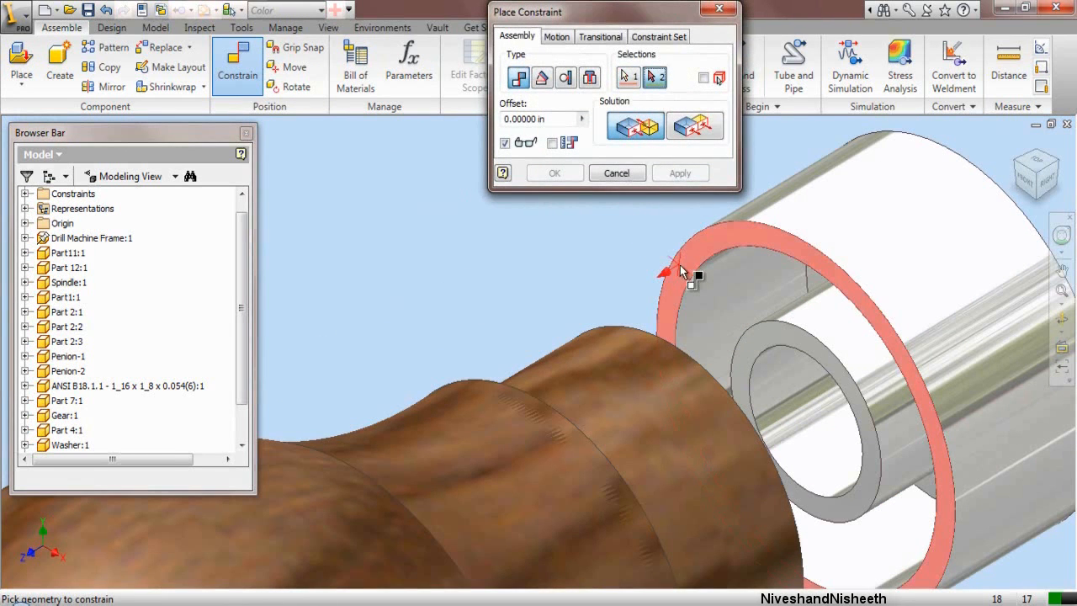
pyautogui.click(1062, 164)
pyautogui.scroll(-5, 539, 248)
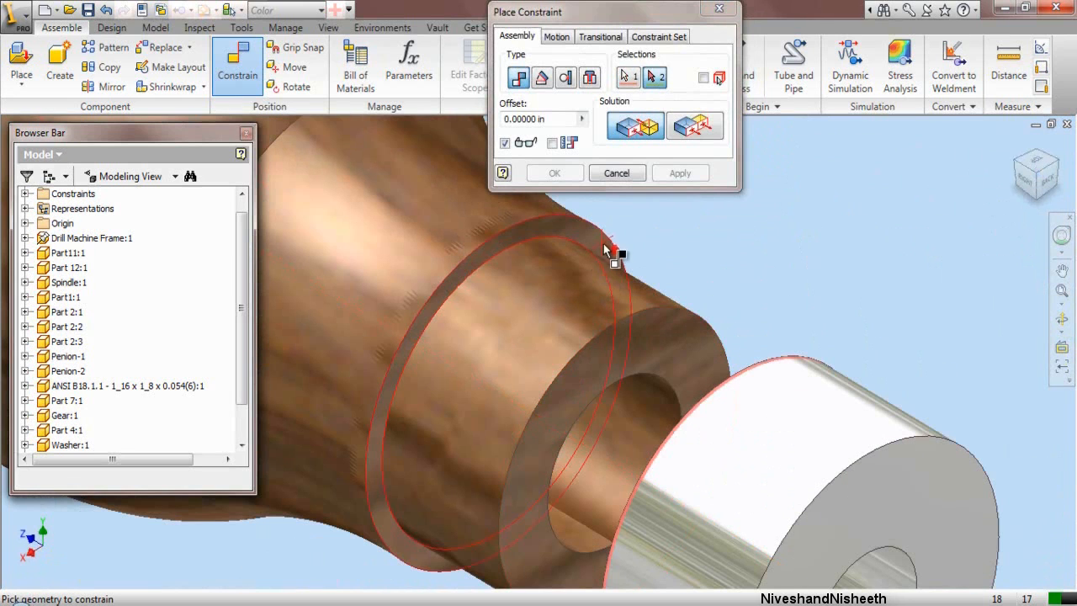
pyautogui.click(602, 243)
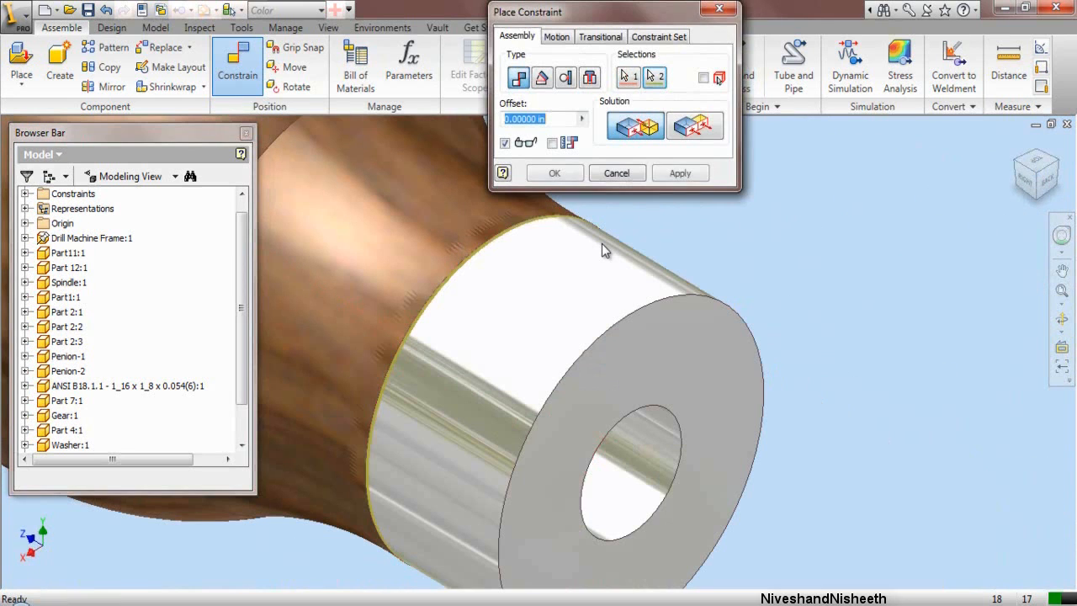
pyautogui.click(555, 173)
pyautogui.scroll(4, 618, 202)
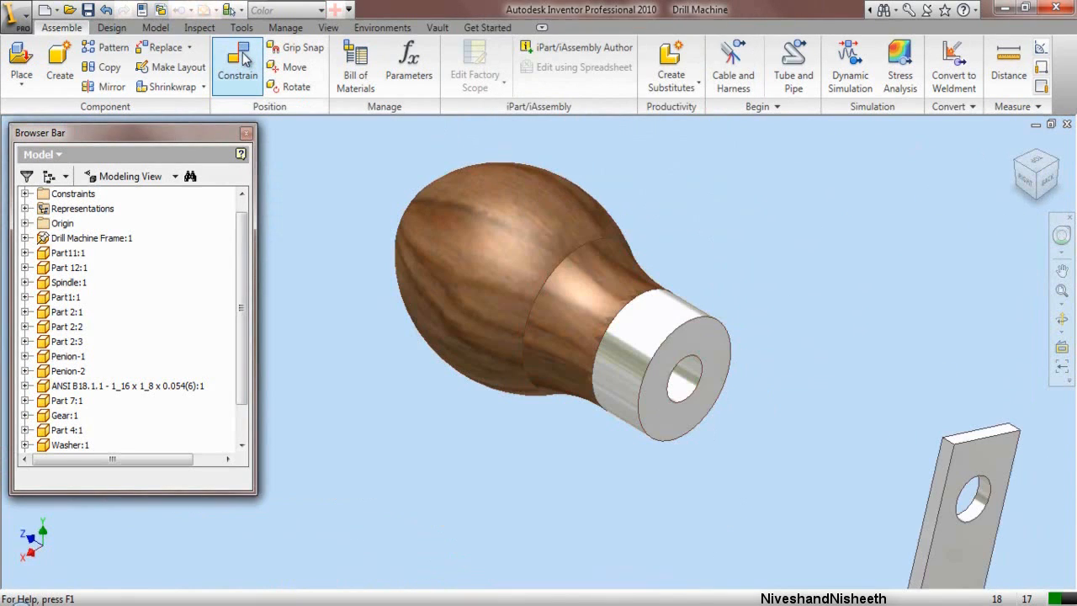
# Step: Mate the axis of Part 3's bore with the axis of the hole at Part 4's free end at 0 offset
pyautogui.press('c')
pyautogui.scroll(3, 568, 469)
pyautogui.scroll(-5, 568, 469)
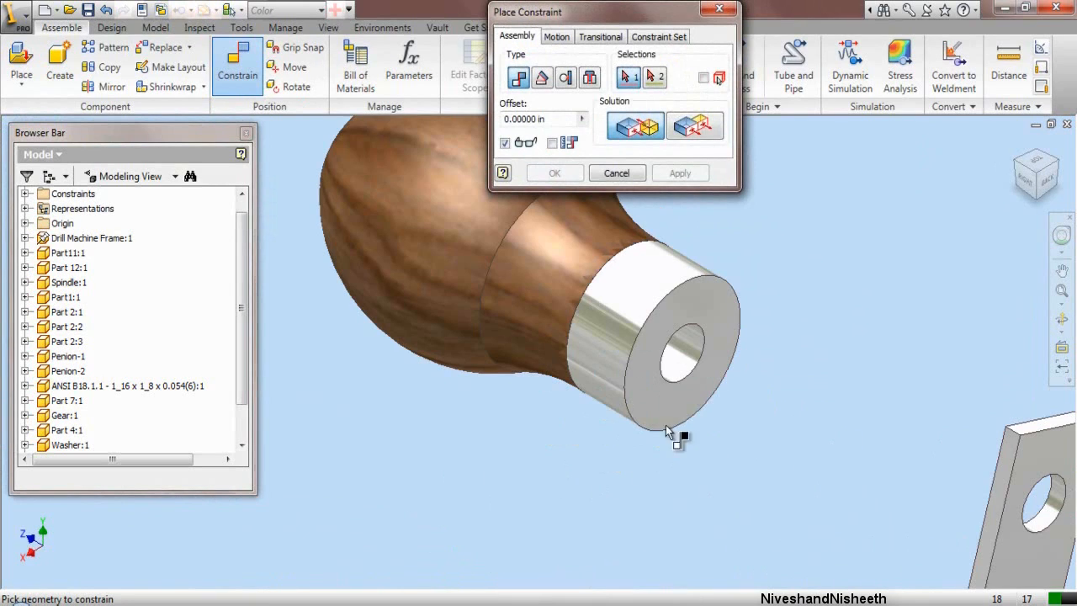
pyautogui.click(677, 360)
pyautogui.scroll(3, 597, 359)
pyautogui.scroll(-5, 752, 413)
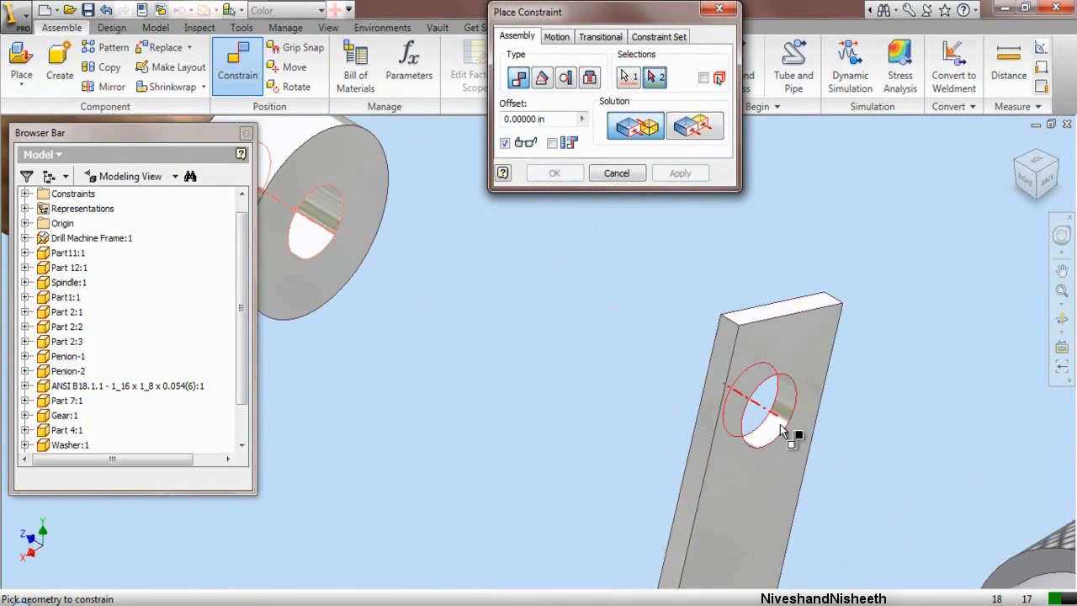
pyautogui.click(779, 424)
pyautogui.click(690, 175)
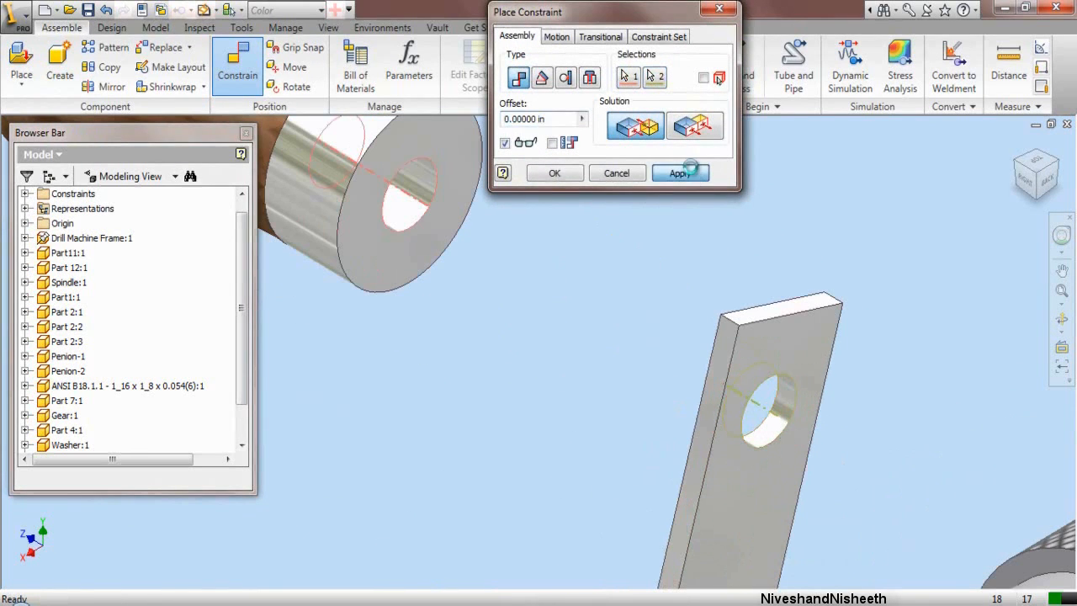
pyautogui.click(409, 259)
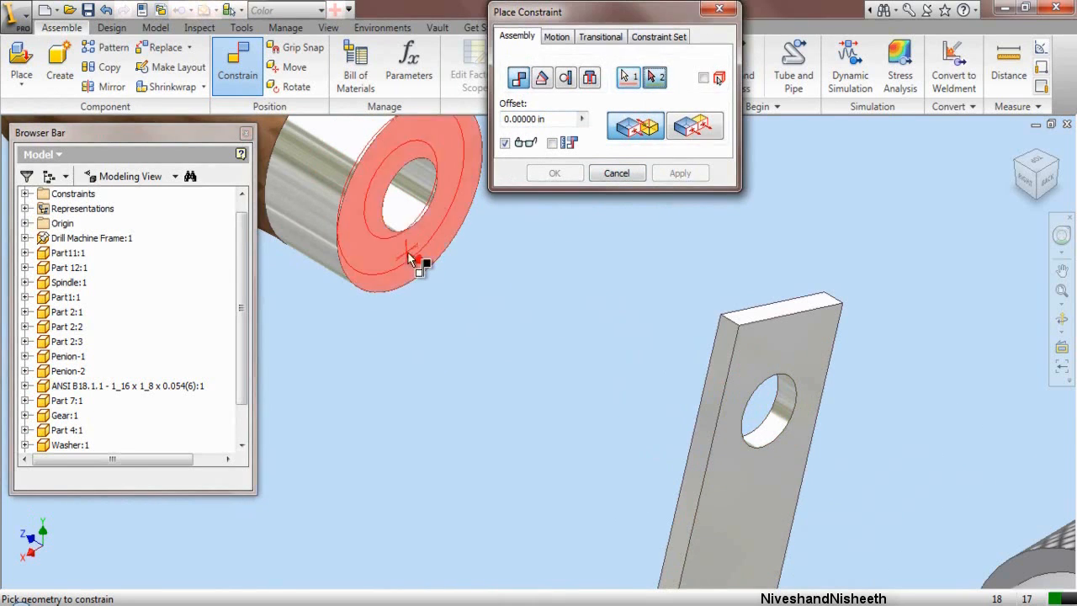
pyautogui.scroll(3, 493, 300)
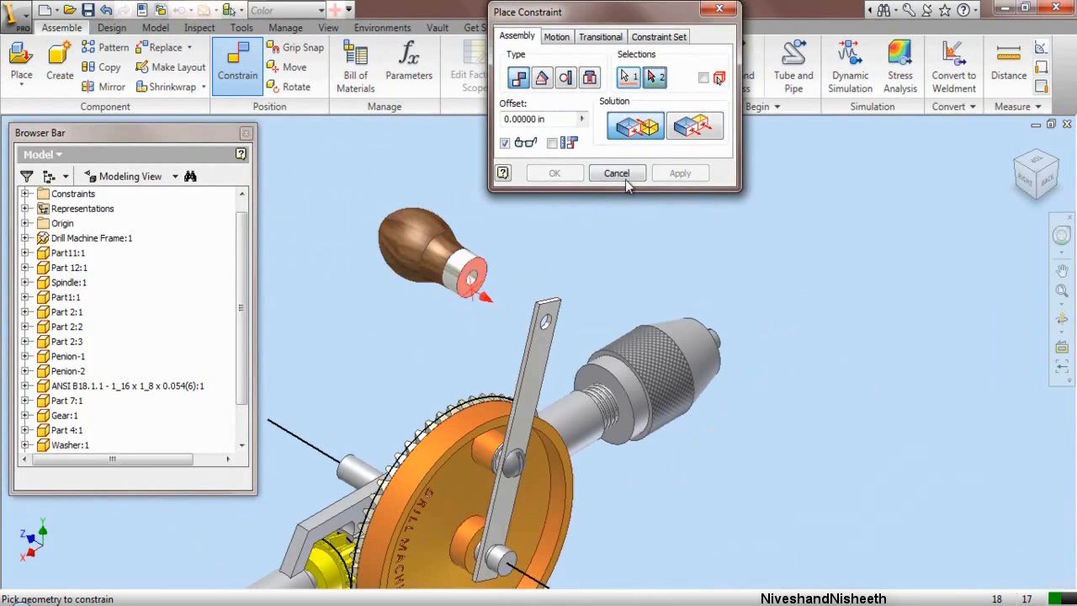
pyautogui.click(625, 179)
# Step: Move the small handle to the outer side of Part 4 and rotate it so that Part 3's end faces the arm
pyautogui.scroll(3, 573, 212)
pyautogui.moveTo(476, 235); pyautogui.dragTo(704, 333)
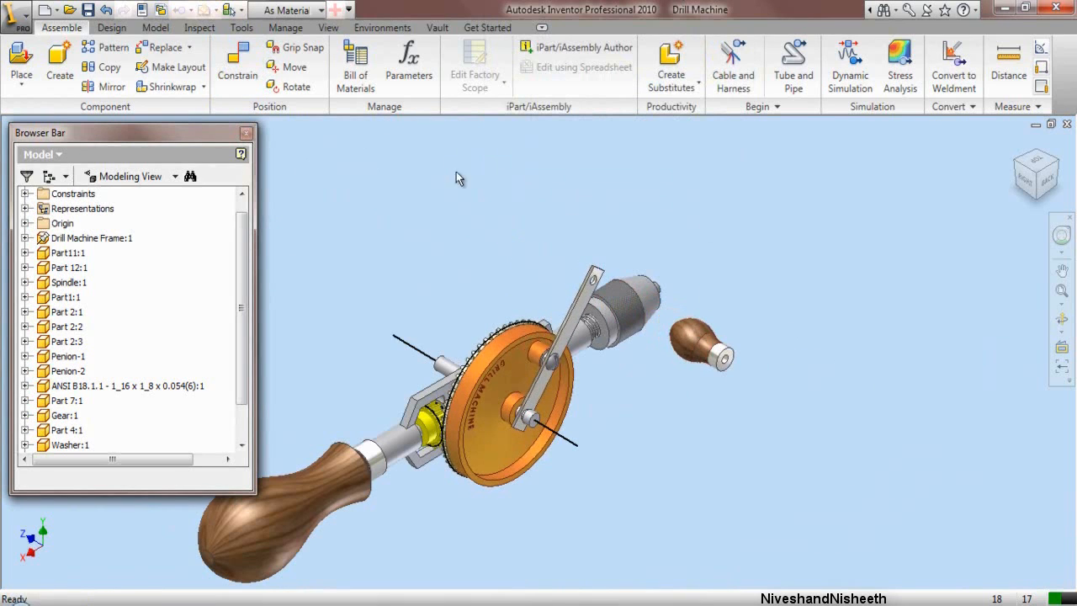
pyautogui.click(289, 85)
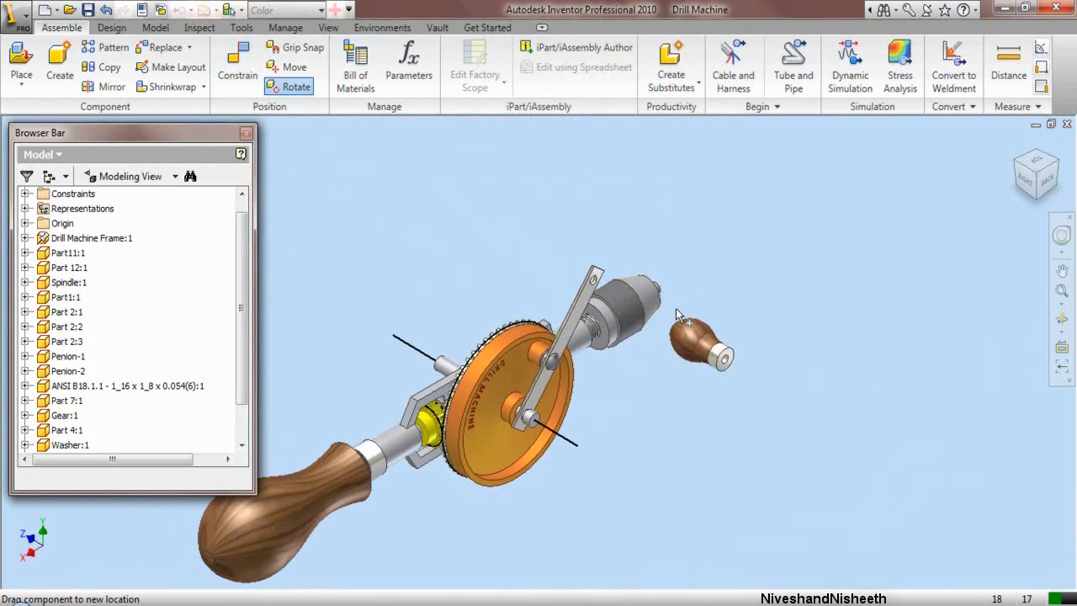
pyautogui.click(713, 348)
pyautogui.moveTo(747, 340); pyautogui.dragTo(620, 399)
pyautogui.moveTo(670, 270); pyautogui.dragTo(792, 338)
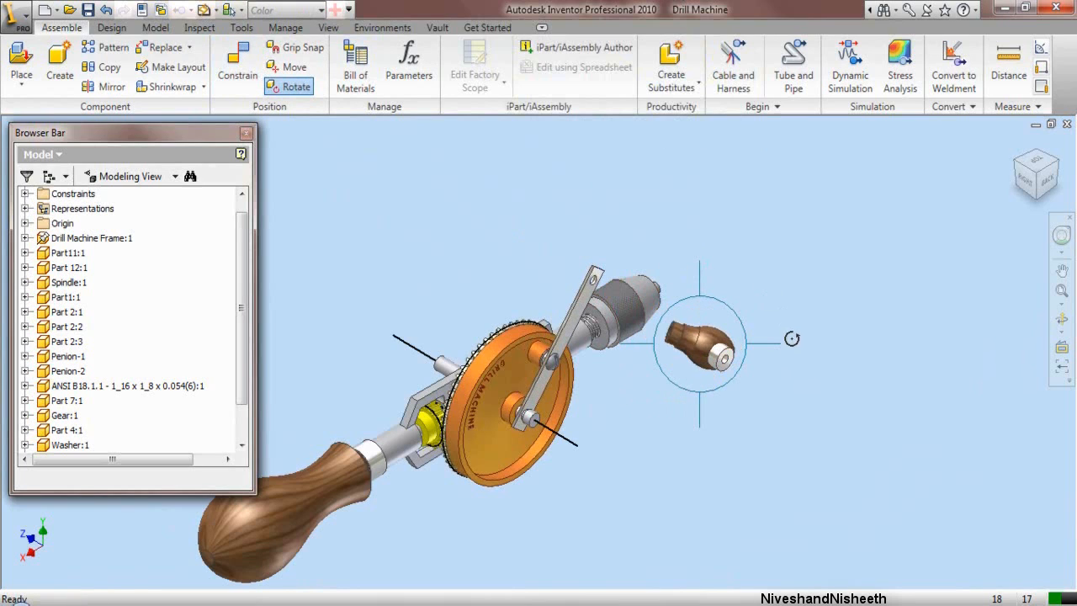
pyautogui.rightClick(682, 297)
pyautogui.click(695, 309)
pyautogui.moveTo(693, 332); pyautogui.dragTo(712, 347)
# Step: Mate Part 3's flat end face against Part 4's outer face at 0 offset, and swing the crank arm by its handle
pyautogui.click(238, 68)
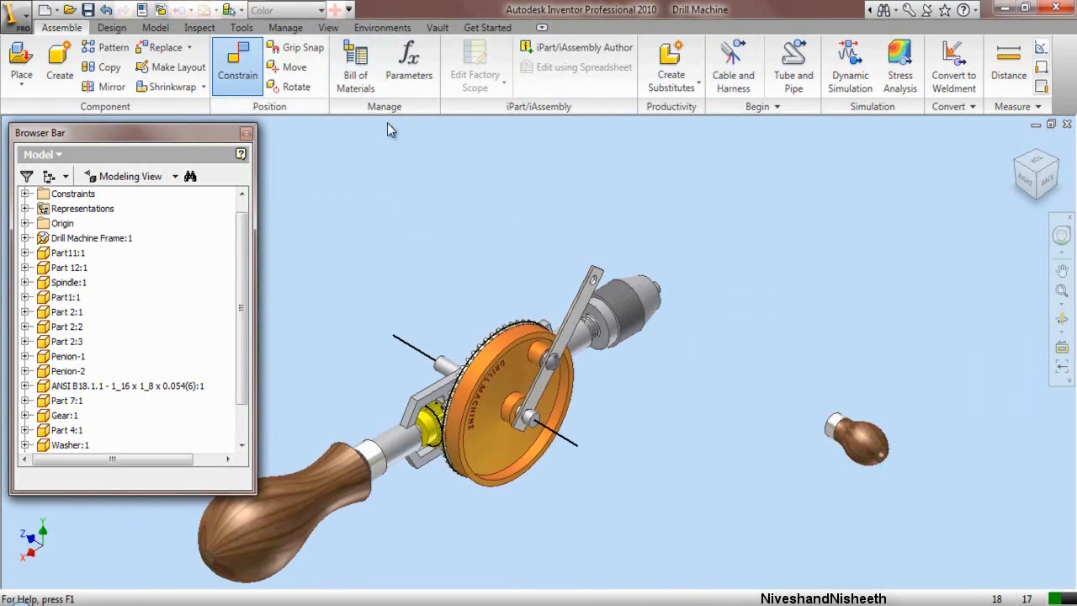
pyautogui.scroll(5, 597, 326)
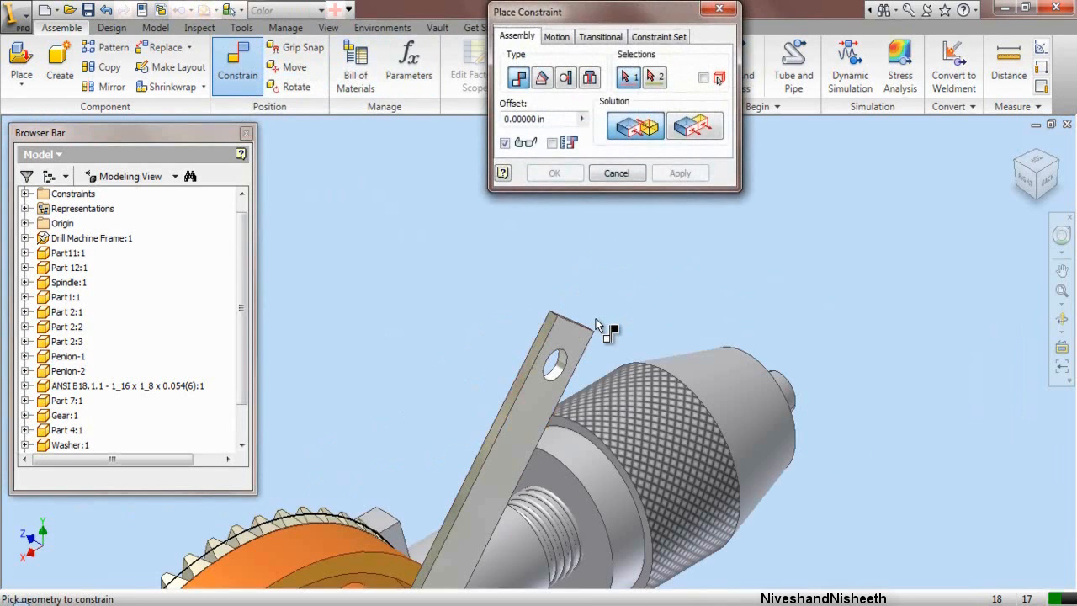
pyautogui.click(594, 345)
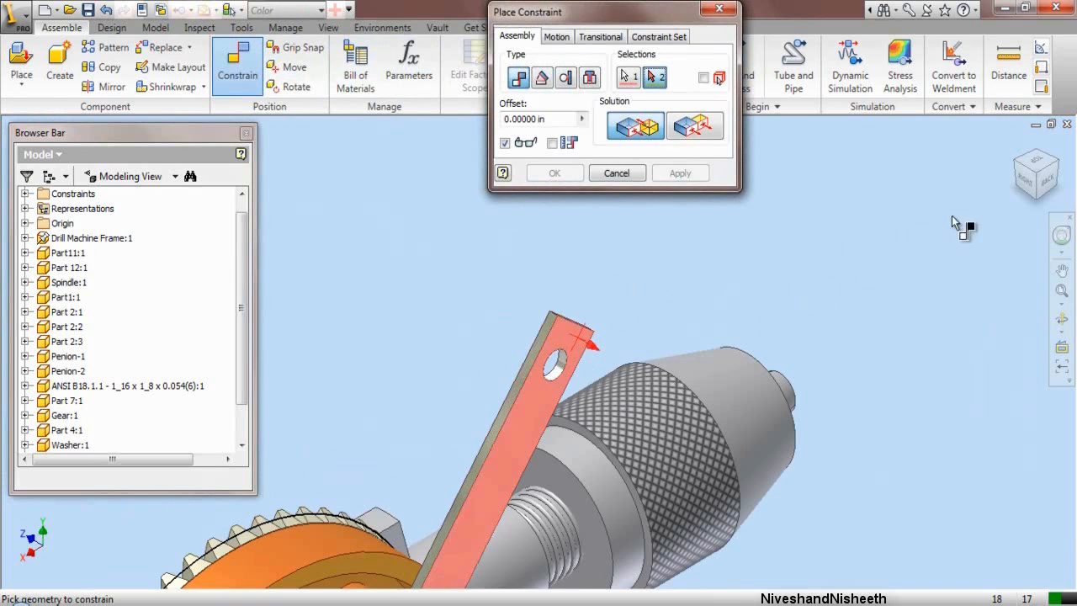
pyautogui.click(1016, 158)
pyautogui.scroll(3, 560, 212)
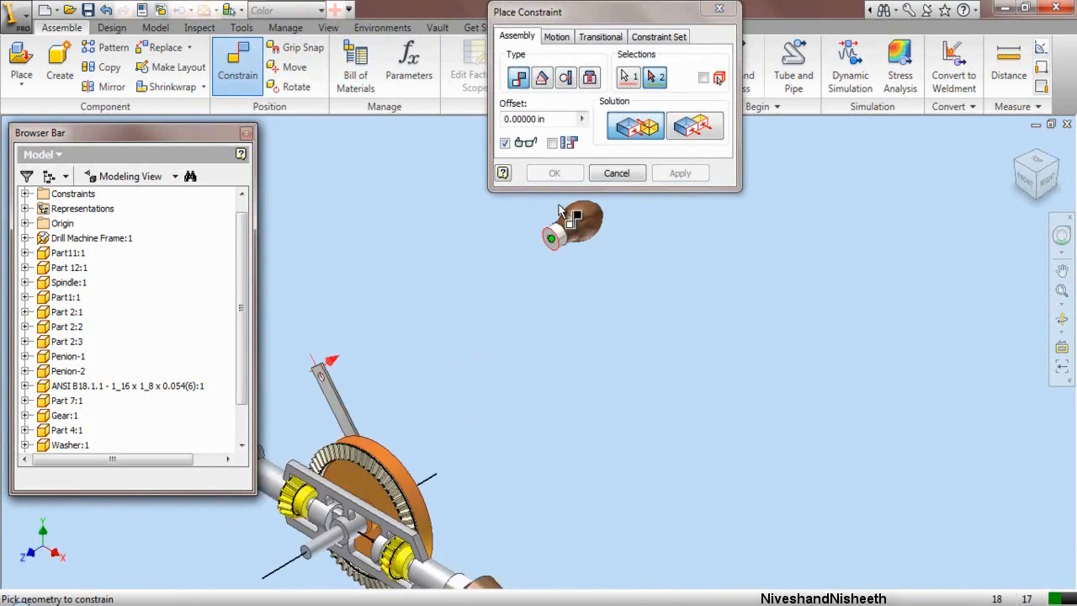
pyautogui.scroll(5, 545, 269)
pyautogui.click(572, 354)
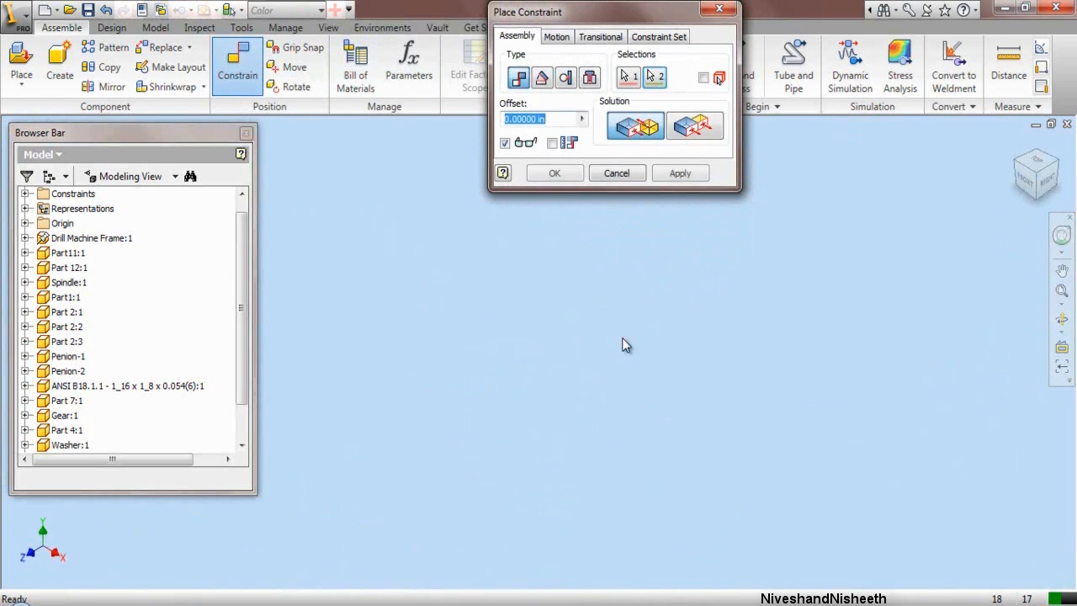
pyautogui.click(681, 178)
pyautogui.click(1057, 166)
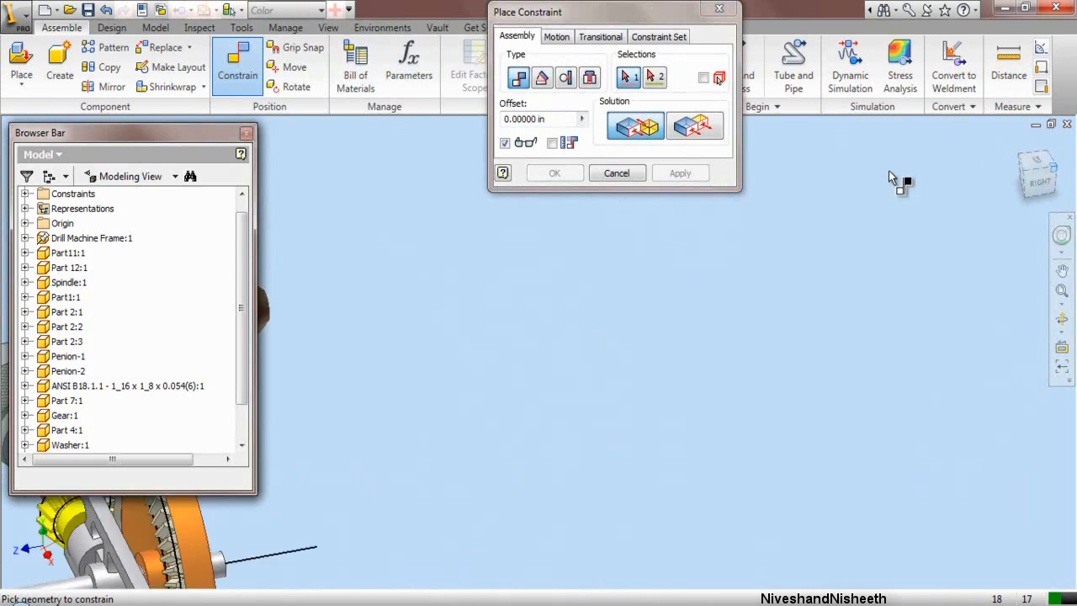
pyautogui.click(616, 173)
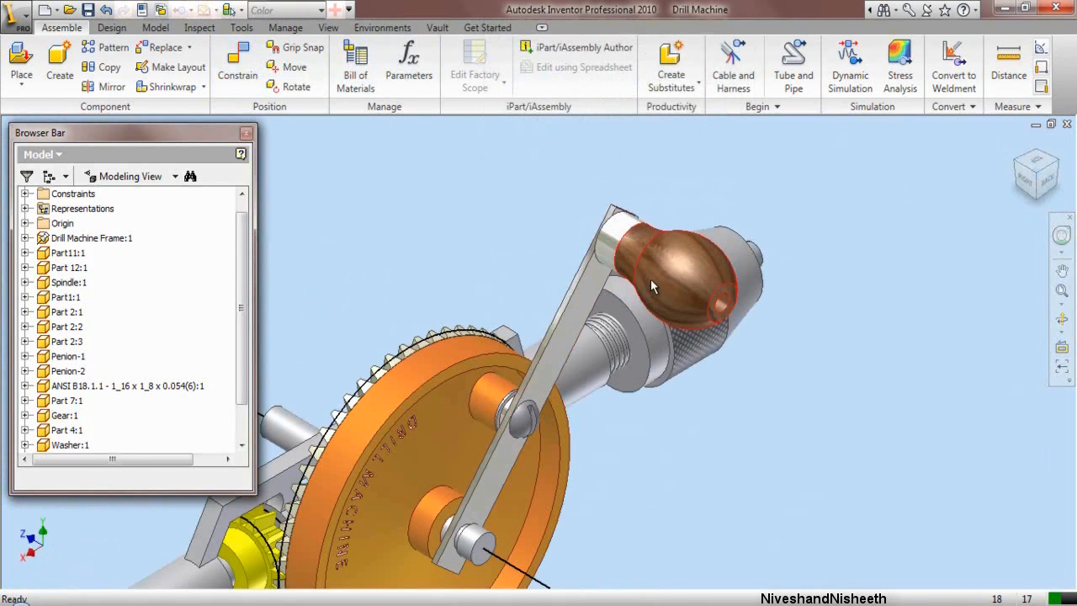
pyautogui.moveTo(650, 279); pyautogui.dragTo(557, 247)
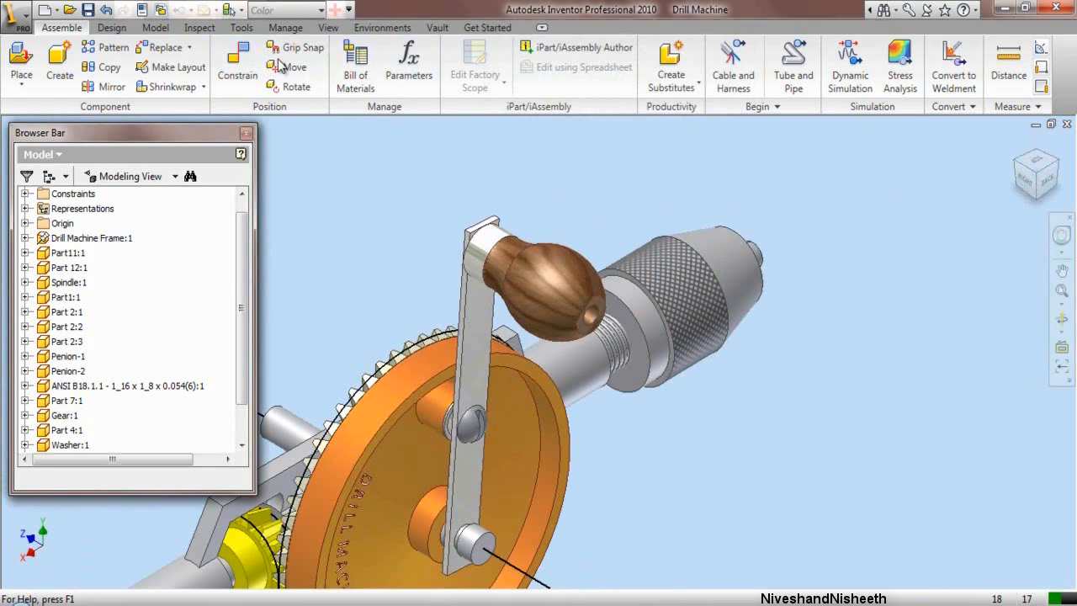
# Step: Place one instance of the screw ANSI B18.6.3 - 10 - 24 x 1 3_4 - 1.75(52) in the free space beside the chuck
pyautogui.click(21, 60)
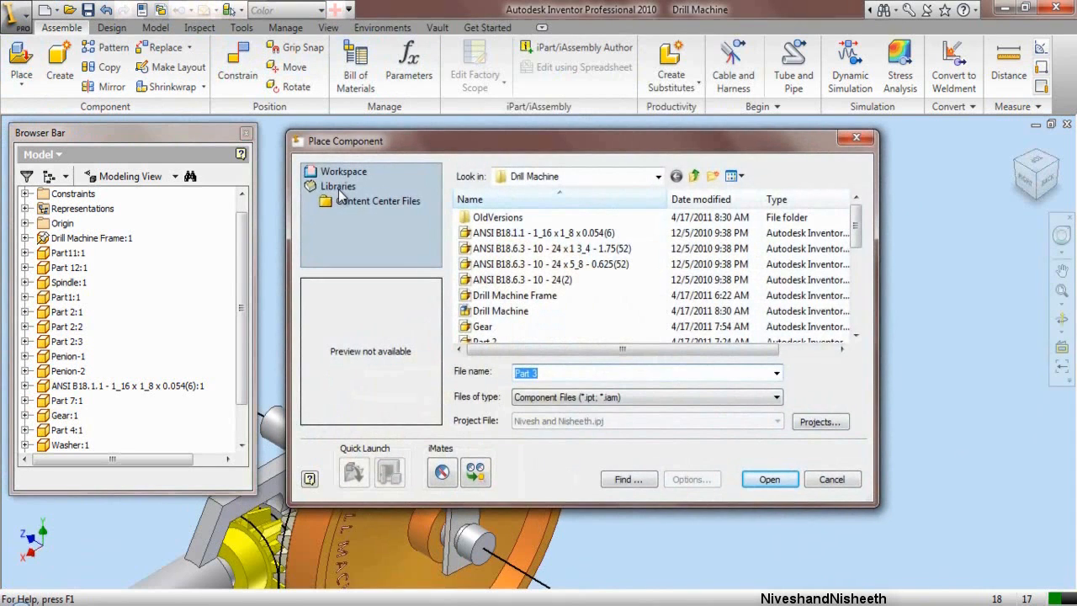
pyautogui.click(486, 249)
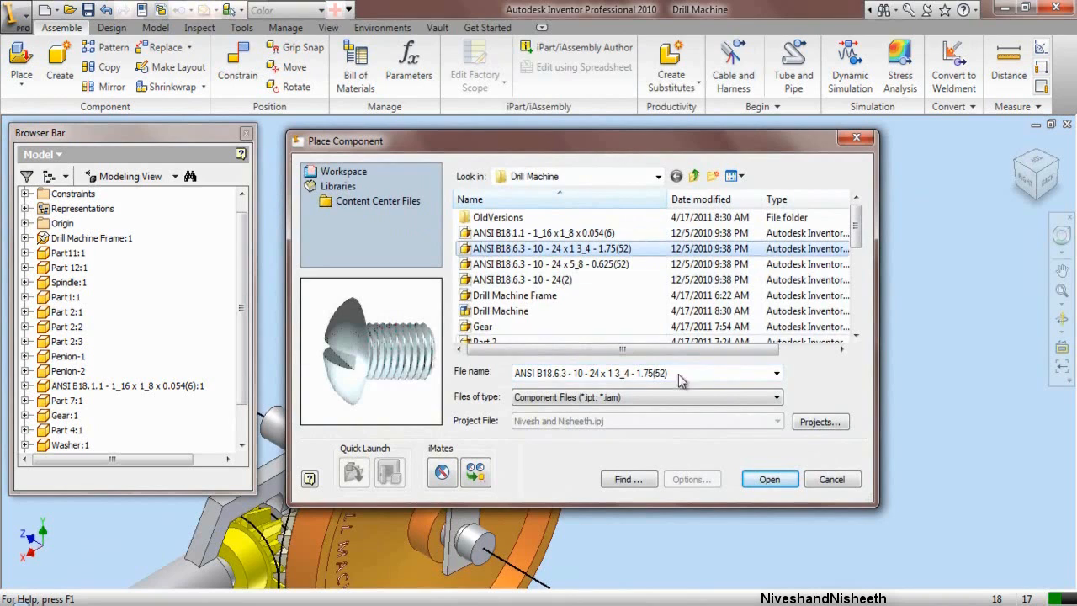
pyautogui.click(766, 480)
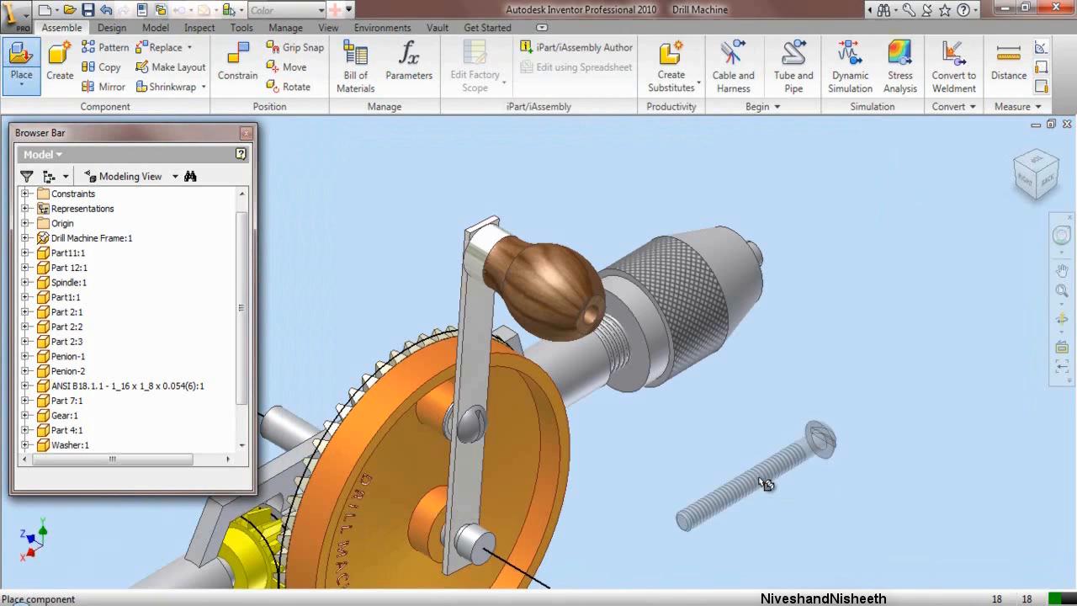
pyautogui.click(908, 409)
pyautogui.rightClick(901, 231)
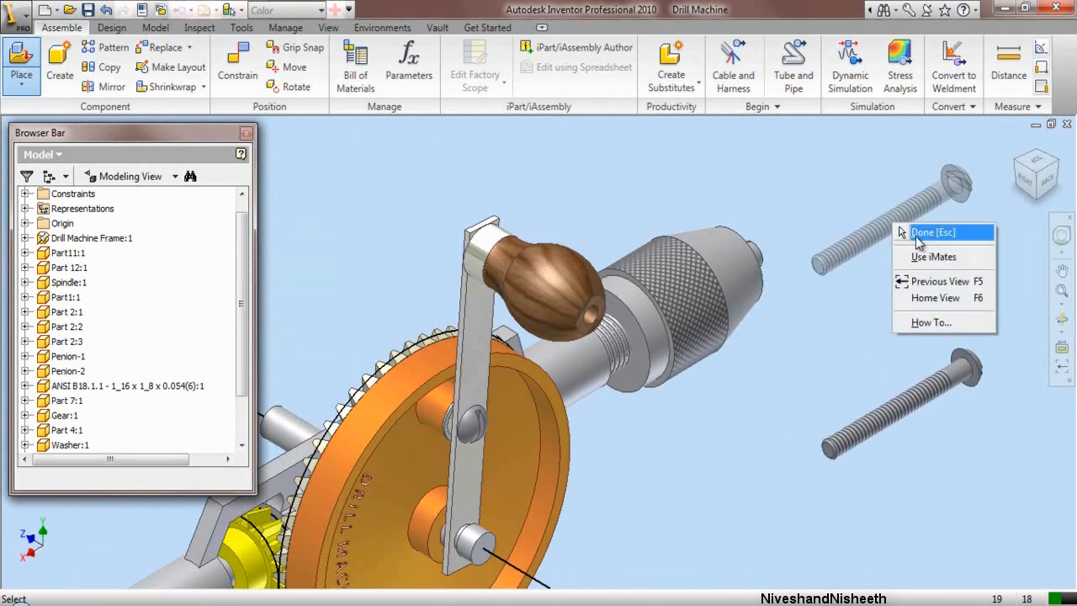
pyautogui.click(926, 232)
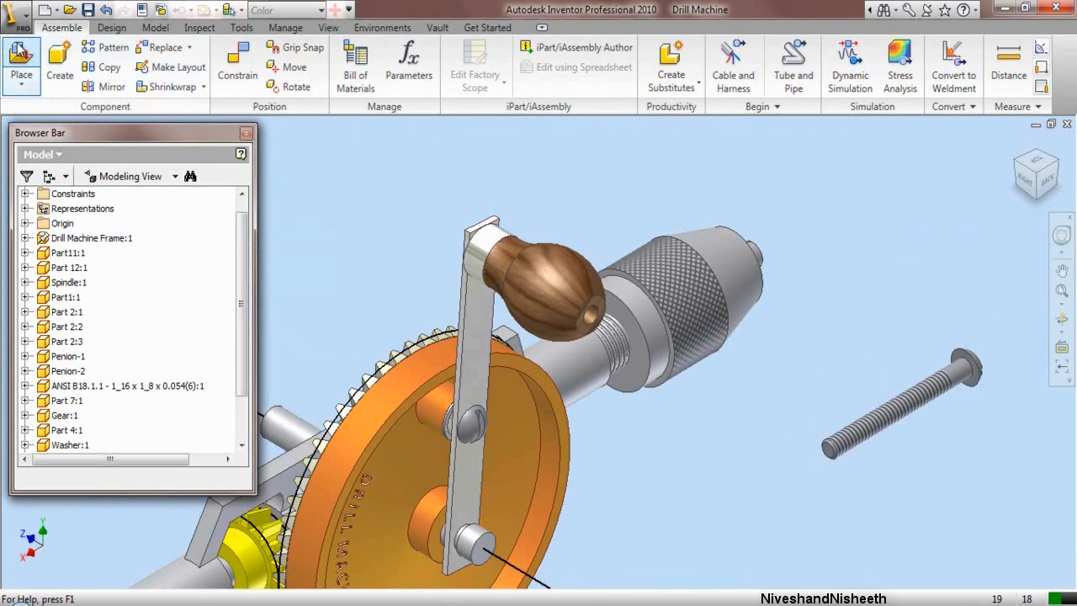
# Step: Place one instance of the nut ANSI B18.6.3 - 10 - 24(2) in the free space beyond the chuck
pyautogui.press('p')
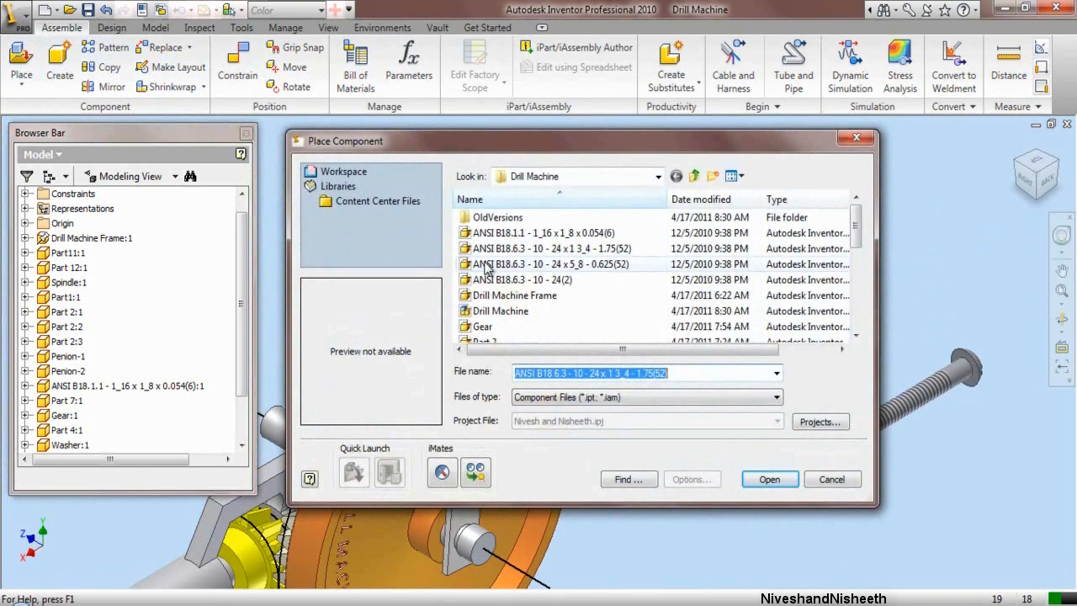
pyautogui.click(490, 280)
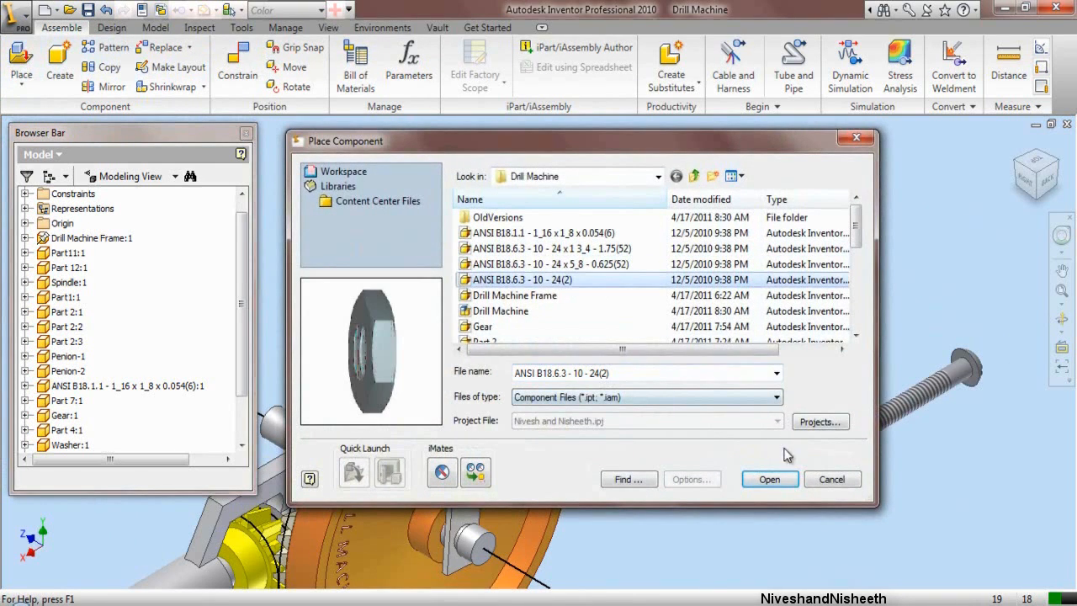
pyautogui.click(769, 480)
pyautogui.click(886, 227)
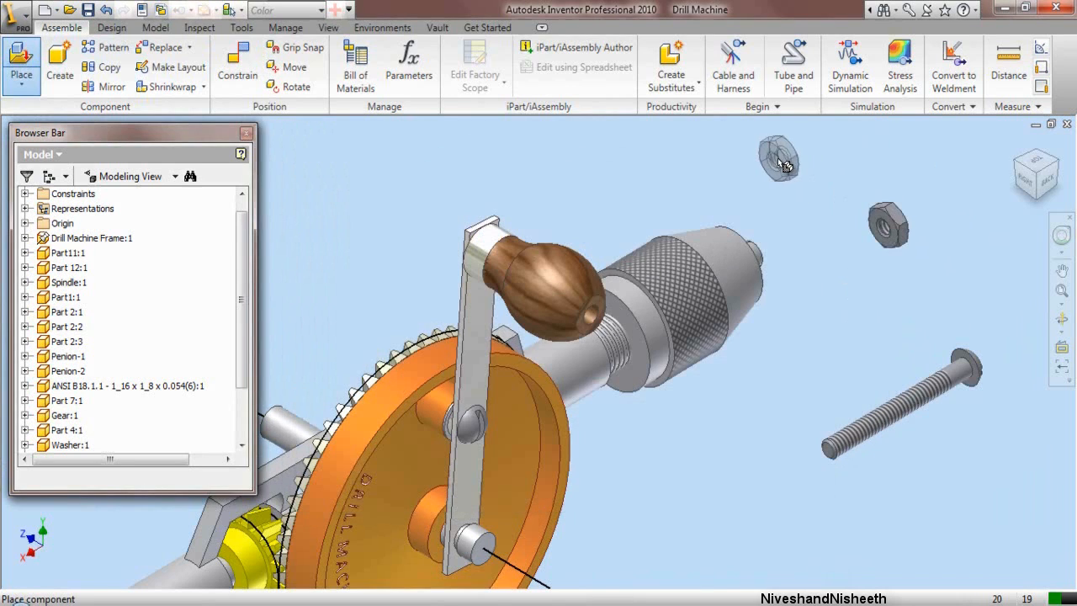
pyautogui.rightClick(777, 163)
pyautogui.click(804, 169)
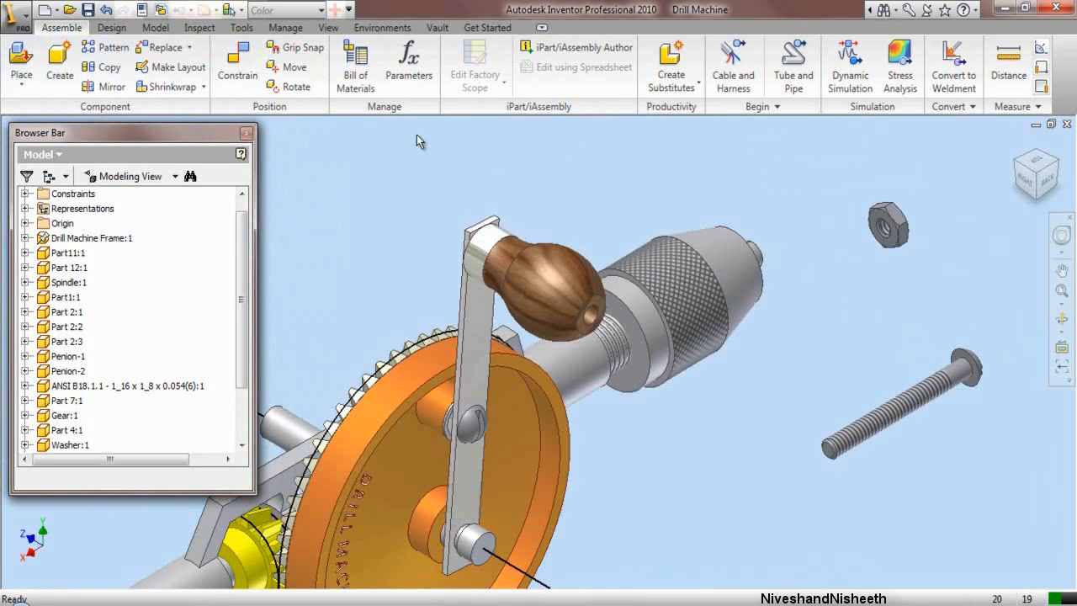
# Step: Insert the long screw into the crank handle's bore at 0 offset, seating its head on the outer end, and swing the crank slightly
pyautogui.click(238, 65)
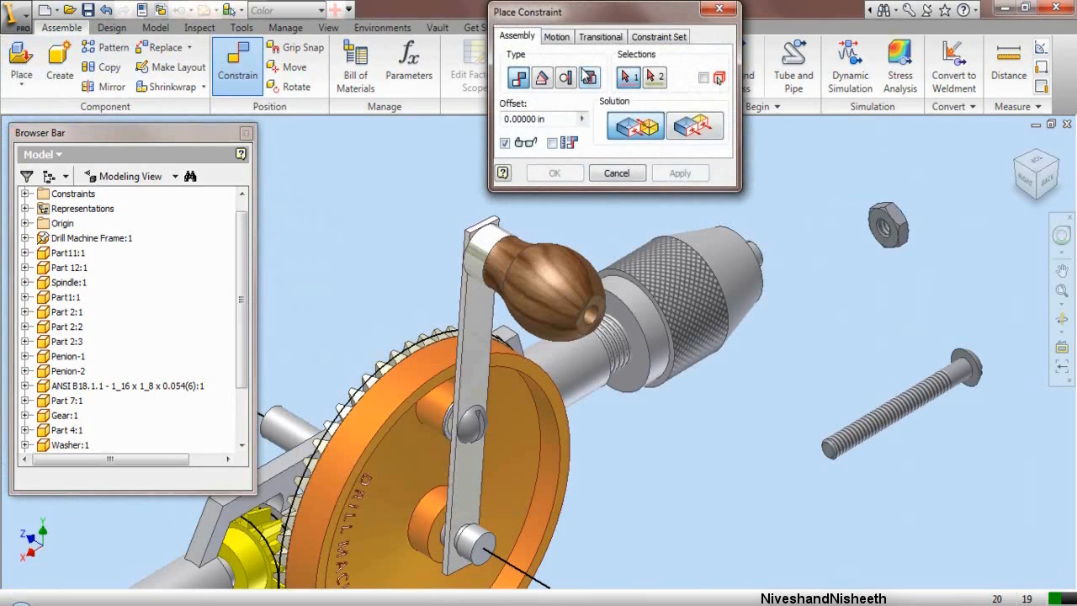
pyautogui.click(591, 79)
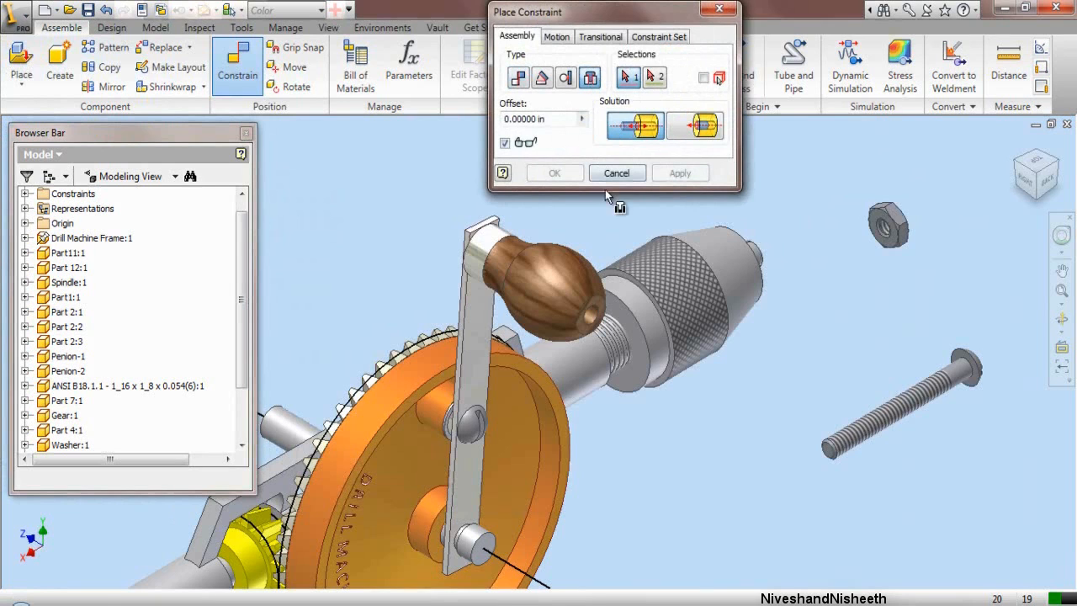
pyautogui.scroll(-3, 607, 289)
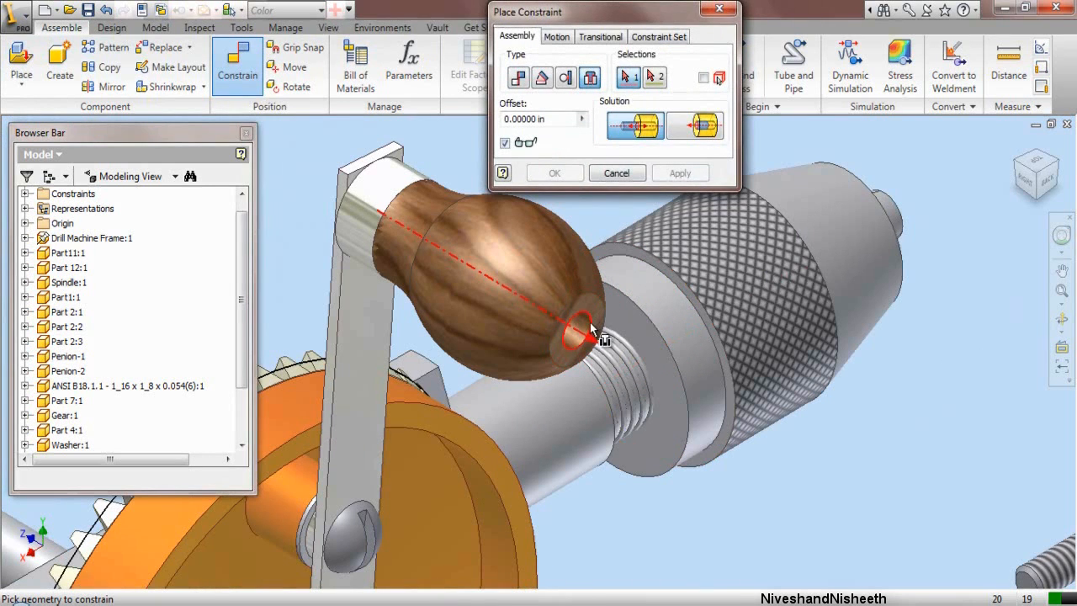
pyautogui.click(593, 322)
pyautogui.scroll(3, 589, 324)
pyautogui.scroll(-3, 998, 384)
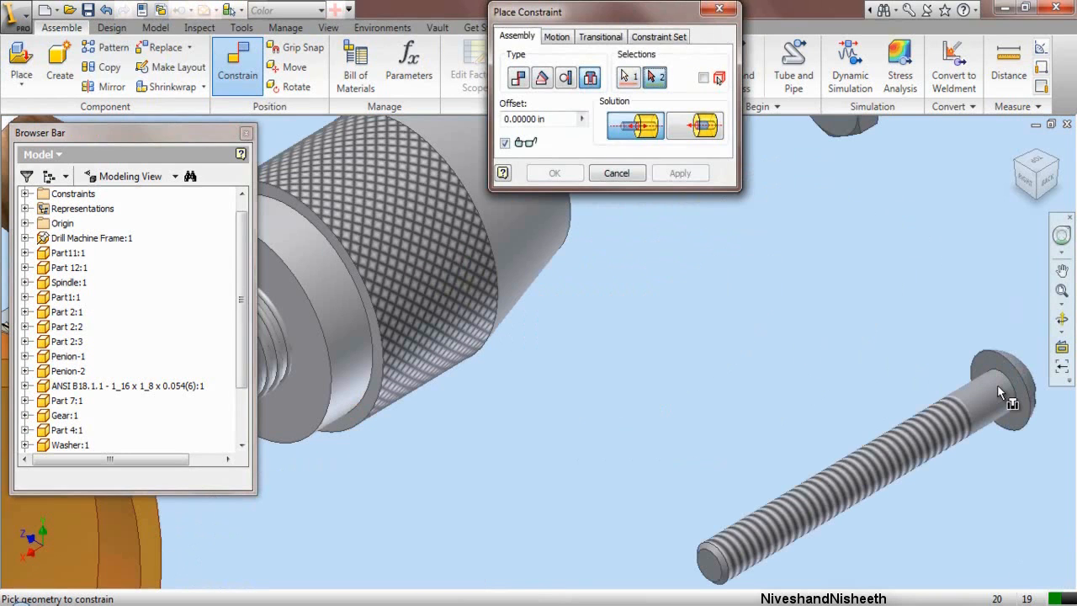
pyautogui.click(1011, 383)
pyautogui.scroll(3, 1010, 384)
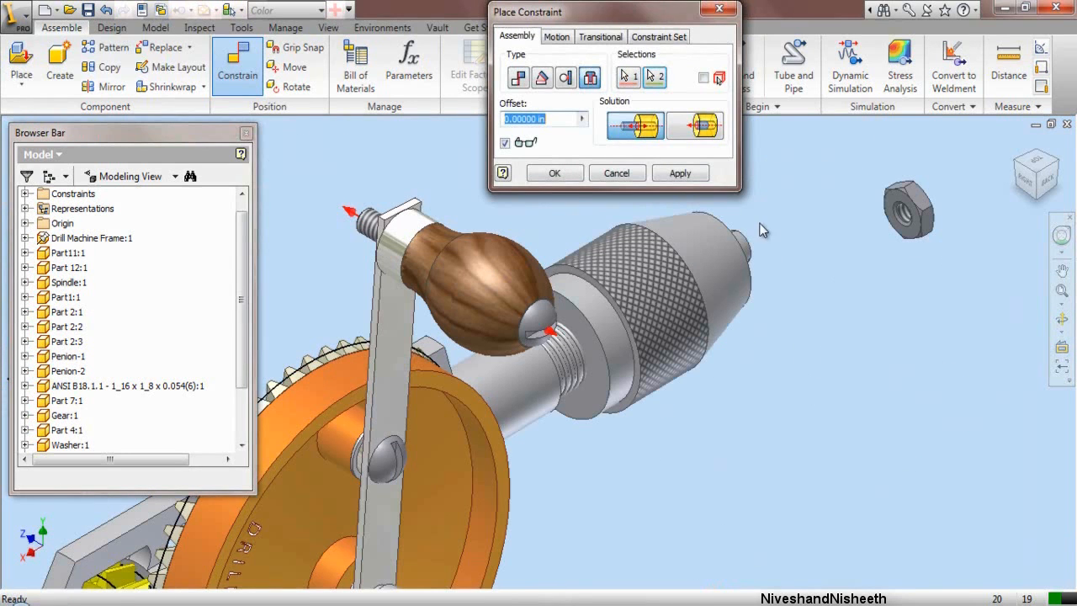
pyautogui.click(686, 176)
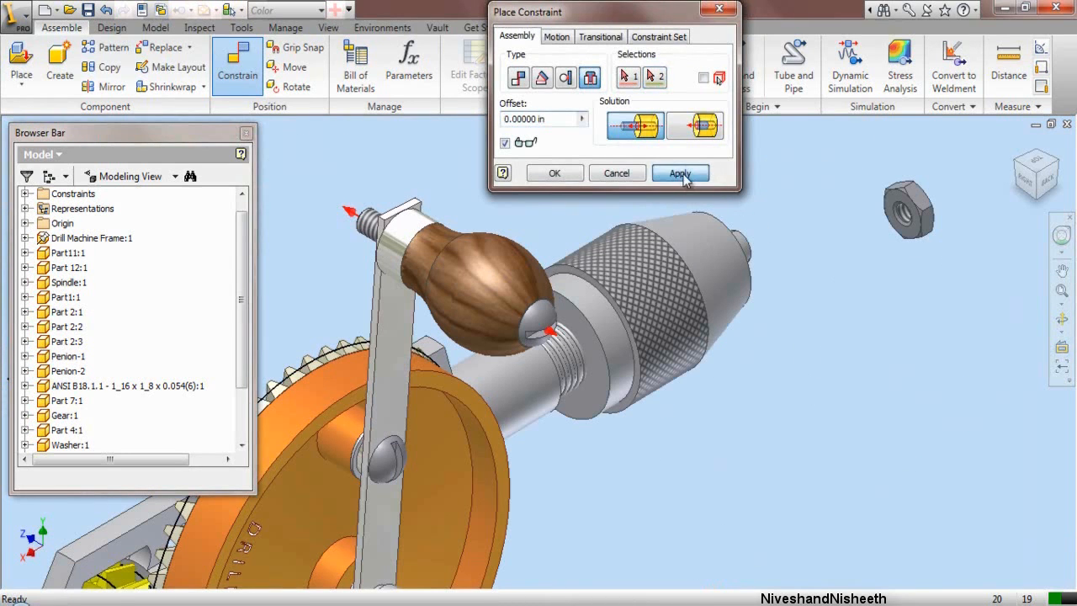
pyautogui.click(627, 173)
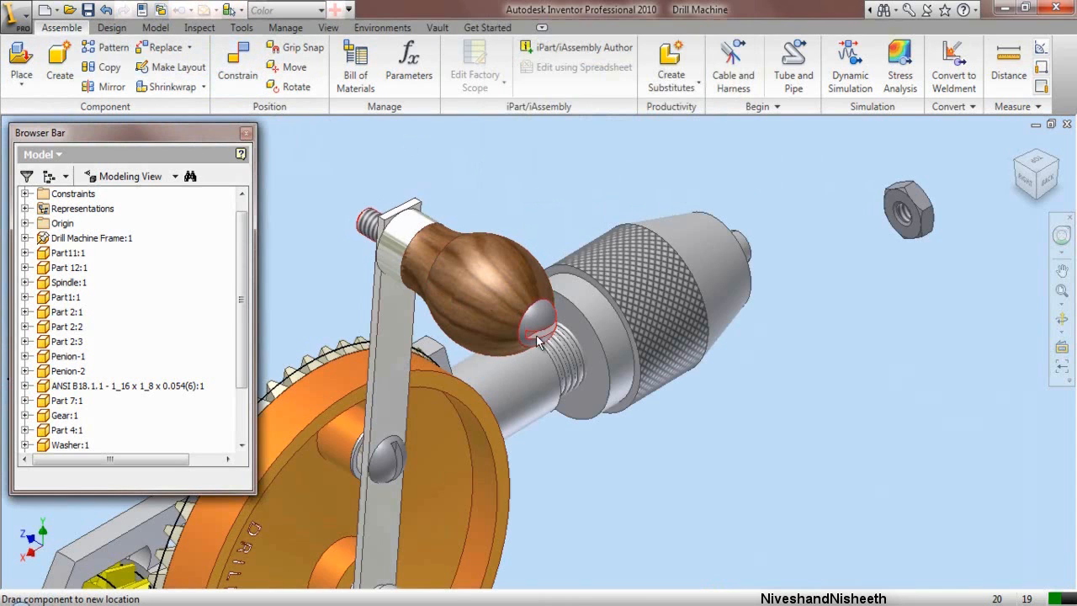
pyautogui.moveTo(539, 340); pyautogui.dragTo(541, 351)
pyautogui.click(528, 190)
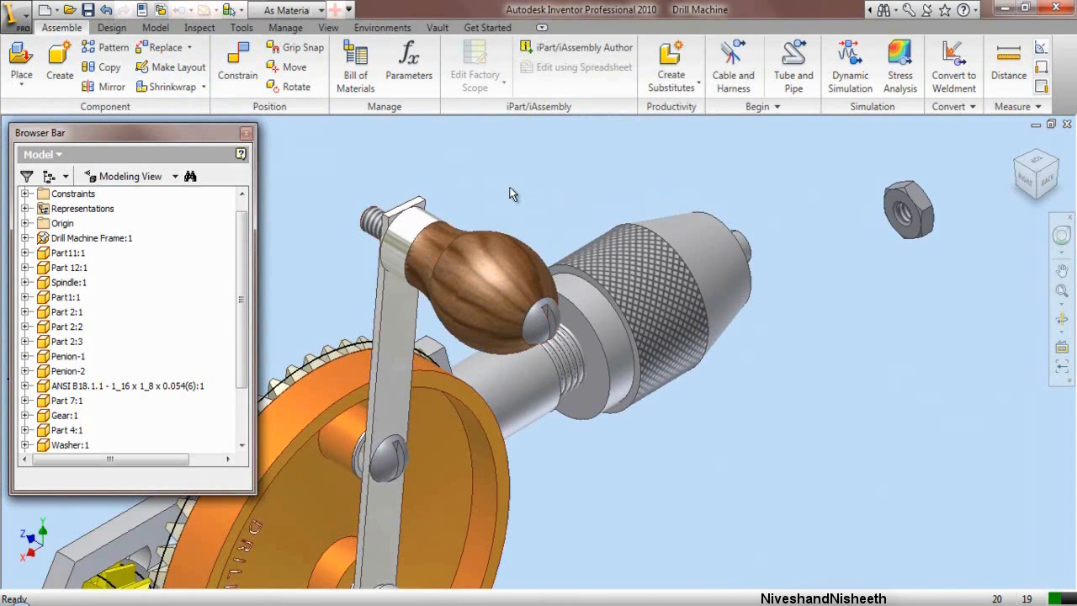
# Step: Mate the axis of the nut's threaded hole with the axis of the long screw's protruding end at 0 offset
pyautogui.click(226, 72)
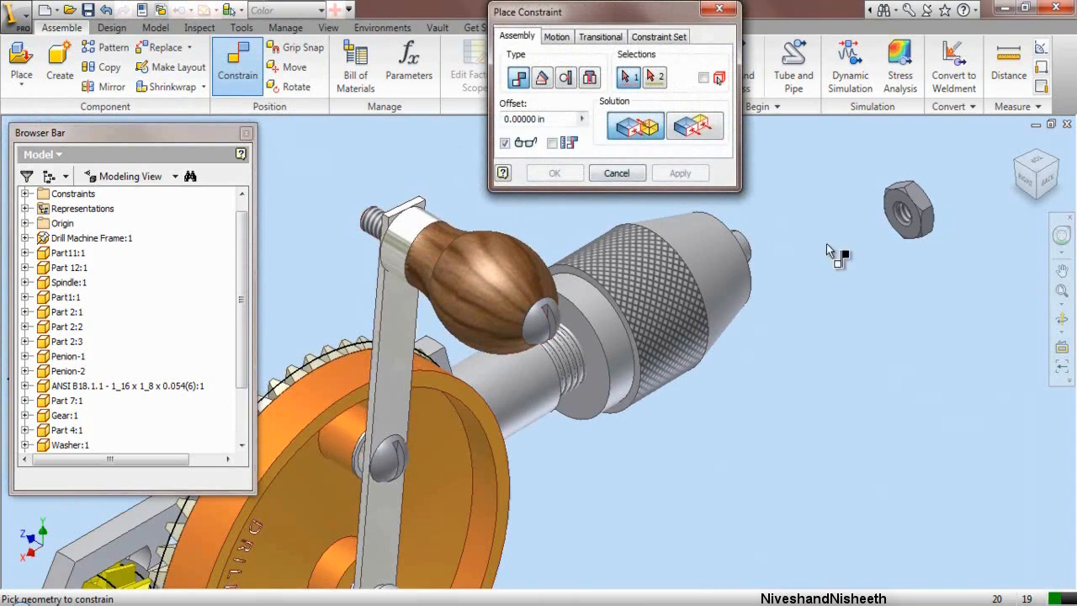
pyautogui.scroll(5, 880, 223)
pyautogui.click(967, 190)
pyautogui.scroll(-5, 917, 252)
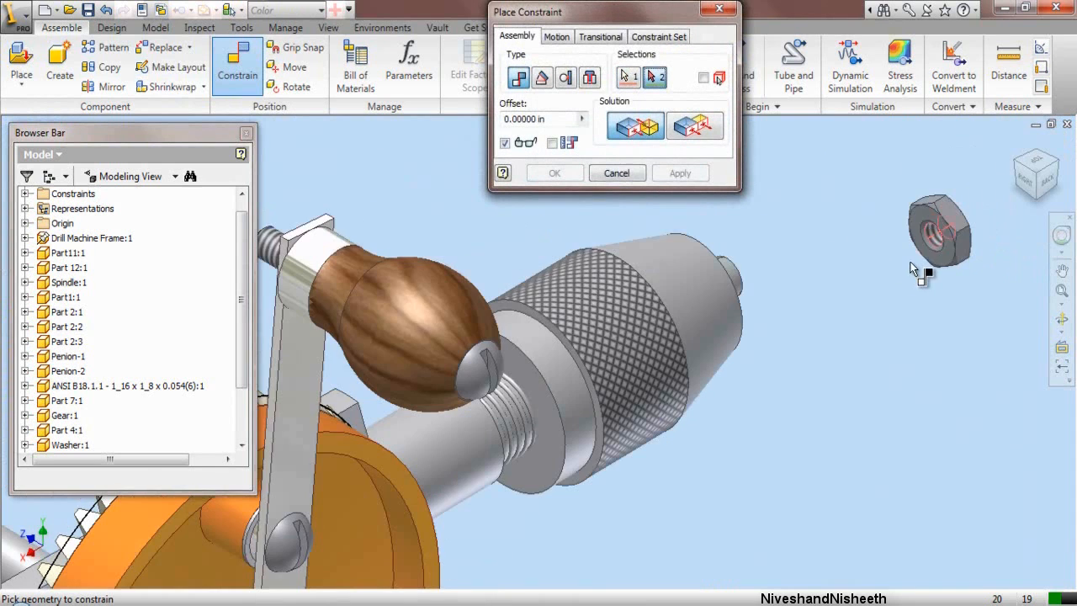
pyautogui.scroll(-3, 434, 245)
pyautogui.scroll(5, 434, 245)
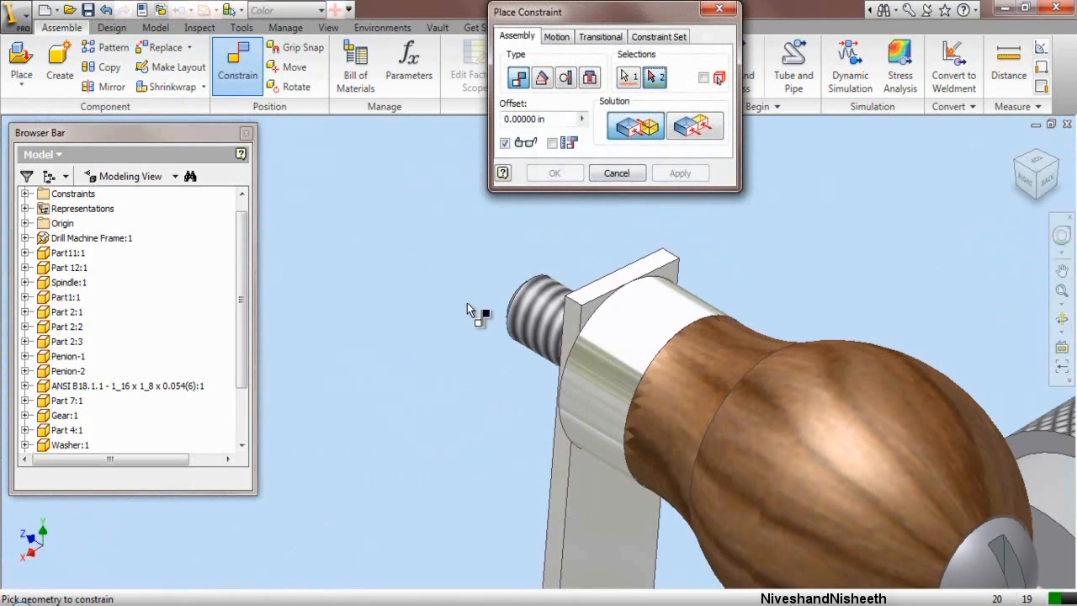
pyautogui.click(509, 328)
pyautogui.scroll(-3, 510, 333)
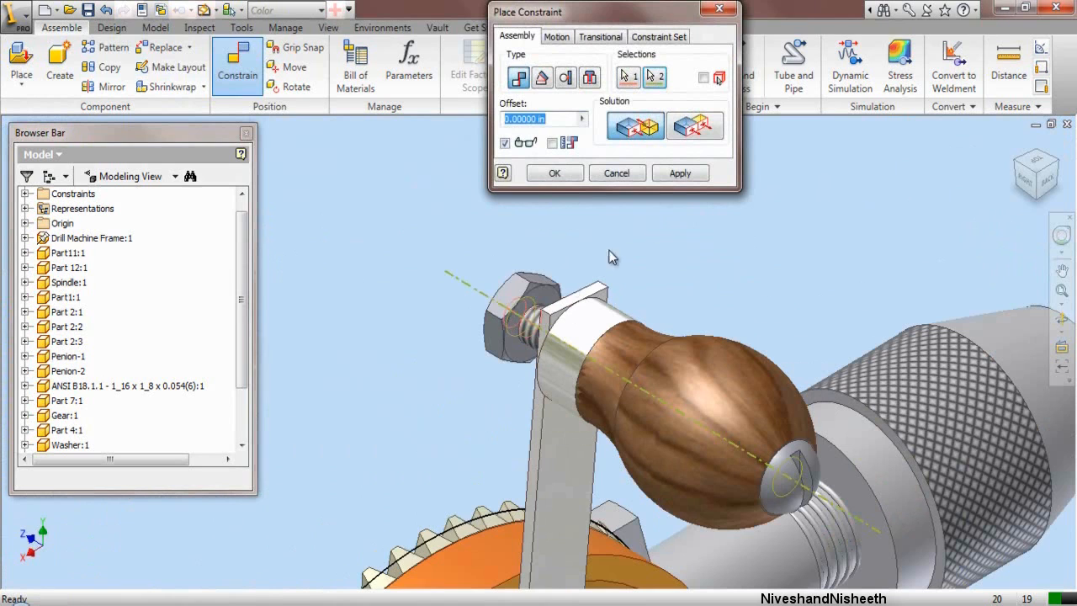
pyautogui.click(680, 173)
# Step: Mate the nut's flat face against the face of Part 4 opposite the crank handle at 0 offset
pyautogui.scroll(3, 551, 303)
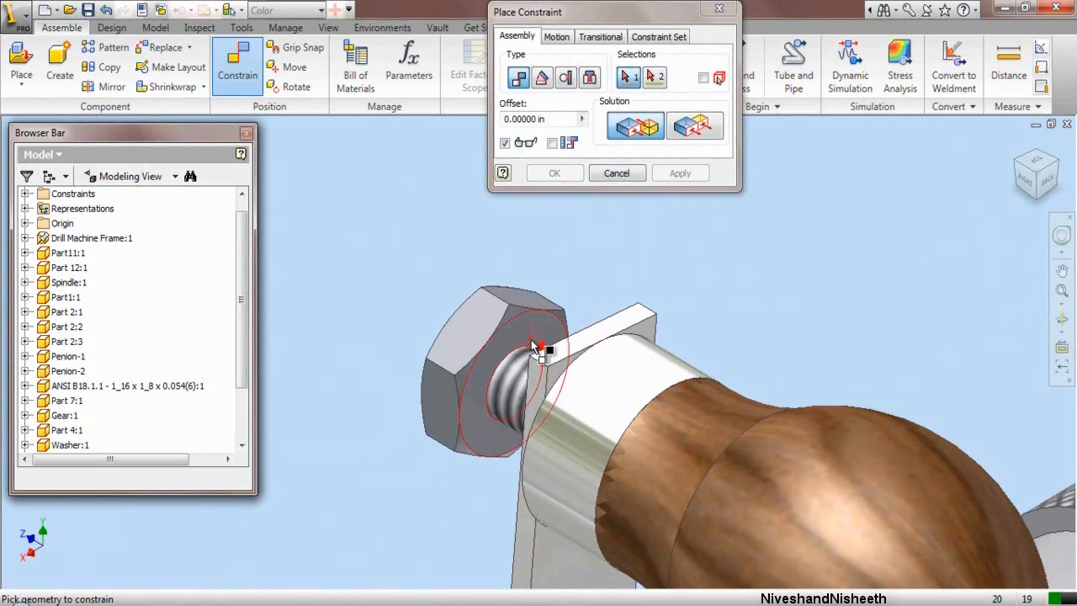
pyautogui.click(542, 337)
pyautogui.click(1015, 156)
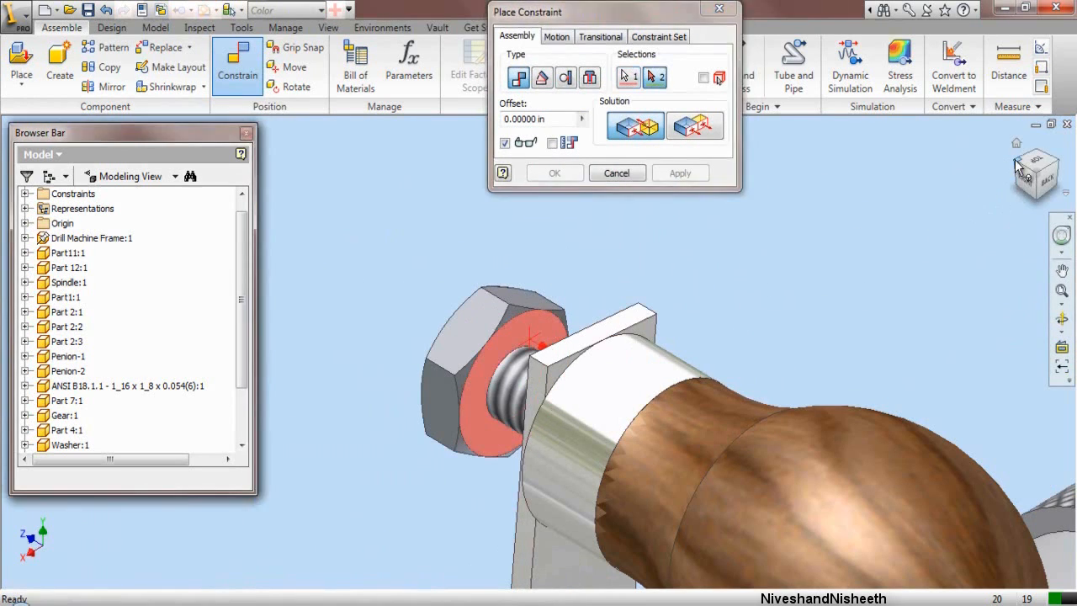
pyautogui.scroll(5, 503, 233)
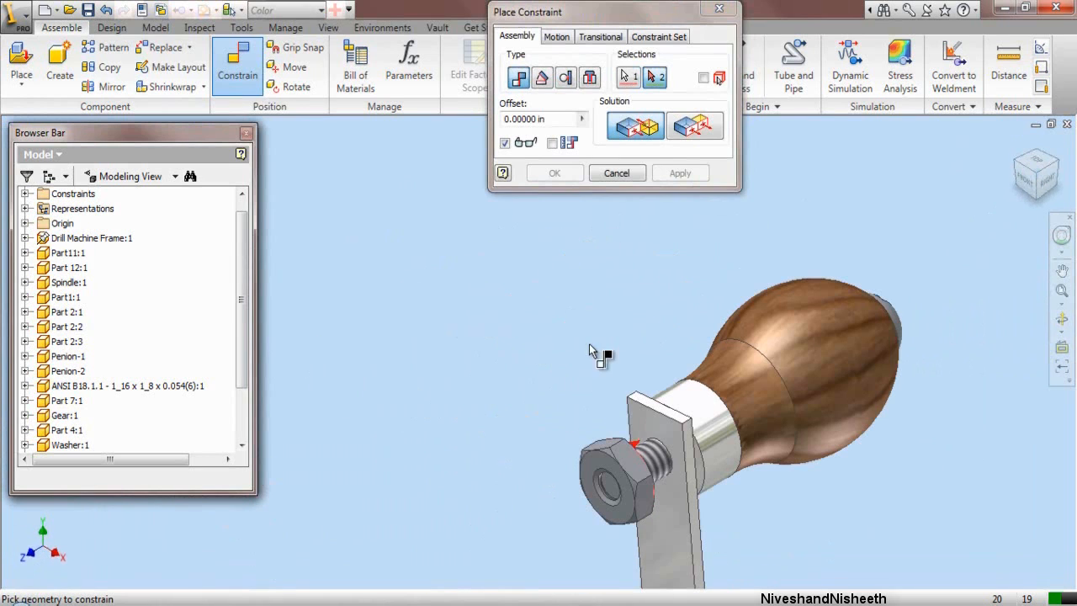
pyautogui.click(630, 427)
pyautogui.click(681, 175)
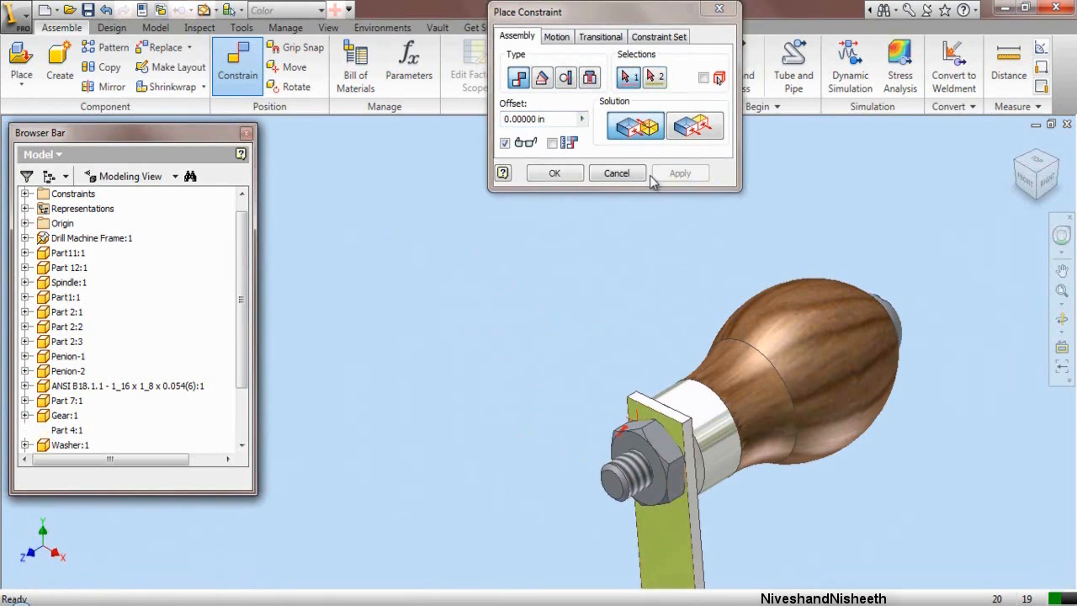
pyautogui.click(622, 173)
# Step: Place one instance of Part 6, the round wooden knob, in the free space beside the drill machine
pyautogui.click(1062, 292)
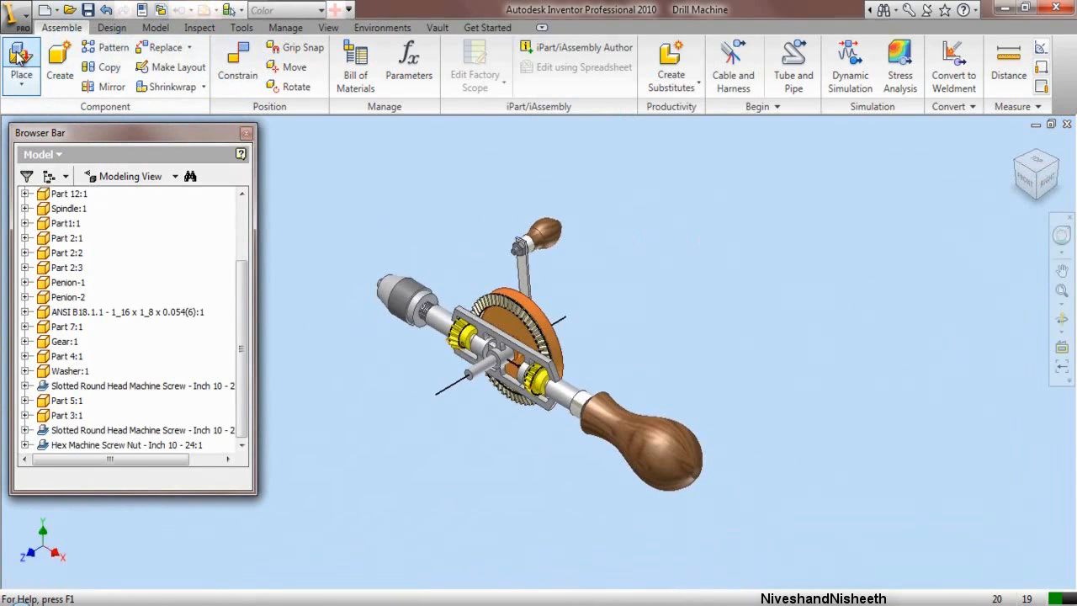
pyautogui.click(28, 61)
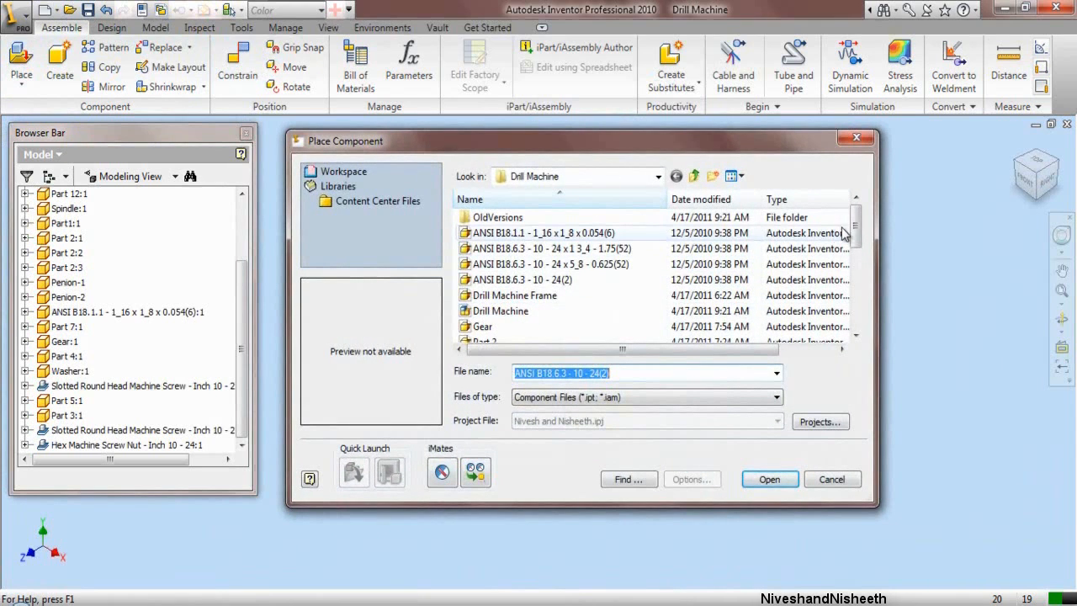
pyautogui.scroll(-2, 544, 316)
pyautogui.click(526, 324)
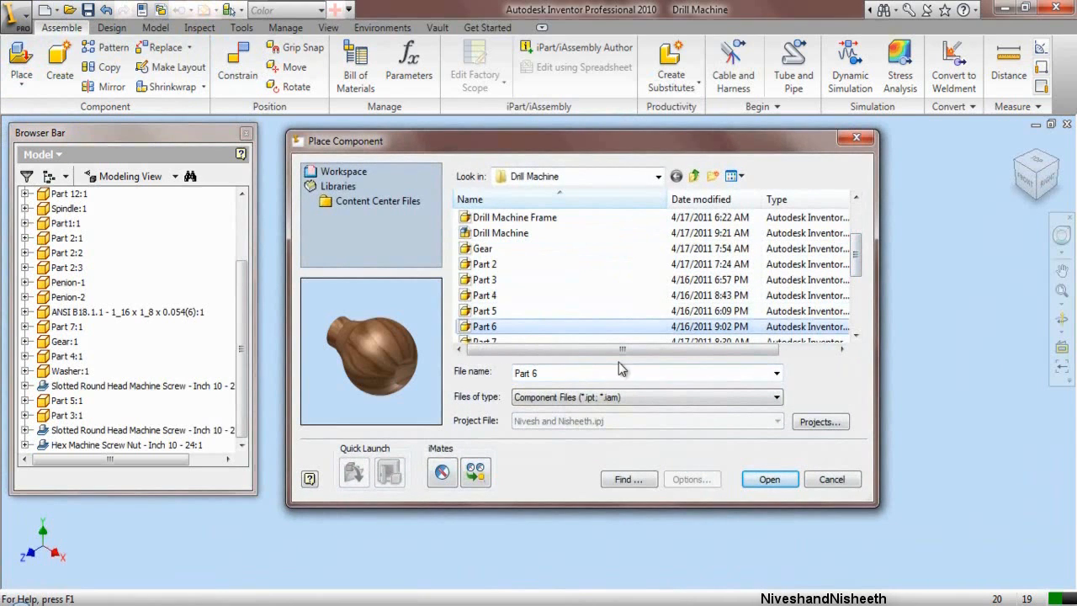
pyautogui.click(769, 480)
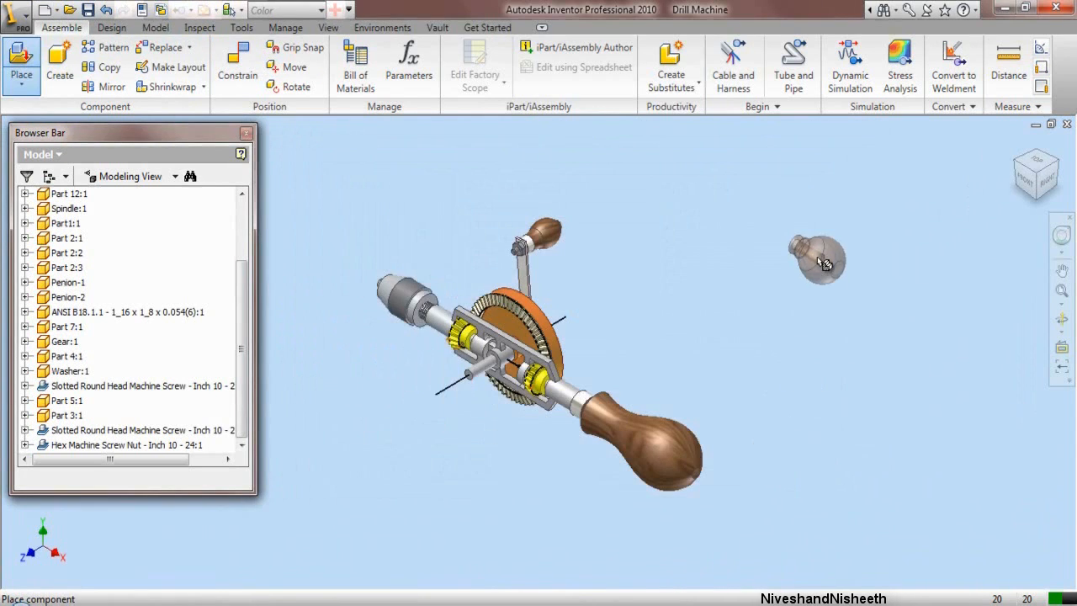
pyautogui.click(816, 256)
pyautogui.rightClick(635, 229)
pyautogui.click(661, 240)
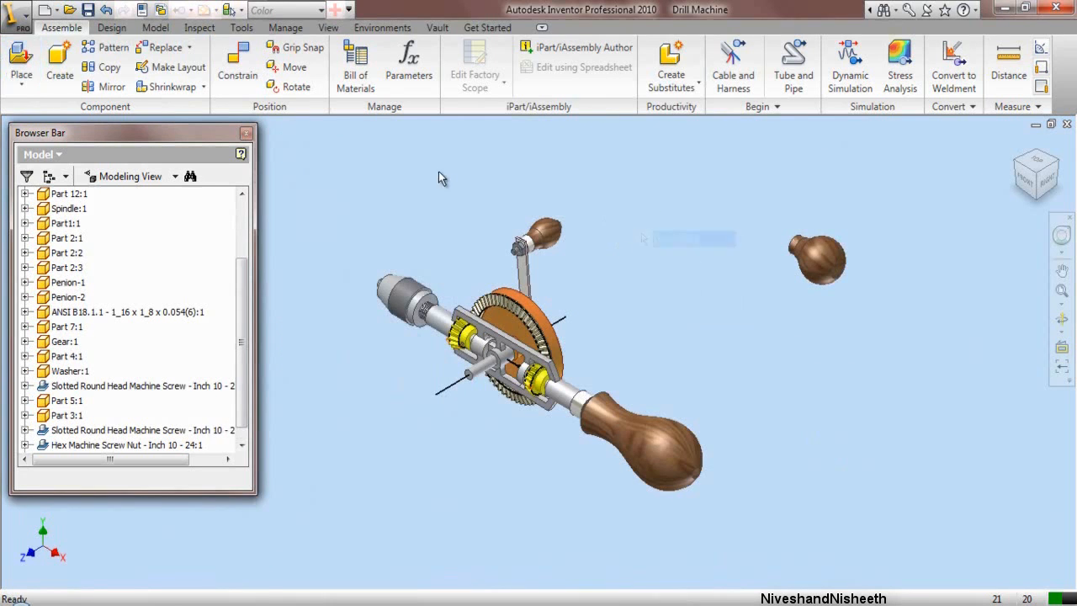
# Step: Place one instance of Part 9, the metal ring, in the free space beside the wooden knob
pyautogui.click(21, 57)
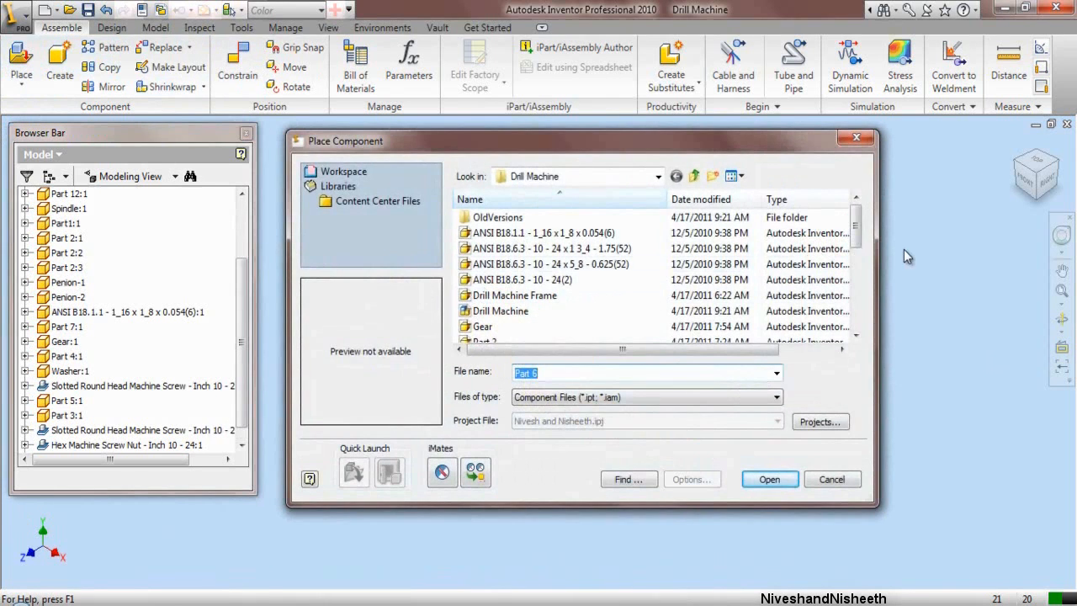
pyautogui.moveTo(855, 238); pyautogui.dragTo(855, 277)
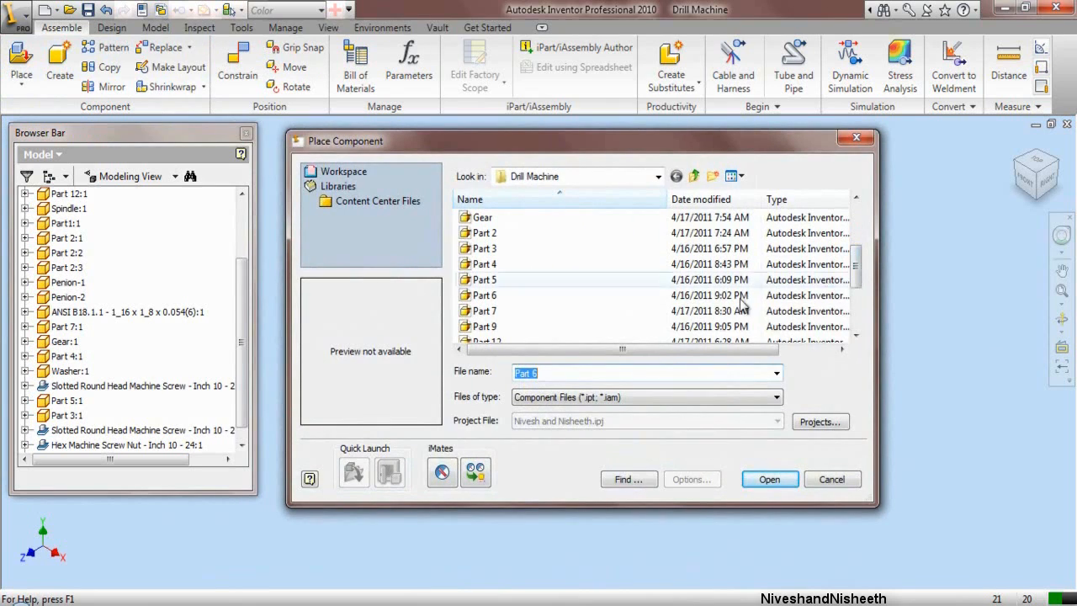
pyautogui.click(598, 327)
pyautogui.click(769, 479)
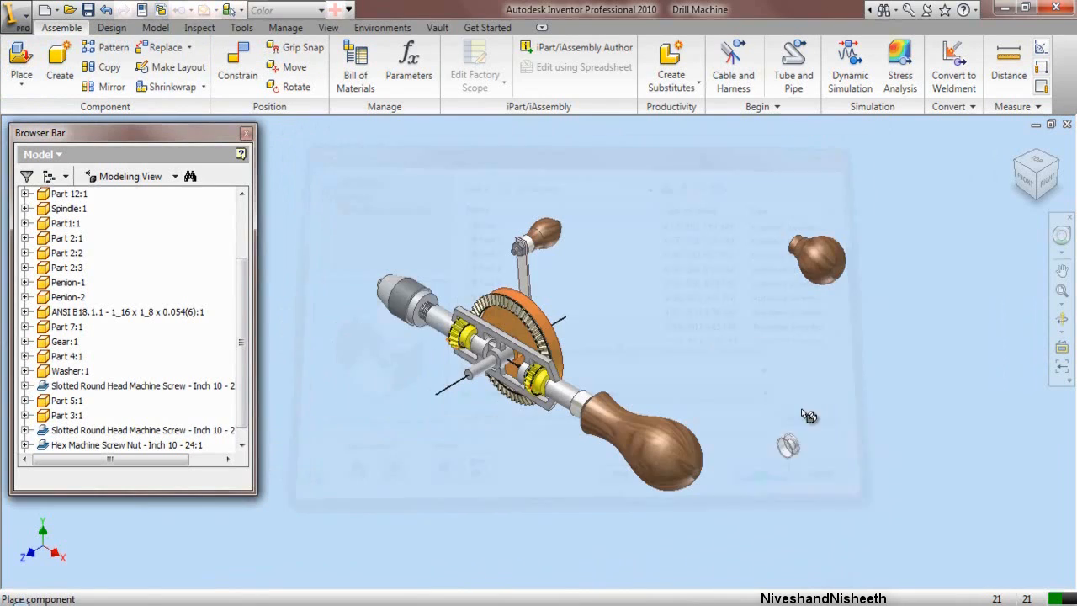
pyautogui.click(737, 258)
pyautogui.rightClick(652, 205)
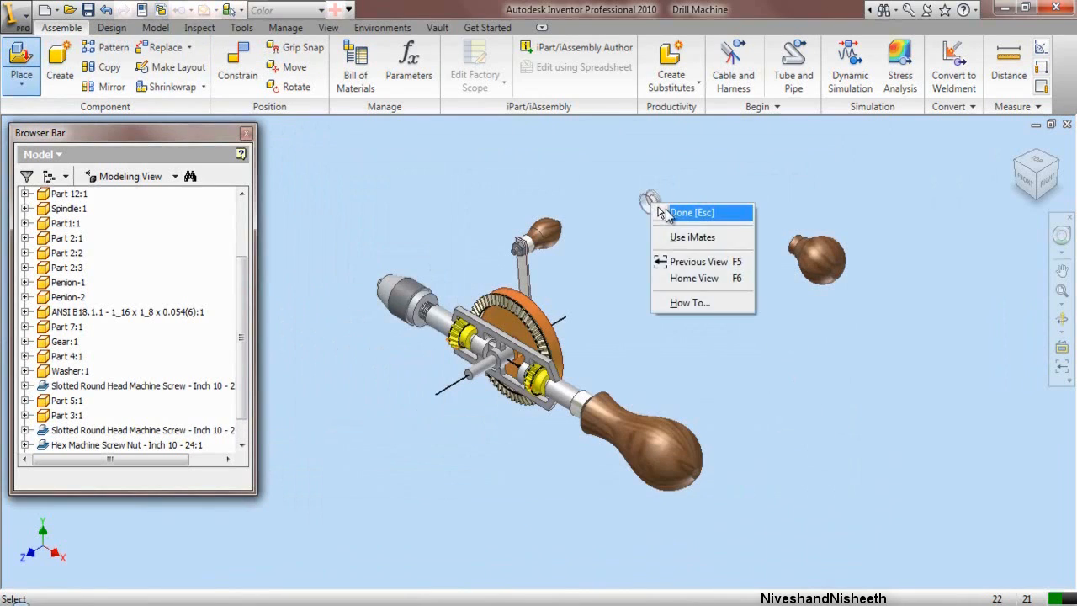
pyautogui.click(690, 211)
# Step: Mate the axis of Part 6's neck with the axis of Part 9's bore at 0 offset, and pull the two parts apart
pyautogui.scroll(5, 822, 225)
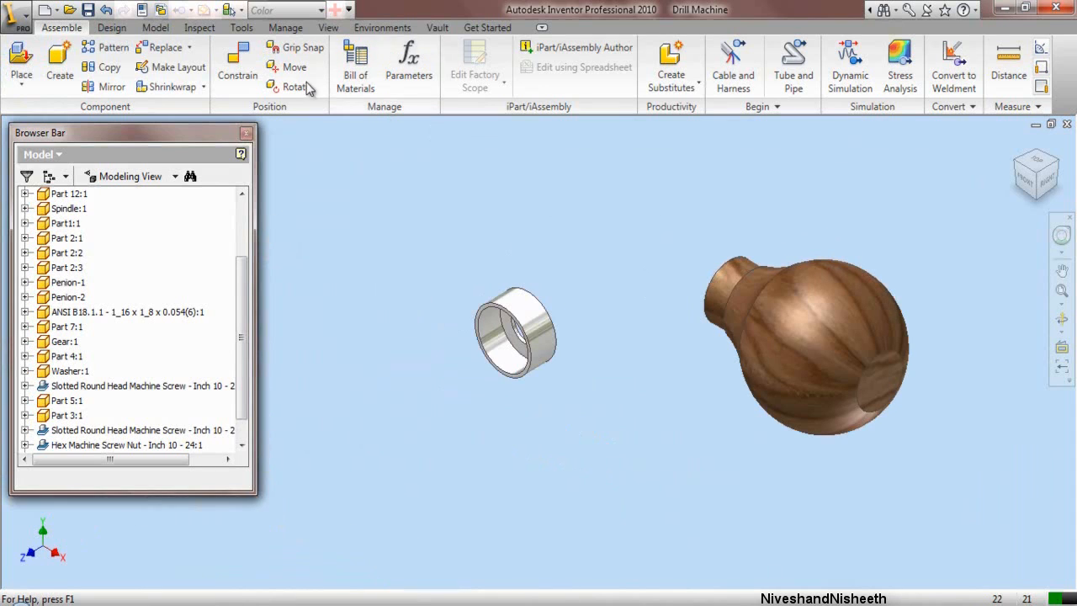
pyautogui.click(237, 63)
pyautogui.scroll(3, 725, 237)
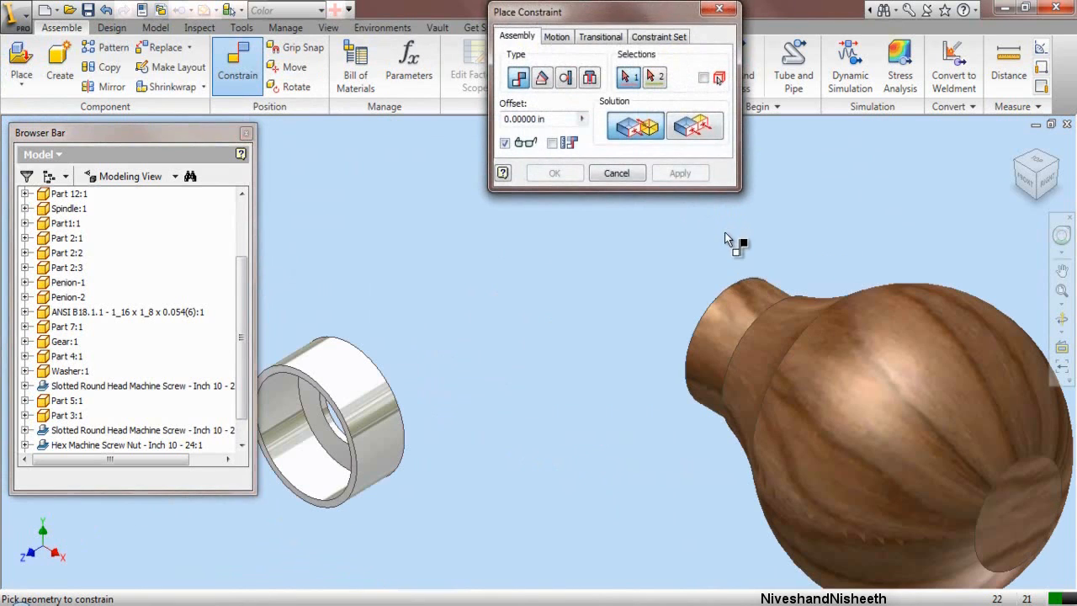
pyautogui.click(731, 308)
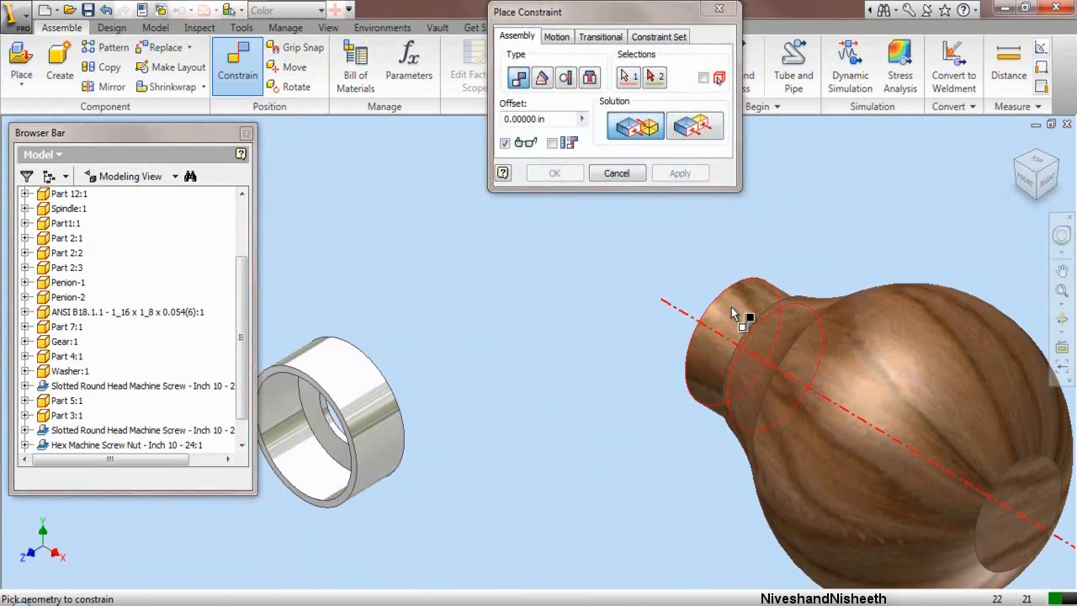
pyautogui.click(310, 464)
pyautogui.click(705, 173)
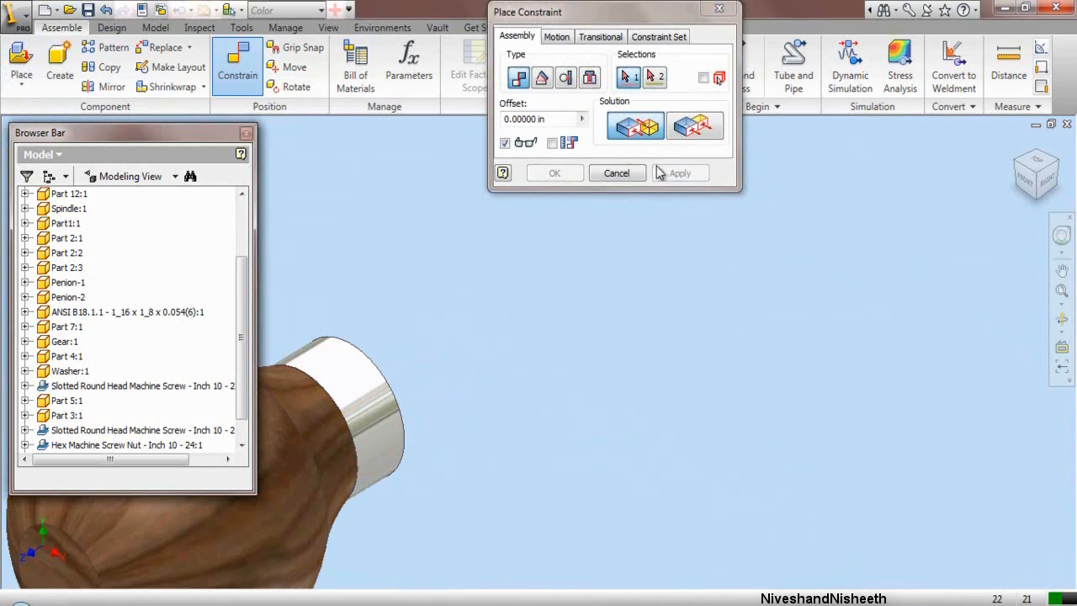
pyautogui.click(617, 173)
pyautogui.scroll(5, 610, 289)
pyautogui.moveTo(572, 315); pyautogui.dragTo(649, 255)
# Step: Mate the inner shoulder face of ring Part 9 with the neck end face of knob Part 6 at 0 offset
pyautogui.click(238, 63)
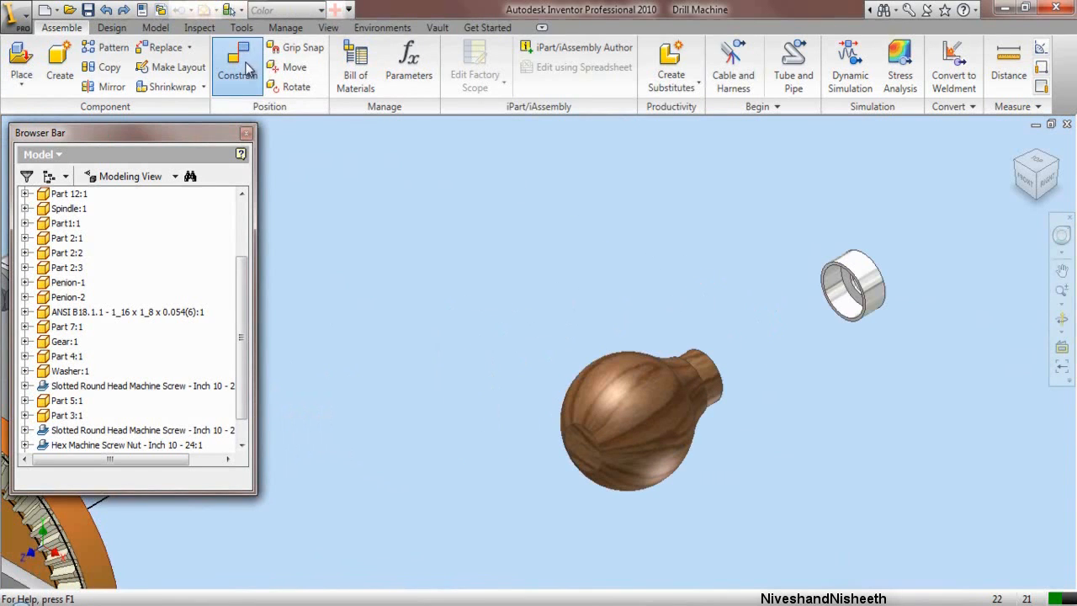
pyautogui.scroll(-5, 850, 295)
pyautogui.click(852, 299)
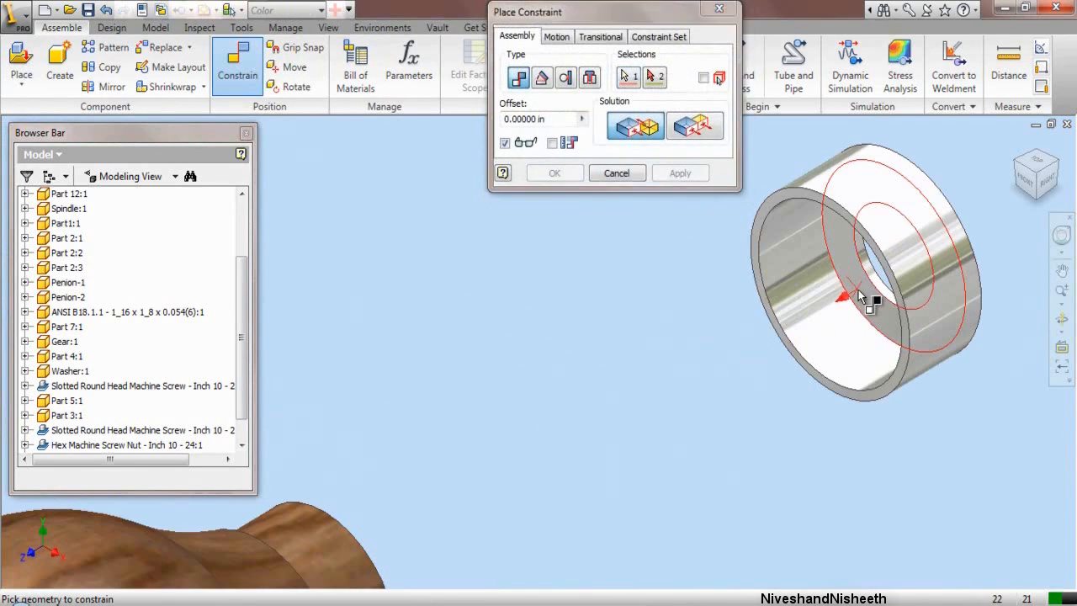
pyautogui.click(1060, 163)
pyautogui.scroll(-5, 530, 388)
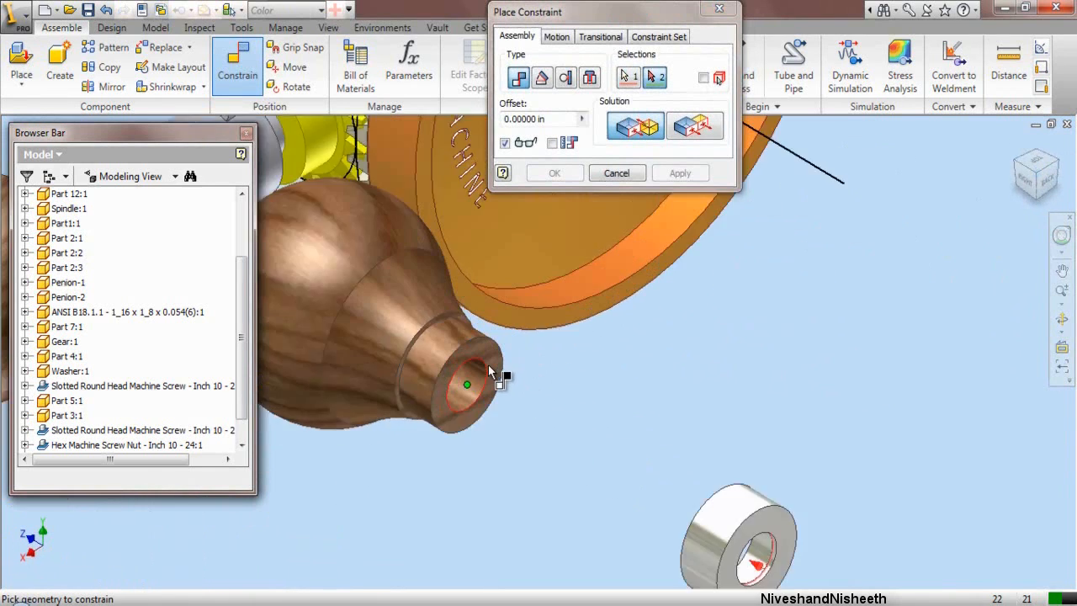
pyautogui.scroll(-3, 491, 370)
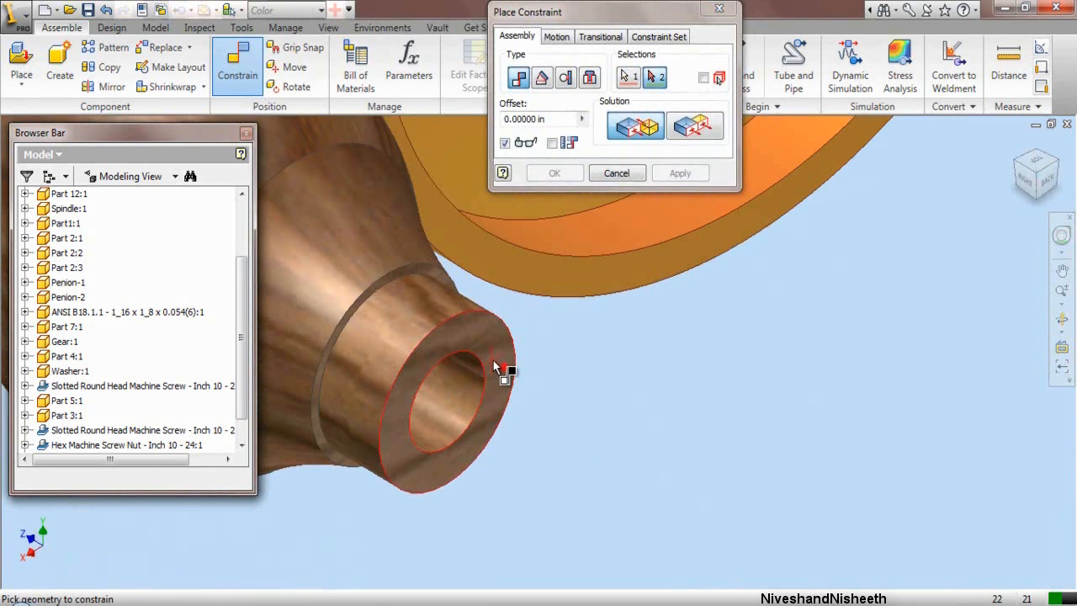
pyautogui.click(496, 367)
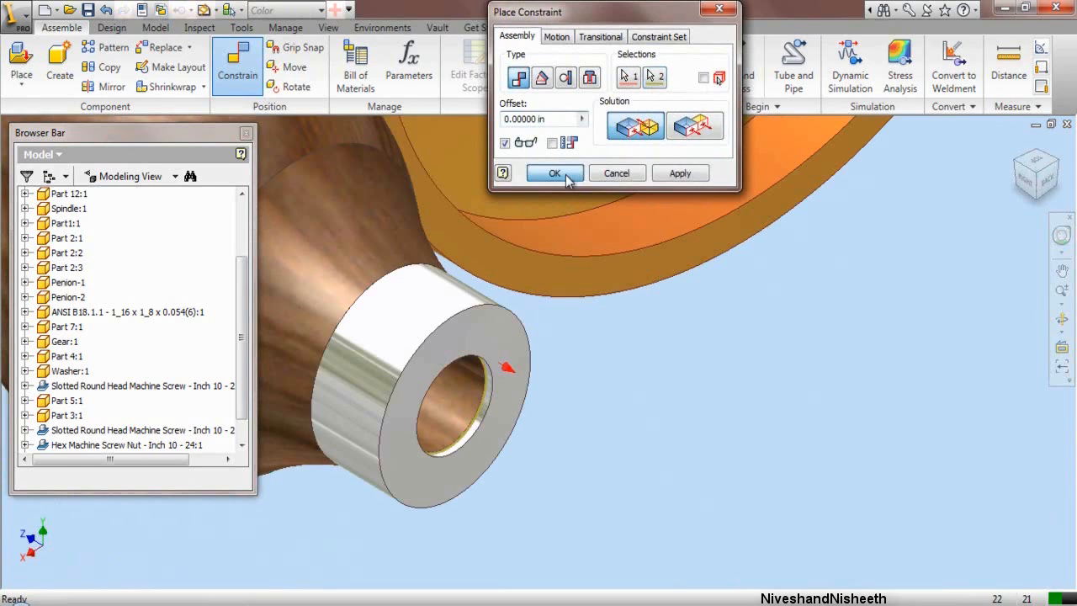
pyautogui.click(565, 175)
# Step: Mate the bore axis of the side knob with the axis of the frame's side rod at 0 offset
pyautogui.scroll(3, 688, 411)
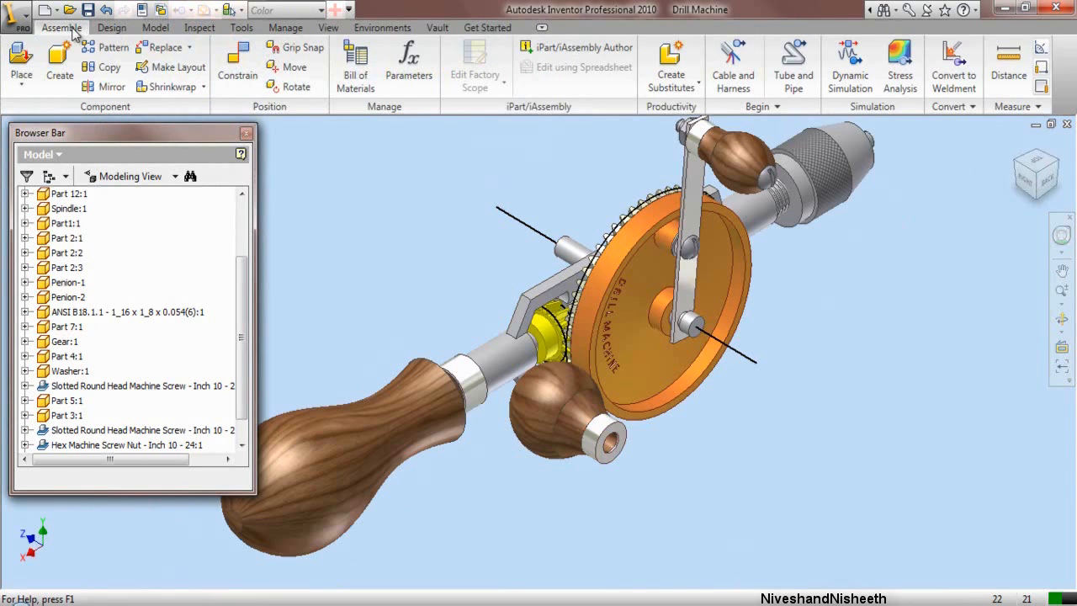
pyautogui.click(238, 64)
pyautogui.scroll(-5, 614, 443)
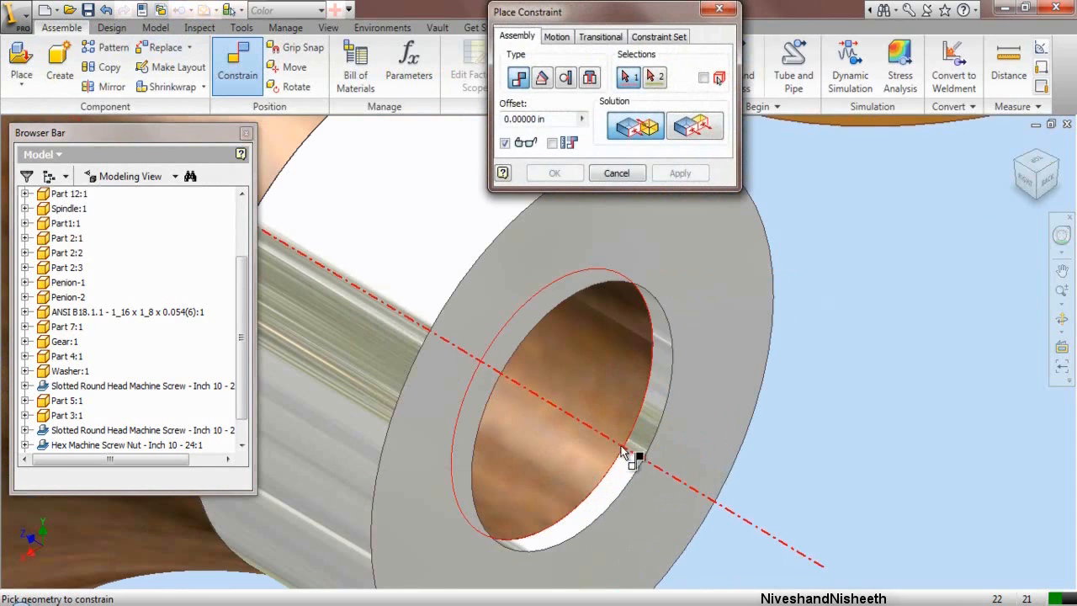
pyautogui.click(600, 427)
pyautogui.scroll(5, 637, 463)
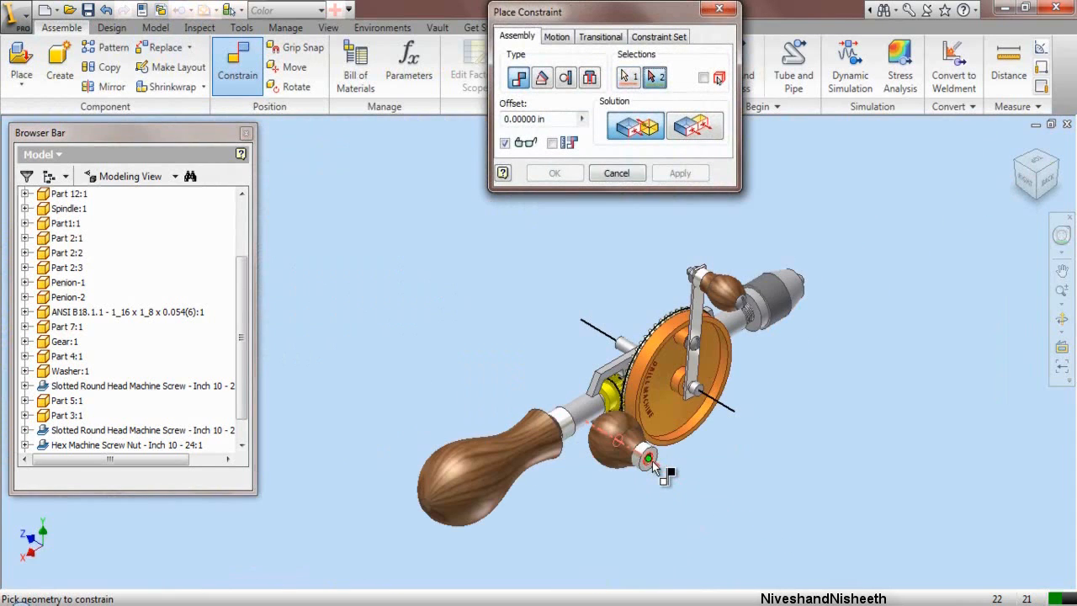
pyautogui.scroll(-5, 618, 358)
pyautogui.click(529, 430)
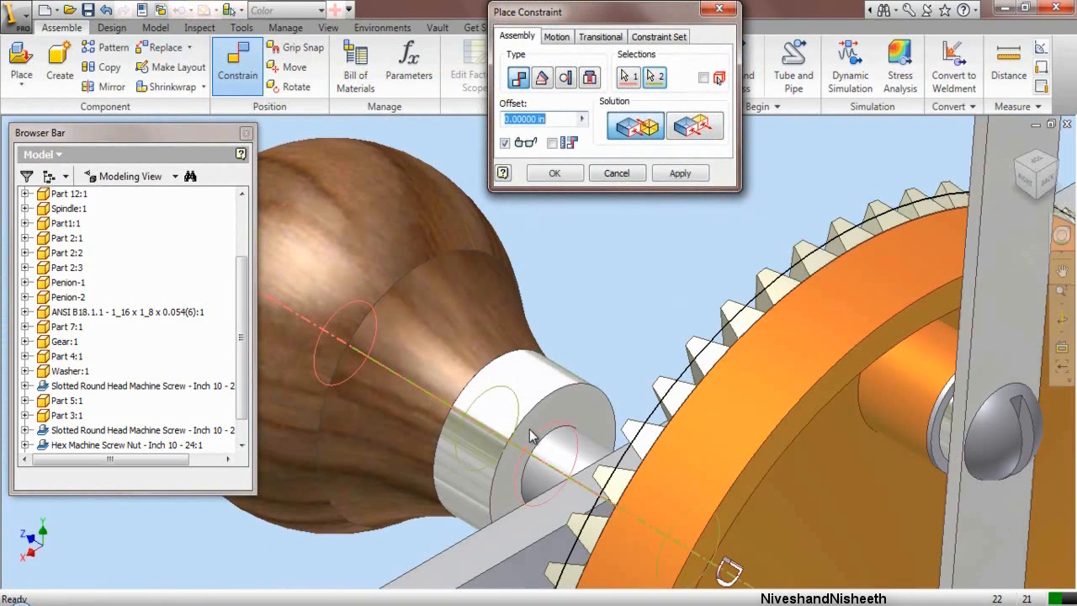
pyautogui.click(680, 173)
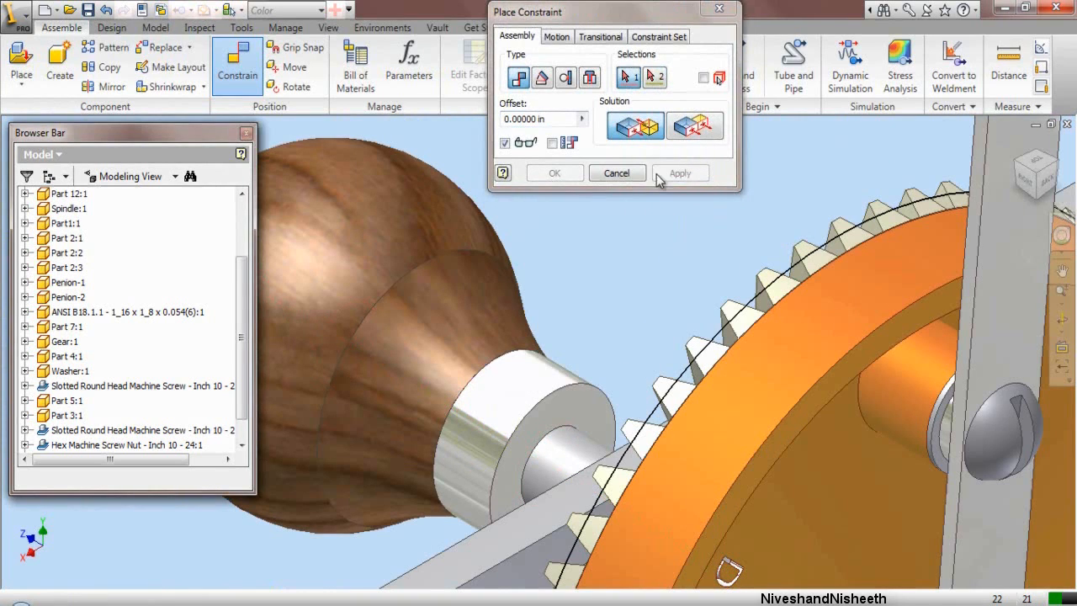
pyautogui.click(617, 173)
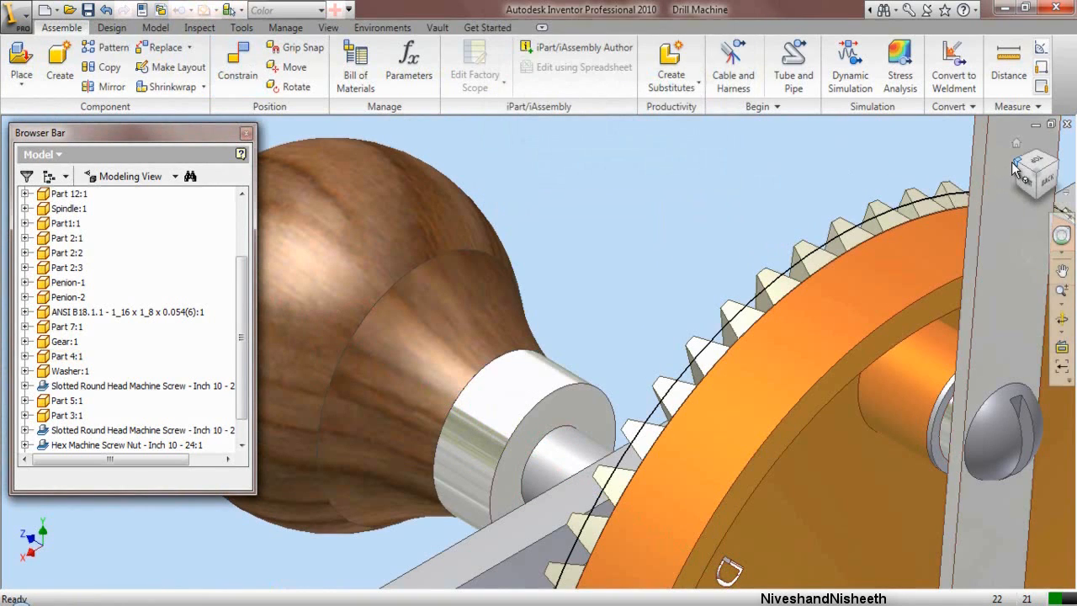
# Step: Pull the knob outward off the side rod and mate the ring's end face with the frame's boss face at 0 offset
pyautogui.click(1015, 167)
pyautogui.scroll(-5, 481, 355)
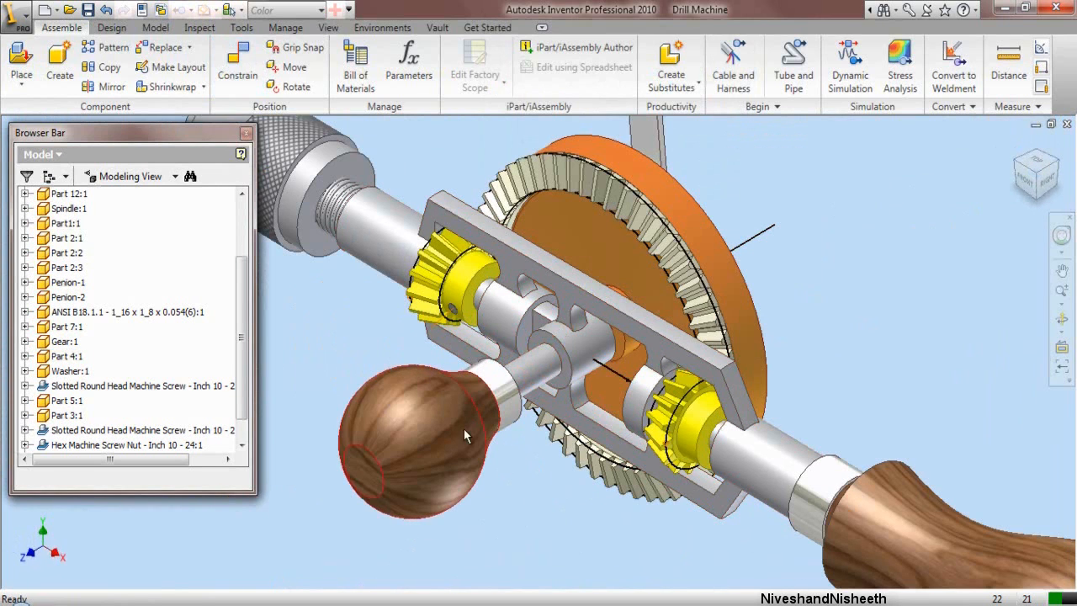
pyautogui.moveTo(464, 428); pyautogui.dragTo(326, 515)
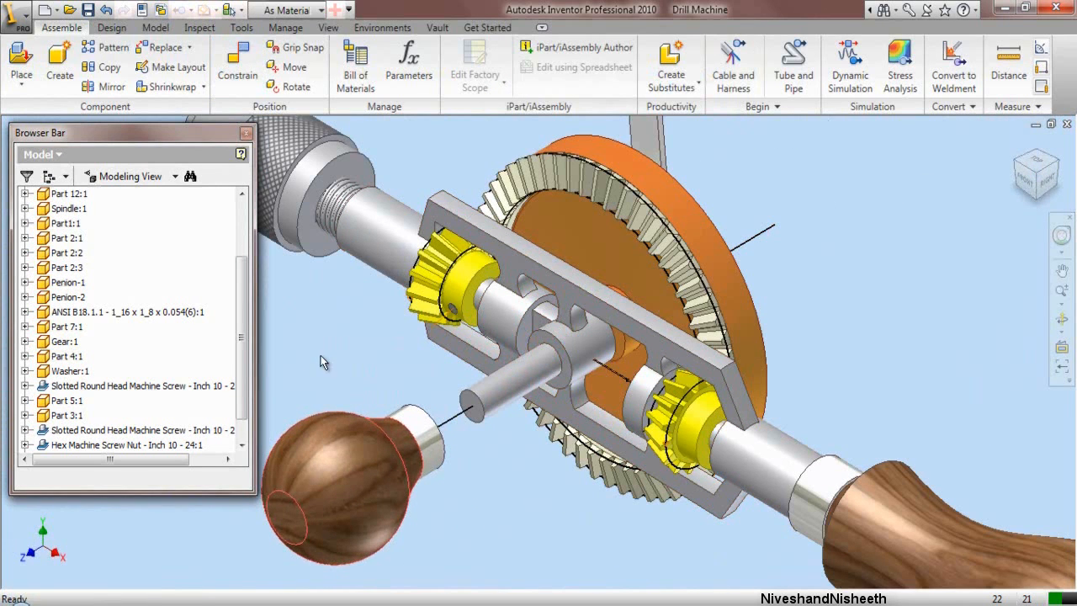
pyautogui.click(228, 69)
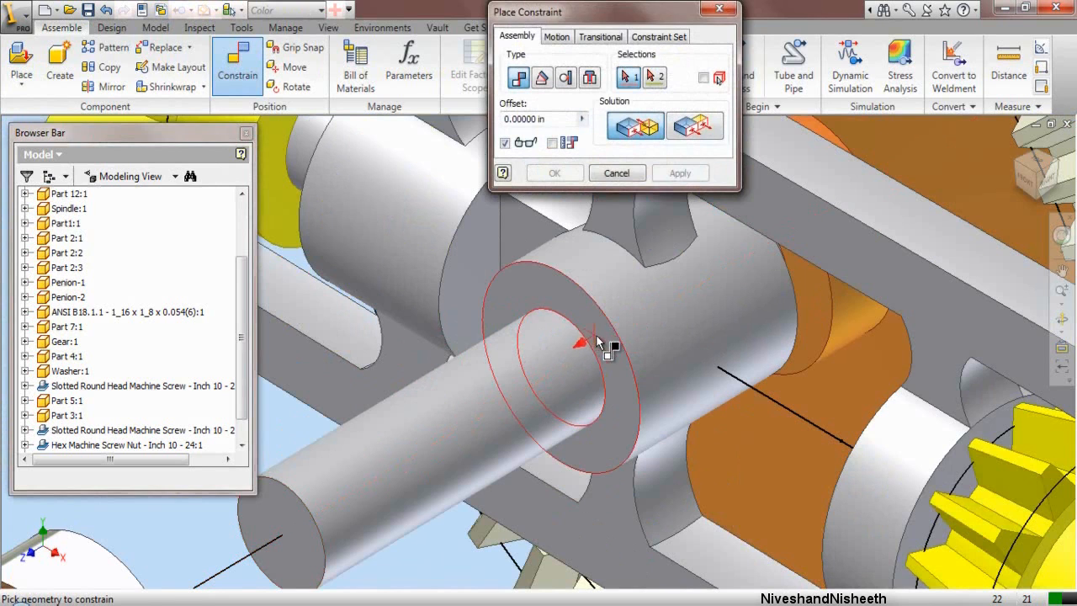
pyautogui.click(609, 346)
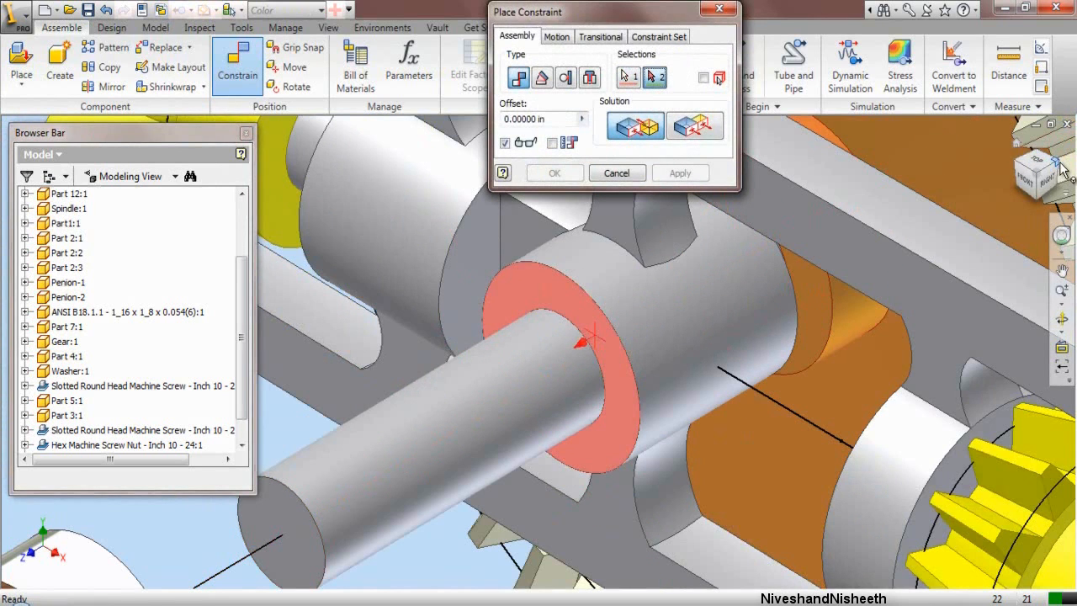
pyautogui.click(1059, 164)
pyautogui.scroll(-8, 544, 348)
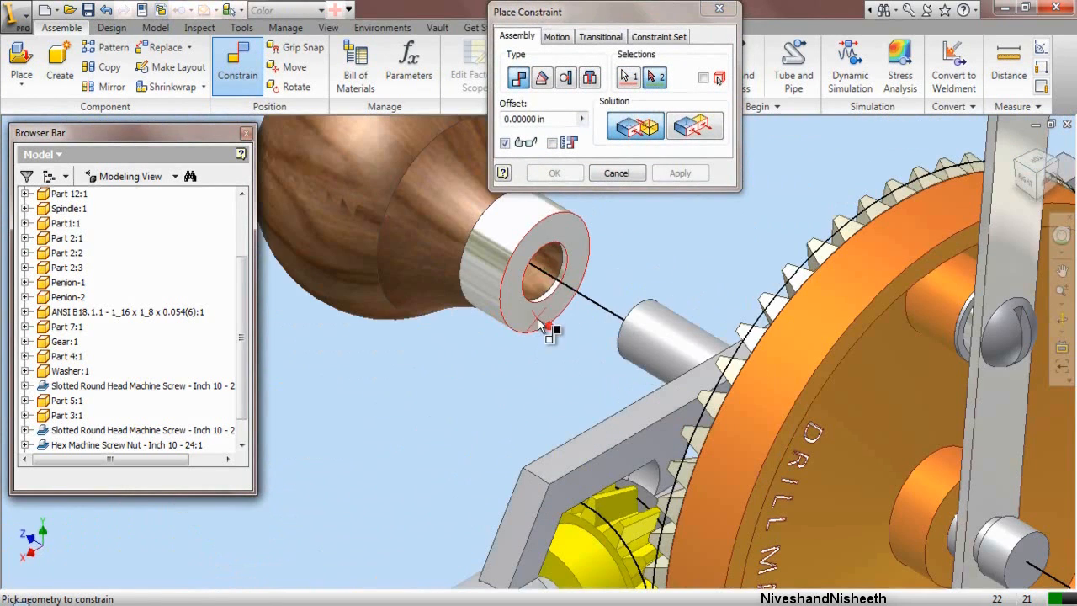
pyautogui.click(539, 322)
pyautogui.click(555, 173)
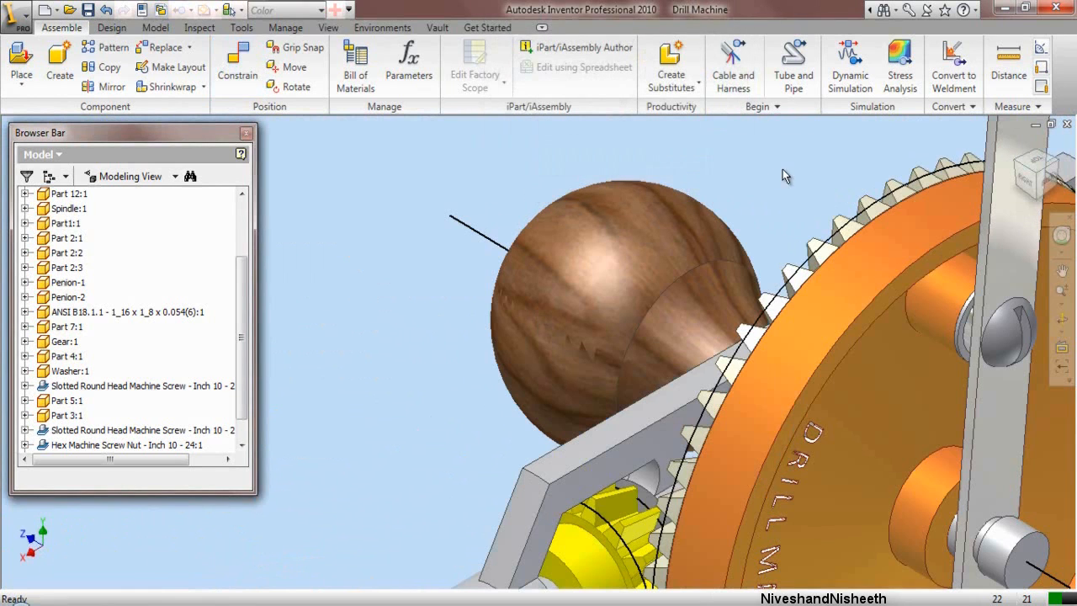
# Step: Turn on the visibility of the XZ Plane of Part 6
pyautogui.click(1018, 163)
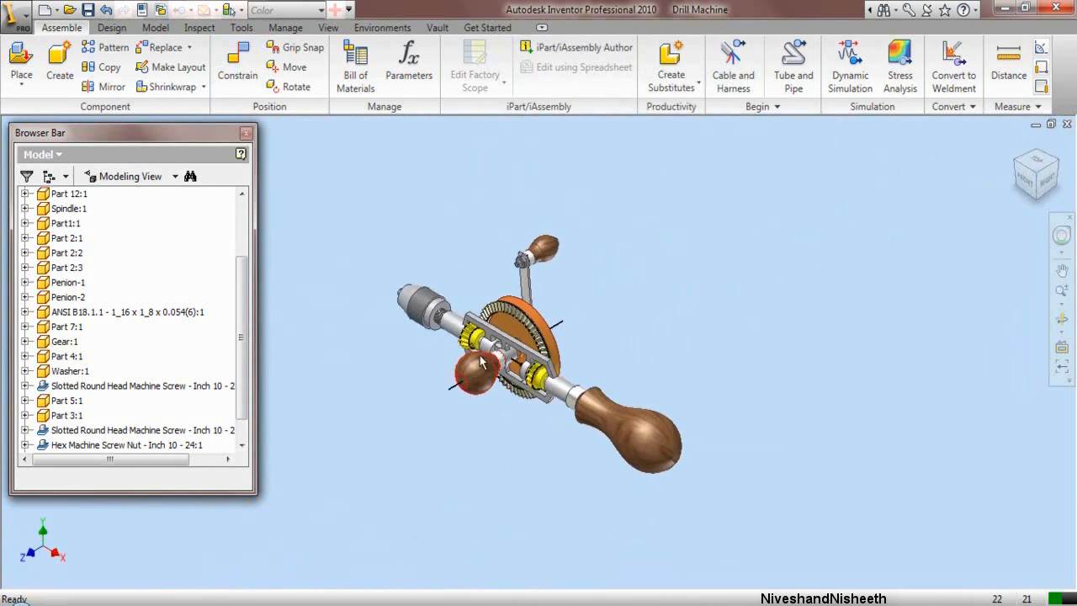
pyautogui.scroll(-5, 481, 362)
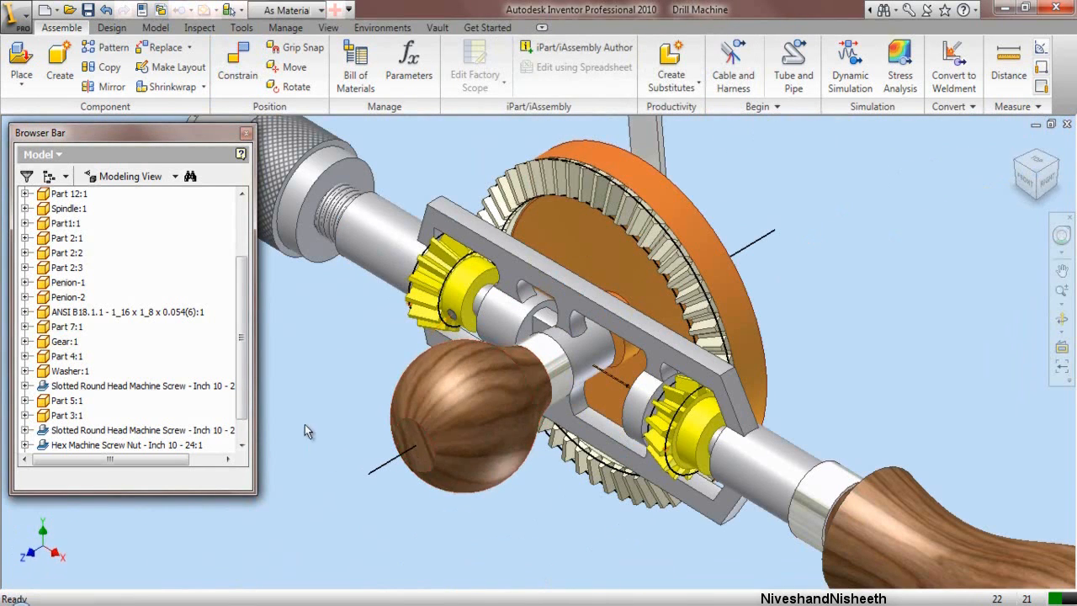
pyautogui.scroll(3, 525, 451)
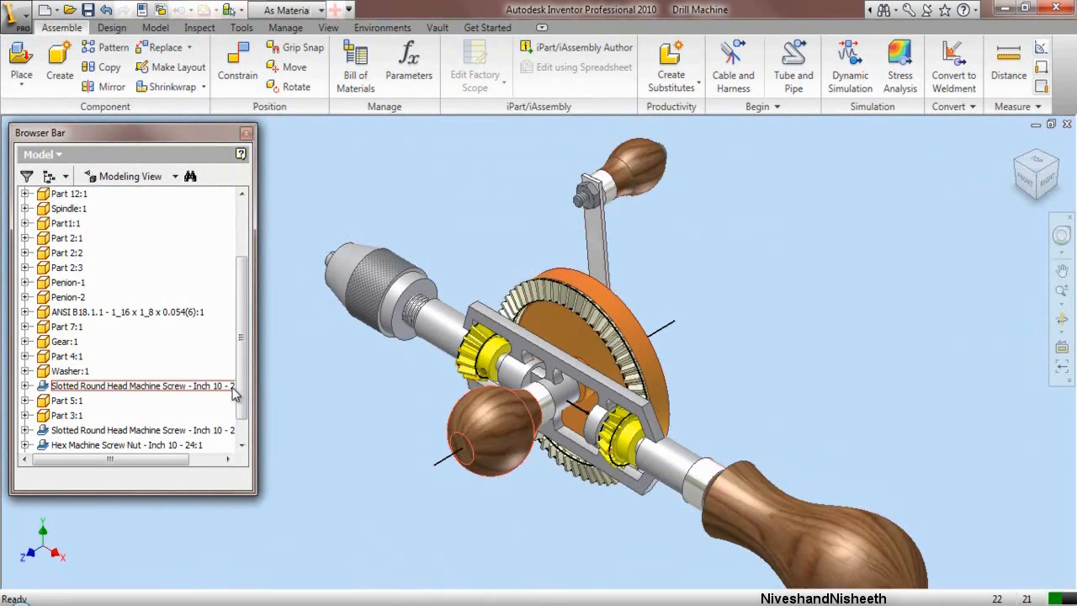
pyautogui.scroll(-2, 234, 391)
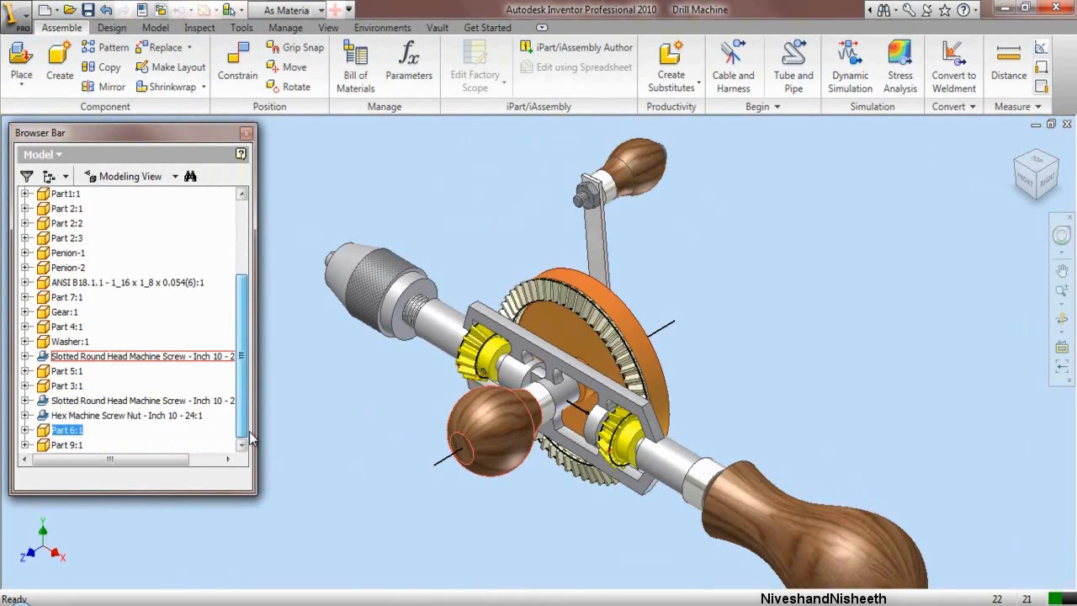
pyautogui.click(26, 430)
pyautogui.click(40, 401)
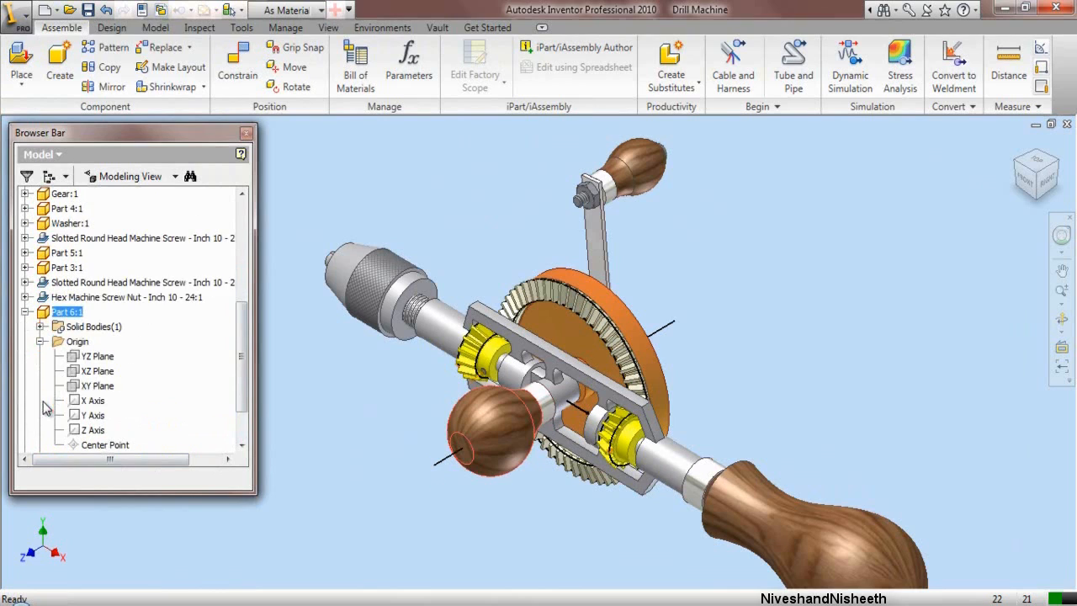
pyautogui.click(88, 378)
pyautogui.rightClick(88, 379)
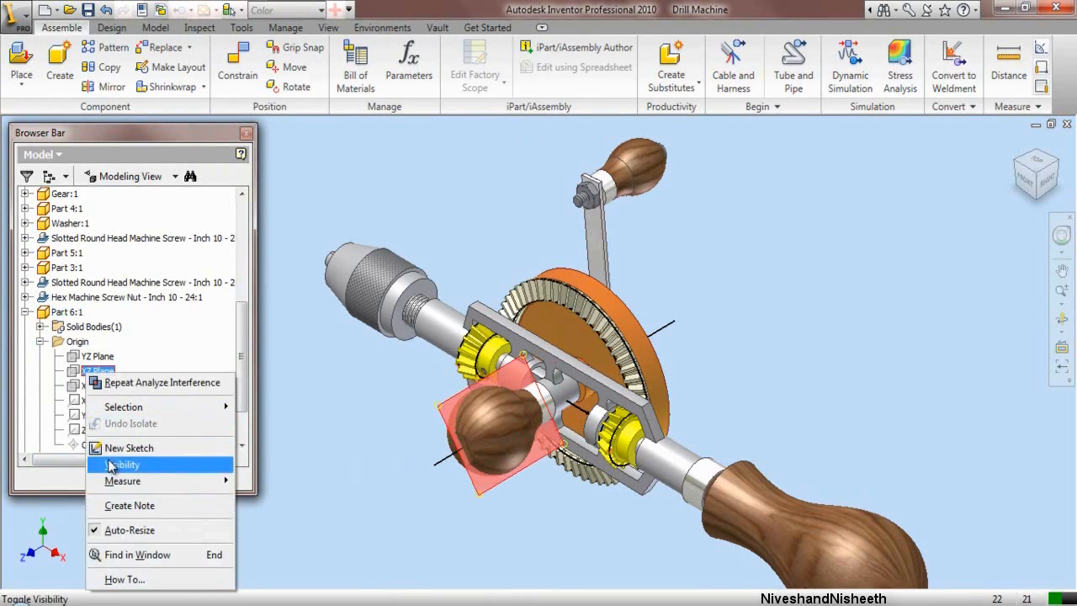
pyautogui.click(128, 466)
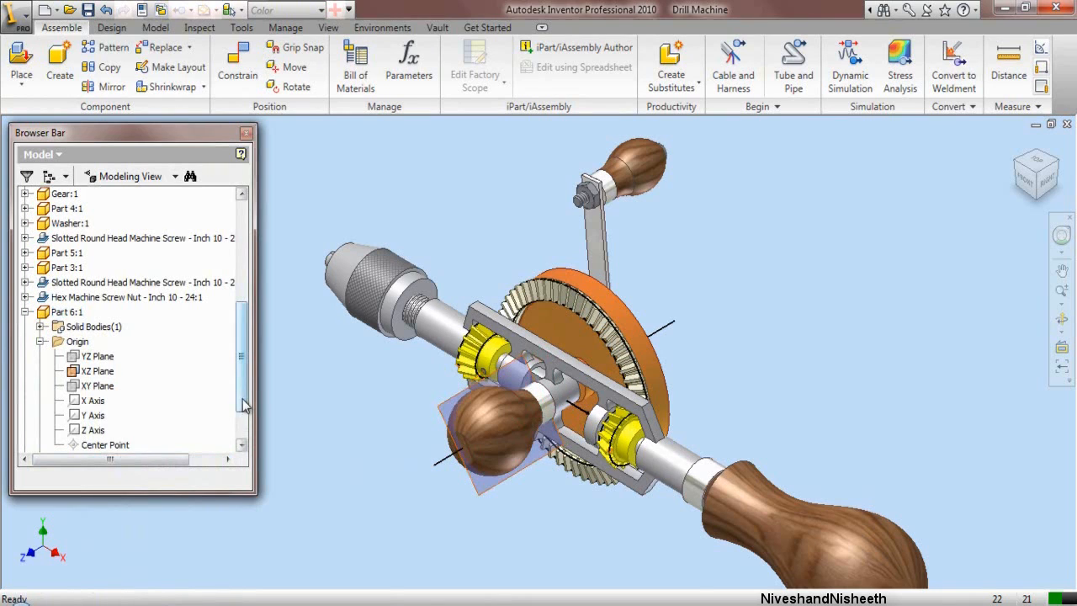
# Step: Turn on the visibility of the drill machine assembly's own YZ Plane
pyautogui.moveTo(247, 400); pyautogui.dragTo(246, 299)
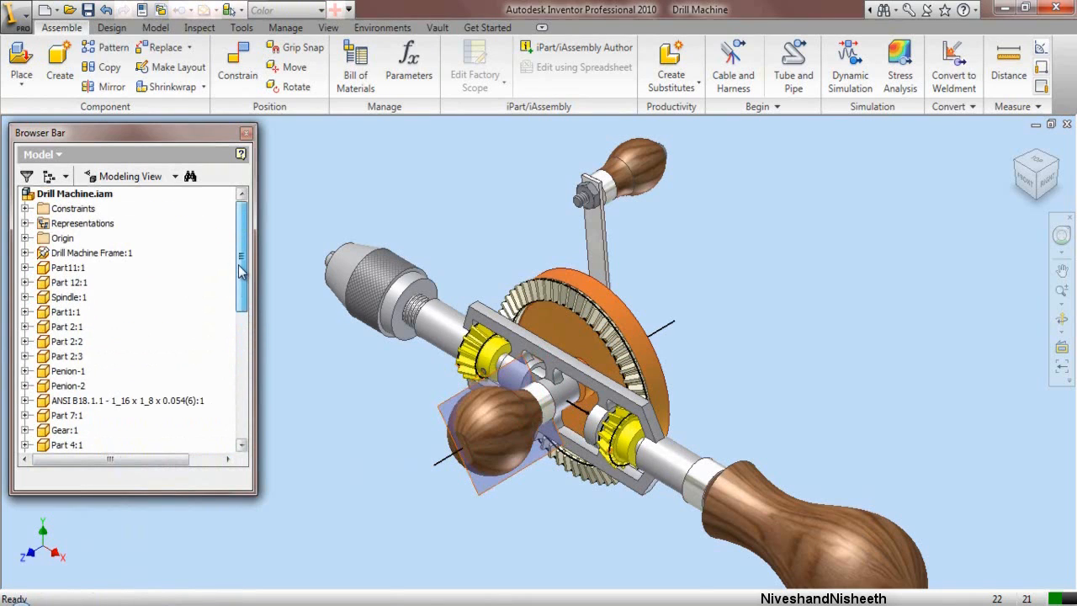
pyautogui.click(26, 238)
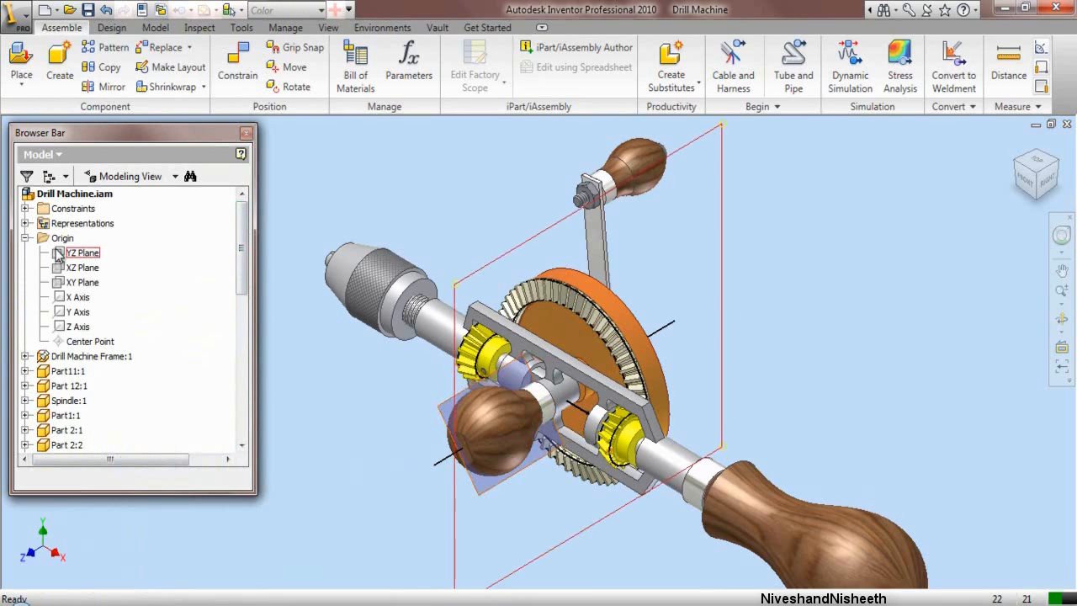
pyautogui.click(59, 257)
pyautogui.rightClick(59, 257)
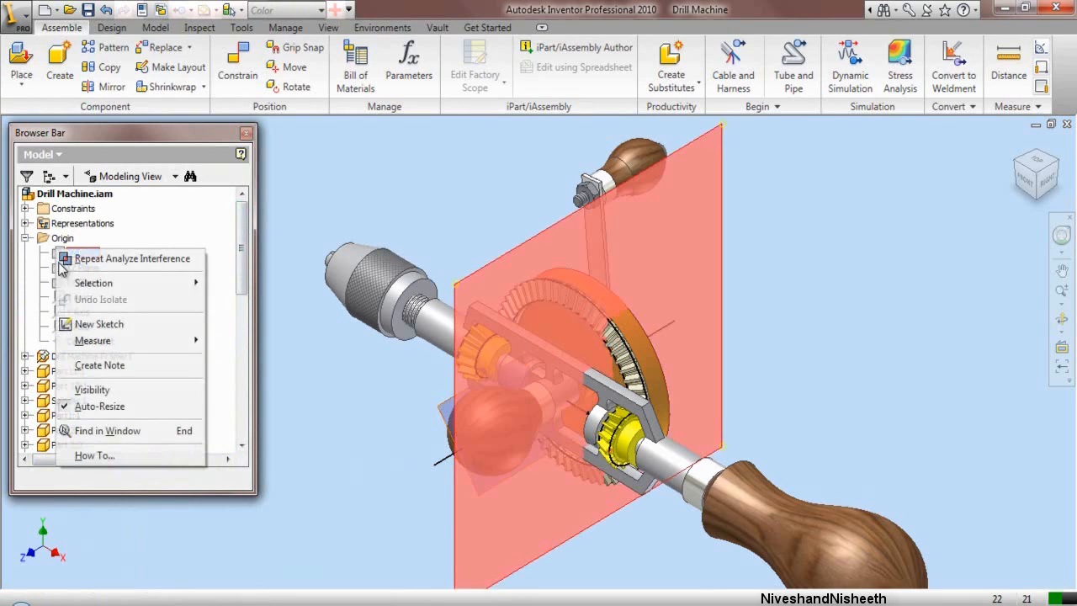
pyautogui.click(89, 390)
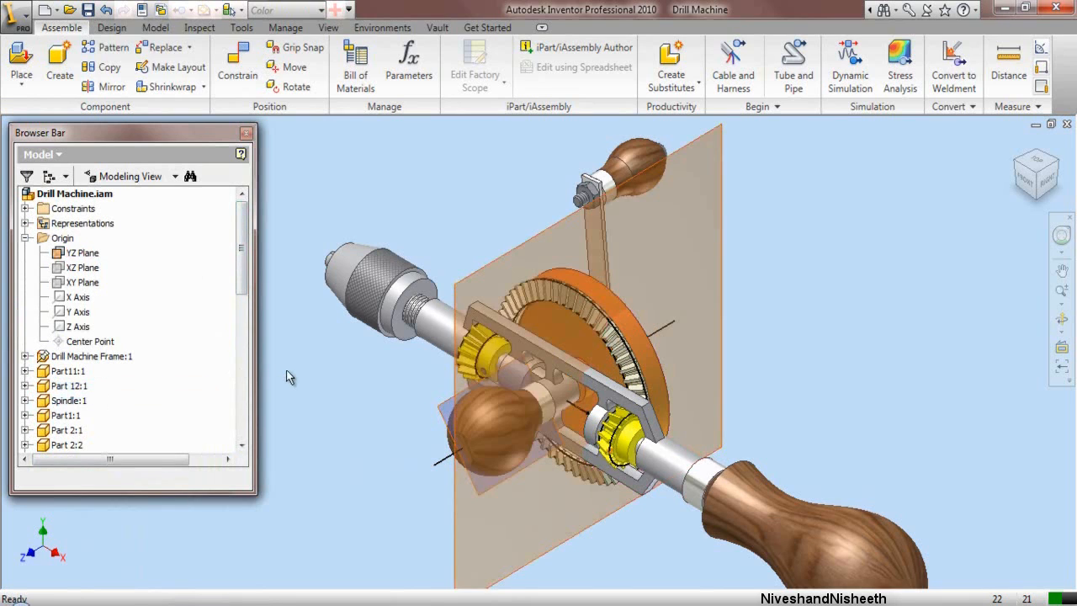
# Step: Apply a 0-degree directed angle constraint between Part 6's XZ Plane and the assembly's YZ Plane
pyautogui.click(234, 68)
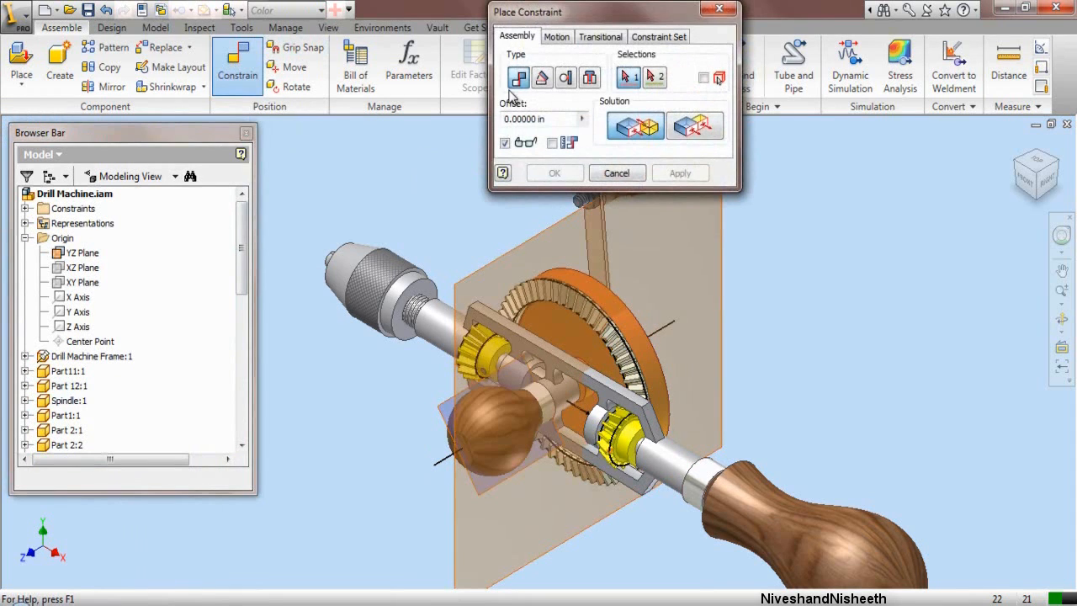
pyautogui.click(542, 78)
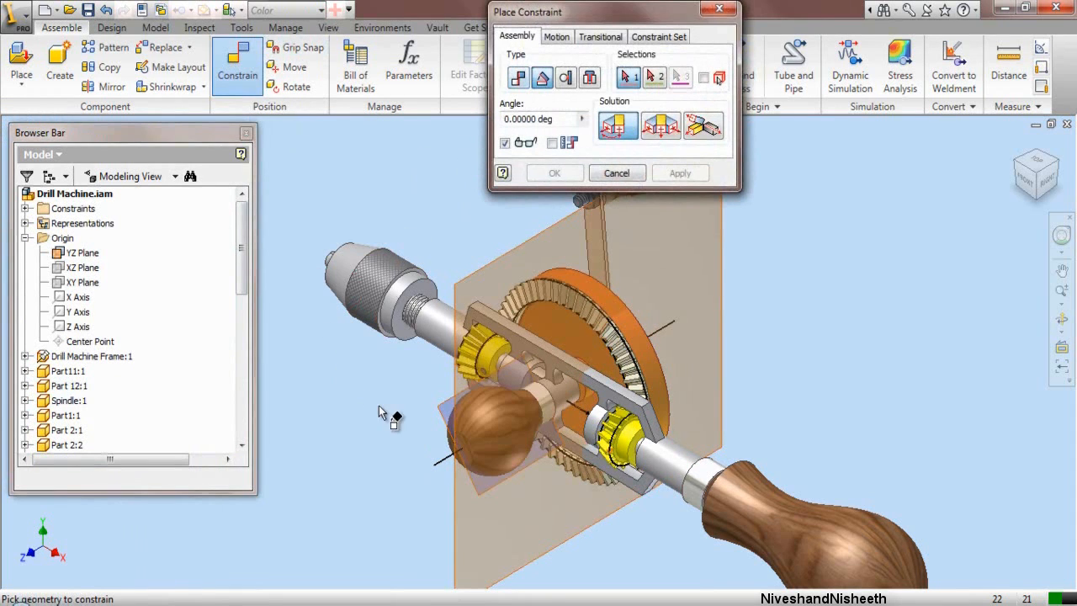
pyautogui.scroll(3, 379, 409)
pyautogui.click(471, 407)
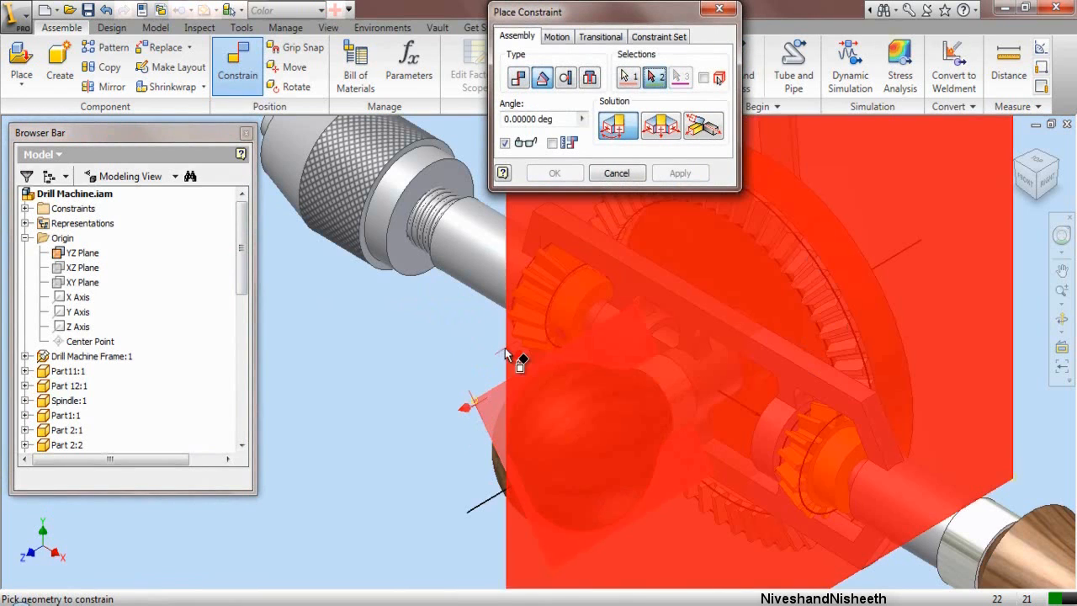
pyautogui.click(504, 354)
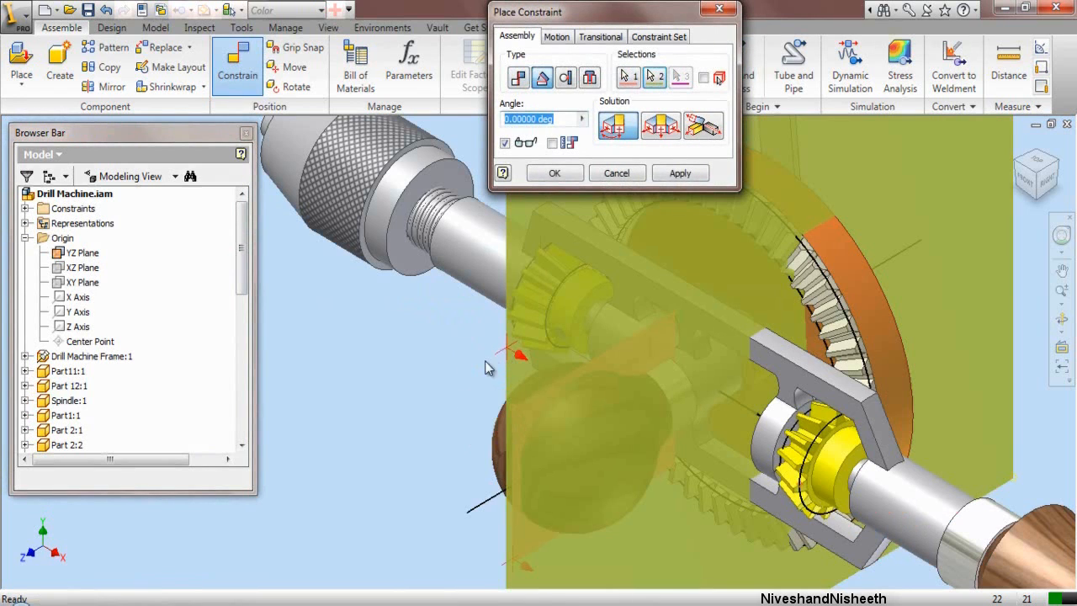
pyautogui.click(664, 179)
pyautogui.click(620, 173)
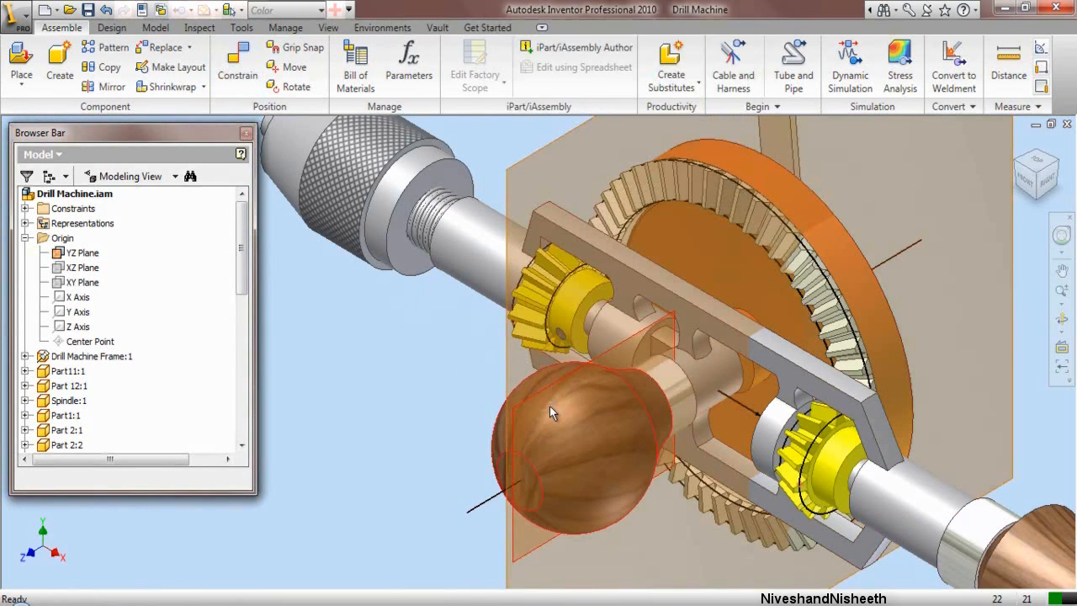
# Step: Turn off the visibility of Part 6's XZ Plane and collapse the whole model tree
pyautogui.scroll(-2, 446, 336)
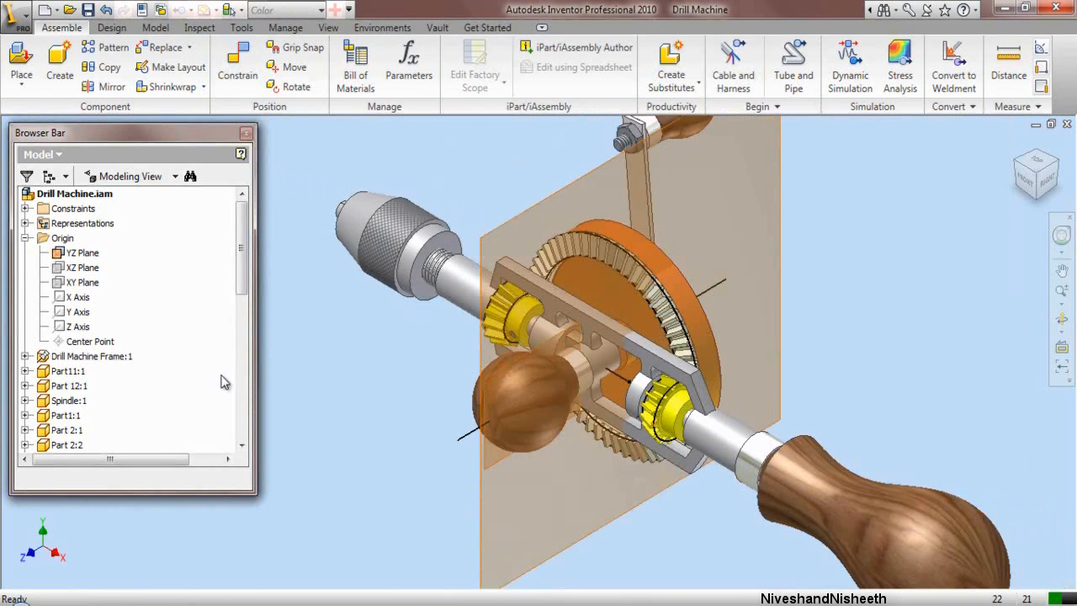
pyautogui.moveTo(242, 286); pyautogui.dragTo(242, 437)
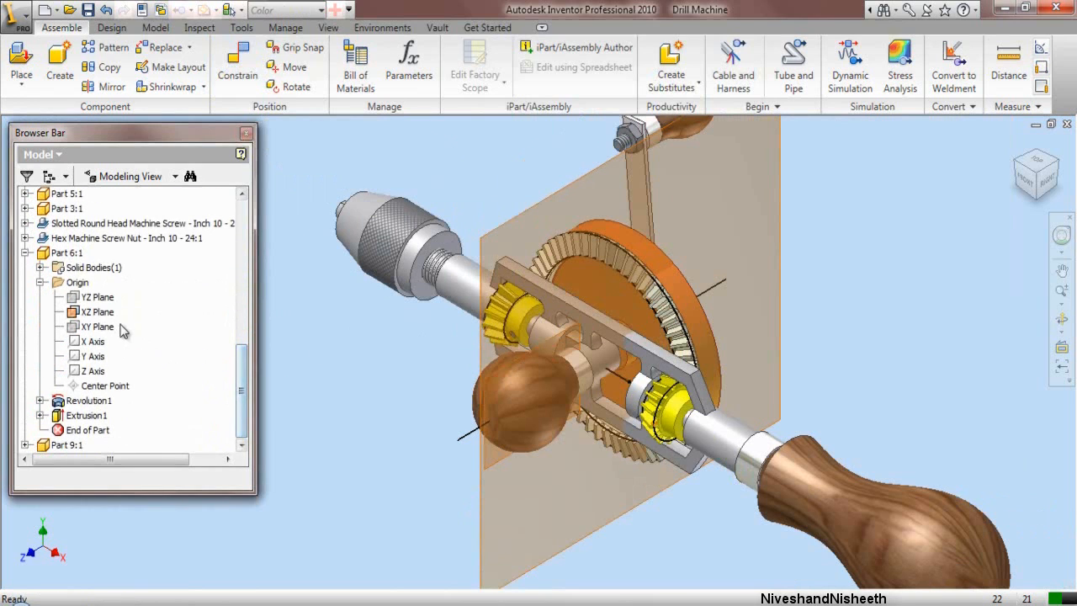
pyautogui.rightClick(112, 315)
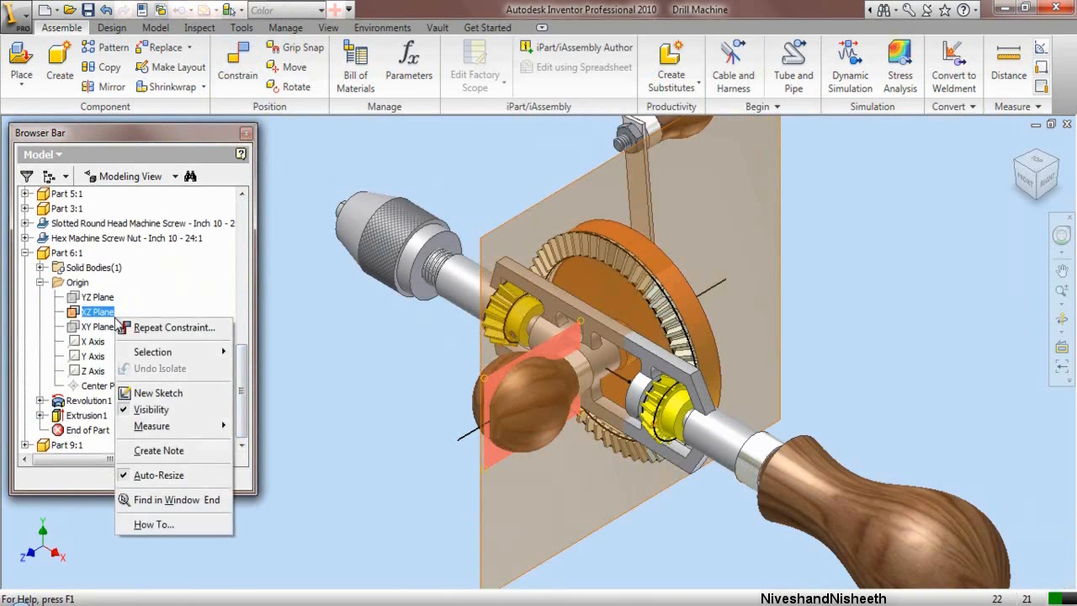
pyautogui.click(143, 410)
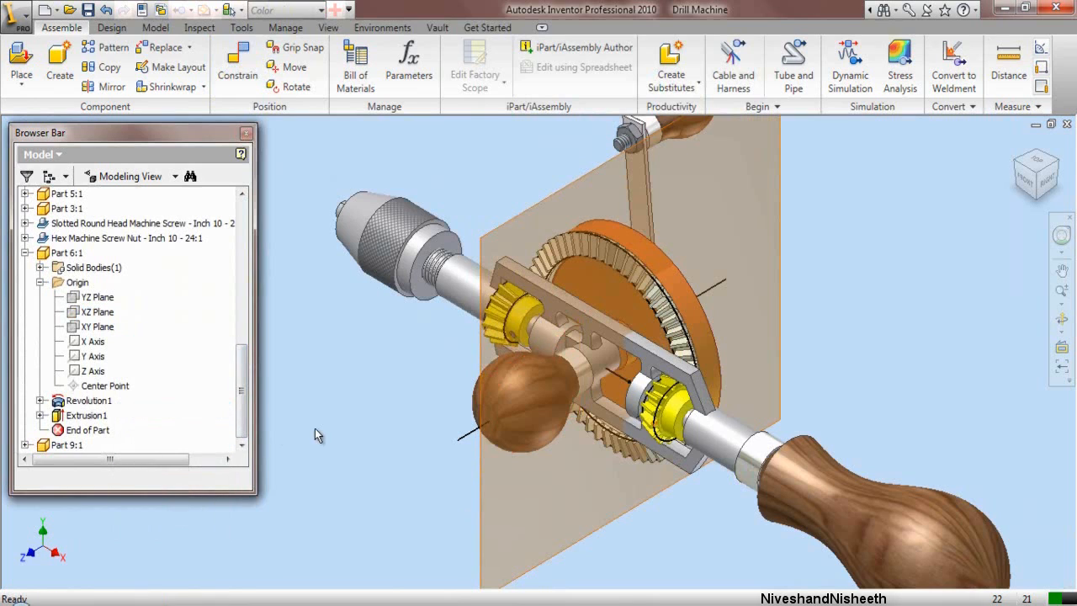
pyautogui.rightClick(214, 420)
pyautogui.click(244, 568)
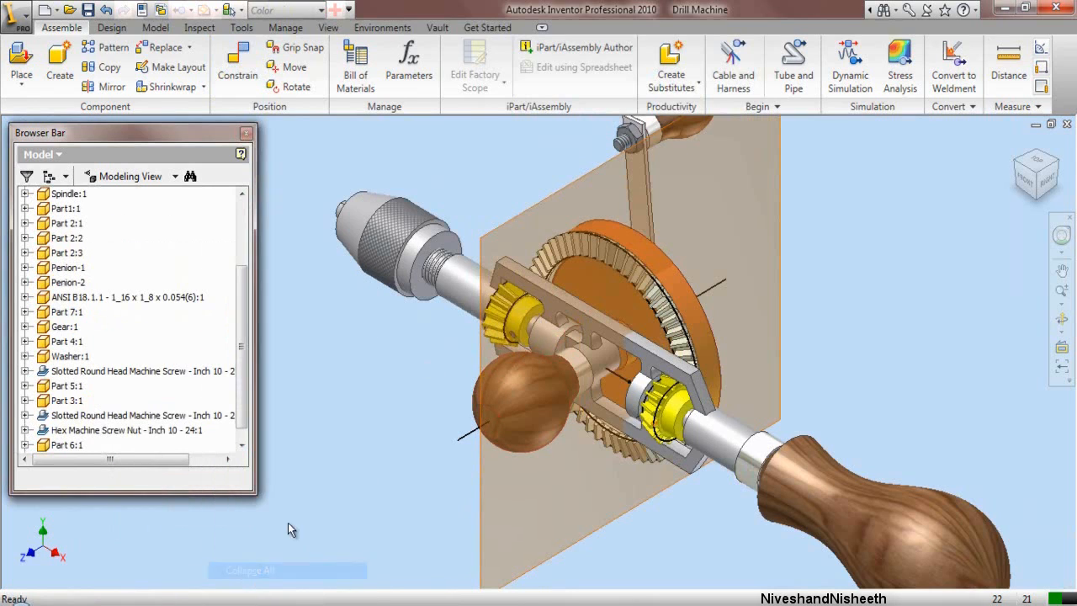
# Step: Locate ring Part 9 in the model tree and turn on the visibility of its YZ Plane
pyautogui.click(581, 378)
pyautogui.moveTo(243, 413); pyautogui.dragTo(241, 421)
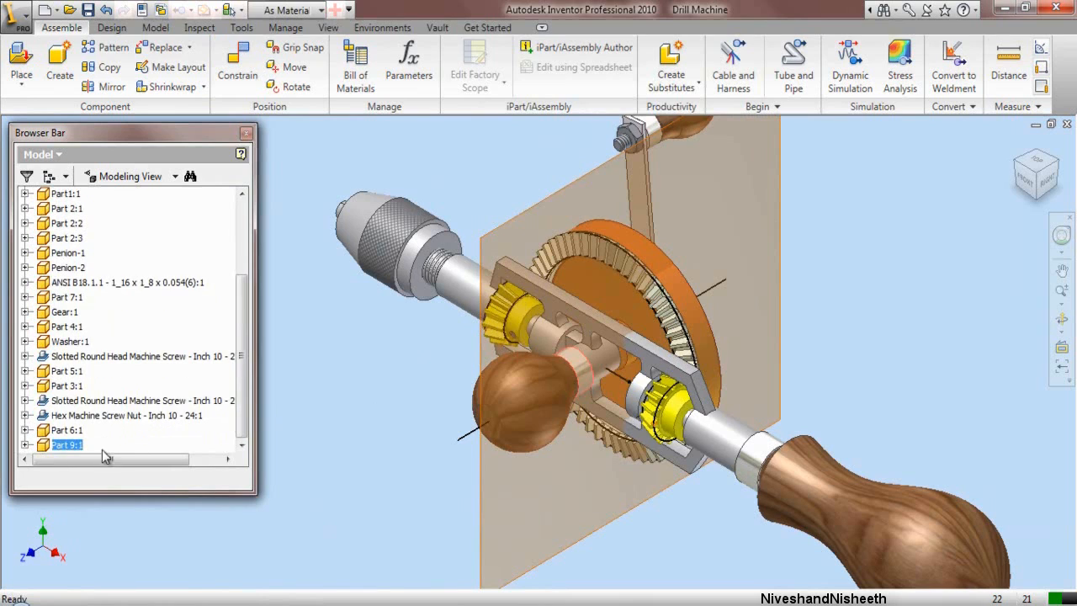
pyautogui.click(25, 445)
pyautogui.click(40, 386)
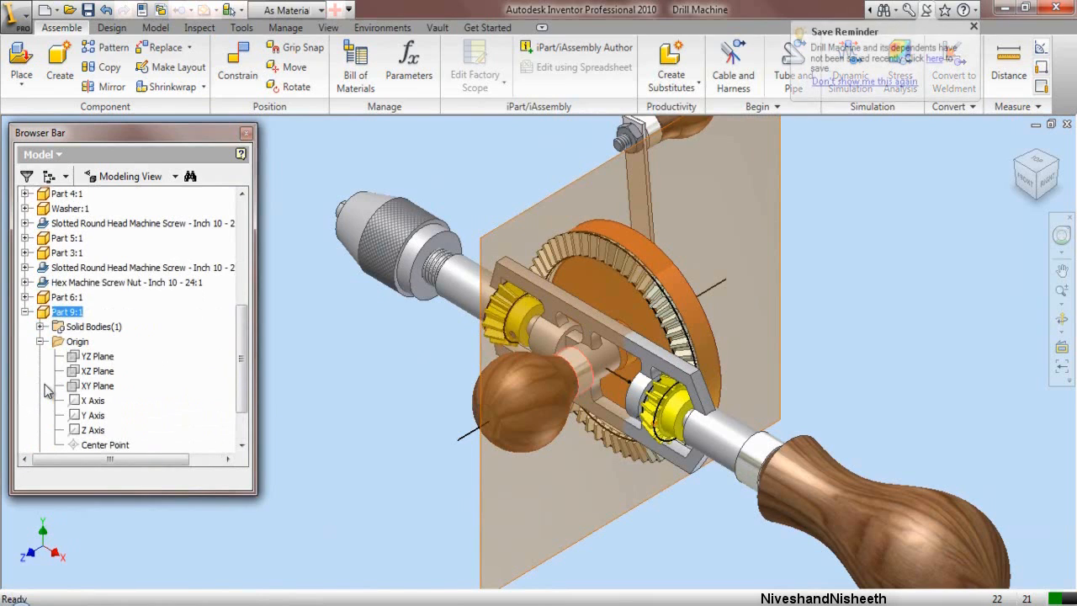
pyautogui.click(93, 357)
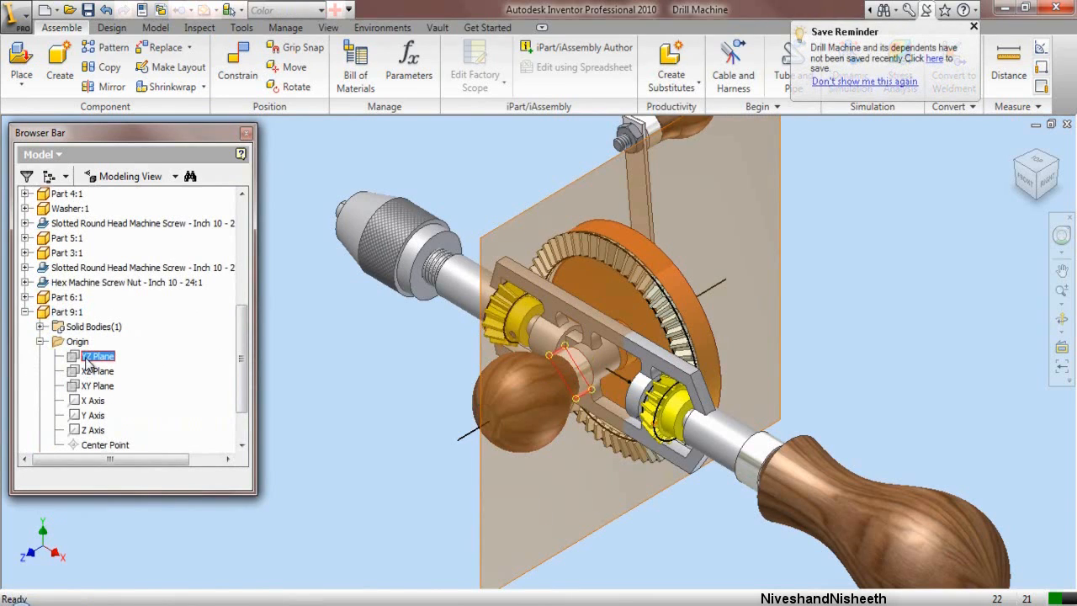
pyautogui.rightClick(93, 357)
pyautogui.click(122, 451)
# Step: Apply a 0-degree directed angle constraint between Part 9's YZ Plane and the assembly's YZ Plane
pyautogui.scroll(-3, 428, 353)
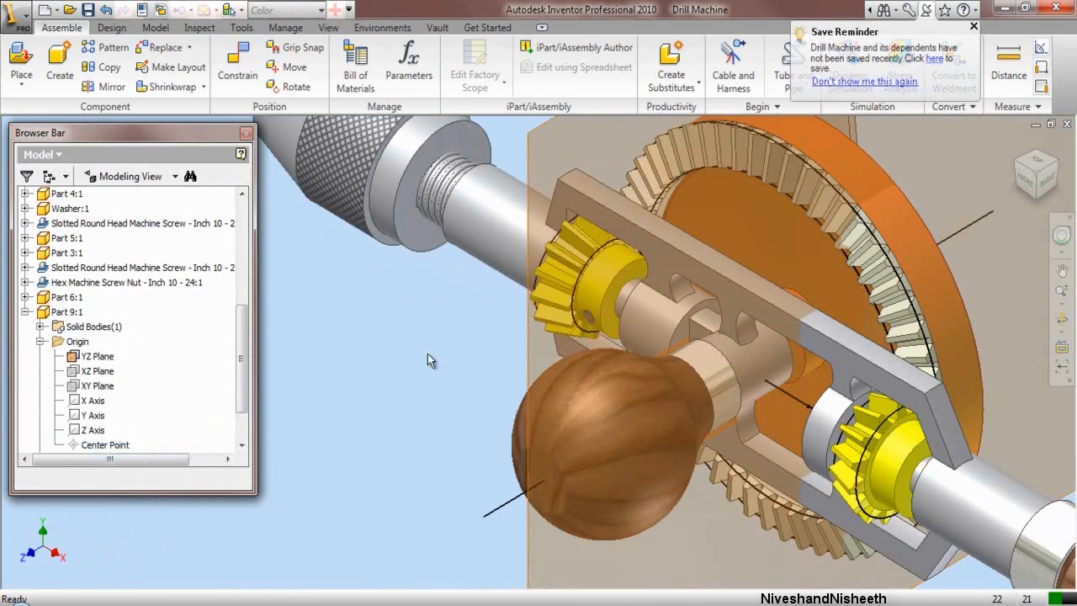
pyautogui.press('c')
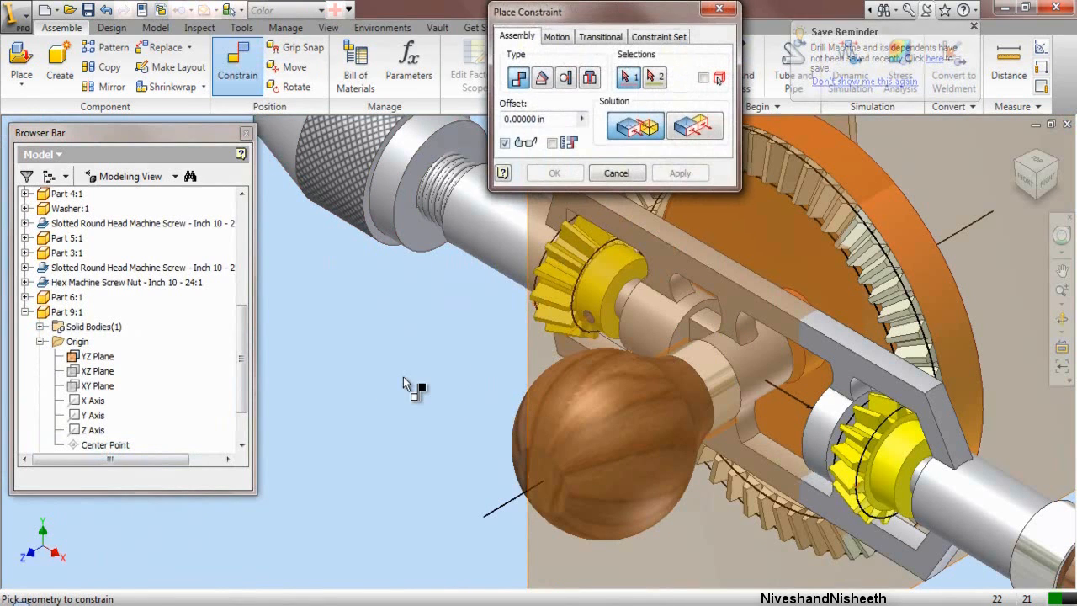
pyautogui.click(542, 78)
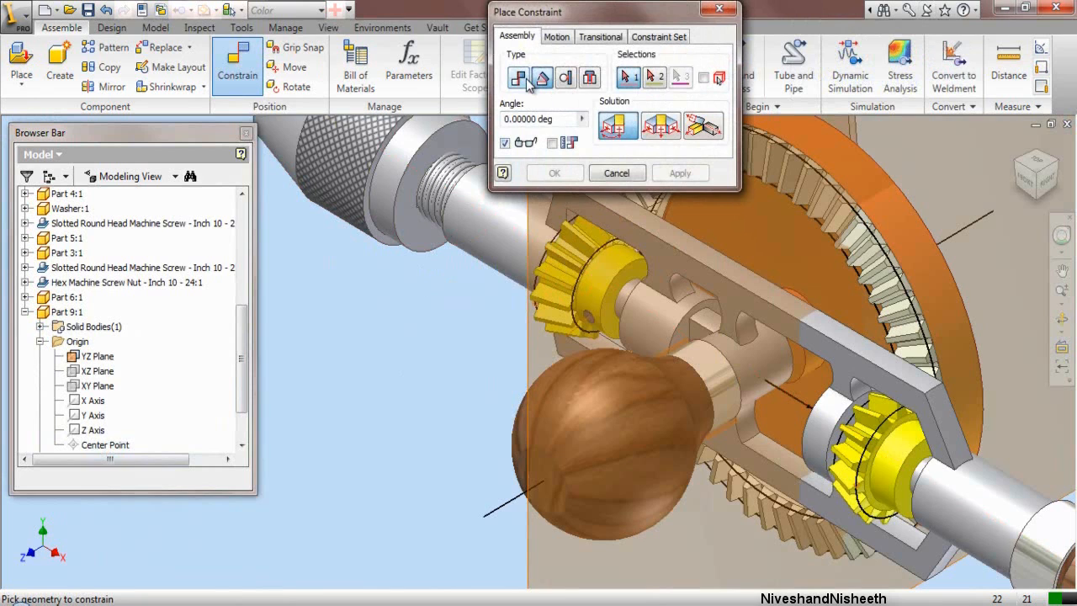
pyautogui.click(683, 343)
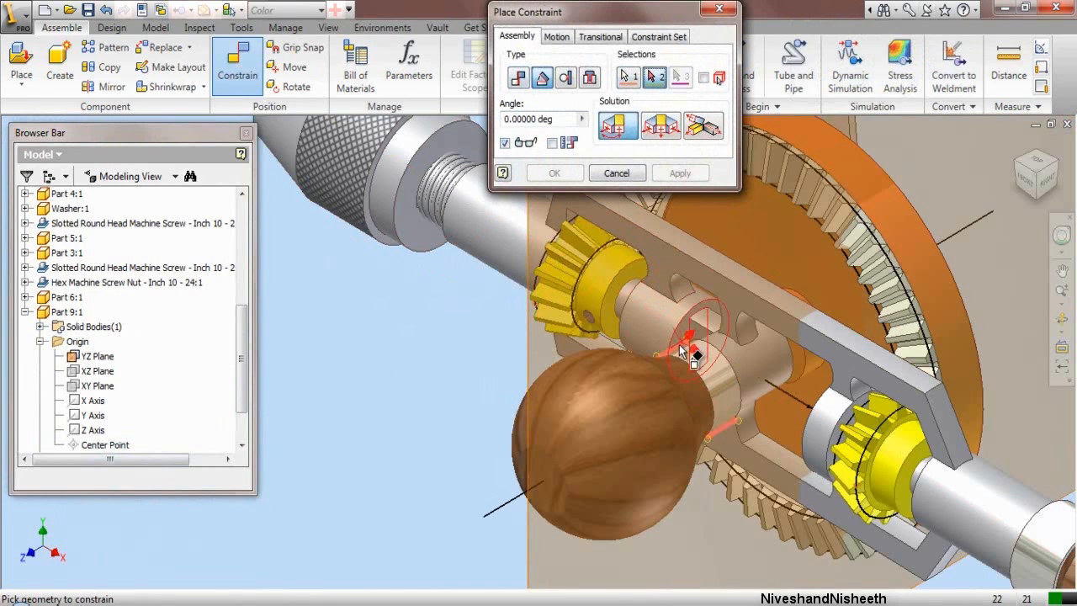
pyautogui.scroll(3, 412, 416)
pyautogui.click(477, 378)
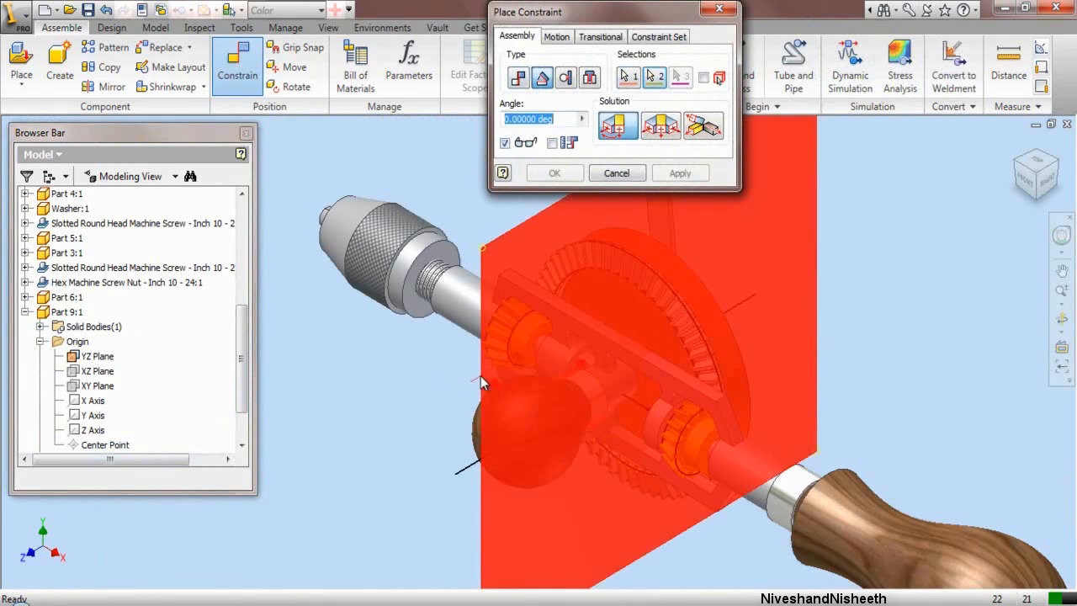
pyautogui.click(680, 175)
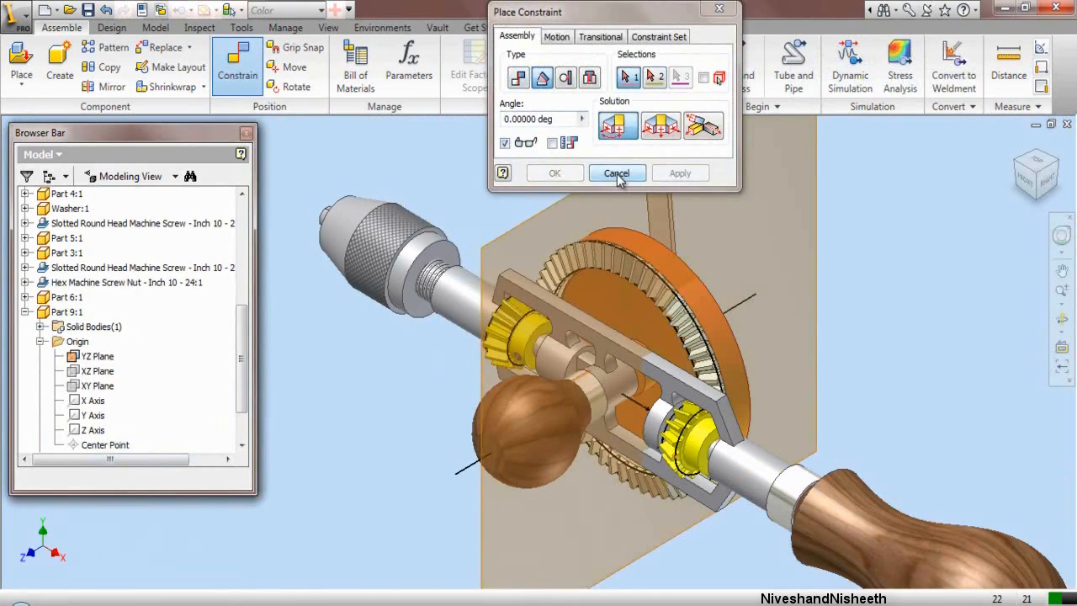
pyautogui.click(619, 173)
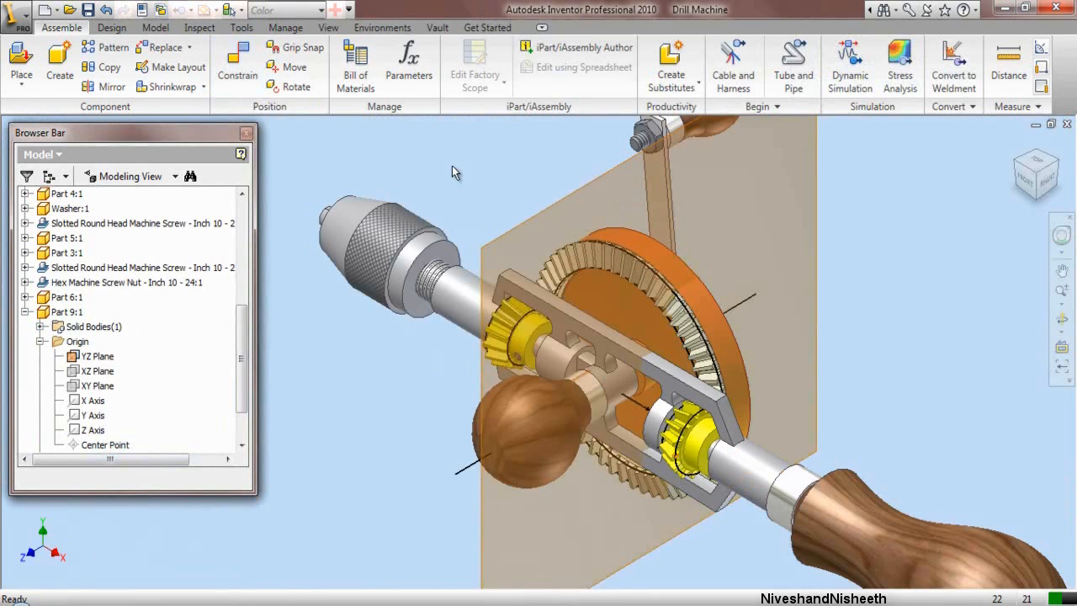
# Step: Turn off the visibility of Part 9's YZ Plane
pyautogui.click(103, 356)
pyautogui.rightClick(108, 358)
pyautogui.click(145, 456)
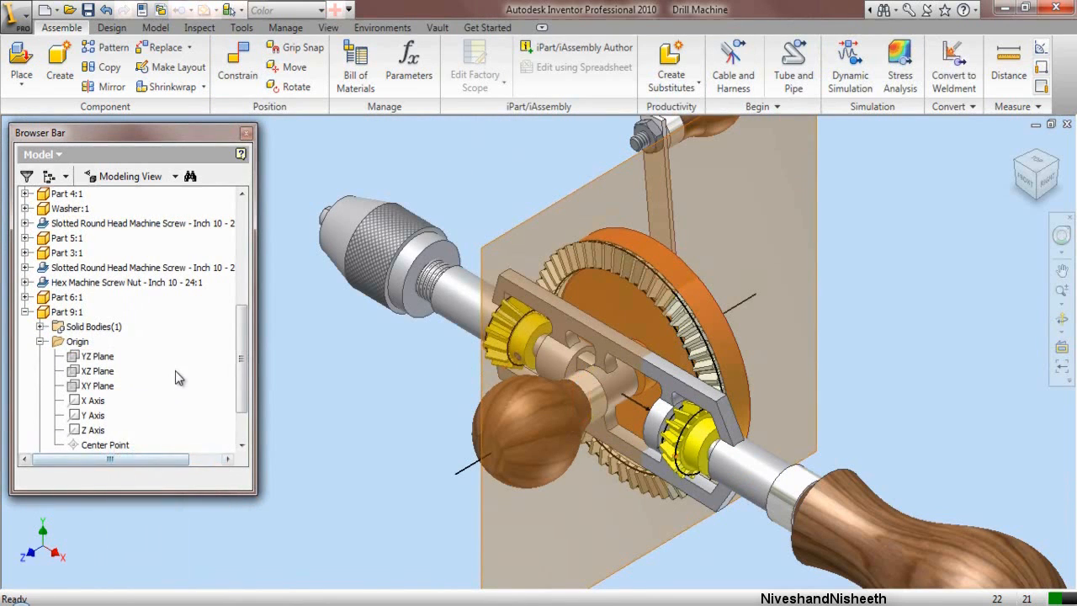
# Step: Turn off the visibility of the assembly's own YZ Plane and collapse the whole model tree
pyautogui.scroll(6, 175, 371)
pyautogui.click(26, 238)
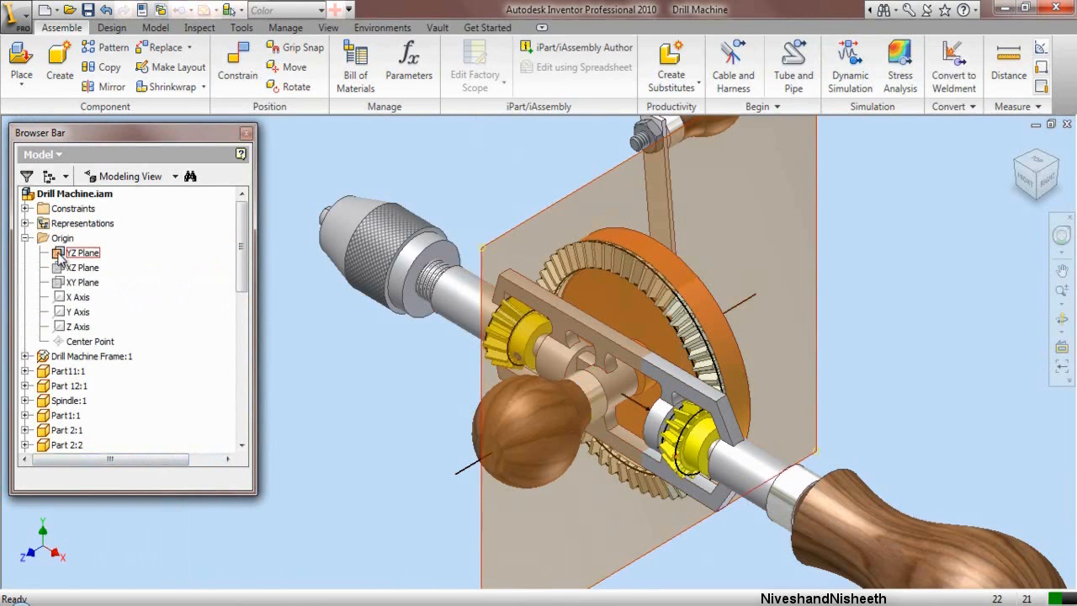
pyautogui.click(60, 259)
pyautogui.rightClick(62, 257)
pyautogui.click(110, 395)
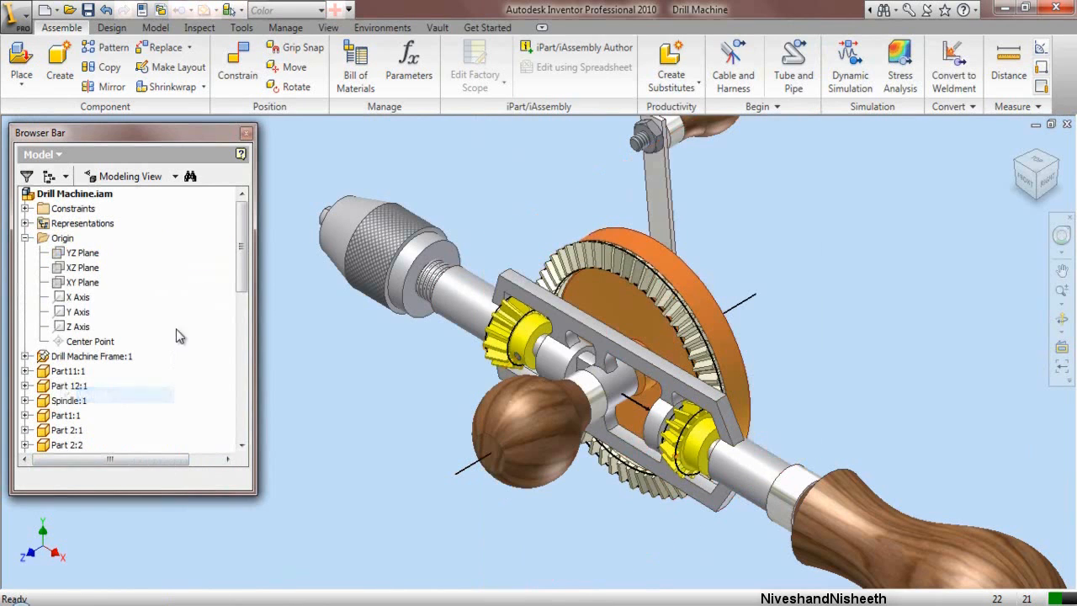
pyautogui.rightClick(163, 289)
pyautogui.click(194, 570)
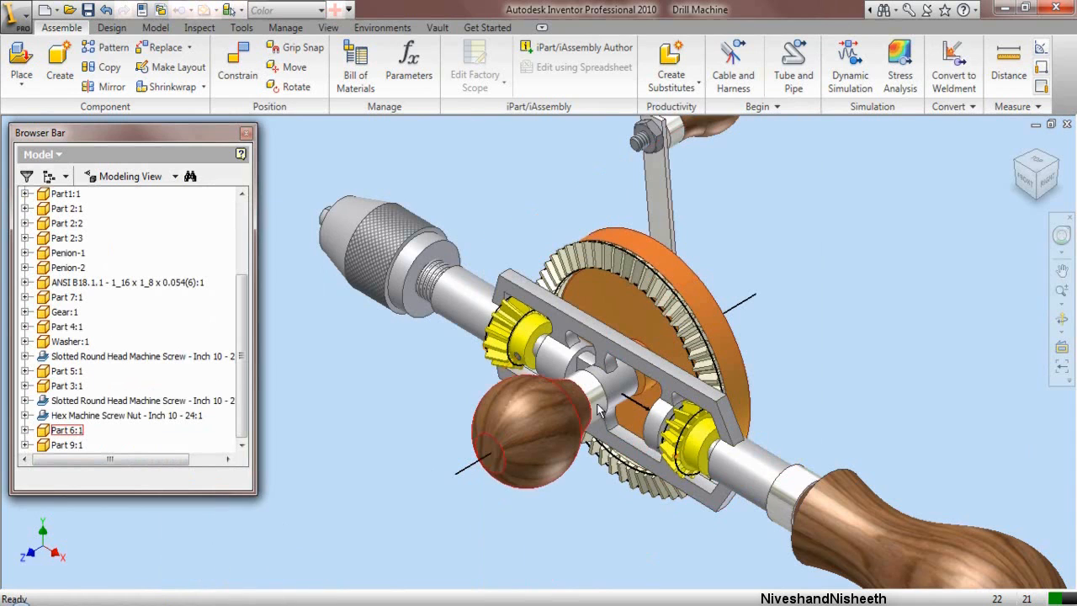
# Step: Save Drill Machine.iam with all its changed dependents, Part 6.ipt and Part 9.ipt
pyautogui.click(1062, 300)
pyautogui.click(920, 339)
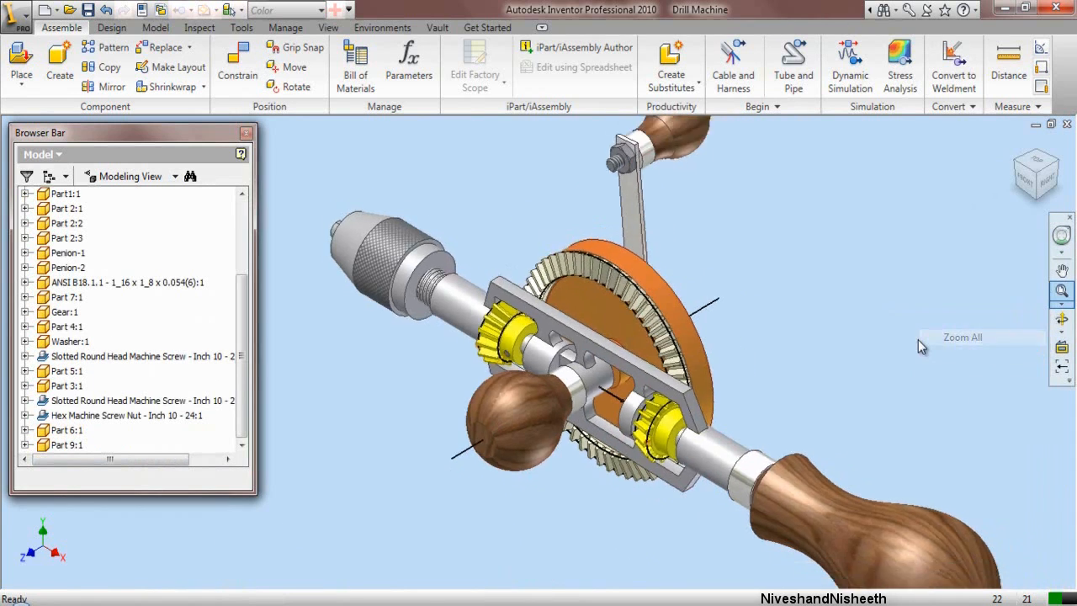
pyautogui.click(88, 9)
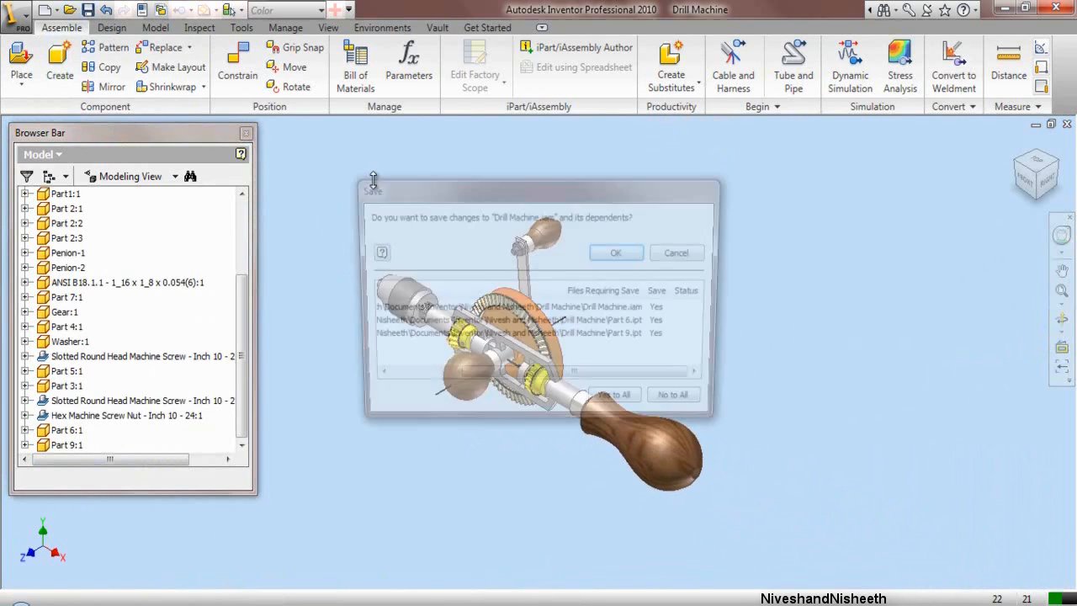
pyautogui.click(633, 406)
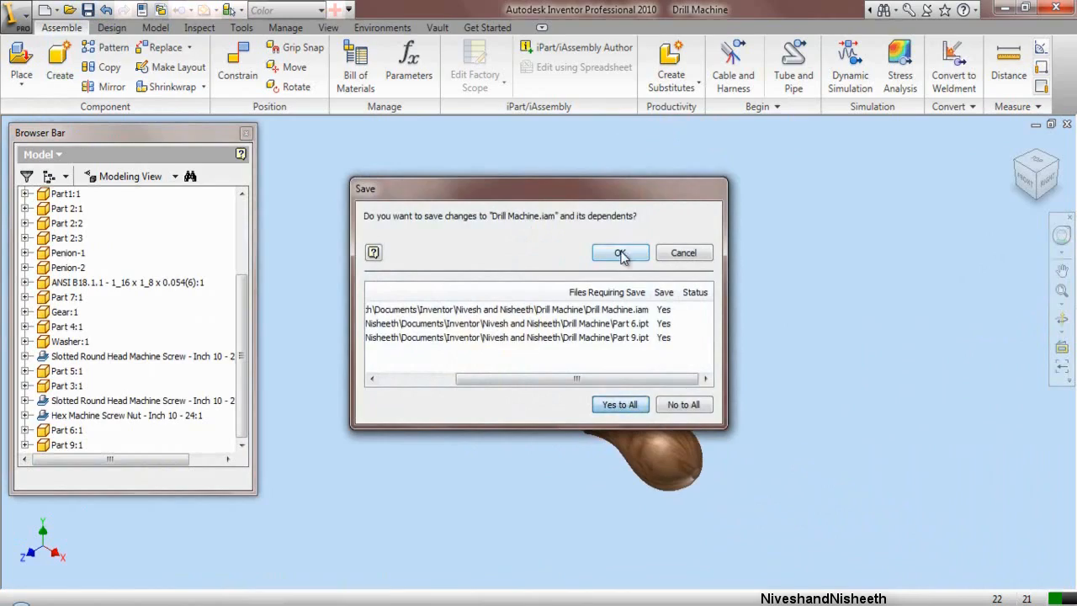